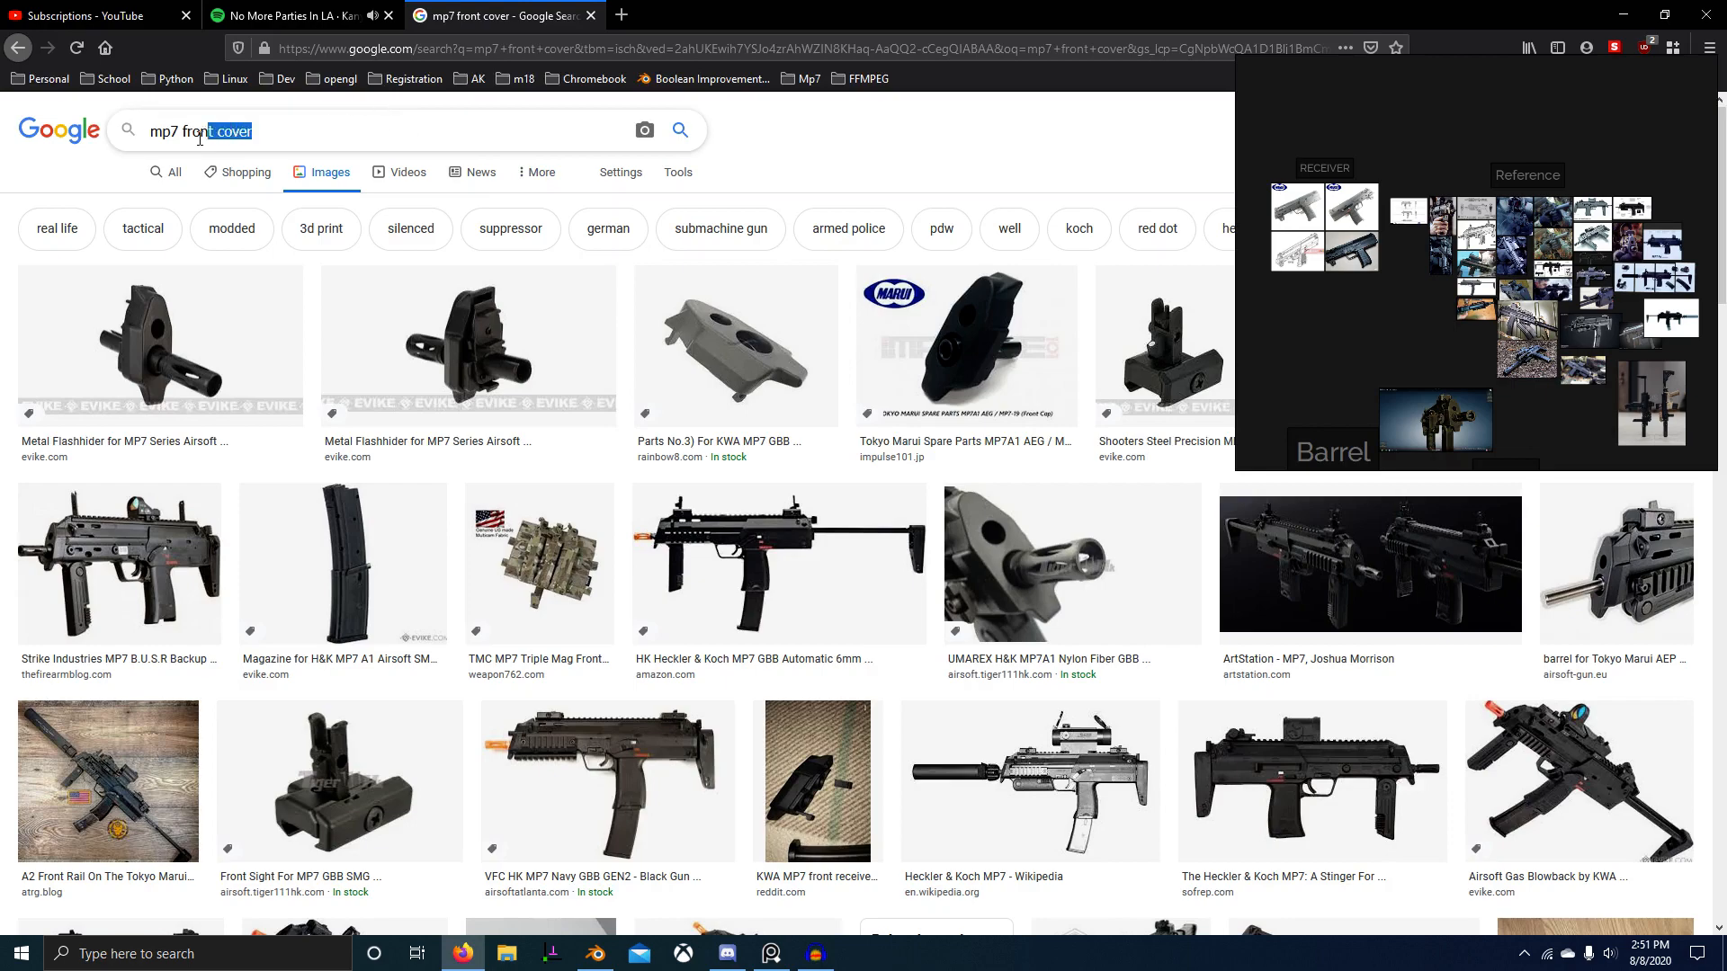
# Step: Search images for "mp7 stock" and add the HK MP7 retractable stock picture to the reference board
pyautogui.write('tock')
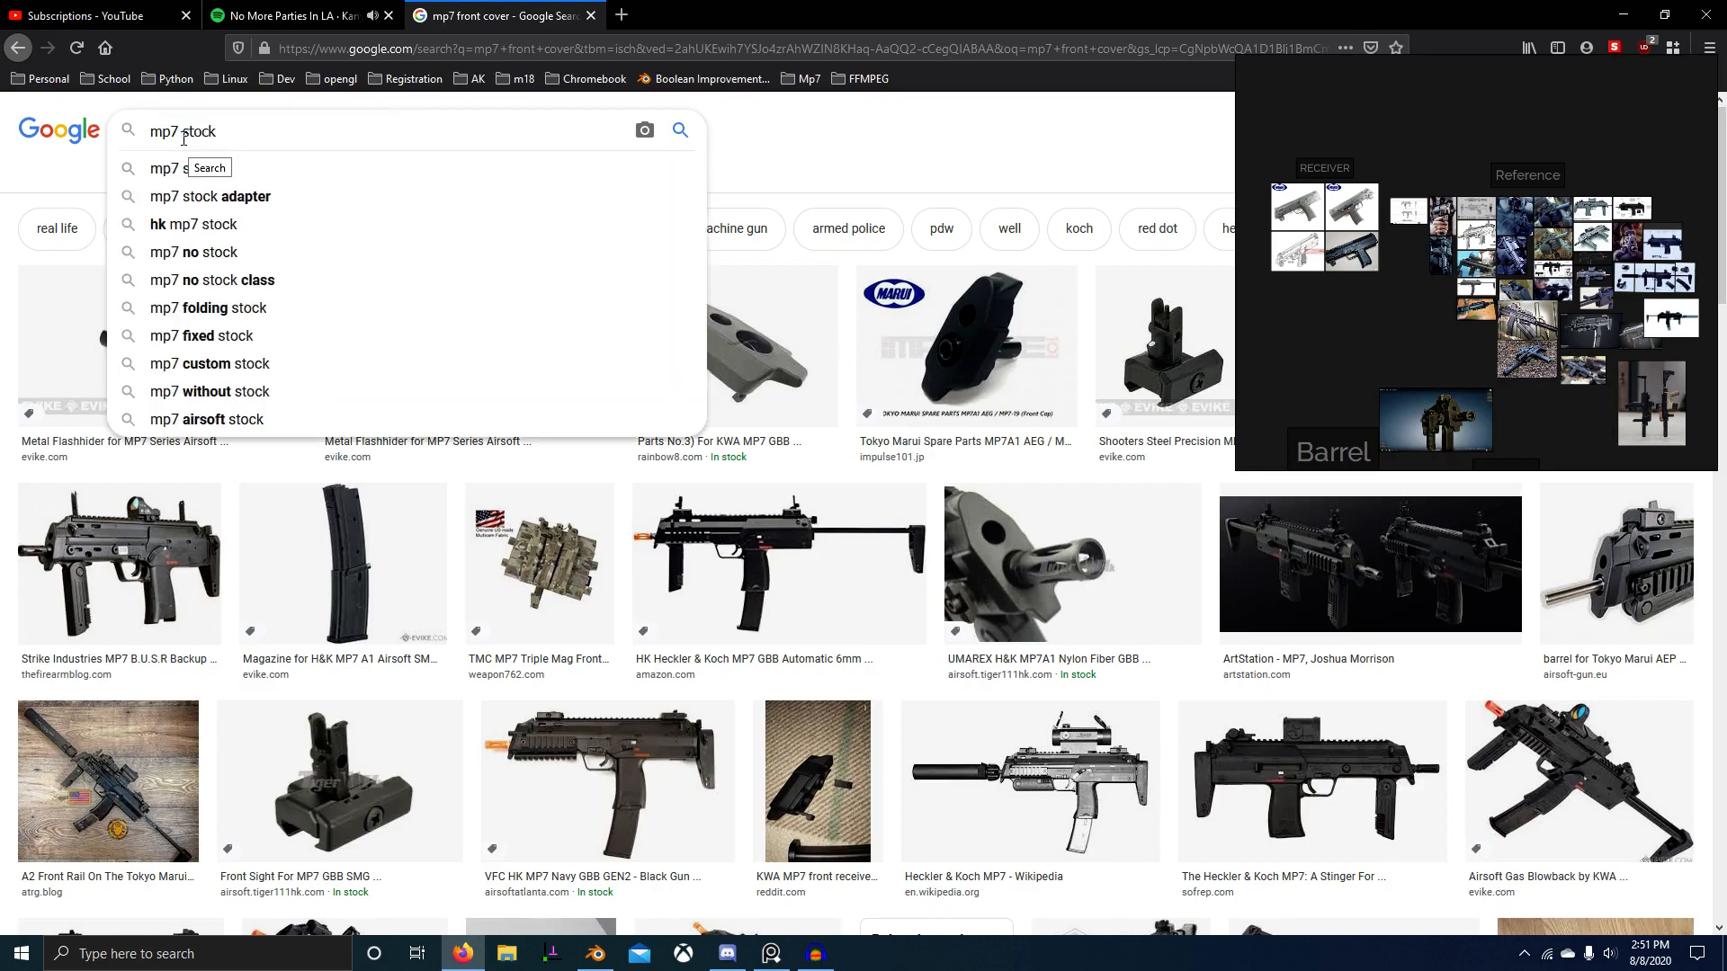
pyautogui.press('Return')
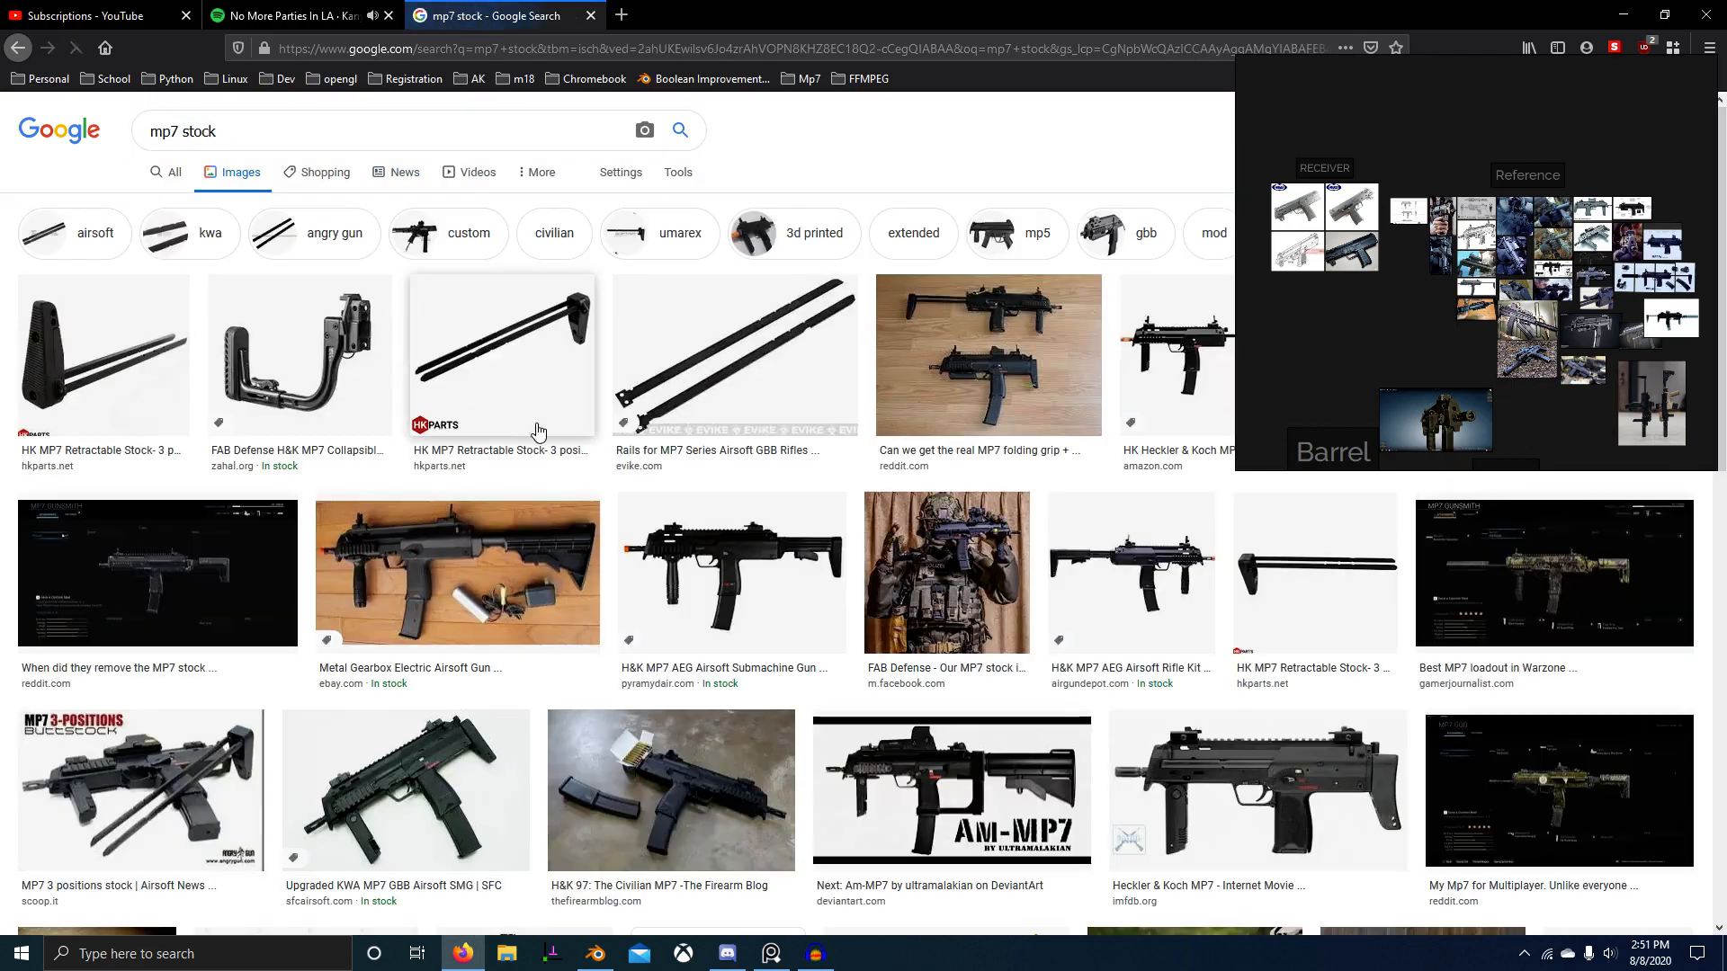
pyautogui.click(99, 360)
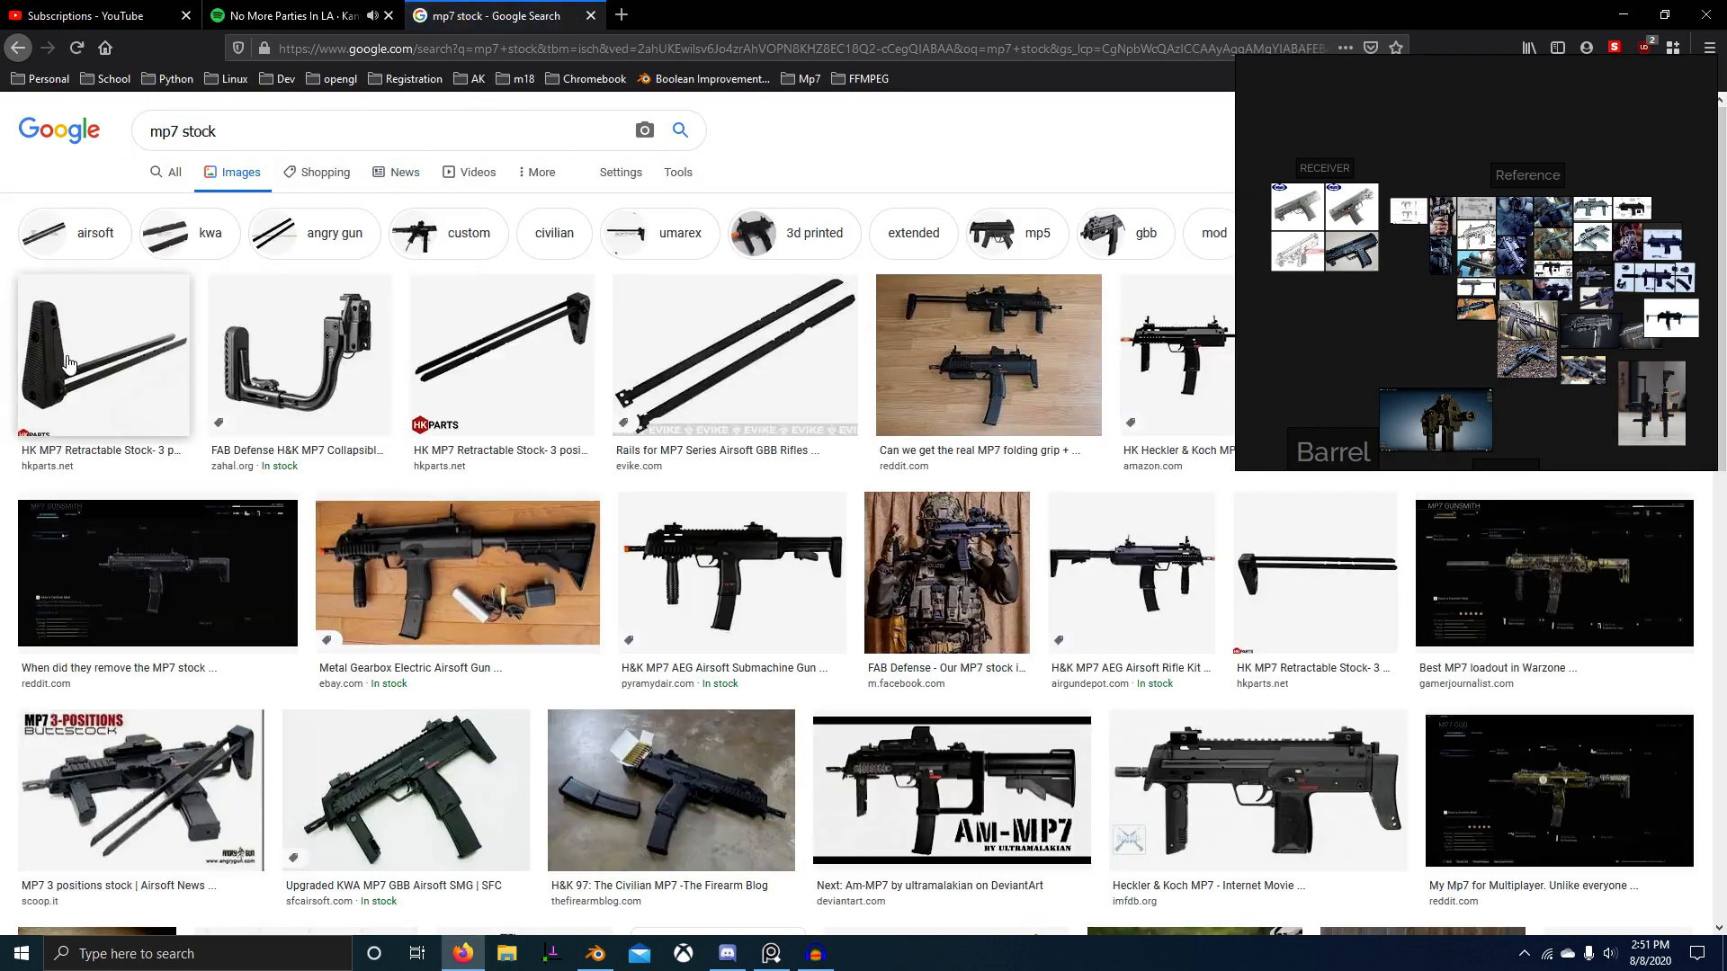
pyautogui.moveTo(1322, 540); pyautogui.dragTo(1339, 291)
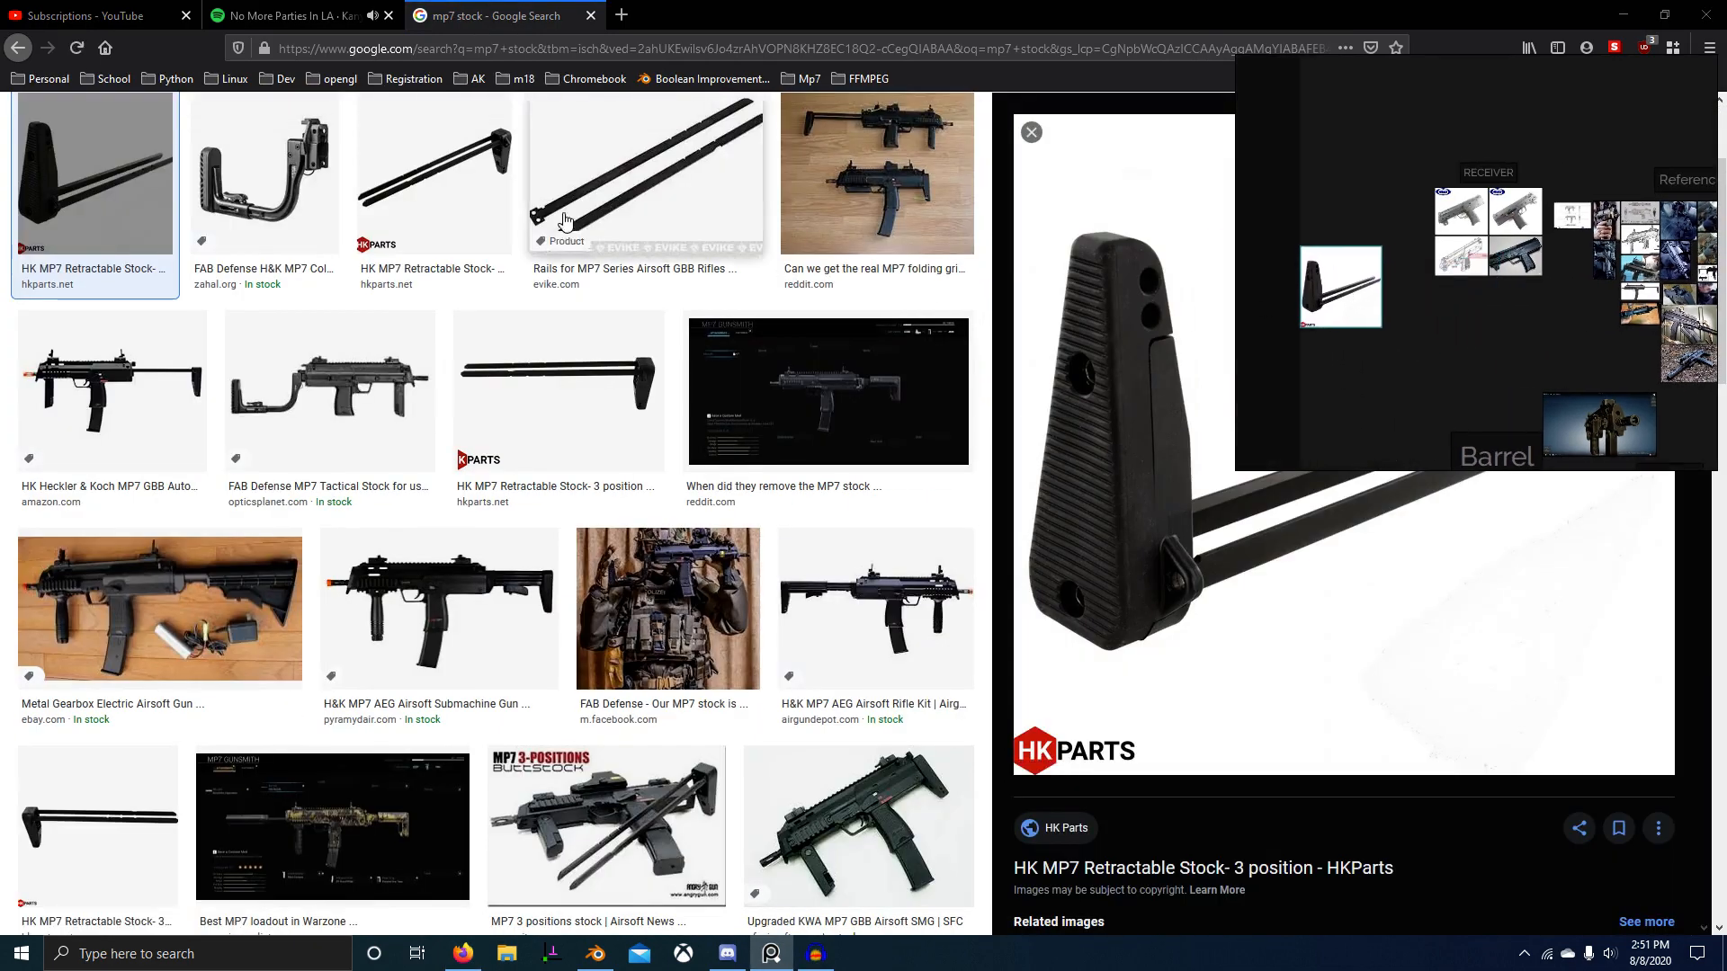
# Step: Add two more HKParts retractable stock pictures, showing other angles, to the reference board
pyautogui.click(458, 165)
pyautogui.moveTo(1128, 573); pyautogui.dragTo(1281, 404)
pyautogui.scroll(-4, 1232, 630)
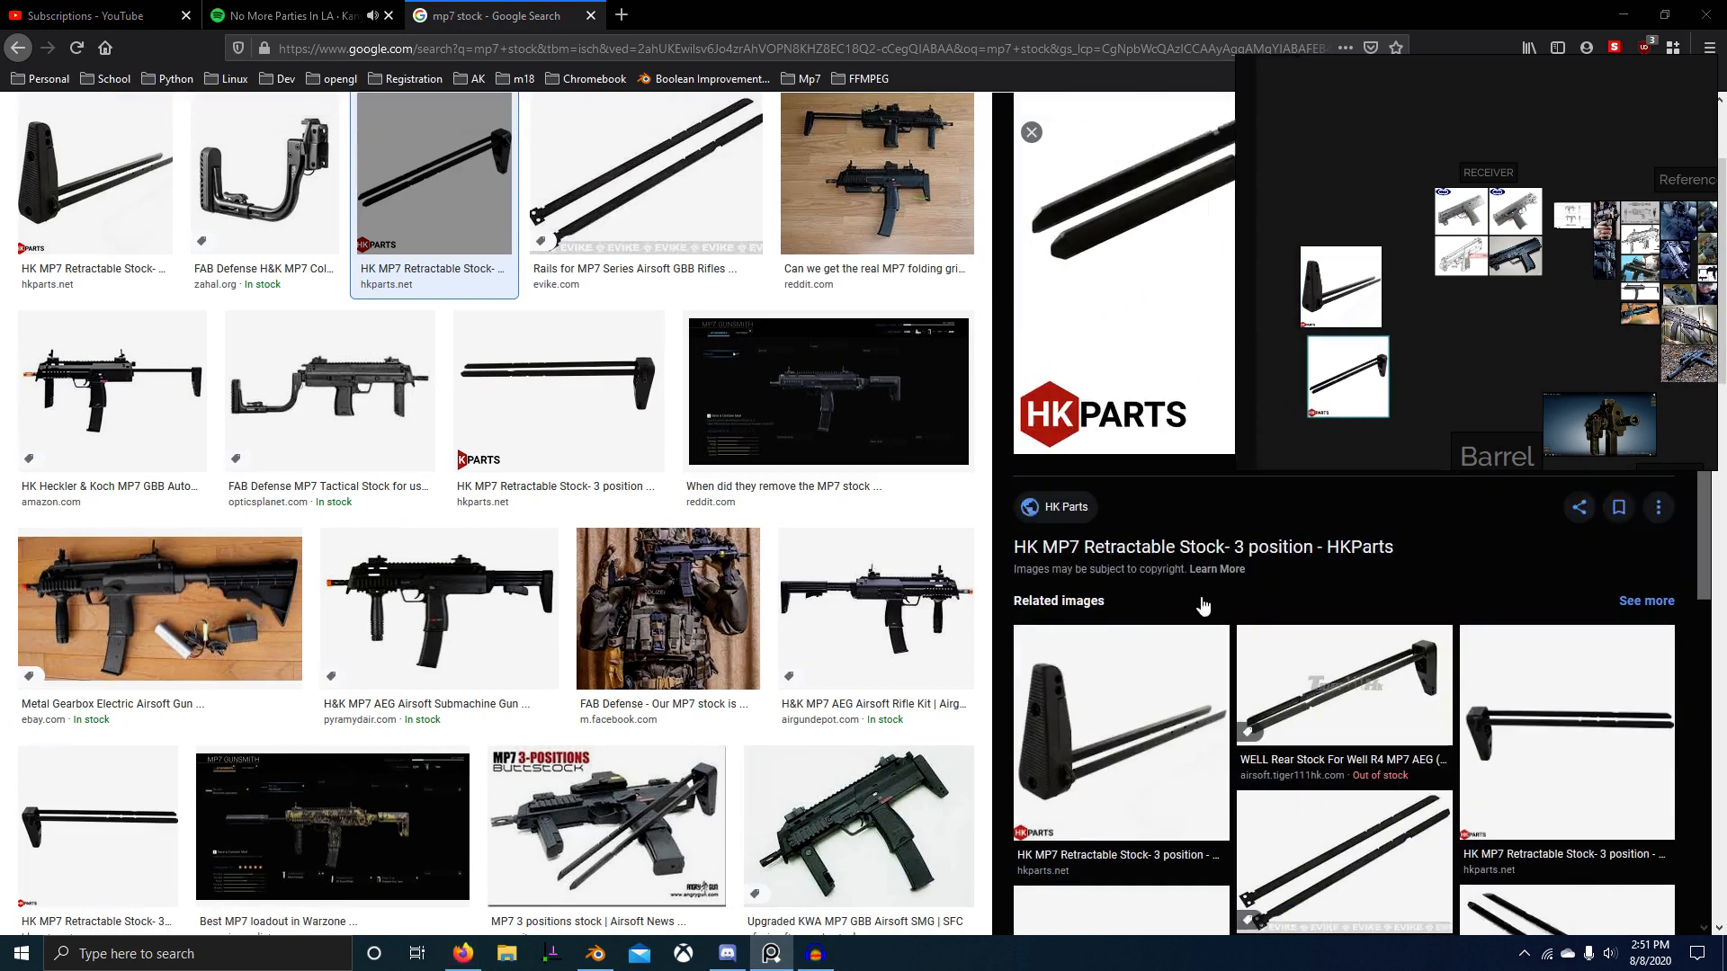
pyautogui.scroll(-2, 1526, 710)
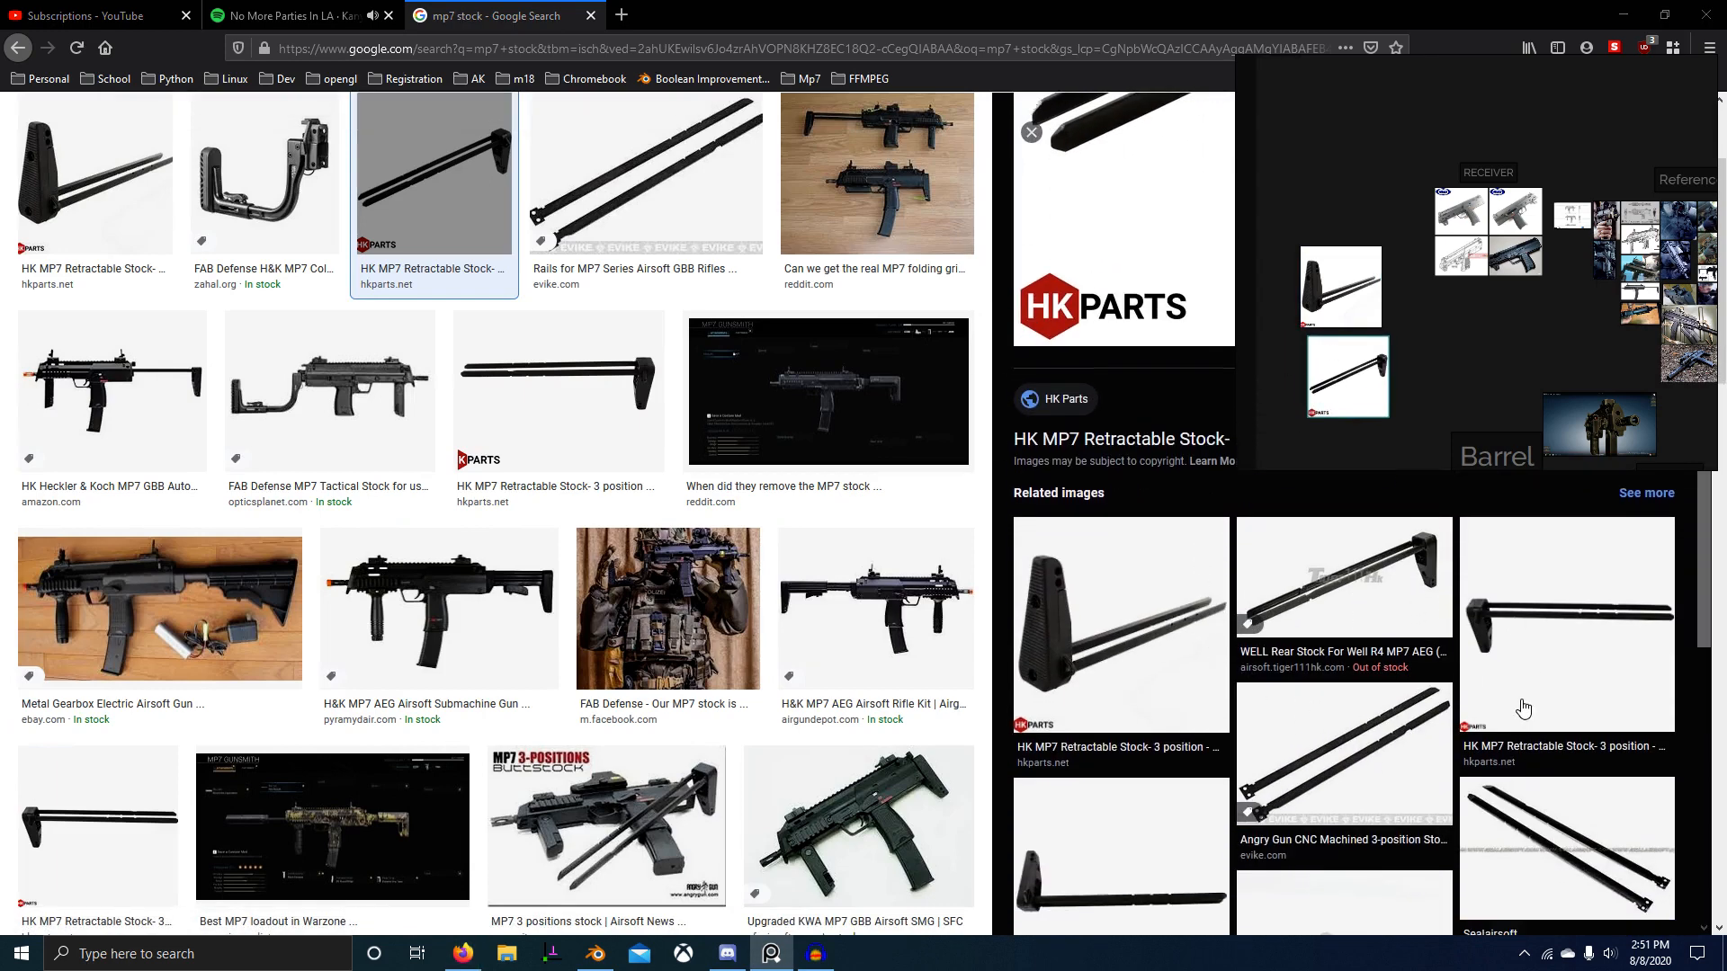
pyautogui.click(1526, 602)
pyautogui.moveTo(1034, 501); pyautogui.dragTo(1313, 474)
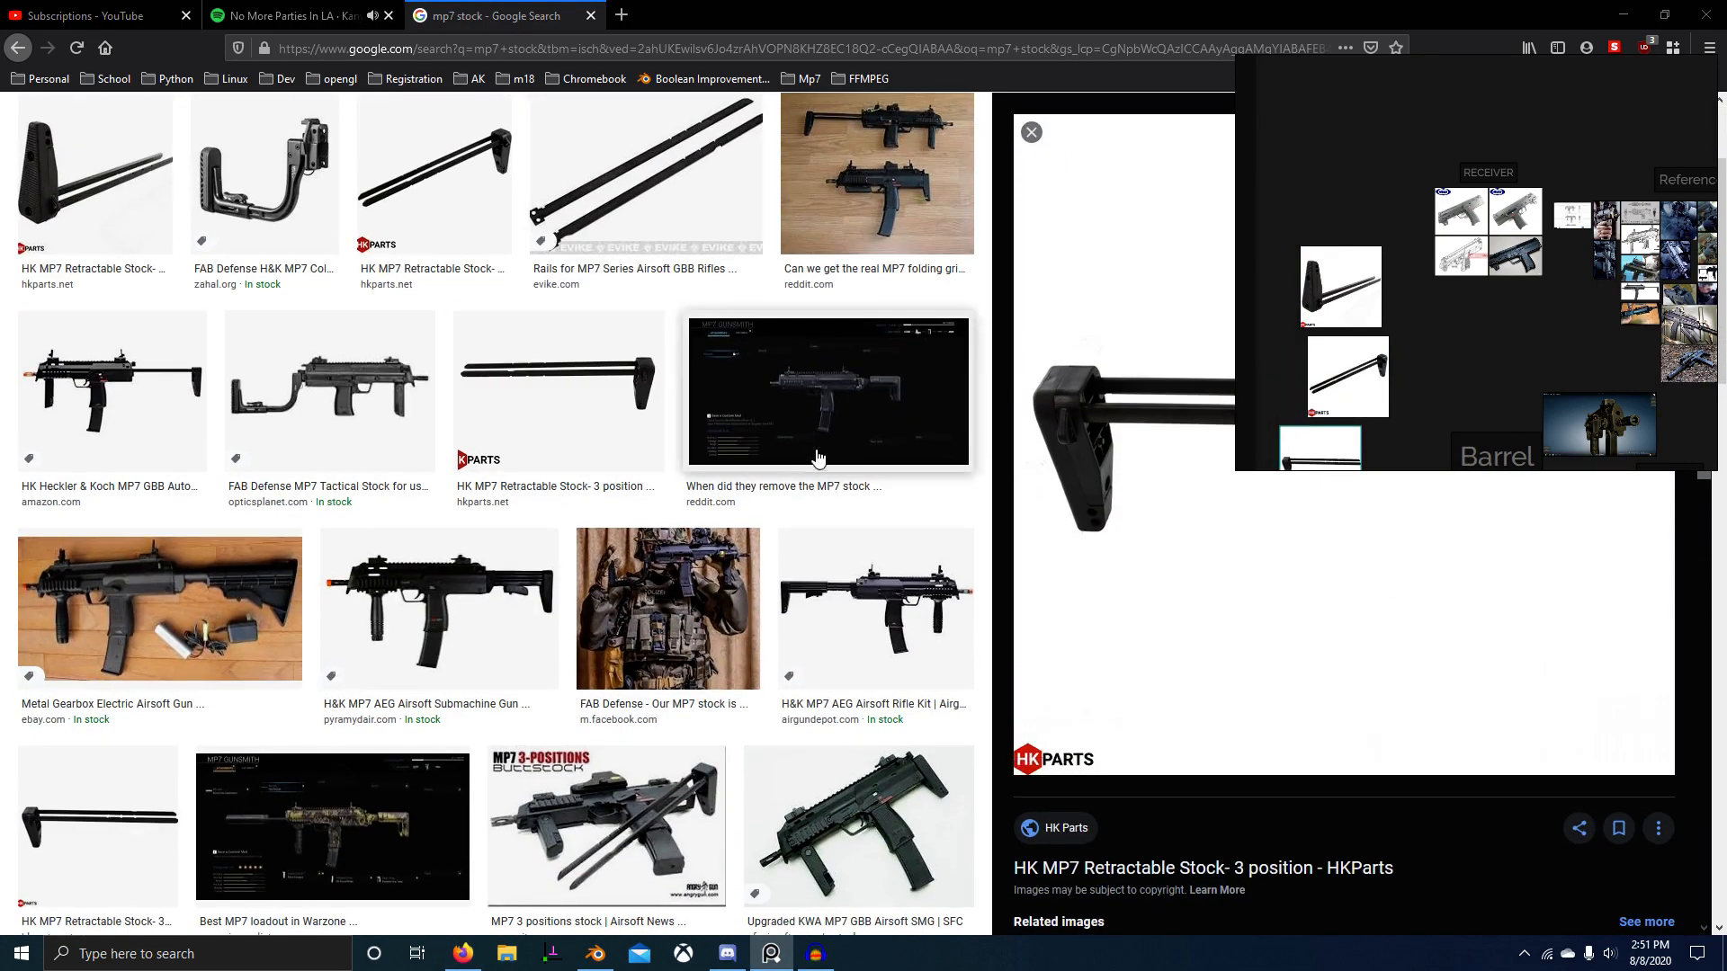
pyautogui.scroll(-3, 416, 603)
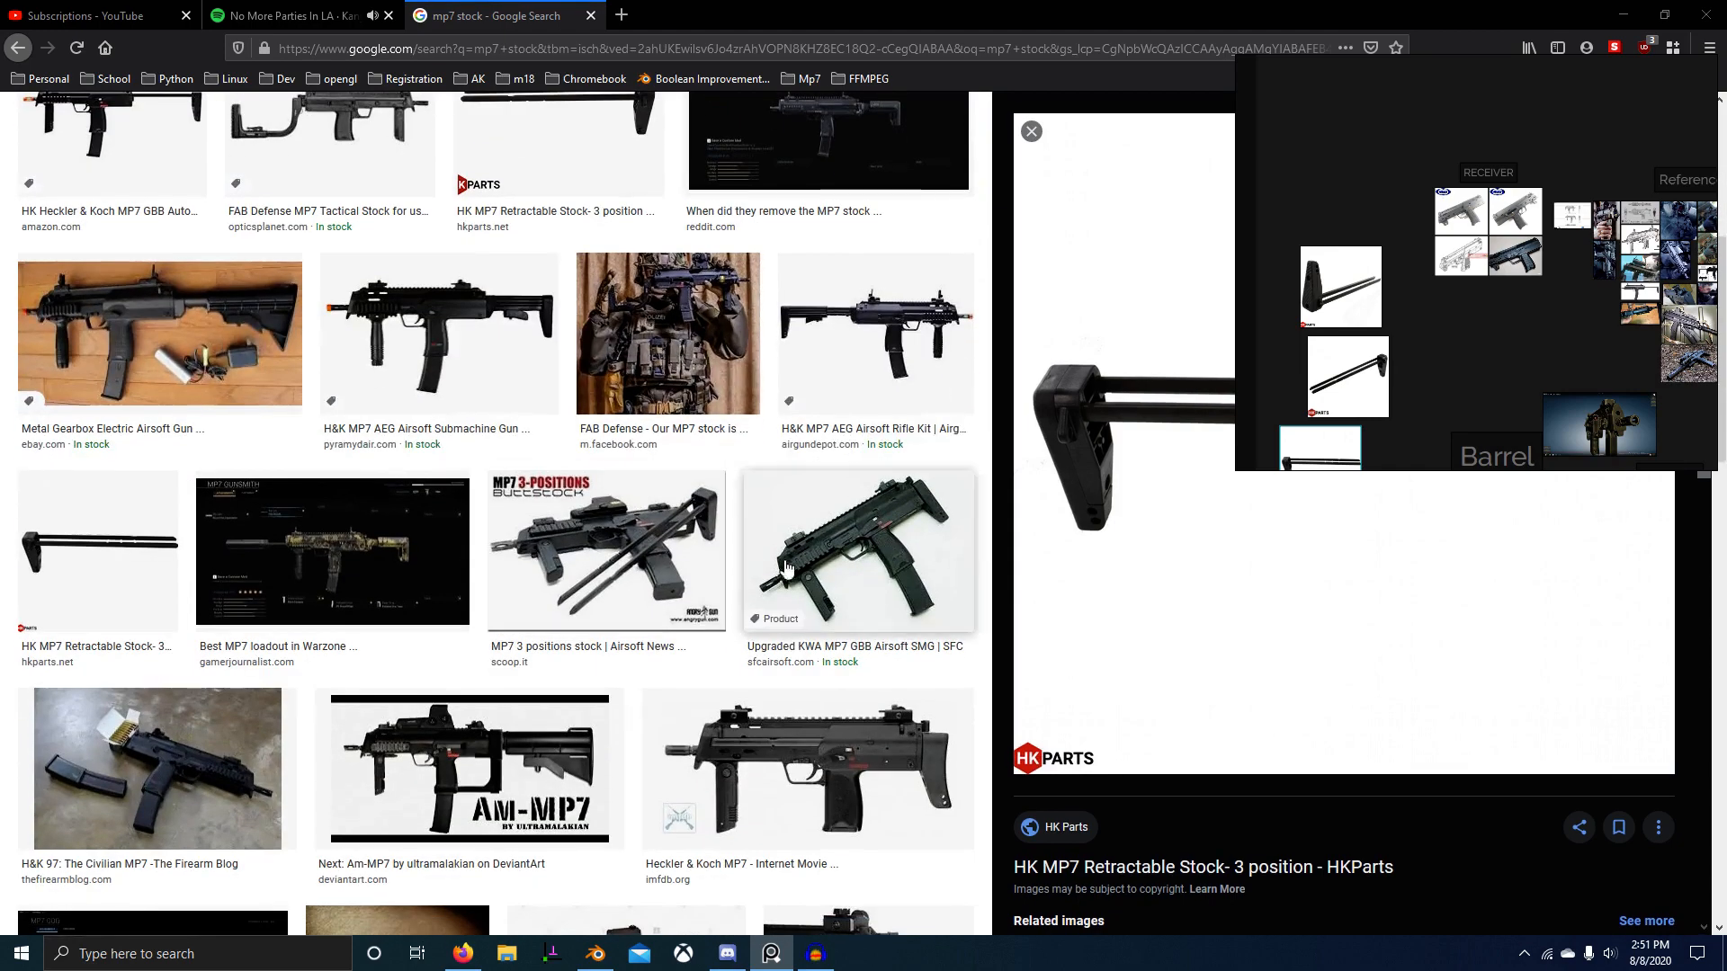
# Step: Switch to Blender, put the stock mesh in Edit Mode and zoom the reference board onto the stock's lower end
pyautogui.hotkey('alt', 'Tab')
pyautogui.hotkey('alt', 'Tab')
pyautogui.scroll(4, 694, 513)
pyautogui.moveTo(694, 513); pyautogui.dragTo(825, 557, button='middle')
pyautogui.press('Tab')
pyautogui.scroll(10, 1331, 279)
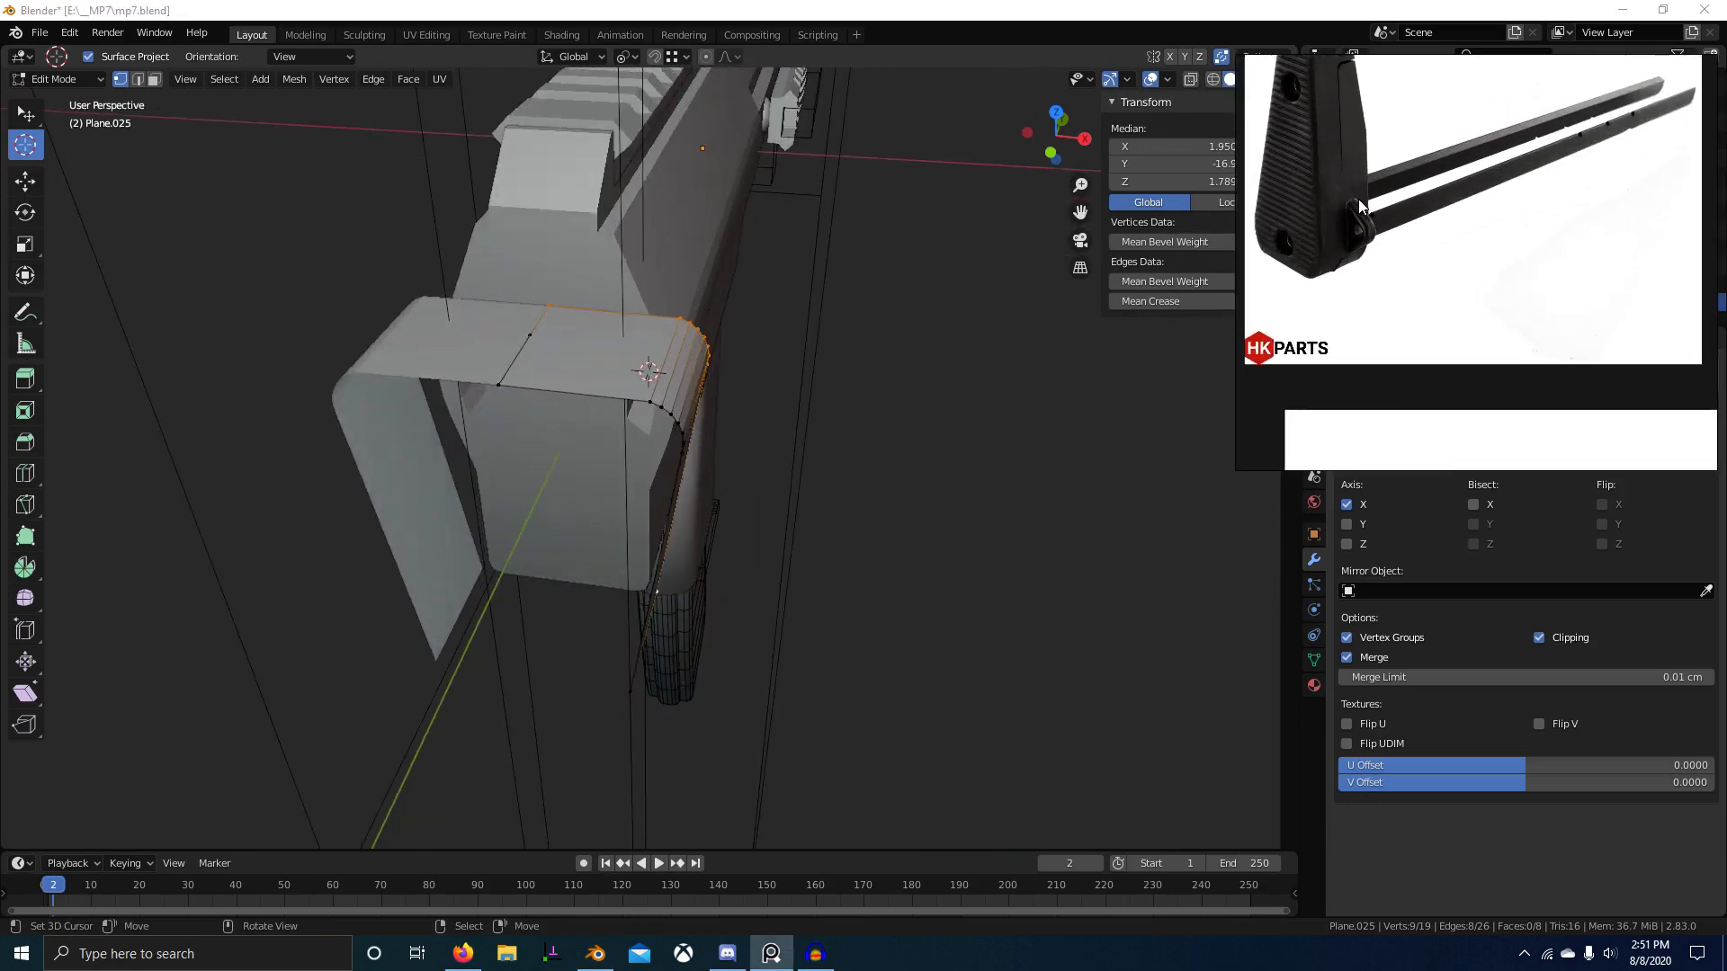
pyautogui.moveTo(1391, 253); pyautogui.dragTo(1529, 294, button='middle')
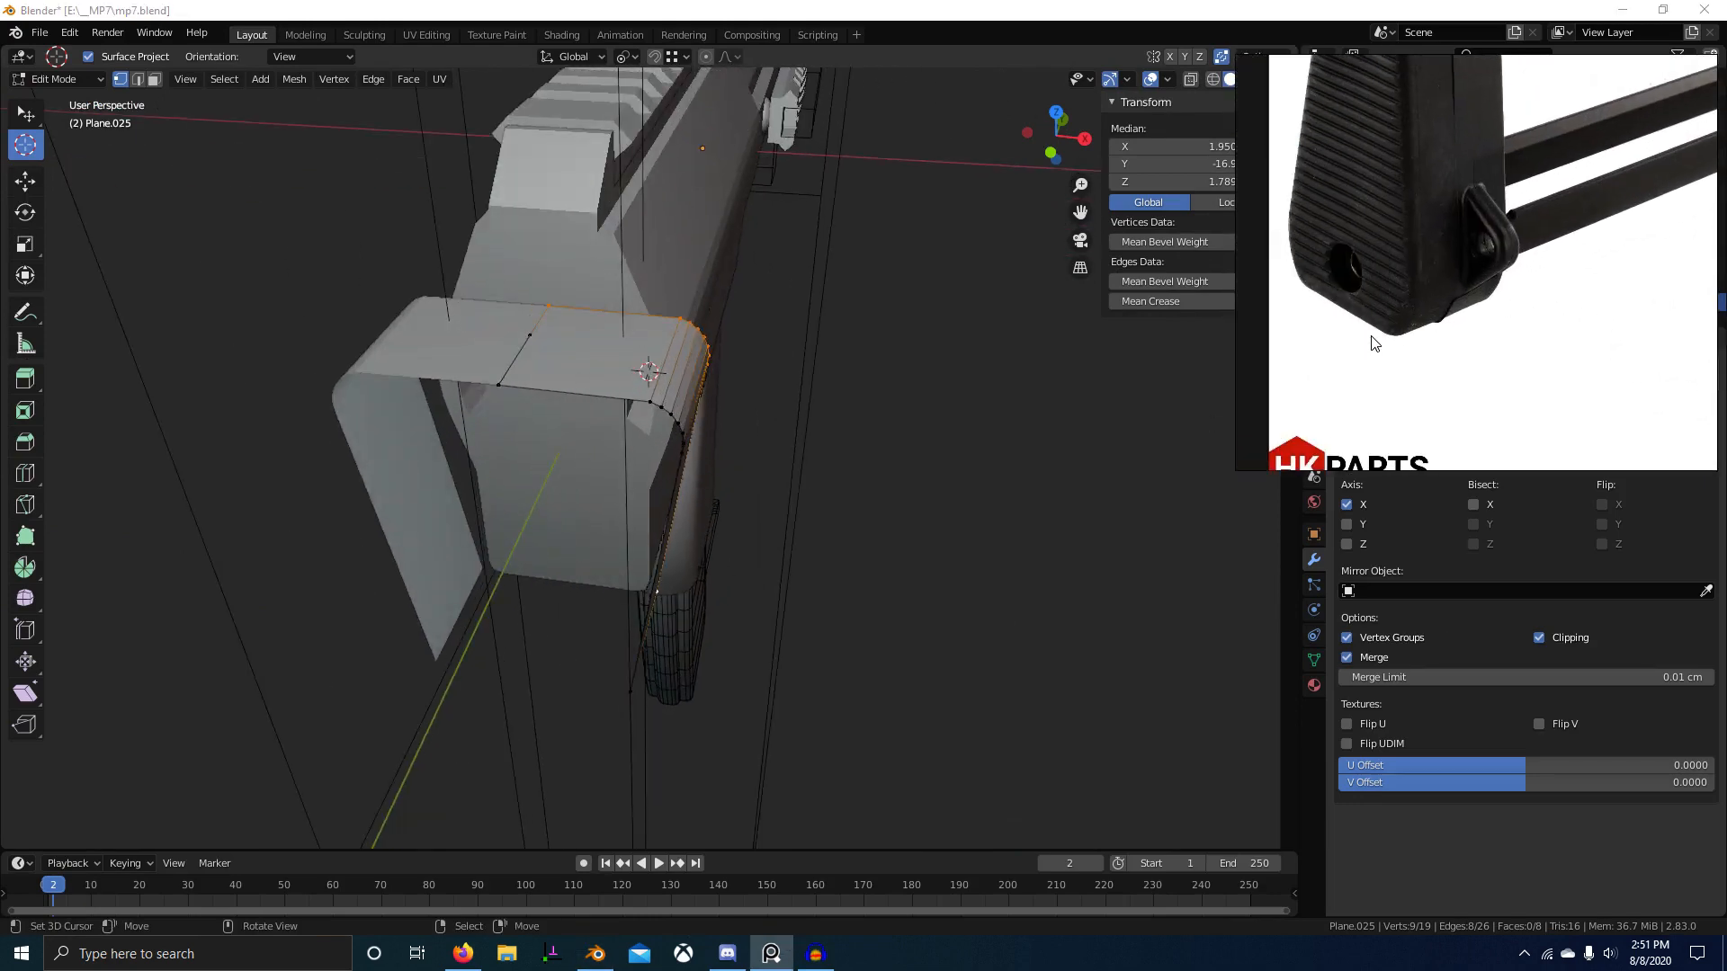
# Step: Dissolve the edges of the rounded upper corner on the stock mesh, leaving one sloped face
pyautogui.scroll(1, 564, 442)
pyautogui.moveTo(670, 422); pyautogui.dragTo(644, 429, button='middle')
pyautogui.press('2')
pyautogui.moveTo(704, 364); pyautogui.dragTo(634, 365, button='middle')
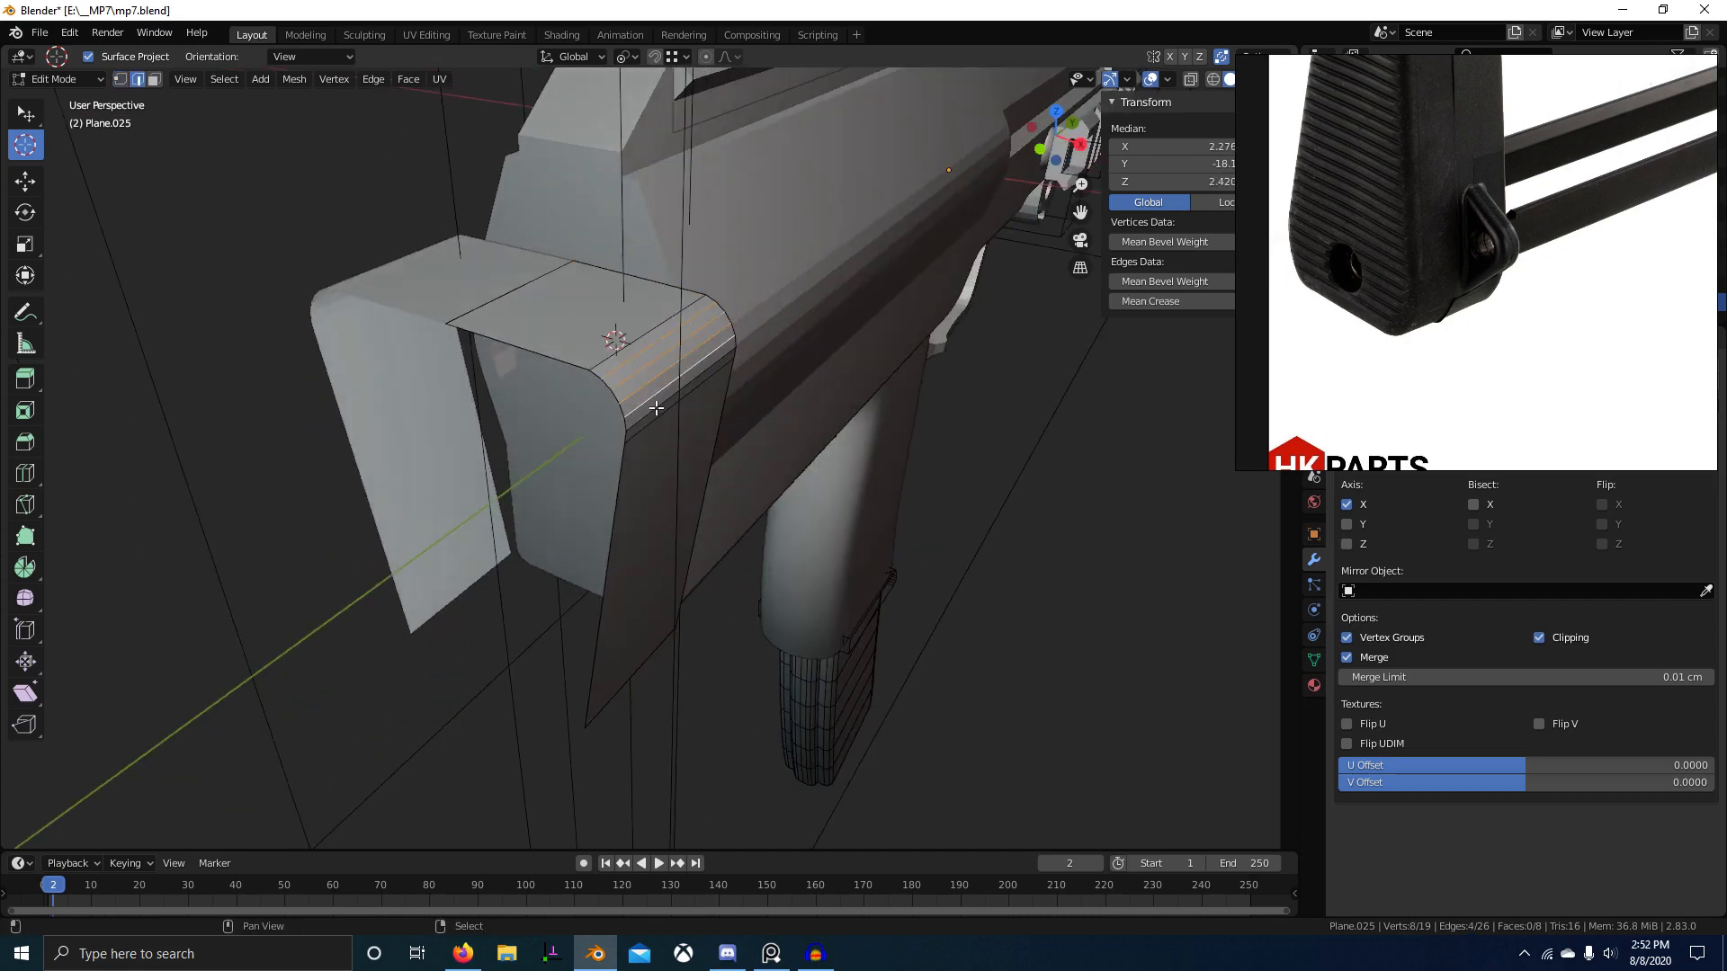
pyautogui.hotkey('ctrl', 'x')
# Step: Reposition the sloped corner's edges, moving one along X and another about -0.55 cm in X and -0.05 cm in Z
pyautogui.rightClick(677, 425)
pyautogui.moveTo(791, 459); pyautogui.dragTo(501, 447, button='middle')
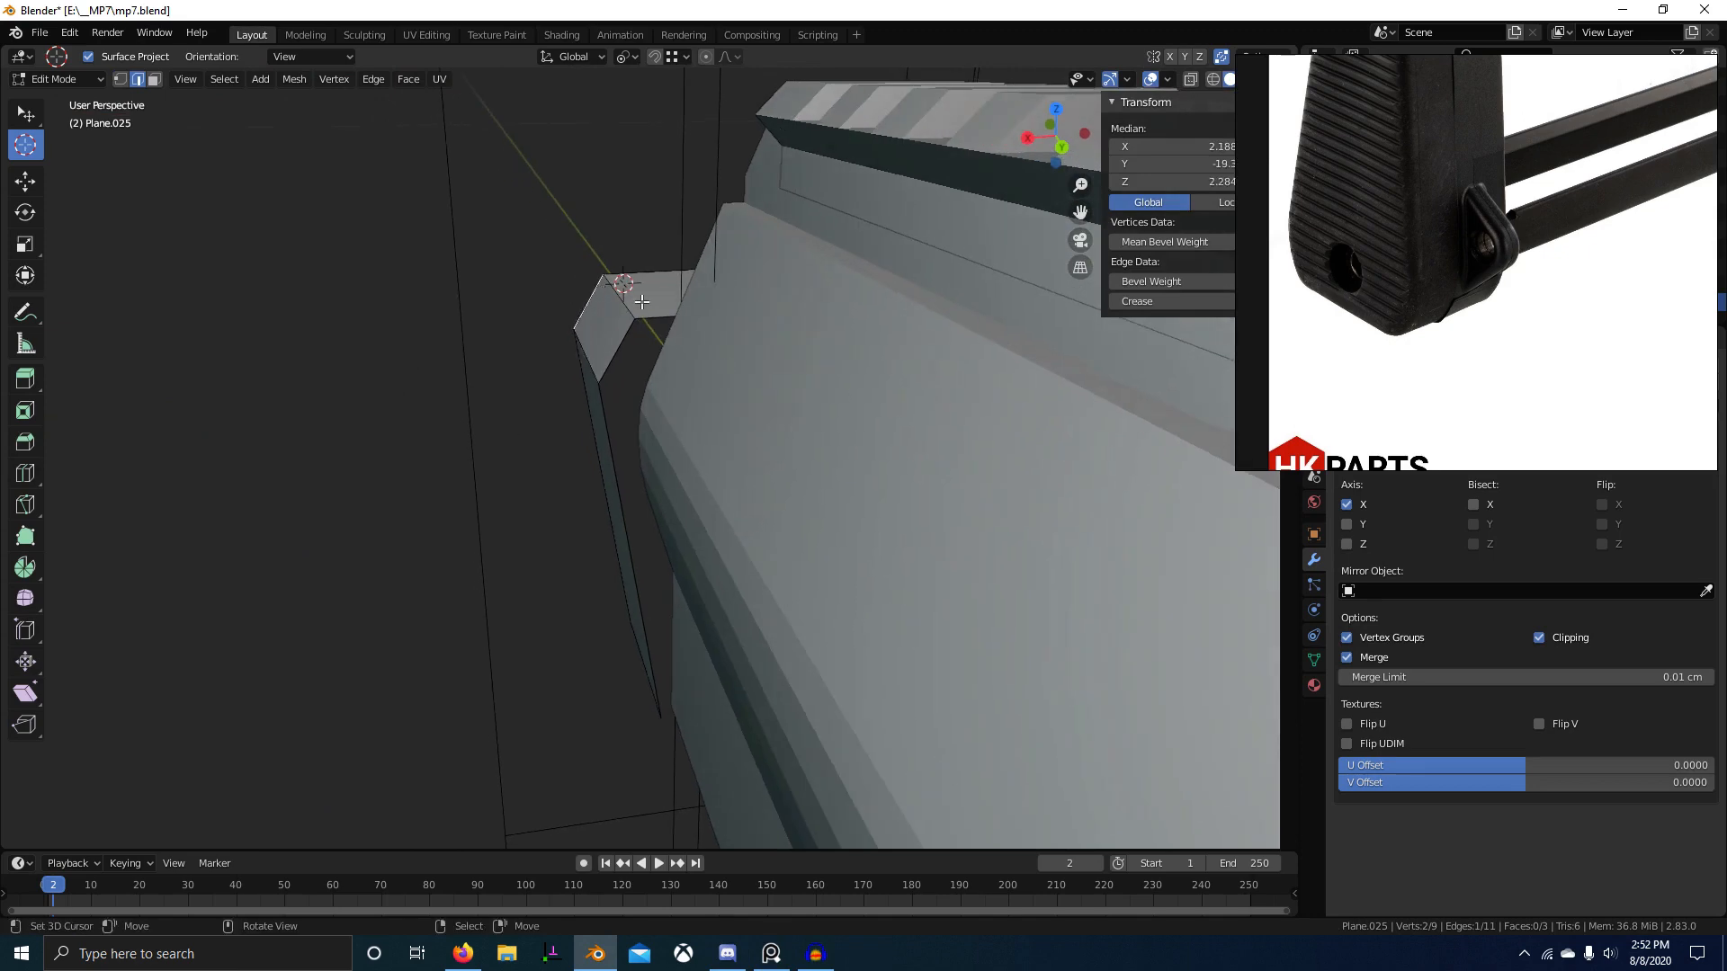
pyautogui.moveTo(641, 302); pyautogui.dragTo(748, 369, button='middle')
pyautogui.press('g')
pyautogui.press('x')
pyautogui.click(897, 395)
pyautogui.rightClick(582, 355)
pyautogui.press('g')
pyautogui.hotkey('shift', 'y')
pyautogui.click(731, 357)
# Step: In see-through side view, move the stock mesh's receiver-side vertices about -0.83 cm along Y to match the background image
pyautogui.press('KP_3')
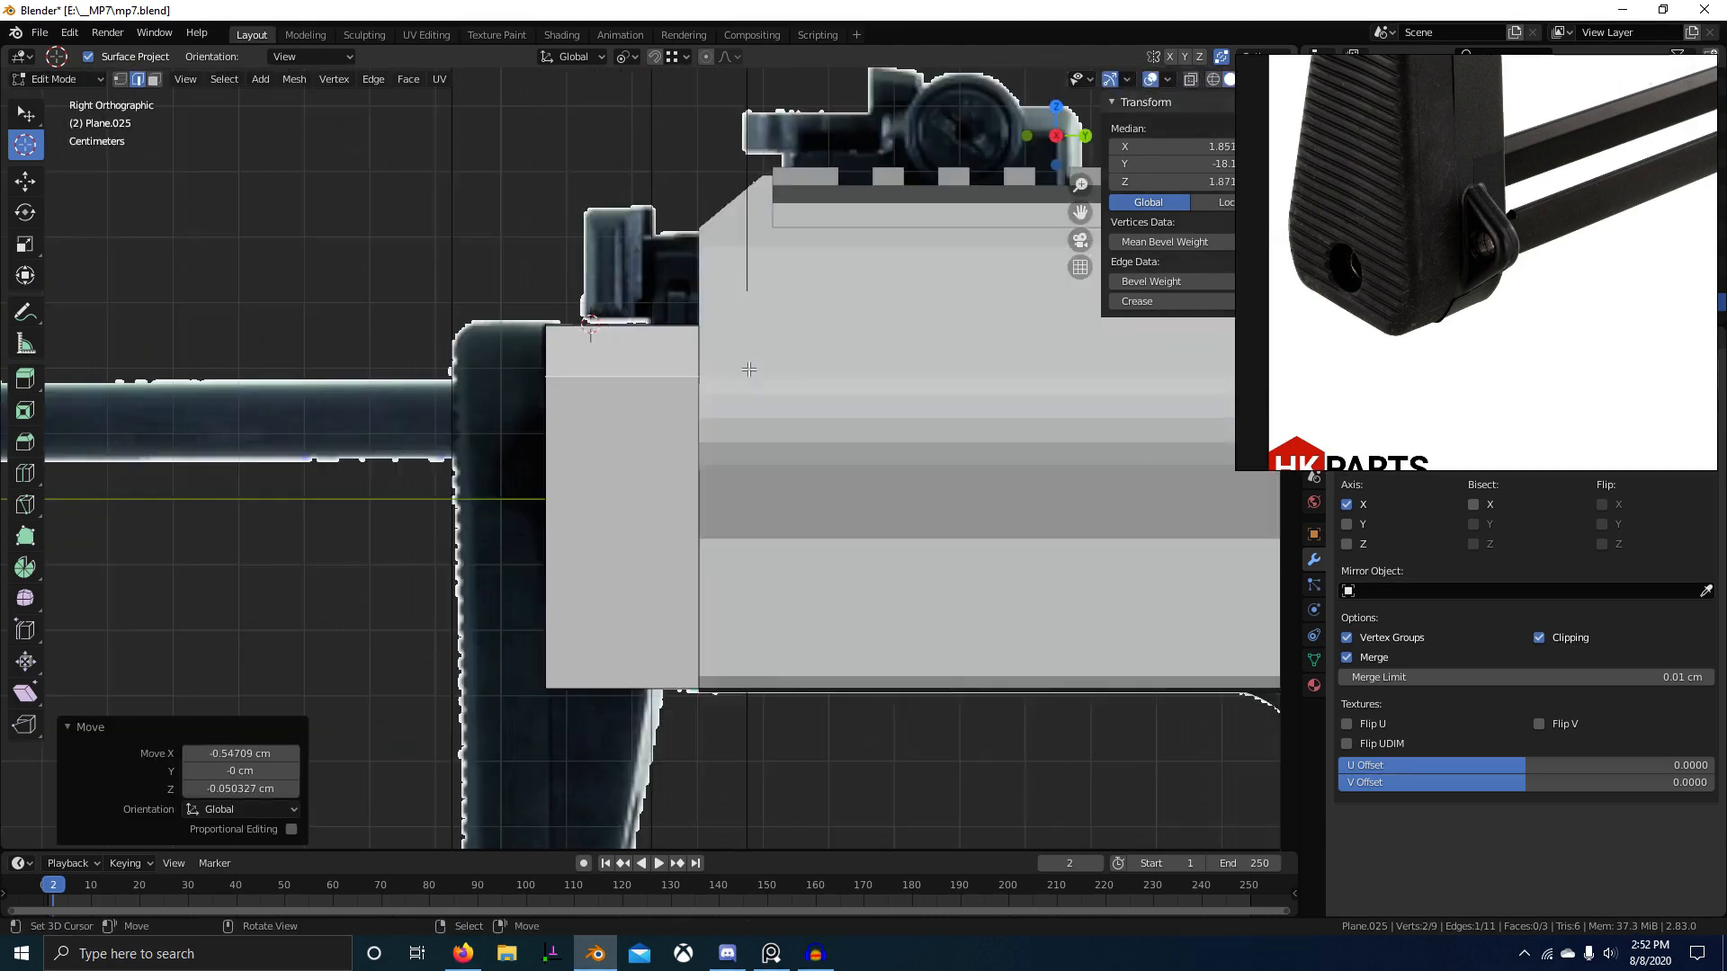
pyautogui.hotkey('alt', 'z')
pyautogui.press('a')
pyautogui.press('1')
pyautogui.hotkey('alt', 'a')
pyautogui.press('b')
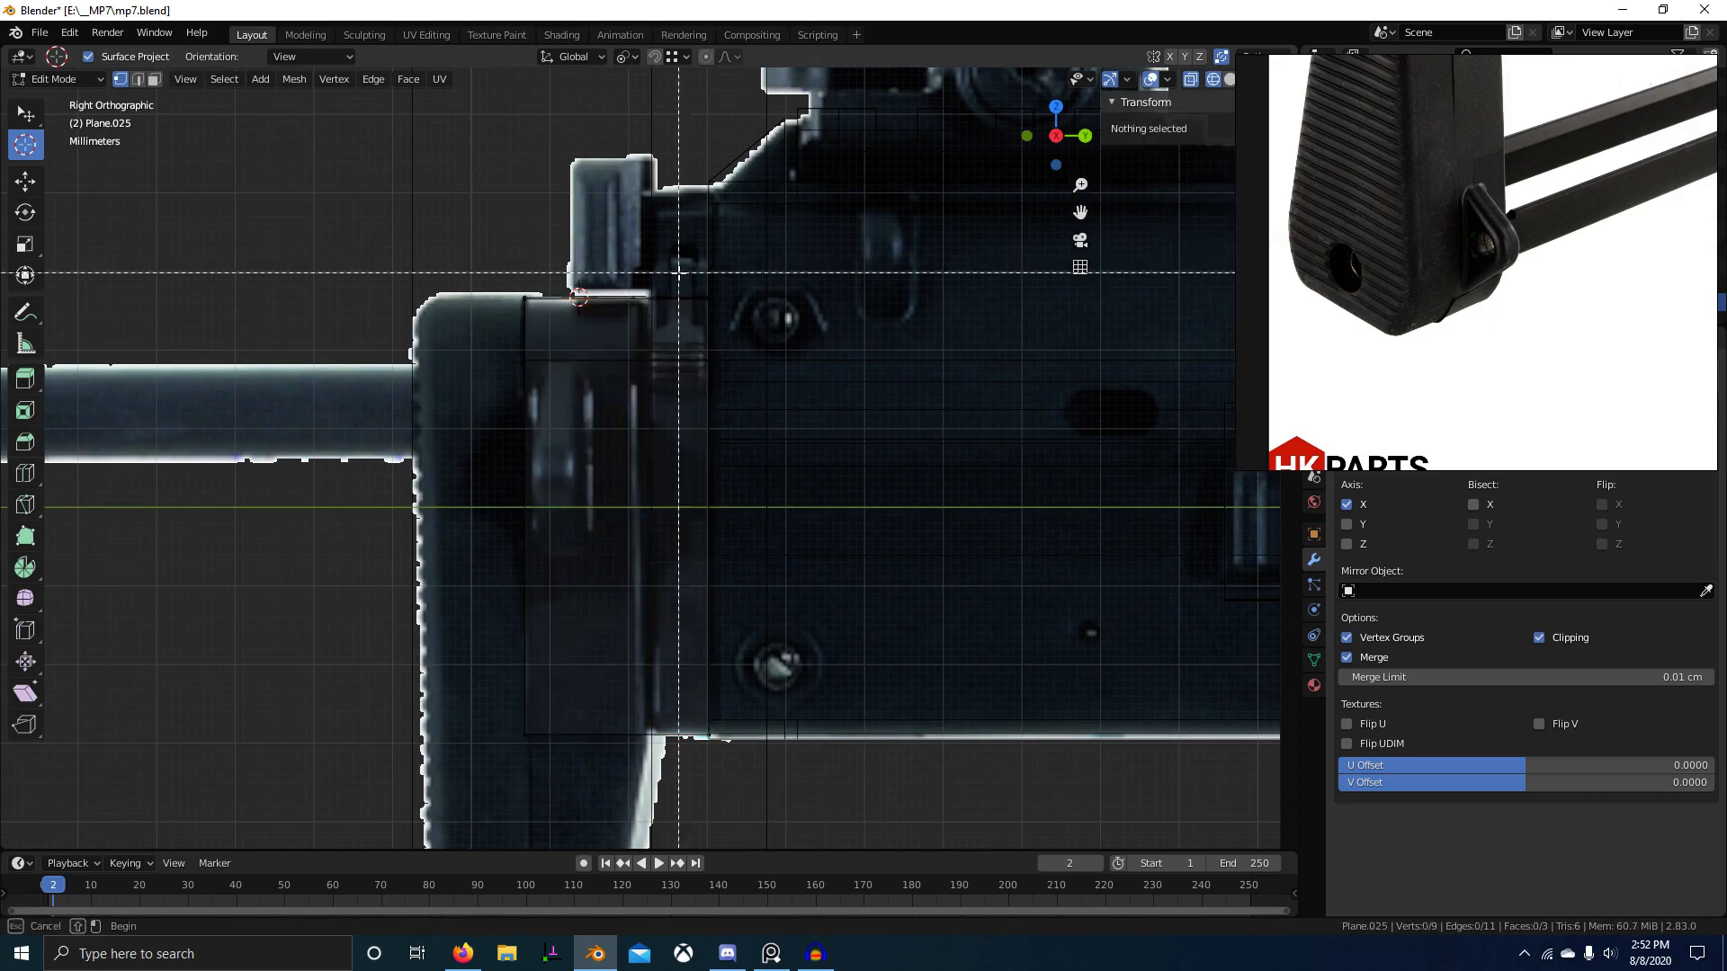
pyautogui.moveTo(621, 274); pyautogui.dragTo(785, 771)
pyautogui.press('g')
pyautogui.press('y')
pyautogui.click(711, 533)
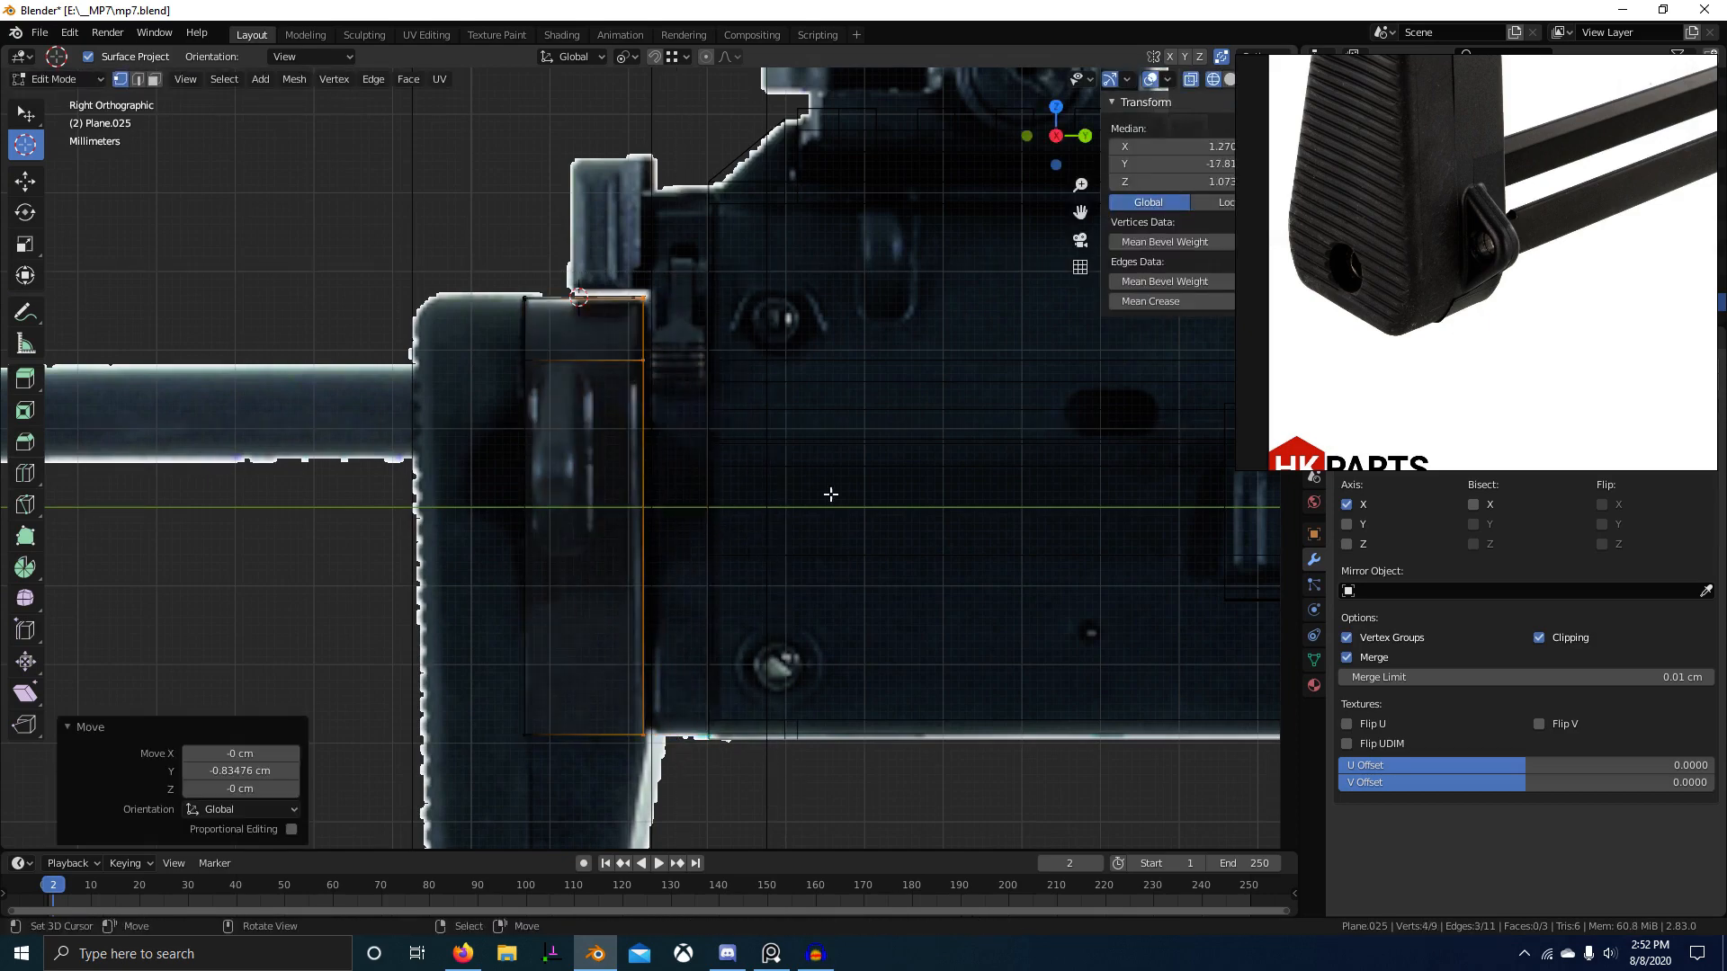
# Step: Examine the stock's shape in the reference pictures and in the left side view of the gun
pyautogui.scroll(-3, 1556, 193)
pyautogui.moveTo(1511, 194); pyautogui.dragTo(1499, 246, button='middle')
pyautogui.scroll(2, 1498, 250)
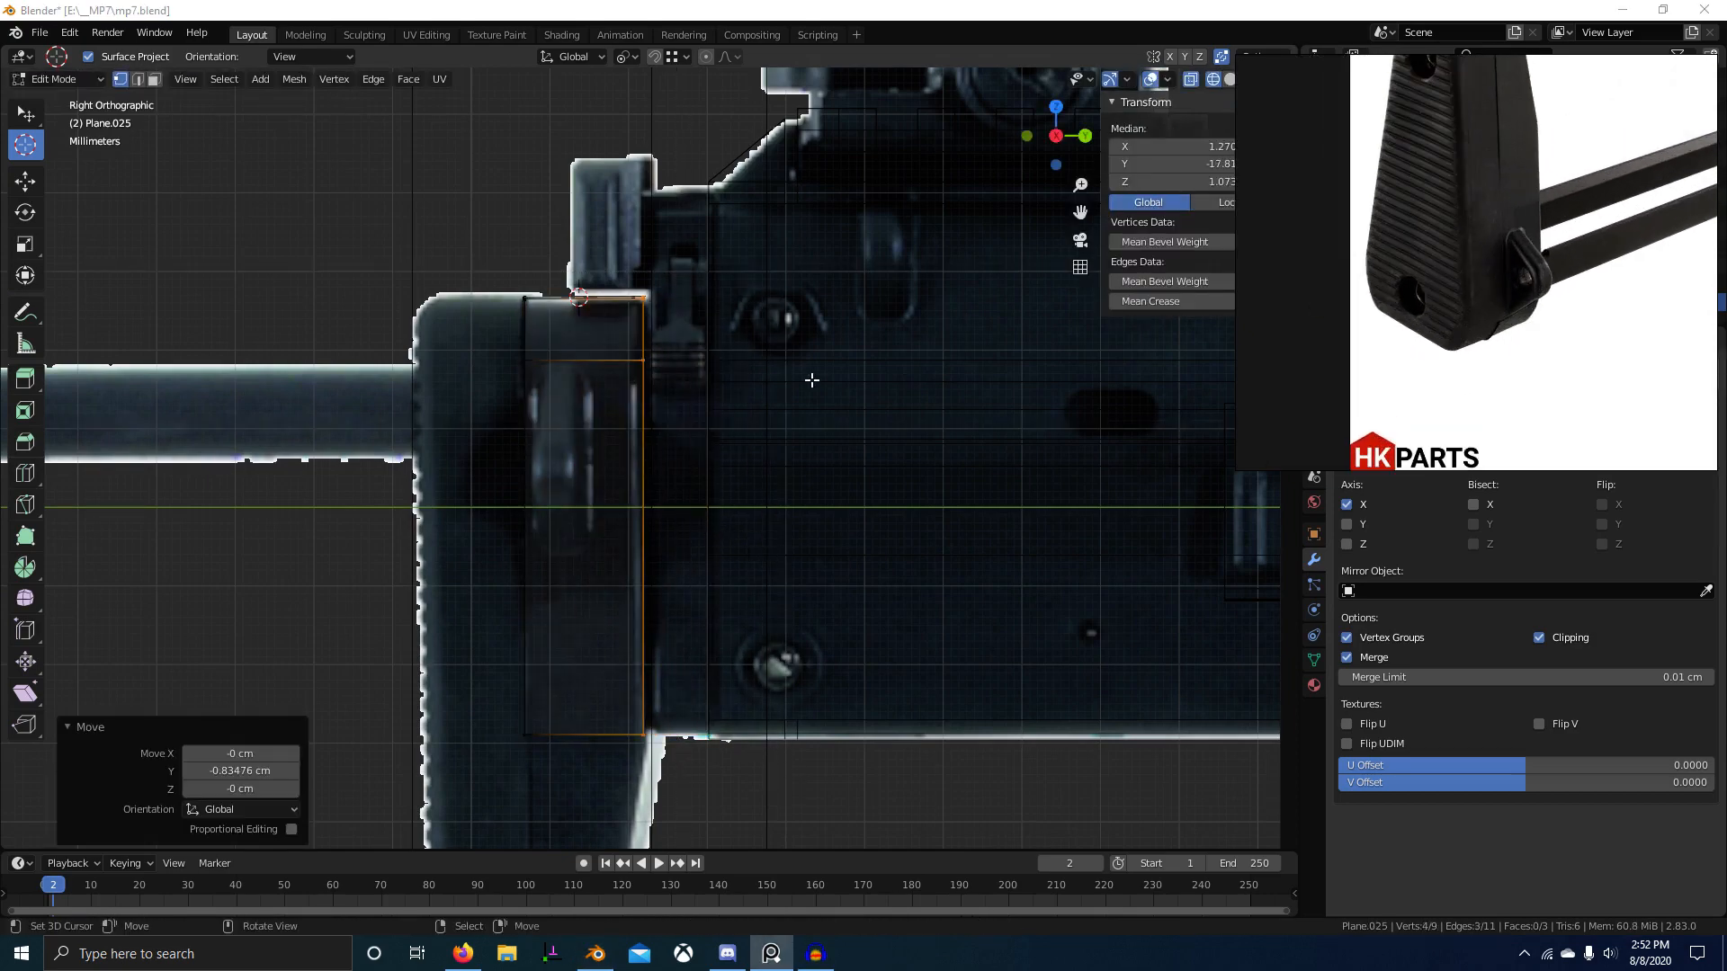
pyautogui.scroll(1, 705, 390)
pyautogui.scroll(-4, 697, 337)
pyautogui.moveTo(697, 337); pyautogui.dragTo(673, 388, button='middle')
pyautogui.press('ctrl+KP_3')
pyautogui.scroll(-2, 818, 416)
pyautogui.keyDown('shift'); pyautogui.moveTo(817, 415); pyautogui.dragTo(452, 479, button='middle'); pyautogui.keyUp('shift')
pyautogui.scroll(1, 775, 570)
pyautogui.keyDown('shift'); pyautogui.moveTo(386, 574); pyautogui.dragTo(834, 567, button='middle'); pyautogui.keyUp('shift')
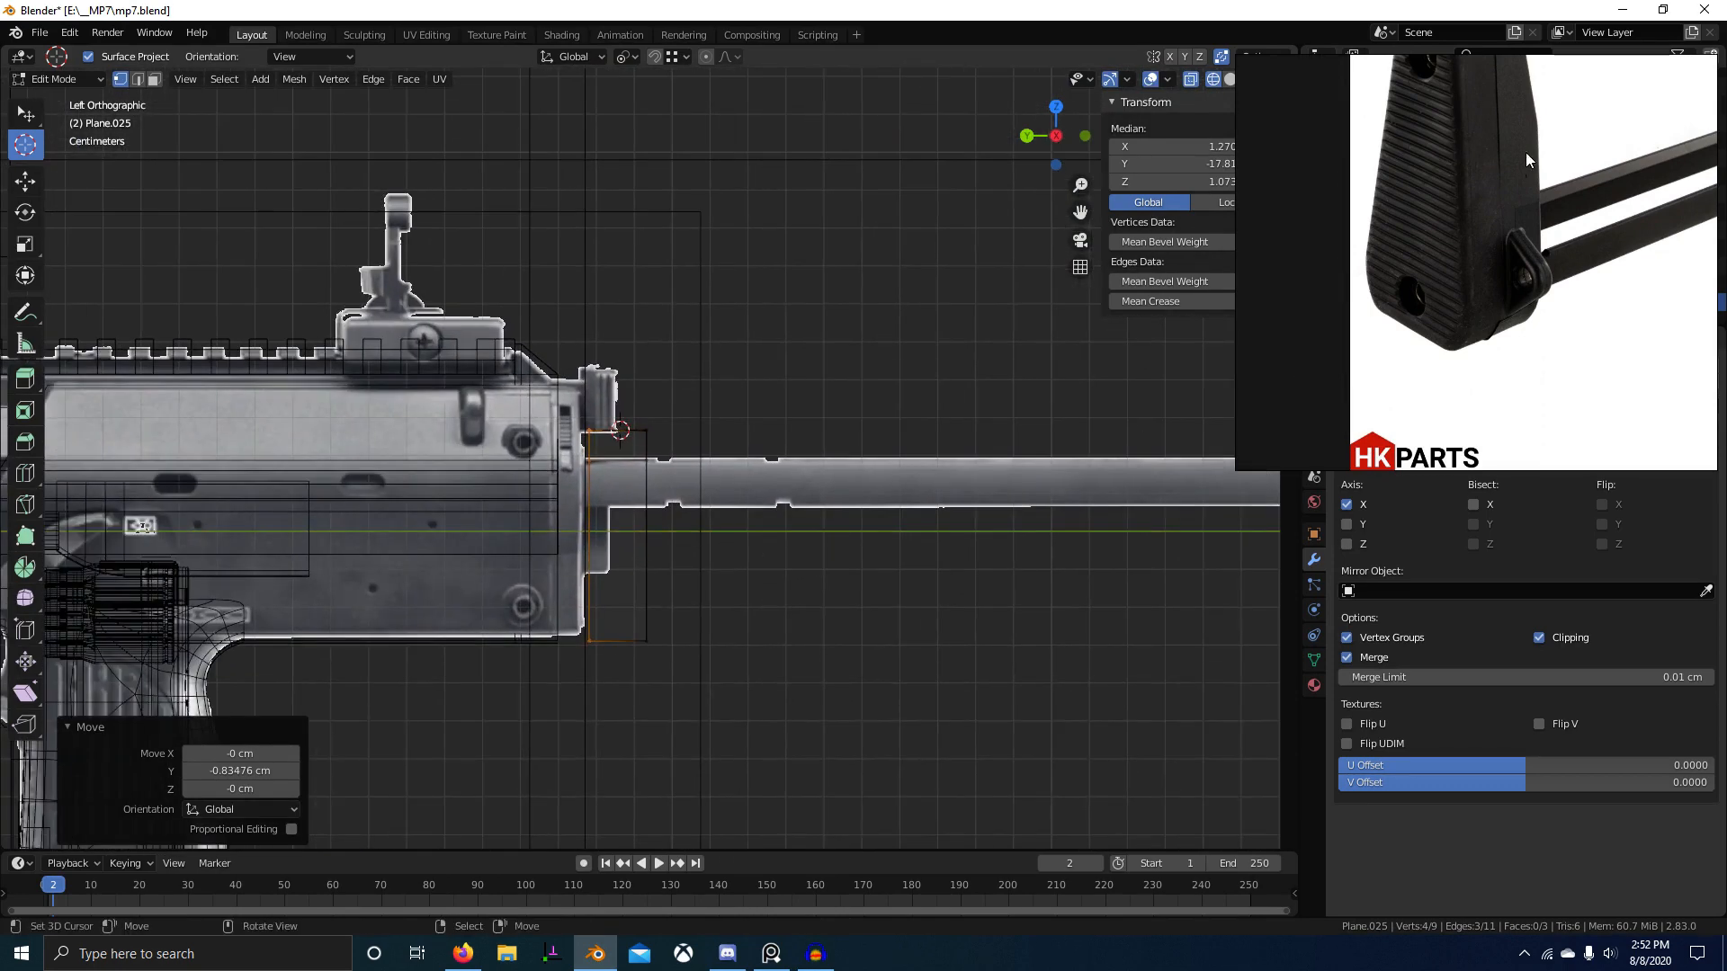
pyautogui.scroll(-4, 1526, 153)
pyautogui.scroll(-2, 1547, 348)
pyautogui.moveTo(1479, 382); pyautogui.dragTo(1440, 274, button='middle')
pyautogui.scroll(6, 1559, 393)
pyautogui.scroll(3, 1457, 252)
pyautogui.moveTo(1471, 203); pyautogui.dragTo(1489, 297, button='middle')
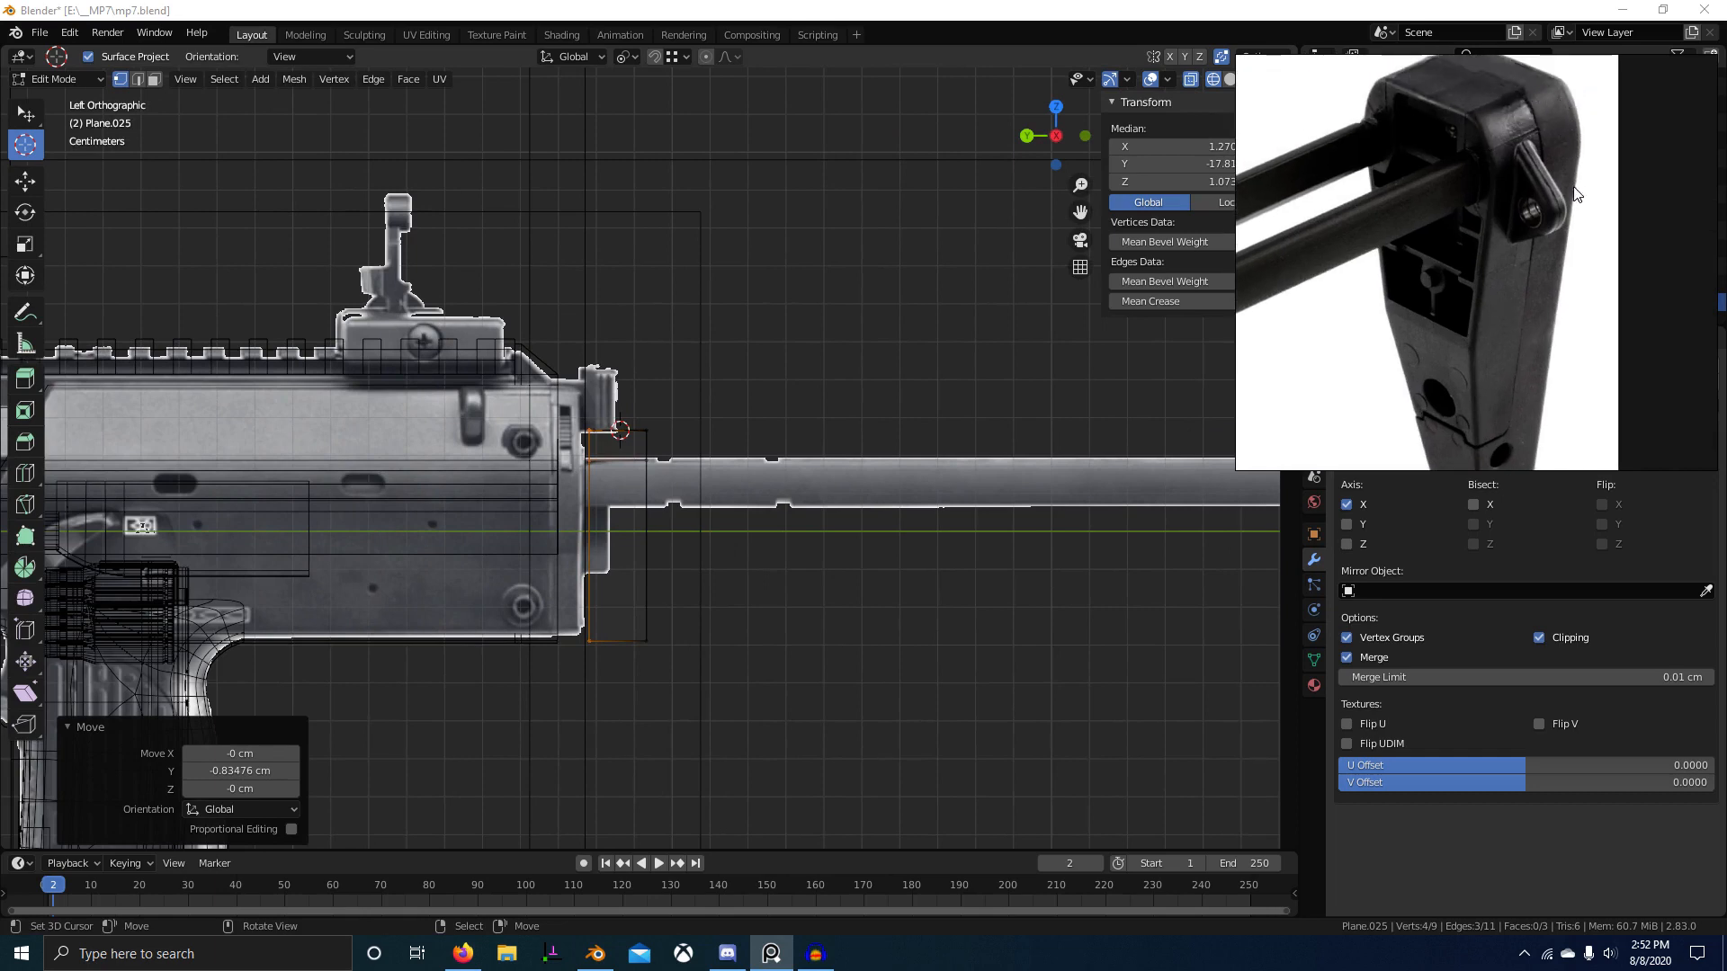
pyautogui.moveTo(1541, 378); pyautogui.dragTo(1544, 357, button='middle')
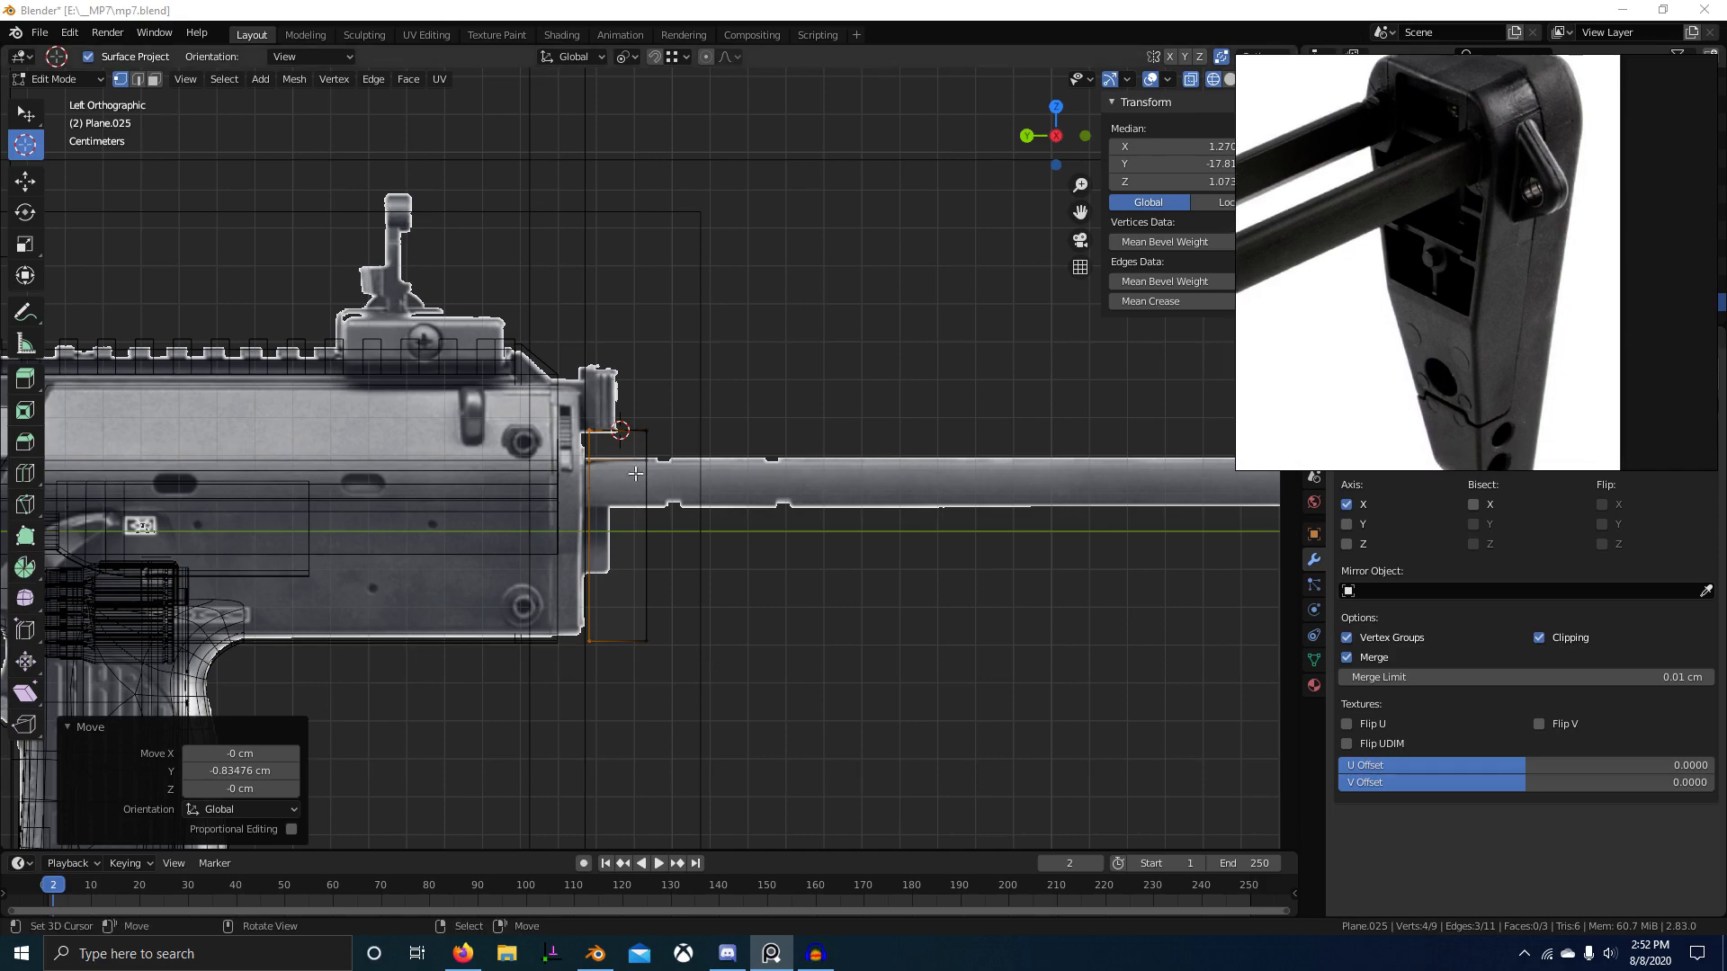
# Step: Add a loop cut across the stock's side face and move it in the XZ plane to just below the bend
pyautogui.moveTo(635, 474); pyautogui.dragTo(677, 499, button='middle')
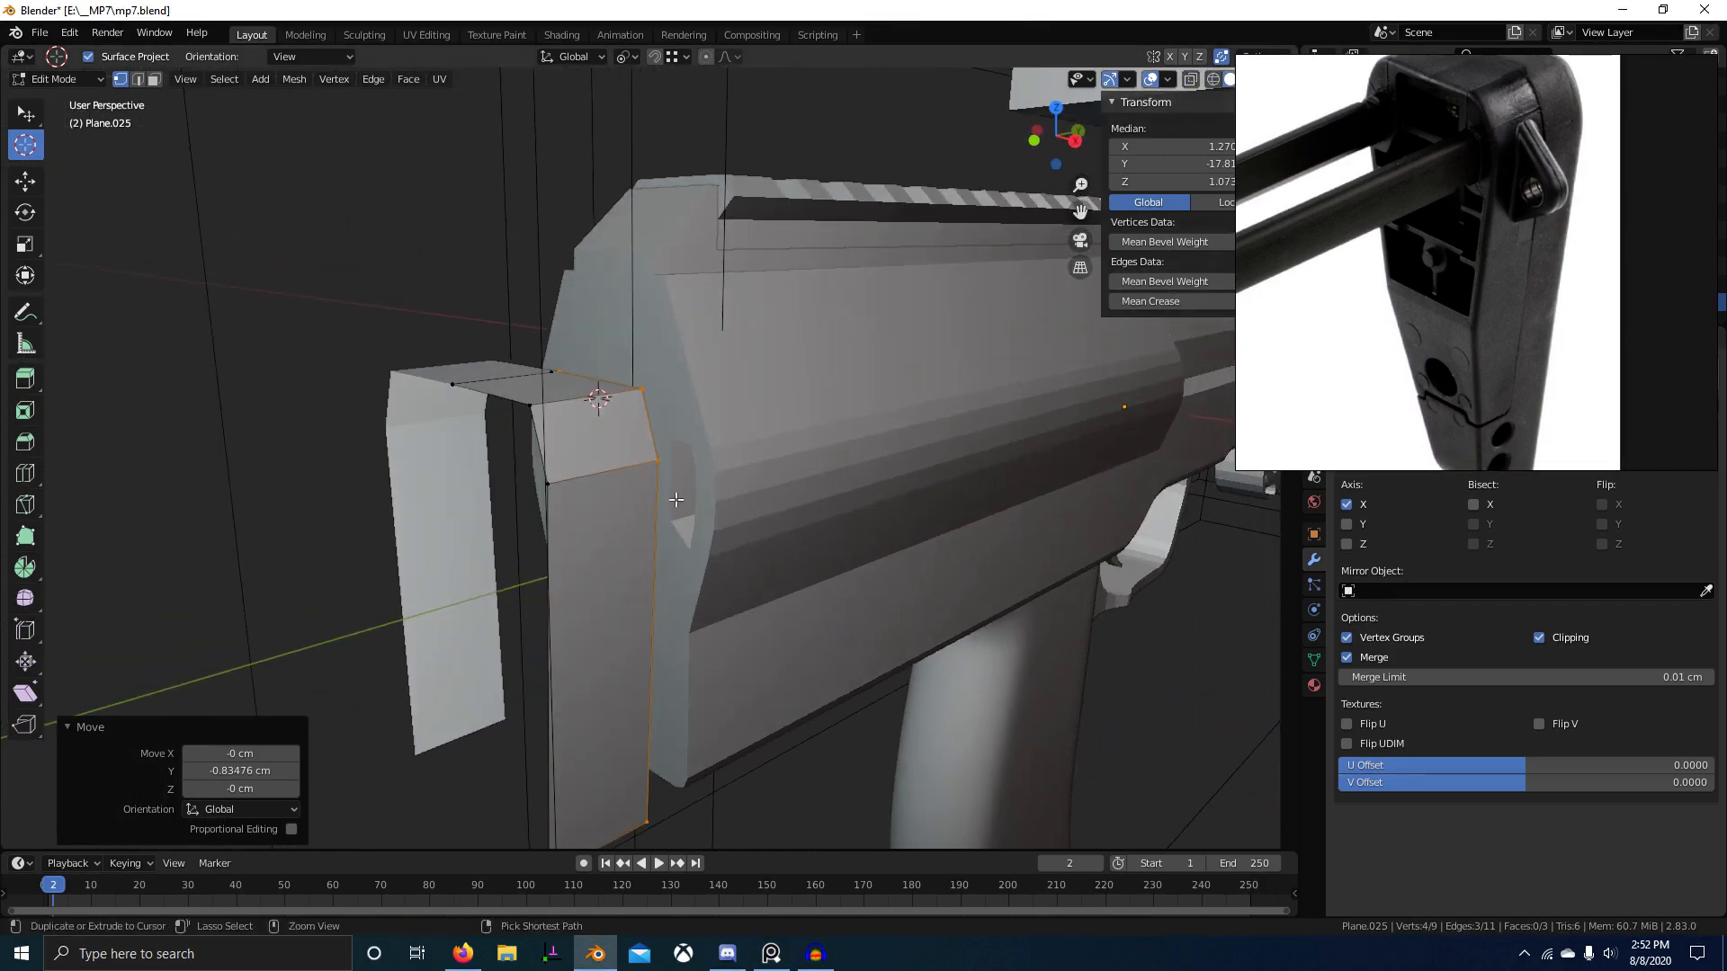
pyautogui.click(645, 506)
pyautogui.rightClick(645, 506)
pyautogui.press('g')
pyautogui.hotkey('shift', 'y')
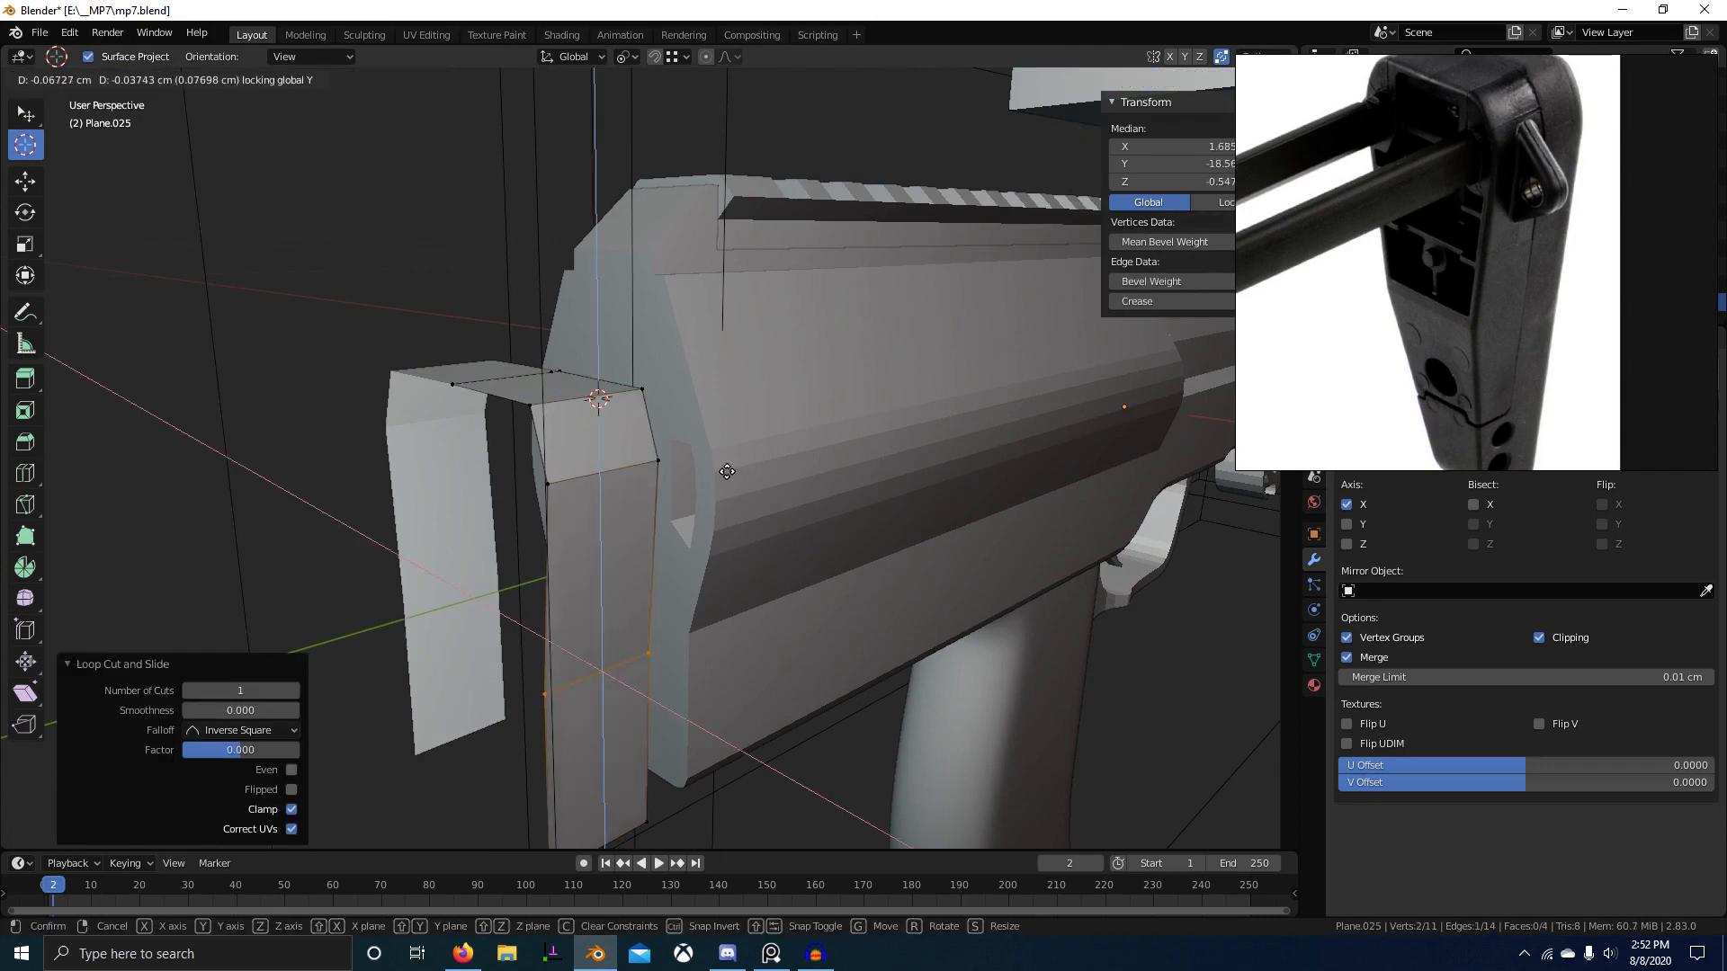
pyautogui.click(631, 530)
# Step: Add a second loop cut on the lower side face and reposition it with Y locked to shape the side's curve
pyautogui.hotkey('ctrl', 'r')
pyautogui.click(632, 530)
pyautogui.rightClick(631, 529)
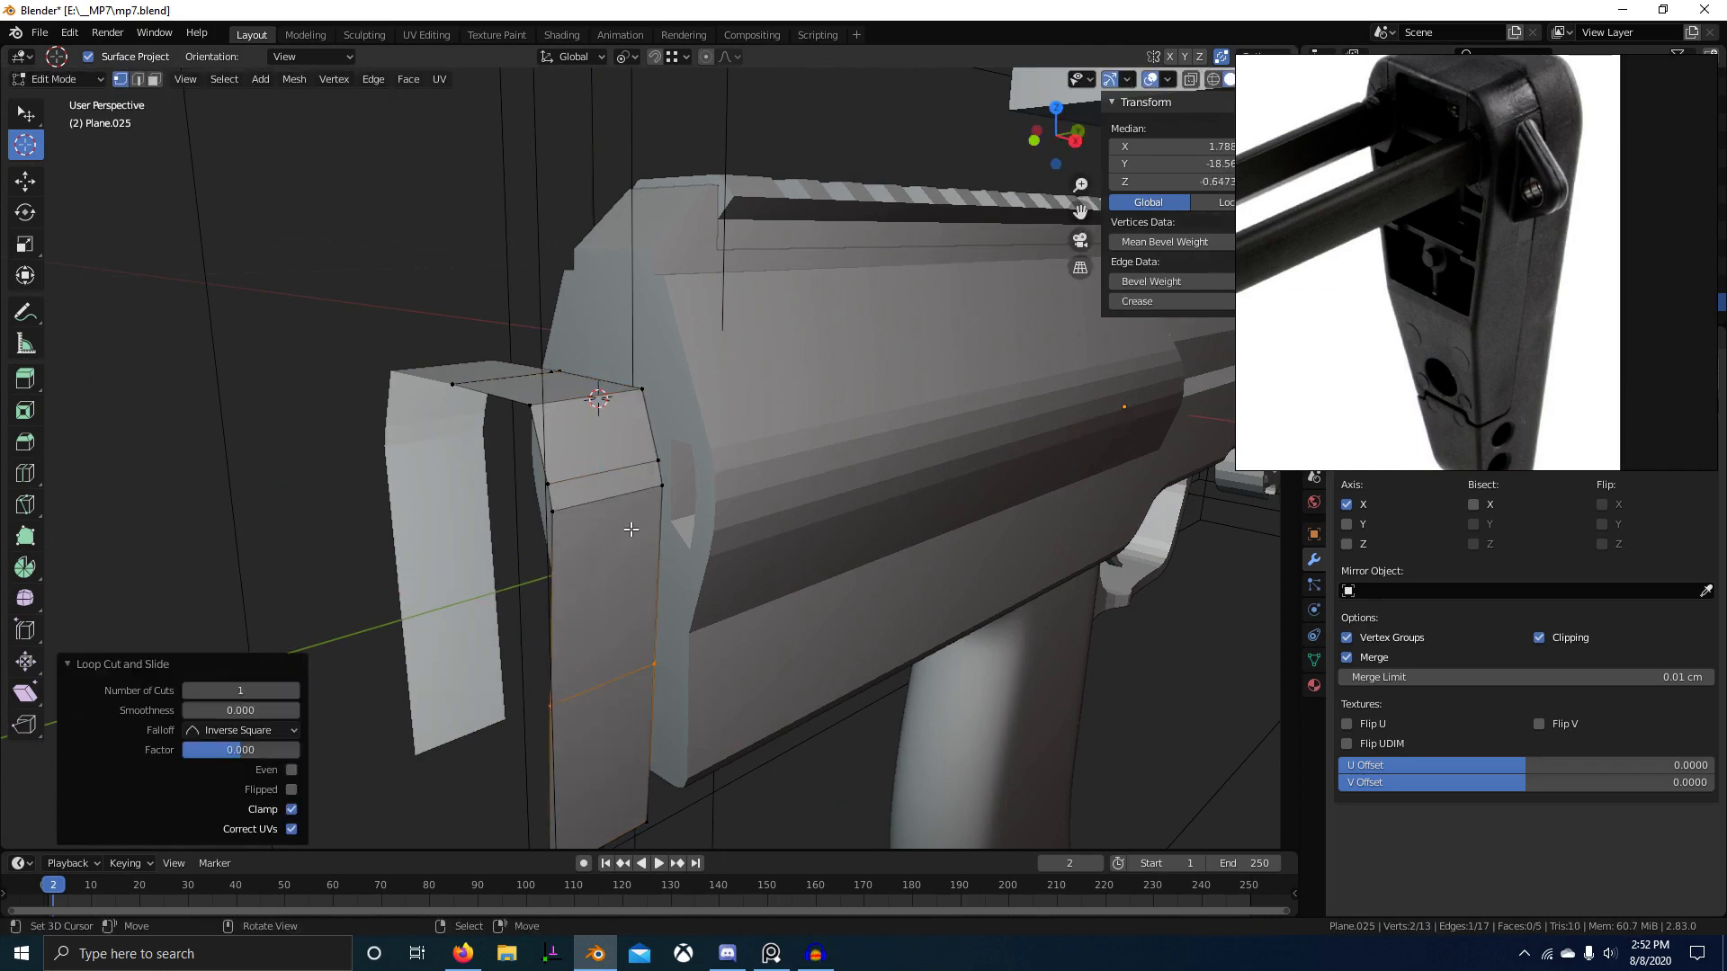
pyautogui.press('g')
pyautogui.hotkey('shift', 'y')
pyautogui.click(733, 360)
# Step: Try a three-segment bevel of about 0.509 cm on the stock's upper corner edge, and undo it
pyautogui.scroll(2, 710, 378)
pyautogui.moveTo(661, 400); pyautogui.dragTo(791, 440, button='middle')
pyautogui.hotkey('ctrl', 'r')
pyautogui.click(612, 440)
pyautogui.rightClick(612, 440)
pyautogui.press('2')
pyautogui.hotkey('ctrl', 'b')
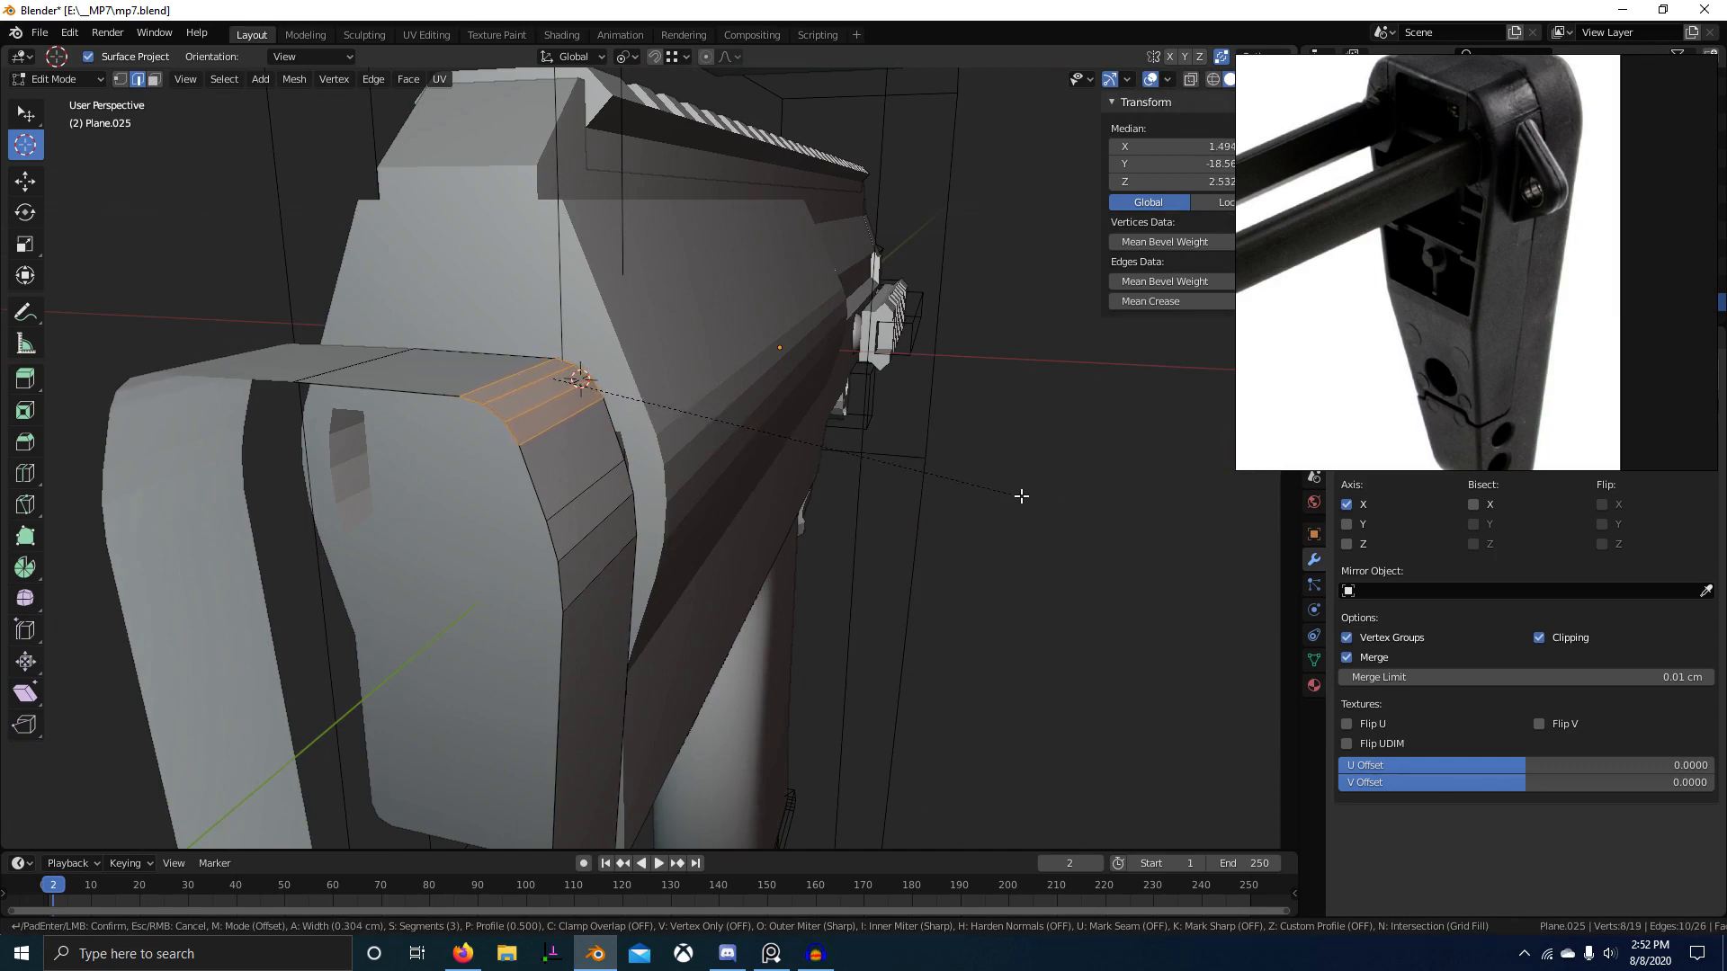
pyautogui.click(1291, 546)
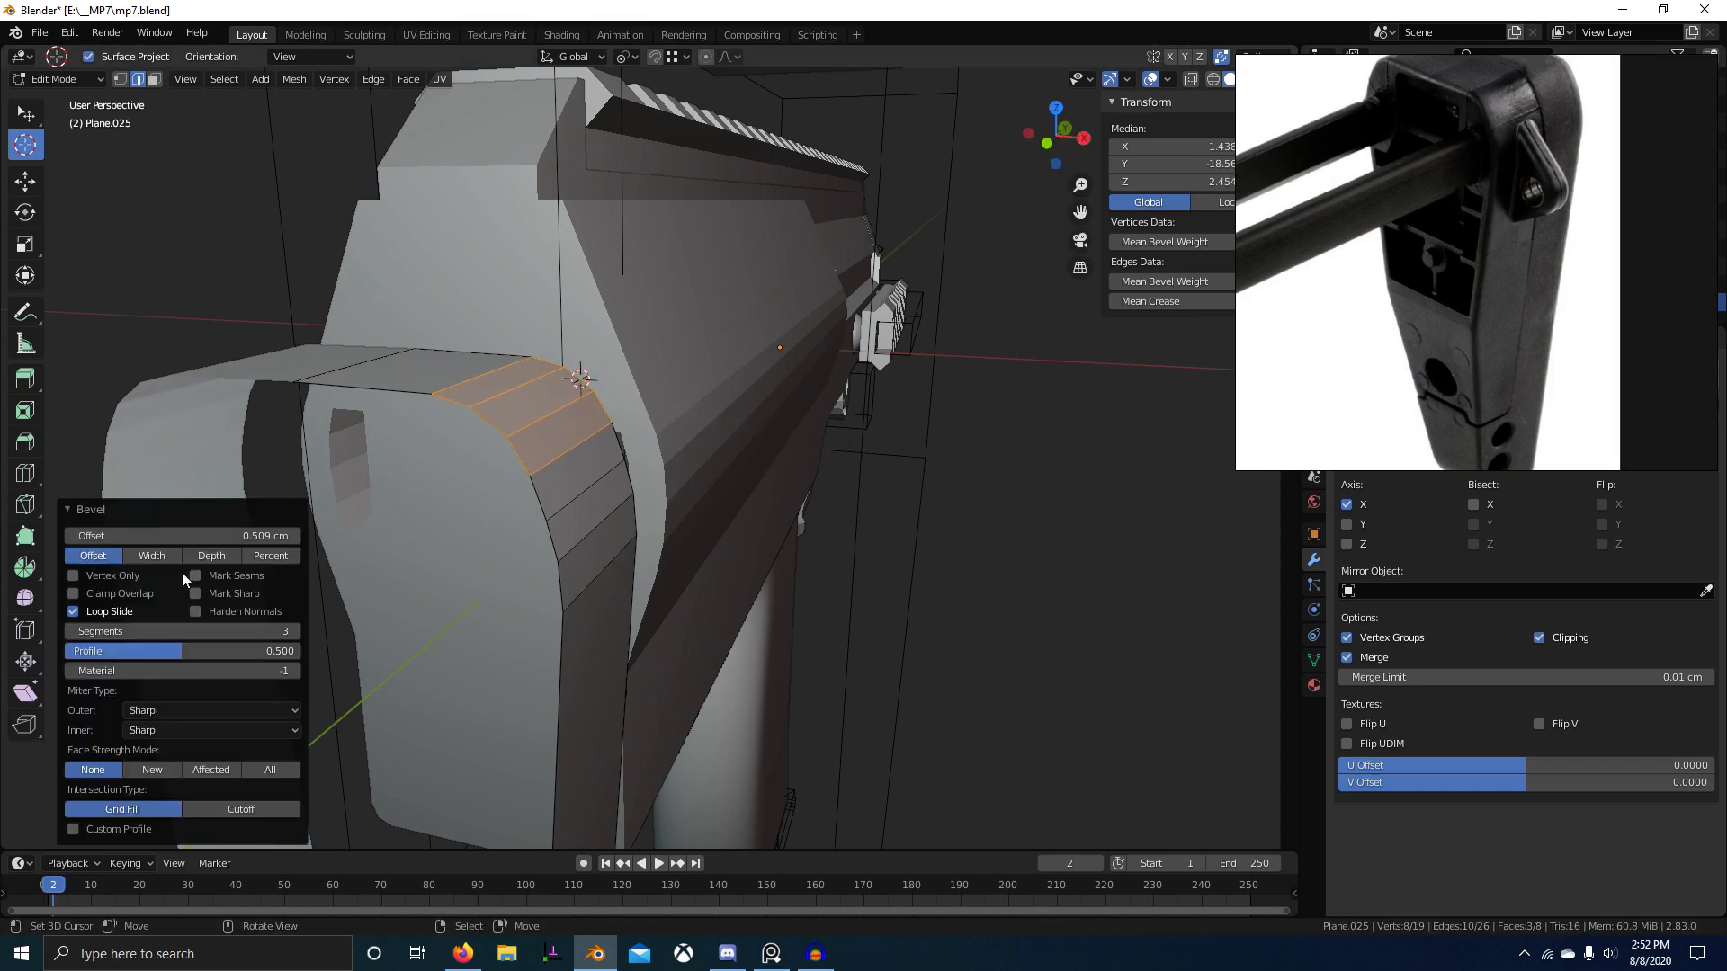
pyautogui.moveTo(1241, 553); pyautogui.dragTo(463, 612, button='middle')
pyautogui.scroll(5, 548, 577)
pyautogui.hotkey('ctrl', 'z')
# Step: Try a loop cut with Set Flow on the sloped corner face, and dissolve the added edge
pyautogui.moveTo(684, 604); pyautogui.dragTo(929, 570, button='middle')
pyautogui.moveTo(612, 477); pyautogui.dragTo(722, 452, button='middle')
pyautogui.hotkey('ctrl', 'r')
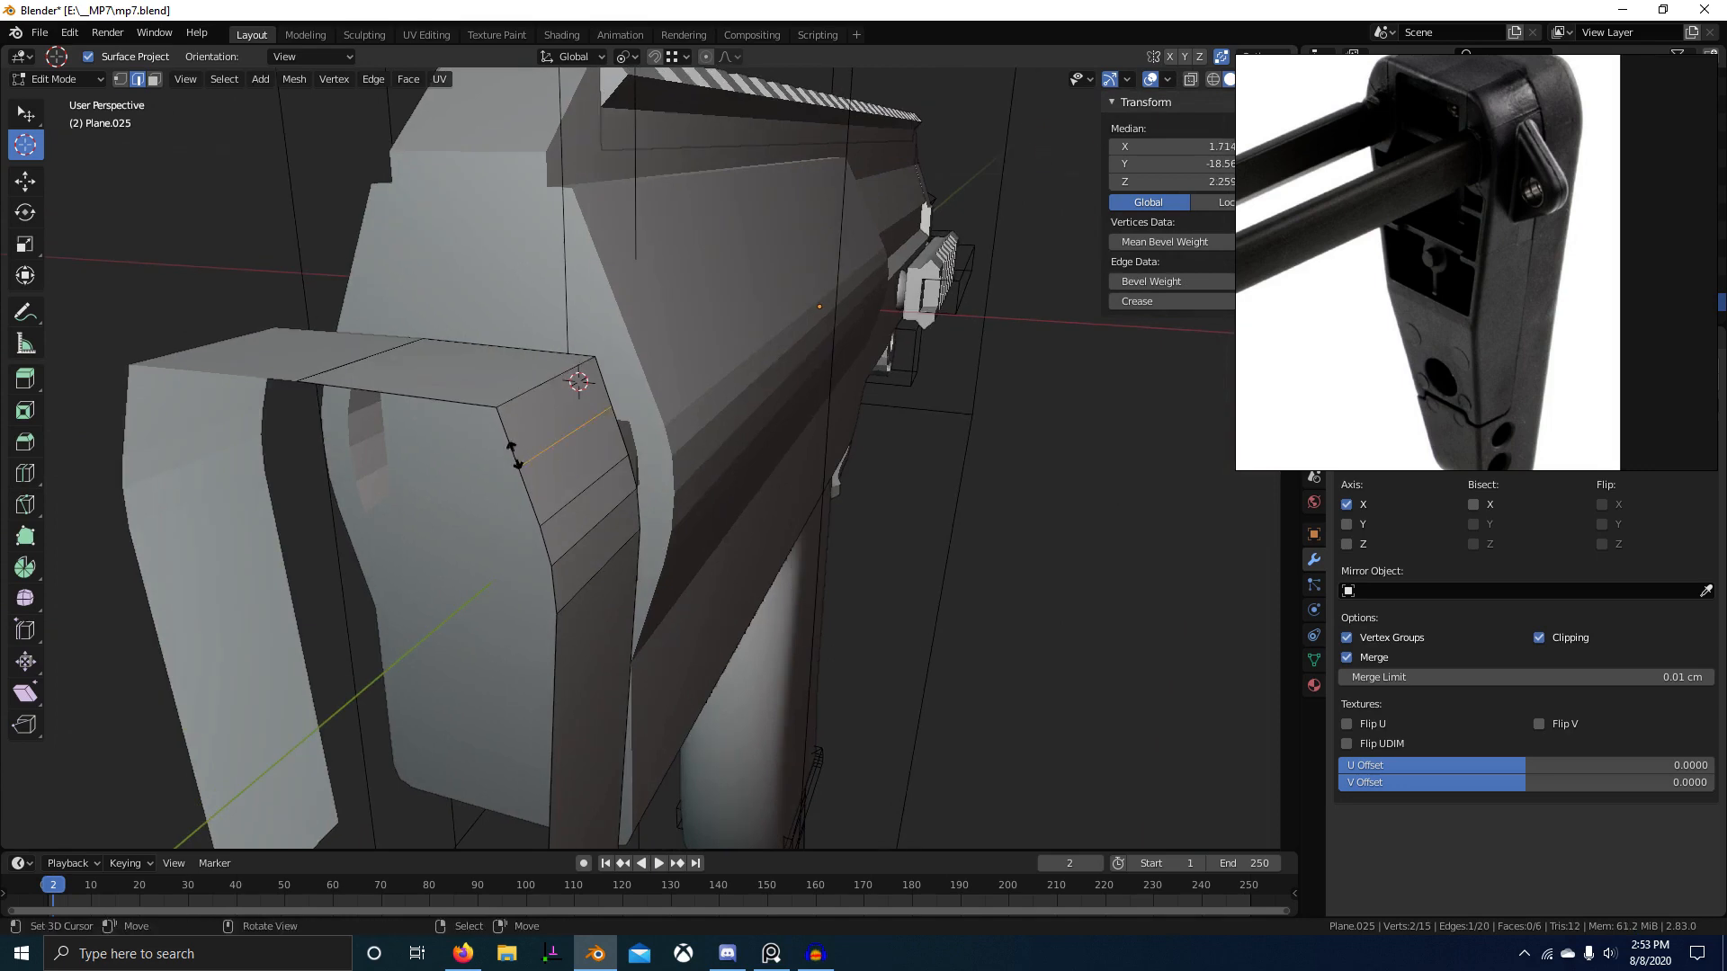
pyautogui.click(515, 456)
pyautogui.rightClick(516, 456)
pyautogui.moveTo(765, 581); pyautogui.dragTo(813, 547, button='middle')
pyautogui.hotkey('ctrl', 'e')
pyautogui.click(745, 894)
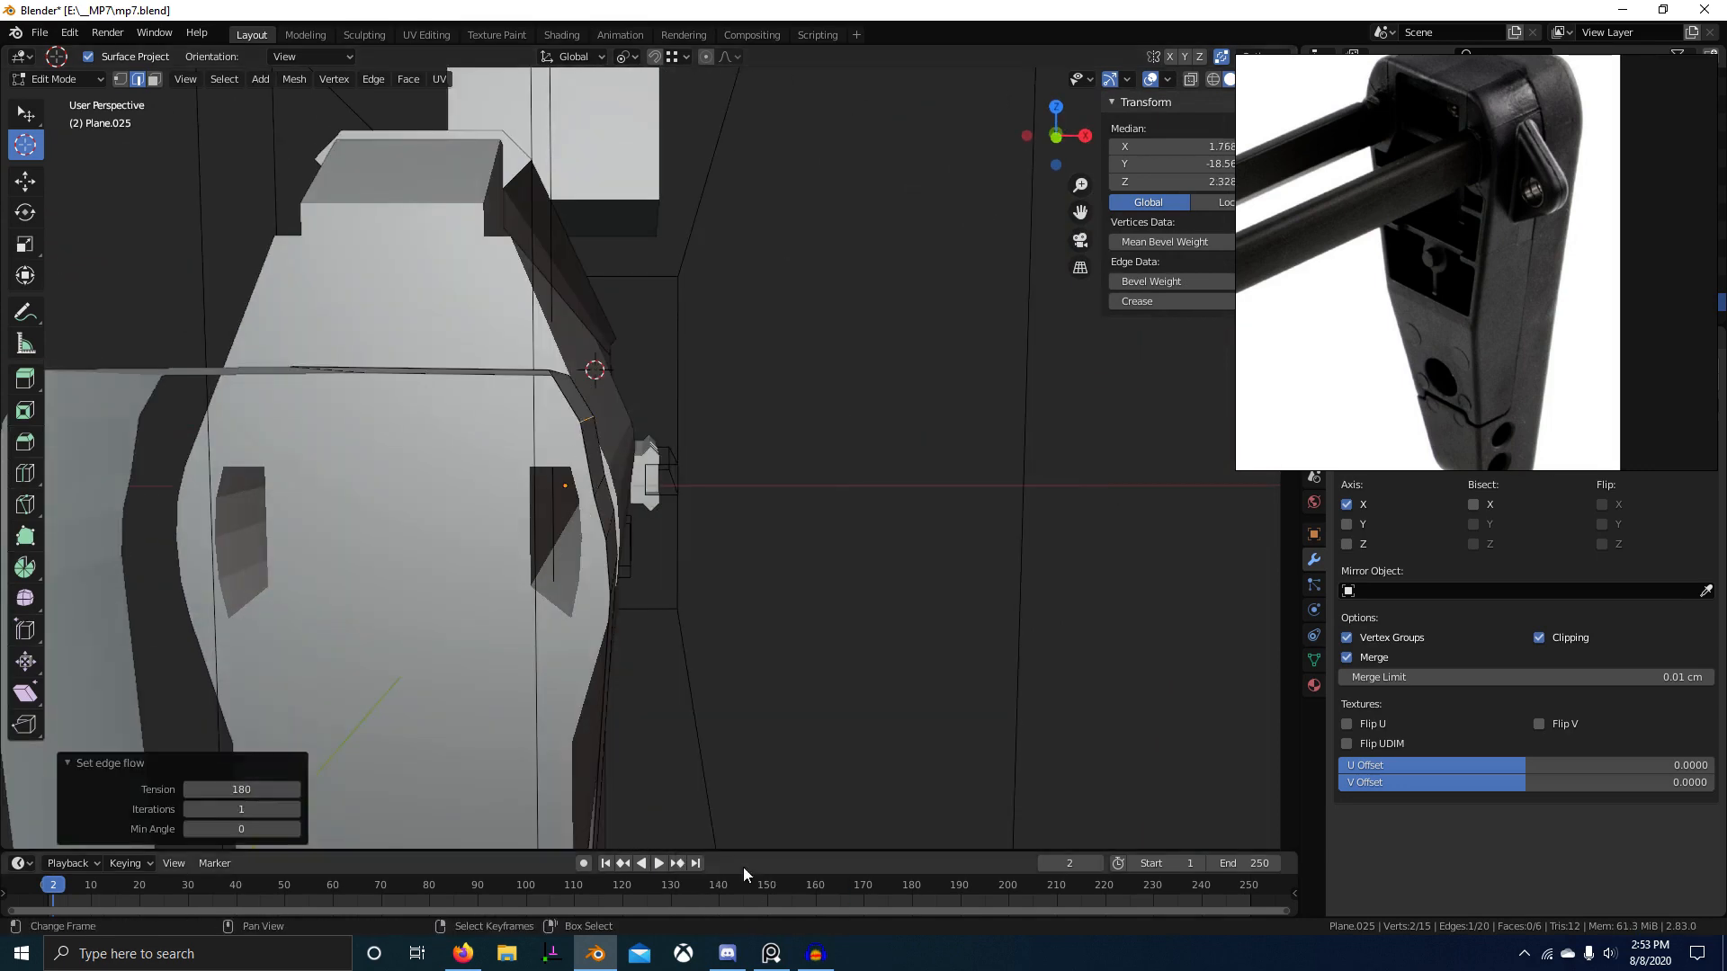
pyautogui.moveTo(744, 875); pyautogui.dragTo(600, 645, button='middle')
pyautogui.hotkey('ctrl', 'x')
# Step: Bevel the stock's upper corner edge with four segments and an offset of about 0.547 cm
pyautogui.rightClick(539, 369)
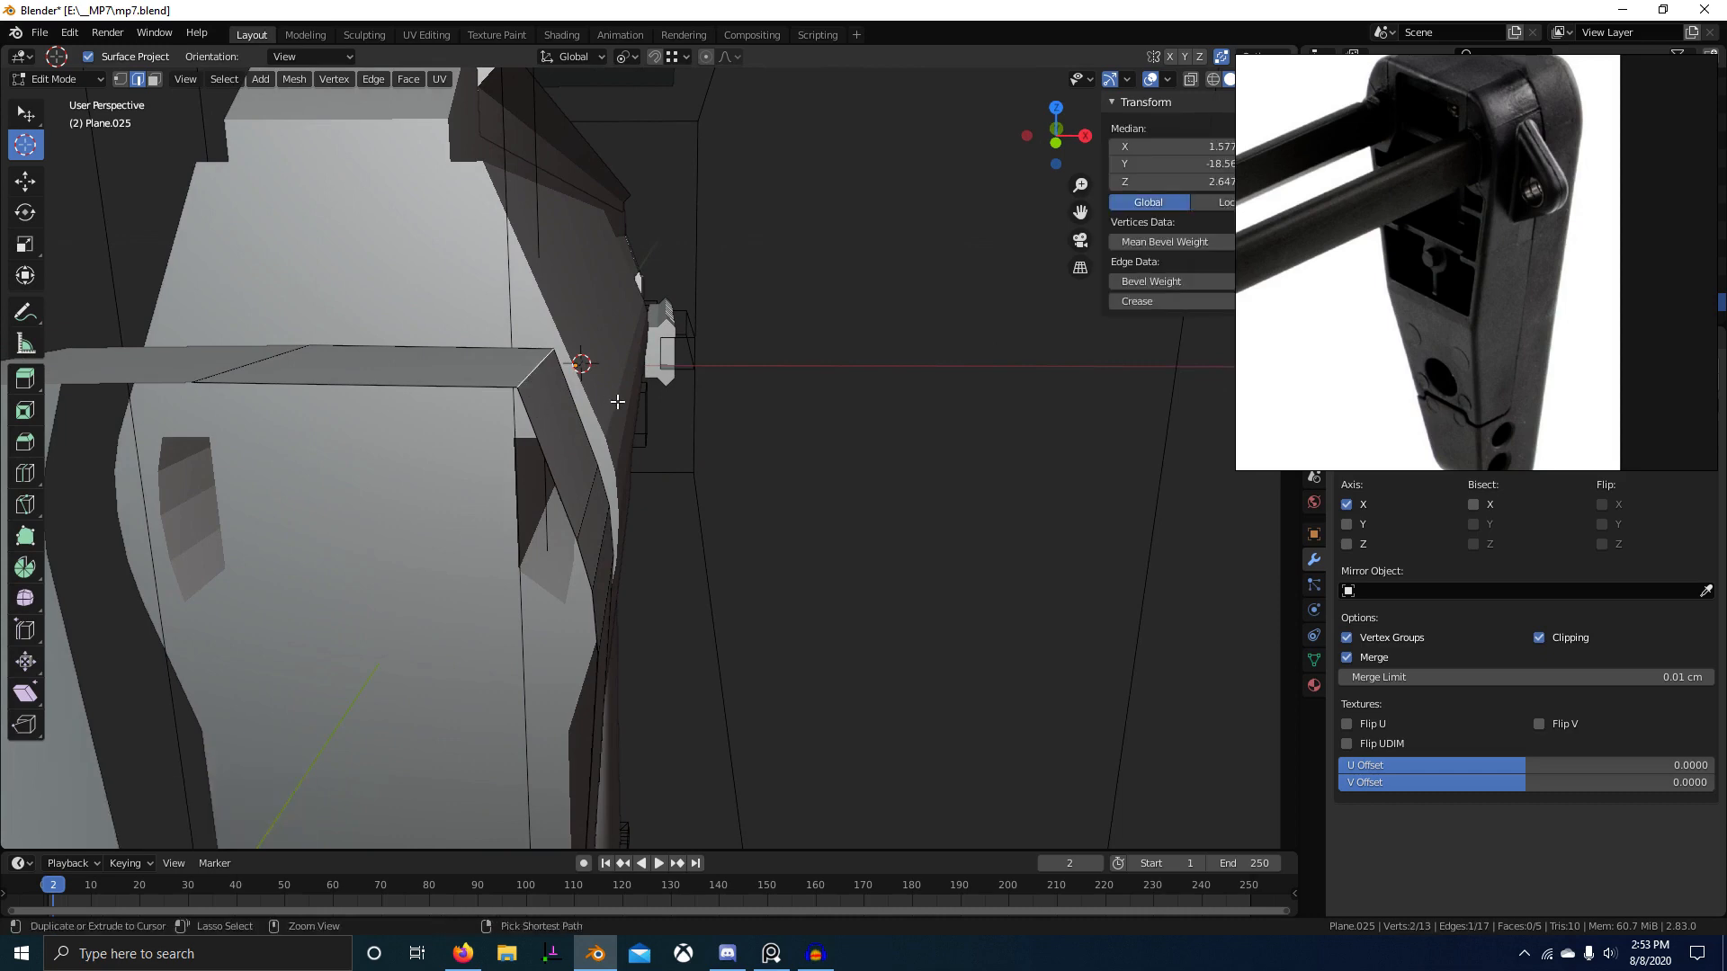
pyautogui.hotkey('ctrl', 'b')
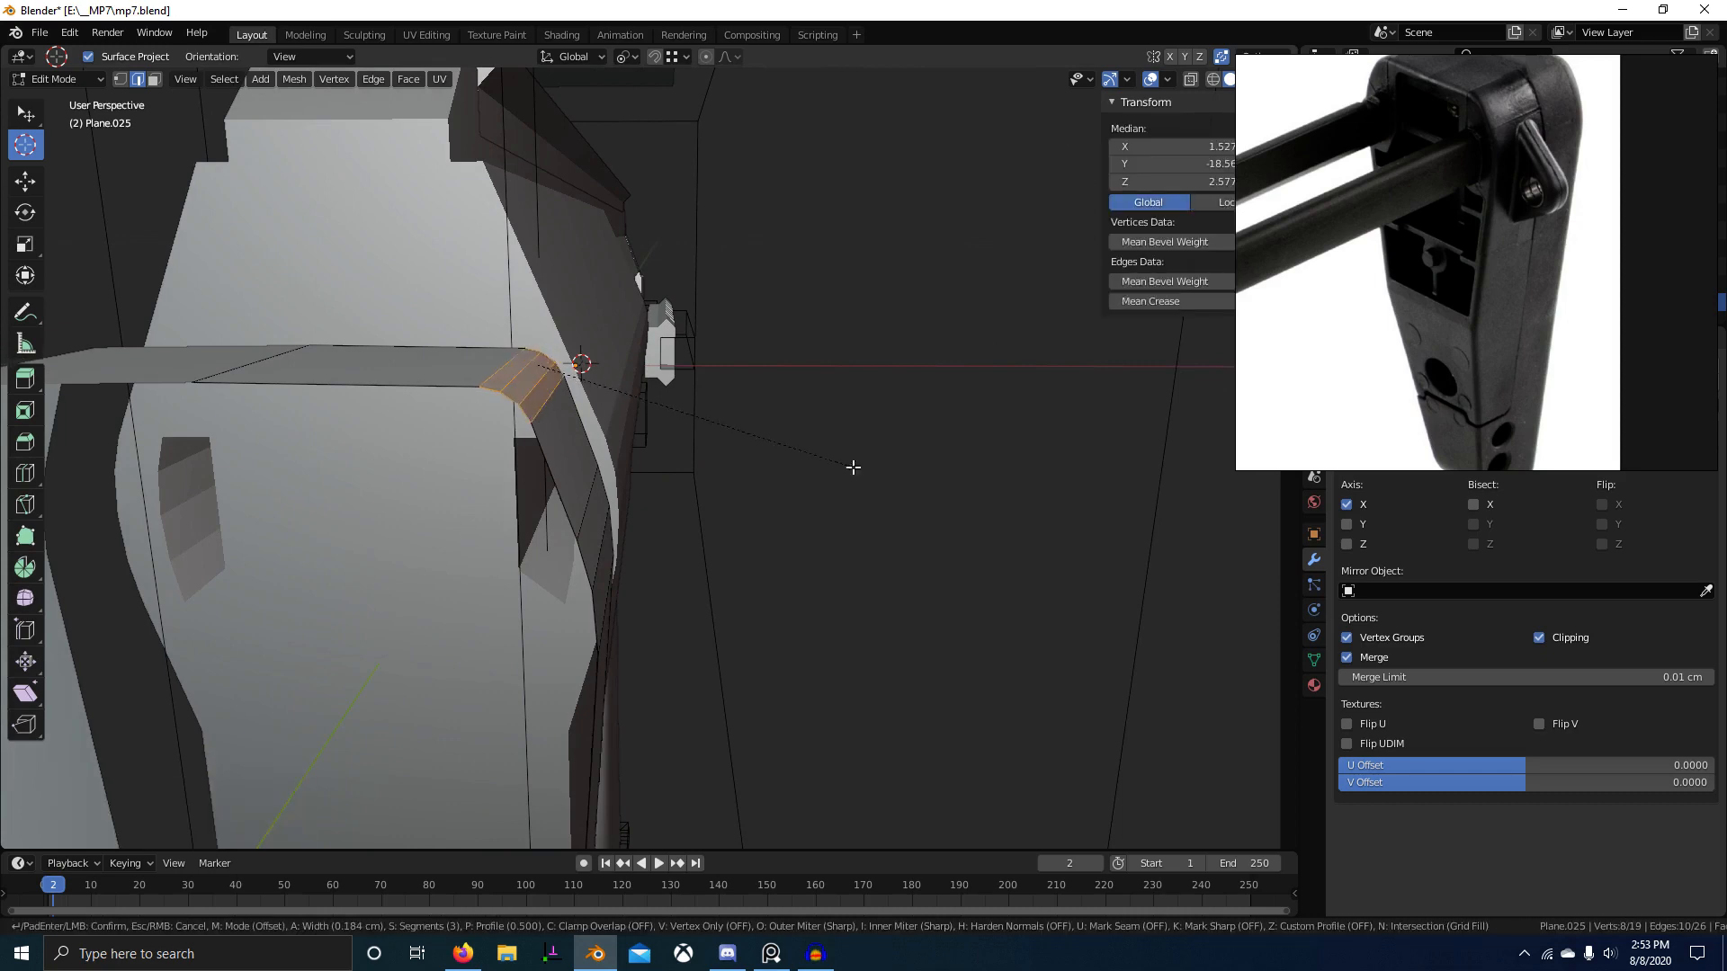
pyautogui.scroll(1, 163, 599)
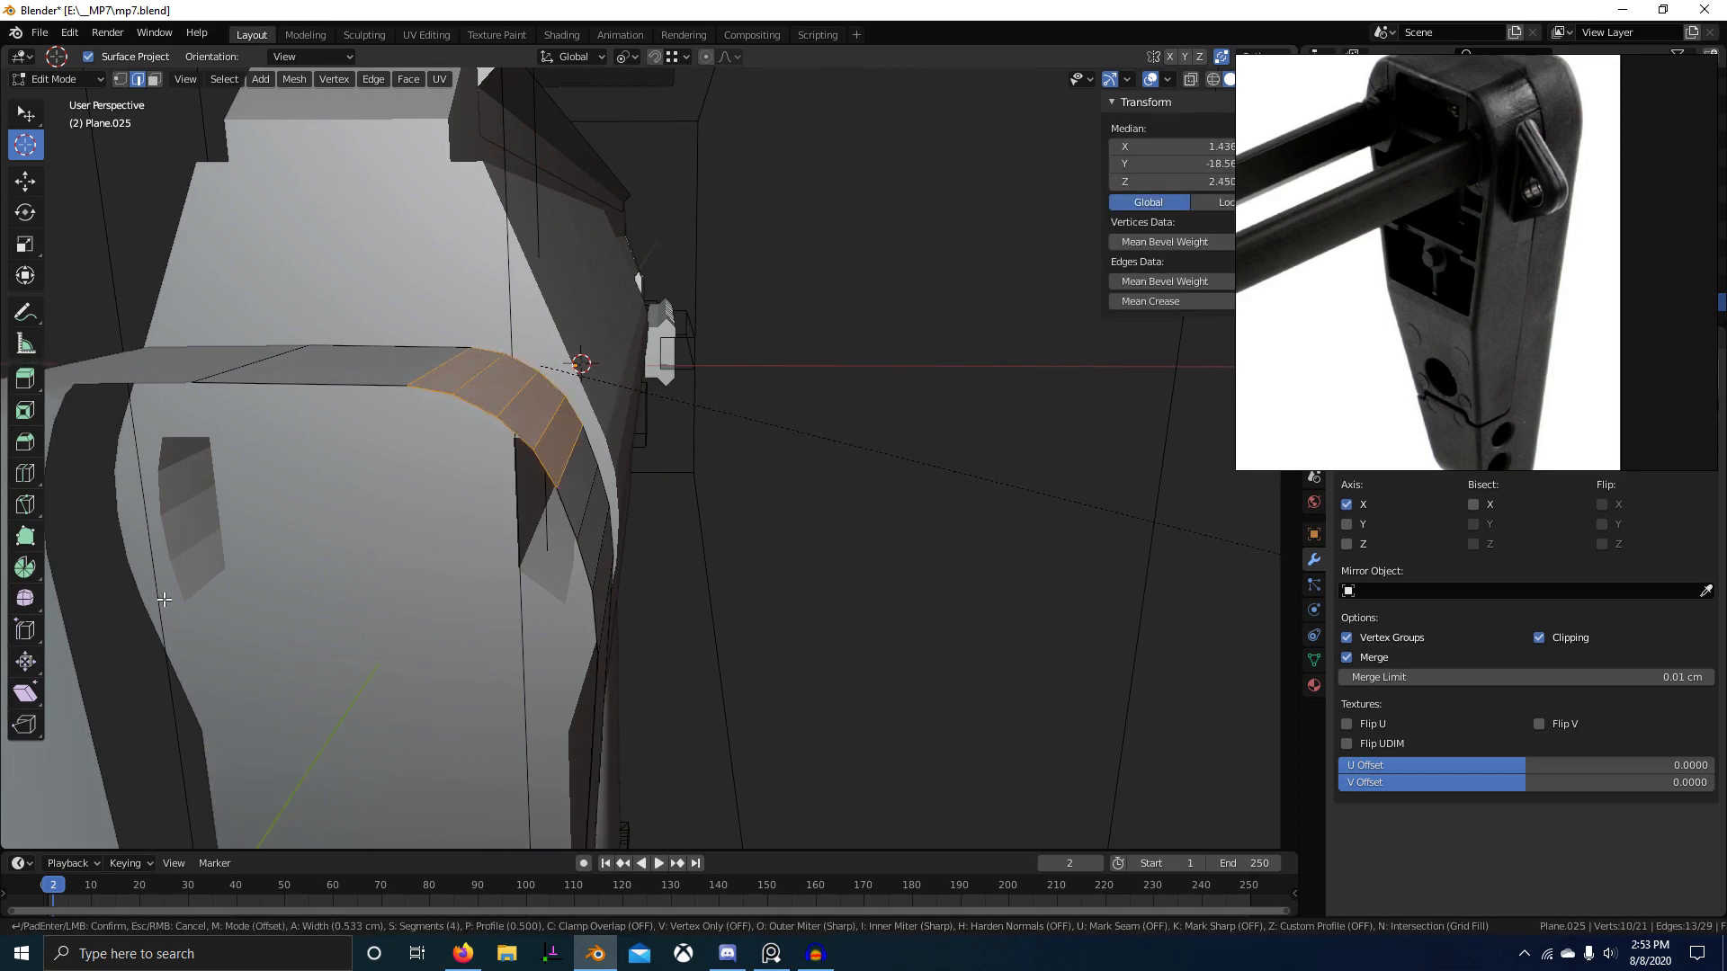
pyautogui.click(188, 605)
pyautogui.moveTo(188, 604); pyautogui.dragTo(845, 542, button='middle')
pyautogui.moveTo(671, 629); pyautogui.dragTo(603, 593, button='middle')
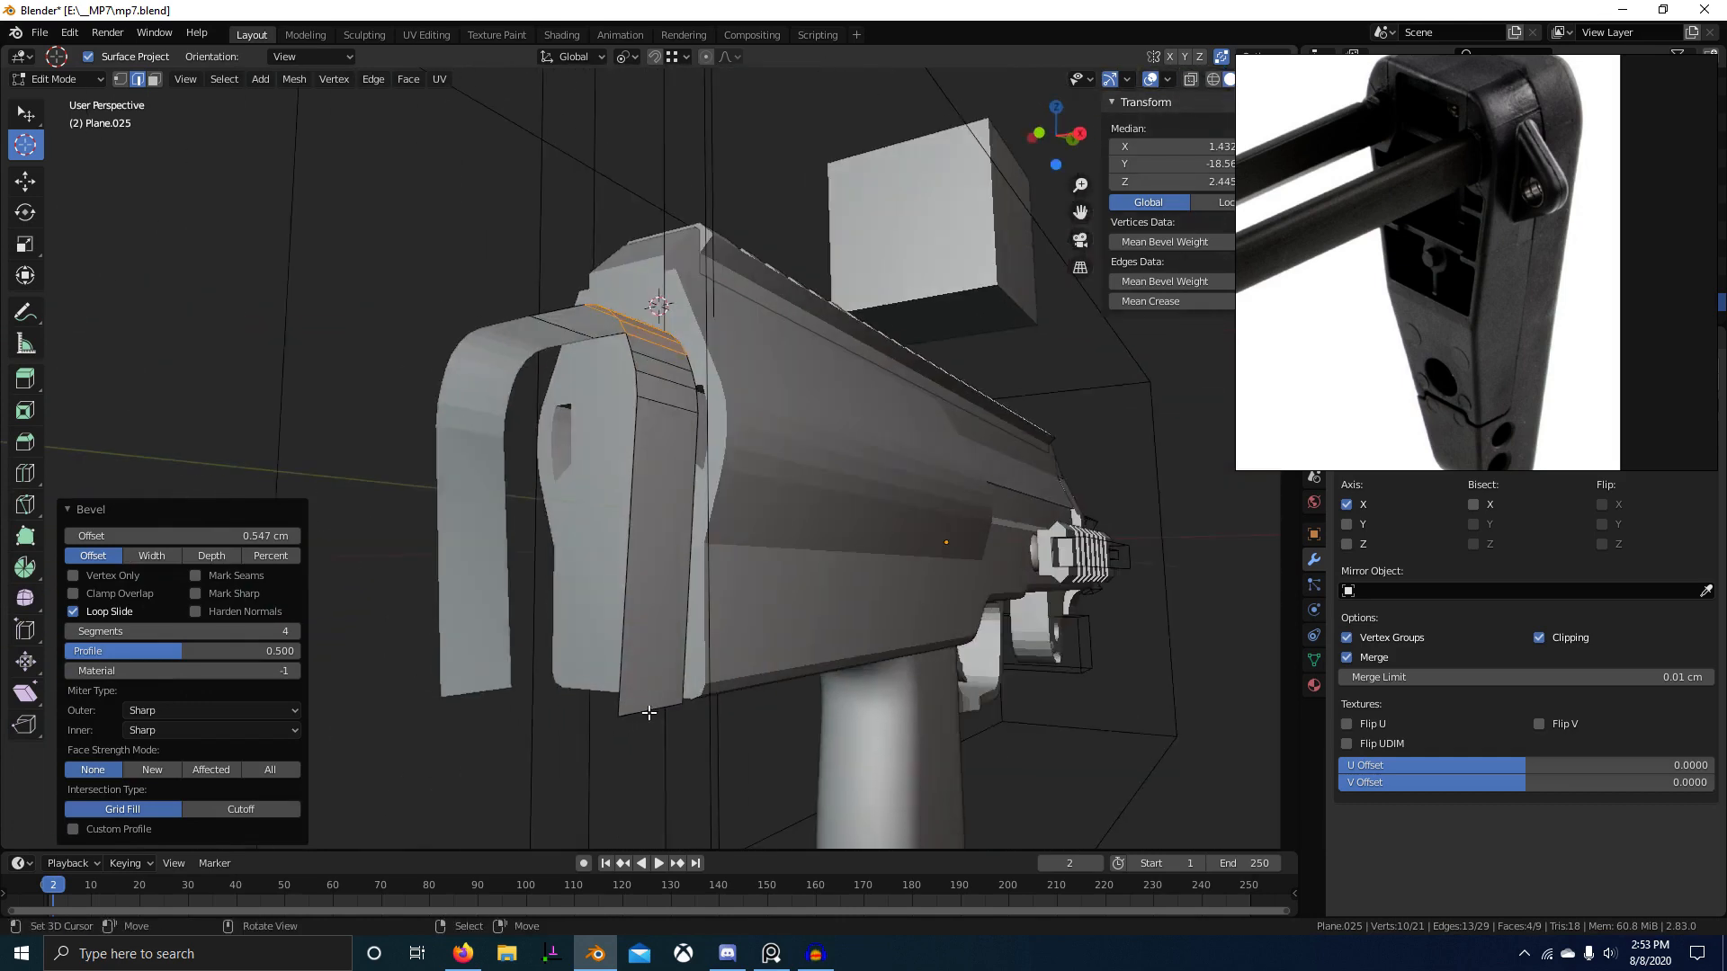
# Step: Edge-slide the stock mesh's bottom edge down to the seam above the two holes, using a factor of about -0.742
pyautogui.rightClick(650, 713)
pyautogui.press('KP_1')
pyautogui.keyDown('shift'); pyautogui.moveTo(649, 712); pyautogui.dragTo(717, 656, button='middle'); pyautogui.keyUp('shift')
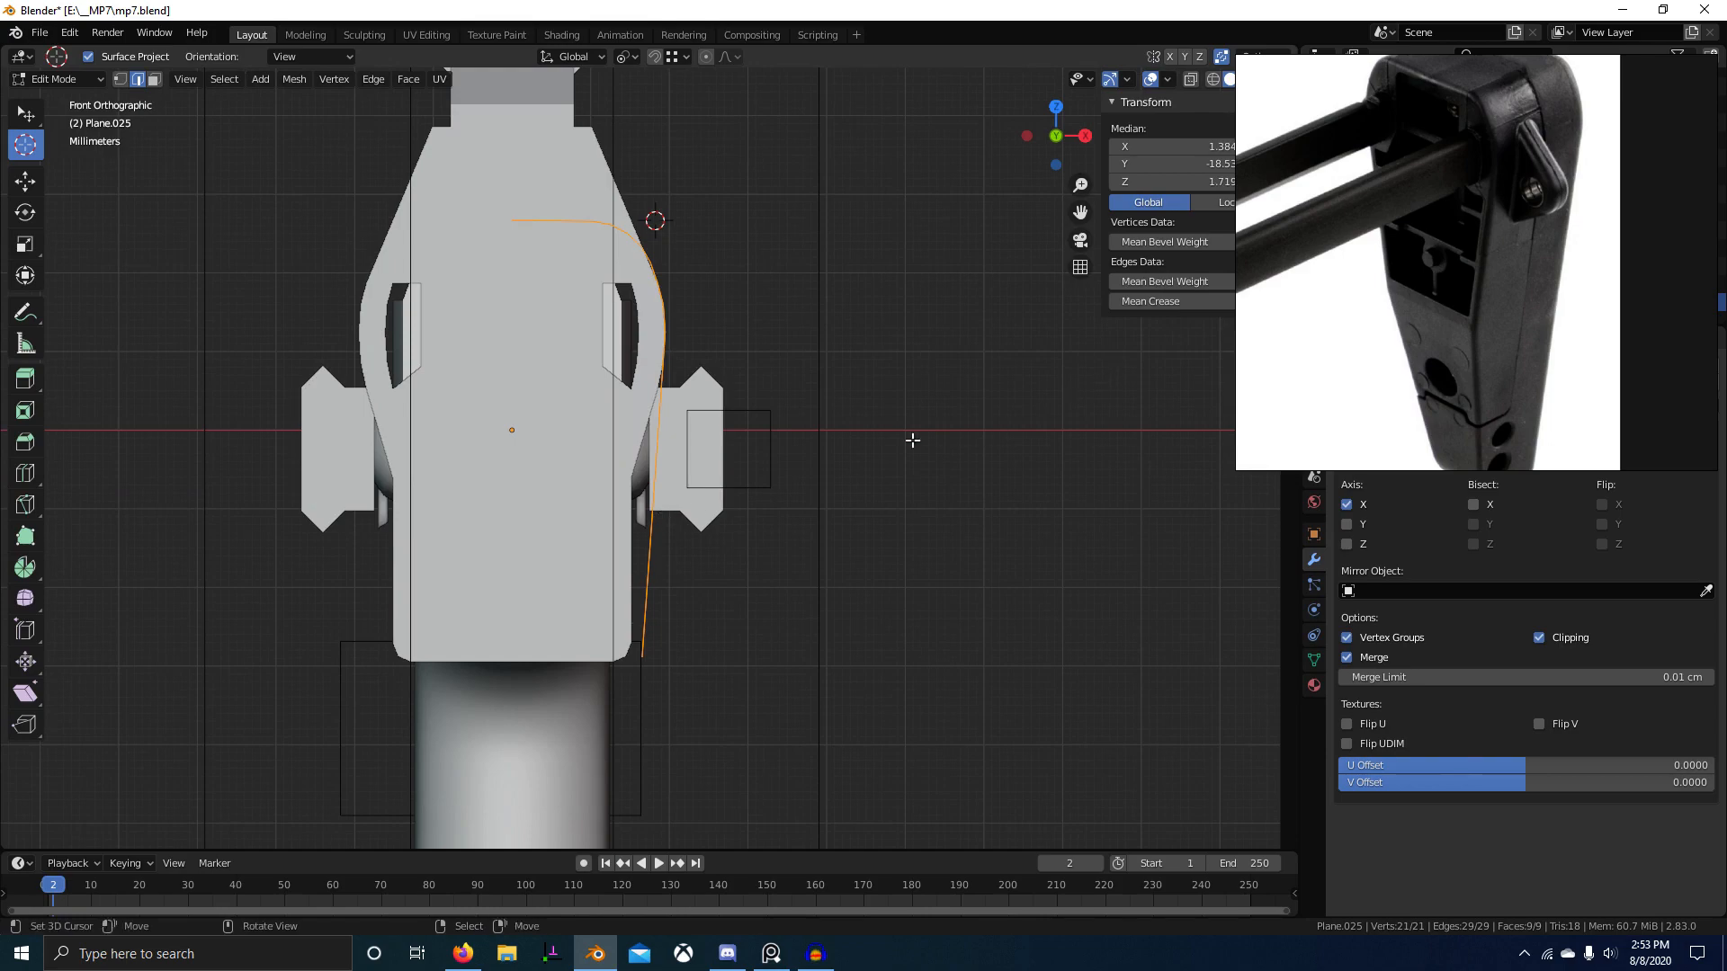
pyautogui.scroll(-5, 912, 441)
pyautogui.moveTo(848, 482); pyautogui.dragTo(432, 556, button='middle')
pyautogui.scroll(4, 655, 528)
pyautogui.click(353, 596)
pyautogui.keyDown('shift'); pyautogui.moveTo(764, 624); pyautogui.dragTo(755, 509, button='middle'); pyautogui.keyUp('shift')
pyautogui.scroll(4, 755, 509)
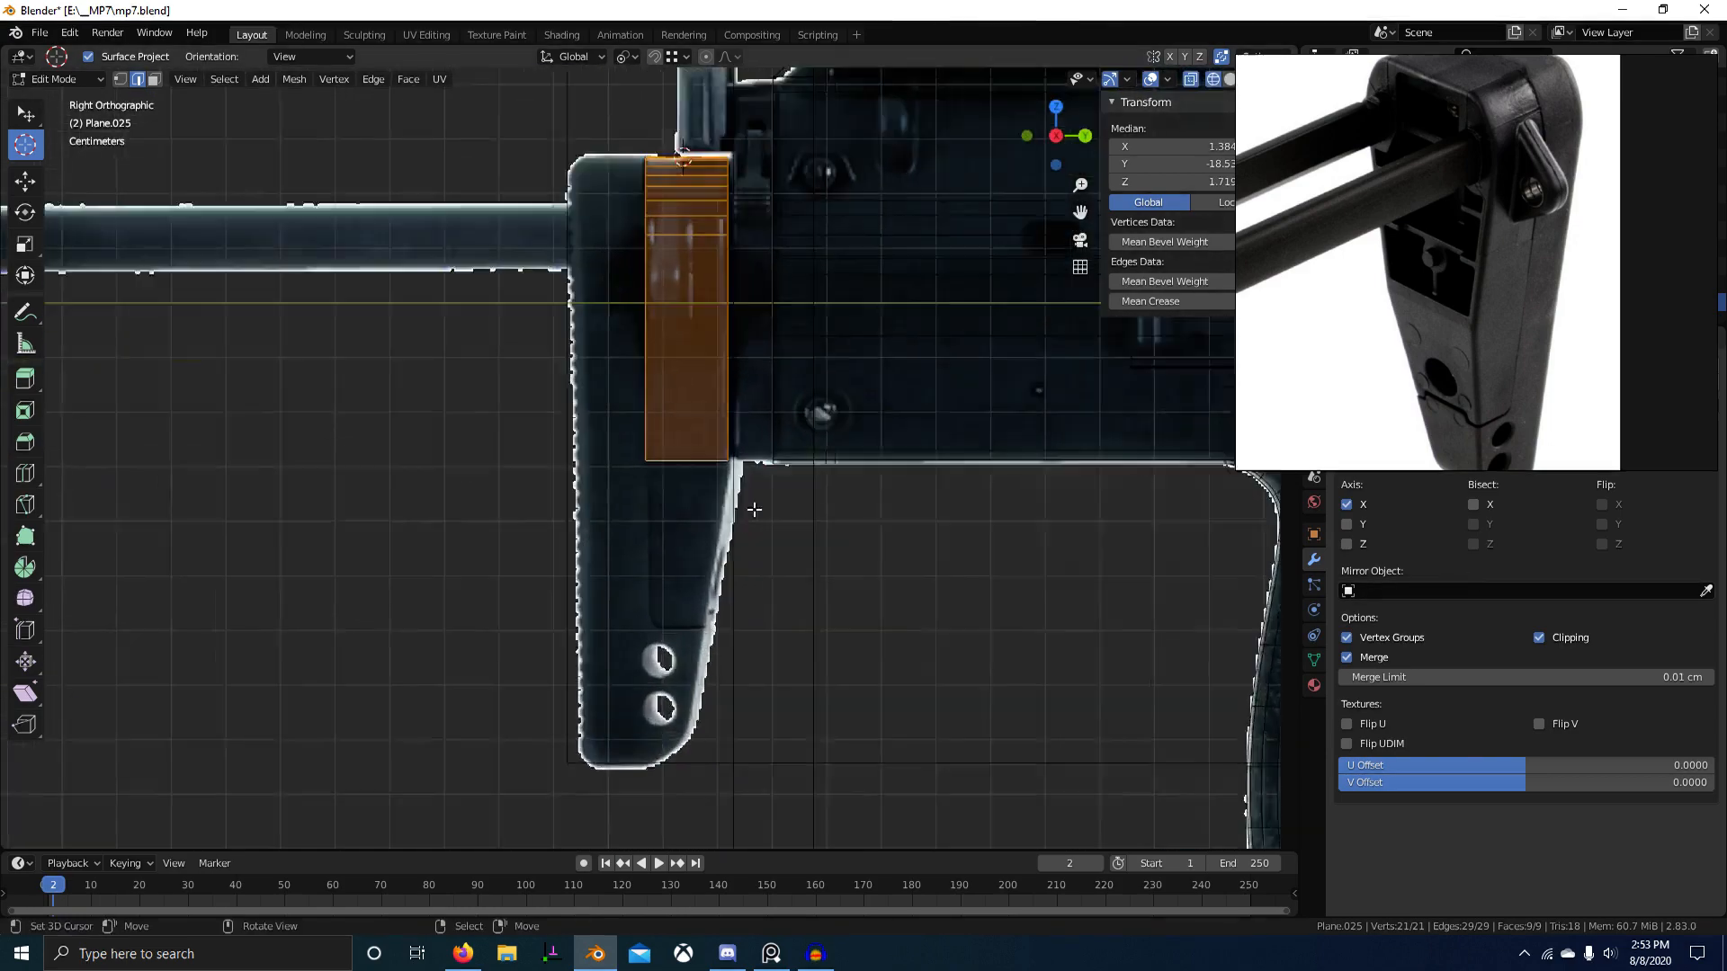
pyautogui.rightClick(715, 476)
pyautogui.scroll(-2, 758, 548)
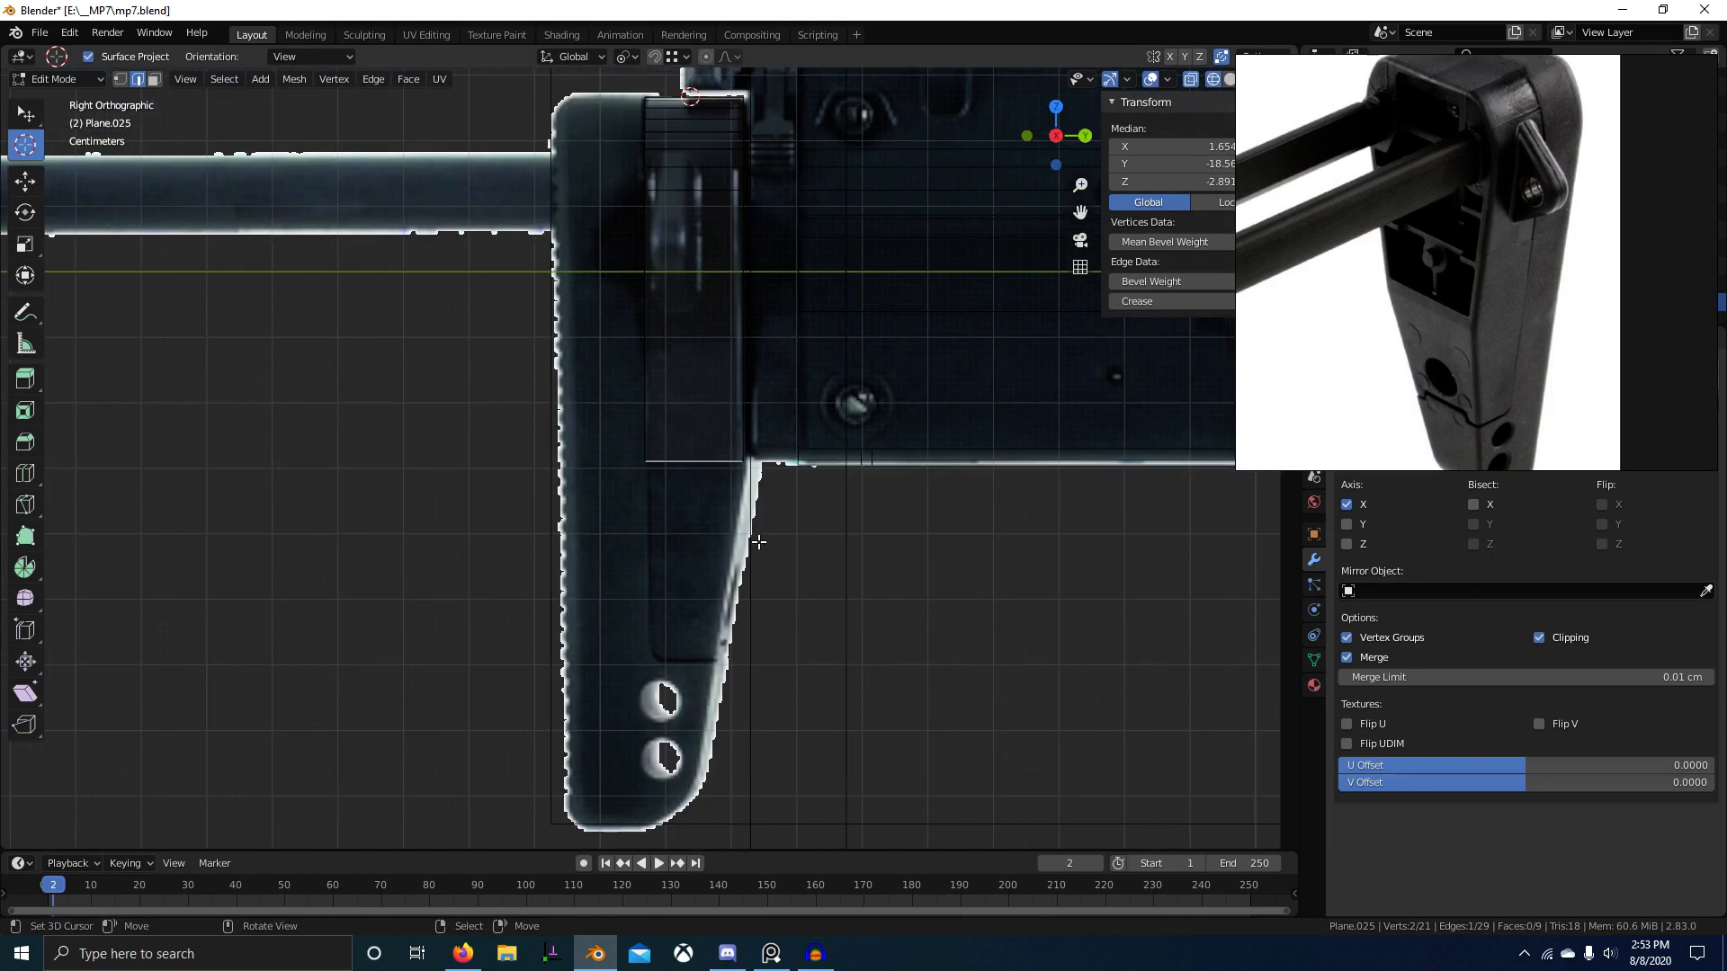
pyautogui.press('g')
pyautogui.press('g')
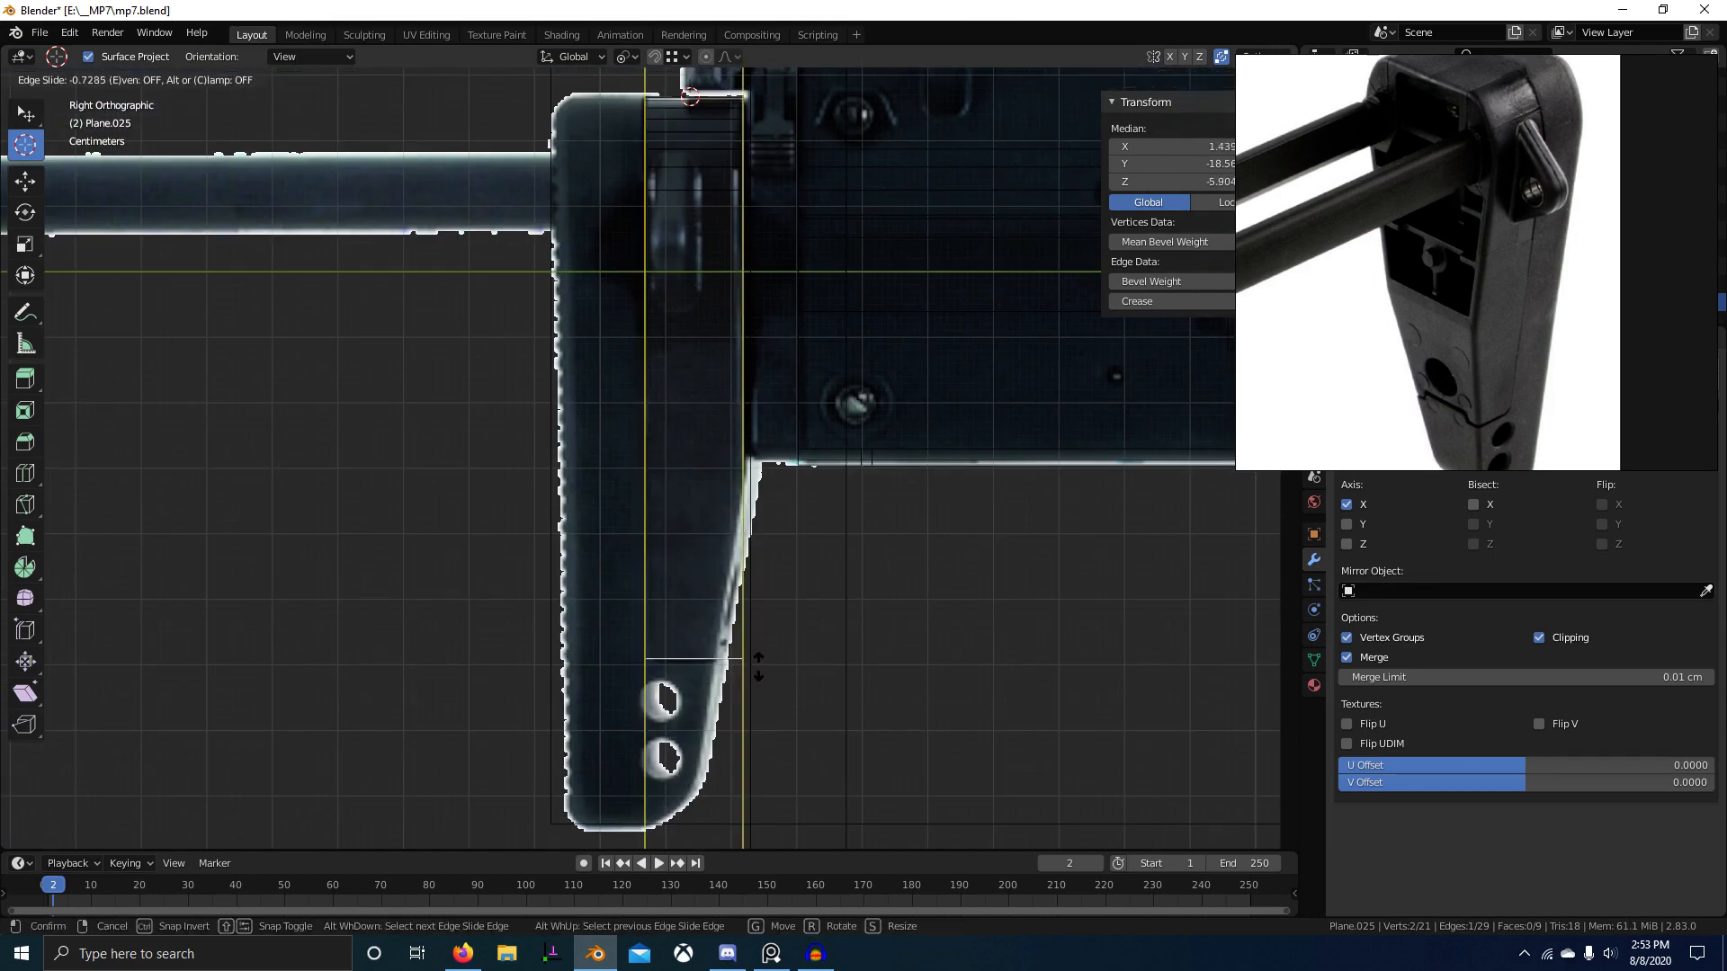
pyautogui.click(758, 669)
# Step: Add a loop cut across the stock's side face at the height of the receiver's lower edge
pyautogui.scroll(1, 739, 539)
pyautogui.click(750, 447)
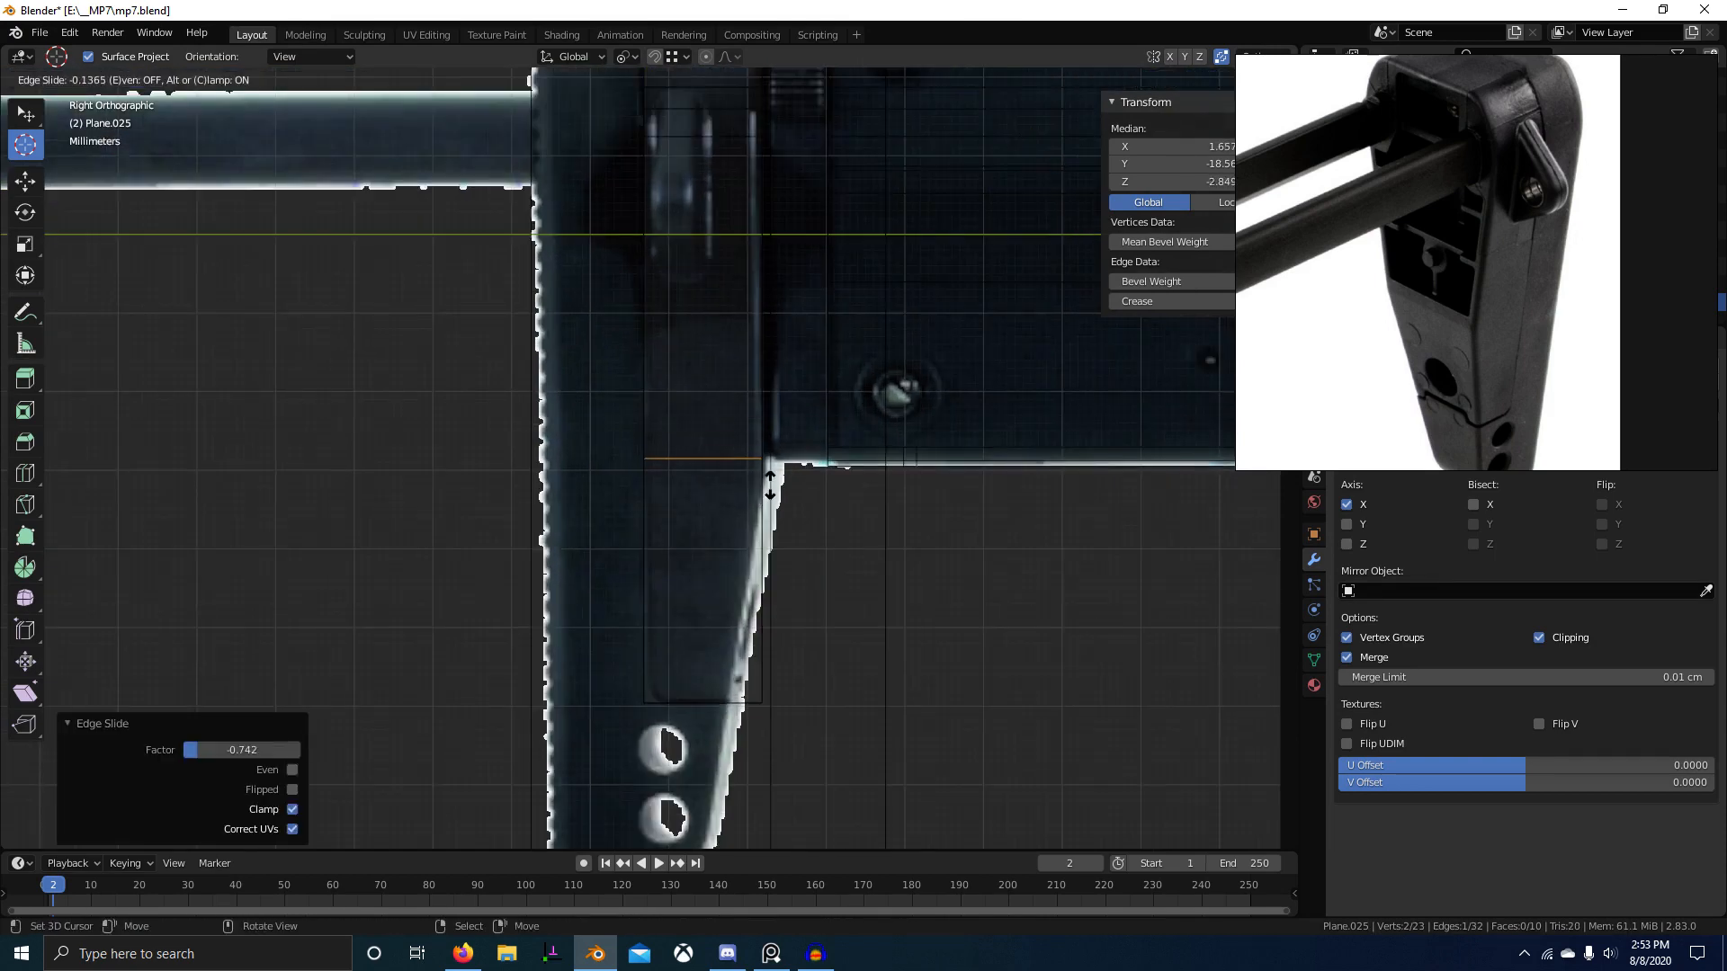
pyautogui.click(770, 483)
# Step: Move the lower front vertex about -0.508 cm along Y to follow the stock's tapered front contour
pyautogui.scroll(-1, 746, 575)
pyautogui.click(740, 666)
pyautogui.press('g')
pyautogui.press('y')
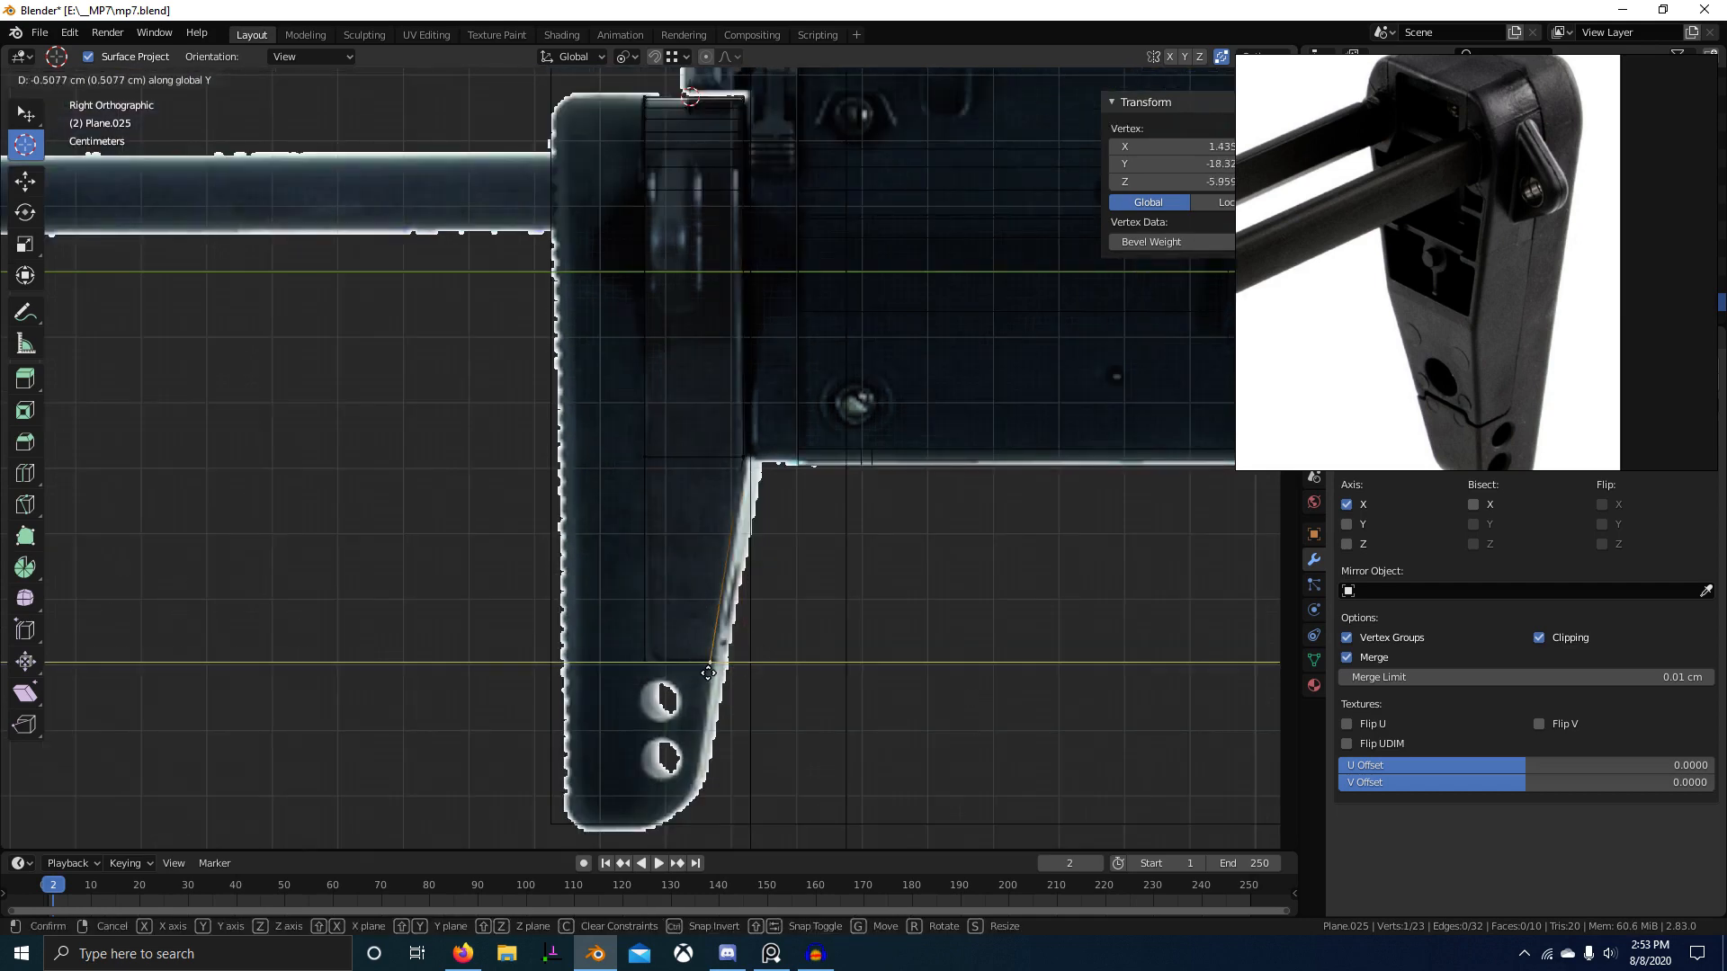
pyautogui.click(711, 673)
# Step: Select all vertices along the piece's rear edge and shift them along Y onto the reference's vertical seam line
pyautogui.scroll(-1, 669, 488)
pyautogui.hotkey('alt', 'a')
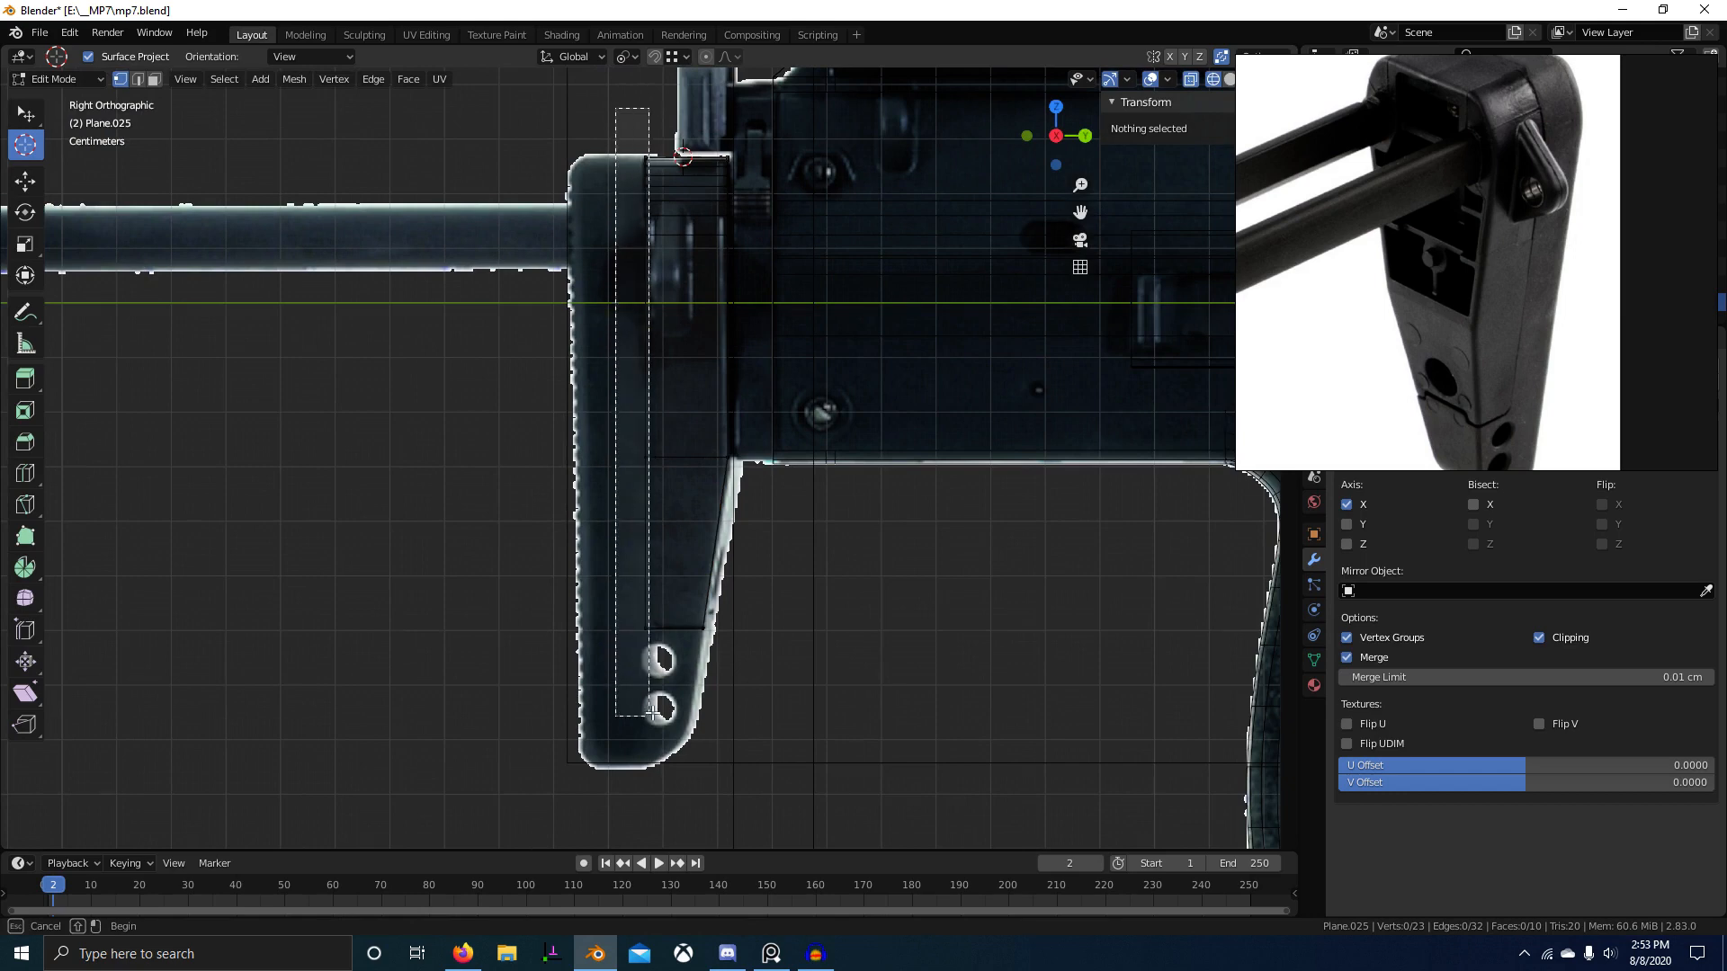
pyautogui.moveTo(628, 669); pyautogui.dragTo(663, 673)
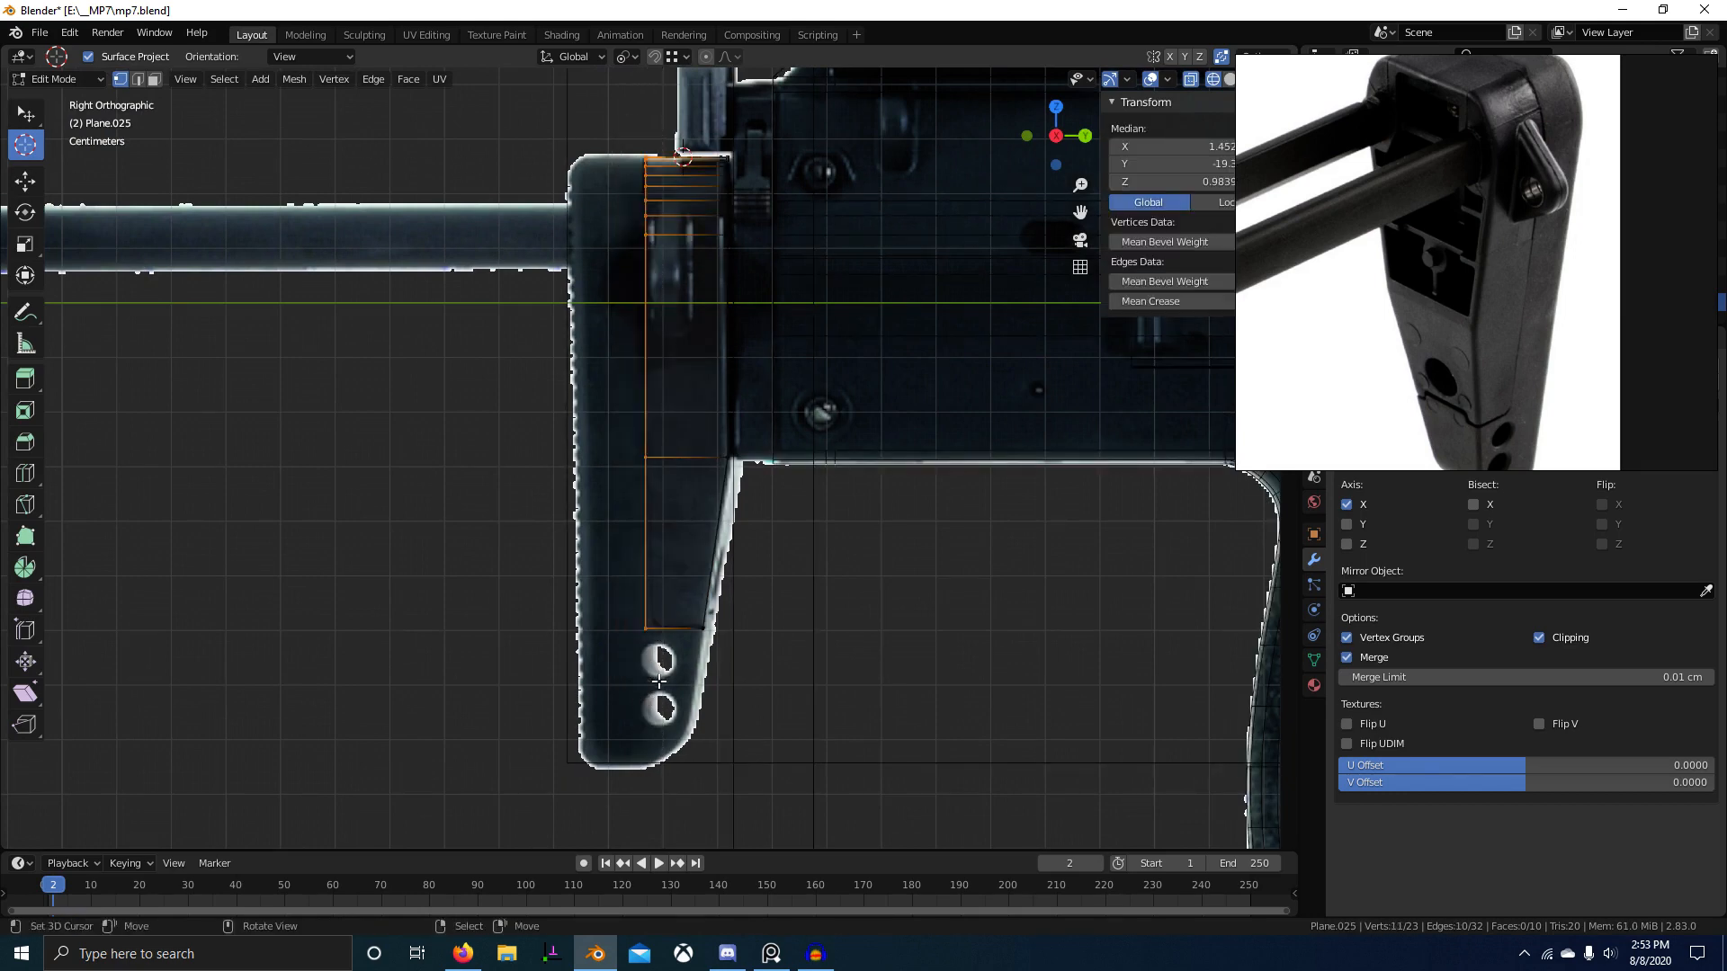
pyautogui.press('g')
pyautogui.press('y')
pyautogui.click(681, 674)
pyautogui.scroll(-3, 698, 659)
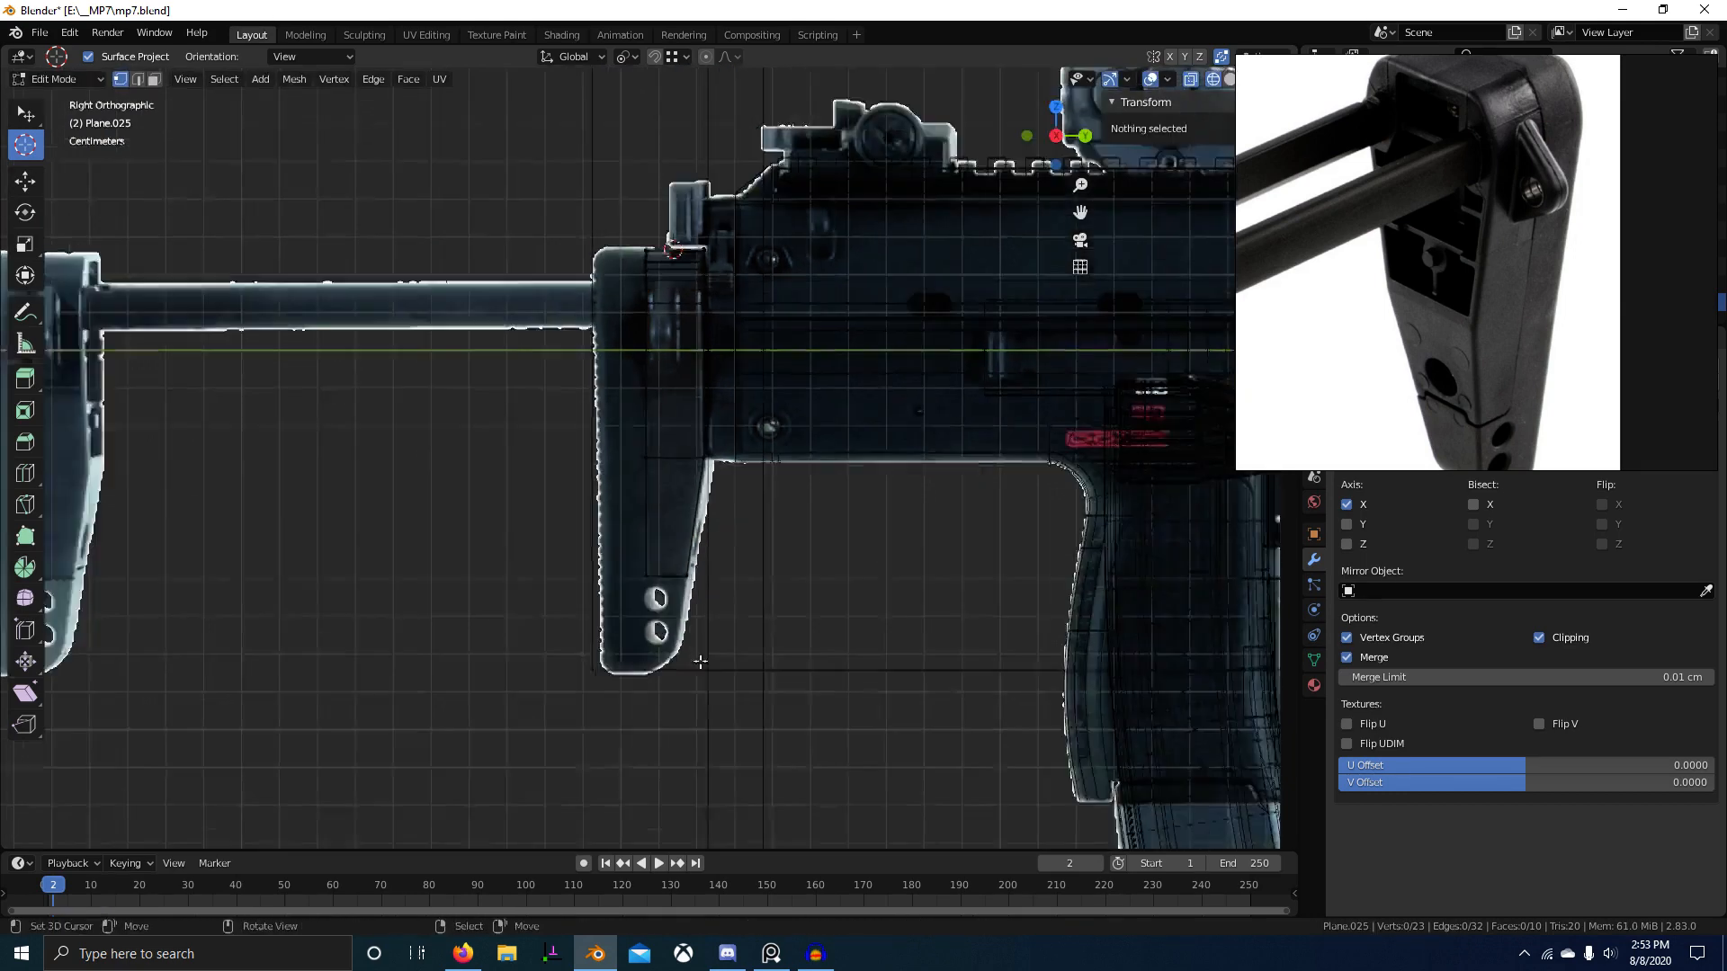
# Step: Extrude the tapered lower front edge along X to the mirror plane and fill the upper front opening with a face
pyautogui.moveTo(698, 659); pyautogui.dragTo(1009, 547, button='middle')
pyautogui.press('e')
pyautogui.press('x')
pyautogui.click(794, 580)
pyautogui.keyDown('alt'); pyautogui.rightClick(729, 459); pyautogui.keyUp('alt')
pyautogui.press('f')
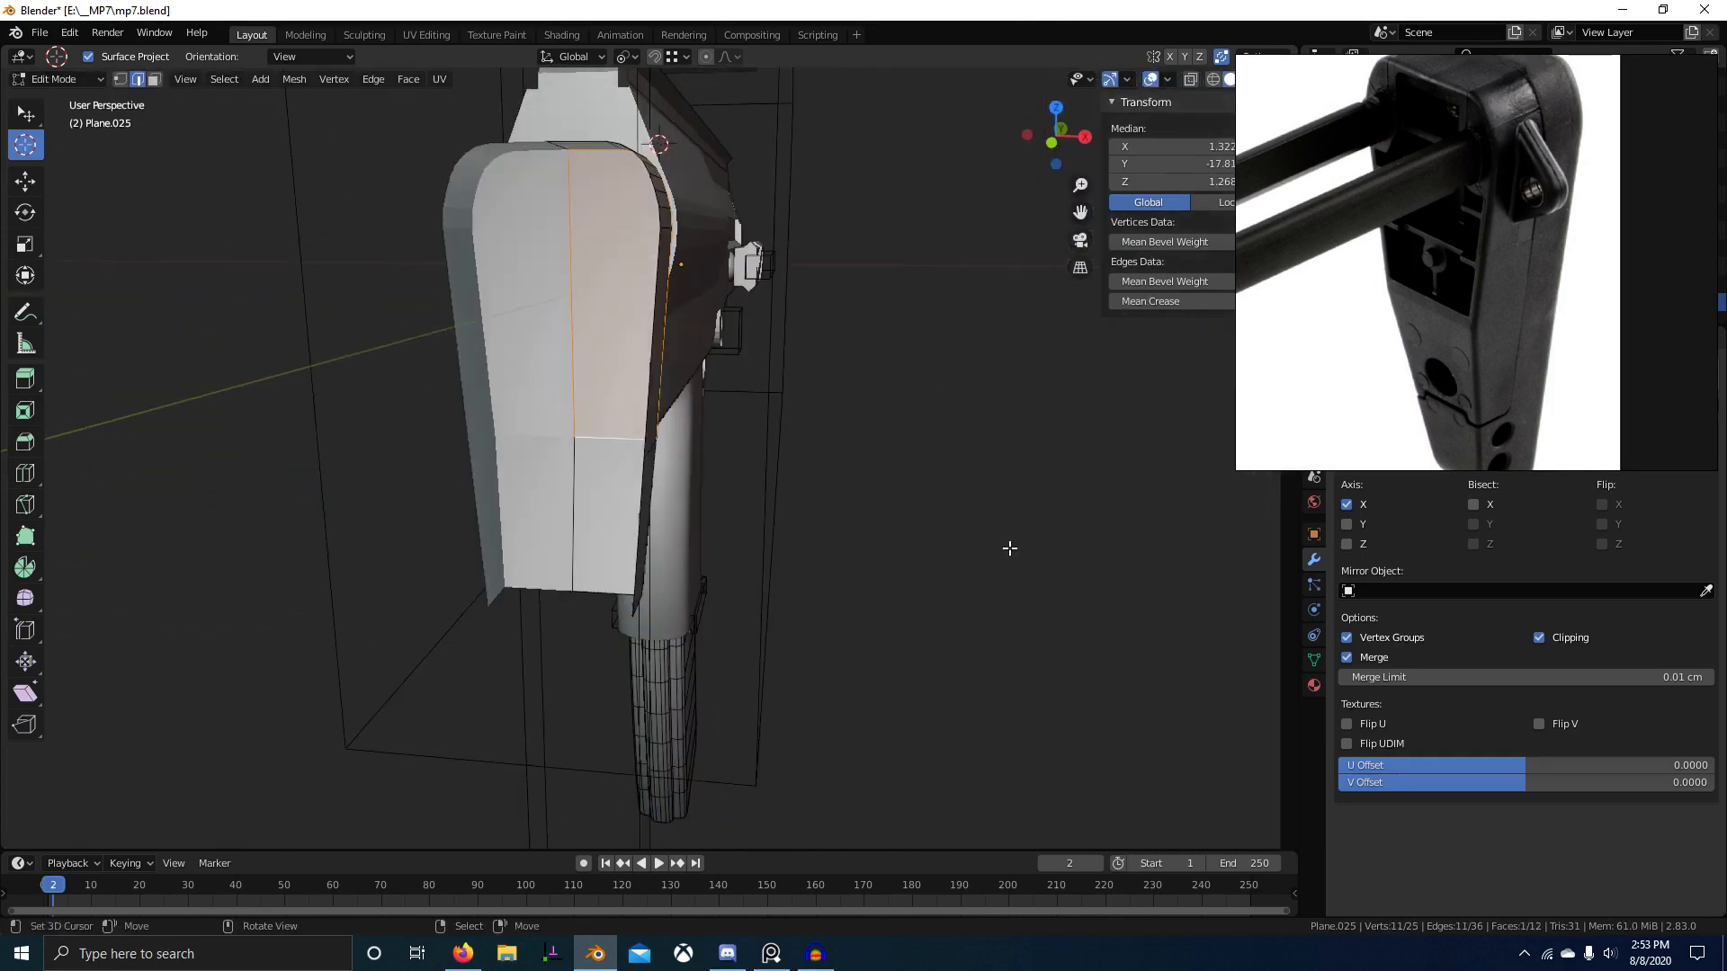
# Step: Extrude the bottom edge along X to the mirror plane and fill the remaining open side of the piece
pyautogui.keyDown('alt'); pyautogui.rightClick(644, 492); pyautogui.keyUp('alt')
pyautogui.moveTo(644, 493); pyautogui.dragTo(633, 617, button='middle')
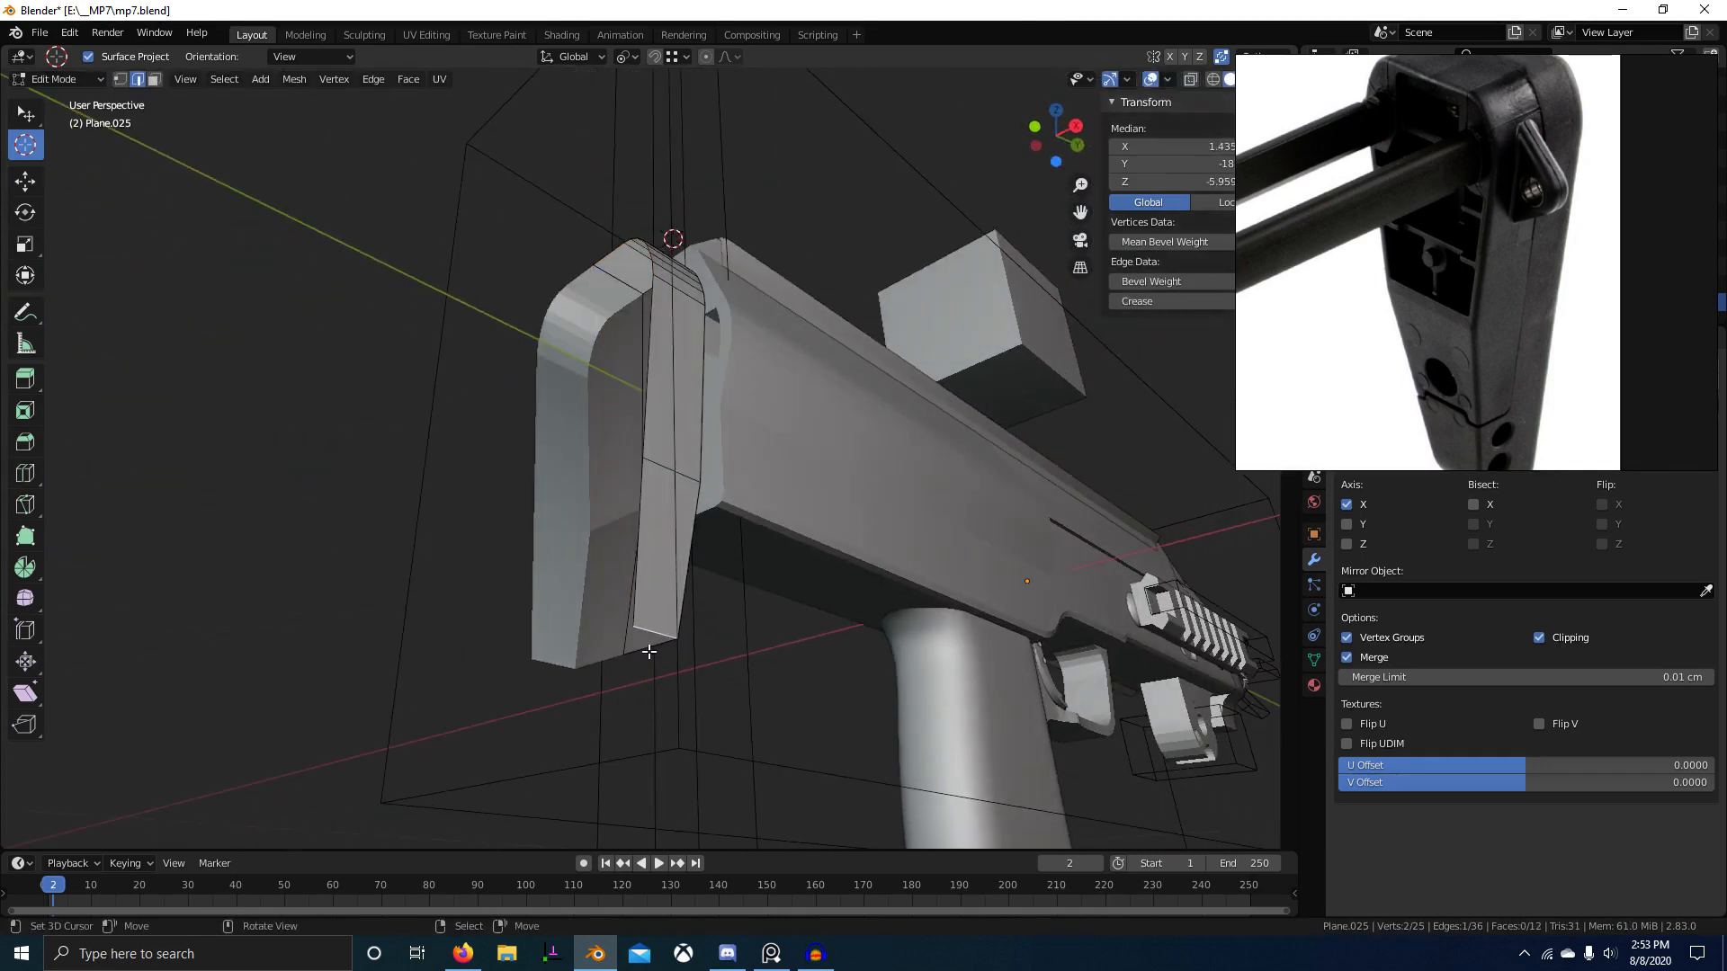
pyautogui.press('e')
pyautogui.press('x')
pyautogui.click(405, 775)
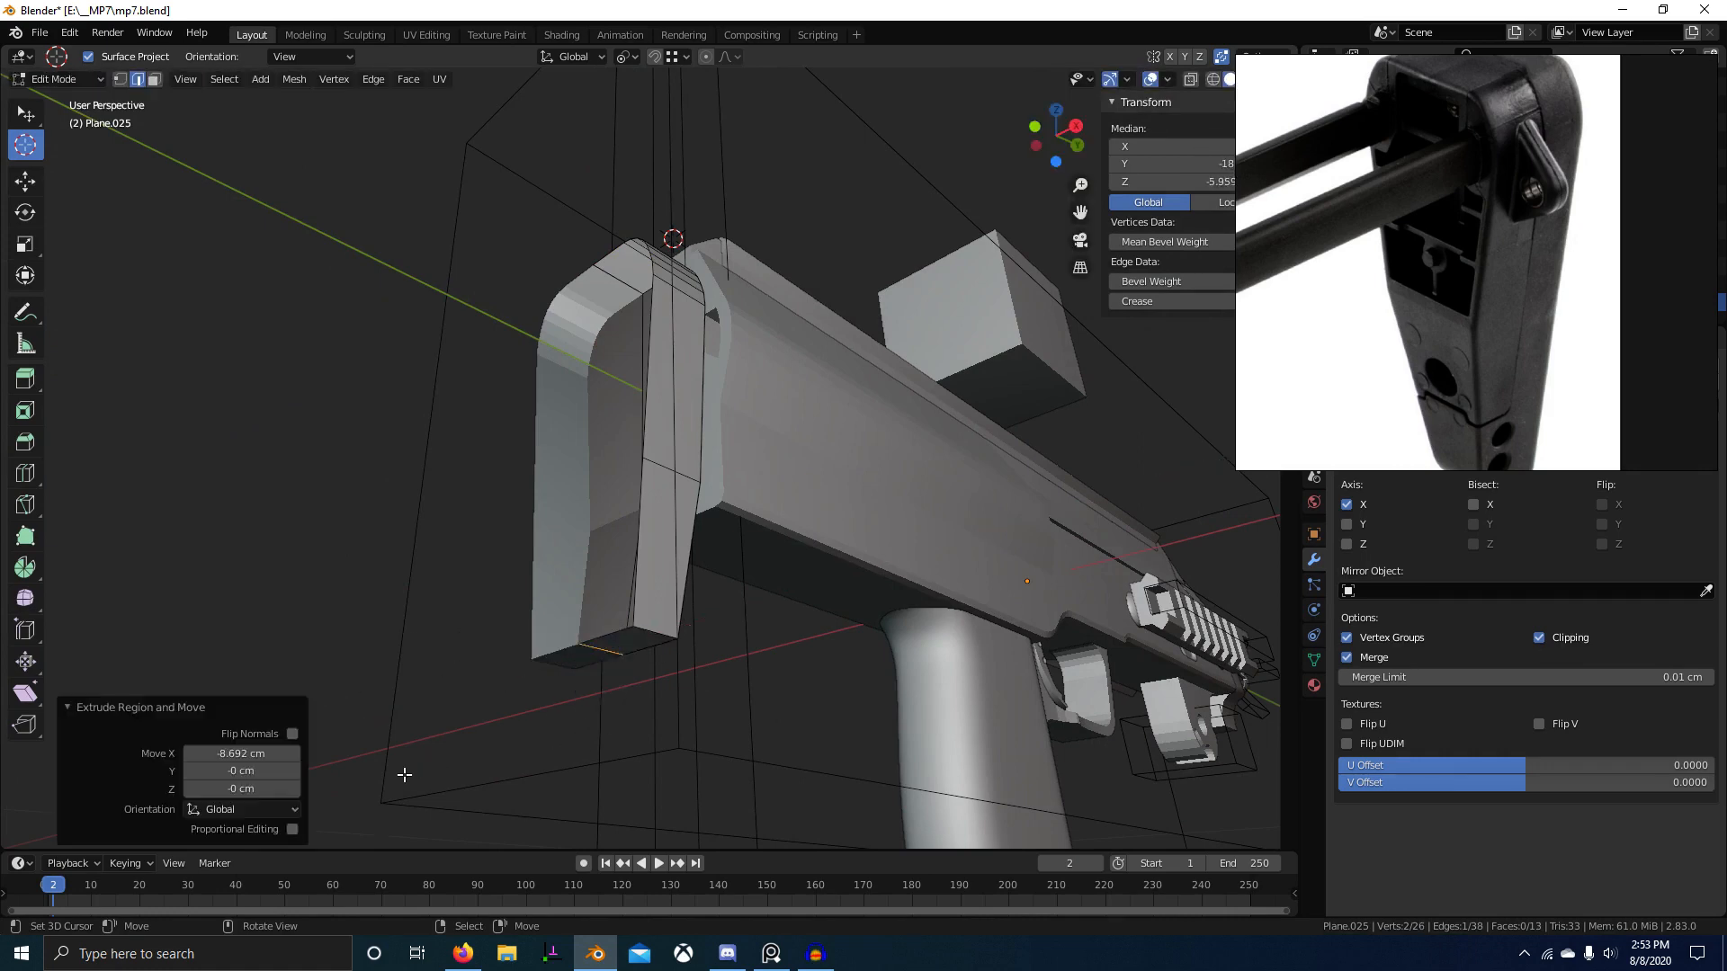
pyautogui.keyDown('alt'); pyautogui.rightClick(627, 635); pyautogui.keyUp('alt')
pyautogui.press('f')
# Step: Select the whole mesh, return to Object Mode and save the file
pyautogui.moveTo(636, 648); pyautogui.dragTo(681, 569, button='middle')
pyautogui.press('a')
pyautogui.press('Tab')
pyautogui.scroll(2, 591, 613)
pyautogui.hotkey('alt', 'a')
# Step: Duplicate the rear vertices of the stock piece in place, separate them into their own object and select that object
pyautogui.press('KP_3')
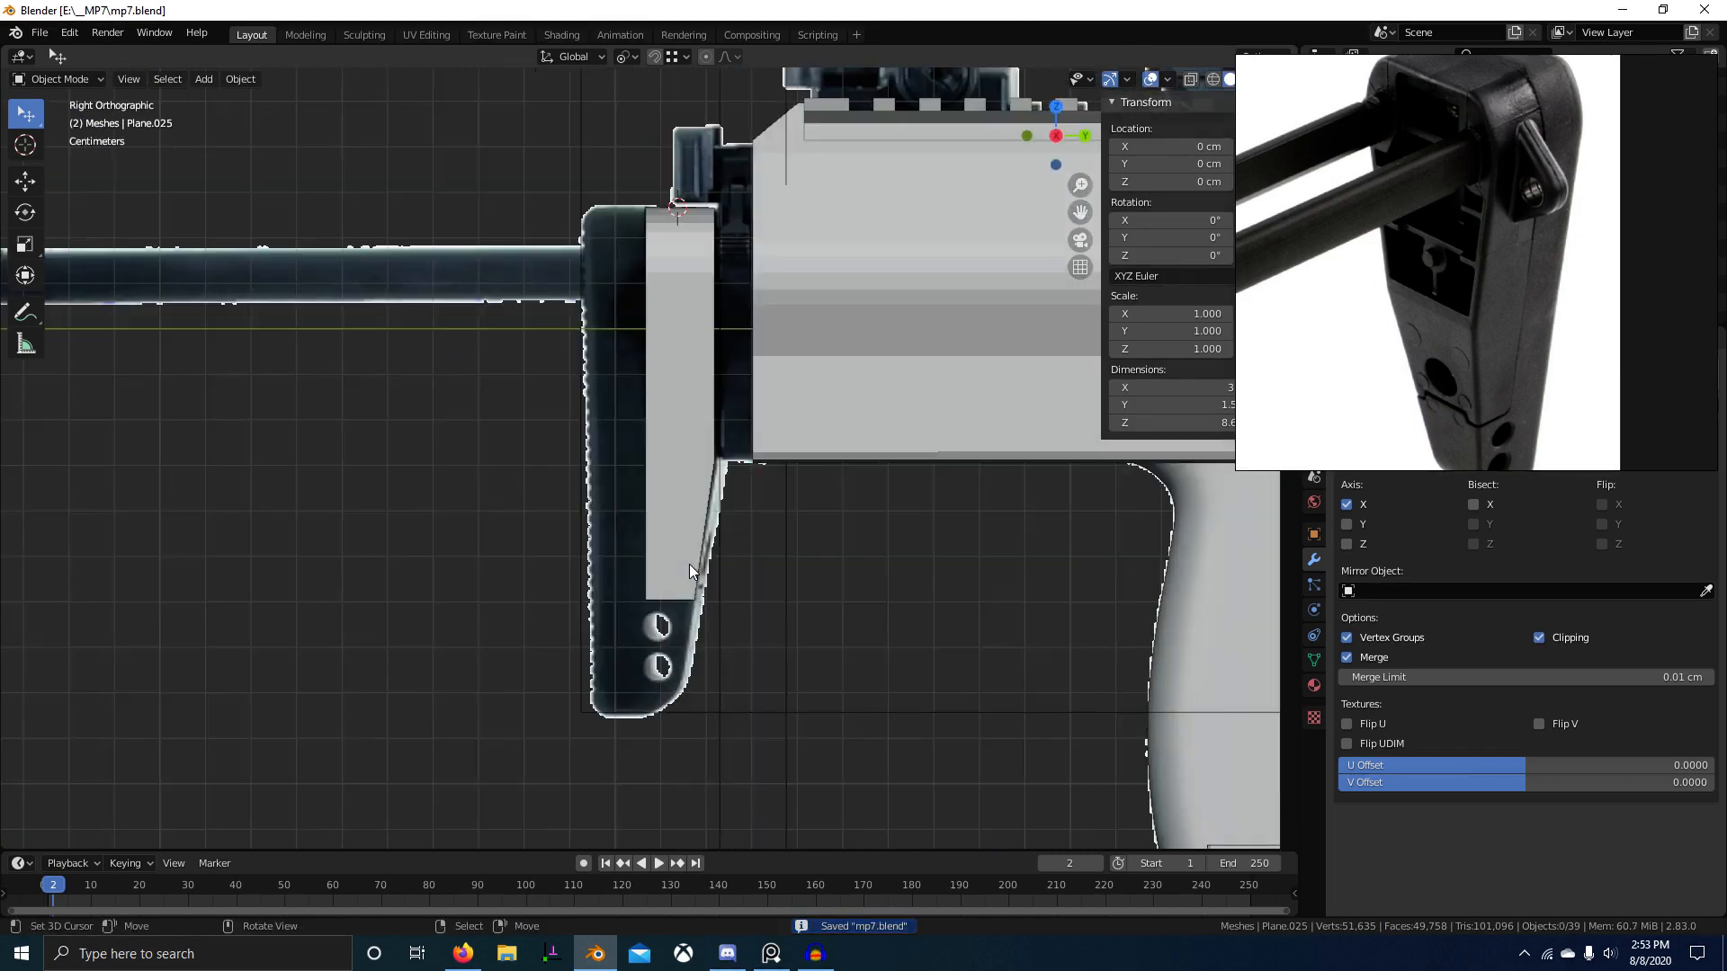
pyautogui.hotkey('shift', 'z')
pyautogui.keyDown('shift'); pyautogui.moveTo(709, 485); pyautogui.dragTo(707, 597, button='middle'); pyautogui.keyUp('shift')
pyautogui.click(640, 350)
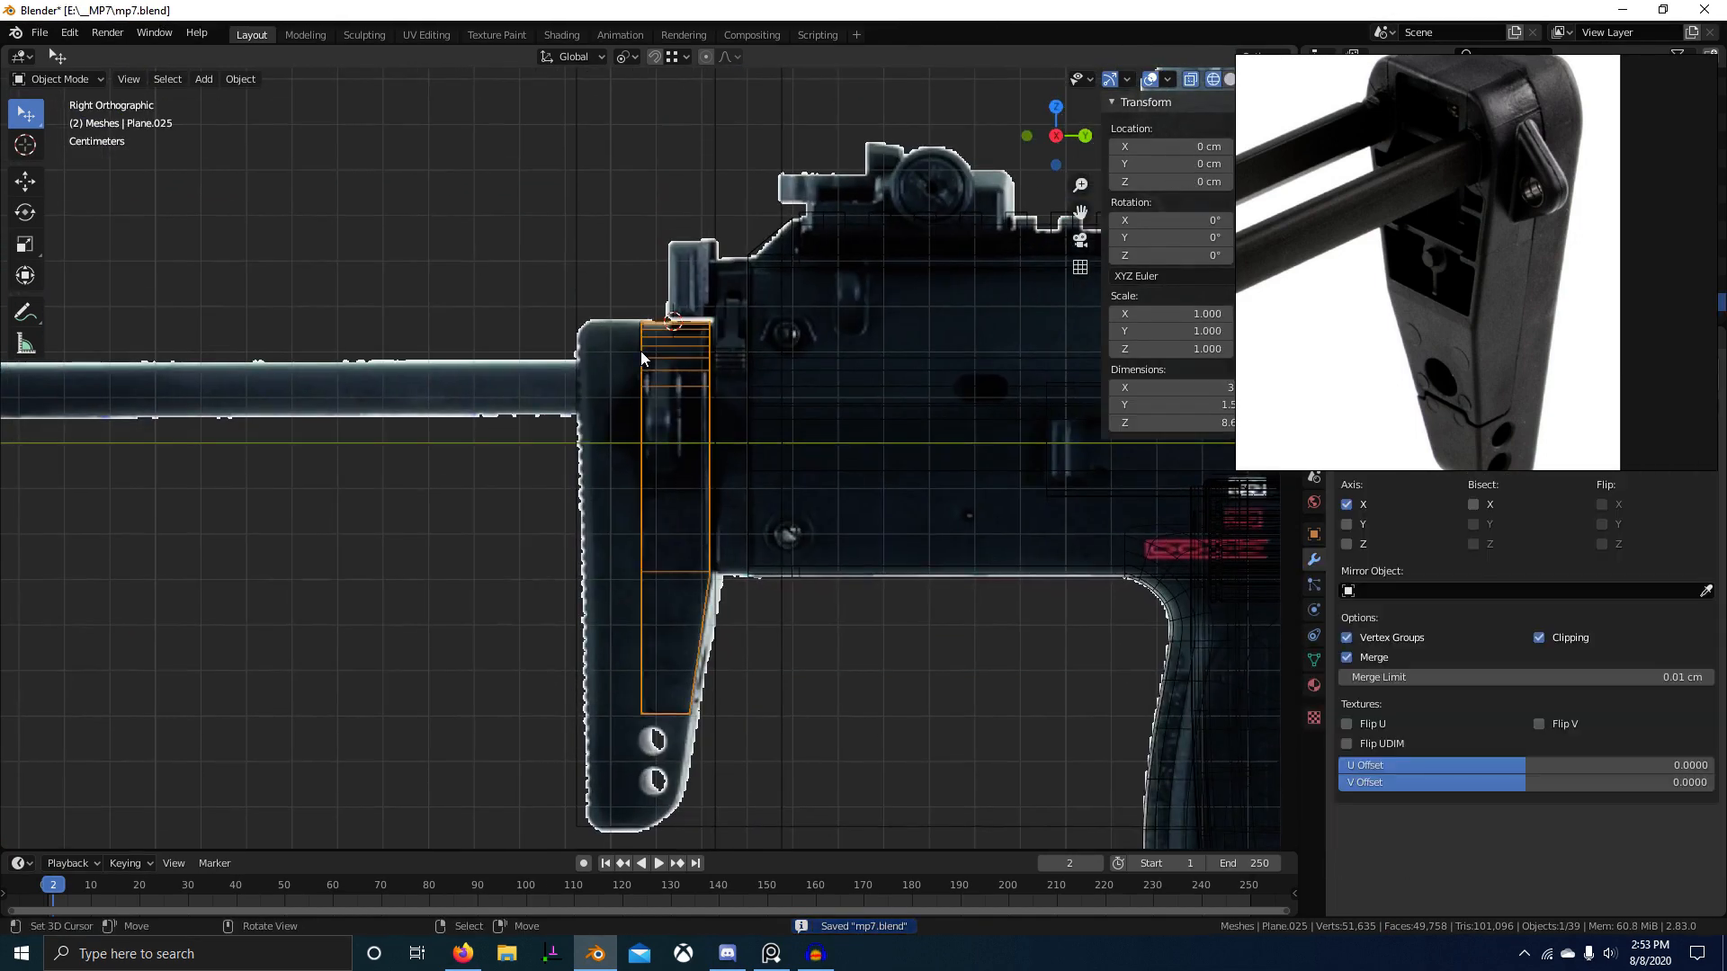
pyautogui.press('Tab')
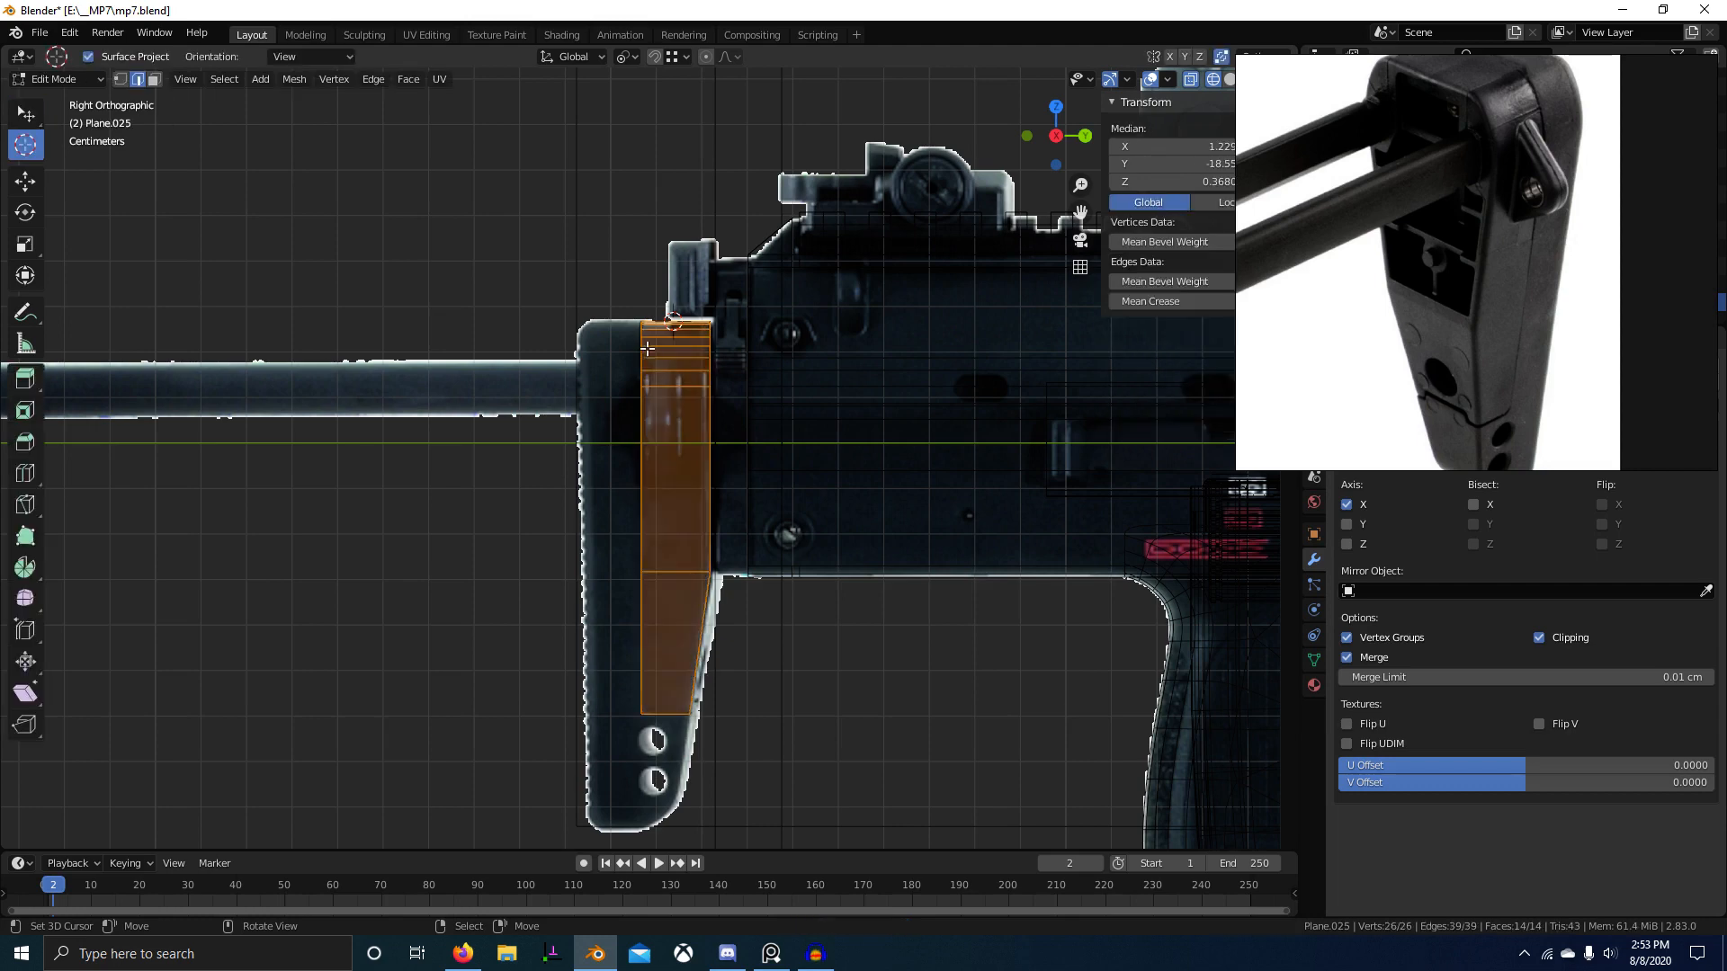
pyautogui.press('1')
pyautogui.hotkey('alt', 'a')
pyautogui.press('b')
pyautogui.moveTo(628, 297); pyautogui.dragTo(655, 775)
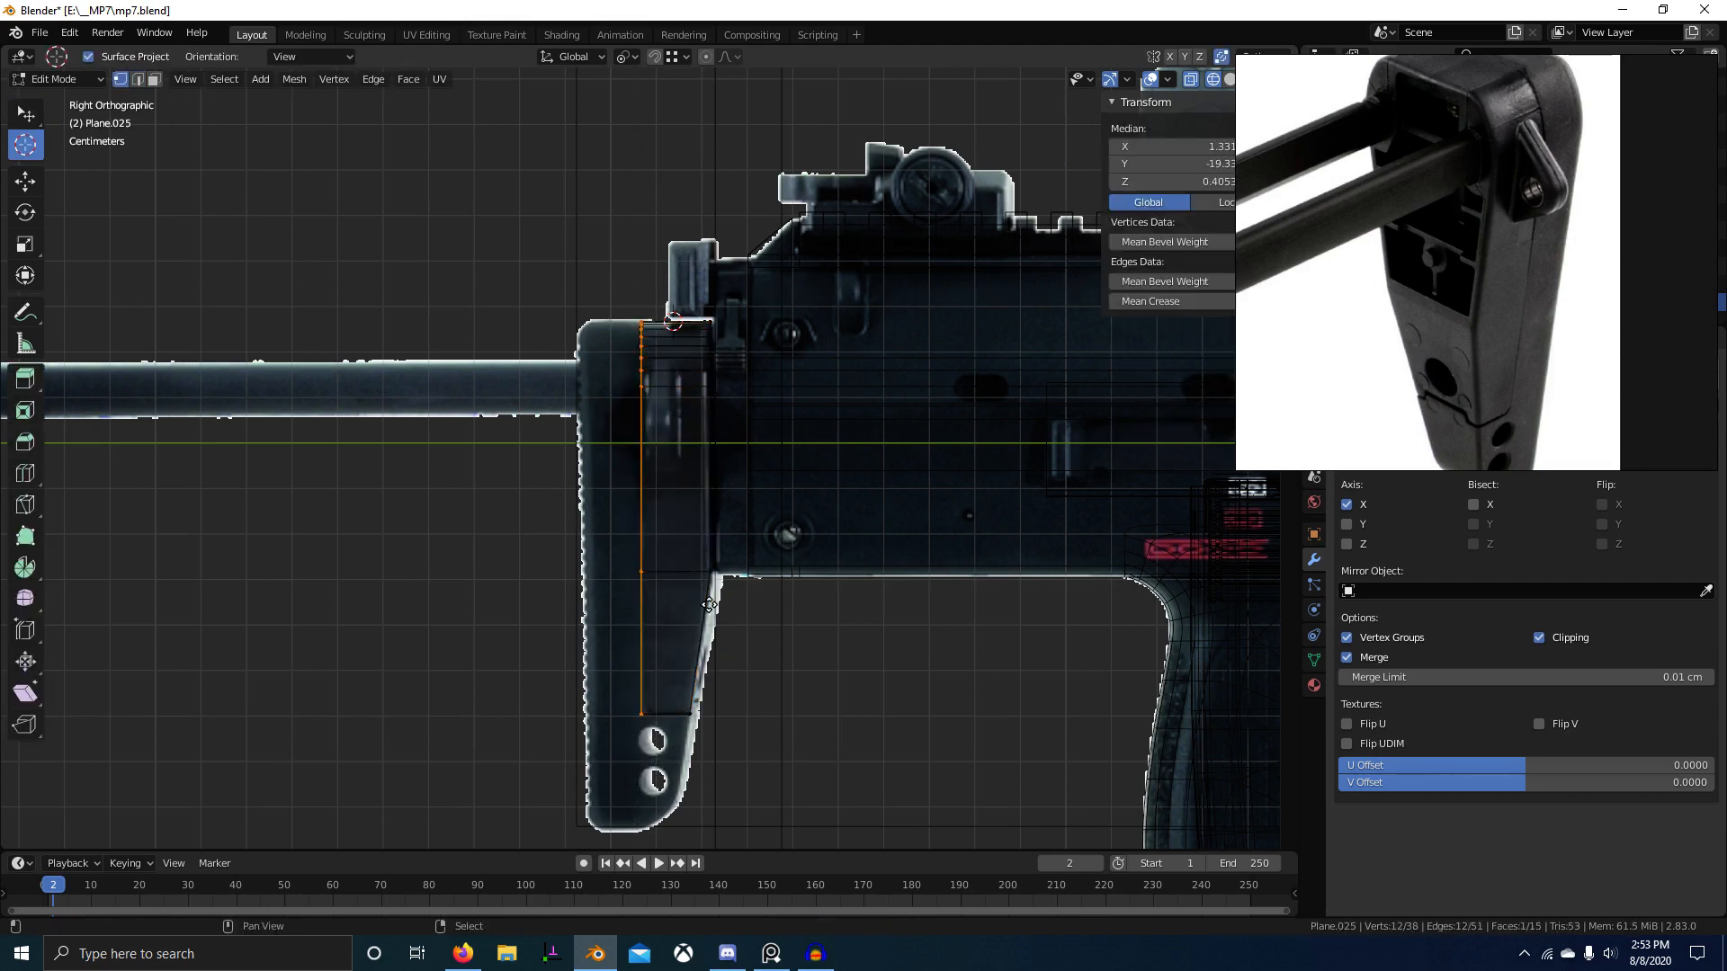
pyautogui.hotkey('shift', 'd')
pyautogui.rightClick(697, 578)
pyautogui.press('p')
pyautogui.click(696, 586)
pyautogui.press('Tab')
pyautogui.rightClick(639, 415)
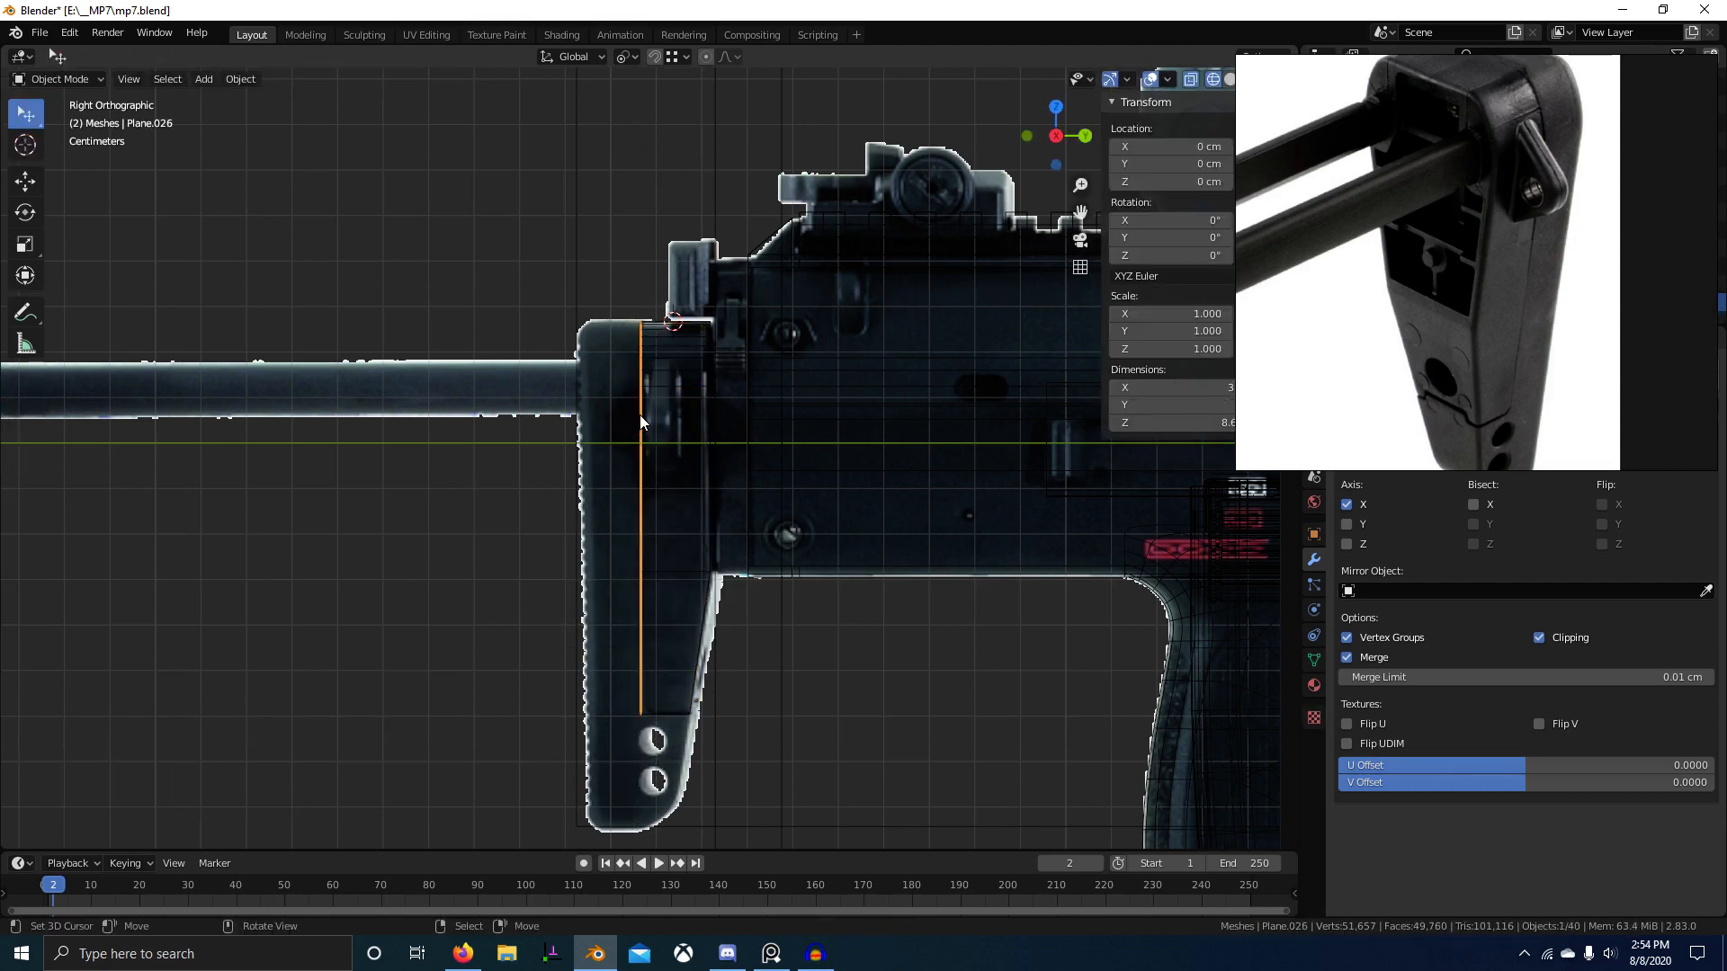
# Step: Extrude the separated face about -1.4 cm along Y to the stock's rear contour
pyautogui.press('Tab')
pyautogui.press('g')
pyautogui.press('y')
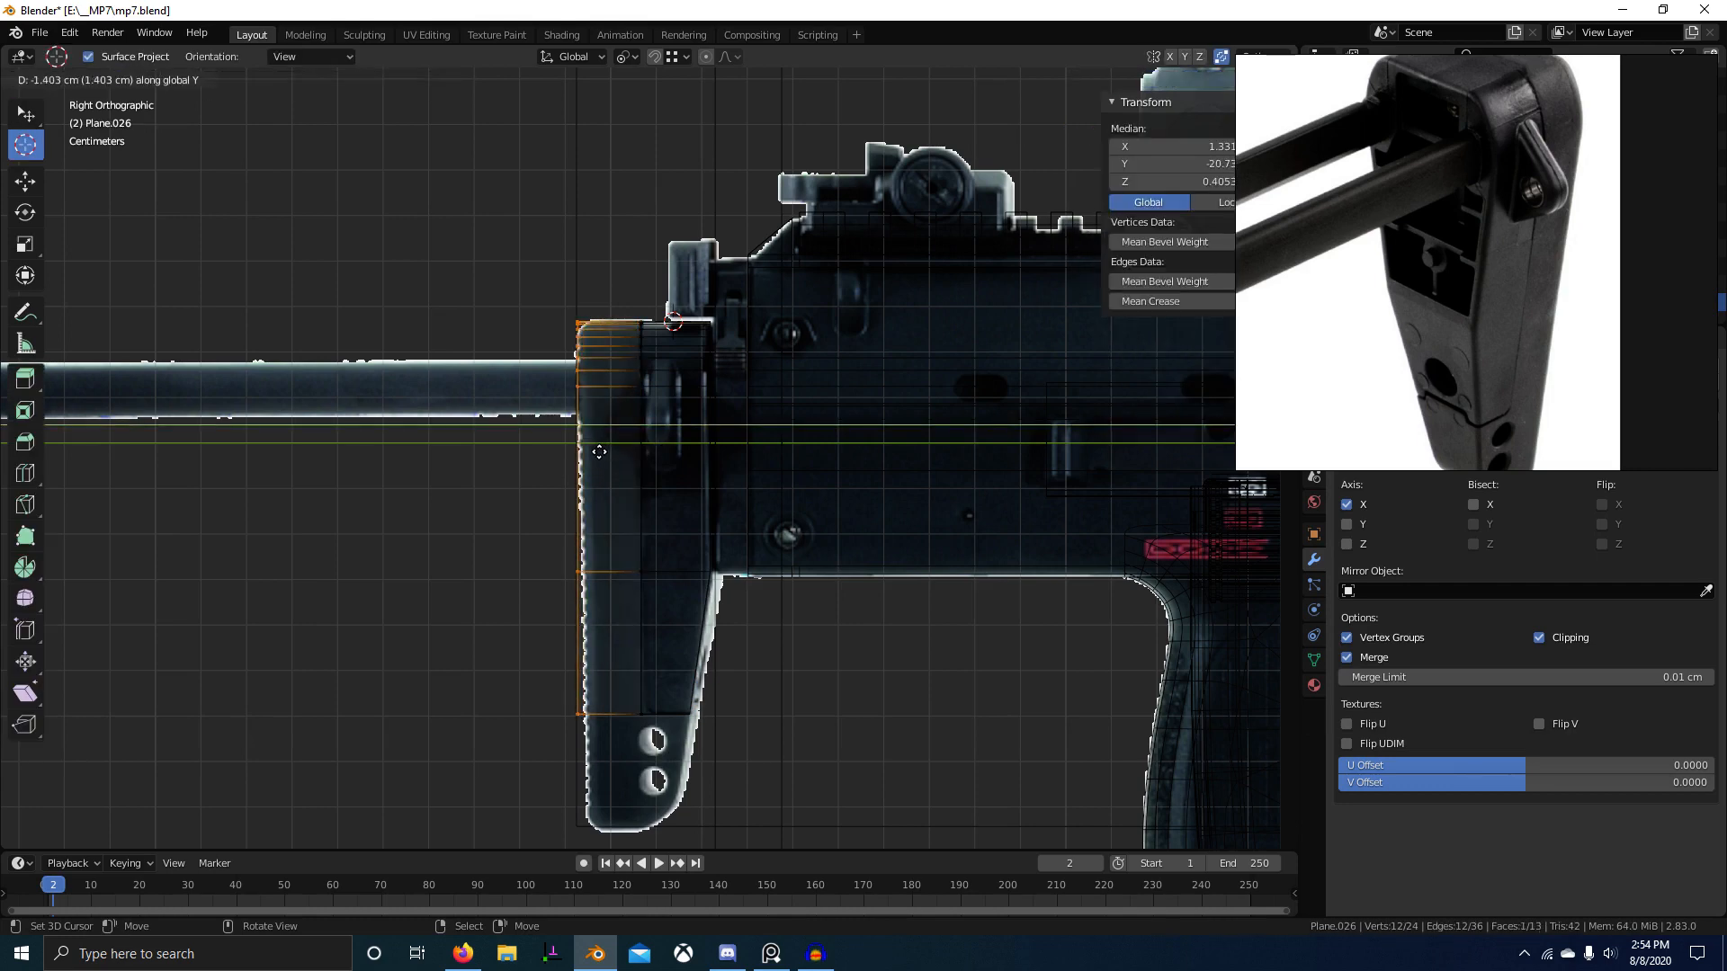
pyautogui.click(598, 452)
# Step: Delete the inner face of the rear piece that lies along the mirror plane
pyautogui.scroll(3, 646, 590)
pyautogui.keyDown('shift'); pyautogui.moveTo(683, 719); pyautogui.dragTo(536, 636, button='middle'); pyautogui.keyUp('shift')
pyautogui.scroll(-2, 635, 580)
pyautogui.press('2')
pyautogui.rightClick(647, 542)
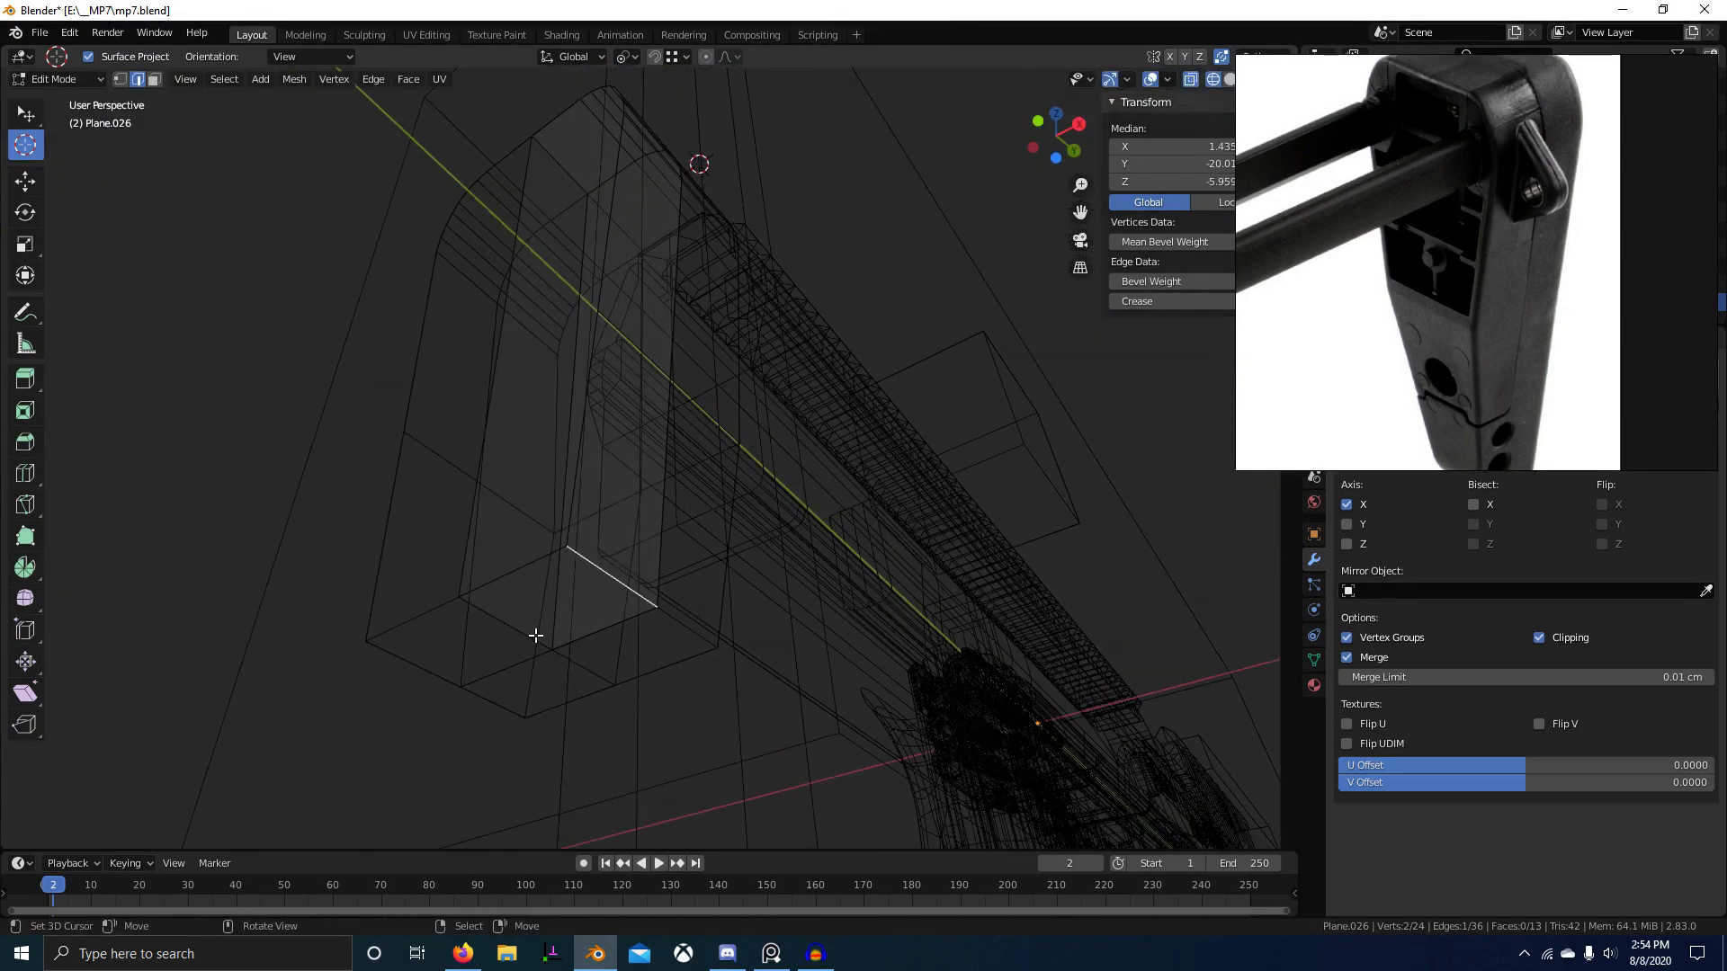
pyautogui.press('x')
pyautogui.click(537, 634)
# Step: Edge-slide the rear piece's outer bottom edge down to the stock's lower contour with a factor of about -0.817
pyautogui.rightClick(600, 570)
pyautogui.press('KP_3')
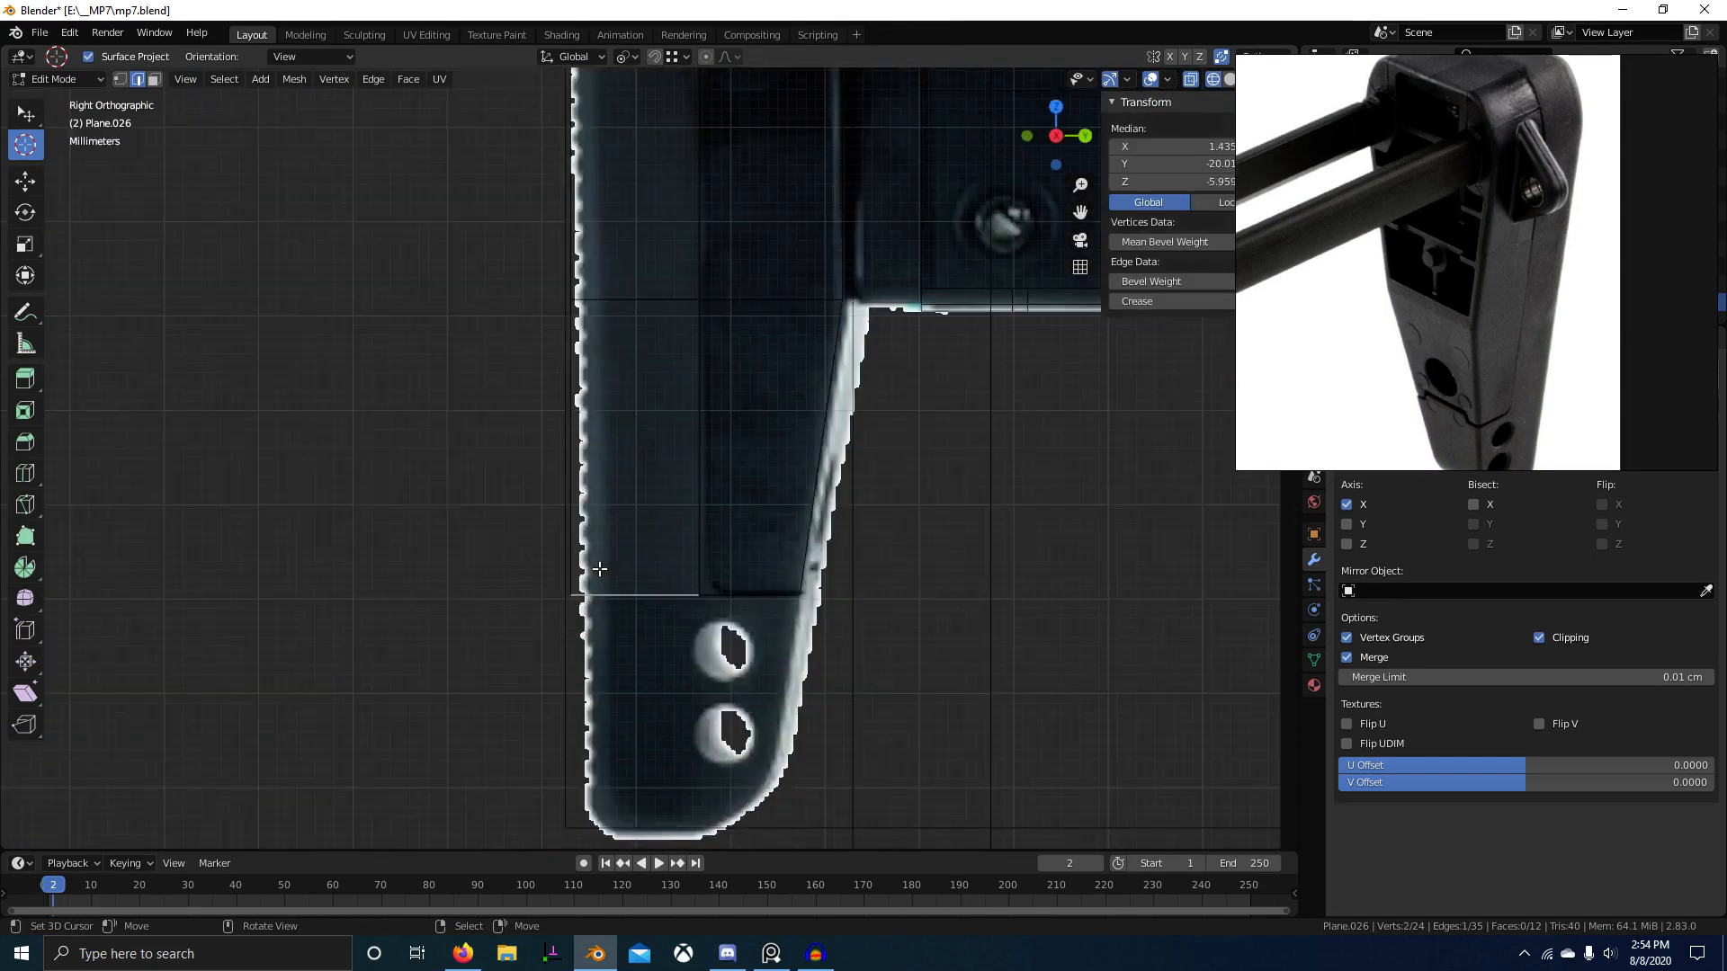
pyautogui.moveTo(628, 600); pyautogui.dragTo(705, 659, button='middle')
pyautogui.press('KP_3')
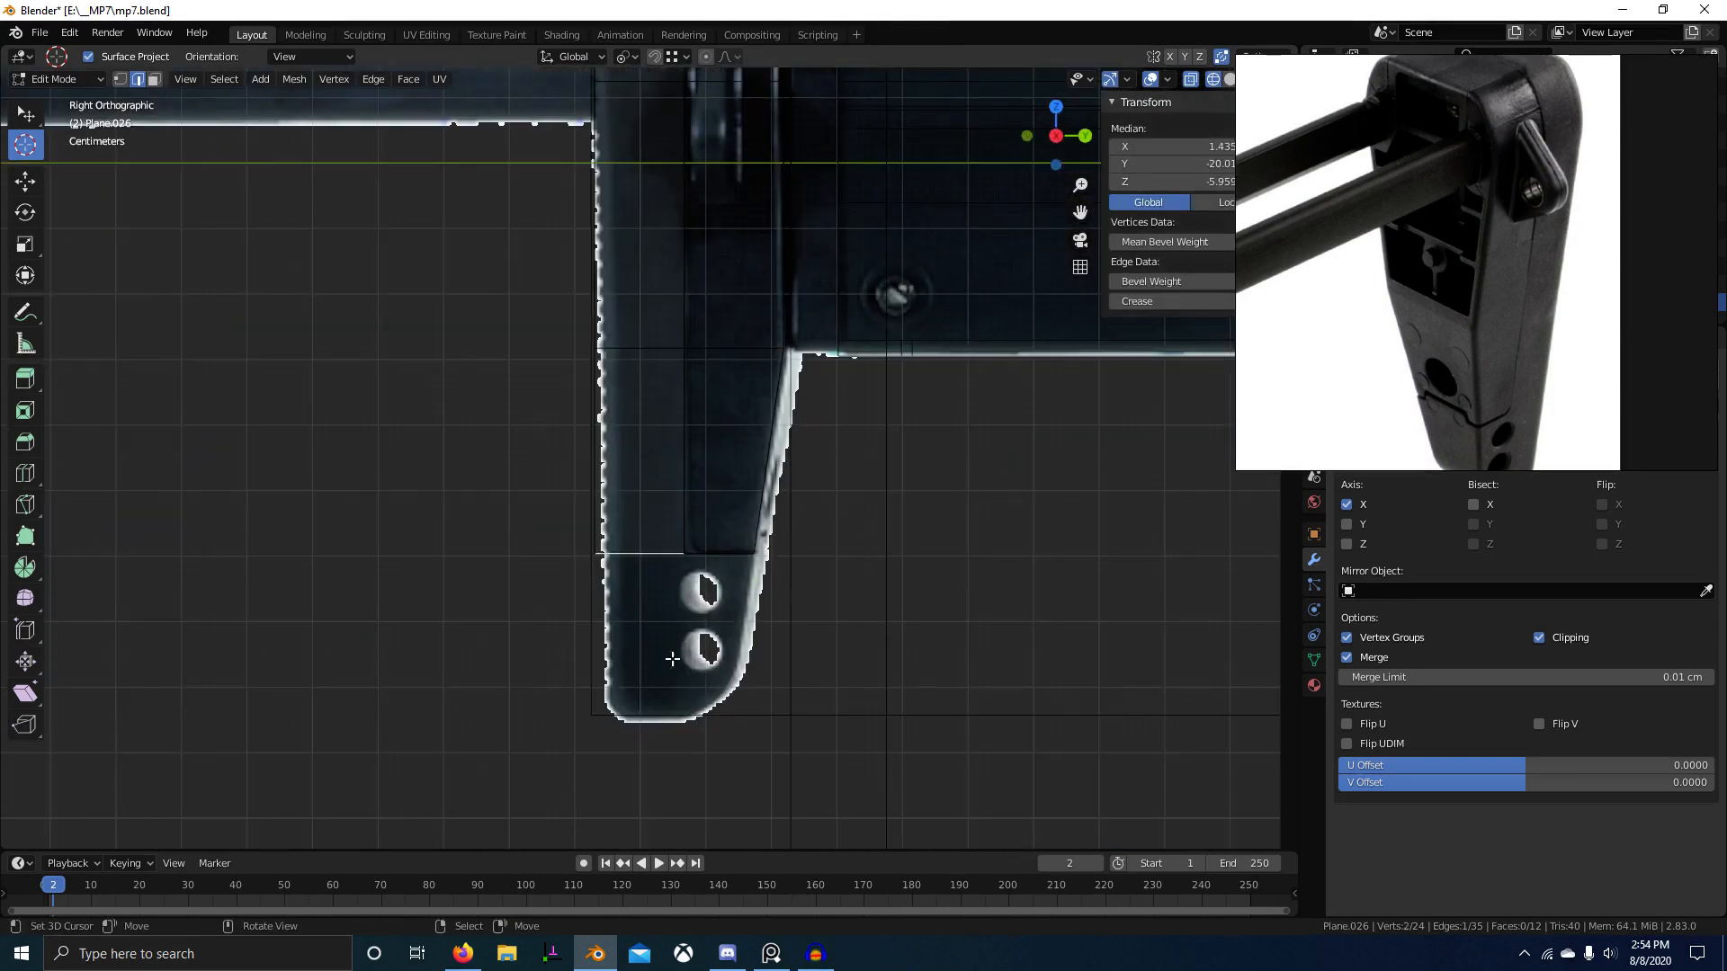
pyautogui.press('g')
pyautogui.press('g')
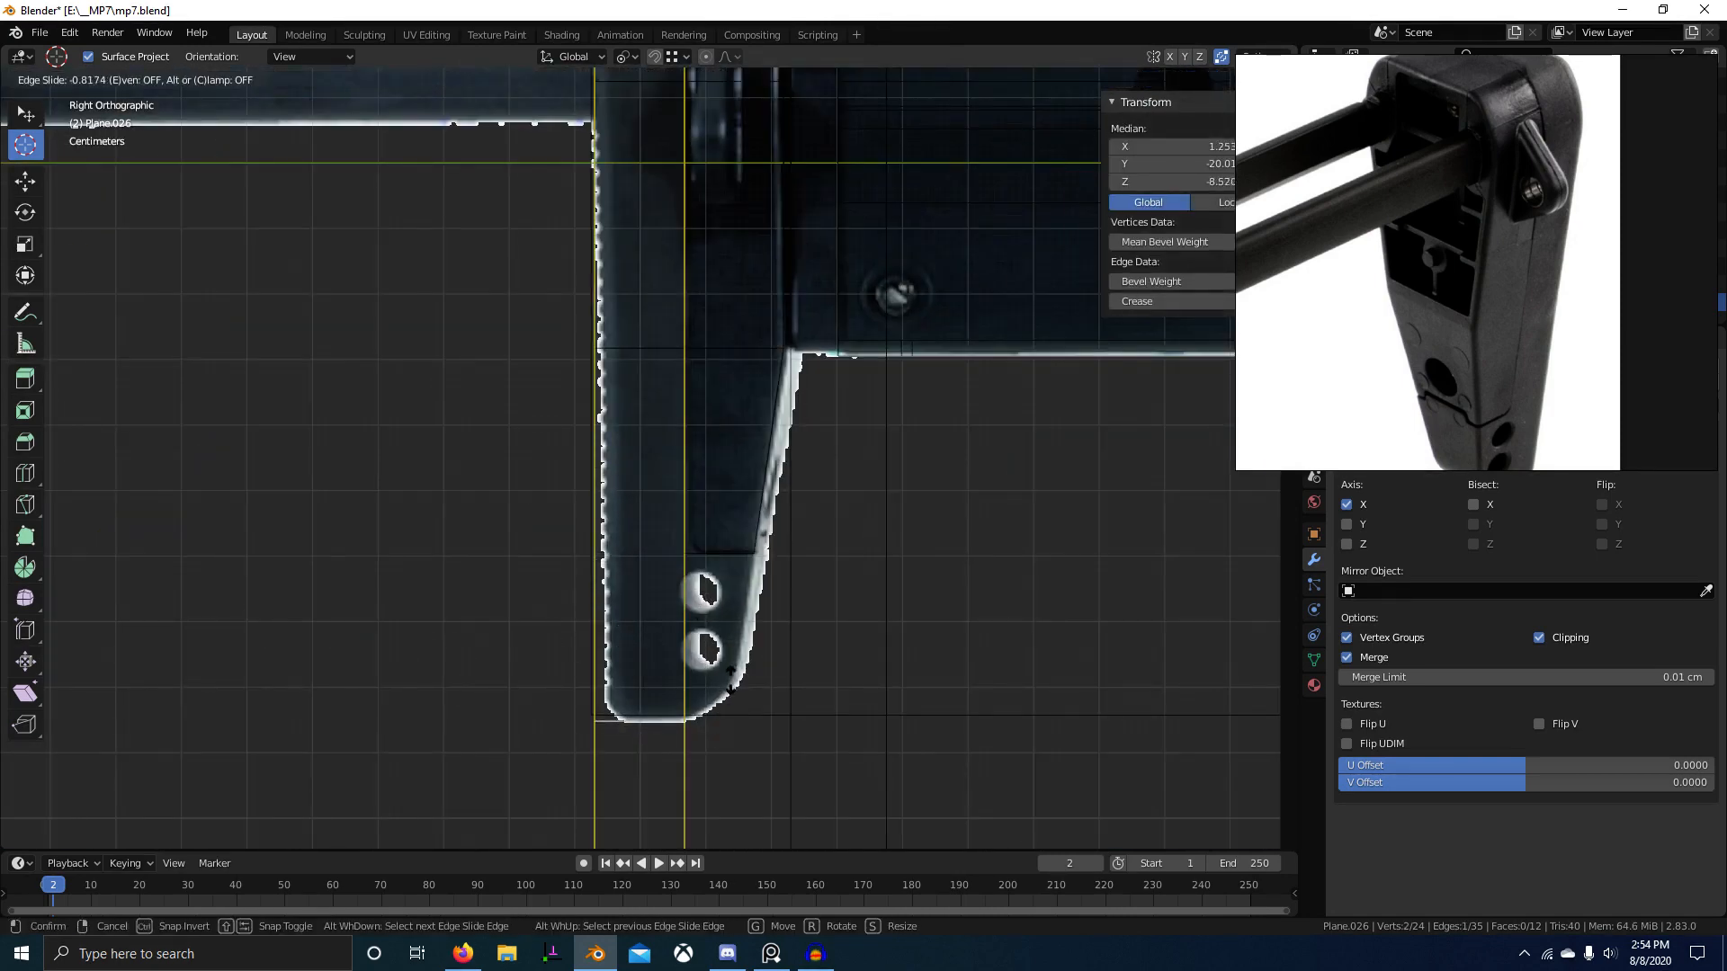
pyautogui.click(737, 678)
pyautogui.moveTo(737, 677); pyautogui.dragTo(671, 664, button='middle')
pyautogui.hotkey('shift', 'z')
pyautogui.scroll(5, 671, 714)
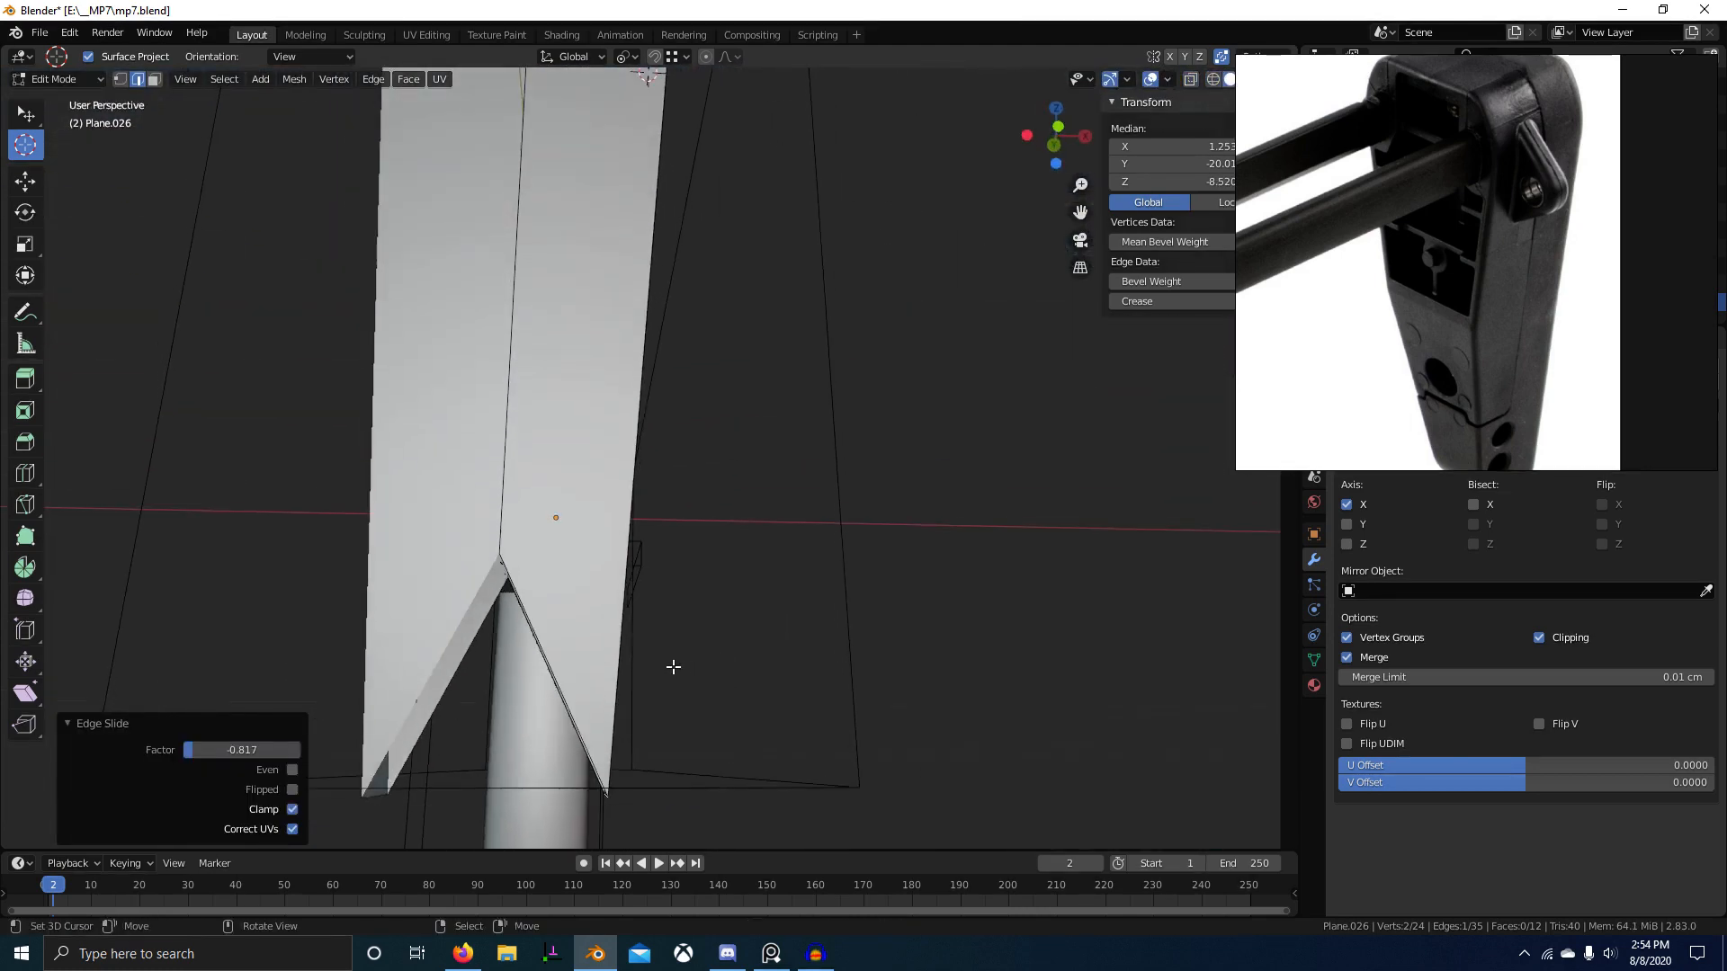
# Step: Try lowering the two bottom centre vertices about 2.56 cm along Z, and undo it
pyautogui.scroll(-4, 1527, 377)
pyautogui.press('1')
pyautogui.rightClick(531, 580)
pyautogui.moveTo(543, 601); pyautogui.dragTo(585, 550, button='middle')
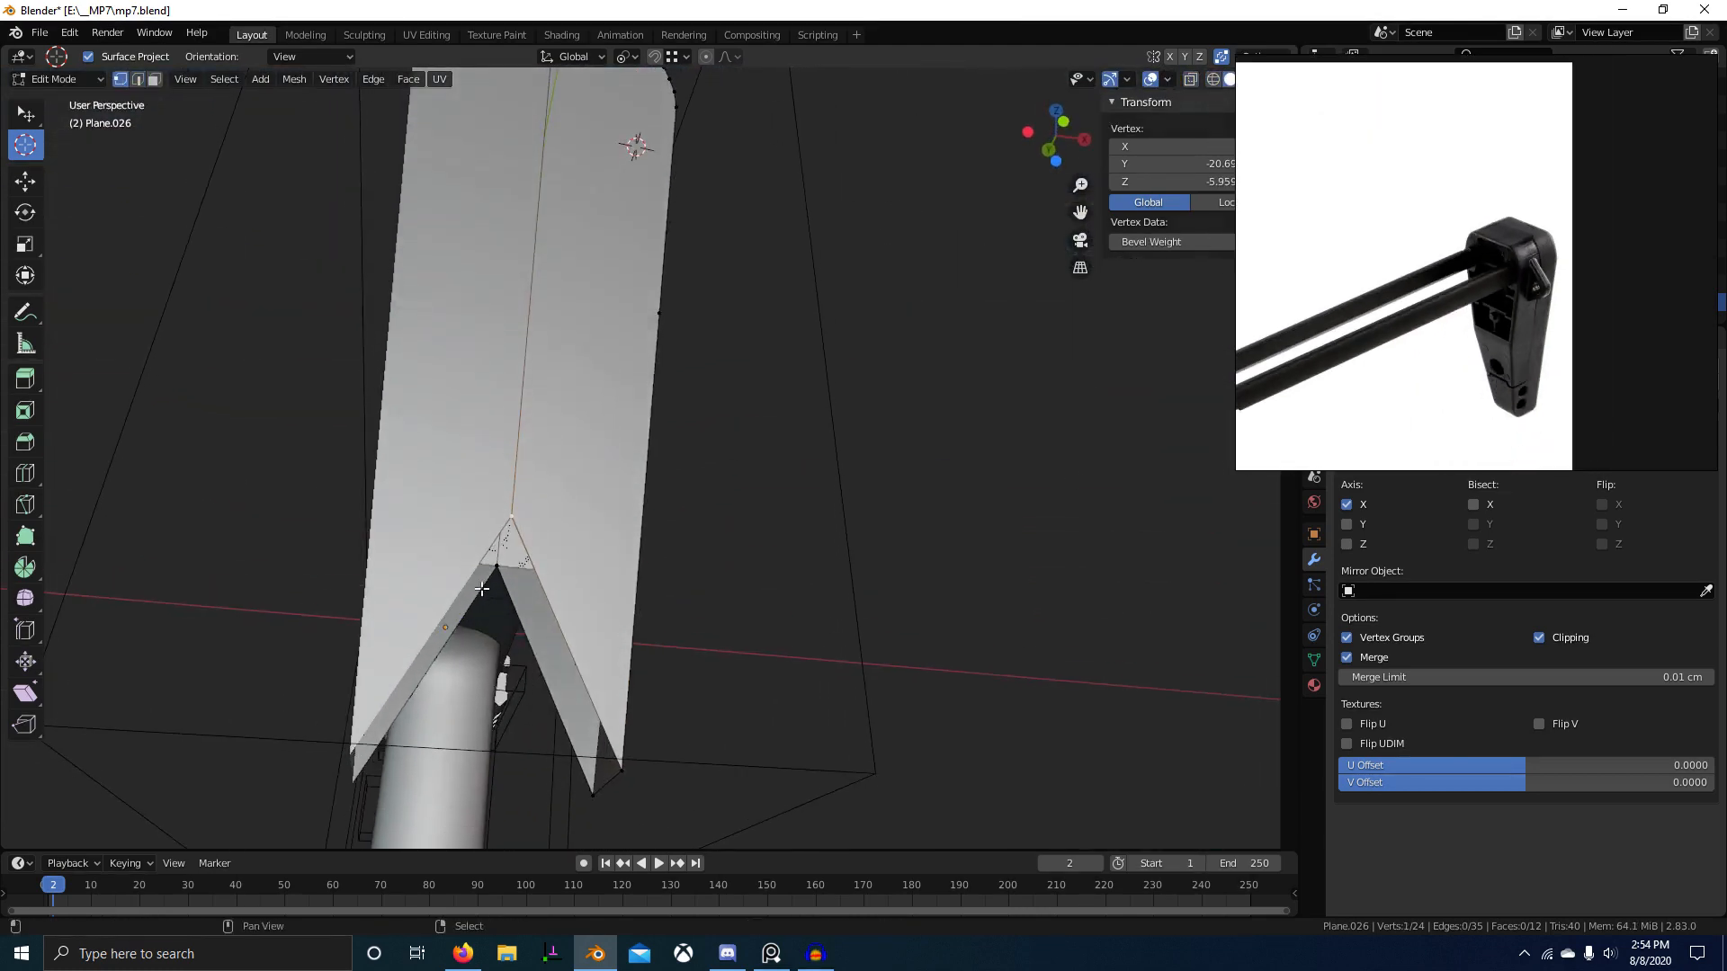
pyautogui.keyDown('shift'); pyautogui.rightClick(509, 572); pyautogui.keyUp('shift')
pyautogui.press('g')
pyautogui.press('z')
pyautogui.click(628, 757)
pyautogui.scroll(-1, 710, 701)
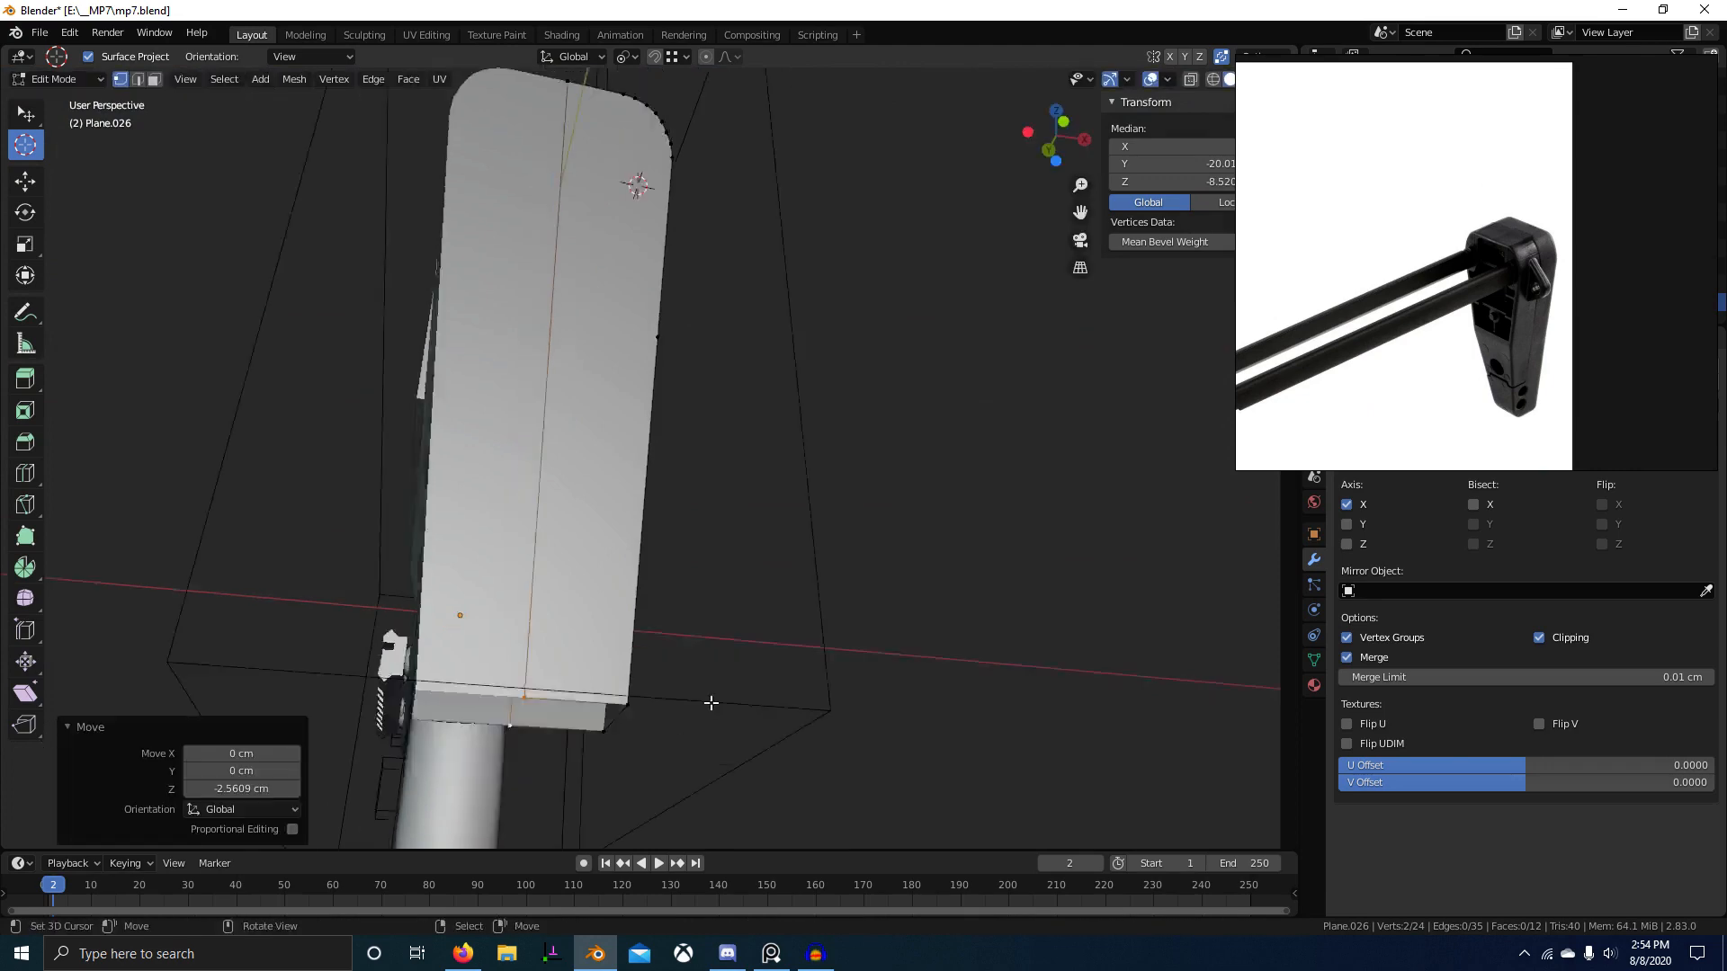
pyautogui.moveTo(710, 701); pyautogui.dragTo(646, 698, button='middle')
pyautogui.scroll(3, 440, 797)
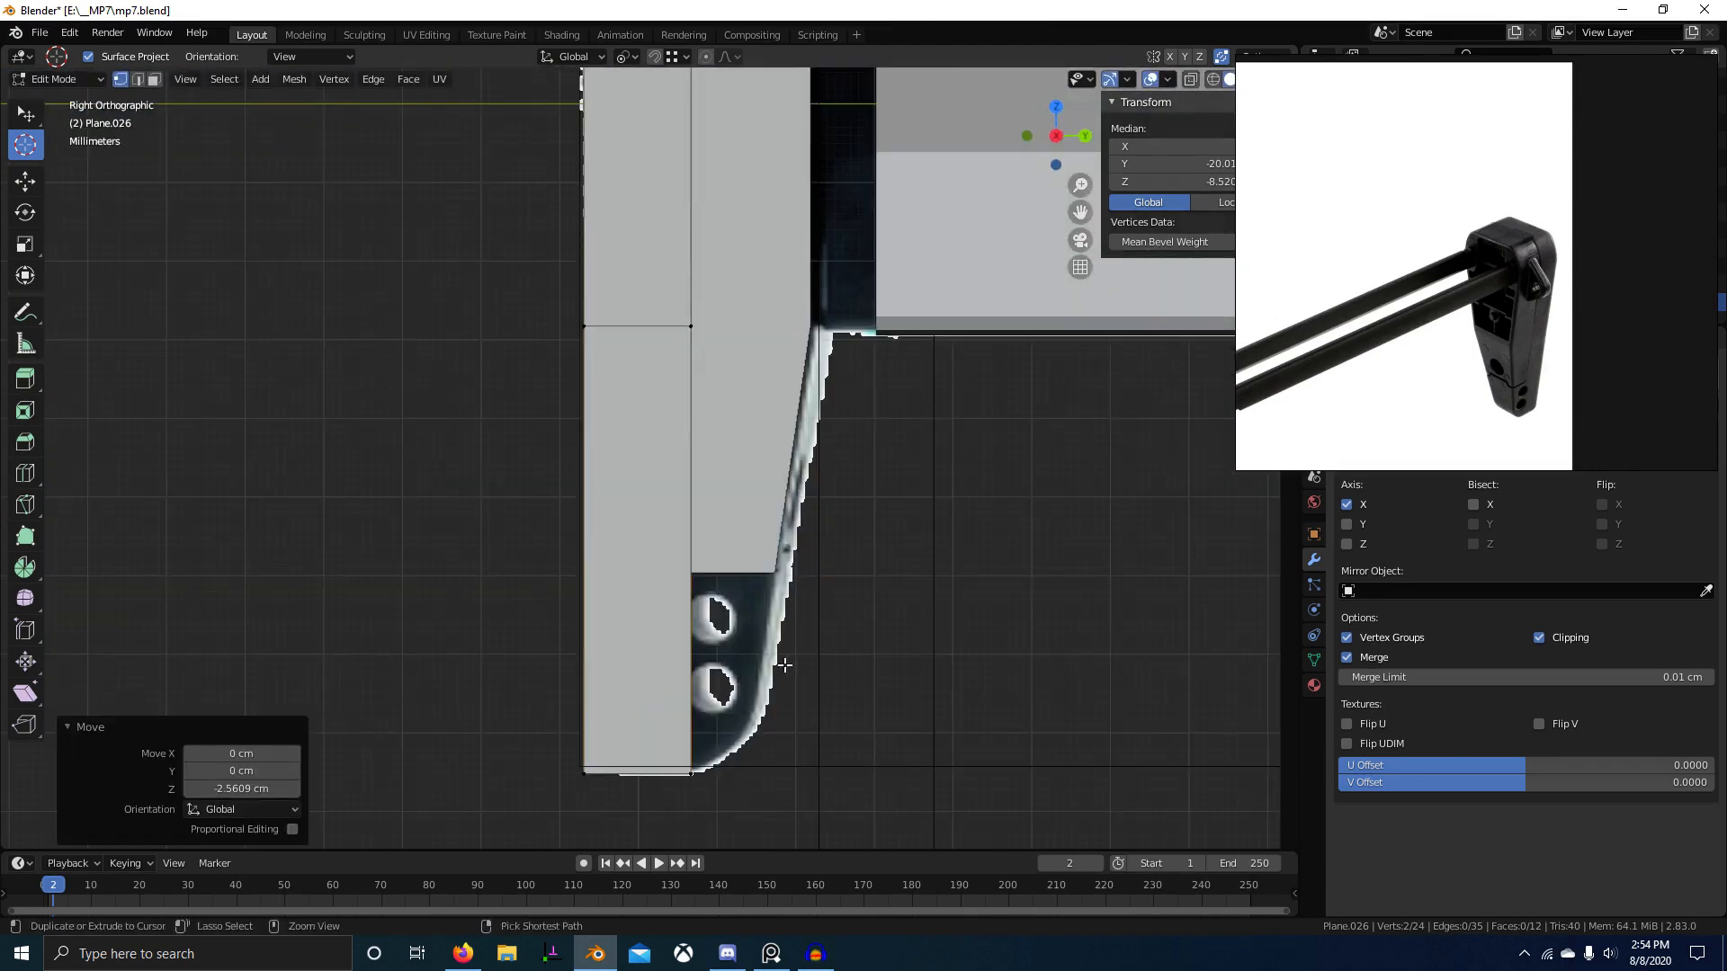
pyautogui.hotkey('alt', 'z')
pyautogui.hotkey('ctrl', 'z')
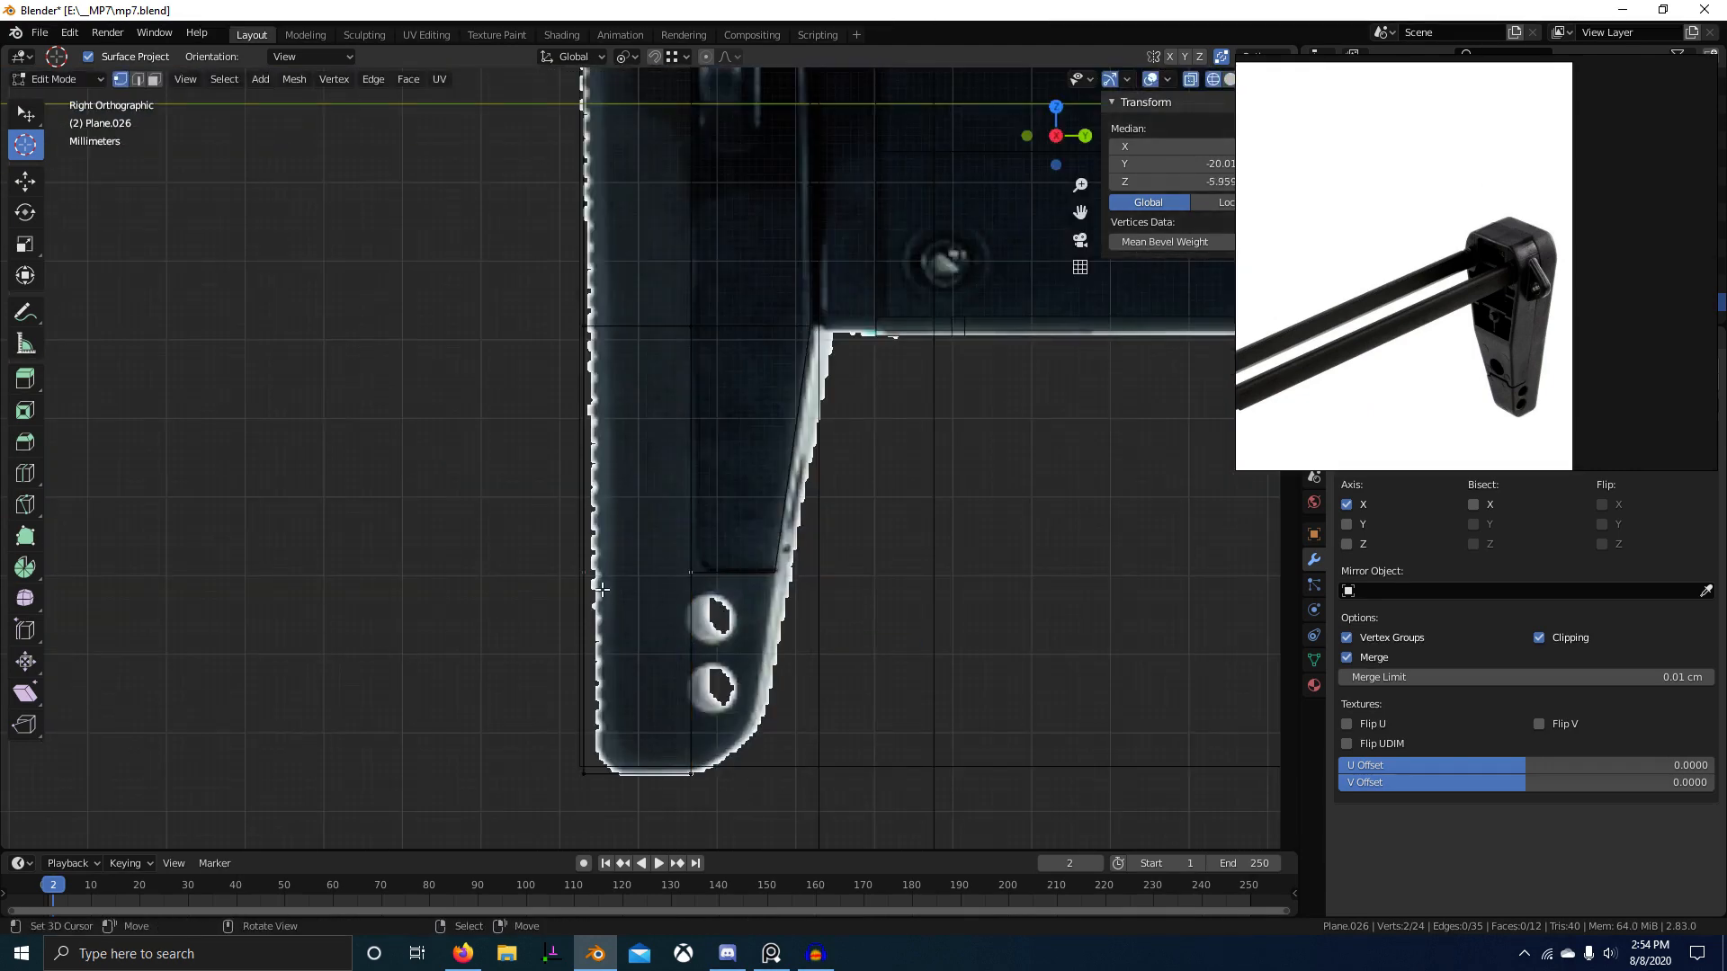
# Step: Add an edge loop across the rear piece's lower outer side face and move it about -0.286 cm along Z to the seam
pyautogui.press('l')
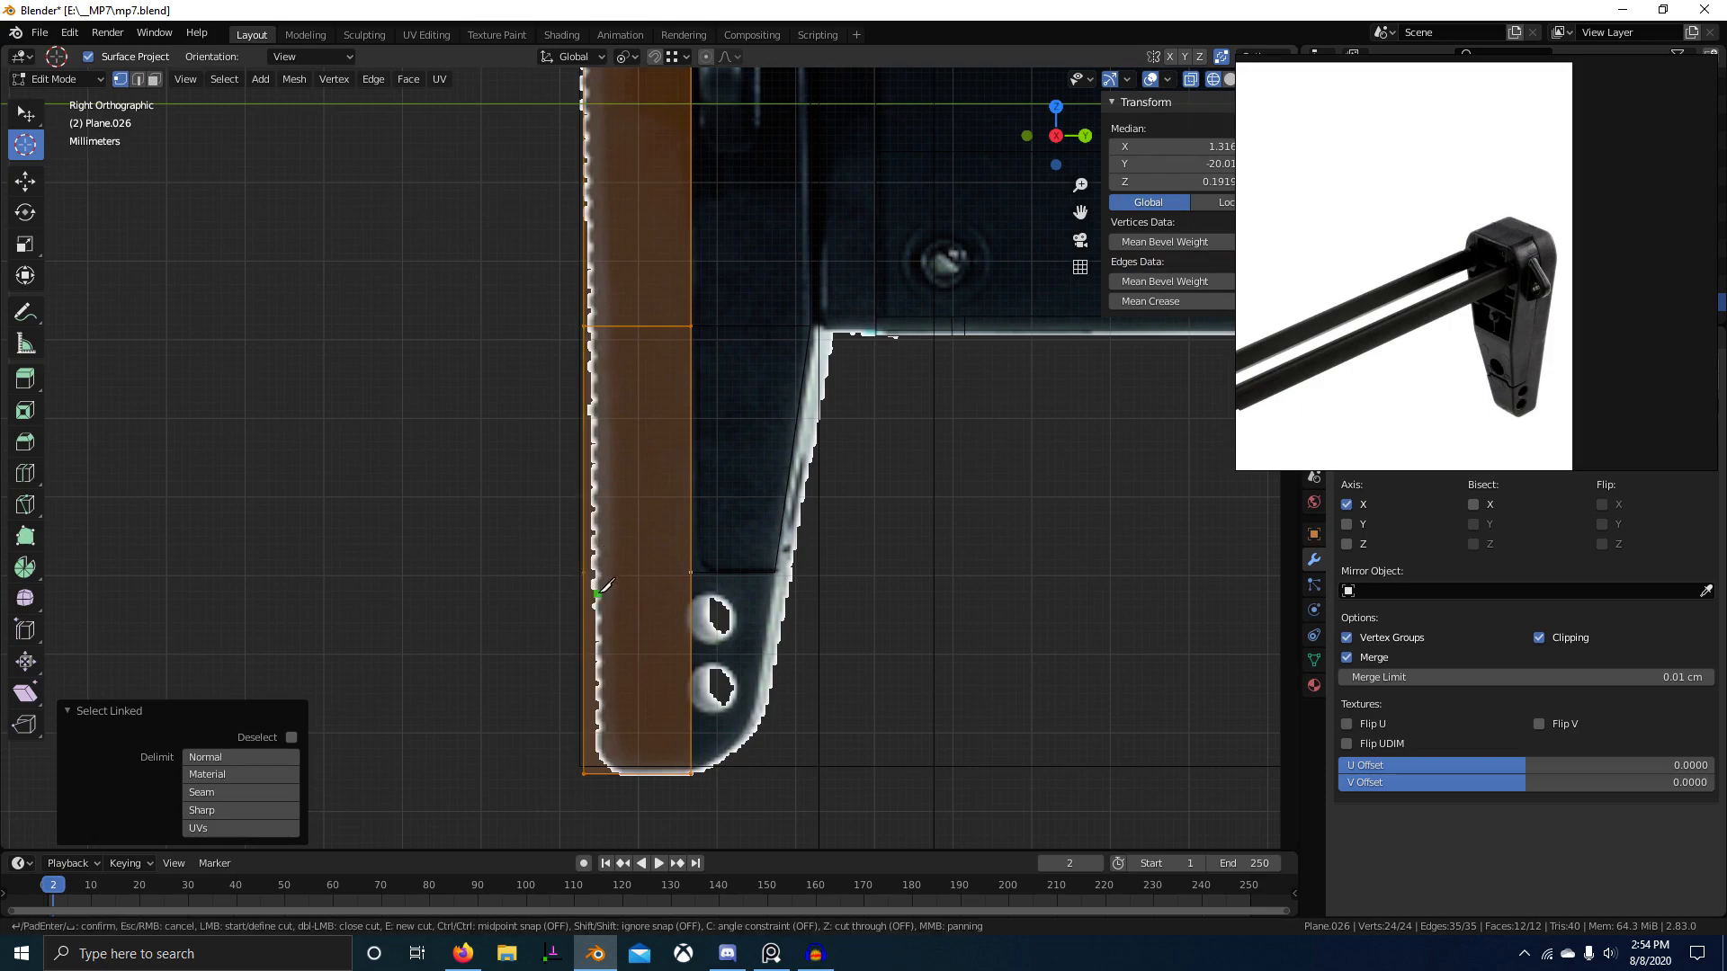
pyautogui.press('Escape')
pyautogui.scroll(-1, 645, 615)
pyautogui.moveTo(644, 616); pyautogui.dragTo(875, 698, button='middle')
pyautogui.press('z')
pyautogui.scroll(2, 1098, 702)
pyautogui.hotkey('ctrl', 'r')
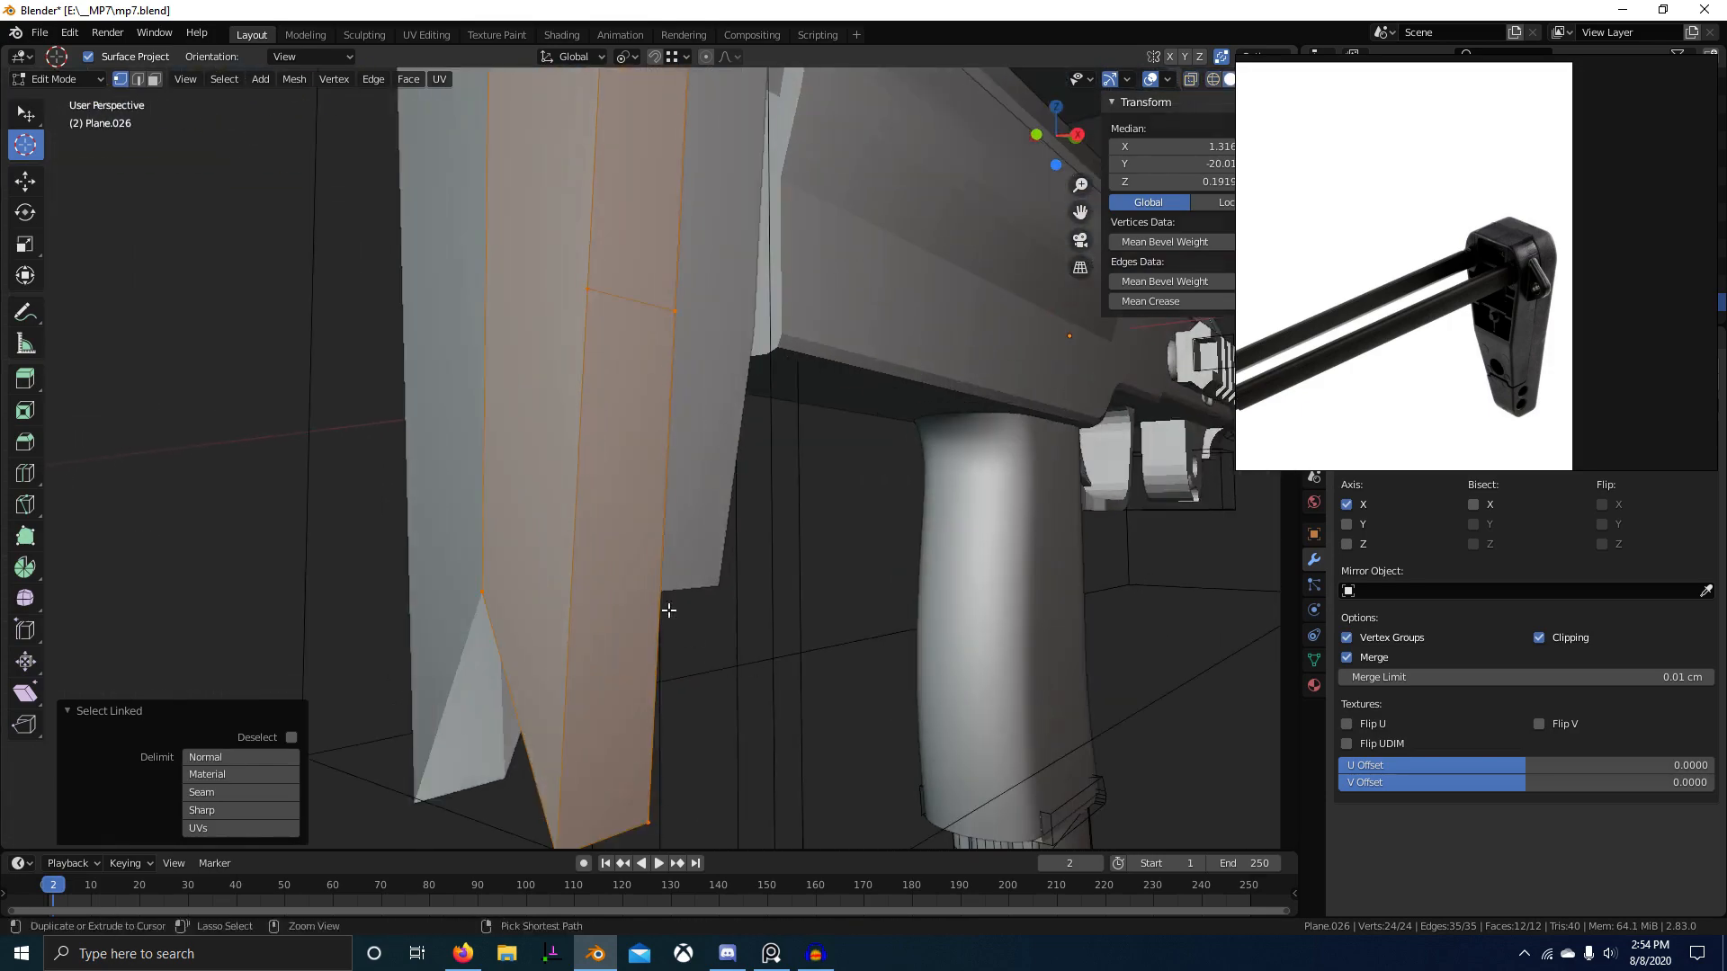
pyautogui.click(661, 603)
pyautogui.rightClick(629, 569)
pyautogui.press('g')
pyautogui.press('z')
pyautogui.click(486, 600)
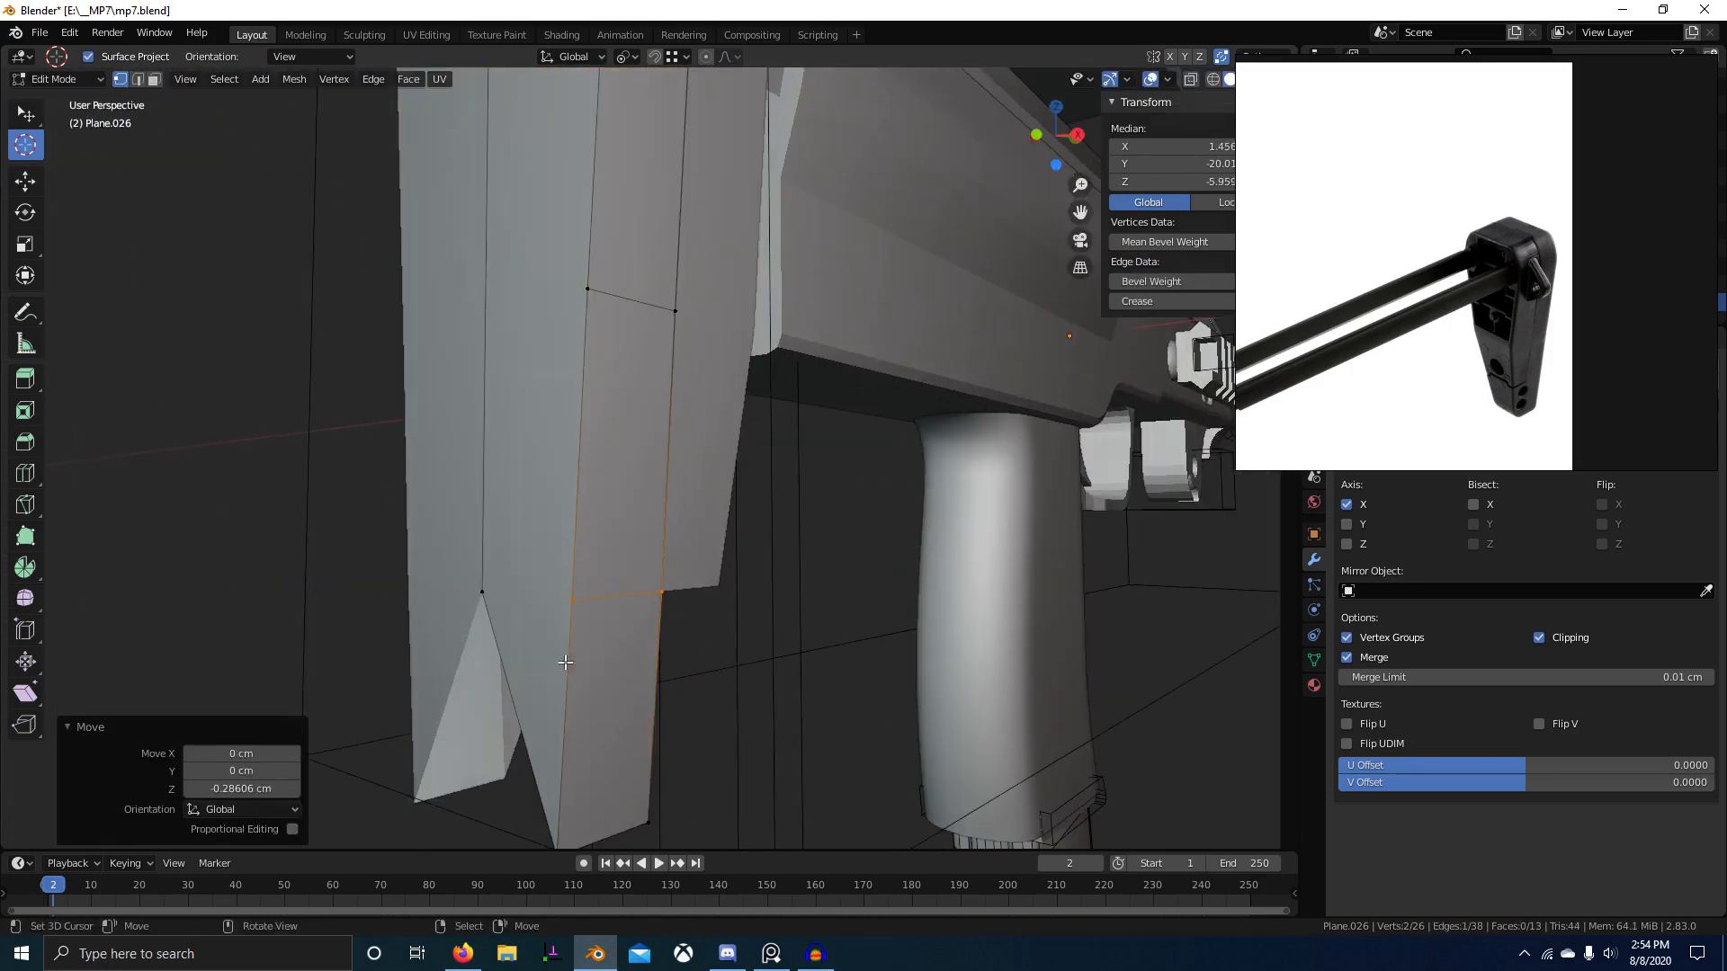
# Step: Move the new side edge along X to line up with the neighbouring stock piece's lower corner
pyautogui.moveTo(620, 699); pyautogui.dragTo(526, 649, button='middle')
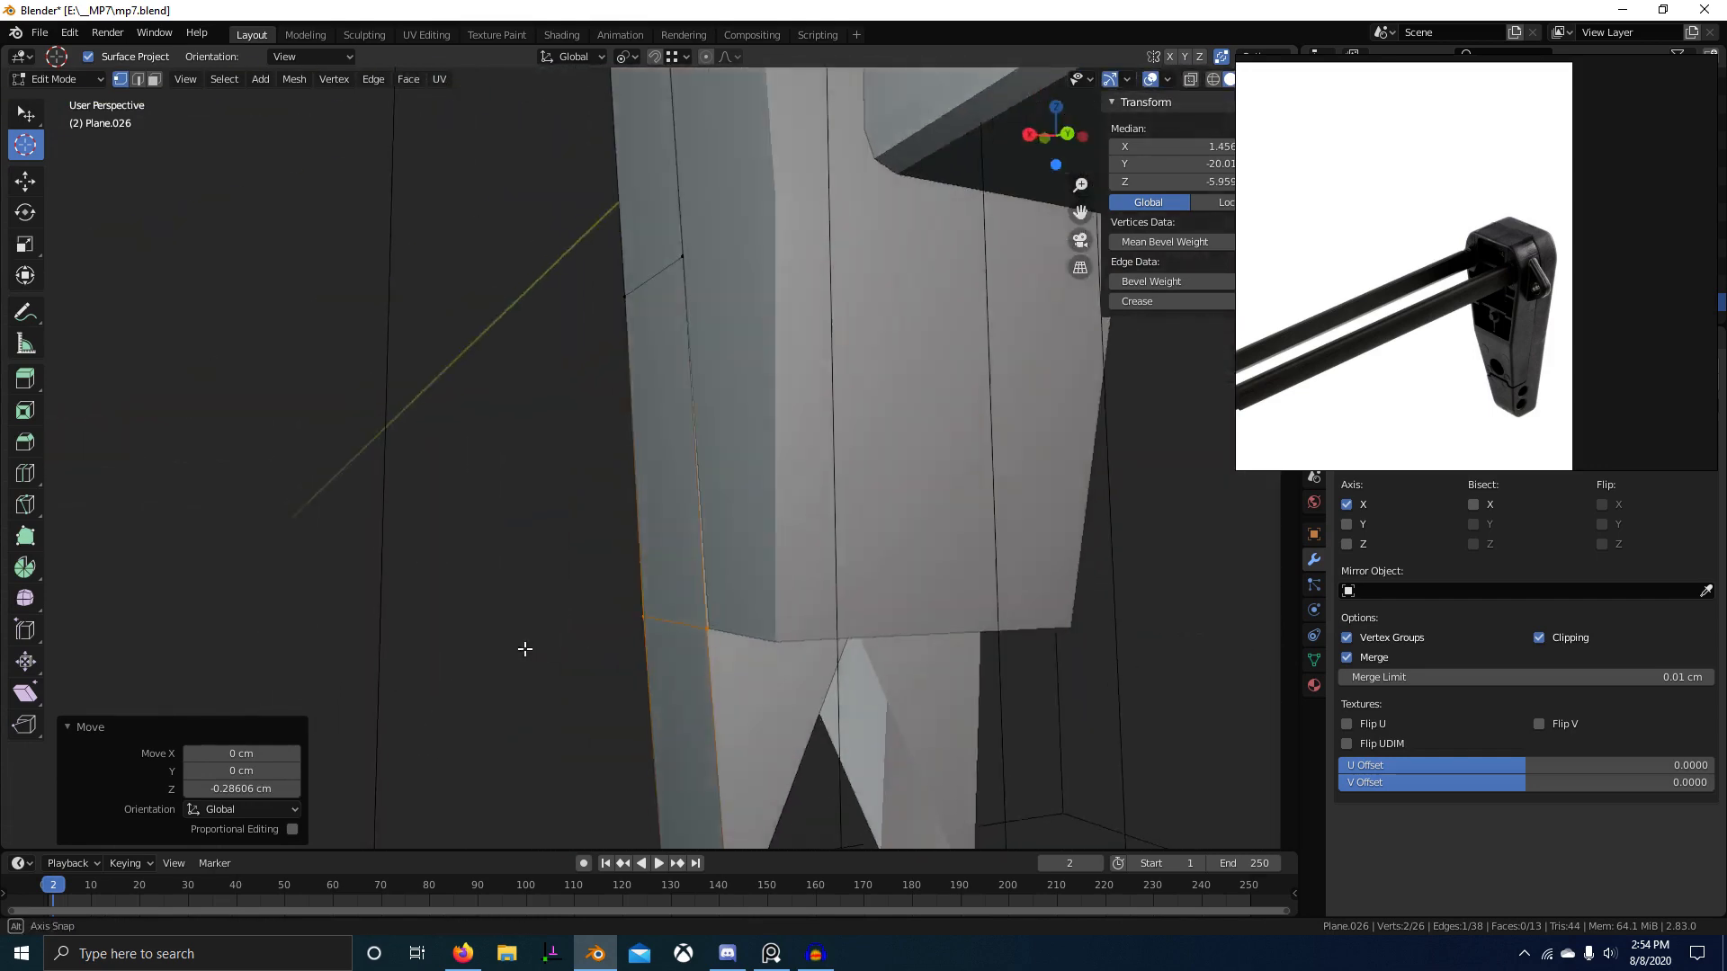
pyautogui.press('g')
pyautogui.press('x')
pyautogui.click(765, 635)
# Step: Extrude the rear piece's outer bottom edge along X to the mirror plane to form the bottom face
pyautogui.scroll(-1, 636, 678)
pyautogui.scroll(-3, 635, 678)
pyautogui.moveTo(636, 678); pyautogui.dragTo(864, 693, button='middle')
pyautogui.scroll(2, 548, 656)
pyautogui.moveTo(540, 657); pyautogui.dragTo(697, 652, button='middle')
pyautogui.keyDown('shift'); pyautogui.rightClick(626, 688); pyautogui.keyUp('shift')
pyautogui.press('e')
pyautogui.press('x')
pyautogui.click(256, 632)
# Step: Connect the centre and outer seam vertices with an edge across both the rear and the front side of the piece
pyautogui.moveTo(261, 632); pyautogui.dragTo(215, 620, button='middle')
pyautogui.scroll(2, 432, 576)
pyautogui.scroll(1, 490, 531)
pyautogui.rightClick(492, 524)
pyautogui.keyDown('shift'); pyautogui.rightClick(466, 590); pyautogui.keyUp('shift')
pyautogui.scroll(-3, 504, 654)
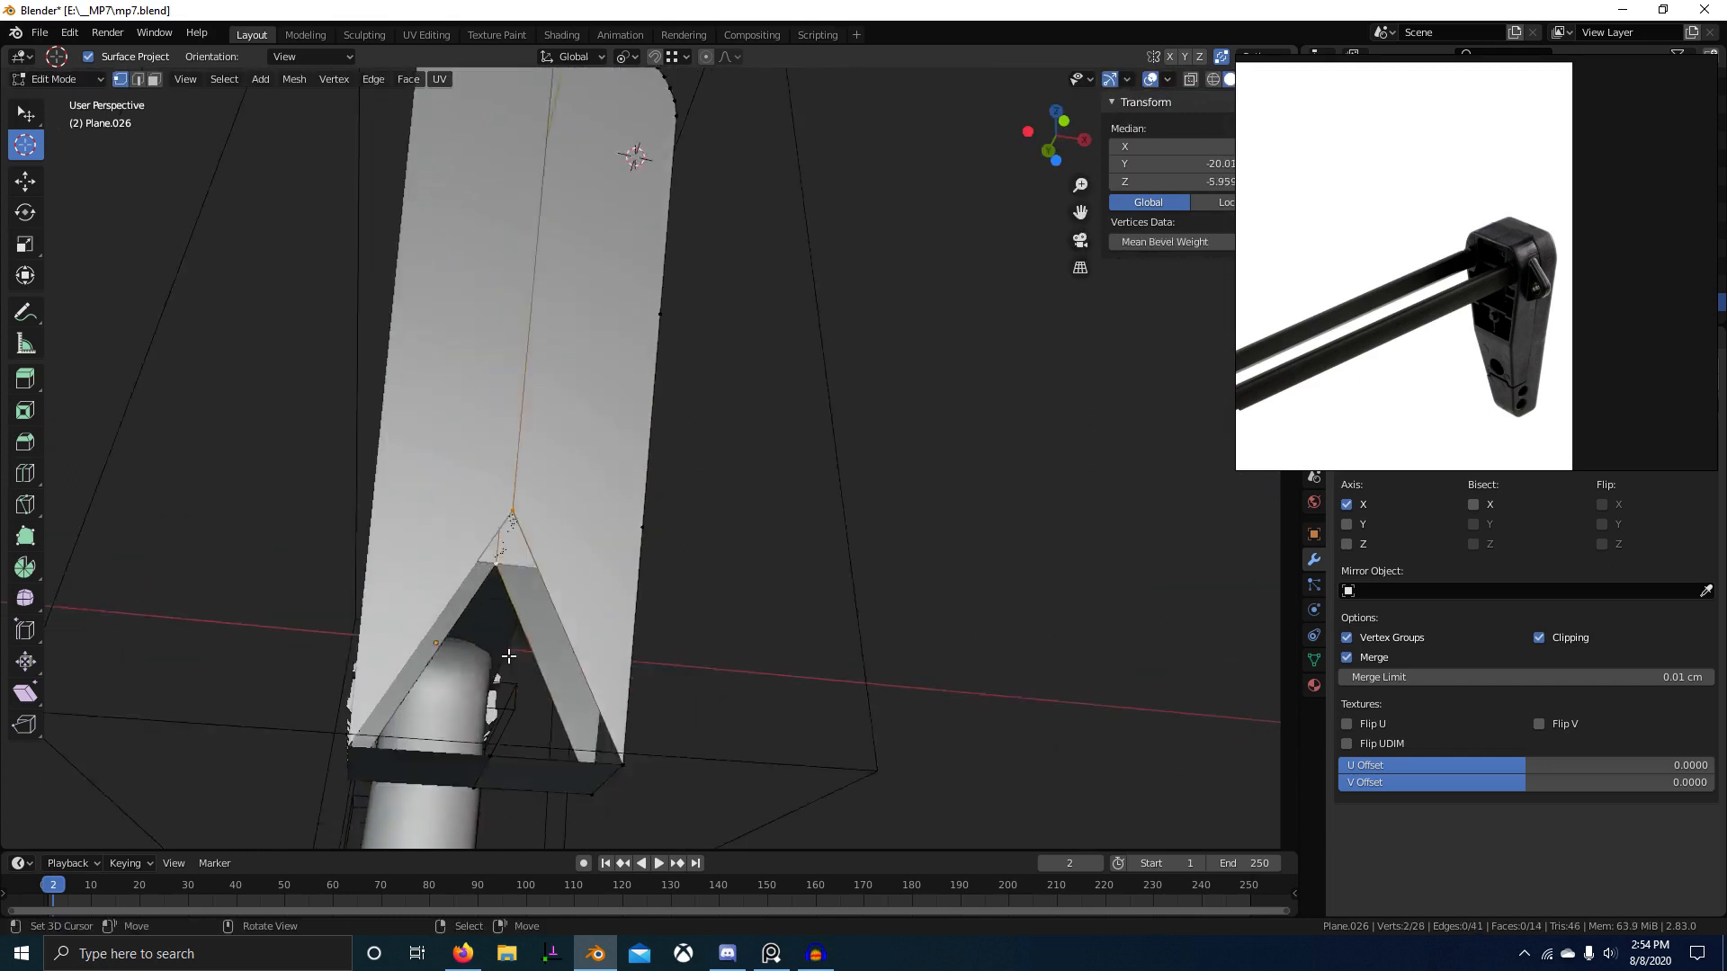
pyautogui.moveTo(507, 656); pyautogui.dragTo(500, 657, button='middle')
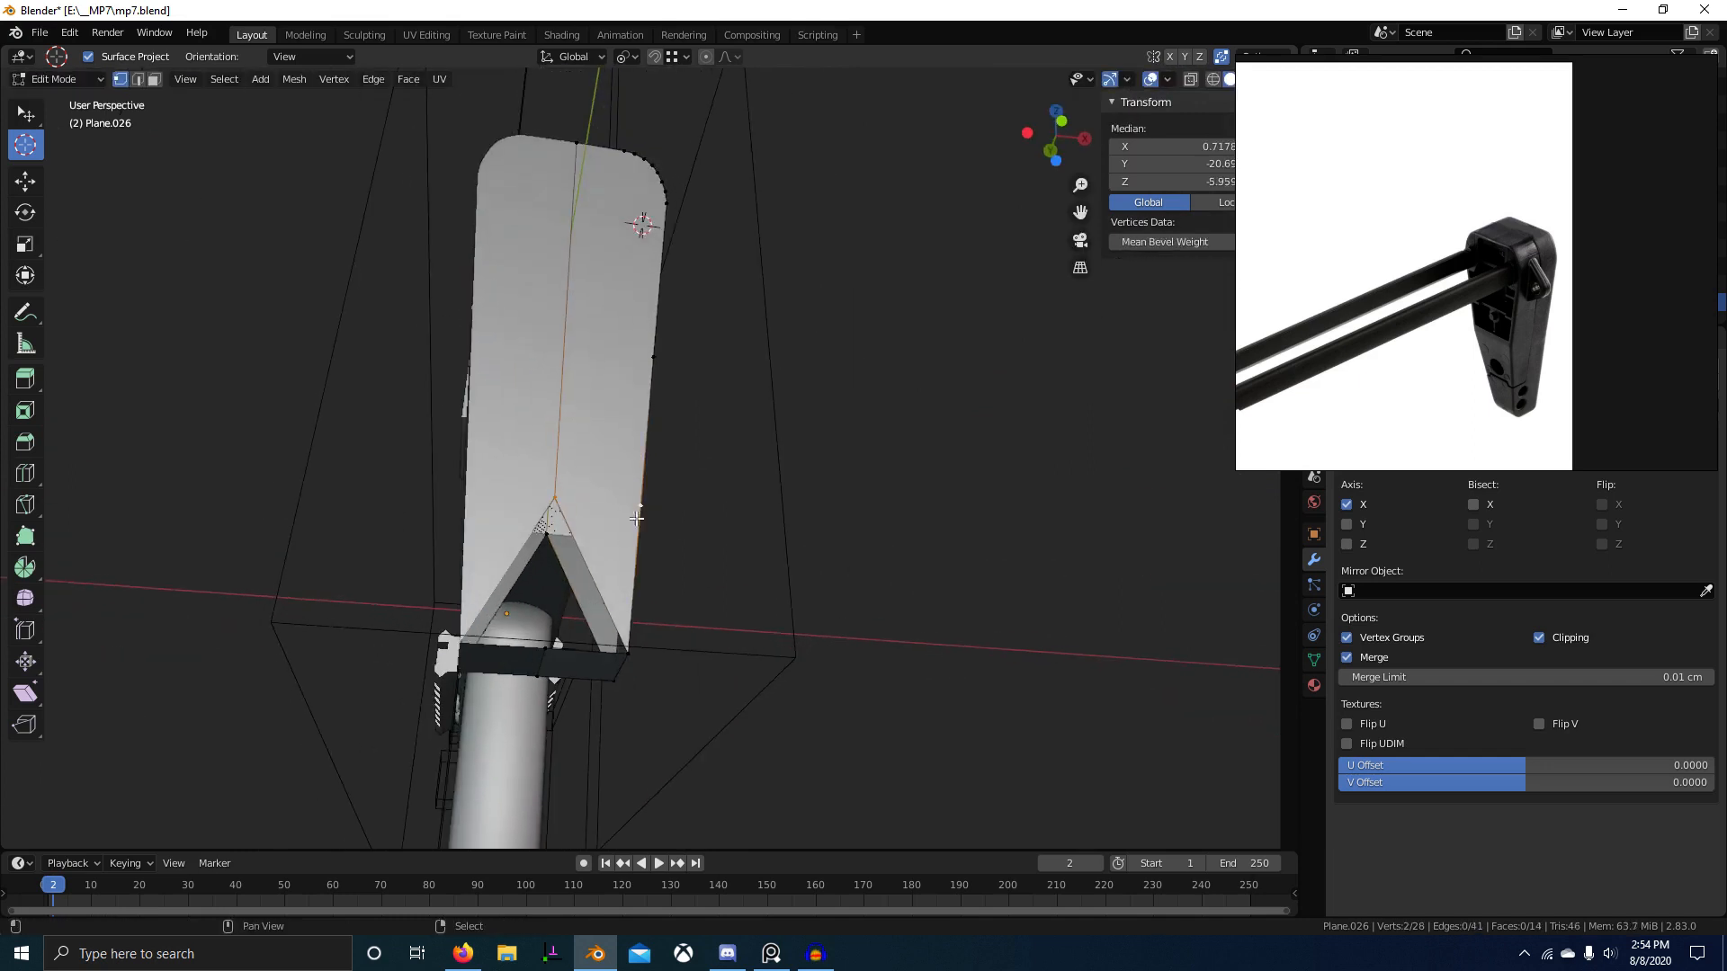
pyautogui.rightClick(553, 534)
pyautogui.moveTo(697, 576); pyautogui.dragTo(404, 589, button='middle')
pyautogui.scroll(2, 657, 590)
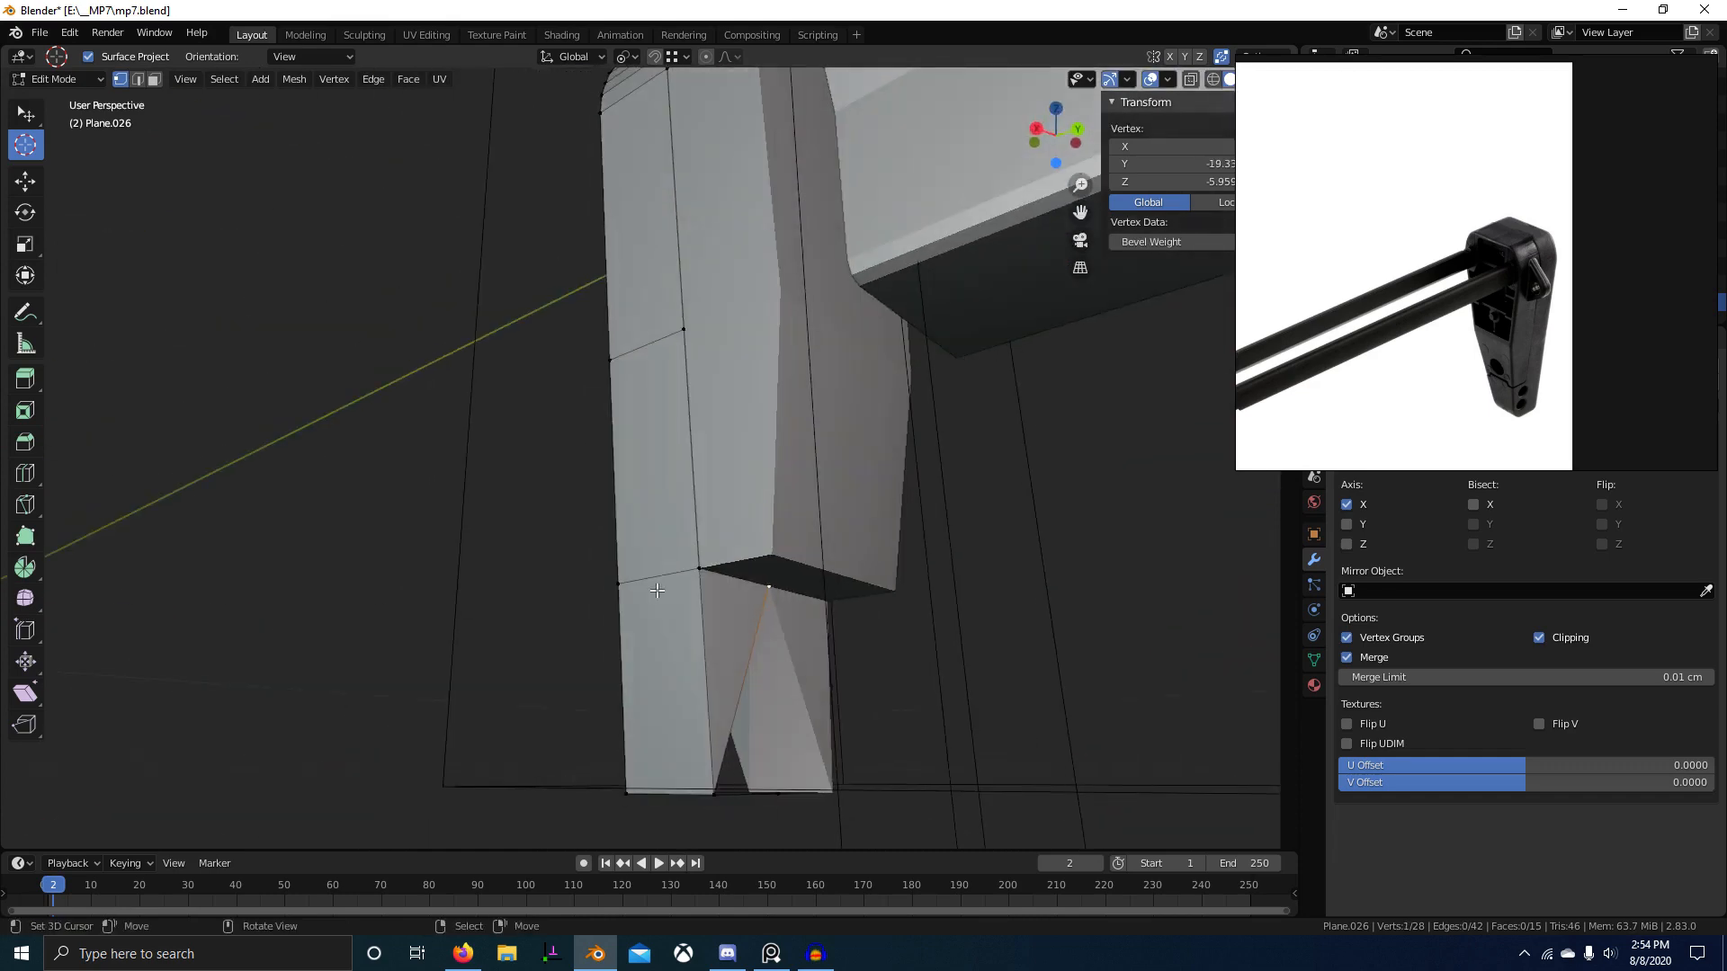
pyautogui.moveTo(671, 752); pyautogui.dragTo(649, 745, button='middle')
pyautogui.press('2')
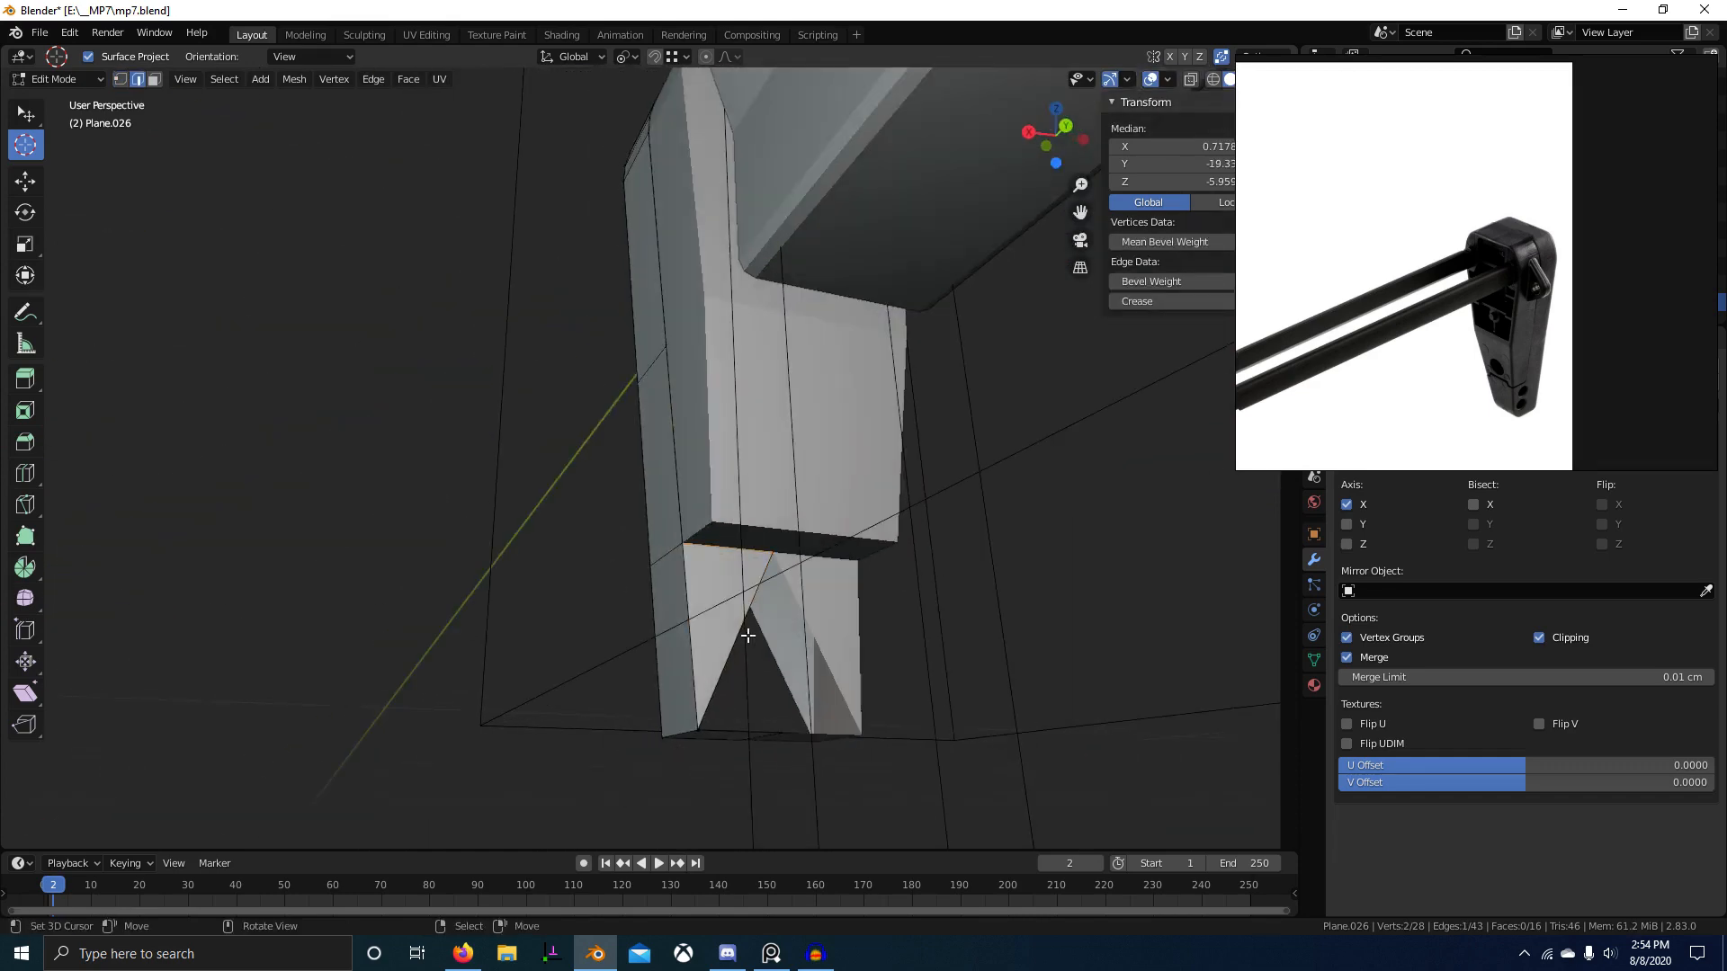
# Step: Subdivide the slanted notch edges and snap the front midpoint vertex onto the bottom face's front centre vertex
pyautogui.click(701, 661)
pyautogui.moveTo(704, 657); pyautogui.dragTo(936, 634, button='middle')
pyautogui.keyDown('shift'); pyautogui.click(580, 638); pyautogui.keyUp('shift')
pyautogui.rightClick(562, 632)
pyautogui.press('s')
pyautogui.press('1')
pyautogui.moveTo(560, 634); pyautogui.dragTo(549, 644, button='right')
pyautogui.moveTo(549, 644); pyautogui.dragTo(488, 726, button='middle')
pyautogui.rightClick(748, 684)
pyautogui.press('g')
pyautogui.keyDown('ctrl'); pyautogui.click(705, 792); pyautogui.keyUp('ctrl')
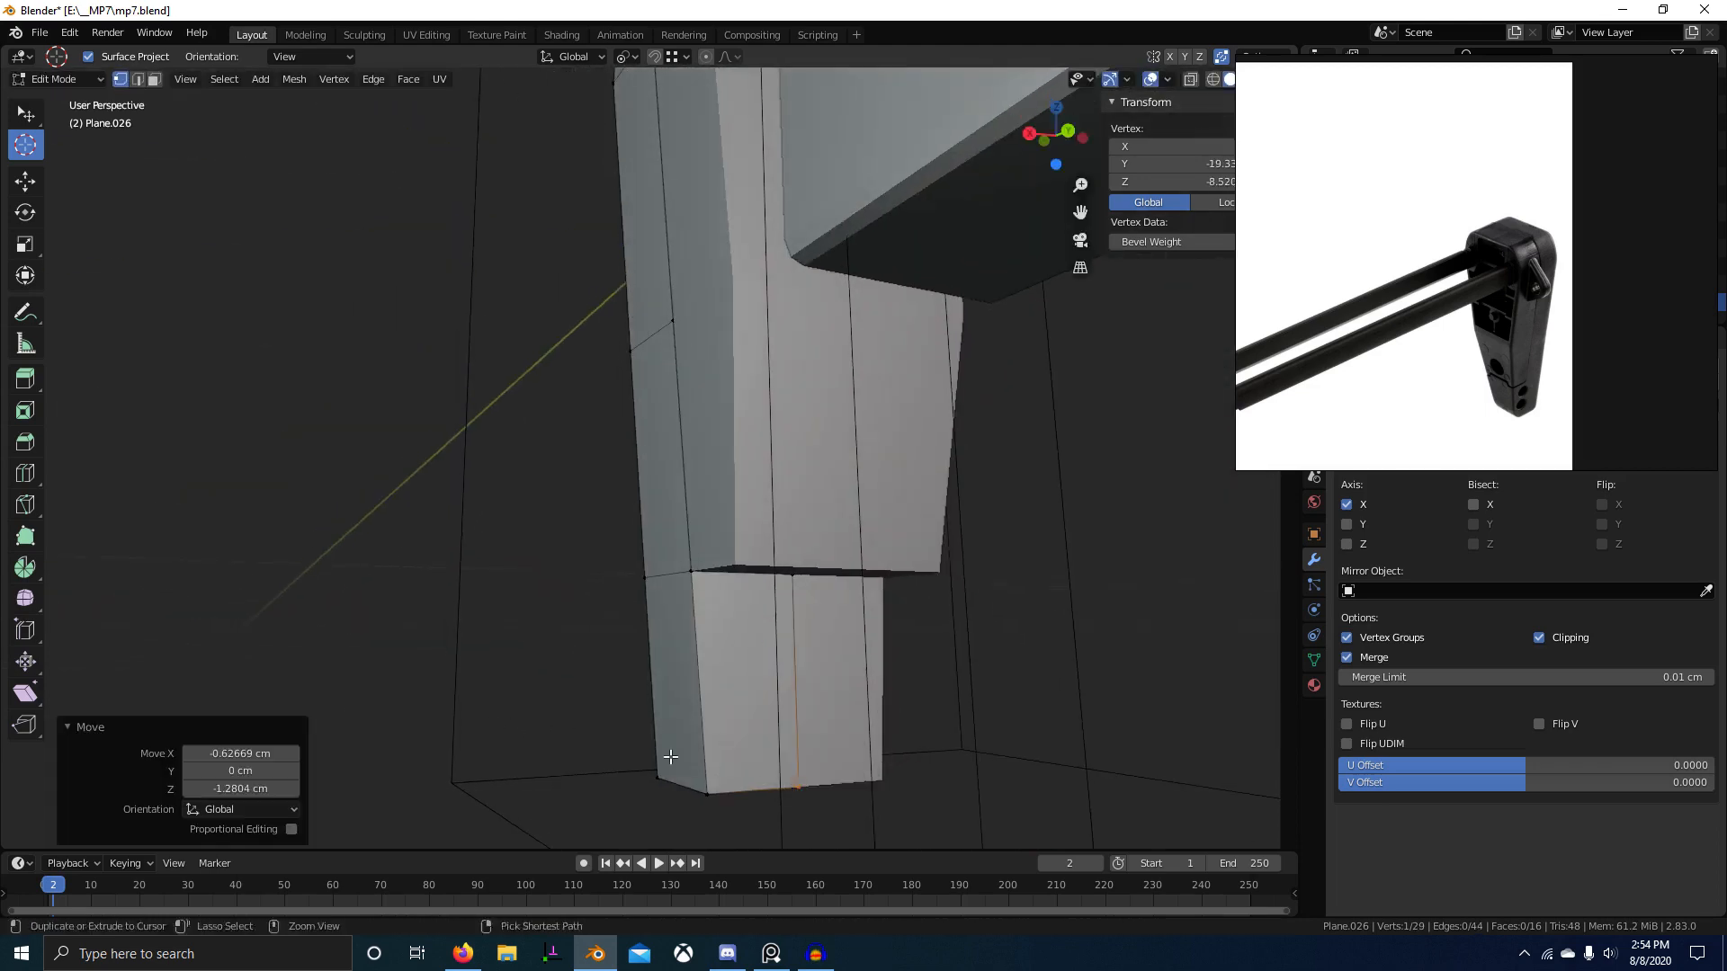
# Step: Snap the rear slanted edge's midpoint vertex onto the bottom face's rear centre vertex to close the notch
pyautogui.moveTo(674, 759); pyautogui.dragTo(935, 737, button='middle')
pyautogui.rightClick(539, 686)
pyautogui.press('g')
pyautogui.keyDown('ctrl'); pyautogui.click(485, 798); pyautogui.keyUp('ctrl')
pyautogui.scroll(-3, 521, 799)
pyautogui.moveTo(540, 799); pyautogui.dragTo(462, 813, button='middle')
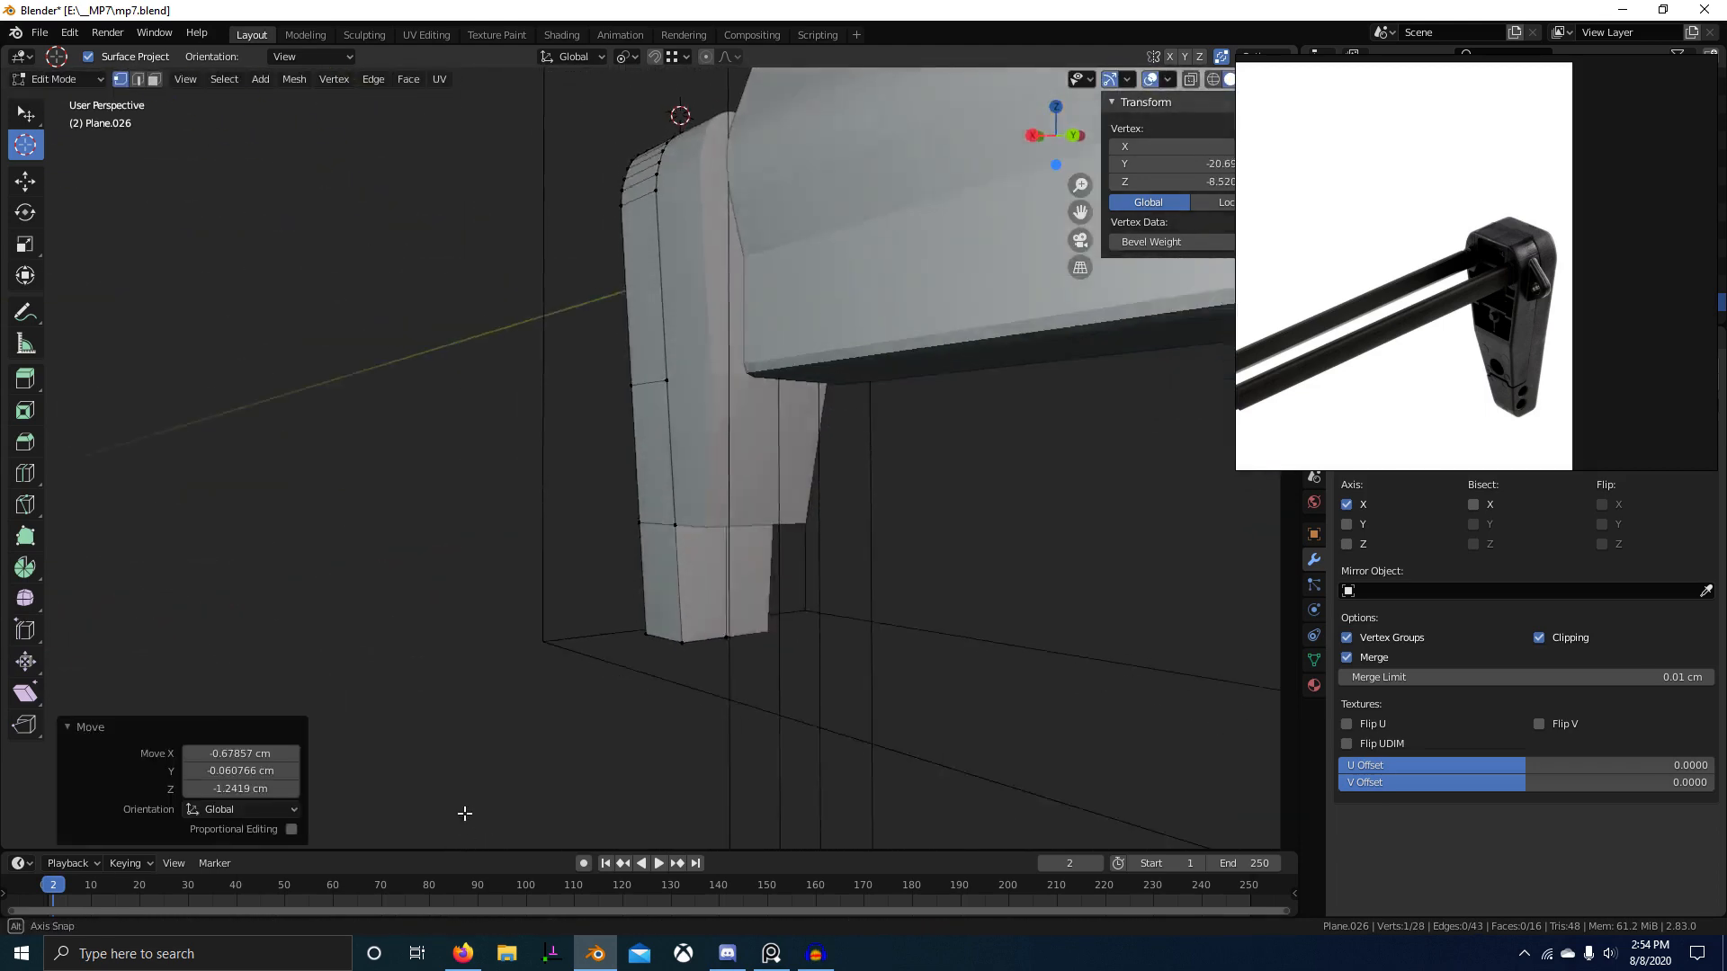
# Step: Extrude the lower front face below the seam about 1.06 cm along Y toward the stock's front contour
pyautogui.scroll(3, 575, 764)
pyautogui.press('3')
pyautogui.rightClick(712, 686)
pyautogui.press('KP_3')
pyautogui.hotkey('alt', 'z')
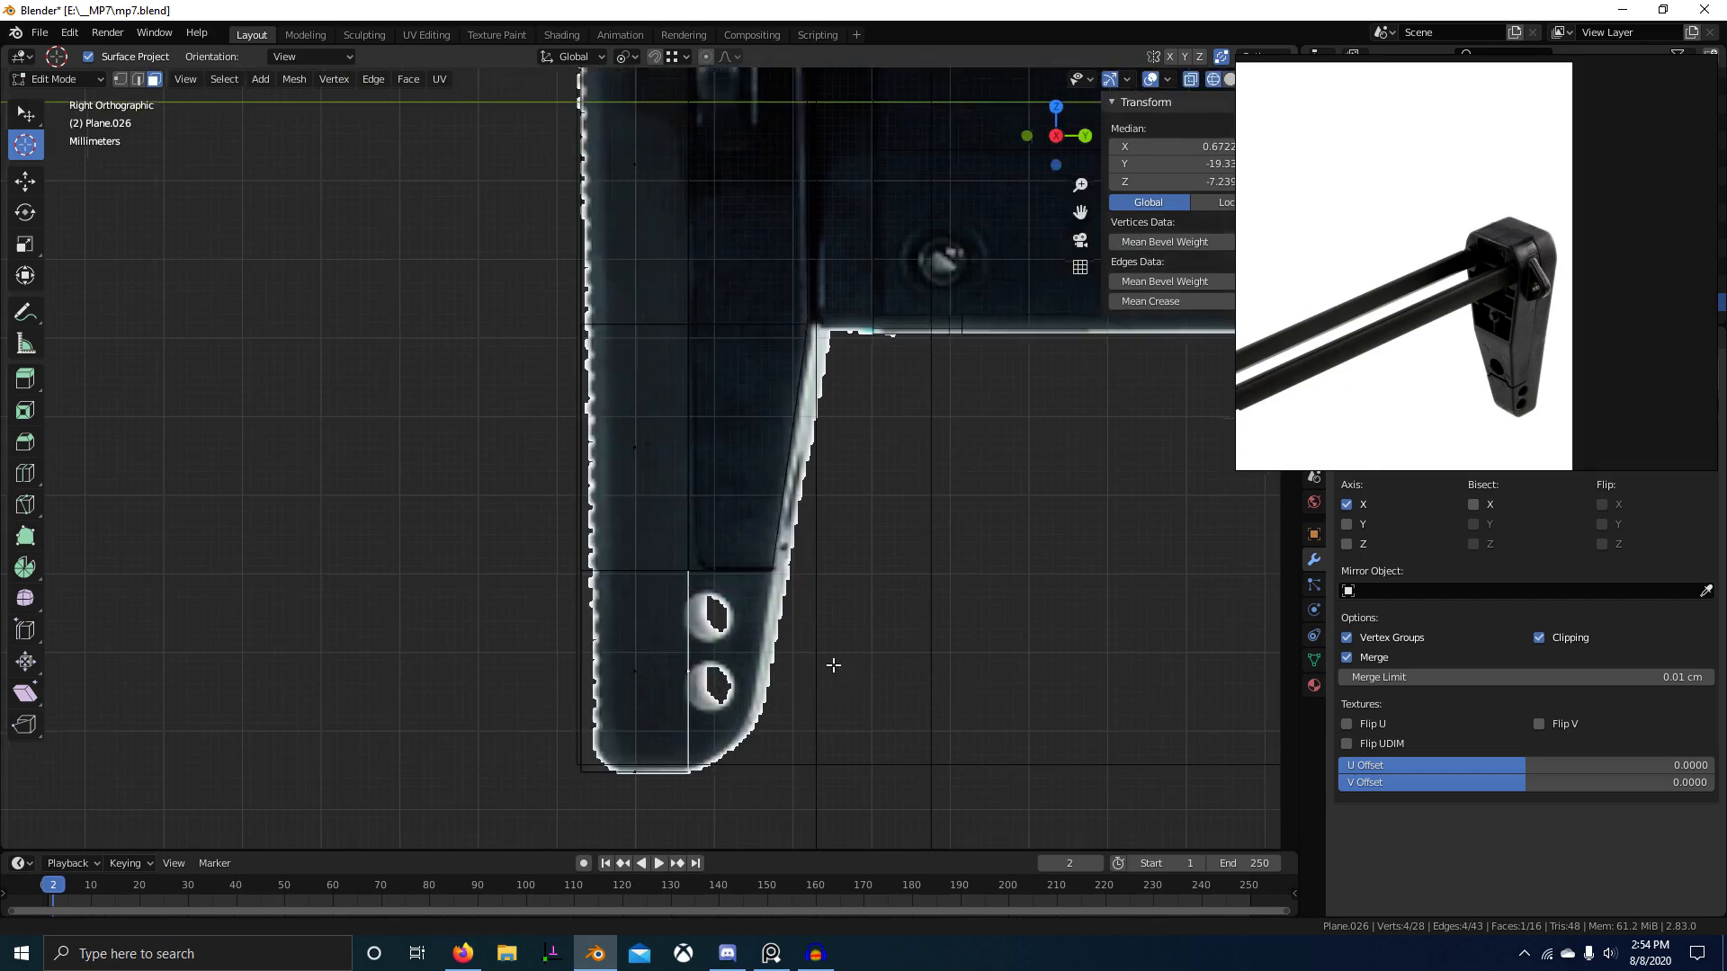
pyautogui.scroll(2, 629, 536)
pyautogui.press('e')
pyautogui.click(708, 594)
pyautogui.scroll(-2, 709, 593)
pyautogui.keyDown('shift'); pyautogui.moveTo(705, 627); pyautogui.dragTo(693, 532, button='middle'); pyautogui.keyUp('shift')
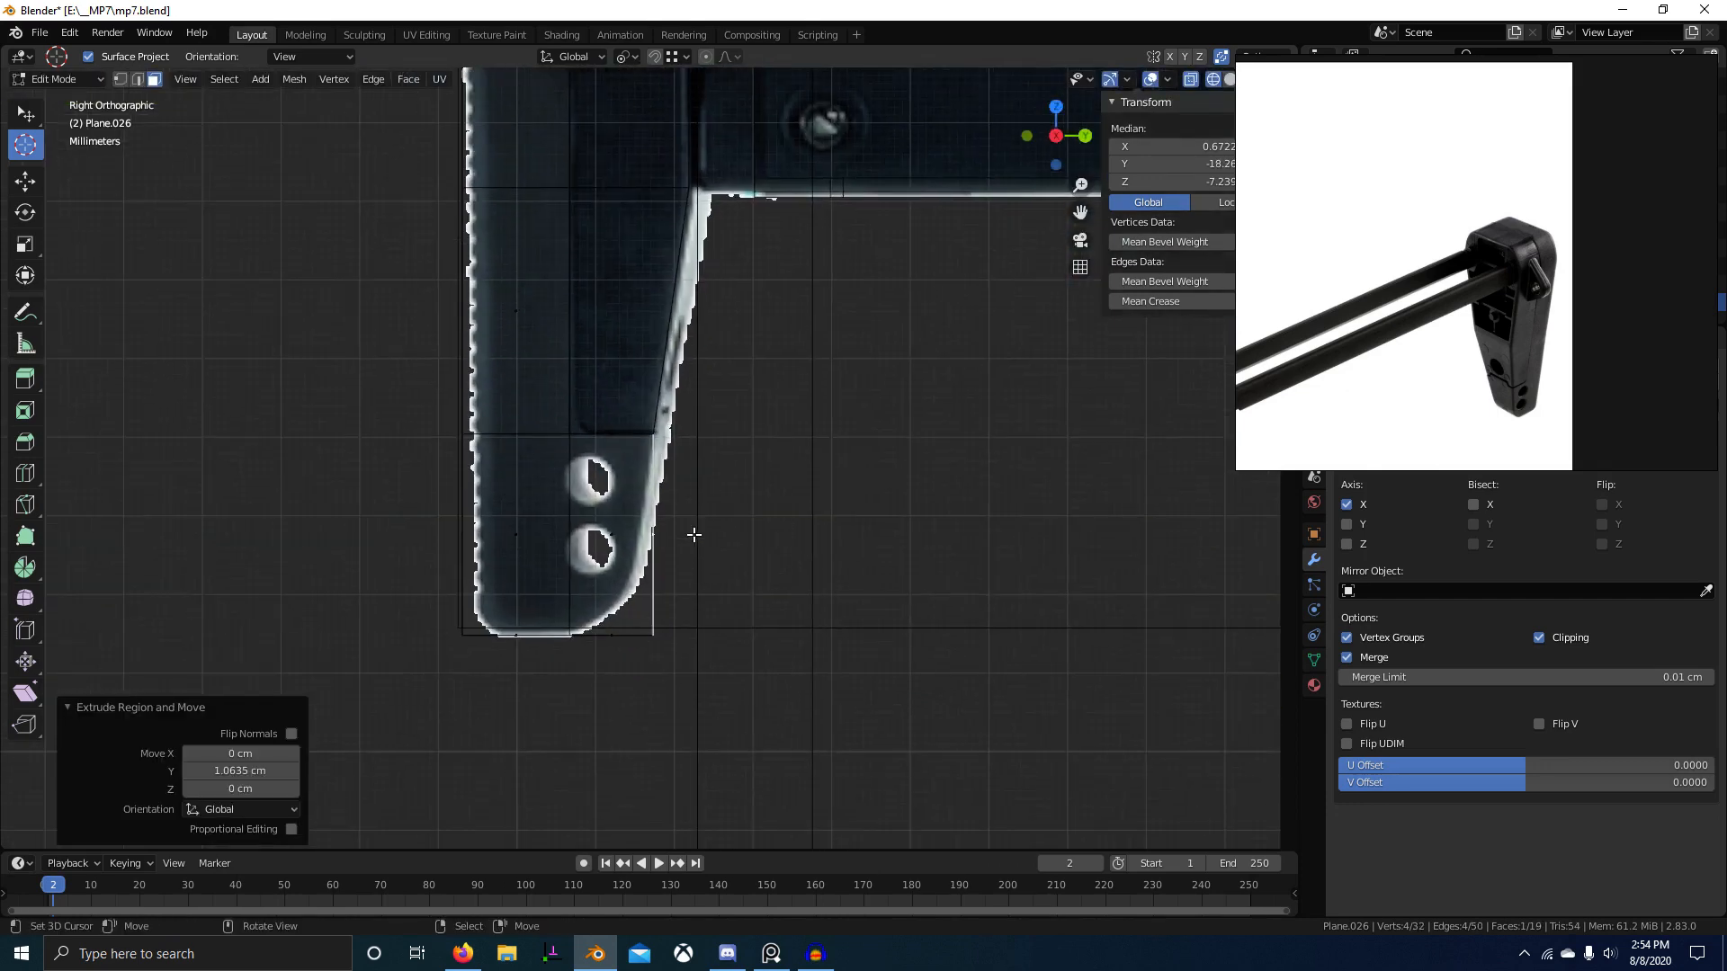
# Step: Move the end piece's lower front corner edge rearward along Y to follow the slanted front contour of the reference
pyautogui.press('1')
pyautogui.hotkey('alt', 'a')
pyautogui.press('b')
pyautogui.moveTo(625, 590); pyautogui.dragTo(743, 683)
pyautogui.press('g')
pyautogui.press('y')
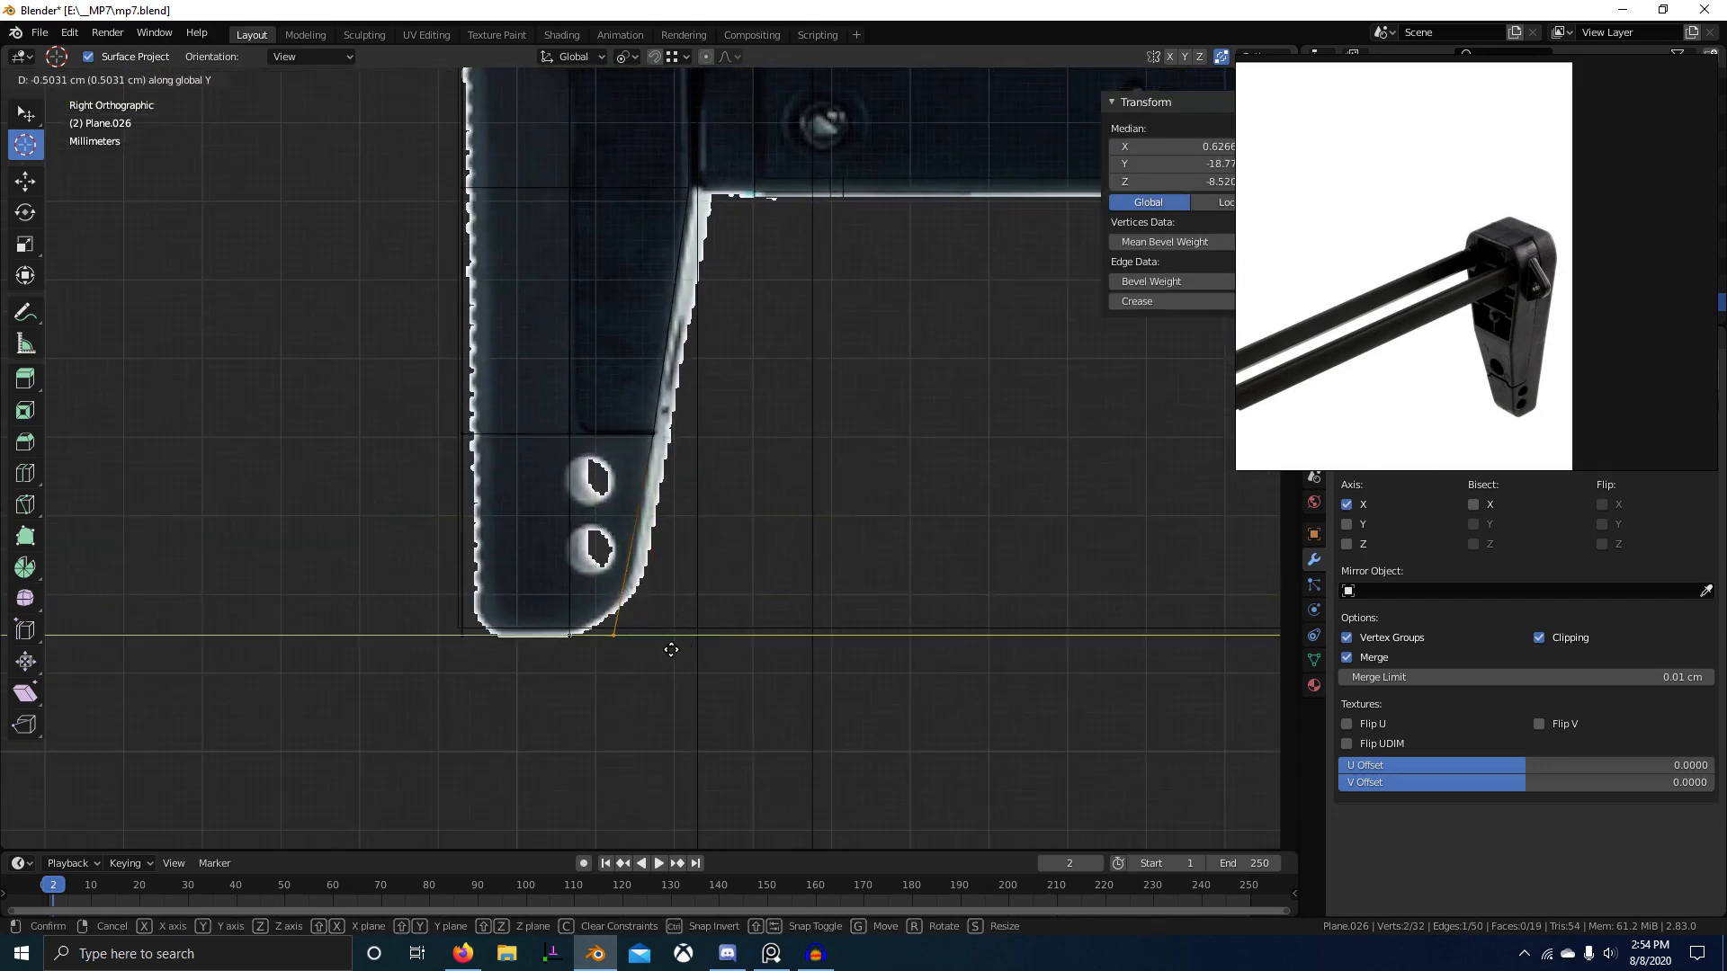
pyautogui.click(624, 648)
# Step: Slide the bottom face's middle edge all the way onto the rear bottom edge with a factor of -1
pyautogui.hotkey('alt', 'z')
pyautogui.moveTo(909, 687); pyautogui.dragTo(700, 609, button='middle')
pyautogui.press('KP_3')
pyautogui.scroll(2, 694, 512)
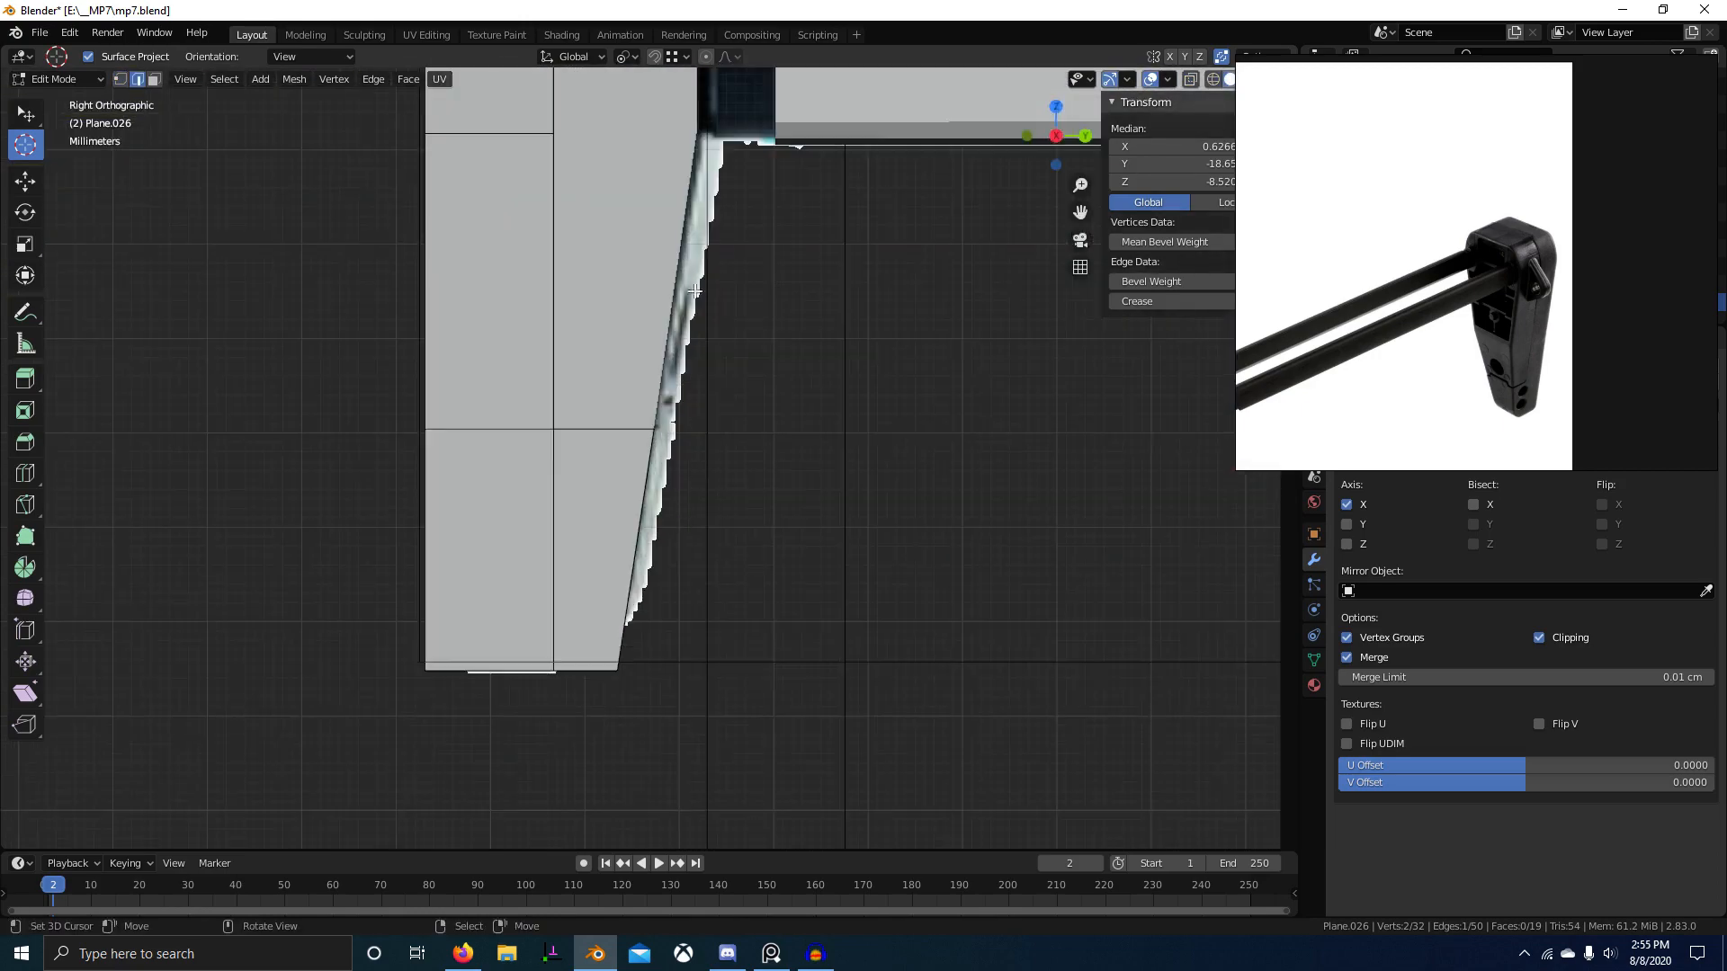
pyautogui.moveTo(565, 753); pyautogui.dragTo(641, 549, button='middle')
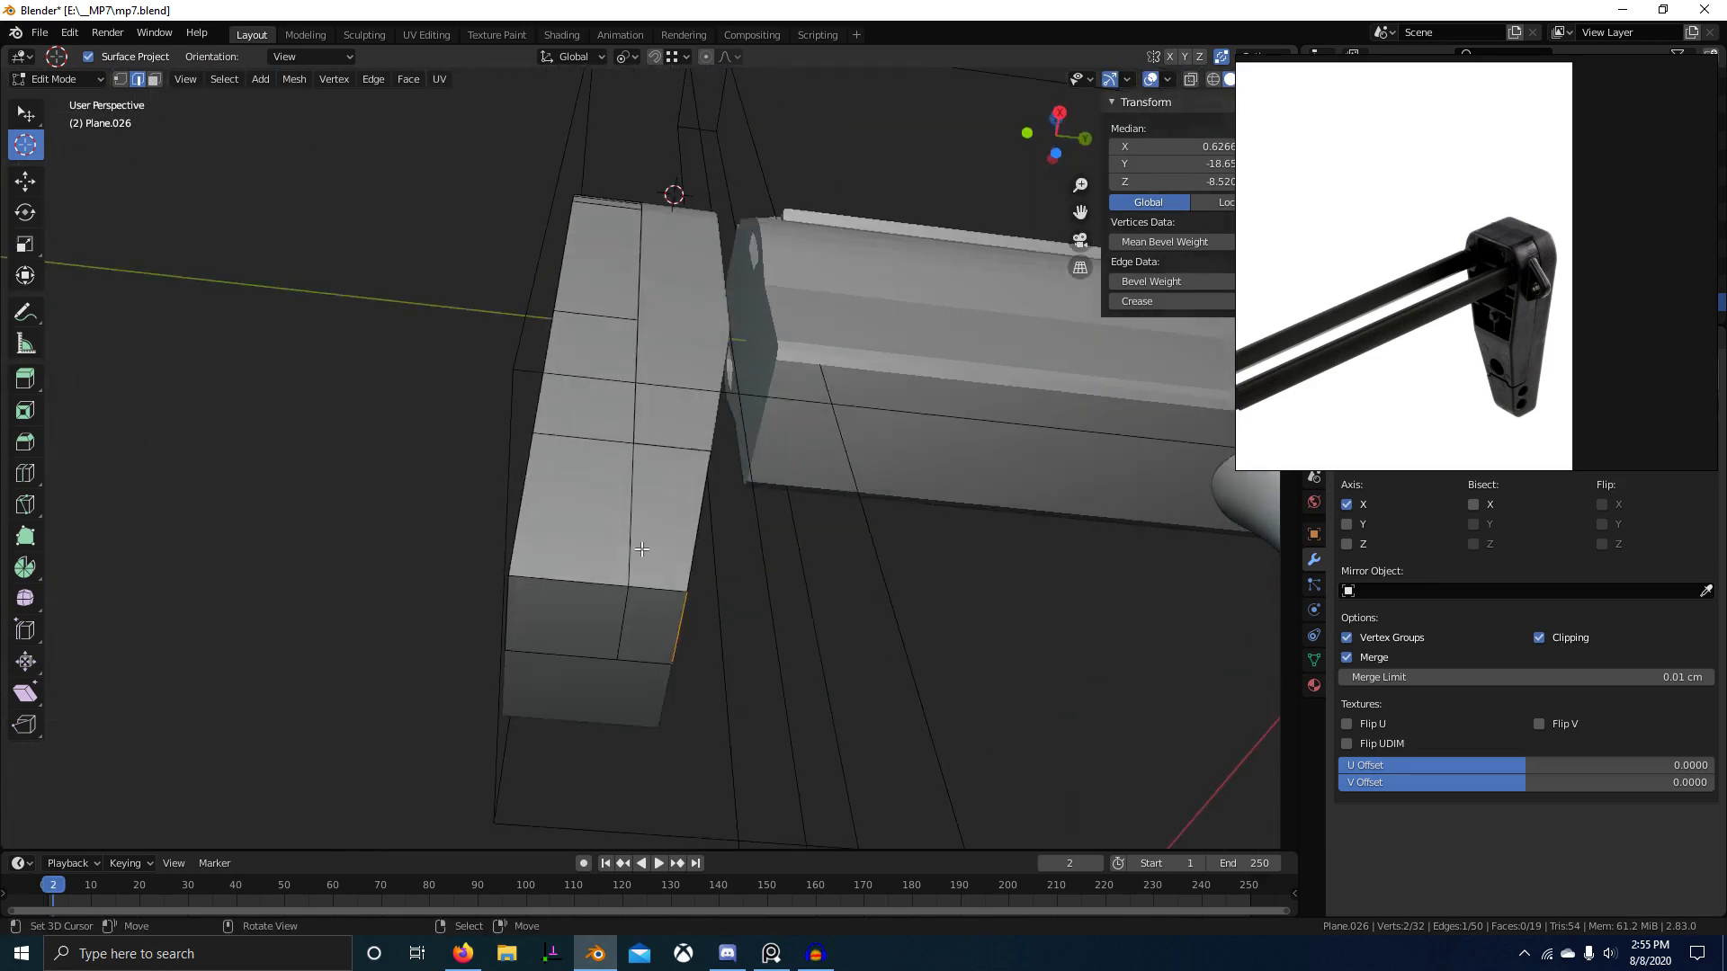
pyautogui.press('g')
pyautogui.press('g')
pyautogui.click(751, 693)
pyautogui.press('KP_3')
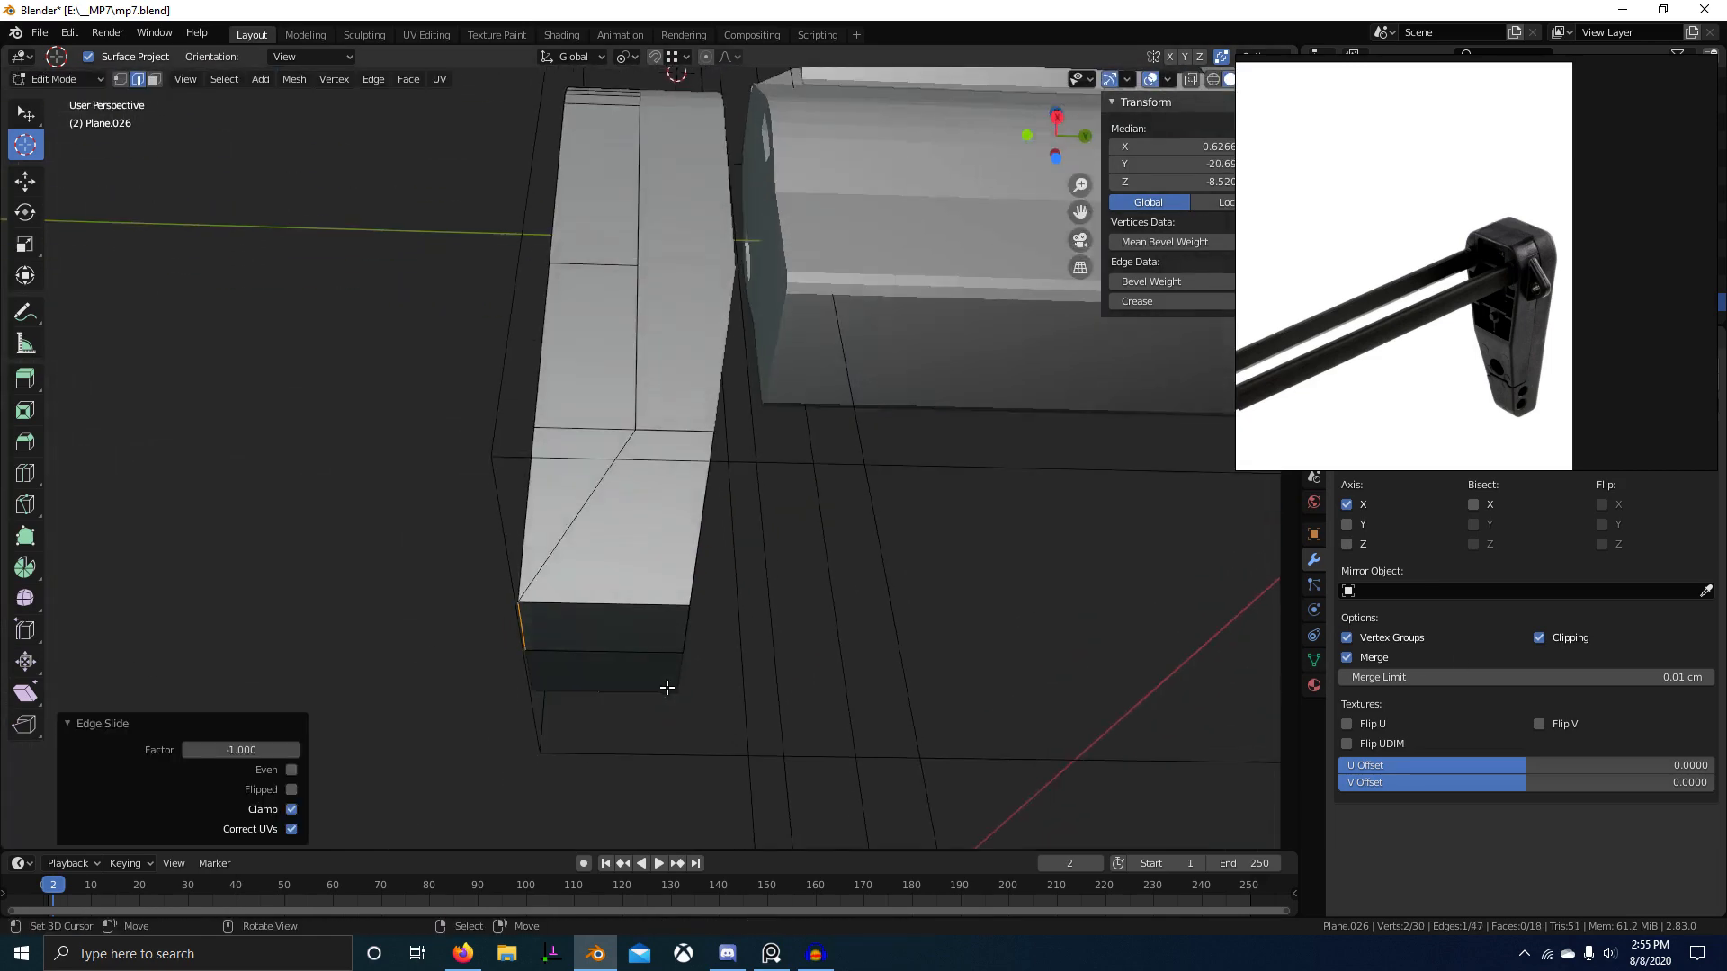
# Step: Bevel the bottom front edge by 0.829 cm with 5 segments to match the rounded front corner of the reference
pyautogui.click(407, 669)
pyautogui.scroll(2, 879, 675)
pyautogui.moveTo(878, 674); pyautogui.dragTo(677, 626, button='middle')
pyautogui.rightClick(731, 640)
pyautogui.press('KP_3')
pyautogui.hotkey('ctrl', 'b')
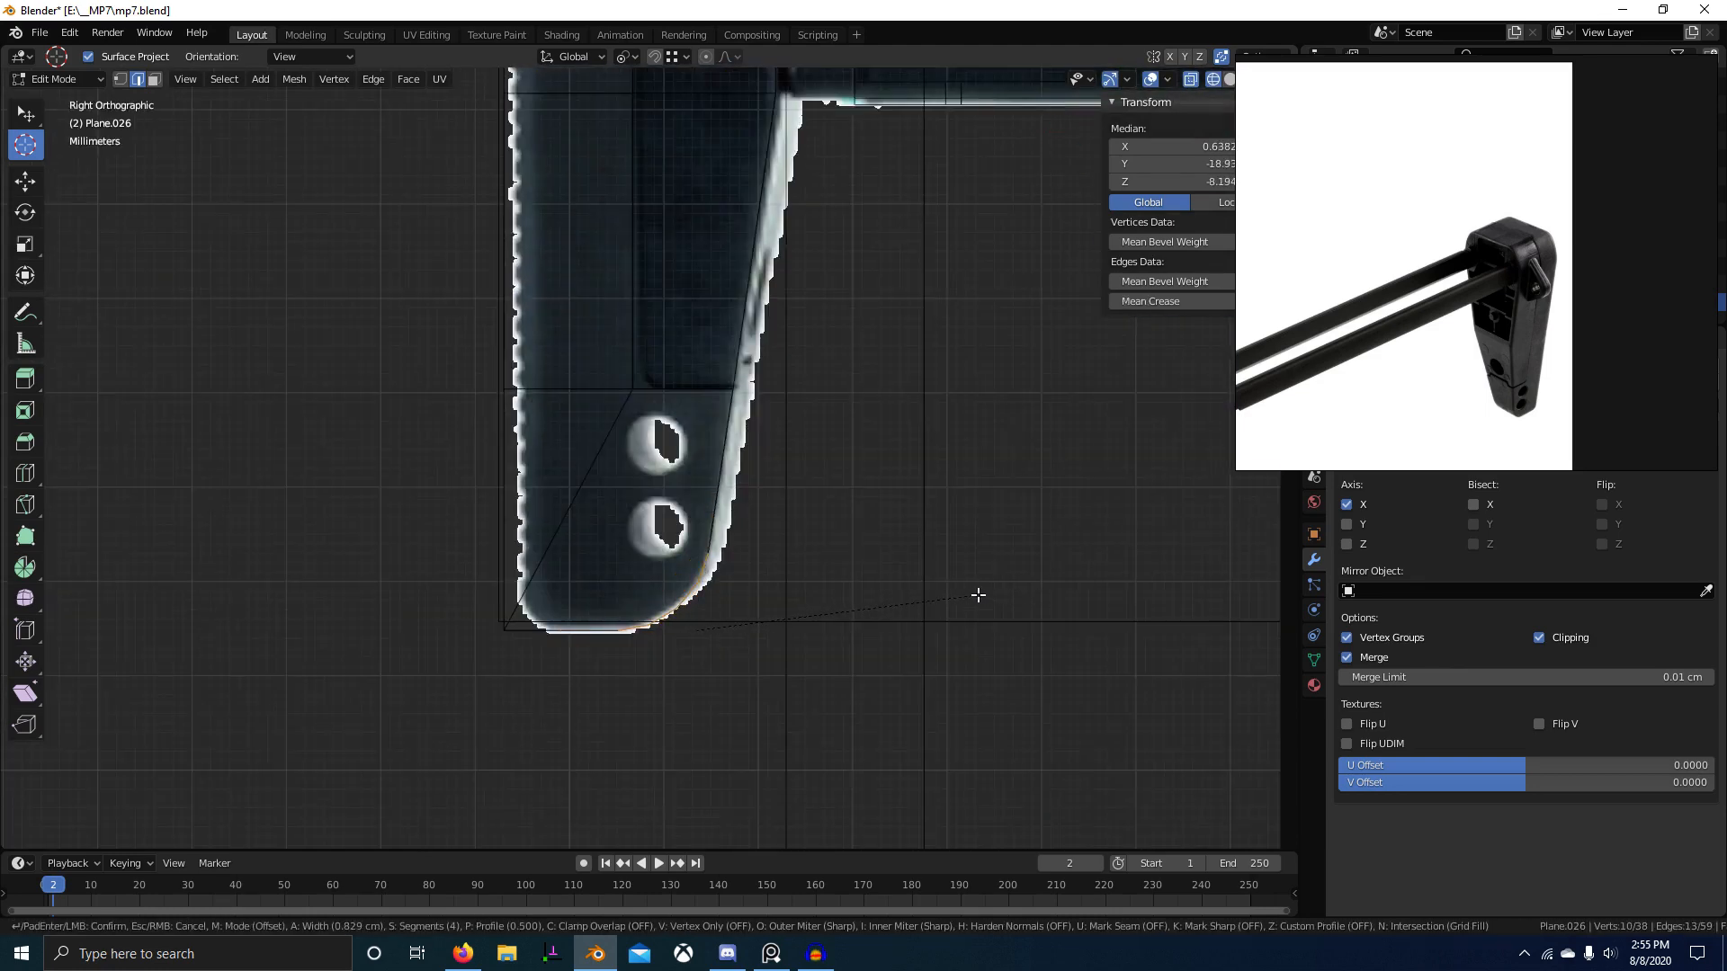
pyautogui.click(978, 595)
pyautogui.moveTo(978, 595); pyautogui.dragTo(655, 665, button='middle')
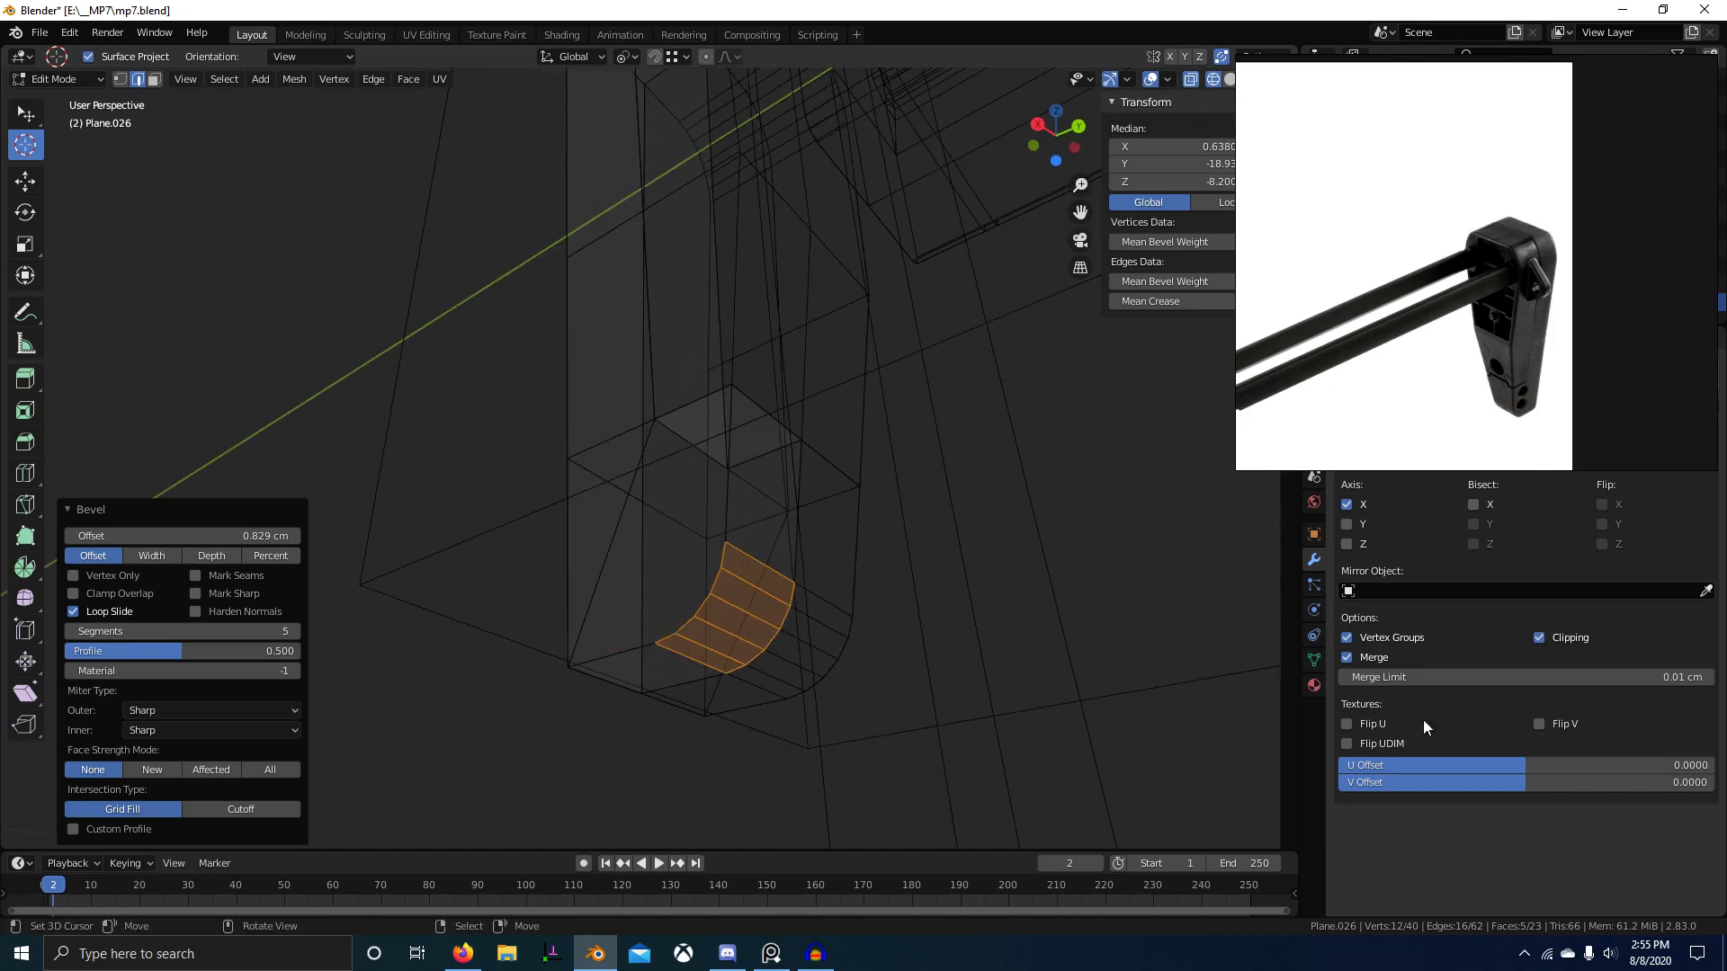
# Step: Dissolve the diagonal edge running from the seam to the bottom rear corner on the piece's side
pyautogui.scroll(-3, 833, 701)
pyautogui.hotkey('shift', 'z')
pyautogui.moveTo(833, 702); pyautogui.dragTo(926, 652, button='middle')
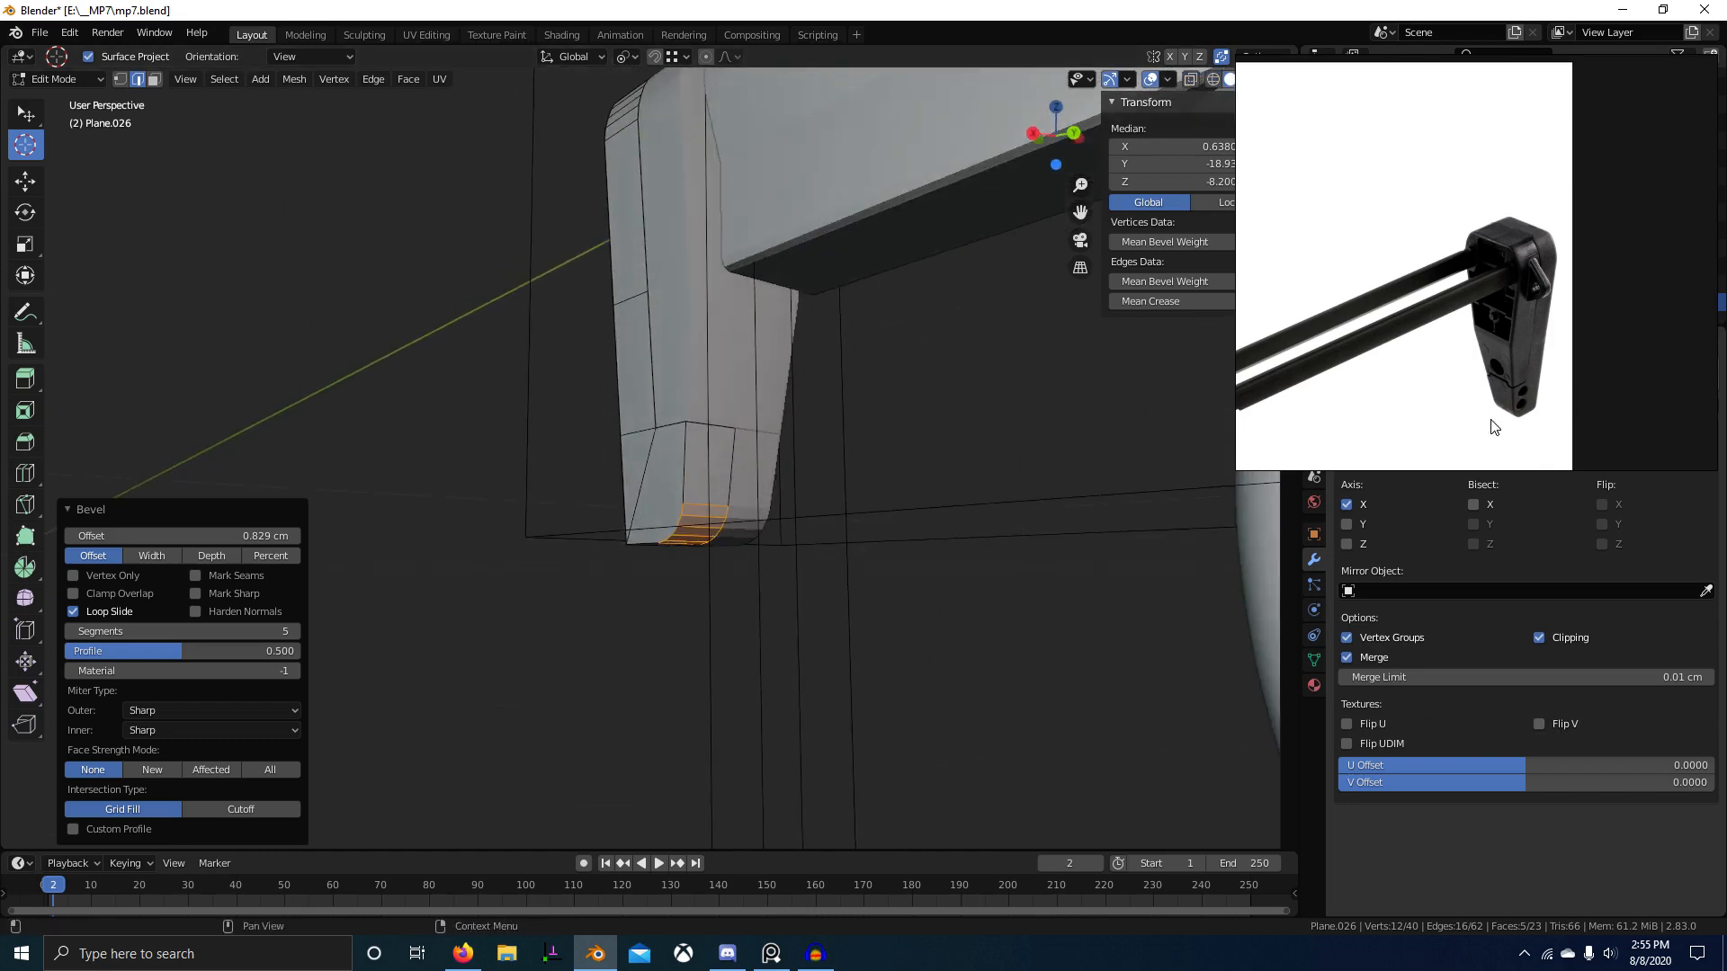
pyautogui.scroll(5, 1593, 387)
pyautogui.moveTo(589, 585); pyautogui.dragTo(719, 459, button='middle')
pyautogui.click(716, 451)
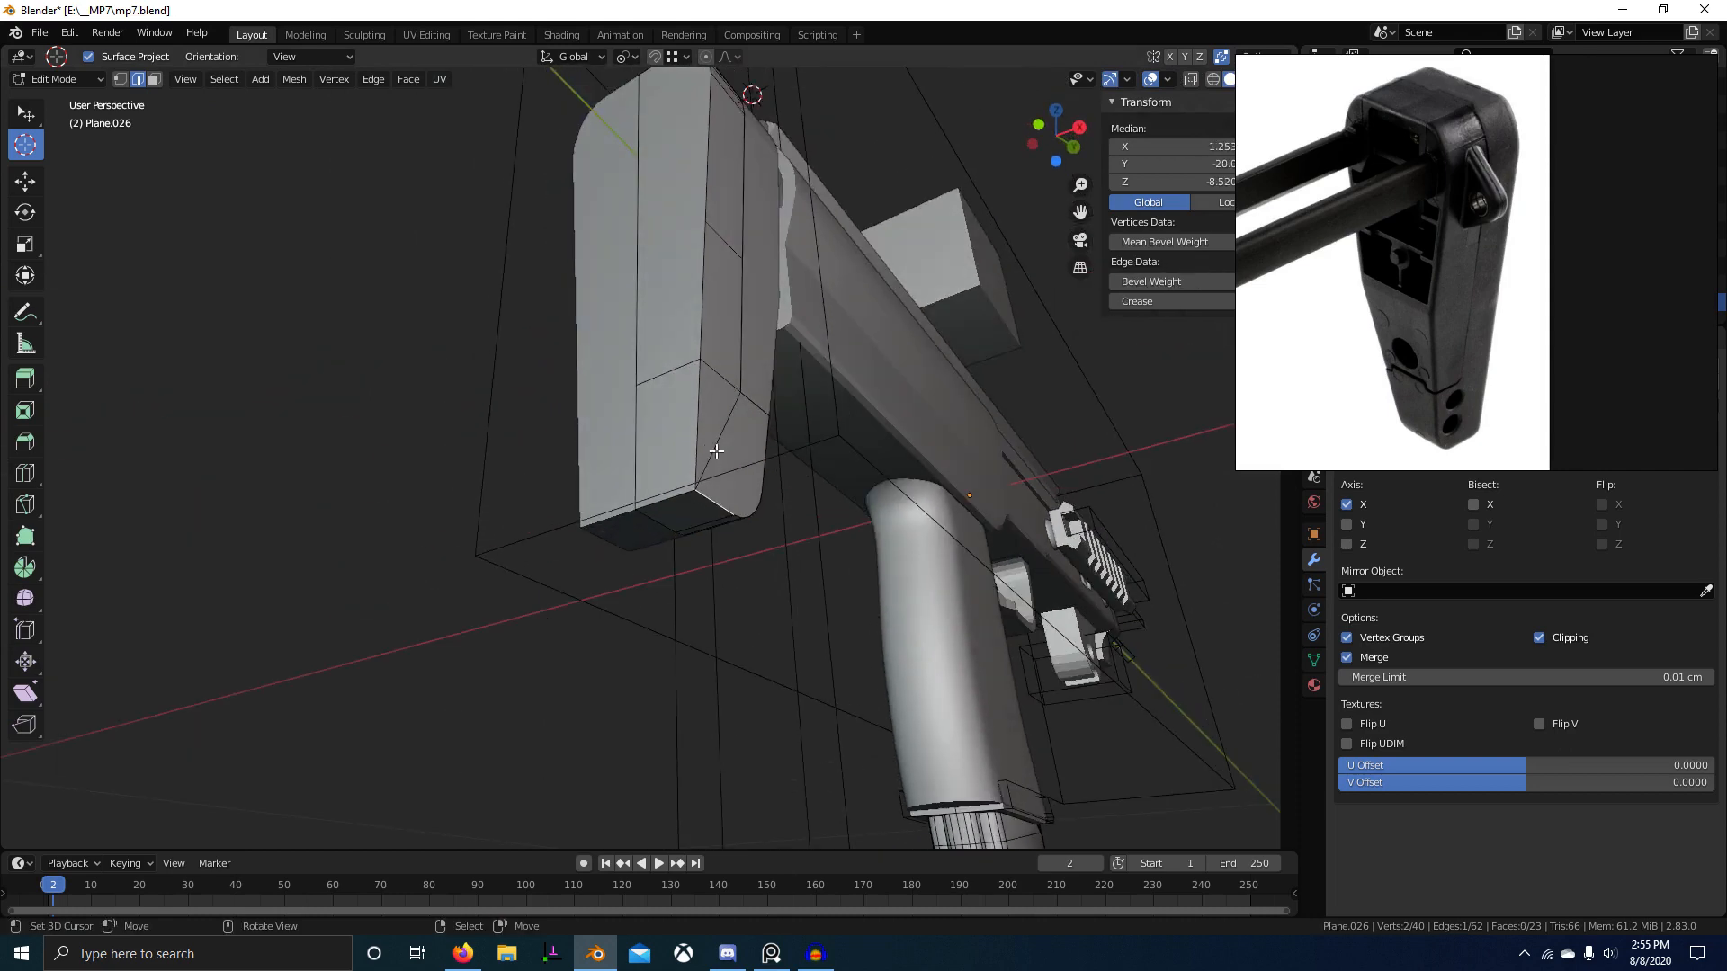
pyautogui.hotkey('ctrl', 'x')
# Step: Try shearing the rear face's vertices by an offset of 0.018 to follow the reference's rear contour
pyautogui.rightClick(688, 546)
pyautogui.press('KP_3')
pyautogui.press('z')
pyautogui.click(565, 573)
pyautogui.scroll(3, 783, 519)
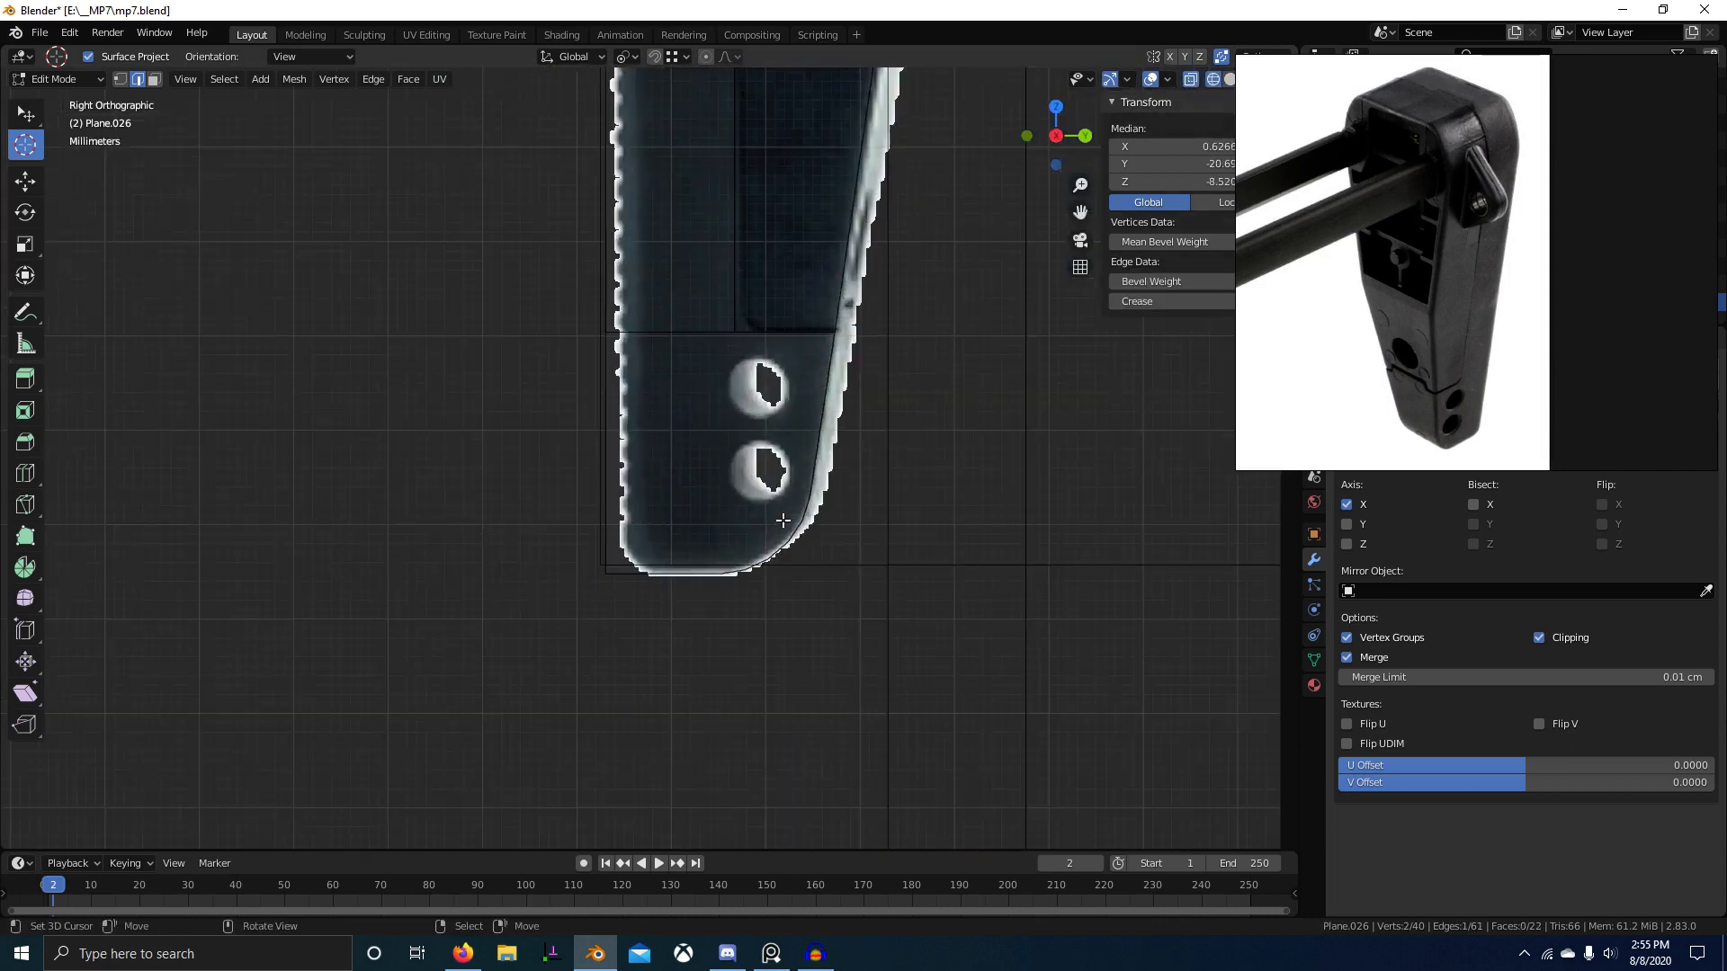
pyautogui.scroll(-4, 783, 520)
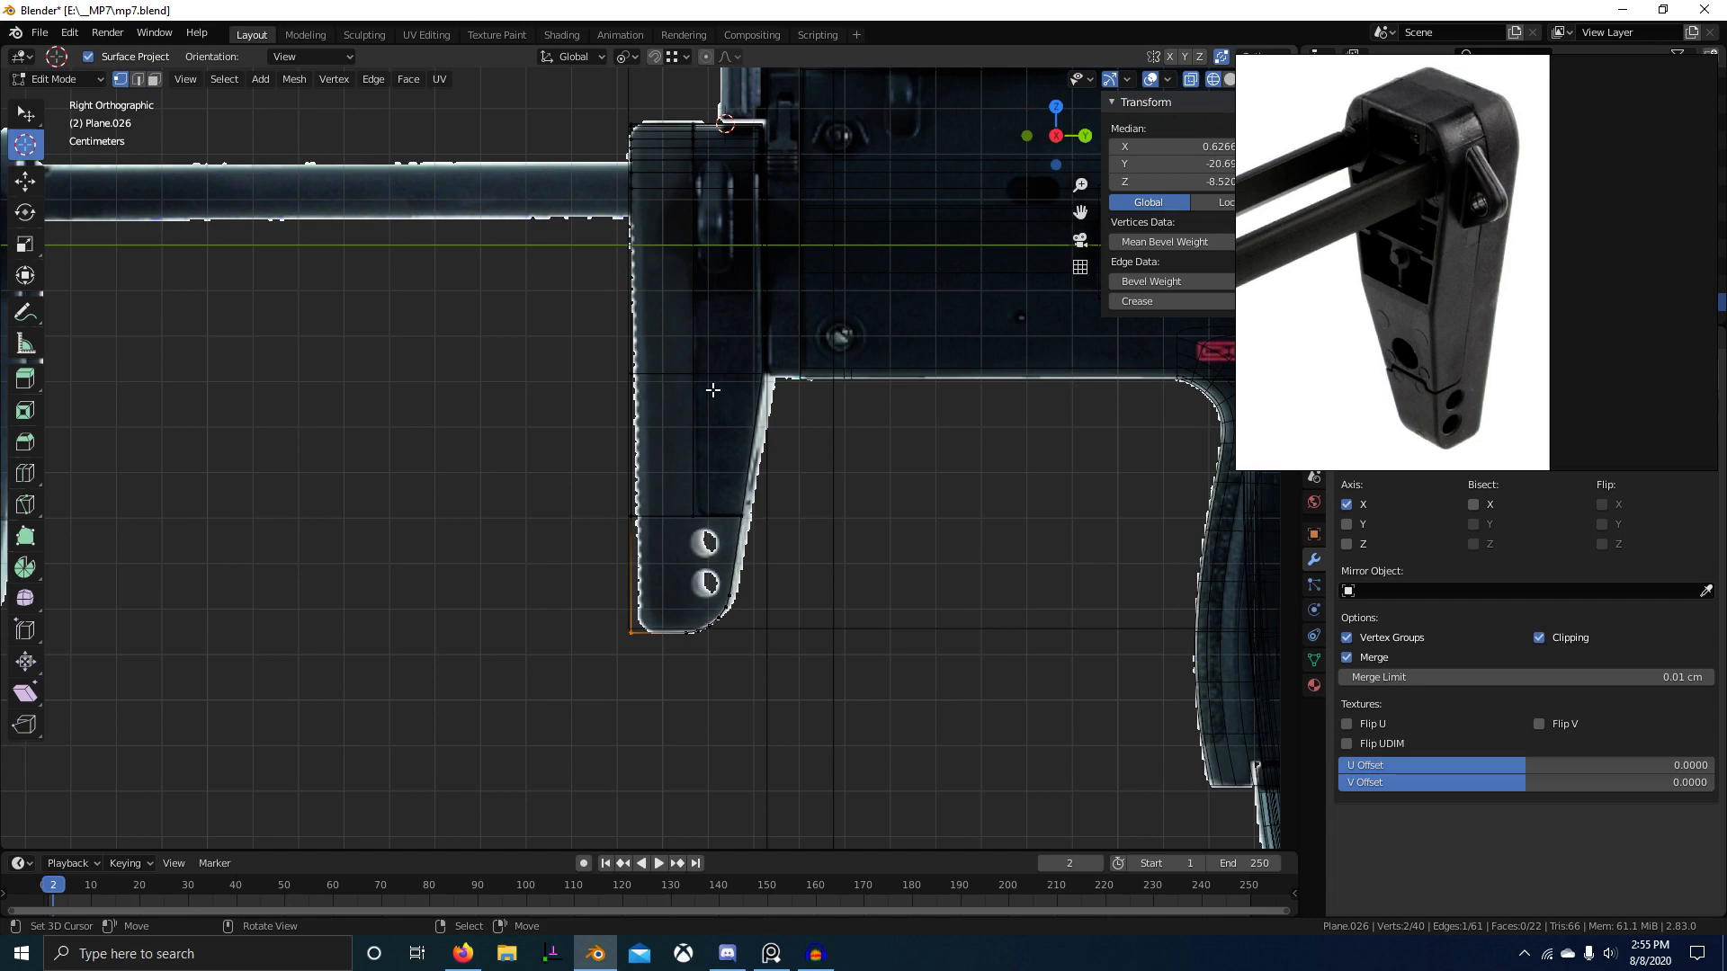
pyautogui.press('b')
pyautogui.moveTo(578, 85); pyautogui.dragTo(655, 731)
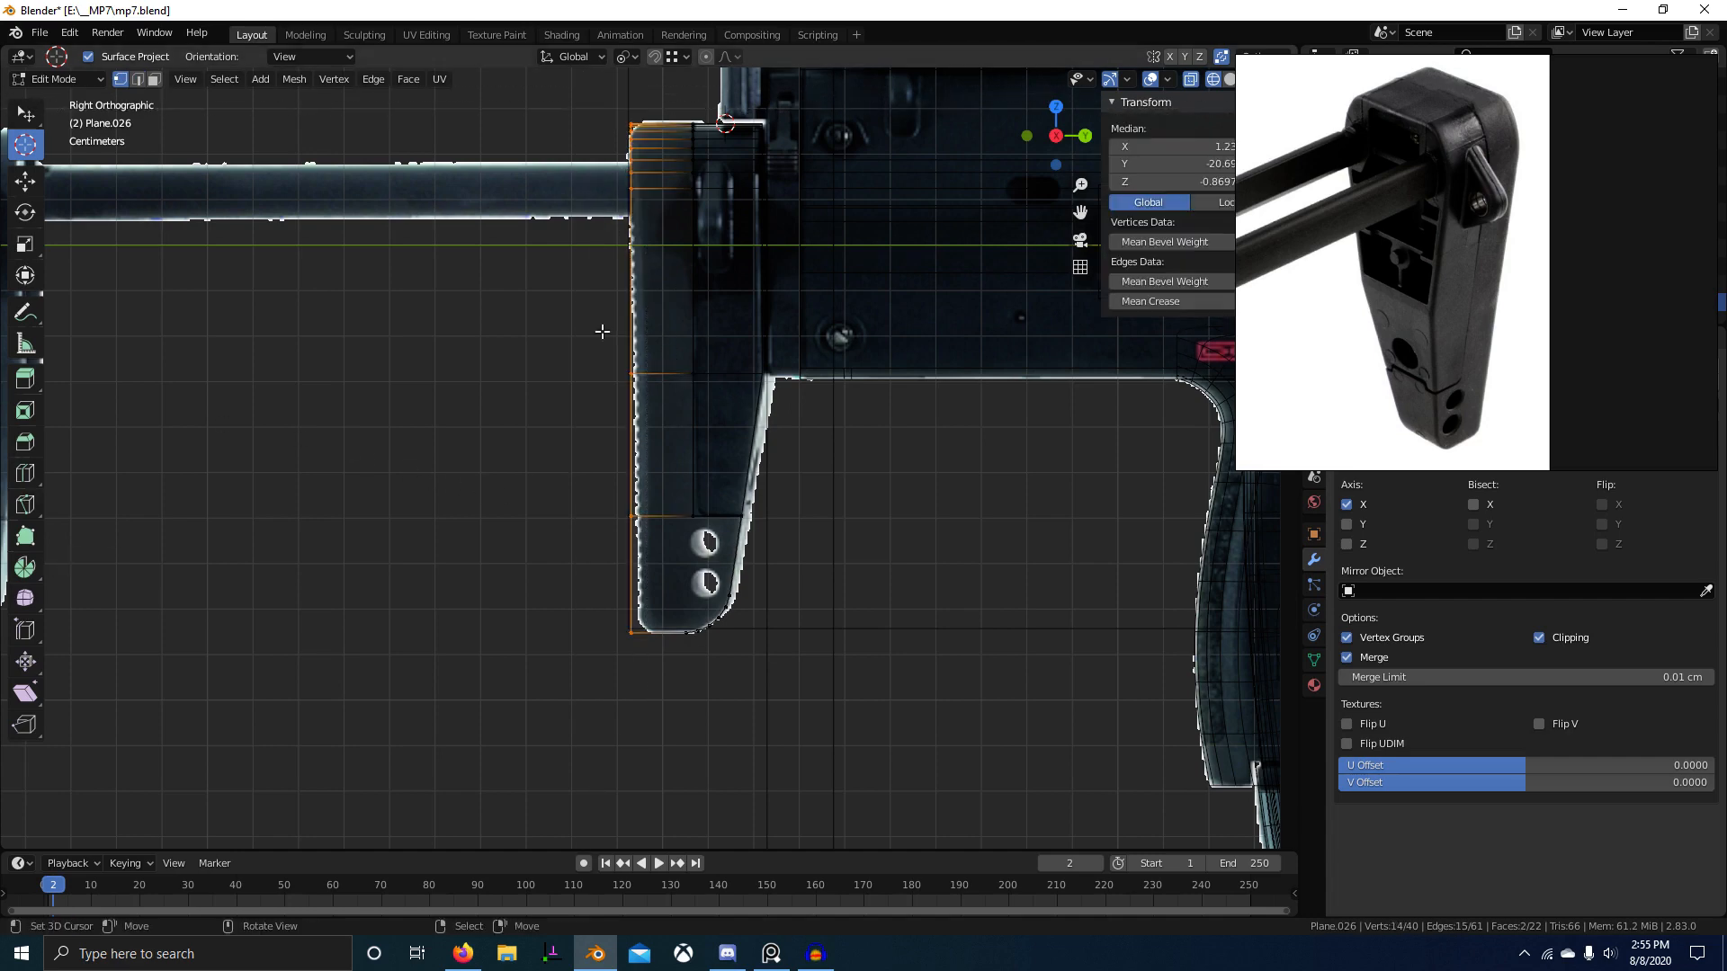
pyautogui.scroll(8, 666, 135)
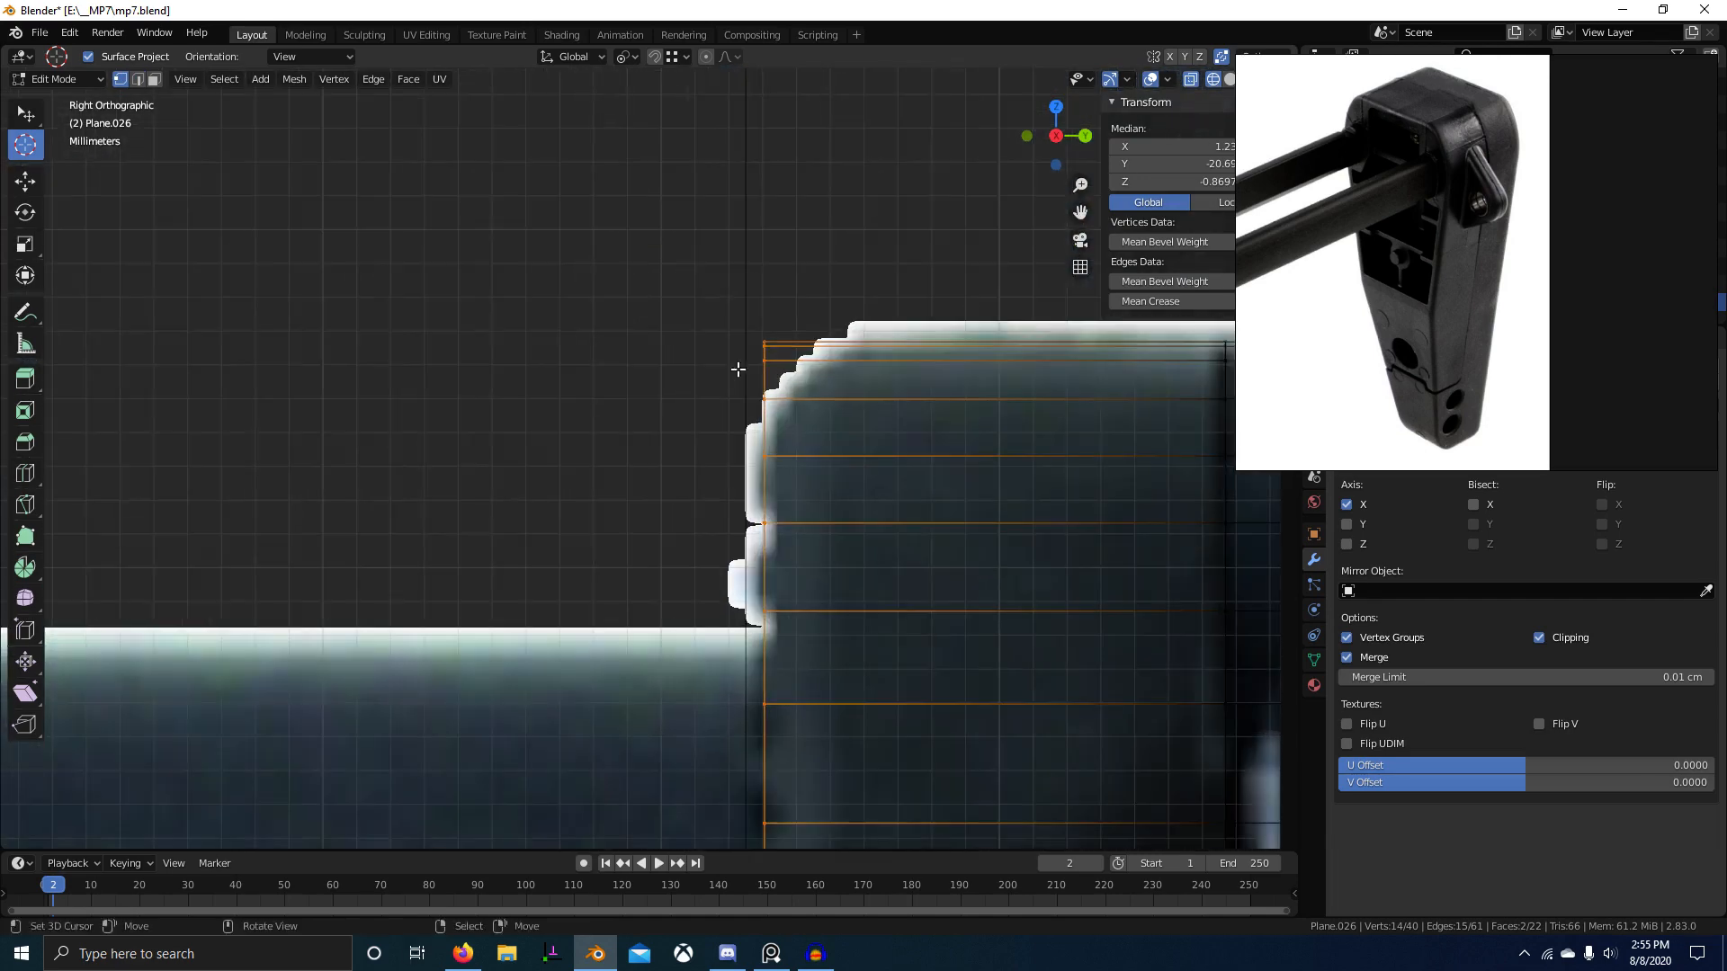
pyautogui.scroll(-1, 189, 359)
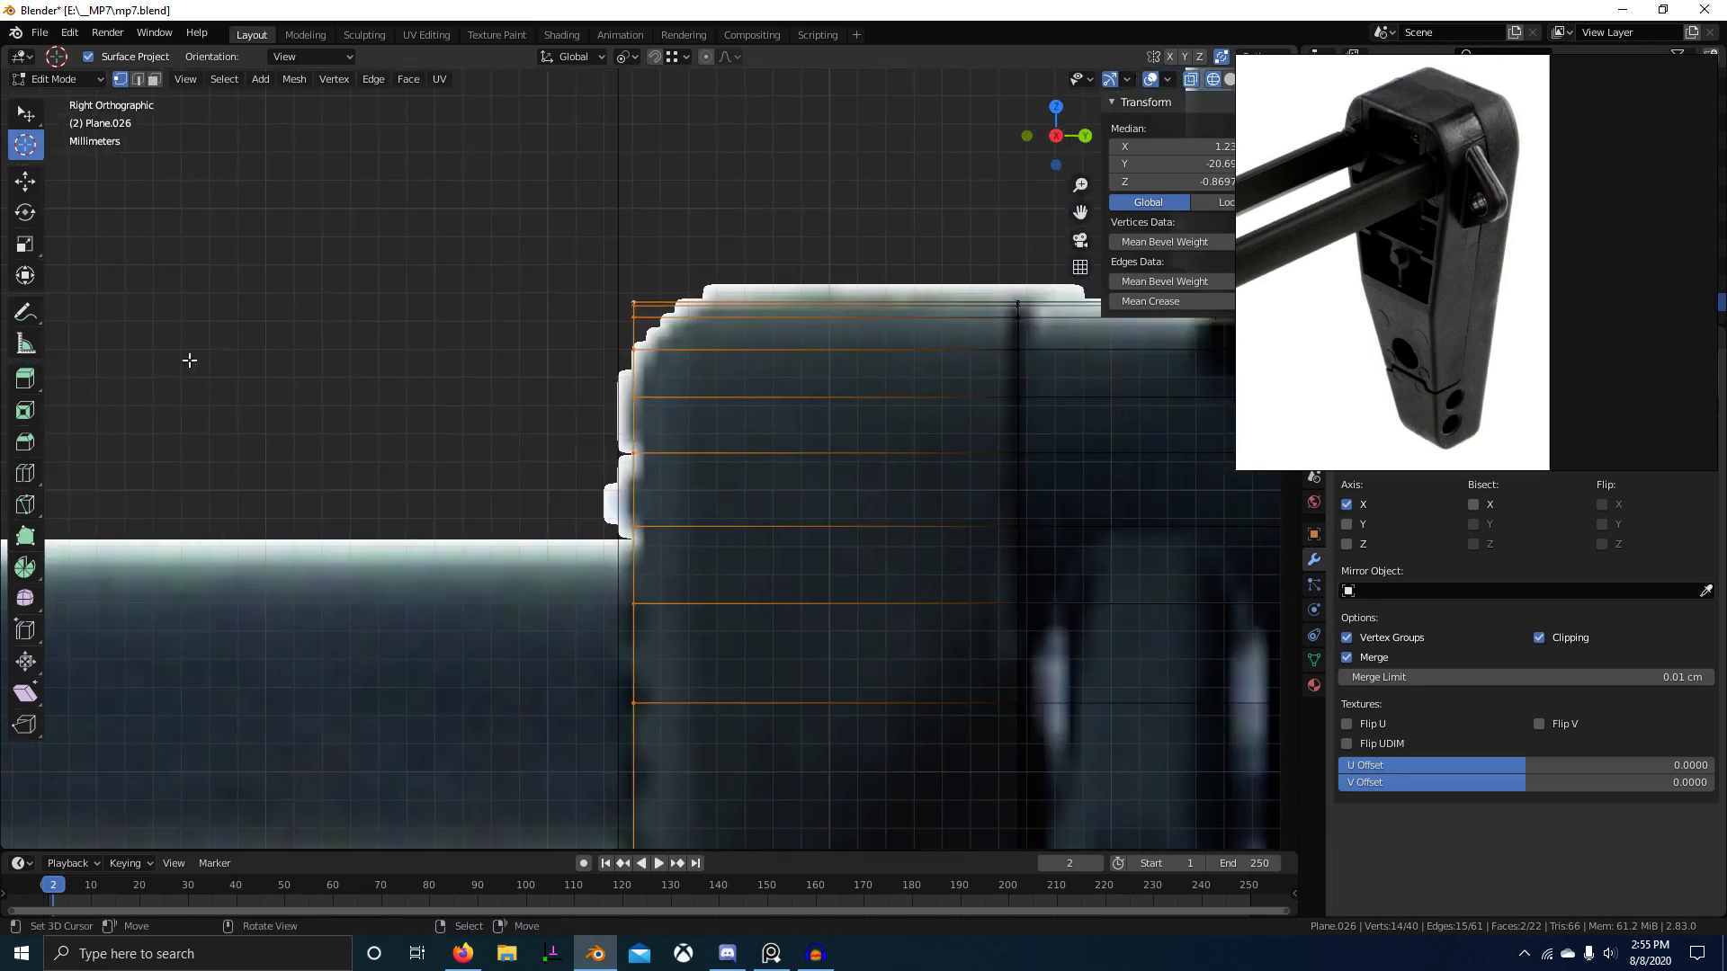
pyautogui.click(24, 695)
pyautogui.scroll(-6, 720, 624)
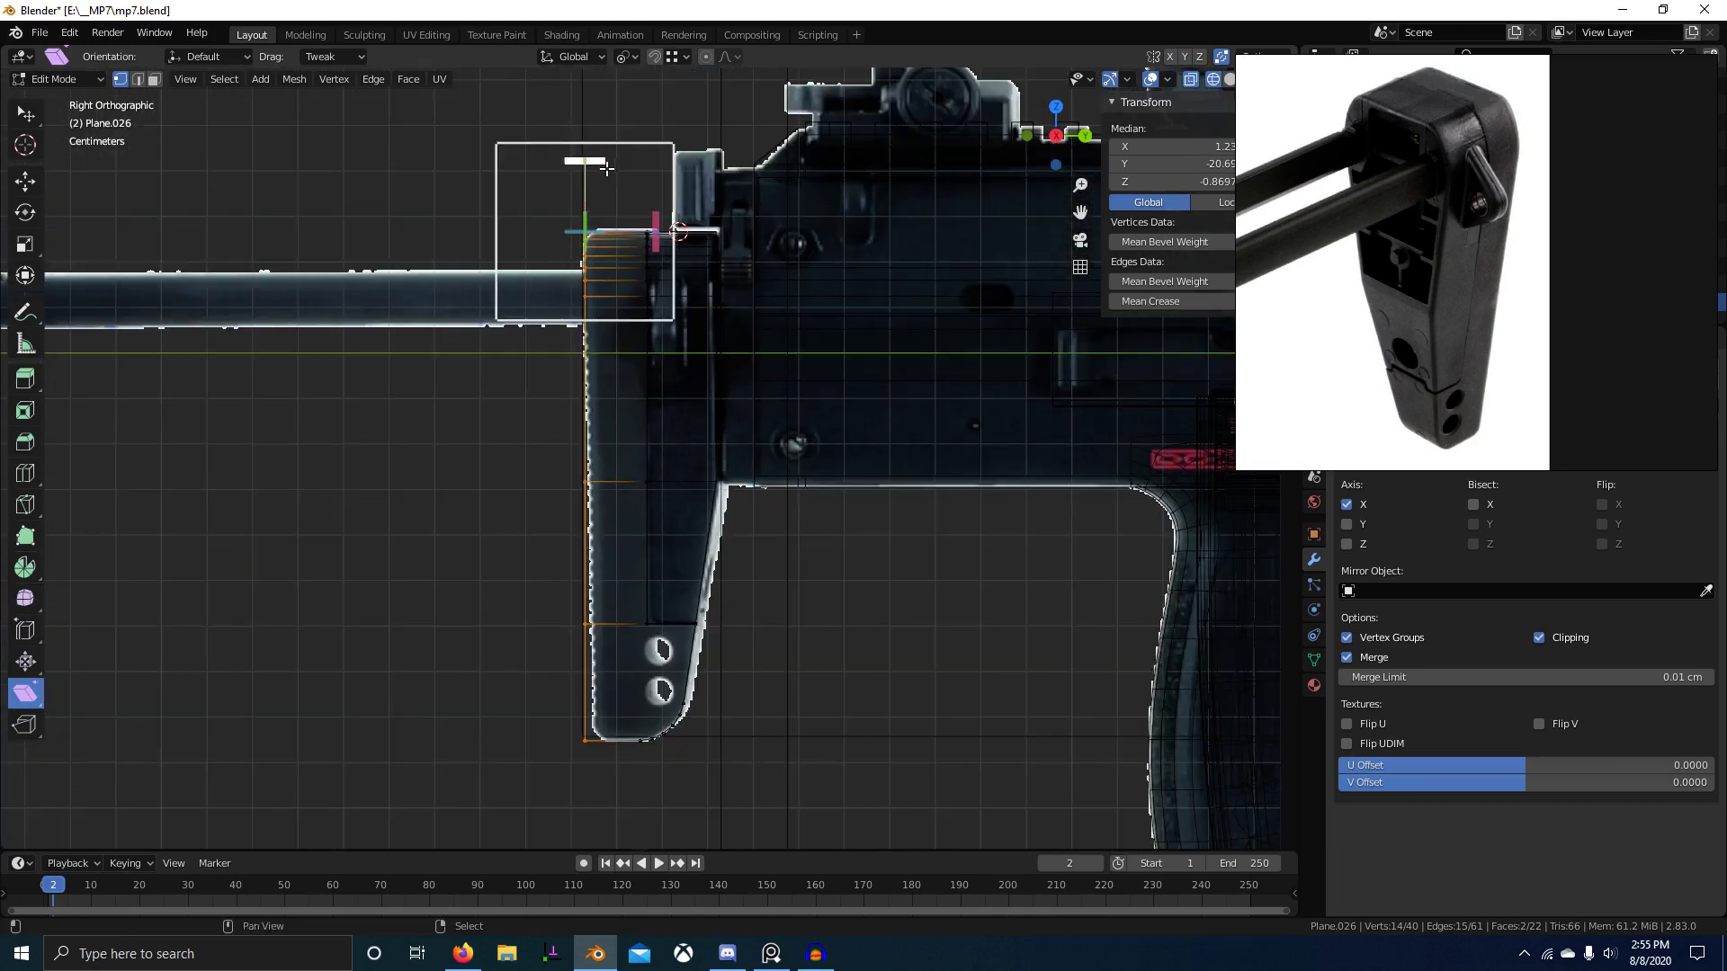
pyautogui.moveTo(607, 168); pyautogui.dragTo(587, 159)
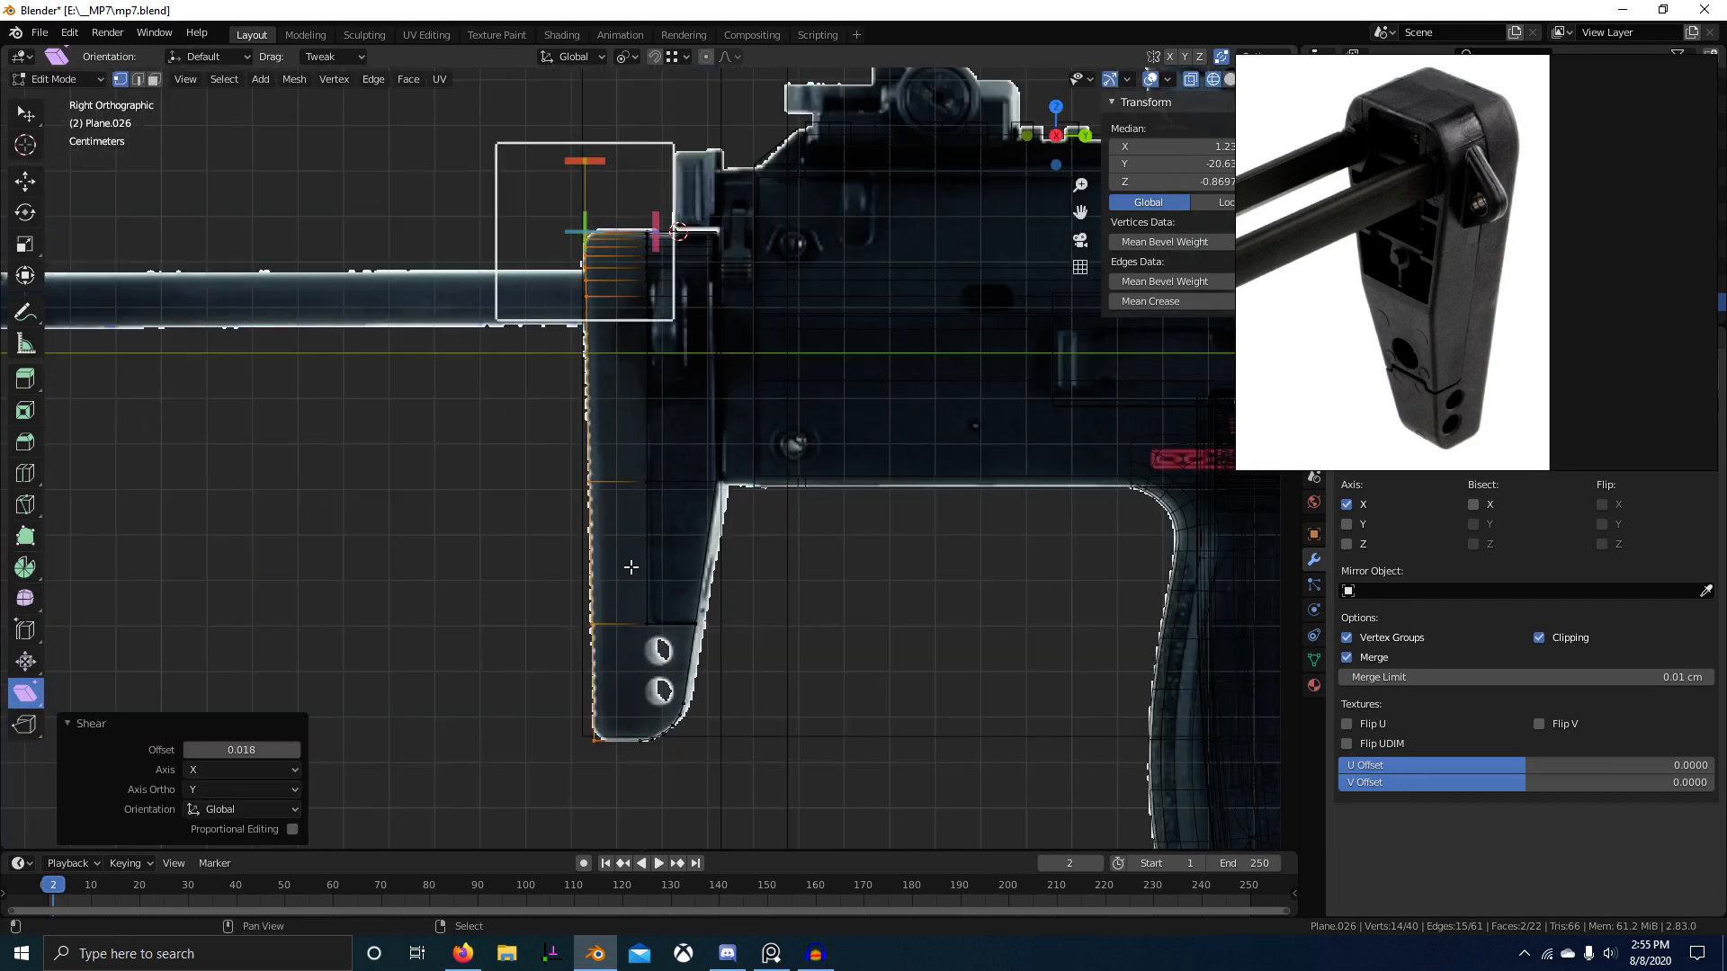
# Step: Compare the stock's rear contour with the side-view drawings on the reference board and the background image
pyautogui.scroll(-9, 1568, 385)
pyautogui.moveTo(1568, 385); pyautogui.dragTo(1560, 441, button='middle')
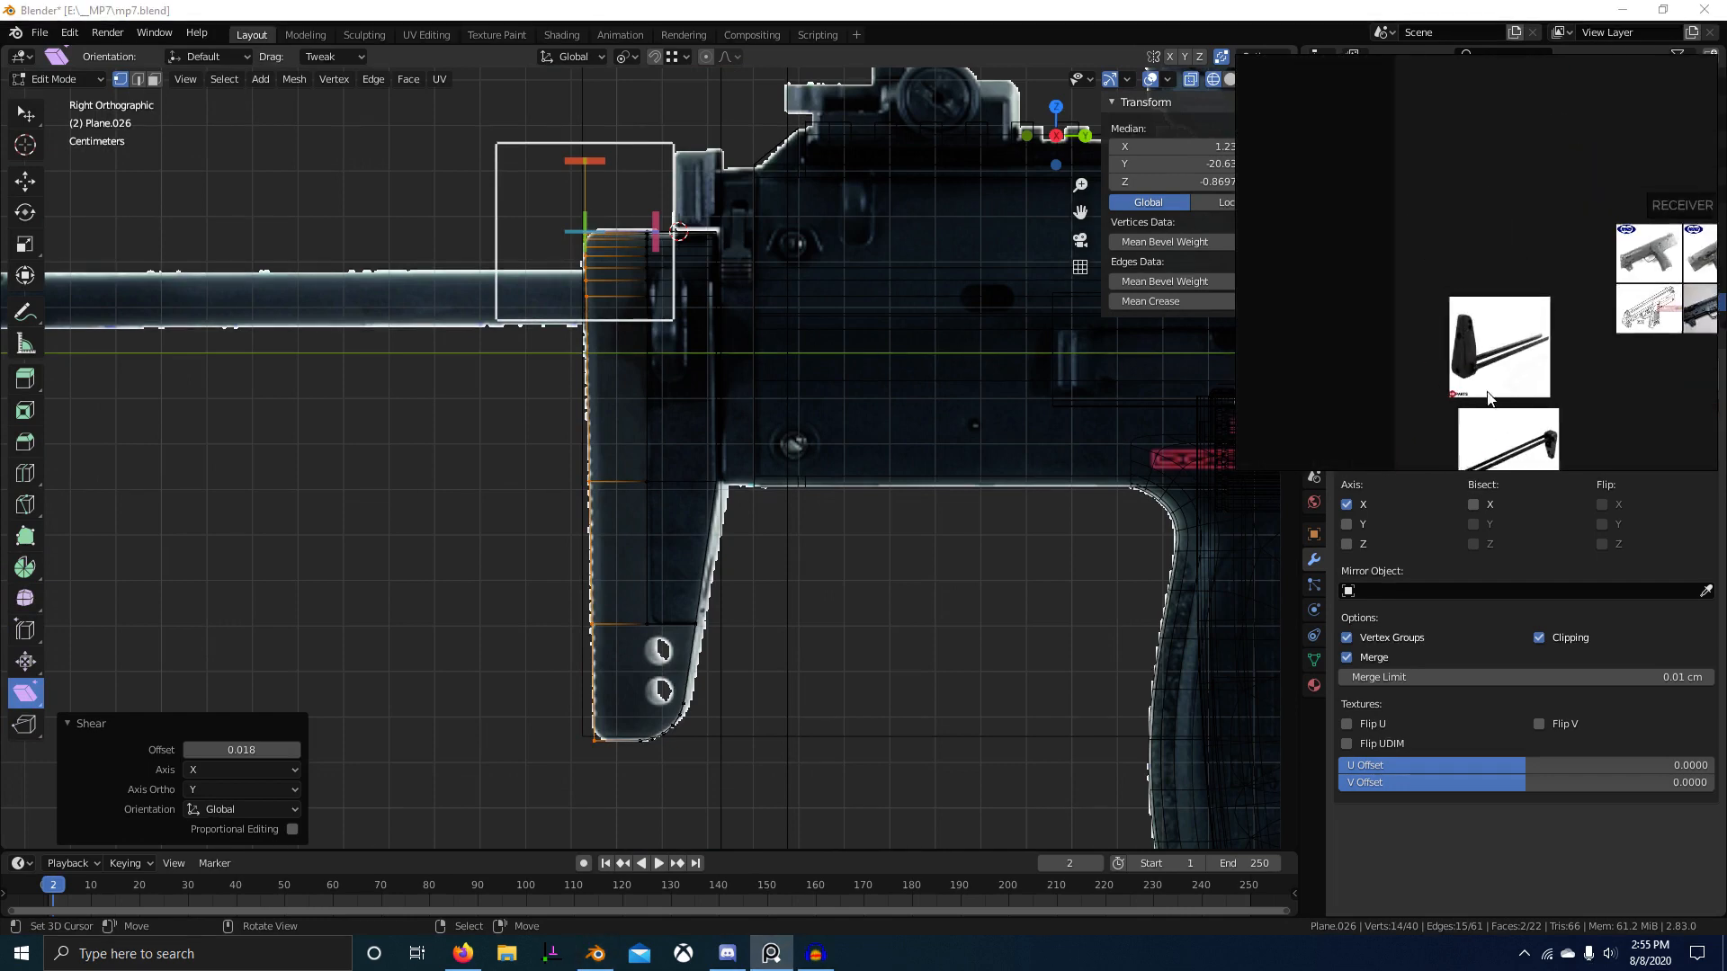
pyautogui.scroll(7, 1470, 369)
pyautogui.scroll(-5, 1454, 350)
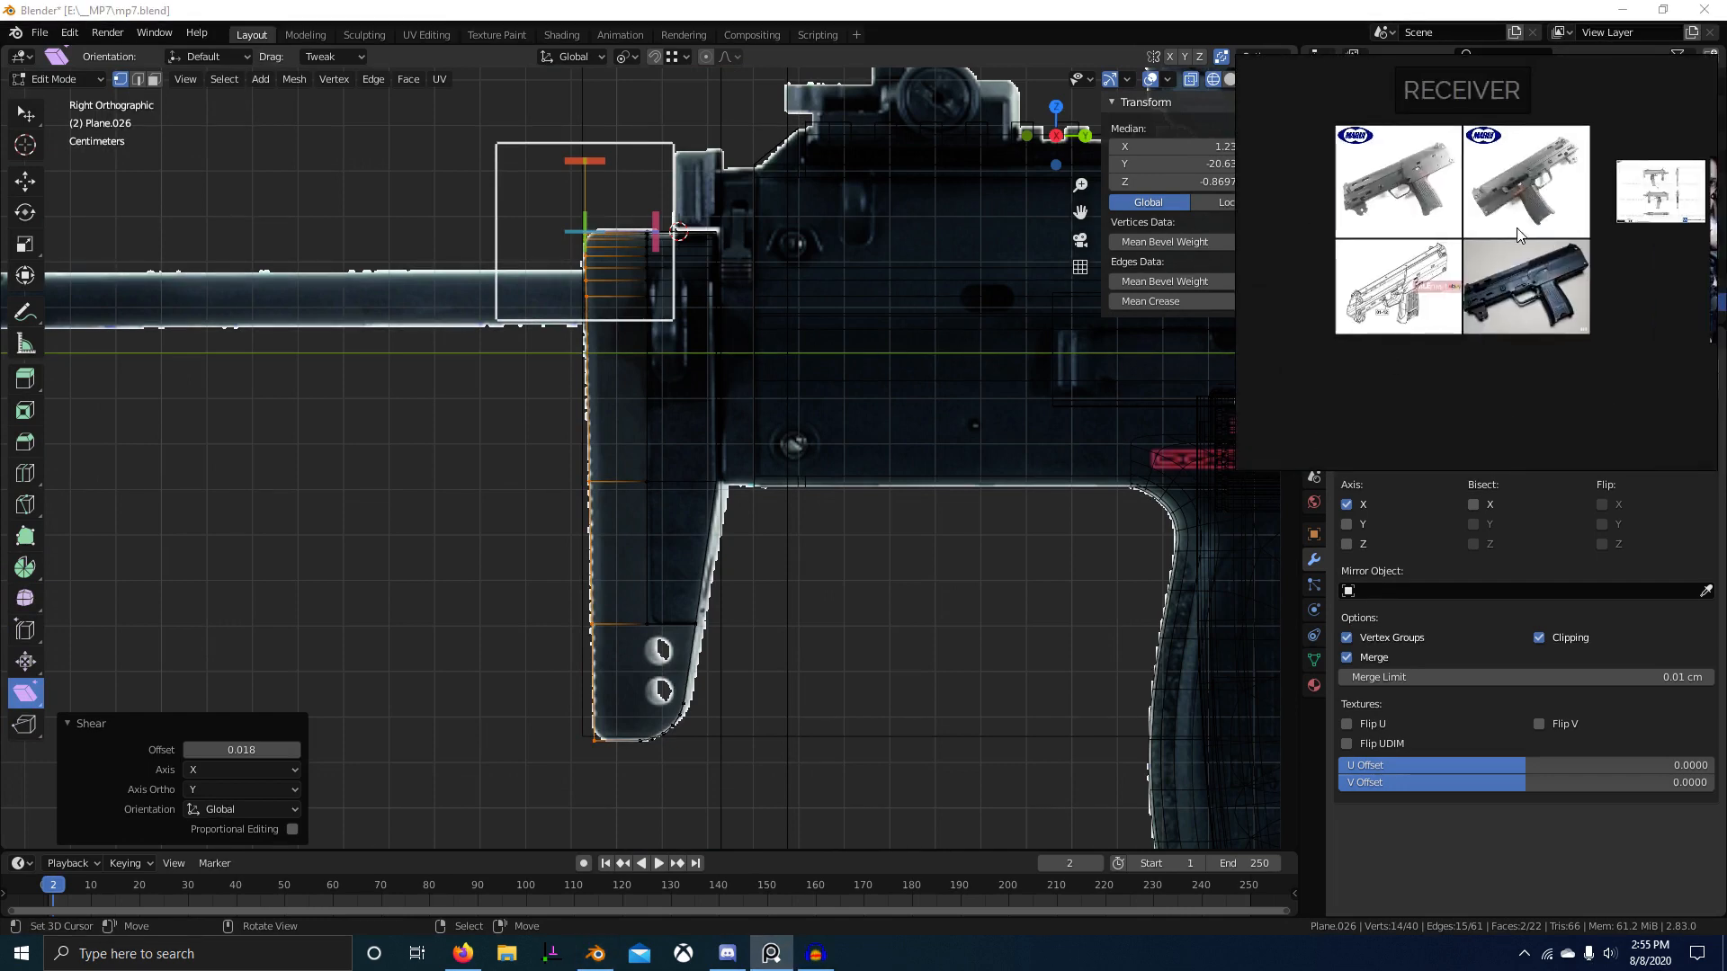
pyautogui.scroll(6, 1464, 213)
pyautogui.scroll(8, 1467, 214)
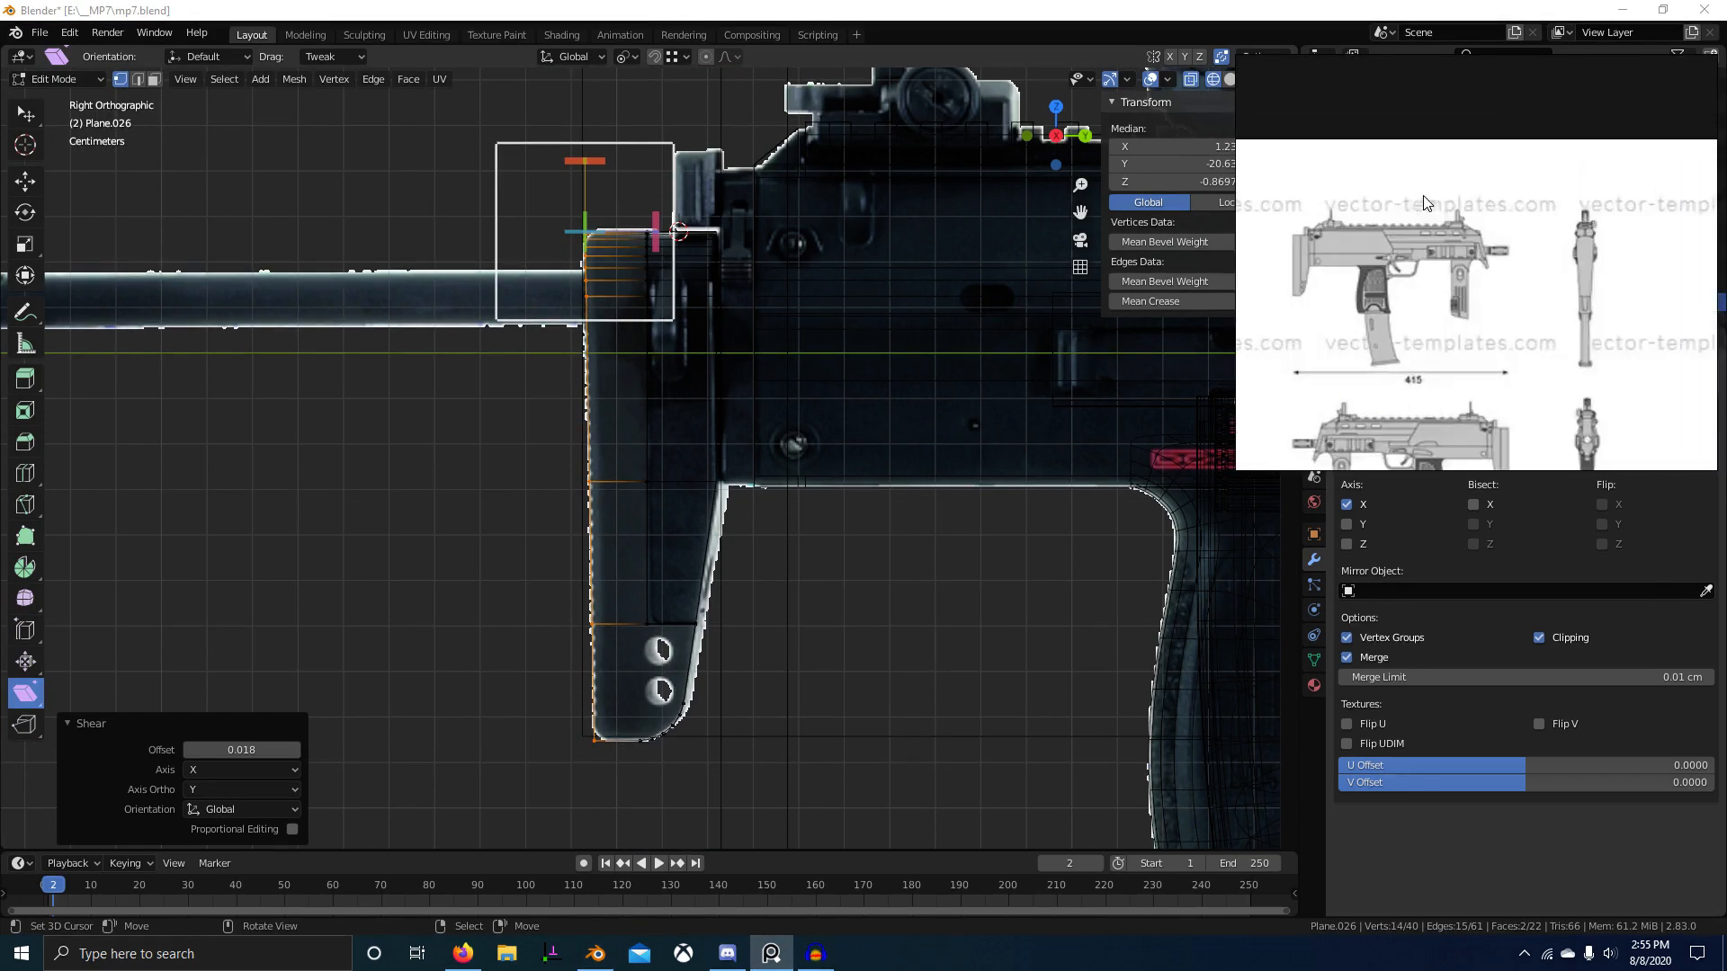
pyautogui.scroll(-8, 1469, 257)
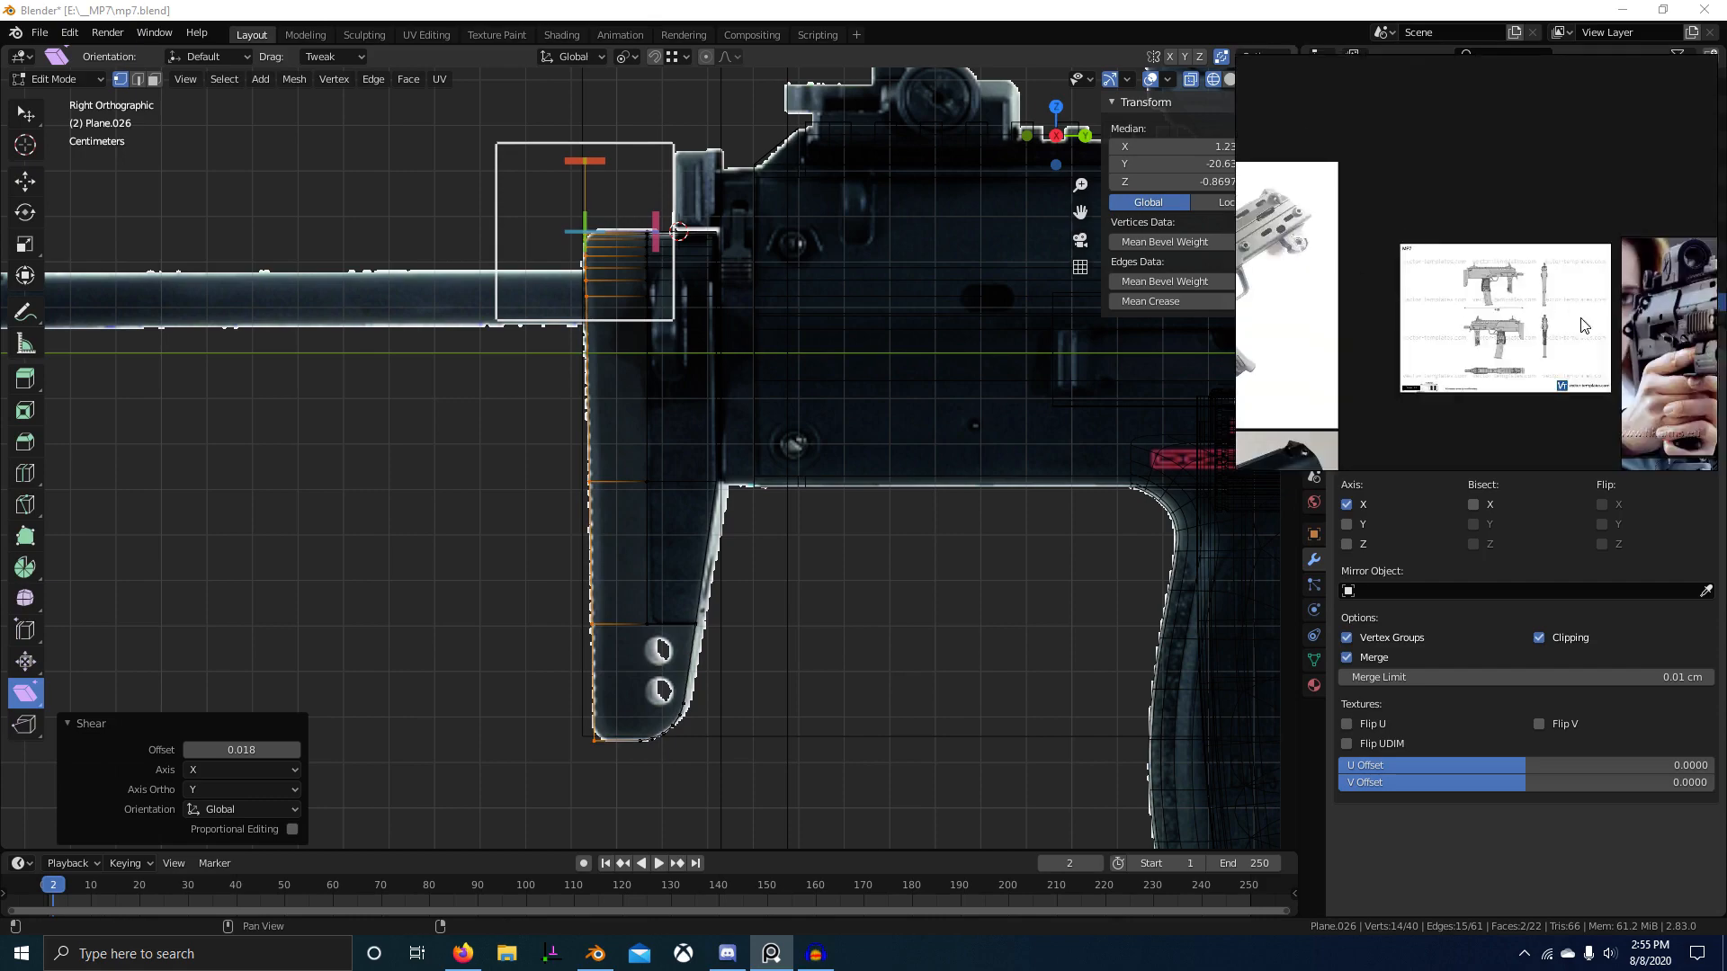
pyautogui.scroll(-2, 1070, 198)
pyautogui.scroll(3, 621, 206)
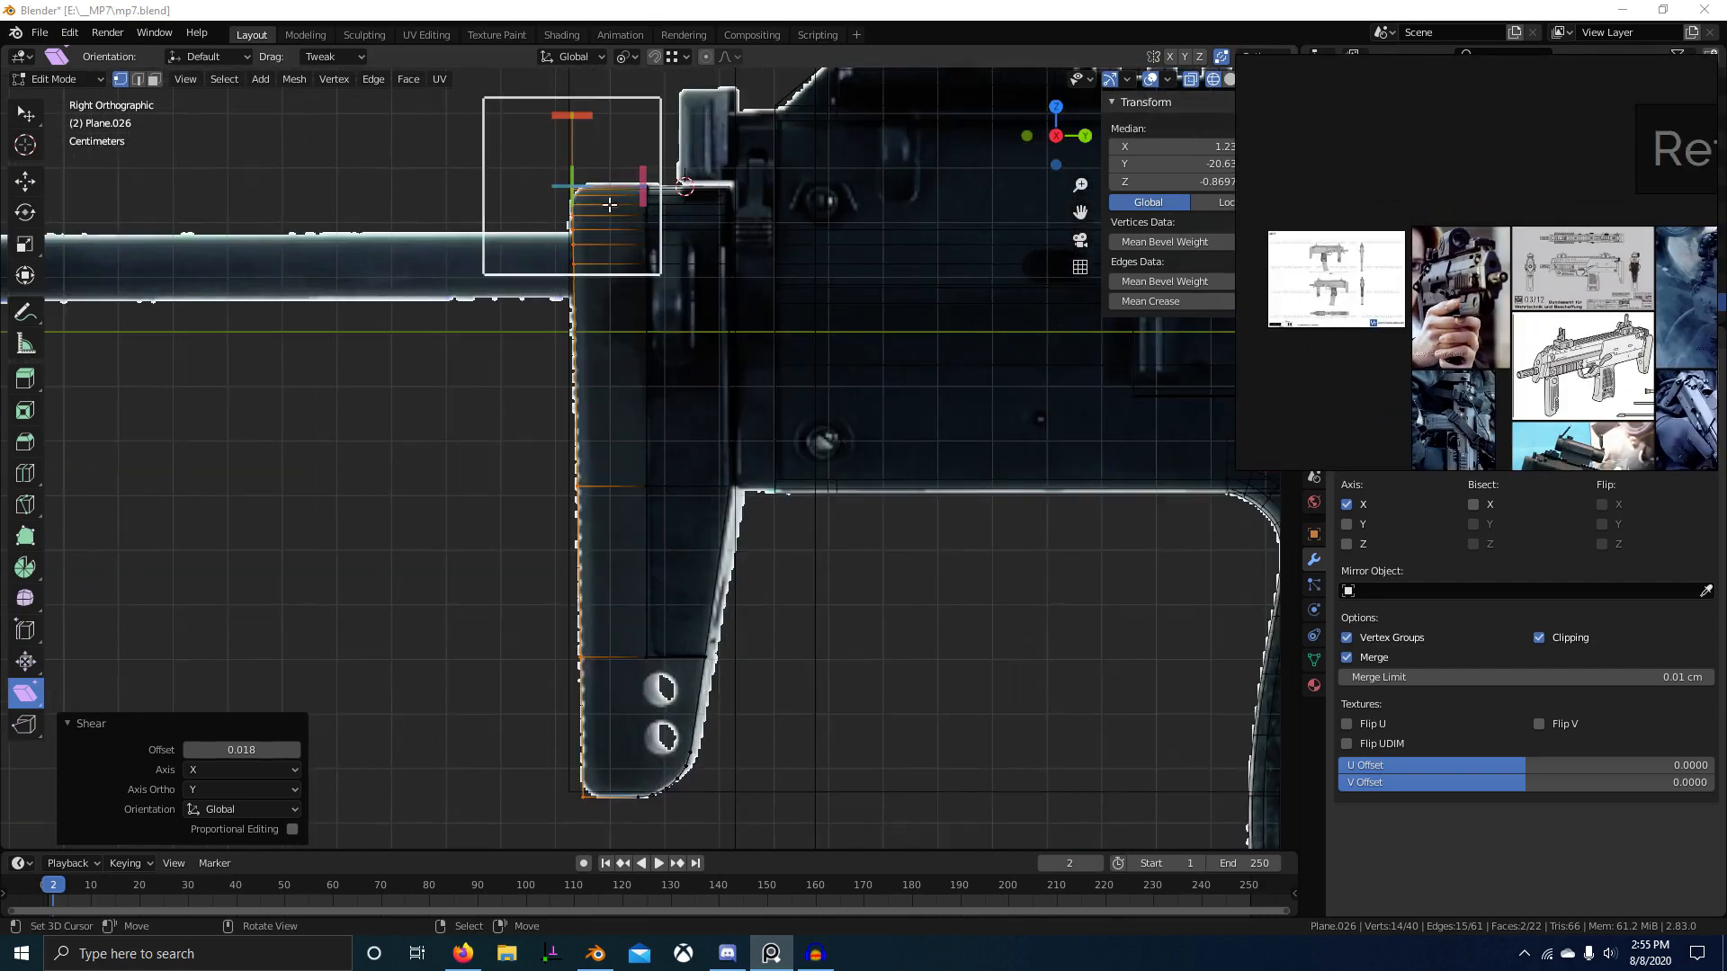
pyautogui.scroll(-4, 652, 469)
pyautogui.scroll(4, 686, 471)
pyautogui.scroll(-3, 710, 450)
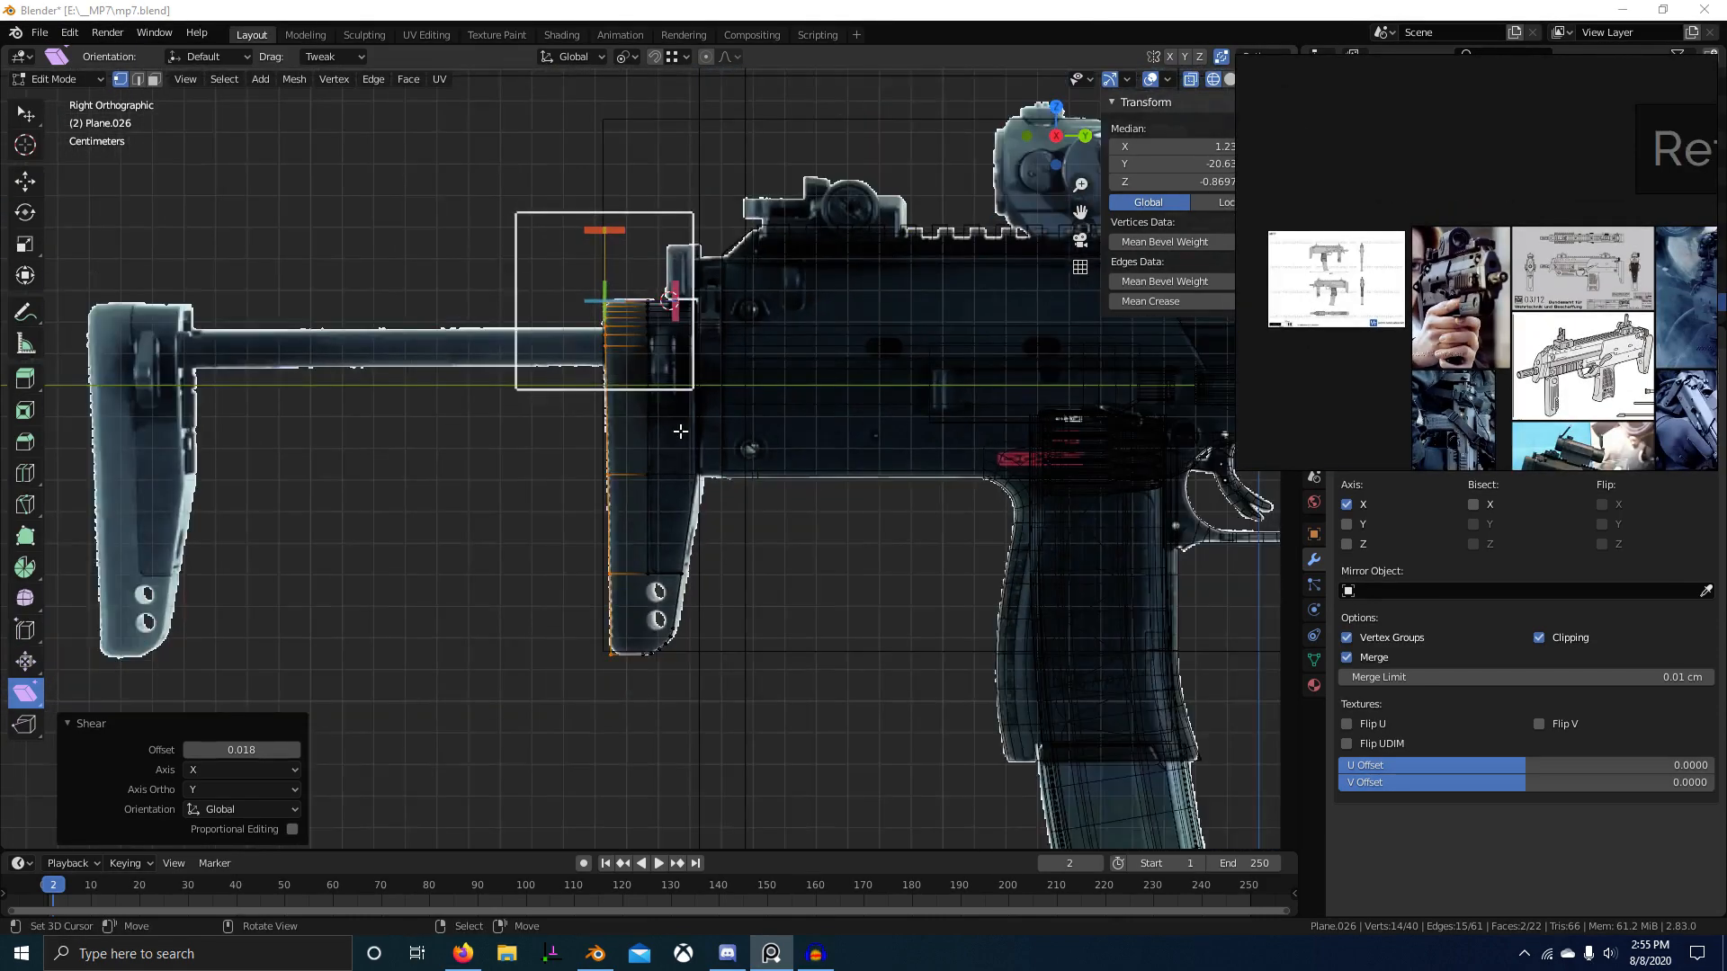
pyautogui.scroll(2, 697, 468)
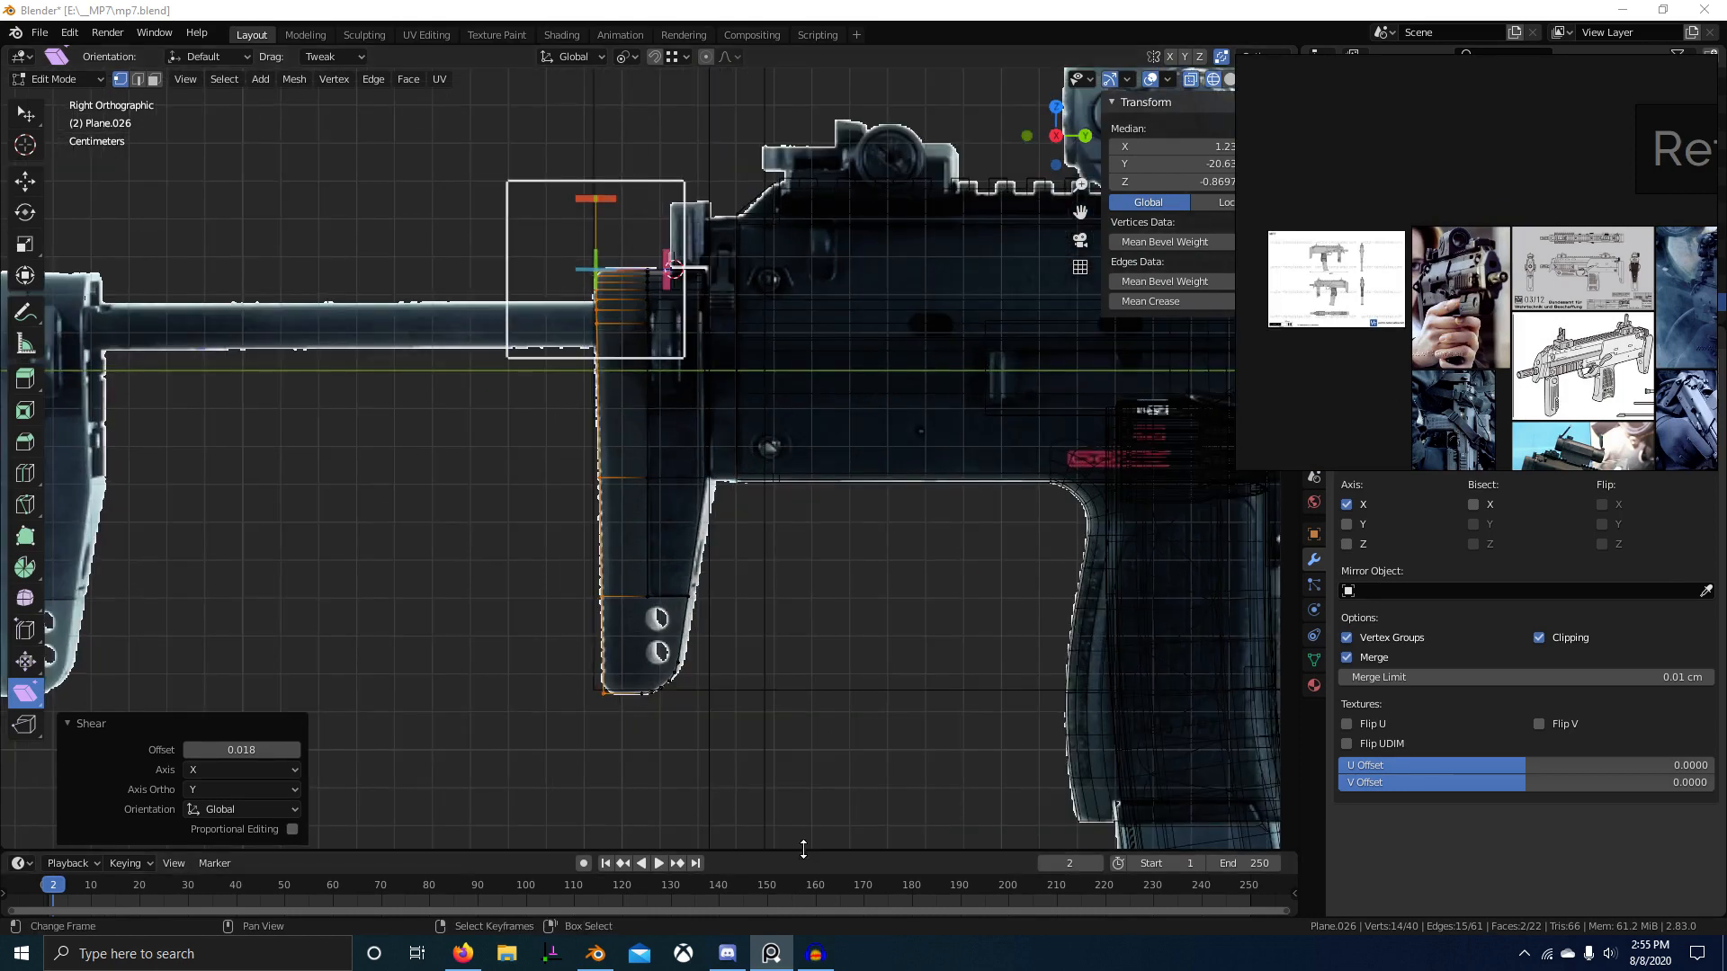
# Step: Flatten the rear face's vertices by scaling them to 0 along Y
pyautogui.press('s')
pyautogui.press('y')
pyautogui.press('0')
pyautogui.press('Return')
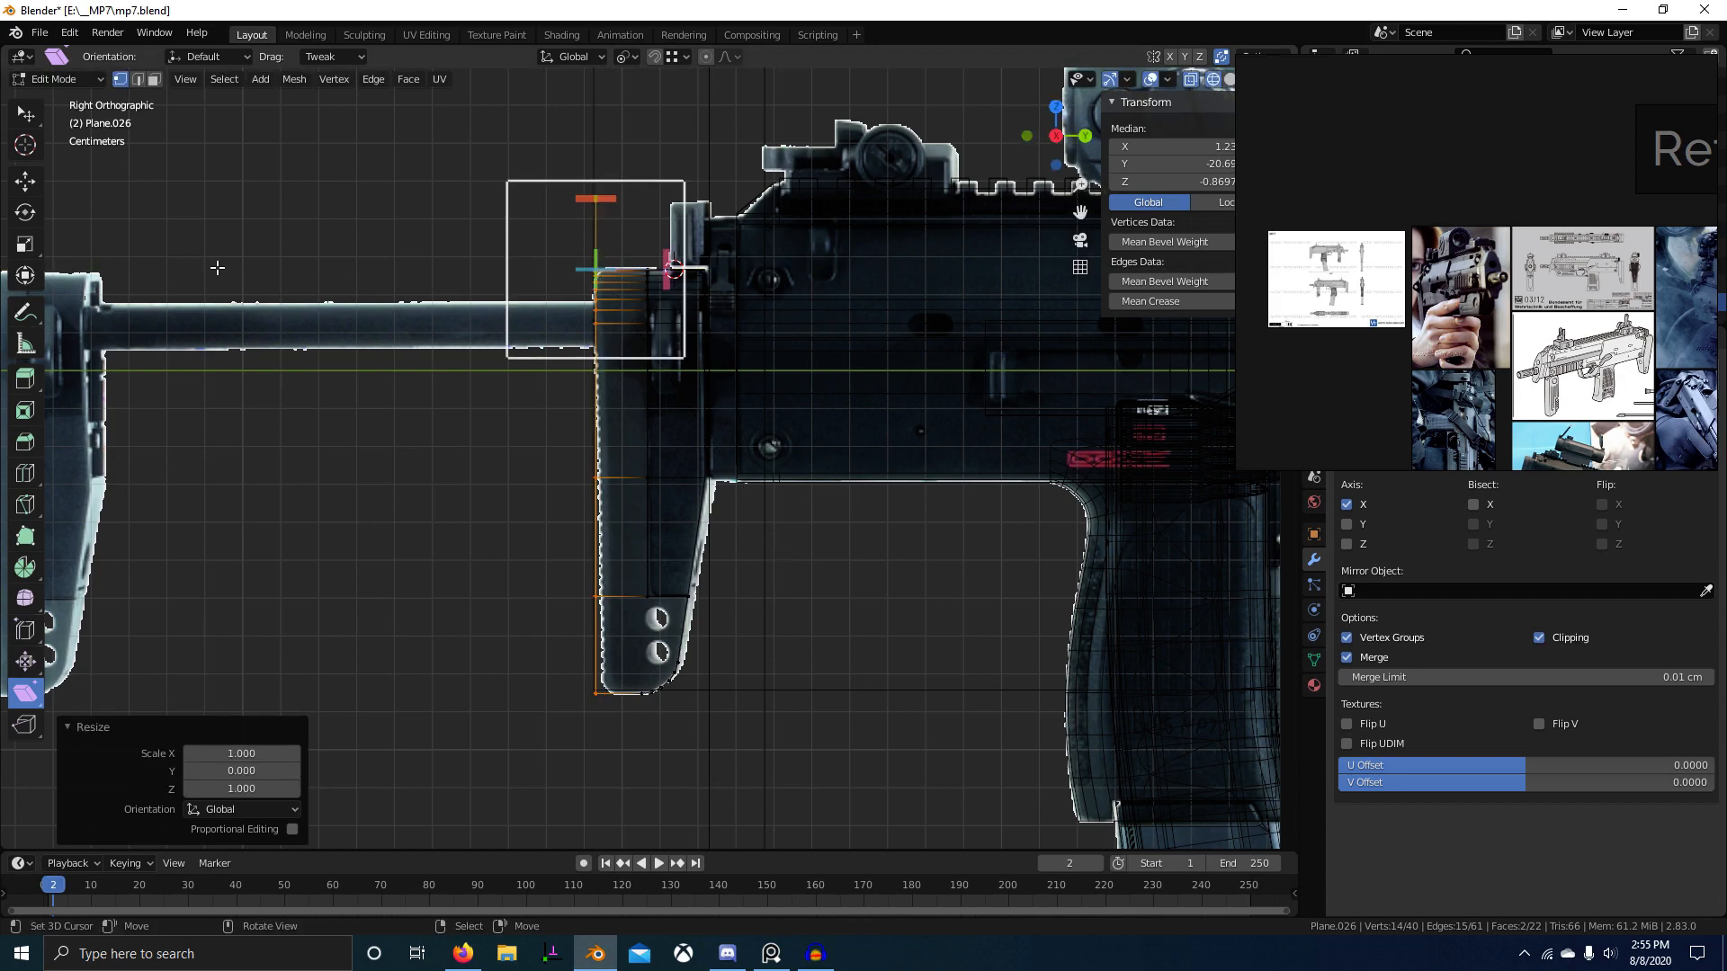
# Step: Bevel the bottom rear edge by 0.483 cm with 5 segments to round off the lower rear corner
pyautogui.click(38, 151)
pyautogui.keyDown('shift'); pyautogui.moveTo(660, 633); pyautogui.dragTo(788, 504, button='middle'); pyautogui.keyUp('shift')
pyautogui.hotkey('alt', 'z')
pyautogui.press('2')
pyautogui.press('KP_3')
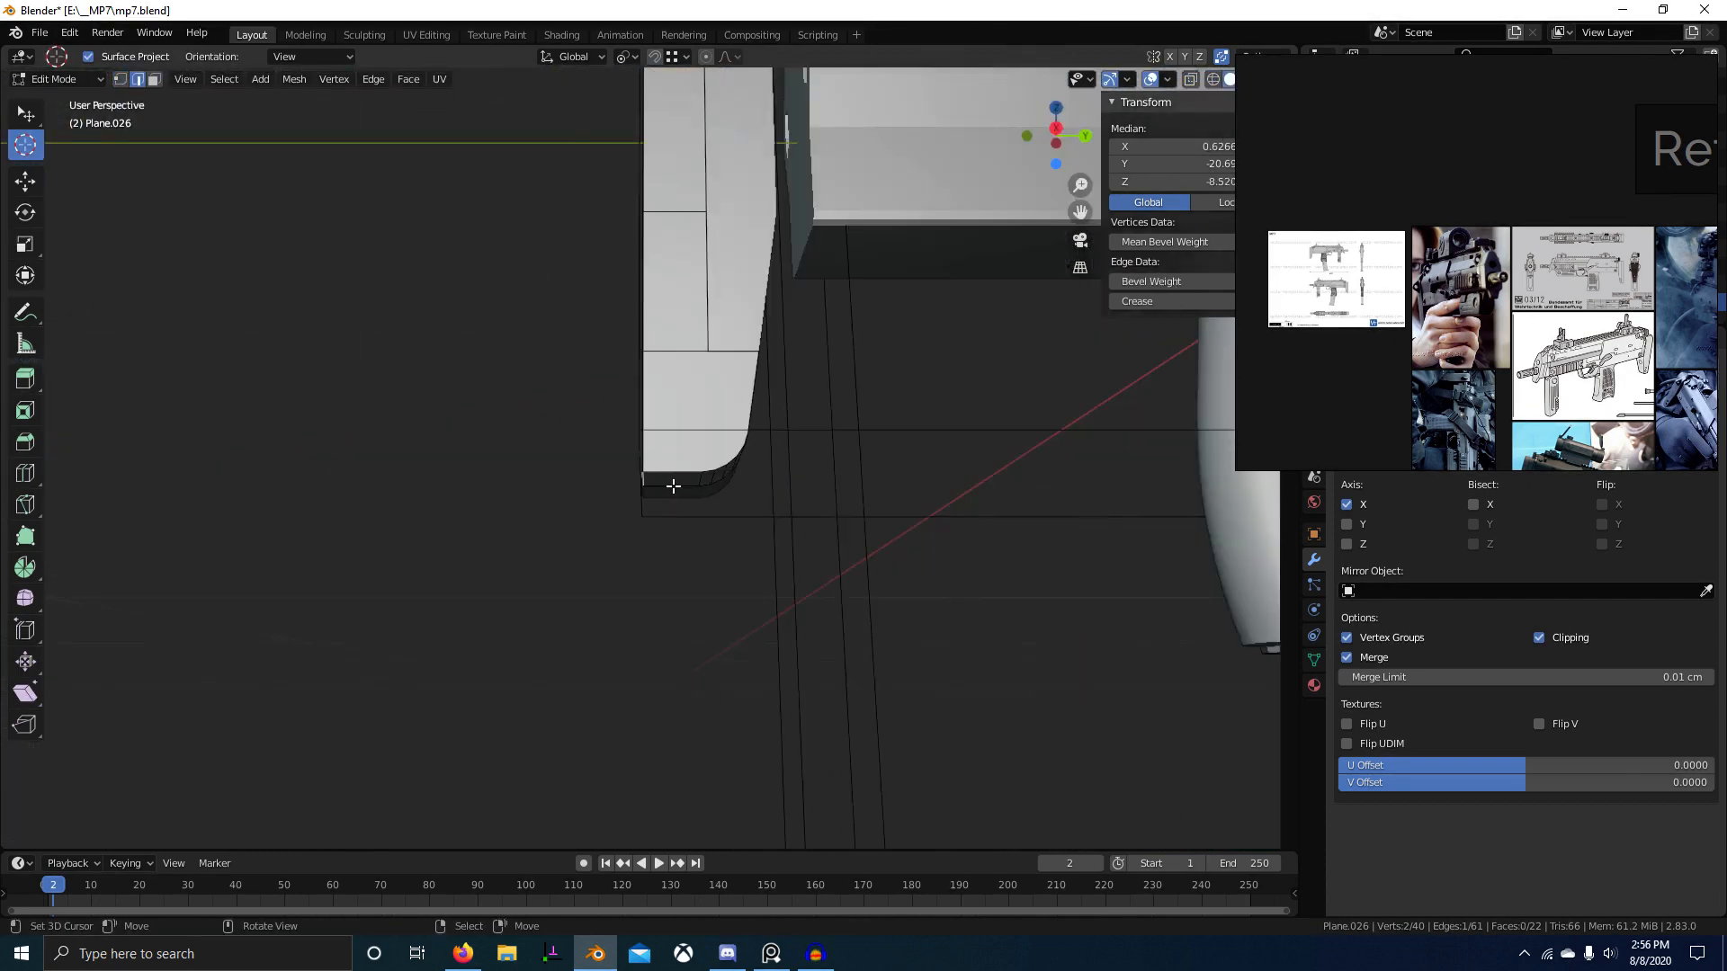
pyautogui.press('z')
pyautogui.click(882, 515)
pyautogui.scroll(5, 652, 522)
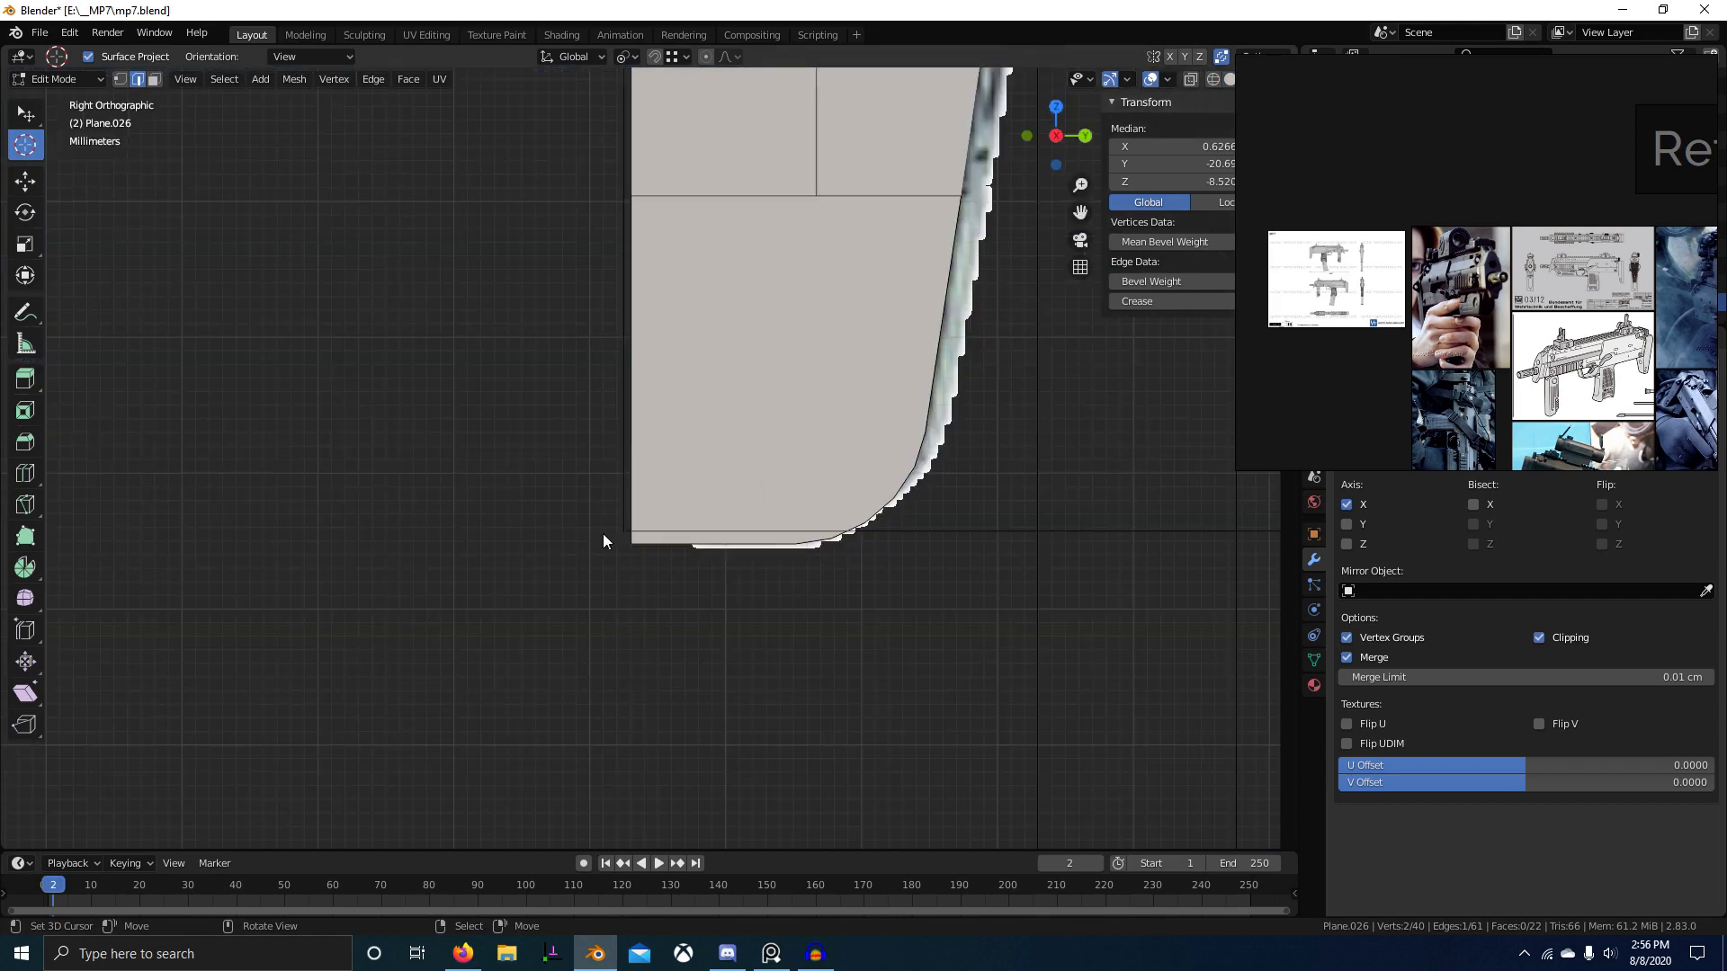
pyautogui.hotkey('alt', 'z')
pyautogui.hotkey('ctrl', 'b')
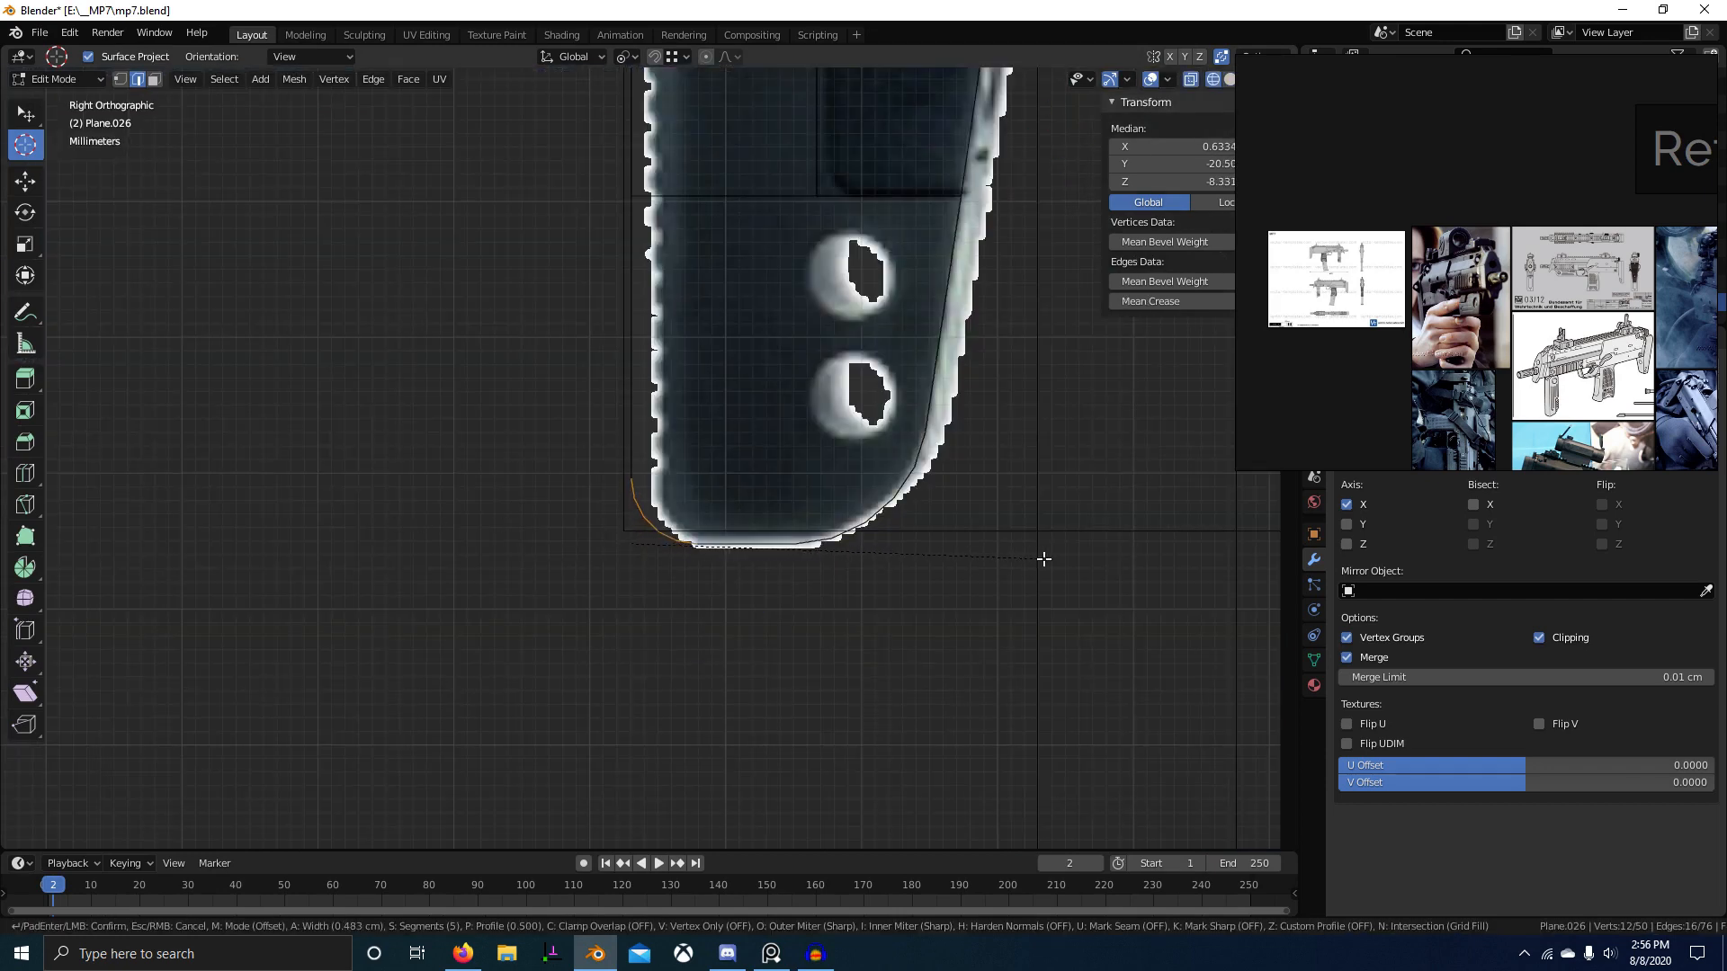
pyautogui.click(1044, 558)
# Step: Reduce the bottom rear bevel to 3 segments and clear the selection
pyautogui.moveTo(840, 578); pyautogui.dragTo(278, 565, button='middle')
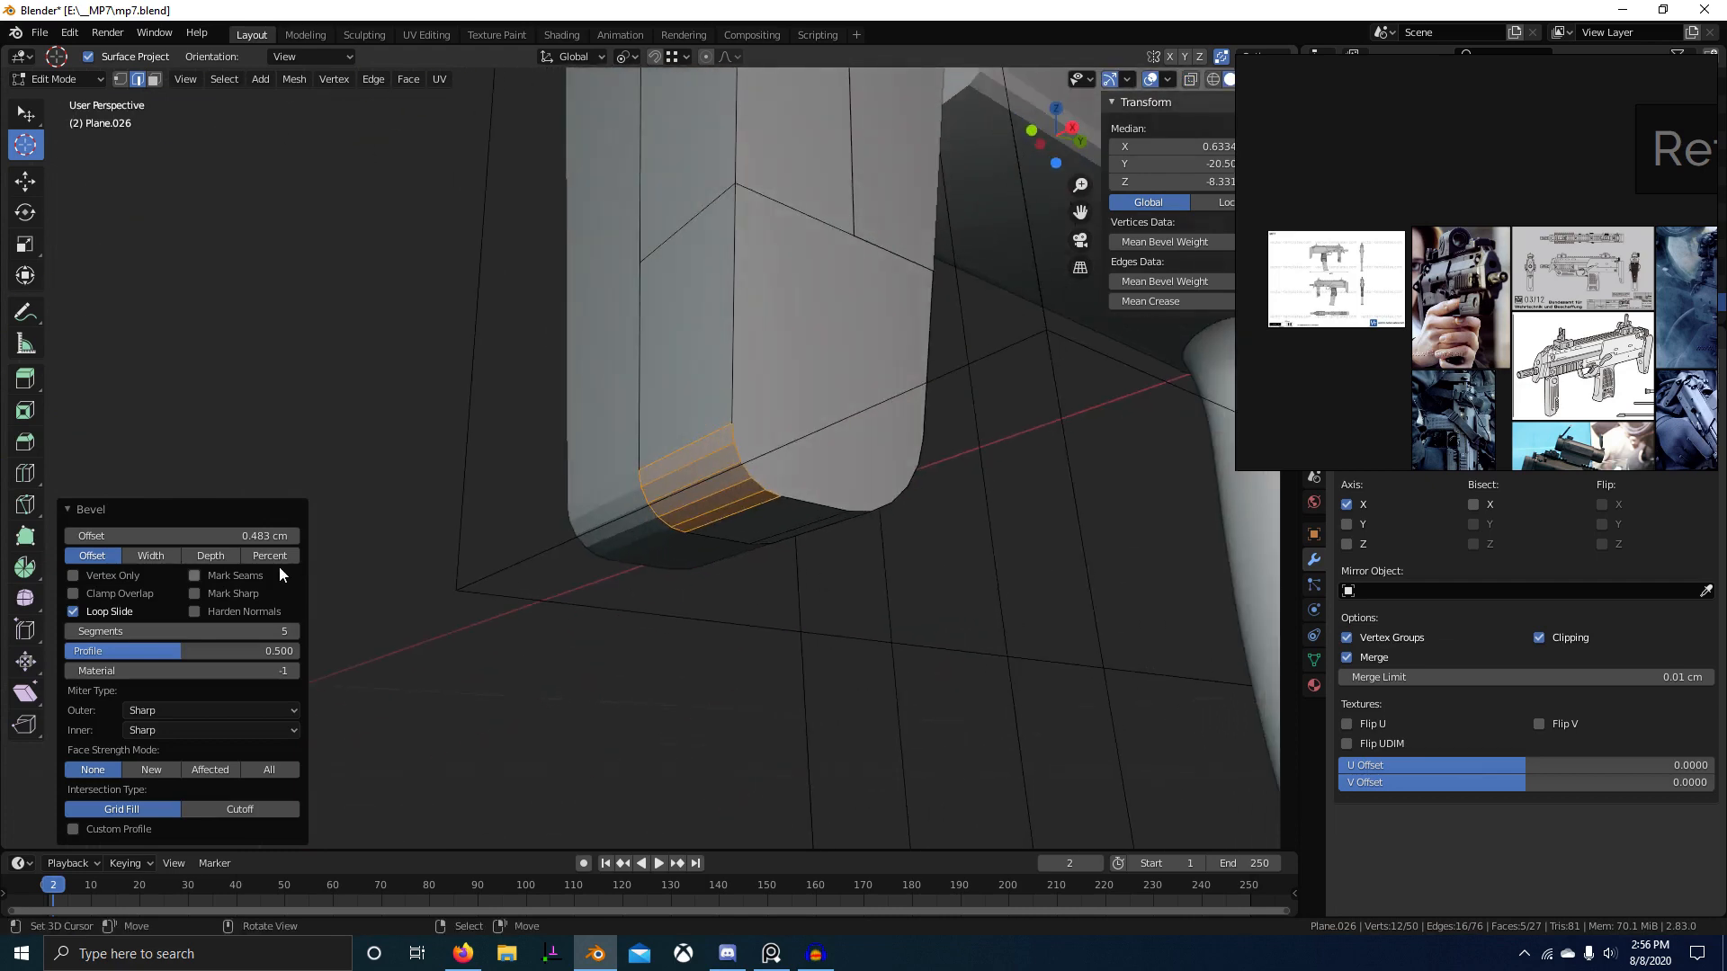
pyautogui.click(71, 631)
pyautogui.moveTo(843, 596); pyautogui.dragTo(763, 655, button='middle')
pyautogui.scroll(-5, 840, 624)
pyautogui.hotkey('alt', 'a')
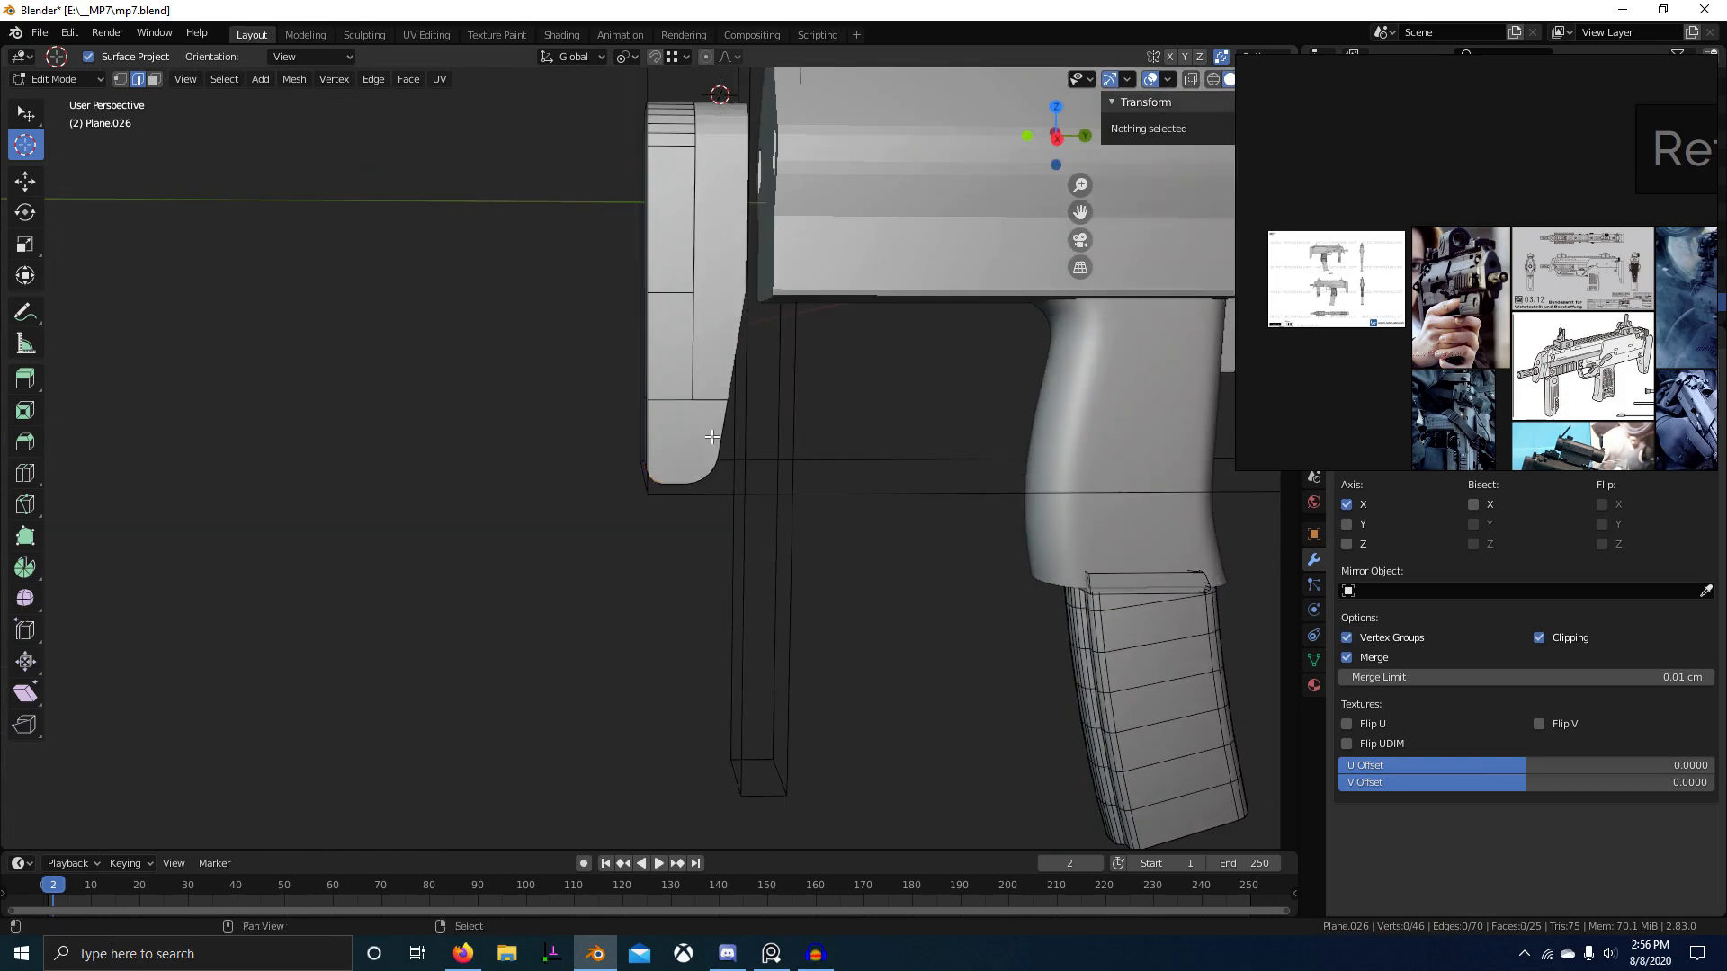
# Step: Examine the end piece's top rear edge and compare it with the stock close-ups on the reference board
pyautogui.moveTo(598, 506); pyautogui.dragTo(440, 513, button='middle')
pyautogui.scroll(3, 632, 504)
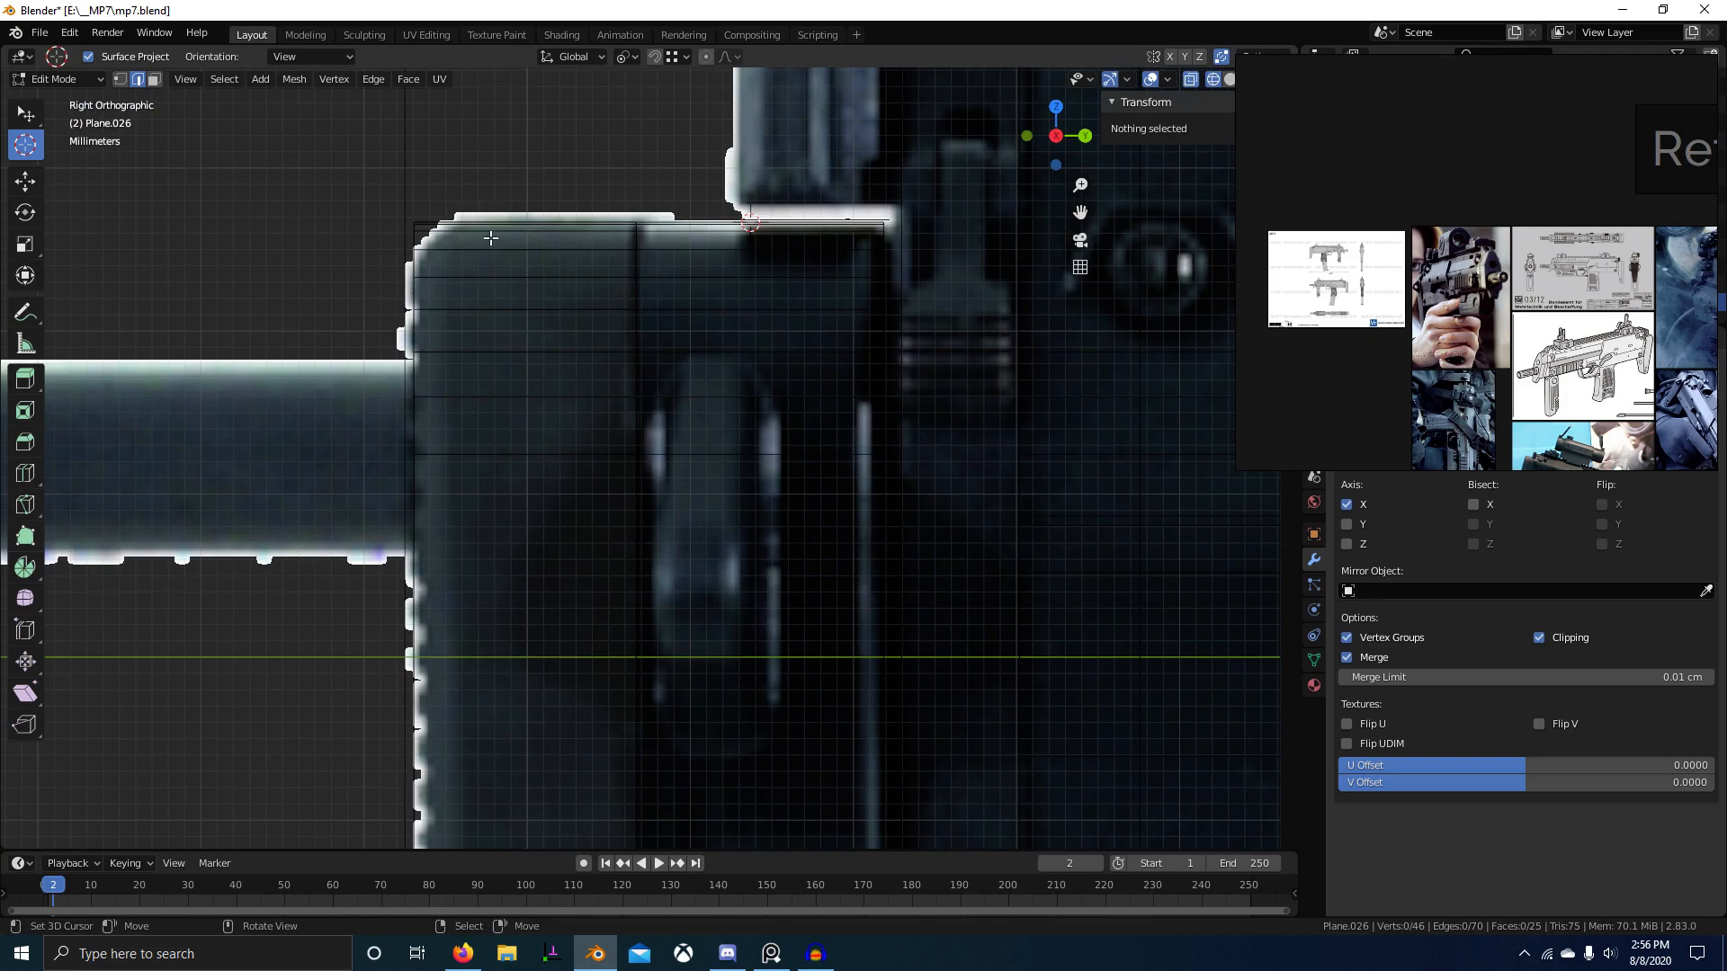
pyautogui.moveTo(486, 344)
pyautogui.keyDown('shift'); pyautogui.mouseDown(button='middle')
pyautogui.moveTo(563, 470)
pyautogui.moveTo(798, 562)
pyautogui.mouseUp(button='middle'); pyautogui.keyUp('shift')
pyautogui.press('z')
pyautogui.click(1022, 582)
pyautogui.moveTo(909, 566); pyautogui.dragTo(828, 575, button='middle')
pyautogui.rightClick(688, 458)
pyautogui.scroll(-5, 1533, 325)
pyautogui.moveTo(1496, 341); pyautogui.dragTo(1477, 303, button='middle')
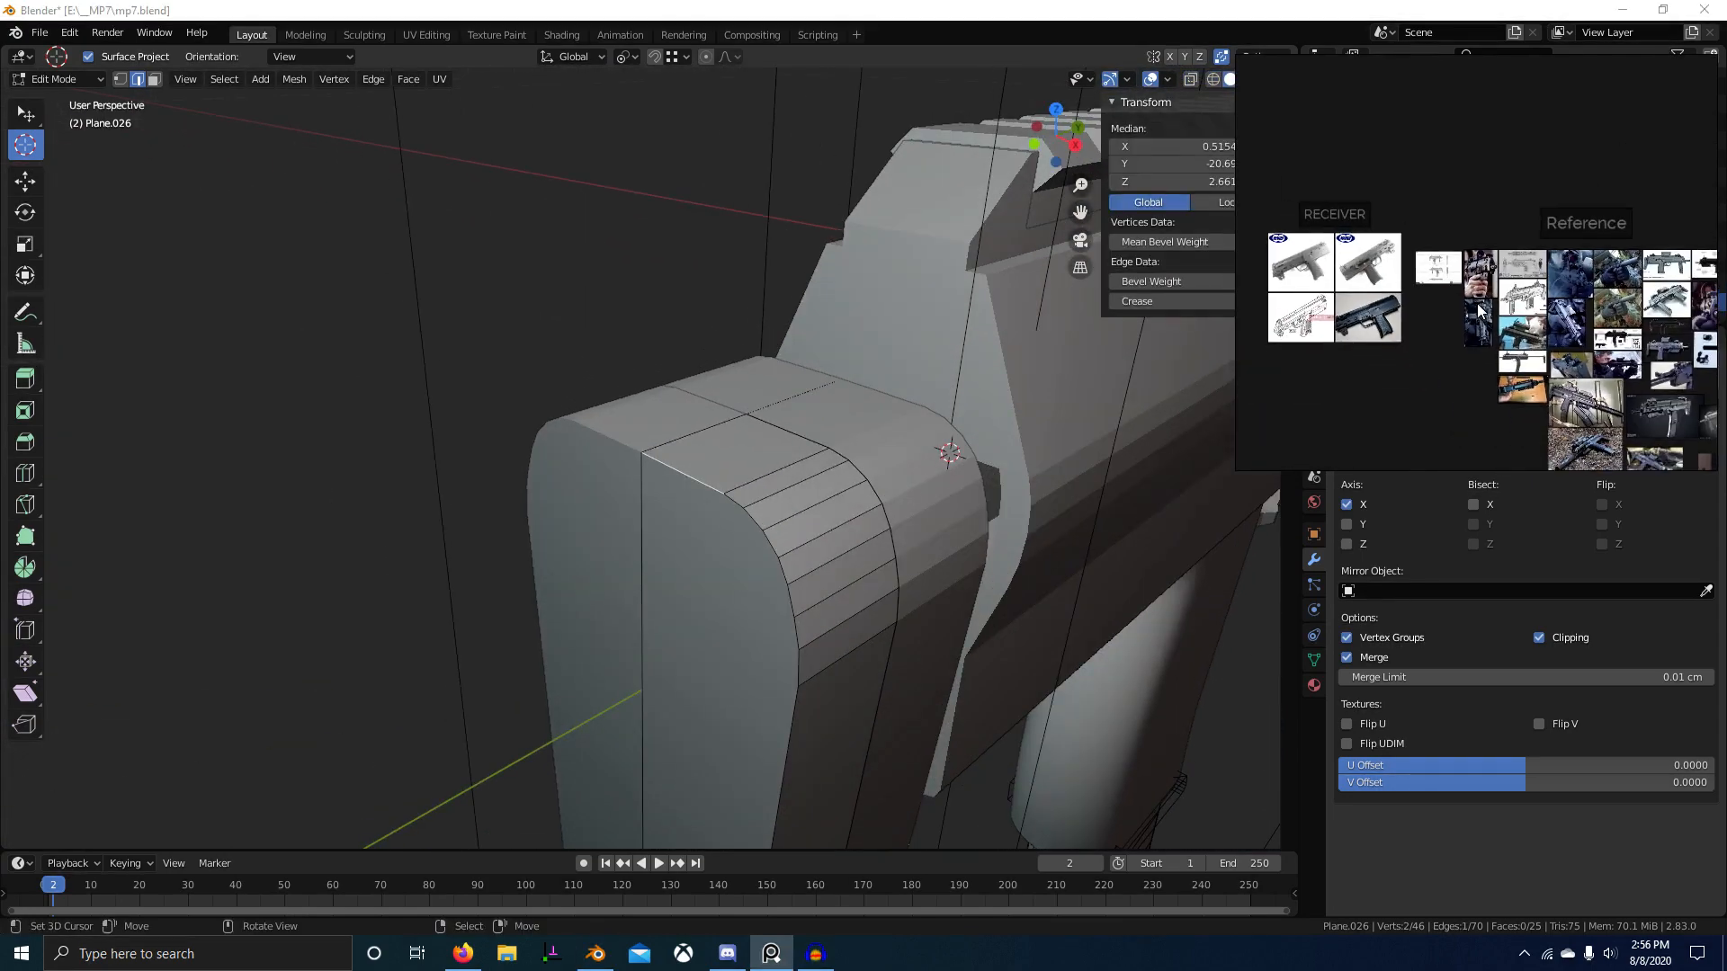
pyautogui.moveTo(1606, 384); pyautogui.dragTo(1576, 332, button='middle')
pyautogui.scroll(6, 1623, 356)
pyautogui.scroll(5, 1622, 356)
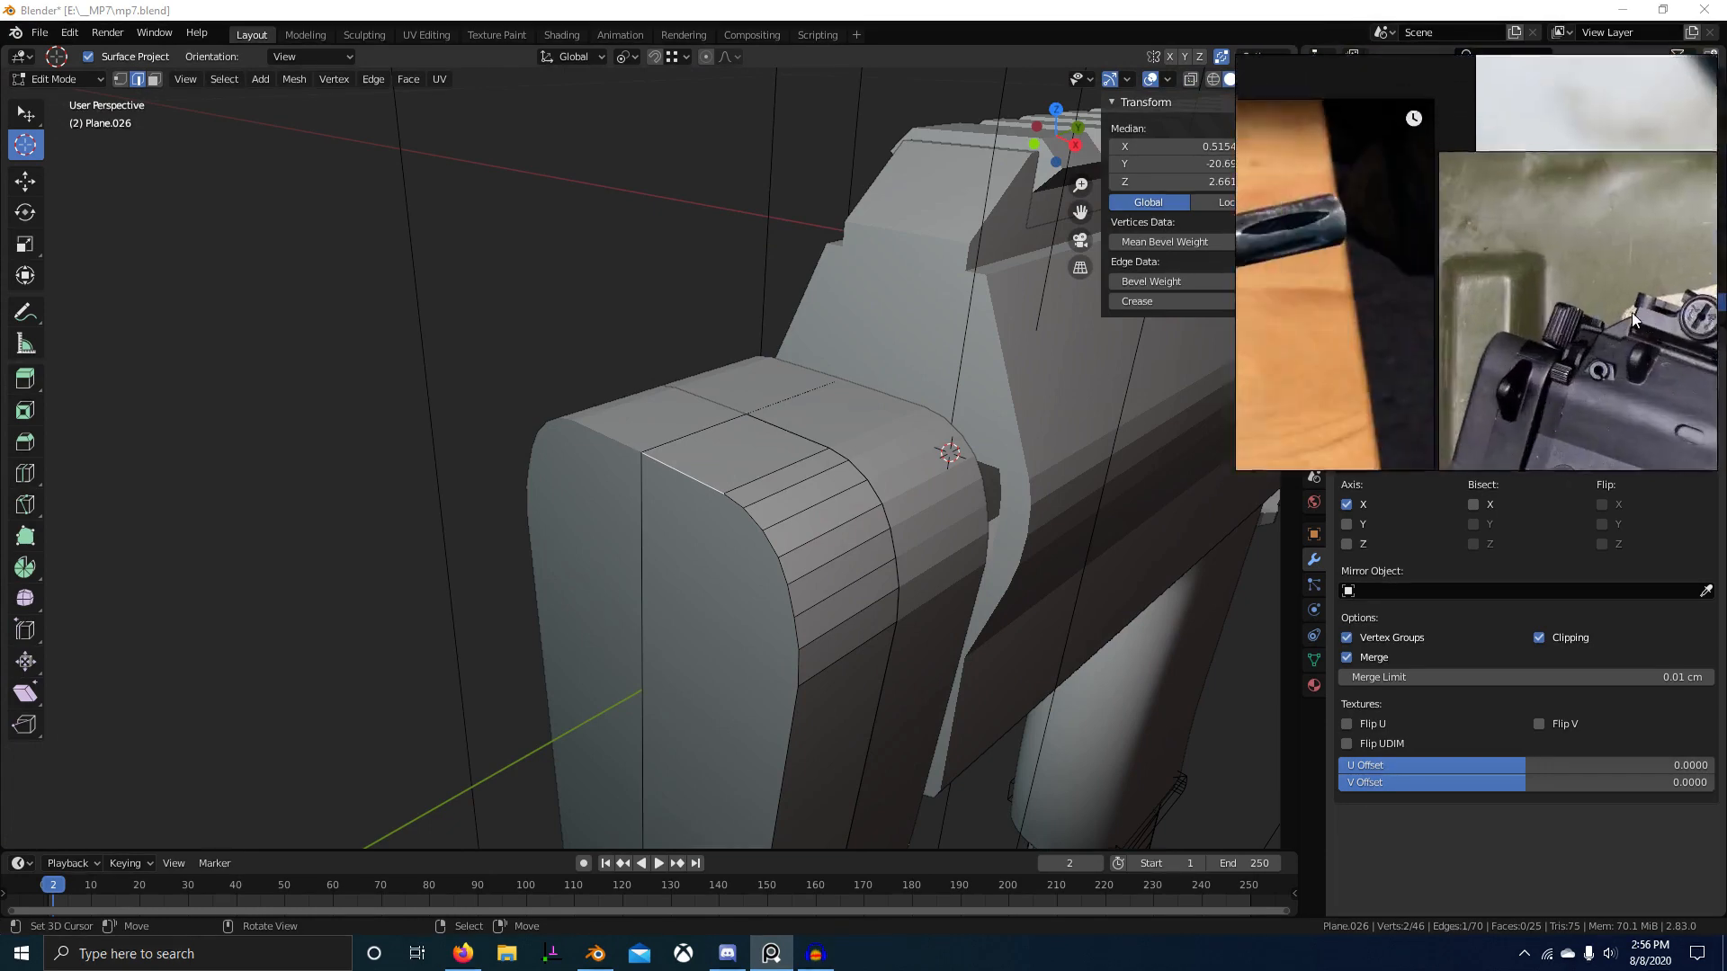
pyautogui.scroll(3, 1550, 352)
pyautogui.scroll(-6, 1482, 354)
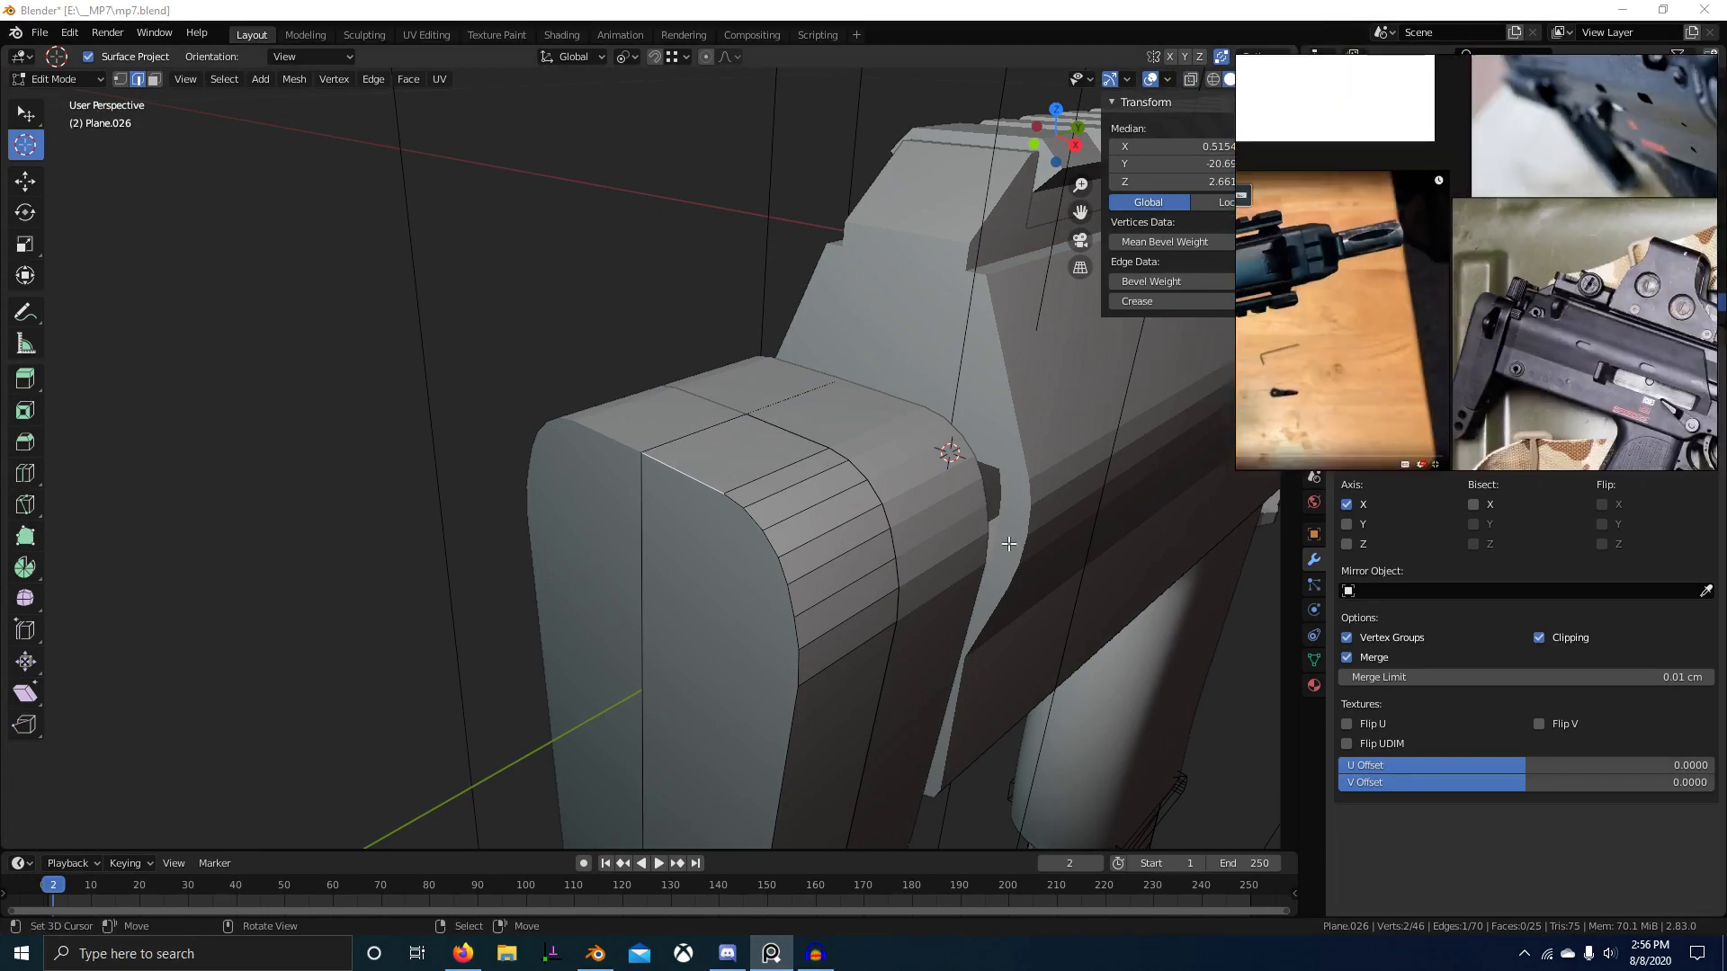
pyautogui.scroll(-5, 1009, 543)
# Step: Select the outline edge loops along the side of the rear end part and try to bevel them directly
pyautogui.moveTo(990, 652); pyautogui.dragTo(796, 583, button='middle')
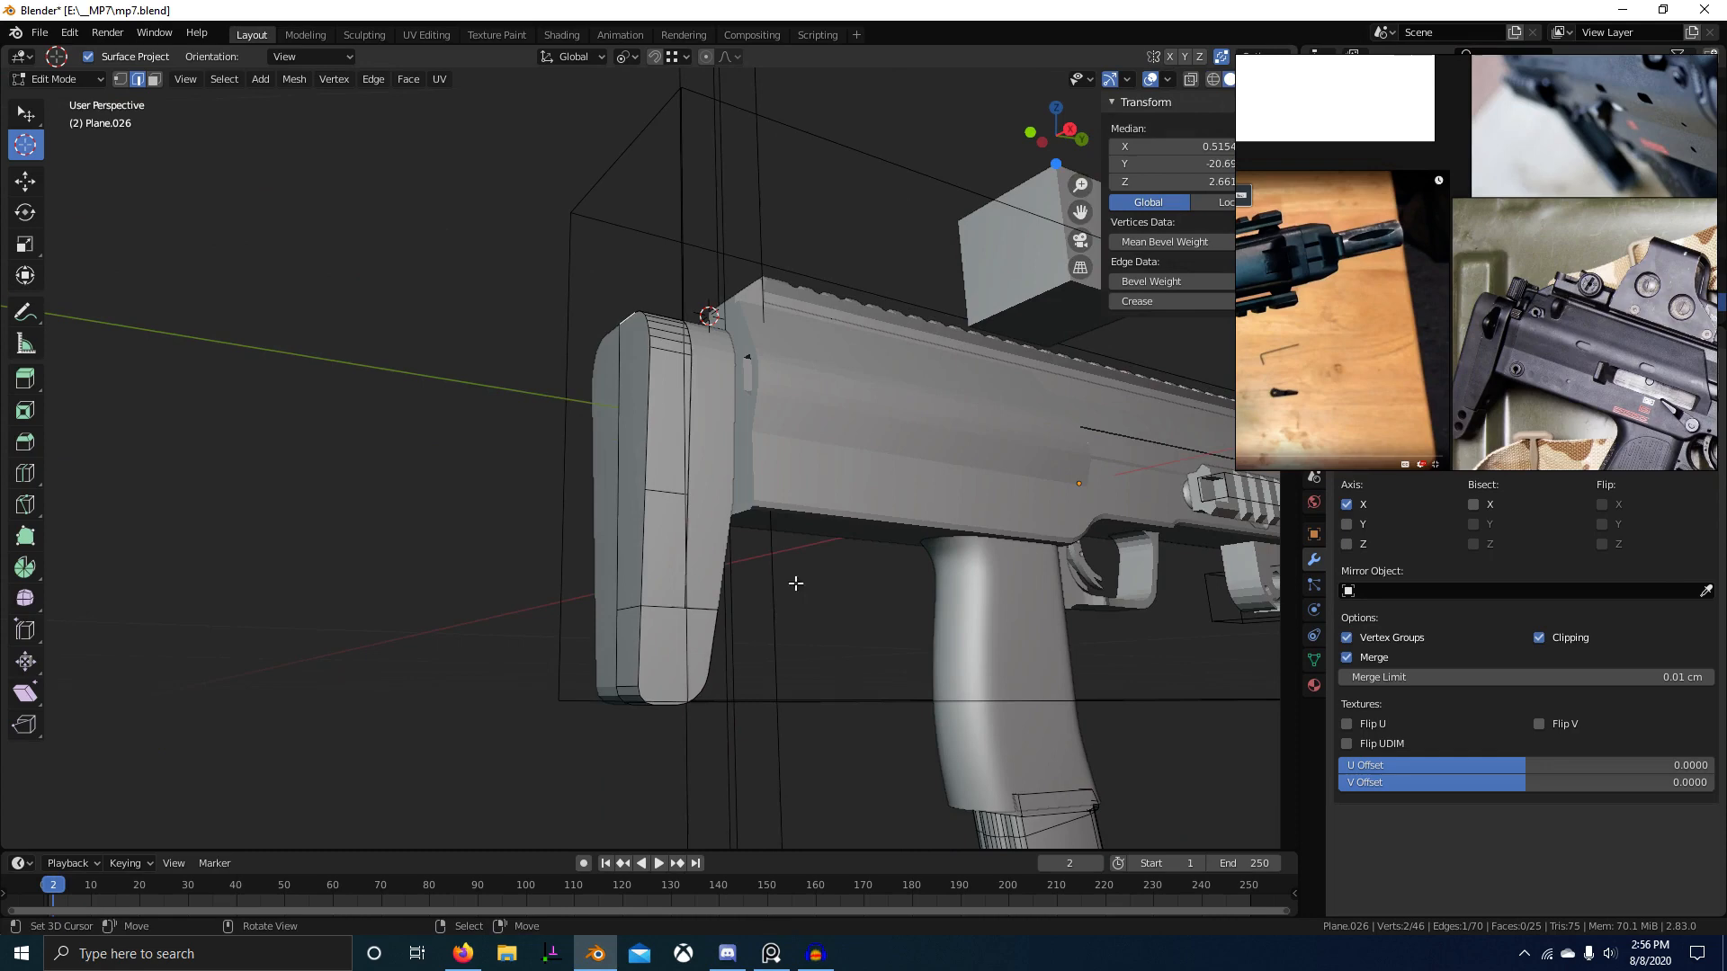
pyautogui.moveTo(658, 637)
pyautogui.mouseDown(button='middle')
pyautogui.moveTo(639, 588)
pyautogui.moveTo(691, 583)
pyautogui.moveTo(649, 605)
pyautogui.mouseUp(button='middle')
pyautogui.keyDown('alt'); pyautogui.keyDown('shift'); pyautogui.rightClick(640, 588); pyautogui.keyUp('shift'); pyautogui.keyUp('alt')
pyautogui.moveTo(614, 338); pyautogui.dragTo(709, 540, button='middle')
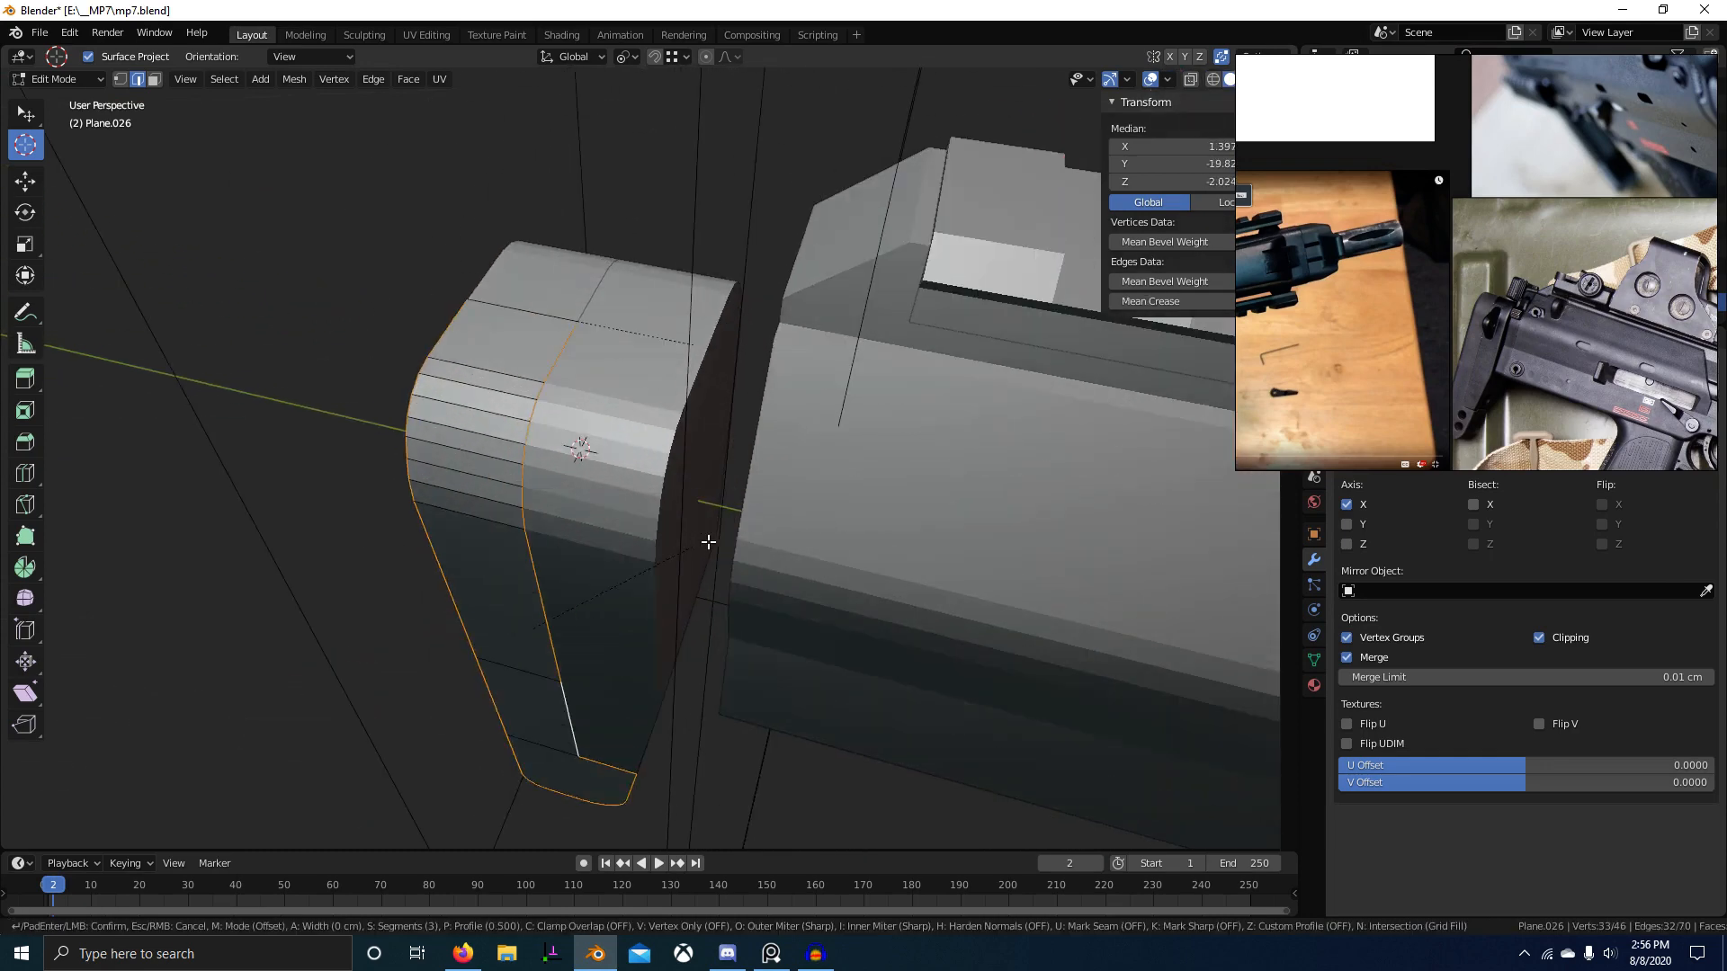
pyautogui.hotkey('ctrl', 'b')
pyautogui.rightClick(823, 554)
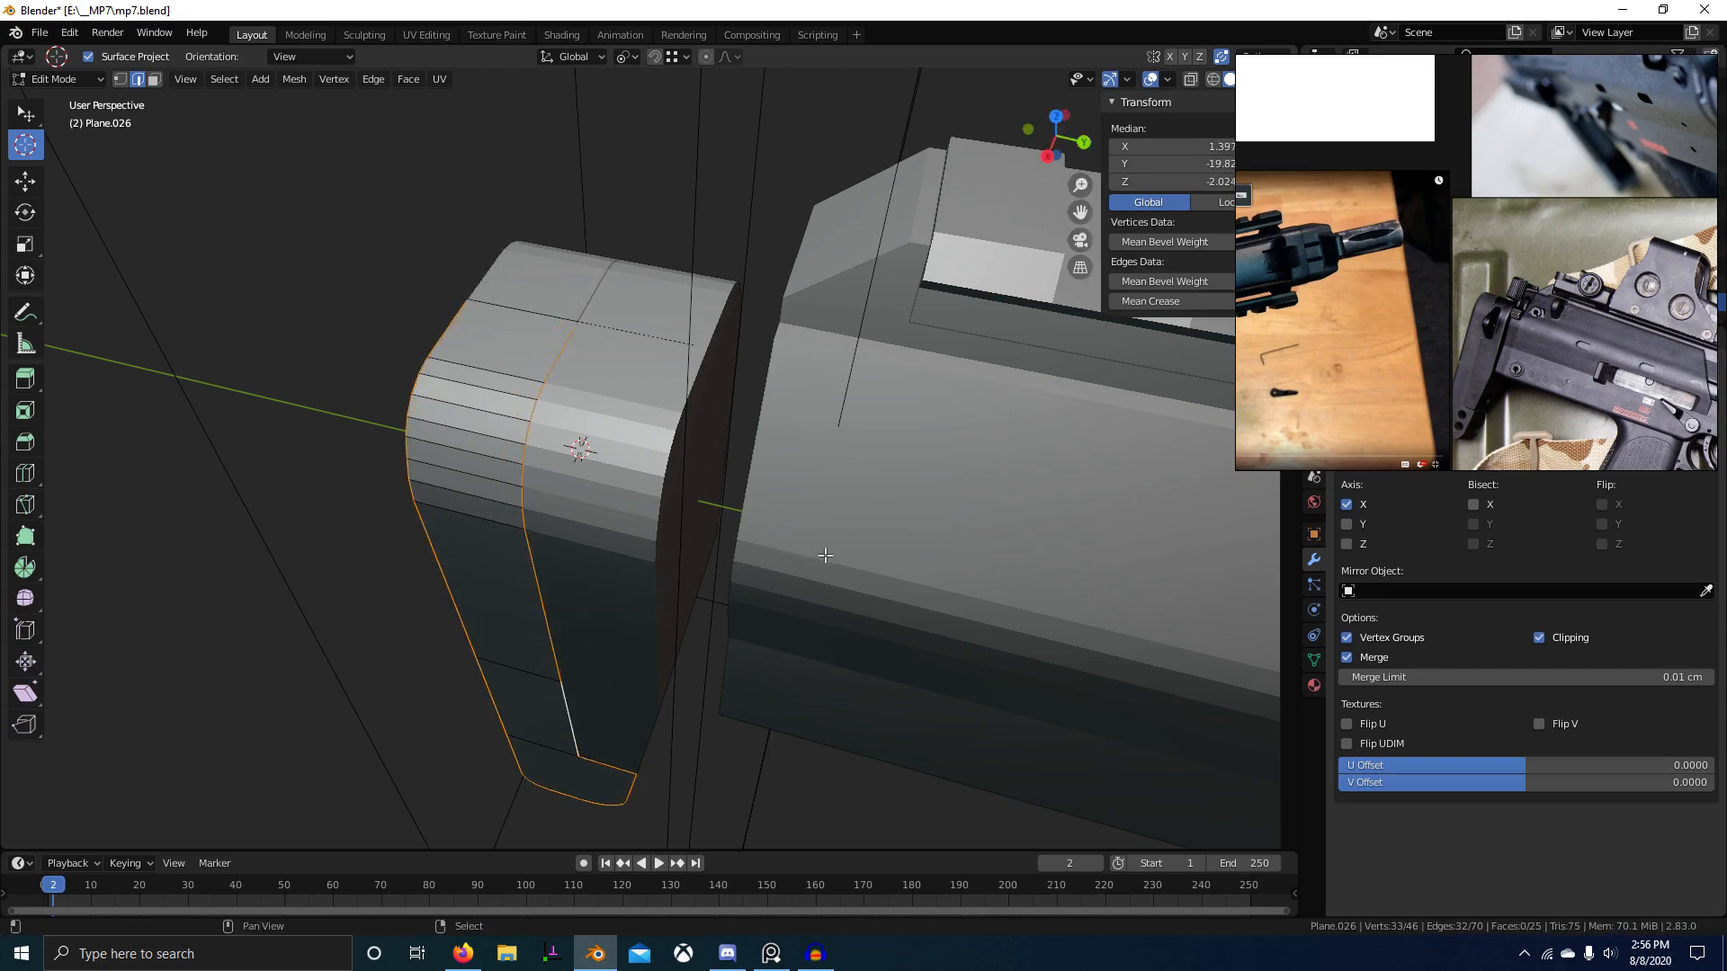
# Step: Add the missing outline edge to the selection and give the rear part's outline edges a bevel weight of 1
pyautogui.moveTo(823, 554); pyautogui.dragTo(784, 556, button='middle')
pyautogui.hotkey('shift', 'z')
pyautogui.scroll(2, 651, 690)
pyautogui.moveTo(651, 689)
pyautogui.mouseDown(button='middle')
pyautogui.moveTo(635, 634)
pyautogui.moveTo(733, 657)
pyautogui.mouseUp(button='middle')
pyautogui.hotkey('shift', 'z')
pyautogui.hotkey('shift', 'z')
pyautogui.hotkey('shift', 'z')
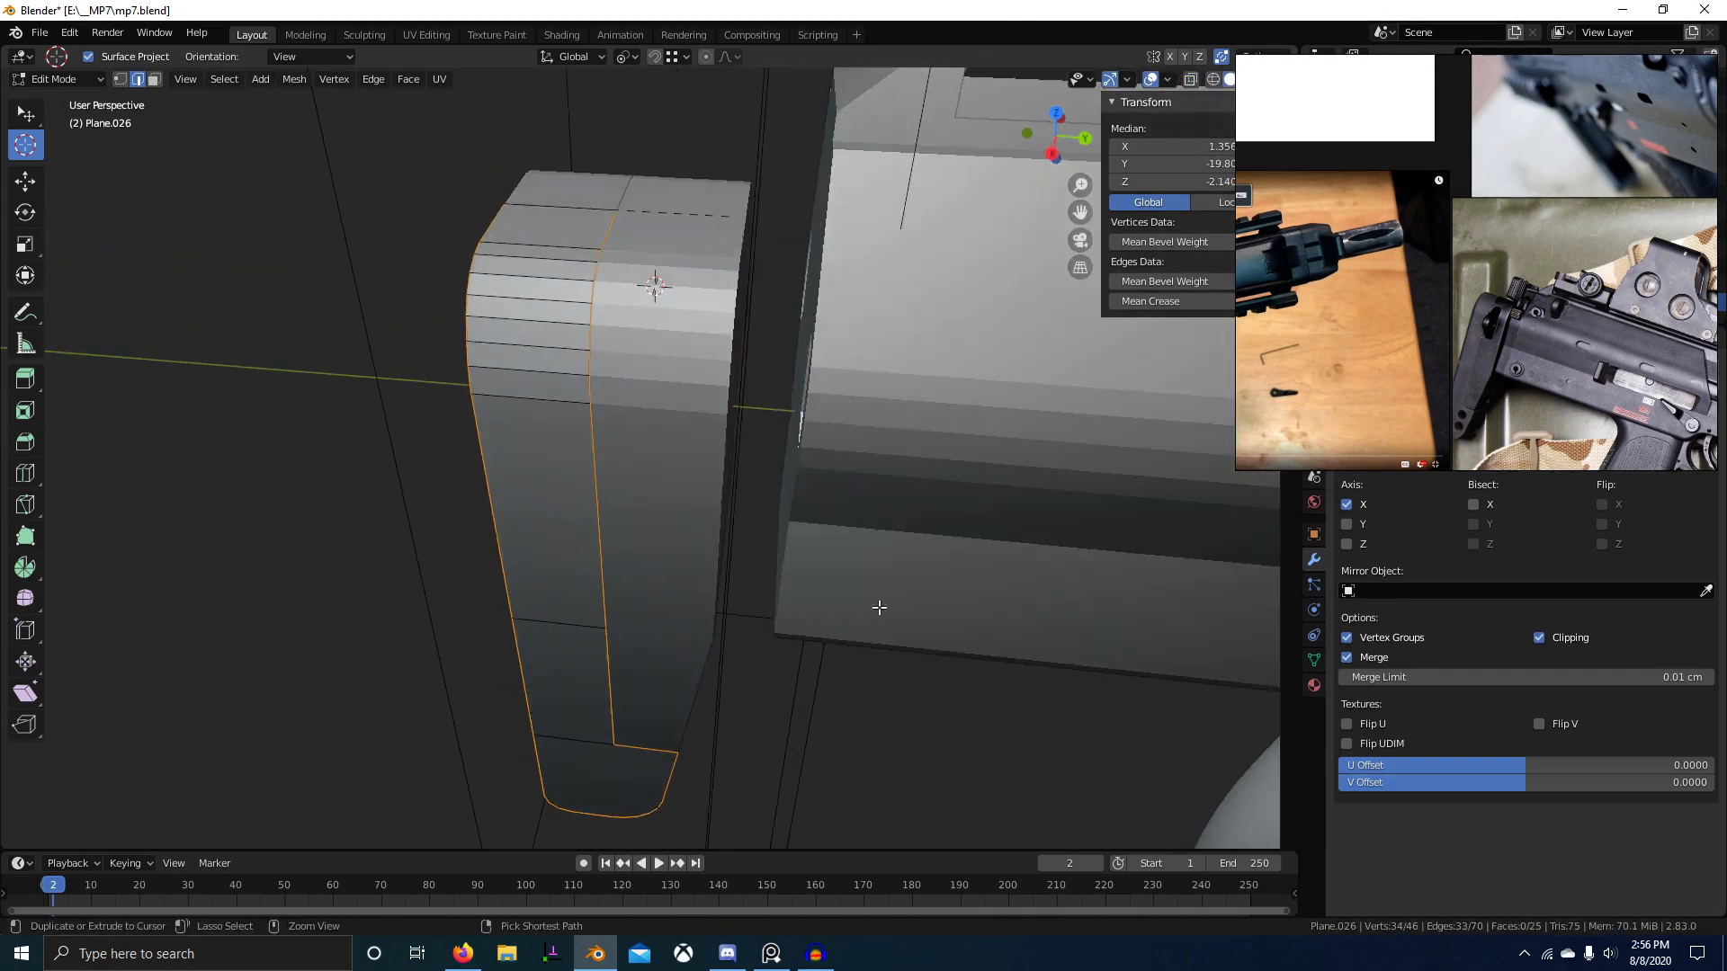
pyautogui.press('Tab')
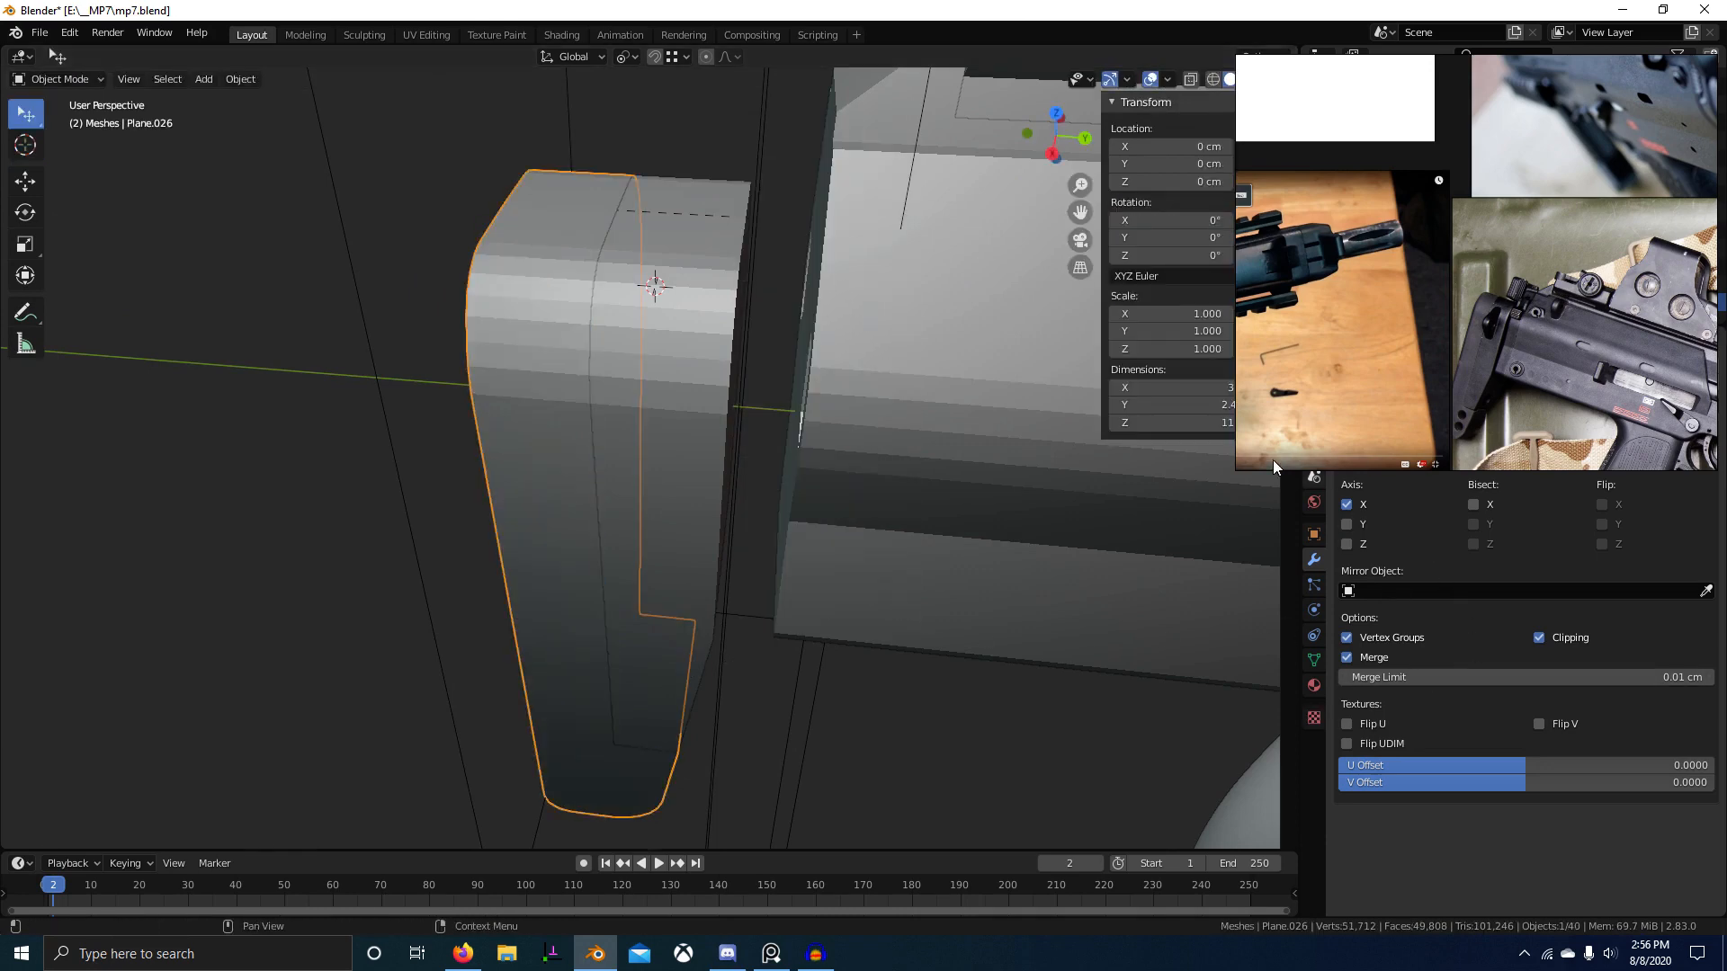
# Step: Shrink the reference board and add a Bevel modifier with 3 segments, limited by weight, to the rear end part
pyautogui.moveTo(1236, 469); pyautogui.dragTo(1340, 372)
pyautogui.click(1356, 405)
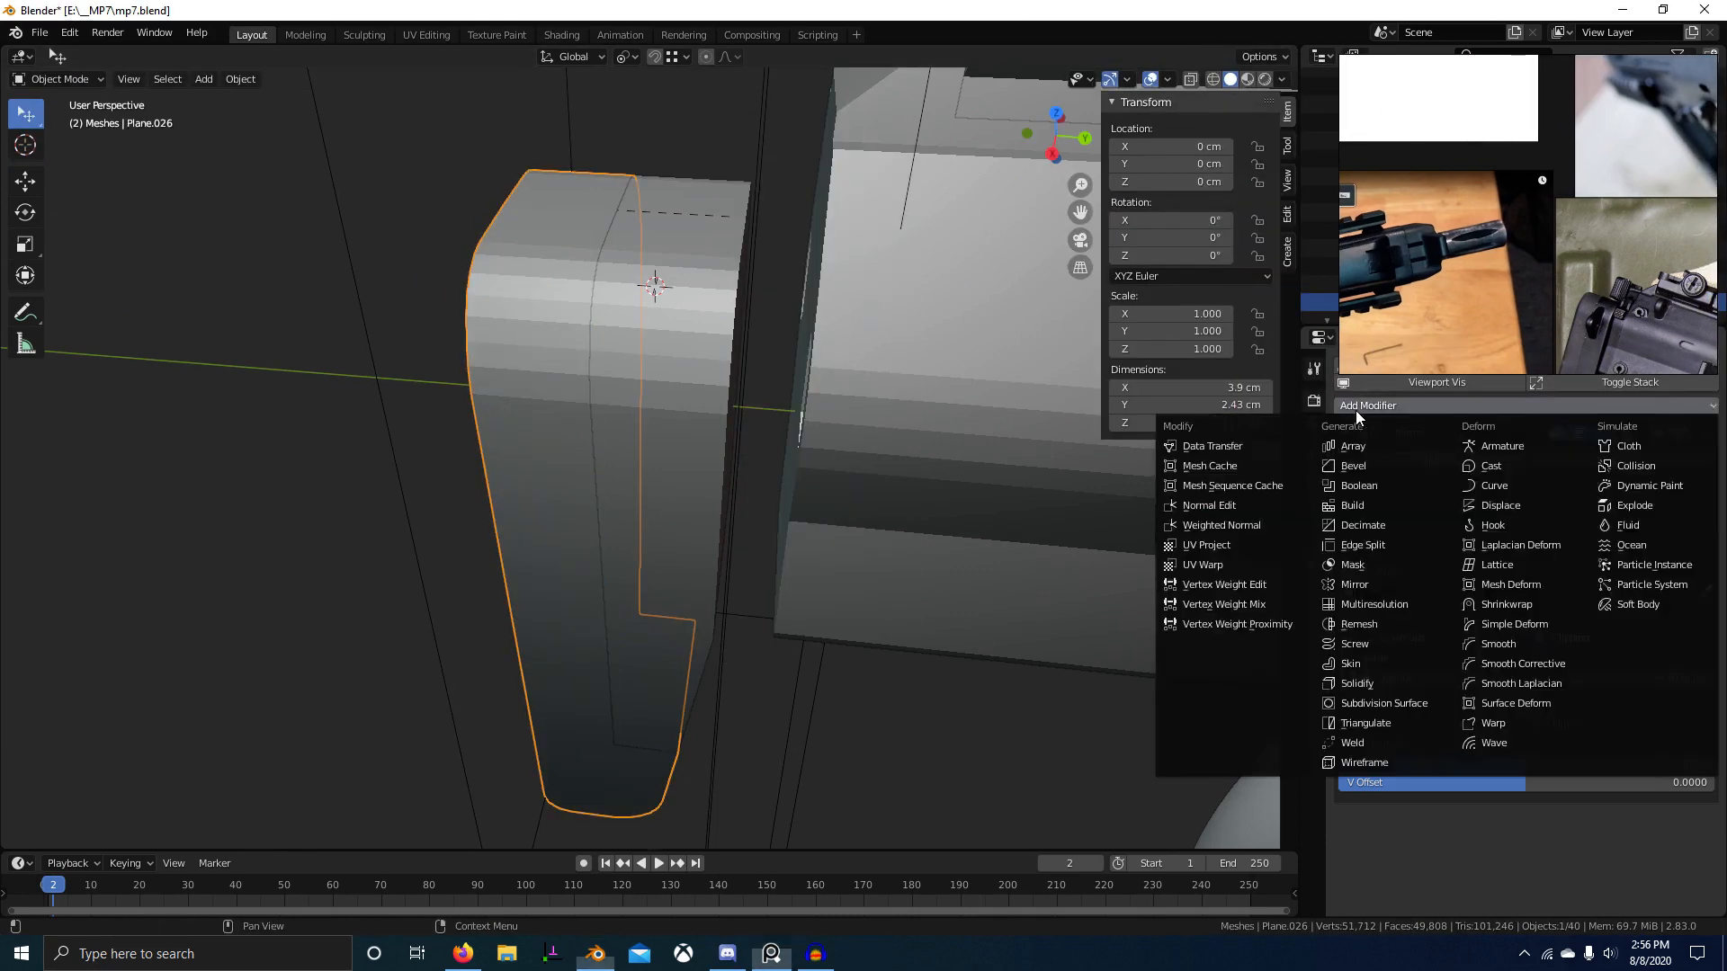
pyautogui.click(1344, 466)
pyautogui.moveTo(931, 698); pyautogui.dragTo(833, 606, button='middle')
pyautogui.scroll(-4, 1518, 797)
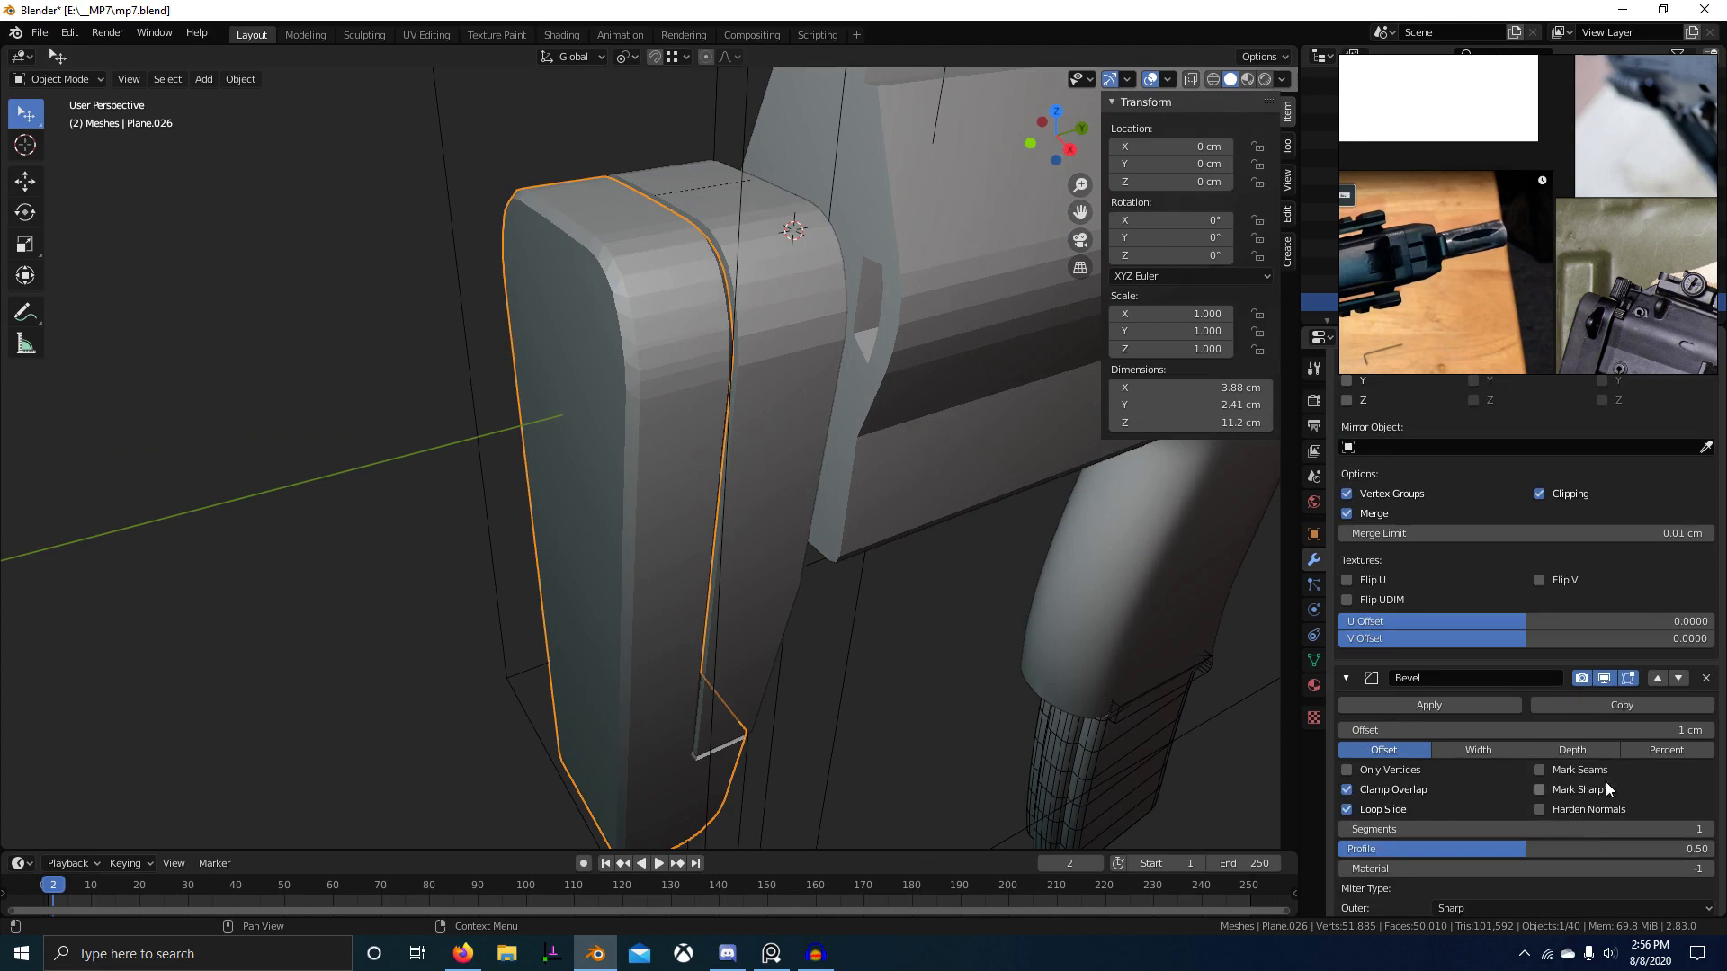
pyautogui.click(1708, 828)
pyautogui.click(1708, 828)
pyautogui.scroll(-5, 1580, 810)
pyautogui.click(1572, 791)
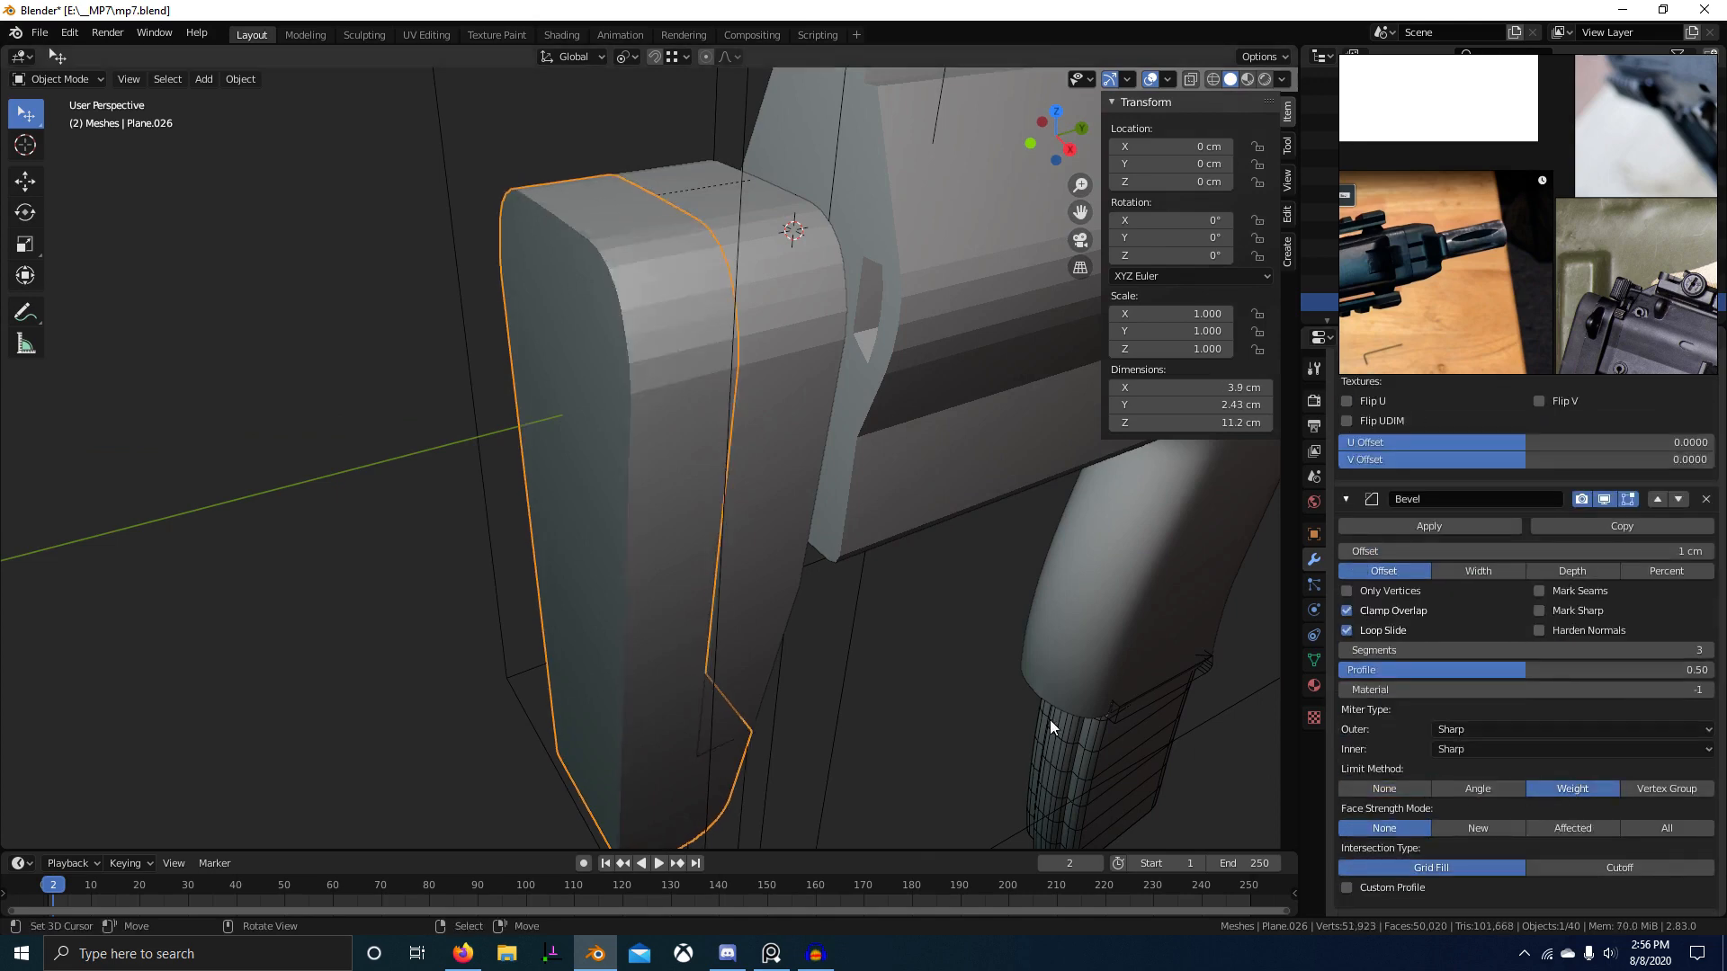
# Step: Merge the rear end part's overlapping vertices by distance
pyautogui.scroll(-2, 1061, 724)
pyautogui.moveTo(1135, 727); pyautogui.dragTo(1137, 714, button='middle')
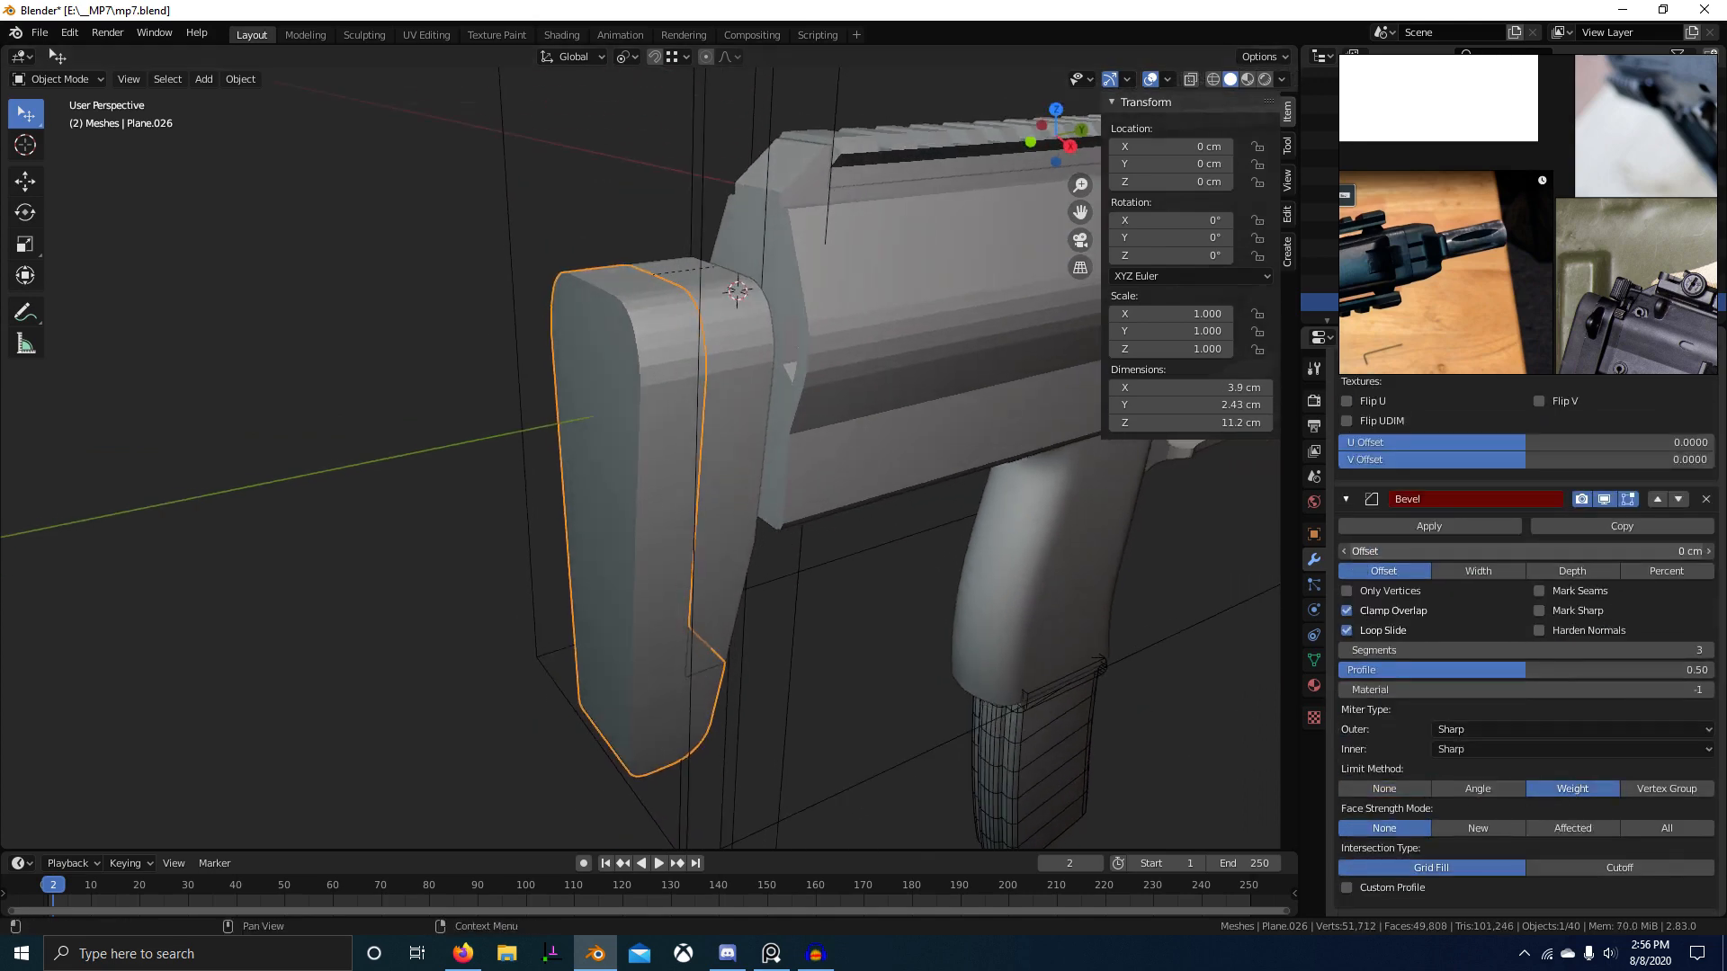
pyautogui.press('Tab')
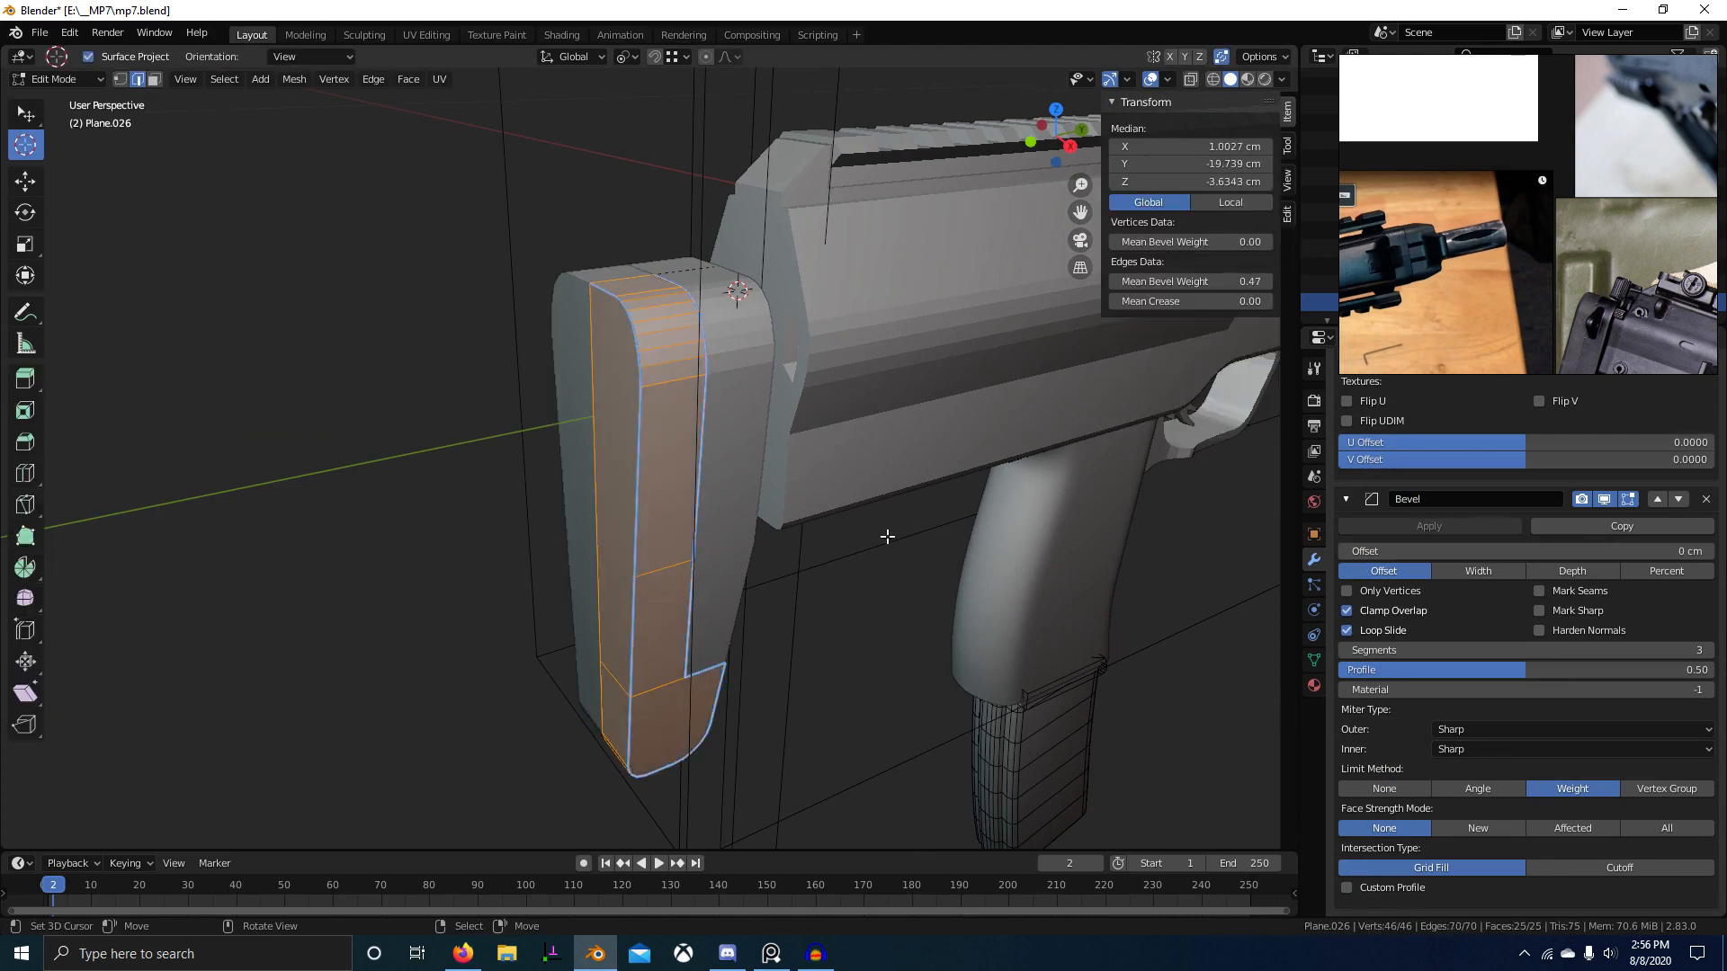
pyautogui.press('m')
pyautogui.click(862, 604)
pyautogui.press('Tab')
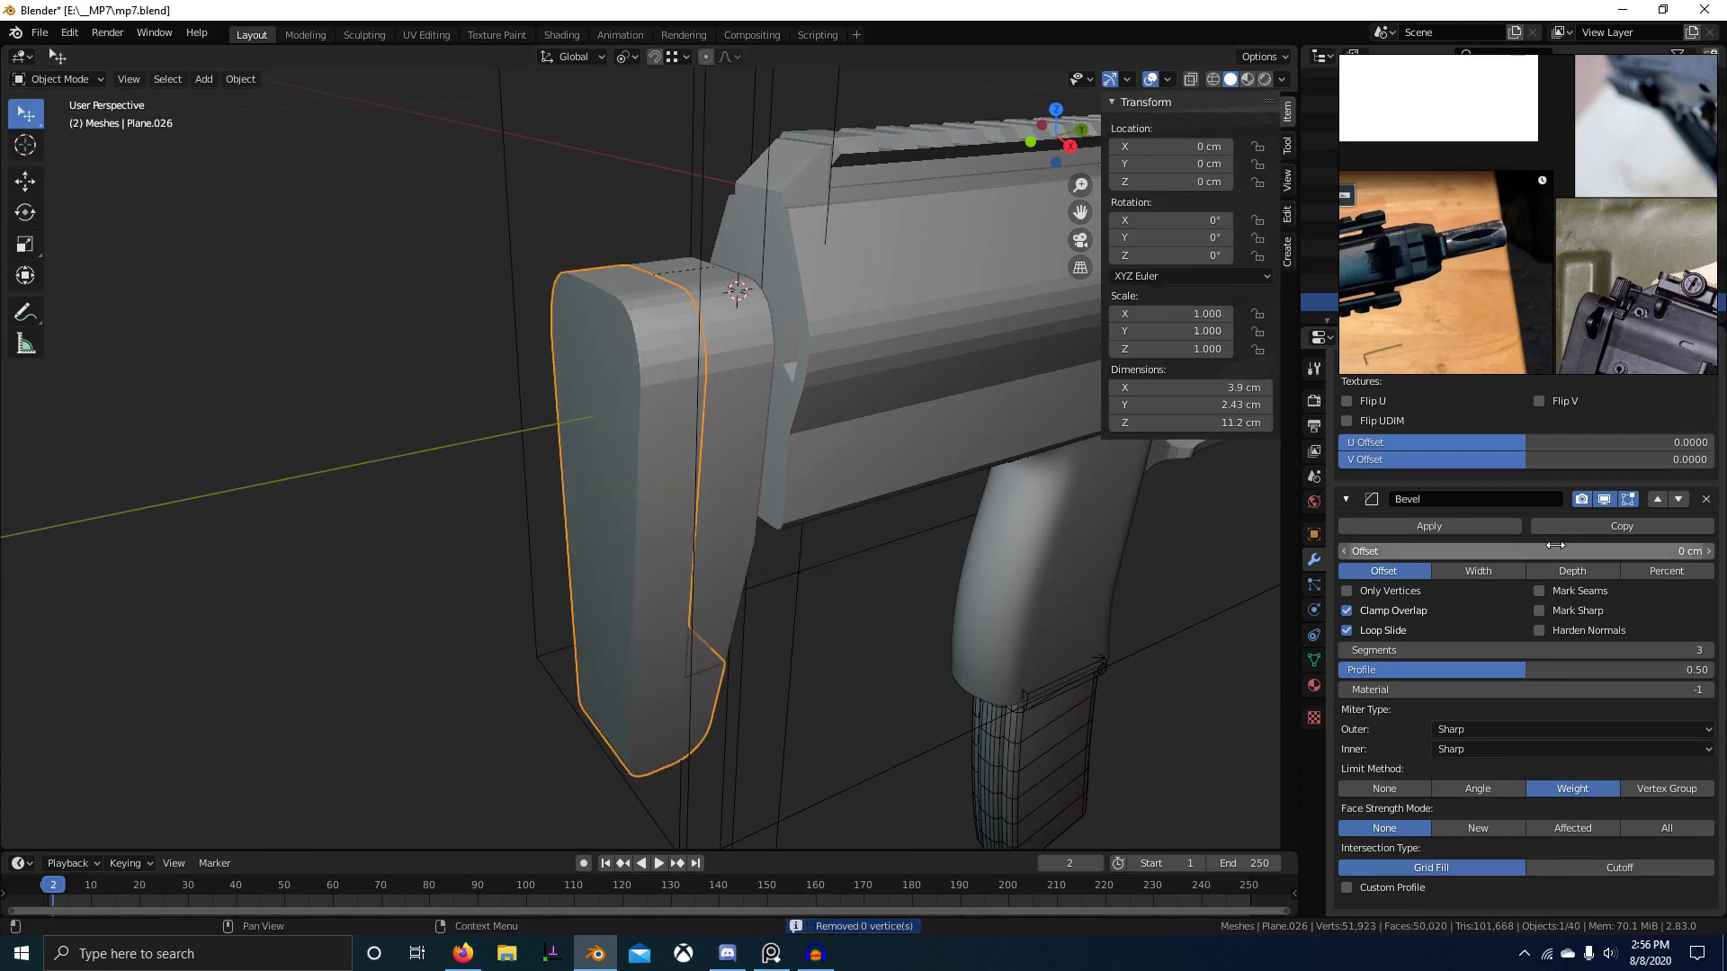
pyautogui.press('Tab')
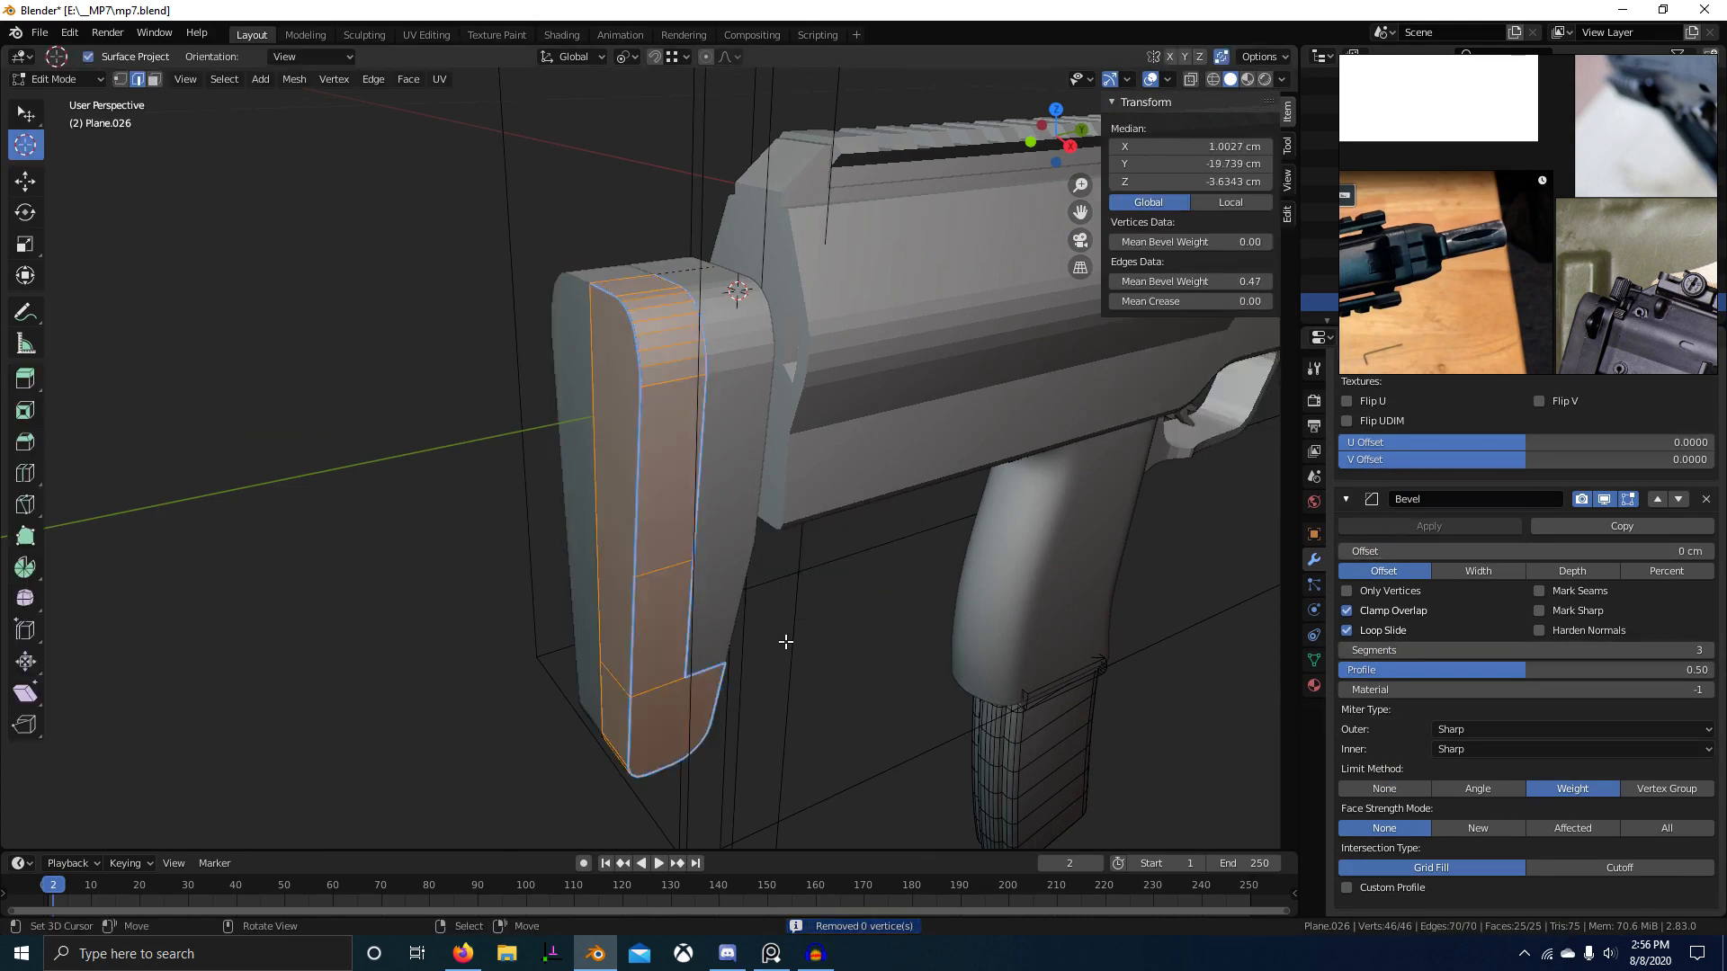
# Step: Try the bevel modifier with an 11.3 cm offset and the Angle and None limit methods, comparing the edges
pyautogui.scroll(2, 781, 642)
pyautogui.rightClick(634, 408)
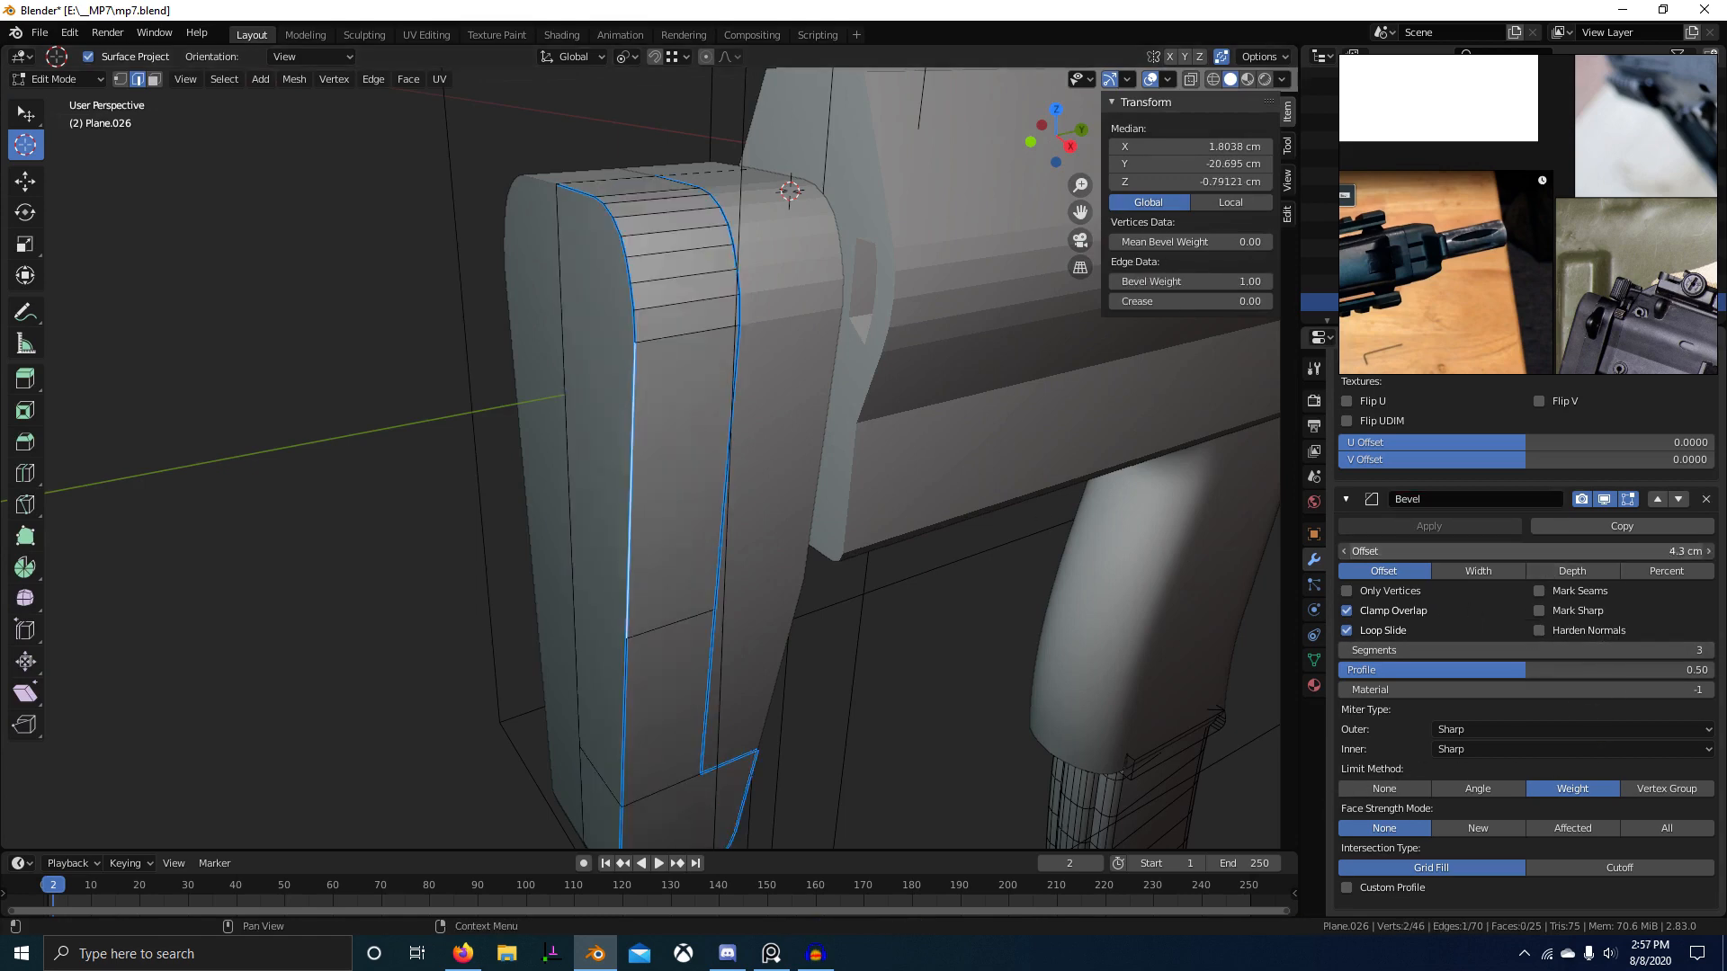
pyautogui.press('Tab')
pyautogui.click(1491, 789)
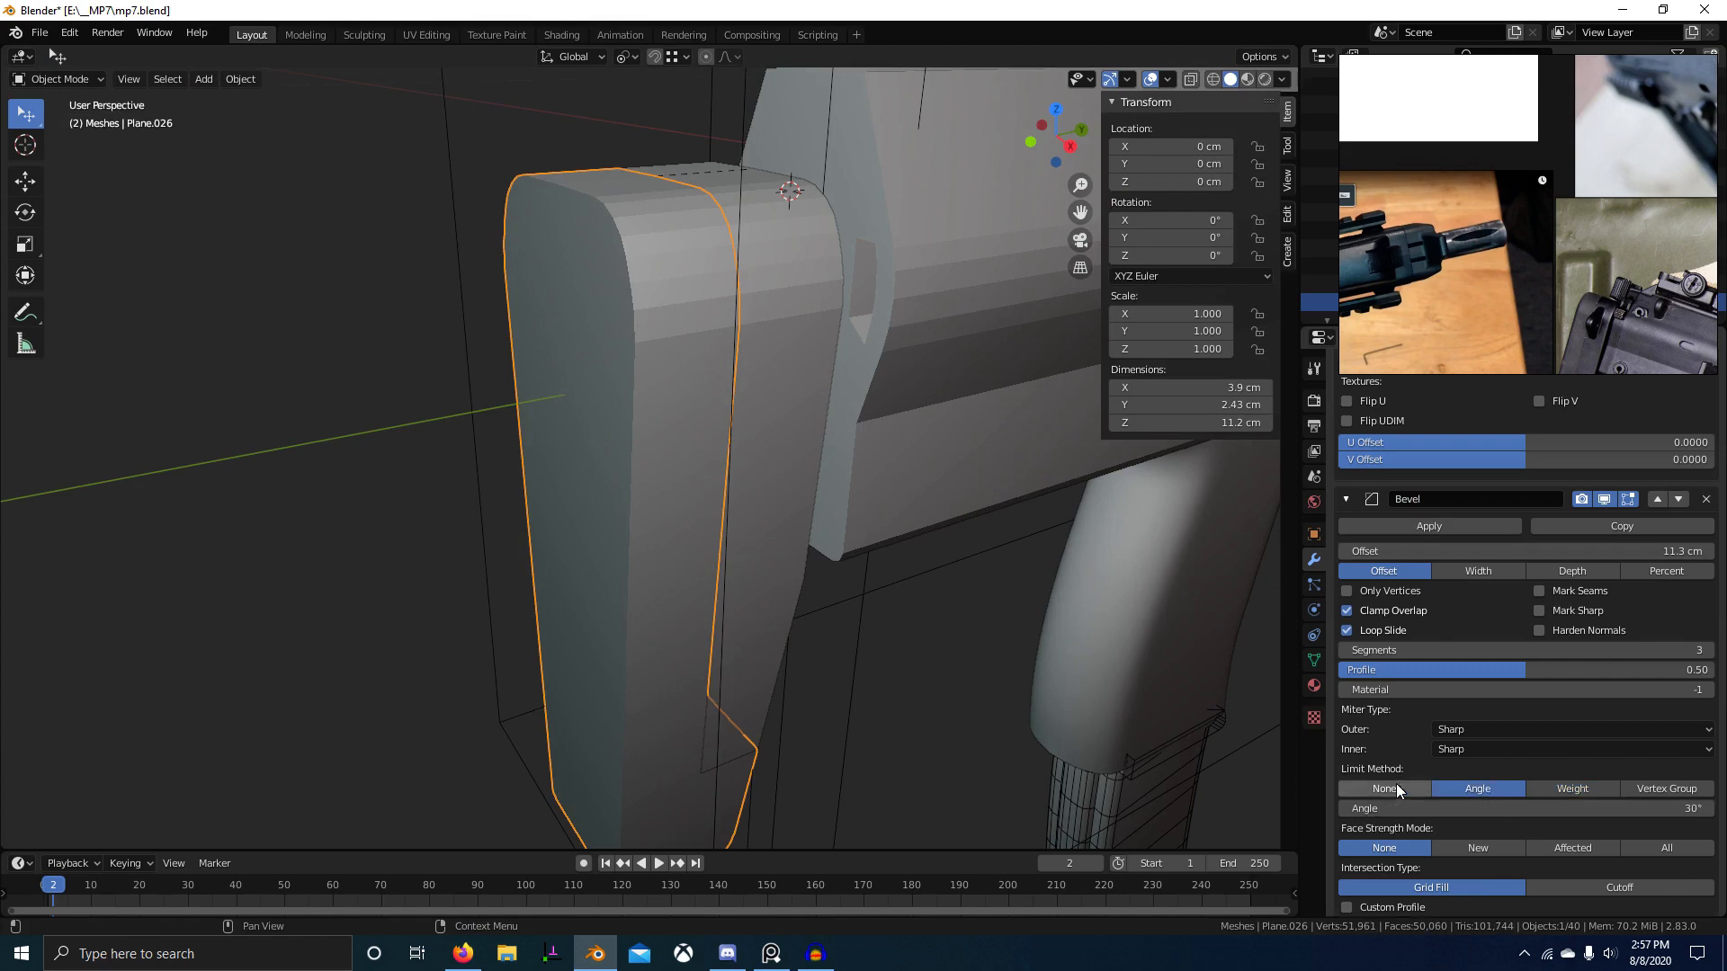
pyautogui.click(1364, 788)
pyautogui.moveTo(1034, 584); pyautogui.dragTo(845, 507, button='middle')
pyautogui.rightClick(835, 499)
pyautogui.press('Tab')
pyautogui.press('Tab')
pyautogui.rightClick(834, 499)
pyautogui.press('Tab')
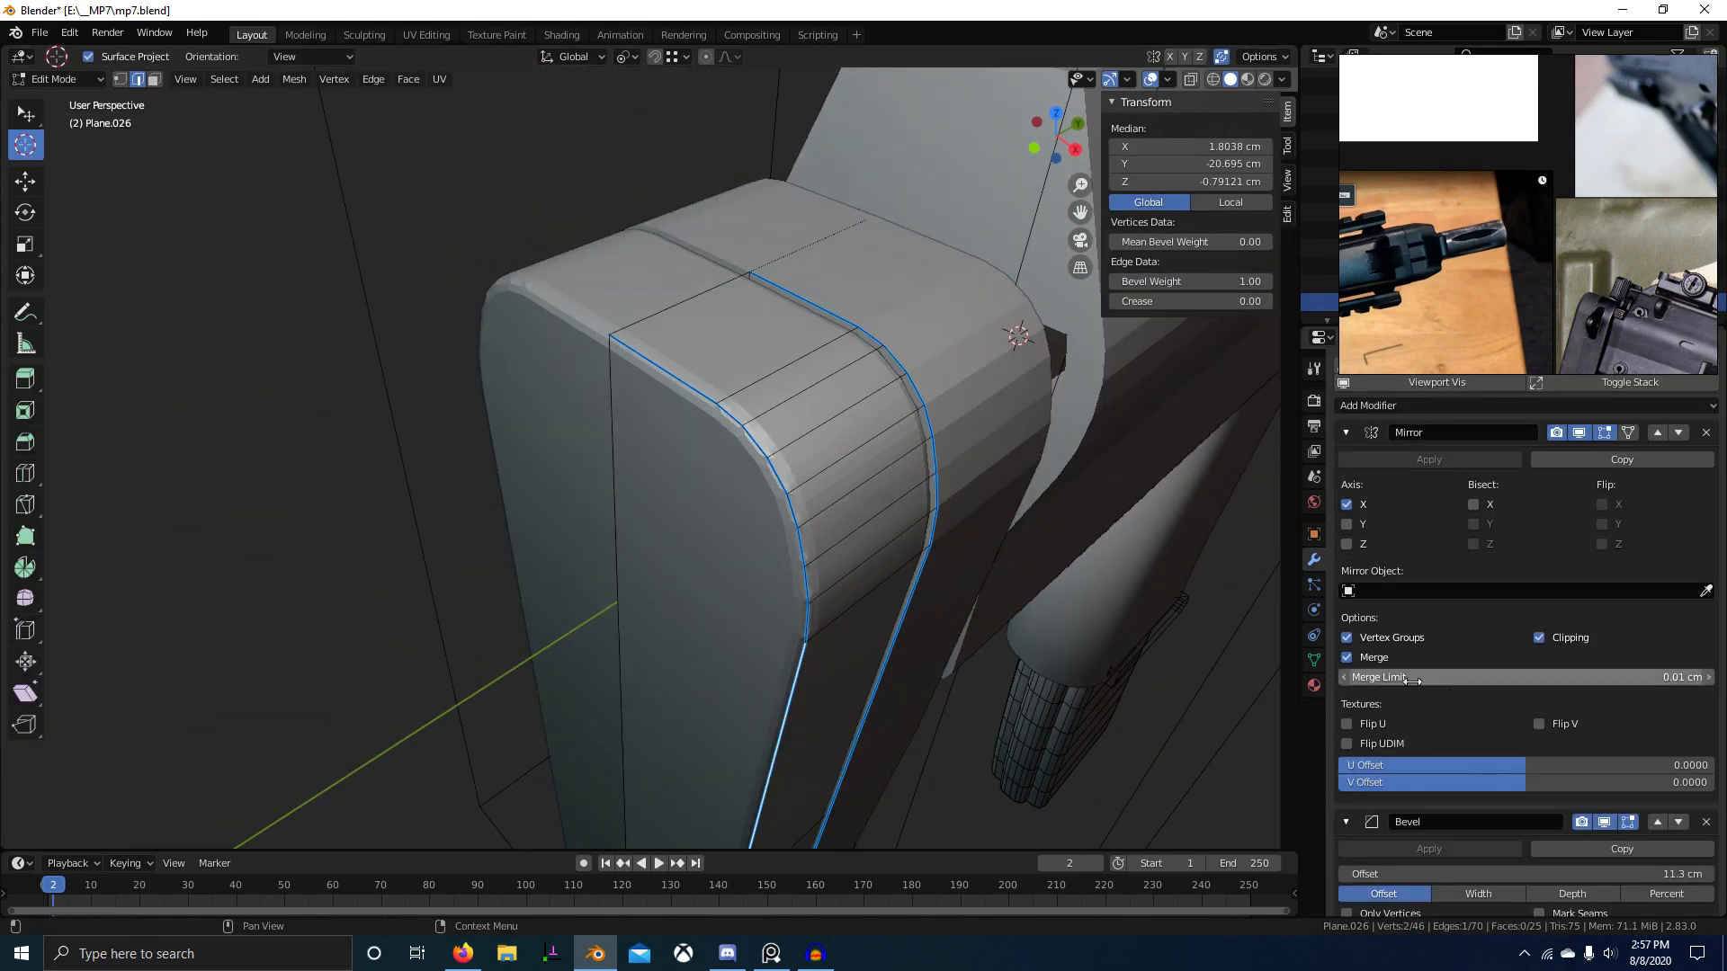
# Step: Apply all transforms to the rear end part
pyautogui.press('Tab')
pyautogui.hotkey('ctrl', 'a')
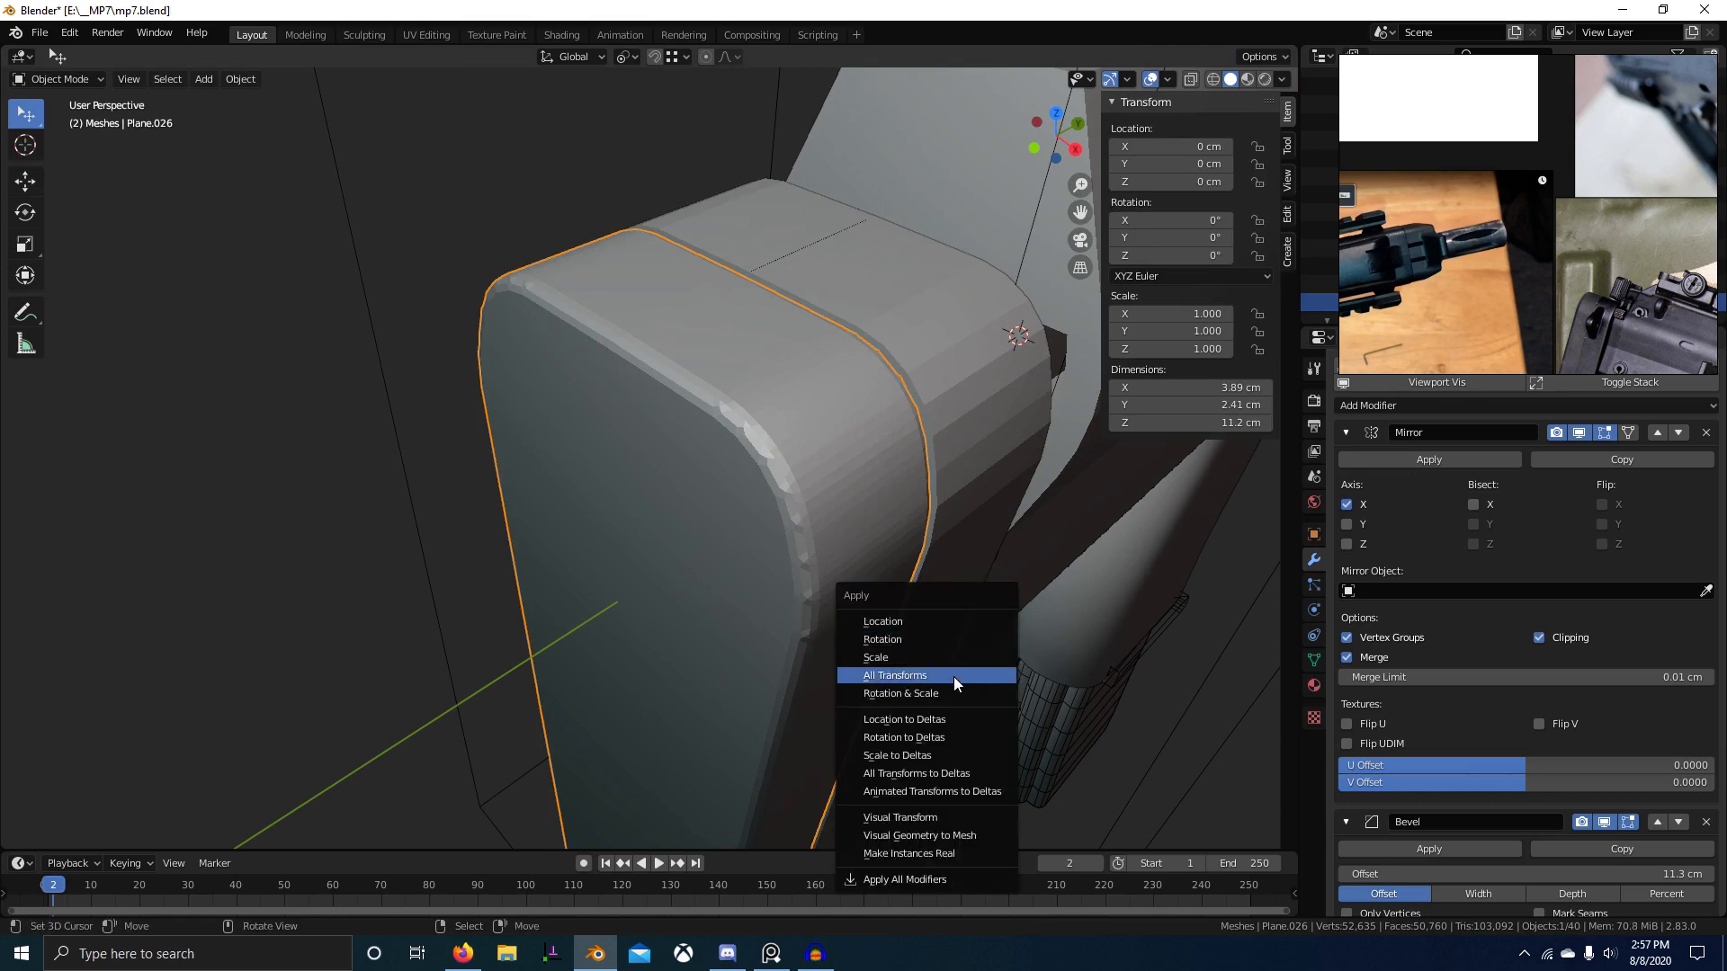
pyautogui.click(953, 677)
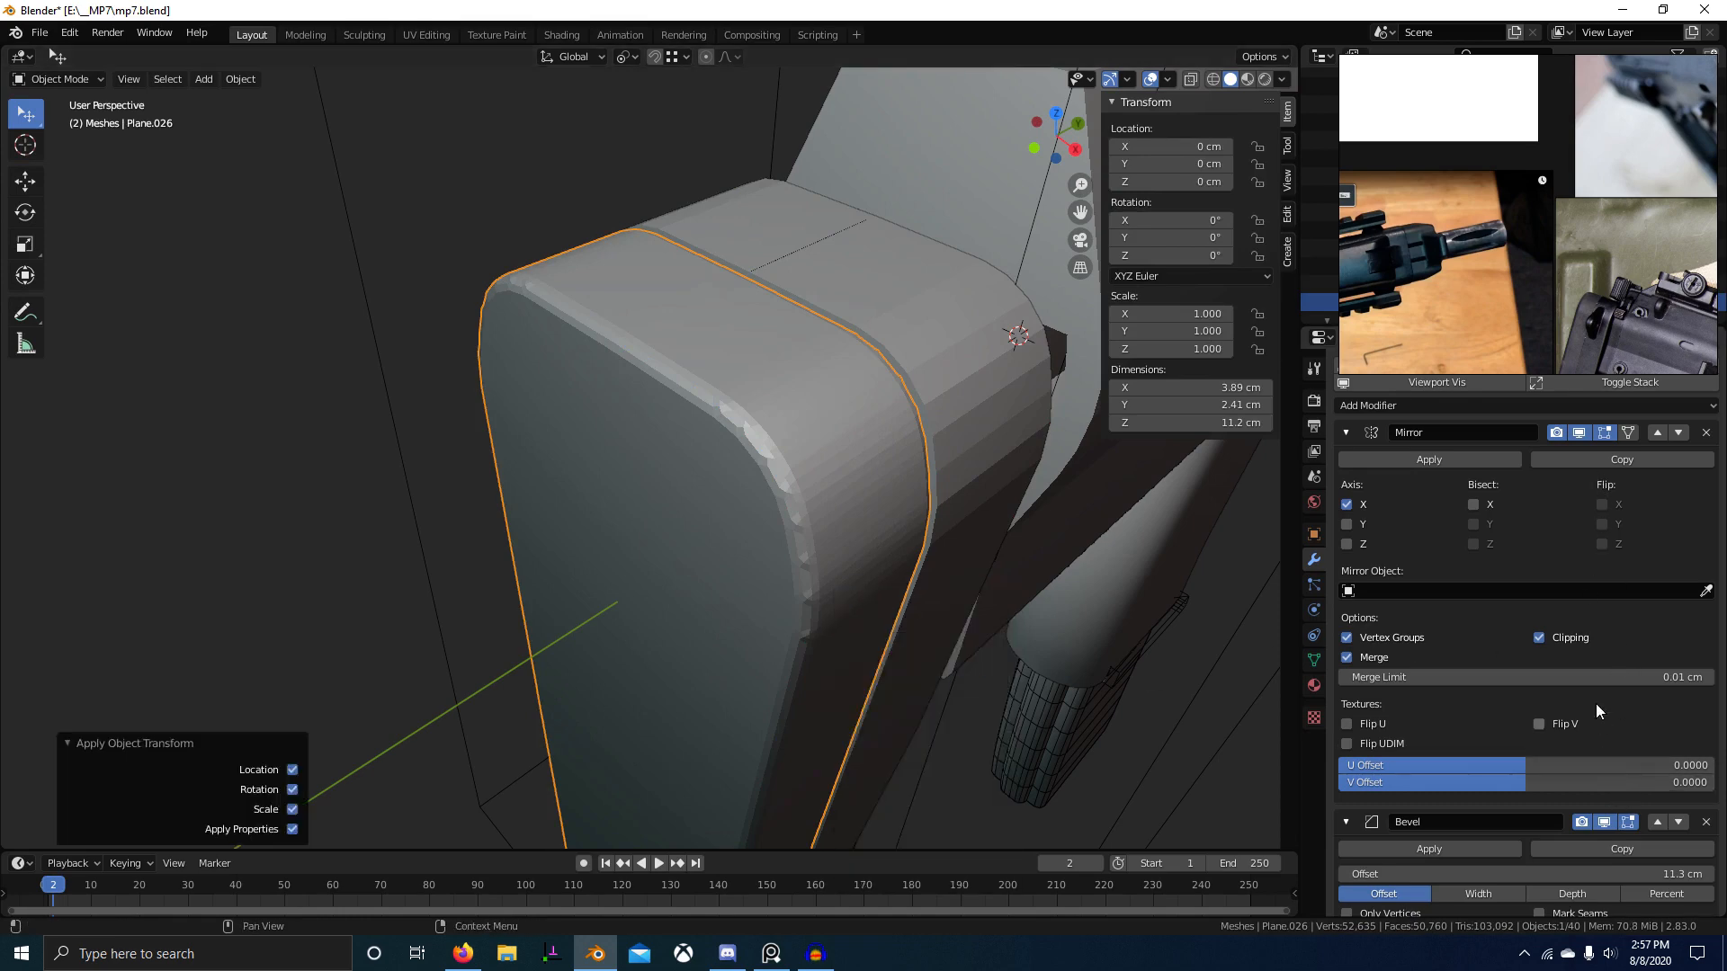
# Step: Limit the bevel modifier by weight, disable Clamp Overlap and set its offset to 0.14 cm
pyautogui.scroll(-5, 1593, 839)
pyautogui.click(1572, 895)
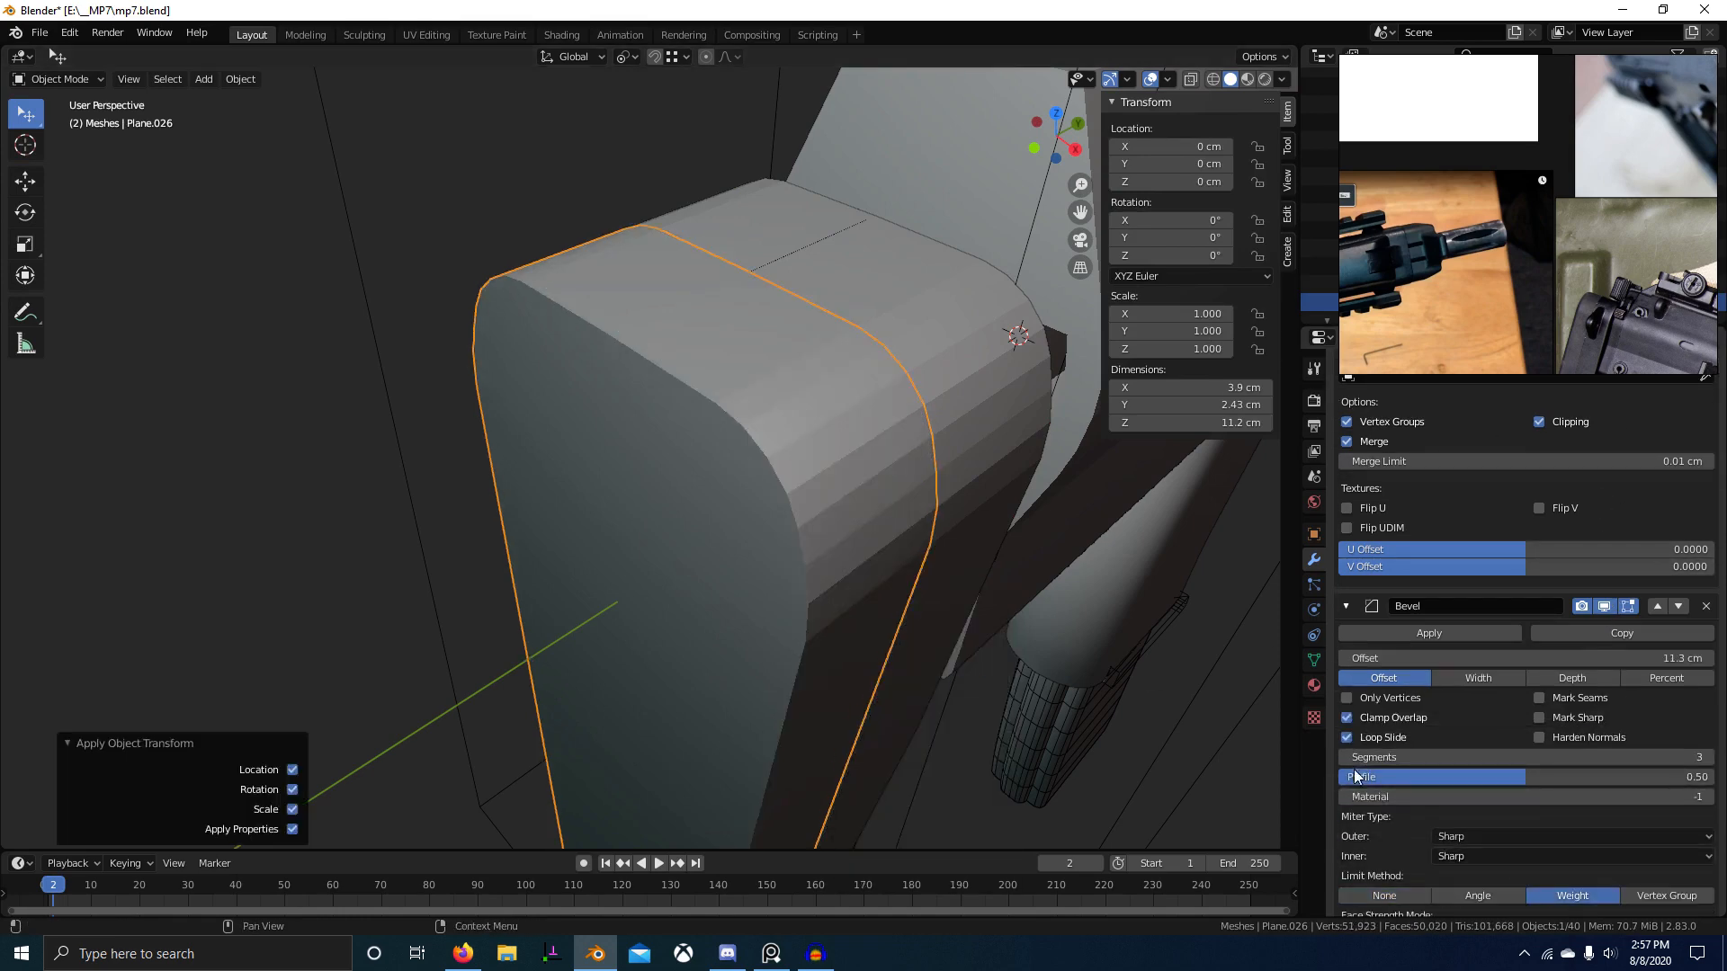
pyautogui.moveTo(1214, 702); pyautogui.dragTo(841, 529, button='middle')
pyautogui.scroll(-3, 1402, 576)
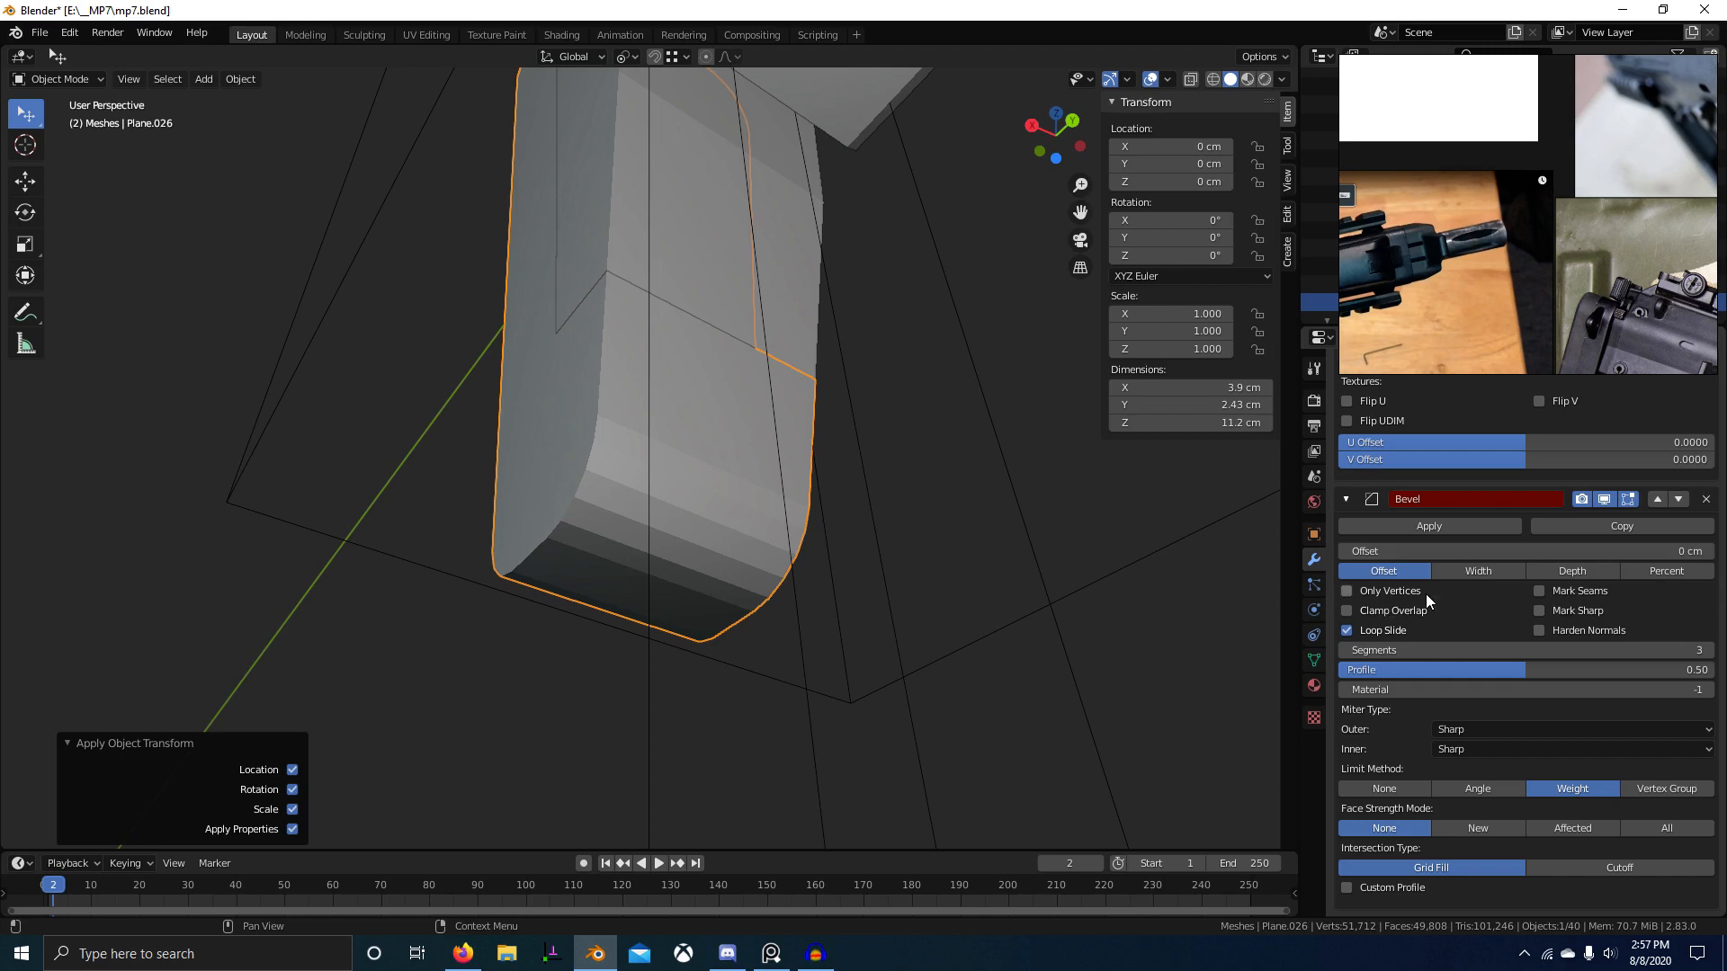
pyautogui.moveTo(1433, 551)
pyautogui.mouseDown()
pyautogui.moveTo(1475, 551)
pyautogui.moveTo(1457, 550)
pyautogui.mouseUp()
# Step: Set the bevel modifier's outer miter to Arc for the notch corner of the rear part
pyautogui.moveTo(620, 450); pyautogui.dragTo(1234, 702, button='middle')
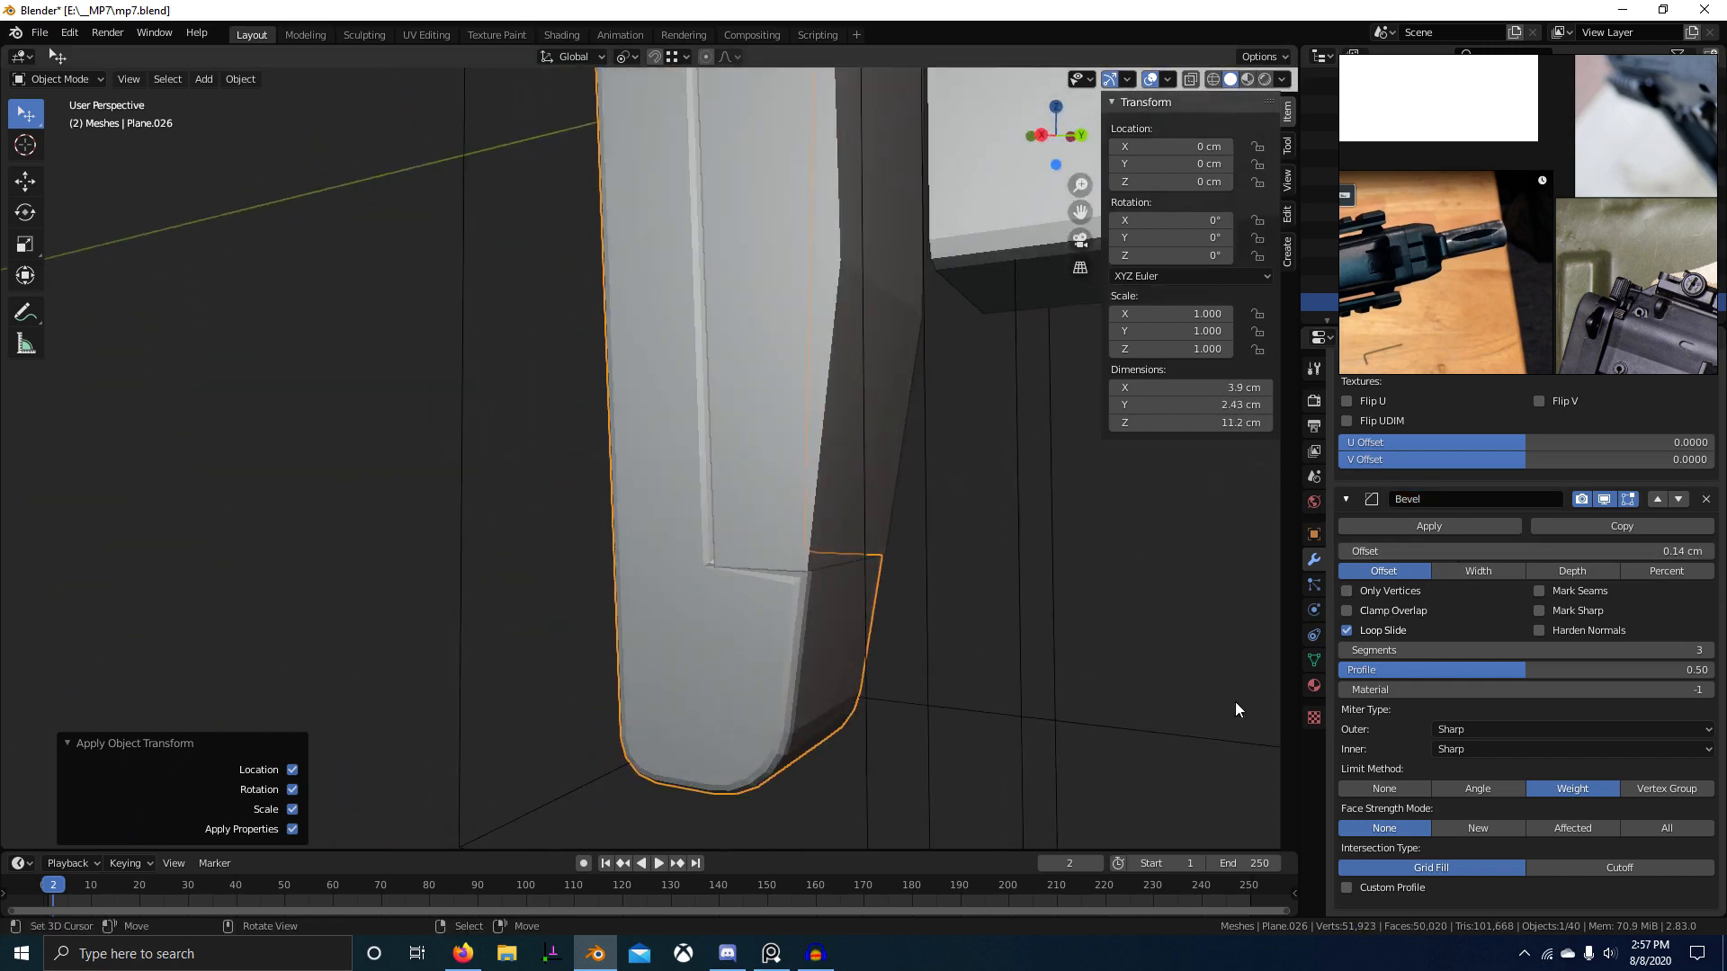
pyautogui.click(1550, 728)
pyautogui.click(1461, 730)
pyautogui.scroll(2, 733, 607)
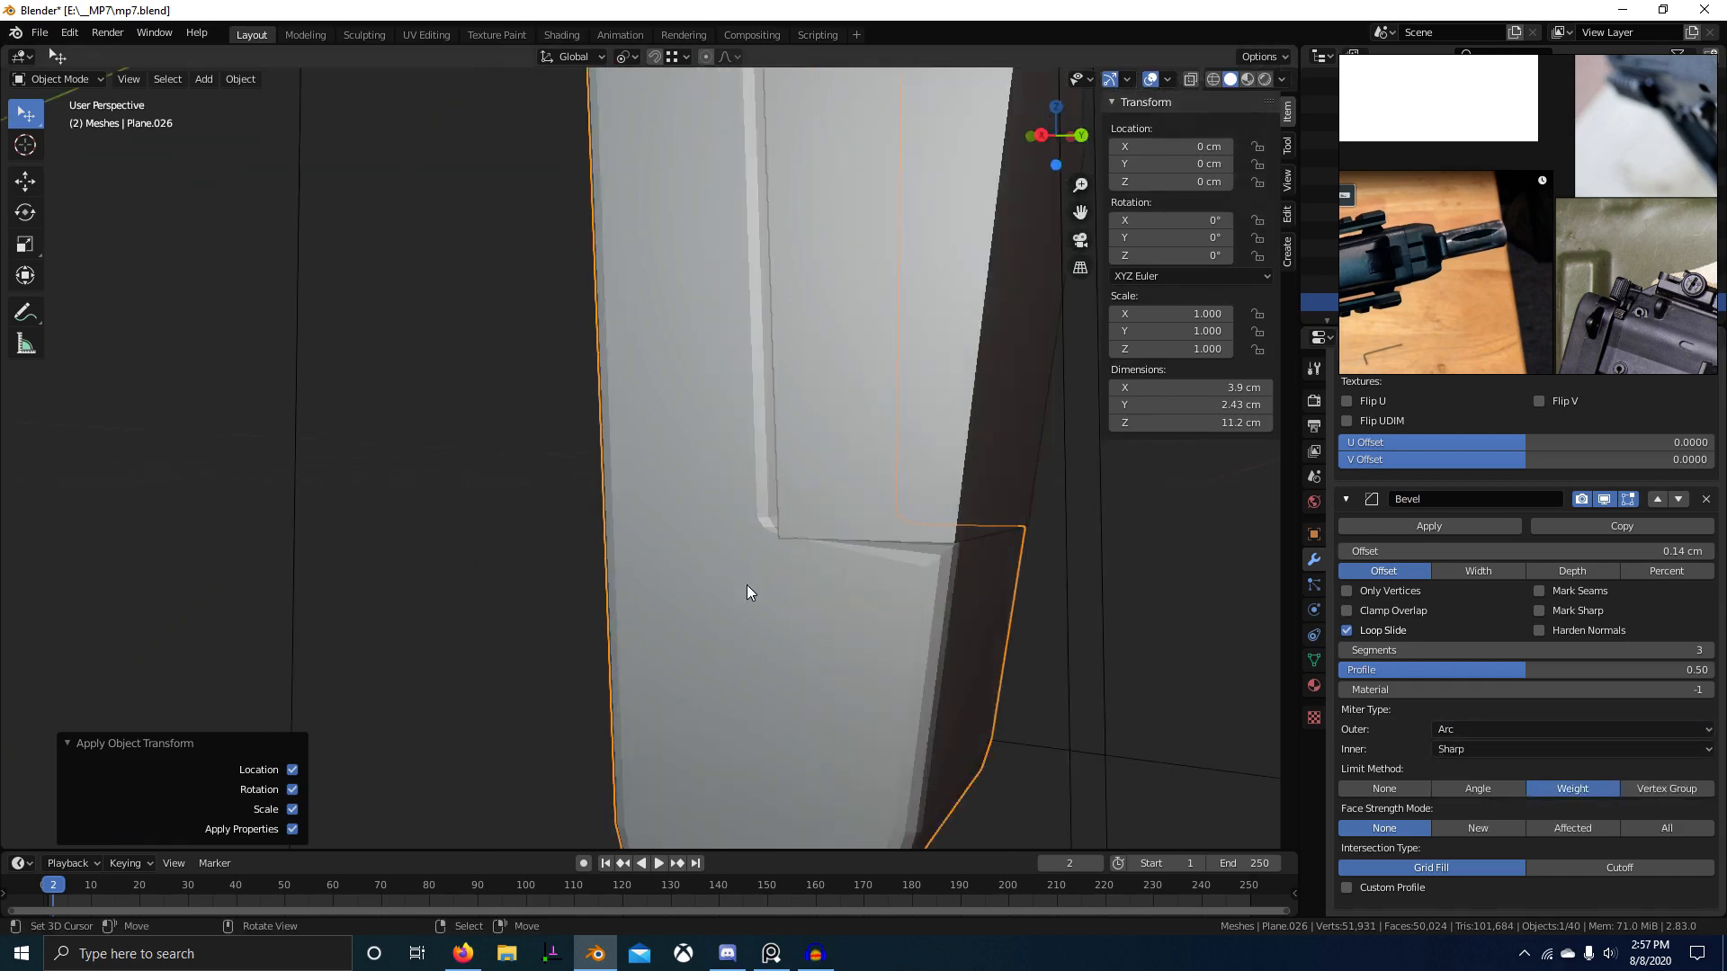
# Step: Copy only the Bevel modifier from the rear end part to the front part beside it
pyautogui.click(885, 472)
pyautogui.scroll(-3, 877, 472)
pyautogui.scroll(-3, 872, 471)
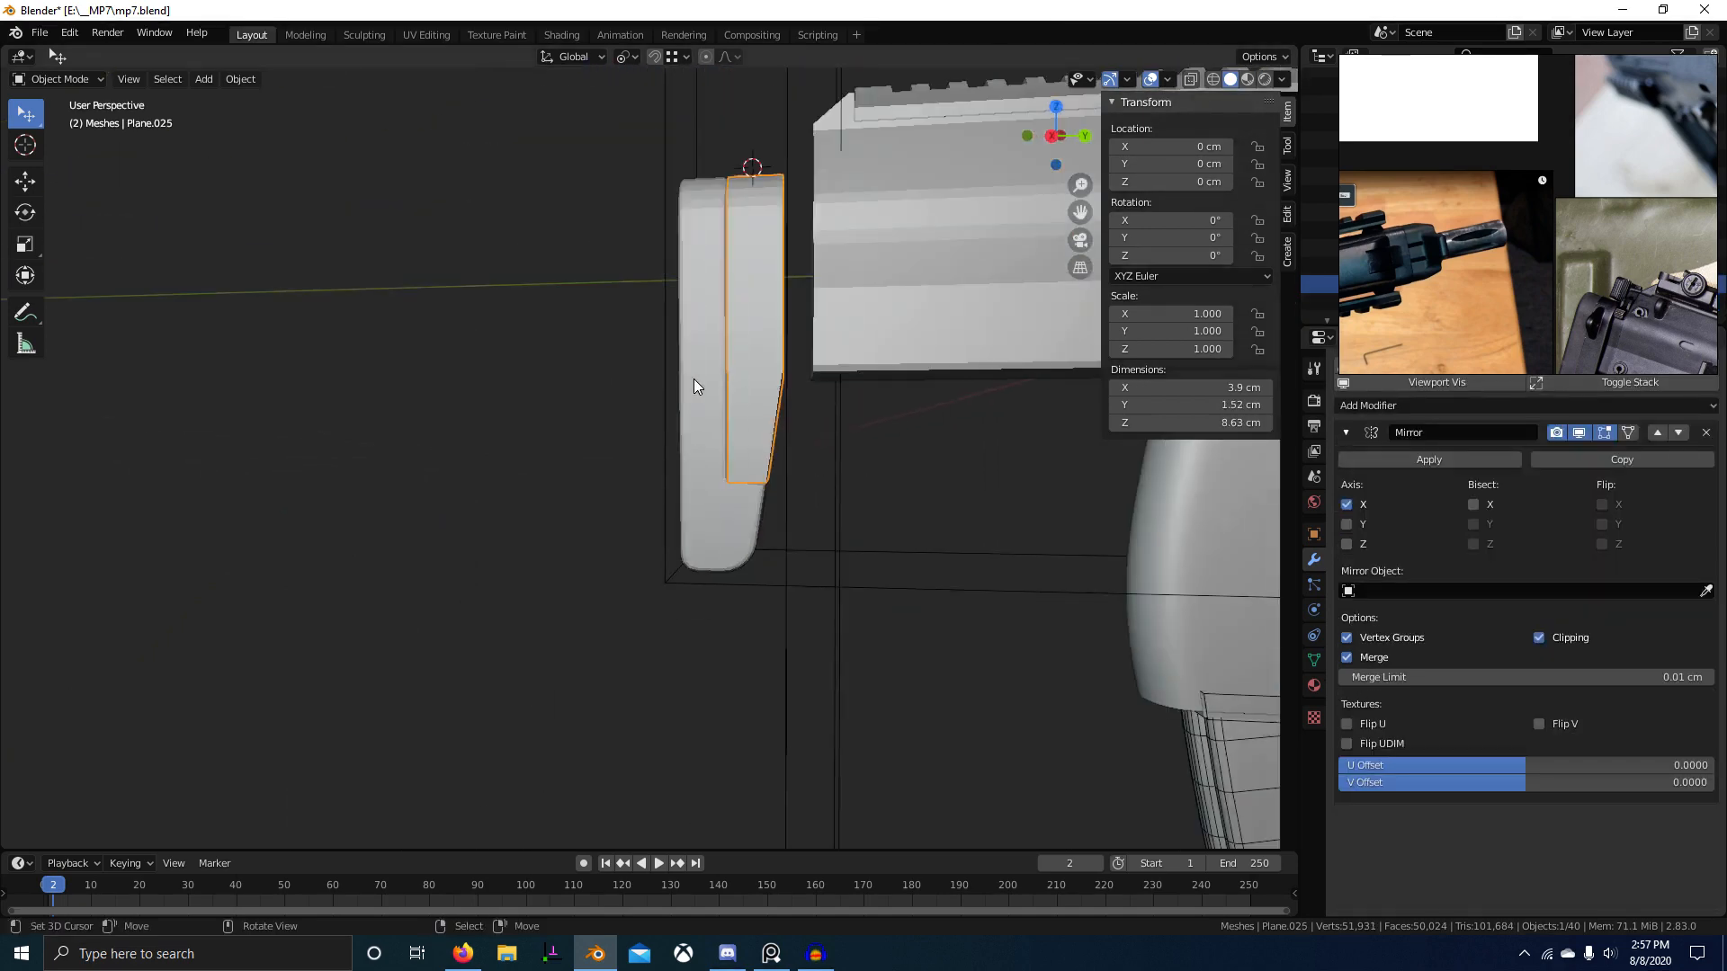
pyautogui.keyDown('shift'); pyautogui.click(694, 379); pyautogui.keyUp('shift')
pyautogui.hotkey('ctrl', 'c')
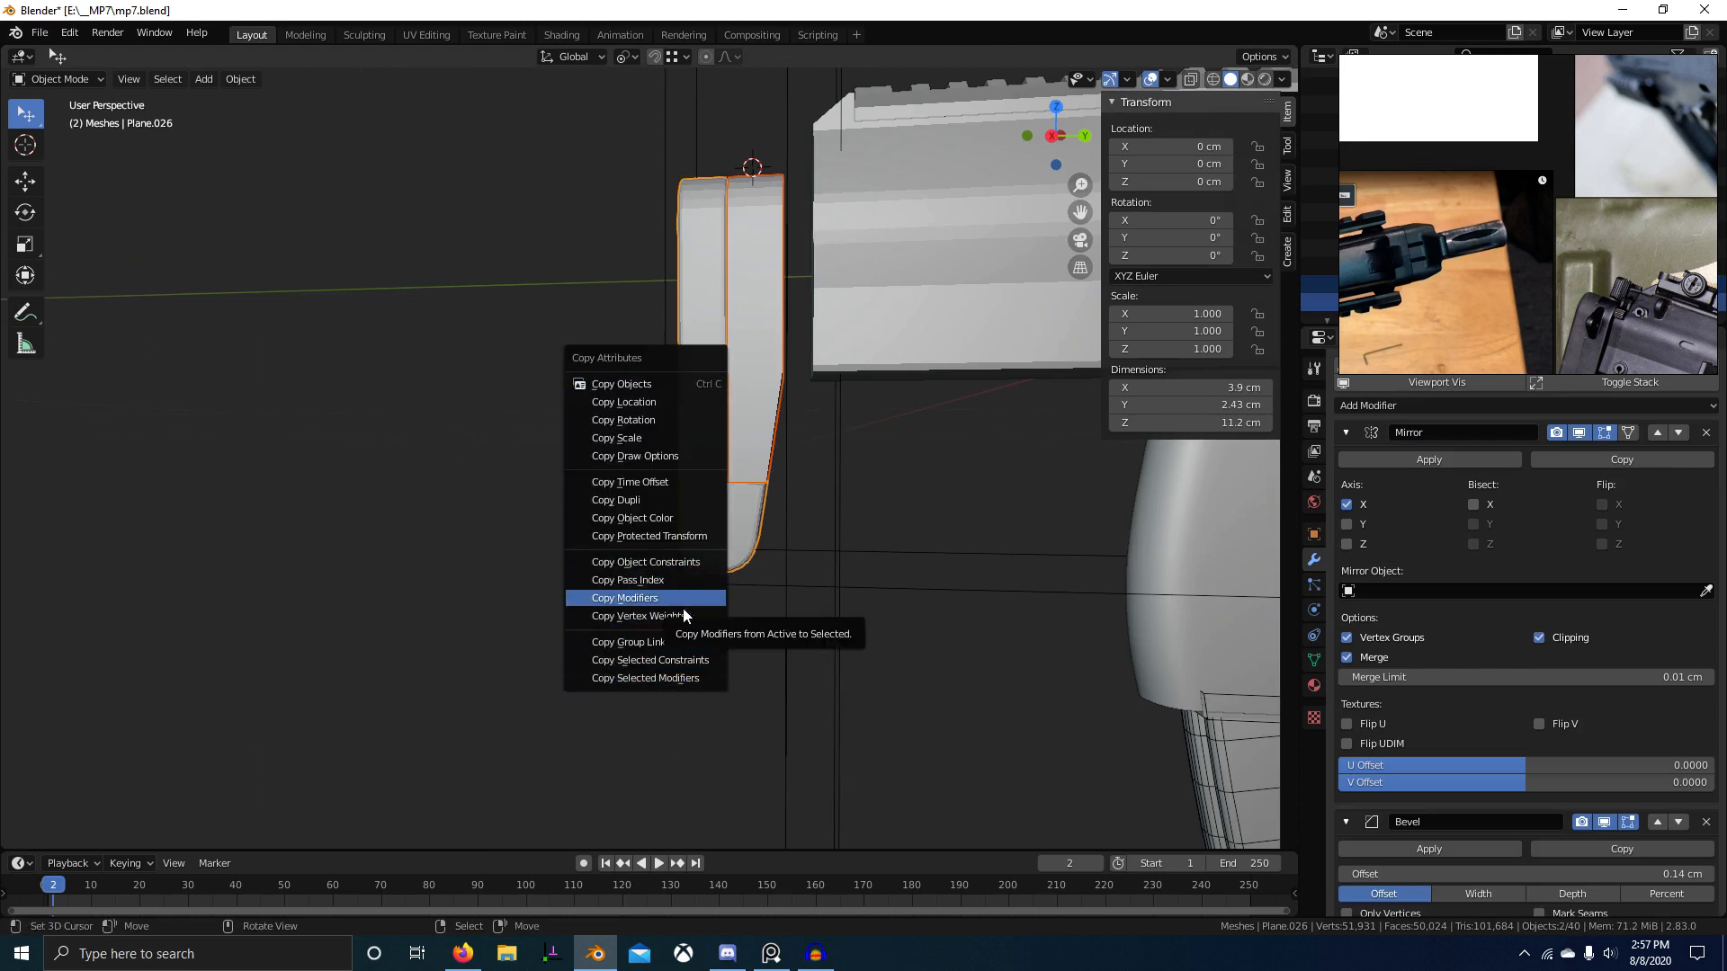
pyautogui.click(682, 678)
pyautogui.click(689, 740)
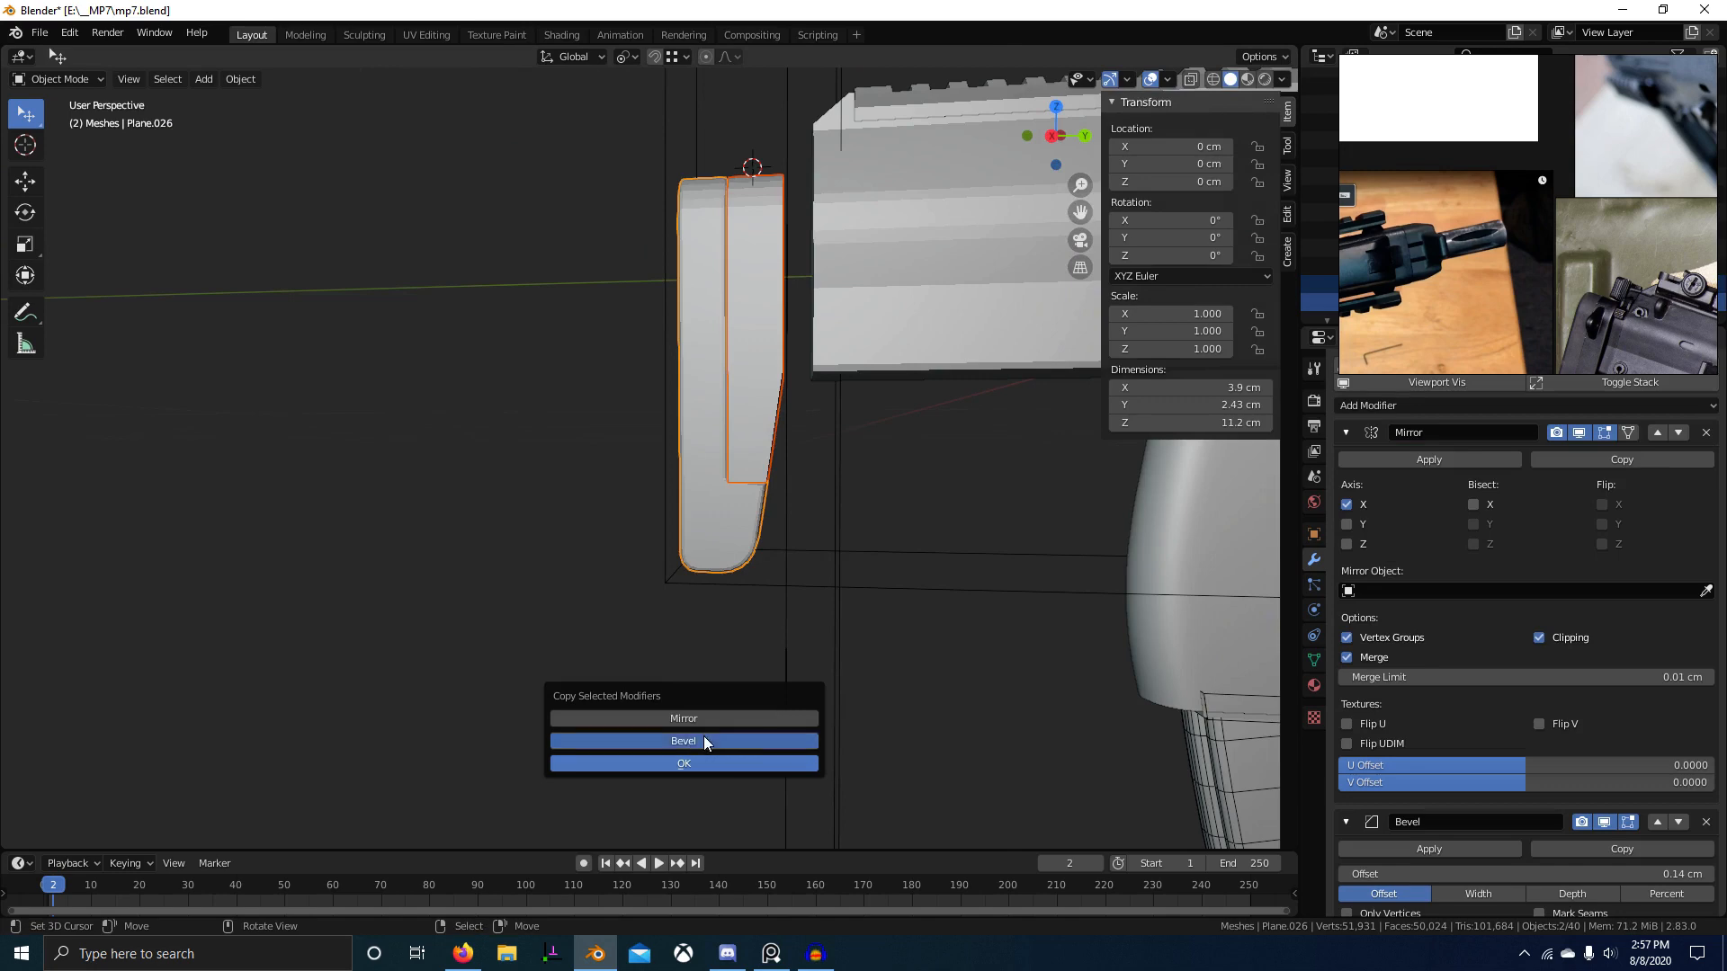
pyautogui.click(727, 769)
# Step: Give the front part's outline edge loops along both its rear and front sides a bevel weight of 1
pyautogui.rightClick(753, 427)
pyautogui.press('Tab')
pyautogui.scroll(5, 832, 494)
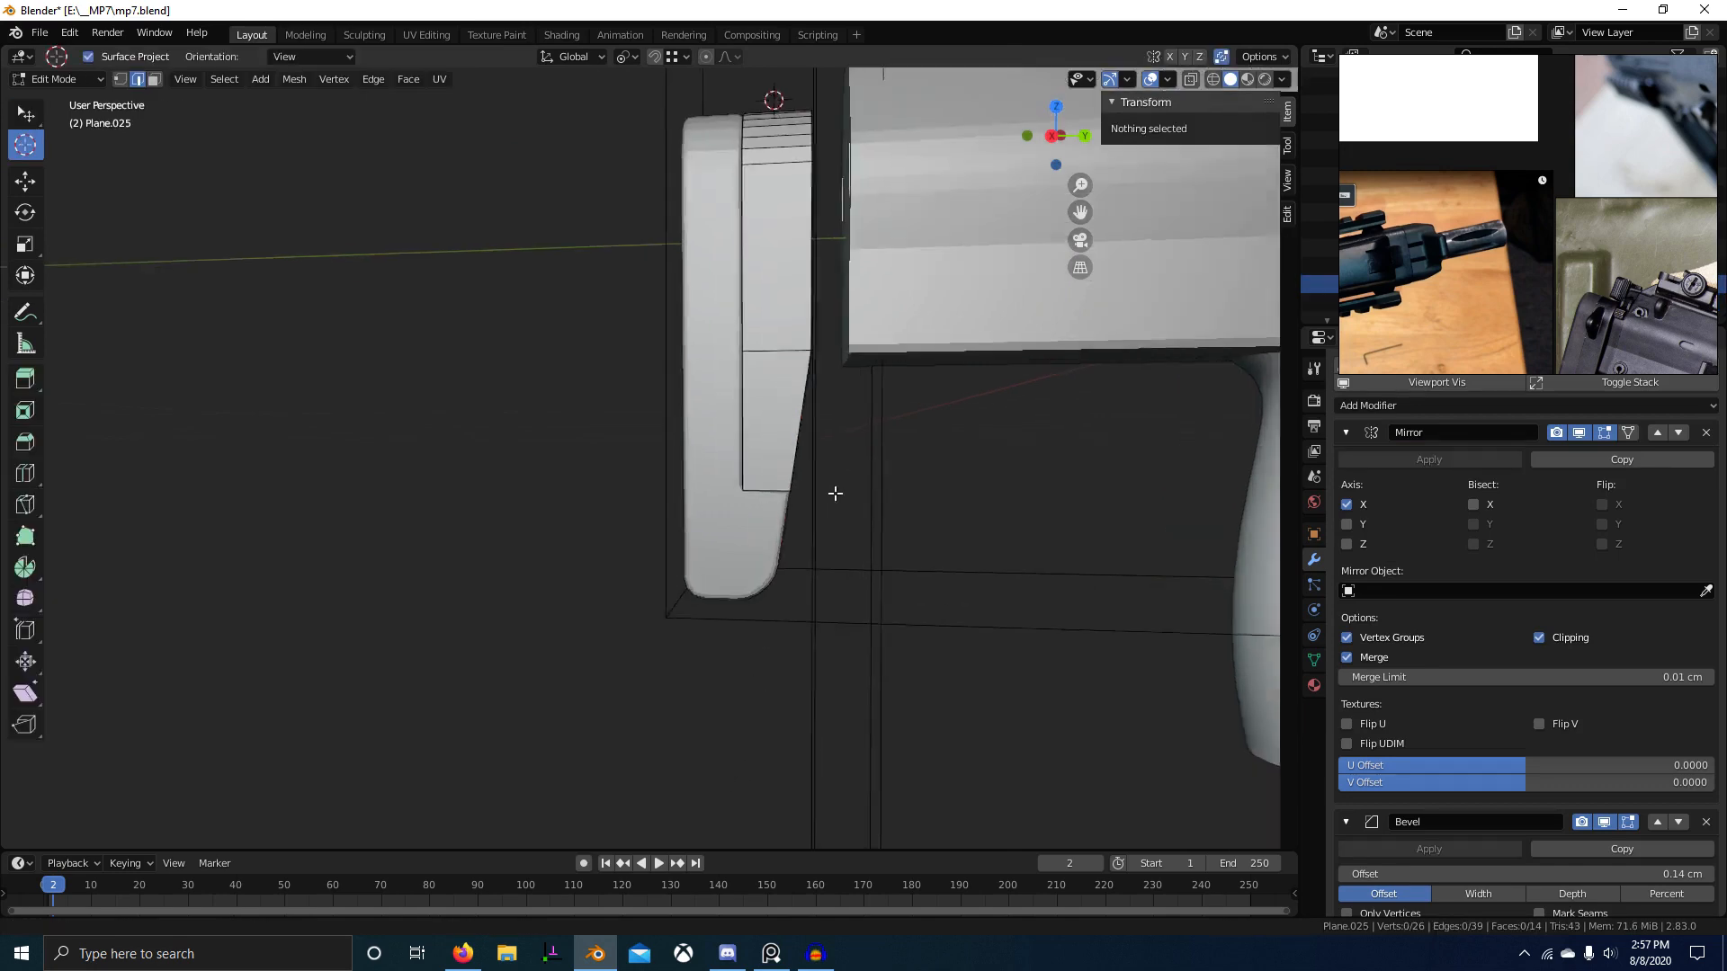
pyautogui.keyDown('shift'); pyautogui.moveTo(833, 493); pyautogui.dragTo(705, 563, button='middle'); pyautogui.keyUp('shift')
pyautogui.moveTo(705, 563); pyautogui.dragTo(659, 569, button='middle')
pyautogui.rightClick(685, 424)
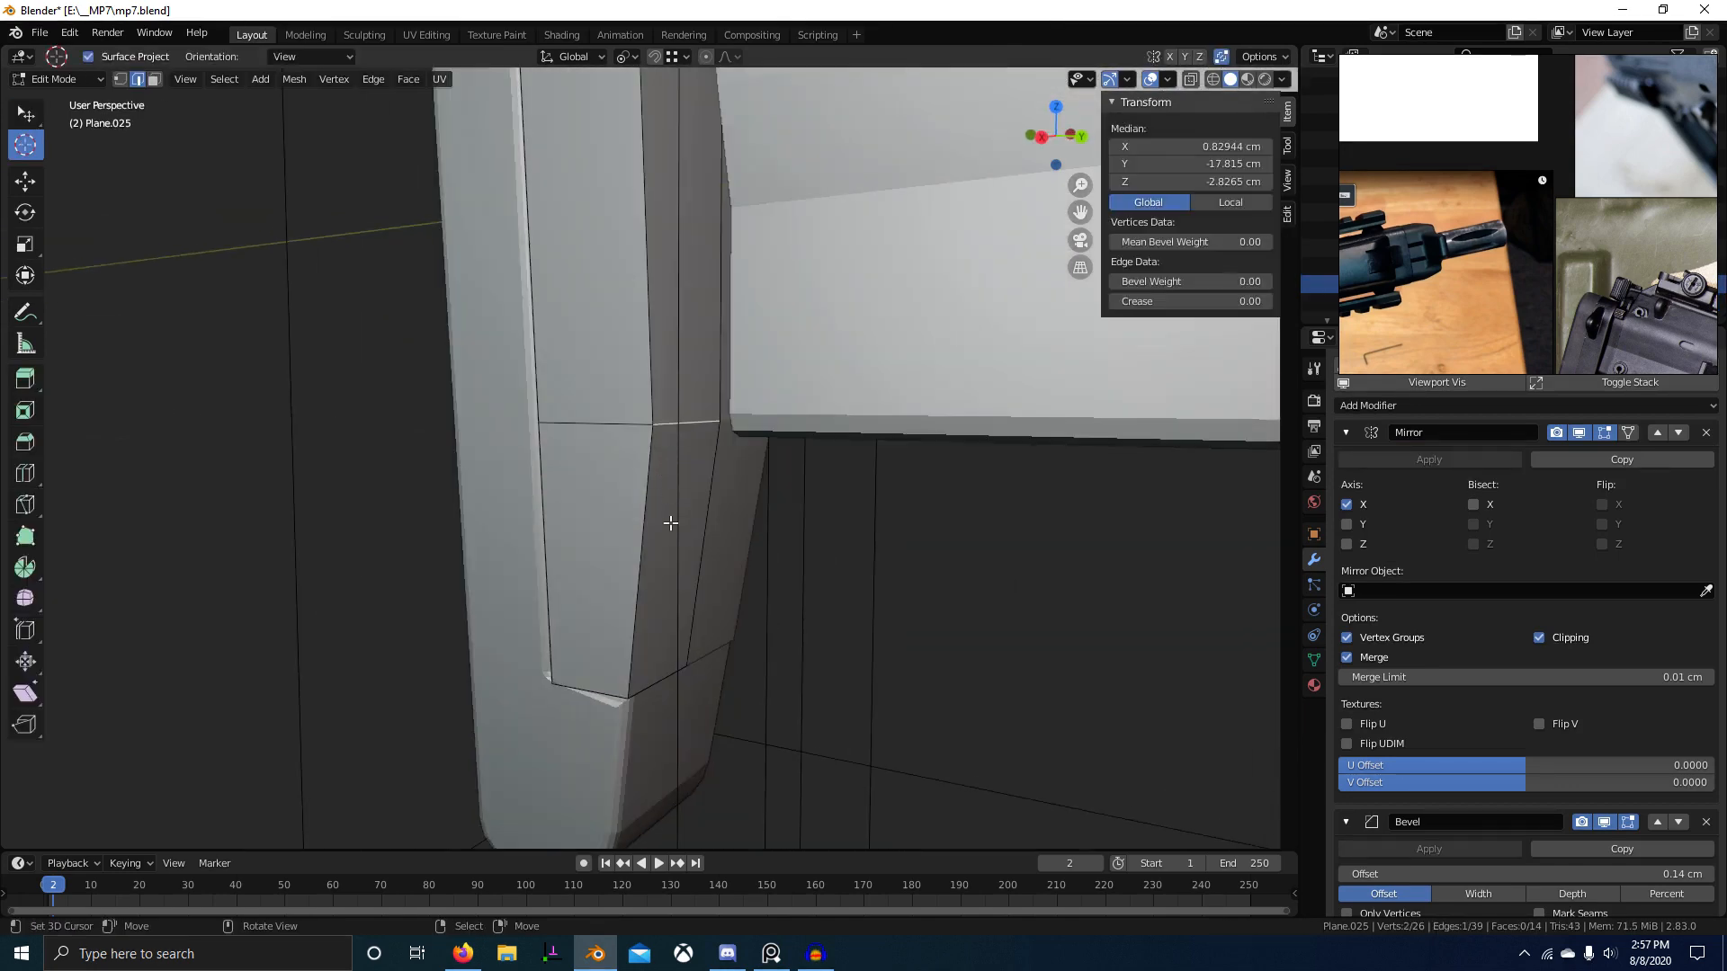
pyautogui.keyDown('alt'); pyautogui.keyDown('shift'); pyautogui.rightClick(591, 691); pyautogui.keyUp('shift'); pyautogui.keyUp('alt')
pyautogui.moveTo(598, 595); pyautogui.dragTo(618, 589, button='middle')
pyautogui.scroll(-4, 610, 510)
pyautogui.keyDown('shift'); pyautogui.moveTo(611, 510); pyautogui.dragTo(647, 632, button='middle'); pyautogui.keyUp('shift')
pyautogui.scroll(4, 648, 632)
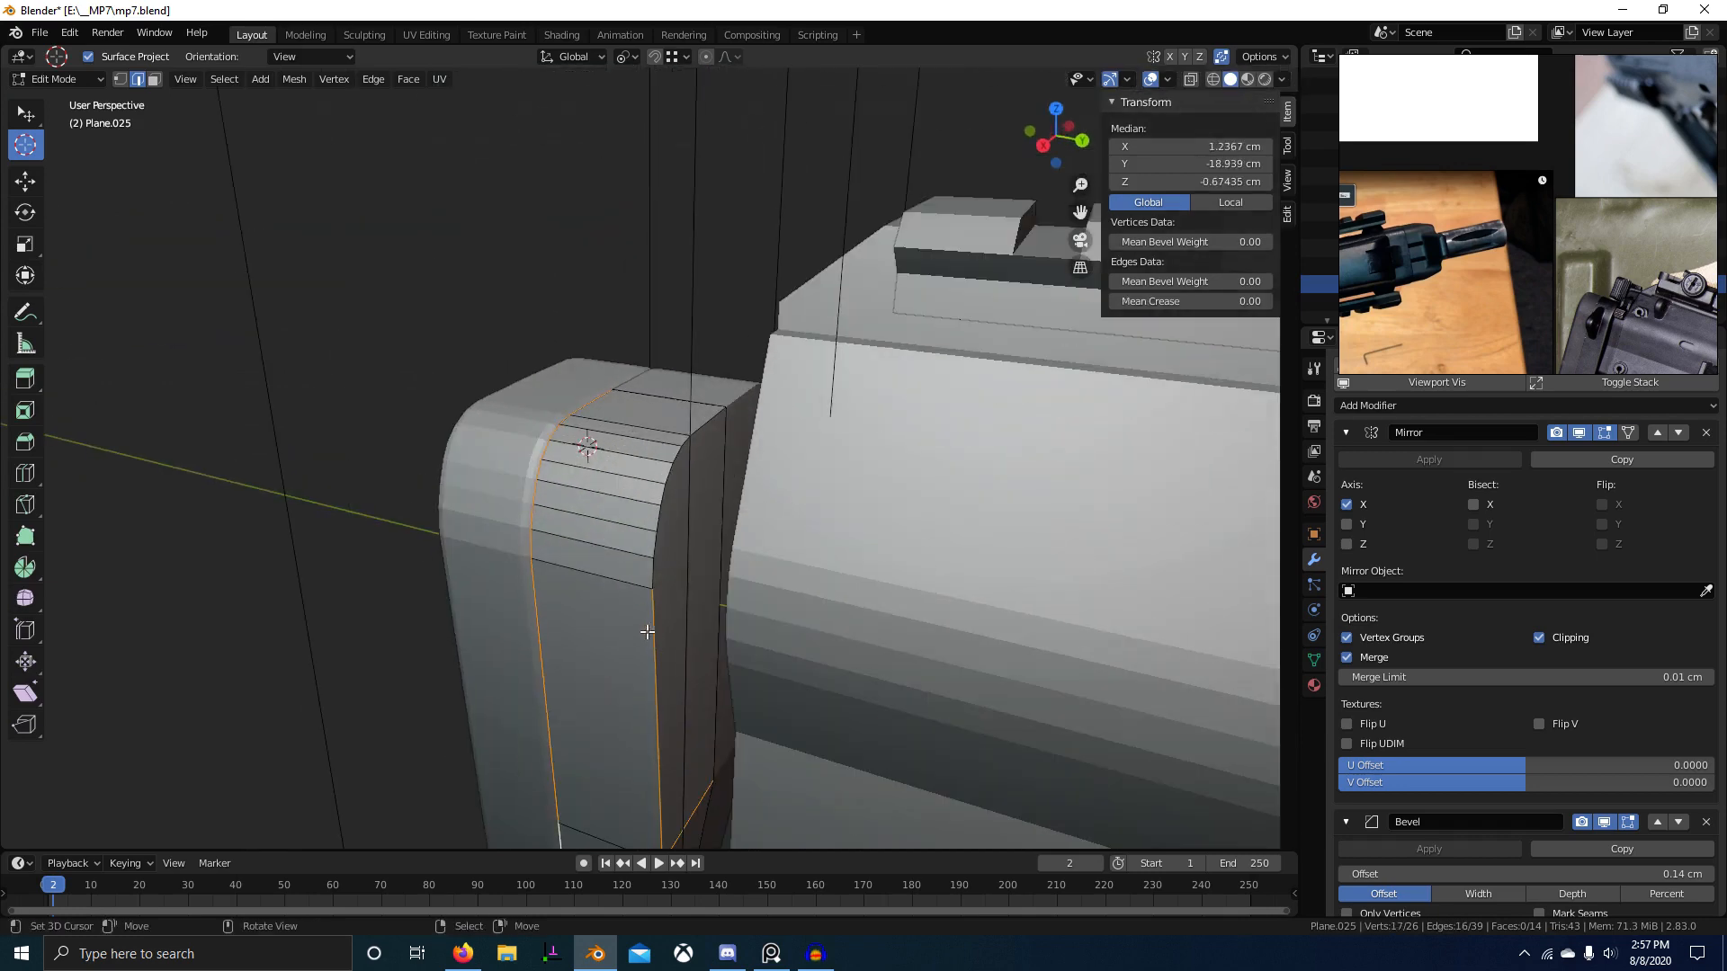
pyautogui.hotkey('ctrl', 'e')
pyautogui.click(697, 439)
pyautogui.press('1')
pyautogui.press('Return')
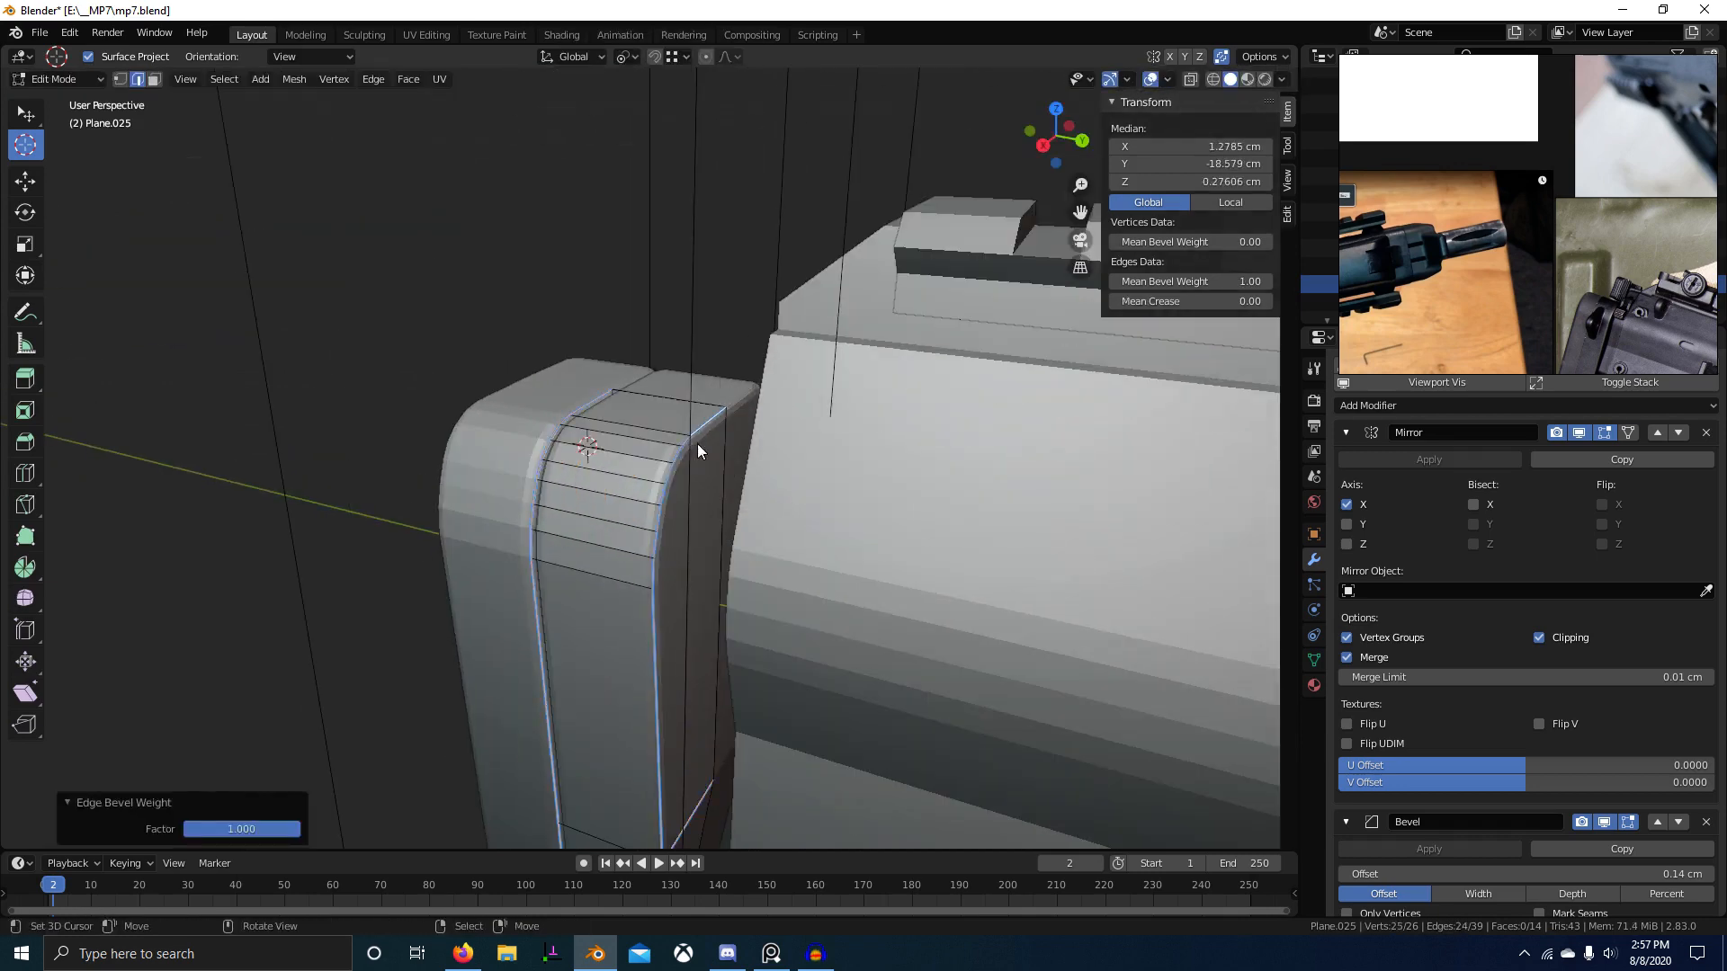
# Step: Shade both the front and rear parts of the stock end piece smooth
pyautogui.press('Tab')
pyautogui.scroll(-7, 795, 529)
pyautogui.moveTo(698, 444)
pyautogui.mouseDown(button='middle')
pyautogui.moveTo(828, 569)
pyautogui.moveTo(912, 536)
pyautogui.moveTo(762, 479)
pyautogui.moveTo(774, 397)
pyautogui.moveTo(634, 529)
pyautogui.moveTo(710, 458)
pyautogui.moveTo(687, 479)
pyautogui.mouseUp(button='middle')
pyautogui.hotkey('alt', 'a')
pyautogui.scroll(4, 762, 479)
pyautogui.scroll(-1, 634, 529)
pyautogui.rightClick(585, 443)
pyautogui.press('w')
pyautogui.click(585, 443)
pyautogui.rightClick(628, 398)
pyautogui.press('w')
pyautogui.click(628, 398)
pyautogui.scroll(2, 687, 479)
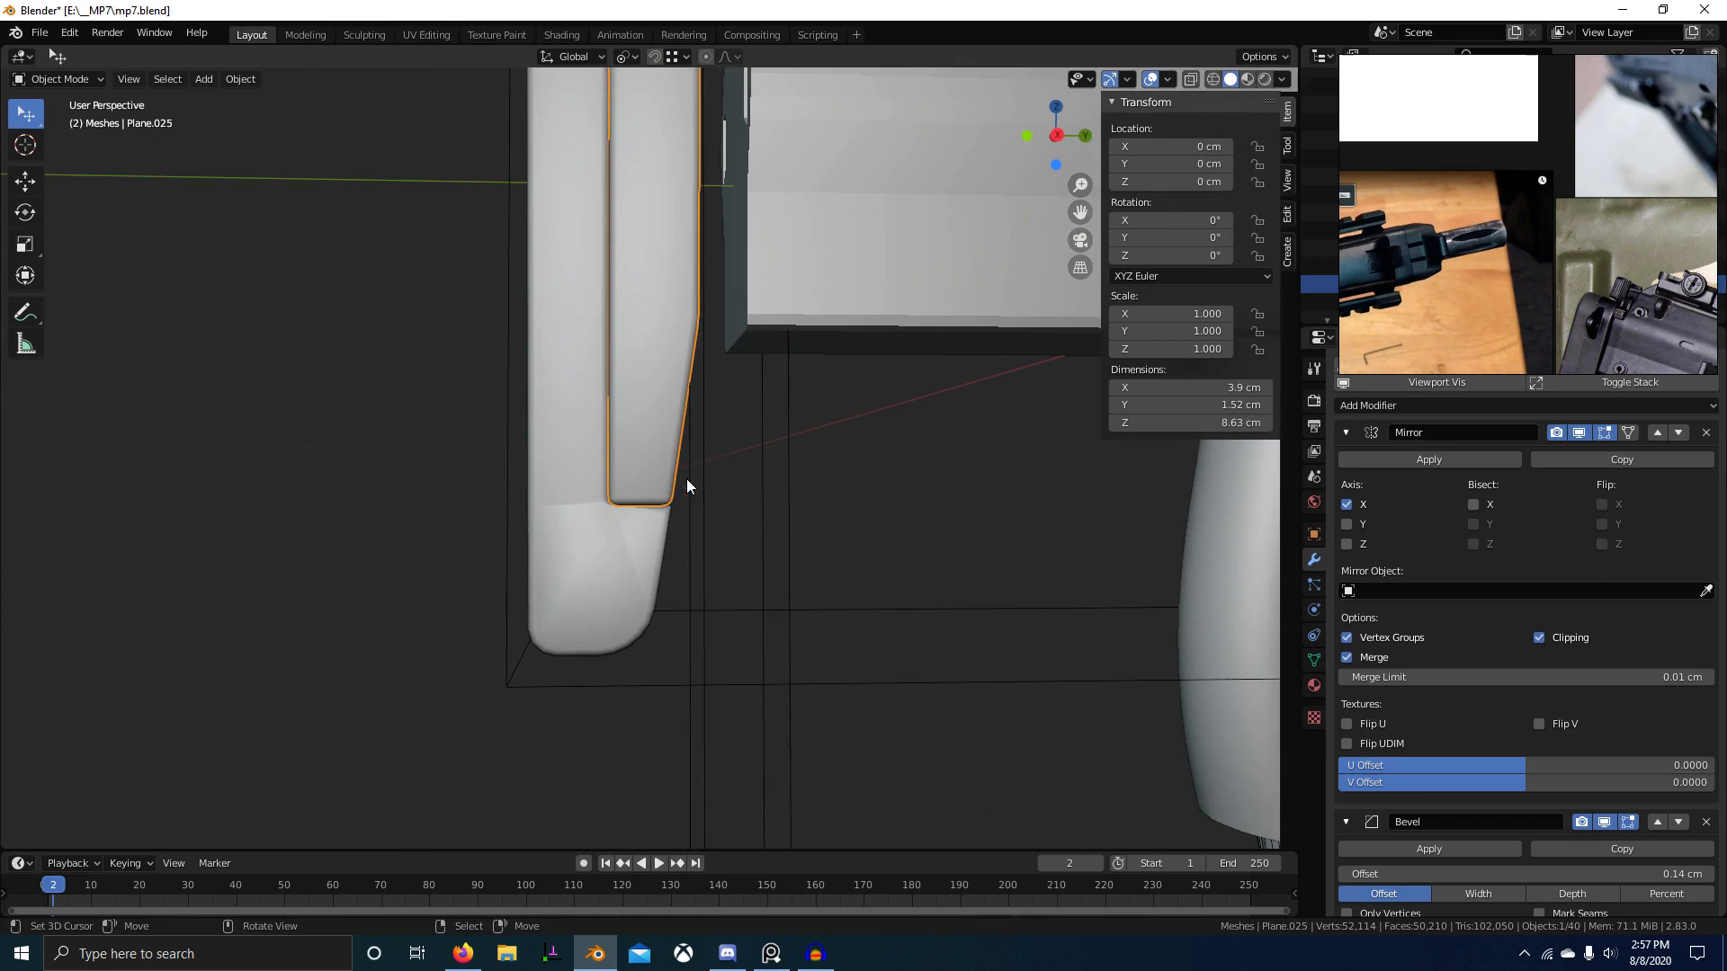
# Step: Collapse the front part's Mirror and Bevel modifiers and add a Weighted Normal modifier to it
pyautogui.click(1345, 434)
pyautogui.click(1345, 463)
pyautogui.click(1380, 410)
pyautogui.press('w')
# Step: Add a Weighted Normal modifier with Keep Sharp enabled to the rear end part, collapsing its other modifiers
pyautogui.click(602, 441)
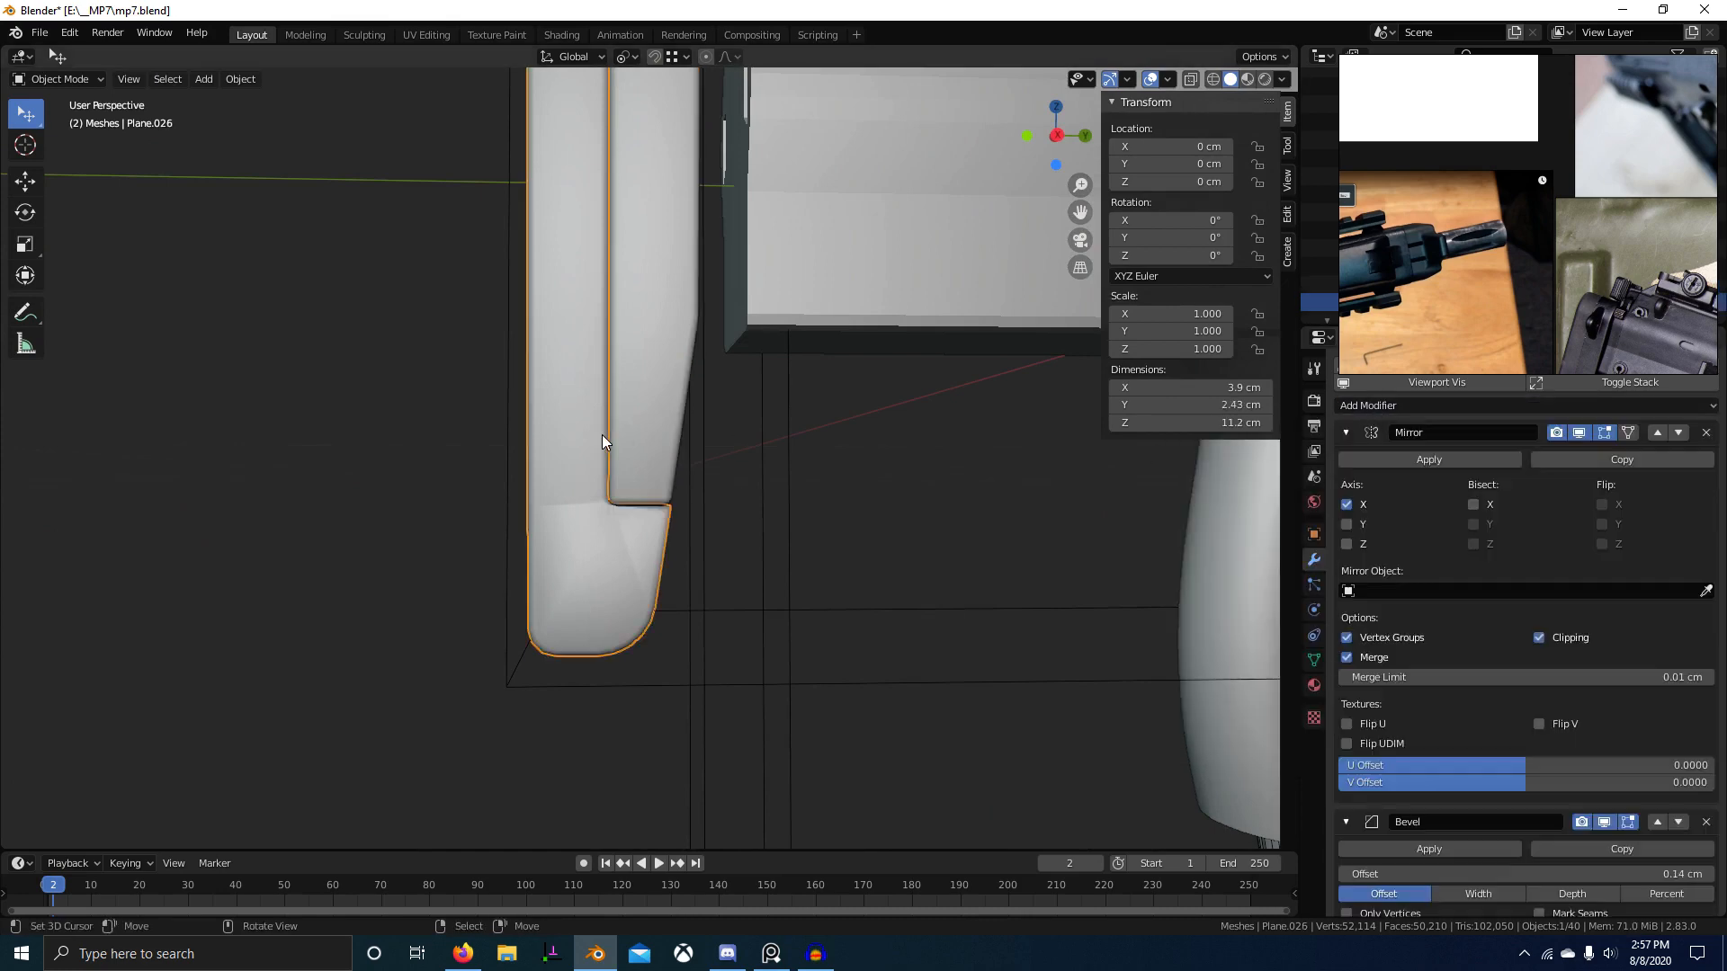
pyautogui.click(1346, 433)
pyautogui.click(1346, 463)
pyautogui.click(1363, 405)
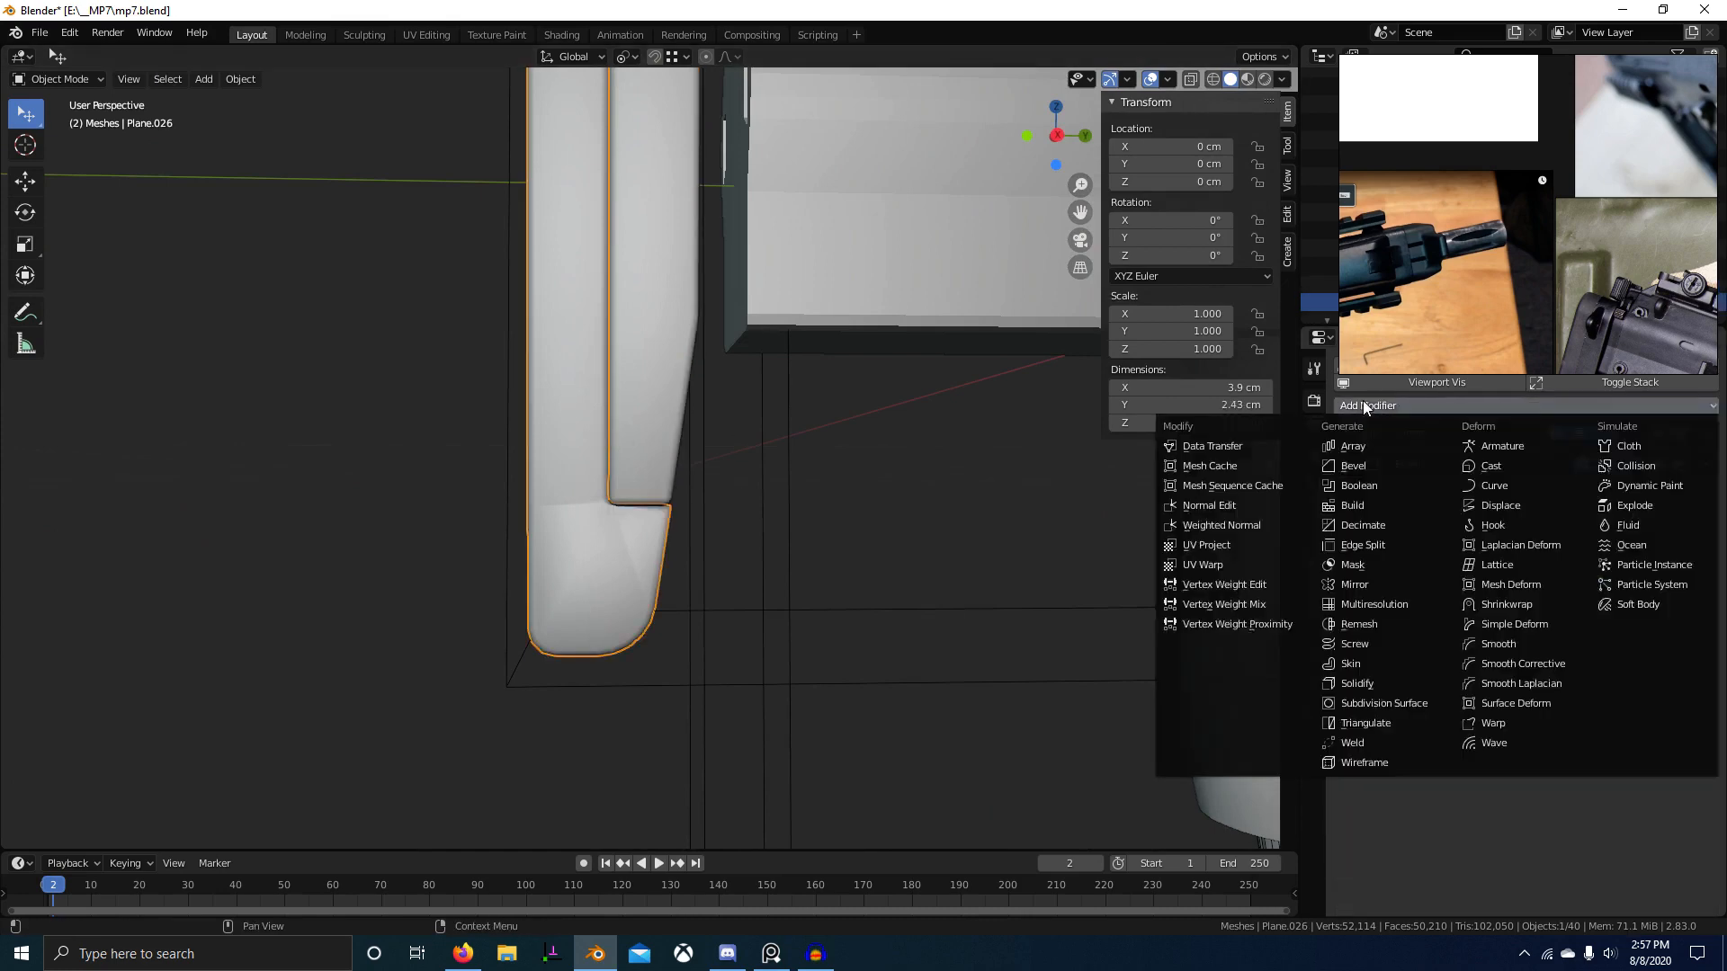
pyautogui.press('w')
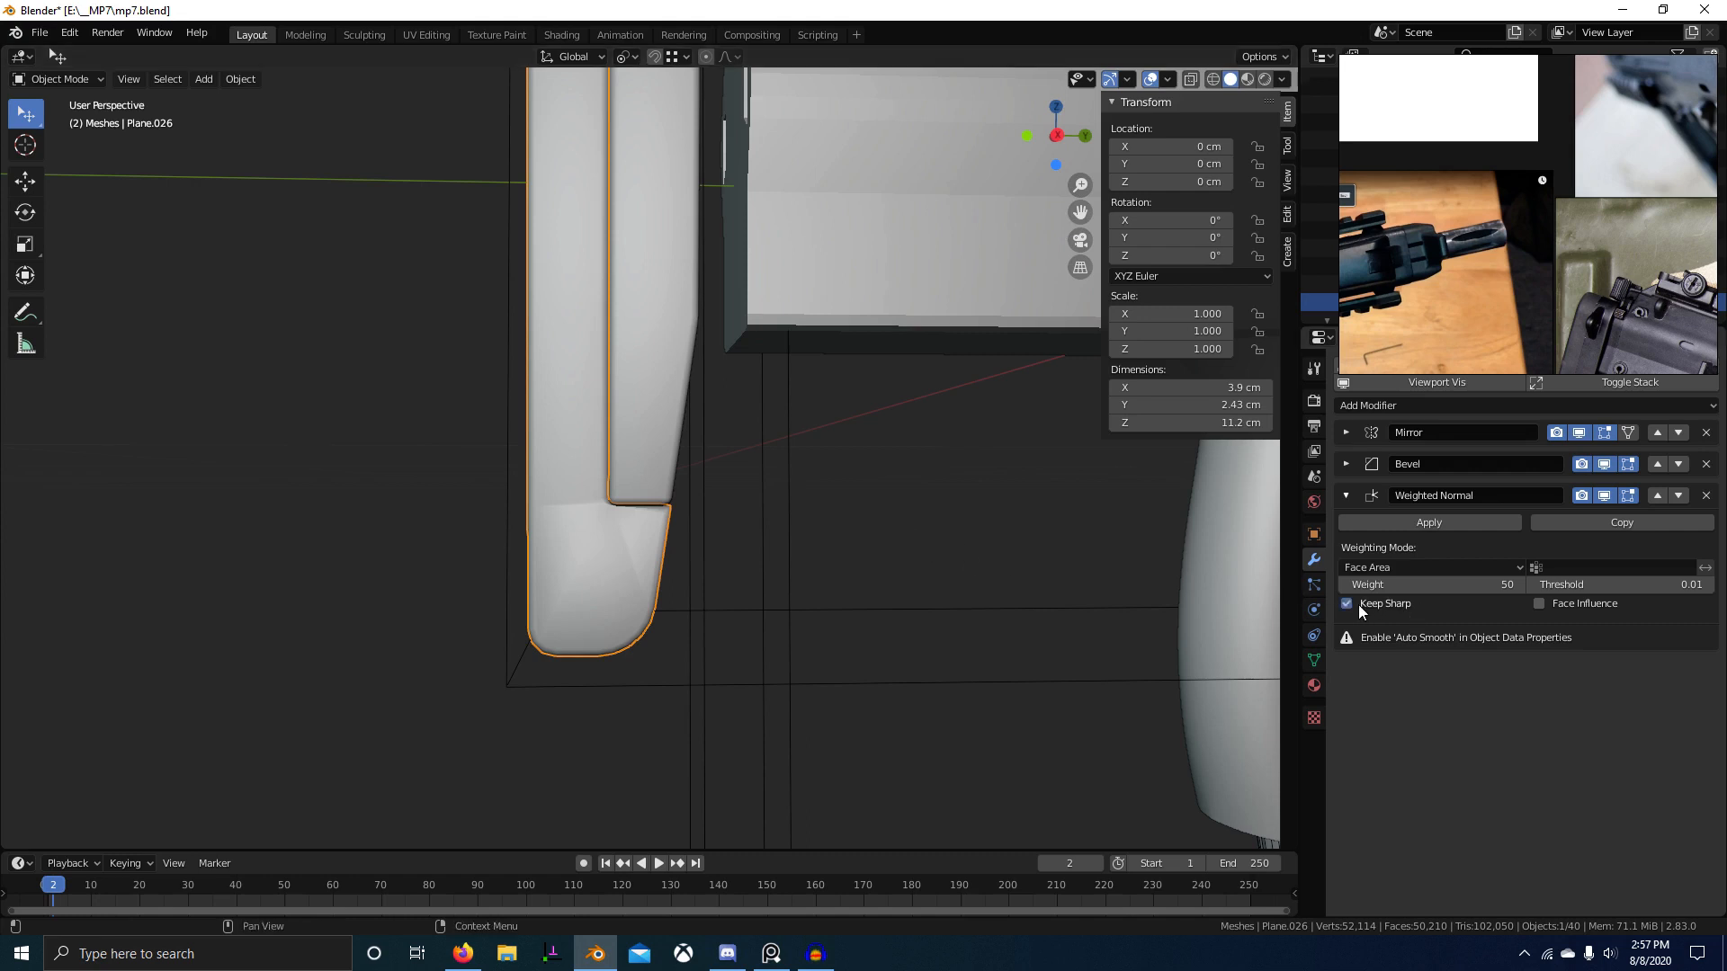
# Step: Enable Auto Smooth with a 180° angle on both stock end parts and clear the selection
pyautogui.click(1314, 660)
pyautogui.click(1366, 695)
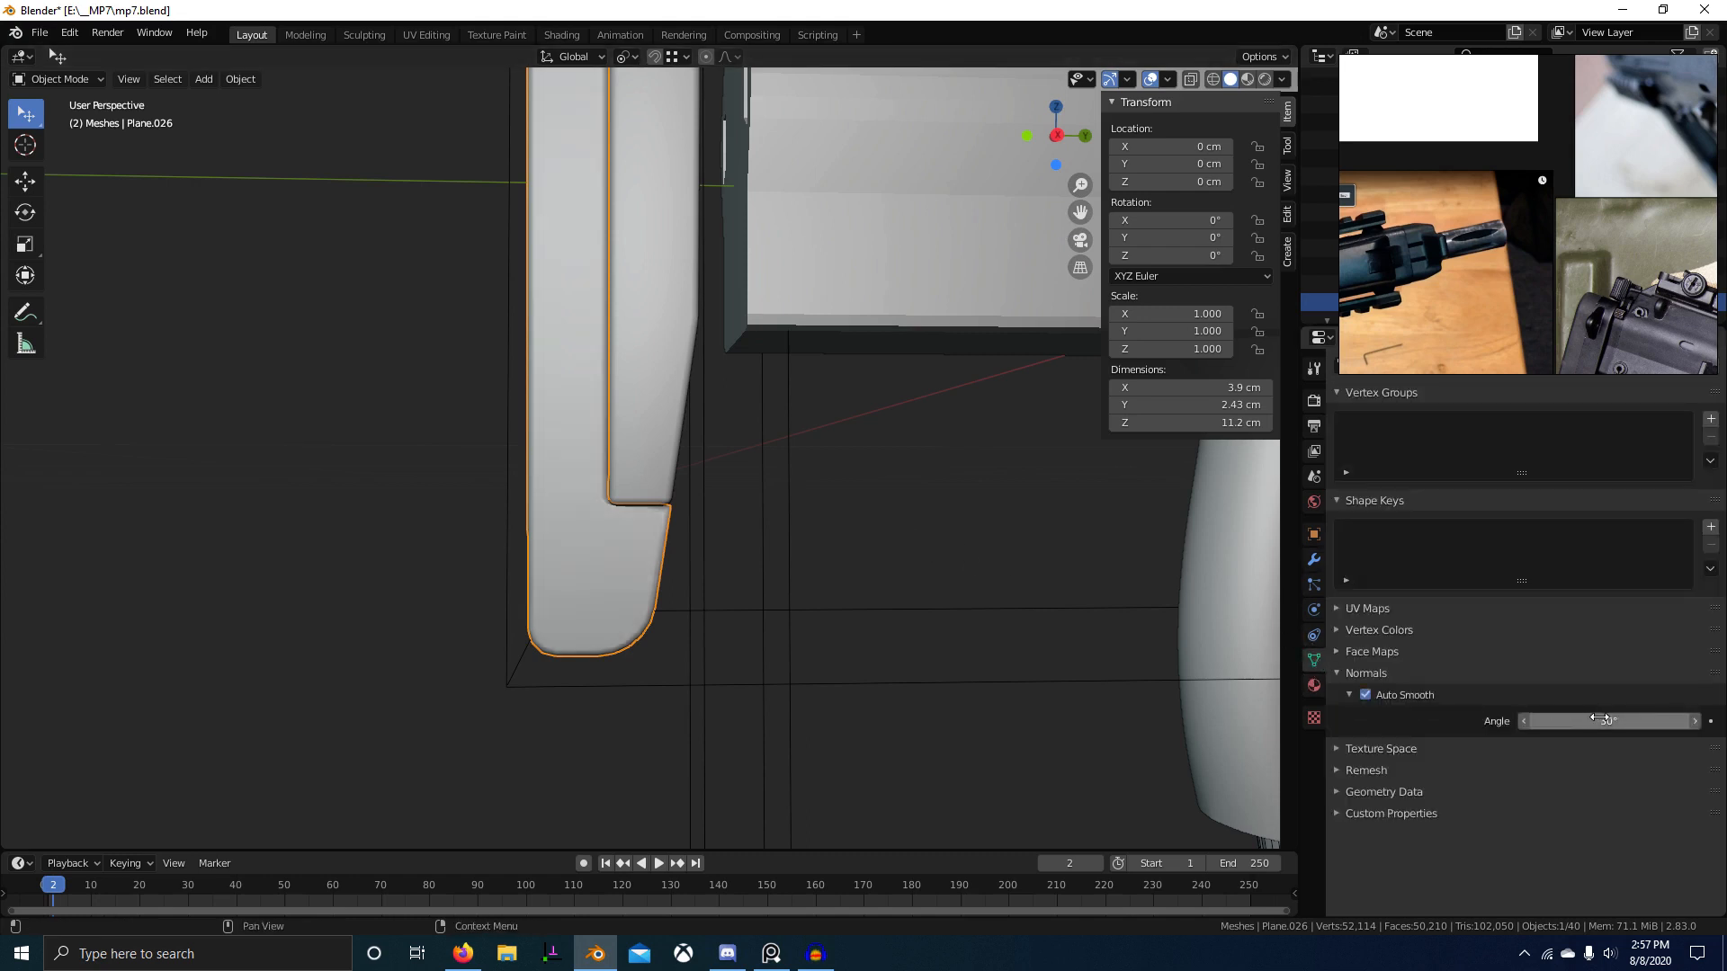
pyautogui.click(657, 426)
pyautogui.click(1365, 695)
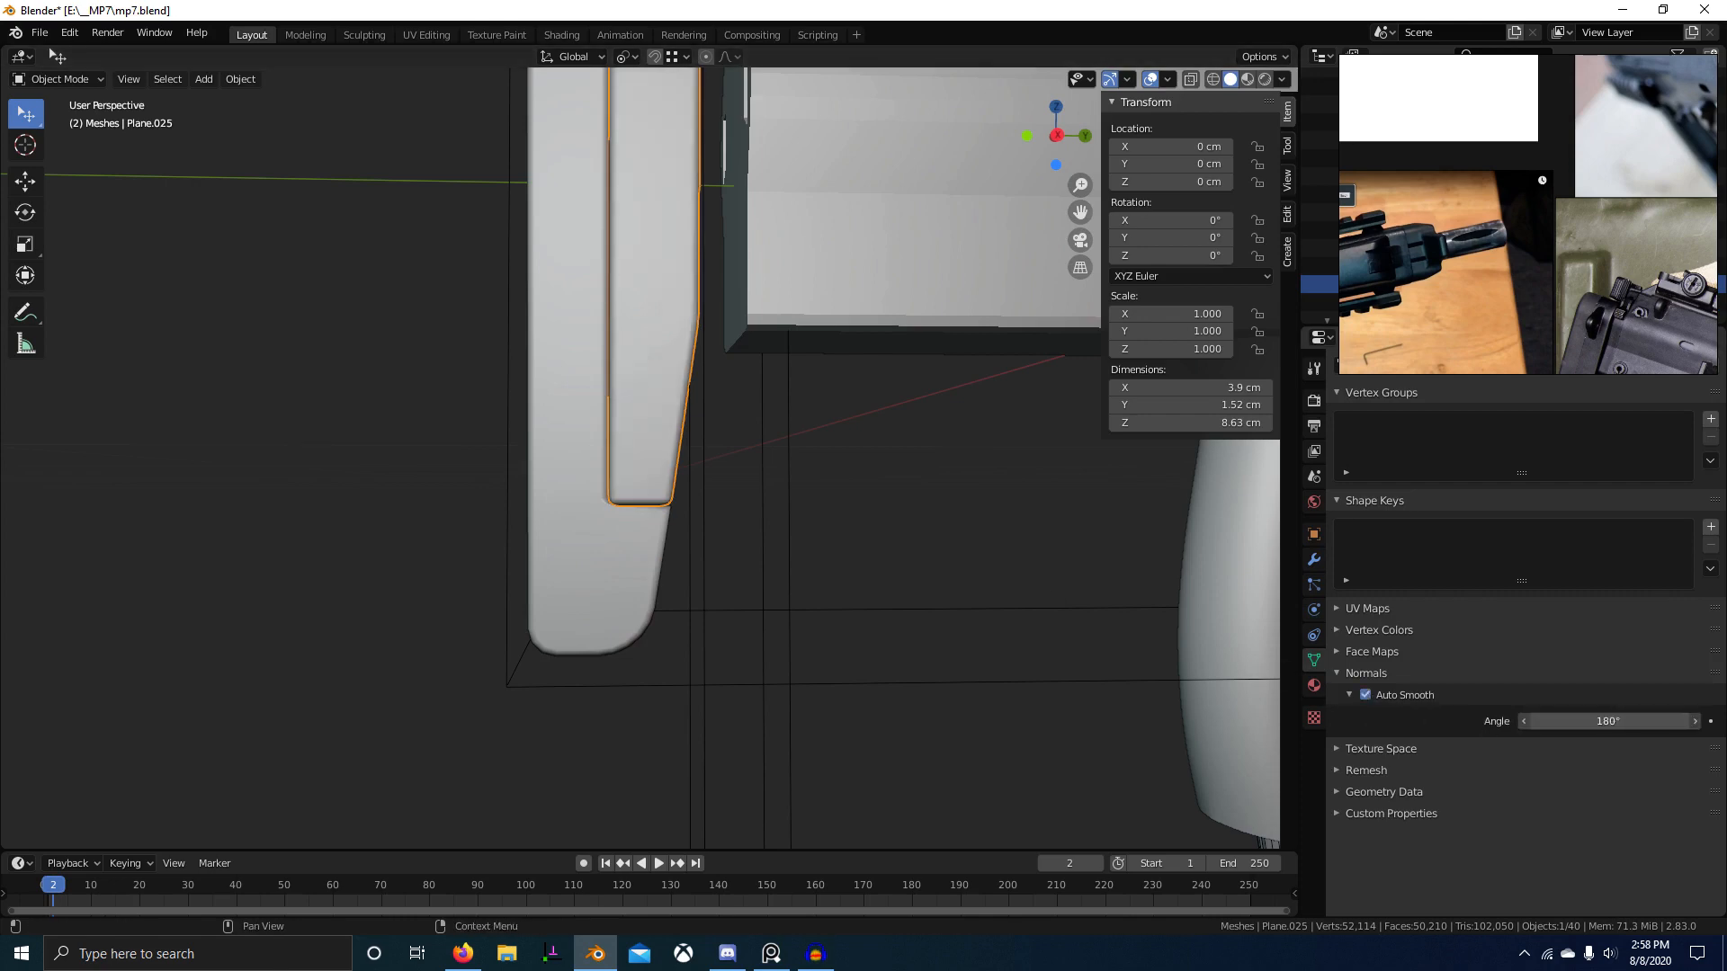
pyautogui.click(916, 525)
pyautogui.scroll(-6, 899, 519)
pyautogui.keyDown('shift'); pyautogui.moveTo(678, 444); pyautogui.dragTo(860, 595, button='middle'); pyautogui.keyUp('shift')
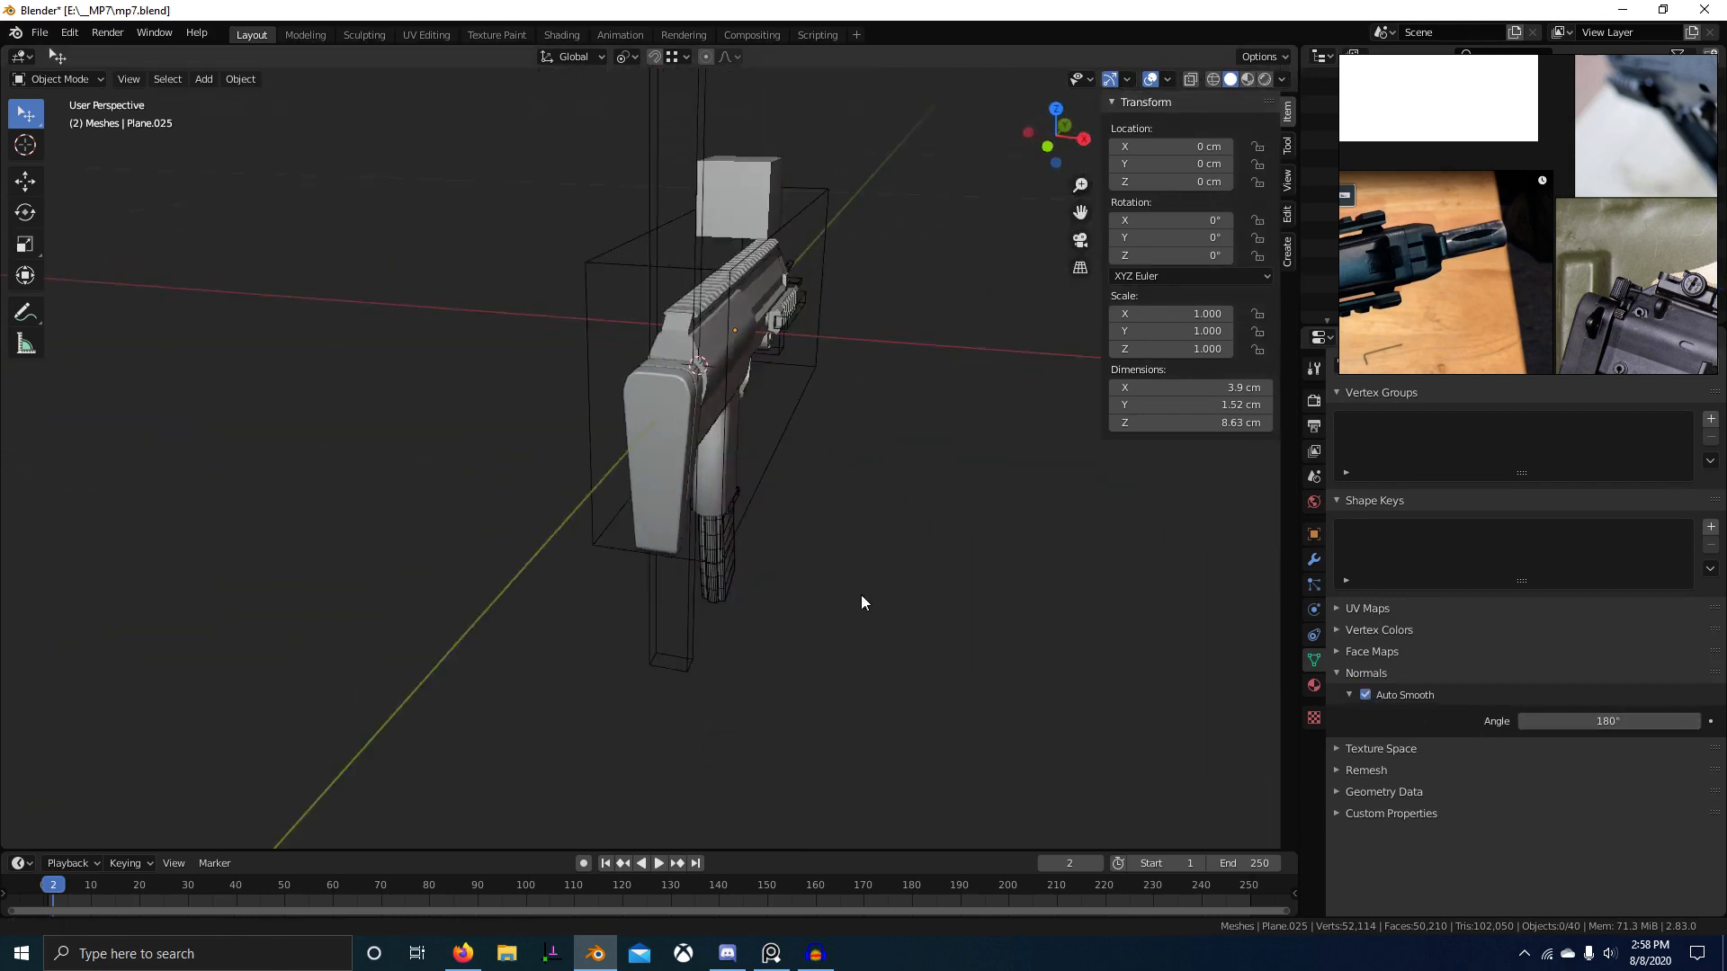
# Step: Move both stock end parts about 16.2 cm backward along Y onto the extended stock in the side reference
pyautogui.scroll(5, 756, 584)
pyautogui.moveTo(656, 572); pyautogui.dragTo(533, 540, button='middle')
pyautogui.moveTo(452, 516); pyautogui.dragTo(694, 446, button='middle')
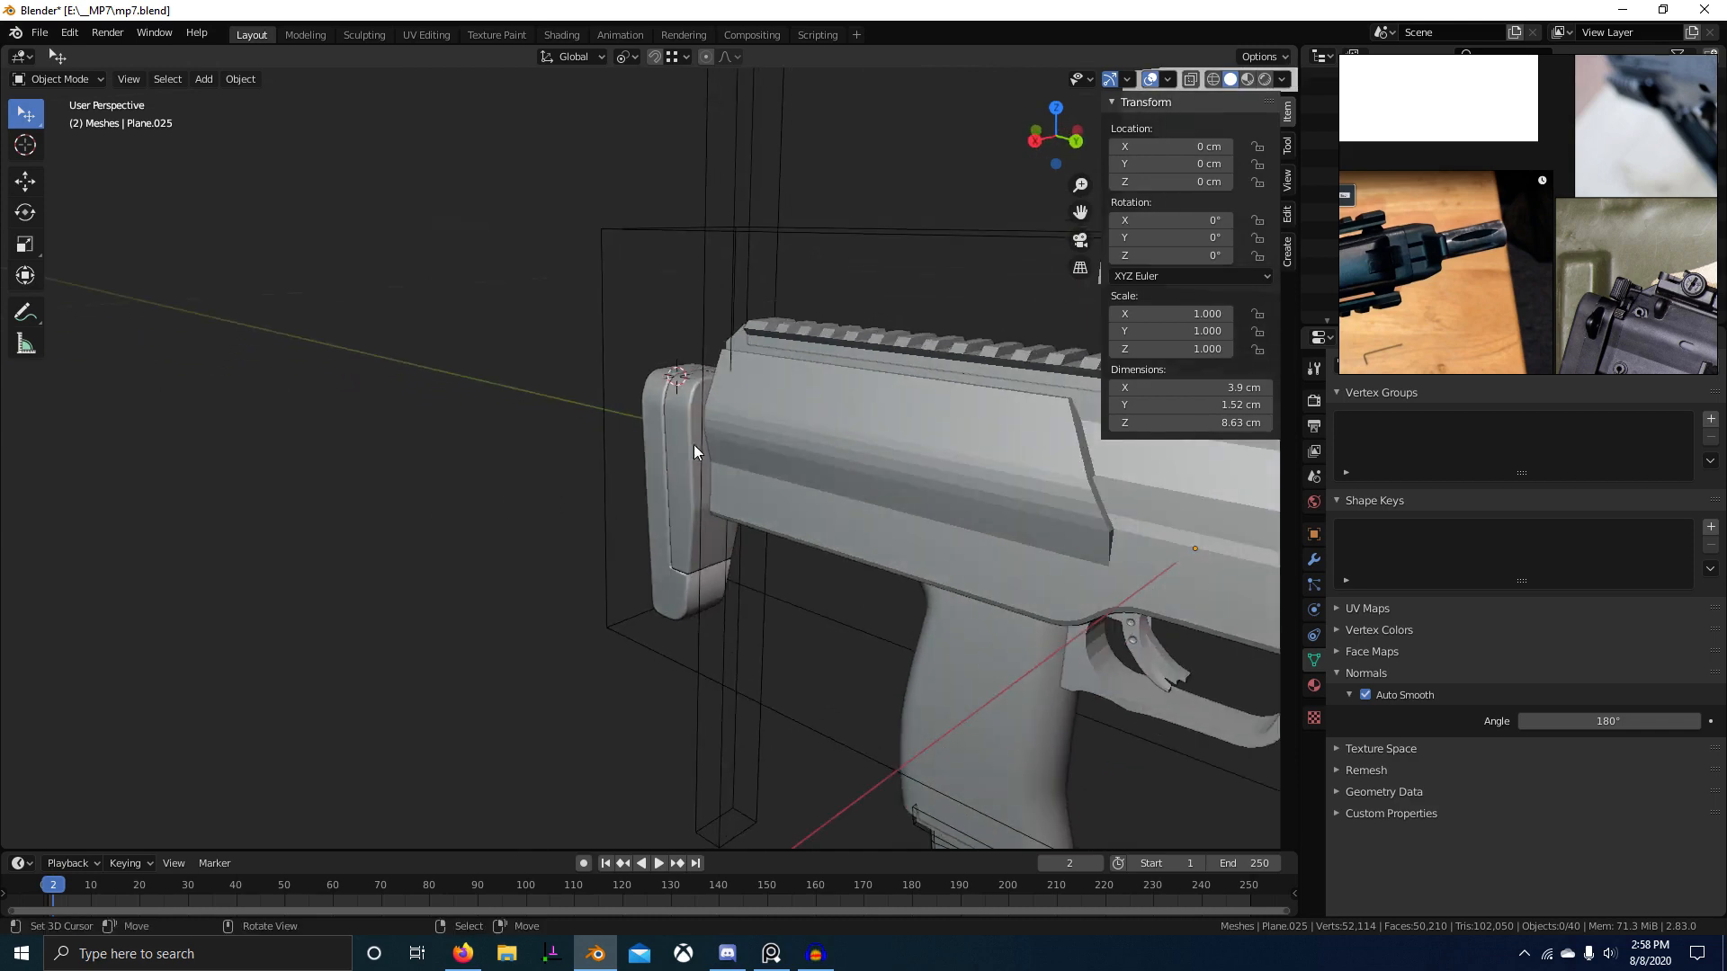
pyautogui.keyDown('shift'); pyautogui.click(693, 417); pyautogui.keyUp('shift')
pyautogui.press('KP_3')
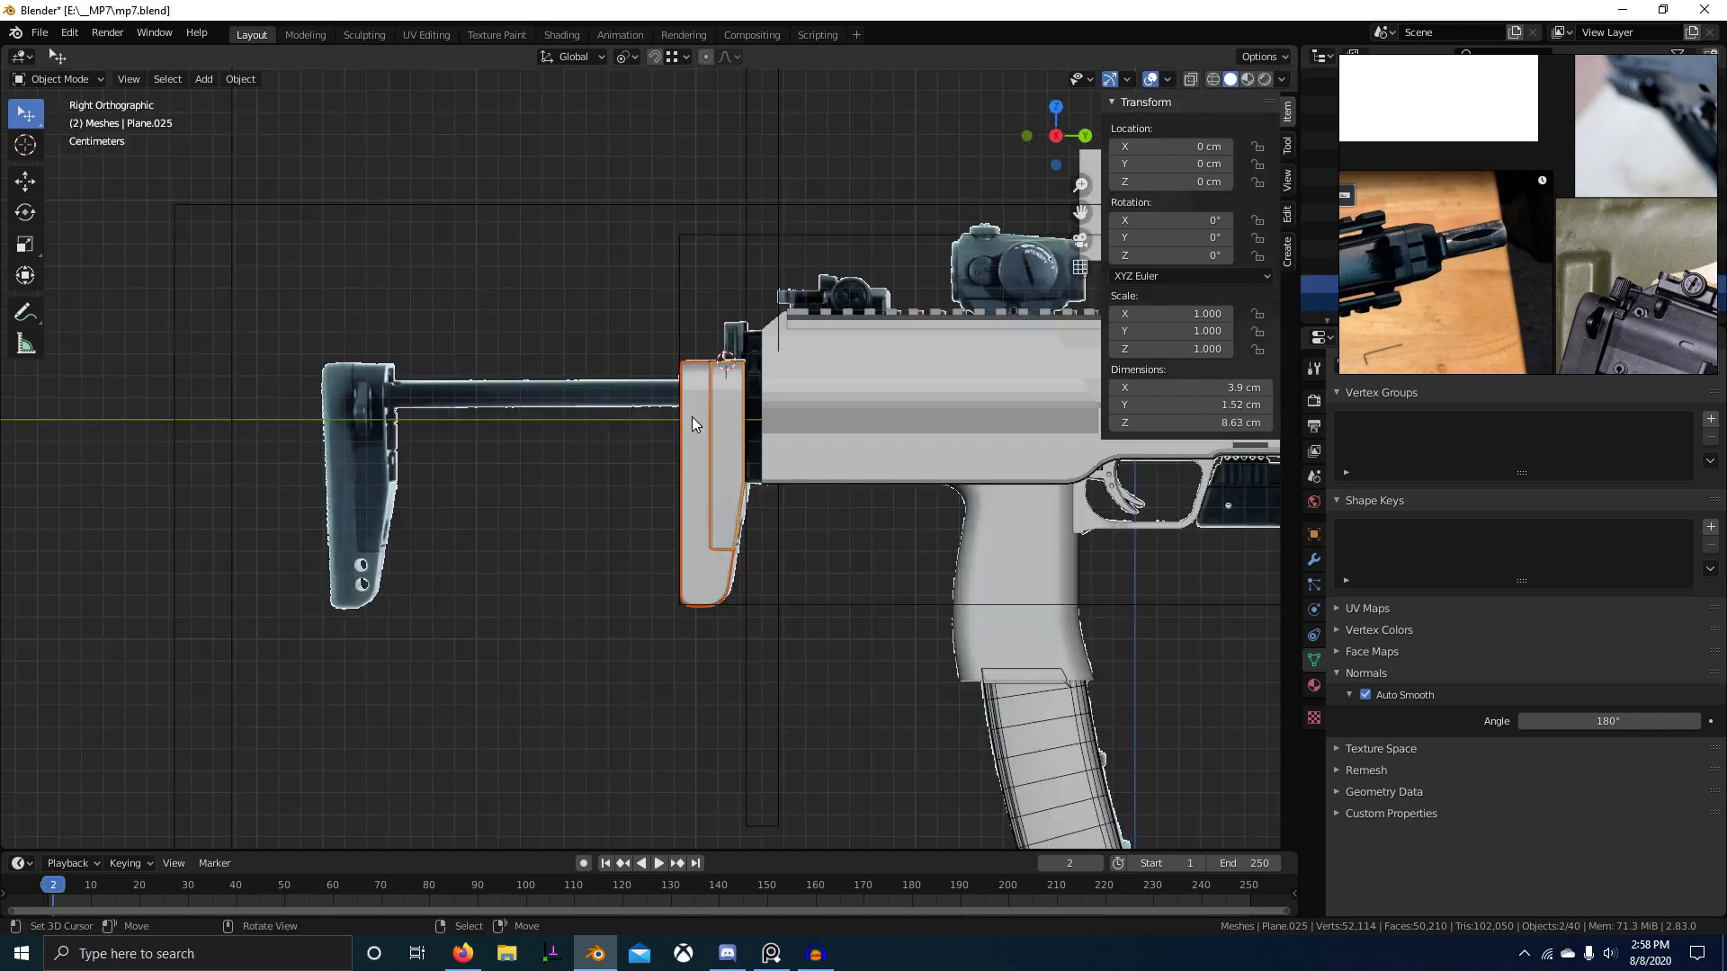
pyautogui.keyDown('shift'); pyautogui.moveTo(613, 401); pyautogui.dragTo(831, 449, button='middle'); pyautogui.keyUp('shift')
pyautogui.press('g')
pyautogui.press('y')
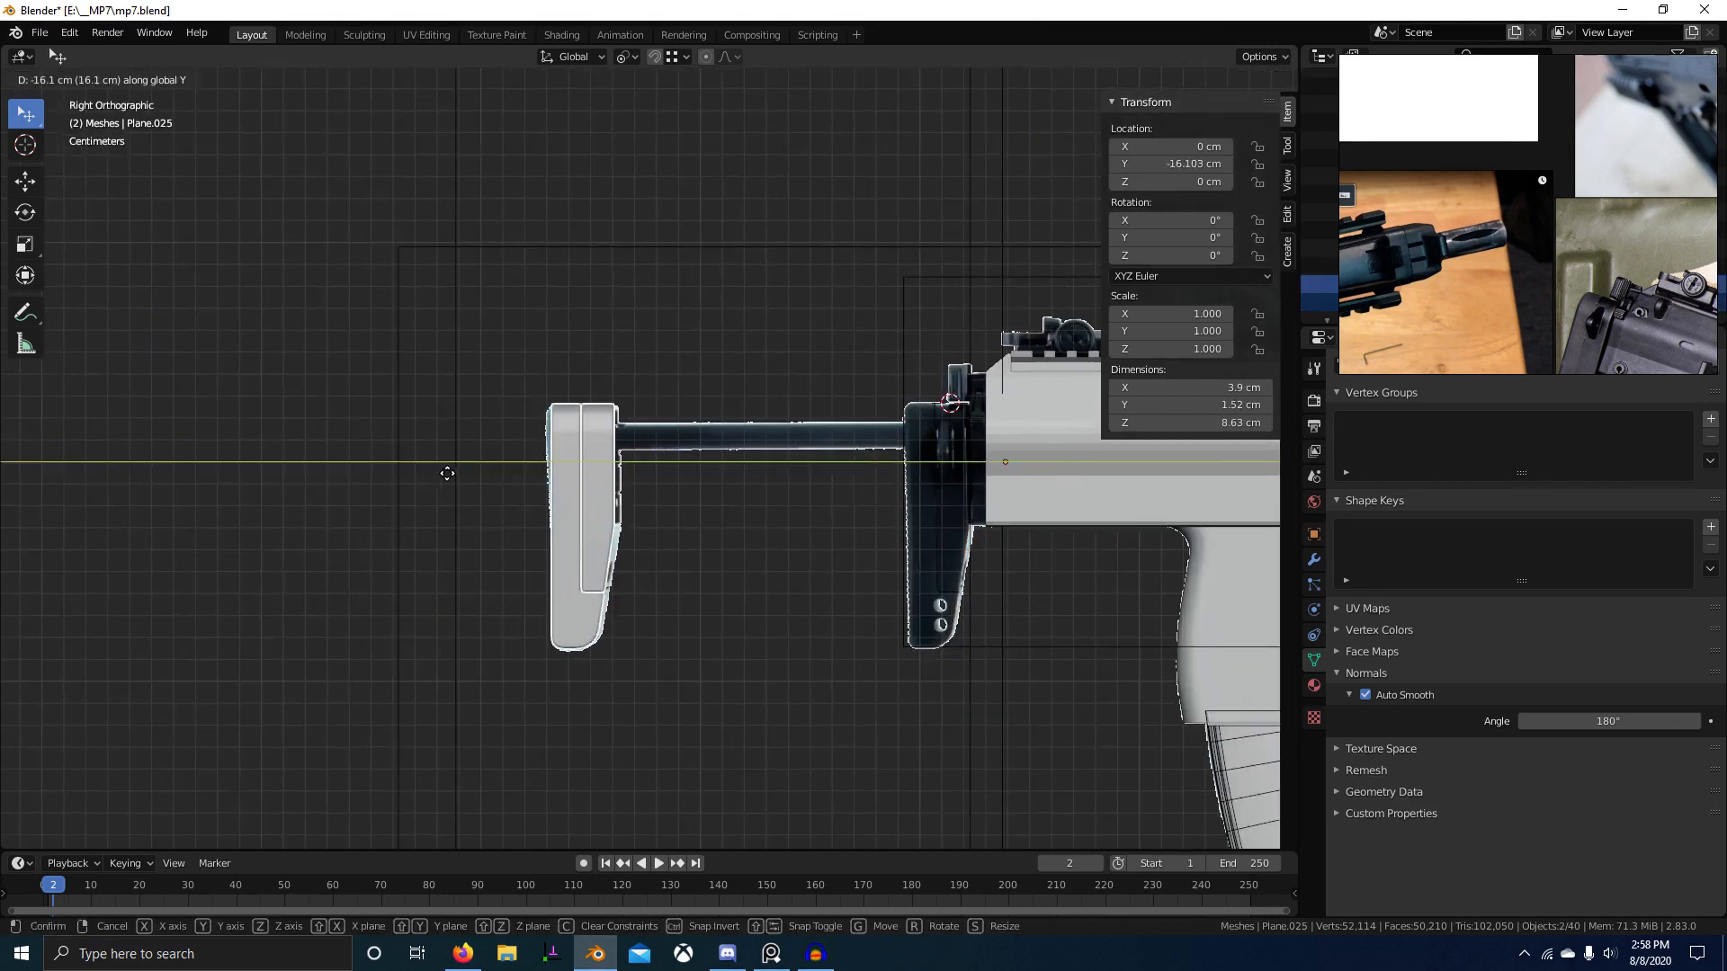
pyautogui.click(419, 476)
pyautogui.scroll(4, 694, 552)
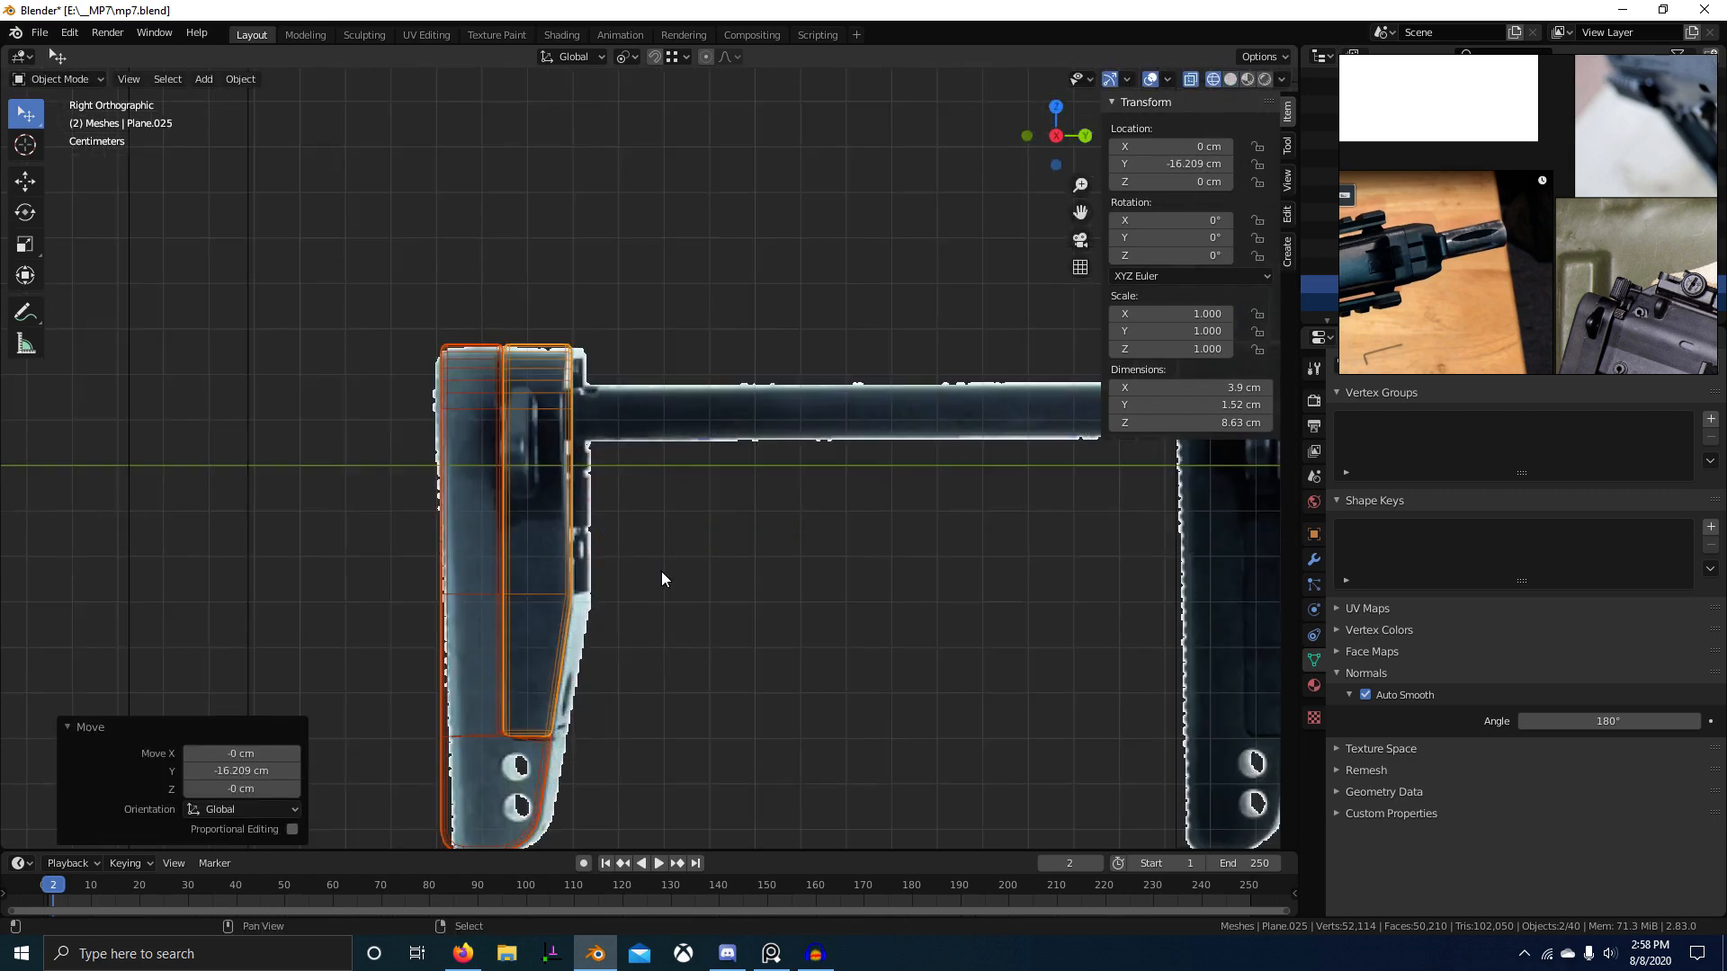
# Step: Examine the reference pictures of the stock for the shape of its two rods and how they join the end piece
pyautogui.scroll(-6, 1556, 211)
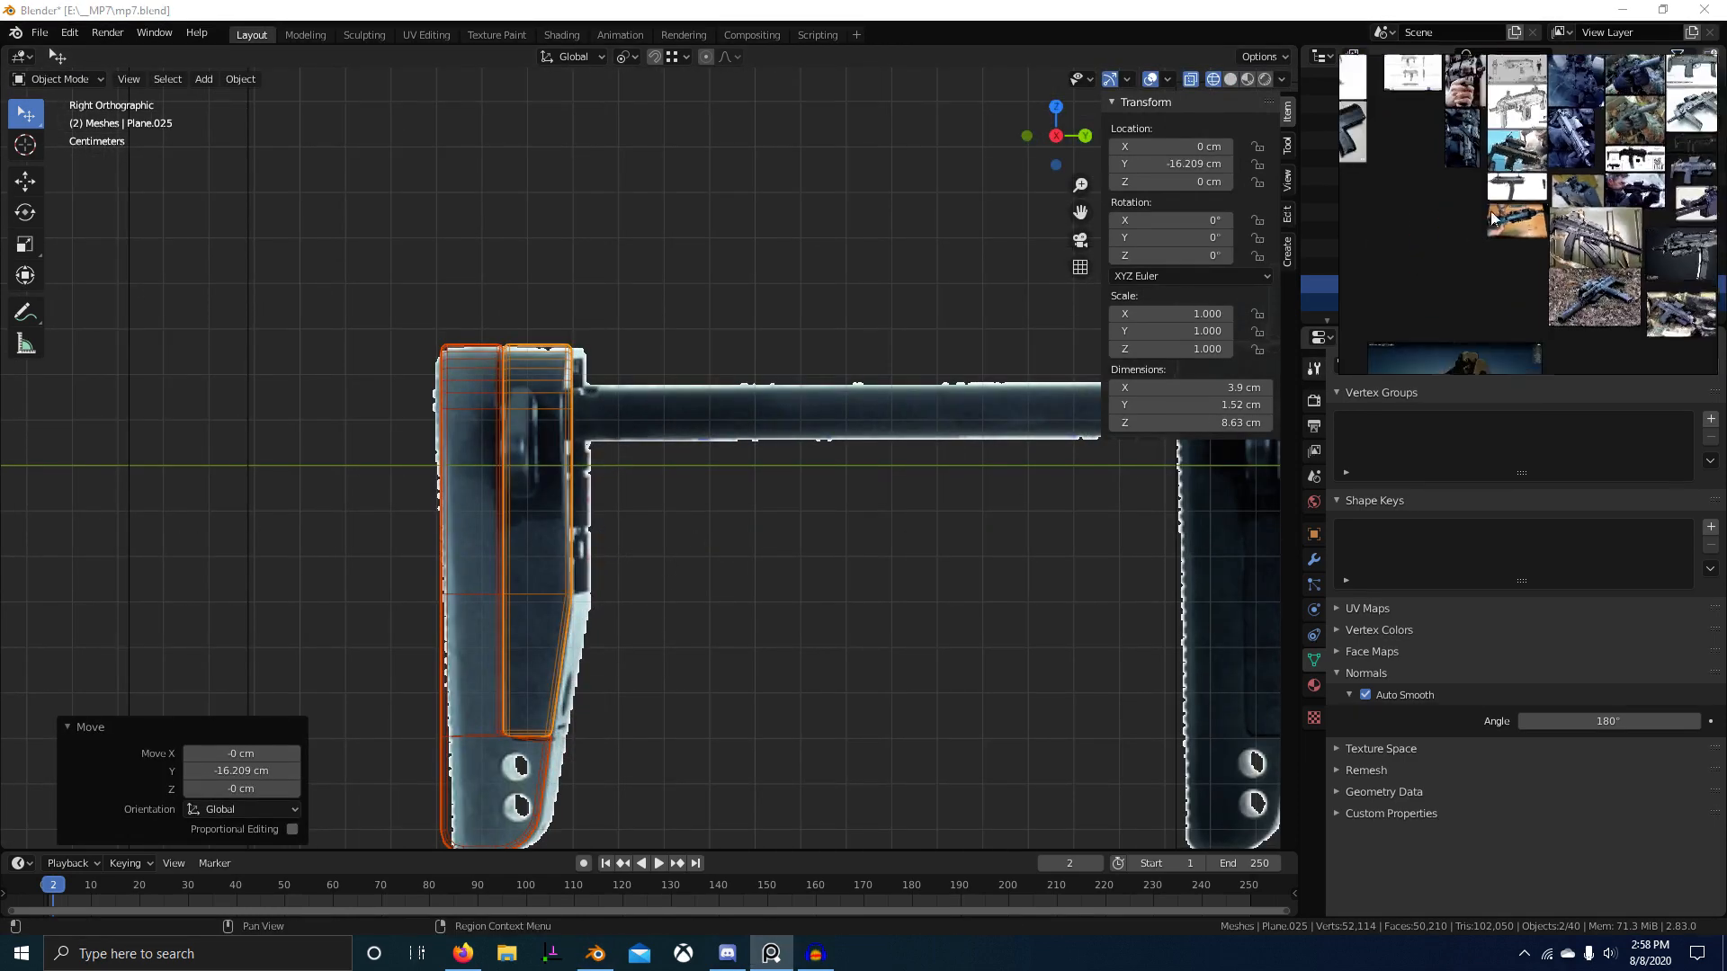
pyautogui.scroll(6, 1555, 220)
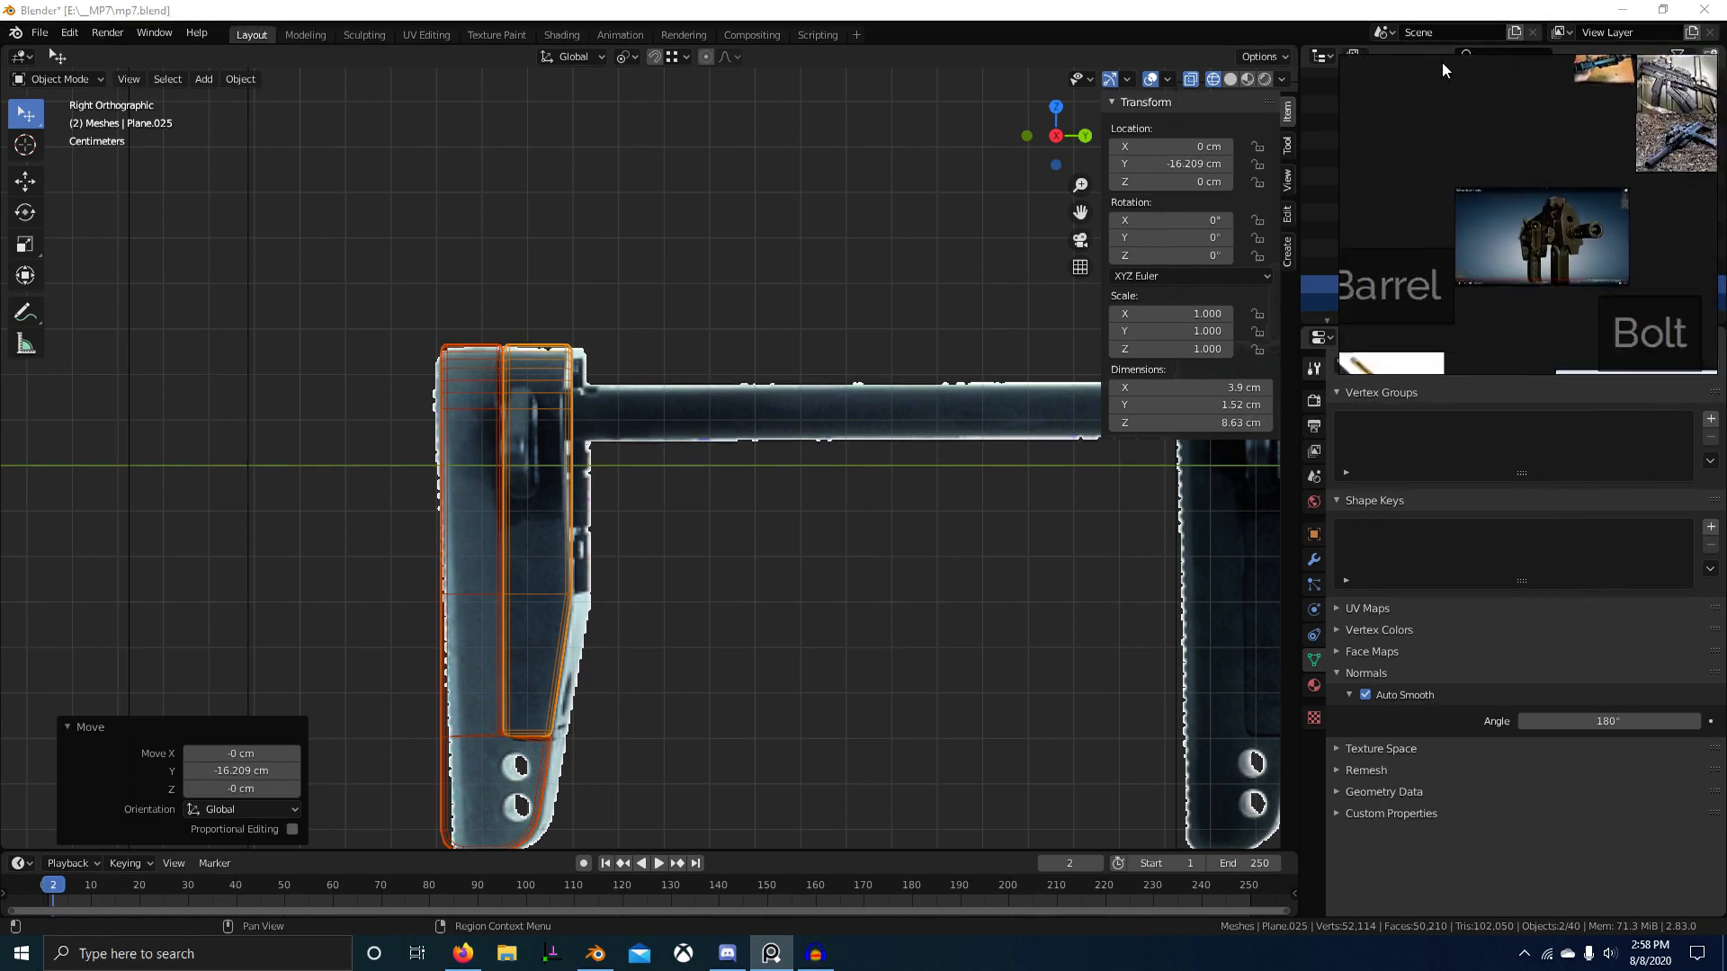
pyautogui.scroll(-4, 1549, 79)
pyautogui.scroll(6, 1485, 192)
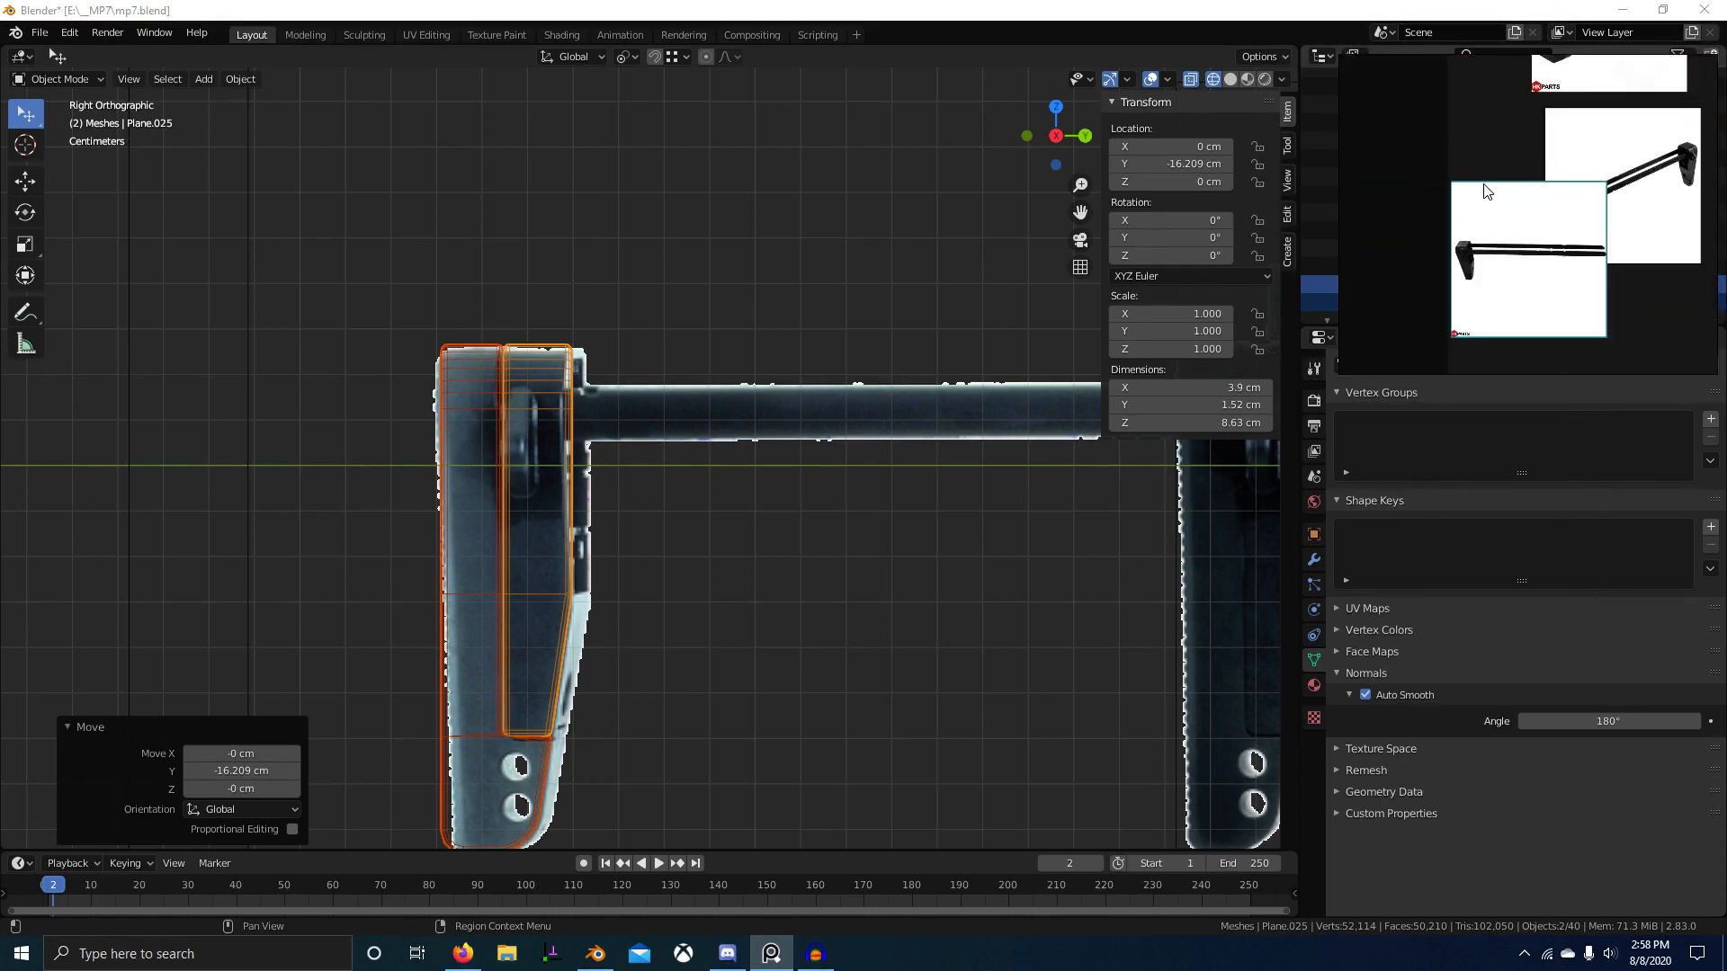
pyautogui.scroll(4, 1485, 193)
pyautogui.scroll(-4, 1439, 248)
pyautogui.scroll(4, 1526, 221)
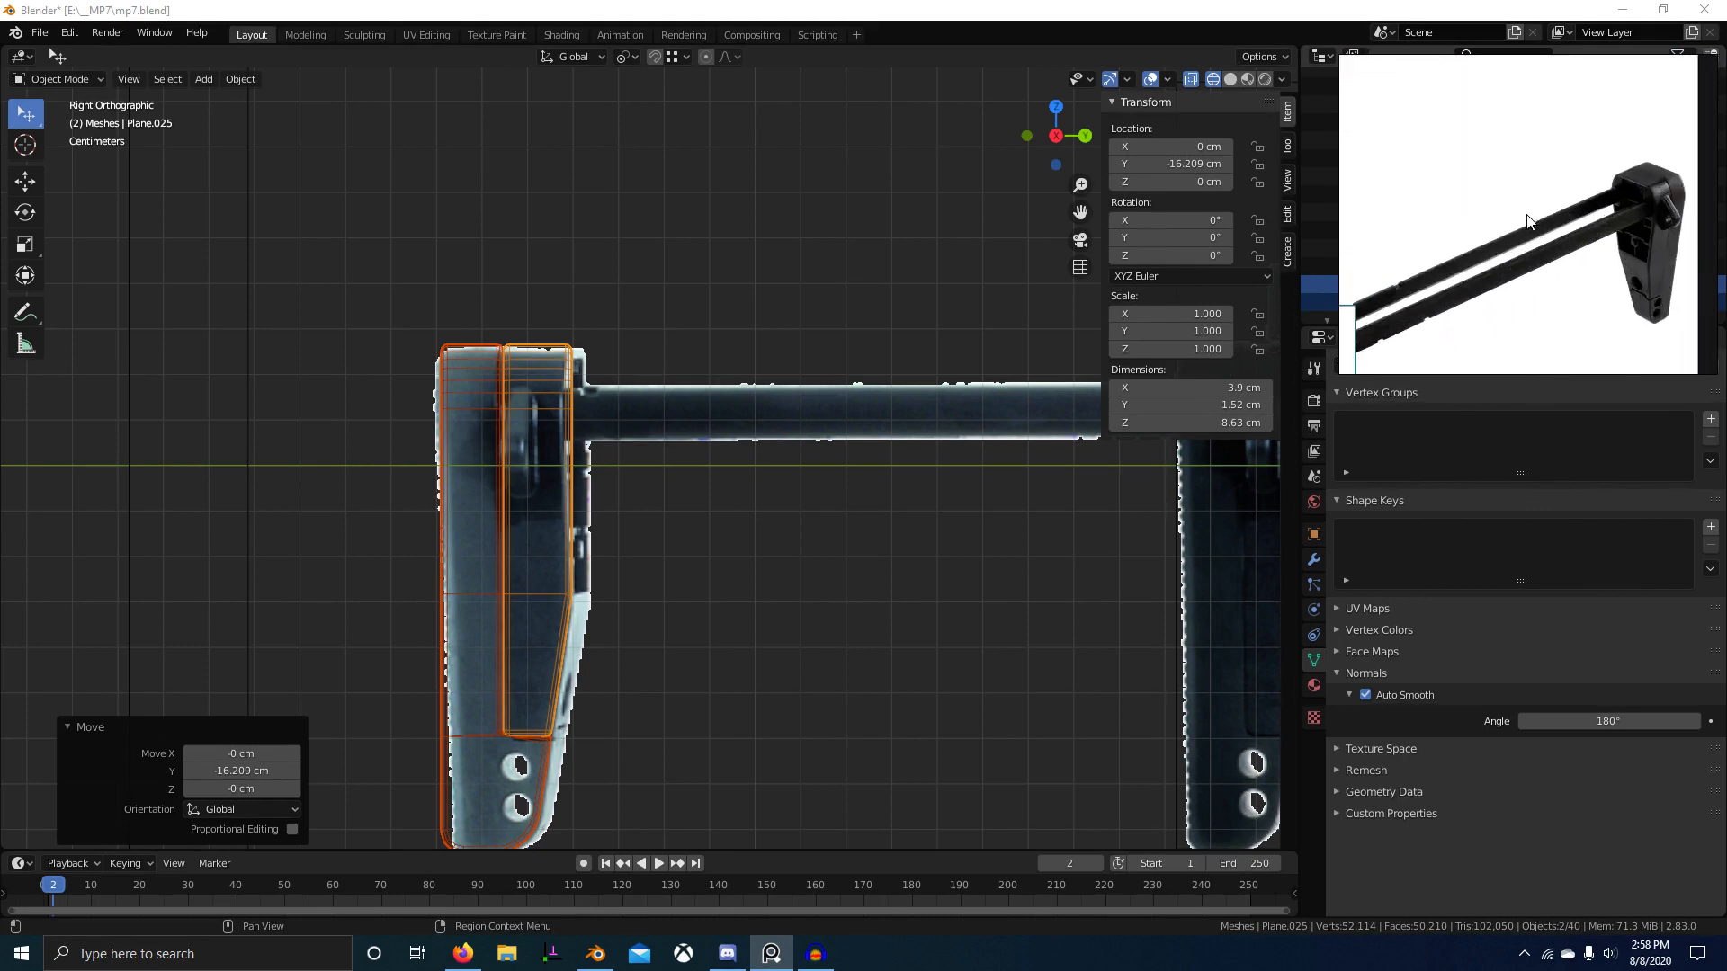
pyautogui.scroll(4, 1484, 247)
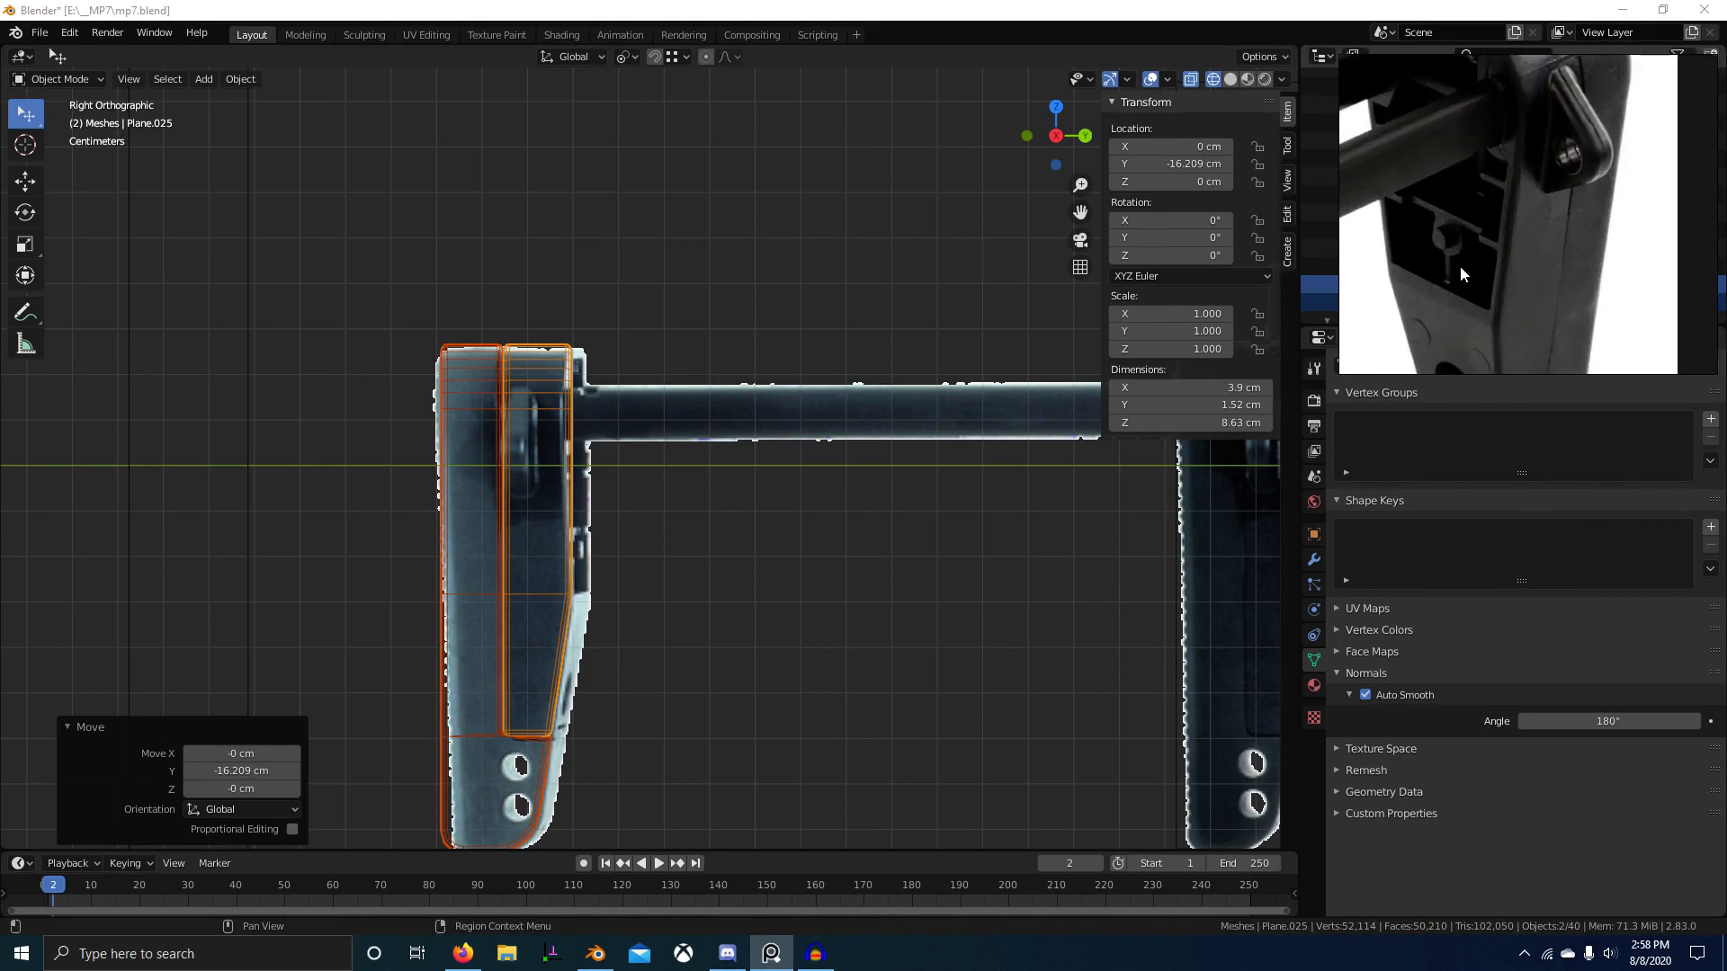
pyautogui.scroll(-3, 1460, 266)
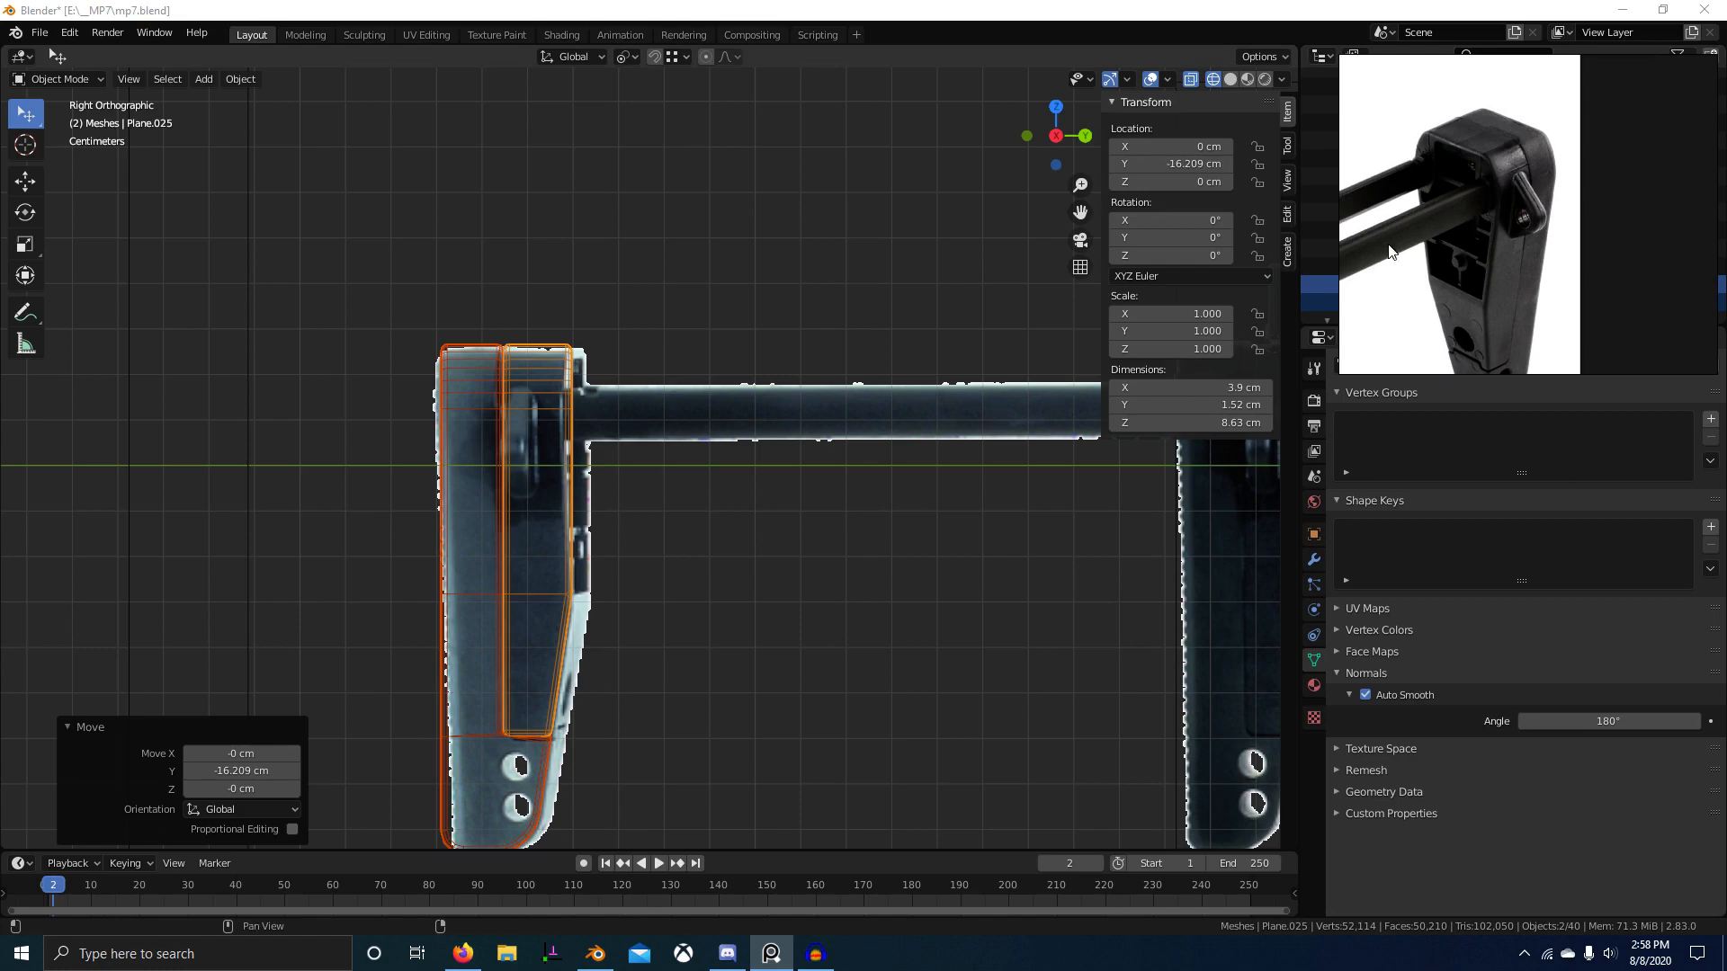
pyautogui.scroll(-4, 903, 462)
pyautogui.scroll(3, 813, 435)
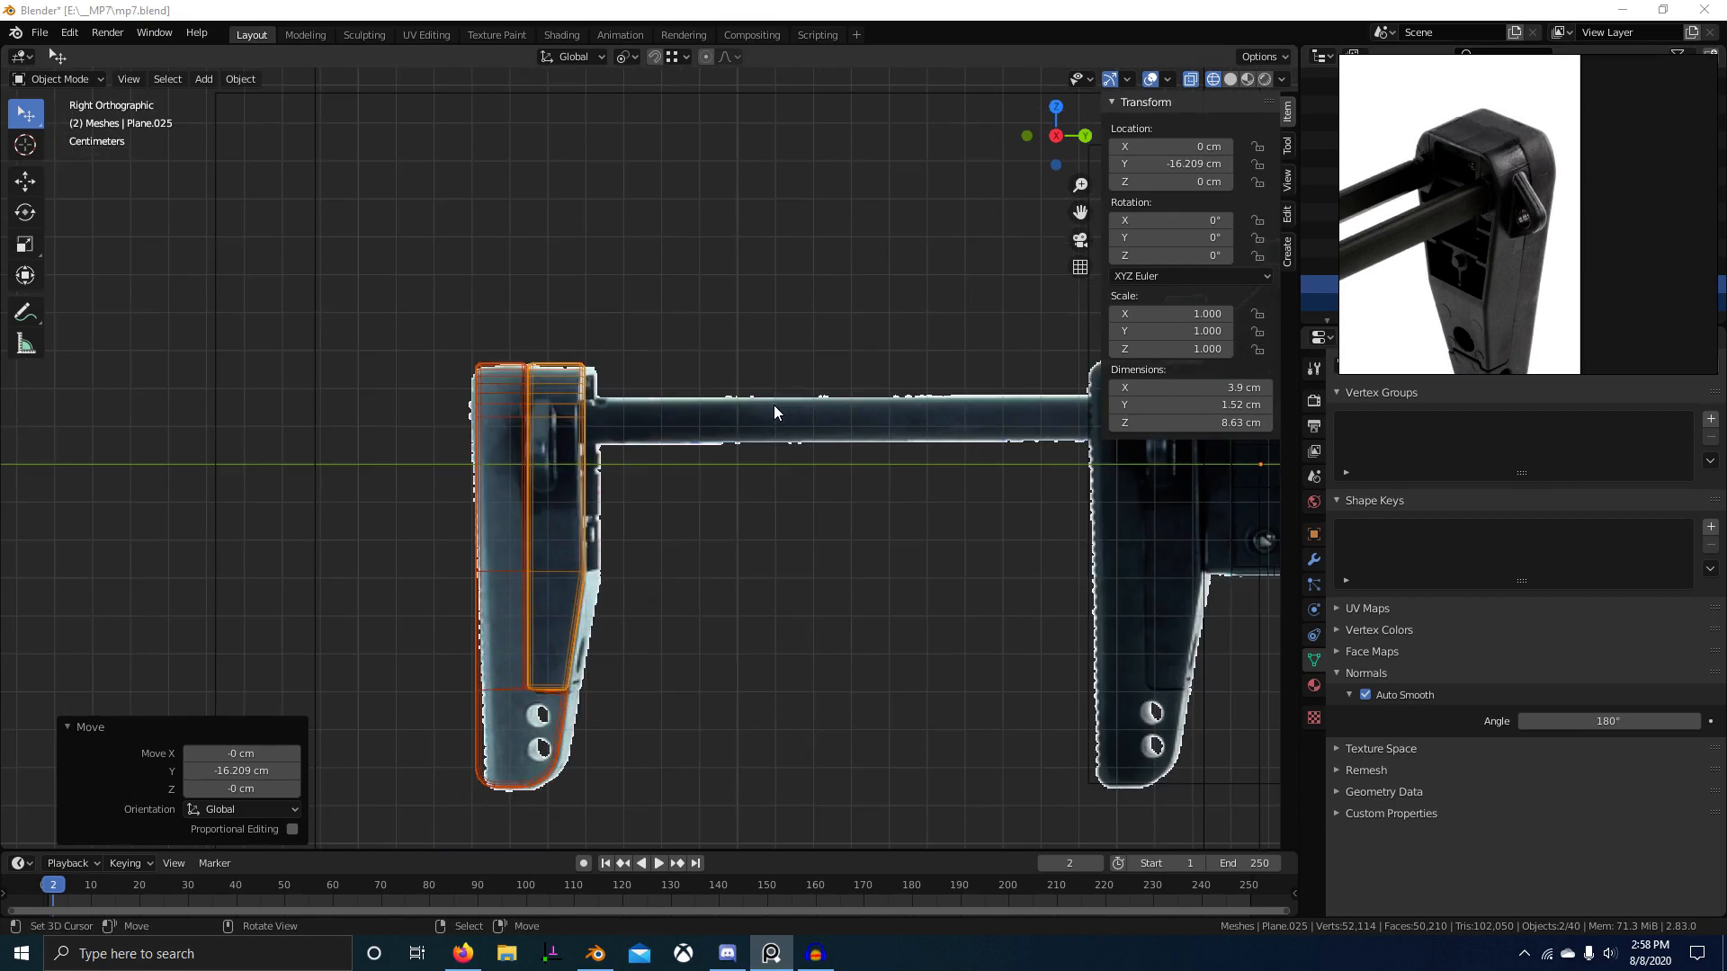
# Step: Duplicate the receiver's long side face just above the front side rail in place and separate it into its own object
pyautogui.click(773, 405)
pyautogui.hotkey('shift', 'a')
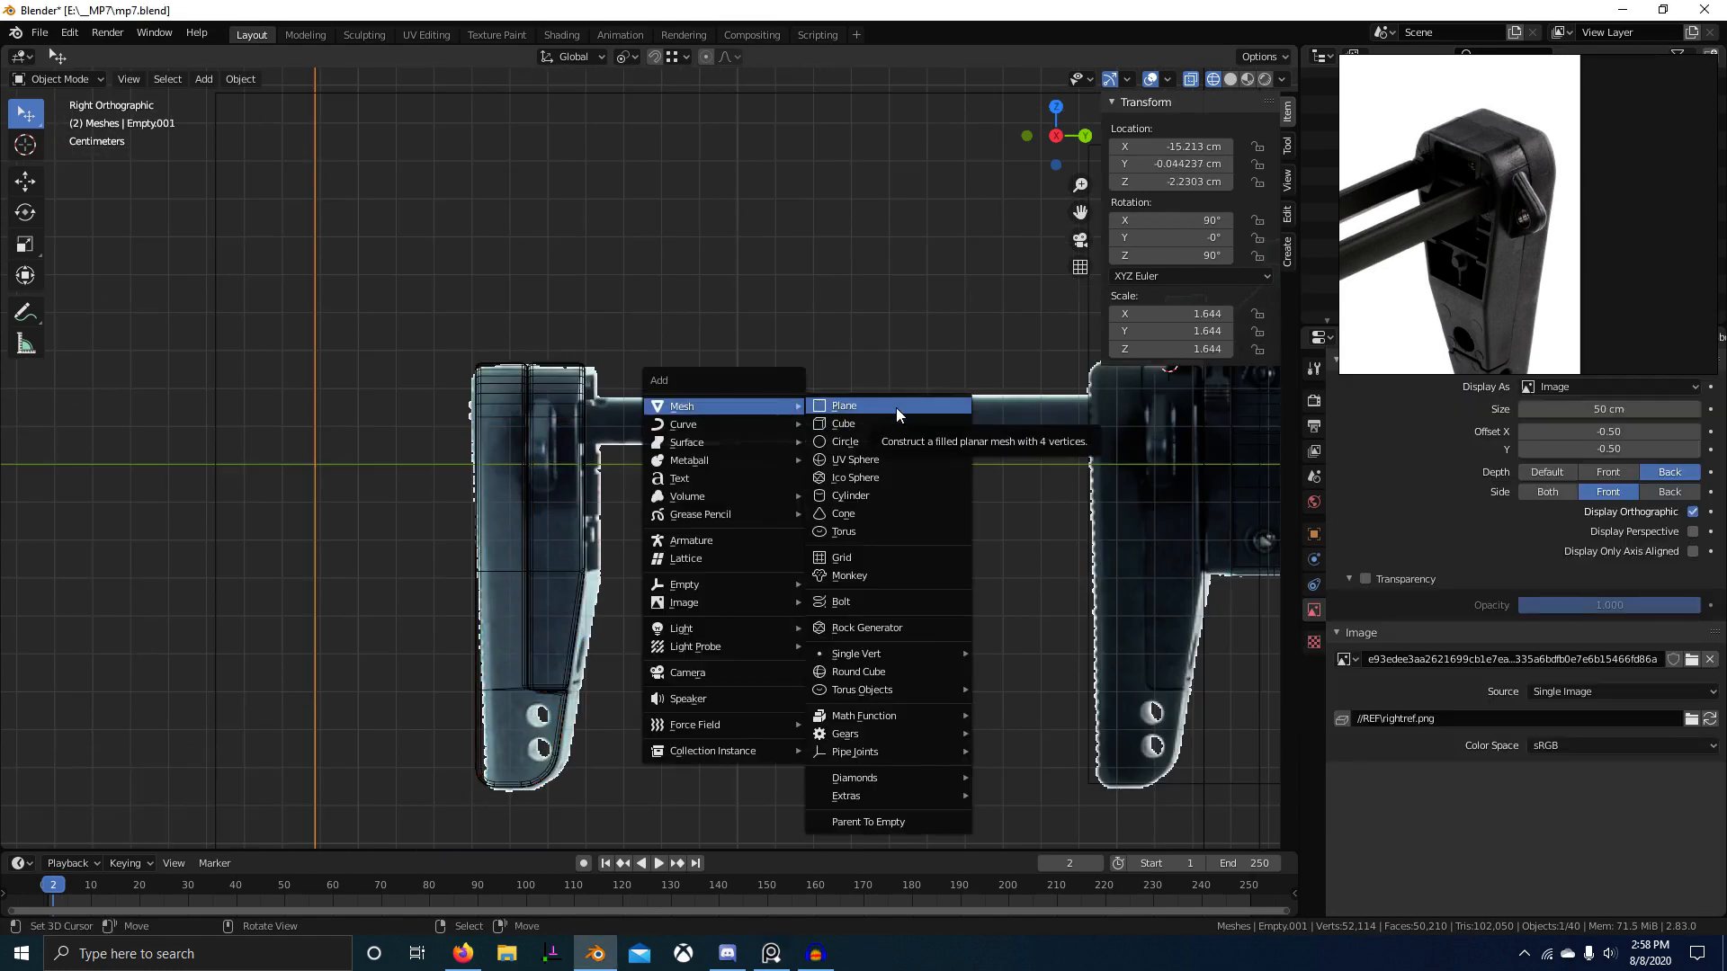
pyautogui.scroll(-1, 1214, 462)
pyautogui.keyDown('shift'); pyautogui.moveTo(1214, 461); pyautogui.dragTo(918, 476, button='middle'); pyautogui.keyUp('shift')
pyautogui.scroll(-3, 917, 483)
pyautogui.hotkey('shift', 'z')
pyautogui.moveTo(1106, 436)
pyautogui.keyDown('shift'); pyautogui.mouseDown(button='middle')
pyautogui.moveTo(964, 450)
pyautogui.moveTo(905, 514)
pyautogui.moveTo(773, 525)
pyautogui.mouseUp(button='middle'); pyautogui.keyUp('shift')
pyautogui.scroll(2, 964, 449)
pyautogui.rightClick(964, 450)
pyautogui.press('3')
pyautogui.click(904, 514)
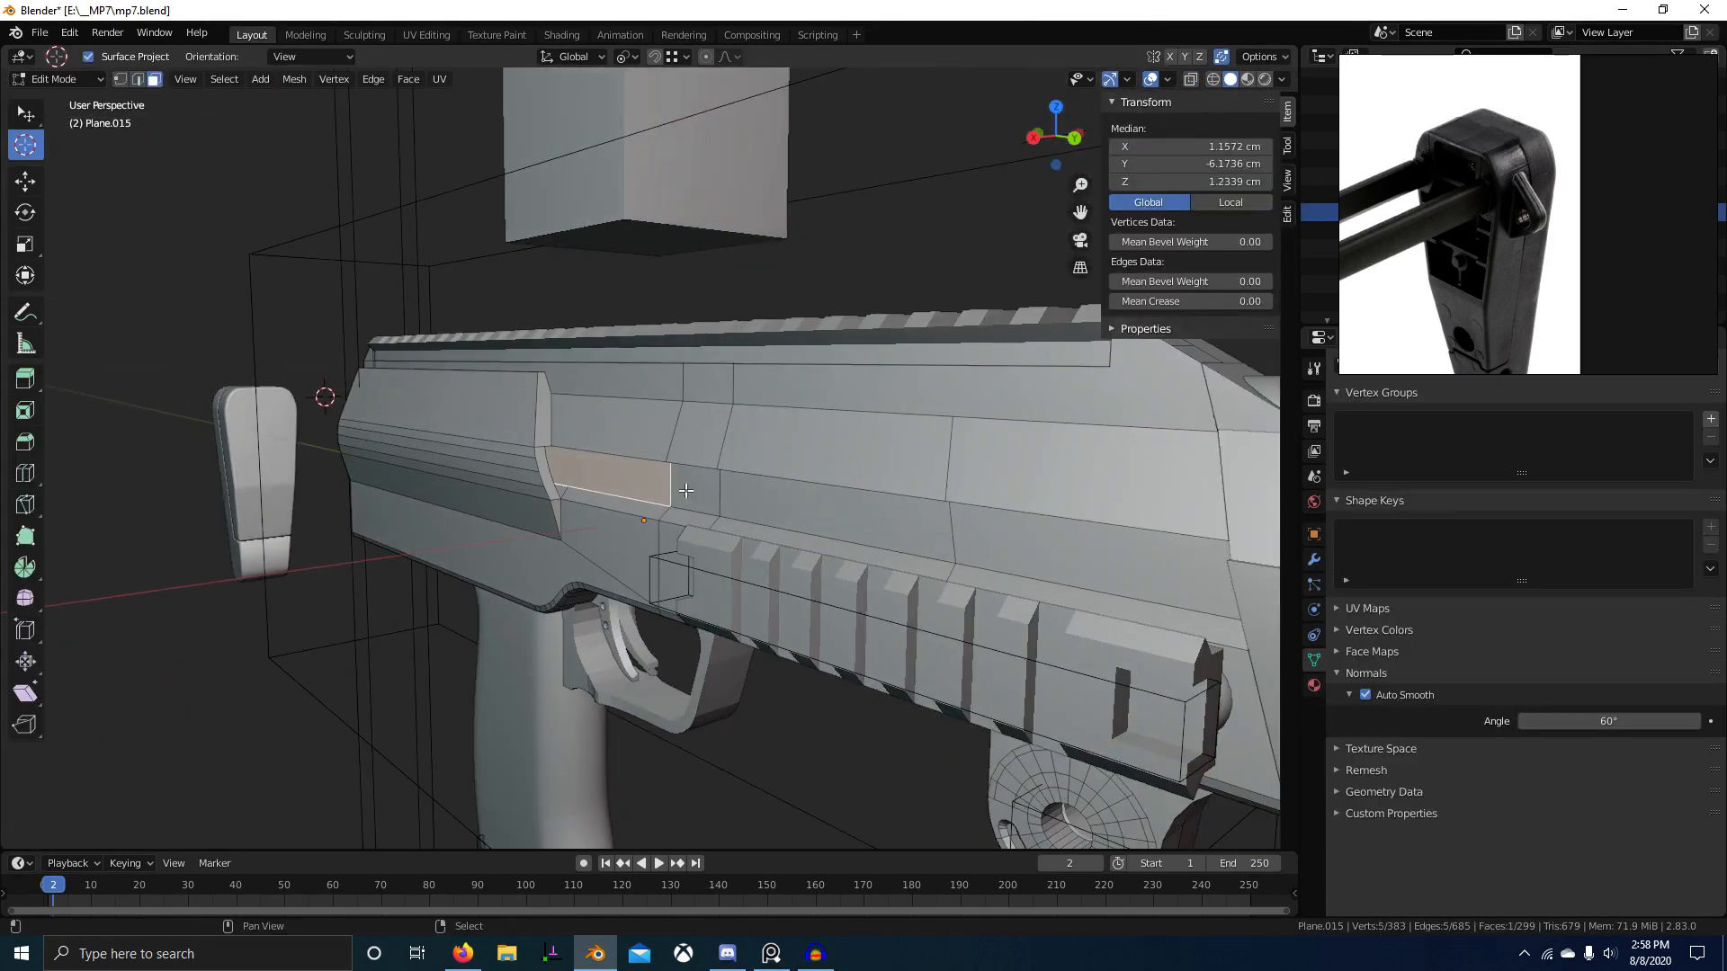
pyautogui.hotkey('shift', 'd')
pyautogui.rightClick(829, 519)
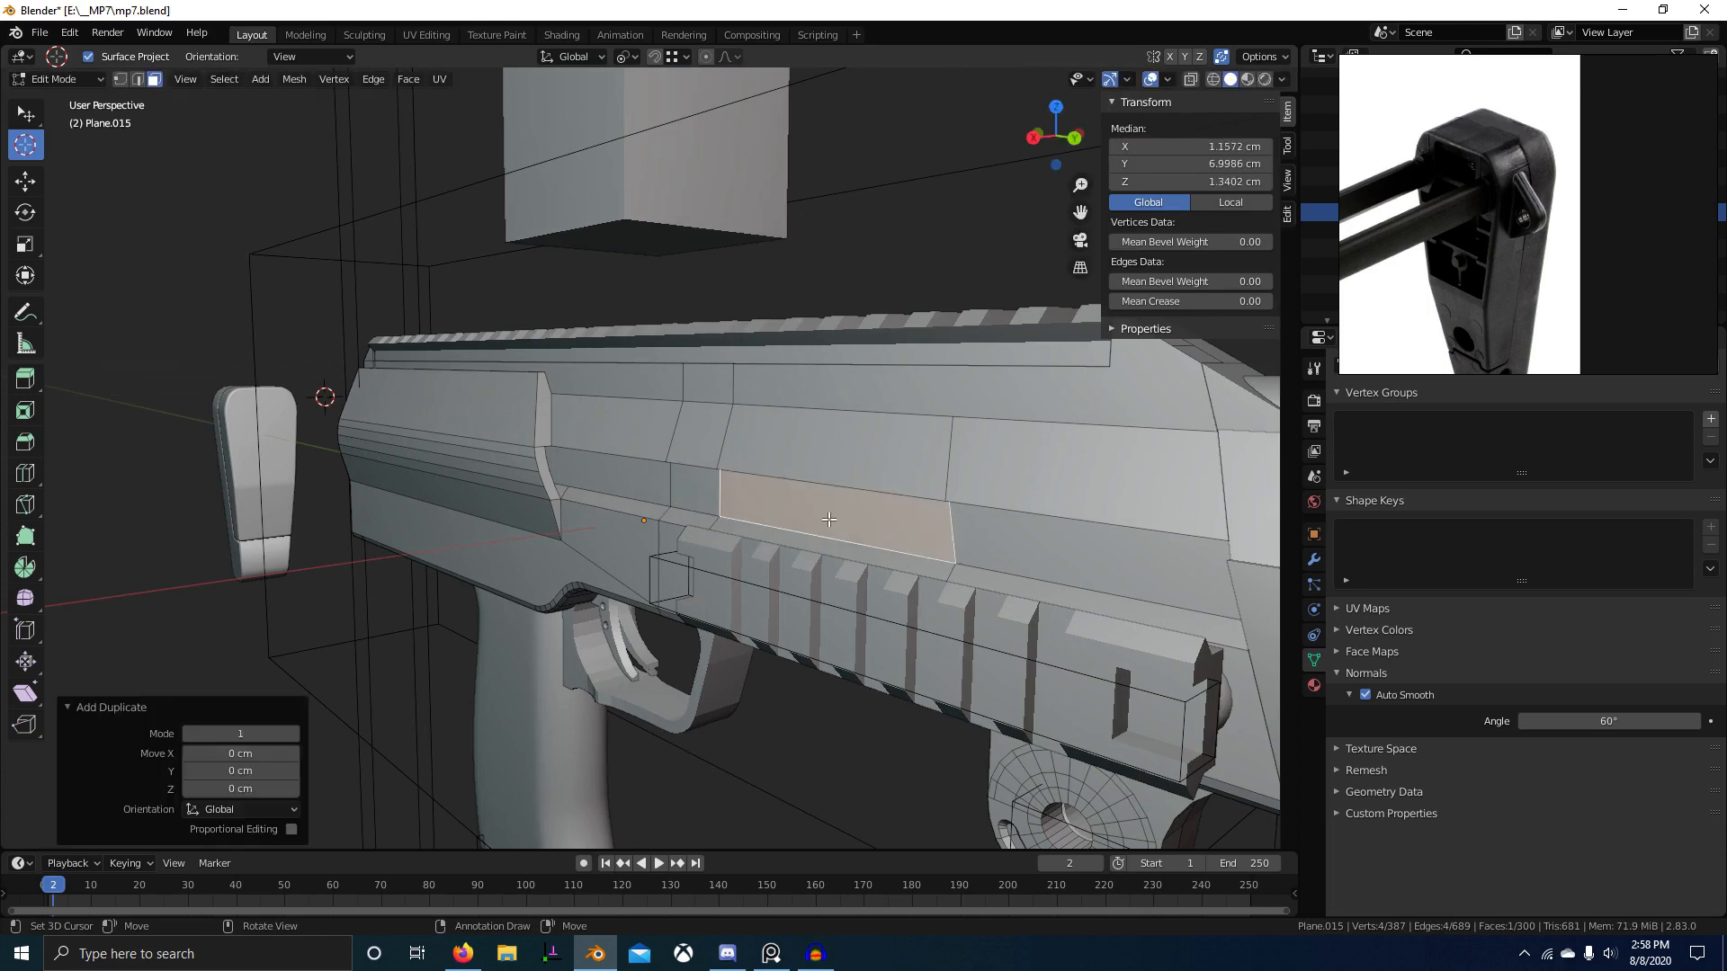
# Step: Try to straighten the separated face's slanted end by scaling it to 0 along Y, and try sliding the face forward
pyautogui.click(745, 520)
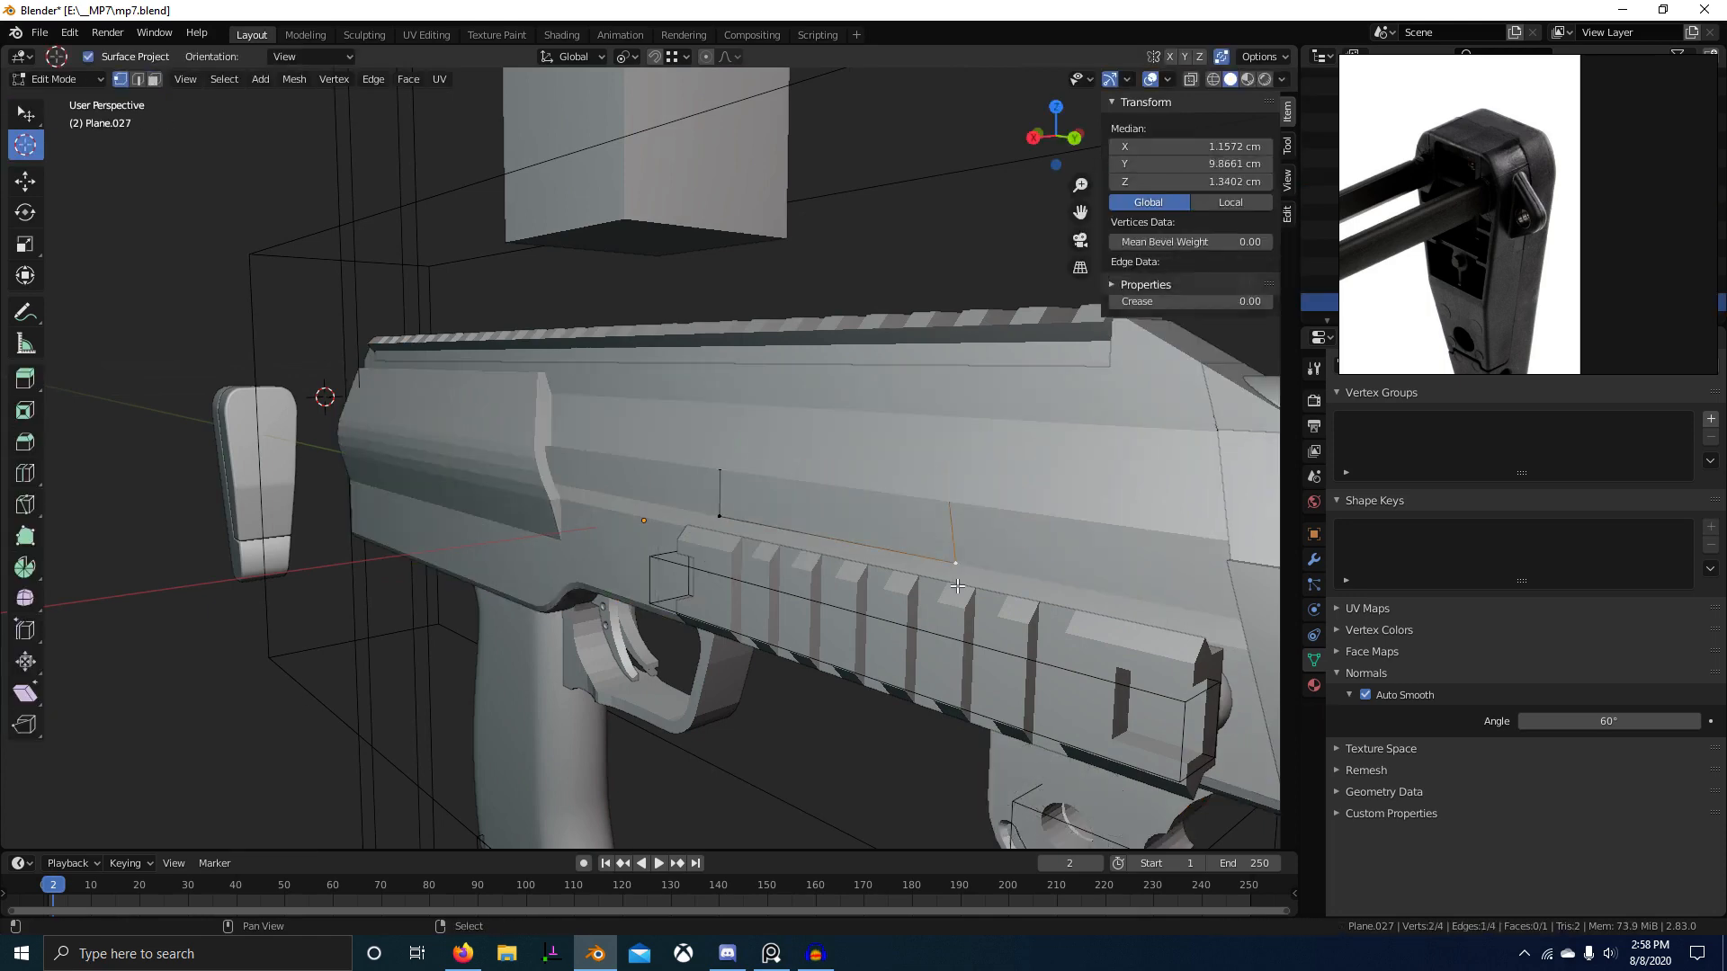
pyautogui.press('s')
pyautogui.press('y')
pyautogui.press('Return')
pyautogui.press('KP_3')
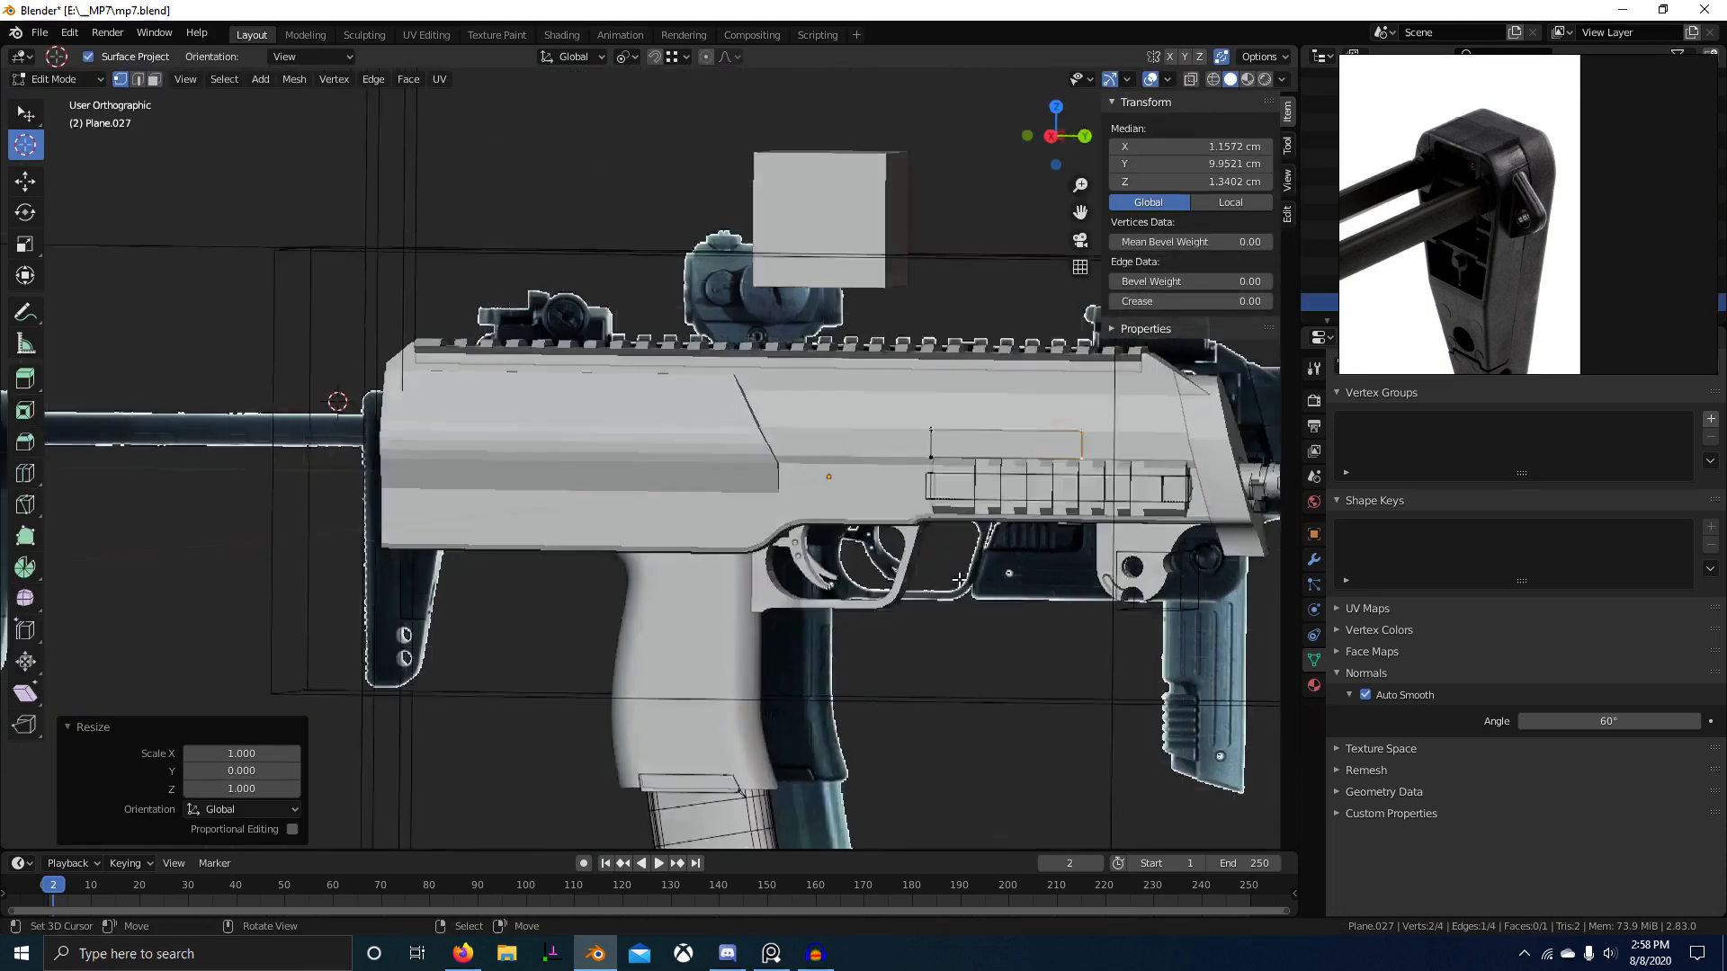
pyautogui.scroll(6, 594, 567)
pyautogui.press('a')
pyautogui.scroll(4, 593, 566)
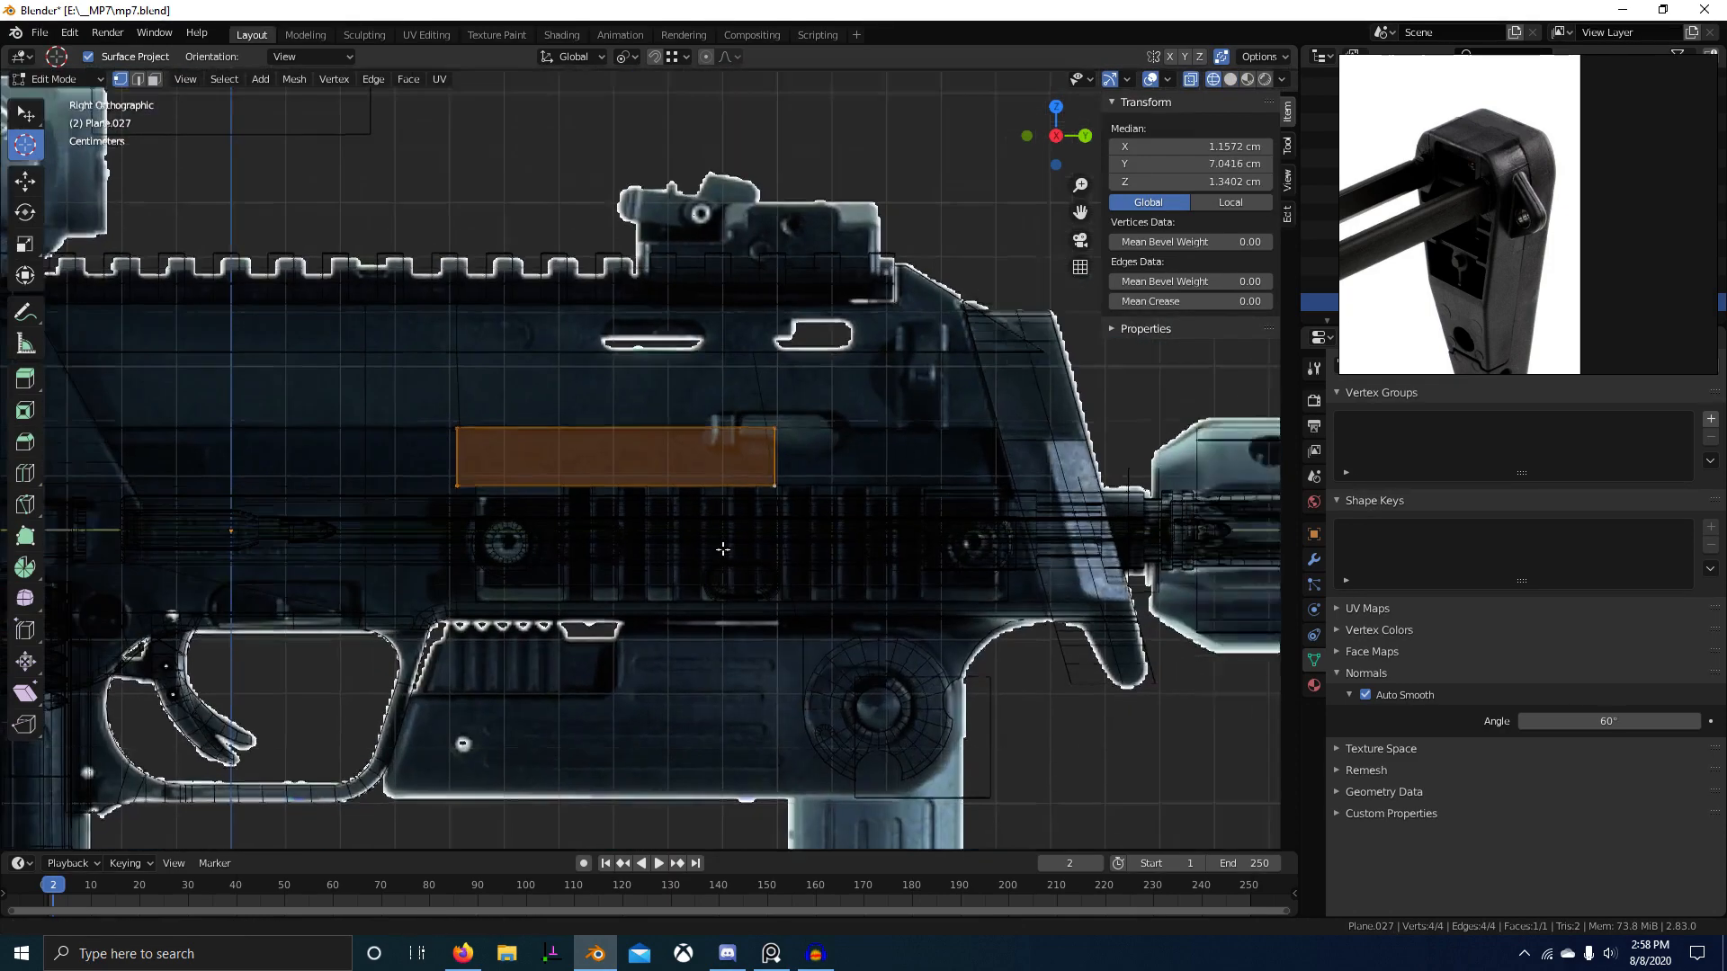
pyautogui.press('g')
pyautogui.press('y')
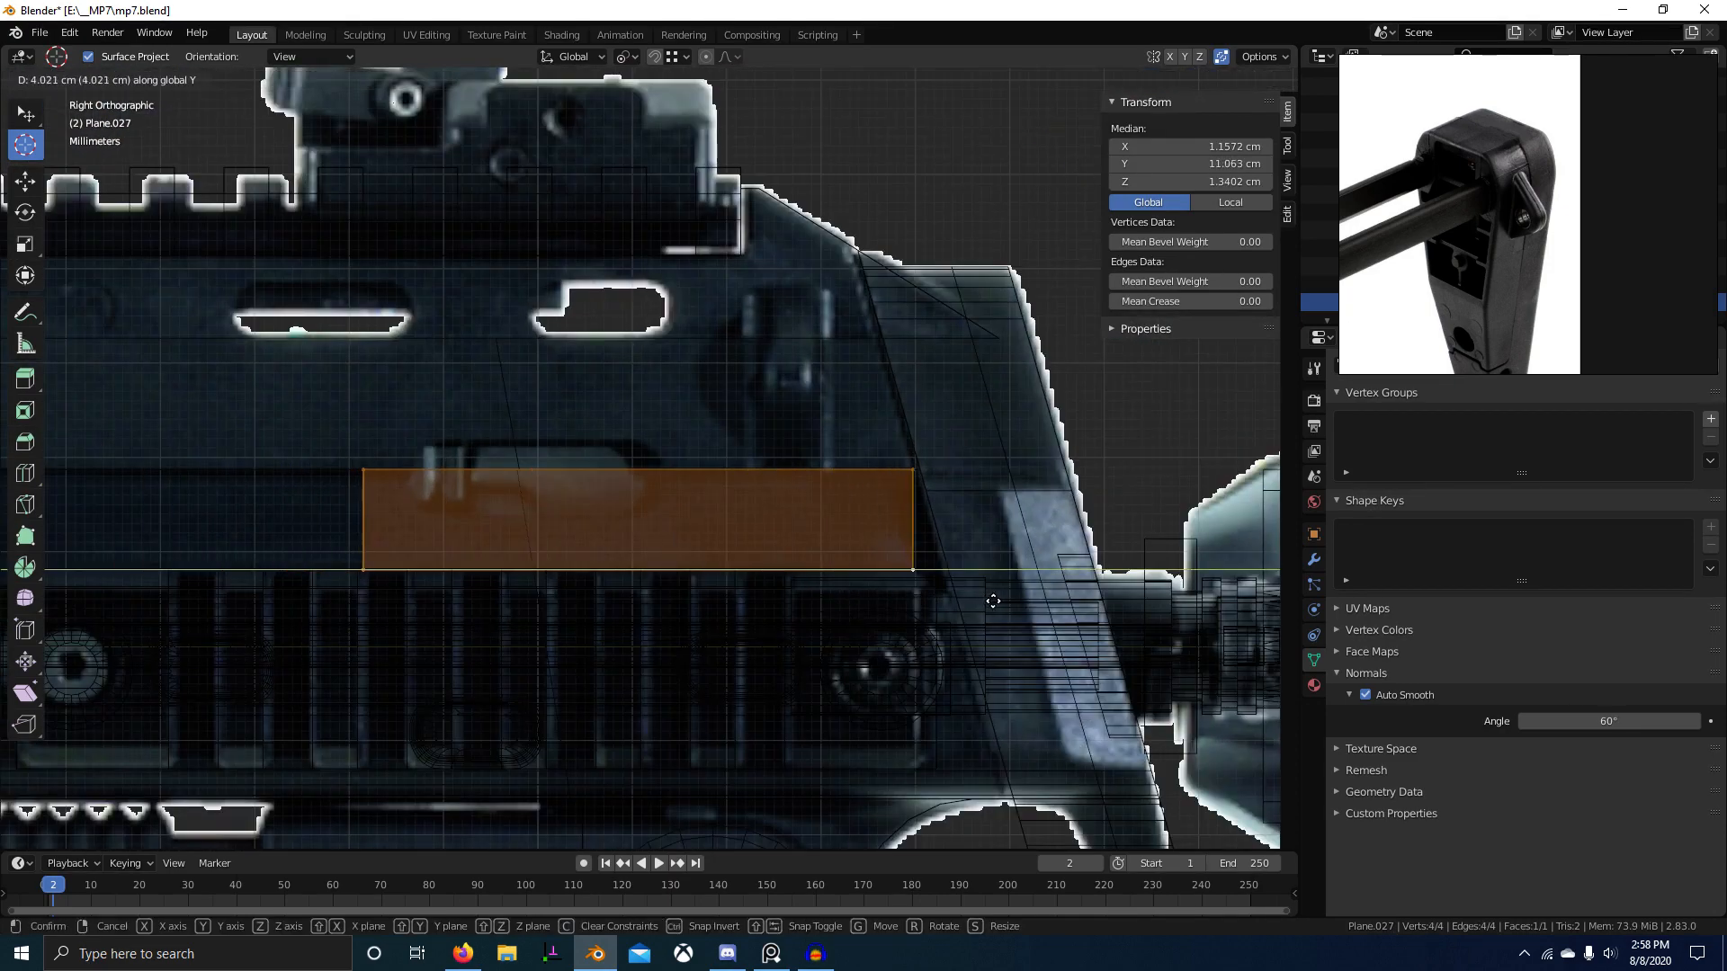
pyautogui.rightClick(990, 601)
pyautogui.hotkey('ctrl', 'z')
# Step: Move the whole separated face about 4.1 cm forward along Y
pyautogui.press('a')
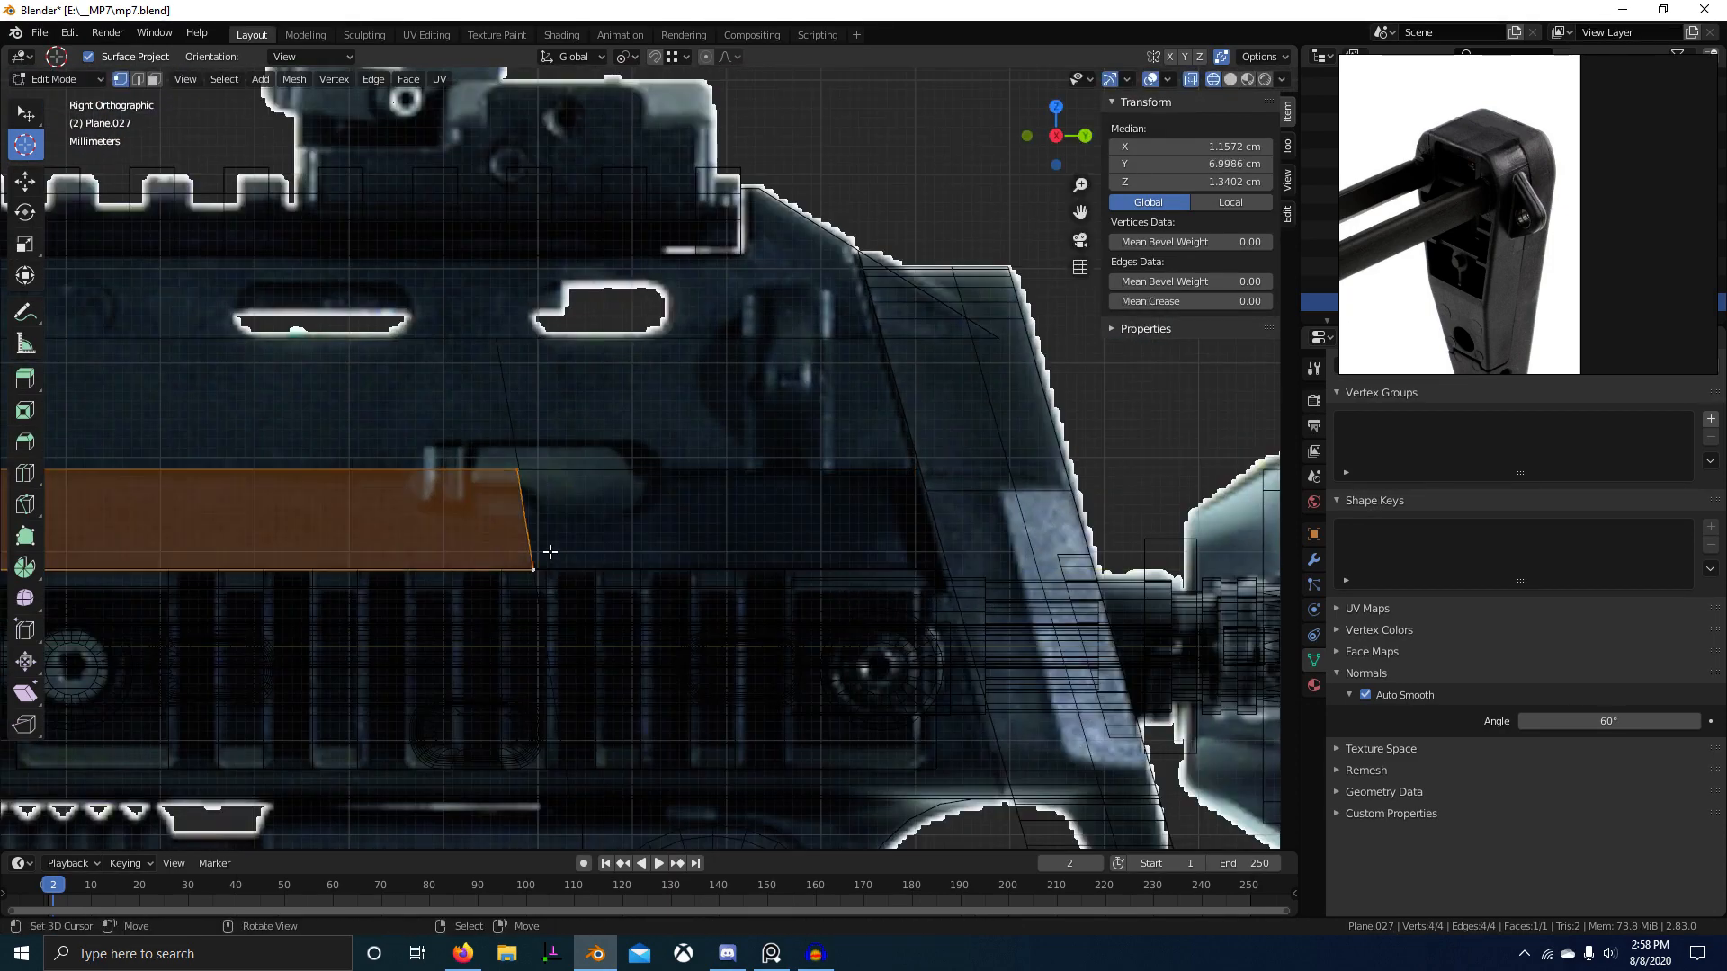
pyautogui.press('g')
pyautogui.press('y')
pyautogui.click(917, 481)
pyautogui.scroll(4, 682, 528)
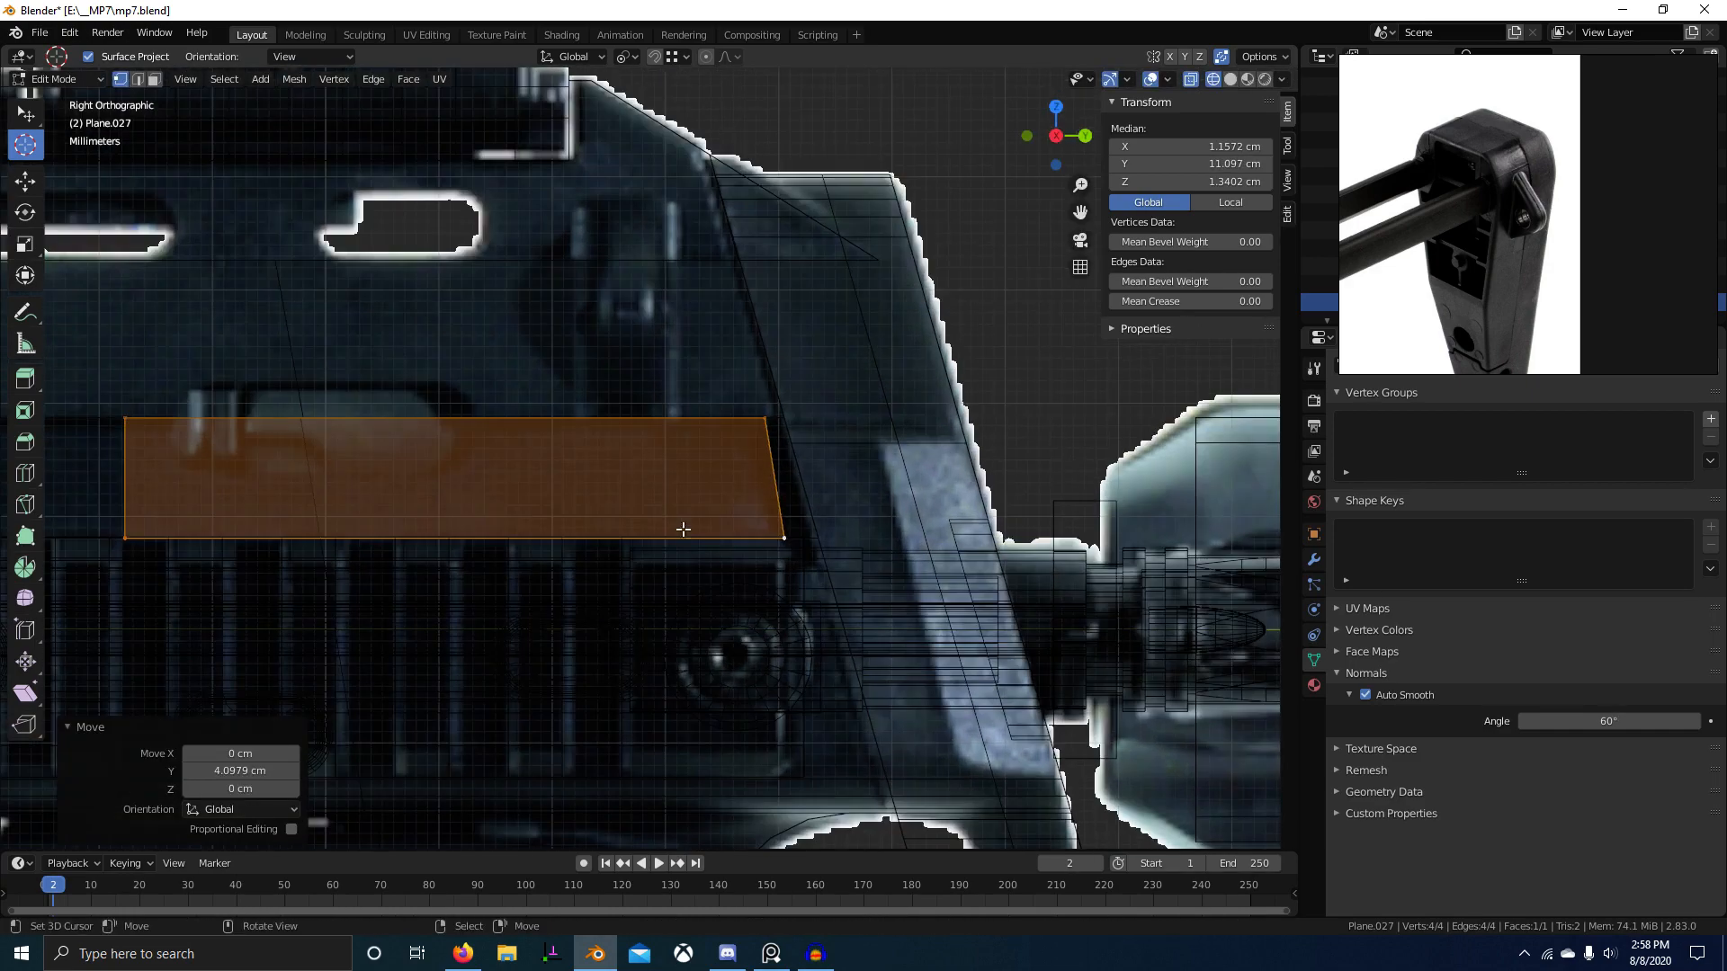
# Step: Slide the separated face's upper and lower front vertices forward along Y to meet the receiver's slanted front edge
pyautogui.hotkey('alt', 'z')
pyautogui.moveTo(894, 567); pyautogui.dragTo(853, 521, button='middle')
pyautogui.rightClick(875, 415)
pyautogui.press('g')
pyautogui.press('y')
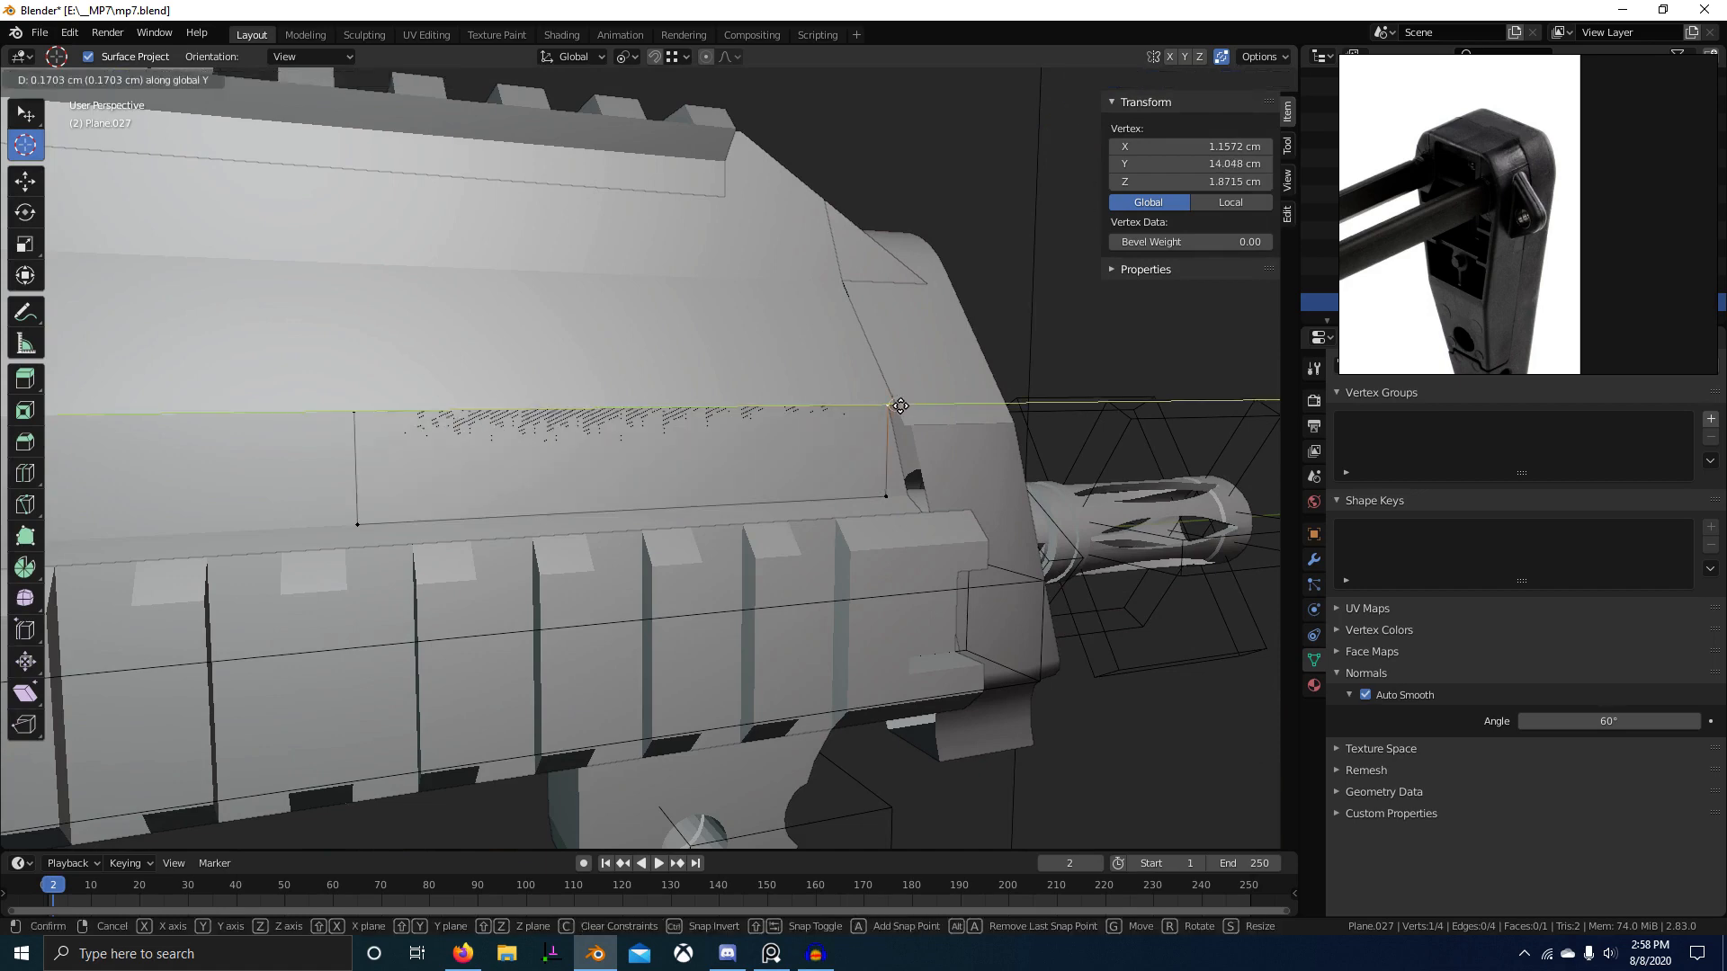
pyautogui.click(897, 406)
pyautogui.rightClick(883, 485)
pyautogui.press('g')
pyautogui.press('y')
pyautogui.click(910, 486)
# Step: Move the separated face's rear edge about 8.27 cm backward along Y to lengthen it
pyautogui.moveTo(912, 490); pyautogui.dragTo(967, 519, button='middle')
pyautogui.press('a')
pyautogui.press('KP_3')
pyautogui.click(216, 453)
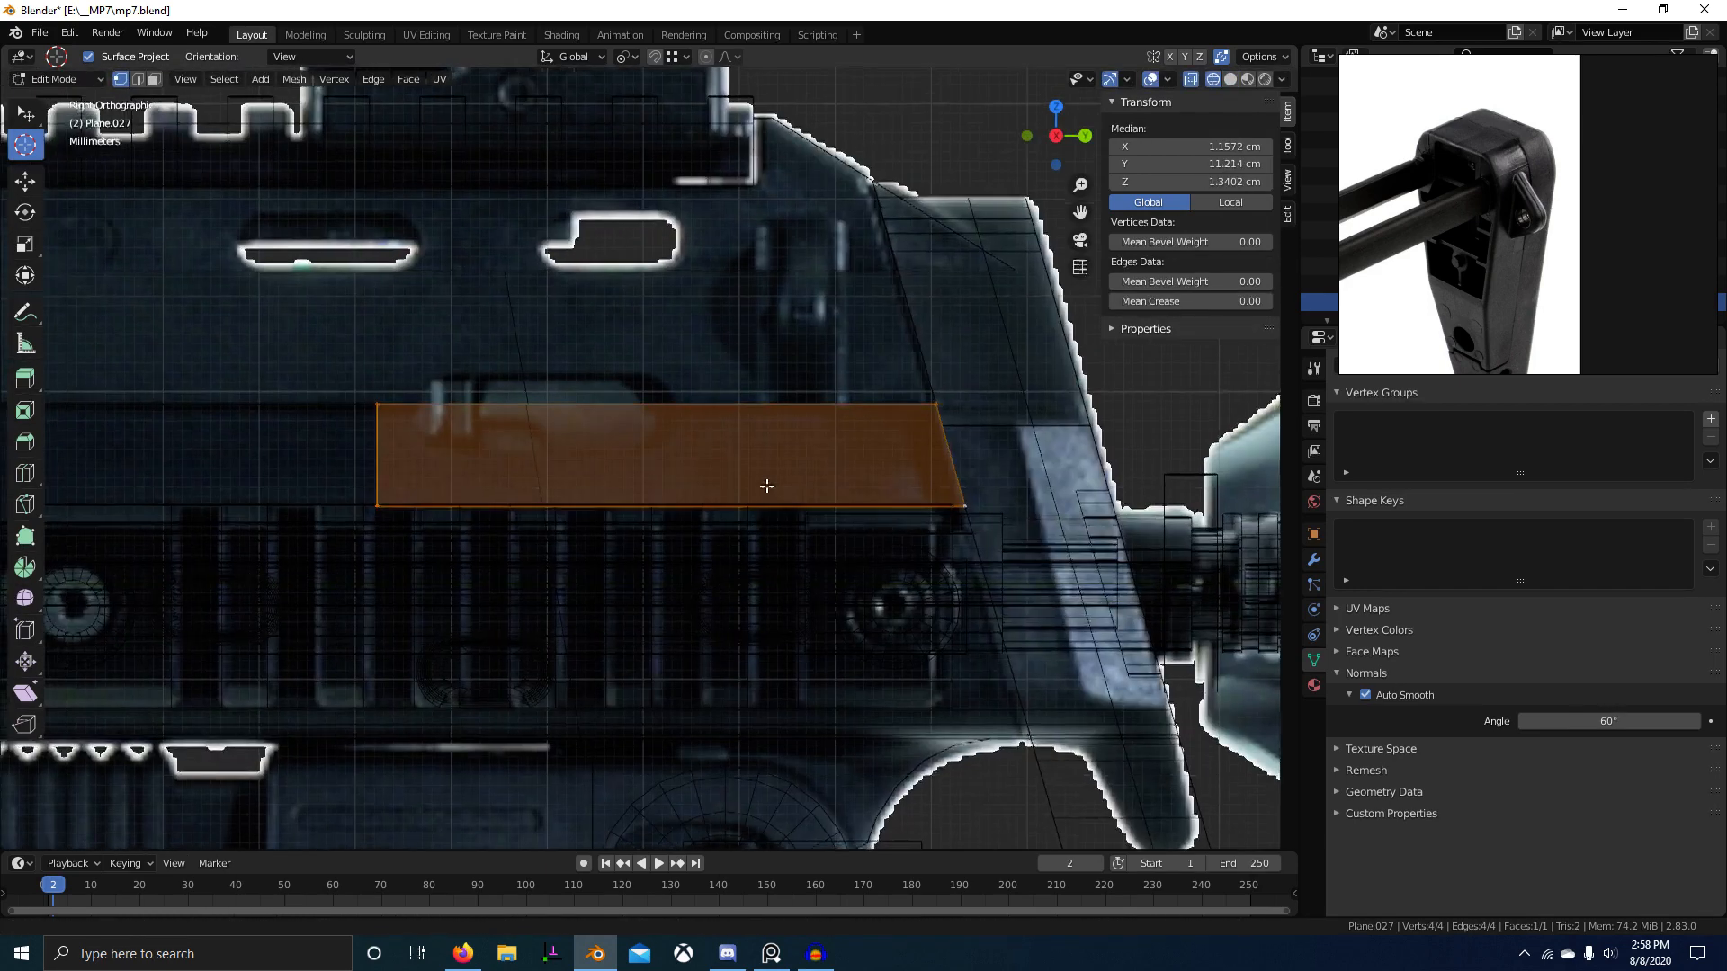
pyautogui.hotkey('alt', 'a')
pyautogui.rightClick(622, 392)
pyautogui.keyDown('shift'); pyautogui.rightClick(617, 485); pyautogui.keyUp('shift')
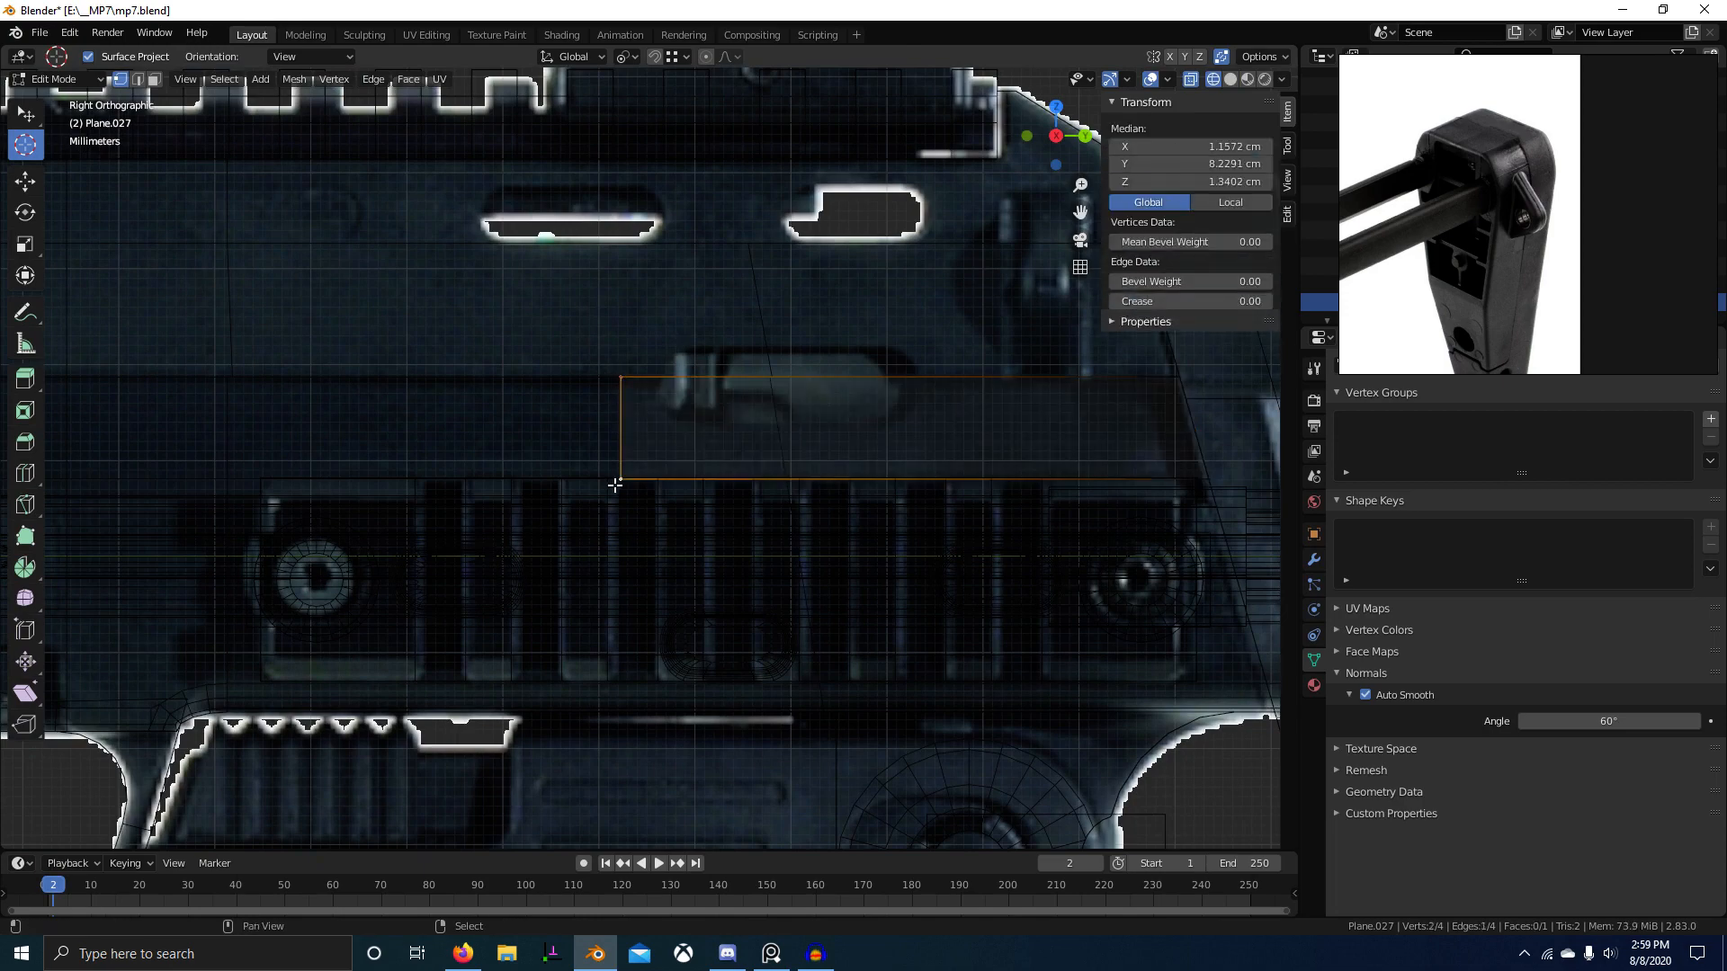
pyautogui.keyDown('shift'); pyautogui.moveTo(354, 494); pyautogui.dragTo(1051, 516, button='middle'); pyautogui.keyUp('shift')
pyautogui.scroll(-4, 1050, 517)
pyautogui.press('g')
pyautogui.press('y')
pyautogui.click(373, 516)
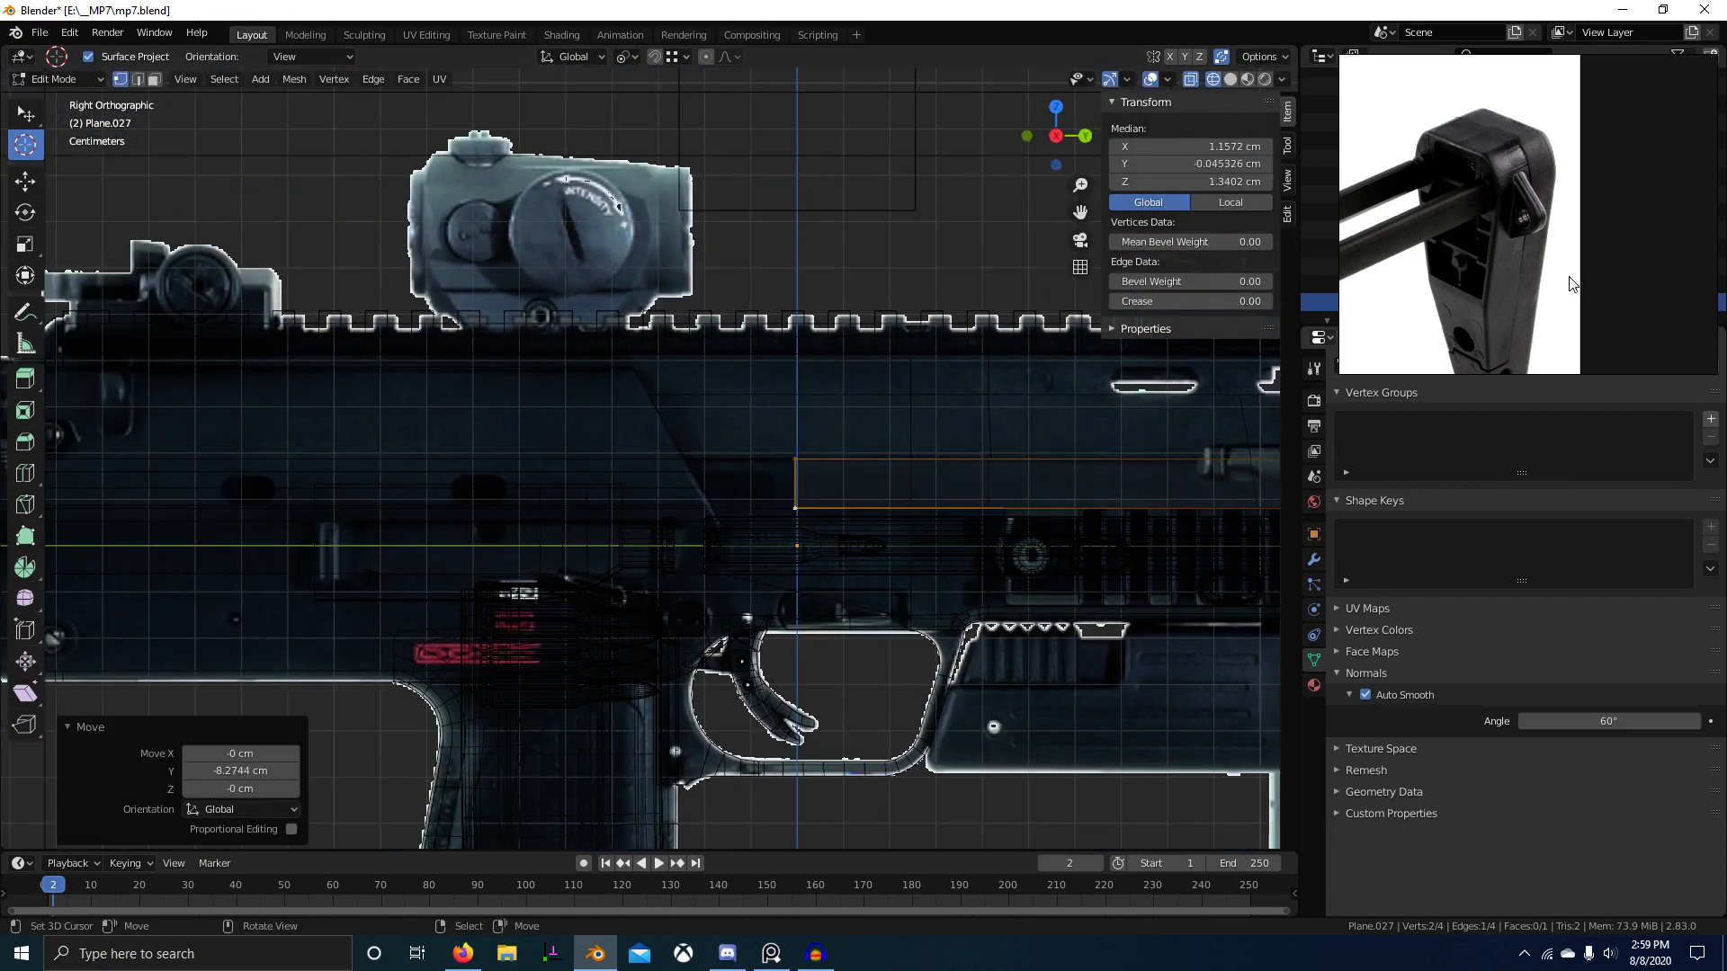
# Step: Extend the rear edge further backward along Y by about 9.98 cm and another 8.27 cm, up to the receiver's rear end
pyautogui.scroll(4, 1554, 270)
pyautogui.scroll(-5, 1352, 307)
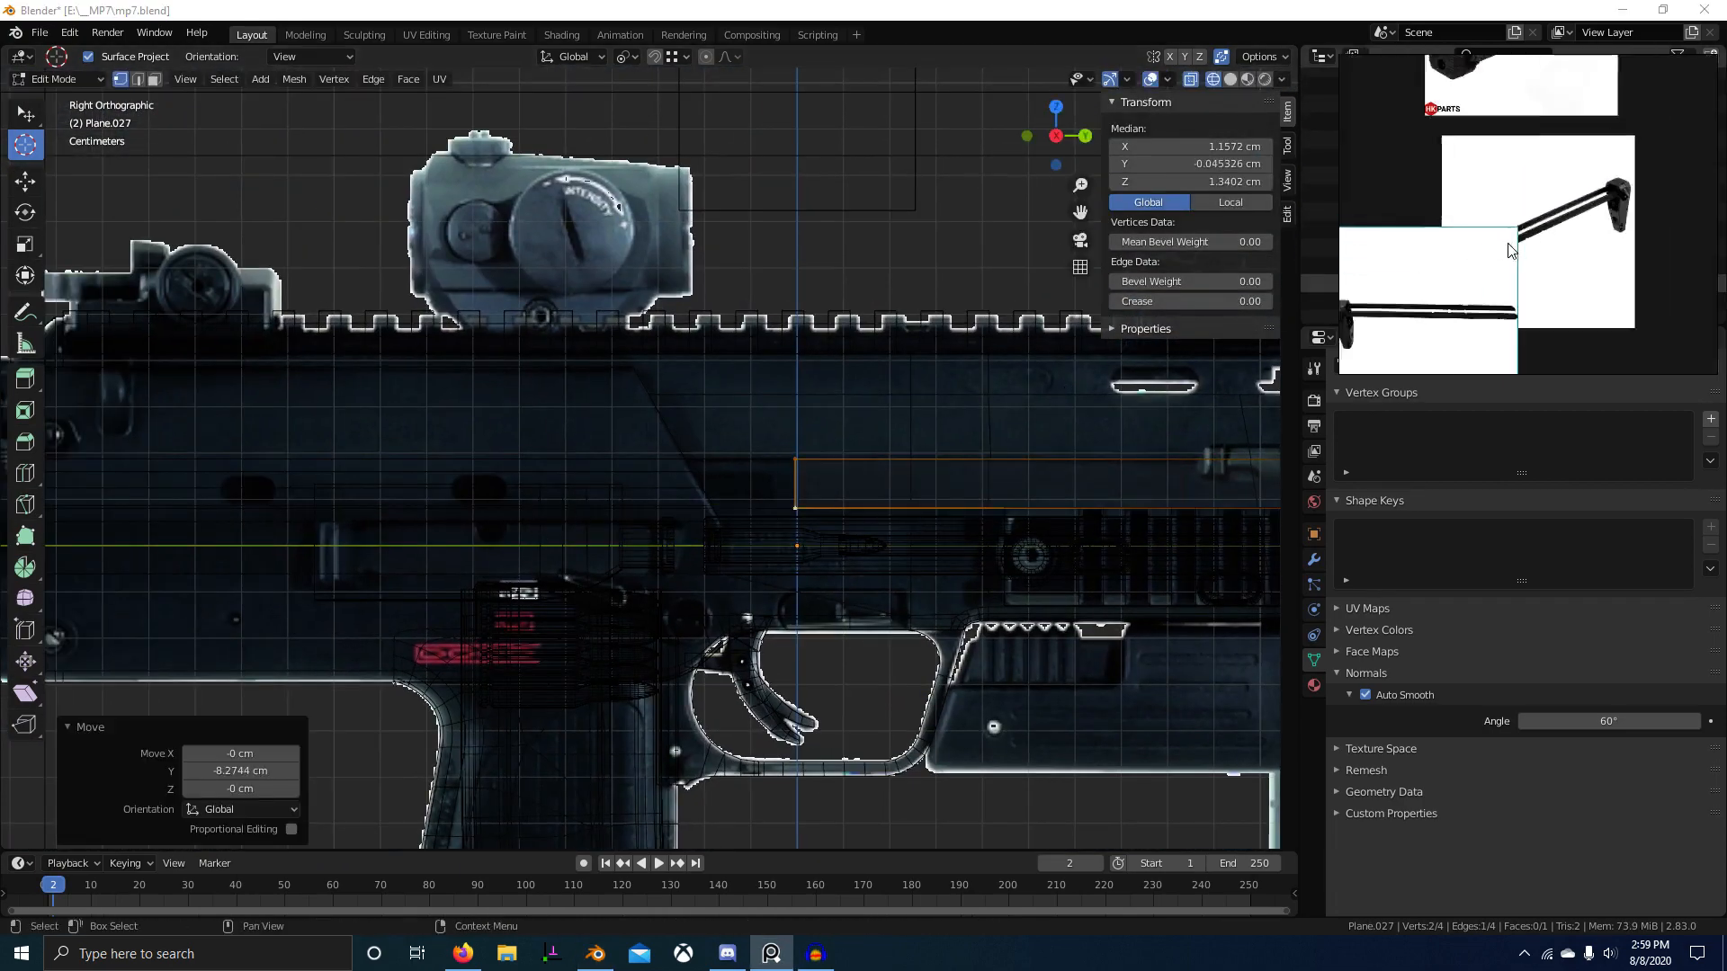
pyautogui.click(910, 860)
pyautogui.scroll(-1, 817, 616)
pyautogui.press('g')
pyautogui.press('y')
pyautogui.click(431, 624)
pyautogui.keyDown('shift'); pyautogui.moveTo(432, 624); pyautogui.dragTo(921, 629, button='middle'); pyautogui.keyUp('shift')
pyautogui.scroll(3, 698, 593)
pyautogui.press('g')
pyautogui.press('y')
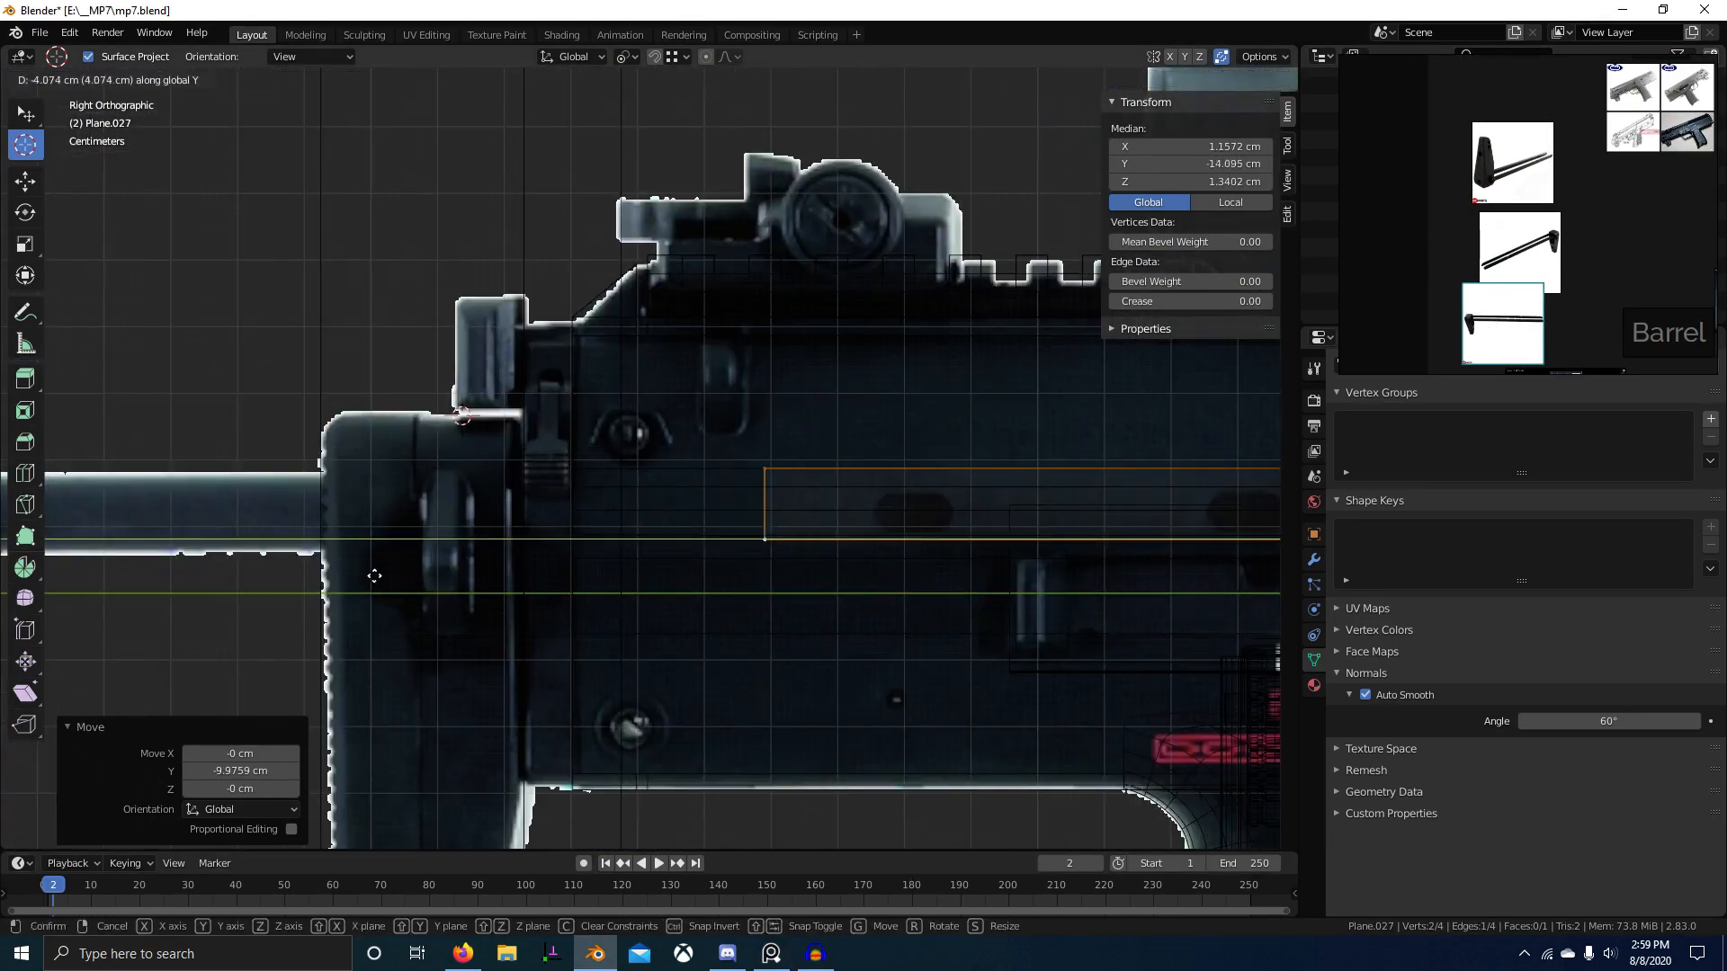
pyautogui.click(115, 577)
# Step: Extrude the whole long face along X to give it thickness as a stock rod, and leave edit mode
pyautogui.scroll(-3, 629, 568)
pyautogui.keyDown('shift'); pyautogui.moveTo(1079, 559); pyautogui.dragTo(774, 536, button='middle'); pyautogui.keyUp('shift')
pyautogui.scroll(-5, 774, 536)
pyautogui.hotkey('shift', 'z')
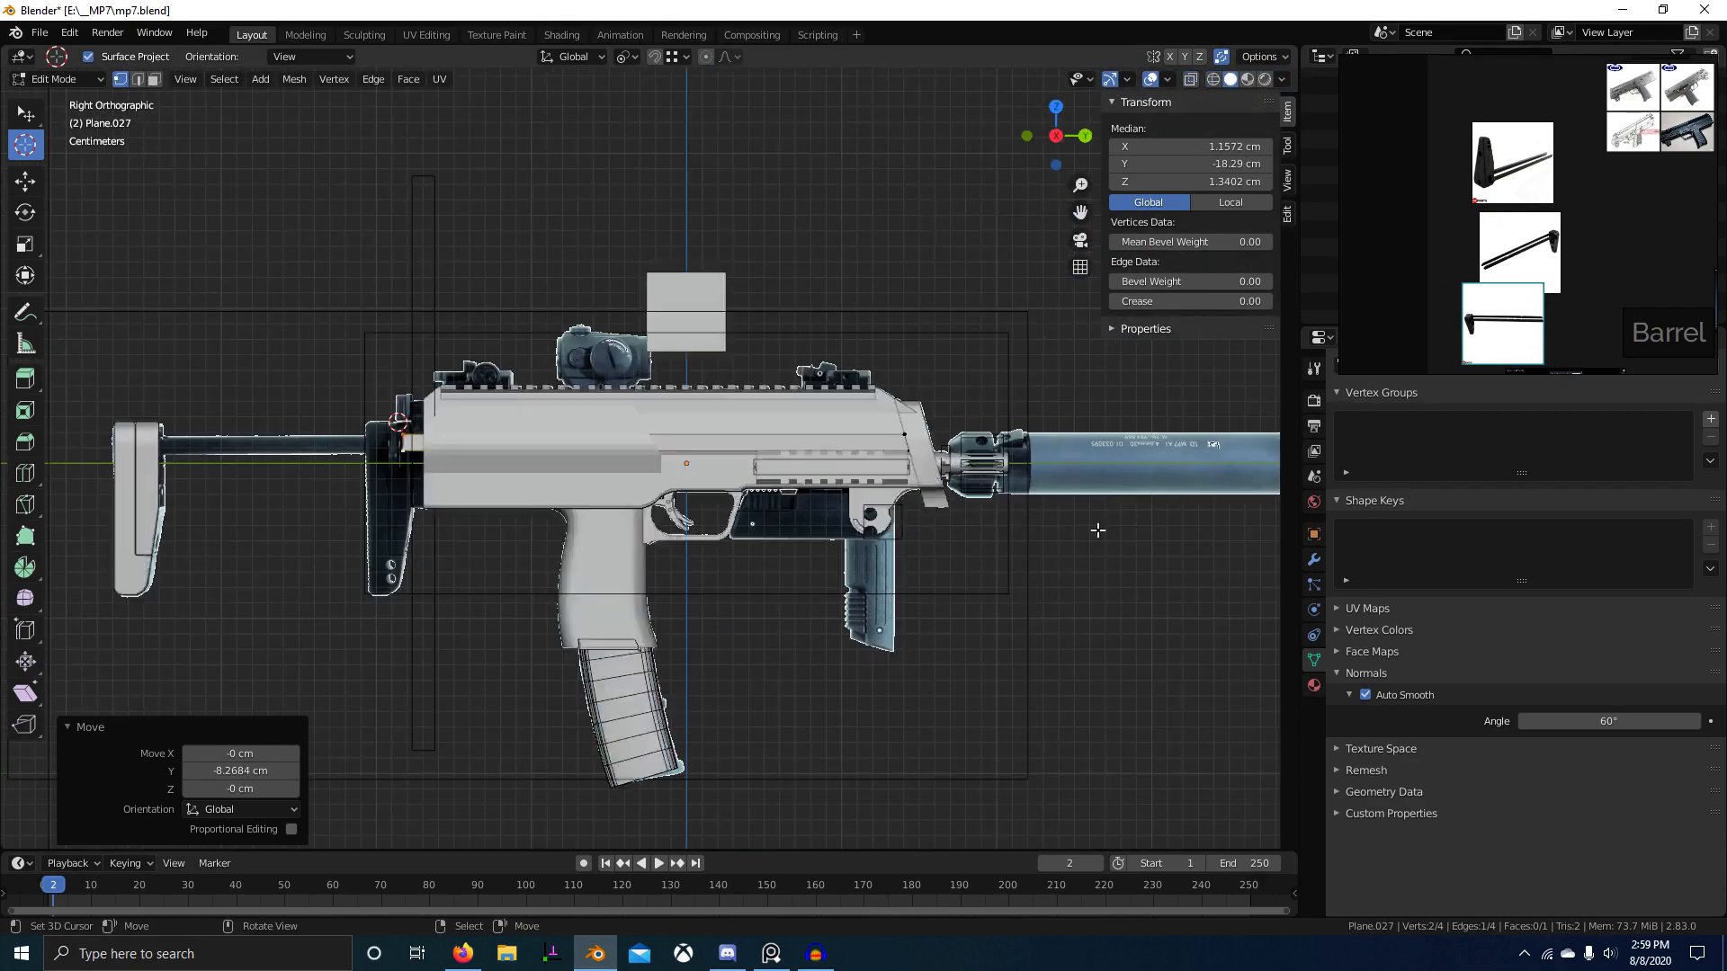
pyautogui.scroll(5, 1094, 528)
pyautogui.moveTo(1021, 535)
pyautogui.mouseDown(button='middle')
pyautogui.moveTo(891, 548)
pyautogui.moveTo(632, 509)
pyautogui.moveTo(692, 500)
pyautogui.mouseUp(button='middle')
pyautogui.scroll(3, 782, 510)
pyautogui.press('a')
pyautogui.scroll(3, 632, 509)
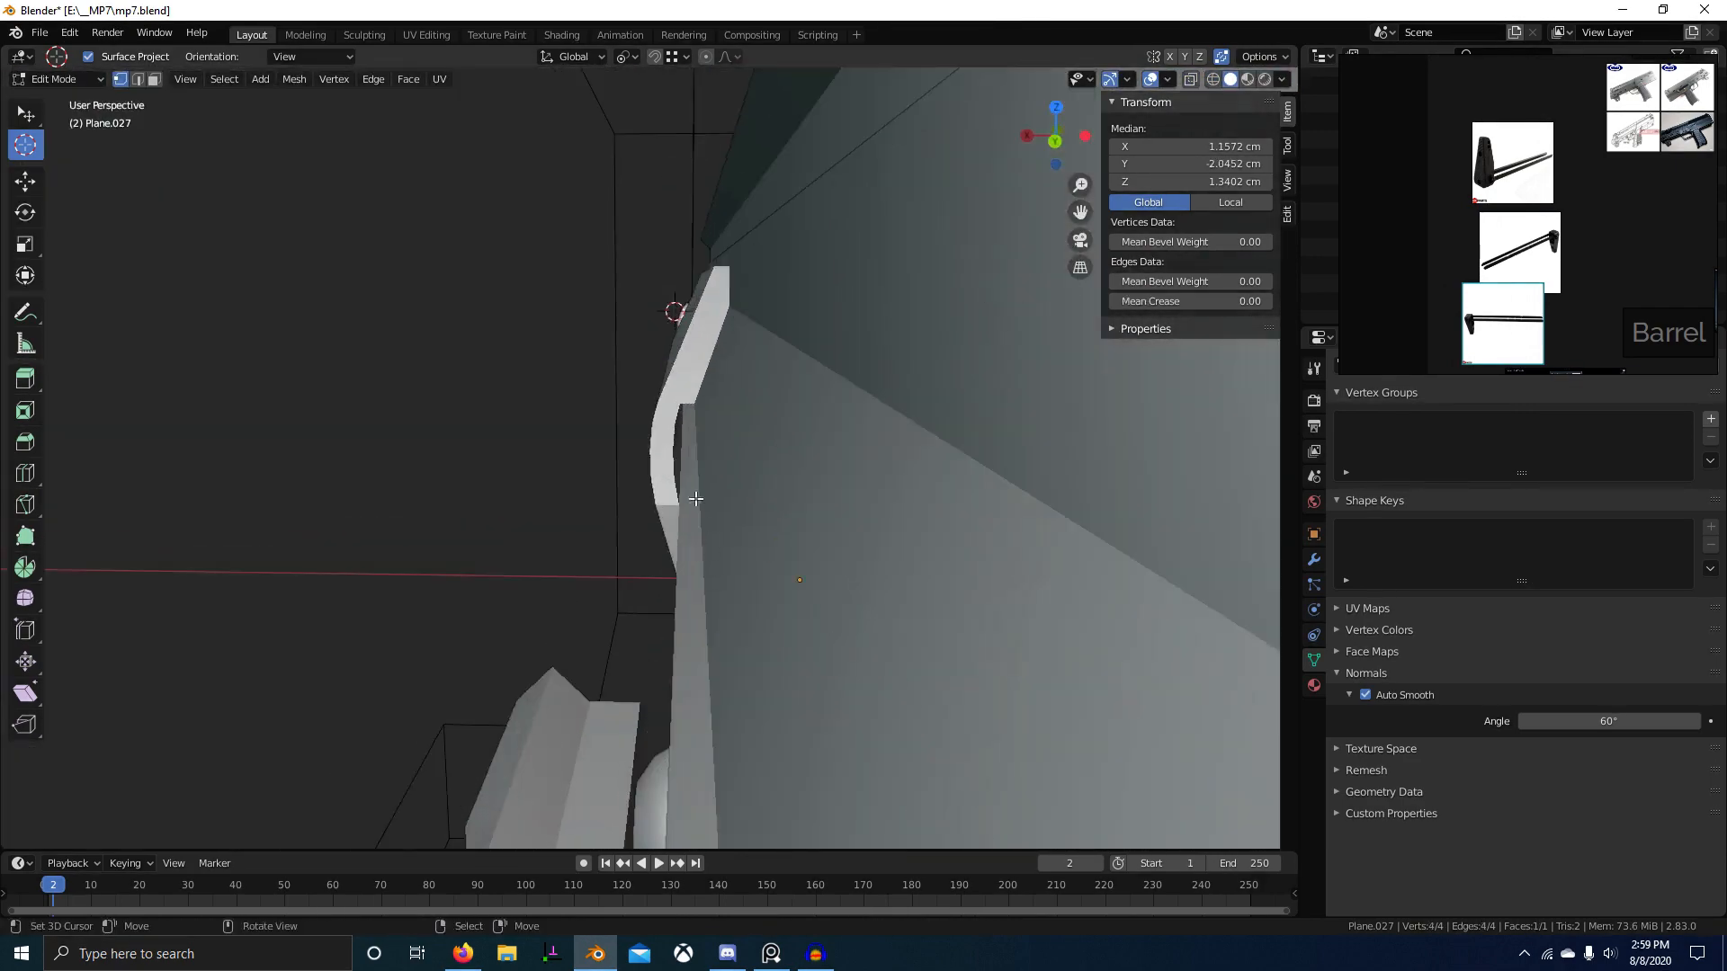
pyautogui.scroll(2, 604, 552)
pyautogui.moveTo(605, 551); pyautogui.dragTo(622, 491, button='middle')
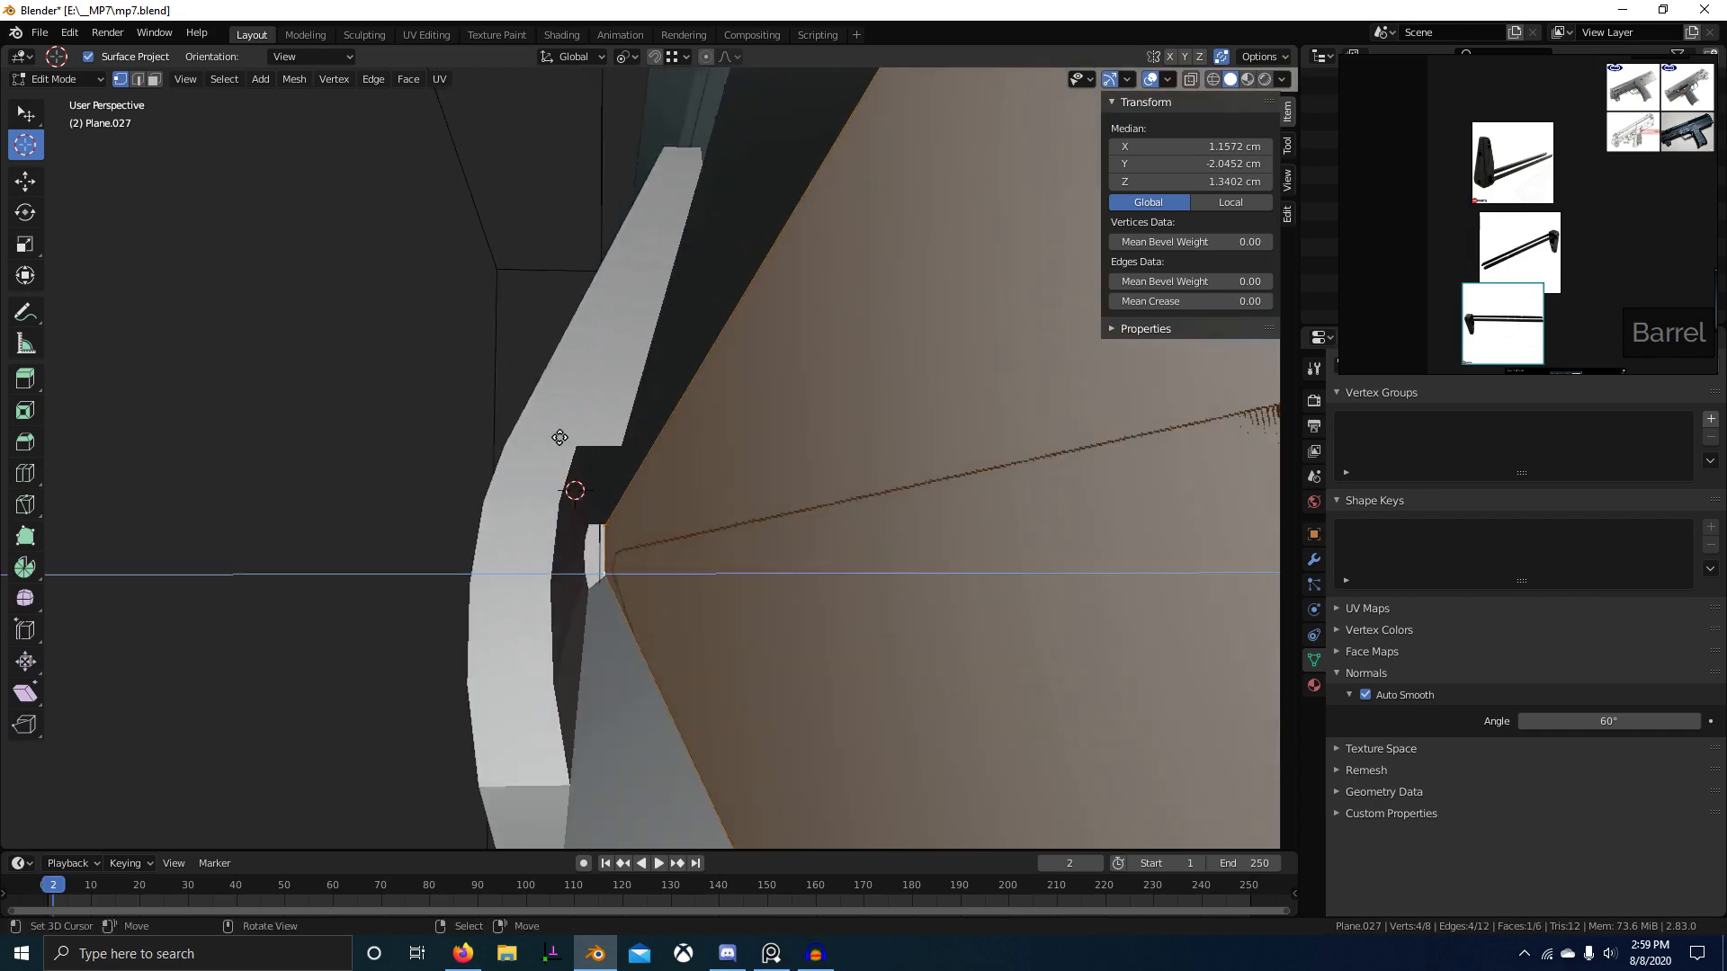
pyautogui.press('e')
pyautogui.press('x')
pyautogui.click(567, 436)
pyautogui.moveTo(567, 436); pyautogui.dragTo(758, 494, button='middle')
pyautogui.scroll(-3, 595, 496)
pyautogui.scroll(3, 567, 524)
pyautogui.scroll(-4, 566, 524)
pyautogui.scroll(-4, 809, 570)
pyautogui.hotkey('alt', 'a')
pyautogui.press('Tab')
# Step: Compare the long rod piece's slanted front end with the receiver outline and the side reference
pyautogui.click(758, 494)
pyautogui.press('KP_3')
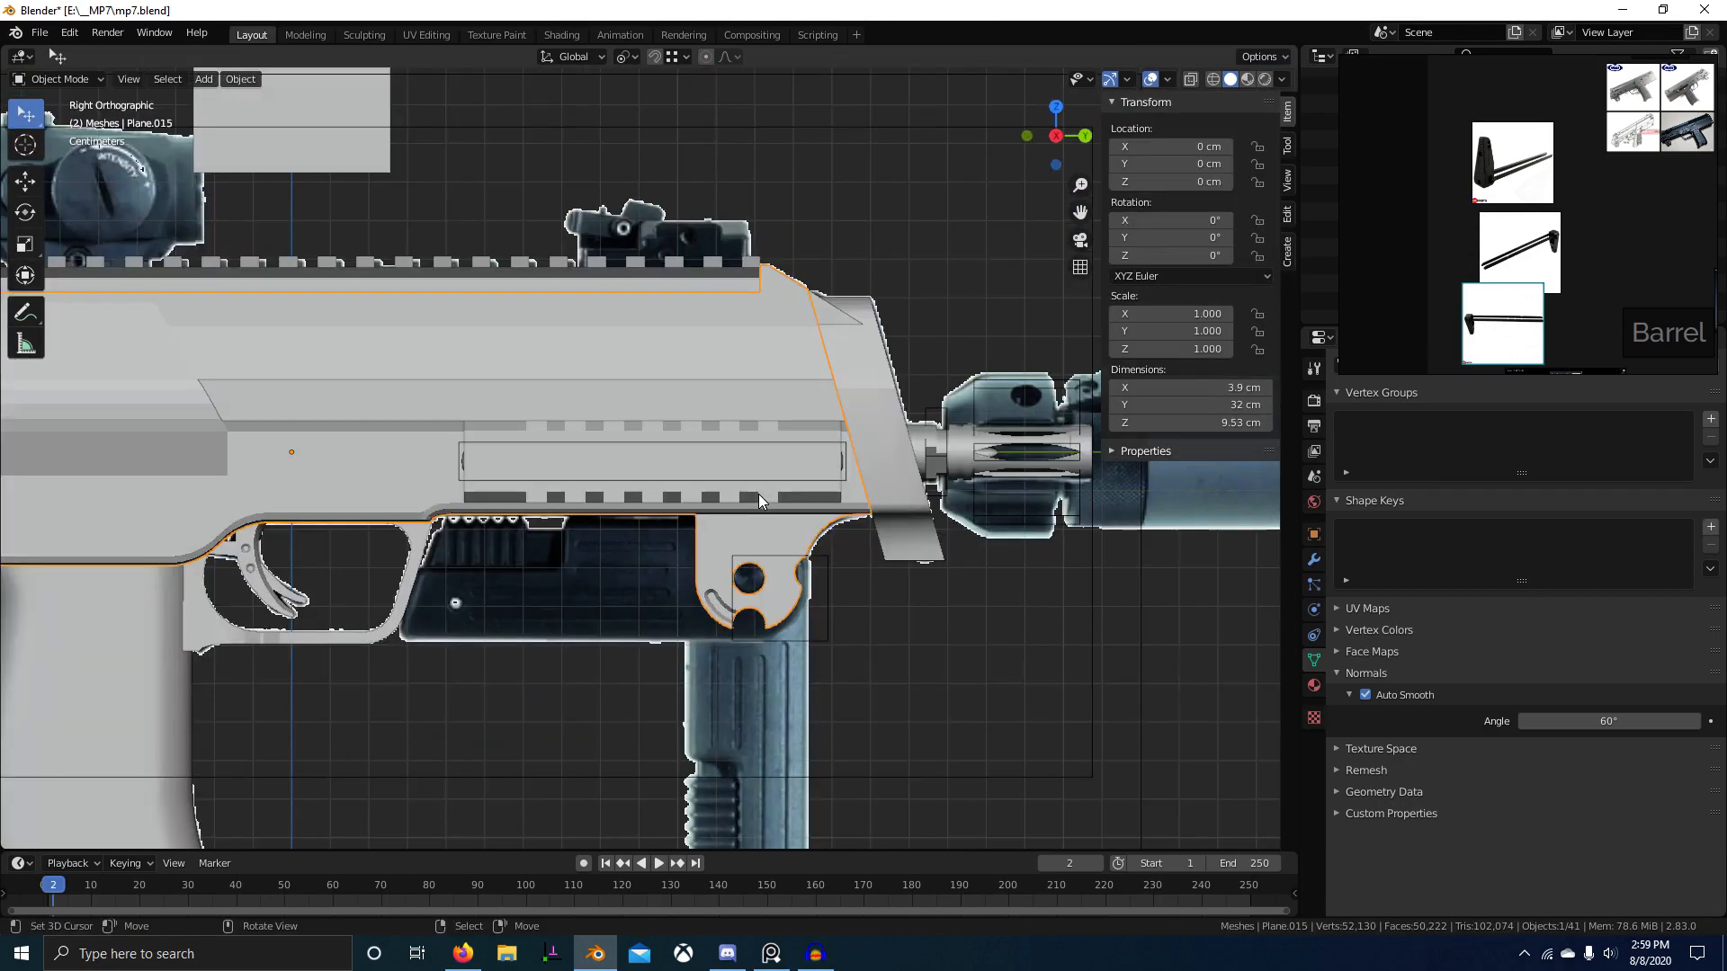
pyautogui.hotkey('alt', 'z')
pyautogui.scroll(6, 622, 538)
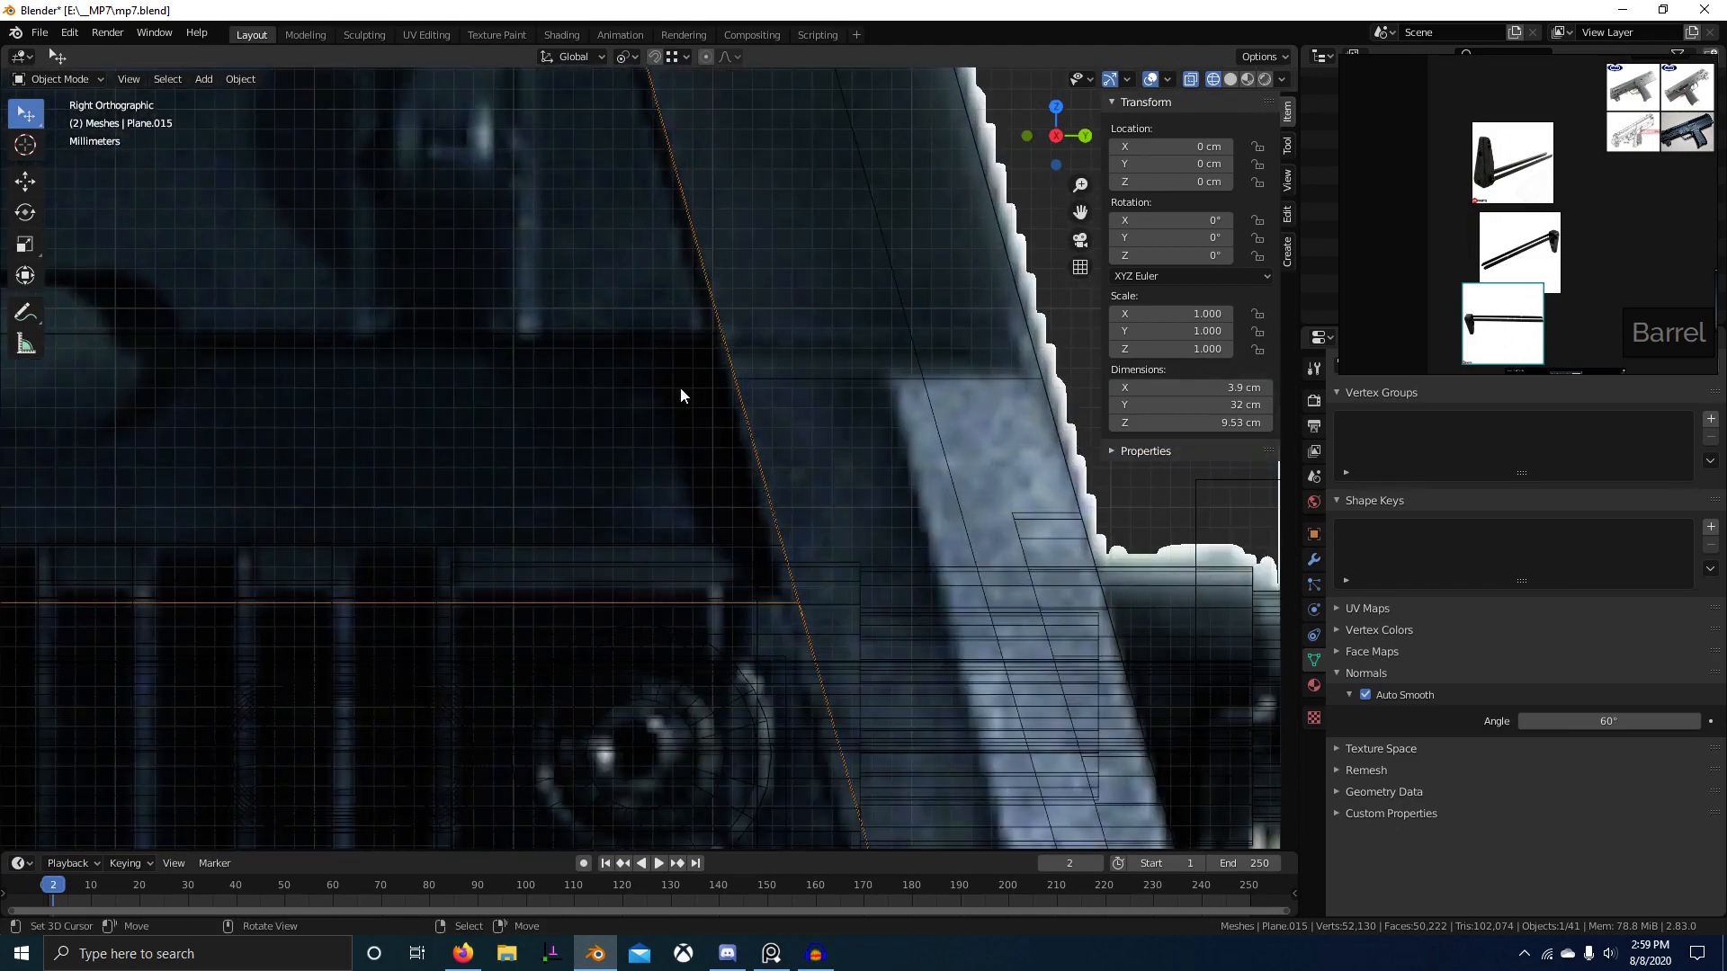
pyautogui.click(1028, 406)
pyautogui.click(626, 412)
pyautogui.hotkey('shift', 'z')
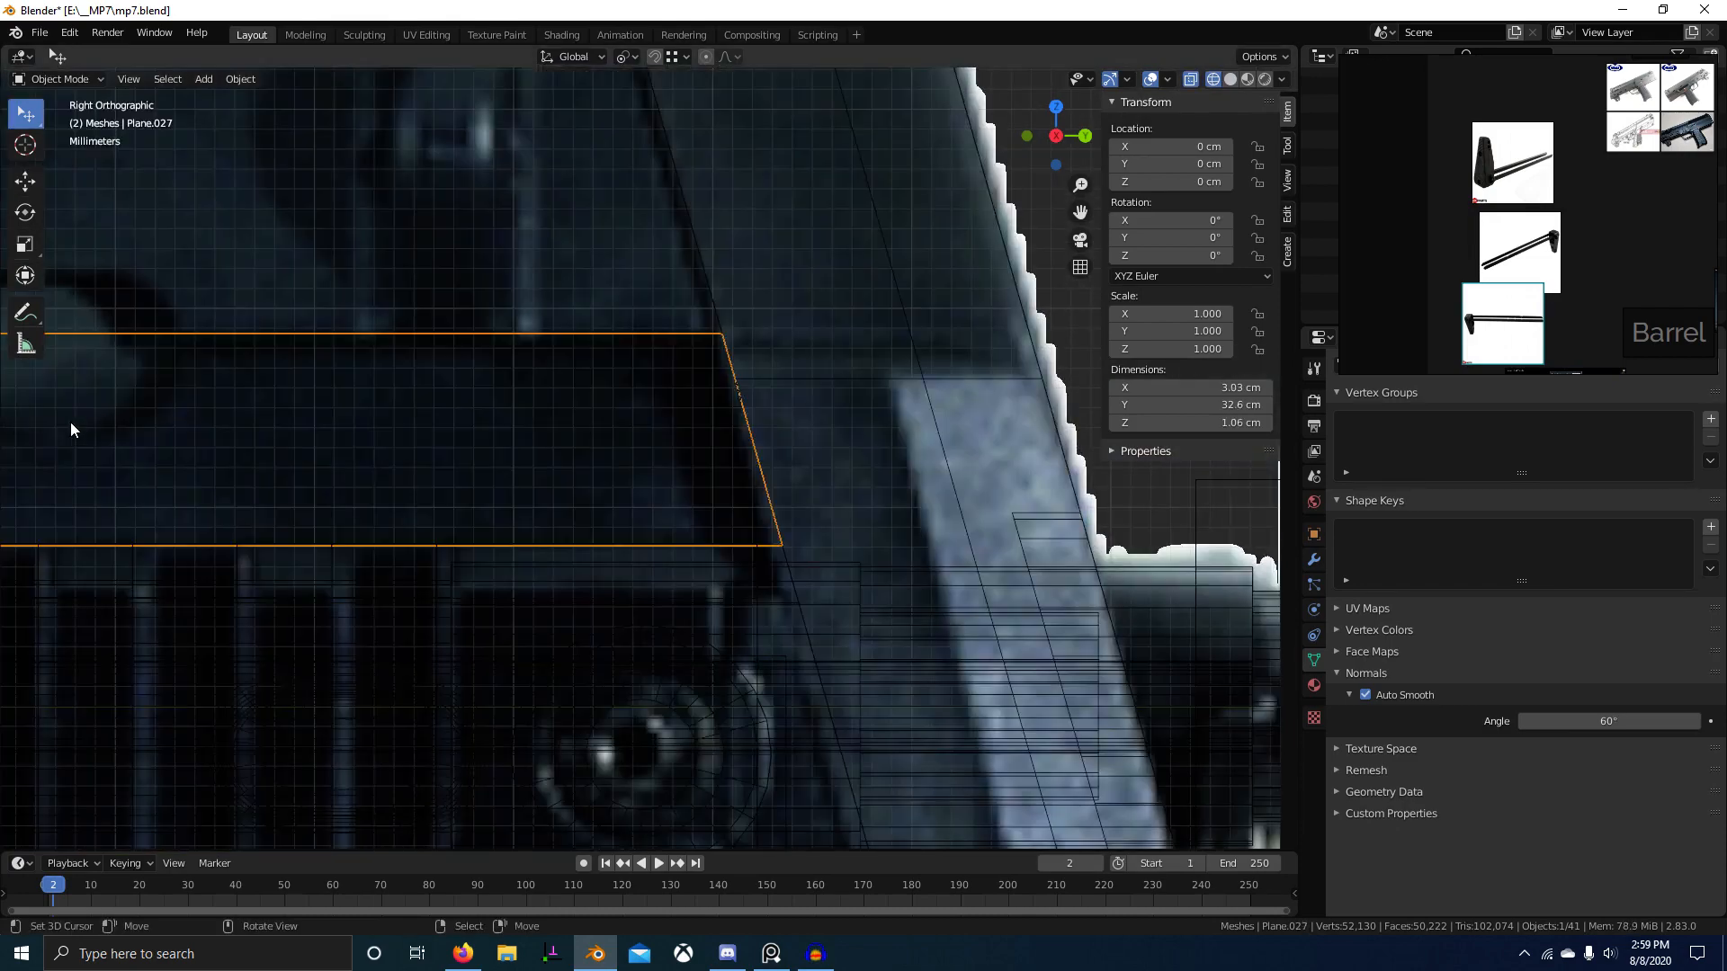
# Step: In edit mode, move the outer edge of the rod's slanted front end about 0.24 cm backward along Y
pyautogui.press('Tab')
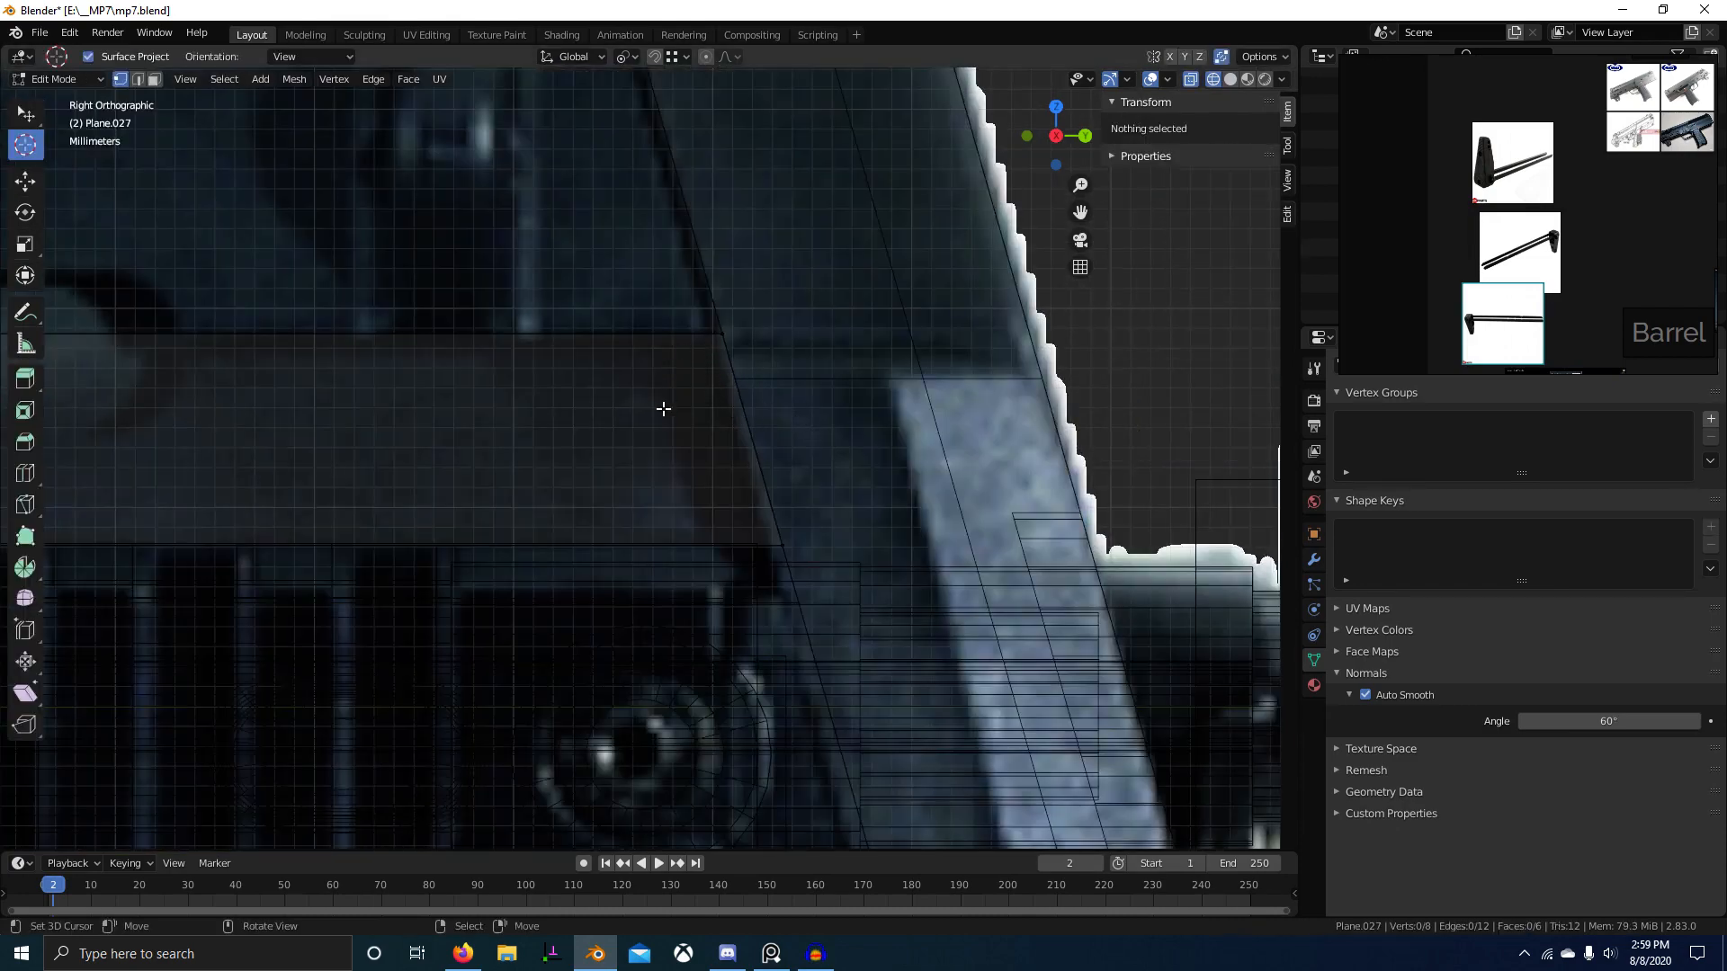
pyautogui.scroll(-3, 720, 455)
pyautogui.moveTo(991, 544); pyautogui.dragTo(948, 563, button='middle')
pyautogui.hotkey('shift', 'z')
pyautogui.scroll(-5, 536, 574)
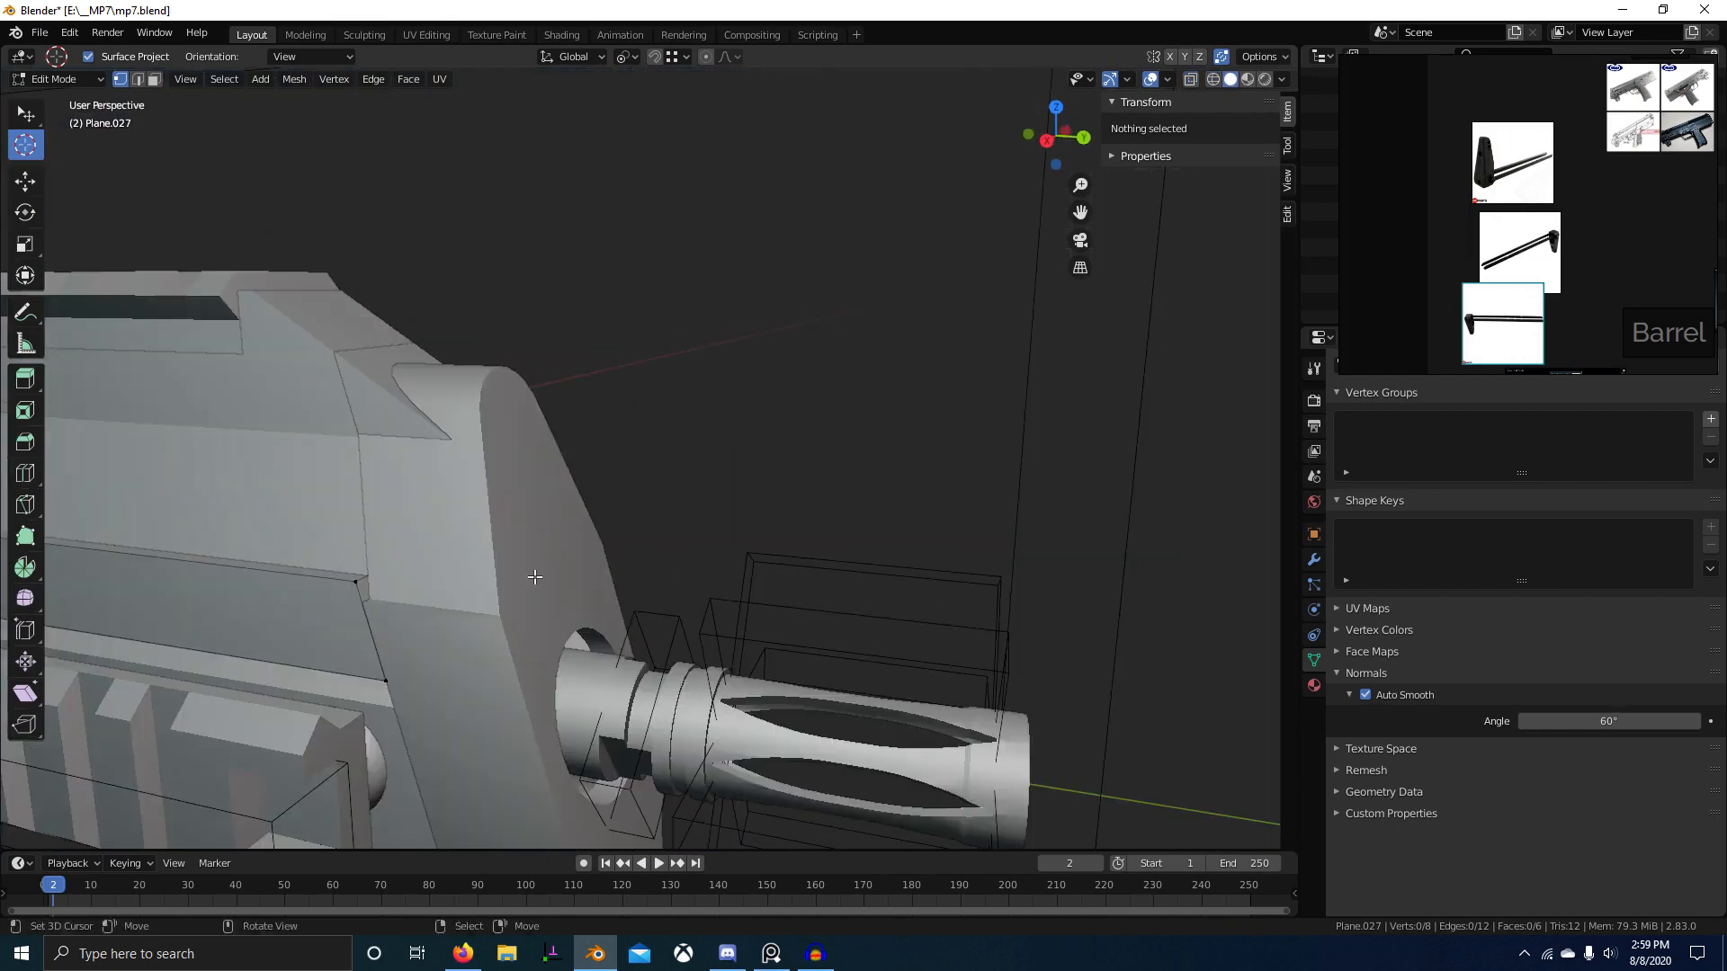
pyautogui.keyDown('shift'); pyautogui.moveTo(536, 575); pyautogui.dragTo(689, 512, button='middle'); pyautogui.keyUp('shift')
pyautogui.press('2')
pyautogui.click(650, 521)
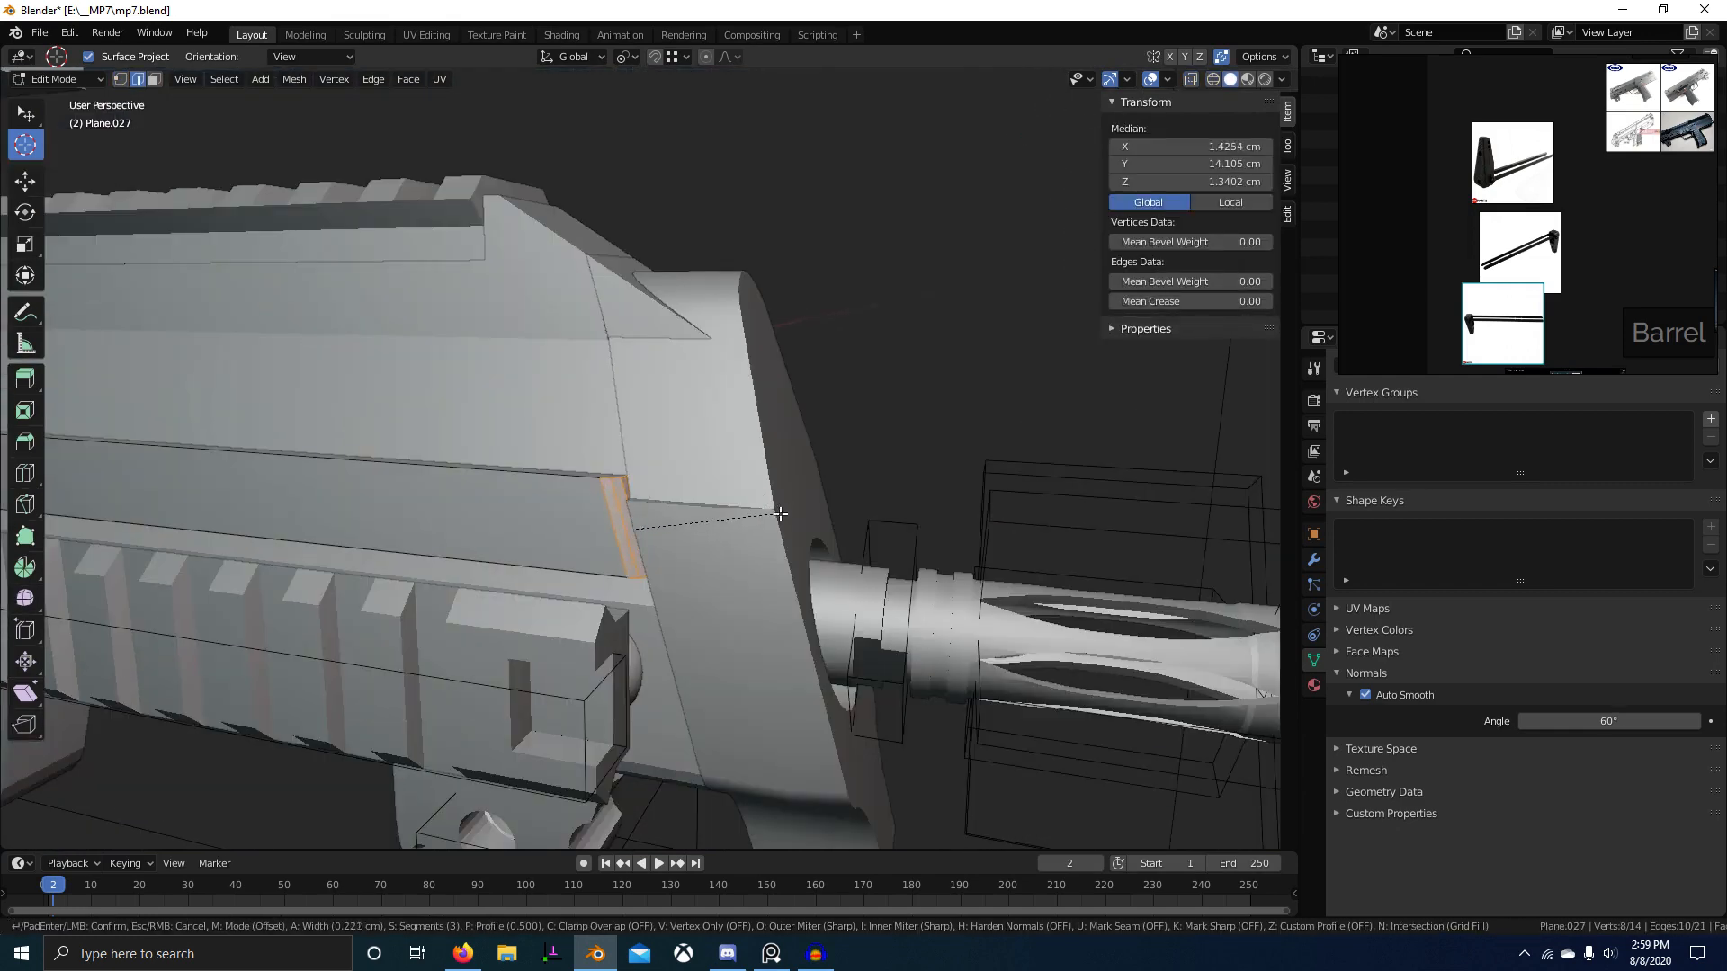
pyautogui.press('Escape')
pyautogui.scroll(6, 701, 527)
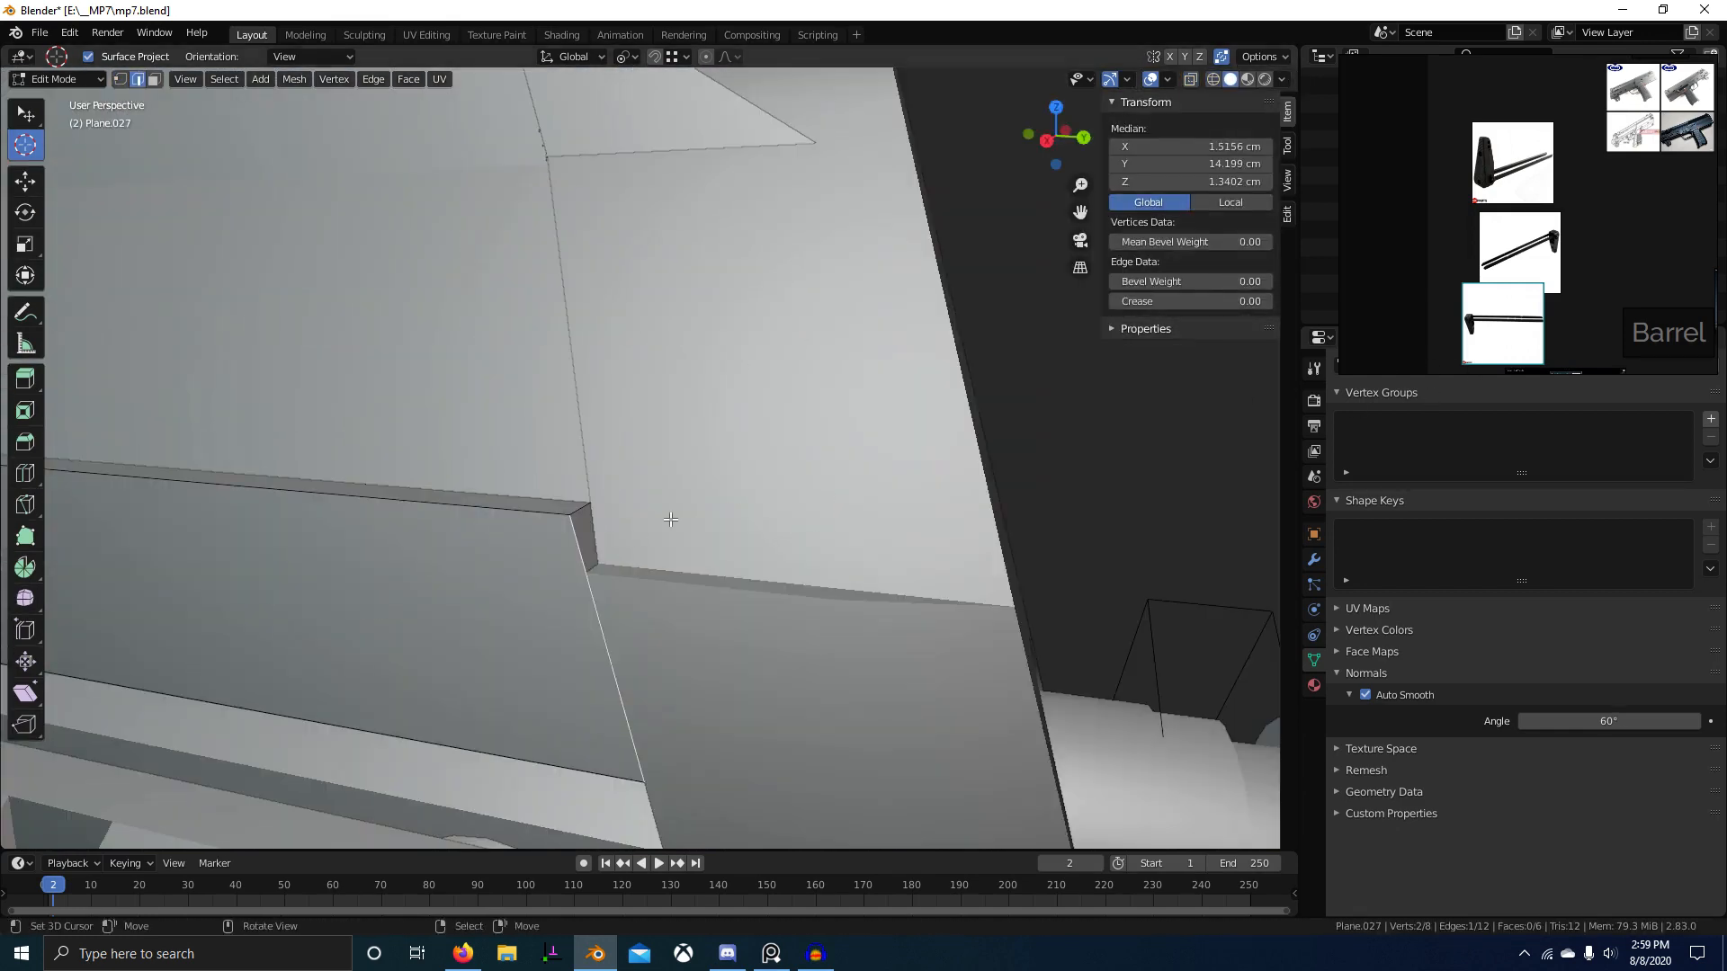
pyautogui.press('g')
pyautogui.press('y')
pyautogui.click(428, 570)
# Step: Move the same outer front edge about 0.17 cm further backward along Y against the side reference
pyautogui.press('KP_3')
pyautogui.hotkey('alt', 'z')
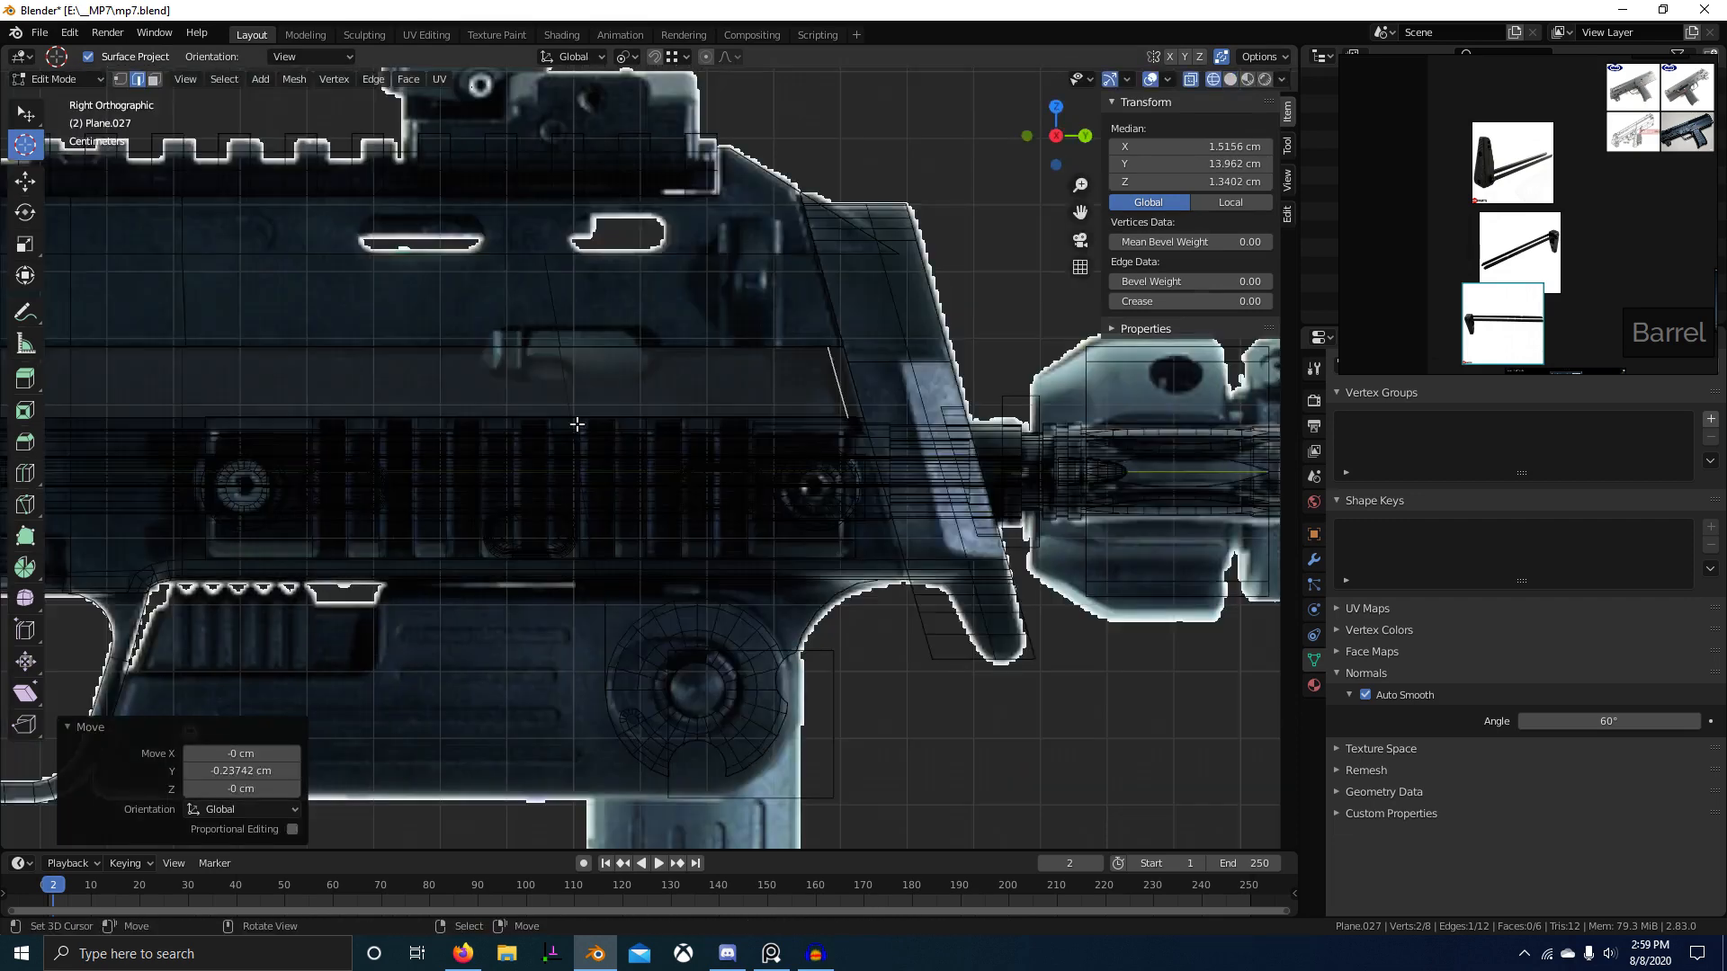
pyautogui.scroll(6, 814, 487)
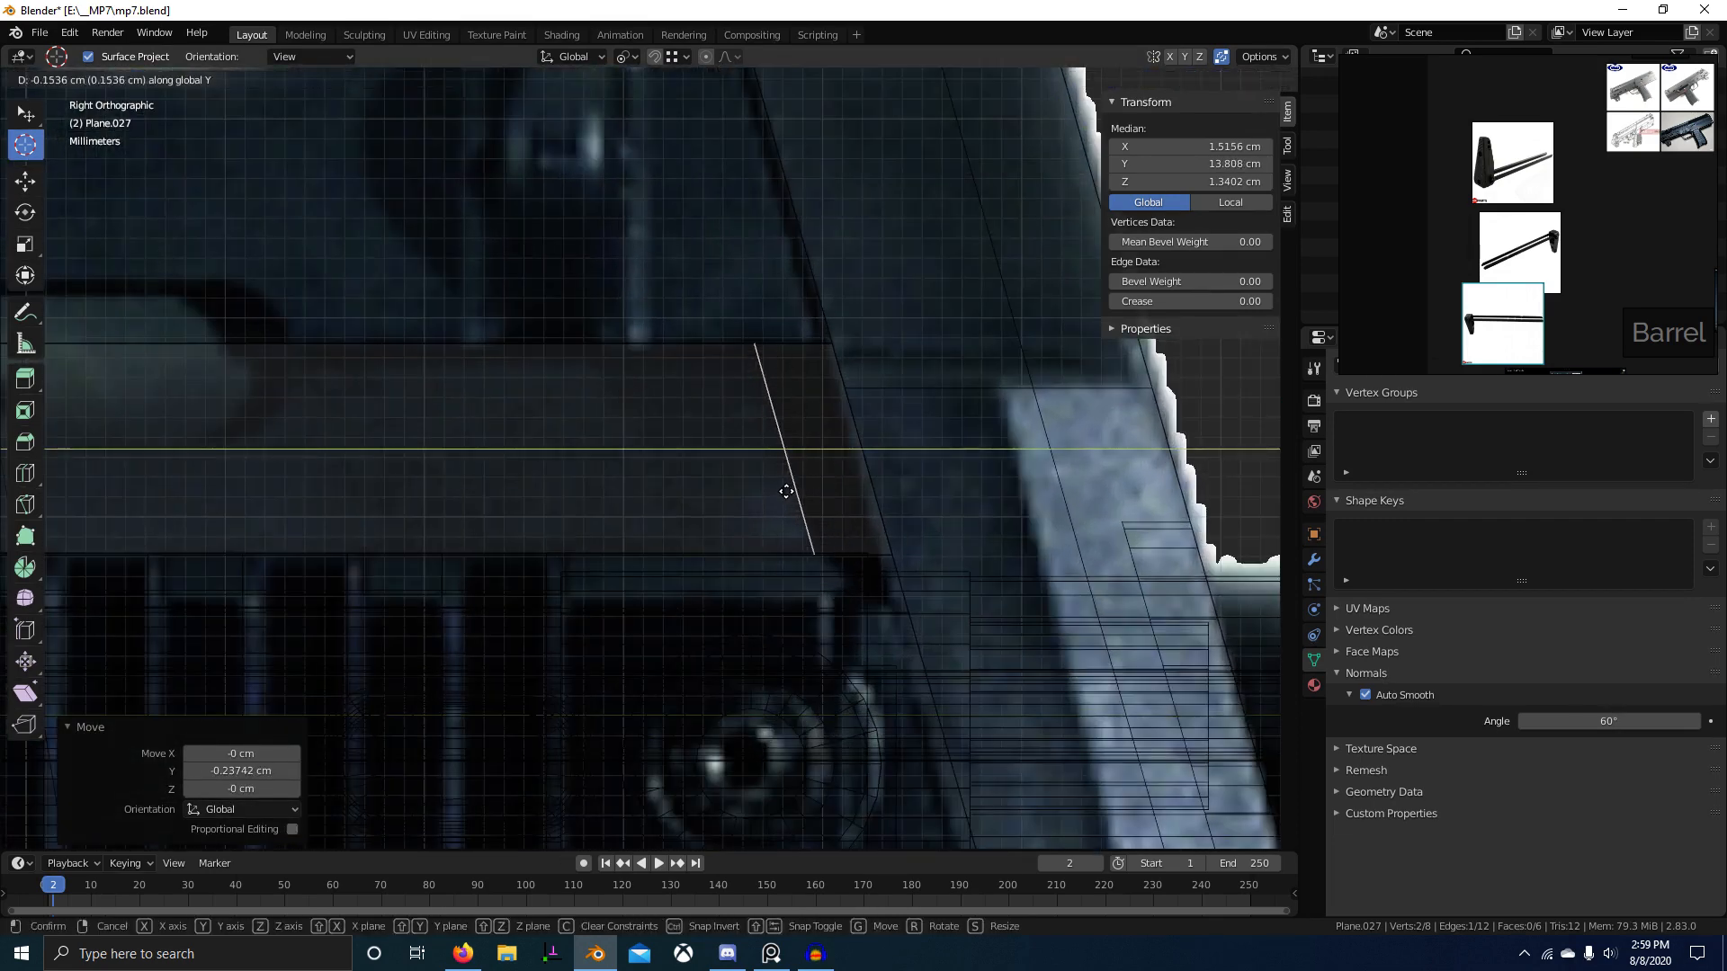
pyautogui.click(785, 491)
# Step: Add five evenly spaced lengthwise loop cuts along the rod without sliding them
pyautogui.hotkey('ctrl', 'r')
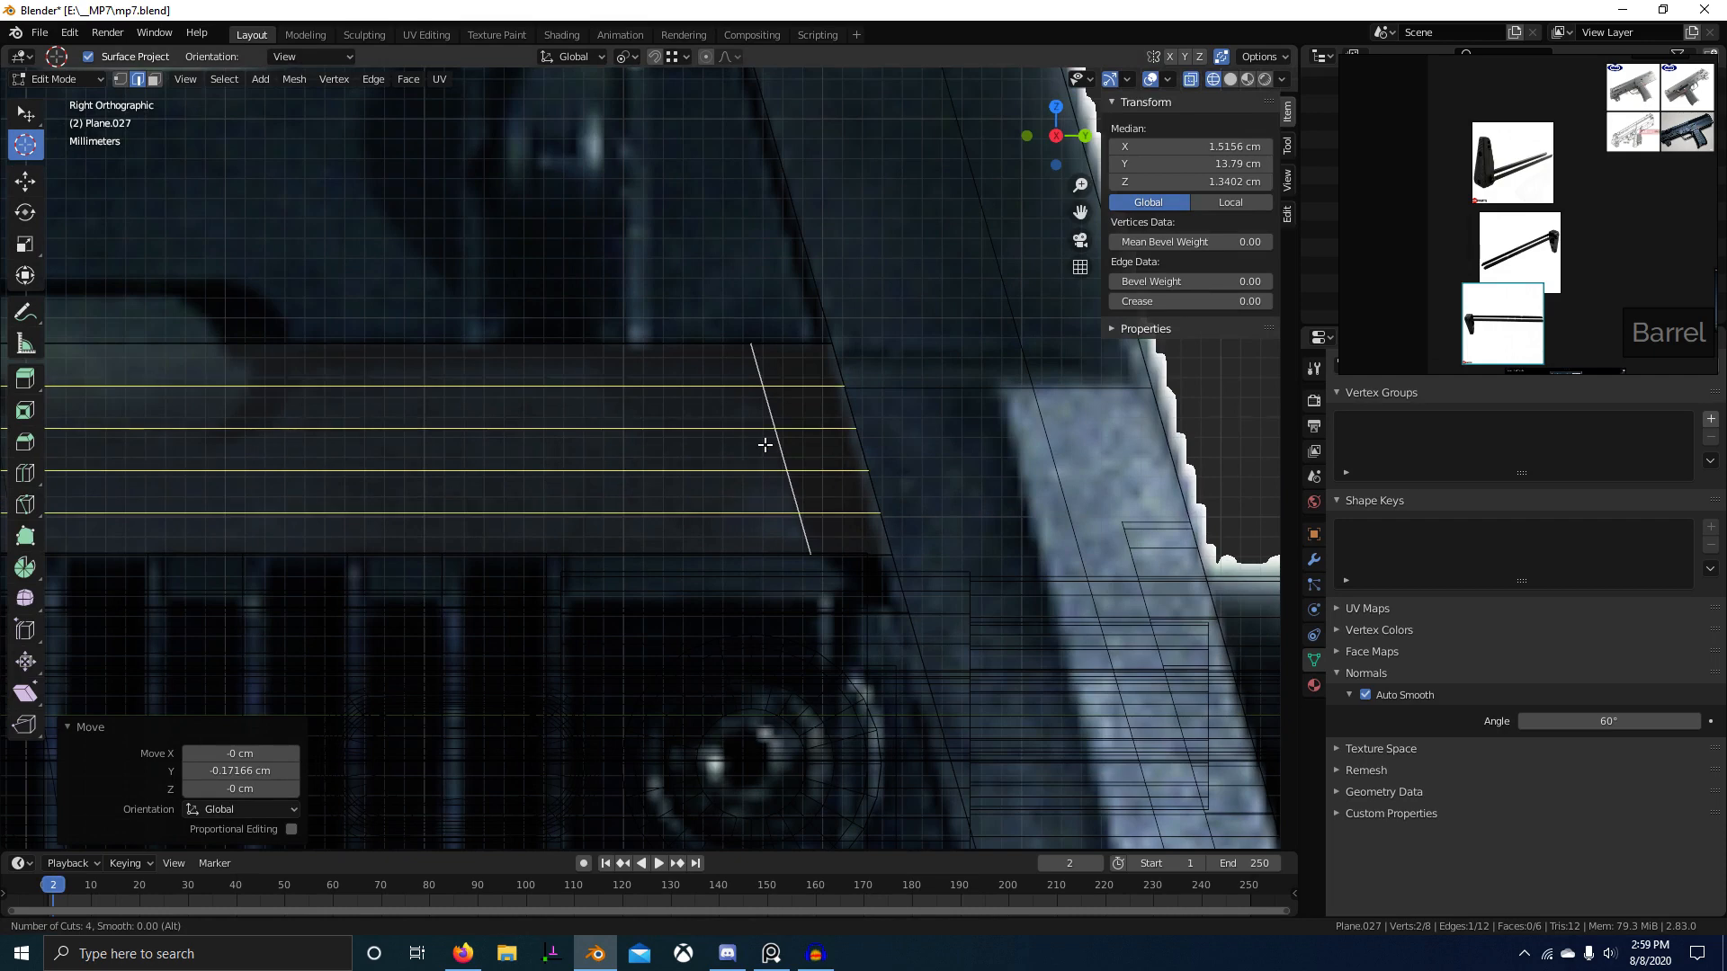
pyautogui.scroll(1, 764, 444)
pyautogui.click(765, 444)
pyautogui.rightClick(765, 444)
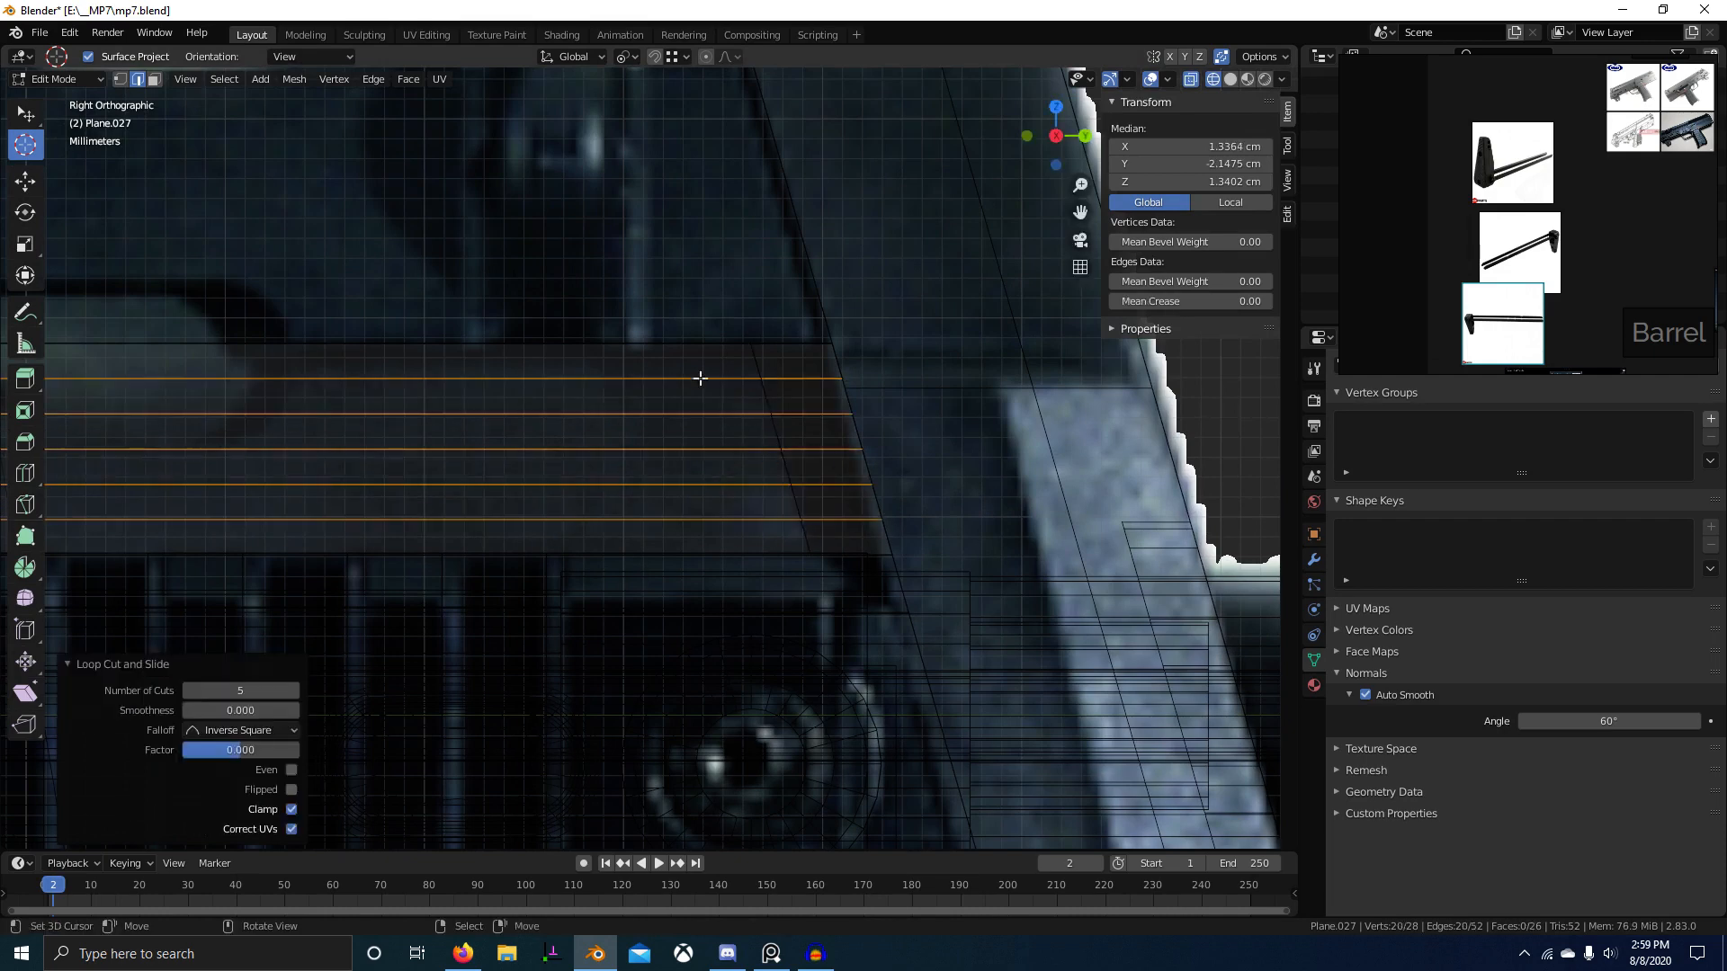
# Step: Subdivide the rod's ring of lengthwise edges with one cut to add a cross-section loop midway along it
pyautogui.click(759, 341)
pyautogui.hotkey('alt', 'z')
pyautogui.keyDown('shift'); pyautogui.moveTo(827, 482); pyautogui.dragTo(752, 484, button='middle'); pyautogui.keyUp('shift')
pyautogui.scroll(-7, 454, 591)
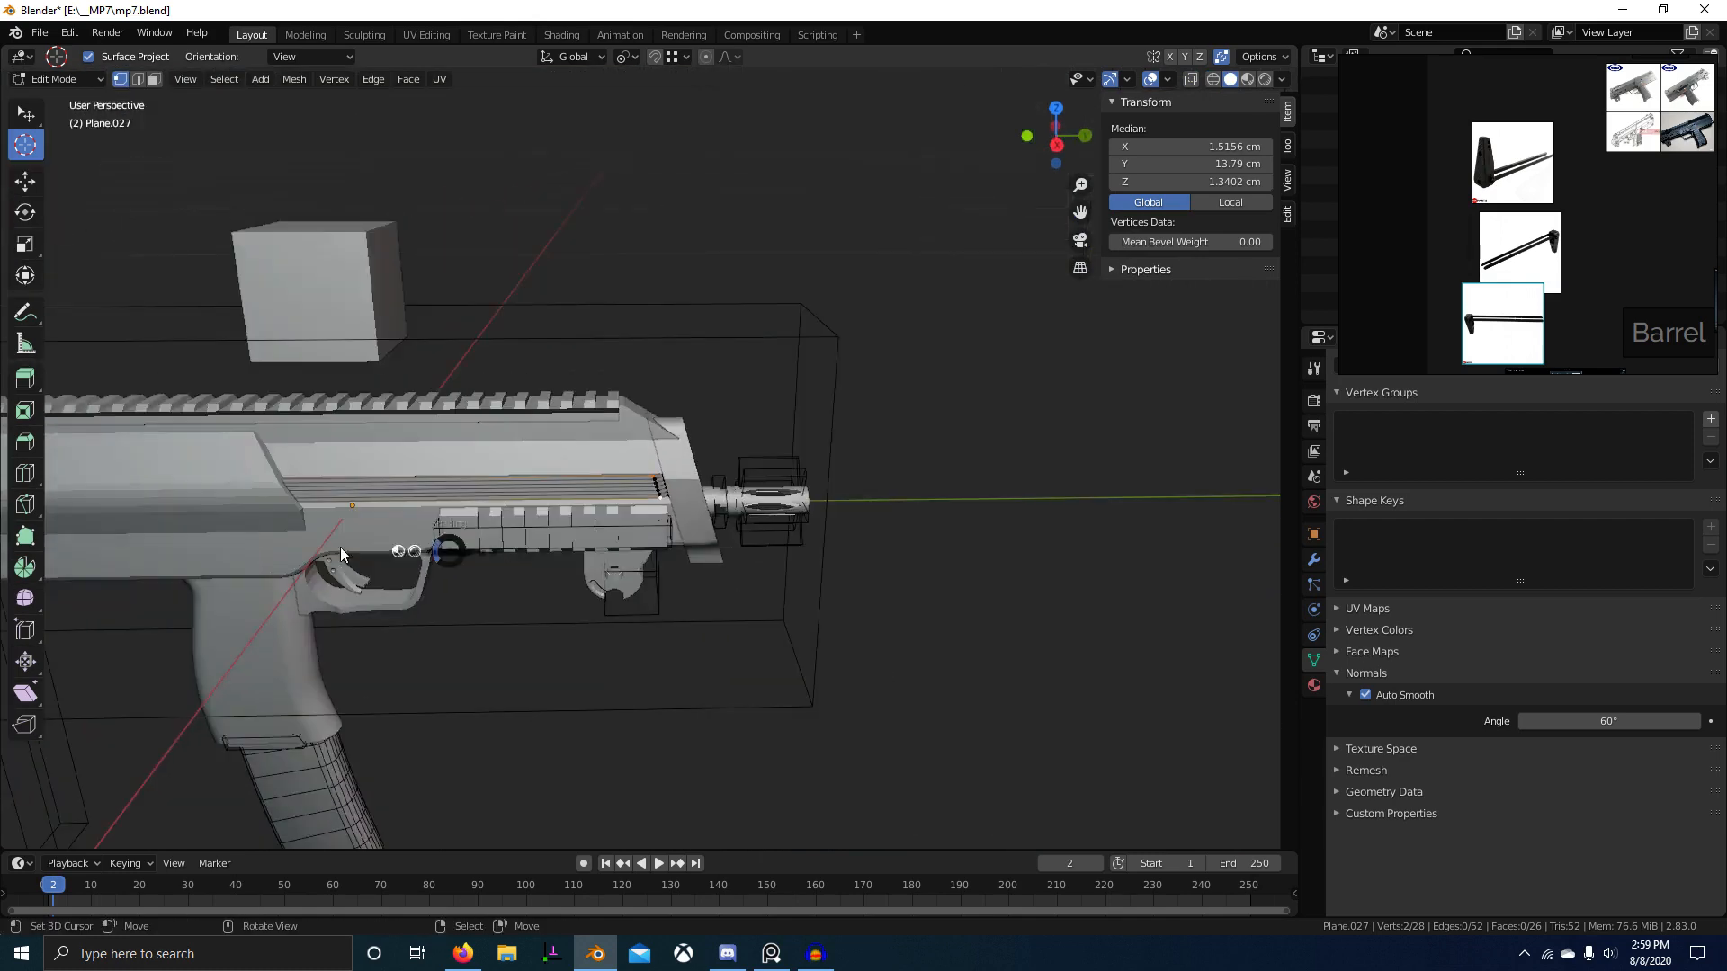
pyautogui.keyDown('shift'); pyautogui.moveTo(447, 547); pyautogui.dragTo(536, 541, button='middle'); pyautogui.keyUp('shift')
pyautogui.hotkey('shift', 'z')
pyautogui.press('2')
pyautogui.scroll(1, 536, 513)
pyautogui.keyDown('ctrl'); pyautogui.keyDown('alt'); pyautogui.rightClick(537, 484); pyautogui.keyUp('alt'); pyautogui.keyUp('ctrl')
pyautogui.press('w')
pyautogui.press('s')
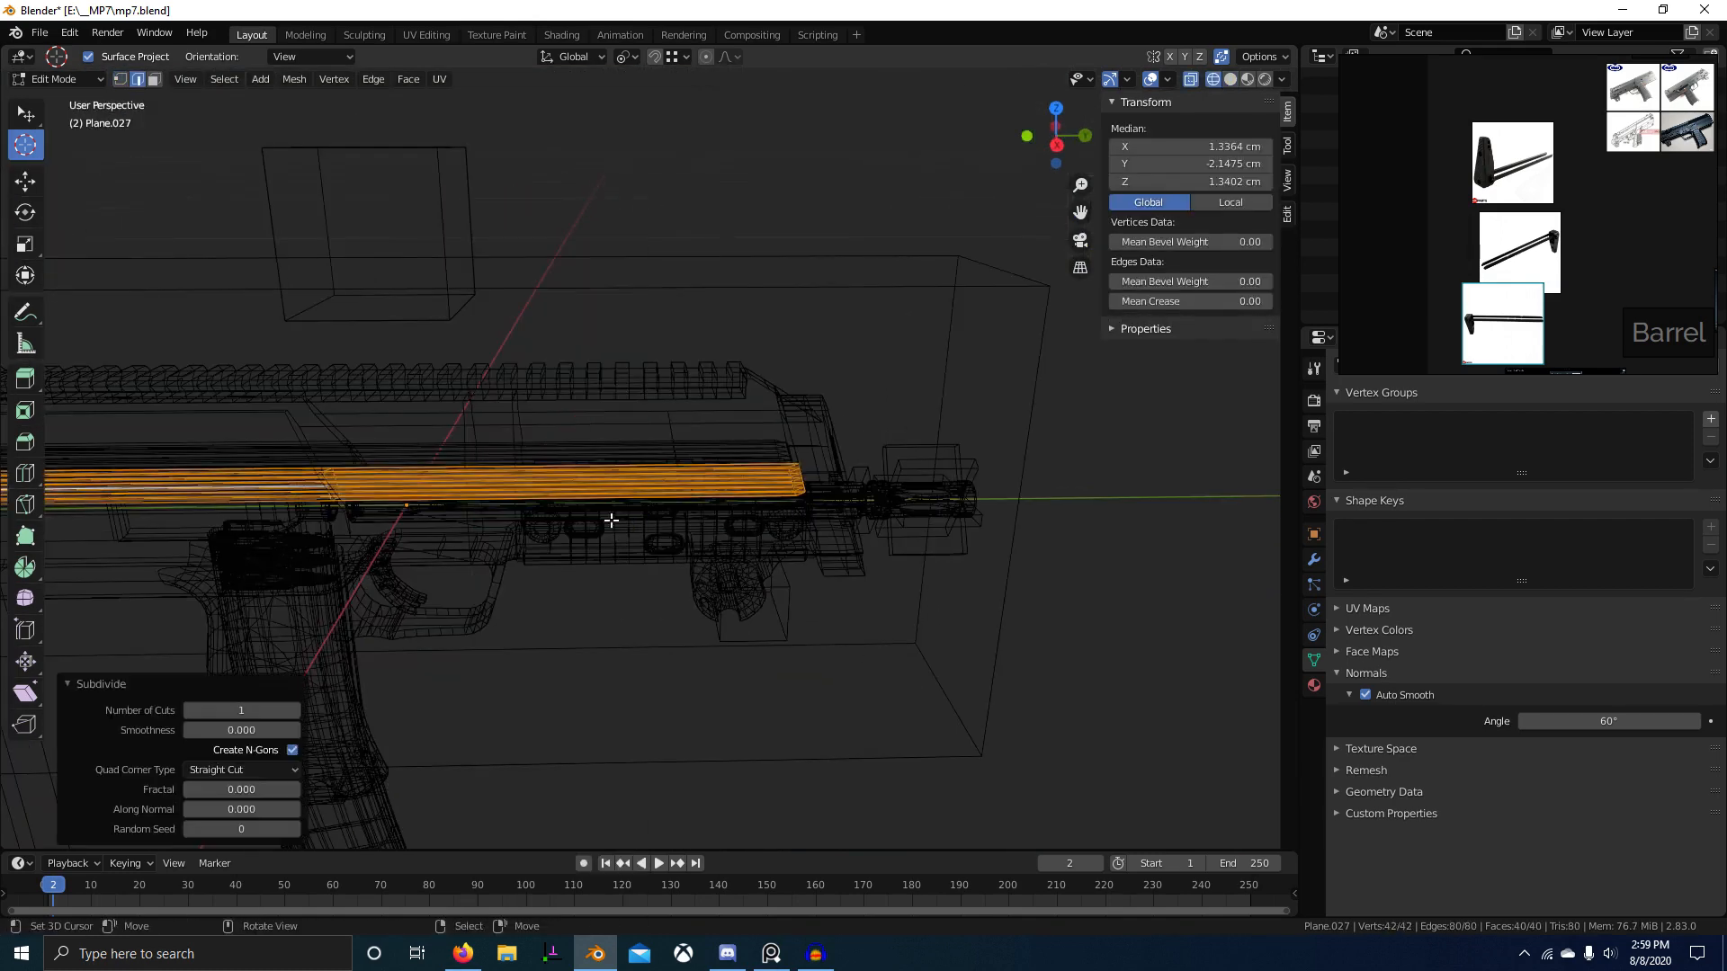
# Step: Select the new cross-section loop and move it about 15.1 cm forward along Y toward the rod's front end
pyautogui.press('1')
pyautogui.keyDown('alt'); pyautogui.rightClick(327, 487); pyautogui.keyUp('alt')
pyautogui.keyDown('alt'); pyautogui.rightClick(329, 483); pyautogui.keyUp('alt')
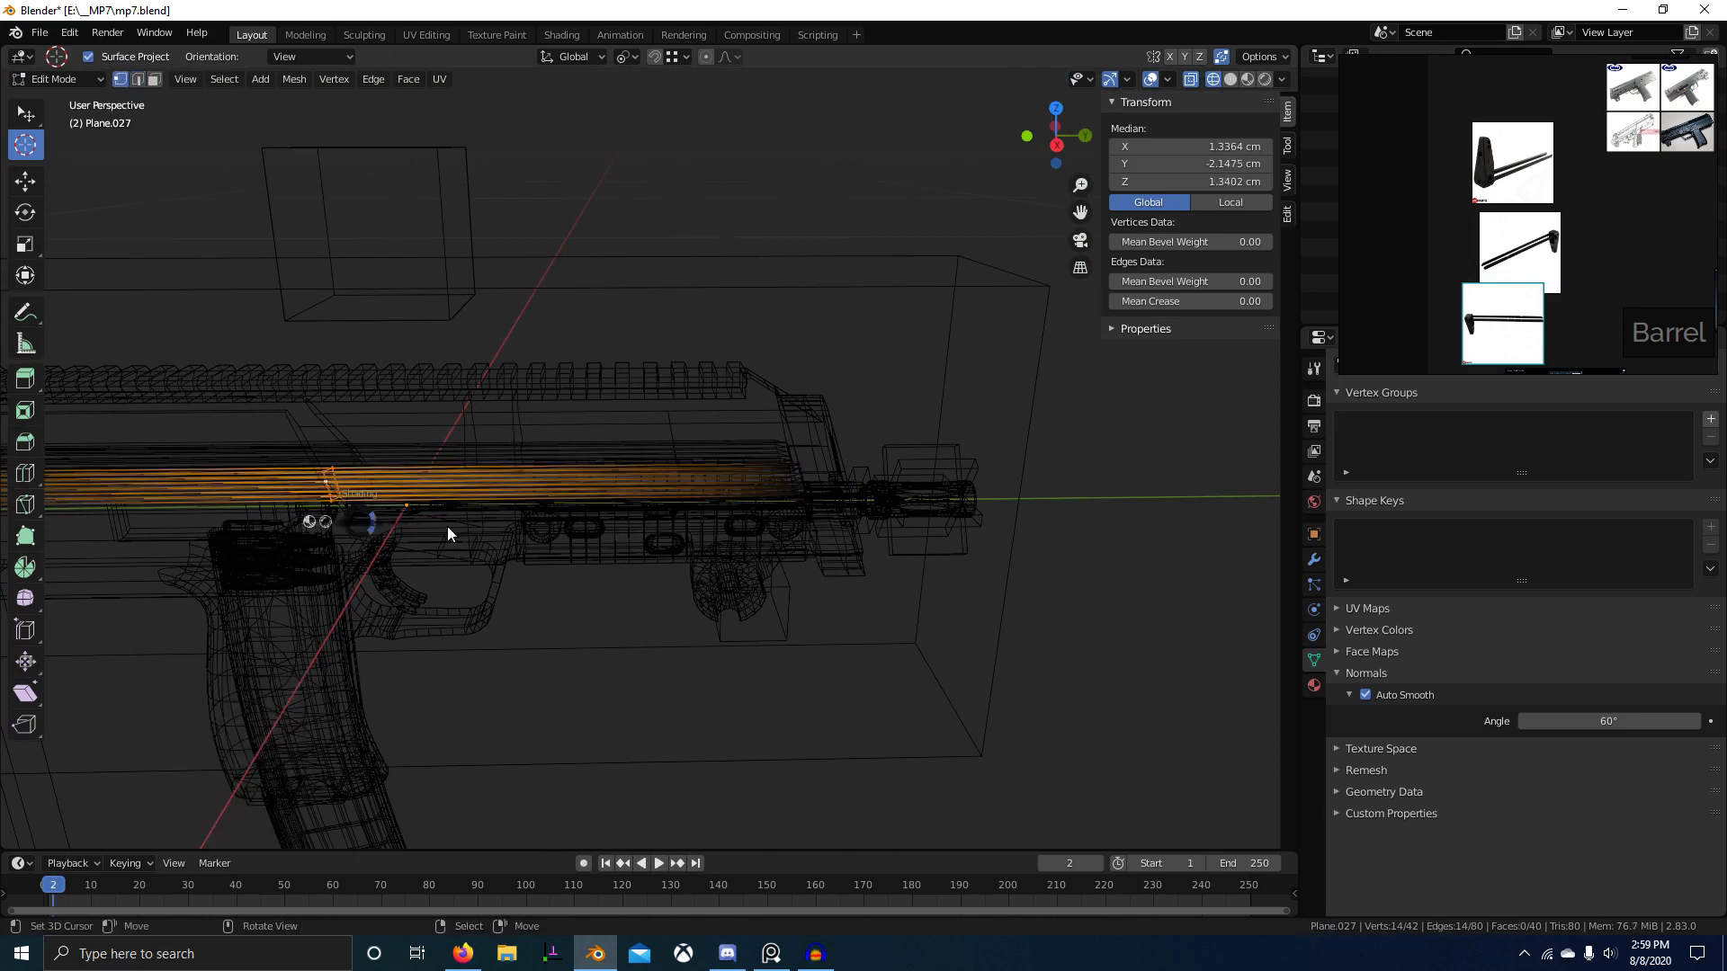
pyautogui.click(448, 534)
pyautogui.press('g')
pyautogui.press('y')
pyautogui.click(892, 543)
# Step: Flatten the cross-section loop by scaling it to 0 along Y
pyautogui.press('g')
pyautogui.press('g')
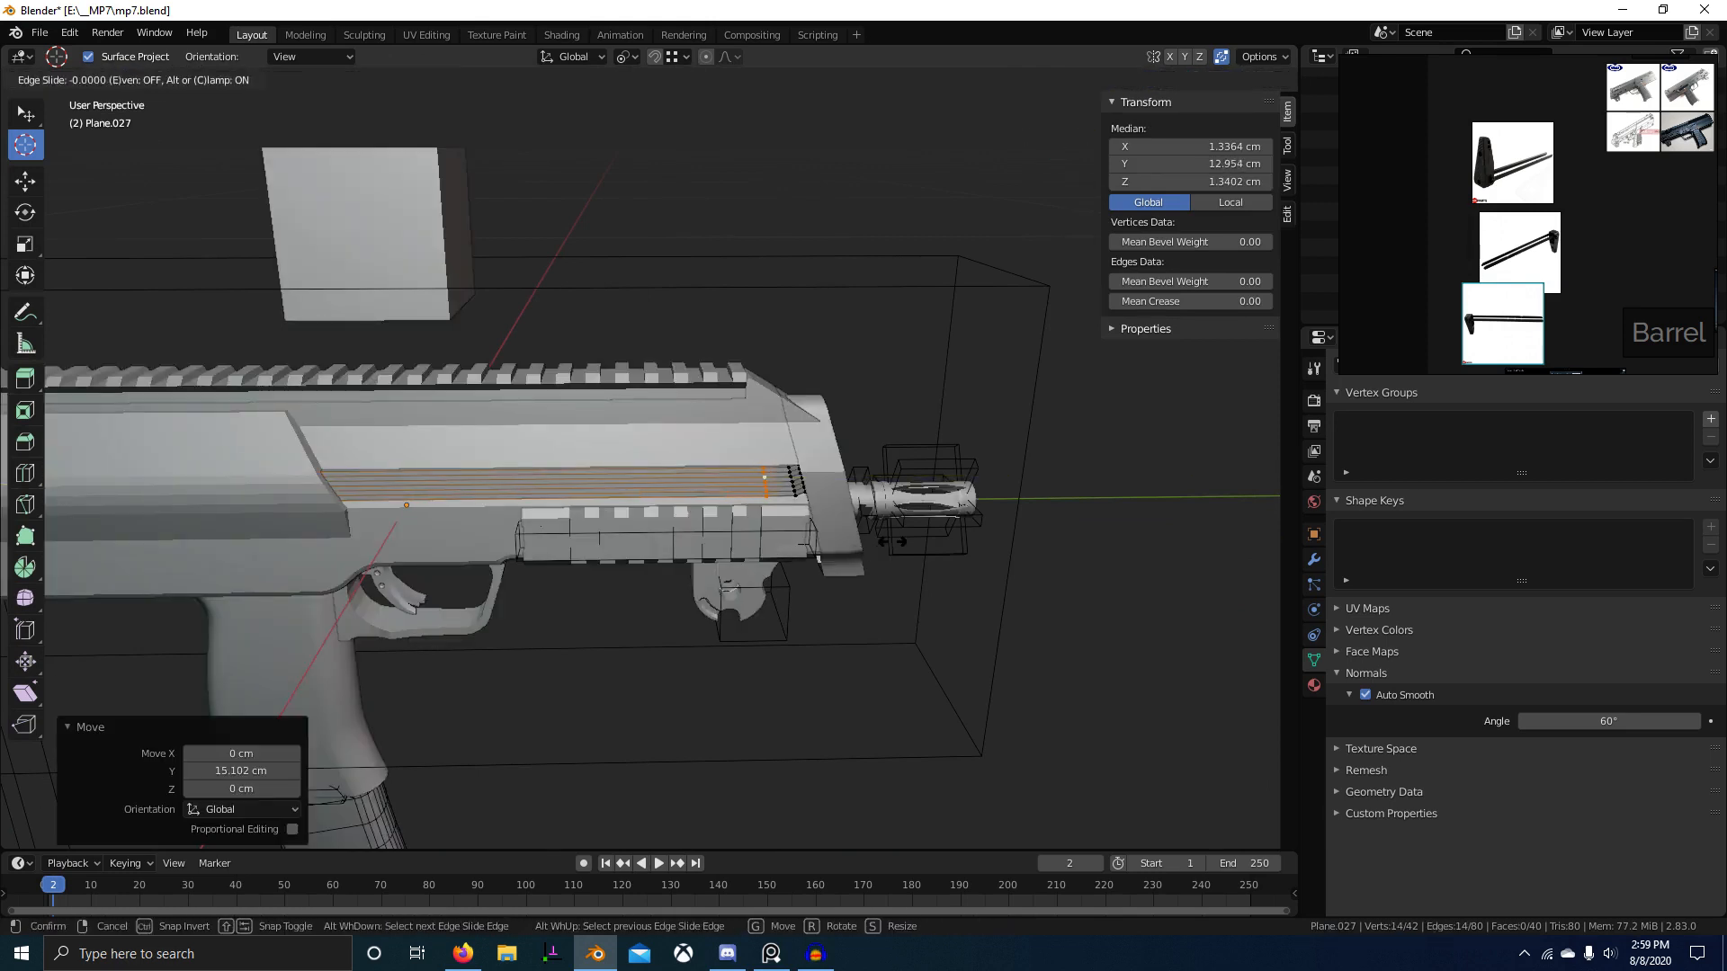
pyautogui.rightClick(892, 542)
pyautogui.press('s')
pyautogui.press('y')
pyautogui.press('0')
pyautogui.press('Return')
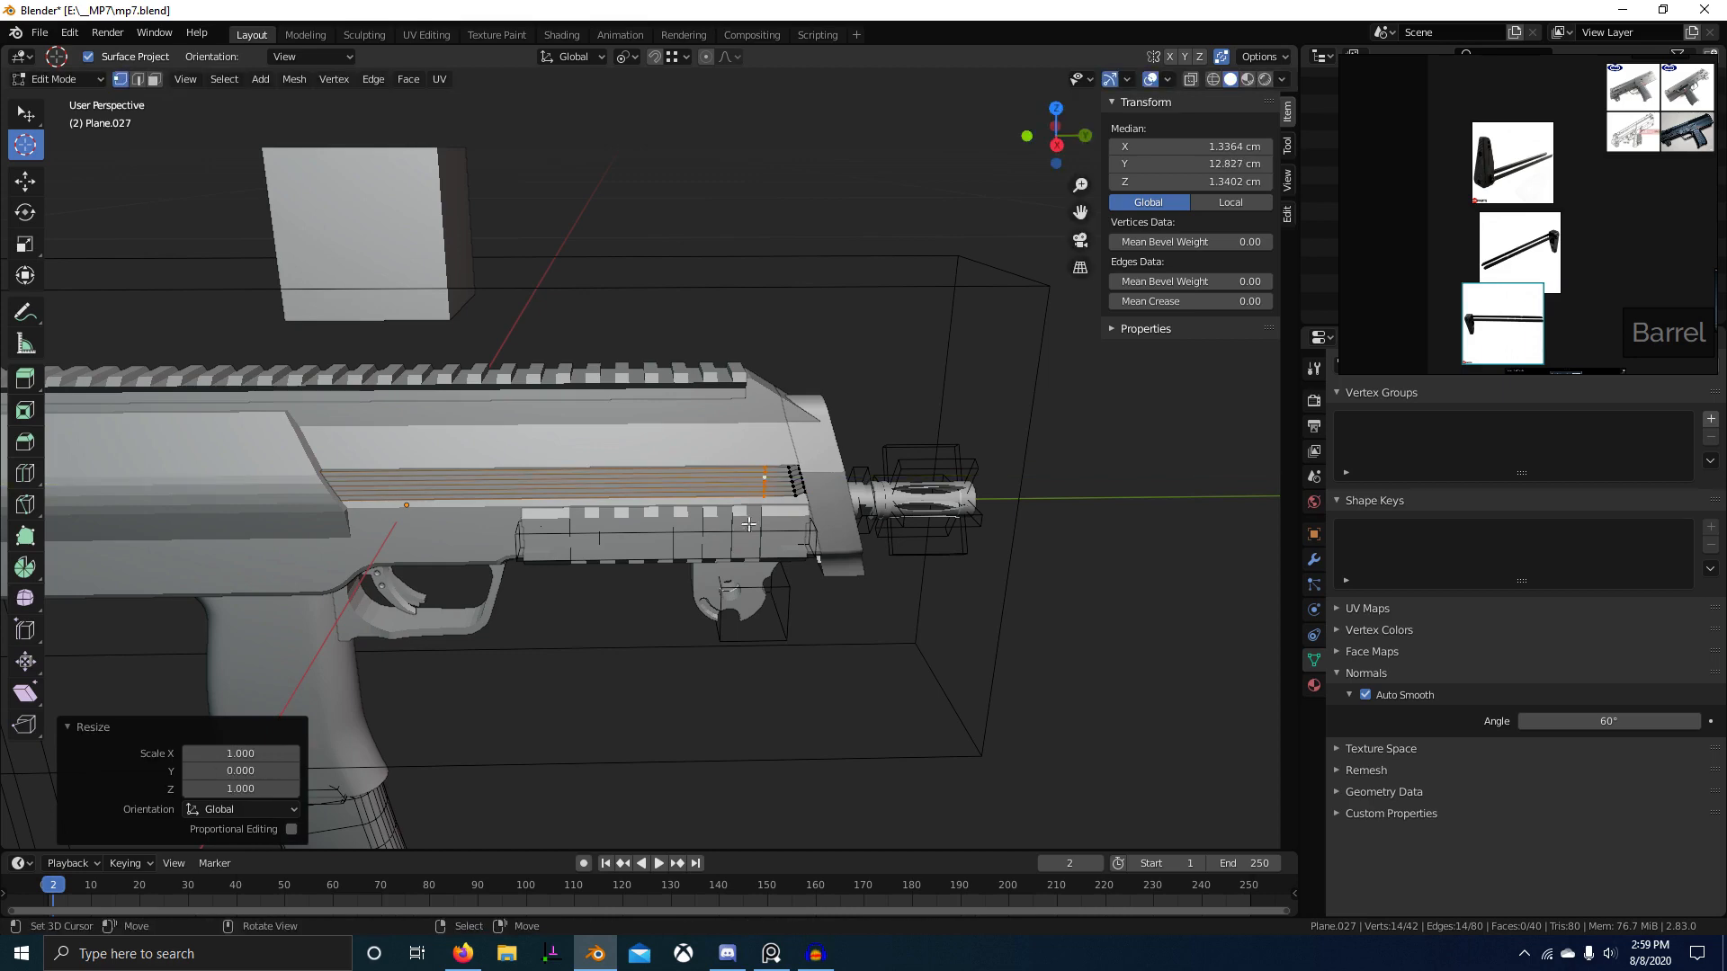
# Step: Move the flattened loop about 0.46 cm forward along Y, close to the rod's slanted tip
pyautogui.keyDown('shift'); pyautogui.moveTo(882, 543); pyautogui.dragTo(706, 529, button='middle'); pyautogui.keyUp('shift')
pyautogui.scroll(8, 705, 529)
pyautogui.press('g')
pyautogui.press('y')
pyautogui.click(764, 528)
pyautogui.keyDown('shift'); pyautogui.moveTo(532, 459); pyautogui.dragTo(660, 486, button='middle'); pyautogui.keyUp('shift')
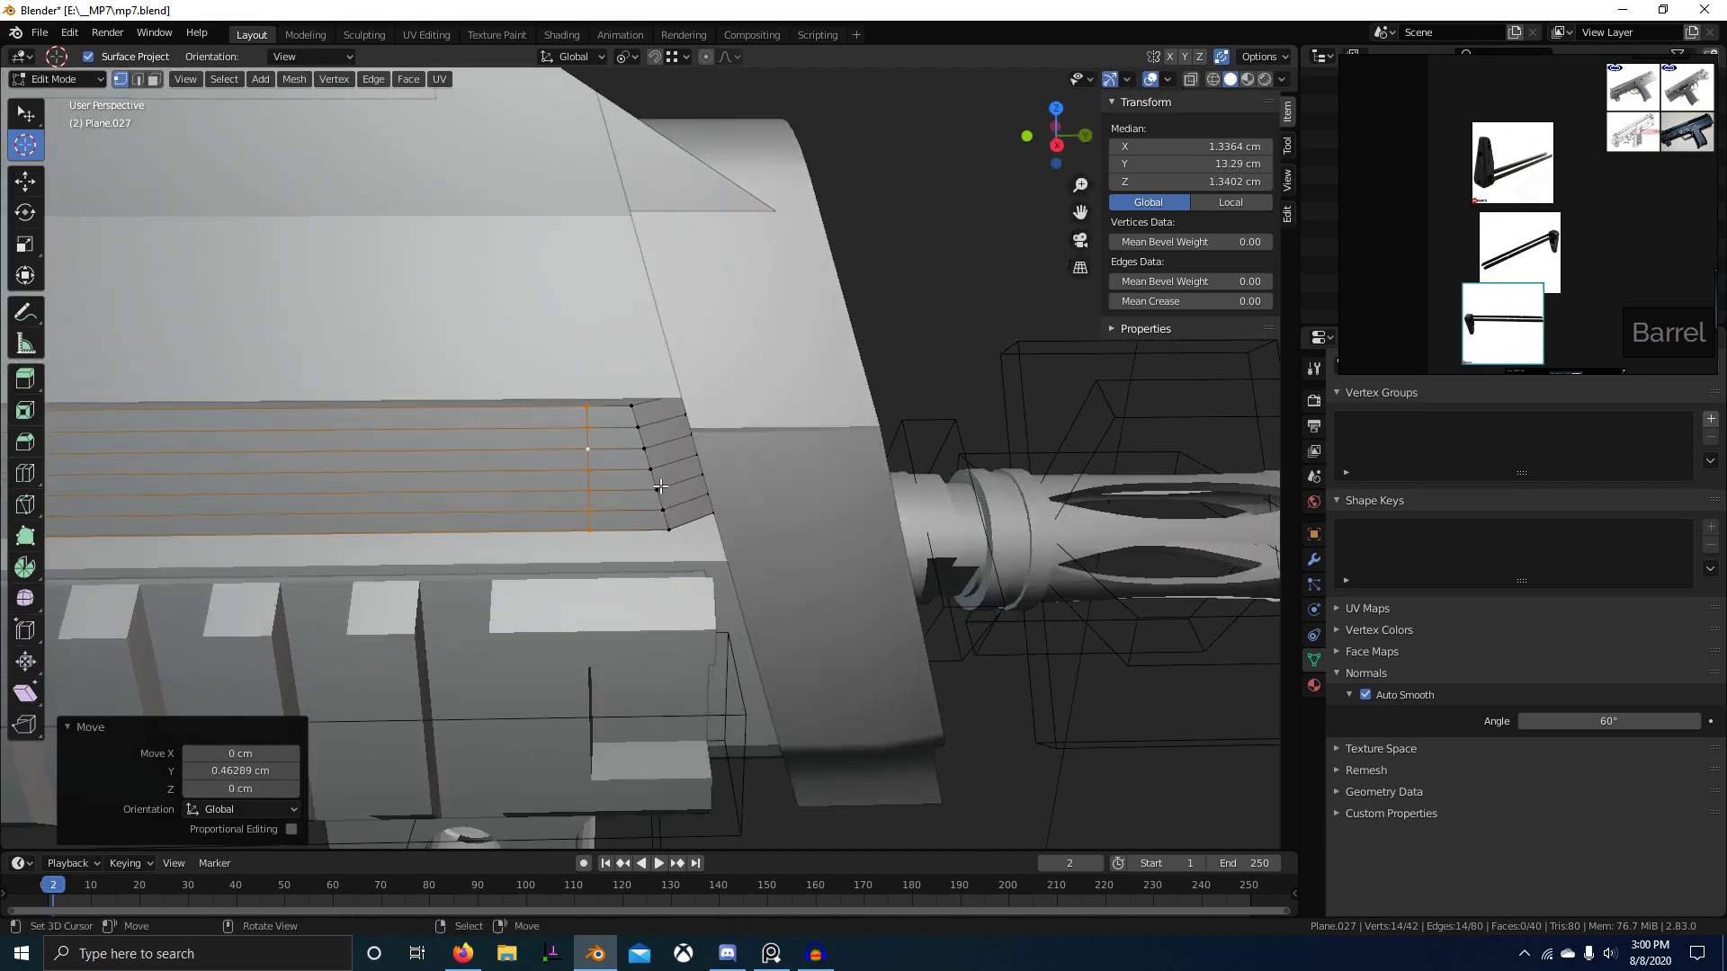
# Step: Isolate the rod in local view and examine the shape of the rod tips in the stock reference image
pyautogui.press('KP_Divide')
pyautogui.scroll(4, 689, 511)
pyautogui.keyDown('shift'); pyautogui.moveTo(777, 504); pyautogui.dragTo(604, 532, button='middle'); pyautogui.keyUp('shift')
pyautogui.scroll(2, 692, 485)
pyautogui.keyDown('shift'); pyautogui.moveTo(1016, 604); pyautogui.dragTo(682, 613, button='middle'); pyautogui.keyUp('shift')
pyautogui.scroll(3, 681, 612)
pyautogui.scroll(6, 1635, 234)
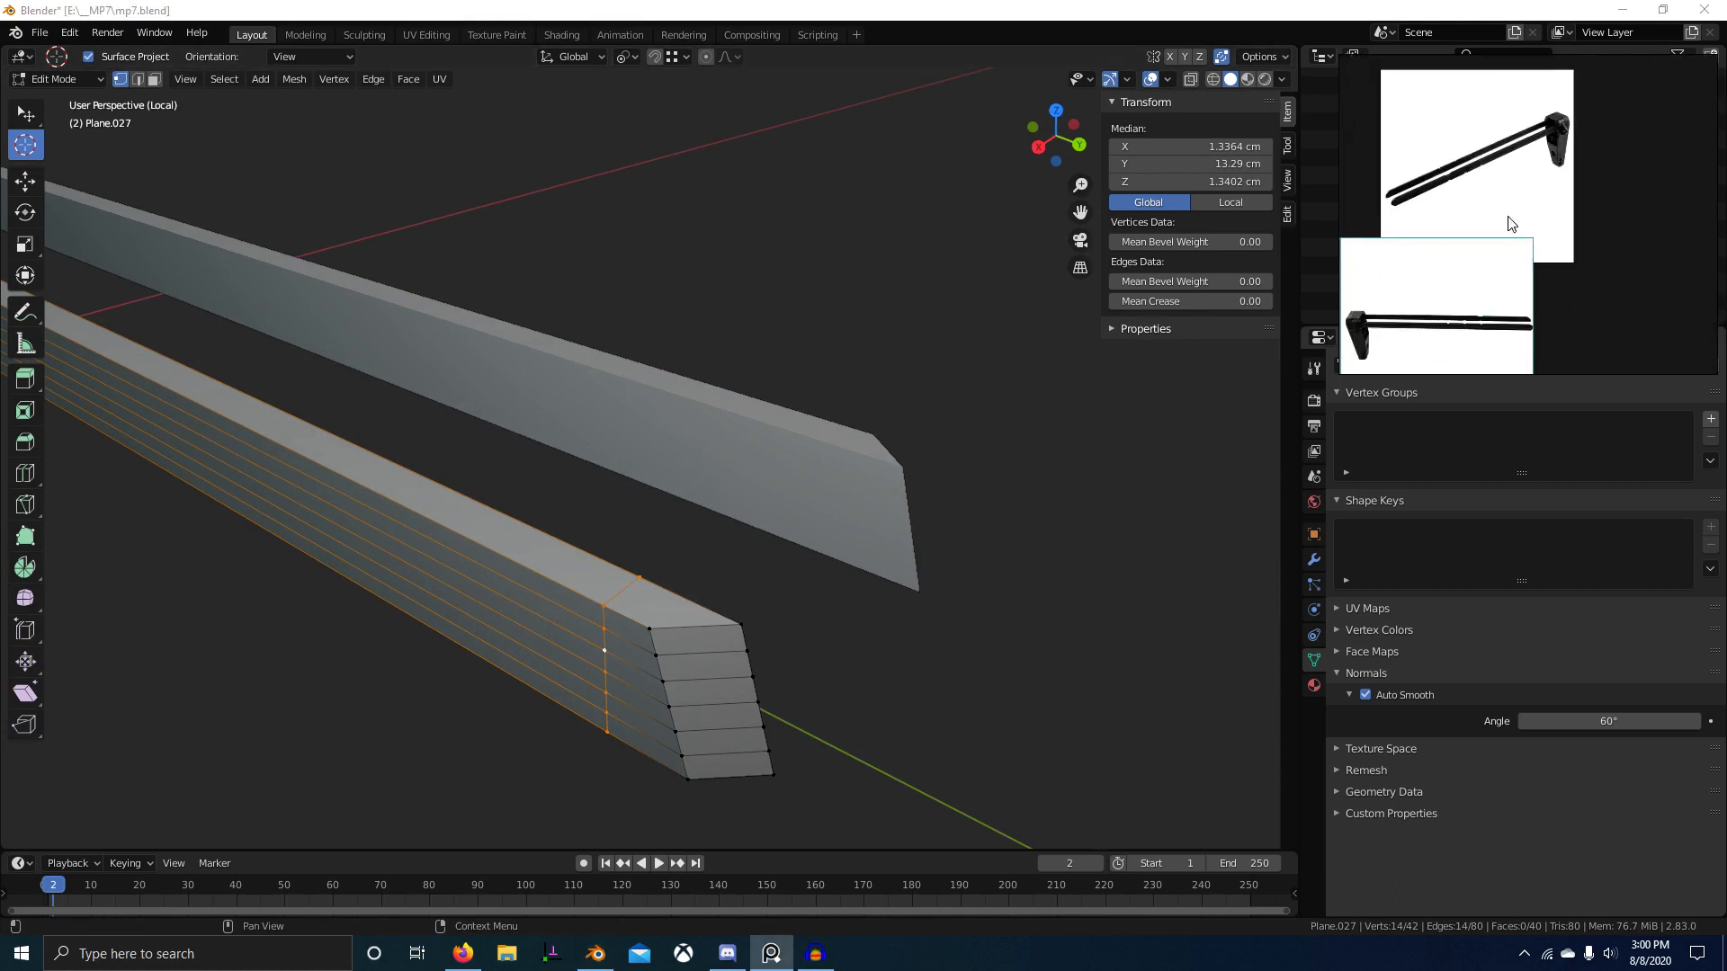
pyautogui.scroll(-3, 1556, 295)
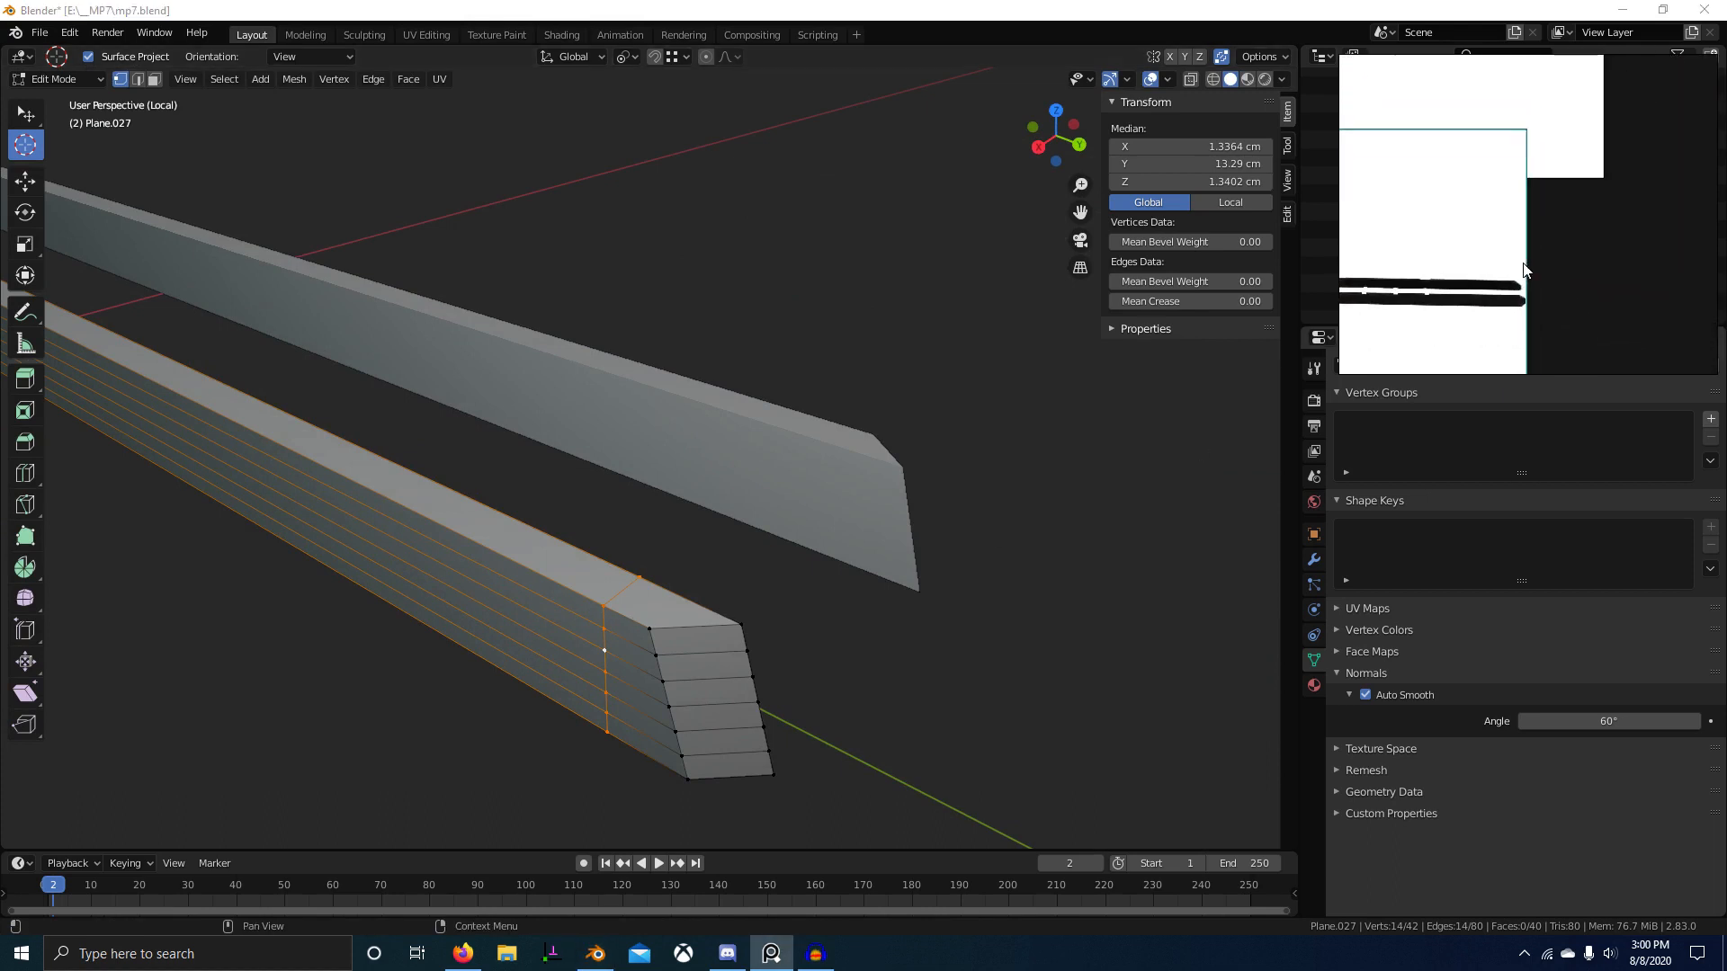
pyautogui.scroll(7, 1541, 306)
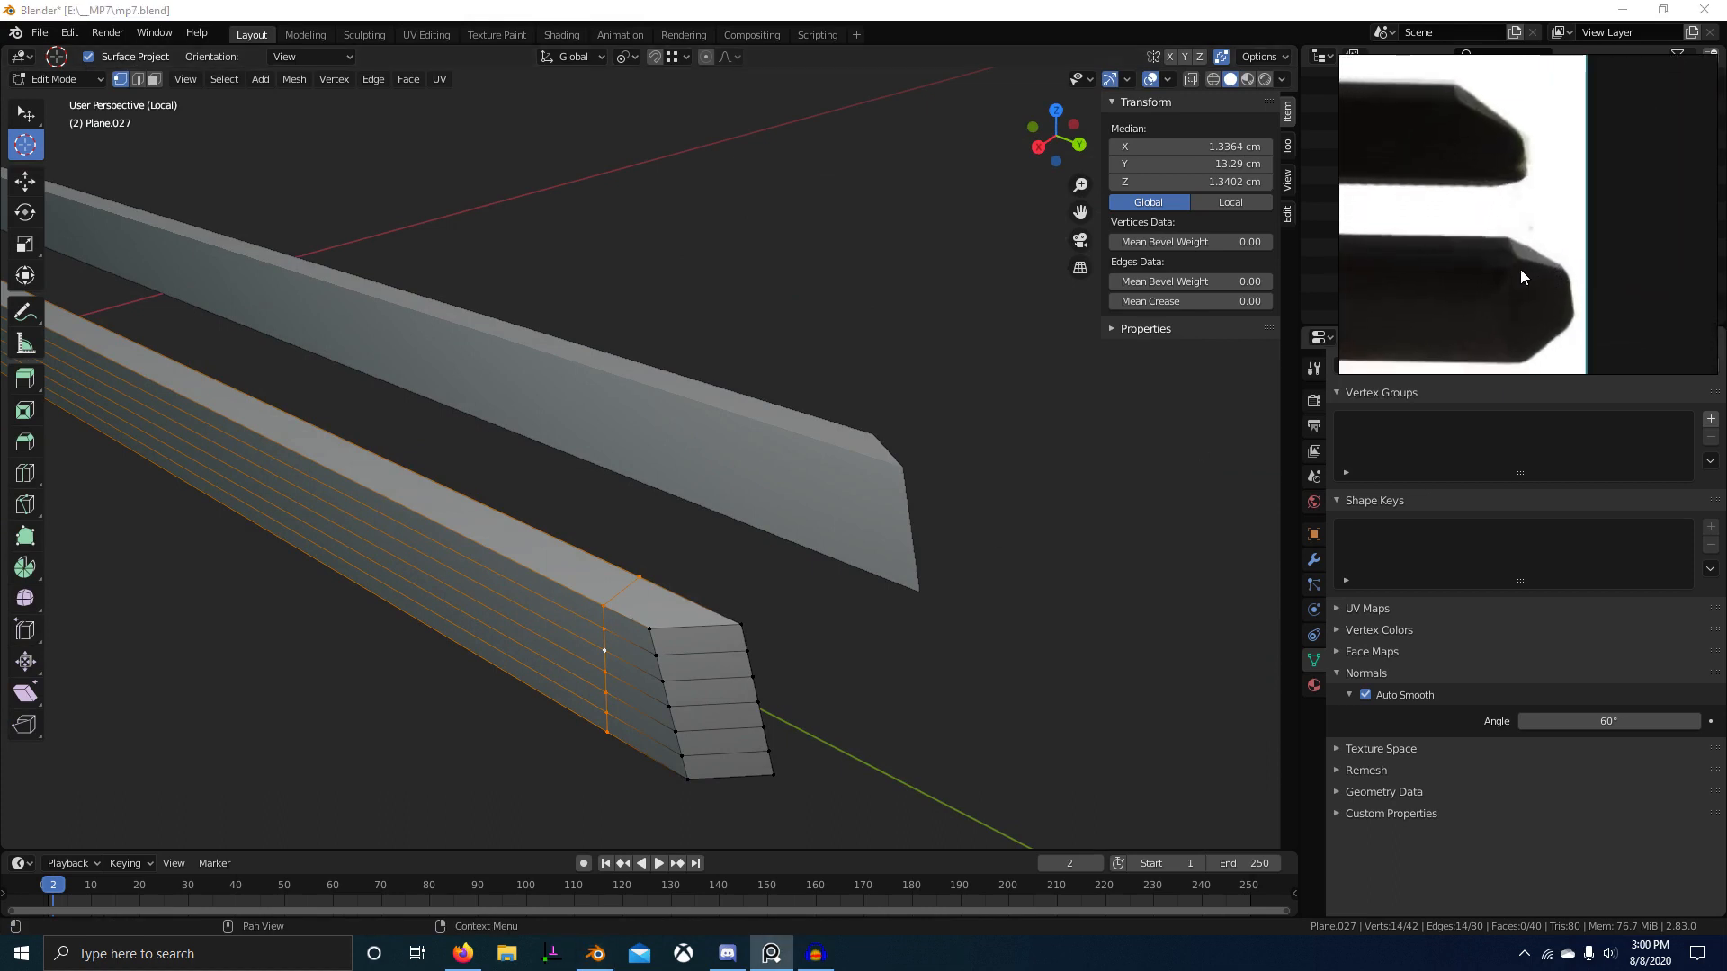
# Step: Move the upper and lower corner vertices of the outer front edge about 0.41 cm forward along Y, level with the inner corners
pyautogui.click(740, 622)
pyautogui.press('g')
pyautogui.press('y')
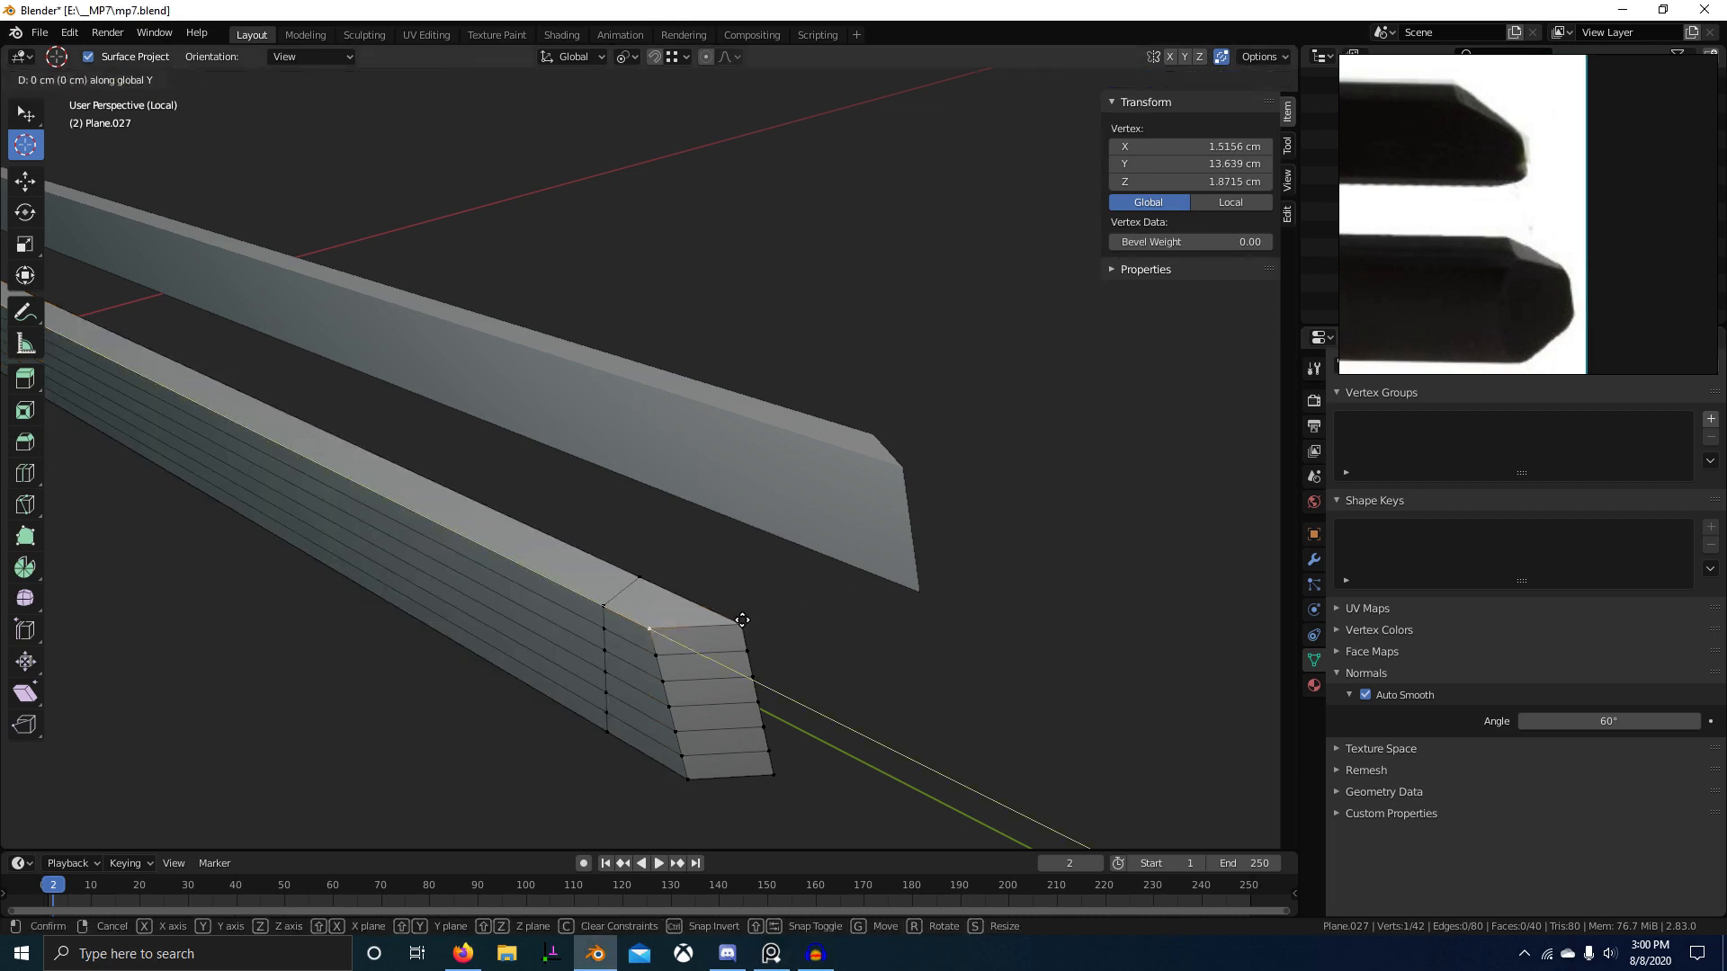
pyautogui.rightClick(742, 620)
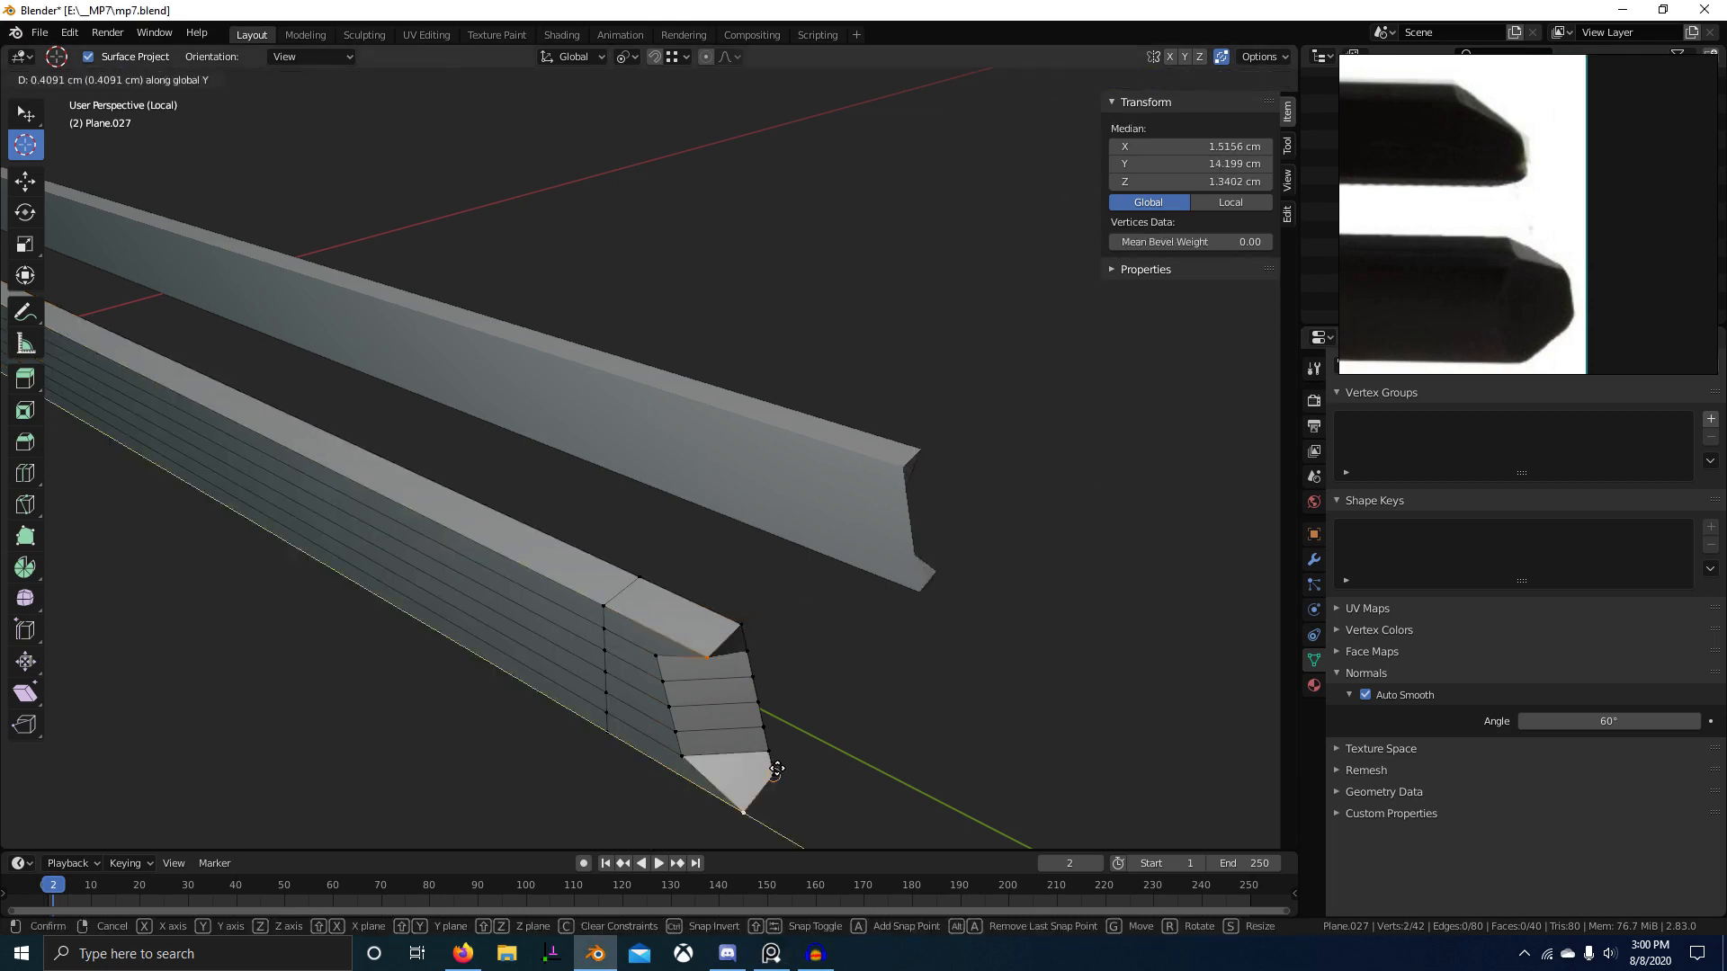
pyautogui.click(776, 770)
pyautogui.moveTo(778, 700); pyautogui.dragTo(854, 581, button='middle')
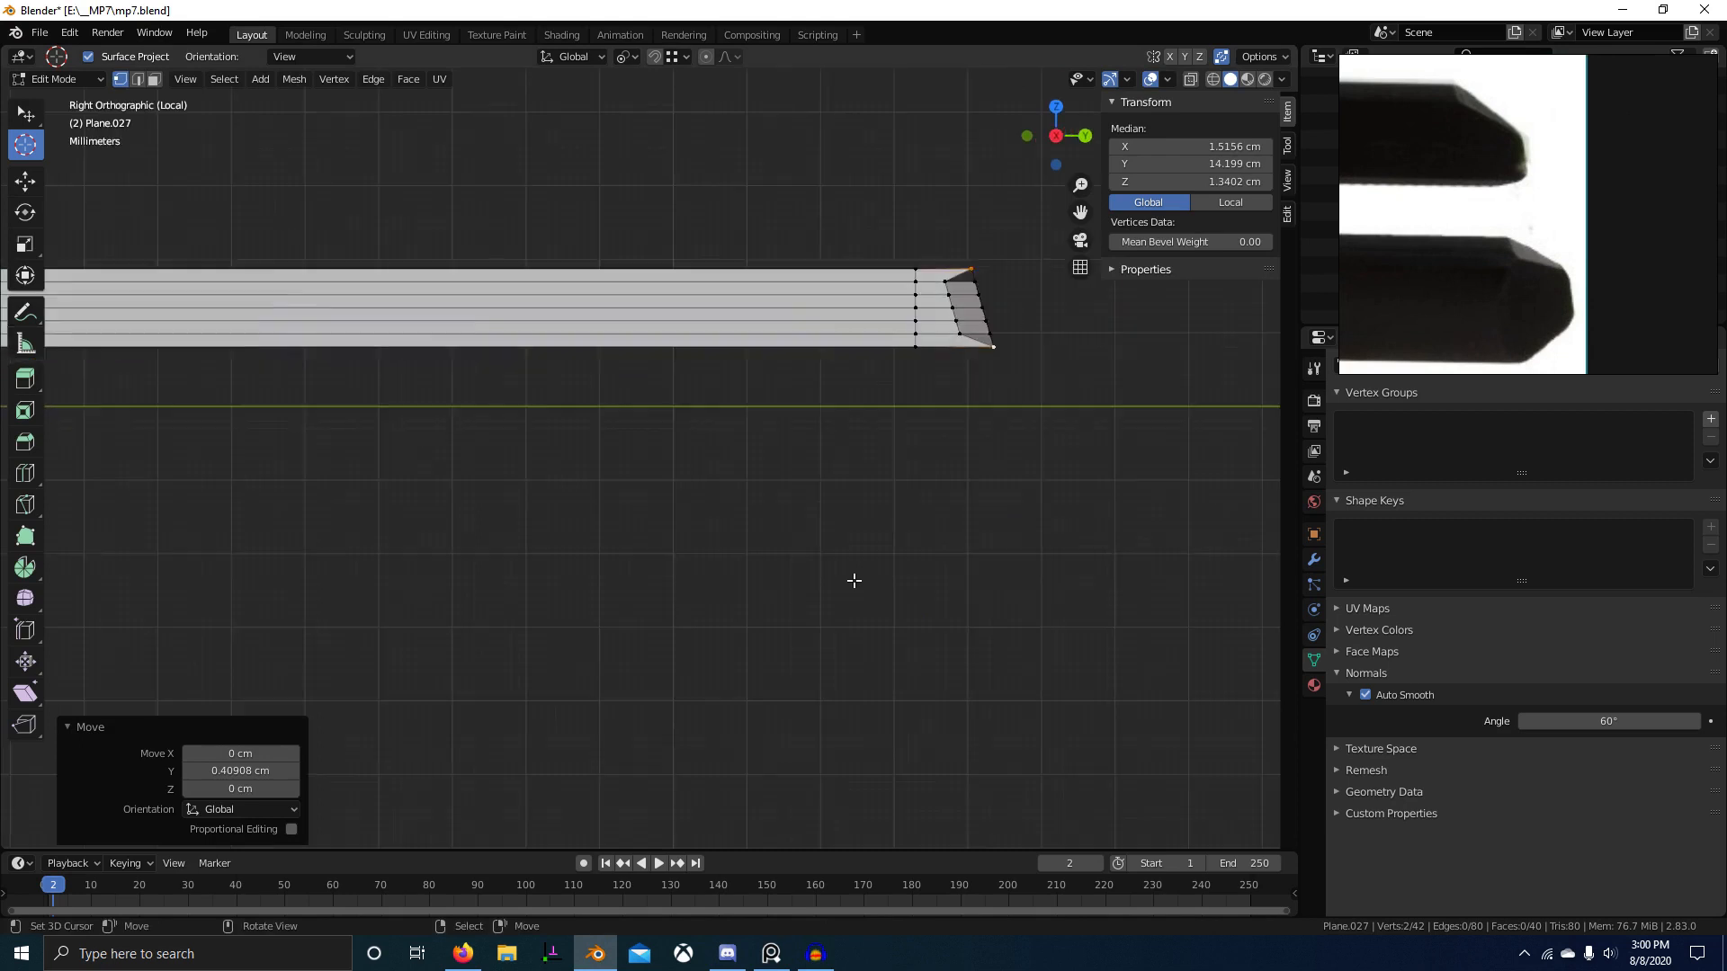
pyautogui.keyDown('shift'); pyautogui.moveTo(1031, 544); pyautogui.dragTo(911, 645, button='middle'); pyautogui.keyUp('shift')
pyautogui.scroll(4, 813, 713)
pyautogui.keyDown('shift'); pyautogui.moveTo(1014, 411); pyautogui.dragTo(725, 568, button='middle'); pyautogui.keyUp('shift')
pyautogui.rightClick(745, 446)
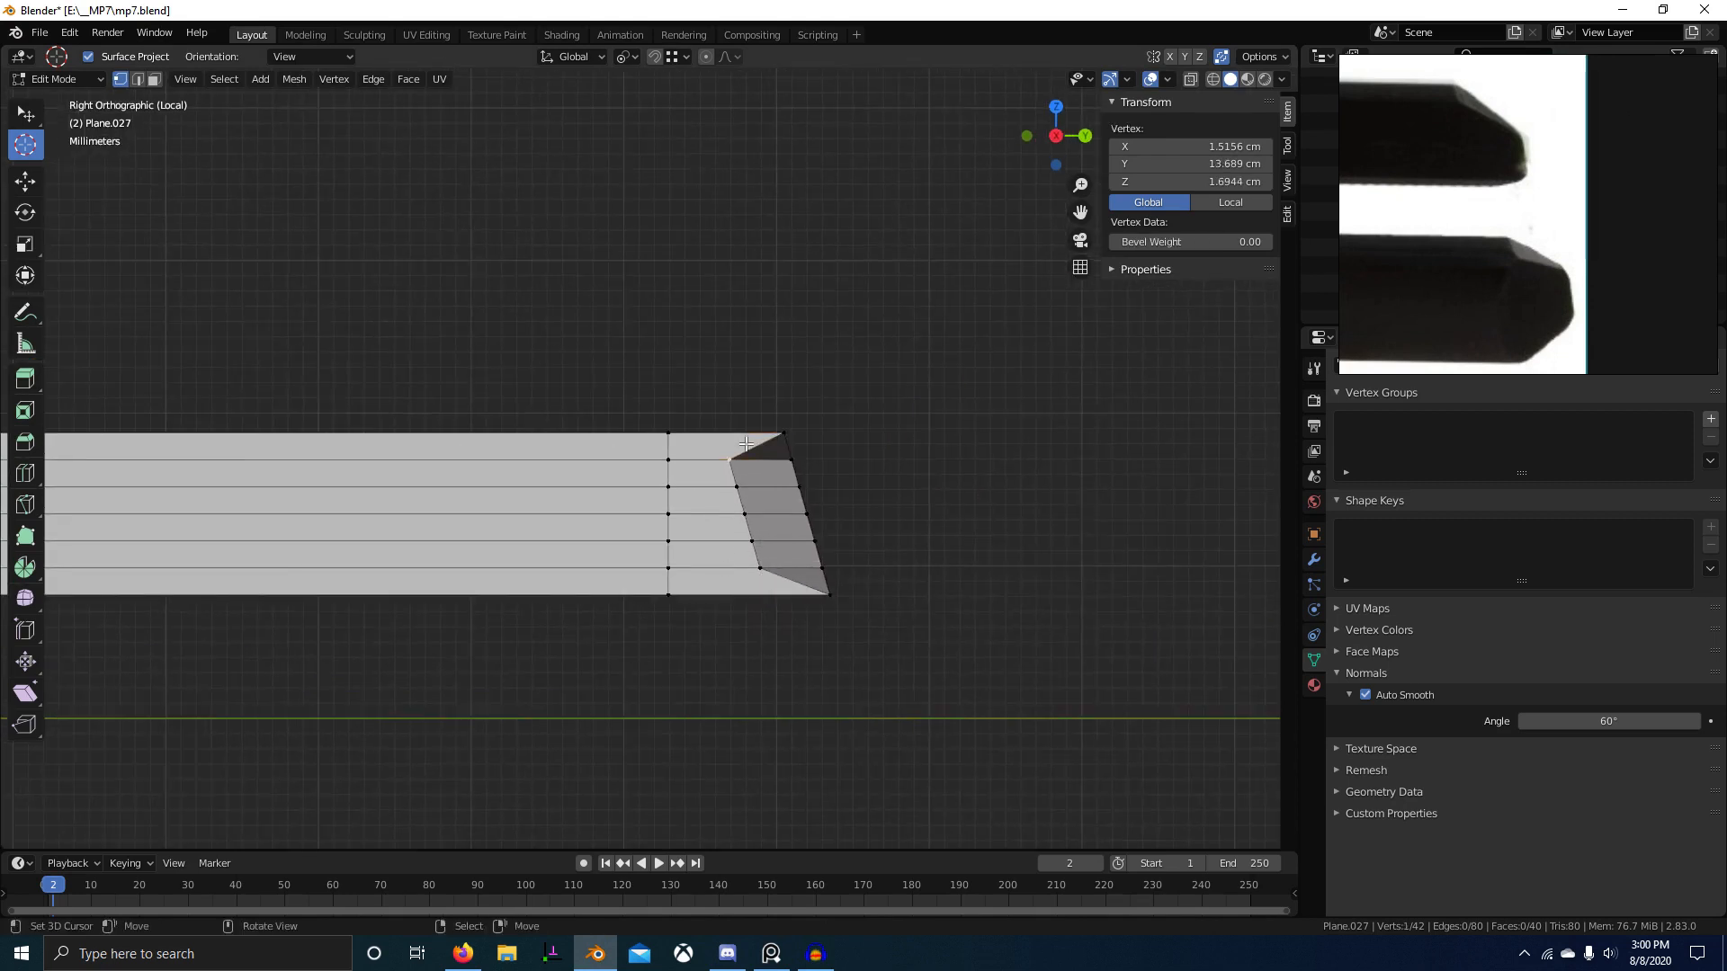
pyautogui.scroll(4, 765, 568)
pyautogui.press('g')
pyautogui.press('y')
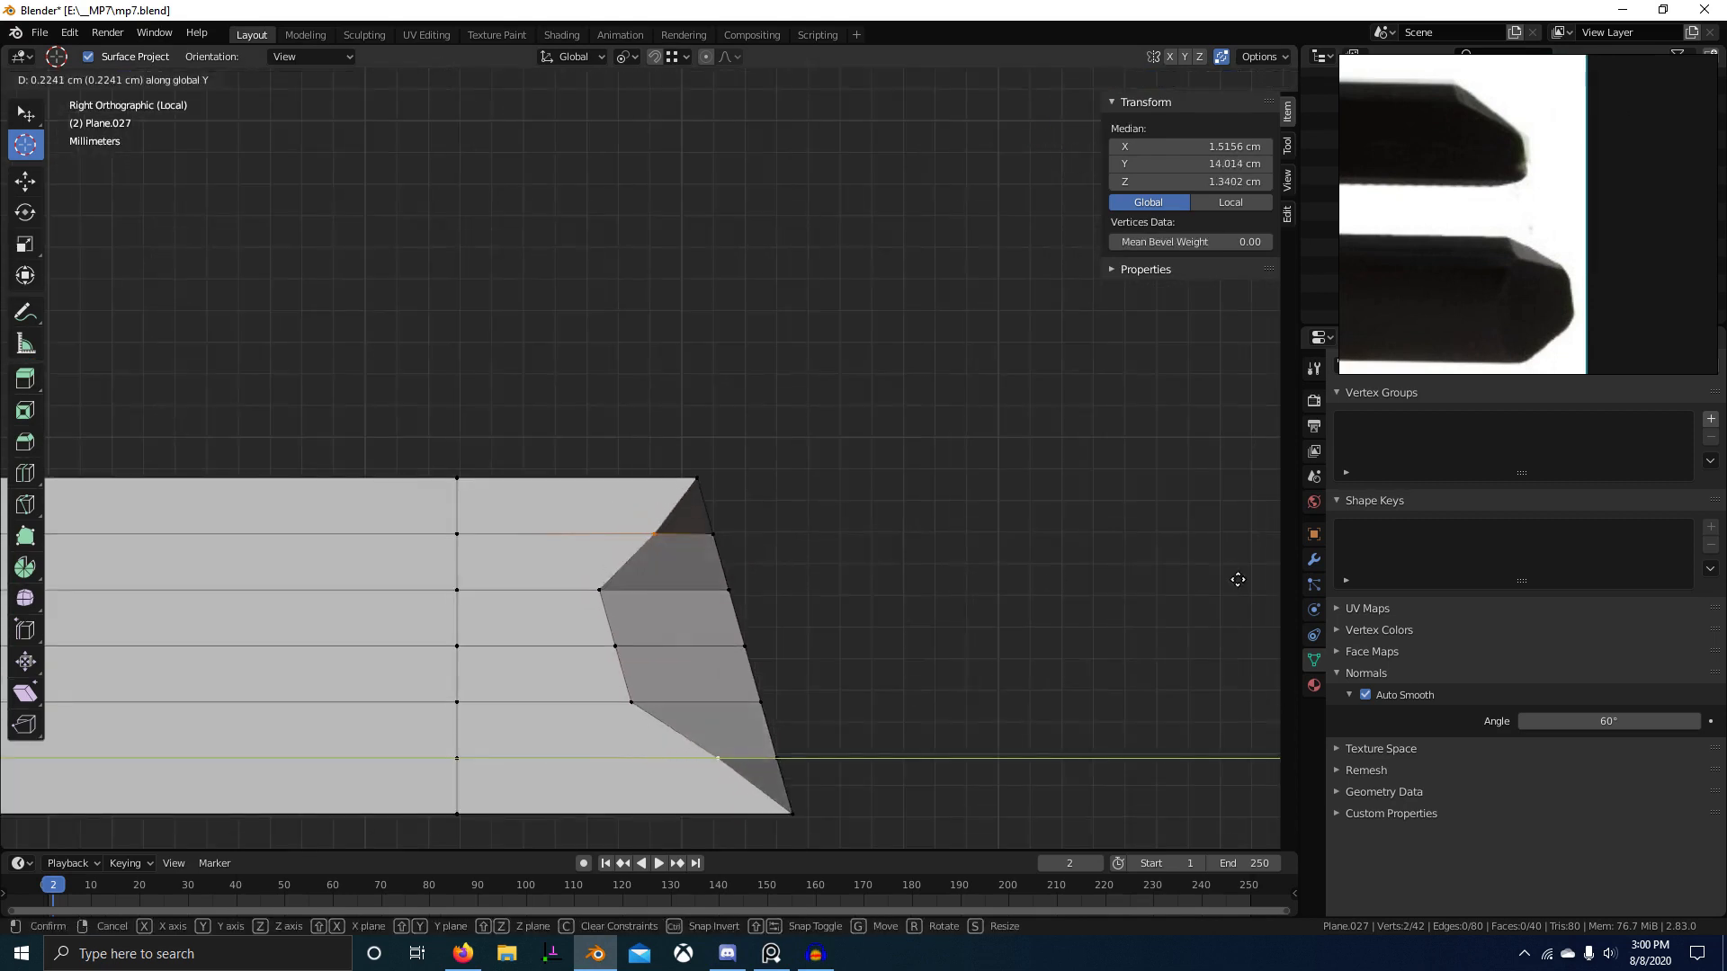
pyautogui.rightClick(1107, 610)
# Step: Leave local view and, in wireframe, move the vertices next to the outer corners about 0.21 cm forward along Y
pyautogui.press('z')
pyautogui.press('KP_Divide')
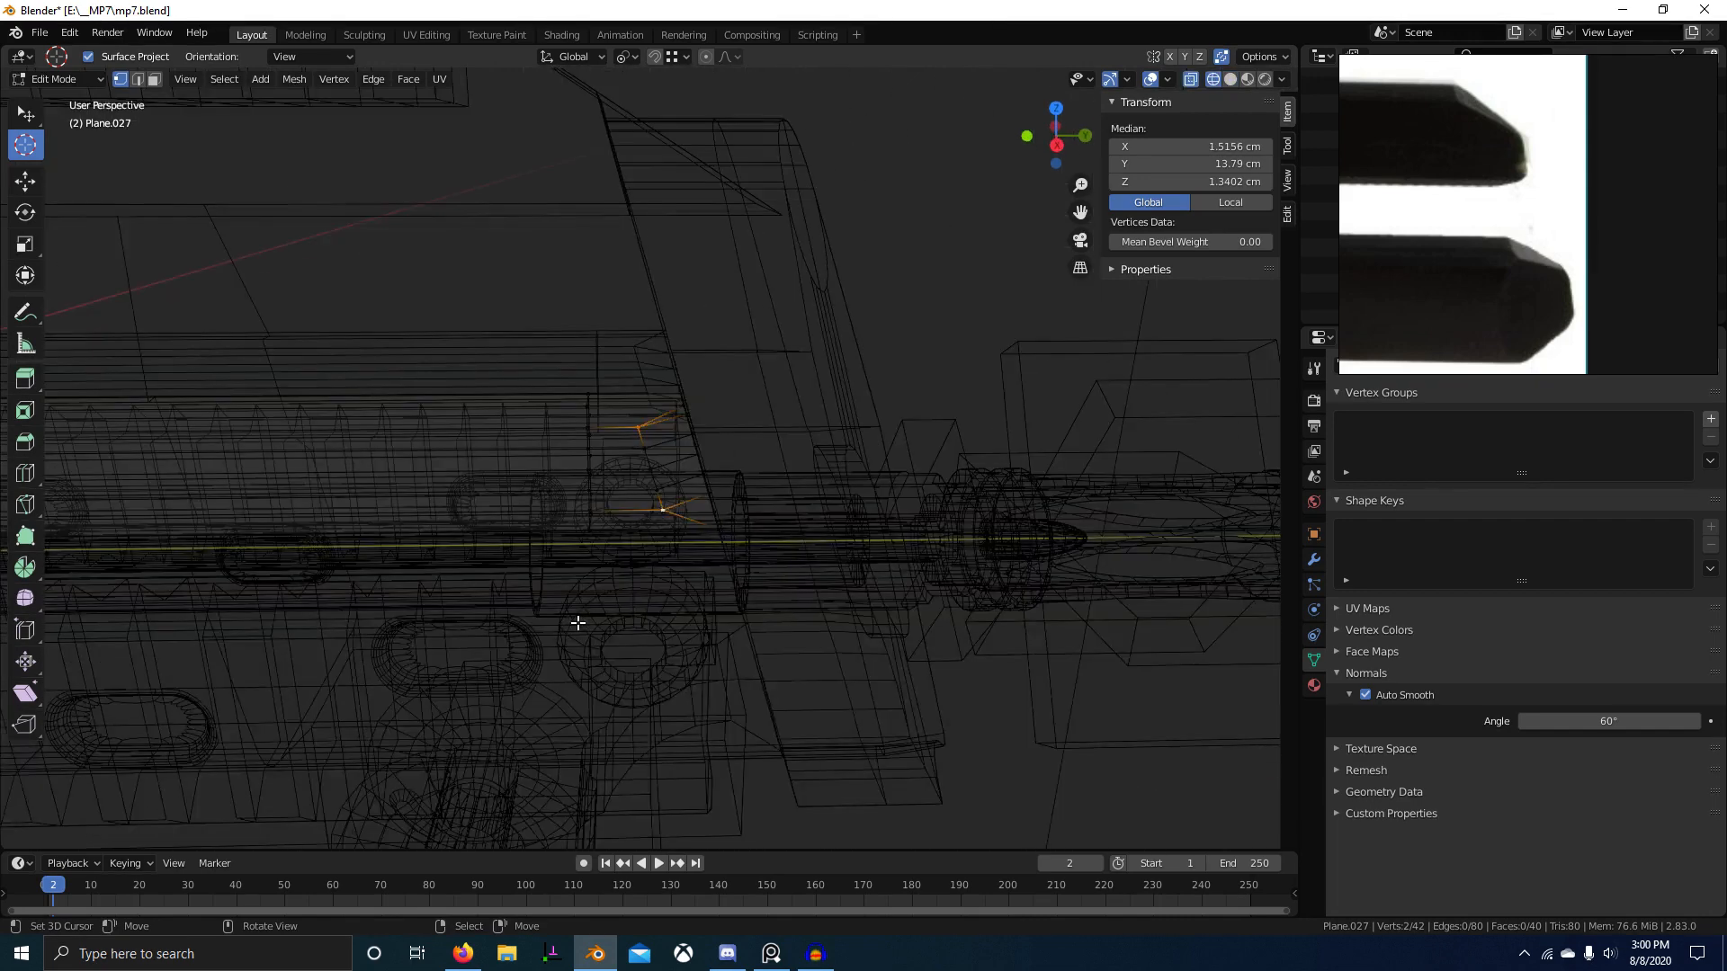
pyautogui.scroll(5, 701, 443)
pyautogui.scroll(4, 701, 443)
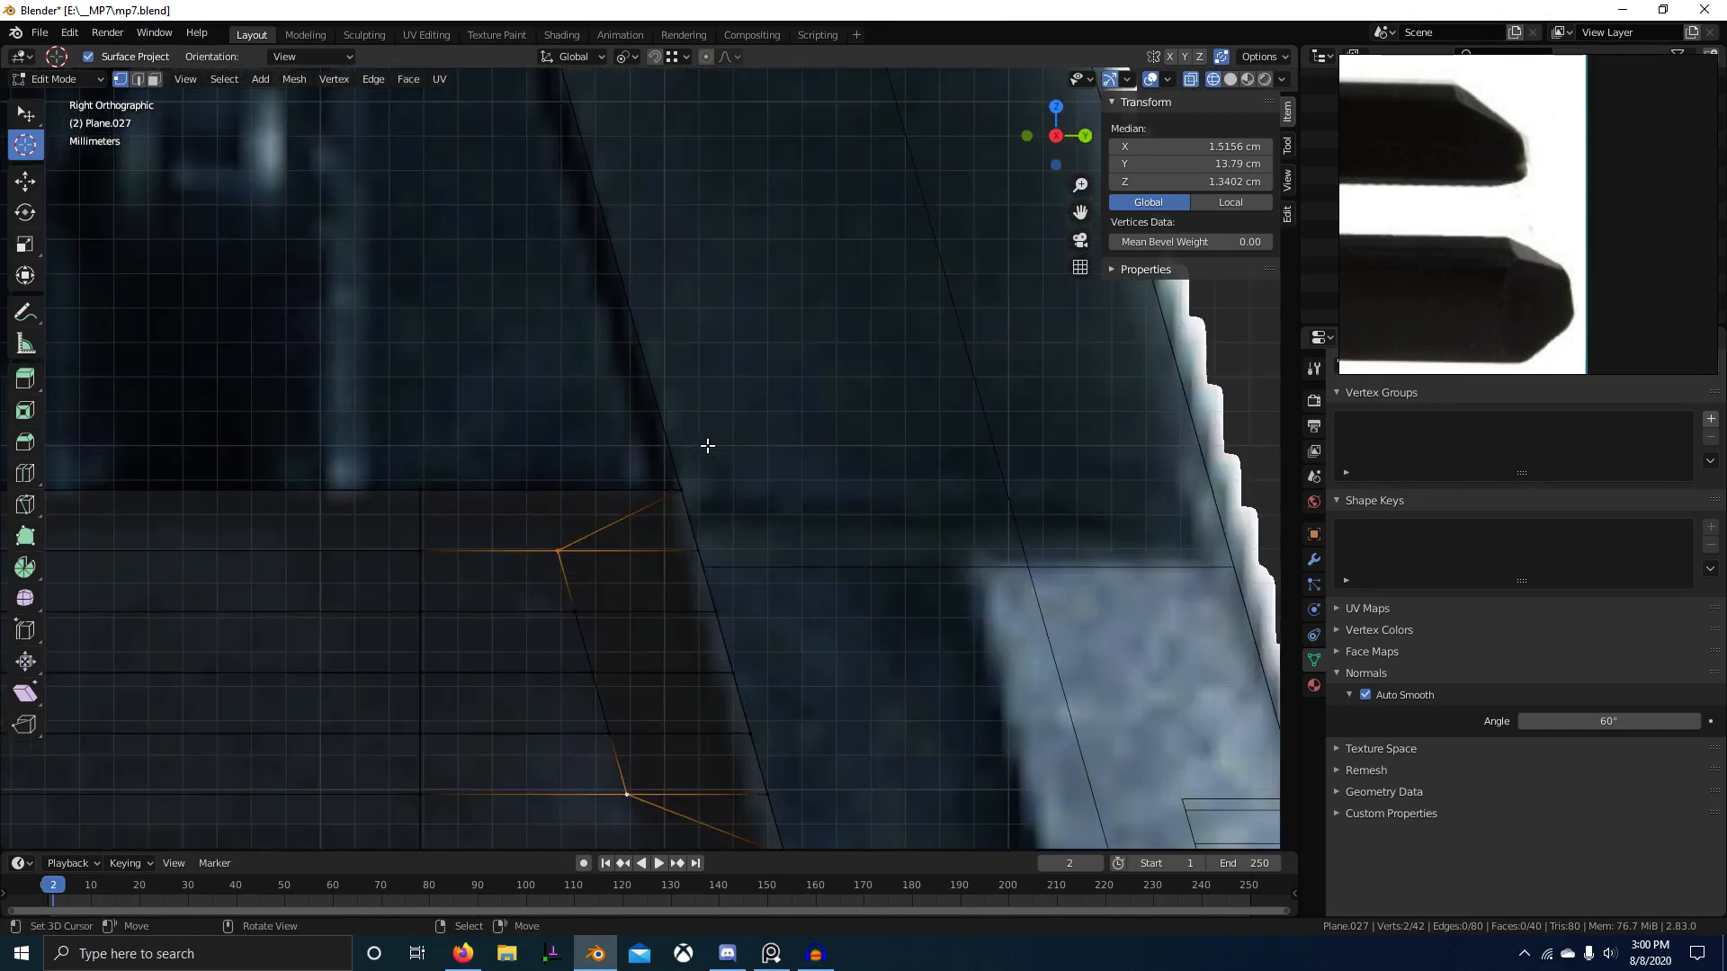
pyautogui.click(1050, 438)
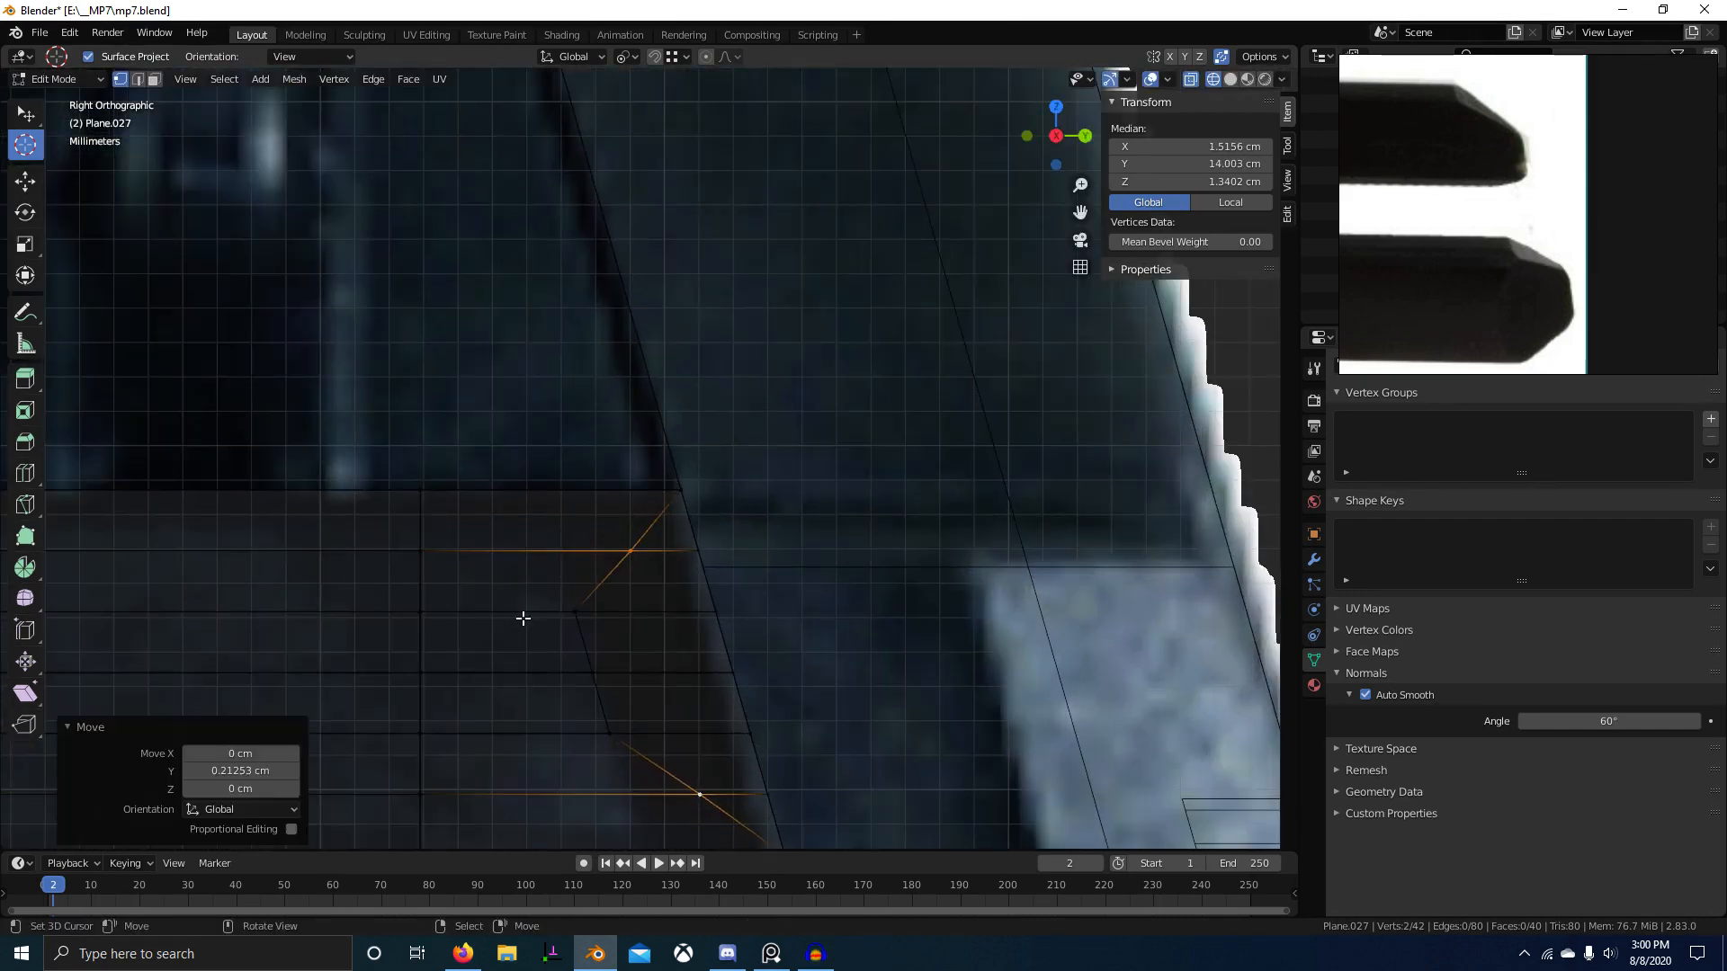
# Step: Move the two vertices beside the outer front edge's middle vertex forward along Y to continue the curved profile
pyautogui.rightClick(570, 617)
pyautogui.keyDown('shift'); pyautogui.rightClick(607, 731); pyautogui.keyUp('shift')
pyautogui.press('g')
pyautogui.press('y')
pyautogui.click(887, 711)
# Step: Move the middle vertex of the outer front edge about 0.07 cm forward along Y and clear the selection
pyautogui.rightClick(564, 700)
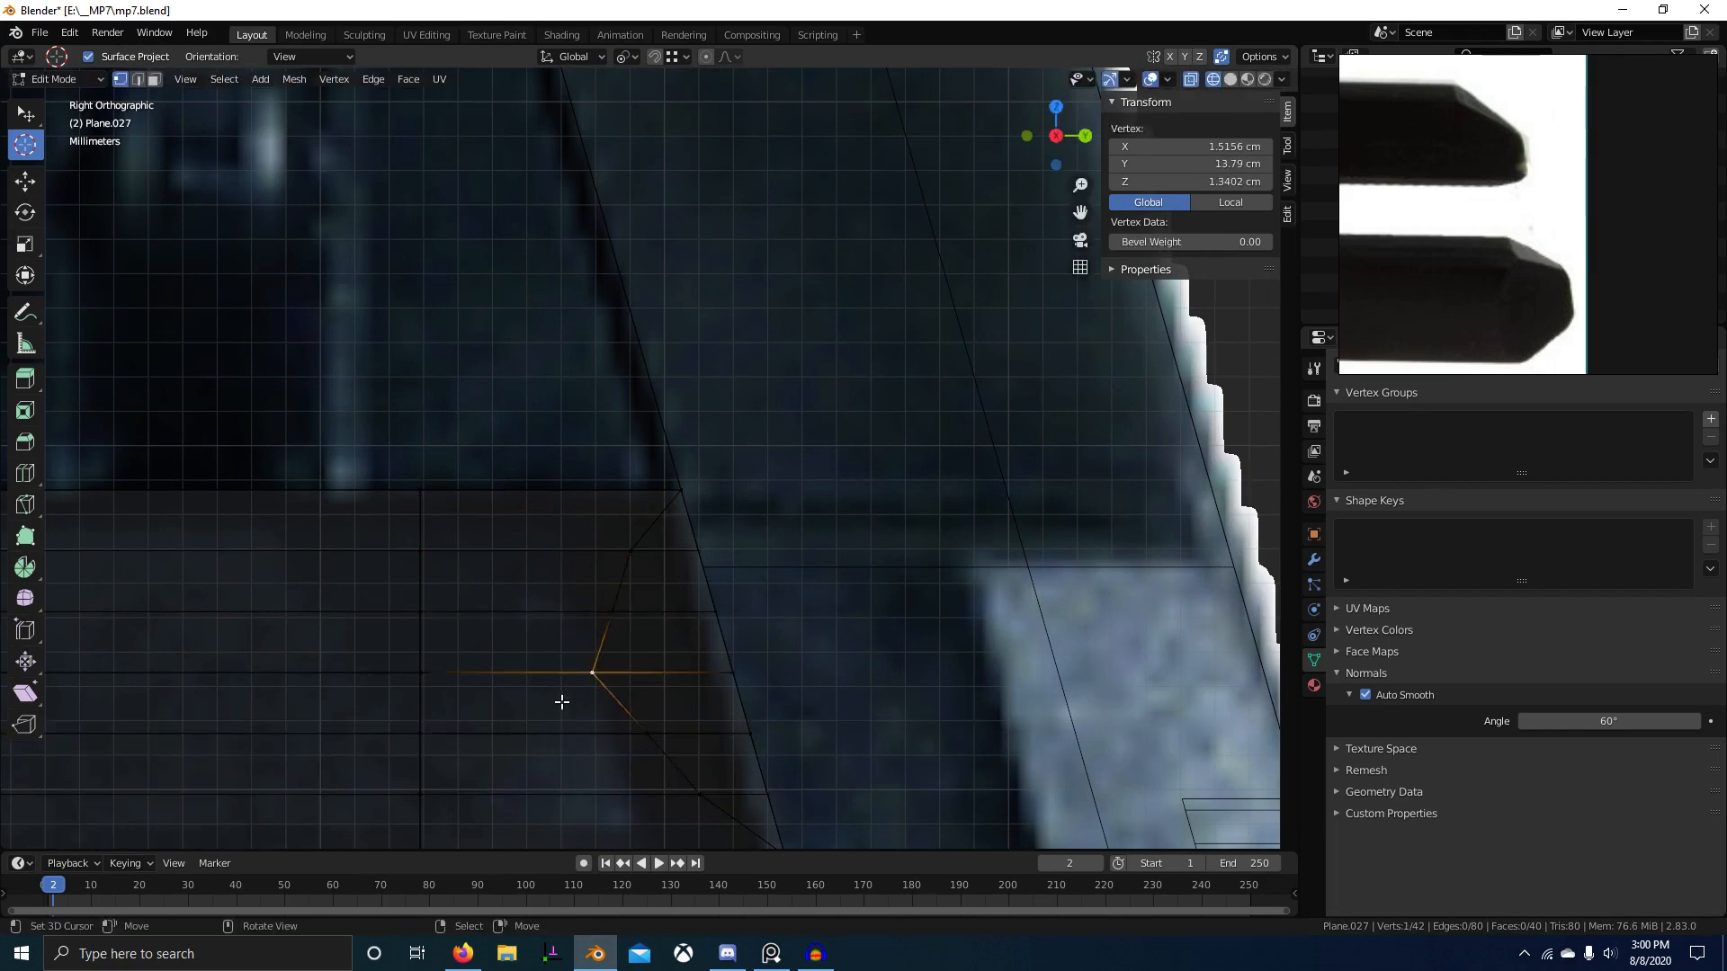
pyautogui.press('g')
pyautogui.press('y')
pyautogui.click(865, 636)
pyautogui.scroll(-2, 856, 640)
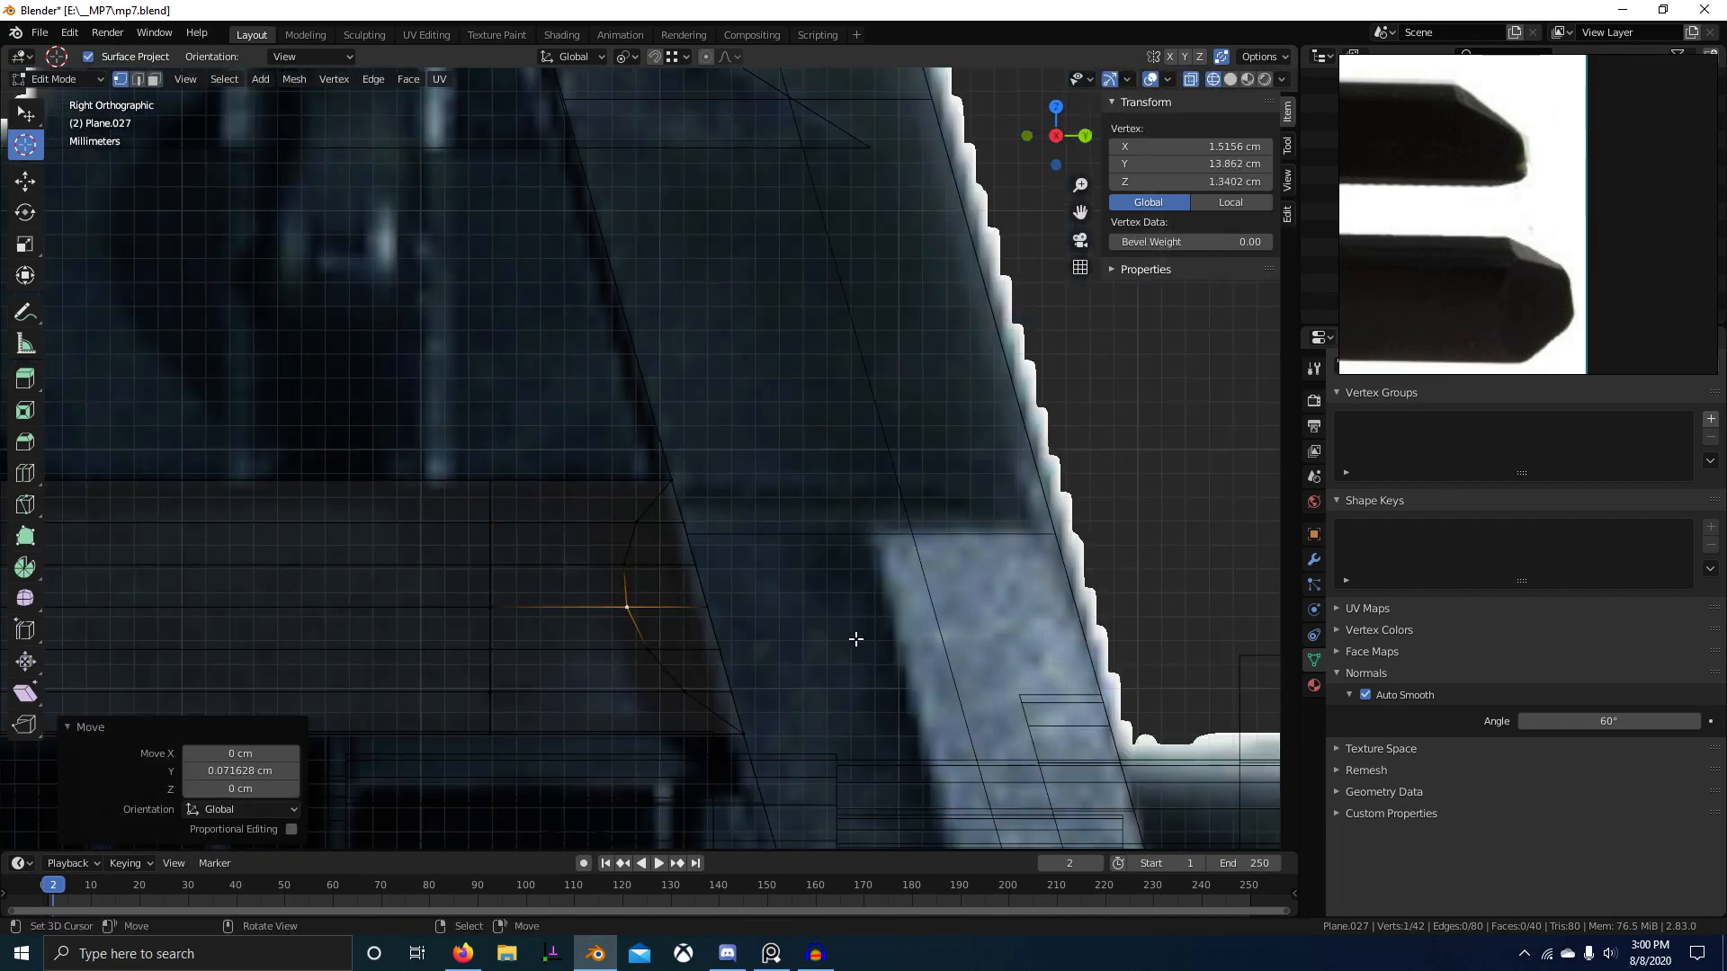
pyautogui.rightClick(648, 644)
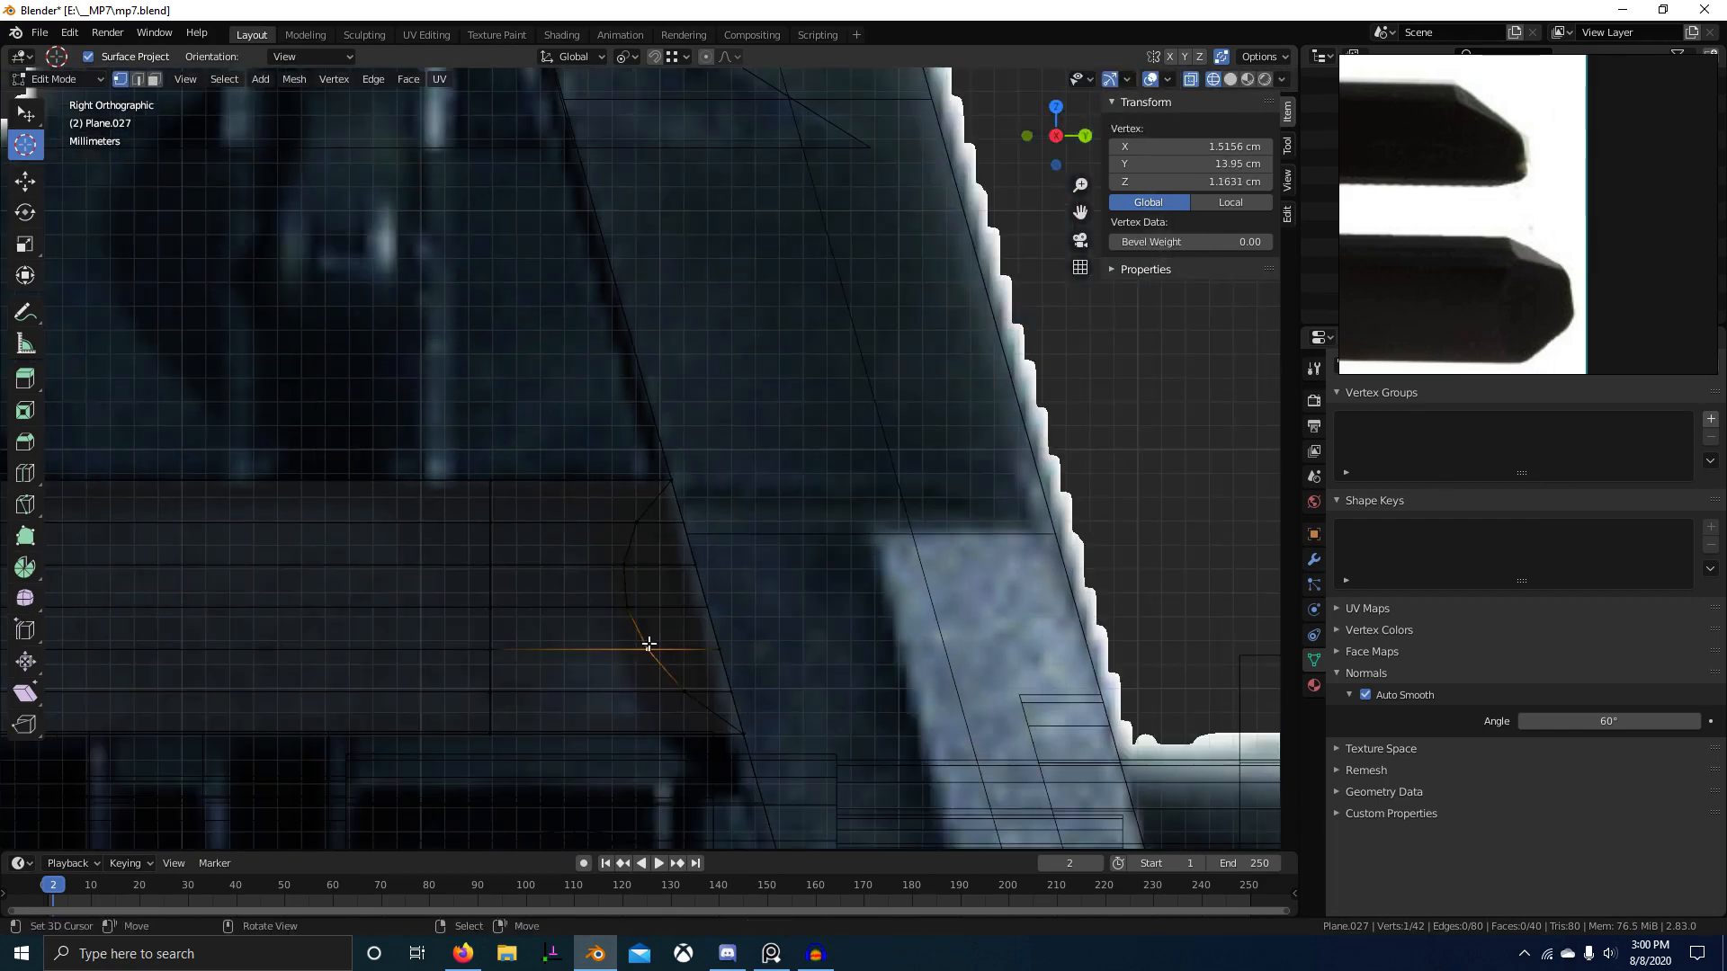
pyautogui.click(660, 576)
pyautogui.hotkey('alt', 'a')
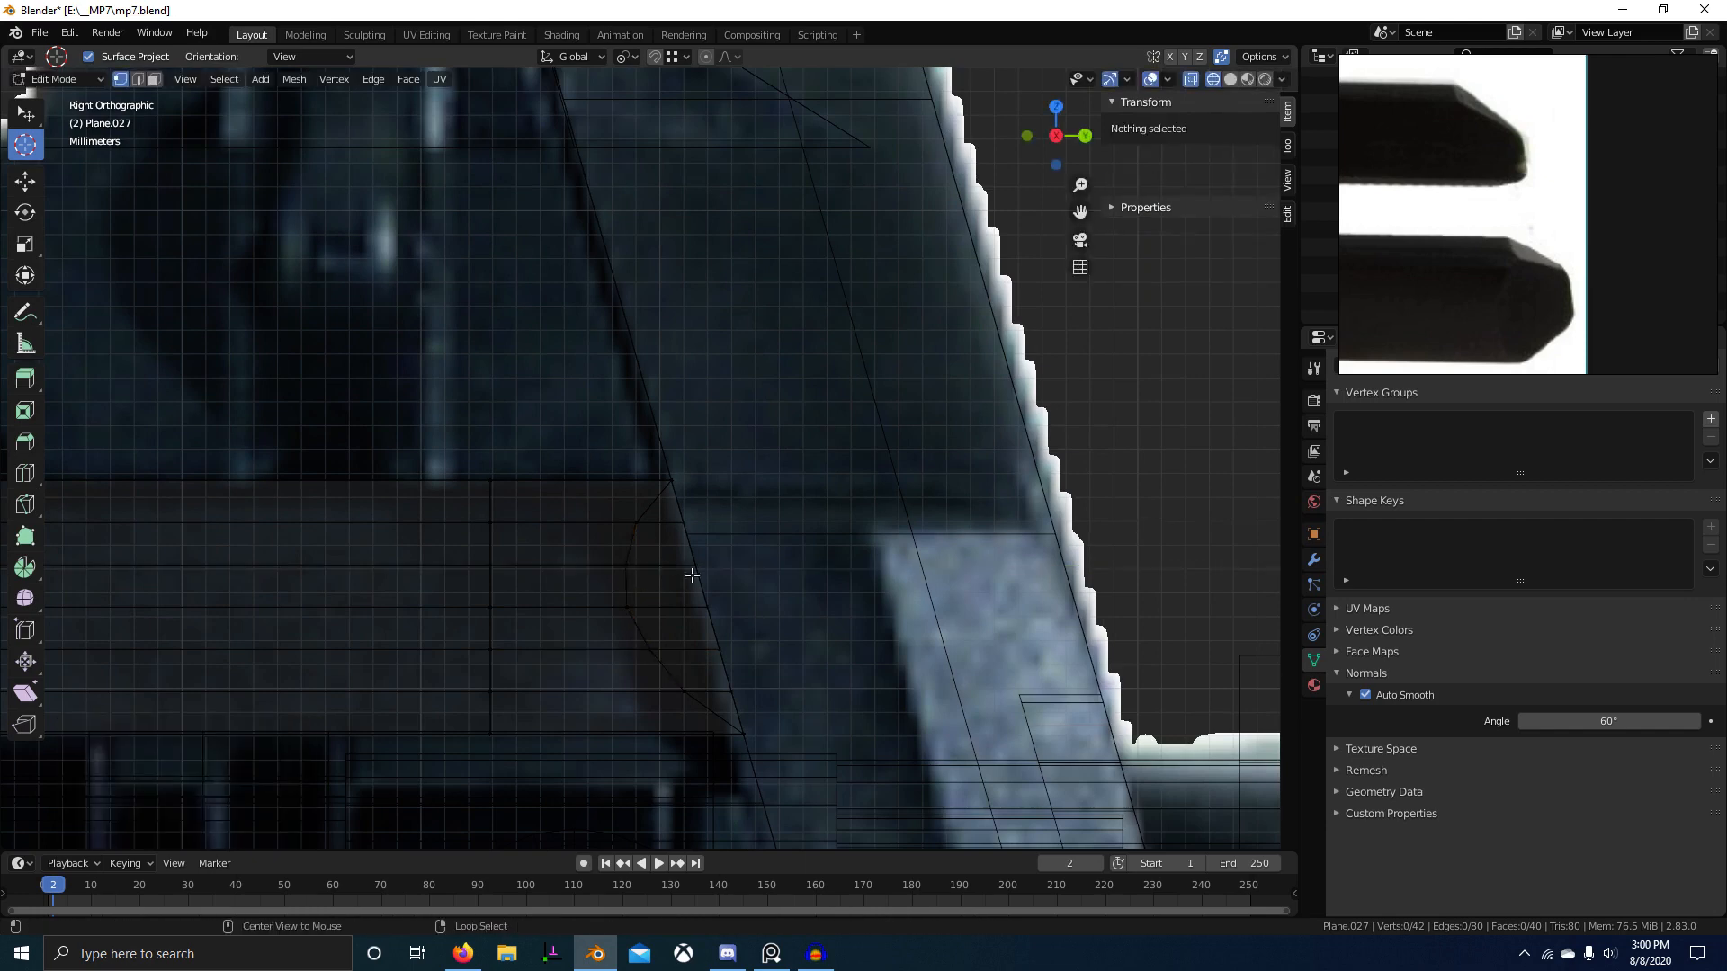
# Step: Isolate the rod in solid local view and add one centered loop cut running lengthwise through its thickness
pyautogui.press('Tab')
pyautogui.hotkey('shift', 'z')
pyautogui.moveTo(927, 631); pyautogui.dragTo(828, 666, button='middle')
pyautogui.scroll(-5, 828, 664)
pyautogui.press('Tab')
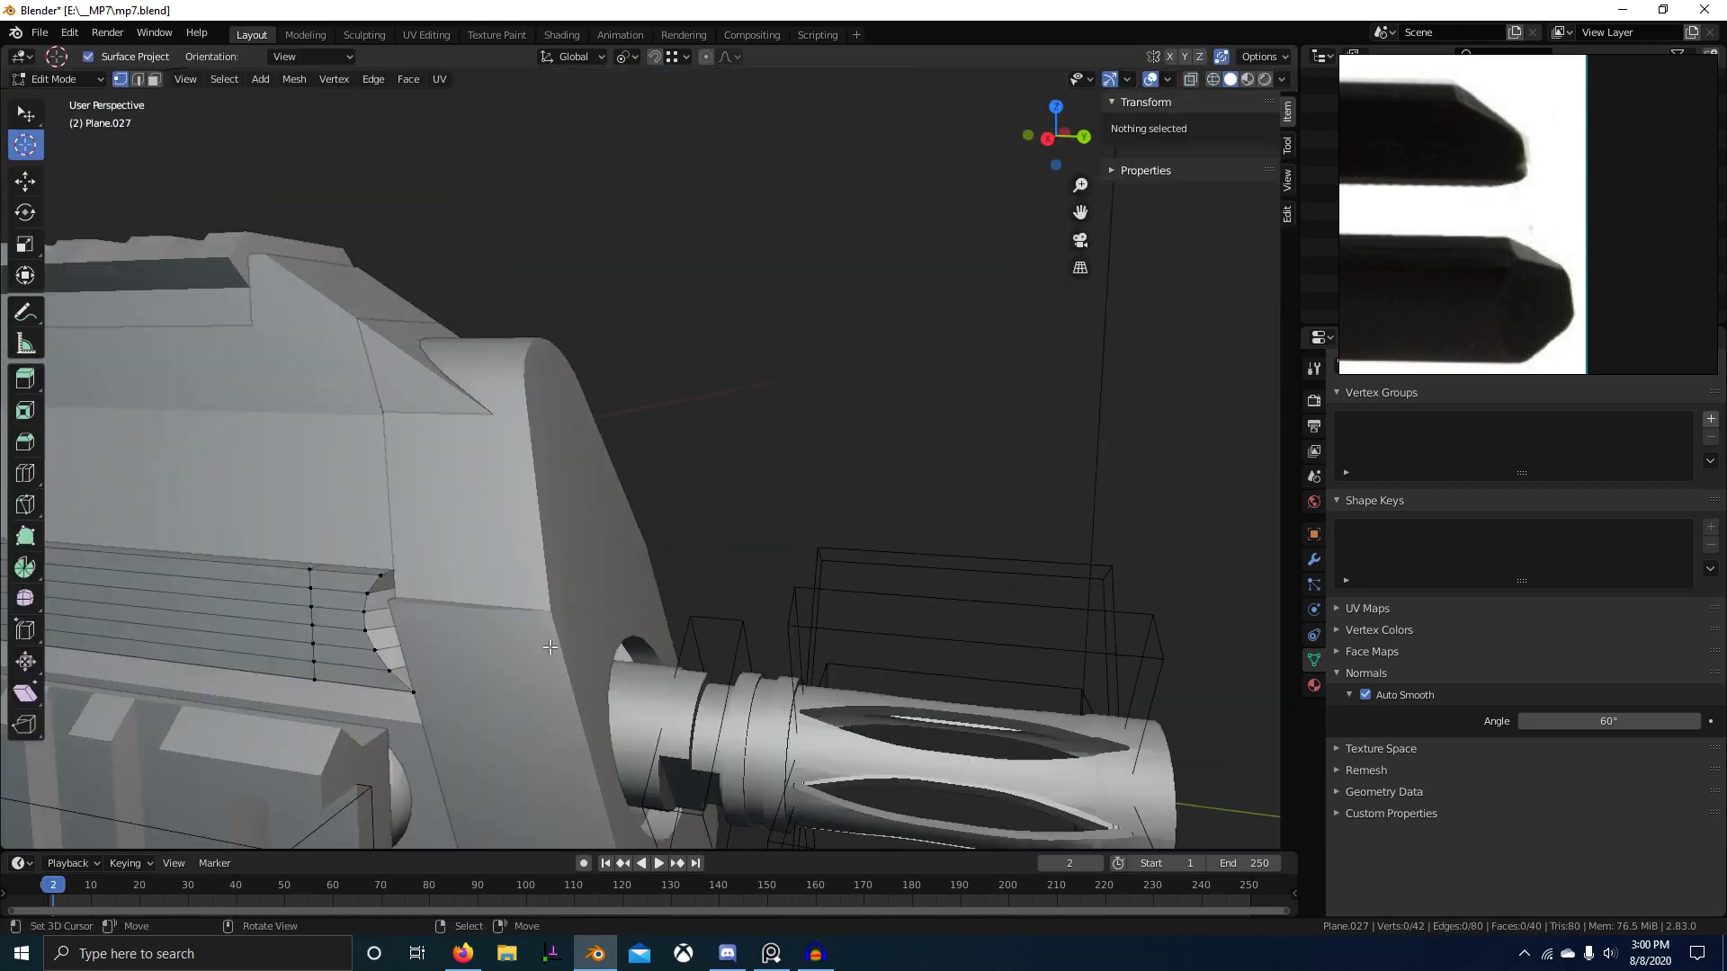
pyautogui.scroll(4, 731, 580)
pyautogui.keyDown('shift'); pyautogui.moveTo(409, 698); pyautogui.dragTo(810, 589, button='middle'); pyautogui.keyUp('shift')
pyautogui.press('KP_Divide')
pyautogui.press('a')
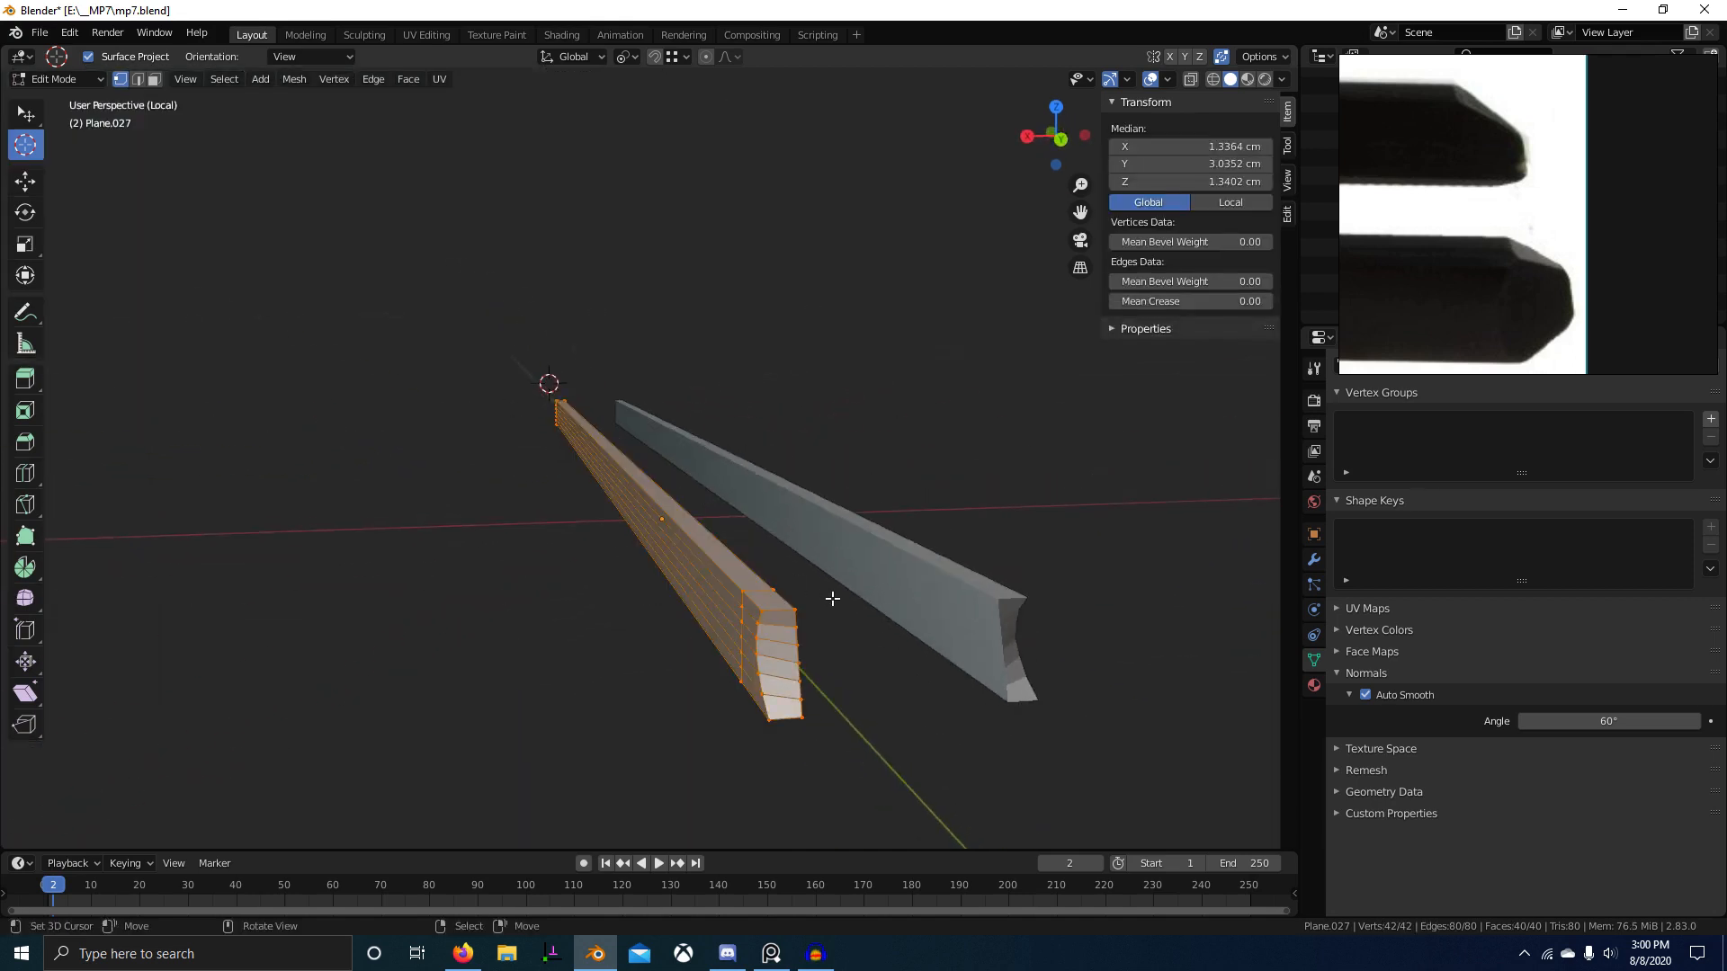
pyautogui.click(784, 611)
pyautogui.rightClick(784, 610)
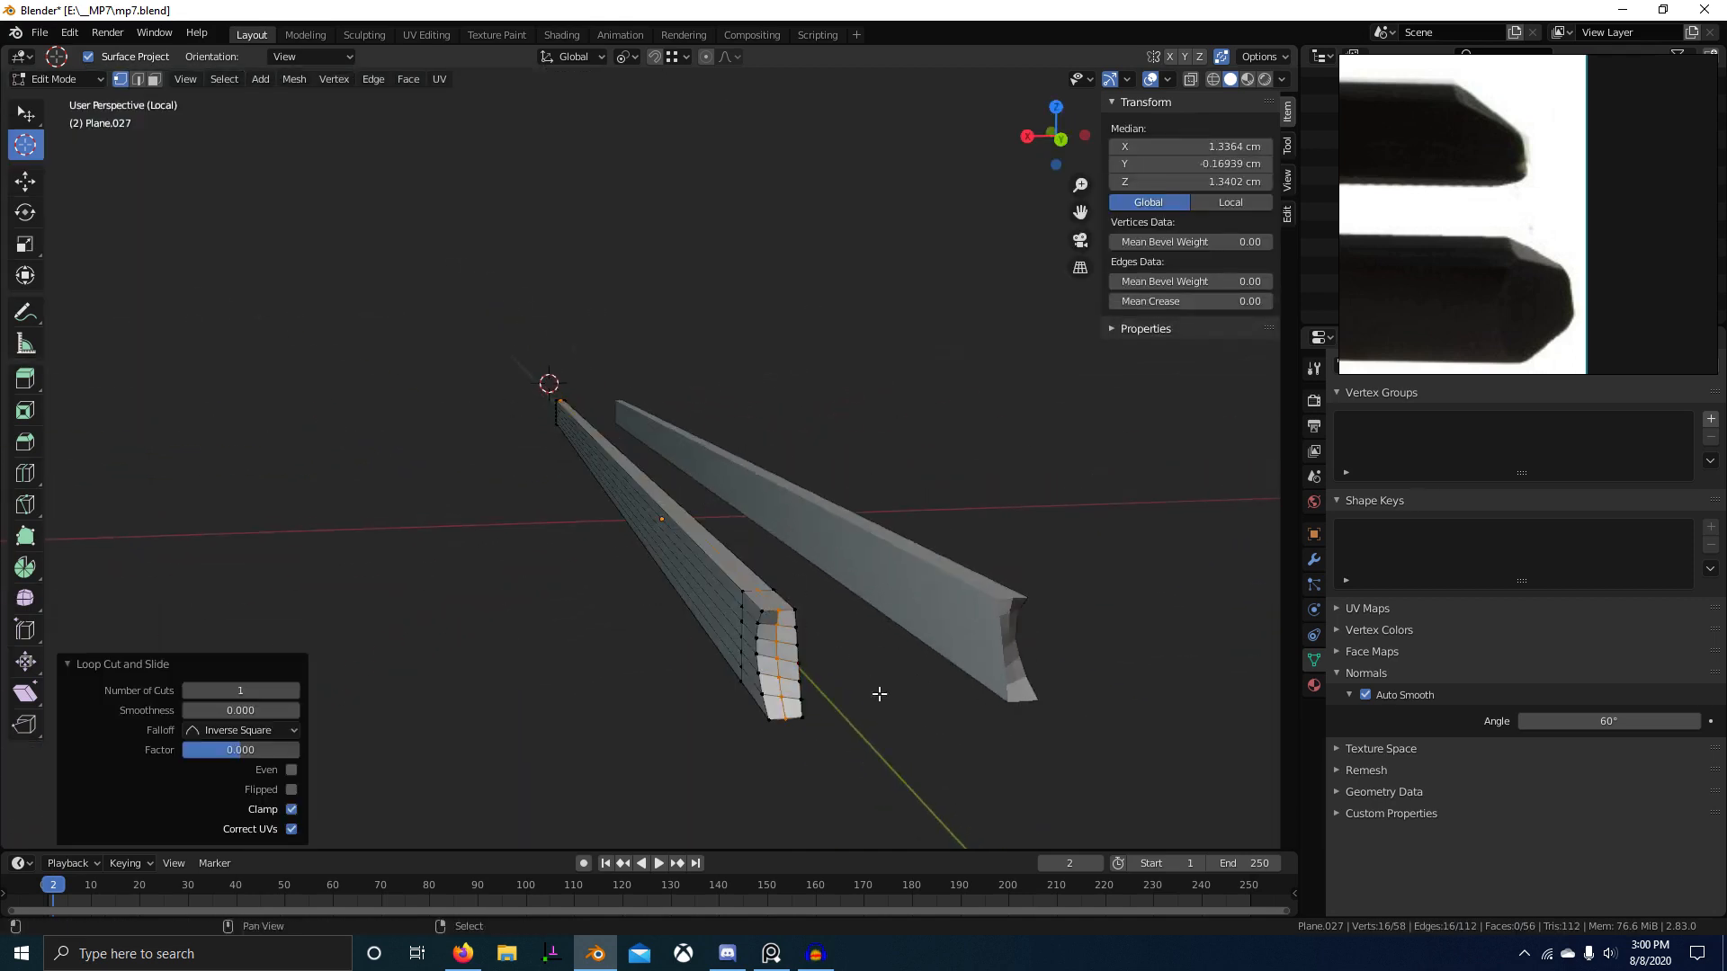
# Step: Select the new lengthwise loop around the rod and edge-slide it to the rod's inner side with factor 1.000
pyautogui.keyDown('shift'); pyautogui.moveTo(879, 693); pyautogui.dragTo(799, 648, button='middle'); pyautogui.keyUp('shift')
pyautogui.scroll(3, 798, 647)
pyautogui.scroll(-3, 733, 648)
pyautogui.rightClick(629, 531)
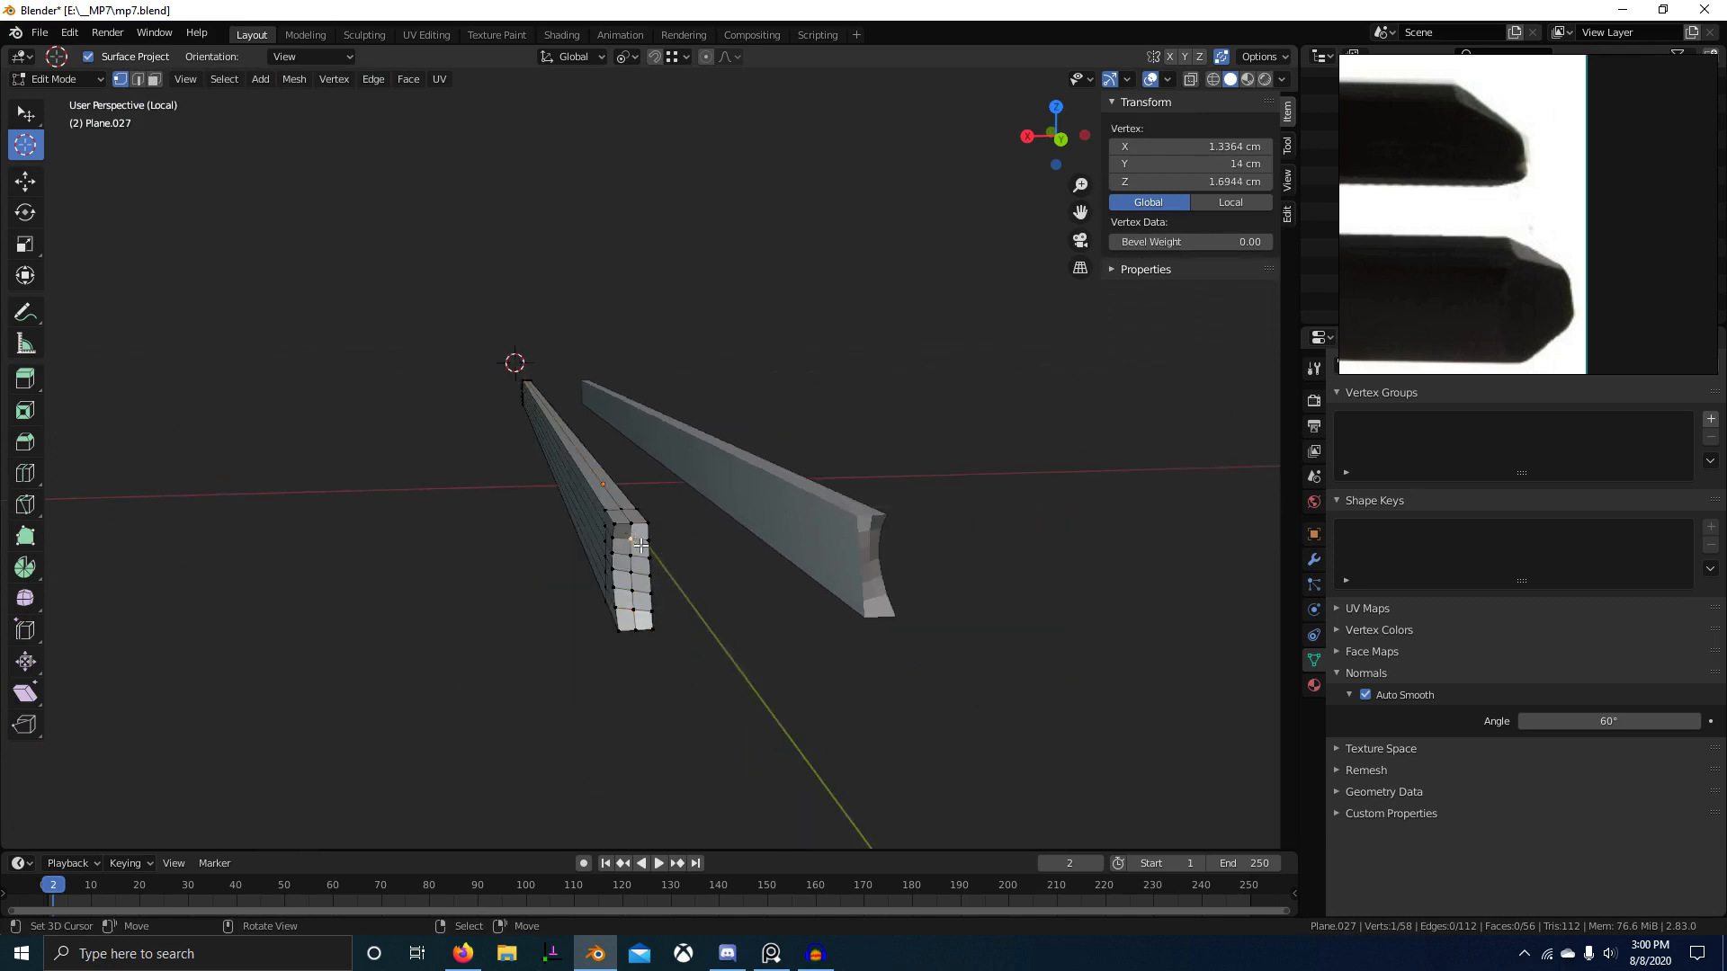
pyautogui.scroll(2, 640, 545)
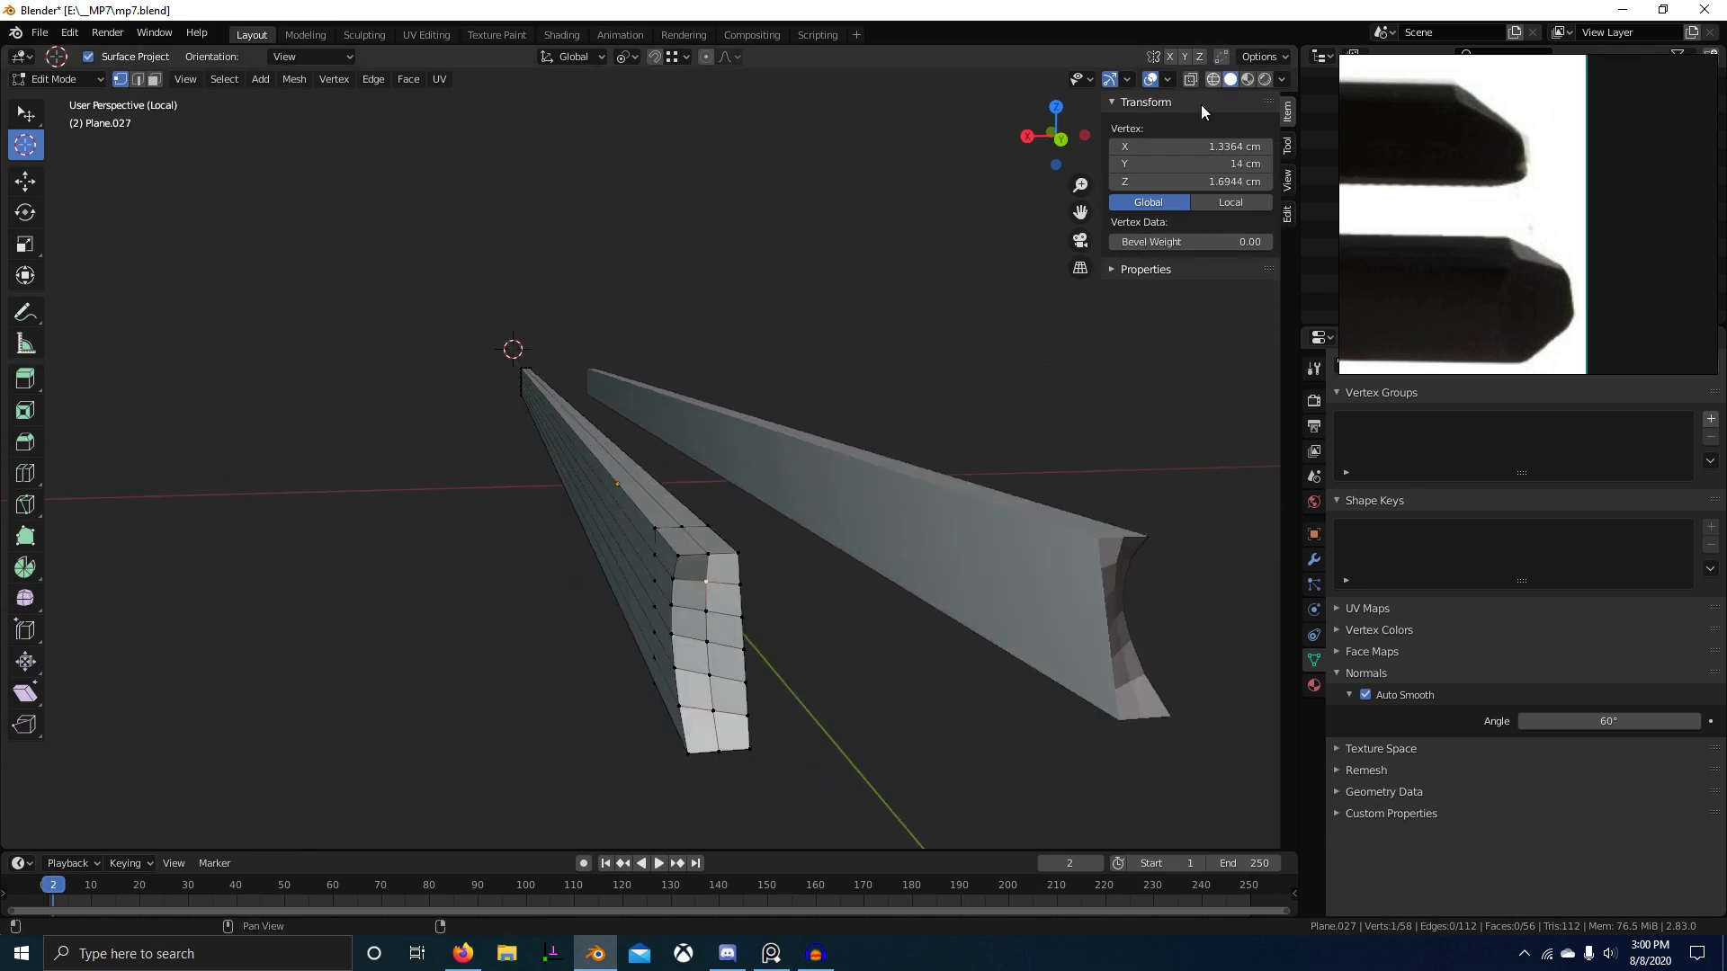
pyautogui.press('2')
pyautogui.keyDown('alt'); pyautogui.click(721, 587); pyautogui.keyUp('alt')
pyautogui.click(1132, 573)
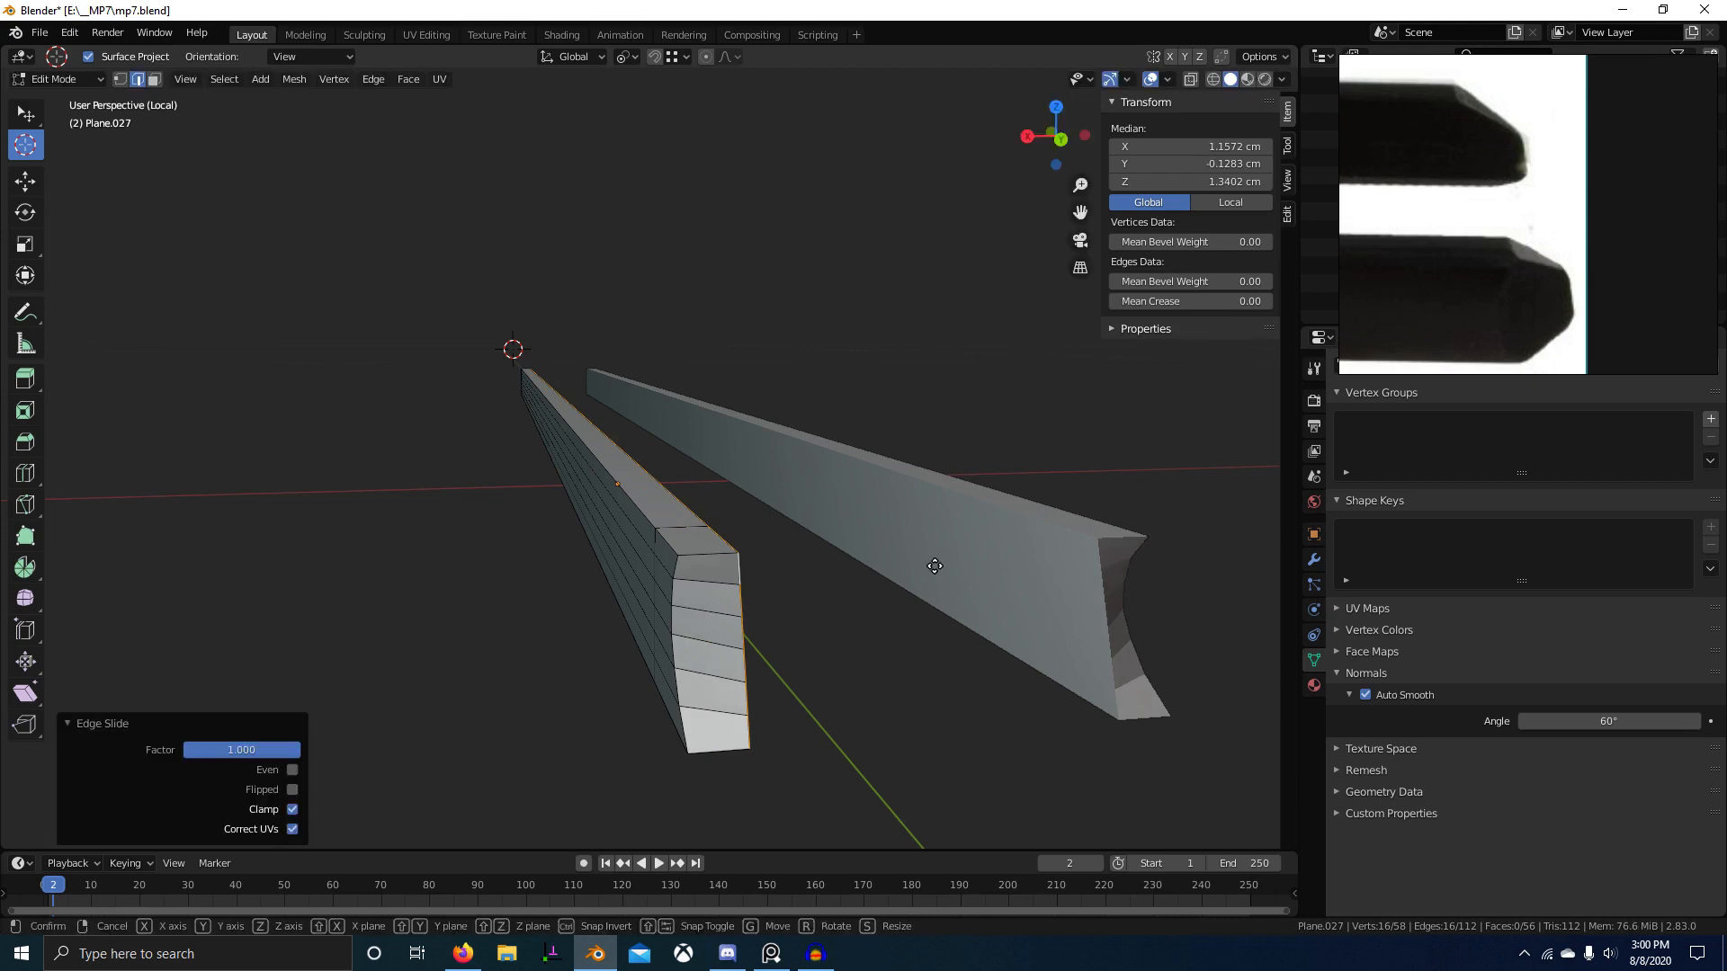
# Step: Move the edge-slid inner loop of the rod about 0.19 cm along X
pyautogui.press('g')
pyautogui.press('x')
pyautogui.click(735, 591)
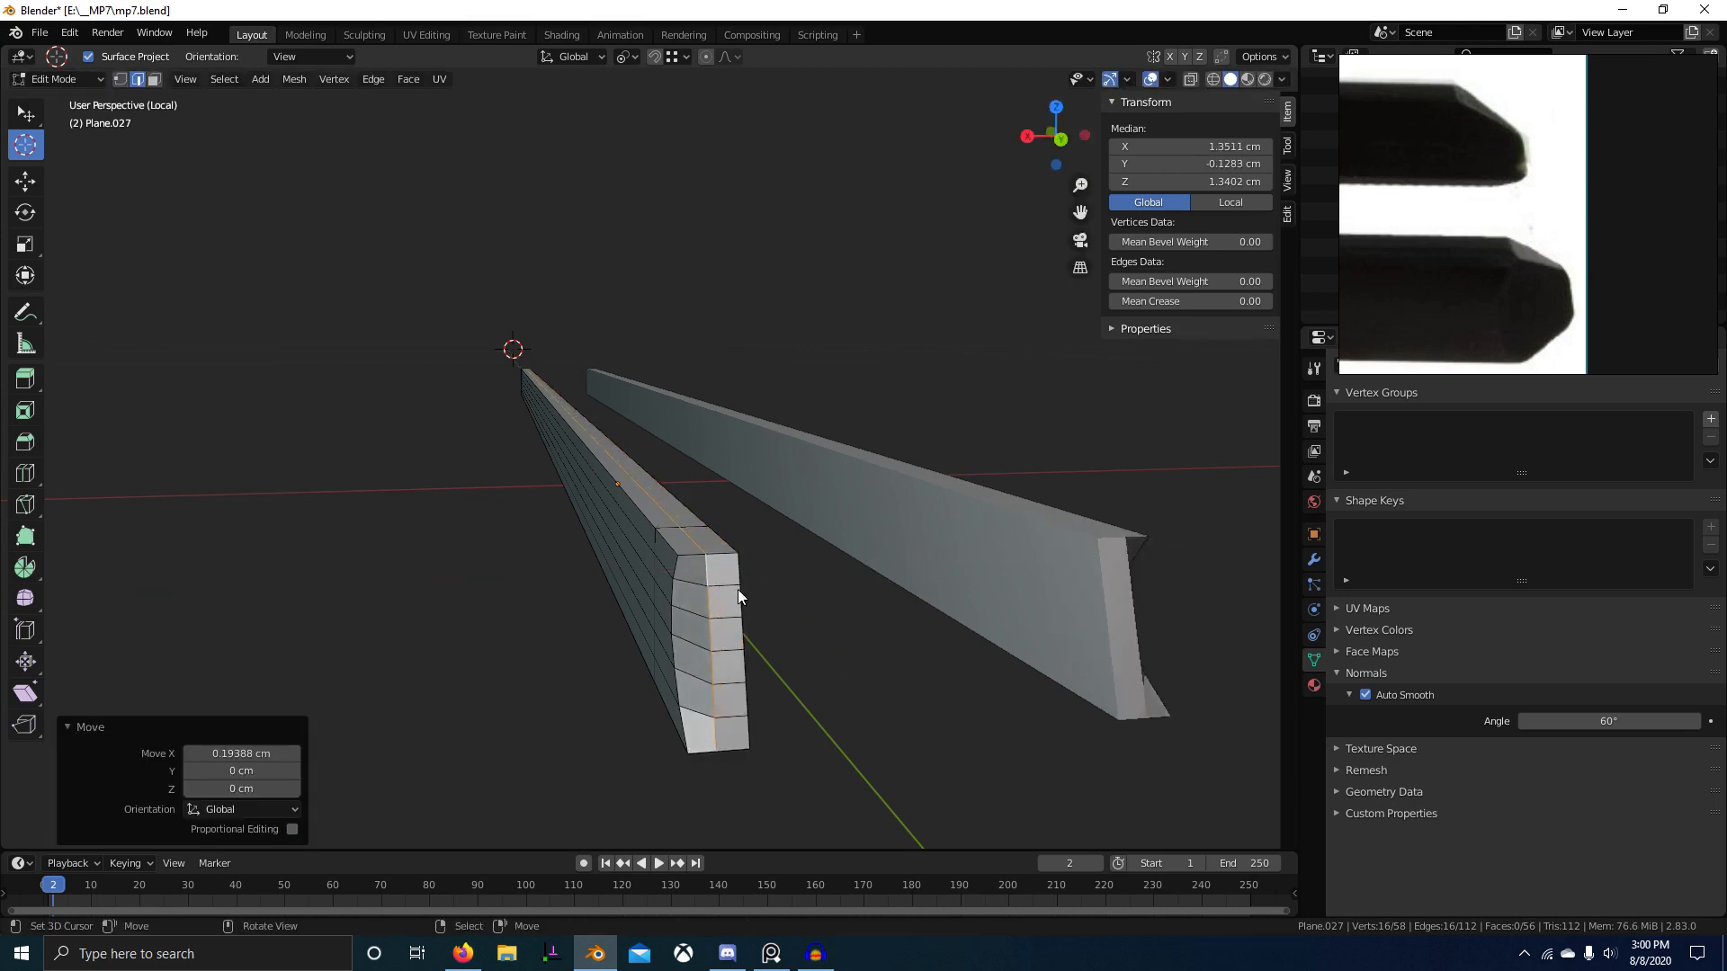
# Step: Select the whole curved vertex path on the outer face of the rod's front tip and move it about -0.19 cm along Y
pyautogui.press('Tab')
pyautogui.moveTo(737, 590); pyautogui.dragTo(846, 384, button='middle')
pyautogui.scroll(3, 741, 592)
pyautogui.press('Tab')
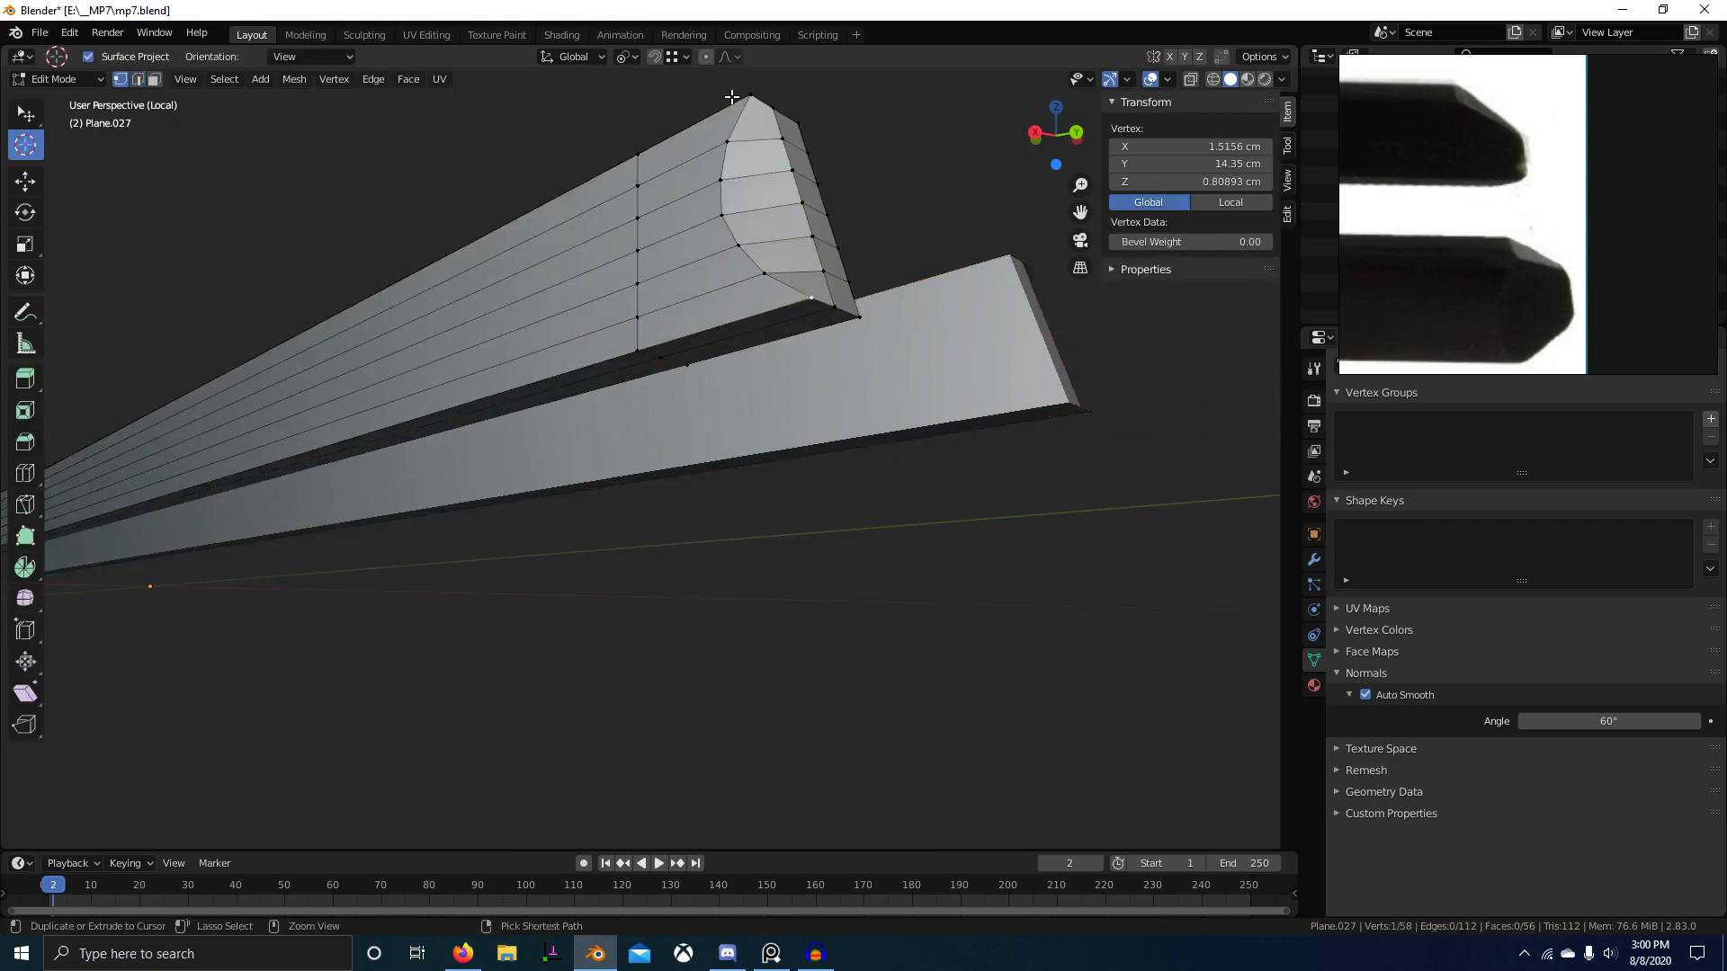
pyautogui.keyDown('ctrl'); pyautogui.click(731, 96); pyautogui.keyUp('ctrl')
pyautogui.press('g')
pyautogui.press('y')
pyautogui.click(570, 149)
pyautogui.moveTo(572, 151); pyautogui.dragTo(829, 420, button='middle')
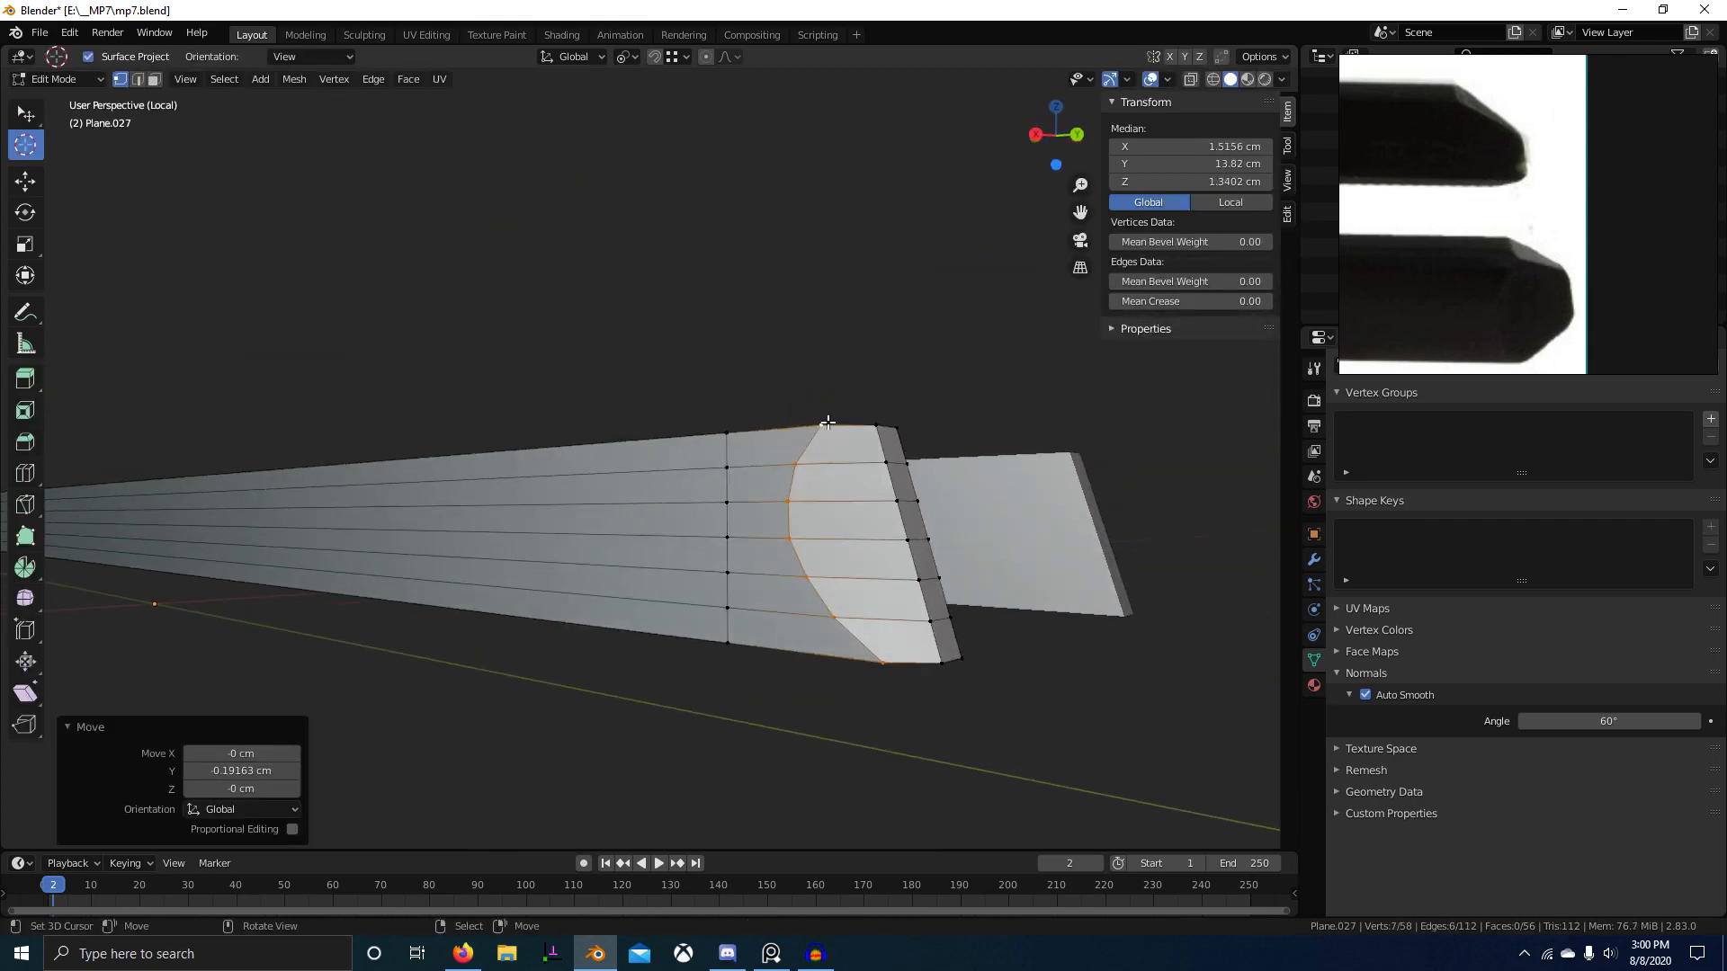
# Step: Shade the rod smooth and mark the curved edge path at its front tip as sharp
pyautogui.press('Tab')
pyautogui.press('w')
pyautogui.click(847, 457)
pyautogui.press('Tab')
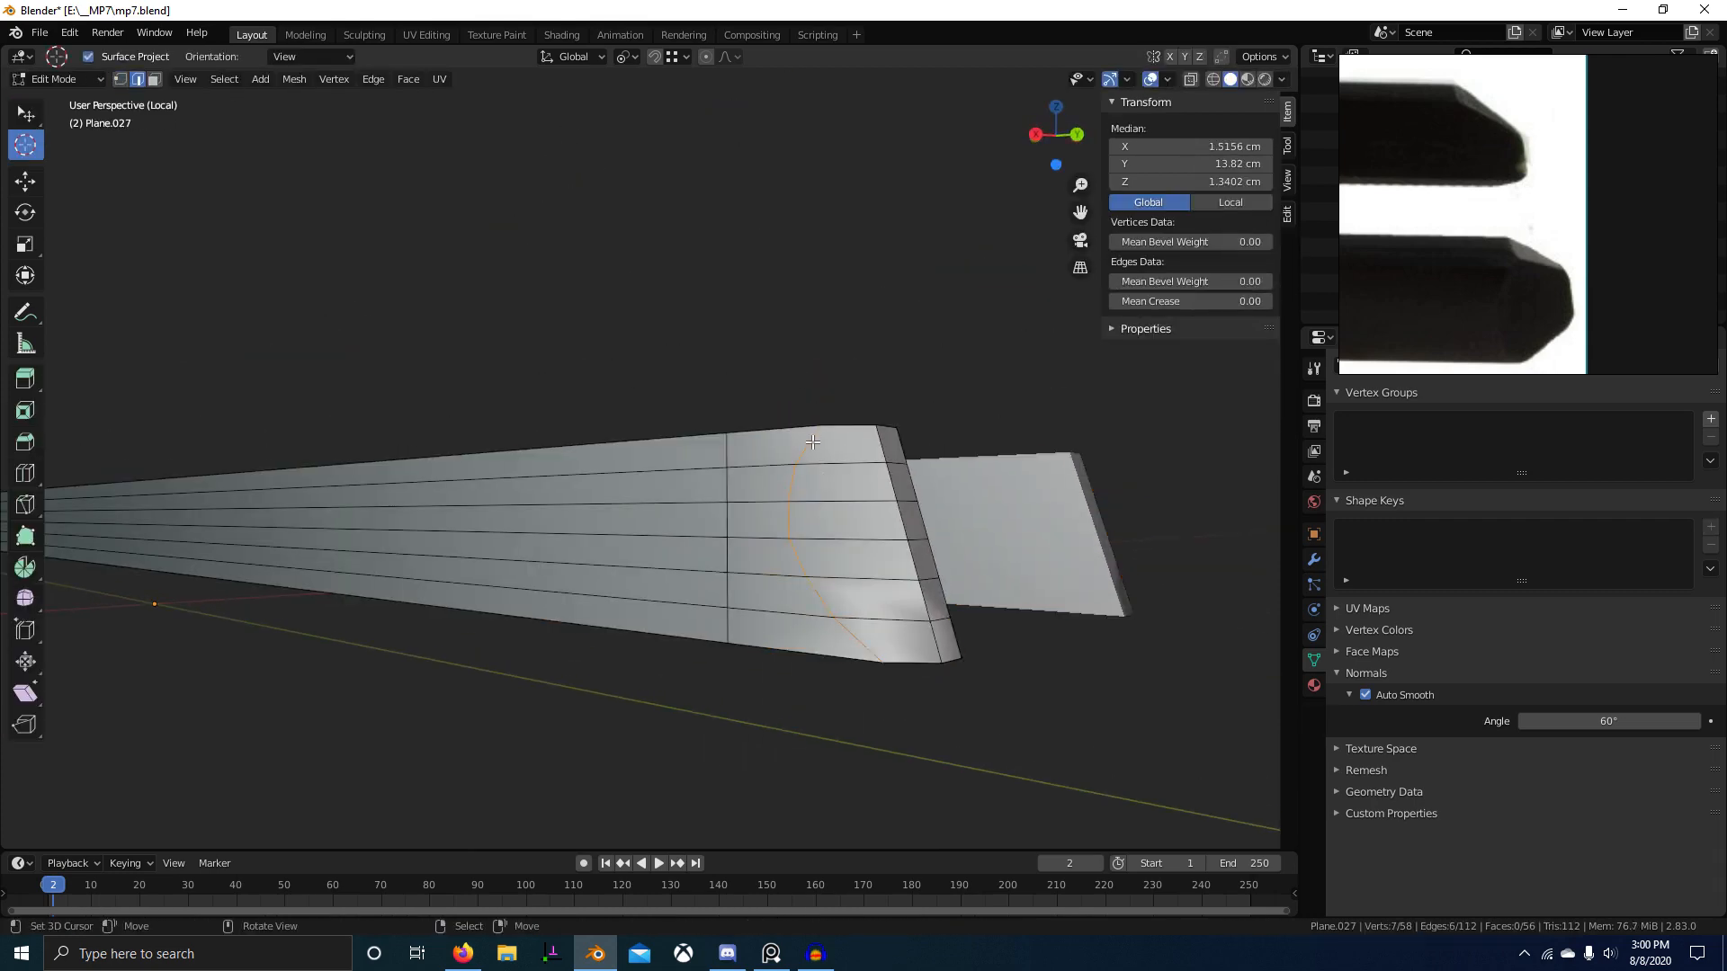
pyautogui.moveTo(863, 535); pyautogui.dragTo(869, 543, button='middle')
pyautogui.hotkey('ctrl', 'e')
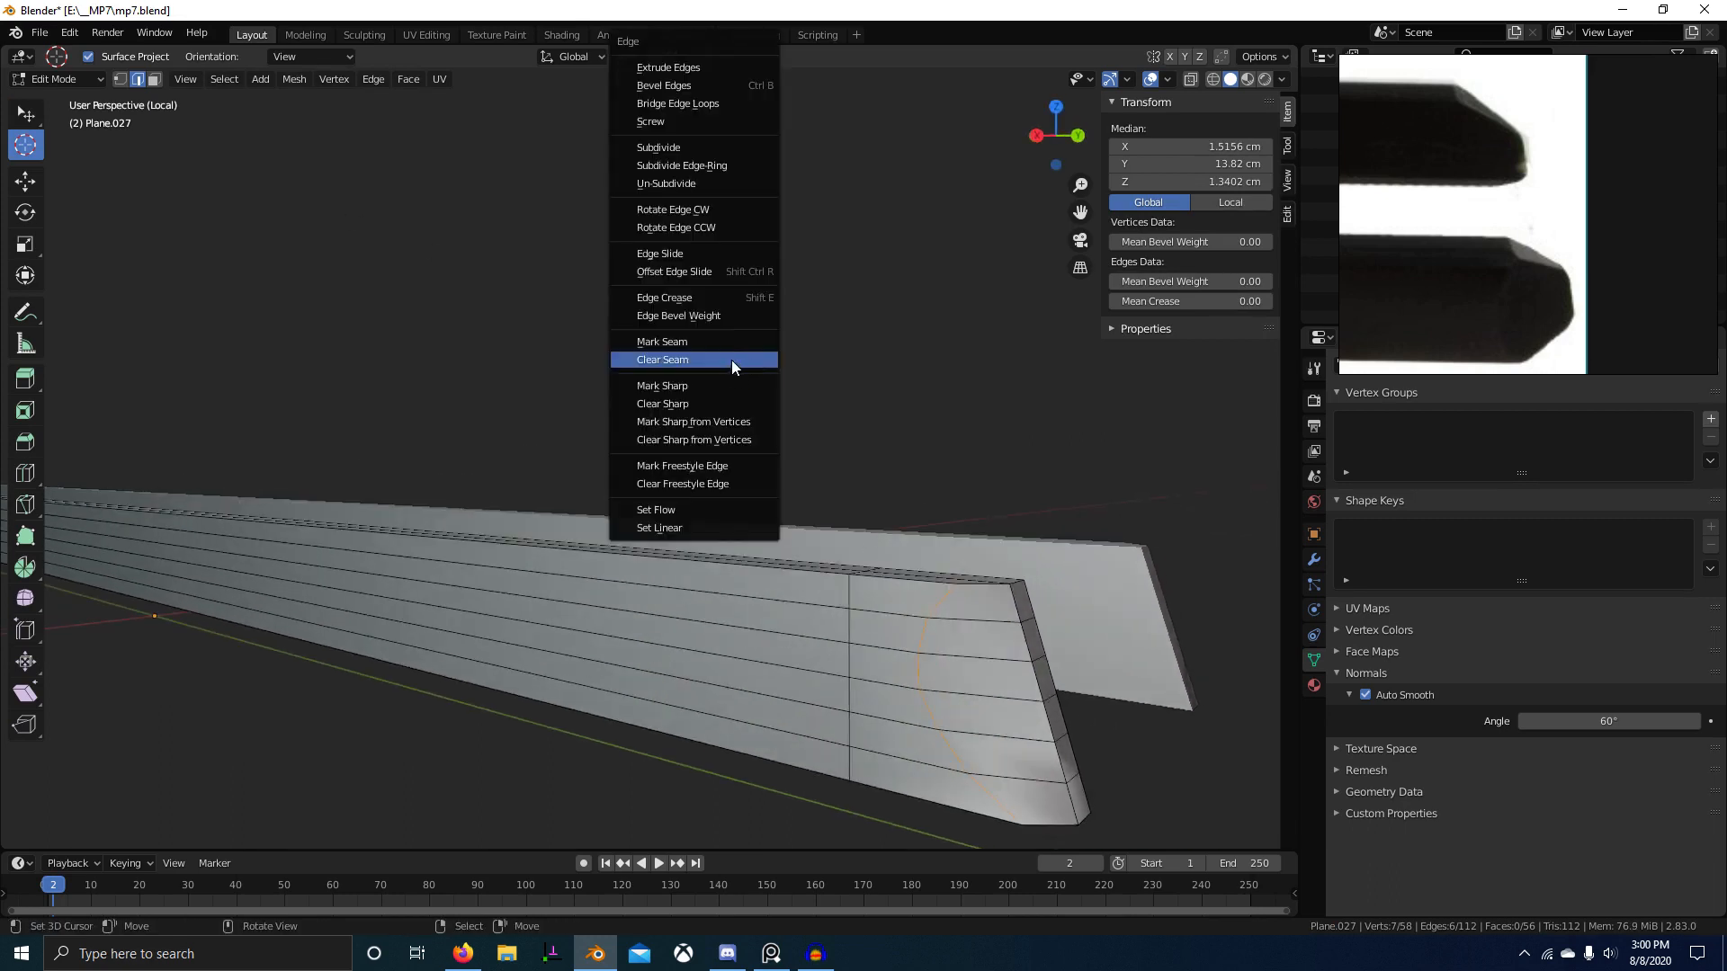
pyautogui.click(735, 382)
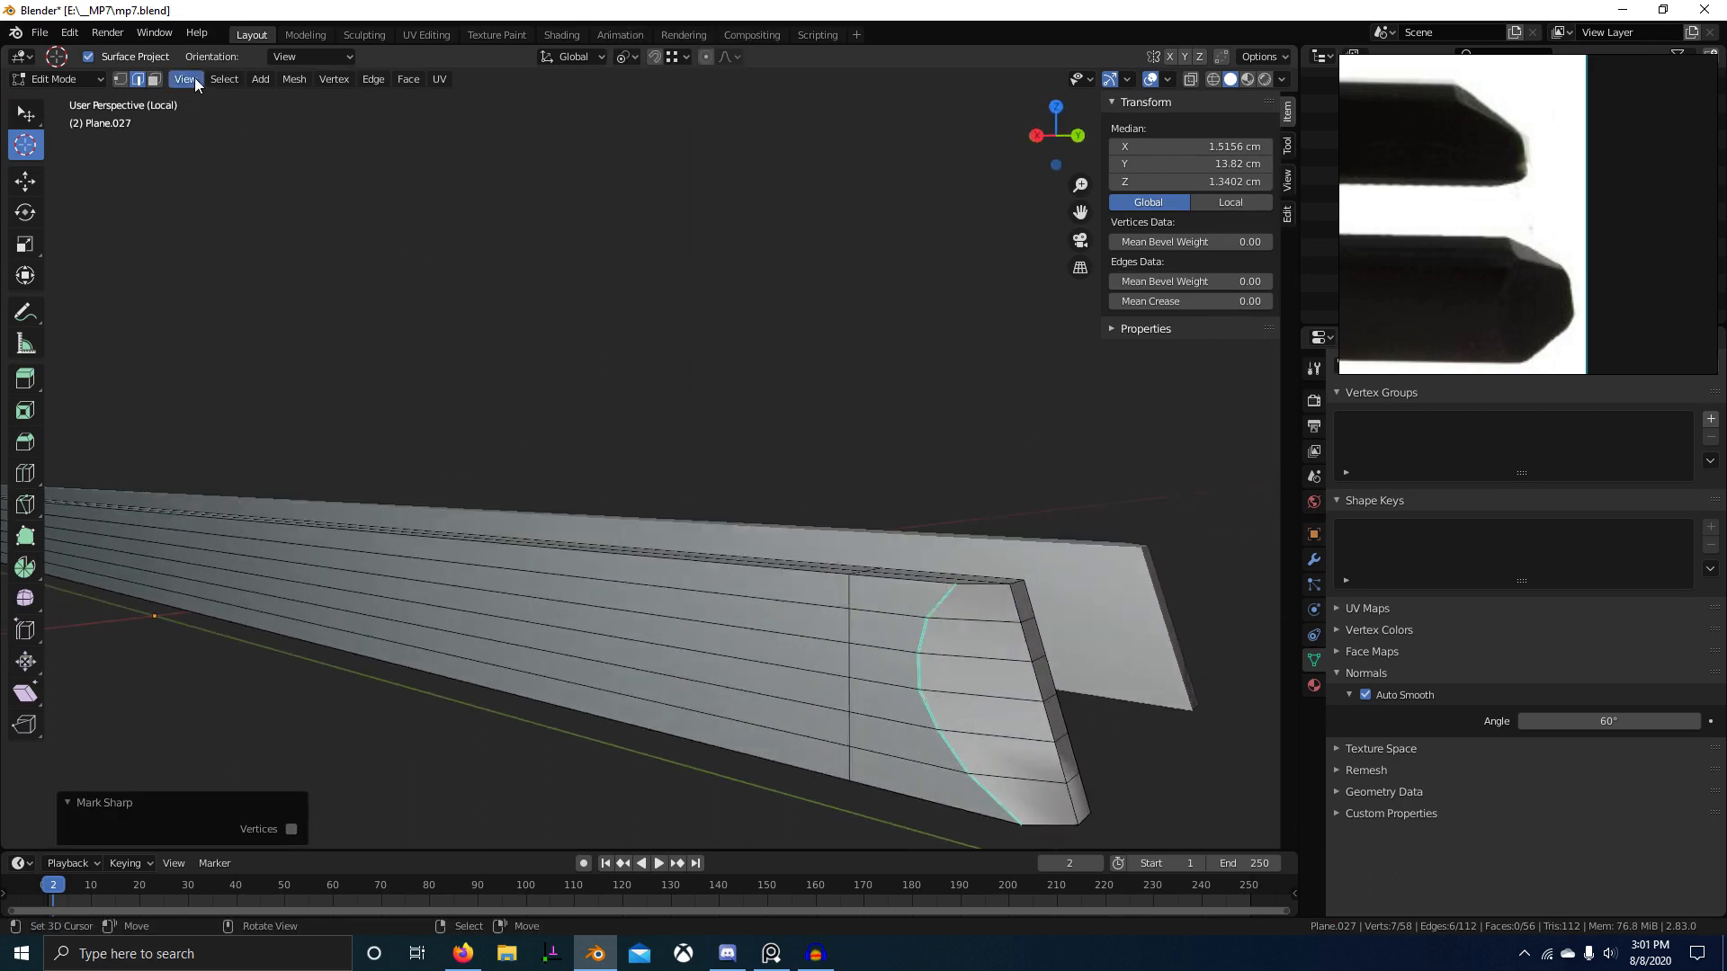
# Step: Select all of the rod's sharp edges with a 30° sharpness threshold and mark them sharp
pyautogui.click(224, 79)
pyautogui.click(319, 250)
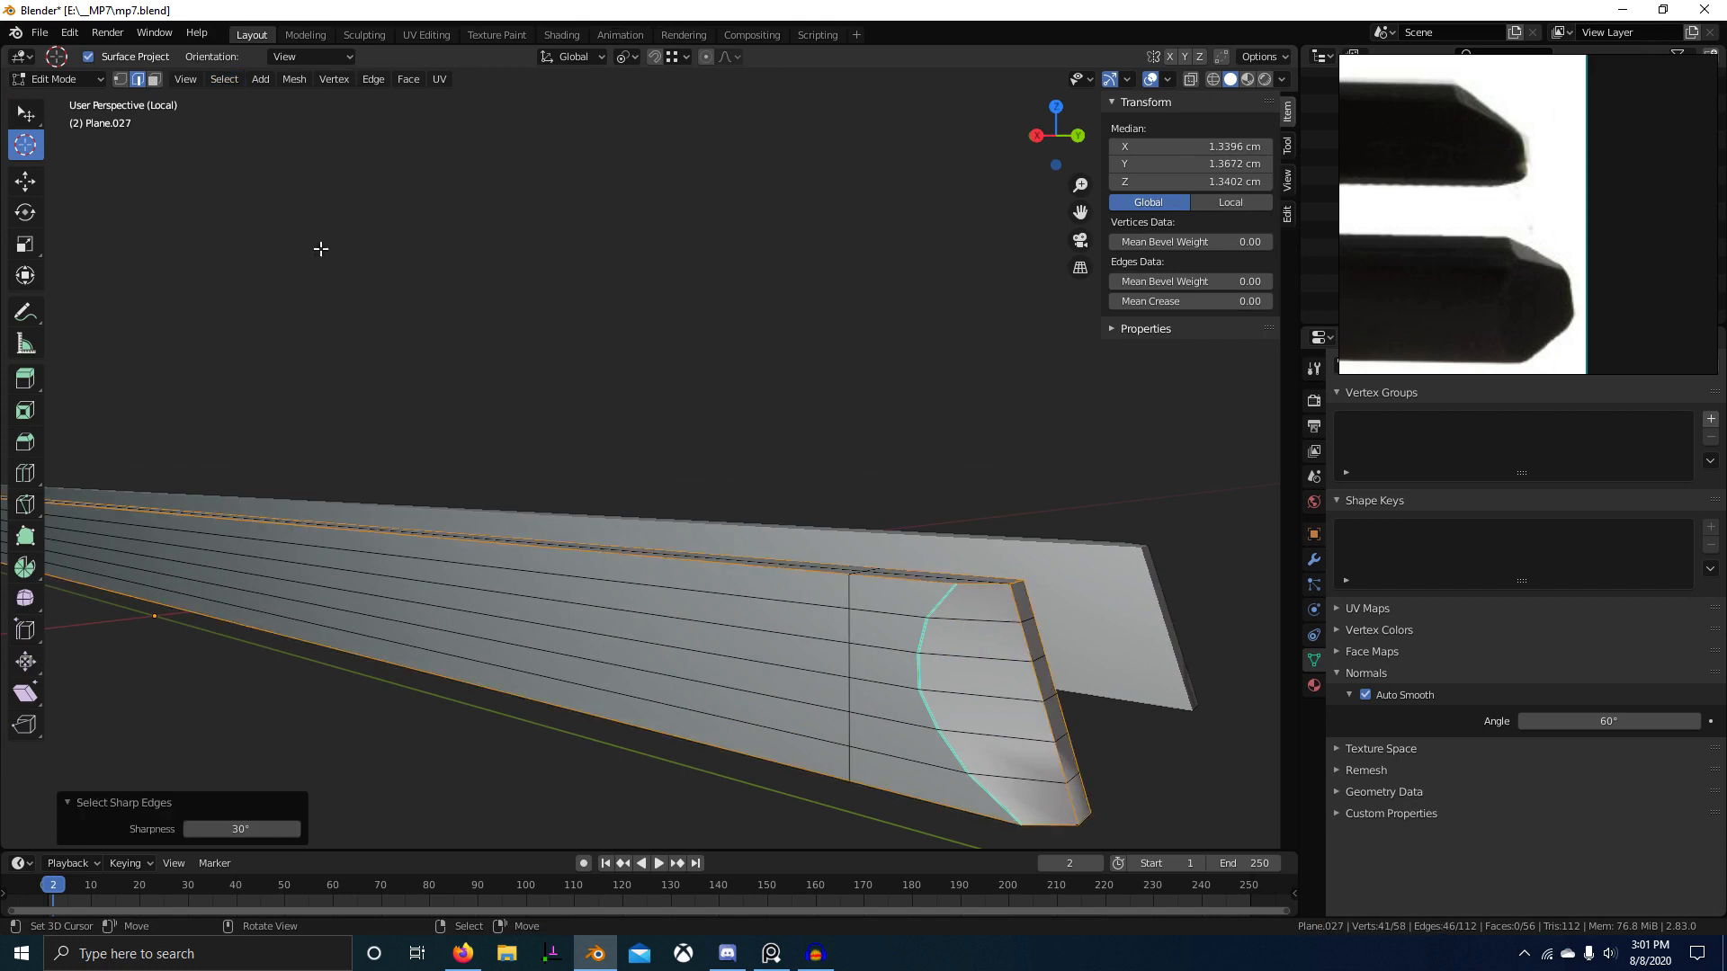
pyautogui.hotkey('ctrl', 'e')
pyautogui.click(954, 486)
# Step: Set the rod's Auto Smooth angle to 180° in Object Mode and exit local view
pyautogui.press('Tab')
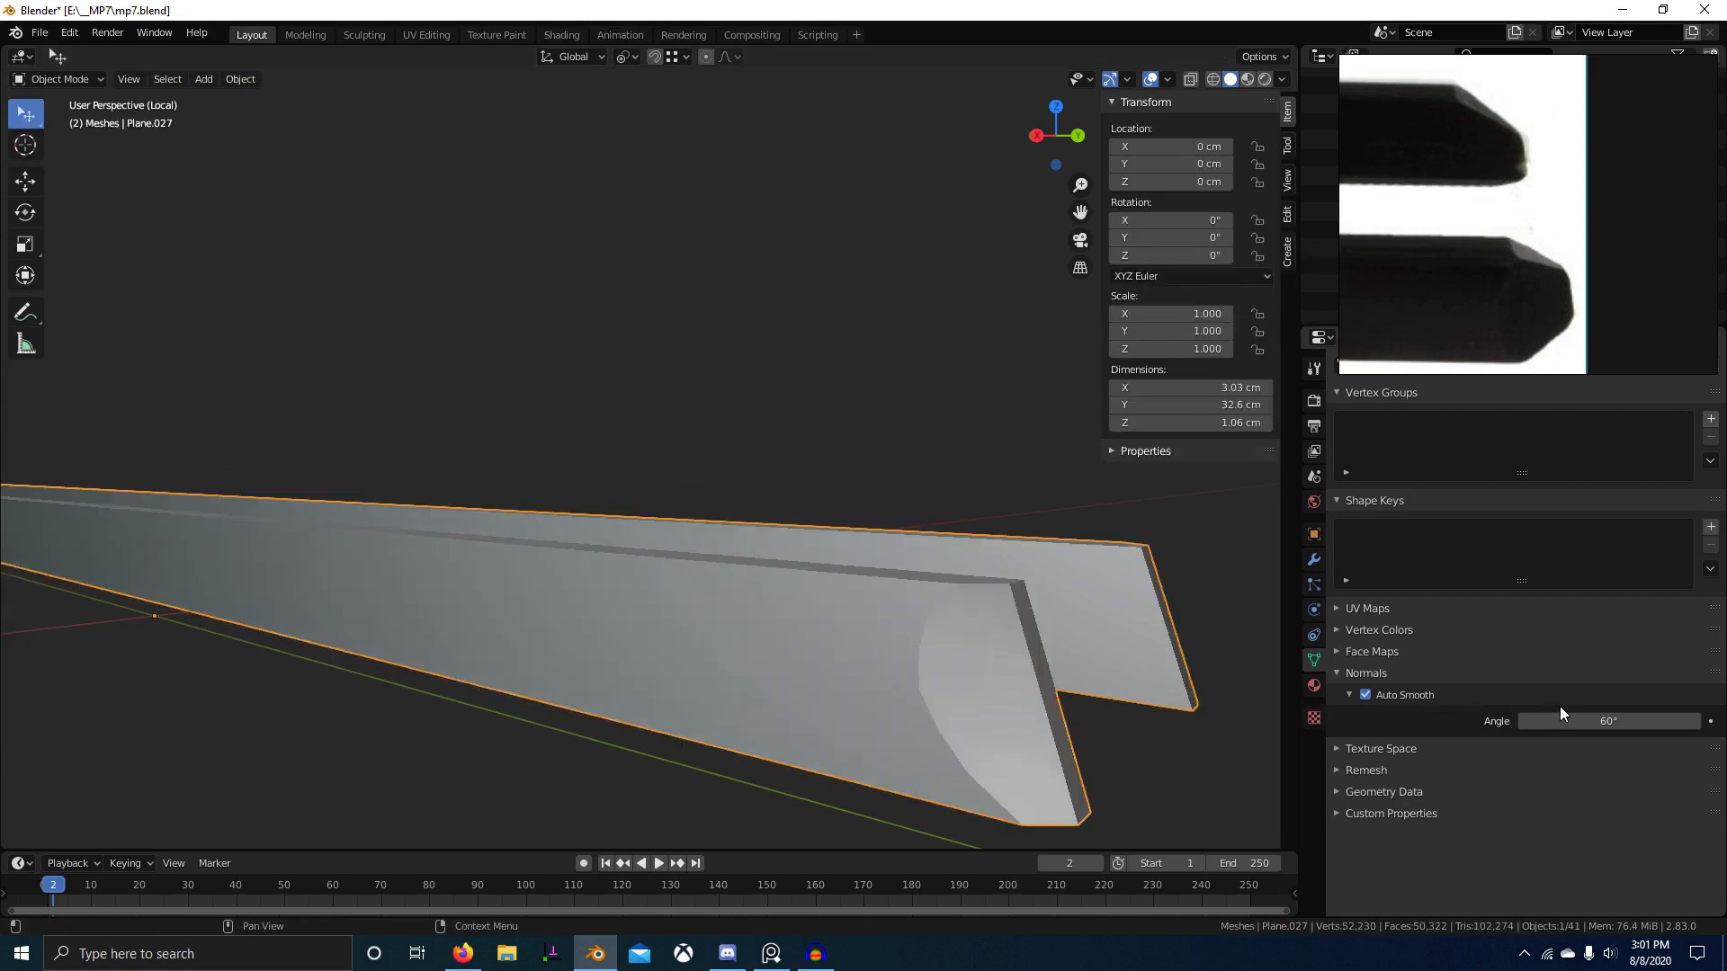
pyautogui.scroll(-7, 602, 579)
pyautogui.moveTo(602, 579); pyautogui.dragTo(534, 635, button='middle')
pyautogui.scroll(7, 585, 604)
pyautogui.scroll(-2, 493, 650)
pyautogui.press('KP_Divide')
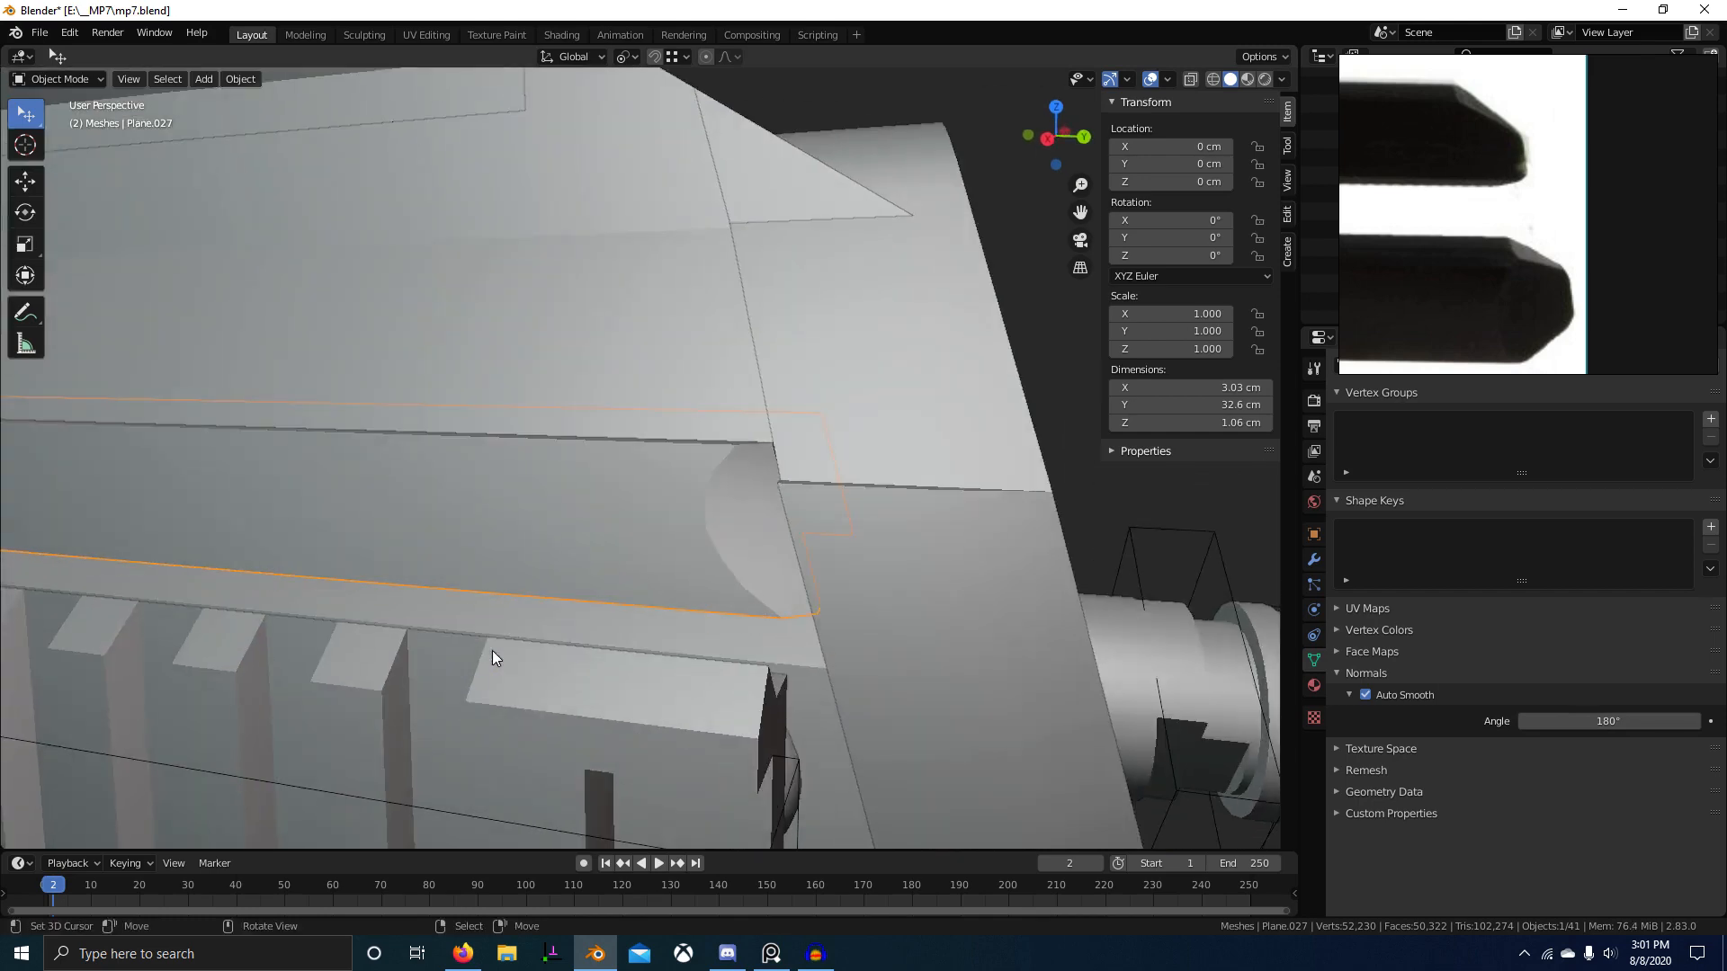
# Step: Examine the rod on the full gun against the reference photo and the right and left side blueprints in wireframe
pyautogui.hotkey('alt', 'a')
pyautogui.scroll(-9, 493, 650)
pyautogui.moveTo(677, 639); pyautogui.dragTo(664, 703, button='middle')
pyautogui.scroll(-3, 486, 525)
pyautogui.keyDown('shift'); pyautogui.moveTo(485, 525); pyautogui.dragTo(752, 520, button='middle'); pyautogui.keyUp('shift')
pyautogui.scroll(-3, 1591, 240)
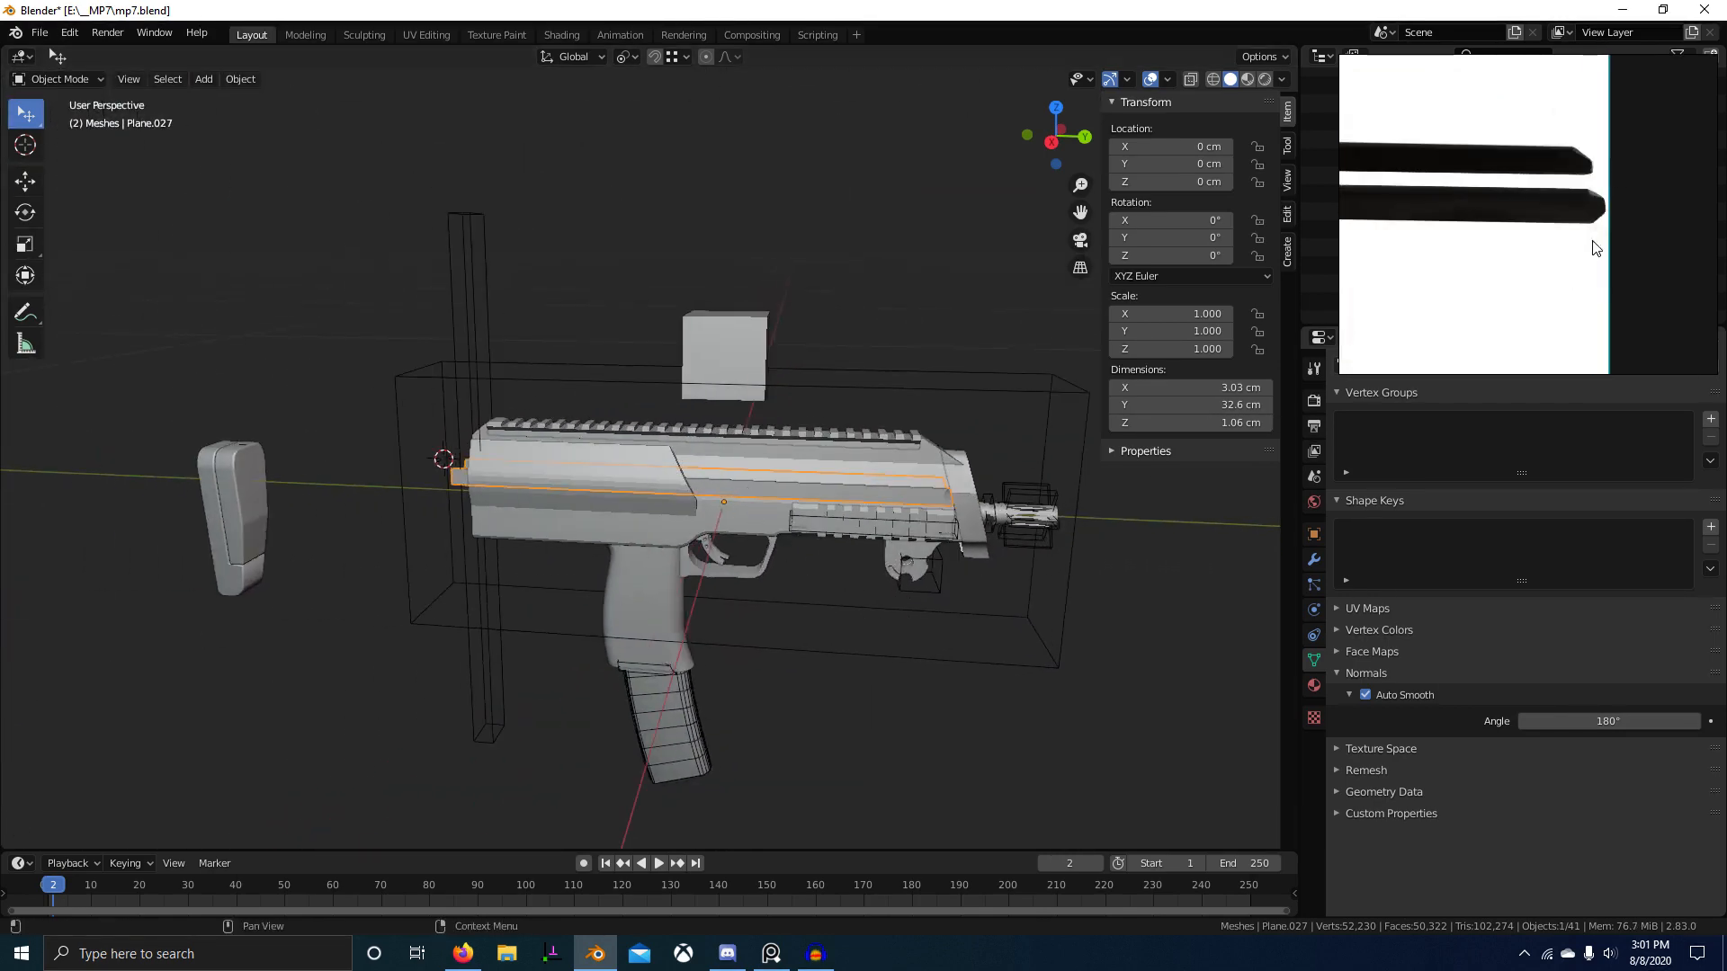
pyautogui.scroll(3, 768, 473)
pyautogui.press('KP_3')
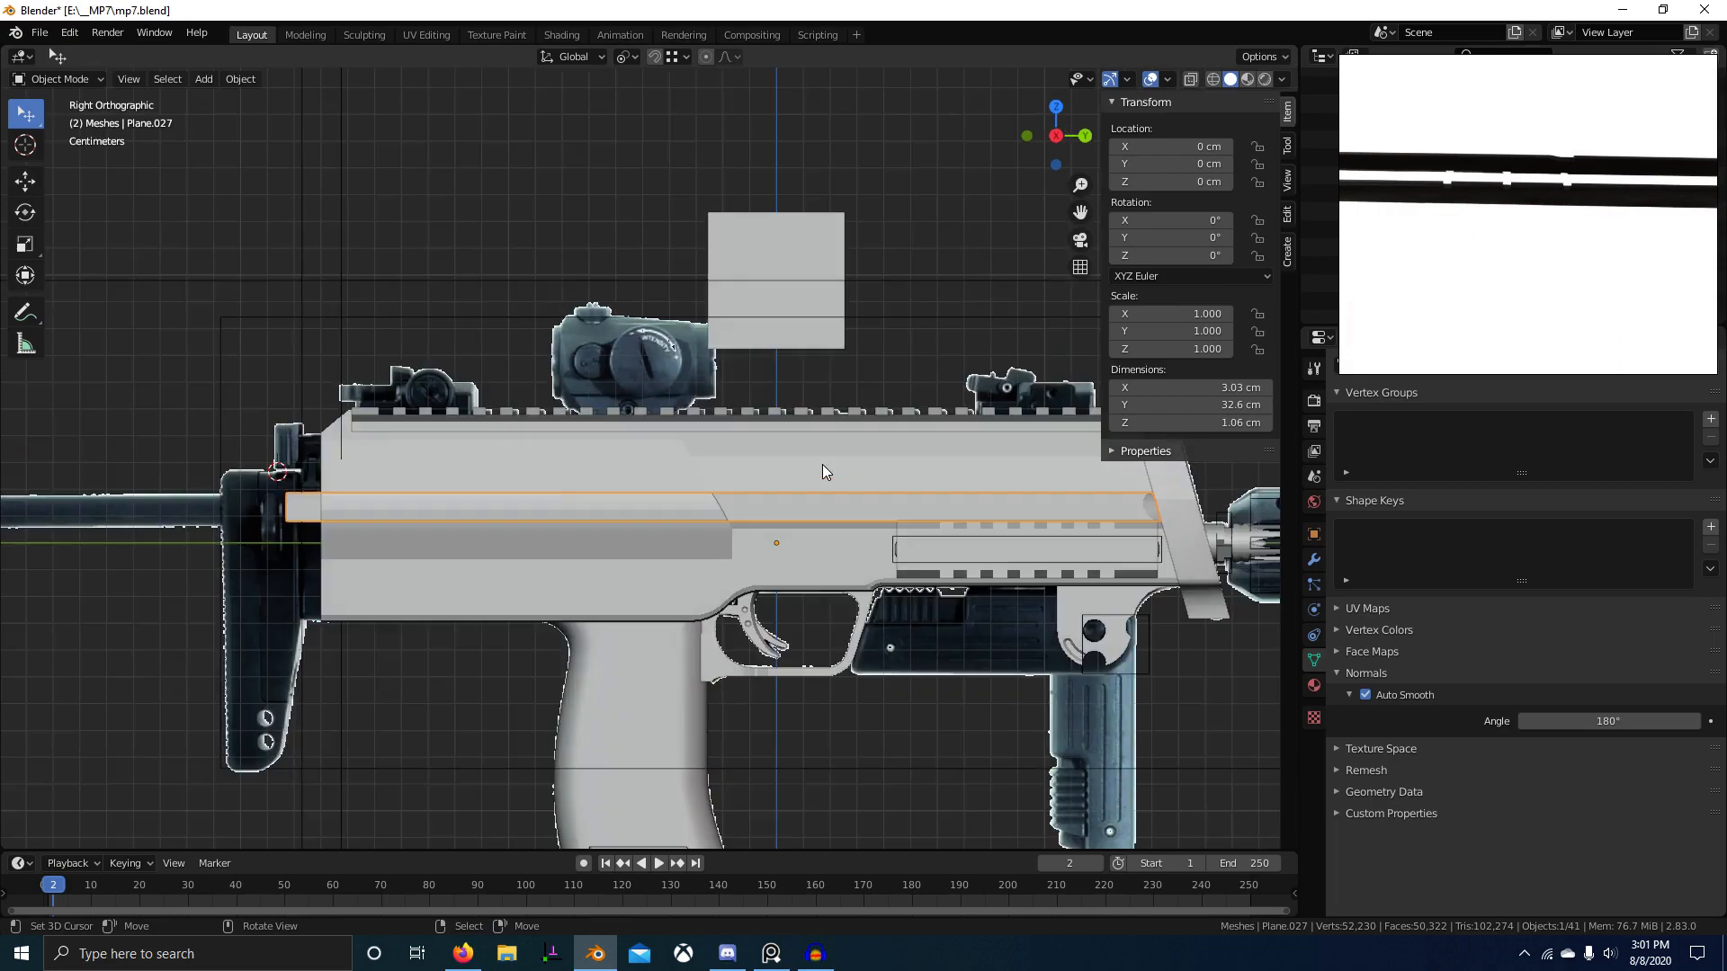
pyautogui.hotkey('shift', 'z')
pyautogui.scroll(5, 943, 511)
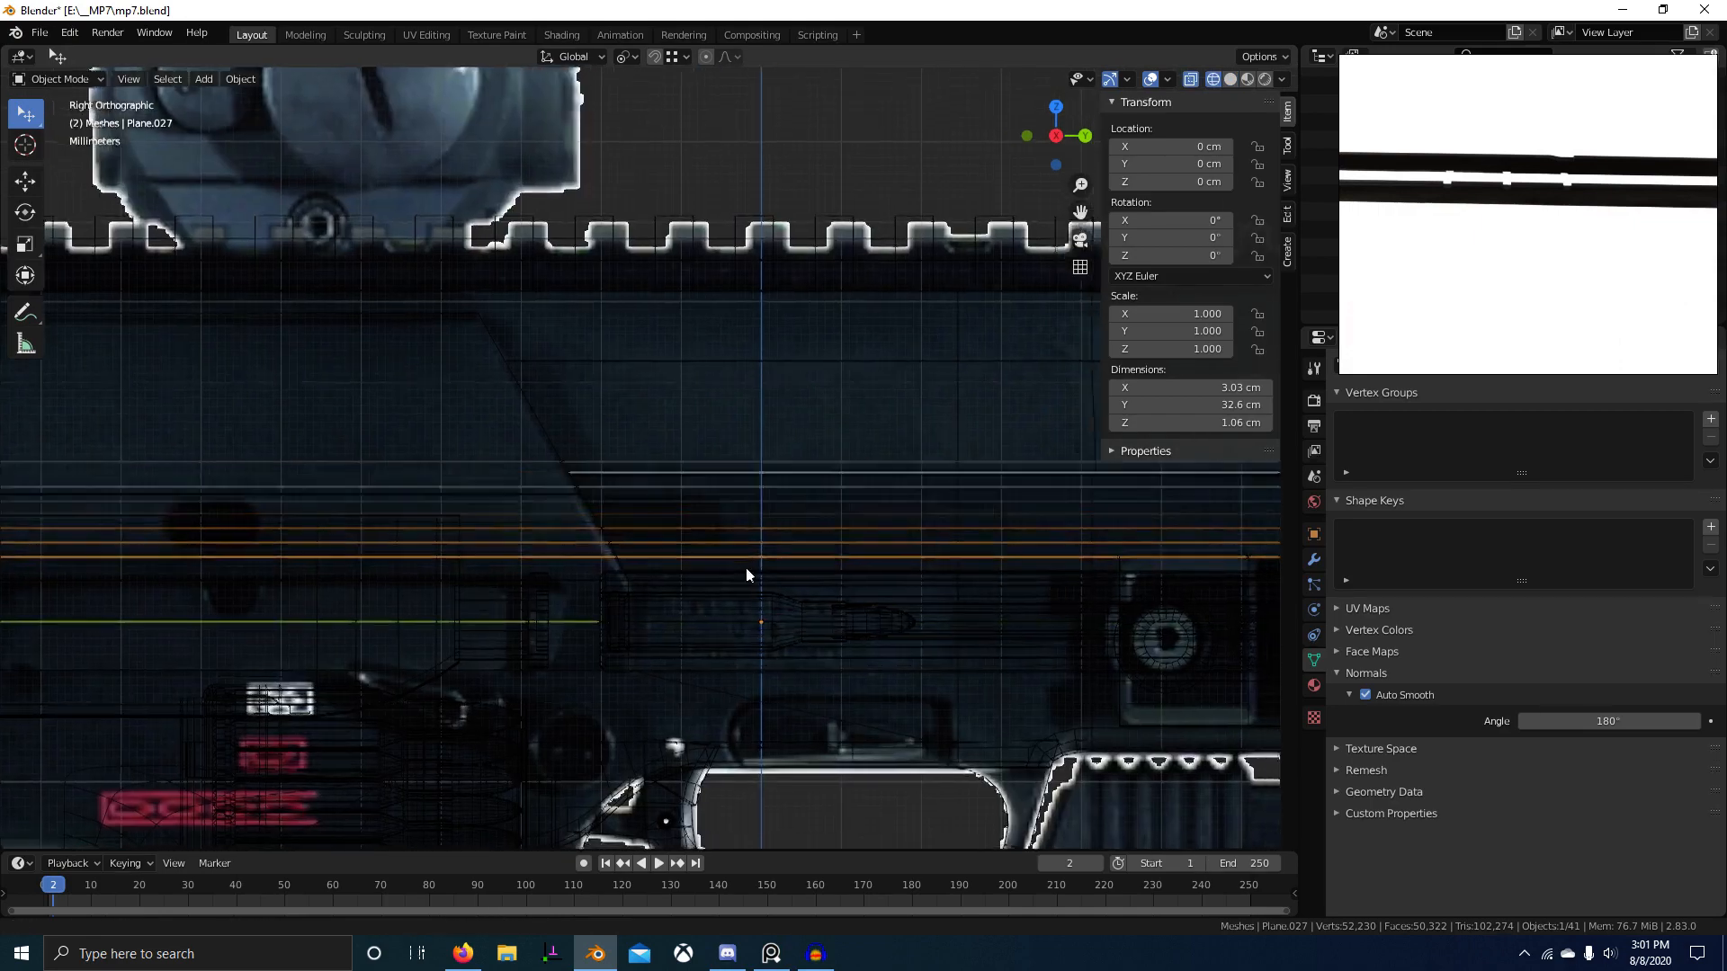
pyautogui.scroll(-4, 559, 563)
pyautogui.press('ctrl+KP_3')
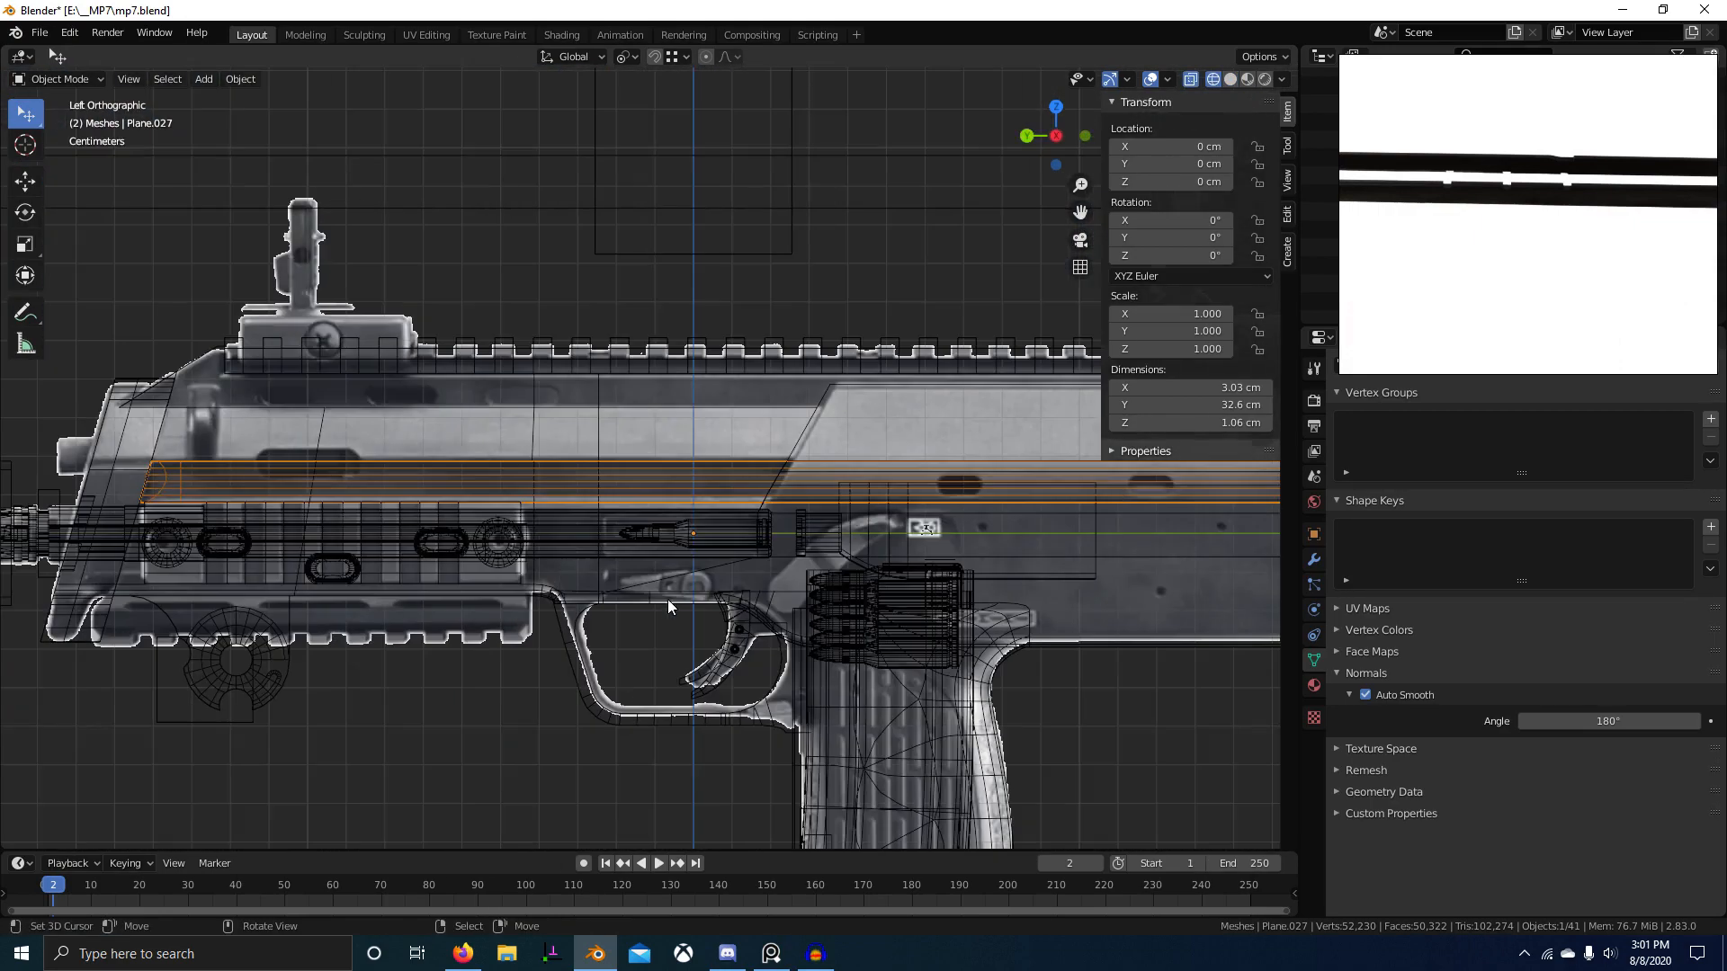
pyautogui.scroll(-3, 667, 599)
pyautogui.keyDown('shift'); pyautogui.moveTo(1013, 550); pyautogui.dragTo(493, 563, button='middle'); pyautogui.keyUp('shift')
pyautogui.scroll(-1, 503, 560)
pyautogui.scroll(1, 505, 560)
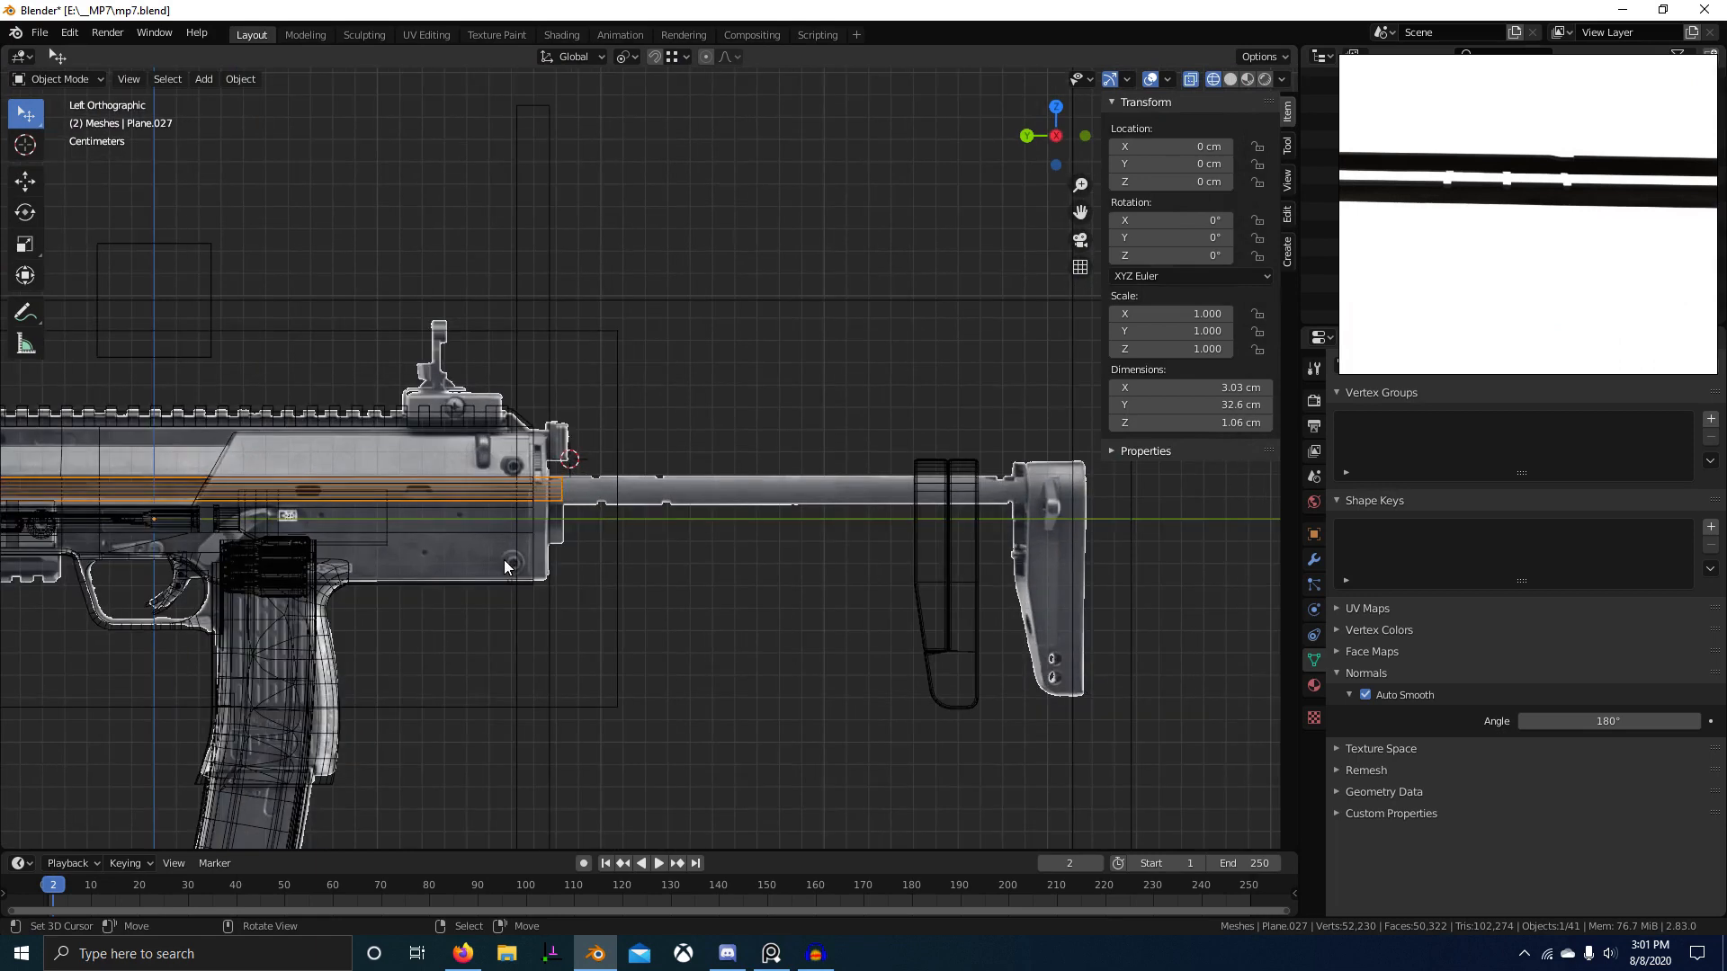
pyautogui.press('g')
pyautogui.press('y')
pyautogui.keyDown('shift'); pyautogui.scroll(2, 619, 570); pyautogui.keyUp('shift')
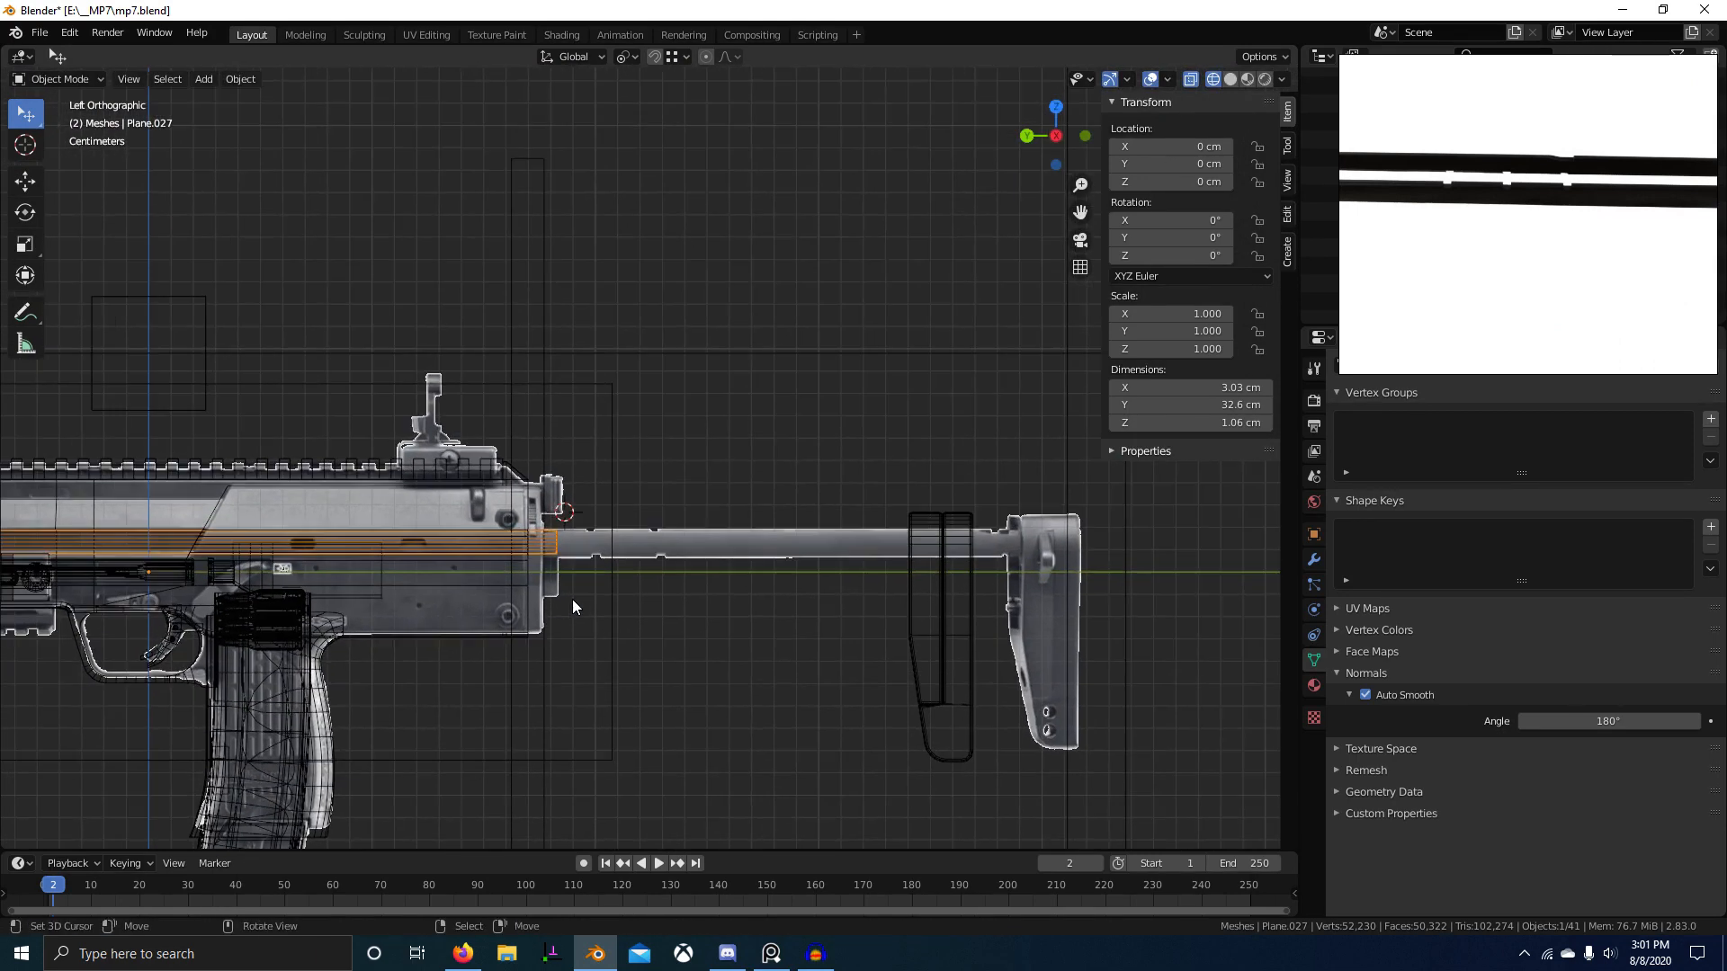
pyautogui.press('KP_3')
pyautogui.scroll(4, 572, 599)
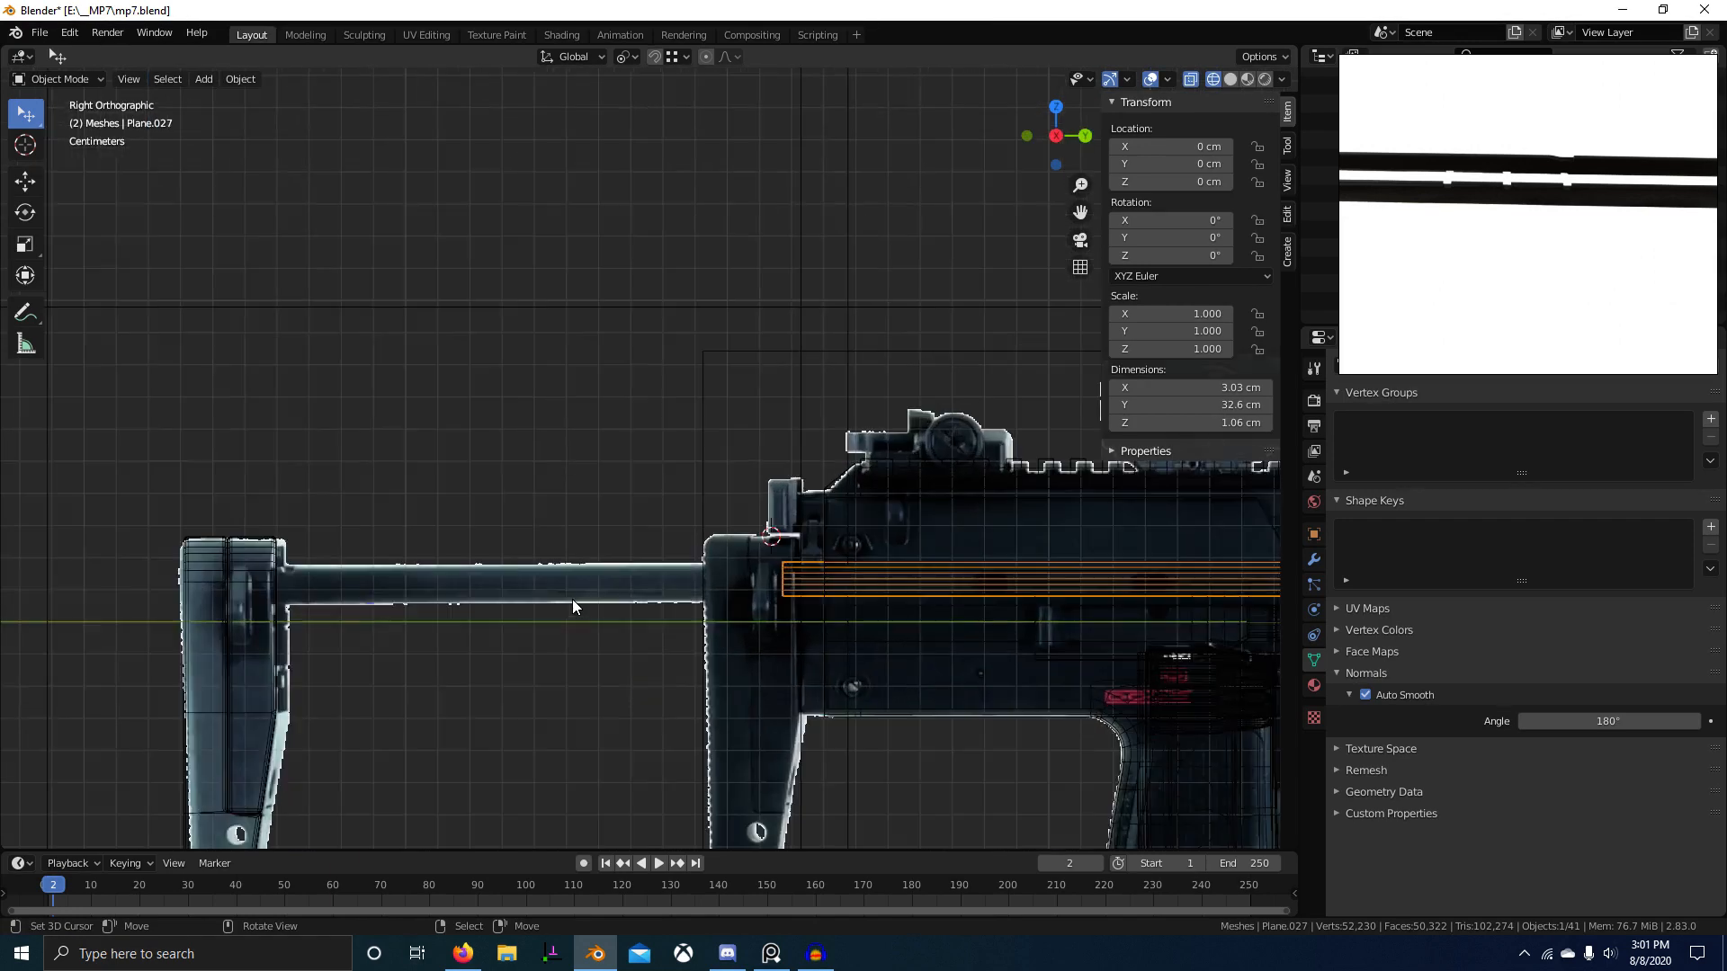
pyautogui.press('g')
pyautogui.press('y')
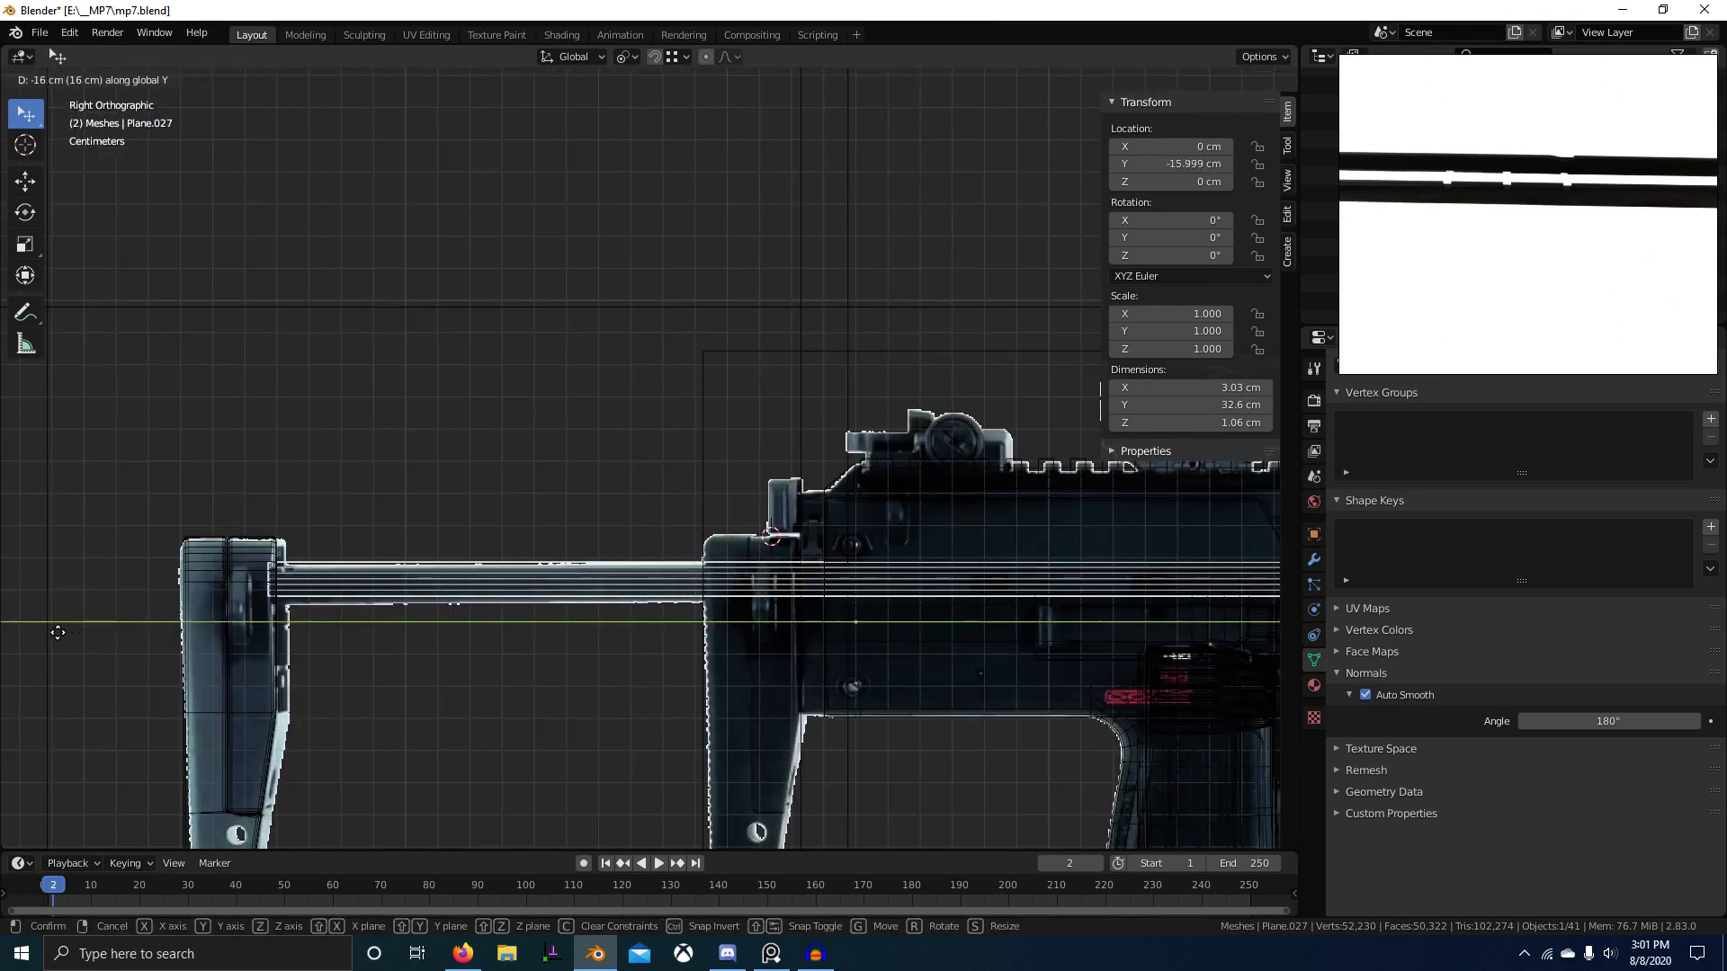
pyautogui.press('Escape')
# Step: Apply all transforms (location, rotation and scale) to the stock rod object
pyautogui.scroll(-3, 1118, 671)
pyautogui.scroll(-4, 1018, 665)
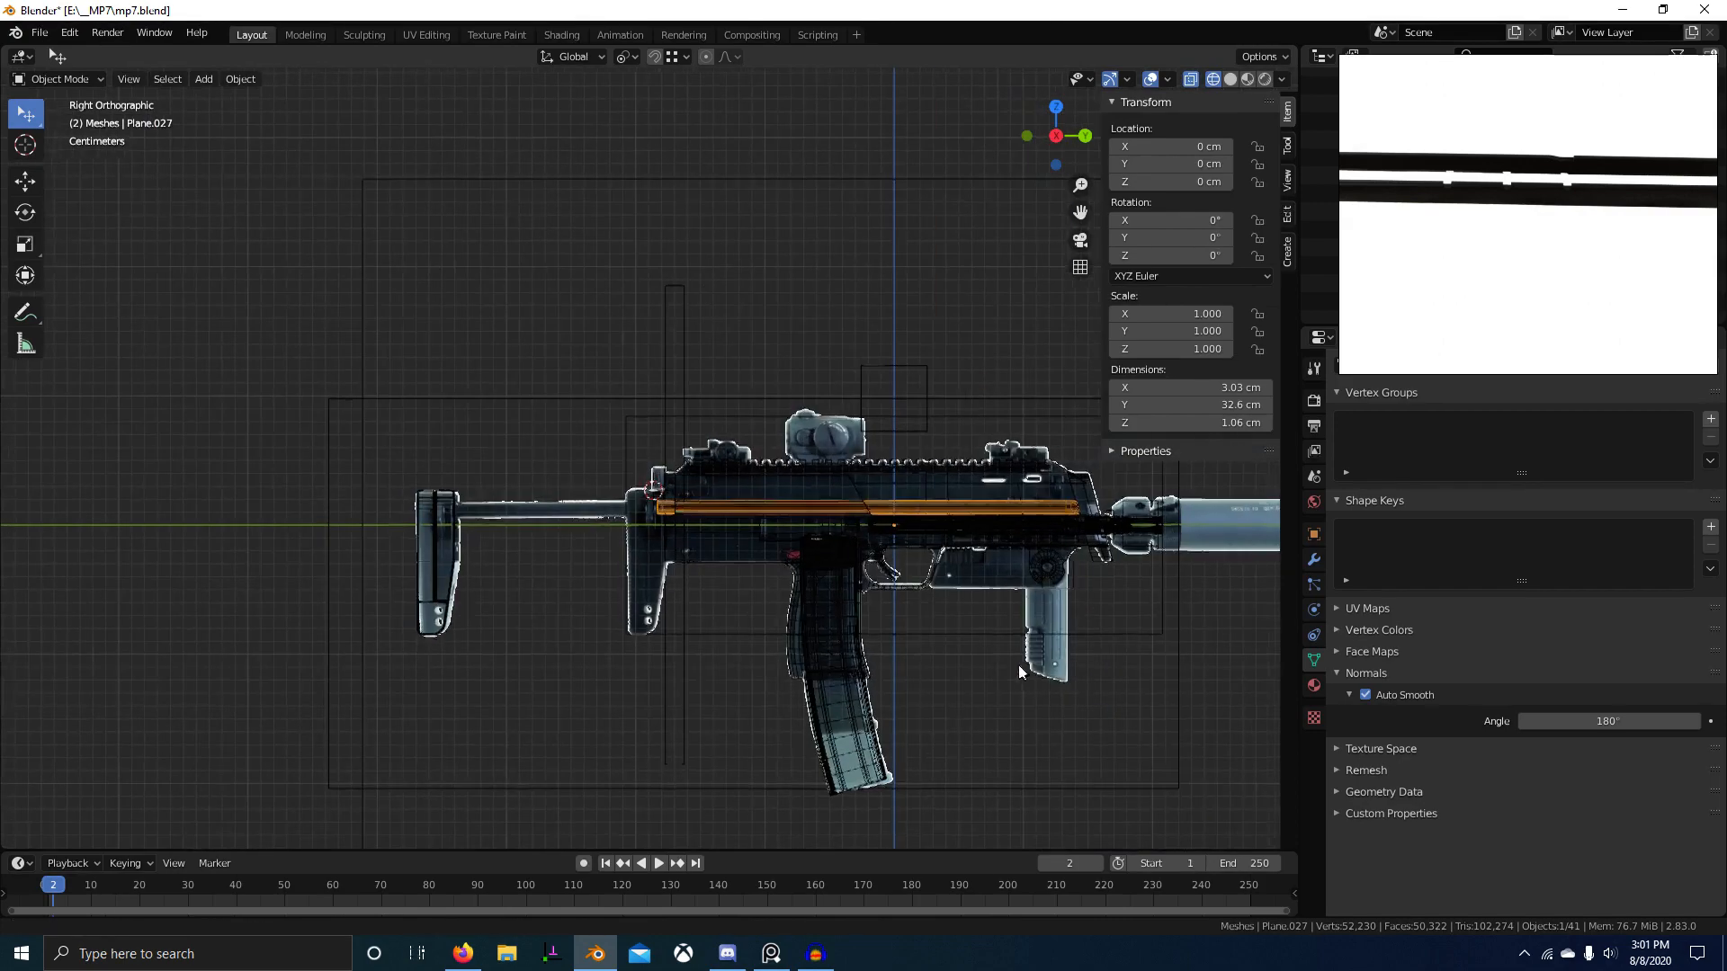
pyautogui.scroll(5, 932, 660)
pyautogui.press('g')
pyautogui.press('Escape')
pyautogui.hotkey('ctrl', 'a')
pyautogui.click(931, 660)
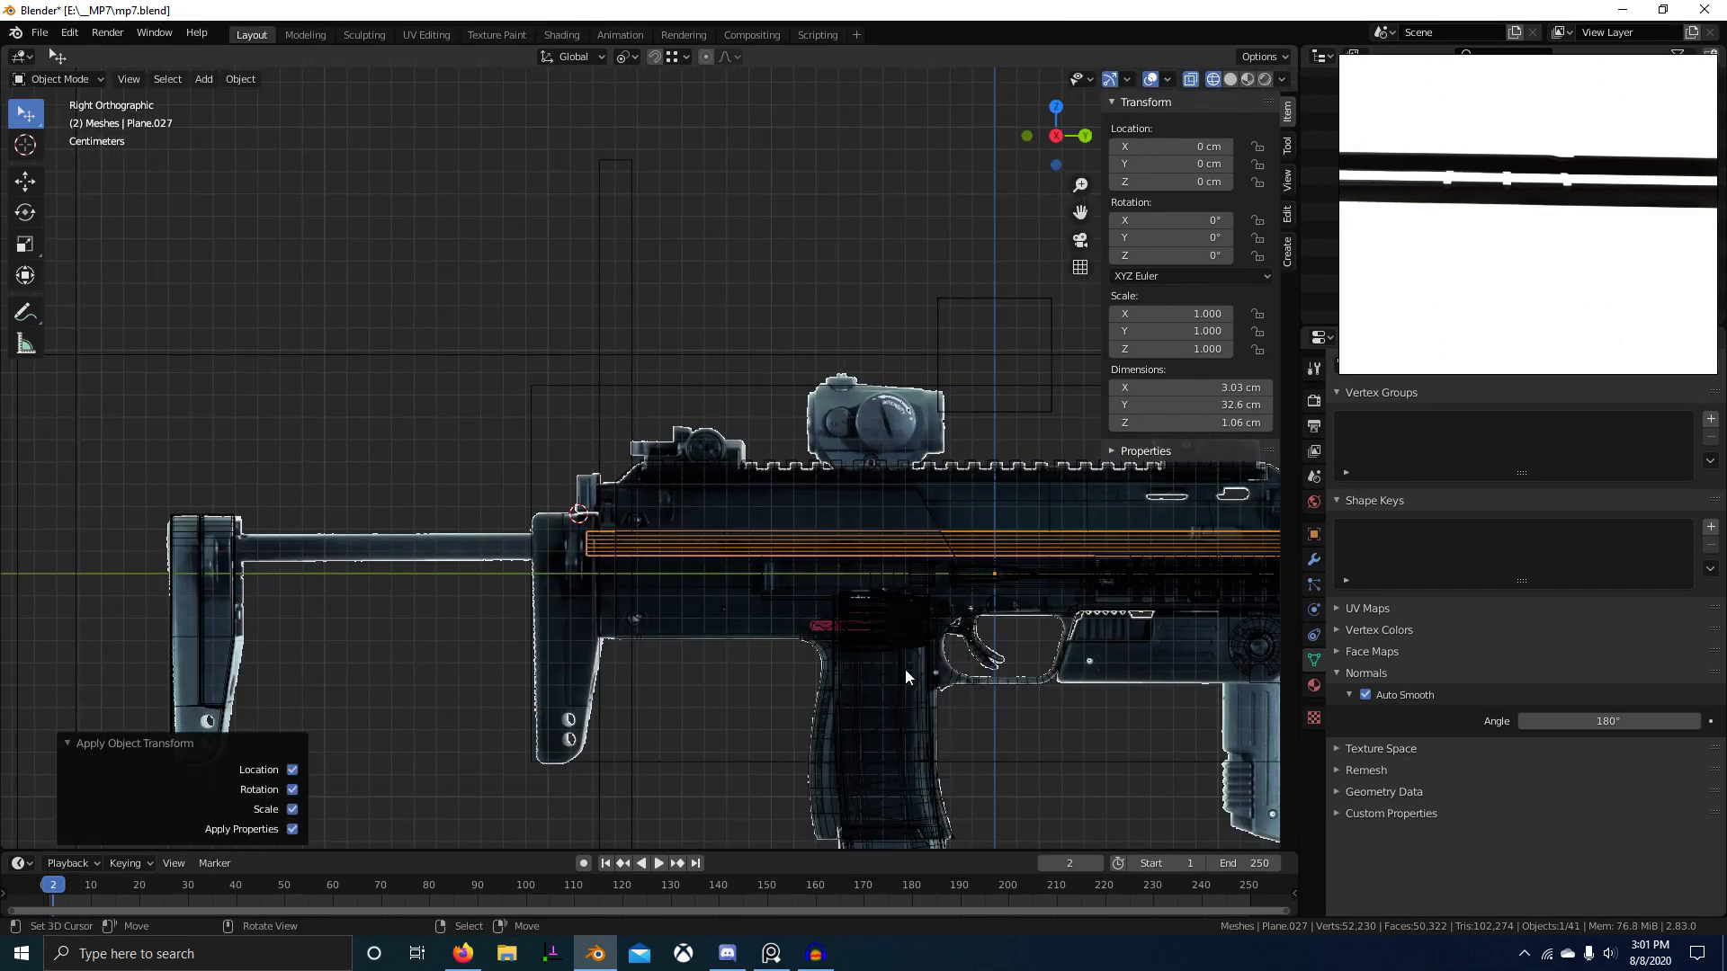
pyautogui.press('g')
pyautogui.press('y')
pyautogui.press('ctrl+KP_3')
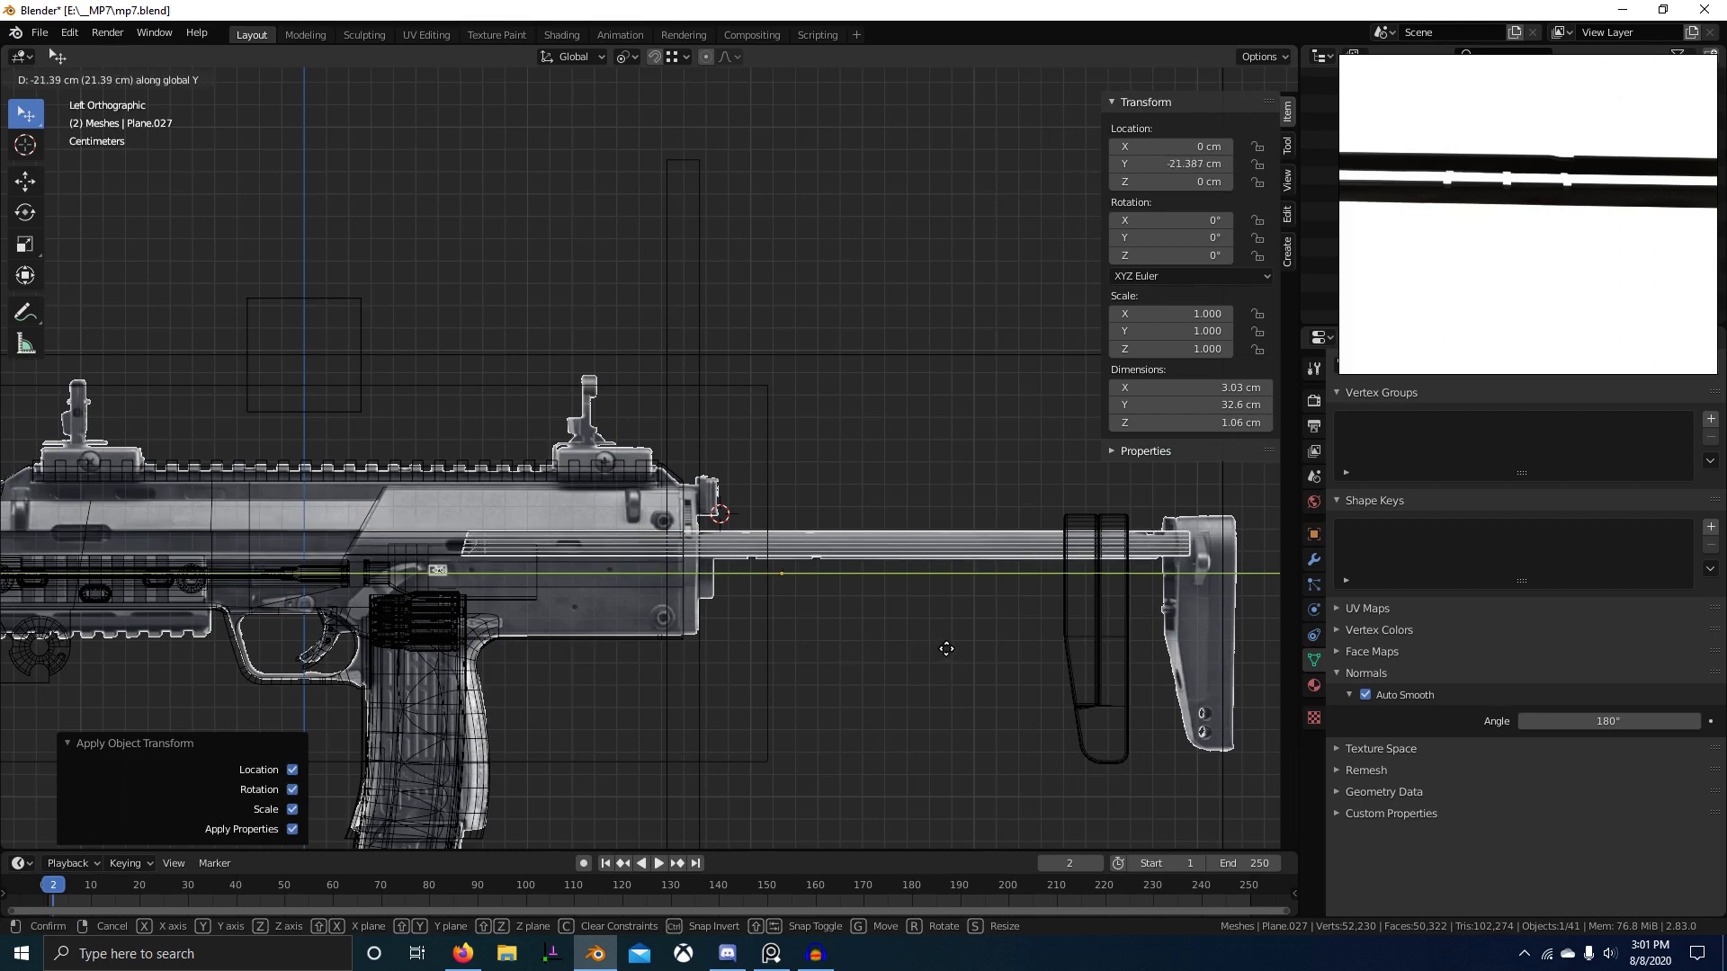
pyautogui.press('Escape')
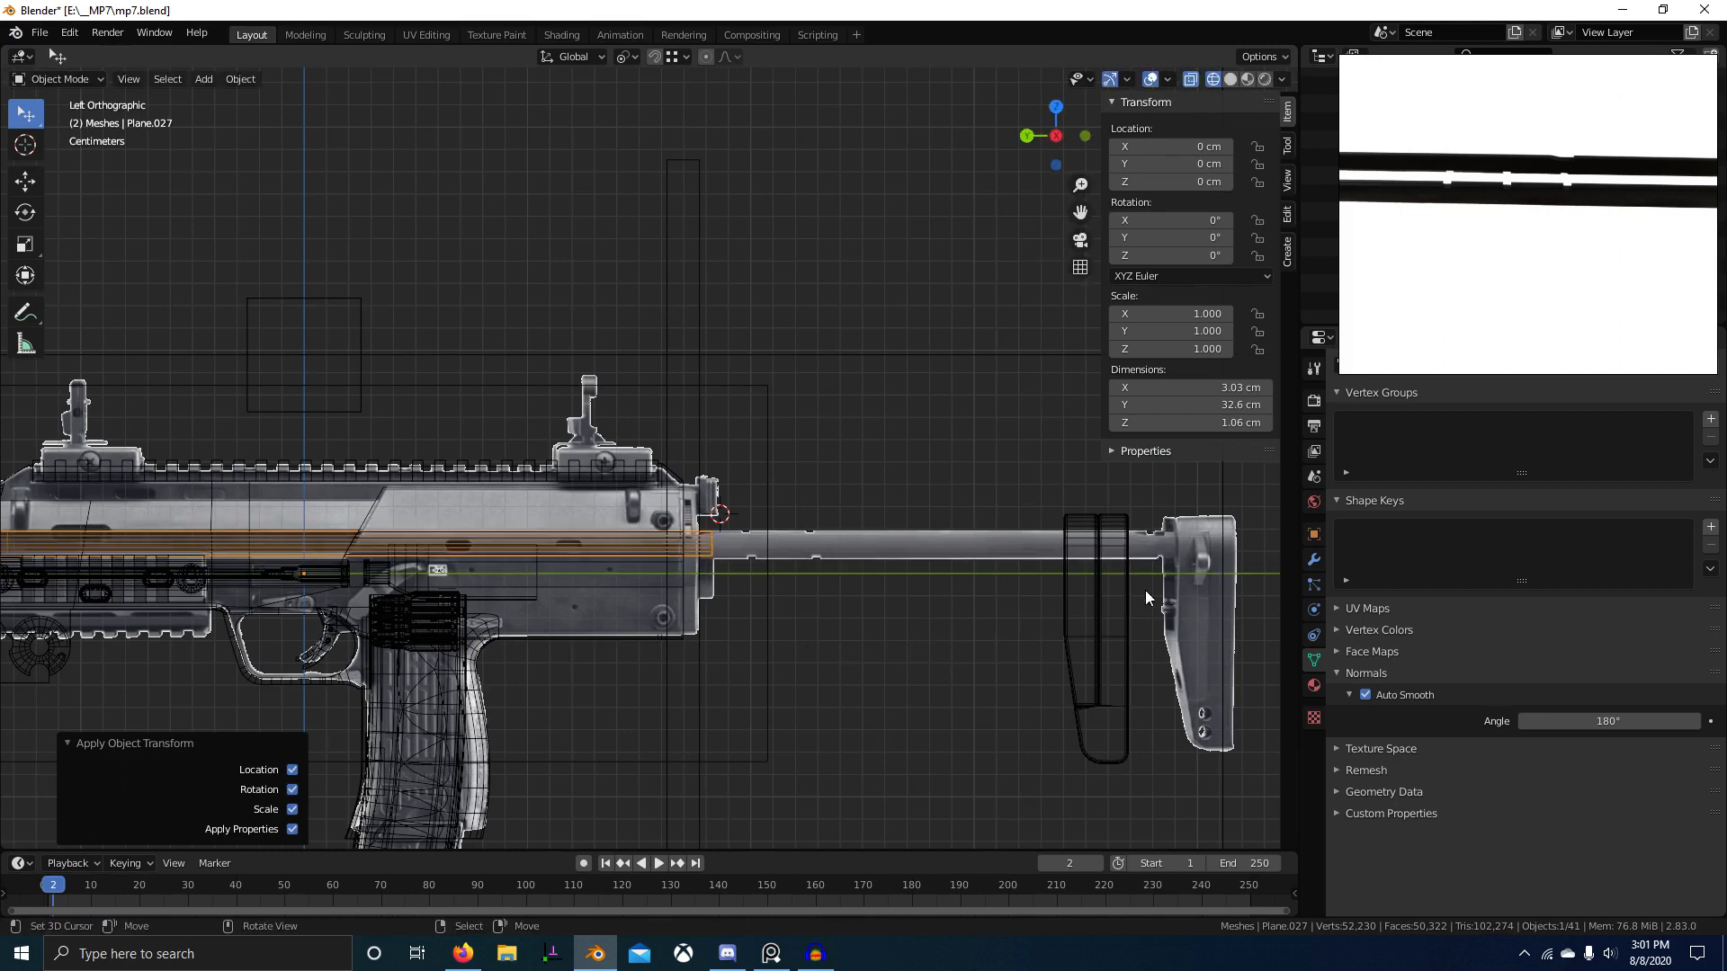
pyautogui.press('g')
pyautogui.press('y')
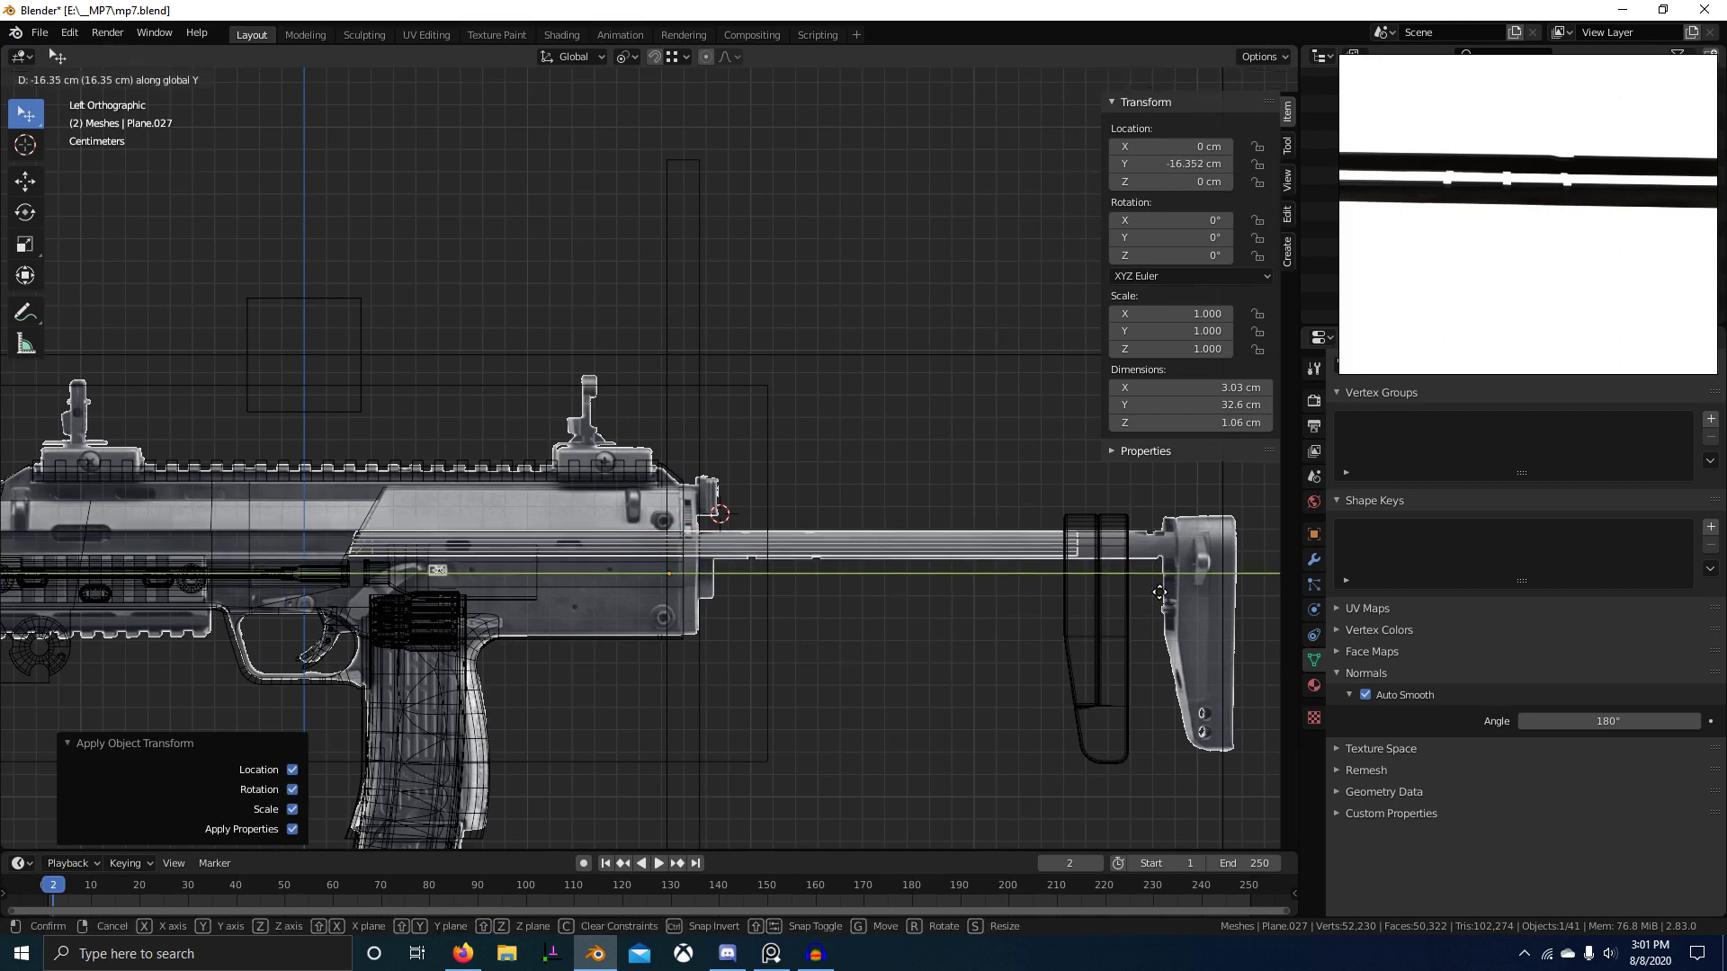
pyautogui.click(1158, 592)
# Step: Select both butt-plate parts of the stock and clear their location
pyautogui.click(1126, 569)
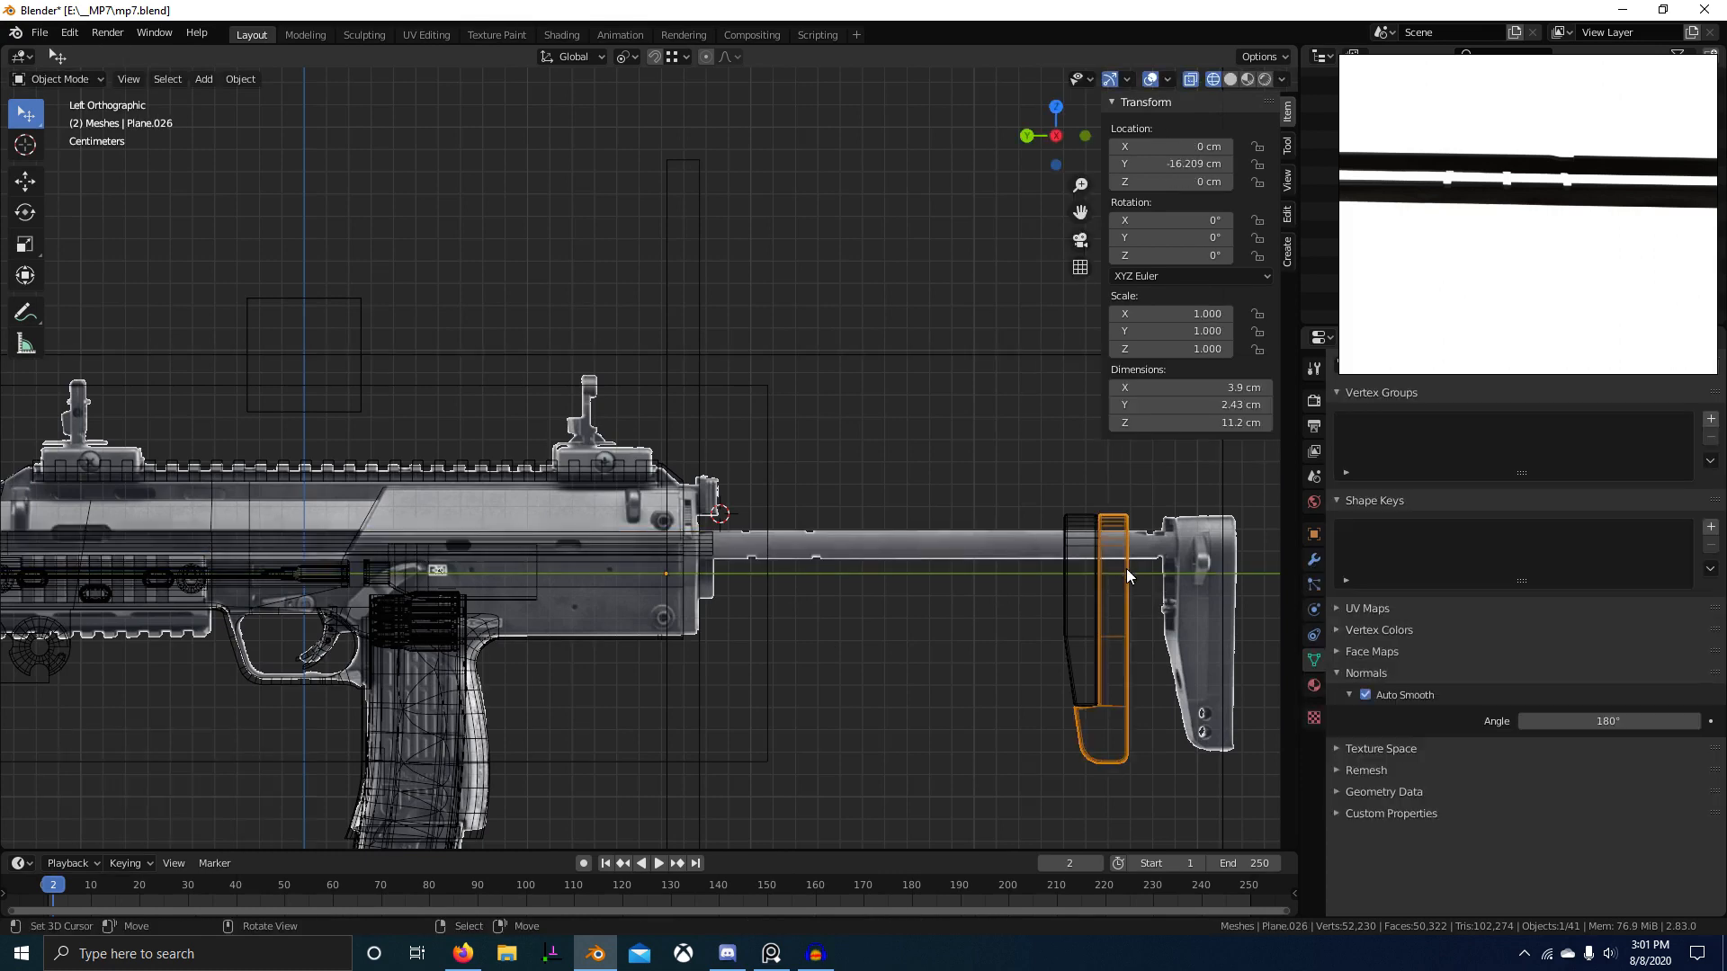
pyautogui.keyDown('shift'); pyautogui.click(1091, 592); pyautogui.keyUp('shift')
pyautogui.hotkey('alt', 'g')
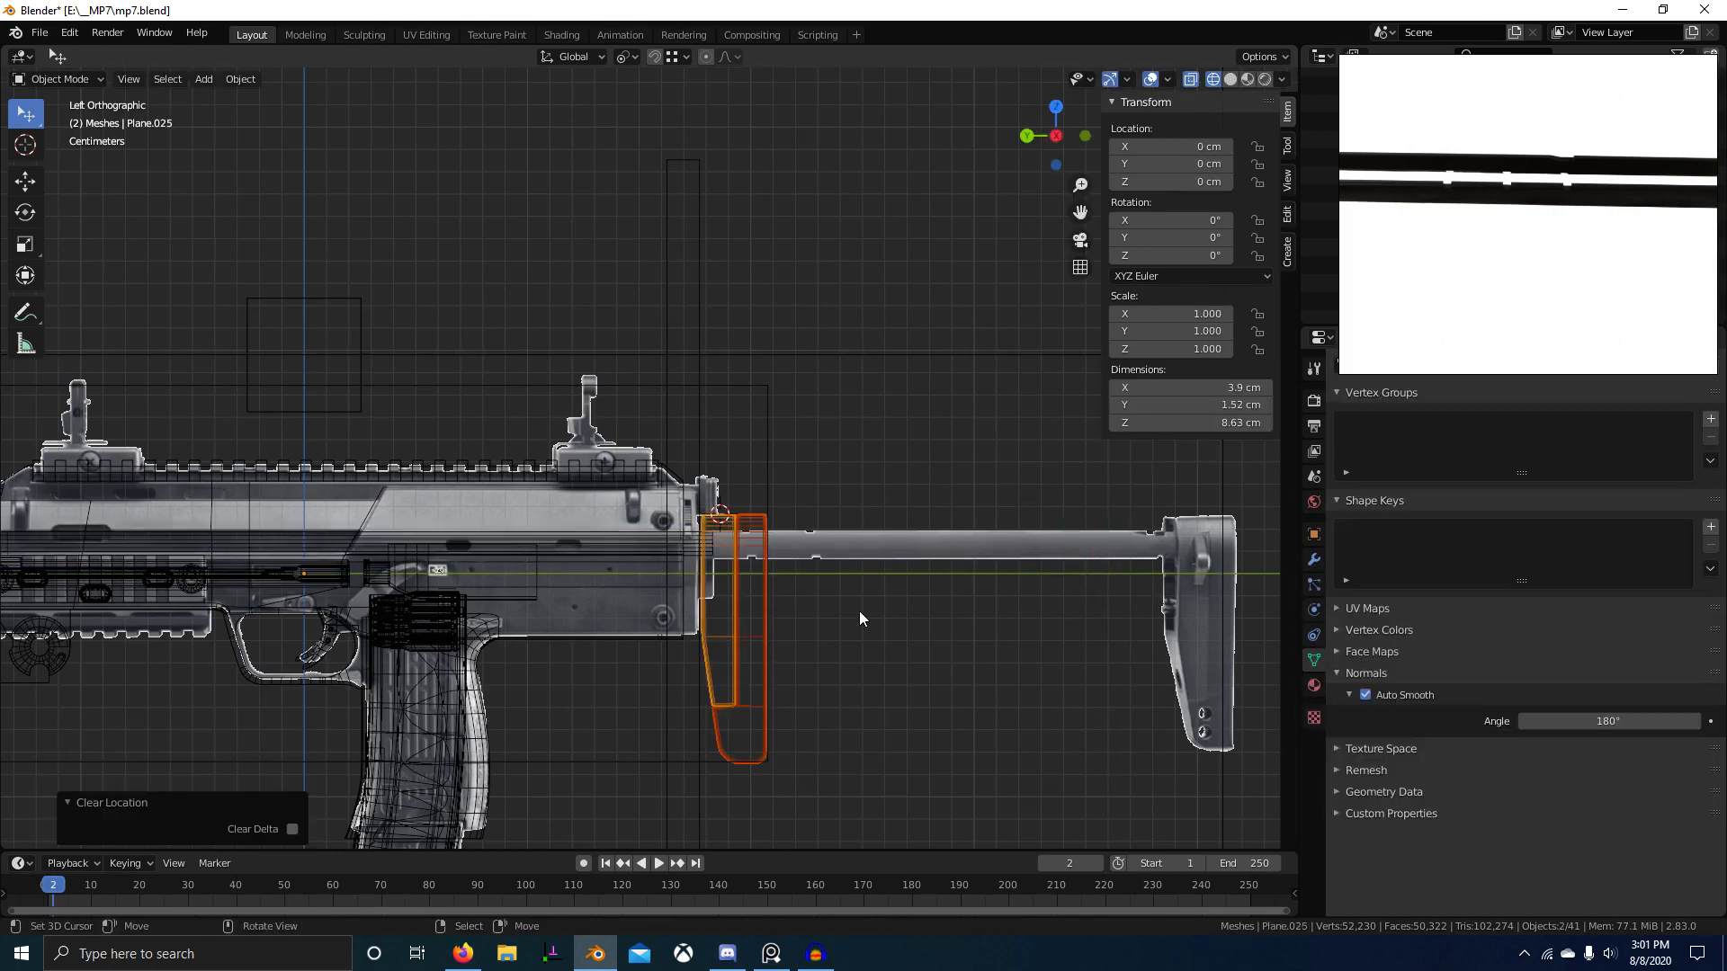
# Step: Add the rods to the butt-plate selection and move all three back to Y -20.944 cm, matching the extended stock in the blueprint
pyautogui.keyDown('shift'); pyautogui.moveTo(729, 614); pyautogui.dragTo(775, 597, button='middle'); pyautogui.keyUp('shift')
pyautogui.keyDown('shift'); pyautogui.rightClick(752, 535); pyautogui.keyUp('shift')
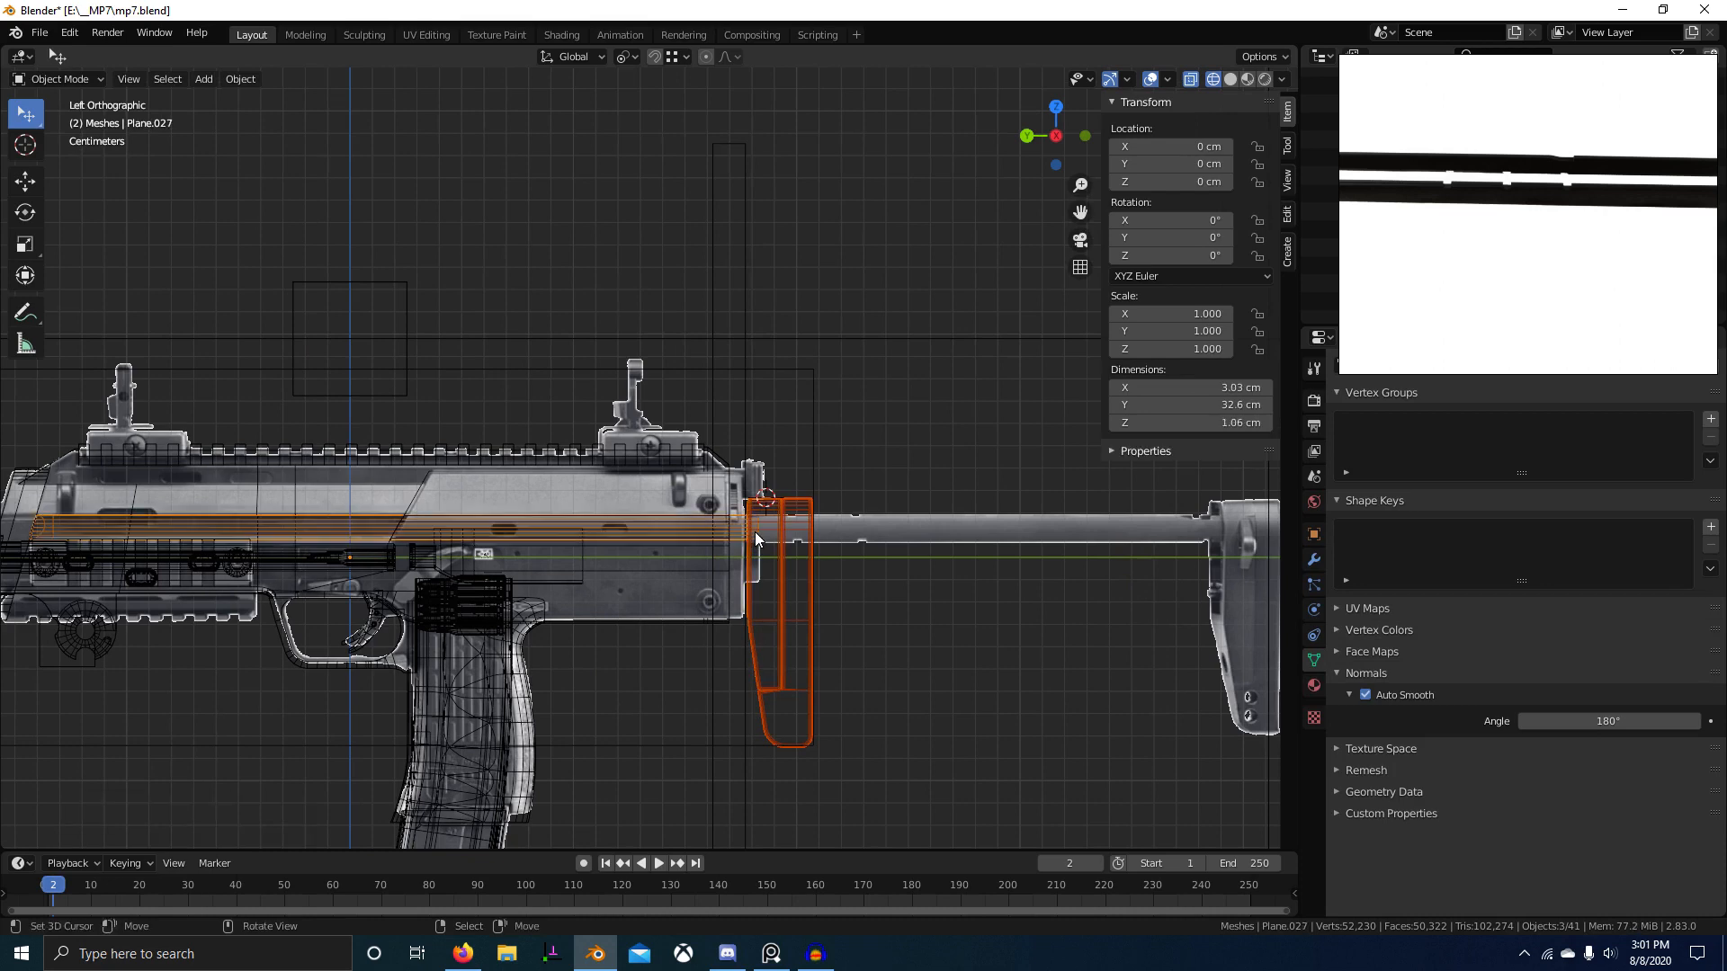
pyautogui.press('g')
pyautogui.press('y')
pyautogui.click(1193, 559)
pyautogui.keyDown('shift'); pyautogui.moveTo(1169, 564); pyautogui.dragTo(785, 620, button='middle'); pyautogui.keyUp('shift')
pyautogui.press('g')
pyautogui.press('y')
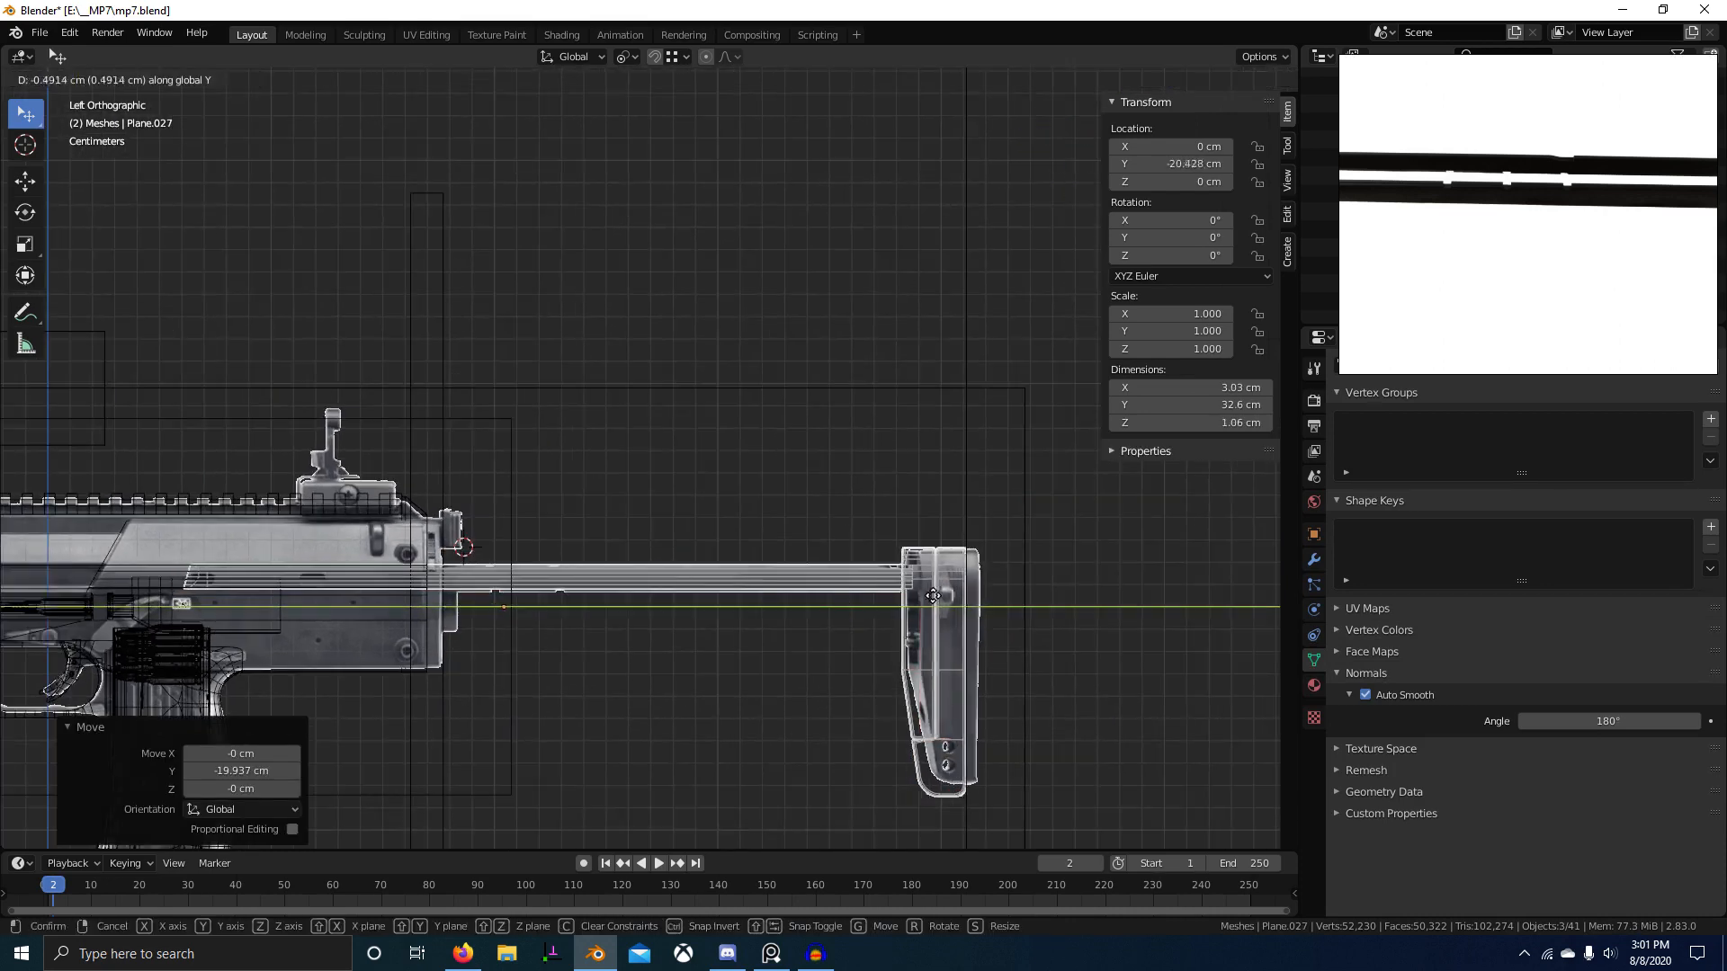
pyautogui.click(1033, 589)
# Step: Box-select the rod's rear end vertices and move them about -0.81 cm along Y into the butt plate
pyautogui.rightClick(836, 576)
pyautogui.rightClick(835, 576)
pyautogui.press('Tab')
pyautogui.press('1')
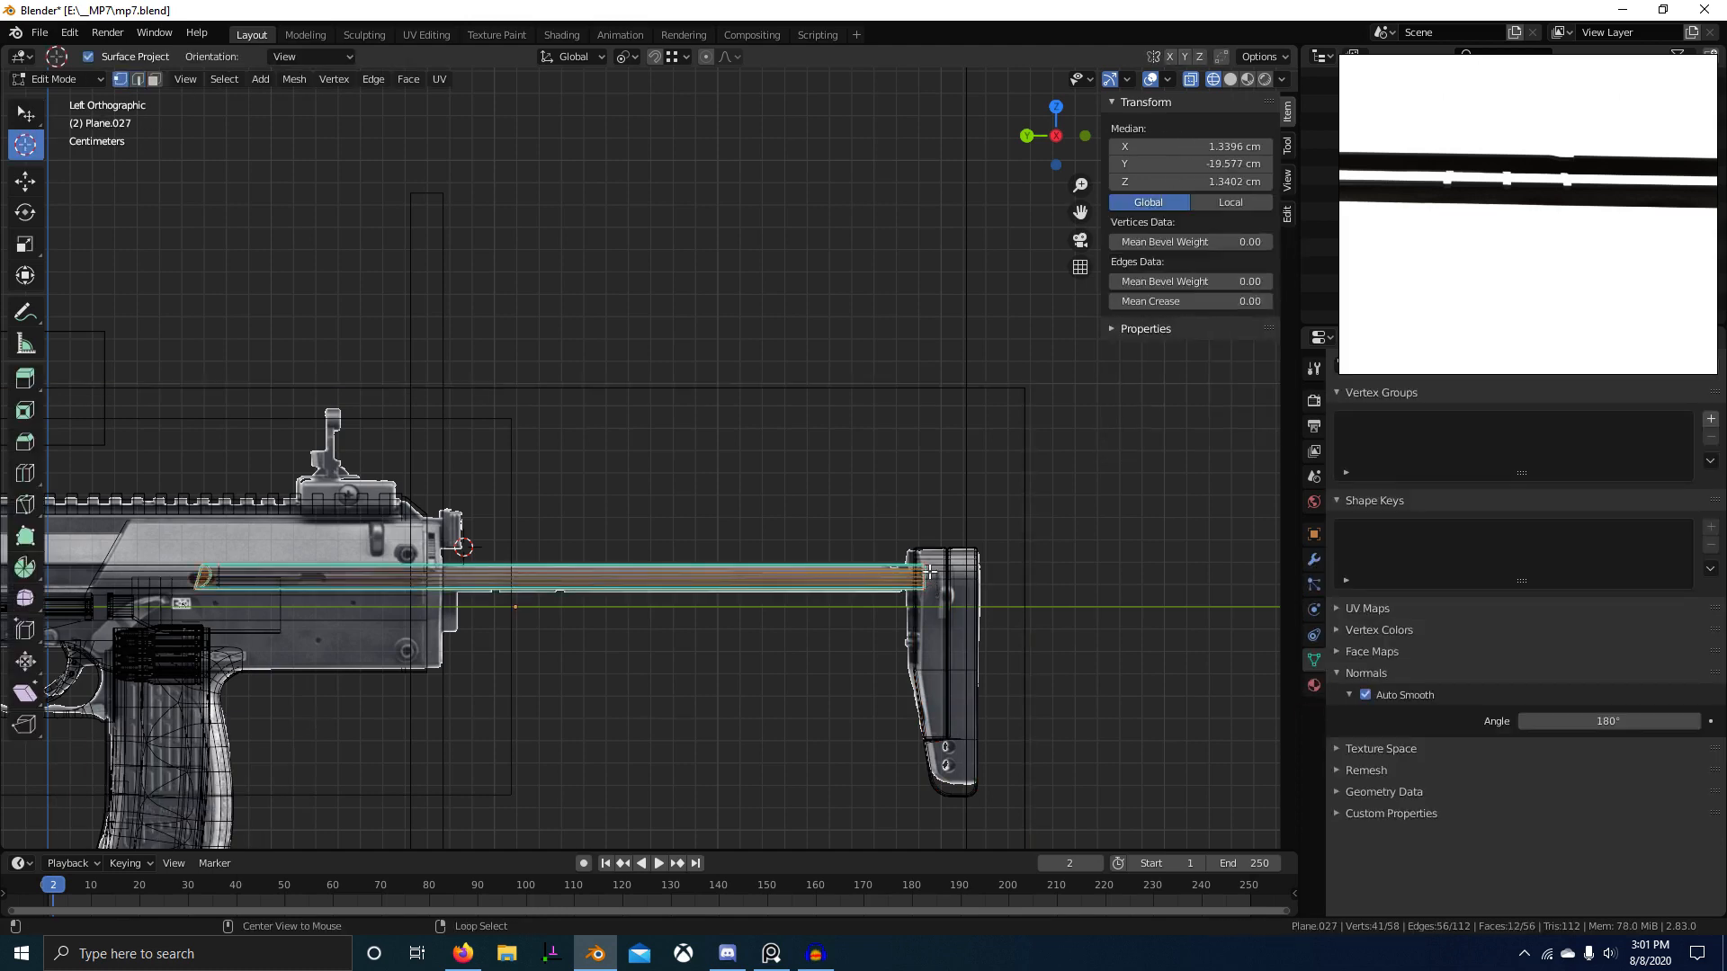
pyautogui.hotkey('alt', 'a')
pyautogui.hotkey('shift', 'z')
pyautogui.hotkey('shift', 'z')
pyautogui.press('b')
pyautogui.moveTo(877, 532); pyautogui.dragTo(944, 661)
pyautogui.press('g')
pyautogui.press('y')
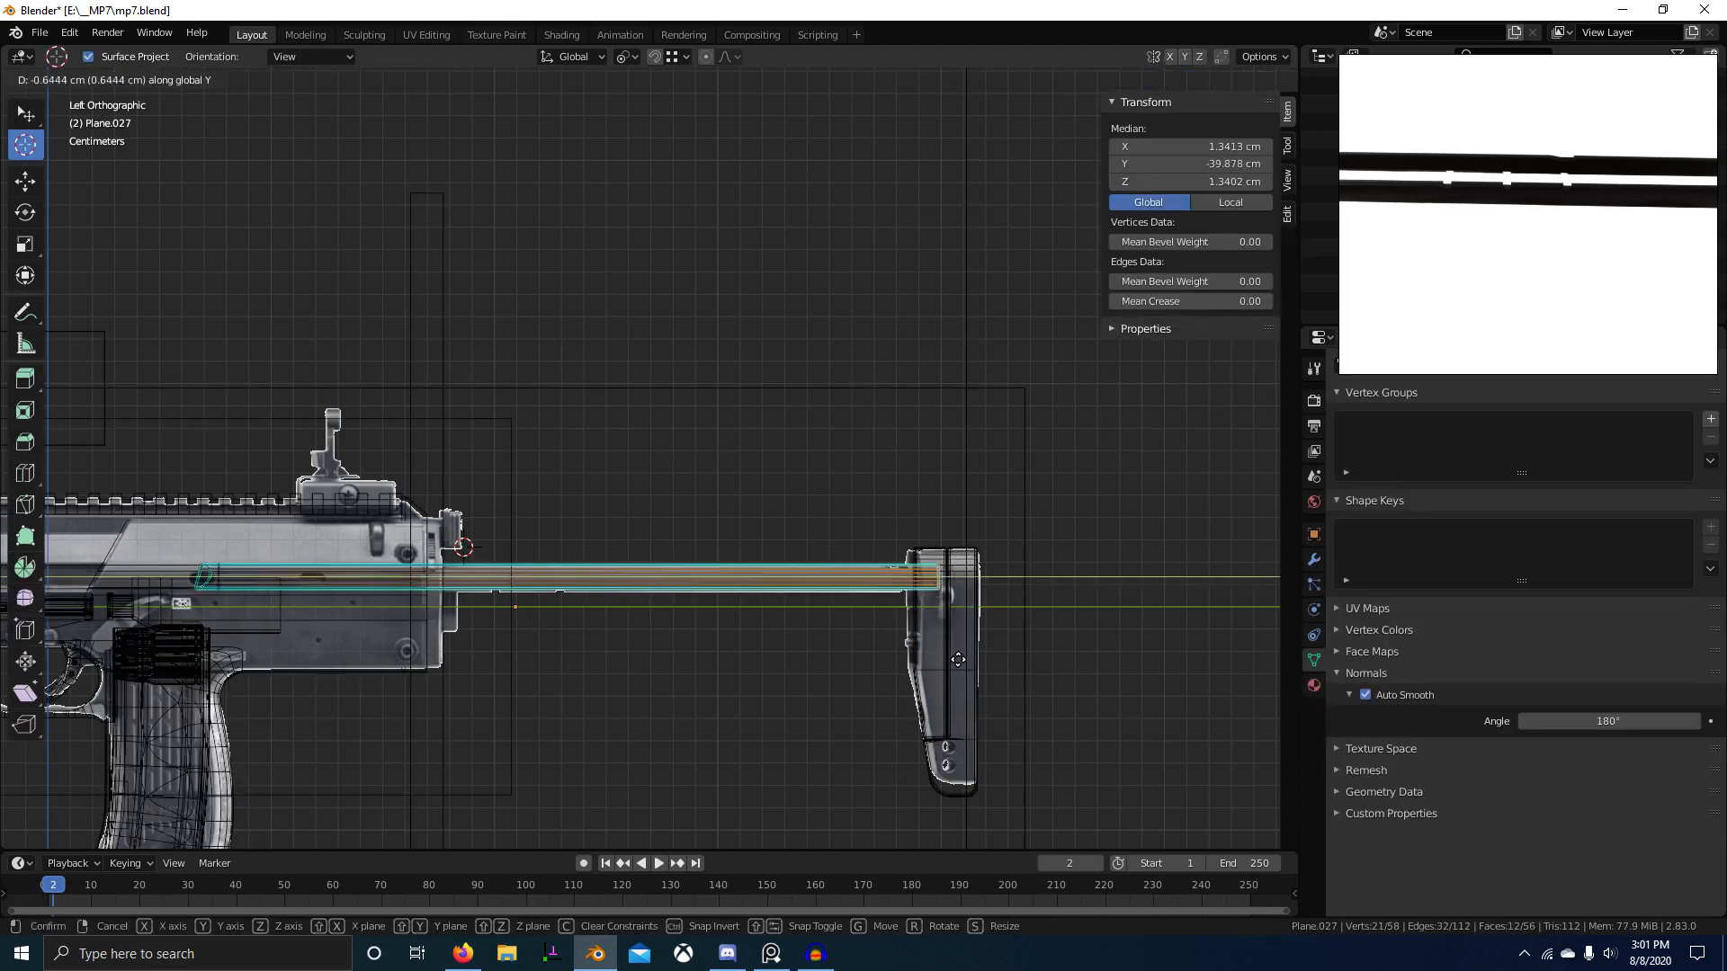
pyautogui.click(955, 661)
pyautogui.hotkey('shift', 'z')
pyautogui.keyDown('shift'); pyautogui.moveTo(956, 650); pyautogui.dragTo(910, 621, button='middle'); pyautogui.keyUp('shift')
pyautogui.hotkey('shift', 'z')
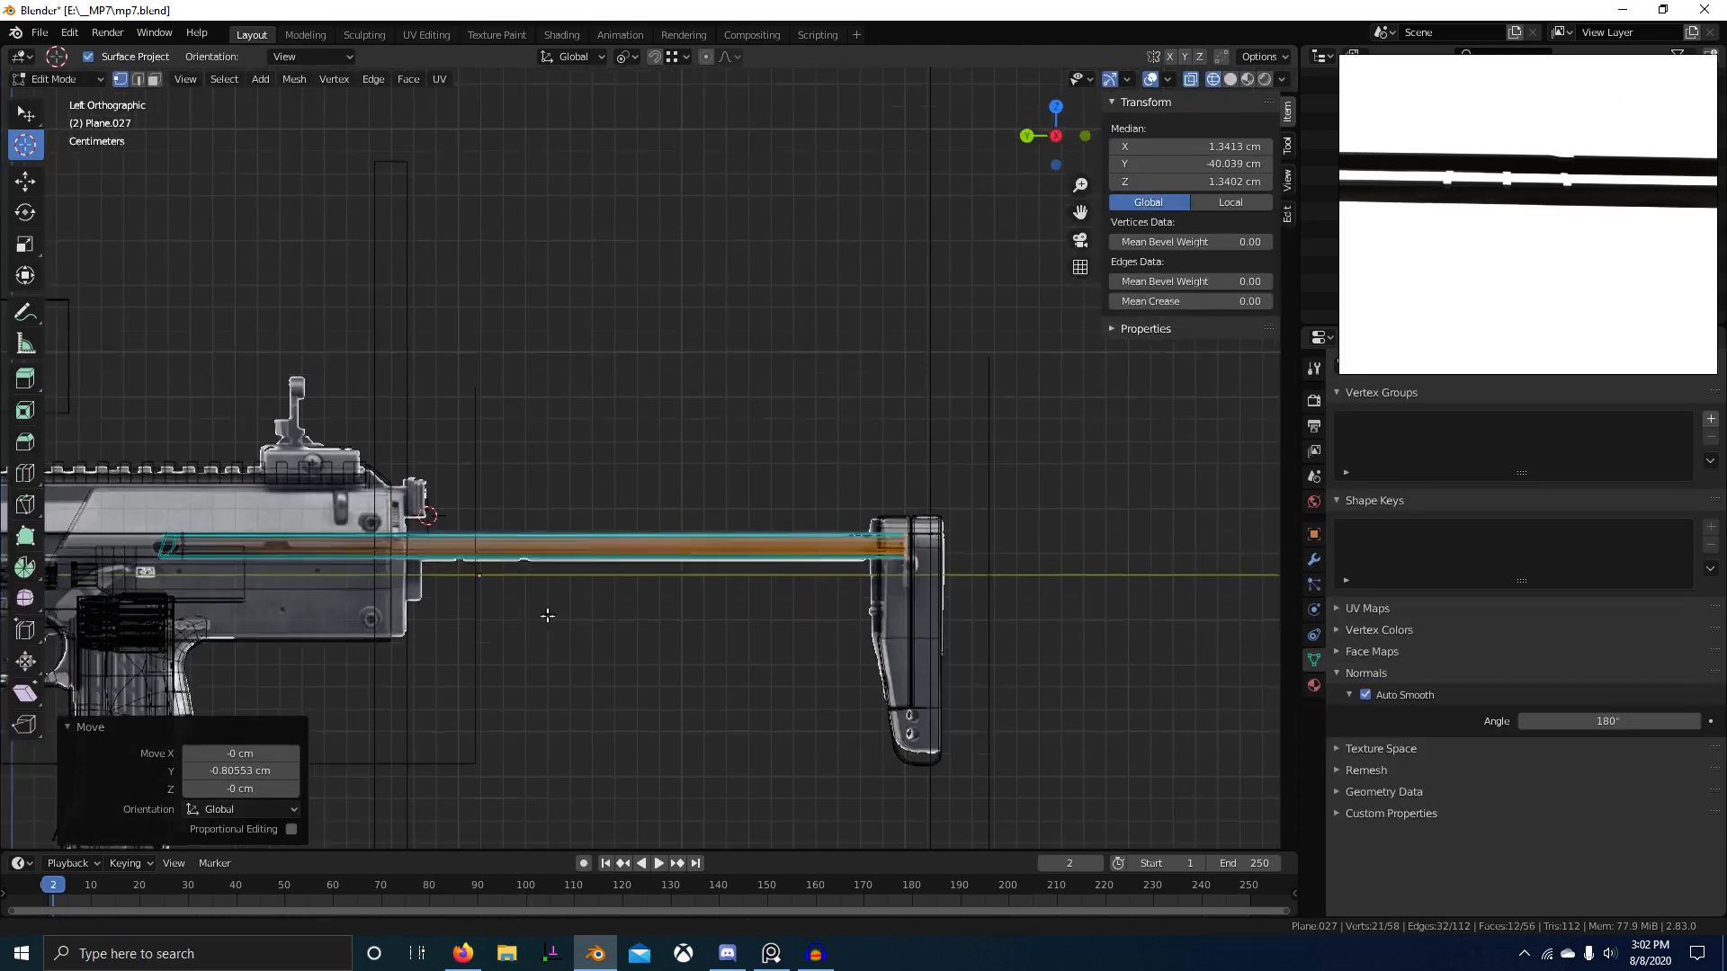
pyautogui.scroll(3, 711, 636)
pyautogui.press('Tab')
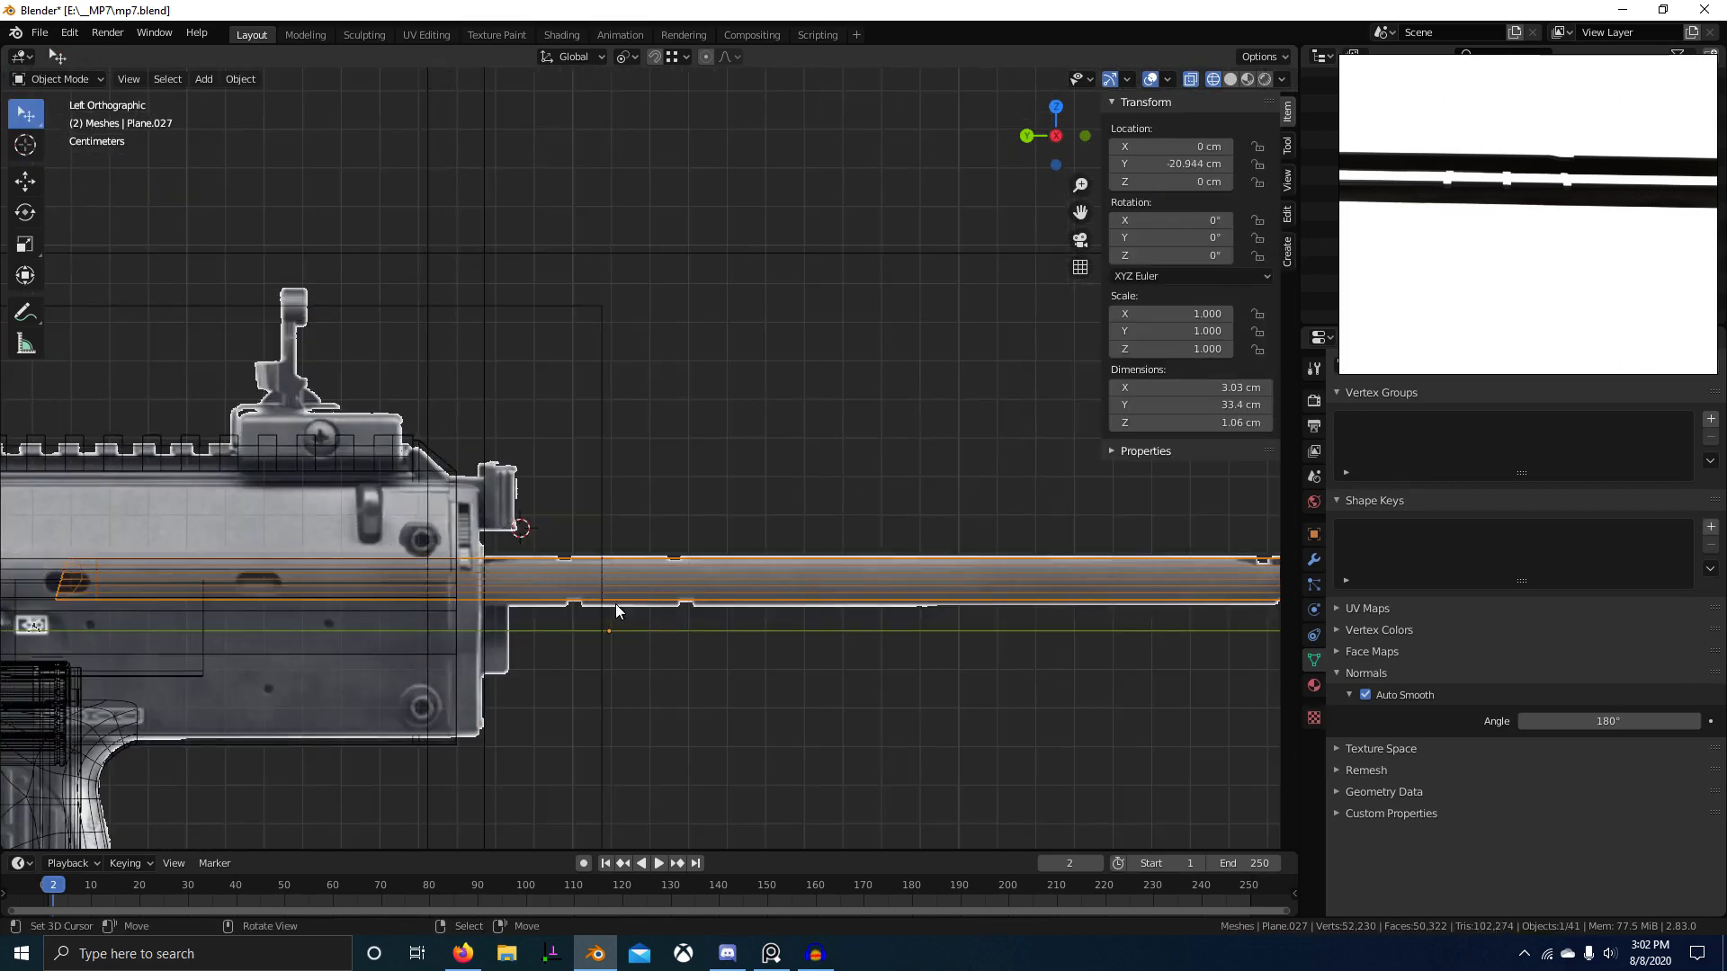
# Step: Add one loop cut across the rod and slide it by factor -0.055 to the second lower notch behind the receiver
pyautogui.keyDown('shift'); pyautogui.moveTo(573, 640); pyautogui.dragTo(667, 536, button='middle'); pyautogui.keyUp('shift')
pyautogui.scroll(2, 671, 522)
pyautogui.rightClick(688, 507)
pyautogui.scroll(3, 713, 506)
pyautogui.rightClick(699, 472)
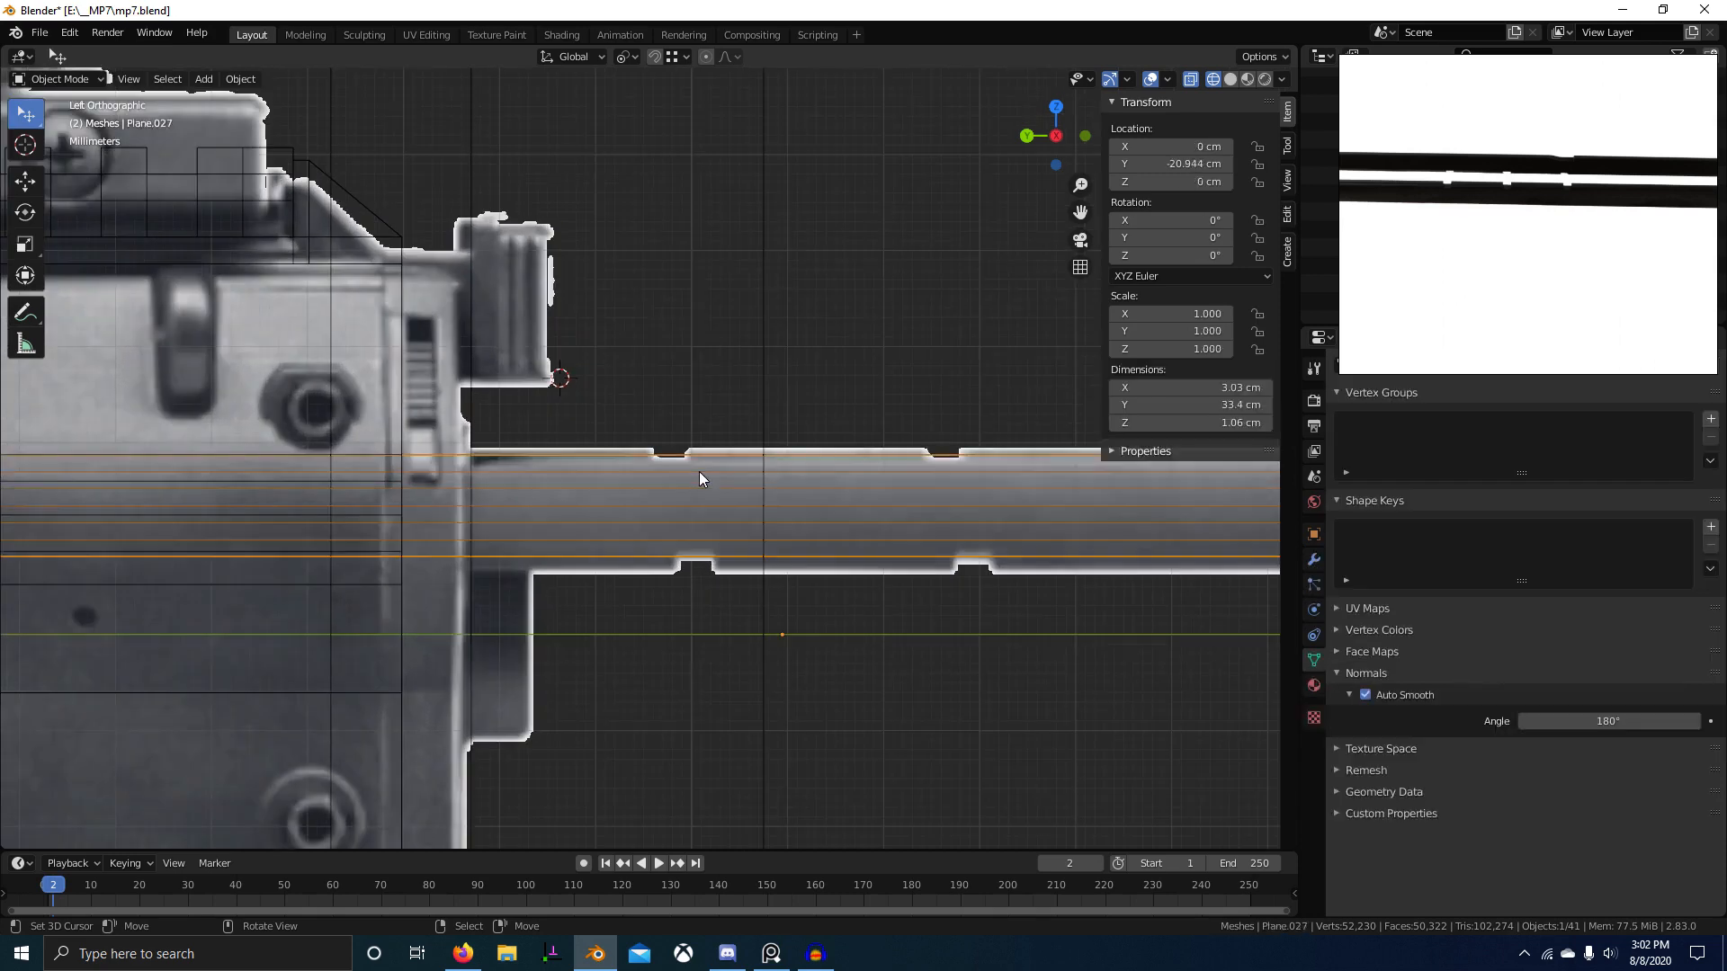
pyautogui.press('Tab')
pyautogui.scroll(1, 708, 493)
pyautogui.hotkey('ctrl', 'r')
pyautogui.click(674, 481)
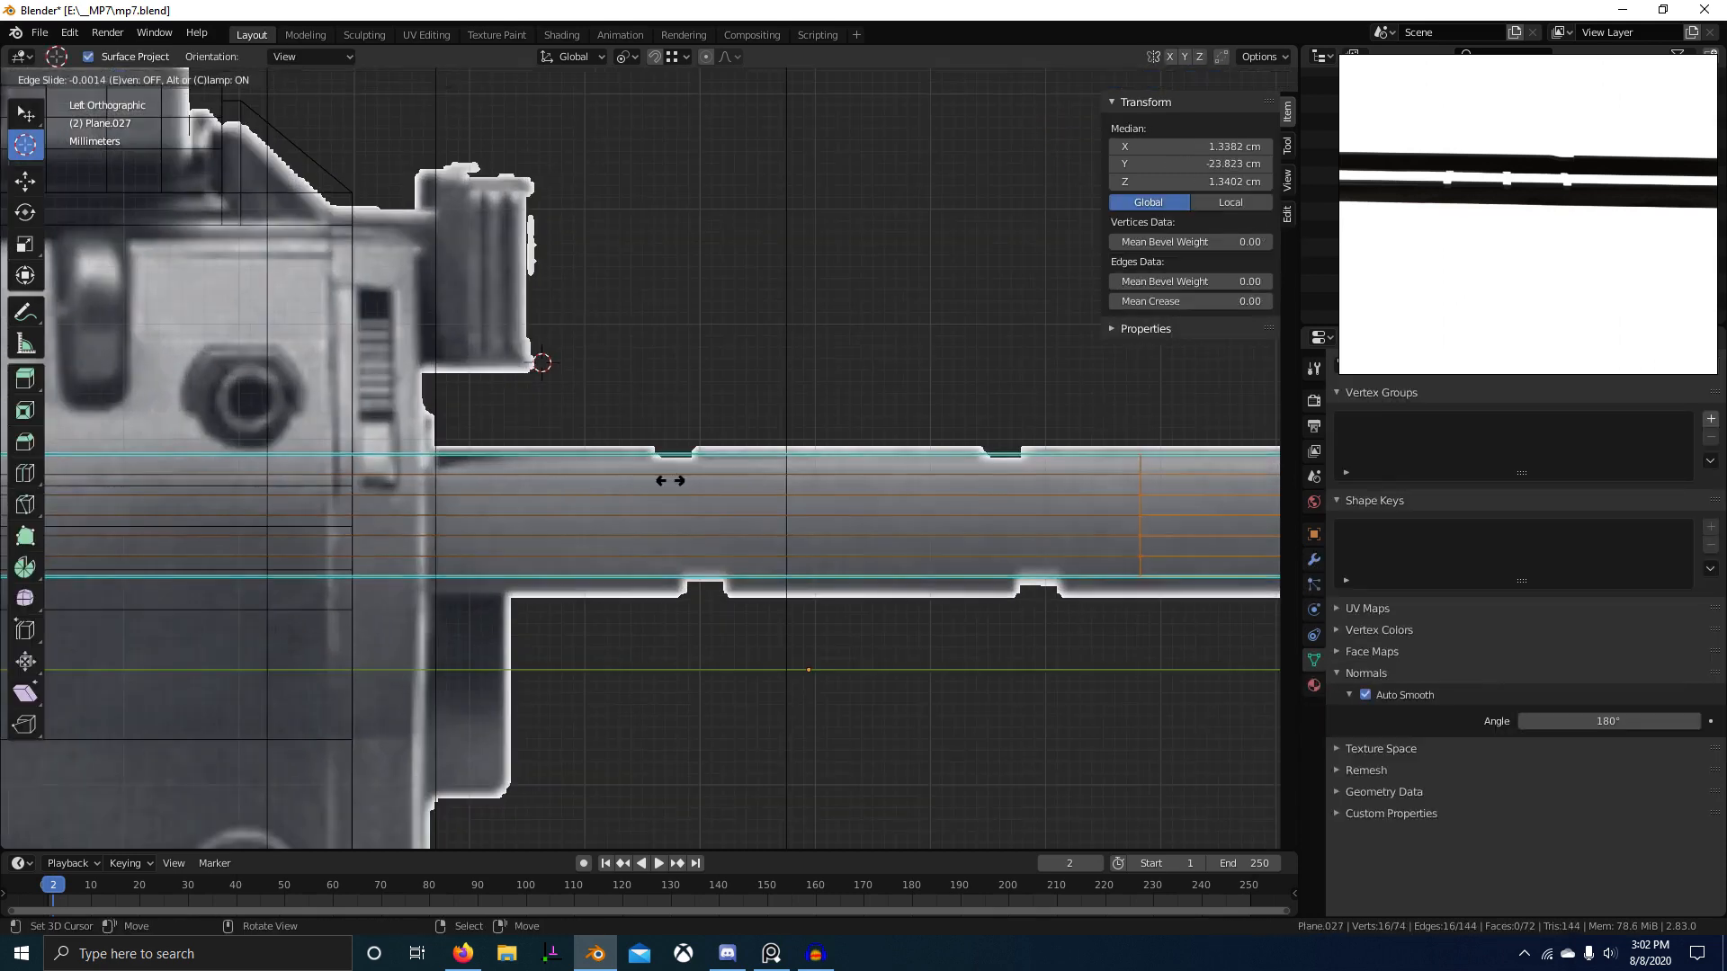
pyautogui.click(571, 495)
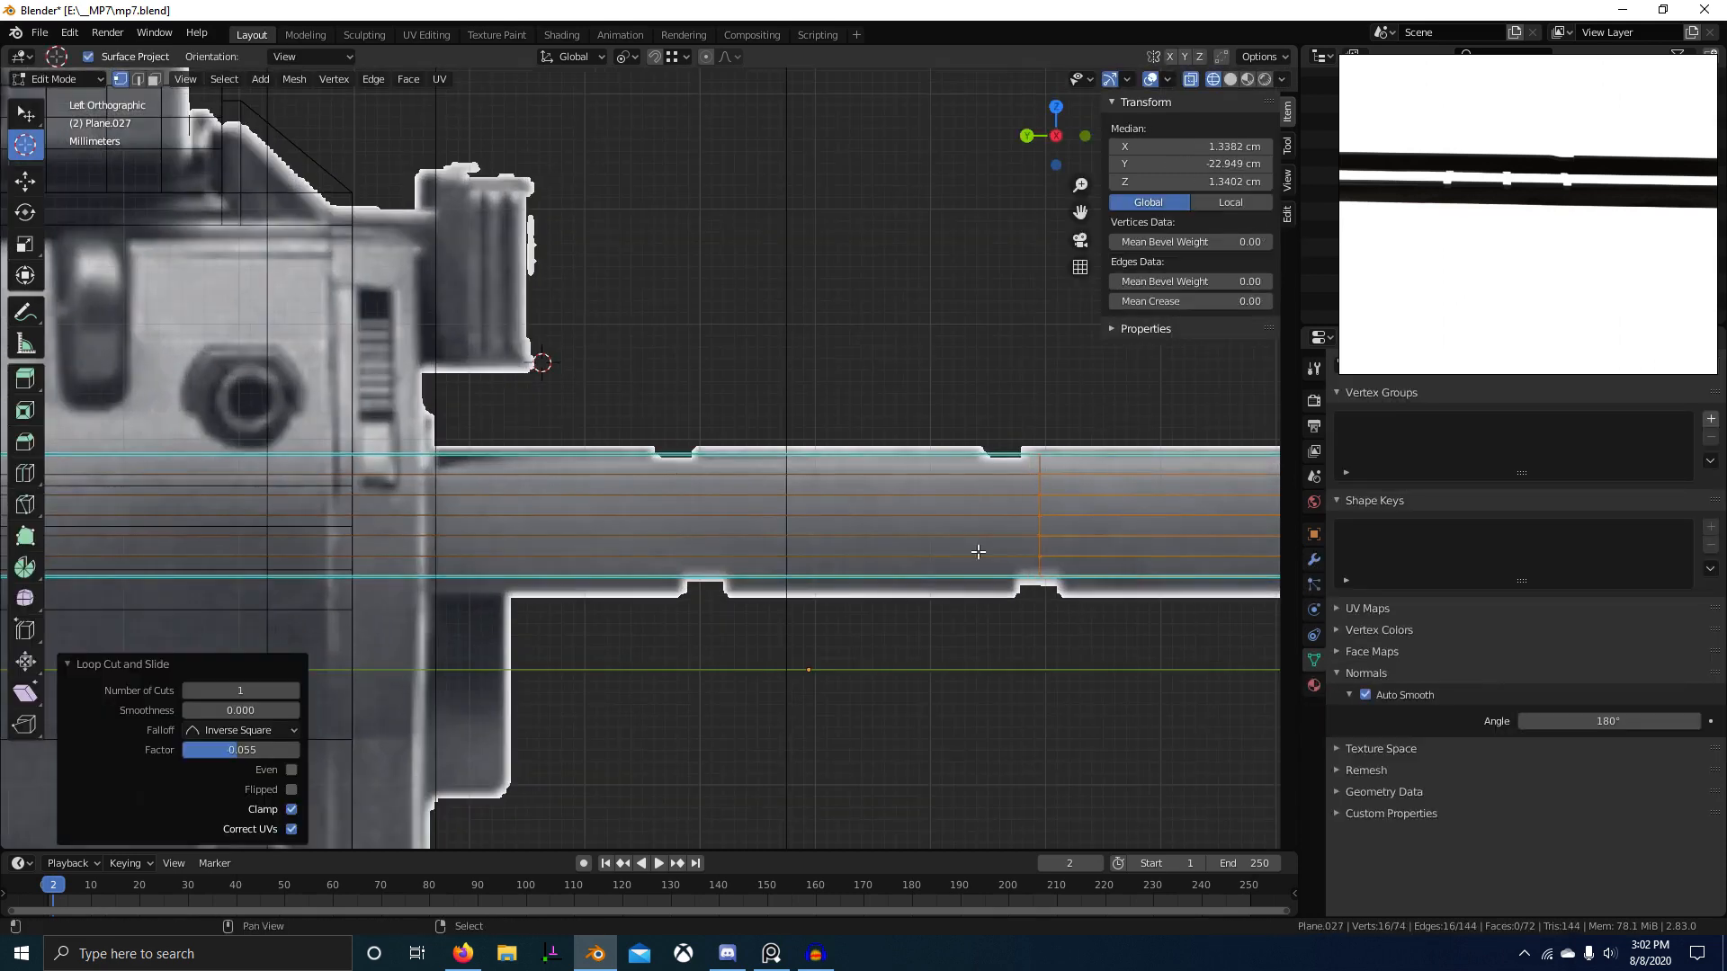
# Step: Bevel the new loop with one segment and a width of about 0.18 cm to match the lower notch
pyautogui.keyDown('shift'); pyautogui.moveTo(978, 551); pyautogui.dragTo(799, 583, button='middle'); pyautogui.keyUp('shift')
pyautogui.scroll(2, 802, 571)
pyautogui.press('2')
pyautogui.hotkey('ctrl', 'b')
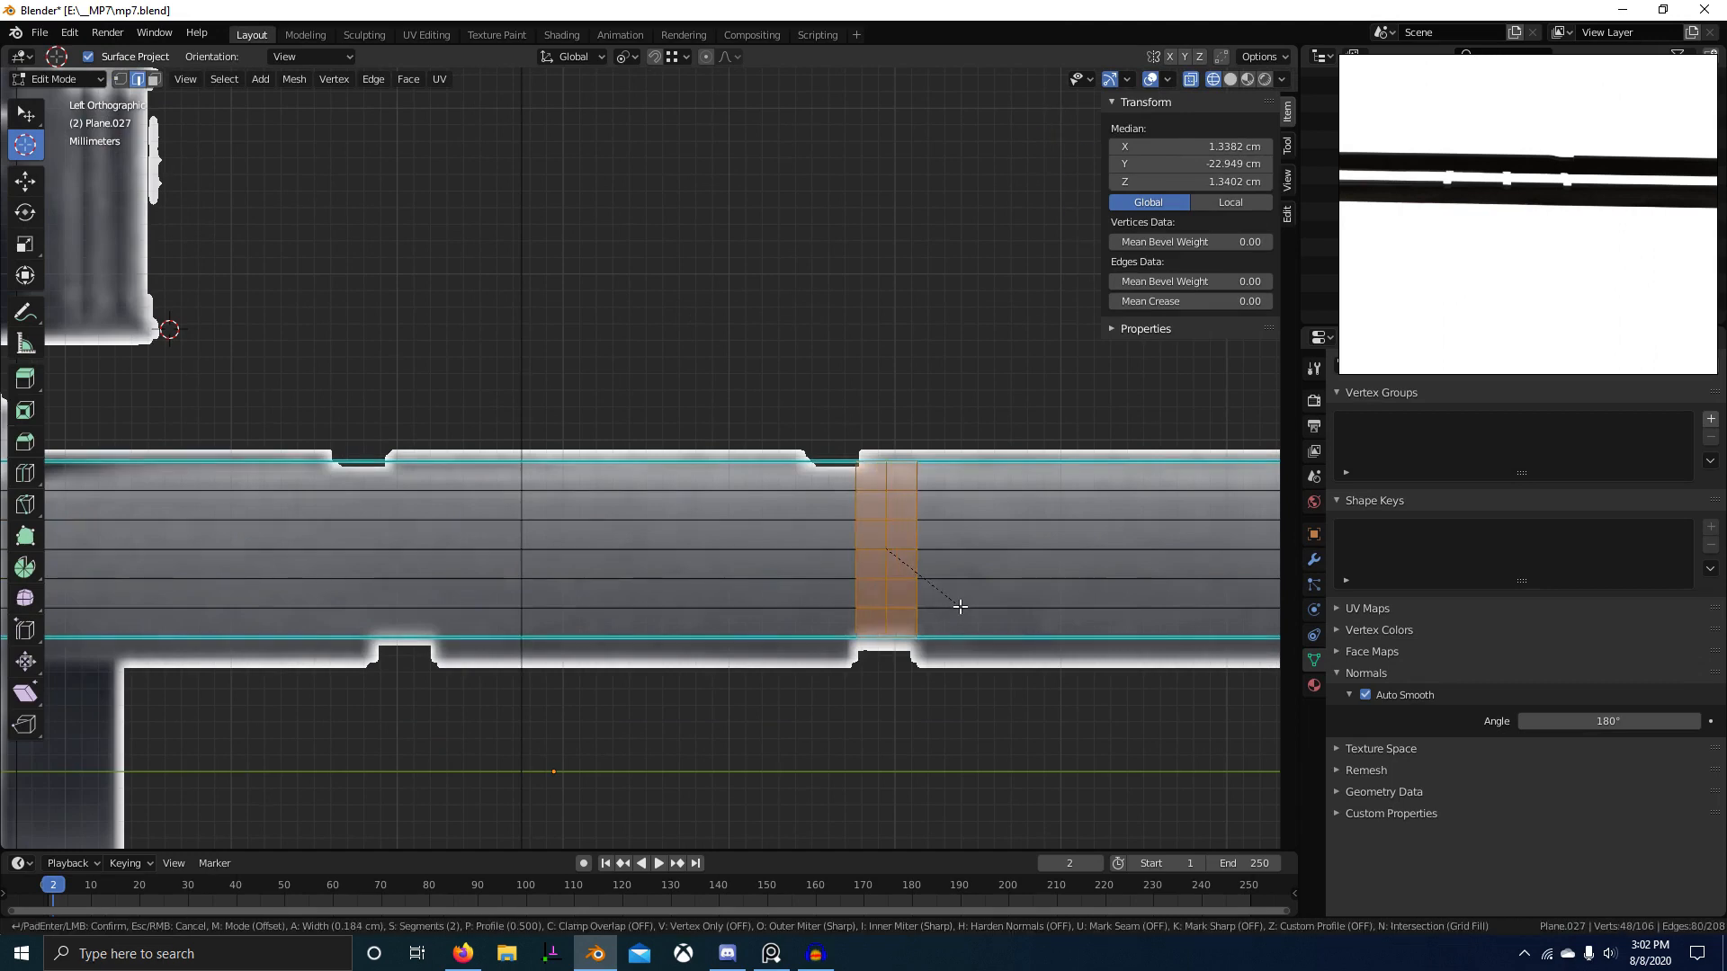
pyautogui.click(958, 607)
pyautogui.press('3')
pyautogui.rightClick(903, 640)
pyautogui.scroll(-3, 848, 656)
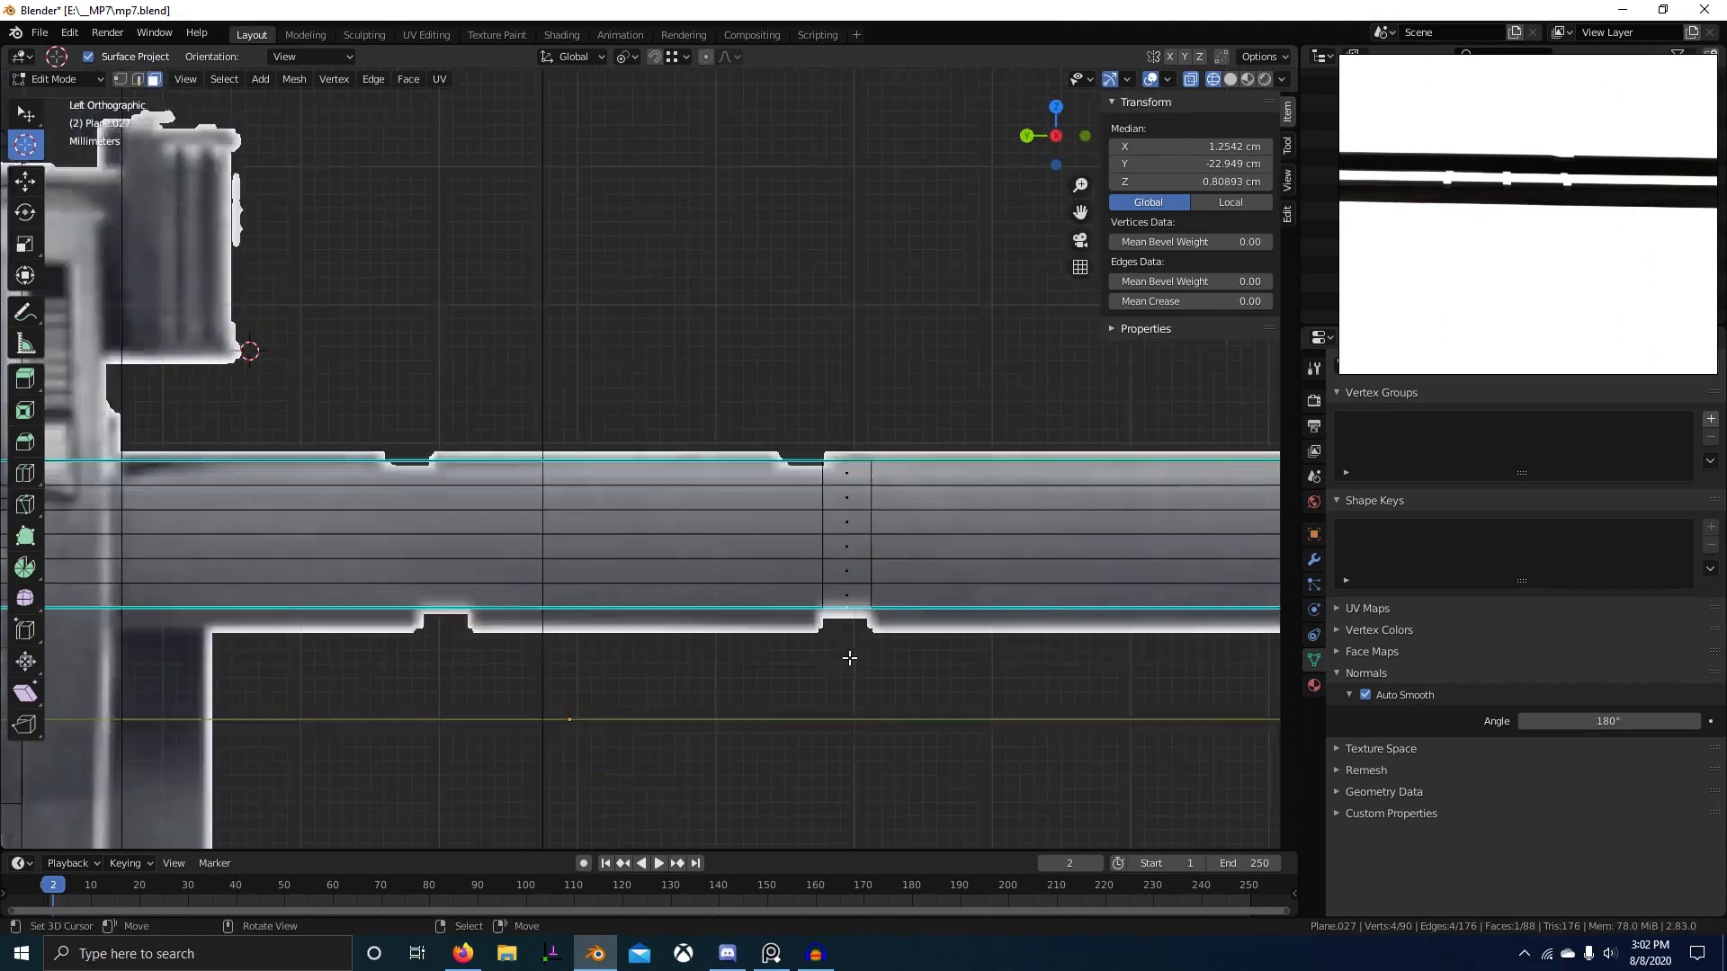
pyautogui.scroll(5, 790, 552)
pyautogui.scroll(-4, 787, 552)
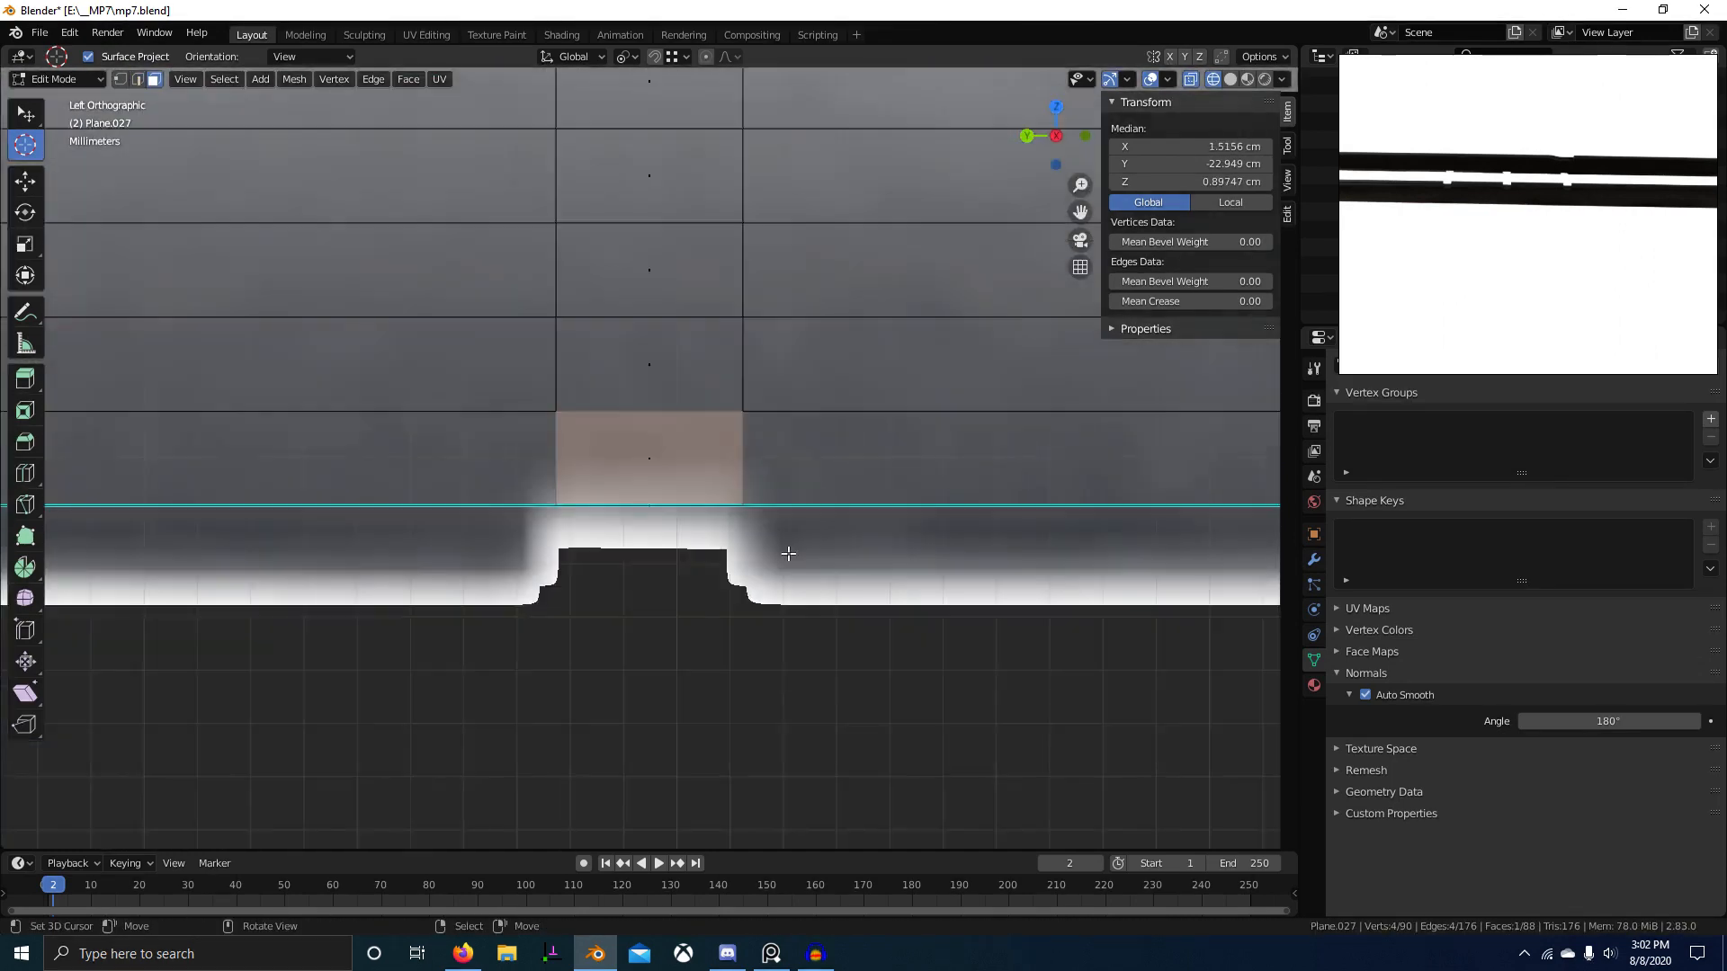
pyautogui.hotkey('ctrl', 'r')
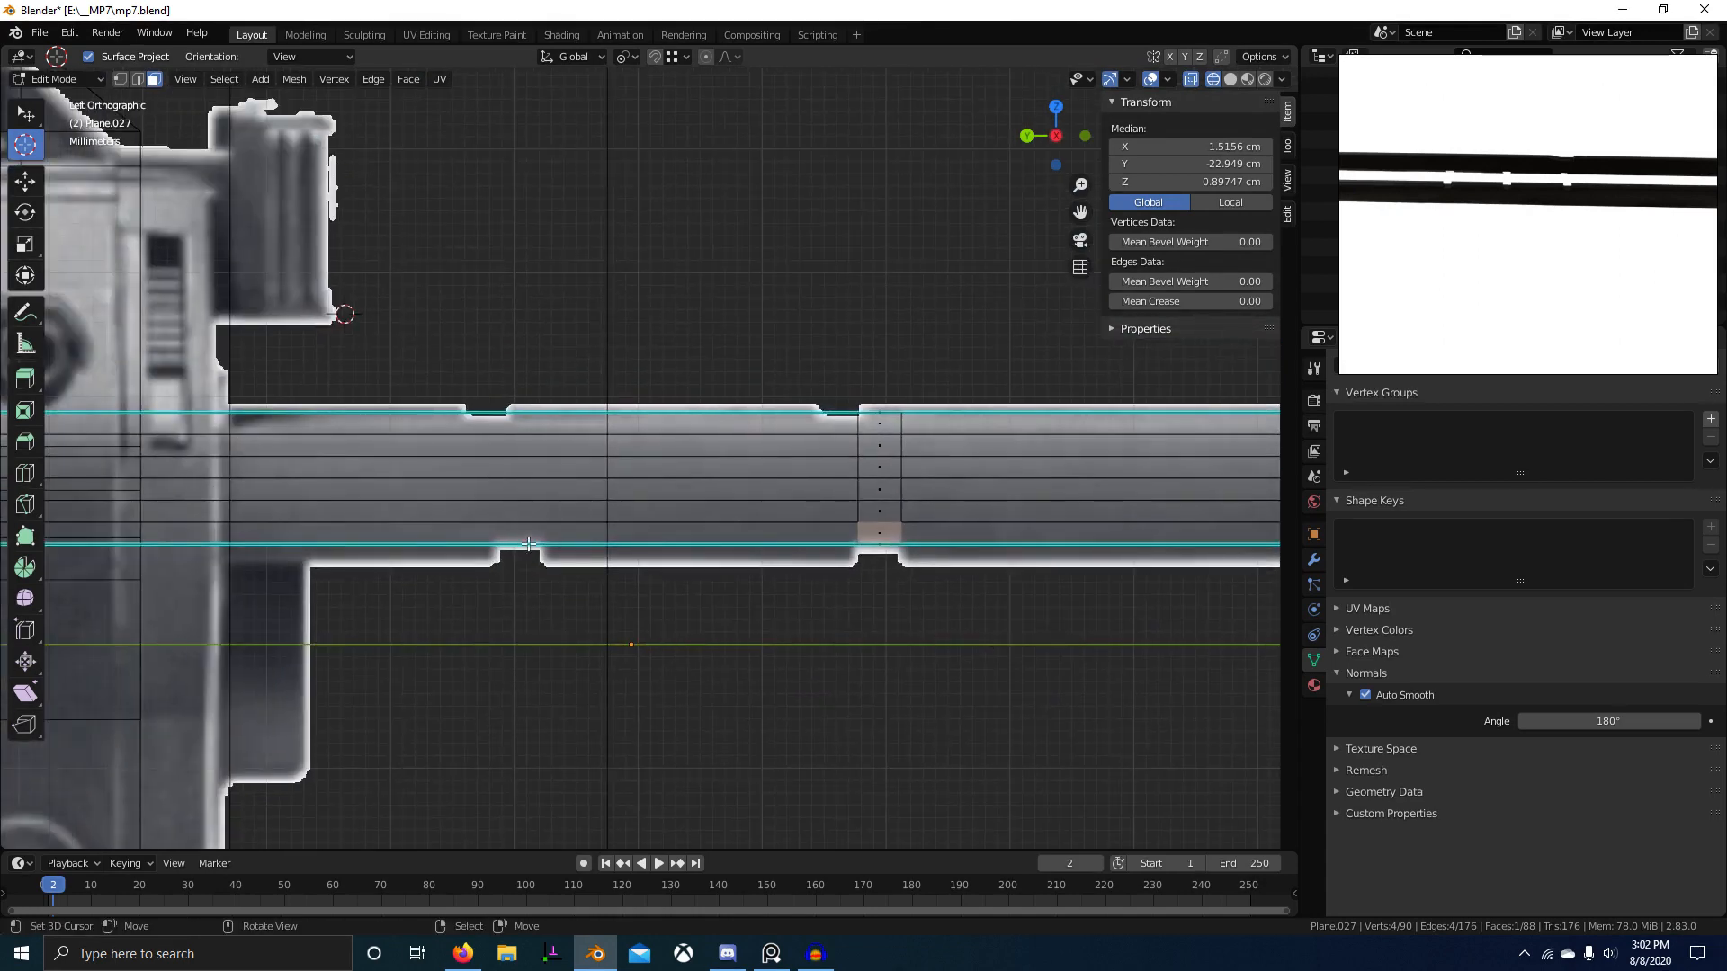
# Step: Undo the face selections and the bevel at the second lower notch, returning to a single loop cut
pyautogui.hotkey('ctrl', 'z')
pyautogui.hotkey('ctrl', 'z')
pyautogui.hotkey('ctrl', 'z')
pyautogui.hotkey('ctrl', 'z')
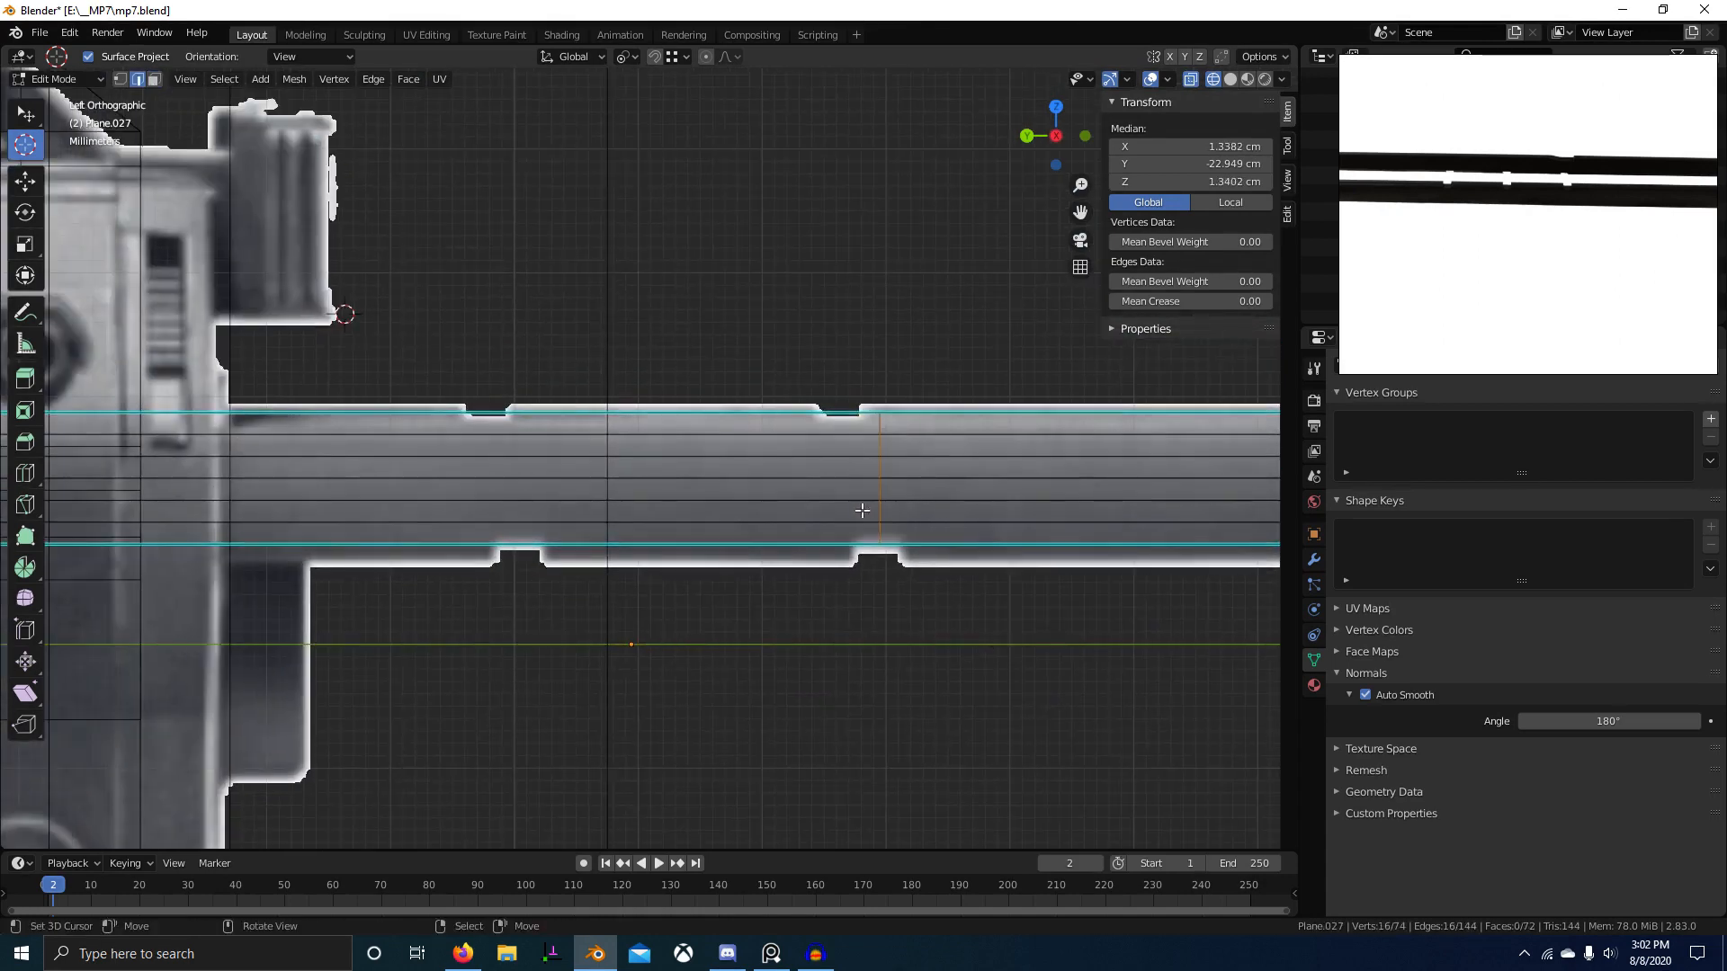
# Step: Add one centred loop cut across the rod's front section and flatten it with a Y scale of 0
pyautogui.rightClick(517, 513)
pyautogui.scroll(-9, 504, 509)
pyautogui.hotkey('ctrl', 'r')
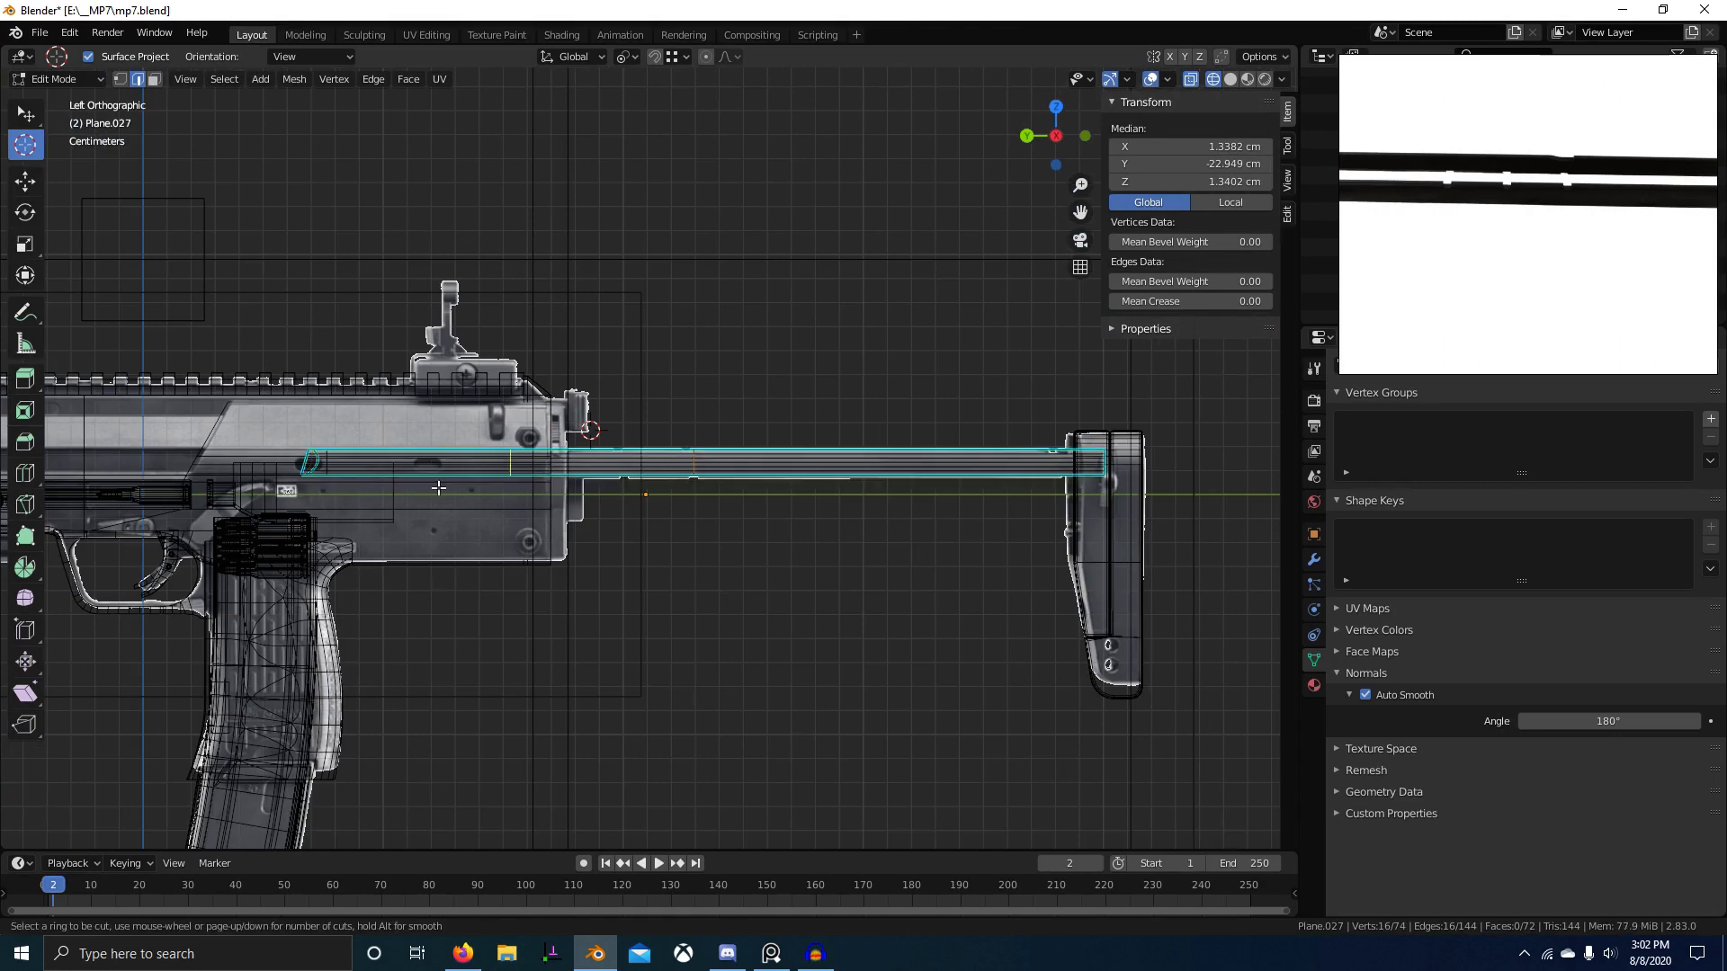
pyautogui.click(491, 497)
pyautogui.rightClick(492, 496)
pyautogui.scroll(6, 491, 497)
pyautogui.press('s')
pyautogui.press('y')
pyautogui.press('0')
pyautogui.press('Return')
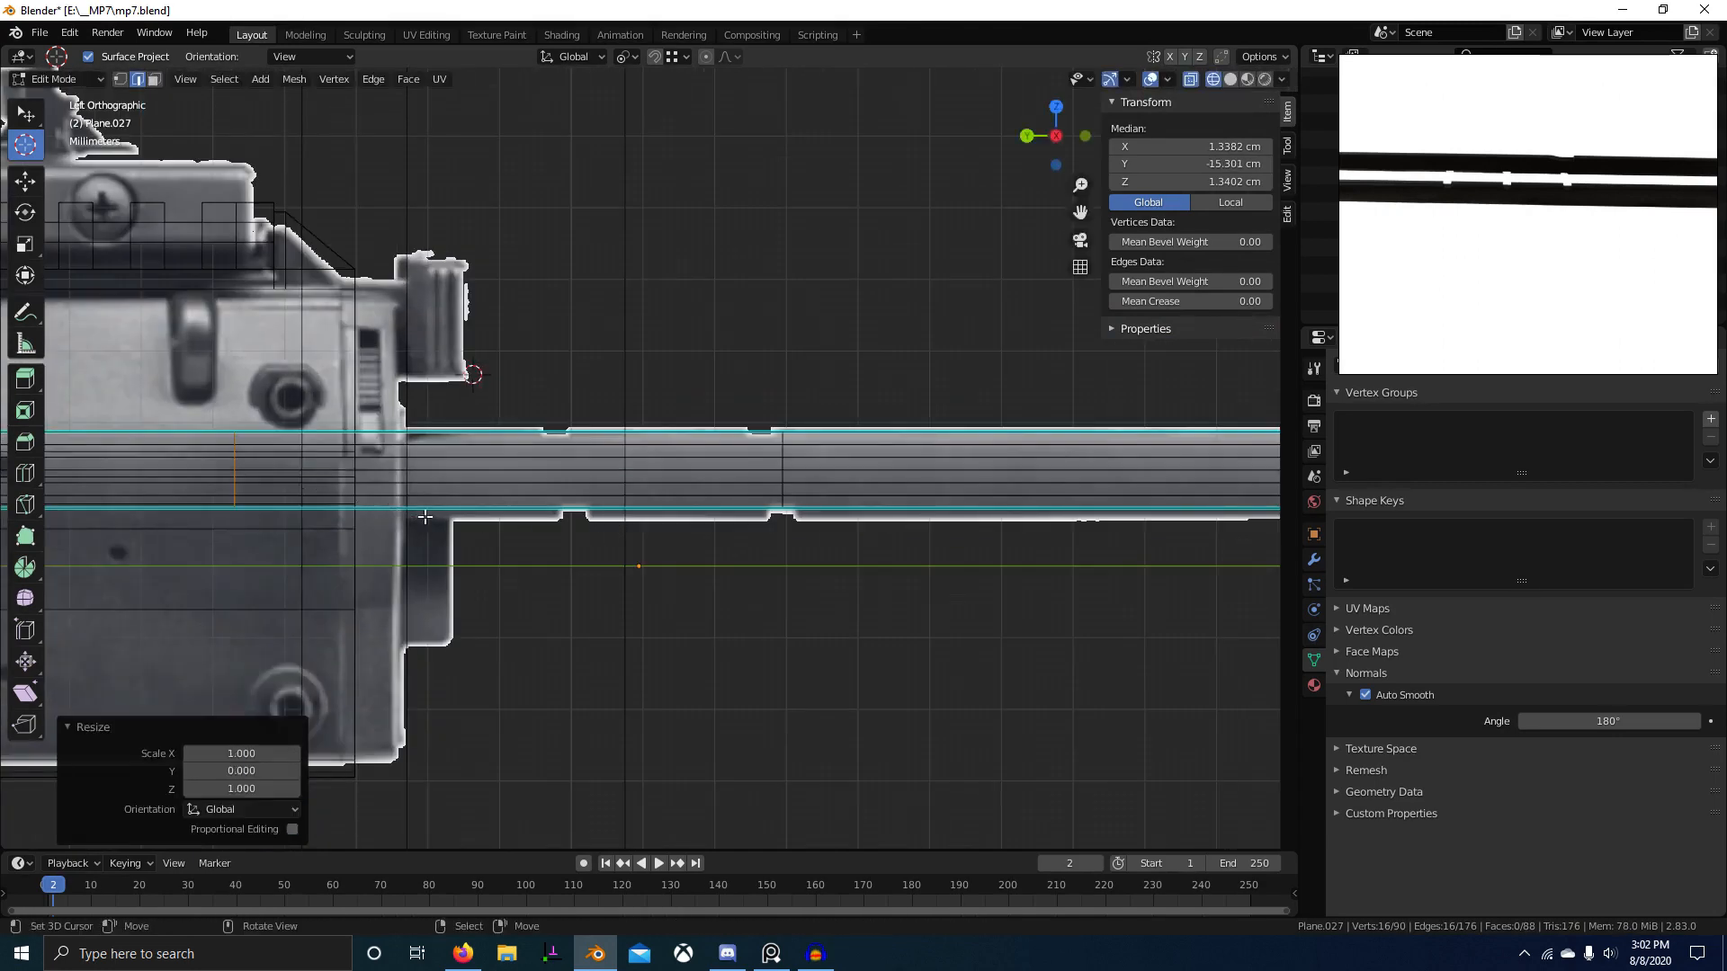
# Step: Move the flattened loop along Y to about -20.05 cm, in line with the first lower notch behind the receiver
pyautogui.scroll(4, 424, 512)
pyautogui.press('g')
pyautogui.press('y')
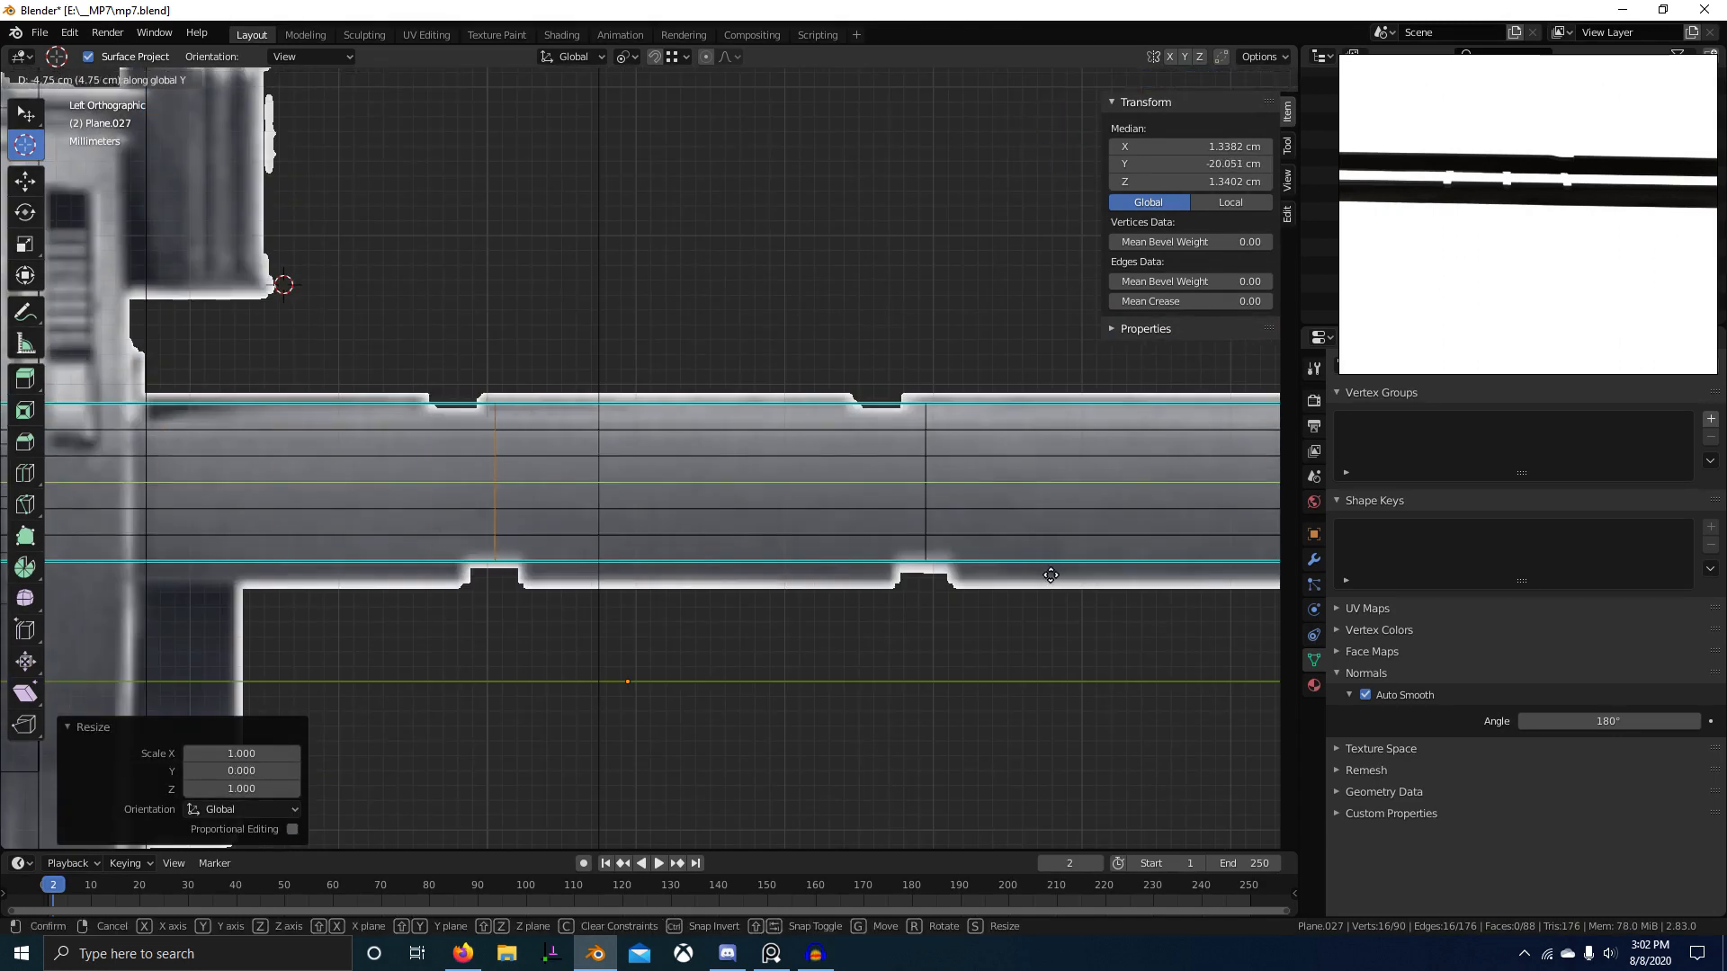
pyautogui.click(1051, 574)
# Step: Add one loop cut ahead of the first lower notch and slide it by factor 0.507 into the receiver's rear end
pyautogui.keyDown('alt'); pyautogui.keyDown('shift'); pyautogui.click(925, 446); pyautogui.keyUp('shift'); pyautogui.keyUp('alt')
pyautogui.scroll(-4, 952, 567)
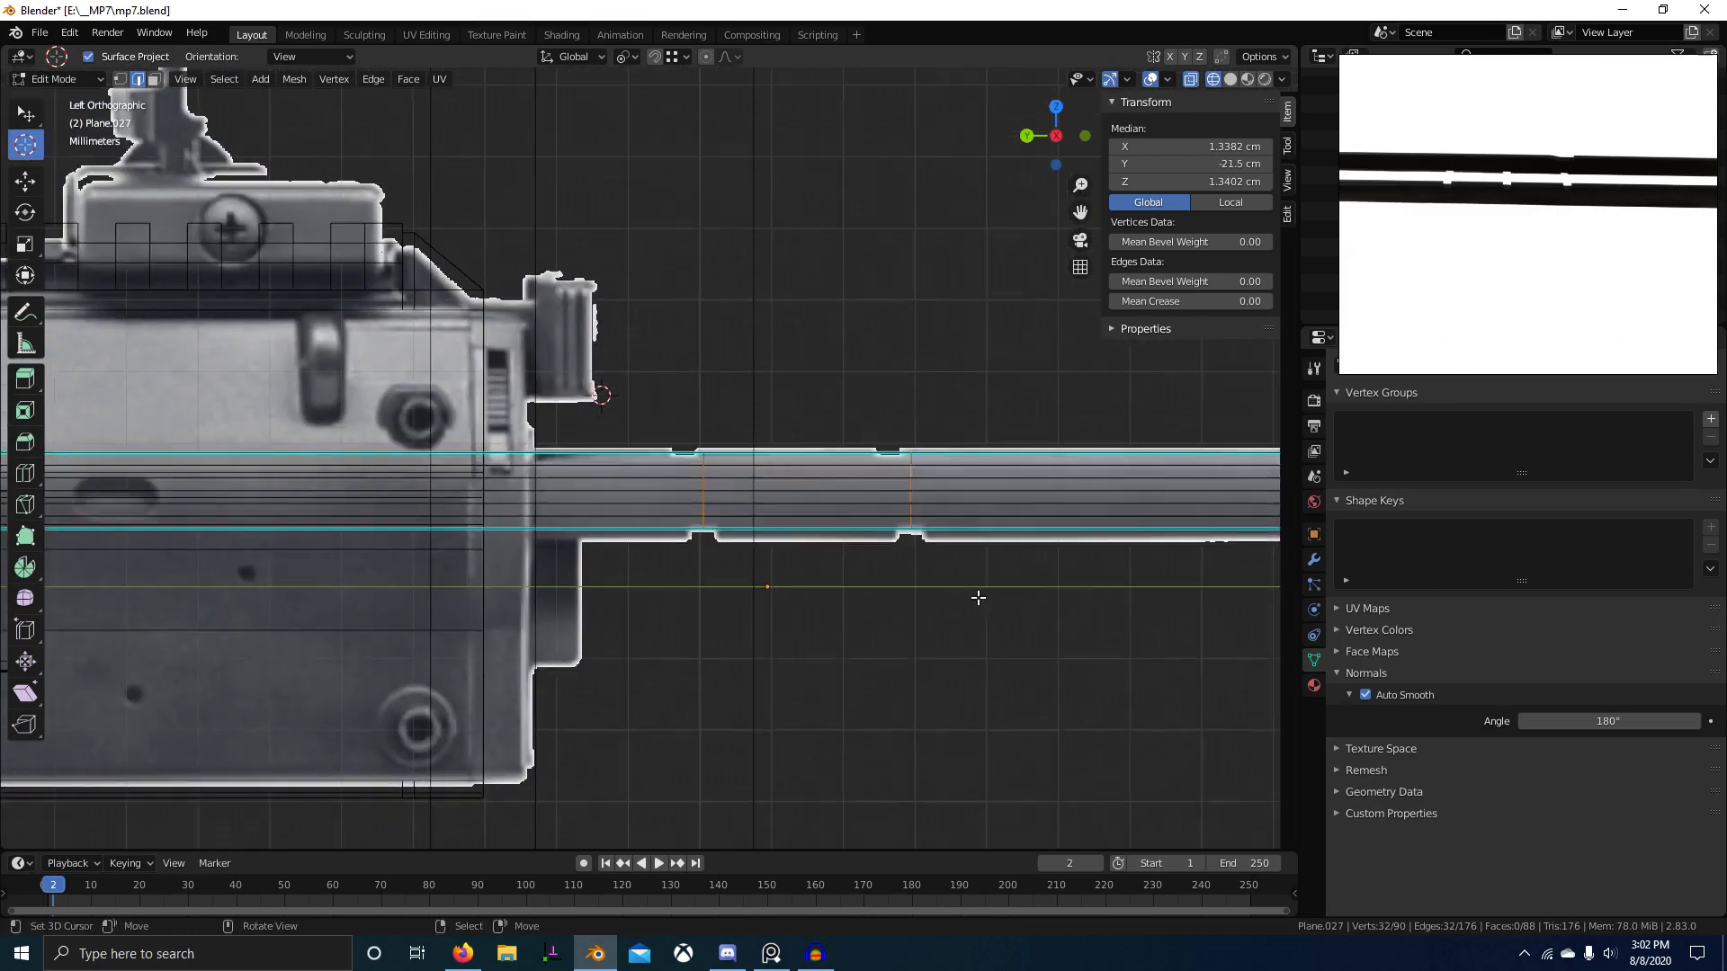
pyautogui.keyDown('shift'); pyautogui.moveTo(790, 595); pyautogui.dragTo(744, 639, button='middle'); pyautogui.keyUp('shift')
pyautogui.scroll(2, 744, 639)
pyautogui.keyDown('shift'); pyautogui.moveTo(538, 624); pyautogui.dragTo(893, 623, button='middle'); pyautogui.keyUp('shift')
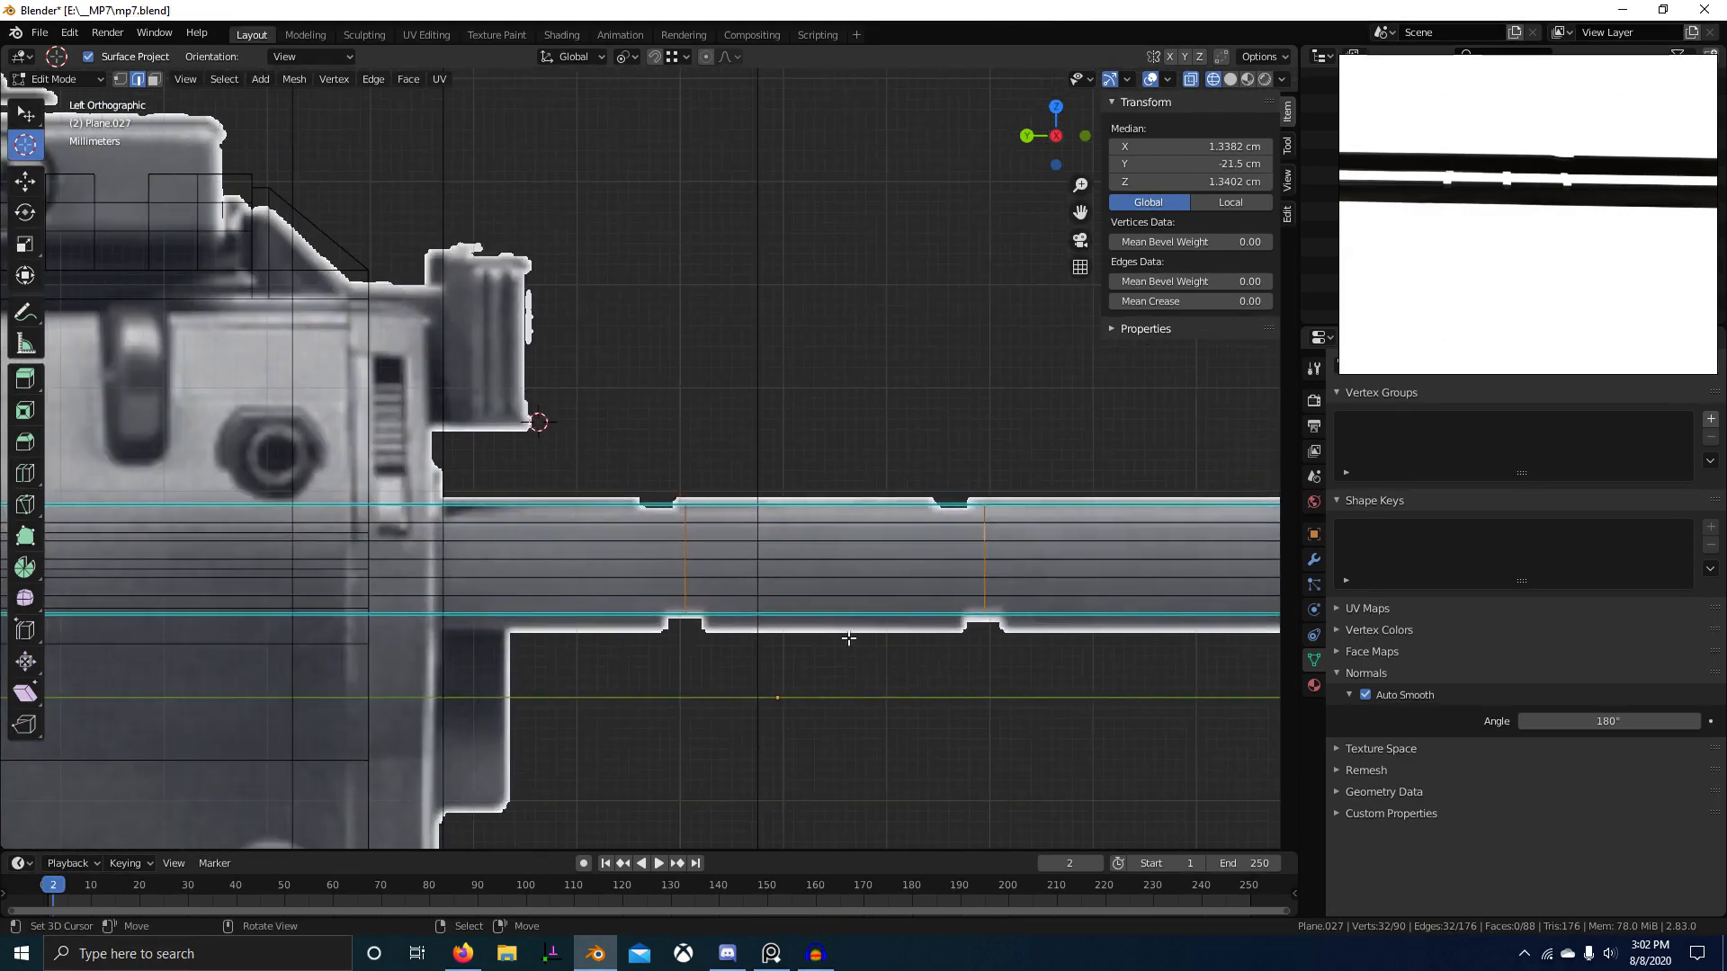
pyautogui.scroll(-2, 990, 655)
pyautogui.keyDown('shift'); pyautogui.moveTo(675, 643); pyautogui.dragTo(816, 654, button='middle'); pyautogui.keyUp('shift')
pyautogui.hotkey('ctrl', 'r')
pyautogui.click(490, 566)
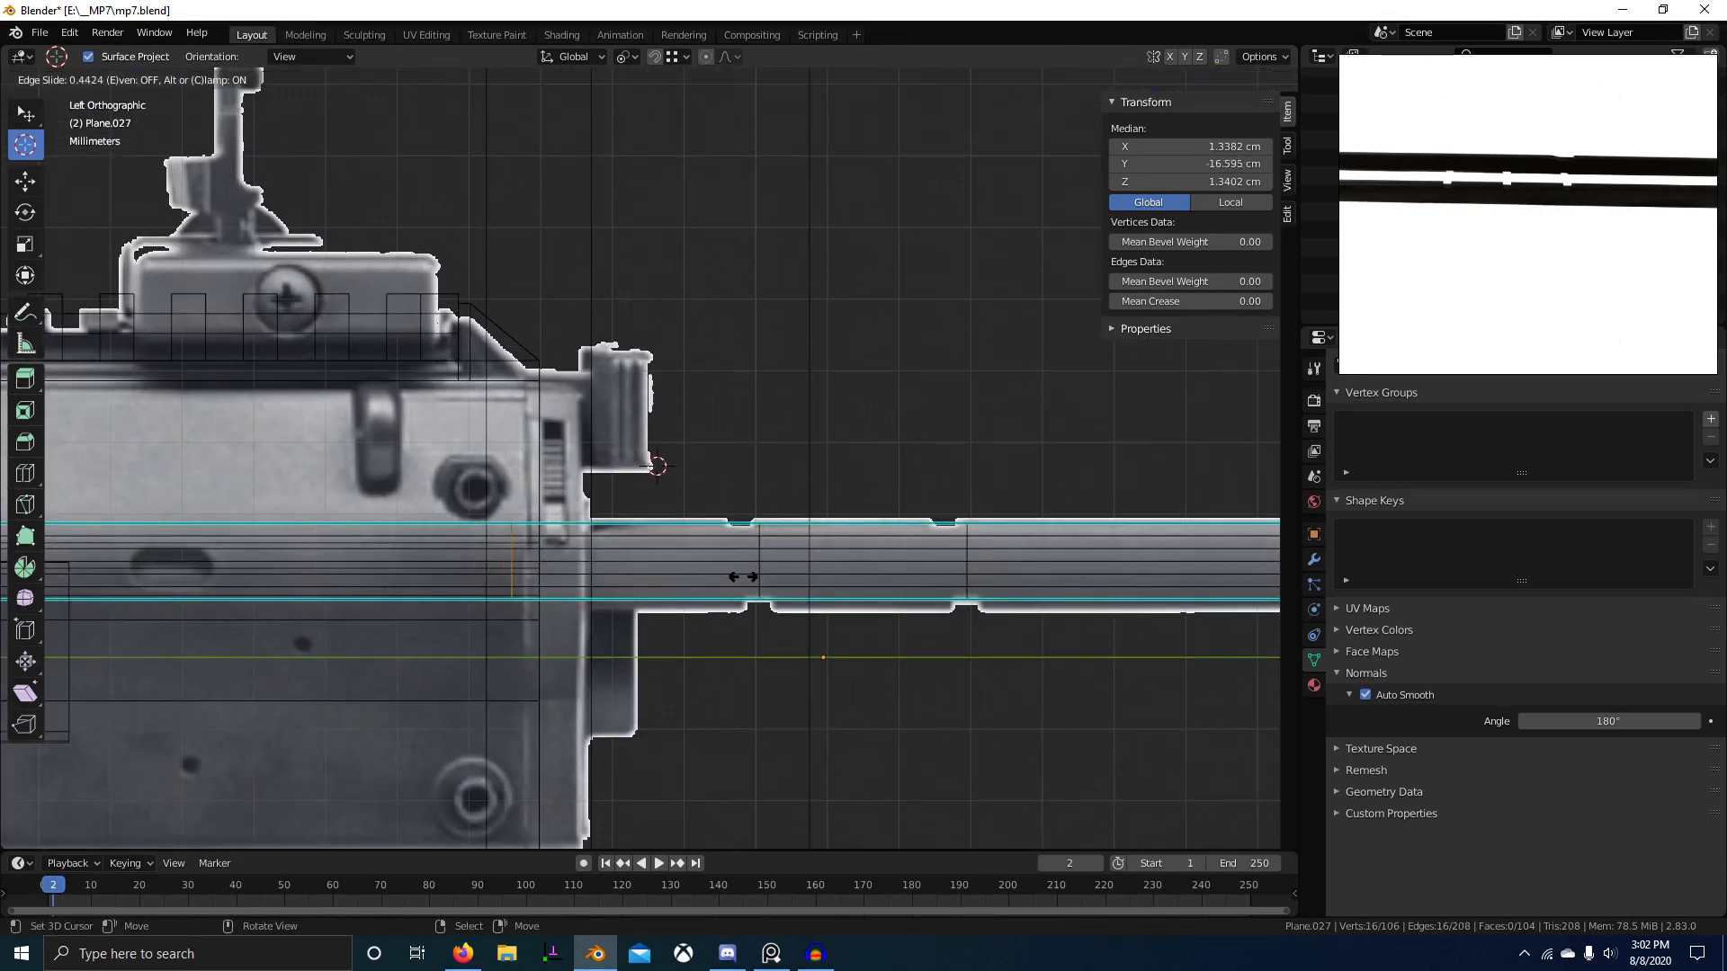
pyautogui.click(771, 574)
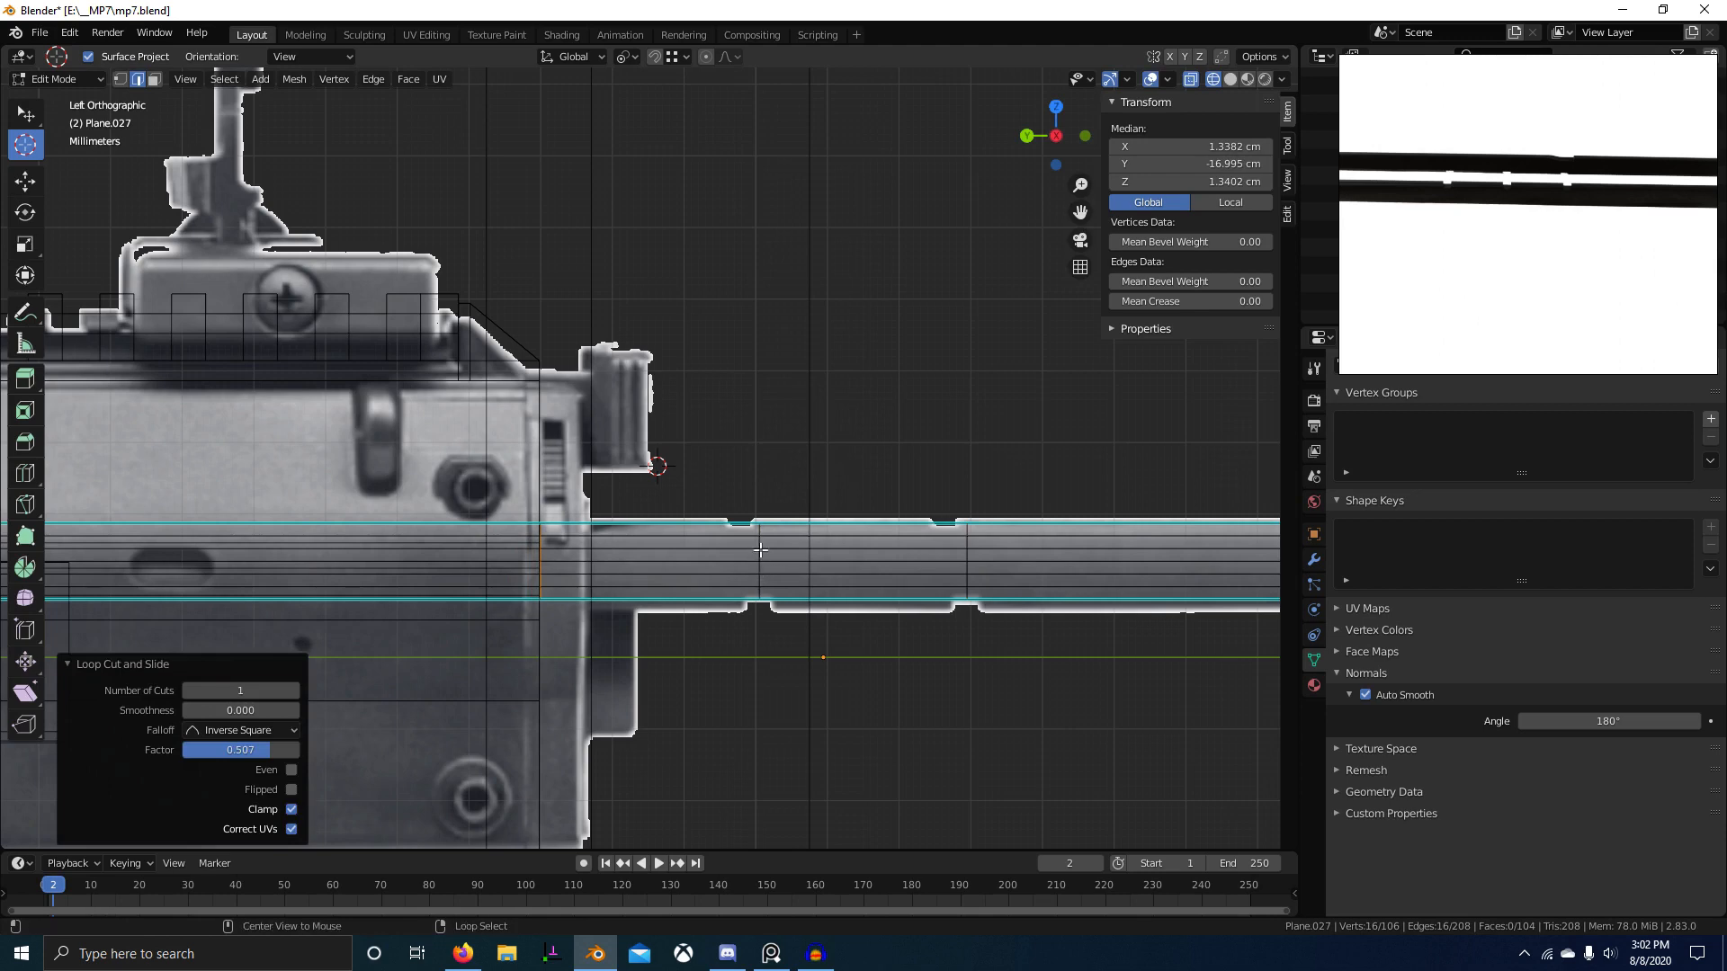
# Step: Dissolve the loop at the first lower notch and try a centred loop cut between the two remaining loops
pyautogui.hotkey('ctrl', 'x')
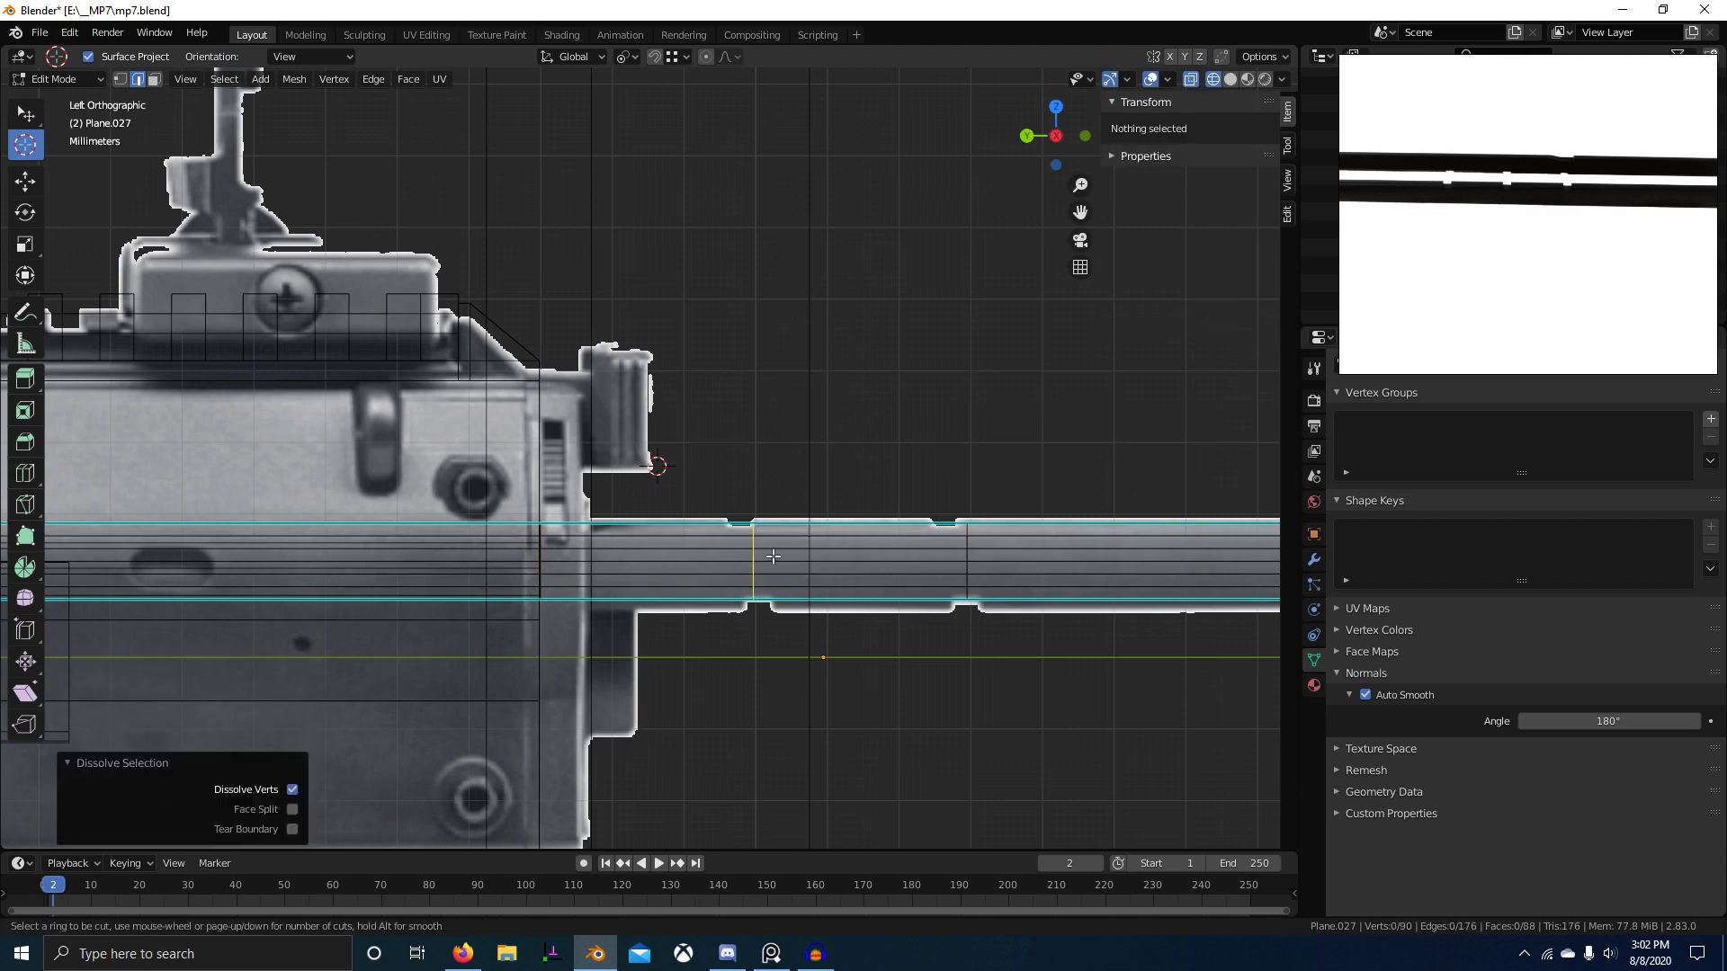
pyautogui.click(772, 557)
pyautogui.rightClick(774, 563)
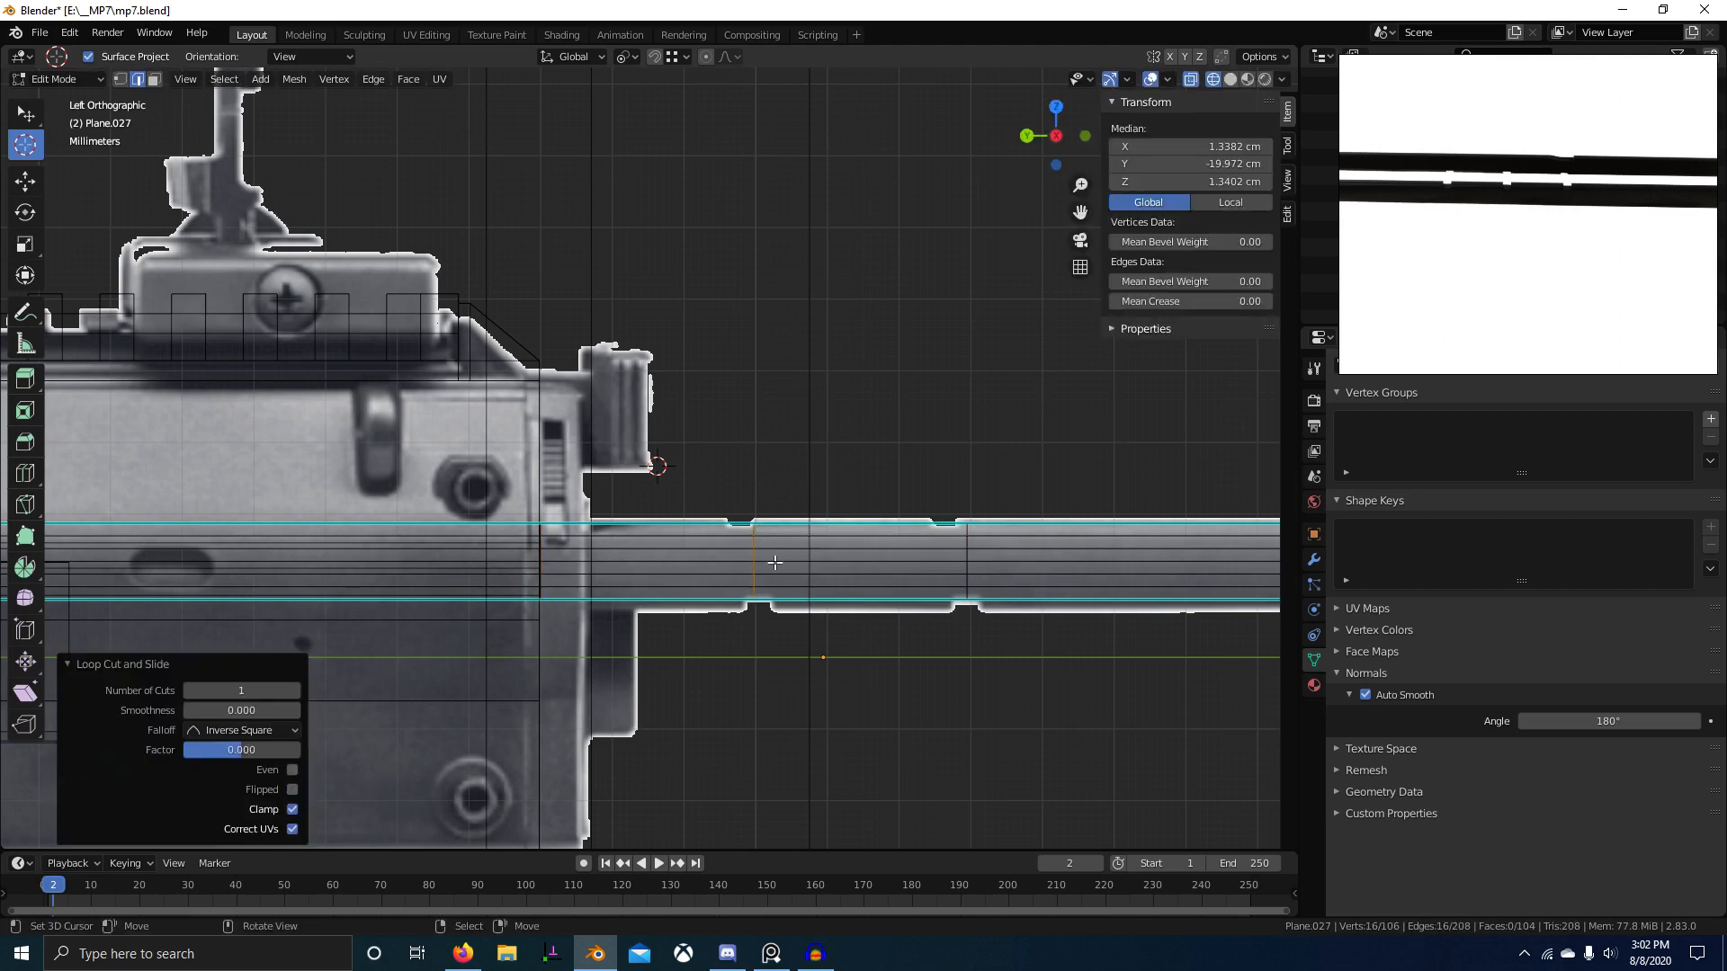
pyautogui.hotkey('ctrl', 'z')
# Step: Shift the front loop slightly rearward along Y and add a centred loop cut at the first lower notch behind the receiver
pyautogui.keyDown('alt'); pyautogui.rightClick(539, 574); pyautogui.keyUp('alt')
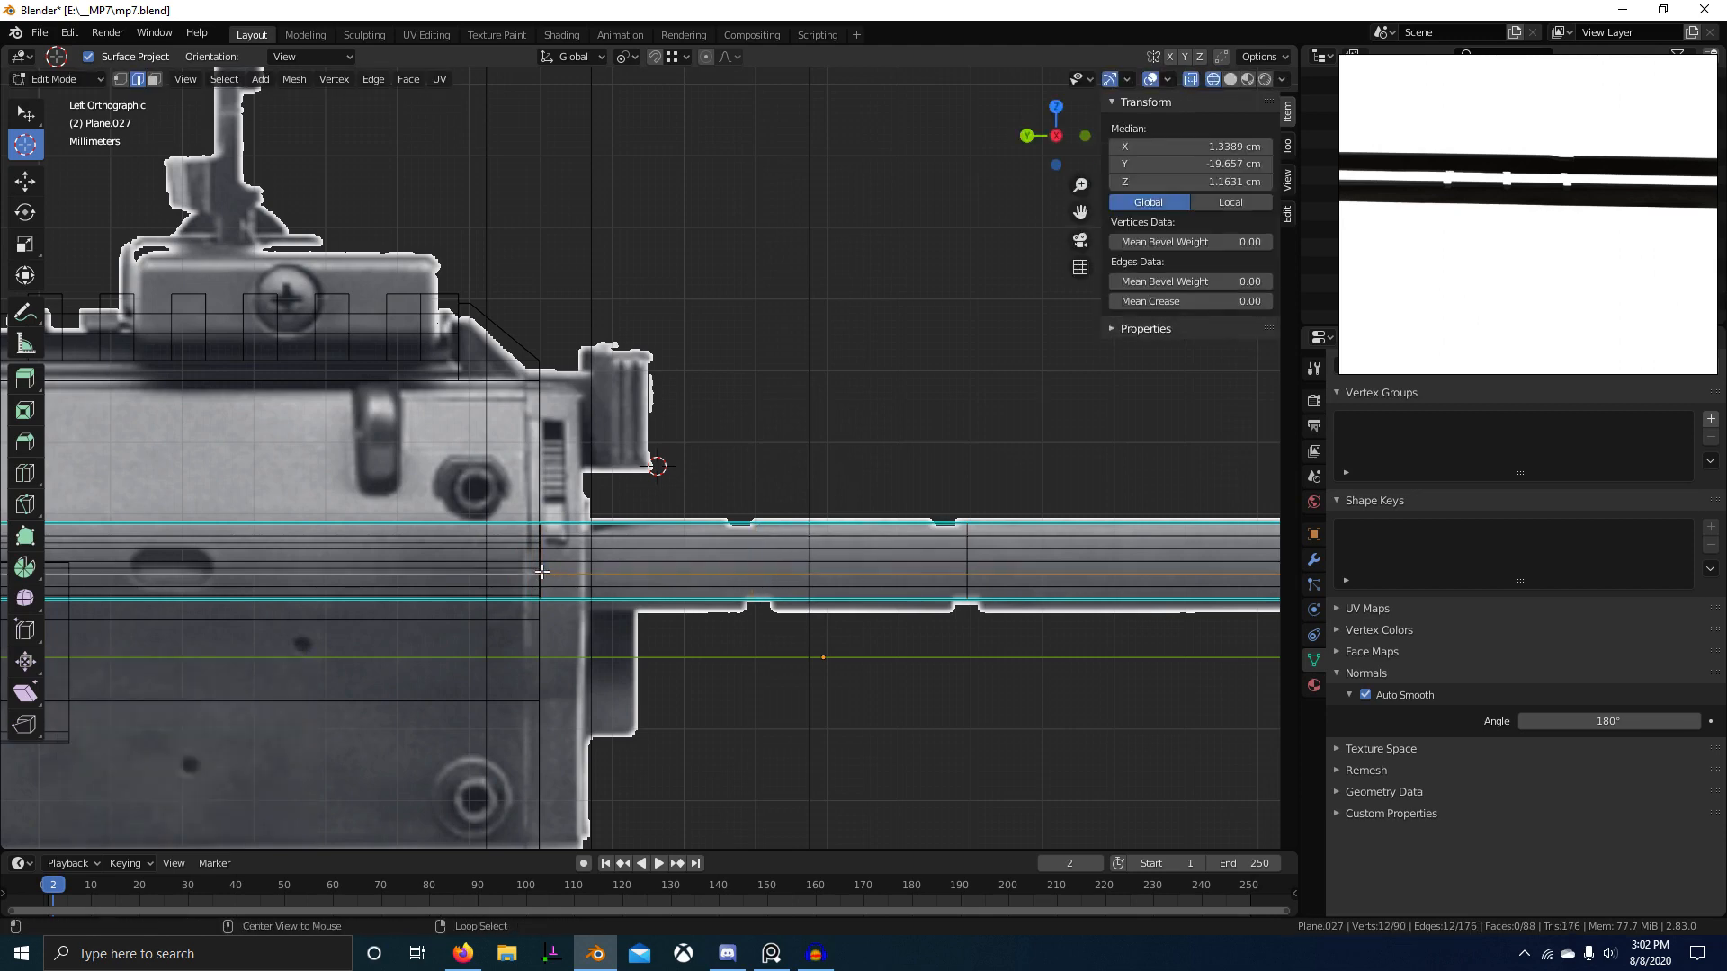
pyautogui.keyDown('alt'); pyautogui.rightClick(540, 565); pyautogui.keyUp('alt')
pyautogui.press('g')
pyautogui.press('y')
pyautogui.click(616, 569)
pyautogui.hotkey('ctrl', 'r')
pyautogui.click(788, 572)
pyautogui.rightClick(791, 577)
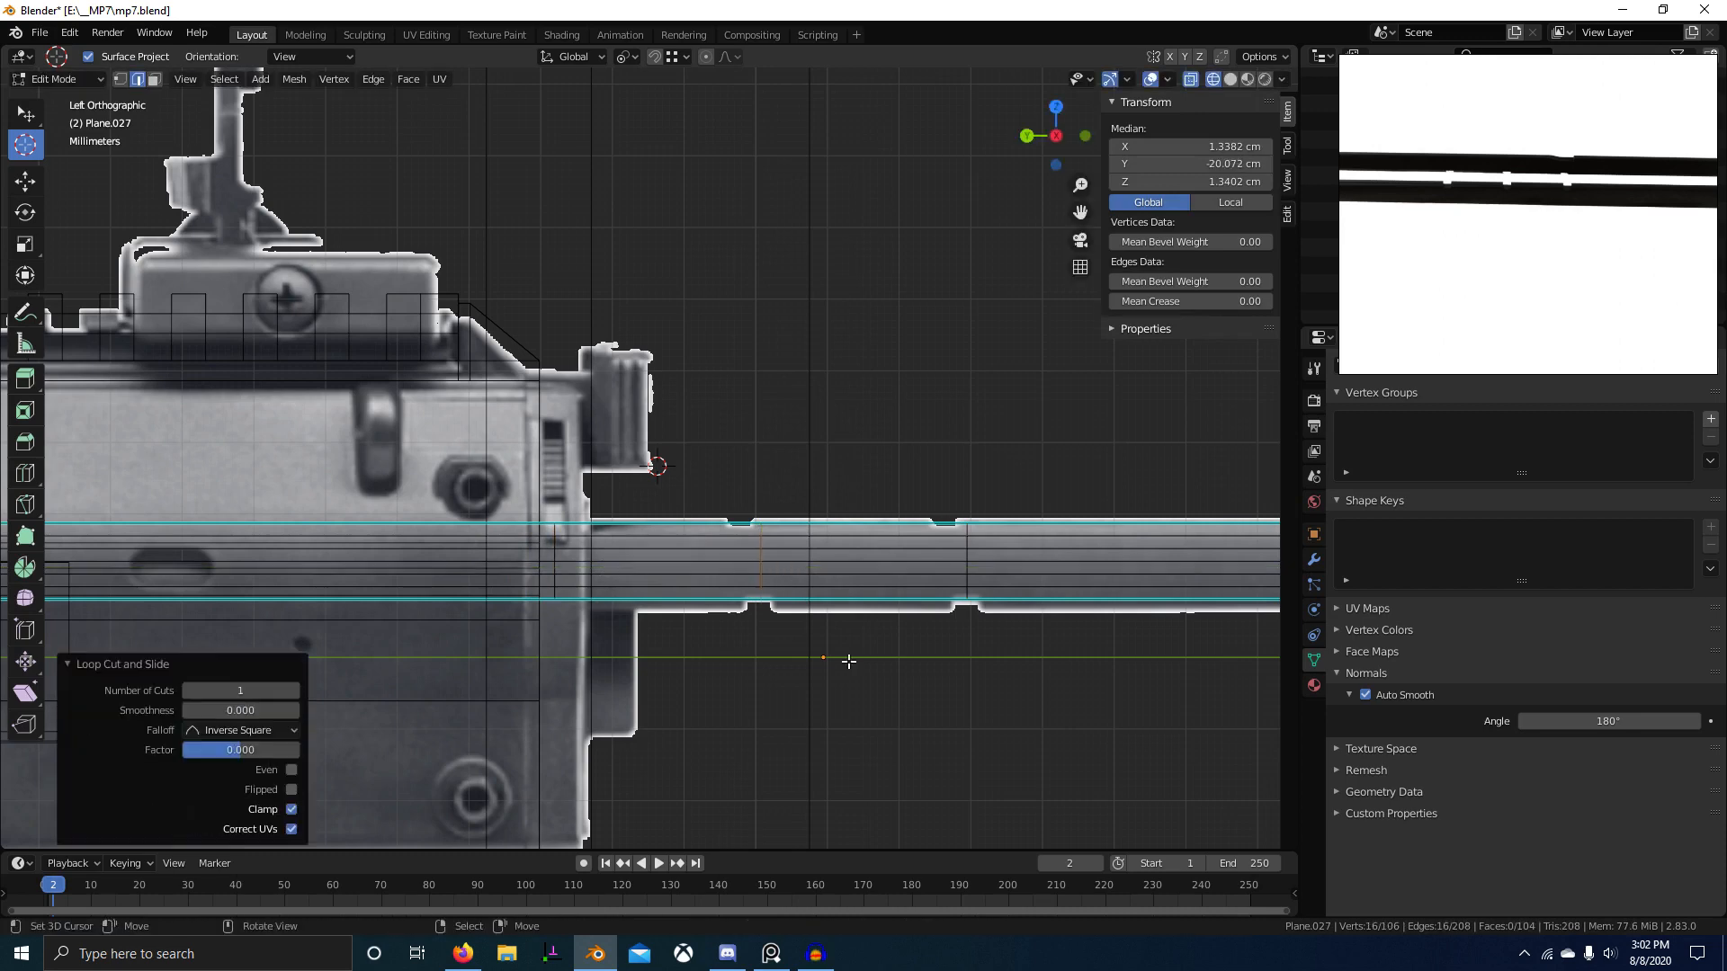
# Step: Select all three notch loops and bevel them with one segment and an offset of 0.201 cm
pyautogui.keyDown('alt'); pyautogui.rightClick(557, 573); pyautogui.keyUp('alt')
pyautogui.hotkey('ctrl', 'z')
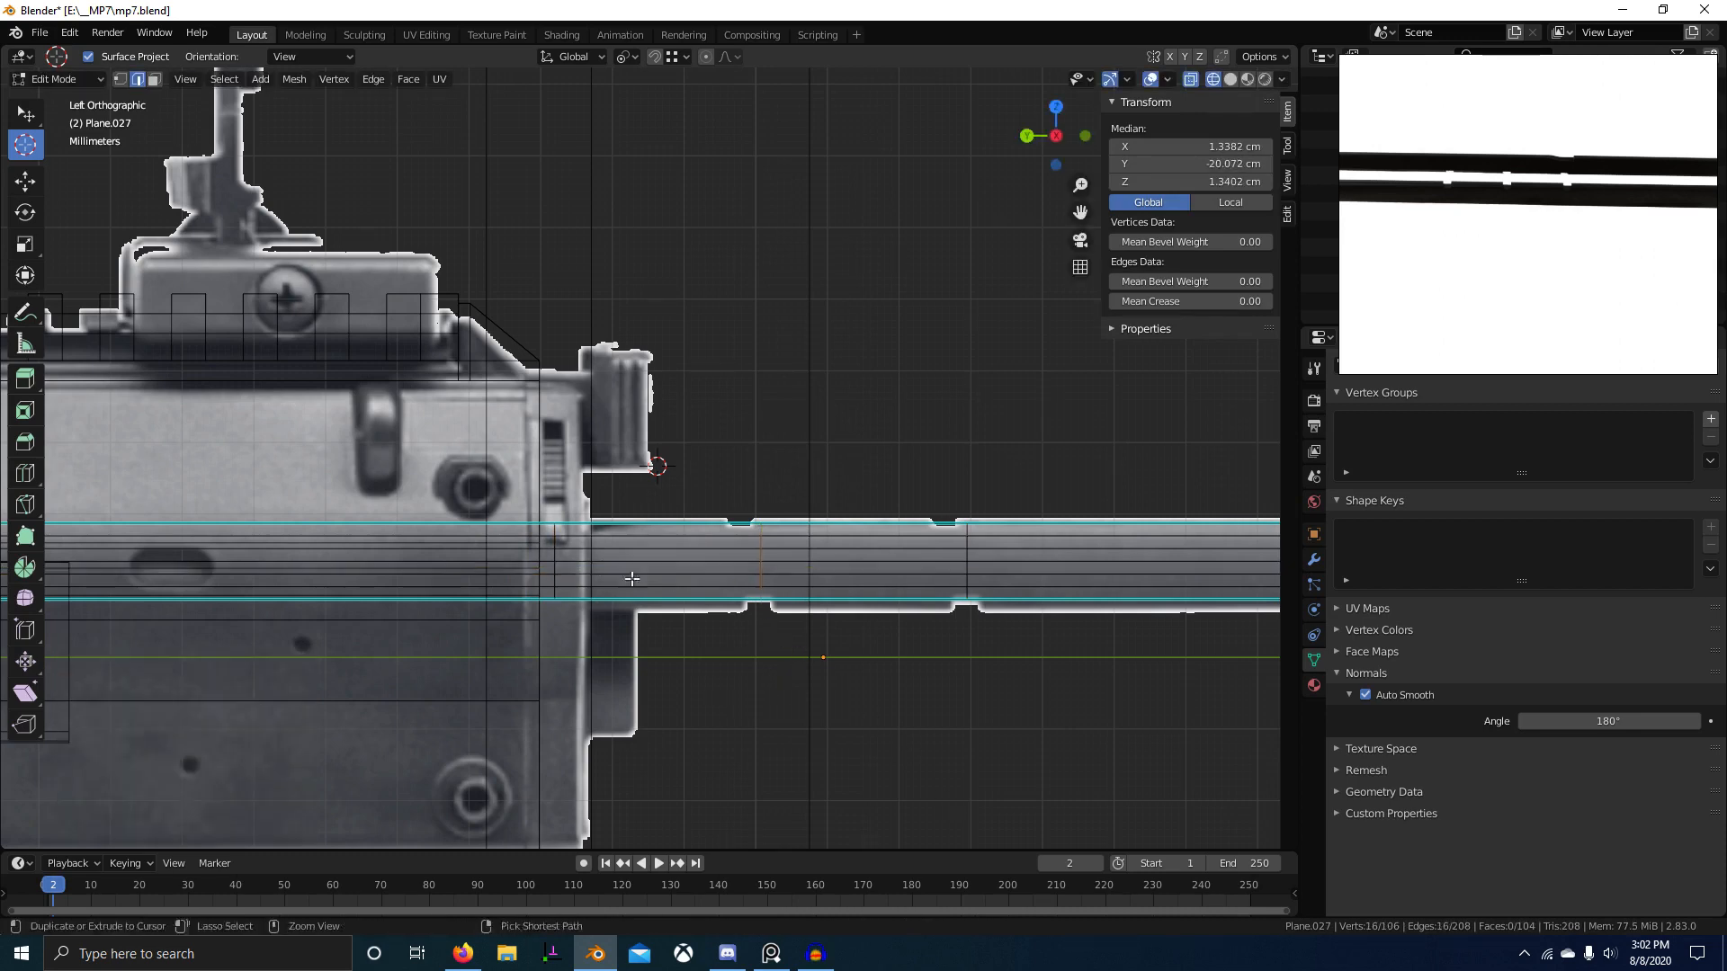
pyautogui.scroll(2, 1044, 670)
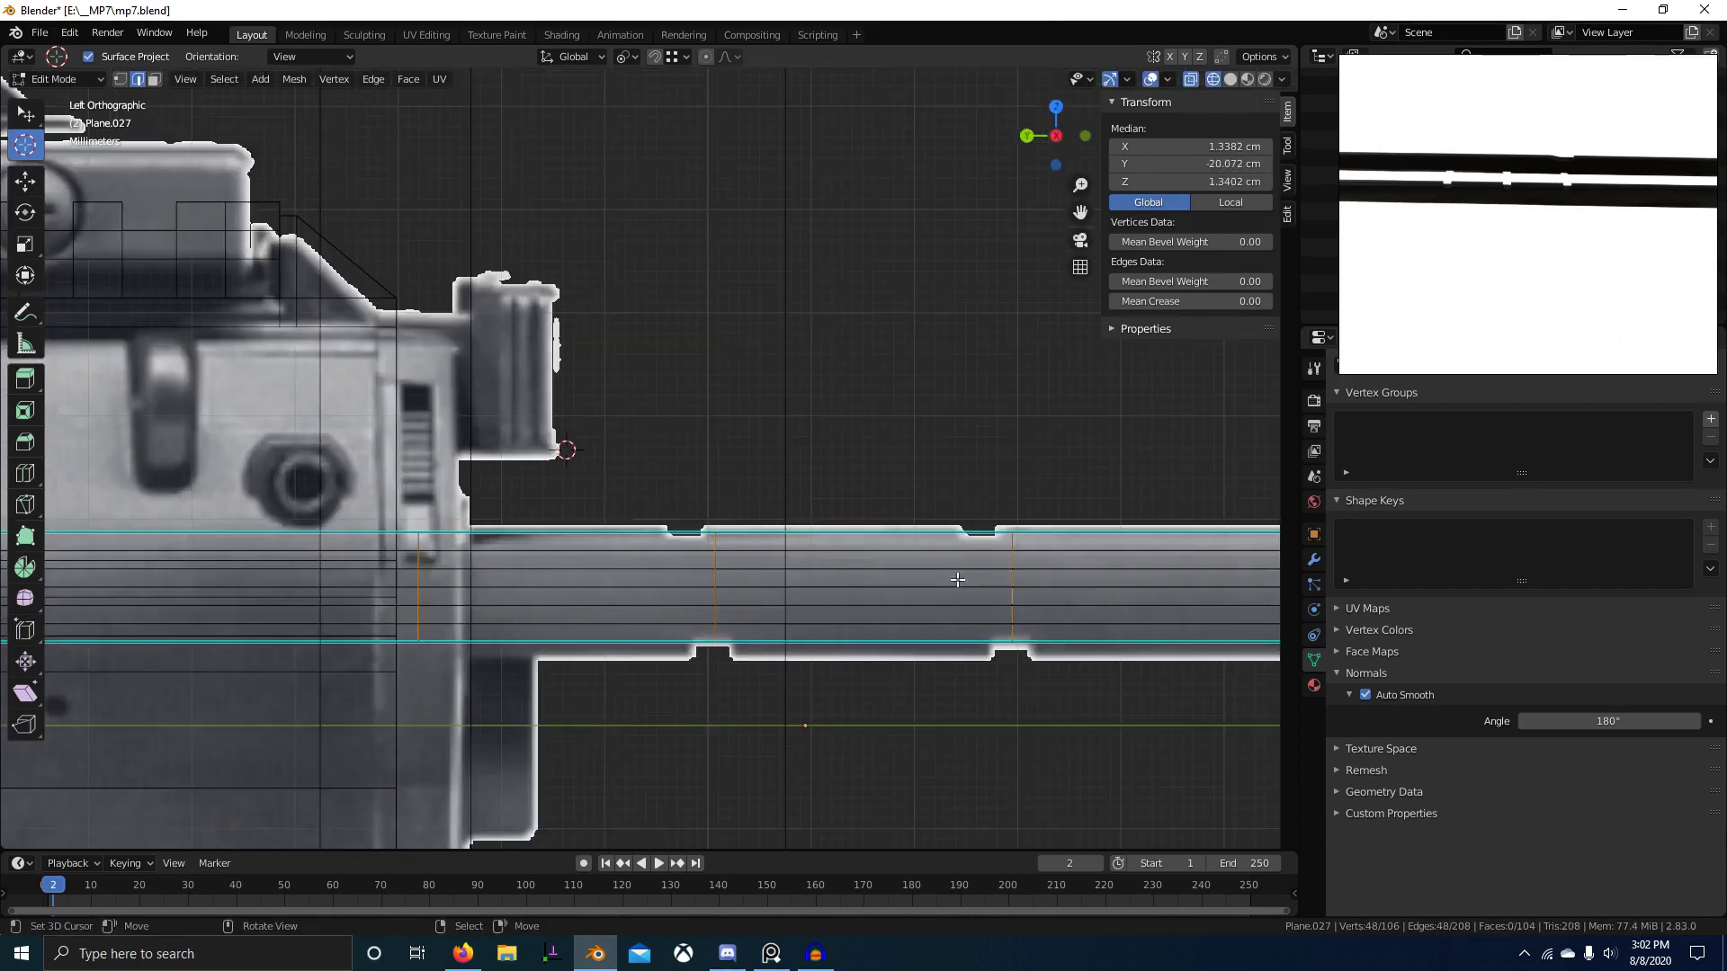
pyautogui.hotkey('ctrl', 'b')
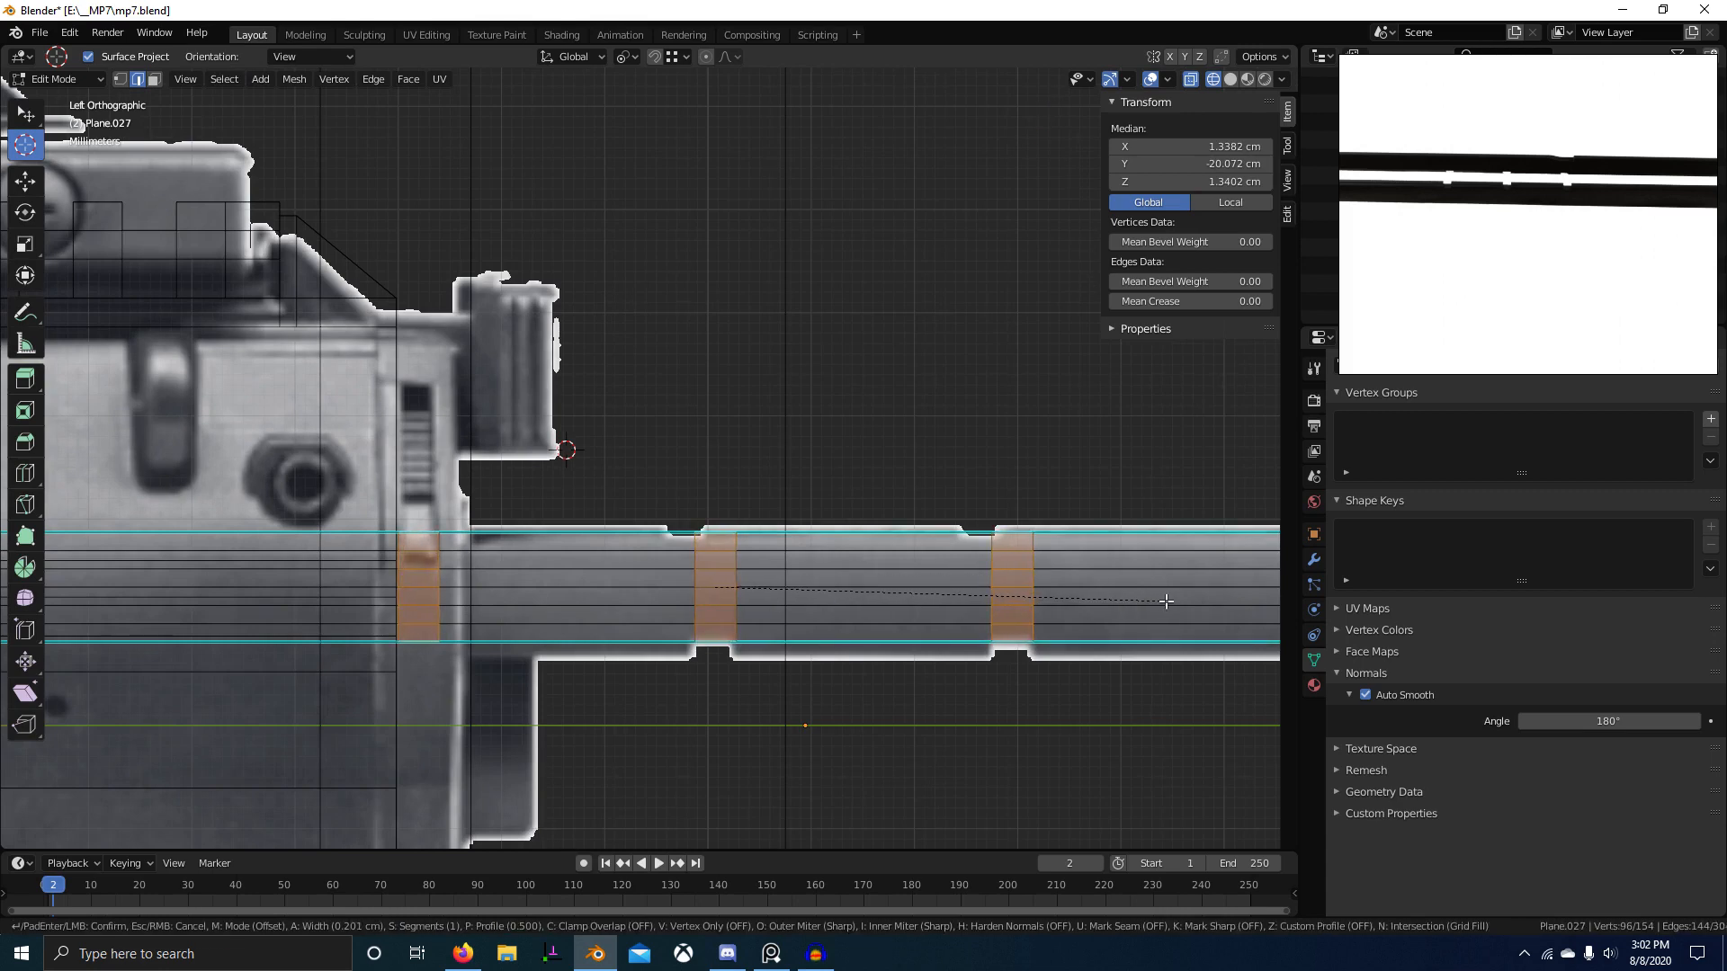
pyautogui.click(1166, 601)
# Step: Select the rod's underside and lower side faces at the rearmost bevelled strip and delete them to open the notch
pyautogui.scroll(-4, 1165, 601)
pyautogui.hotkey('shift', 'z')
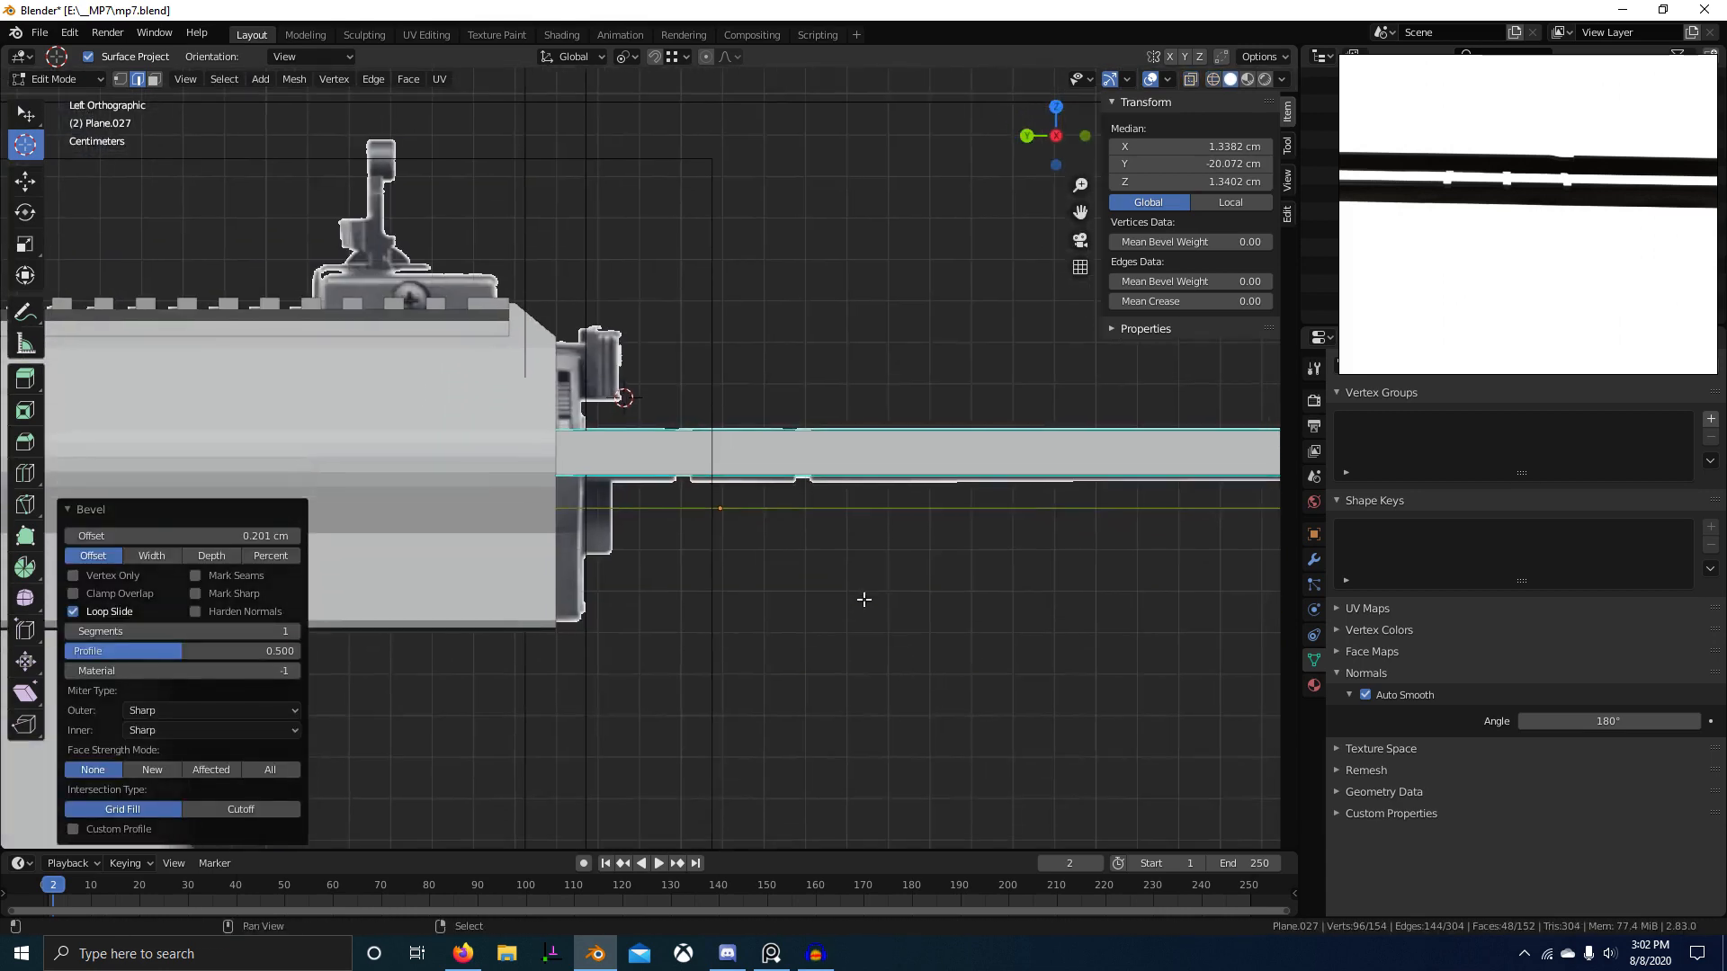
pyautogui.moveTo(813, 605); pyautogui.dragTo(779, 503, button='middle')
pyautogui.press('3')
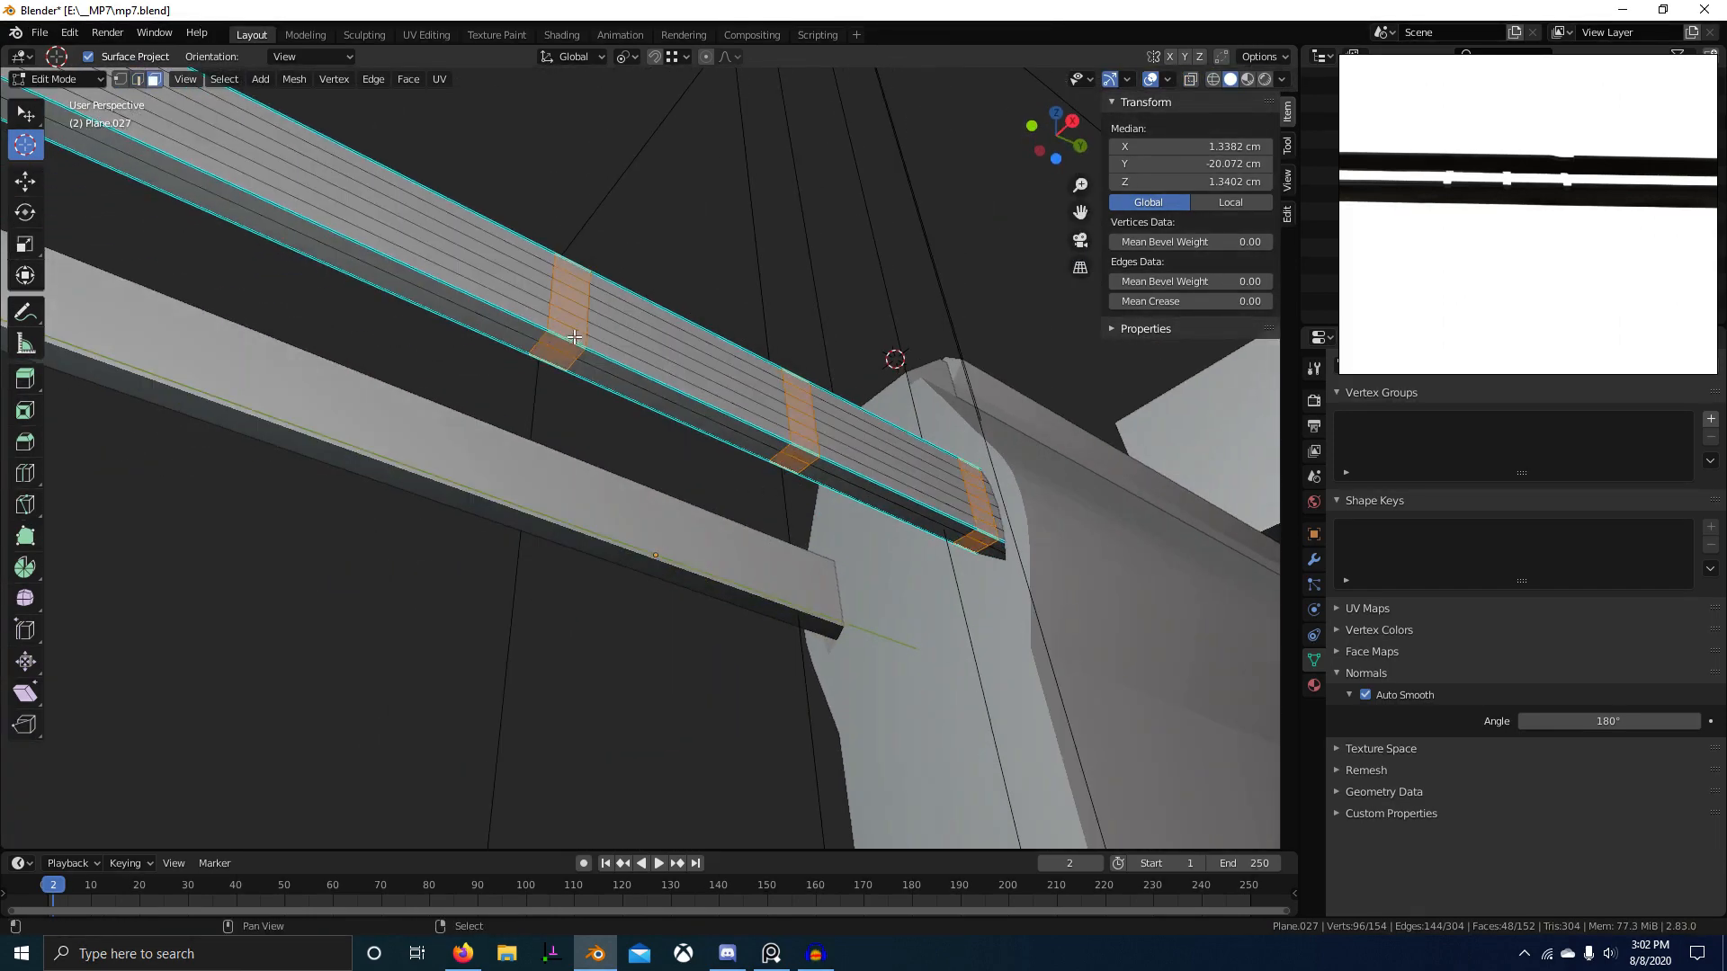
pyautogui.click(568, 342)
pyautogui.moveTo(568, 343); pyautogui.dragTo(845, 444, button='middle')
pyautogui.scroll(2, 846, 444)
pyautogui.keyDown('ctrl'); pyautogui.rightClick(823, 475); pyautogui.keyUp('ctrl')
pyautogui.press('x')
pyautogui.press('f')
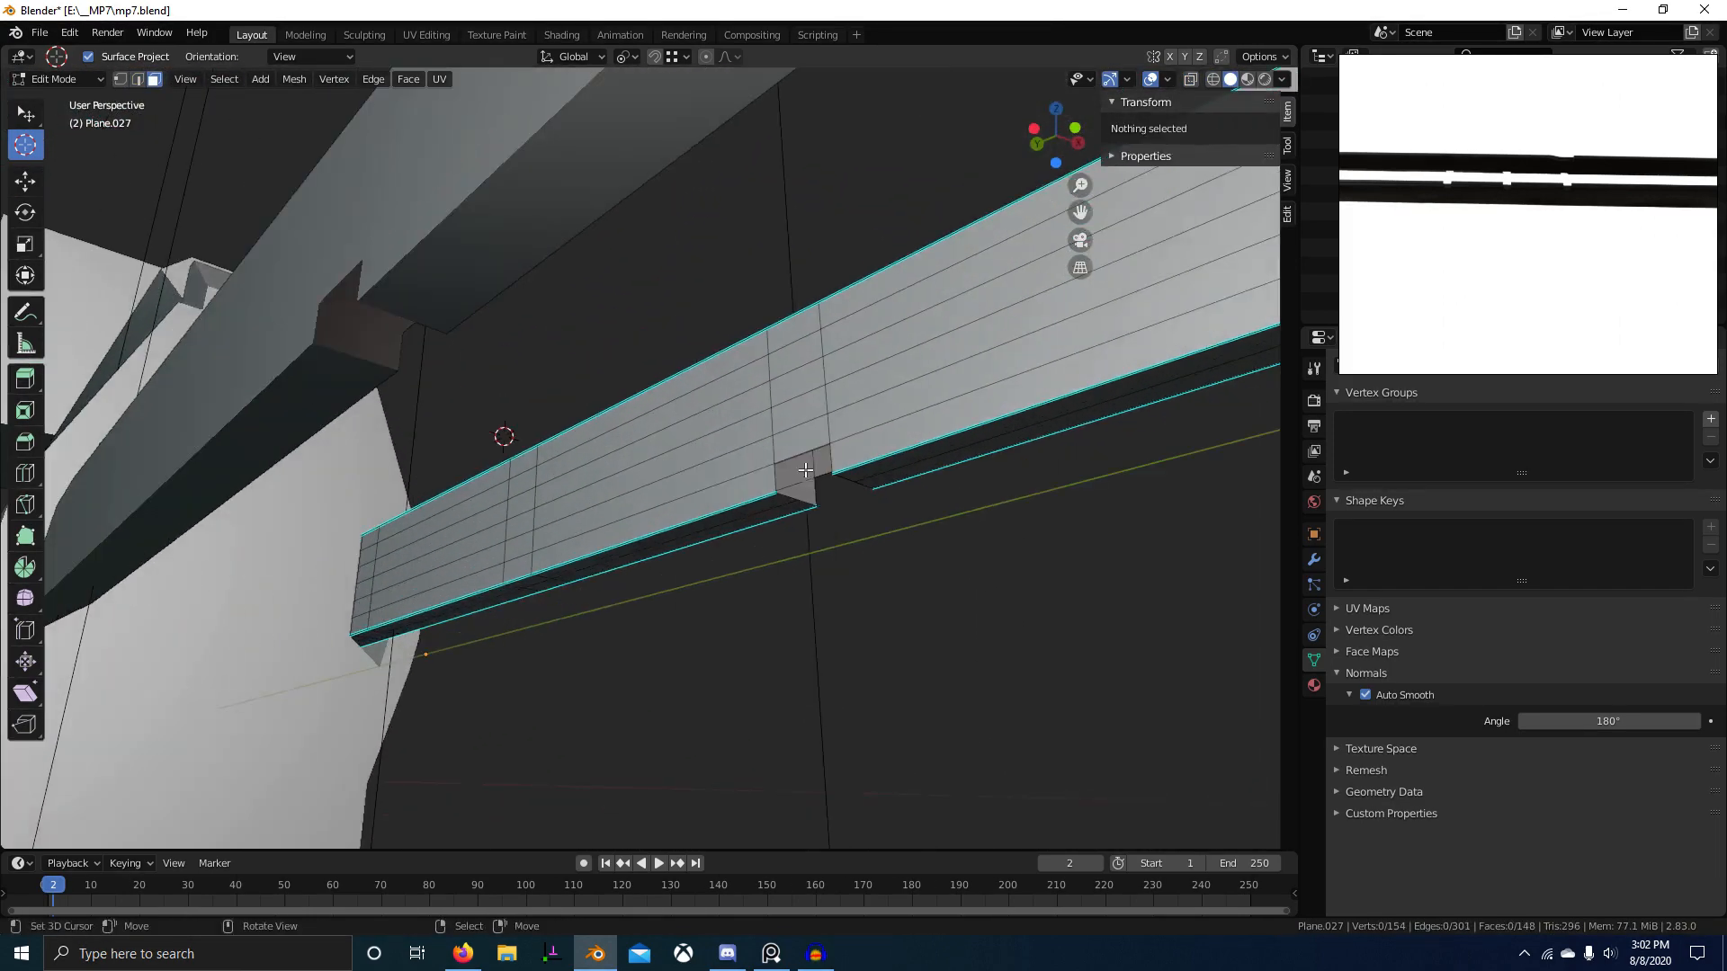
# Step: Fill the open ceiling and both end walls of the rearmost lower notch with new faces
pyautogui.press('2')
pyautogui.rightClick(854, 522)
pyautogui.scroll(1, 836, 504)
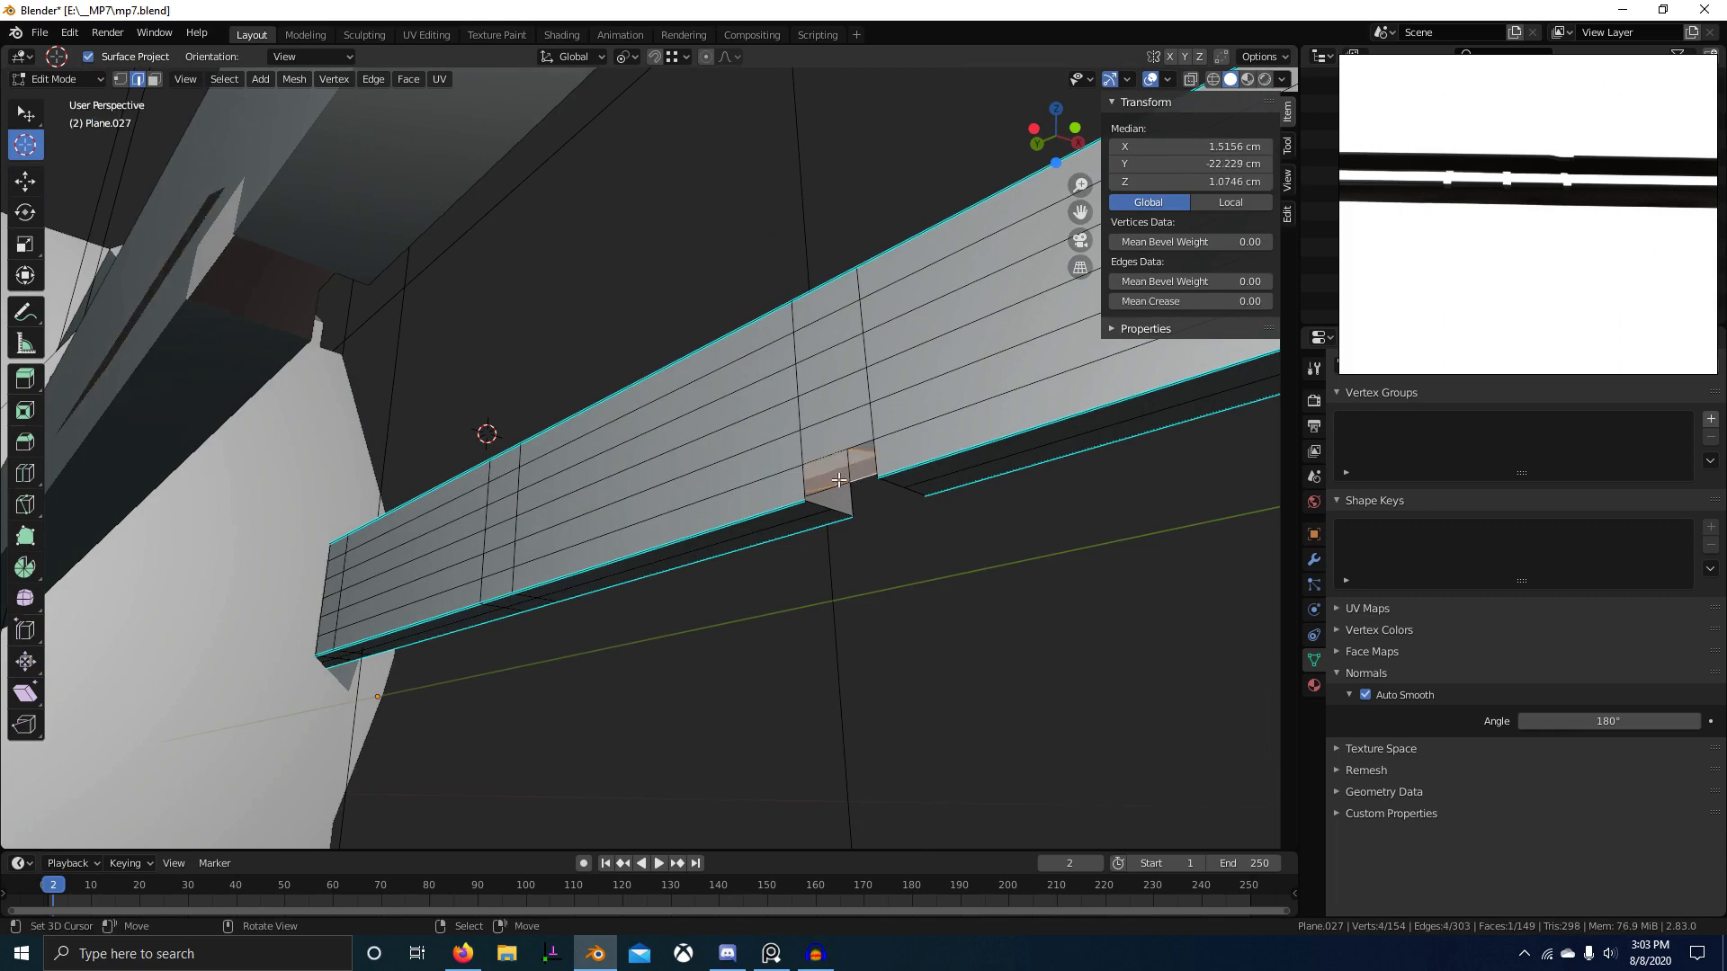
pyautogui.moveTo(838, 480); pyautogui.dragTo(961, 510, button='middle')
pyautogui.rightClick(875, 499)
pyautogui.keyDown('alt'); pyautogui.rightClick(832, 506); pyautogui.keyUp('alt')
pyautogui.press('f')
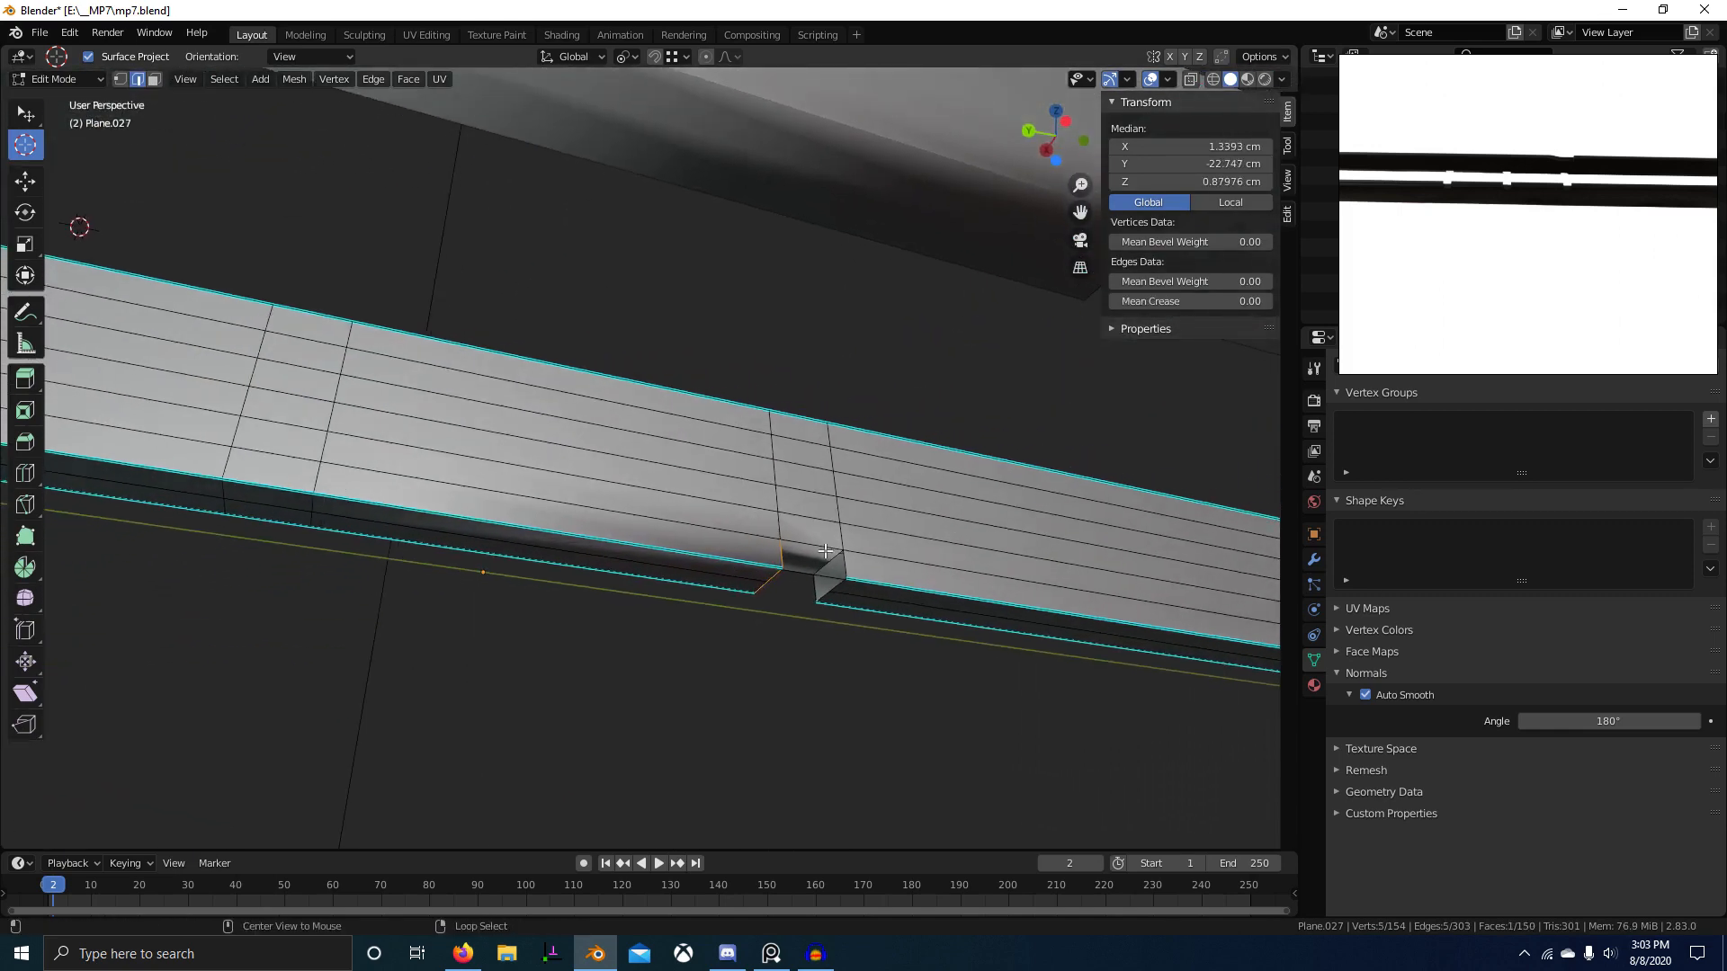
pyautogui.press('f')
# Step: Select the underside and lower side faces at the middle bevelled strip and delete them to open the second notch
pyautogui.moveTo(835, 568); pyautogui.dragTo(921, 608, button='middle')
pyautogui.press('3')
pyautogui.moveTo(665, 508); pyautogui.dragTo(578, 495, button='middle')
pyautogui.keyDown('ctrl'); pyautogui.rightClick(693, 504); pyautogui.keyUp('ctrl')
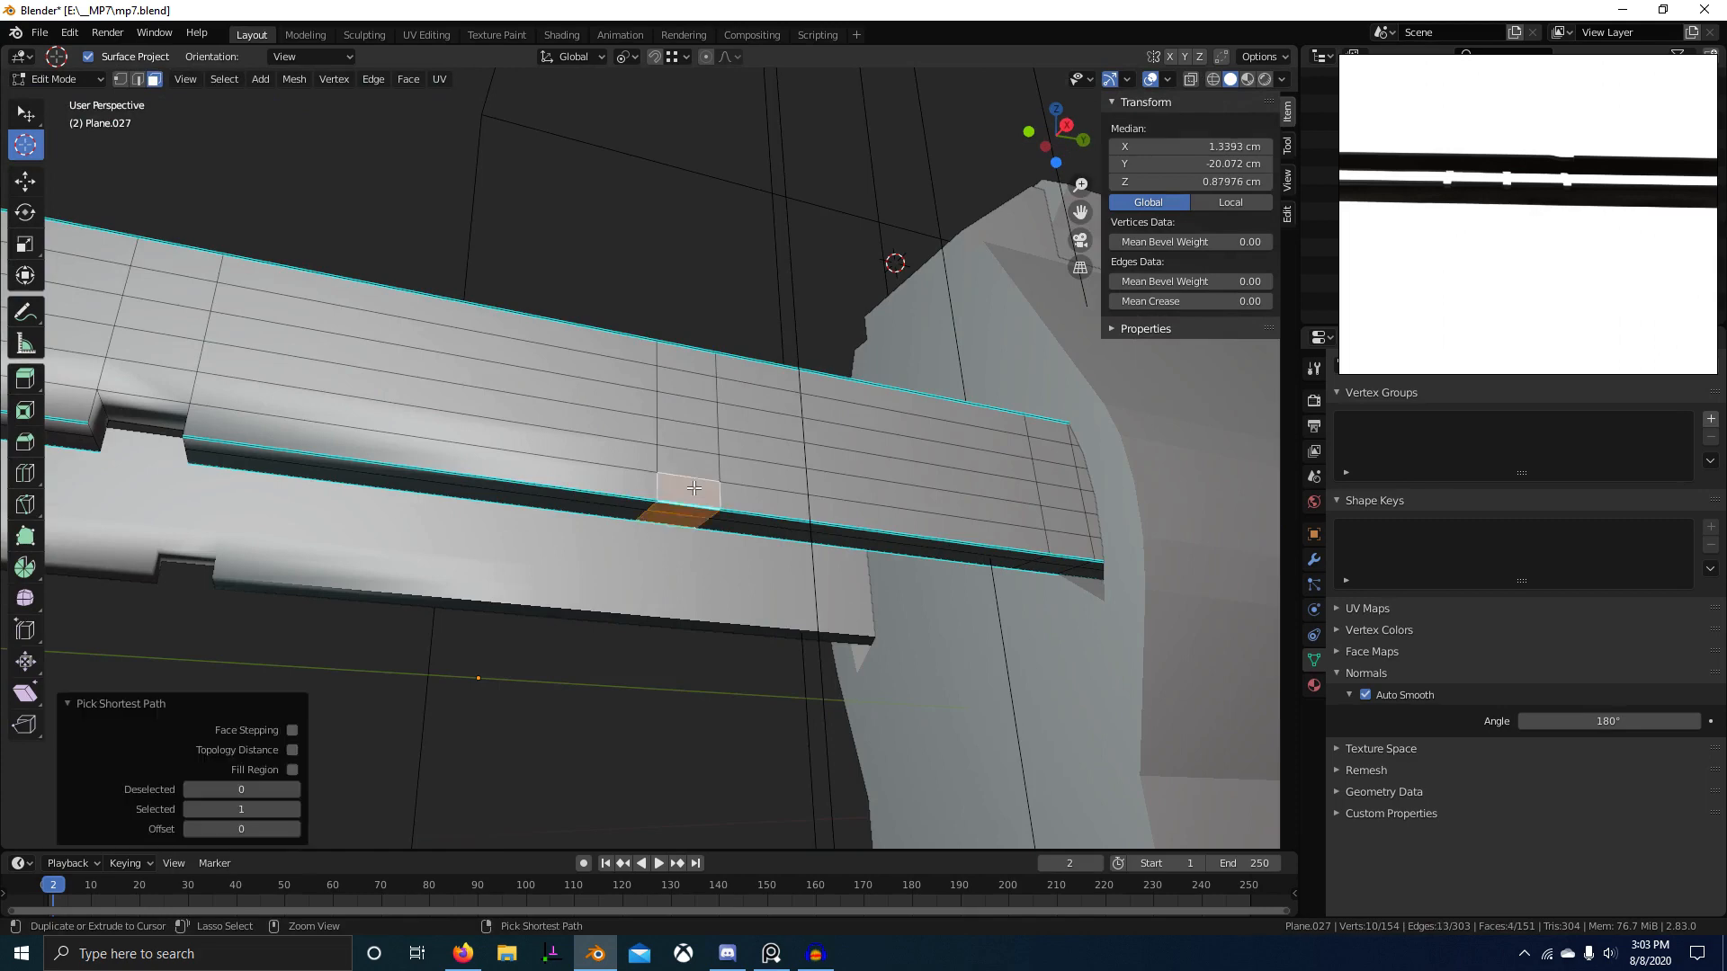
pyautogui.press('x')
pyautogui.press('f')
# Step: Fill the open ceiling and end walls of the middle lower notch with new faces
pyautogui.scroll(2, 693, 520)
pyautogui.press('2')
pyautogui.click(687, 498)
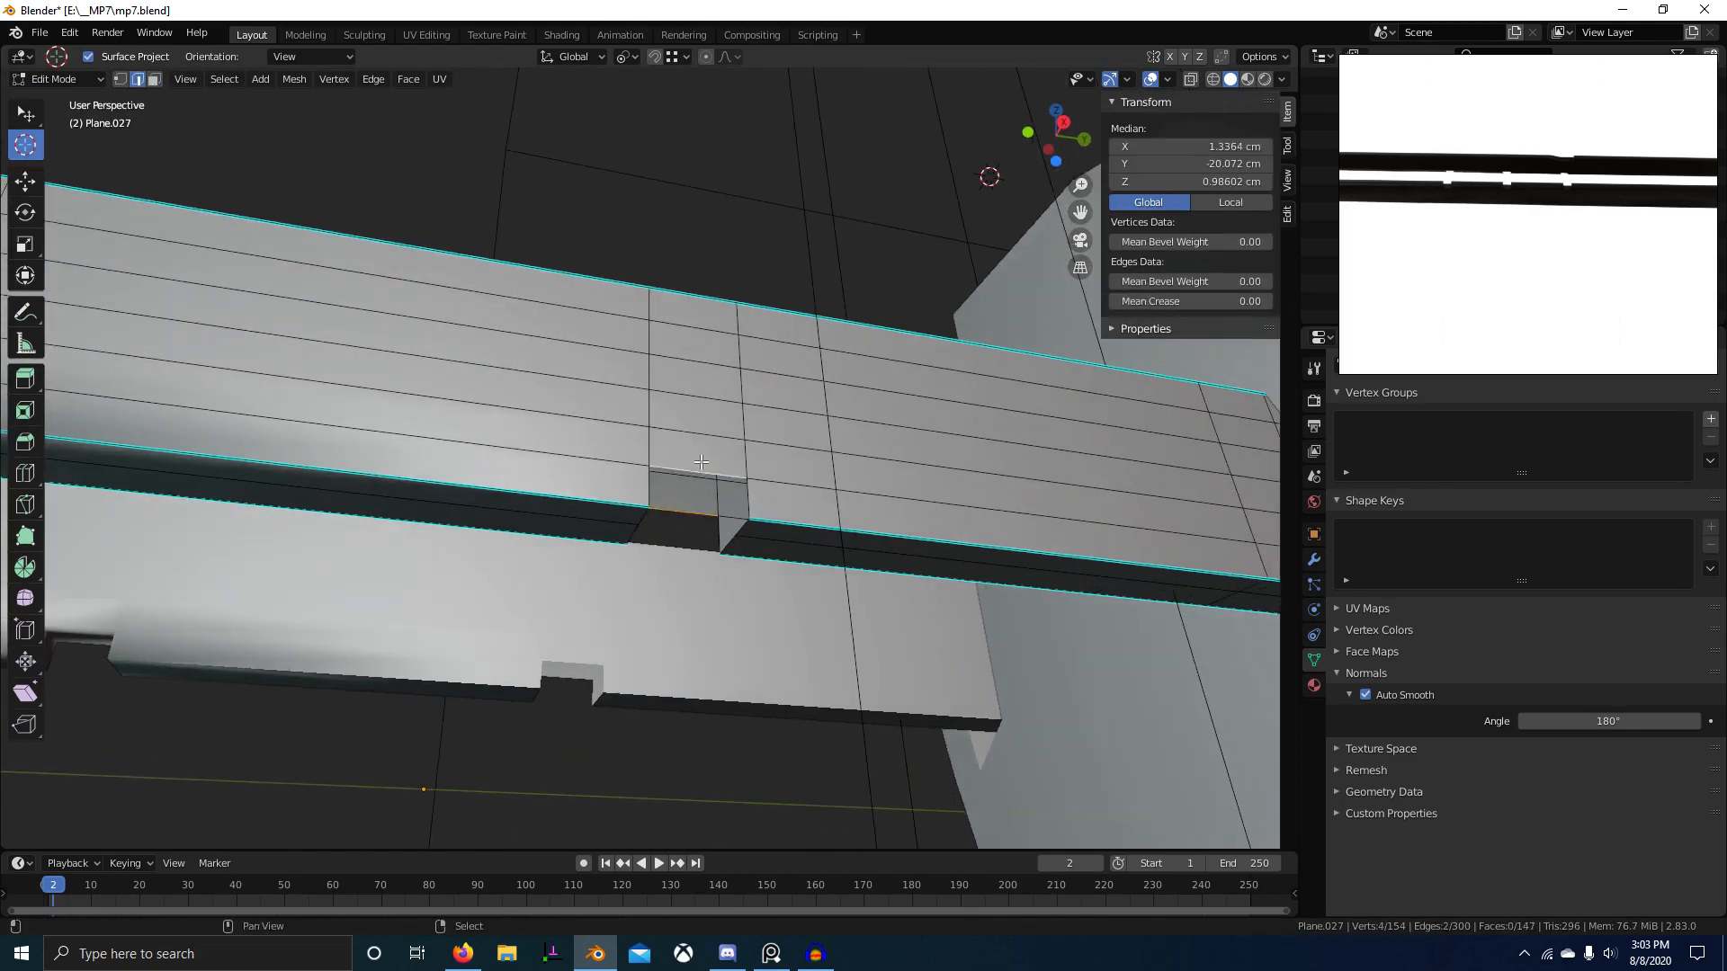
pyautogui.press('f')
# Step: Set the rod's Auto Smooth angle to 60°
pyautogui.moveTo(667, 512); pyautogui.dragTo(603, 526, button='middle')
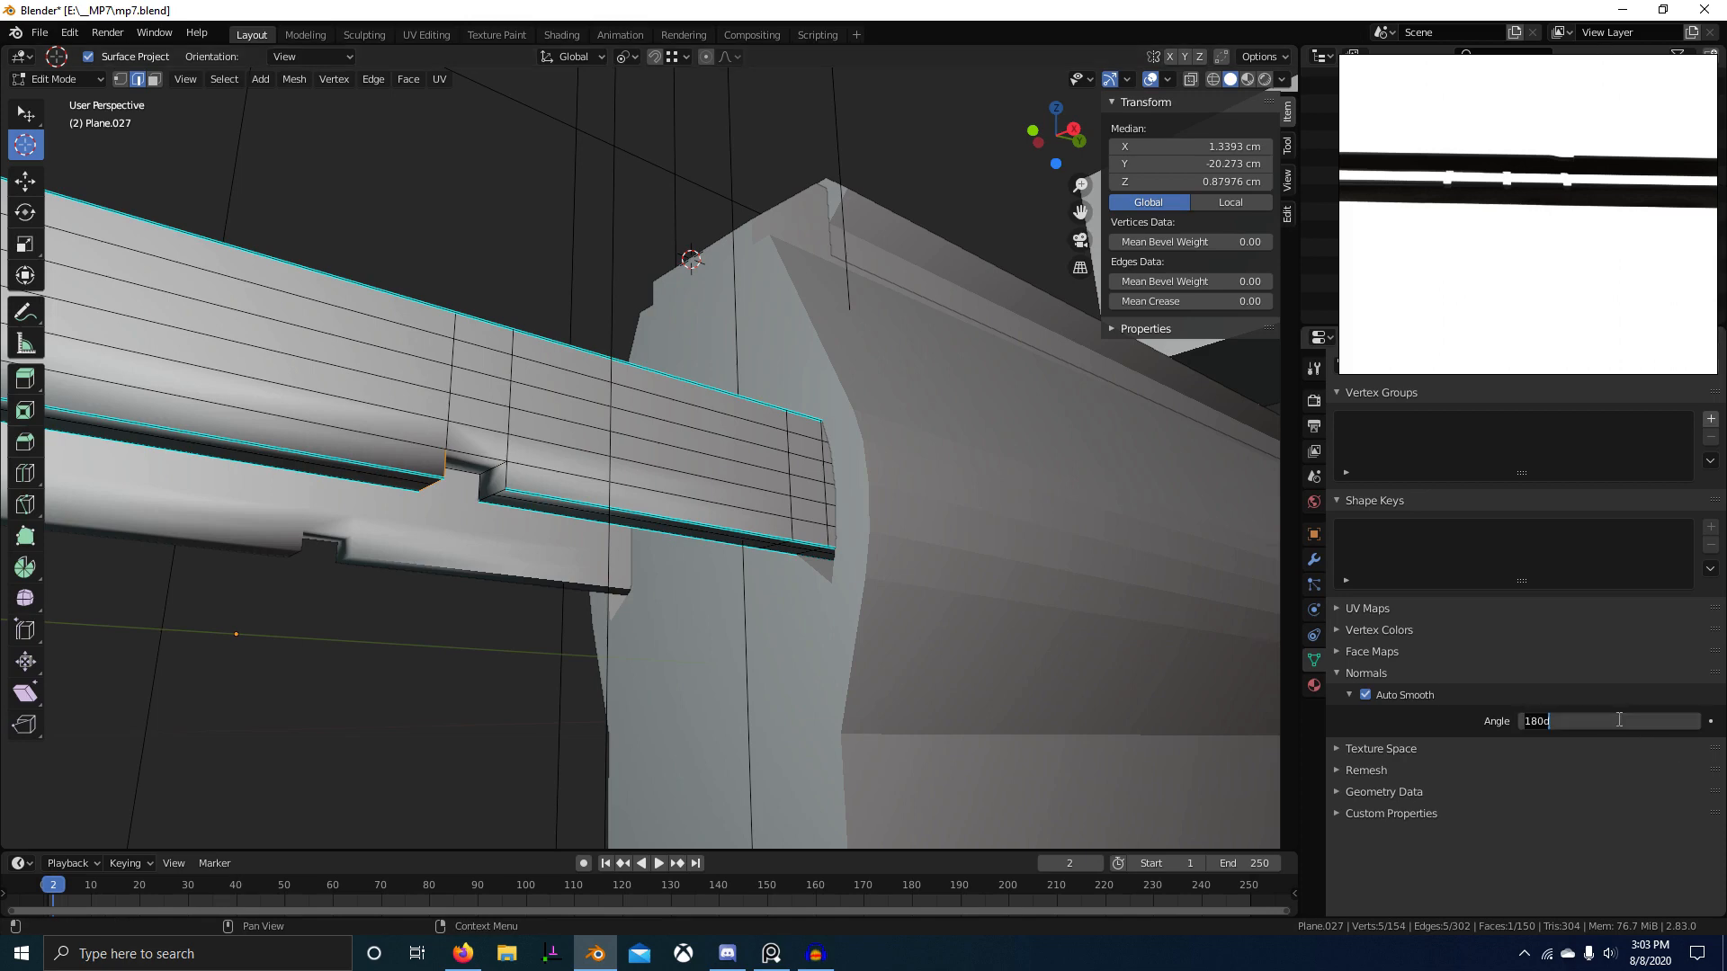
pyautogui.write('60')
pyautogui.press('Return')
# Step: Select the underside and lower side faces at the bevelled strip nearest the rod's front tip and delete them
pyautogui.moveTo(971, 710)
pyautogui.mouseDown(button='middle')
pyautogui.moveTo(875, 654)
pyautogui.moveTo(766, 641)
pyautogui.moveTo(852, 683)
pyautogui.mouseUp(button='middle')
pyautogui.scroll(-3, 875, 654)
pyautogui.scroll(-2, 765, 640)
pyautogui.press('KP_3')
pyautogui.press('z')
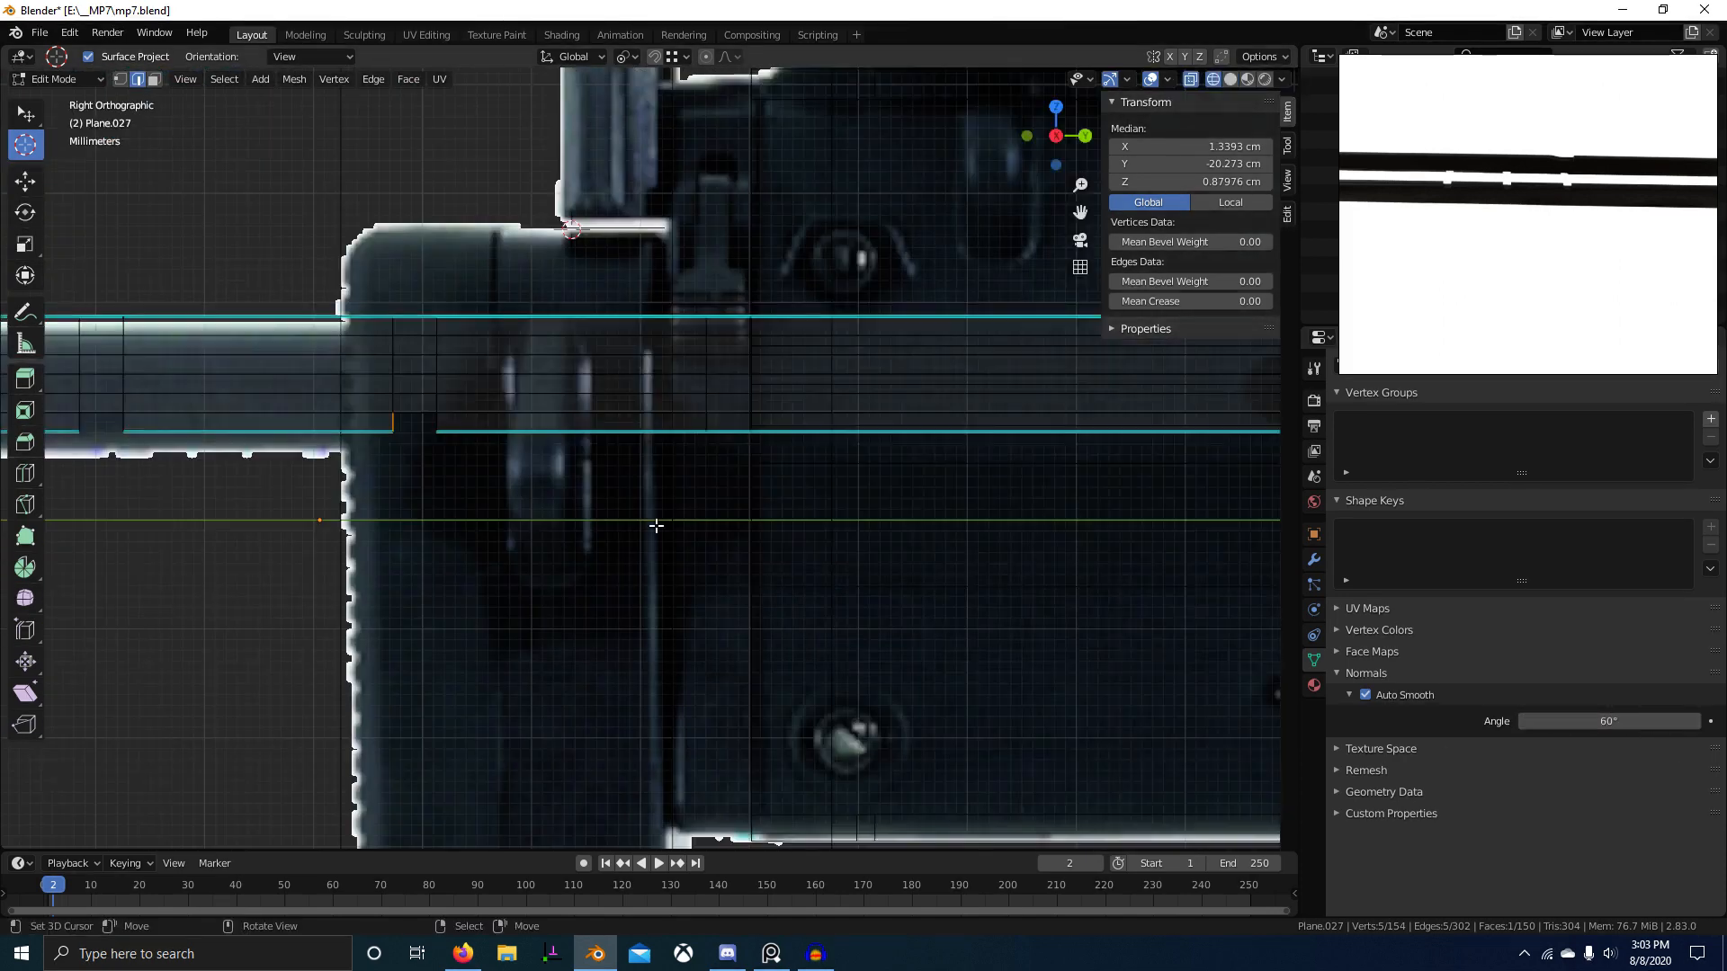
pyautogui.scroll(-4, 657, 525)
pyautogui.hotkey('shift', 'z')
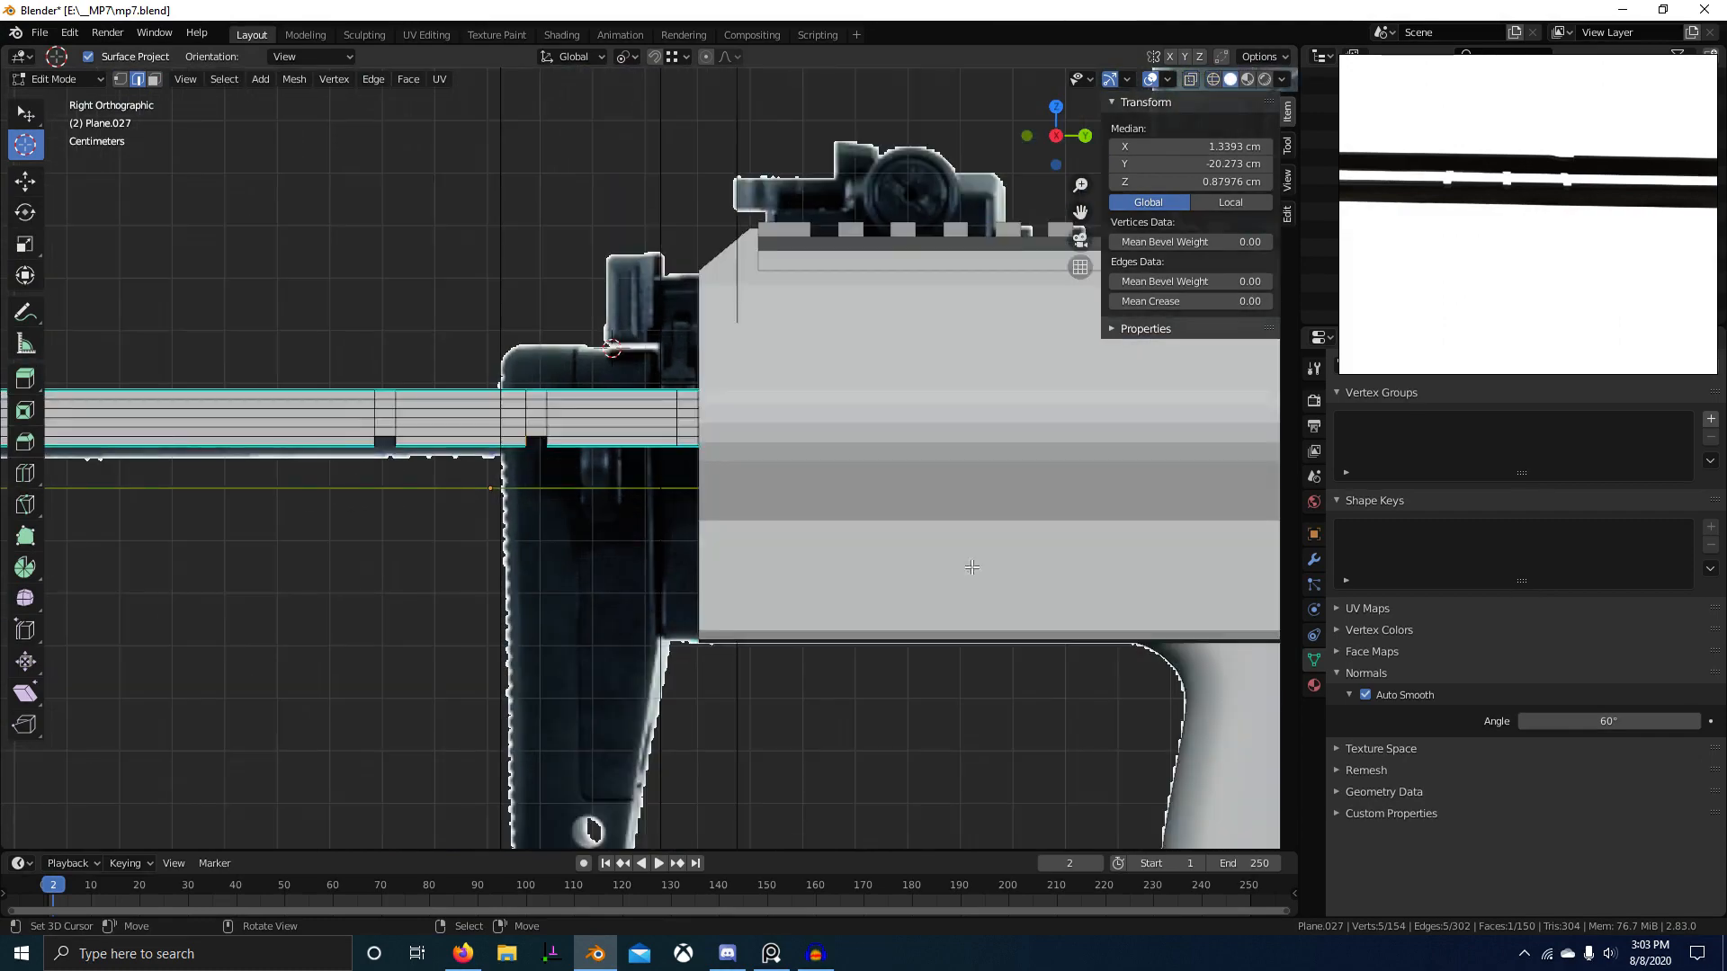
pyautogui.moveTo(601, 522)
pyautogui.mouseDown(button='middle')
pyautogui.moveTo(967, 518)
pyautogui.moveTo(1025, 538)
pyautogui.mouseUp(button='middle')
pyautogui.scroll(-3, 666, 539)
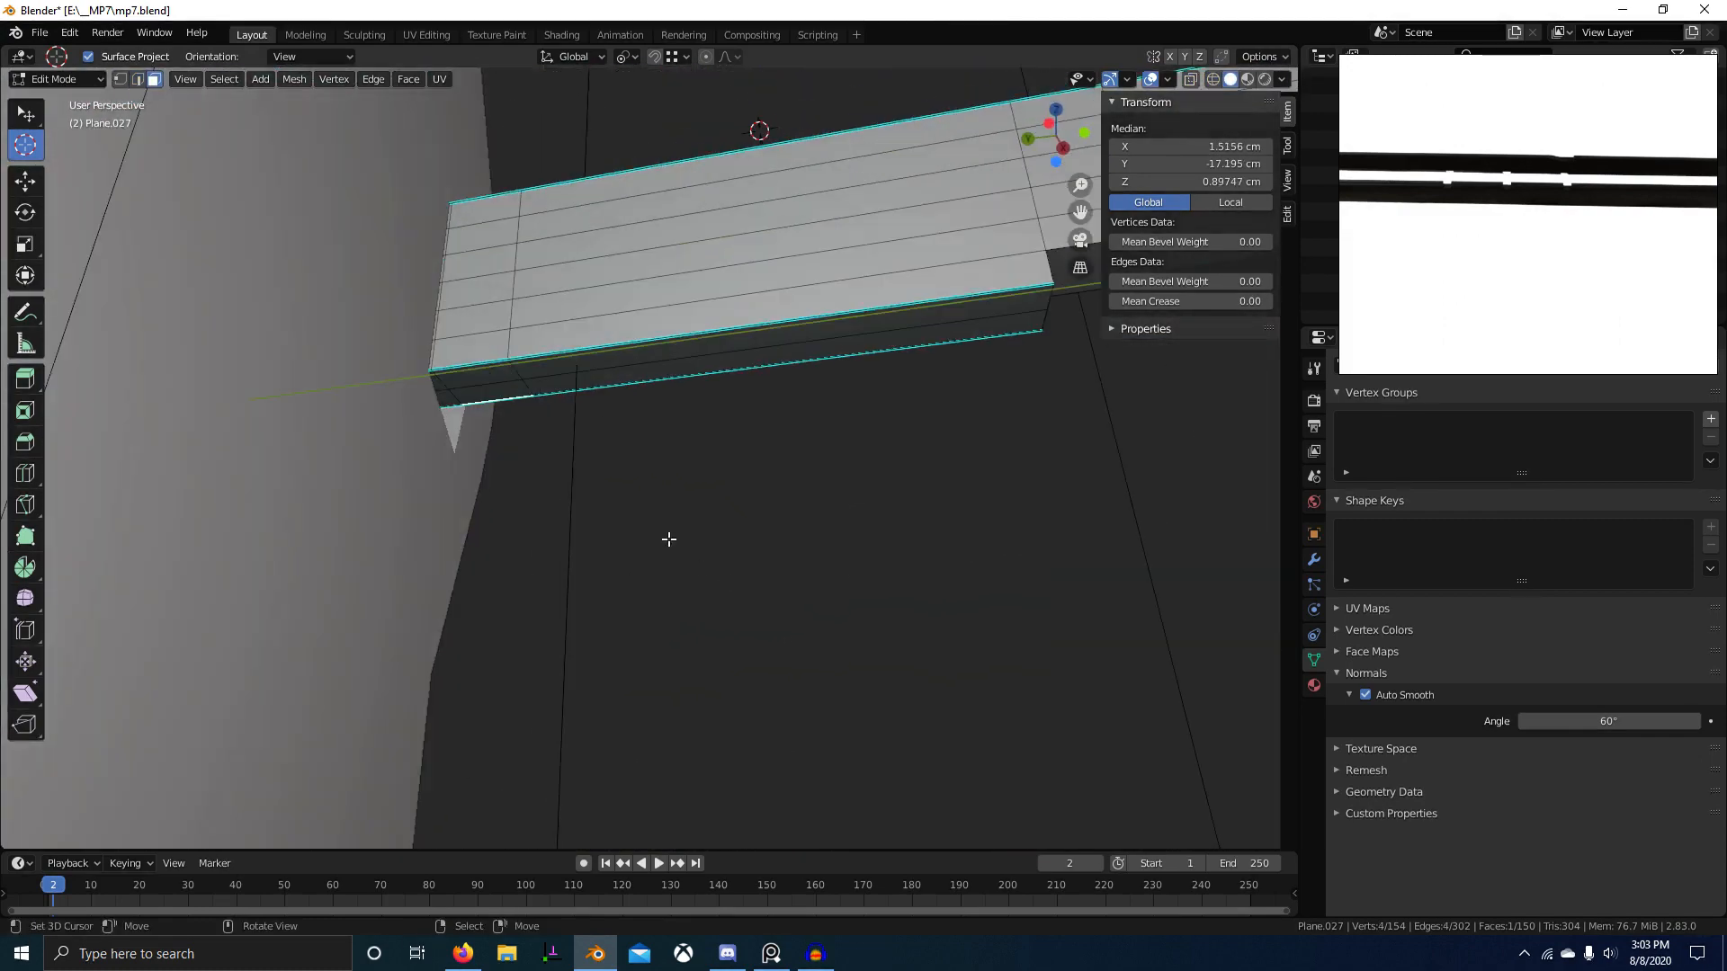
pyautogui.keyDown('ctrl'); pyautogui.rightClick(471, 350); pyautogui.keyUp('ctrl')
pyautogui.press('x')
pyautogui.click(485, 385)
pyautogui.scroll(1, 659, 501)
# Step: Fill the open ceiling and end walls of the front lower notch with new faces
pyautogui.press('2')
pyautogui.click(459, 355)
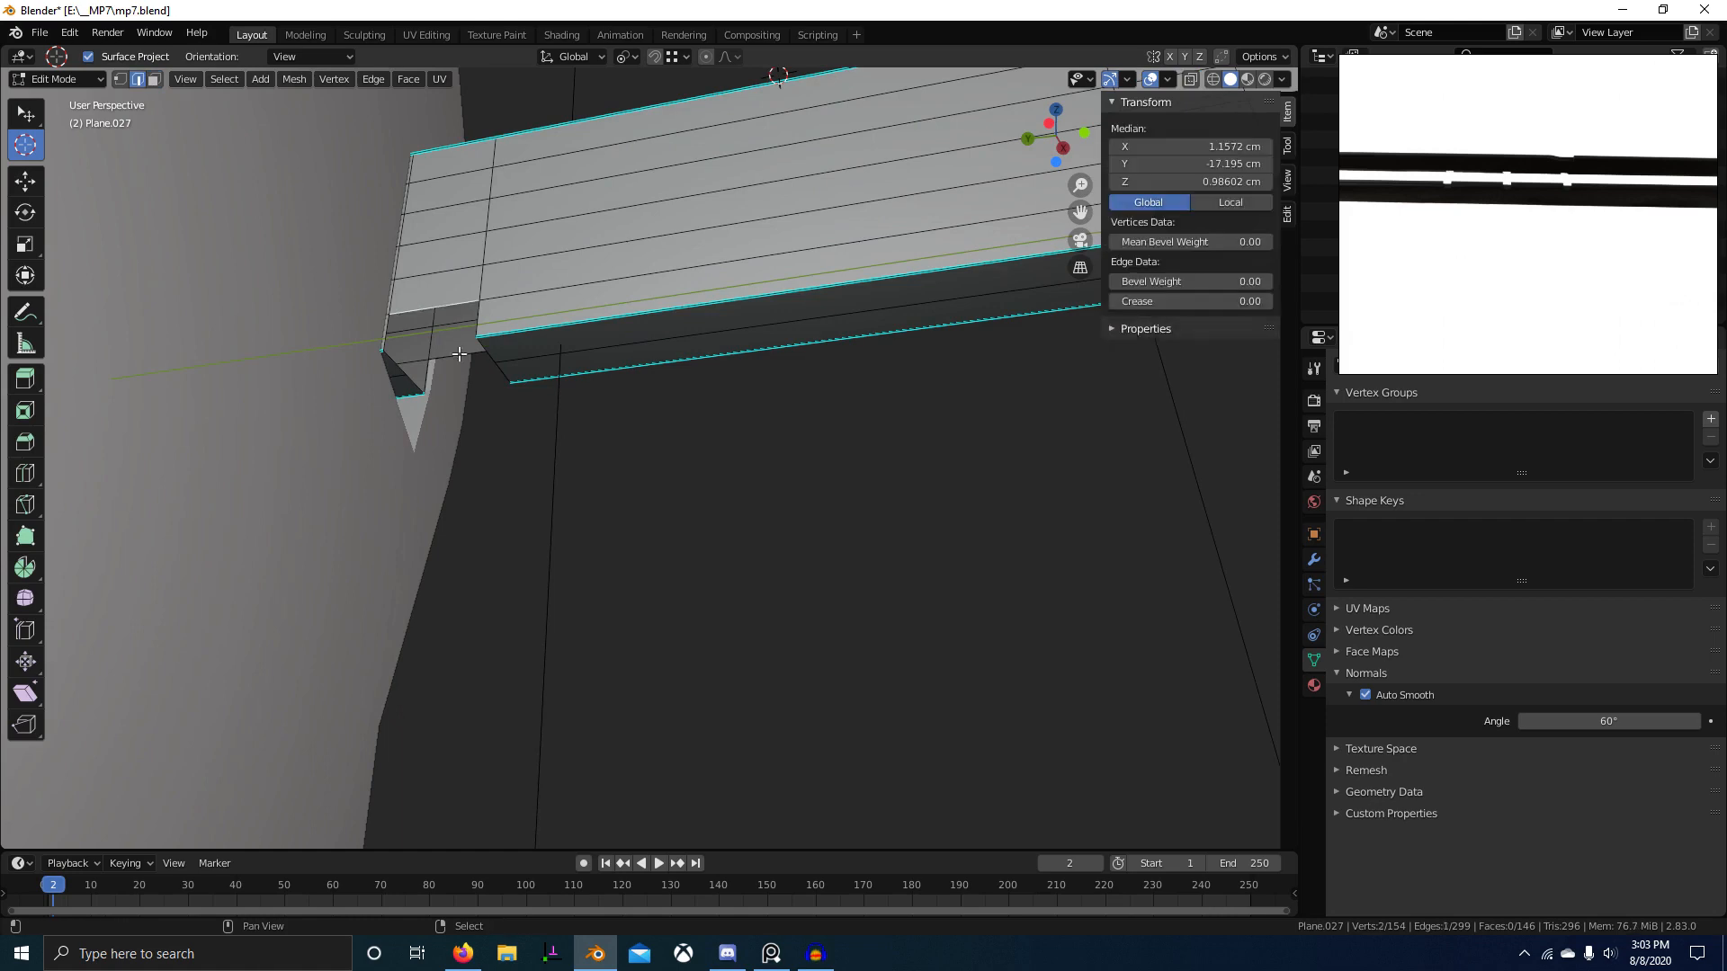
pyautogui.keyDown('alt'); pyautogui.rightClick(426, 353); pyautogui.keyUp('alt')
pyautogui.press('f')
pyautogui.moveTo(434, 349); pyautogui.dragTo(501, 379, button='middle')
pyautogui.scroll(1, 506, 360)
pyautogui.press('f')
# Step: Box-select the upper vertices of the three notch strips and move them 0.30115 cm along Y to match the upper notches
pyautogui.scroll(-5, 630, 395)
pyautogui.moveTo(697, 454); pyautogui.dragTo(725, 495, button='middle')
pyautogui.press('KP_3')
pyautogui.press('ctrl+KP_3')
pyautogui.press('z')
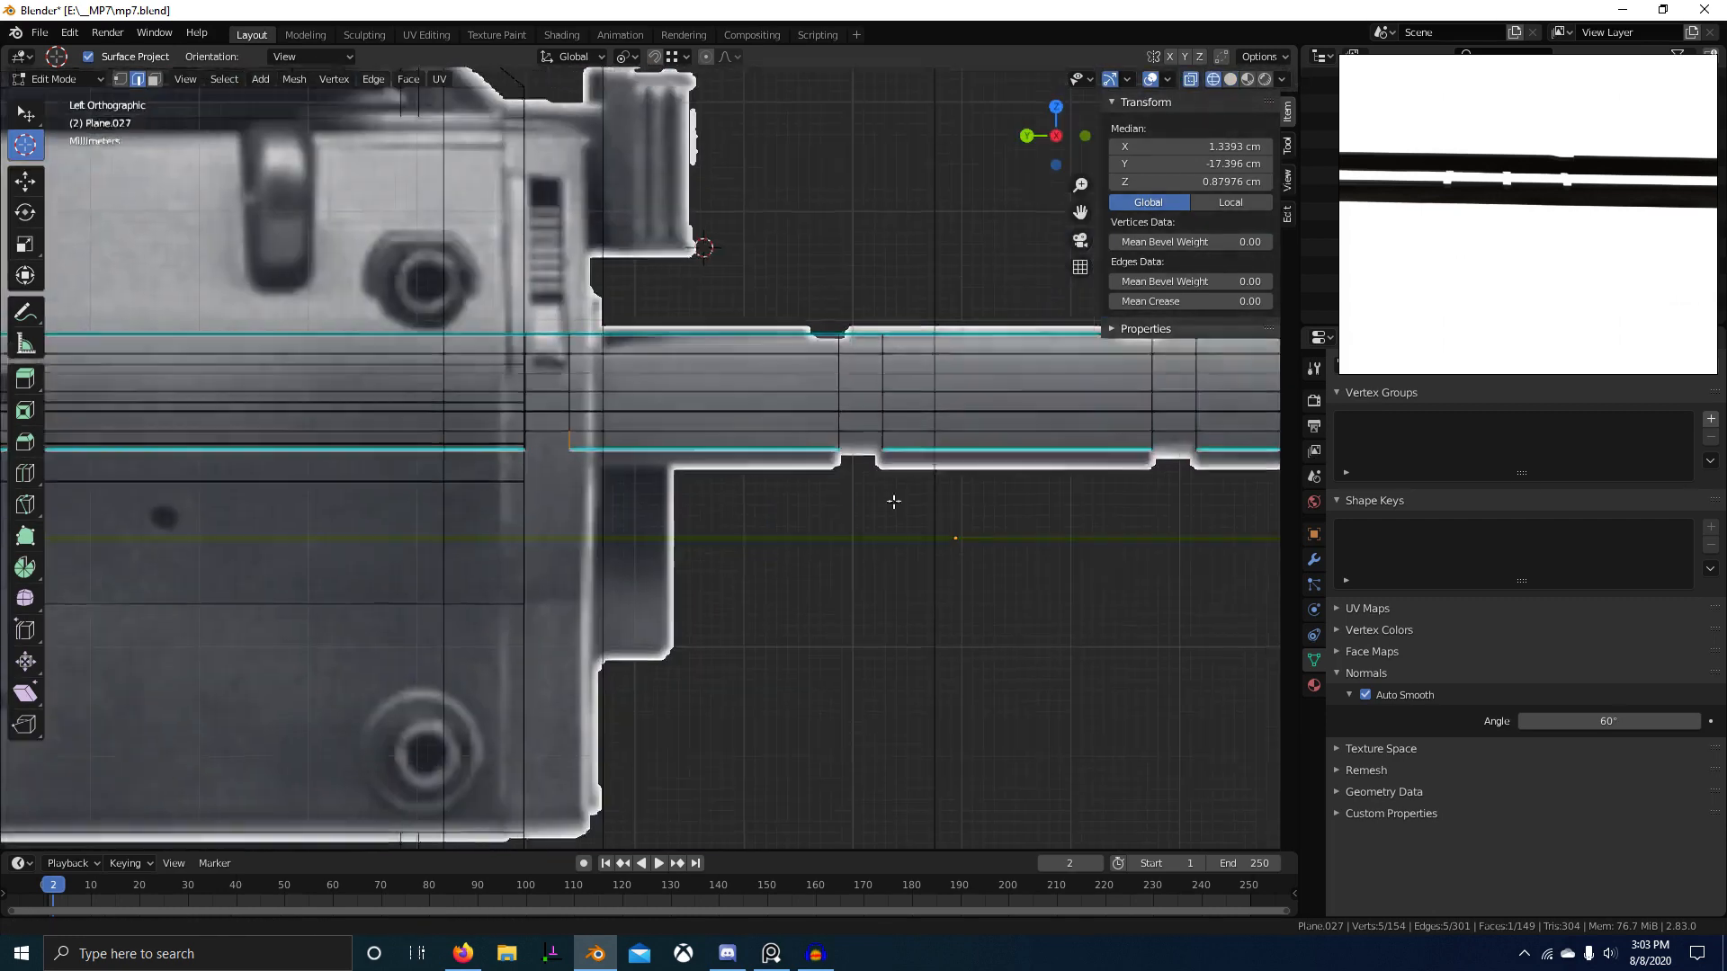
pyautogui.keyDown('shift'); pyautogui.moveTo(890, 500); pyautogui.dragTo(671, 580, button='middle'); pyautogui.keyUp('shift')
pyautogui.scroll(1, 678, 548)
pyautogui.press('1')
pyautogui.scroll(-2, 678, 544)
pyautogui.hotkey('alt', 'a')
pyautogui.press('b')
pyautogui.moveTo(344, 374); pyautogui.dragTo(1013, 439)
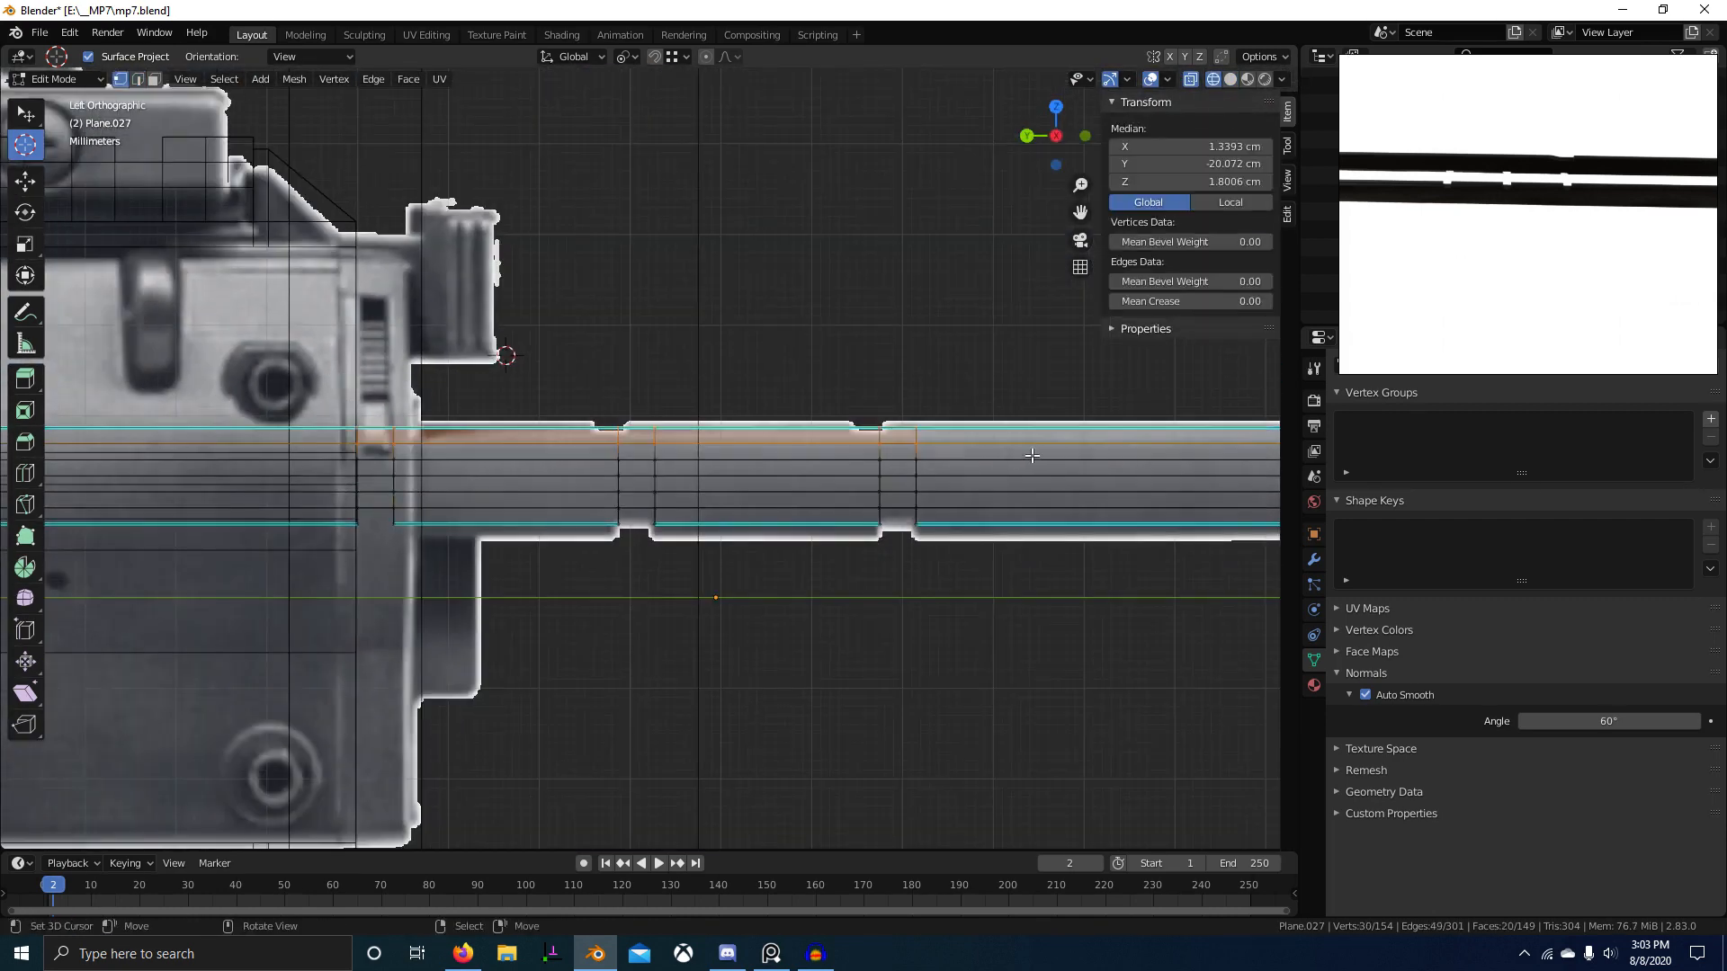
pyautogui.press('g')
pyautogui.press('y')
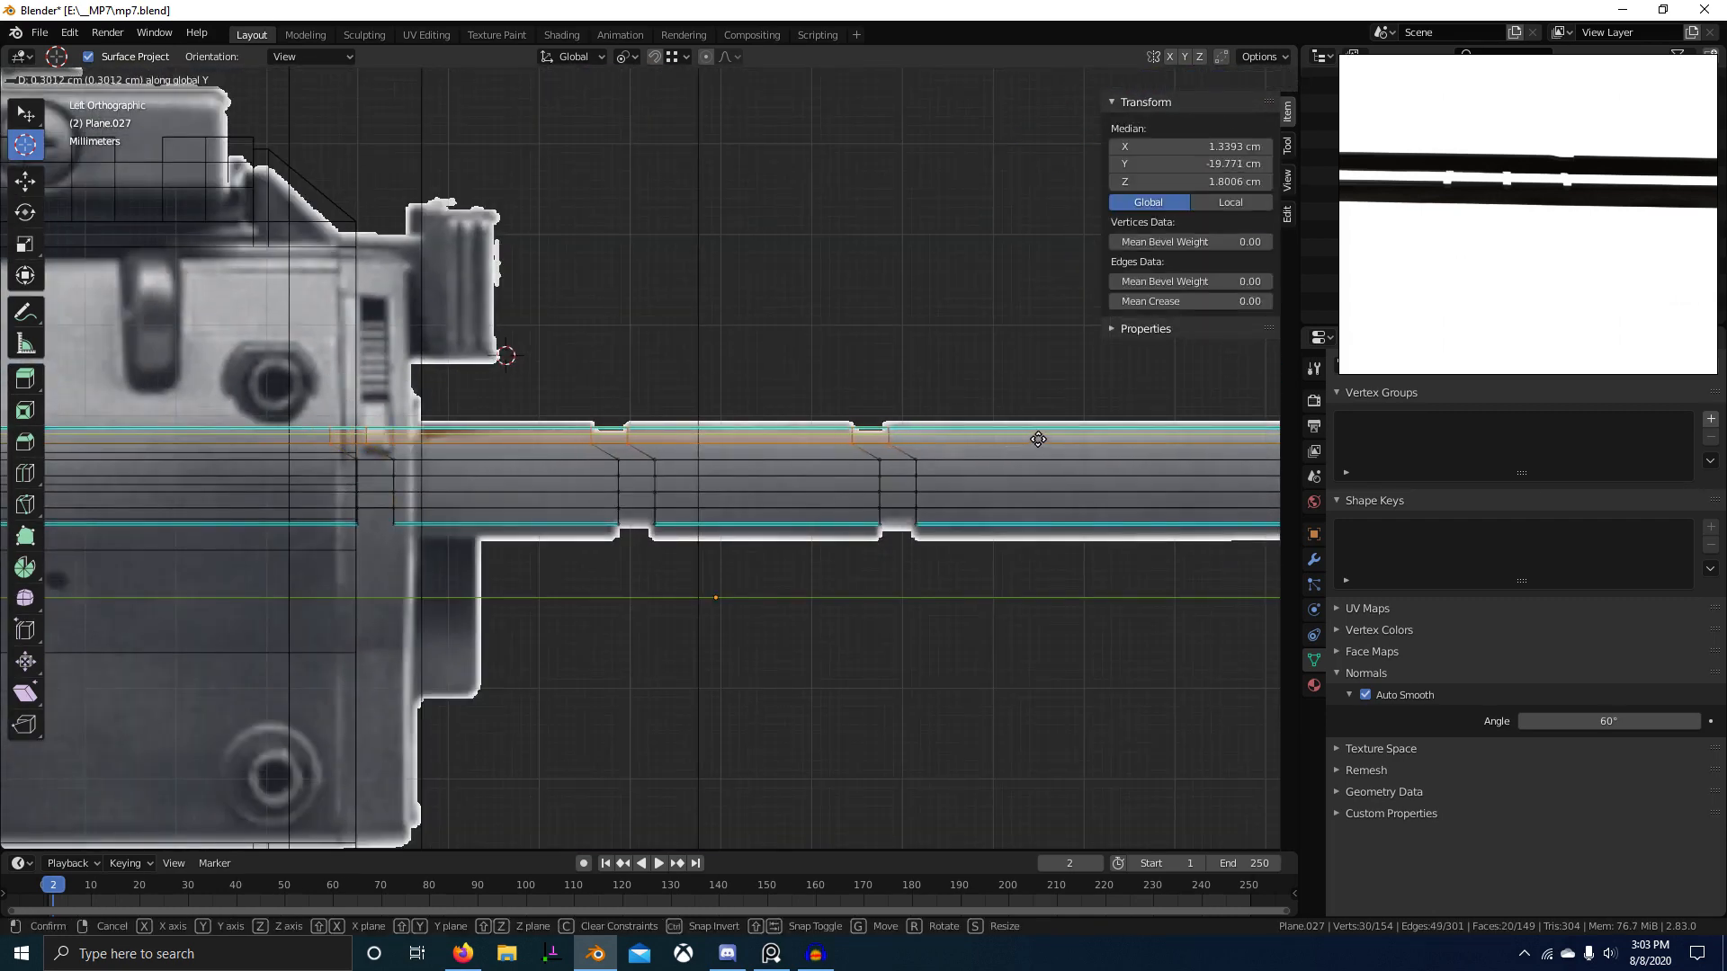
pyautogui.click(1036, 436)
# Step: Delete the top and upper side faces at the rod's rear notch strip to open the rear upper notch
pyautogui.hotkey('shift', 'z')
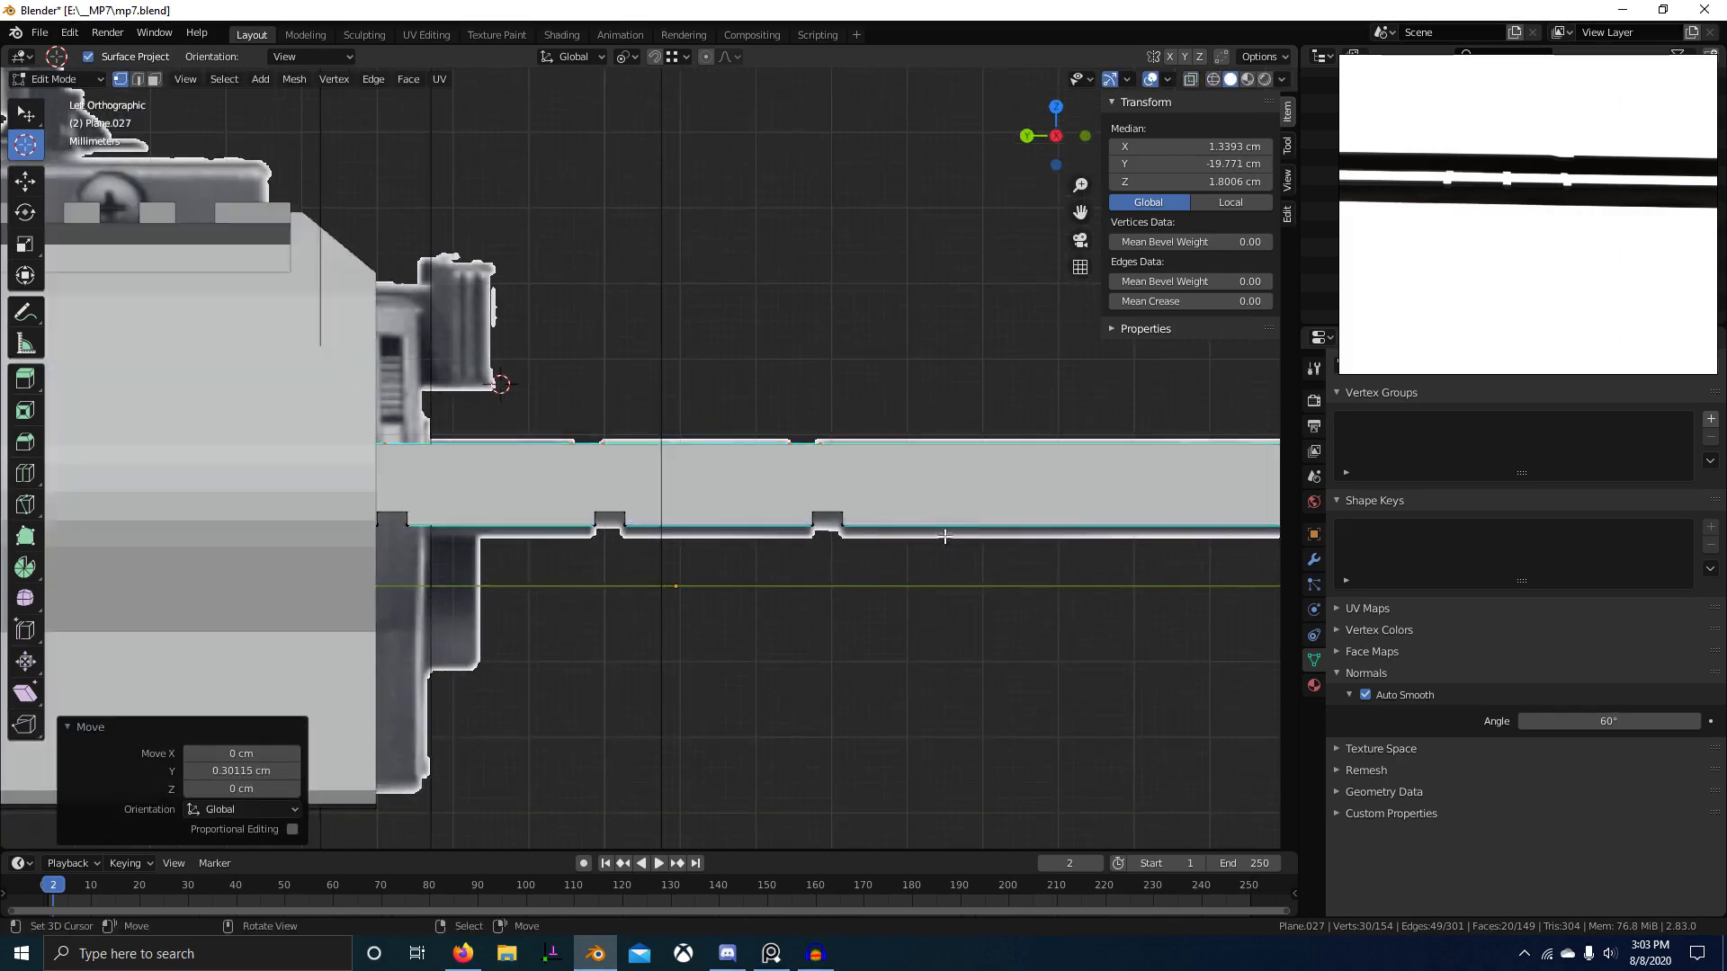
pyautogui.moveTo(1036, 436)
pyautogui.mouseDown(button='middle')
pyautogui.moveTo(837, 629)
pyautogui.moveTo(553, 591)
pyautogui.mouseUp(button='middle')
pyautogui.scroll(2, 637, 490)
pyautogui.press('3')
pyautogui.keyDown('shift'); pyautogui.moveTo(535, 485); pyautogui.dragTo(364, 545, button='middle'); pyautogui.keyUp('shift')
pyautogui.scroll(3, 645, 526)
pyautogui.rightClick(601, 489)
pyautogui.keyDown('ctrl'); pyautogui.rightClick(860, 702); pyautogui.keyUp('ctrl')
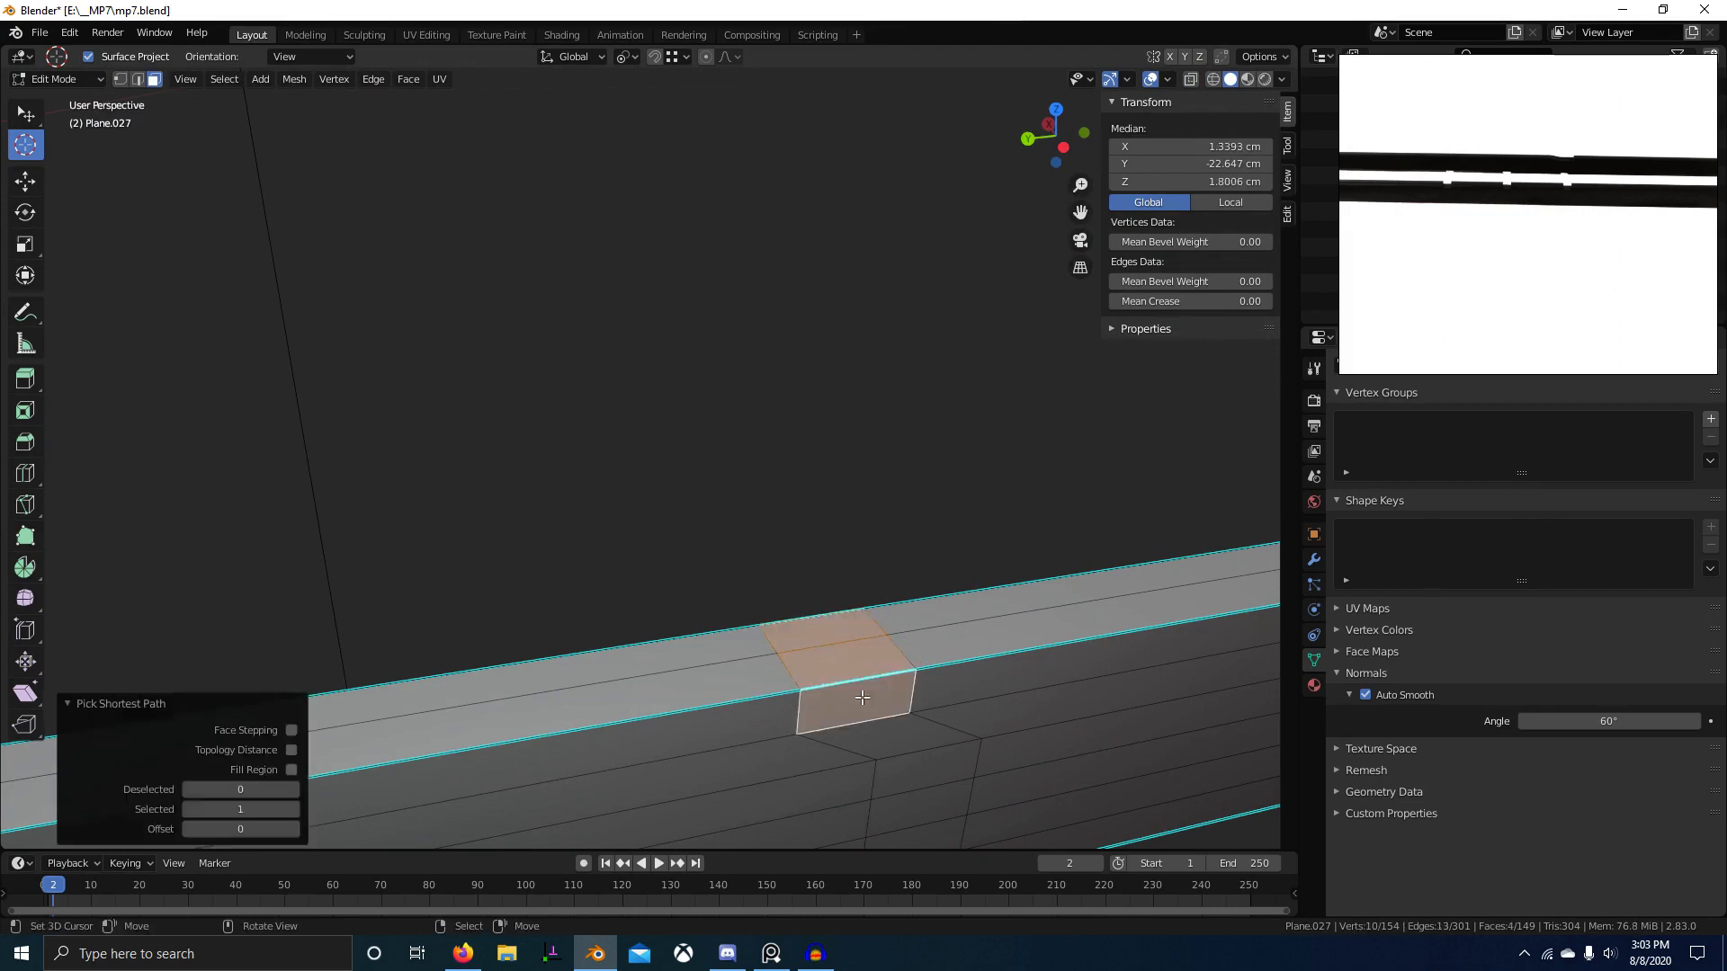
pyautogui.press('x')
pyautogui.press('f')
# Step: Fill the open floor and end walls of the rod's rear upper notch with new faces
pyautogui.press('2')
pyautogui.rightClick(865, 721)
pyautogui.keyDown('shift'); pyautogui.rightClick(828, 661); pyautogui.keyUp('shift')
pyautogui.keyDown('alt'); pyautogui.rightClick(881, 669); pyautogui.keyUp('alt')
pyautogui.press('f')
pyautogui.moveTo(879, 671); pyautogui.dragTo(759, 675, button='middle')
pyautogui.keyDown('alt'); pyautogui.rightClick(589, 713); pyautogui.keyUp('alt')
pyautogui.press('f')
# Step: Delete the top and upper side faces at the rod's middle notch strip
pyautogui.keyDown('shift'); pyautogui.moveTo(475, 694); pyautogui.dragTo(993, 763, button='middle'); pyautogui.keyUp('shift')
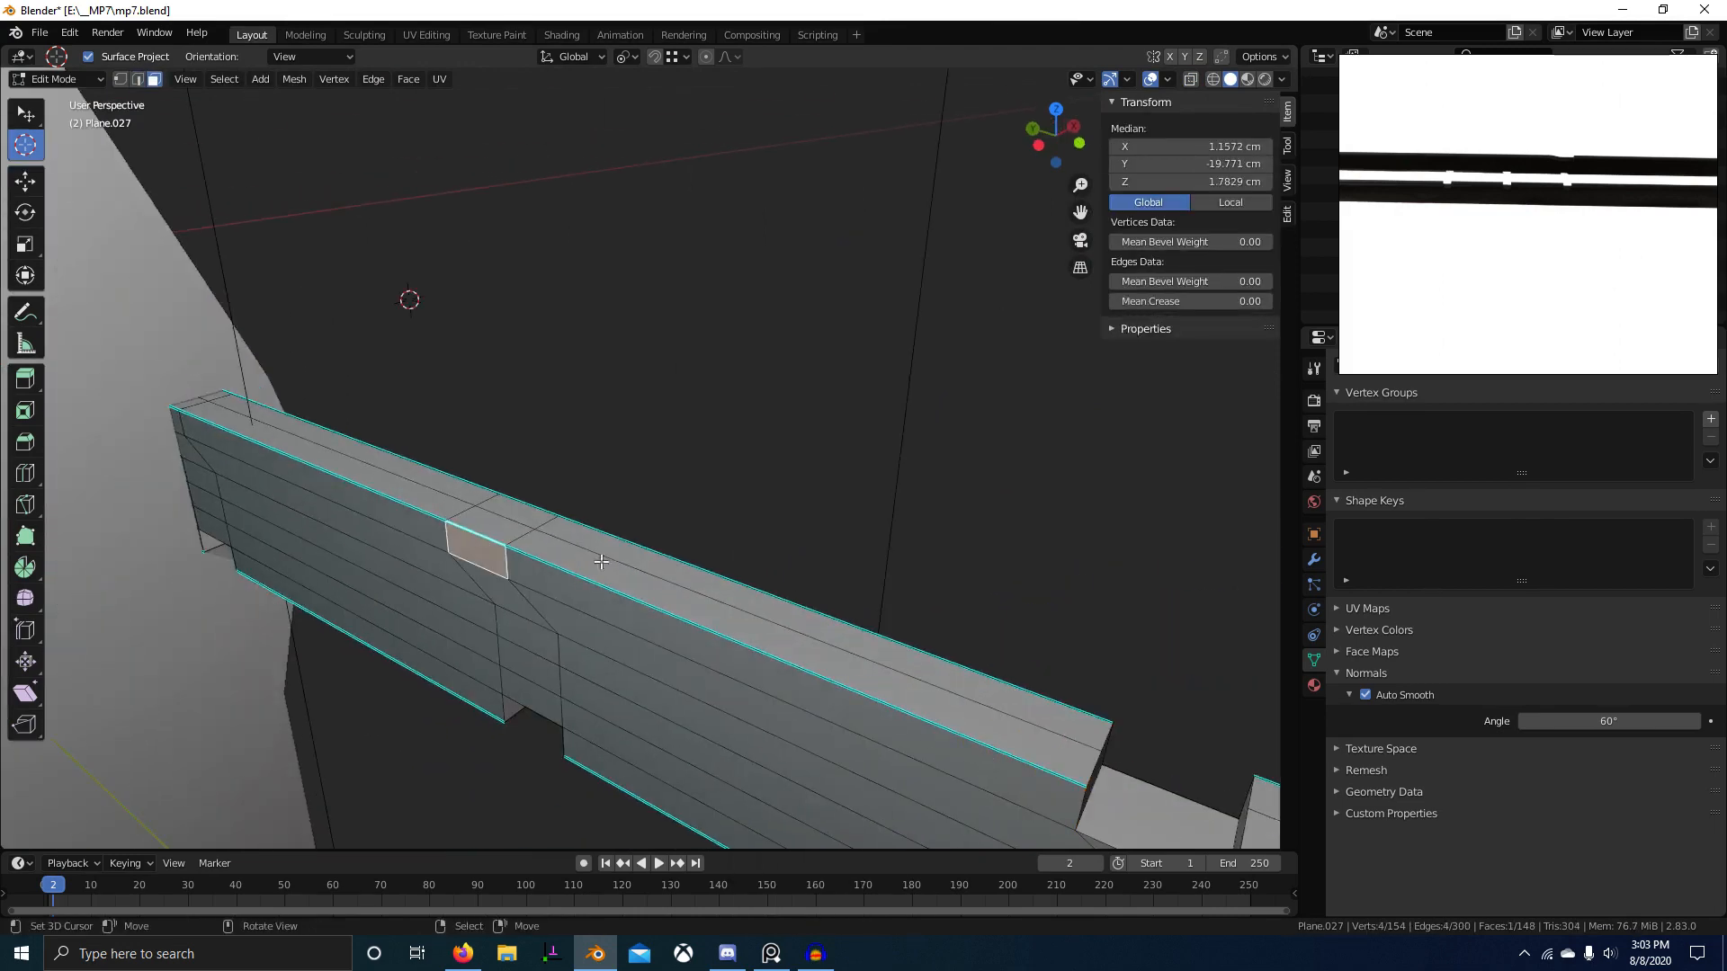
pyautogui.moveTo(602, 562); pyautogui.dragTo(250, 543, button='middle')
pyautogui.scroll(-1, 629, 598)
pyautogui.keyDown('ctrl'); pyautogui.rightClick(829, 651); pyautogui.keyUp('ctrl')
pyautogui.press('x')
pyautogui.press('f')
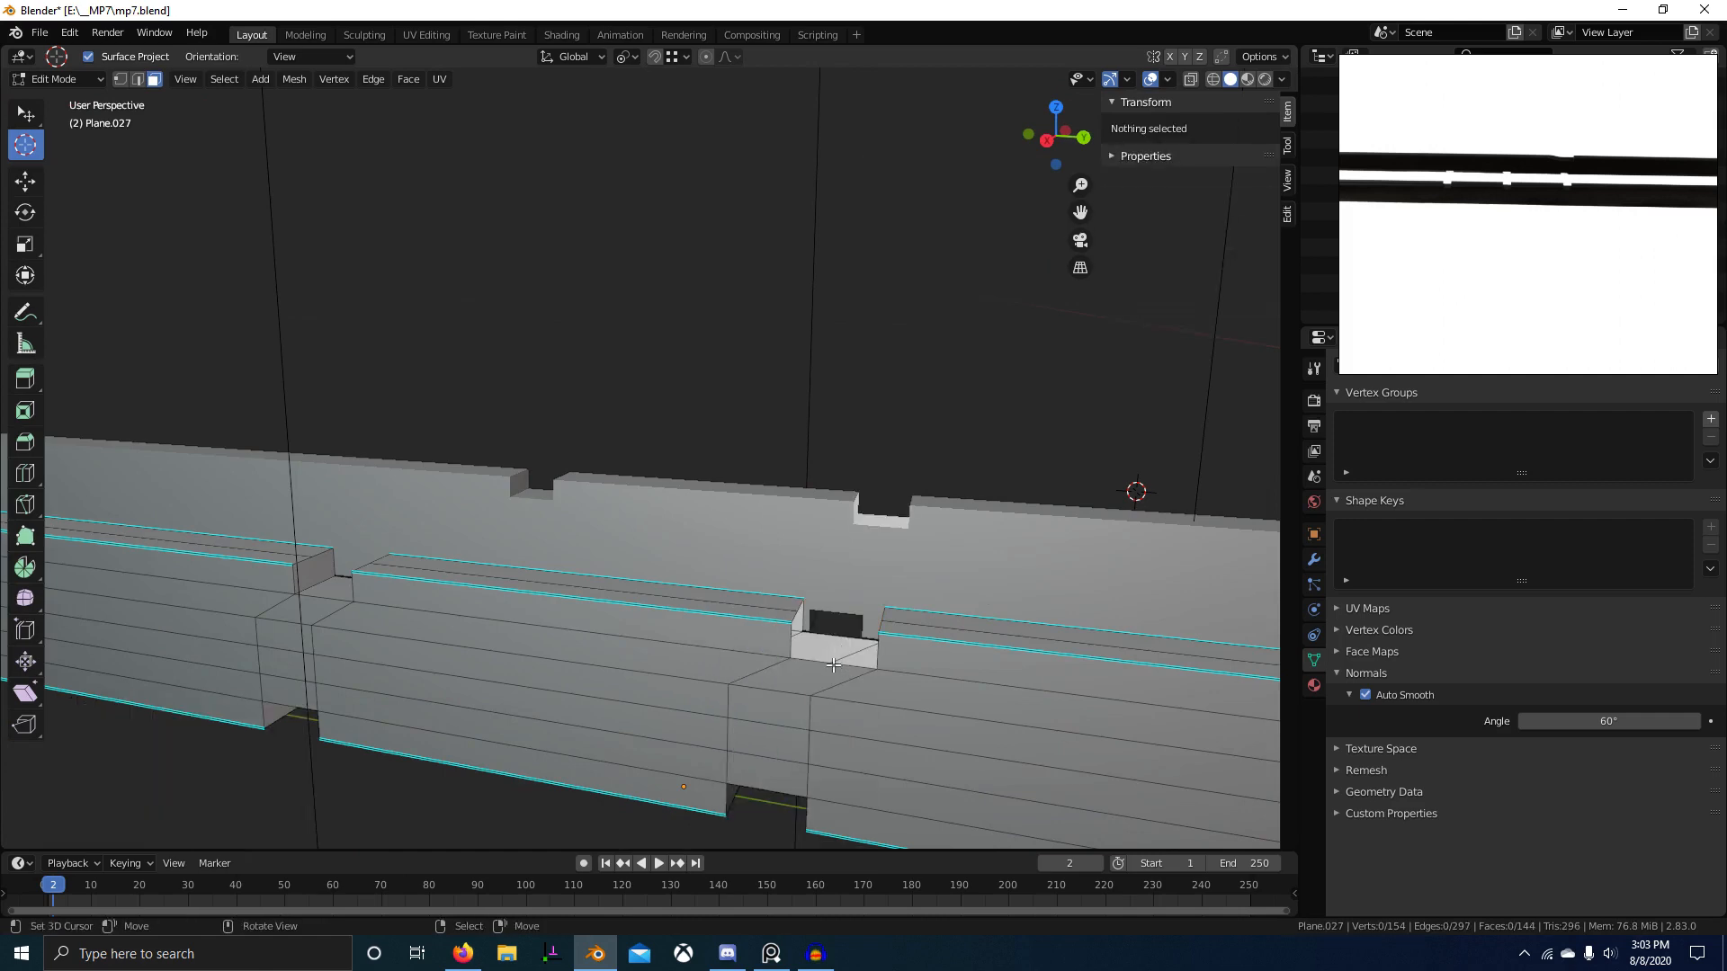
# Step: Fill the open floor and both end walls of the middle upper notch with new faces
pyautogui.press('2')
pyautogui.rightClick(847, 632)
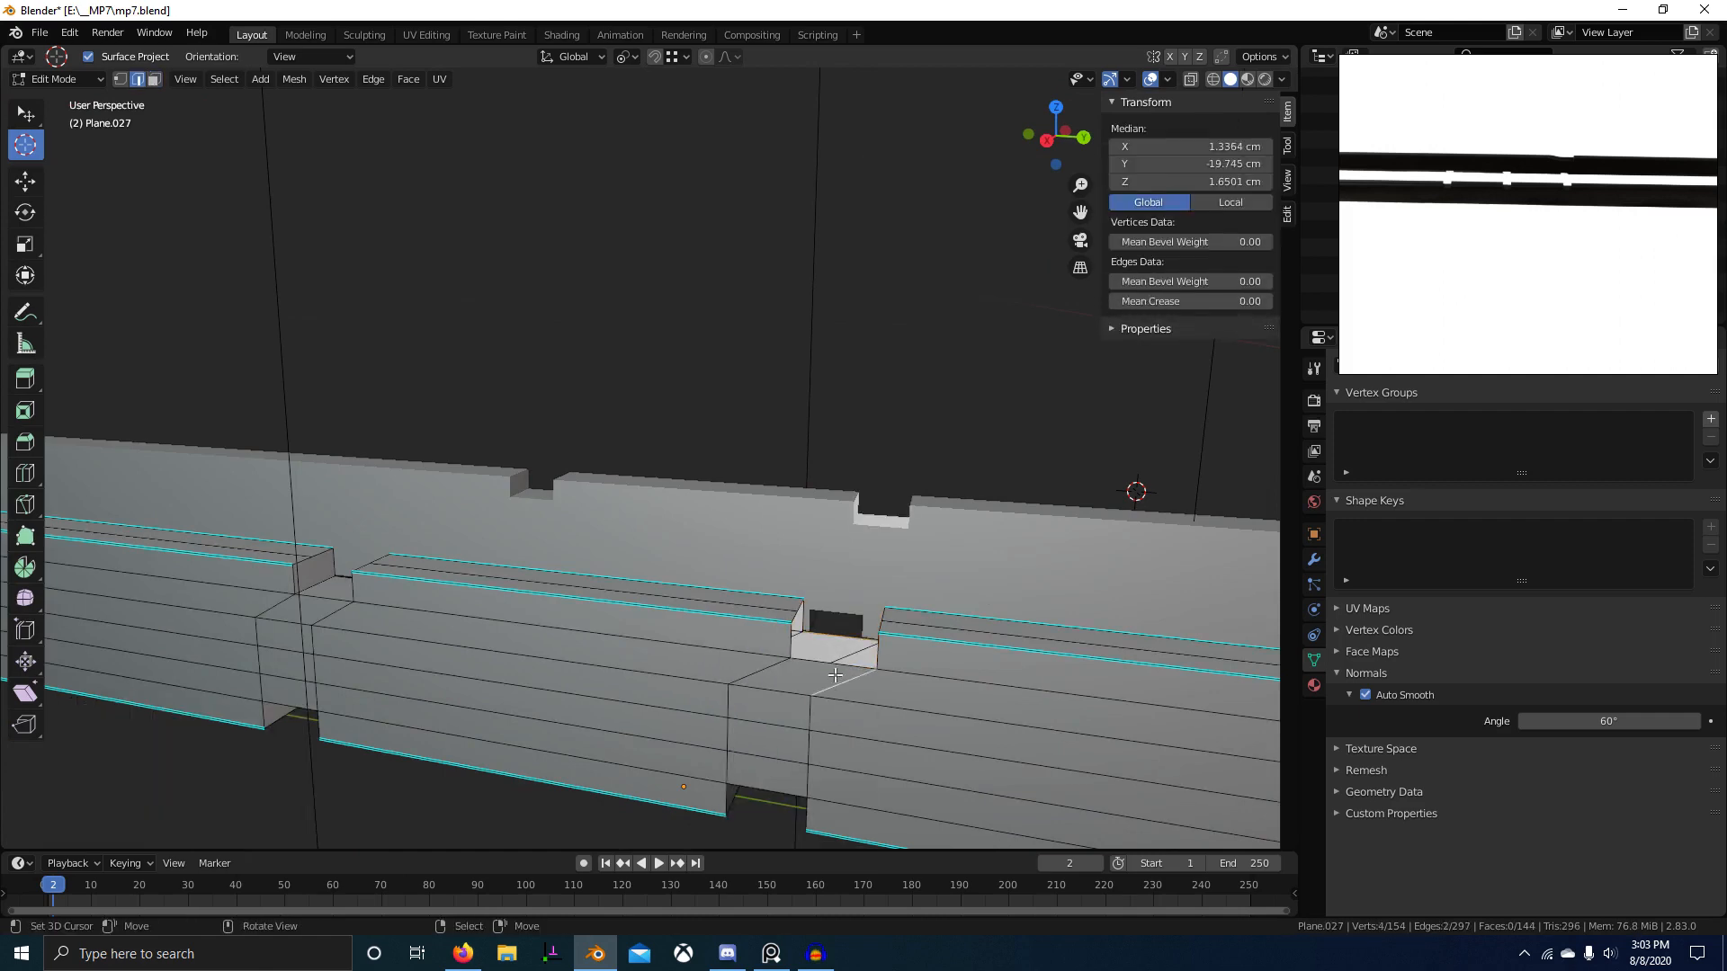
pyautogui.keyDown('alt'); pyautogui.rightClick(800, 647); pyautogui.keyUp('alt')
pyautogui.press('f')
pyautogui.moveTo(800, 647); pyautogui.dragTo(883, 651, button='middle')
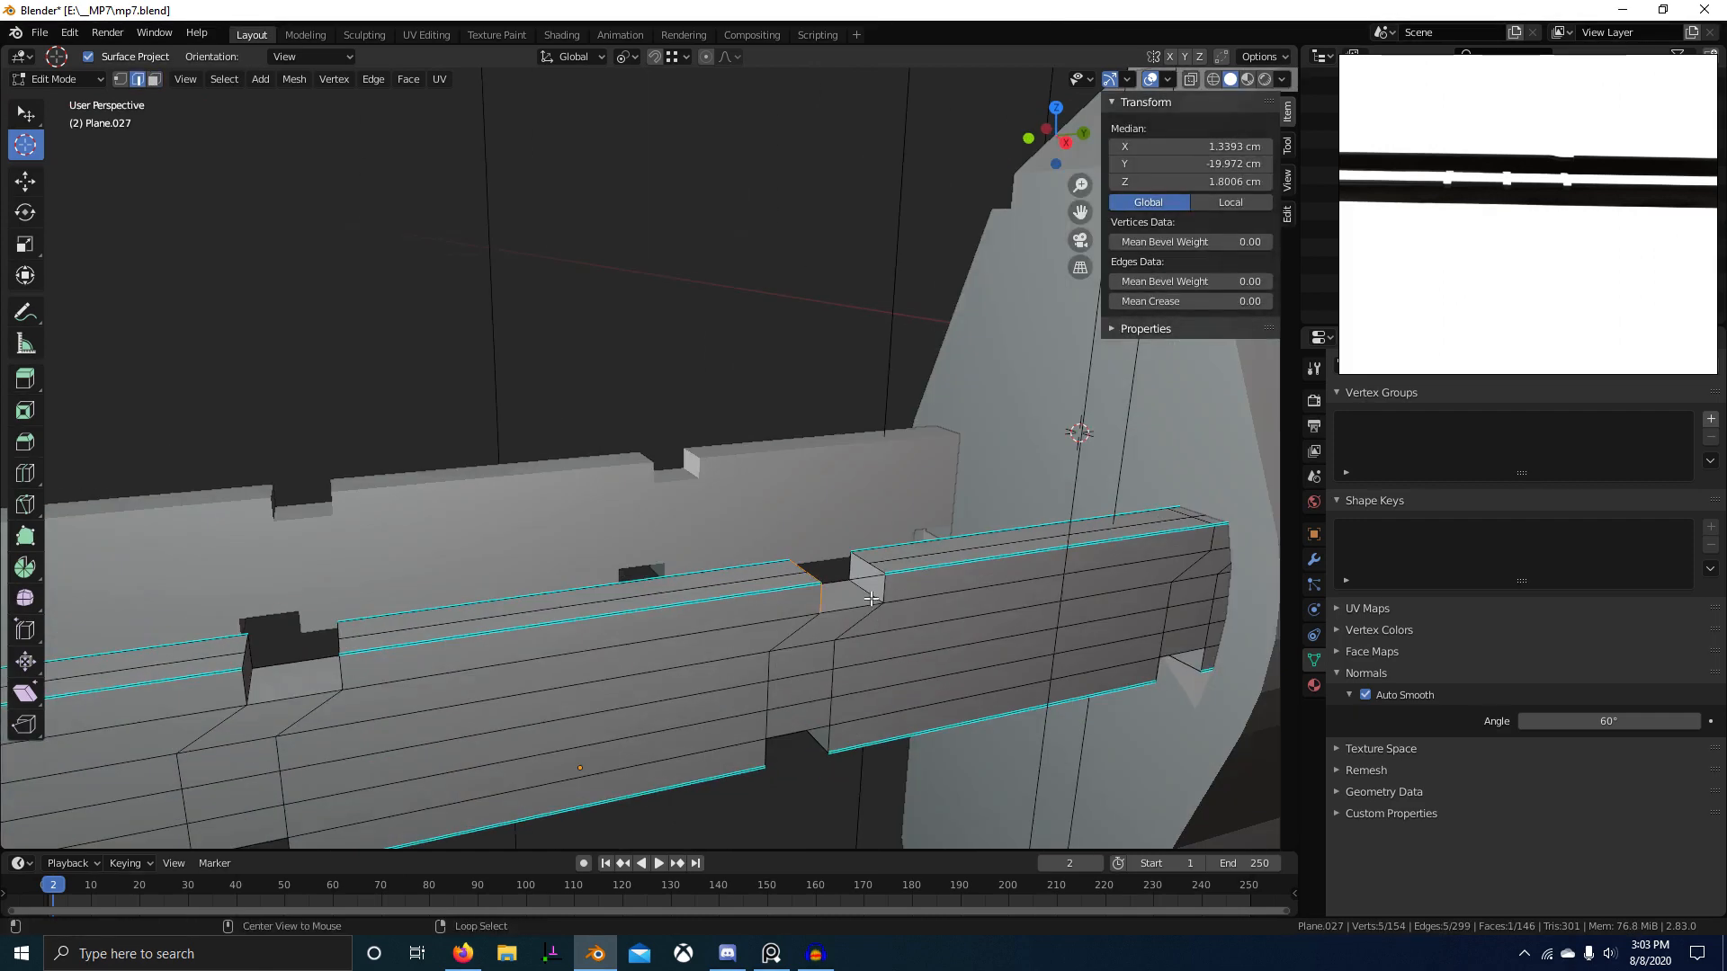
pyautogui.keyDown('shift'); pyautogui.moveTo(1175, 647); pyautogui.dragTo(867, 655, button='middle'); pyautogui.keyUp('shift')
pyautogui.scroll(-2, 1087, 681)
pyautogui.moveTo(1087, 681); pyautogui.dragTo(886, 693, button='middle')
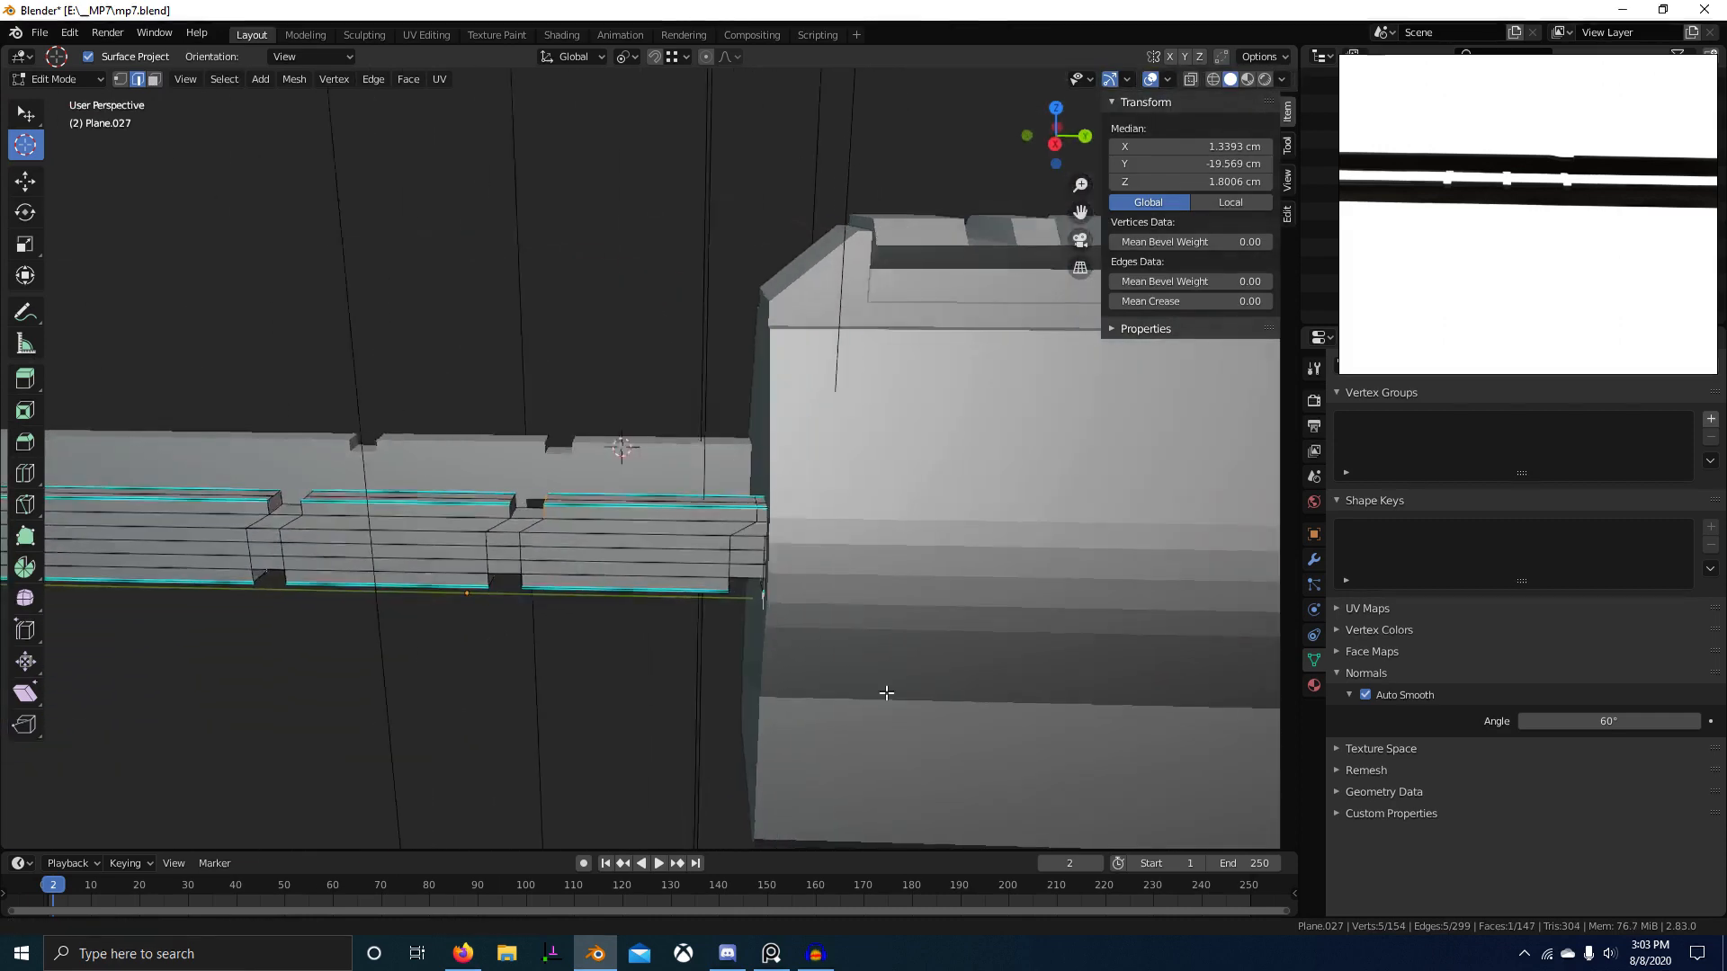
# Step: Isolate the stock rods and delete the top and upper side faces at the front notch strip
pyautogui.scroll(2, 887, 693)
pyautogui.press('3')
pyautogui.press('KP_Divide')
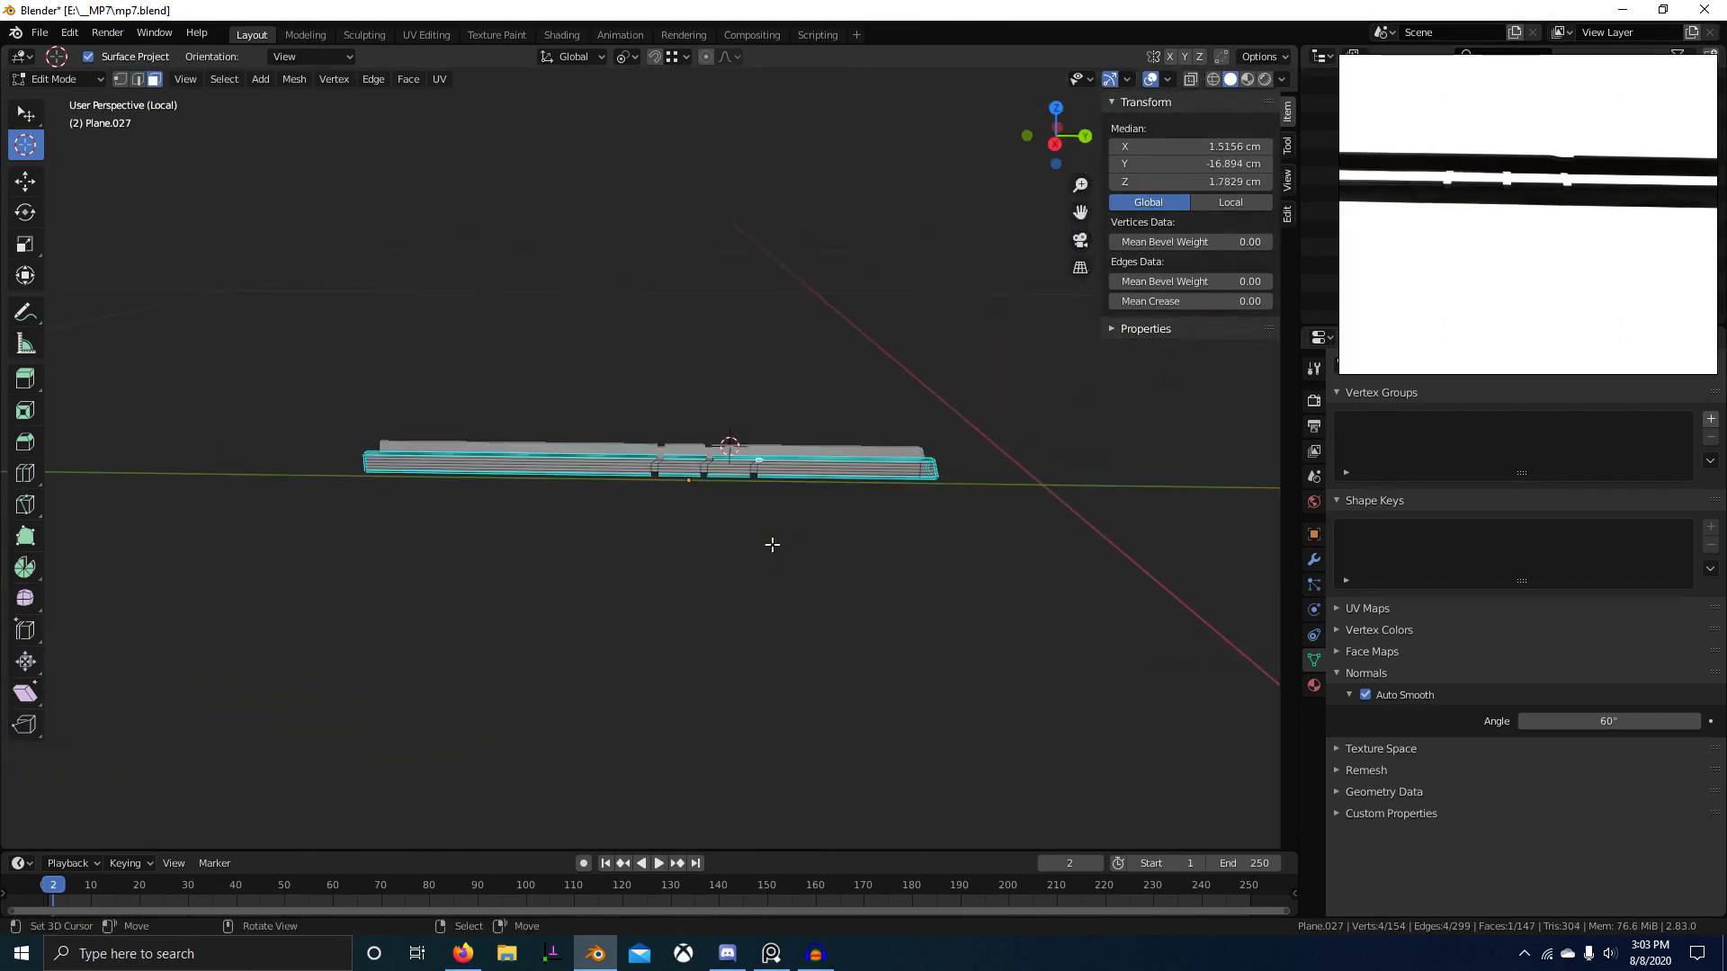
pyautogui.keyDown('shift'); pyautogui.moveTo(772, 545); pyautogui.dragTo(998, 539, button='middle'); pyautogui.keyUp('shift')
pyautogui.scroll(6, 686, 521)
pyautogui.scroll(5, 824, 635)
pyautogui.moveTo(717, 576); pyautogui.dragTo(745, 573, button='middle')
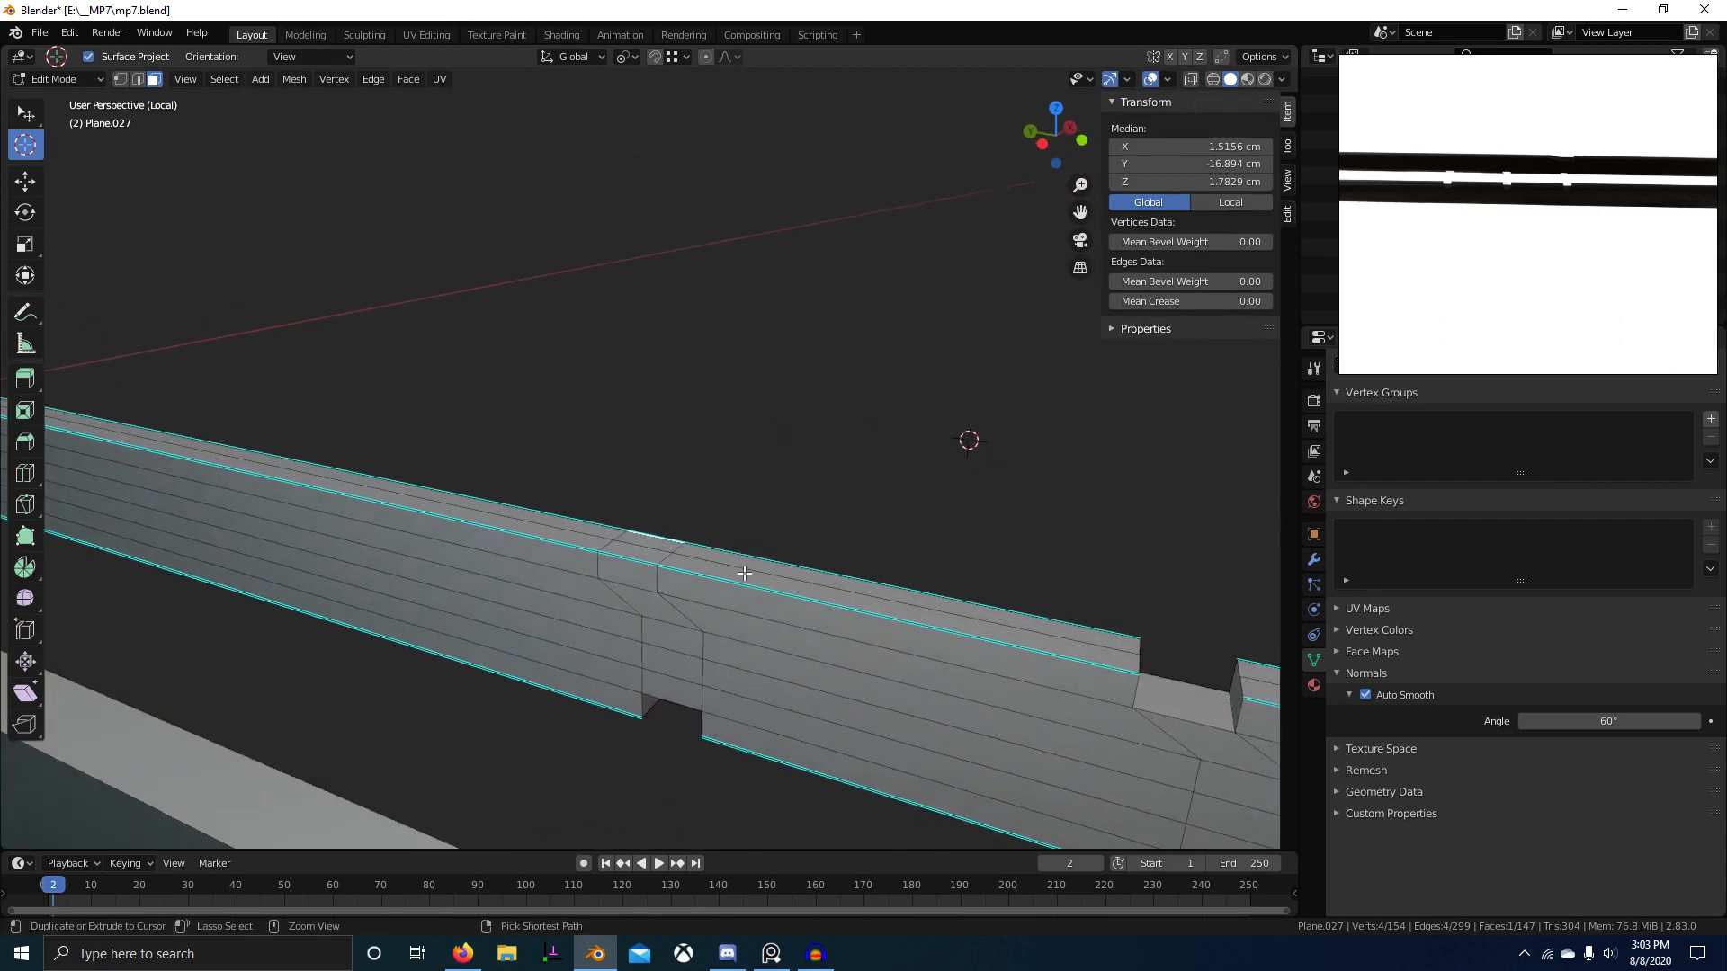
pyautogui.keyDown('ctrl'); pyautogui.rightClick(629, 572); pyautogui.keyUp('ctrl')
pyautogui.press('x')
pyautogui.press('f')
pyautogui.moveTo(629, 572); pyautogui.dragTo(597, 580, button='middle')
pyautogui.press('2')
pyautogui.rightClick(628, 569)
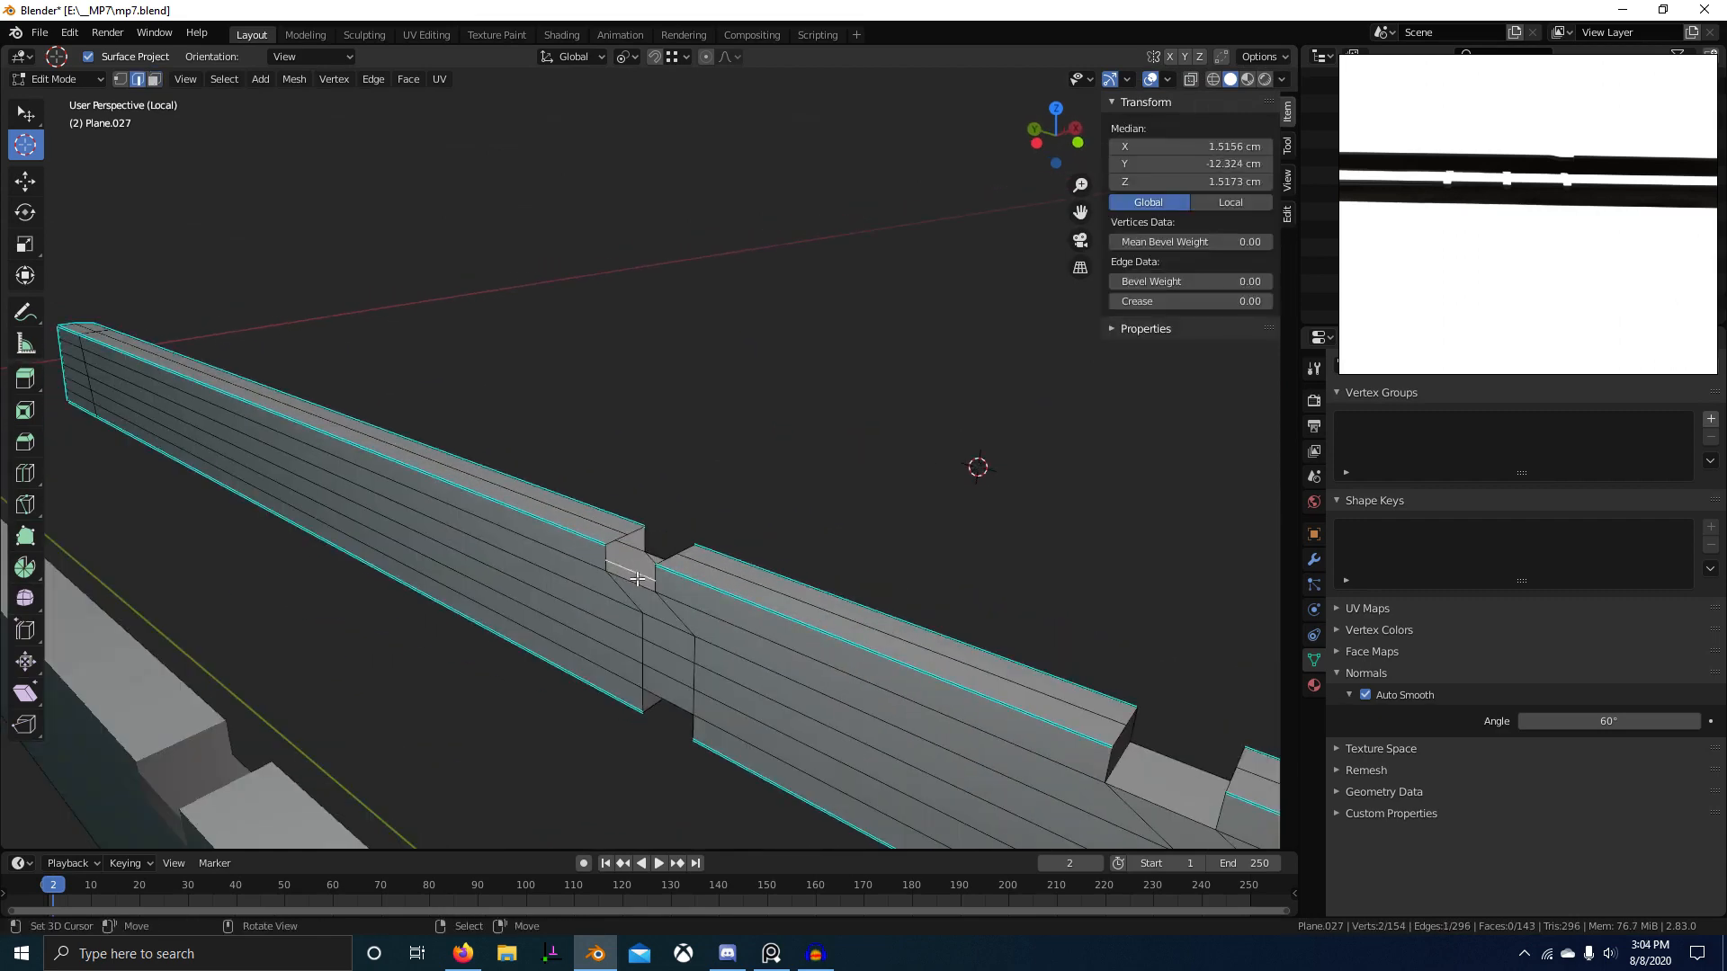
# Step: Examine the notch layout of the two rods in the stock reference image
pyautogui.scroll(-5, 1565, 242)
pyautogui.scroll(5, 1587, 241)
pyautogui.moveTo(1565, 242); pyautogui.dragTo(1641, 306, button='middle')
pyautogui.scroll(-4, 1671, 276)
pyautogui.scroll(4, 1444, 262)
pyautogui.moveTo(1481, 290); pyautogui.dragTo(1598, 289, button='middle')
pyautogui.scroll(-4, 1521, 314)
pyautogui.scroll(5, 1569, 294)
pyautogui.scroll(-4, 1499, 301)
pyautogui.scroll(2, 613, 549)
# Step: Fill the floor and end walls of the front upper notch, leave mesh editing and show the whole gun again
pyautogui.moveTo(613, 549); pyautogui.dragTo(665, 633, button='middle')
pyautogui.click(590, 638)
pyautogui.press('f')
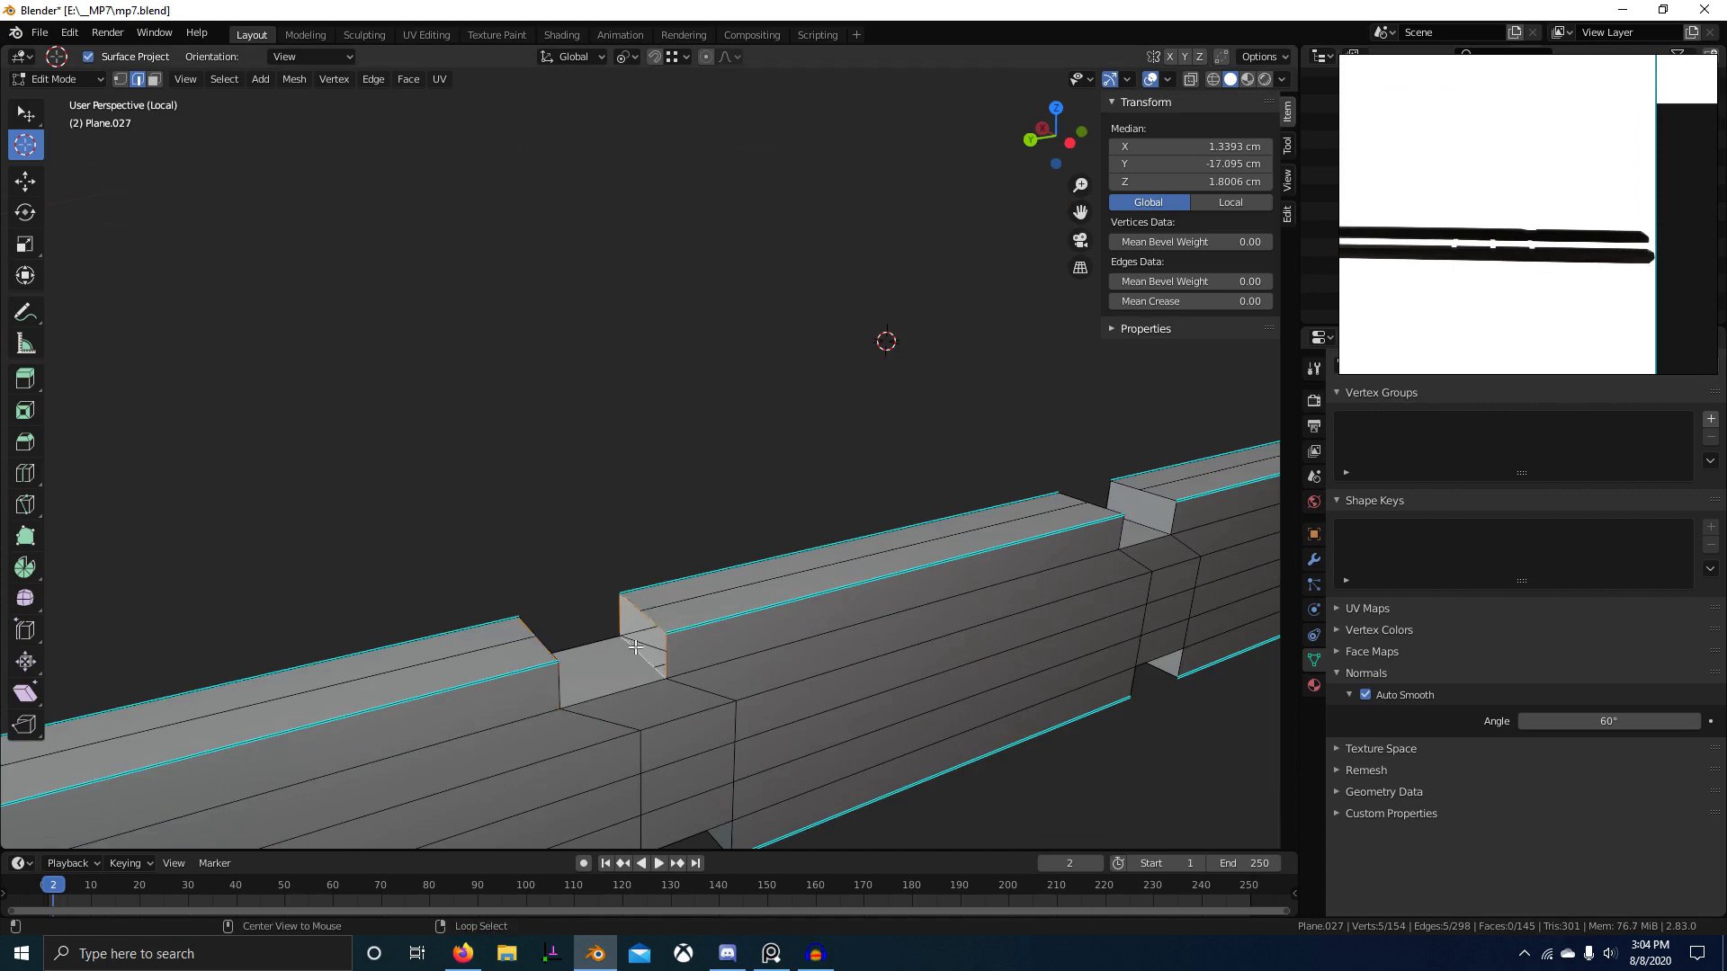
pyautogui.press('f')
pyautogui.scroll(-4, 890, 701)
pyautogui.press('Tab')
pyautogui.moveTo(890, 702); pyautogui.dragTo(857, 709, button='middle')
pyautogui.hotkey('alt', 'a')
pyautogui.press('KP_Divide')
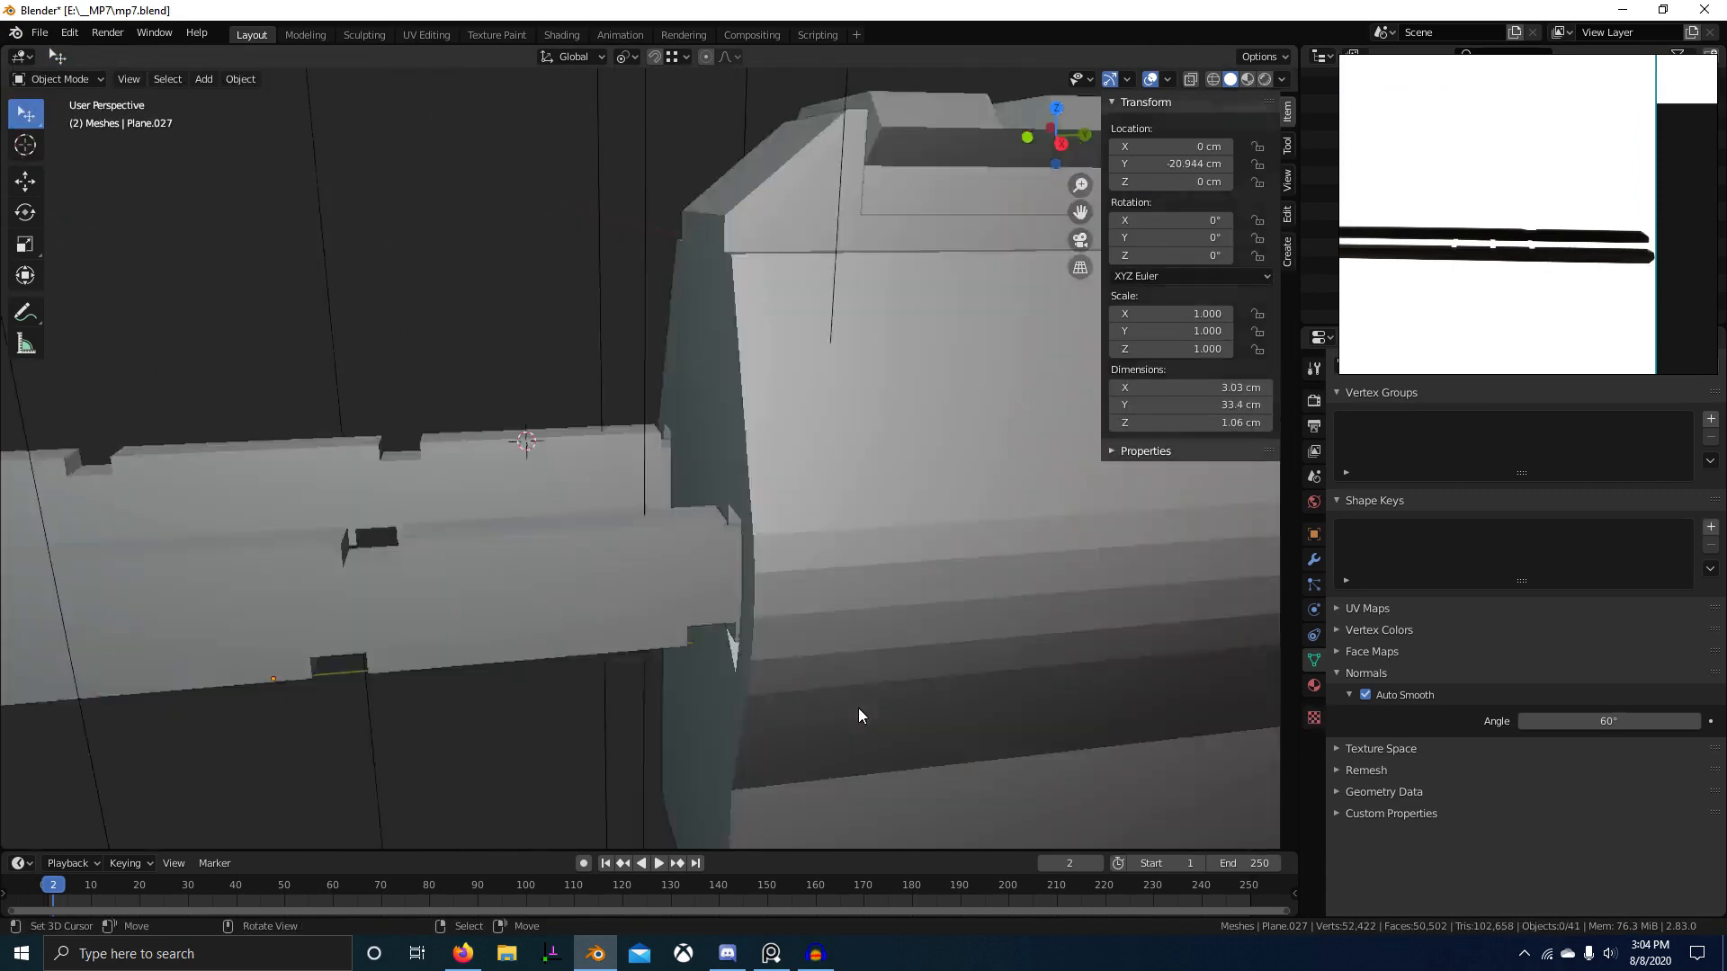
# Step: Compare the notches on the modelled rods with those in the stock reference image
pyautogui.scroll(-6, 858, 715)
pyautogui.scroll(-2, 1537, 290)
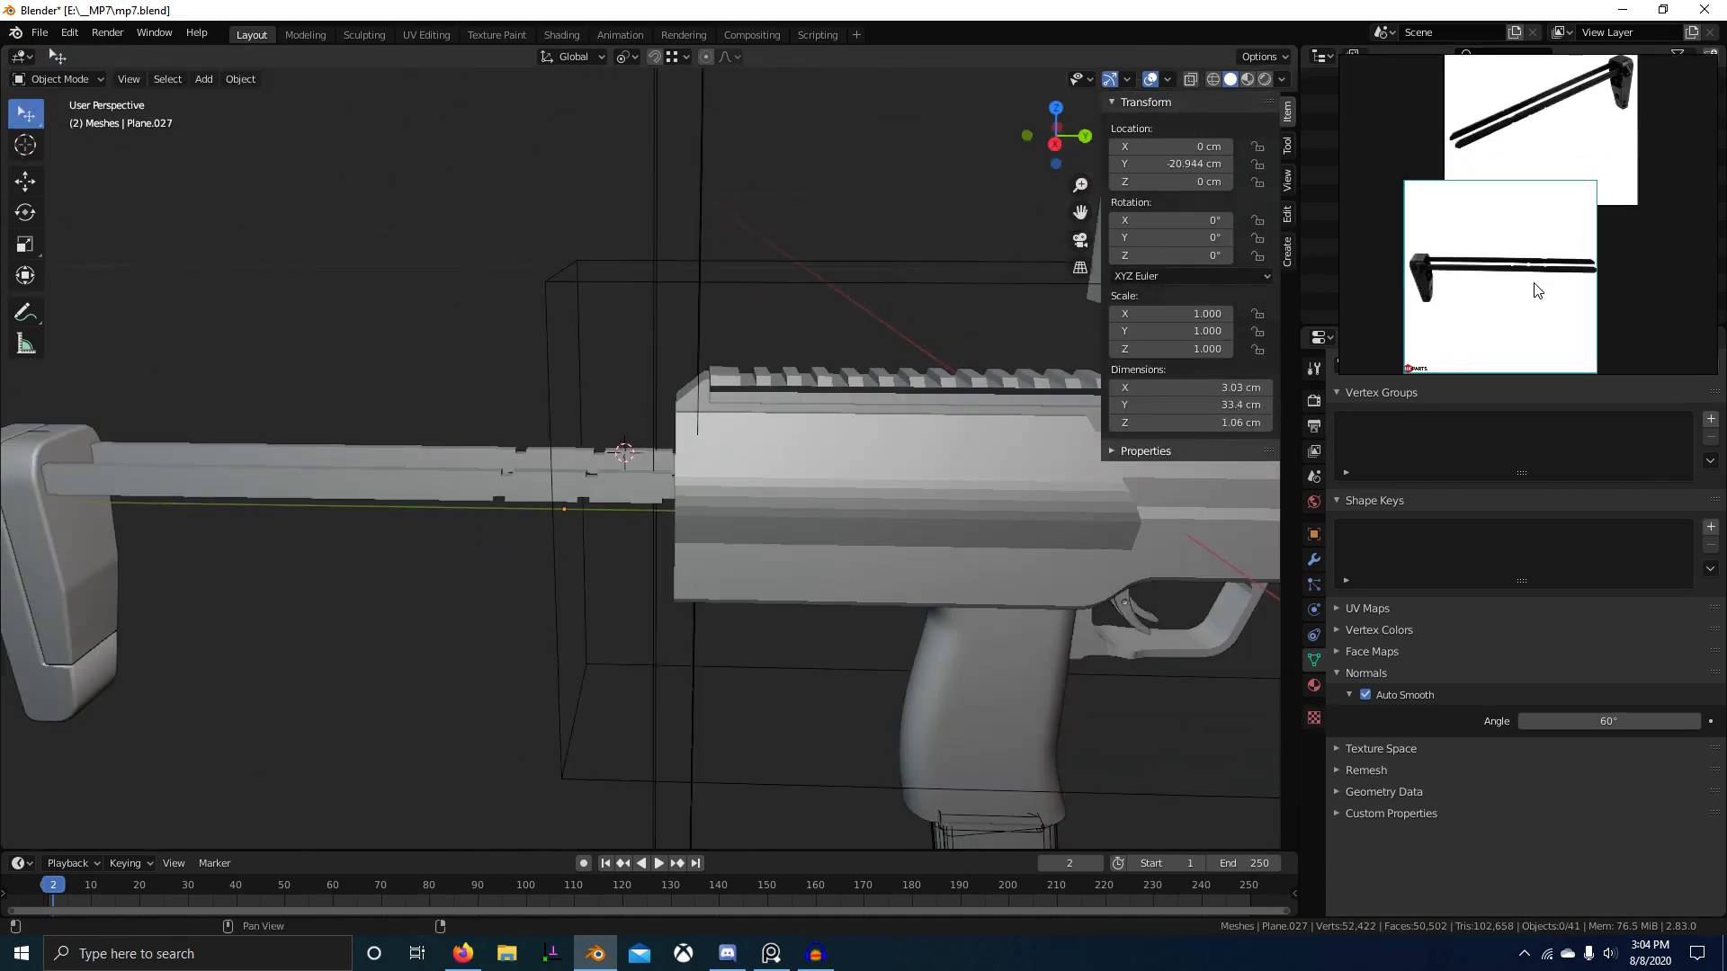
pyautogui.scroll(5, 1556, 288)
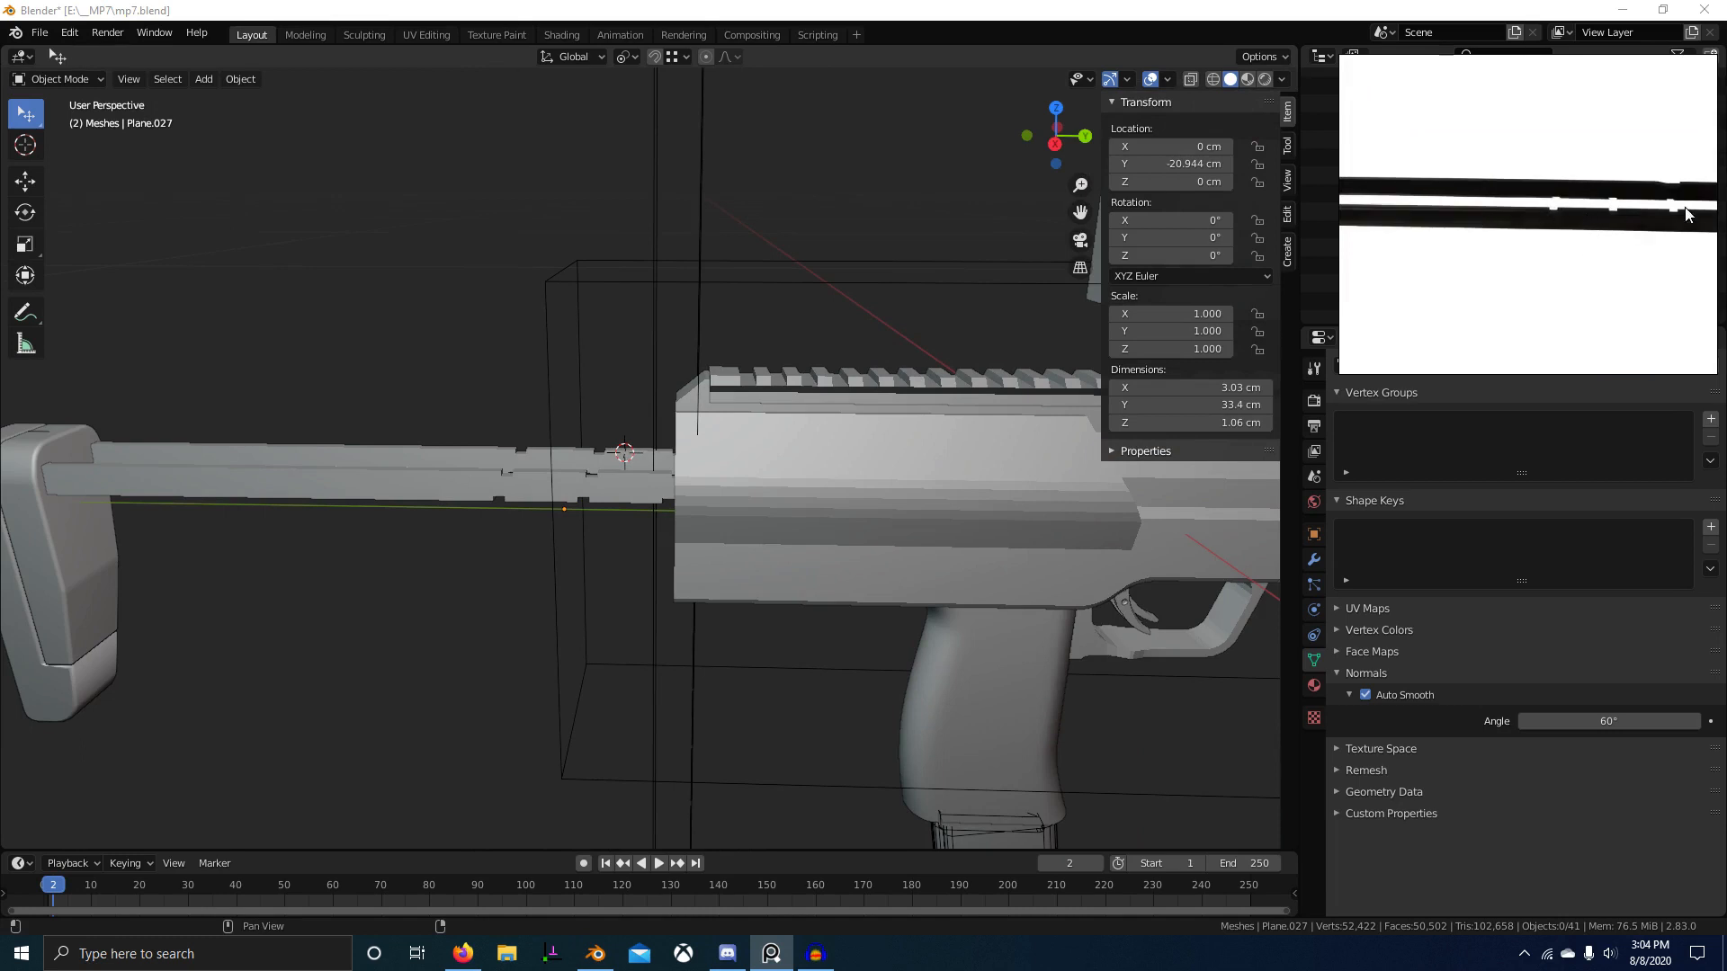
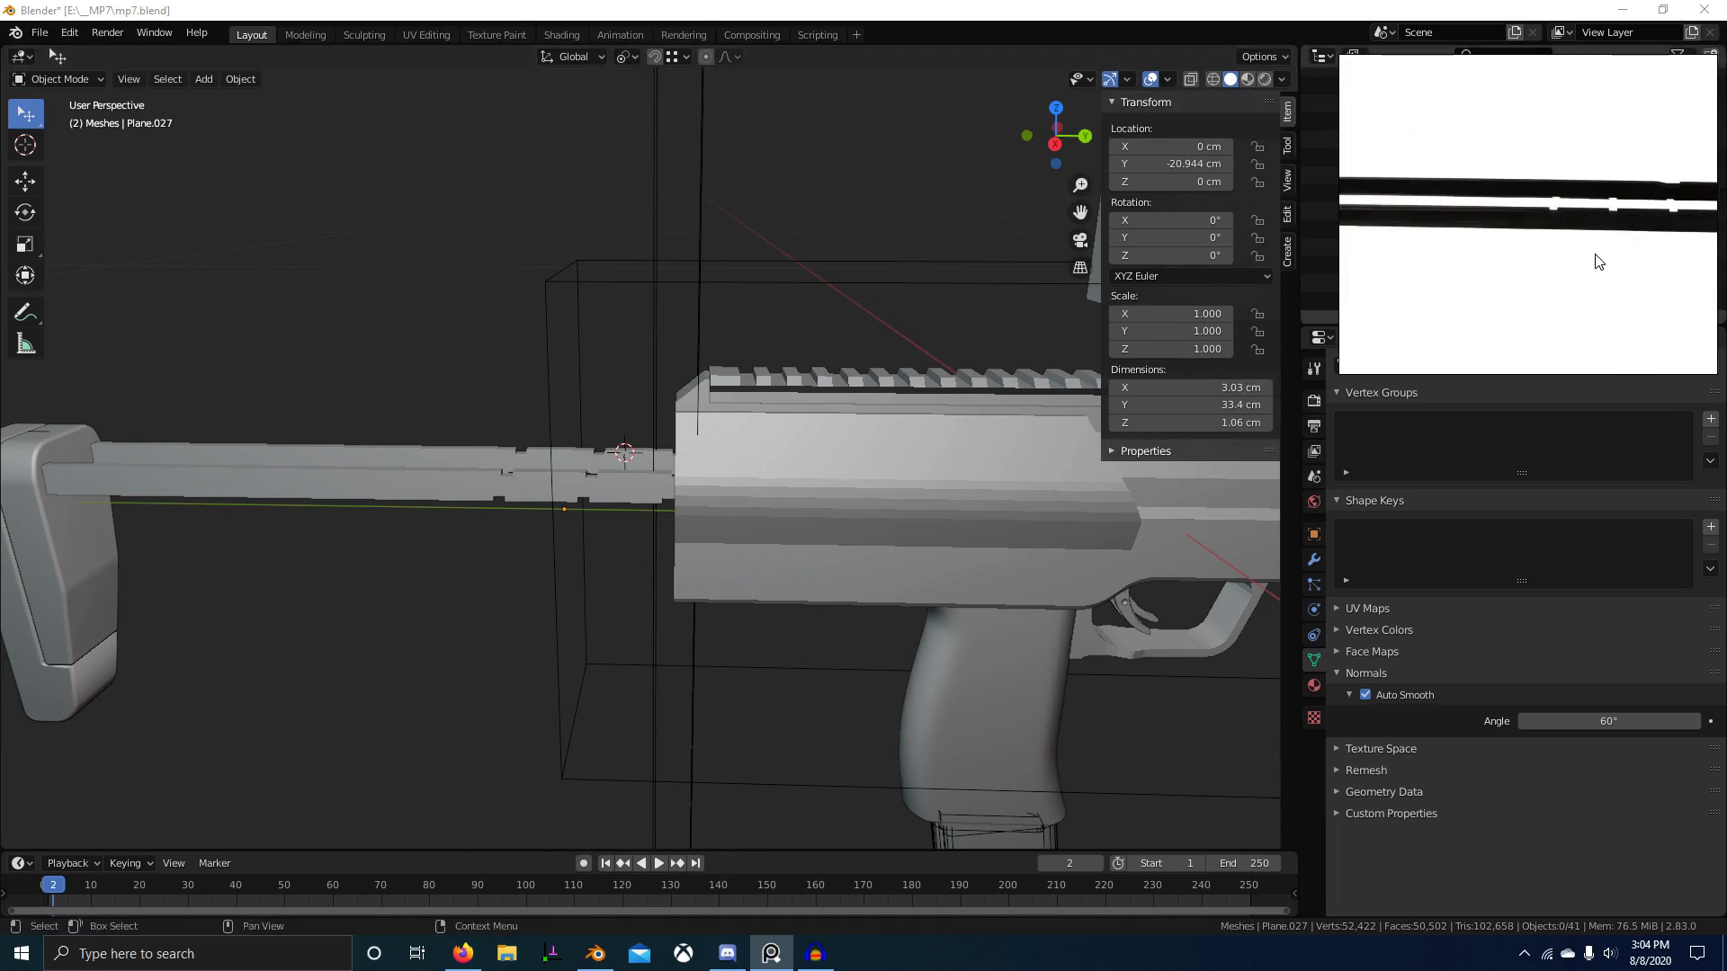
pyautogui.scroll(-5, 1592, 260)
pyautogui.scroll(5, 1591, 261)
pyautogui.scroll(1, 1533, 248)
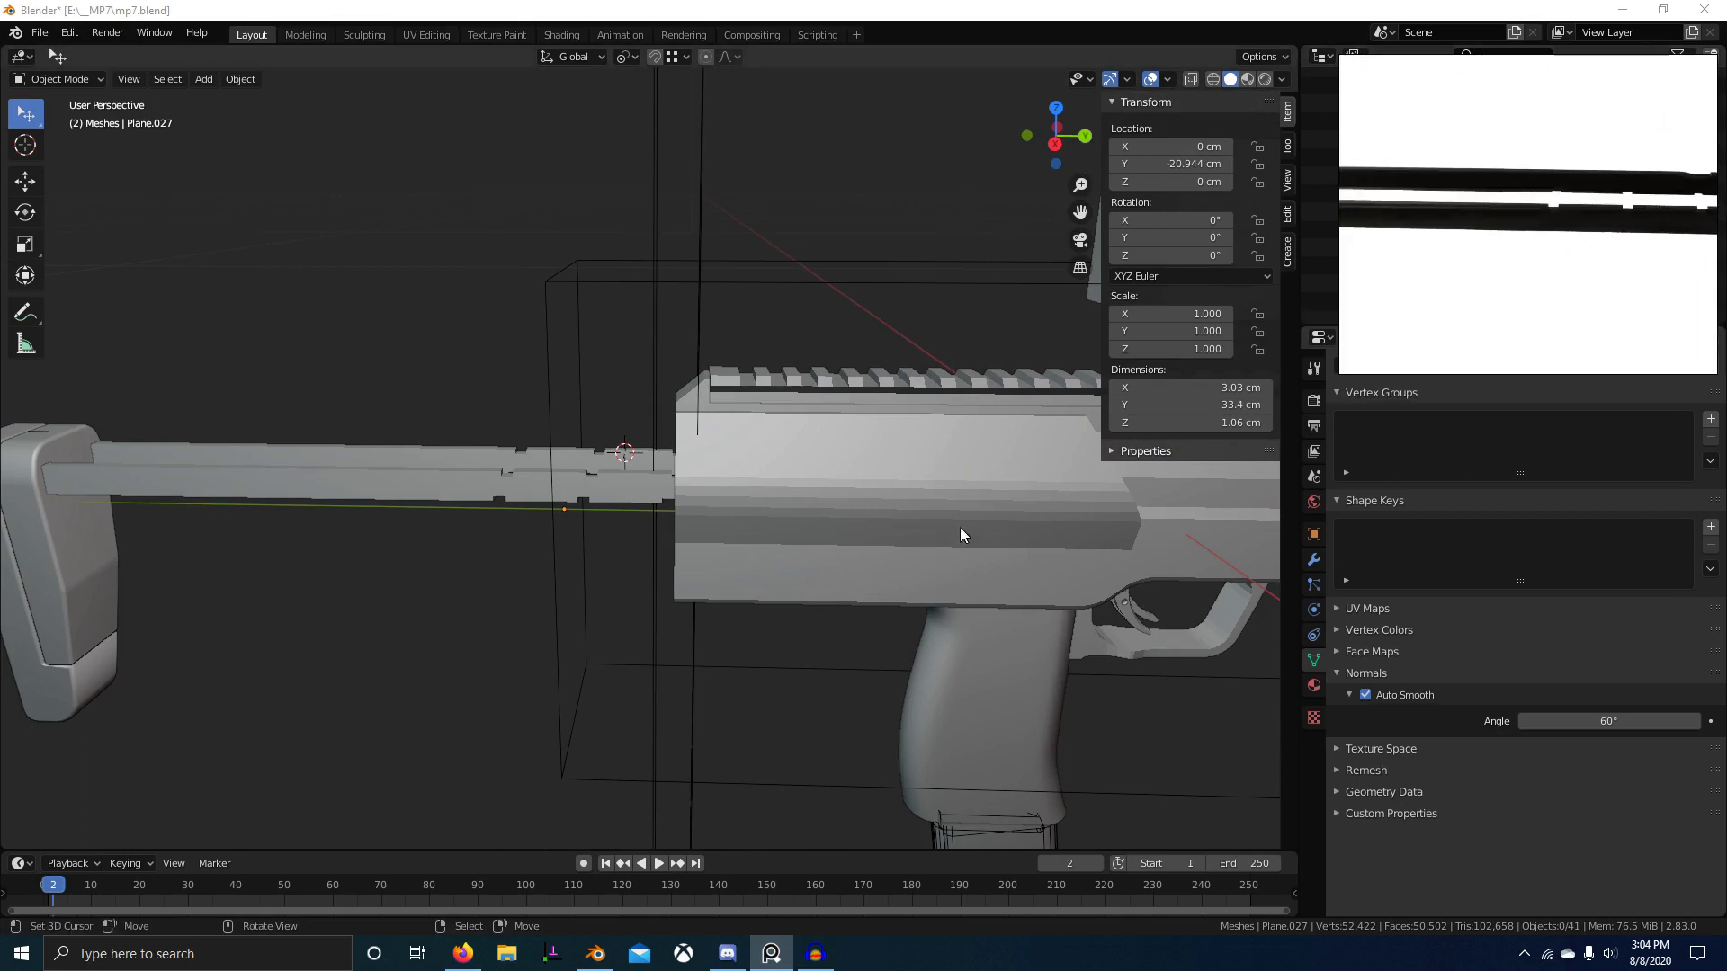
# Step: Apply the stock rods' Mirror modifier so both rods become real geometry
pyautogui.click(570, 494)
pyautogui.click(1313, 559)
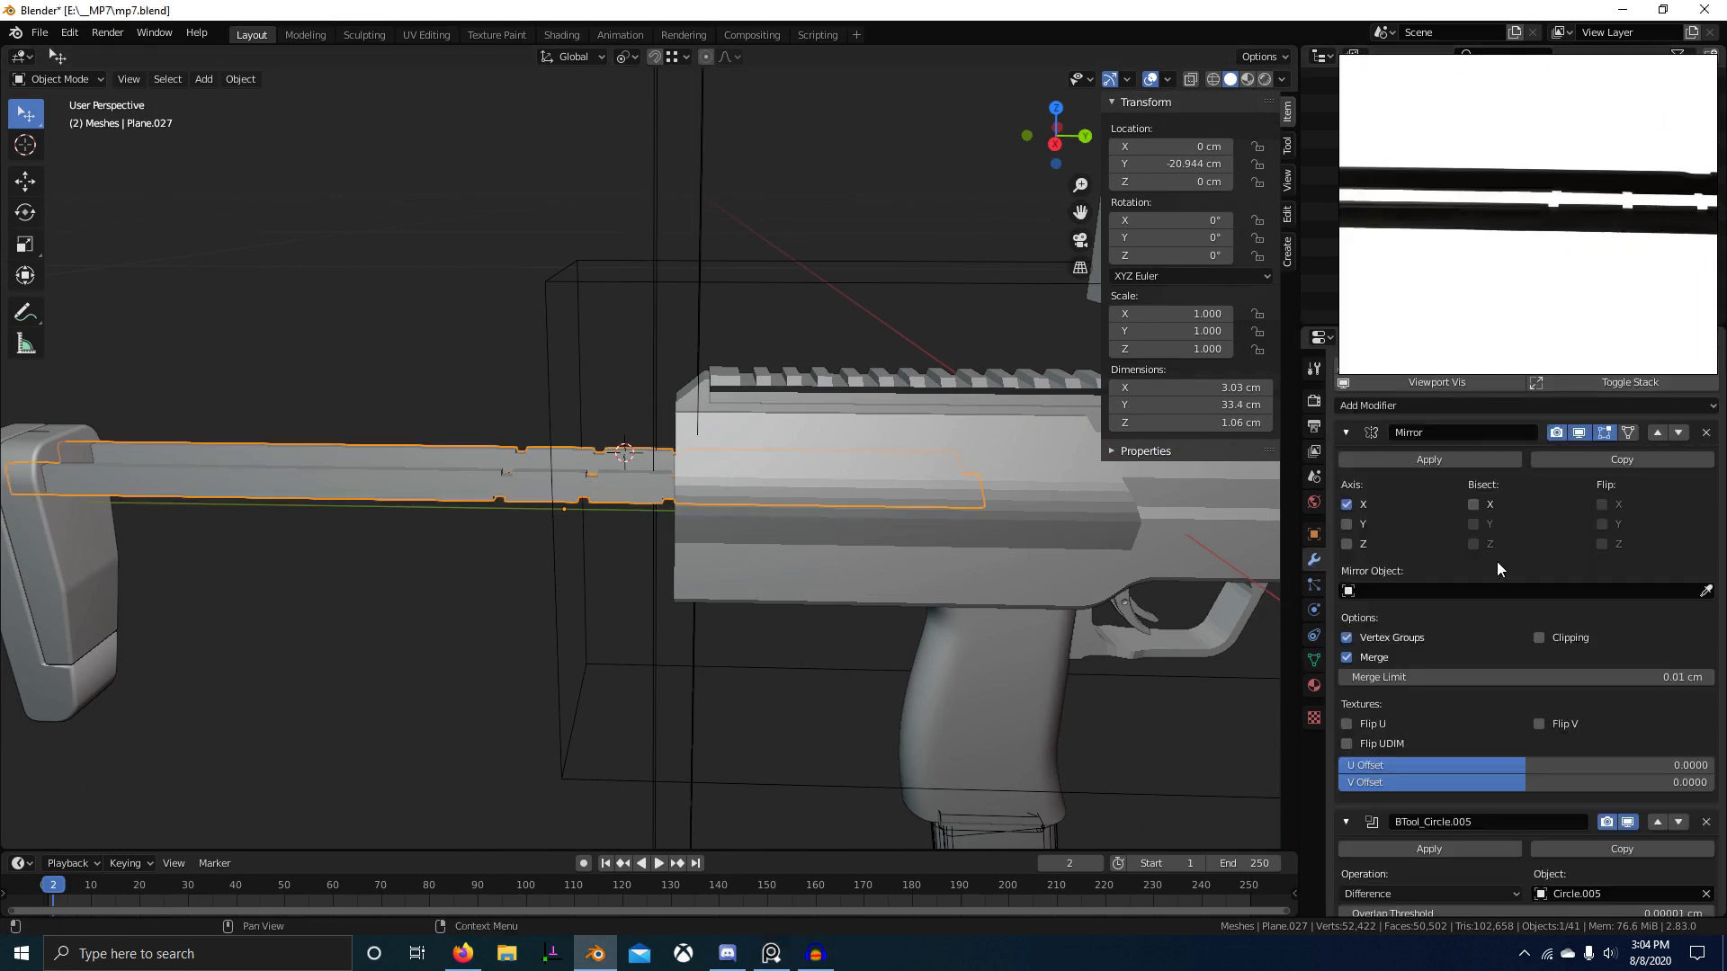
pyautogui.click(1429, 459)
pyautogui.scroll(-3, 1113, 545)
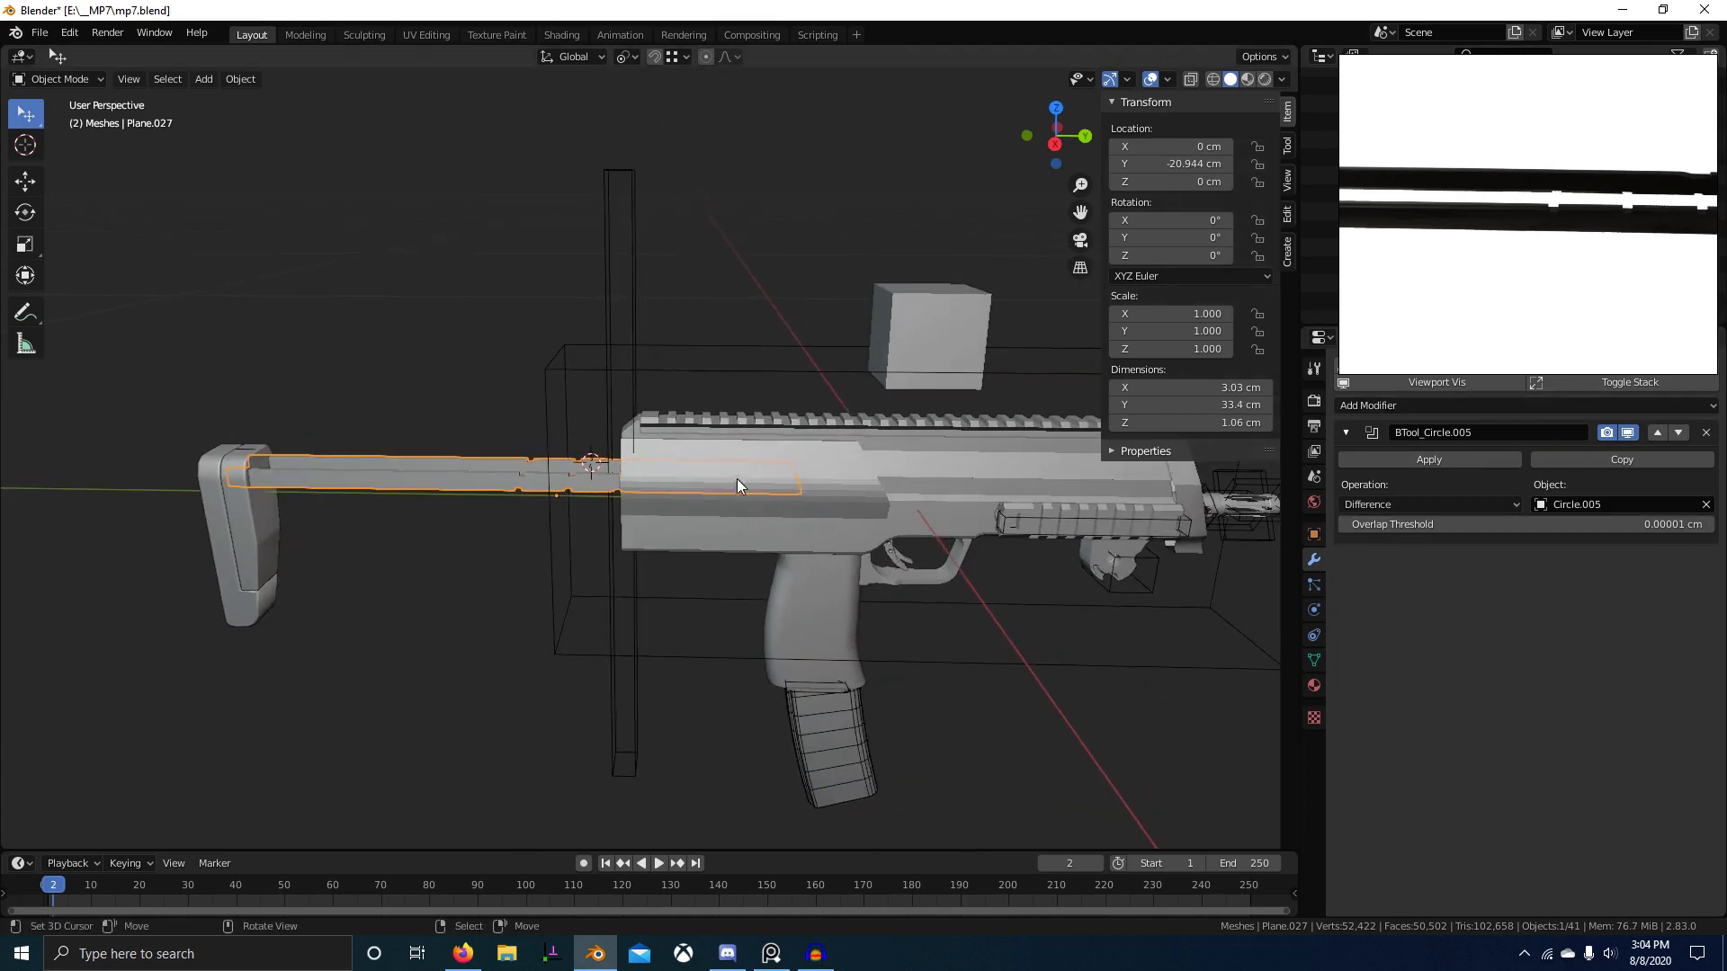
# Step: Inspect the rods in isolation and remove their leftover BTool_Circle.005 boolean modifier
pyautogui.press('KP_Divide')
pyautogui.moveTo(916, 573); pyautogui.dragTo(1706, 477, button='middle')
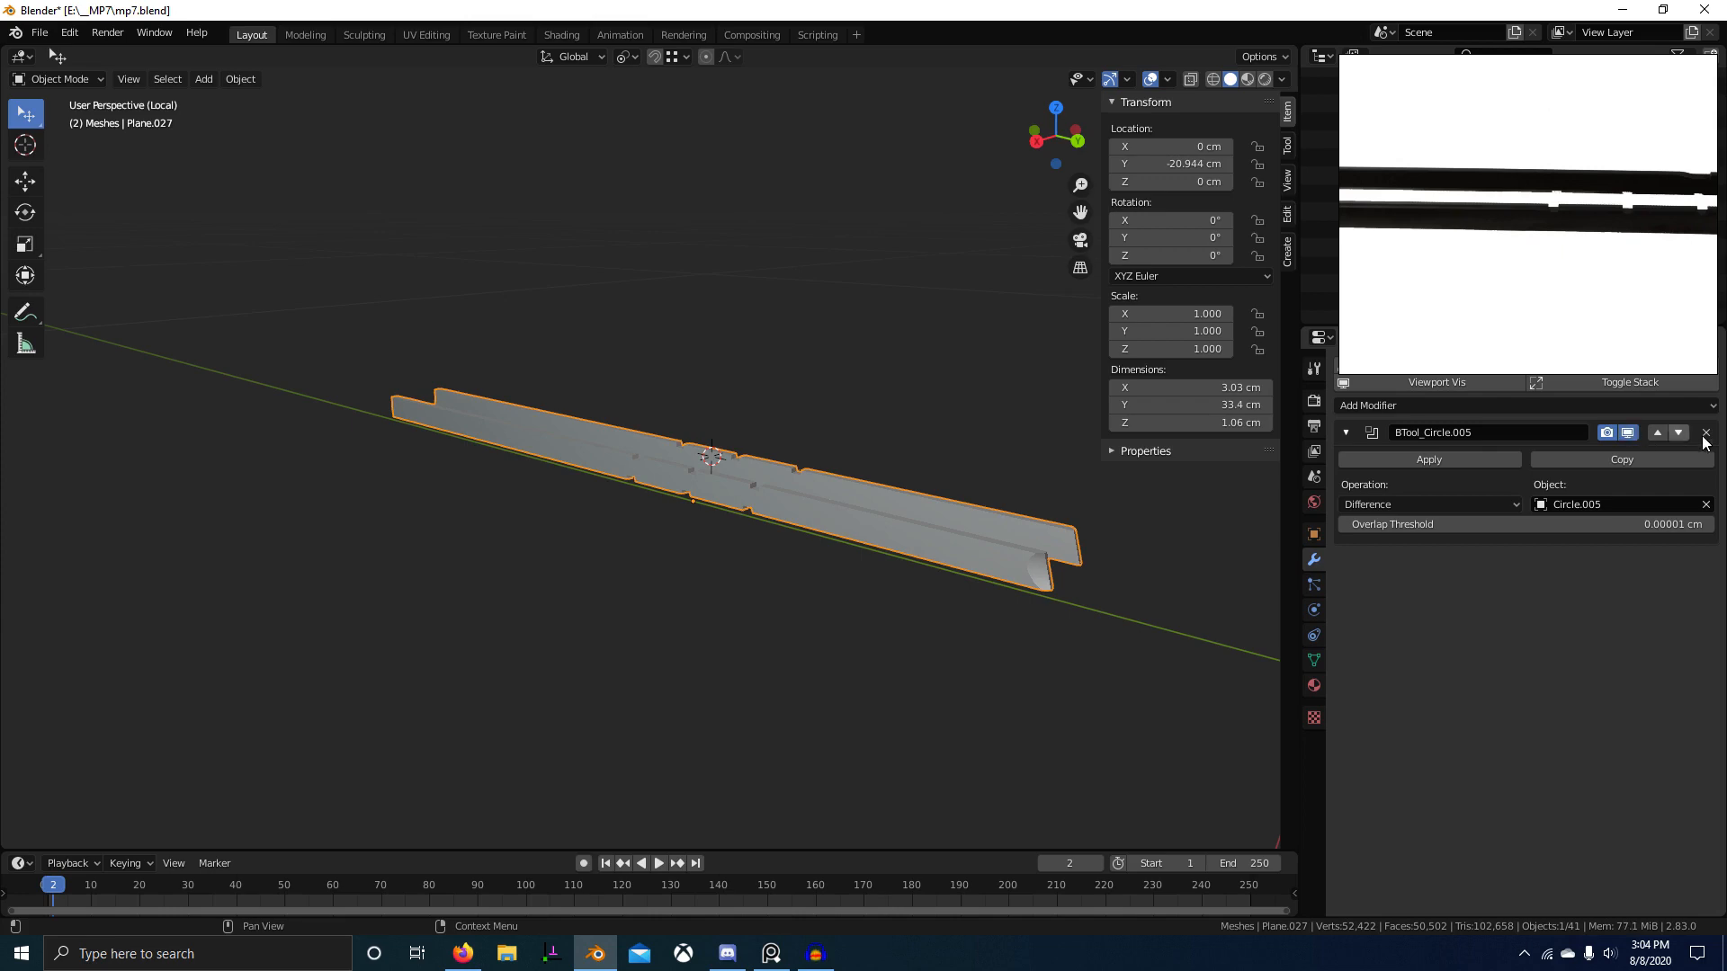
pyautogui.click(1707, 434)
pyautogui.moveTo(963, 571); pyautogui.dragTo(936, 597, button='middle')
pyautogui.press('KP_Divide')
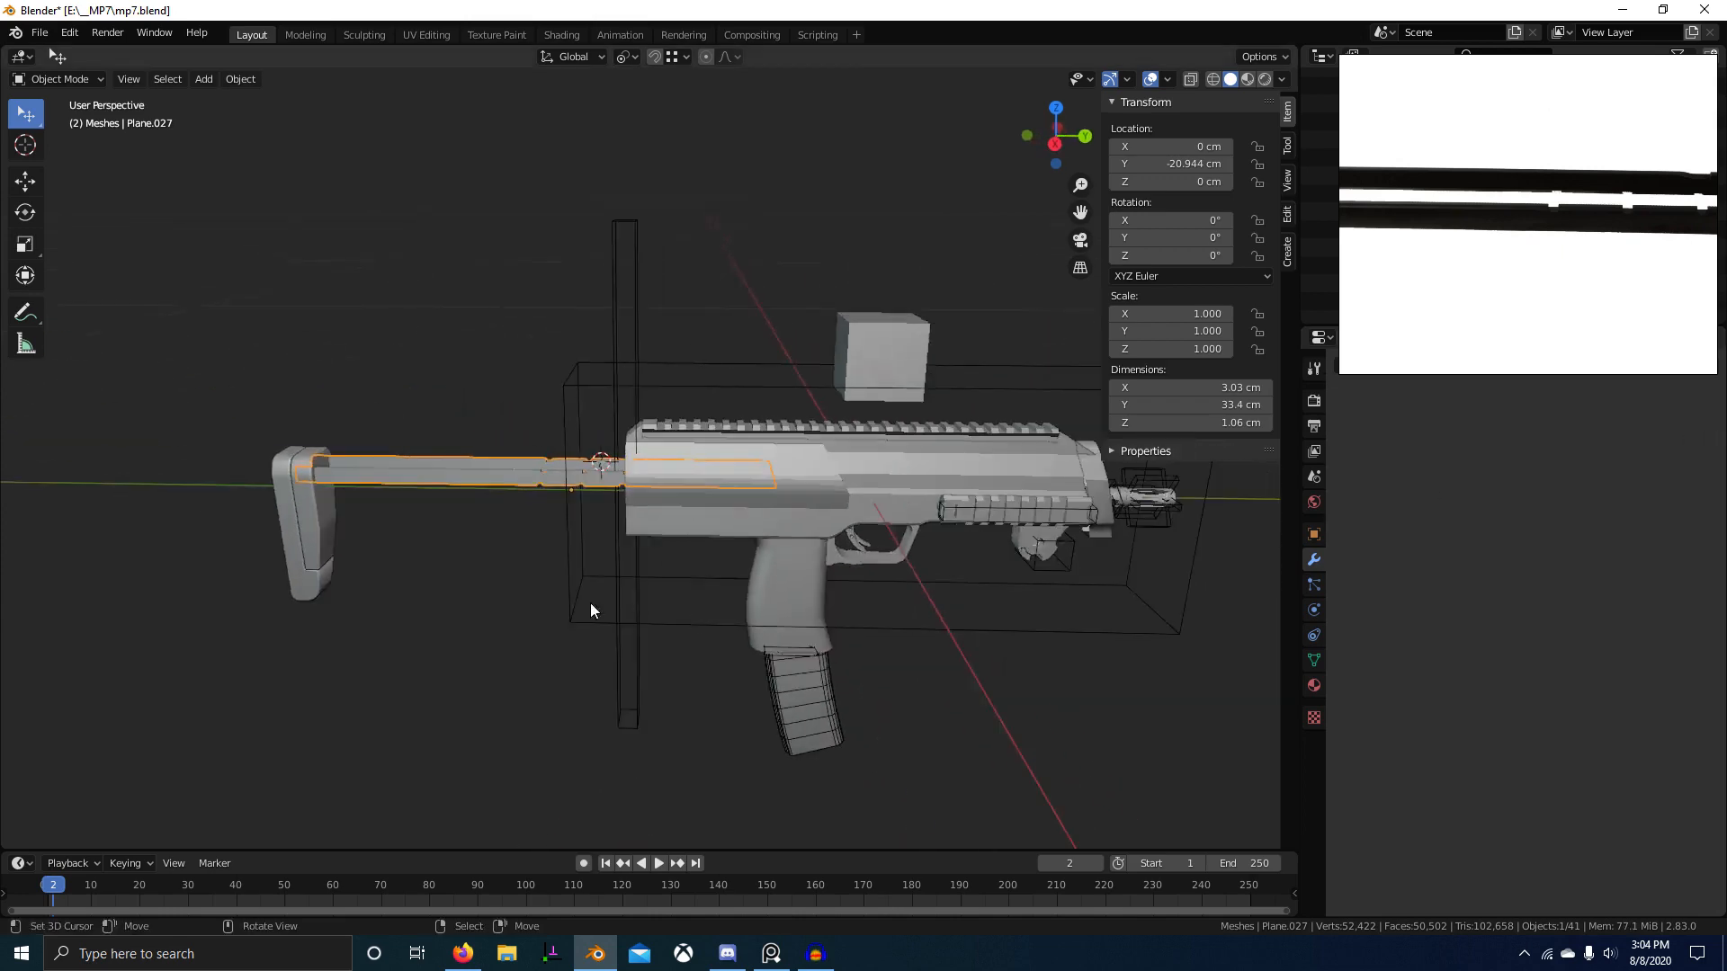
# Step: Delete the ceiling and end-wall faces of the rear lower notch on the positive-X rod
pyautogui.scroll(2, 721, 577)
pyautogui.scroll(2, 654, 528)
pyautogui.press('Tab')
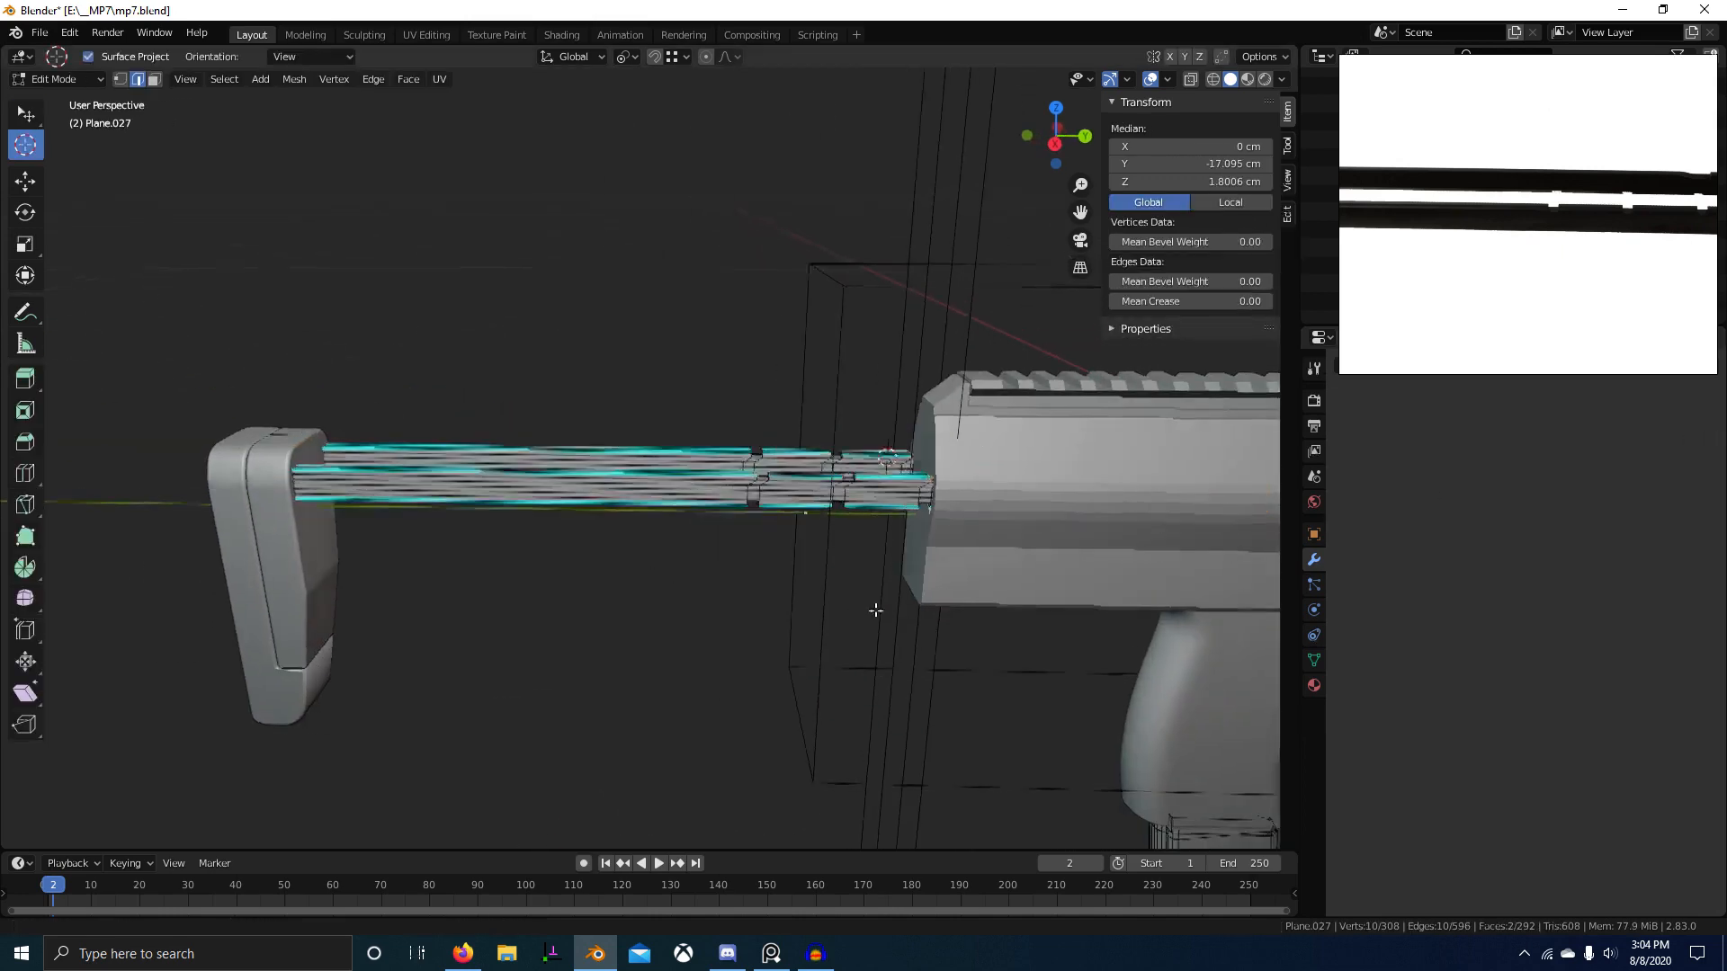
pyautogui.scroll(3, 682, 561)
pyautogui.scroll(3, 652, 441)
pyautogui.moveTo(661, 458); pyautogui.dragTo(699, 361, button='middle')
pyautogui.scroll(4, 835, 690)
pyautogui.moveTo(835, 691); pyautogui.dragTo(927, 552, button='middle')
pyautogui.press('3')
pyautogui.click(894, 559)
pyautogui.press('ctrl+KP_Add')
pyautogui.moveTo(862, 572); pyautogui.dragTo(1073, 564, button='middle')
pyautogui.keyDown('shift'); pyautogui.rightClick(765, 535); pyautogui.keyUp('shift')
pyautogui.keyDown('shift'); pyautogui.rightClick(832, 671); pyautogui.keyUp('shift')
pyautogui.press('x')
pyautogui.click(832, 681)
pyautogui.moveTo(909, 706); pyautogui.dragTo(853, 635, button='middle')
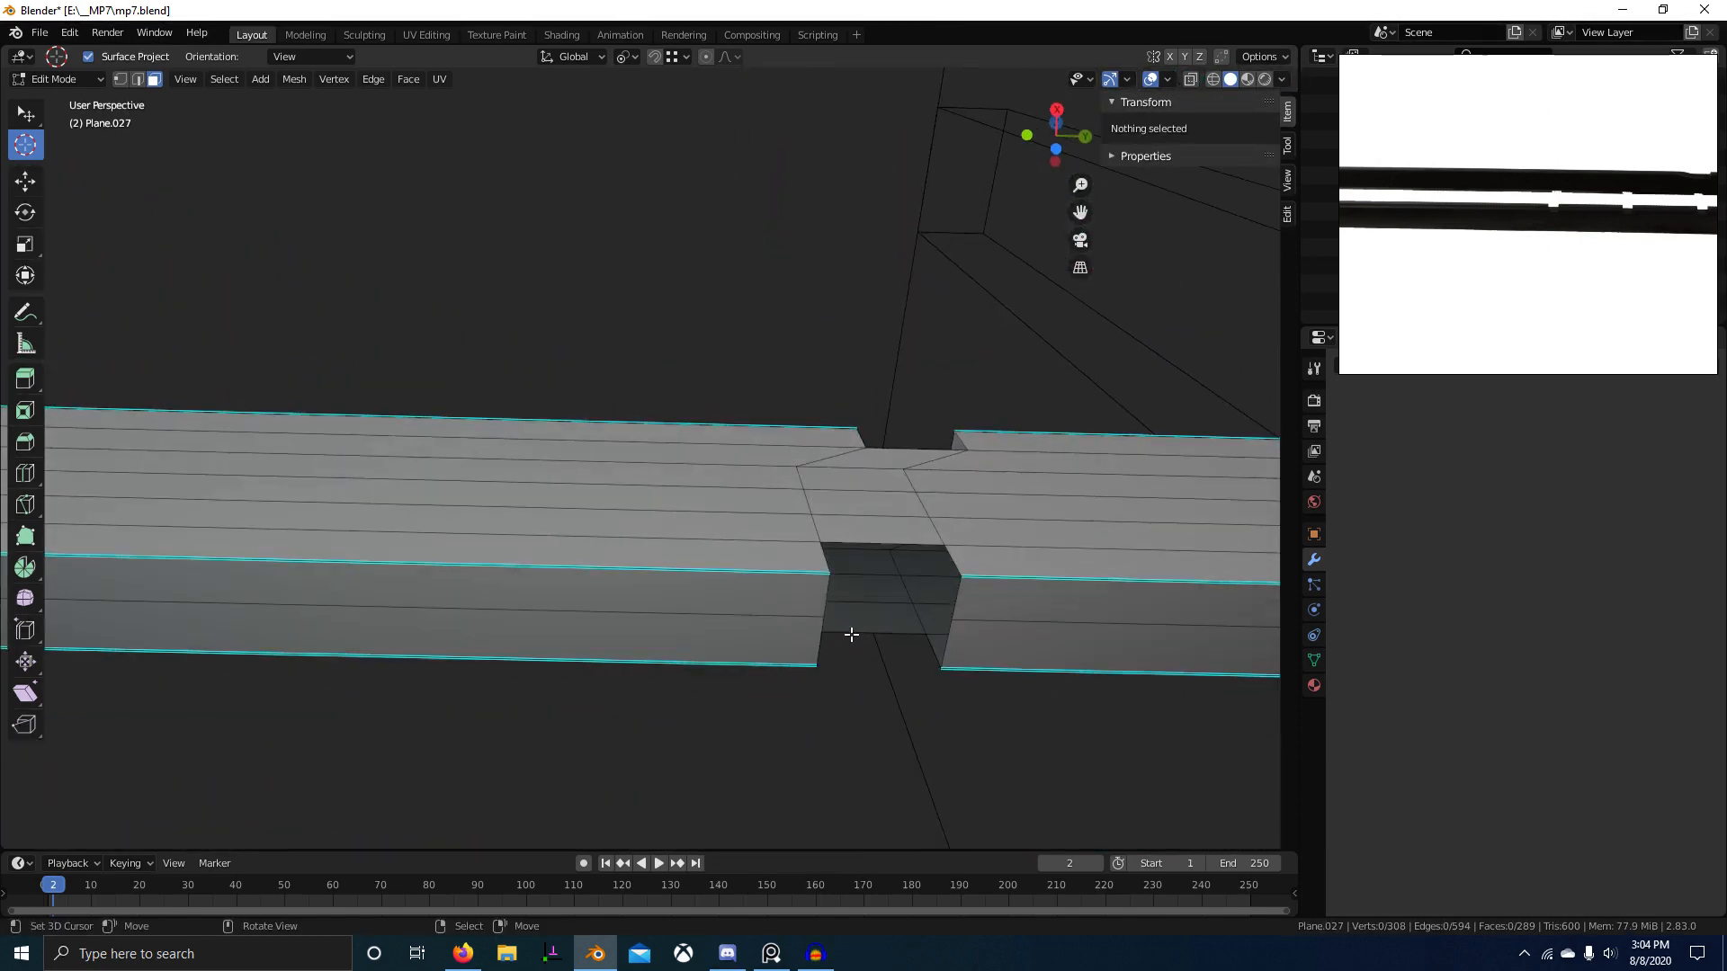
# Step: Close that rear lower notch with new faces flush with the rod's underside and sides
pyautogui.press('2')
pyautogui.rightClick(822, 597)
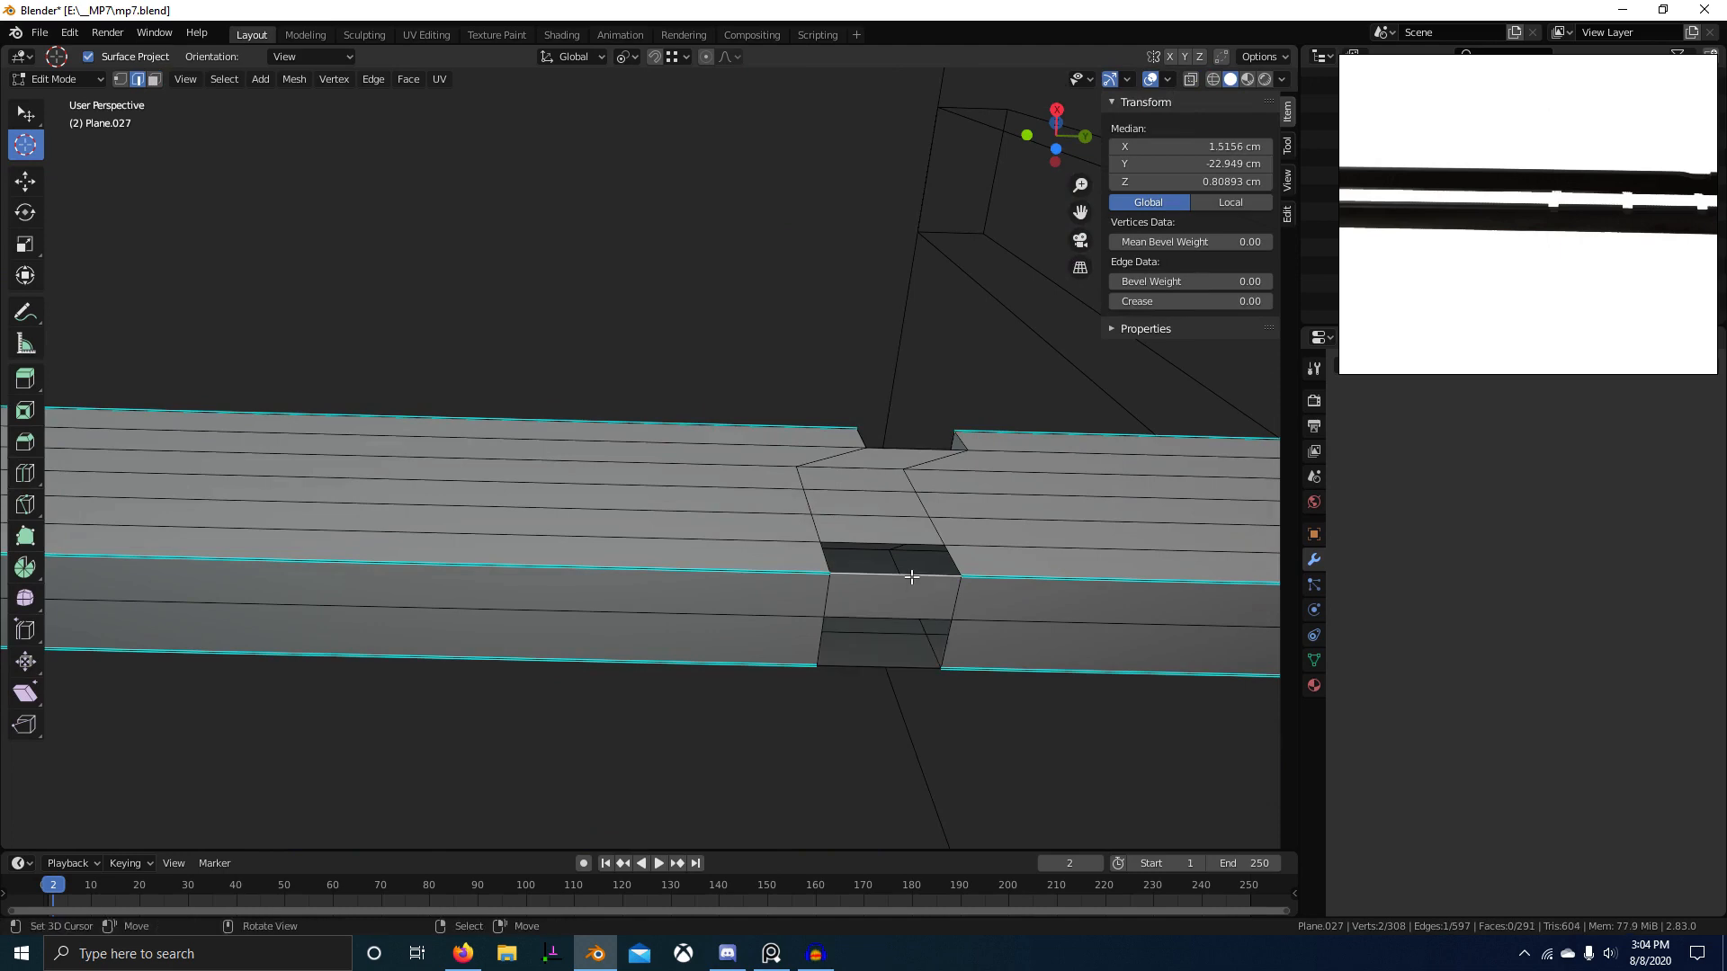
pyautogui.press('f')
# Step: Delete the ceiling and end-wall faces of the middle lower notch on the positive-X rod
pyautogui.moveTo(869, 661); pyautogui.dragTo(734, 651, button='middle')
pyautogui.press('3')
pyautogui.rightClick(782, 566)
pyautogui.keyDown('shift'); pyautogui.rightClick(737, 544); pyautogui.keyUp('shift')
pyautogui.rightClick(738, 545)
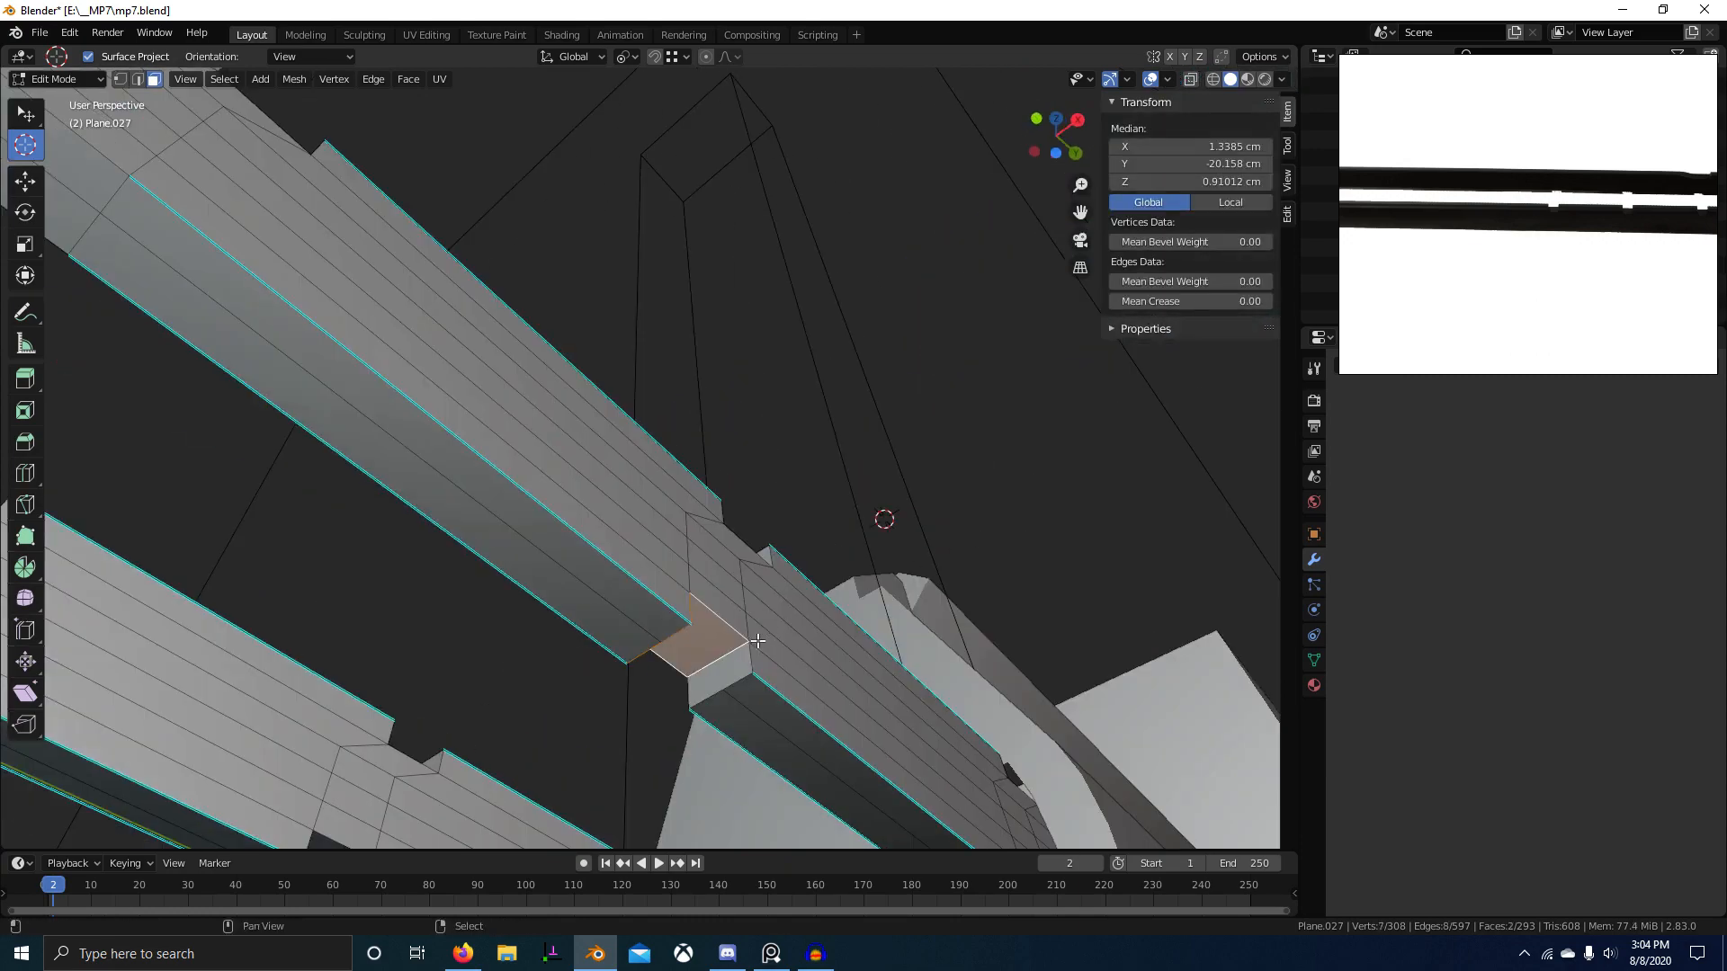
pyautogui.keyDown('shift'); pyautogui.rightClick(733, 652); pyautogui.keyUp('shift')
# Step: Close the positive-X rod's middle lower notch with flush underside and side faces
pyautogui.press('2')
pyautogui.rightClick(723, 623)
pyautogui.press('f')
pyautogui.press('f')
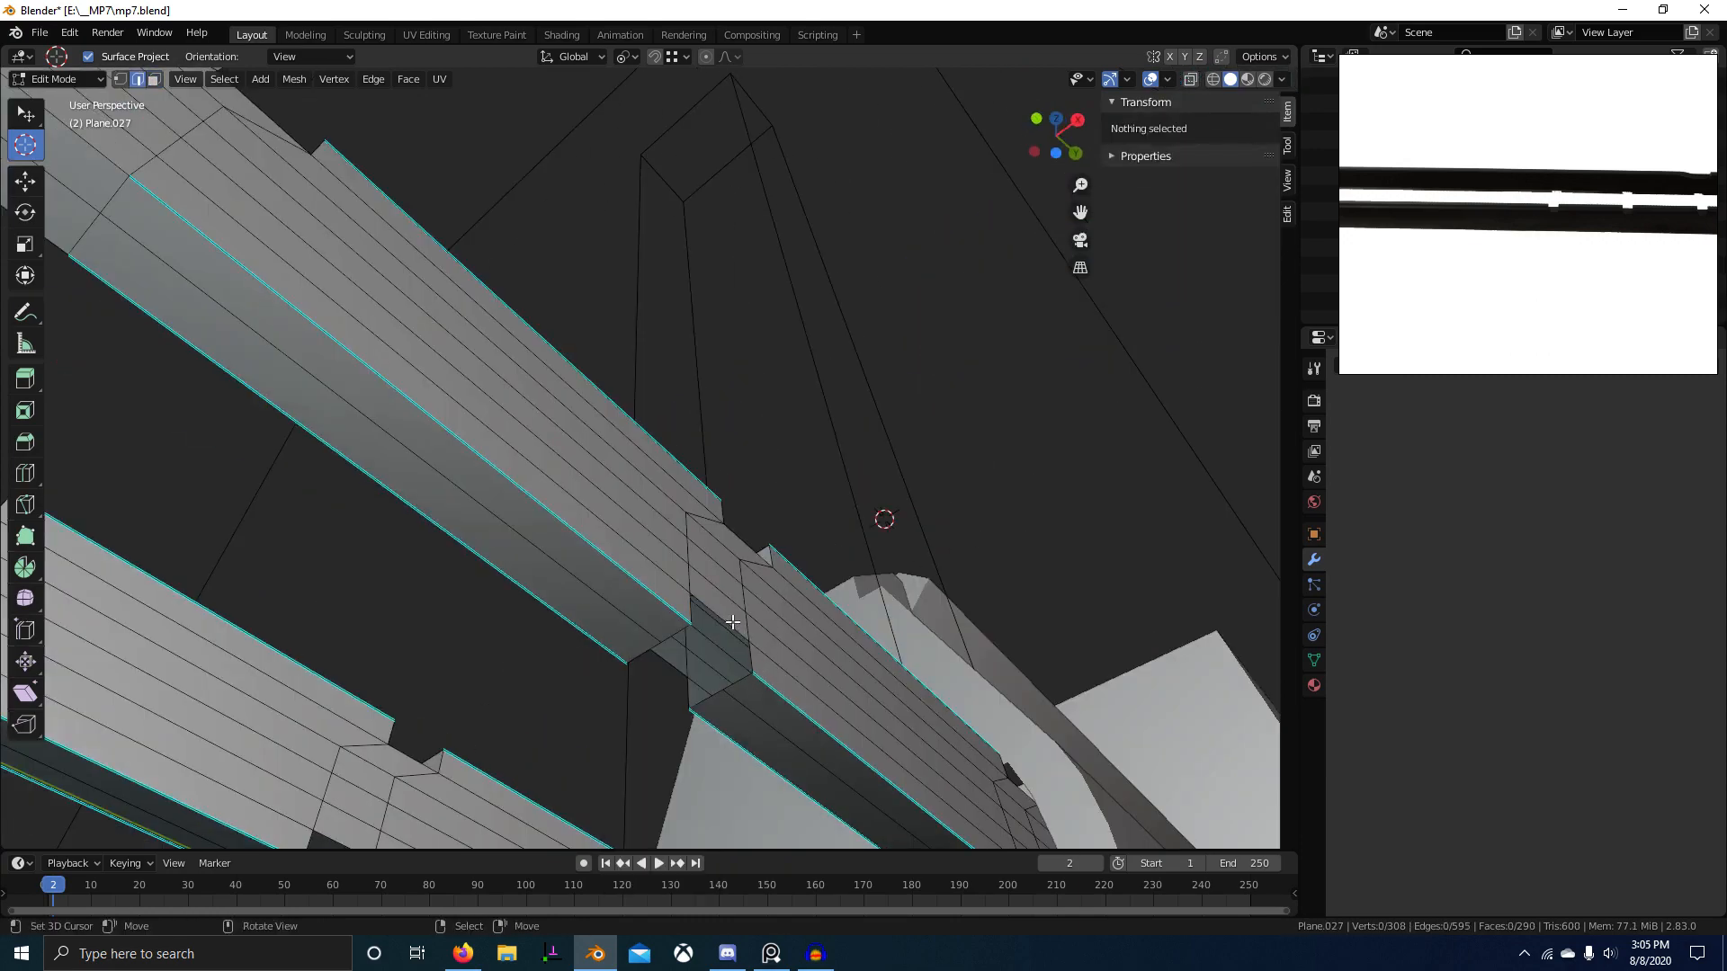
# Step: Delete the ceiling and end-wall faces of the front lower notch on the positive-X rod
pyautogui.moveTo(745, 722); pyautogui.dragTo(686, 725, button='middle')
pyautogui.press('3')
pyautogui.rightClick(795, 699)
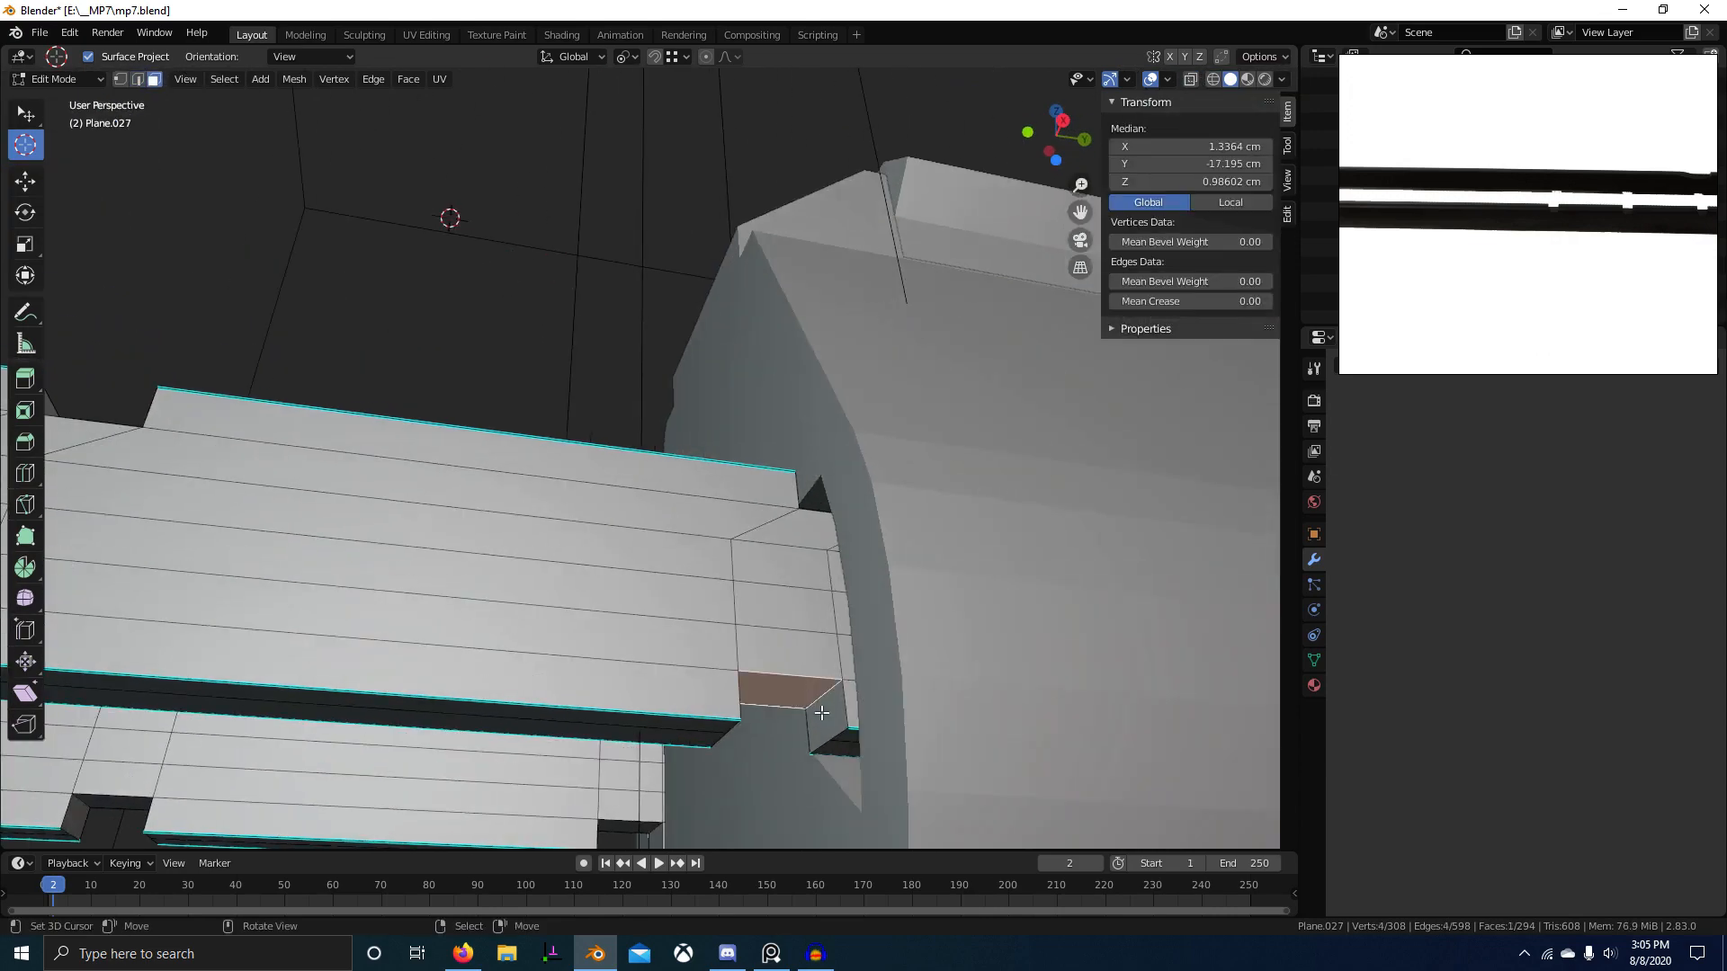
pyautogui.moveTo(821, 712); pyautogui.dragTo(704, 738, button='middle')
pyautogui.press('x')
pyautogui.click(1011, 629)
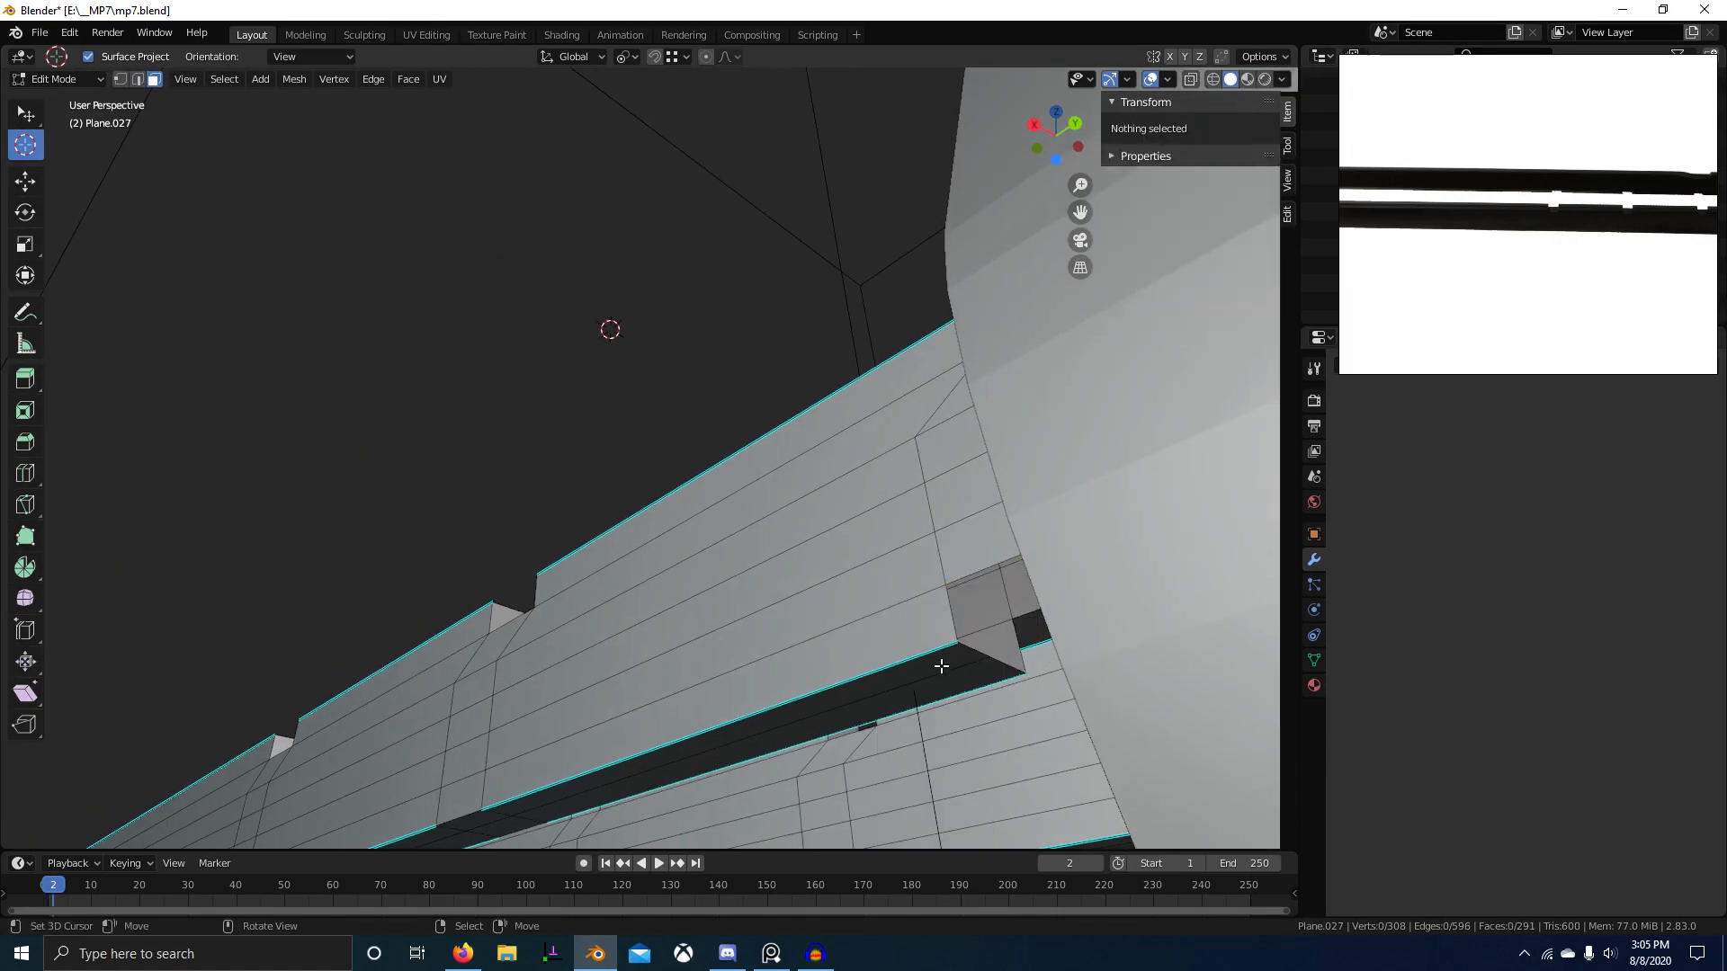
# Step: Close the positive-X rod's front lower notch with flush underside and side faces
pyautogui.press('2')
pyautogui.moveTo(1011, 628); pyautogui.dragTo(947, 659, button='middle')
pyautogui.rightClick(947, 659)
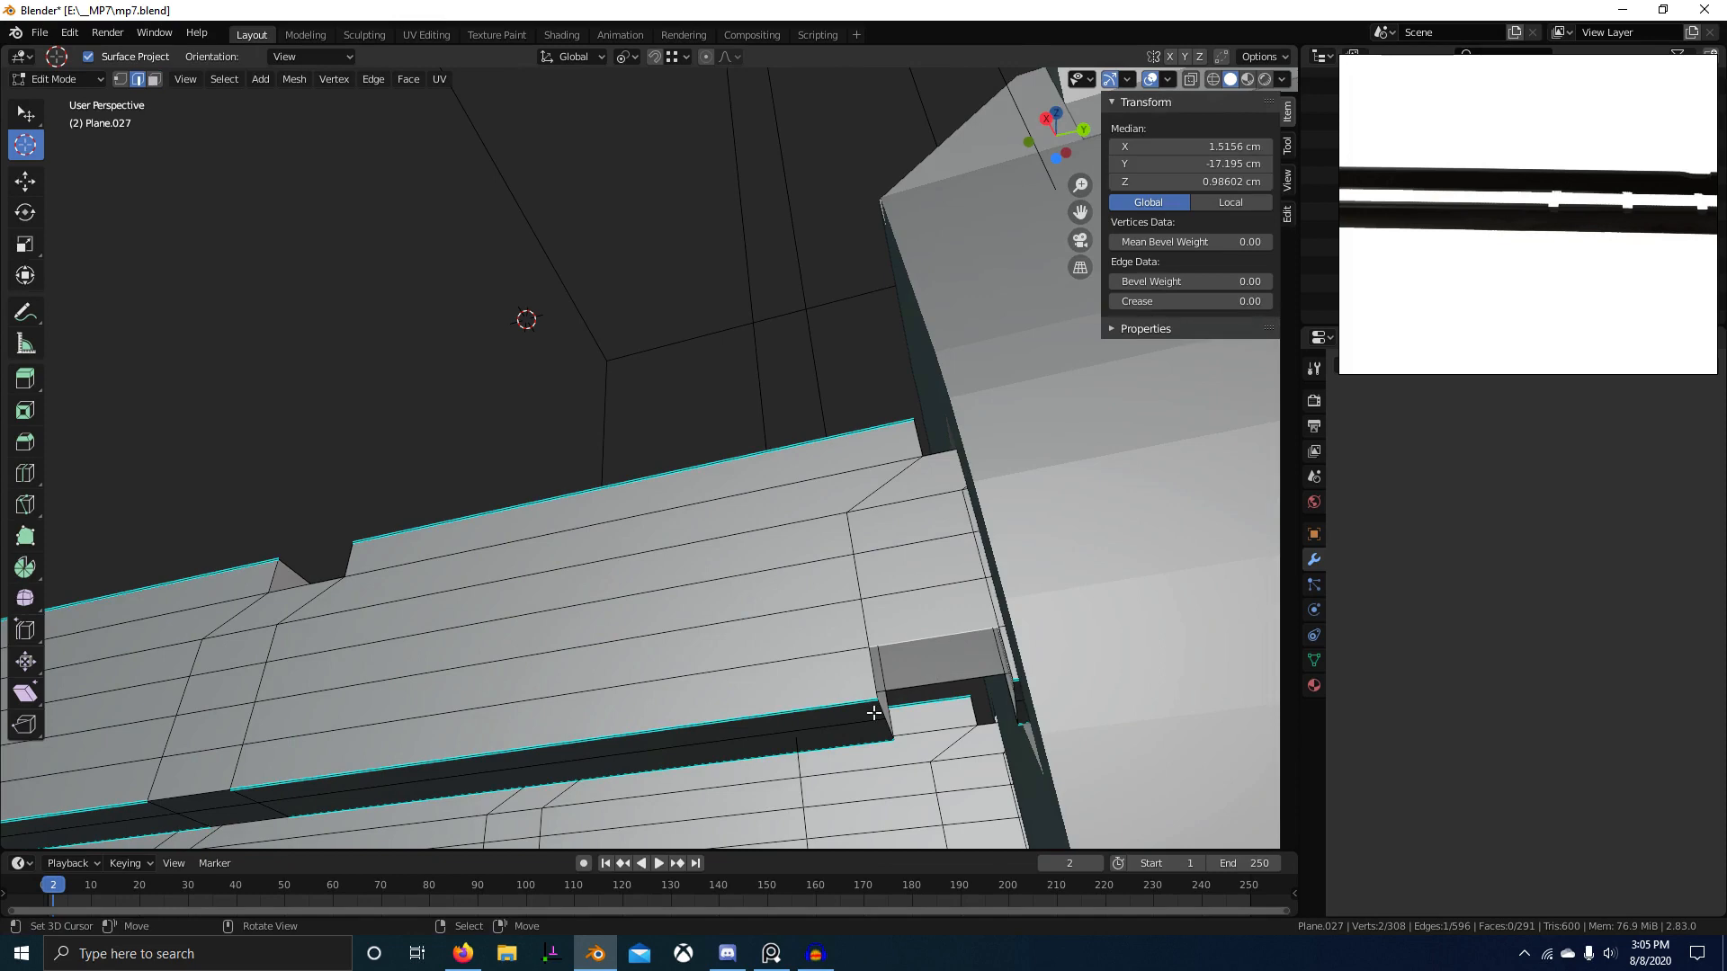
pyautogui.moveTo(923, 743); pyautogui.dragTo(926, 740, button='middle')
pyautogui.keyDown('shift'); pyautogui.moveTo(815, 706); pyautogui.dragTo(770, 670, button='middle'); pyautogui.keyUp('shift')
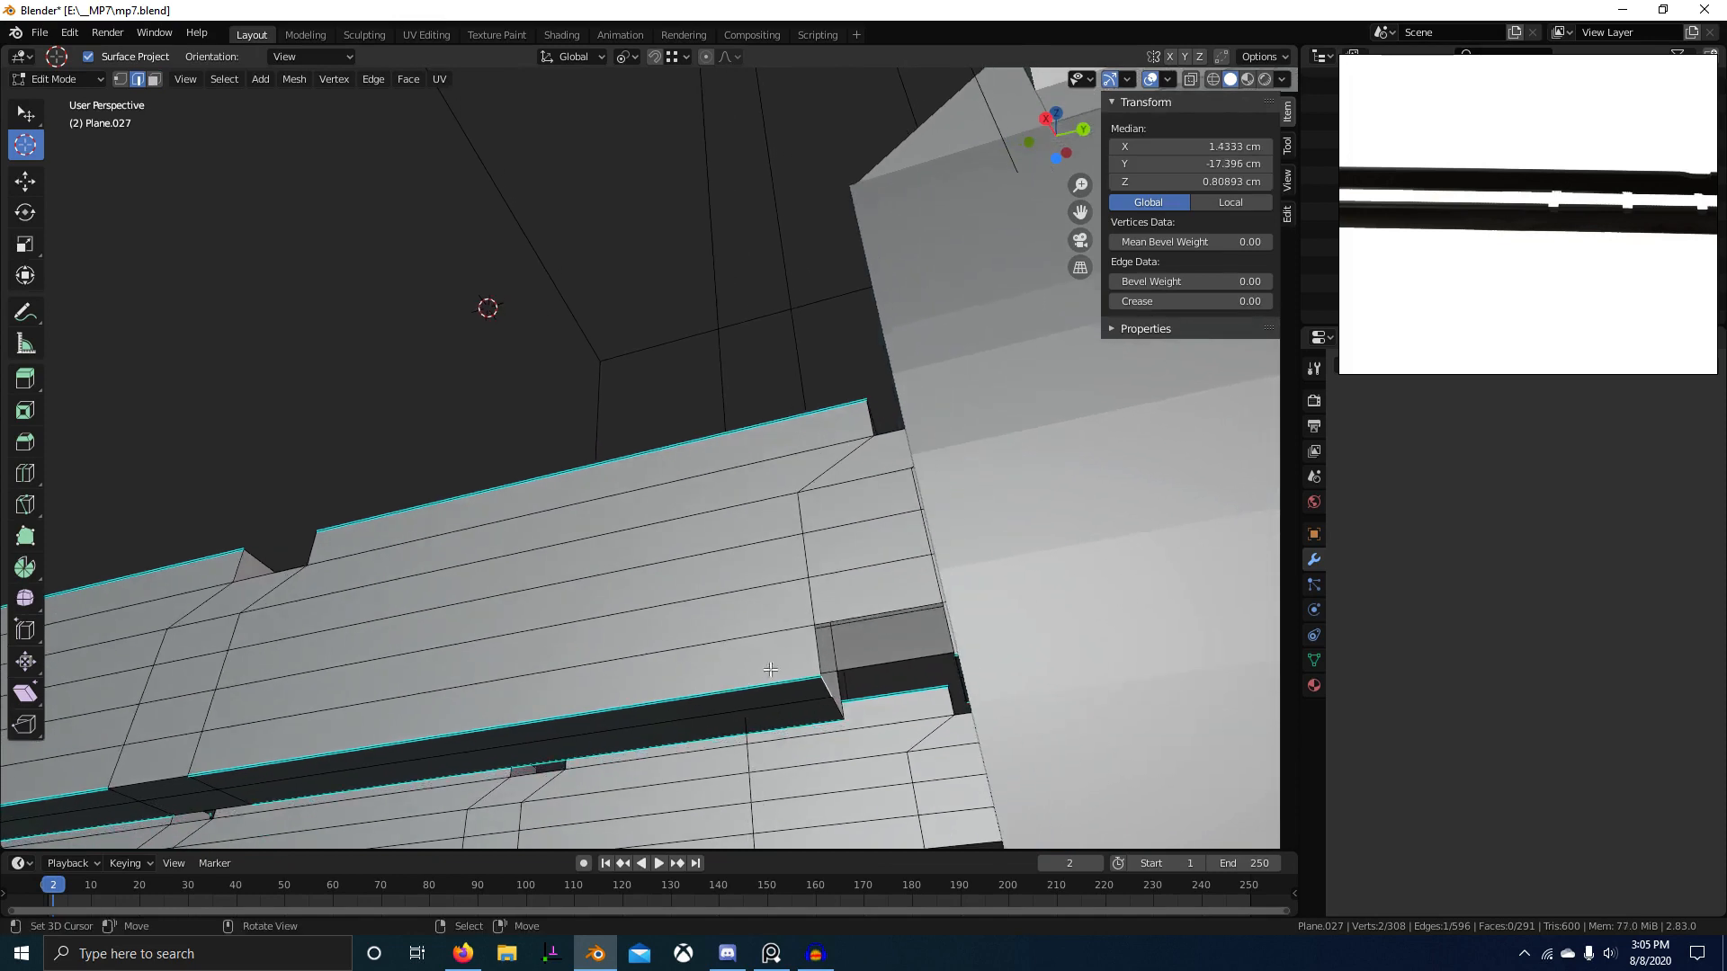
pyautogui.moveTo(851, 735); pyautogui.dragTo(786, 748, button='middle')
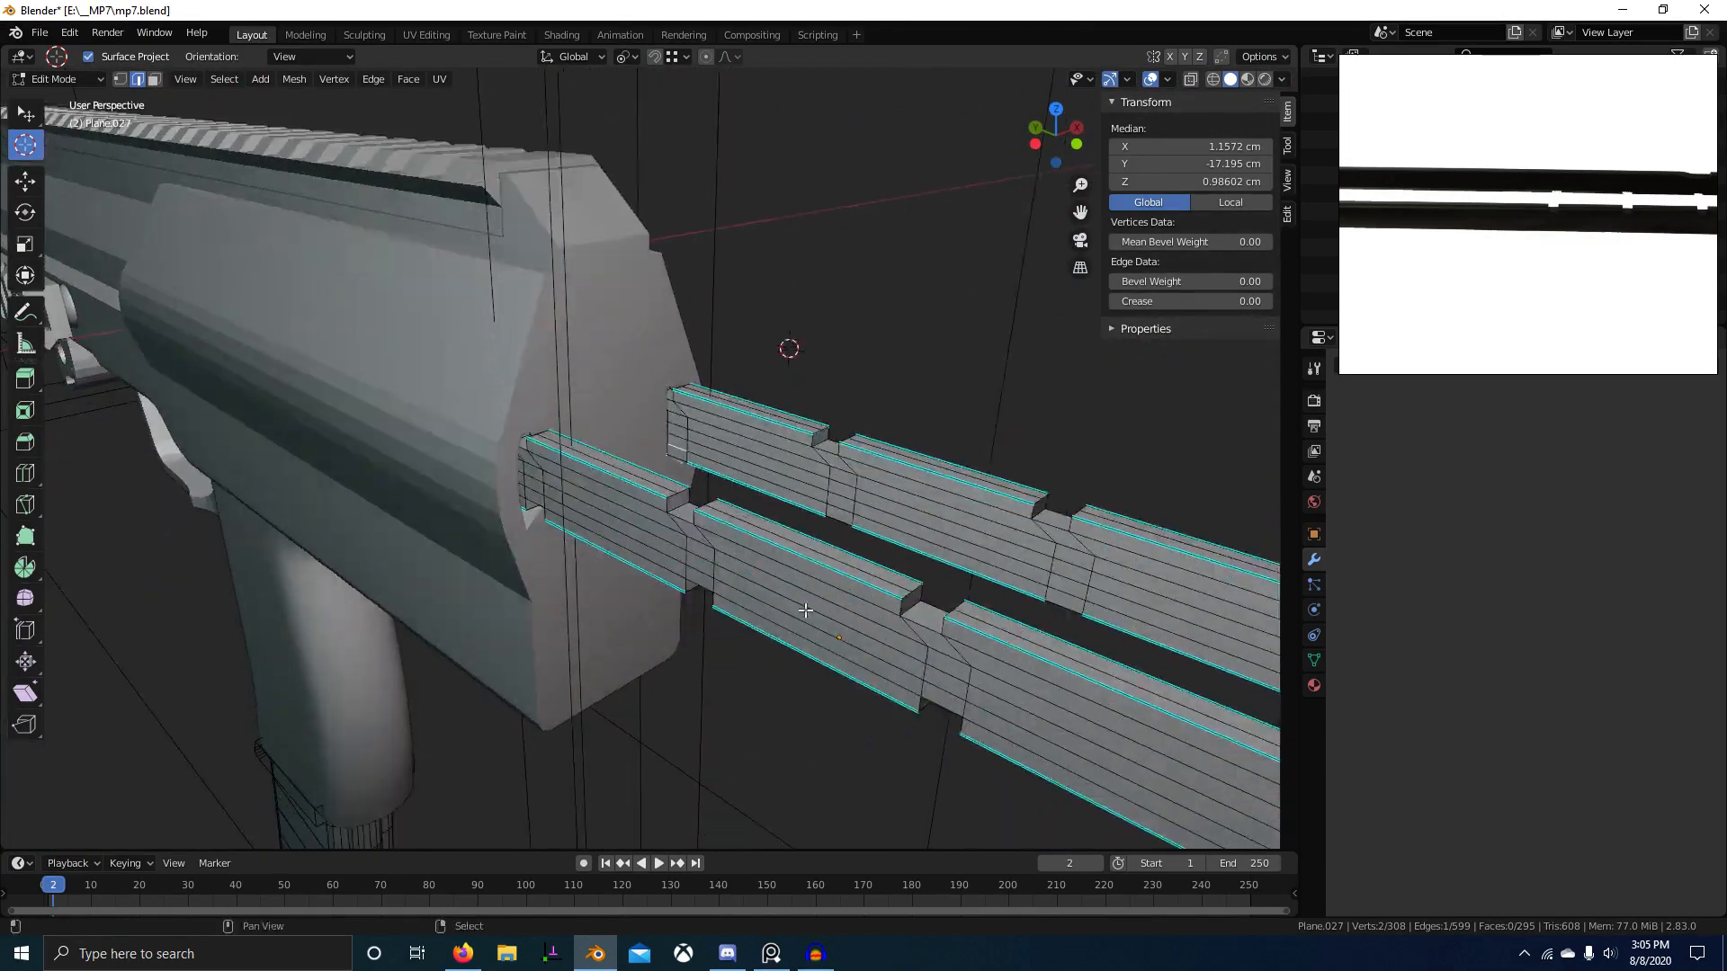
# Step: Isolate the rods and replace the floor and end walls of the negative-X rod's front upper notch with faces flush with the rod
pyautogui.scroll(2, 773, 702)
pyautogui.press('3')
pyautogui.keyDown('shift'); pyautogui.moveTo(539, 504); pyautogui.dragTo(710, 580, button='middle'); pyautogui.keyUp('shift')
pyautogui.scroll(4, 666, 575)
pyautogui.keyDown('shift'); pyautogui.moveTo(554, 533); pyautogui.dragTo(637, 578, button='middle'); pyautogui.keyUp('shift')
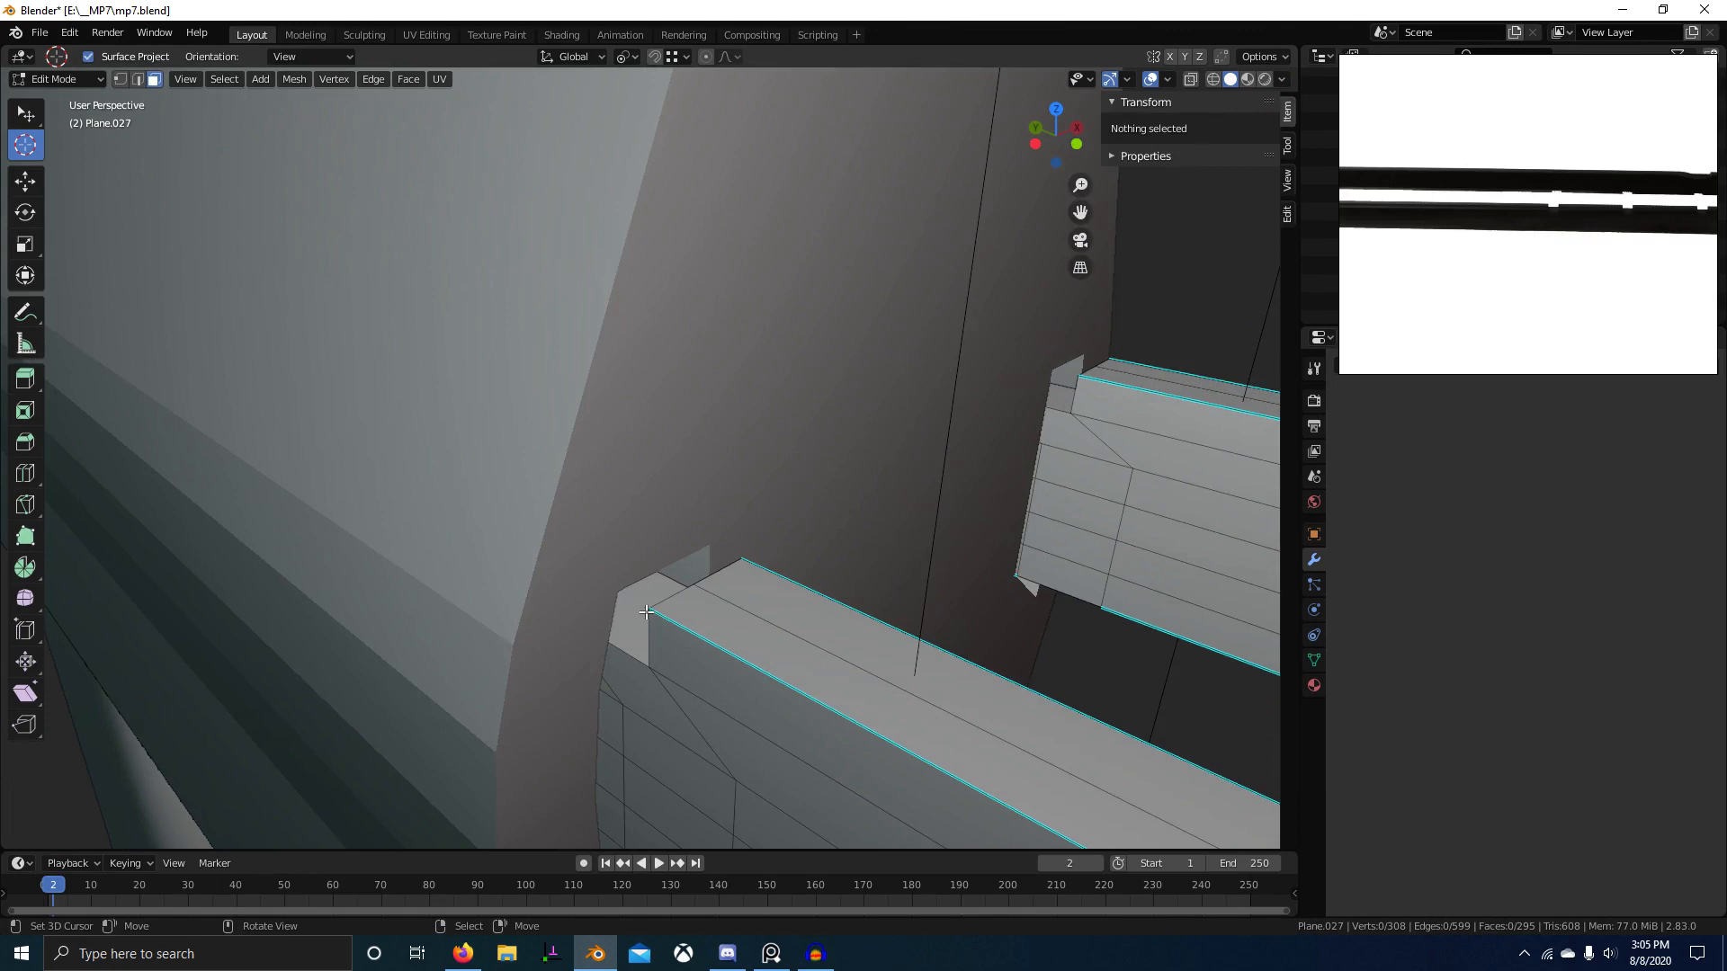
pyautogui.press('KP_Divide')
pyautogui.scroll(8, 635, 607)
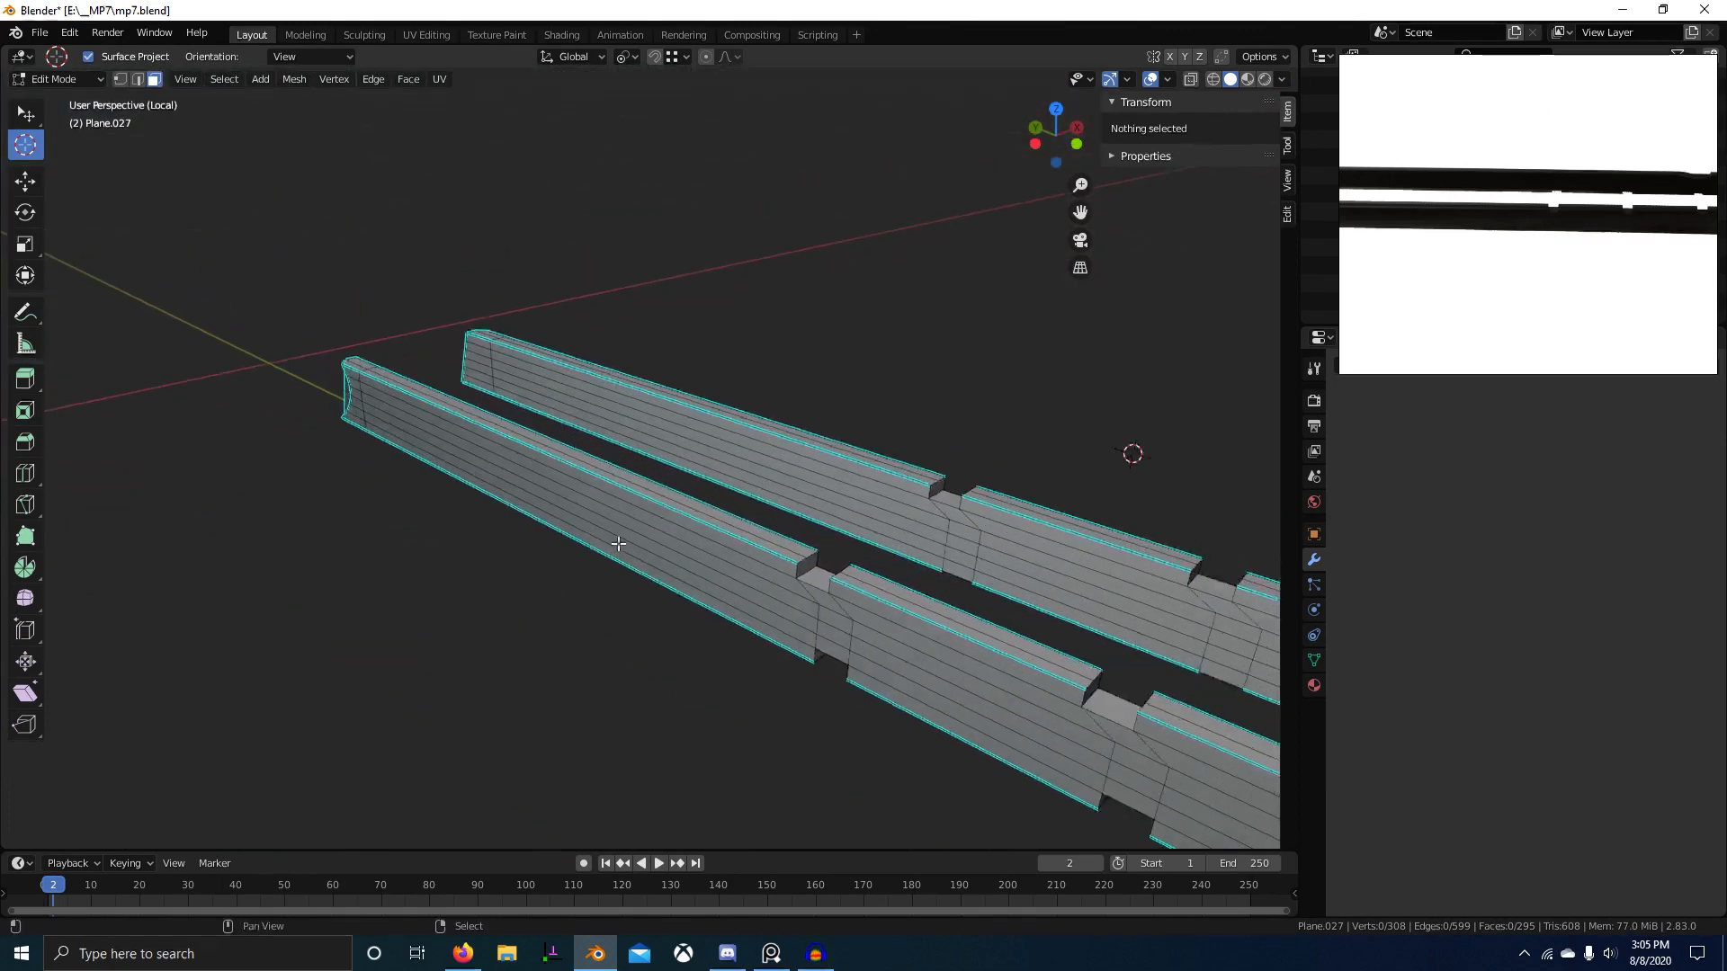
pyautogui.click(788, 599)
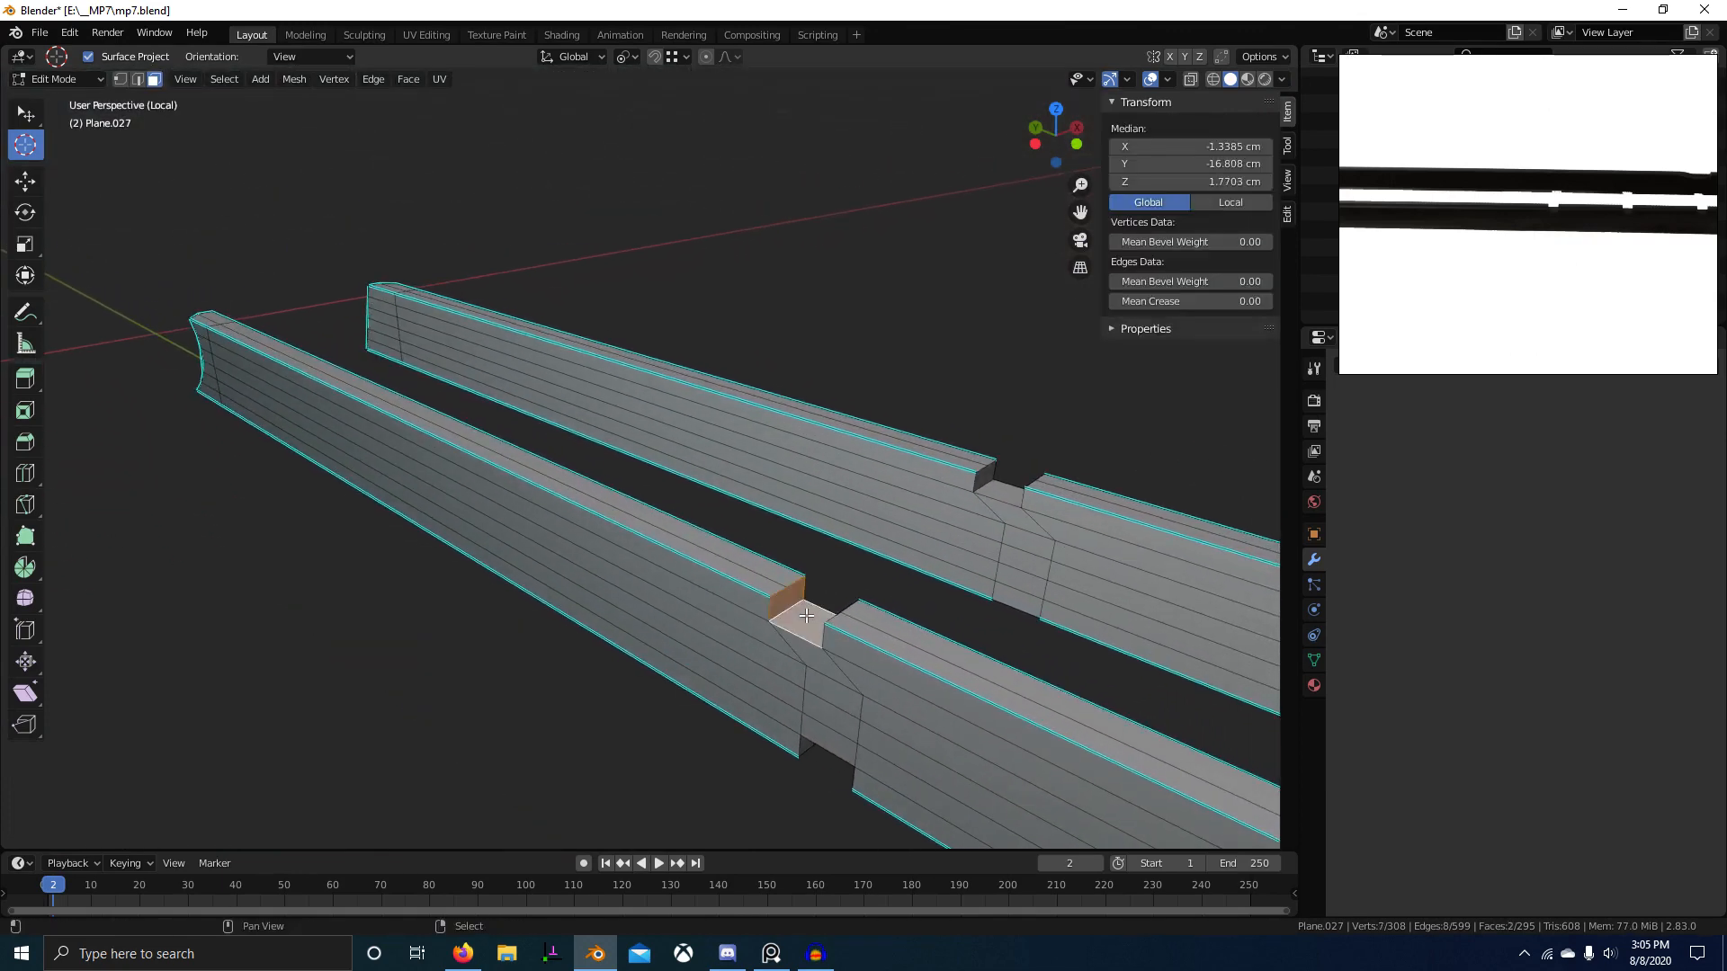
pyautogui.moveTo(807, 615); pyautogui.dragTo(484, 660, button='middle')
pyautogui.press('2')
pyautogui.click(473, 675)
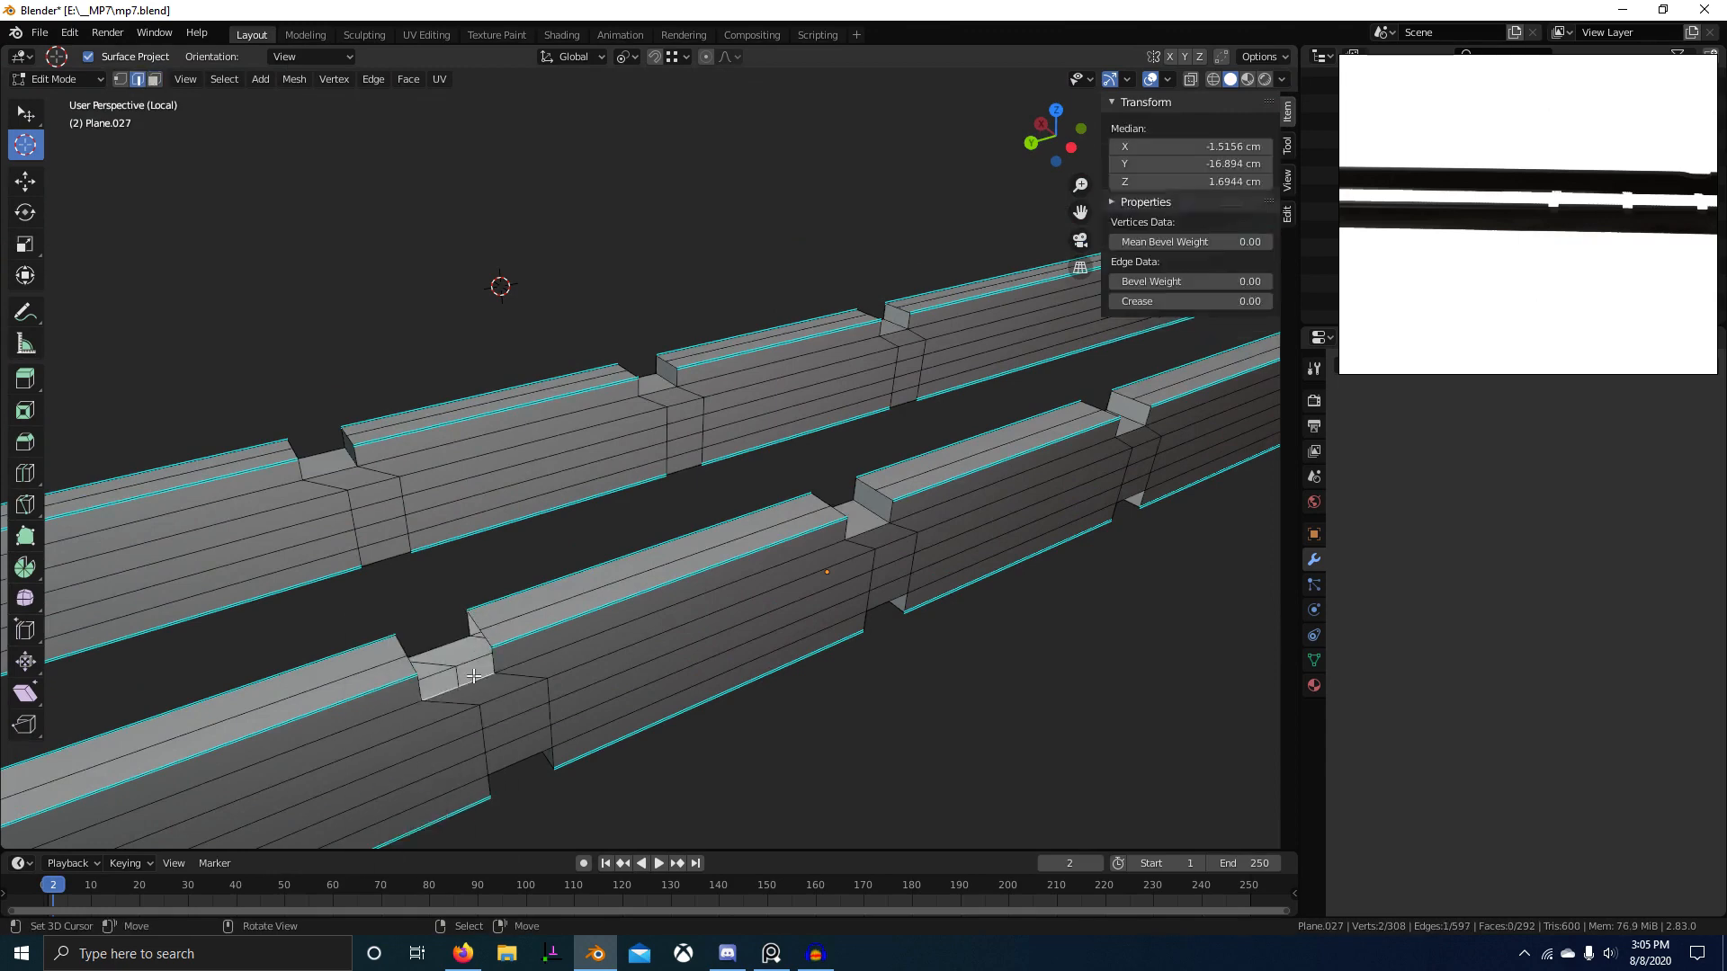
# Step: Replace the floor and end walls of the negative-X rod's middle upper notch with faces flush with the rod
pyautogui.keyDown('shift'); pyautogui.moveTo(941, 566); pyautogui.dragTo(238, 830, button='middle'); pyautogui.keyUp('shift')
pyautogui.press('3')
pyautogui.click(749, 549)
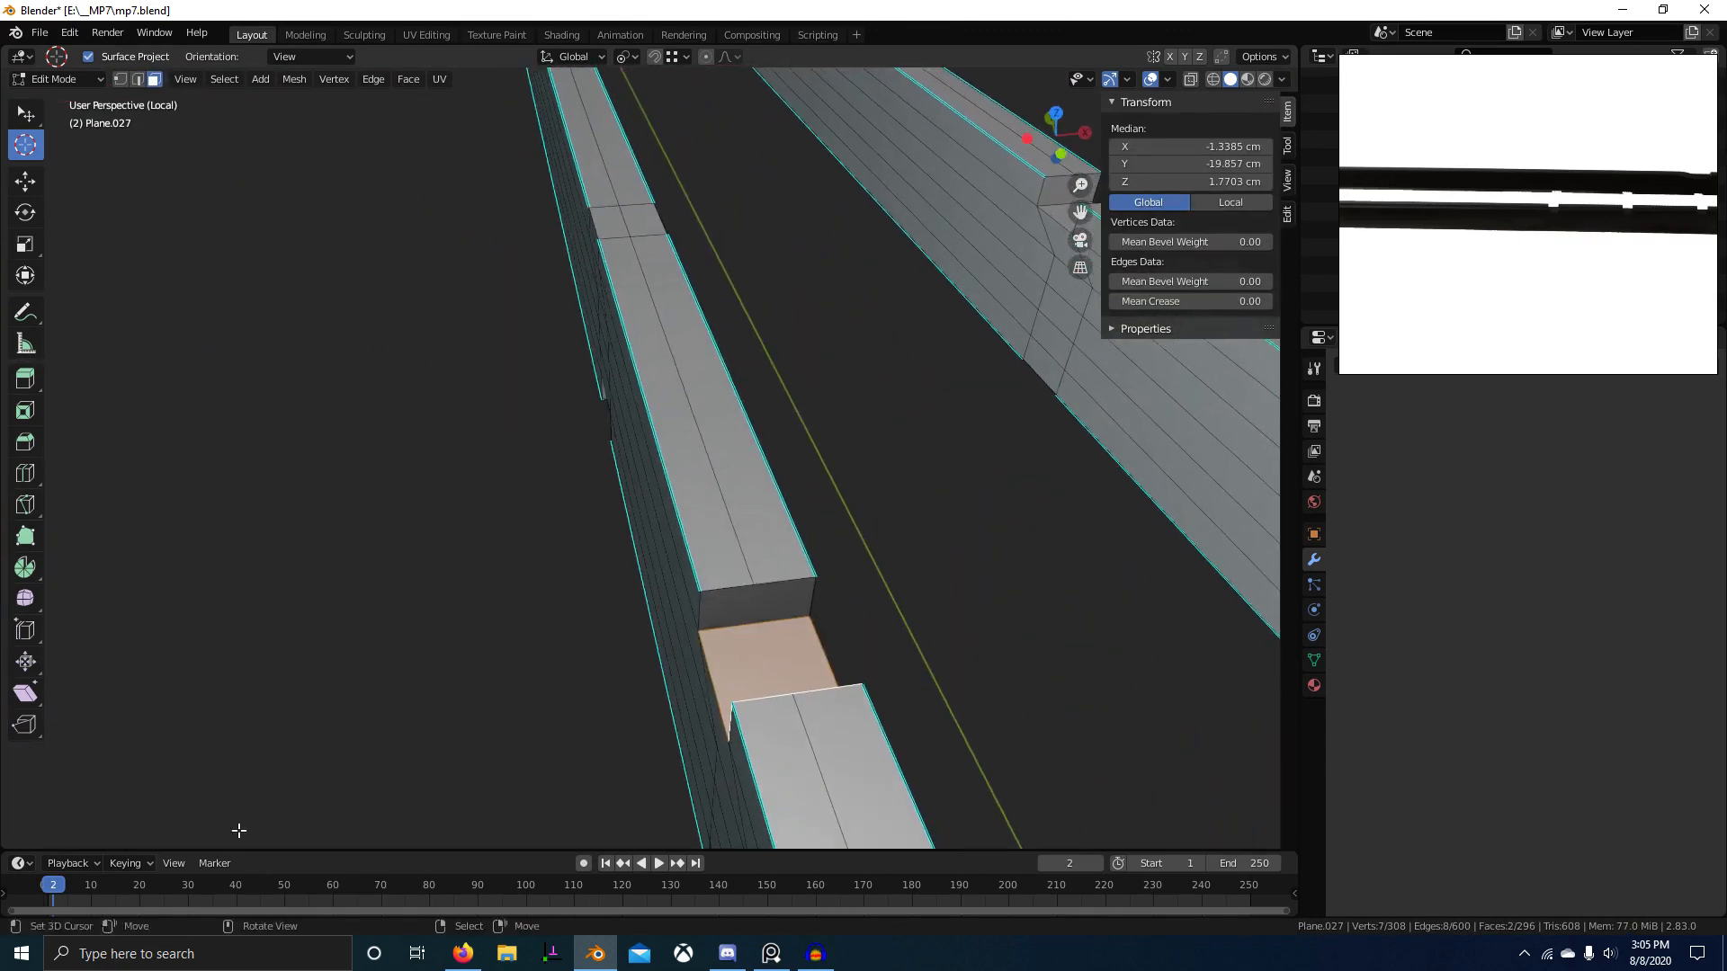
pyautogui.press('x')
pyautogui.press('f')
pyautogui.moveTo(712, 667); pyautogui.dragTo(544, 557, button='middle')
pyautogui.press('2')
pyautogui.rightClick(733, 584)
pyautogui.press('f')
pyautogui.scroll(-2, 539, 576)
pyautogui.moveTo(234, 621); pyautogui.dragTo(493, 671, button='middle')
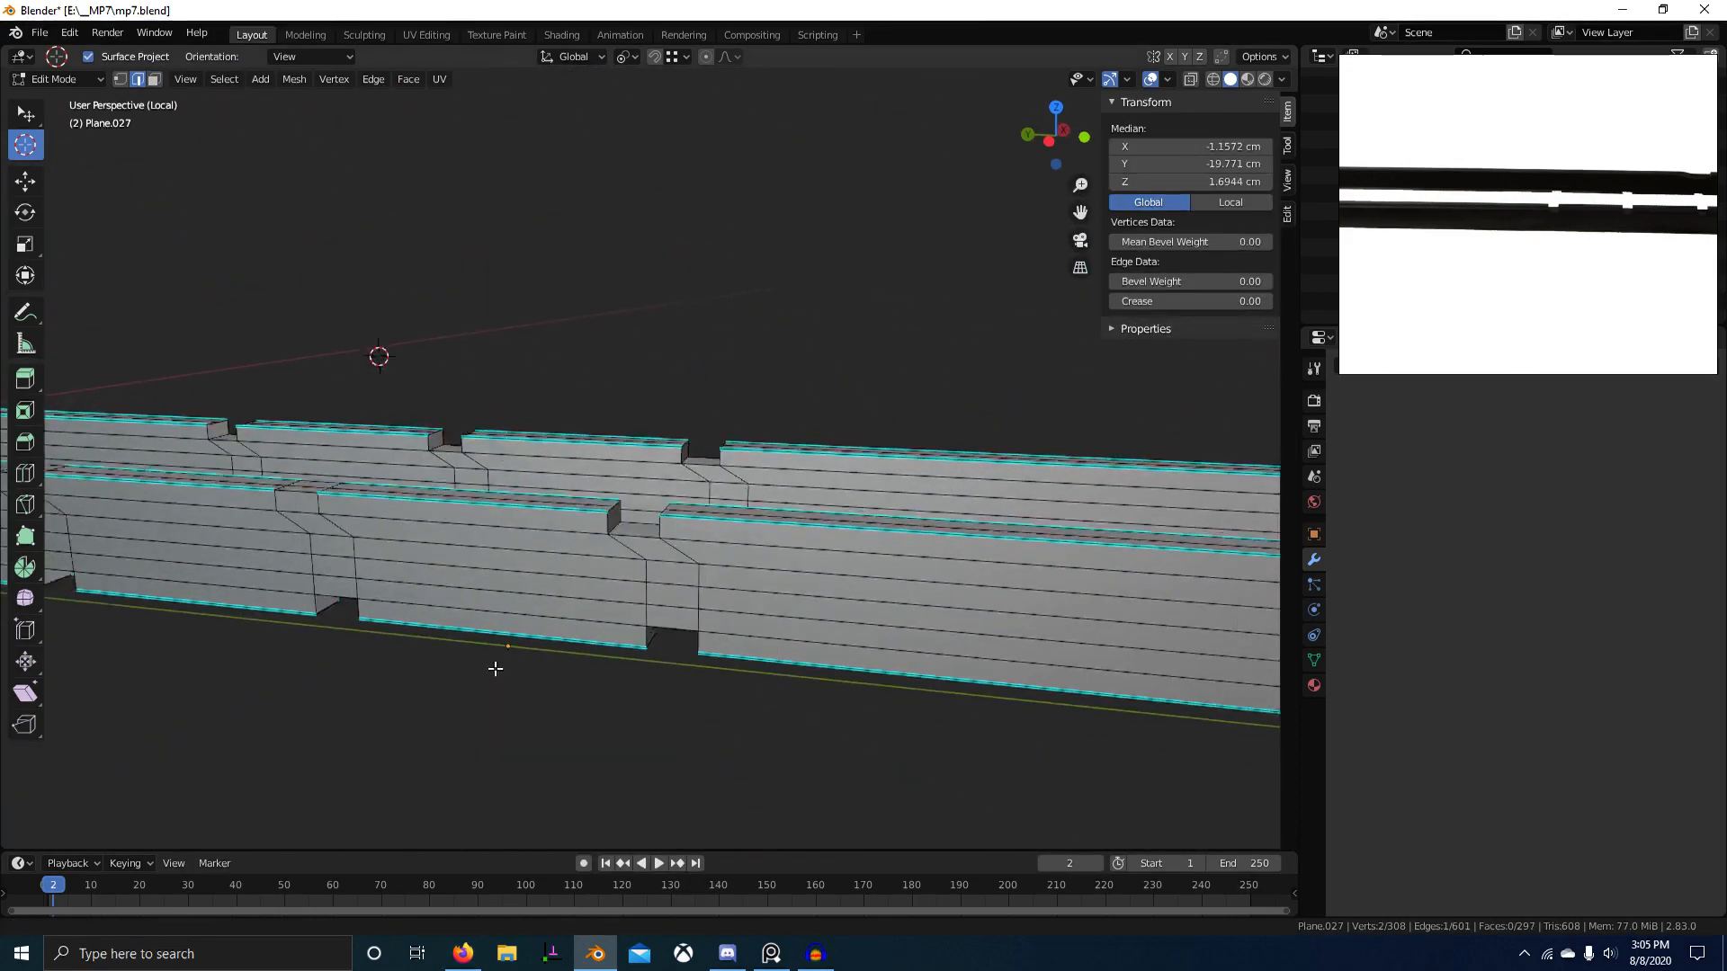
# Step: Close the negative-X rod's rear upper notch by replacing its recessed faces with ones flush with the rod
pyautogui.scroll(3, 504, 661)
pyautogui.press('3')
pyautogui.rightClick(543, 613)
pyautogui.moveTo(543, 614); pyautogui.dragTo(543, 518, button='middle')
pyautogui.press('x')
pyautogui.press('f')
pyautogui.press('2')
pyautogui.rightClick(739, 663)
pyautogui.press('f')
# Step: Leave the isolated view of the rods, save the file and deselect everything
pyautogui.press('a')
pyautogui.scroll(-5, 881, 698)
pyautogui.press('KP_Divide')
pyautogui.press('Tab')
pyautogui.scroll(-4, 635, 688)
pyautogui.click(789, 732)
pyautogui.rightClick(738, 552)
pyautogui.scroll(-4, 782, 645)
pyautogui.hotkey('ctrl', 's')
pyautogui.scroll(-2, 782, 645)
pyautogui.scroll(5, 696, 614)
pyautogui.scroll(-5, 676, 660)
pyautogui.hotkey('alt', 'a')
pyautogui.scroll(4, 454, 507)
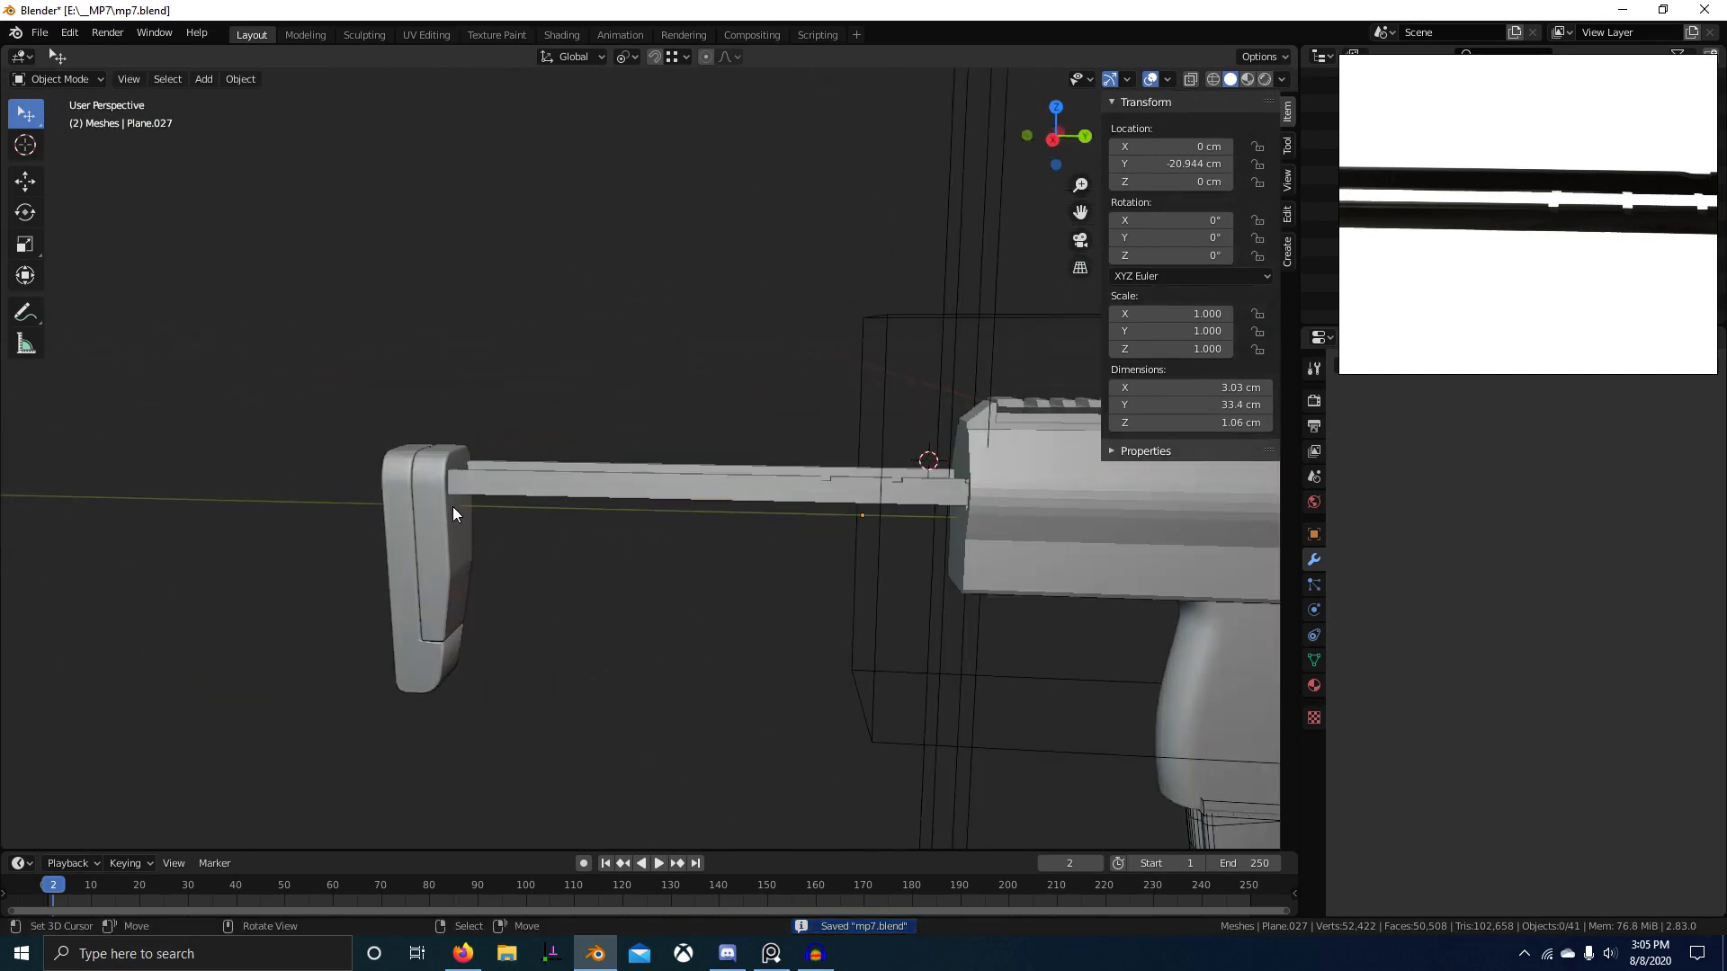
# Step: Select the front part of the butt plate and examine its rod-side face in the close-up reference photo
pyautogui.rightClick(453, 512)
pyautogui.scroll(3, 739, 615)
pyautogui.scroll(-2, 1522, 205)
pyautogui.scroll(3, 1522, 205)
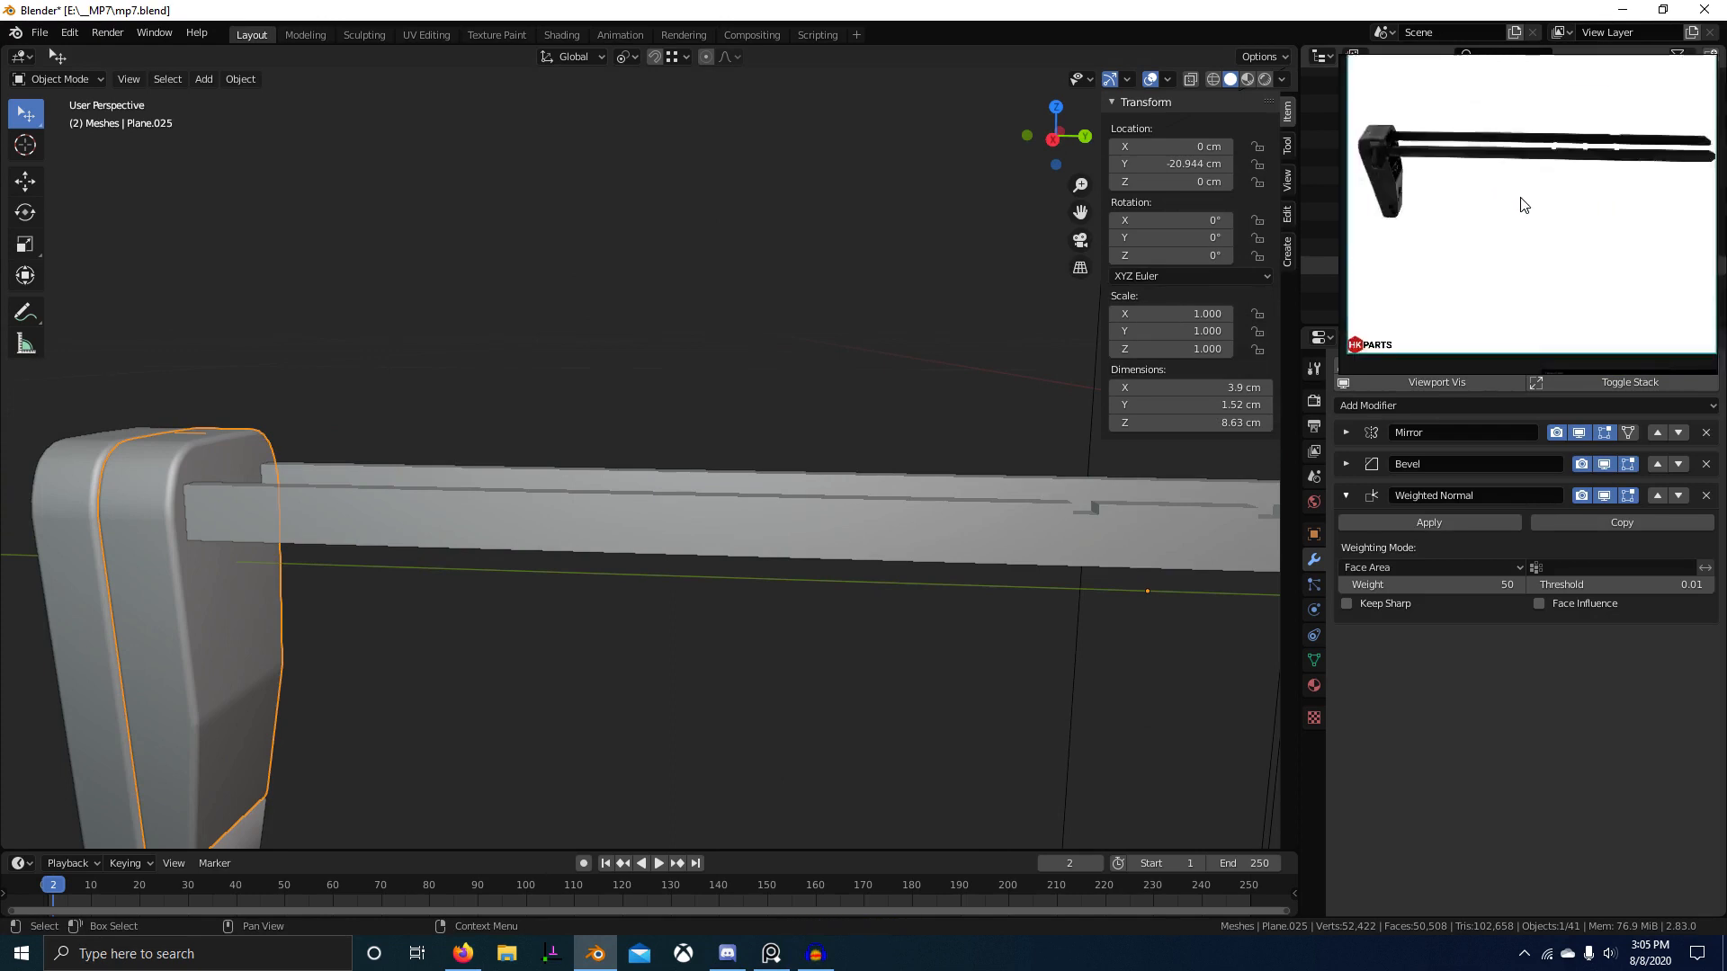
pyautogui.scroll(2, 1522, 205)
pyautogui.moveTo(1522, 205); pyautogui.dragTo(1596, 248, button='middle')
pyautogui.moveTo(1626, 162); pyautogui.dragTo(1489, 273, button='middle')
pyautogui.scroll(-5, 1489, 272)
pyautogui.scroll(6, 1583, 212)
pyautogui.moveTo(1578, 235); pyautogui.dragTo(1705, 248, button='middle')
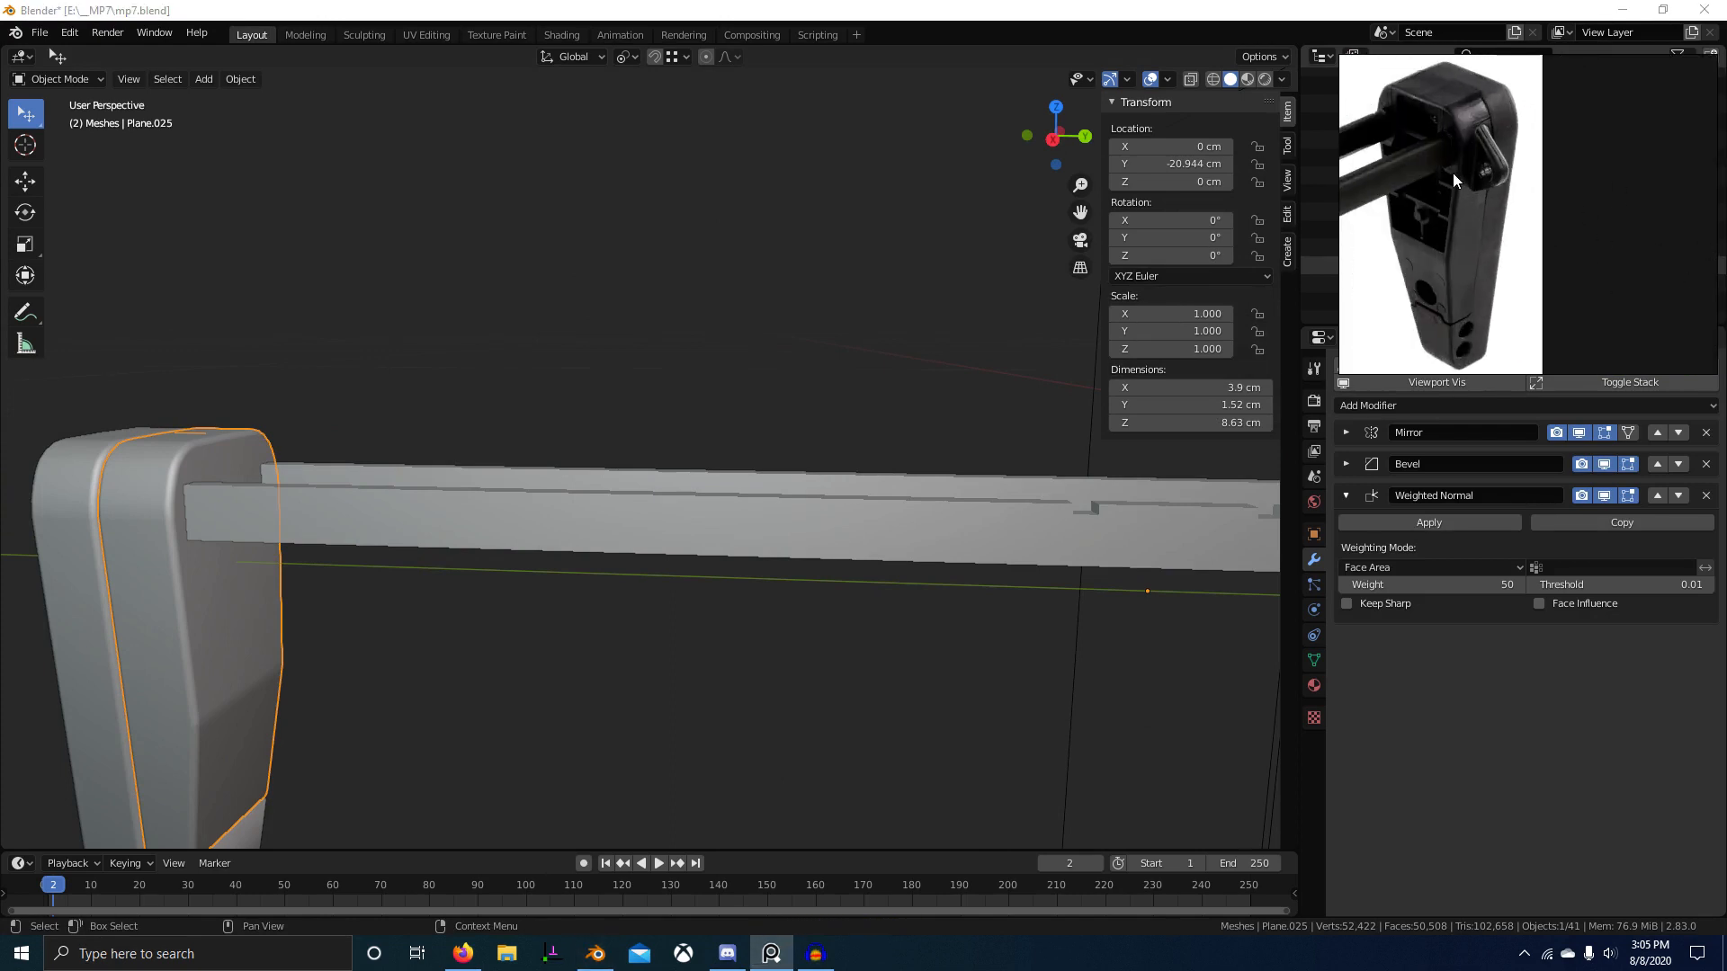
pyautogui.scroll(3, 1453, 174)
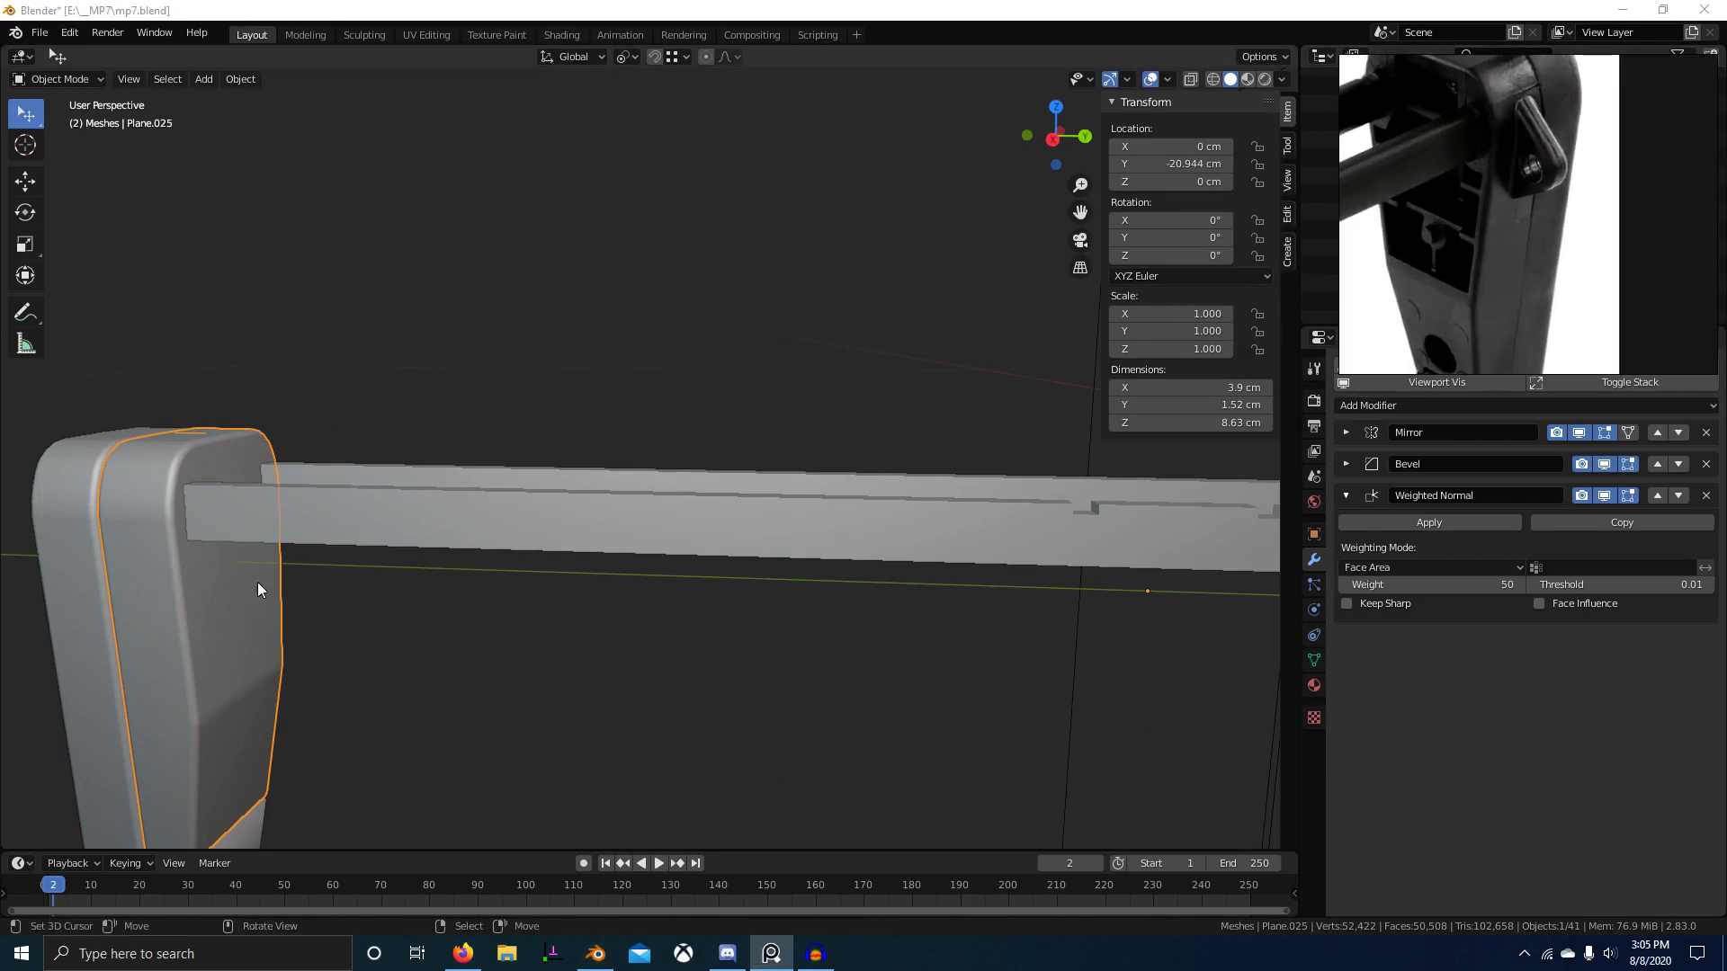
# Step: Duplicate the butt plate's upper rod-side face, move the copy about 0.87 cm forward, and separate it into its own editable object
pyautogui.press('Tab')
pyautogui.rightClick(215, 604)
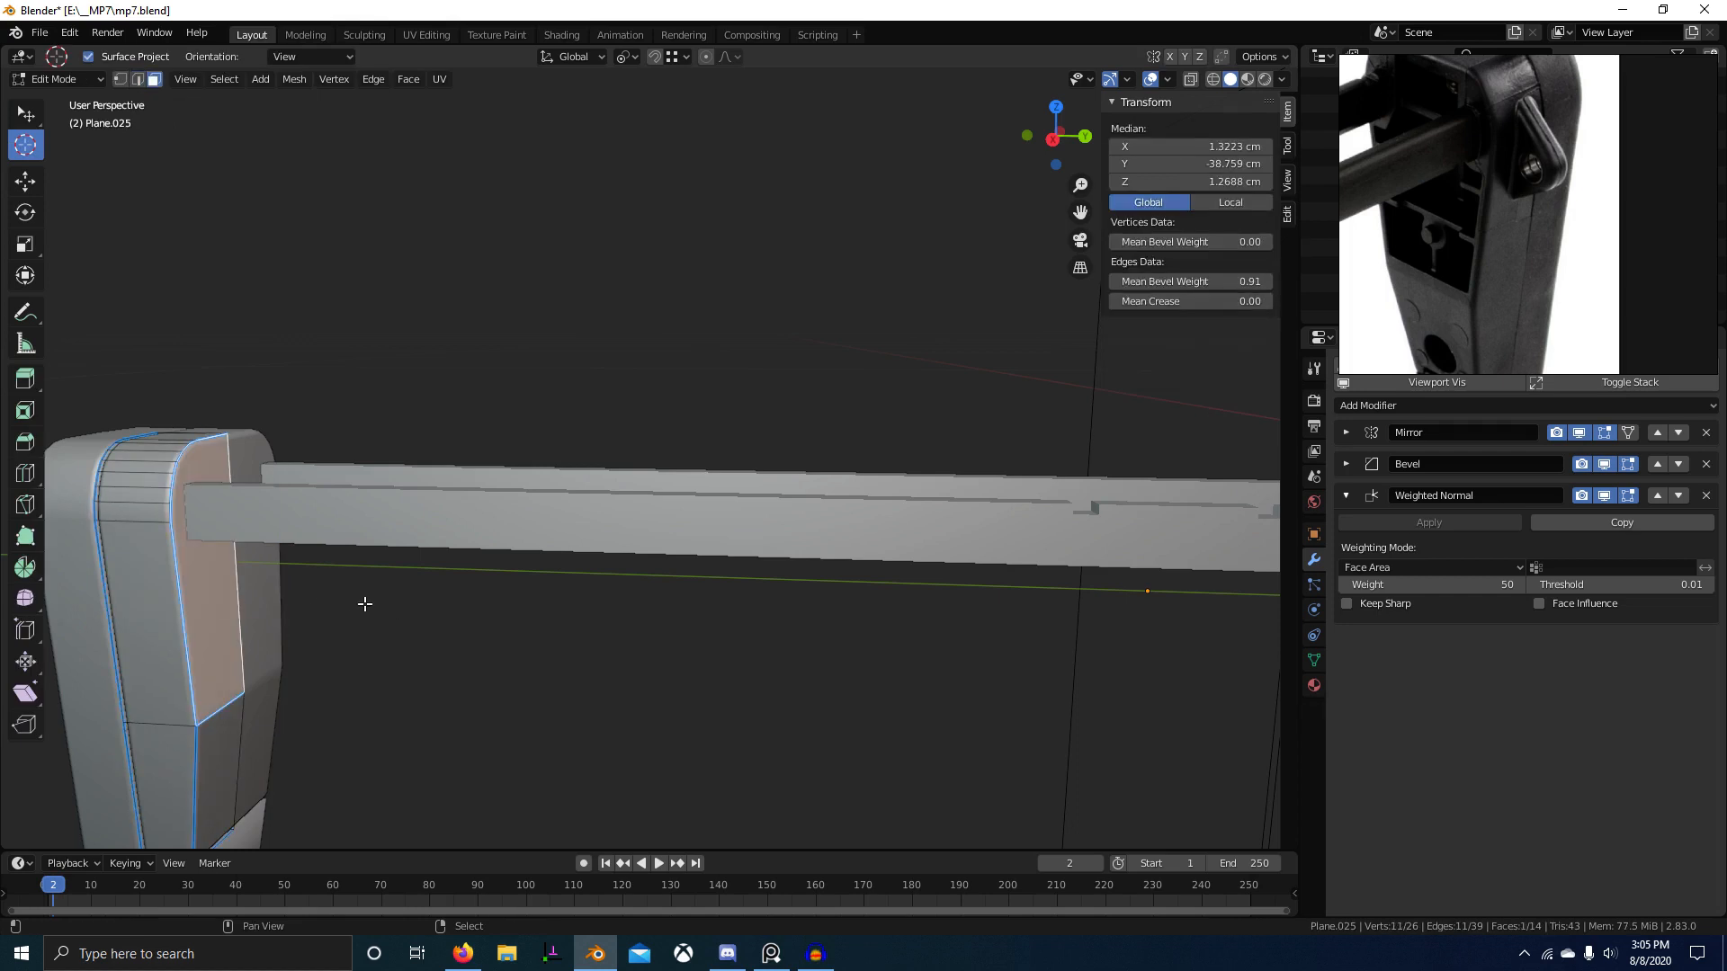
pyautogui.hotkey('shift', 'd')
pyautogui.rightClick(393, 565)
pyautogui.press('g')
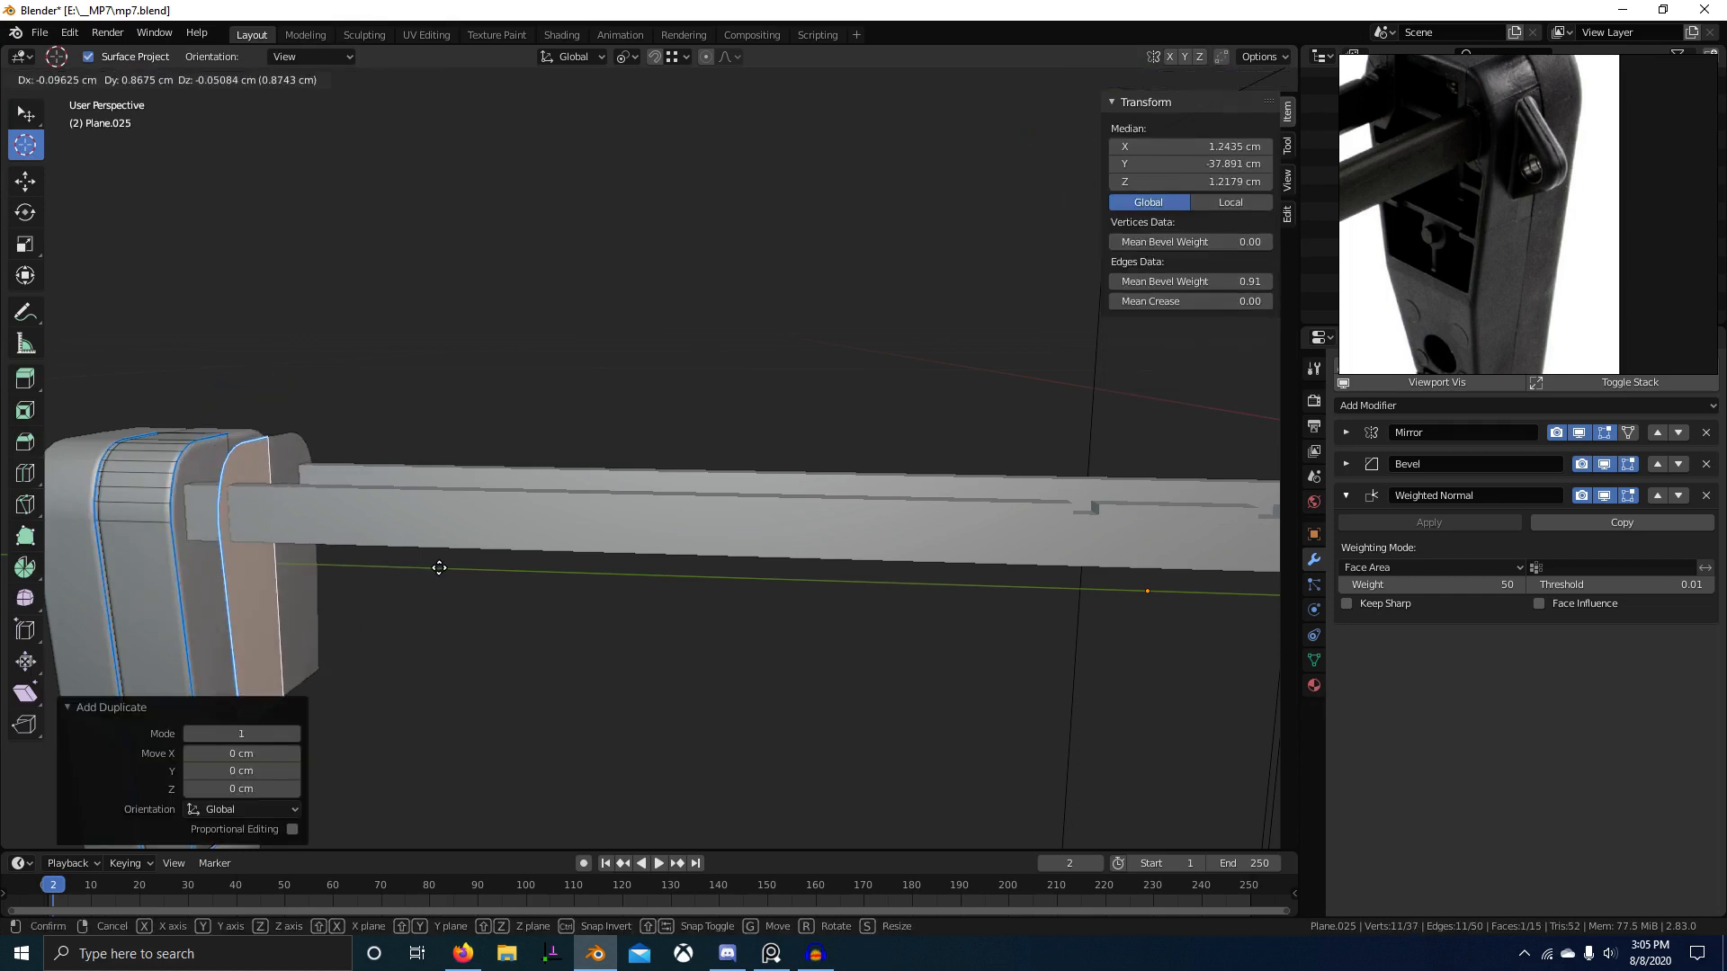
pyautogui.click(438, 568)
pyautogui.press('p')
pyautogui.click(457, 576)
pyautogui.press('Tab')
pyautogui.rightClick(270, 584)
pyautogui.press('Tab')
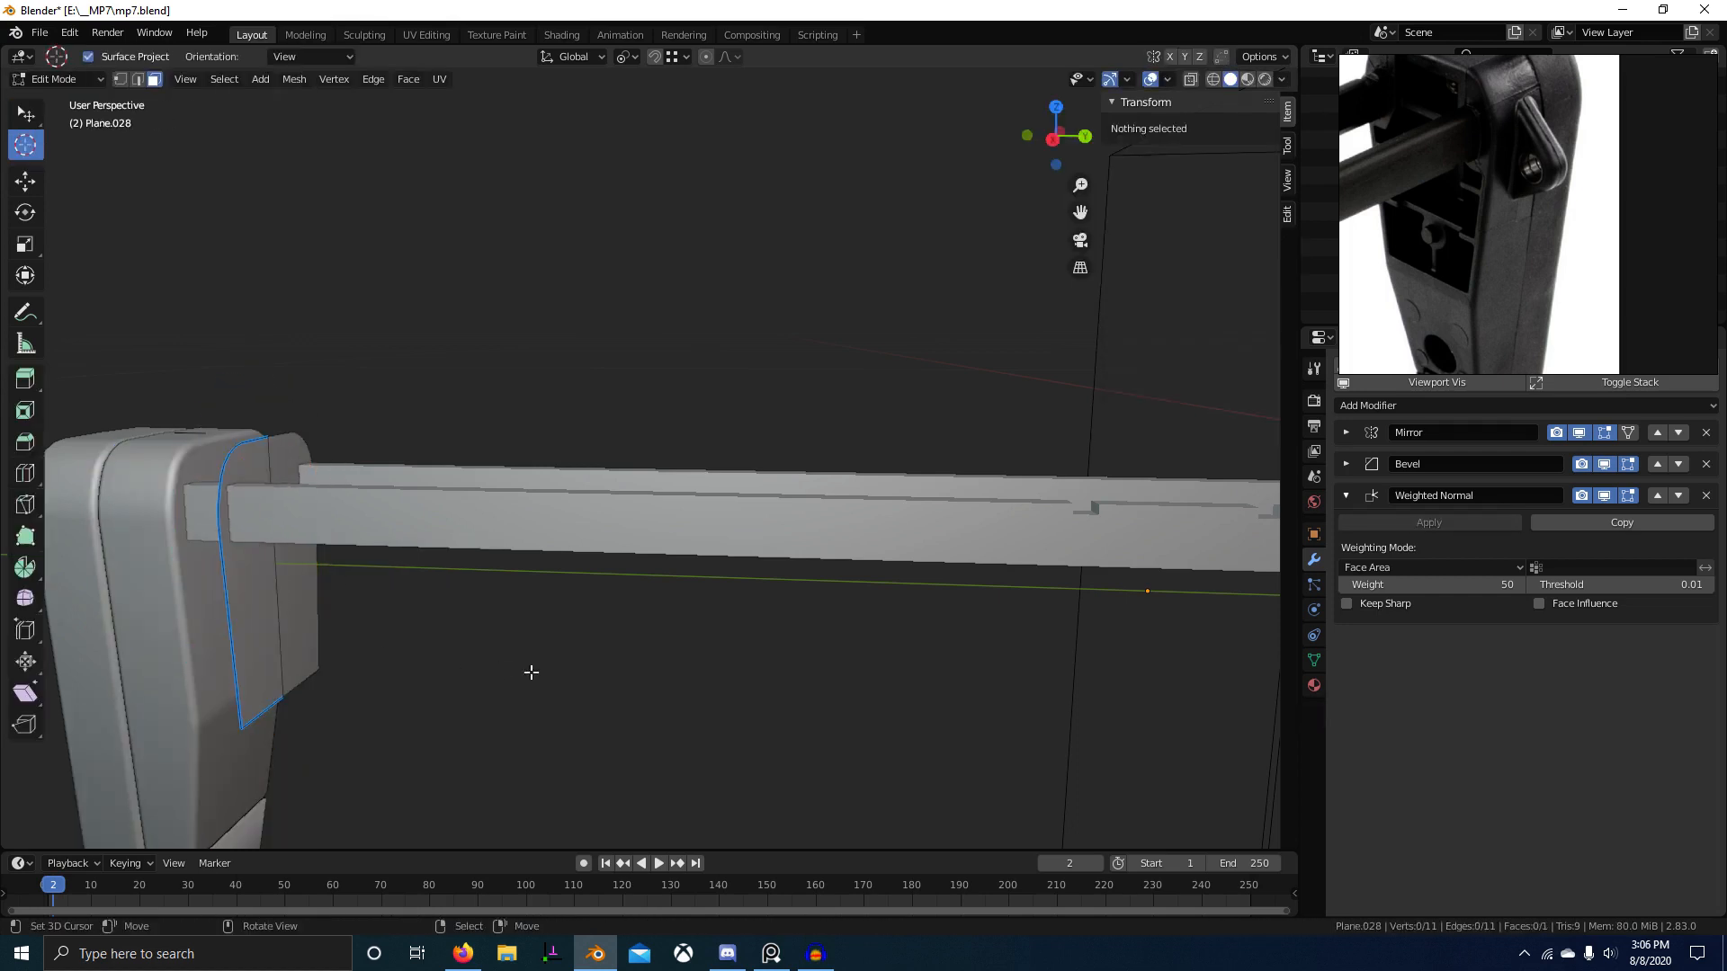
pyautogui.press('a')
pyautogui.press('i')
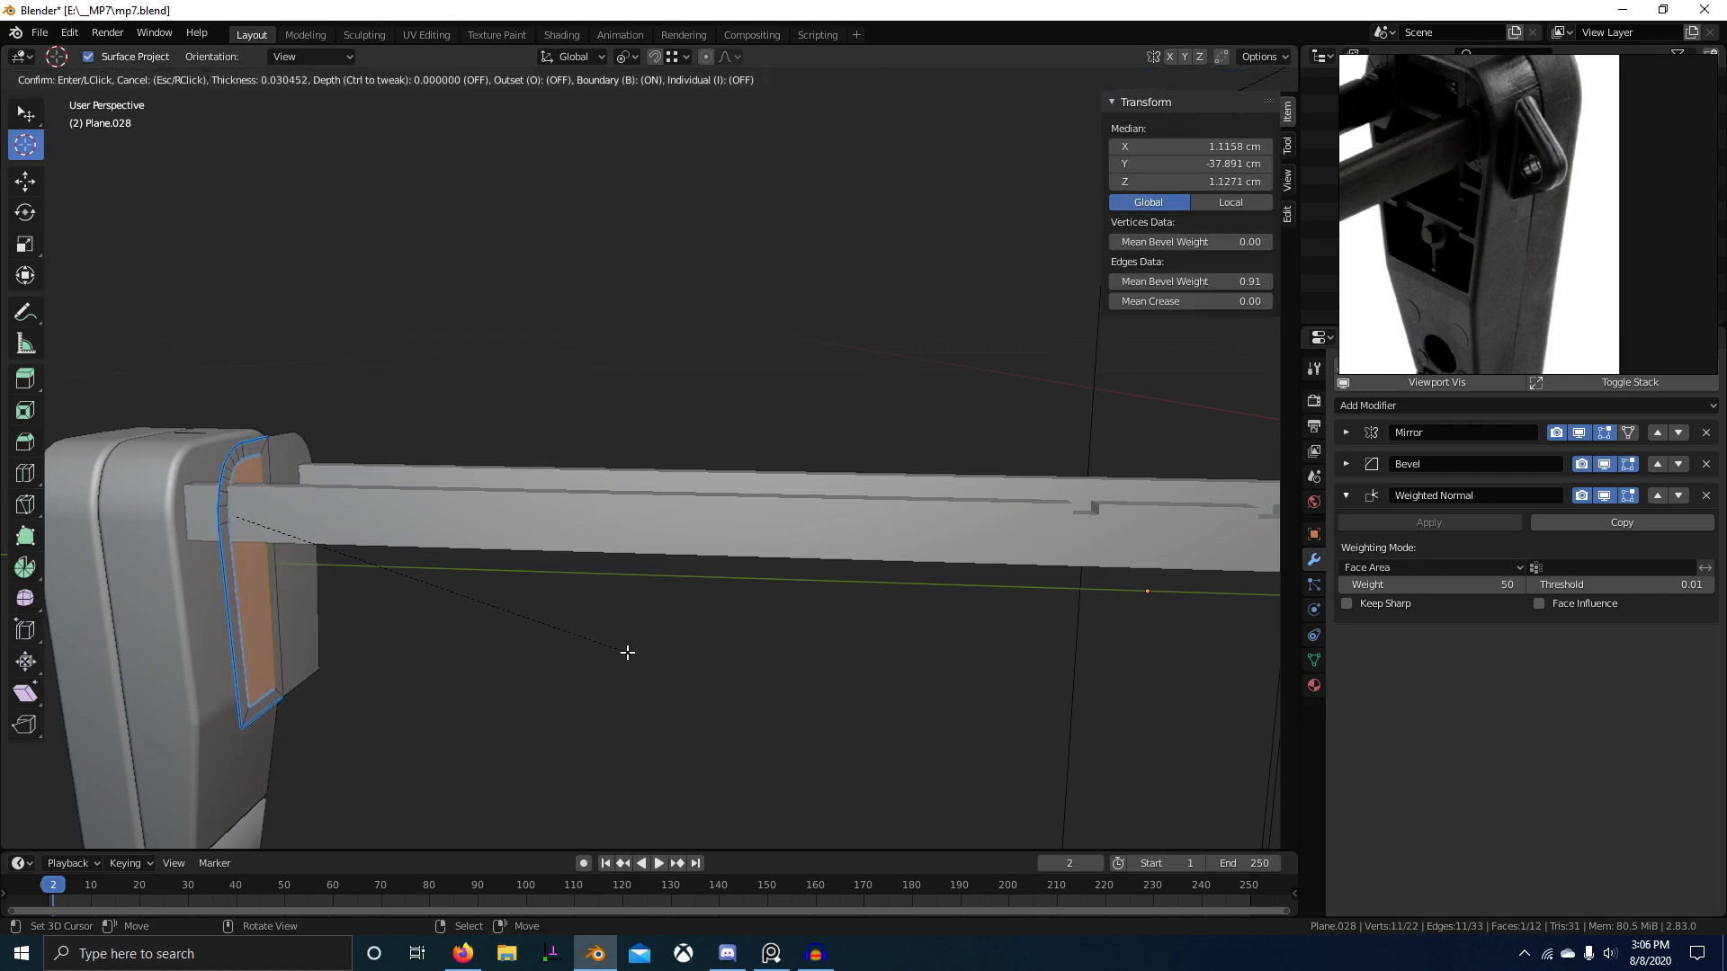
pyautogui.moveTo(590, 641); pyautogui.dragTo(636, 683, button='middle')
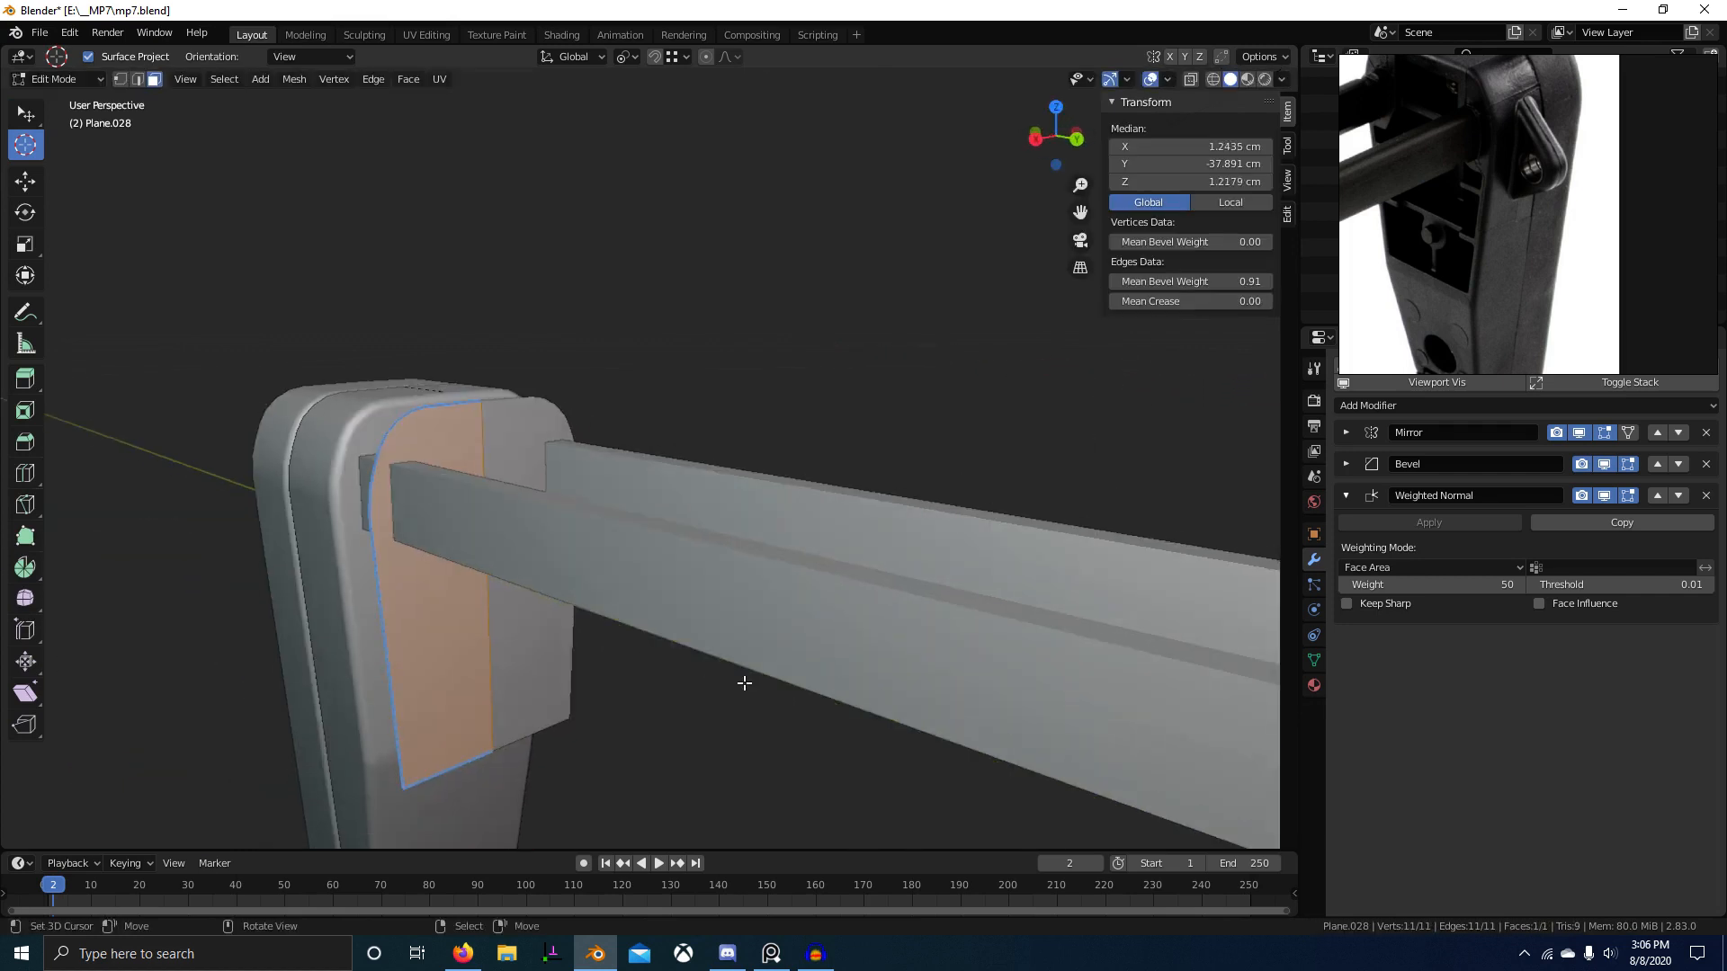
pyautogui.press('b')
pyautogui.rightClick(671, 669)
# Step: Remove the Weighted Normal and Bevel modifiers from the separated face object
pyautogui.press('Tab')
pyautogui.click(1707, 496)
pyautogui.click(1706, 464)
pyautogui.press('Tab')
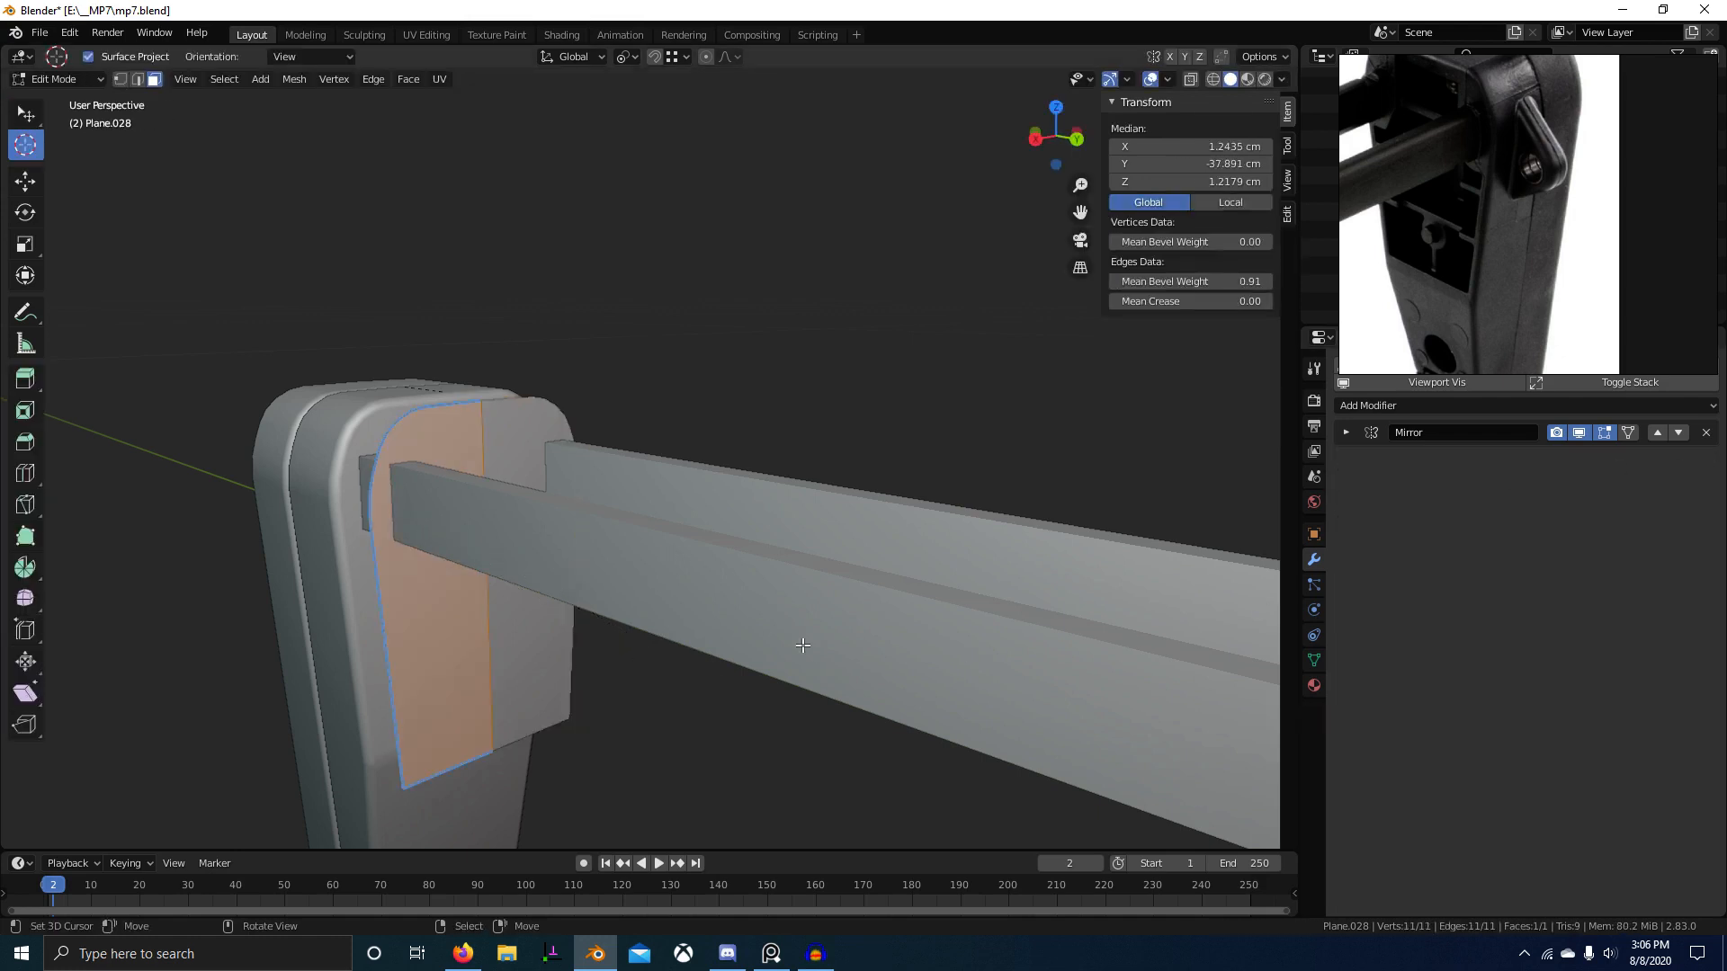
pyautogui.press('i')
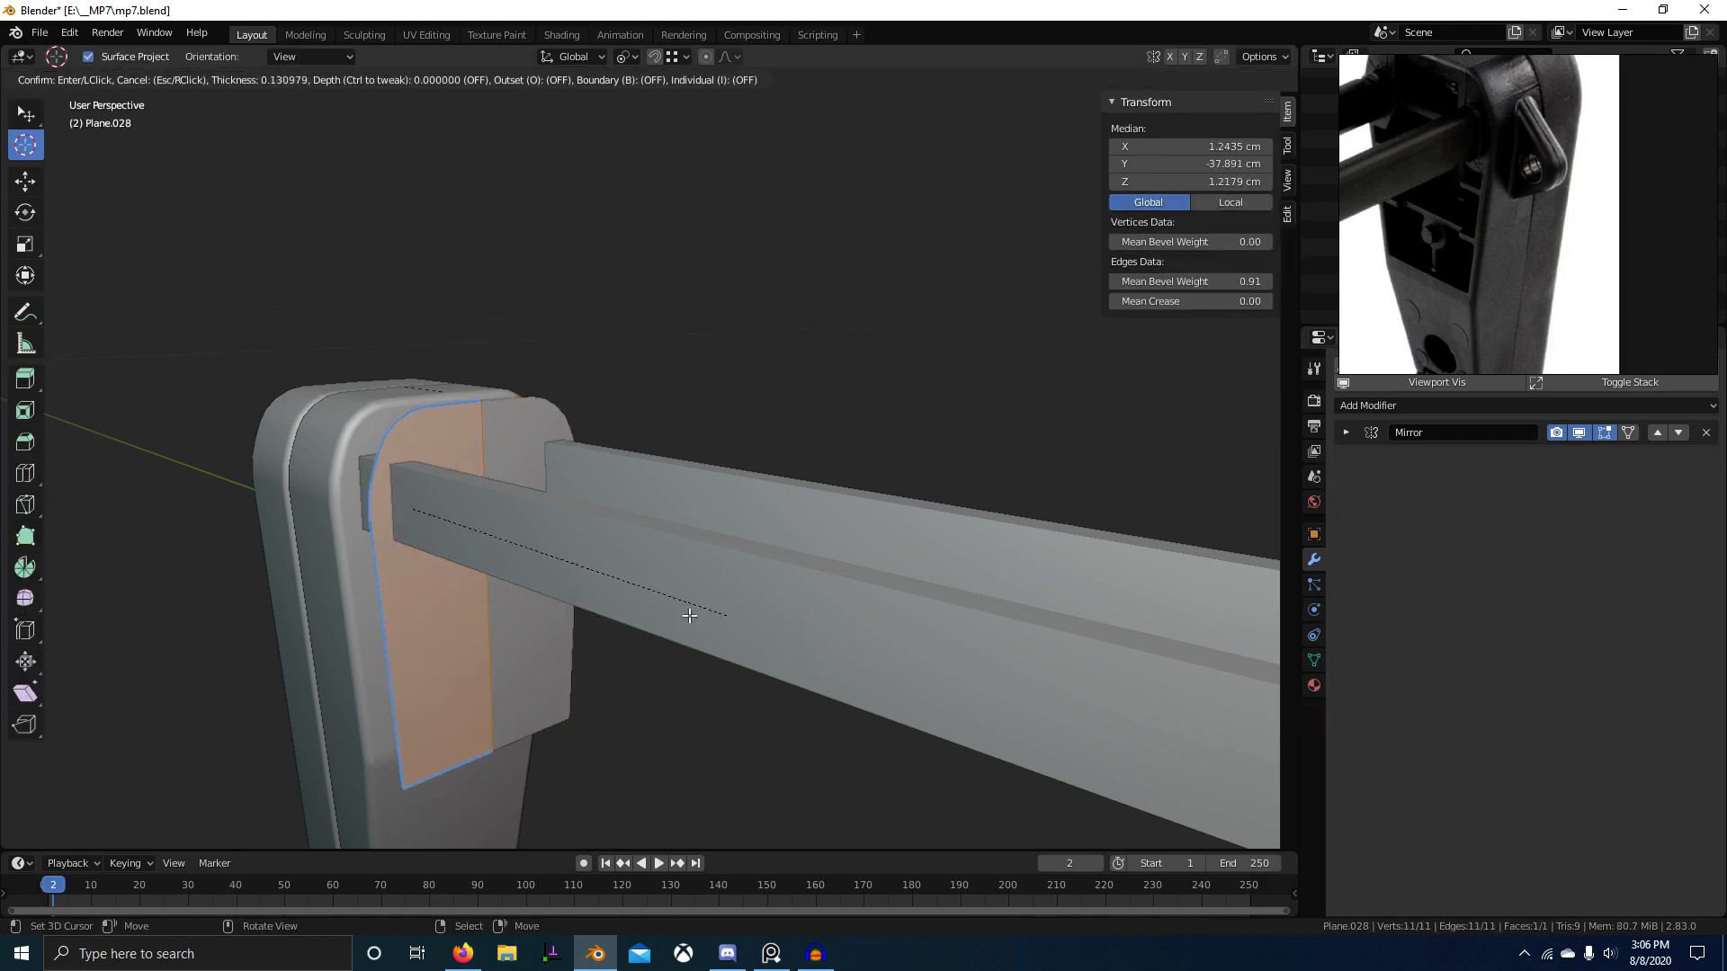
pyautogui.rightClick(690, 616)
pyautogui.click(1706, 433)
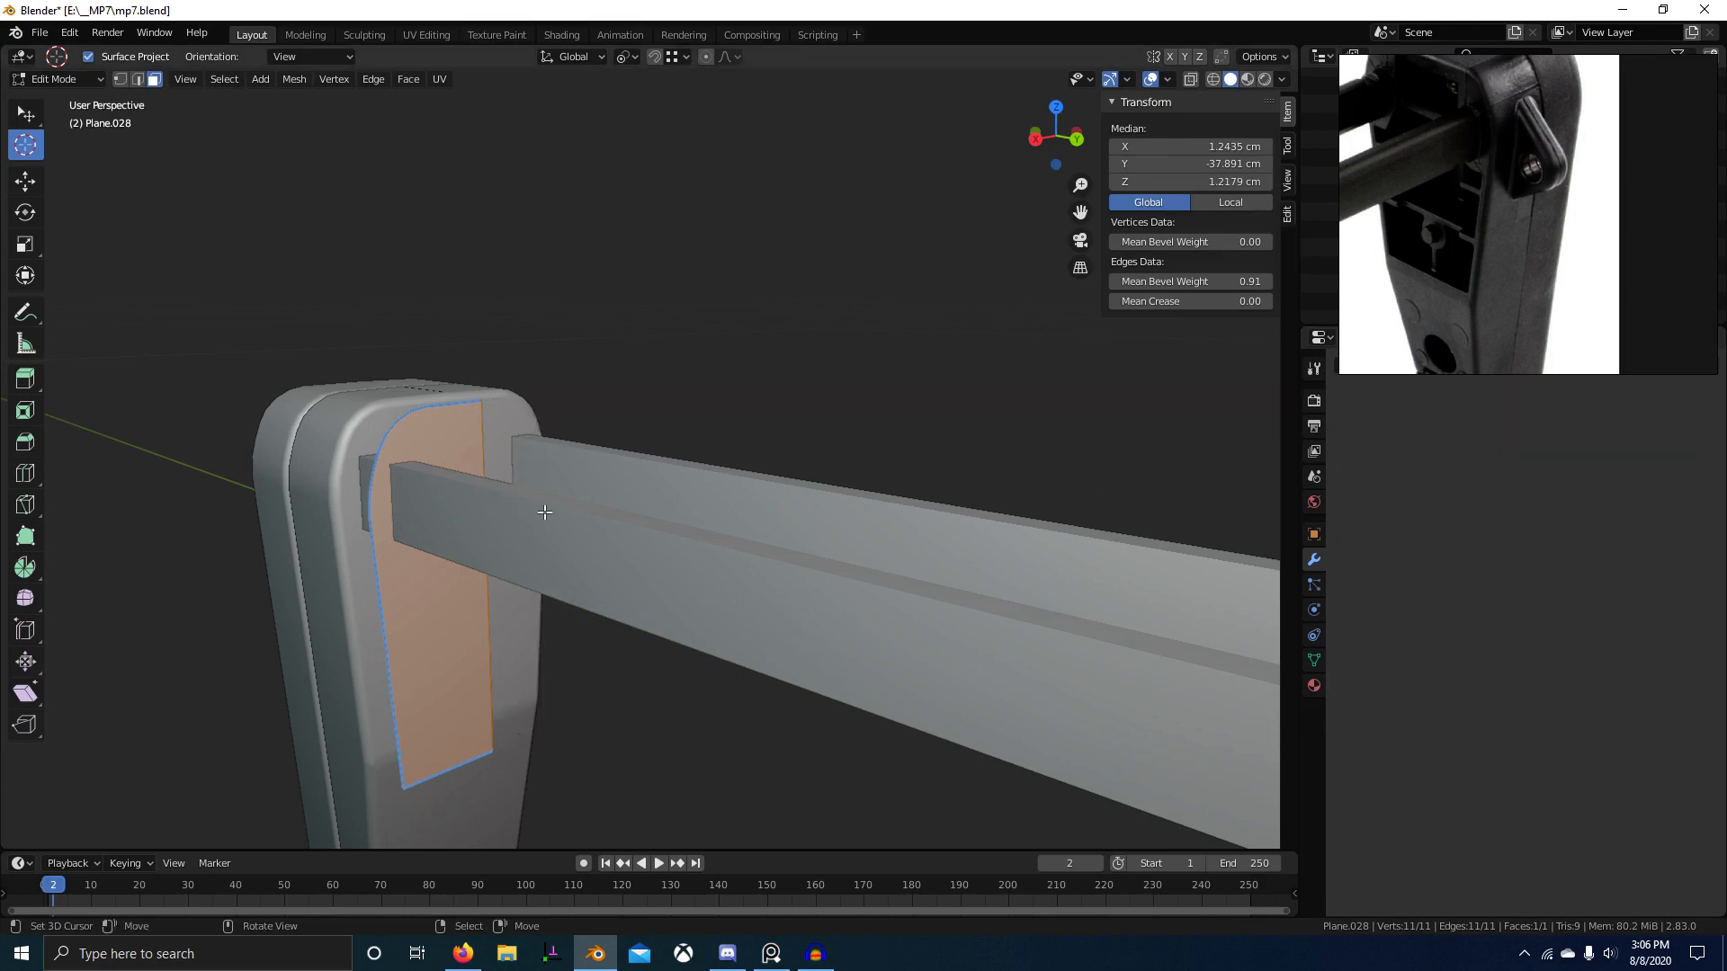
pyautogui.hotkey('shift', 'n')
pyautogui.moveTo(544, 512); pyautogui.dragTo(638, 582, button='middle')
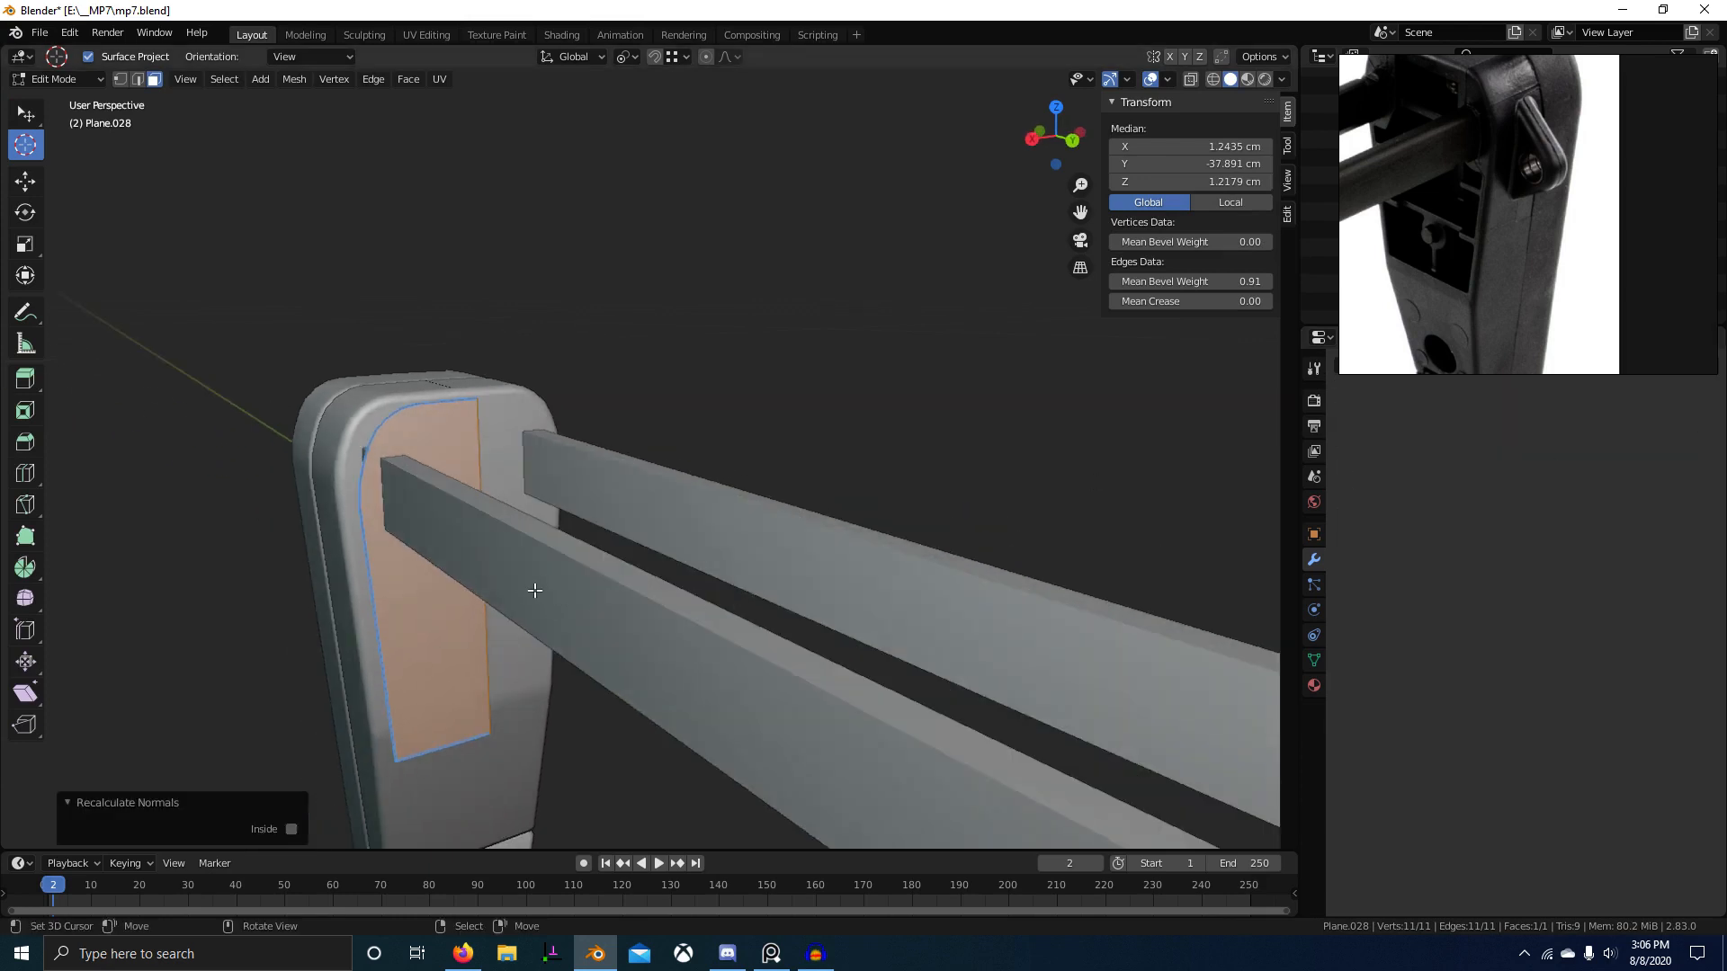
pyautogui.moveTo(822, 568); pyautogui.dragTo(831, 559, button='middle')
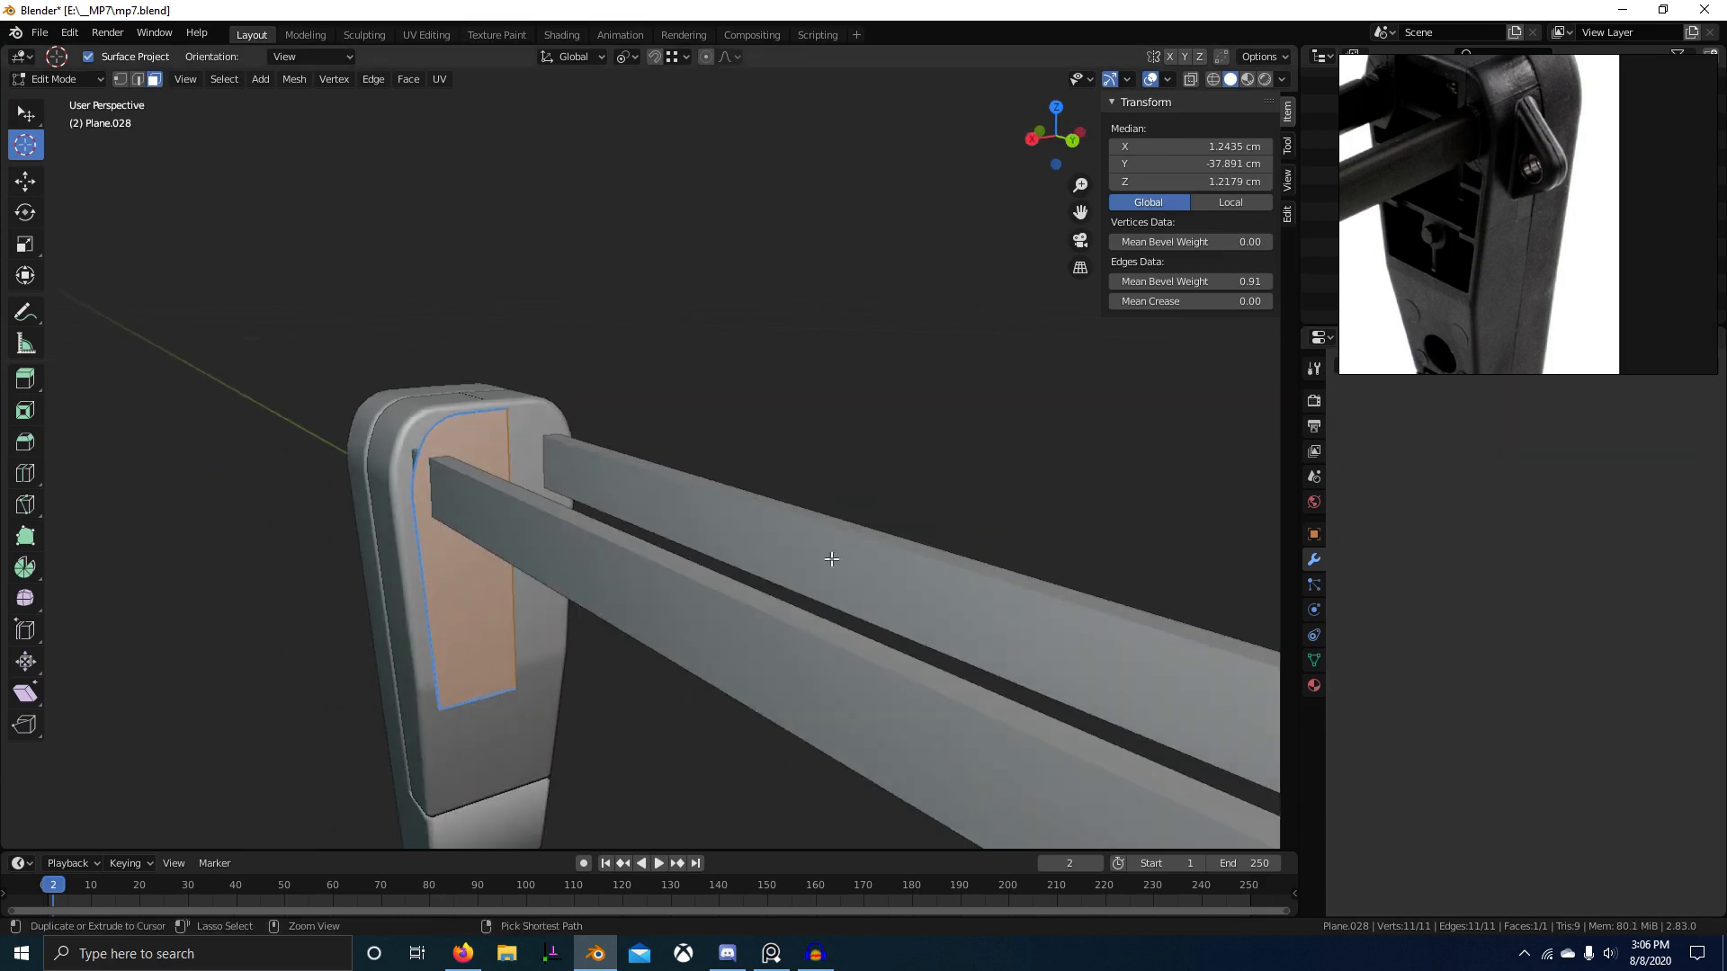
pyautogui.moveTo(738, 510); pyautogui.dragTo(797, 522, button='middle')
pyautogui.press('Tab')
pyautogui.hotkey('ctrl', 'z')
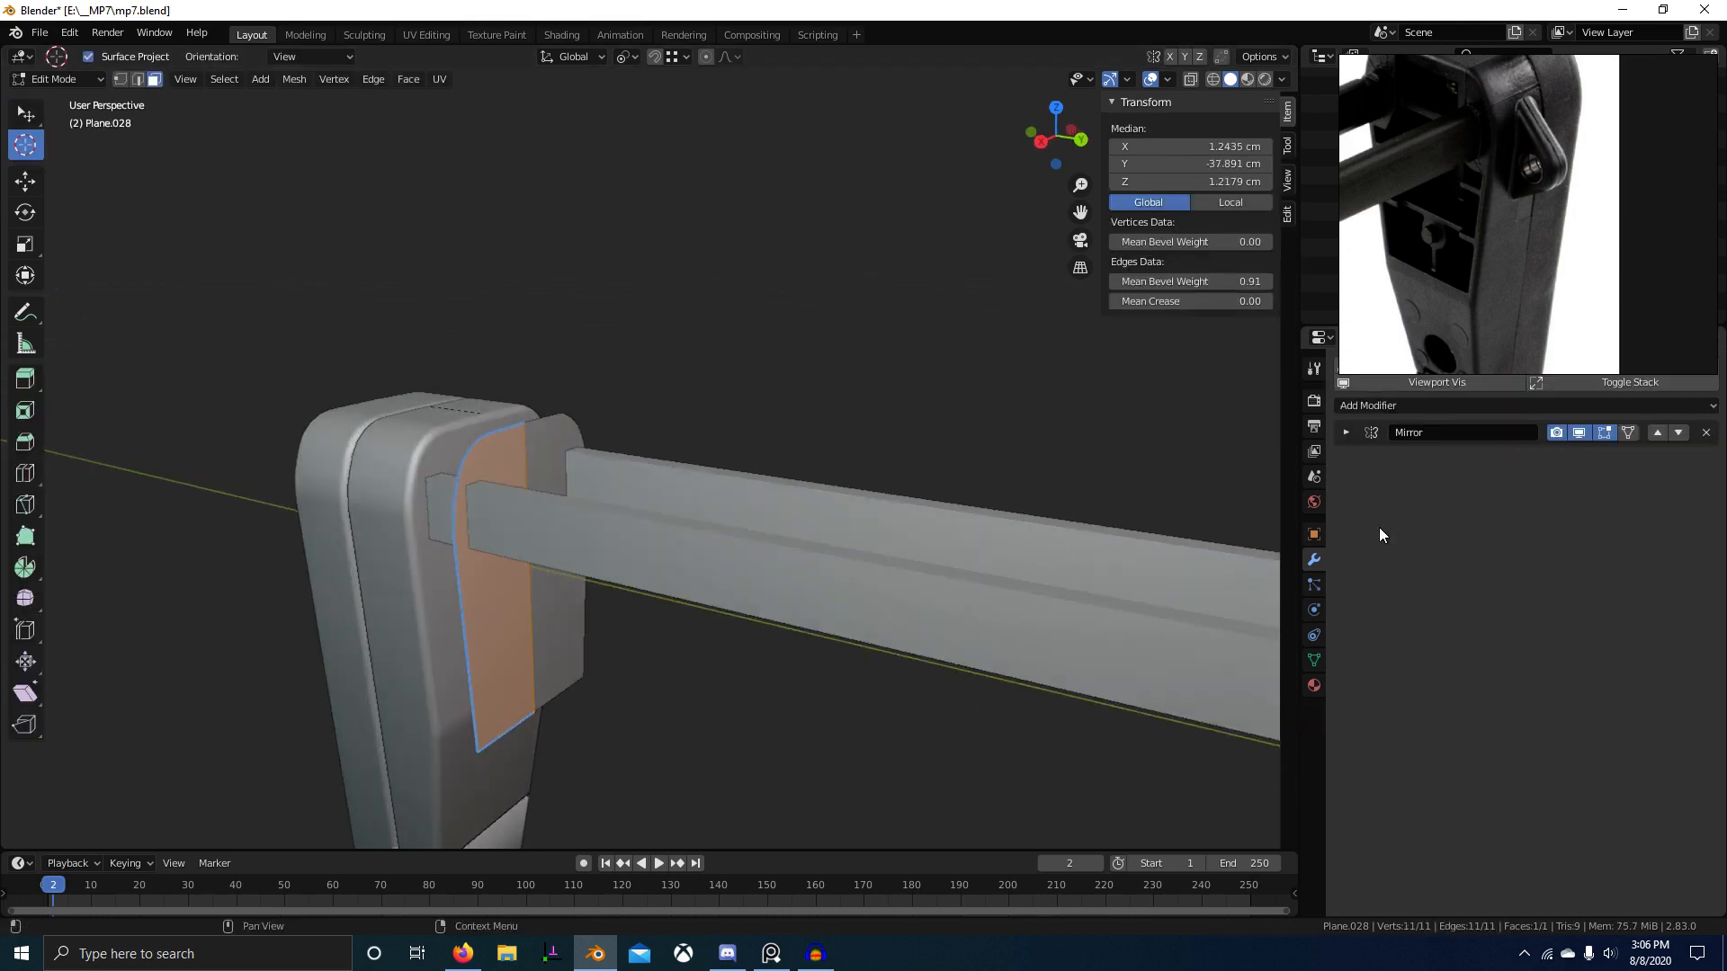
# Step: Apply the Mirror modifier so both halves of the separated plate become real geometry
pyautogui.click(1345, 432)
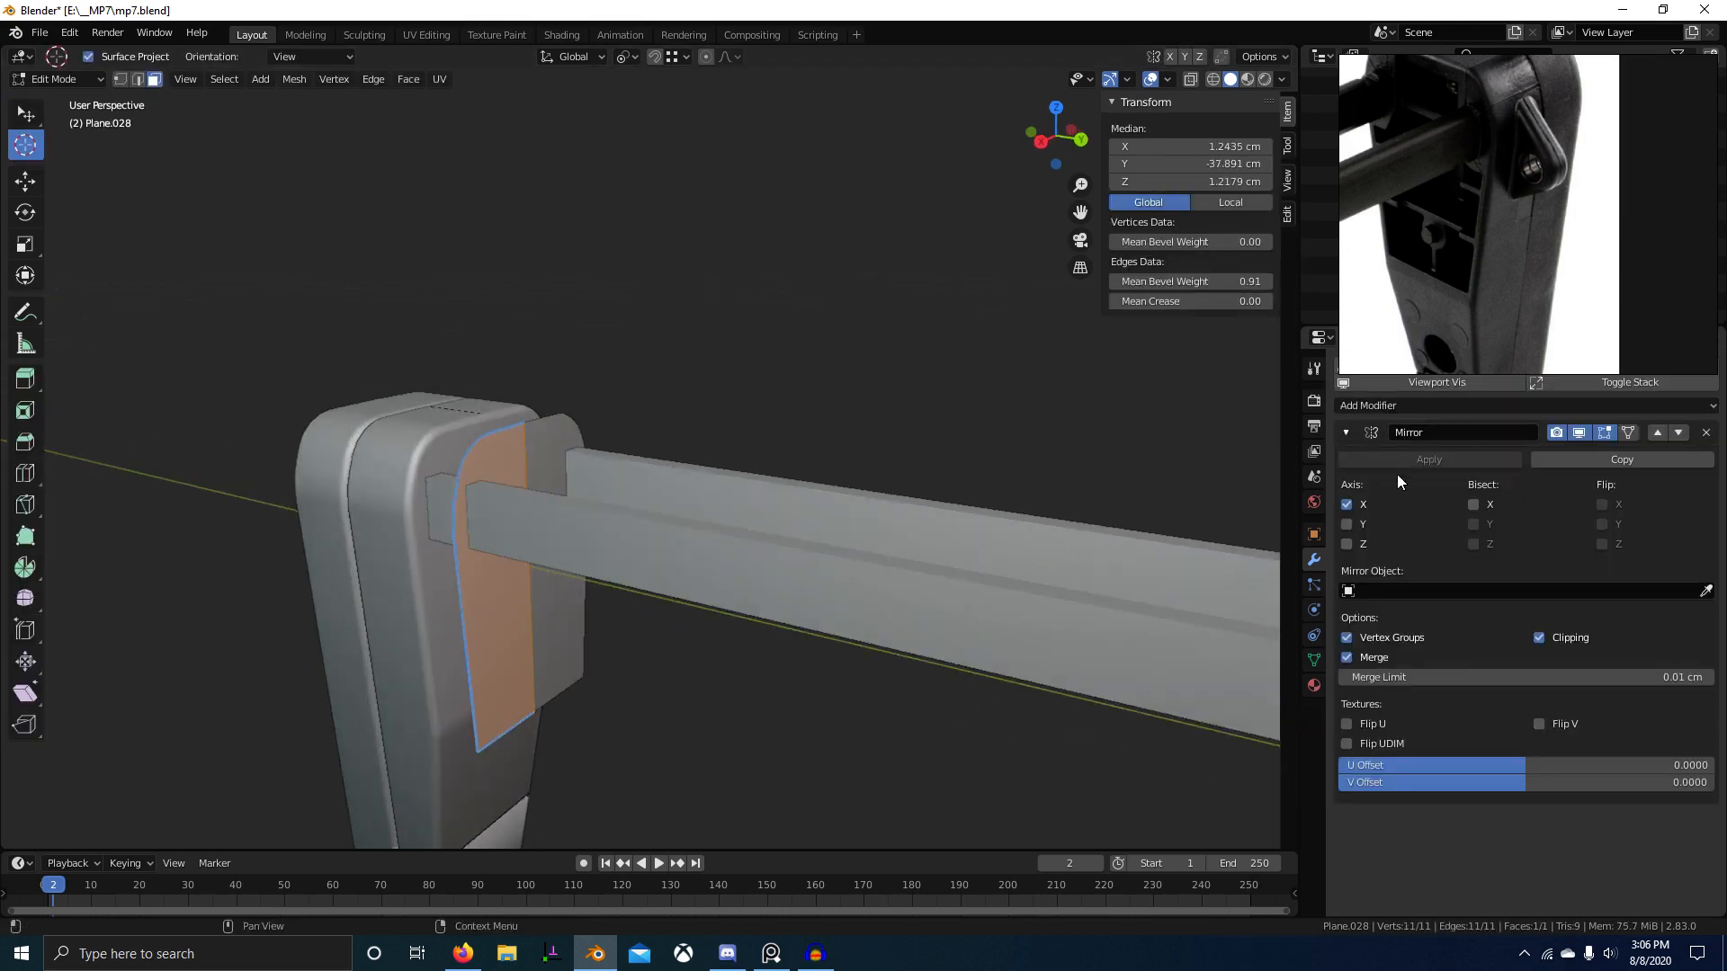
pyautogui.press('Tab')
pyautogui.click(1413, 462)
pyautogui.press('Tab')
# Step: Inset both halves of the separated plate together by 0.2289 cm to leave a border around the outline
pyautogui.moveTo(697, 560); pyautogui.dragTo(447, 528, button='middle')
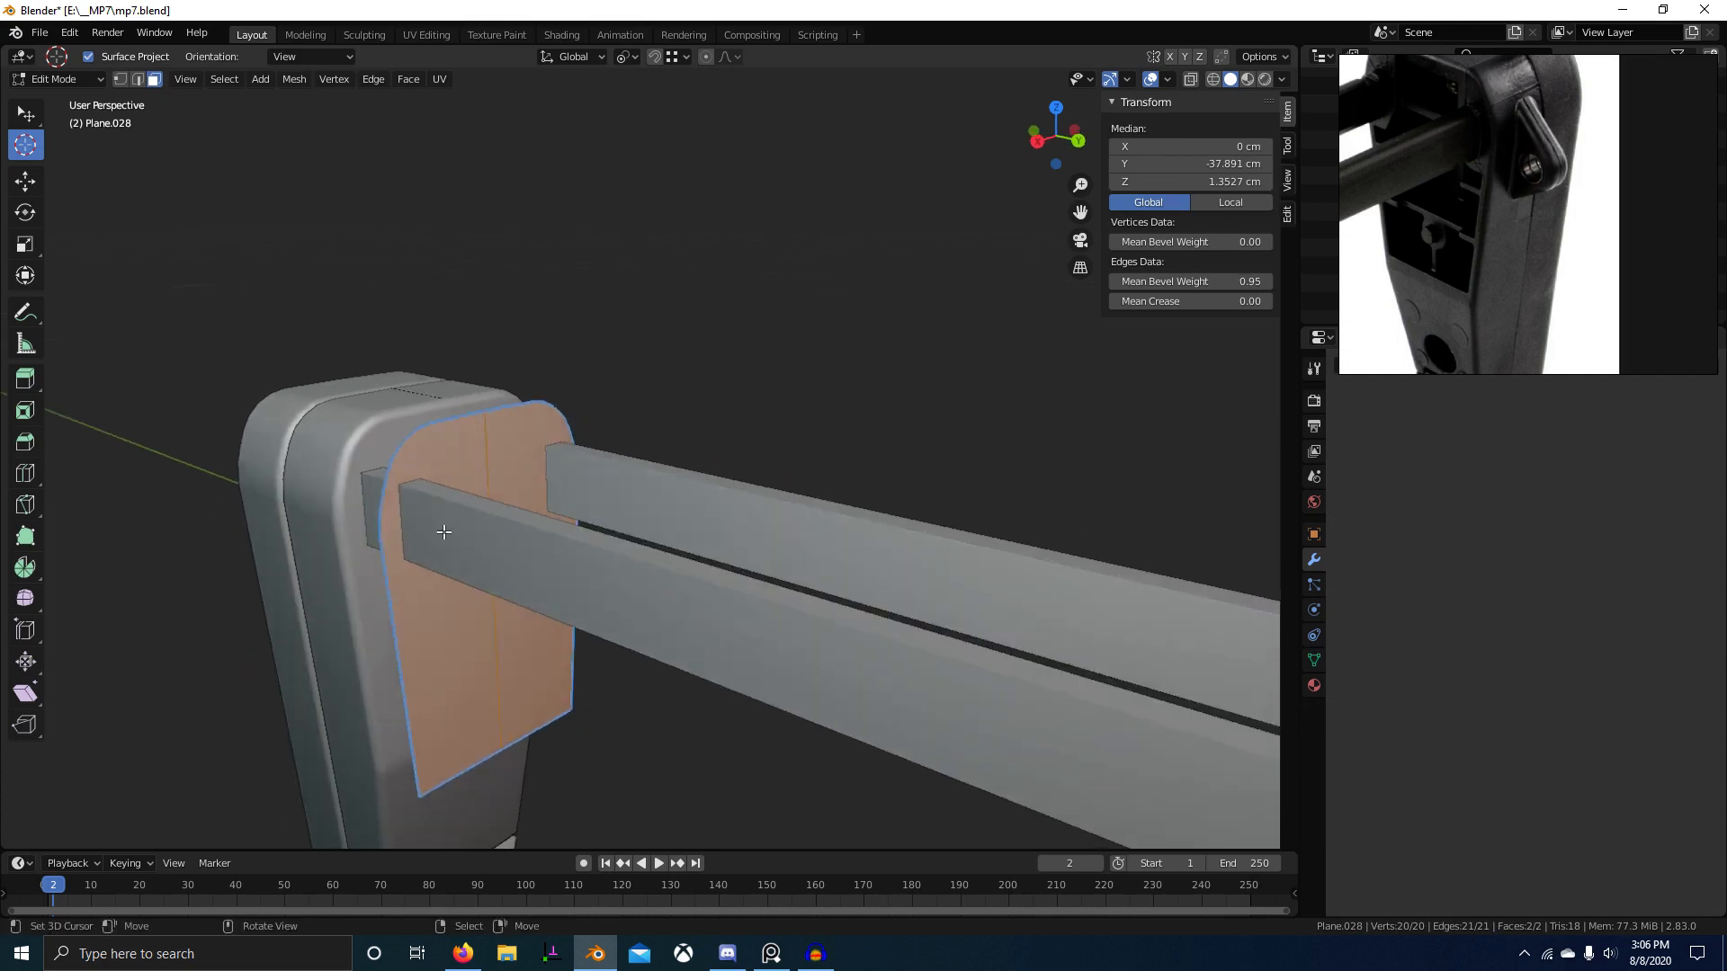
pyautogui.press('i')
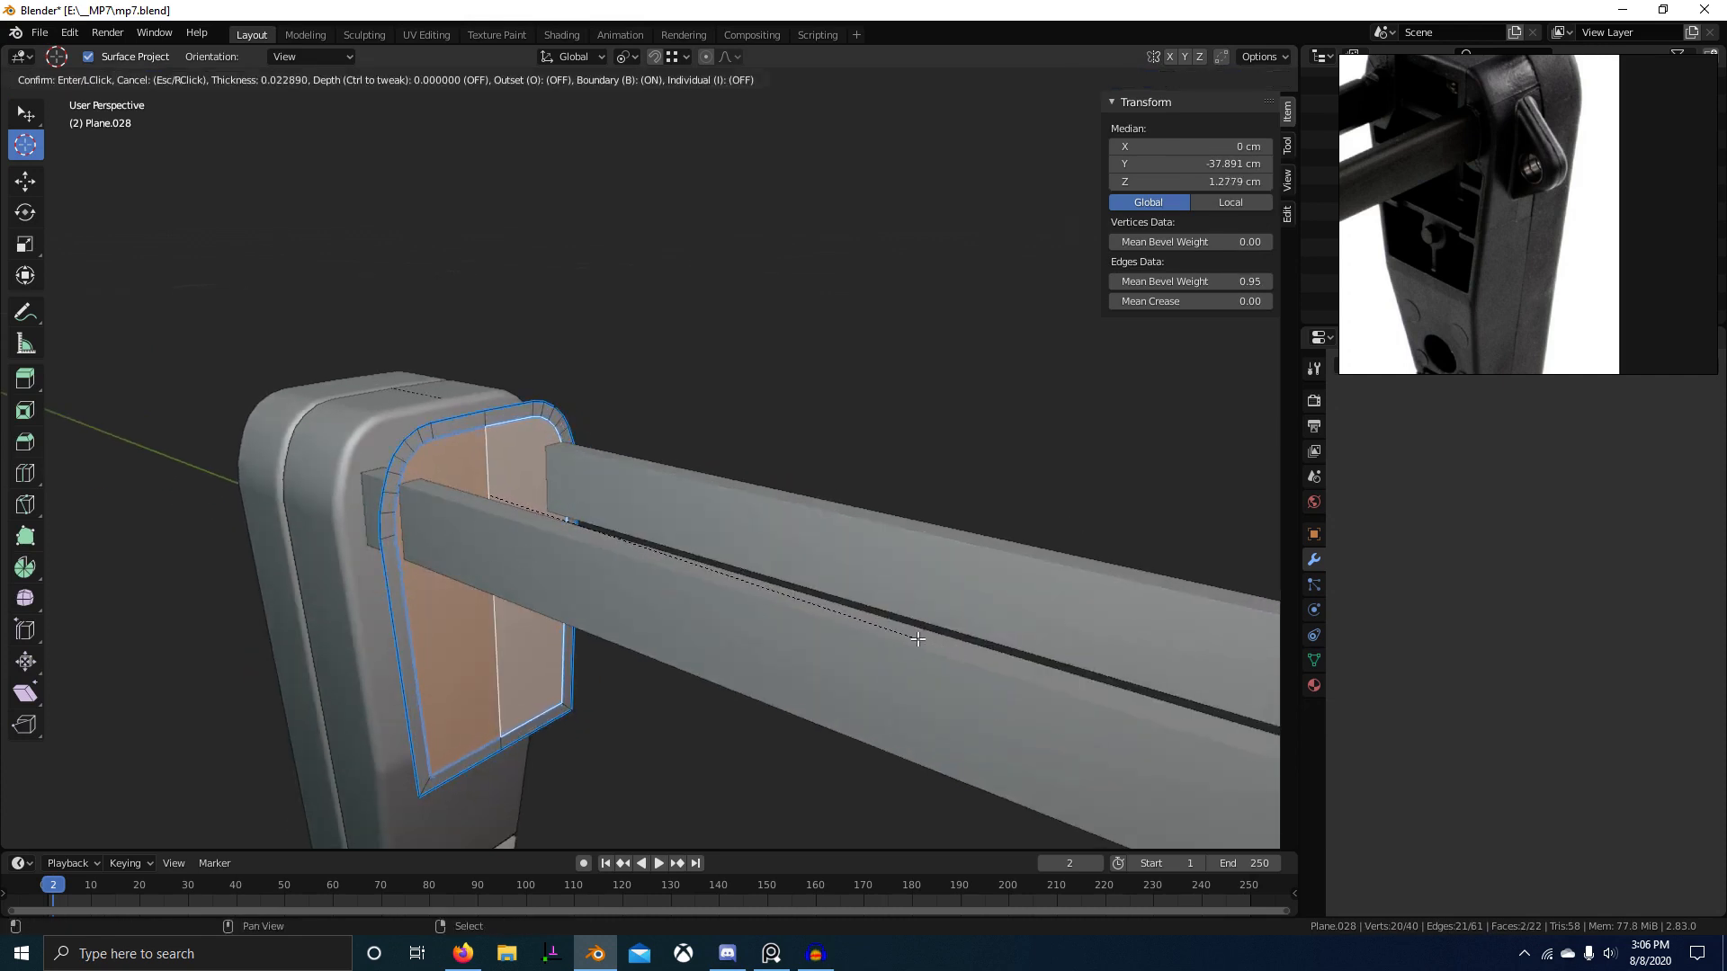
pyautogui.click(916, 640)
pyautogui.scroll(-2, 809, 621)
pyautogui.moveTo(360, 539); pyautogui.dragTo(431, 536, button='middle')
pyautogui.scroll(2, 432, 537)
pyautogui.moveTo(522, 481); pyautogui.dragTo(457, 478, button='middle')
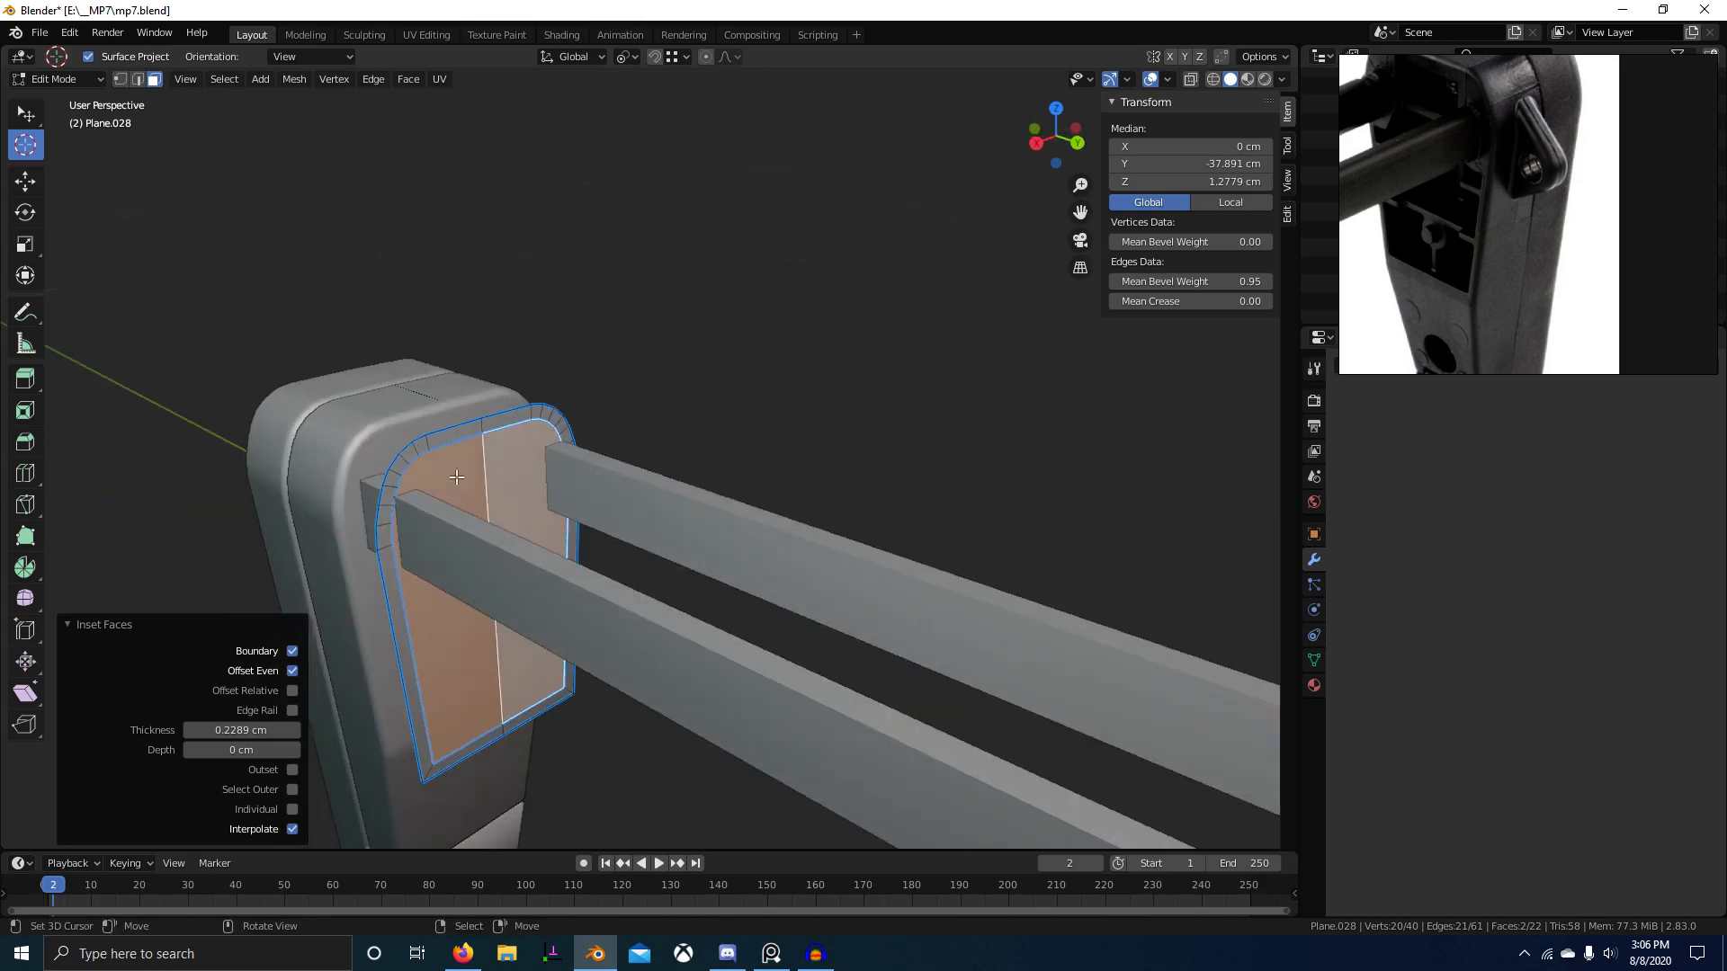
# Step: Delete the outer ring of vertices surrounding the inset faces on the stock end profile
pyautogui.press('1')
pyautogui.keyDown('alt'); pyautogui.rightClick(437, 439); pyautogui.keyUp('alt')
pyautogui.press('x')
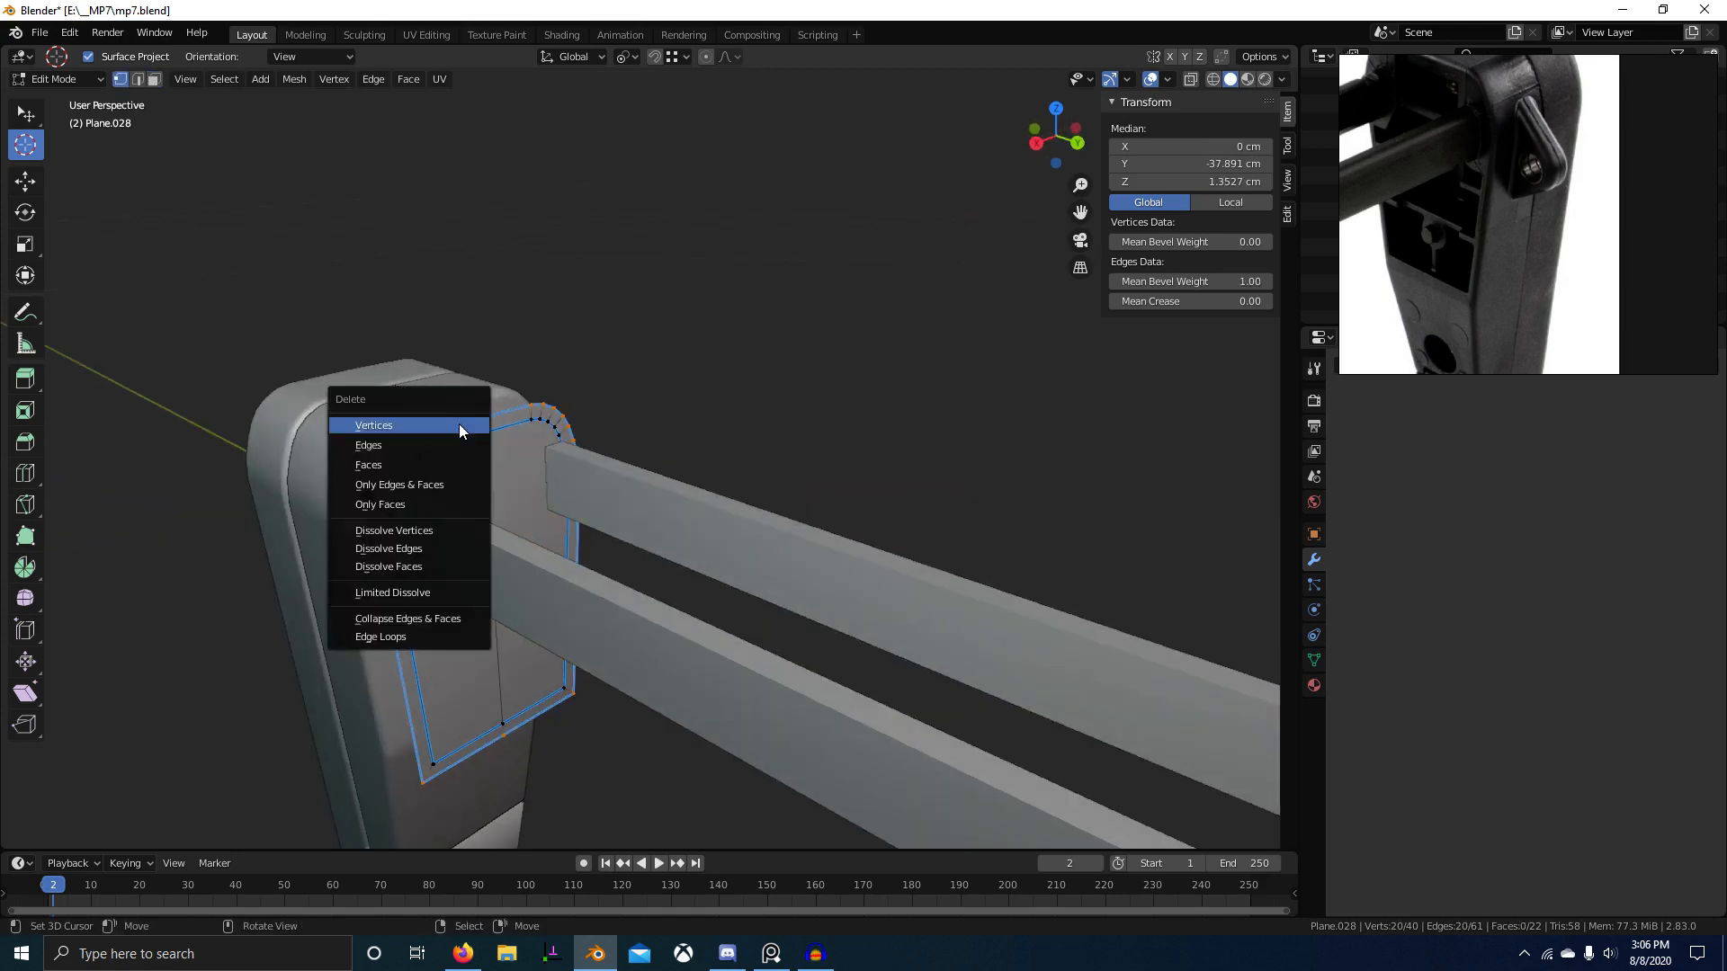
pyautogui.click(459, 423)
# Step: Extrude the whole remaining inset profile about 2.25 cm into the stock end along negative Y
pyautogui.press('a')
pyautogui.moveTo(556, 533); pyautogui.dragTo(593, 532, button='middle')
pyautogui.press('e')
pyautogui.press('y')
pyautogui.click(505, 487)
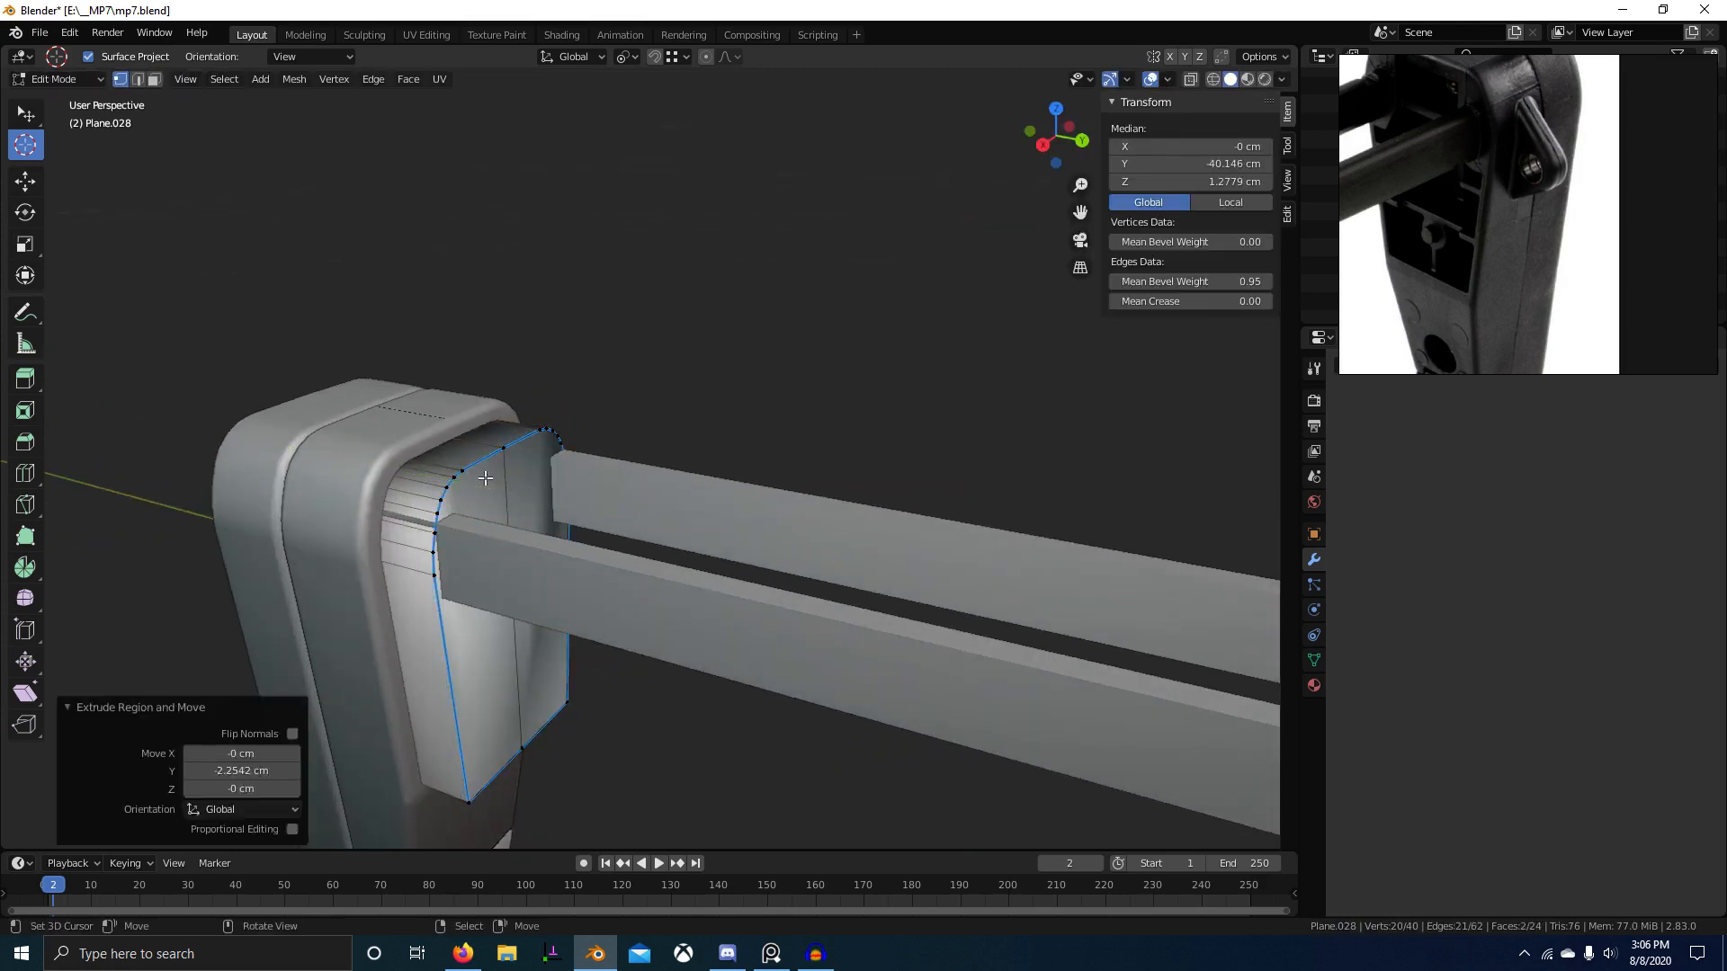
# Step: Subtract the extruded block from the front half of the stock end with a Boolean difference to form a recess
pyautogui.press('Tab')
pyautogui.keyDown('shift'); pyautogui.click(380, 446); pyautogui.keyUp('shift')
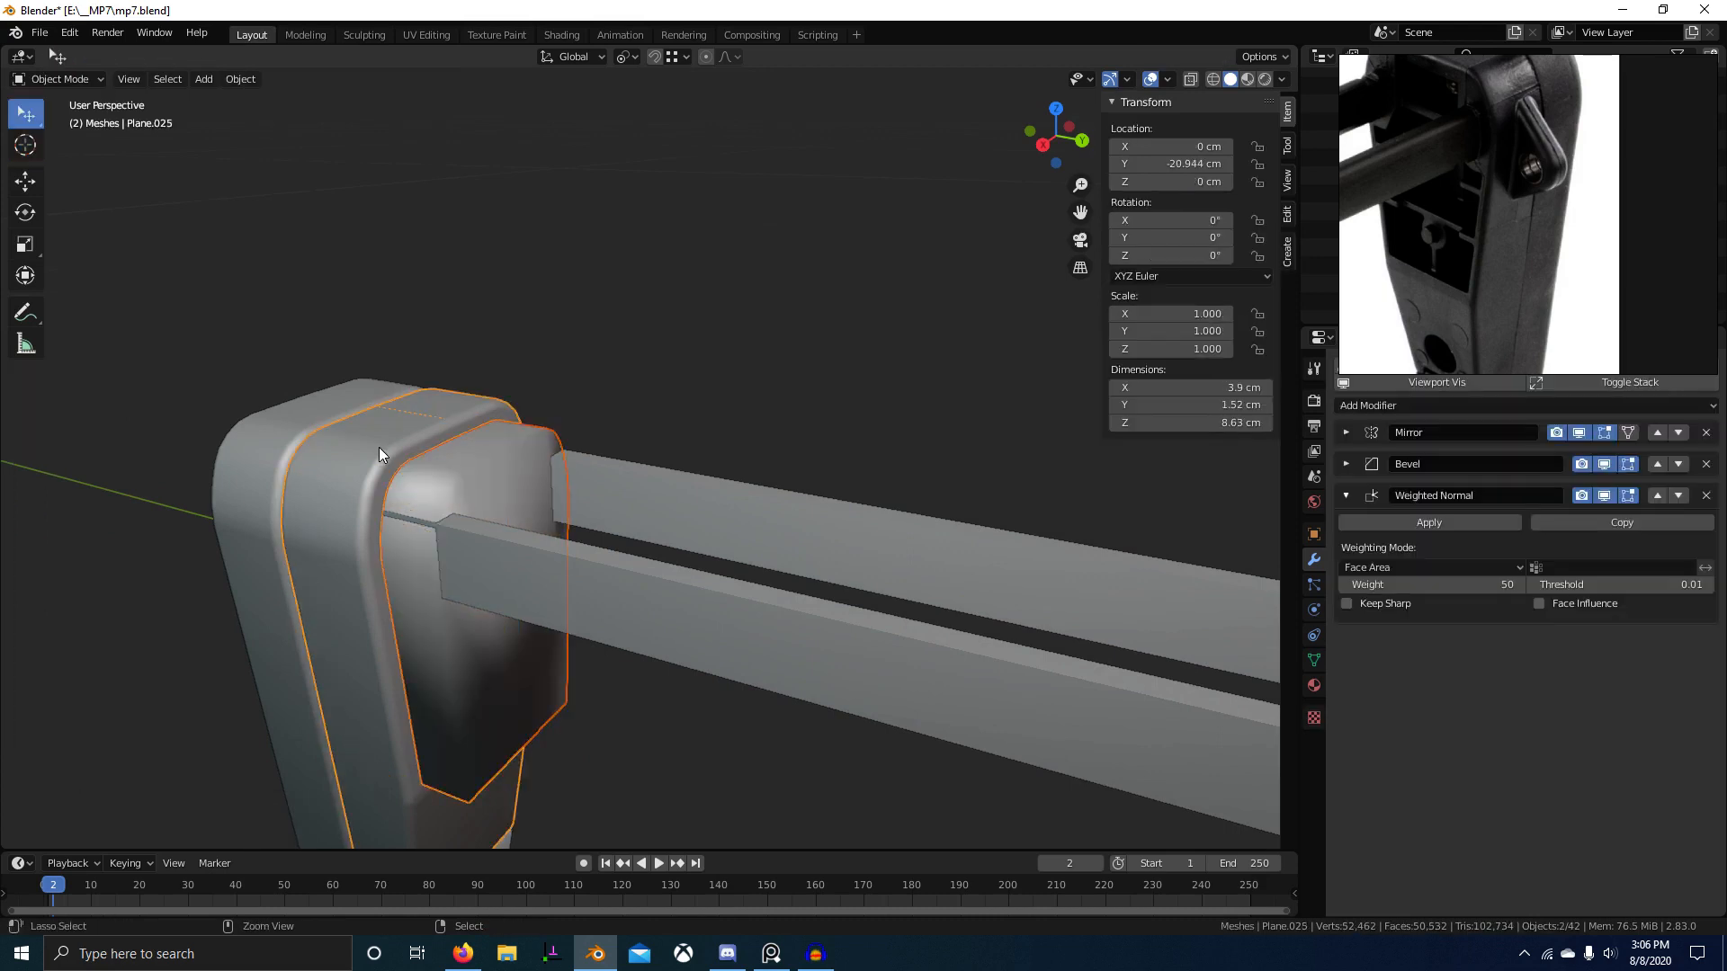
pyautogui.press('ctrl+KP_Subtract')
pyautogui.moveTo(457, 516); pyautogui.dragTo(383, 478, button='middle')
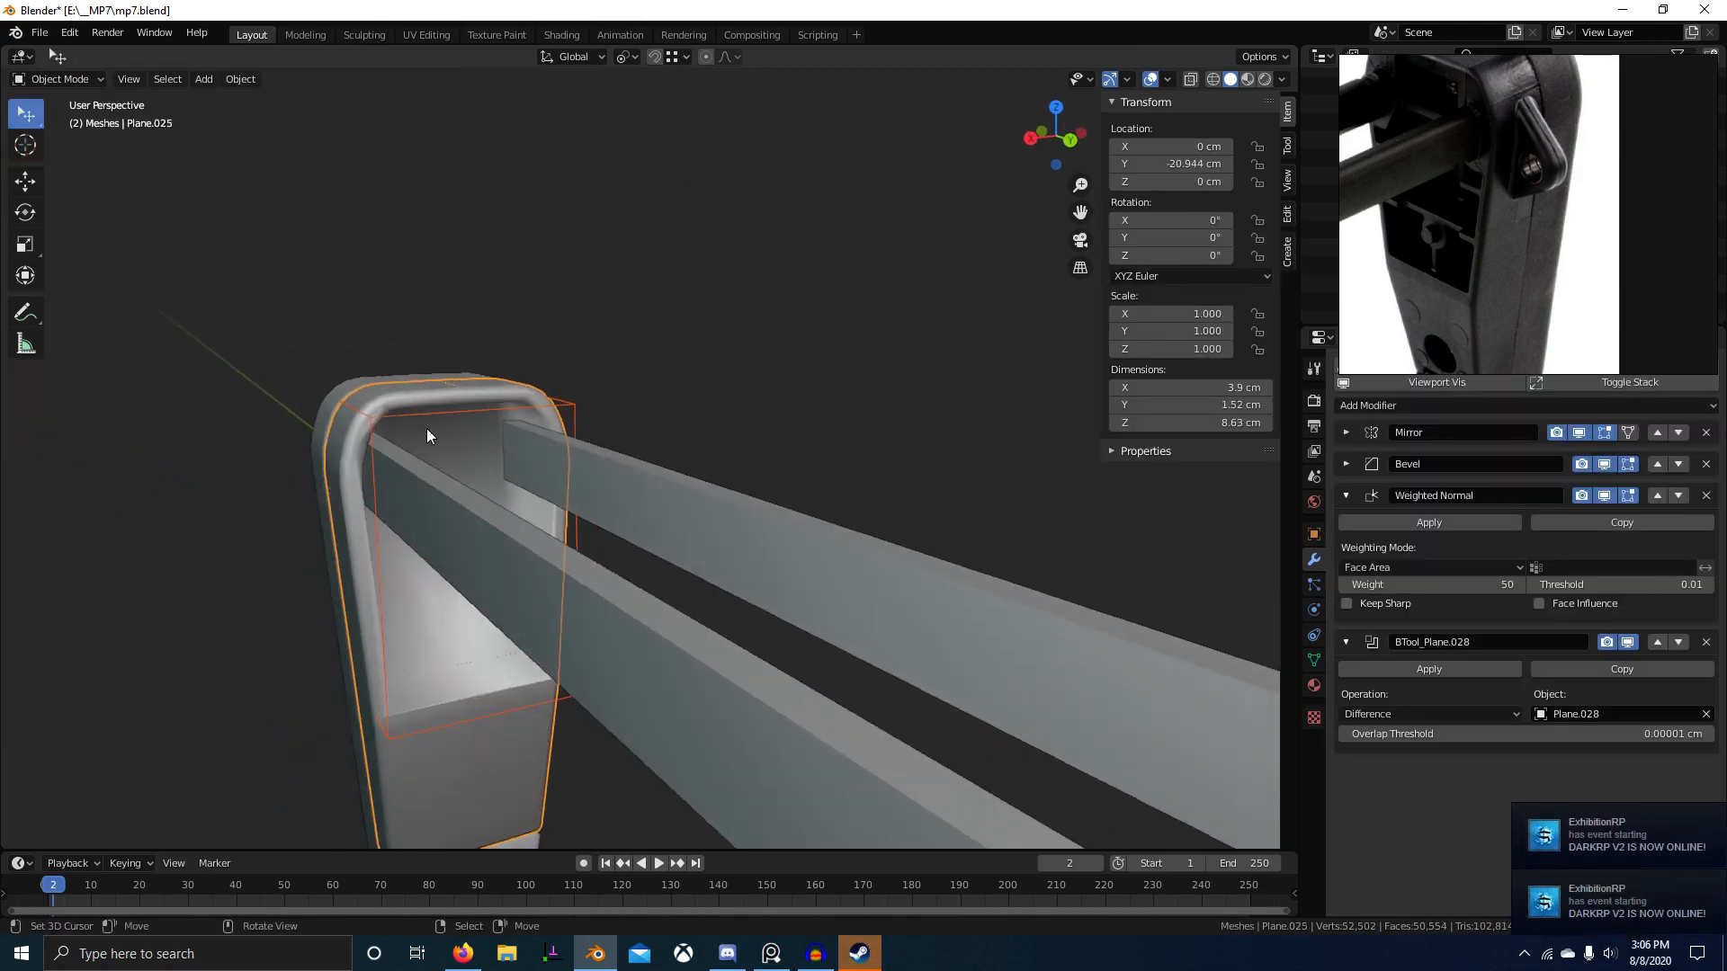
pyautogui.rightClick(435, 408)
pyautogui.moveTo(435, 409); pyautogui.dragTo(573, 486, button='middle')
# Step: Open the recess cutter's mesh for editing in wireframe display
pyautogui.rightClick(568, 455)
pyautogui.rightClick(569, 454)
pyautogui.press('Tab')
pyautogui.moveTo(422, 523); pyautogui.dragTo(455, 516, button='middle')
pyautogui.scroll(-2, 324, 575)
pyautogui.press('z')
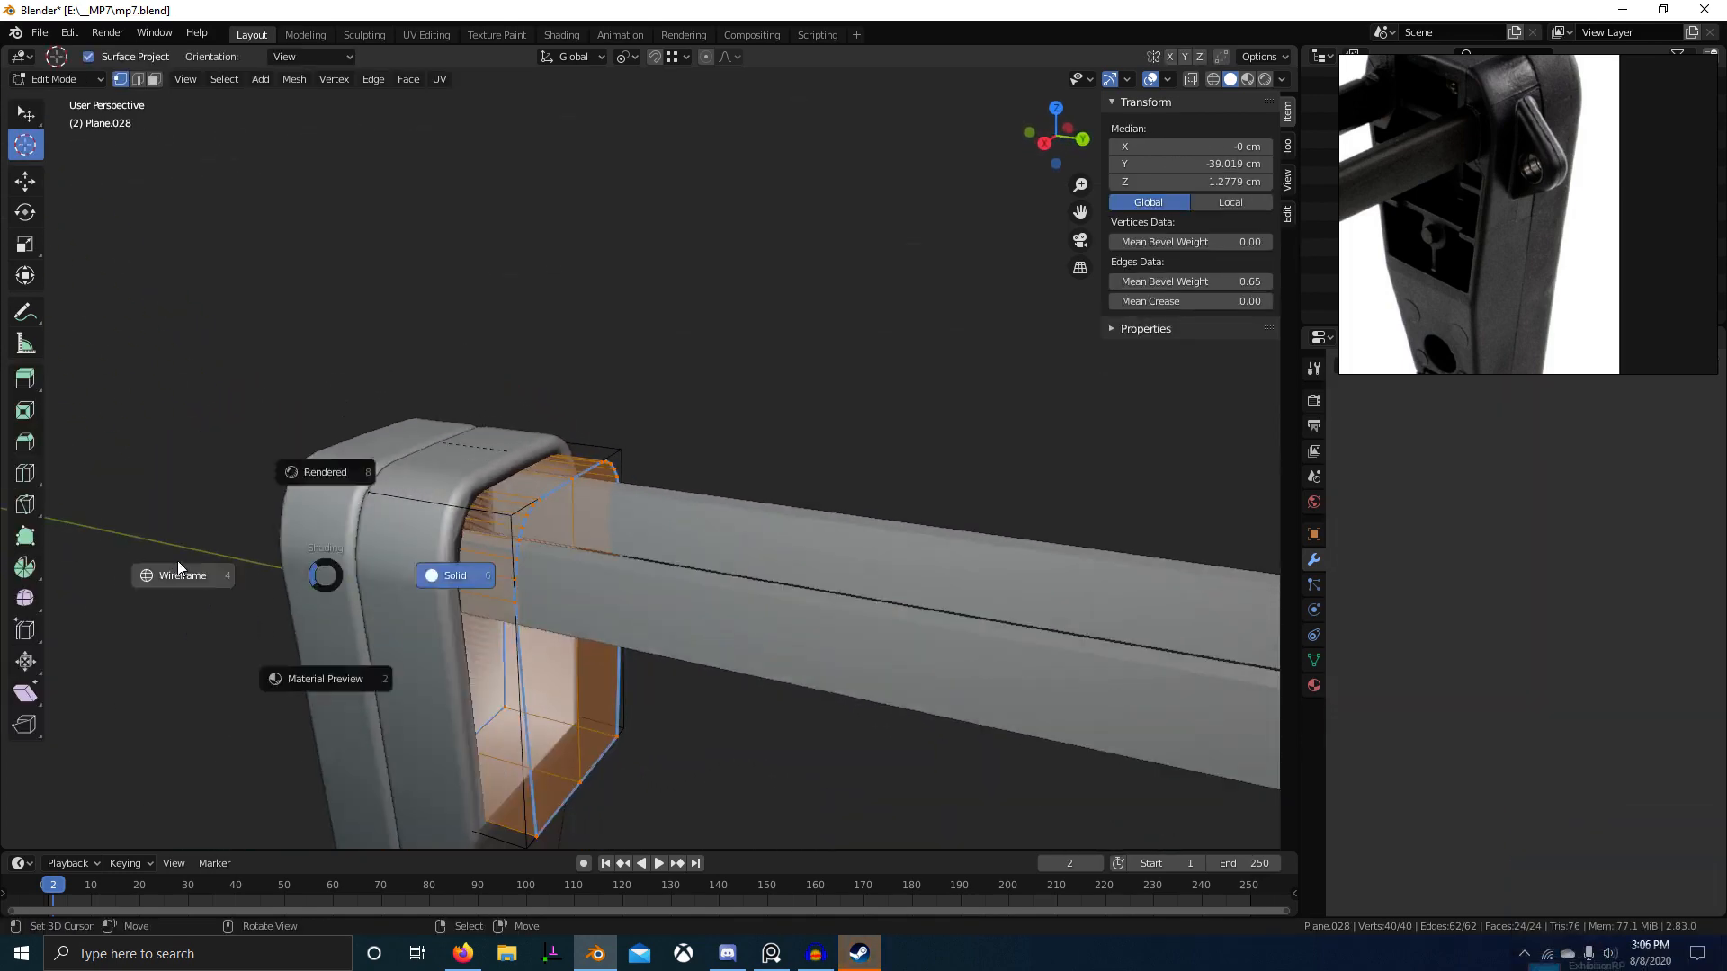
pyautogui.click(177, 572)
# Step: Move the cutter's inner end face along Y to make the cutter about 2.01 cm deep, and restore solid shading
pyautogui.moveTo(395, 592); pyautogui.dragTo(433, 587, button='middle')
pyautogui.hotkey('alt', 'a')
pyautogui.keyDown('alt'); pyautogui.click(406, 607); pyautogui.keyUp('alt')
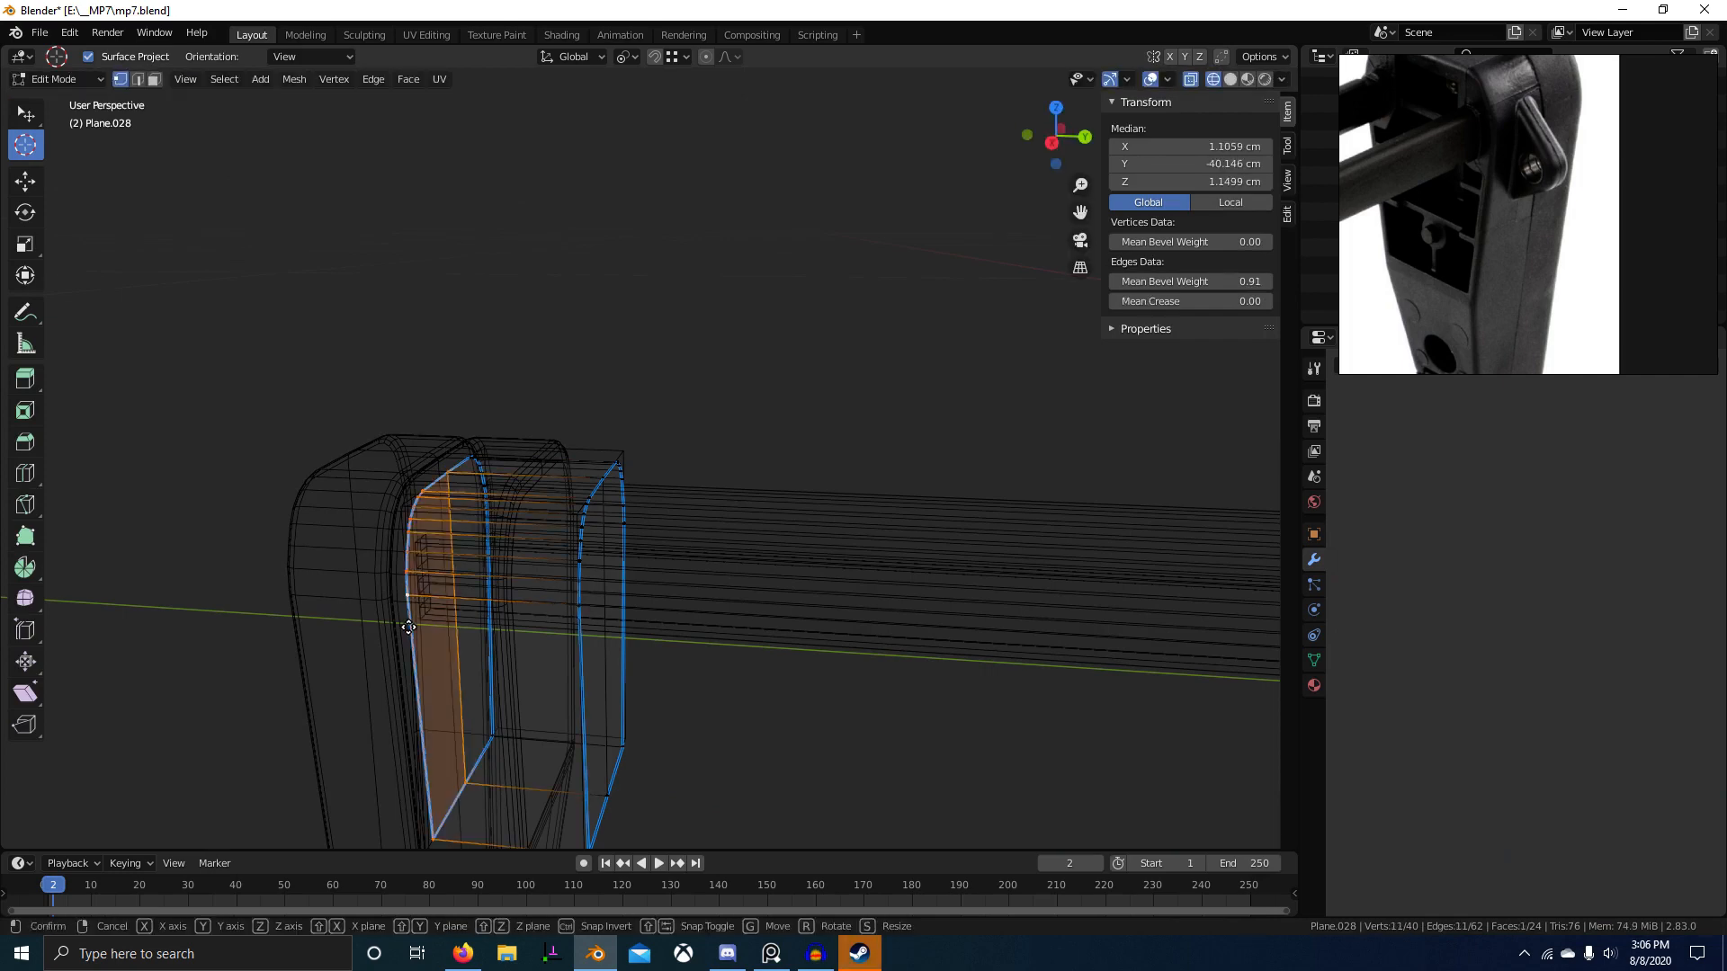
pyautogui.press('3')
pyautogui.moveTo(410, 646); pyautogui.dragTo(596, 649, button='middle')
pyautogui.keyDown('shift'); pyautogui.rightClick(570, 598); pyautogui.keyUp('shift')
pyautogui.press('g')
pyautogui.press('y')
pyautogui.click(661, 645)
pyautogui.press('z')
pyautogui.click(771, 644)
pyautogui.moveTo(771, 644)
pyautogui.mouseDown(button='middle')
pyautogui.moveTo(644, 617)
pyautogui.moveTo(667, 614)
pyautogui.mouseUp(button='middle')
pyautogui.press('Tab')
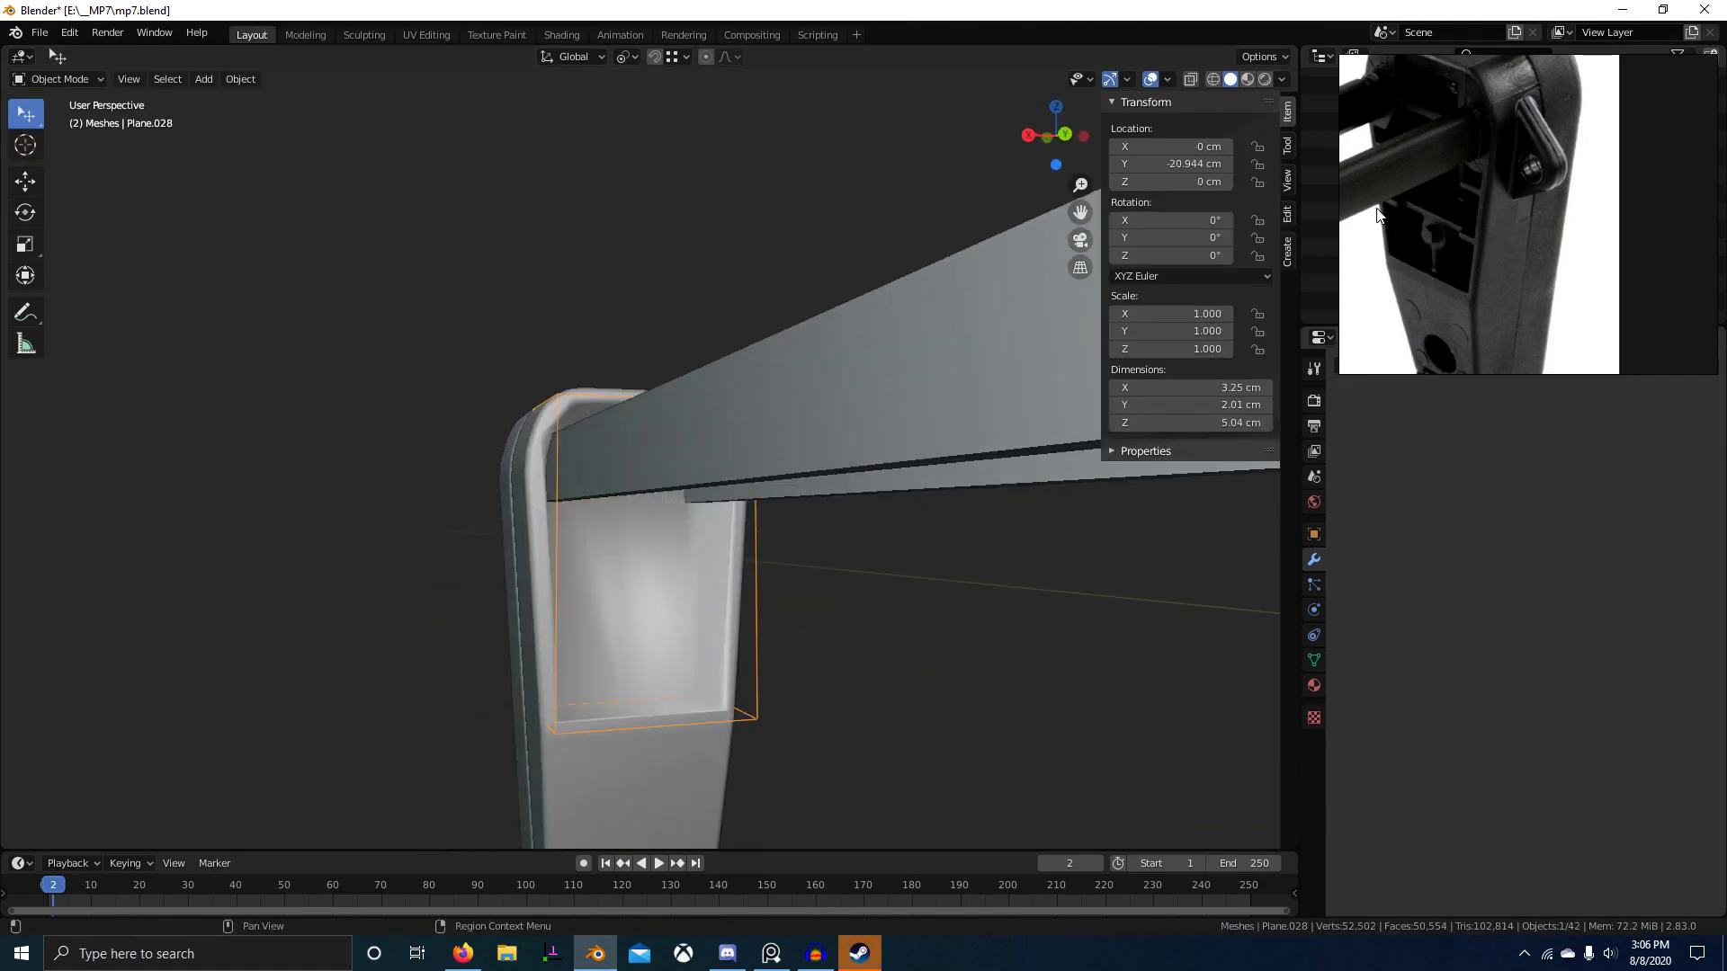
# Step: Add a cube and scale it down uniformly by a factor of about 0.08
pyautogui.moveTo(1002, 413); pyautogui.dragTo(699, 572, button='middle')
pyautogui.hotkey('shift', 'a')
pyautogui.moveTo(699, 572)
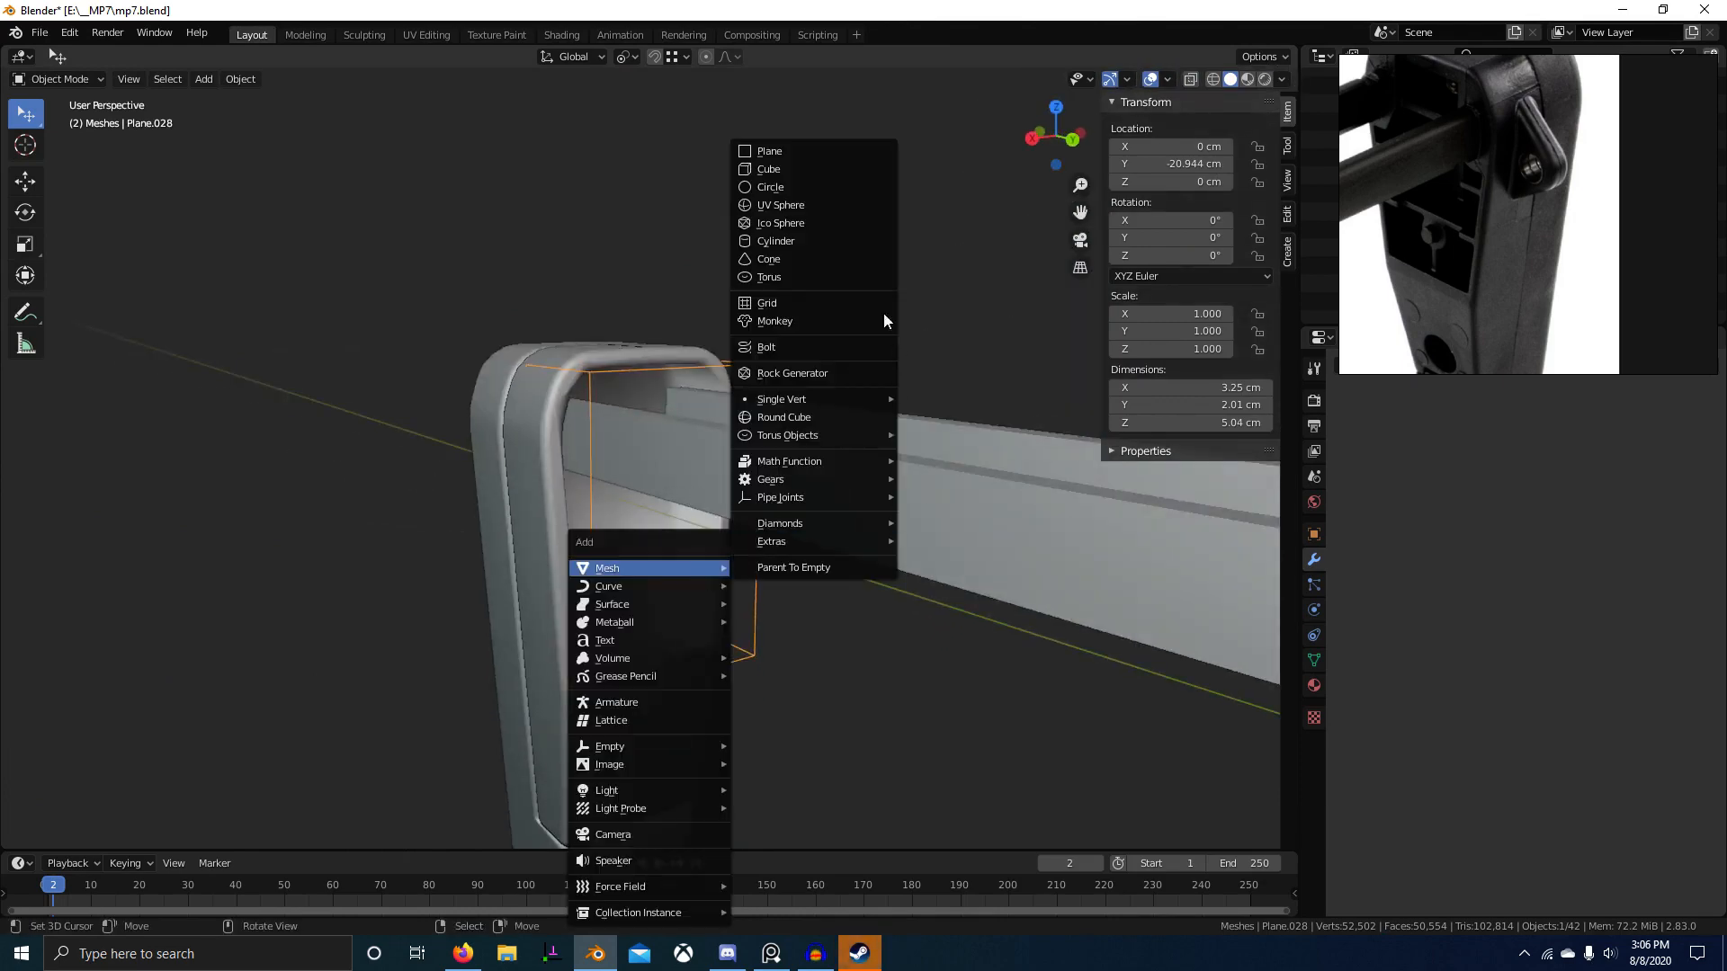
pyautogui.click(823, 169)
pyautogui.moveTo(635, 522); pyautogui.dragTo(643, 523, button='middle')
pyautogui.scroll(-13, 909, 630)
pyautogui.press('s')
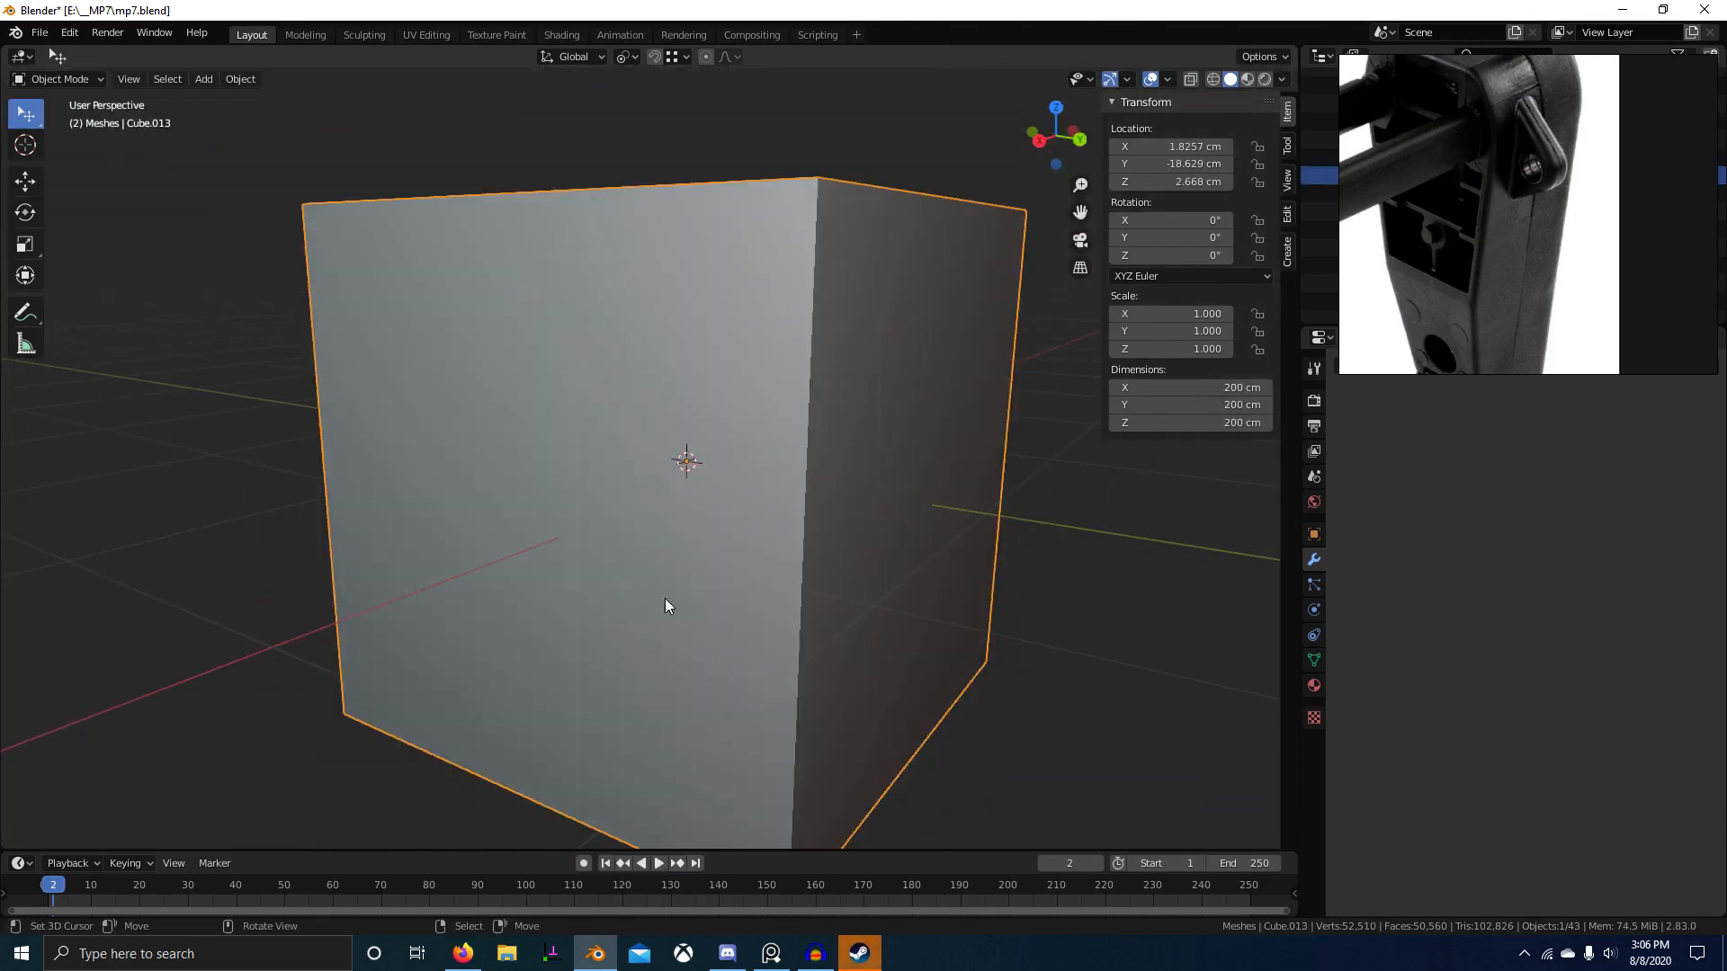
pyautogui.click(689, 448)
pyautogui.scroll(6, 867, 650)
pyautogui.keyDown('shift'); pyautogui.moveTo(867, 649); pyautogui.dragTo(770, 630, button='middle'); pyautogui.keyUp('shift')
pyautogui.scroll(4, 770, 629)
# Step: Shrink the cube further to about 0.69 cm on each side
pyautogui.press('s')
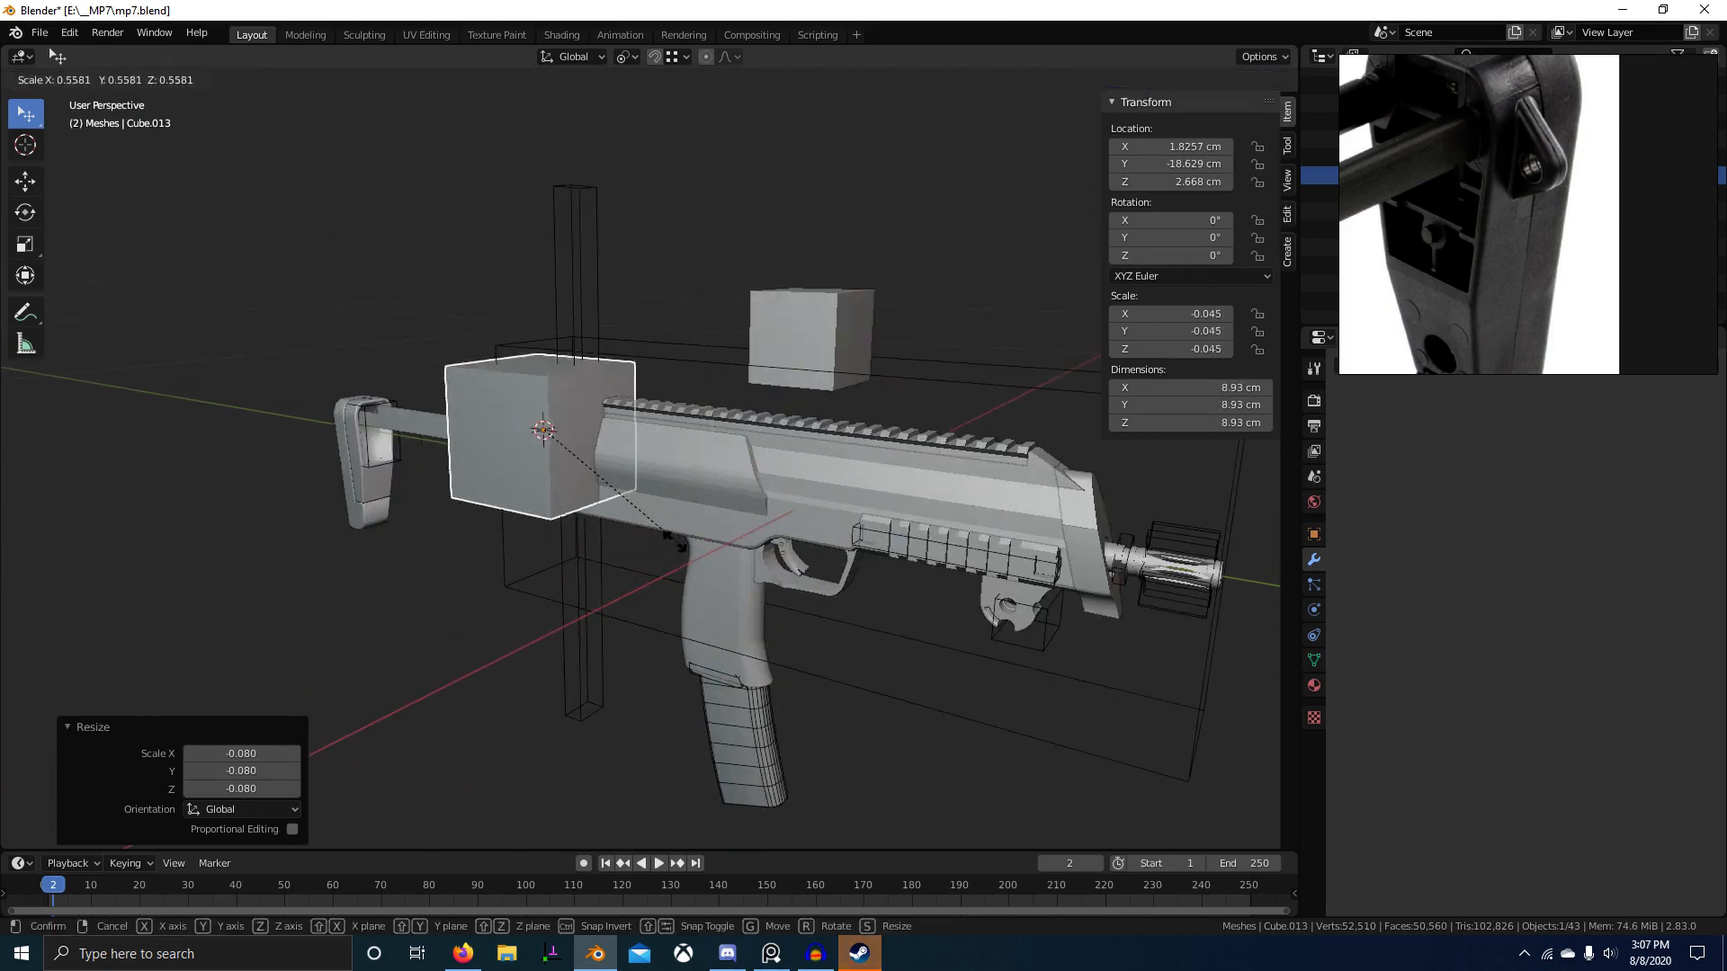
pyautogui.click(561, 460)
pyautogui.scroll(5, 575, 496)
pyautogui.keyDown('shift'); pyautogui.moveTo(683, 594); pyautogui.dragTo(802, 662, button='middle'); pyautogui.keyUp('shift')
pyautogui.press('s')
pyautogui.click(661, 534)
# Step: Clear the small cube's location and move it about 34.6 cm along negative Y toward the stock end
pyautogui.moveTo(661, 535); pyautogui.dragTo(702, 630, button='middle')
pyautogui.hotkey('alt', 'g')
pyautogui.press('g')
pyautogui.press('y')
pyautogui.click(173, 665)
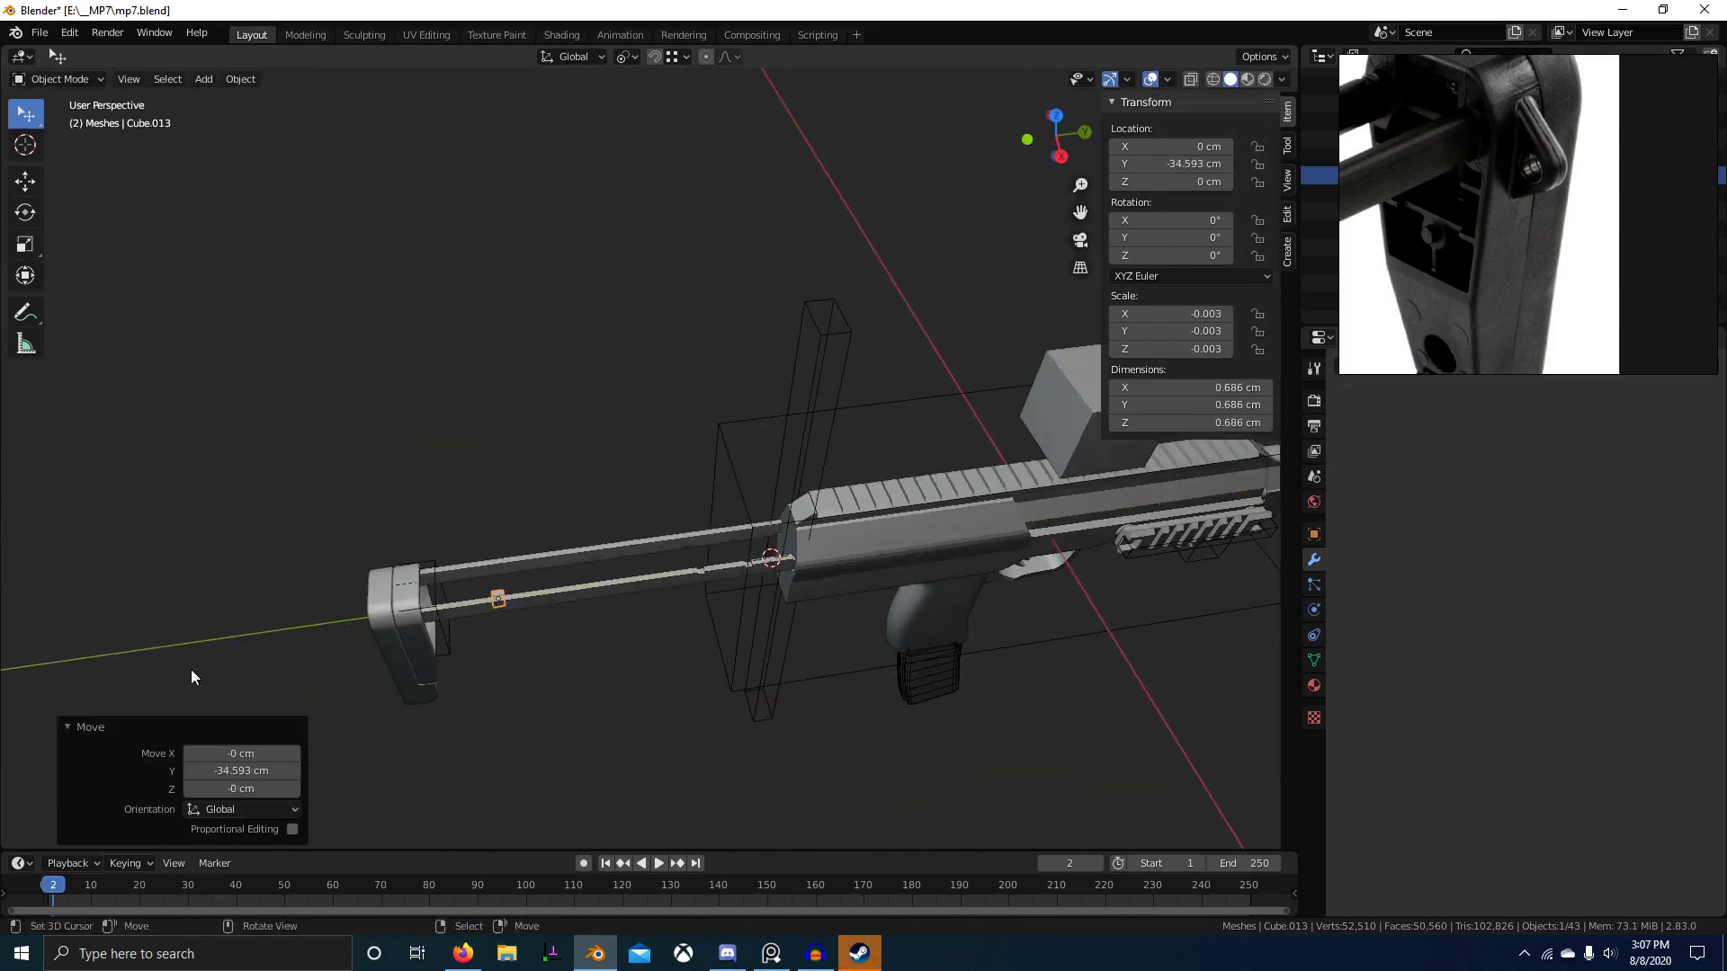
# Step: Lower the cube about 1.44 cm along Z in the right orthographic view
pyautogui.keyDown('shift'); pyautogui.moveTo(431, 670); pyautogui.dragTo(615, 567, button='middle'); pyautogui.keyUp('shift')
pyautogui.scroll(1, 615, 567)
pyautogui.press('KP_3')
pyautogui.scroll(8, 790, 474)
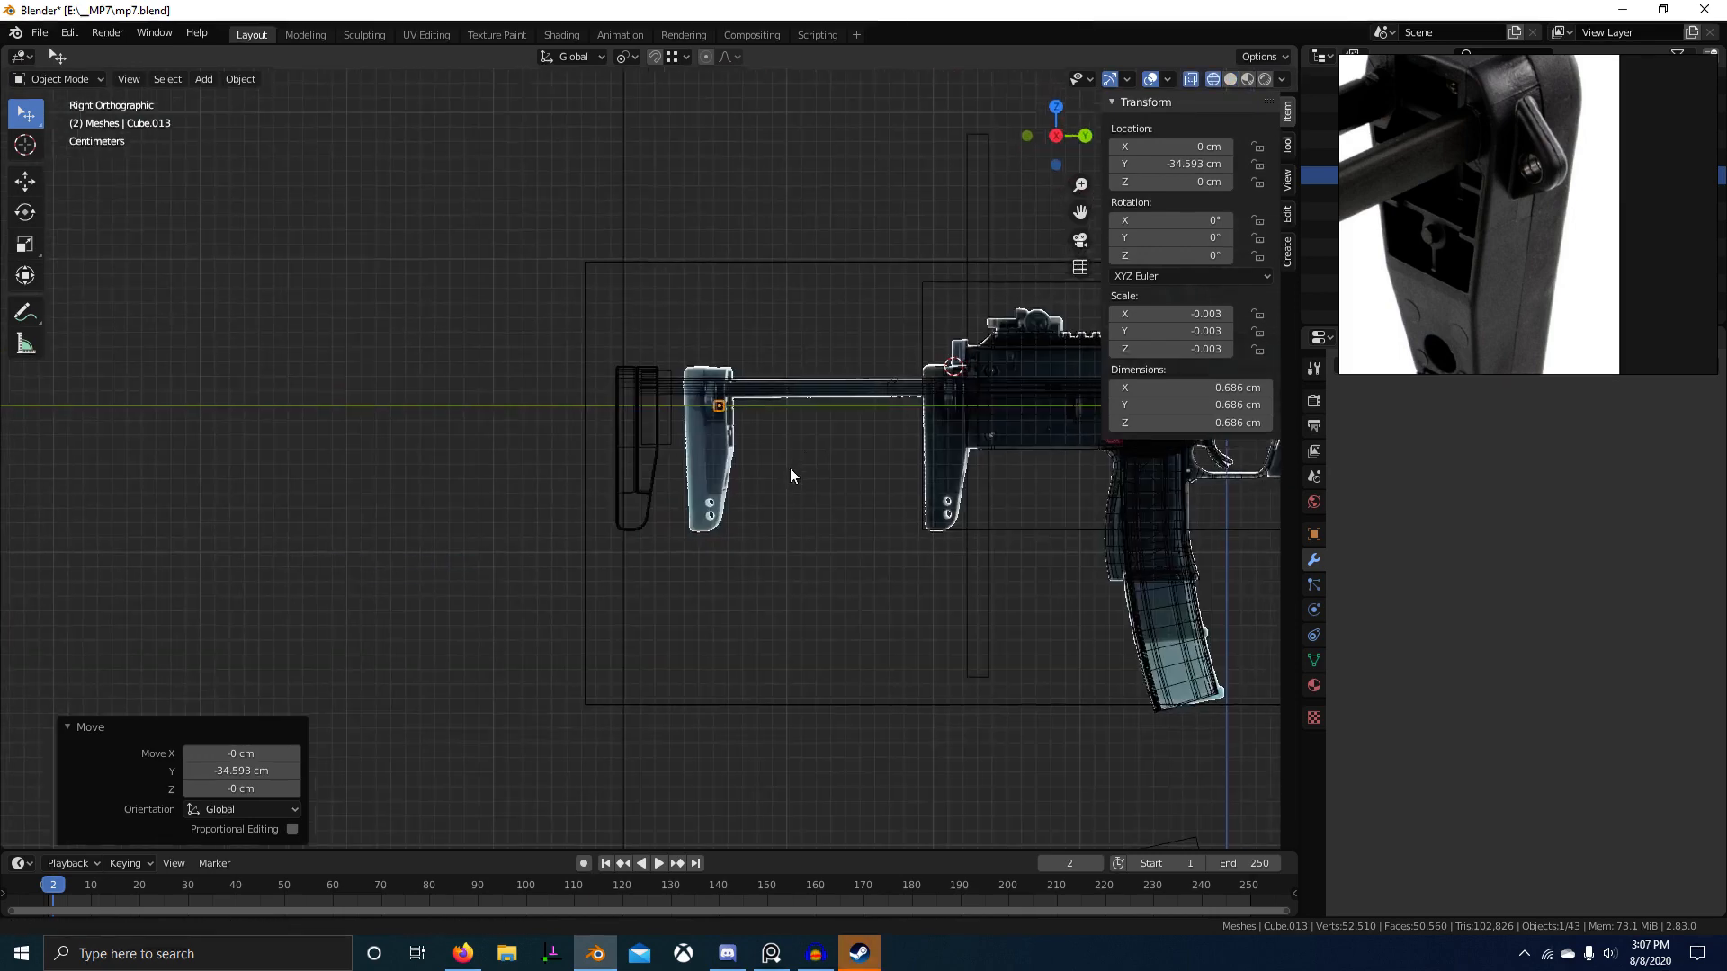
pyautogui.press('g')
pyautogui.press('z')
pyautogui.click(766, 499)
# Step: Flatten the cube along Z into a slab about 0.16 cm thick
pyautogui.press('s')
pyautogui.press('z')
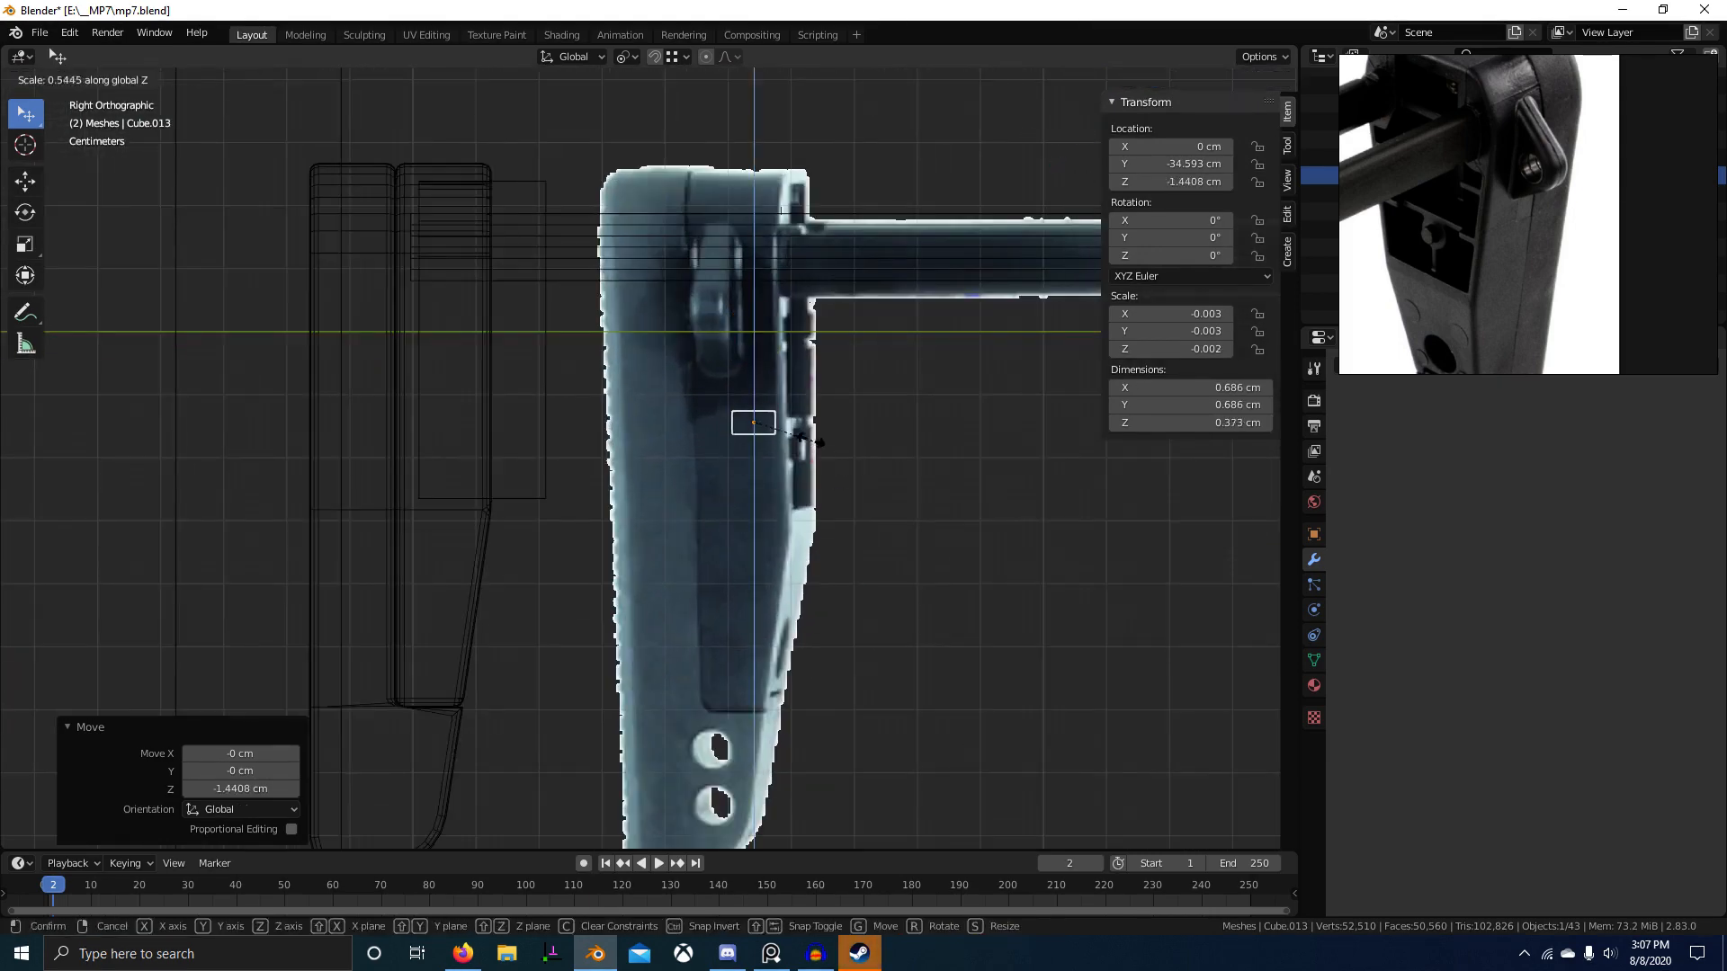
pyautogui.click(795, 448)
pyautogui.keyDown('shift'); pyautogui.moveTo(803, 483); pyautogui.dragTo(709, 497, button='middle'); pyautogui.keyUp('shift')
pyautogui.scroll(3, 708, 497)
pyautogui.press('s')
pyautogui.press('z')
pyautogui.click(710, 496)
# Step: Move the slab along Y to about -40.2 cm and stretch it to about 2.31 cm along Y
pyautogui.press('g')
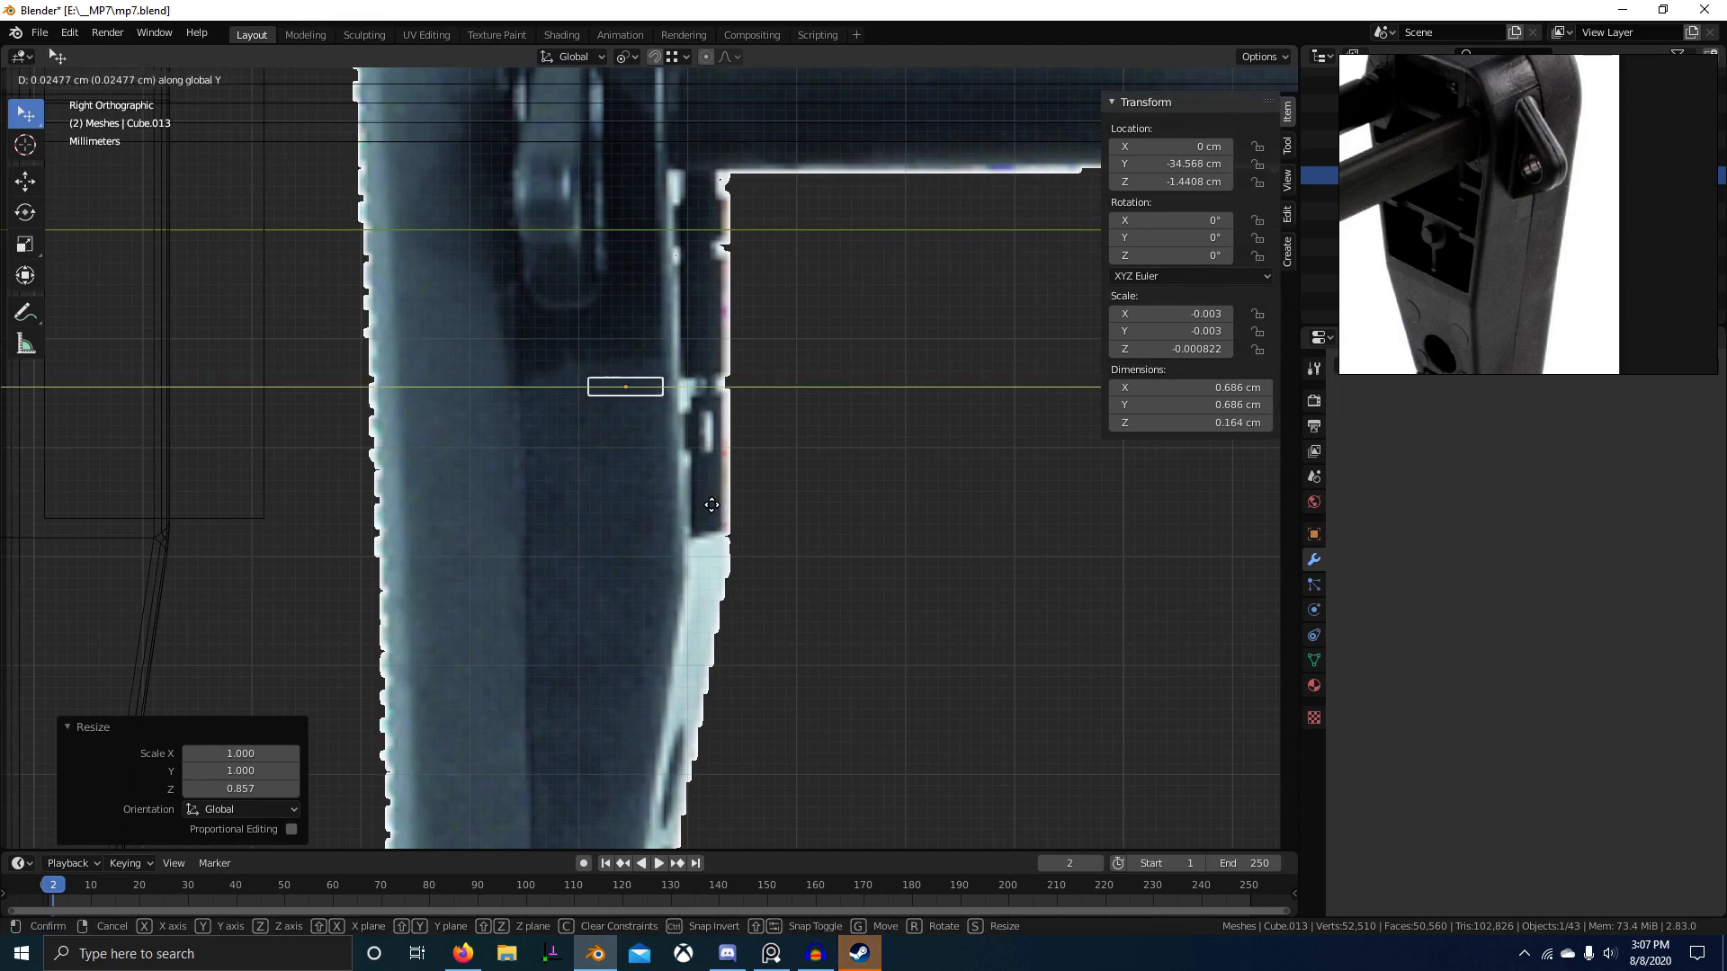
pyautogui.scroll(-2, 804, 509)
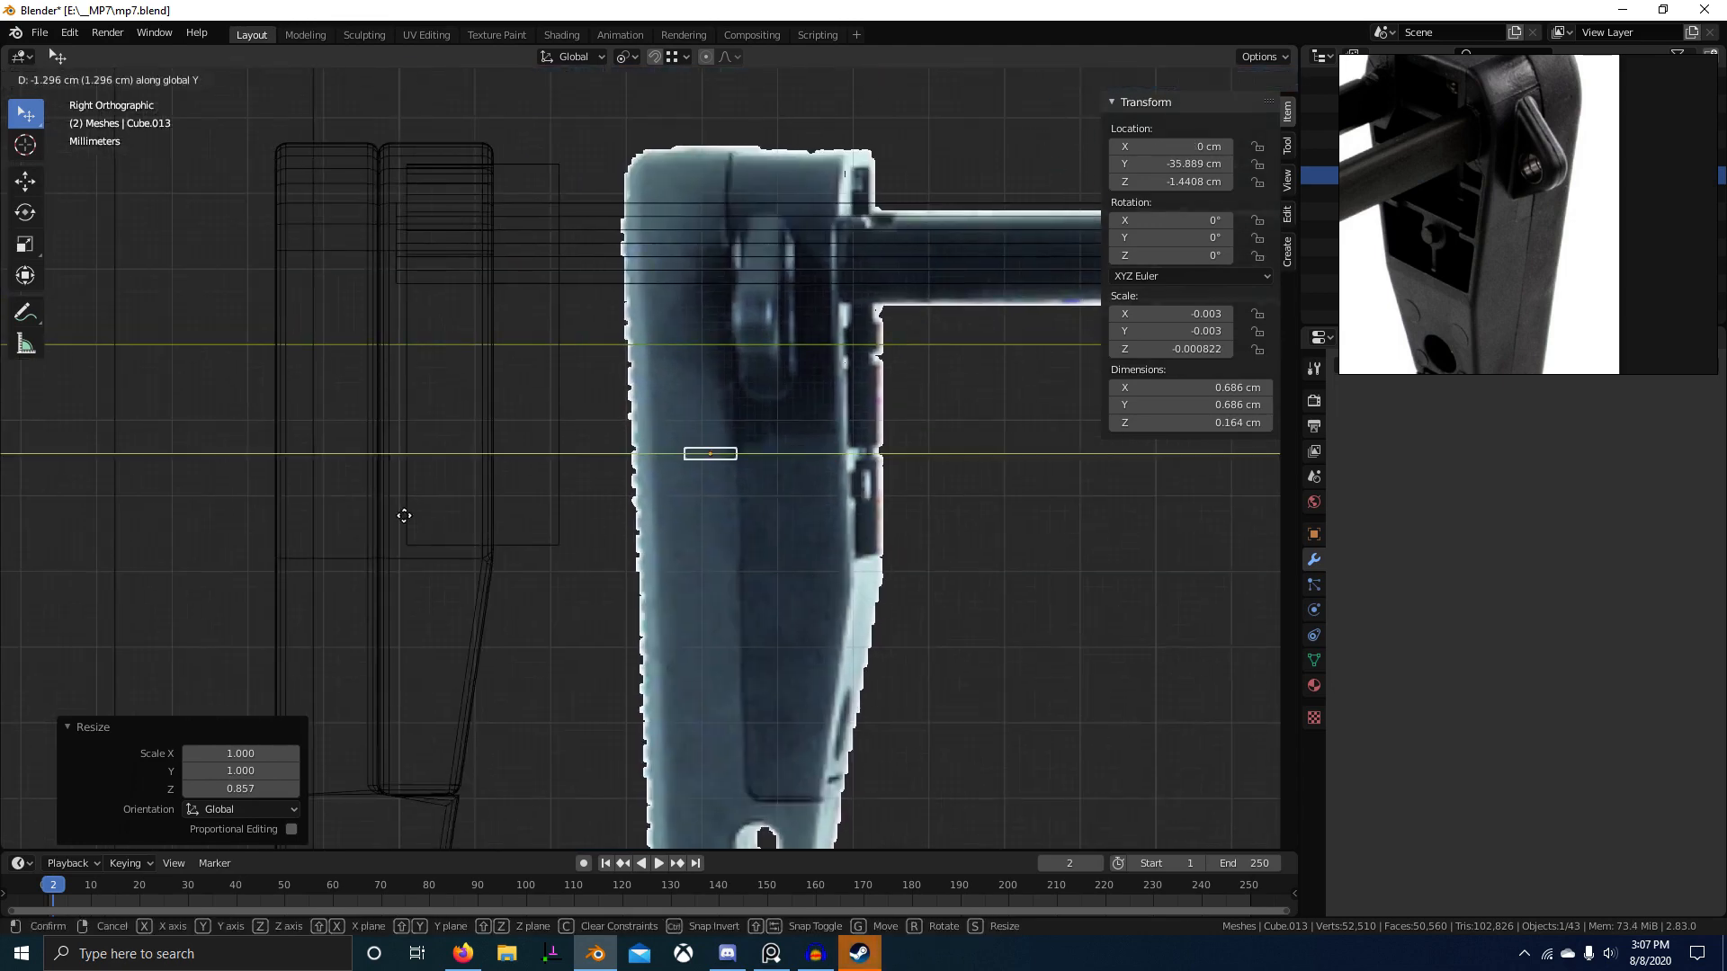
pyautogui.click(342, 521)
pyautogui.press('s')
pyautogui.press('y')
pyautogui.click(1061, 566)
# Step: Shift the slab about 0.59 cm along positive Y and apply its scale
pyautogui.press('g')
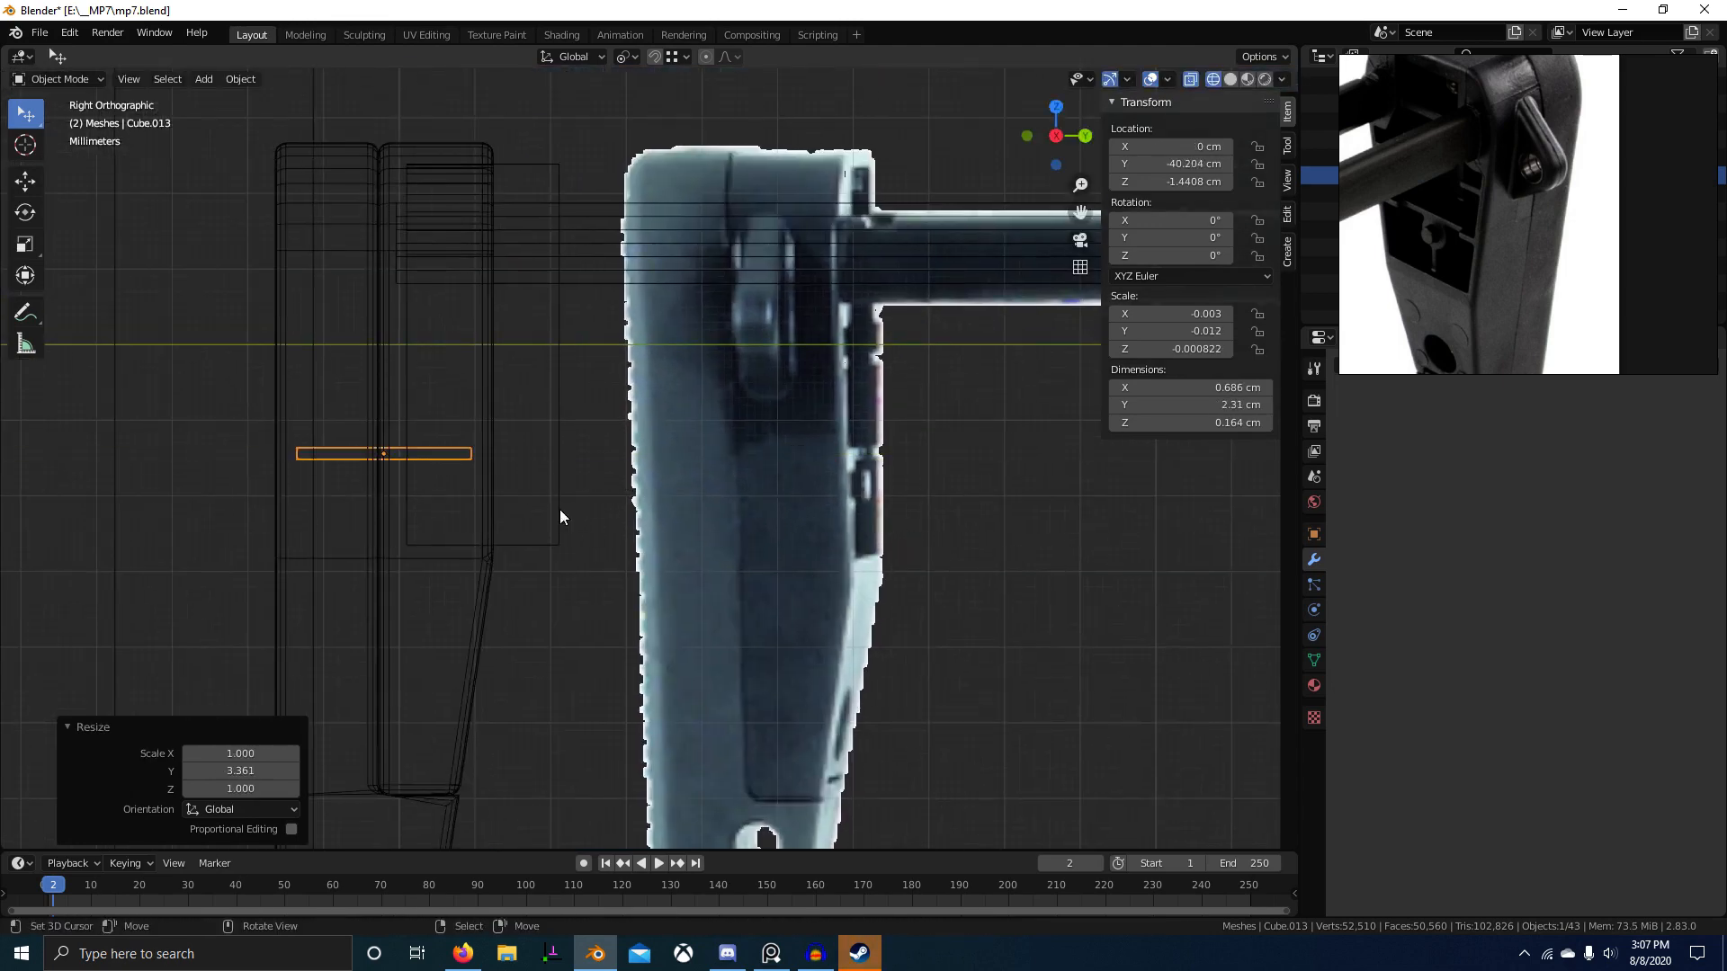
pyautogui.press('y')
pyautogui.click(482, 499)
pyautogui.hotkey('ctrl', 'a')
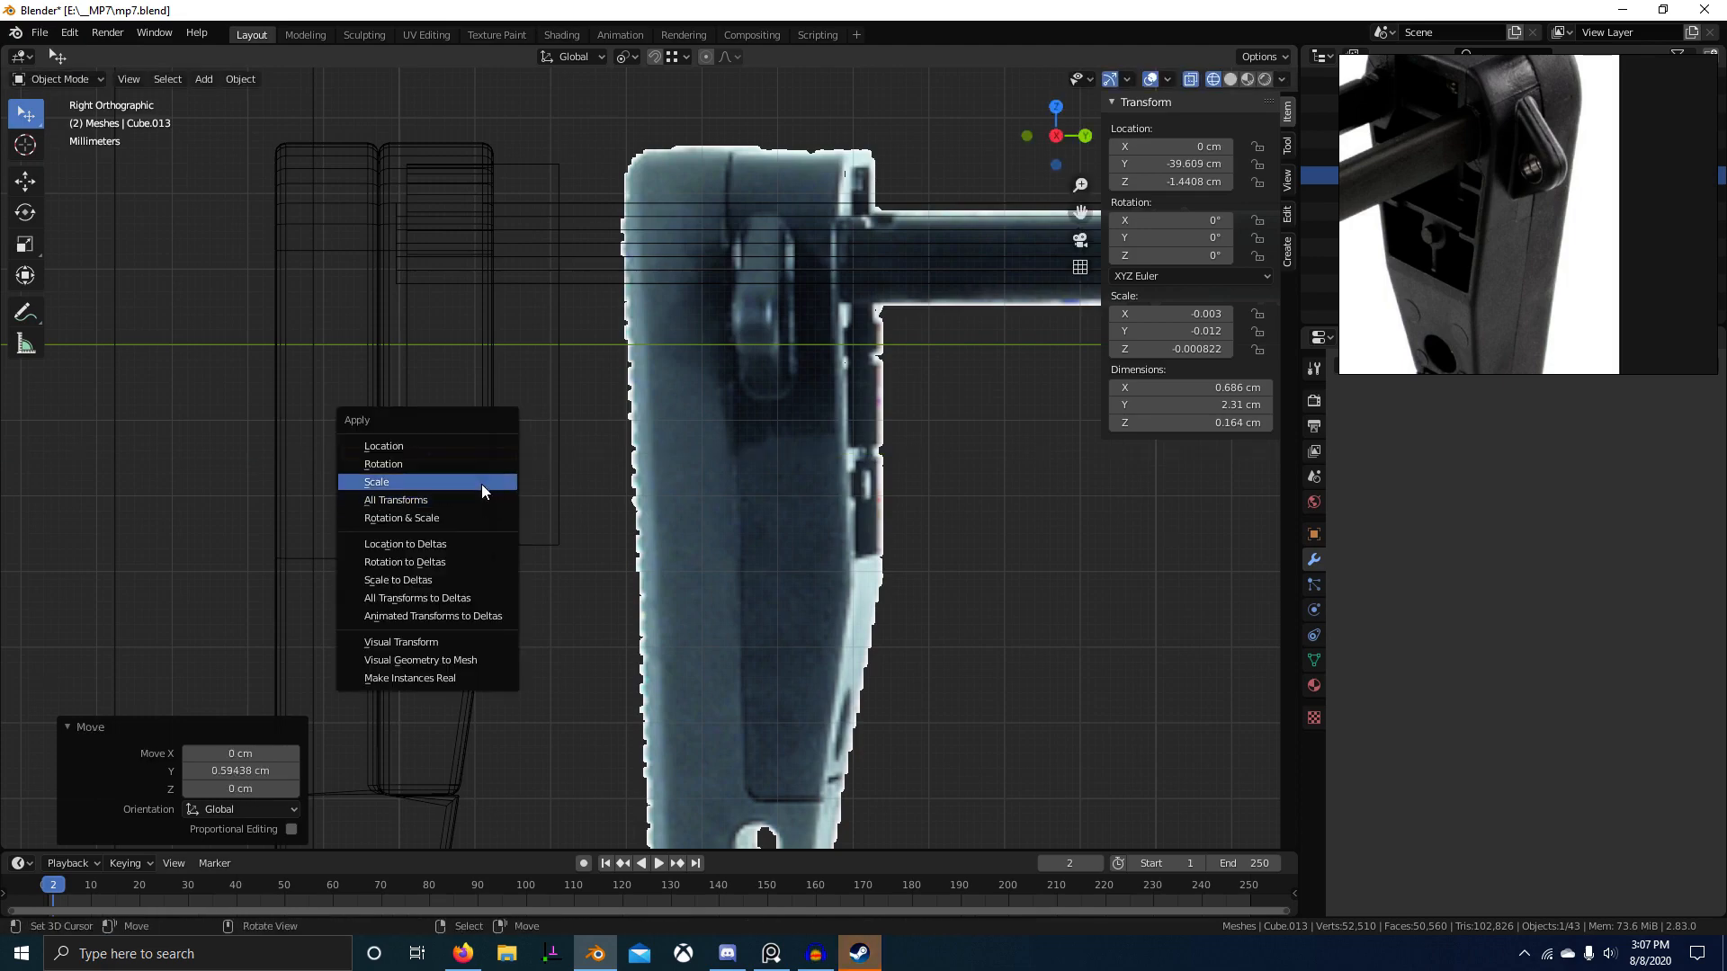
pyautogui.click(482, 484)
# Step: Widen the slab along X until it extends well past both sides of the stock end
pyautogui.moveTo(482, 484)
pyautogui.mouseDown(button='middle')
pyautogui.moveTo(435, 566)
pyautogui.moveTo(567, 609)
pyautogui.moveTo(650, 598)
pyautogui.moveTo(601, 606)
pyautogui.mouseUp(button='middle')
pyautogui.hotkey('shift', 'z')
pyautogui.press('s')
pyautogui.press('x')
pyautogui.click(322, 620)
pyautogui.scroll(-3, 575, 616)
pyautogui.scroll(4, 650, 597)
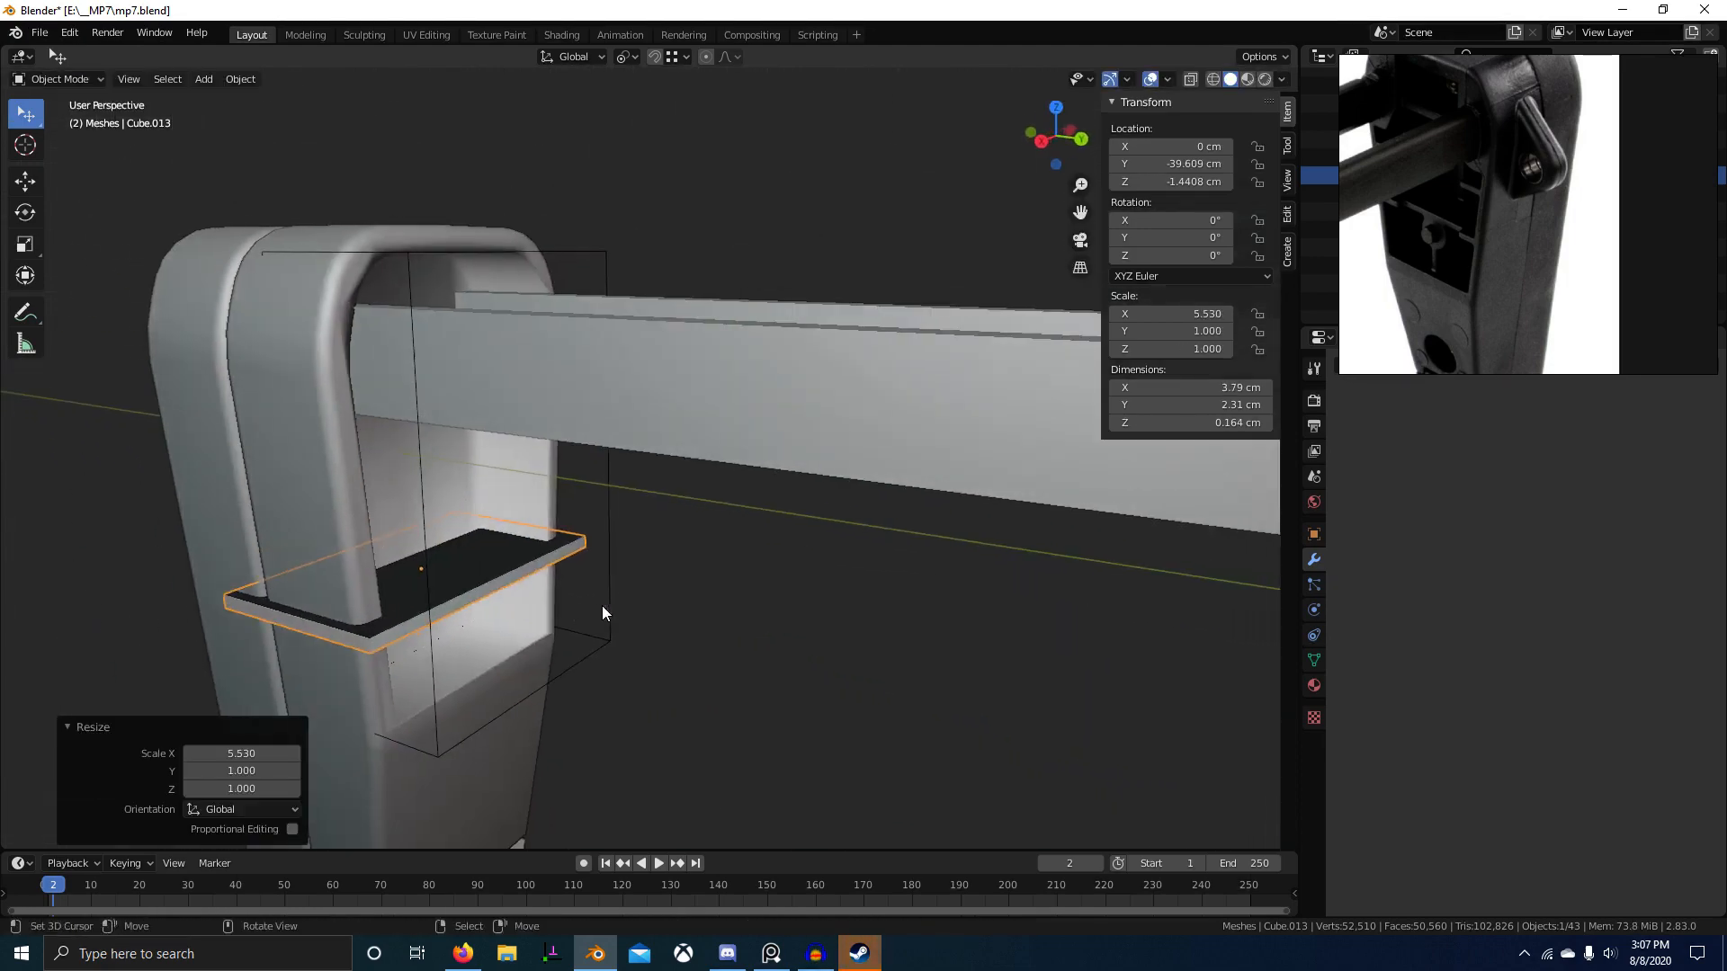
pyautogui.press('s')
pyautogui.press('x')
pyautogui.click(758, 618)
pyautogui.press('Tab')
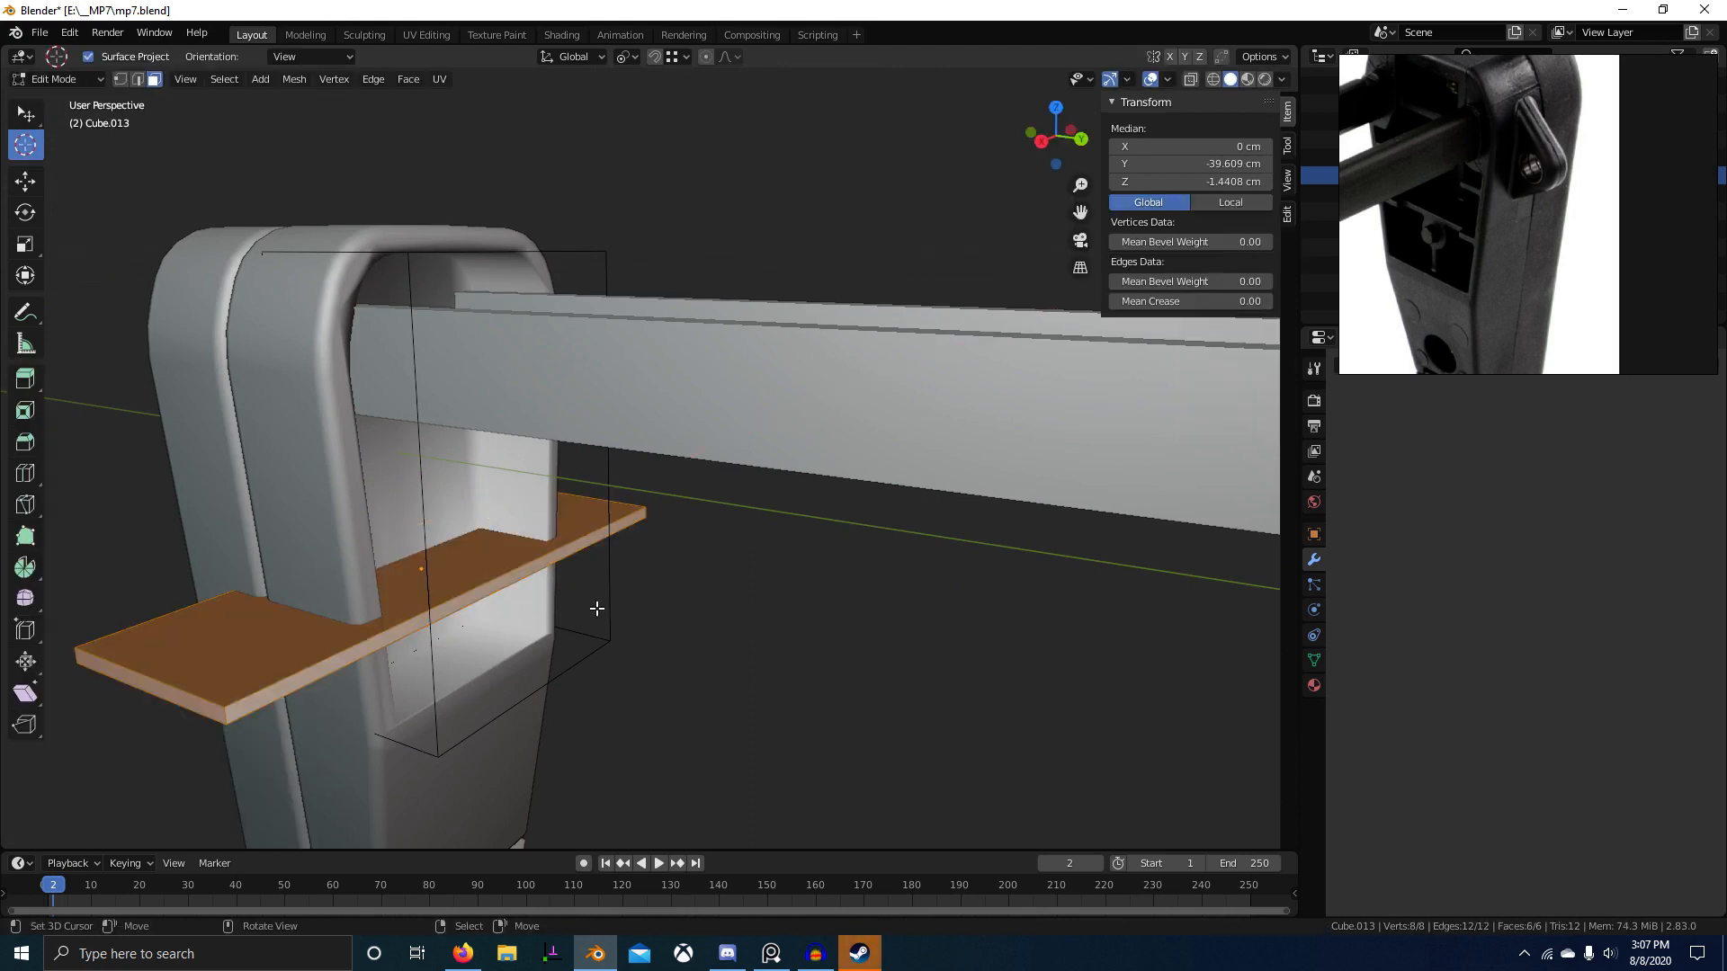
pyautogui.press('Tab')
# Step: Subtract the slab from the recess cutter with a Boolean difference to leave a horizontal shelf in the recess
pyautogui.keyDown('shift'); pyautogui.rightClick(613, 557); pyautogui.keyUp('shift')
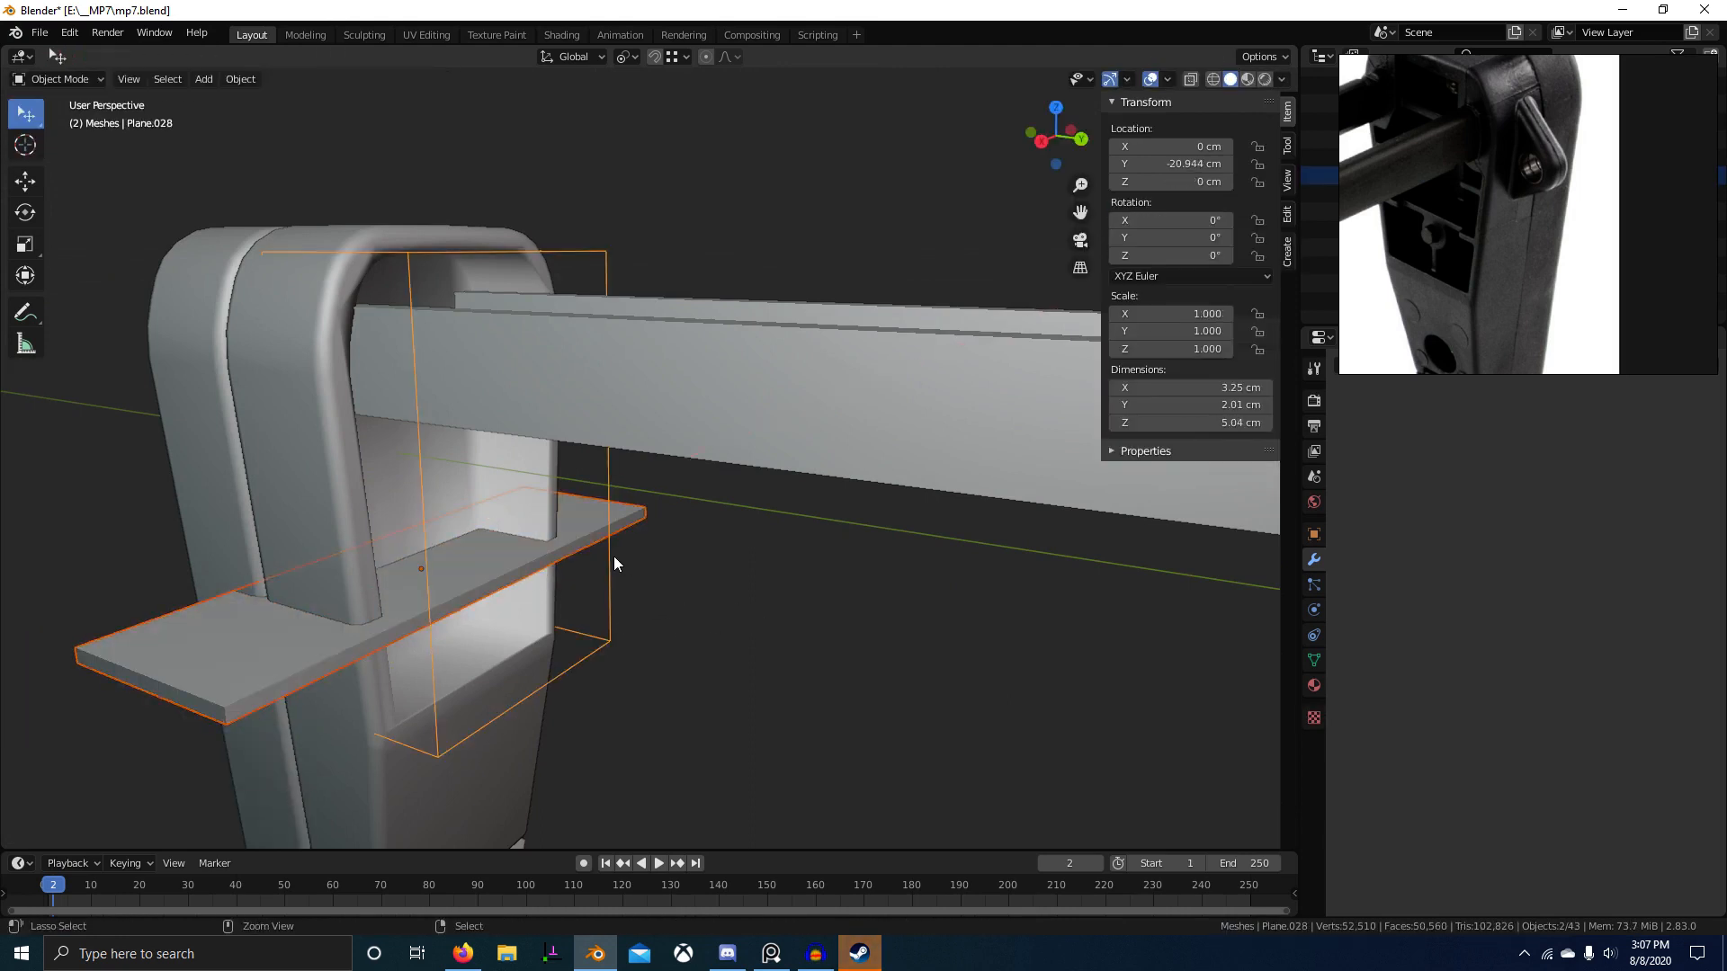
pyautogui.press('ctrl+KP_Subtract')
pyautogui.scroll(-3, 614, 556)
pyautogui.moveTo(579, 559); pyautogui.dragTo(751, 592, button='middle')
pyautogui.scroll(5, 693, 518)
pyautogui.scroll(2, 751, 601)
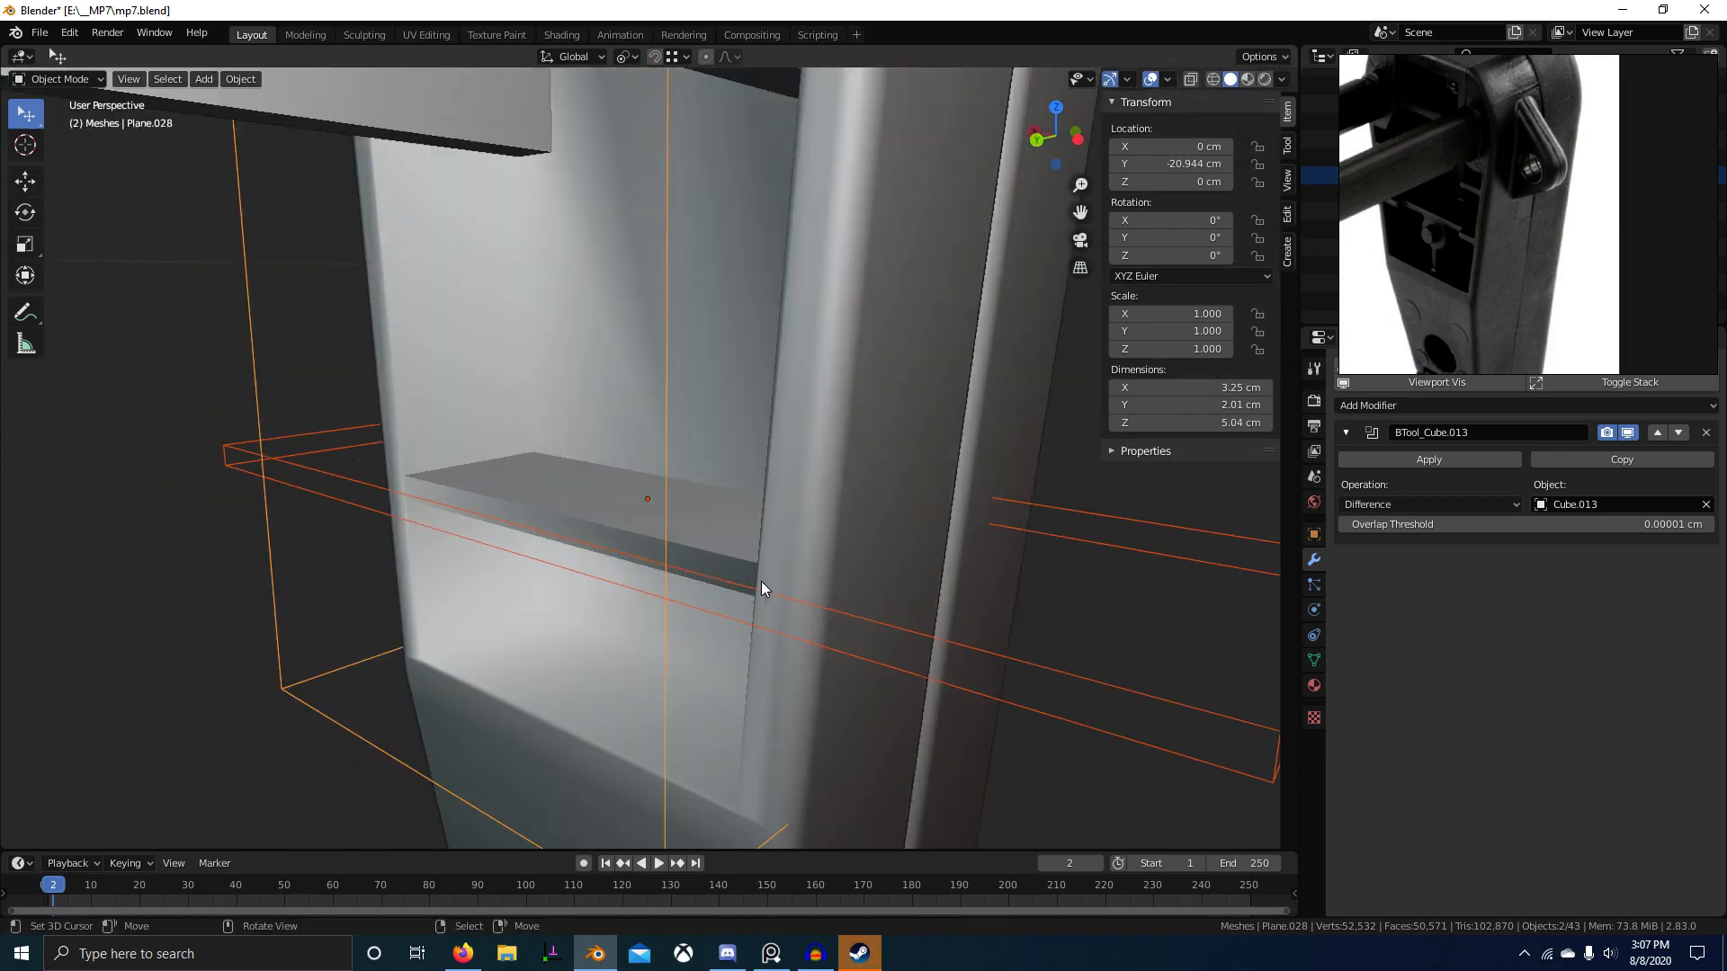
# Step: Remove the Weighted Normal modifier from the front half of the stock end and place its Bevel modifier after the Boolean
pyautogui.rightClick(833, 551)
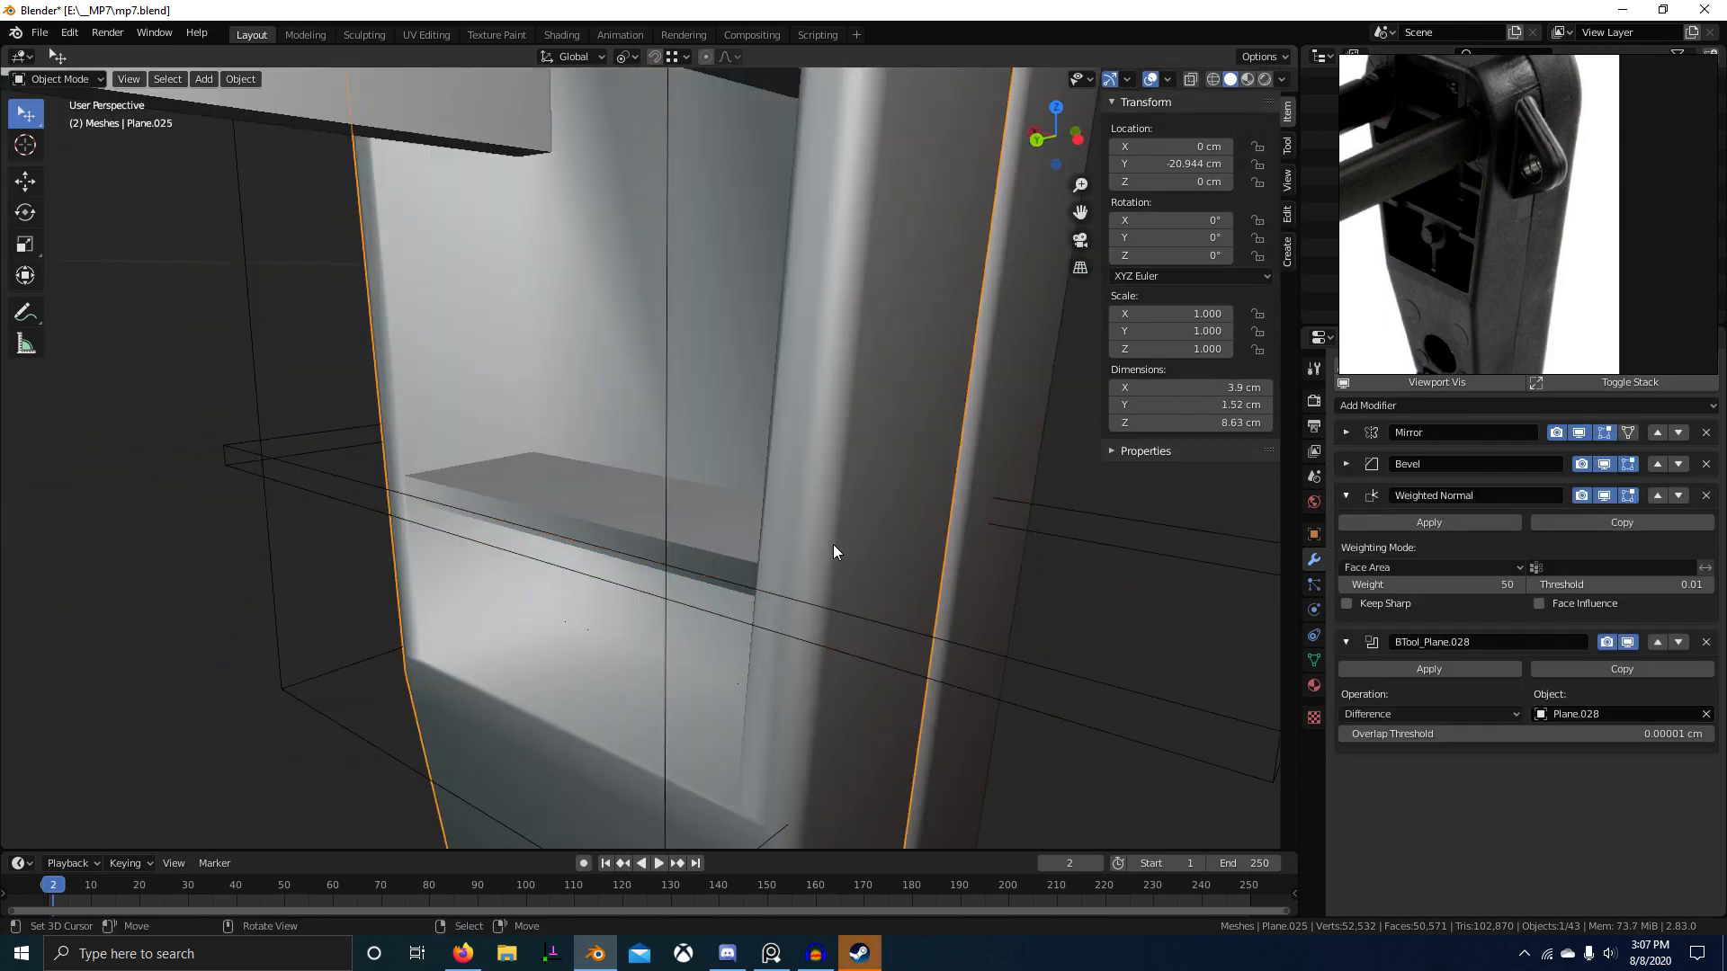
pyautogui.click(1706, 496)
pyautogui.click(1678, 464)
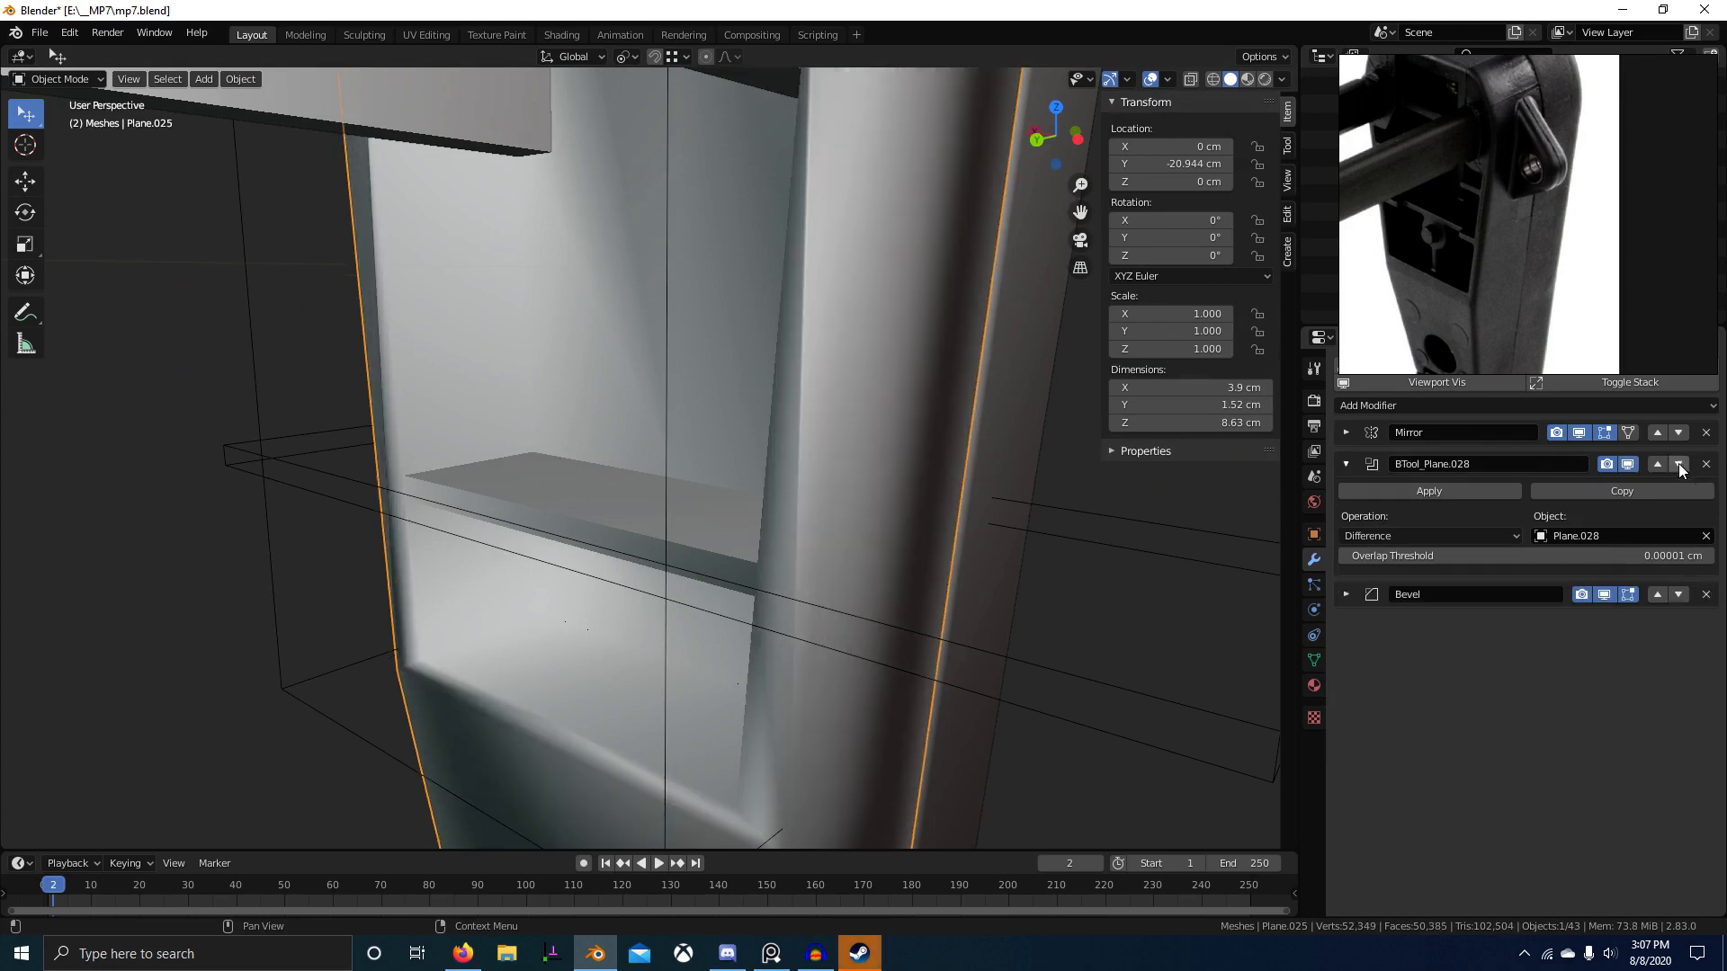
# Step: Set the limit method of the stock end's Bevel modifier to Angle
pyautogui.click(1340, 600)
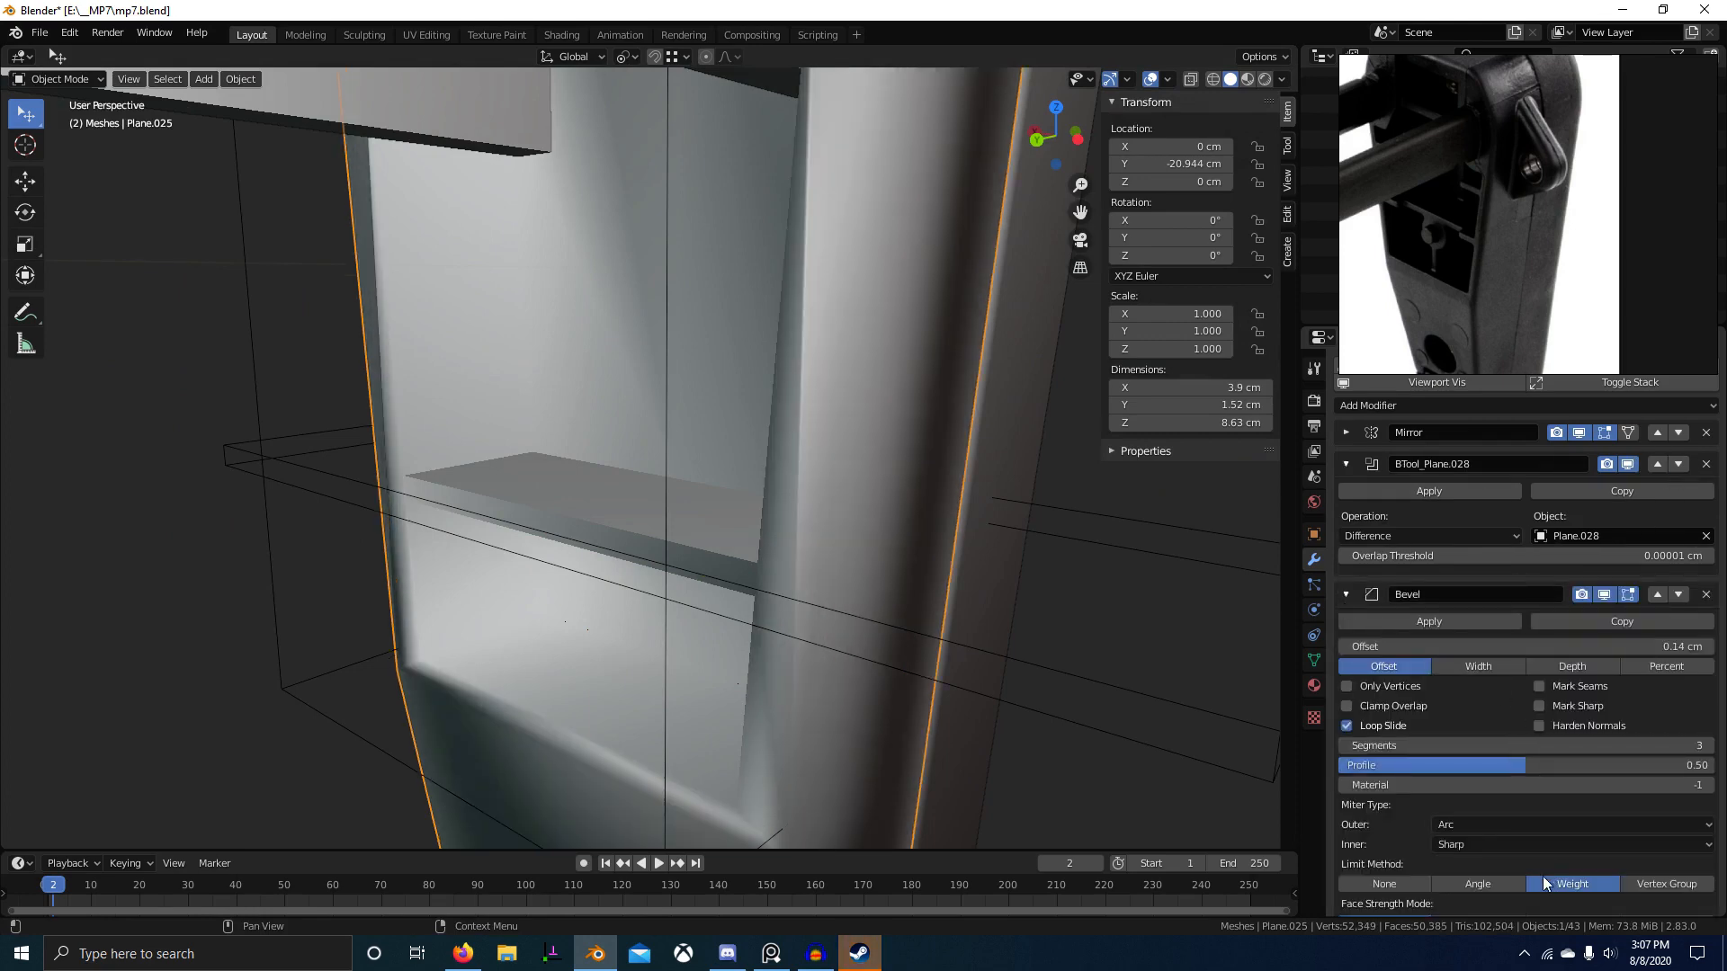
pyautogui.click(1465, 882)
pyautogui.scroll(-3, 1034, 651)
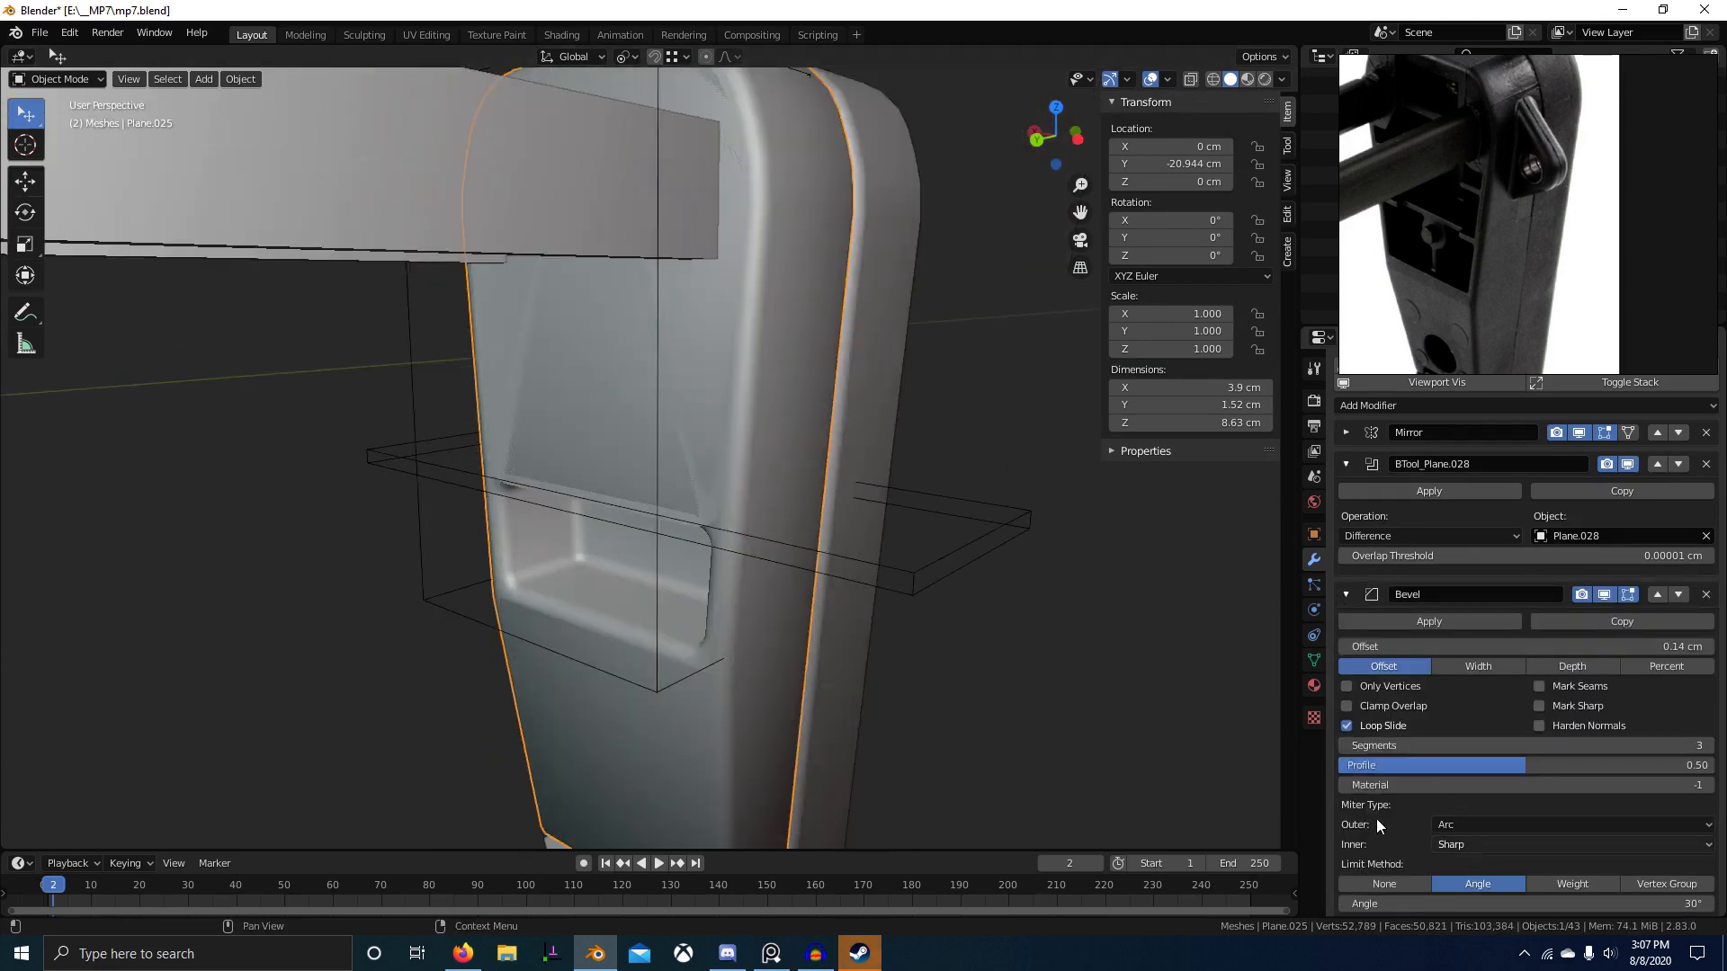
pyautogui.scroll(-2, 935, 665)
pyautogui.moveTo(919, 670); pyautogui.dragTo(779, 570, button='middle')
# Step: Remove the Bevel modifier from the front half of the stock end
pyautogui.click(1706, 595)
pyautogui.scroll(5, 1008, 621)
pyautogui.rightClick(809, 482)
pyautogui.click(803, 493)
# Step: Add a centred loop cut across the shelf slab and bevel it by about 0.08 cm into two spaced edge loops
pyautogui.rightClick(757, 449)
pyautogui.press('Tab')
pyautogui.hotkey('ctrl', 'r')
pyautogui.click(669, 511)
pyautogui.rightClick(669, 511)
pyautogui.hotkey('ctrl', 'b')
pyautogui.click(1182, 643)
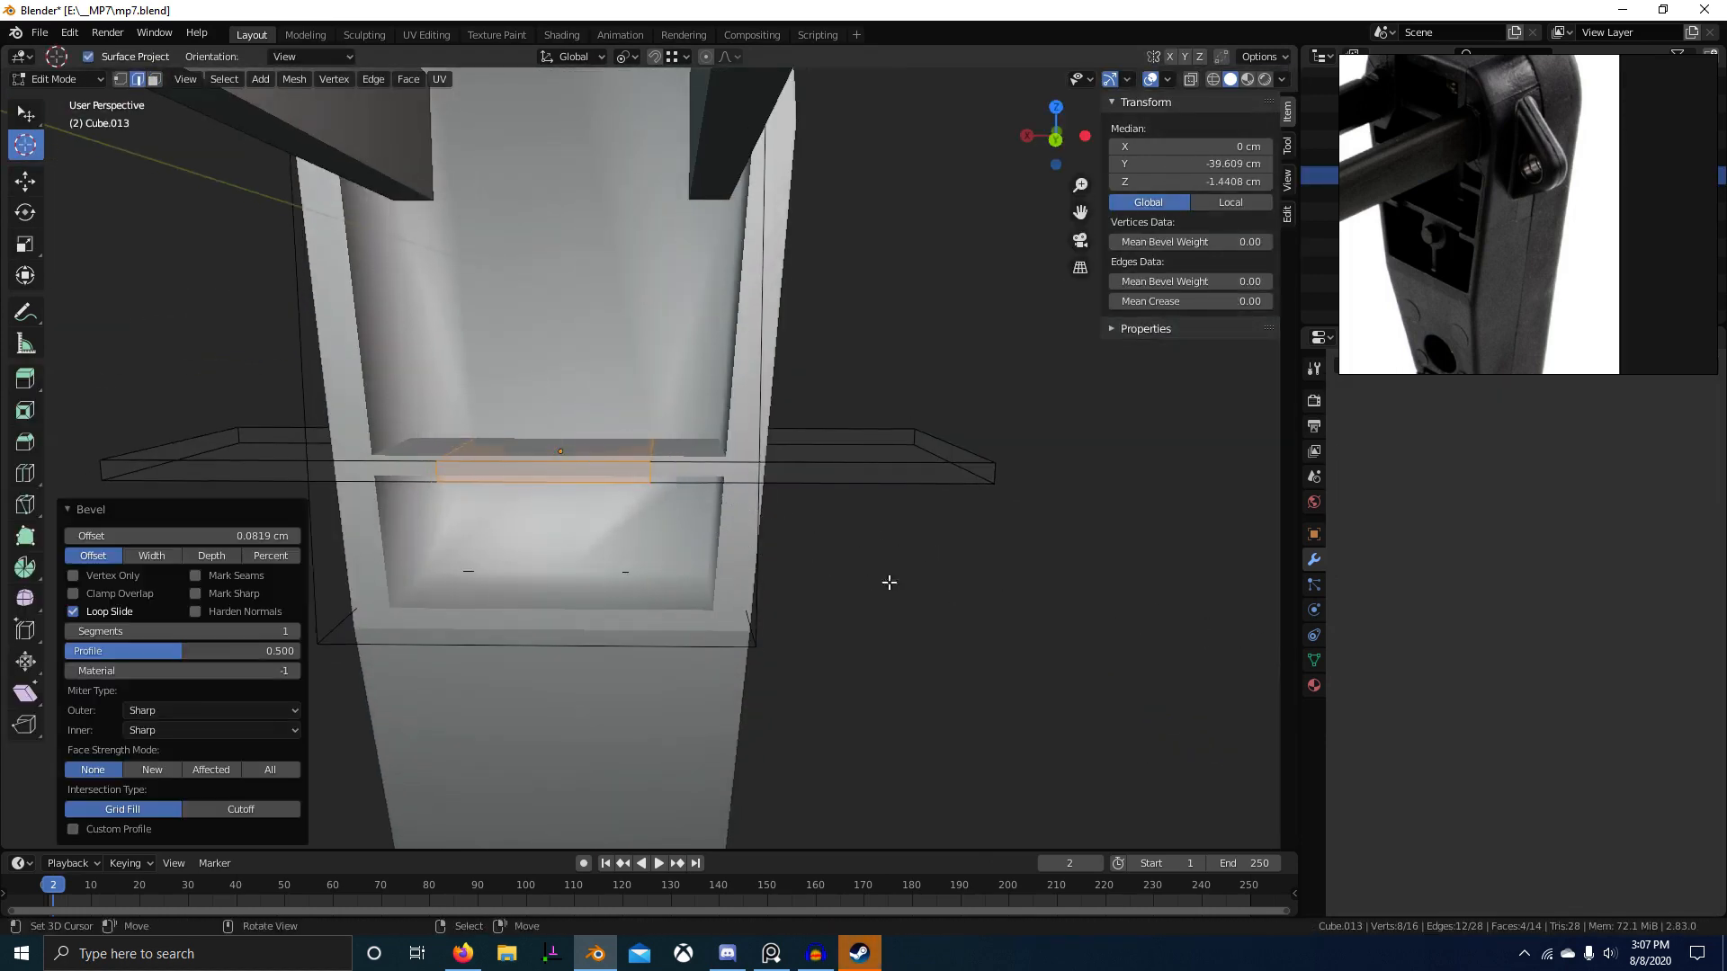
# Step: Add a lengthwise edge loop around the slab close to its front edge
pyautogui.scroll(1, 885, 582)
pyautogui.moveTo(887, 582); pyautogui.dragTo(852, 609, button='middle')
pyautogui.press('3')
pyautogui.rightClick(578, 553)
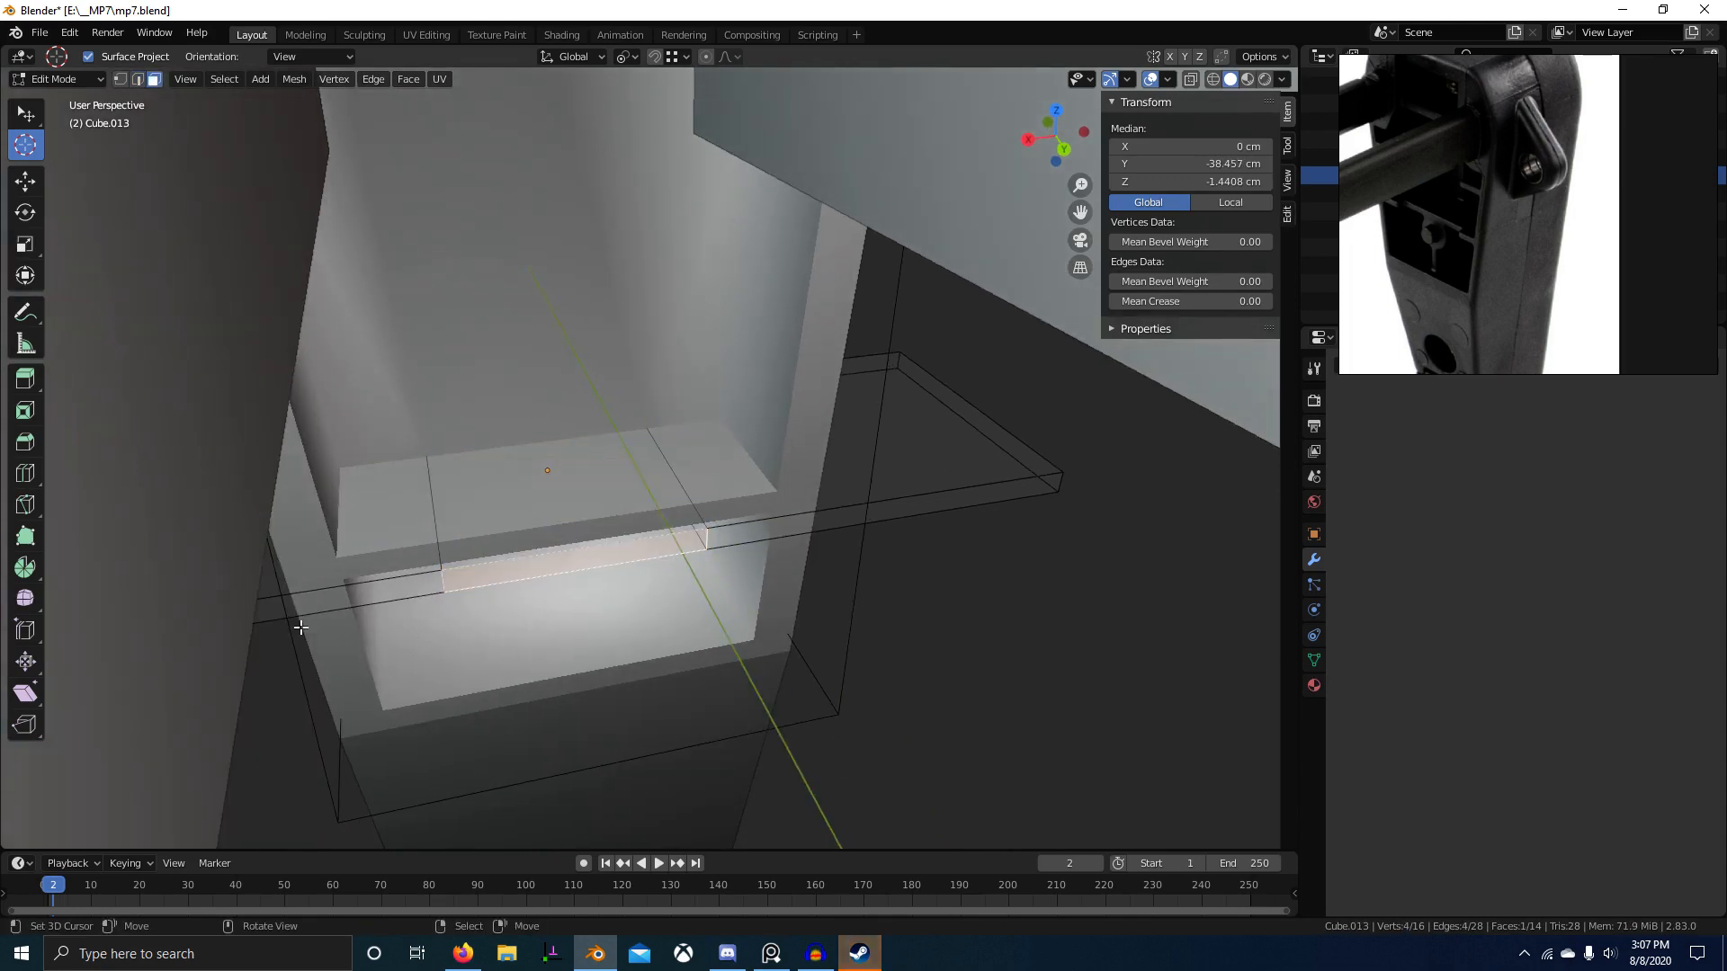
pyautogui.scroll(-2, 138, 614)
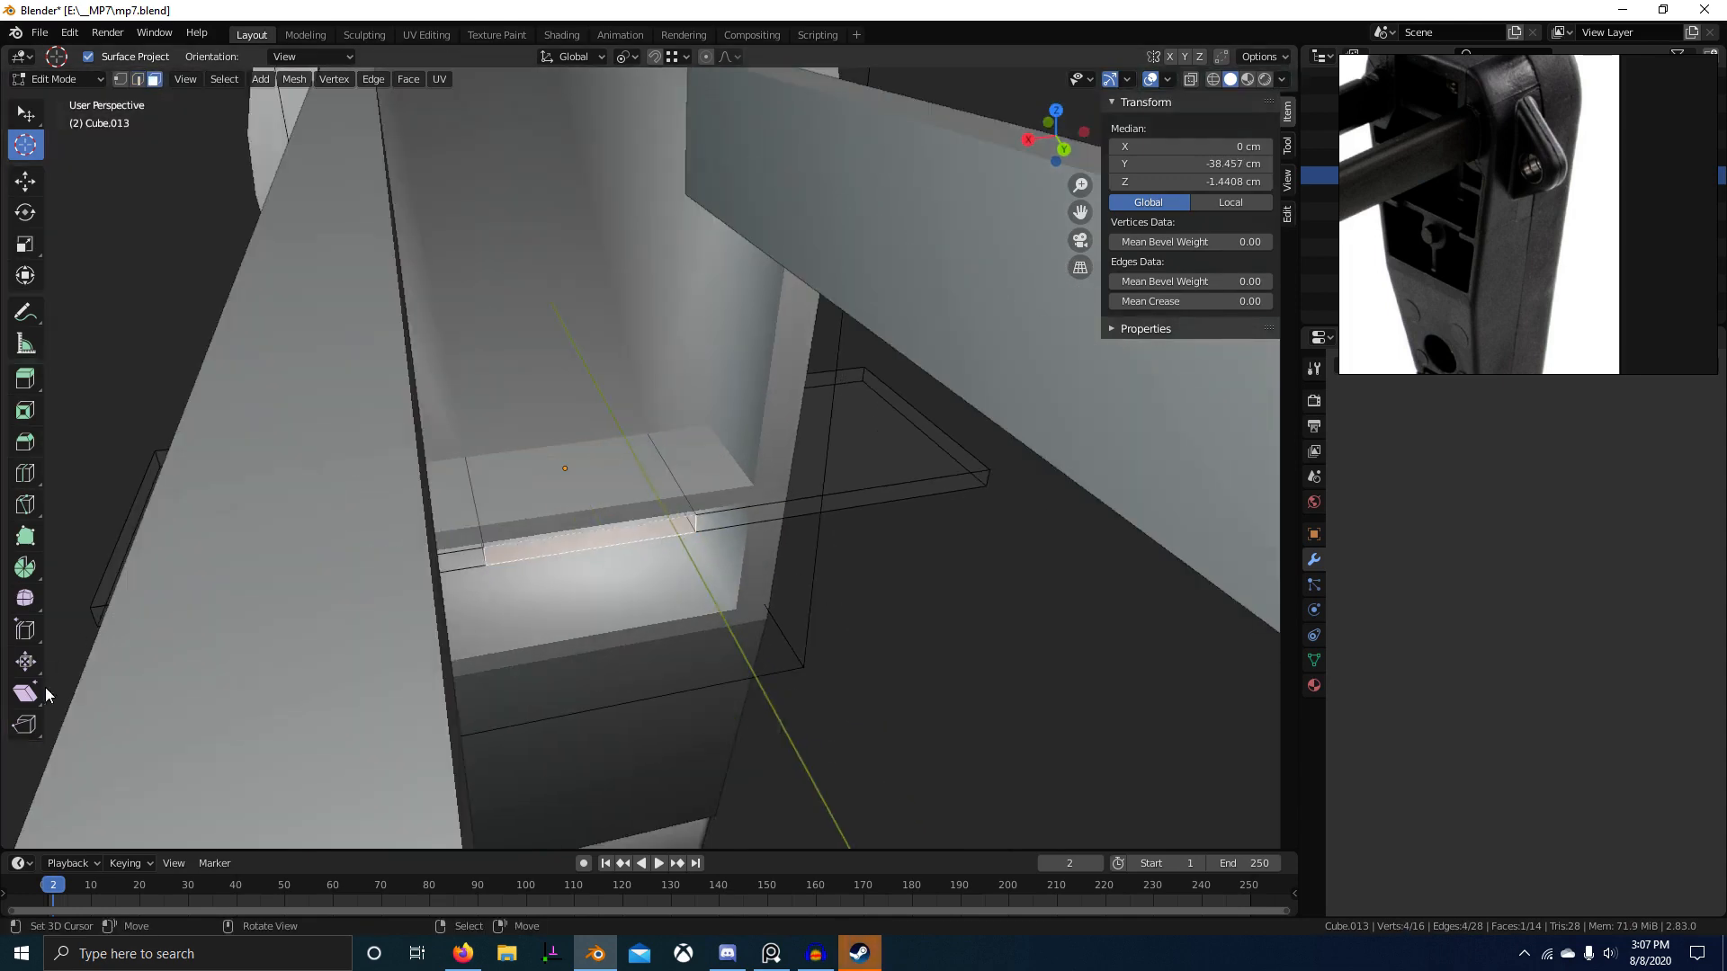
pyautogui.scroll(2, 363, 657)
pyautogui.click(378, 570)
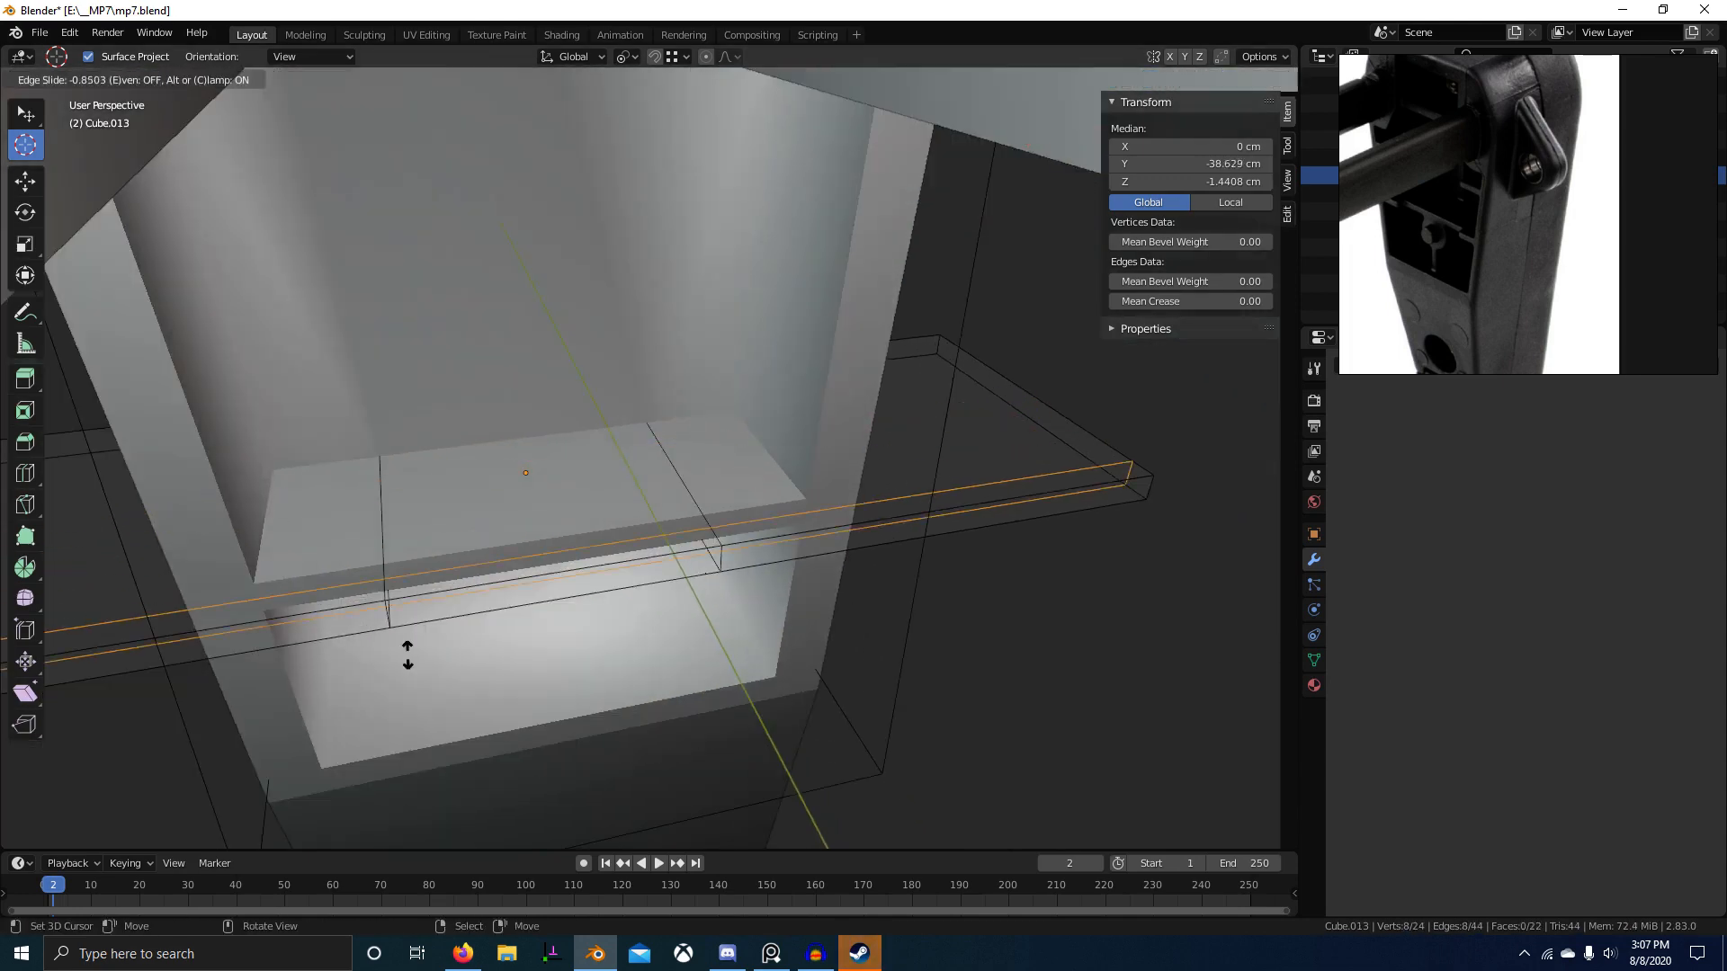
pyautogui.click(404, 632)
# Step: Delete the front, top and bottom faces of the slab's middle section ahead of the new loop to open a notch
pyautogui.rightClick(499, 546)
pyautogui.keyDown('shift'); pyautogui.rightClick(555, 581); pyautogui.keyUp('shift')
pyautogui.moveTo(555, 581); pyautogui.dragTo(513, 449, button='middle')
pyautogui.keyDown('shift'); pyautogui.rightClick(516, 400); pyautogui.keyUp('shift')
pyautogui.press('x')
pyautogui.click(516, 398)
# Step: Fill the open back and side walls of the slab's notch with faces
pyautogui.press('2')
pyautogui.rightClick(517, 401)
pyautogui.keyDown('shift'); pyautogui.rightClick(516, 379); pyautogui.keyUp('shift')
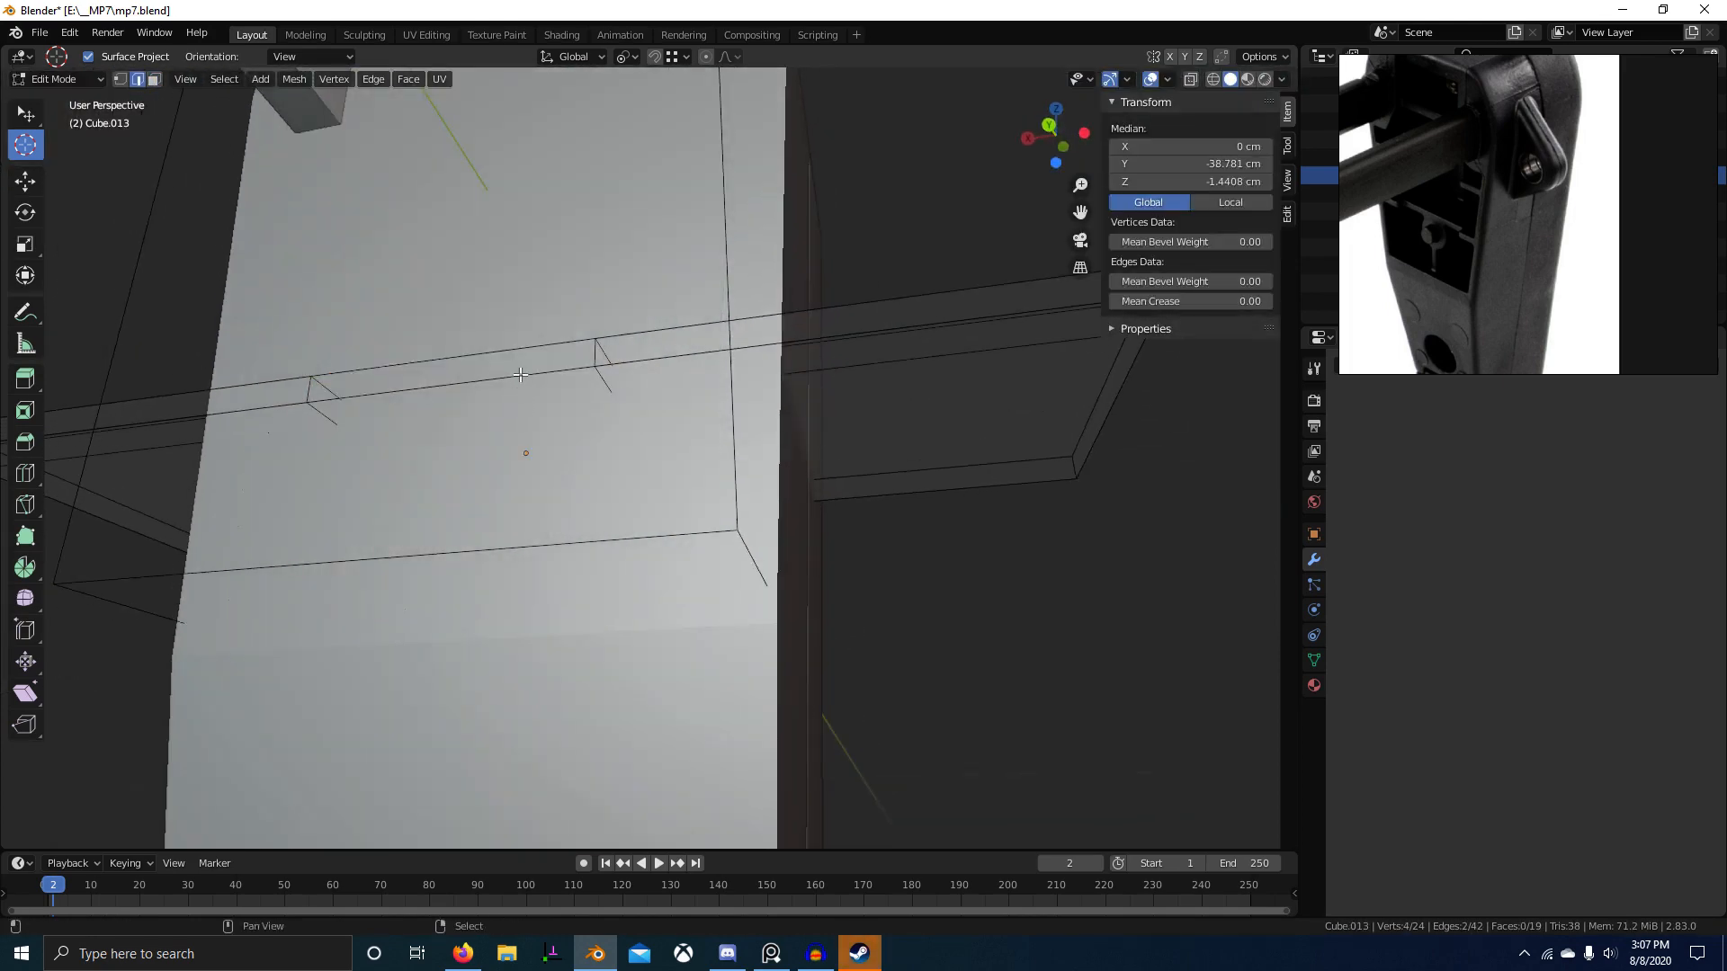
pyautogui.moveTo(517, 379); pyautogui.dragTo(533, 457, button='middle')
pyautogui.press('z')
pyautogui.scroll(1, 319, 527)
pyautogui.press('f')
pyautogui.moveTo(305, 501); pyautogui.dragTo(800, 509, button='middle')
pyautogui.press('f')
pyautogui.press('z')
pyautogui.scroll(-3, 803, 566)
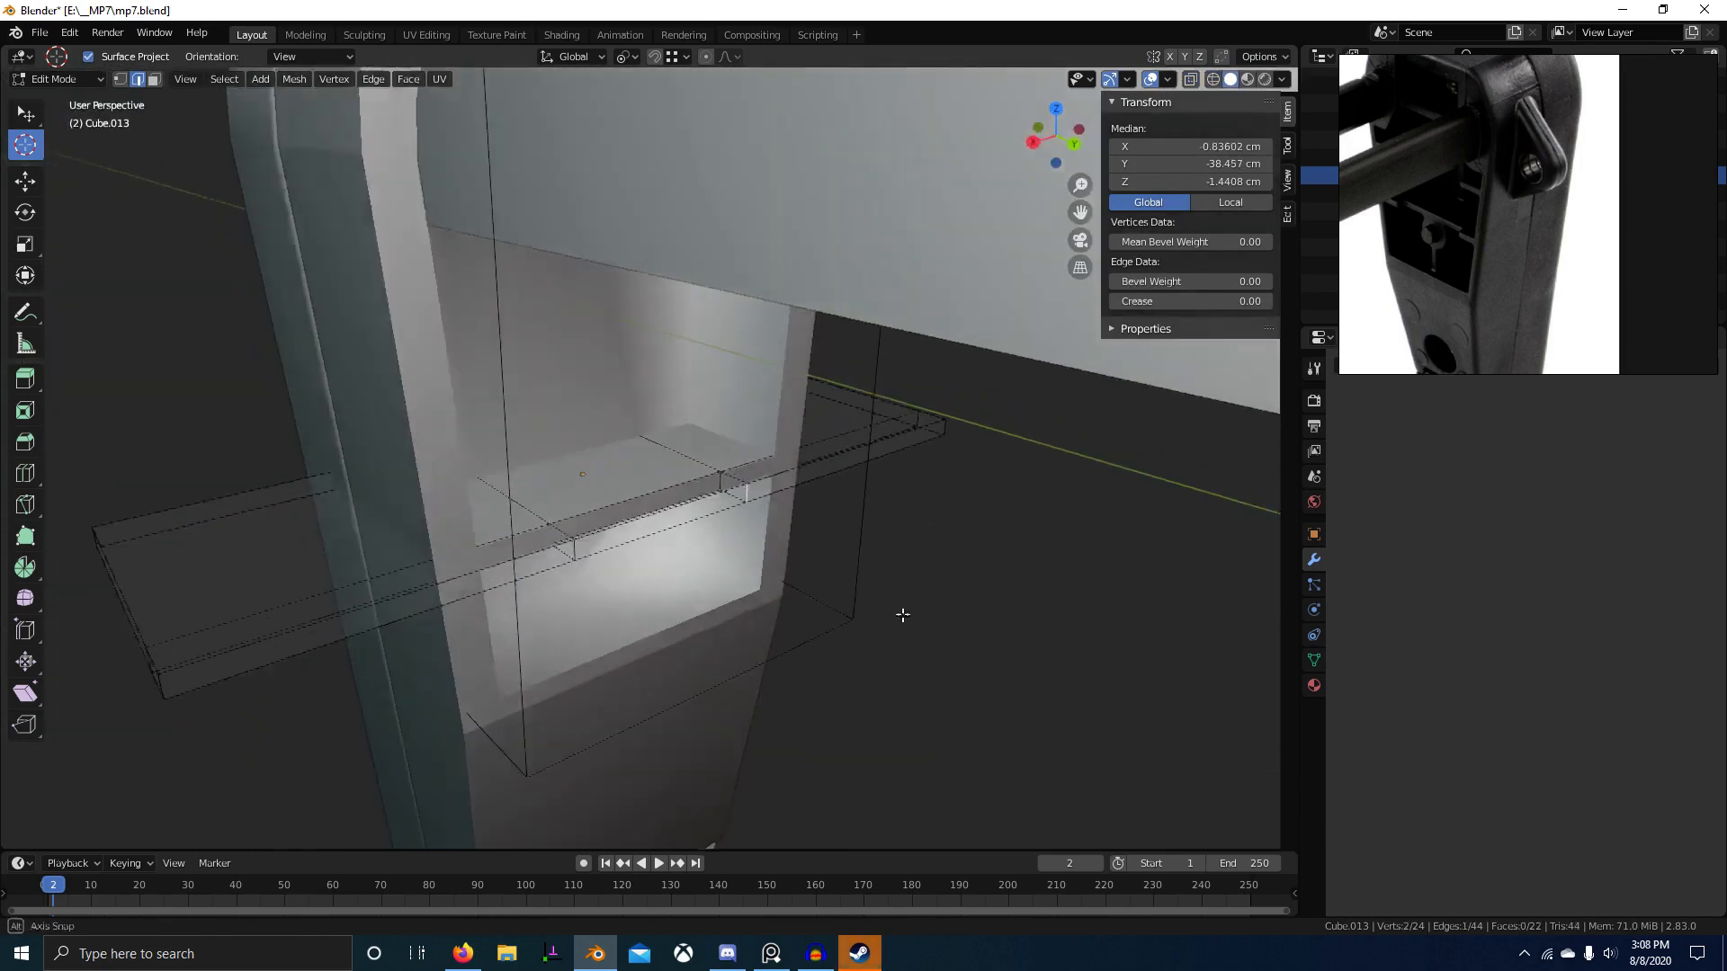
# Step: Recalculate the normals of the entire slab mesh
pyautogui.press('a')
pyautogui.hotkey('shift', 'n')
pyautogui.moveTo(883, 613)
pyautogui.mouseDown(button='middle')
pyautogui.moveTo(972, 674)
pyautogui.moveTo(624, 689)
pyautogui.moveTo(567, 650)
pyautogui.moveTo(677, 526)
pyautogui.moveTo(752, 520)
pyautogui.mouseUp(button='middle')
pyautogui.scroll(2, 754, 671)
pyautogui.press('Tab')
pyautogui.press('Tab')
# Step: Move the back face of the notch about 0.17 cm along negative Y to deepen it
pyautogui.press('3')
pyautogui.click(677, 533)
pyautogui.press('g')
pyautogui.press('x')
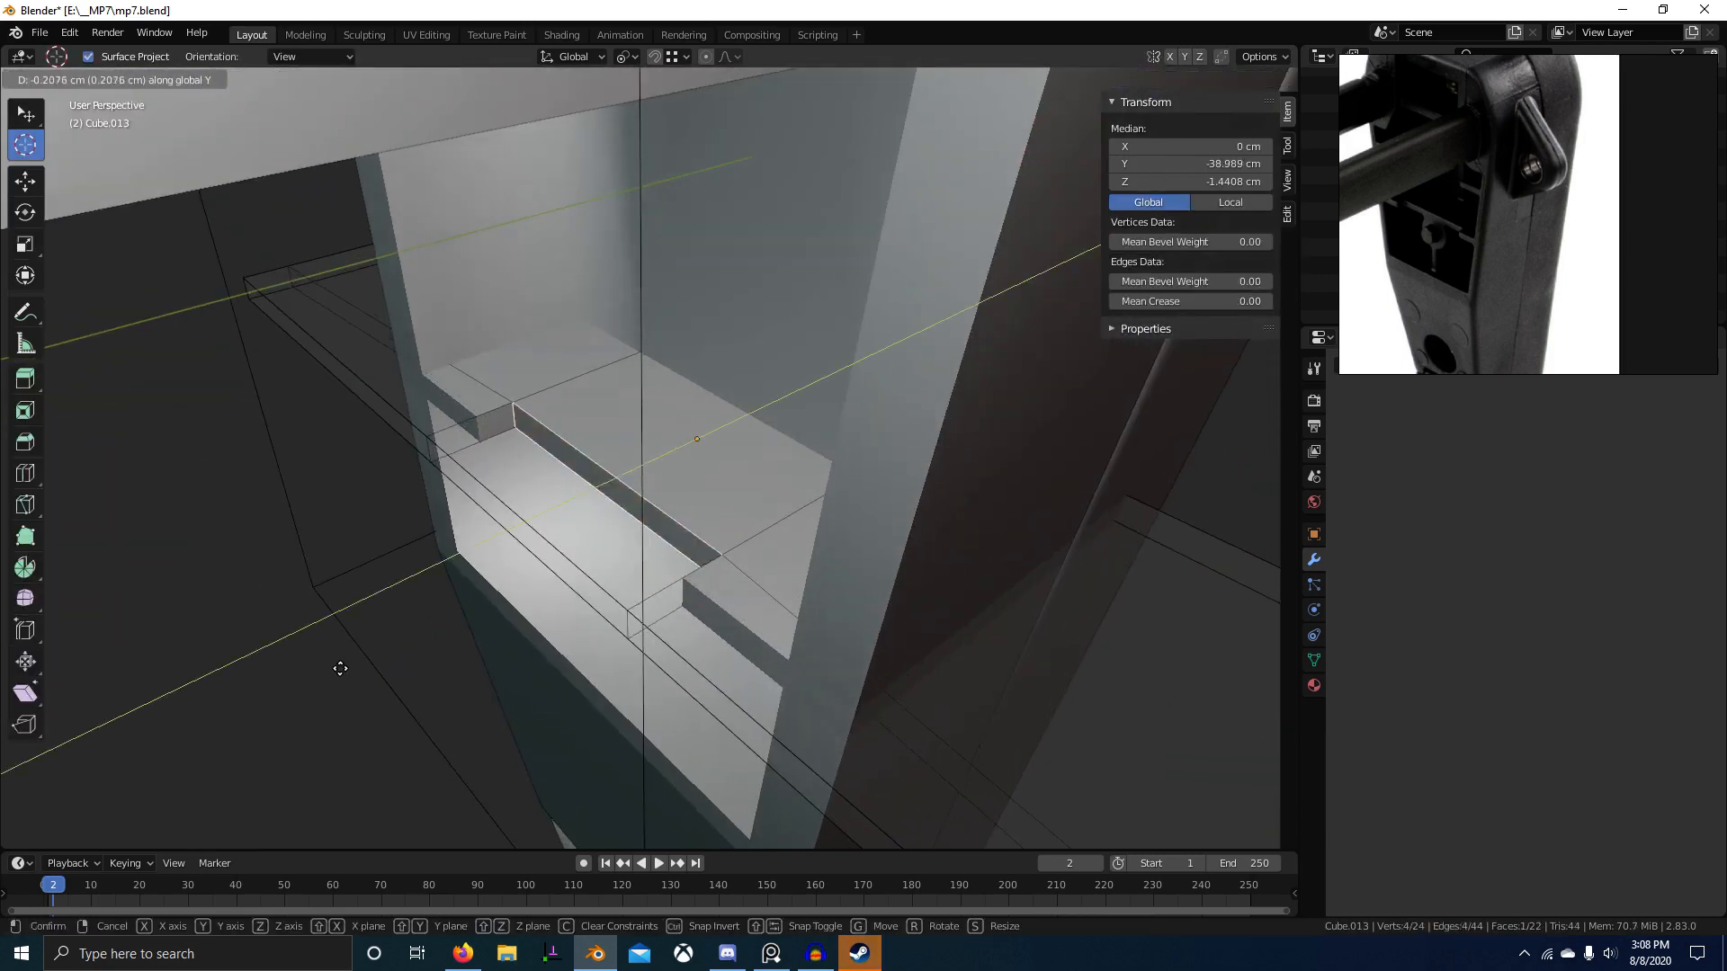
pyautogui.click(273, 683)
pyautogui.moveTo(272, 682); pyautogui.dragTo(881, 539, button='middle')
pyautogui.moveTo(1239, 175); pyautogui.dragTo(757, 249, button='middle')
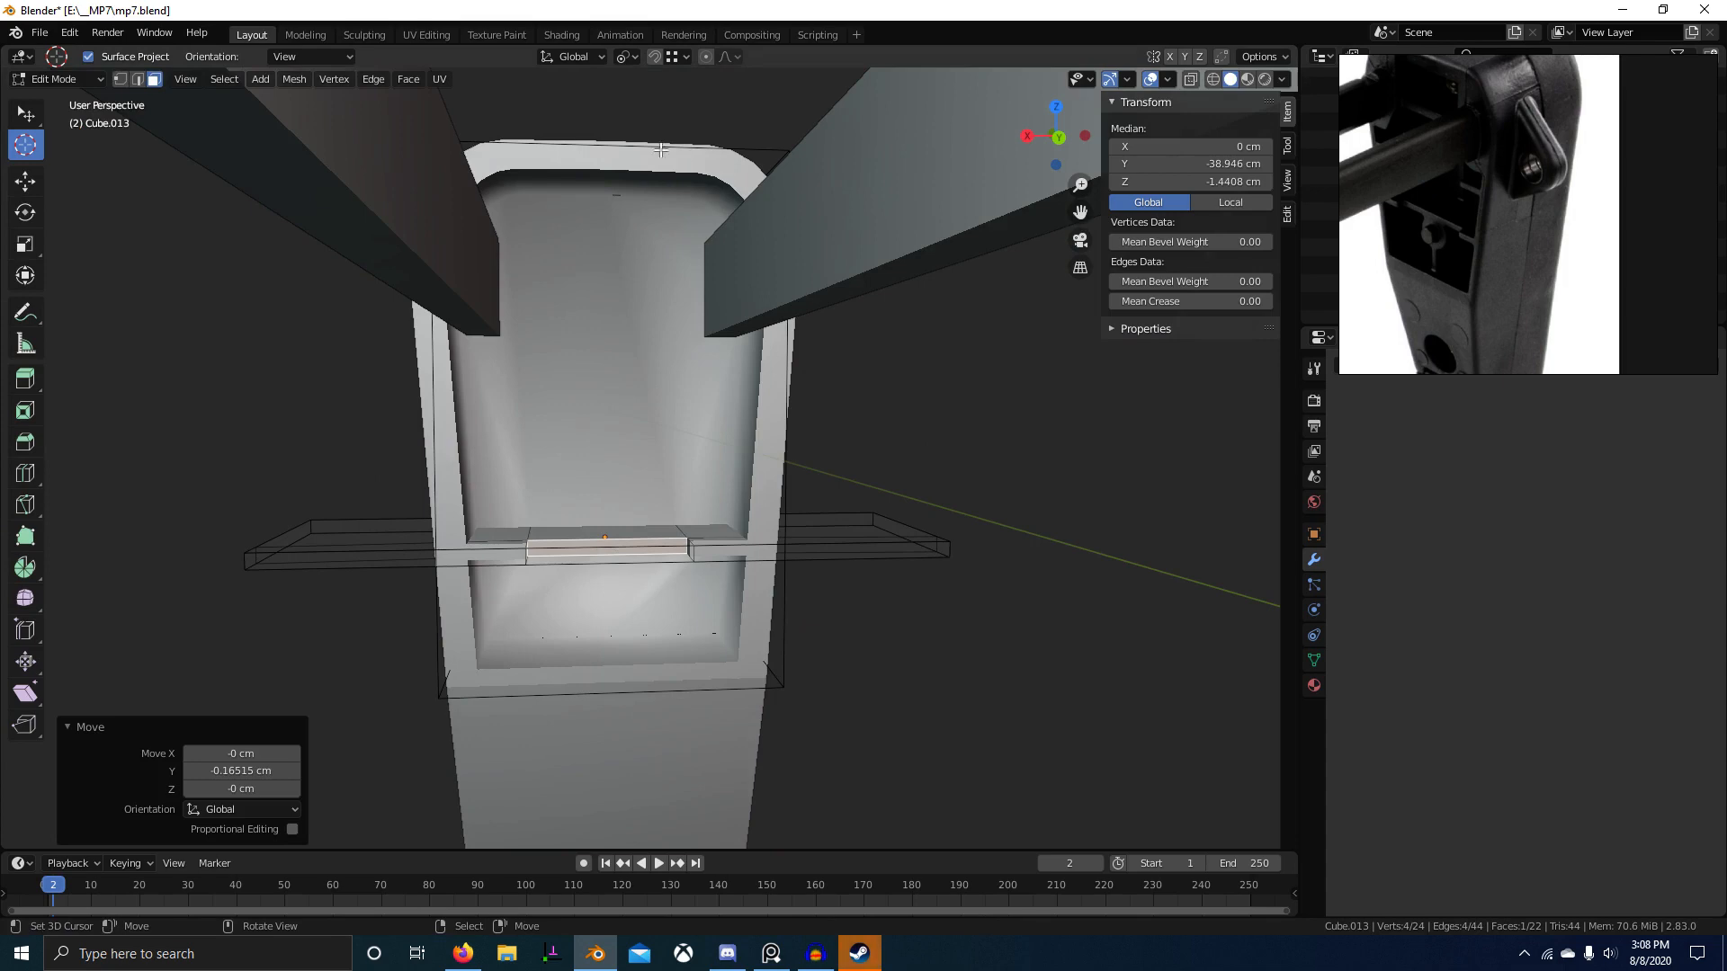
# Step: Add a cube, reset its location to the world origin and scale it down to about 3 cm
pyautogui.scroll(-2, 711, 335)
pyautogui.moveTo(711, 334); pyautogui.dragTo(663, 394, button='middle')
pyautogui.press('Tab')
pyautogui.hotkey('alt', 'a')
pyautogui.scroll(-2, 664, 394)
pyautogui.hotkey('shift', 'a')
pyautogui.moveTo(772, 417)
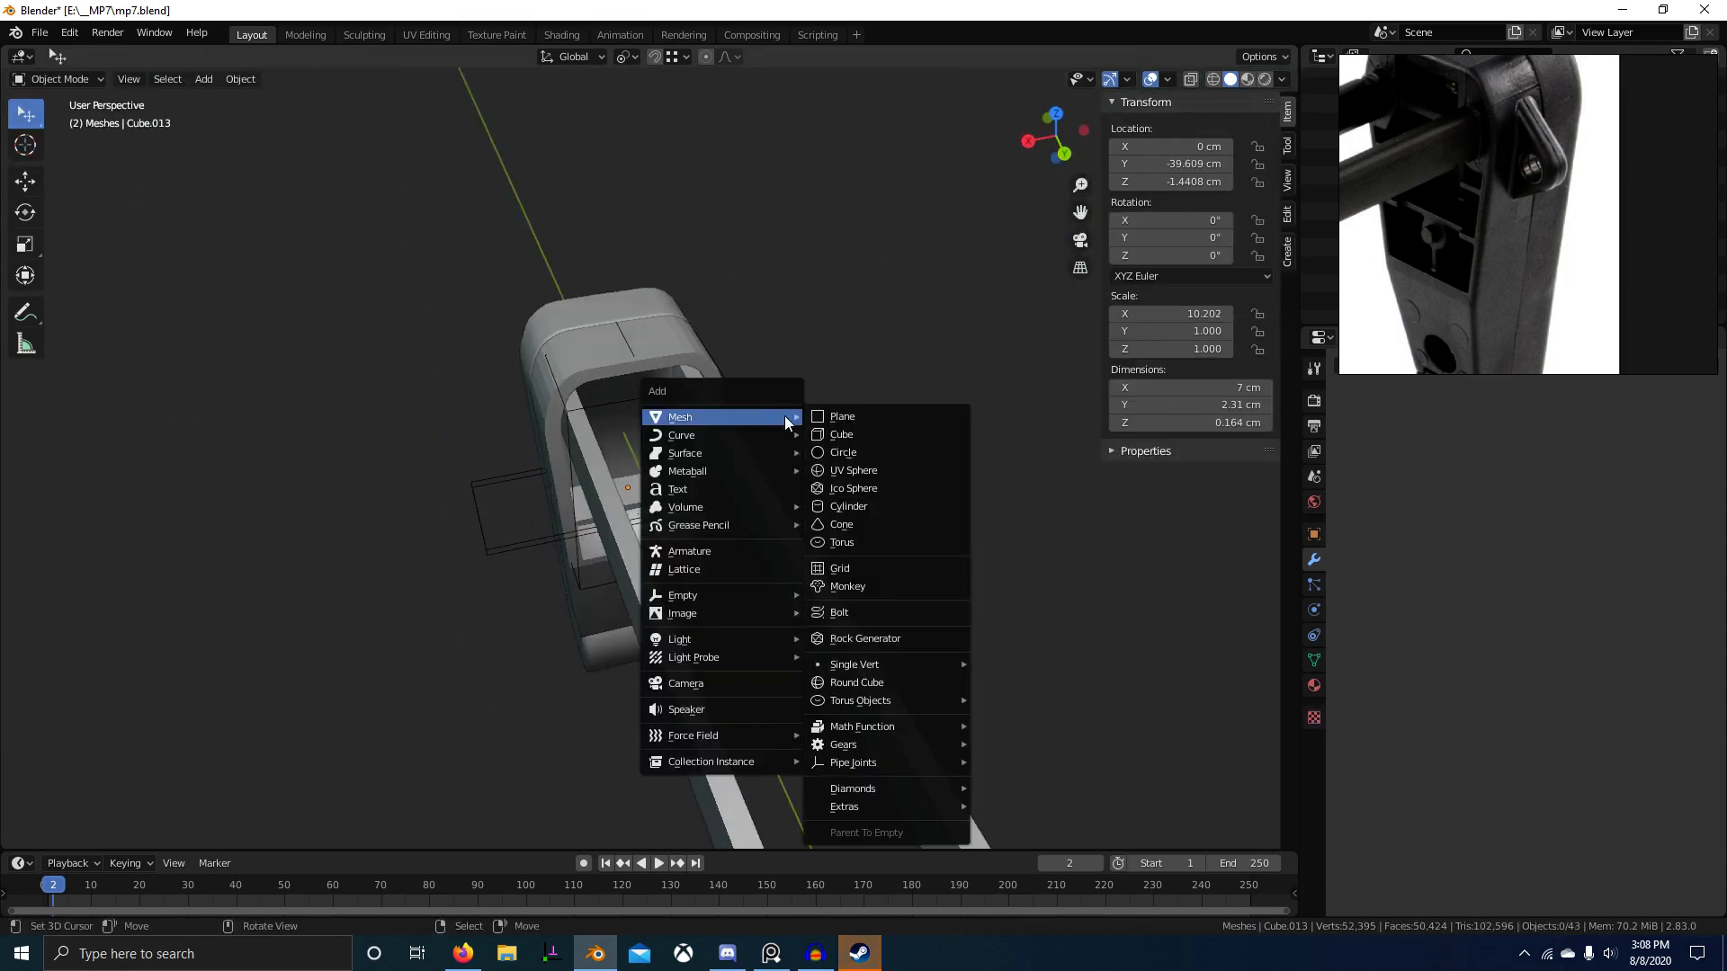
pyautogui.click(868, 431)
pyautogui.hotkey('alt', 'g')
pyautogui.scroll(-5, 1036, 531)
pyautogui.press('s')
pyautogui.click(801, 574)
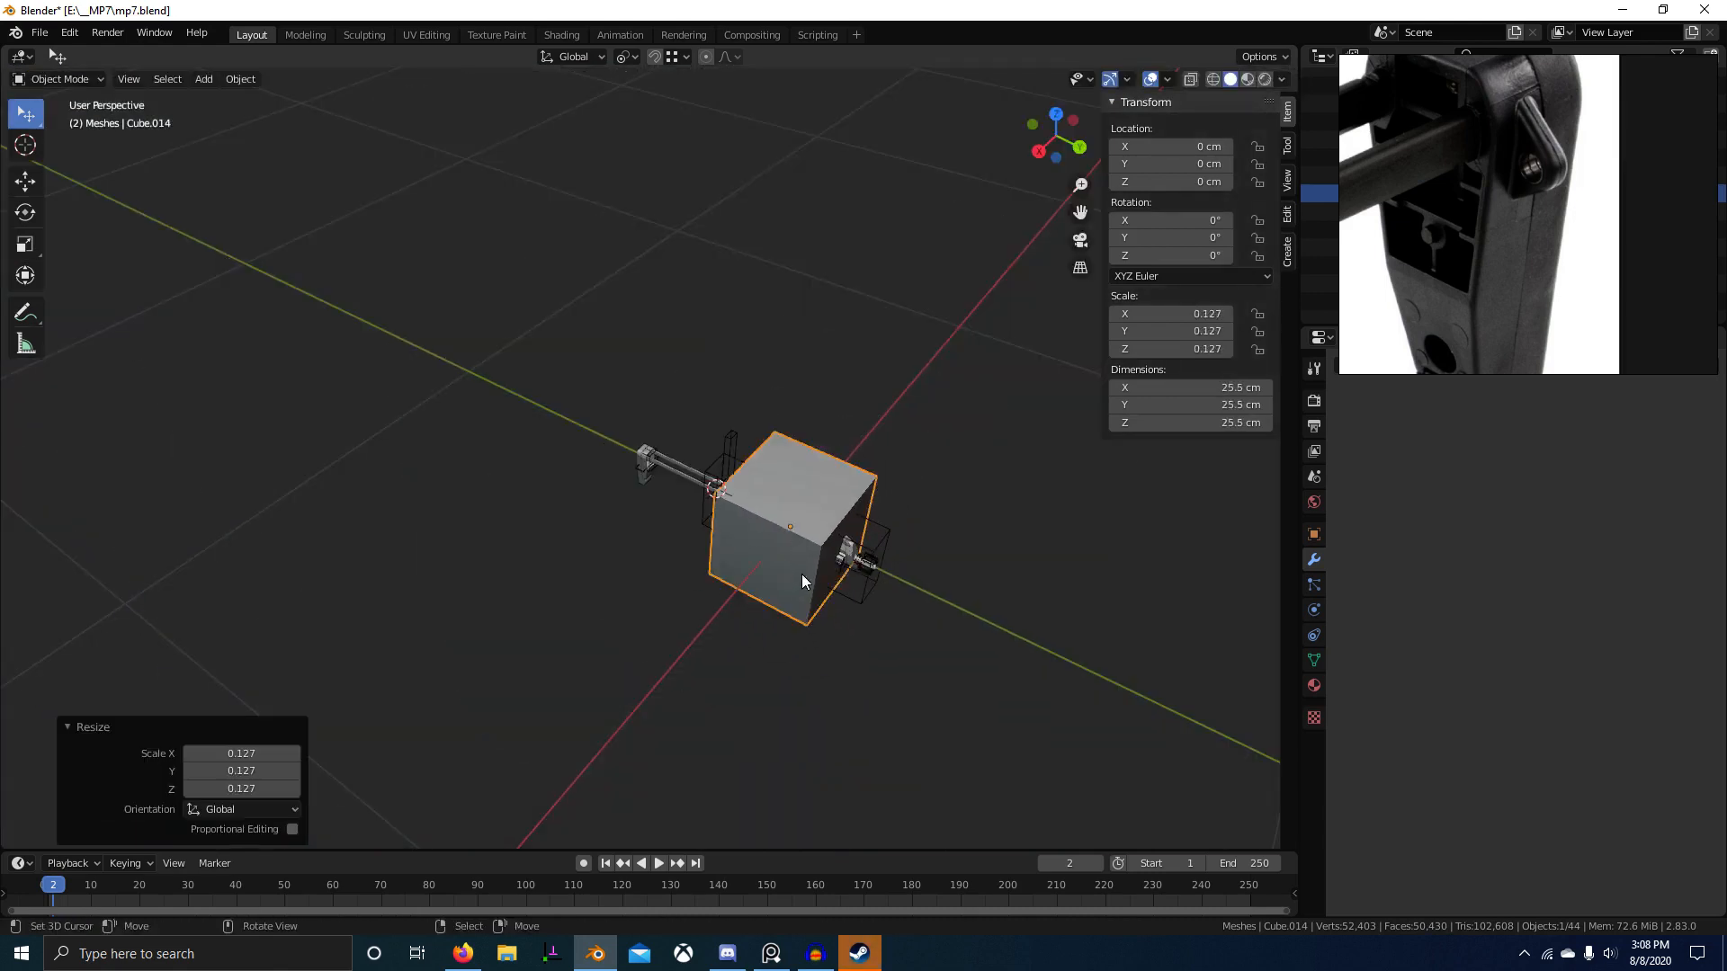
pyautogui.press('s')
pyautogui.click(857, 576)
# Step: Move the cube along negative Y to the stock end and shrink it to about 1.93 cm
pyautogui.scroll(7, 649, 457)
pyautogui.press('g')
pyautogui.press('y')
pyautogui.click(592, 502)
pyautogui.press('s')
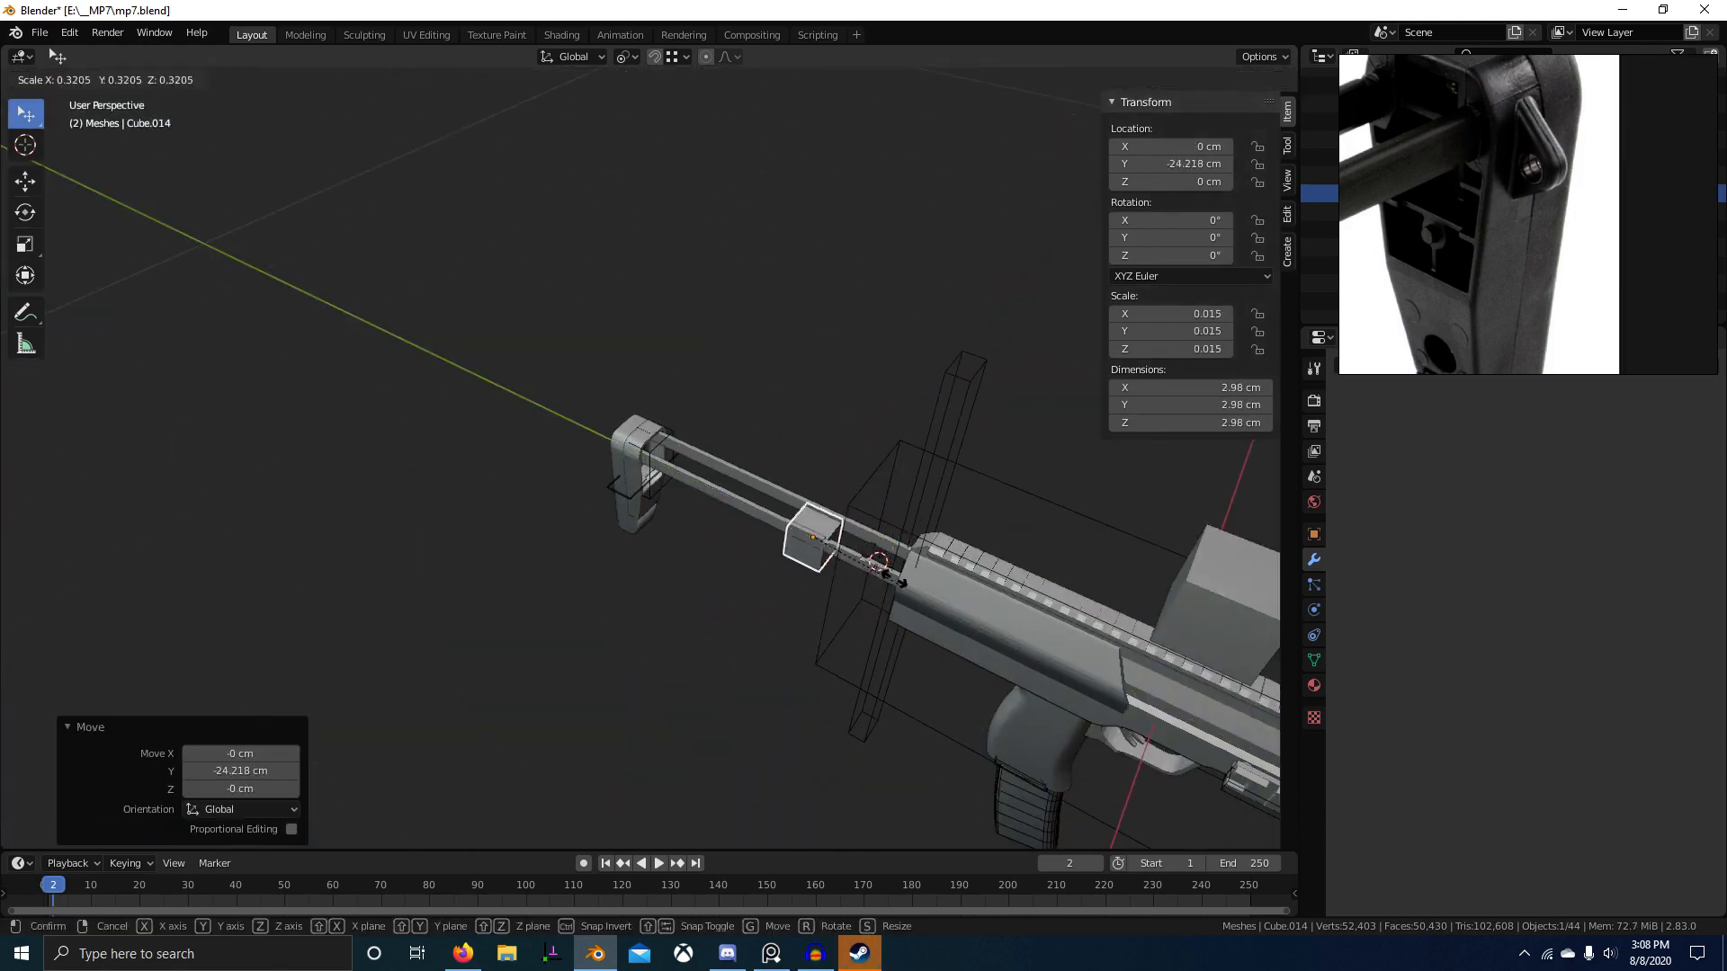
pyautogui.scroll(4, 957, 617)
pyautogui.press('g')
pyautogui.press('y')
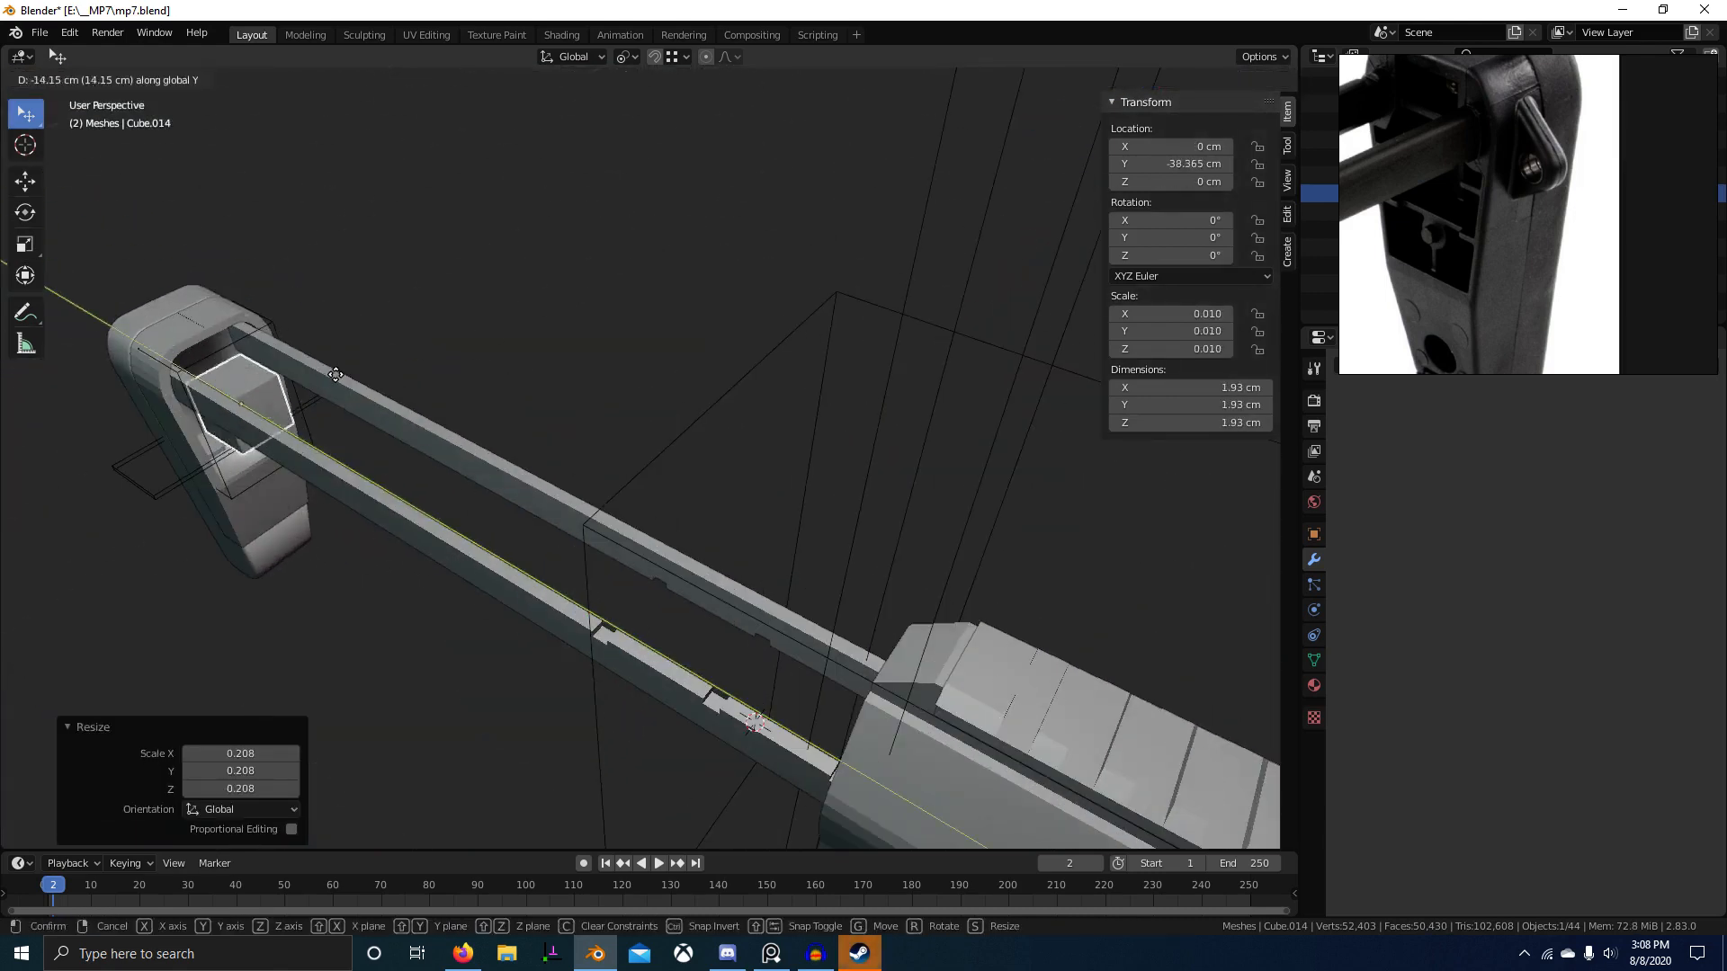
pyautogui.click(346, 378)
pyautogui.moveTo(347, 378); pyautogui.dragTo(640, 548, button='middle')
# Step: Move the cube to X -1.285 cm and Z about 1.86 cm at the stock's upper corner, around the rail's end
pyautogui.press('g')
pyautogui.press('x')
pyautogui.click(766, 517)
pyautogui.press('g')
pyautogui.press('y')
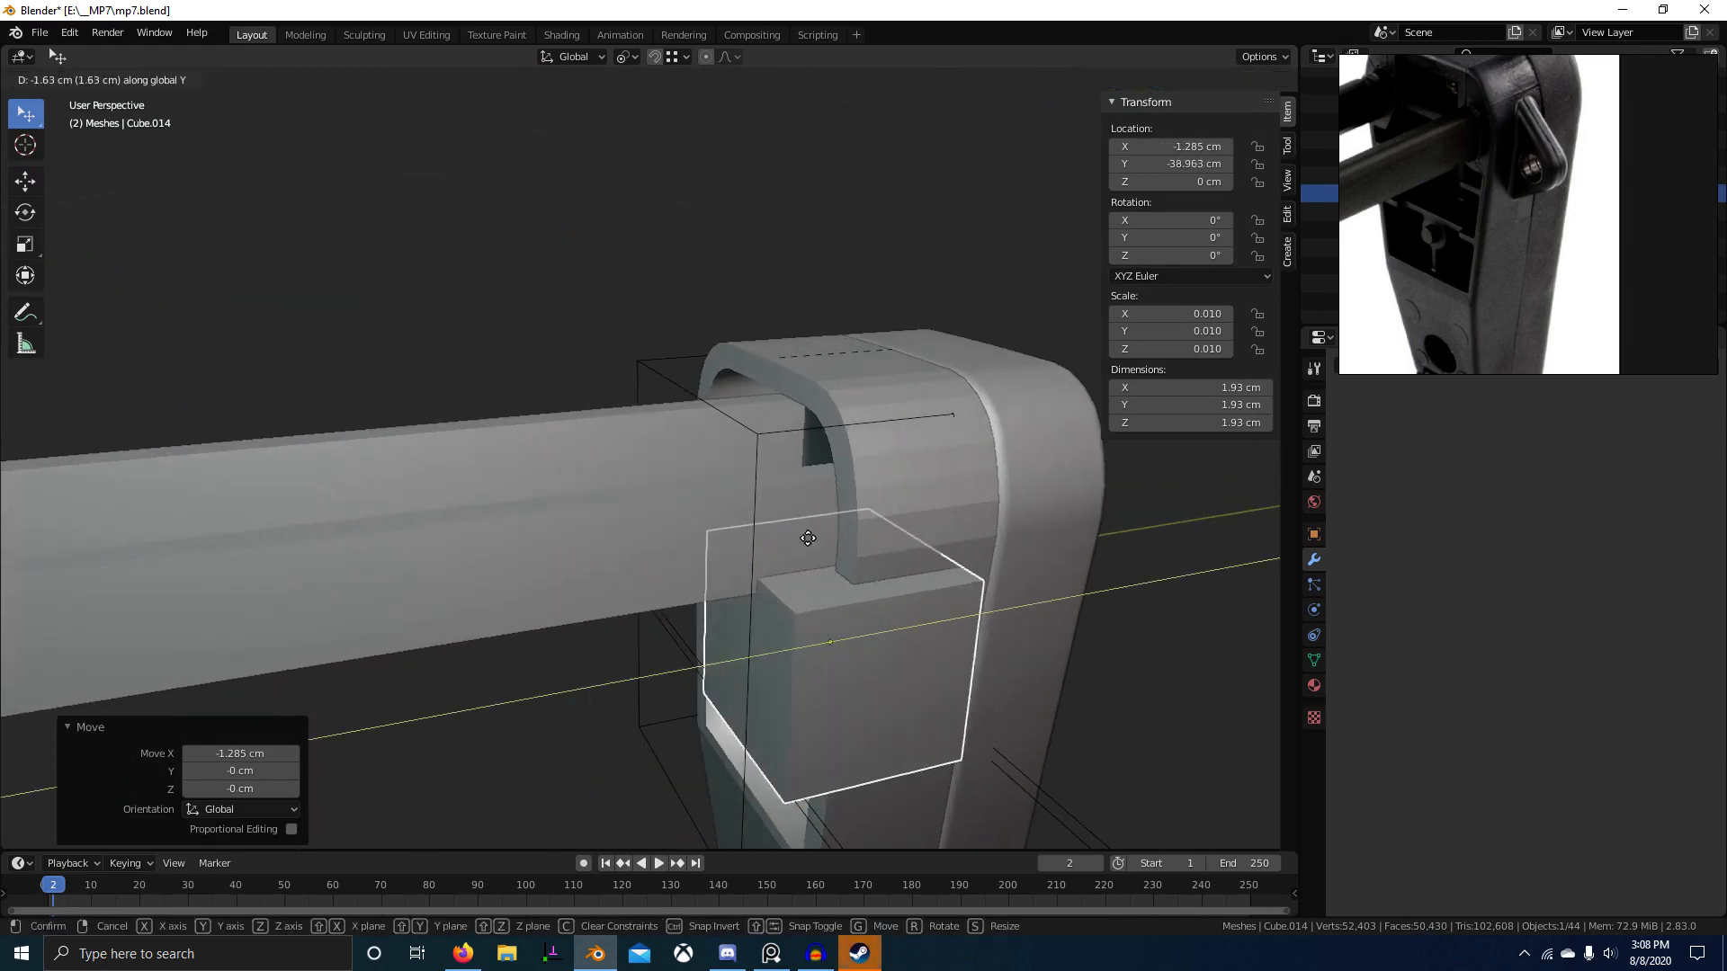
pyautogui.click(827, 542)
pyautogui.moveTo(827, 541); pyautogui.dragTo(673, 484, button='middle')
pyautogui.press('z')
pyautogui.click(672, 495)
# Step: Scale the cube down to about 1.46 cm and slide it along Y to about -39.17 cm
pyautogui.press('g')
pyautogui.press('y')
pyautogui.click(691, 483)
pyautogui.press('s')
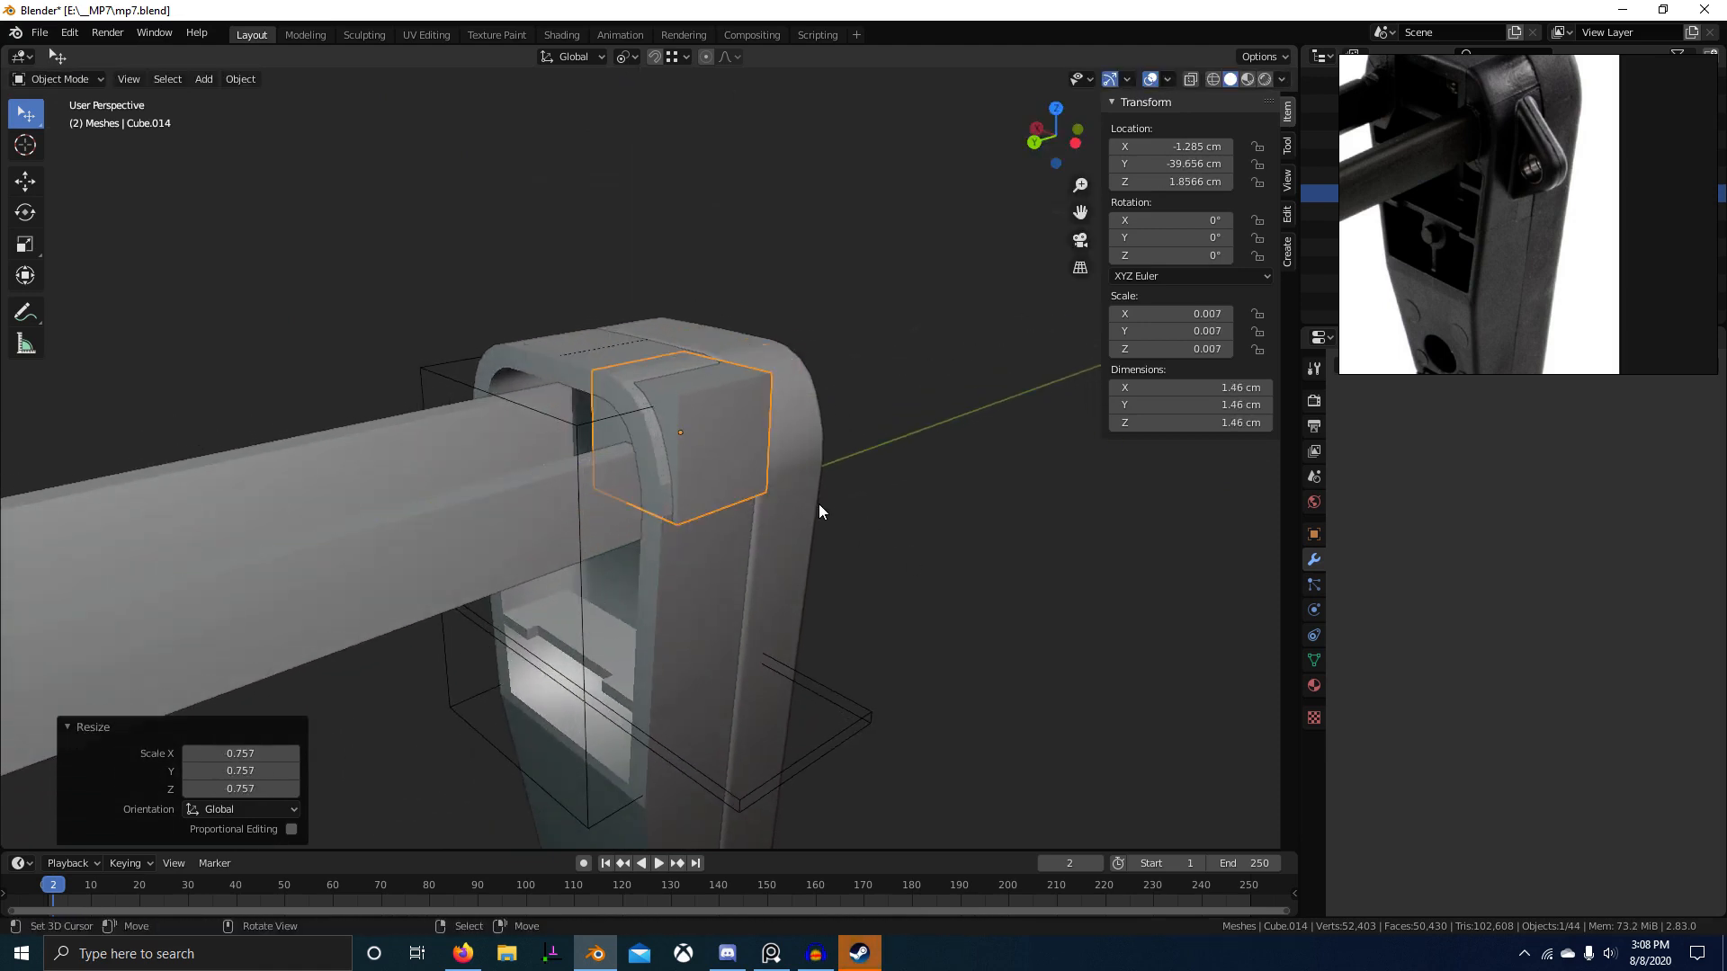
pyautogui.press('g')
pyautogui.press('y')
pyautogui.click(753, 512)
# Step: Move the cube's back vertices along negative Y to make the block about 3.93 cm long through the stock
pyautogui.moveTo(754, 513)
pyautogui.mouseDown(button='middle')
pyautogui.moveTo(928, 515)
pyautogui.moveTo(621, 500)
pyautogui.moveTo(639, 515)
pyautogui.moveTo(541, 491)
pyautogui.moveTo(560, 490)
pyautogui.mouseUp(button='middle')
pyautogui.scroll(-5, 640, 516)
pyautogui.press('Tab')
pyautogui.hotkey('shift', 'z')
pyautogui.press('1')
pyautogui.hotkey('alt', 'a')
pyautogui.press('b')
pyautogui.moveTo(547, 360); pyautogui.dragTo(605, 593)
pyautogui.press('b')
pyautogui.press('g')
pyautogui.press('y')
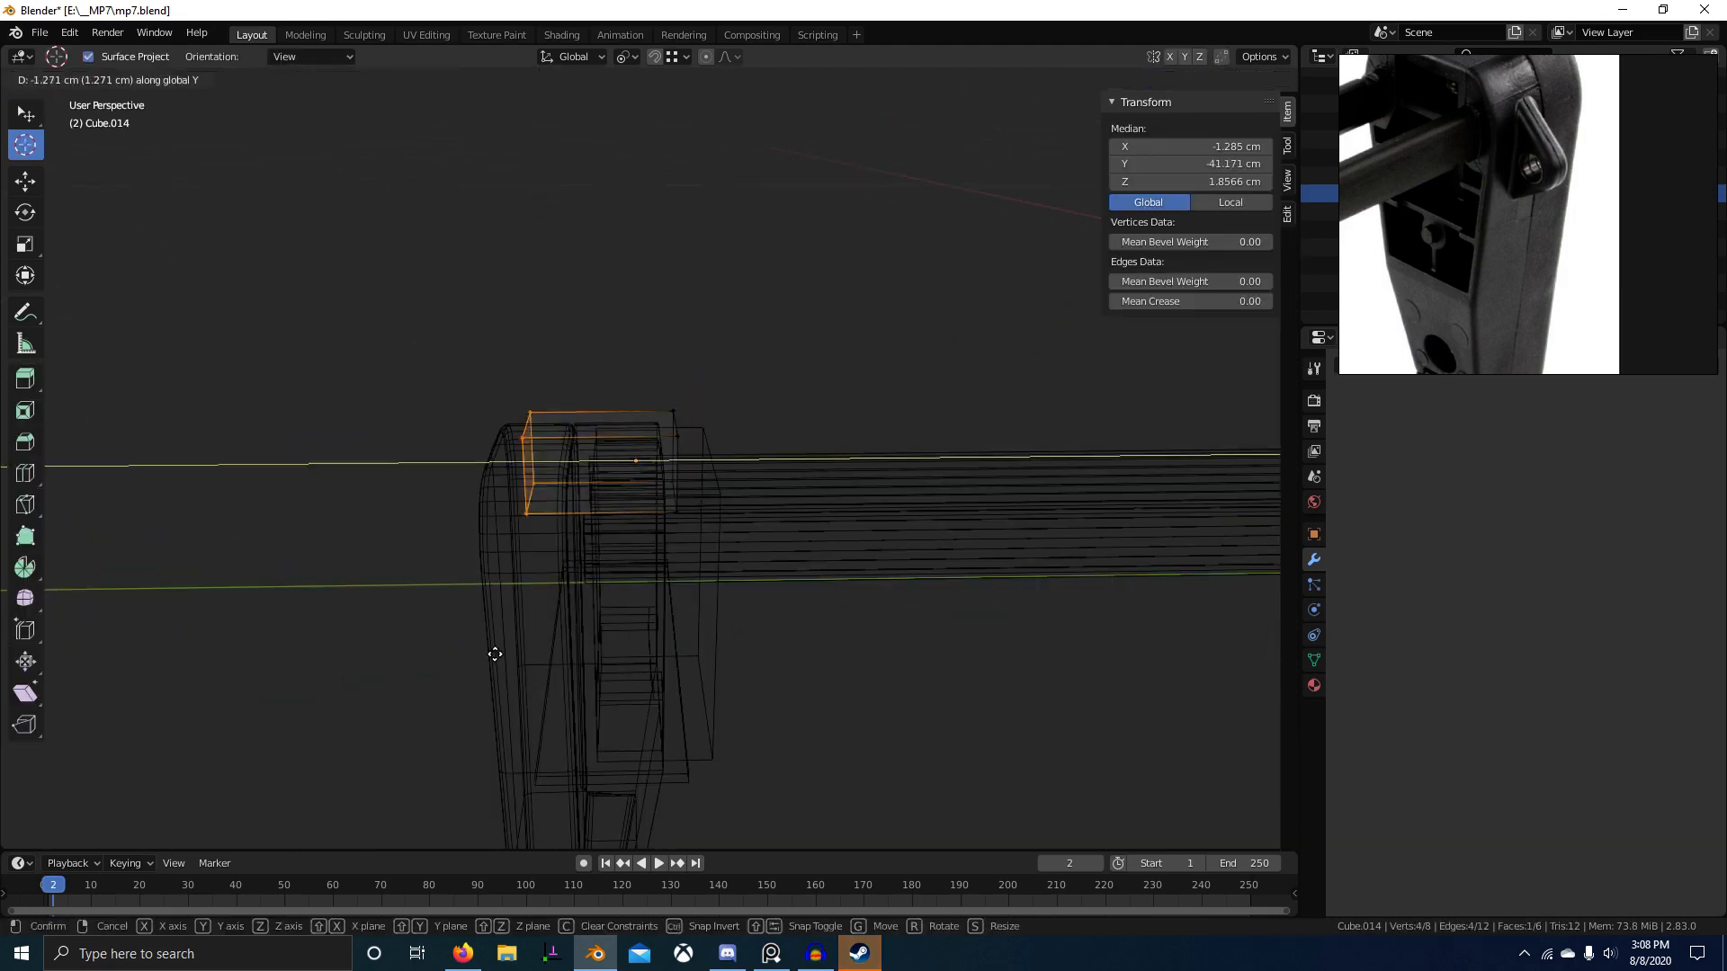
pyautogui.click(427, 653)
pyautogui.press('z')
pyautogui.click(914, 617)
pyautogui.scroll(4, 914, 617)
pyautogui.press('Tab')
pyautogui.moveTo(899, 611)
pyautogui.mouseDown(button='middle')
pyautogui.moveTo(716, 563)
pyautogui.moveTo(698, 474)
pyautogui.moveTo(606, 526)
pyautogui.moveTo(572, 522)
pyautogui.moveTo(585, 562)
pyautogui.mouseUp(button='middle')
# Step: Lower the block's bottom face to a height of about 2.06 cm and narrow the block to about 1.07 cm from its inner side
pyautogui.press('Tab')
pyautogui.click(570, 544)
pyautogui.press('g')
pyautogui.press('z')
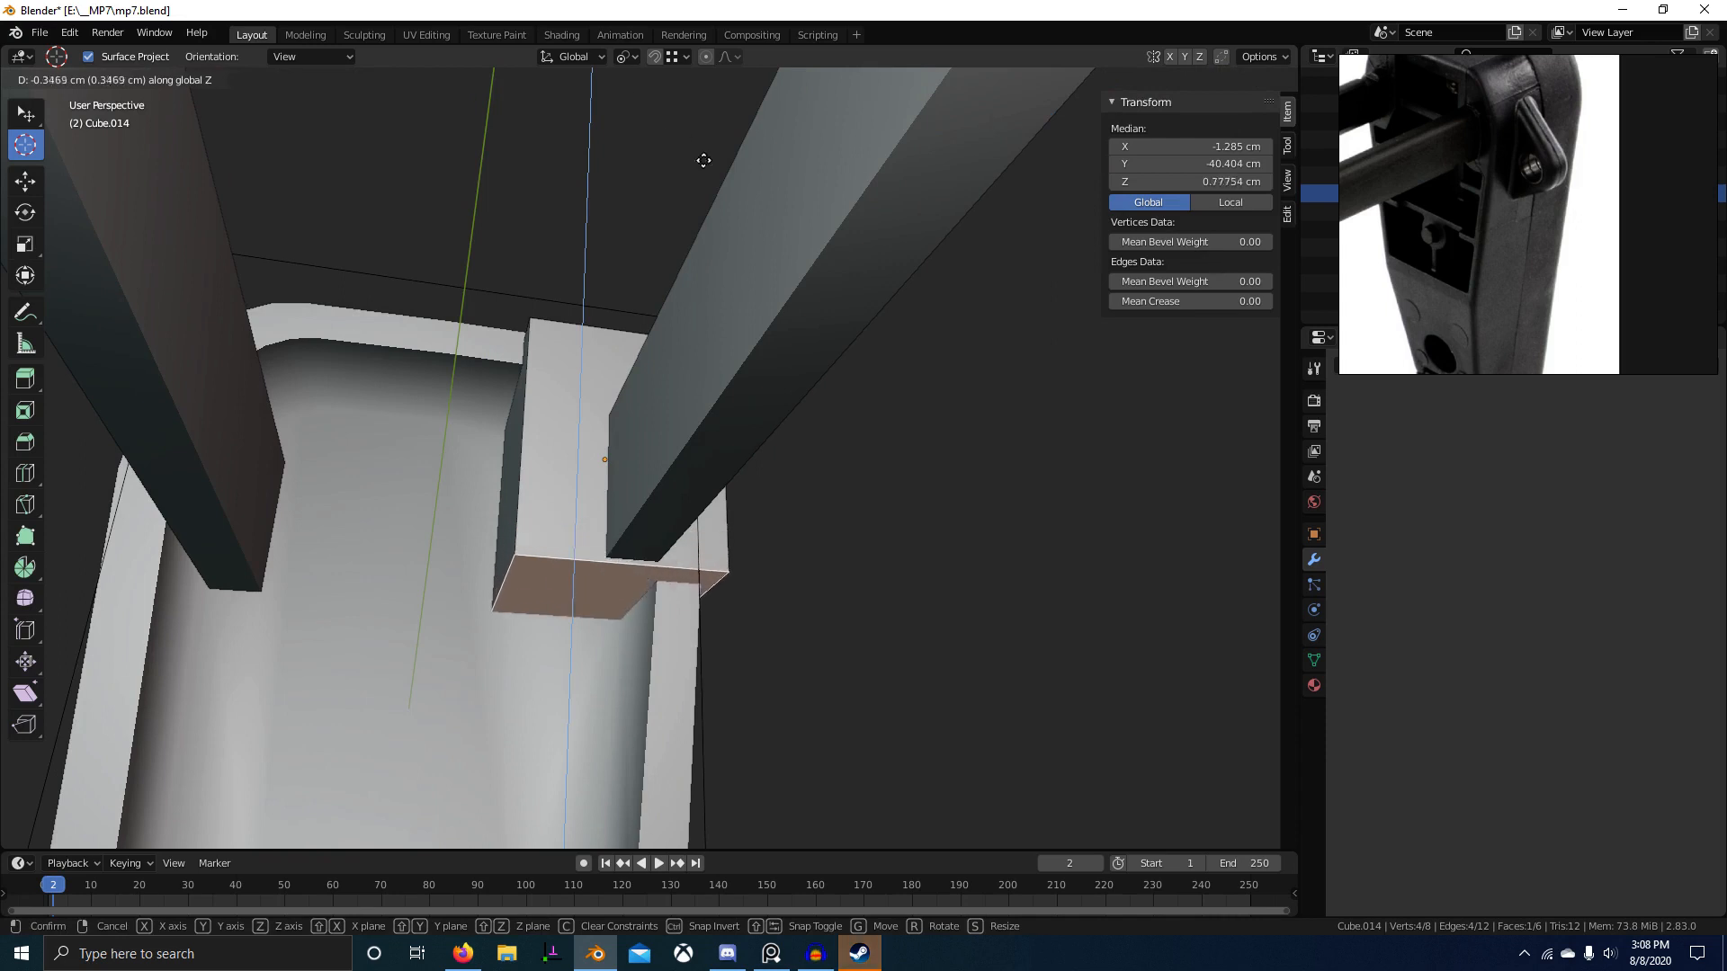
pyautogui.click(733, 242)
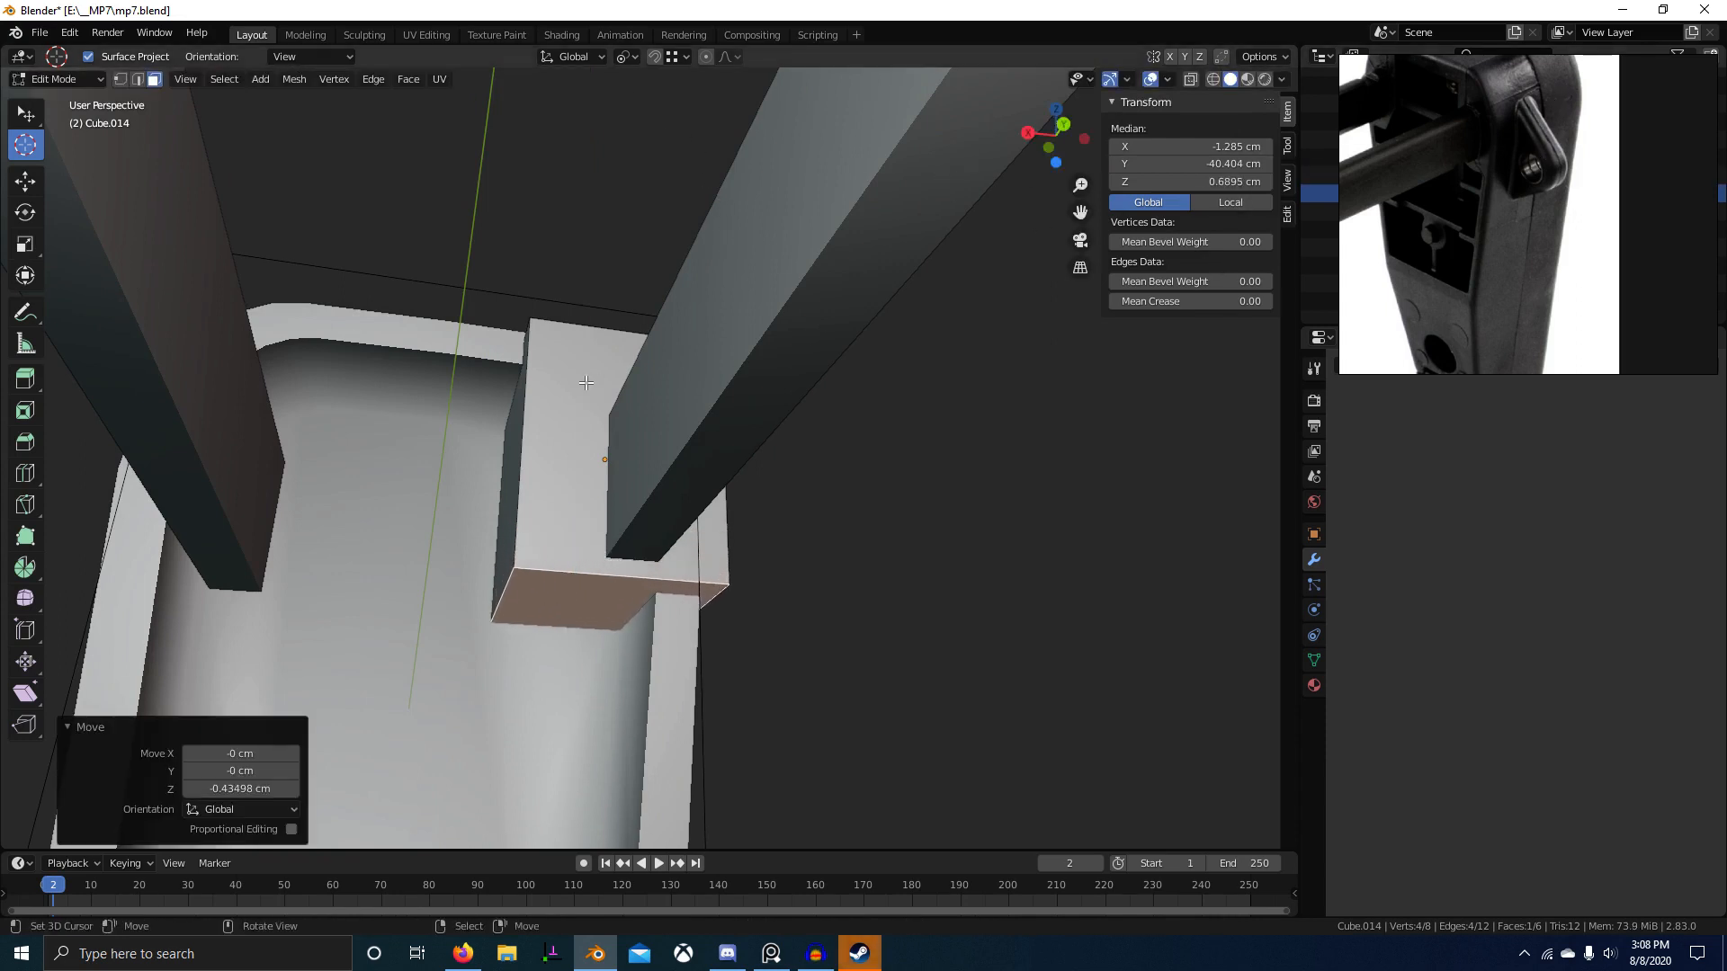
pyautogui.click(593, 419)
pyautogui.click(515, 429)
pyautogui.press('g')
pyautogui.press('x')
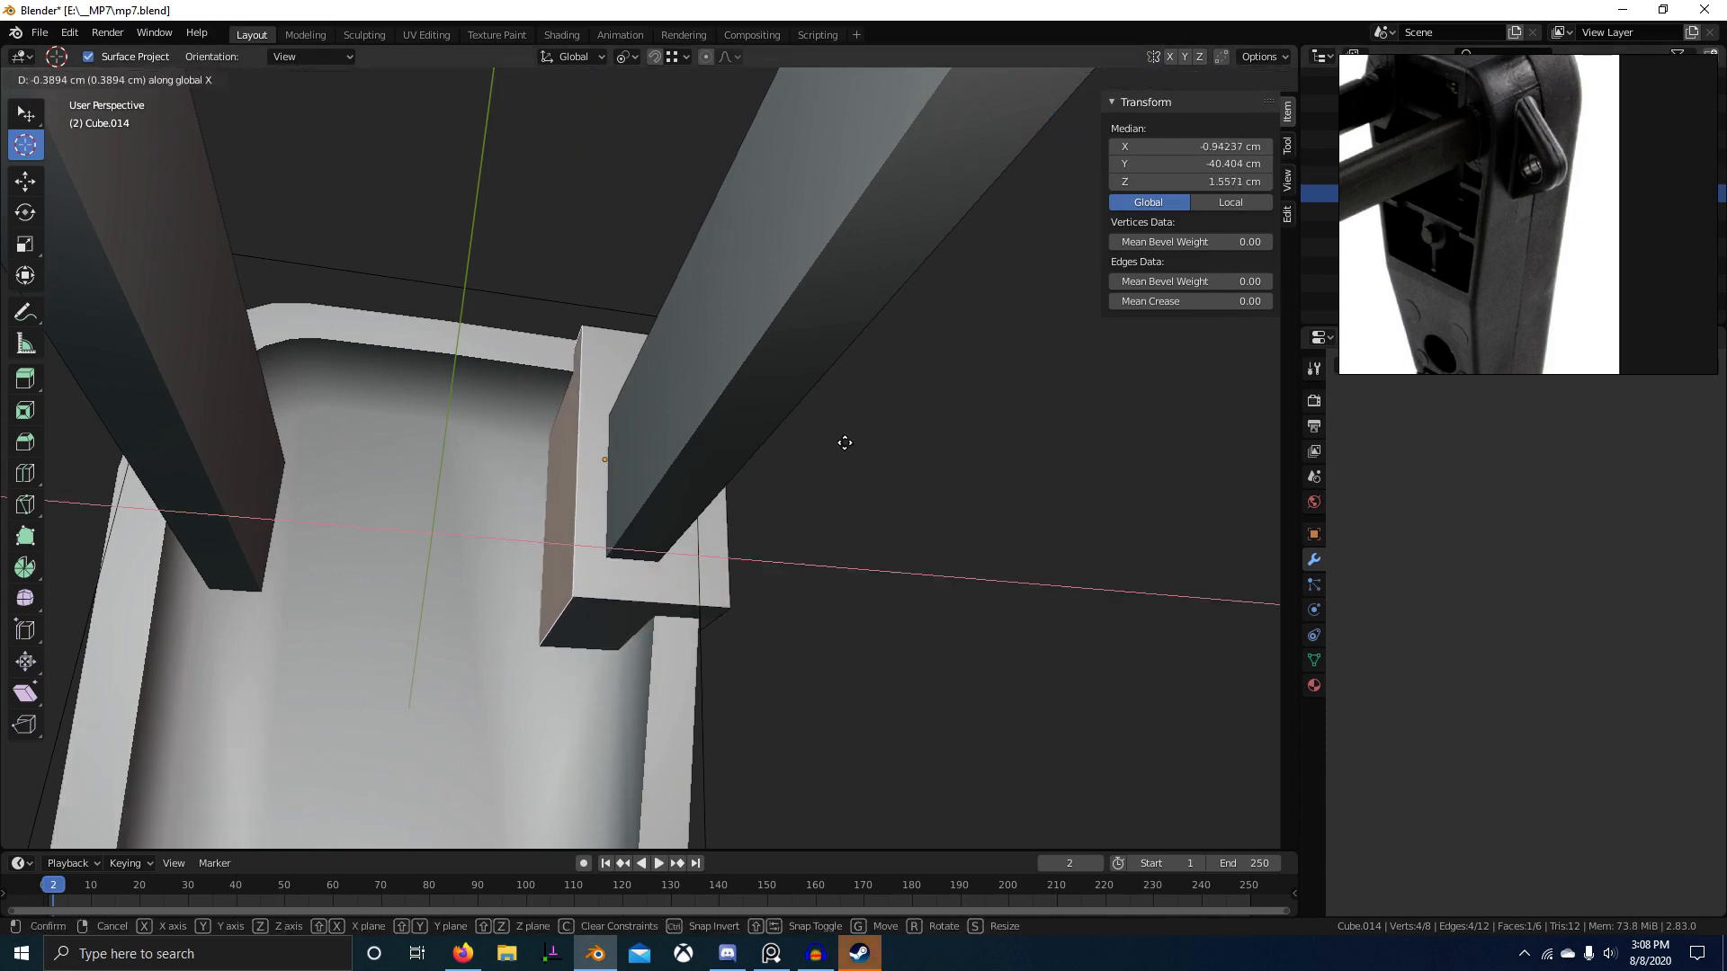
pyautogui.click(809, 474)
# Step: Bevel the block's lower inner edge with 4 segments and a 47.3 cm offset
pyautogui.click(557, 634)
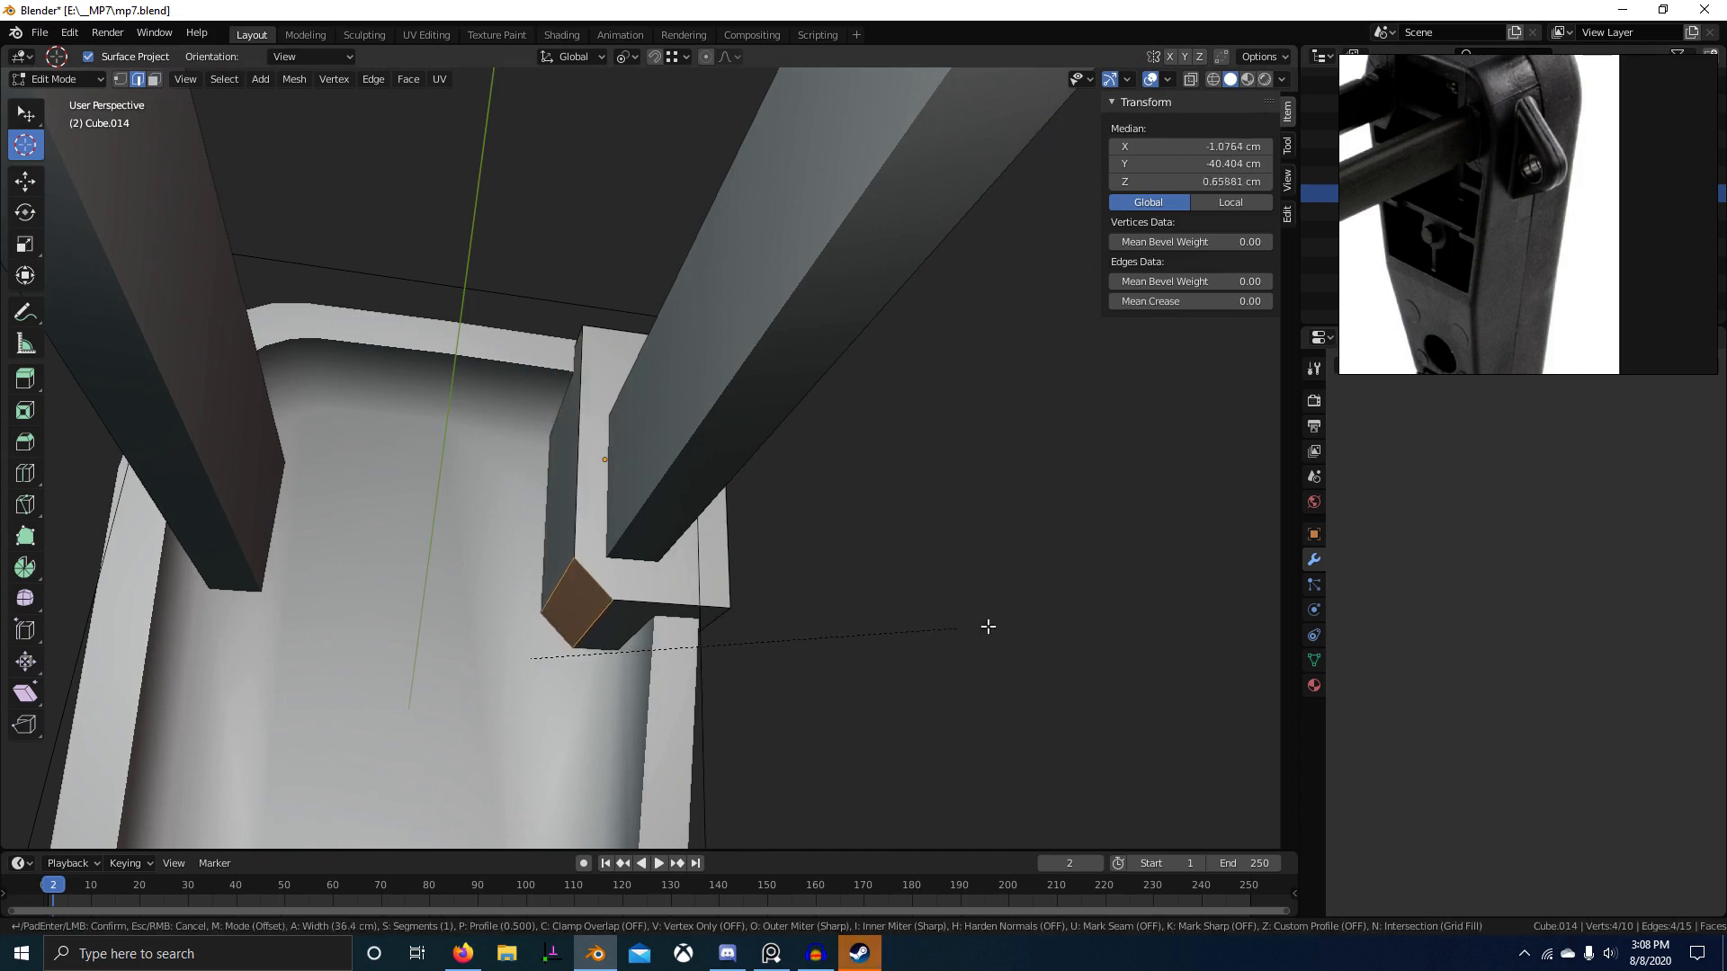
pyautogui.click(1037, 584)
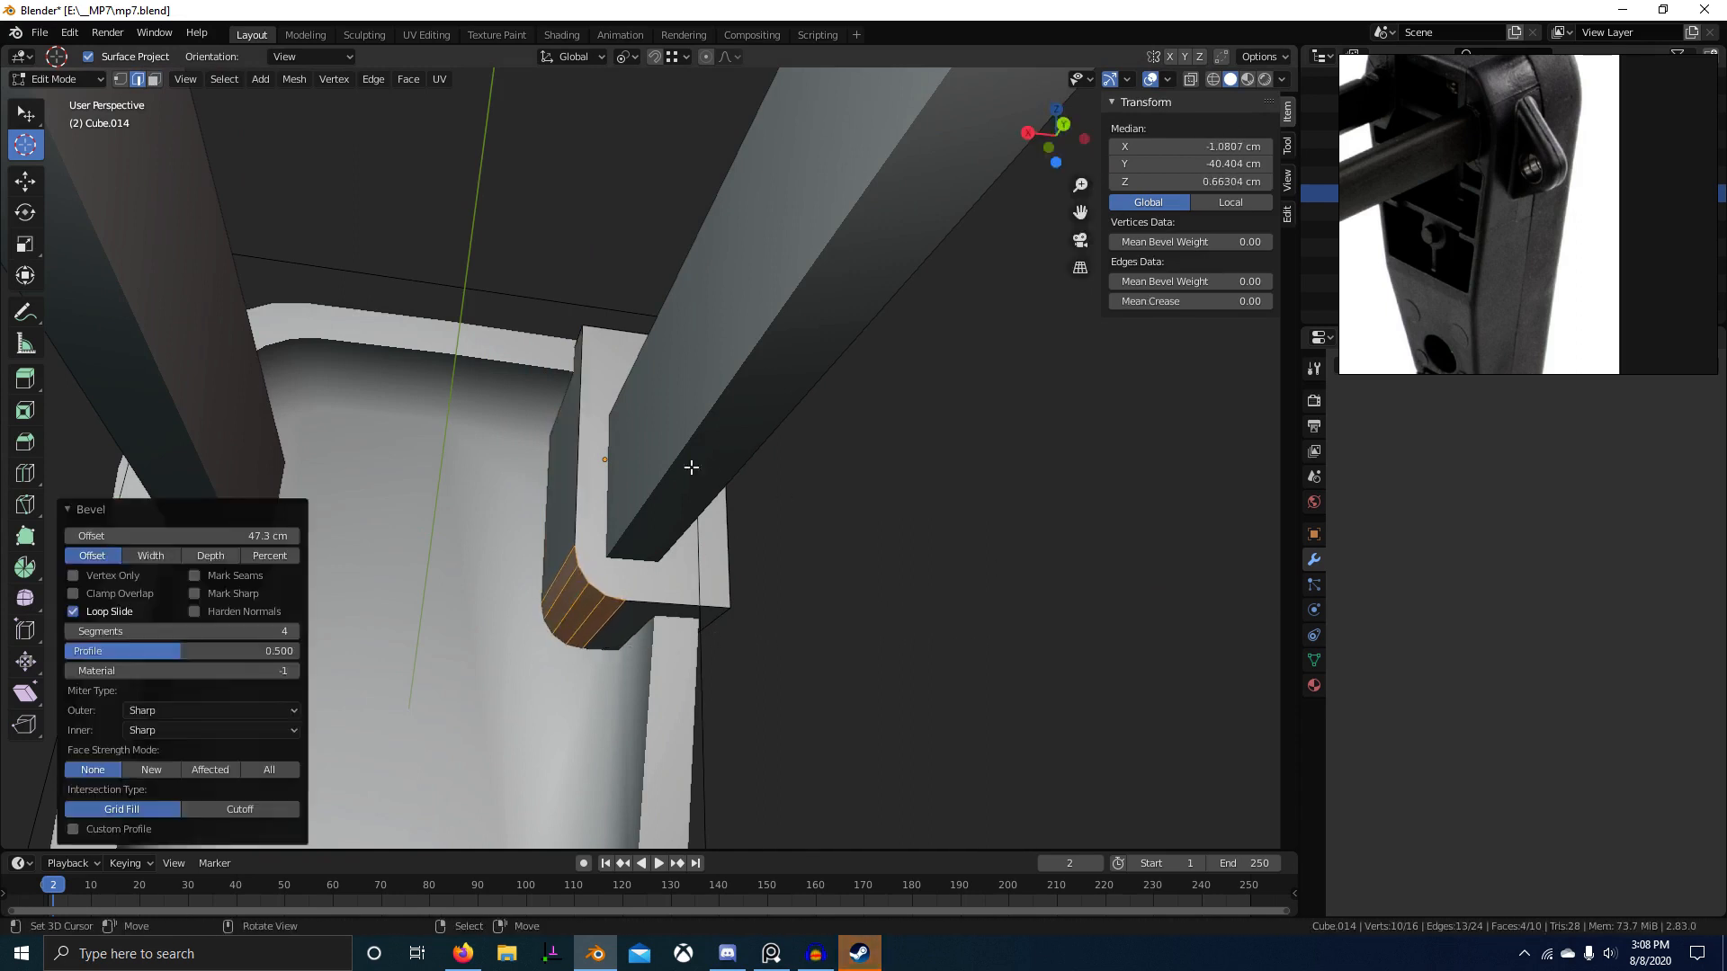
pyautogui.press('Tab')
pyautogui.moveTo(691, 467); pyautogui.dragTo(692, 594, button='middle')
# Step: Subtract the block from the stock's cavity cutter with a Boolean difference
pyautogui.keyDown('shift'); pyautogui.rightClick(679, 398); pyautogui.keyUp('shift')
pyautogui.hotkey('ctrl', '-')
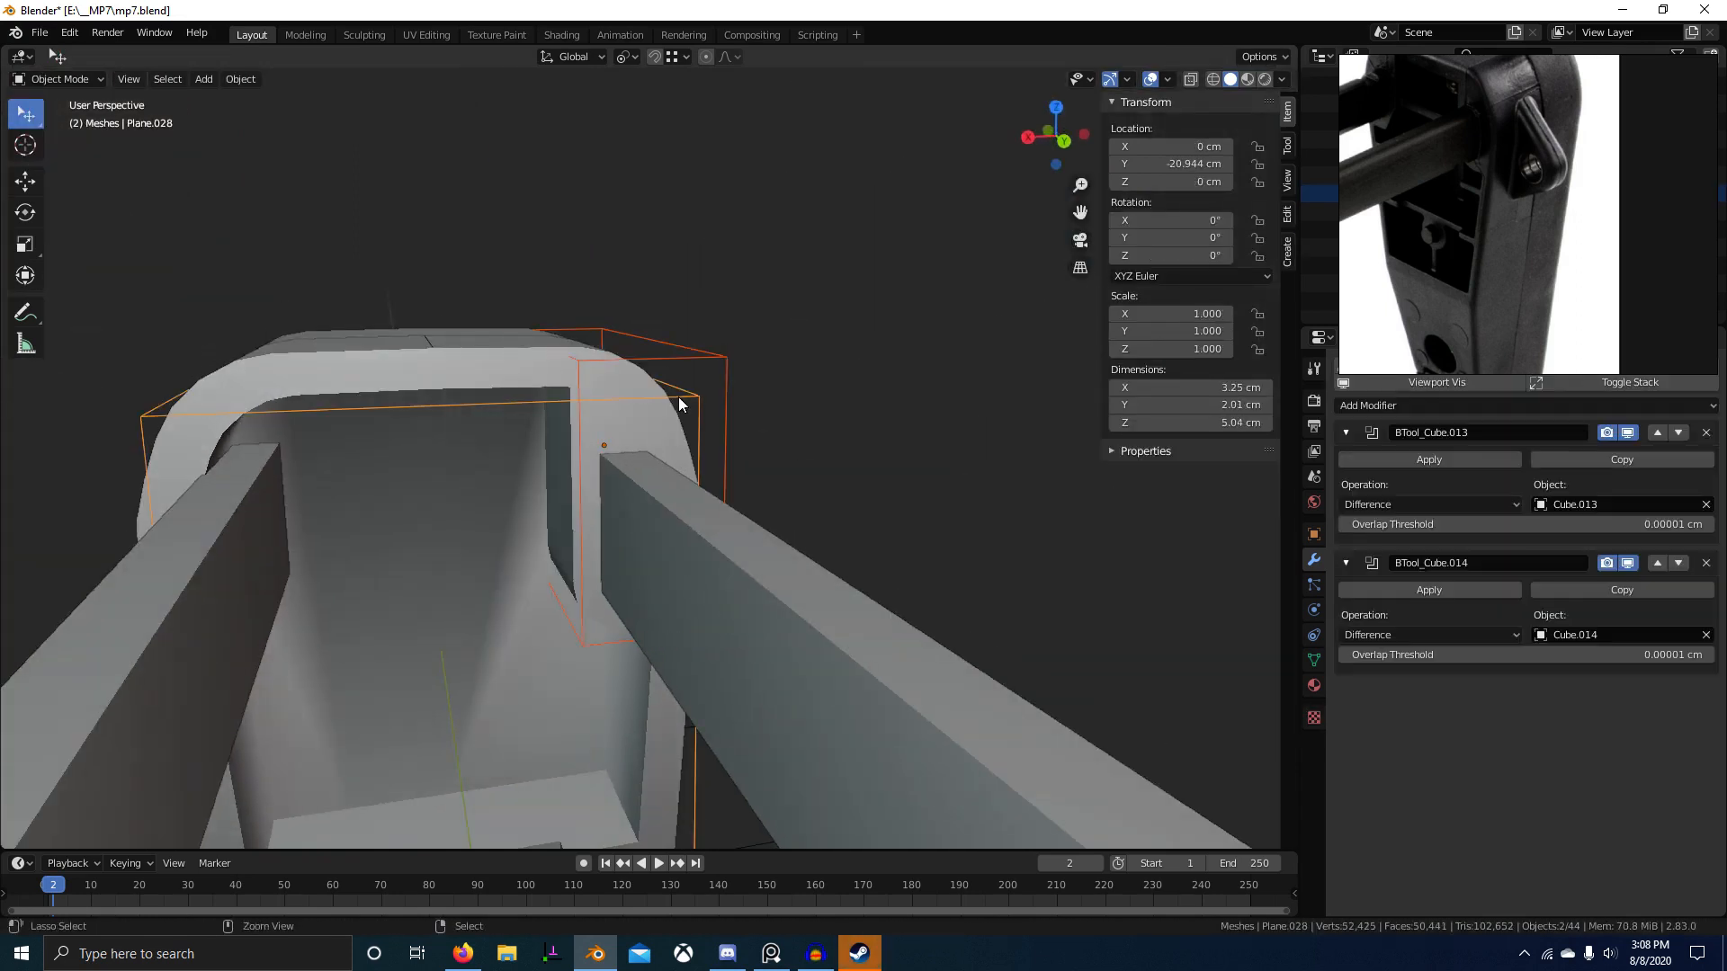
pyautogui.click(706, 425)
pyautogui.moveTo(707, 424); pyautogui.dragTo(685, 362, button='middle')
# Step: Add a Mirror modifier on X to the block cutter, using the stock body Plane.025 as the mirror object
pyautogui.click(685, 362)
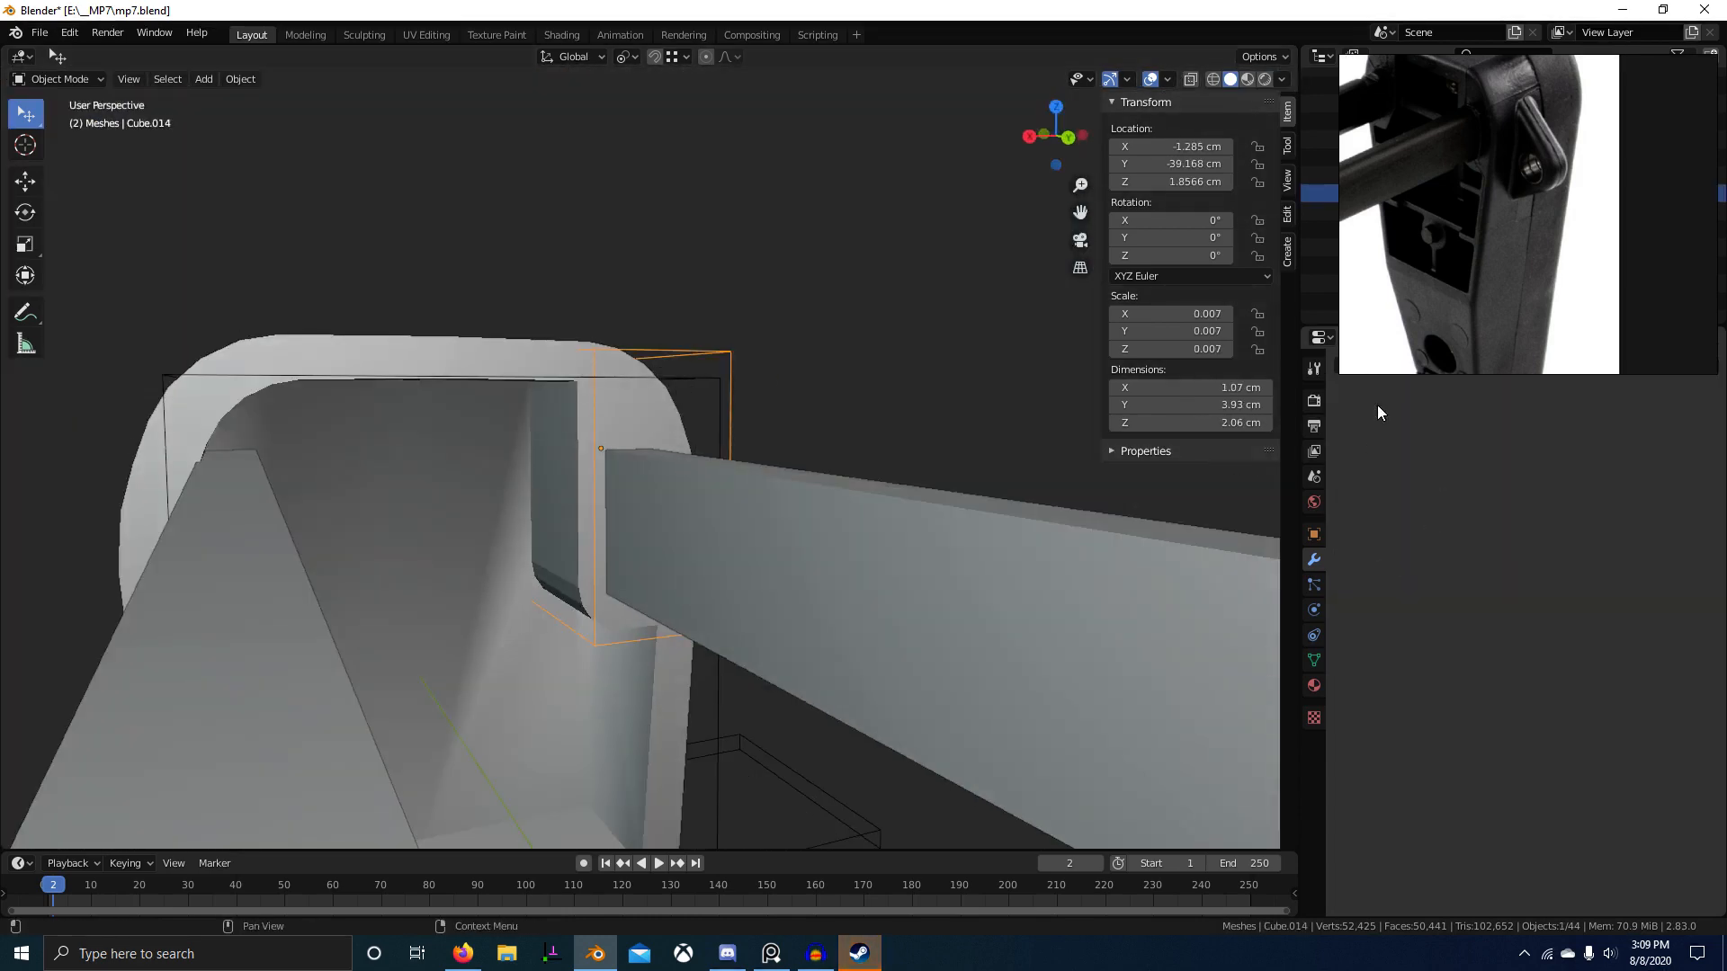
pyautogui.click(1365, 364)
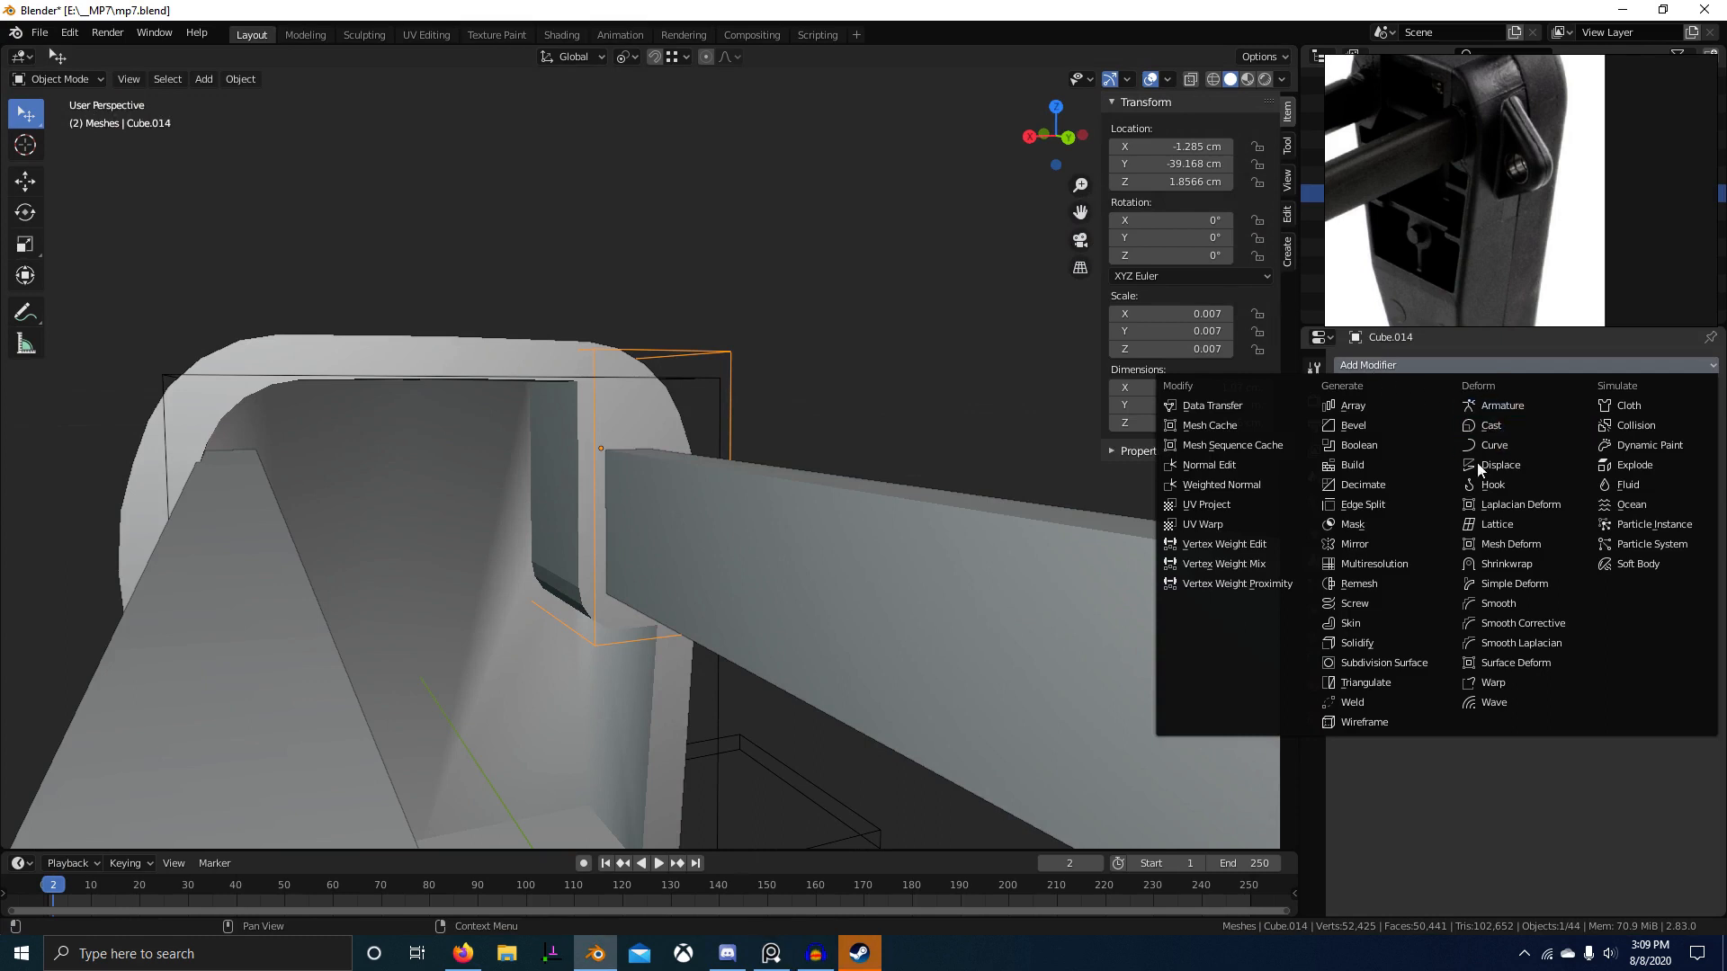
pyautogui.click(1395, 543)
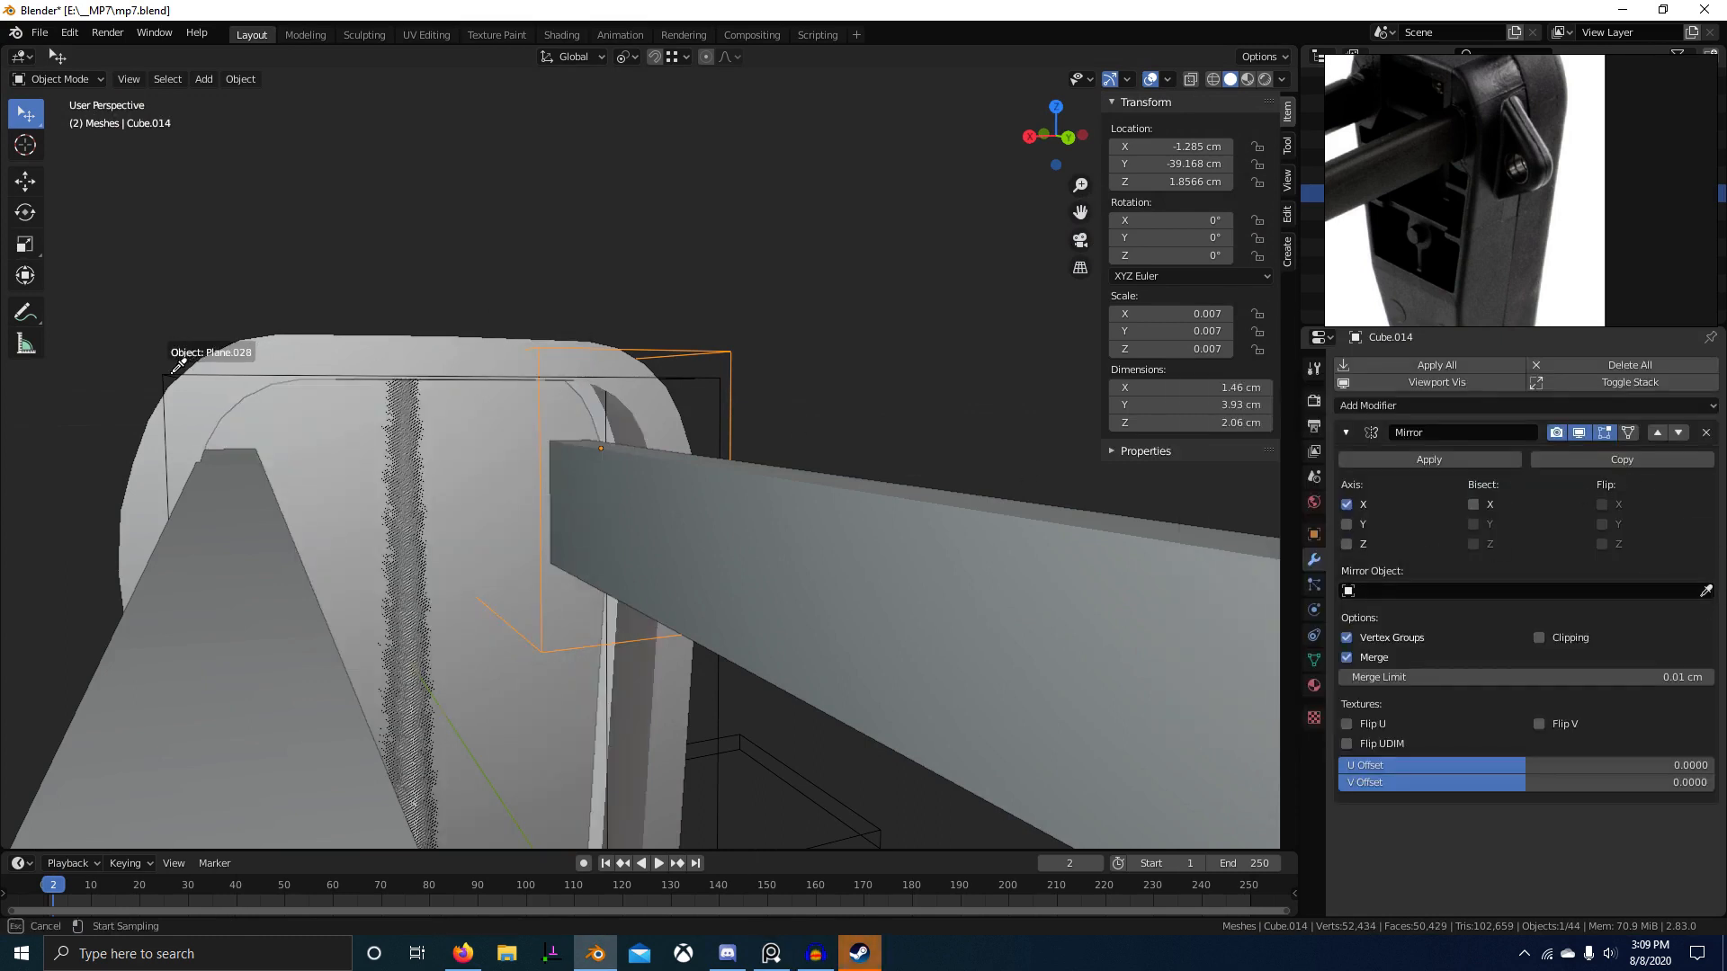
pyautogui.click(204, 350)
pyautogui.moveTo(443, 489); pyautogui.dragTo(703, 588, button='middle')
pyautogui.click(655, 484)
pyautogui.rightClick(639, 467)
pyautogui.click(628, 455)
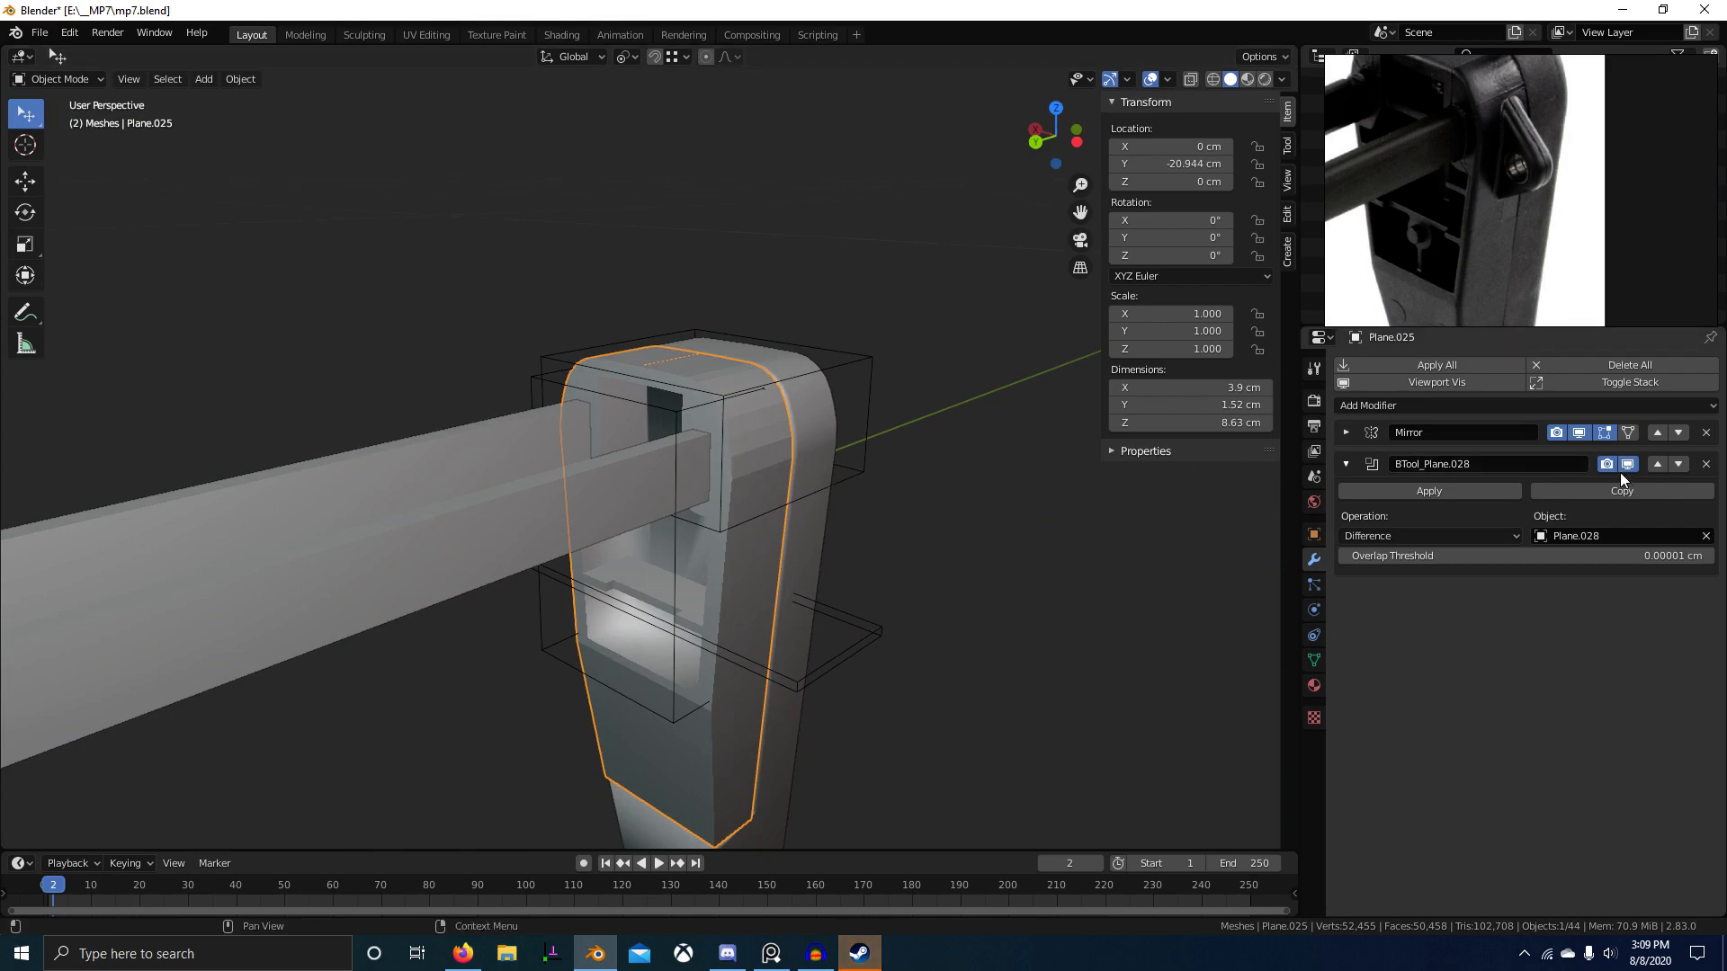
pyautogui.moveTo(799, 459); pyautogui.dragTo(946, 554, button='middle')
pyautogui.rightClick(811, 427)
# Step: Select all the stock parts in wireframe, apply flat shading to them and save the file
pyautogui.scroll(-3, 946, 554)
pyautogui.hotkey('shift', 'z')
pyautogui.press('b')
pyautogui.moveTo(267, 252); pyautogui.dragTo(840, 636)
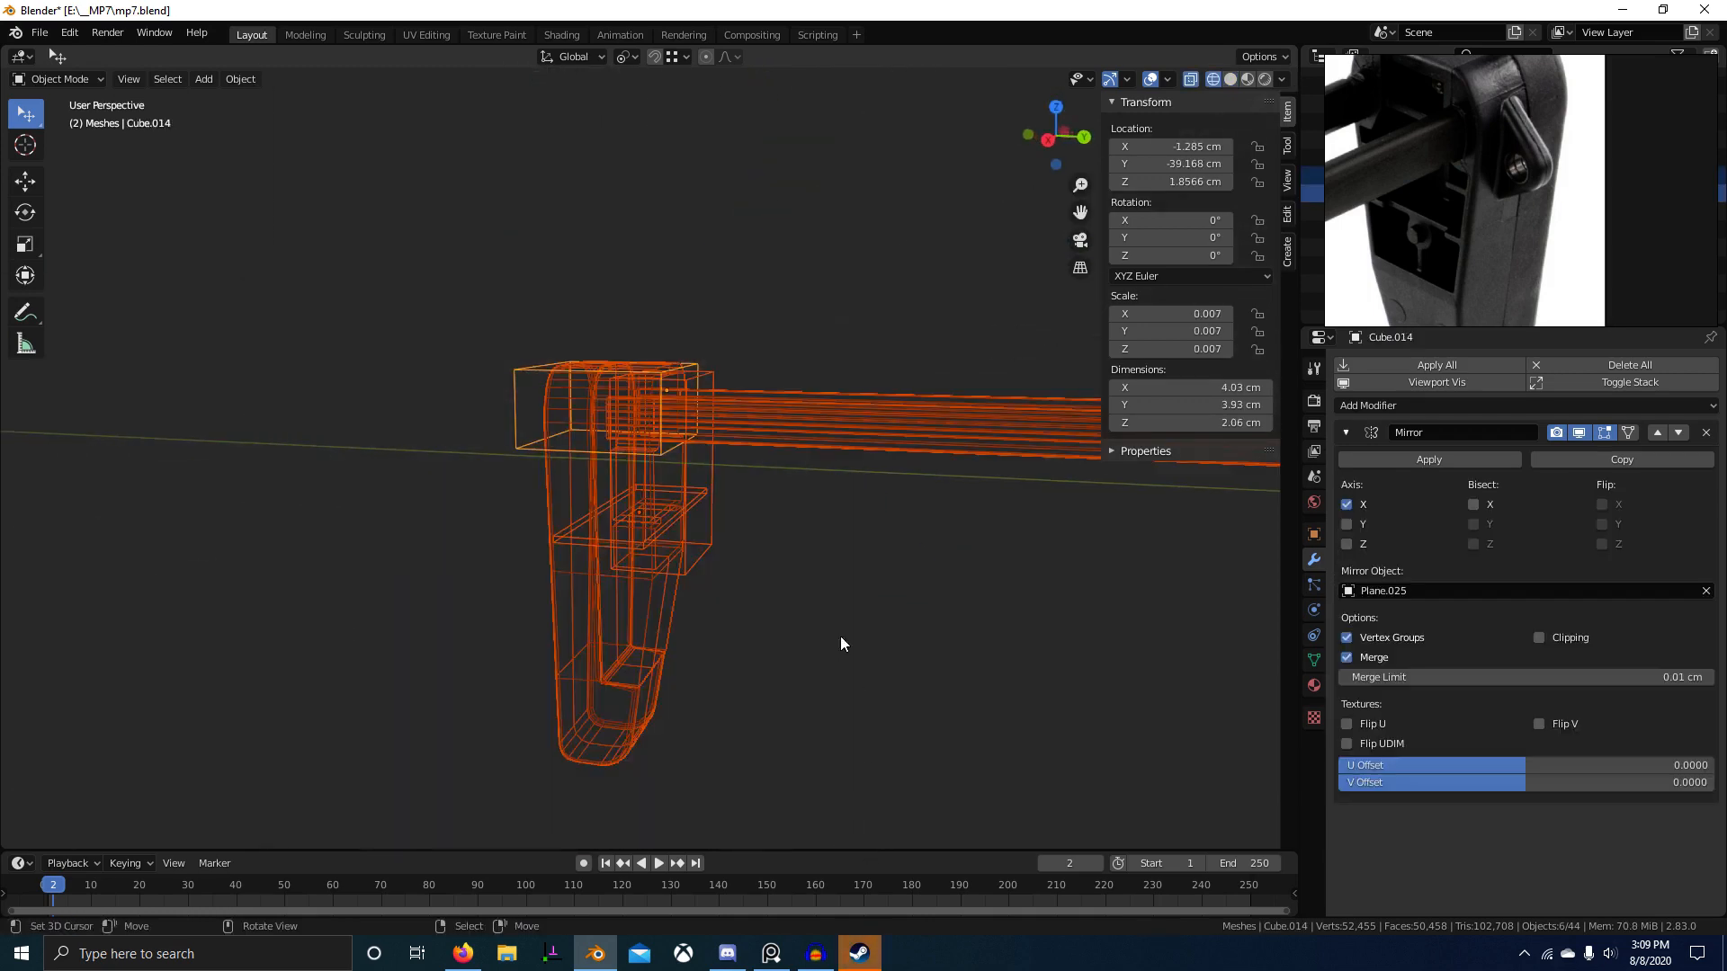
pyautogui.press('w')
pyautogui.click(732, 502)
pyautogui.hotkey('shift', 'z')
pyautogui.scroll(4, 716, 492)
pyautogui.moveTo(827, 550); pyautogui.dragTo(669, 499, button='middle')
pyautogui.hotkey('alt', 'a')
pyautogui.hotkey('ctrl', 's')
pyautogui.scroll(-3, 720, 509)
# Step: Move the back face of the cavity cutter along Y to reduce its depth to about 1.77 cm, and save the file
pyautogui.rightClick(669, 500)
pyautogui.press('Tab')
pyautogui.scroll(-4, 684, 513)
pyautogui.moveTo(832, 589)
pyautogui.mouseDown(button='middle')
pyautogui.moveTo(774, 609)
pyautogui.moveTo(822, 587)
pyautogui.mouseUp(button='middle')
pyautogui.scroll(5, 822, 587)
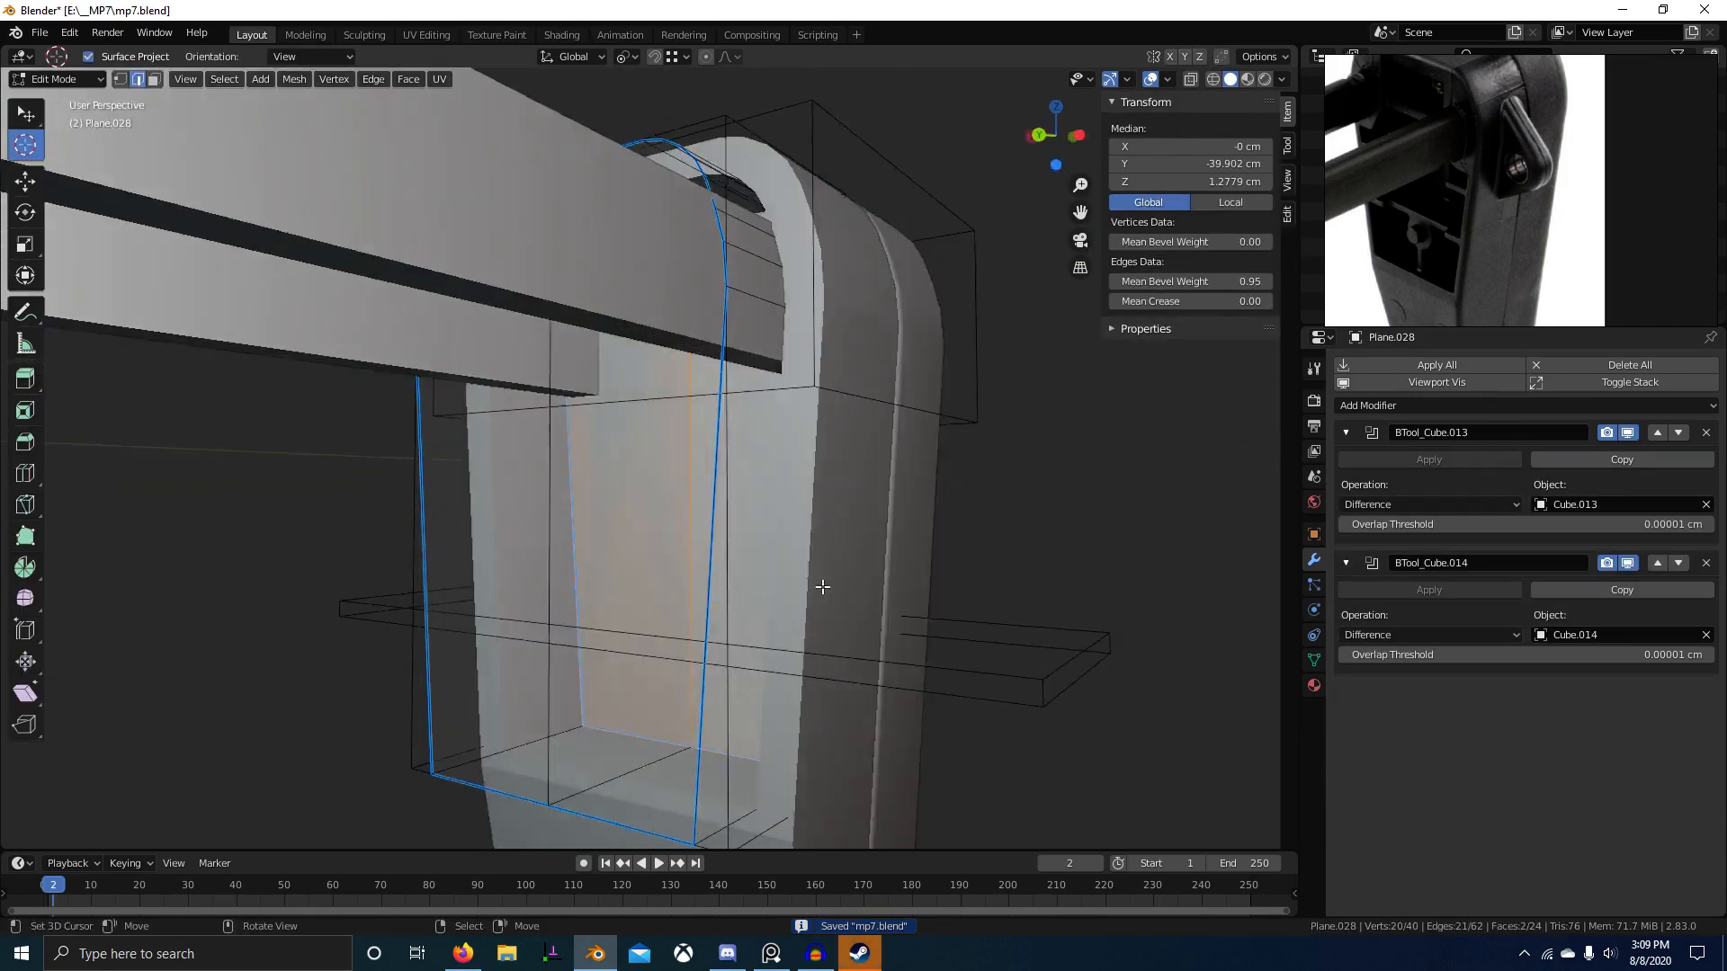
pyautogui.scroll(2, 822, 586)
pyautogui.press('g')
pyautogui.press('x')
pyautogui.rightClick(643, 615)
pyautogui.scroll(-4, 643, 614)
pyautogui.press('g')
pyautogui.press('y')
pyautogui.moveTo(693, 611); pyautogui.dragTo(790, 648, button='middle')
pyautogui.click(729, 615)
pyautogui.press('Tab')
pyautogui.hotkey('alt', 'a')
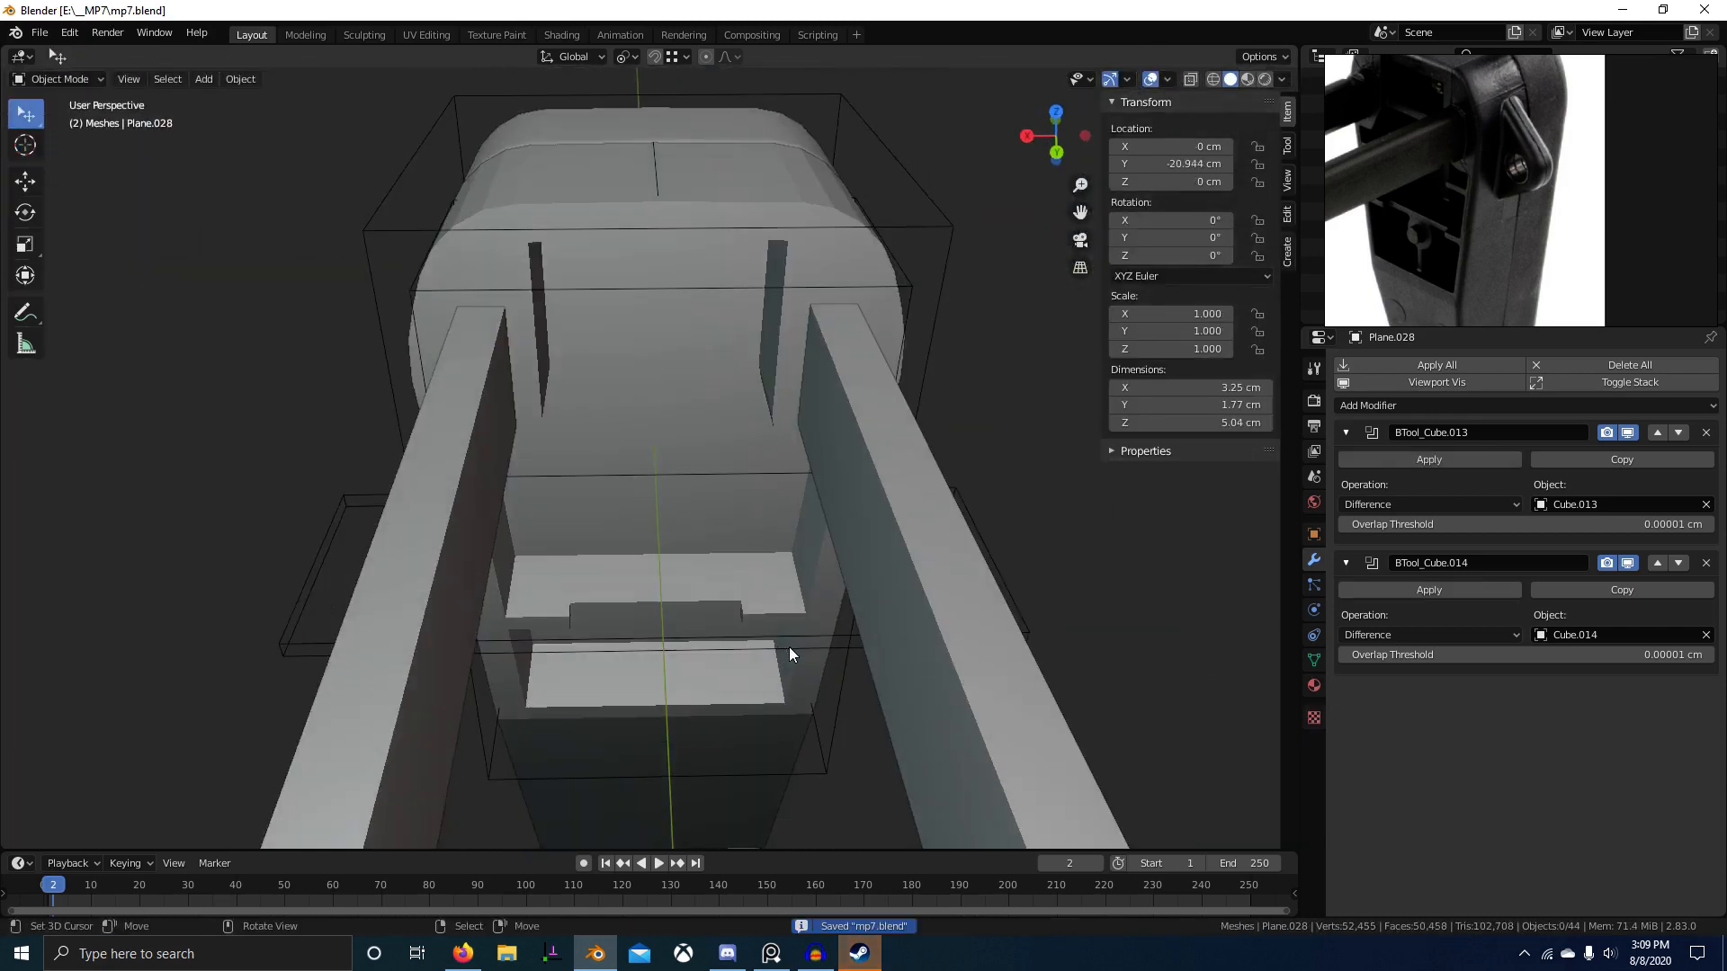
pyautogui.hotkey('ctrl', 's')
# Step: Add a mesh circle with 16 vertices for the round post below the shelf in the reference photo
pyautogui.scroll(3, 1448, 286)
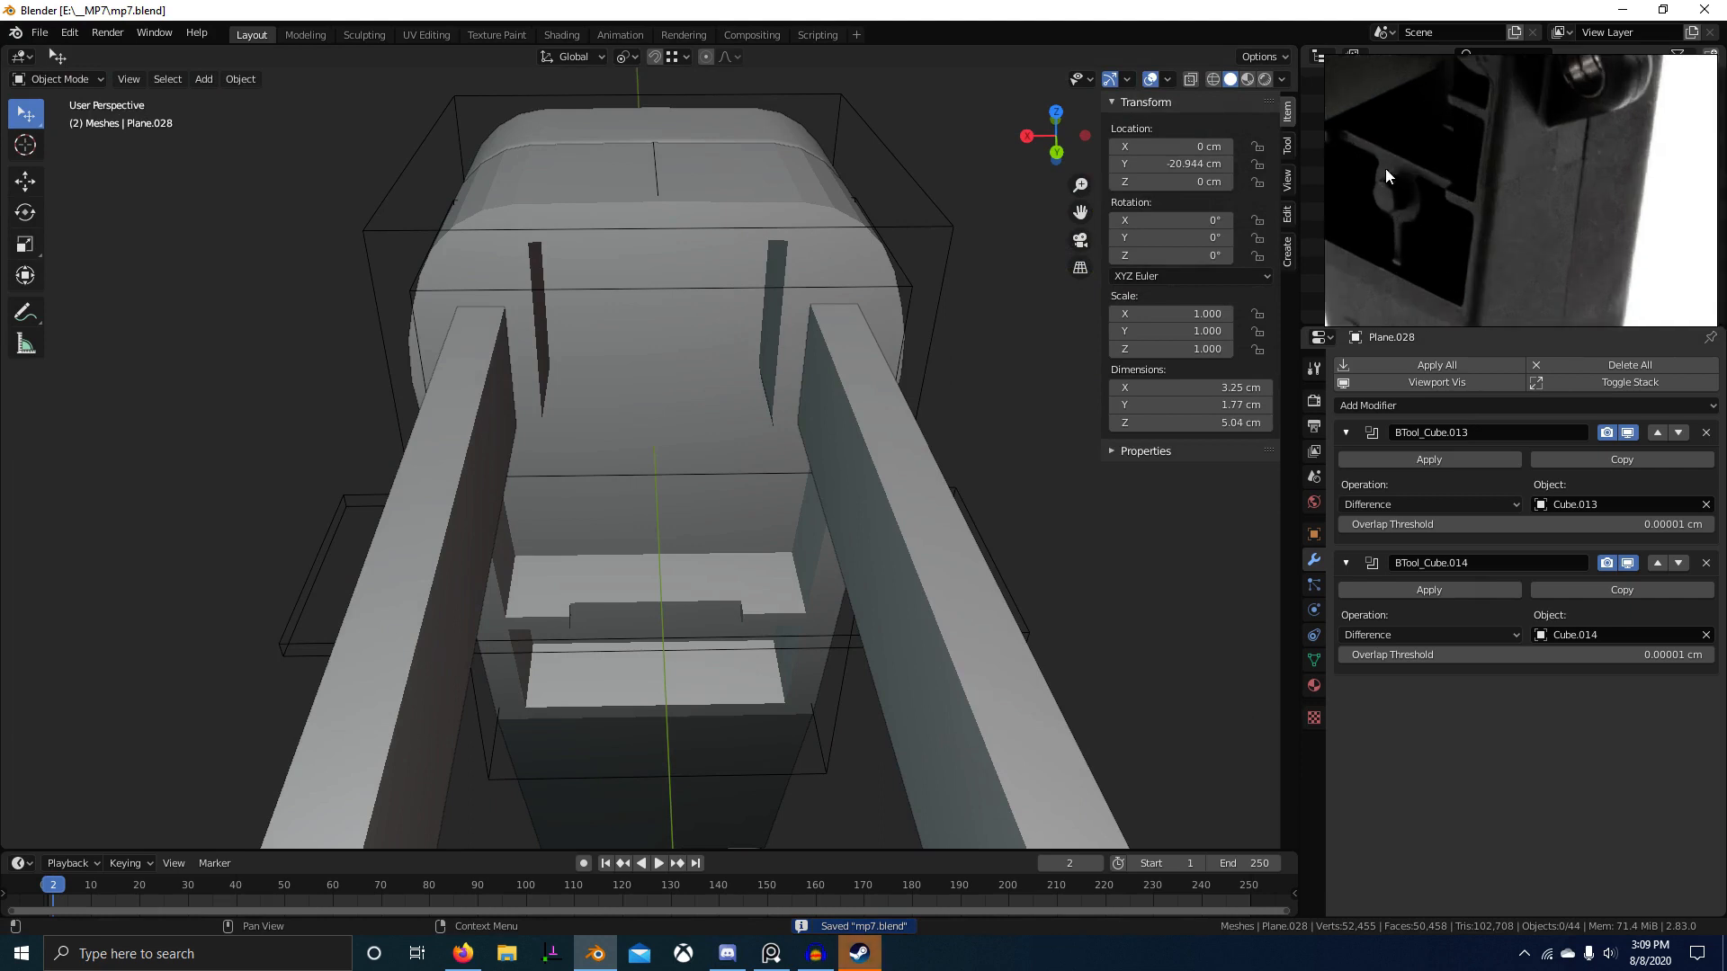
pyautogui.scroll(2, 1439, 193)
pyautogui.moveTo(846, 639); pyautogui.dragTo(799, 573, button='middle')
pyautogui.hotkey('shift', 'a')
pyautogui.moveTo(798, 574)
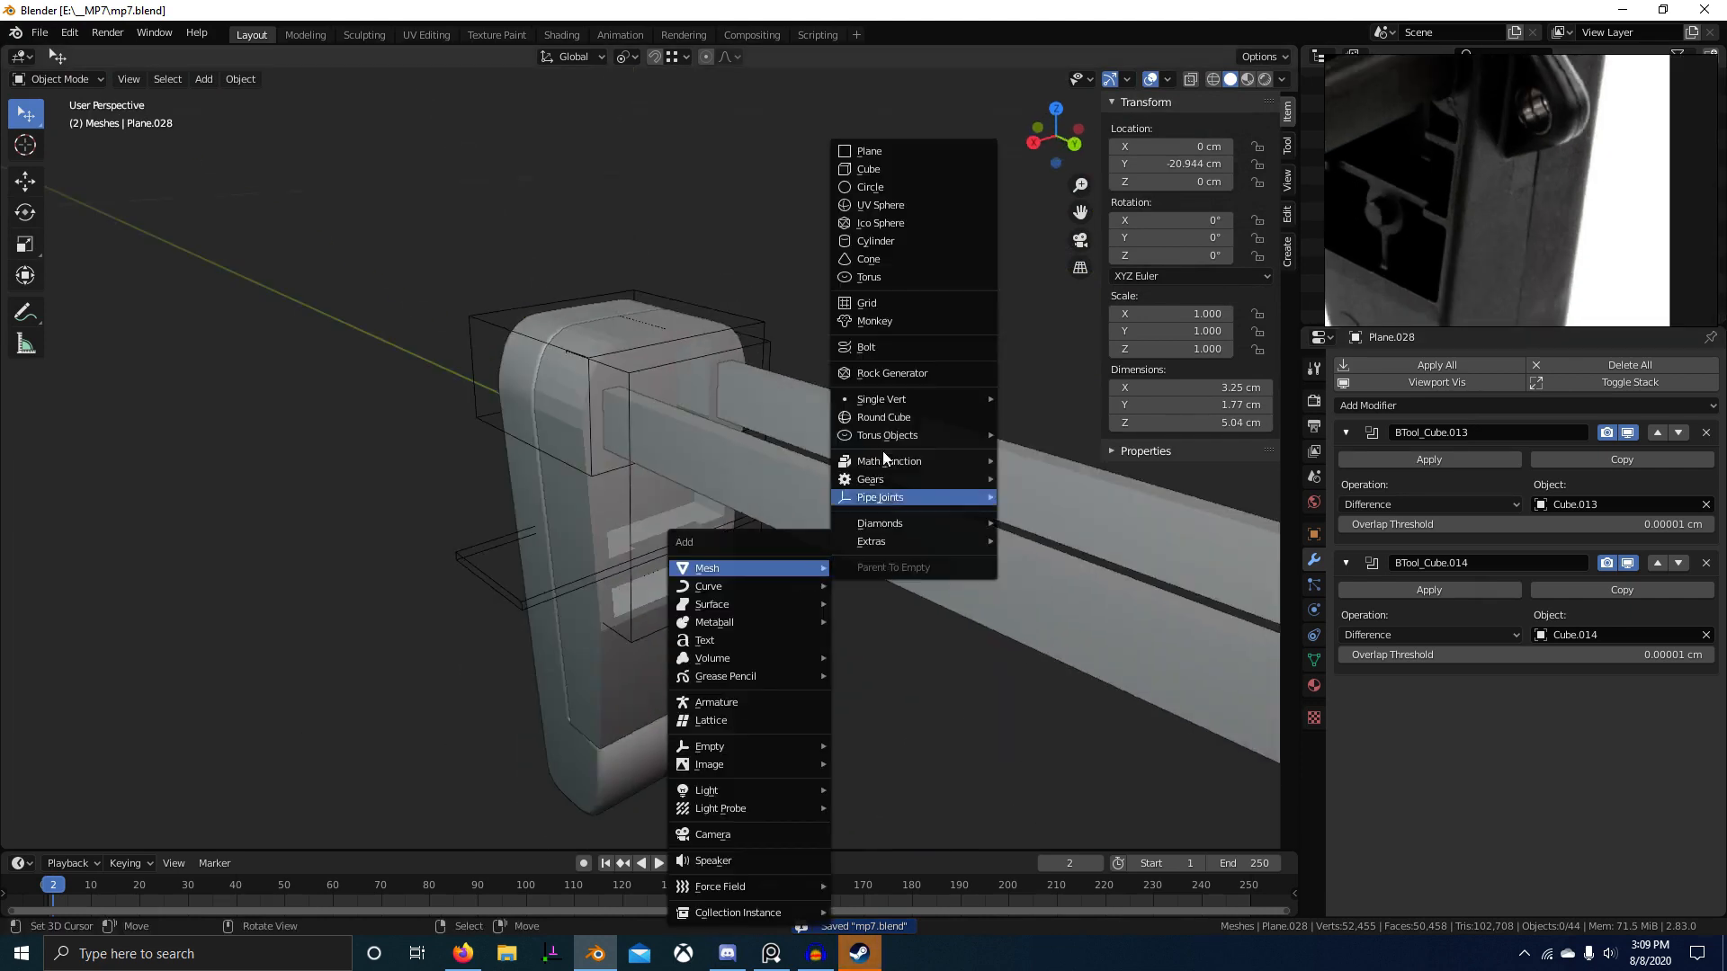
pyautogui.click(903, 186)
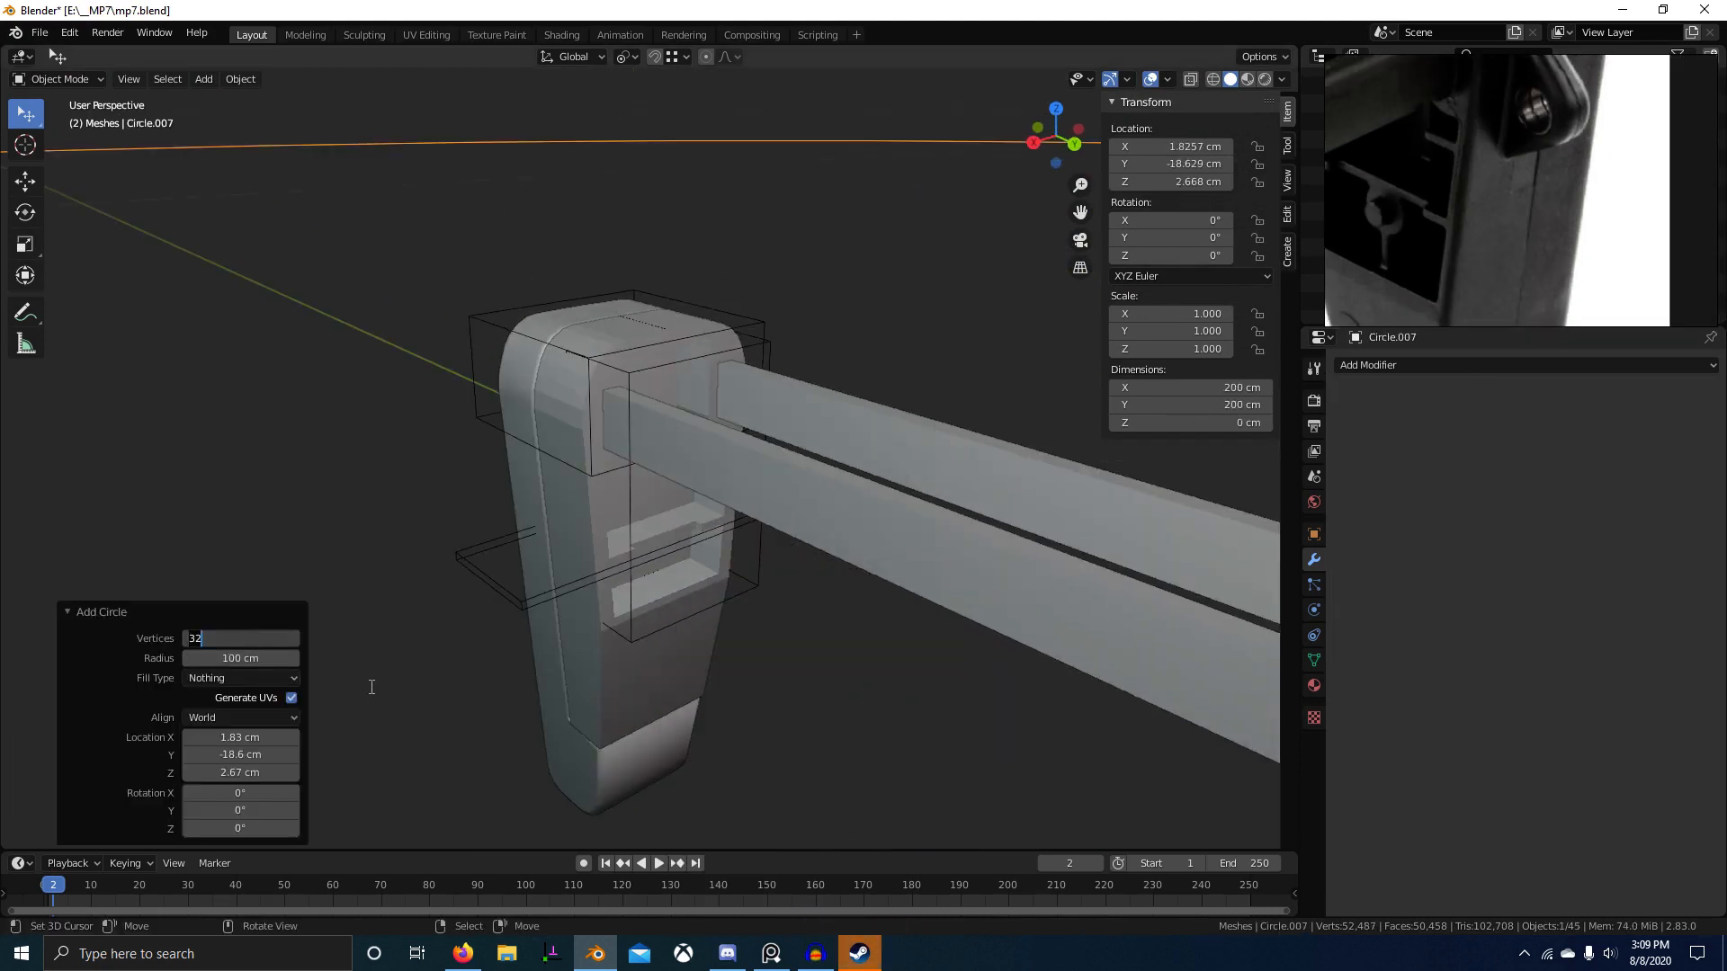
pyautogui.scroll(-10, 832, 628)
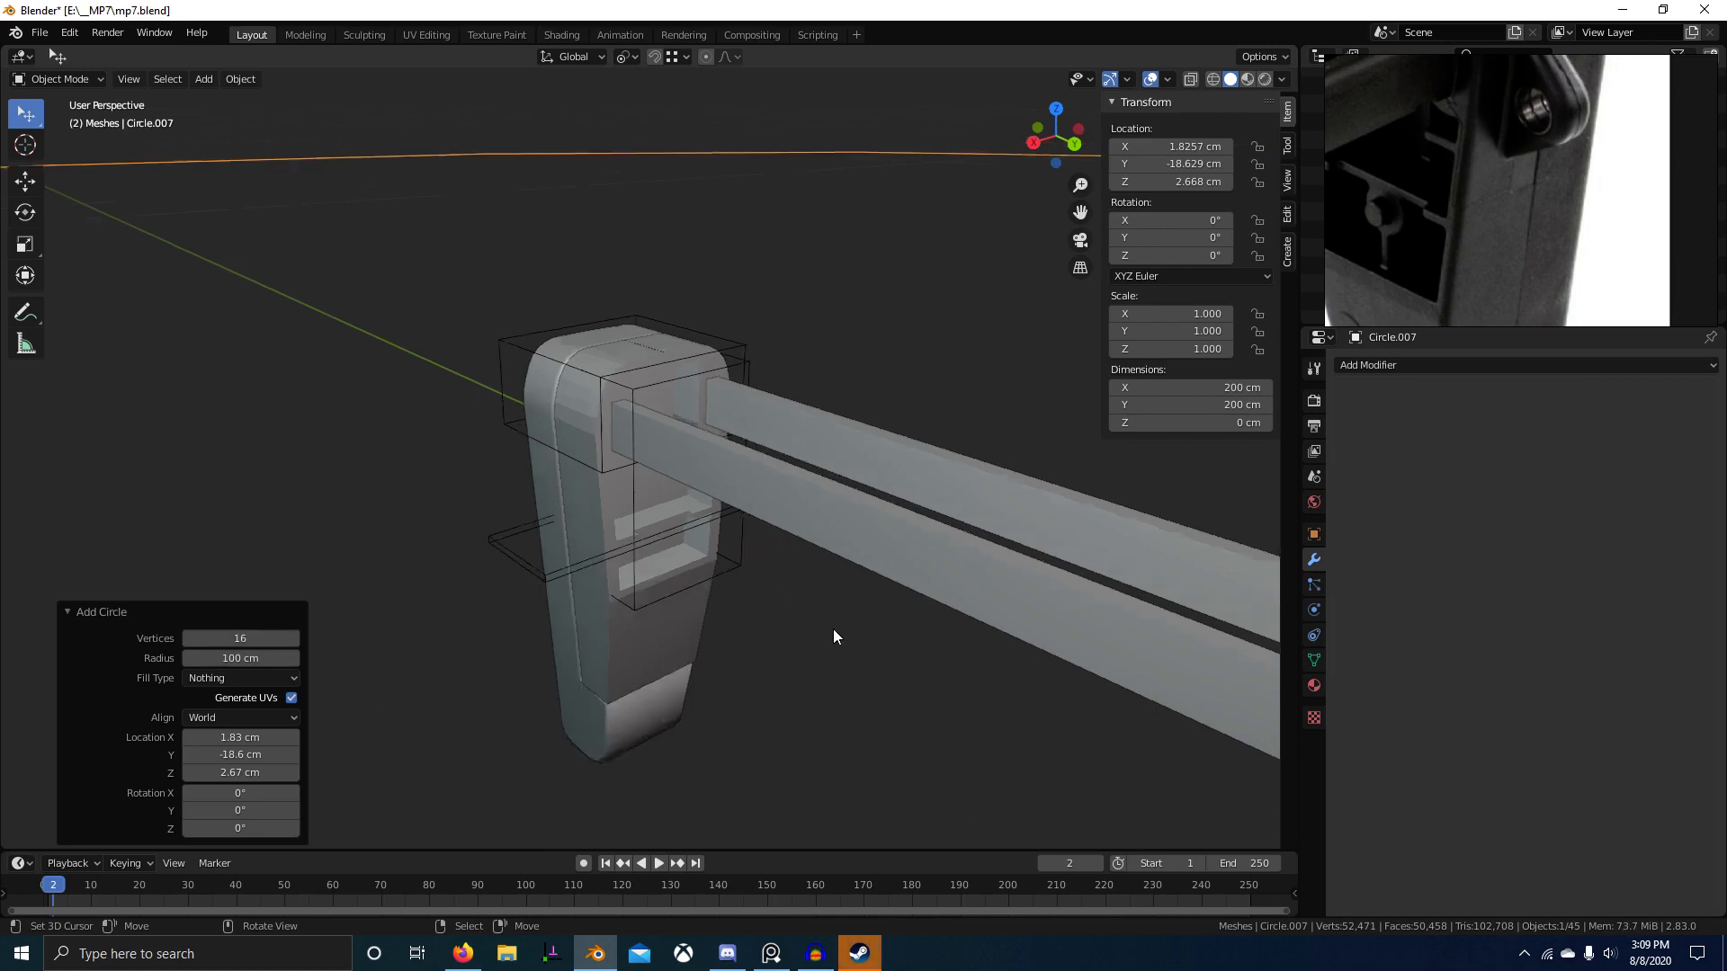
# Step: Fill the circle with a face and rotate it 90° to face along the Y axis
pyautogui.press('Tab')
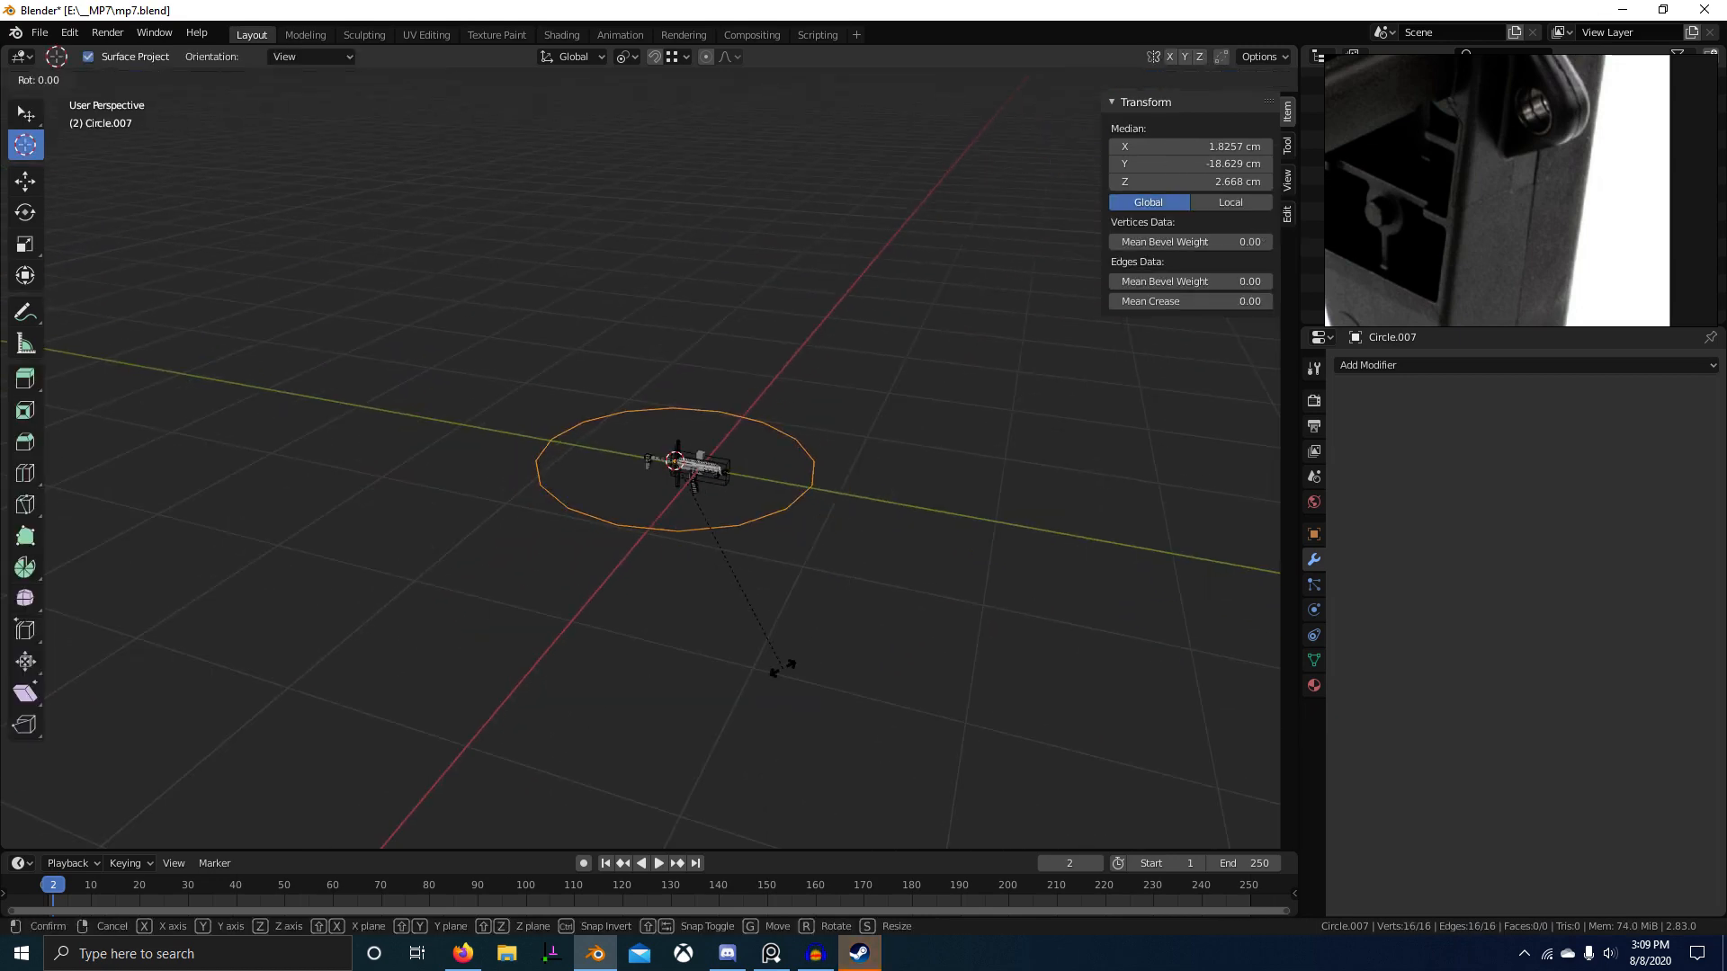
pyautogui.press('Escape')
pyautogui.press('f')
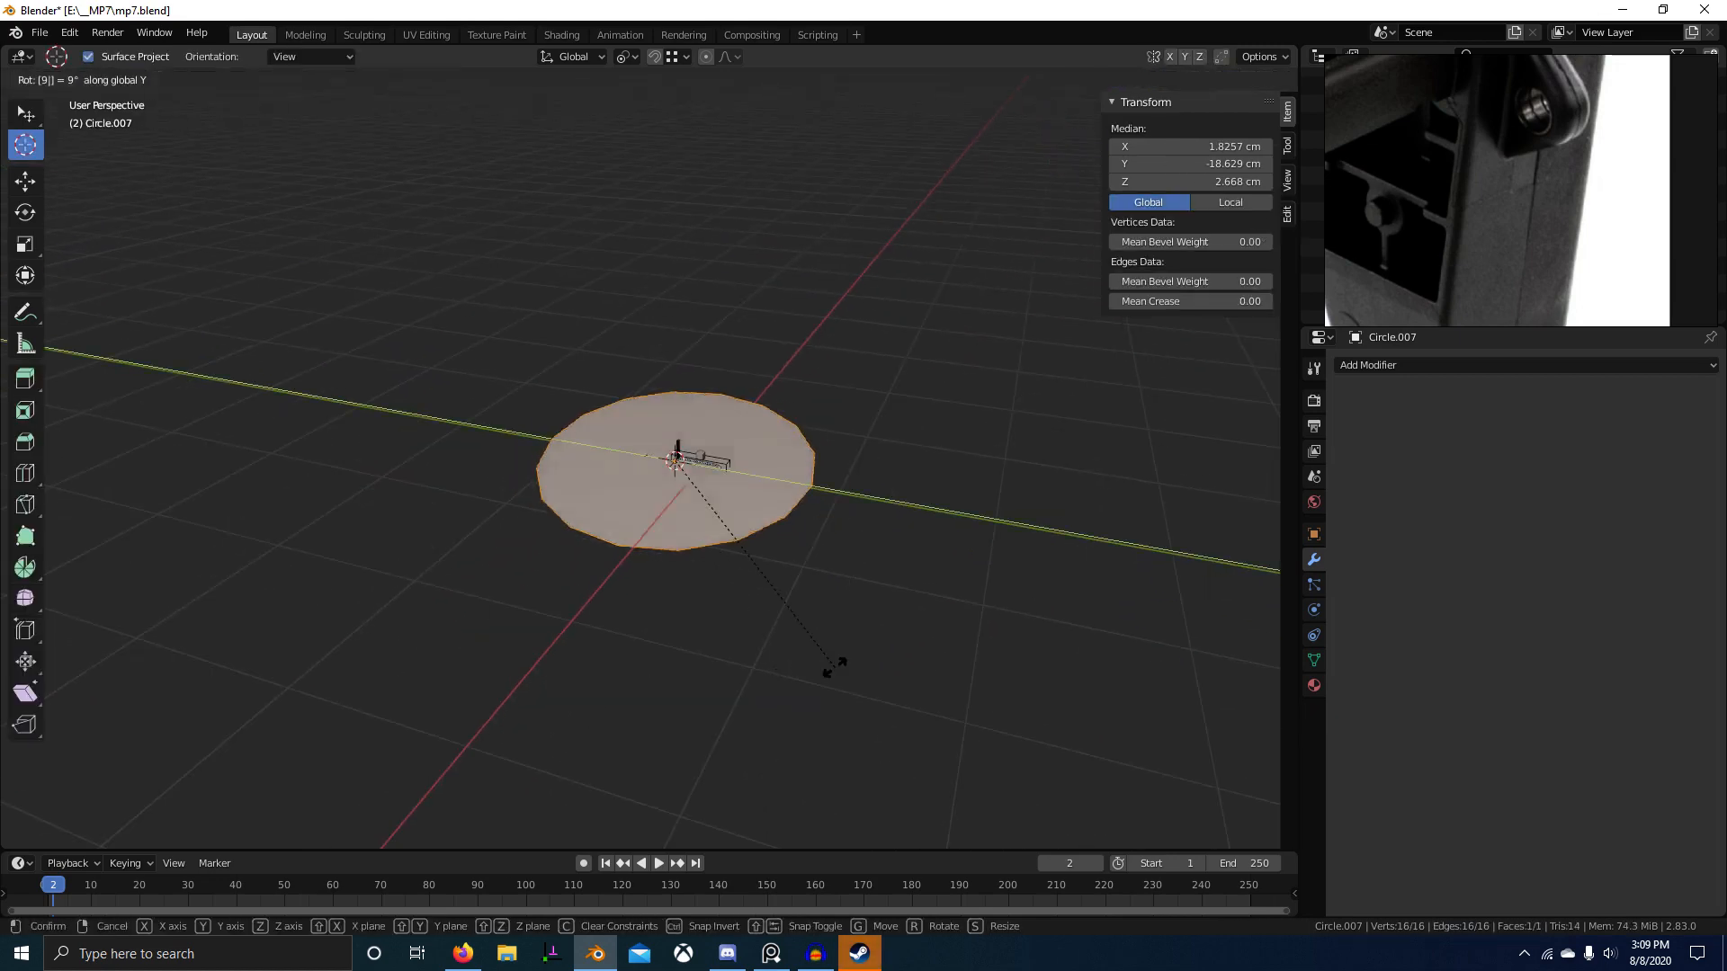
pyautogui.write('0')
pyautogui.press('Return')
pyautogui.press('Tab')
# Step: Reset the circle's location to the world origin and scale its mesh down to fit within the gun
pyautogui.hotkey('alt', 'g')
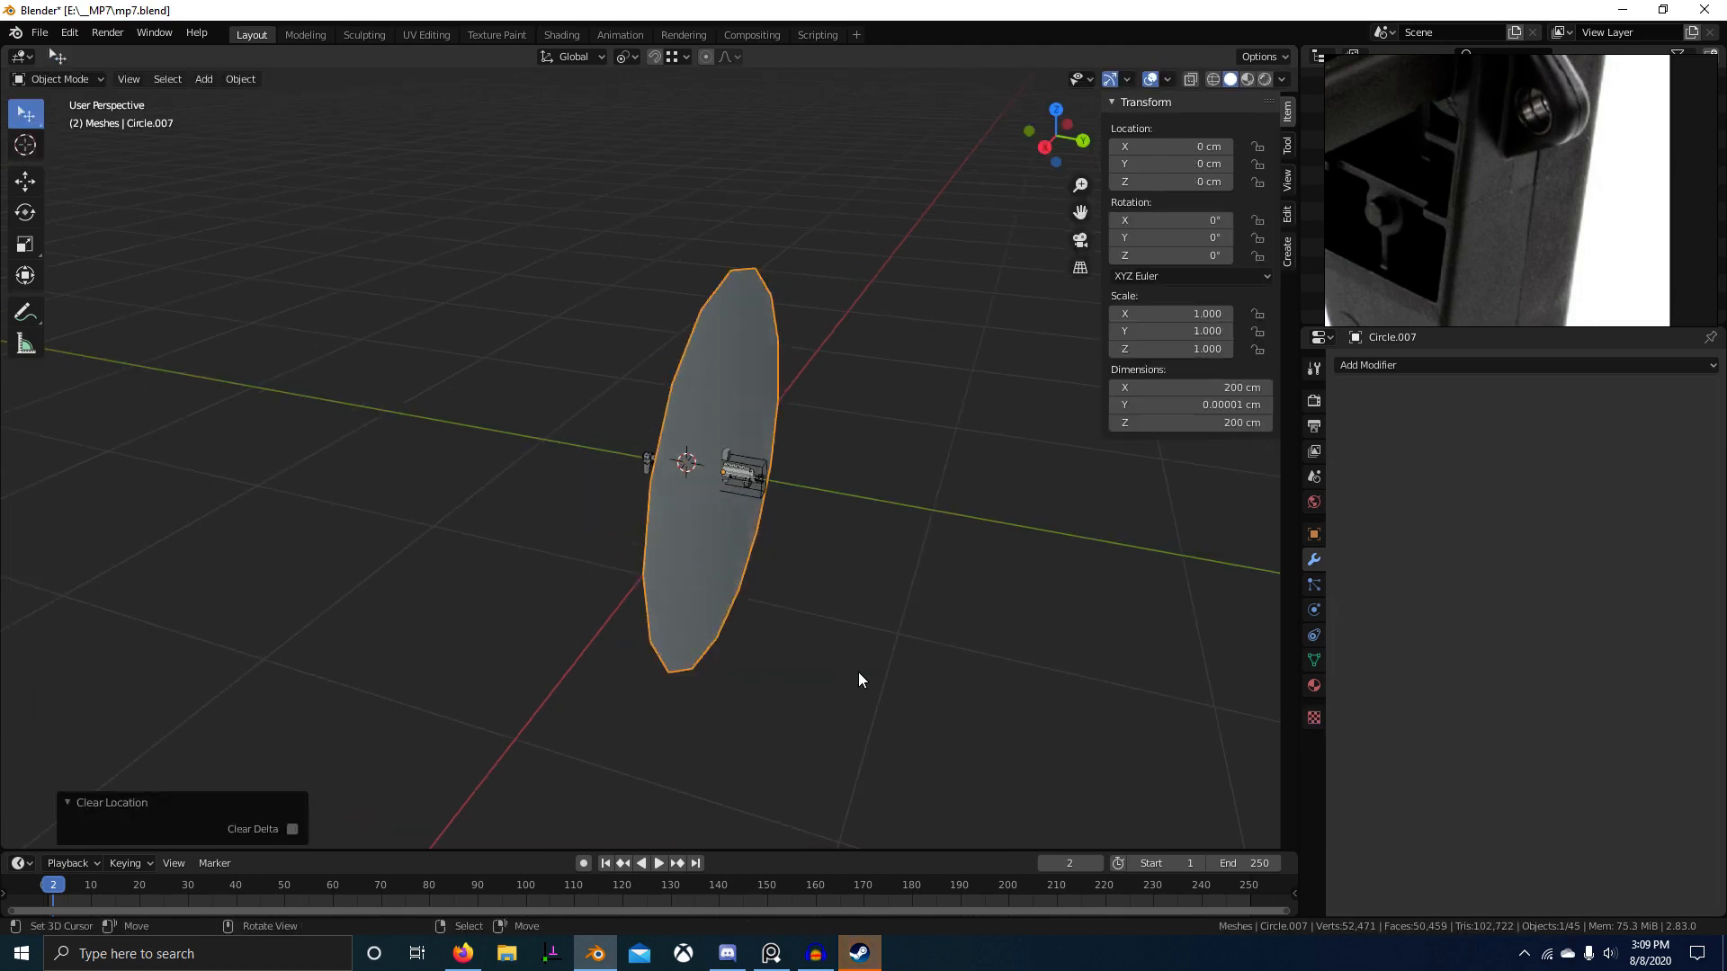
pyautogui.press('Tab')
pyautogui.write('s.11')
pyautogui.press('Return')
pyautogui.scroll(5, 1000, 656)
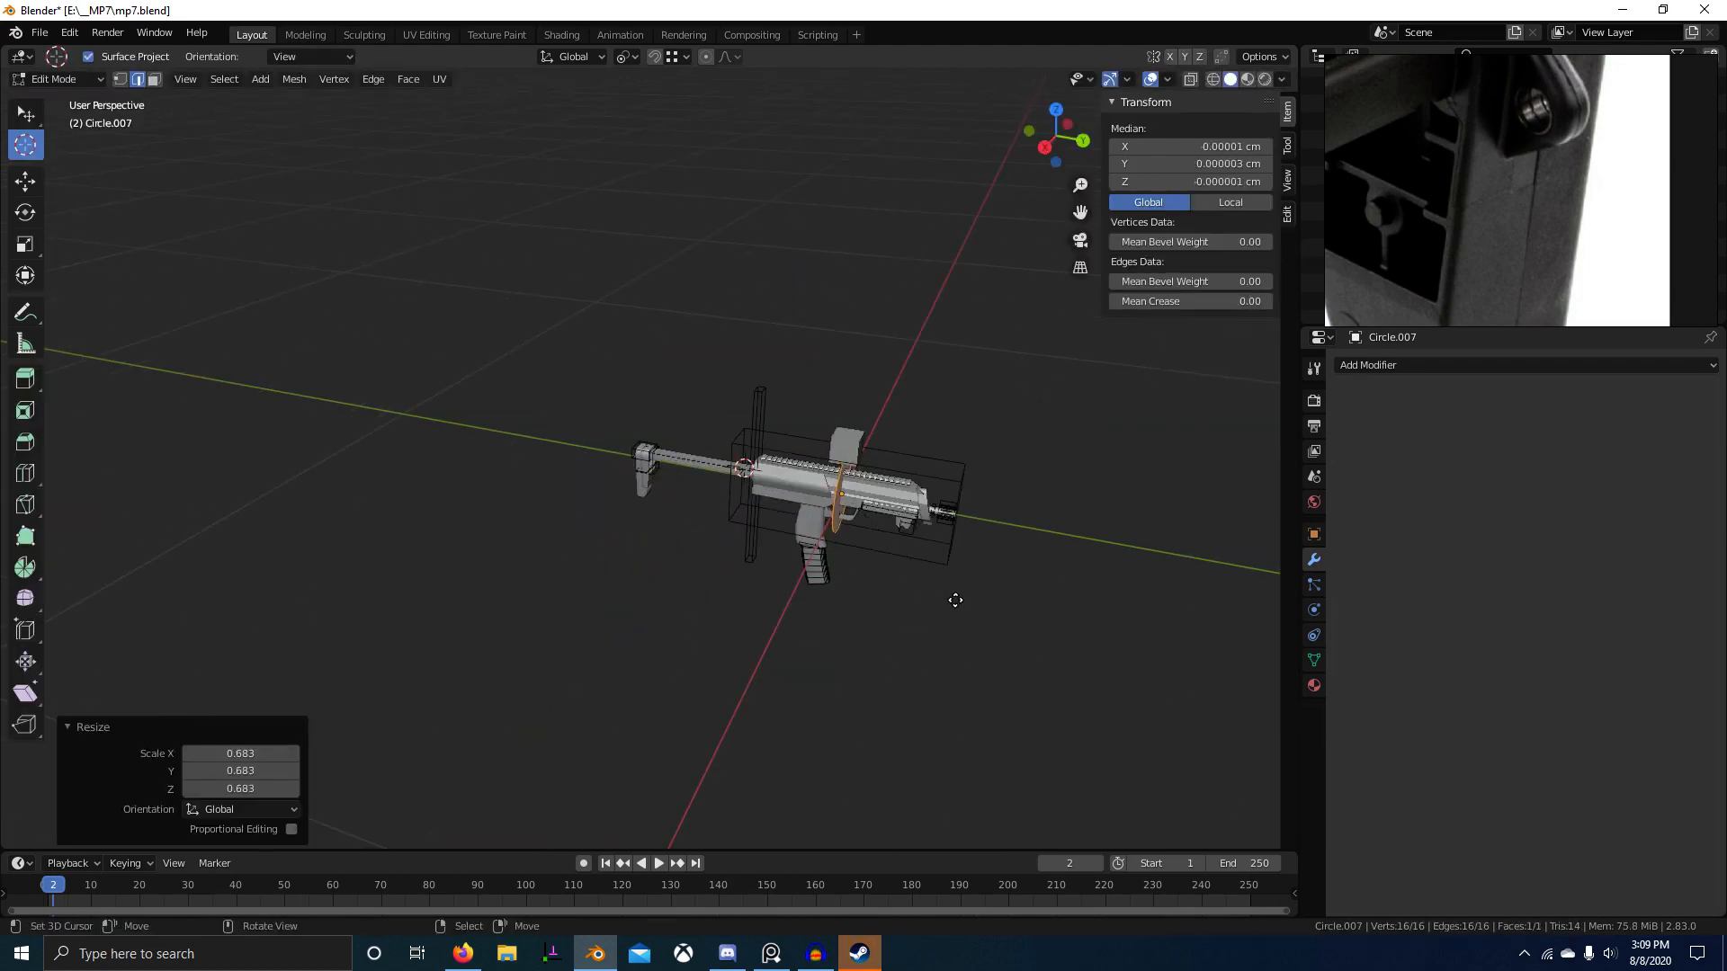
# Step: Move the circle along negative Y towards the stock end and shrink it further
pyautogui.press('g')
pyautogui.press('y')
pyautogui.click(763, 537)
pyautogui.scroll(5, 765, 548)
pyautogui.press('s')
pyautogui.click(691, 505)
pyautogui.scroll(5, 764, 576)
pyautogui.moveTo(818, 620)
pyautogui.mouseDown(button='middle')
pyautogui.moveTo(702, 562)
pyautogui.moveTo(683, 669)
pyautogui.moveTo(840, 694)
pyautogui.moveTo(725, 698)
pyautogui.moveTo(945, 705)
pyautogui.moveTo(903, 739)
pyautogui.mouseUp(button='middle')
# Step: Lower the circle to the notched shelf at Z about -1.47 cm, shrink it and bring it forward to Y about -38.64 cm
pyautogui.scroll(3, 701, 561)
pyautogui.press('g')
pyautogui.press('z')
pyautogui.click(683, 673)
pyautogui.hotkey('shift', 'z')
pyautogui.press('s')
pyautogui.click(682, 631)
pyautogui.press('g')
pyautogui.press('y')
pyautogui.click(805, 663)
pyautogui.hotkey('shift', 'z')
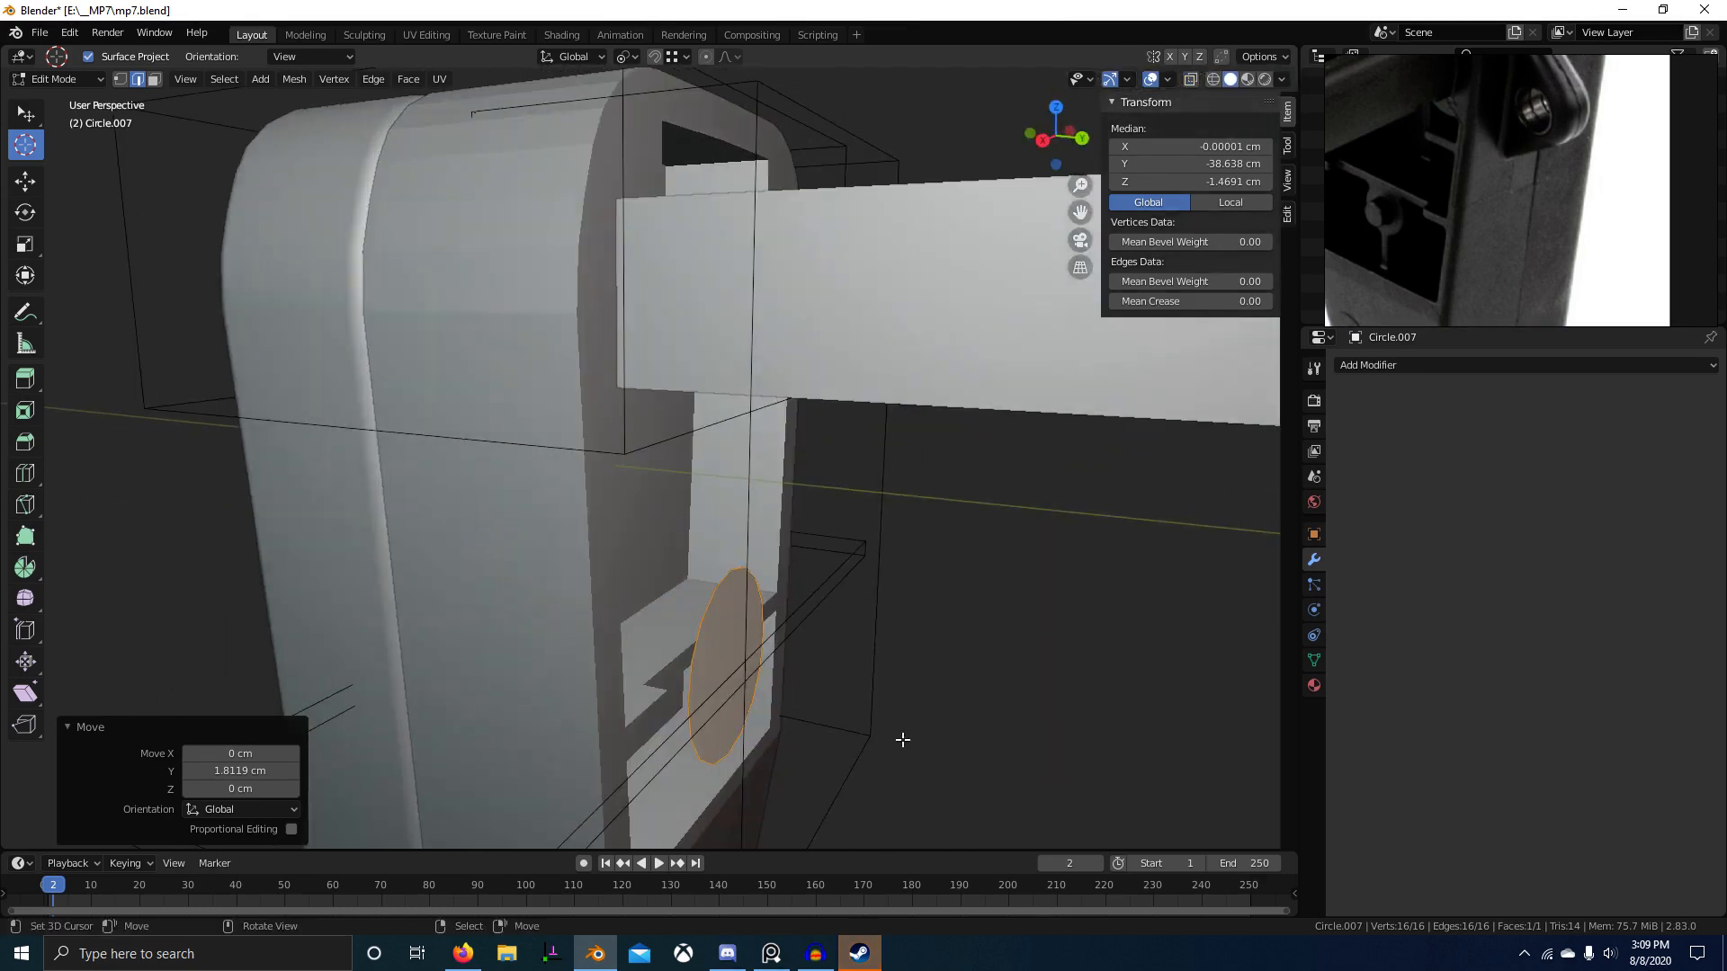
# Step: Shrink the circle to about 0.45 of its size and move it to Y about -38.95 cm, Z about -1.62 cm
pyautogui.click(805, 708)
pyautogui.keyDown('shift'); pyautogui.moveTo(805, 701); pyautogui.dragTo(652, 543, button='middle'); pyautogui.keyUp('shift')
pyautogui.scroll(4, 707, 583)
pyautogui.scroll(-1, 697, 598)
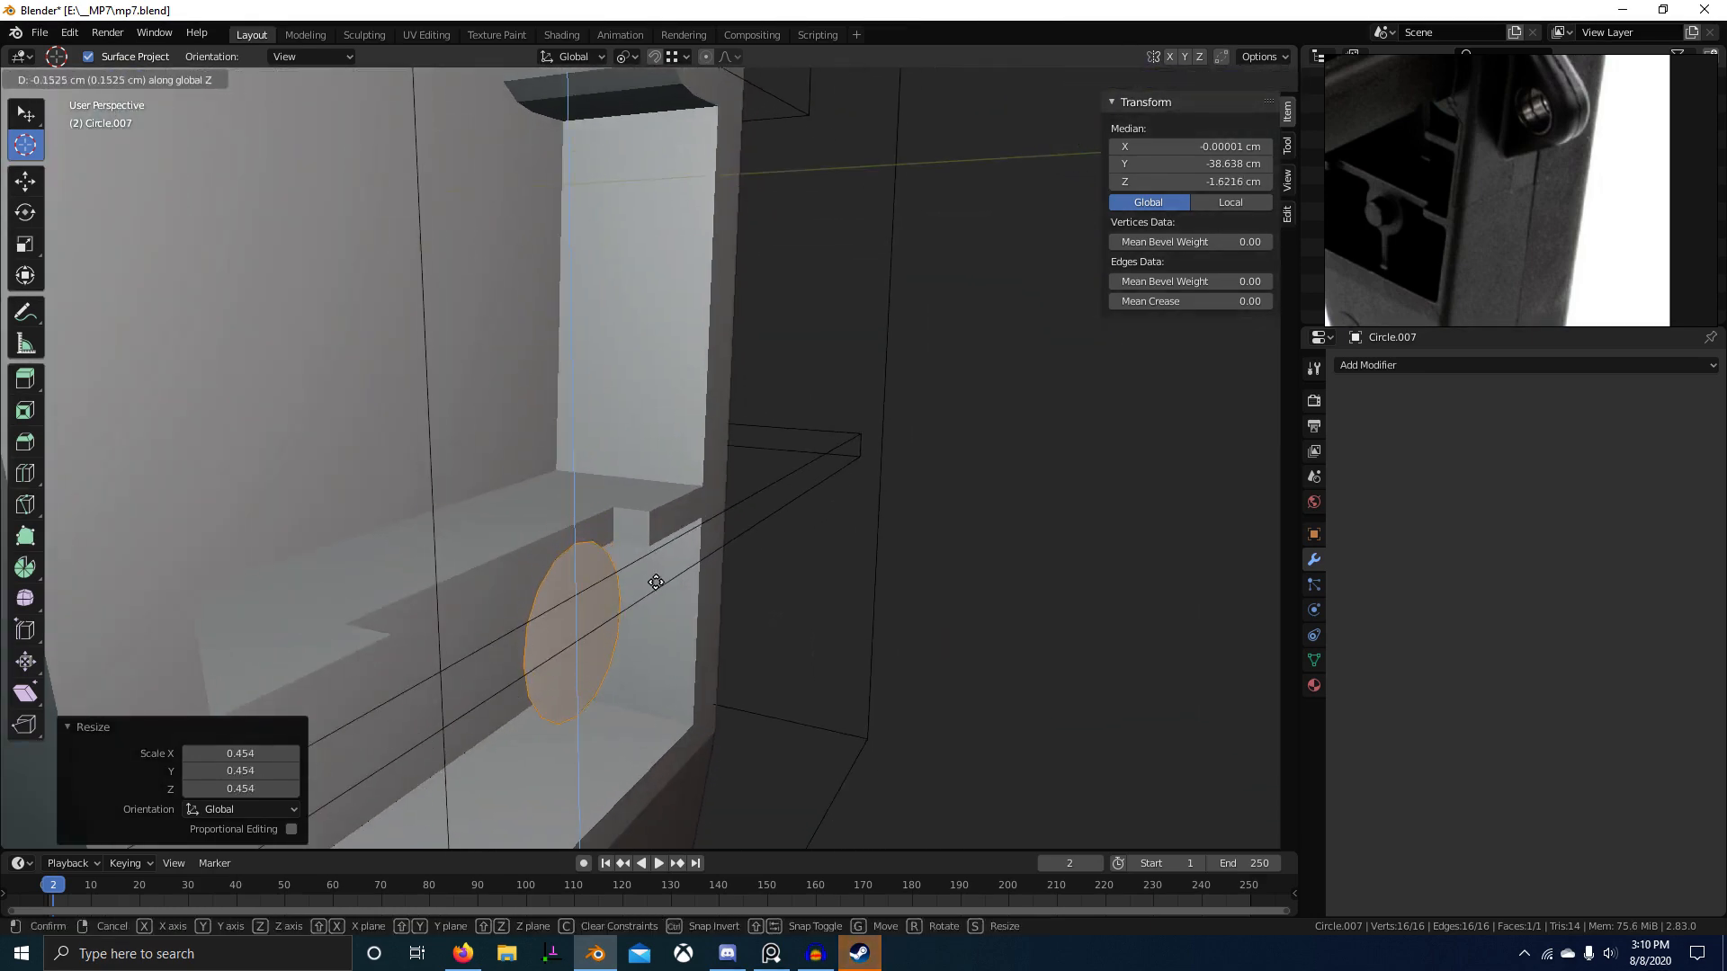
pyautogui.press('y')
pyautogui.click(473, 506)
# Step: Scale the circle down to about 0.85 cm across and lower it below the notched shelf to Z about -1.81 cm
pyautogui.moveTo(521, 557); pyautogui.dragTo(450, 589, button='middle')
pyautogui.press('s')
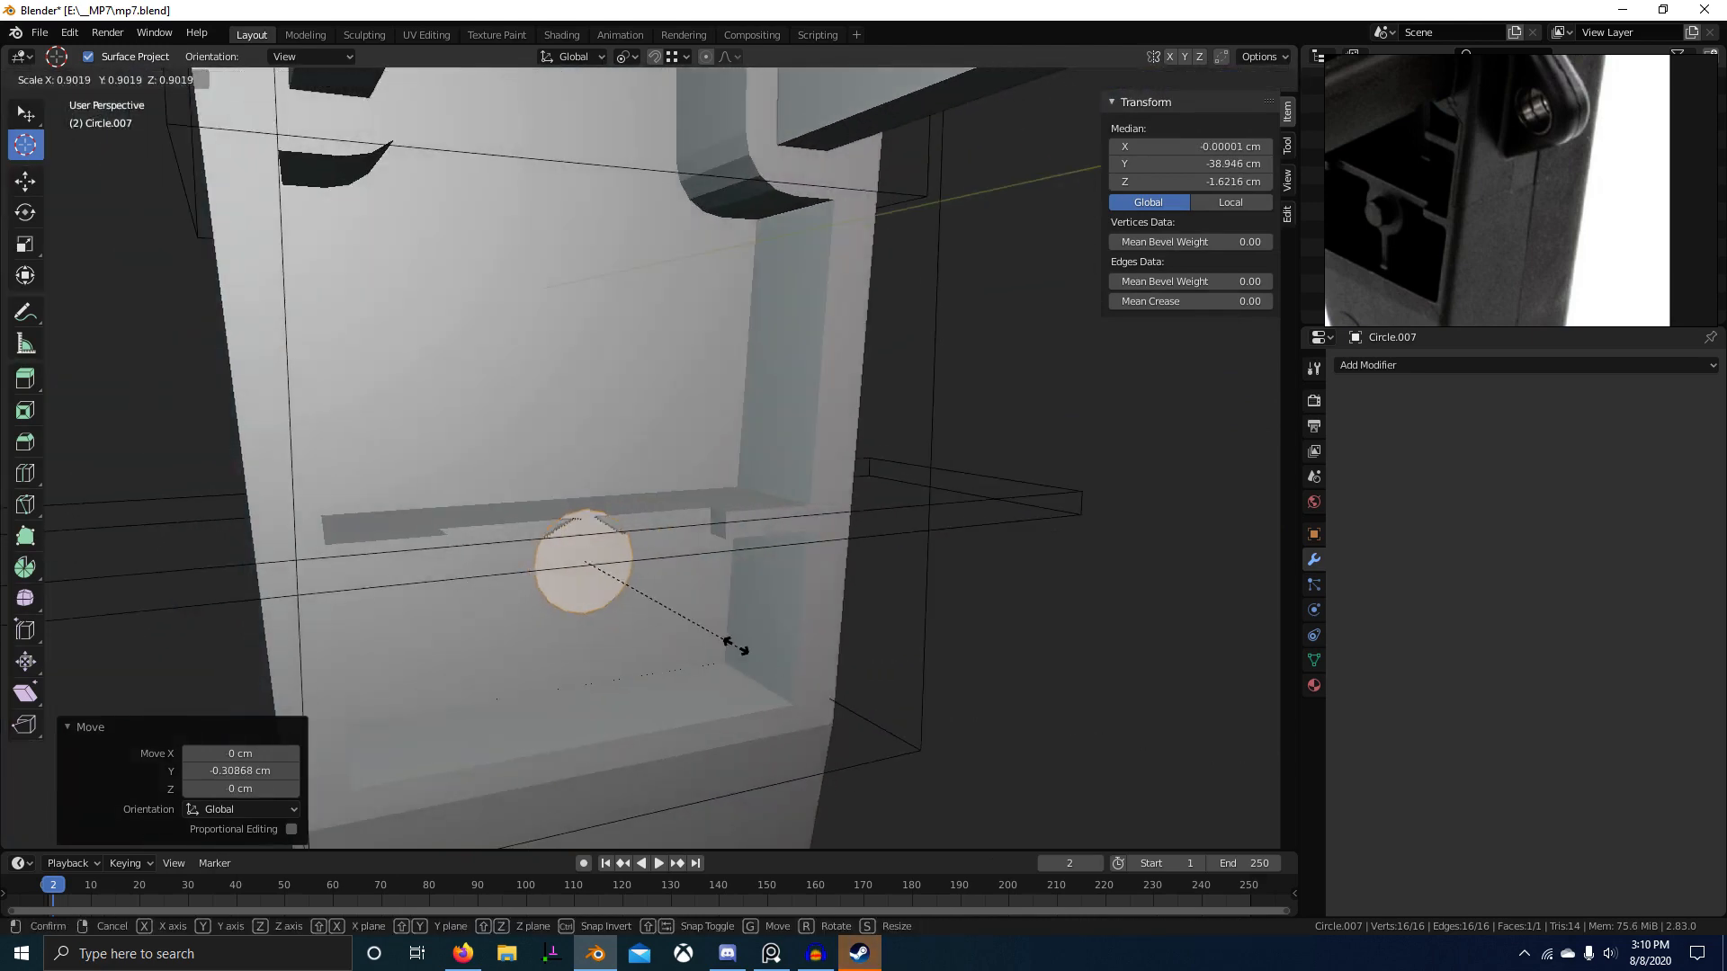
pyautogui.click(683, 612)
pyautogui.moveTo(684, 612)
pyautogui.mouseDown(button='middle')
pyautogui.moveTo(656, 624)
pyautogui.moveTo(688, 642)
pyautogui.moveTo(654, 624)
pyautogui.mouseUp(button='middle')
pyautogui.press('x')
pyautogui.click(630, 634)
pyautogui.click(790, 656)
pyautogui.moveTo(790, 655); pyautogui.dragTo(630, 652, button='middle')
pyautogui.press('g')
pyautogui.press('z')
pyautogui.click(670, 791)
pyautogui.moveTo(684, 813); pyautogui.dragTo(678, 734, button='middle')
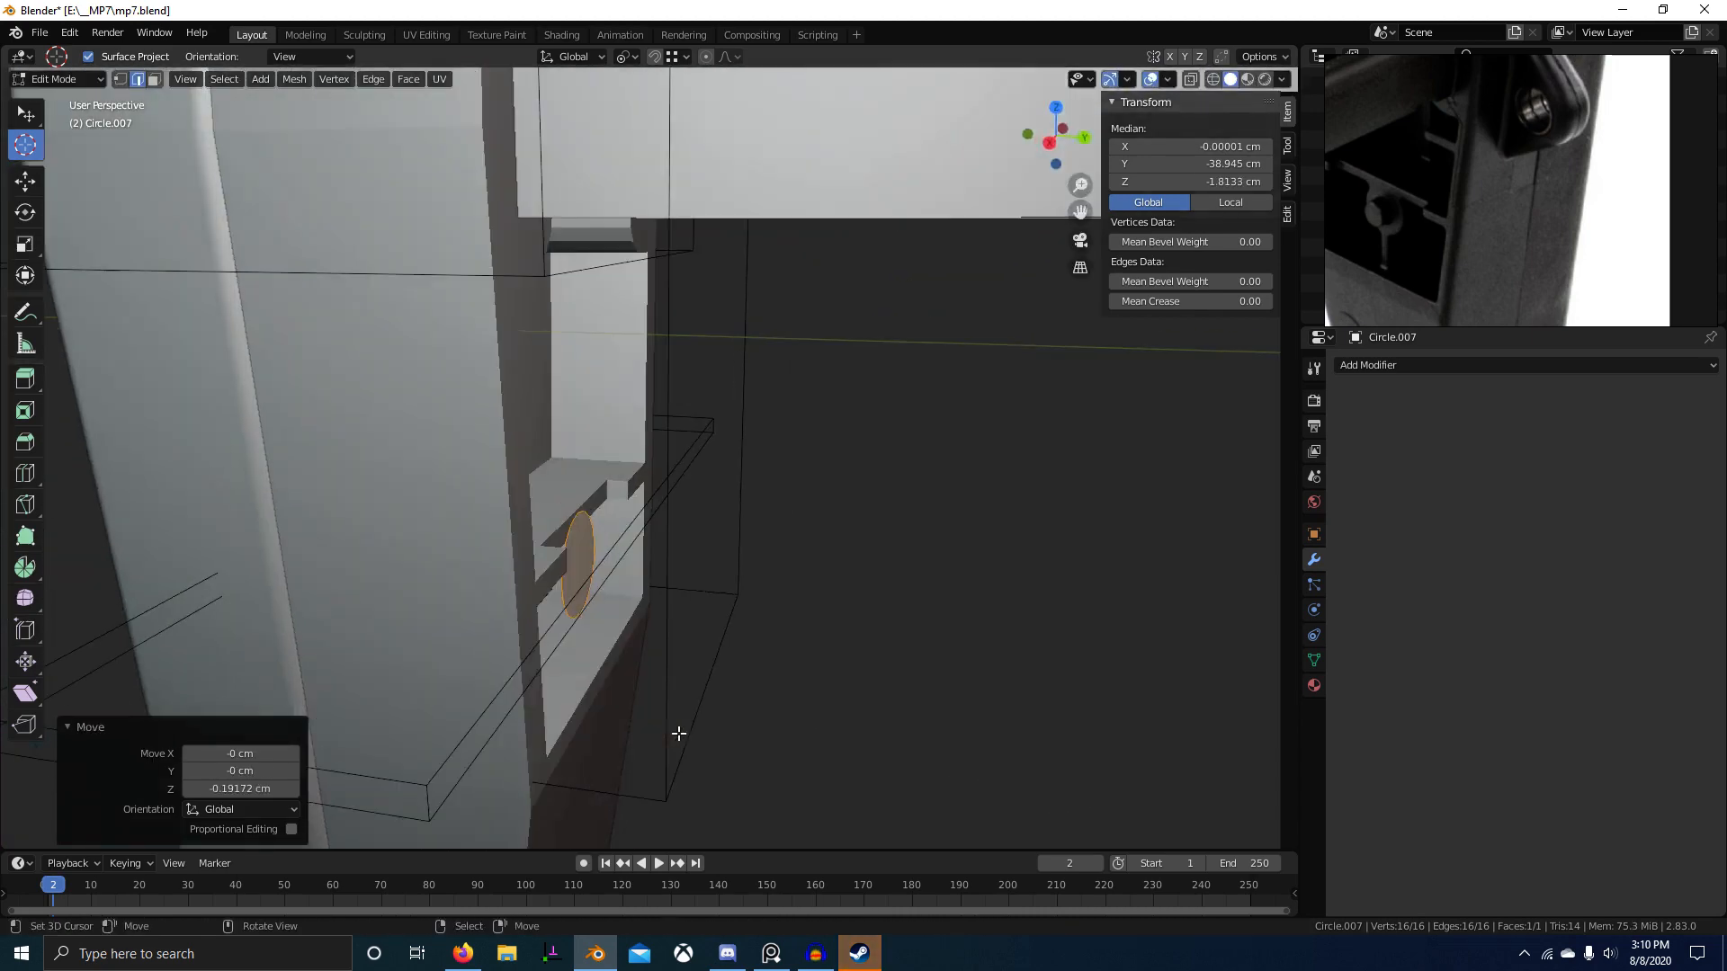
# Step: Extrude the circle about 2.91 cm along negative Y into a cylinder and recalculate its normals
pyautogui.click(356, 594)
pyautogui.scroll(-4, 589, 637)
pyautogui.press('a')
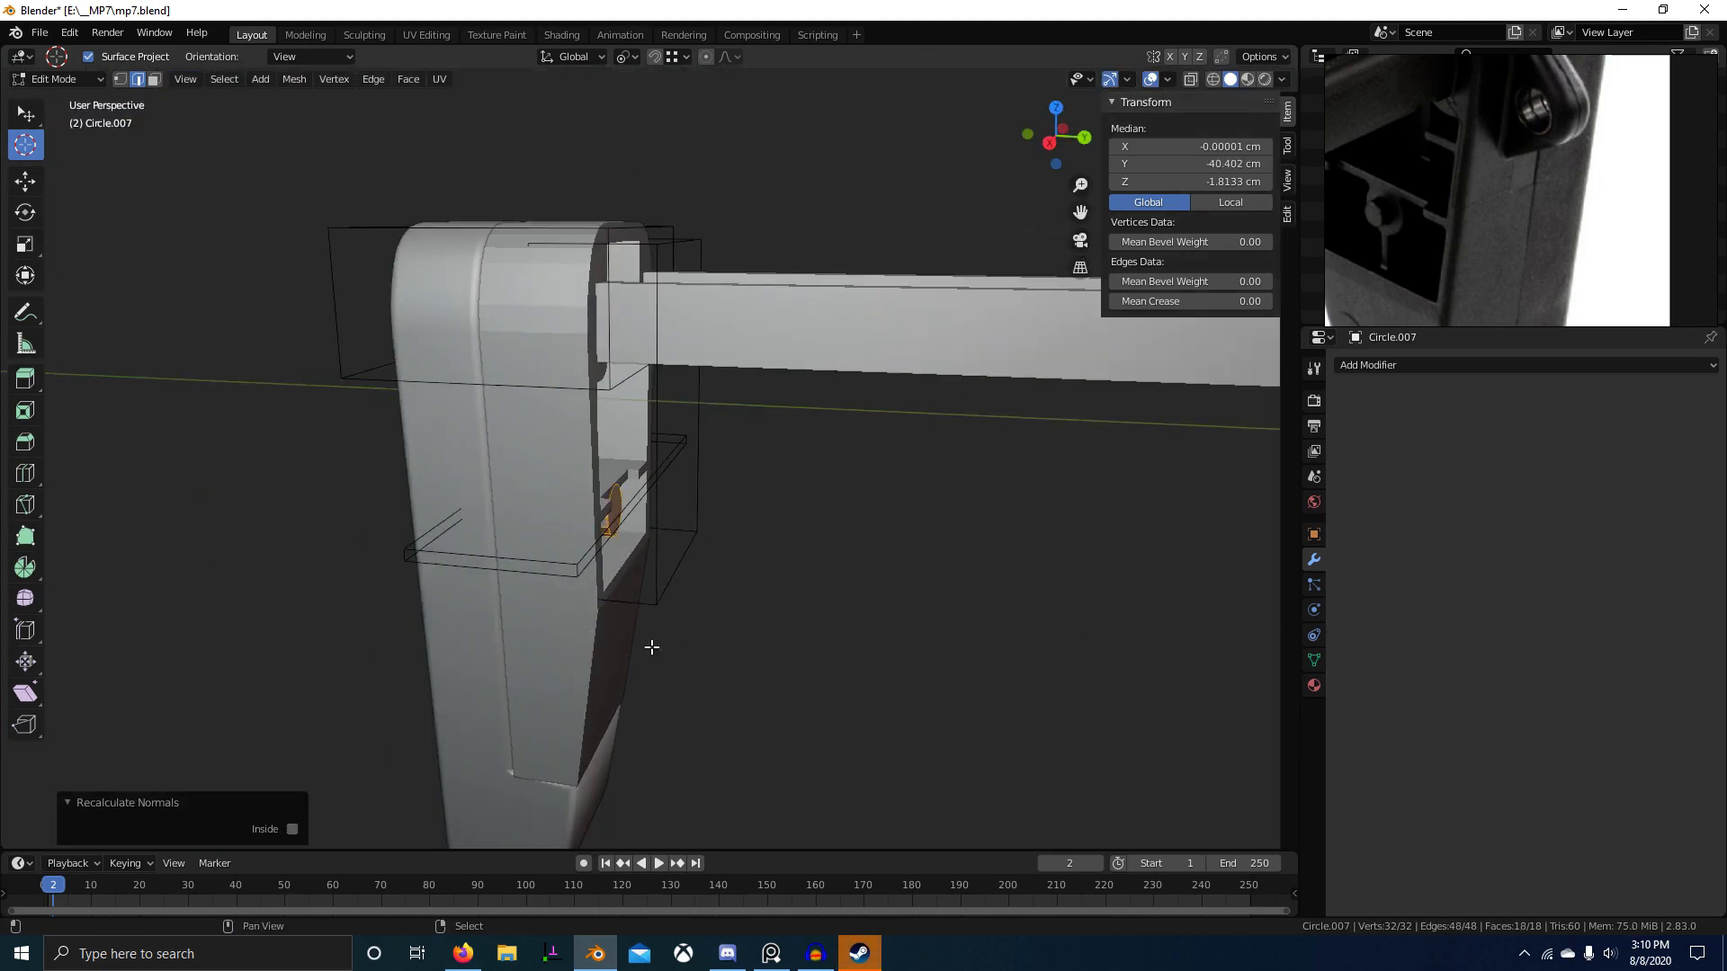
pyautogui.press('Tab')
# Step: Subtract the cylinder from the recess cutter block Plane.028 with a Boolean difference and reselect the cylinder
pyautogui.scroll(4, 675, 628)
pyautogui.moveTo(708, 607); pyautogui.dragTo(695, 606, button='middle')
pyautogui.keyDown('shift'); pyautogui.click(772, 532); pyautogui.keyUp('shift')
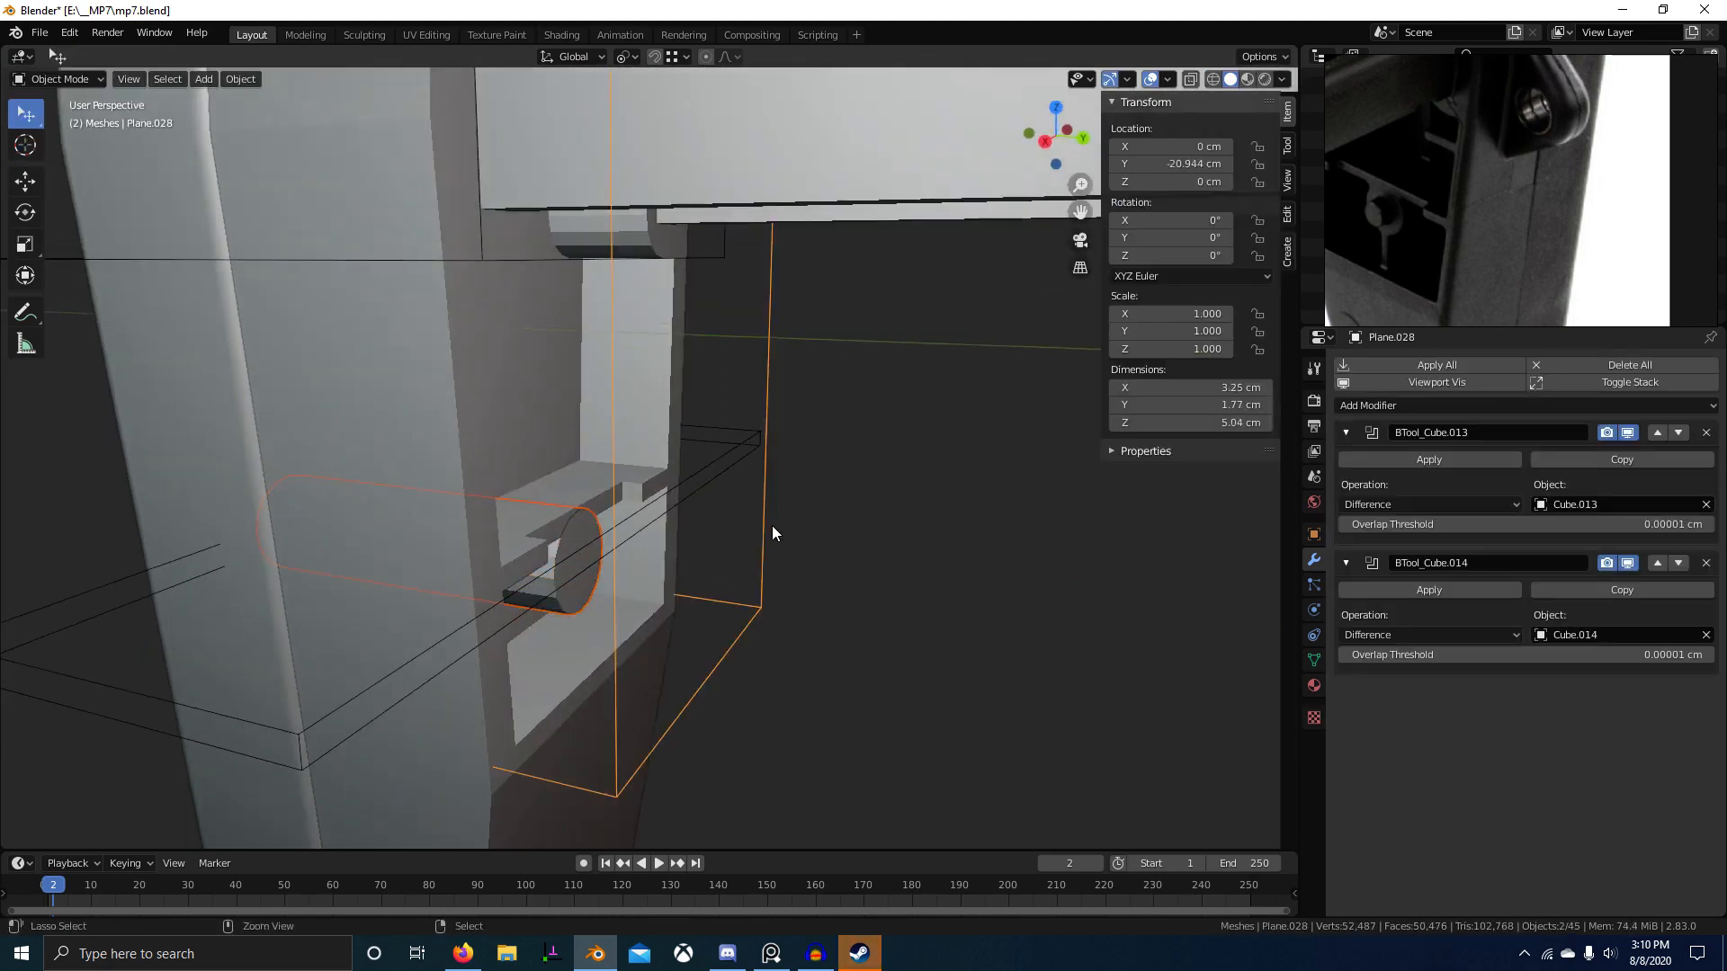
pyautogui.press('ctrl+KP_Subtract')
pyautogui.rightClick(606, 593)
pyautogui.scroll(2, 692, 634)
pyautogui.moveTo(705, 640); pyautogui.dragTo(760, 655, button='middle')
pyautogui.press('g')
pyautogui.press('y')
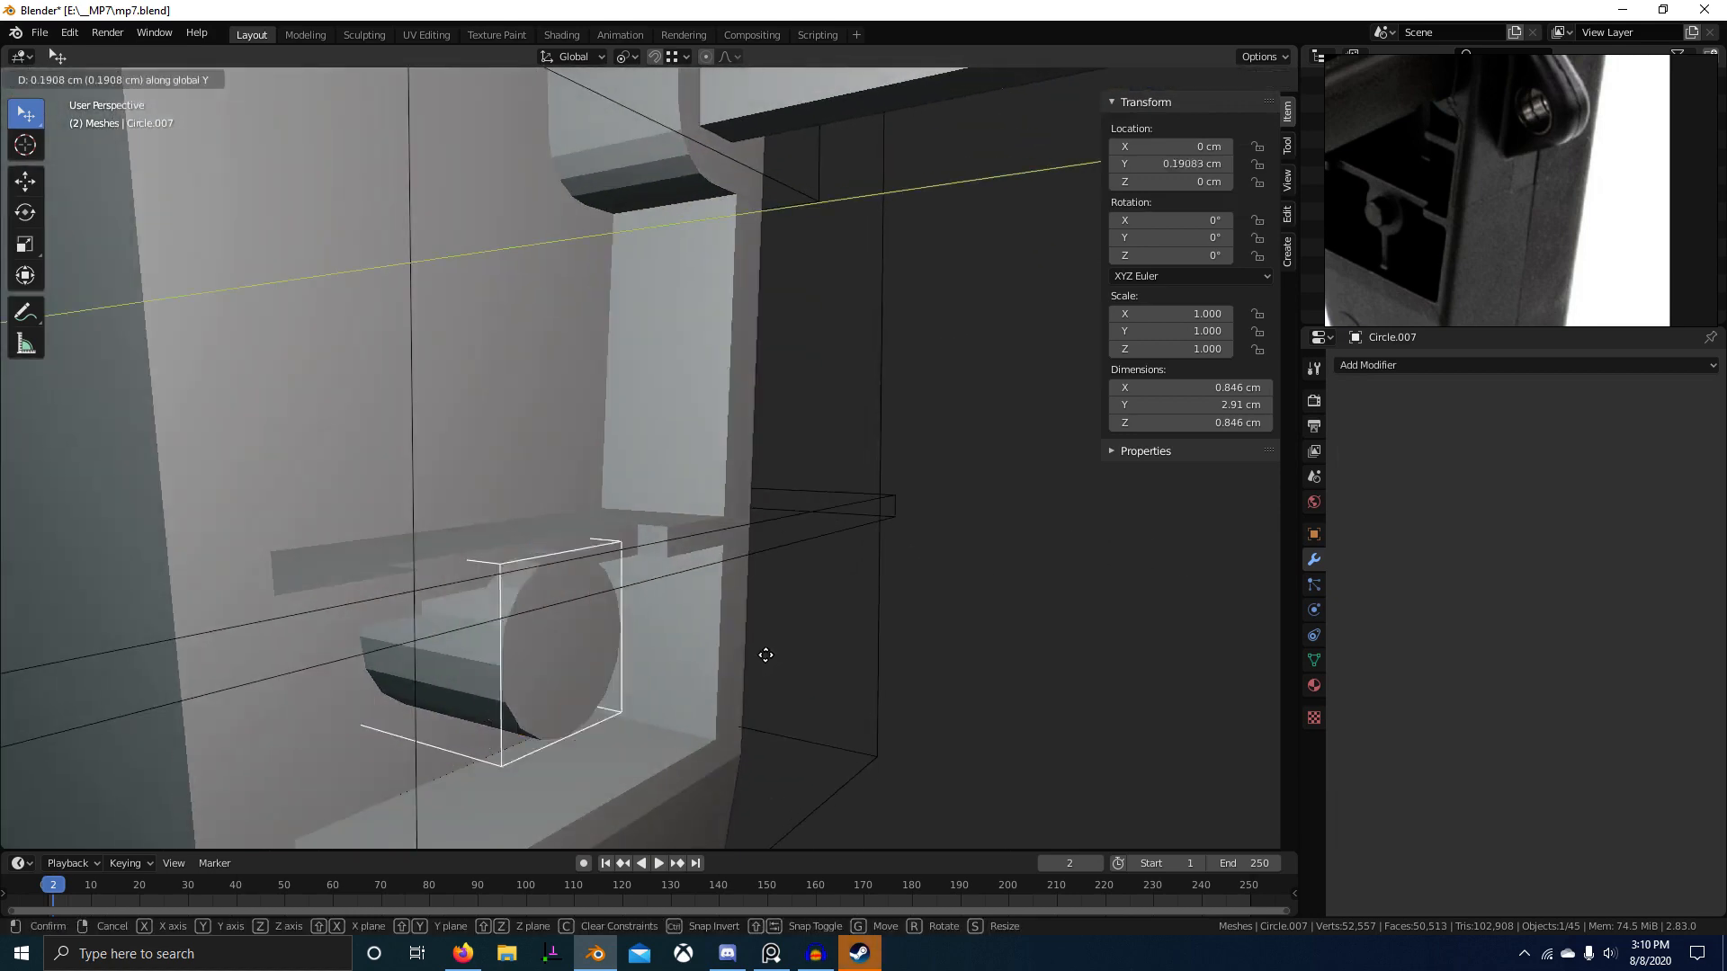
pyautogui.rightClick(721, 639)
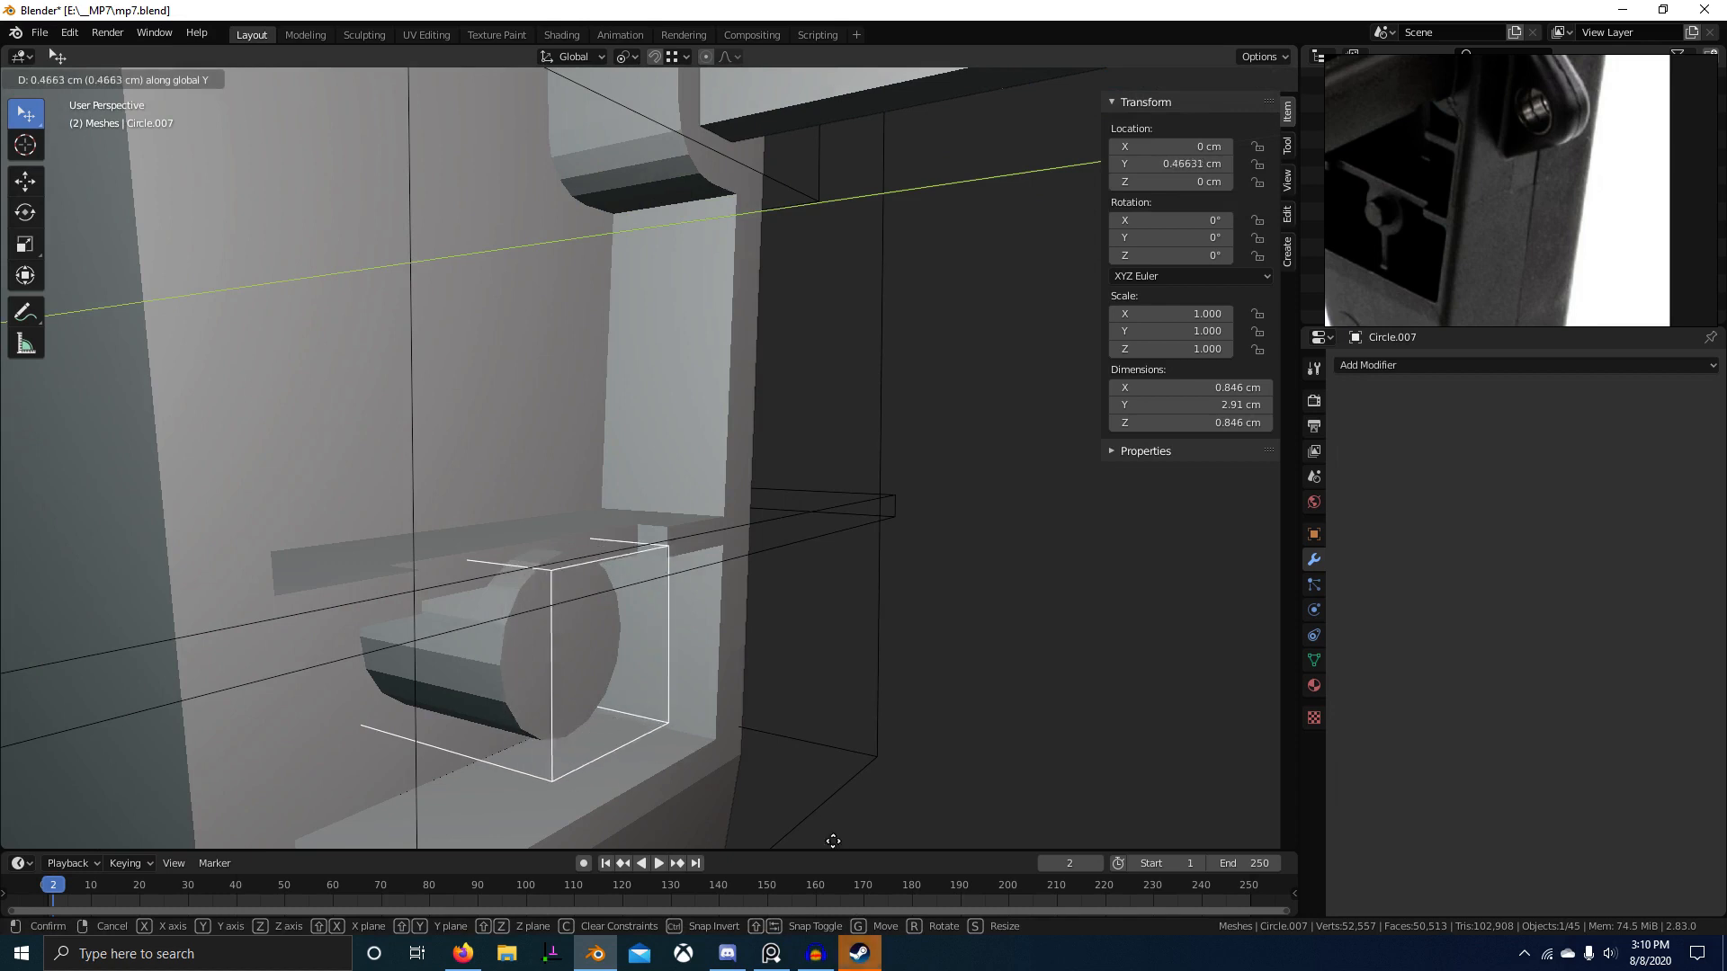
pyautogui.rightClick(717, 636)
pyautogui.press('Tab')
pyautogui.moveTo(706, 661); pyautogui.dragTo(637, 618, button='middle')
pyautogui.press('g')
pyautogui.press('y')
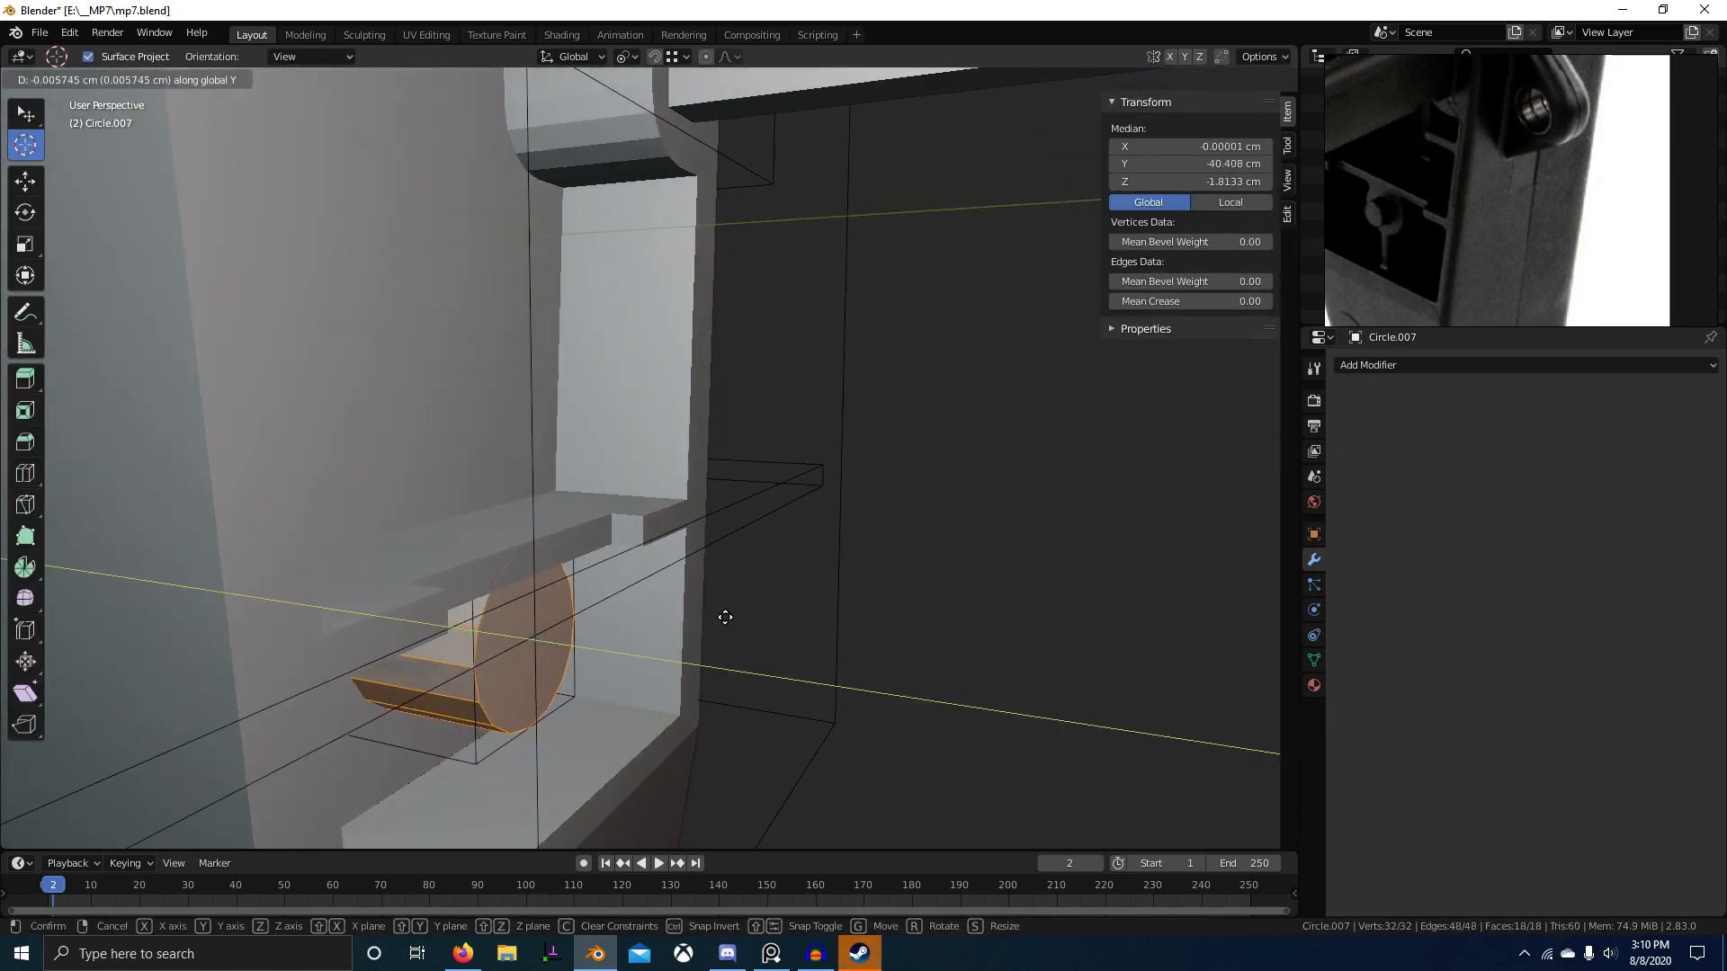
pyautogui.rightClick(726, 614)
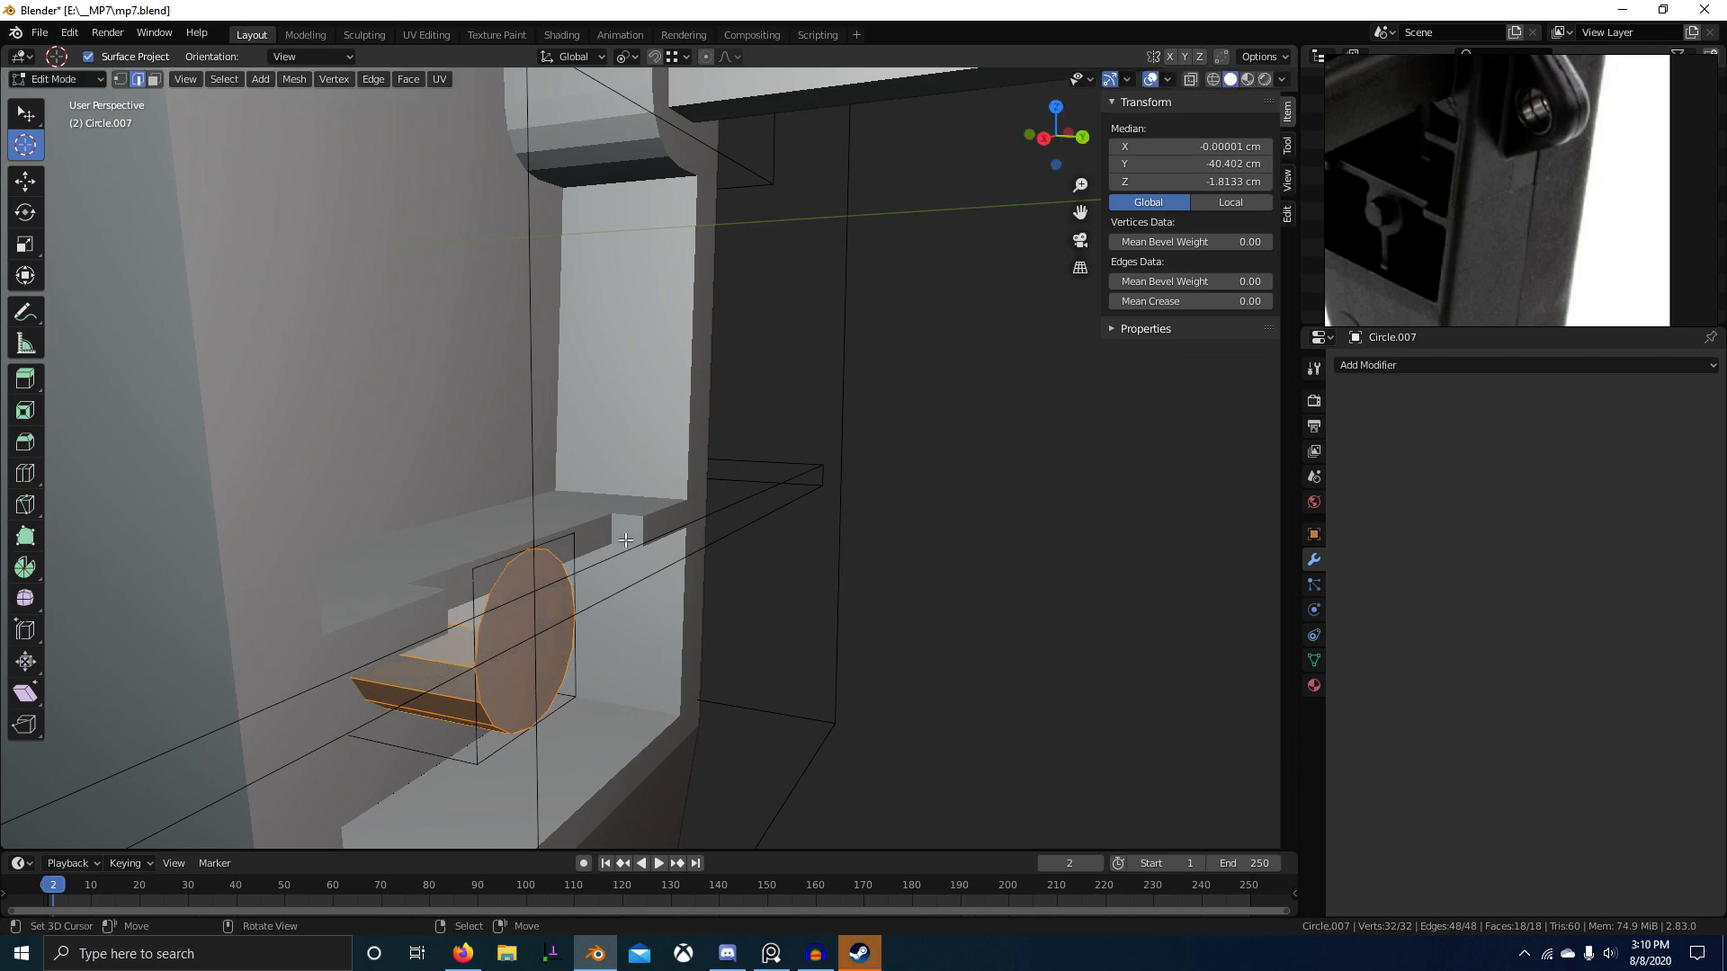
pyautogui.press('g')
pyautogui.press('y')
pyautogui.rightClick(612, 520)
# Step: Nudge the cylinder's mesh slightly along Y relative to the recess opening, then return to Object Mode with nothing selected
pyautogui.press('Tab')
pyautogui.moveTo(689, 636); pyautogui.dragTo(819, 689, button='middle')
pyautogui.rightClick(652, 509)
pyautogui.rightClick(654, 510)
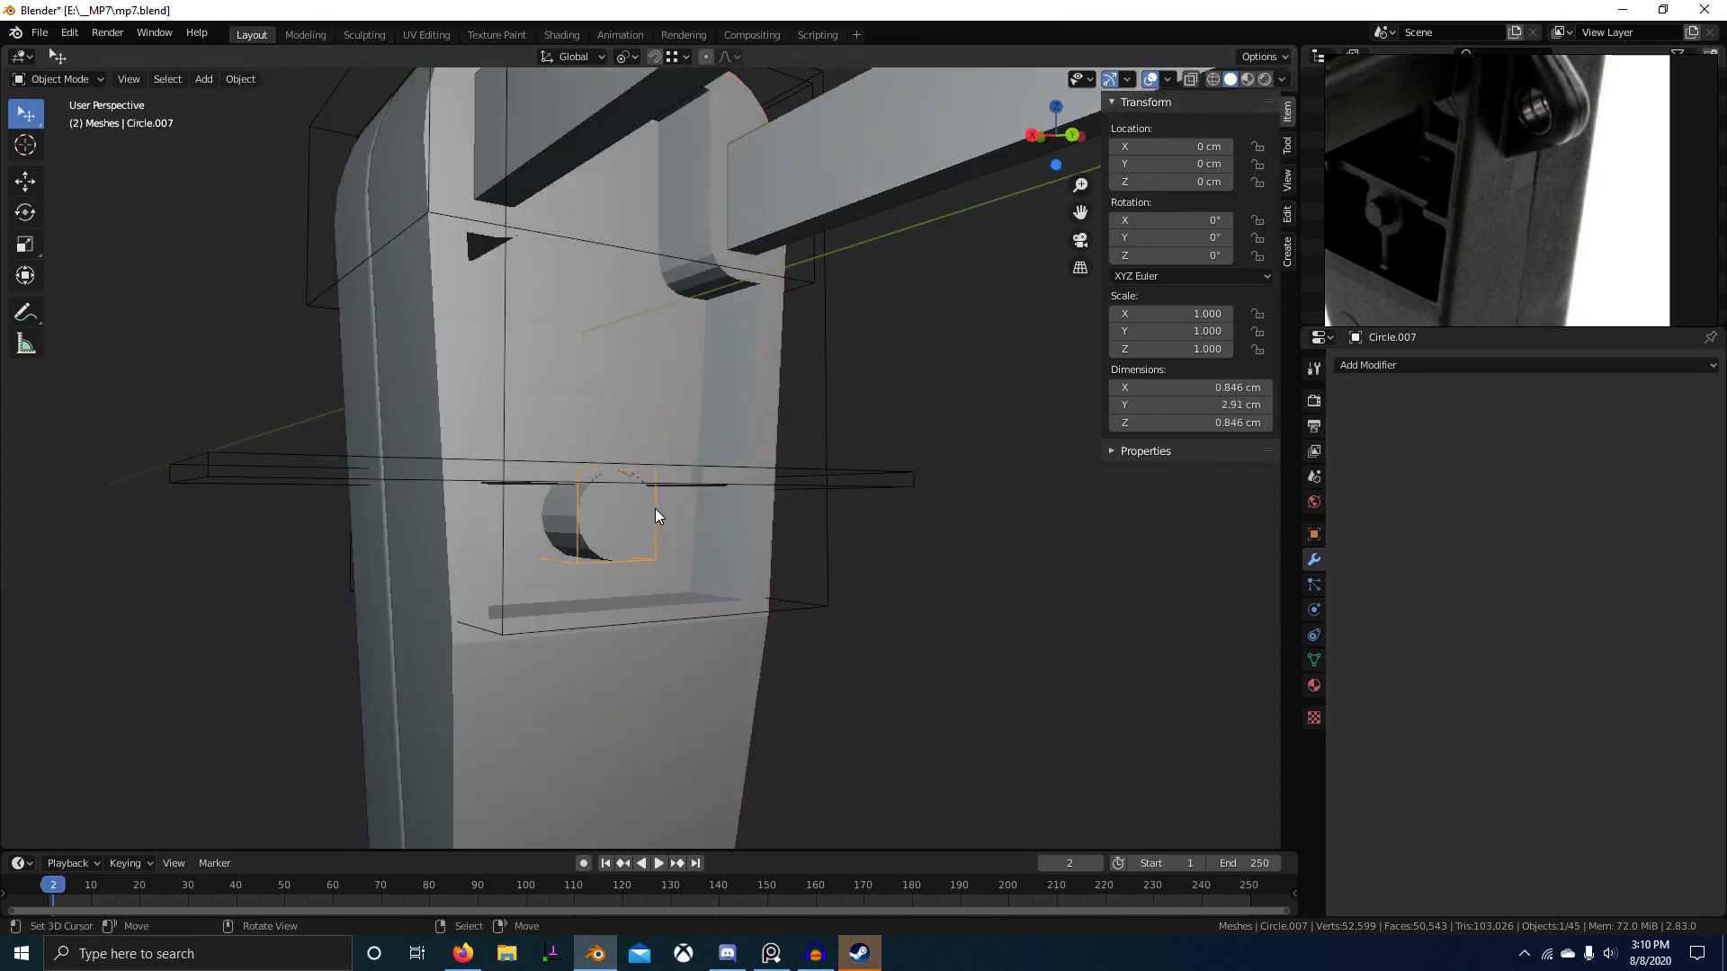
pyautogui.scroll(3, 656, 510)
pyautogui.moveTo(661, 517); pyautogui.dragTo(751, 582, button='middle')
pyautogui.scroll(3, 651, 591)
pyautogui.press('Tab')
pyautogui.press('g')
pyautogui.press('y')
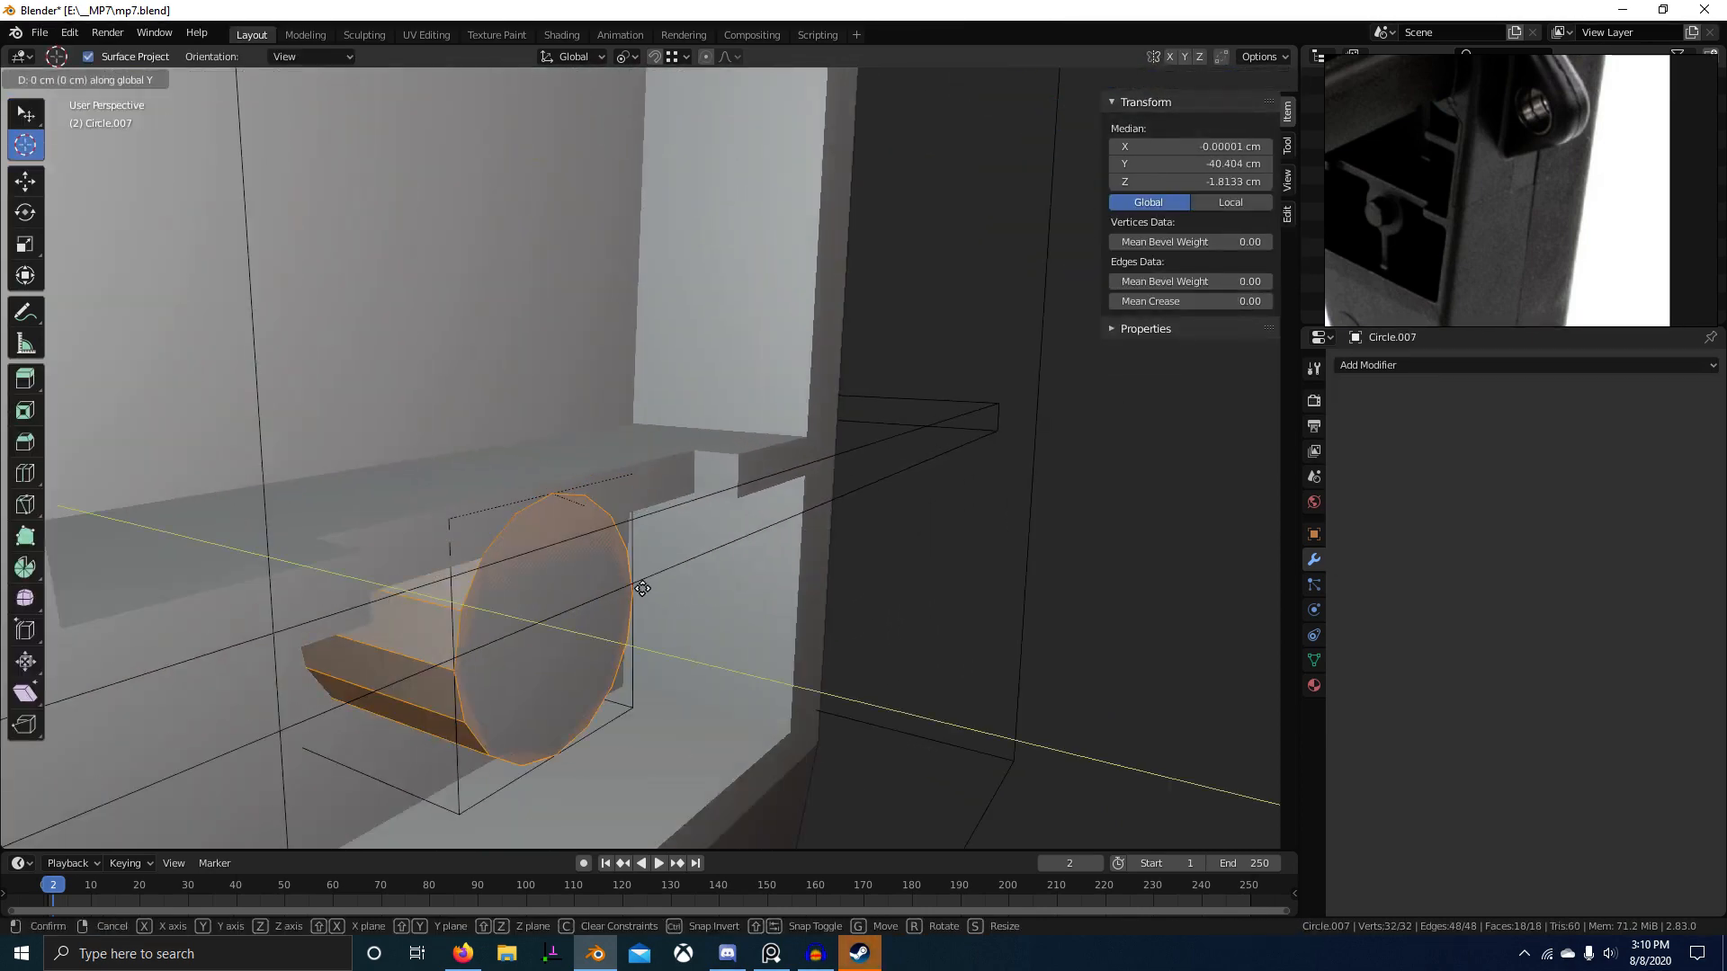
pyautogui.click(649, 593)
pyautogui.press('Tab')
pyautogui.hotkey('alt', 'a')
# Step: Edit the shelf cutter Cube.013 and add two centred loop cuts across its middle section
pyautogui.scroll(-9, 781, 701)
pyautogui.moveTo(782, 721); pyautogui.dragTo(607, 665, button='middle')
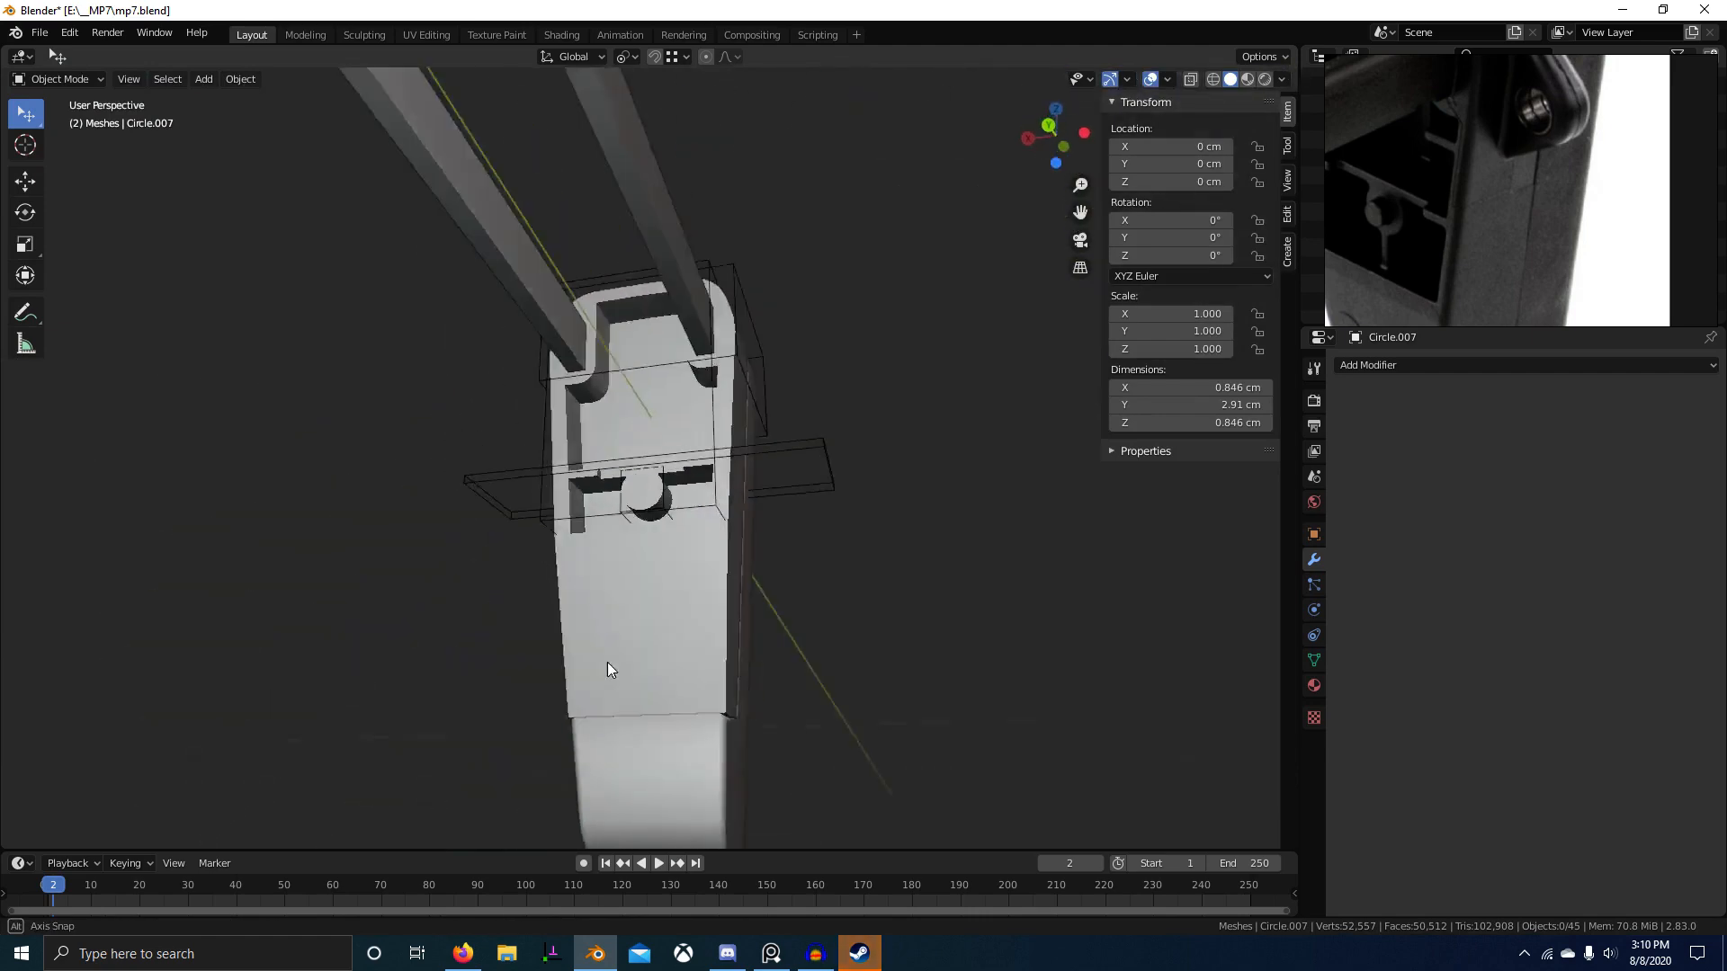
pyautogui.scroll(5, 605, 623)
pyautogui.scroll(-4, 629, 567)
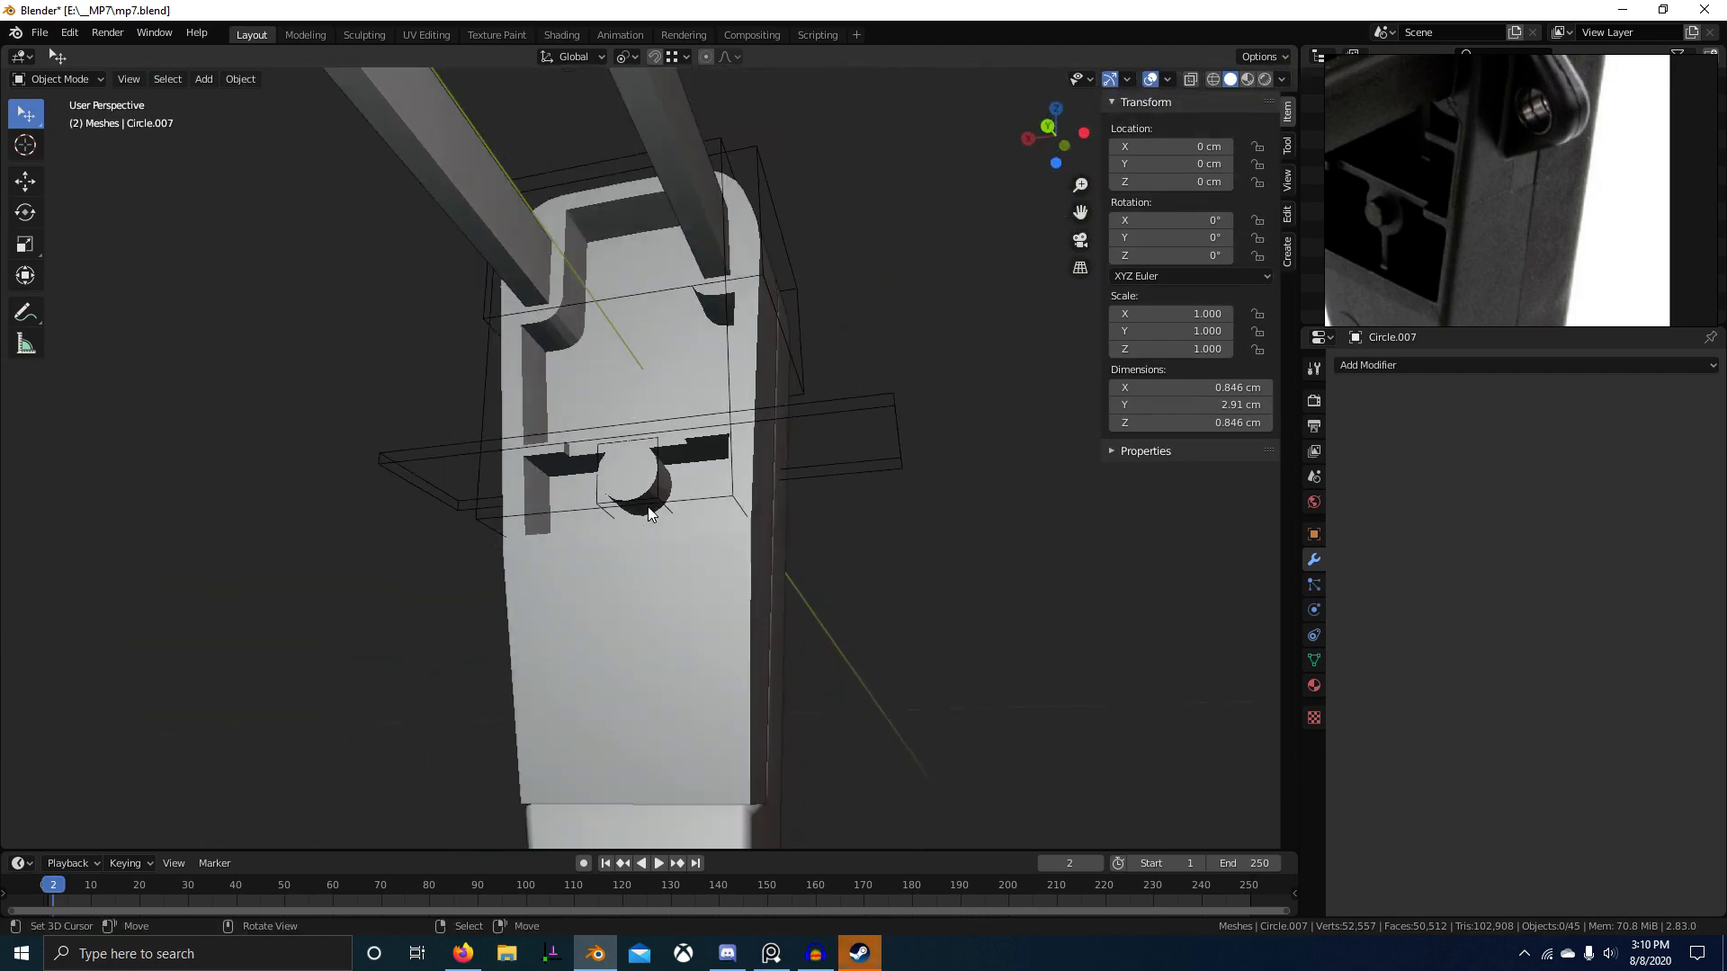
pyautogui.scroll(4, 649, 506)
pyautogui.moveTo(647, 572); pyautogui.dragTo(807, 654, button='middle')
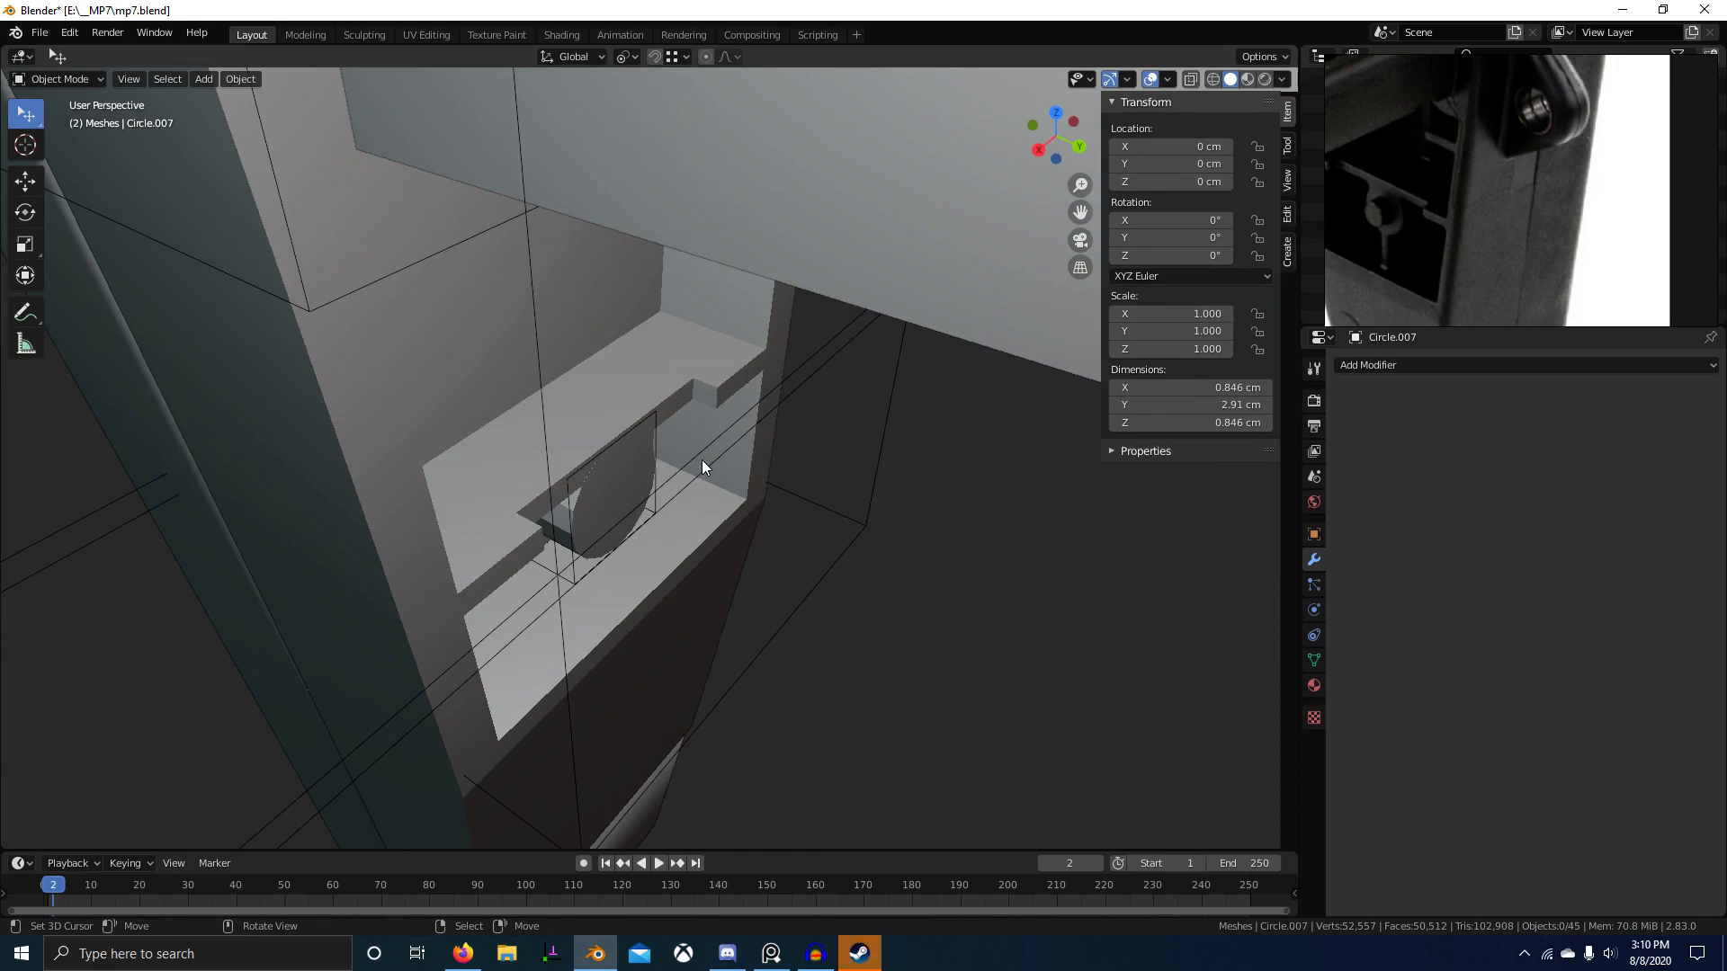
pyautogui.click(706, 393)
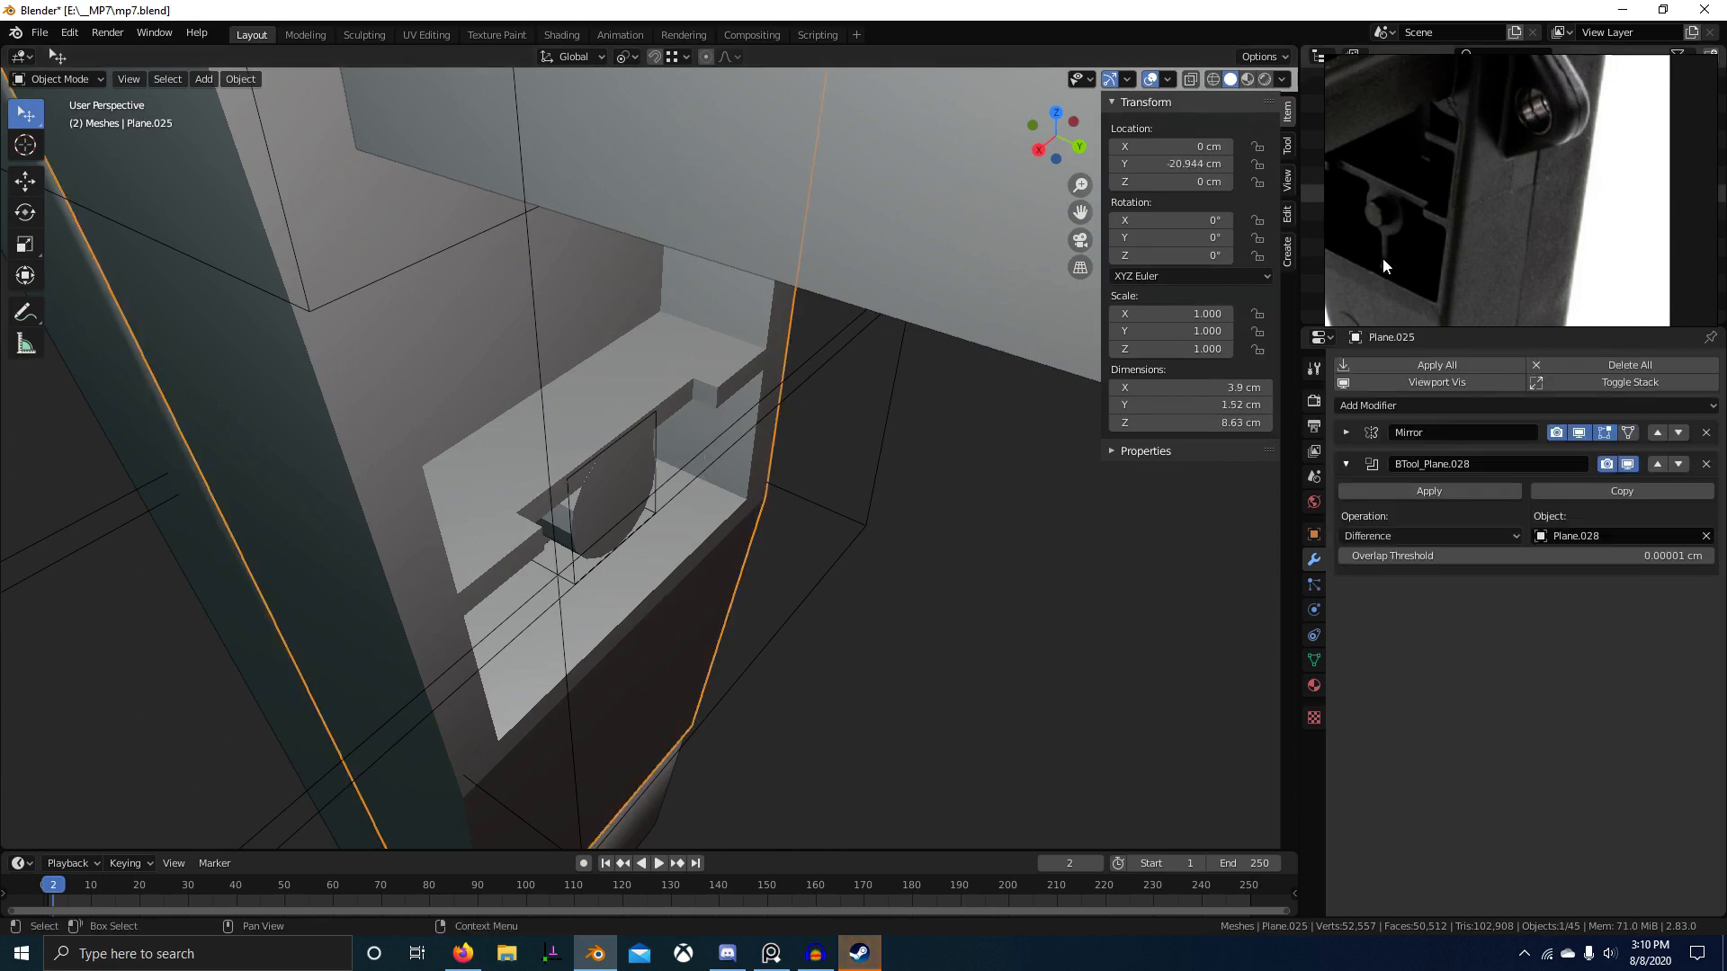
pyautogui.click(737, 423)
pyautogui.press('Tab')
pyautogui.press('KP_Decimal')
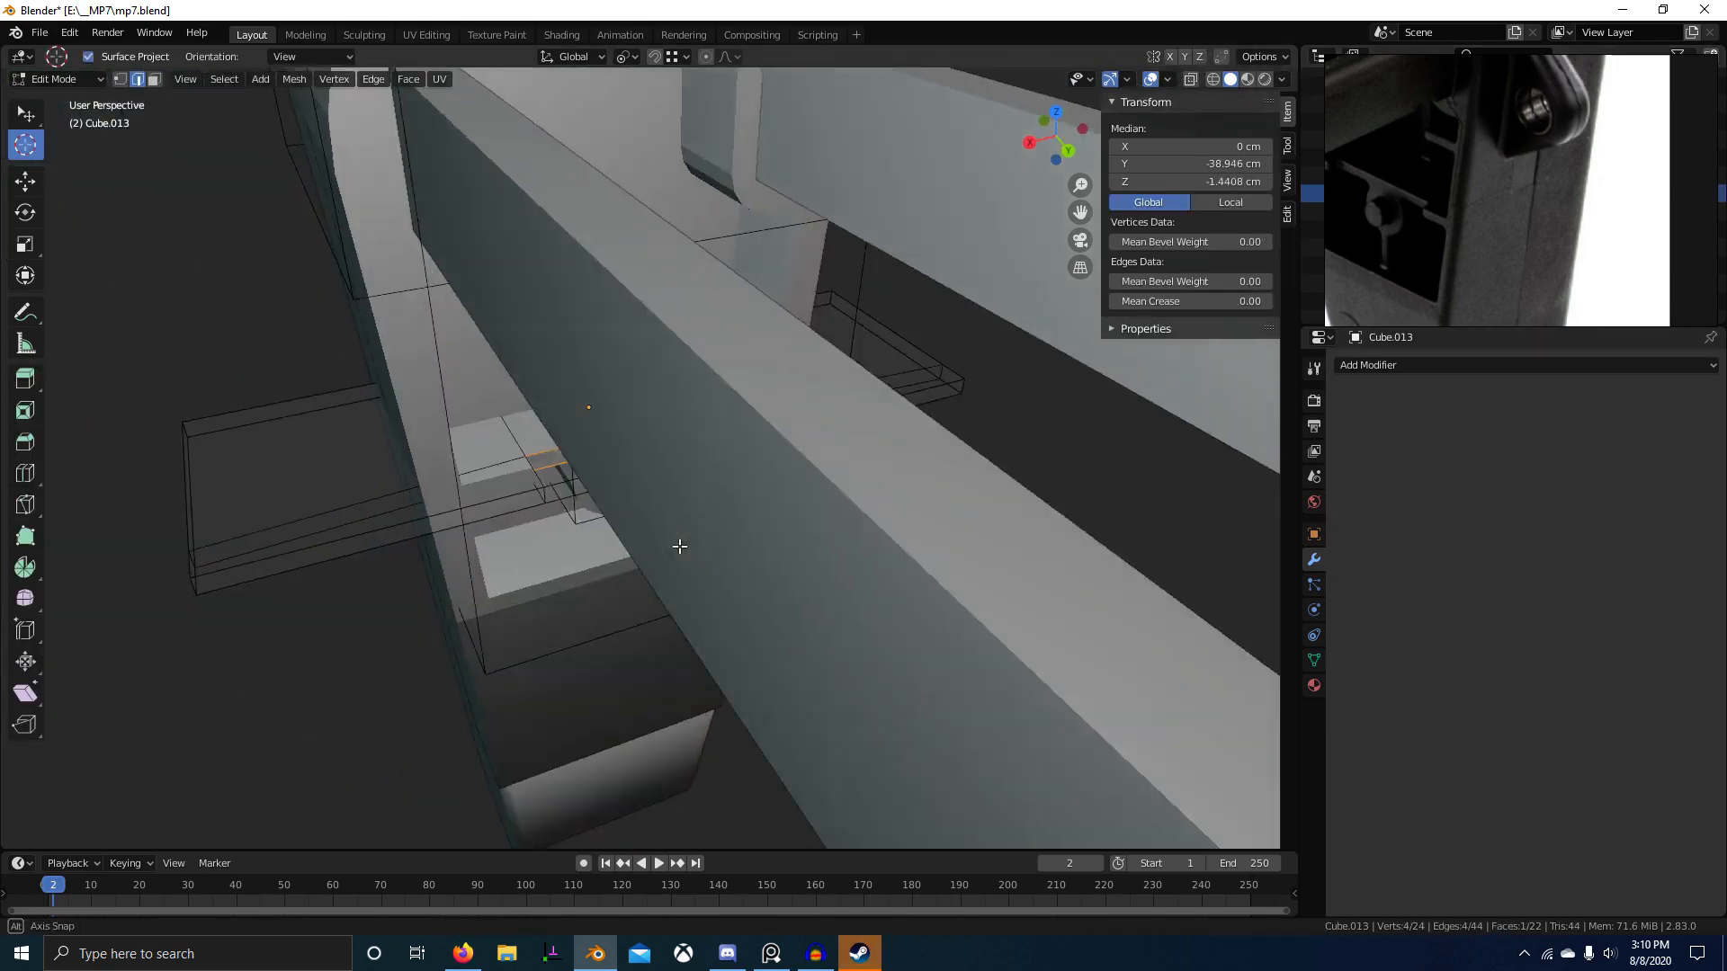
pyautogui.click(806, 538)
pyautogui.rightClick(806, 538)
# Step: Scale the two new loop cuts along X to bring them closer together at the shelf's centre
pyautogui.moveTo(805, 538); pyautogui.dragTo(754, 542, button='middle')
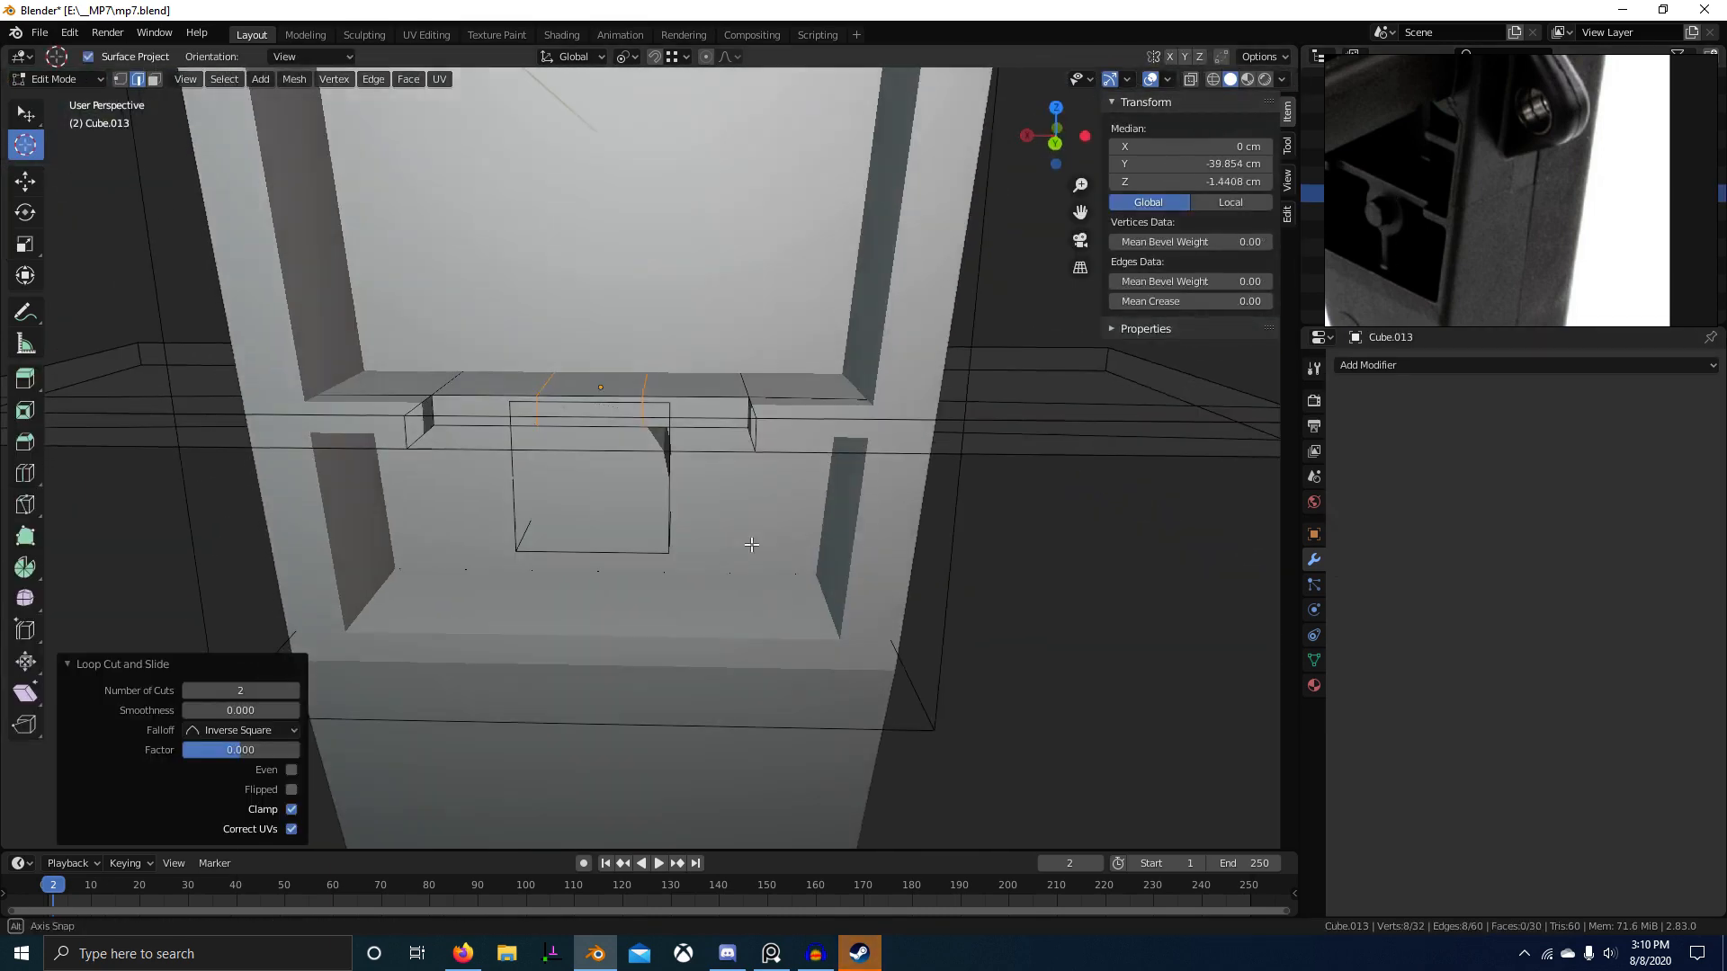
pyautogui.press('s')
pyautogui.press('x')
pyautogui.click(629, 463)
pyautogui.scroll(2, 655, 548)
pyautogui.keyDown('shift'); pyautogui.moveTo(622, 452); pyautogui.dragTo(687, 493, button='middle'); pyautogui.keyUp('shift')
pyautogui.scroll(3, 777, 560)
pyautogui.rightClick(773, 560)
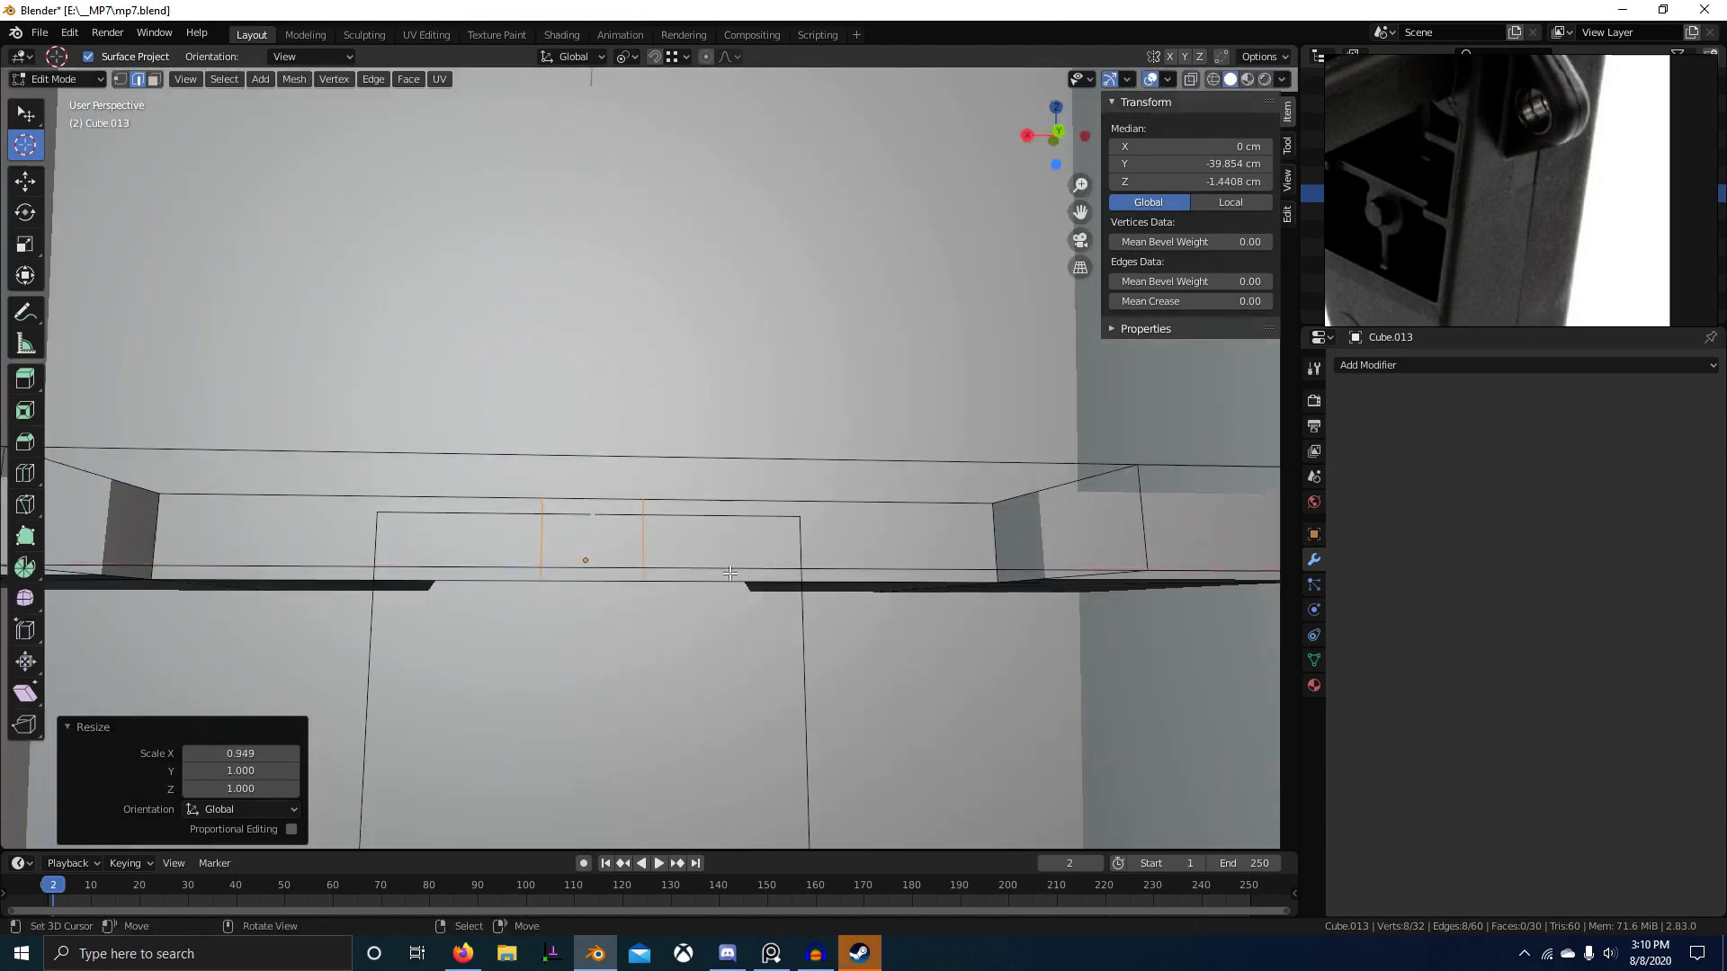
# Step: Extrude the narrow underside face between the two cuts down 1.56 cm to form a central rib below the post
pyautogui.moveTo(697, 576); pyautogui.dragTo(661, 521, button='middle')
pyautogui.scroll(-3, 661, 521)
pyautogui.press('3')
pyautogui.click(619, 495)
pyautogui.scroll(-3, 691, 629)
pyautogui.moveTo(690, 643); pyautogui.dragTo(704, 610, button='middle')
pyautogui.press('e')
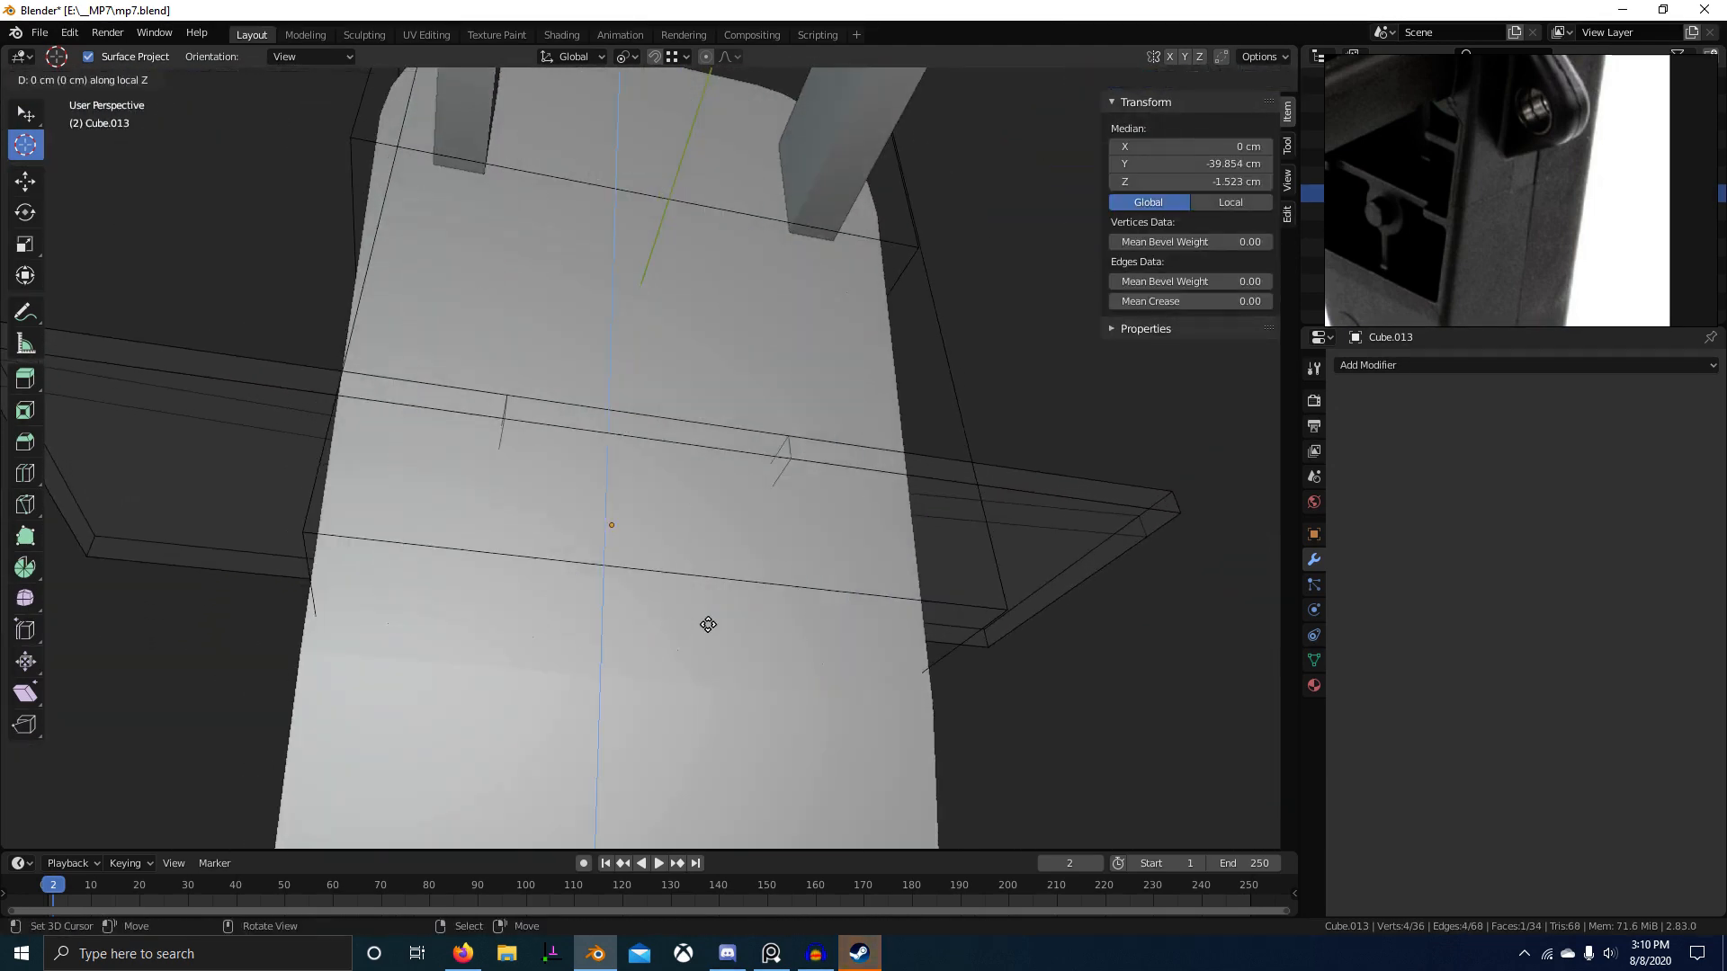
pyautogui.click(722, 790)
pyautogui.scroll(-3, 721, 788)
pyautogui.moveTo(721, 788); pyautogui.dragTo(703, 70, button='middle')
pyautogui.scroll(3, 760, 360)
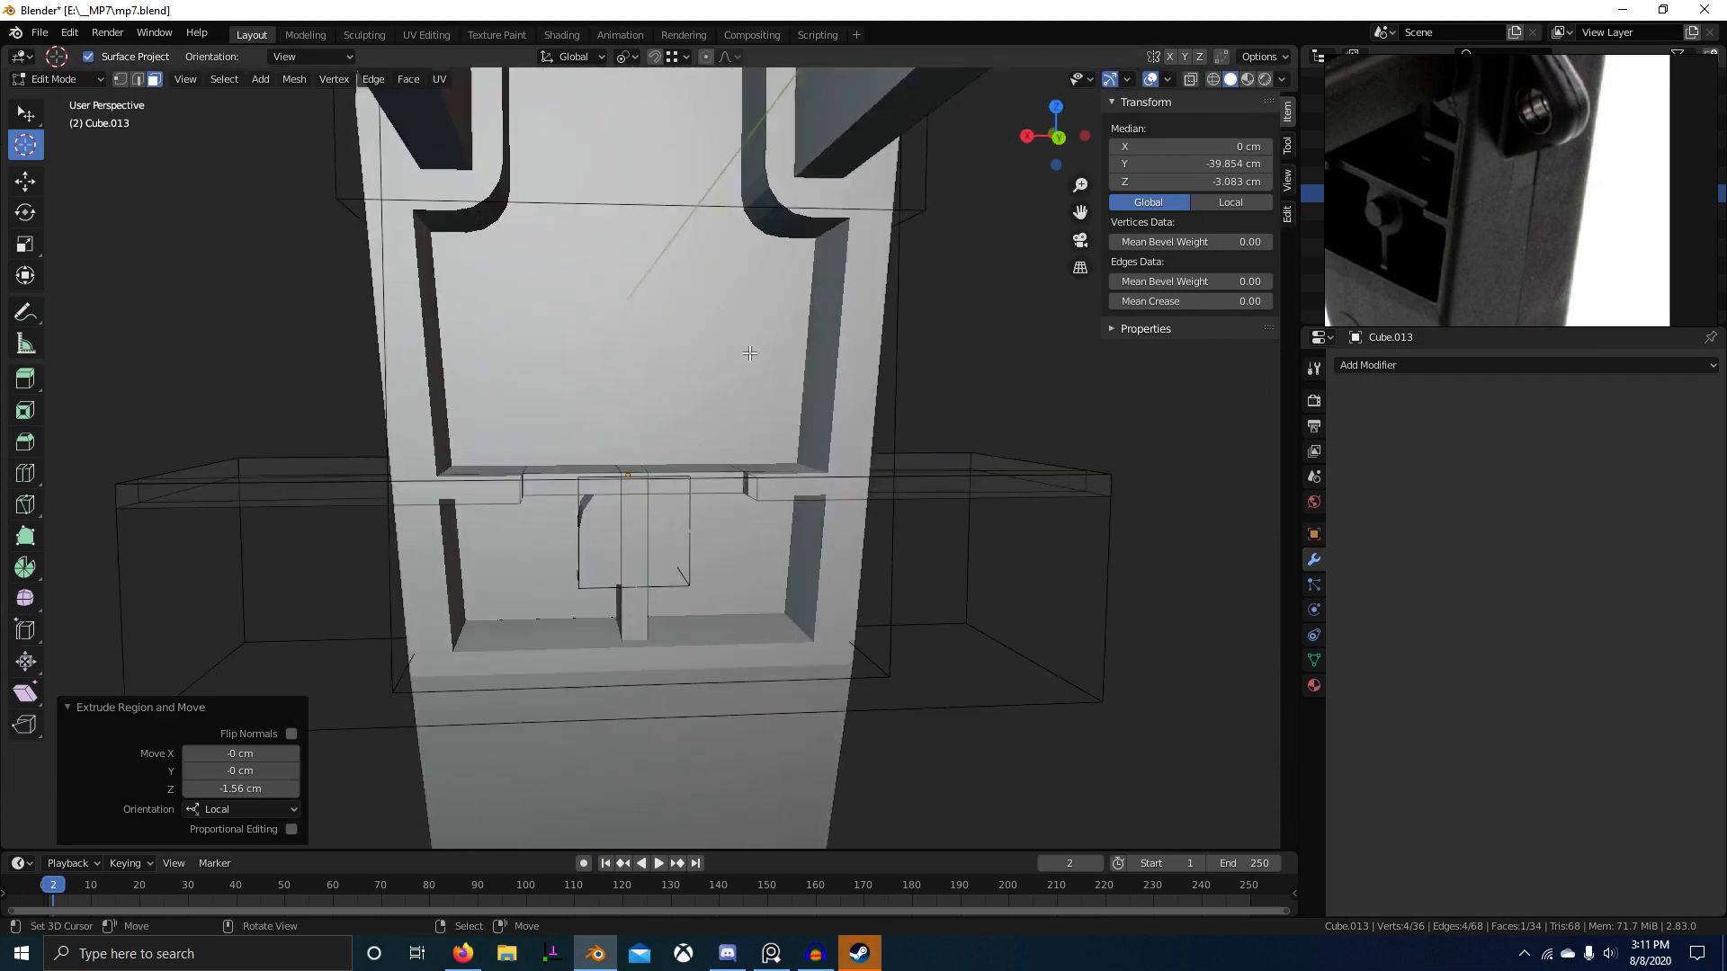
# Step: Duplicate the three front faces of the shelf's middle section and raise the copy about 2.75 cm along Z
pyautogui.scroll(-1, 1566, 173)
pyautogui.moveTo(1464, 189); pyautogui.dragTo(1462, 242, button='middle')
pyautogui.scroll(2, 1475, 234)
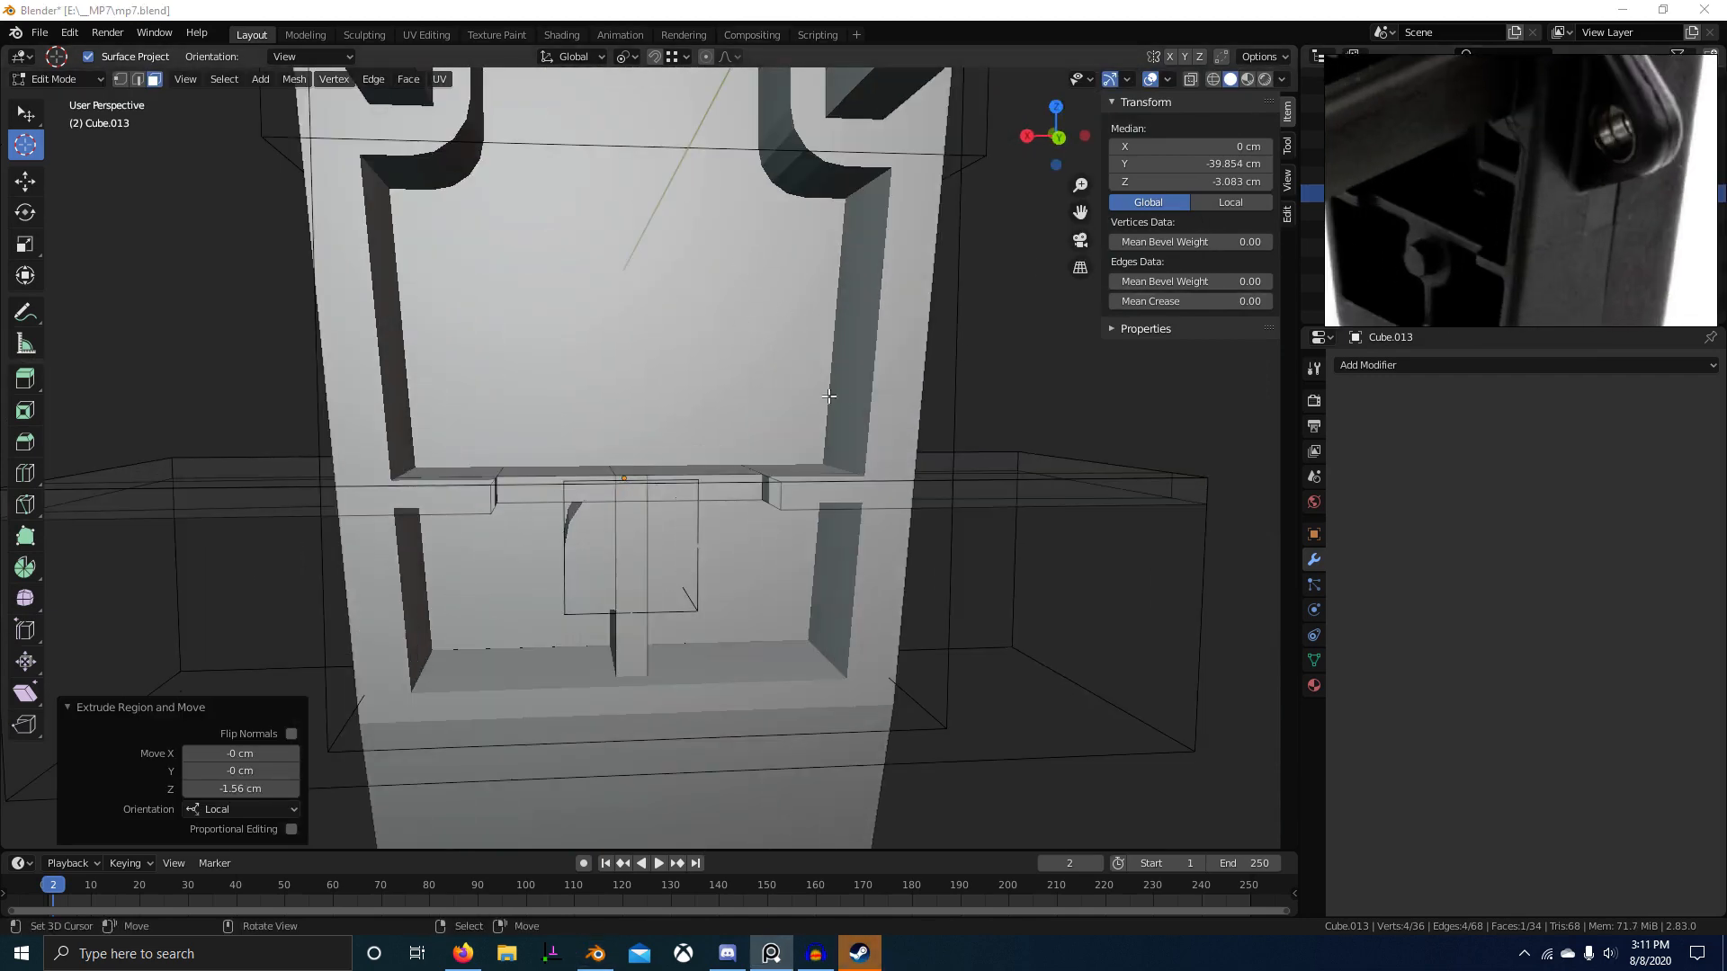
pyautogui.moveTo(837, 432); pyautogui.dragTo(814, 481, button='middle')
pyautogui.click(928, 477)
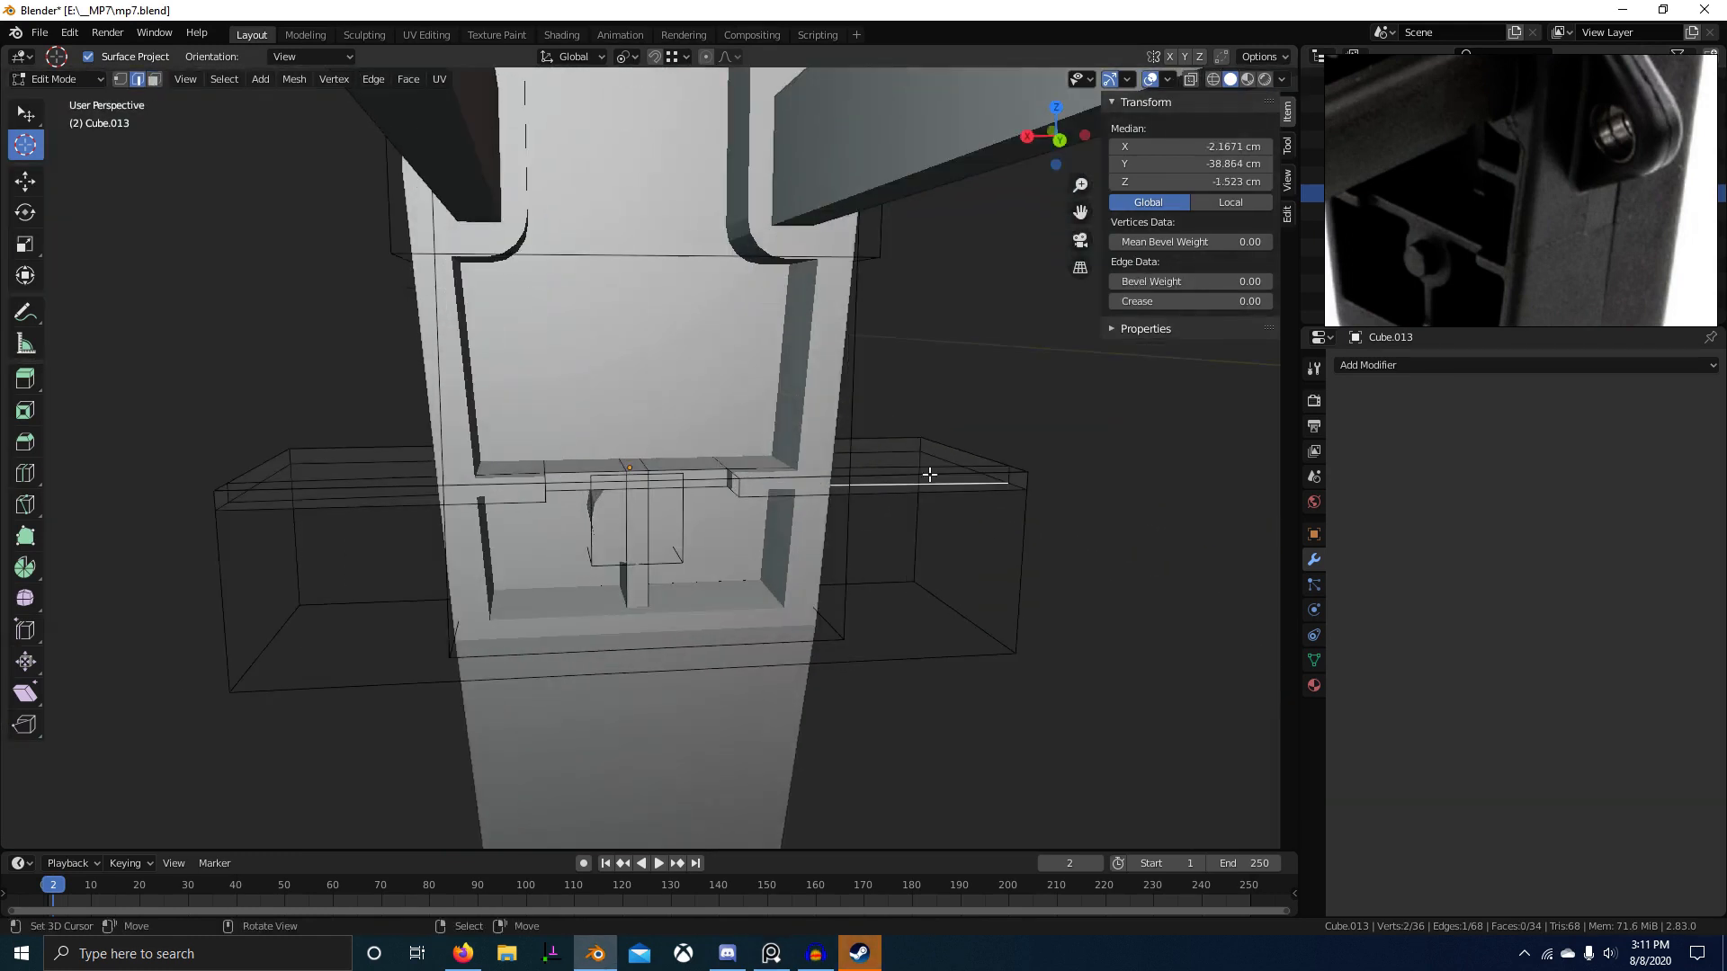
pyautogui.scroll(-3, 1497, 182)
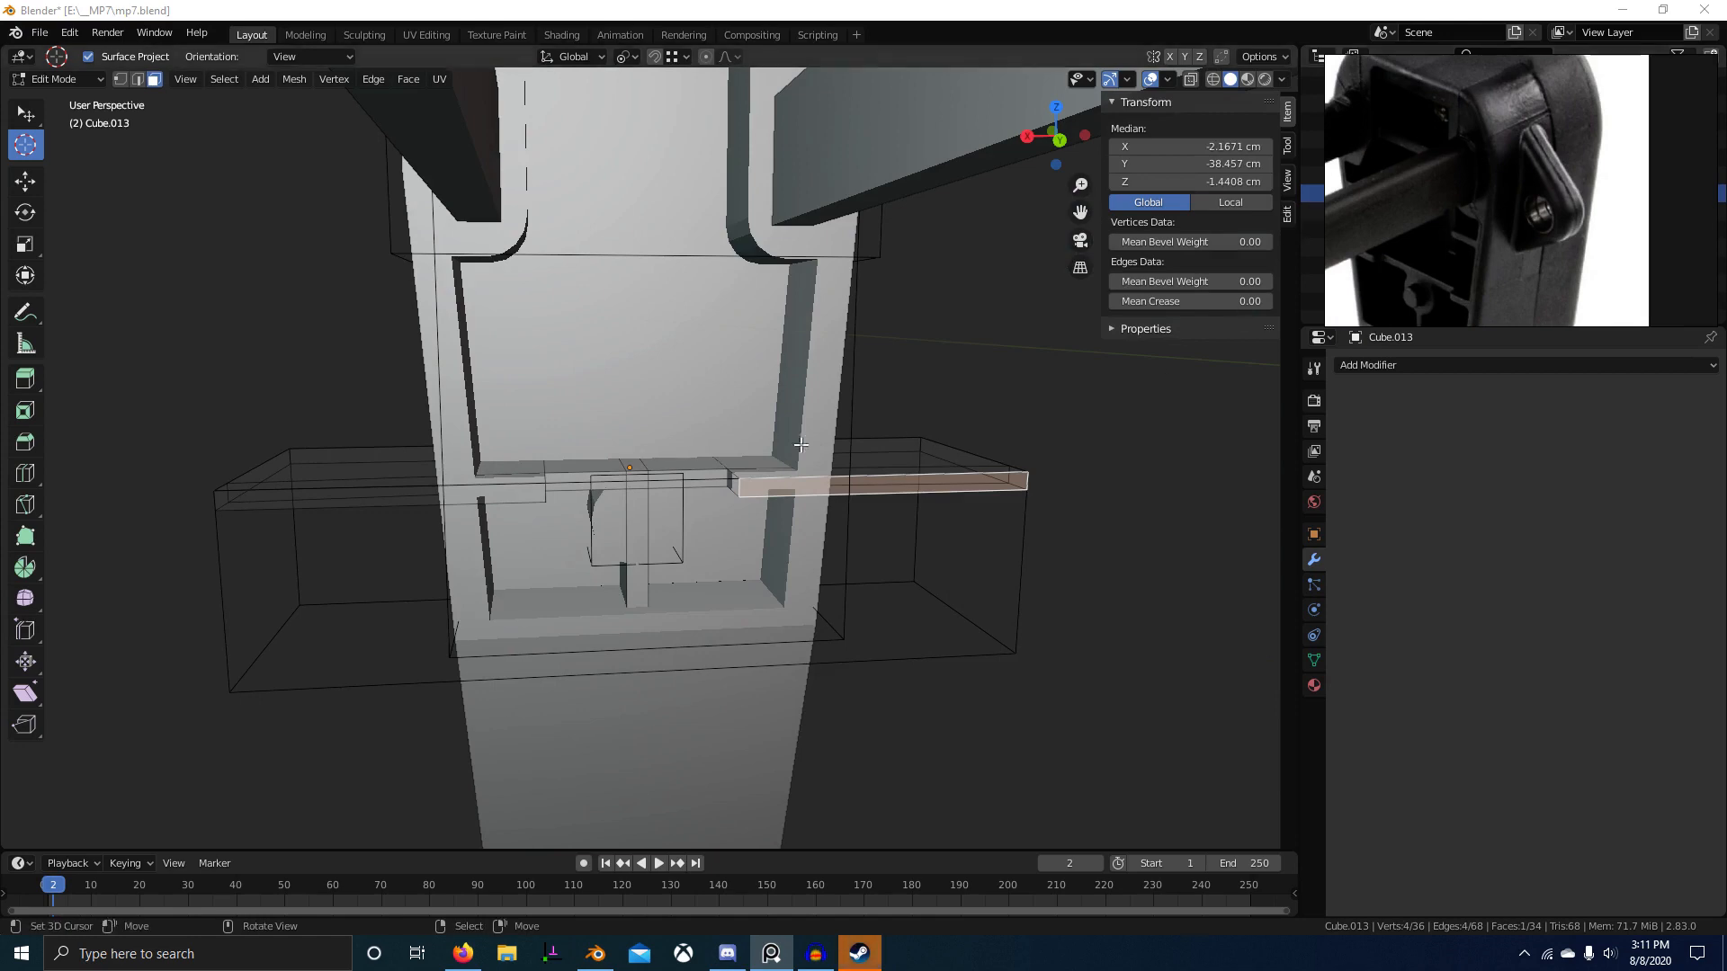
pyautogui.scroll(3, 800, 444)
pyautogui.click(698, 510)
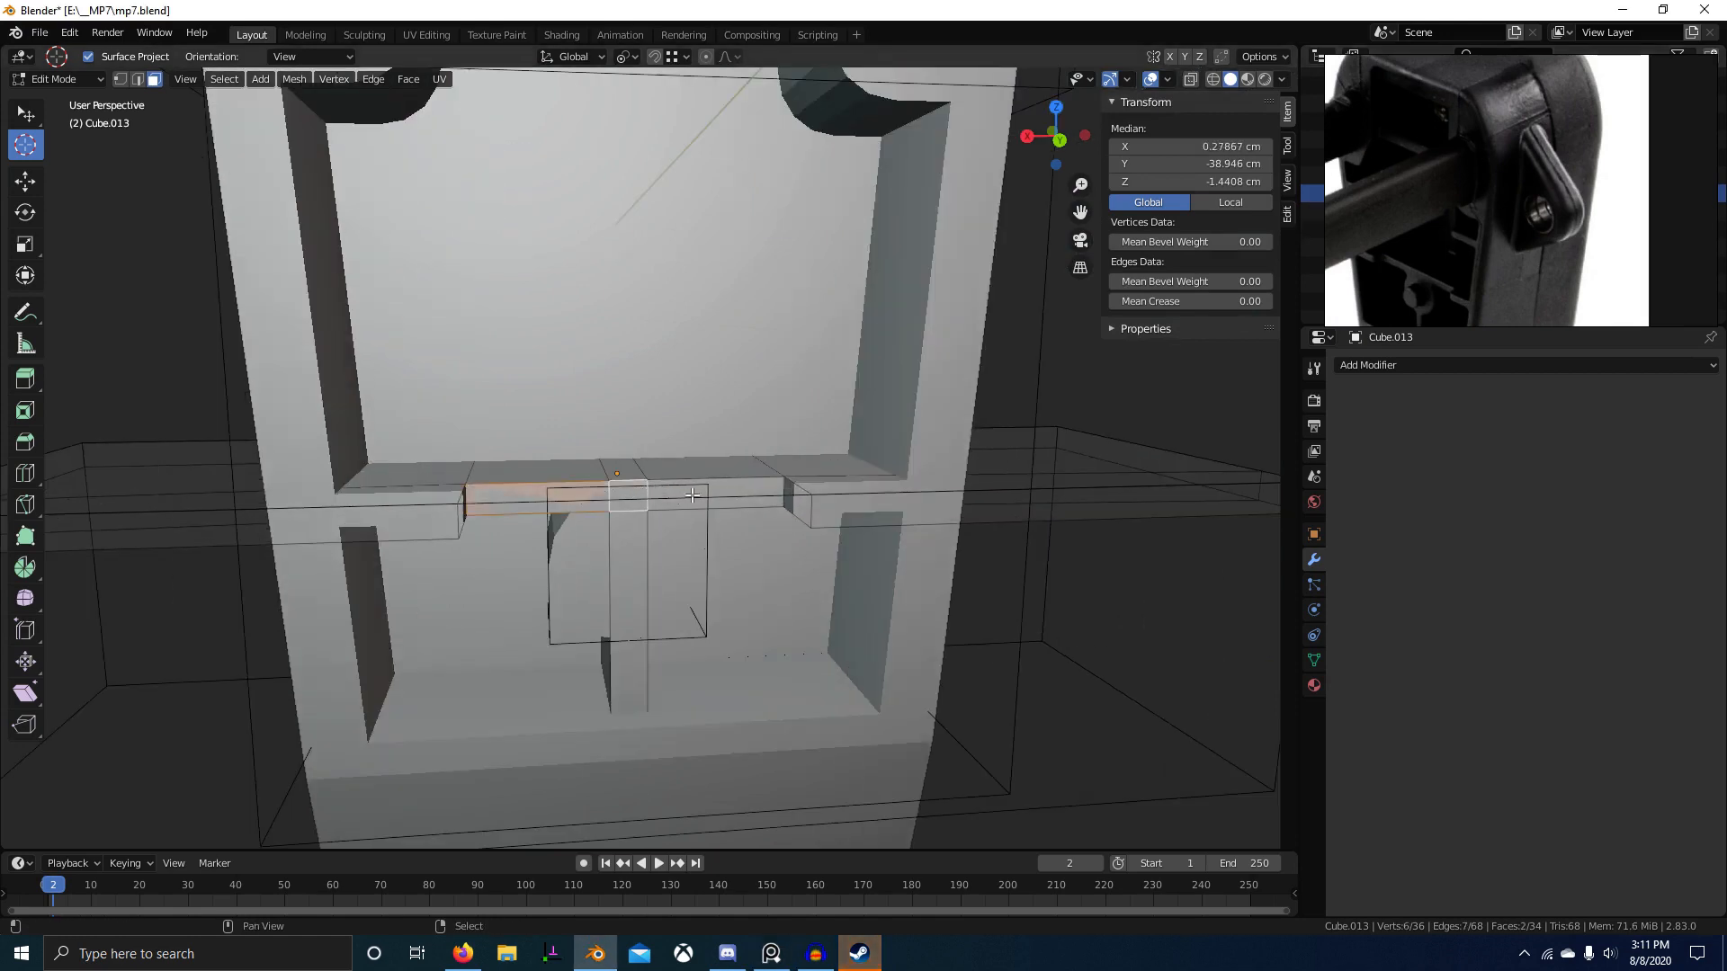
pyautogui.keyDown('shift'); pyautogui.rightClick(692, 496); pyautogui.keyUp('shift')
pyautogui.scroll(-2, 692, 495)
pyautogui.moveTo(800, 504); pyautogui.dragTo(659, 504, button='middle')
pyautogui.scroll(-3, 753, 539)
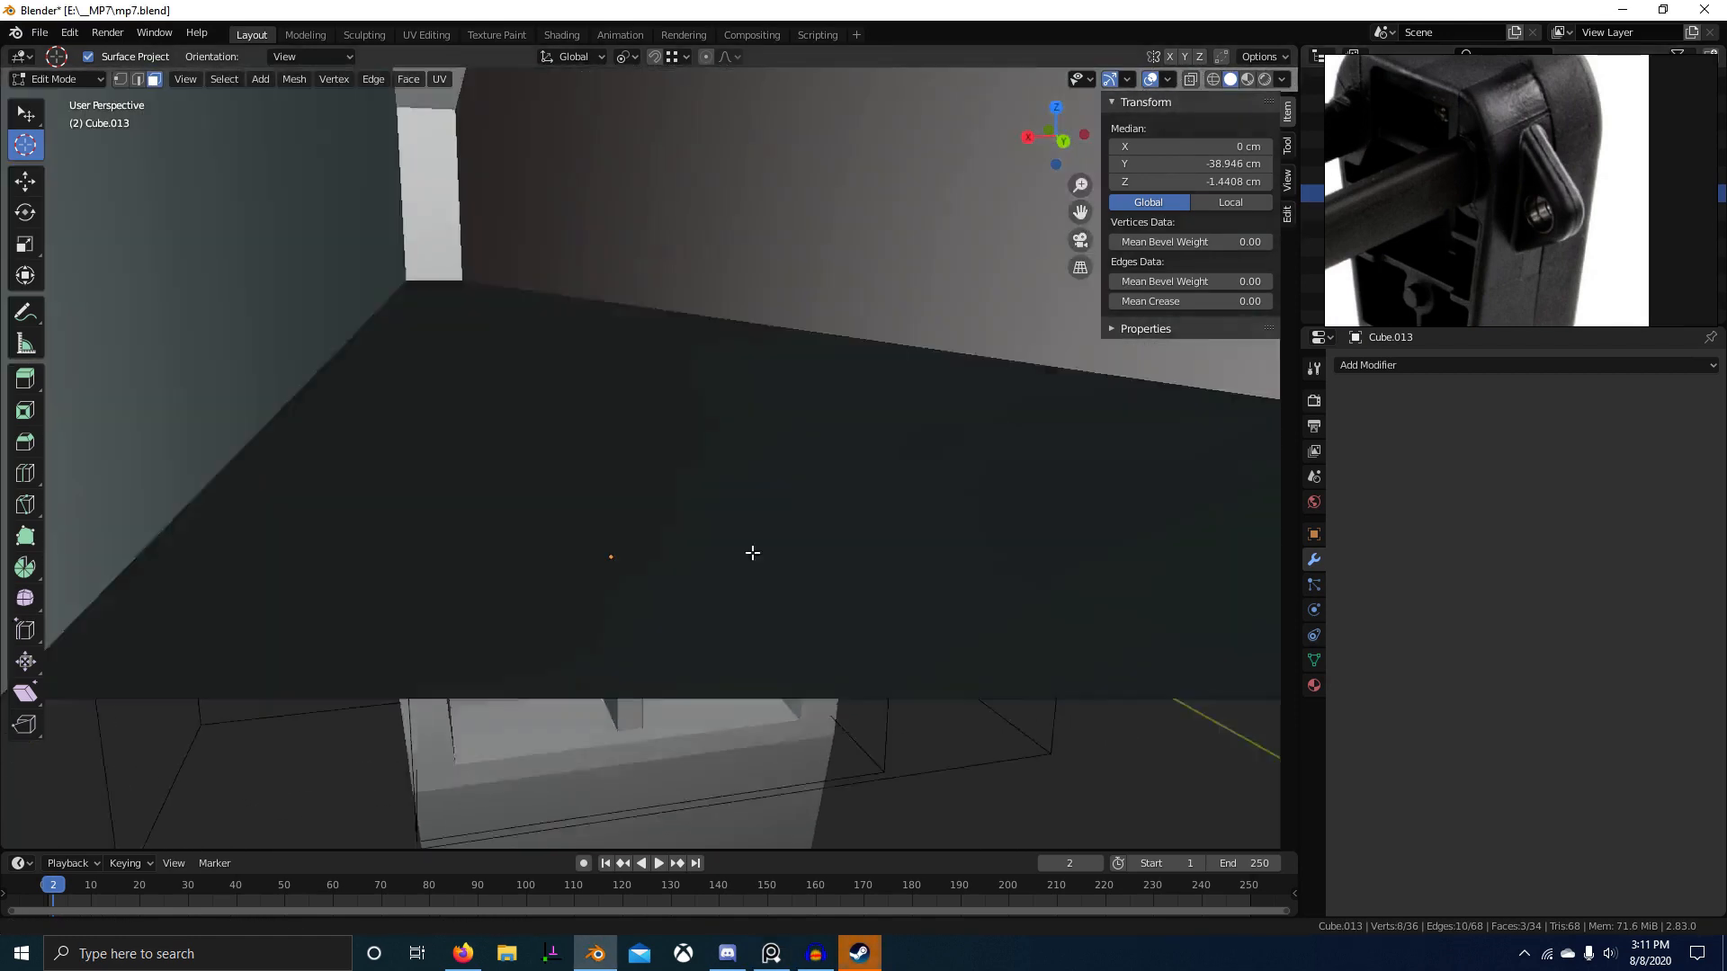
pyautogui.scroll(-5, 753, 553)
pyautogui.hotkey('shift', 'd')
pyautogui.press('z')
pyautogui.click(752, 302)
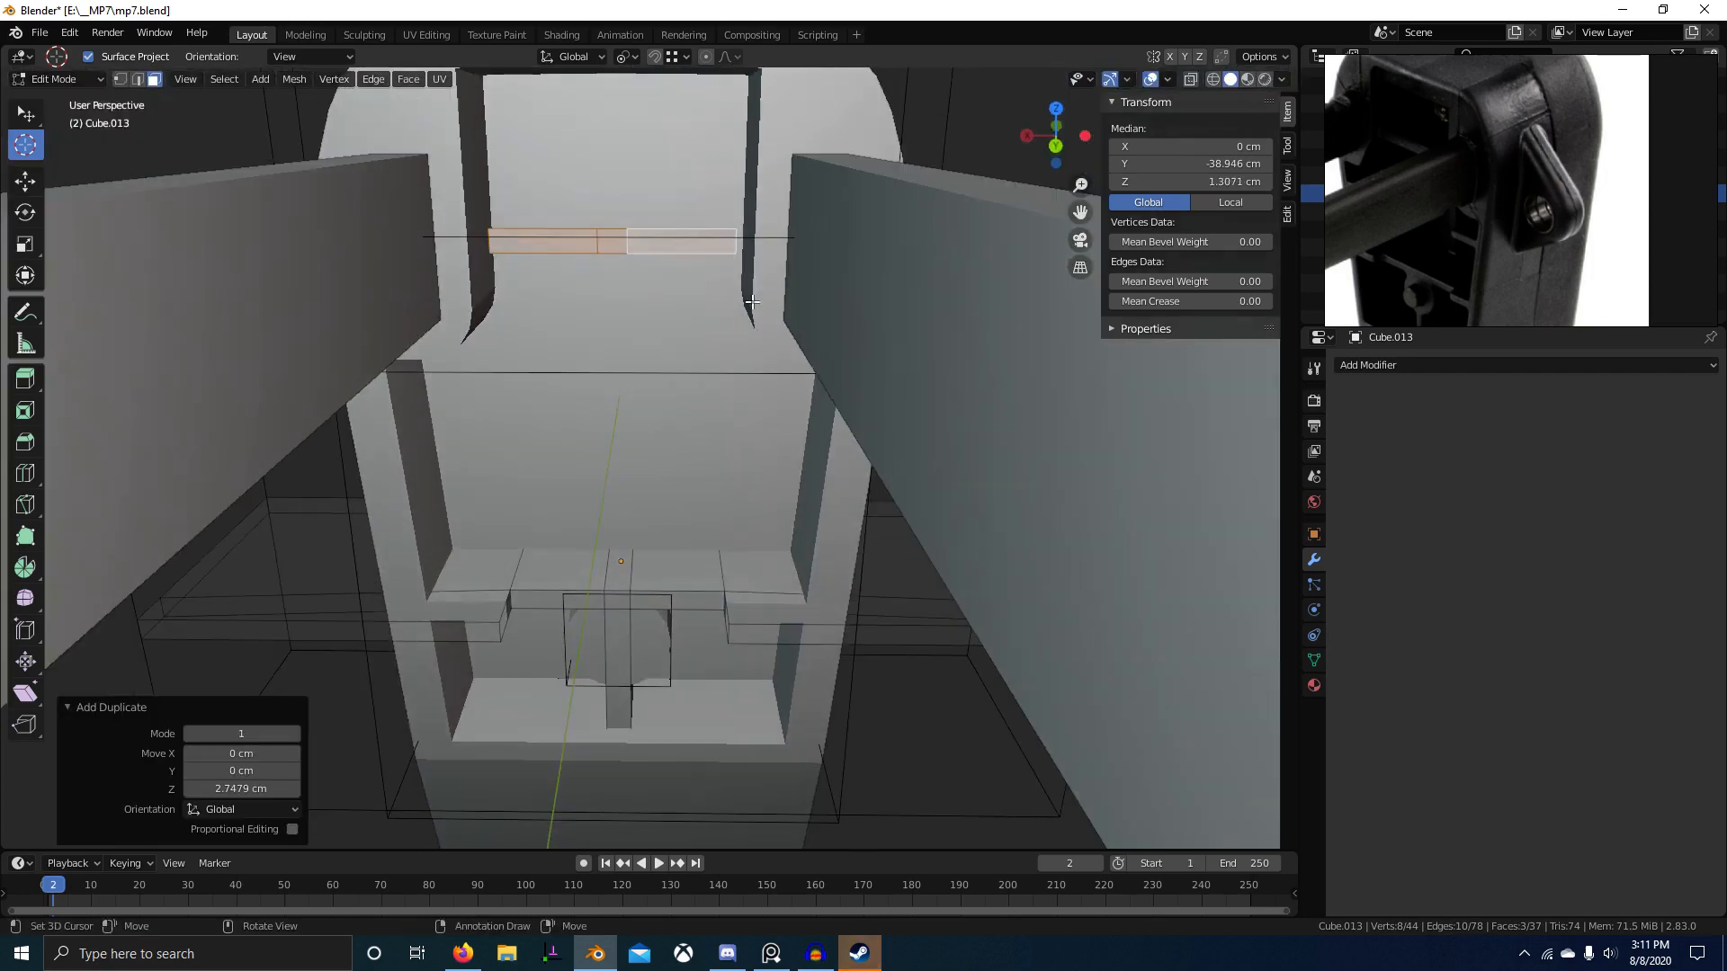
# Step: Widen the duplicated faces along X so they span the upper recess between the rail-mount blocks
pyautogui.press('x')
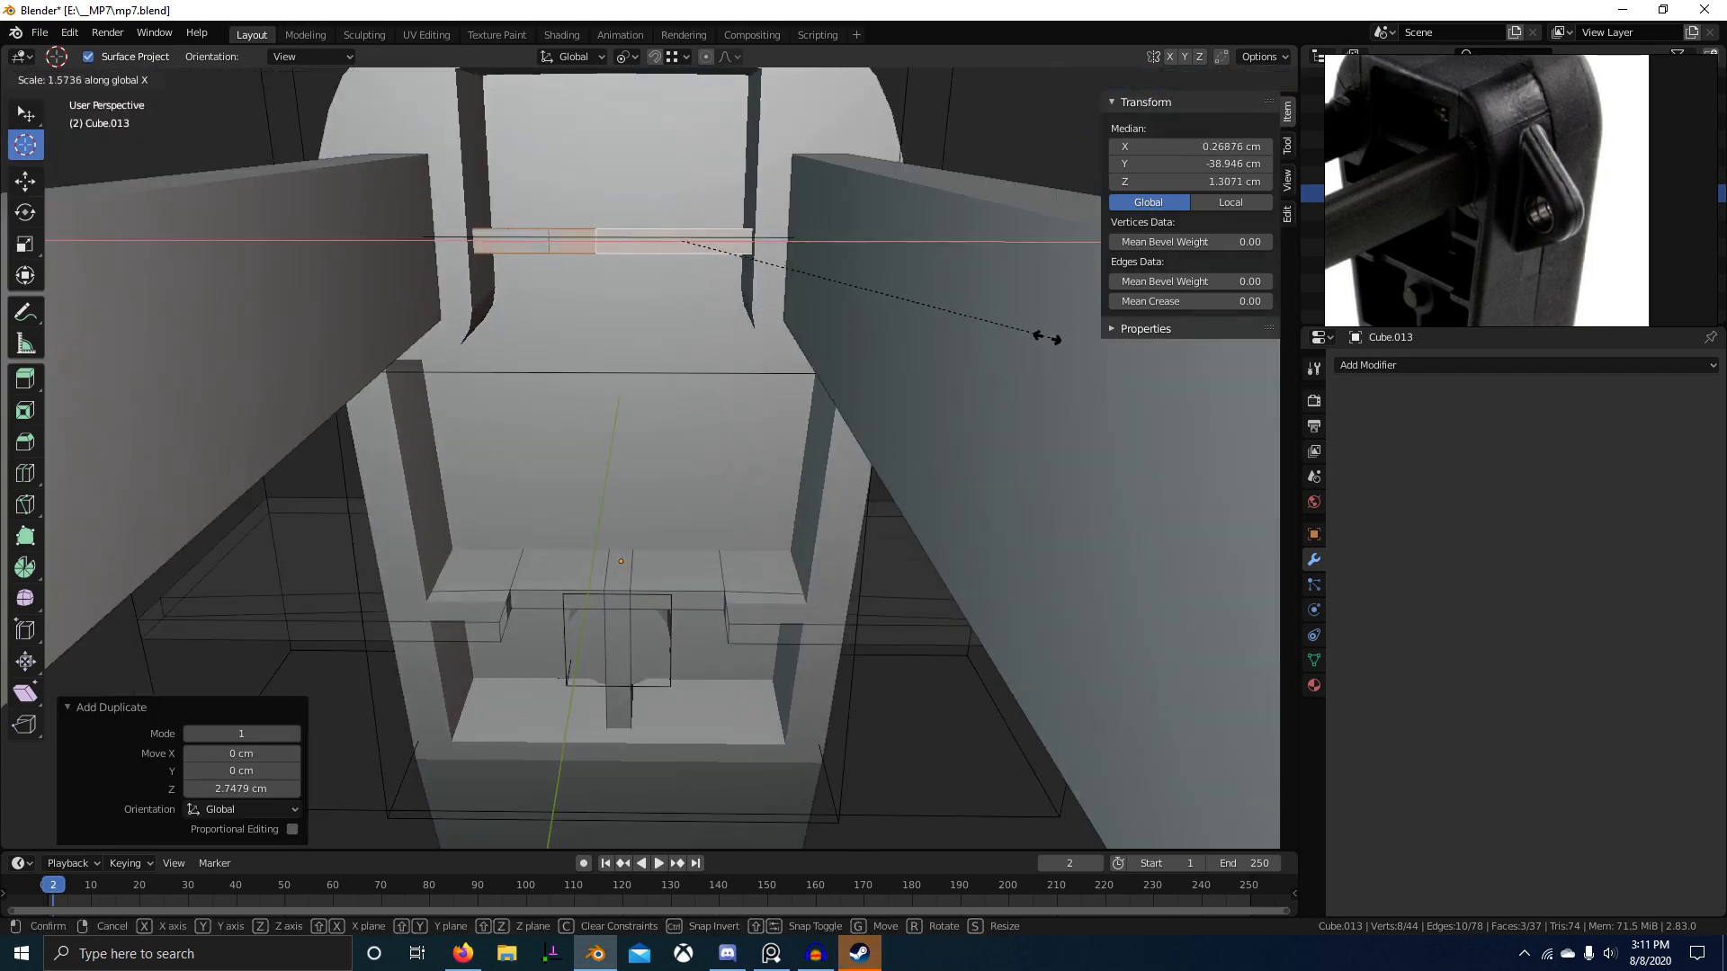
pyautogui.click(985, 332)
pyautogui.moveTo(984, 332); pyautogui.dragTo(746, 419, button='middle')
# Step: Extrude the widened faces back into the stock as an upper shelf and recalculate all normals
pyautogui.click(983, 355)
pyautogui.moveTo(983, 354); pyautogui.dragTo(742, 373, button='middle')
pyautogui.press('a')
pyautogui.hotkey('shift', 'n')
pyautogui.scroll(1, 593, 382)
pyautogui.hotkey('alt', 'a')
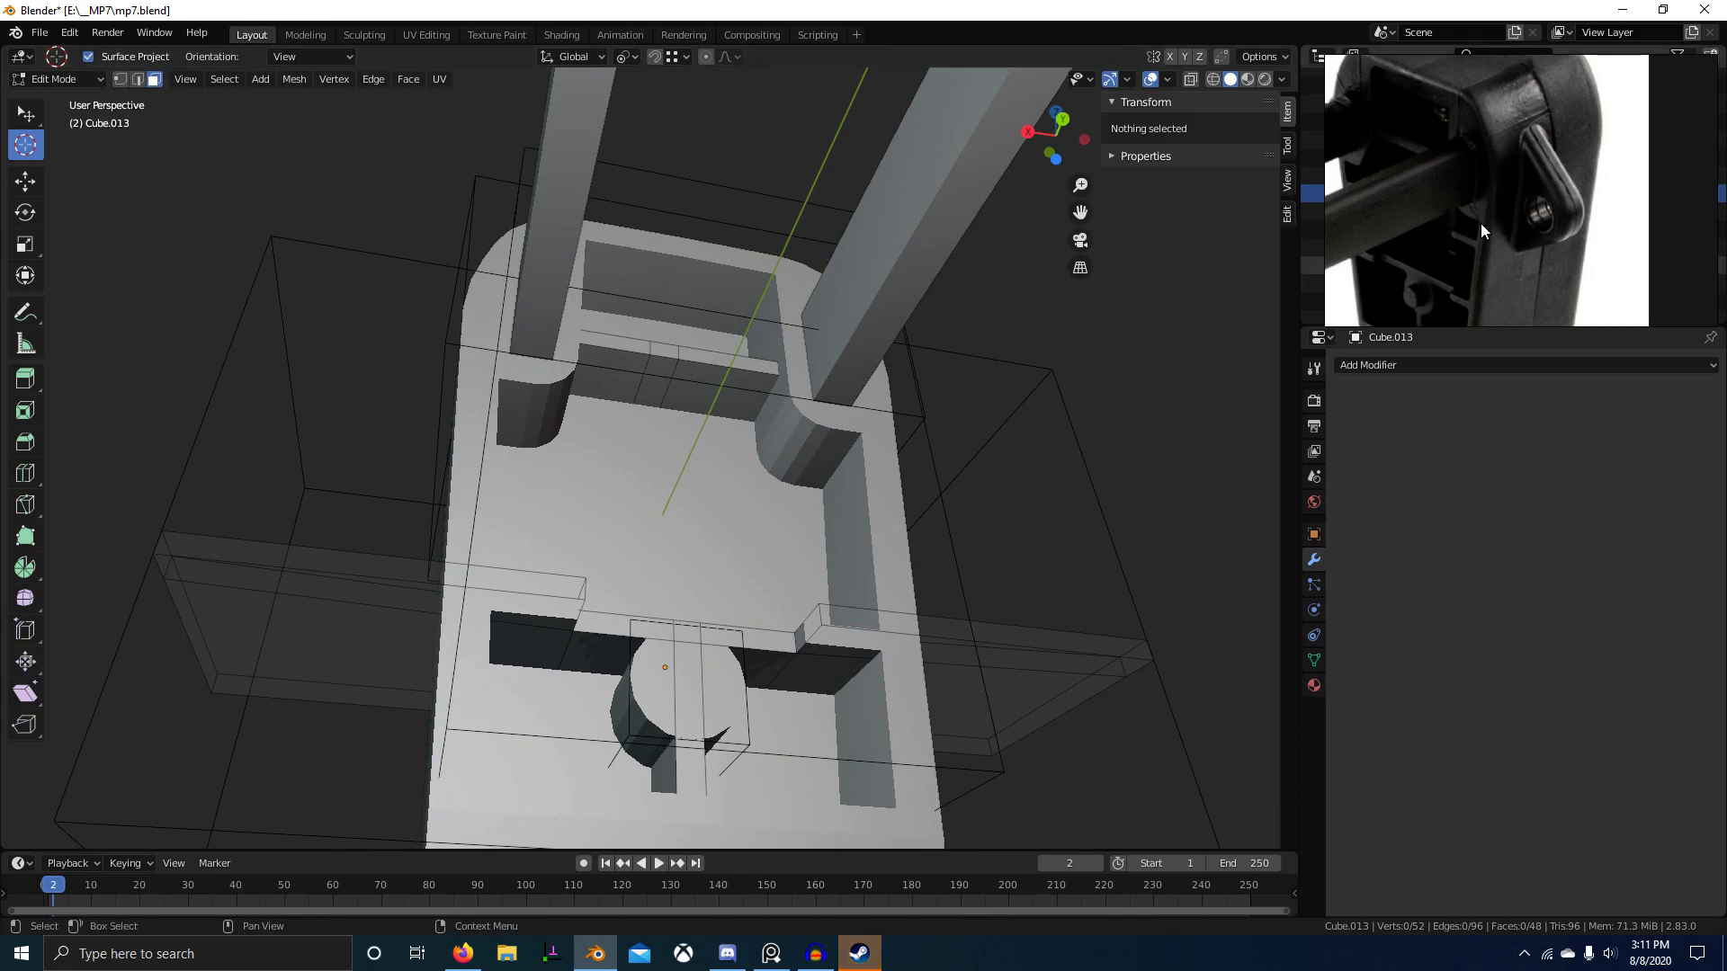
# Step: Duplicate the front face of the lower shelf's side block at X about -2.17 cm and raise it about 1.3 cm along Z
pyautogui.scroll(5, 1475, 250)
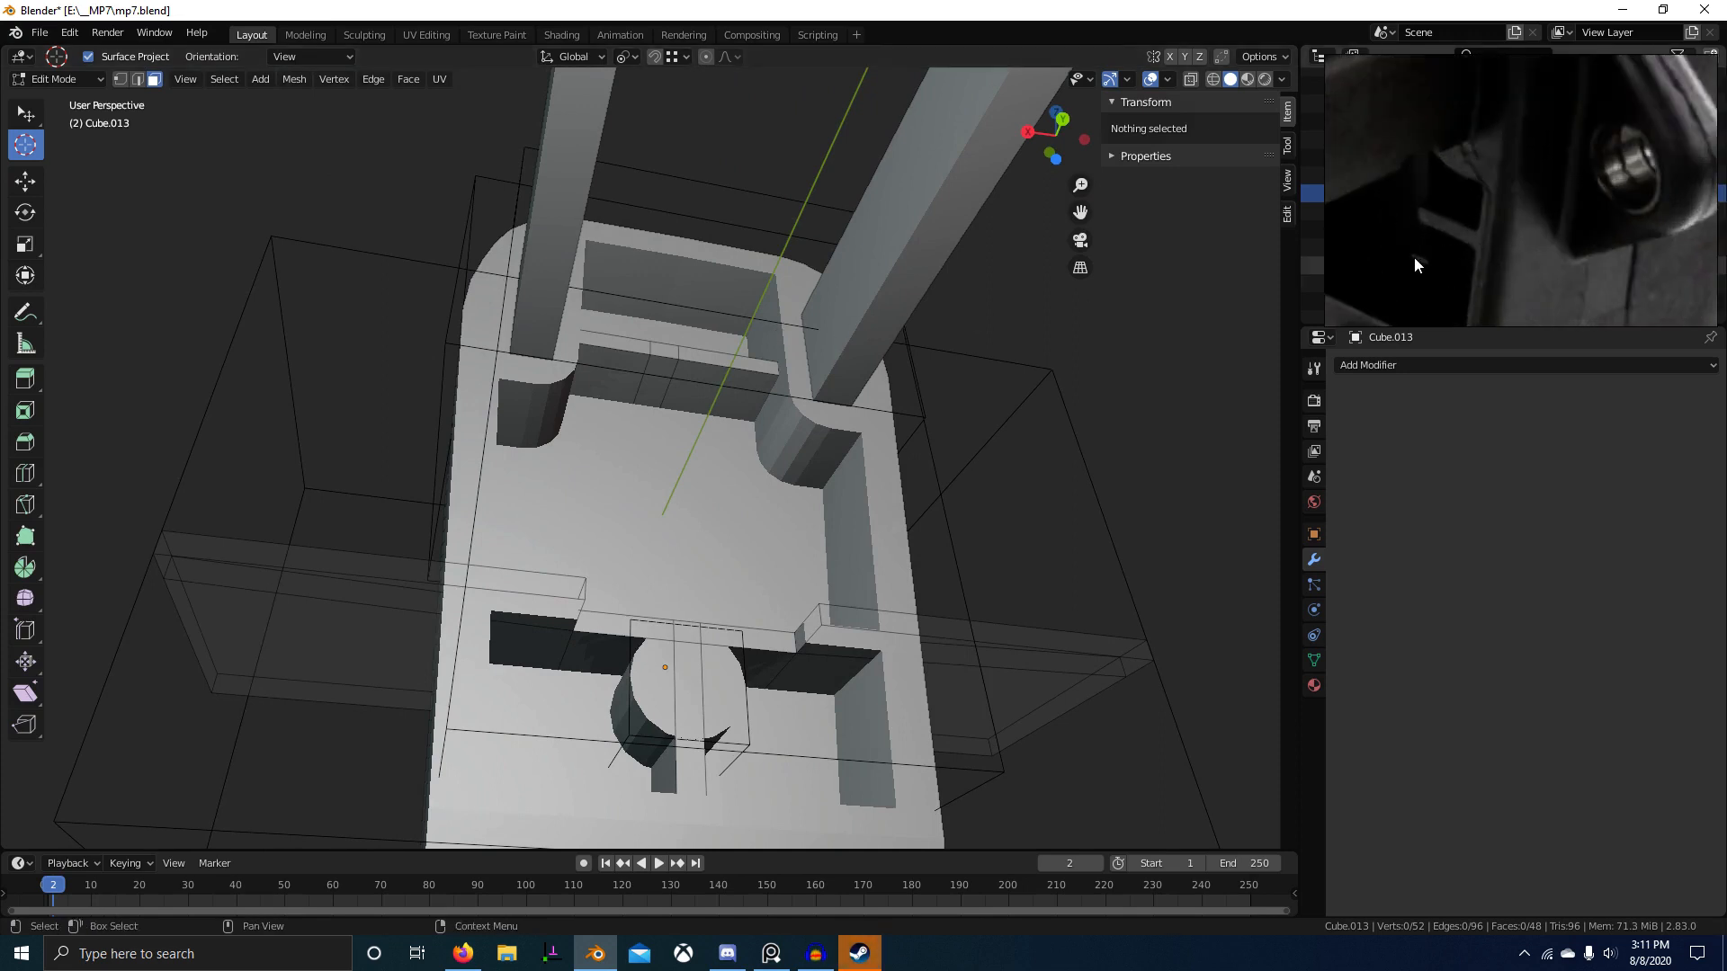
pyautogui.click(722, 387)
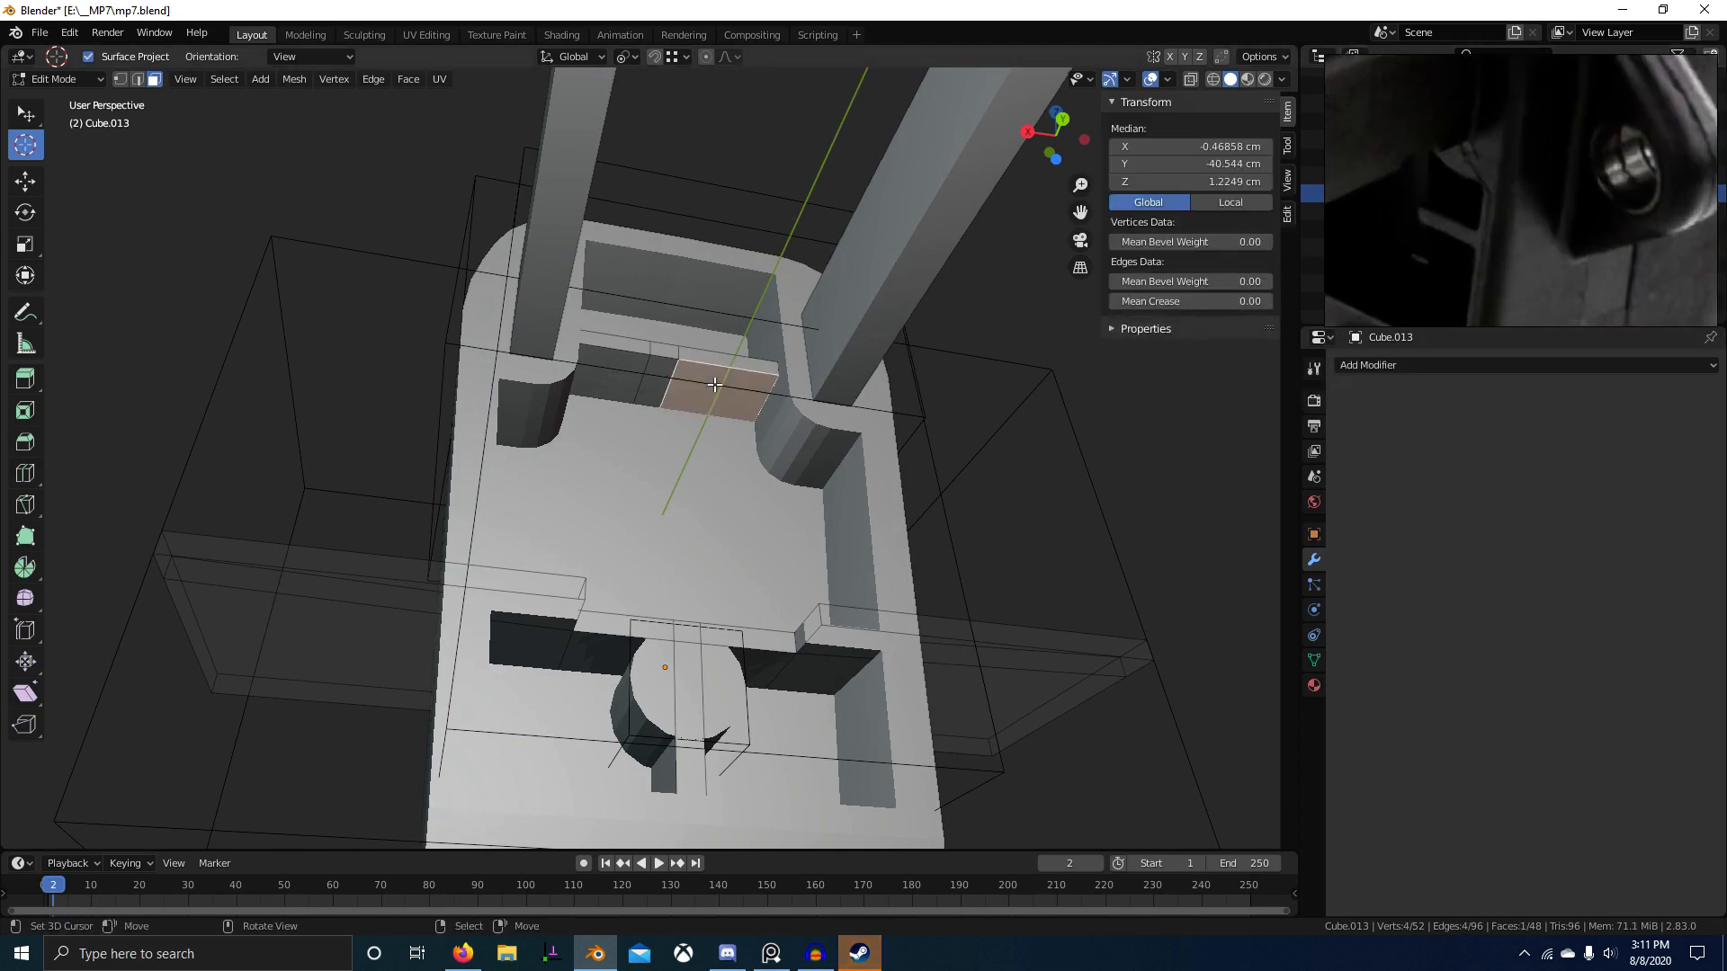
pyautogui.moveTo(904, 448); pyautogui.dragTo(729, 504, button='middle')
pyautogui.click(715, 537)
pyautogui.scroll(3, 725, 514)
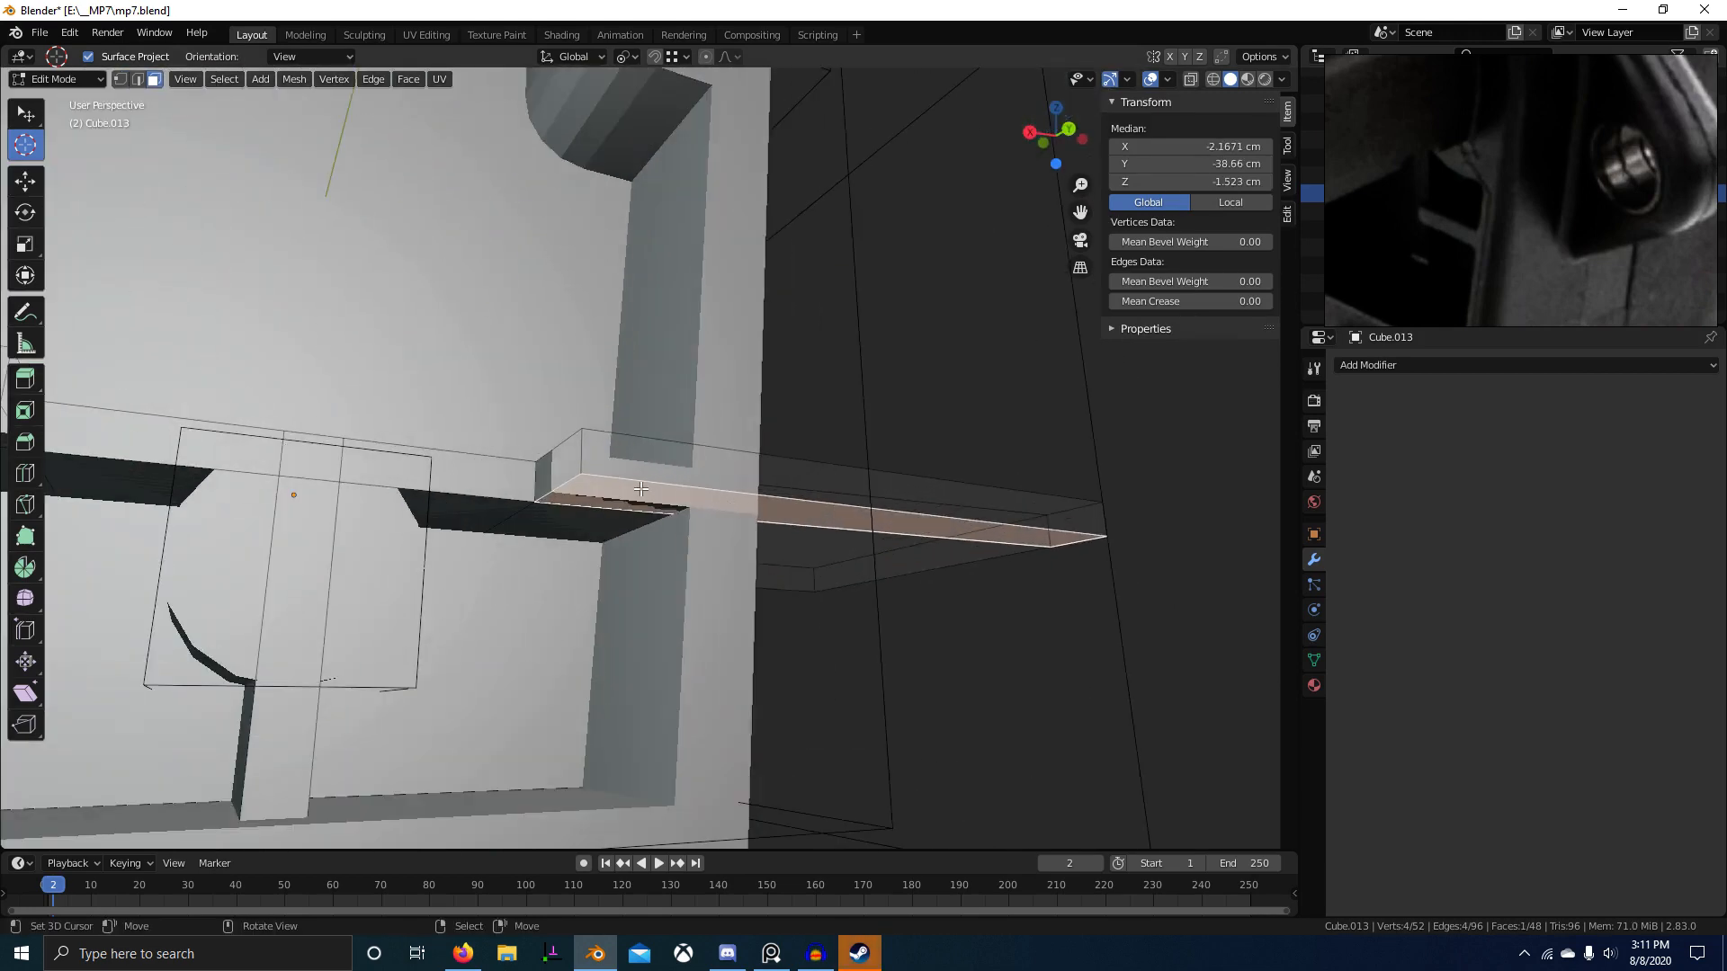
pyautogui.moveTo(640, 472); pyautogui.dragTo(600, 439, button='middle')
pyautogui.click(644, 524)
pyautogui.hotkey('shift', 'd')
pyautogui.press('z')
pyautogui.click(710, 467)
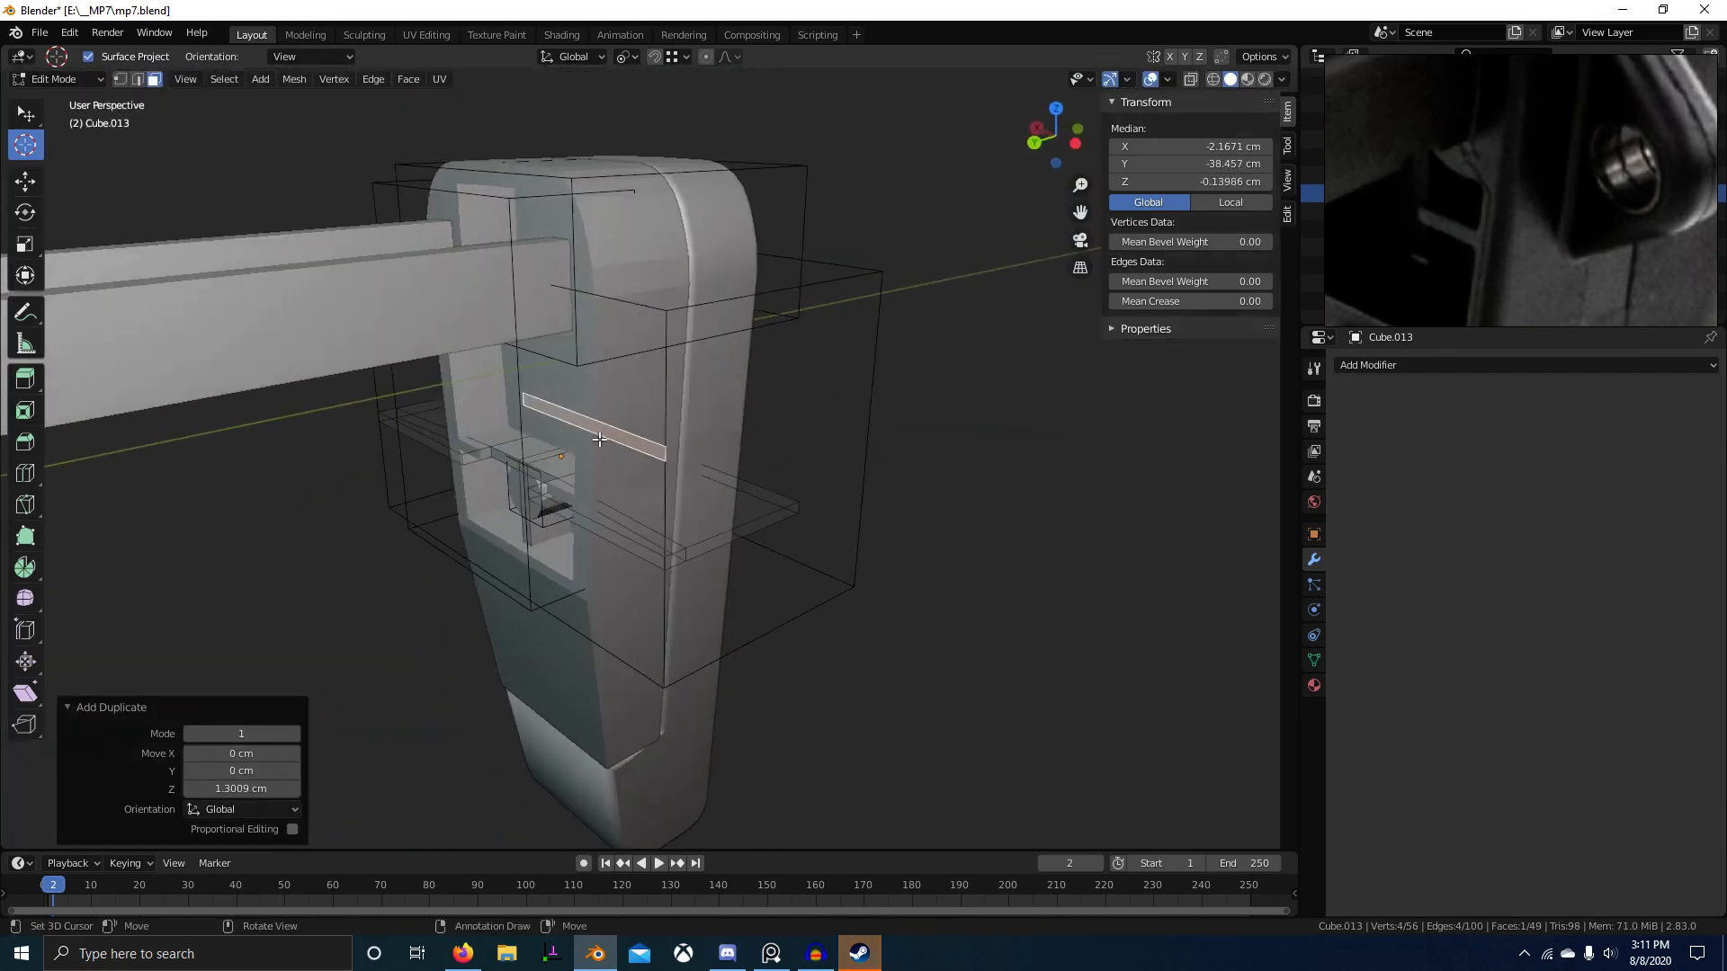
# Step: Extrude the raised face back into the stock as a side ledge, recalculate all normals and return to Object Mode
pyautogui.click(749, 405)
pyautogui.press('a')
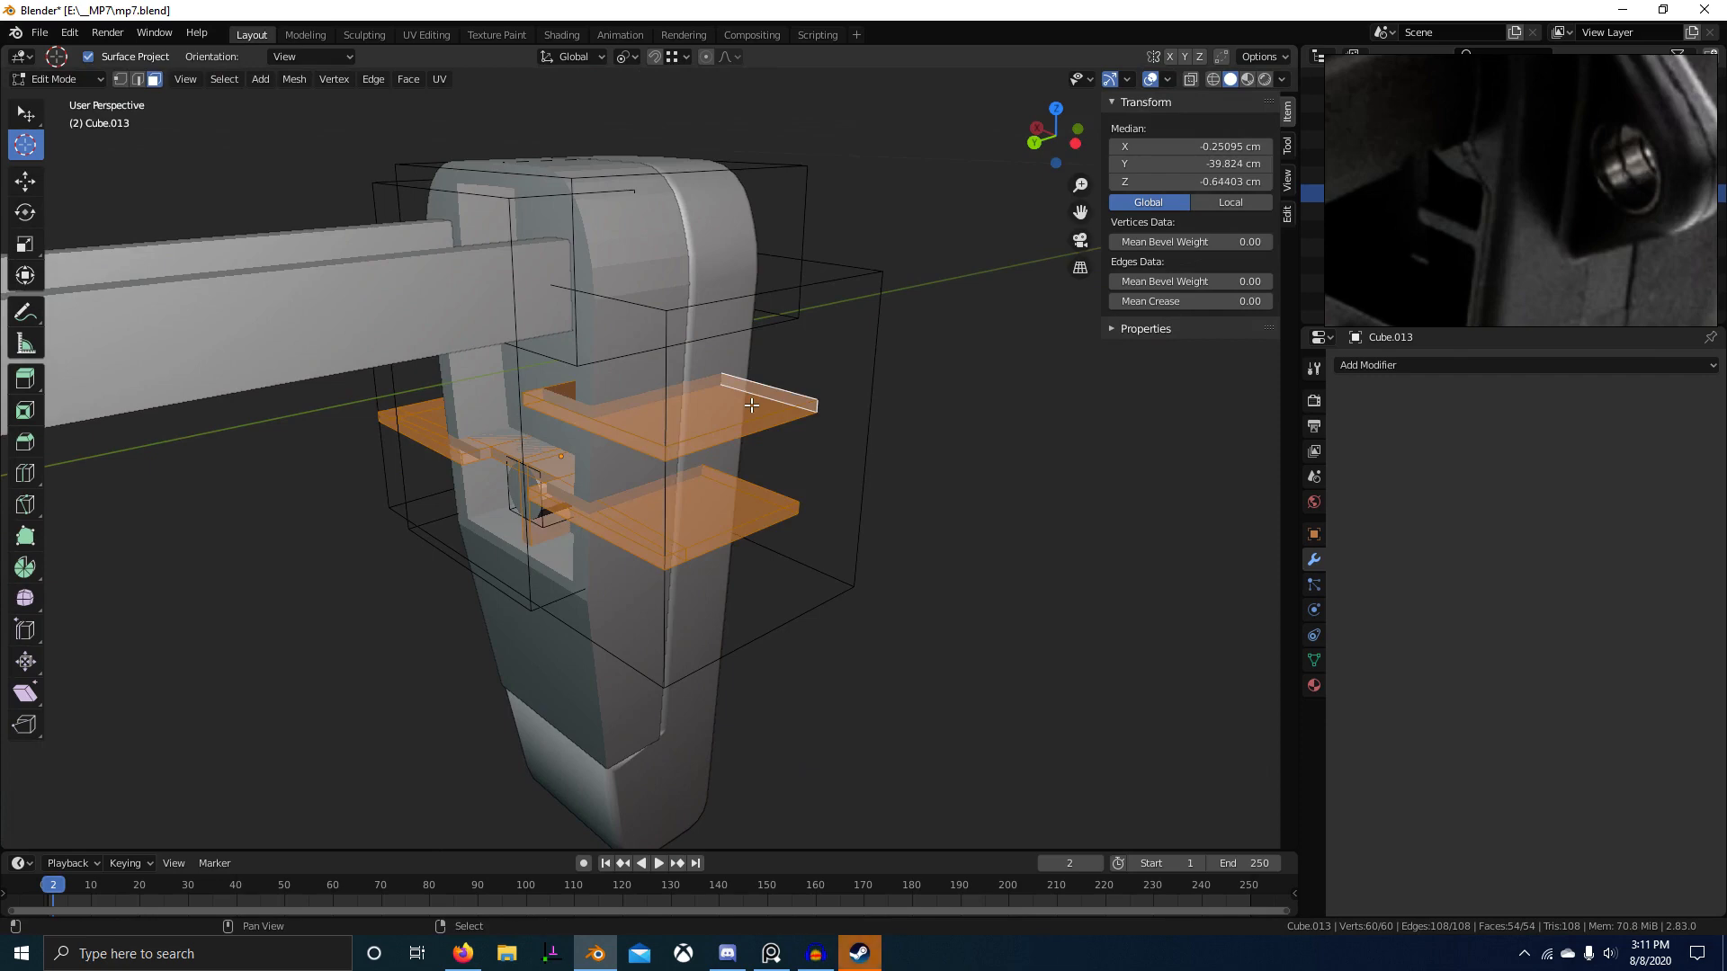
pyautogui.hotkey('shift', 'n')
pyautogui.moveTo(751, 406); pyautogui.dragTo(638, 405, button='middle')
pyautogui.scroll(2, 675, 432)
pyautogui.press('Tab')
pyautogui.press('Tab')
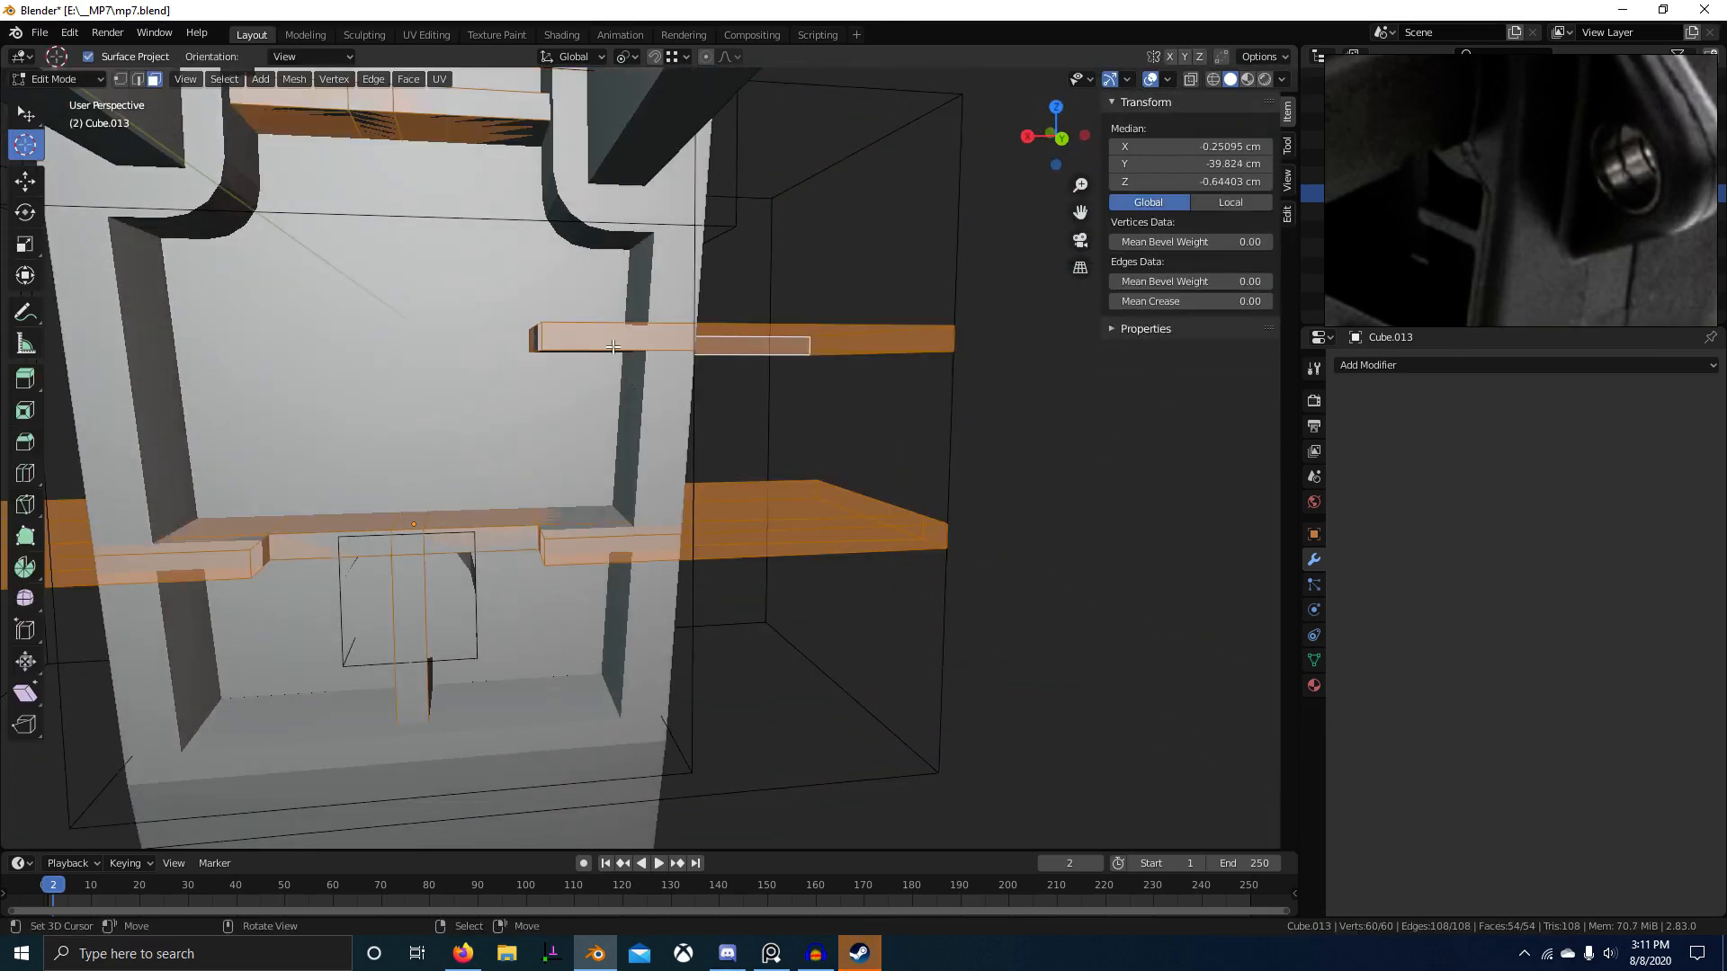
pyautogui.moveTo(614, 346); pyautogui.dragTo(860, 489, button='middle')
pyautogui.press('Tab')
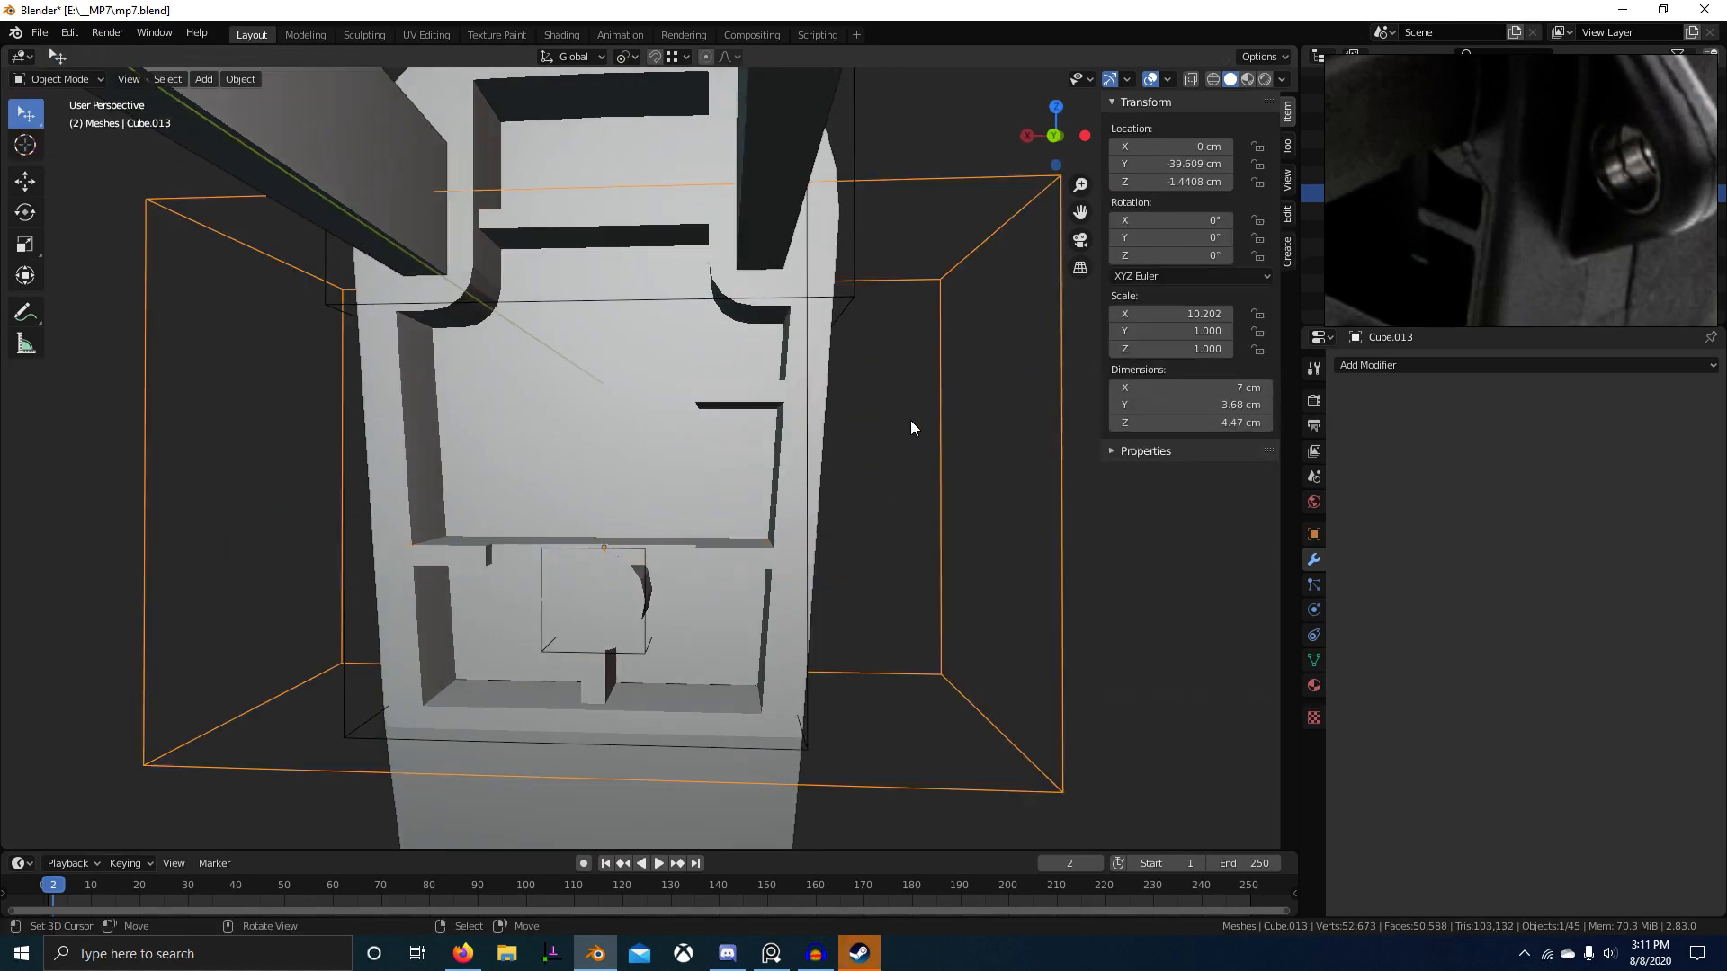
# Step: Try to mirror the whole interior shelf mesh across X about Plane.025 with bisecting on X, and remove the Mirror modifier
pyautogui.click(1429, 367)
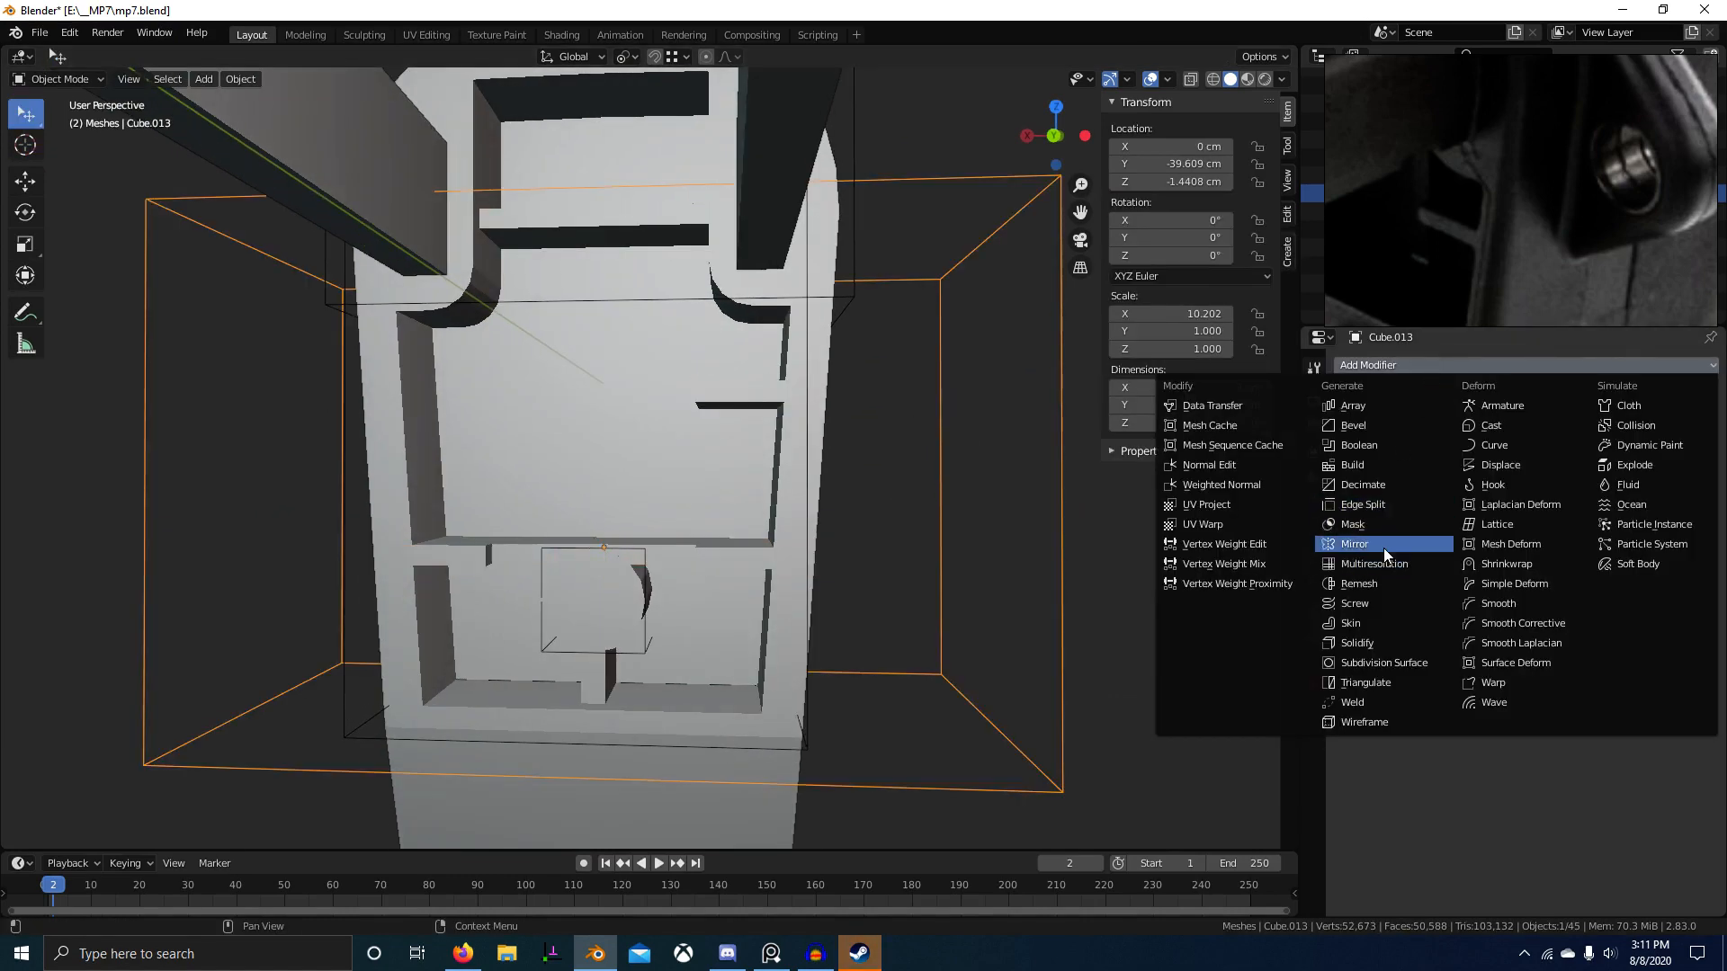
pyautogui.click(1355, 544)
pyautogui.click(776, 800)
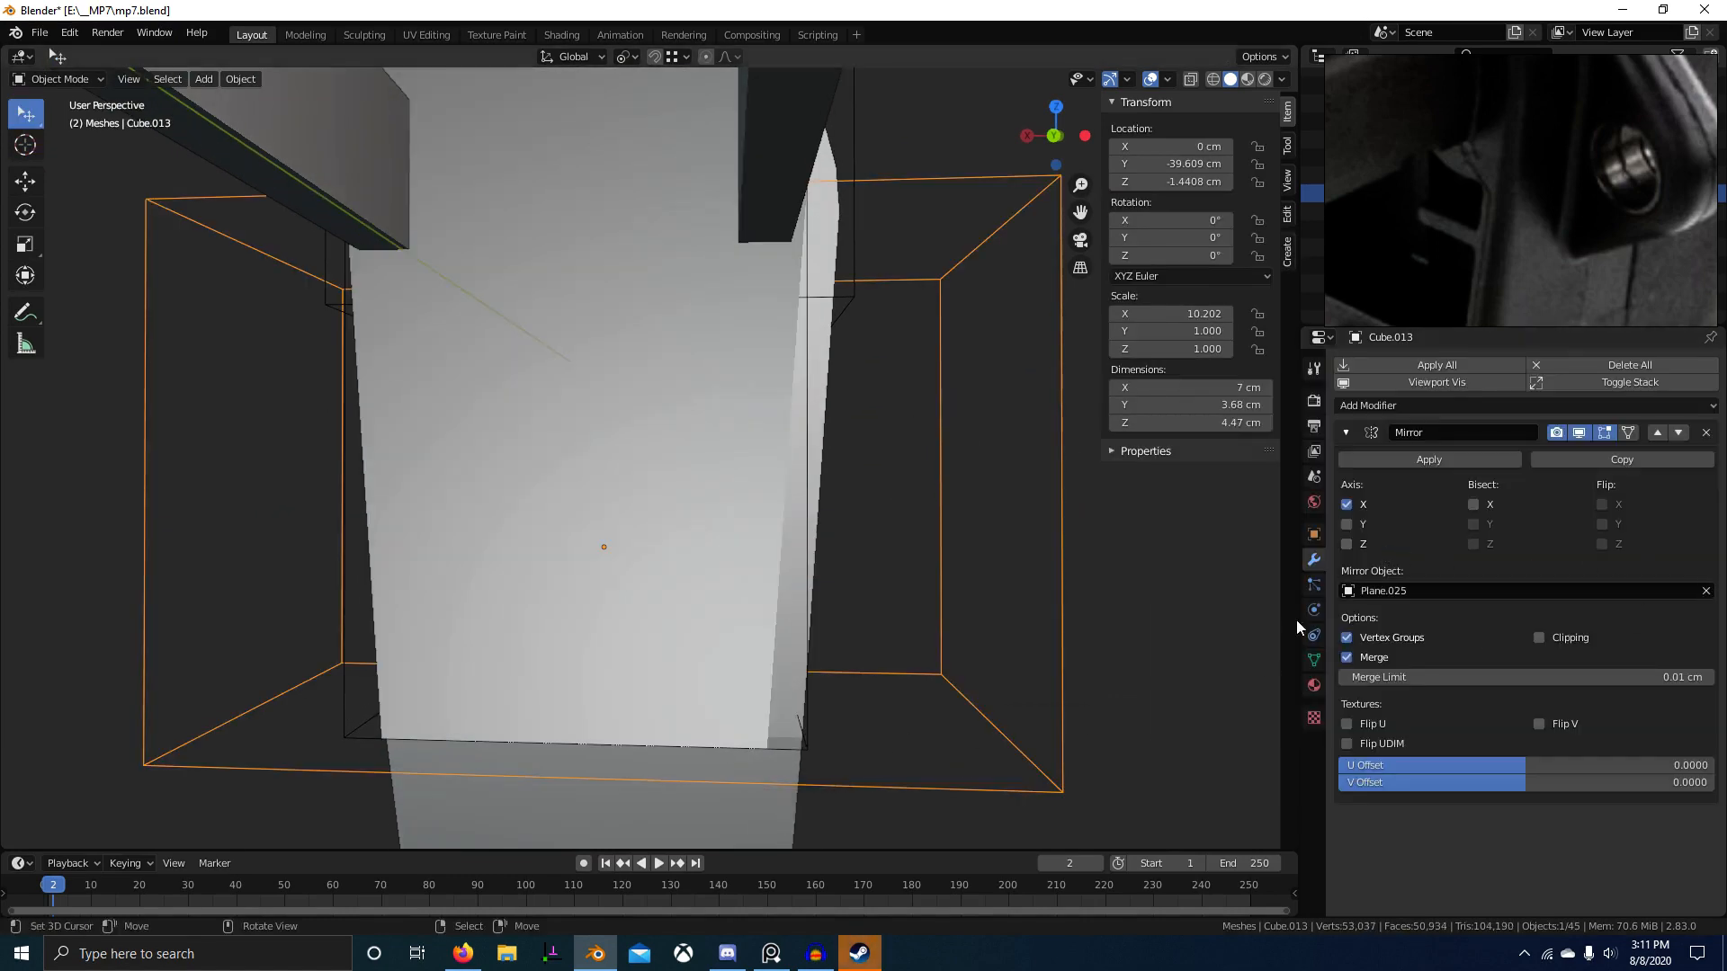
pyautogui.click(1473, 504)
pyautogui.scroll(-2, 978, 520)
pyautogui.moveTo(976, 520); pyautogui.dragTo(979, 483, button='middle')
pyautogui.click(1706, 435)
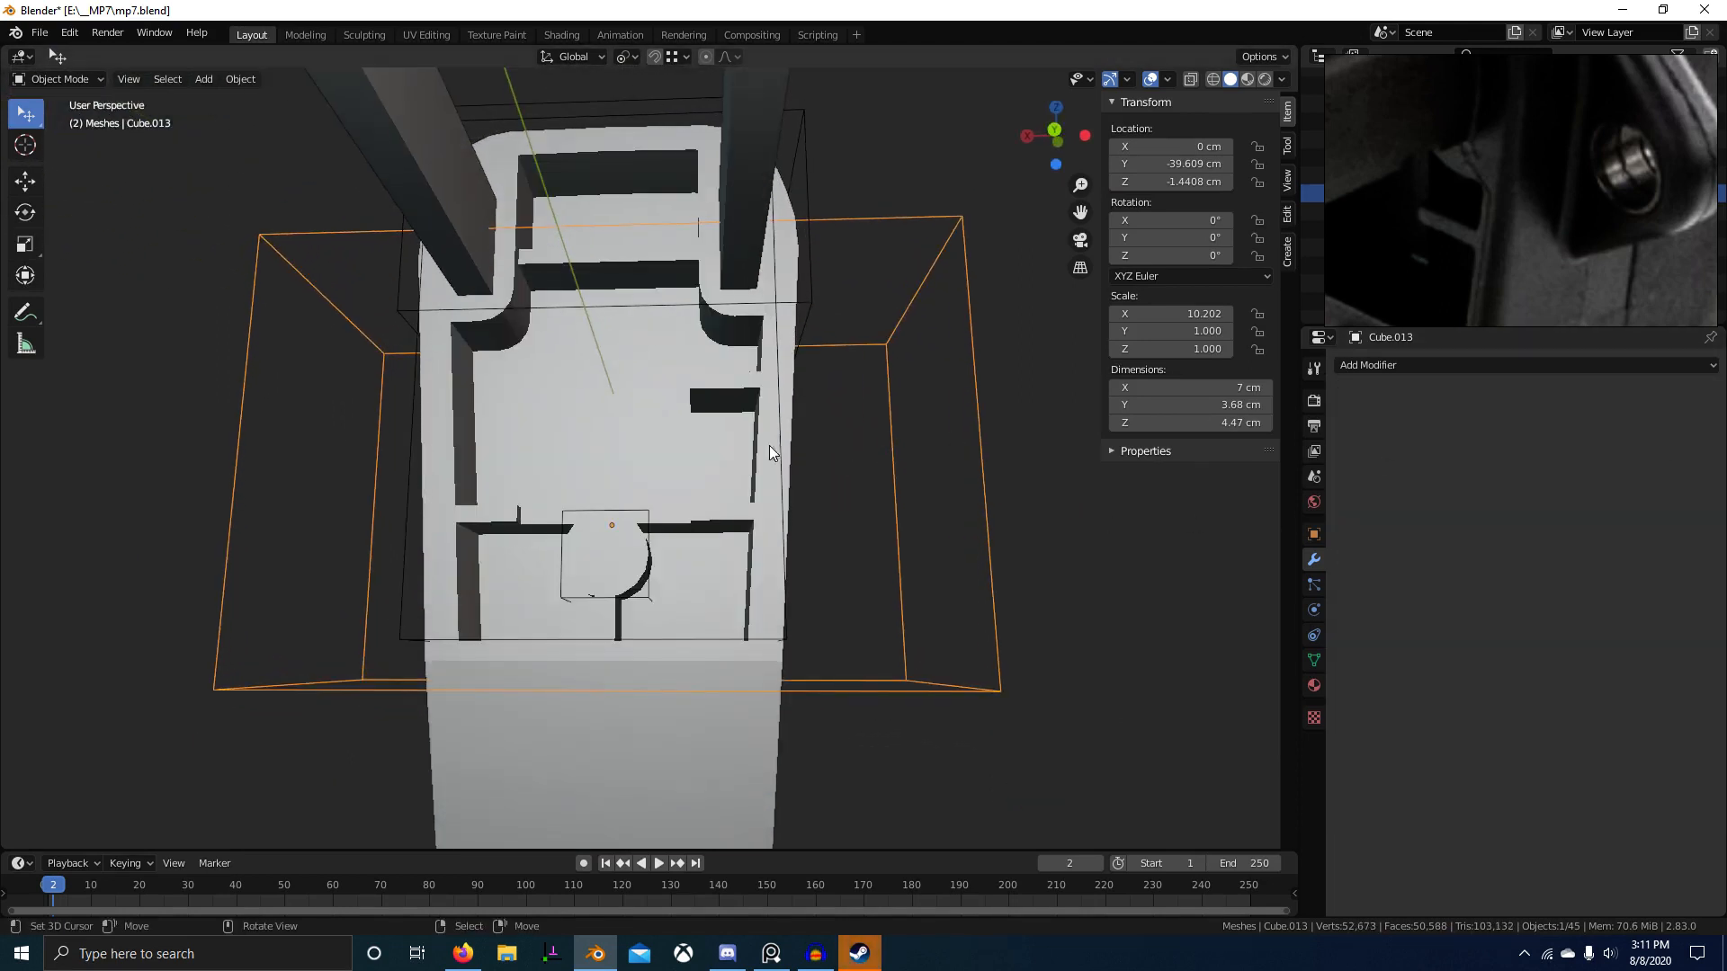
# Step: Separate the raised side ledge from the shelf mesh into its own object and select it in Object Mode
pyautogui.press('Tab')
pyautogui.click(895, 385)
pyautogui.hotkey('ctrl', 'l')
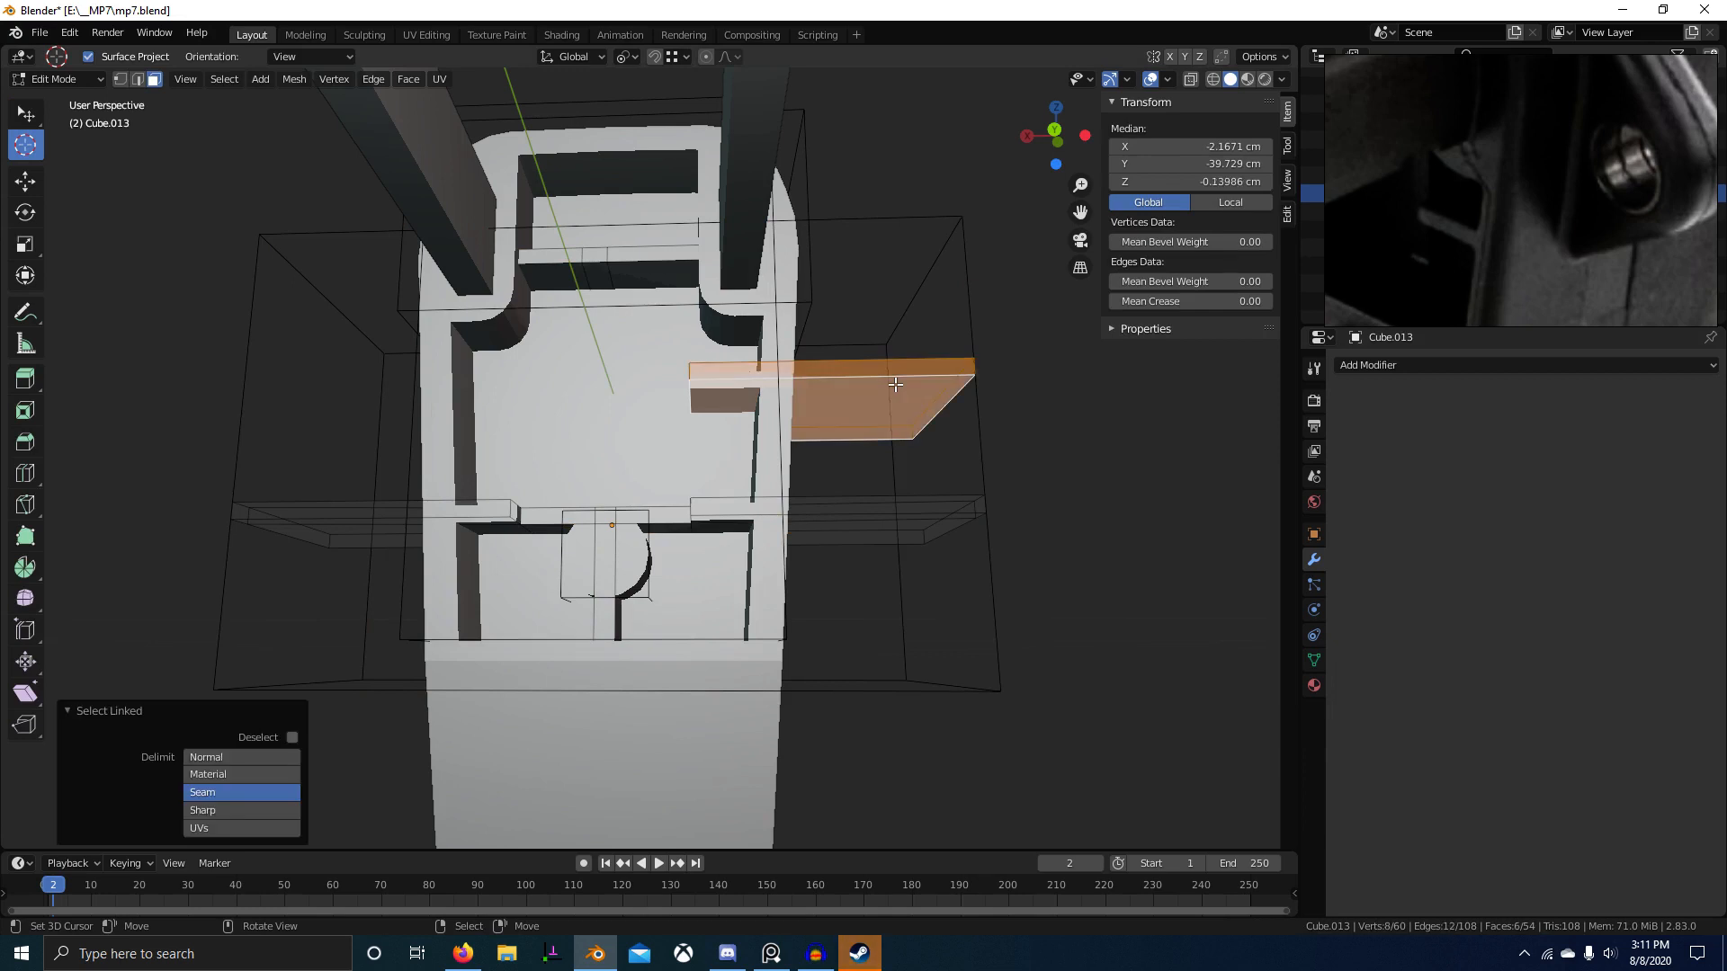
pyautogui.press('p')
pyautogui.click(896, 385)
pyautogui.press('Tab')
pyautogui.click(896, 385)
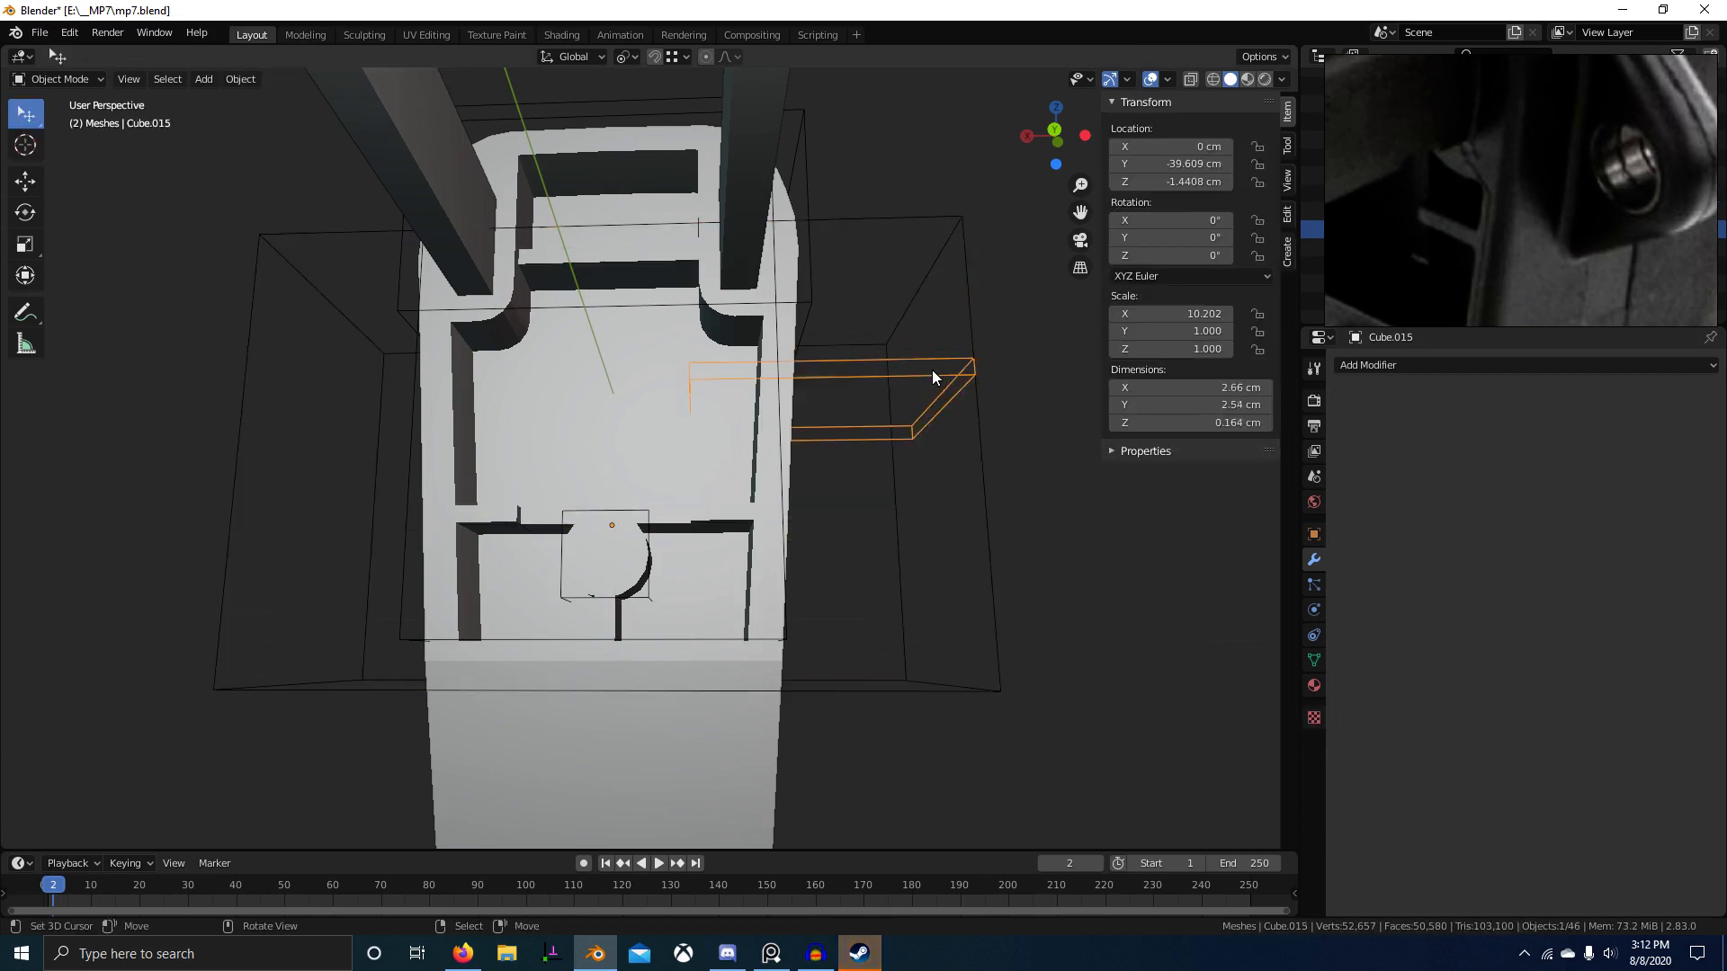
# Step: Add a Mirror modifier to the separated ledge, mirroring on X with Plane.025 as the mirror object
pyautogui.click(1513, 369)
pyautogui.click(1385, 541)
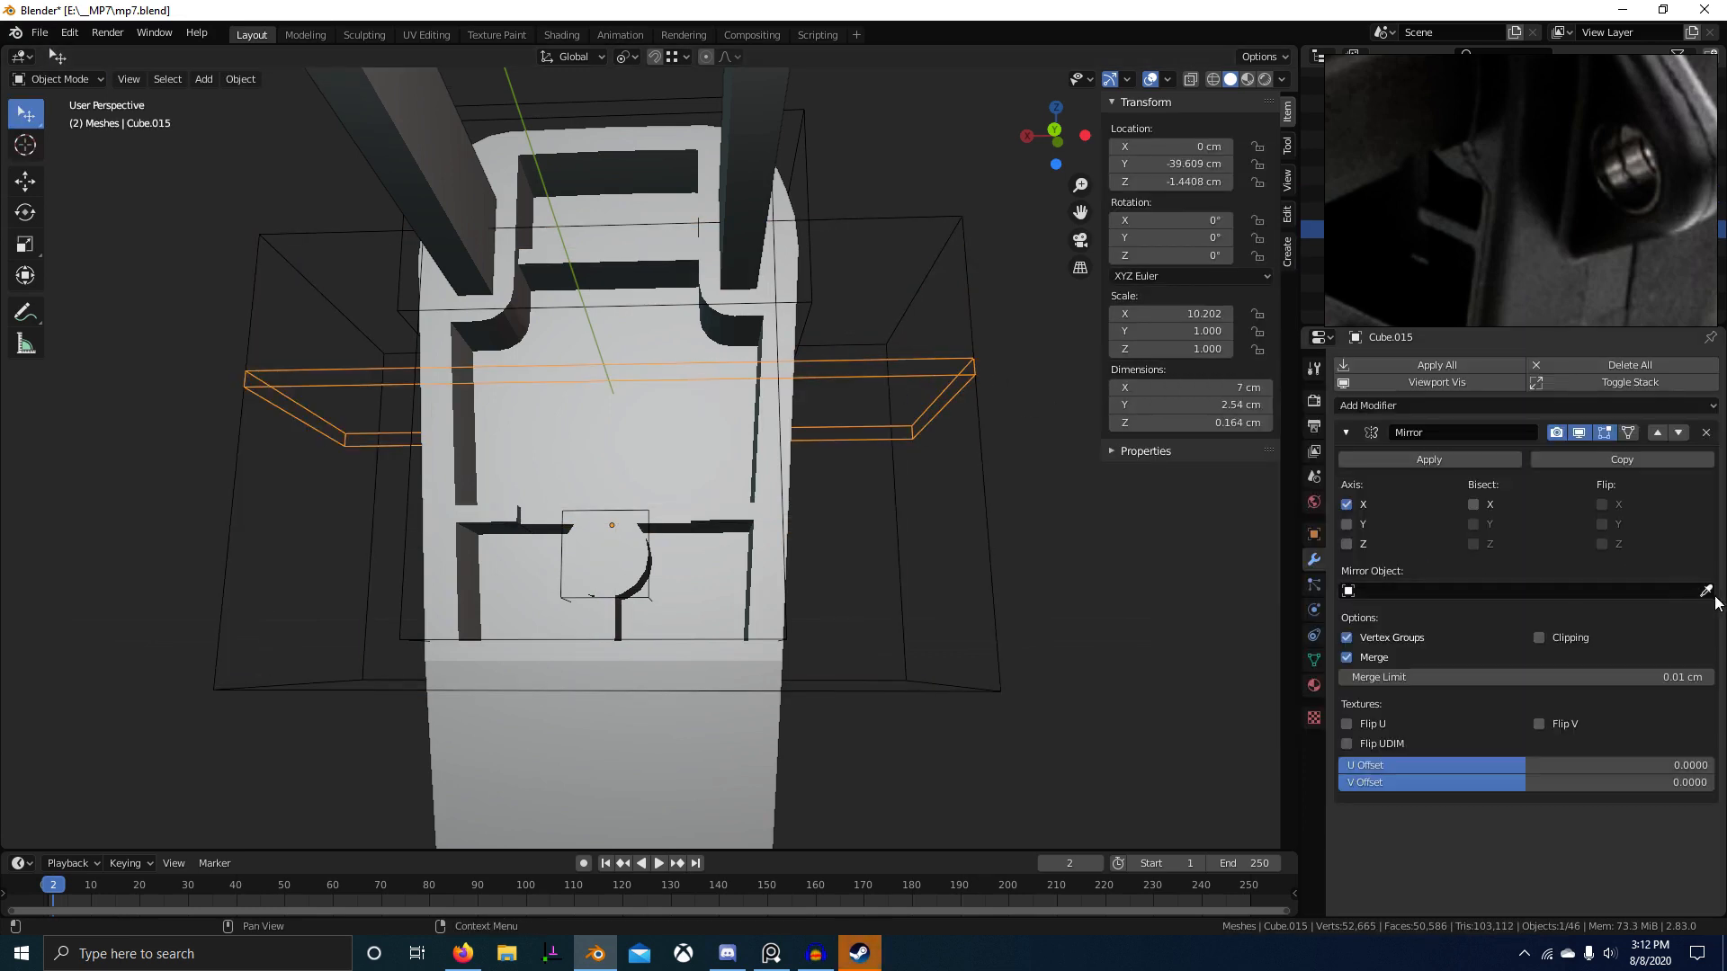
pyautogui.click(591, 746)
pyautogui.moveTo(930, 655); pyautogui.dragTo(899, 641, button='middle')
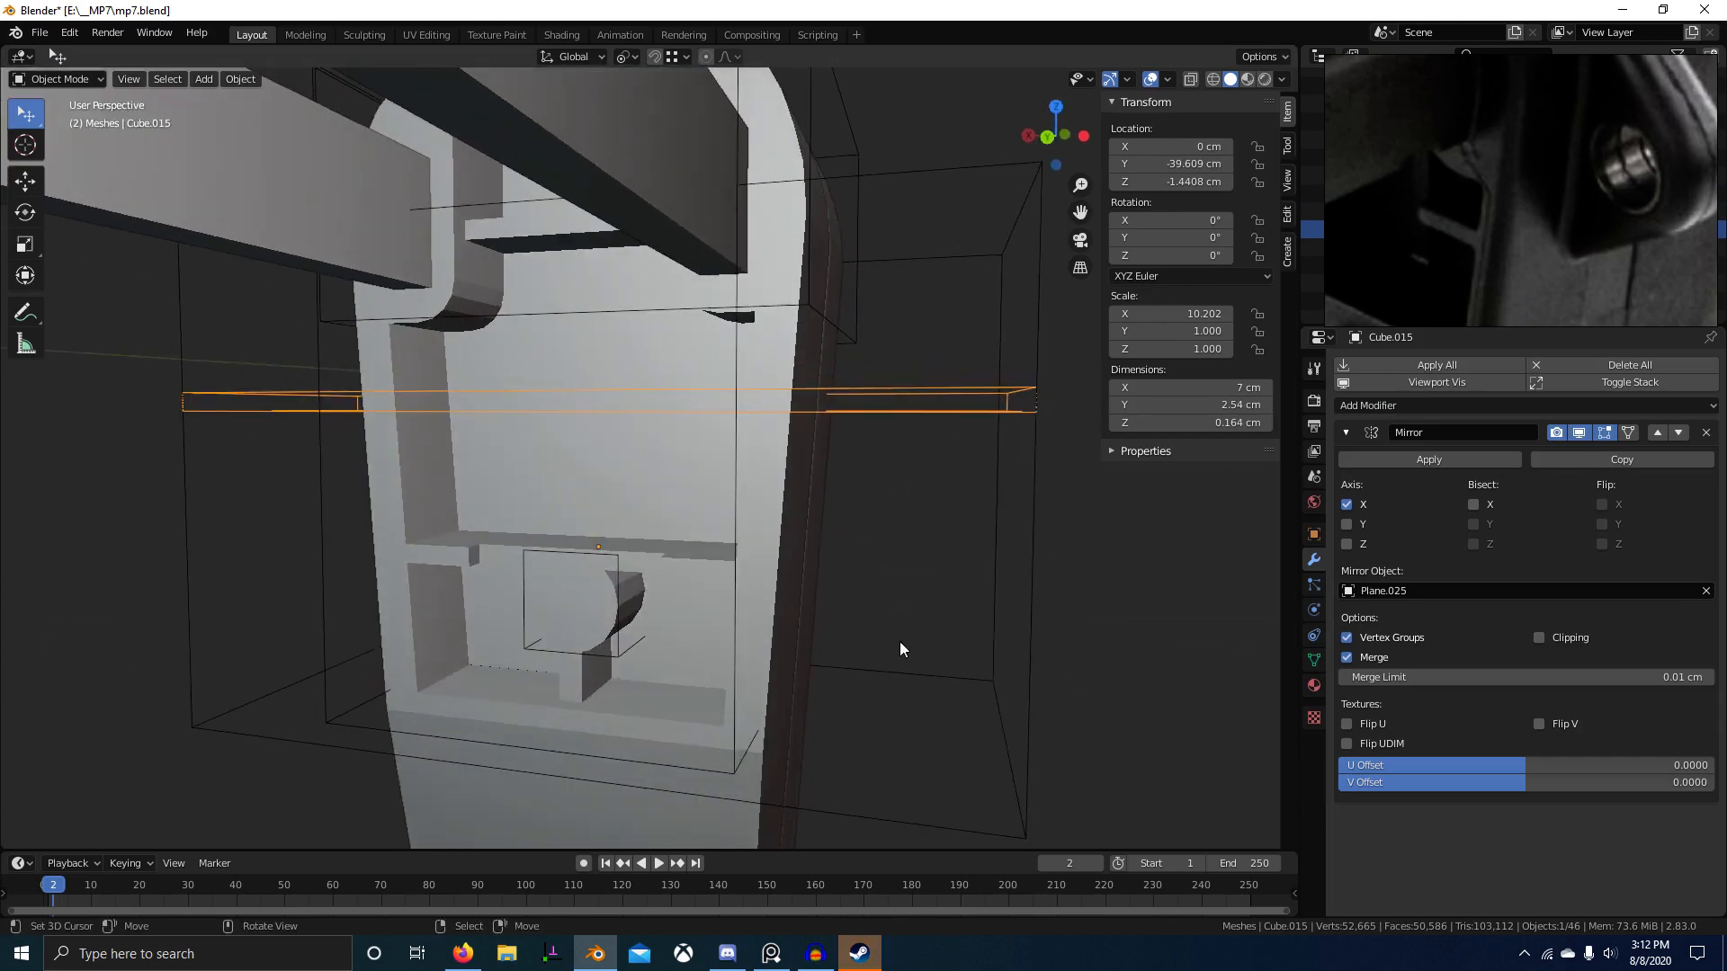
pyautogui.click(1351, 502)
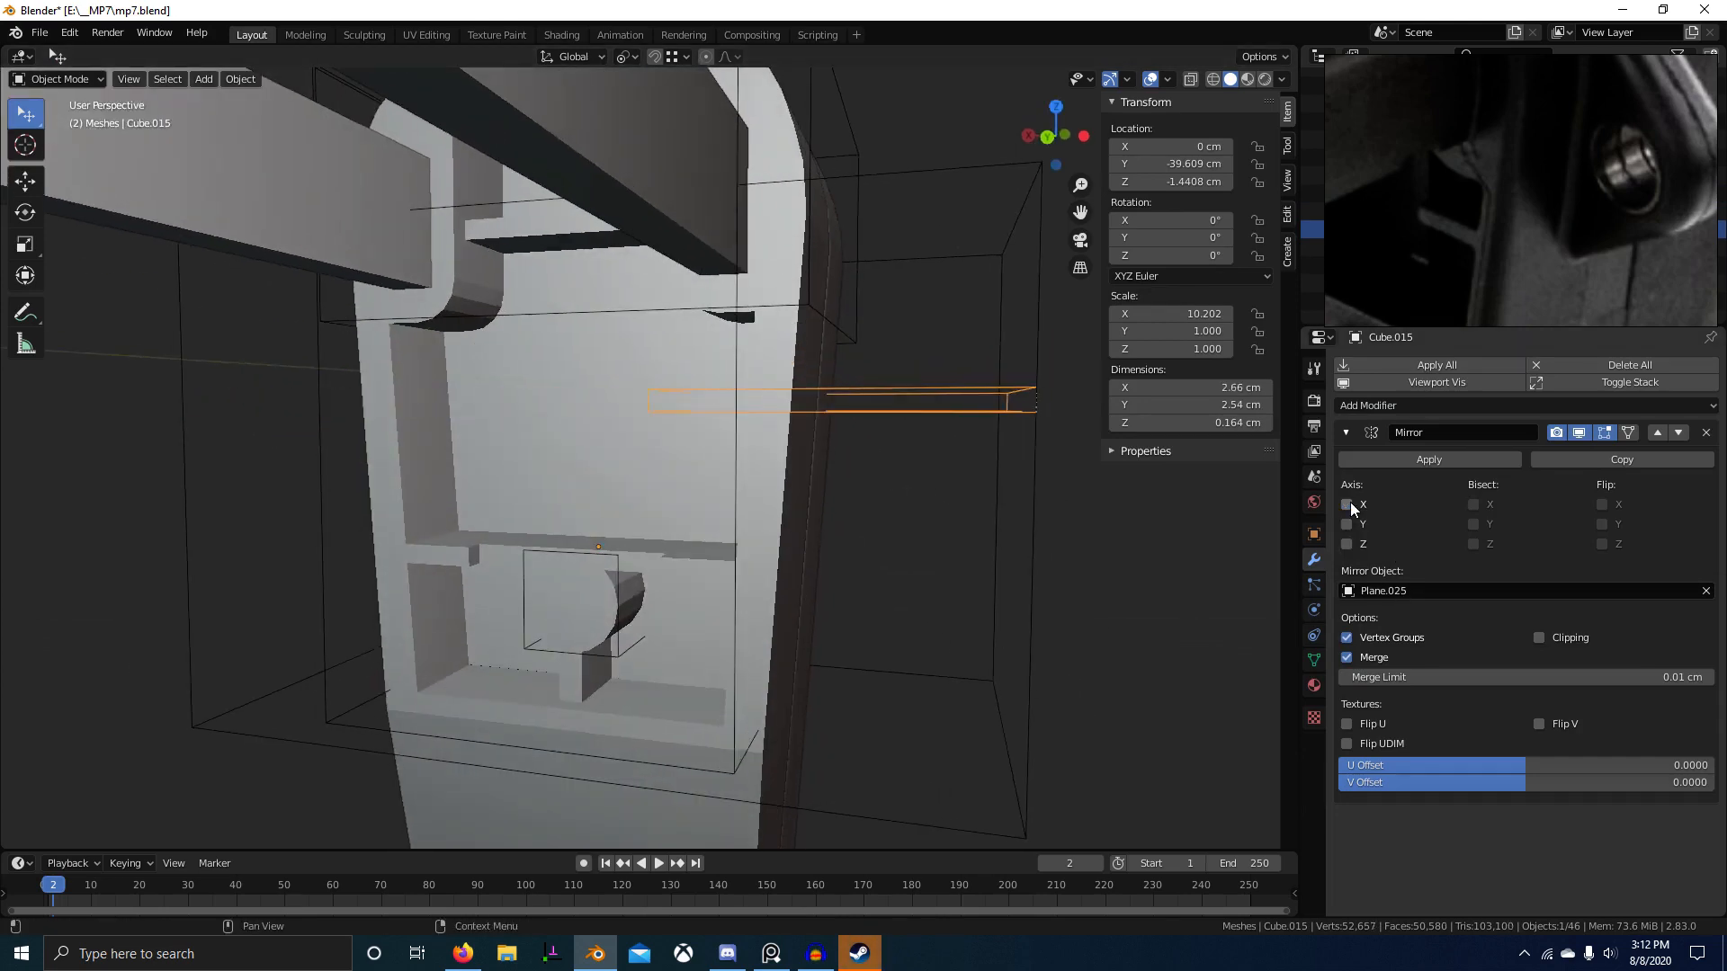
pyautogui.click(1351, 502)
pyautogui.moveTo(908, 527); pyautogui.dragTo(890, 459, button='middle')
pyautogui.keyDown('shift'); pyautogui.rightClick(984, 484); pyautogui.keyUp('shift')
pyautogui.hotkey('ctrl', '-')
pyautogui.hotkey('ctrl', 'z')
# Step: Subtract the mirrored ledges from the recess cutter Plane.028 with a Boolean difference
pyautogui.rightClick(850, 403)
pyautogui.keyDown('shift'); pyautogui.rightClick(801, 356); pyautogui.keyUp('shift')
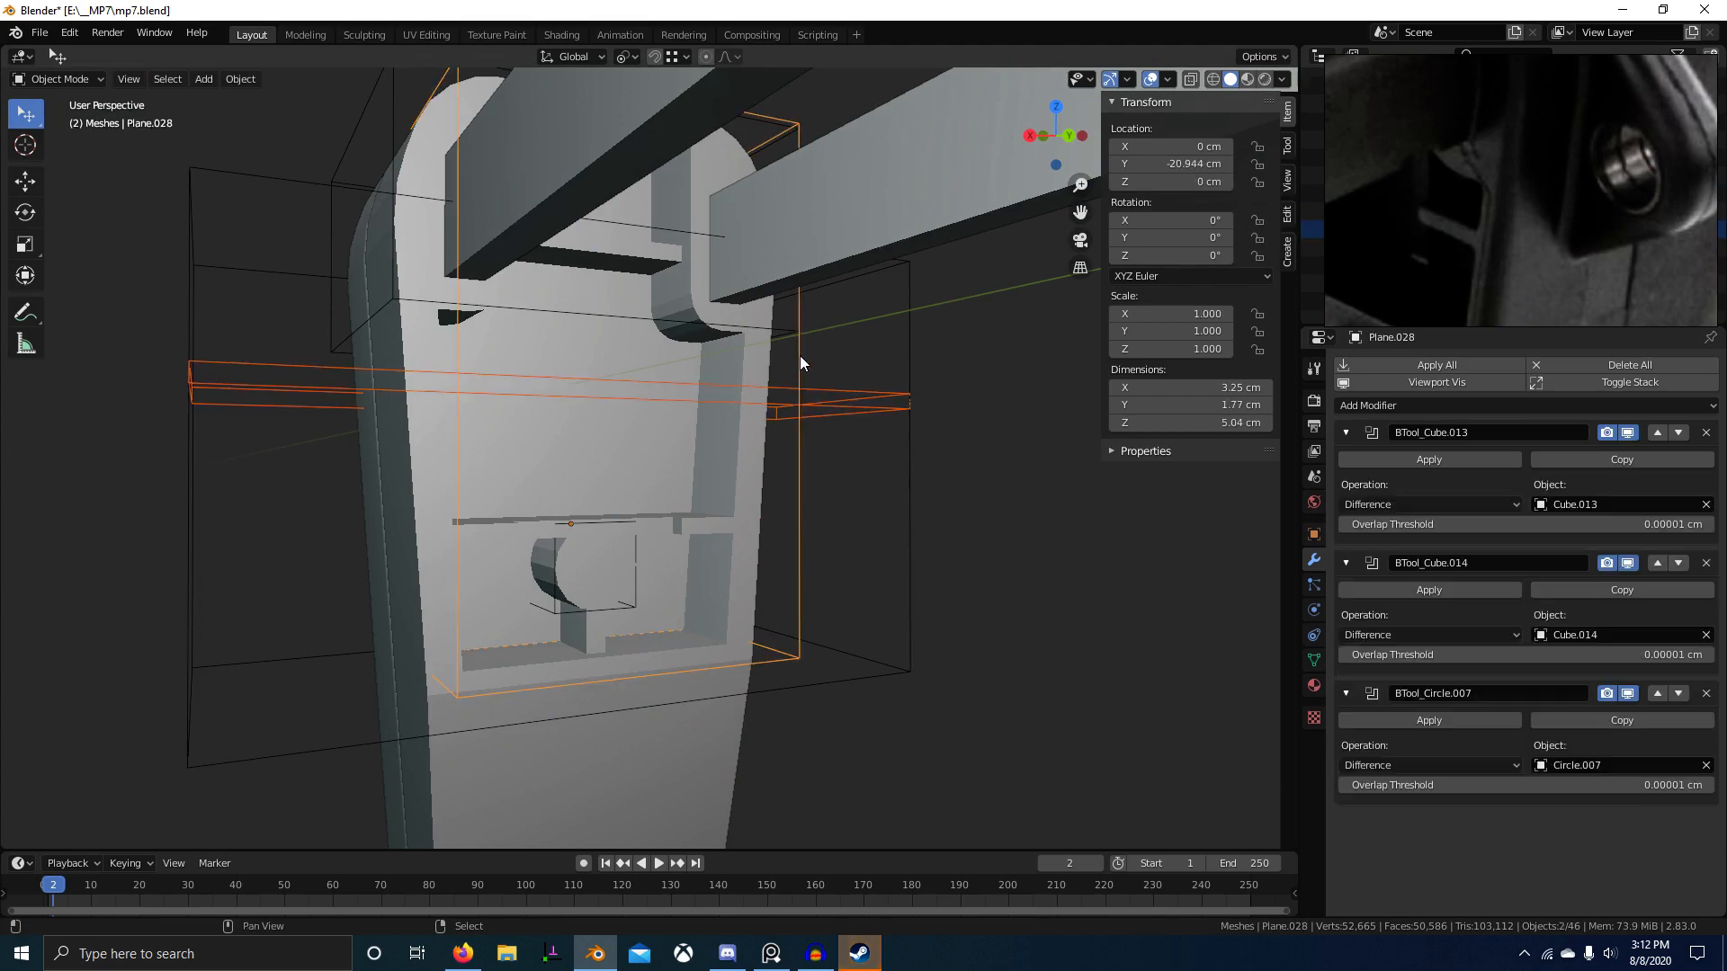
pyautogui.hotkey('ctrl', '-')
pyautogui.moveTo(801, 356); pyautogui.dragTo(749, 404, button='middle')
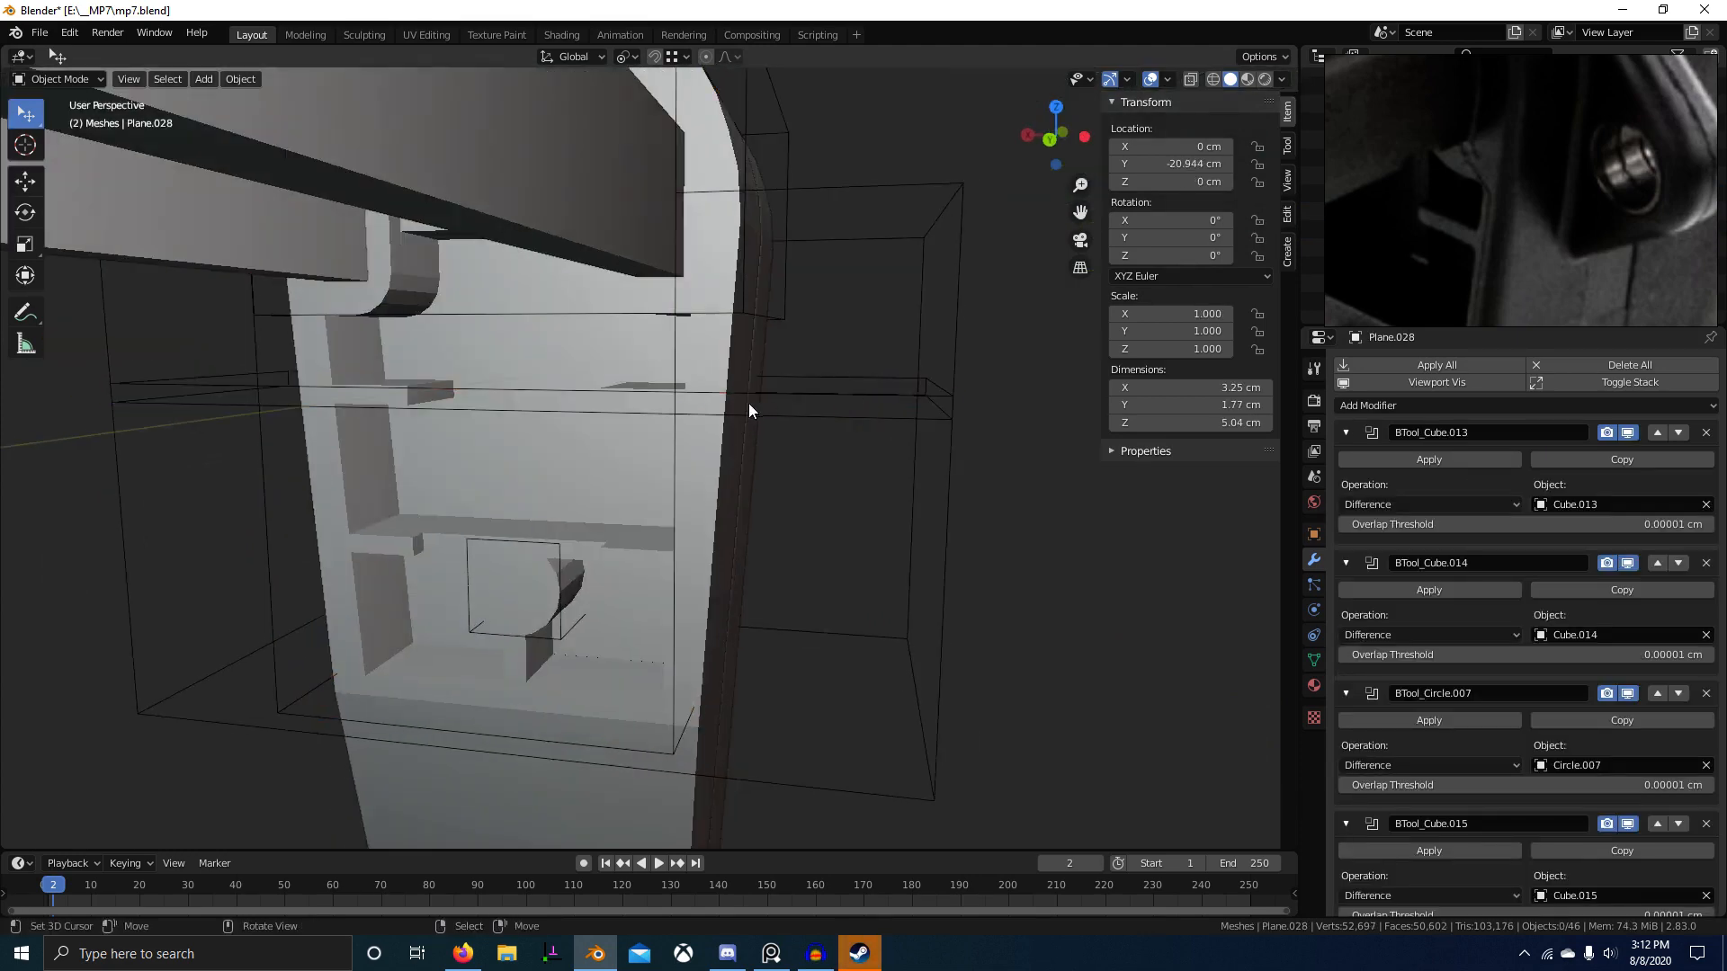
# Step: Compare the stock end's interior with the reference photo, including the round post and the lower holes
pyautogui.scroll(-7, 901, 407)
pyautogui.moveTo(898, 406)
pyautogui.mouseDown(button='middle')
pyautogui.moveTo(892, 439)
pyautogui.moveTo(909, 432)
pyautogui.moveTo(899, 410)
pyautogui.mouseUp(button='middle')
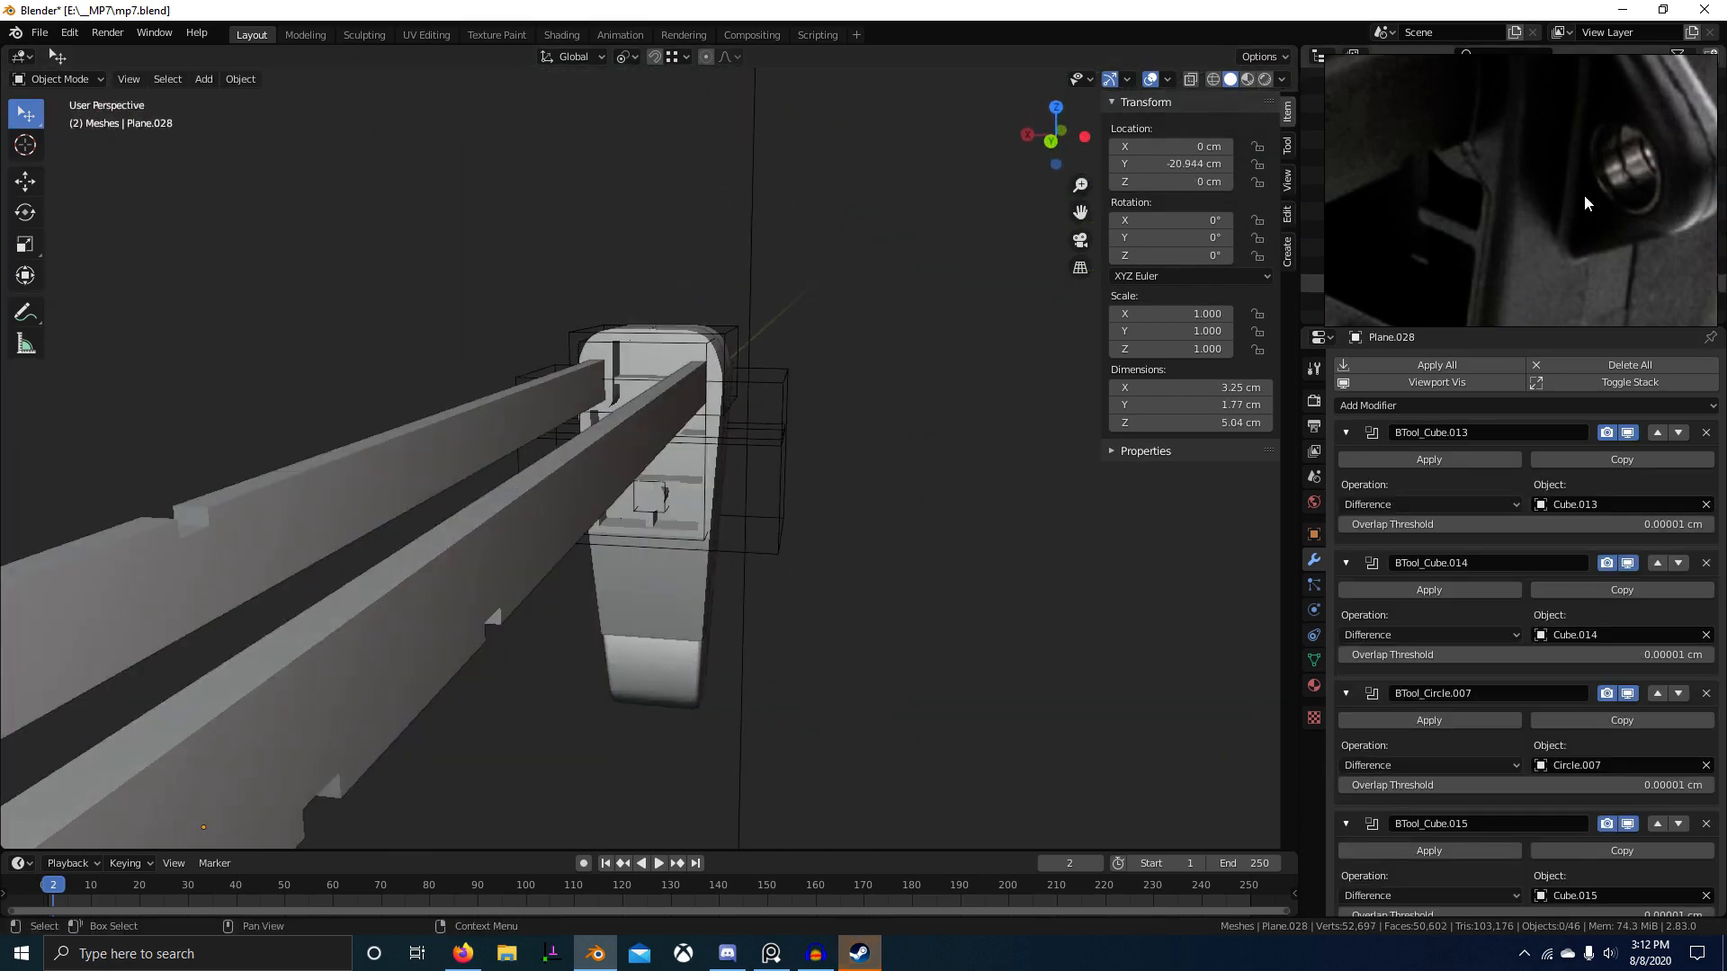
pyautogui.click(1586, 204)
pyautogui.scroll(-5, 1565, 204)
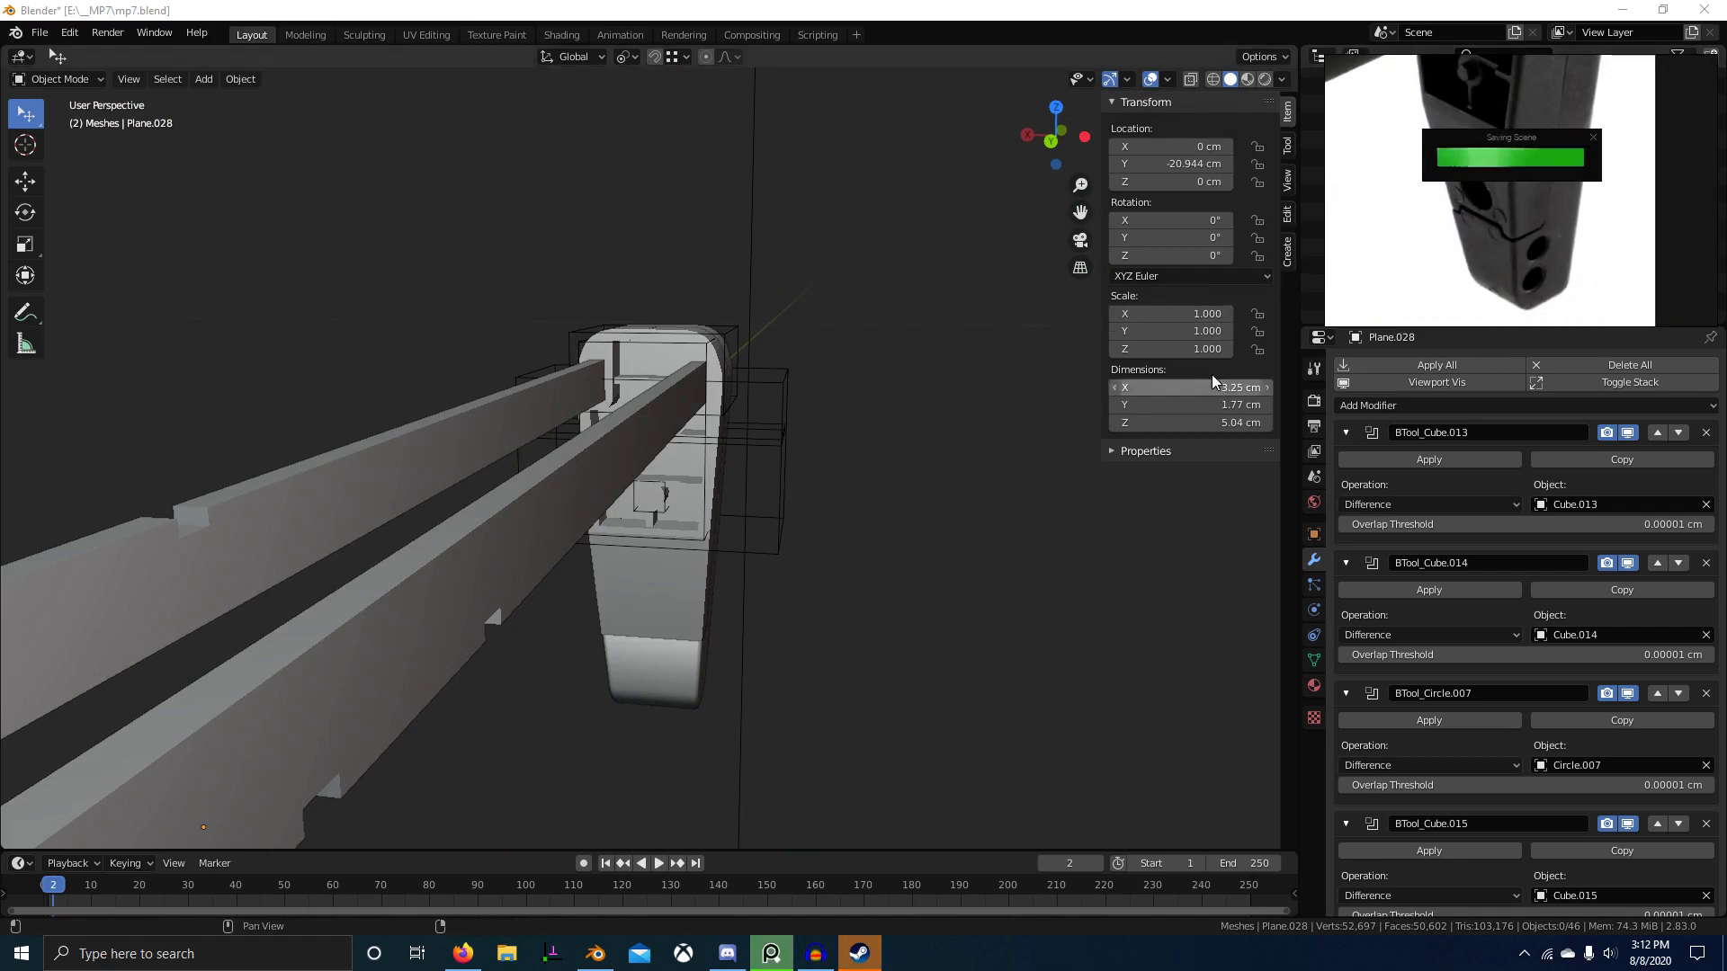
pyautogui.scroll(5, 809, 503)
pyautogui.moveTo(754, 480); pyautogui.dragTo(752, 640, button='middle')
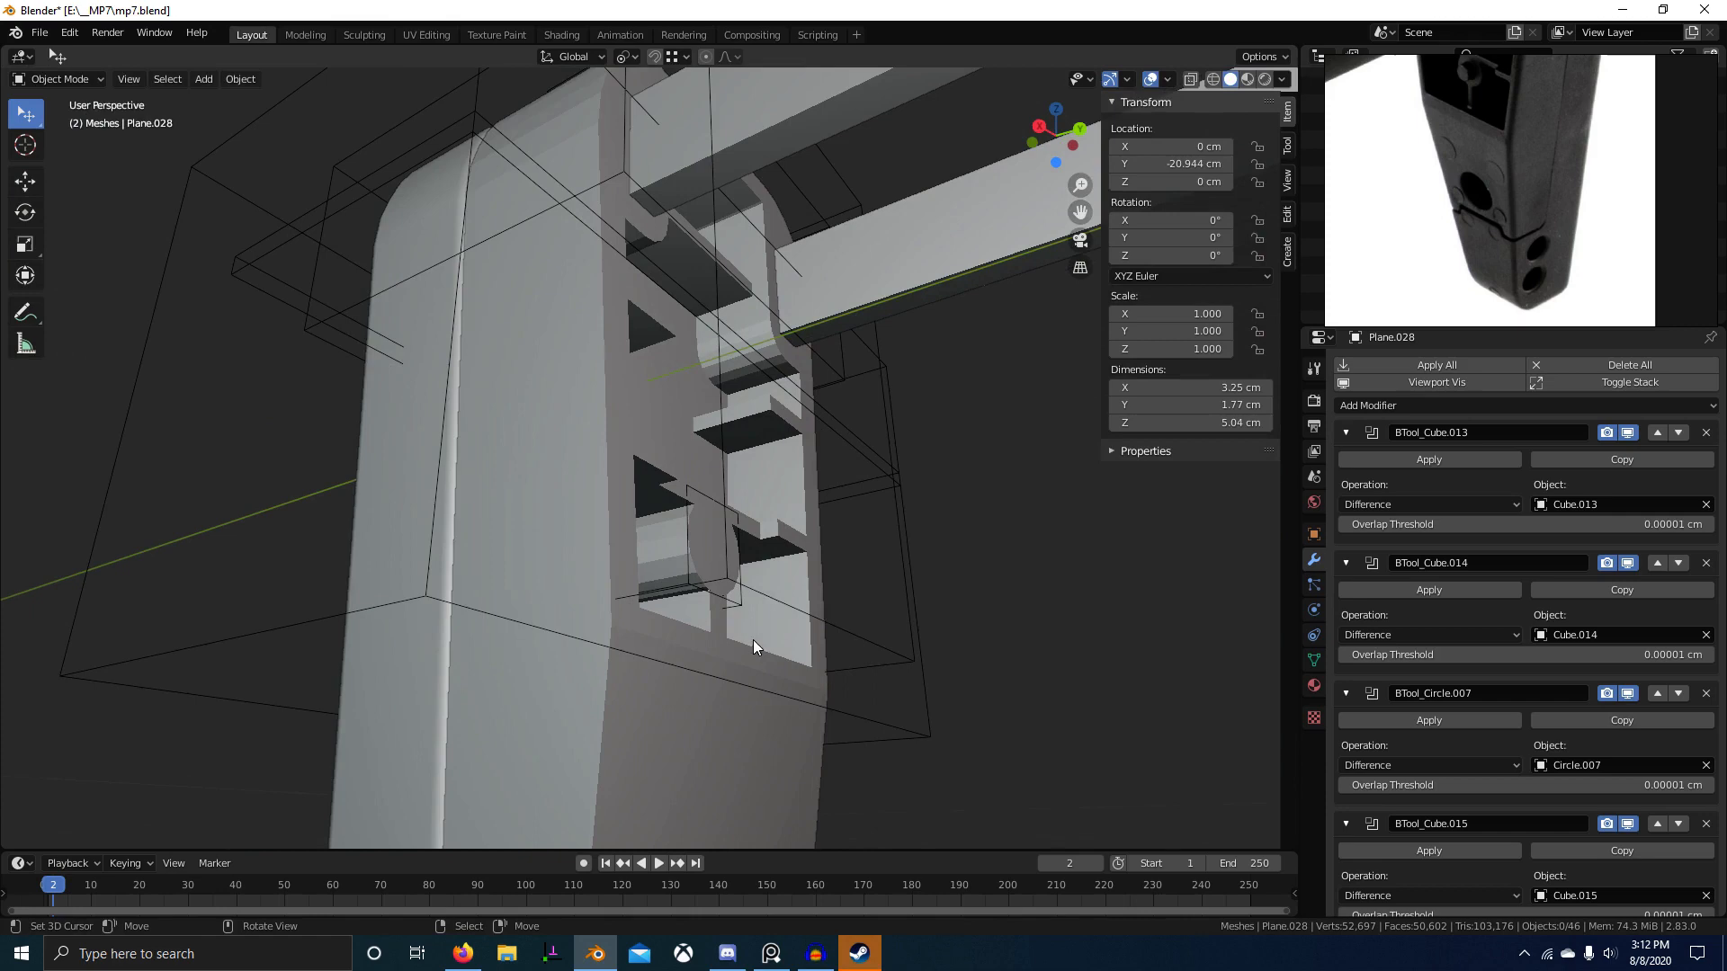
# Step: Rescale the whole mesh of the round post in Edit Mode and return to Object Mode
pyautogui.click(742, 568)
pyautogui.click(736, 565)
pyautogui.moveTo(736, 565); pyautogui.dragTo(760, 529, button='middle')
pyautogui.scroll(-1, 836, 529)
pyautogui.press('Tab')
pyautogui.press('2')
pyautogui.rightClick(629, 440)
pyautogui.scroll(2, 804, 529)
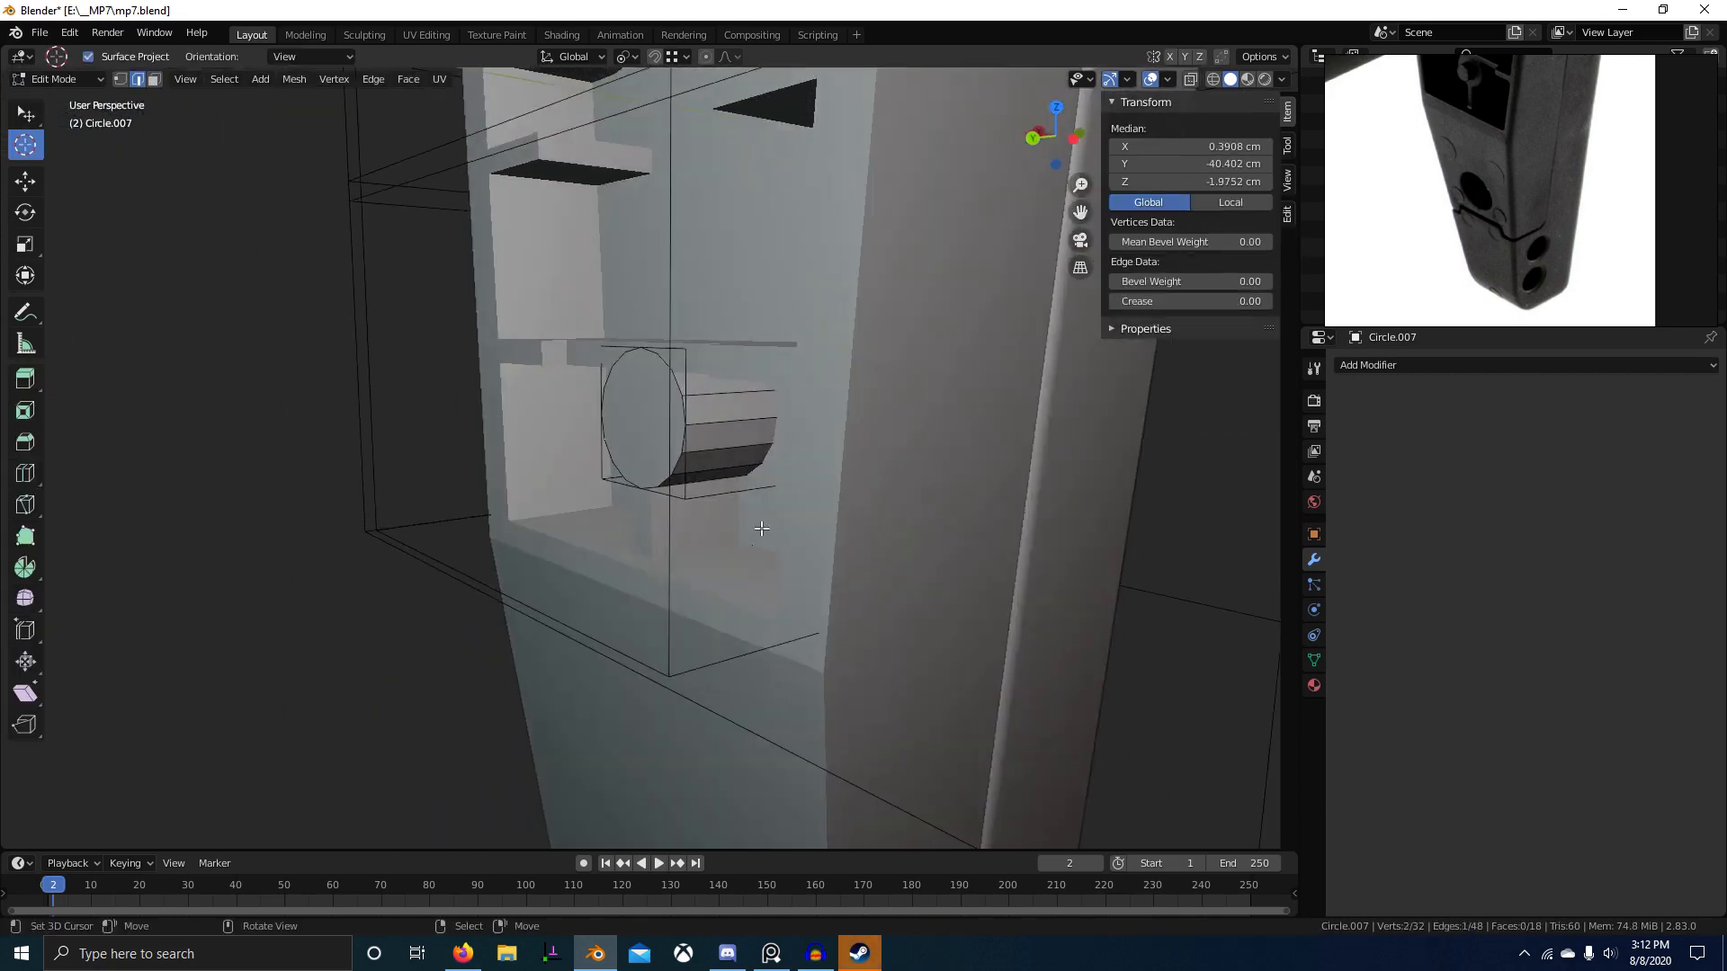
pyautogui.hotkey('shift', 'z')
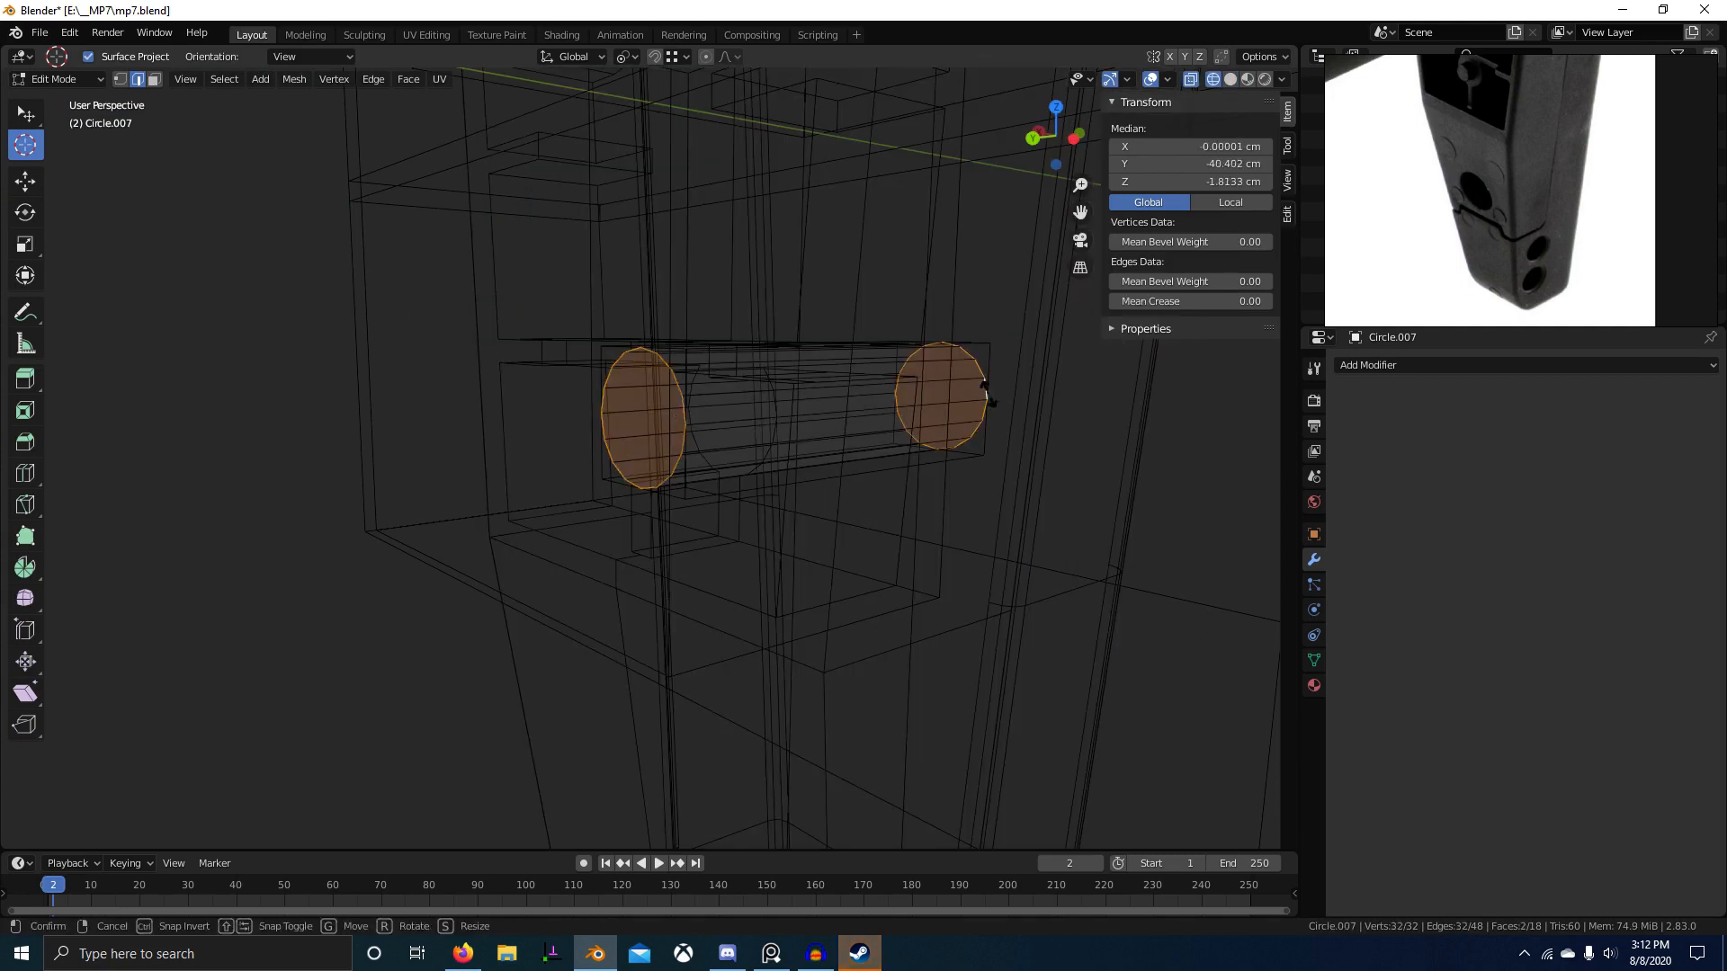
pyautogui.press('1')
pyautogui.click(951, 454)
pyautogui.press('Tab')
pyautogui.hotkey('shift', 'z')
# Step: Try a level-2 Subdivision modifier on the round post, and remove it again
pyautogui.scroll(-3, 882, 518)
pyautogui.hotkey('ctrl', '2')
pyautogui.moveTo(882, 518)
pyautogui.keyDown('alt'); pyautogui.mouseDown(button='middle')
pyautogui.moveTo(840, 462)
pyautogui.moveTo(914, 497)
pyautogui.moveTo(963, 482)
pyautogui.moveTo(872, 515)
pyautogui.moveTo(882, 636)
pyautogui.moveTo(767, 482)
pyautogui.mouseUp(button='middle'); pyautogui.keyUp('alt')
pyautogui.click(874, 491)
pyautogui.press('Right')
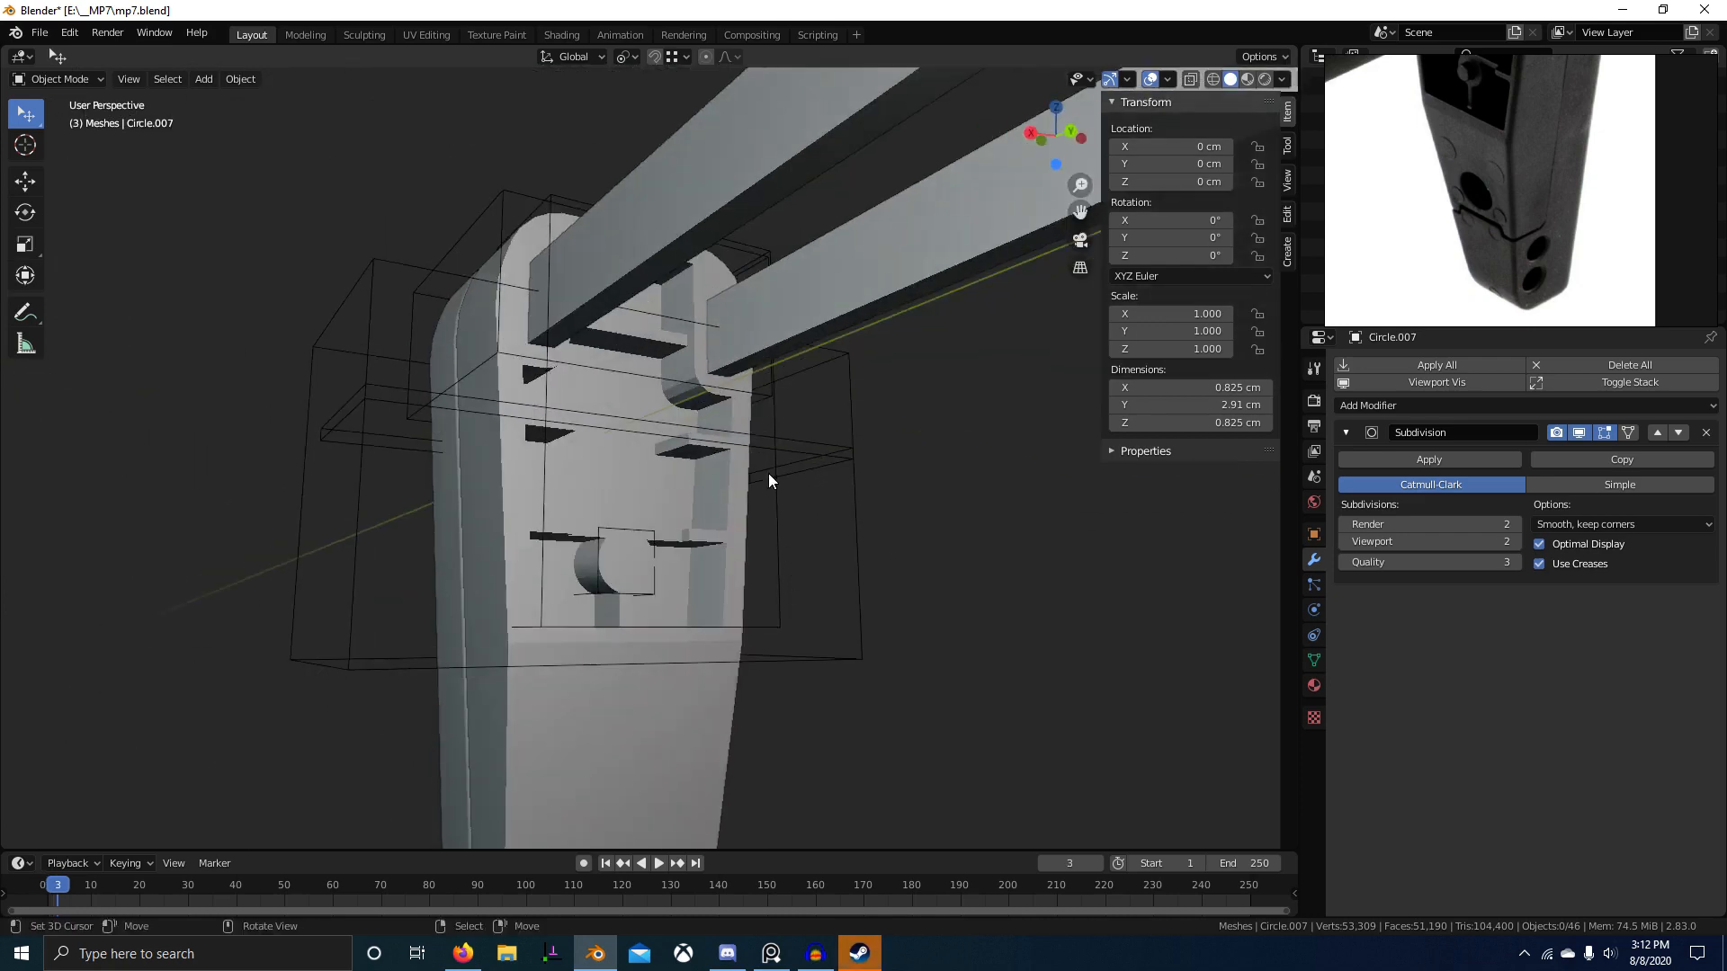
pyautogui.click(1705, 434)
# Step: Save the Blender file
pyautogui.scroll(3, 883, 522)
pyautogui.moveTo(883, 522)
pyautogui.mouseDown(button='middle')
pyautogui.moveTo(795, 437)
pyautogui.moveTo(854, 512)
pyautogui.mouseUp(button='middle')
pyautogui.hotkey('ctrl', 's')
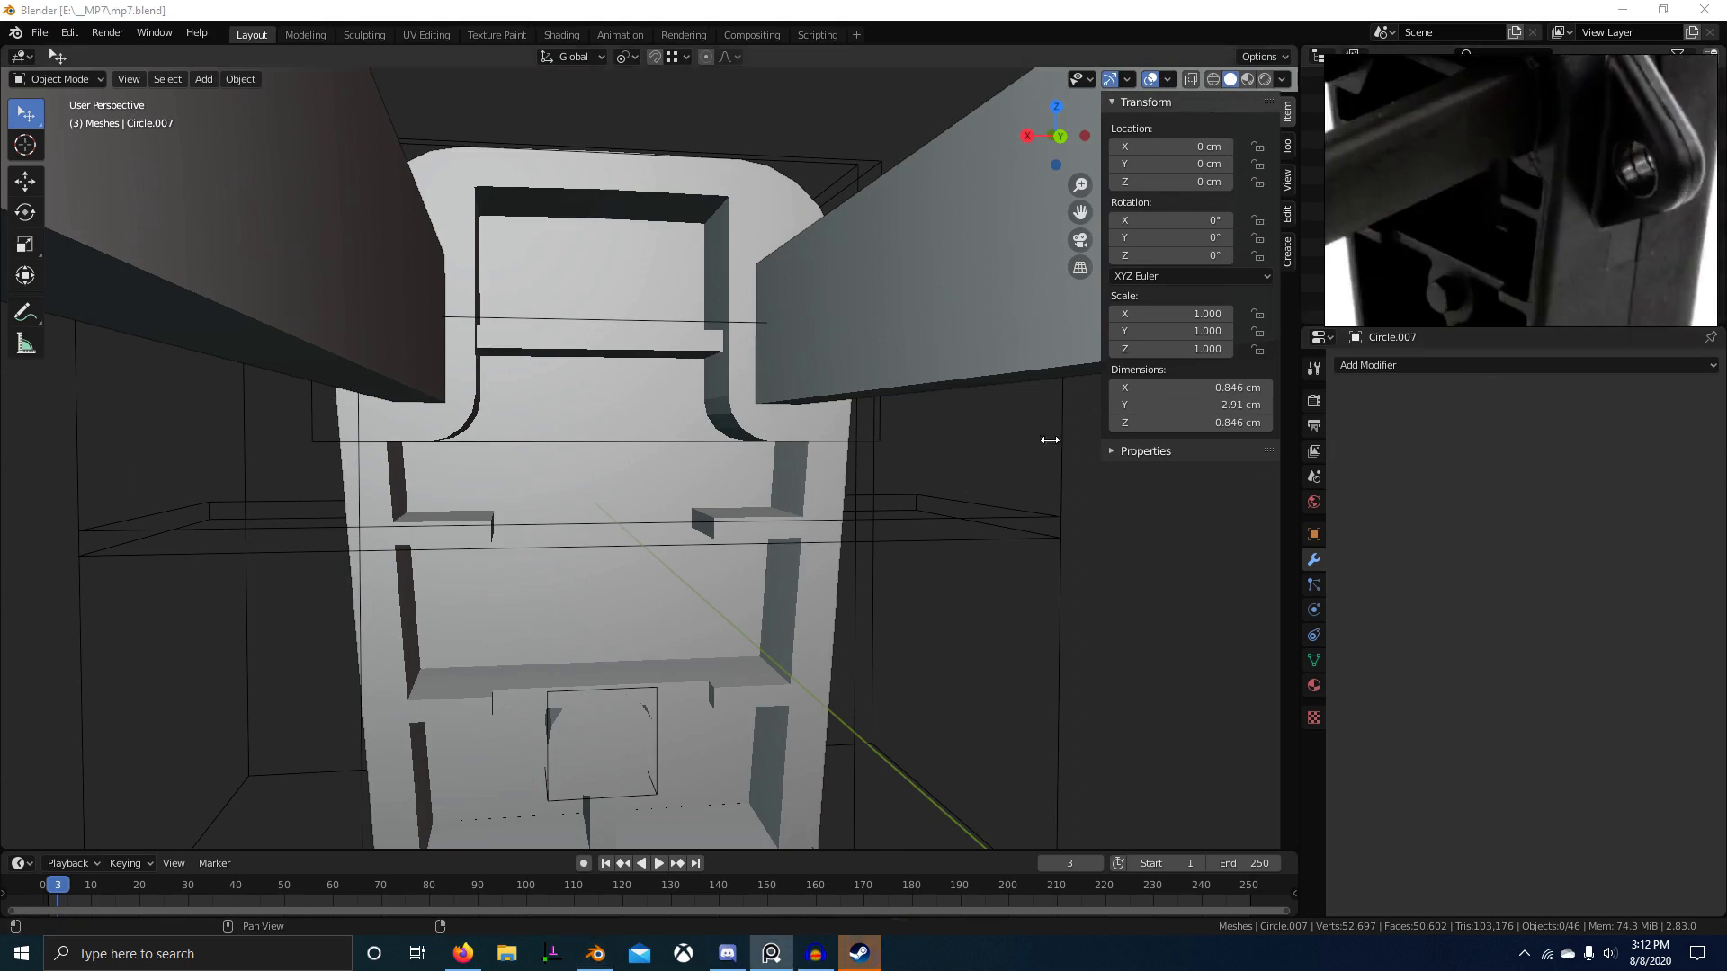
# Step: Duplicate the side ledge's mesh in place and rotate the copy 90° about the global Y axis
pyautogui.rightClick(822, 531)
pyautogui.rightClick(832, 520)
pyautogui.press('Tab')
pyautogui.scroll(-2, 989, 581)
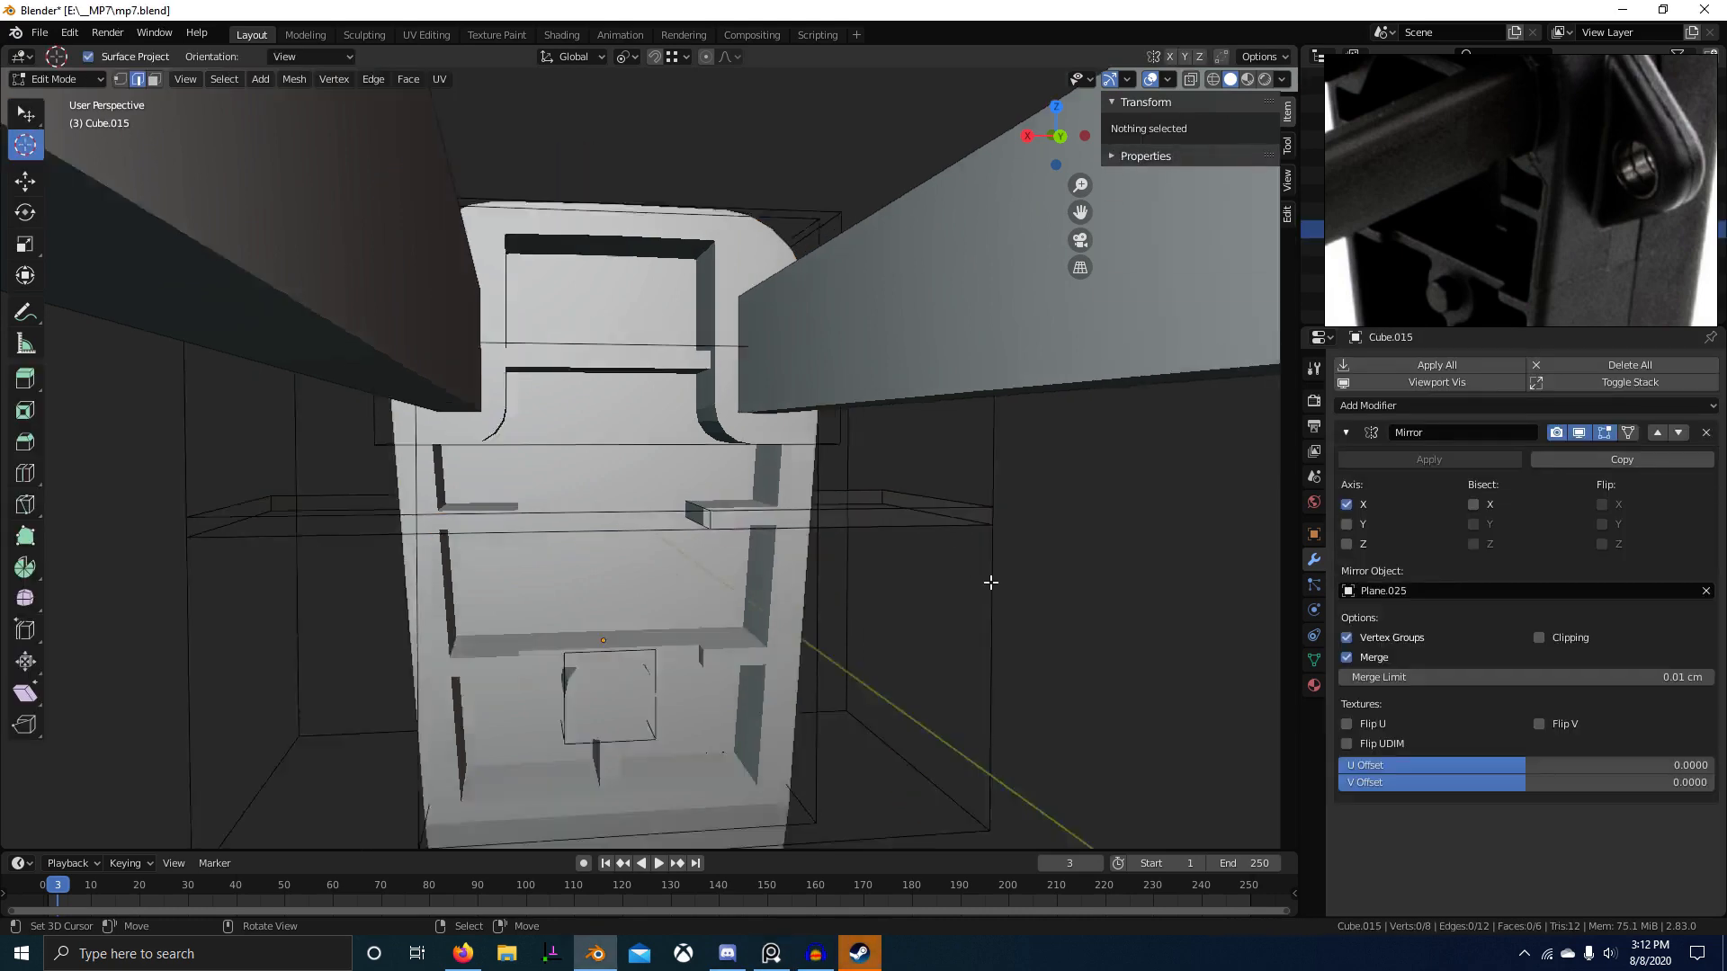
pyautogui.press('a')
pyautogui.moveTo(895, 564); pyautogui.dragTo(886, 562, button='middle')
pyautogui.scroll(1, 886, 562)
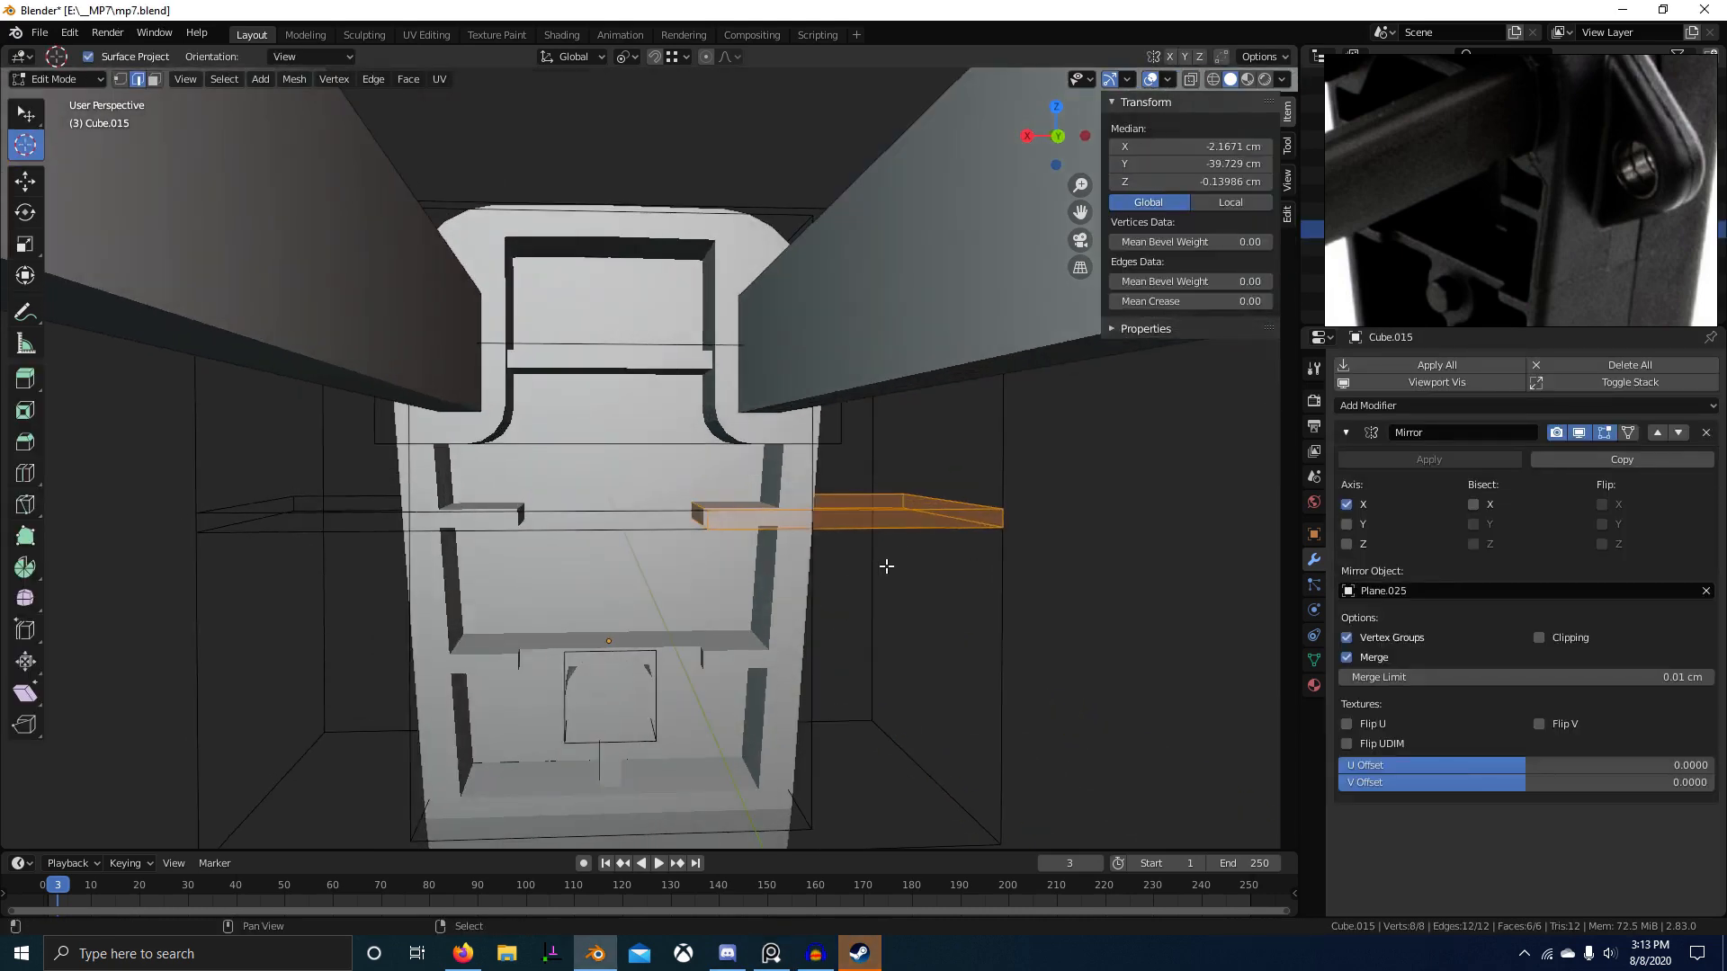
pyautogui.hotkey('shift', 'd')
pyautogui.press('Escape')
pyautogui.press('r')
pyautogui.press('y')
pyautogui.press('9')
pyautogui.press('0')
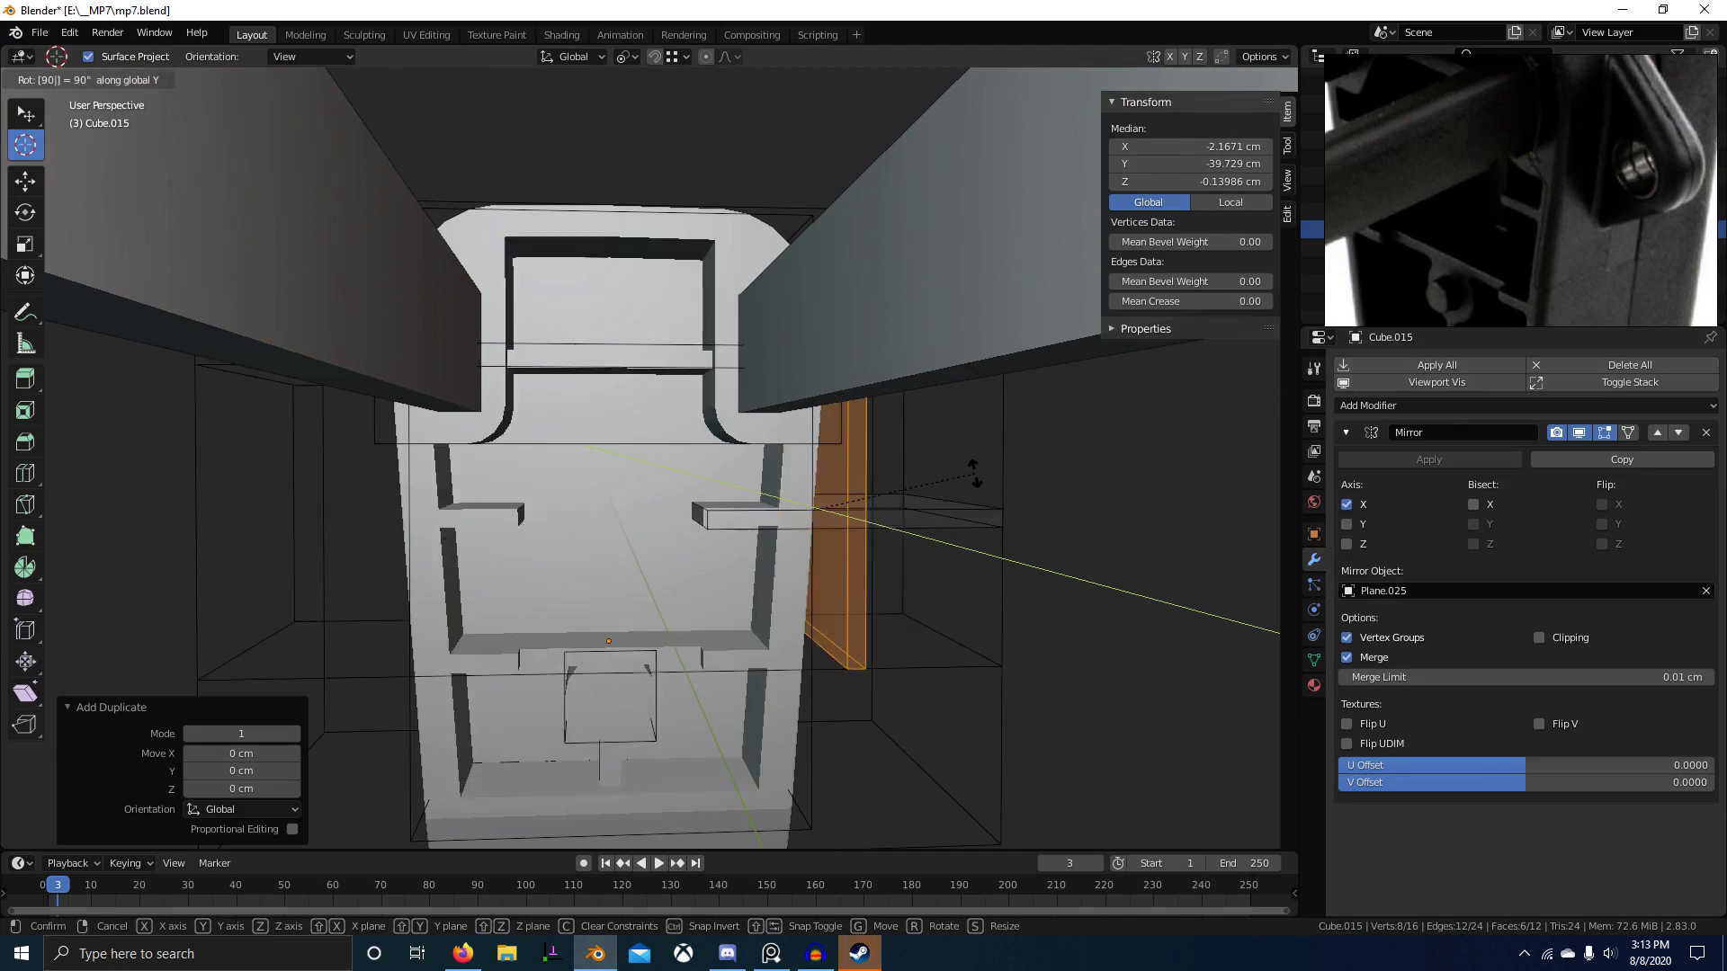
pyautogui.press('Return')
# Step: Move the upright copy about 1.57 cm along X into the recess and shorten it along Z
pyautogui.press('g')
pyautogui.press('x')
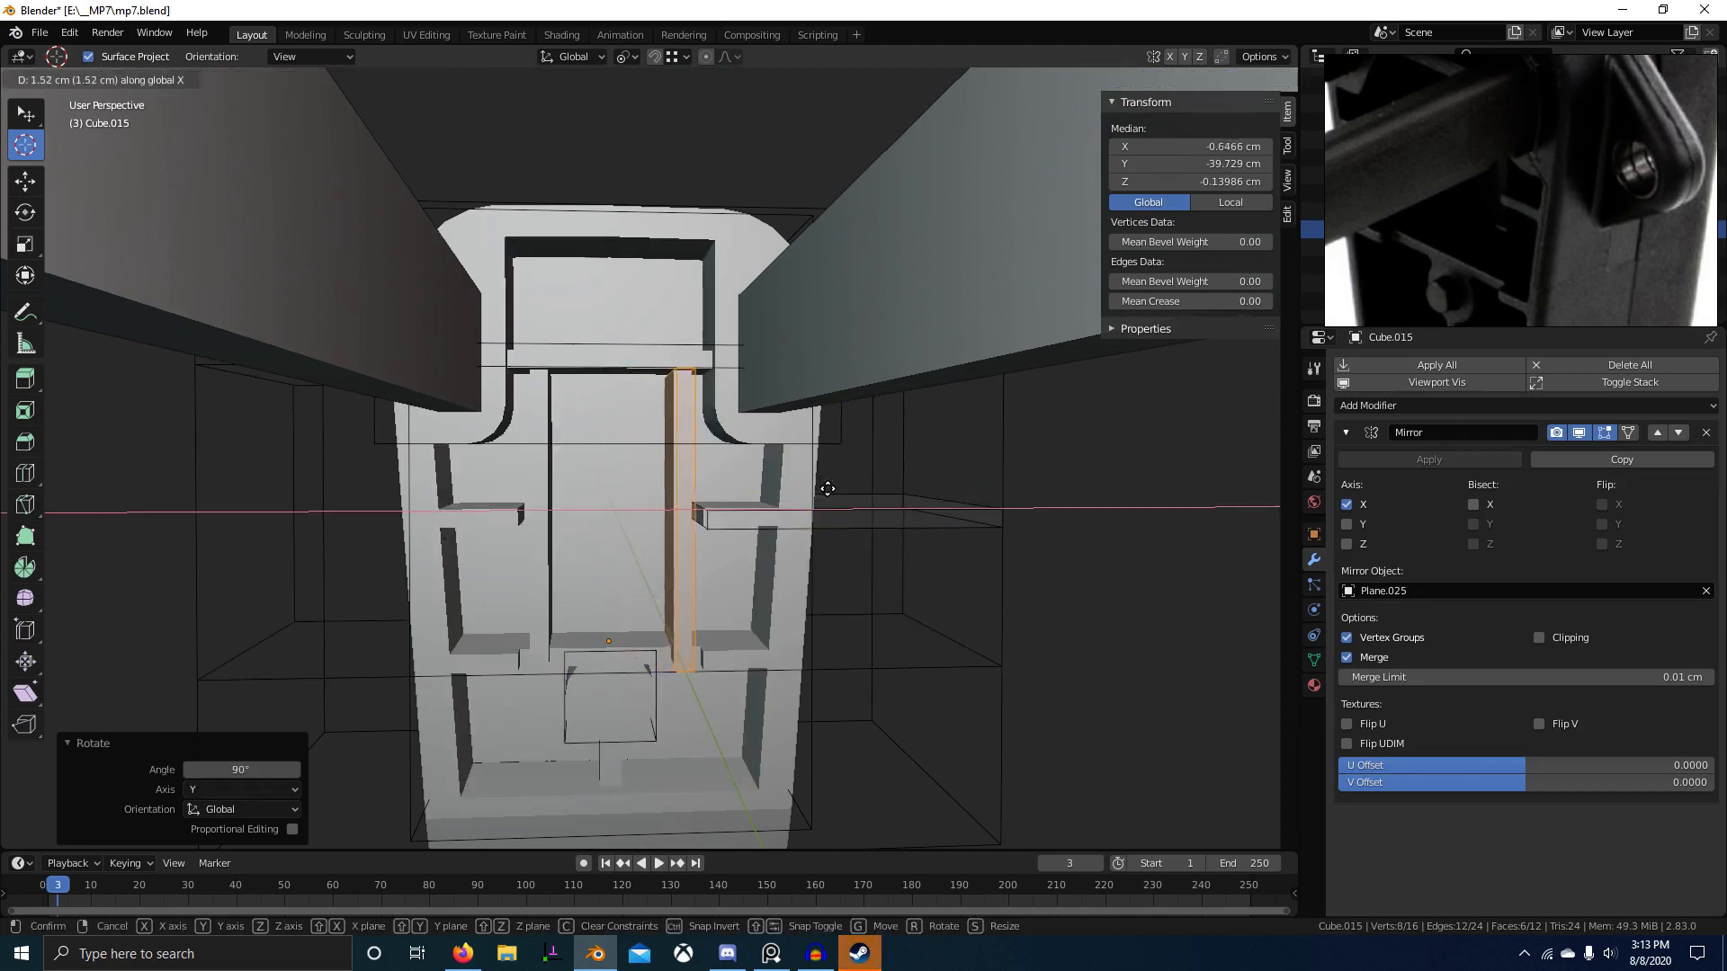
pyautogui.click(831, 490)
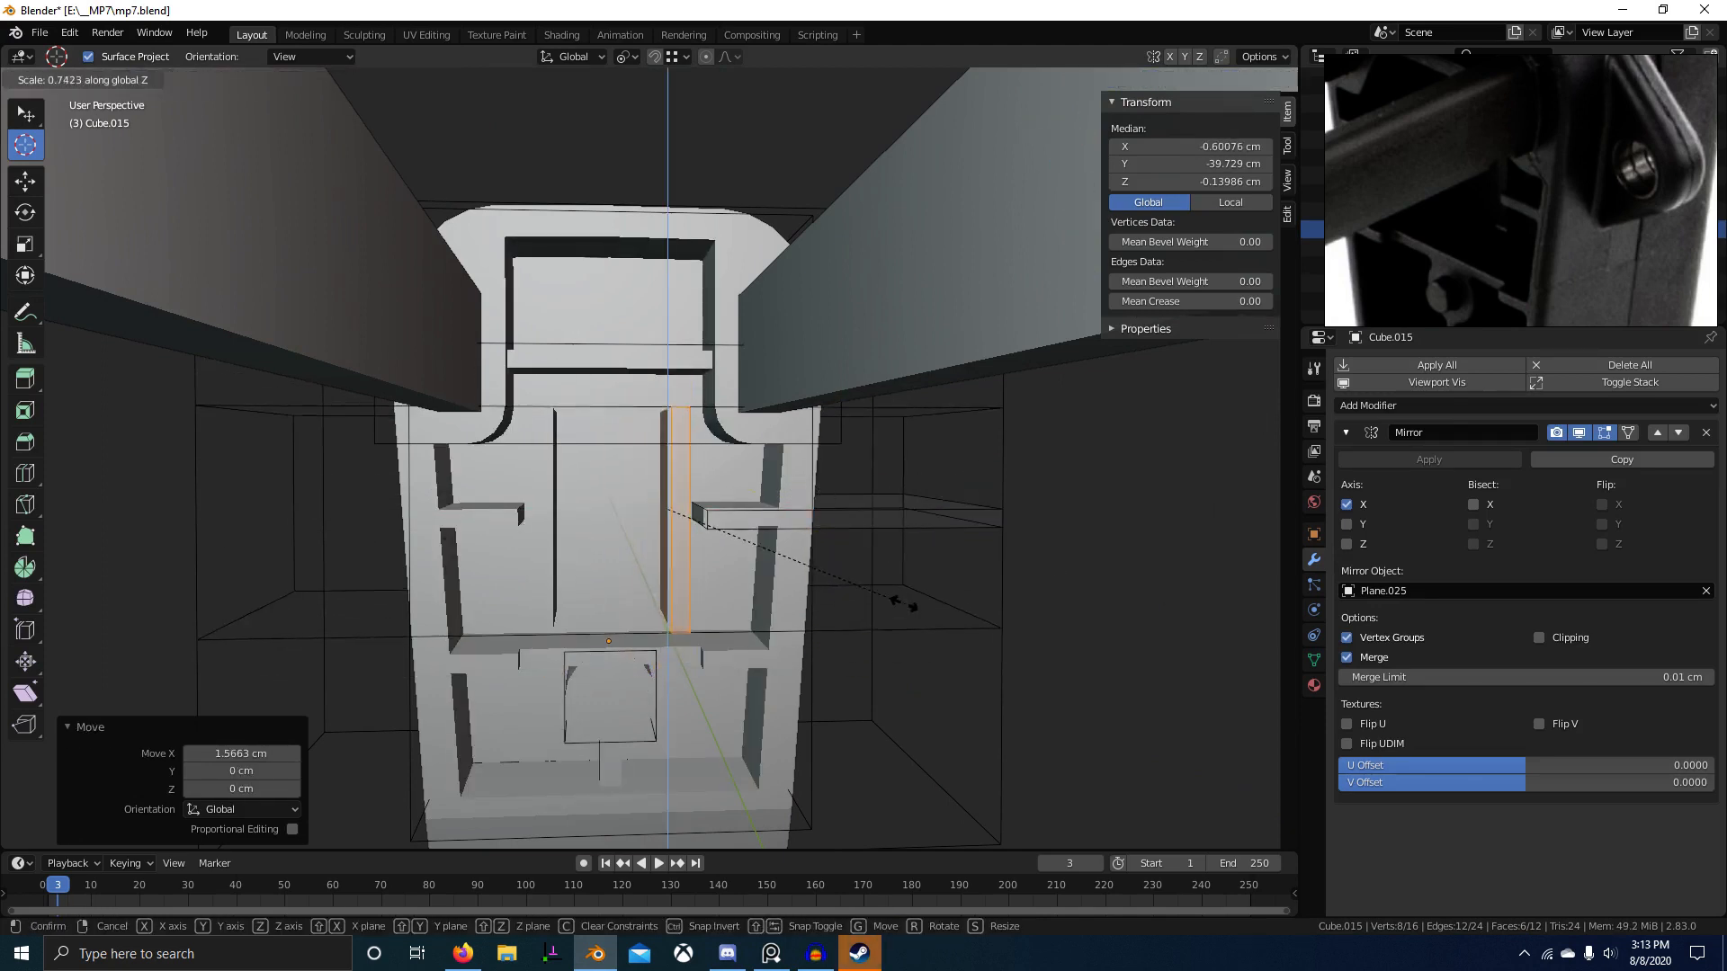
pyautogui.click(928, 648)
# Step: Stretch the upright copy by 1.11 along Z and shift it about -0.49 cm along Y
pyautogui.scroll(5, 872, 511)
pyautogui.keyDown('shift'); pyautogui.moveTo(882, 686); pyautogui.dragTo(630, 486, button='middle'); pyautogui.keyUp('shift')
pyautogui.press('s')
pyautogui.press('z')
pyautogui.click(944, 590)
pyautogui.scroll(-2, 908, 553)
pyautogui.press('g')
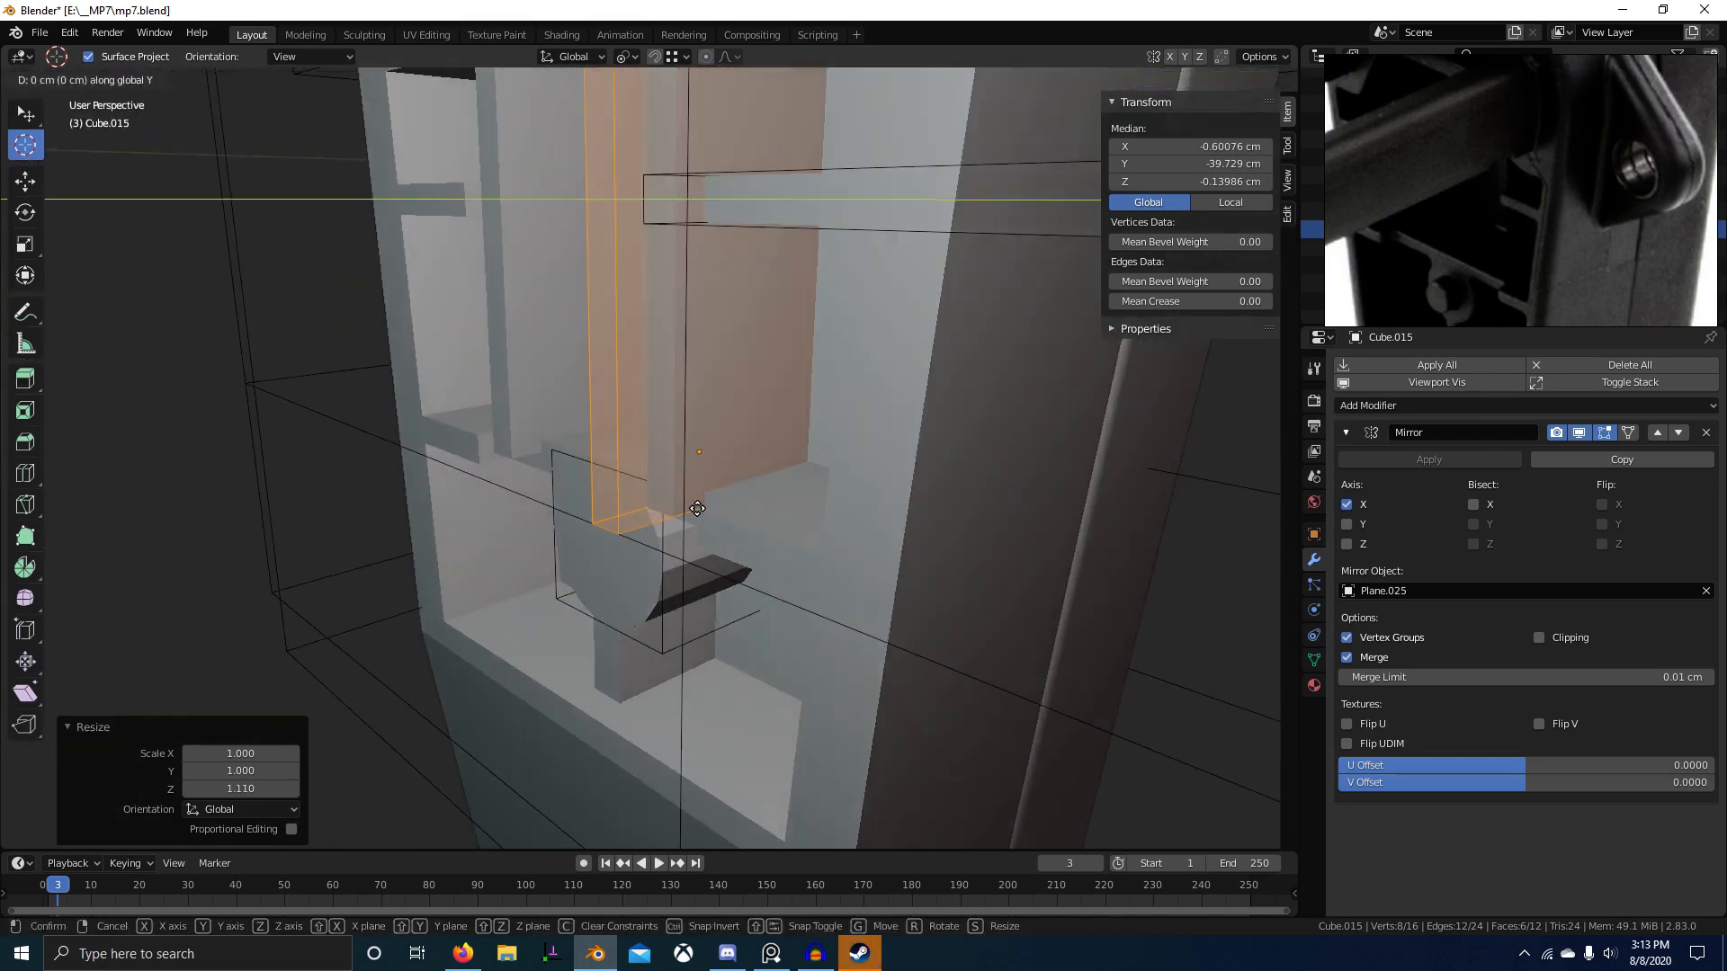
pyautogui.click(798, 503)
# Step: Delete the upright copy of the ledge and return to Object Mode
pyautogui.moveTo(720, 500); pyautogui.dragTo(657, 609, button='middle')
pyautogui.scroll(-3, 792, 432)
pyautogui.scroll(3, 720, 504)
pyautogui.scroll(3, 724, 517)
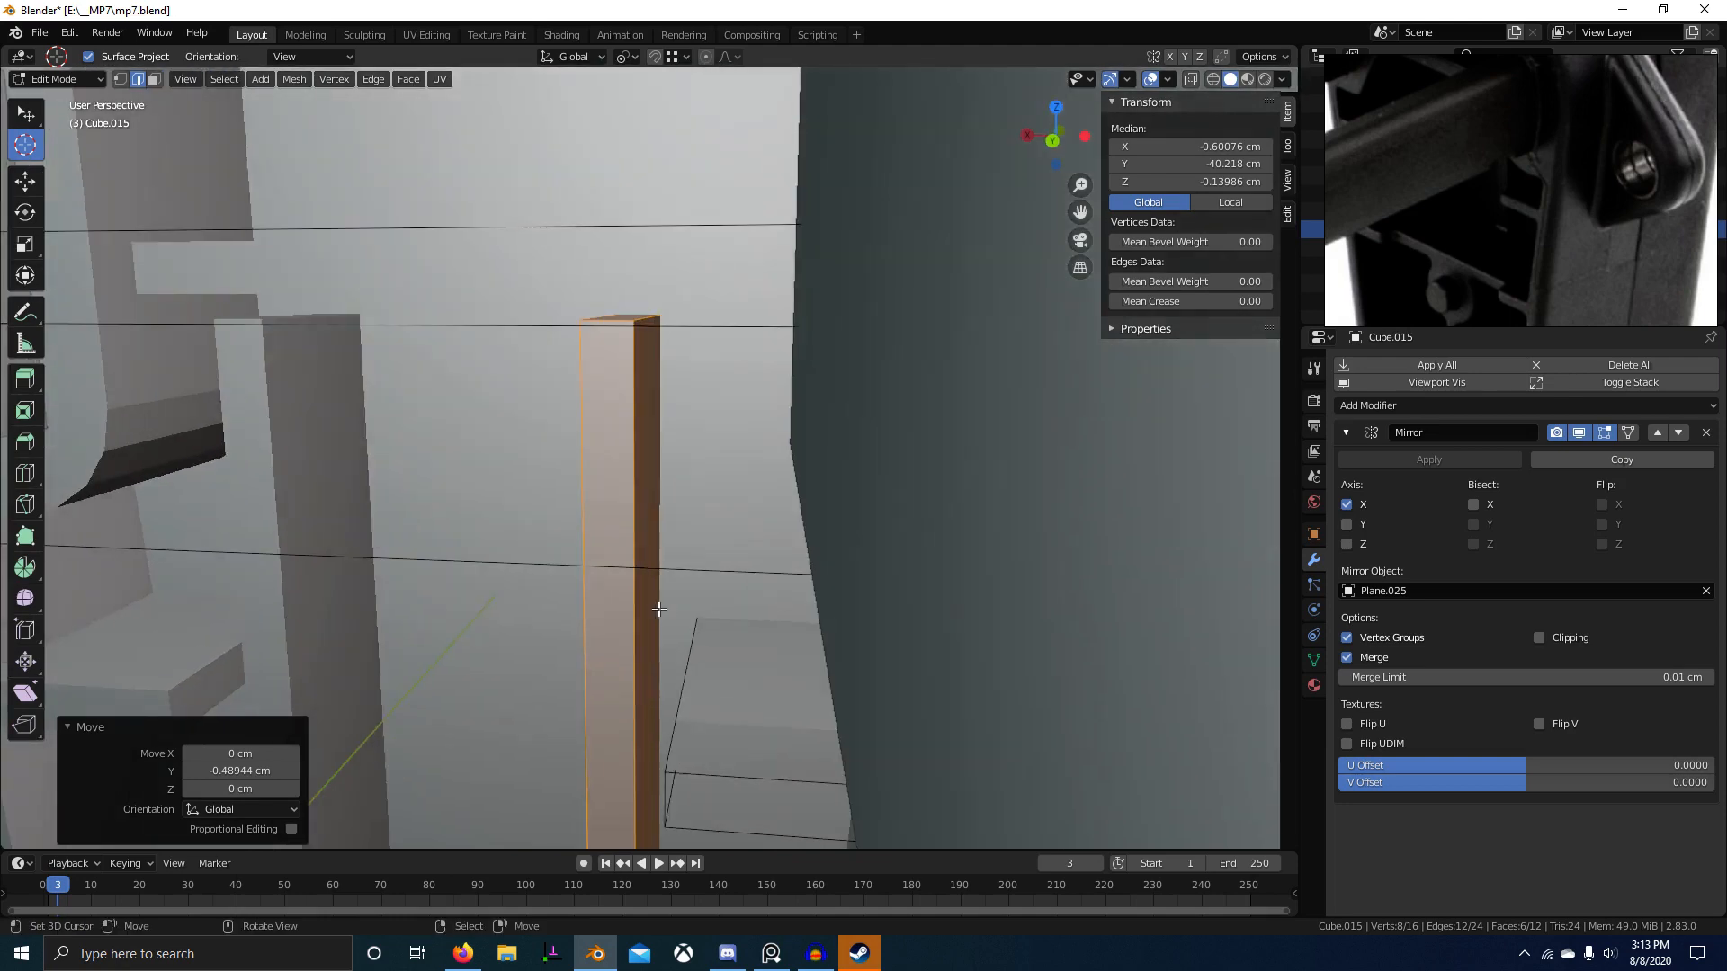
pyautogui.press('x')
pyautogui.click(657, 609)
pyautogui.press('Tab')
# Step: Add two loop cuts to the lower shelf between the centre rib and the negative-X side block, and scale them to 0.681 along X
pyautogui.rightClick(662, 226)
pyautogui.rightClick(662, 227)
pyautogui.scroll(-5, 684, 270)
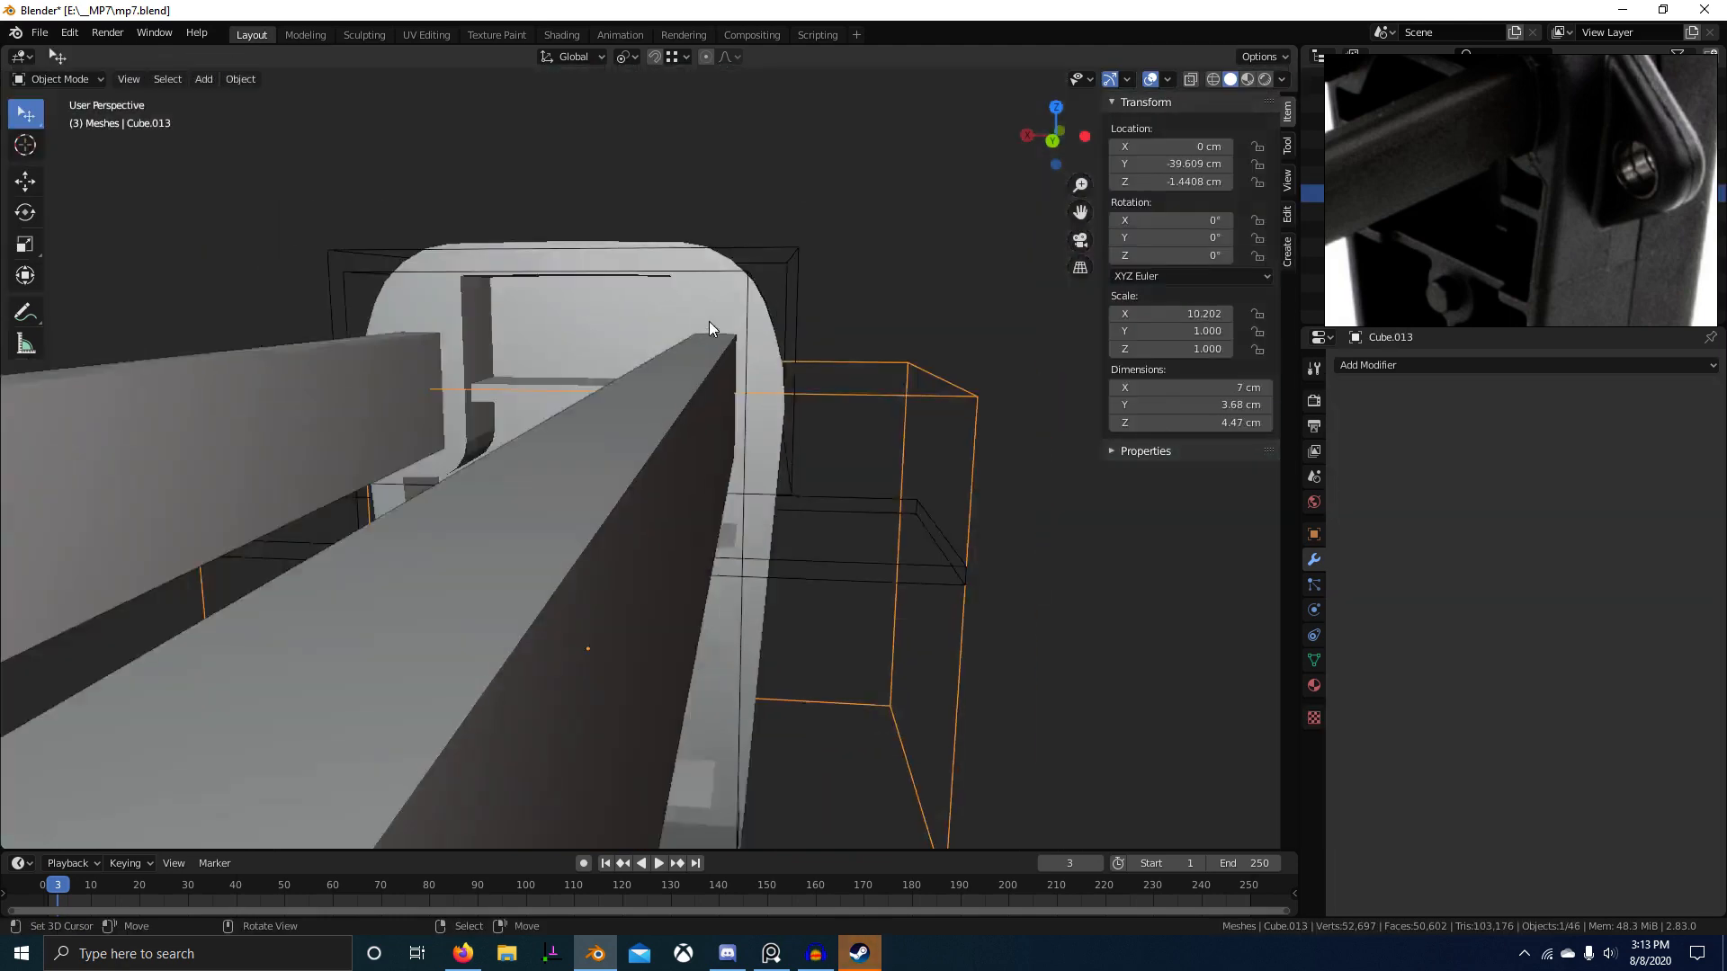
pyautogui.moveTo(709, 321); pyautogui.dragTo(730, 301, button='middle')
pyautogui.press('Tab')
pyautogui.scroll(2, 703, 537)
pyautogui.keyDown('shift'); pyautogui.moveTo(649, 724); pyautogui.dragTo(728, 608, button='middle'); pyautogui.keyUp('shift')
pyautogui.hotkey('ctrl', 'r')
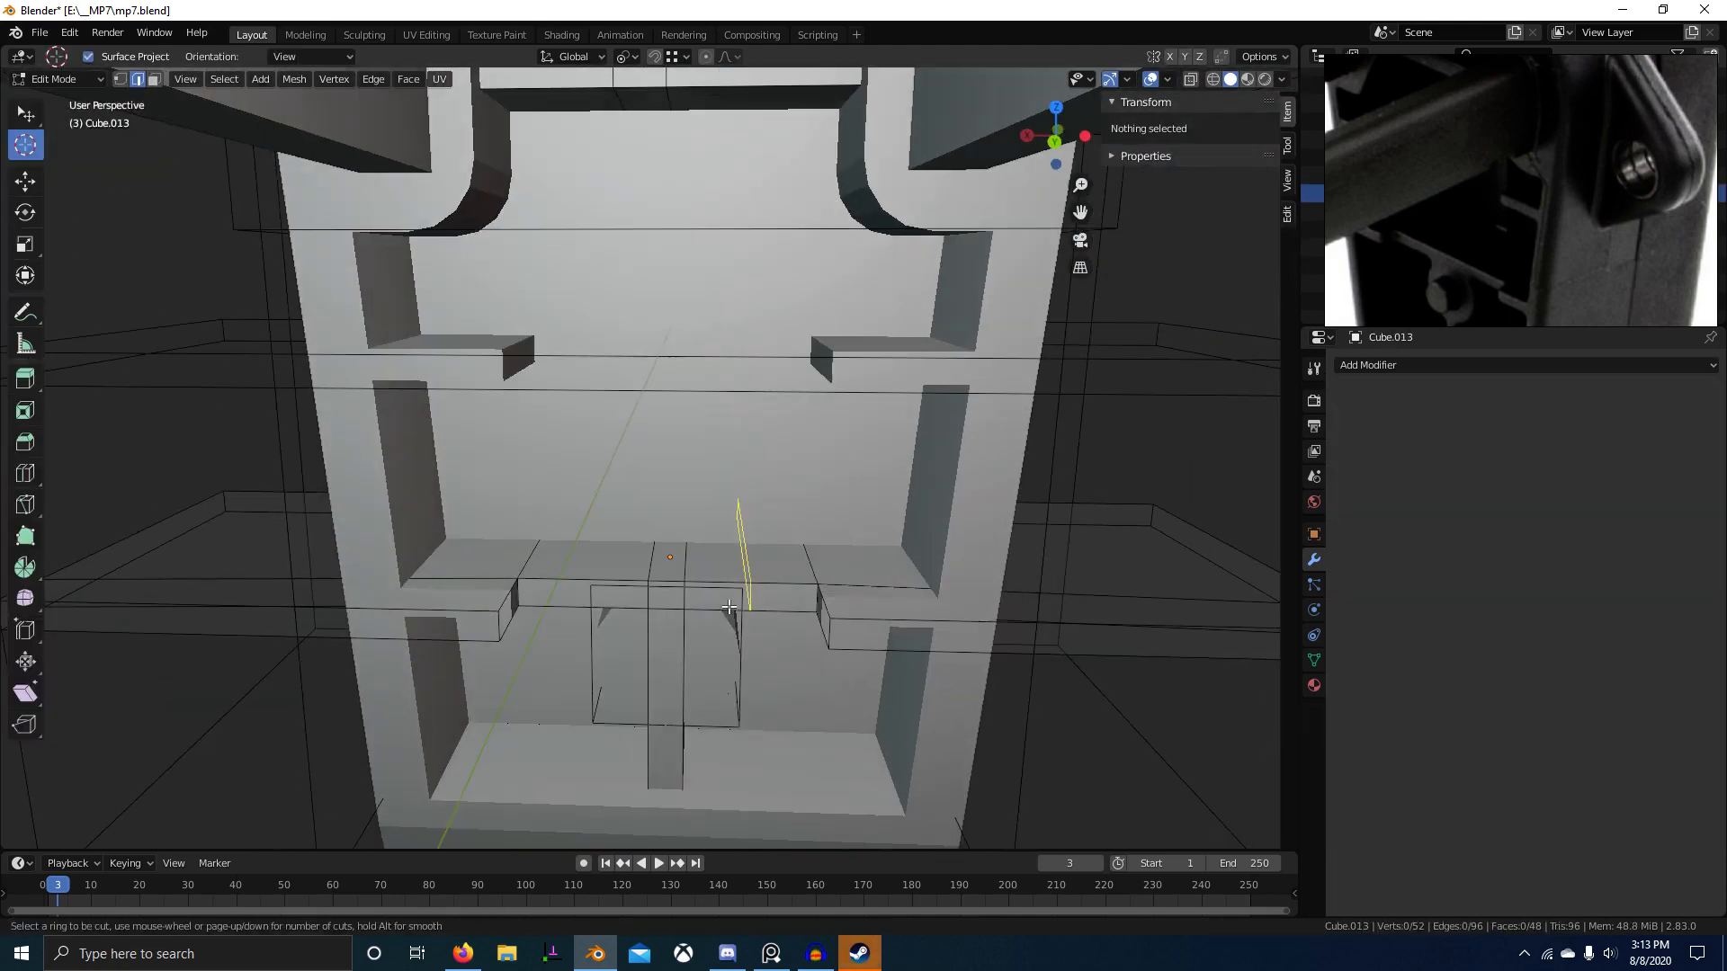
pyautogui.click(729, 608)
pyautogui.rightClick(734, 607)
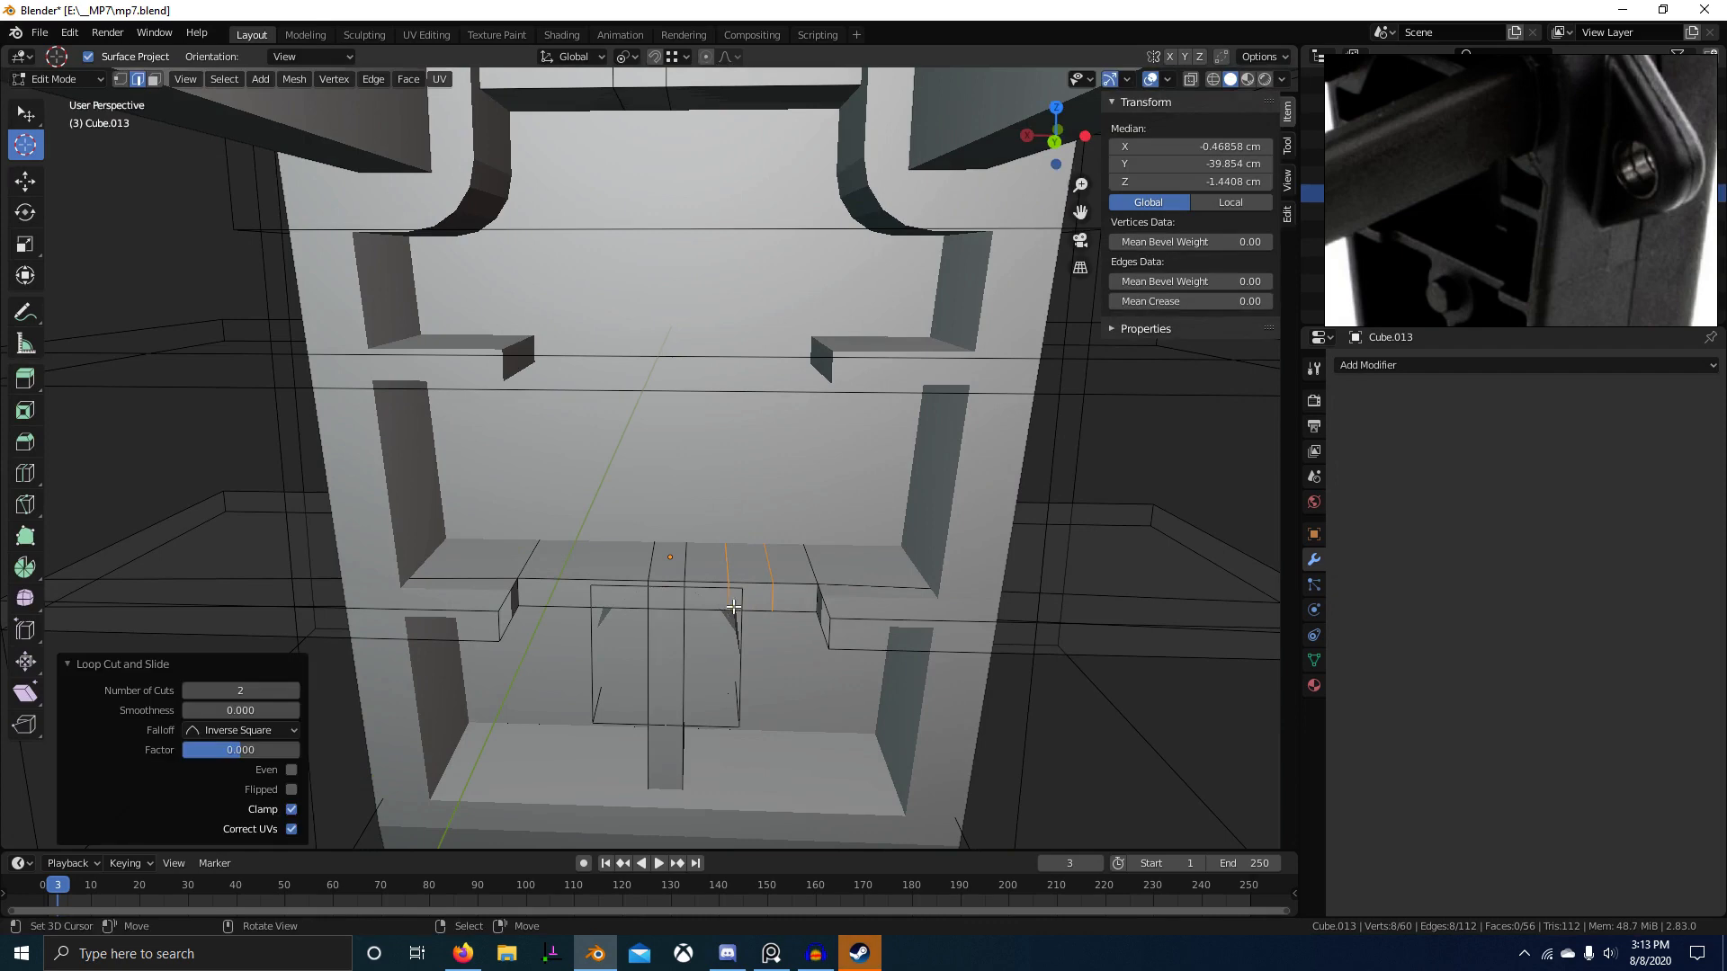
pyautogui.click(907, 595)
# Step: Select the lower shelf's front face between the new cuts and add two loop cuts to the upper shelf's negative-X half
pyautogui.scroll(-2, 891, 594)
pyautogui.moveTo(836, 620); pyautogui.dragTo(792, 544, button='middle')
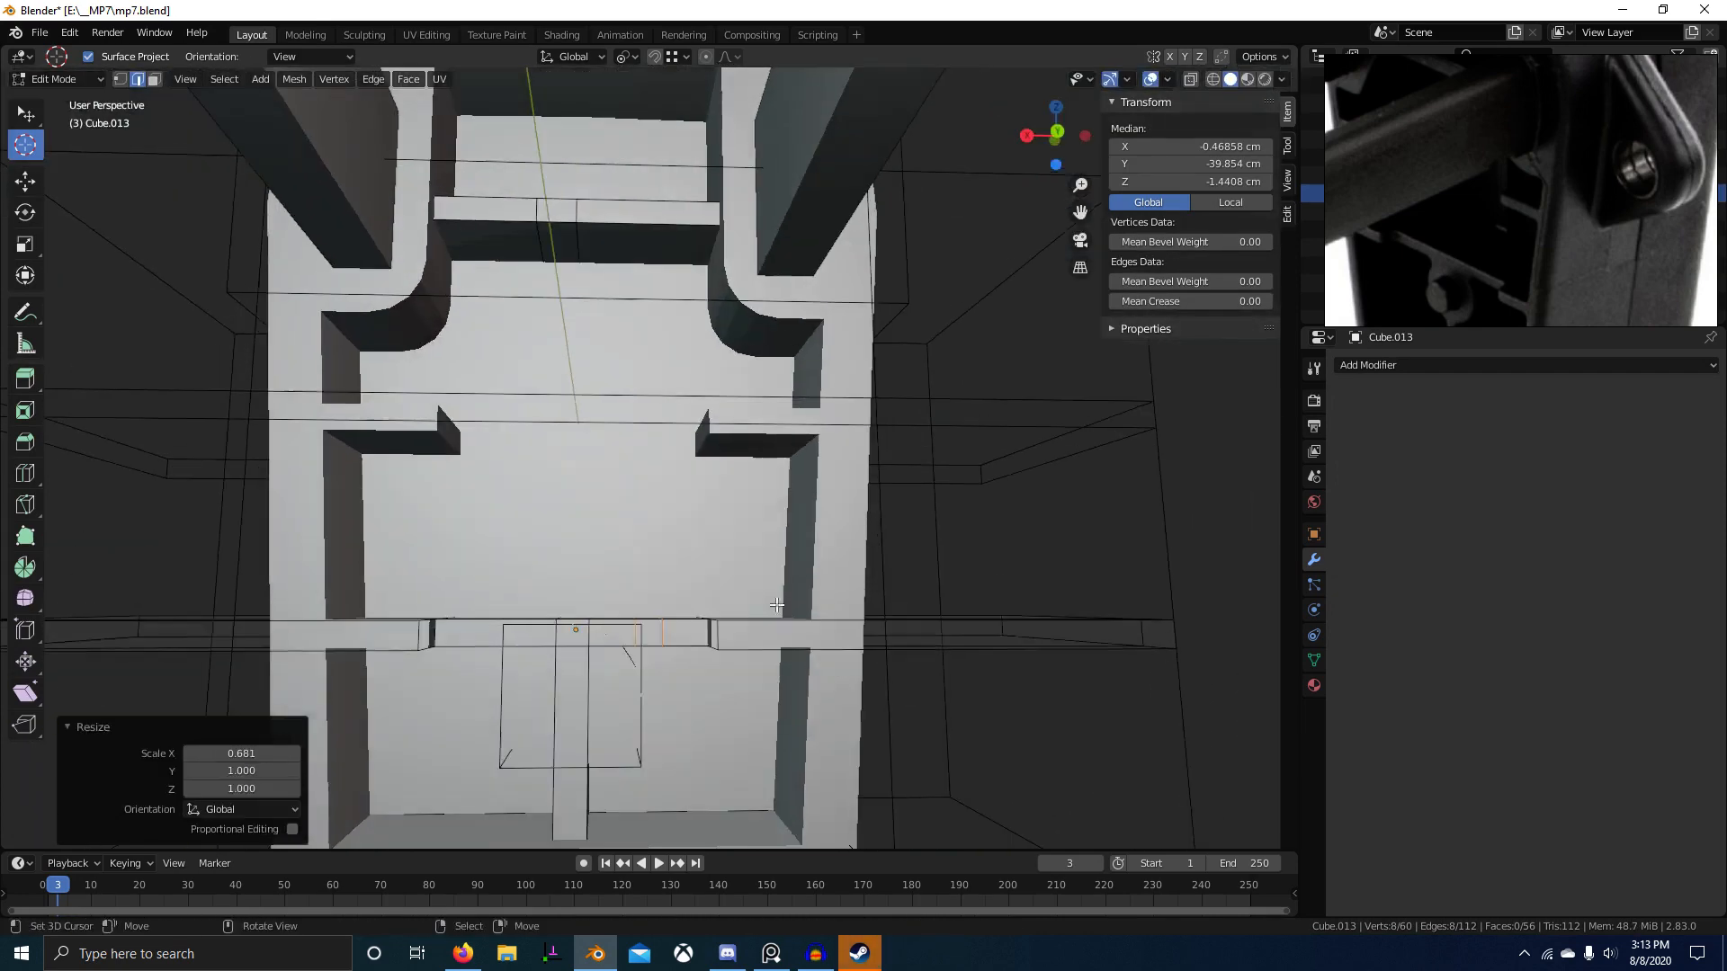
pyautogui.press('3')
pyautogui.rightClick(654, 630)
pyautogui.moveTo(657, 599); pyautogui.dragTo(632, 221, button='middle')
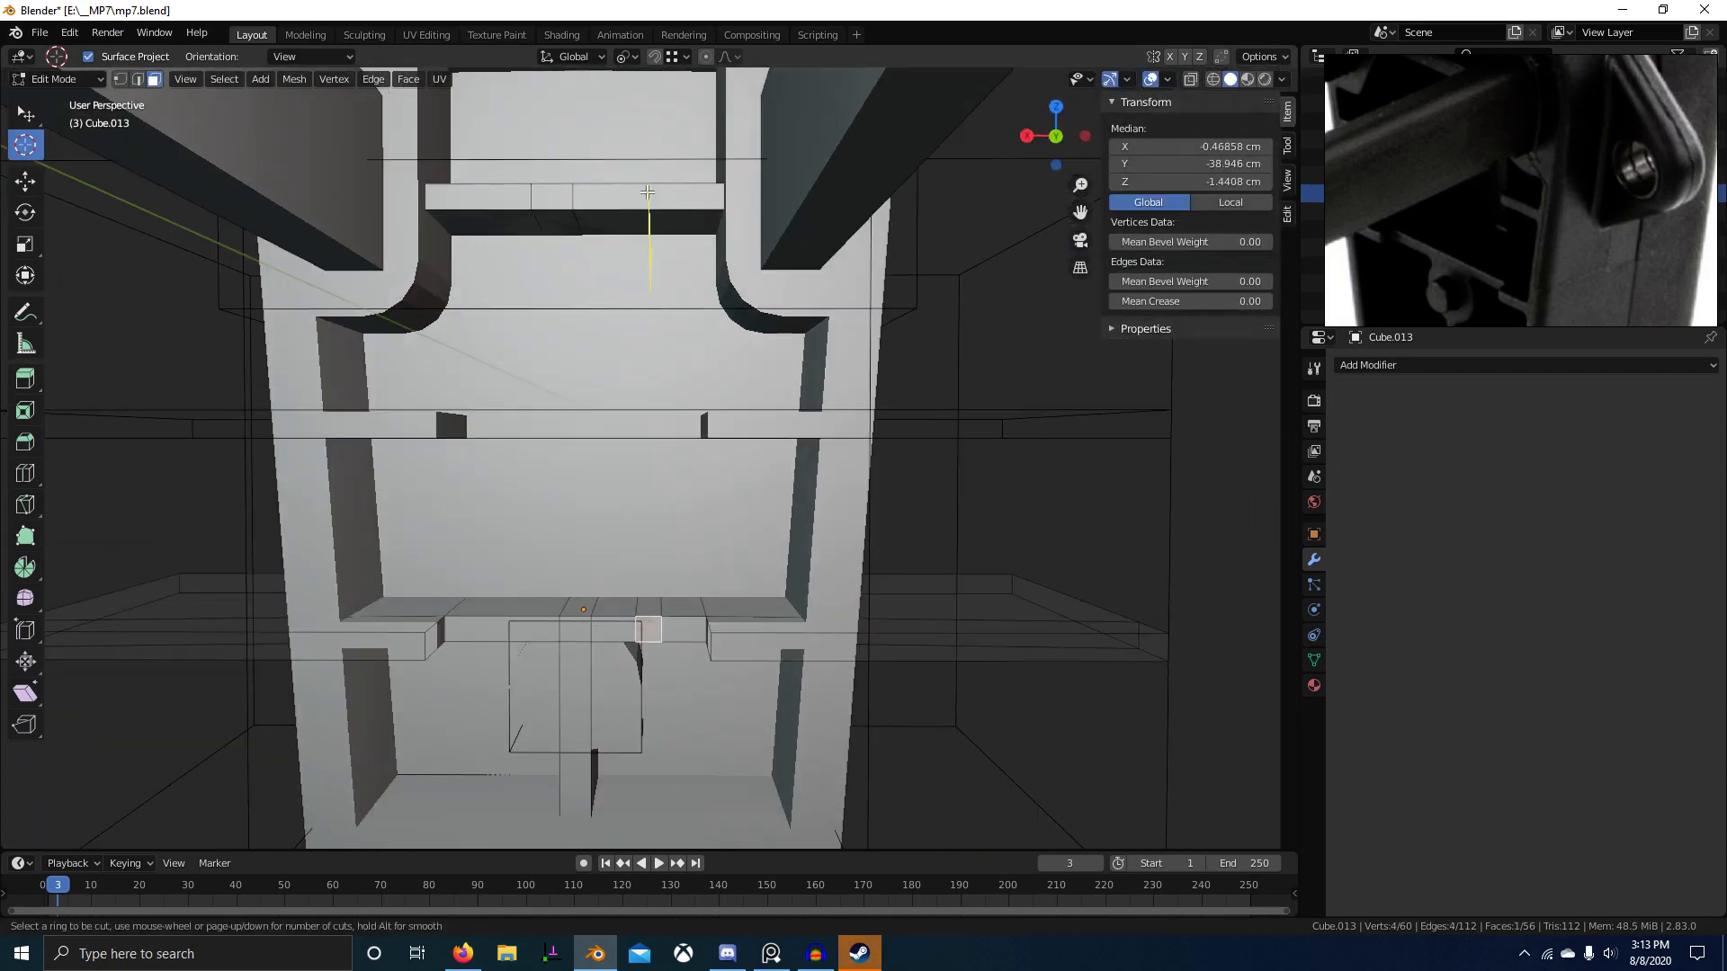
pyautogui.click(647, 194)
pyautogui.rightClick(648, 193)
# Step: Move the upper shelf's two new edge loops along X to line up with the lower shelf's cuts, the inner one about -0.076 cm
pyautogui.keyDown('alt'); pyautogui.rightClick(631, 202); pyautogui.keyUp('alt')
pyautogui.press('g')
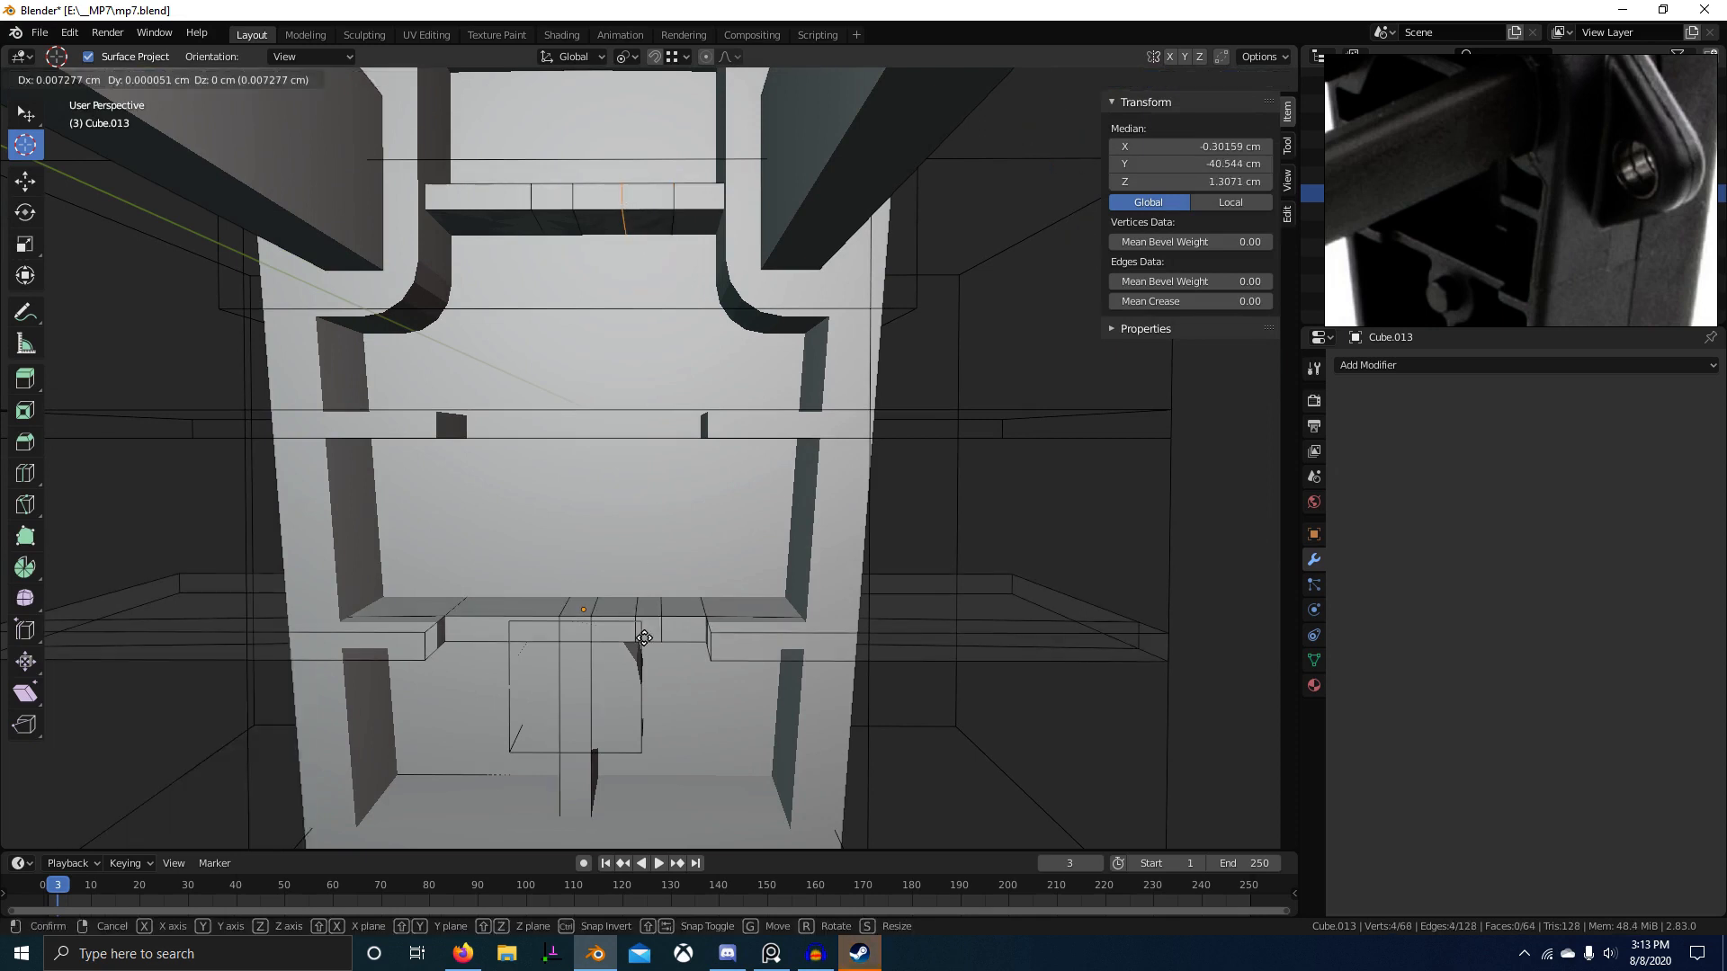
pyautogui.press('x')
pyautogui.click(640, 620)
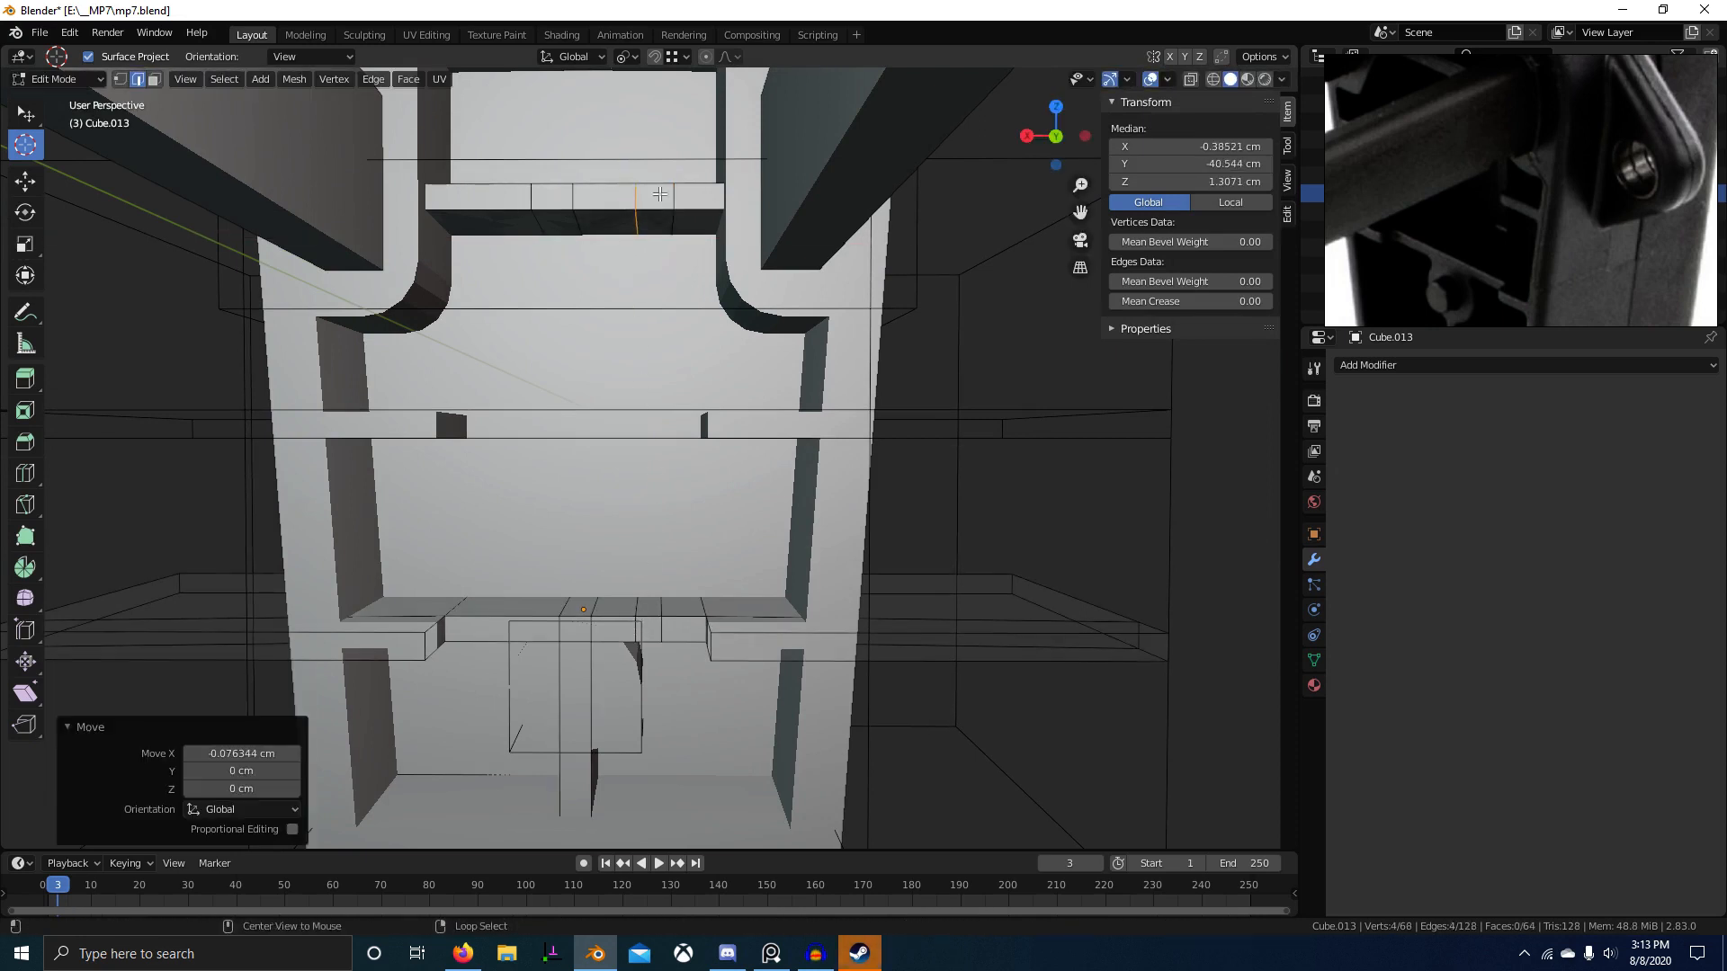
pyautogui.keyDown('alt'); pyautogui.rightClick(671, 197); pyautogui.keyUp('alt')
pyautogui.press('g')
pyautogui.press('x')
pyautogui.click(645, 617)
# Step: Delete the facing strips between the cuts on the lower shelf's top and the upper shelf's underside
pyautogui.press('3')
pyautogui.rightClick(647, 609)
pyautogui.scroll(1, 643, 575)
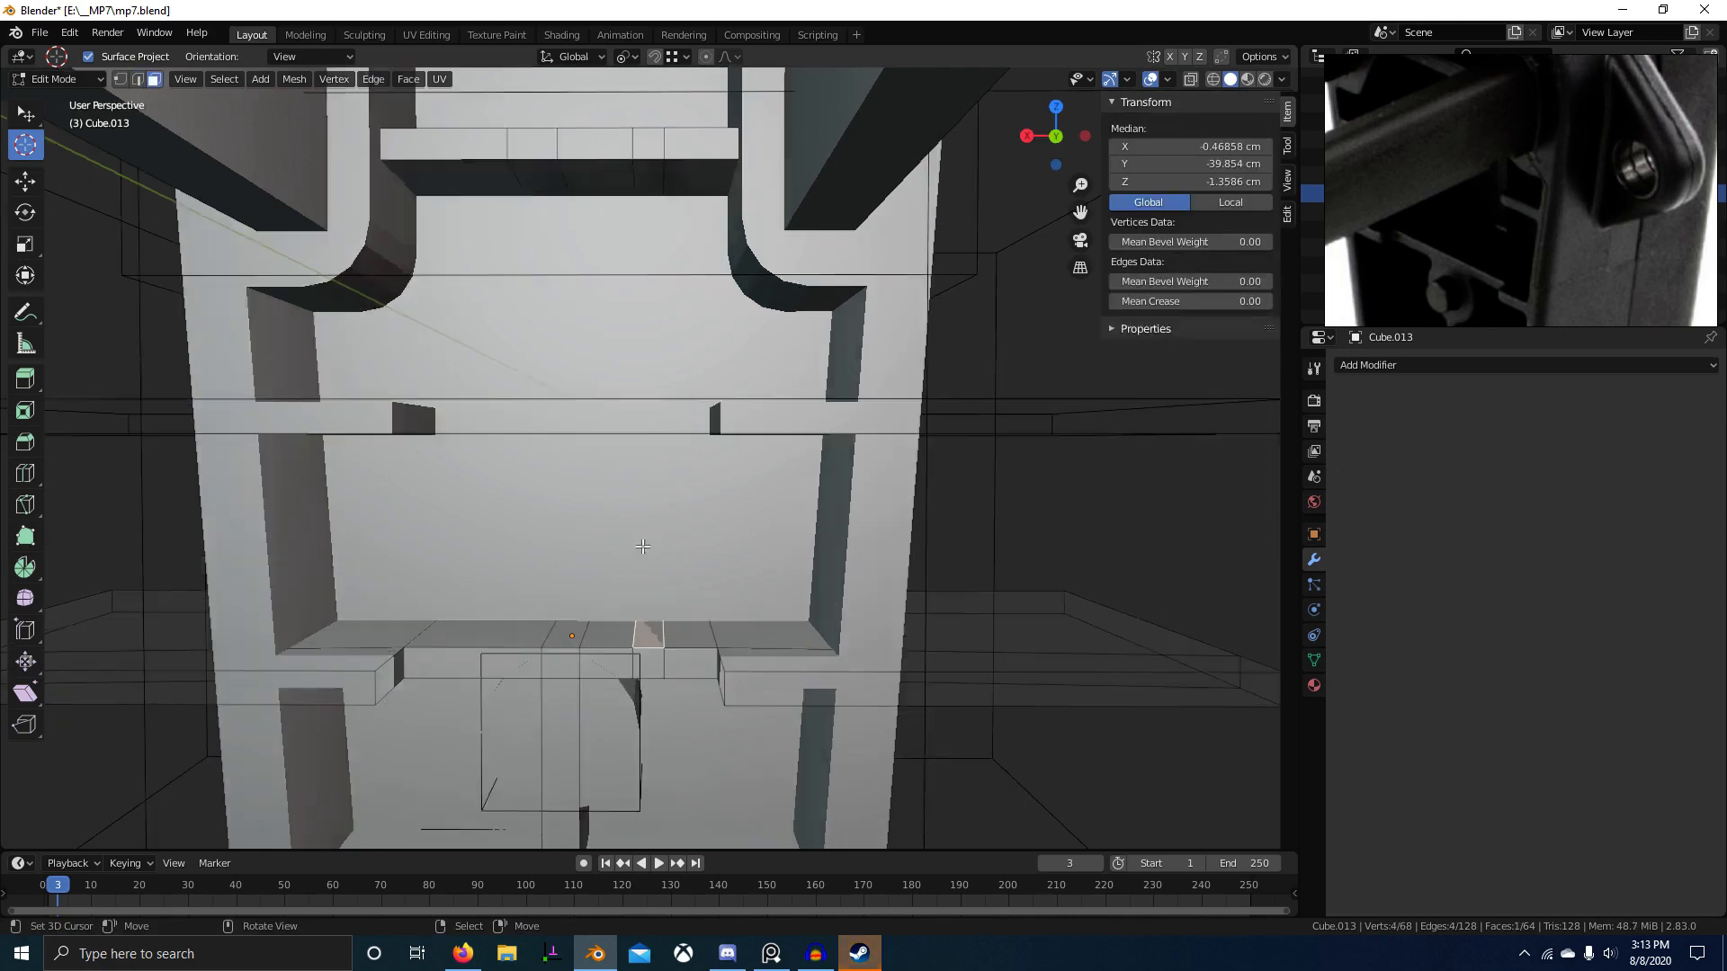
pyautogui.moveTo(642, 546); pyautogui.dragTo(678, 296, button='middle')
pyautogui.press('x')
pyautogui.click(659, 424)
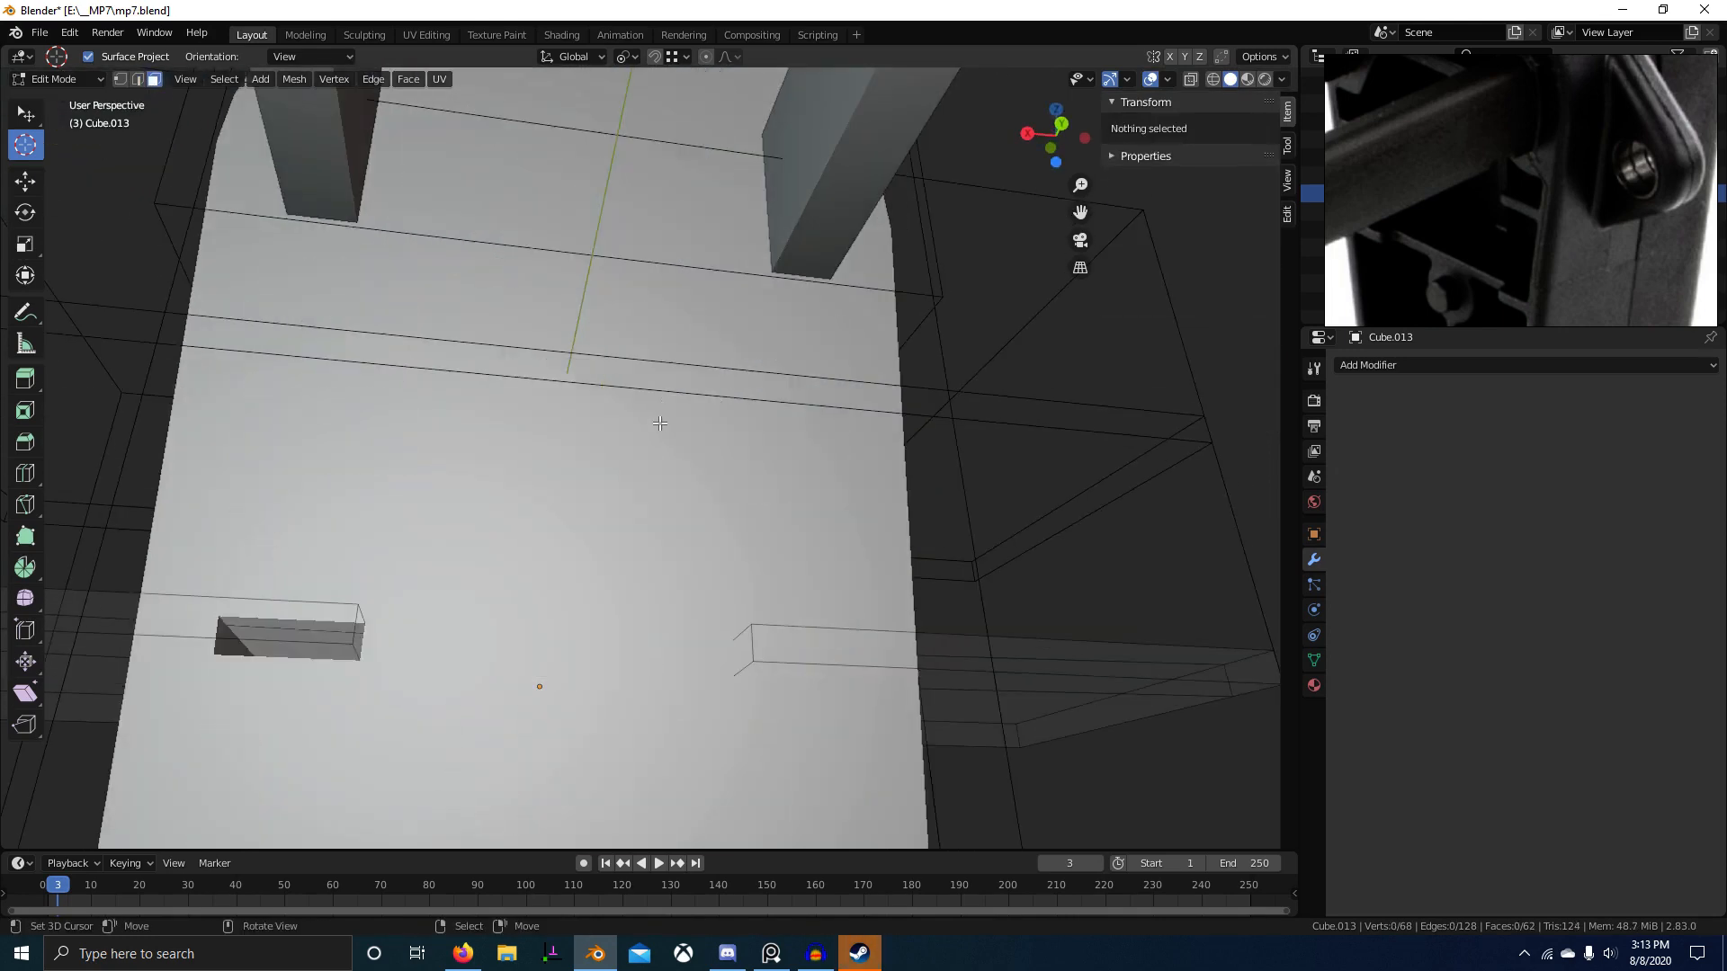
# Step: Isolate the shelf mesh and fill the four sides between the upper and lower shelf openings, forming a vertical rib on the negative-X side
pyautogui.moveTo(639, 485); pyautogui.dragTo(629, 543, button='middle')
pyautogui.press('KP_Divide')
pyautogui.scroll(3, 690, 470)
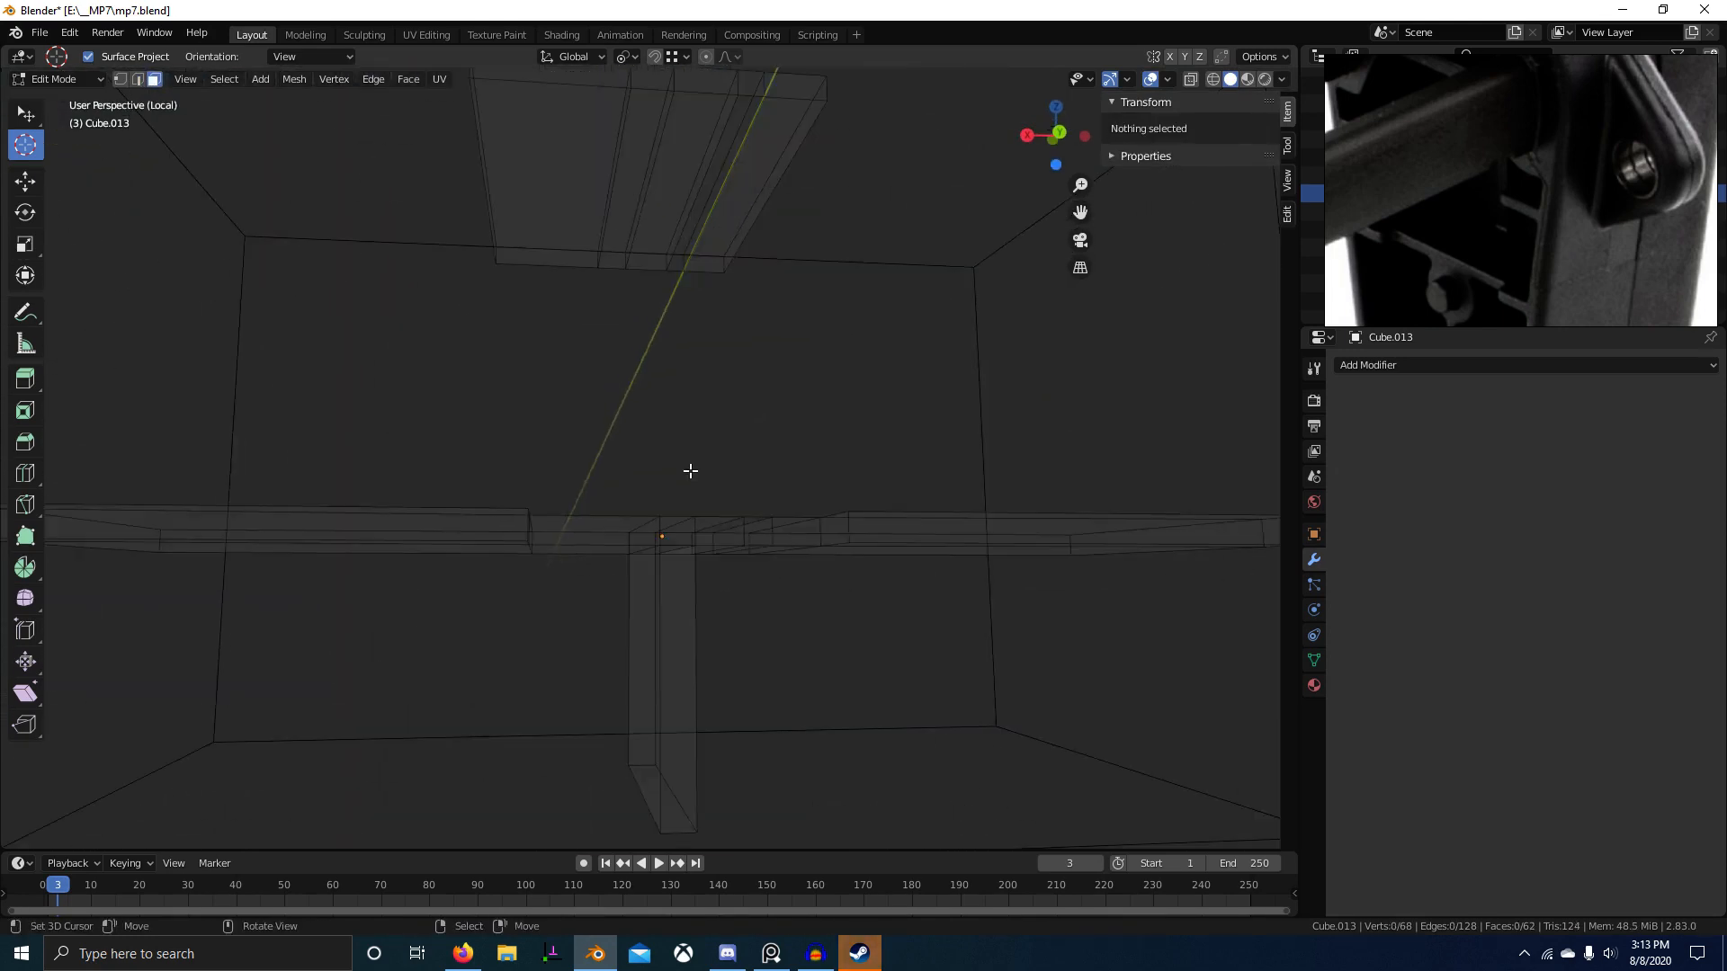
pyautogui.moveTo(690, 470); pyautogui.dragTo(718, 303, button='middle')
pyautogui.press('2')
pyautogui.click(697, 549)
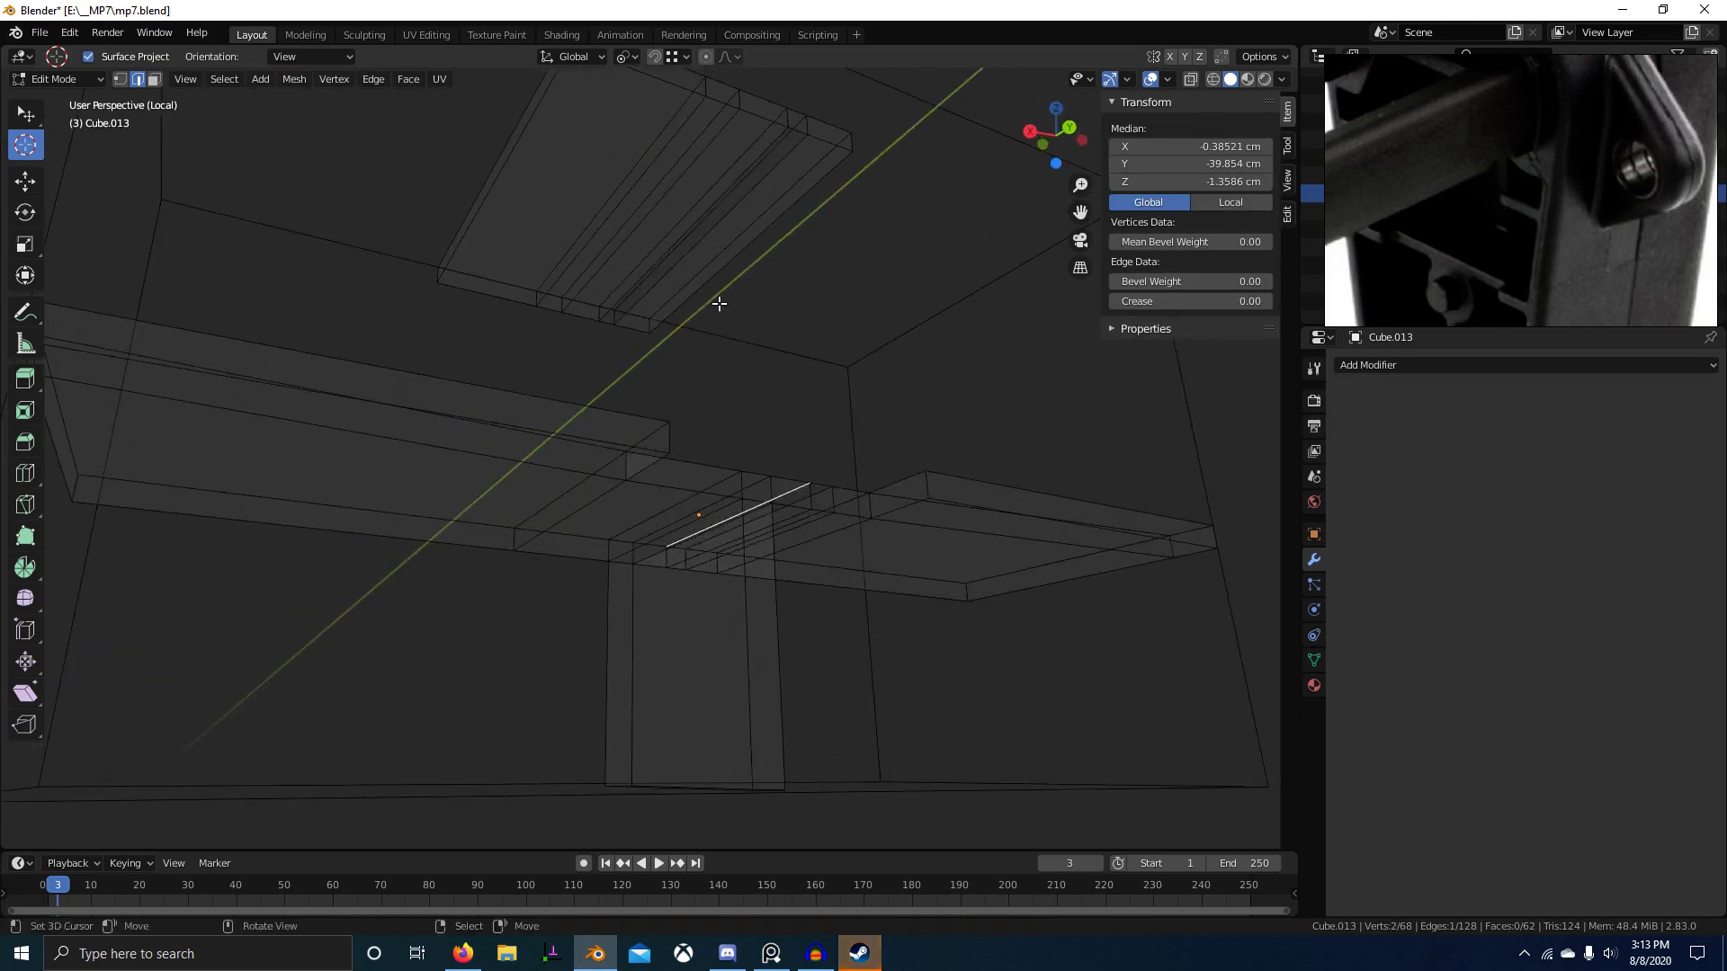
pyautogui.keyDown('ctrl'); pyautogui.rightClick(710, 207); pyautogui.keyUp('ctrl')
pyautogui.moveTo(783, 218); pyautogui.dragTo(839, 321, button='middle')
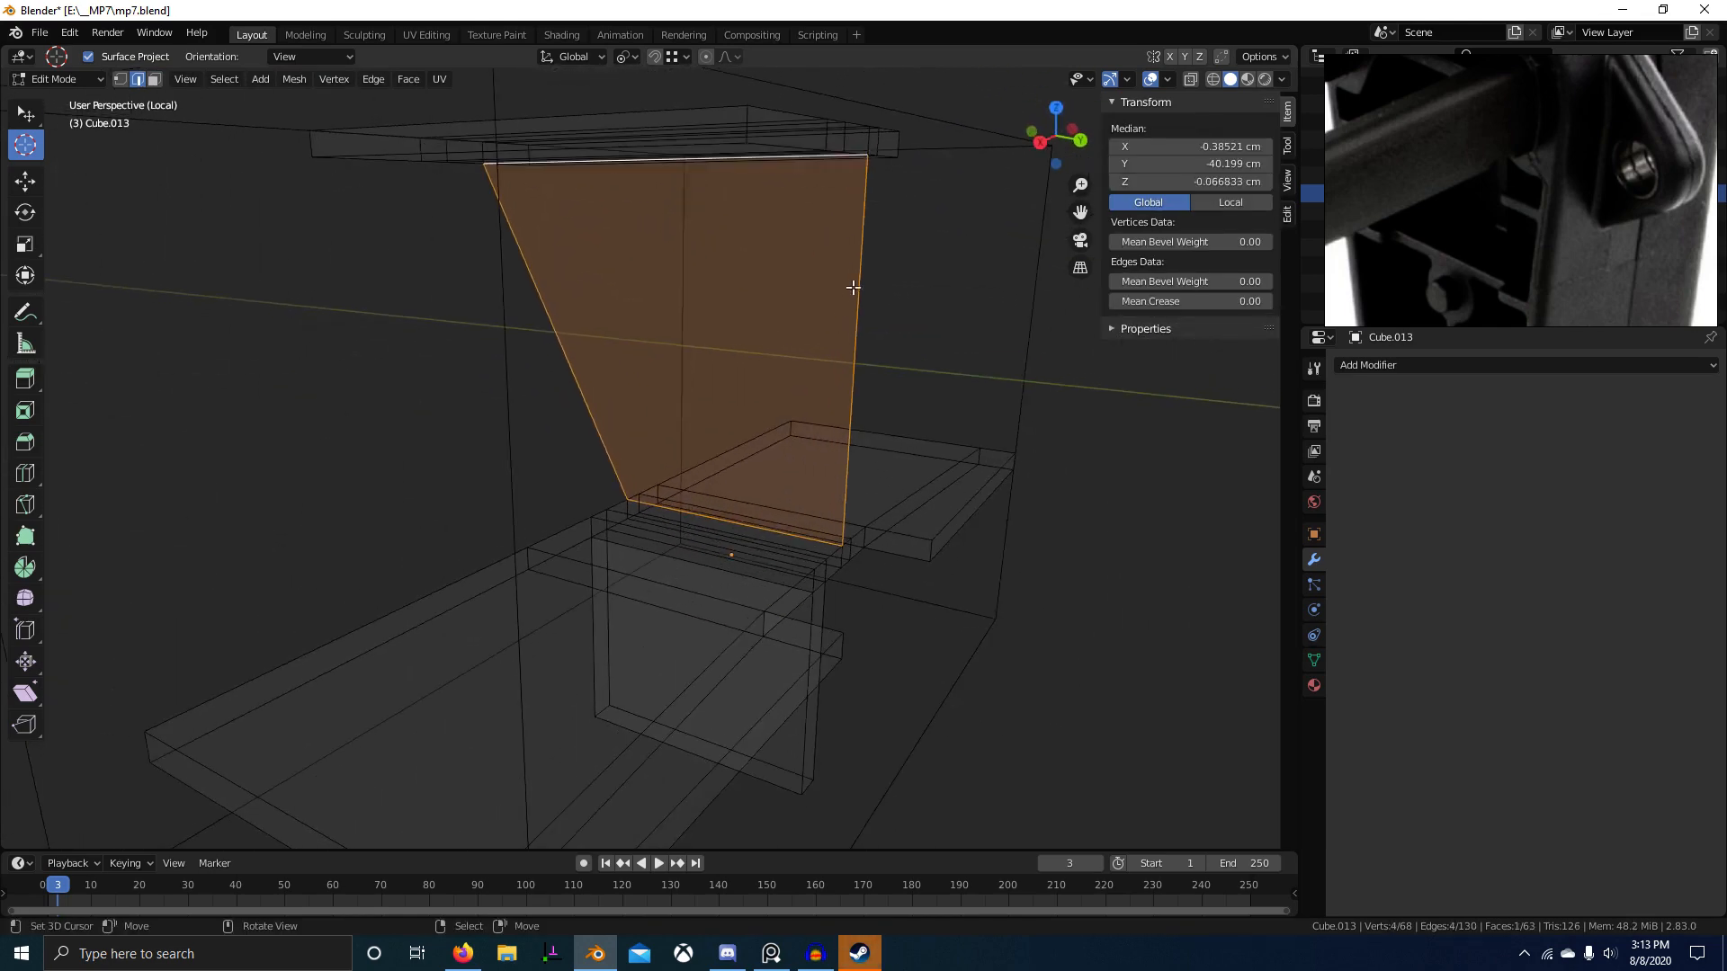
pyautogui.rightClick(854, 289)
pyautogui.press('f')
pyautogui.press('f')
pyautogui.moveTo(769, 398); pyautogui.dragTo(674, 463, button='middle')
# Step: Symmetrize the whole shelf mesh to mirror the vertical rib onto the positive-X side, leave local view and return to Object Mode
pyautogui.press('a')
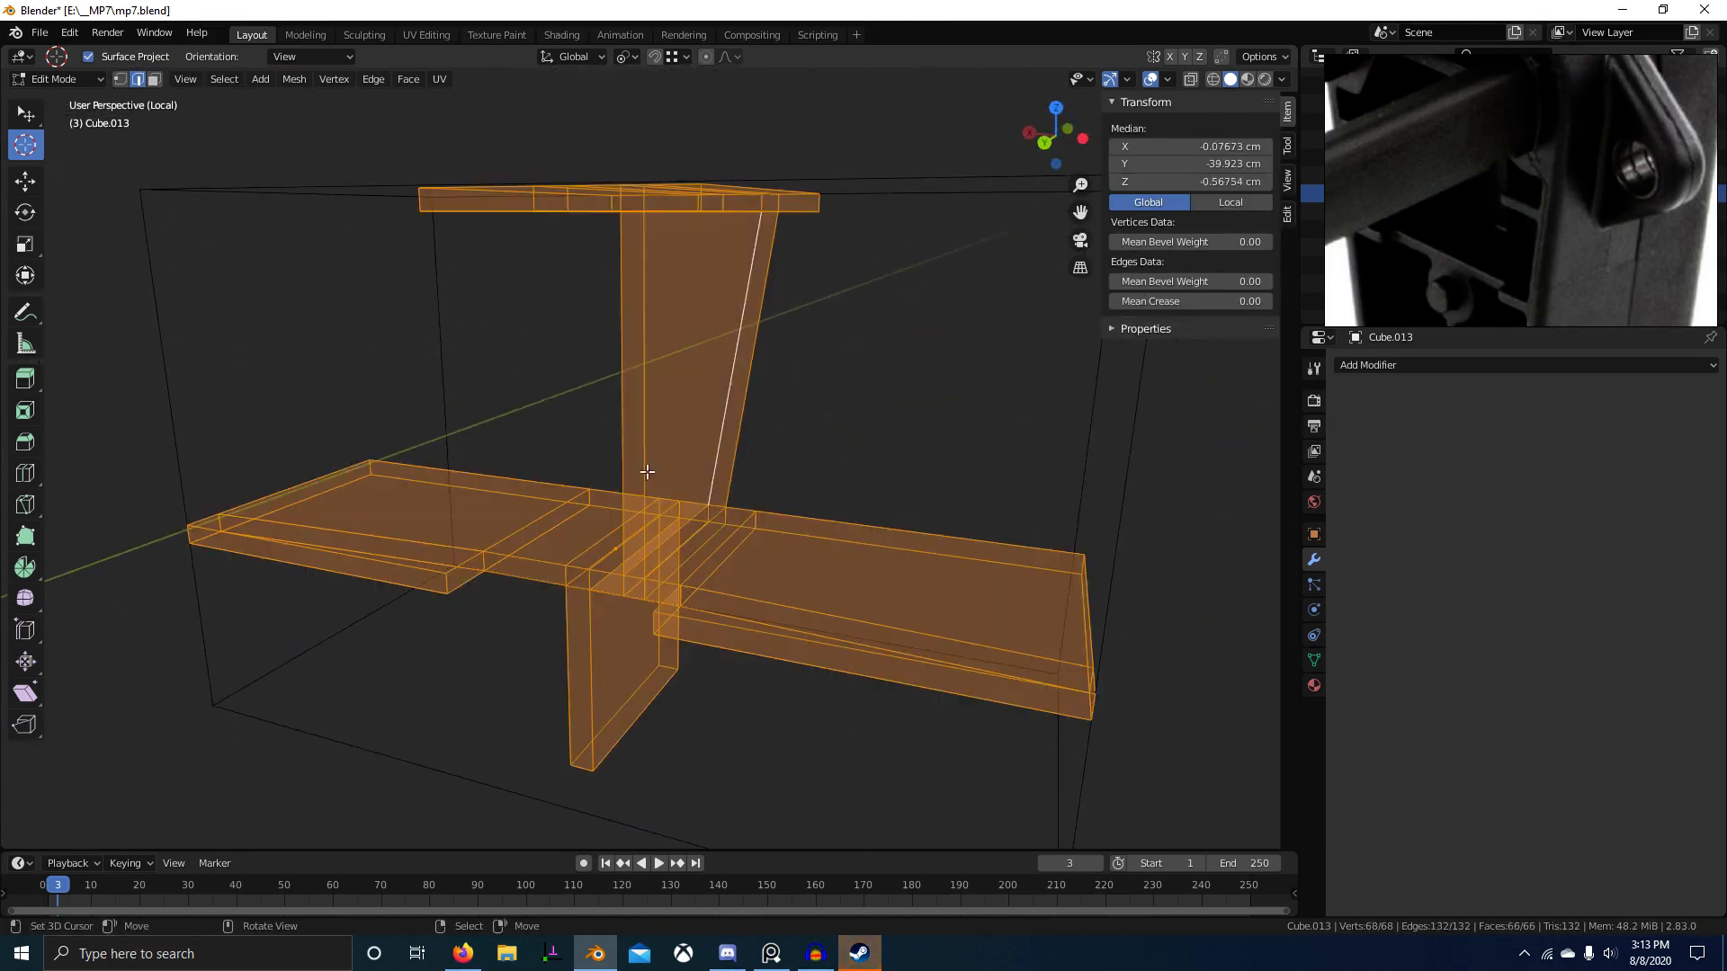
pyautogui.press('F3')
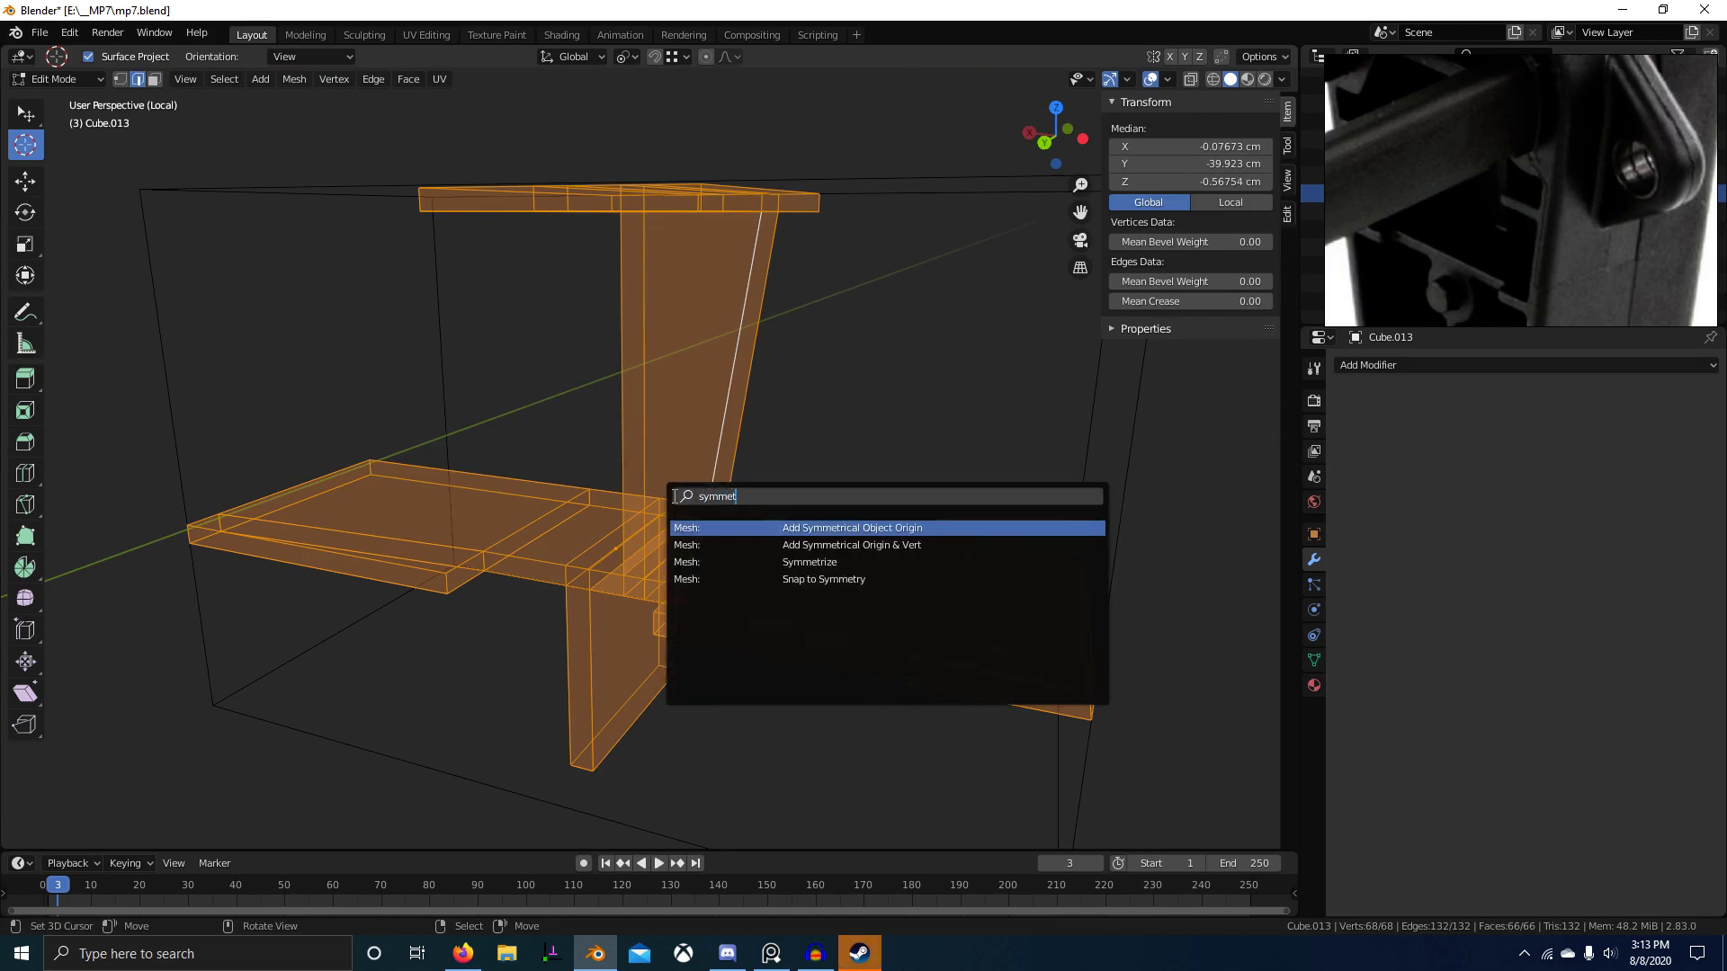
pyautogui.write('symmetriz')
pyautogui.press('Return')
pyautogui.moveTo(423, 402); pyautogui.dragTo(617, 428, button='middle')
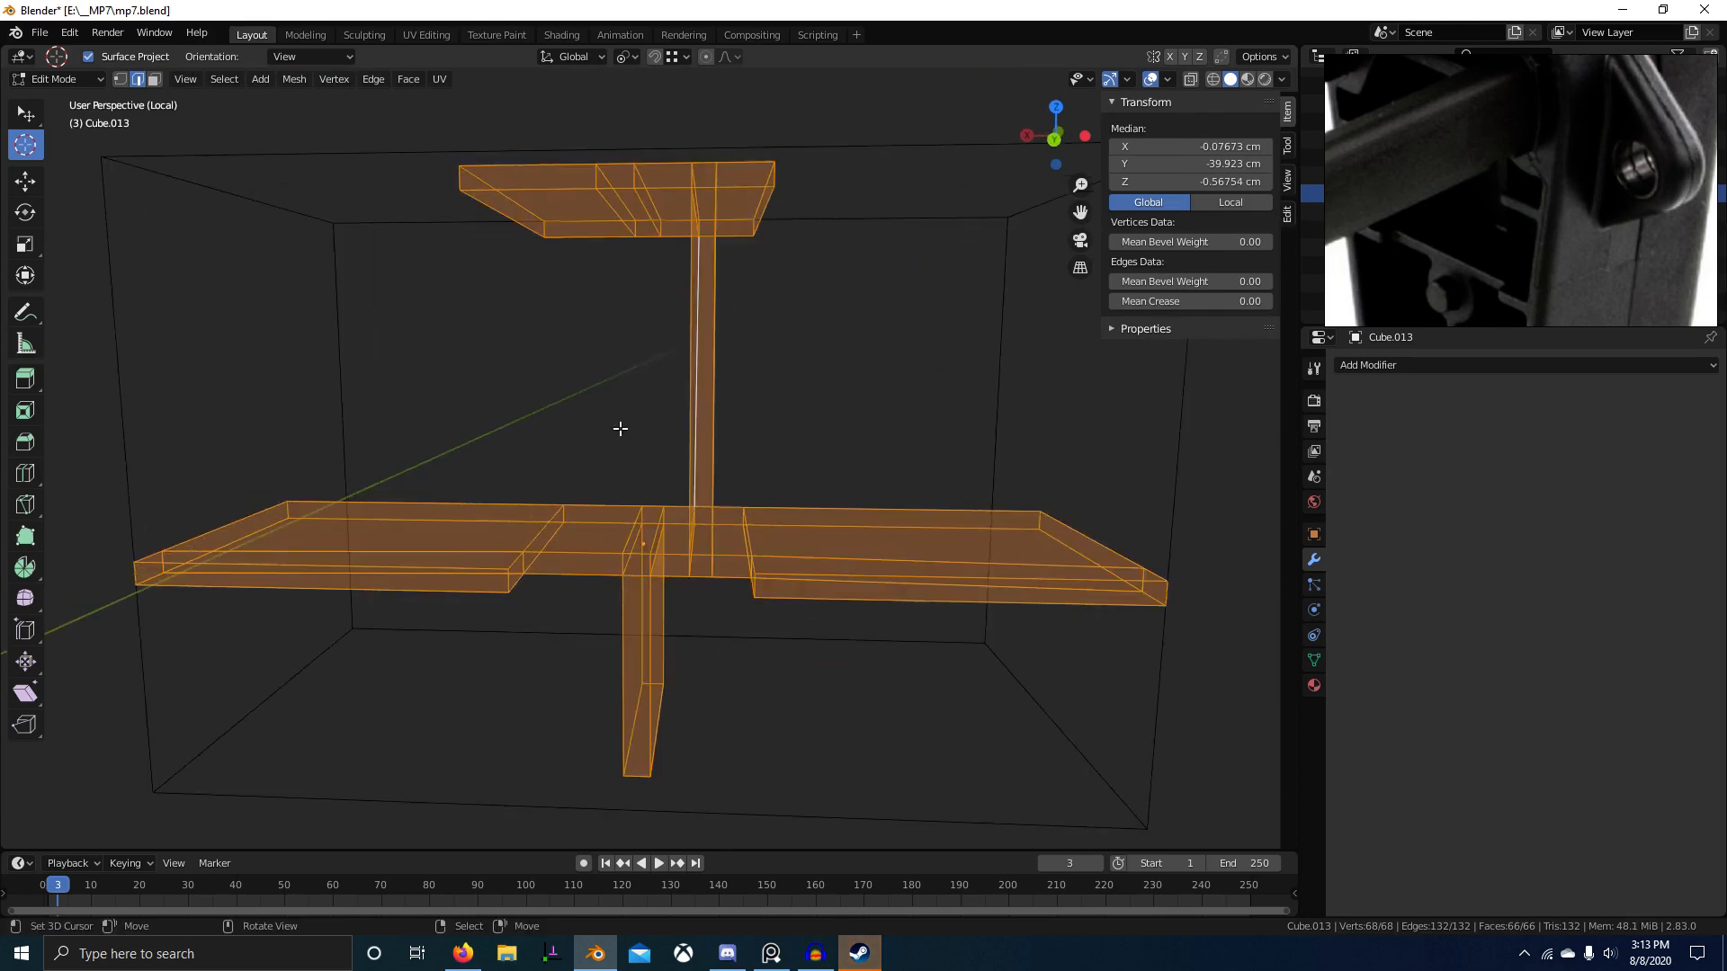
pyautogui.press('KP_Divide')
pyautogui.press('F3')
pyautogui.write('symmetri')
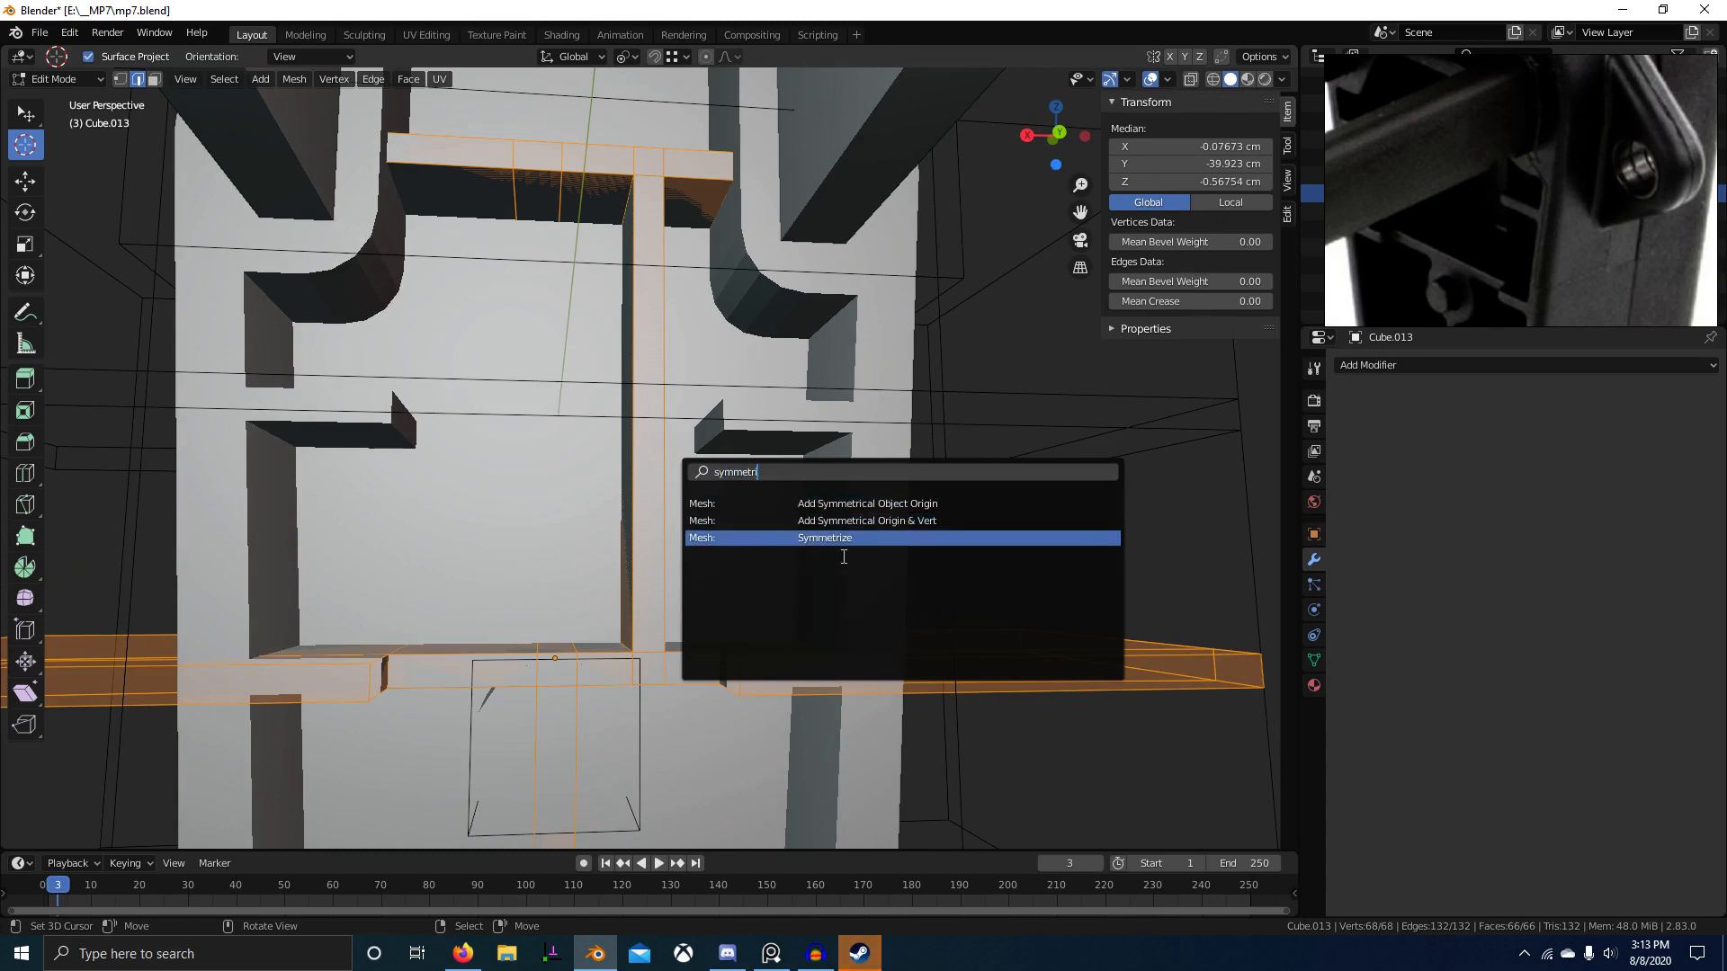
pyautogui.press('Return')
pyautogui.scroll(-3, 496, 662)
pyautogui.moveTo(495, 662); pyautogui.dragTo(793, 609, button='middle')
pyautogui.press('Tab')
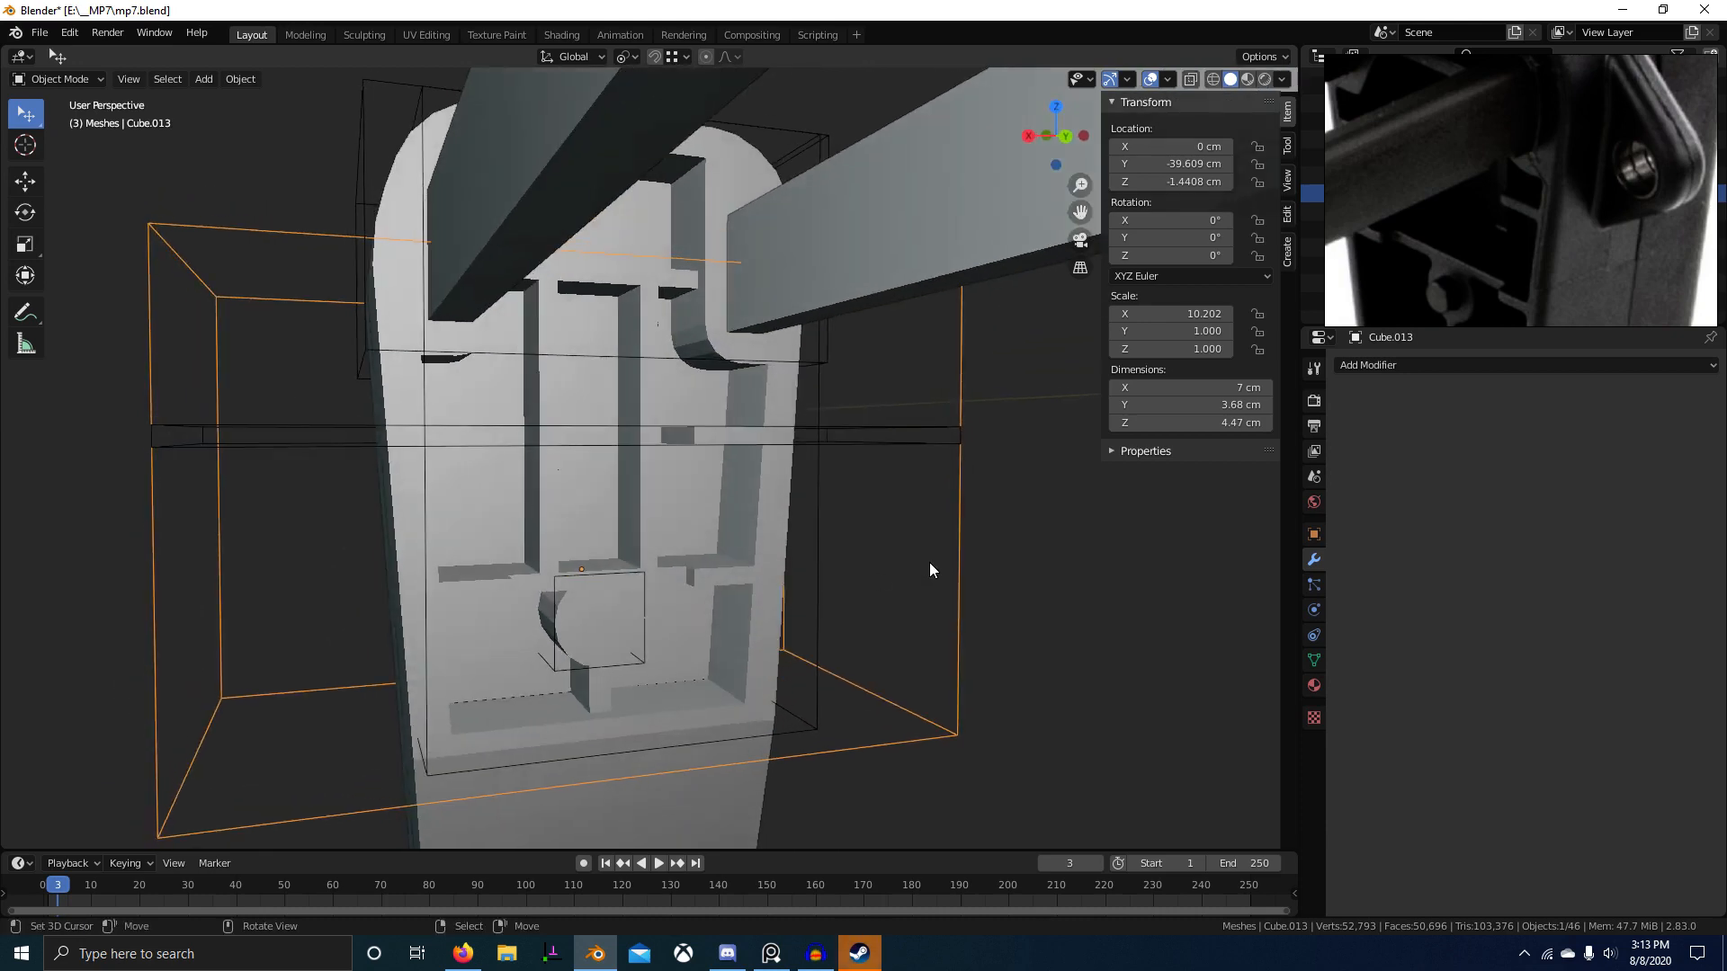
# Step: Examine the mirrored vertical ribs inside the stock recess against the reference photo
pyautogui.scroll(2, 683, 496)
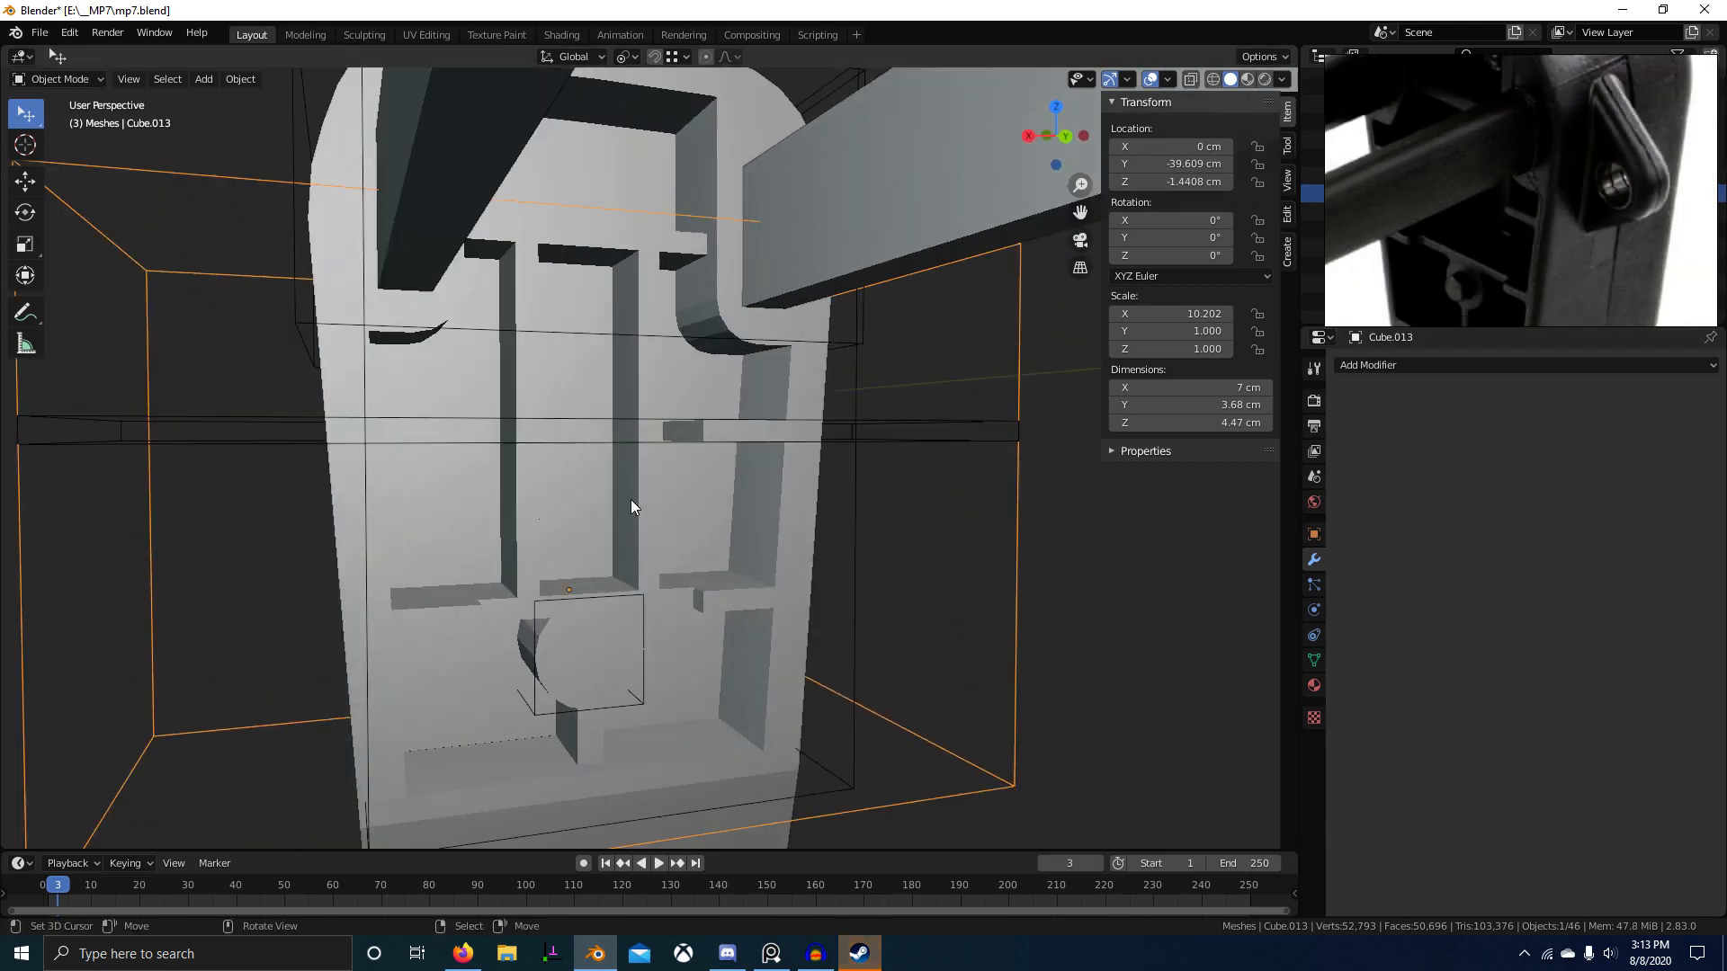
pyautogui.scroll(1, 647, 396)
pyautogui.moveTo(638, 414); pyautogui.dragTo(642, 478, button='middle')
pyautogui.hotkey('ctrl', 'z')
pyautogui.hotkey('ctrl', 'z')
pyautogui.hotkey('ctrl', 'z')
pyautogui.hotkey('ctrl', 'z')
pyautogui.hotkey('ctrl', 'z')
pyautogui.hotkey('ctrl', 'z')
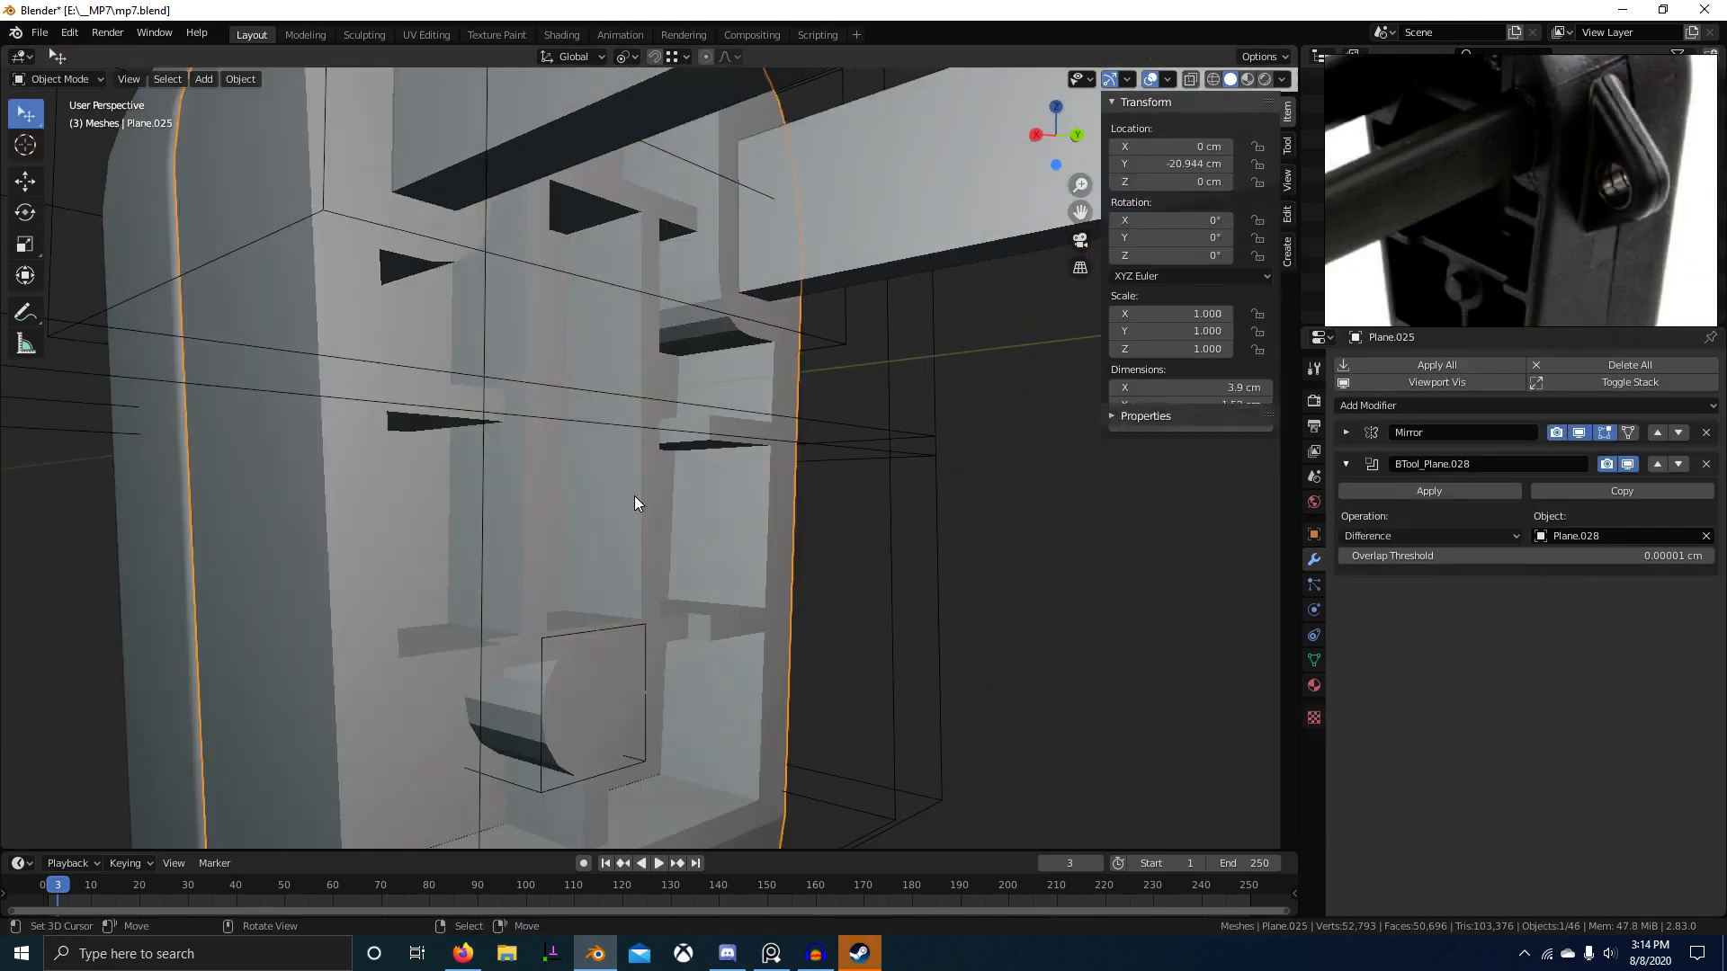
# Step: Select the shelf-and-rib cutter object and enter its Edit Mode
pyautogui.press('Tab')
pyautogui.rightClick(888, 522)
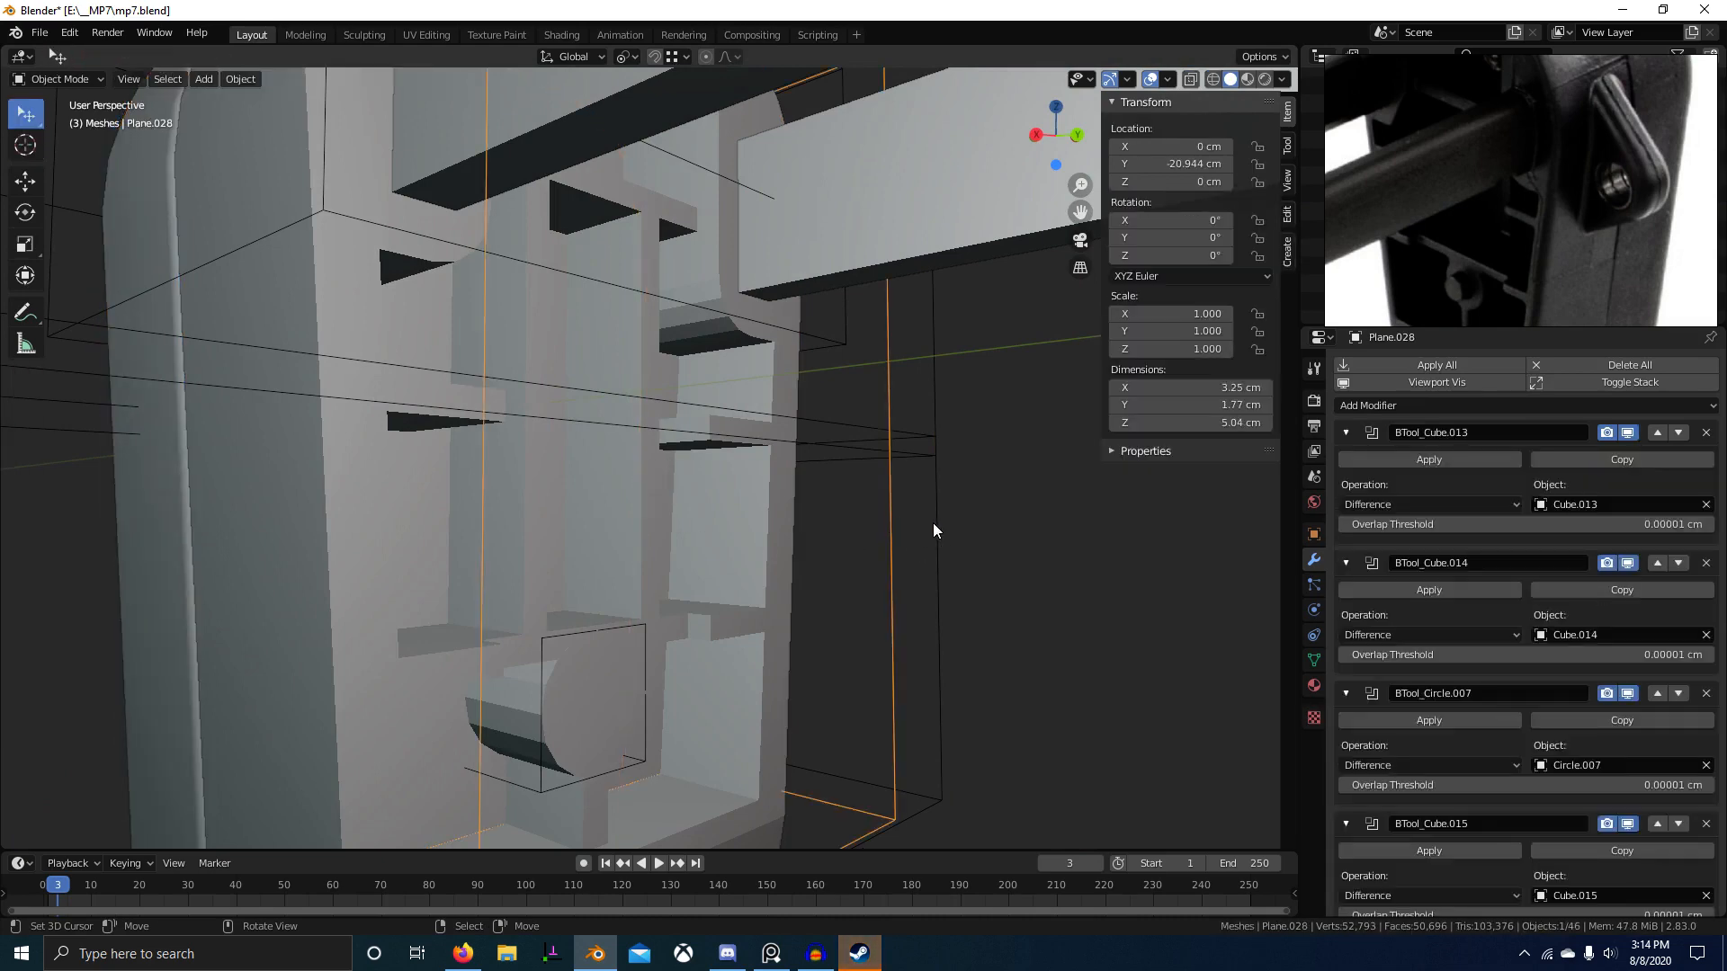
pyautogui.rightClick(931, 521)
pyautogui.rightClick(899, 441)
pyautogui.press('Tab')
pyautogui.press('Tab')
pyautogui.rightClick(708, 634)
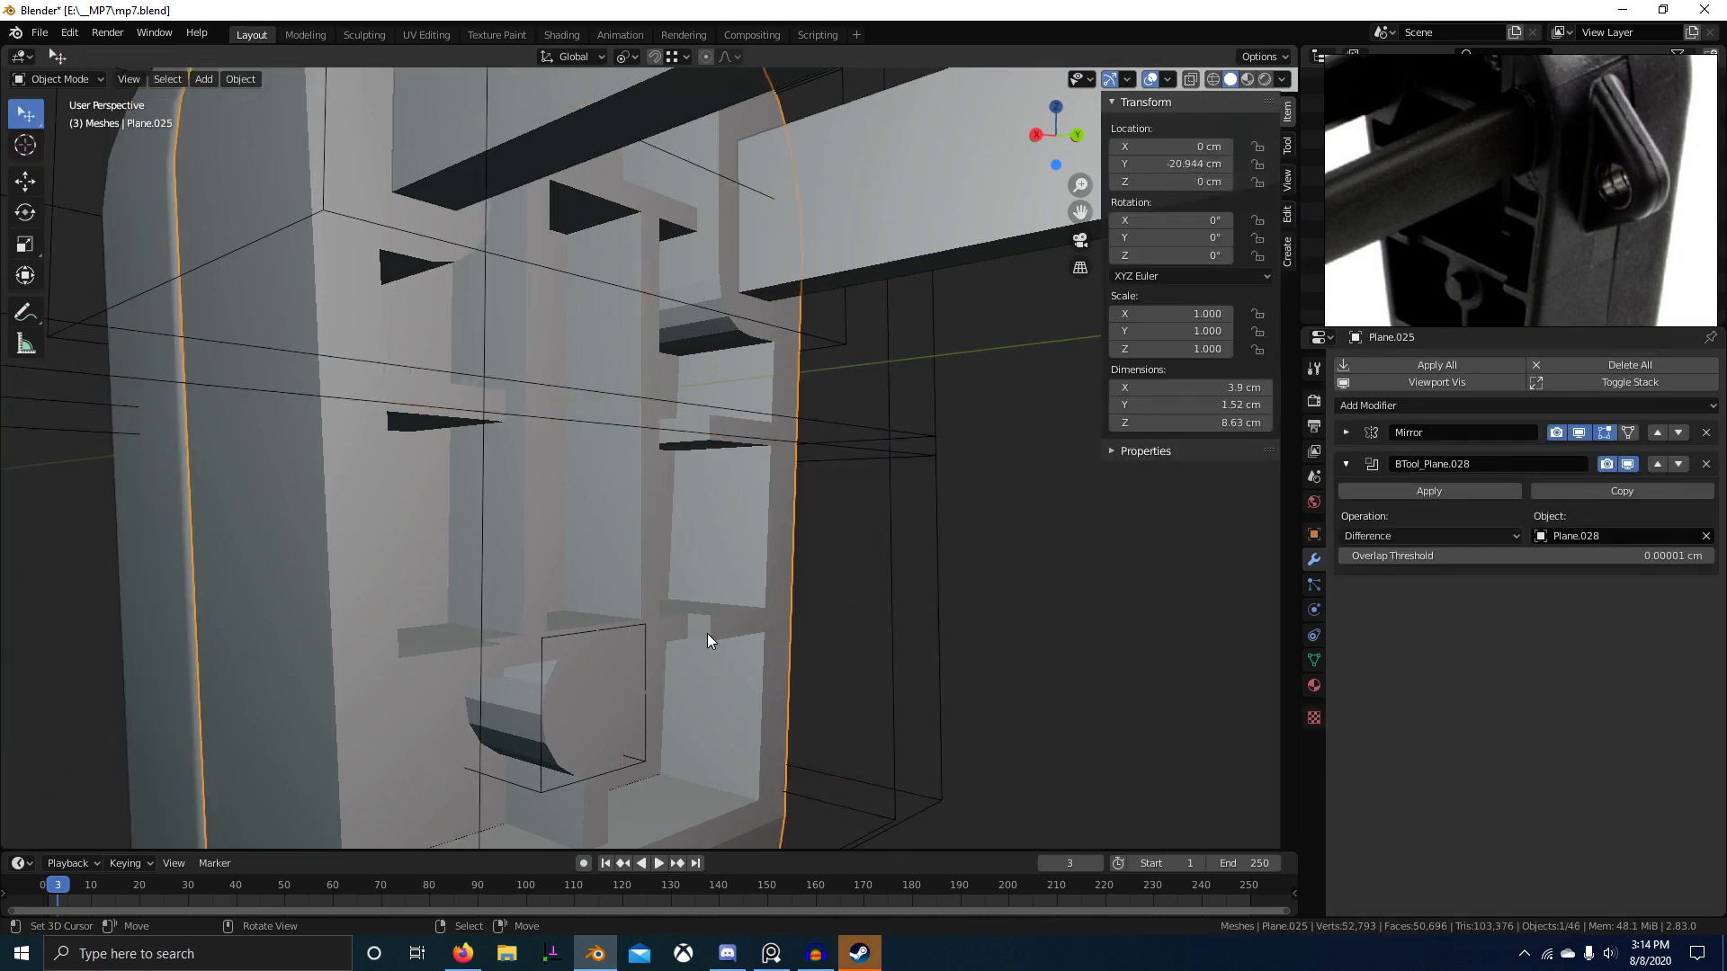
pyautogui.rightClick(883, 633)
pyautogui.press('Tab')
pyautogui.moveTo(883, 633)
pyautogui.mouseDown(button='middle')
pyautogui.moveTo(817, 640)
pyautogui.moveTo(866, 643)
pyautogui.mouseUp(button='middle')
pyautogui.press('Tab')
pyautogui.rightClick(1023, 747)
pyautogui.press('Tab')
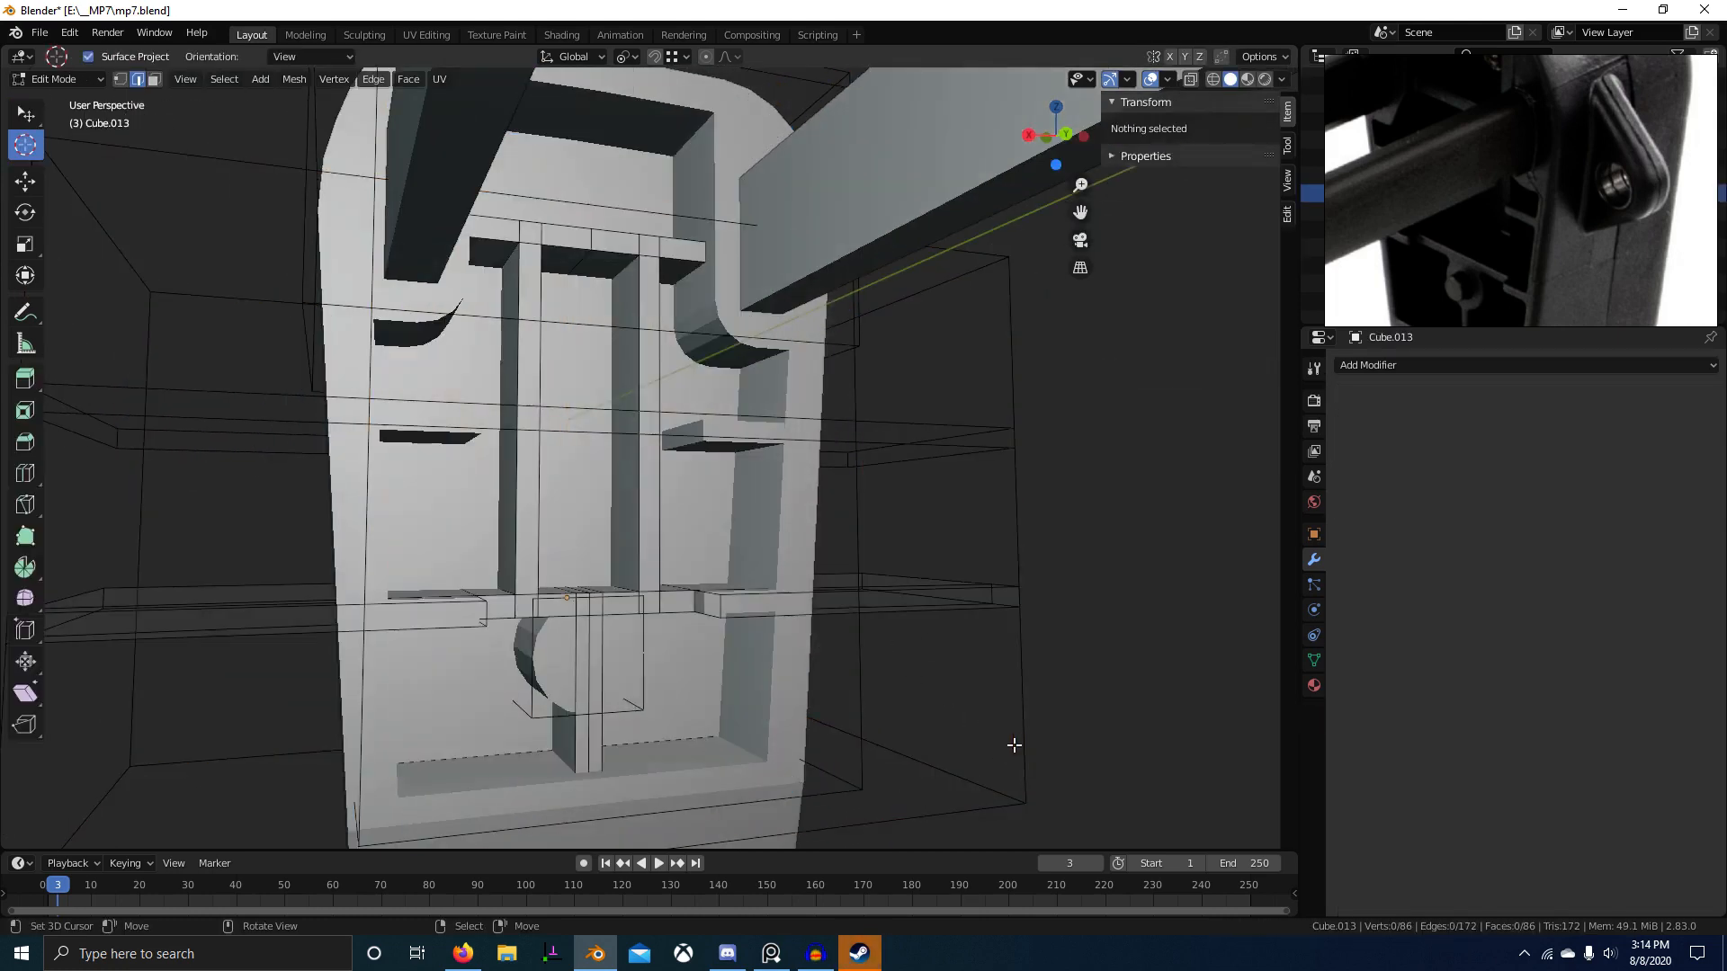
# Step: Isolate the shelf-and-rib mesh in local view
pyautogui.moveTo(744, 669); pyautogui.dragTo(523, 568, button='middle')
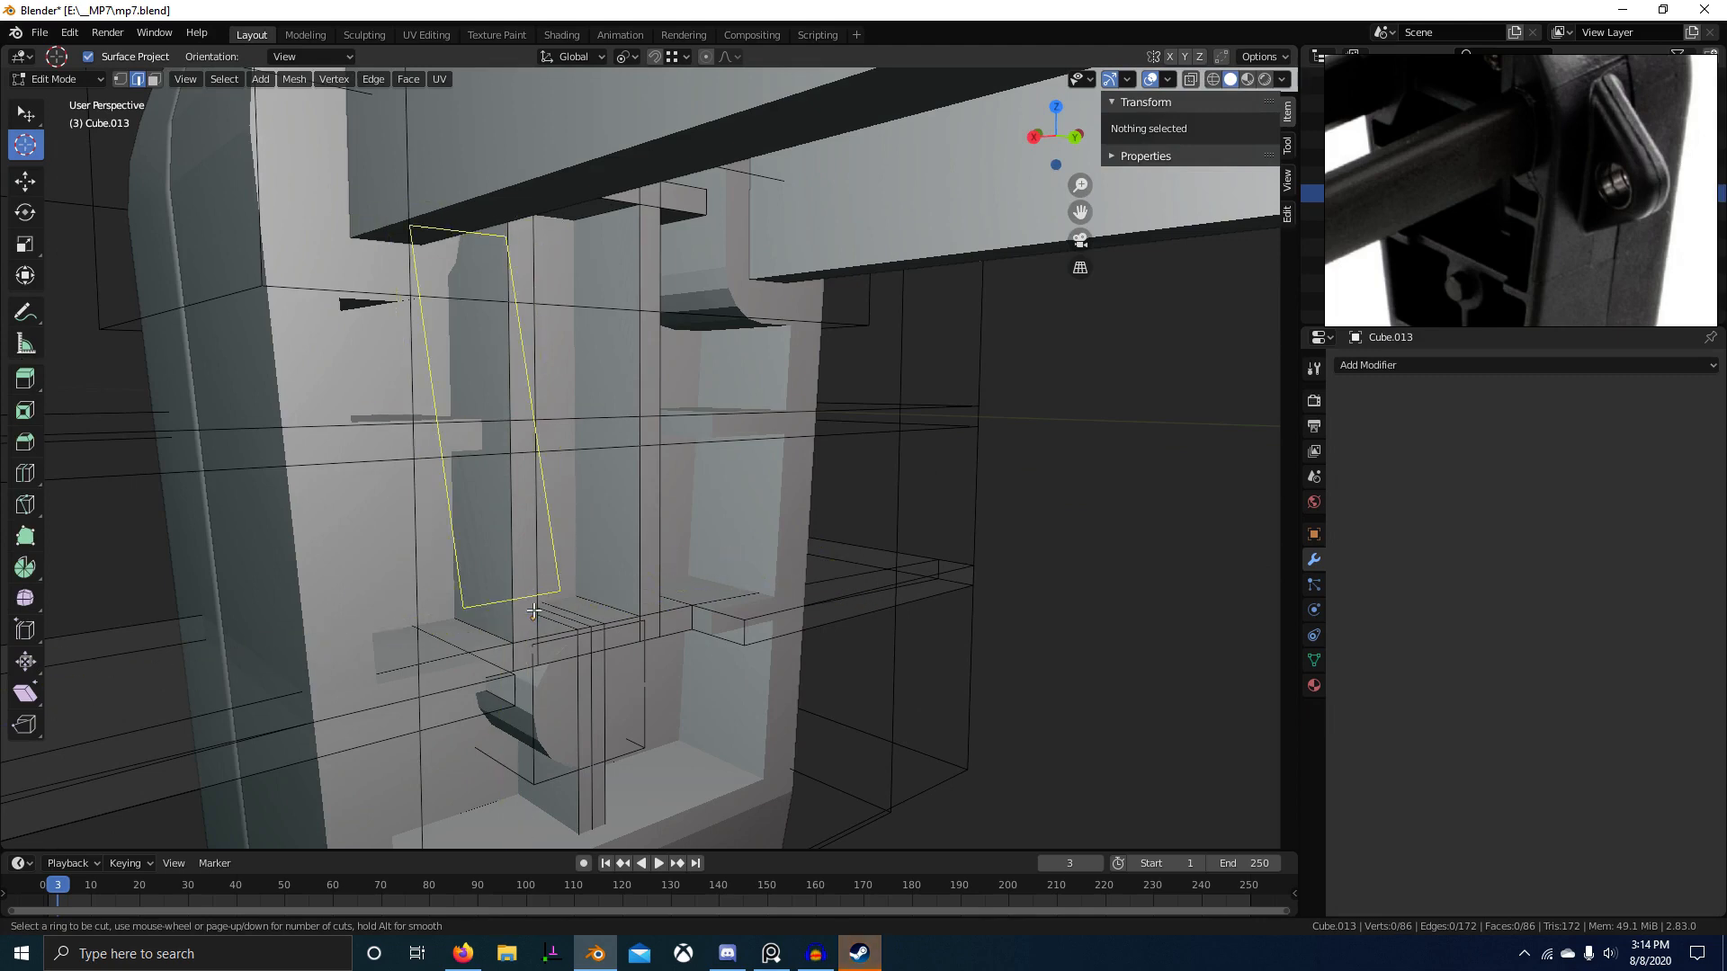
pyautogui.press('Escape')
pyautogui.moveTo(533, 611); pyautogui.dragTo(572, 566, button='middle')
pyautogui.press('KP_Divide')
pyautogui.scroll(5, 740, 533)
pyautogui.moveTo(578, 486); pyautogui.dragTo(611, 382, button='middle')
pyautogui.hotkey('ctrl', 'r')
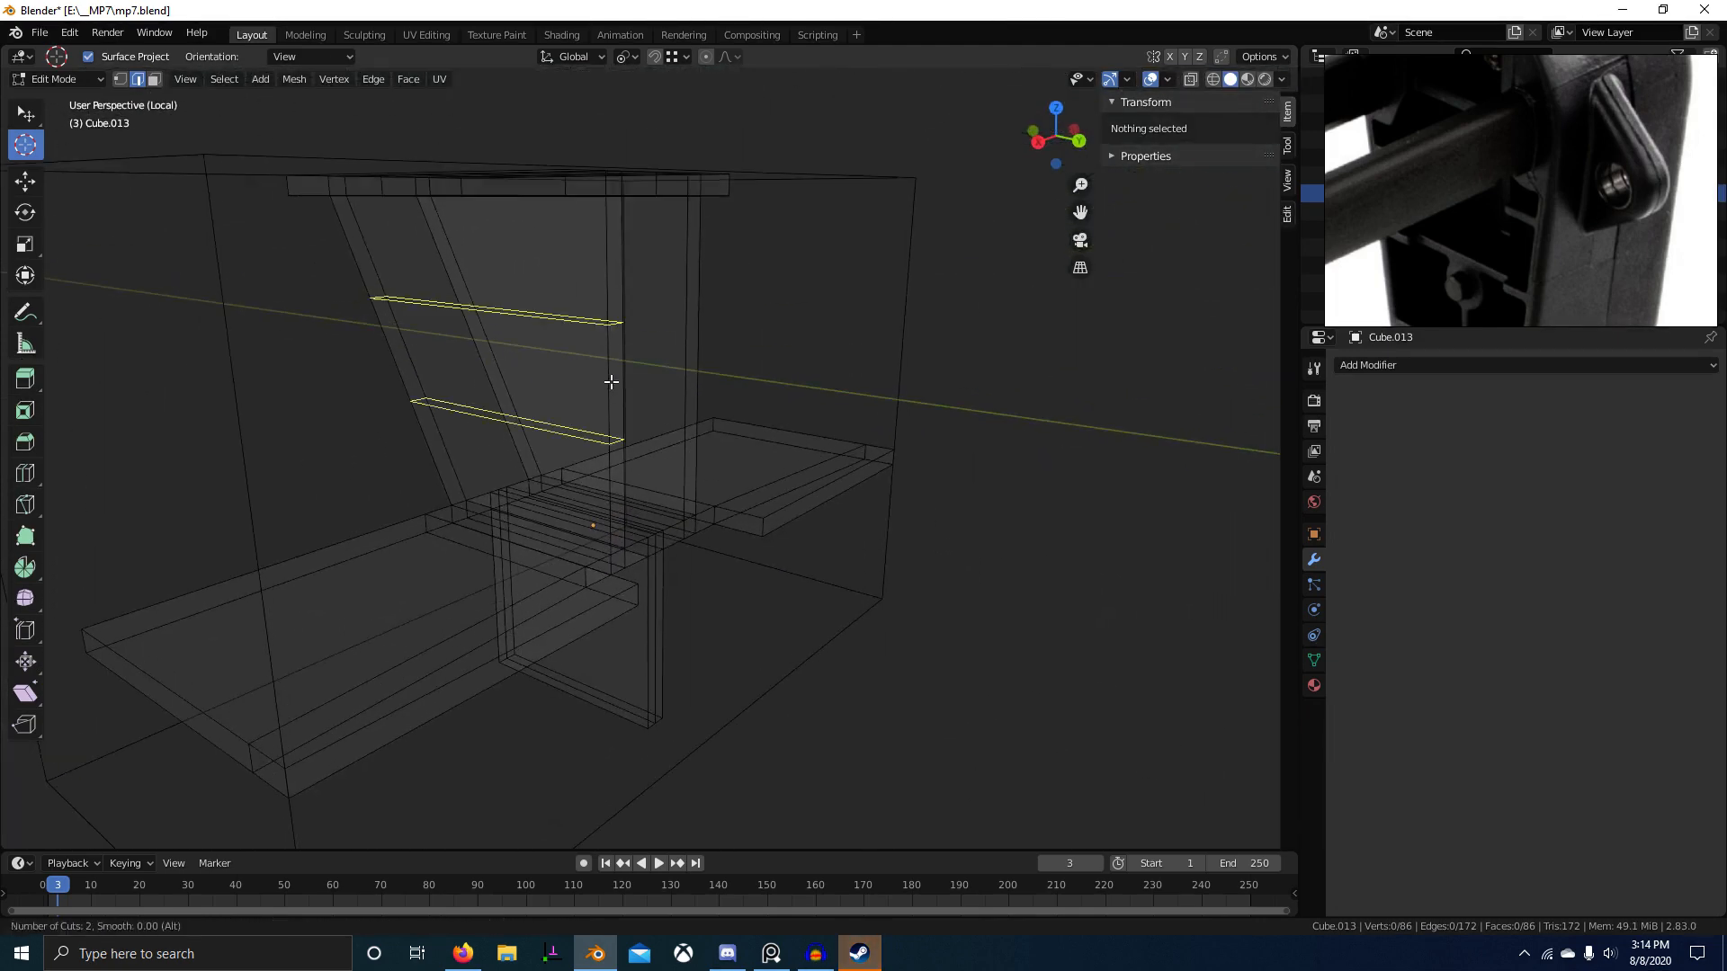
pyautogui.moveTo(638, 444); pyautogui.dragTo(633, 370, button='middle')
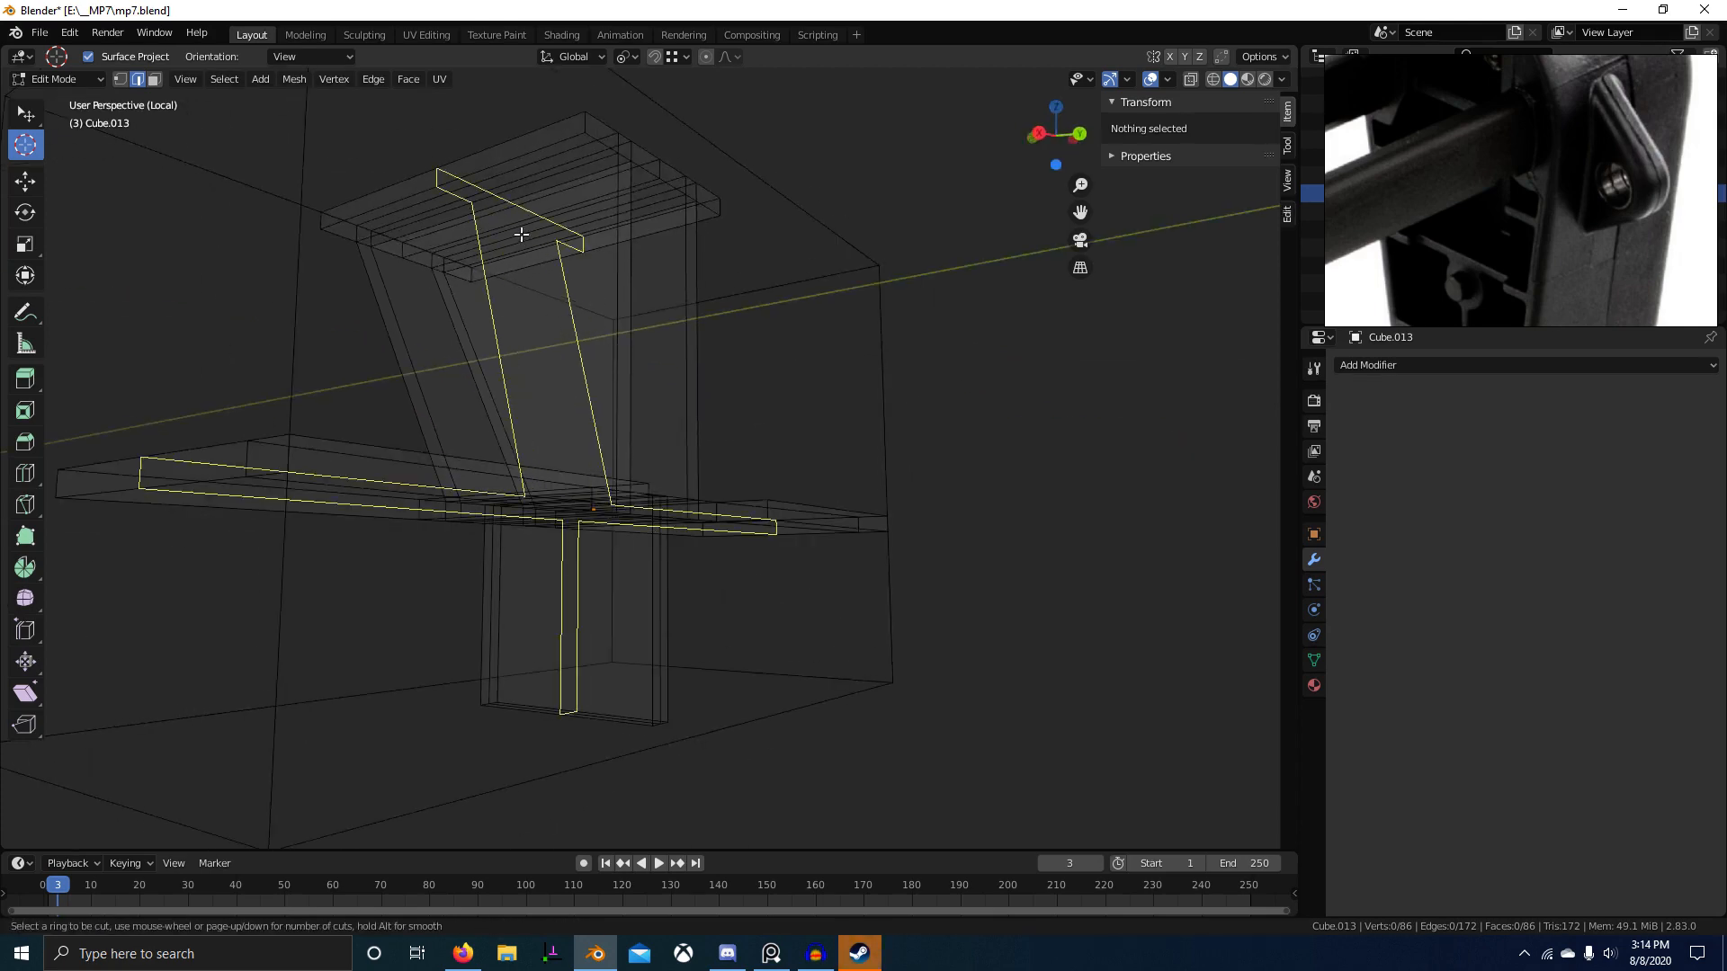
pyautogui.click(522, 234)
pyautogui.click(583, 263)
pyautogui.moveTo(583, 315); pyautogui.dragTo(625, 414, button='middle')
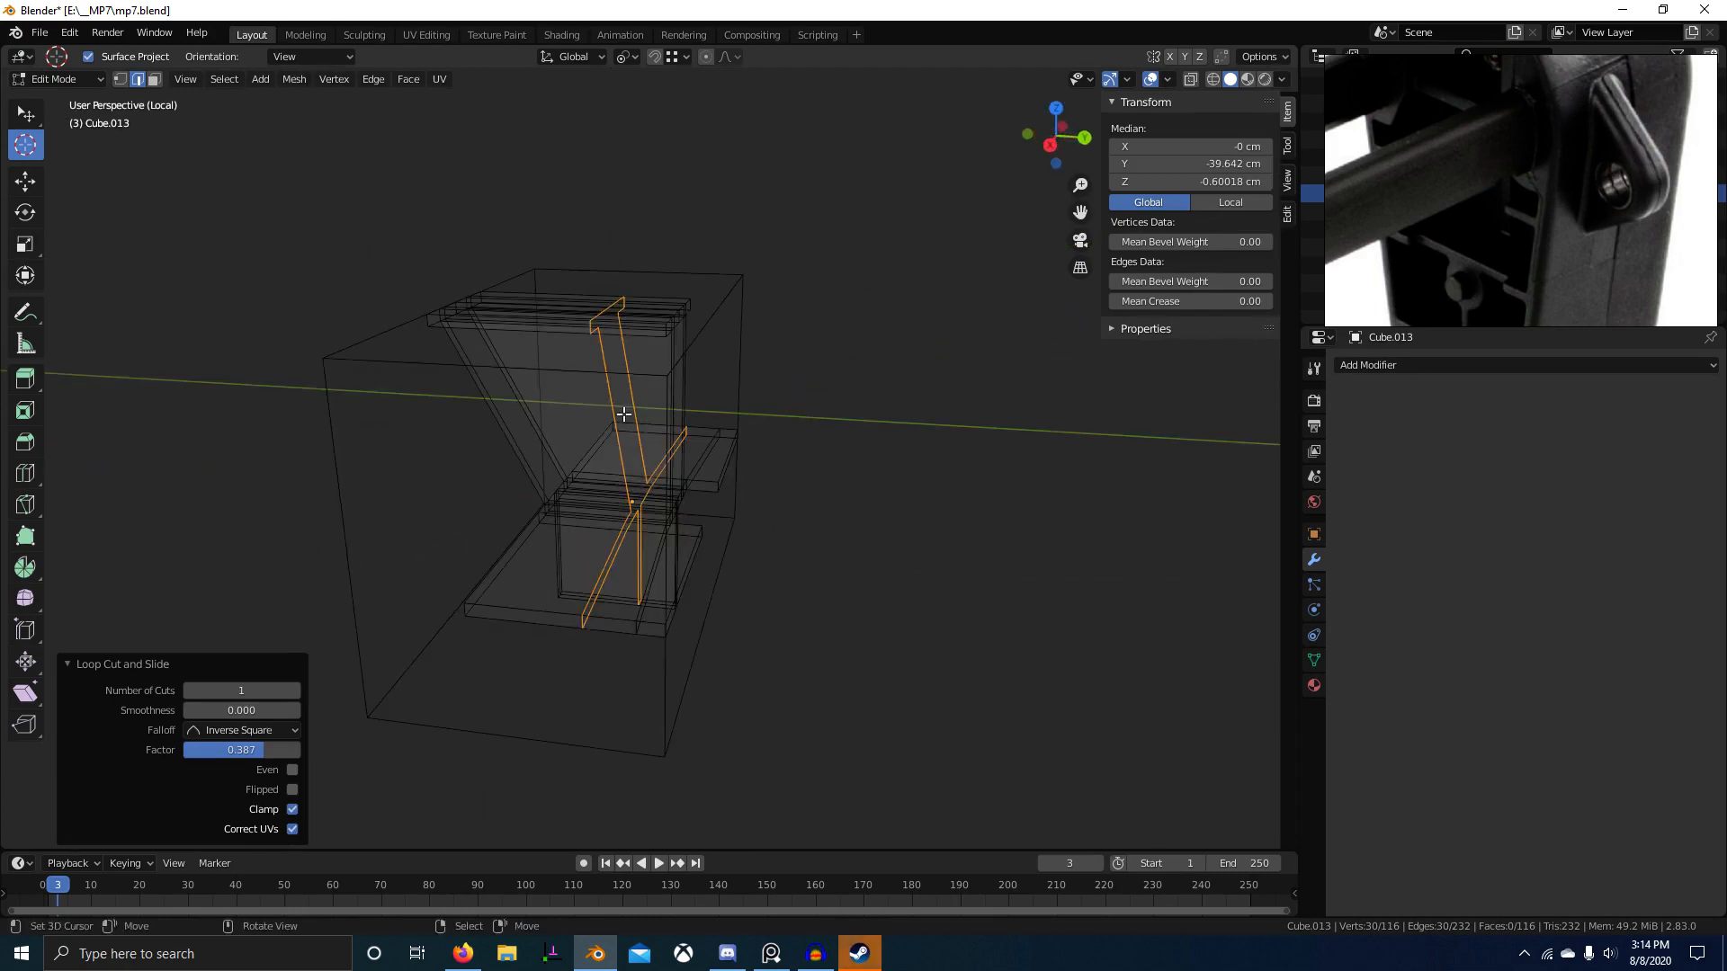
pyautogui.rightClick(669, 435)
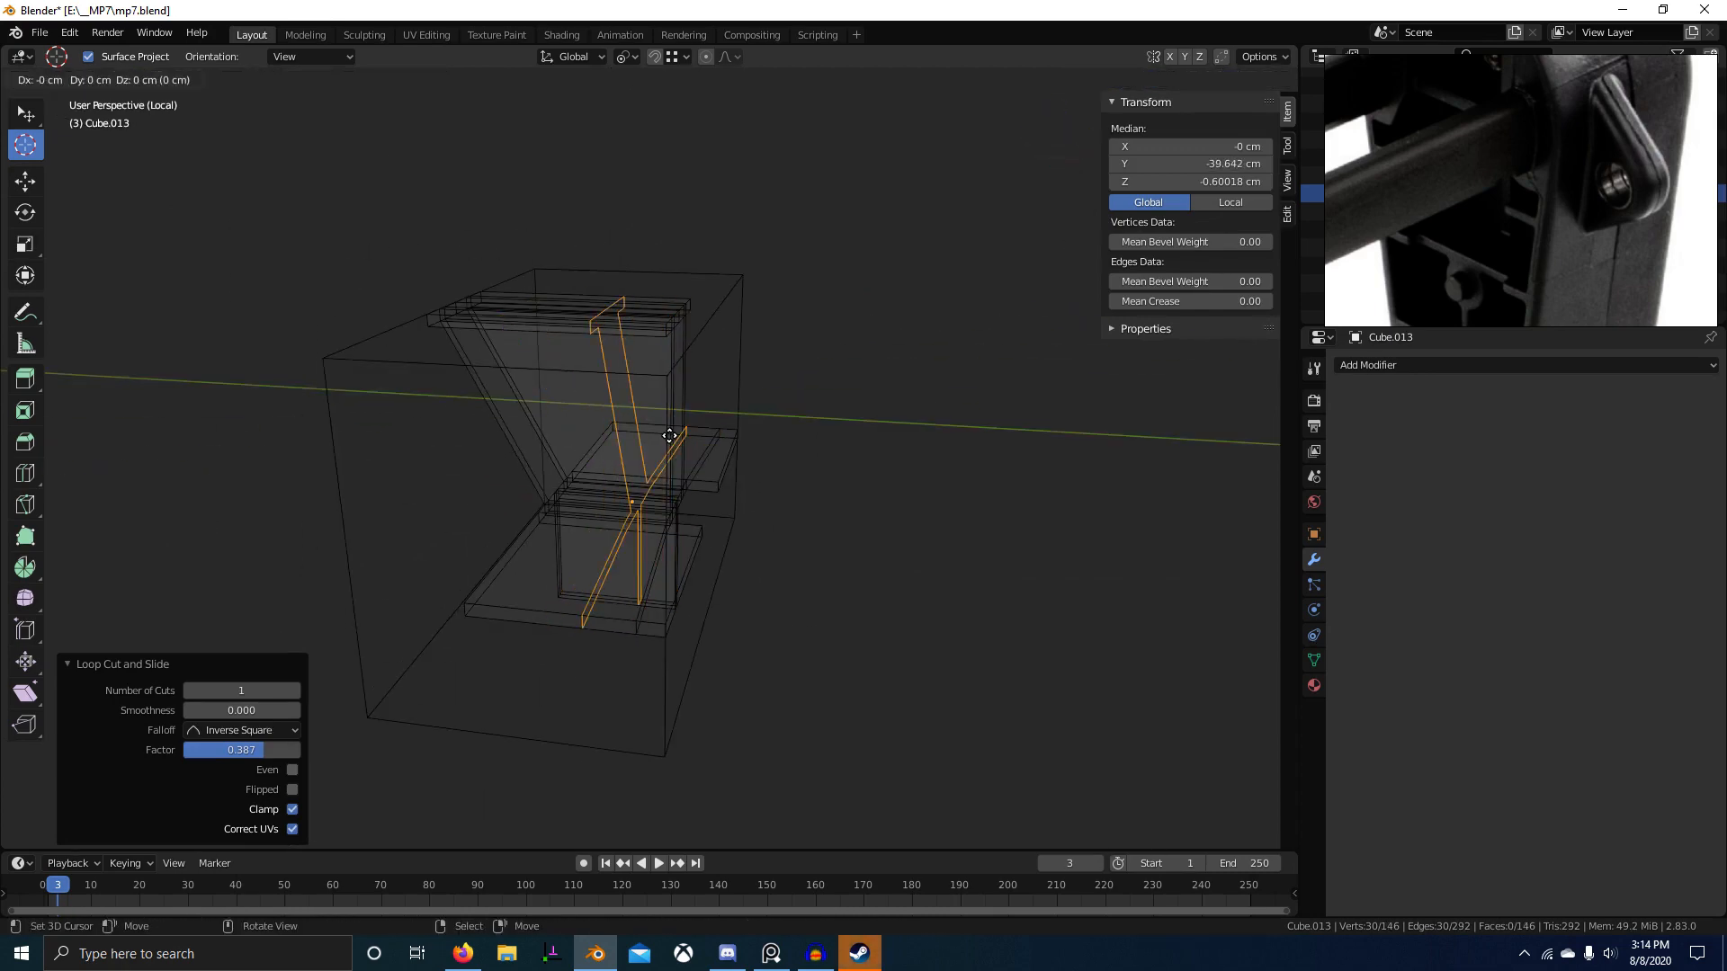
pyautogui.press('0')
pyautogui.click(669, 437)
pyautogui.scroll(3, 669, 437)
pyautogui.moveTo(669, 437); pyautogui.dragTo(677, 444, button='middle')
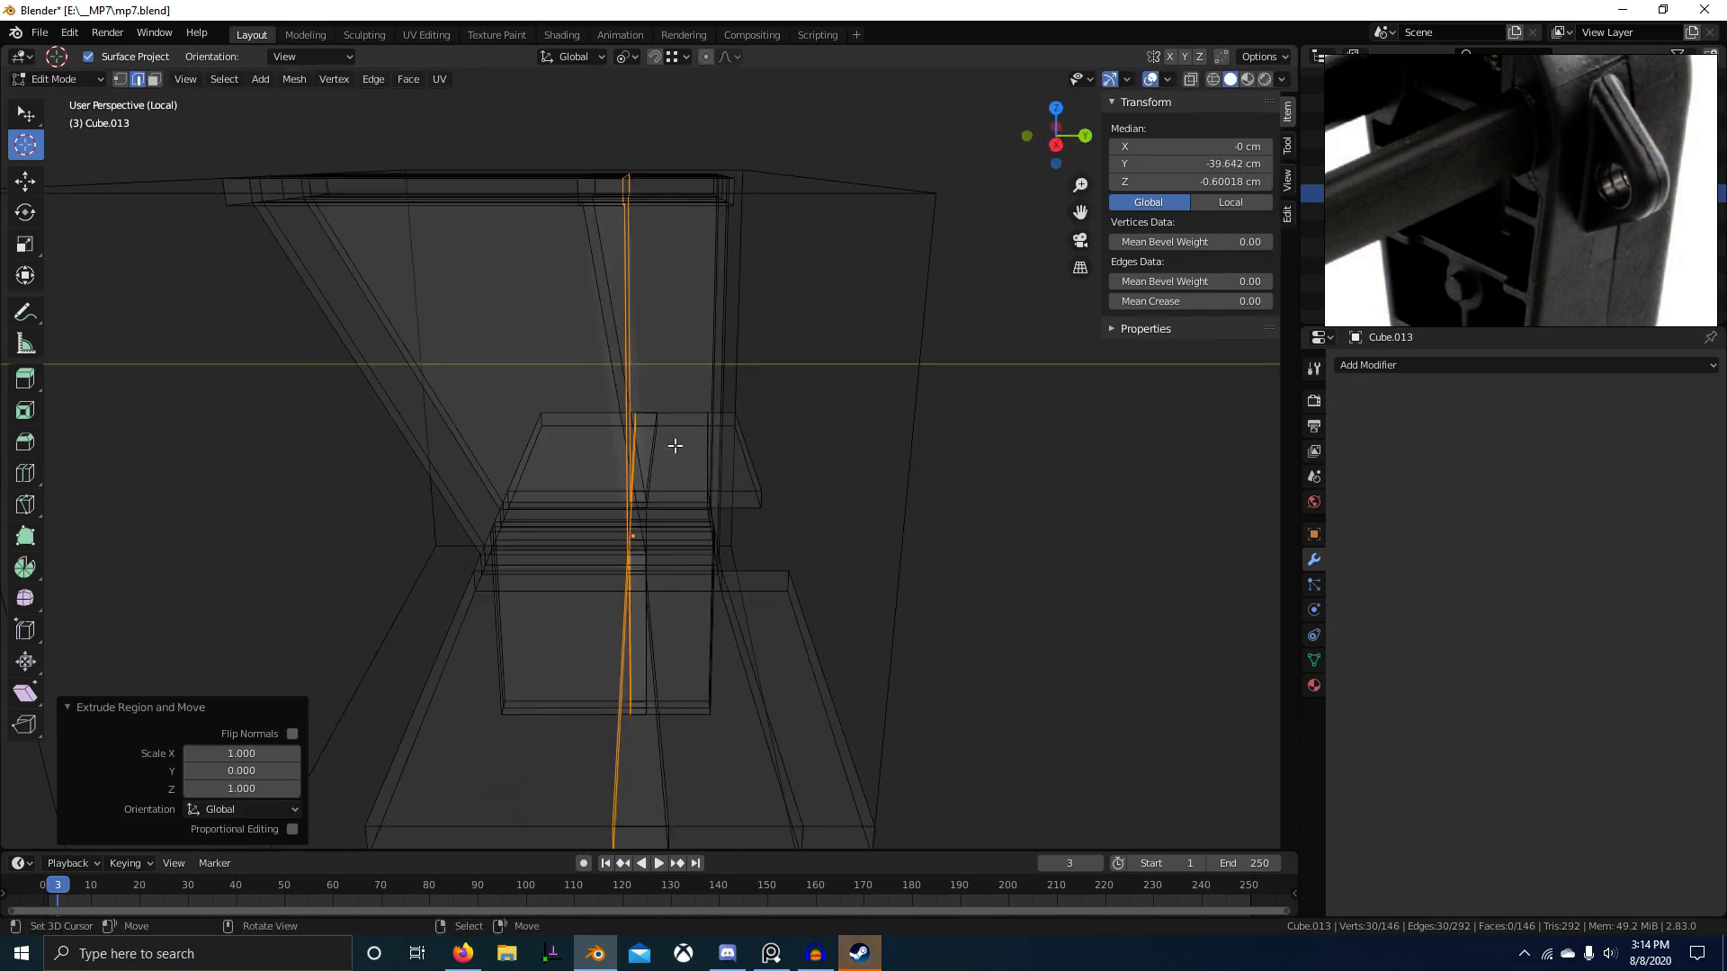
pyautogui.hotkey('ctrl', 'z')
pyautogui.hotkey('ctrl', 'z')
pyautogui.hotkey('ctrl', 'z')
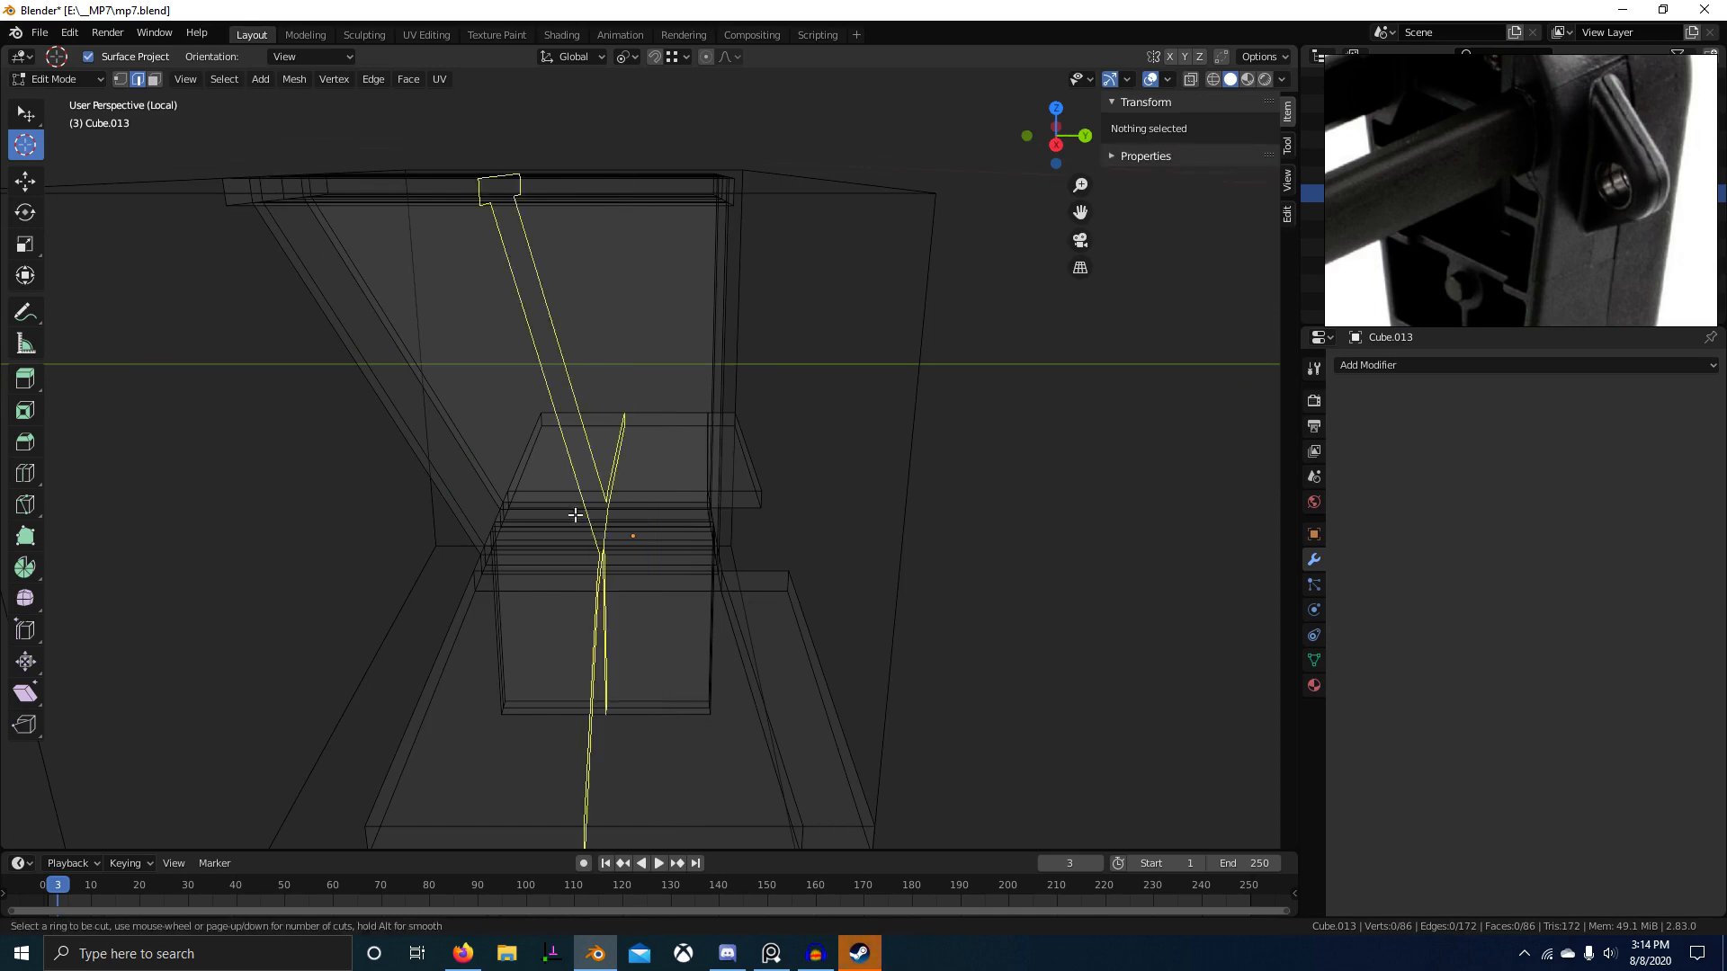
# Step: Add a loop cut around the shelves and ribs, flatten it to 0 along Y, and move it along Y to about -39.345 cm
pyautogui.click(576, 514)
pyautogui.rightClick(743, 511)
pyautogui.click(764, 513)
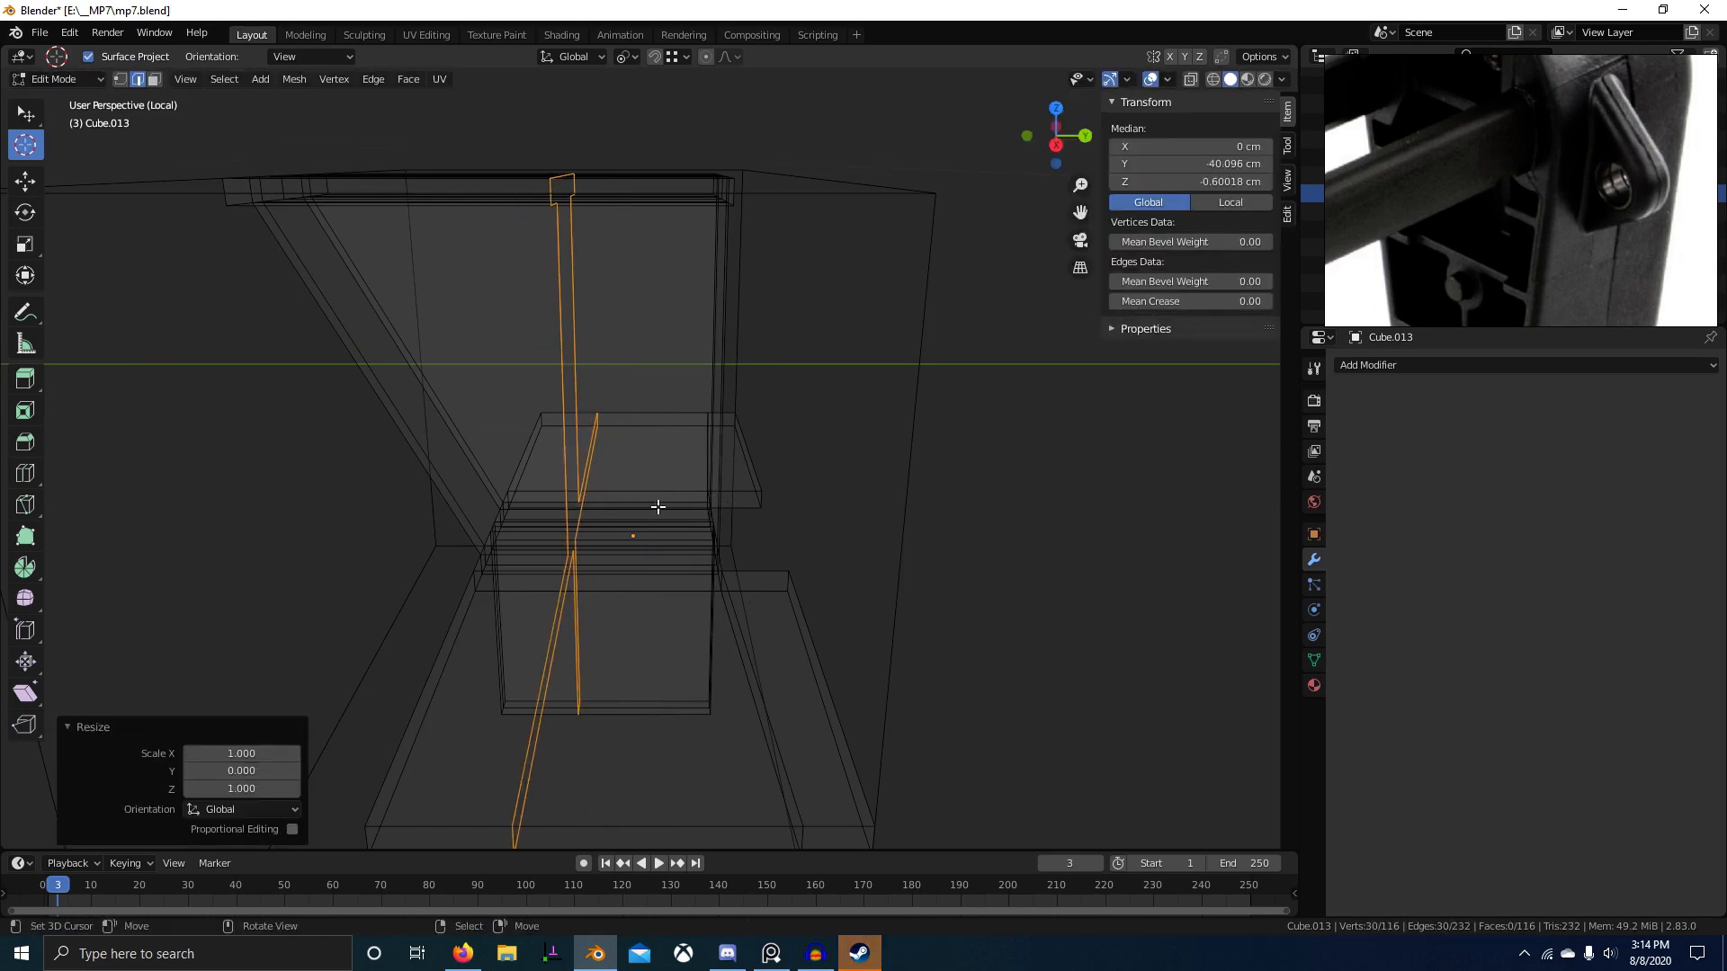
pyautogui.press('g')
pyautogui.press('y')
pyautogui.click(771, 514)
pyautogui.moveTo(740, 570); pyautogui.dragTo(593, 562, button='middle')
pyautogui.scroll(8, 821, 628)
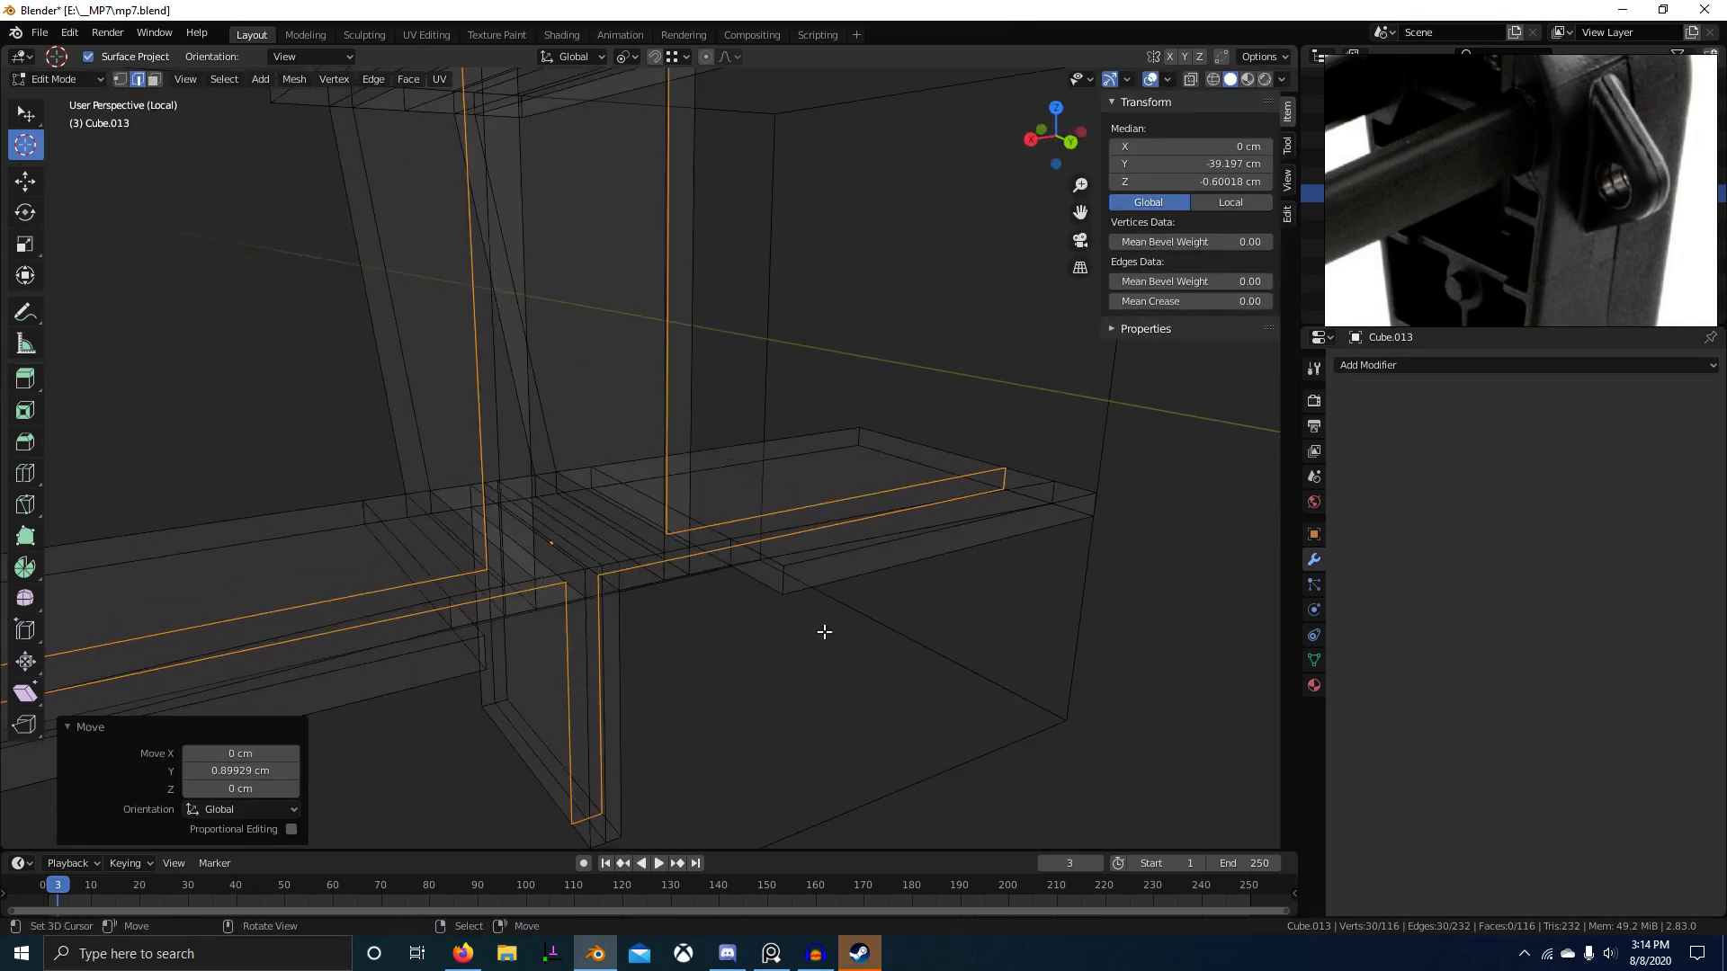
pyautogui.press('g')
pyautogui.press('y')
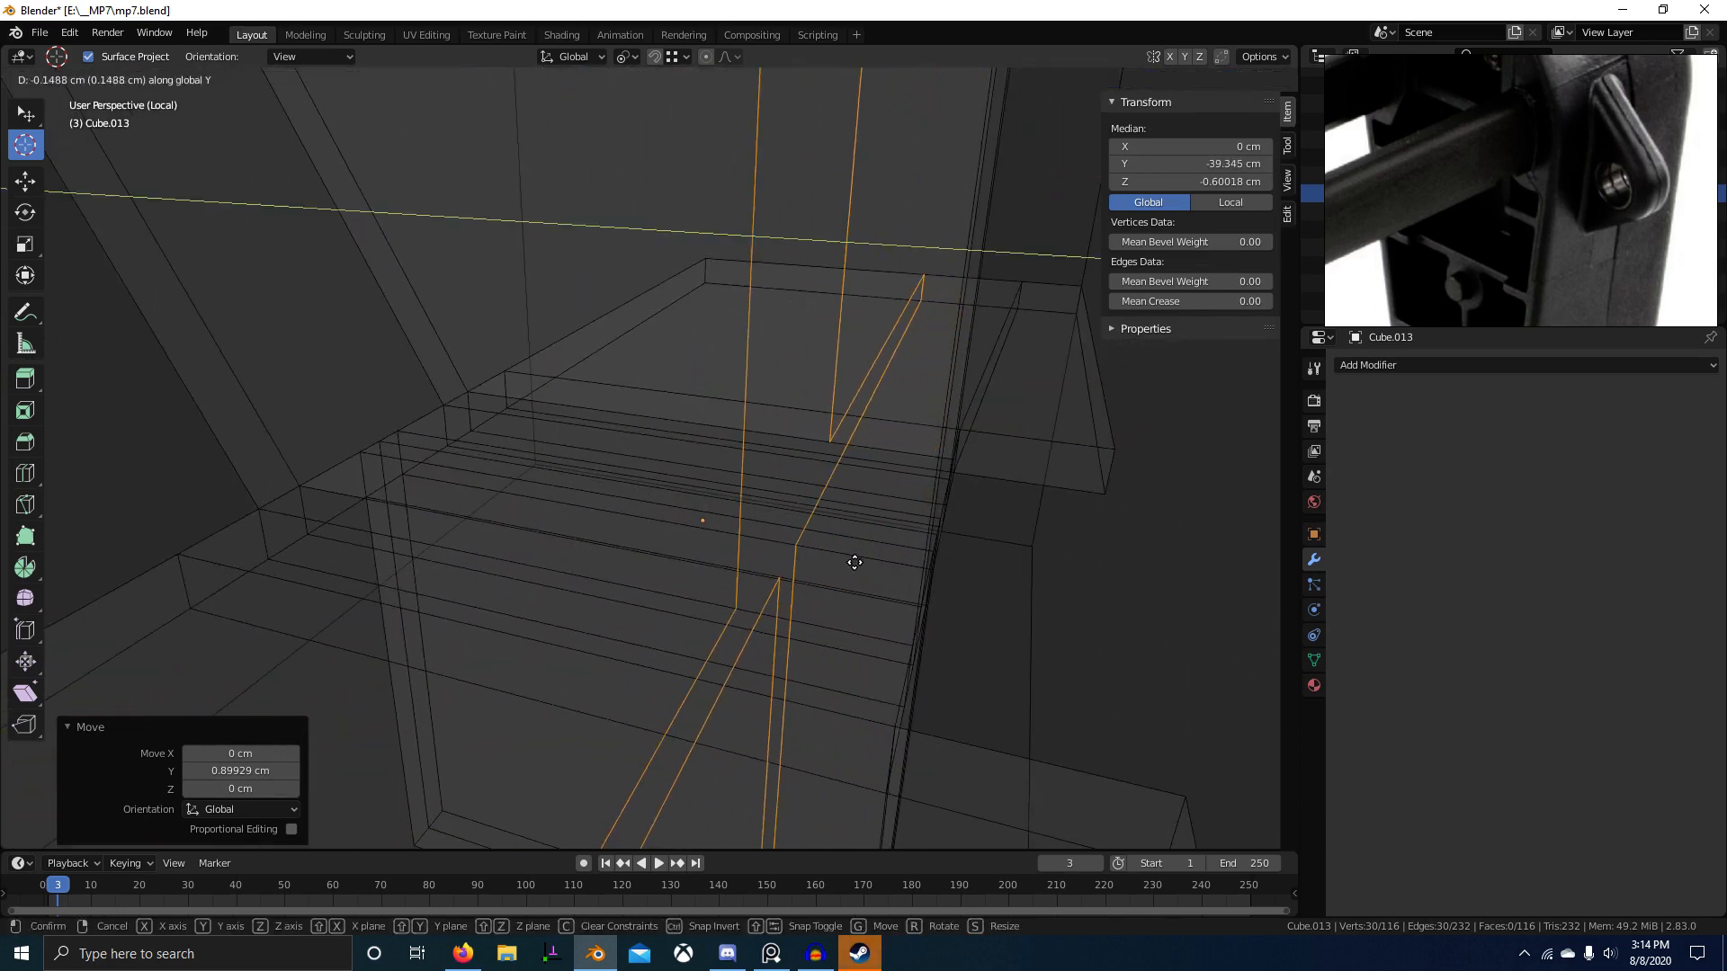
pyautogui.click(854, 562)
# Step: Try to add a loop cut across the uncut inner side of the positive-X rib
pyautogui.scroll(-3, 782, 566)
pyautogui.moveTo(709, 570); pyautogui.dragTo(617, 540, button='middle')
pyautogui.press('3')
pyautogui.rightClick(619, 503)
pyautogui.keyDown('shift'); pyautogui.rightClick(671, 487); pyautogui.keyUp('shift')
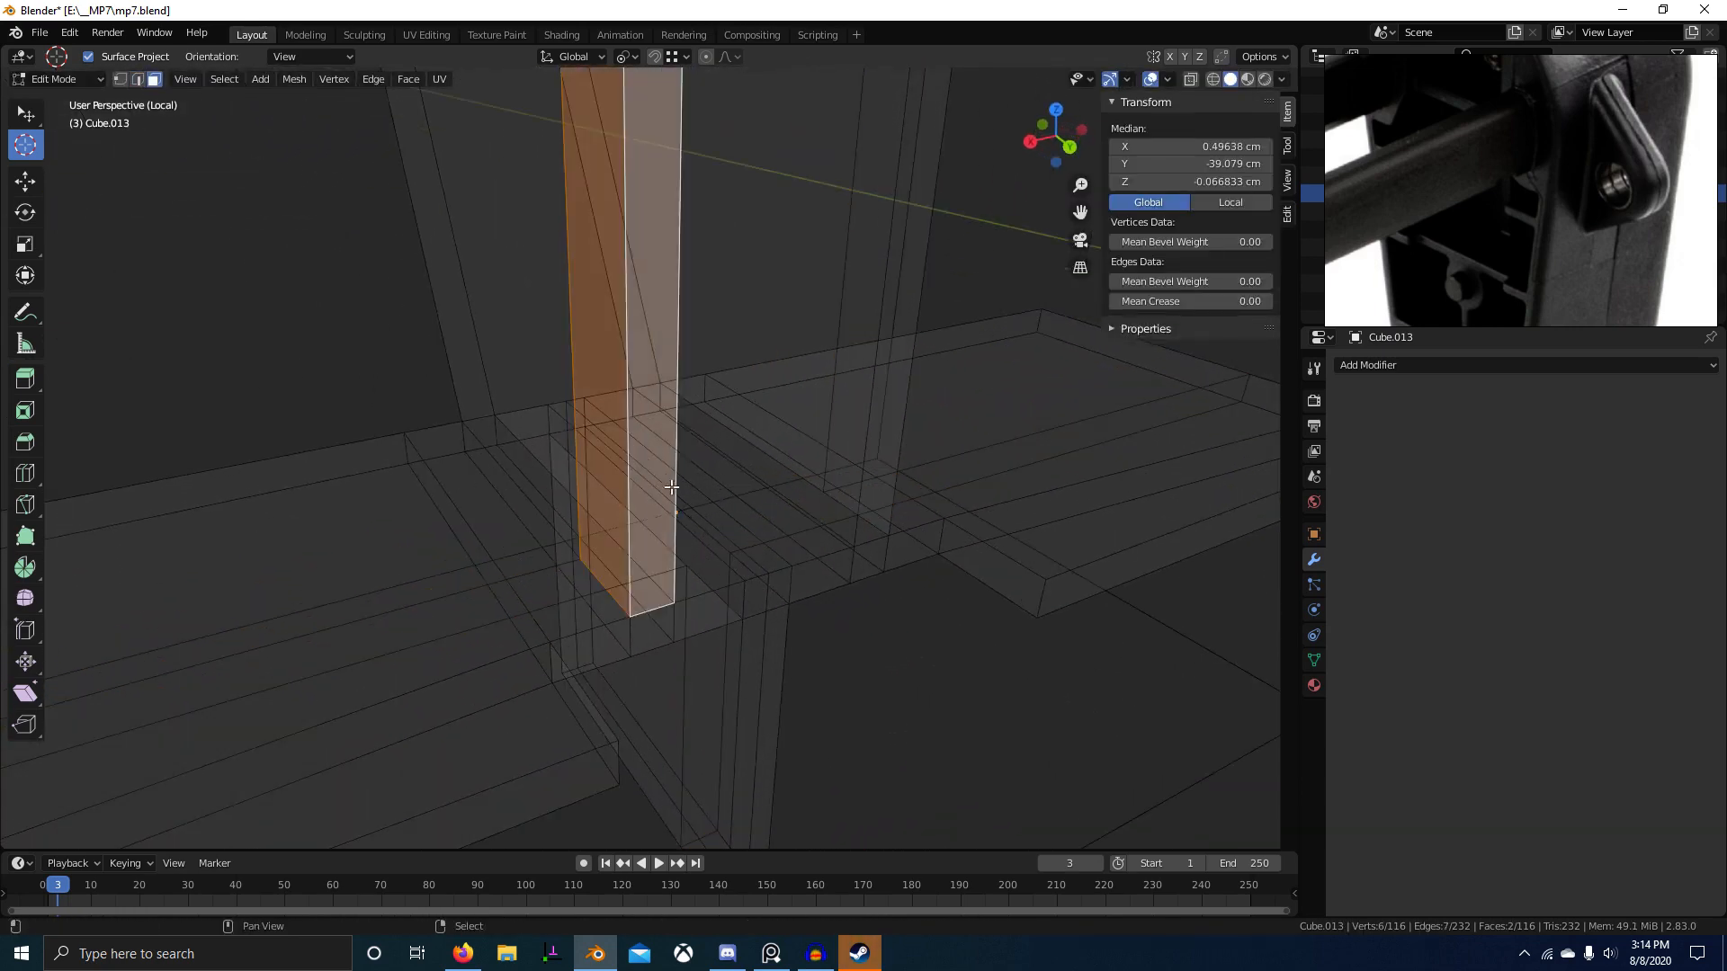
pyautogui.moveTo(671, 488); pyautogui.dragTo(467, 435, button='middle')
pyautogui.keyDown('shift'); pyautogui.rightClick(467, 437); pyautogui.keyUp('shift')
pyautogui.moveTo(475, 507); pyautogui.dragTo(615, 656, button='middle')
pyautogui.hotkey('ctrl', 'r')
pyautogui.click(549, 529)
pyautogui.rightClick(549, 529)
pyautogui.hotkey('ctrl', 'z')
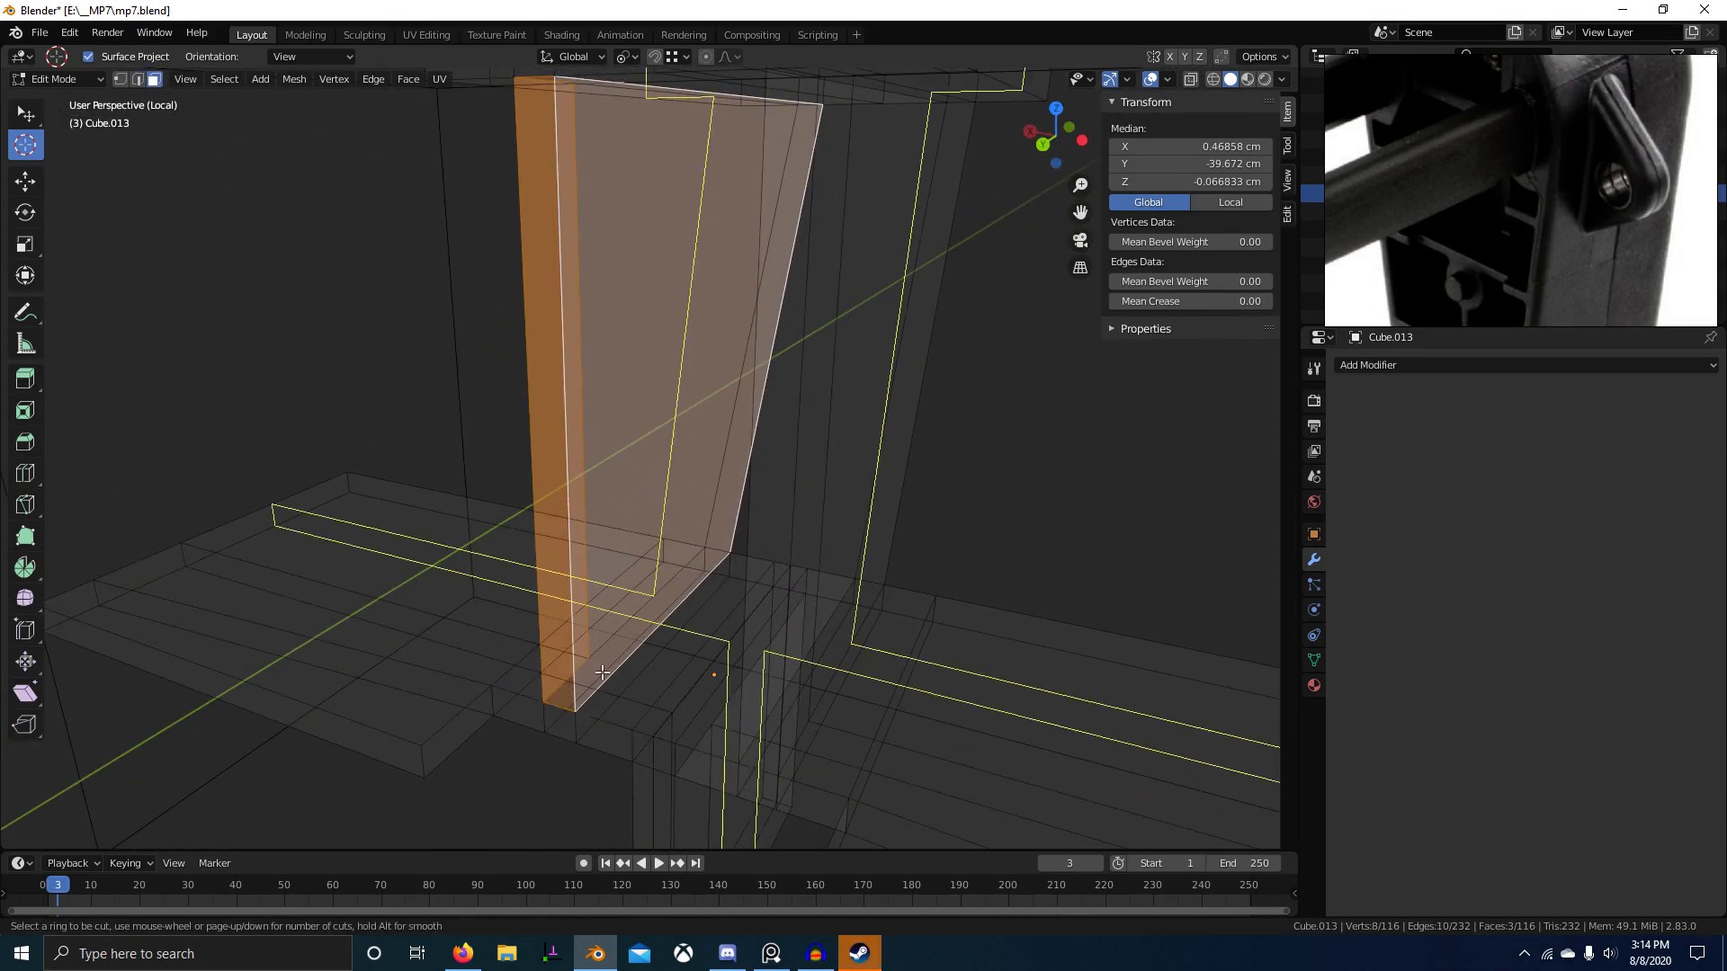
# Step: Select the bottom inner edge of the positive-X rib and set the object's viewport display to Textured
pyautogui.press('2')
pyautogui.click(624, 688)
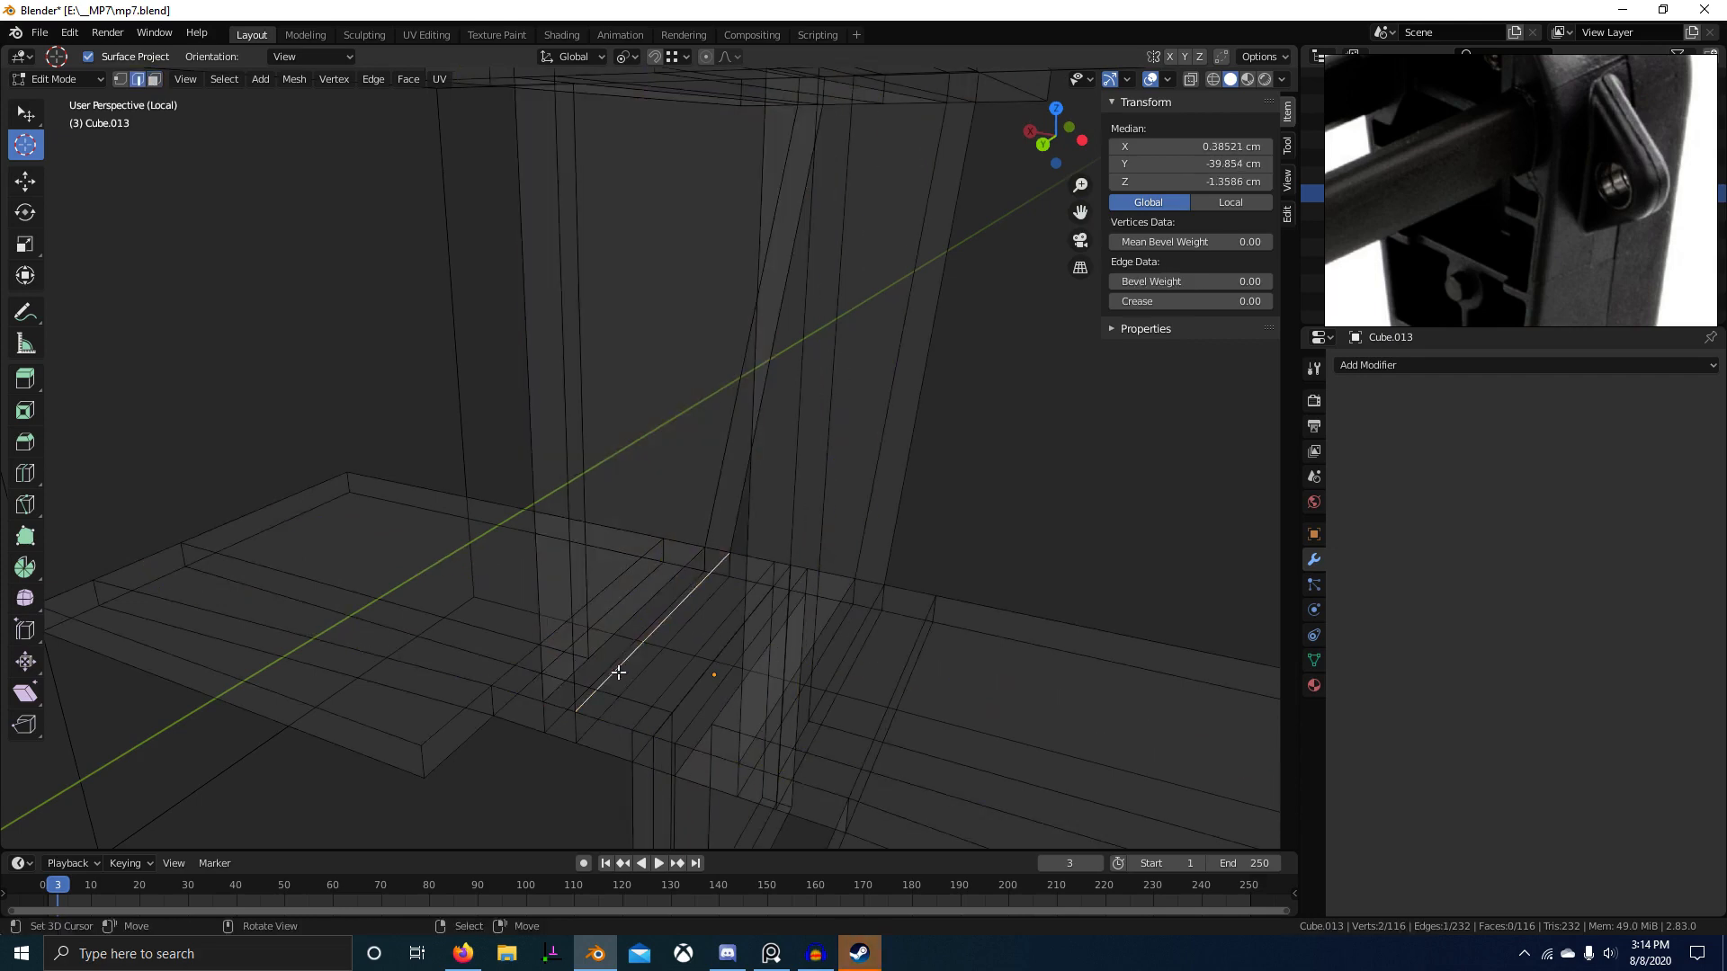
pyautogui.moveTo(617, 675); pyautogui.dragTo(653, 659, button='middle')
pyautogui.press('Tab')
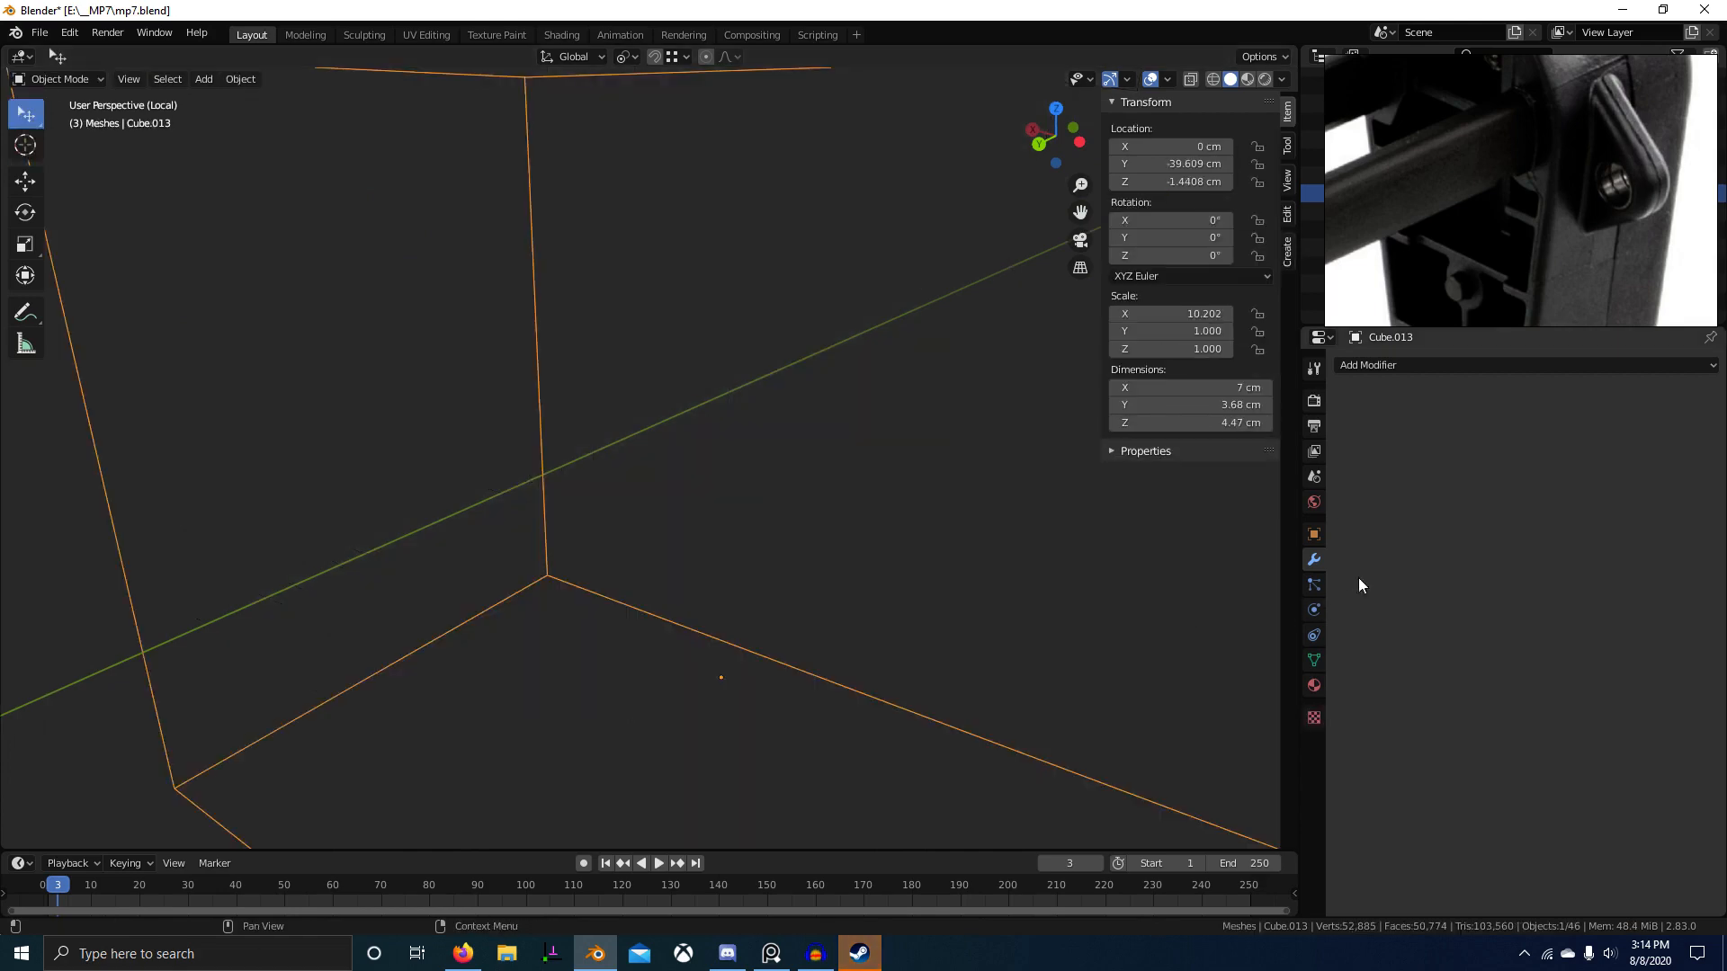
pyautogui.click(1313, 535)
pyautogui.keyDown('ctrl'); pyautogui.scroll(1, 1557, 822); pyautogui.keyUp('ctrl')
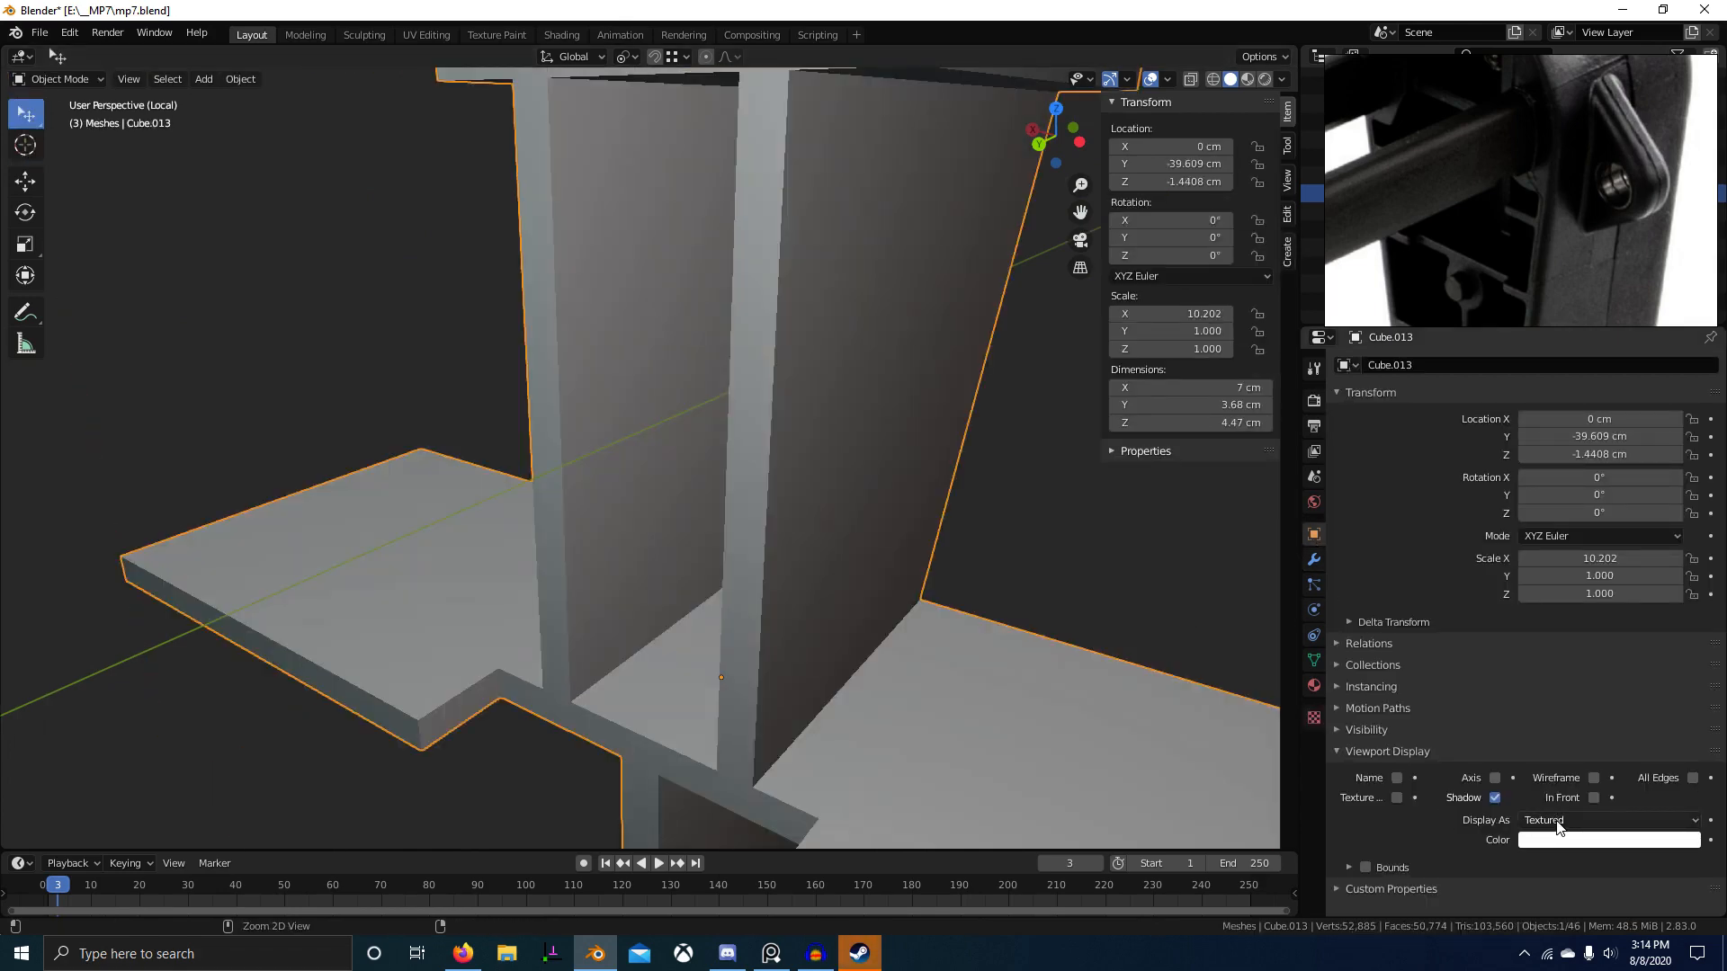
# Step: Split the positive-X rib's inner side face with a new edge between the shelves and straighten it by scaling Y to 0
pyautogui.press('Tab')
pyautogui.moveTo(586, 681); pyautogui.dragTo(683, 643, button='middle')
pyautogui.rightClick(645, 706)
pyautogui.moveTo(646, 706); pyautogui.dragTo(679, 452, button='middle')
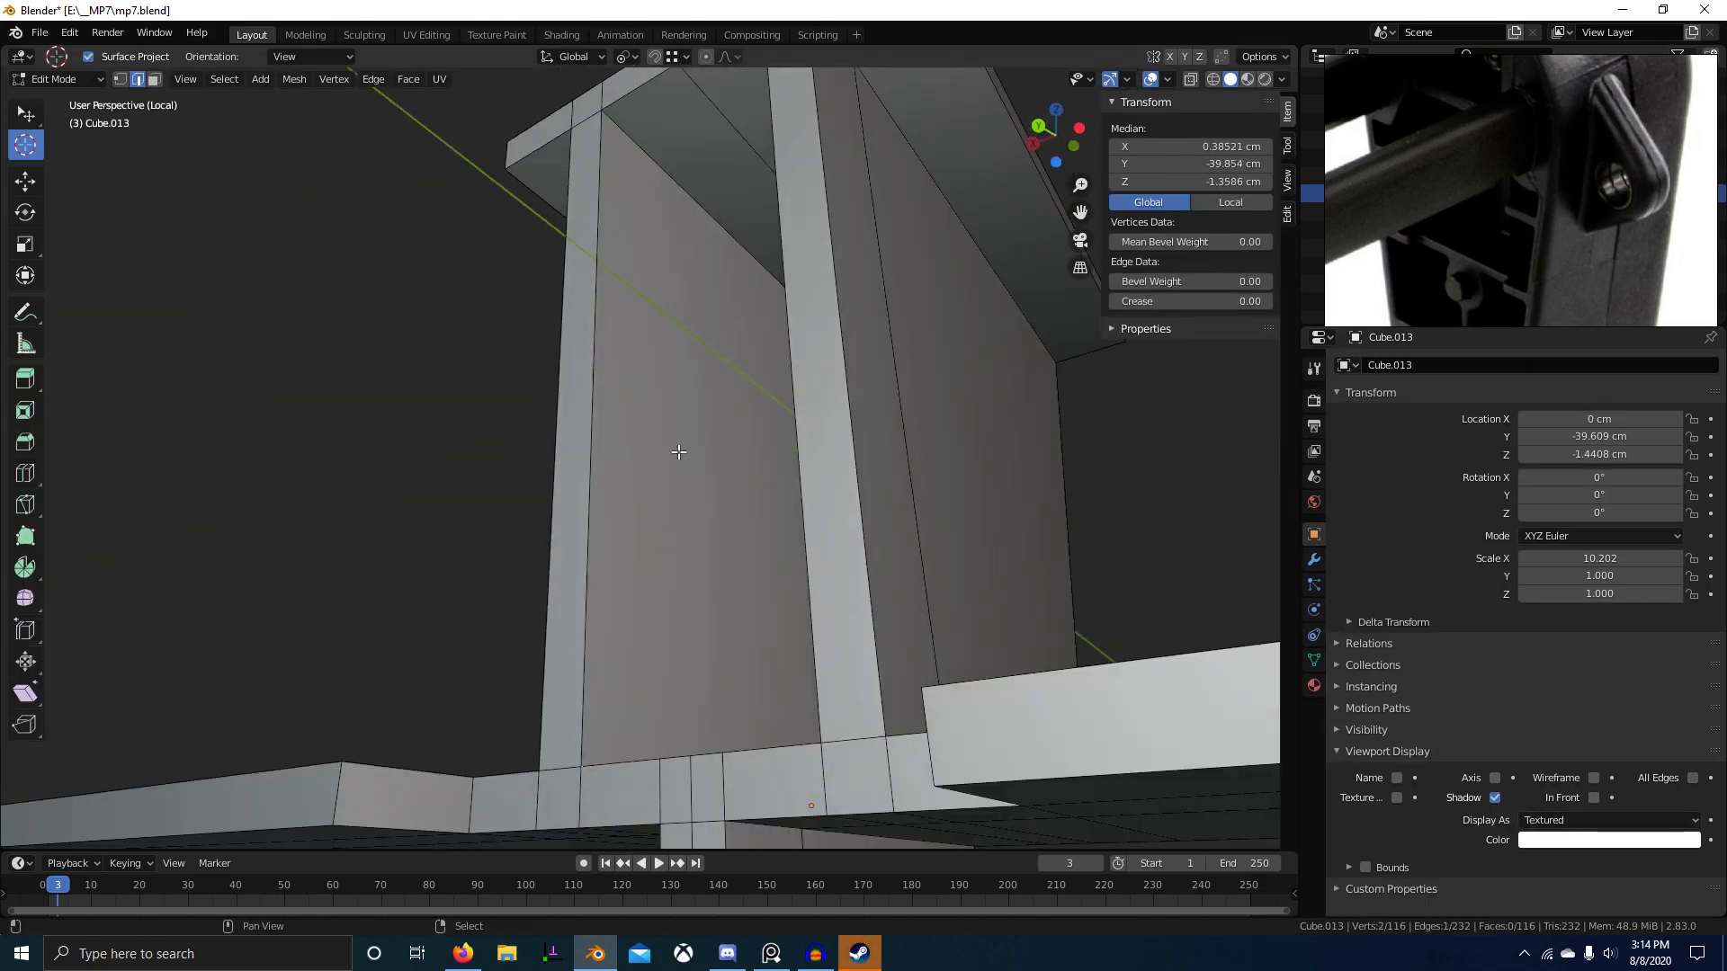
pyautogui.press('w')
pyautogui.click(648, 147)
pyautogui.rightClick(753, 544)
pyautogui.moveTo(754, 544); pyautogui.dragTo(764, 630, button='middle')
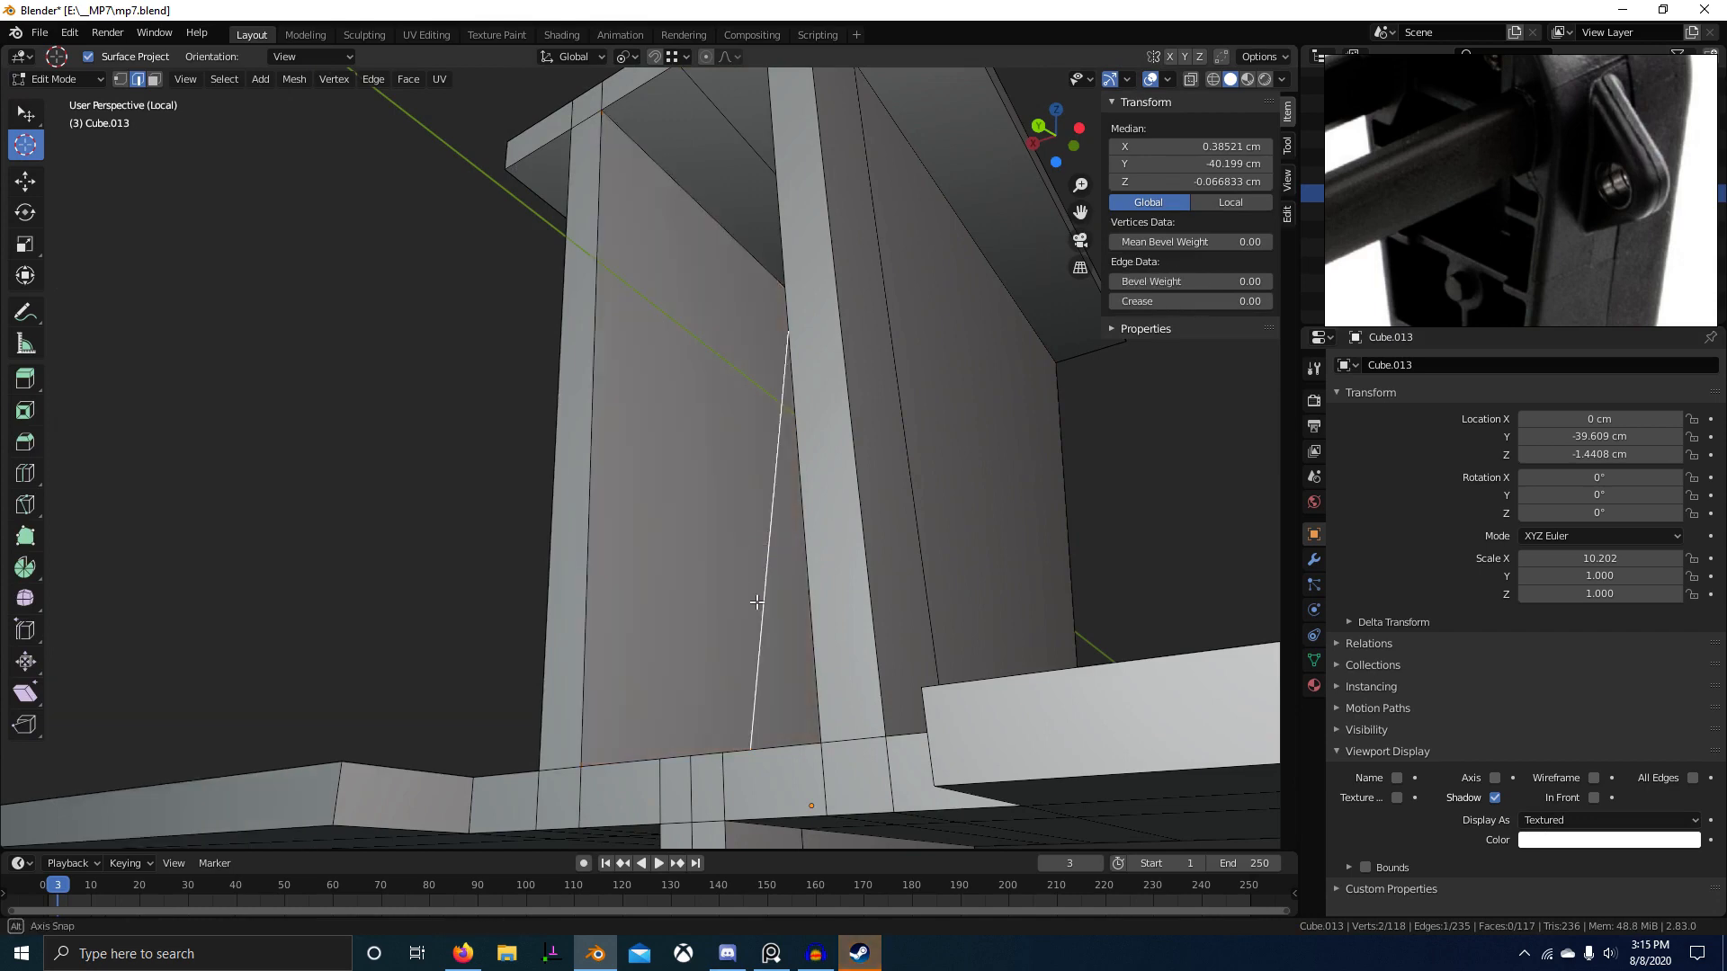
pyautogui.press('s')
pyautogui.press('y')
pyautogui.press('0')
pyautogui.press('Return')
# Step: Delete the positive-X rib's front strip, from the new cut forward
pyautogui.moveTo(553, 723); pyautogui.dragTo(450, 697, button='middle')
pyautogui.click(561, 721)
pyautogui.press('3')
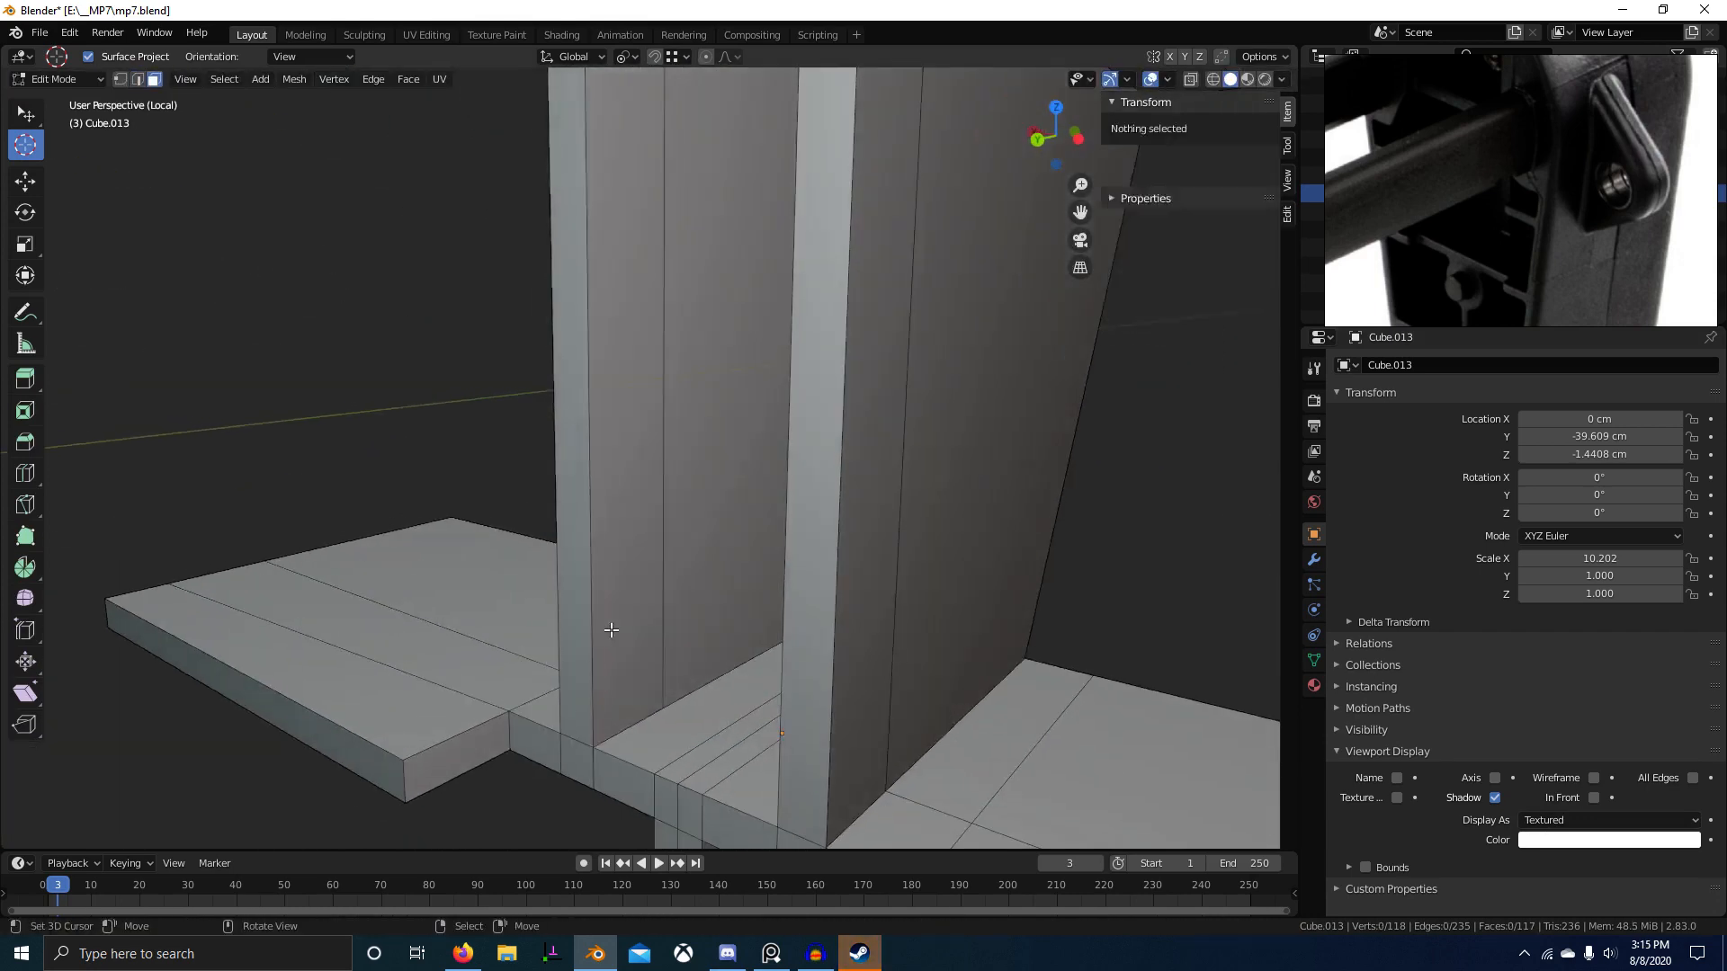
pyautogui.rightClick(609, 632)
pyautogui.keyDown('shift'); pyautogui.rightClick(573, 627); pyautogui.keyUp('shift')
pyautogui.moveTo(539, 611); pyautogui.dragTo(666, 293, button='middle')
# Step: Fill the openings left at the shortened positive-X rib's front and where its front strip met the shelves
pyautogui.hotkey('alt', 'a')
pyautogui.press('2')
pyautogui.rightClick(662, 198)
pyautogui.hotkey('alt', 'a')
pyautogui.rightClick(675, 205)
pyautogui.press('f')
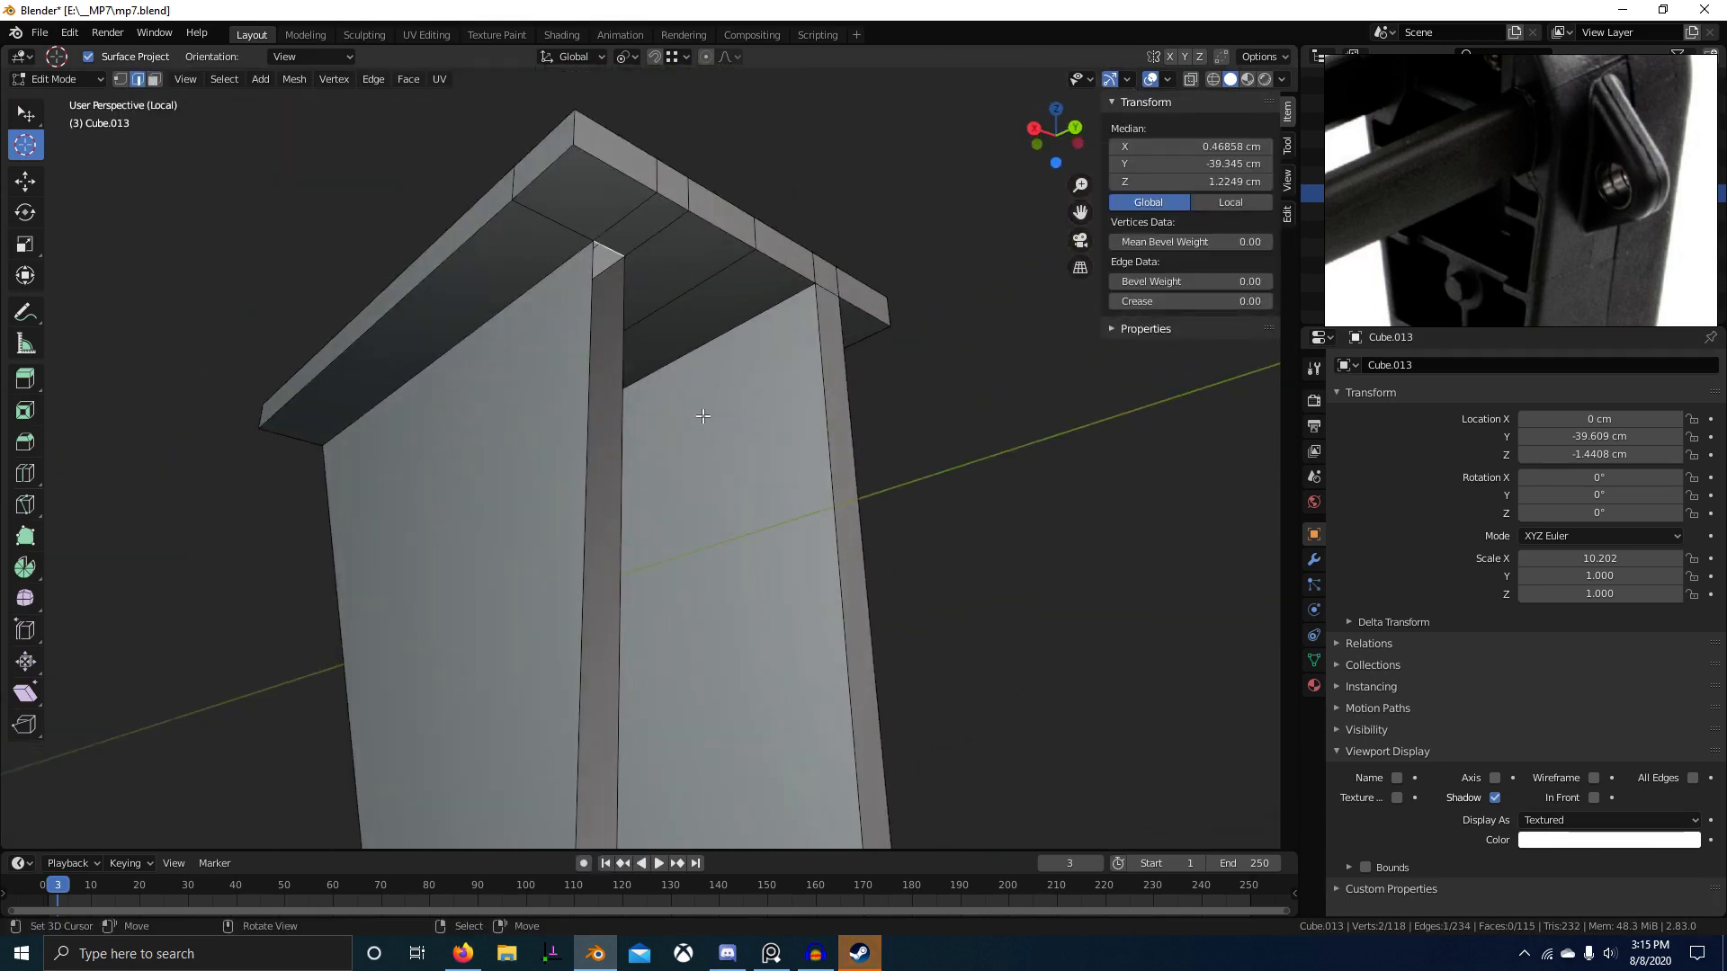
pyautogui.press('f')
# Step: Symmetrize the whole mesh from +X to -X and set the object's viewport display to Bounds
pyautogui.moveTo(717, 670); pyautogui.dragTo(777, 747, button='middle')
pyautogui.press('a')
pyautogui.press('F3')
pyautogui.write('Symmetrize')
pyautogui.click(781, 718)
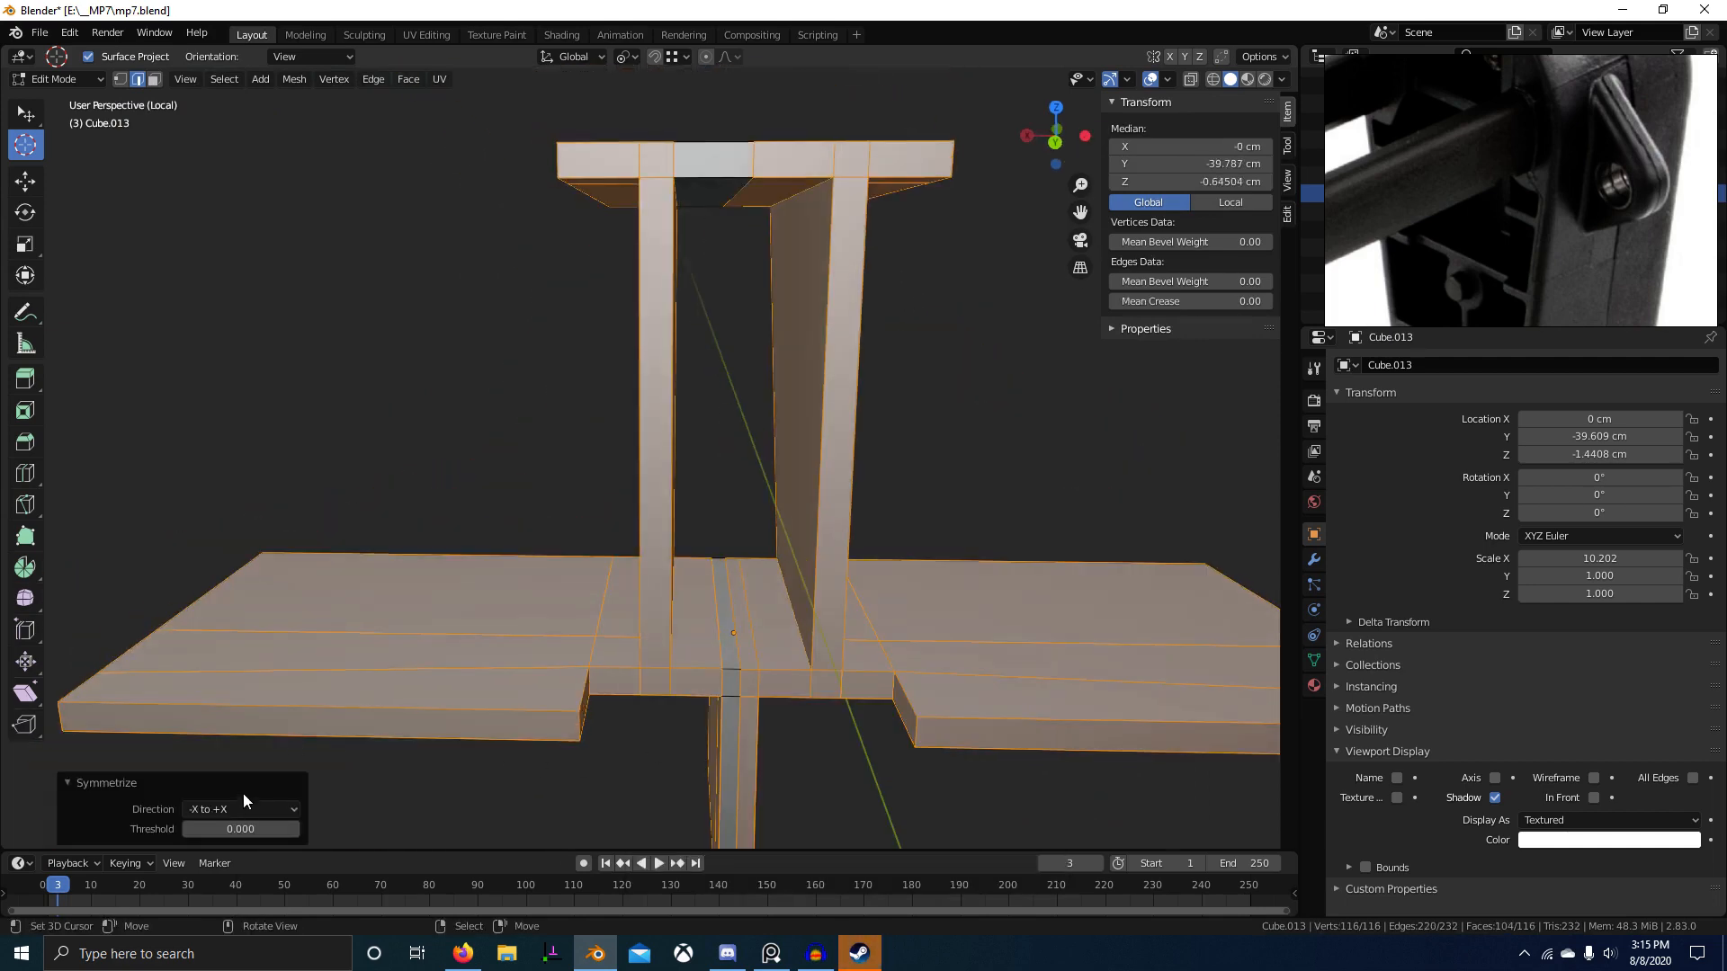
pyautogui.keyDown('ctrl'); pyautogui.scroll(-1, 250, 808); pyautogui.keyUp('ctrl')
pyautogui.scroll(-1, 720, 713)
pyautogui.moveTo(720, 713); pyautogui.dragTo(824, 721, button='middle')
pyautogui.moveTo(739, 613); pyautogui.dragTo(1040, 674, button='middle')
pyautogui.click(1574, 819)
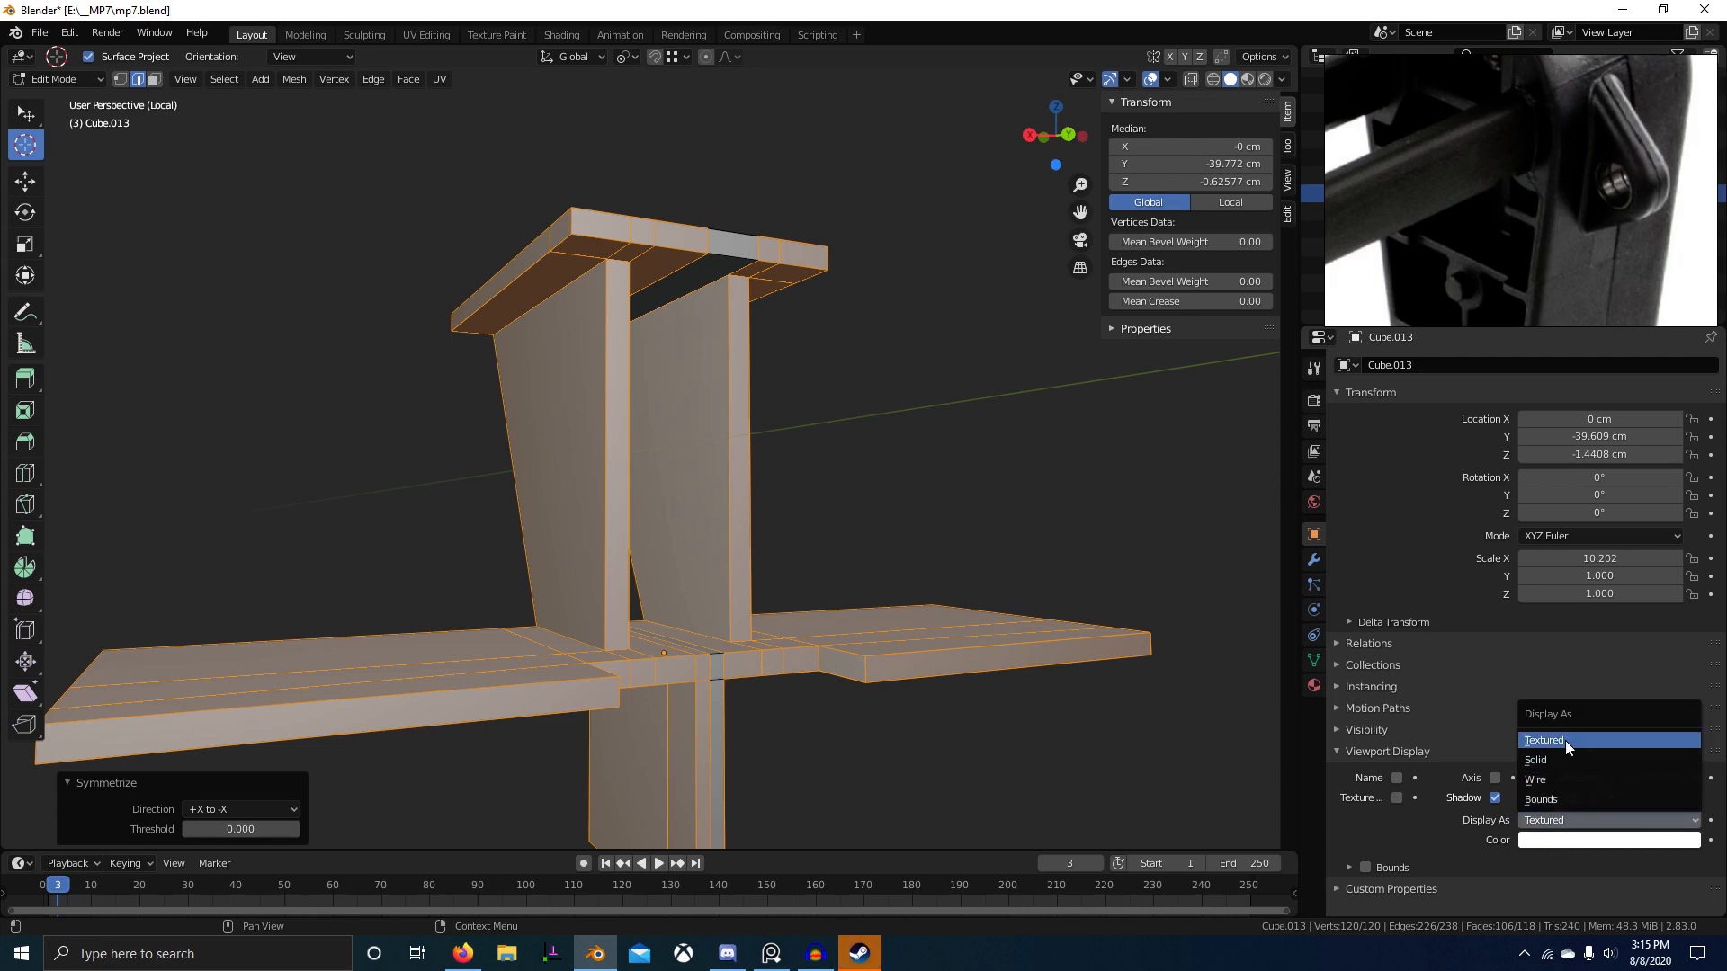
pyautogui.click(1561, 799)
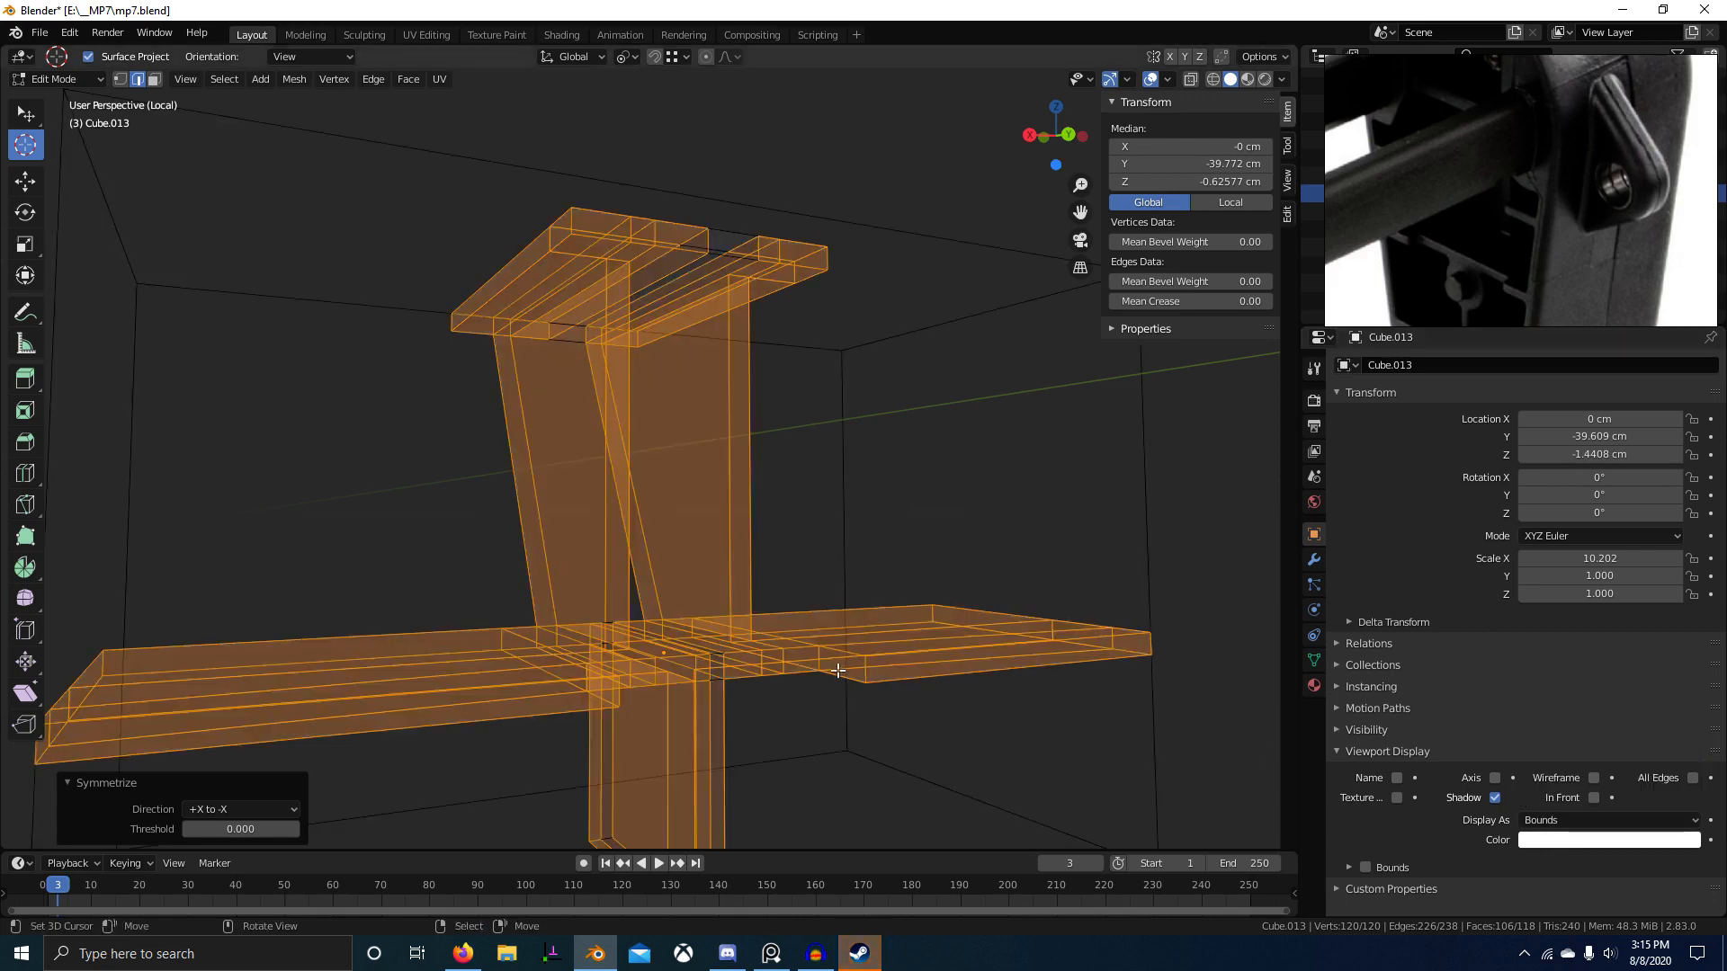
# Step: Leave the isolated view and move the front faces of both vertical ribs between the shelves along Y
pyautogui.press('Tab')
pyautogui.moveTo(723, 649); pyautogui.dragTo(701, 585, button='middle')
pyautogui.press('KP_Divide')
pyautogui.press('Tab')
pyautogui.press('3')
pyautogui.click(536, 509)
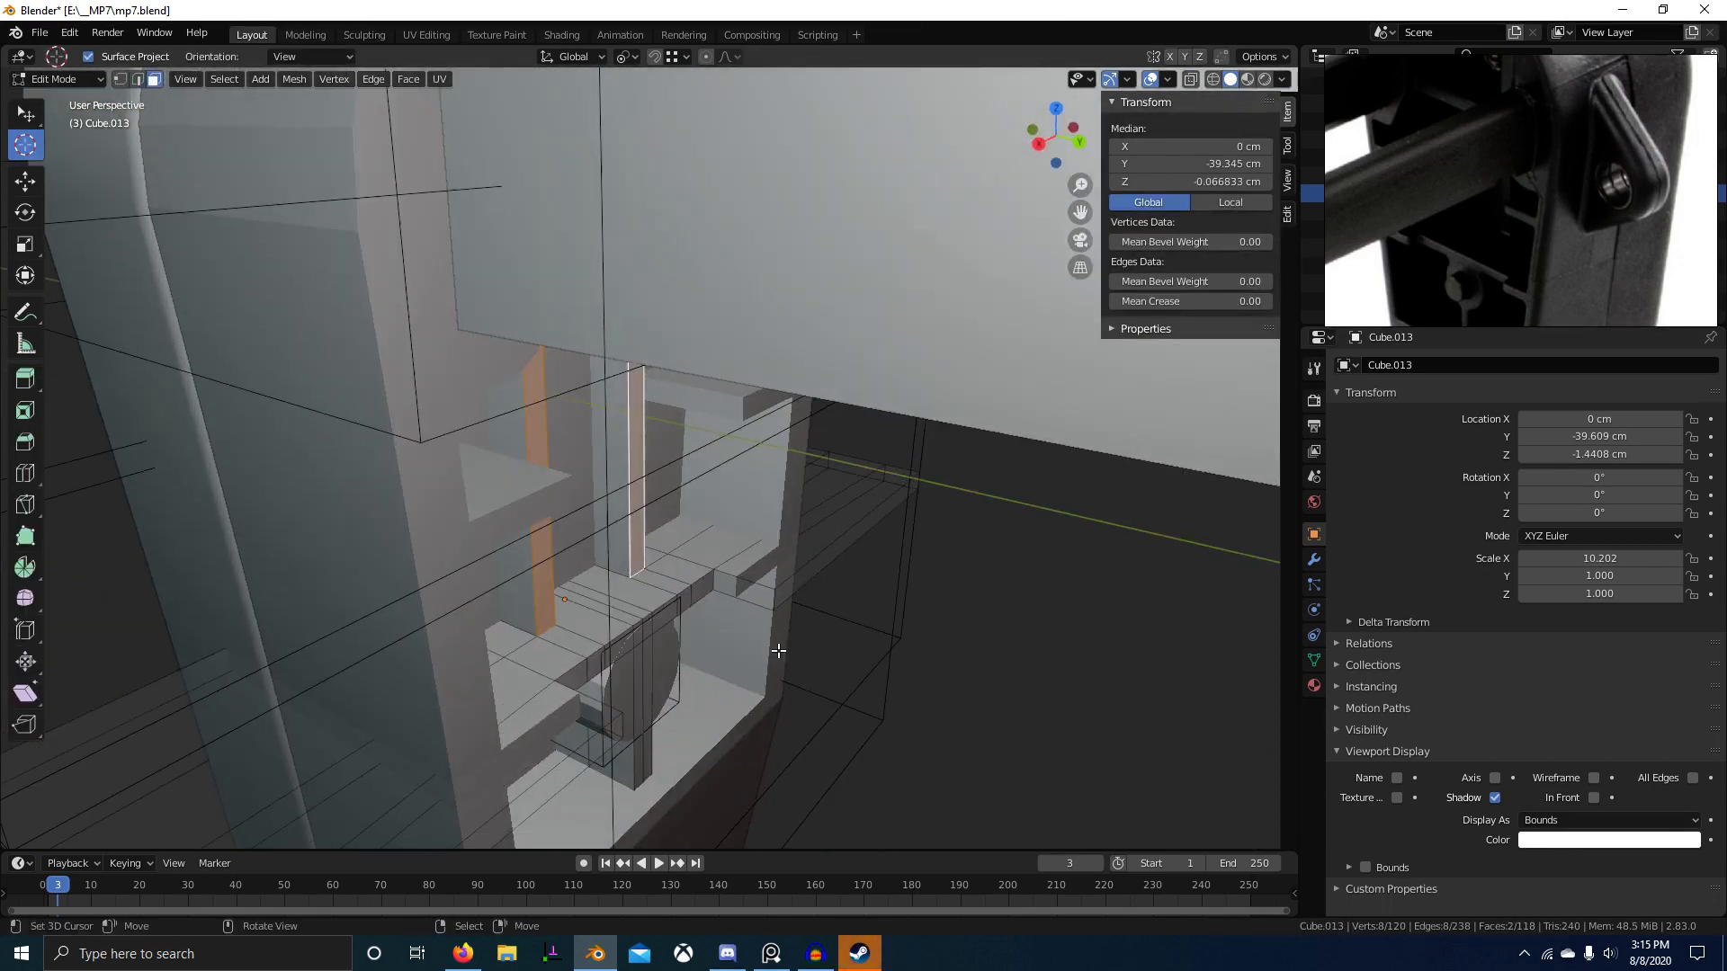
pyautogui.press('g')
pyautogui.press('y')
pyautogui.click(853, 641)
pyautogui.moveTo(852, 641); pyautogui.dragTo(791, 620, button='middle')
pyautogui.press('Tab')
pyautogui.scroll(-3, 802, 655)
pyautogui.click(776, 511)
pyautogui.moveTo(777, 511); pyautogui.dragTo(633, 458, button='middle')
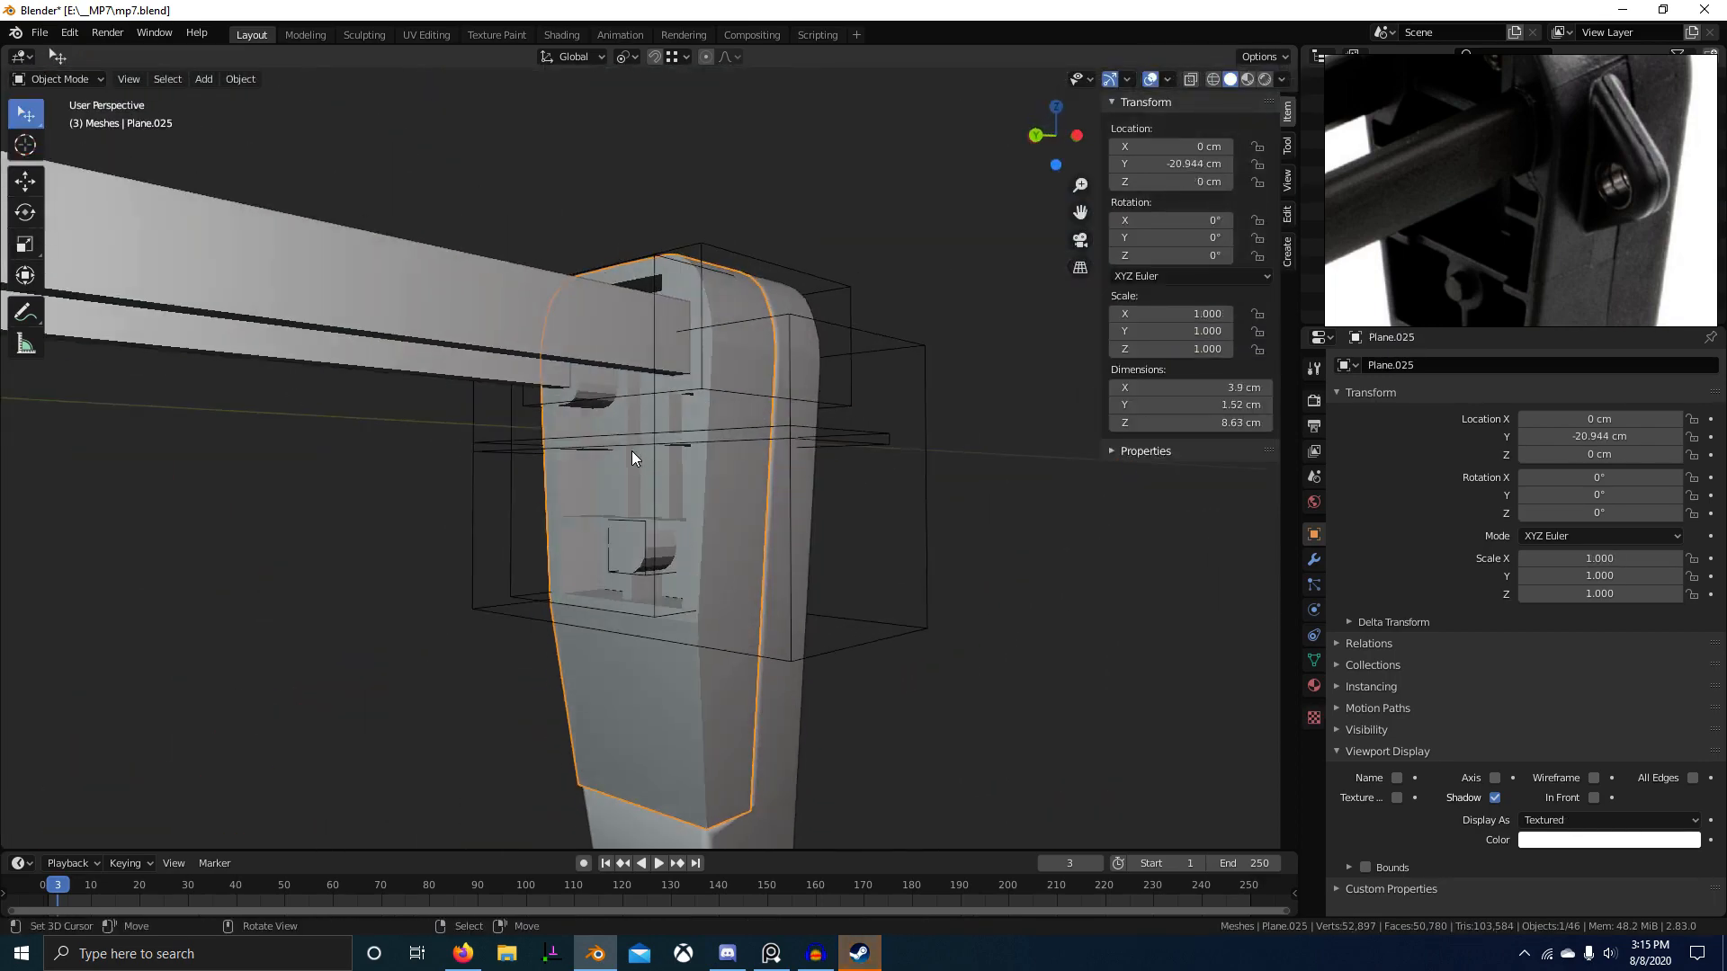
# Step: Select the back faces of the stock recess's inner liner and shift them along Y
pyautogui.press('Tab')
pyautogui.moveTo(715, 516)
pyautogui.mouseDown(button='middle')
pyautogui.moveTo(759, 663)
pyautogui.moveTo(674, 516)
pyautogui.moveTo(720, 529)
pyautogui.mouseUp(button='middle')
pyautogui.hotkey('shift', 'z')
pyautogui.rightClick(671, 509)
pyautogui.rightClick(662, 462)
pyautogui.hotkey('alt', 'a')
pyautogui.rightClick(641, 404)
pyautogui.keyDown('shift'); pyautogui.rightClick(717, 374); pyautogui.keyUp('shift')
pyautogui.press('z')
pyautogui.moveTo(716, 375)
pyautogui.mouseDown(button='middle')
pyautogui.moveTo(794, 536)
pyautogui.moveTo(881, 531)
pyautogui.moveTo(800, 568)
pyautogui.mouseUp(button='middle')
pyautogui.scroll(3, 800, 538)
pyautogui.press('g')
pyautogui.press('y')
pyautogui.click(1007, 528)
pyautogui.press('z')
# Step: Fine-tune the recess liner's back faces by about -0.02 cm along Y and save the file
pyautogui.press('g')
pyautogui.press('y')
pyautogui.click(790, 575)
pyautogui.scroll(-1, 716, 611)
pyautogui.moveTo(936, 619); pyautogui.dragTo(860, 594, button='middle')
pyautogui.press('z')
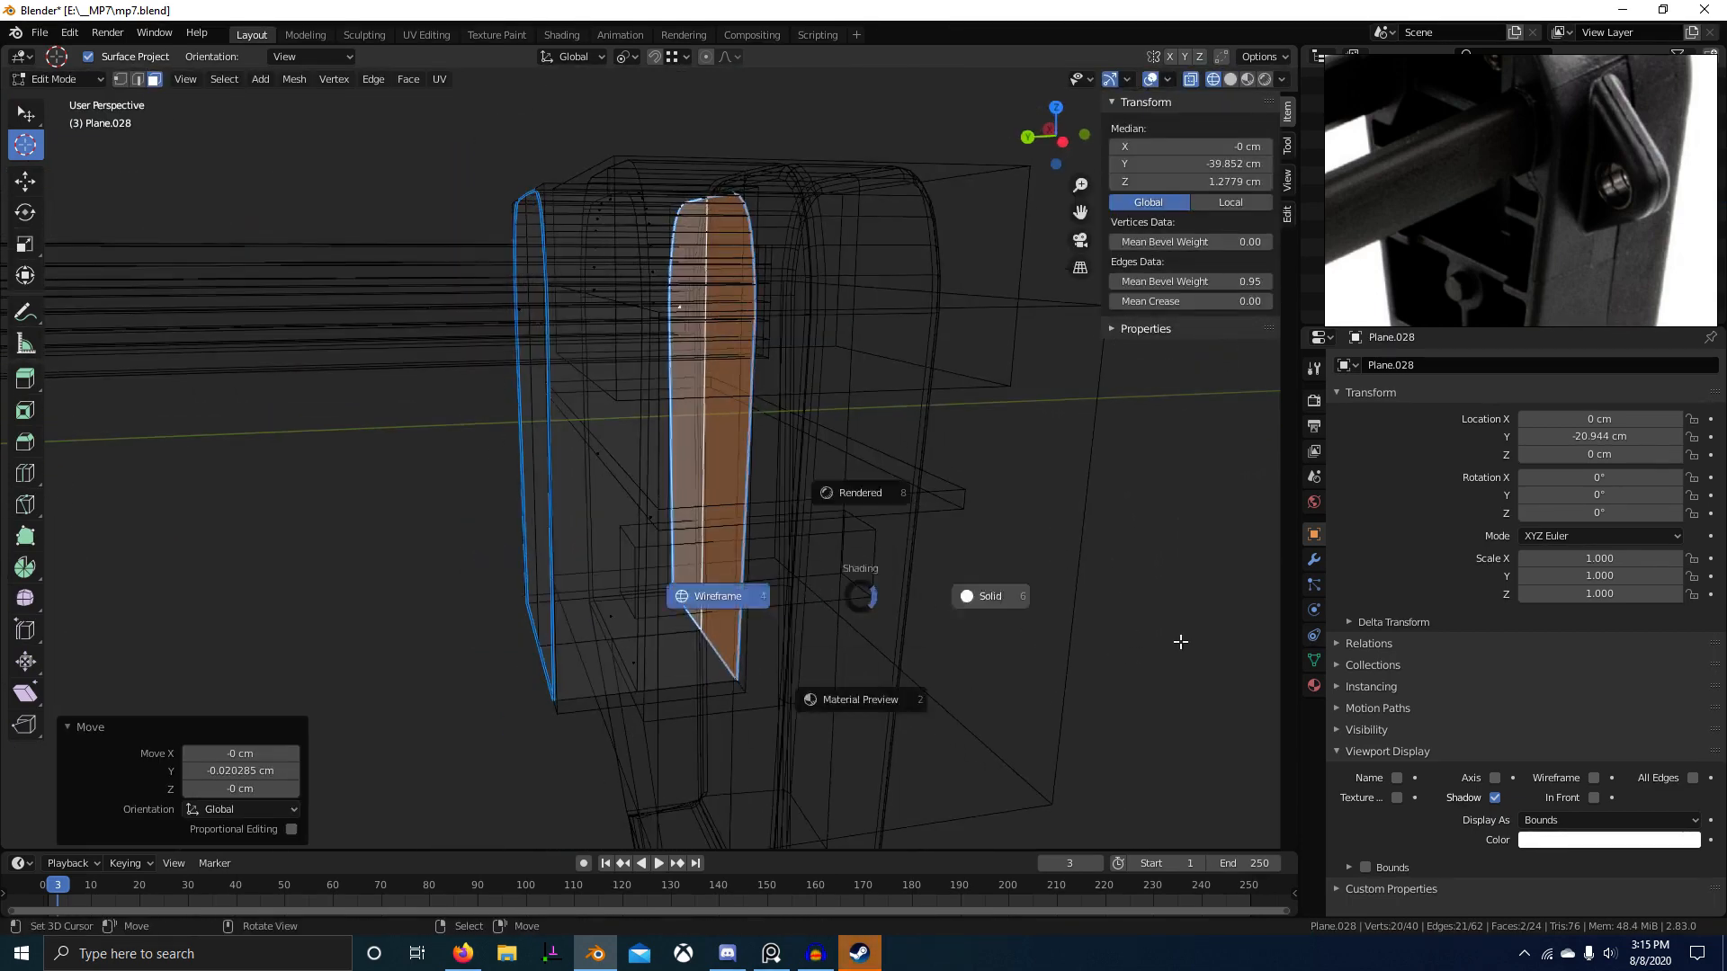
pyautogui.press('Tab')
pyautogui.moveTo(971, 589)
pyautogui.mouseDown(button='middle')
pyautogui.moveTo(890, 570)
pyautogui.moveTo(921, 578)
pyautogui.moveTo(855, 509)
pyautogui.mouseUp(button='middle')
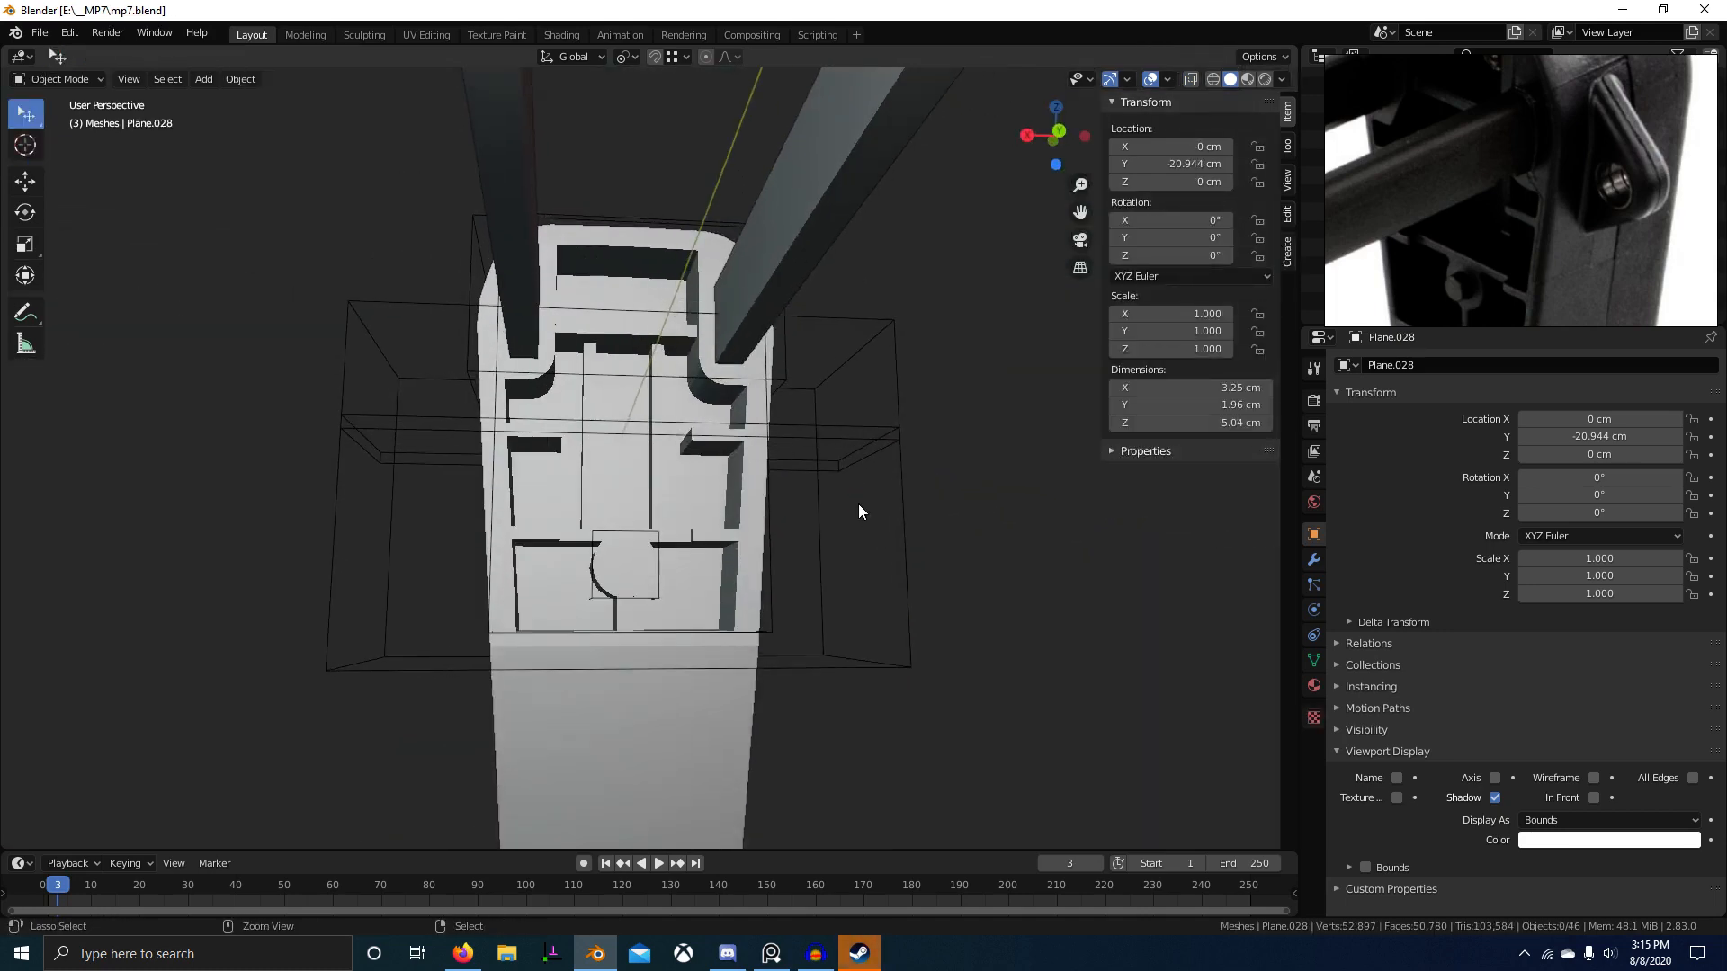
pyautogui.hotkey('alt', 'a')
pyautogui.hotkey('ctrl', 's')
# Step: Inset the round post's front face by about 0.18 cm, extrude the inner face forward and save the file
pyautogui.moveTo(737, 500); pyautogui.dragTo(903, 532, button='middle')
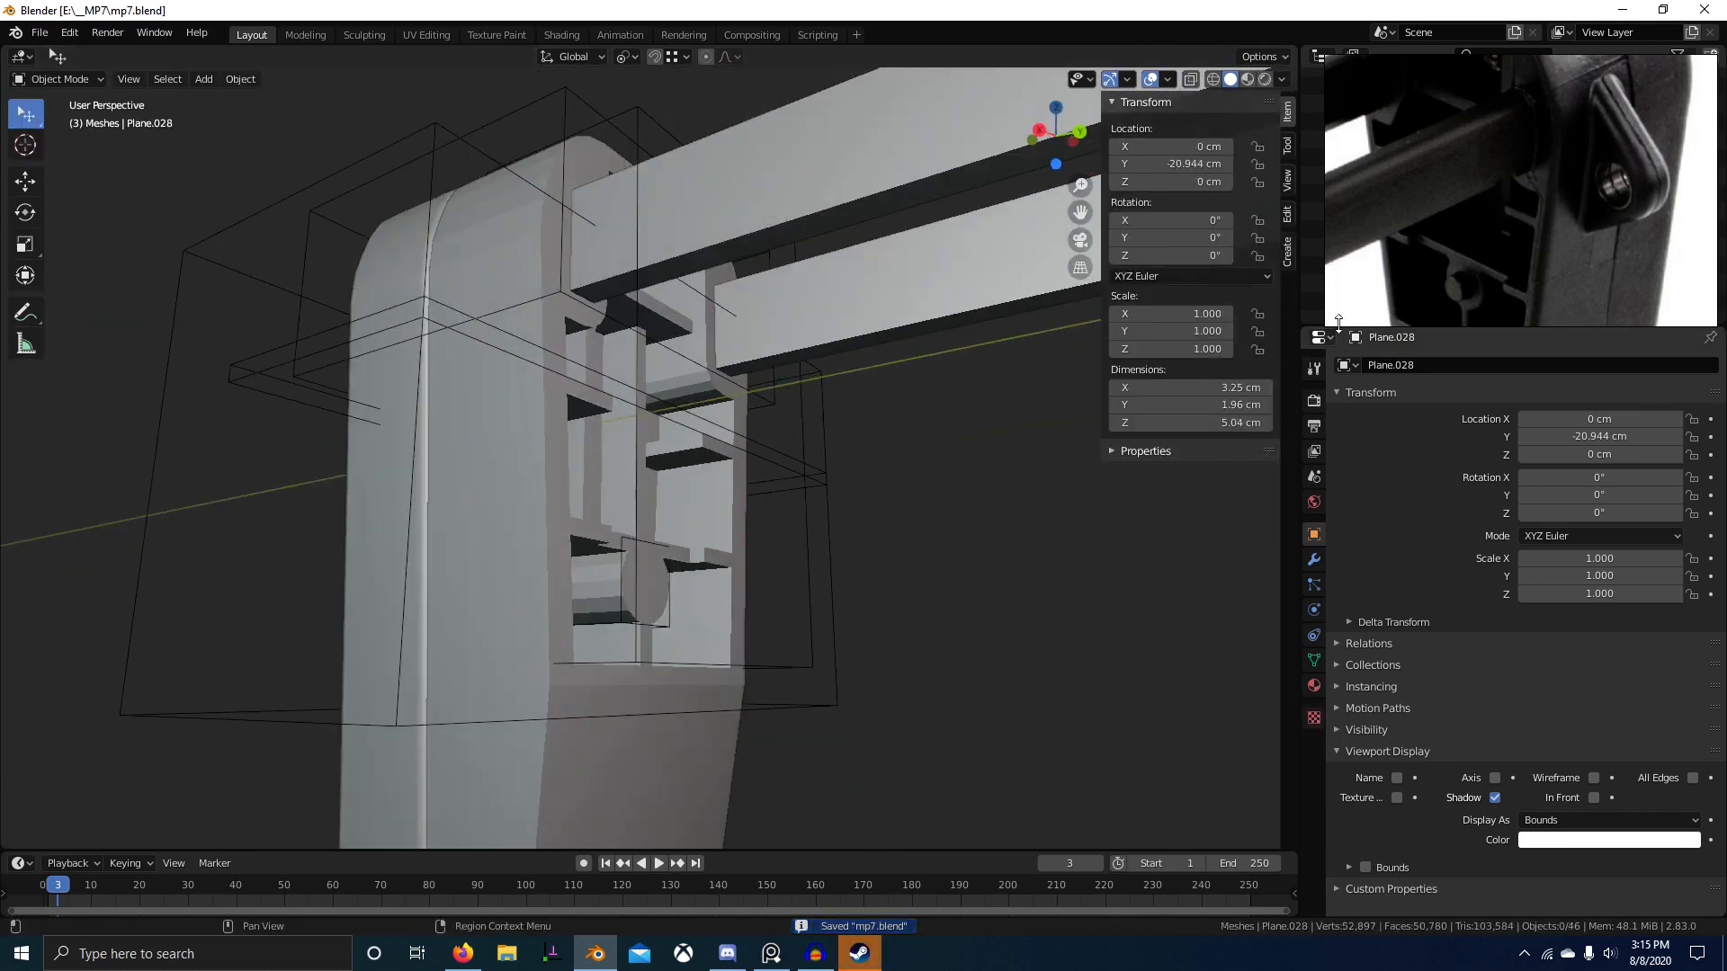
pyautogui.scroll(-3, 1506, 195)
pyautogui.scroll(4, 1504, 187)
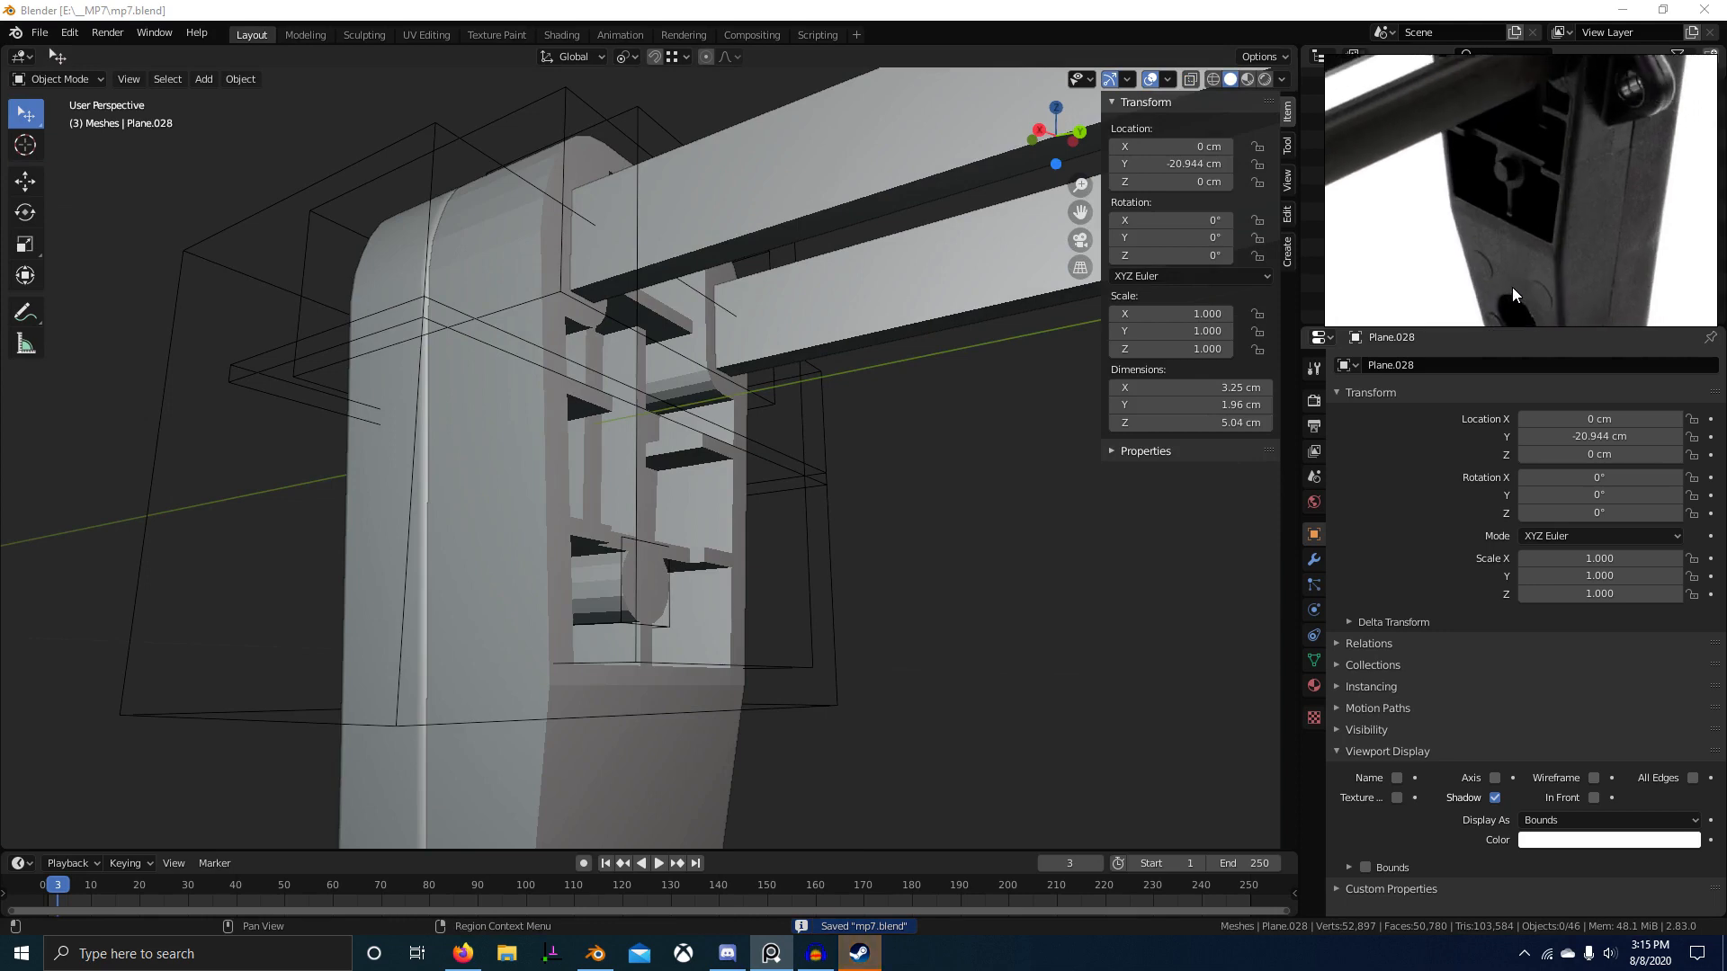
pyautogui.scroll(2, 724, 651)
pyautogui.rightClick(677, 638)
pyautogui.moveTo(725, 651); pyautogui.dragTo(638, 628, button='middle')
pyautogui.rightClick(677, 631)
pyautogui.press('Tab')
pyautogui.scroll(3, 677, 631)
pyautogui.rightClick(639, 628)
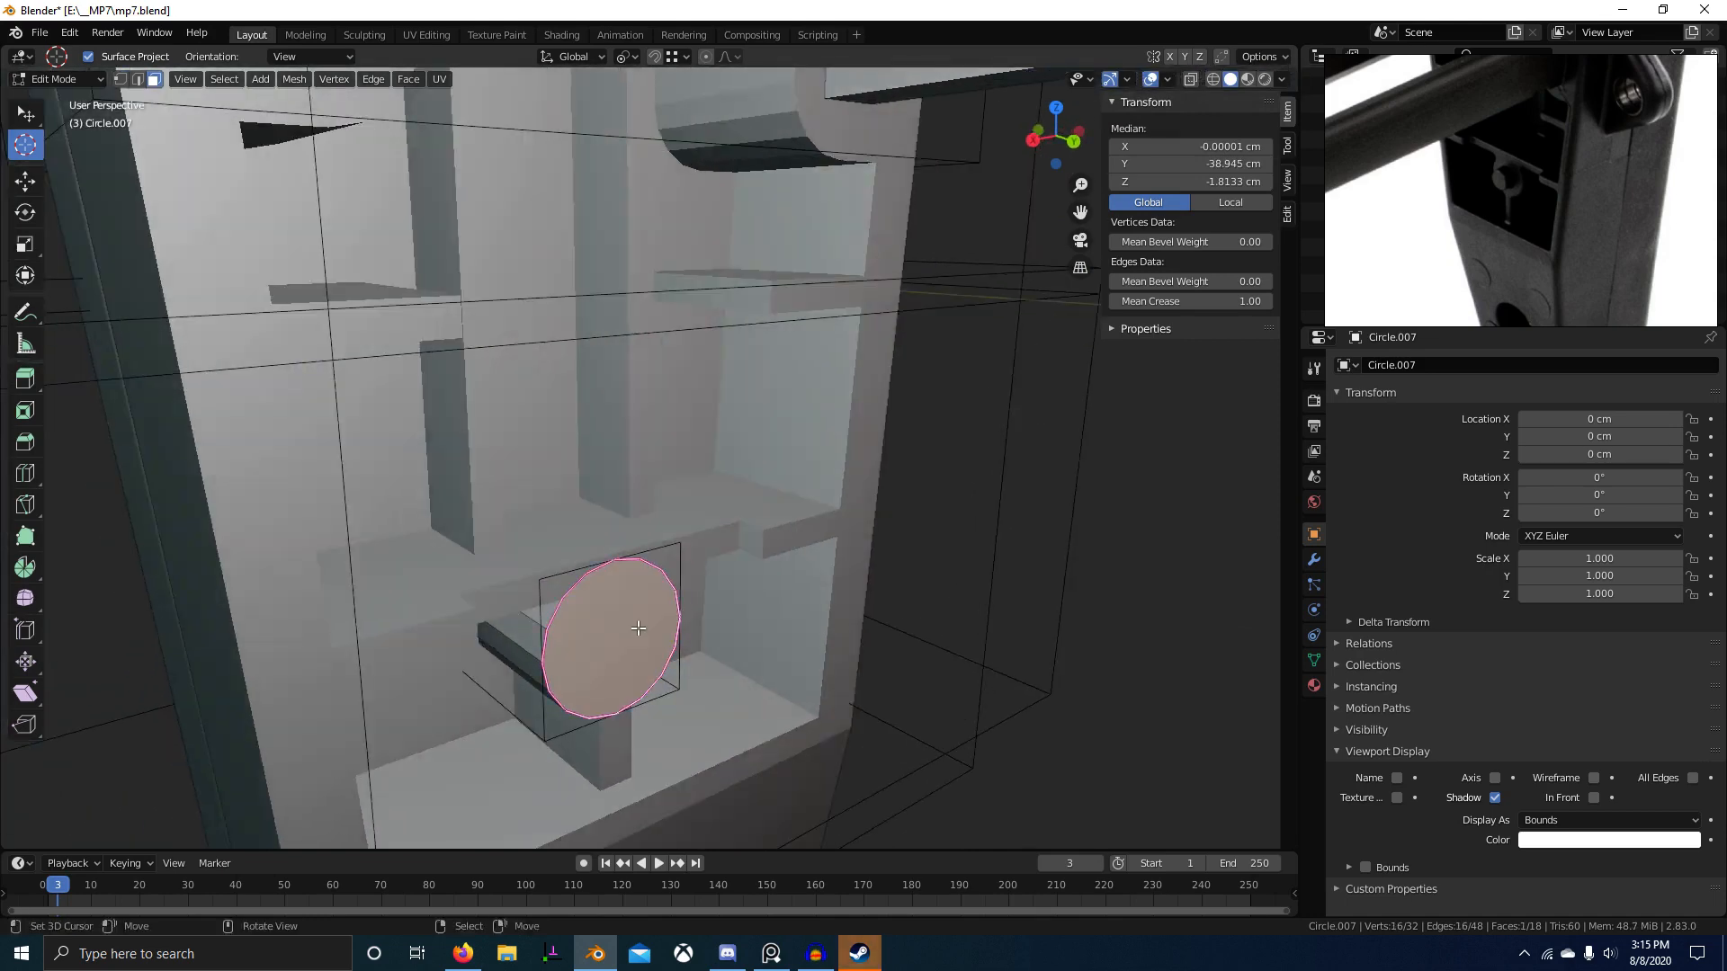
pyautogui.press('i')
pyautogui.click(878, 642)
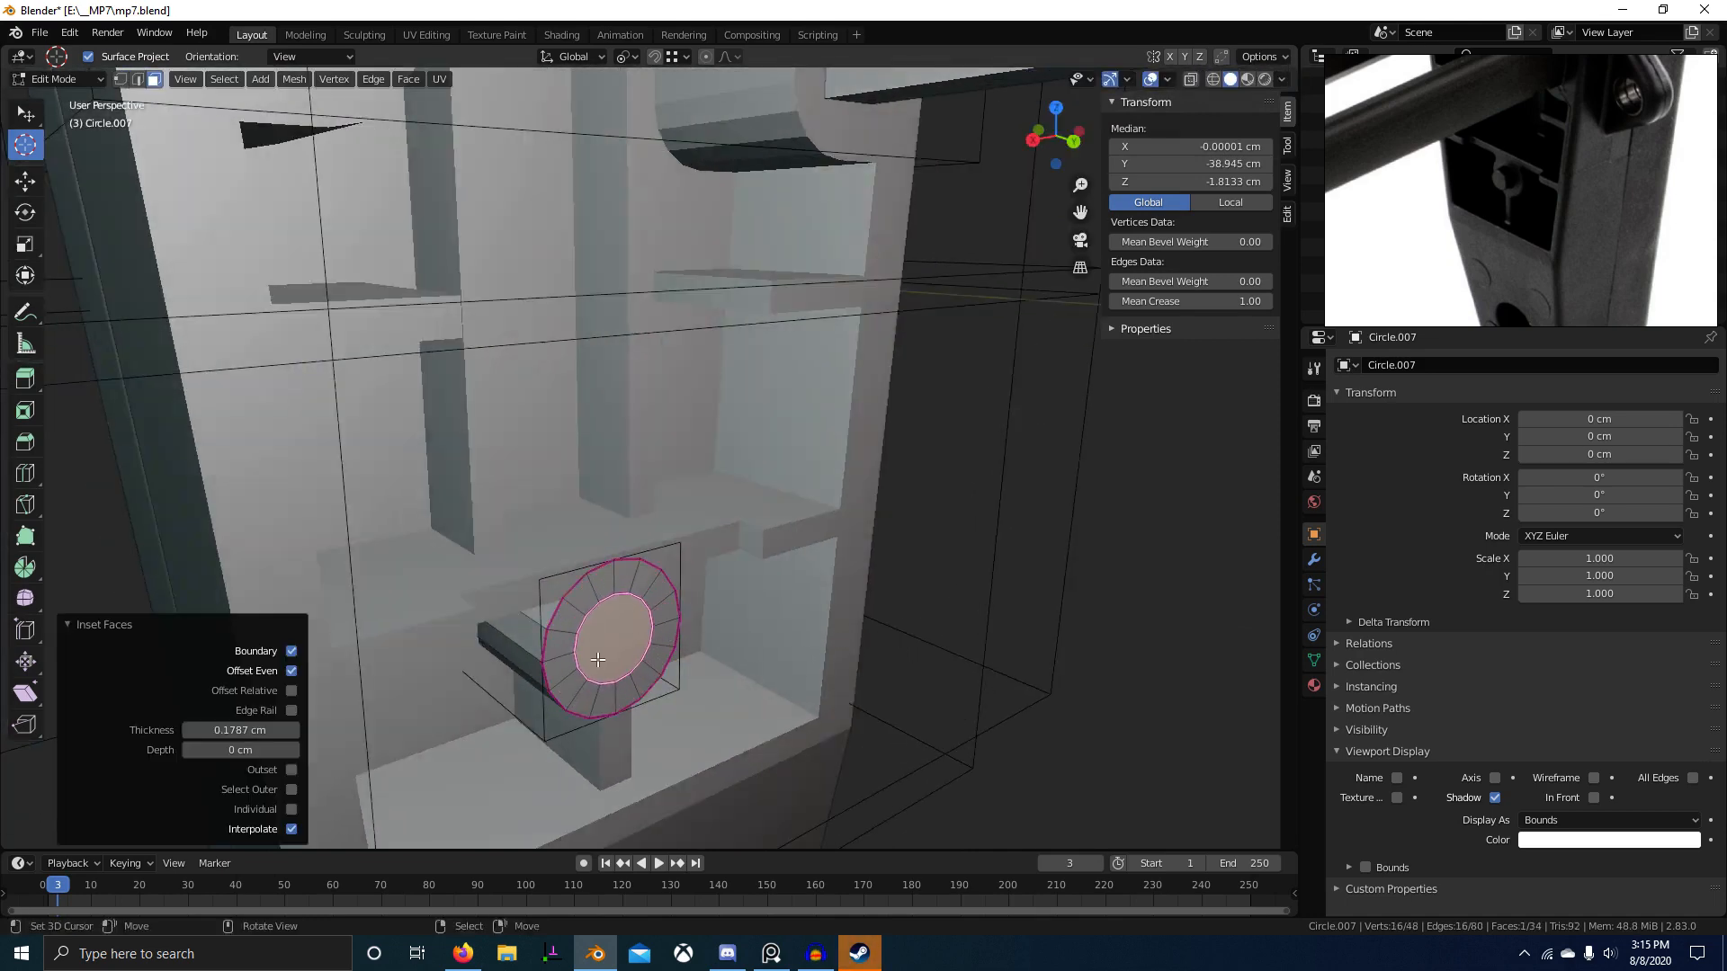
pyautogui.click(657, 677)
pyautogui.moveTo(656, 677); pyautogui.dragTo(876, 617, button='middle')
pyautogui.press('Tab')
pyautogui.scroll(-3, 639, 656)
pyautogui.hotkey('ctrl', 's')
# Step: Examine the reference photo for the round holes and seam below the stock's recess
pyautogui.rightClick(633, 441)
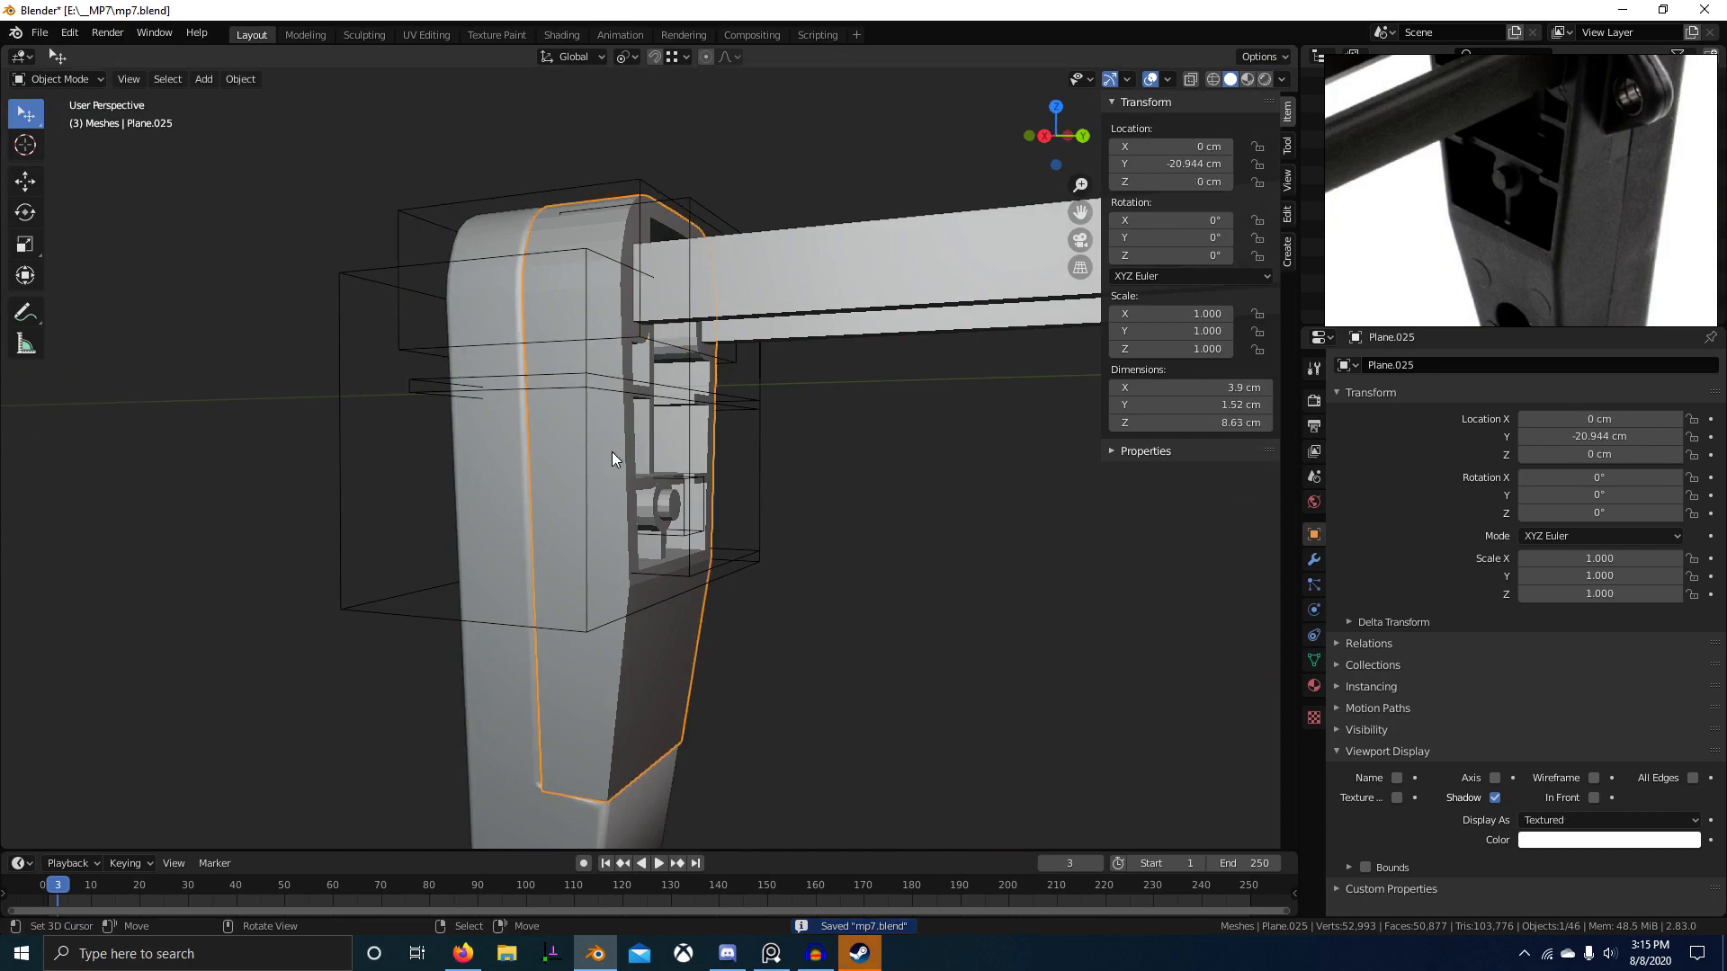
pyautogui.scroll(4, 615, 455)
pyautogui.moveTo(764, 687); pyautogui.dragTo(665, 656, button='middle')
pyautogui.scroll(-4, 776, 709)
pyautogui.scroll(-2, 1620, 234)
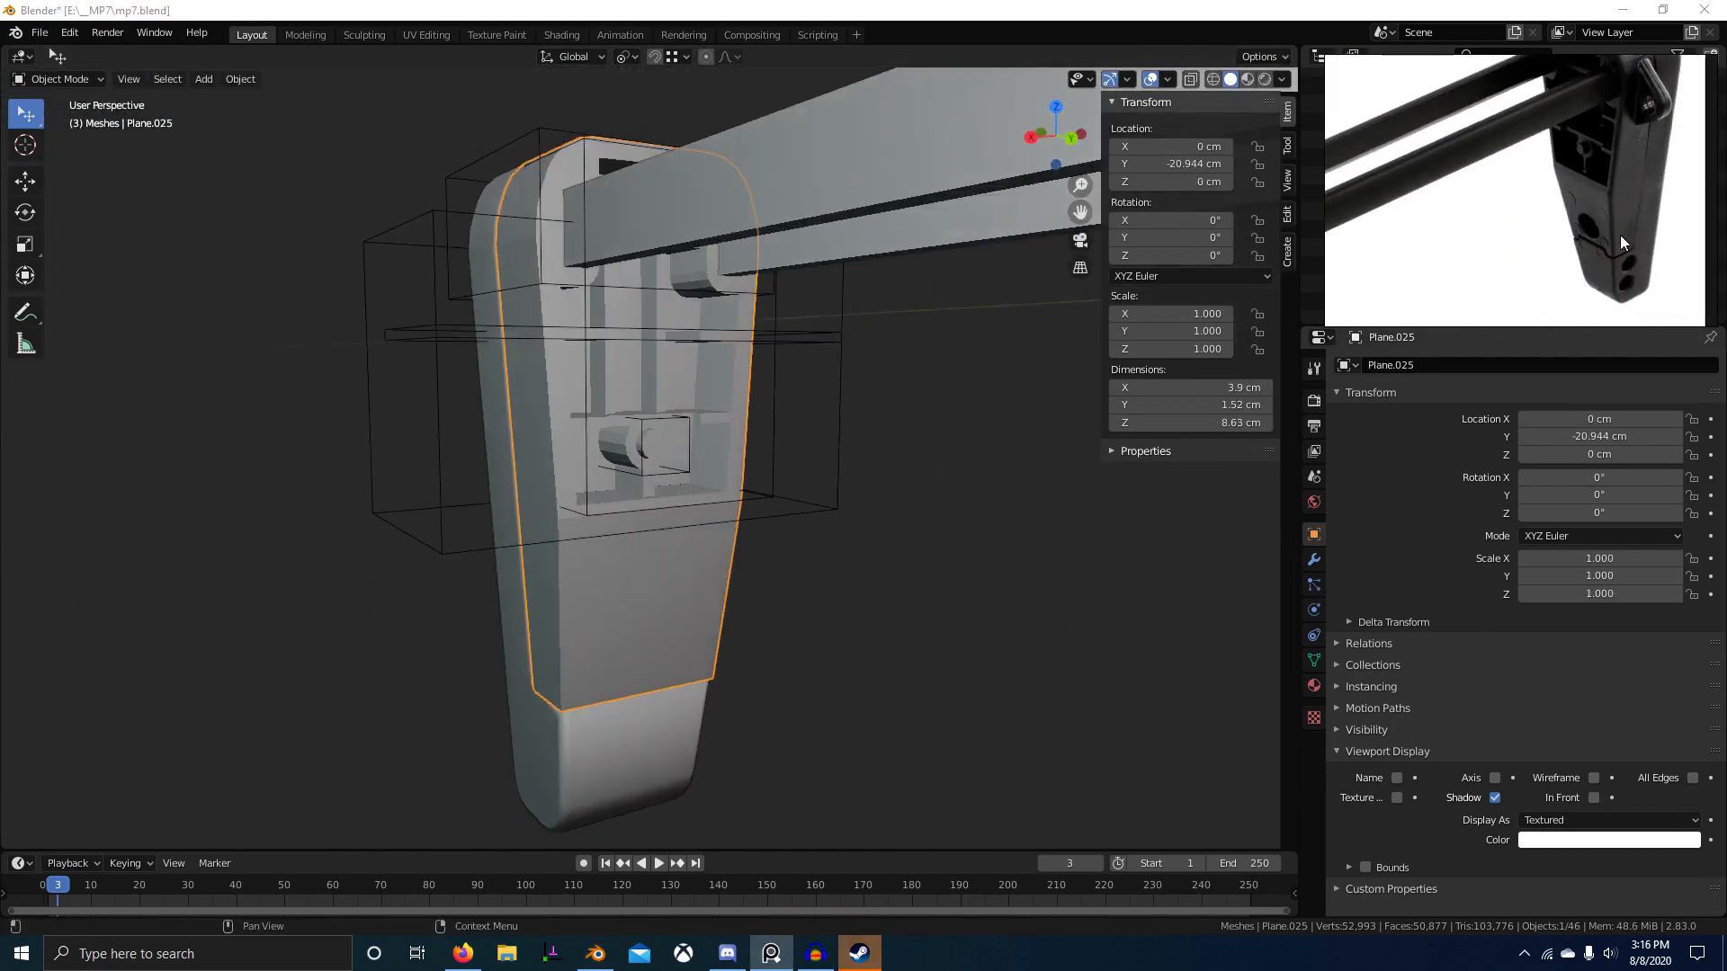
pyautogui.scroll(5, 1656, 246)
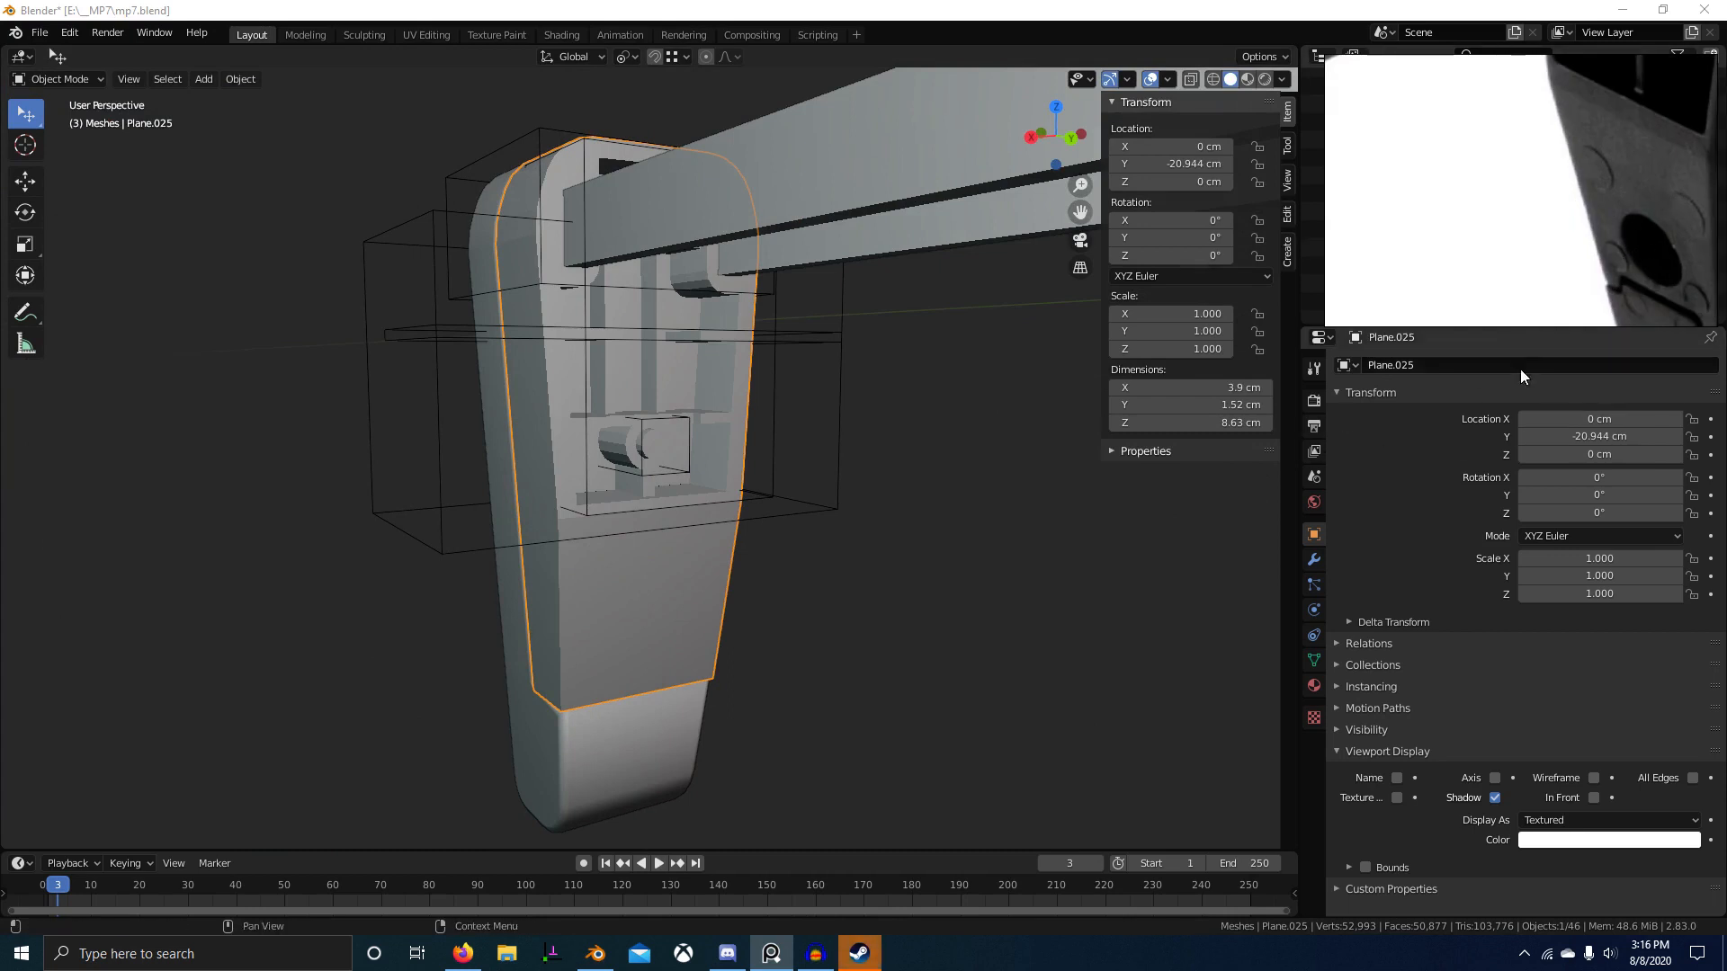
pyautogui.scroll(-1, 1617, 288)
pyautogui.moveTo(1616, 288); pyautogui.dragTo(1552, 235, button='middle')
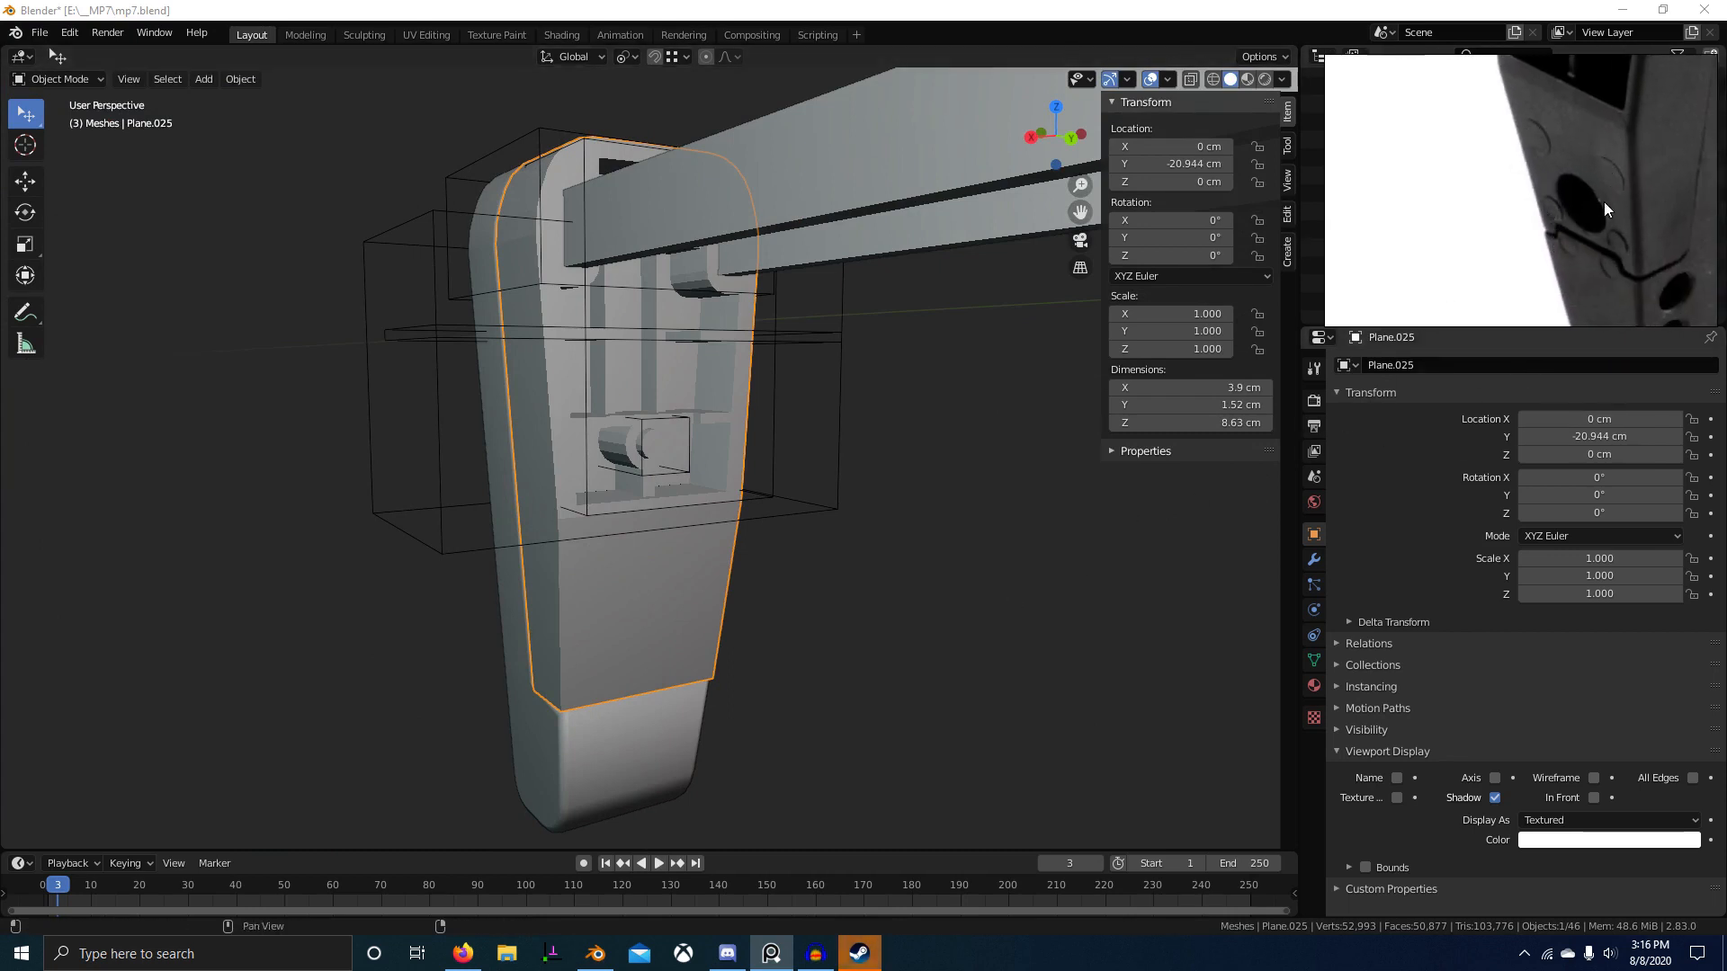
pyautogui.scroll(5, 901, 437)
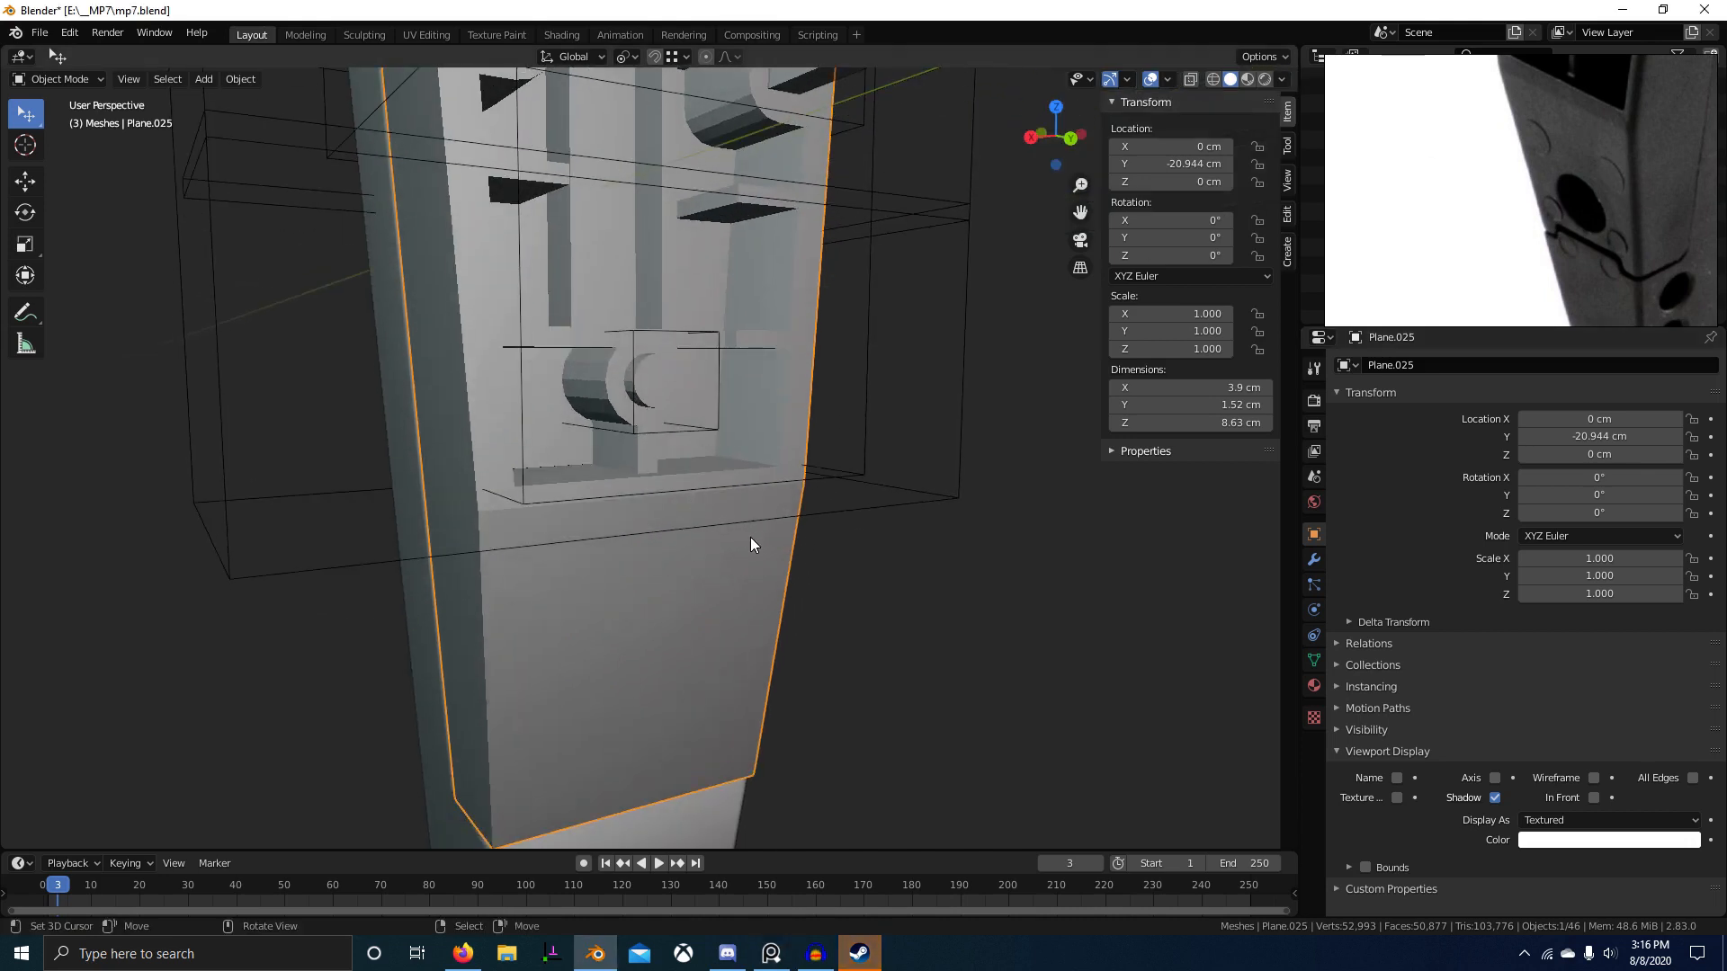
pyautogui.moveTo(751, 537); pyautogui.dragTo(684, 559, button='middle')
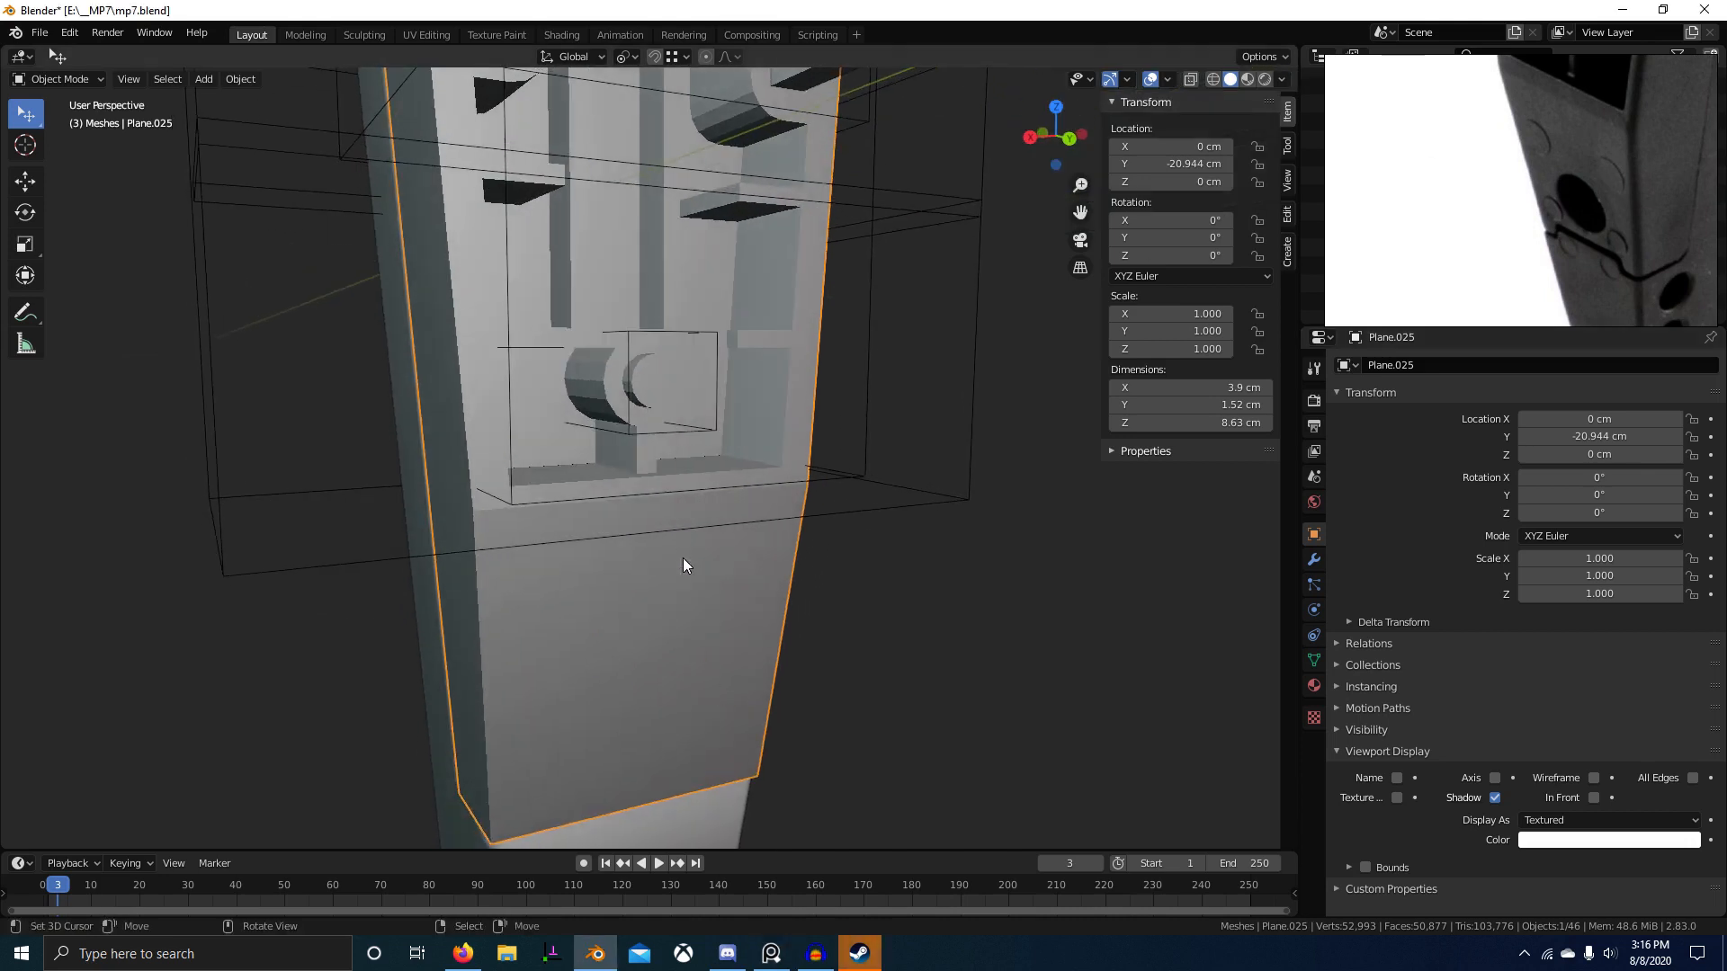
# Step: Duplicate the round post's rear end cap and move the copy down to a Z of about -4.6 cm
pyautogui.rightClick(725, 397)
pyautogui.rightClick(725, 398)
pyautogui.rightClick(714, 392)
pyautogui.rightClick(716, 386)
pyautogui.press('Tab')
pyautogui.scroll(-2, 704, 423)
pyautogui.moveTo(663, 516); pyautogui.dragTo(658, 419, button='middle')
pyautogui.moveTo(542, 418); pyautogui.dragTo(621, 427, button='middle')
pyautogui.hotkey('shift', 'z')
pyautogui.press('1')
pyautogui.hotkey('alt', 'a')
pyautogui.press('b')
pyautogui.moveTo(366, 354); pyautogui.dragTo(486, 481)
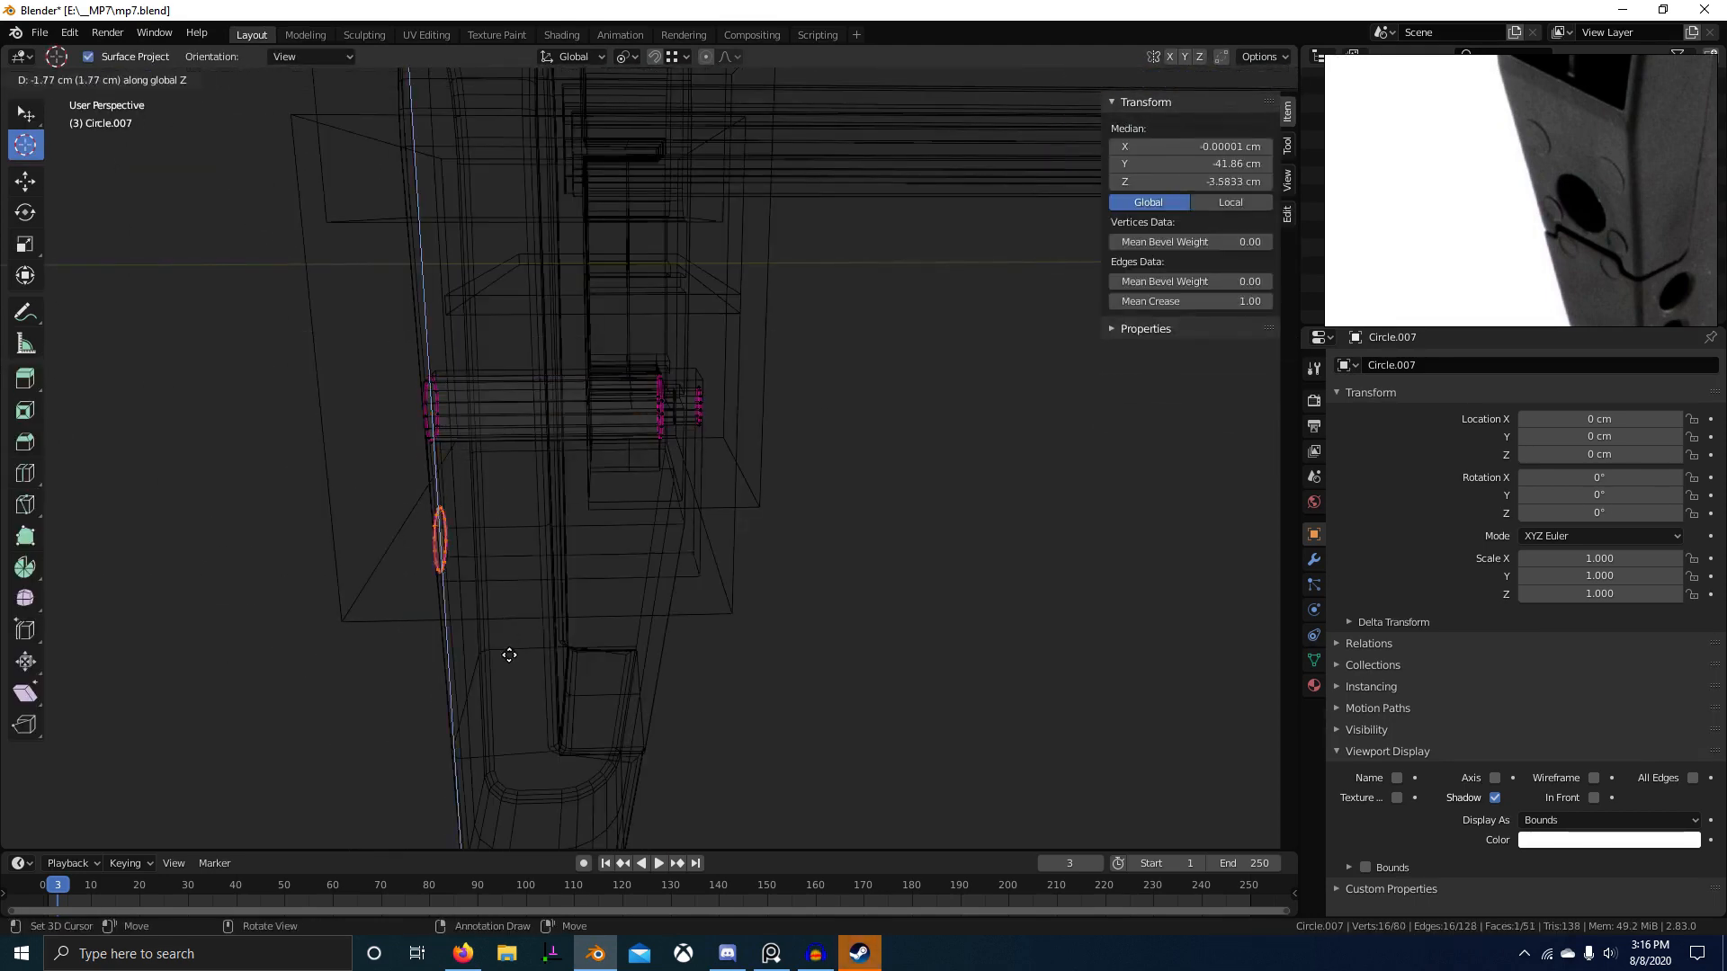
pyautogui.click(514, 690)
# Step: Move the copied circle about 3.64 cm along Y to the stock's front and separate it into its own object
pyautogui.press('g')
pyautogui.press('y')
pyautogui.click(784, 774)
pyautogui.moveTo(813, 774); pyautogui.dragTo(687, 745, button='middle')
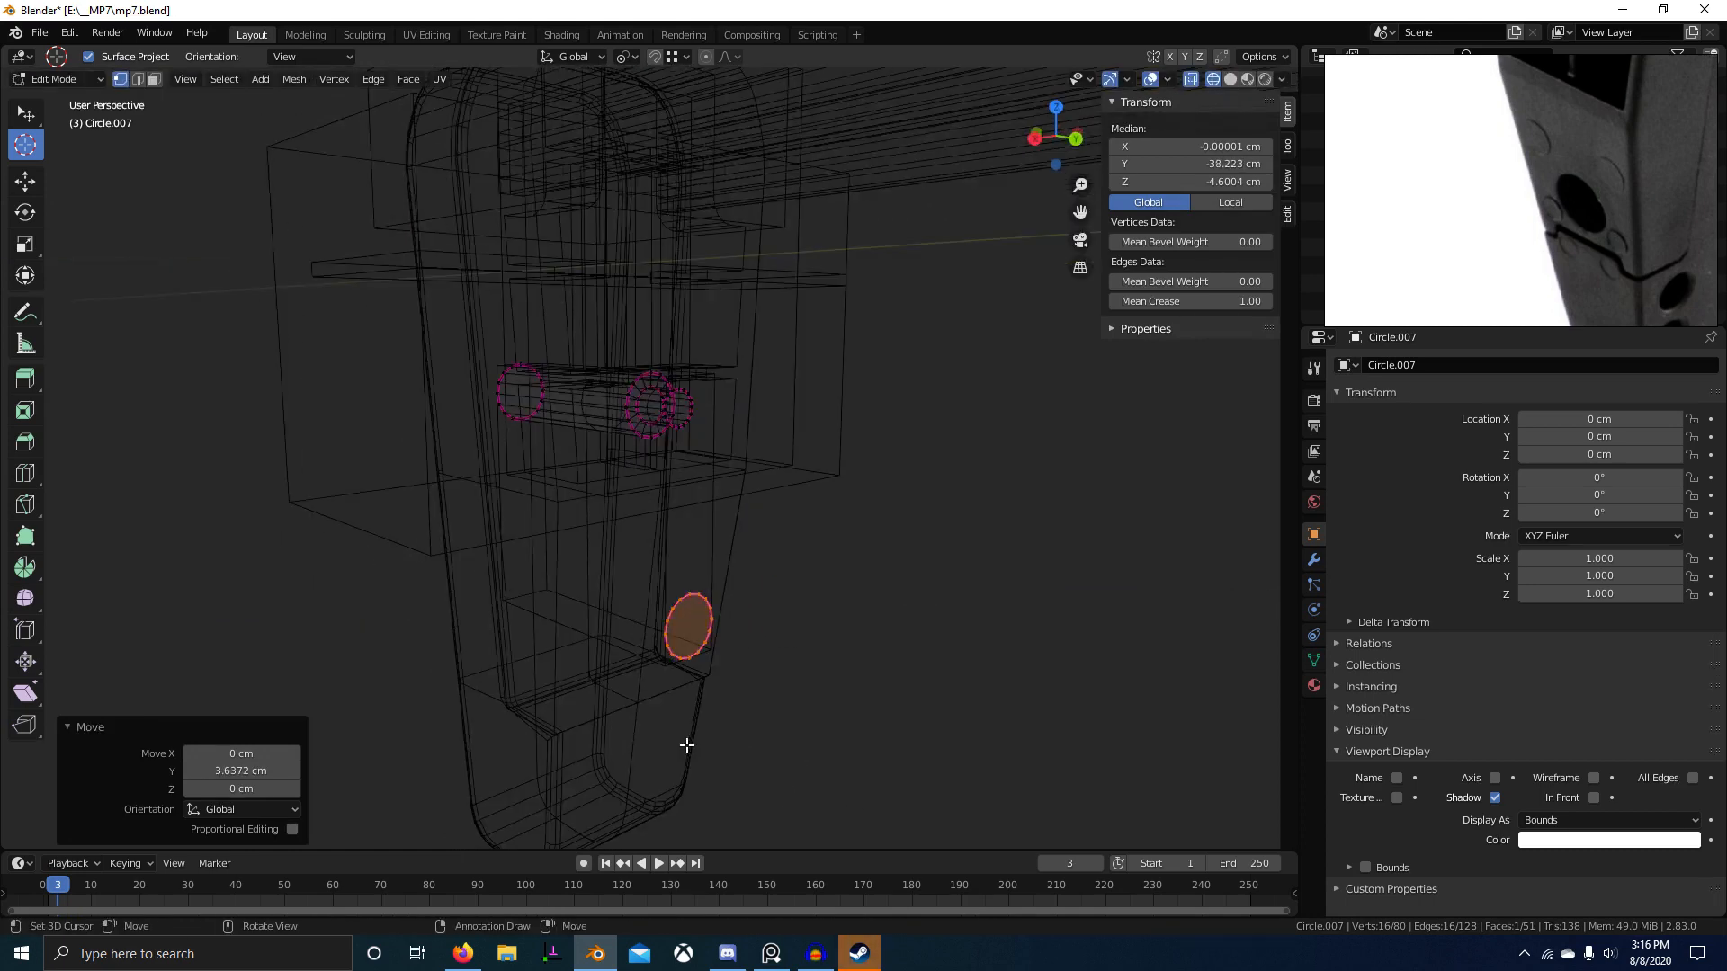
pyautogui.click(687, 745)
pyautogui.press('Tab')
pyautogui.click(703, 596)
pyautogui.hotkey('shift', 'z')
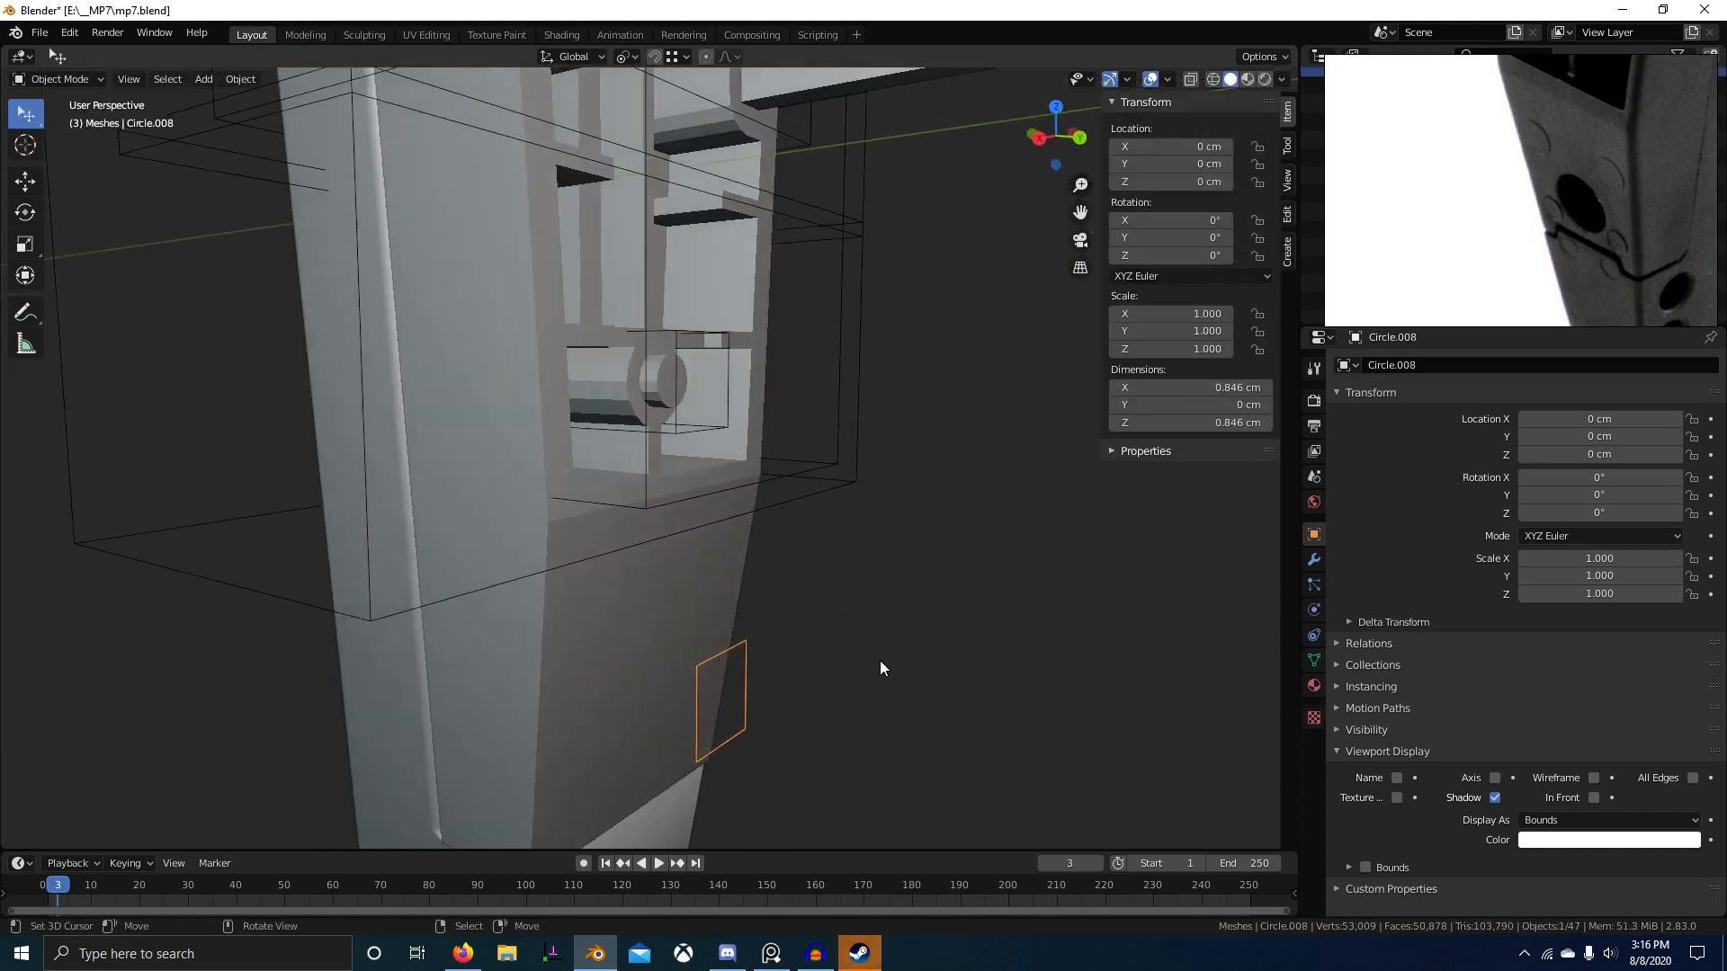
# Step: Extrude the separated circle about 2.79 cm back through the stock as a cylinder
pyautogui.press('Tab')
pyautogui.press('e')
pyautogui.click(670, 621)
pyautogui.scroll(-2, 574, 675)
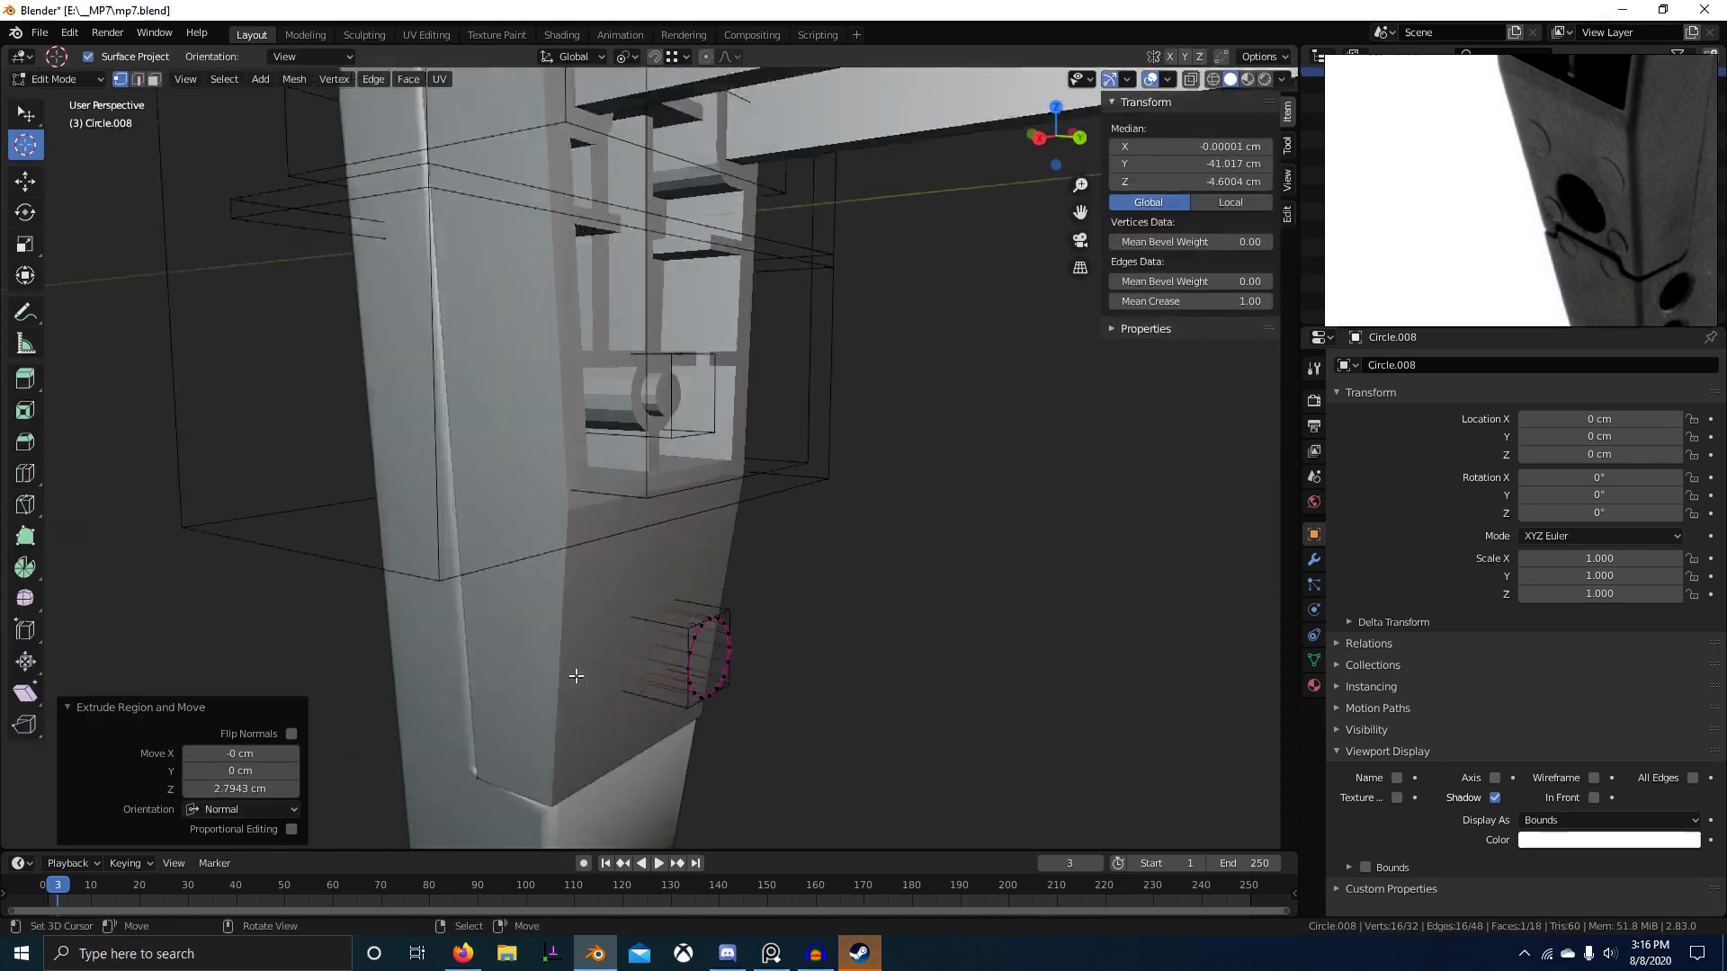
pyautogui.moveTo(575, 674); pyautogui.dragTo(717, 666, button='middle')
pyautogui.scroll(2, 1003, 709)
pyautogui.moveTo(886, 699); pyautogui.dragTo(741, 697, button='middle')
pyautogui.hotkey('shift', 'z')
pyautogui.scroll(1, 578, 717)
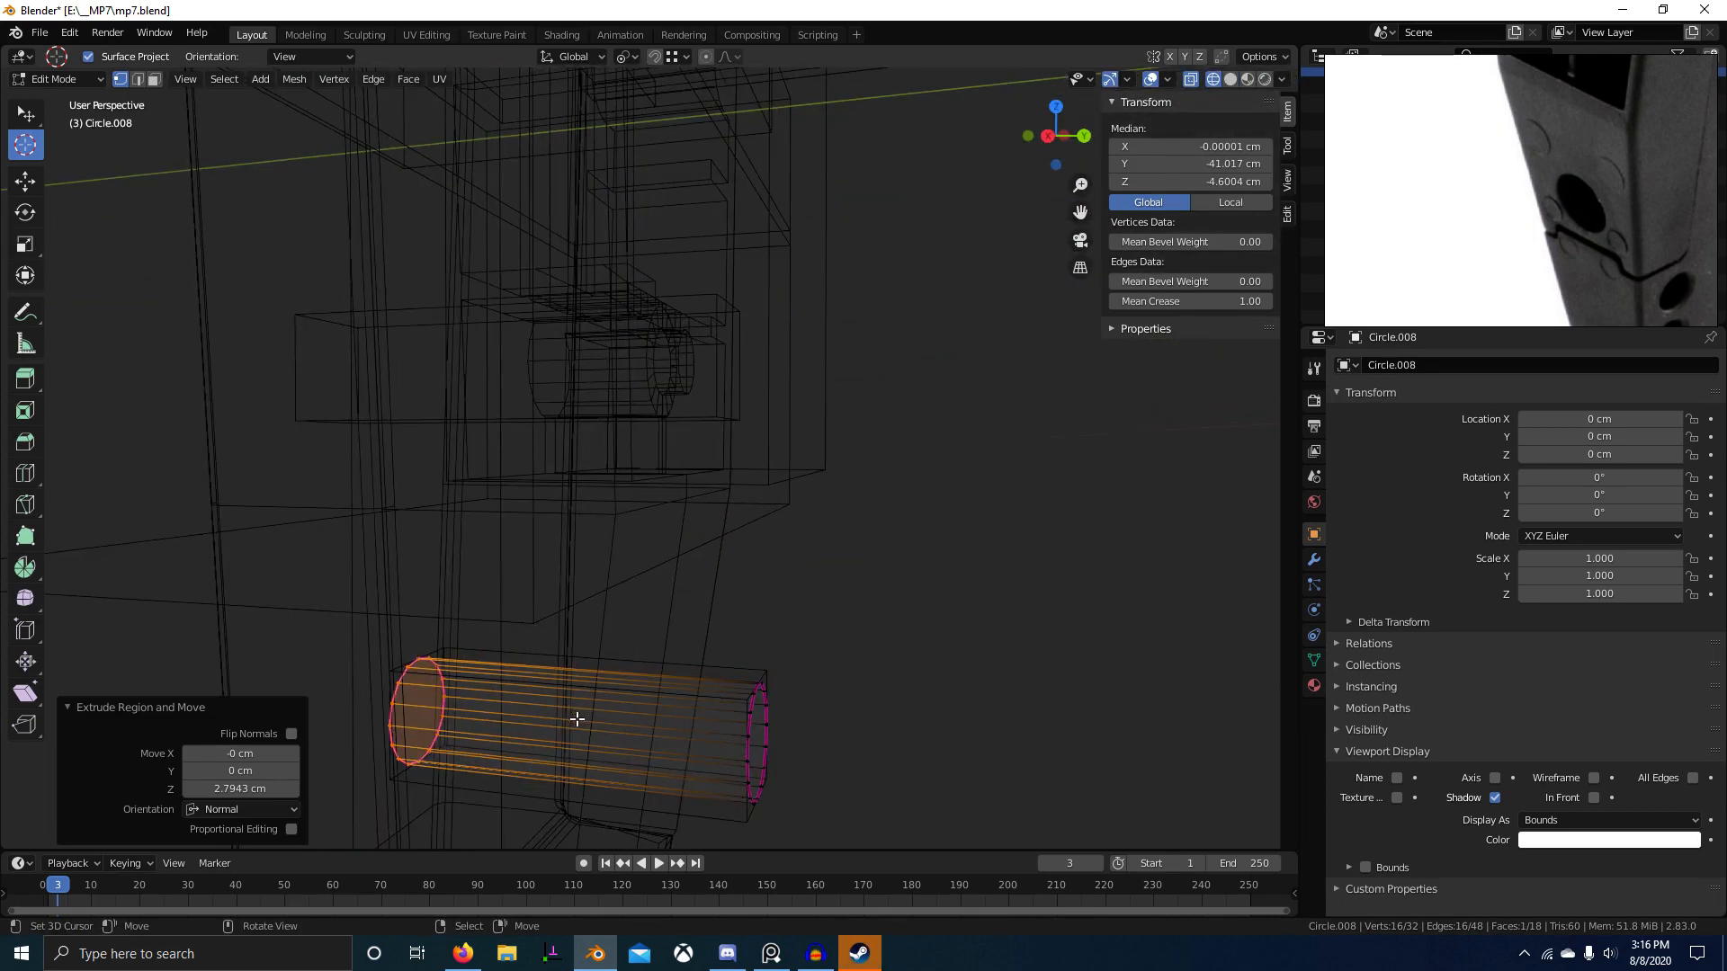
pyautogui.moveTo(574, 718); pyautogui.dragTo(477, 732, button='middle')
pyautogui.hotkey('shift', 'z')
pyautogui.moveTo(809, 727)
pyautogui.mouseDown(button='middle')
pyautogui.moveTo(706, 723)
pyautogui.moveTo(738, 673)
pyautogui.moveTo(710, 682)
pyautogui.moveTo(866, 640)
pyautogui.moveTo(865, 591)
pyautogui.moveTo(864, 747)
pyautogui.moveTo(812, 719)
pyautogui.mouseUp(button='middle')
# Step: Cut a round hole below the recess by subtracting the new cylinder from the stock's front part
pyautogui.press('Tab')
pyautogui.hotkey('alt', 'a')
pyautogui.moveTo(668, 663); pyautogui.dragTo(722, 652, button='middle')
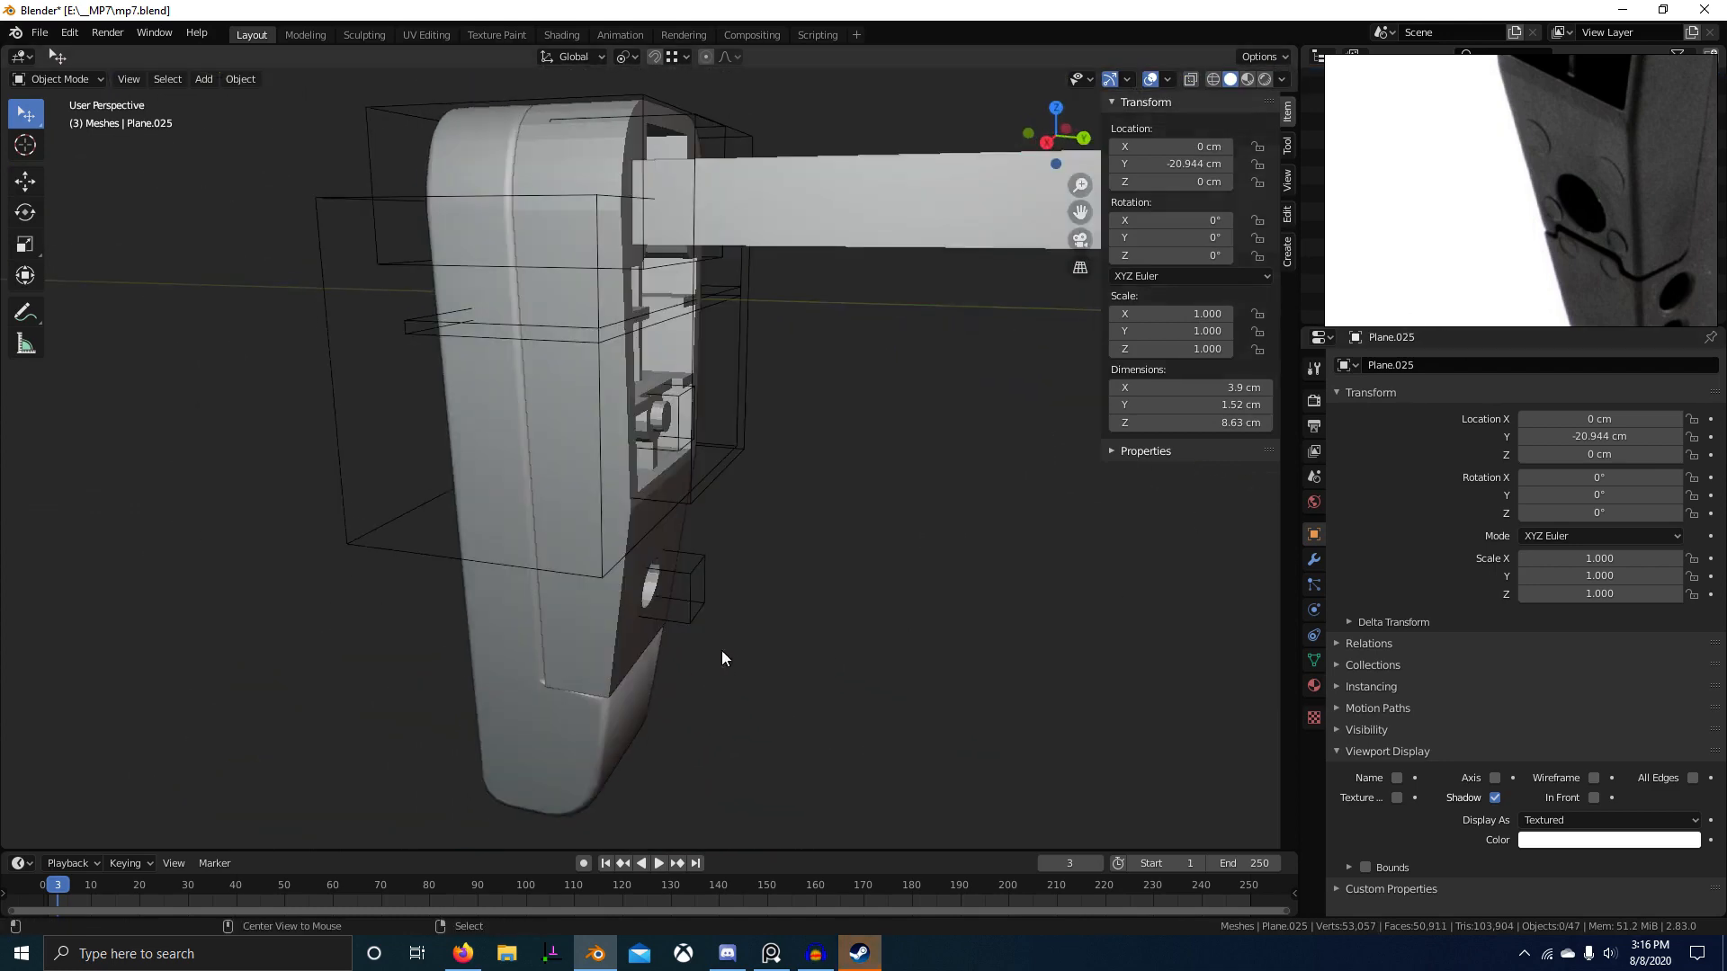
# Step: Duplicate the hole's cutter cylinder within its mesh and rotate the copy 90° about Z, working in left wireframe view
pyautogui.moveTo(707, 580); pyautogui.dragTo(640, 678, button='middle')
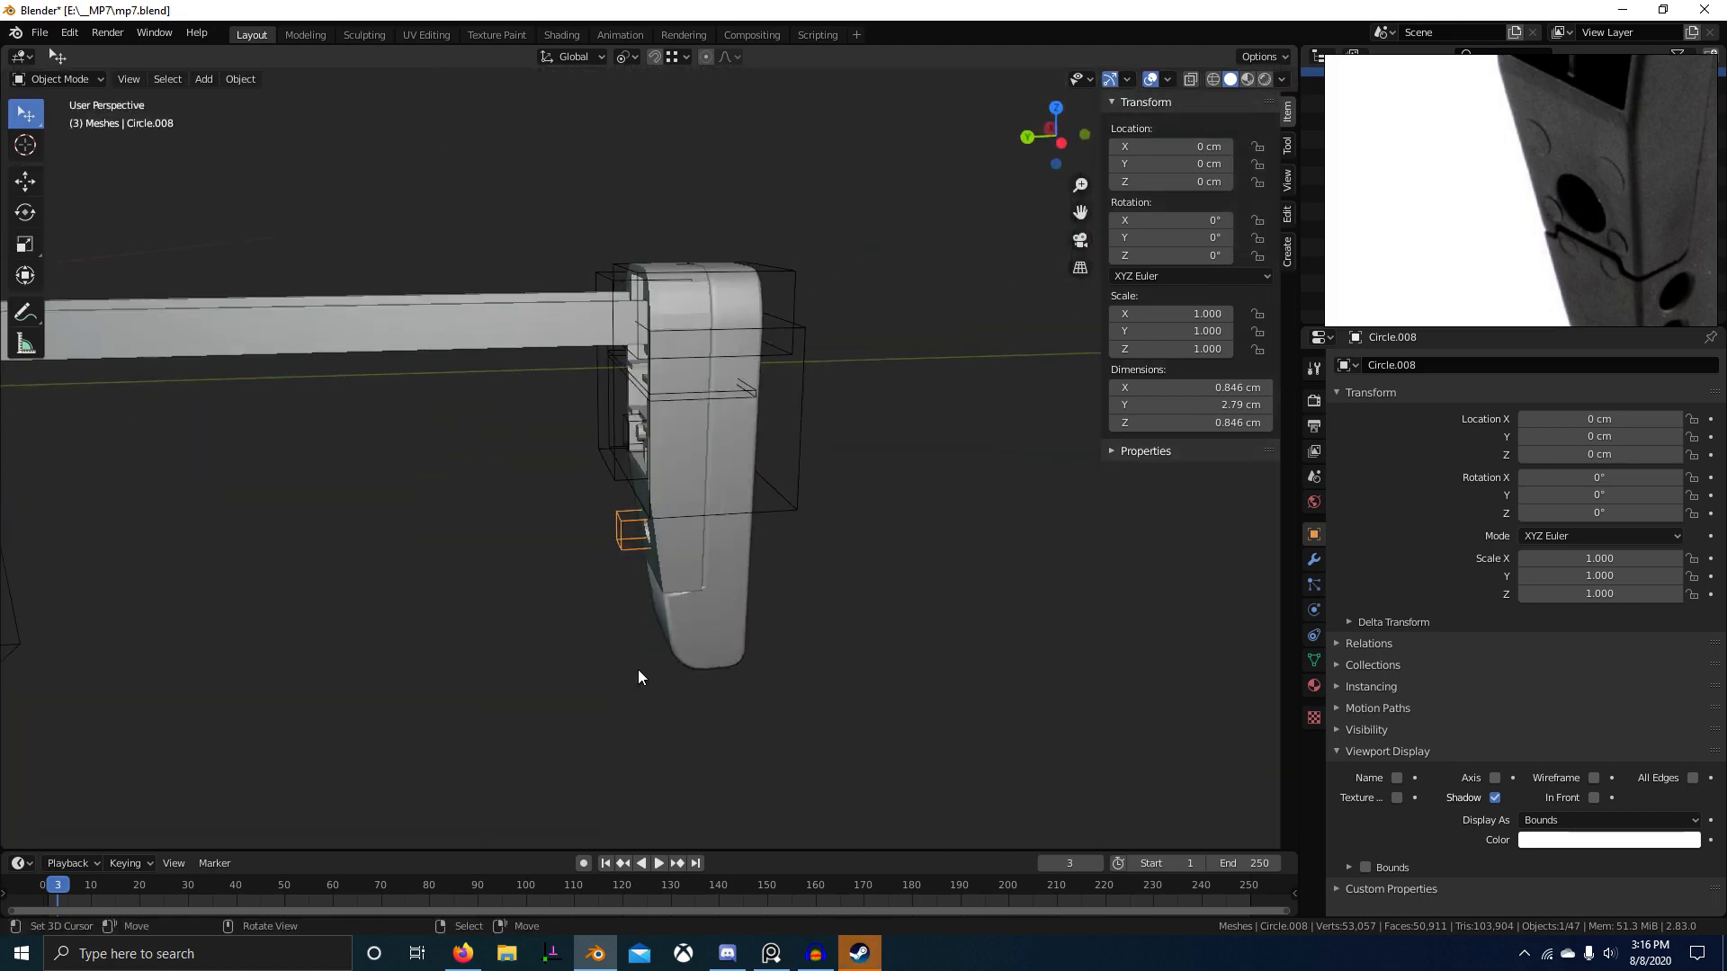
pyautogui.press('KP_3')
pyautogui.press('ctrl+KP_3')
pyautogui.press('z')
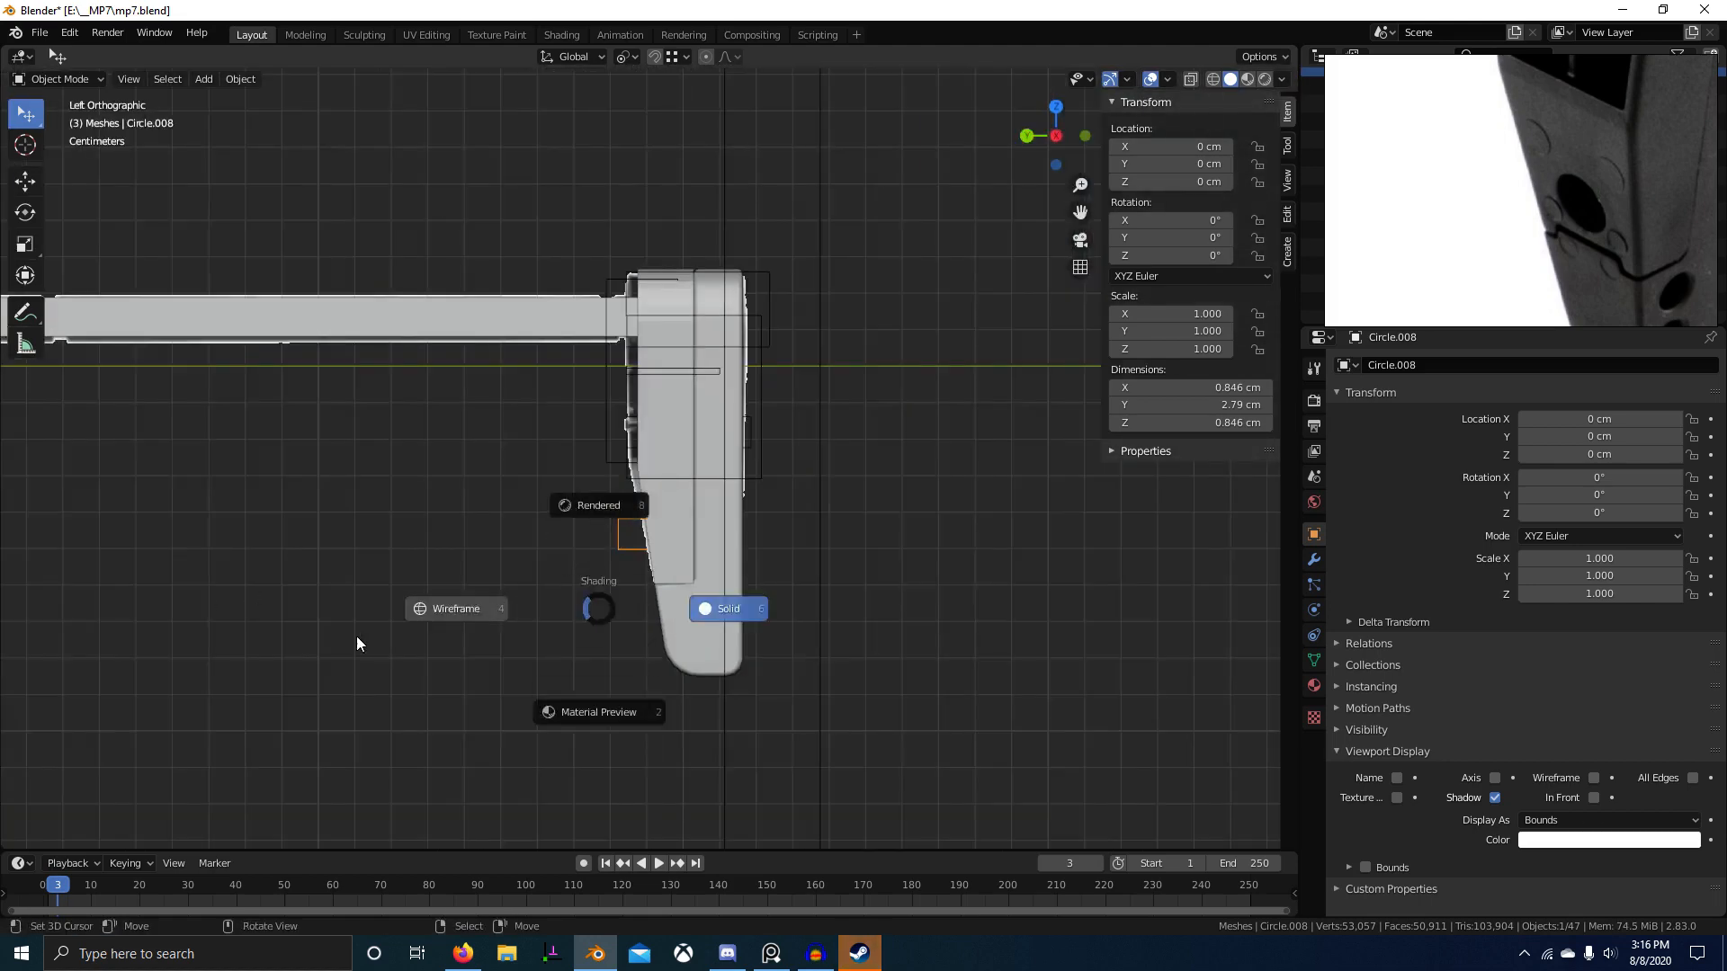
pyautogui.click(356, 635)
pyautogui.scroll(3, 765, 629)
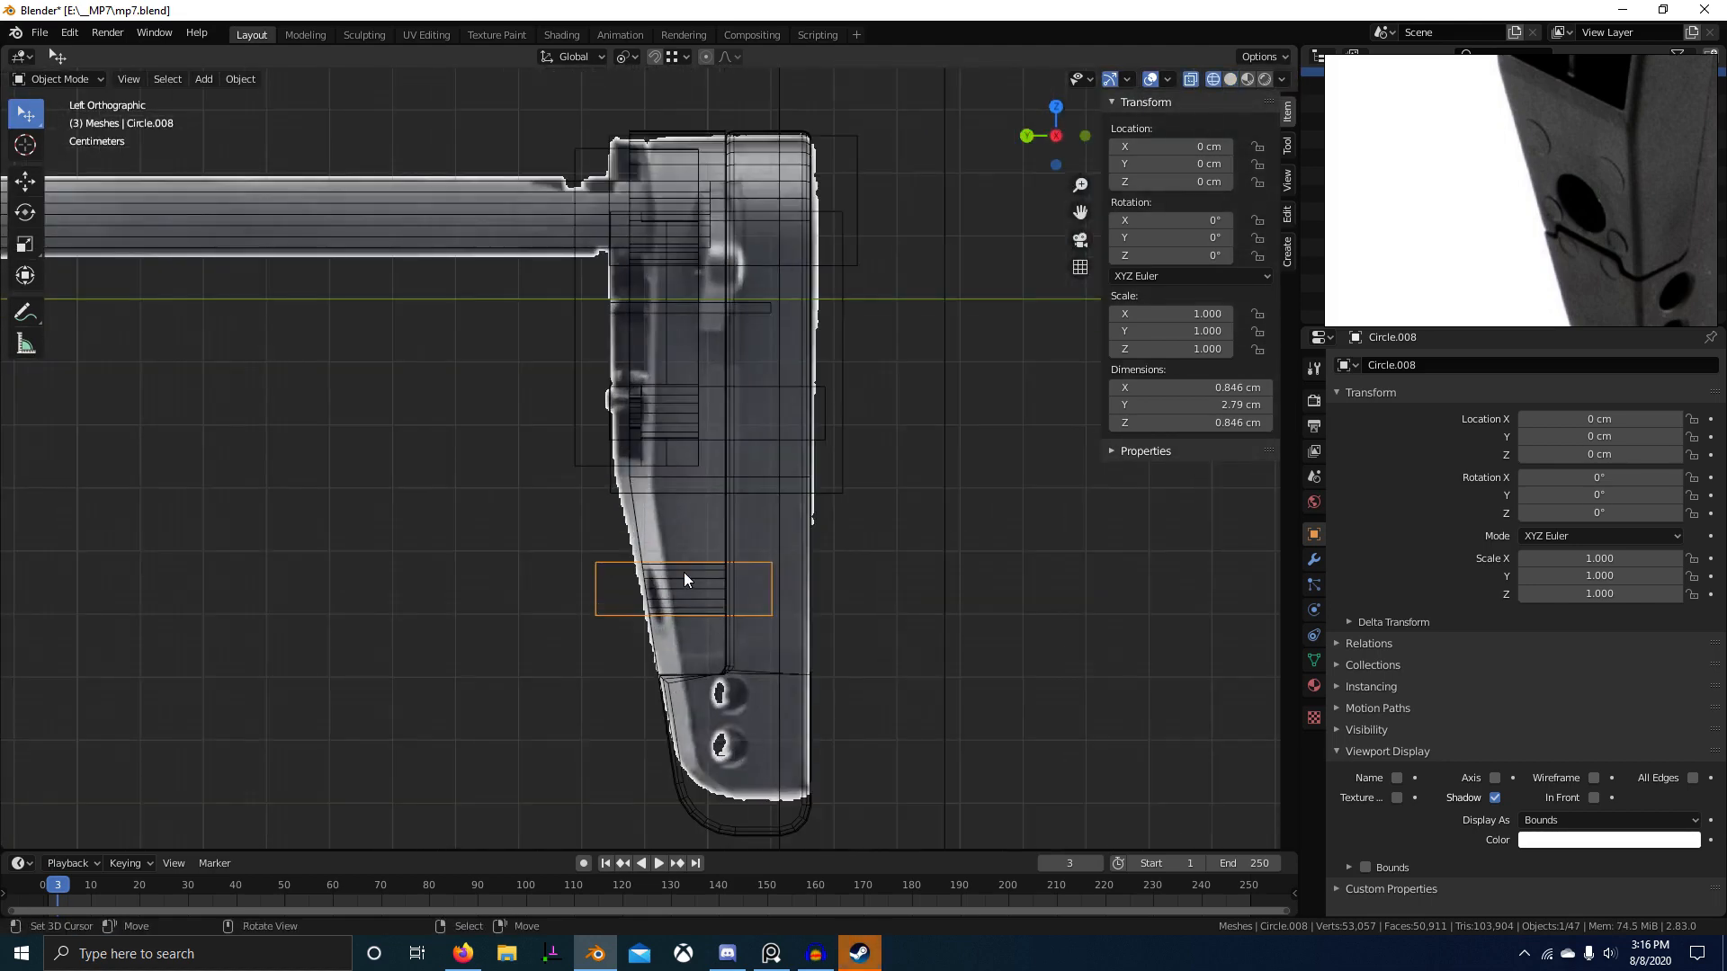
pyautogui.press('Tab')
pyautogui.hotkey('shift', 'd')
pyautogui.rightClick(889, 625)
pyautogui.press('r')
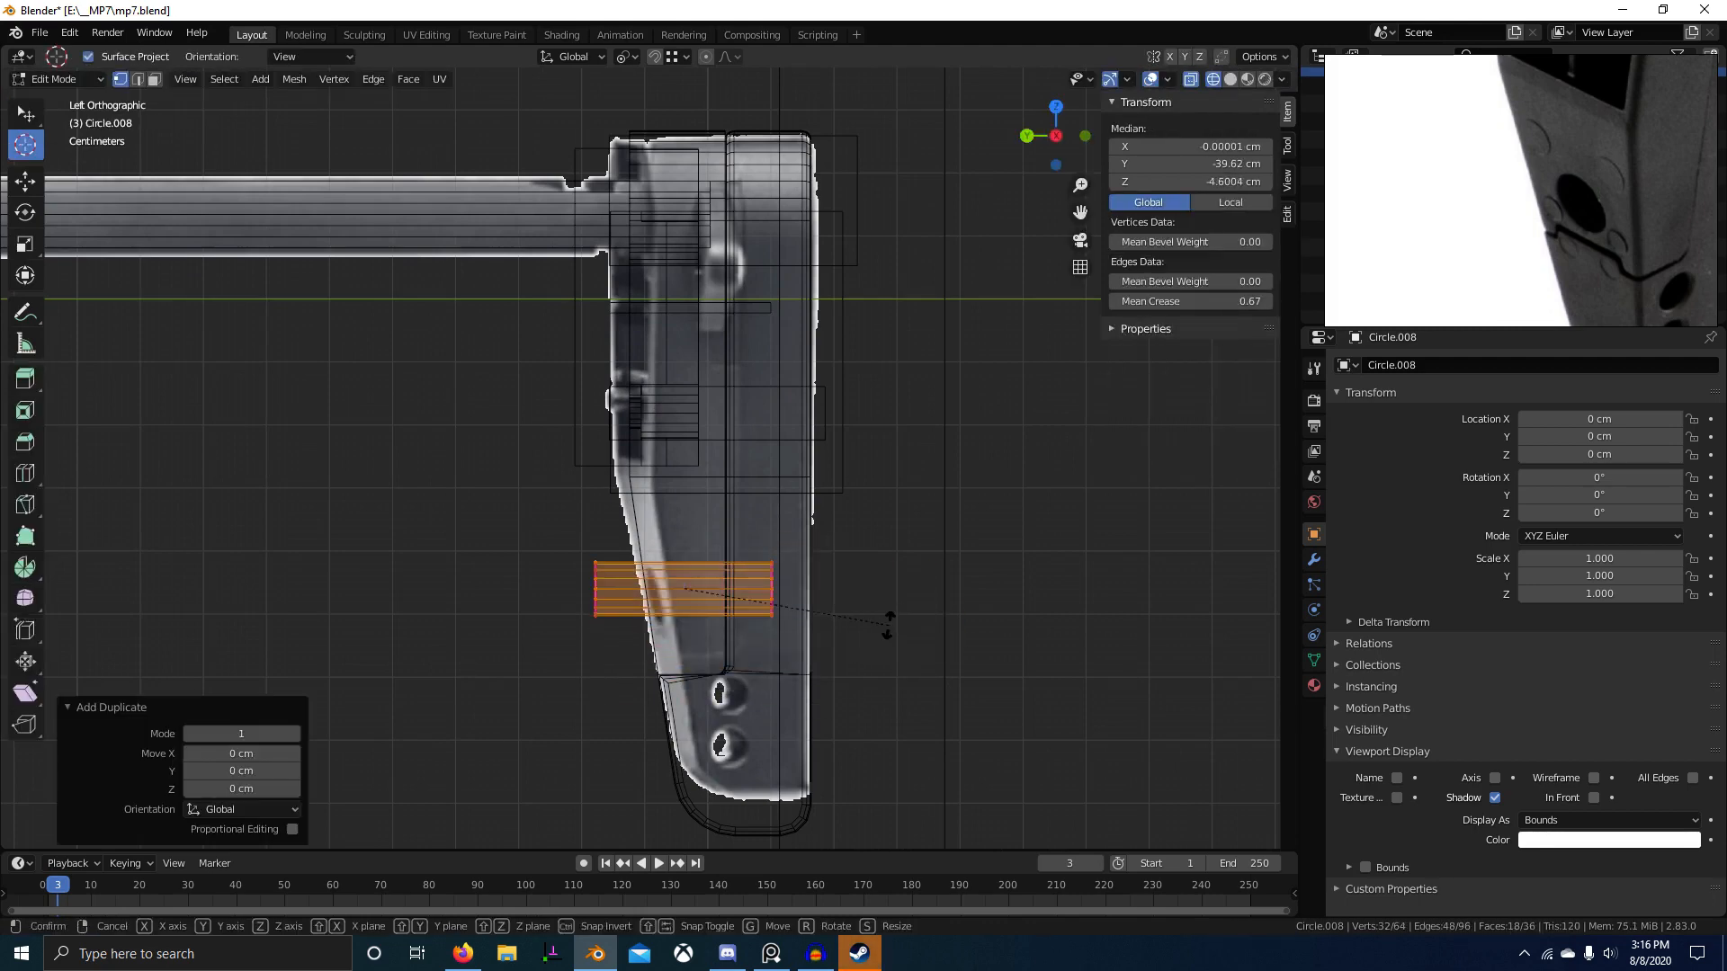
pyautogui.click(848, 538)
# Step: Move the rotated cylinder onto the upper side hole in the reference image and scale it to about 0.65 cm across
pyautogui.press('g')
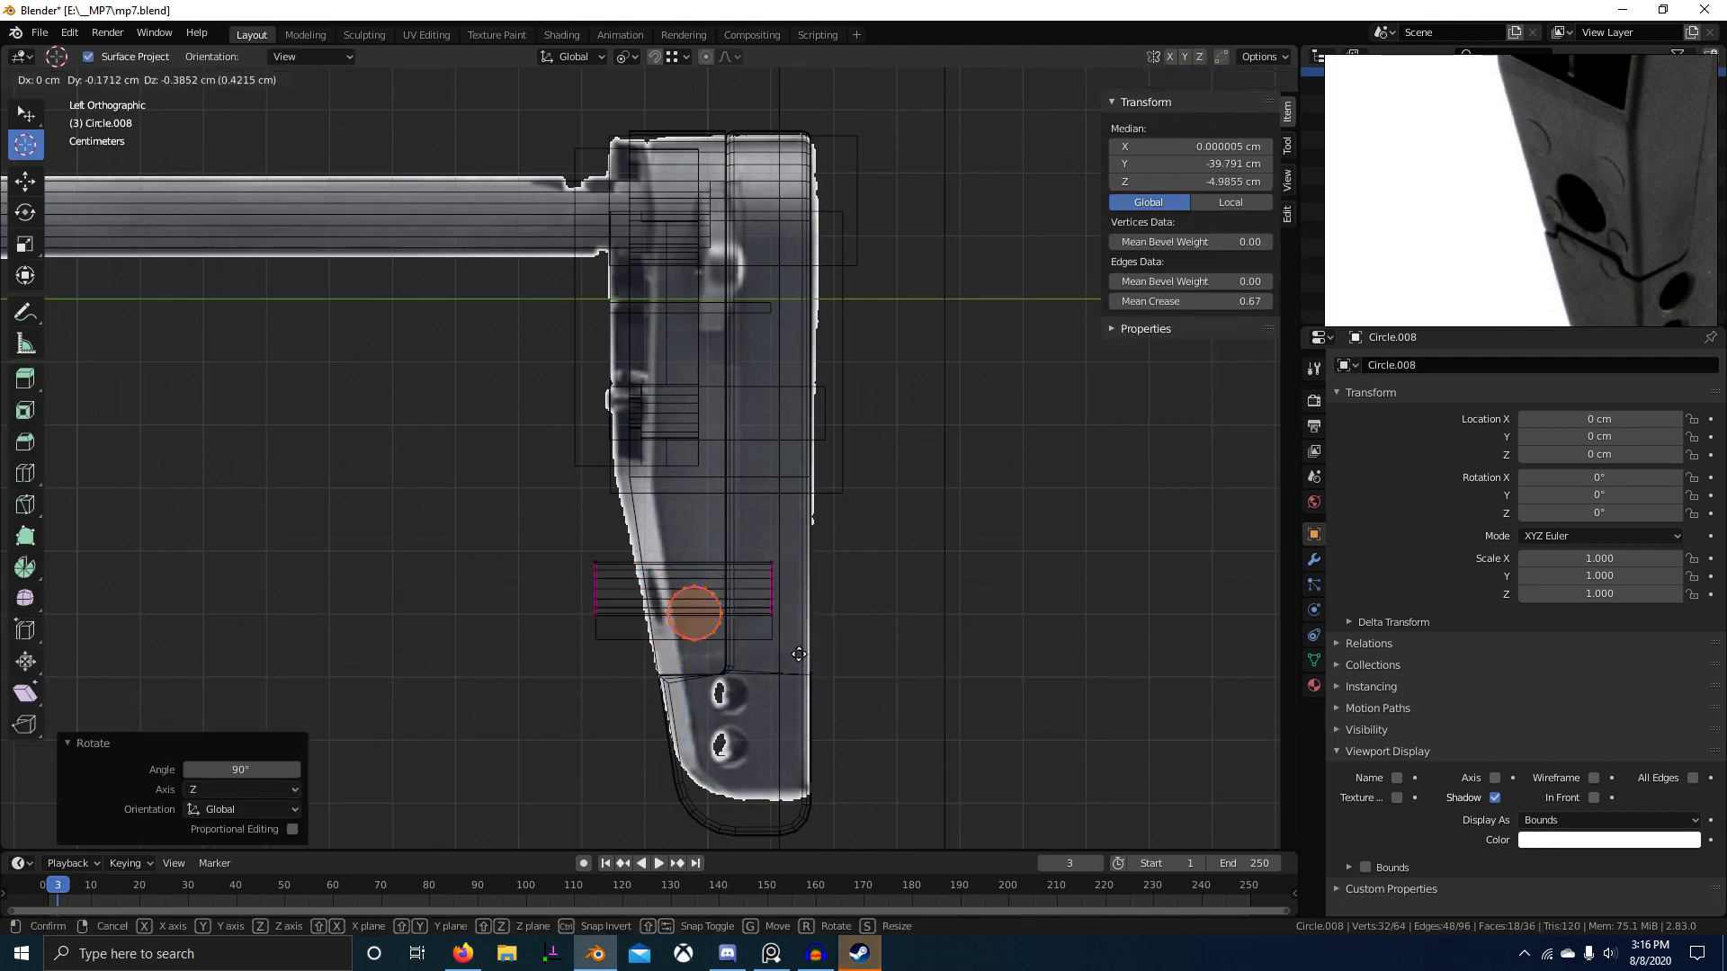
pyautogui.click(867, 720)
pyautogui.press('s')
pyautogui.click(819, 713)
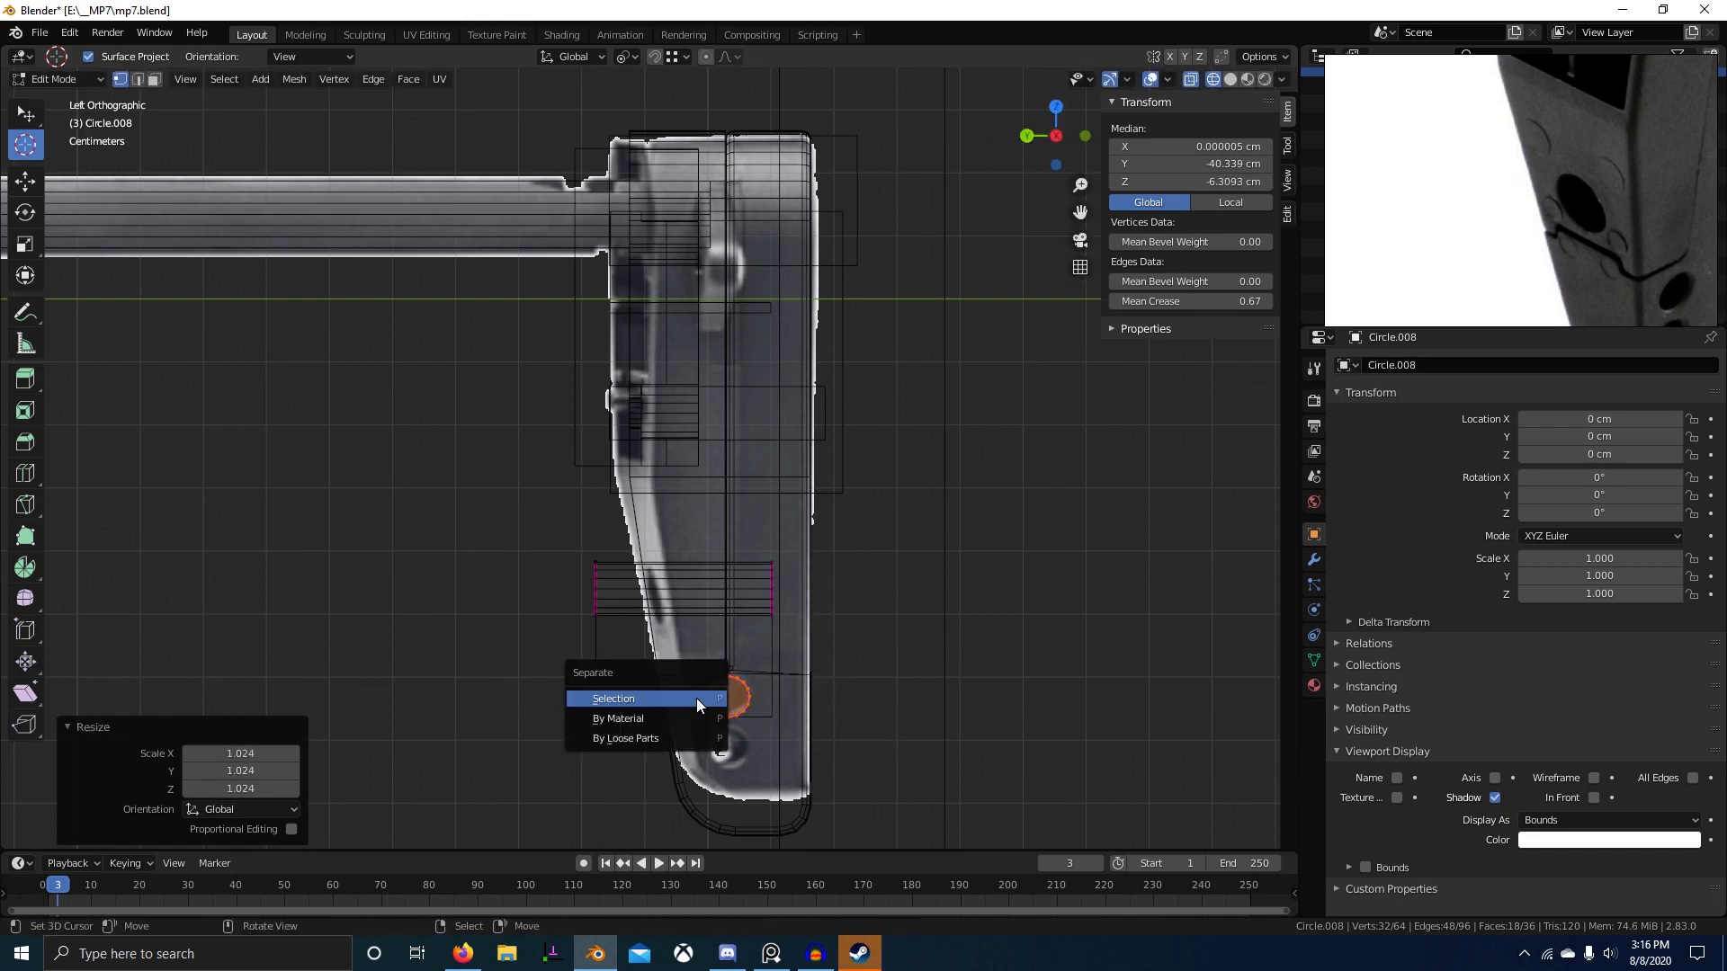
# Step: Separate the small side cylinder into its own object and duplicate it onto the lower side hole in the reference
pyautogui.click(696, 698)
pyautogui.press('Tab')
pyautogui.click(747, 682)
pyautogui.press('Tab')
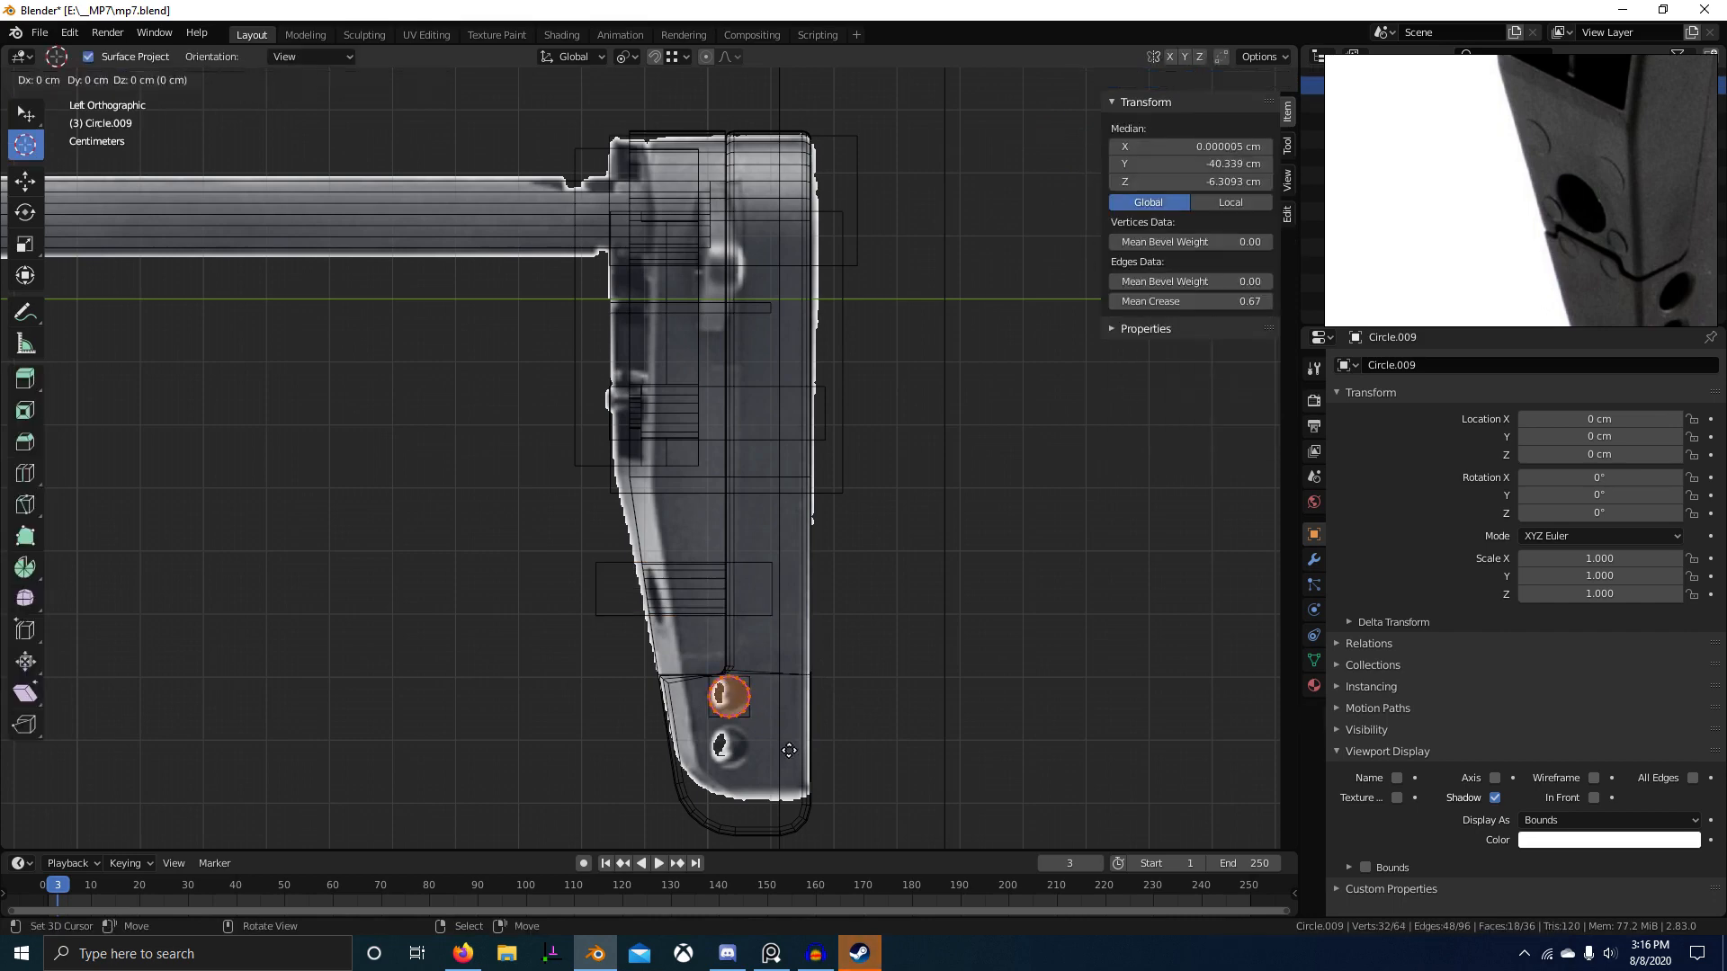
pyautogui.click(800, 809)
pyautogui.moveTo(800, 809); pyautogui.dragTo(786, 744, button='middle')
# Step: Scale both side cylinders along X to about 4.79 cm long so they pass through the stock's full width
pyautogui.press('s')
pyautogui.click(1022, 801)
pyautogui.press('Tab')
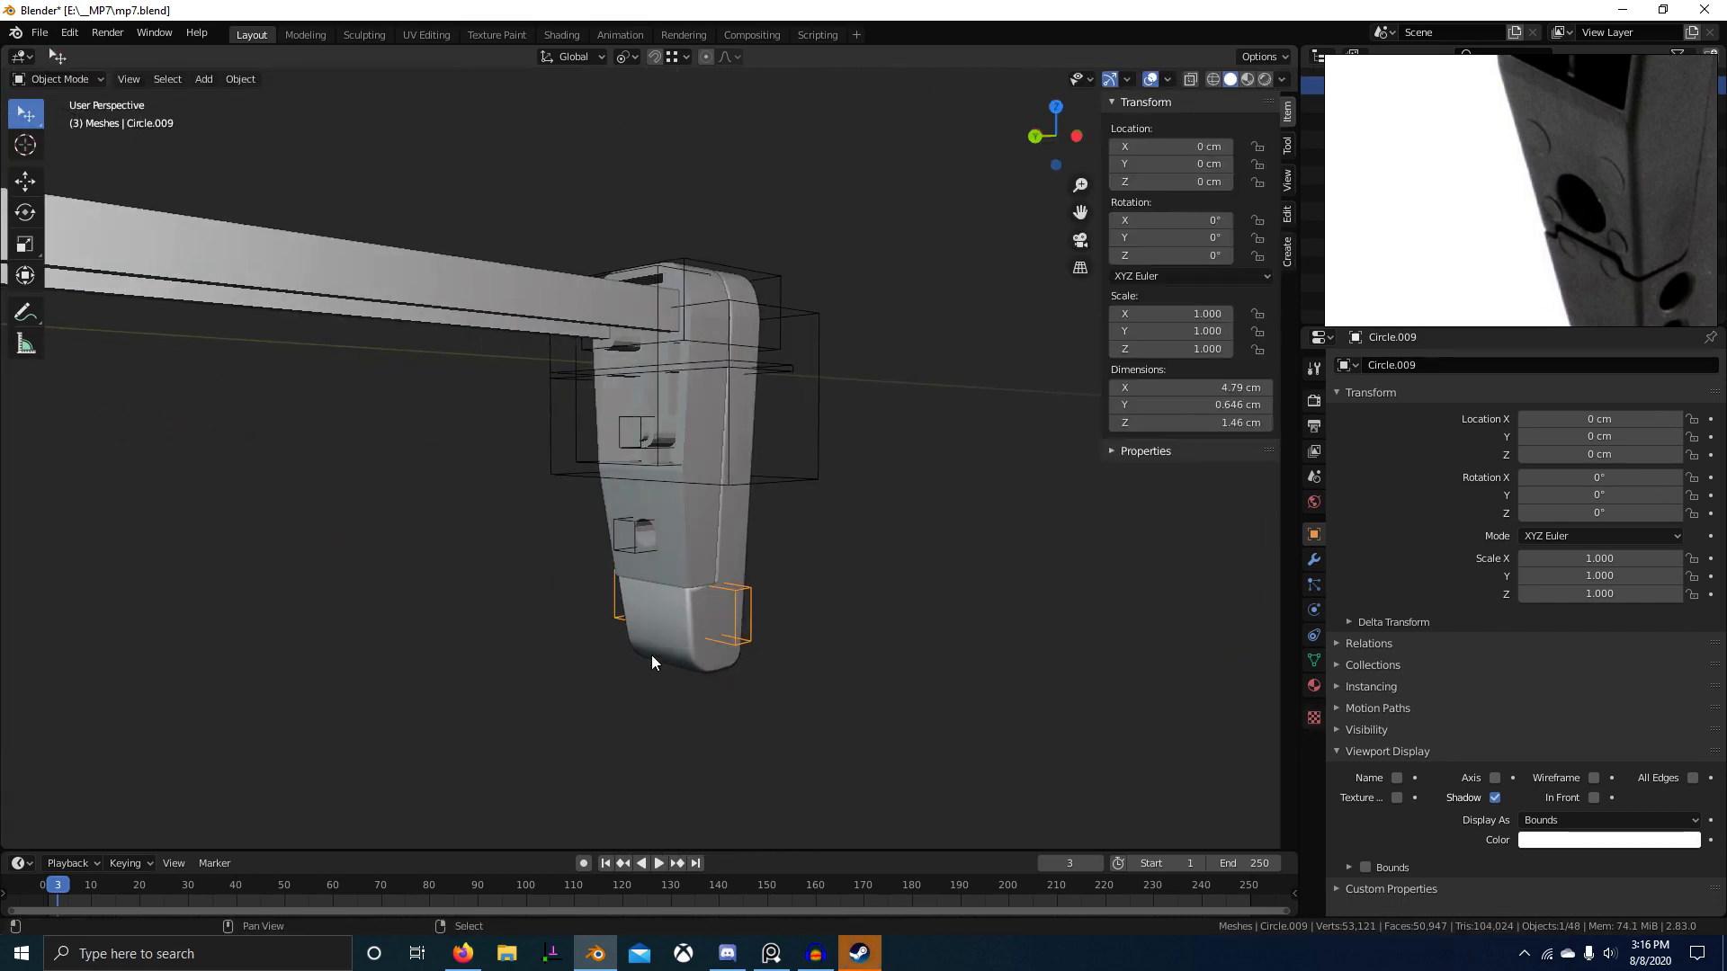
# Step: Cut the two side holes through the stock's lower end piece with a Boolean Difference and save the file
pyautogui.click(677, 624)
pyautogui.moveTo(741, 623); pyautogui.dragTo(720, 565, button='middle')
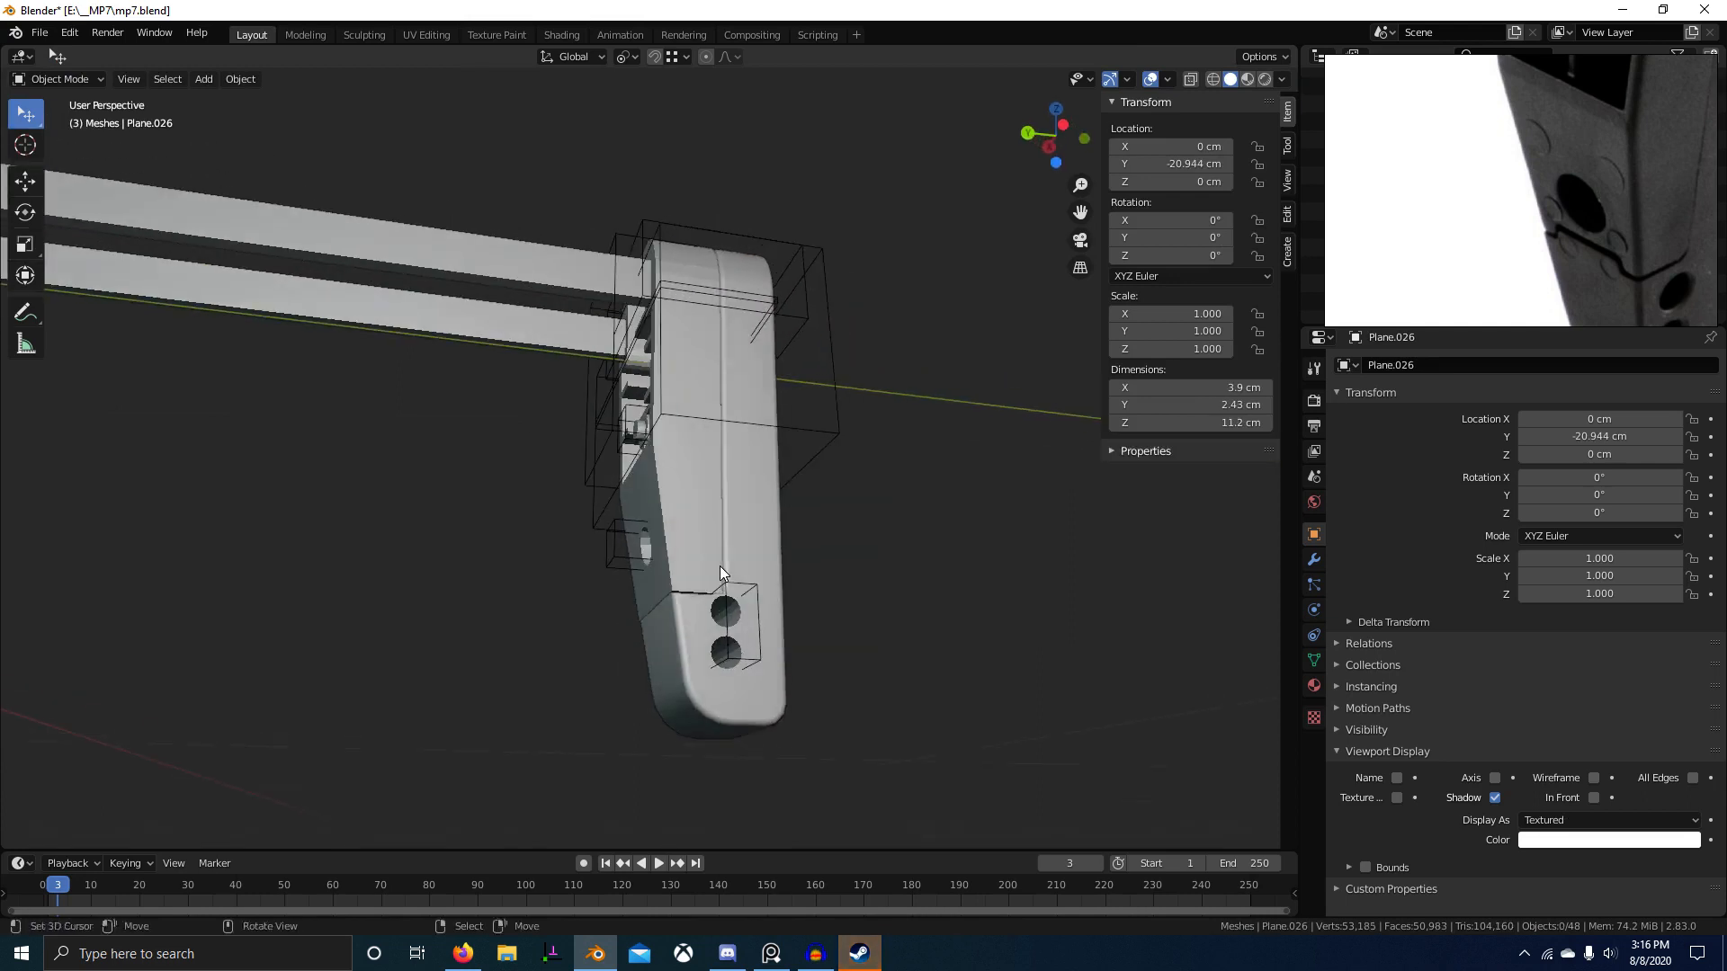
pyautogui.hotkey('ctrl', 's')
# Step: Remove the Bevel and Weighted Normal modifiers from the stock's lower end piece and save the file
pyautogui.click(1314, 558)
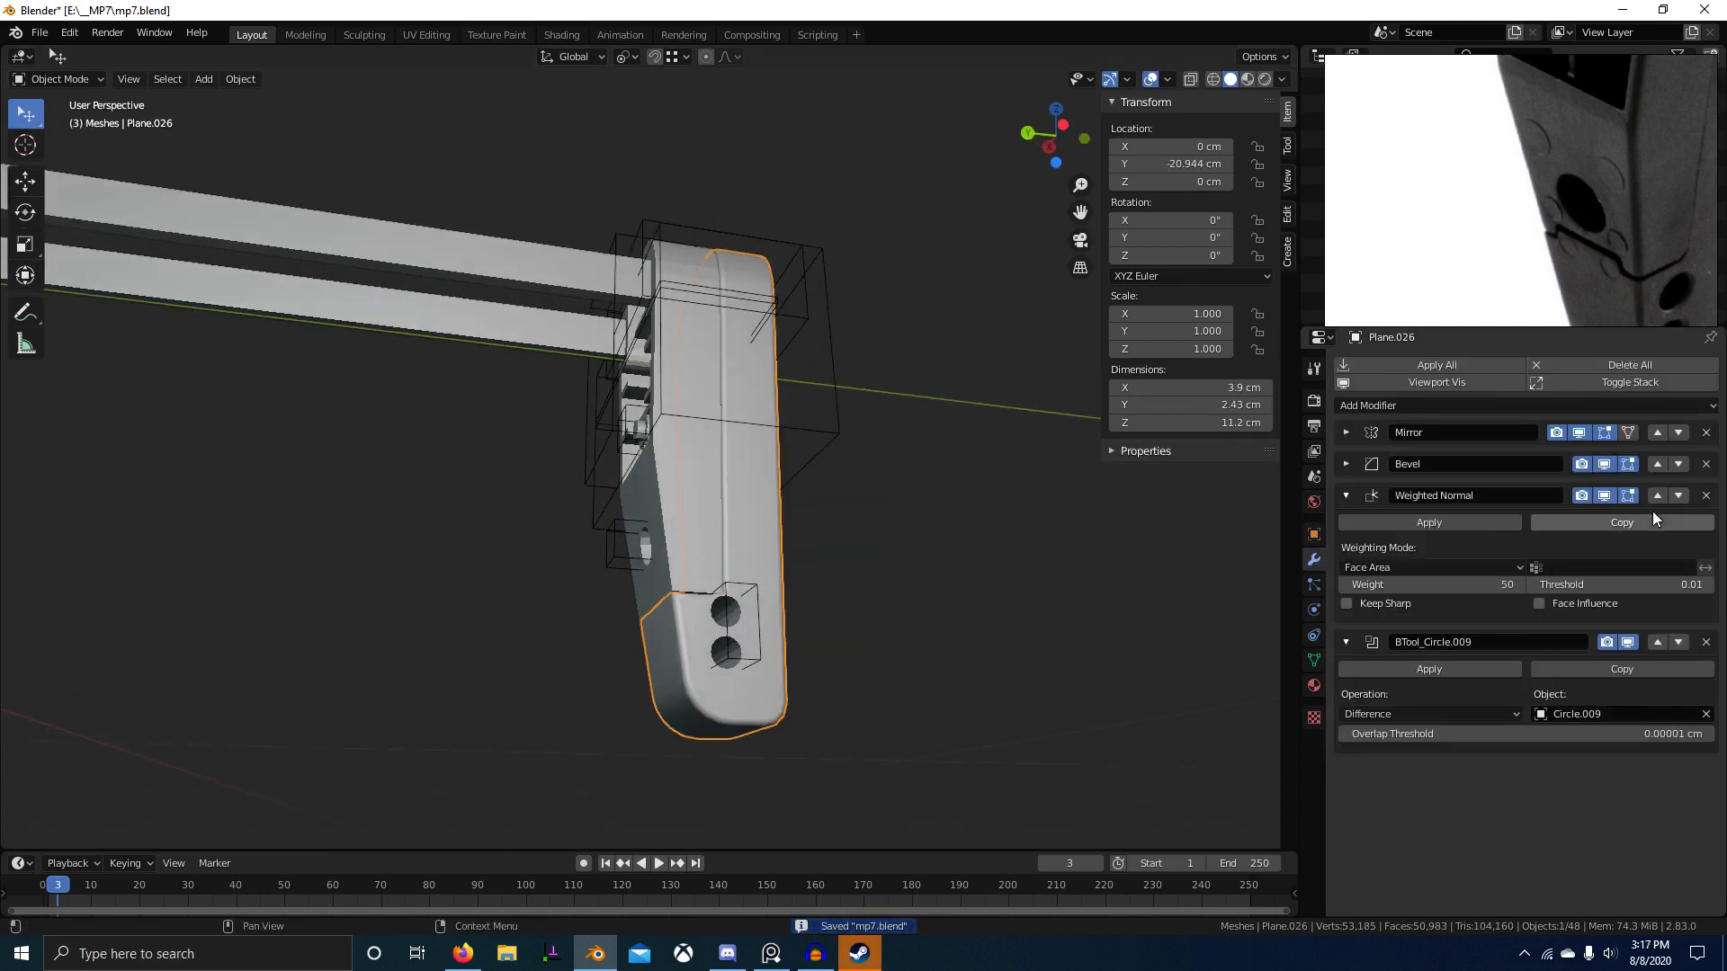
pyautogui.click(1706, 464)
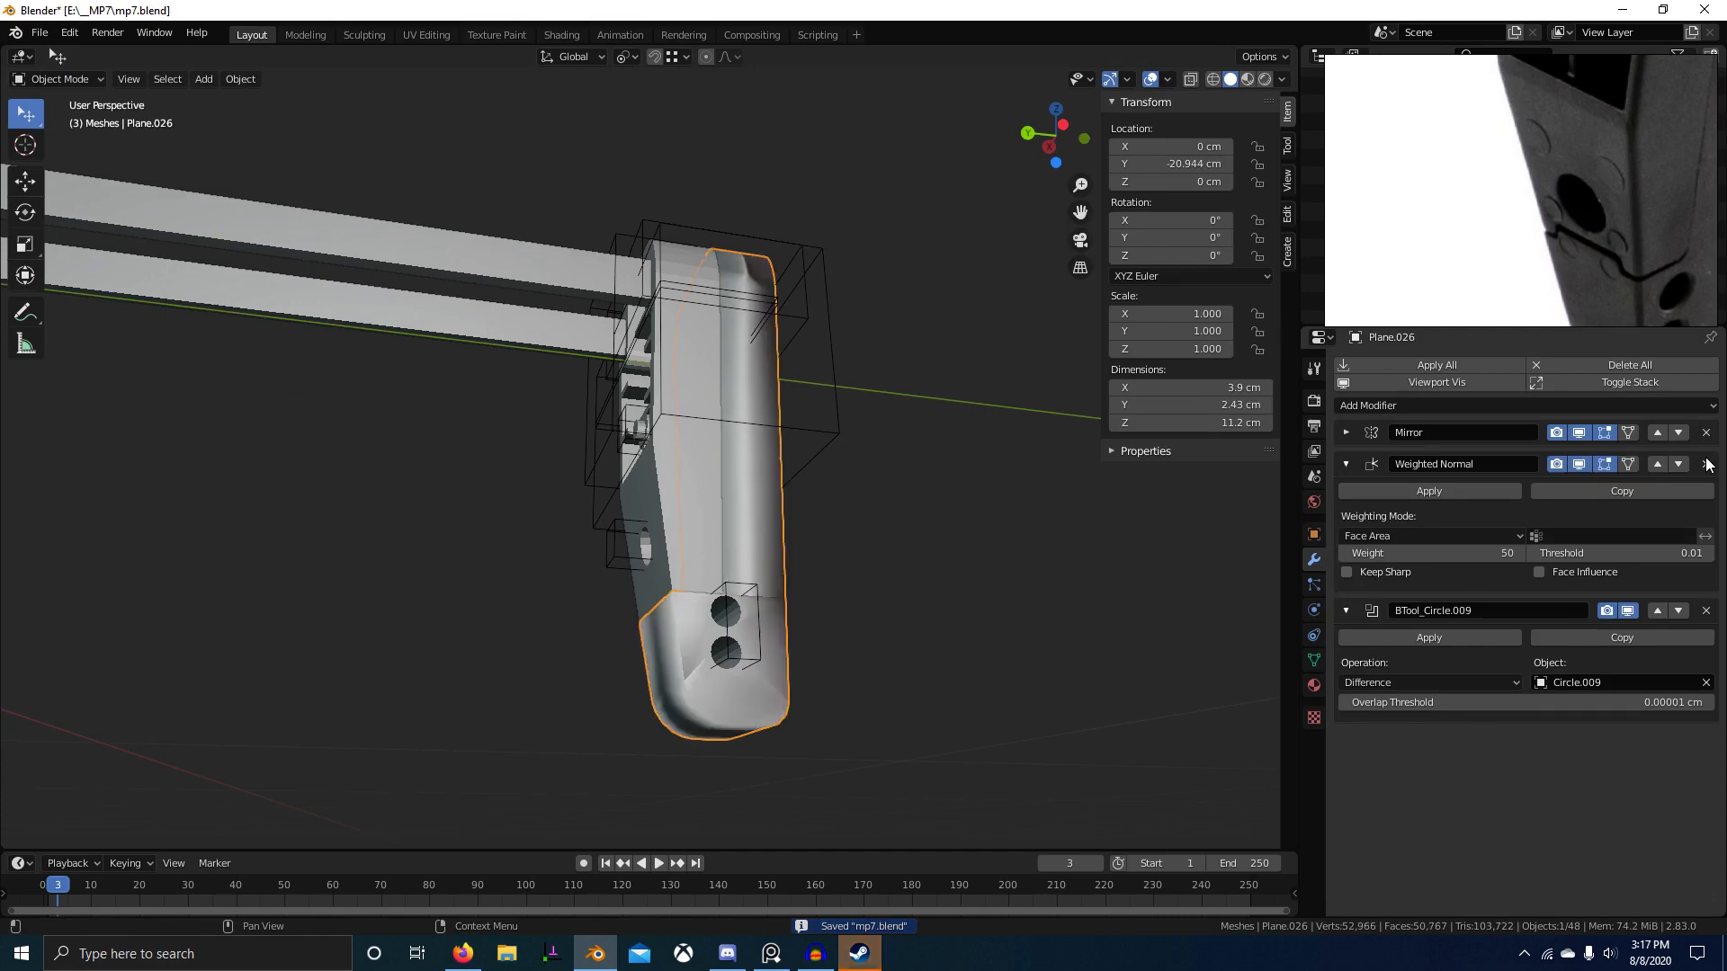
pyautogui.click(1706, 464)
pyautogui.click(892, 626)
pyautogui.press('Left')
pyautogui.moveTo(892, 626); pyautogui.dragTo(116, 533, button='middle')
pyautogui.hotkey('ctrl', 's')
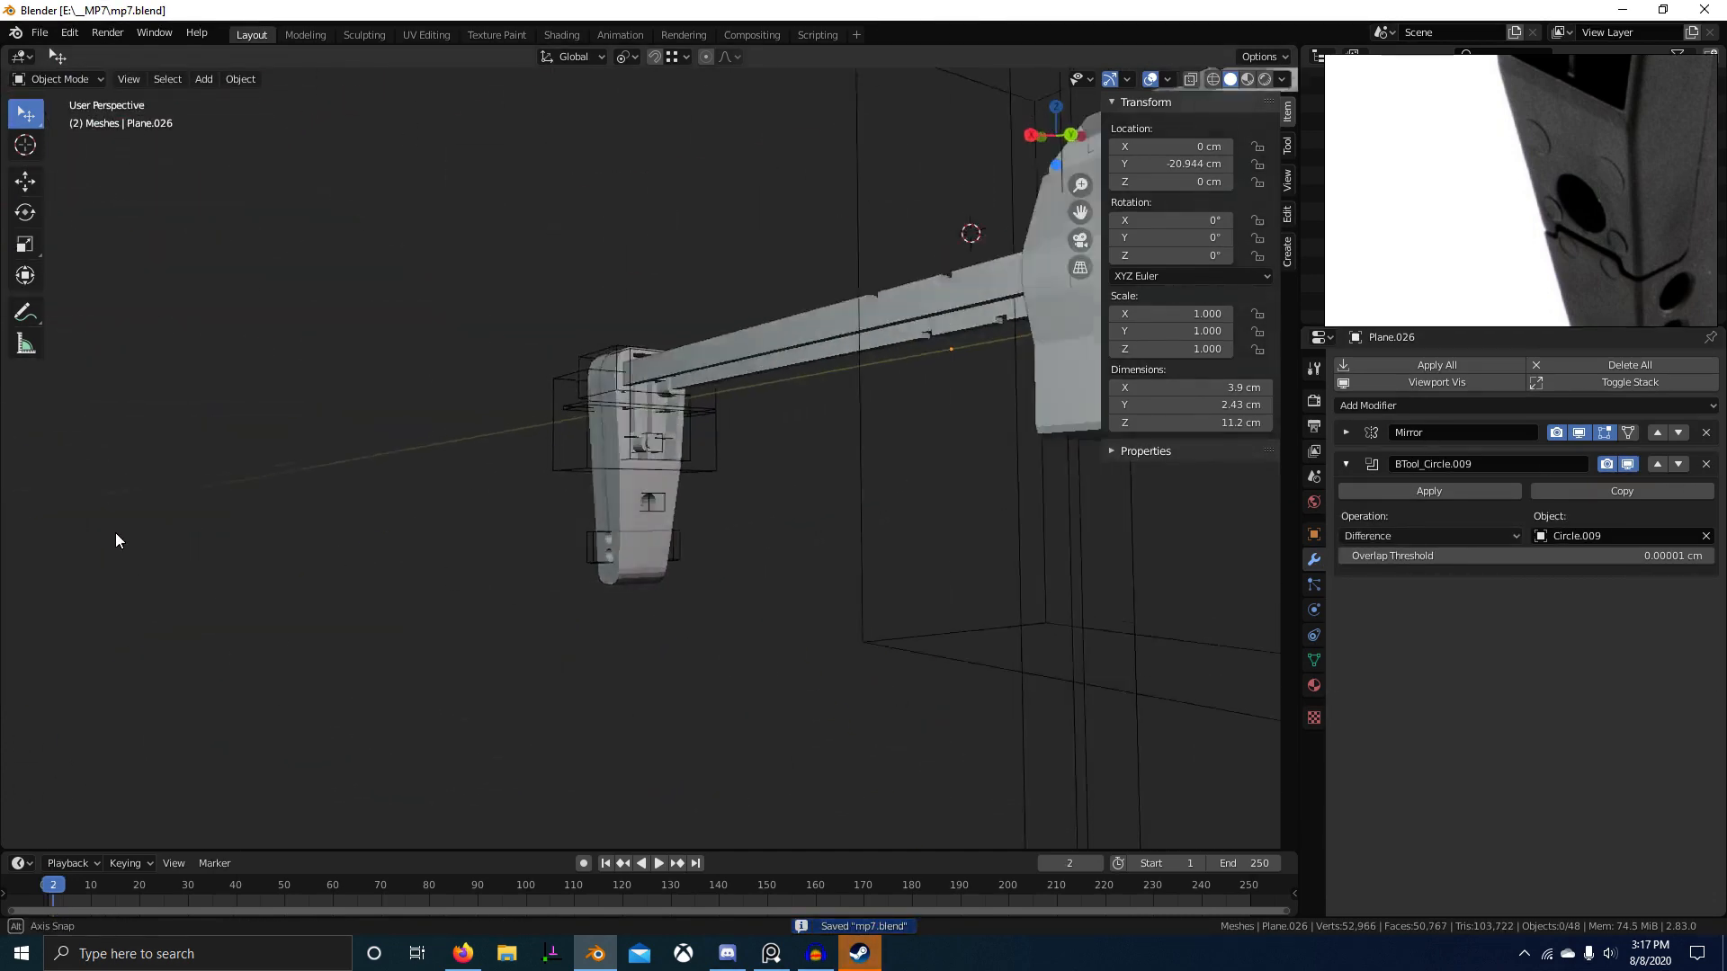
# Step: Select all Boolean cutters around the stock's upper end piece and parent them to that piece as Object
pyautogui.scroll(5, 612, 601)
pyautogui.moveTo(613, 602)
pyautogui.mouseDown(button='middle')
pyautogui.moveTo(359, 593)
pyautogui.moveTo(662, 578)
pyautogui.moveTo(570, 701)
pyautogui.moveTo(735, 669)
pyautogui.moveTo(633, 617)
pyautogui.mouseUp(button='middle')
pyautogui.scroll(-3, 725, 669)
pyautogui.hotkey('ctrl', 's')
pyautogui.scroll(4, 635, 608)
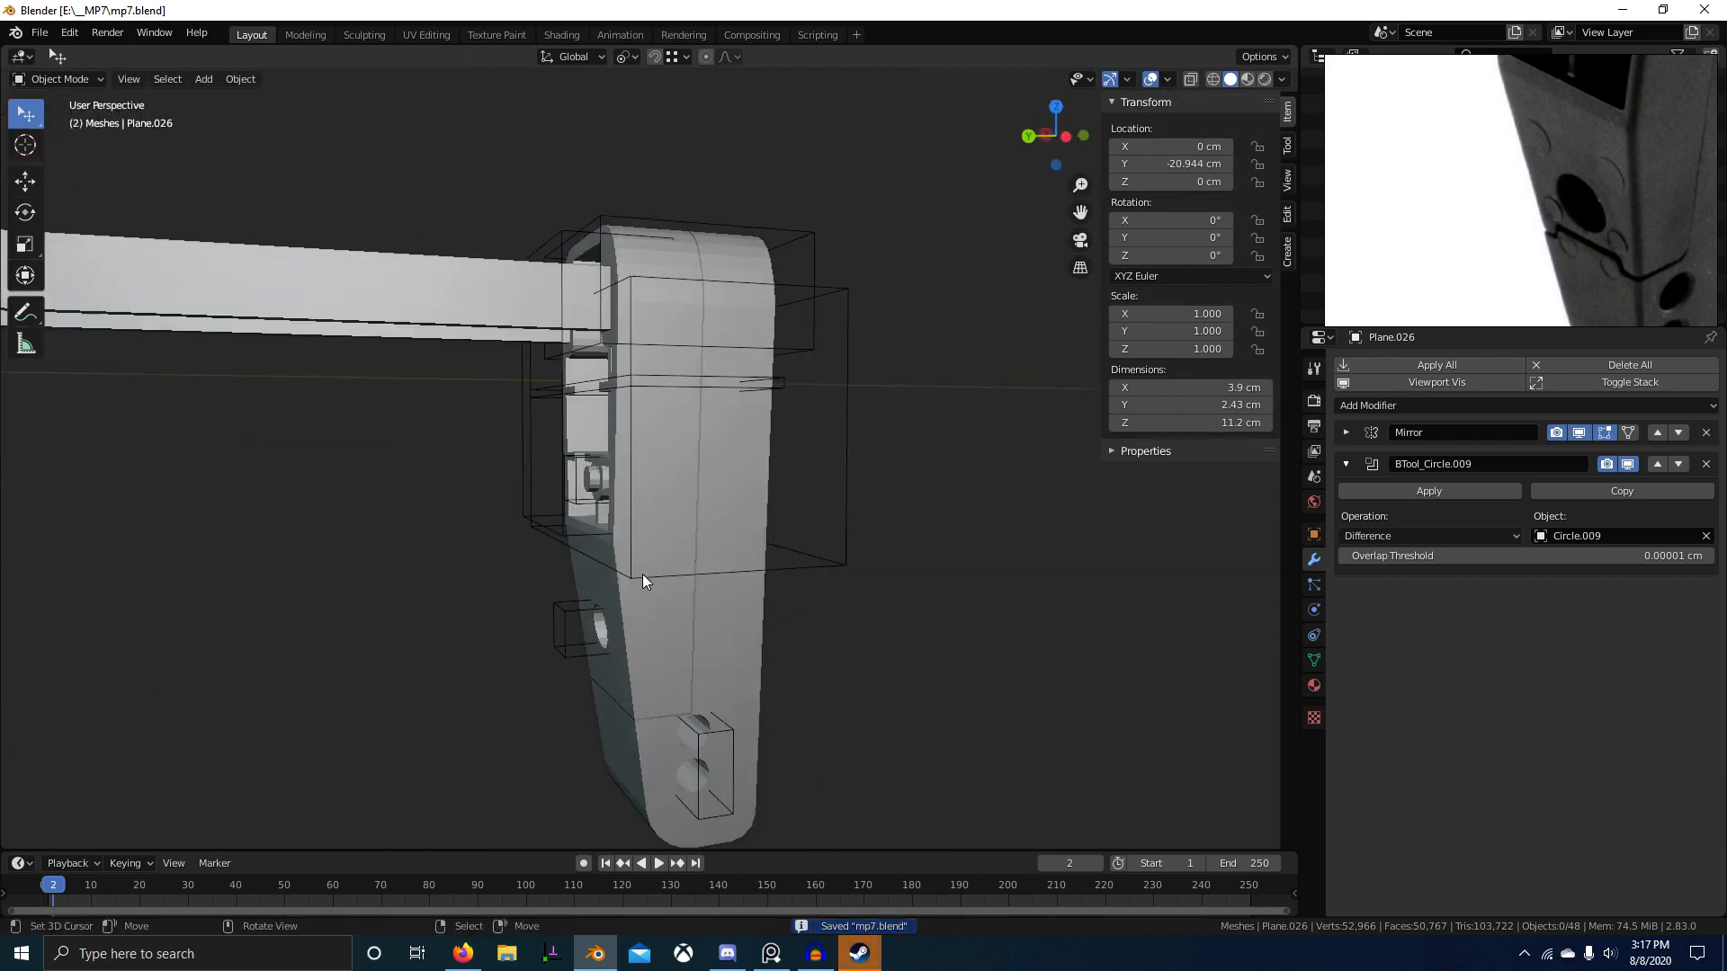
pyautogui.rightClick(570, 522)
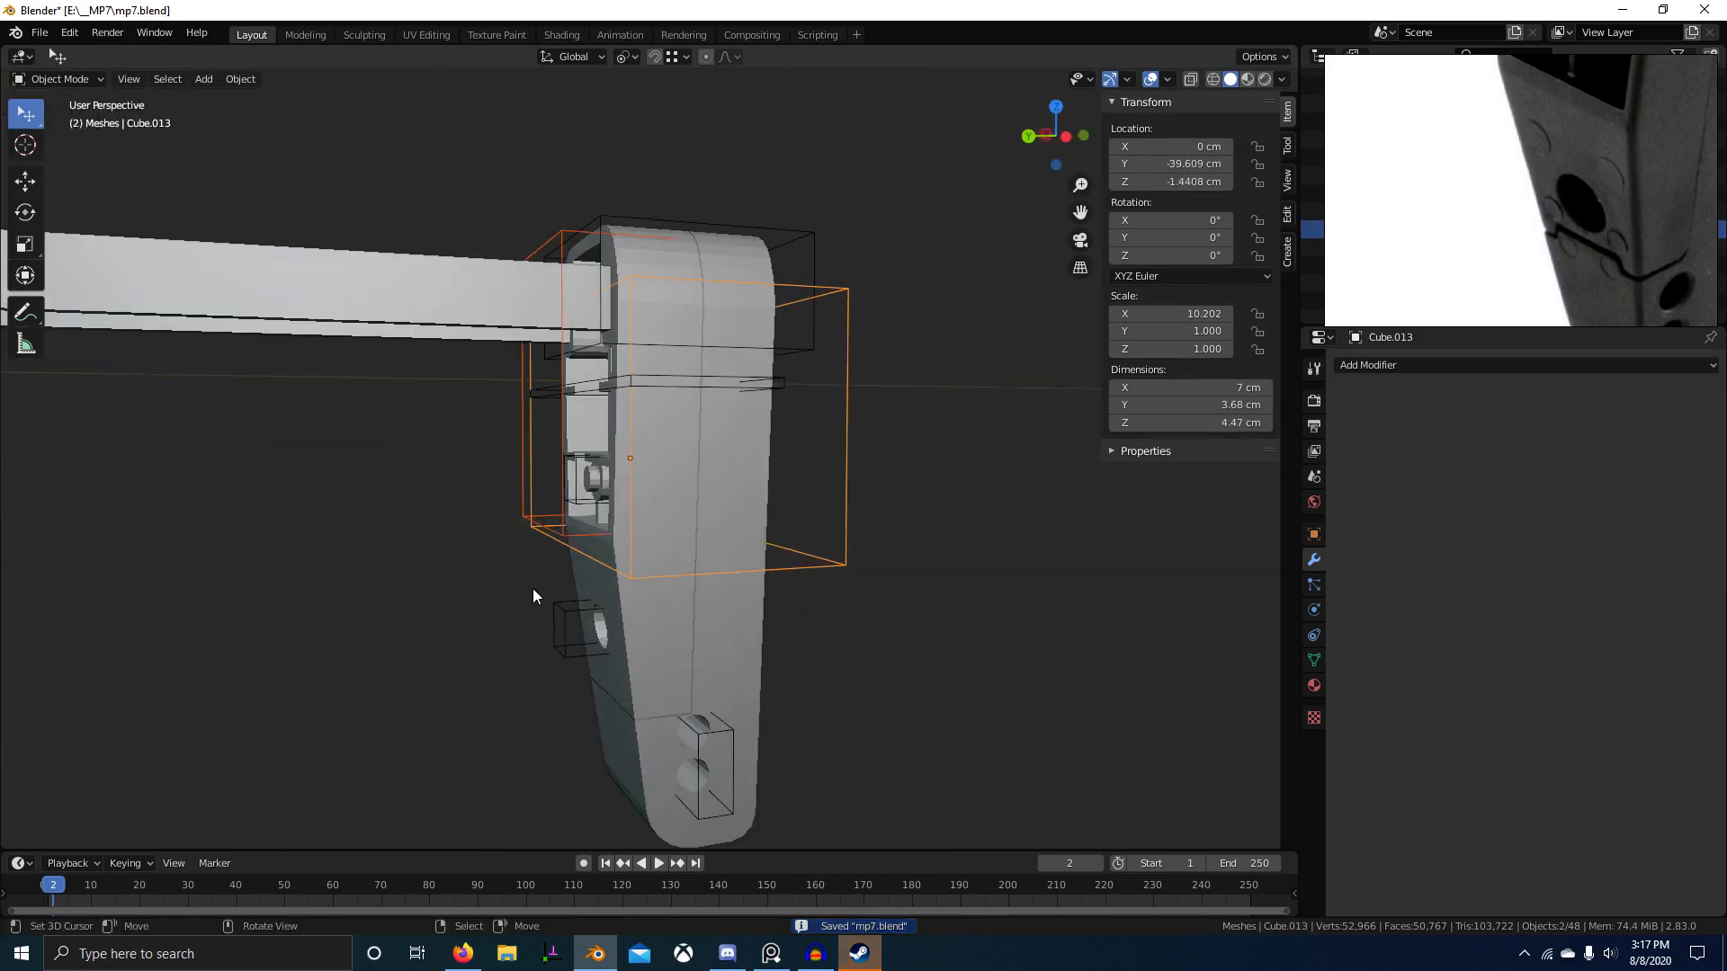
pyautogui.scroll(3, 517, 585)
pyautogui.moveTo(532, 590)
pyautogui.mouseDown(button='middle')
pyautogui.moveTo(517, 585)
pyautogui.moveTo(545, 590)
pyautogui.mouseUp(button='middle')
pyautogui.press('b')
pyautogui.scroll(3, 586, 657)
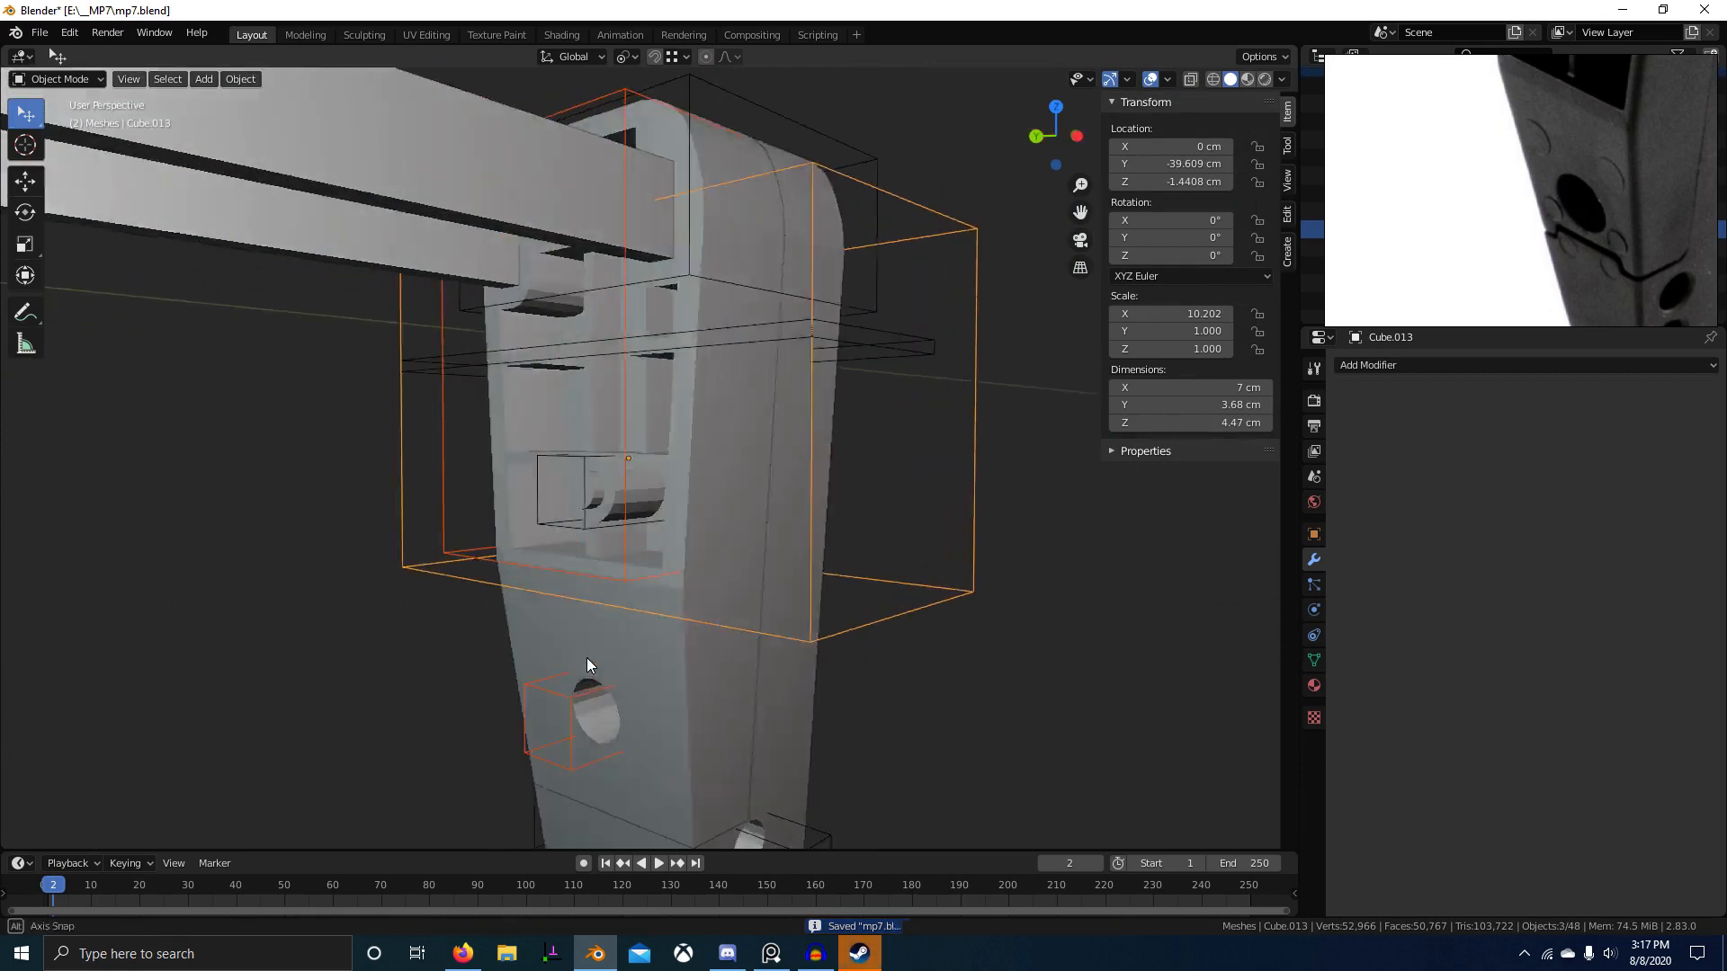
pyautogui.scroll(3, 457, 464)
pyautogui.rightClick(450, 456)
pyautogui.scroll(-2, 450, 456)
pyautogui.press('b')
pyautogui.moveTo(494, 632); pyautogui.dragTo(580, 445, button='middle')
pyautogui.press('b')
pyautogui.scroll(-3, 490, 352)
pyautogui.scroll(-2, 580, 444)
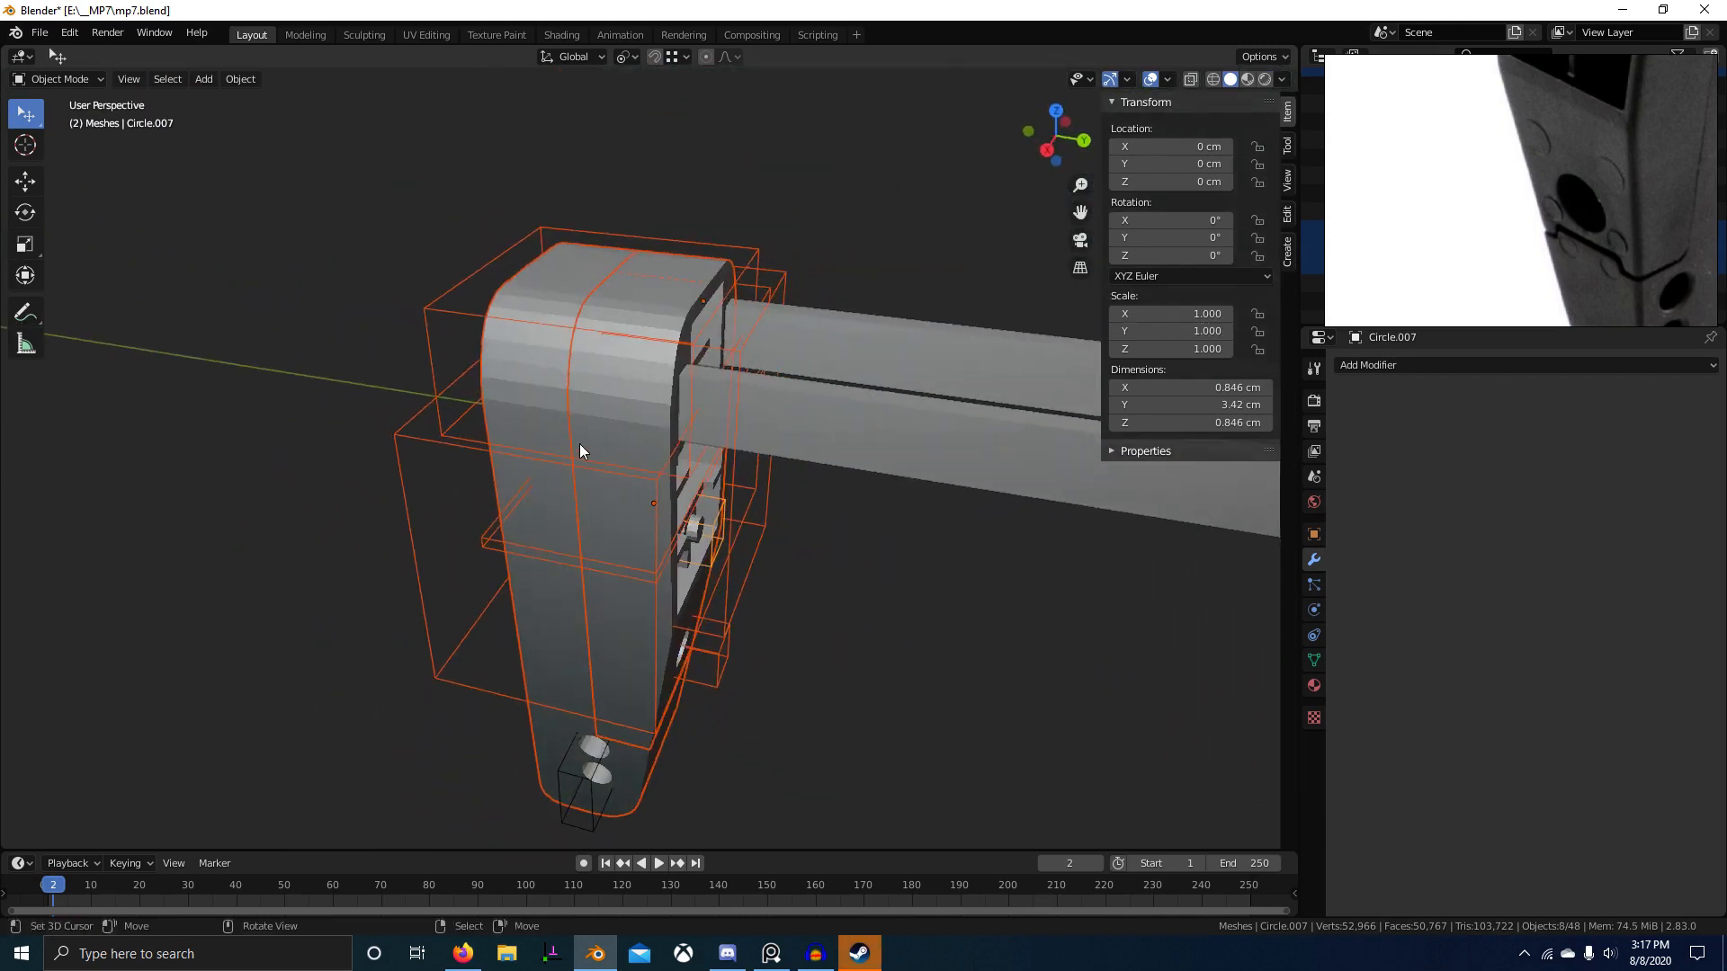
pyautogui.press('b')
pyautogui.moveTo(559, 385); pyautogui.dragTo(627, 417, button='middle')
pyautogui.moveTo(689, 532); pyautogui.dragTo(415, 543, button='middle')
pyautogui.press('b')
pyautogui.moveTo(416, 543); pyautogui.dragTo(519, 609)
pyautogui.moveTo(520, 609); pyautogui.dragTo(836, 567, button='middle')
pyautogui.keyDown('shift'); pyautogui.click(836, 562); pyautogui.keyUp('shift')
pyautogui.scroll(-1, 827, 594)
pyautogui.keyDown('shift'); pyautogui.moveTo(797, 692); pyautogui.dragTo(757, 618, button='middle'); pyautogui.keyUp('shift')
pyautogui.keyDown('shift'); pyautogui.click(571, 480); pyautogui.keyUp('shift')
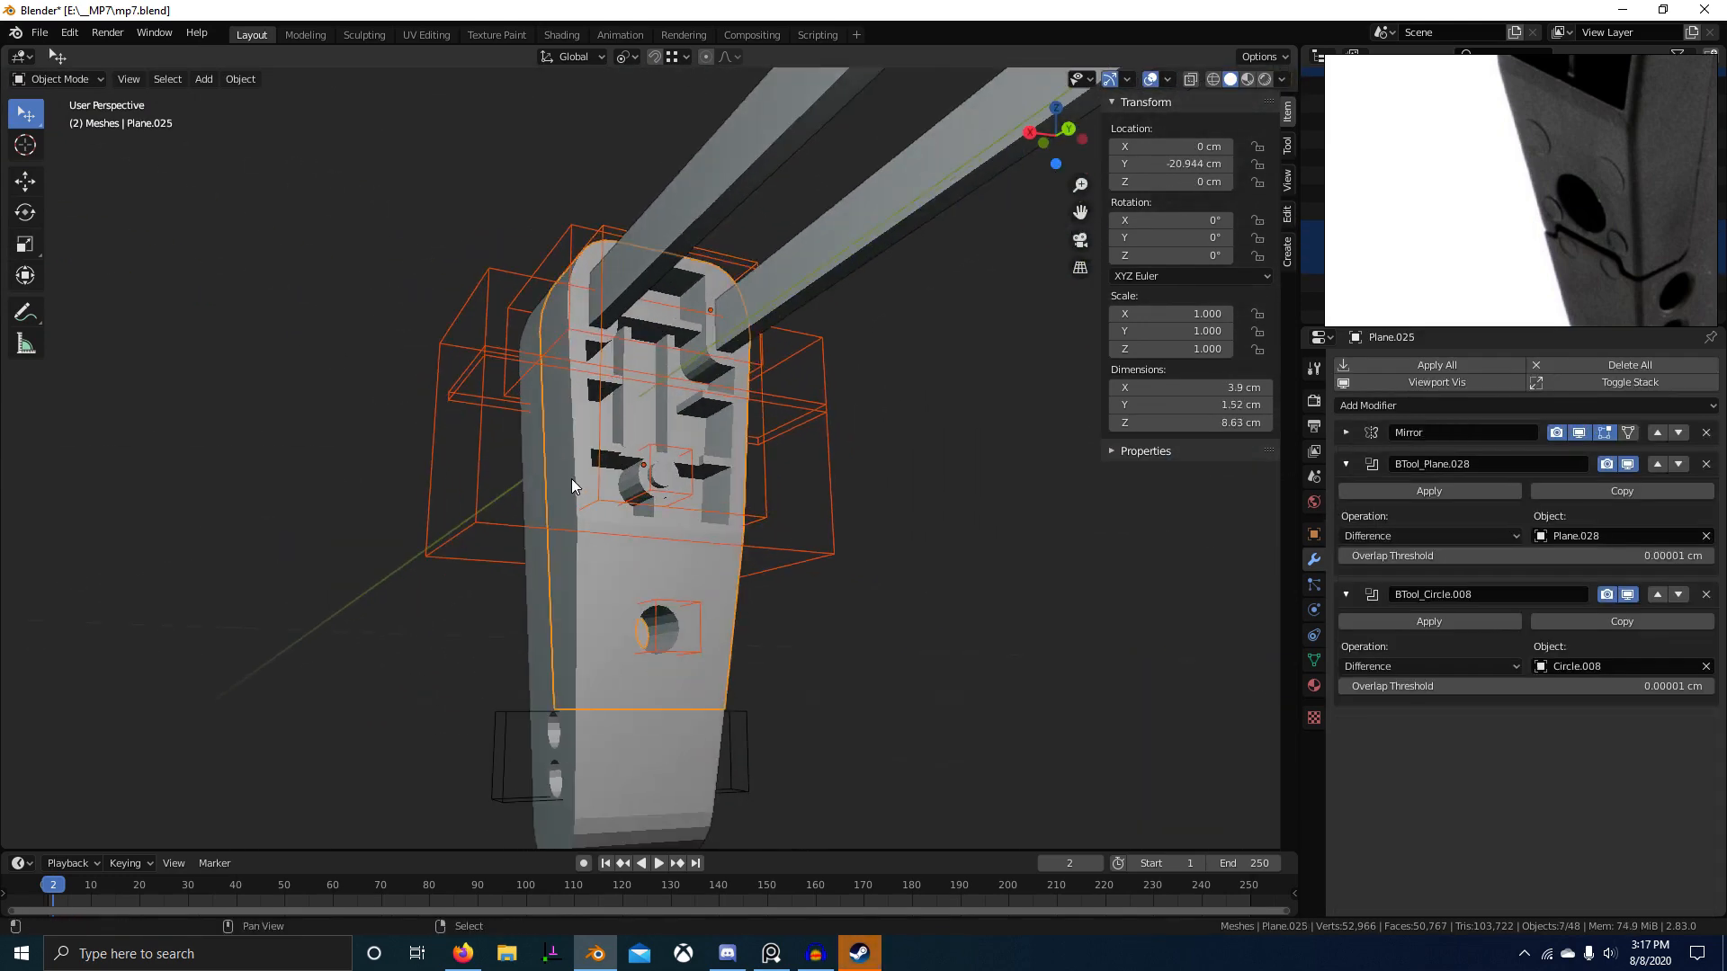
pyautogui.hotkey('ctrl', 'p')
pyautogui.click(570, 479)
pyautogui.click(581, 569)
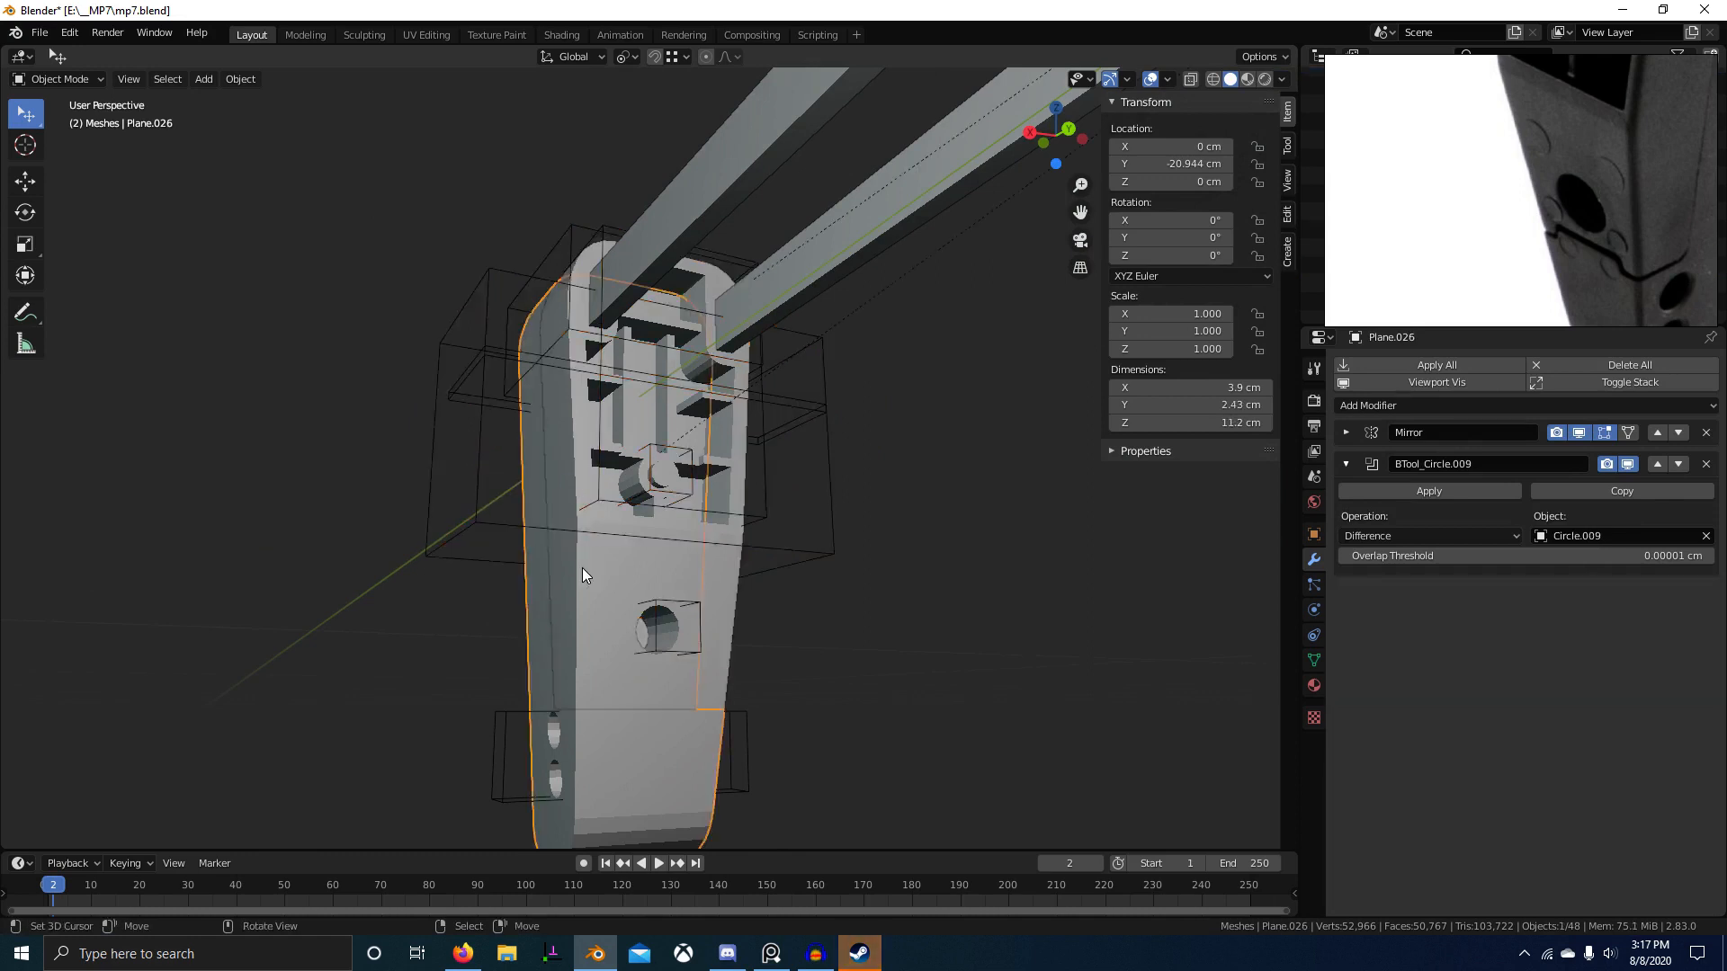
# Step: Try moving the stock's upper end piece along Y to test that its parented cutters follow
pyautogui.scroll(-2, 583, 585)
pyautogui.moveTo(585, 603); pyautogui.dragTo(668, 651, button='middle')
pyautogui.click(633, 561)
pyautogui.press('g')
pyautogui.press('y')
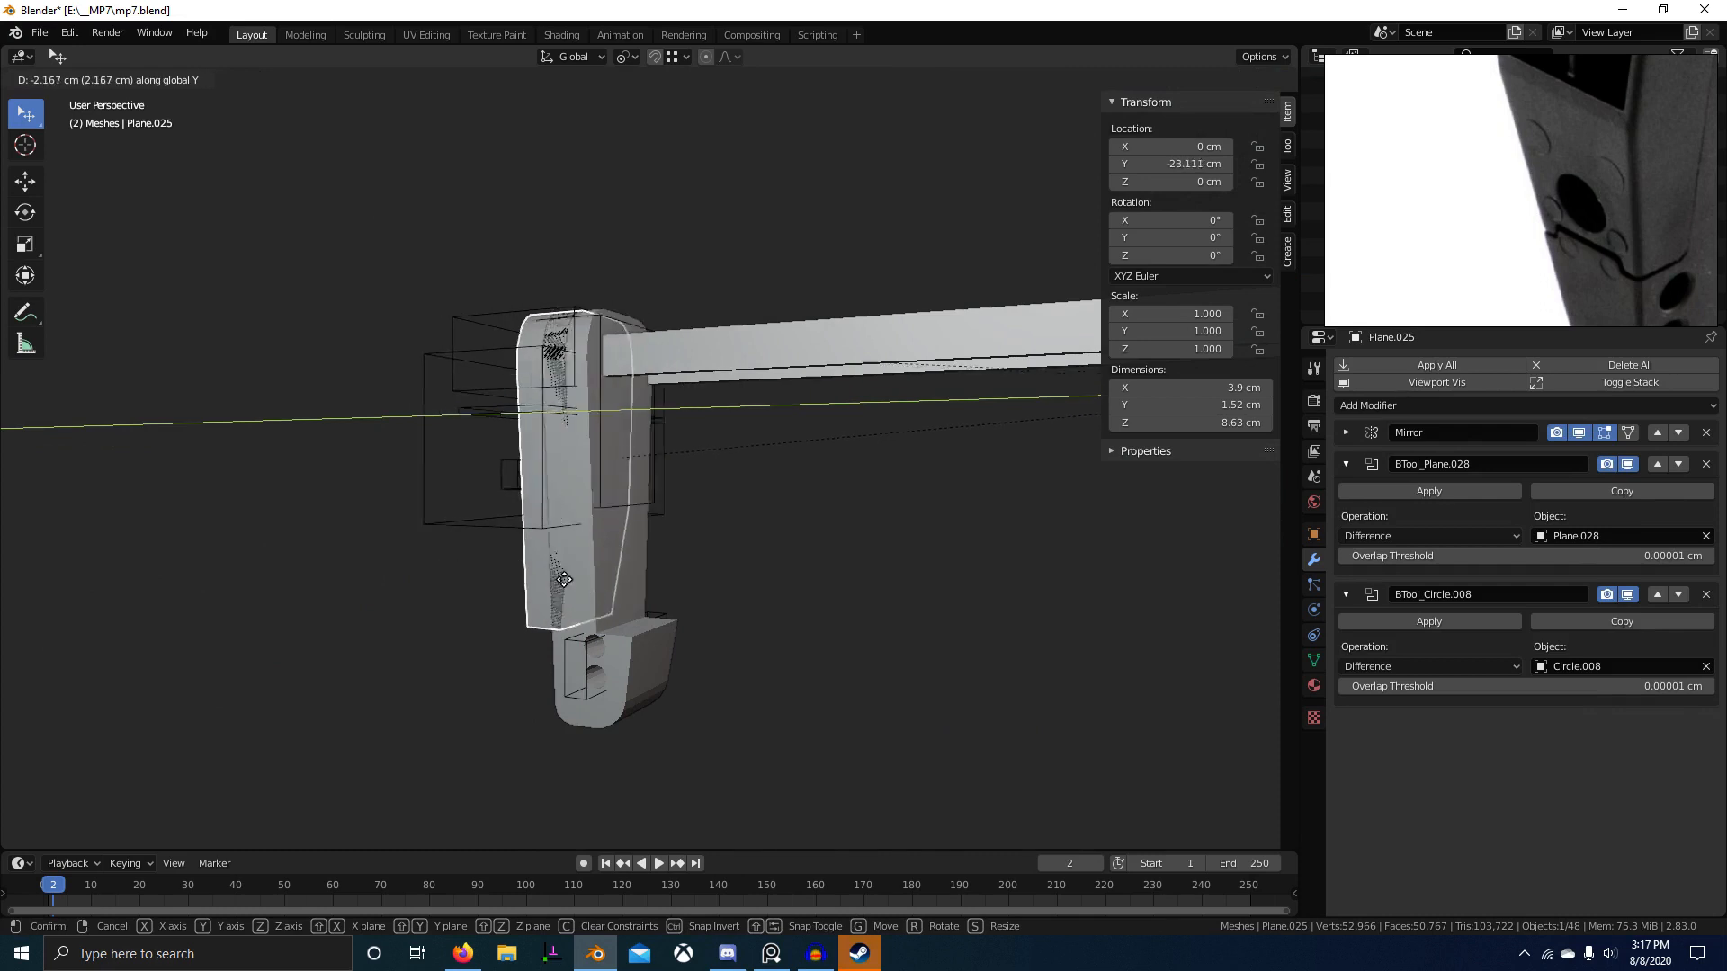
# Step: Parent the side-hole cutter to the stock's lower end piece
pyautogui.click(621, 660)
pyautogui.keyDown('shift'); pyautogui.click(575, 640); pyautogui.keyUp('shift')
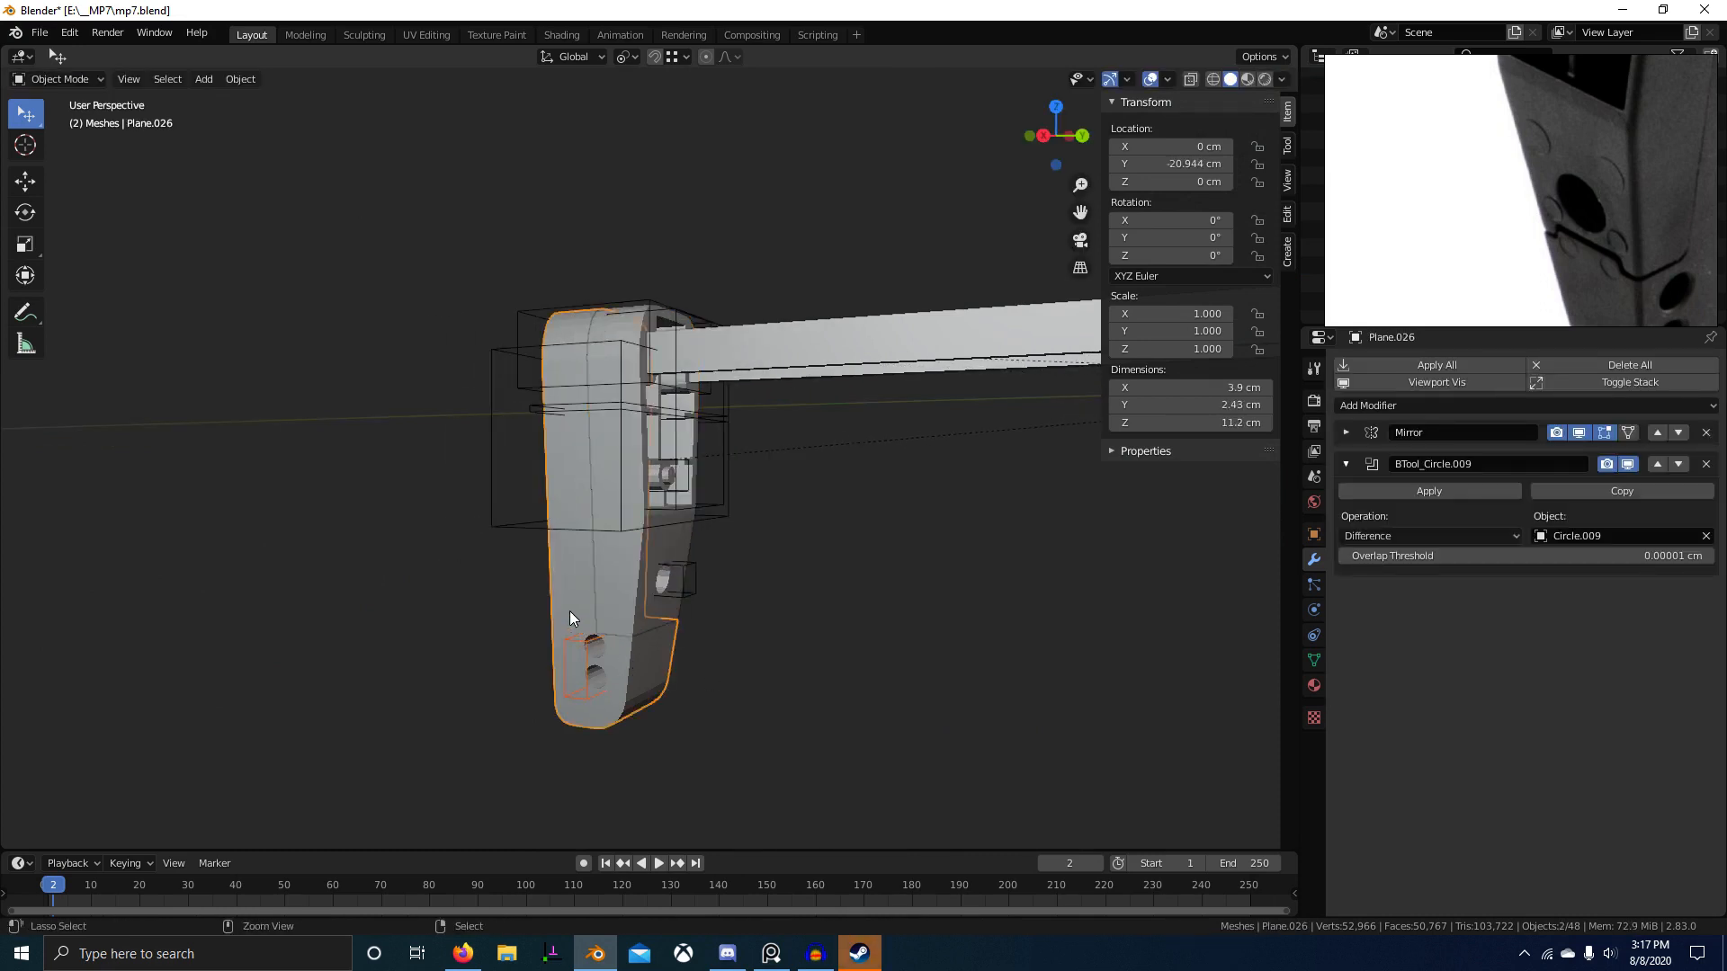
pyautogui.hotkey('ctrl', 'p')
pyautogui.click(569, 611)
# Step: Clear the location of the stock rods and both stock end pieces so the stock sits collapsed against the receiver
pyautogui.scroll(-4, 580, 643)
pyautogui.rightClick(584, 655)
pyautogui.moveTo(587, 655); pyautogui.dragTo(711, 710, button='middle')
pyautogui.keyDown('shift'); pyautogui.moveTo(711, 710); pyautogui.dragTo(479, 765, button='middle'); pyautogui.keyUp('shift')
pyautogui.rightClick(608, 456)
pyautogui.scroll(-2, 809, 598)
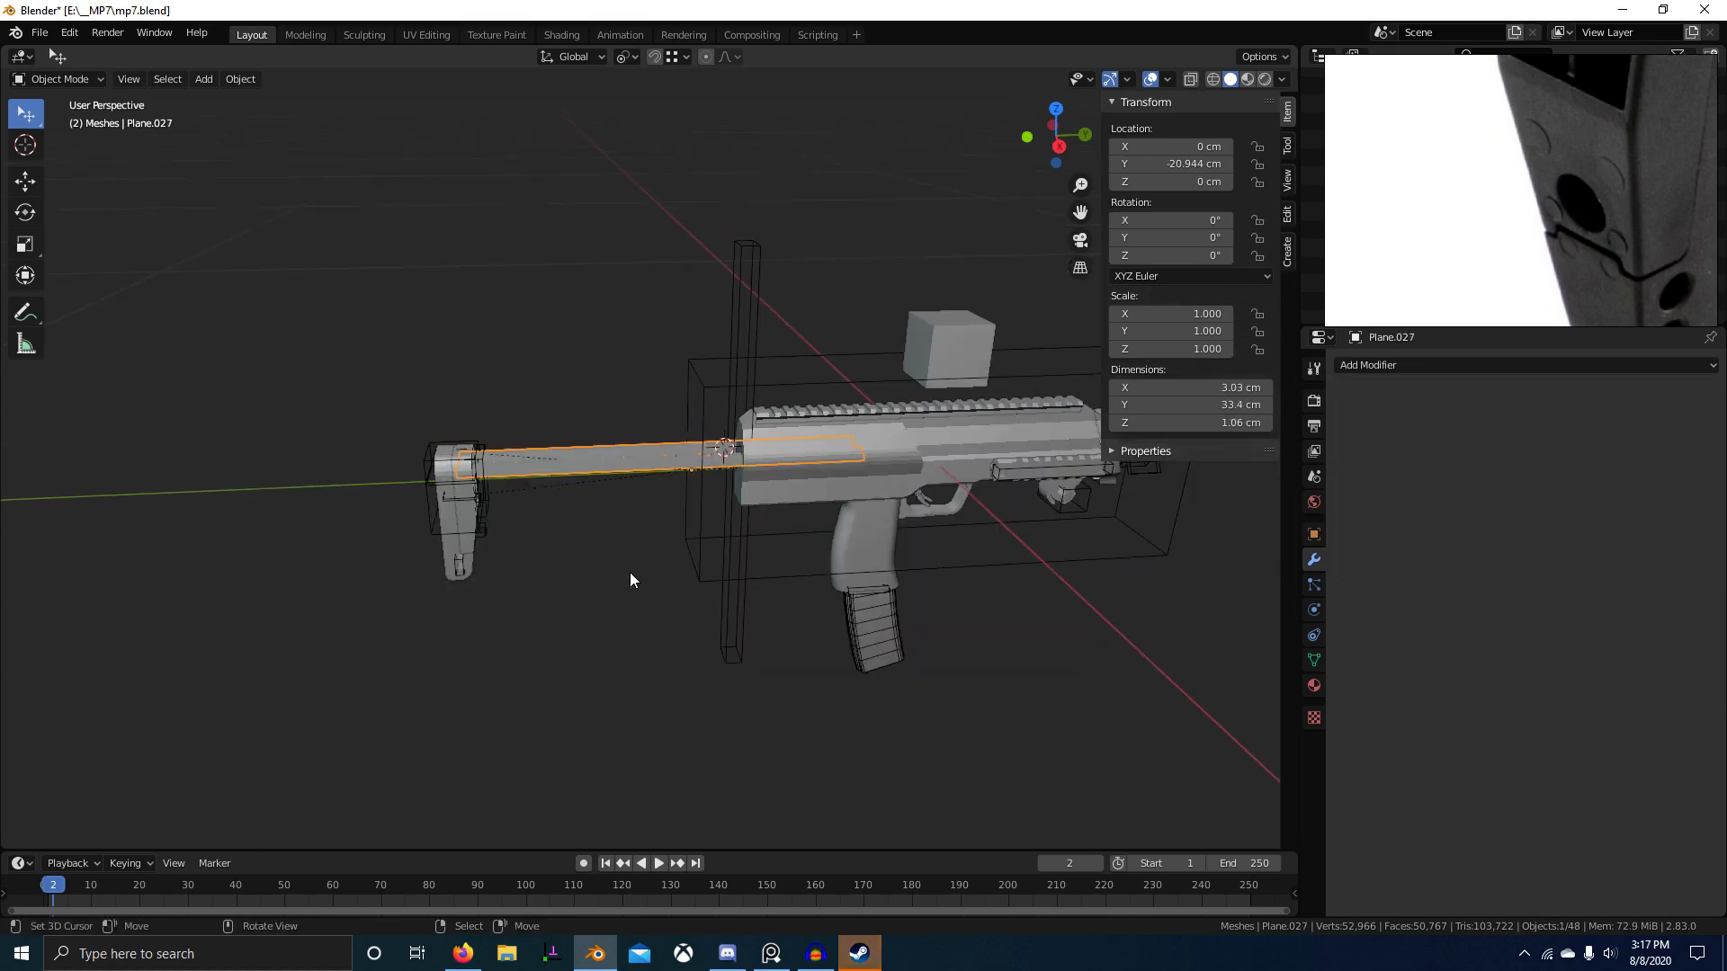
pyautogui.hotkey('alt', 'g')
pyautogui.rightClick(459, 506)
pyautogui.hotkey('alt', 'g')
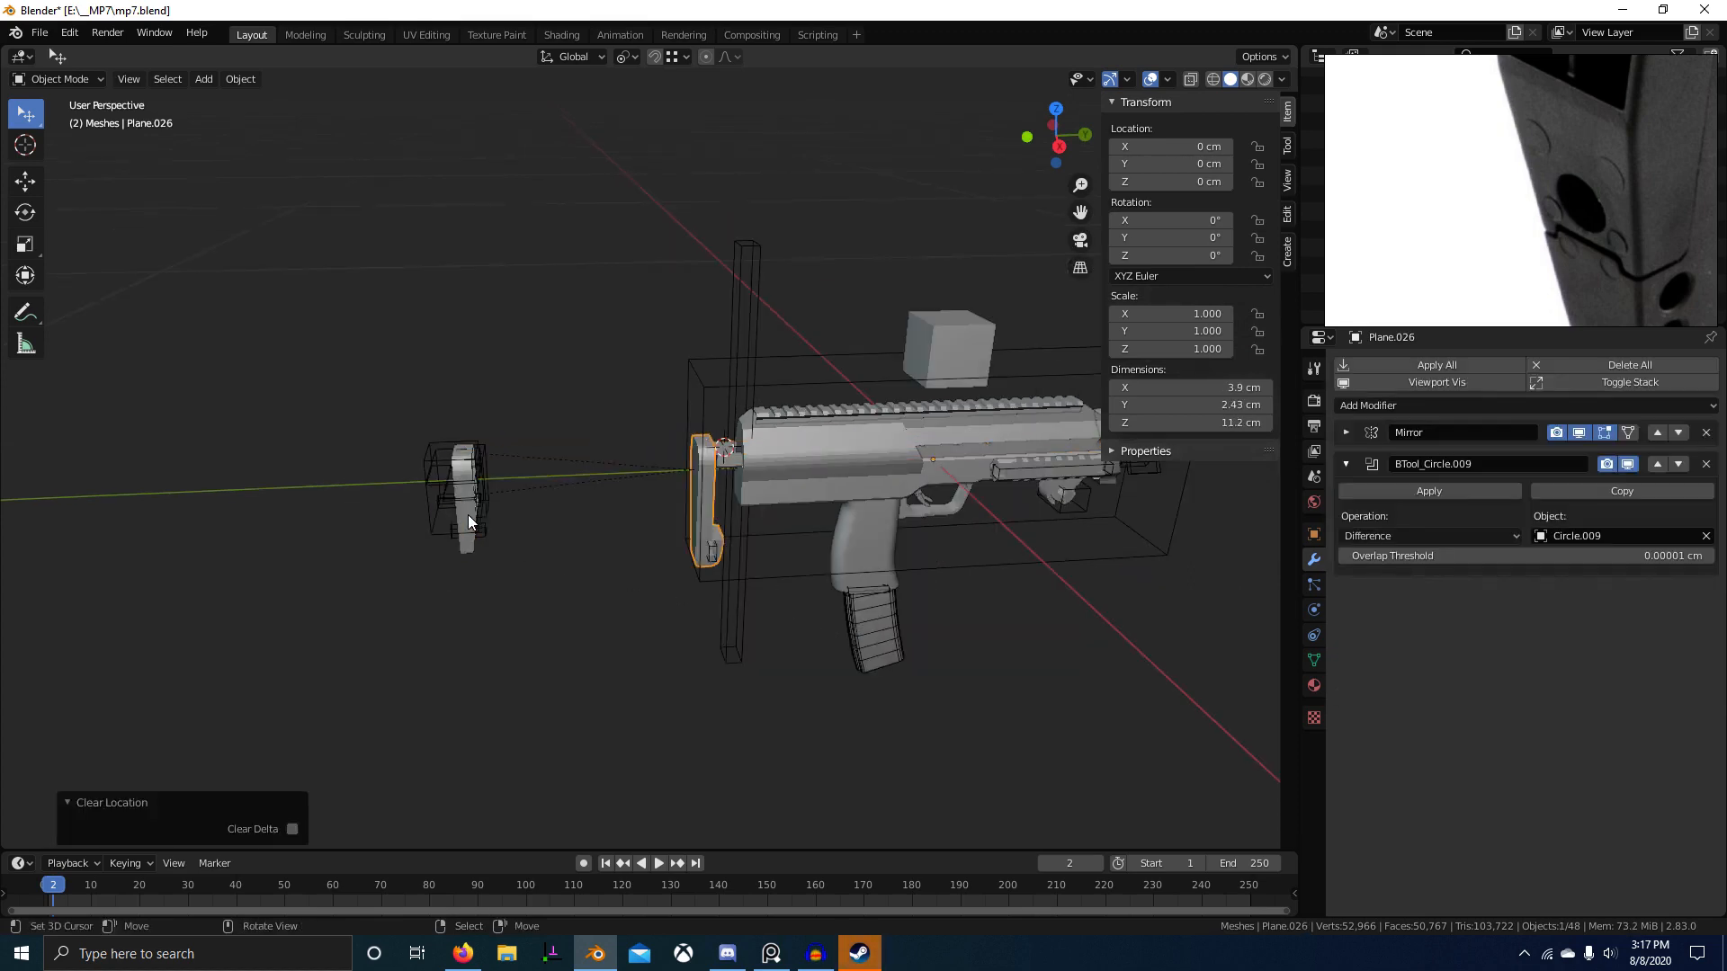
pyautogui.rightClick(468, 514)
pyautogui.hotkey('alt', 'g')
# Step: Deselect everything, set the timeline to frame 0 and save the file
pyautogui.scroll(3, 792, 666)
pyautogui.moveTo(711, 620); pyautogui.dragTo(634, 651, button='middle')
pyautogui.hotkey('alt', 'a')
pyautogui.keyDown('alt'); pyautogui.scroll(2, 666, 692); pyautogui.keyUp('alt')
pyautogui.scroll(4, 706, 605)
pyautogui.scroll(-4, 667, 606)
pyautogui.scroll(-3, 802, 708)
pyautogui.hotkey('ctrl', 's')
pyautogui.scroll(4, 709, 646)
# Step: Examine the notches along the stock rods in the reference photo and look over the model's side
pyautogui.press('KP_3')
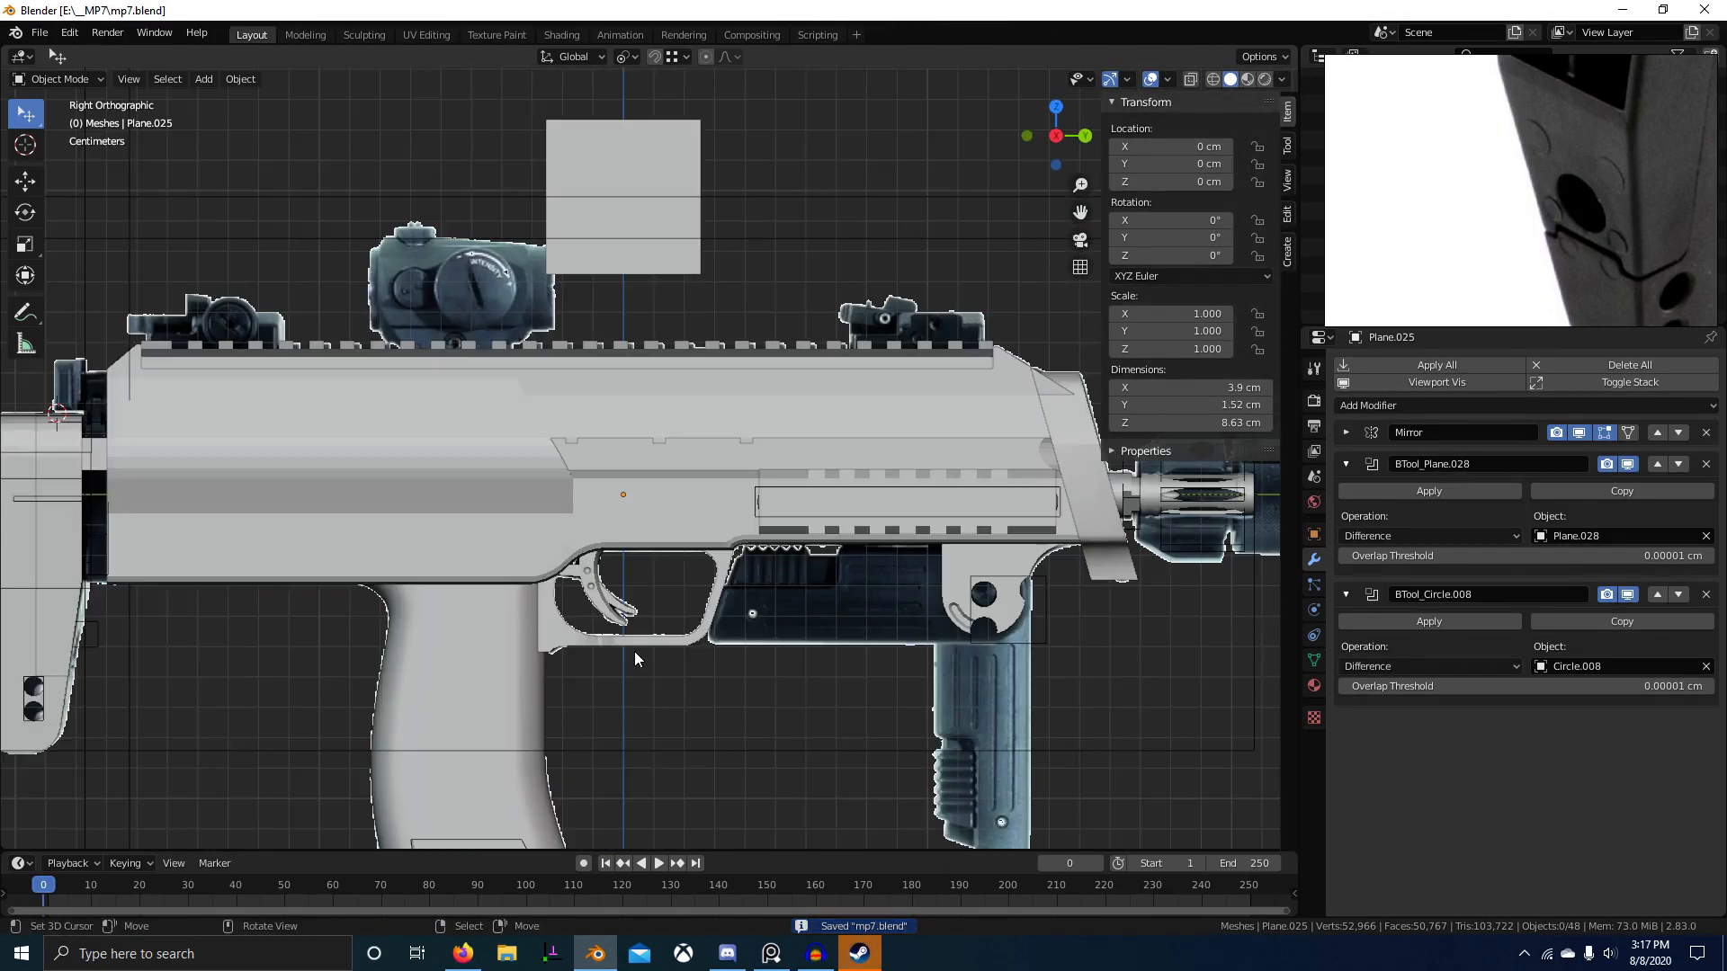
pyautogui.hotkey('alt', 'z')
pyautogui.scroll(6, 759, 547)
pyautogui.keyDown('shift'); pyautogui.moveTo(689, 576); pyautogui.dragTo(693, 585, button='middle'); pyautogui.keyUp('shift')
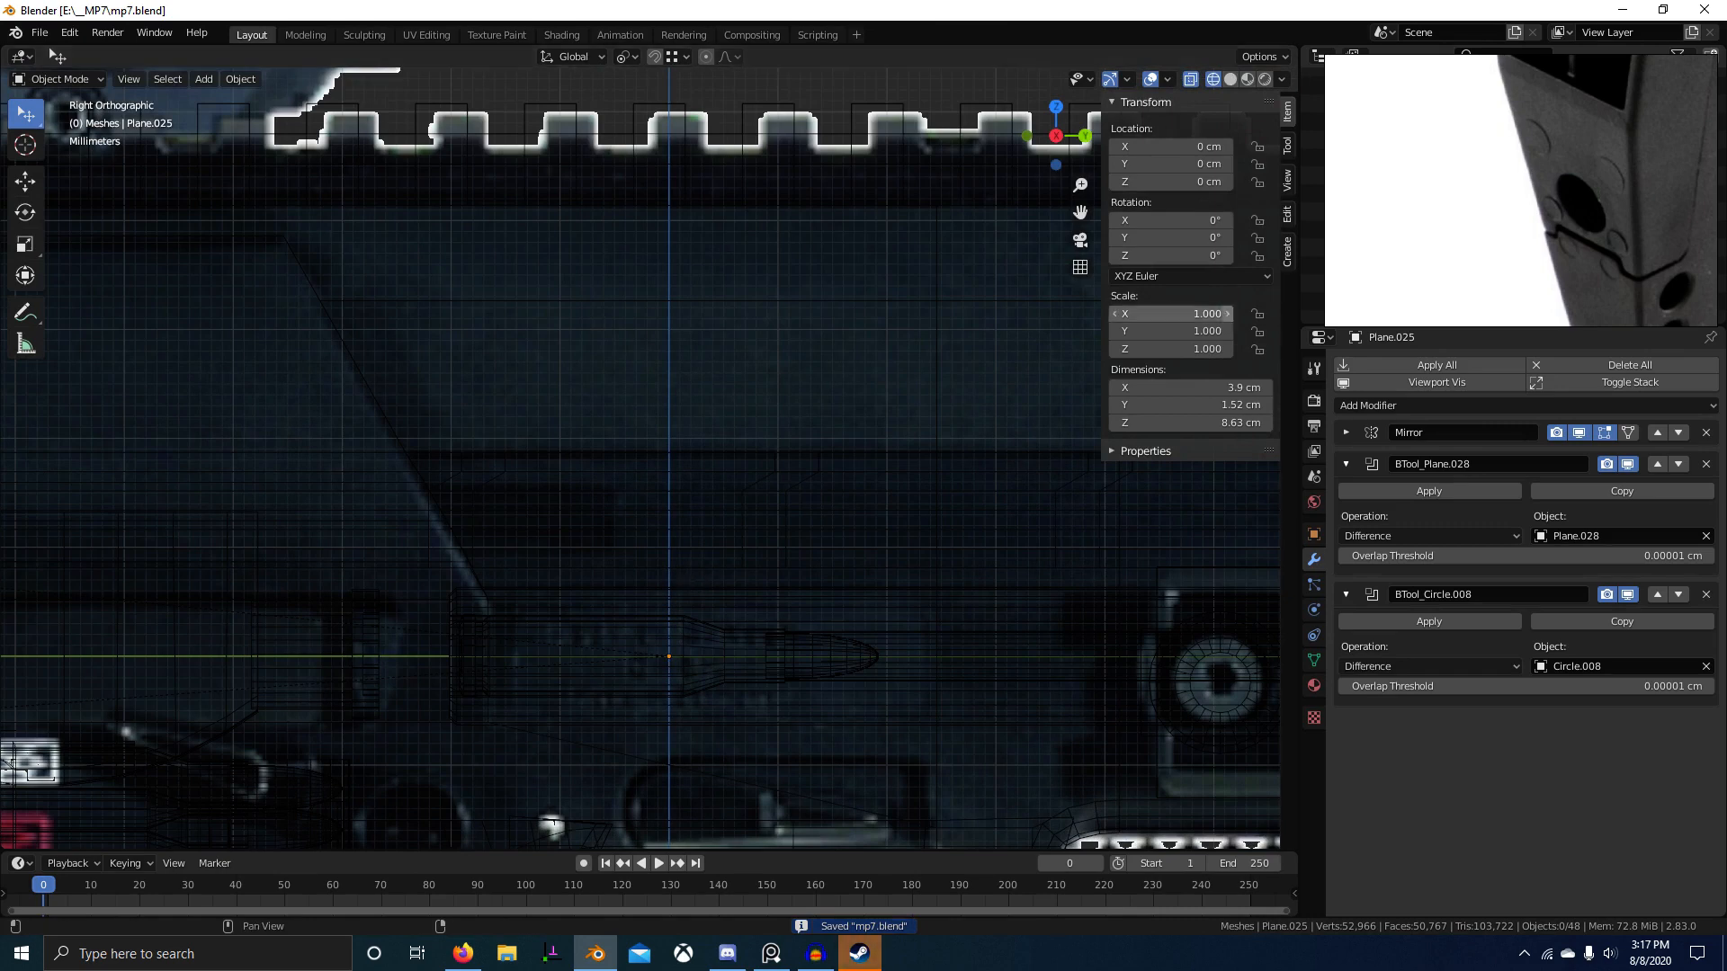
pyautogui.scroll(-7, 1667, 194)
pyautogui.moveTo(1536, 248); pyautogui.dragTo(1718, 144, button='middle')
pyautogui.scroll(6, 1548, 202)
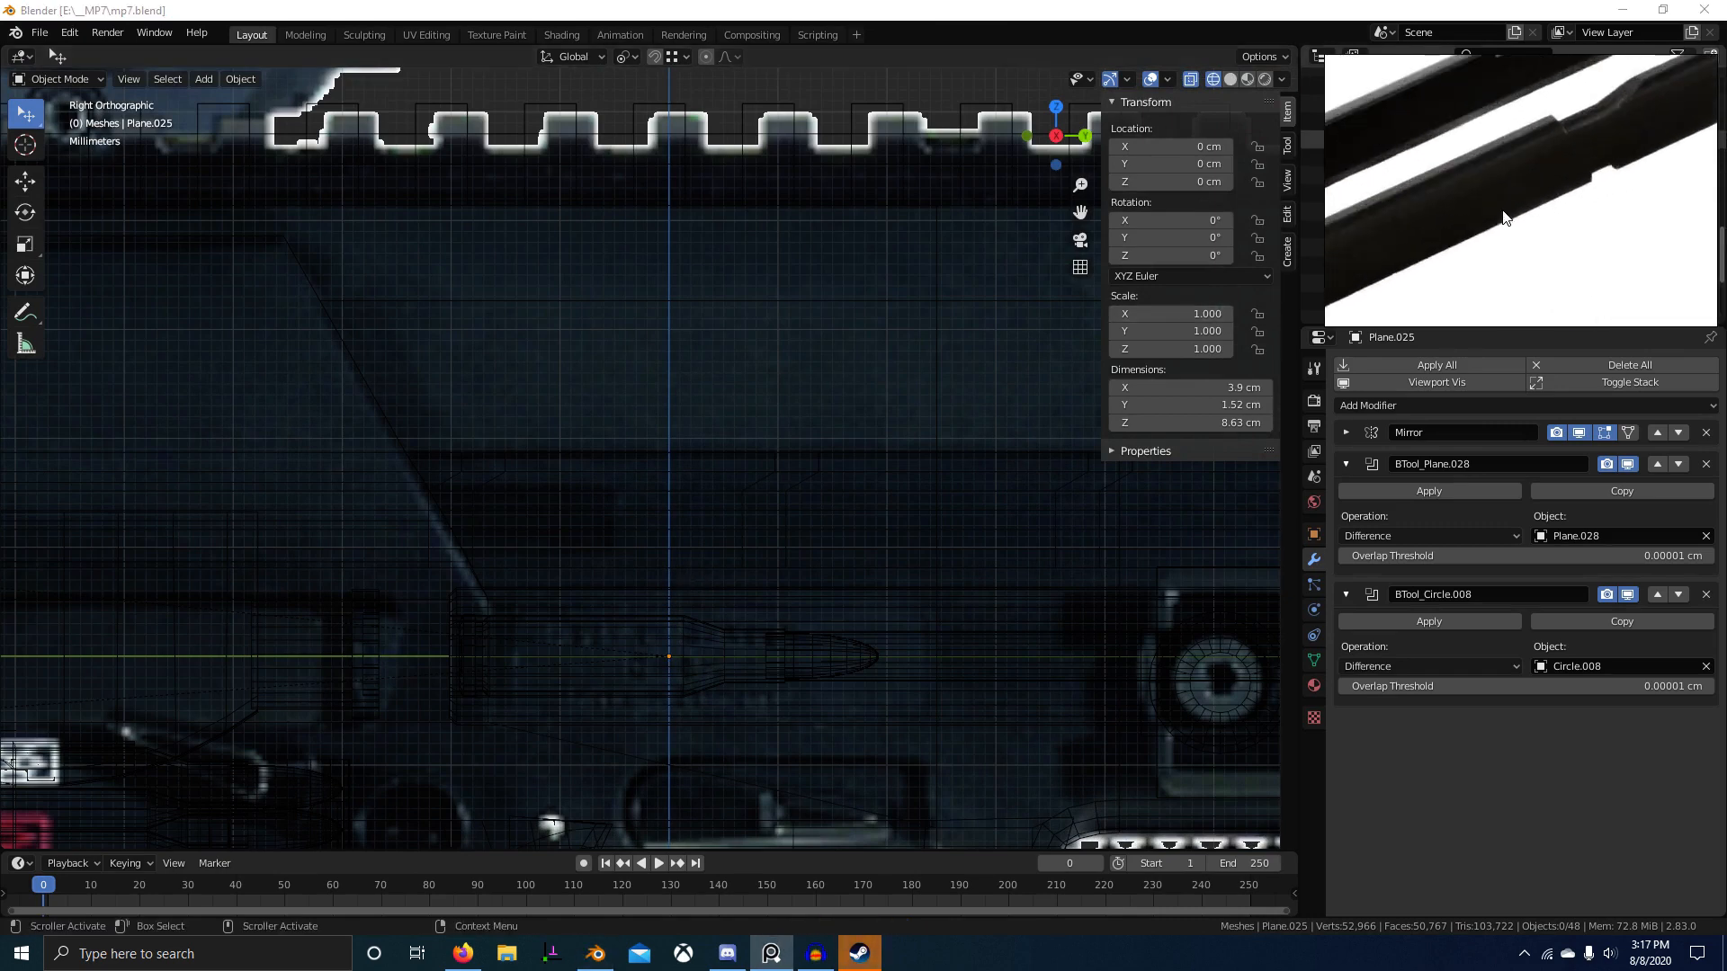
pyautogui.scroll(1, 1503, 213)
pyautogui.moveTo(1579, 149); pyautogui.dragTo(1489, 234, button='middle')
pyautogui.scroll(-6, 1495, 230)
pyautogui.moveTo(1588, 203); pyautogui.dragTo(1682, 205, button='middle')
pyautogui.scroll(-4, 1518, 239)
pyautogui.scroll(4, 1669, 209)
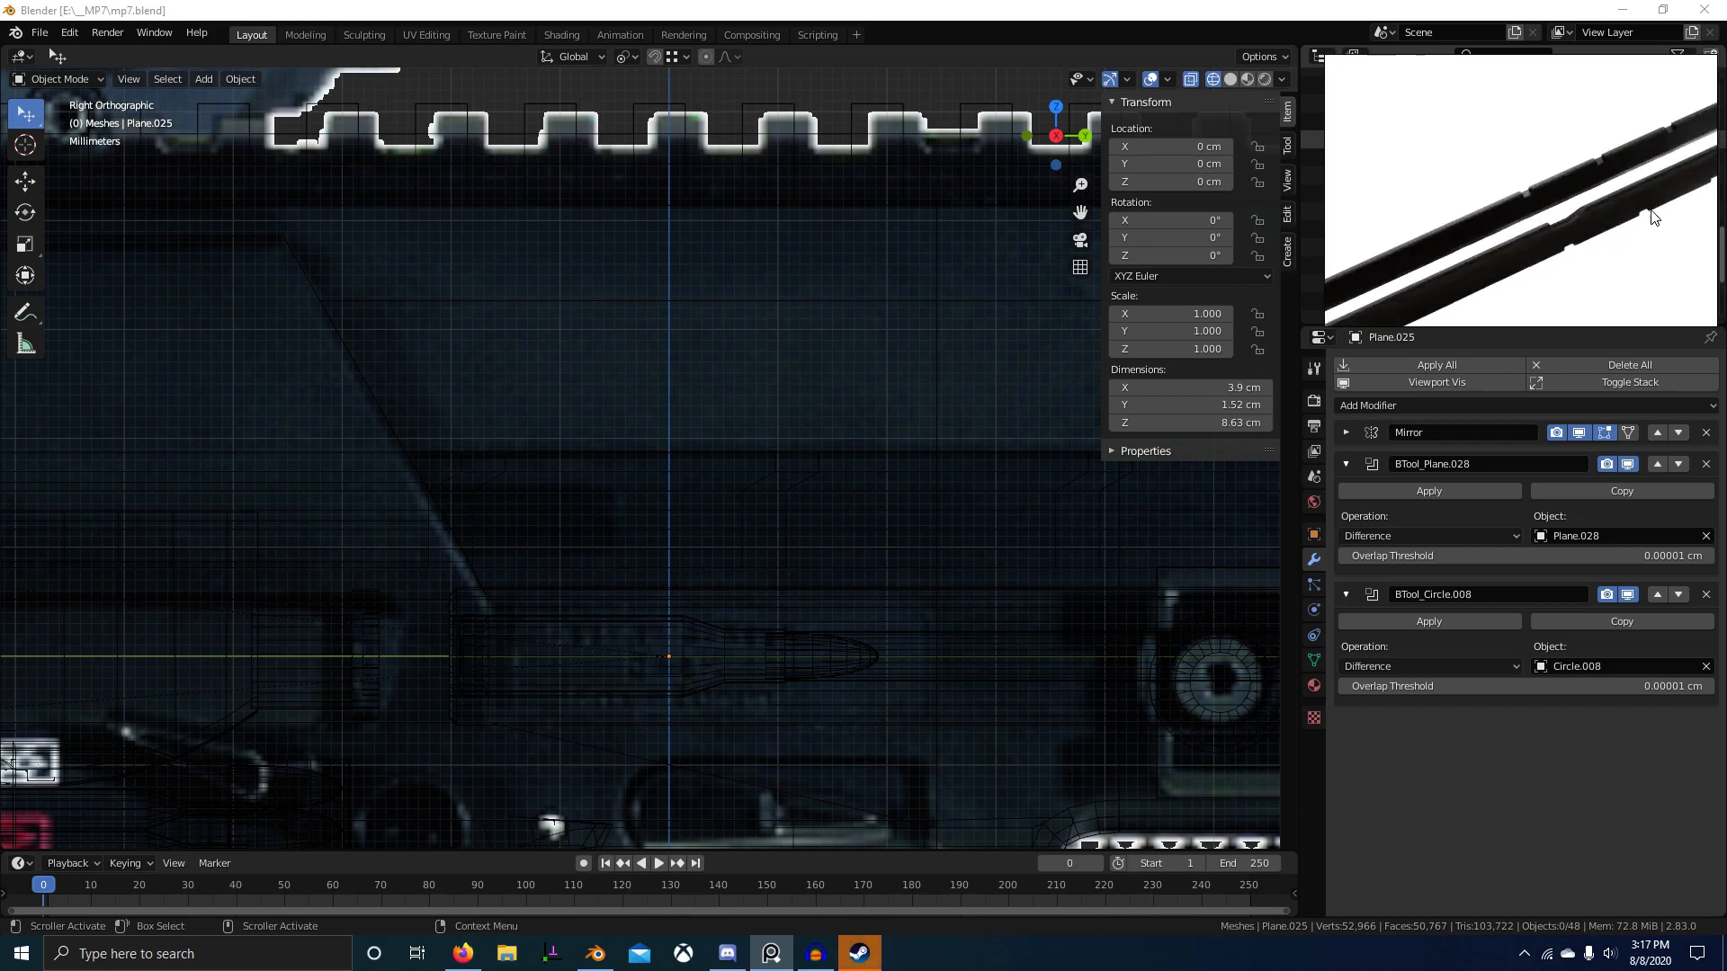
pyautogui.scroll(-4, 1578, 237)
pyautogui.moveTo(1596, 245); pyautogui.dragTo(1445, 277, button='middle')
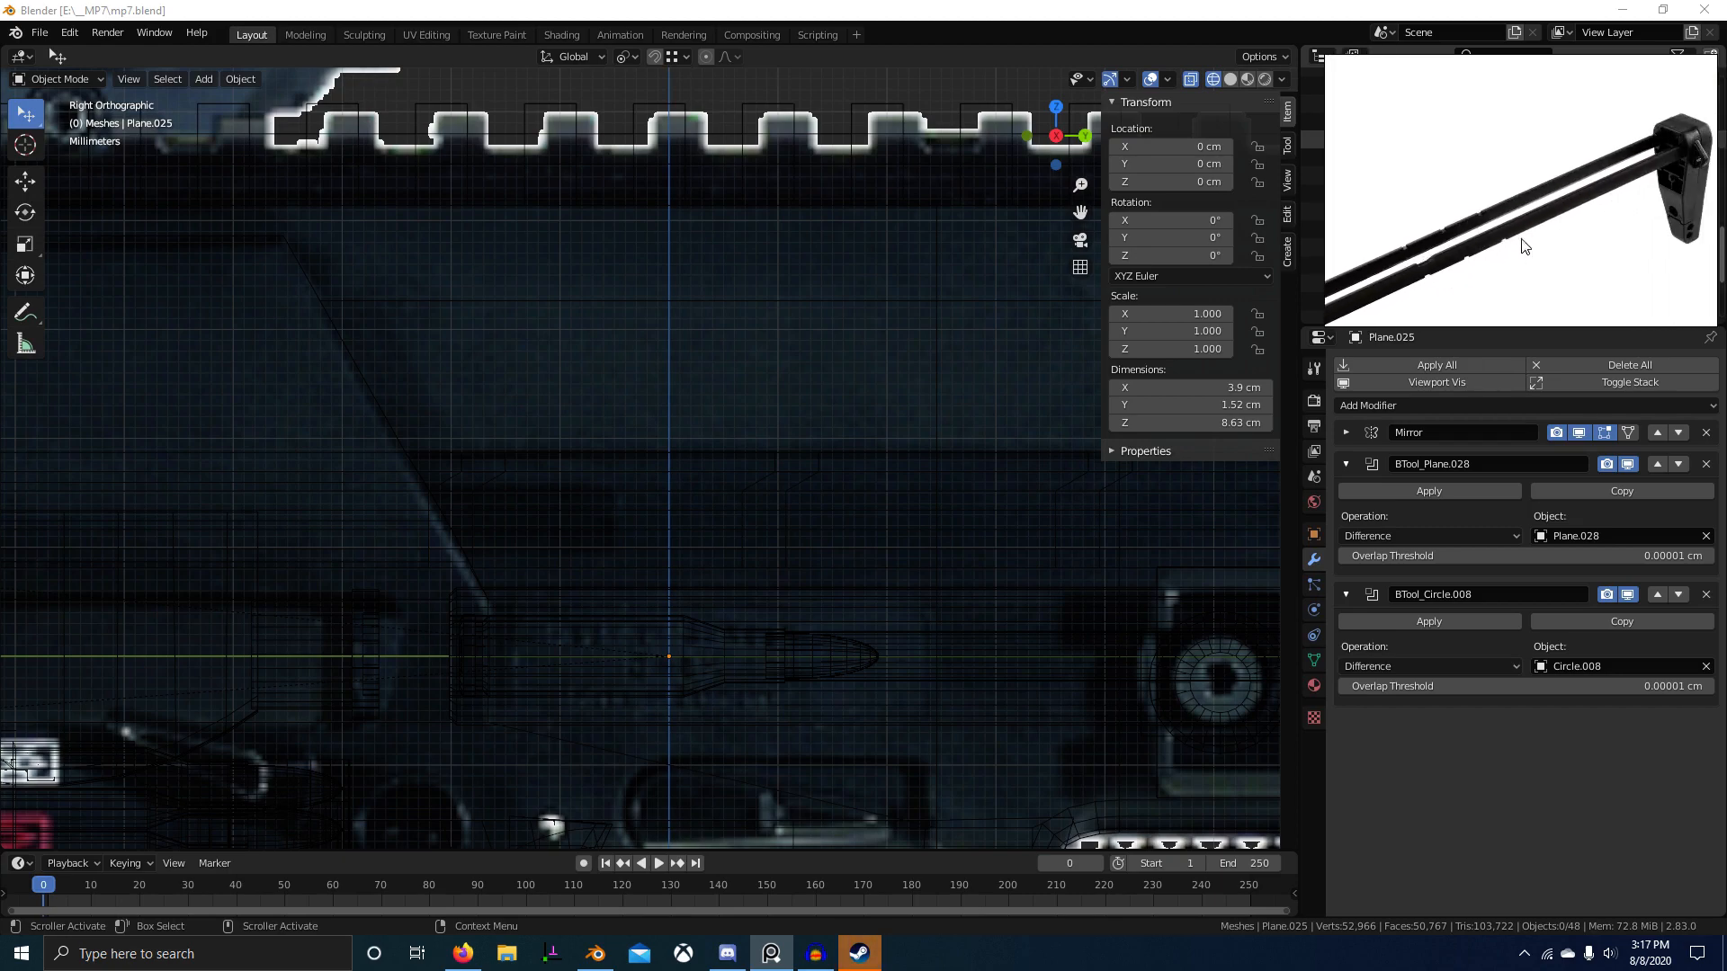
pyautogui.moveTo(773, 403)
pyautogui.mouseDown(button='middle')
pyautogui.moveTo(746, 527)
pyautogui.moveTo(666, 526)
pyautogui.mouseUp(button='middle')
pyautogui.hotkey('shift', 'z')
pyautogui.moveTo(615, 466)
pyautogui.mouseDown(button='middle')
pyautogui.moveTo(547, 520)
pyautogui.moveTo(628, 499)
pyautogui.mouseUp(button='middle')
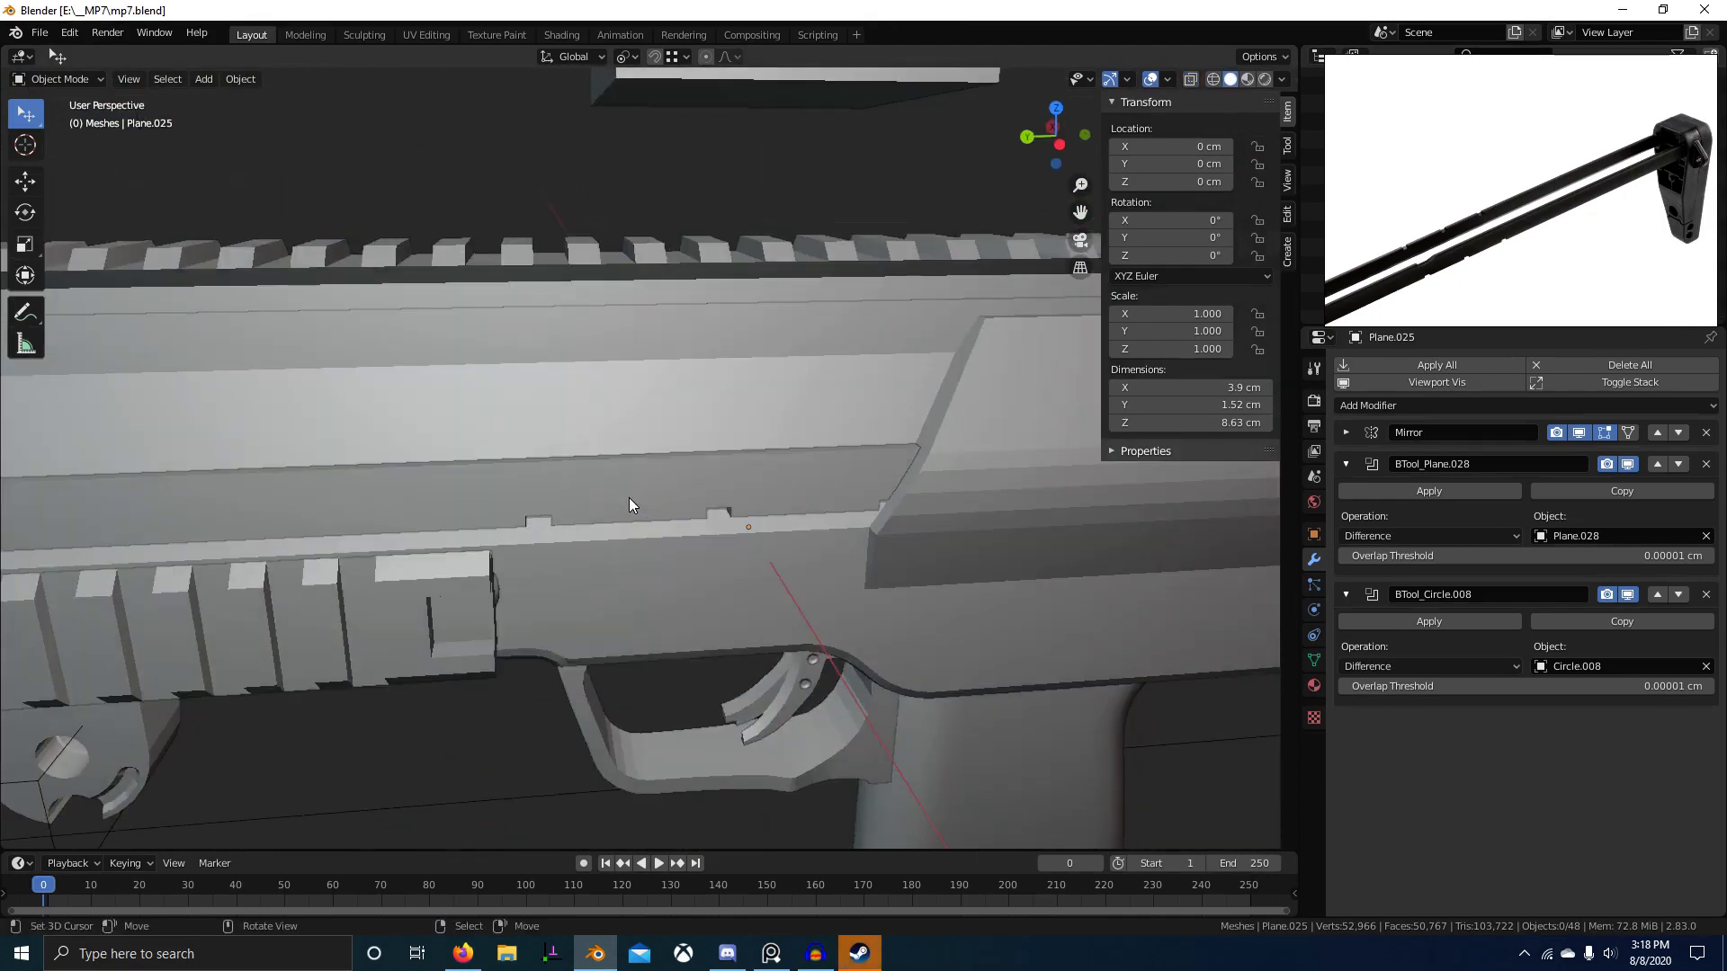
# Step: Pick the stock rods in the left wireframe view and compare their notches with the reference photo
pyautogui.press('ctrl+KP_3')
pyautogui.press('z')
pyautogui.click(446, 493)
pyautogui.scroll(2, 677, 482)
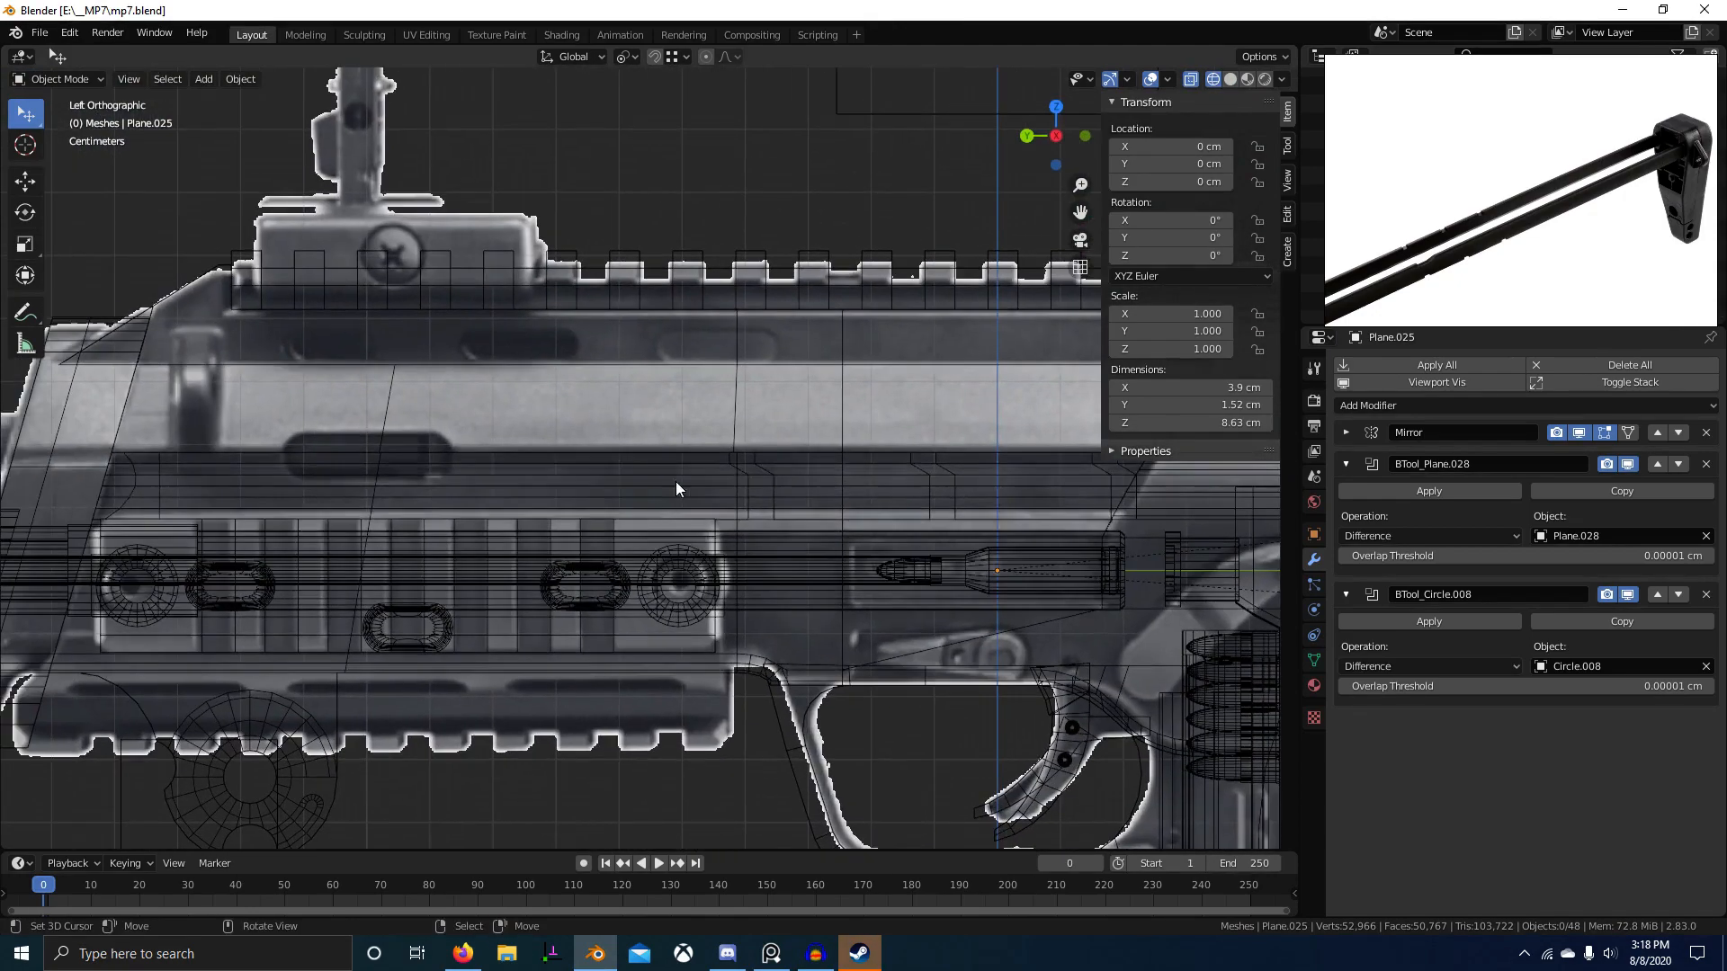
pyautogui.click(694, 460)
pyautogui.press('g')
pyautogui.rightClick(765, 594)
pyautogui.scroll(-3, 774, 598)
pyautogui.keyDown('shift'); pyautogui.moveTo(809, 606); pyautogui.dragTo(409, 645, button='middle'); pyautogui.keyUp('shift')
pyautogui.hotkey('alt', 'a')
pyautogui.keyDown('shift'); pyautogui.moveTo(317, 597); pyautogui.dragTo(509, 598, button='middle'); pyautogui.keyUp('shift')
pyautogui.hotkey('shift', 'z')
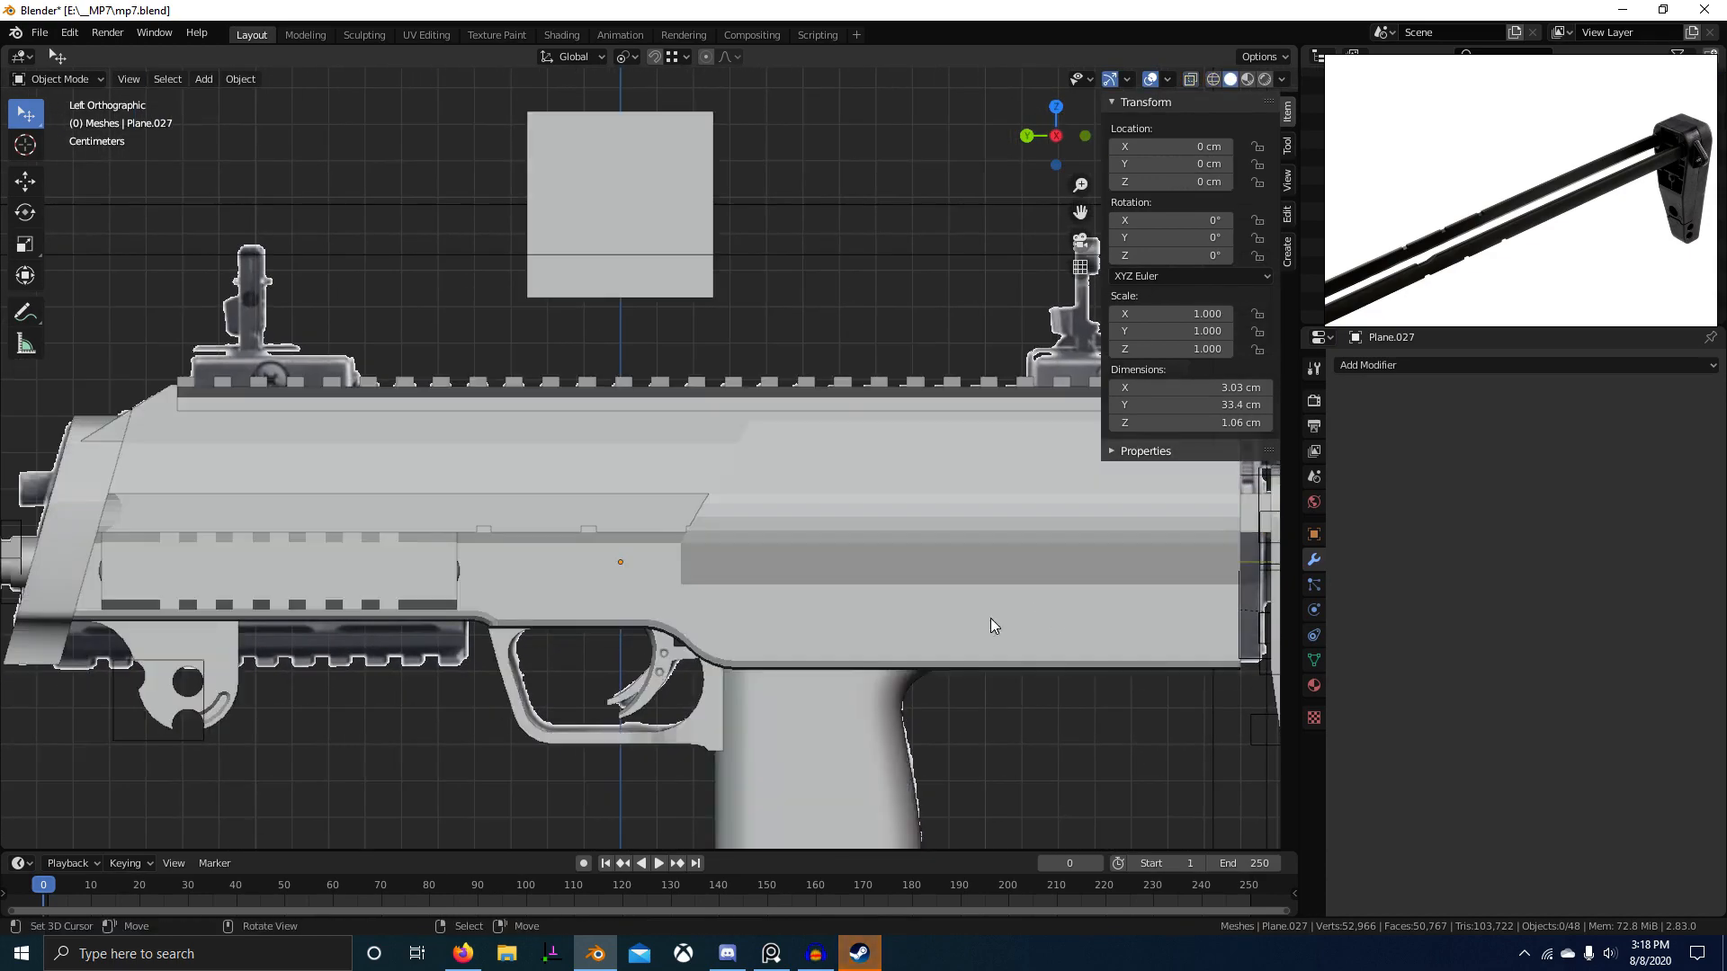
pyautogui.keyDown('shift'); pyautogui.moveTo(849, 504); pyautogui.dragTo(1062, 495, button='middle'); pyautogui.keyUp('shift')
pyautogui.scroll(5, 1468, 273)
pyautogui.moveTo(1470, 274); pyautogui.dragTo(1478, 241, button='middle')
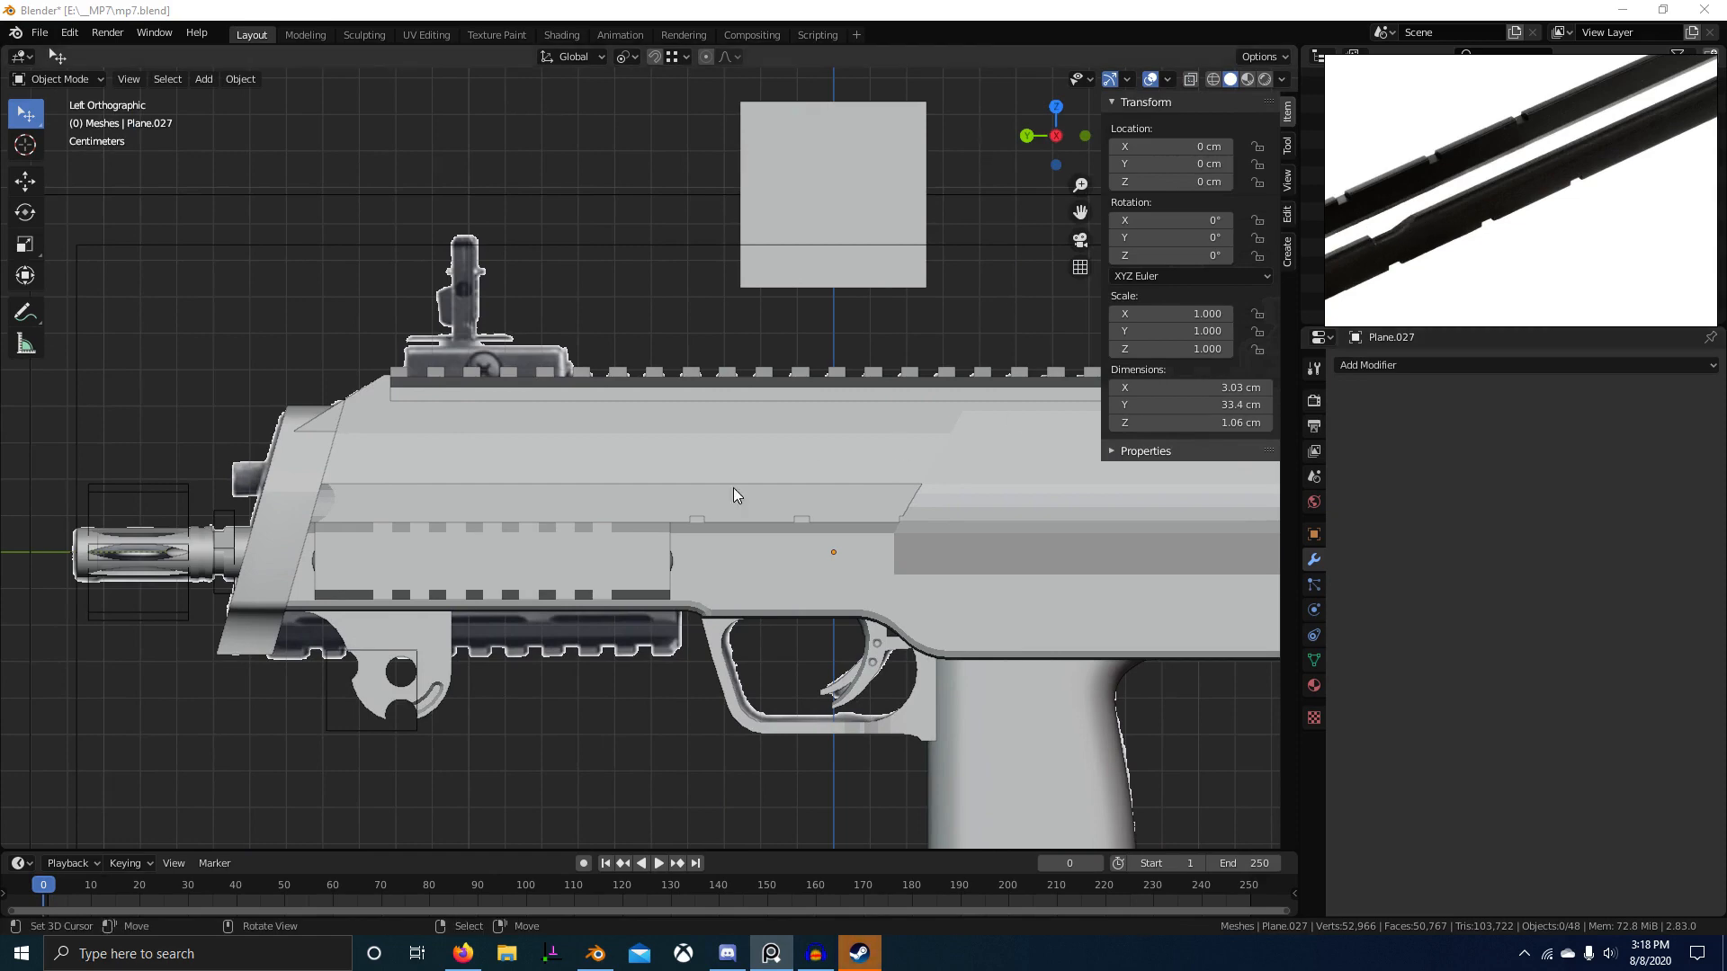
# Step: Edit the stock rods' mesh in face mode, isolated in local view around their notches
pyautogui.press('Tab')
pyautogui.scroll(5, 785, 489)
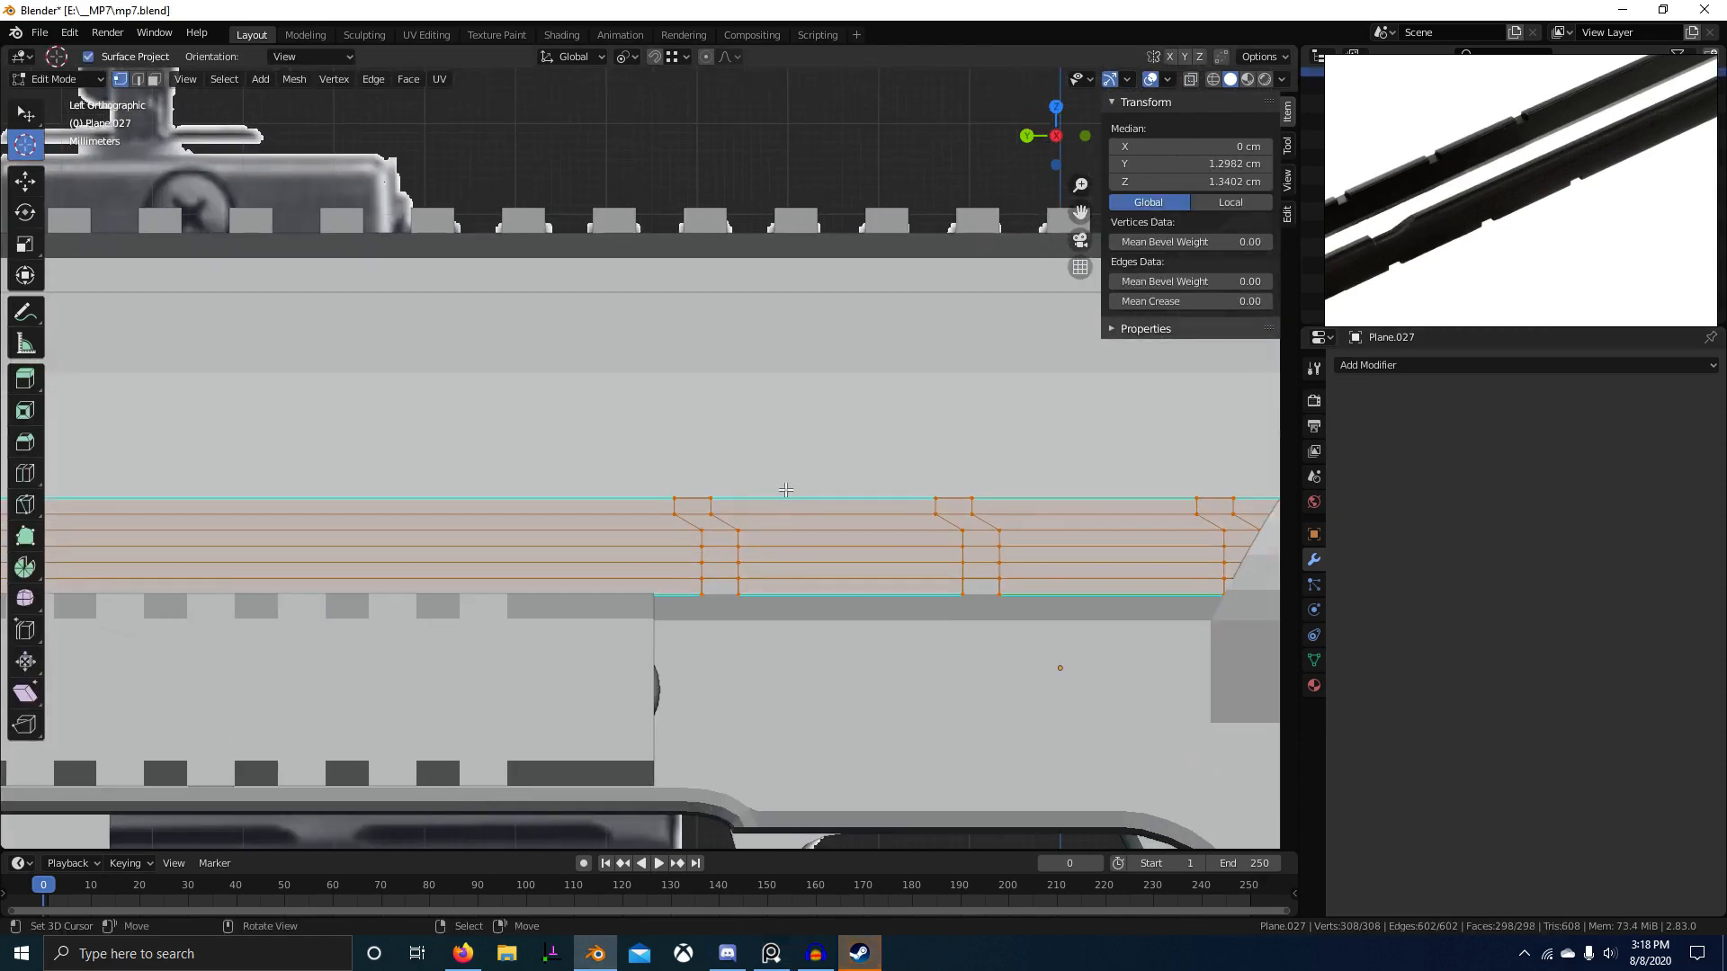
pyautogui.scroll(1, 718, 524)
pyautogui.press('3')
pyautogui.moveTo(718, 524); pyautogui.dragTo(771, 584, button='middle')
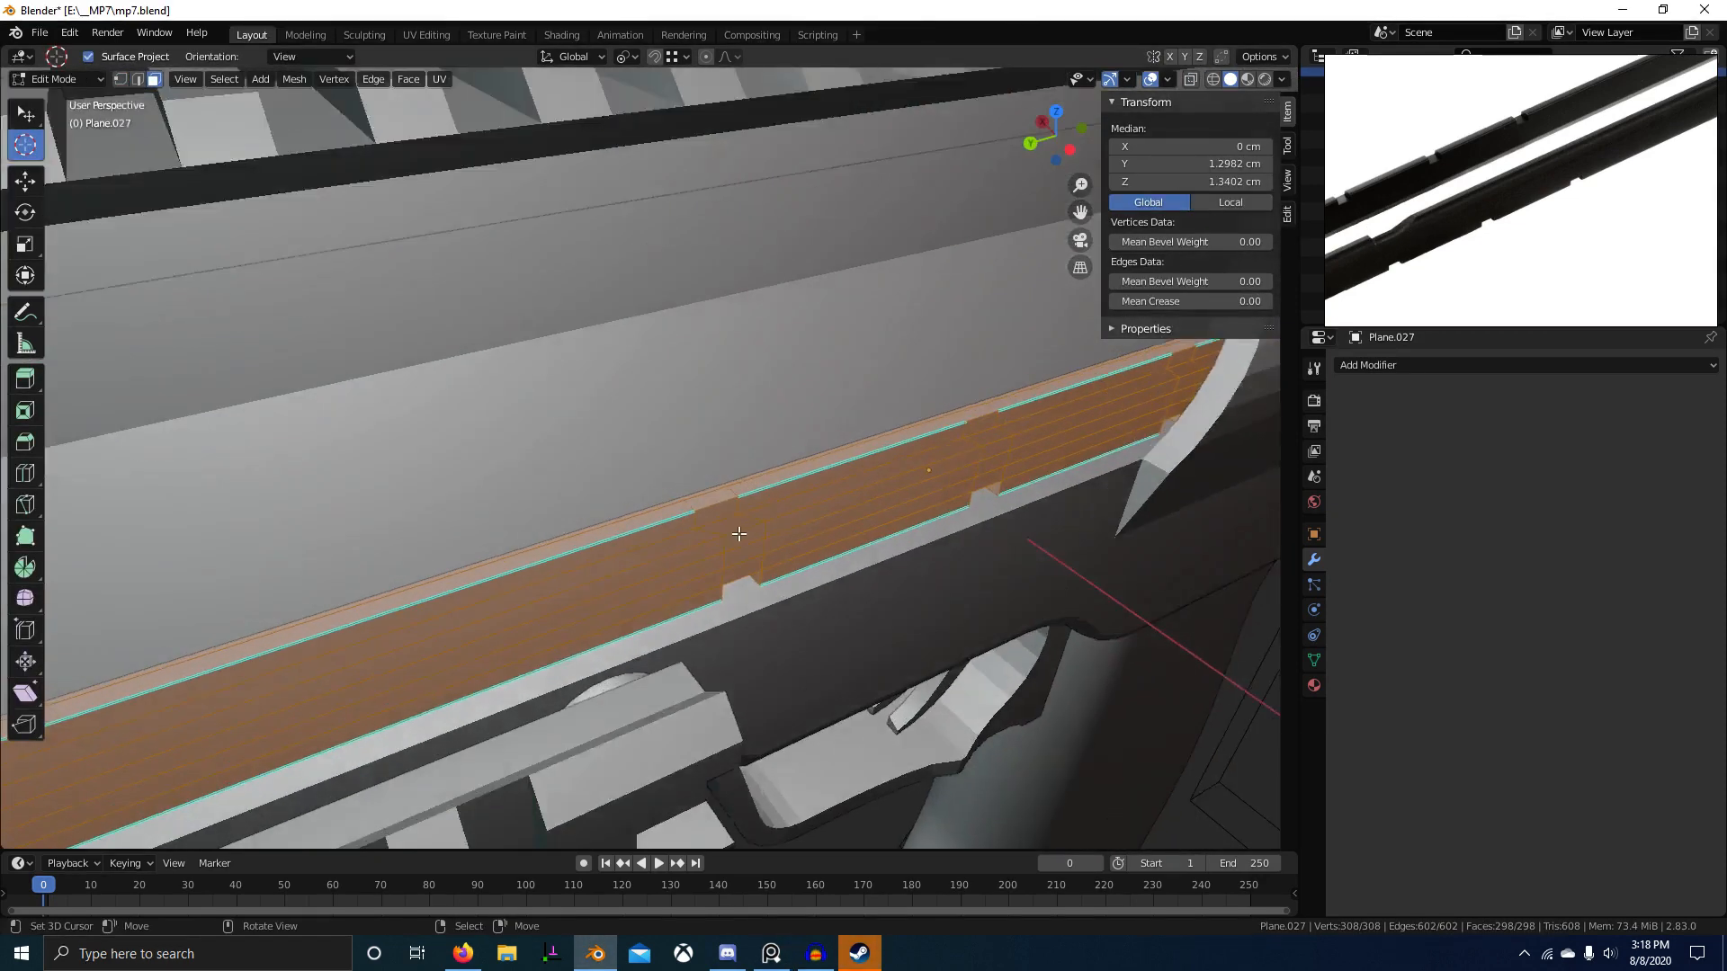
pyautogui.scroll(1, 714, 532)
pyautogui.press('KP_Divide')
pyautogui.scroll(6, 666, 504)
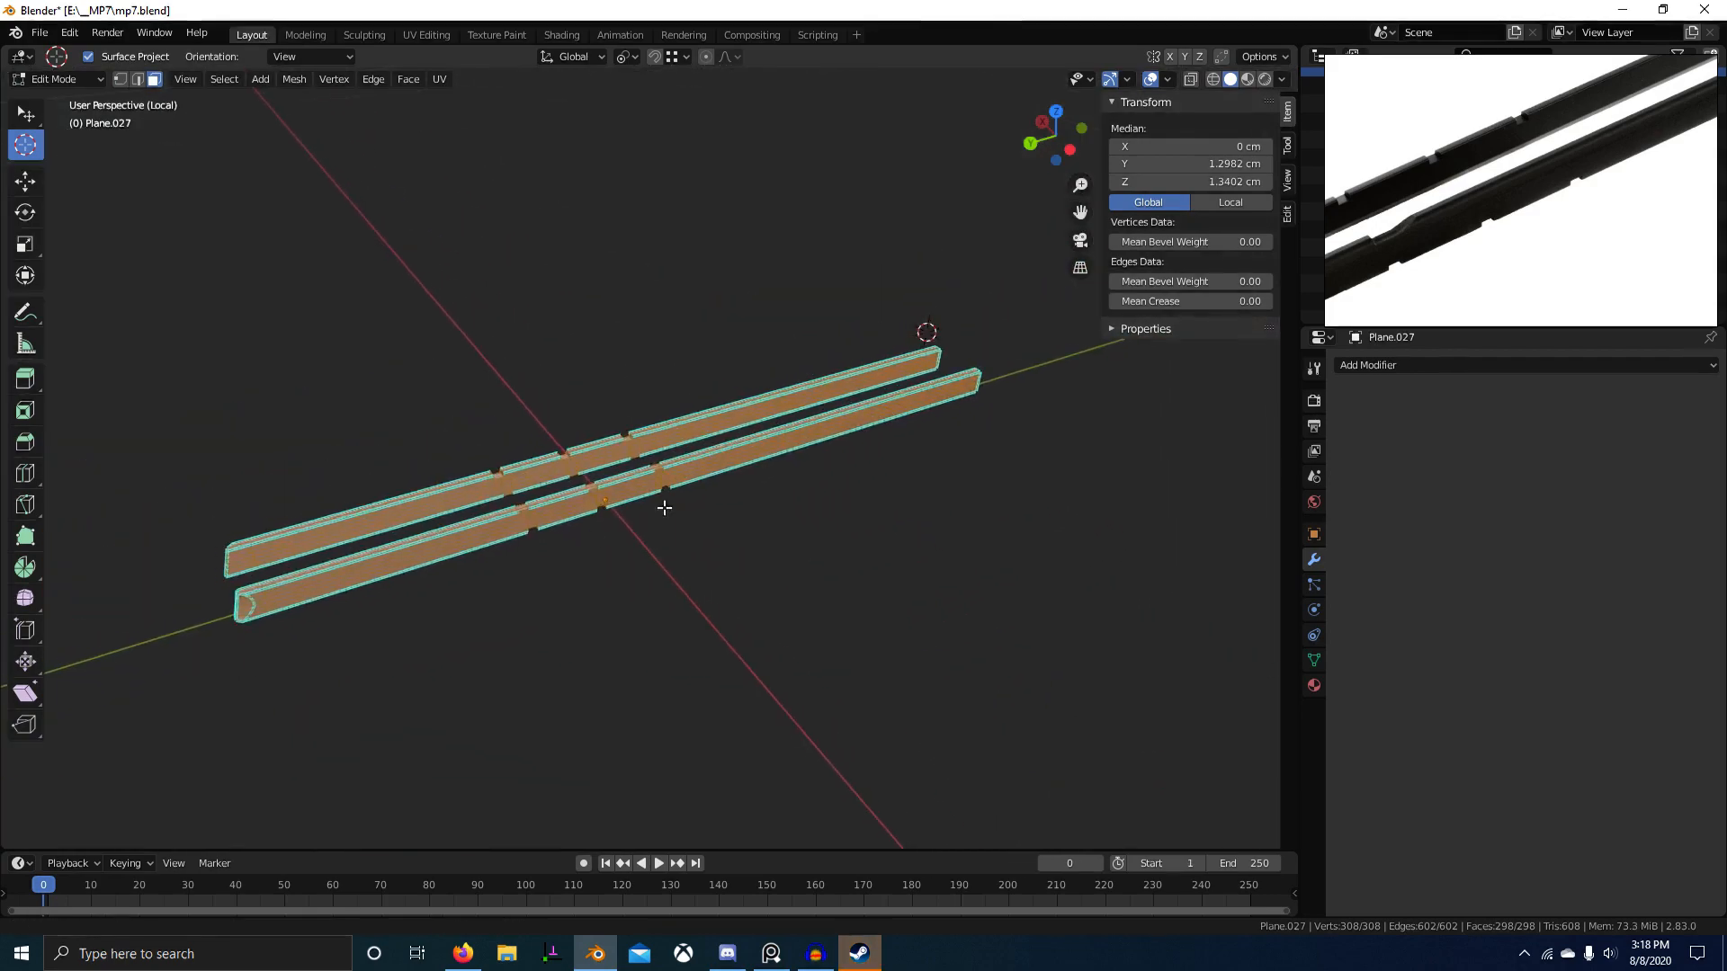
pyautogui.scroll(5, 788, 515)
pyautogui.moveTo(656, 494); pyautogui.dragTo(680, 576, button='middle')
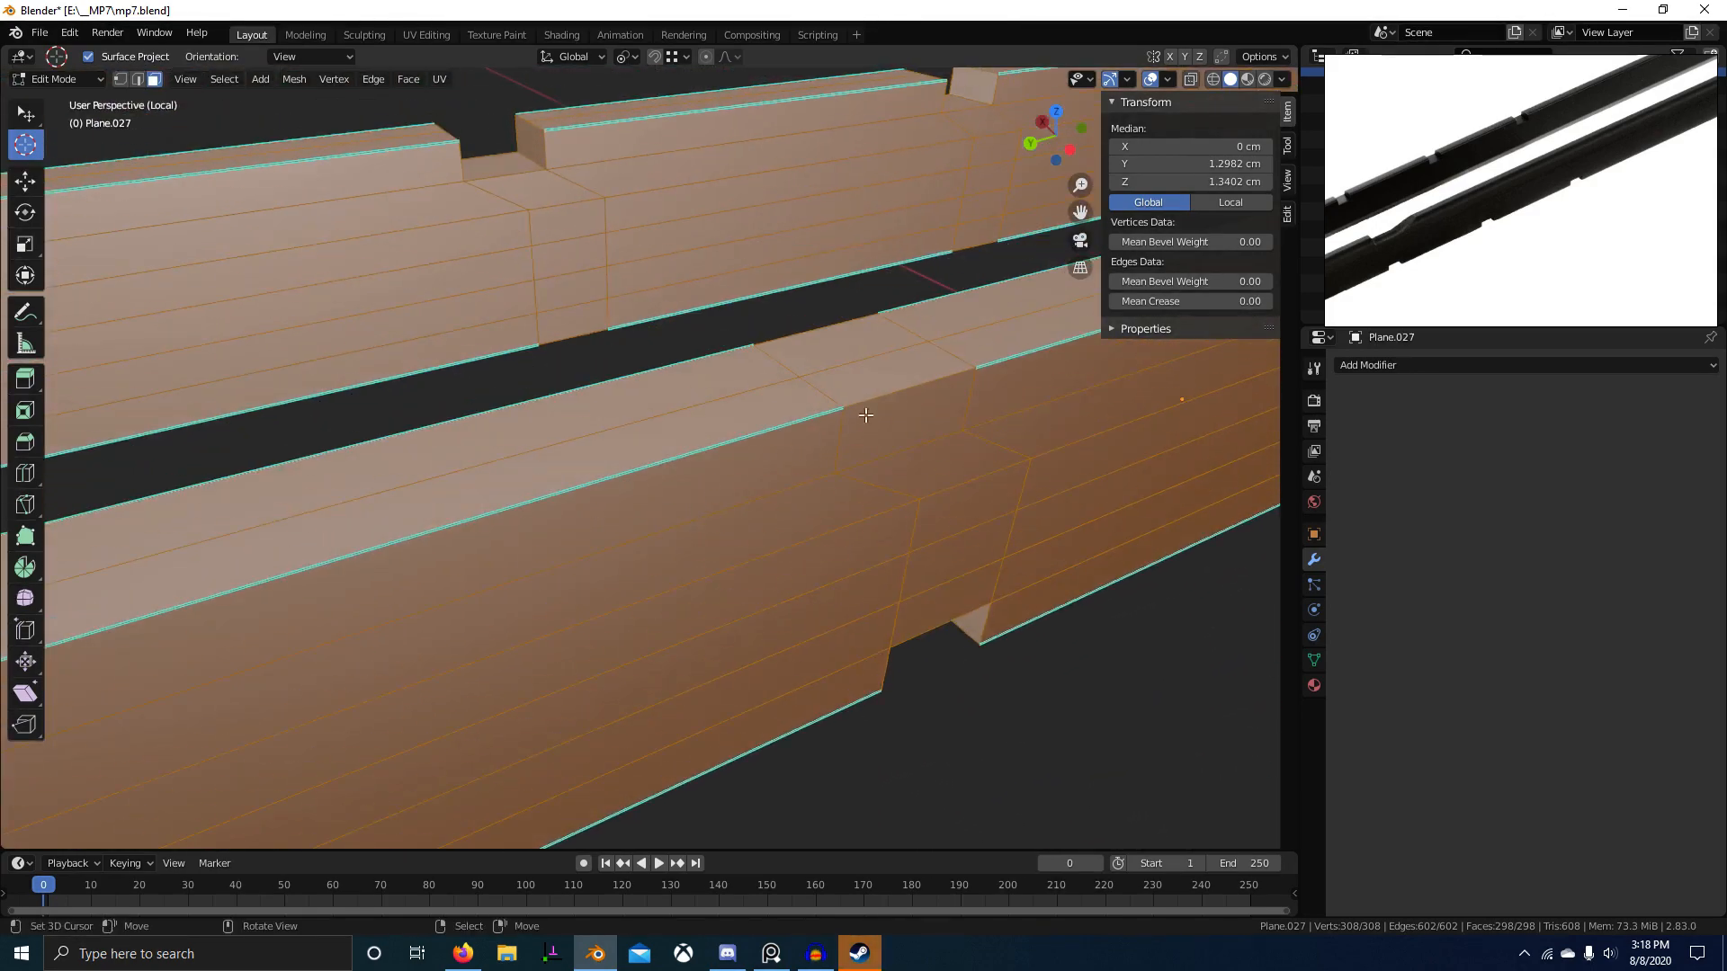
# Step: Open up the covered top notch on one stock rod and fill its missing walls with faces
pyautogui.rightClick(864, 412)
pyautogui.moveTo(864, 412); pyautogui.dragTo(1025, 450, button='middle')
pyautogui.press('KP_Decimal')
pyautogui.moveTo(545, 463); pyautogui.dragTo(610, 591, button='middle')
pyautogui.hotkey('ctrl', 'z')
pyautogui.press('f')
pyautogui.press('f')
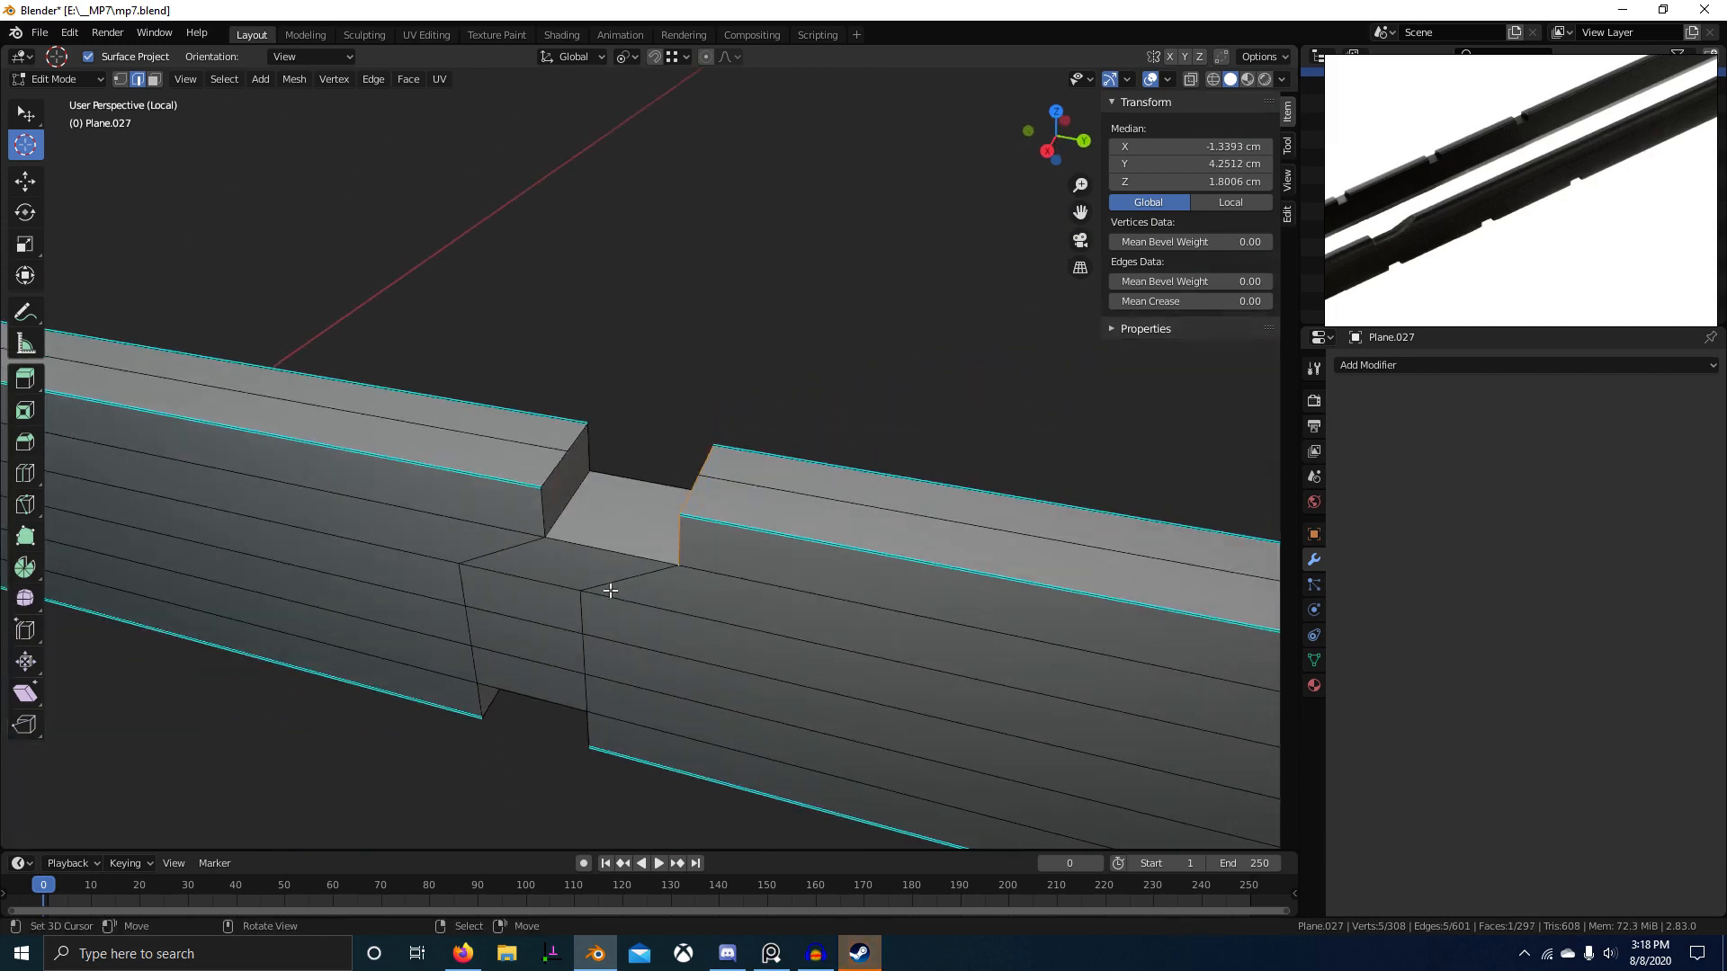
# Step: Move one end wall of the opened notch along Y to about 3.55 cm, in line with the lower notch's edge
pyautogui.moveTo(621, 529); pyautogui.dragTo(559, 534, button='middle')
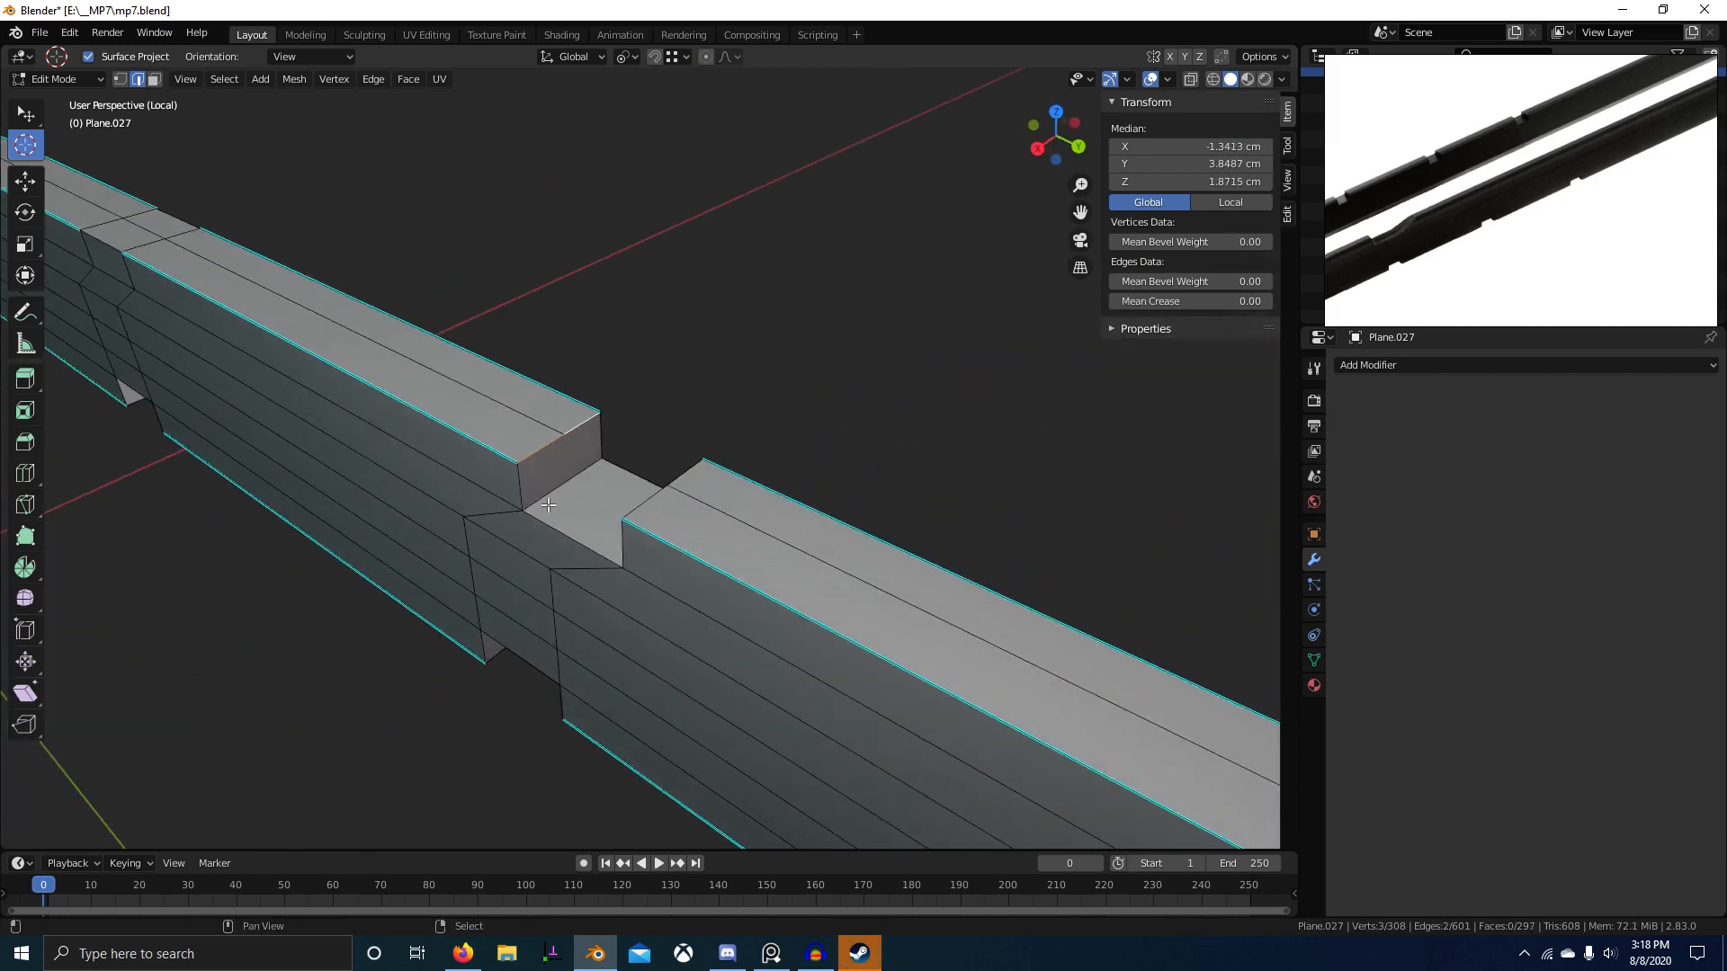
pyautogui.keyDown('shift'); pyautogui.rightClick(544, 498); pyautogui.keyUp('shift')
pyautogui.moveTo(1035, 594); pyautogui.dragTo(747, 583, button='middle')
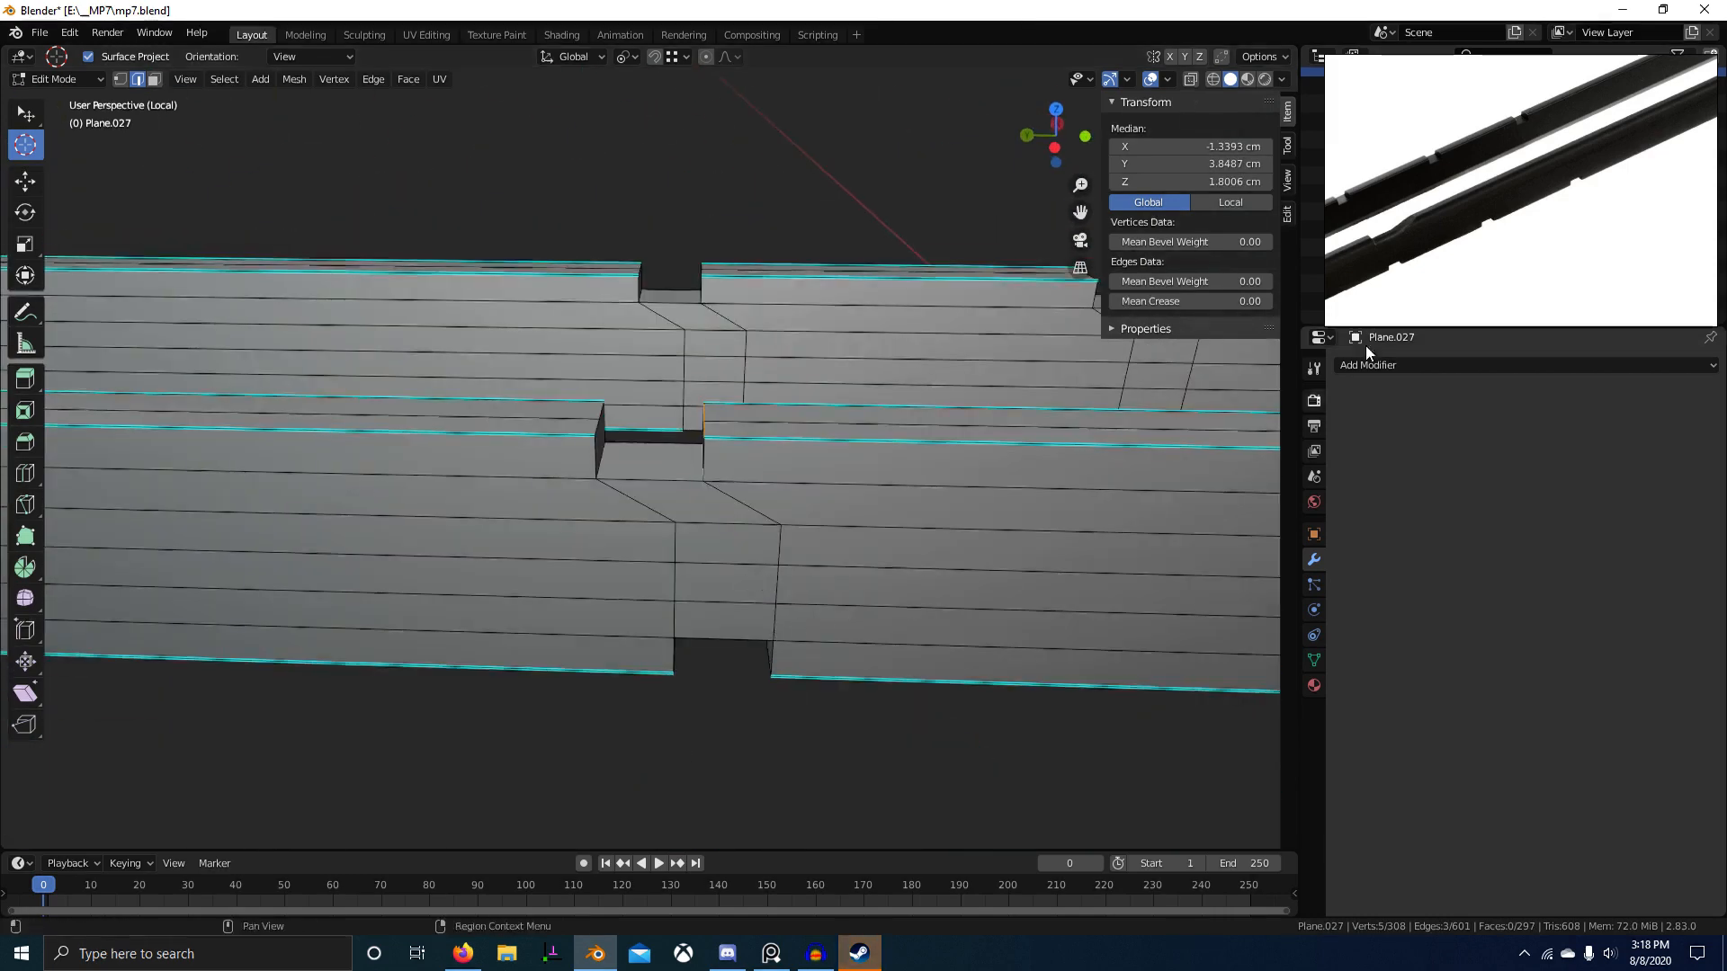
pyautogui.press('g')
pyautogui.press('y')
pyautogui.click(781, 626)
# Step: Move the top edges of that notch wall along Y to about 3.07 cm to form a sloped ramp
pyautogui.moveTo(701, 396); pyautogui.dragTo(761, 400, button='middle')
pyautogui.rightClick(783, 379)
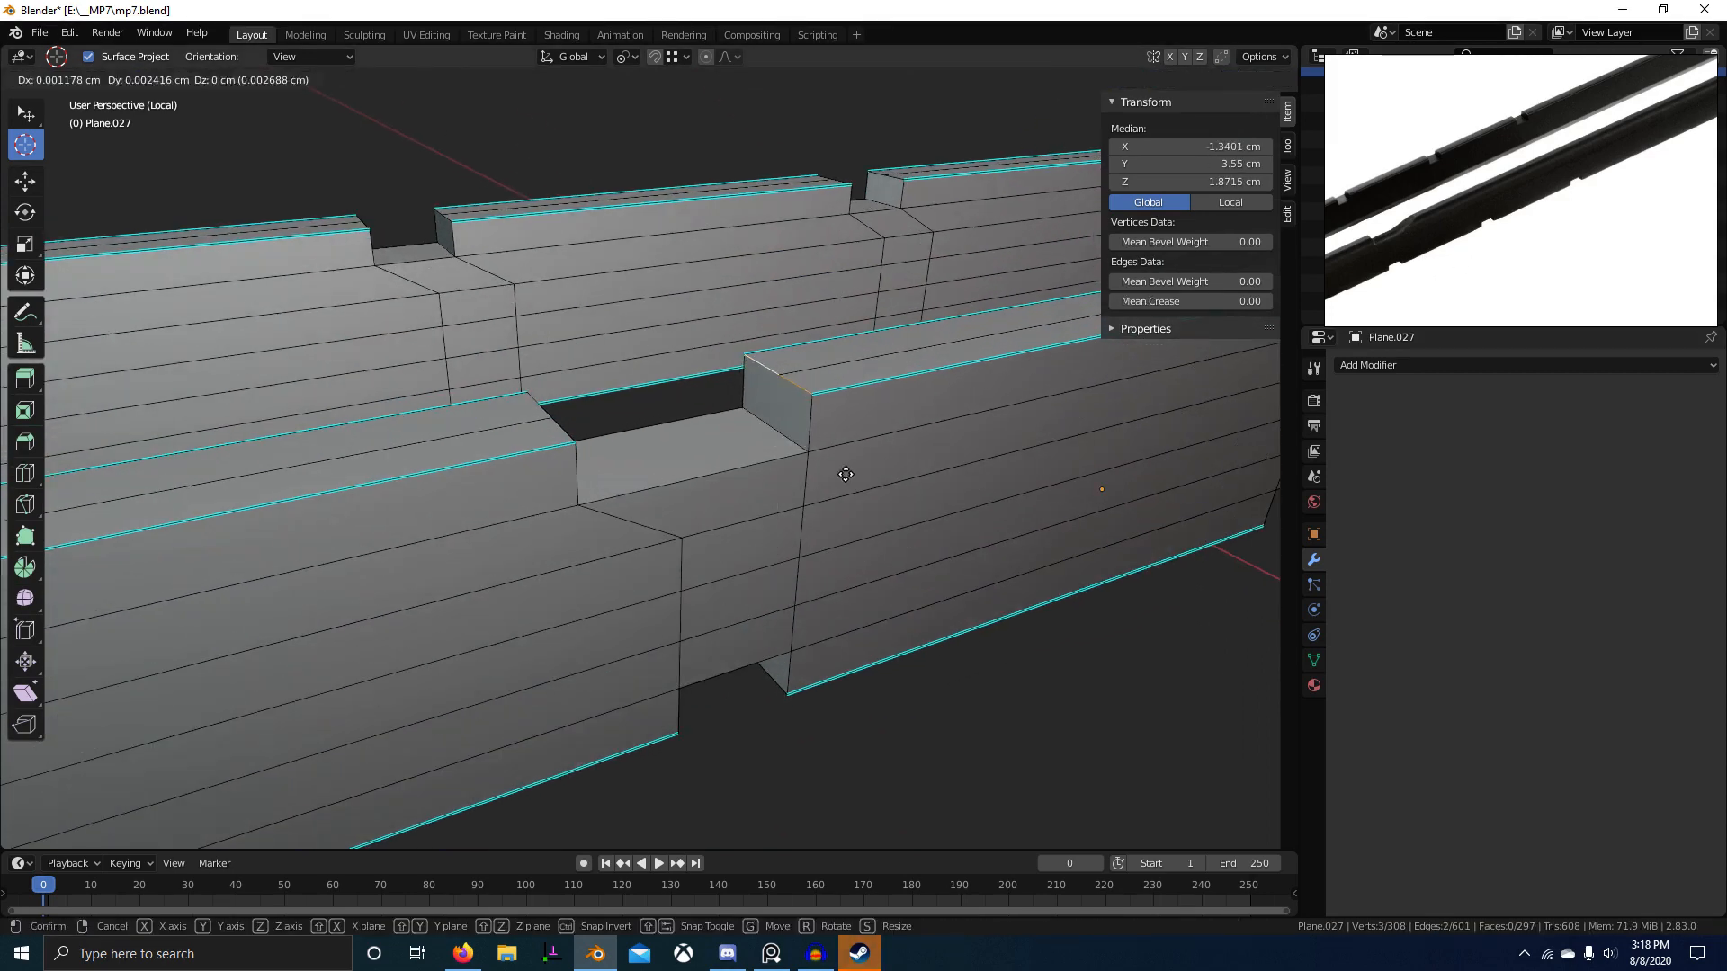
pyautogui.click(979, 470)
pyautogui.scroll(-2, 954, 490)
pyautogui.moveTo(920, 513); pyautogui.dragTo(899, 504, button='middle')
pyautogui.press('g')
pyautogui.press('y')
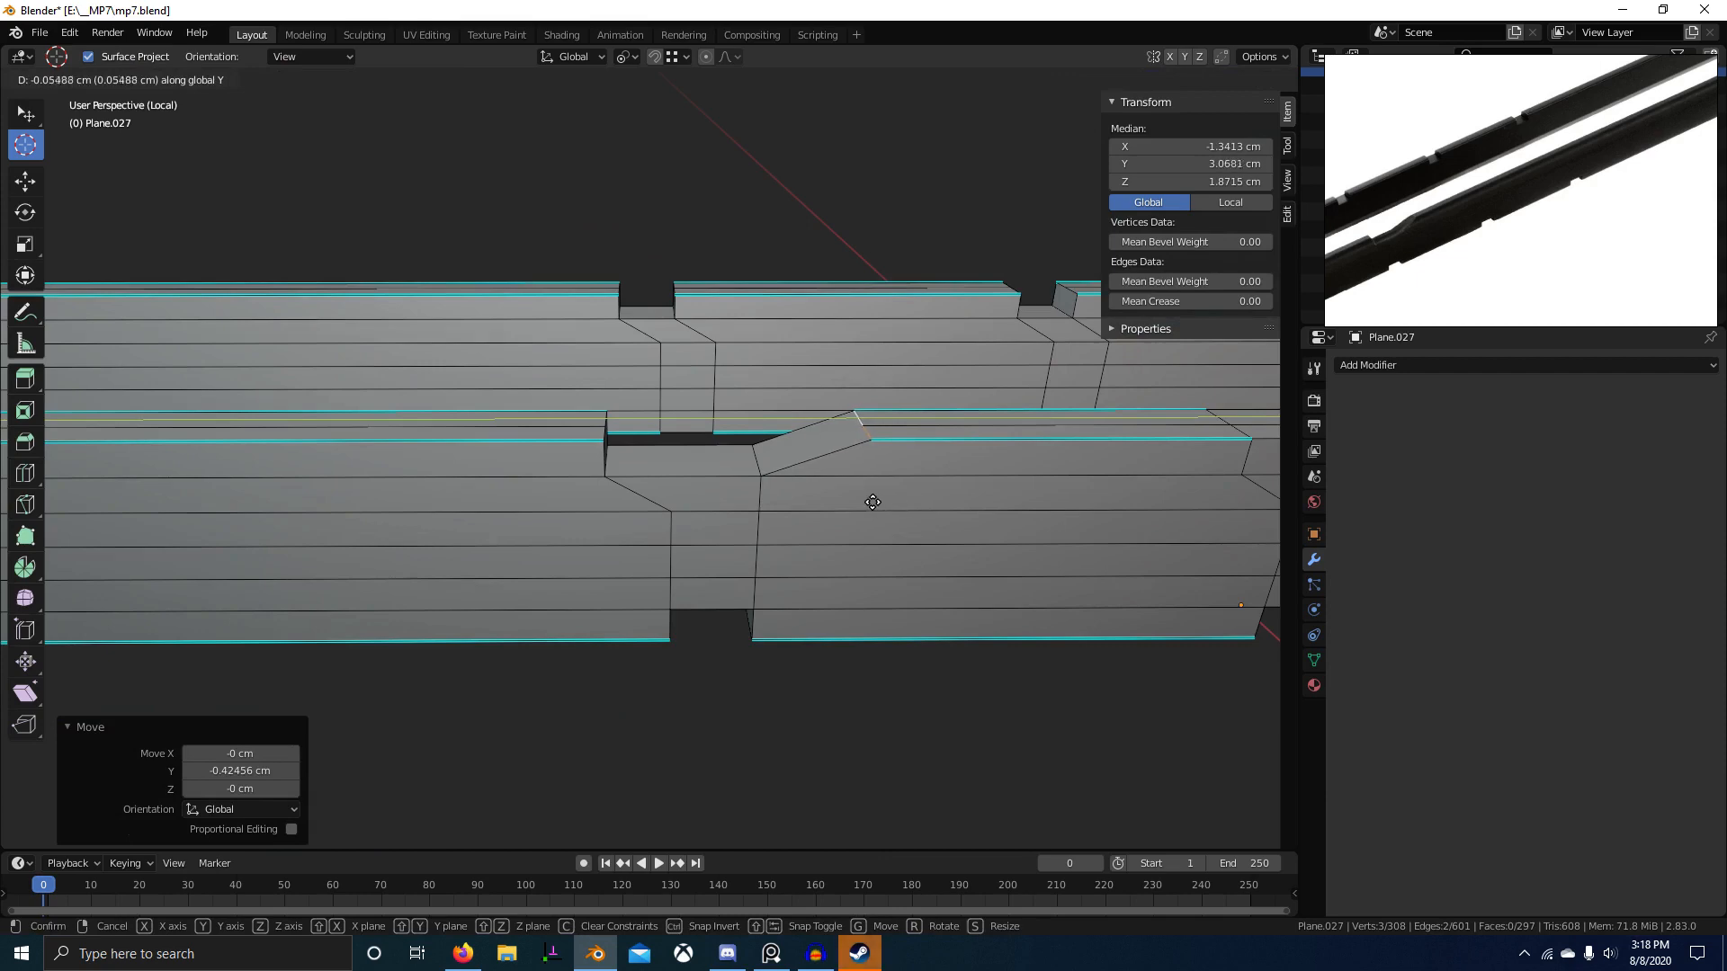
pyautogui.click(873, 501)
# Step: Return to Object Mode, leave local view and save the file
pyautogui.press('Tab')
pyautogui.moveTo(818, 619); pyautogui.dragTo(753, 584, button='middle')
pyautogui.press('KP_Divide')
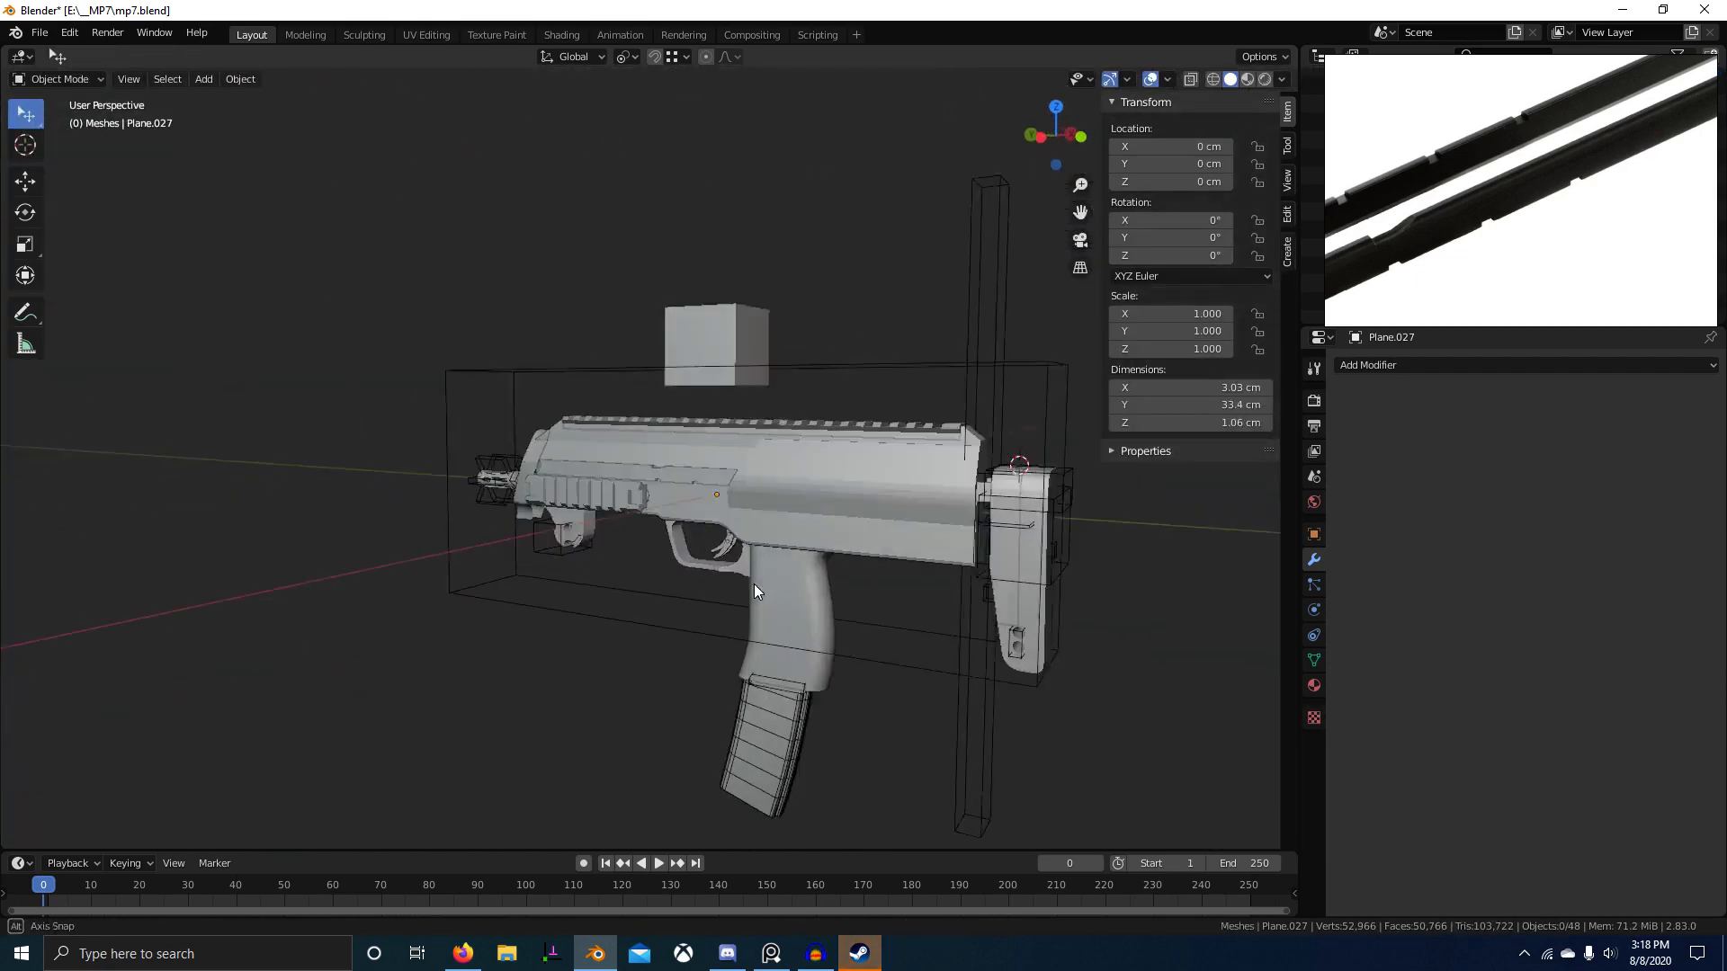
pyautogui.scroll(6, 716, 595)
pyautogui.hotkey('ctrl', 's')
# Step: Examine the MP7 reference photos for details of the receiver's side rail, rod channel and upper slots
pyautogui.scroll(-4, 1601, 239)
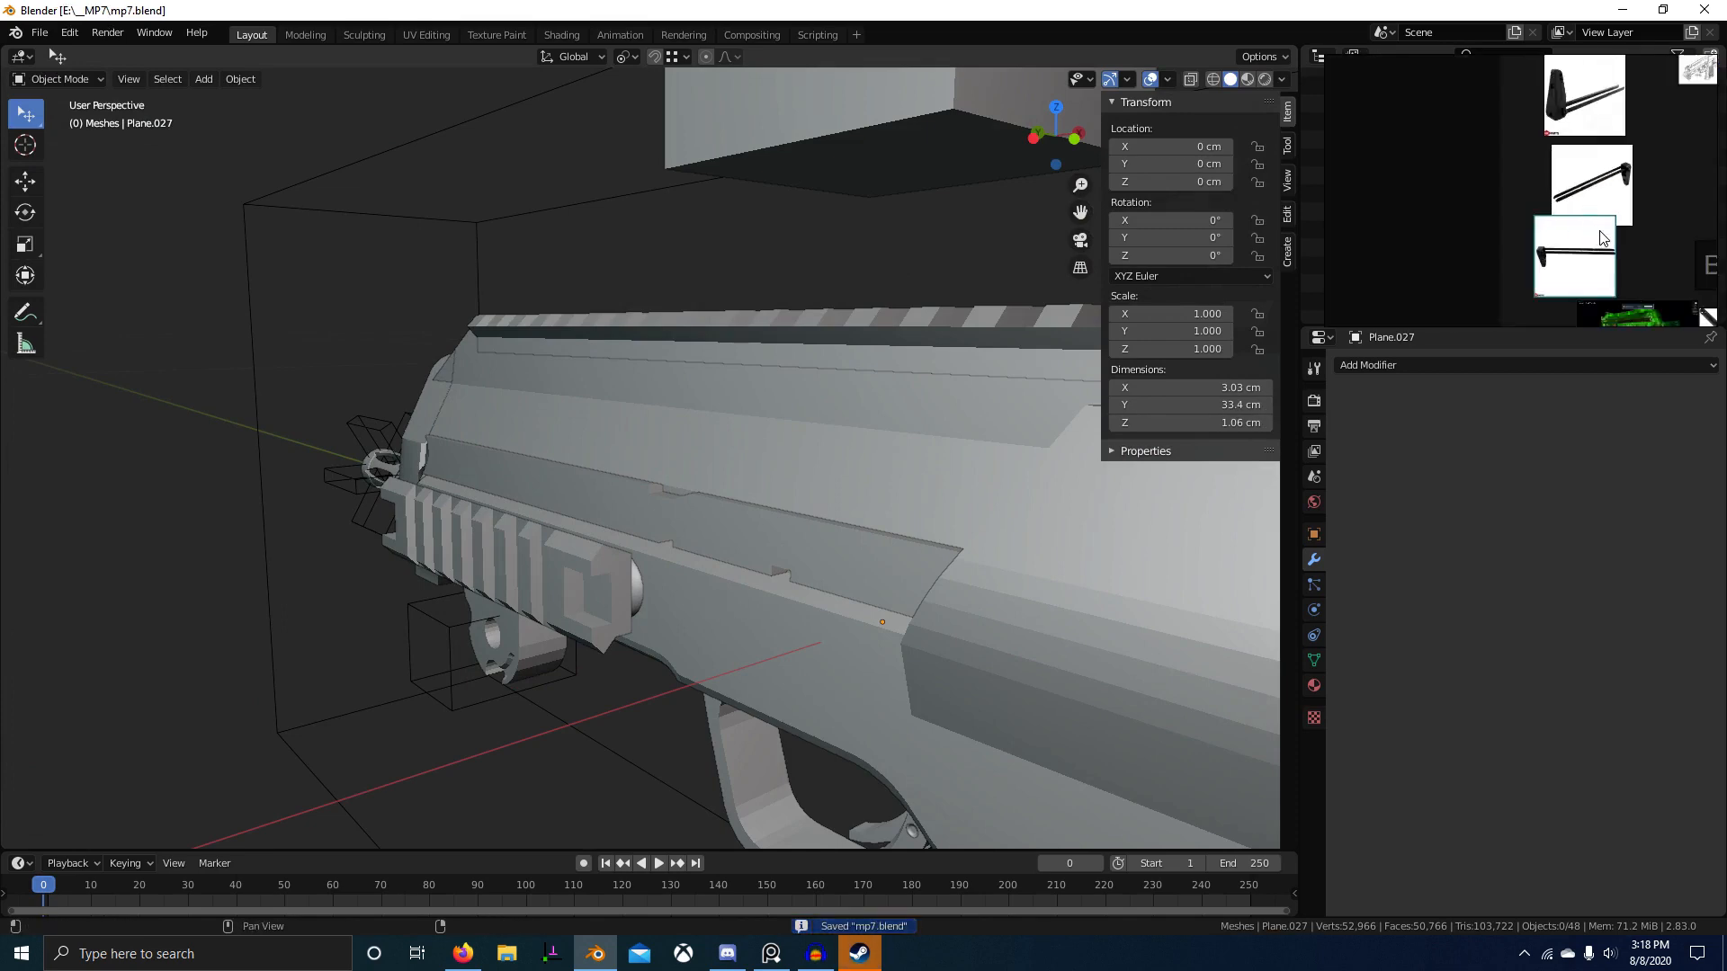
pyautogui.scroll(-6, 1601, 238)
pyautogui.scroll(5, 1558, 262)
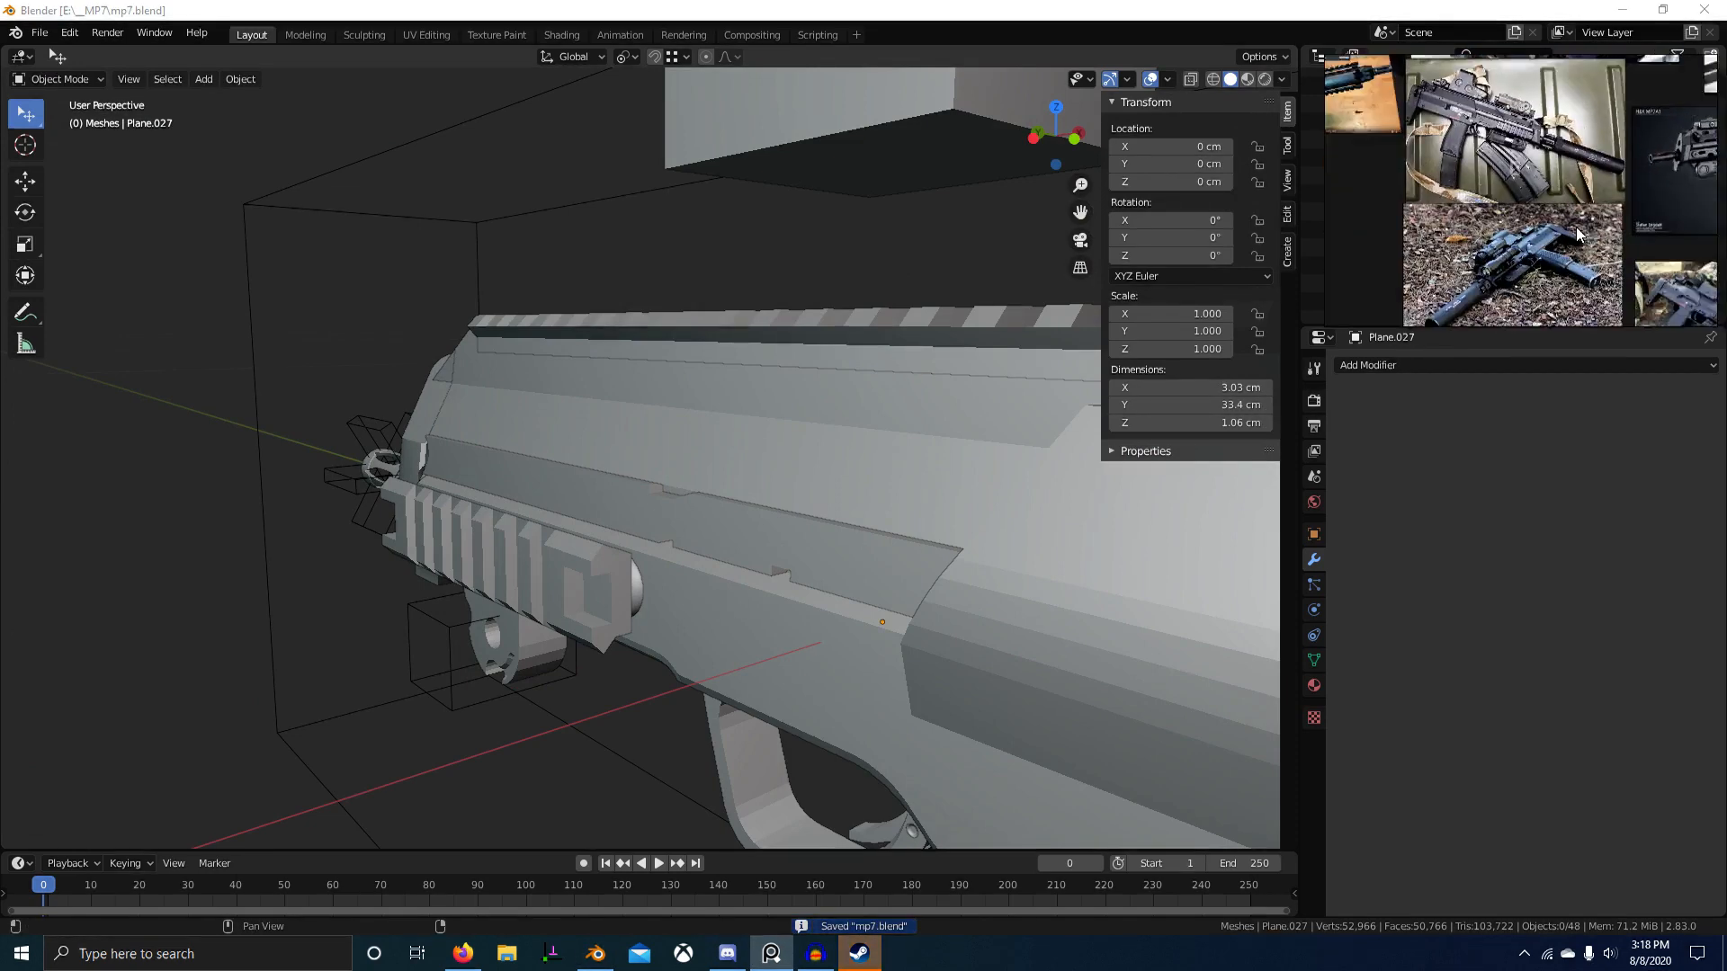
pyautogui.scroll(3, 1576, 226)
pyautogui.scroll(-3, 1637, 260)
pyautogui.scroll(5, 1600, 213)
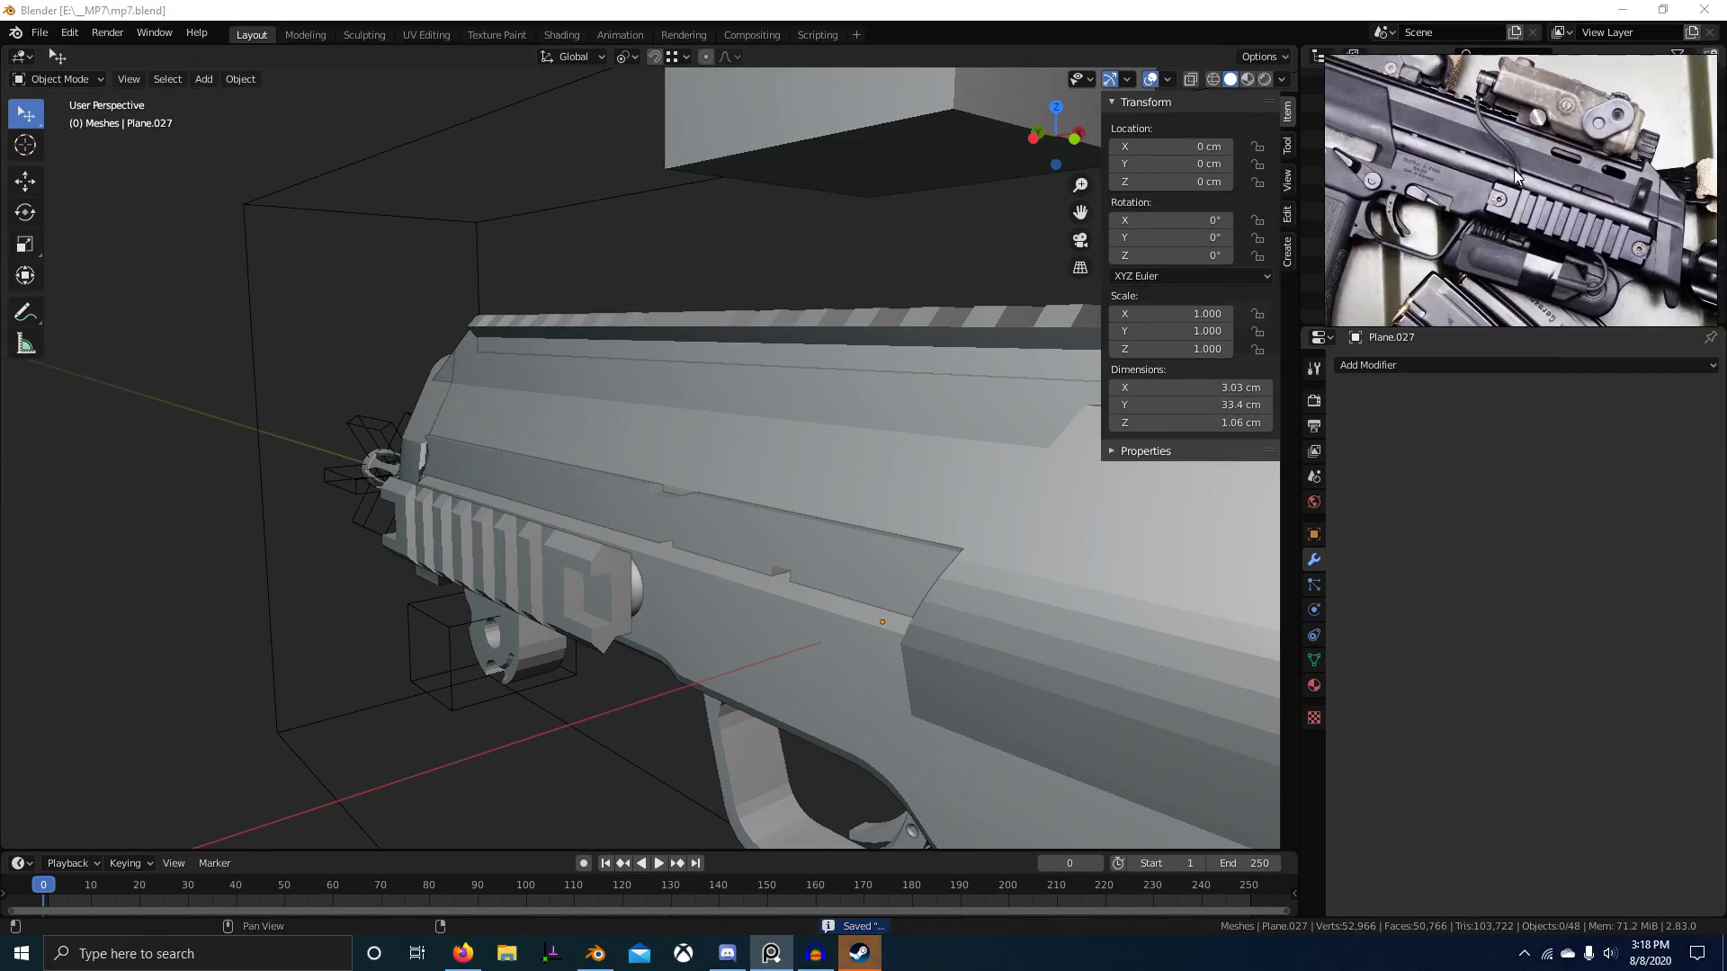
pyautogui.scroll(3, 1502, 176)
pyautogui.scroll(2, 1536, 190)
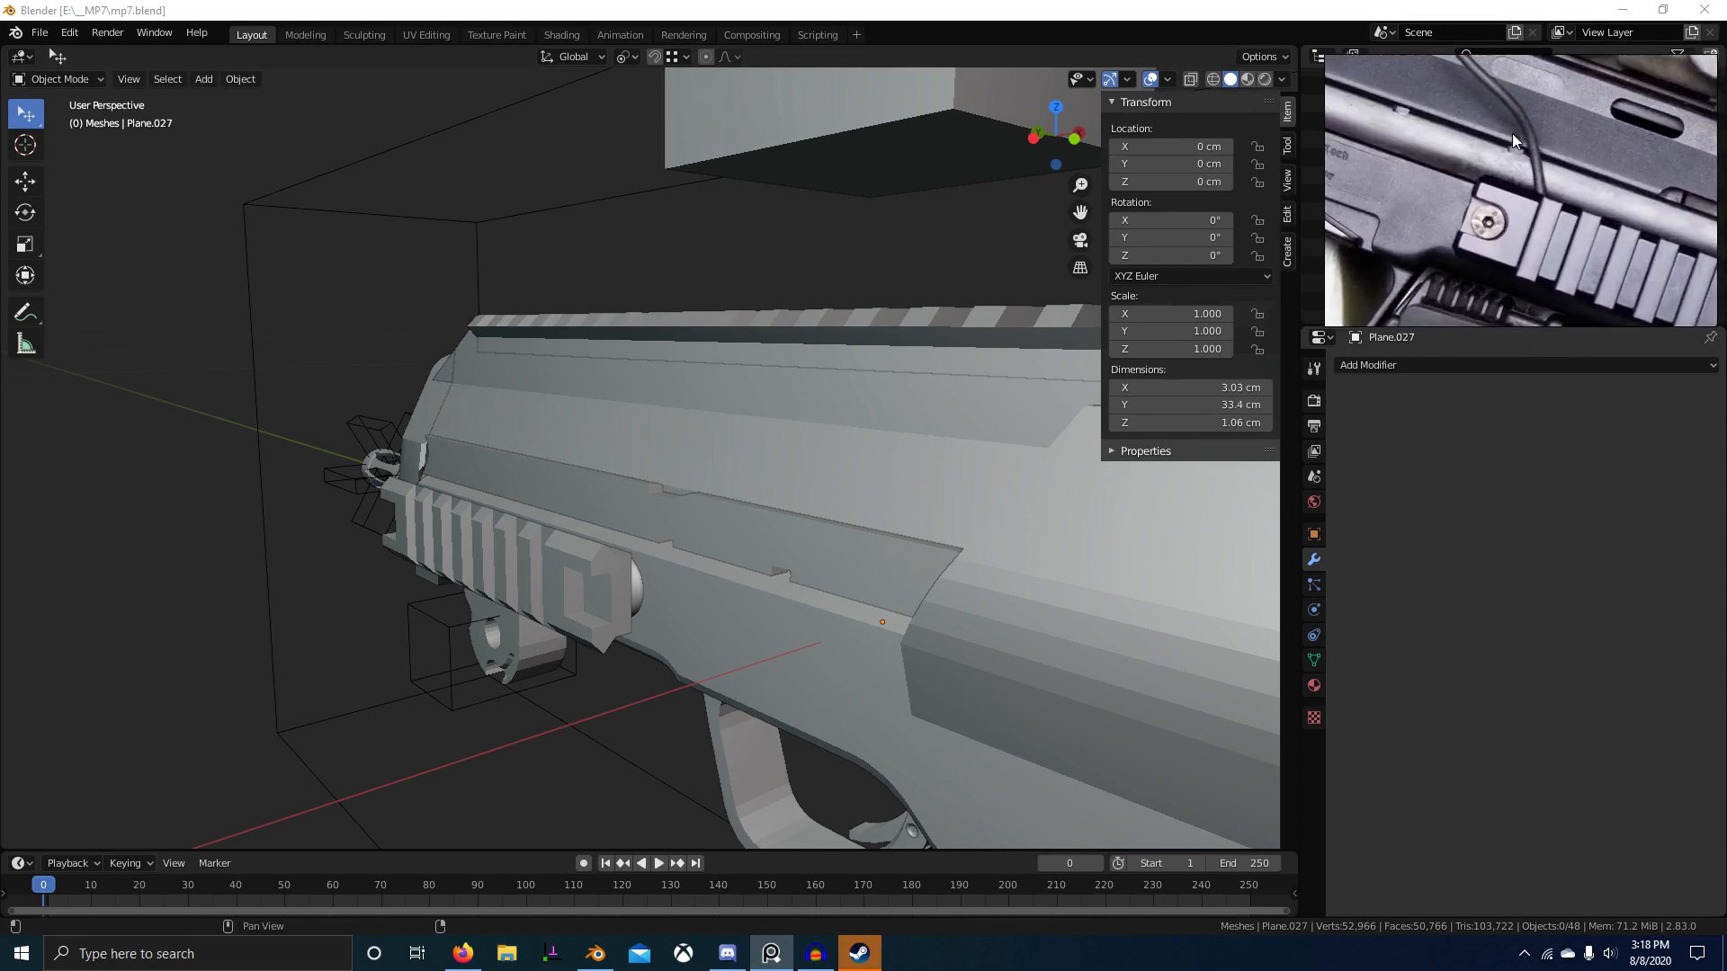
pyautogui.scroll(-5, 1401, 109)
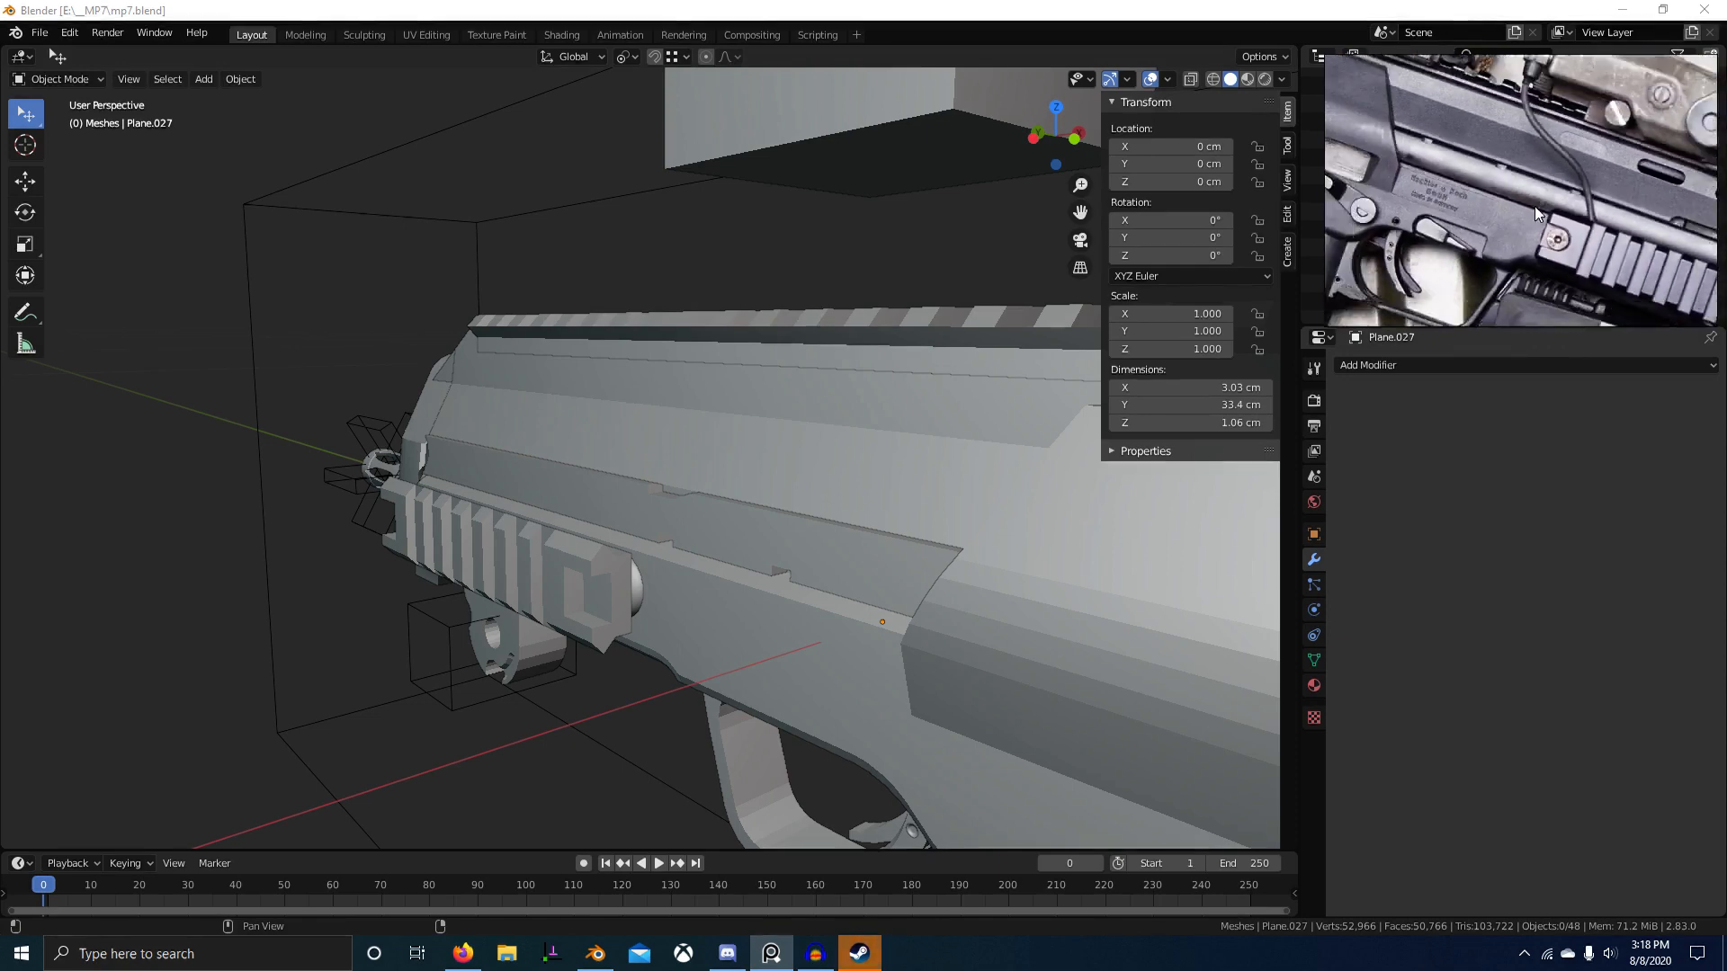
pyautogui.scroll(4, 1578, 215)
pyautogui.moveTo(1484, 220); pyautogui.dragTo(1583, 234, button='middle')
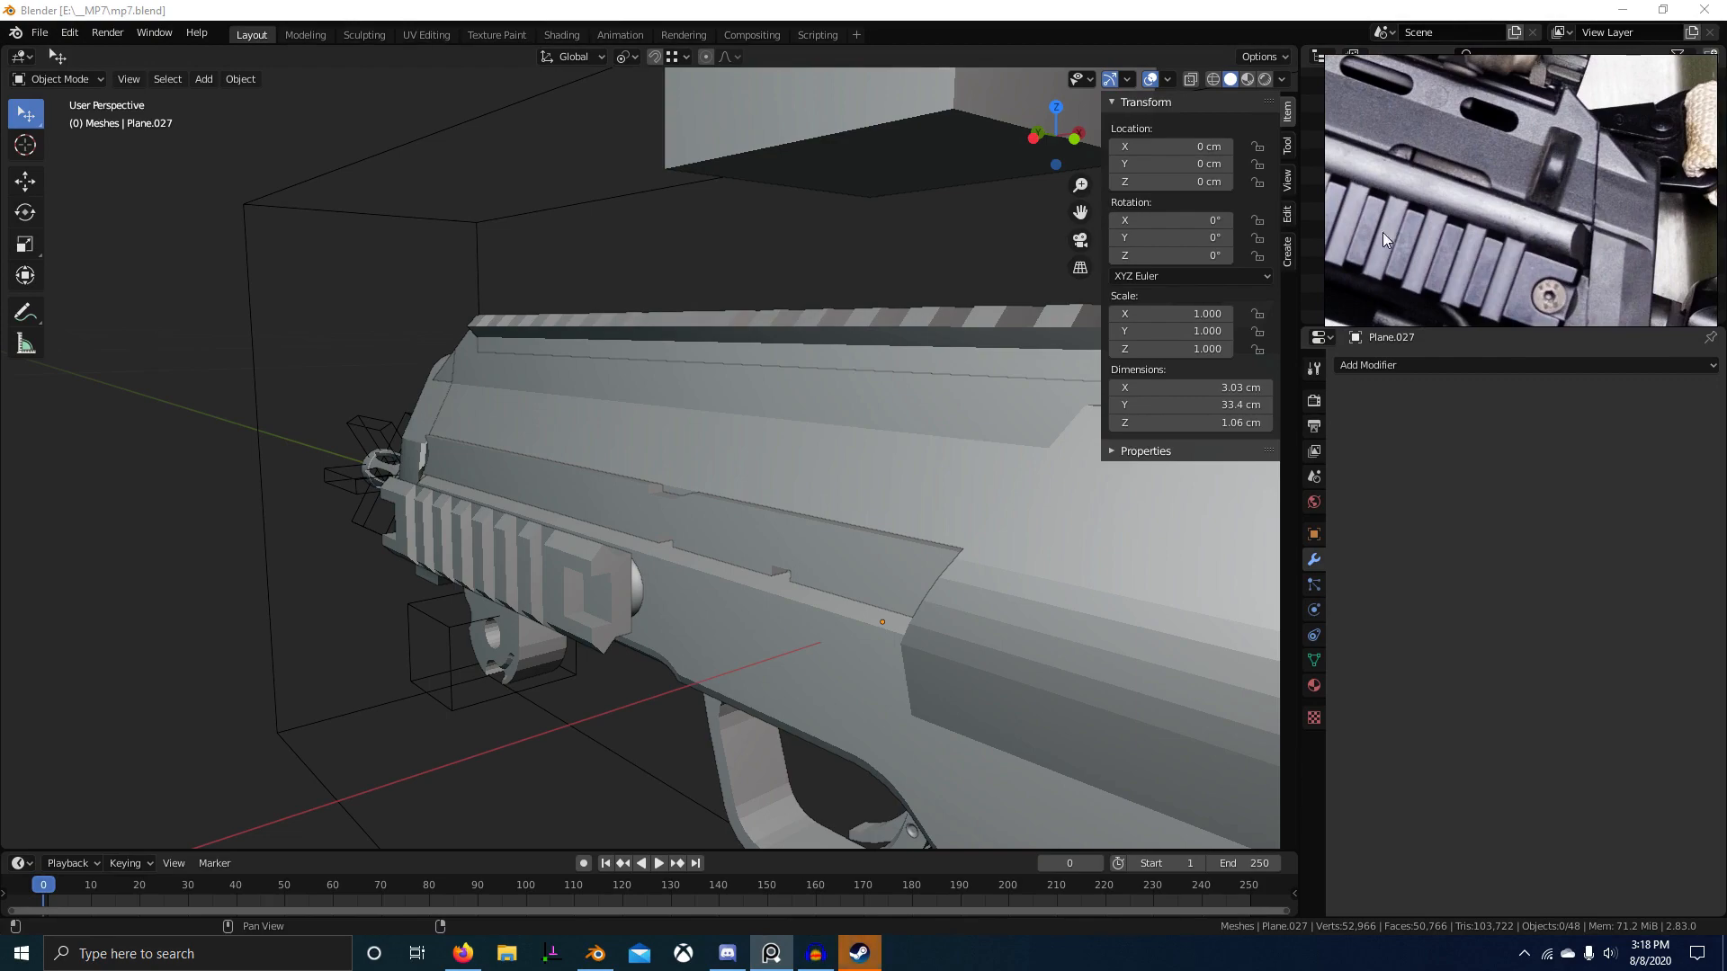
# Step: Save the file, and switch to Audacity to check the running audio recording
pyautogui.scroll(-5, 1383, 232)
pyautogui.moveTo(908, 462); pyautogui.dragTo(792, 764, button='middle')
pyautogui.scroll(-2, 942, 499)
pyautogui.hotkey('ctrl', 's')
pyautogui.click(815, 954)
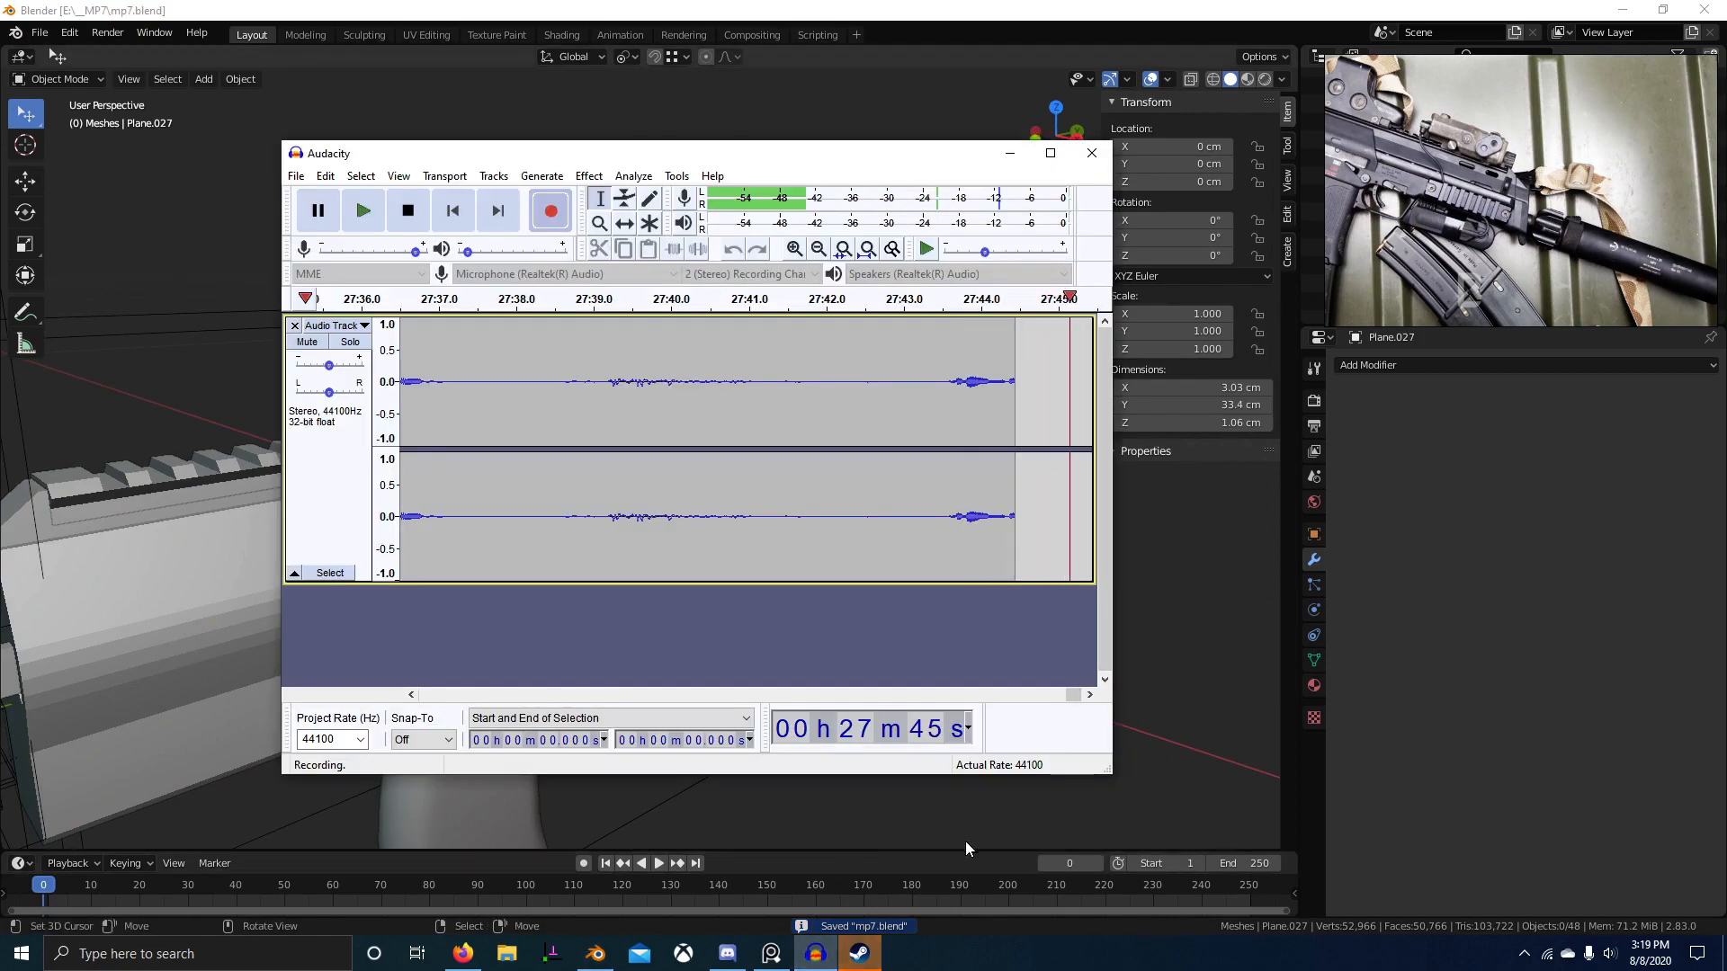
# Step: Select the receiver body and compare its side with the right-view reference image in solid and wireframe display
pyautogui.moveTo(1207, 632); pyautogui.dragTo(1072, 644, button='middle')
pyautogui.moveTo(775, 620); pyautogui.dragTo(866, 599, button='middle')
pyautogui.scroll(3, 845, 562)
pyautogui.press('KP_3')
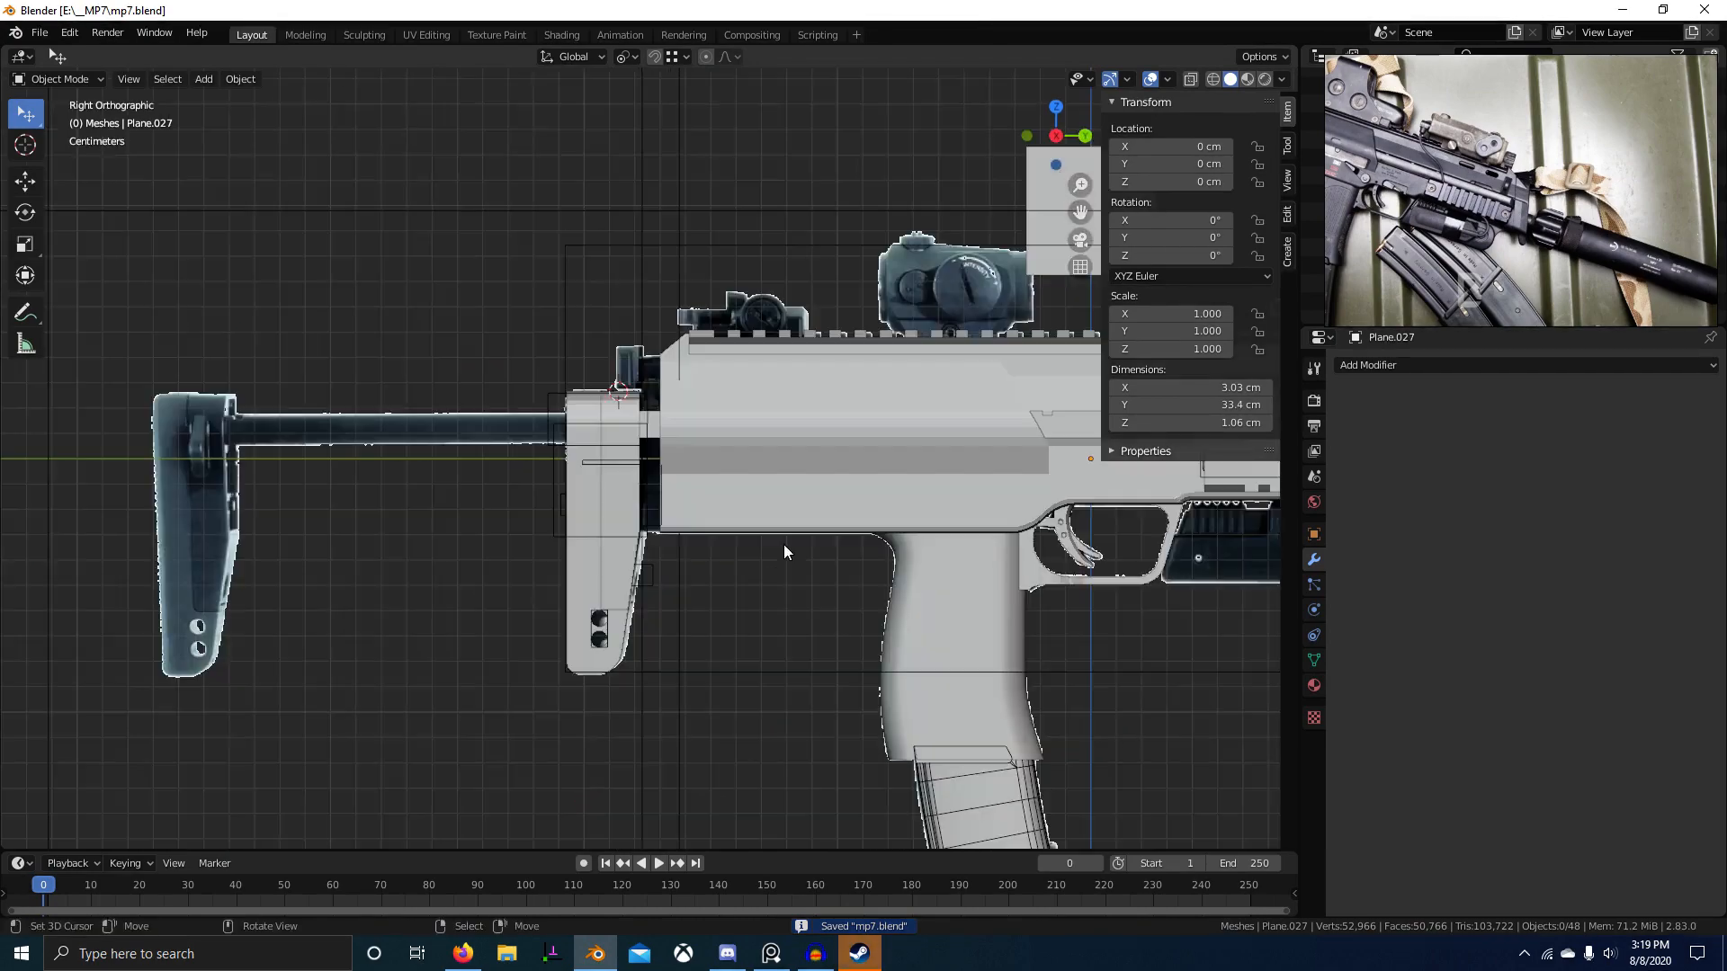
pyautogui.click(781, 543)
pyautogui.scroll(5, 764, 535)
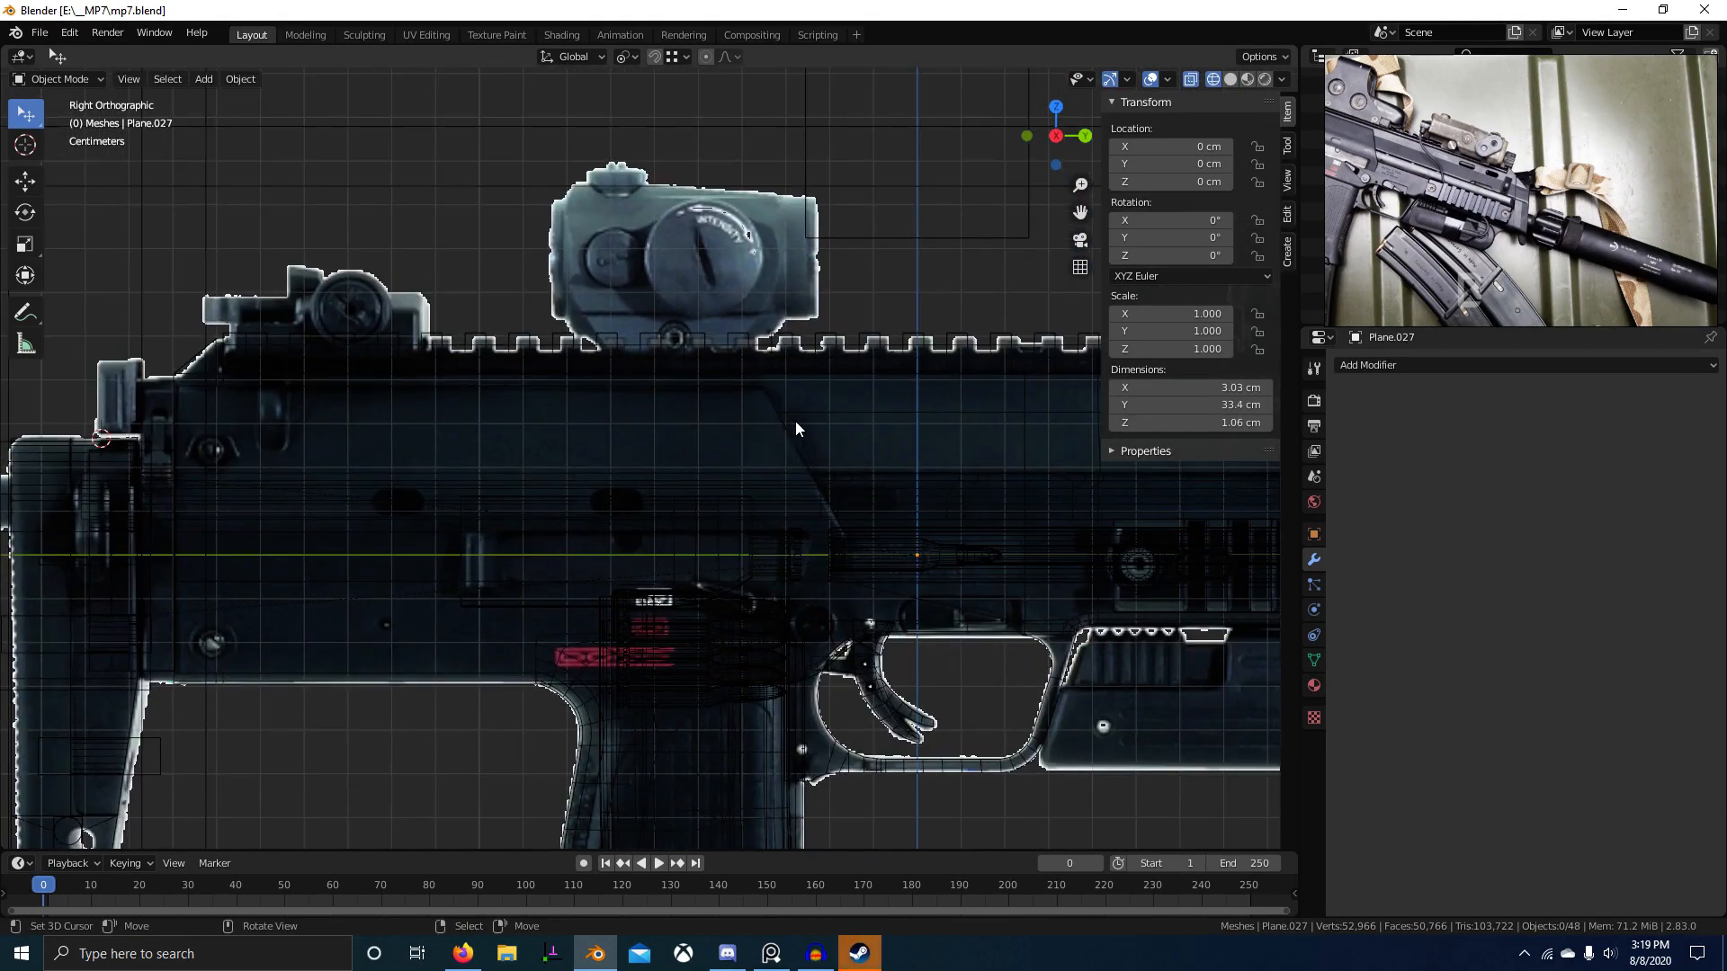
pyautogui.click(786, 435)
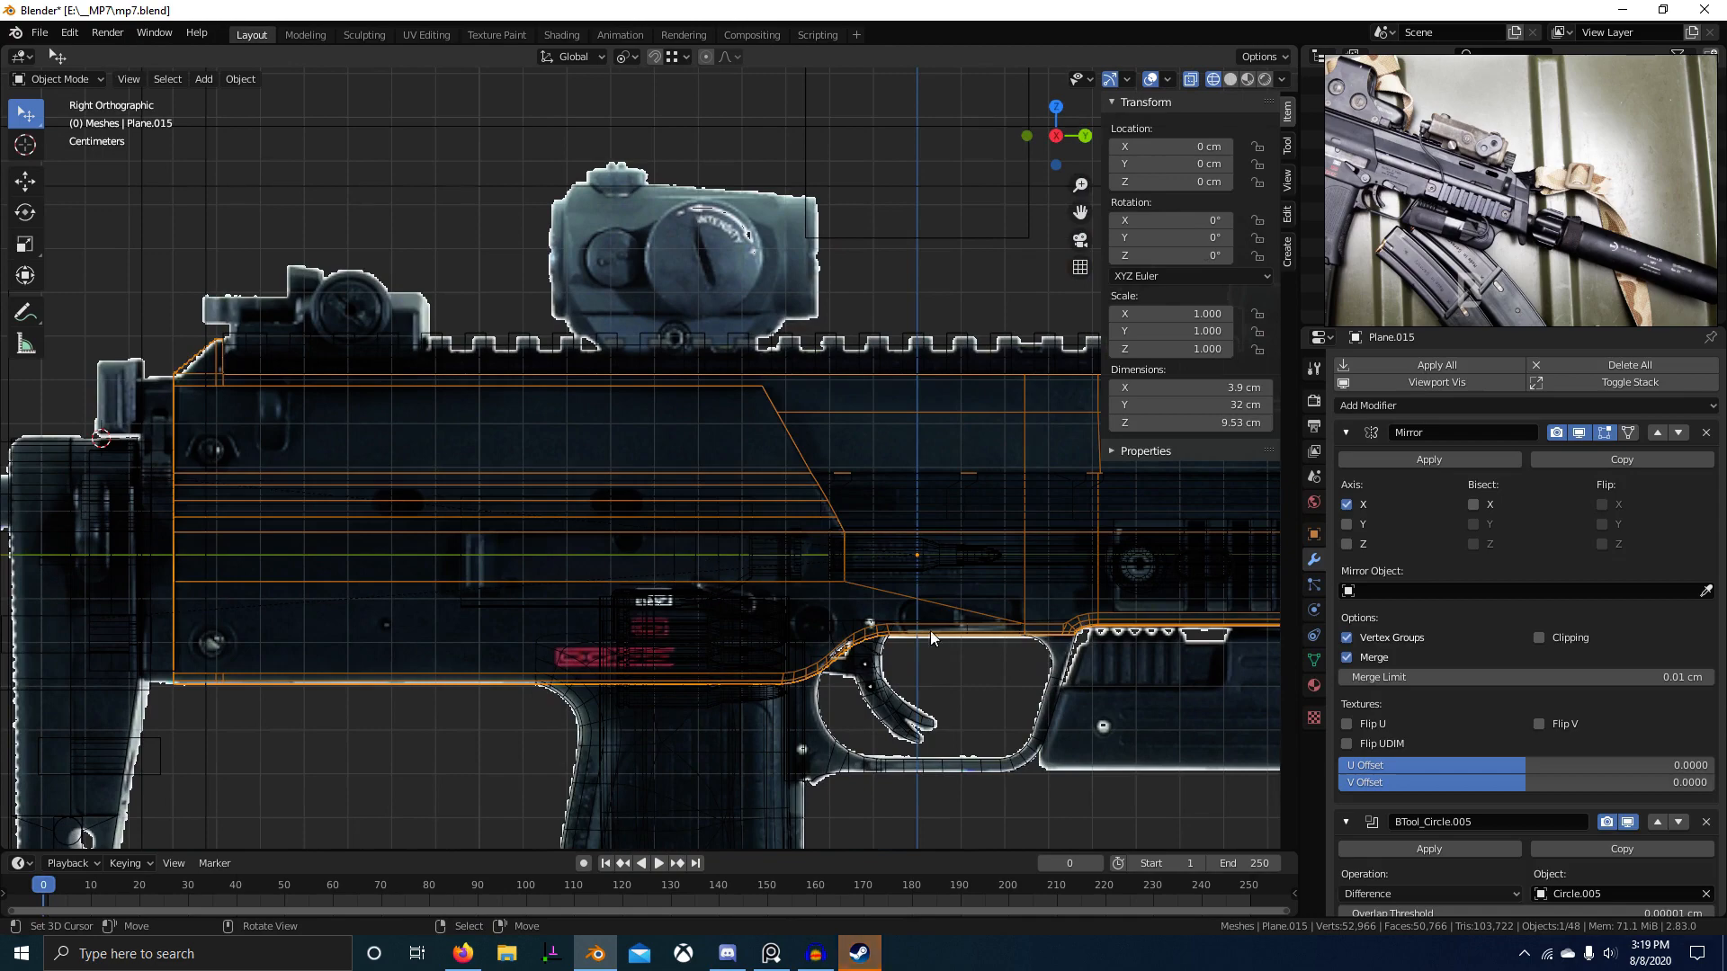
pyautogui.keyDown('shift'); pyautogui.moveTo(931, 639); pyautogui.dragTo(543, 586, button='middle'); pyautogui.keyUp('shift')
pyautogui.scroll(1, 543, 586)
pyautogui.keyDown('shift'); pyautogui.moveTo(697, 580); pyautogui.dragTo(896, 612, button='middle'); pyautogui.keyUp('shift')
pyautogui.keyDown('shift'); pyautogui.moveTo(257, 580); pyautogui.dragTo(553, 591, button='middle'); pyautogui.keyUp('shift')
pyautogui.scroll(1, 553, 590)
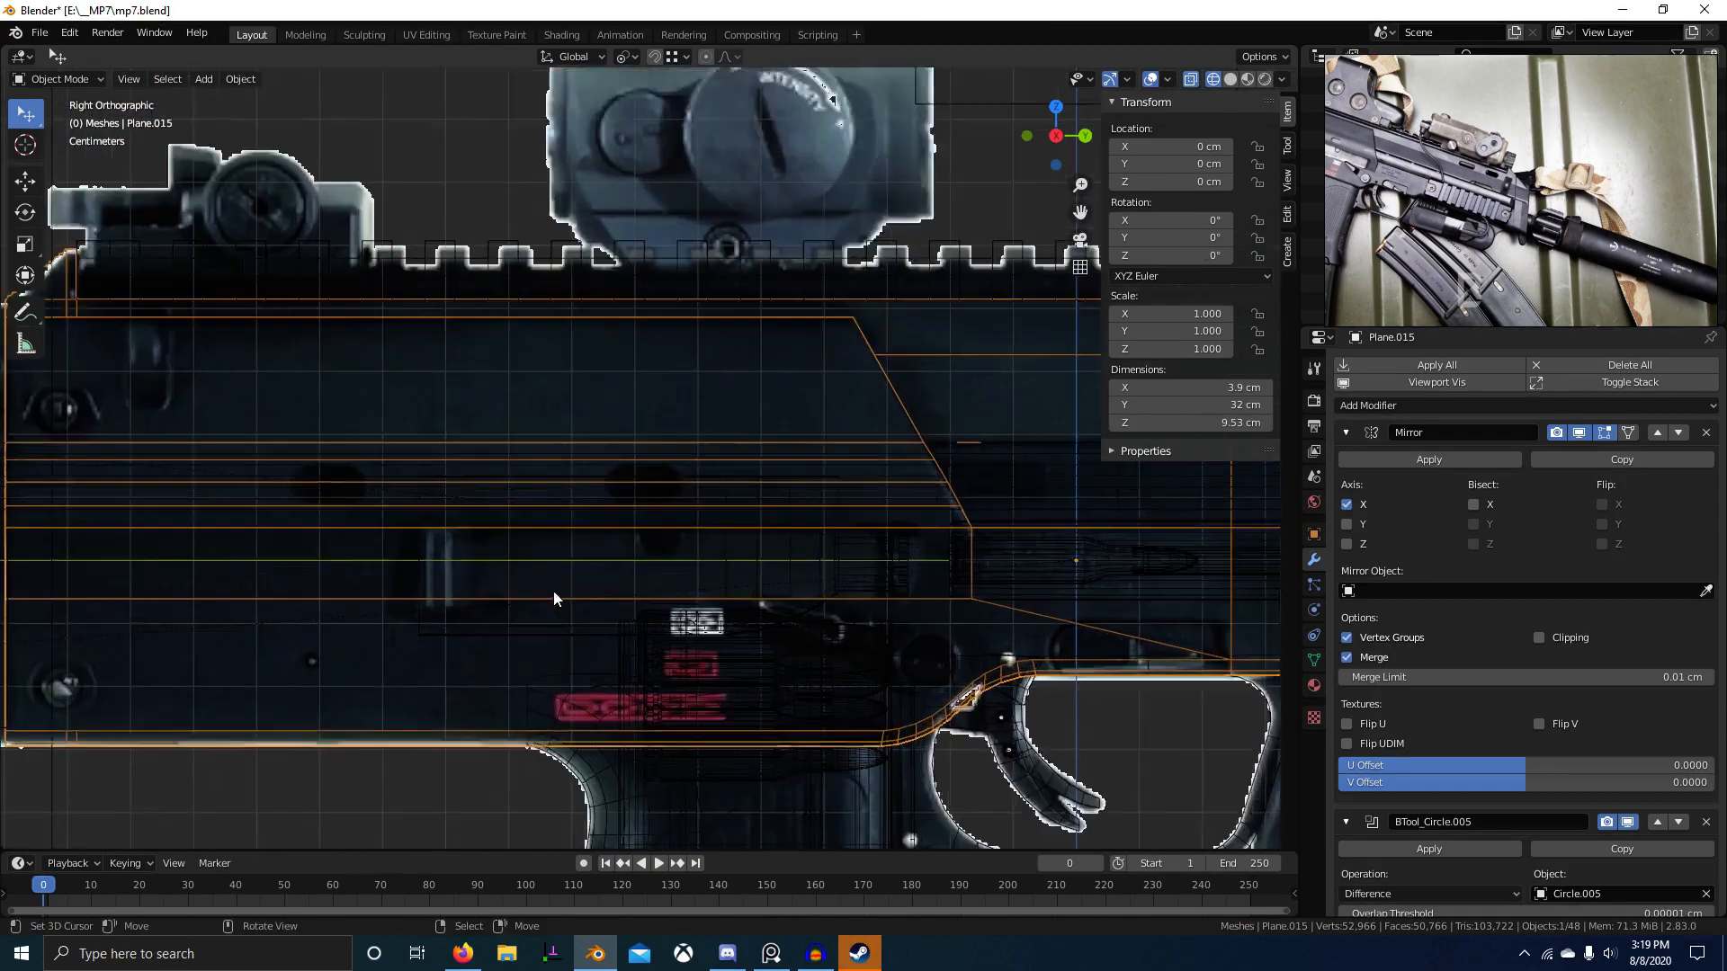
pyautogui.scroll(1, 553, 591)
pyautogui.press('z')
pyautogui.moveTo(944, 603)
pyautogui.keyDown('shift'); pyautogui.mouseDown(button='middle')
pyautogui.moveTo(1065, 579)
pyautogui.moveTo(1056, 521)
pyautogui.mouseUp(button='middle'); pyautogui.keyUp('shift')
pyautogui.press('z')
pyautogui.scroll(-1, 1050, 516)
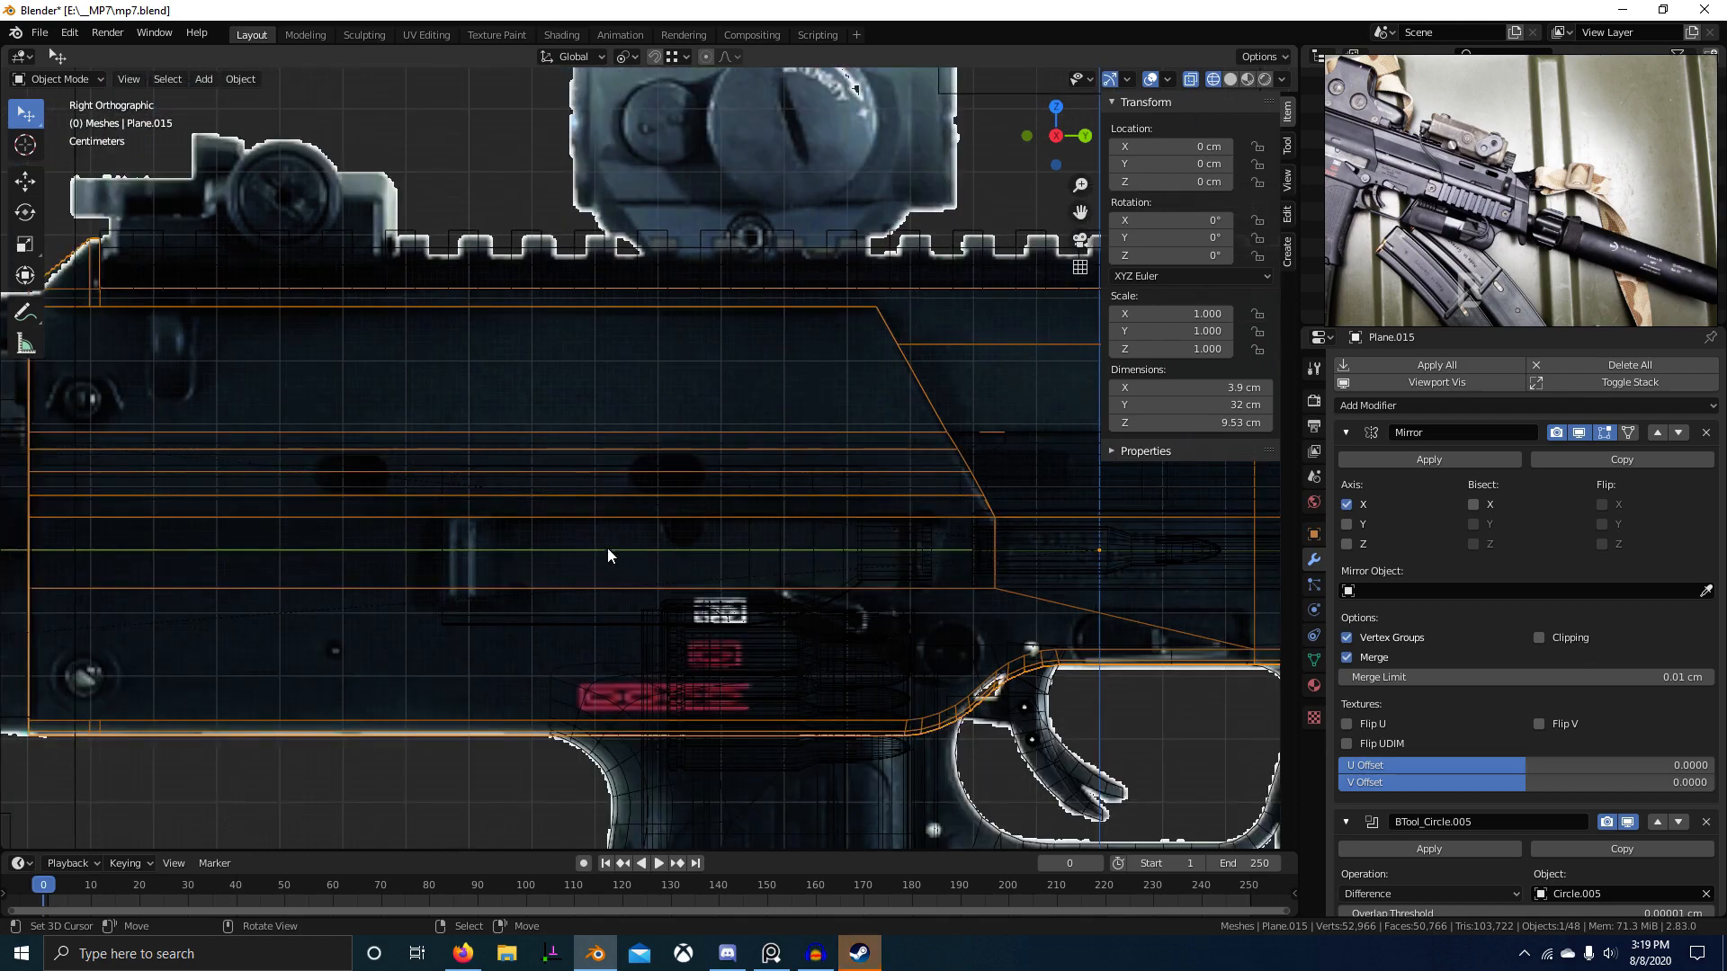
pyautogui.press('z')
pyautogui.scroll(-2, 620, 547)
pyautogui.press('Tab')
pyautogui.press('Tab')
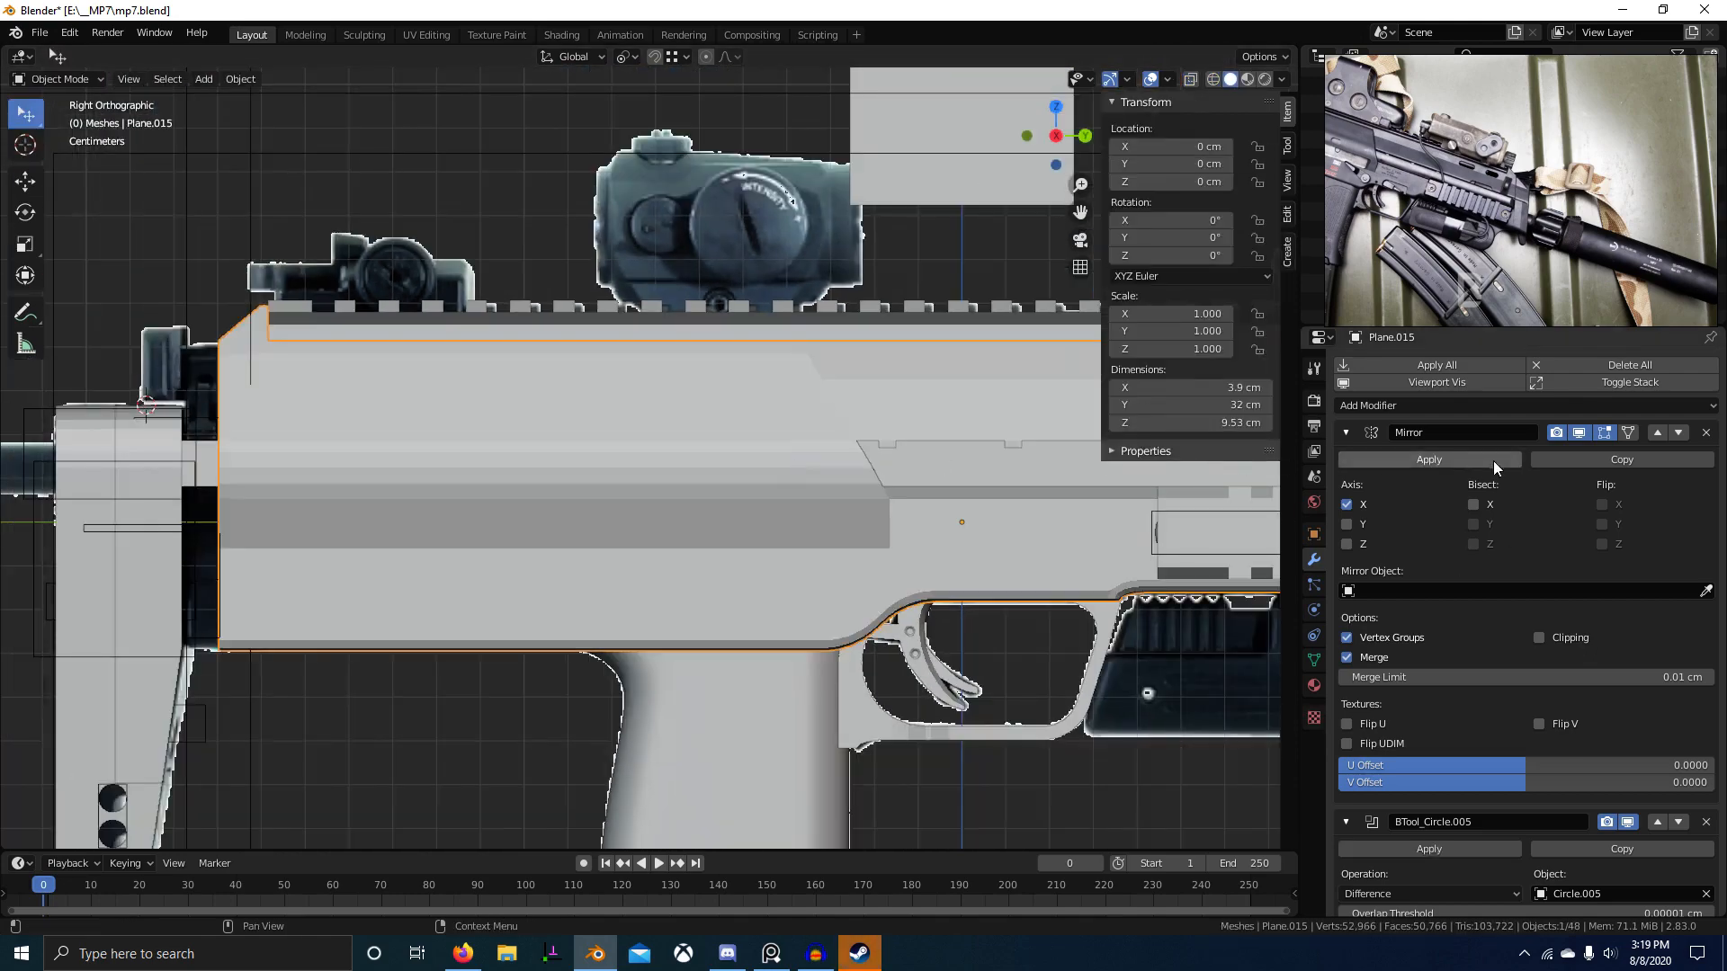
pyautogui.scroll(-1, 1489, 462)
pyautogui.scroll(-2, 873, 575)
pyautogui.keyDown('shift'); pyautogui.moveTo(876, 571); pyautogui.dragTo(601, 589, button='middle'); pyautogui.keyUp('shift')
pyautogui.press('z')
pyautogui.scroll(2, 765, 570)
pyautogui.keyDown('shift'); pyautogui.moveTo(809, 566); pyautogui.dragTo(628, 577, button='middle'); pyautogui.keyUp('shift')
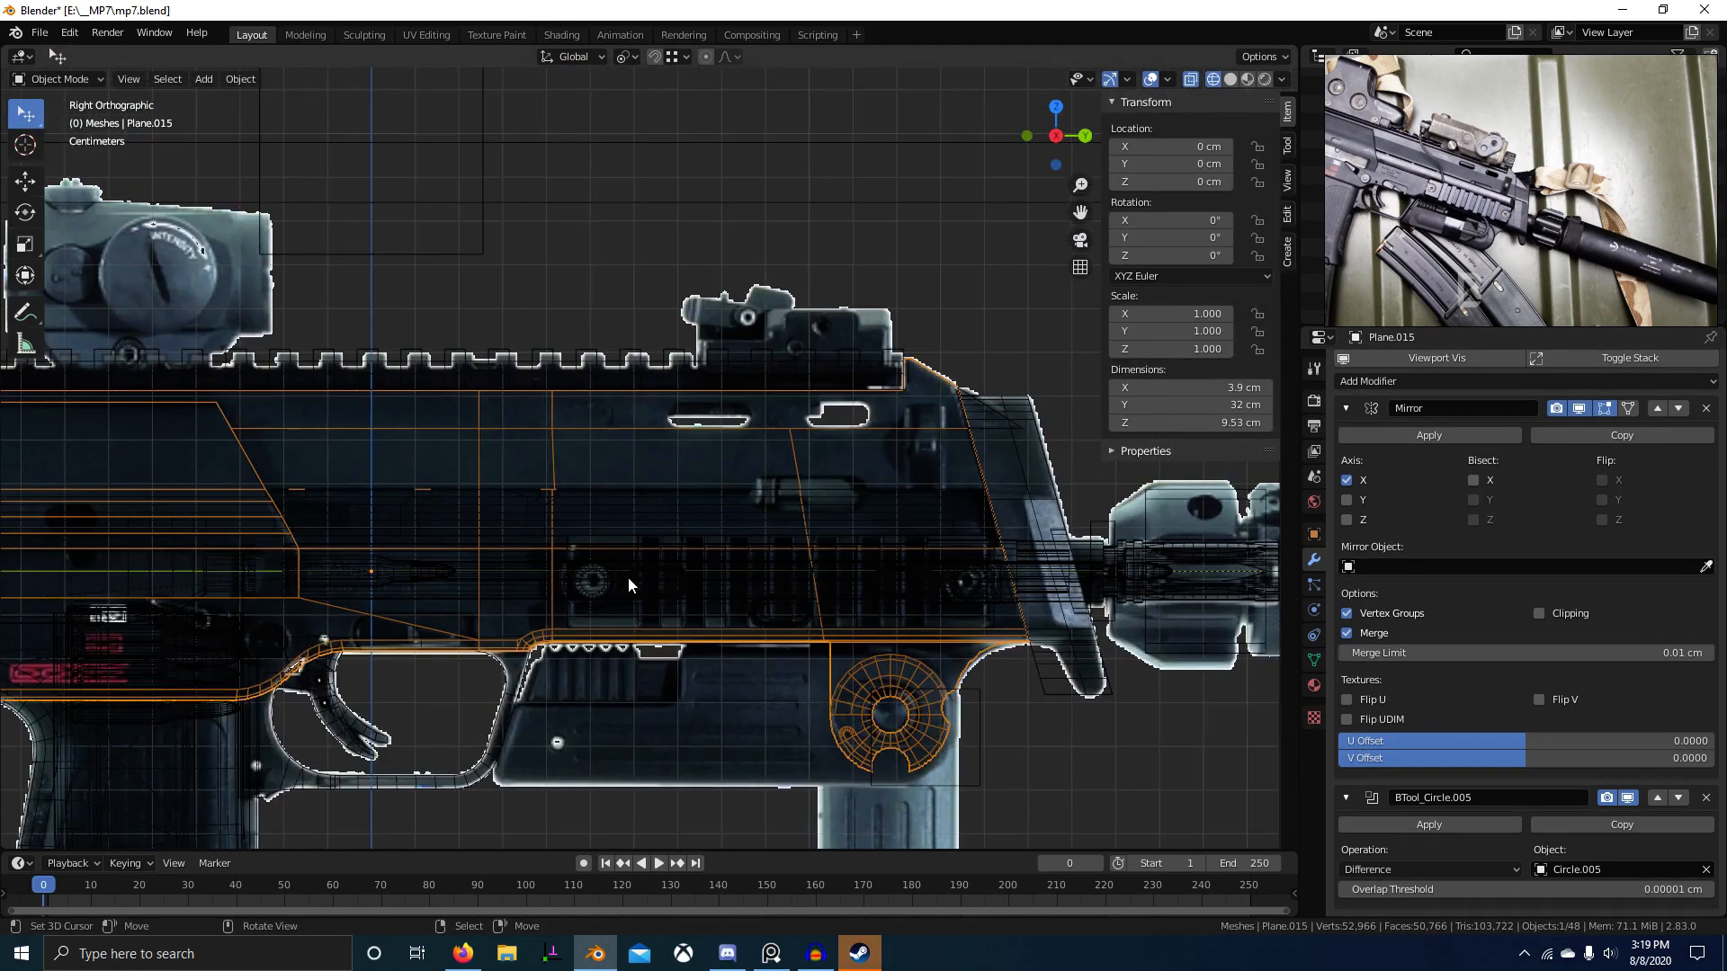
pyautogui.keyDown('shift'); pyautogui.moveTo(855, 558); pyautogui.dragTo(1189, 553, button='middle'); pyautogui.keyUp('shift')
# Step: Apply the receiver body's Mirror modifier in Object Mode, keeping the BTool_Circle.005 boolean
pyautogui.press('Tab')
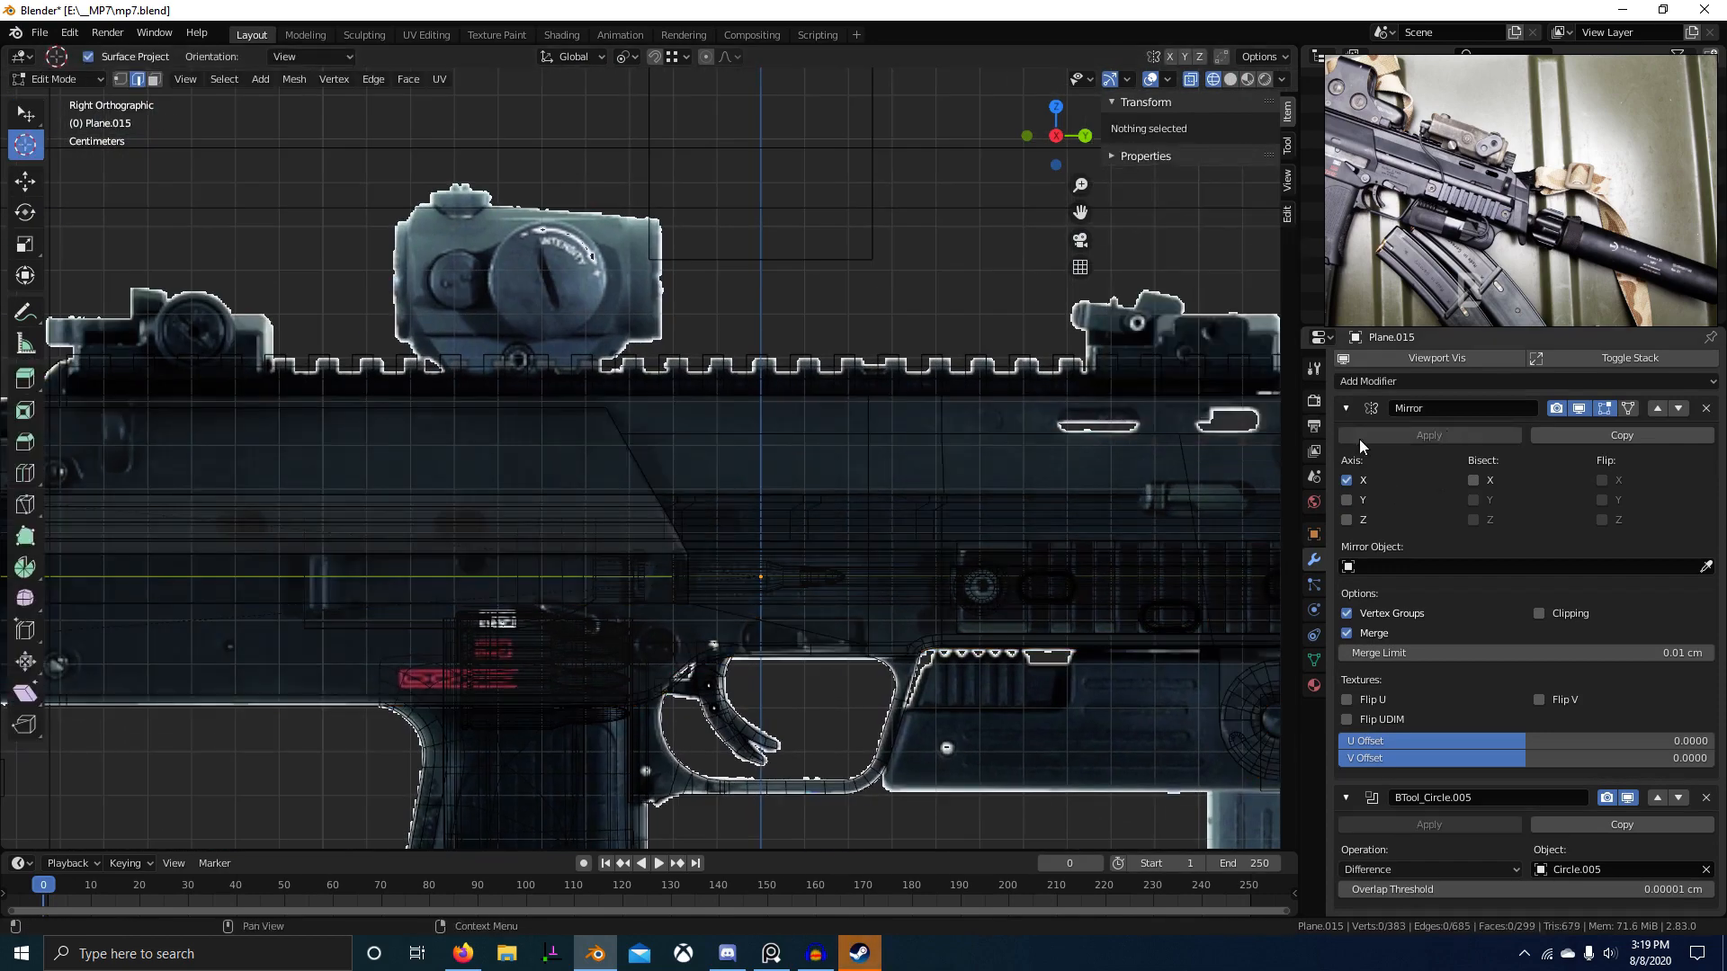
pyautogui.press('Tab')
pyautogui.click(1439, 435)
pyautogui.keyDown('shift'); pyautogui.moveTo(1164, 575); pyautogui.dragTo(762, 557, button='middle'); pyautogui.keyUp('shift')
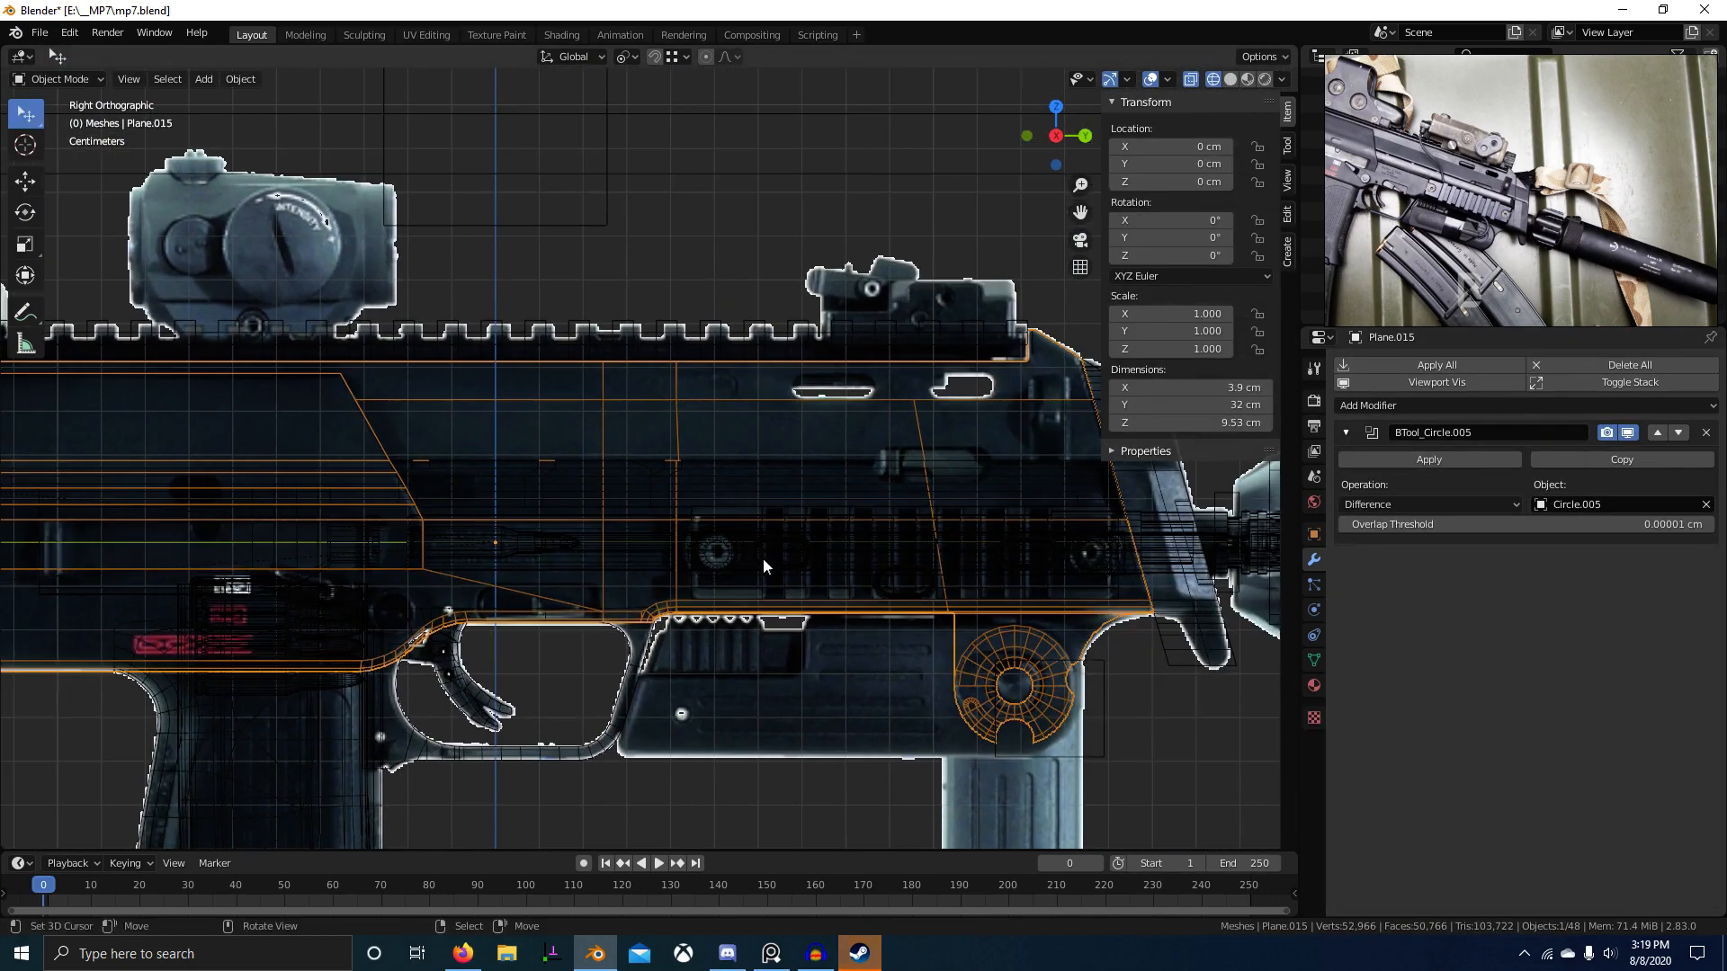
pyautogui.click(1628, 432)
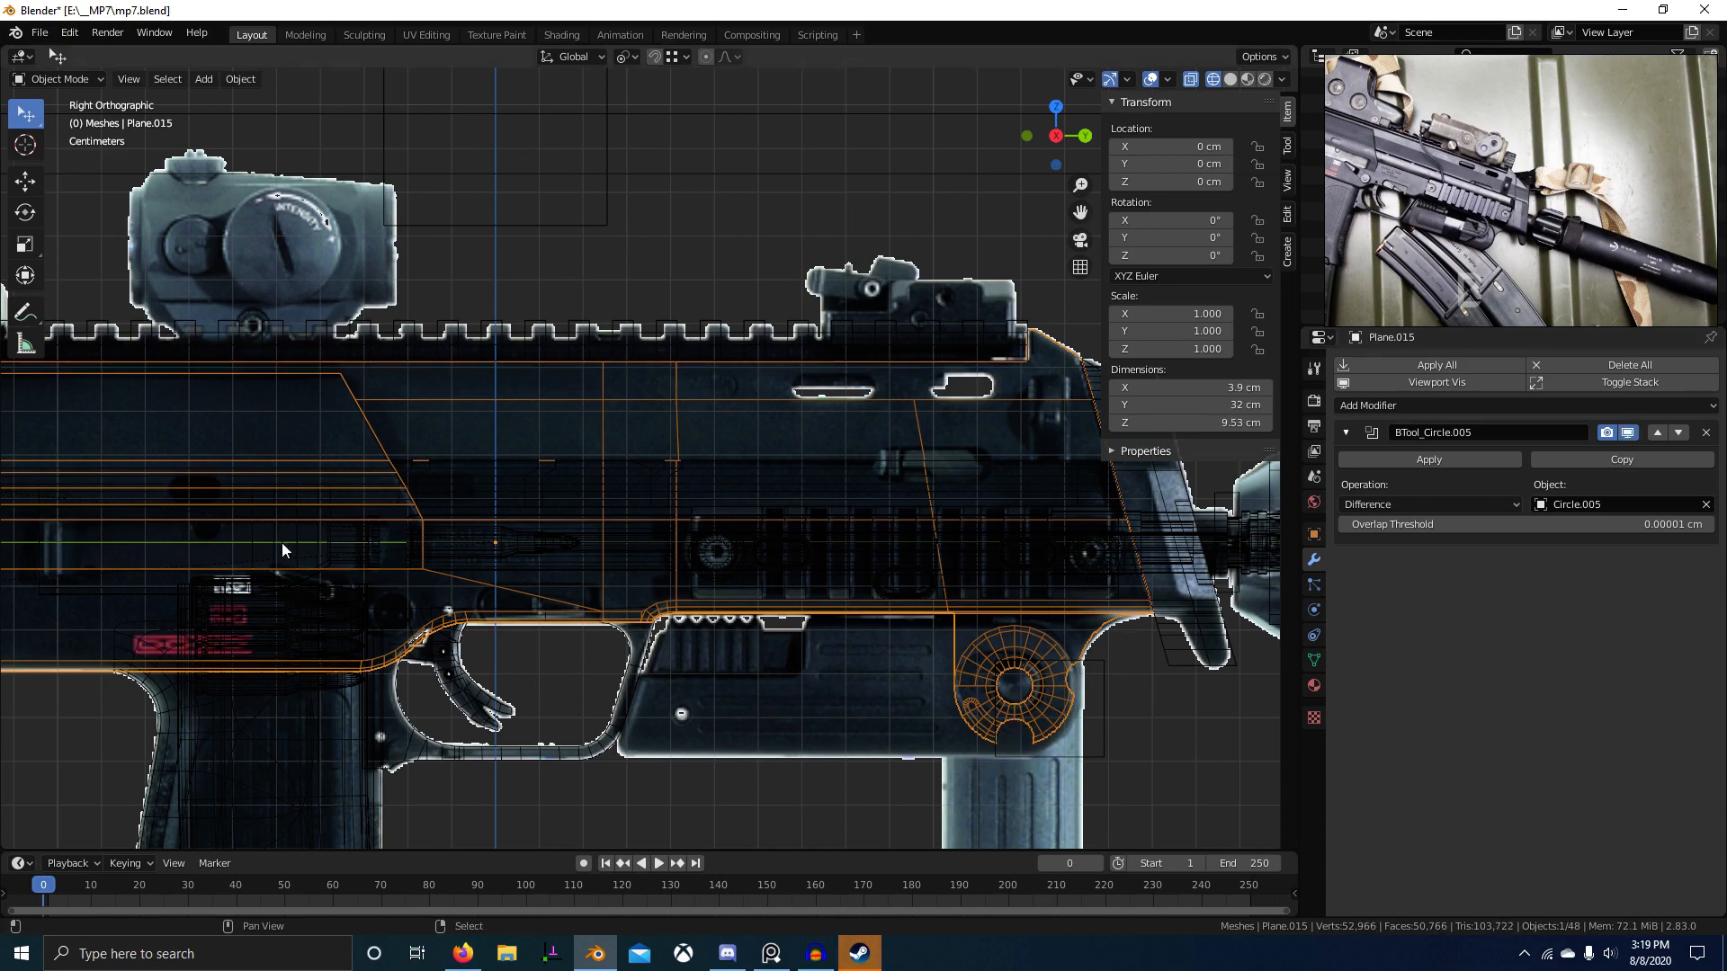
# Step: Examine the receiver mesh in Edit Mode from both sides, comparing the rear panel's edges with the right-side reference
pyautogui.keyDown('shift'); pyautogui.moveTo(317, 506); pyautogui.dragTo(730, 548, button='middle'); pyautogui.keyUp('shift')
pyautogui.press('Tab')
pyautogui.keyDown('shift'); pyautogui.moveTo(590, 597); pyautogui.dragTo(686, 578, button='middle'); pyautogui.keyUp('shift')
pyautogui.hotkey('shift', 'z')
pyautogui.scroll(-1, 773, 636)
pyautogui.moveTo(774, 636)
pyautogui.keyDown('shift'); pyautogui.mouseDown(button='middle')
pyautogui.moveTo(422, 546)
pyautogui.moveTo(225, 541)
pyautogui.mouseUp(button='middle'); pyautogui.keyUp('shift')
pyautogui.keyDown('shift'); pyautogui.moveTo(311, 621); pyautogui.dragTo(895, 650, button='middle'); pyautogui.keyUp('shift')
pyautogui.hotkey('shift', 'z')
pyautogui.scroll(8, 893, 649)
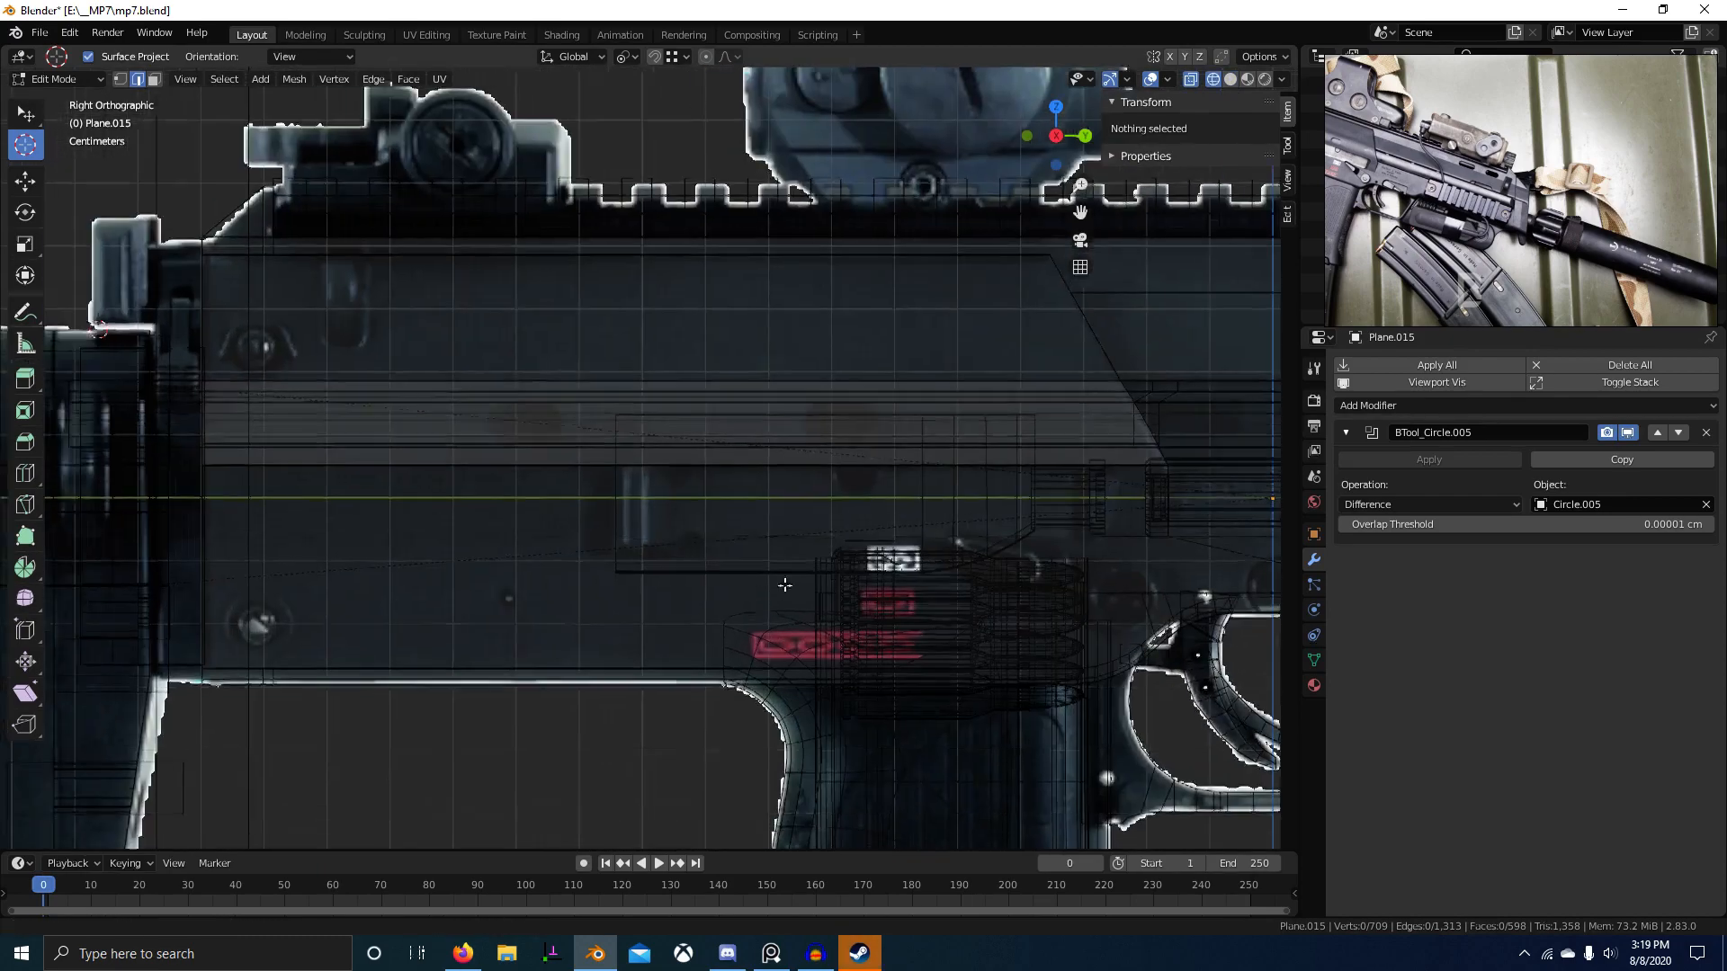
pyautogui.hotkey('shift', 'z')
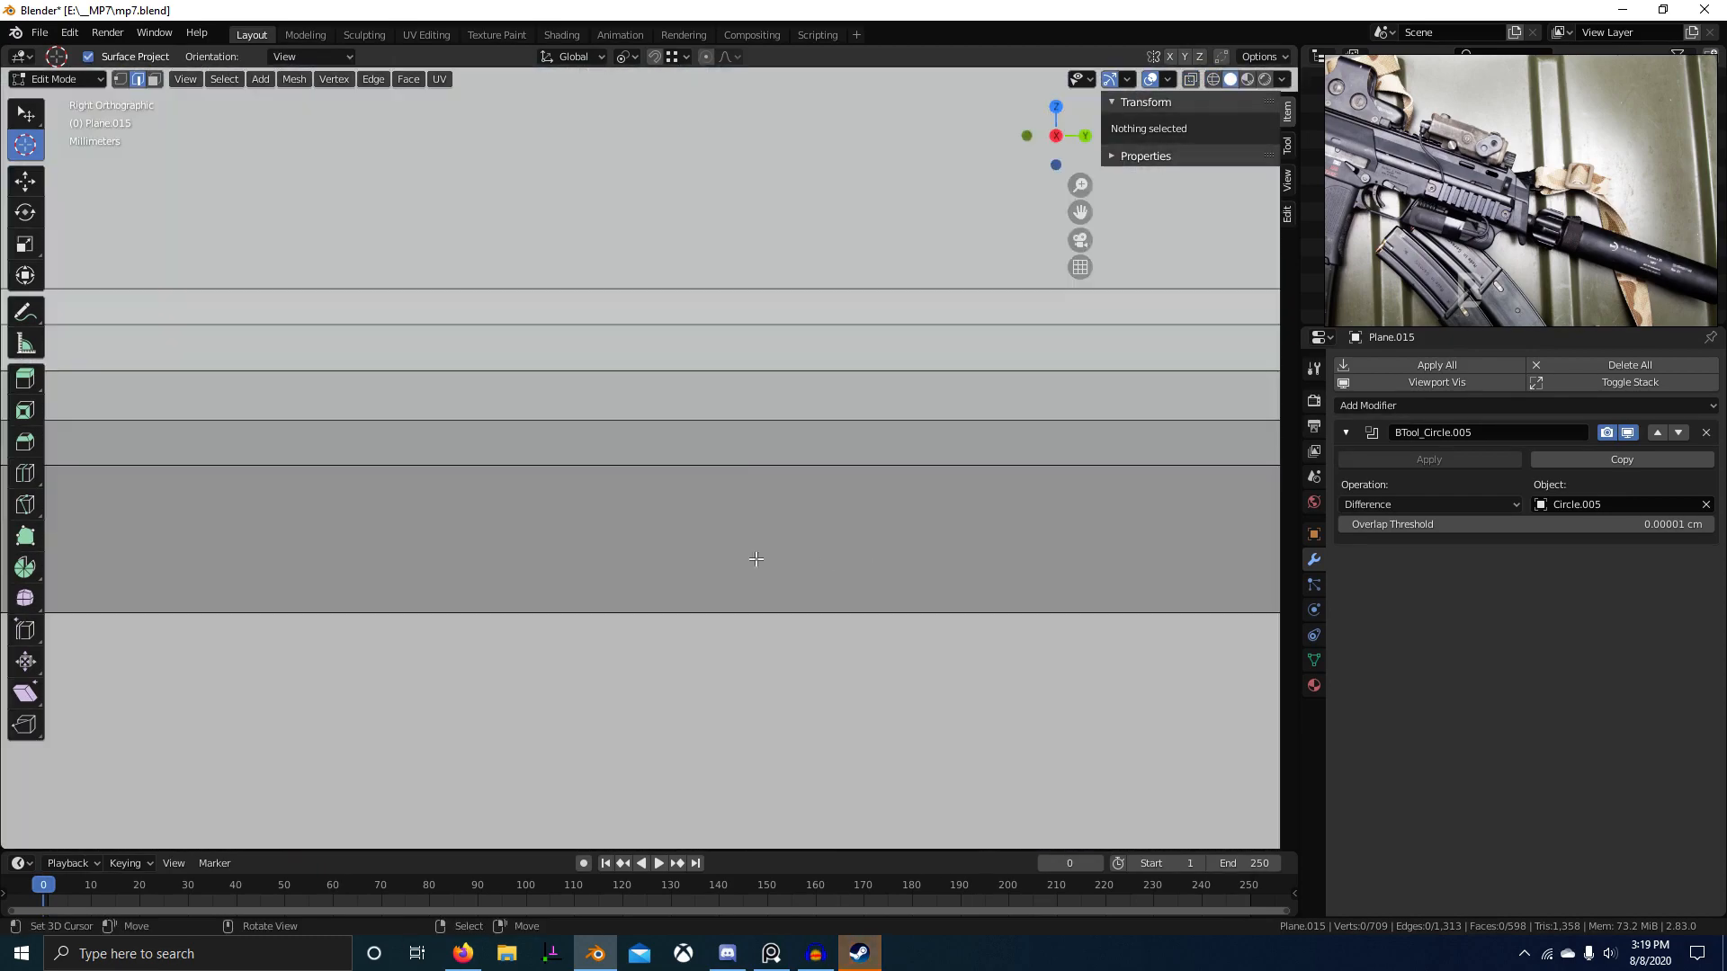
pyautogui.hotkey('shift', 'z')
pyautogui.scroll(-10, 798, 644)
pyautogui.scroll(2, 784, 633)
pyautogui.moveTo(893, 623)
pyautogui.mouseDown(button='middle')
pyautogui.moveTo(710, 630)
pyautogui.moveTo(955, 635)
pyautogui.moveTo(890, 624)
pyautogui.moveTo(624, 401)
pyautogui.moveTo(771, 624)
pyautogui.moveTo(688, 627)
pyautogui.mouseUp(button='middle')
pyautogui.hotkey('shift', 'z')
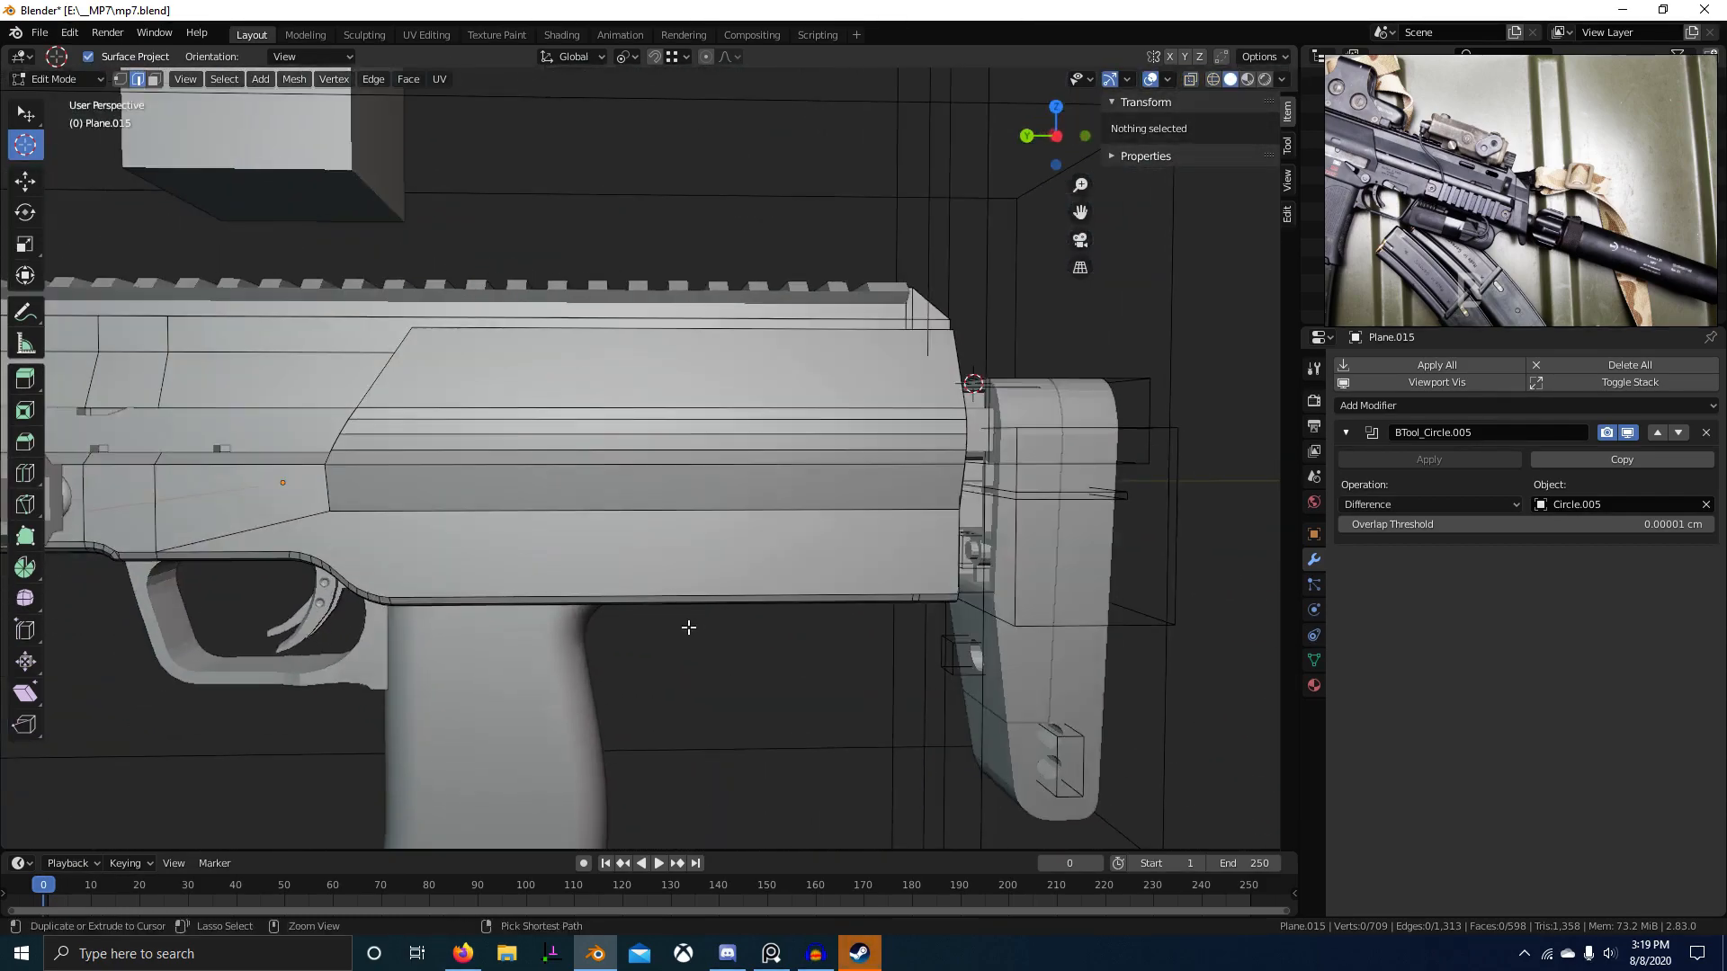
# Step: Compare the receiver's left side with the left-view reference image around the fire selector
pyautogui.press('ctrl+KP_3')
pyautogui.hotkey('shift', 'z')
pyautogui.scroll(3, 629, 608)
pyautogui.keyDown('shift'); pyautogui.moveTo(568, 583); pyautogui.dragTo(751, 606, button='middle'); pyautogui.keyUp('shift')
pyautogui.press('Tab')
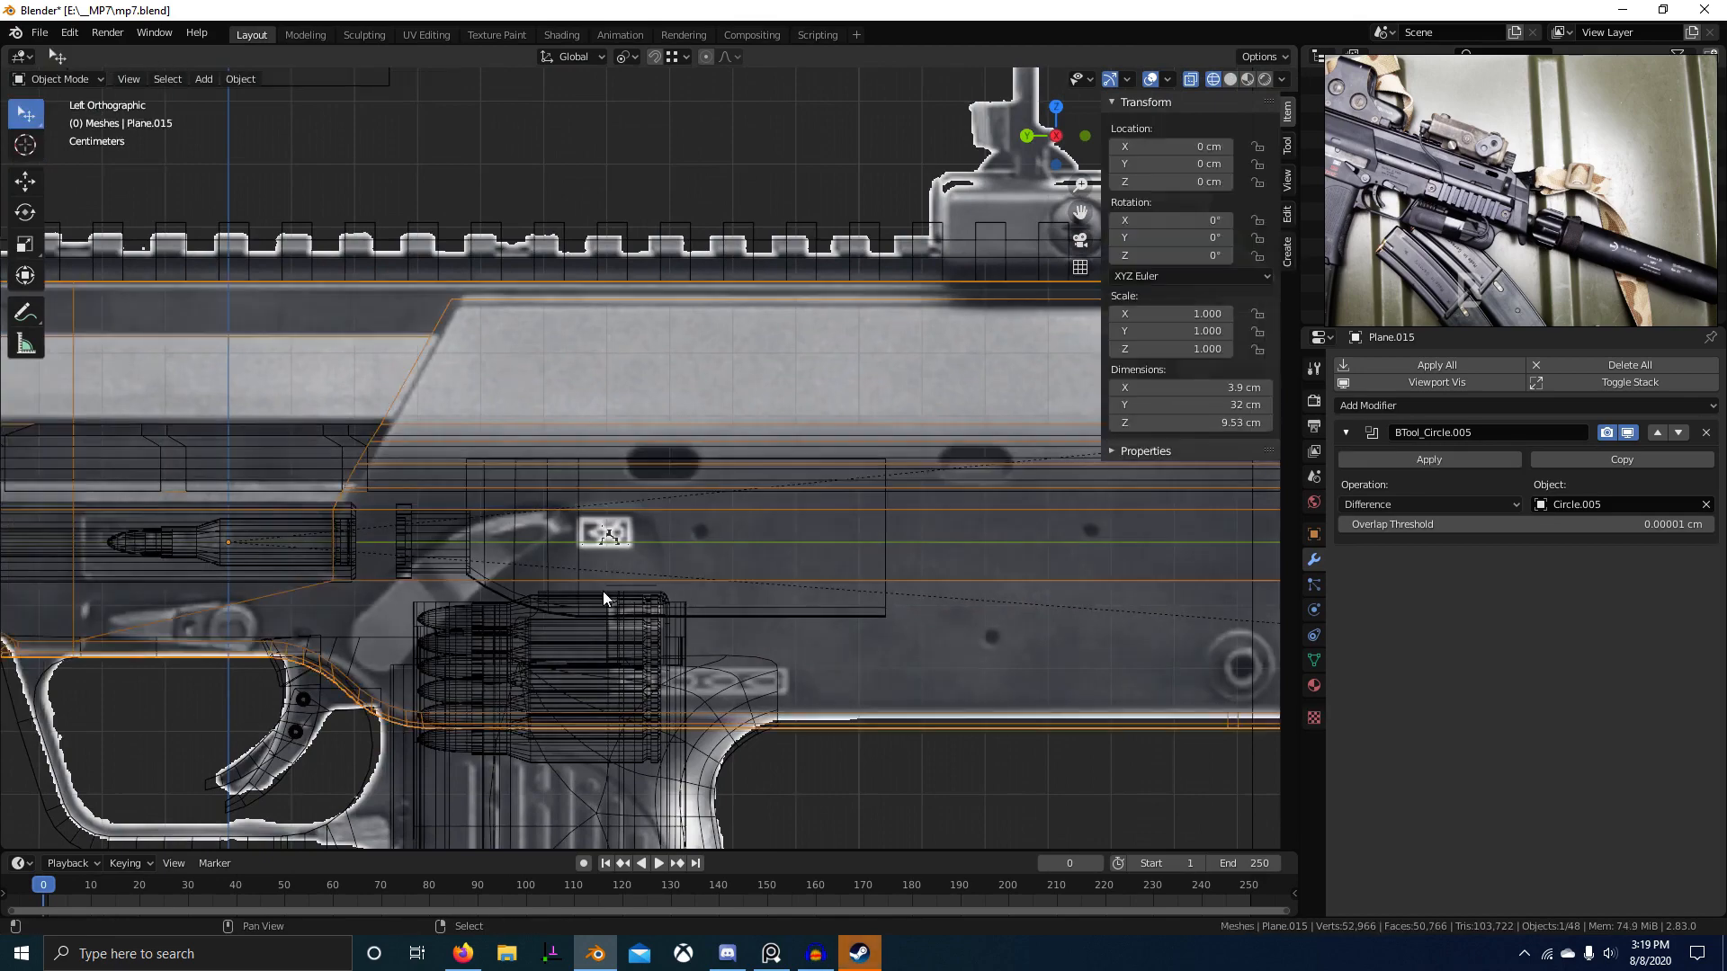
pyautogui.keyDown('shift'); pyautogui.moveTo(603, 593); pyautogui.dragTo(644, 576, button='middle'); pyautogui.keyUp('shift')
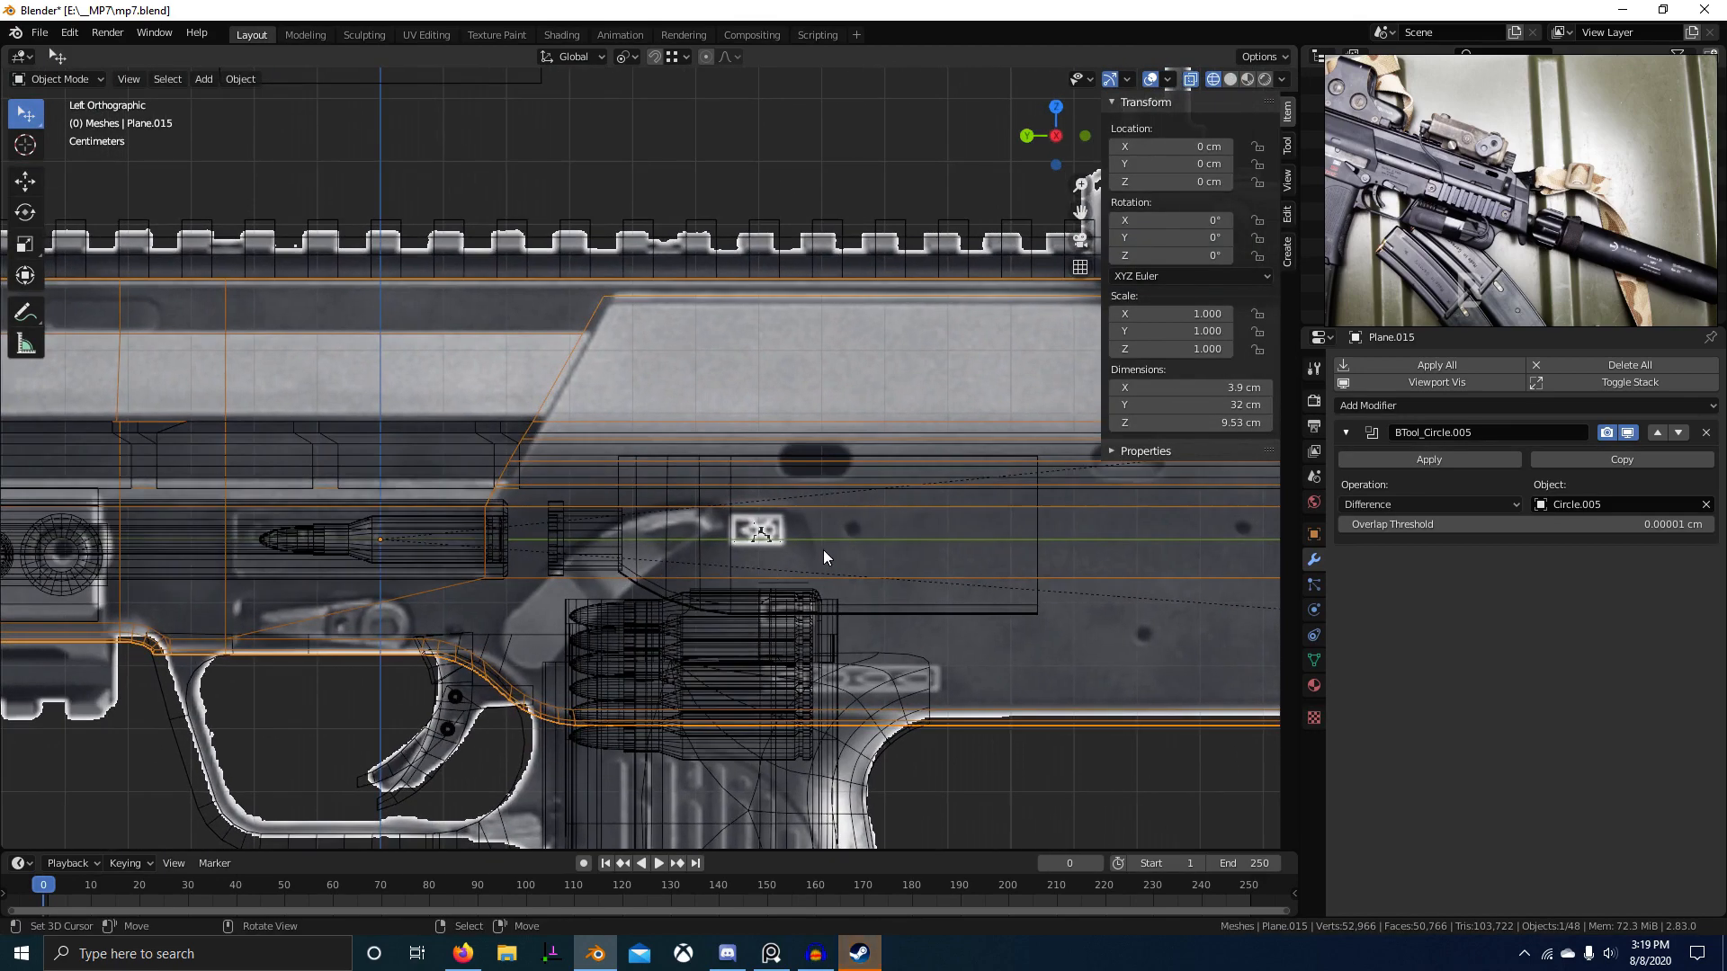
pyautogui.hotkey('shift', 'z')
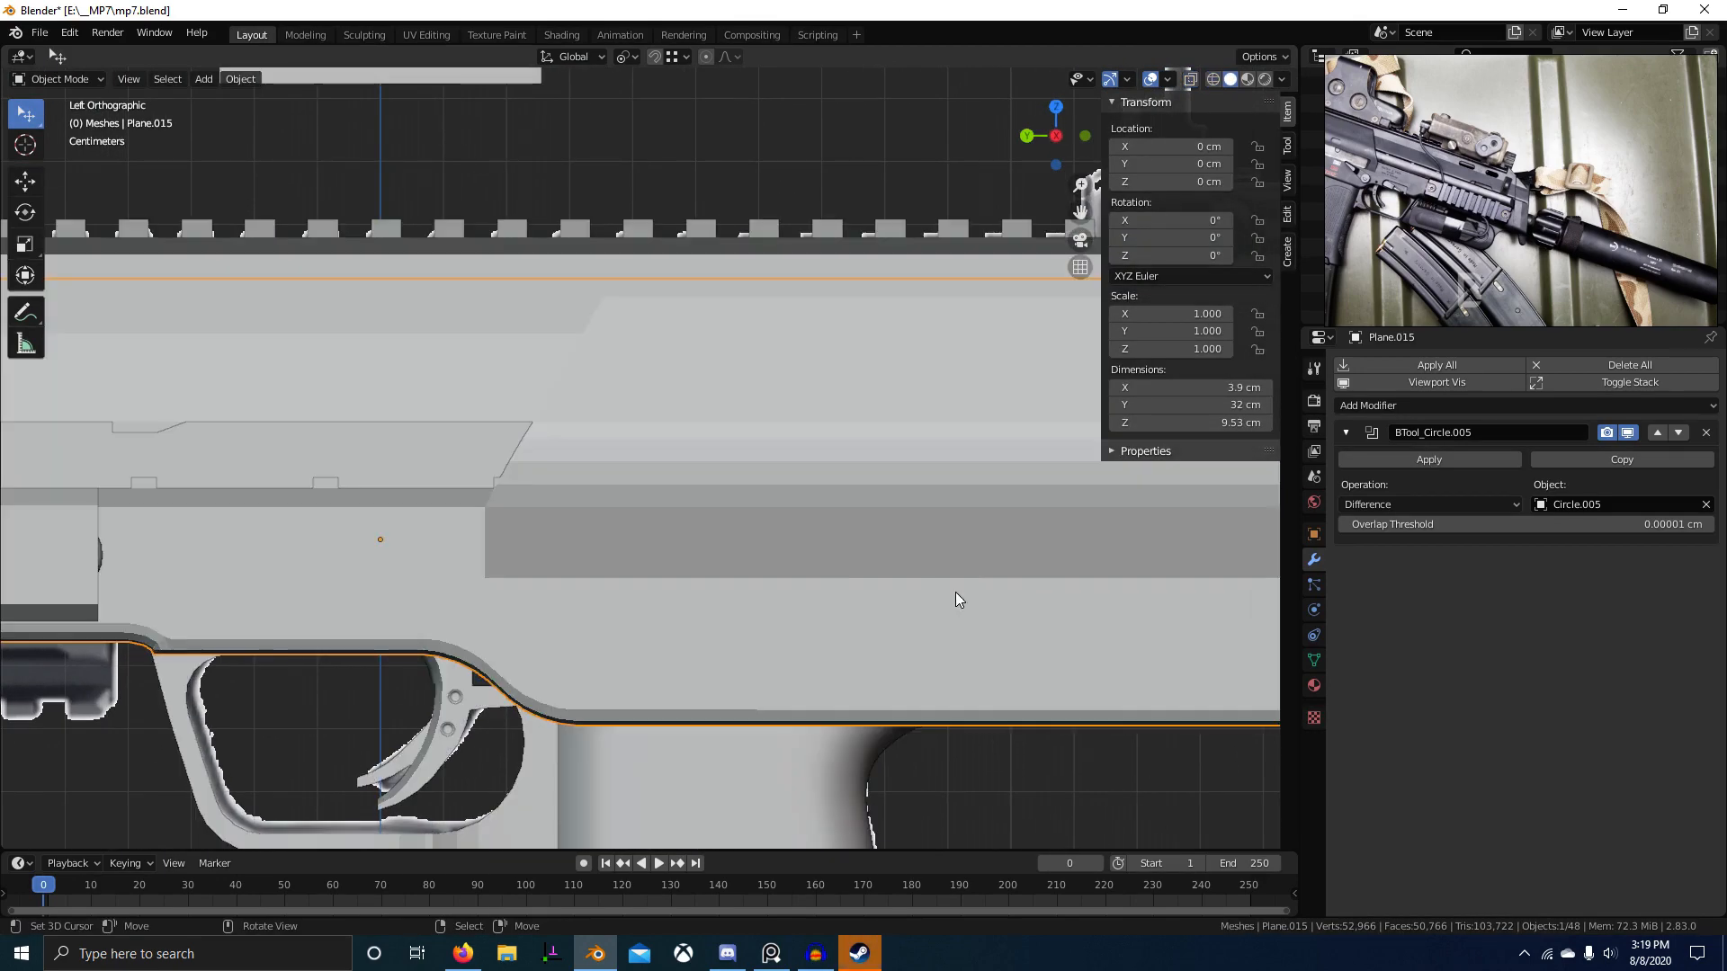
# Step: Knife-cut a trapezoid around the fire selector between the angled strip's two edges, and shift its upper front corner slightly along Y
pyautogui.press('Tab')
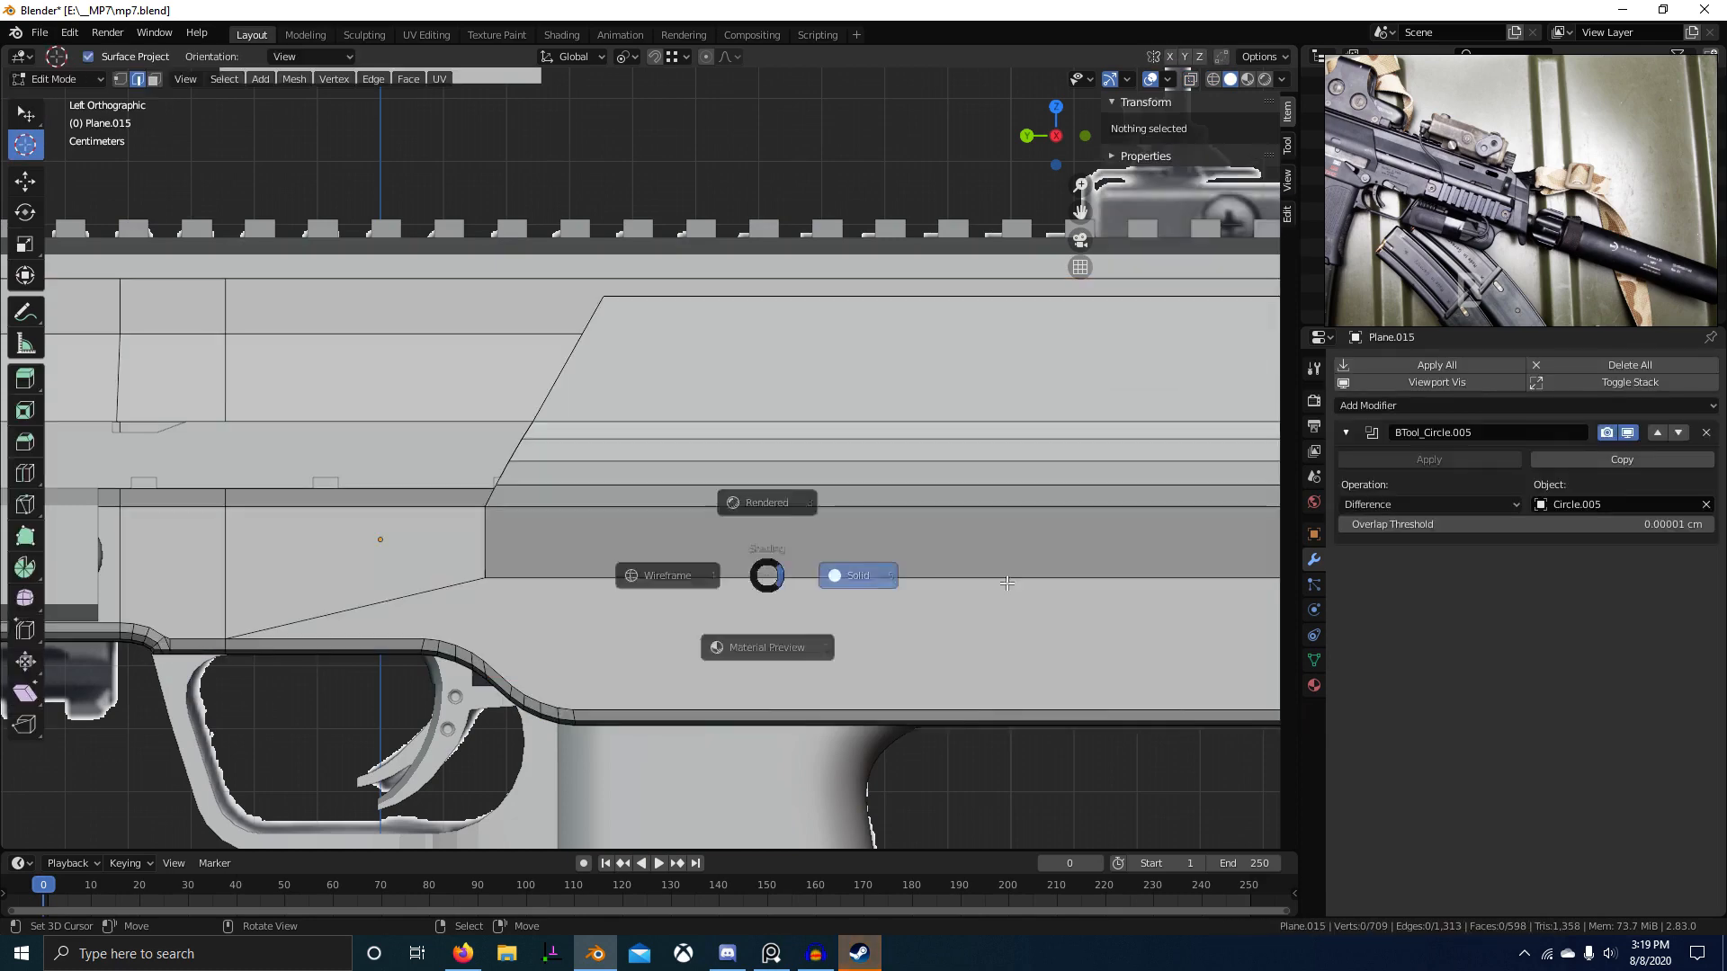
pyautogui.hotkey('shift', 'z')
pyautogui.scroll(2, 916, 628)
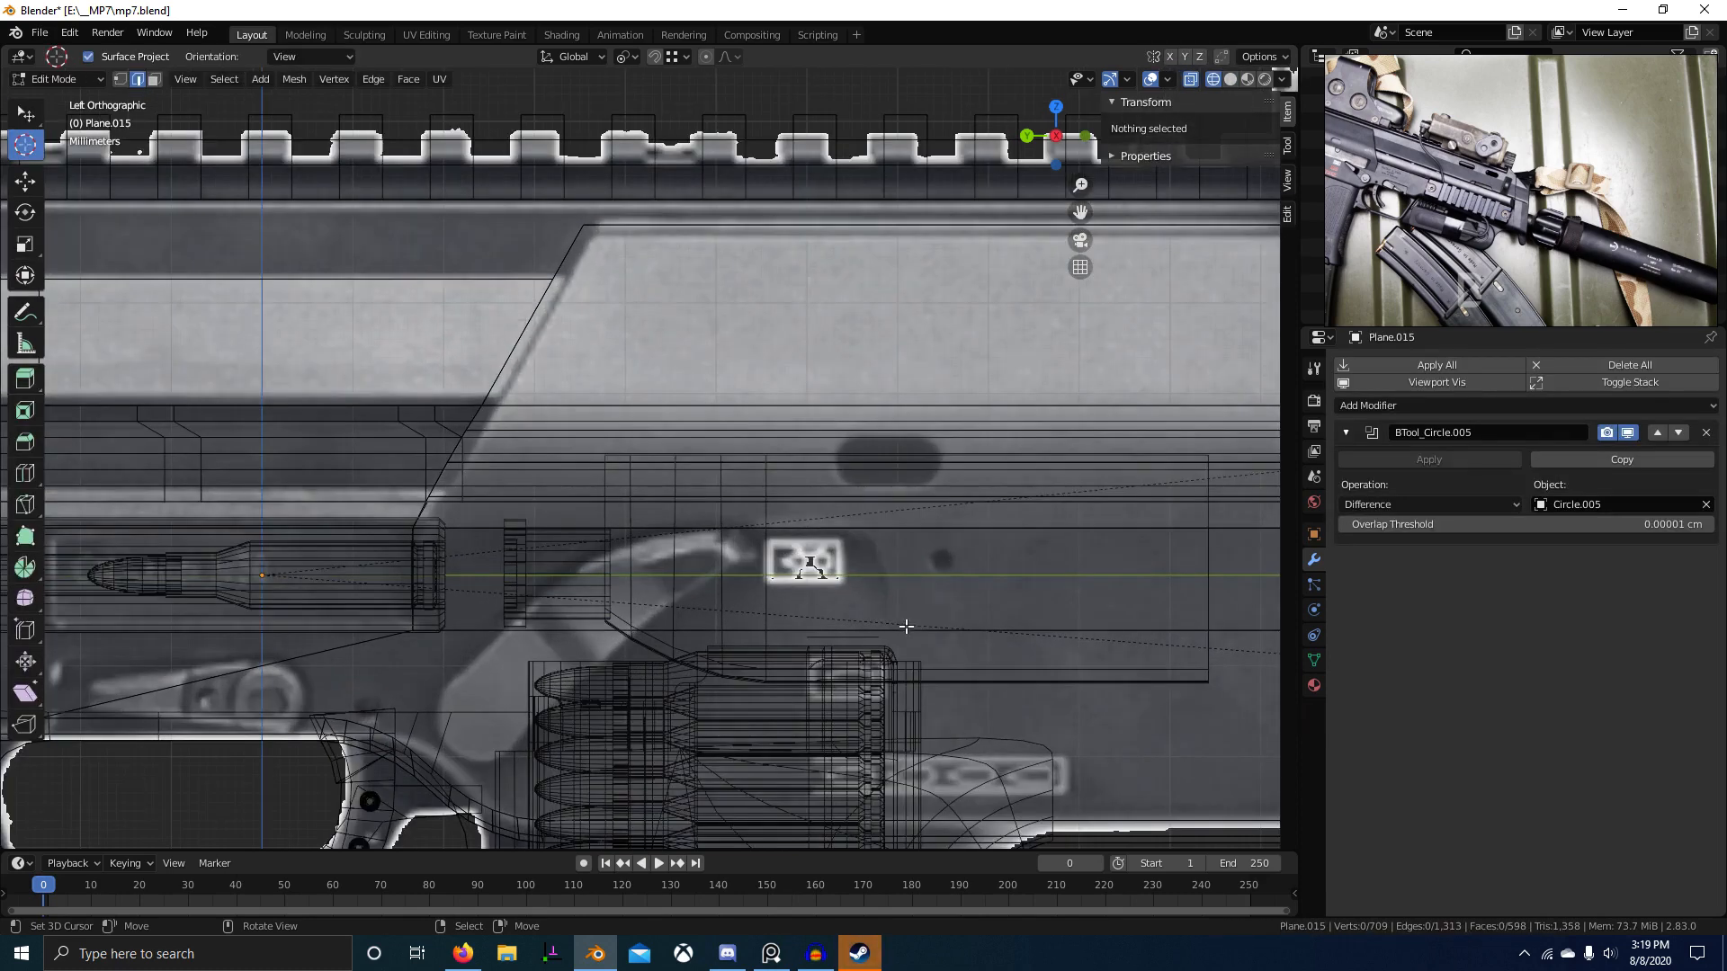
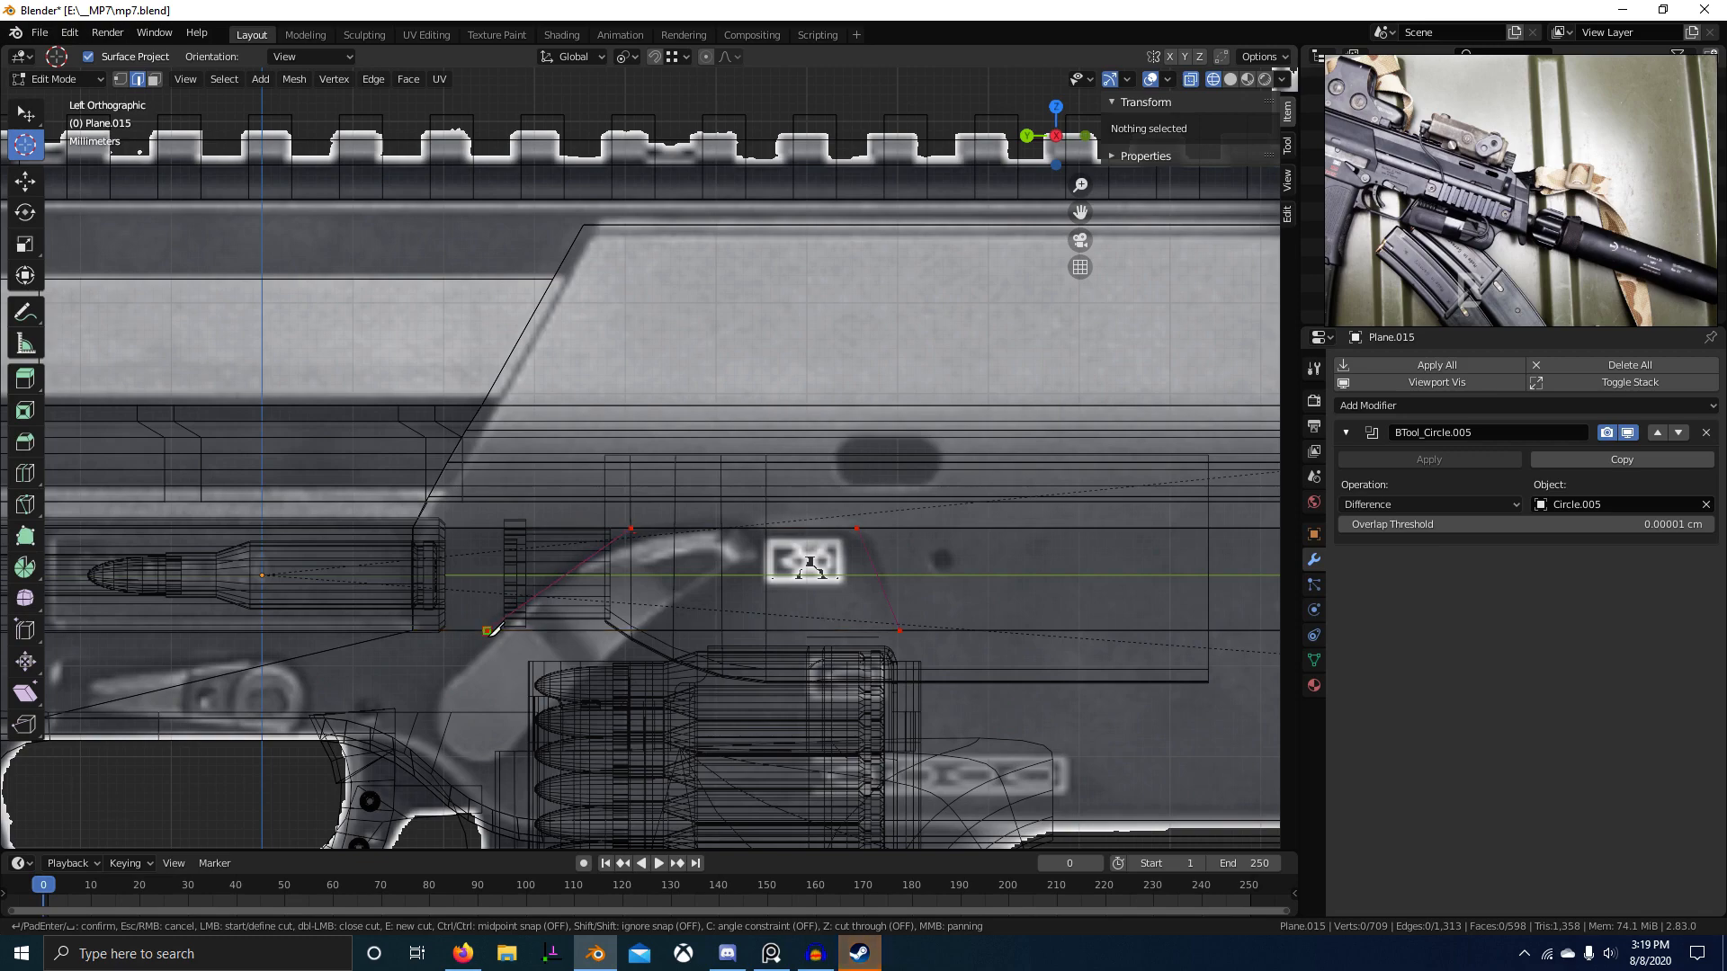
pyautogui.press('Return')
pyautogui.press('g')
pyautogui.press('y')
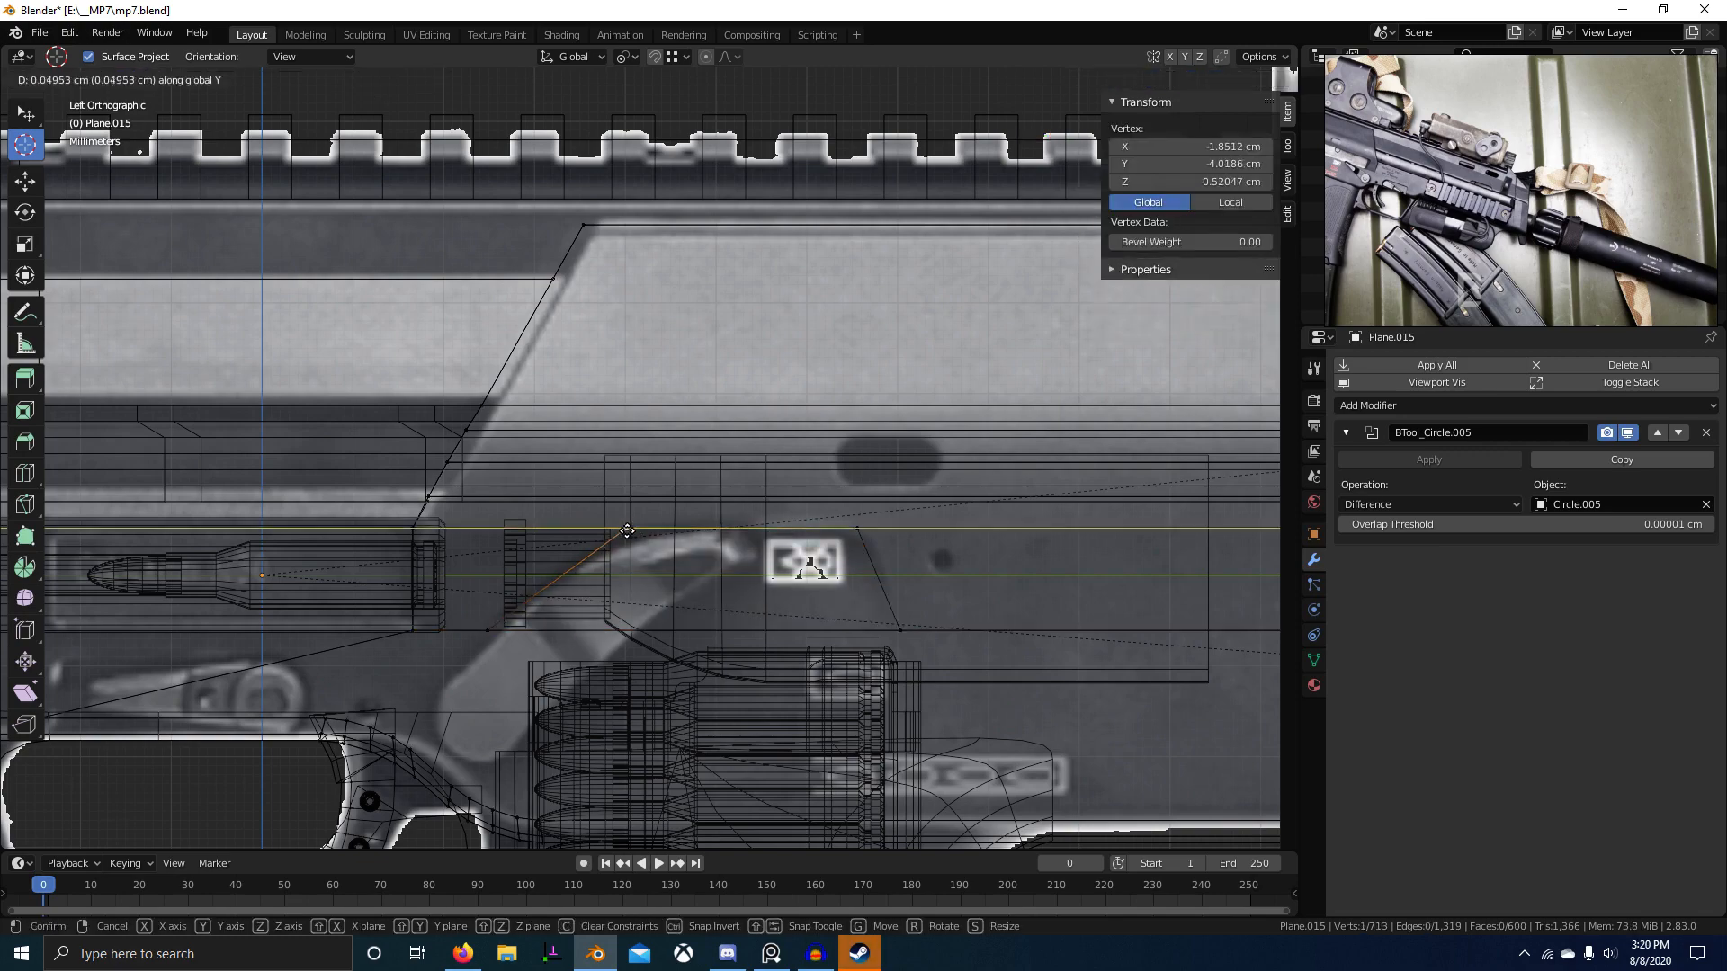
pyautogui.click(623, 531)
# Step: Delete the trapezoid face to open a hole in the receiver's left side
pyautogui.hotkey('shift', 'z')
pyautogui.moveTo(784, 633)
pyautogui.mouseDown(button='middle')
pyautogui.moveTo(914, 603)
pyautogui.moveTo(526, 581)
pyautogui.moveTo(577, 595)
pyautogui.mouseUp(button='middle')
pyautogui.scroll(3, 576, 524)
pyautogui.press('3')
pyautogui.rightClick(571, 522)
pyautogui.scroll(-1, 578, 619)
pyautogui.press('x')
pyautogui.press('f')
pyautogui.scroll(3, 540, 620)
pyautogui.scroll(-2, 578, 596)
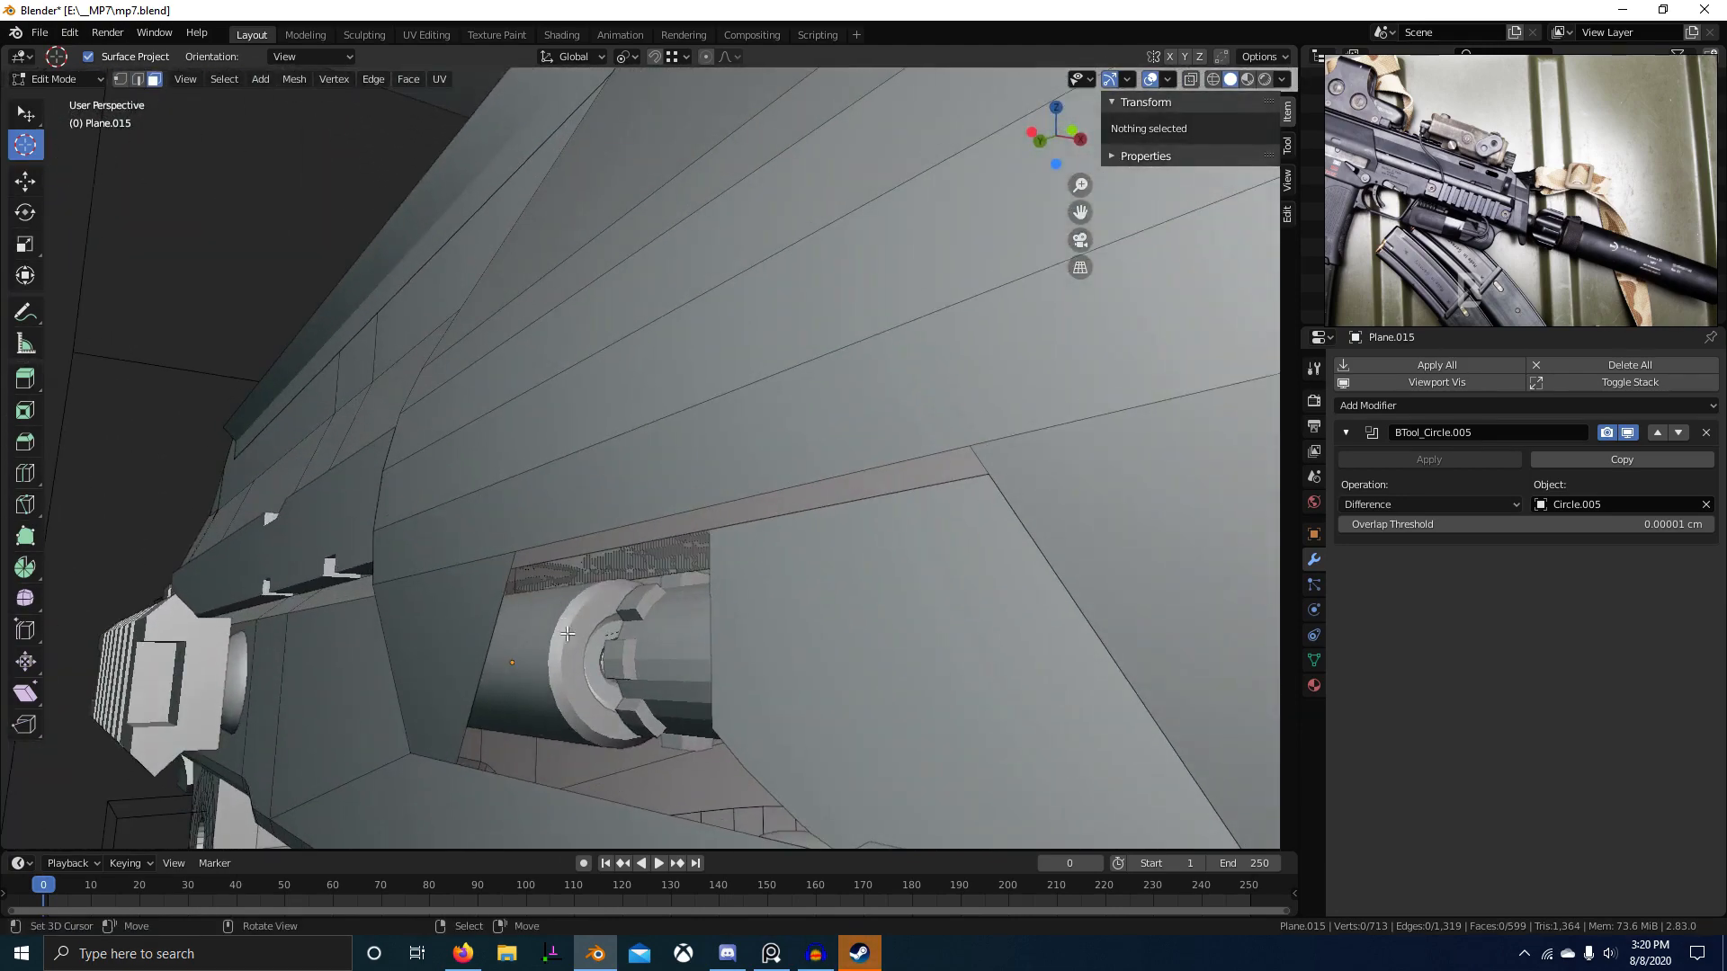
# Step: Extrude the opening's bottom edge along Z to about 0.52 cm, level with its upper corner
pyautogui.press('2')
pyautogui.rightClick(528, 761)
pyautogui.scroll(-1, 528, 761)
pyautogui.moveTo(528, 761); pyautogui.dragTo(550, 645, button='middle')
pyautogui.scroll(3, 550, 645)
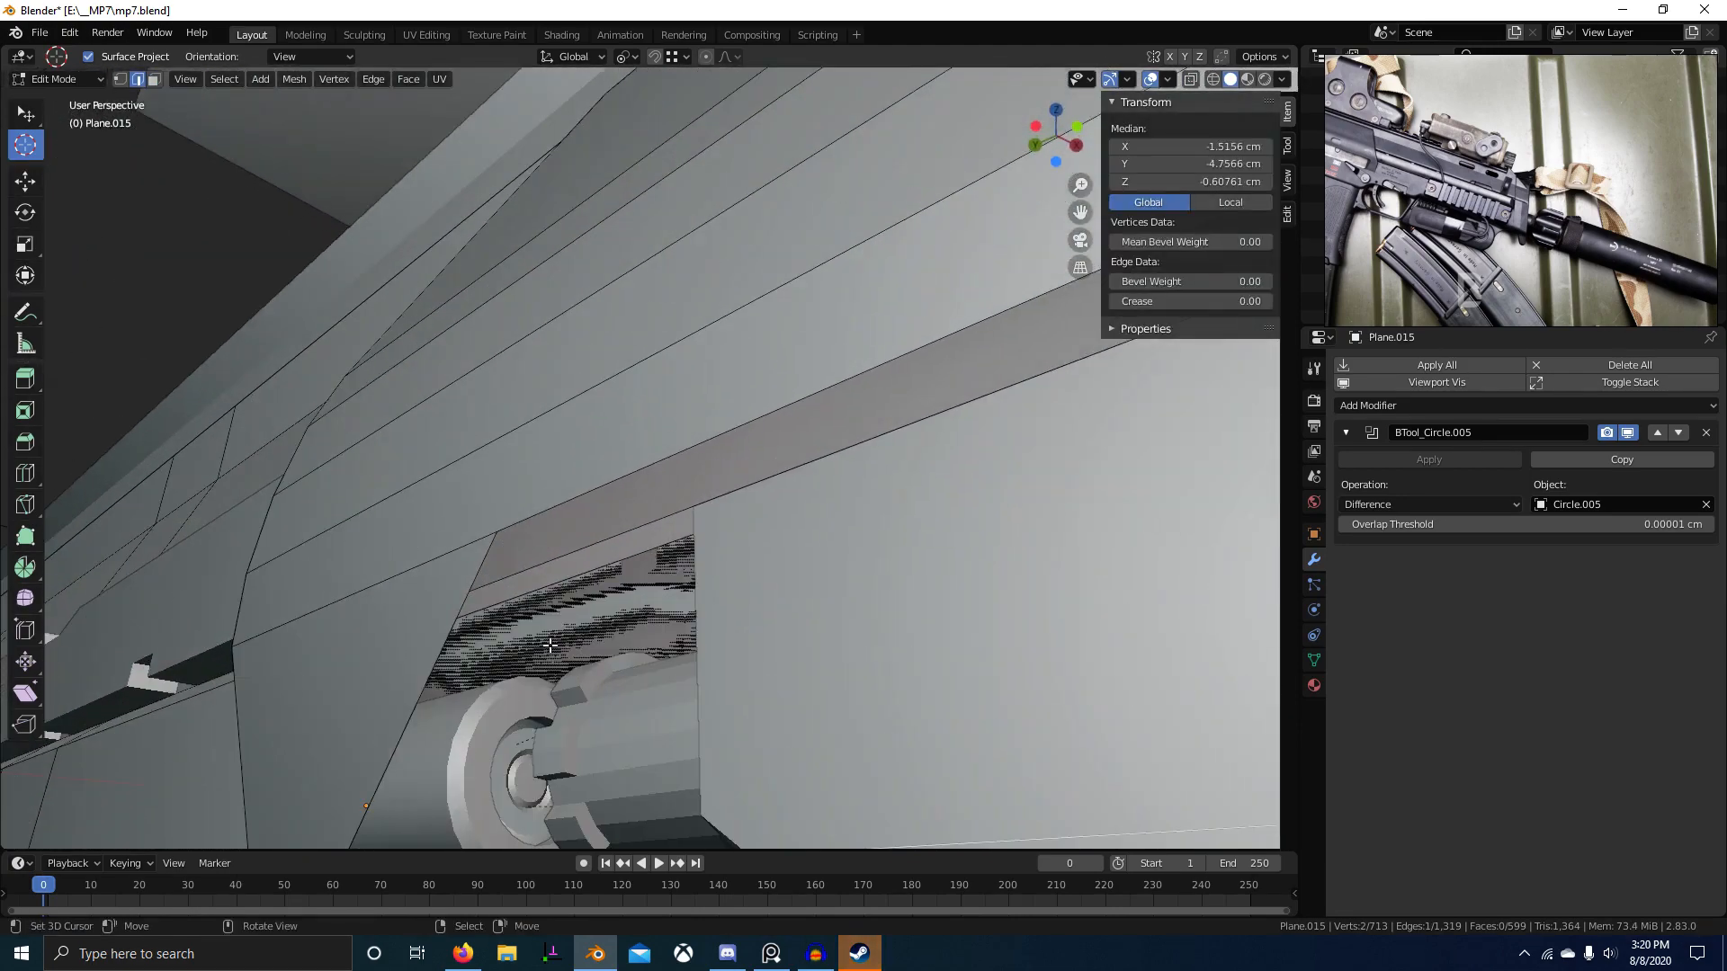
pyautogui.keyDown('ctrl'); pyautogui.click(490, 528); pyautogui.keyUp('ctrl')
pyautogui.scroll(-3, 493, 533)
pyautogui.moveTo(493, 533); pyautogui.dragTo(543, 605, button='middle')
pyautogui.scroll(-1, 543, 605)
# Step: Move the recessed face's two upper corners along Y to about -3.94 cm and -6.55 cm to slope its ends
pyautogui.press('1')
pyautogui.hotkey('shift', 'z')
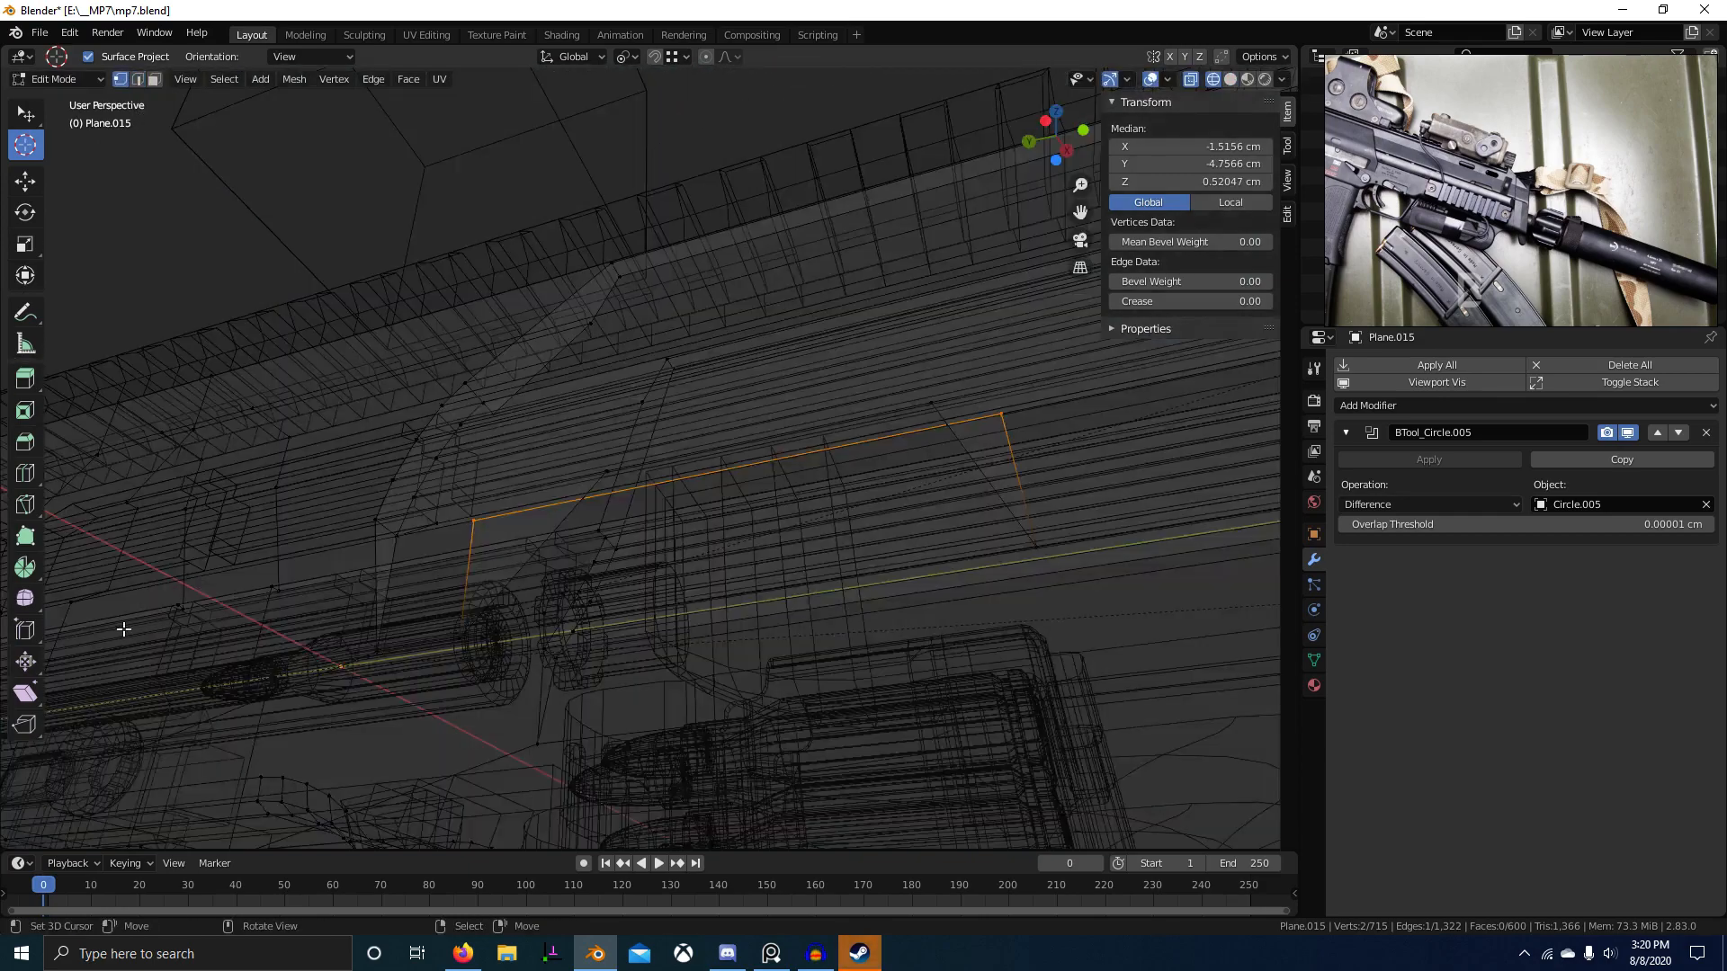
pyautogui.moveTo(123, 629); pyautogui.dragTo(458, 646, button='middle')
pyautogui.moveTo(448, 574)
pyautogui.mouseDown(button='middle')
pyautogui.moveTo(513, 714)
pyautogui.moveTo(693, 736)
pyautogui.moveTo(563, 647)
pyautogui.moveTo(417, 612)
pyautogui.moveTo(354, 644)
pyautogui.moveTo(339, 686)
pyautogui.moveTo(436, 616)
pyautogui.moveTo(549, 607)
pyautogui.mouseUp(button='middle')
pyautogui.hotkey('shift', 'z')
pyautogui.click(379, 620)
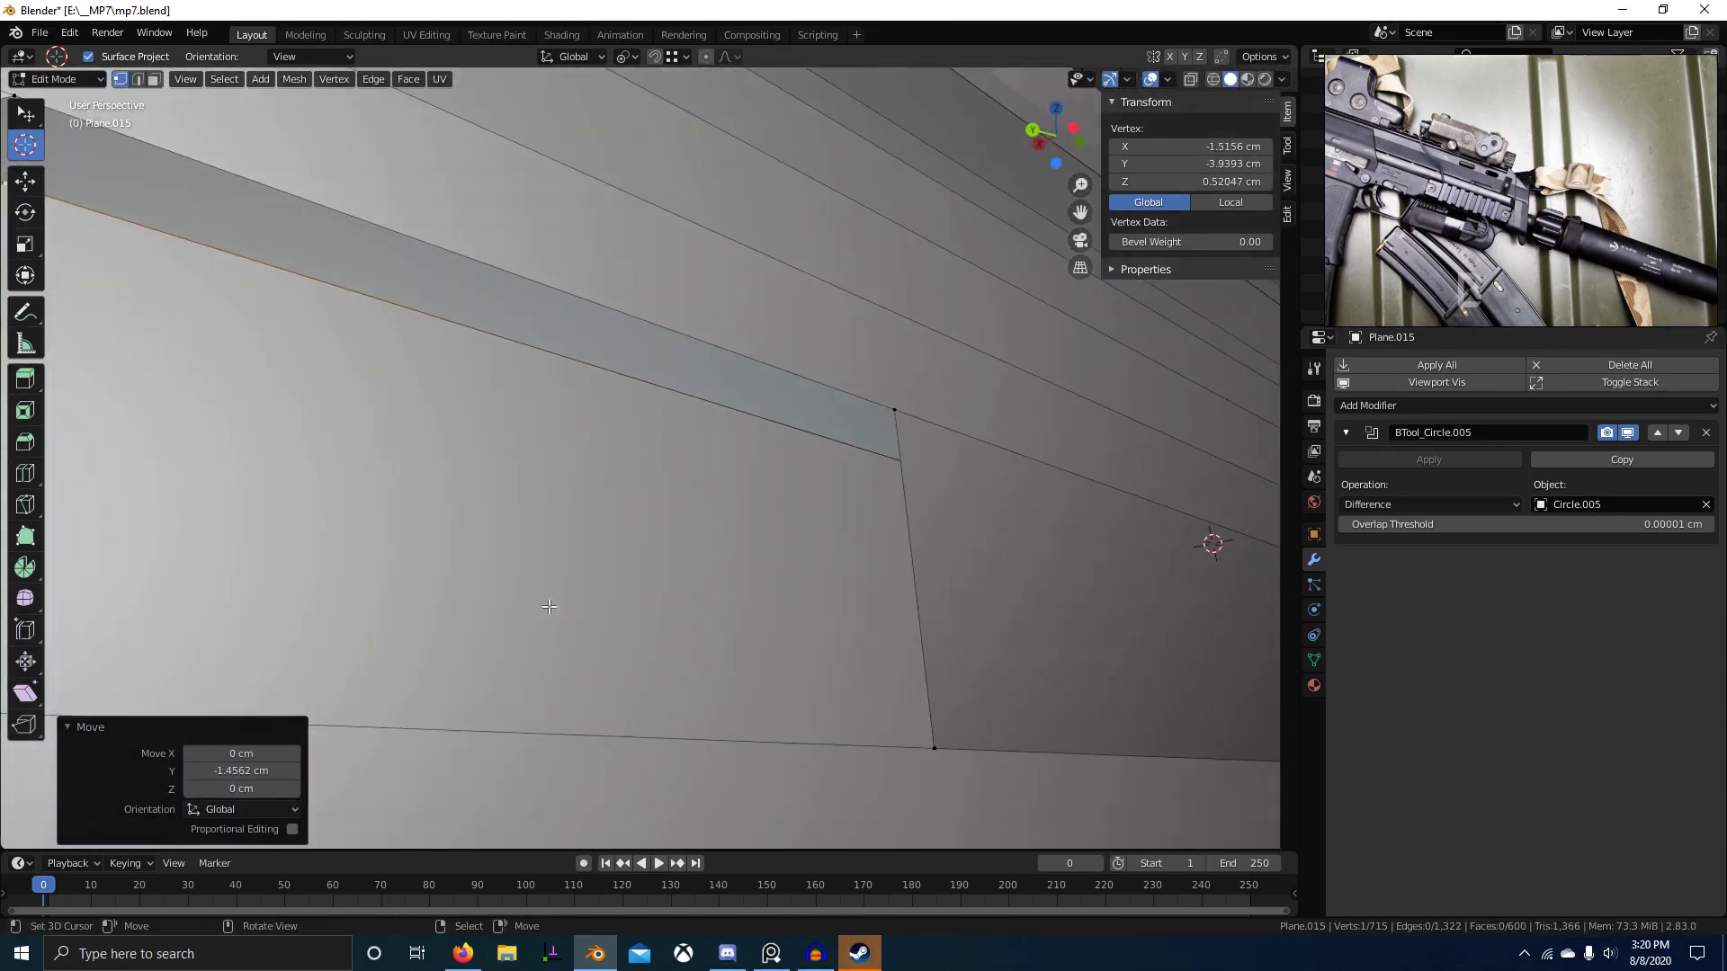
pyautogui.moveTo(893, 623); pyautogui.dragTo(886, 515, button='middle')
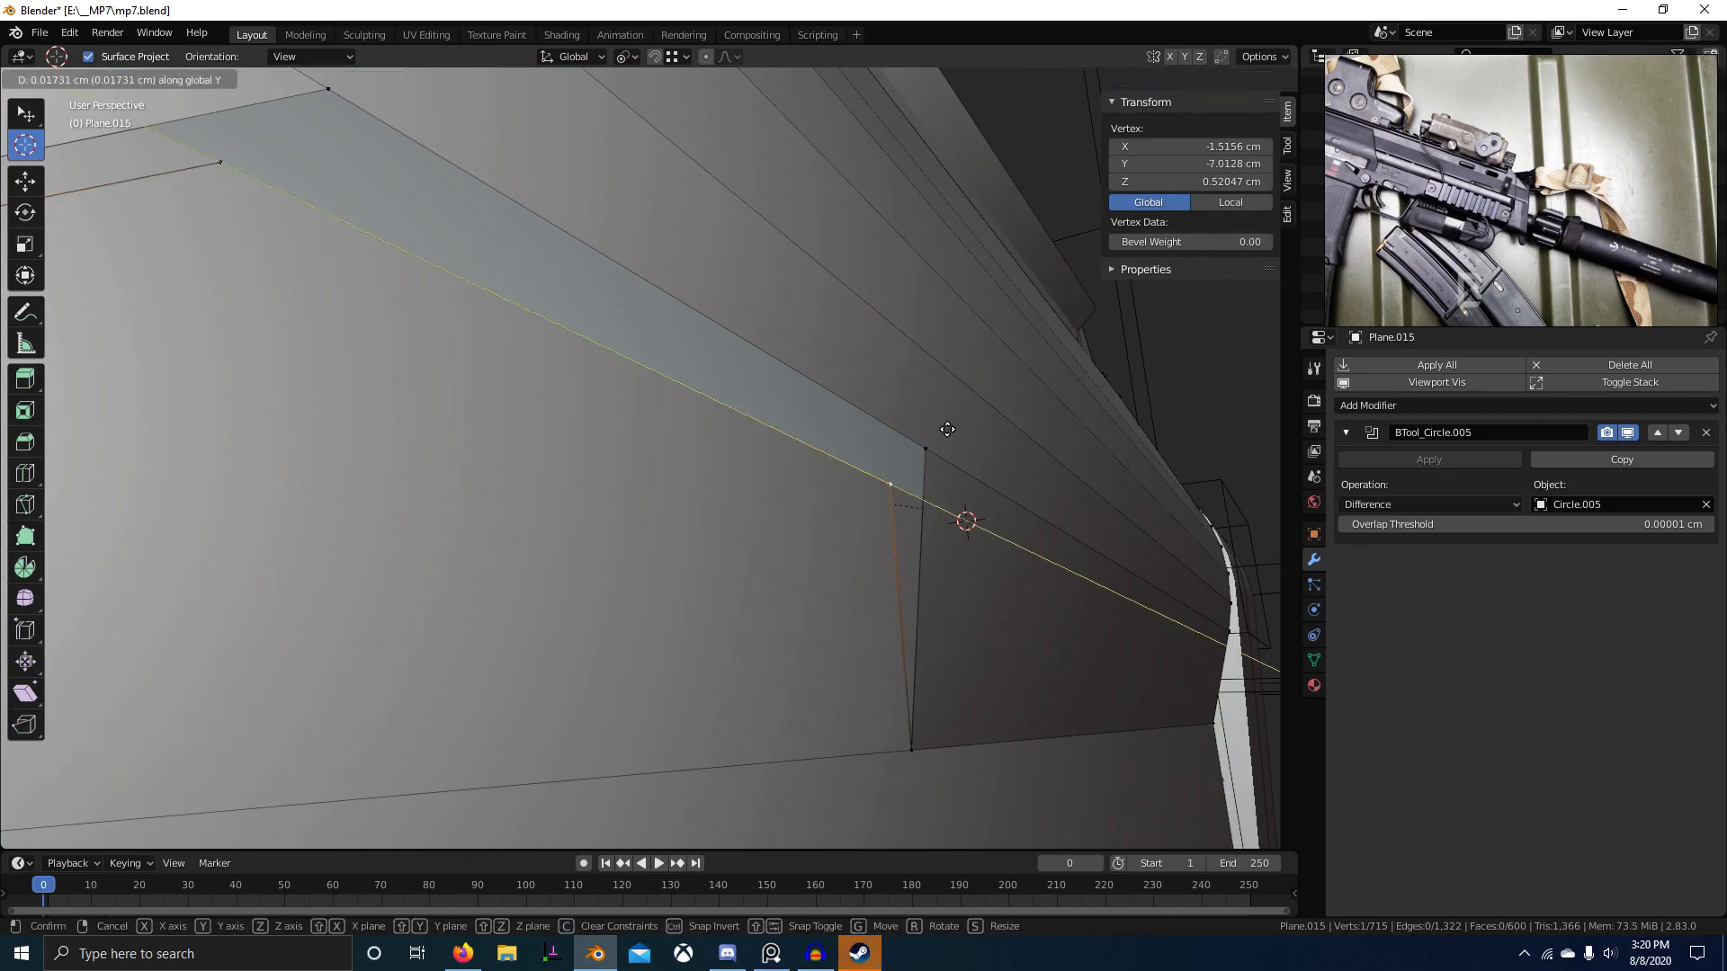
pyautogui.moveTo(929, 444); pyautogui.dragTo(690, 571, button='middle')
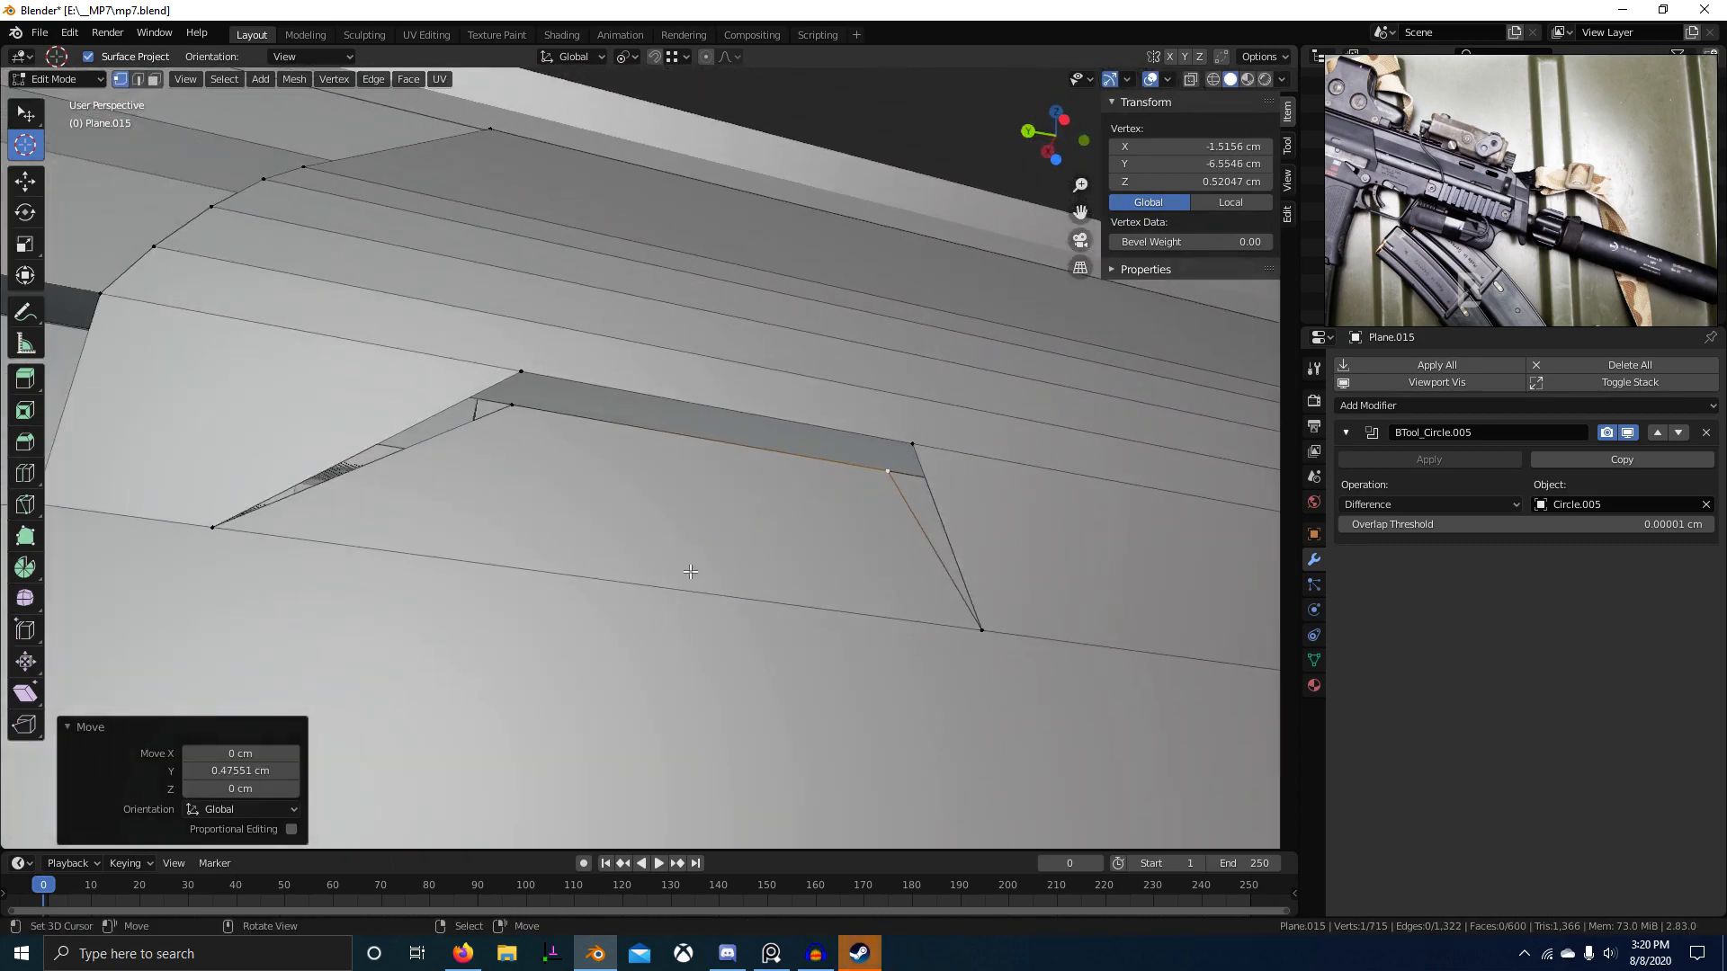
# Step: Lower the recessed face's top edge along Z to about 0.47 cm, and check the recess from the left view
pyautogui.click(621, 430)
pyautogui.moveTo(622, 430); pyautogui.dragTo(573, 658, button='middle')
pyautogui.moveTo(513, 578); pyautogui.dragTo(530, 589, button='middle')
pyautogui.press('g')
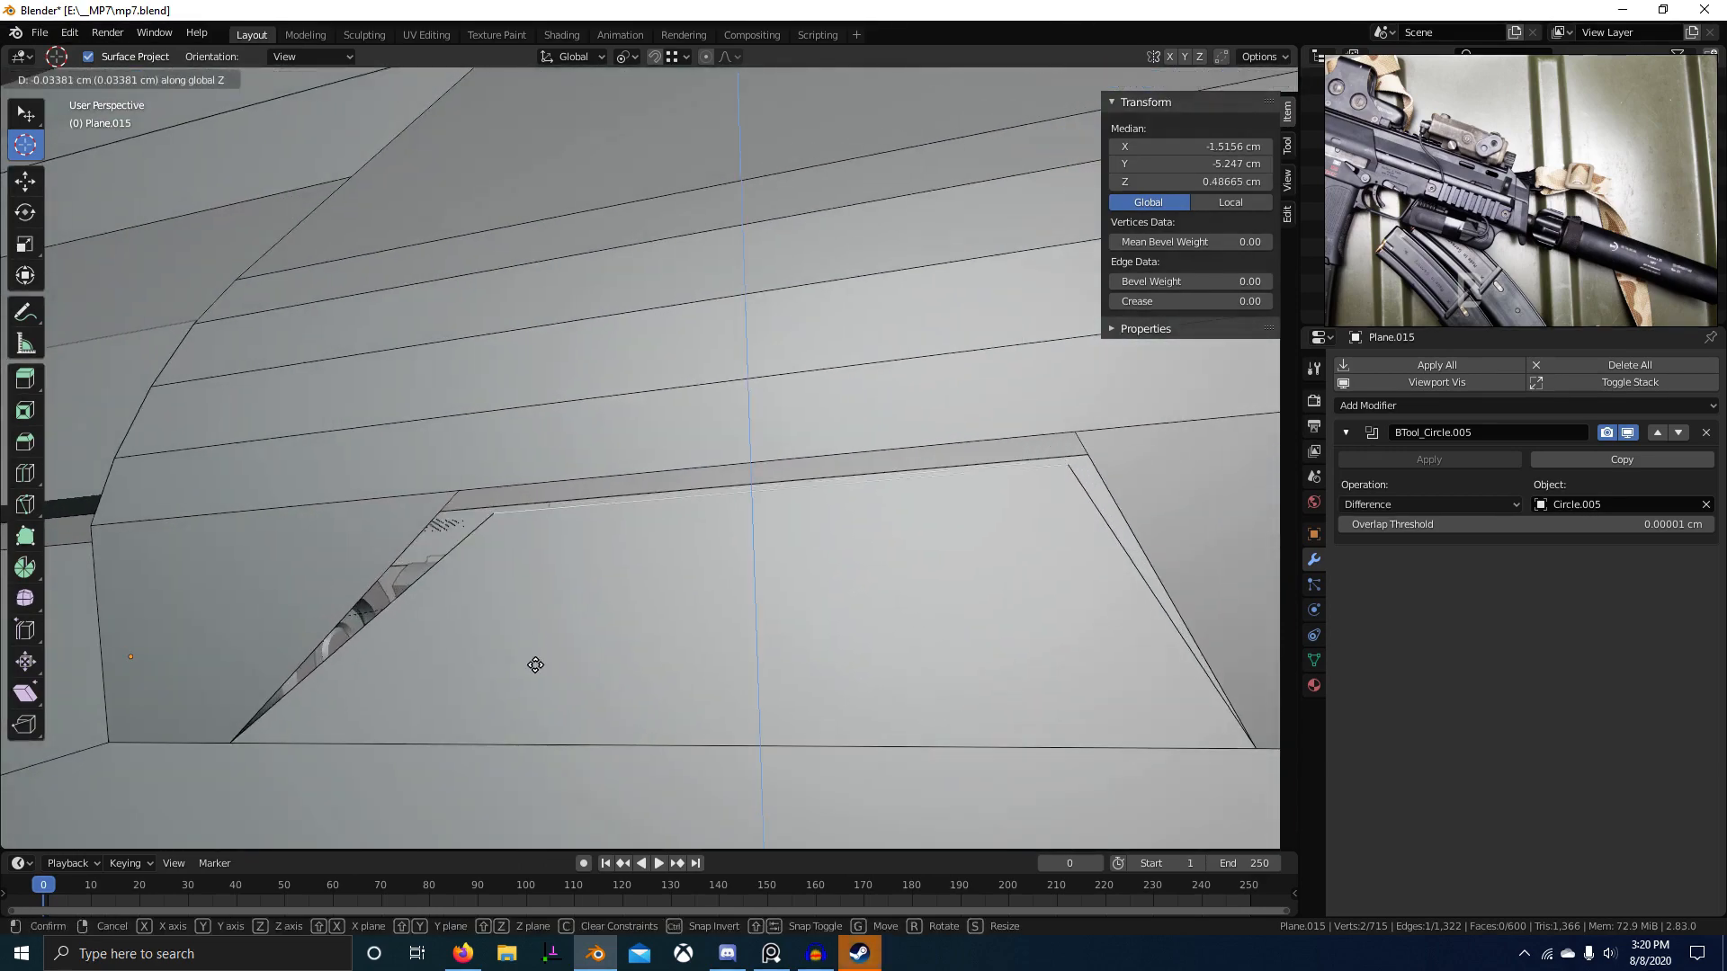
pyautogui.click(537, 675)
pyautogui.moveTo(537, 674); pyautogui.dragTo(559, 630, button='middle')
pyautogui.press('KP_3')
pyautogui.press('ctrl+KP_3')
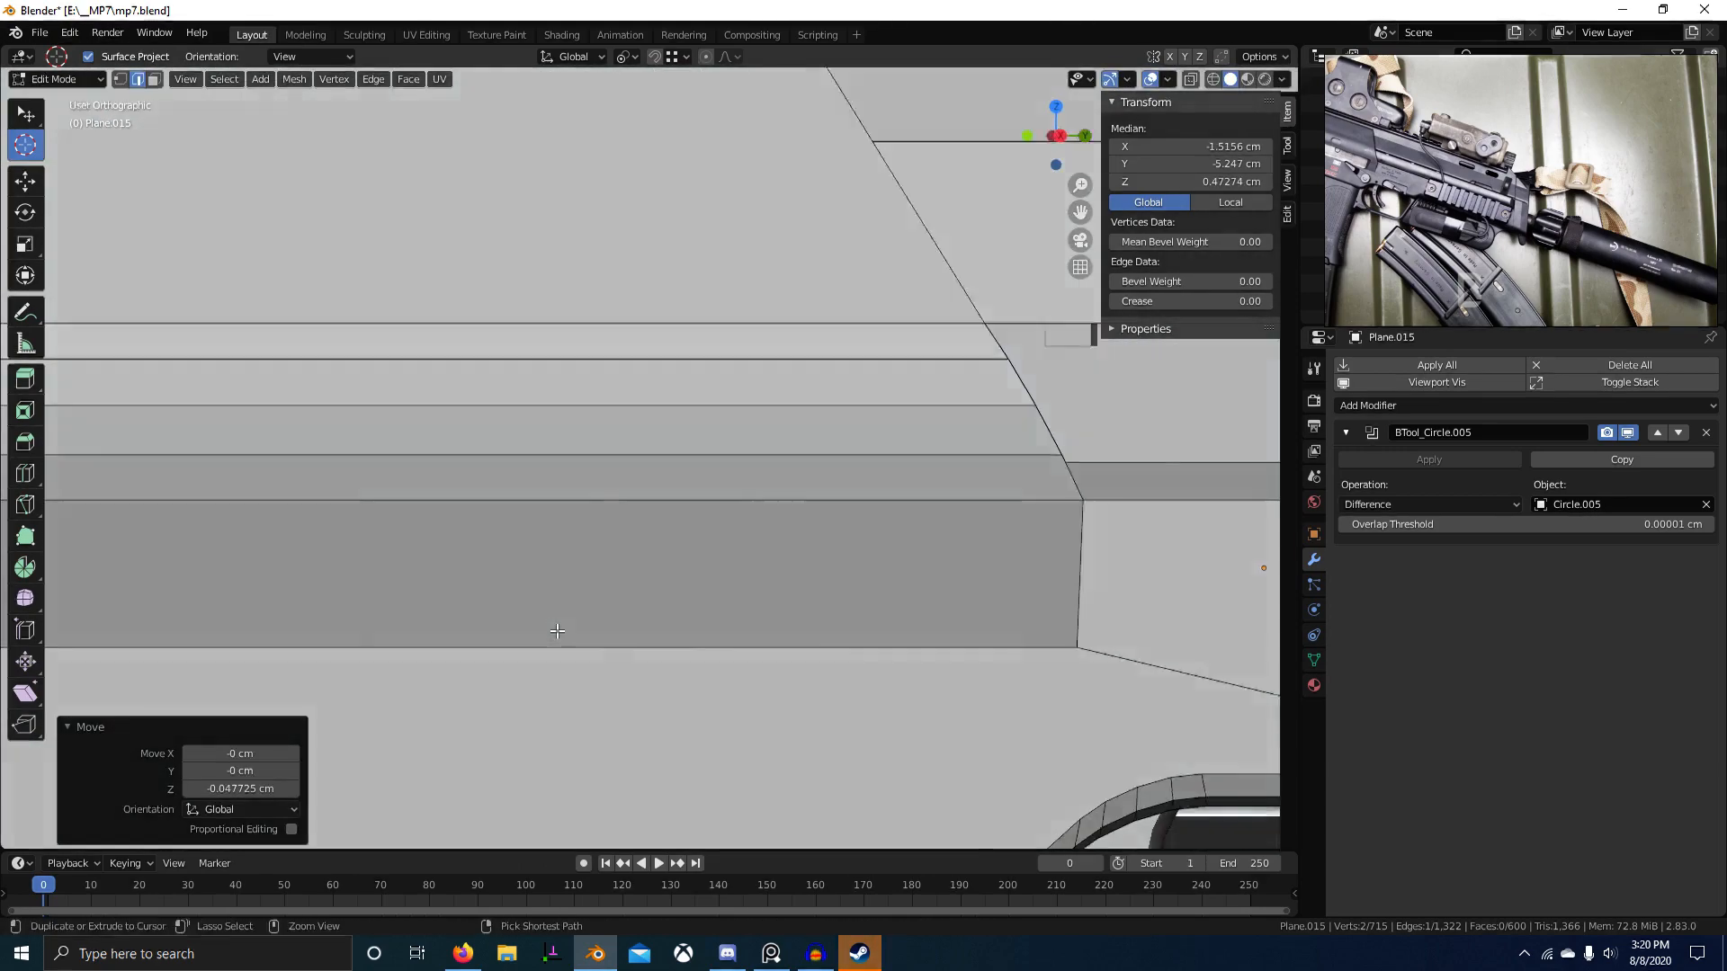
pyautogui.scroll(1, 560, 559)
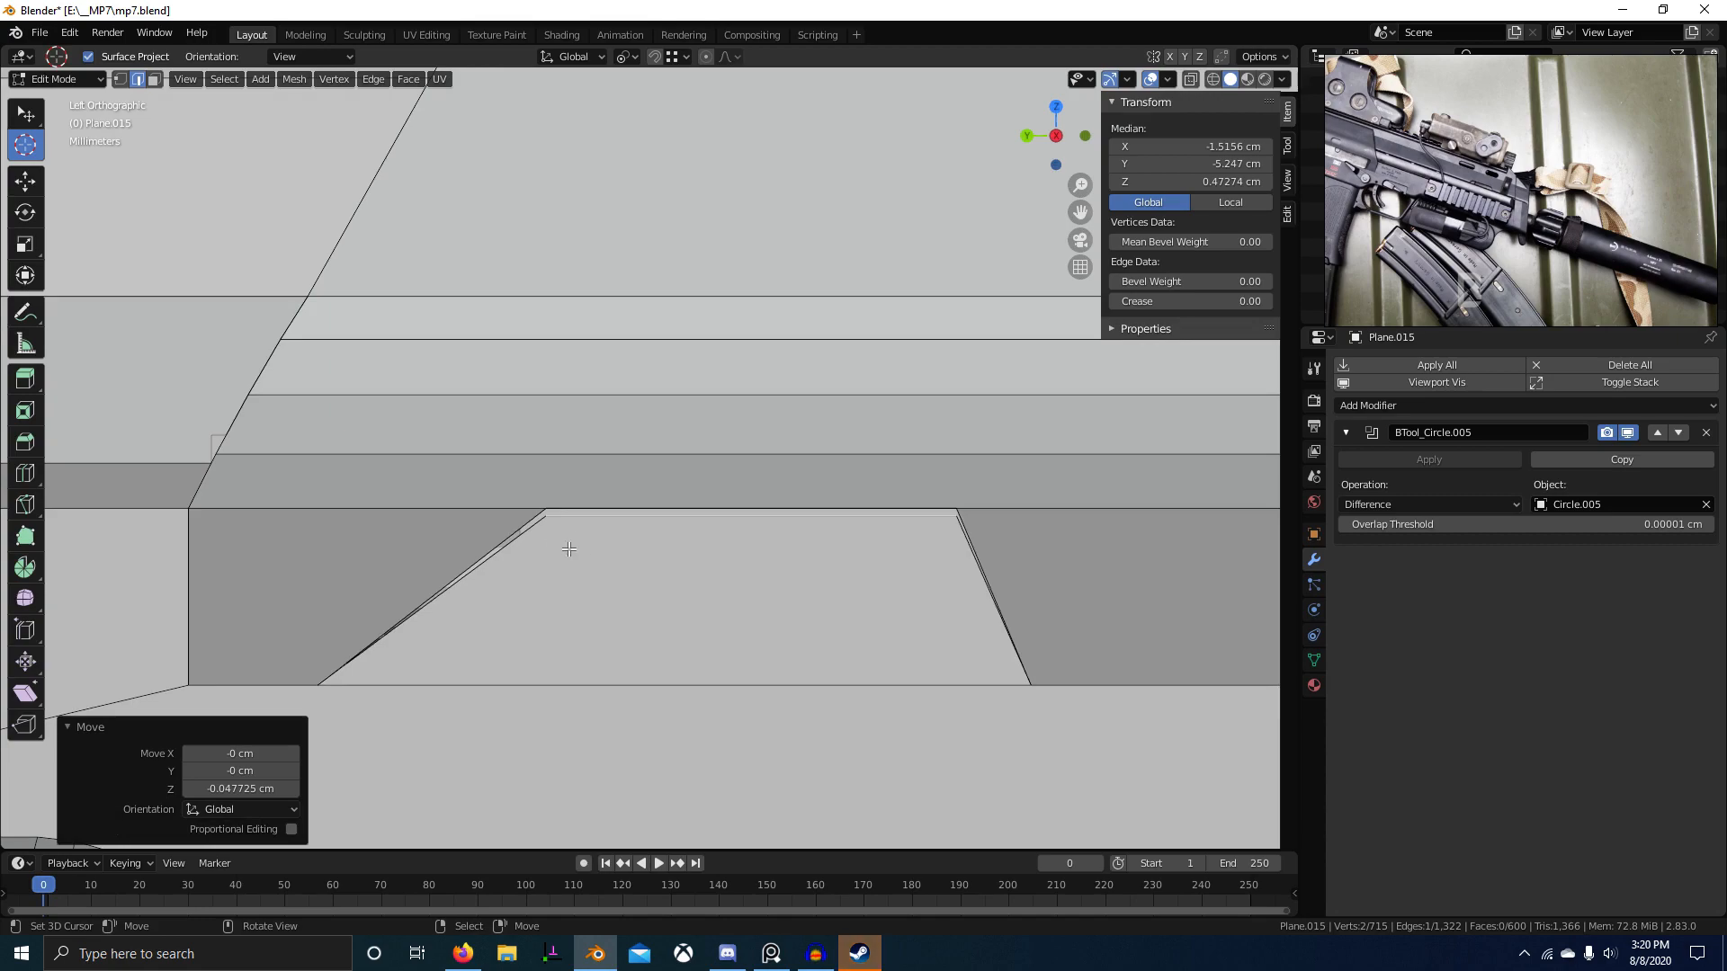
# Step: Undo the whole selector recess attempt, back to the uncut receiver side
pyautogui.hotkey('ctrl', 'z')
pyautogui.hotkey('ctrl', 'z')
pyautogui.hotkey('ctrl', 'z')
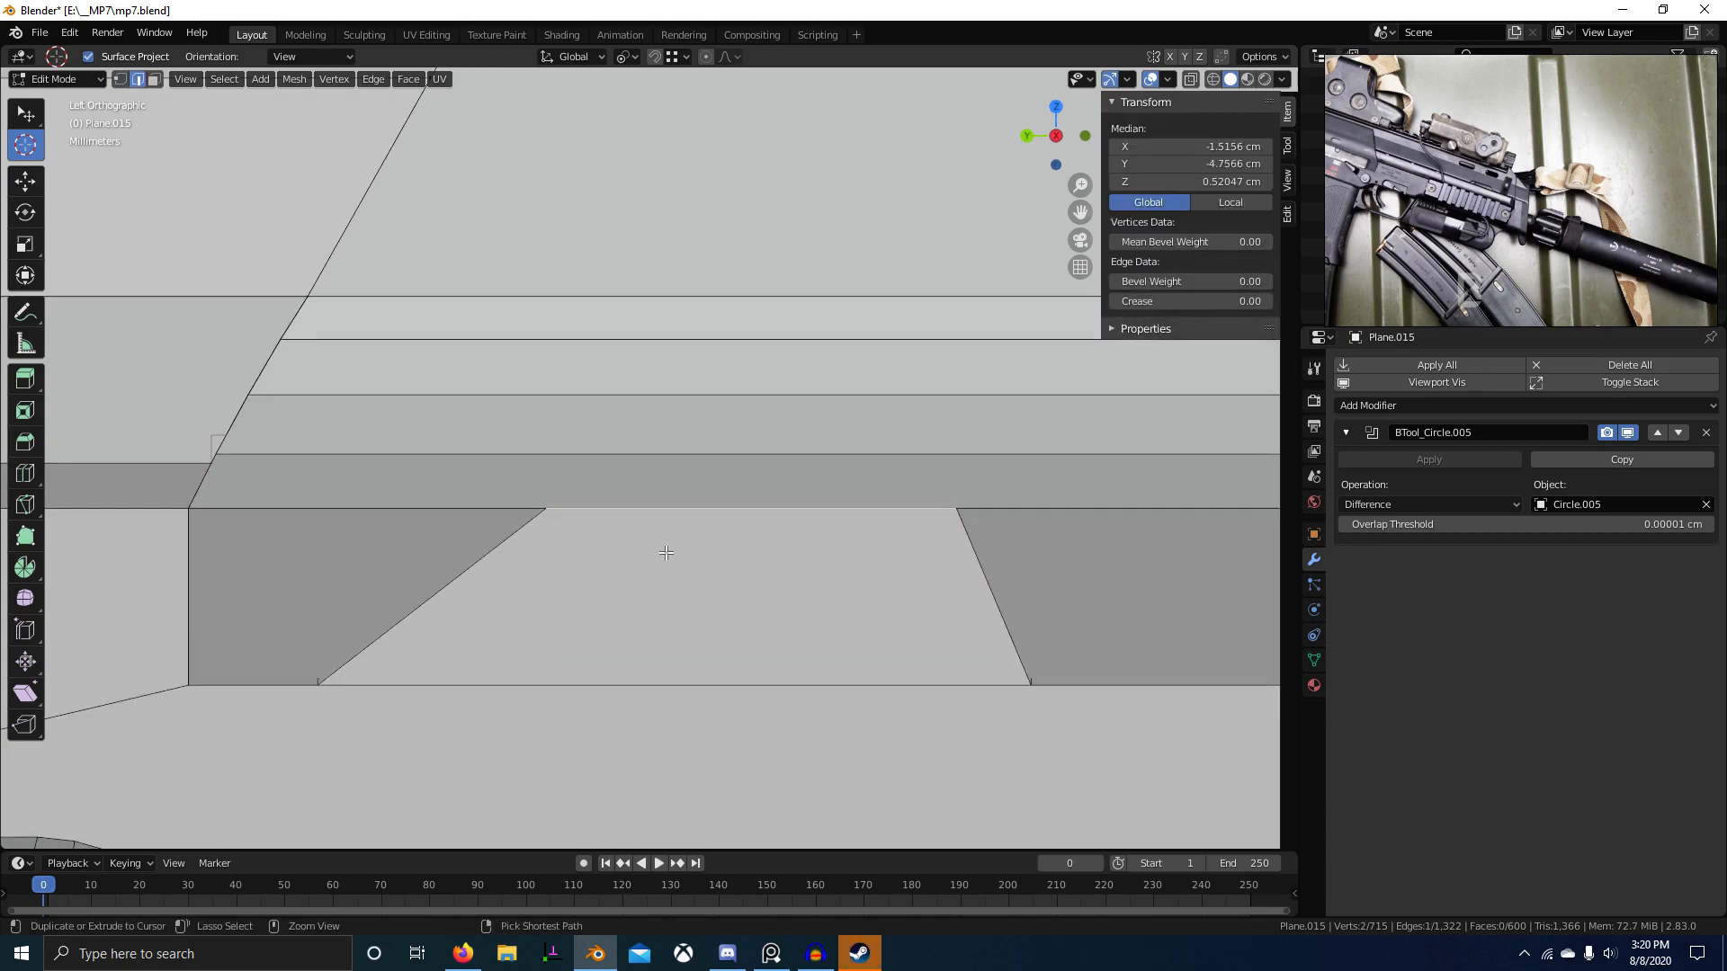
pyautogui.hotkey('ctrl', 'z')
pyautogui.moveTo(670, 584); pyautogui.dragTo(573, 622, button='middle')
pyautogui.hotkey('ctrl', 'z')
pyautogui.hotkey('ctrl', 'z')
pyautogui.hotkey('ctrl', 'z')
pyautogui.hotkey('ctrl', 'z')
pyautogui.hotkey('ctrl', 'z')
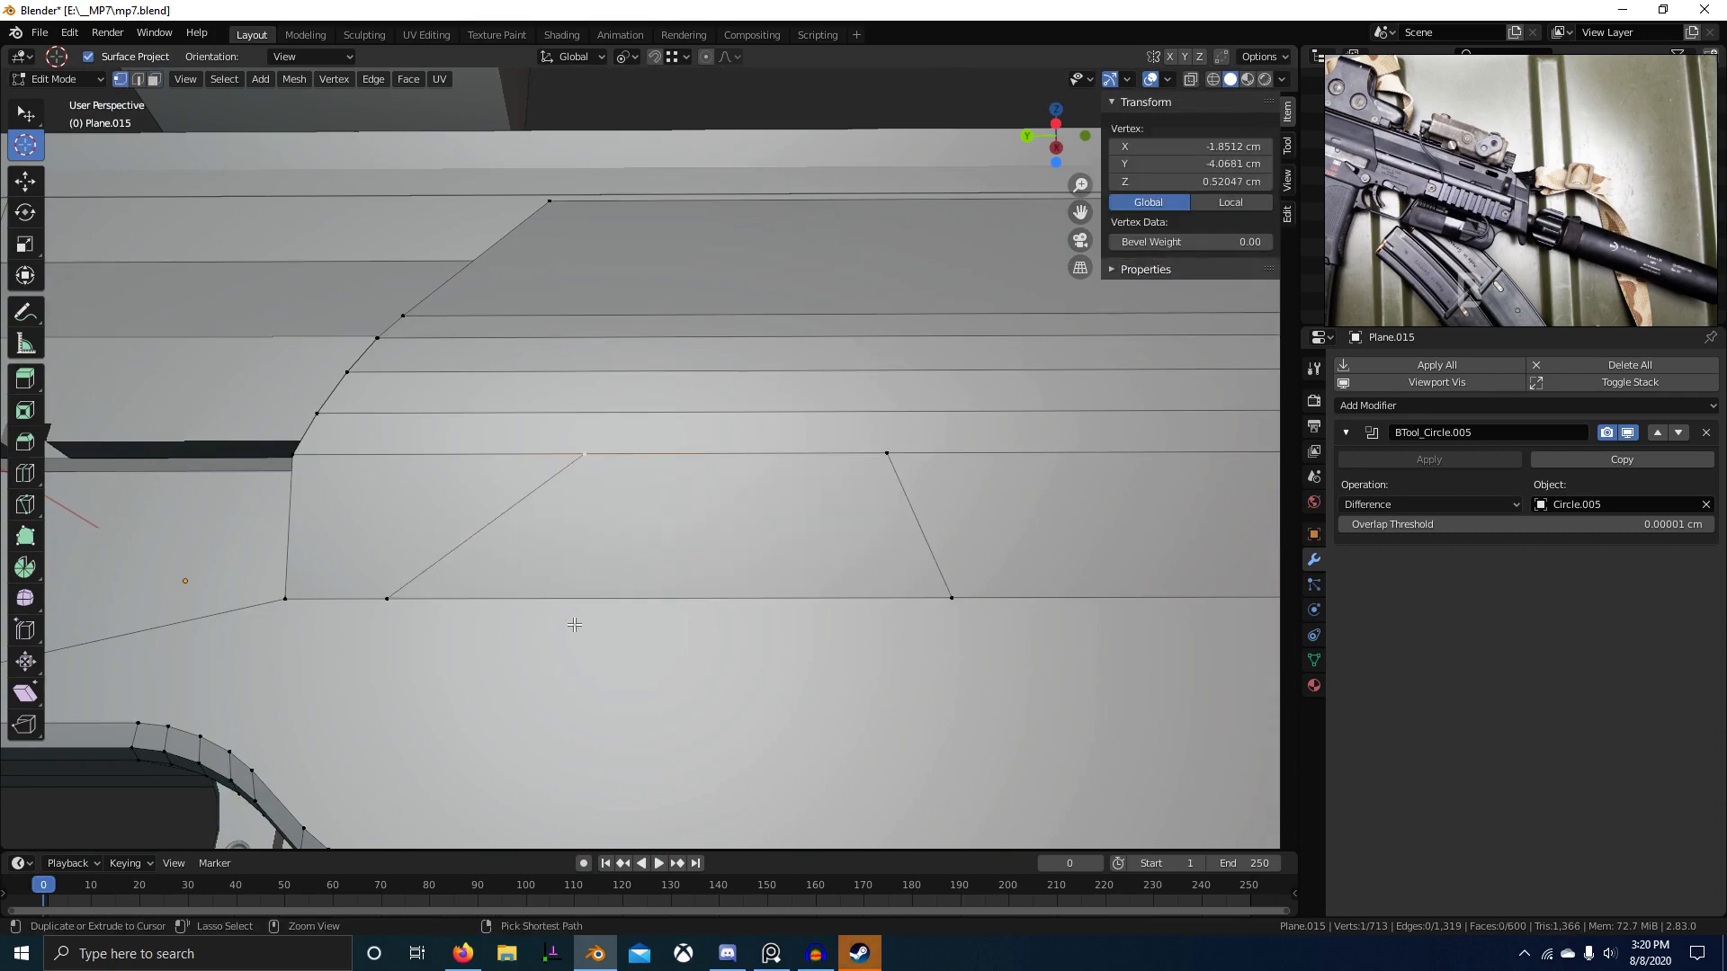
pyautogui.hotkey('ctrl', 'z')
pyautogui.hotkey('ctrl', 'z')
# Step: Knife-cut a new trapezoid around the fire selector from the strip's lower edge, keeping its top slightly below the strip's upper edge
pyautogui.press('KP_3')
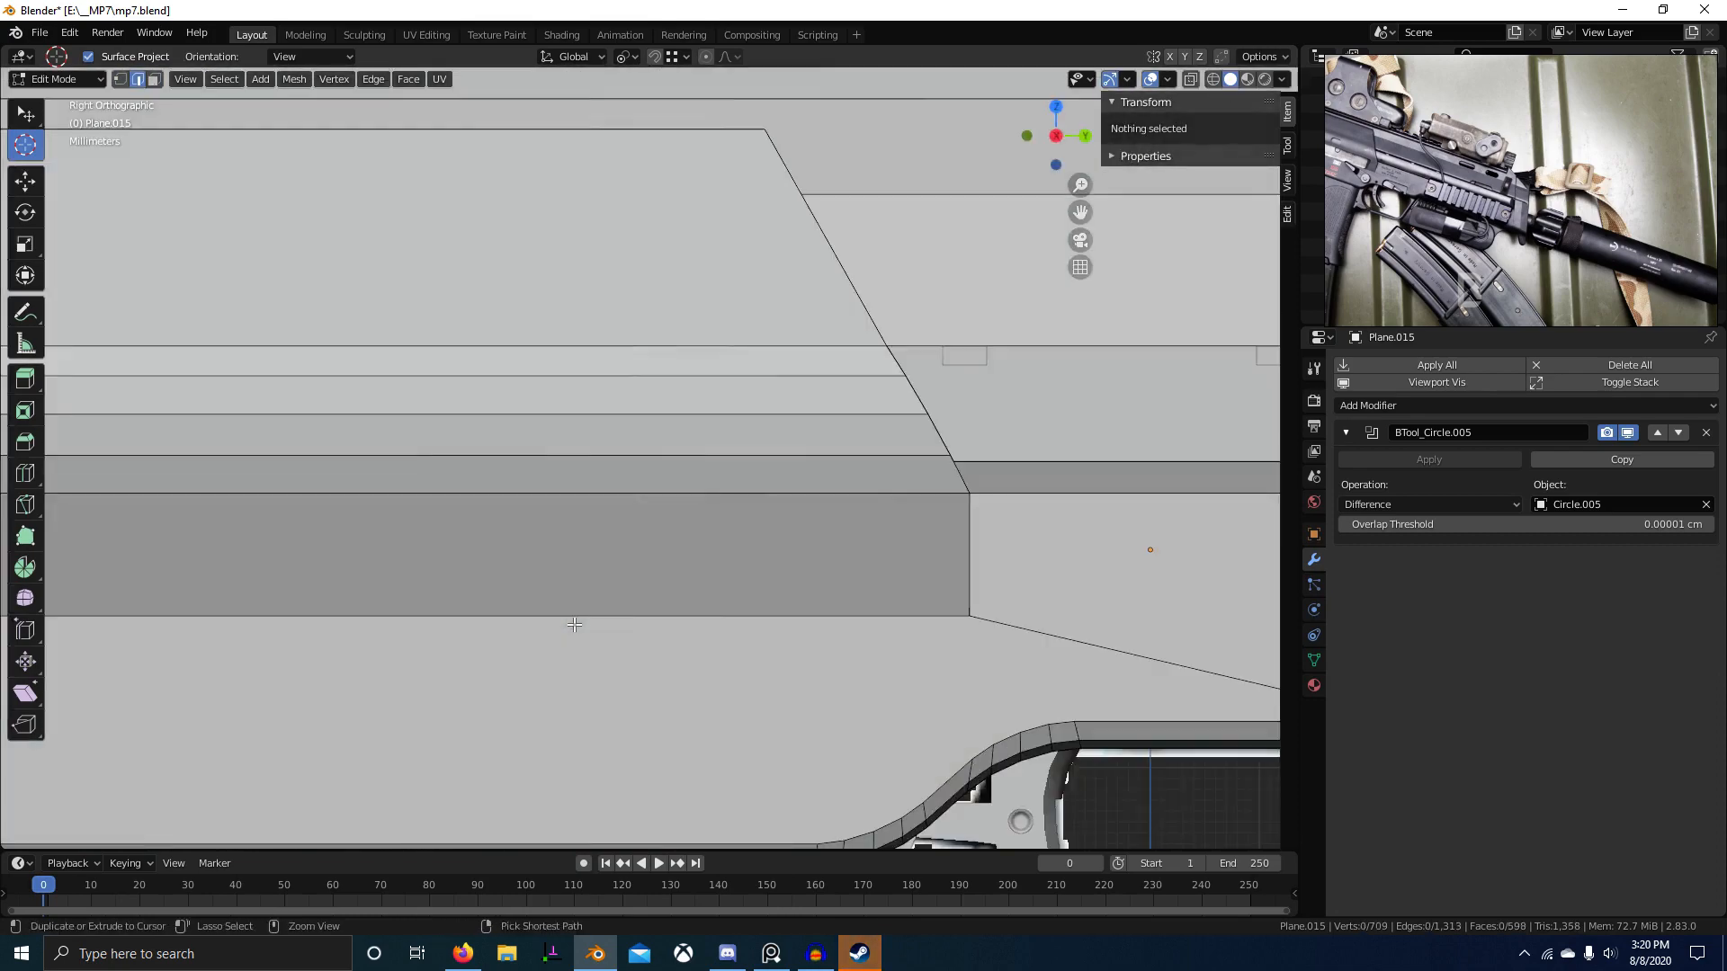
pyautogui.press('ctrl+KP_3')
pyautogui.hotkey('alt', 'z')
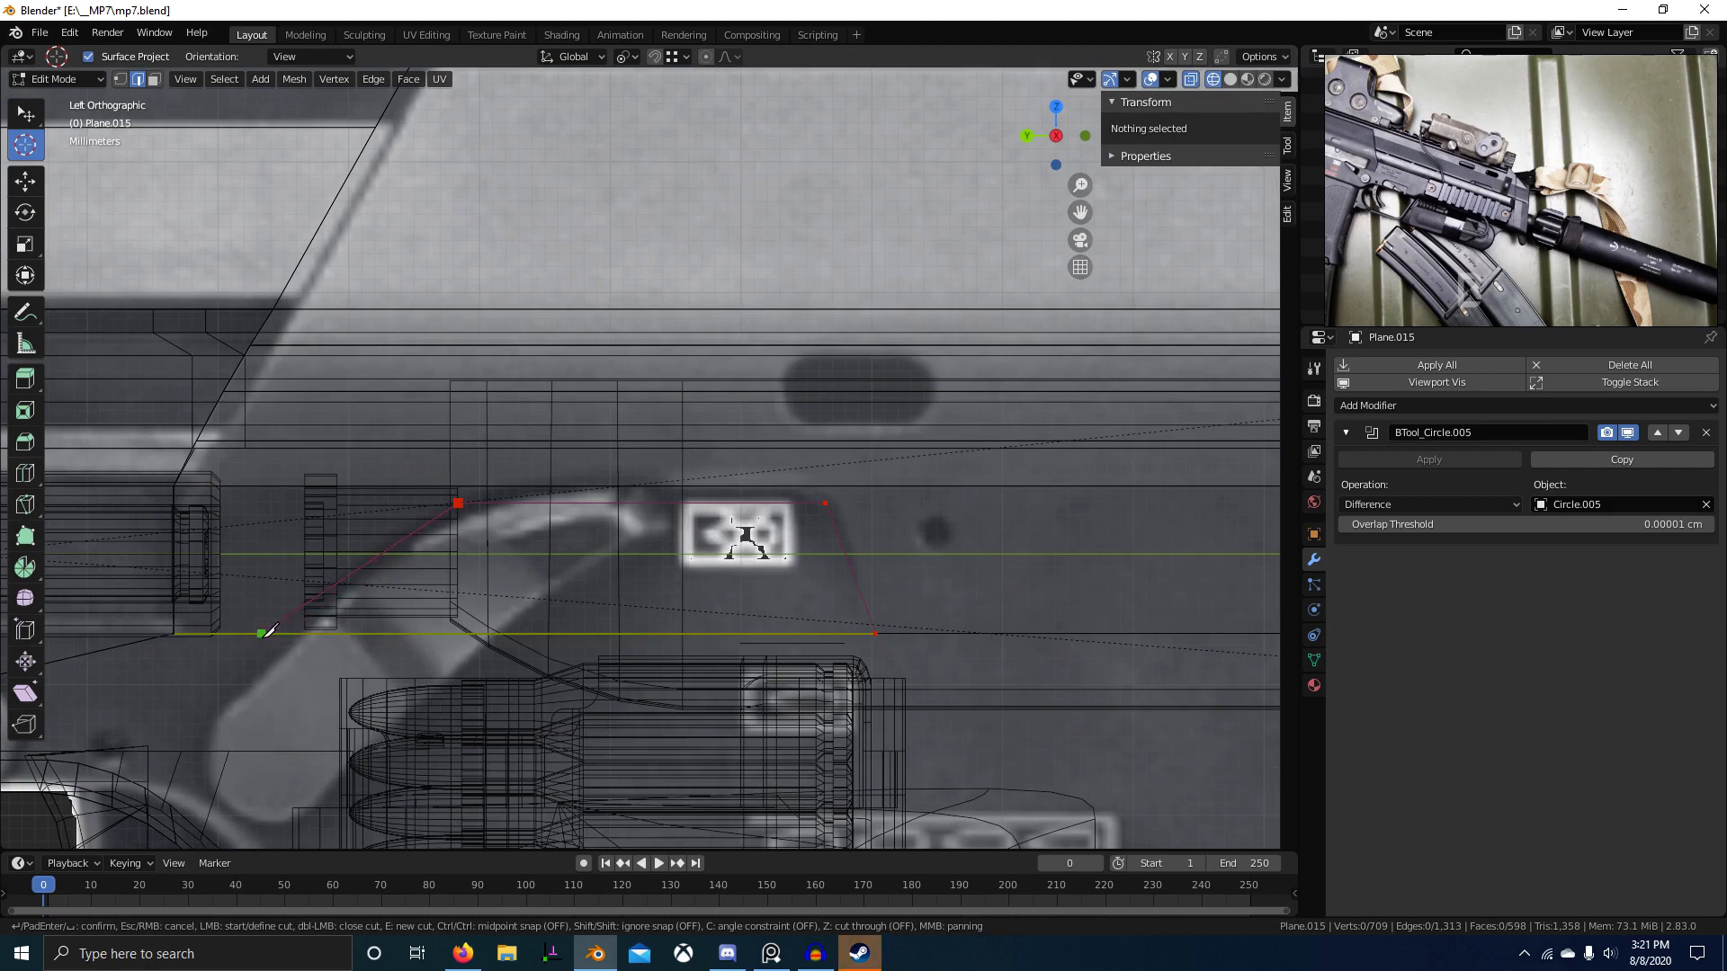
pyautogui.press('Return')
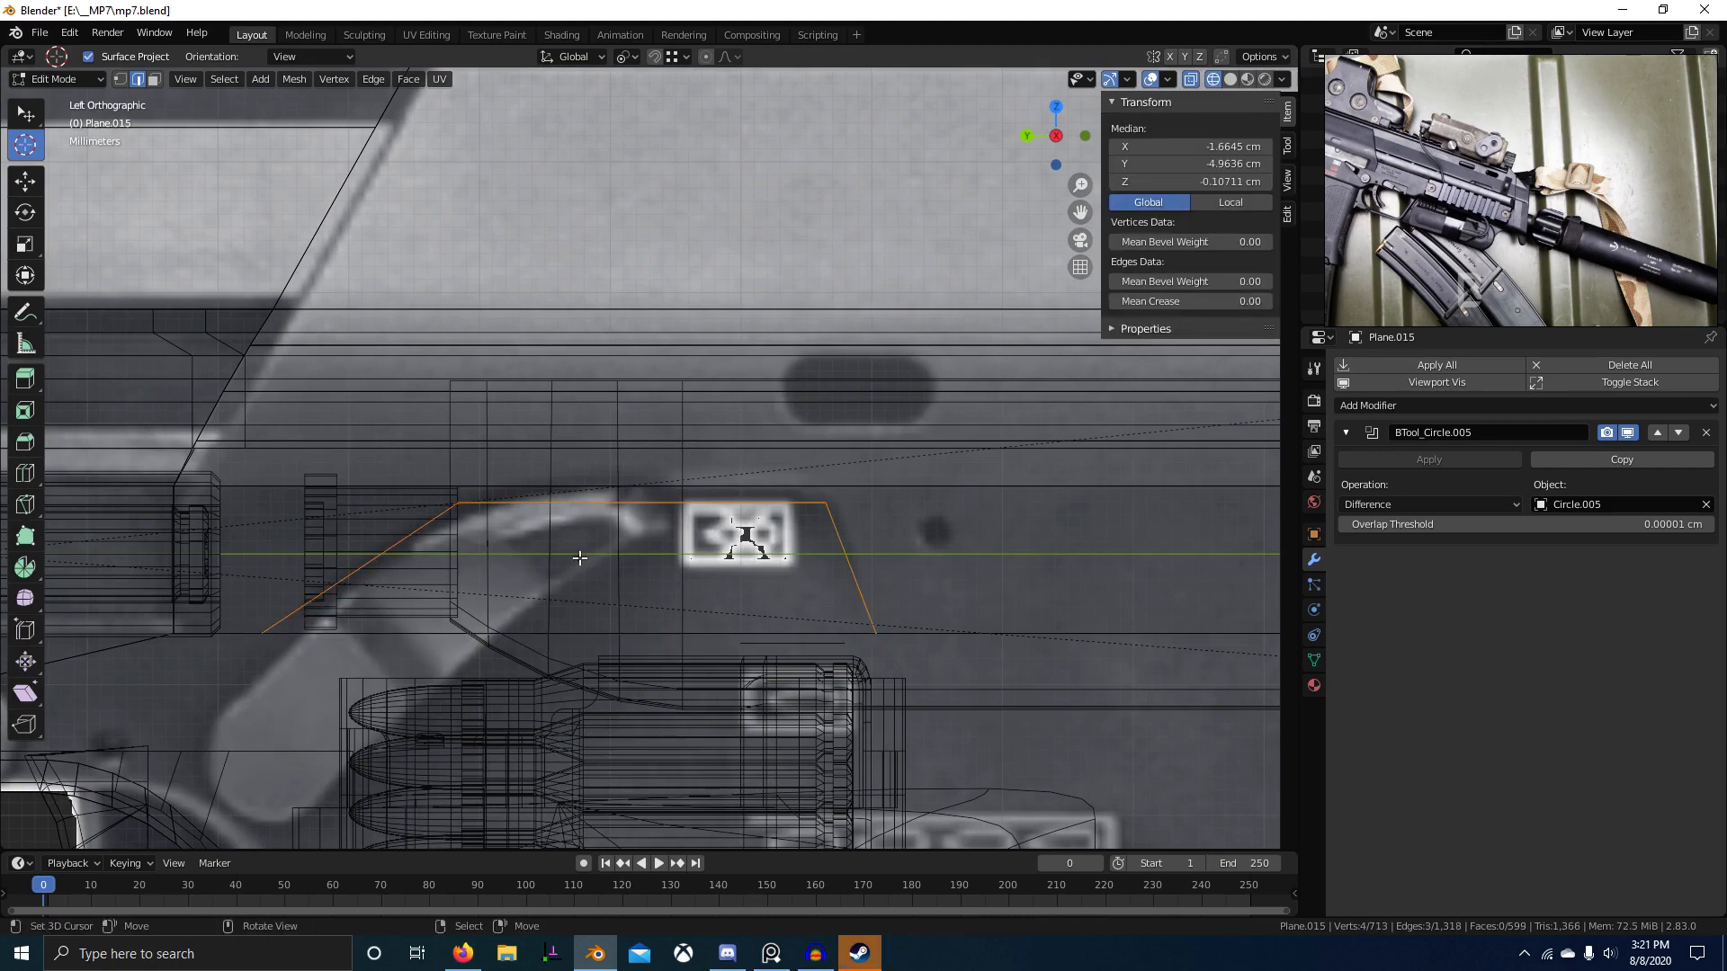
# Step: Level the trapezoid cut's top edge by scaling its two upper corners to 0 along Z
pyautogui.press('1')
pyautogui.rightClick(457, 503)
pyautogui.press('s')
pyautogui.press('z')
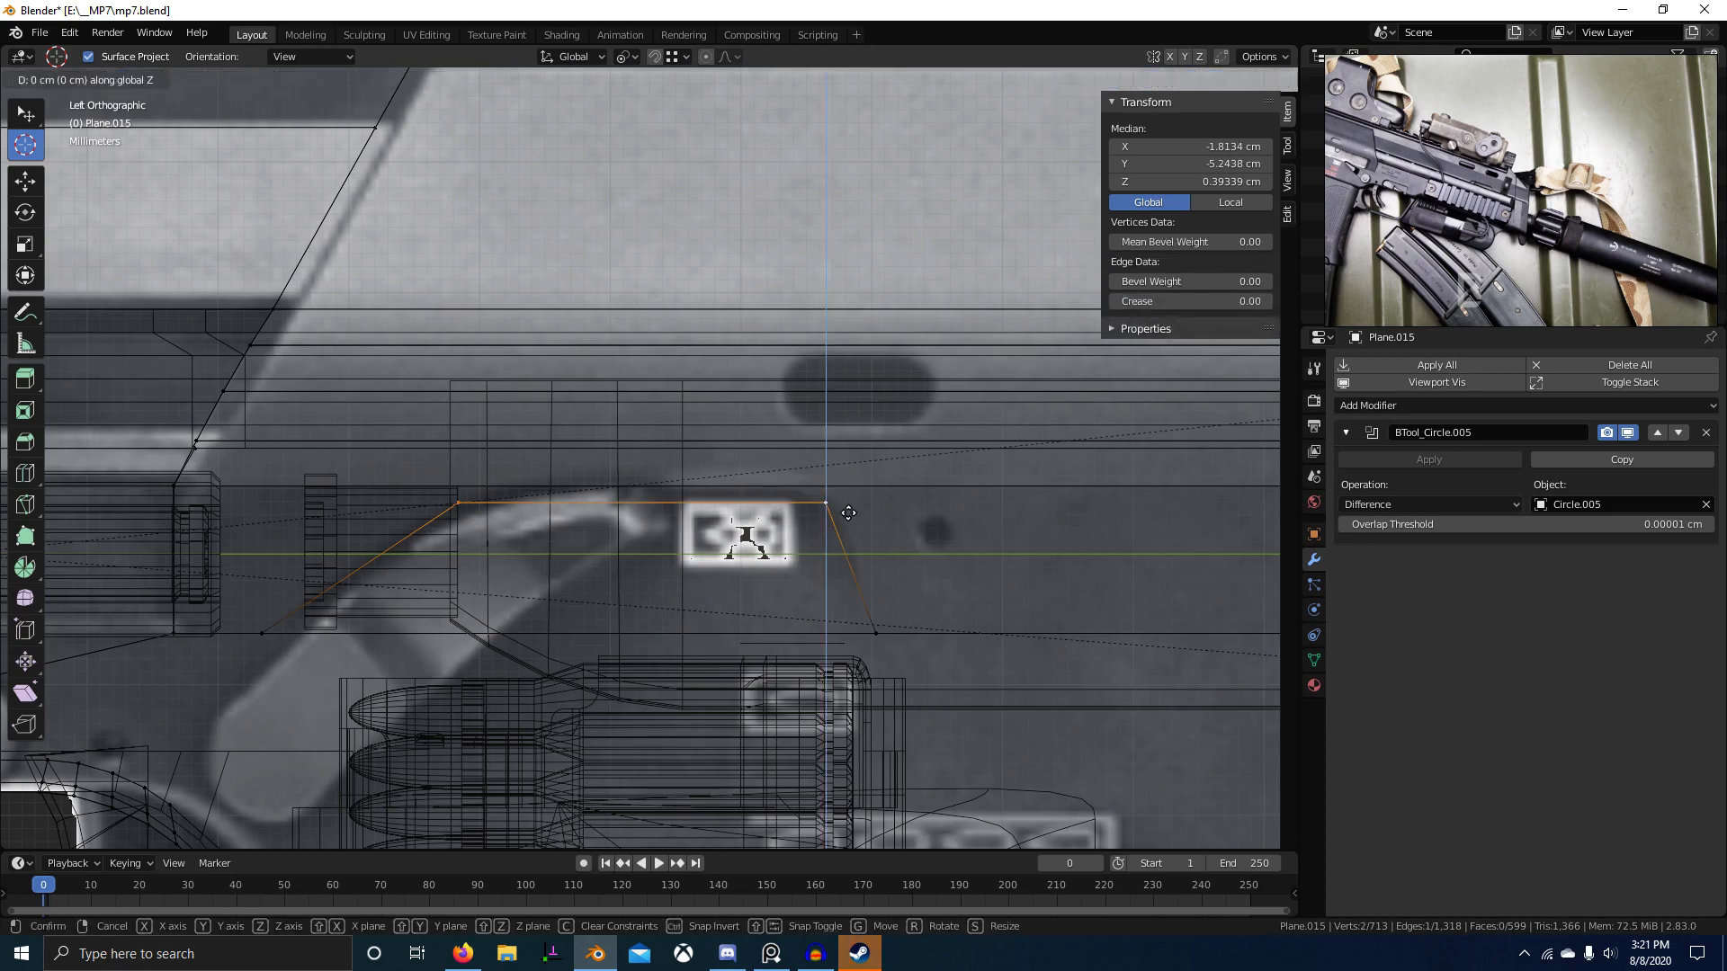
pyautogui.press('0')
pyautogui.click(851, 502)
pyautogui.press('z')
pyautogui.click(832, 523)
pyautogui.moveTo(756, 565); pyautogui.dragTo(718, 560, button='middle')
pyautogui.press('g')
pyautogui.press('g')
pyautogui.press('c')
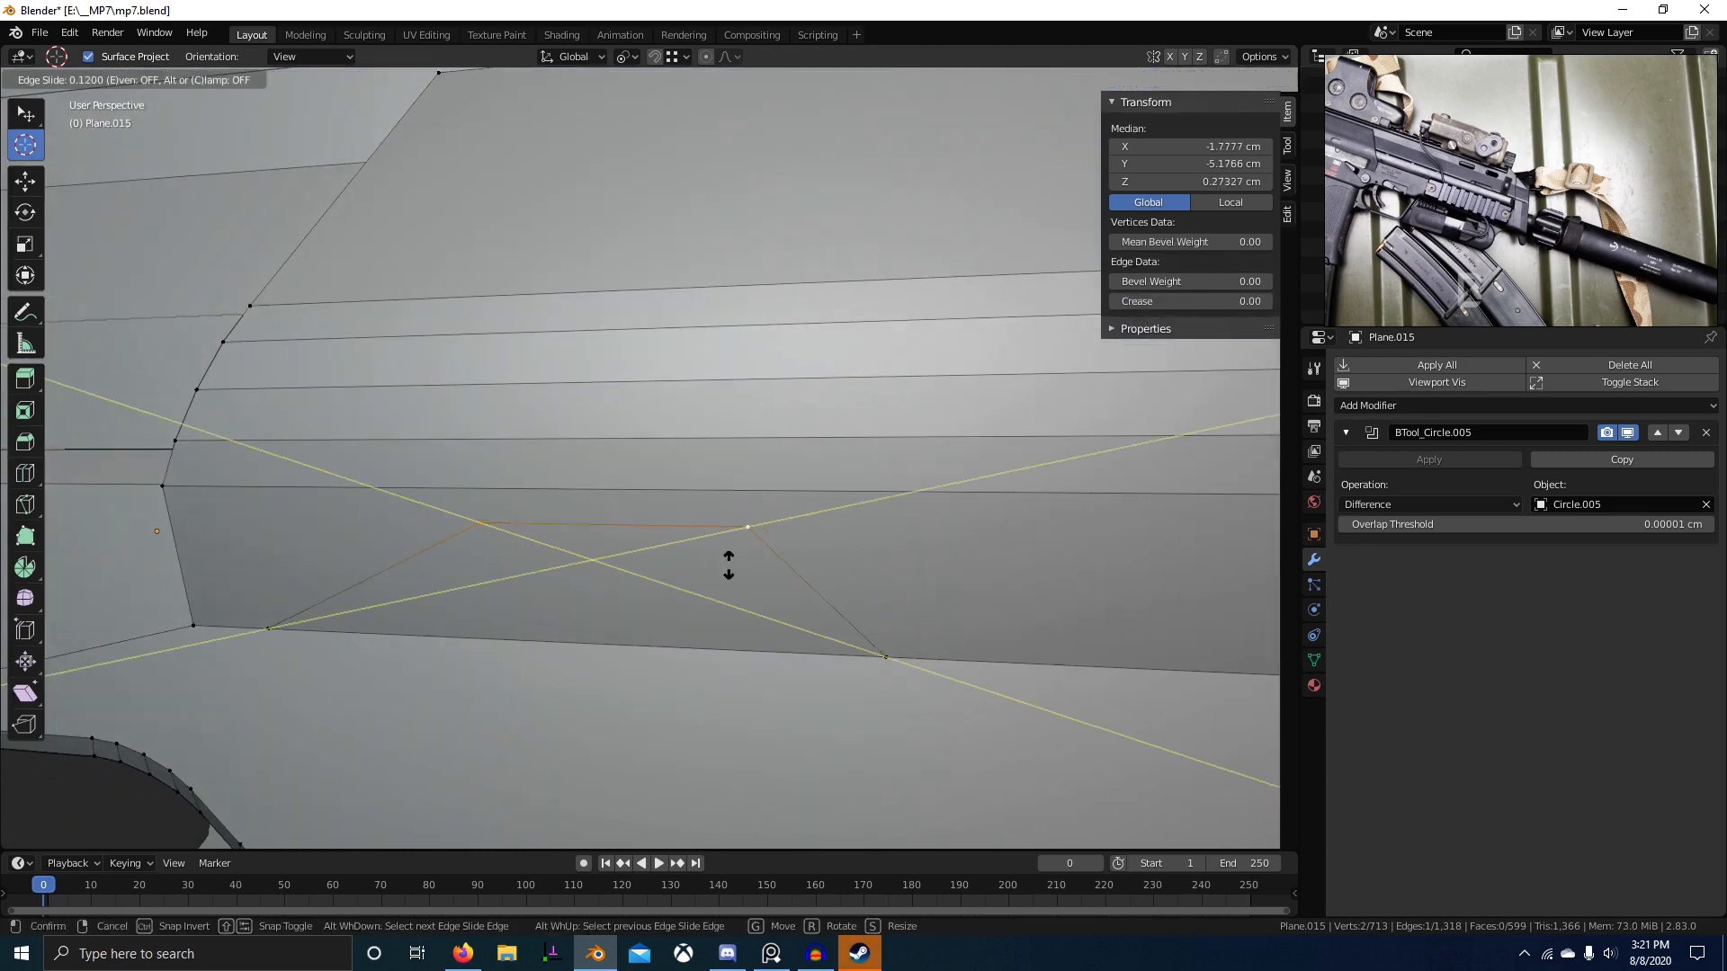
pyautogui.rightClick(722, 552)
# Step: Slide the trapezoid's two upper corners up to a matching height of about Z 0.43 cm
pyautogui.rightClick(807, 517)
pyautogui.press('g')
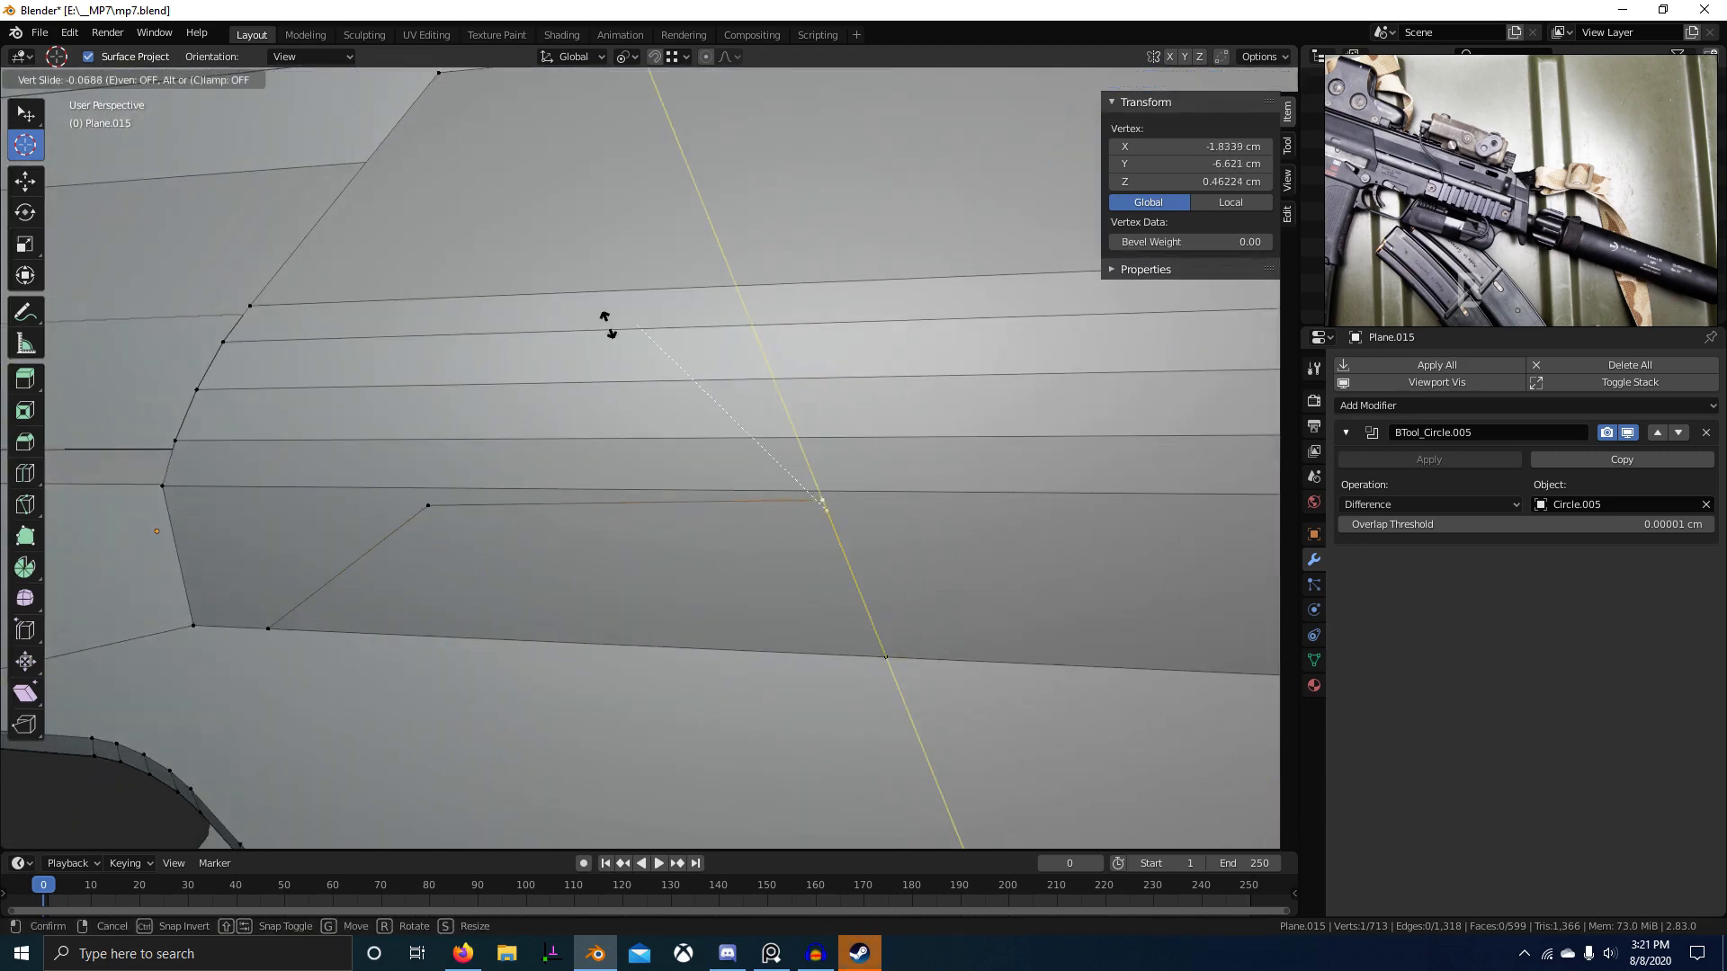
pyautogui.click(598, 350)
pyautogui.hotkey('alt', 'a')
pyautogui.rightClick(428, 506)
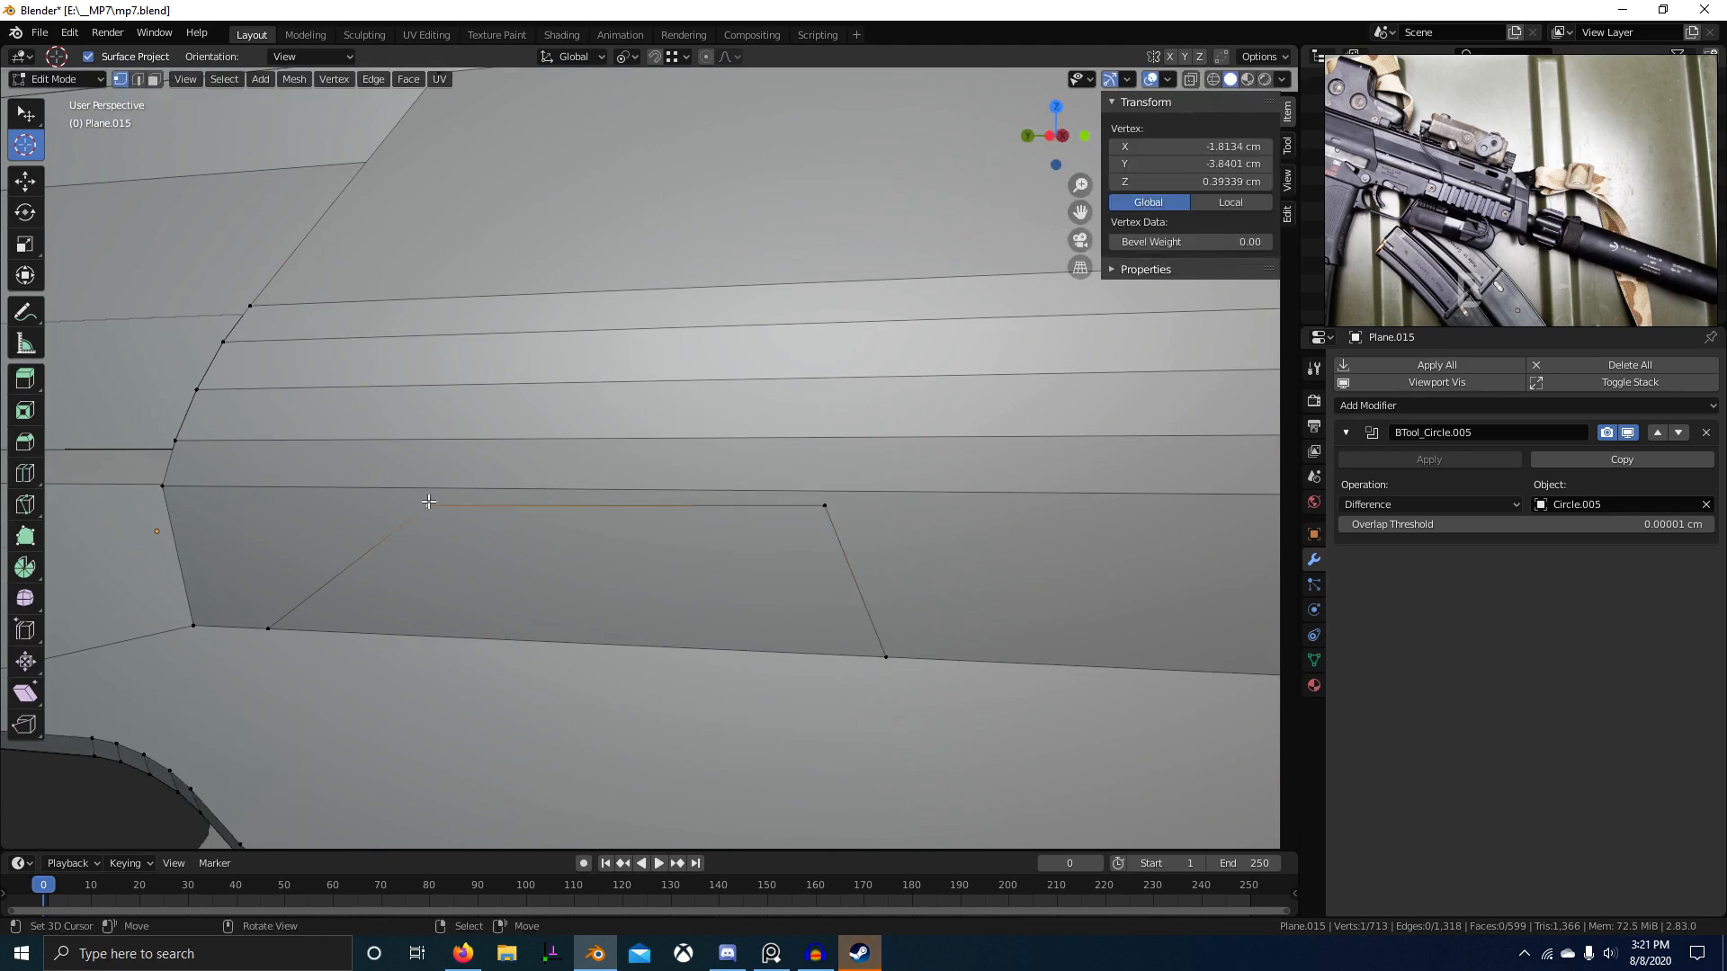
pyautogui.press('g')
pyautogui.click(821, 506)
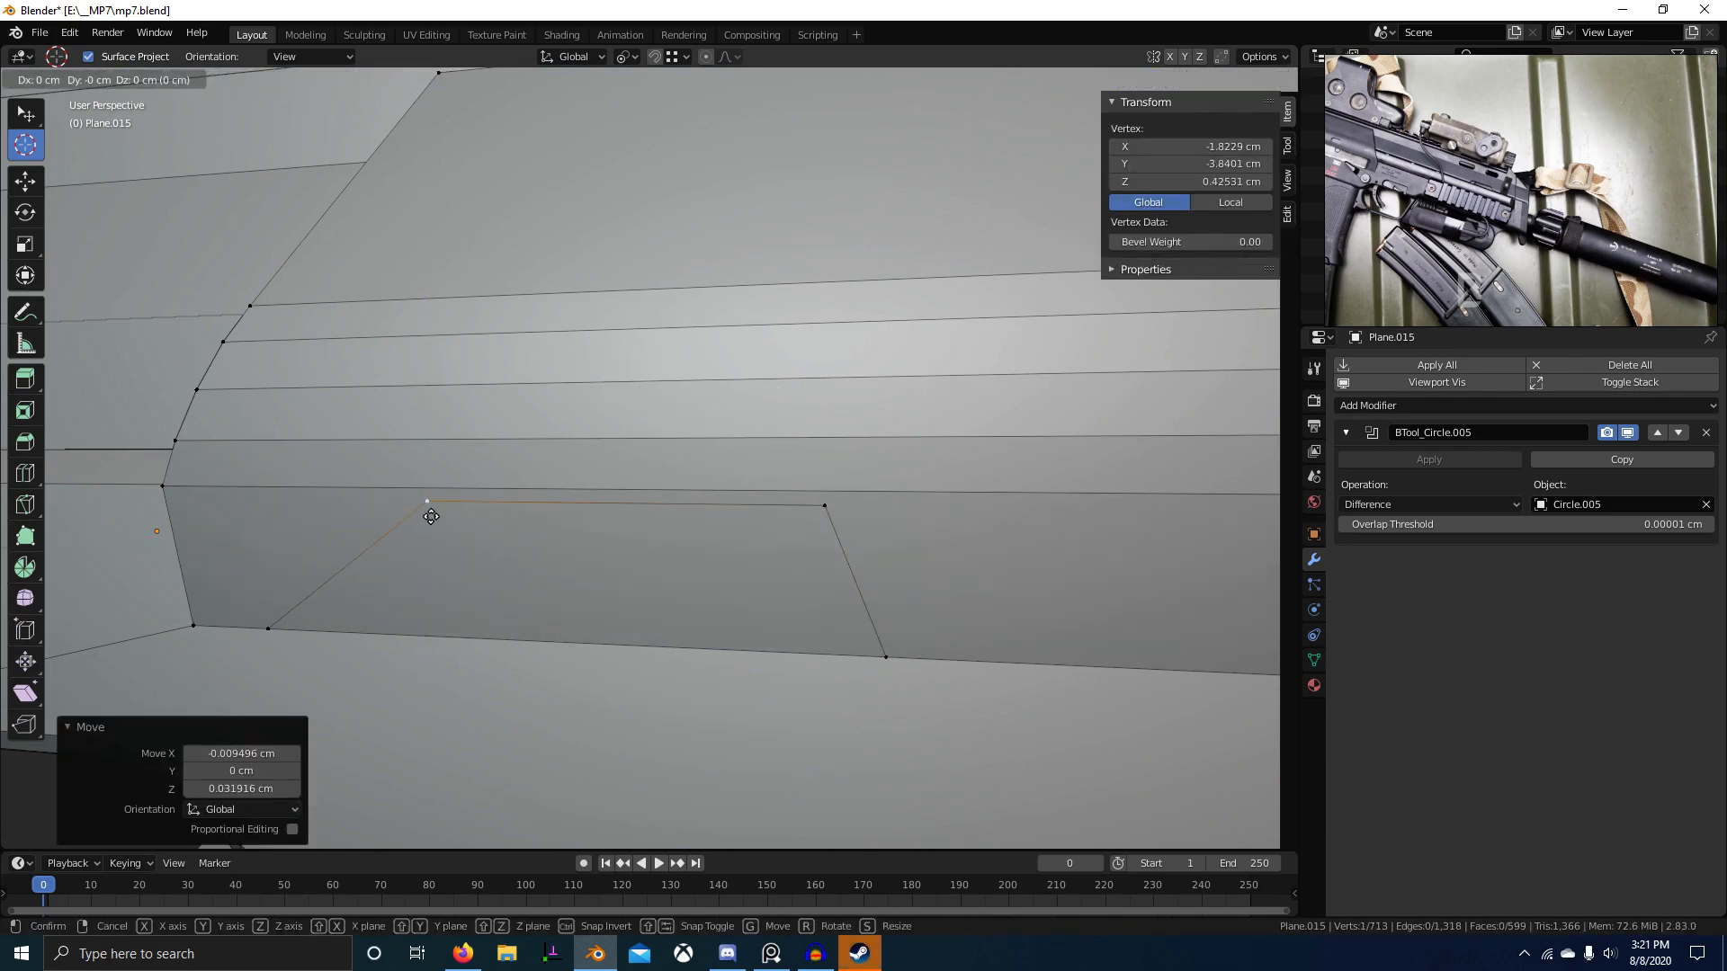
# Step: Delete the trapezoid face to open a hole in the receiver's side strip
pyautogui.press('3')
pyautogui.rightClick(505, 557)
pyautogui.scroll(-5, 505, 557)
pyautogui.moveTo(505, 556); pyautogui.dragTo(466, 585, button='middle')
pyautogui.press('x')
pyautogui.click(465, 623)
pyautogui.scroll(3, 540, 640)
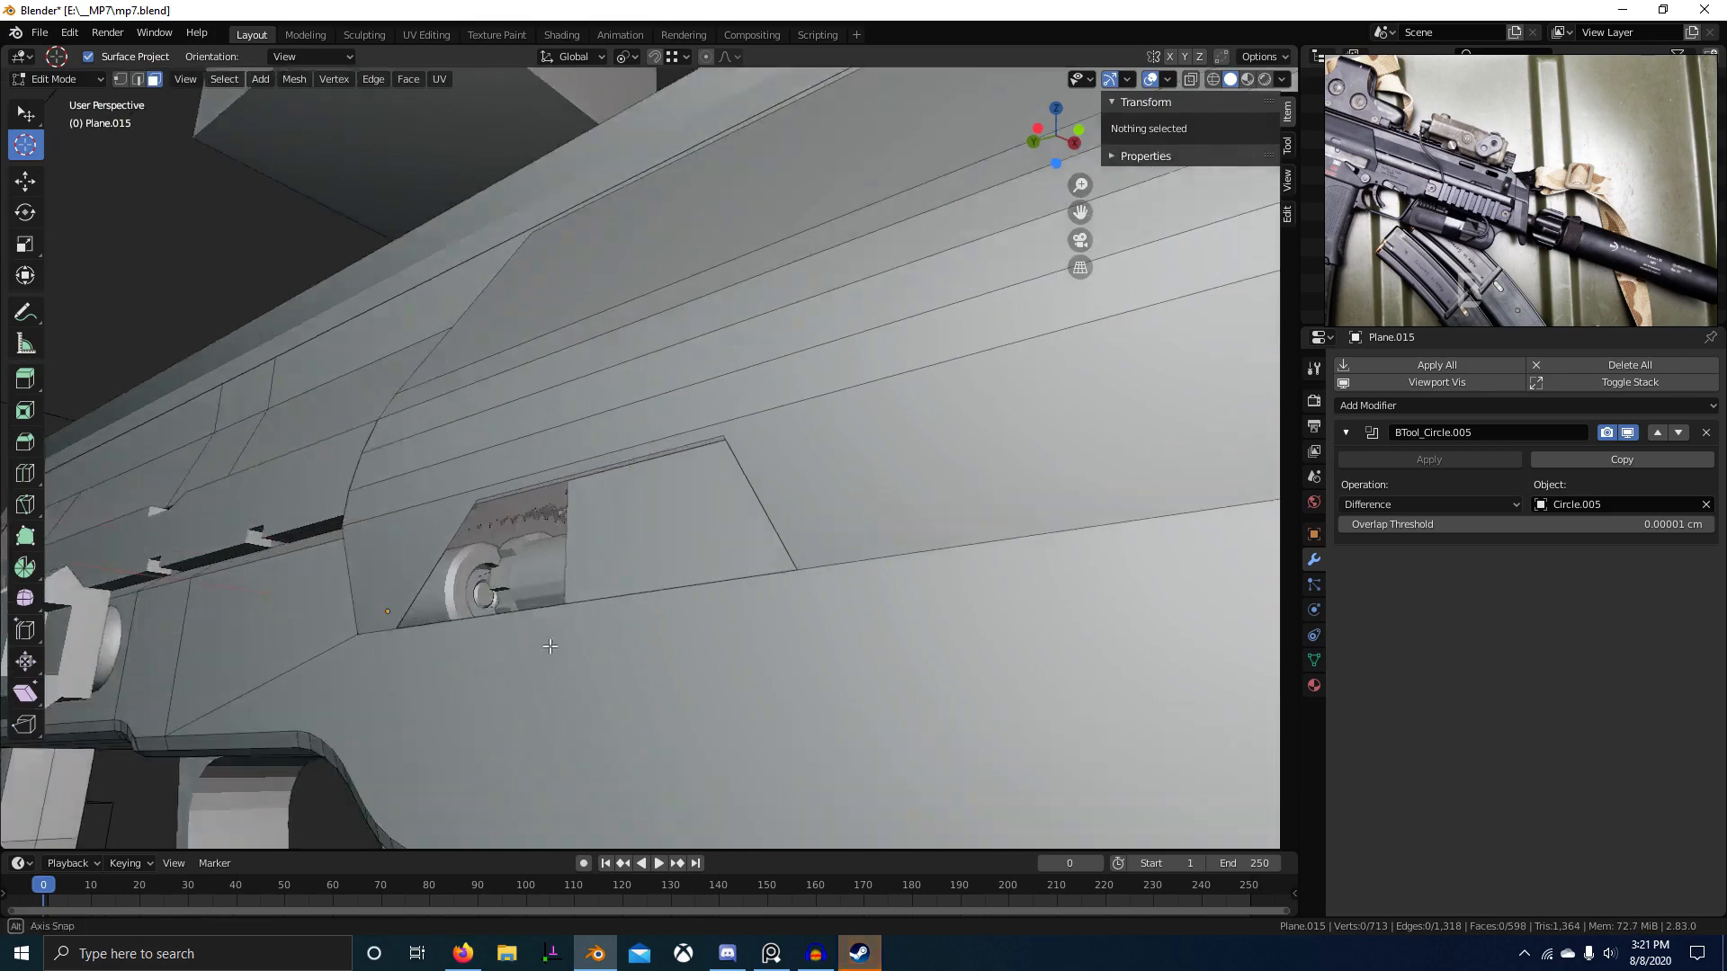
# Step: Extrude the opening's lower edge straight up along Z to about 0.43 cm to form the recess's back face
pyautogui.press('2')
pyautogui.moveTo(552, 644); pyautogui.dragTo(255, 558, button='middle')
pyautogui.rightClick(539, 634)
pyautogui.click(498, 540)
# Step: Move the back face's two upper corners inward along Y to slope its ends, the rear one to about -6.64 cm
pyautogui.press('1')
pyautogui.hotkey('shift', 'z')
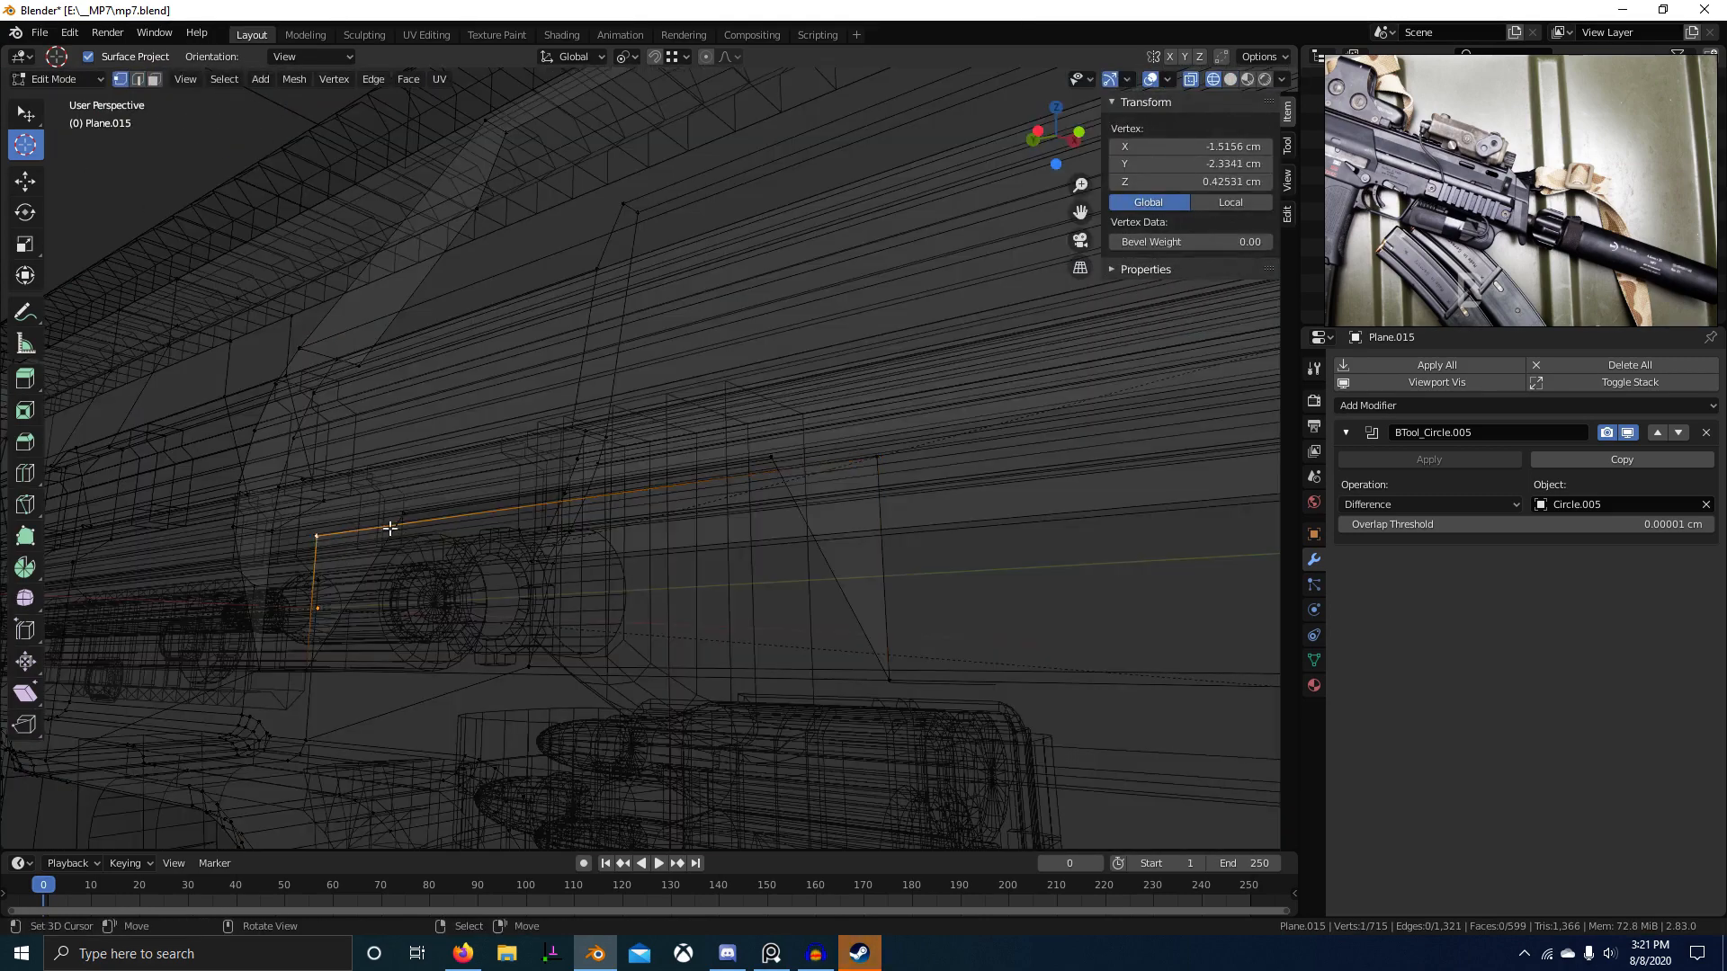
pyautogui.click(435, 528)
pyautogui.moveTo(435, 527); pyautogui.dragTo(867, 558, button='middle')
pyautogui.hotkey('shift', 'z')
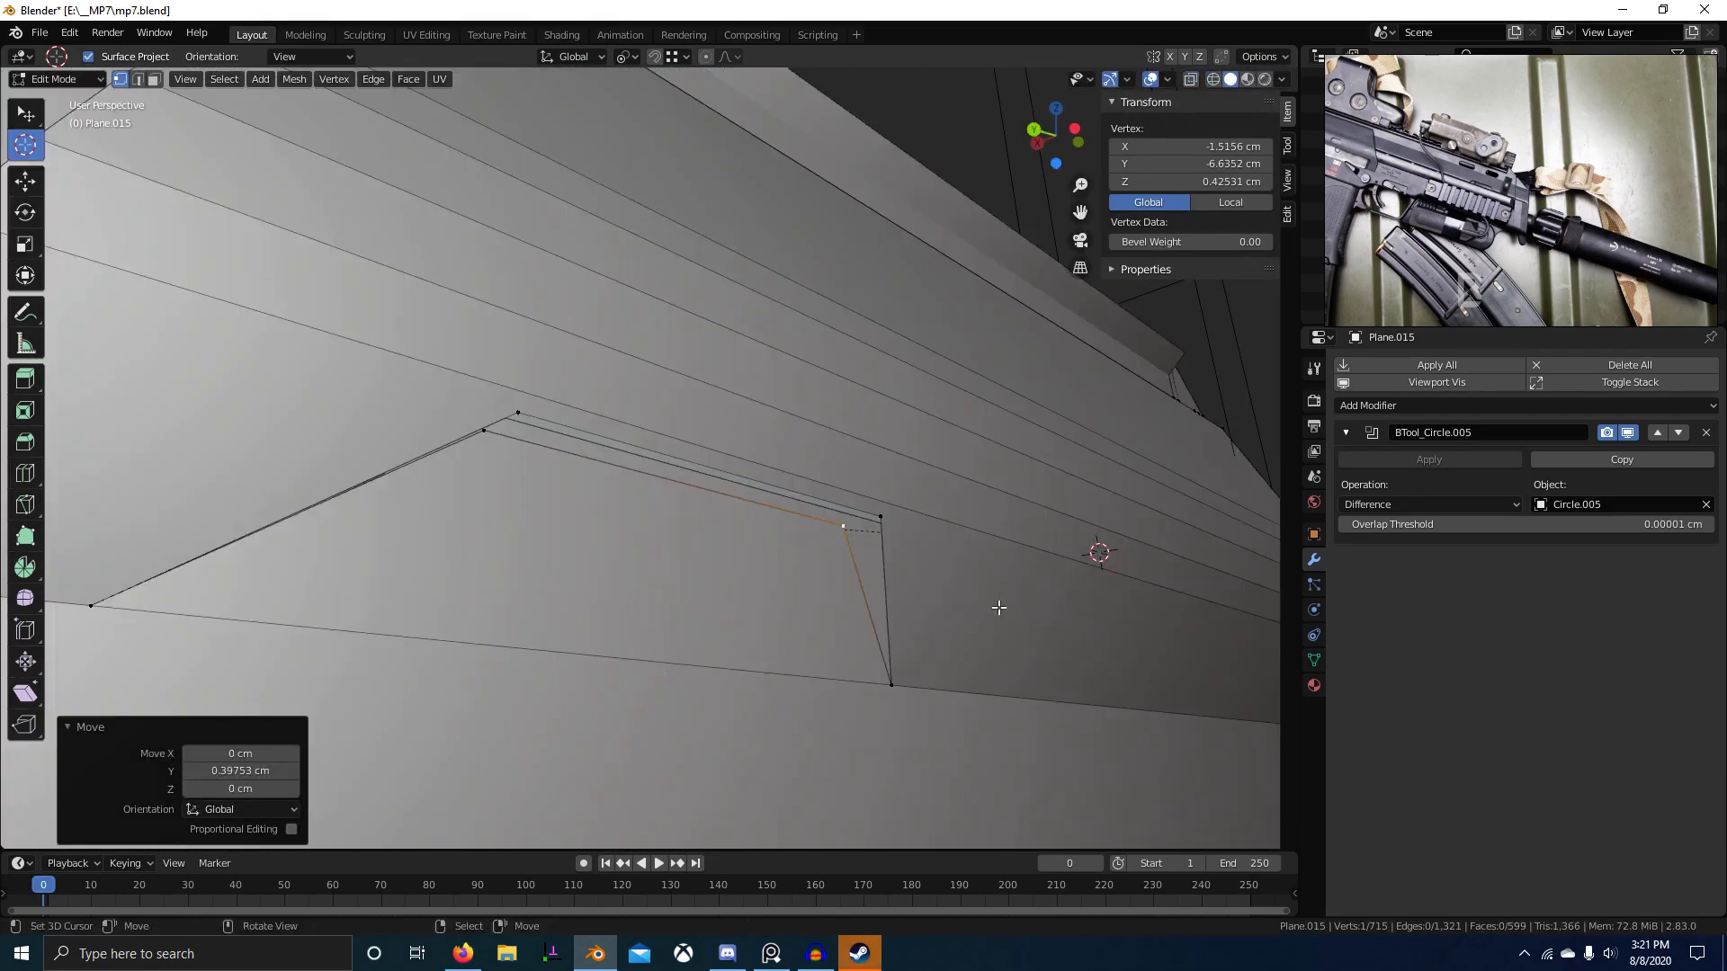
# Step: Fill the gaps between the opening and the recessed face with a top wall and two sloped triangular end walls
pyautogui.moveTo(1001, 604); pyautogui.dragTo(821, 589, button='middle')
pyautogui.press('2')
pyautogui.rightClick(580, 495)
pyautogui.keyDown('shift'); pyautogui.rightClick(486, 465); pyautogui.keyUp('shift')
pyautogui.press('f')
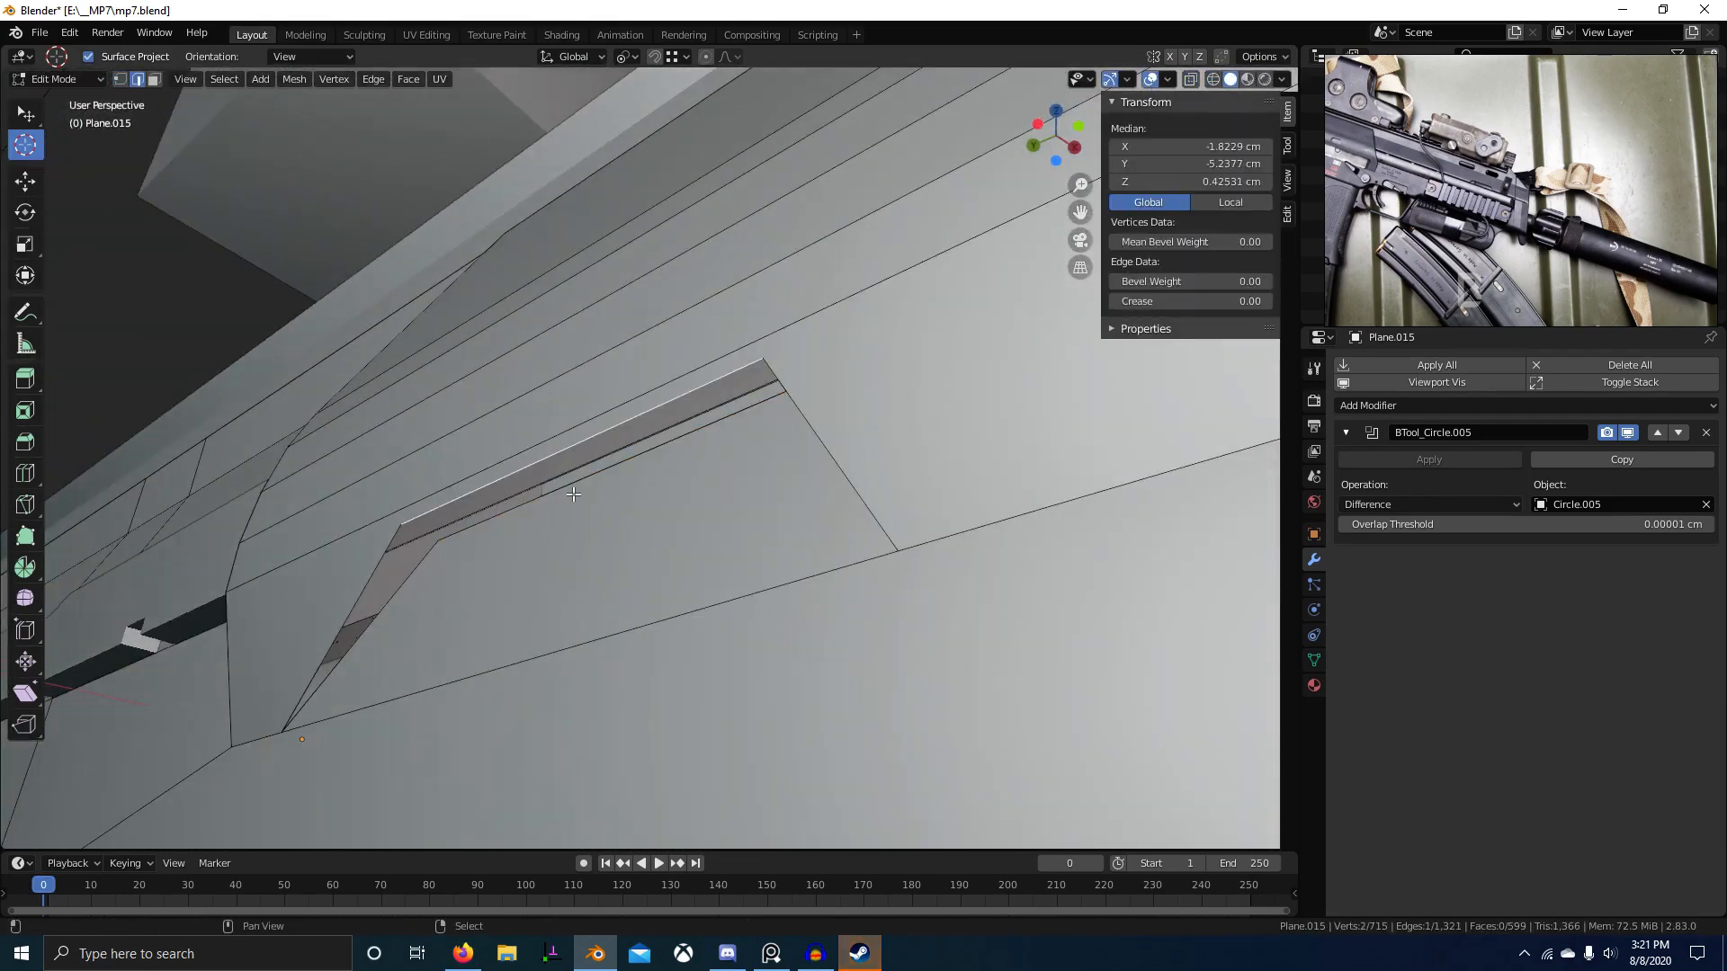
pyautogui.rightClick(423, 534)
pyautogui.press('f')
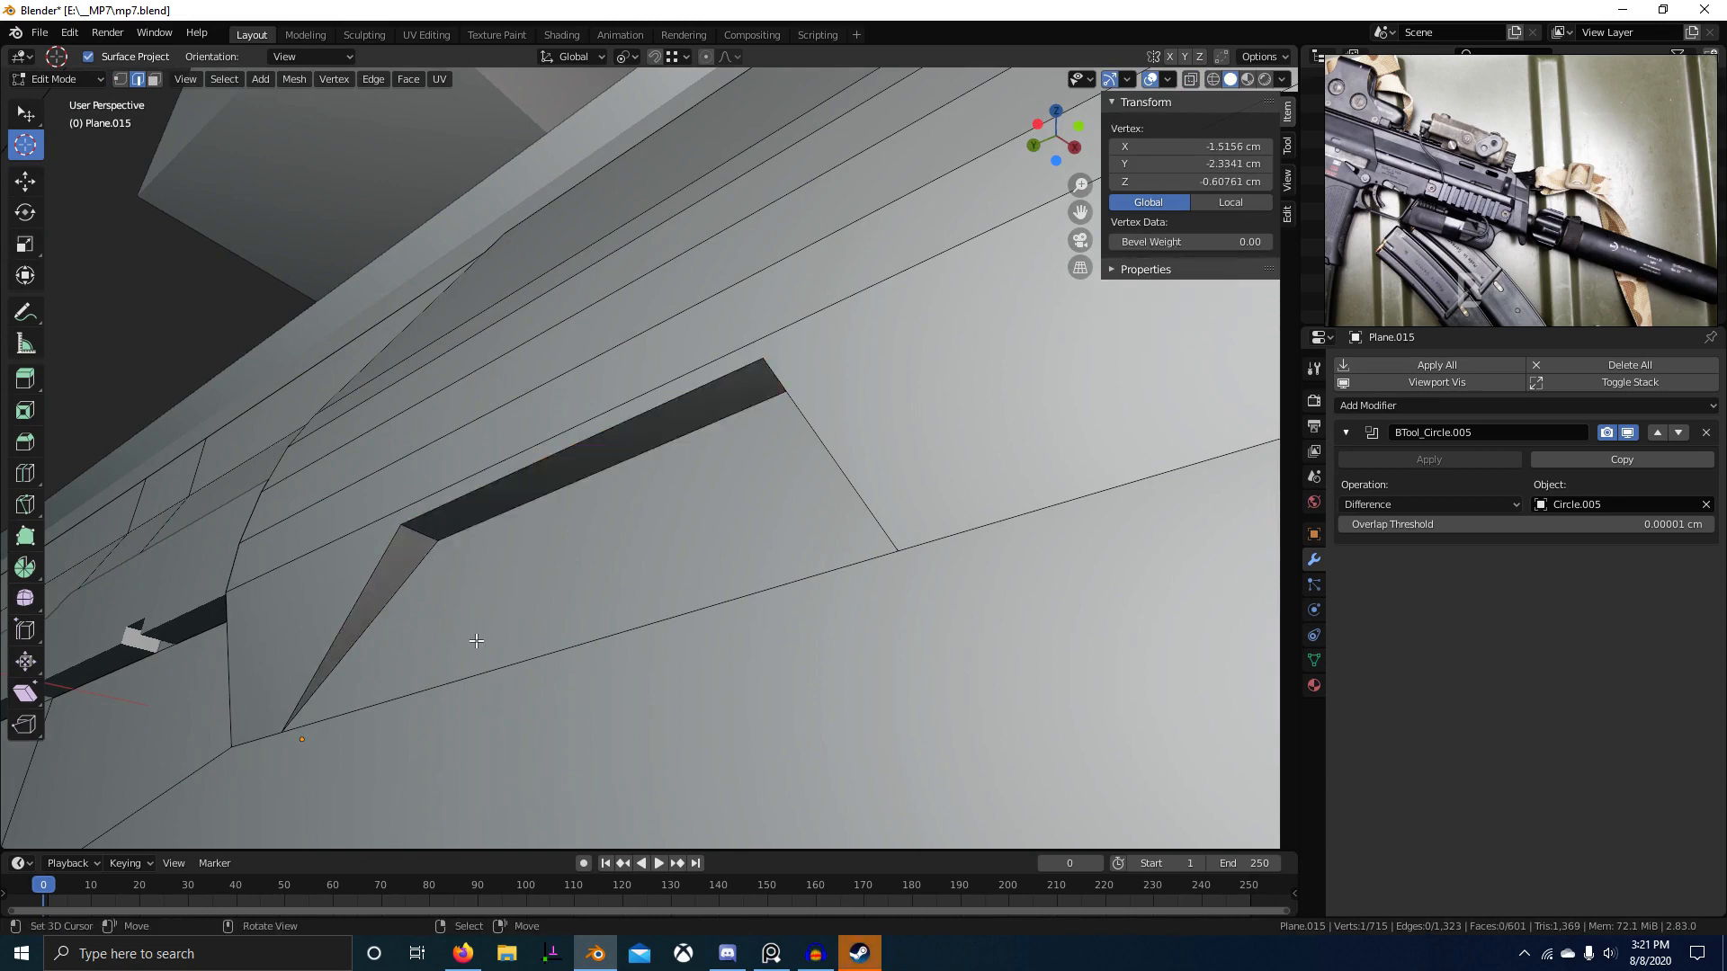
pyautogui.moveTo(474, 639); pyautogui.dragTo(855, 563, button='middle')
pyautogui.rightClick(880, 511)
pyautogui.rightClick(876, 514)
pyautogui.press('f')
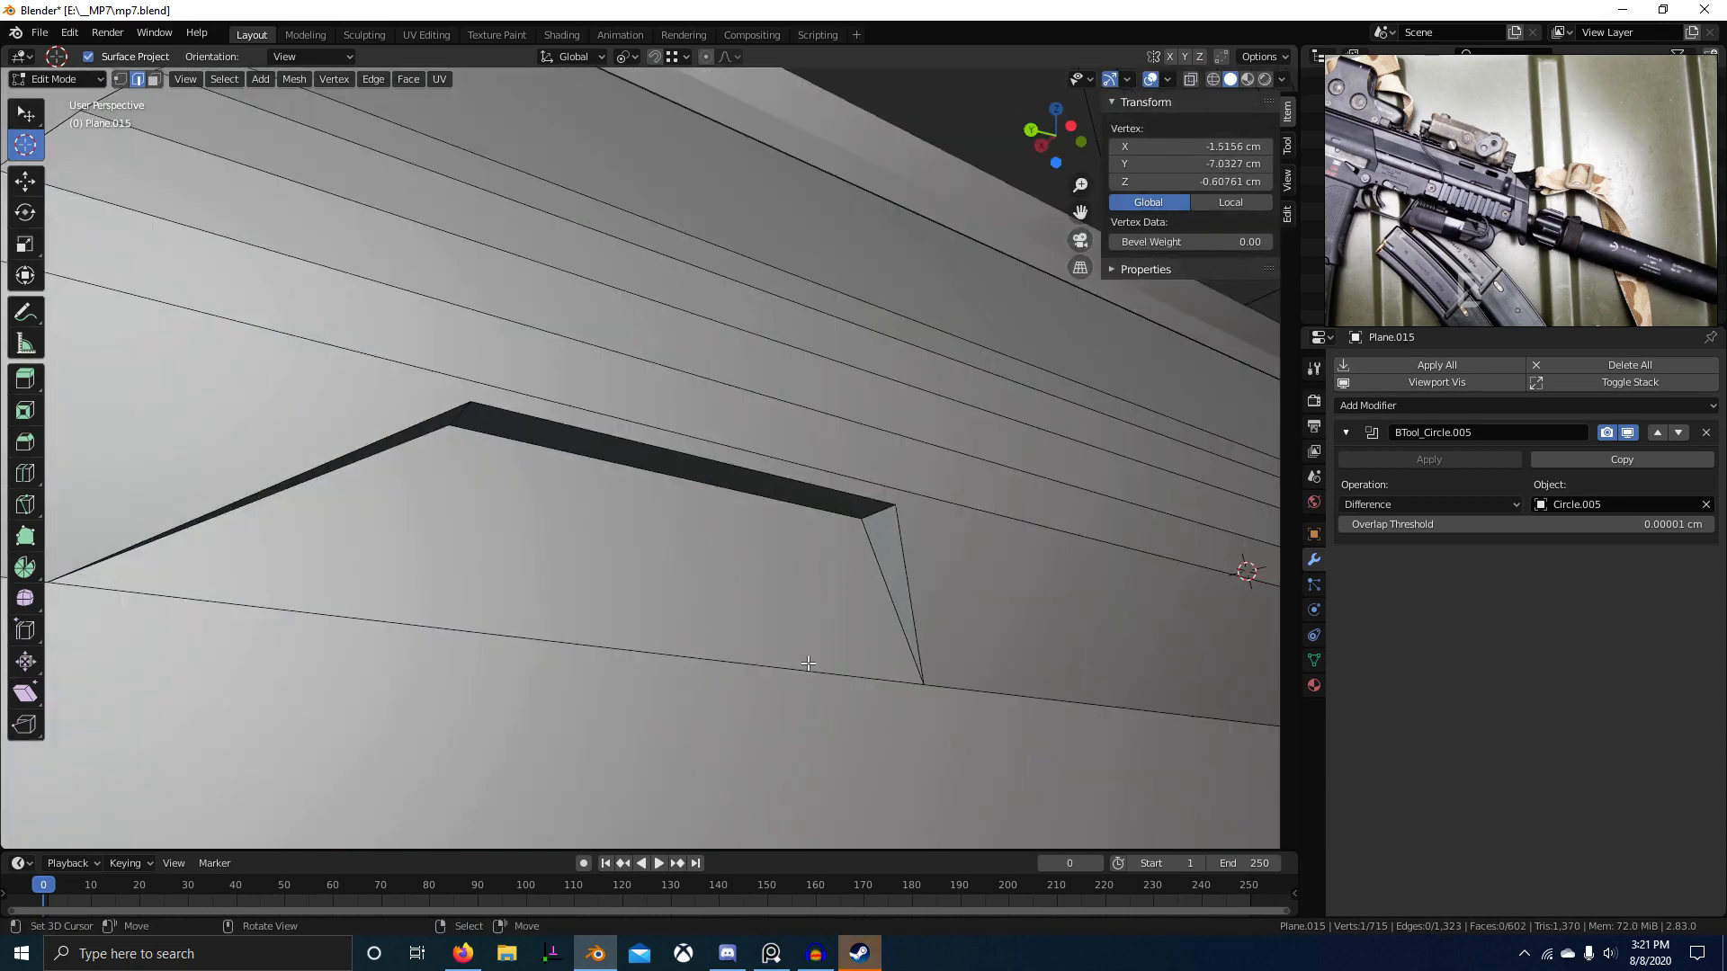
# Step: Slide the recess's front corner edge to about Y -3.91 cm, Z 0.47 cm, and raise the rear corner edge to the same height
pyautogui.press('KP_3')
pyautogui.press('ctrl+KP_3')
pyautogui.press('z')
pyautogui.click(717, 662)
pyautogui.keyDown('shift'); pyautogui.moveTo(717, 662); pyautogui.dragTo(861, 662, button='middle'); pyautogui.keyUp('shift')
pyautogui.moveTo(956, 581)
pyautogui.keyDown('shift'); pyautogui.mouseDown(button='middle')
pyautogui.moveTo(851, 607)
pyautogui.moveTo(743, 590)
pyautogui.moveTo(569, 515)
pyautogui.moveTo(809, 528)
pyautogui.mouseUp(button='middle'); pyautogui.keyUp('shift')
pyautogui.press('z')
pyautogui.click(813, 644)
pyautogui.keyDown('shift'); pyautogui.click(482, 499); pyautogui.keyUp('shift')
pyautogui.press('g')
pyautogui.press('g')
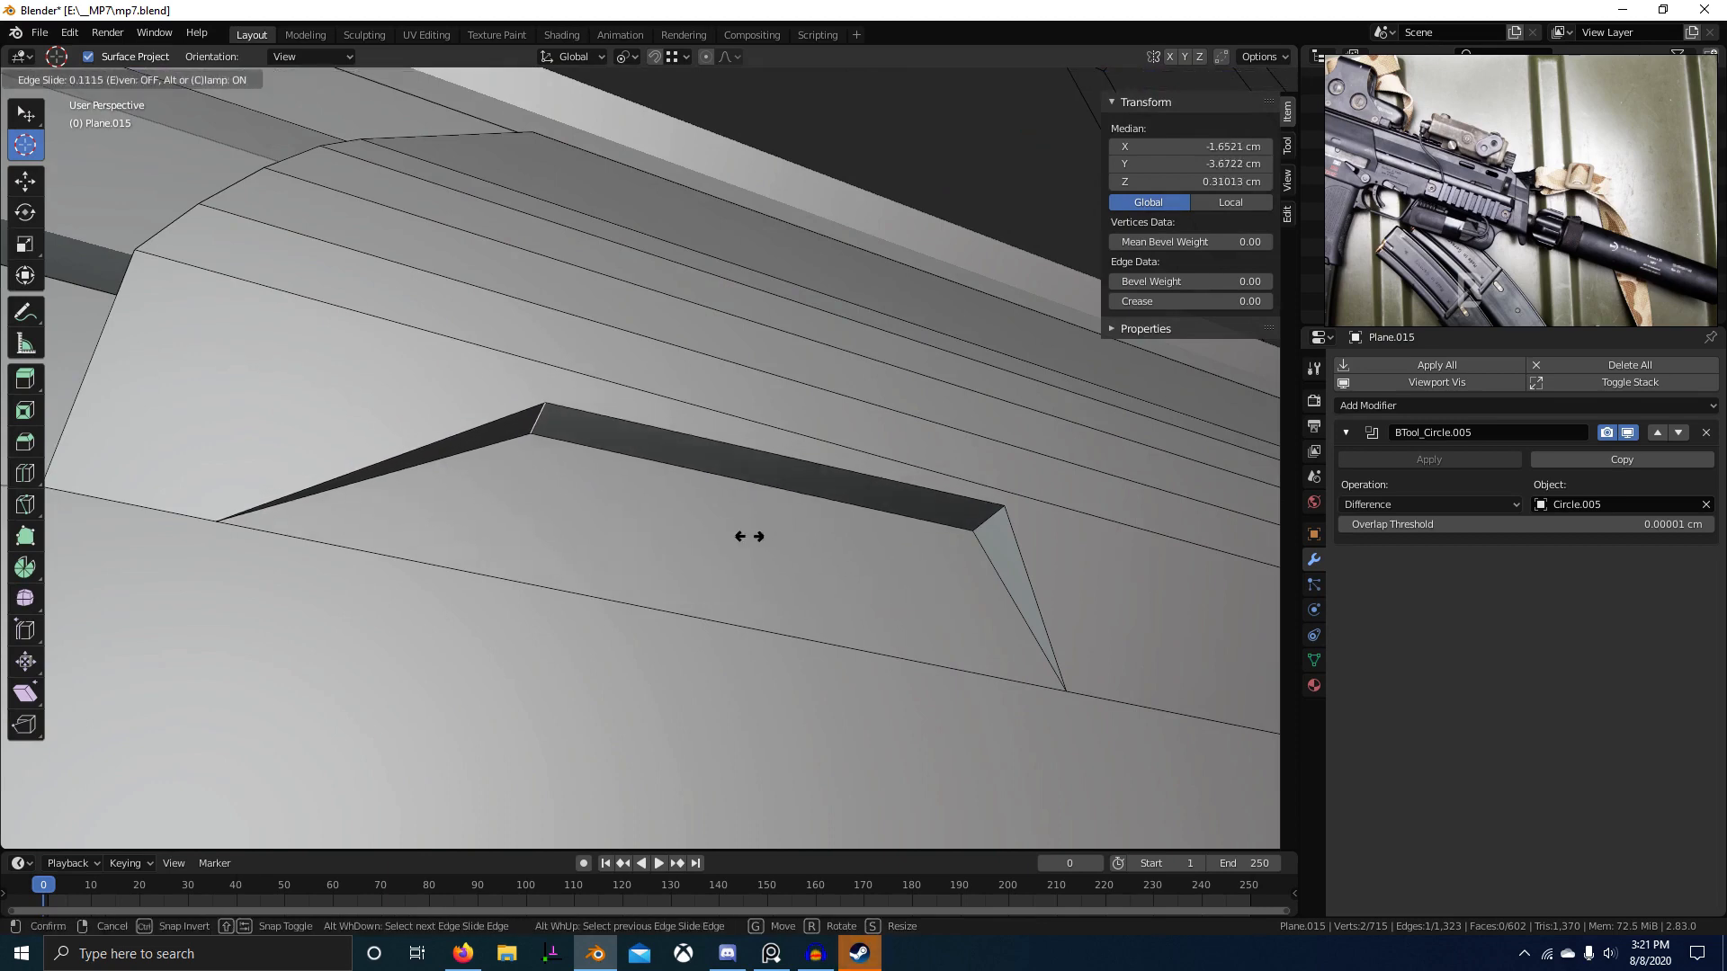
pyautogui.click(979, 523)
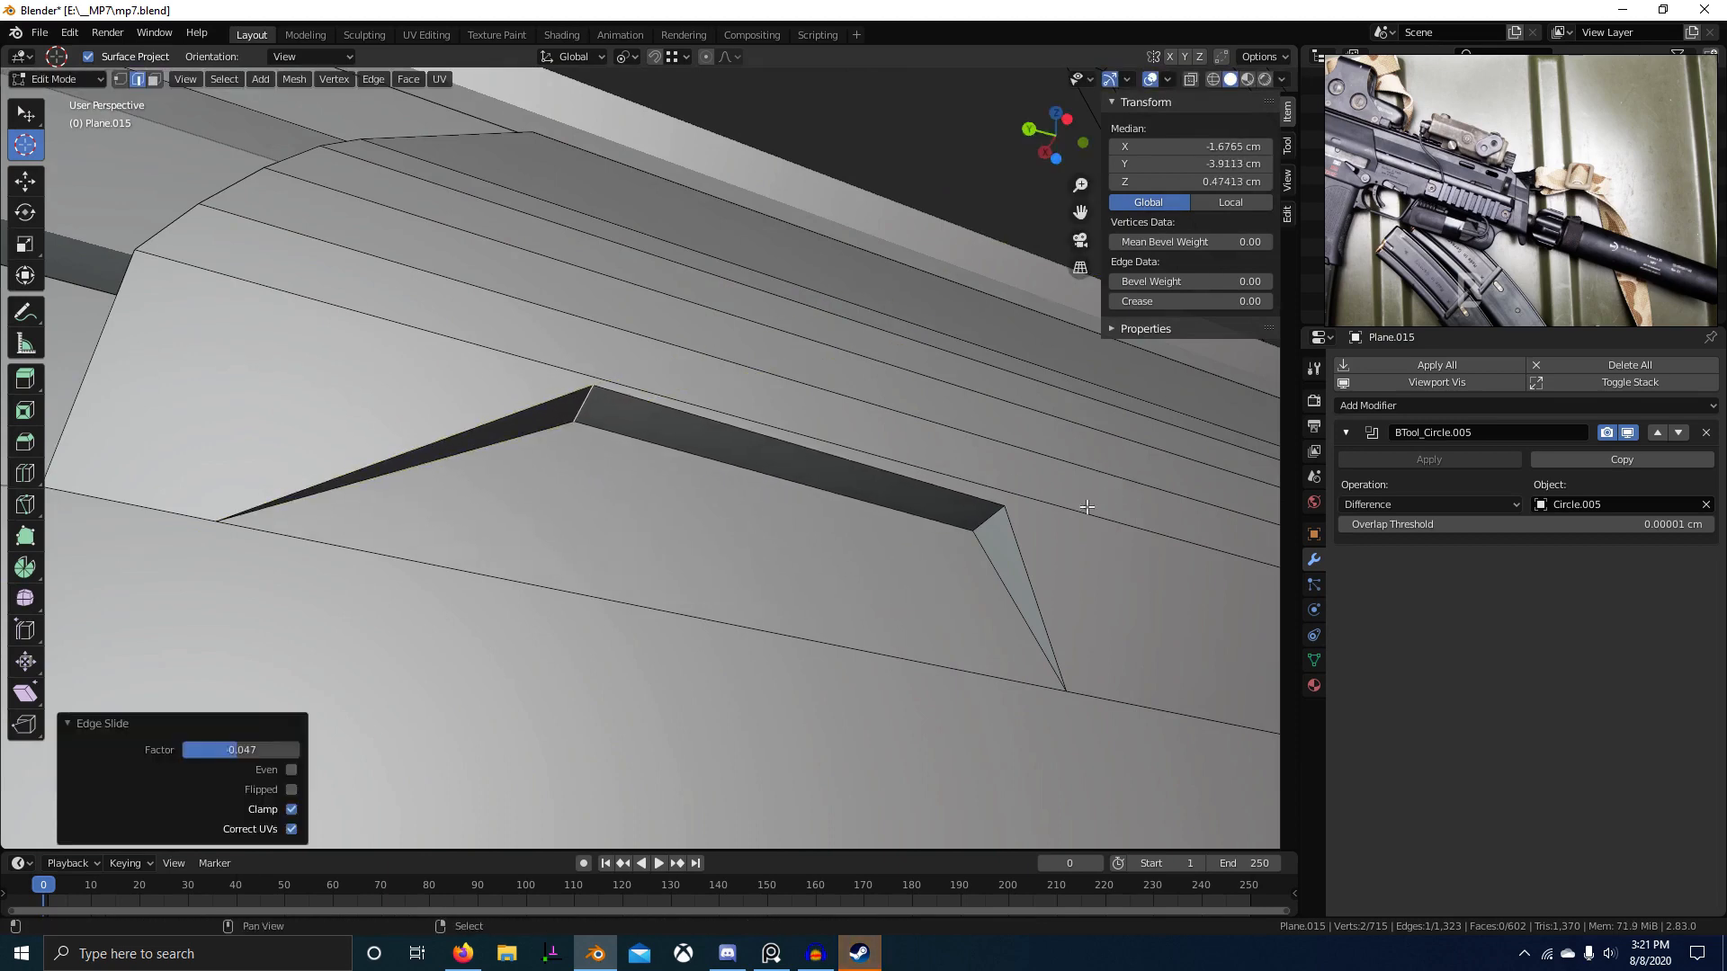
pyautogui.press('g')
pyautogui.keyDown('ctrl'); pyautogui.click(592, 398); pyautogui.keyUp('ctrl')
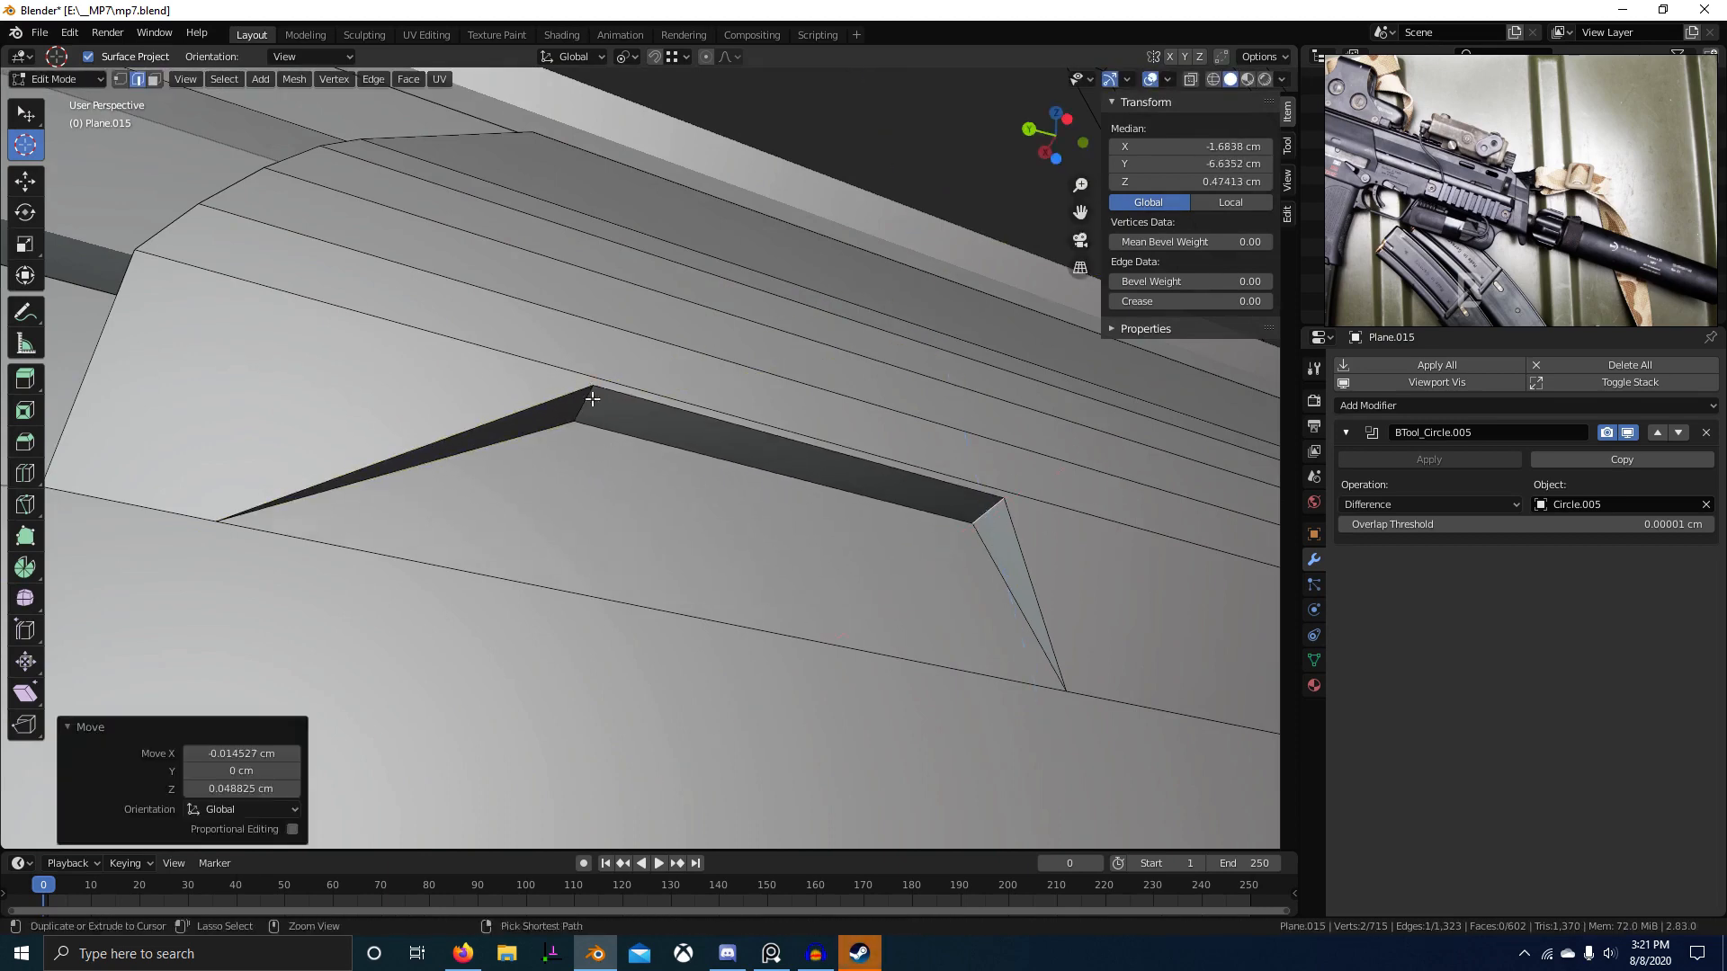
# Step: Bevel the recess's two upper corner edges by about 0.36 cm with 4 segments, matching the left-side reference
pyautogui.keyDown('shift'); pyautogui.rightClick(585, 404); pyautogui.keyUp('shift')
pyautogui.press('KP_3')
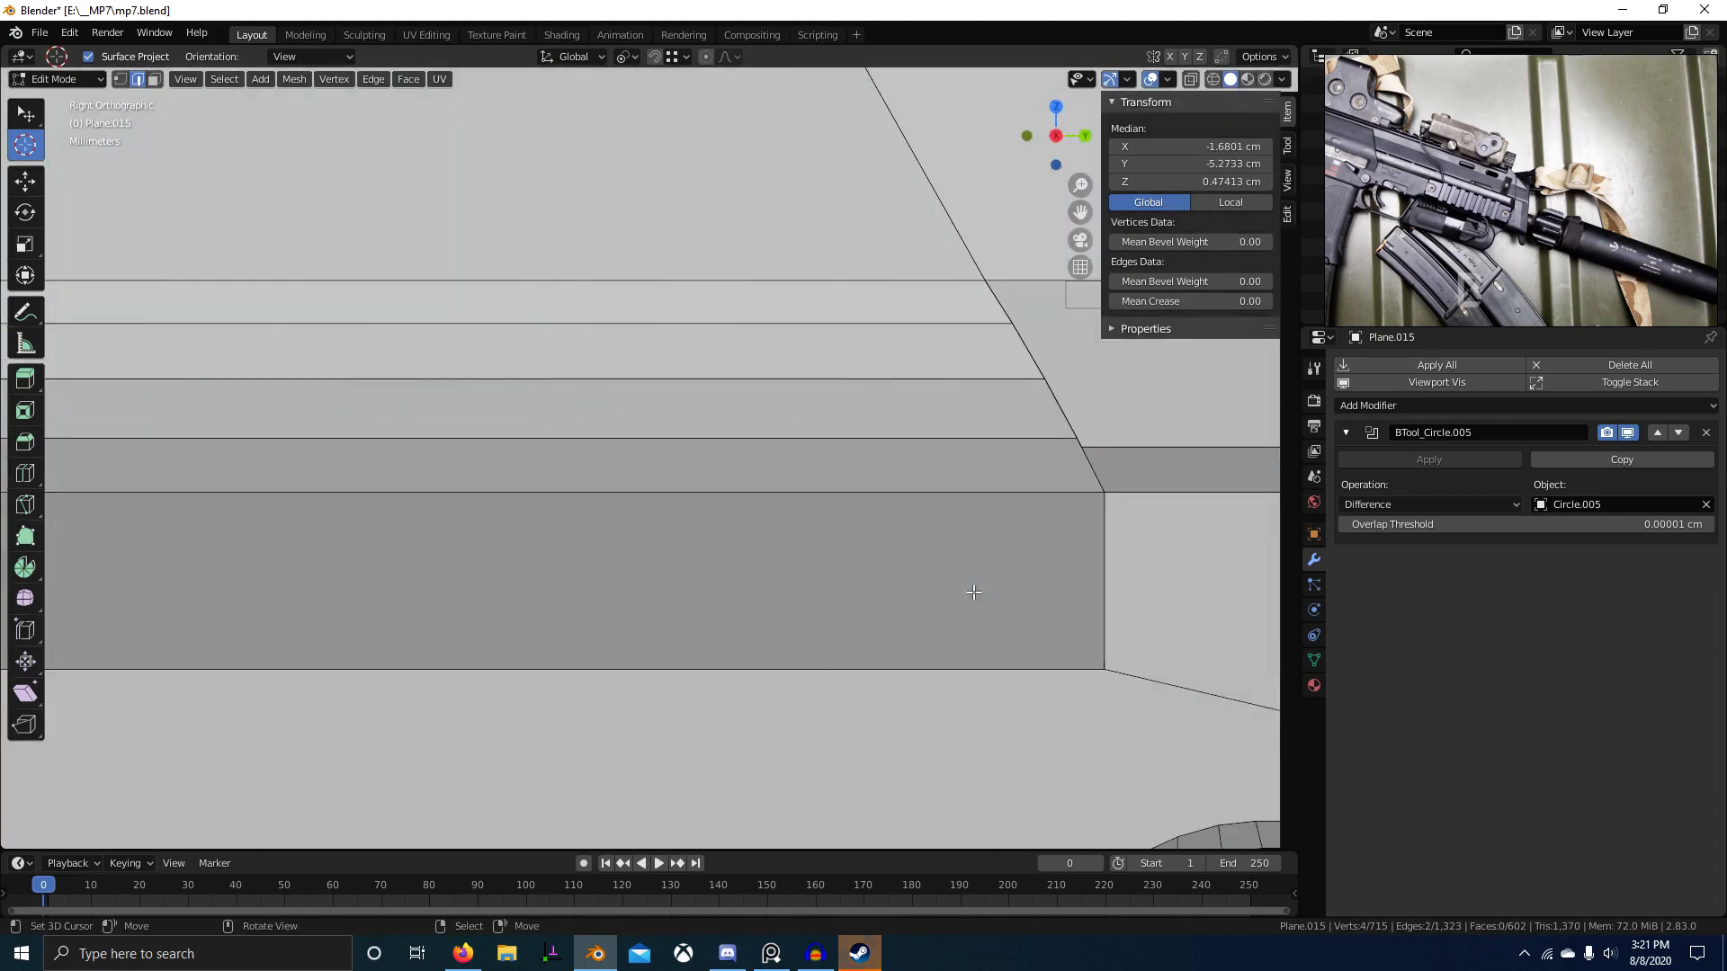
pyautogui.press('ctrl+KP_3')
pyautogui.hotkey('shift', 'z')
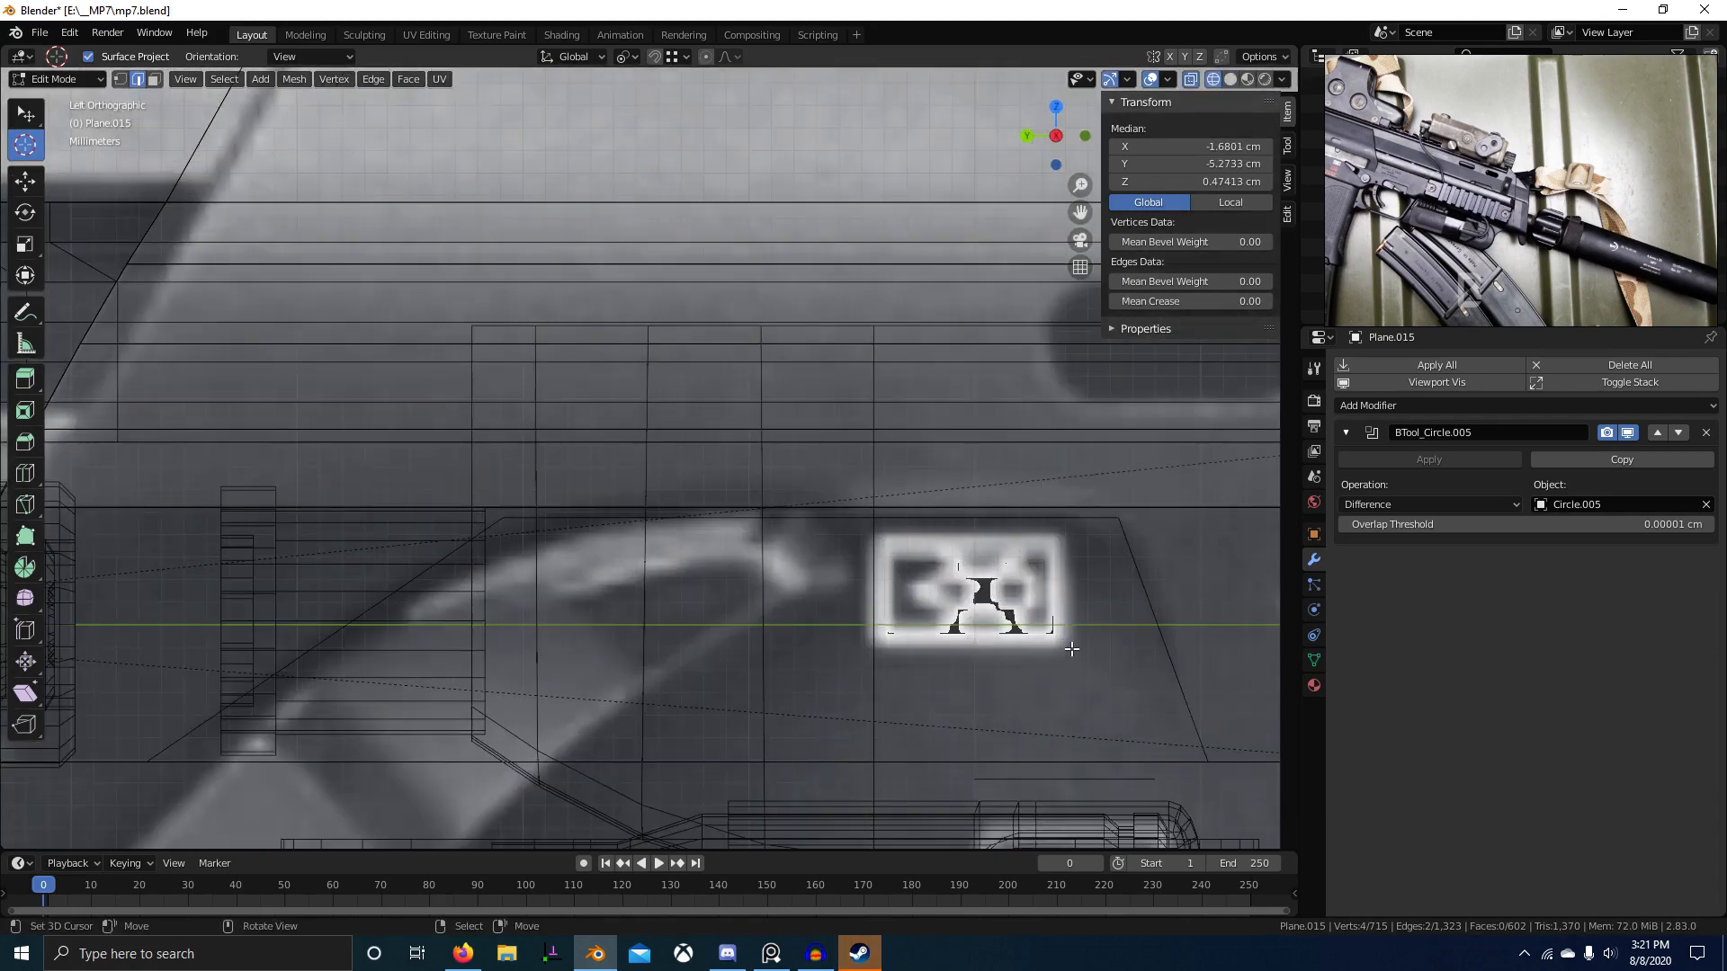
pyautogui.scroll(-3, 1071, 648)
pyautogui.scroll(2, 989, 618)
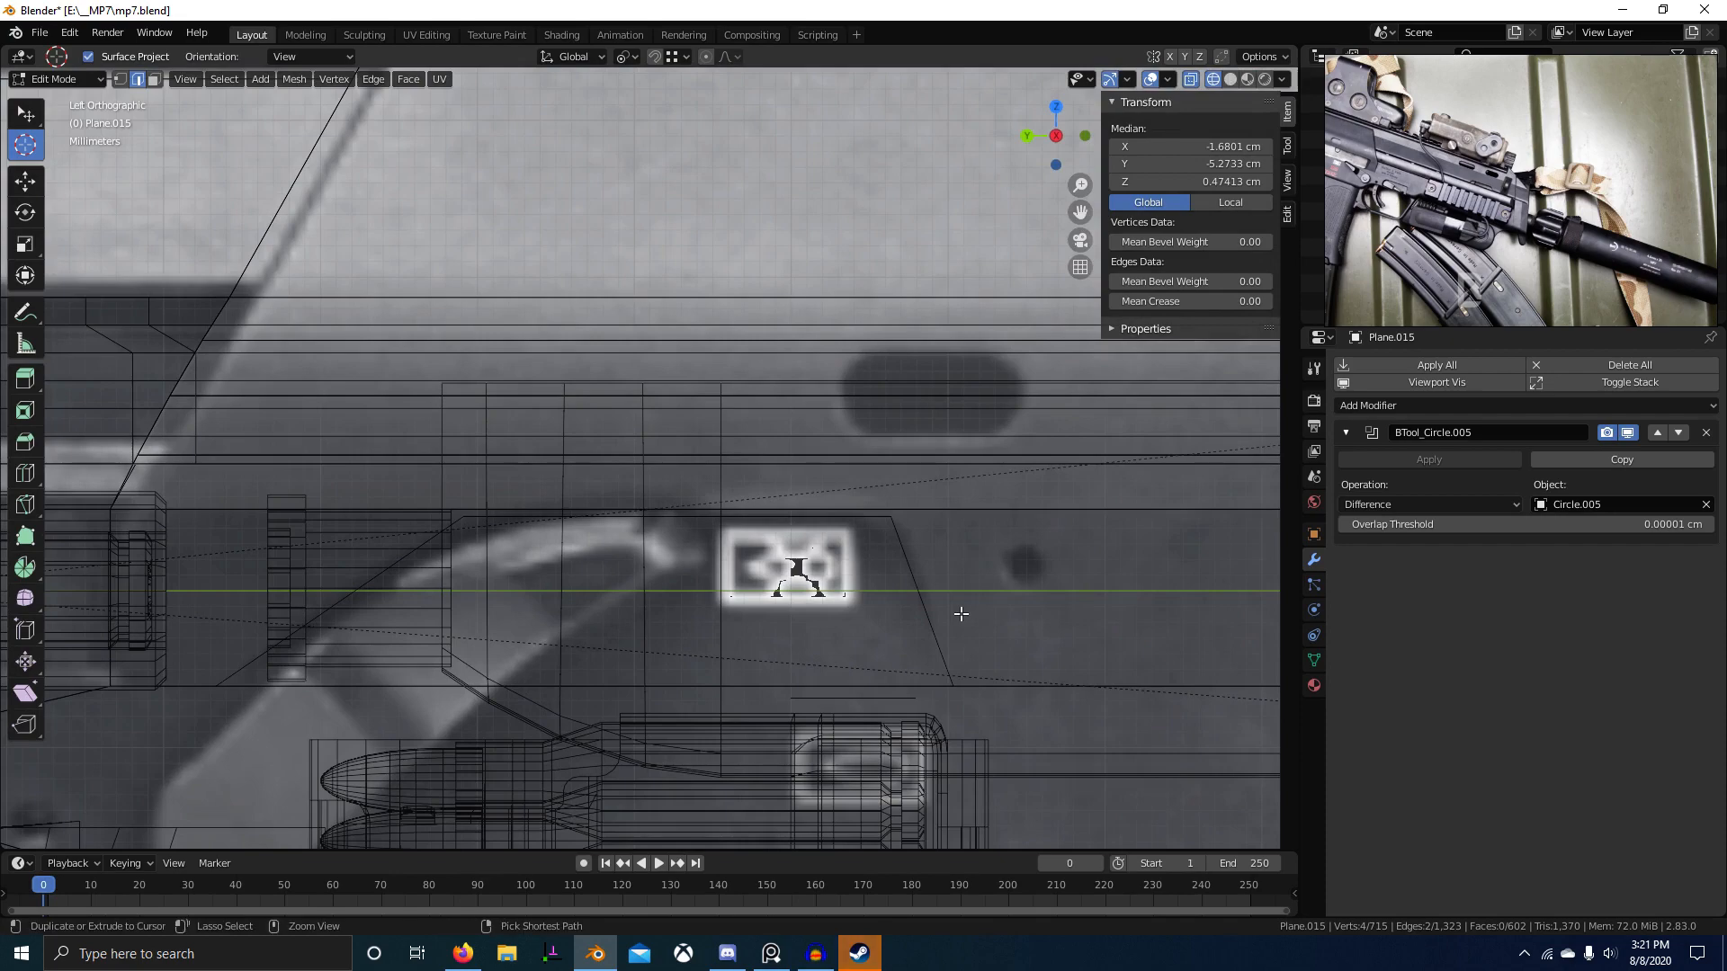
pyautogui.hotkey('ctrl', 'b')
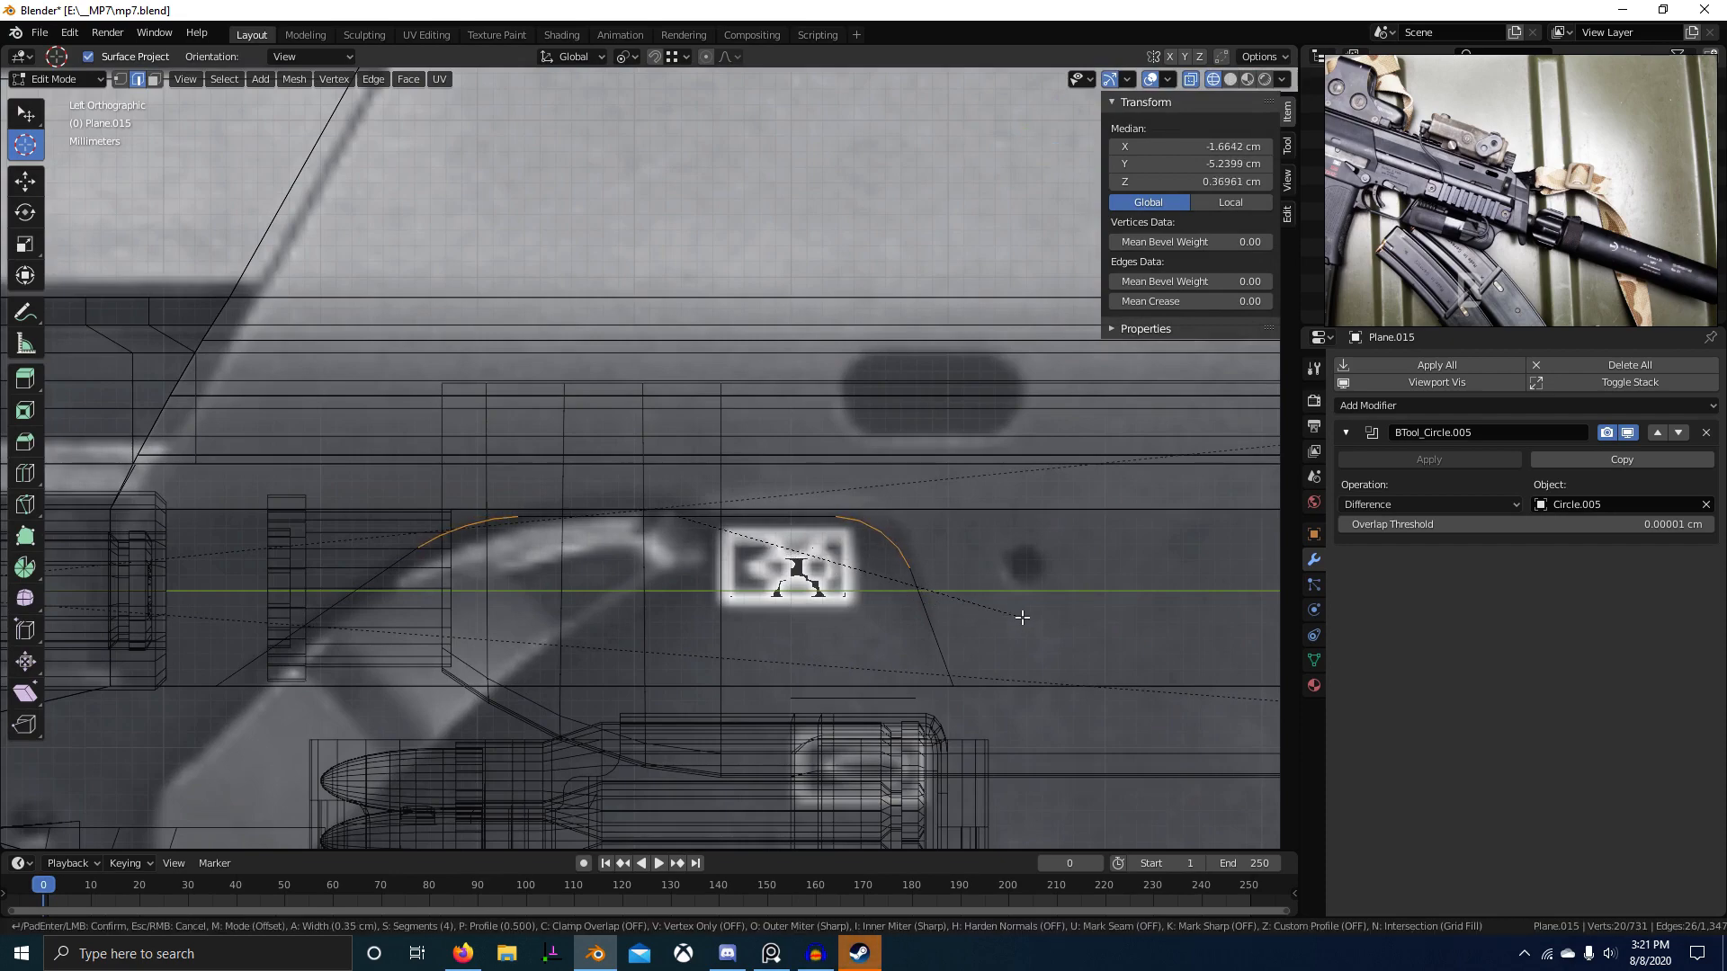
pyautogui.click(1025, 616)
pyautogui.hotkey('shift', 'z')
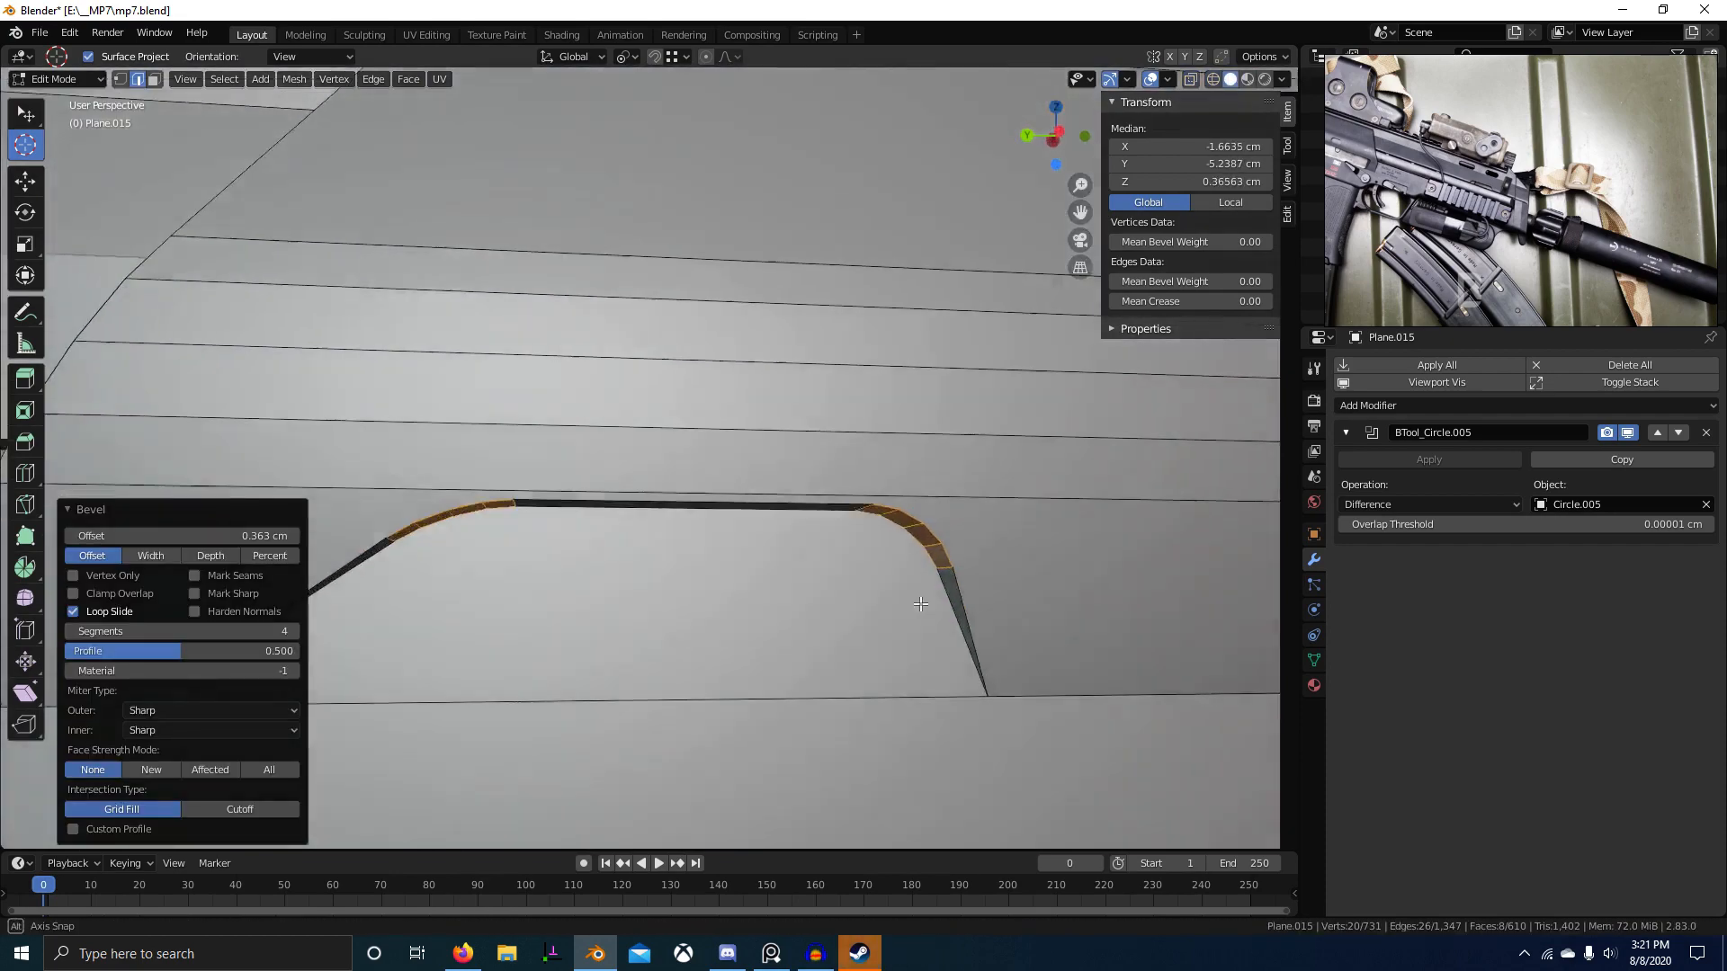
# Step: Inspect the rounded selector recess, leave mesh editing, deselect everything and save the file
pyautogui.scroll(-3, 945, 617)
pyautogui.moveTo(944, 630)
pyautogui.mouseDown(button='middle')
pyautogui.moveTo(885, 749)
pyautogui.moveTo(689, 581)
pyautogui.moveTo(809, 681)
pyautogui.moveTo(717, 673)
pyautogui.mouseUp(button='middle')
pyautogui.scroll(5, 863, 746)
pyautogui.press('Tab')
pyautogui.hotkey('alt', 'a')
pyautogui.scroll(-3, 827, 730)
pyautogui.hotkey('ctrl', 's')
# Step: Compare the selector recess and lever area with the side reference in a wireframe left view
pyautogui.press('KP_3')
pyautogui.scroll(4, 732, 676)
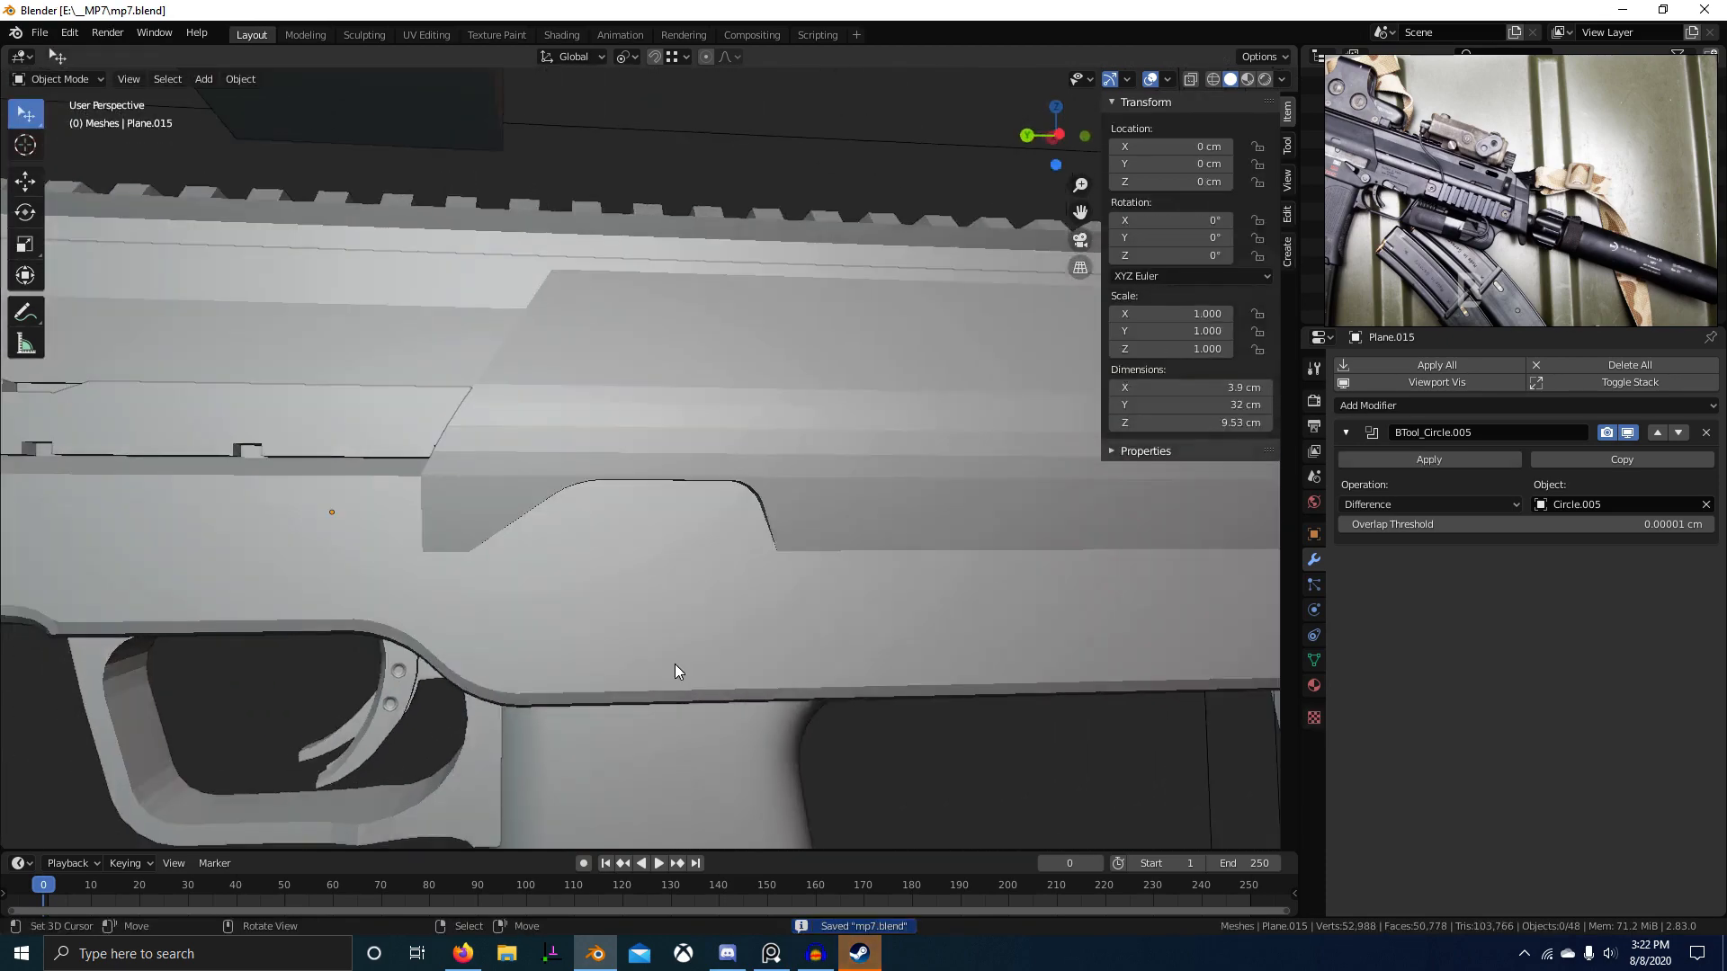
pyautogui.press('ctrl+KP_3')
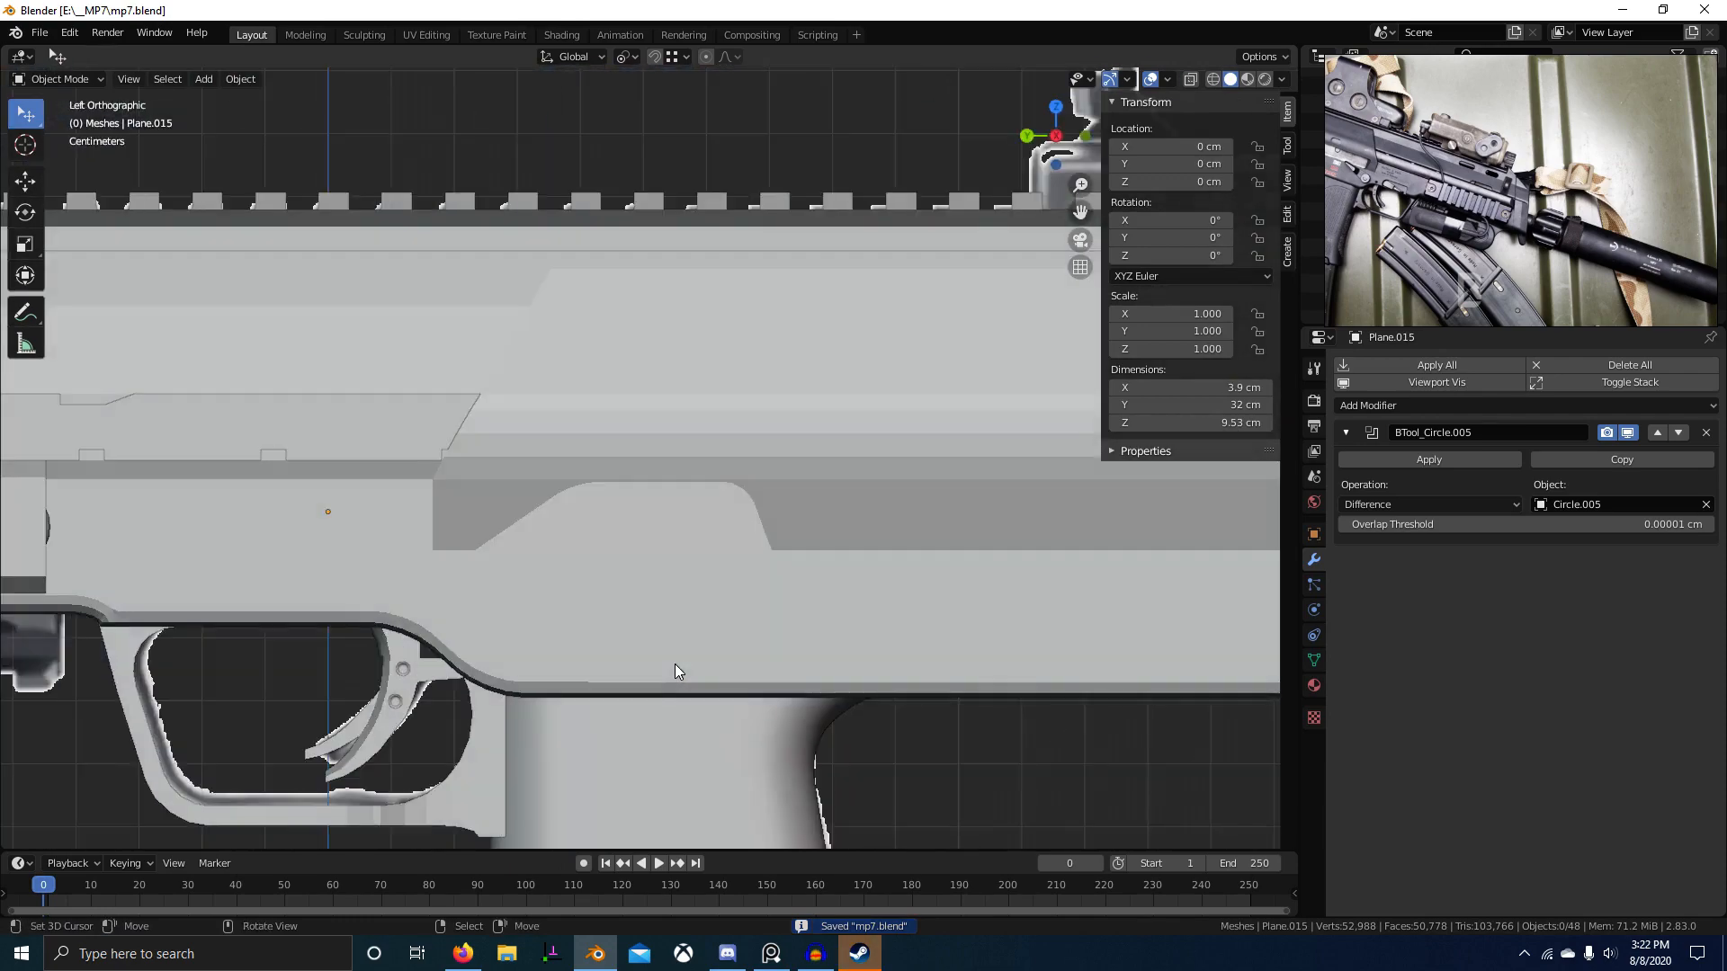
pyautogui.press('z')
pyautogui.click(405, 667)
pyautogui.scroll(1, 360, 706)
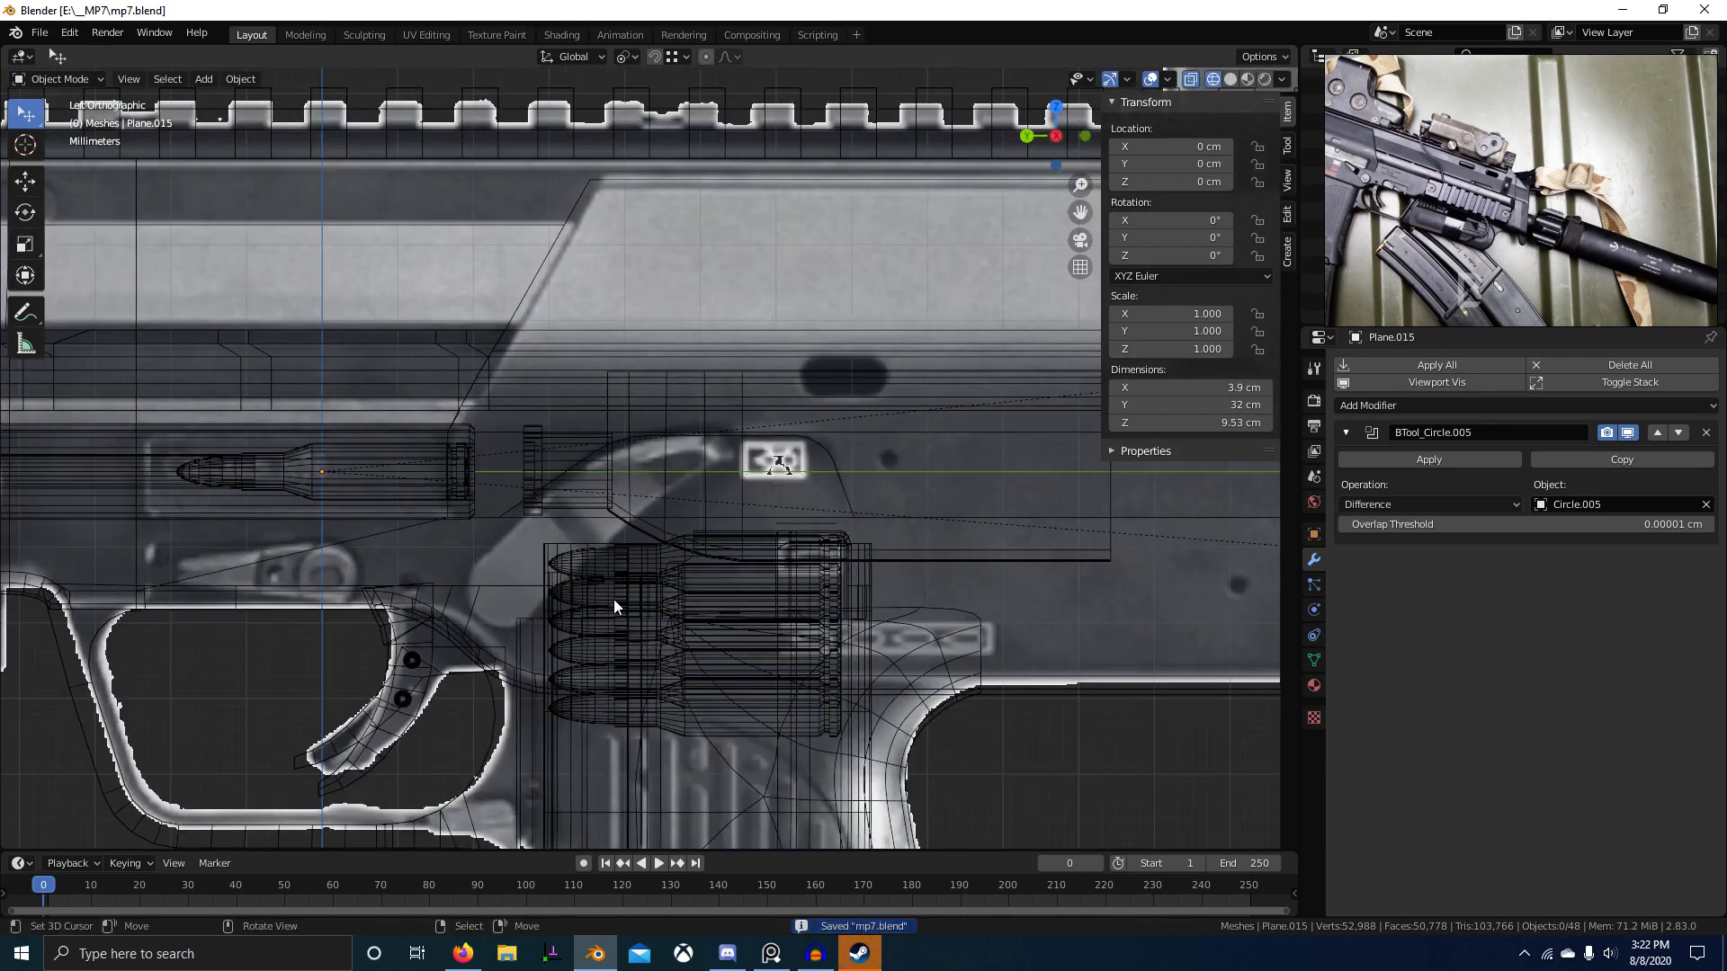
pyautogui.scroll(3, 613, 606)
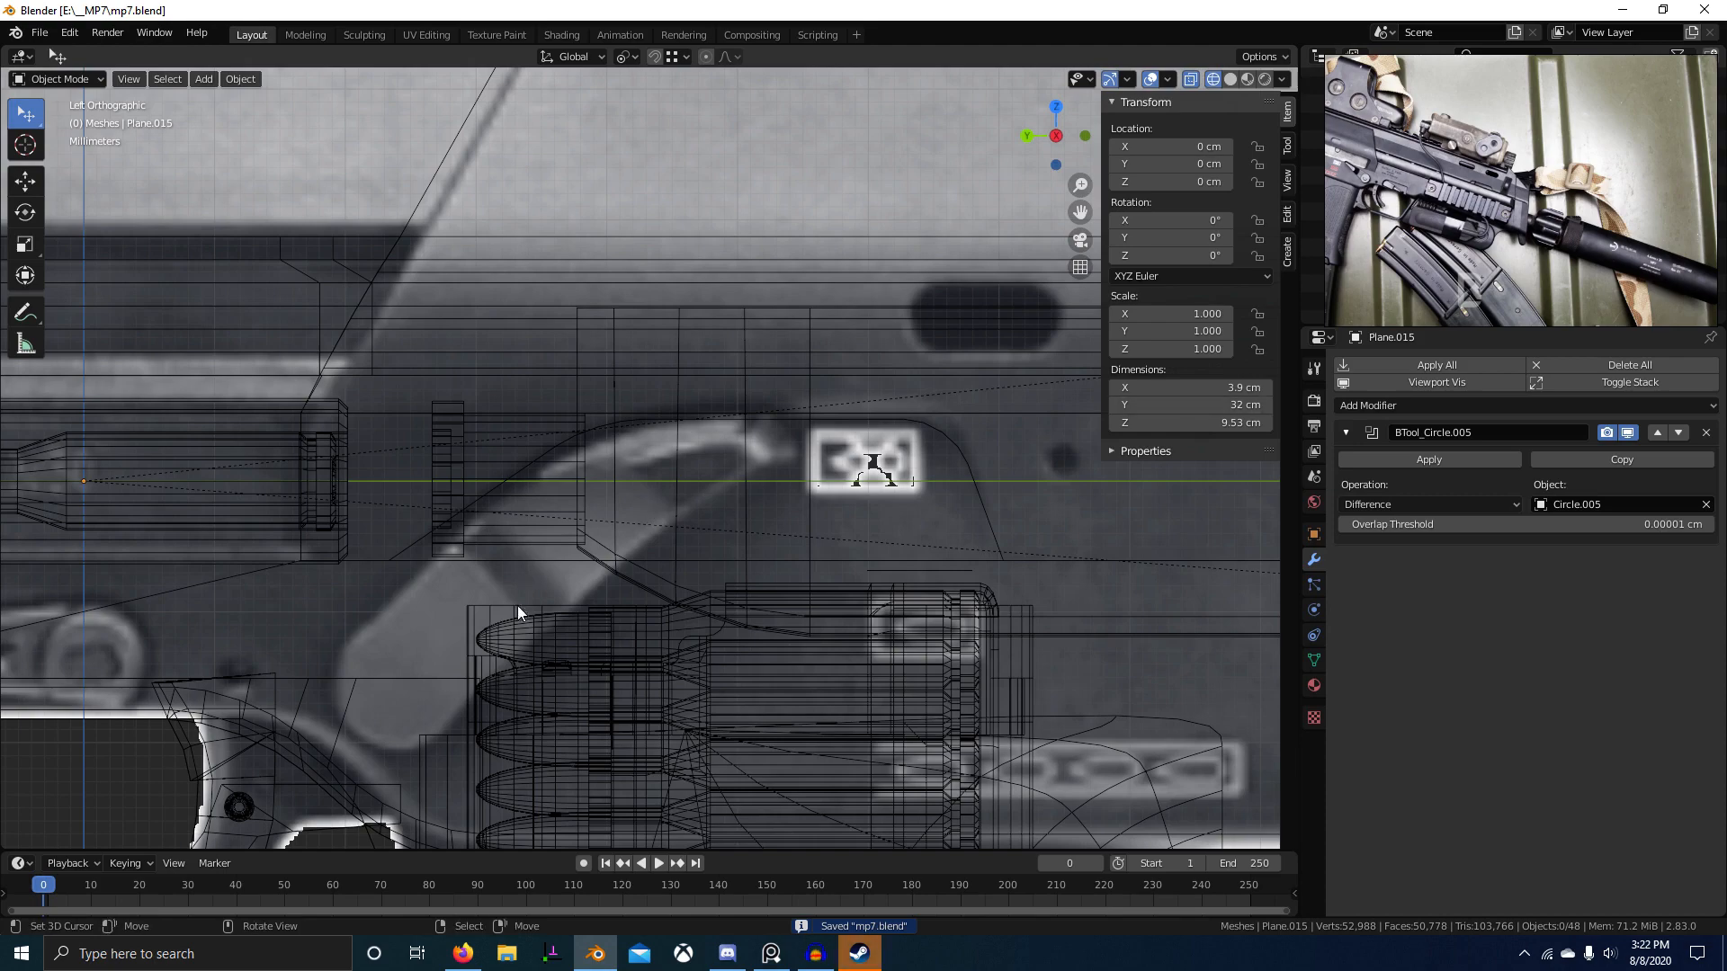
pyautogui.scroll(-5, 1426, 217)
pyautogui.scroll(3, 1646, 228)
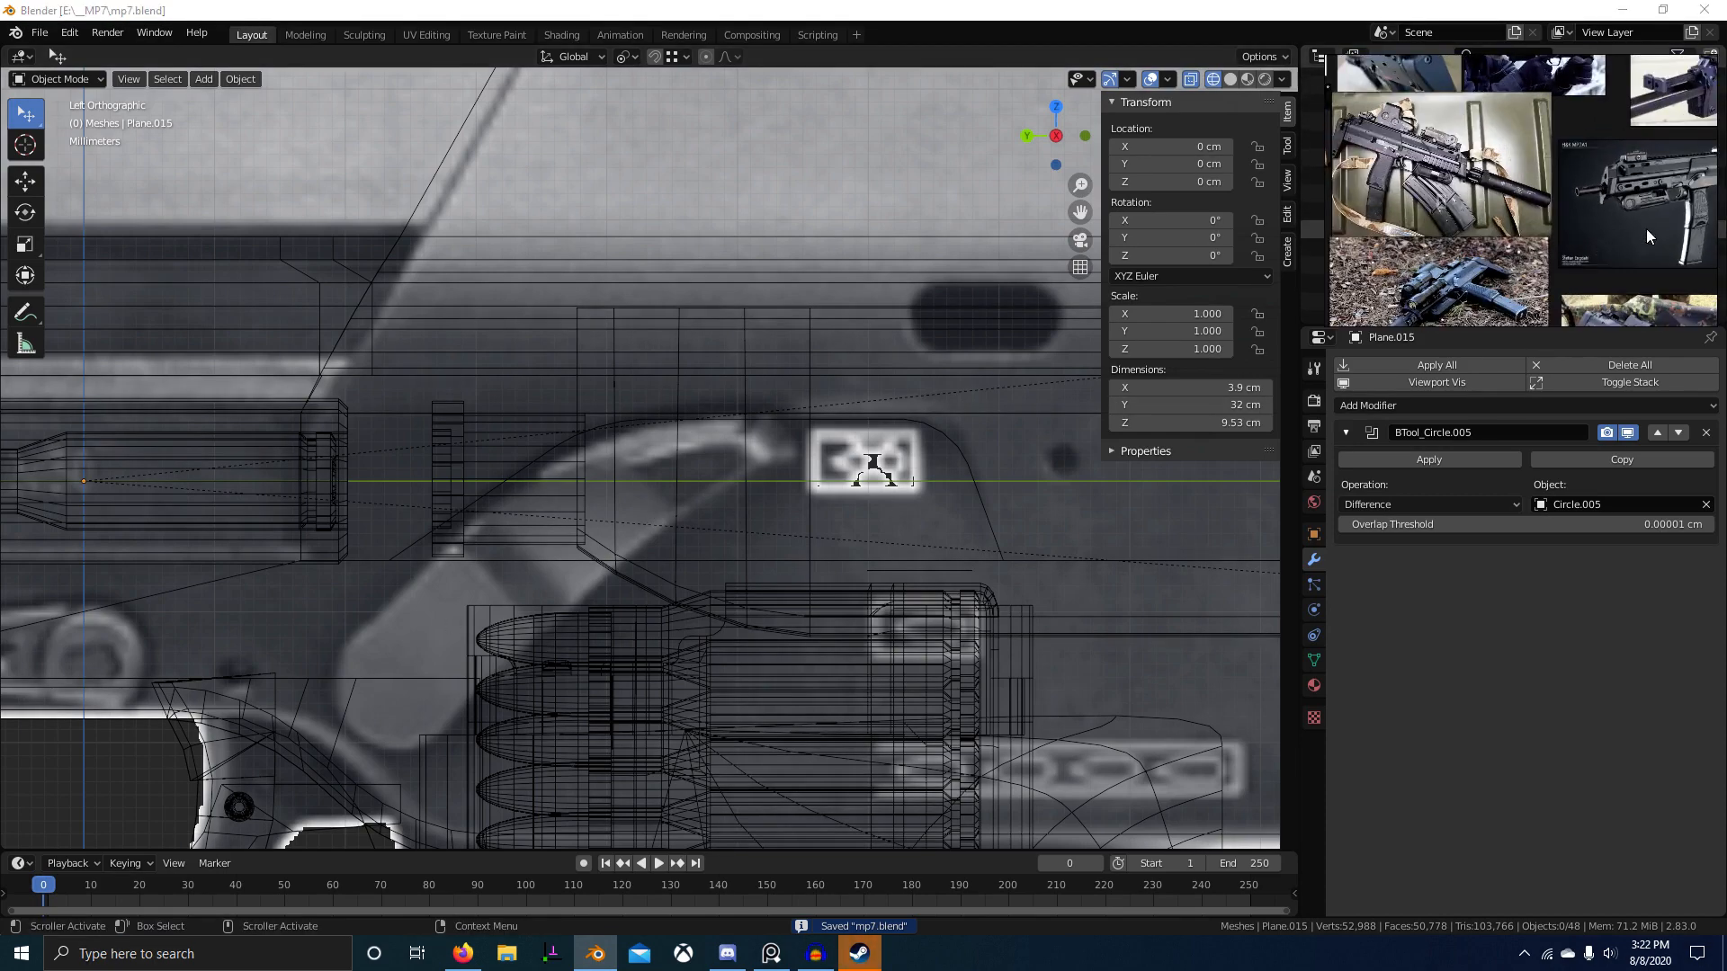
# Step: Browse the reference board and zoom in on a close-up photo of the fire selector lever
pyautogui.scroll(3, 1577, 257)
pyautogui.moveTo(1645, 228); pyautogui.dragTo(1535, 218, button='middle')
pyautogui.scroll(3, 1546, 214)
pyautogui.scroll(-4, 1529, 228)
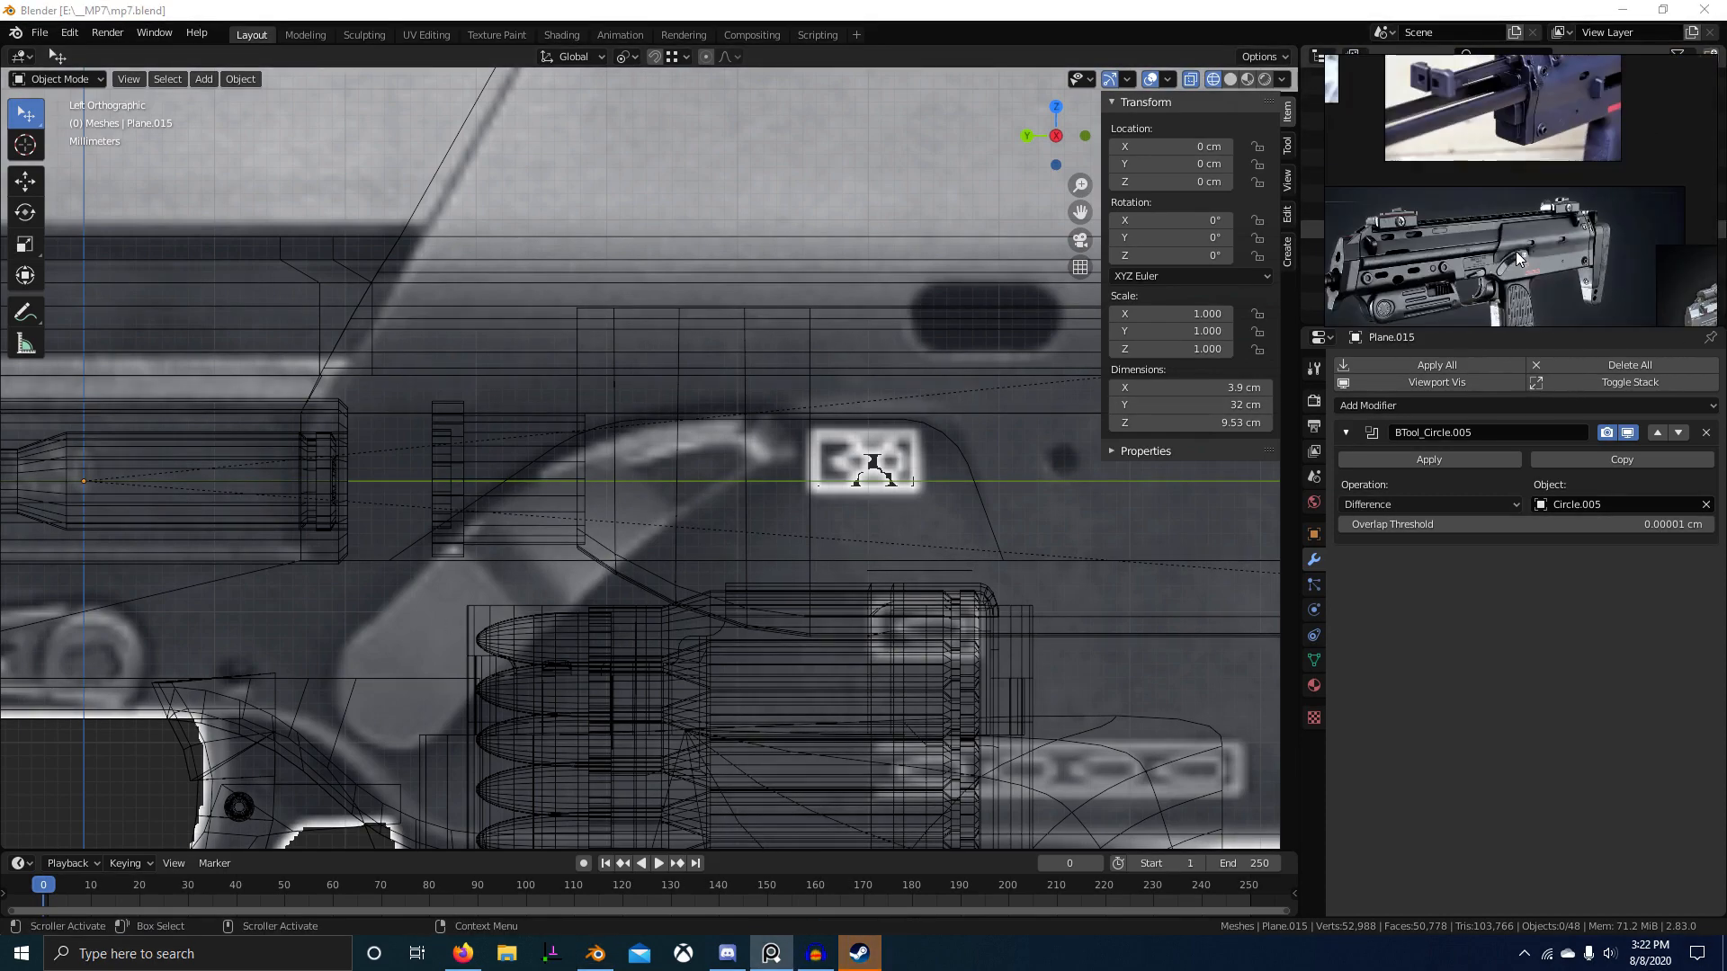
pyautogui.moveTo(1581, 81); pyautogui.dragTo(1557, 200, button='middle')
pyautogui.scroll(-5, 1557, 204)
pyautogui.scroll(5, 1457, 216)
pyautogui.scroll(-5, 1475, 227)
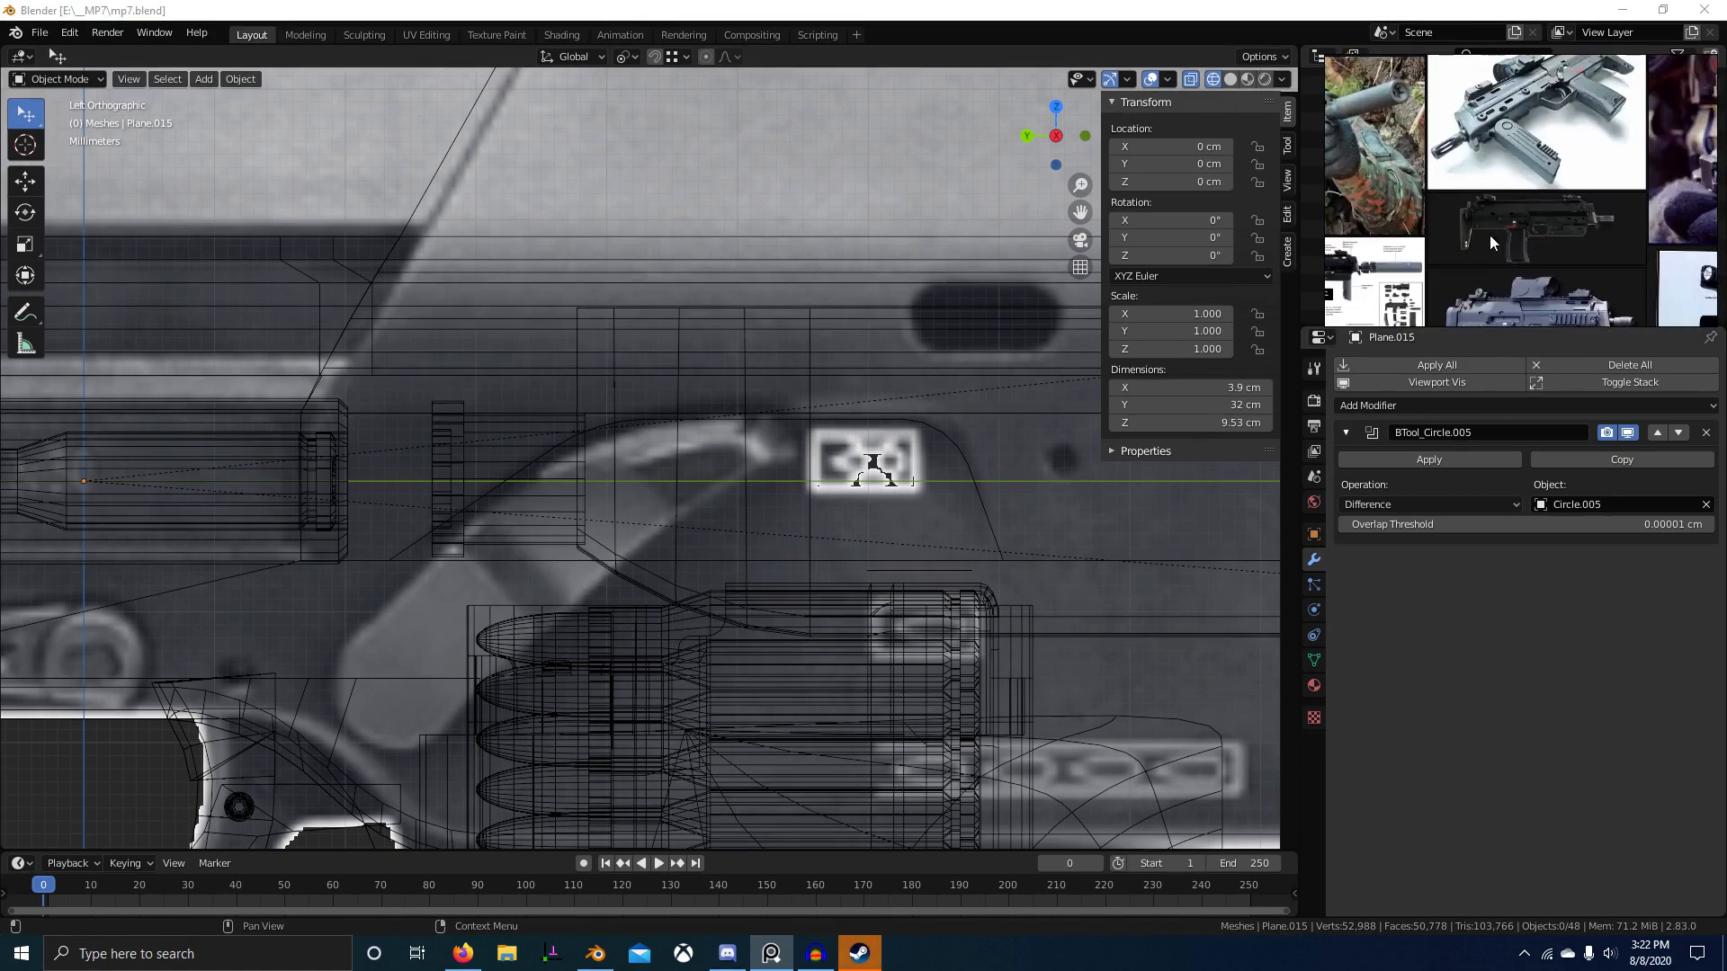
pyautogui.scroll(4, 1491, 252)
pyautogui.scroll(6, 1556, 218)
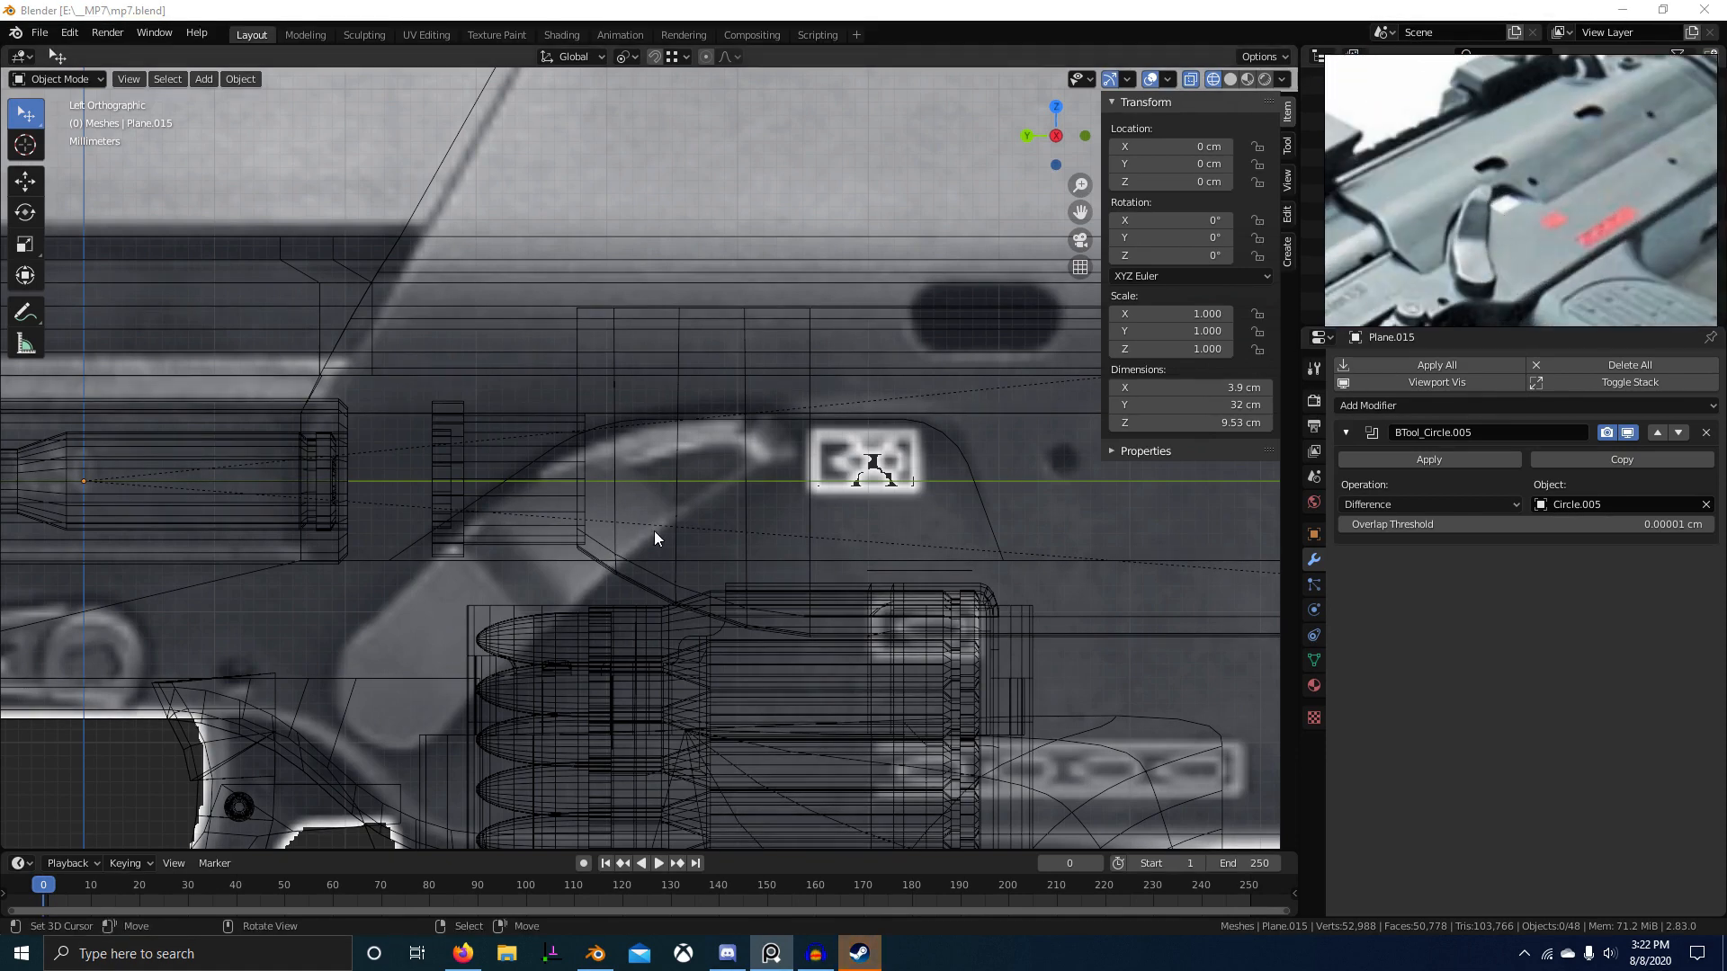
# Step: Add a 16-vertex circle mesh as the start of the fire selector lever, working in the left view
pyautogui.scroll(-2, 666, 520)
pyautogui.moveTo(674, 510); pyautogui.dragTo(585, 531, button='middle')
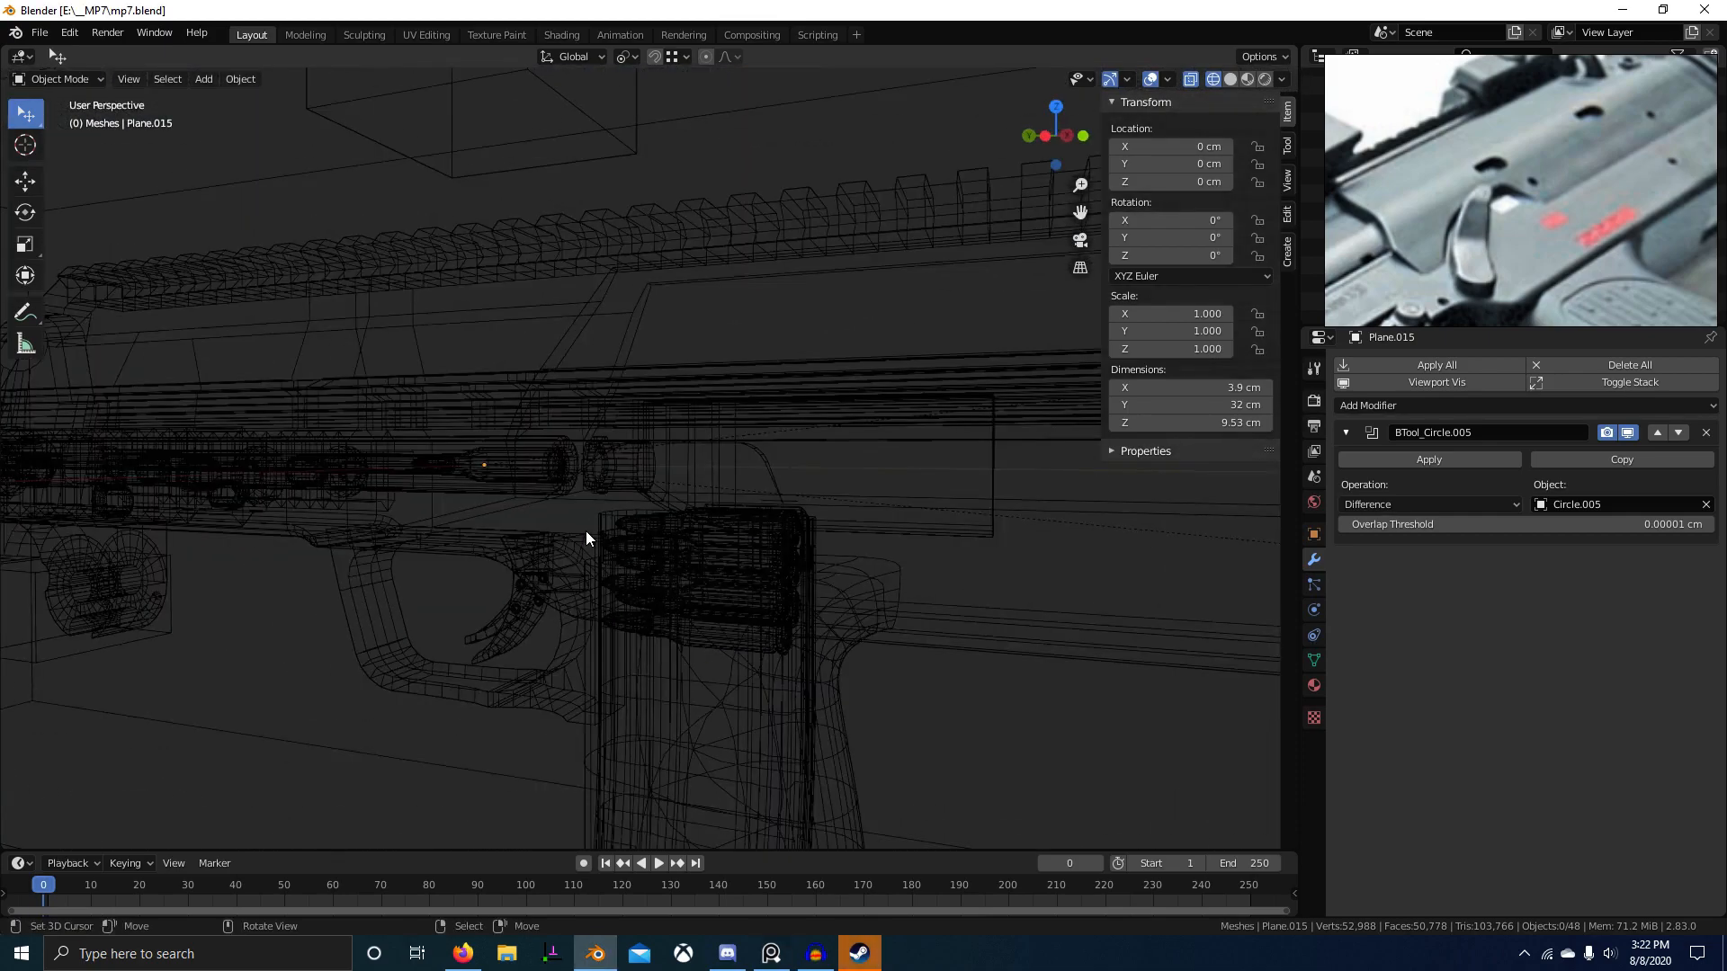
pyautogui.press('KP_3')
pyautogui.press('ctrl+KP_3')
pyautogui.hotkey('shift', 'a')
pyautogui.moveTo(568, 533)
pyautogui.press('Escape')
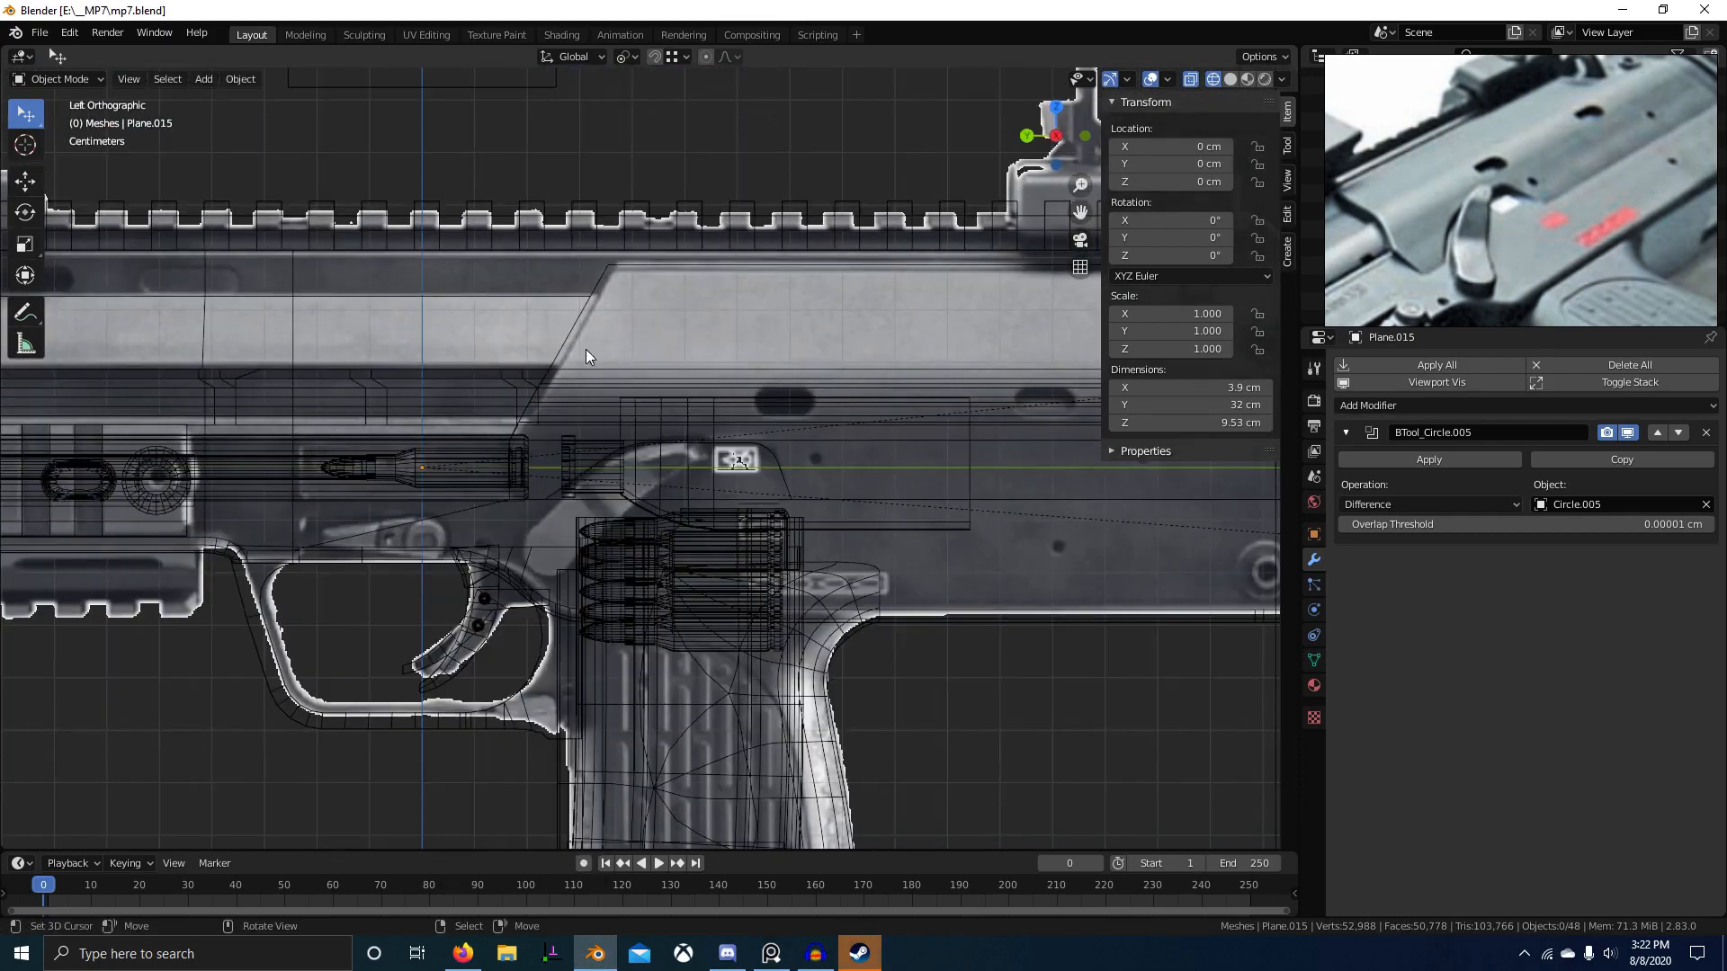
pyautogui.hotkey('shift', 'a')
pyautogui.press('Escape')
pyautogui.hotkey('shift', 'a')
pyautogui.moveTo(518, 498)
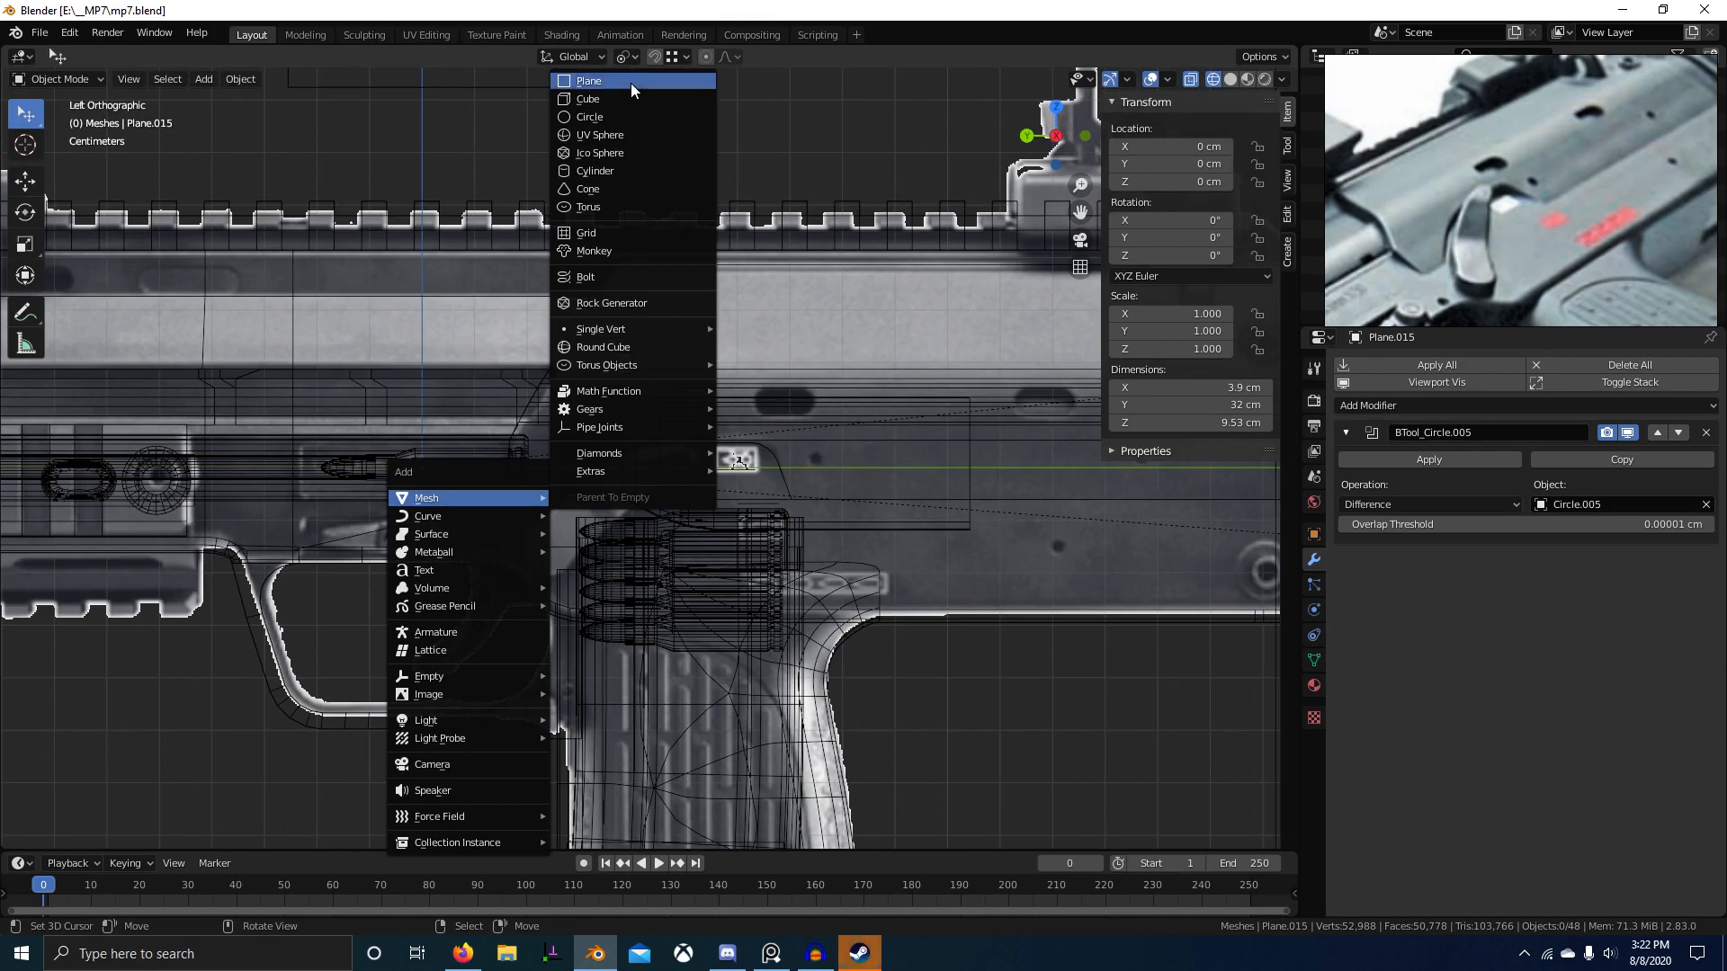
pyautogui.click(636, 117)
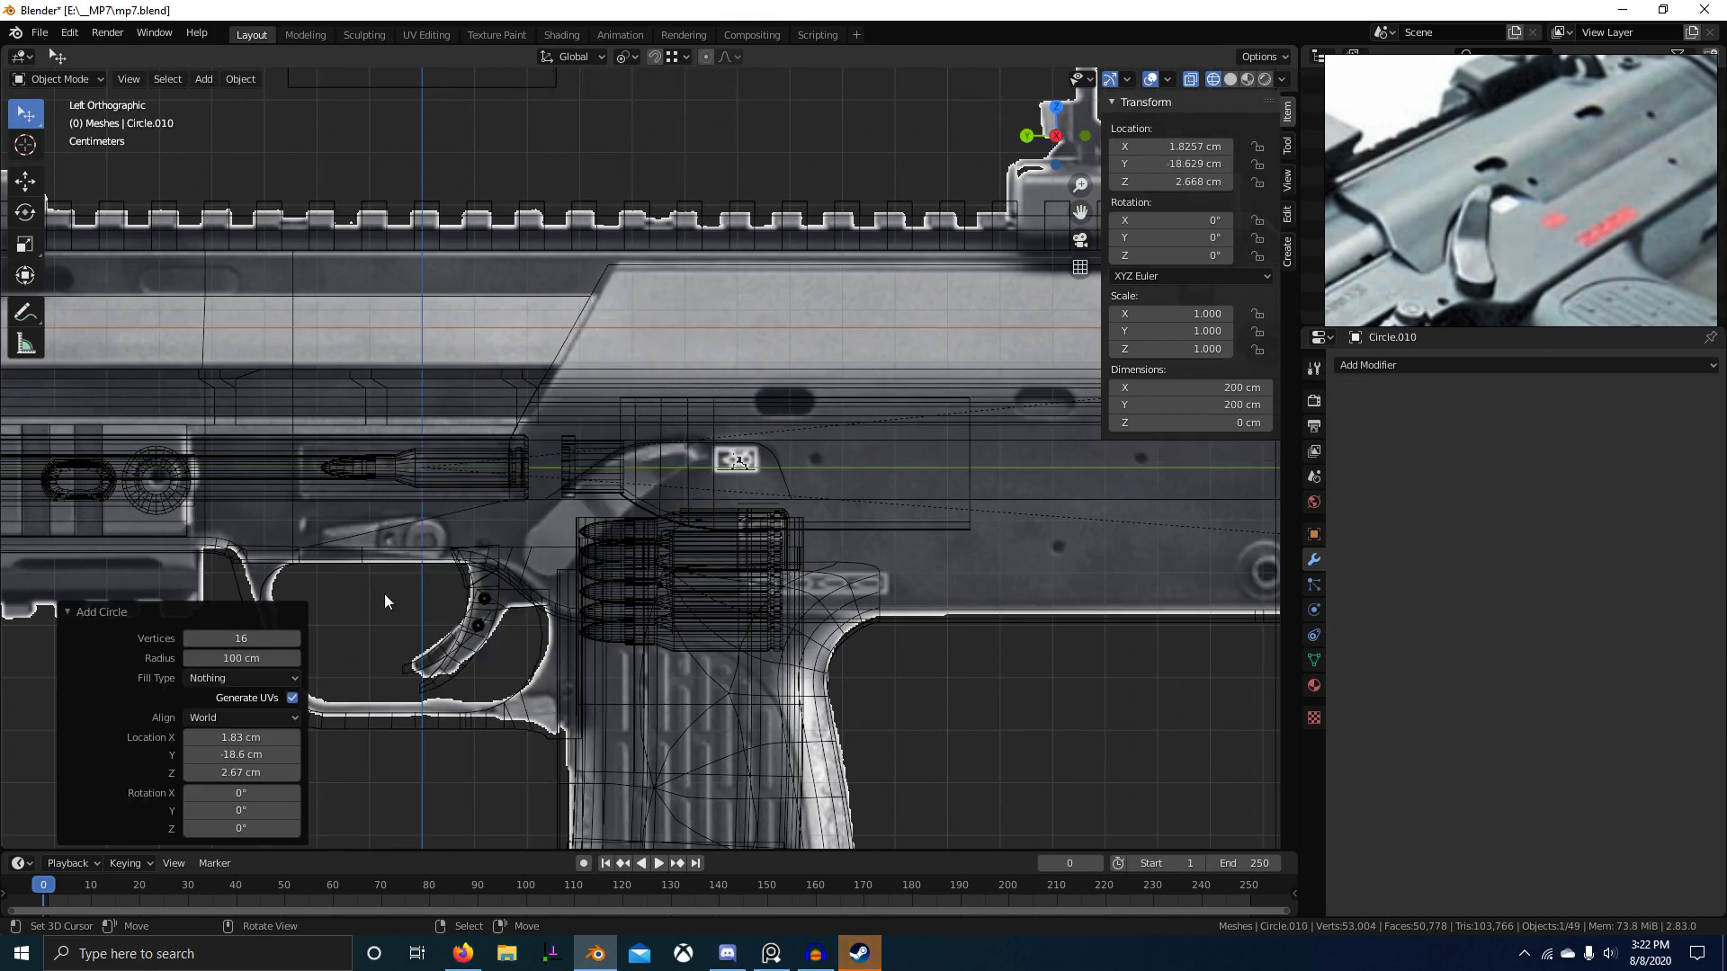
# Step: Rotate the new circle 90° about the Y axis to face the side view
pyautogui.press('r')
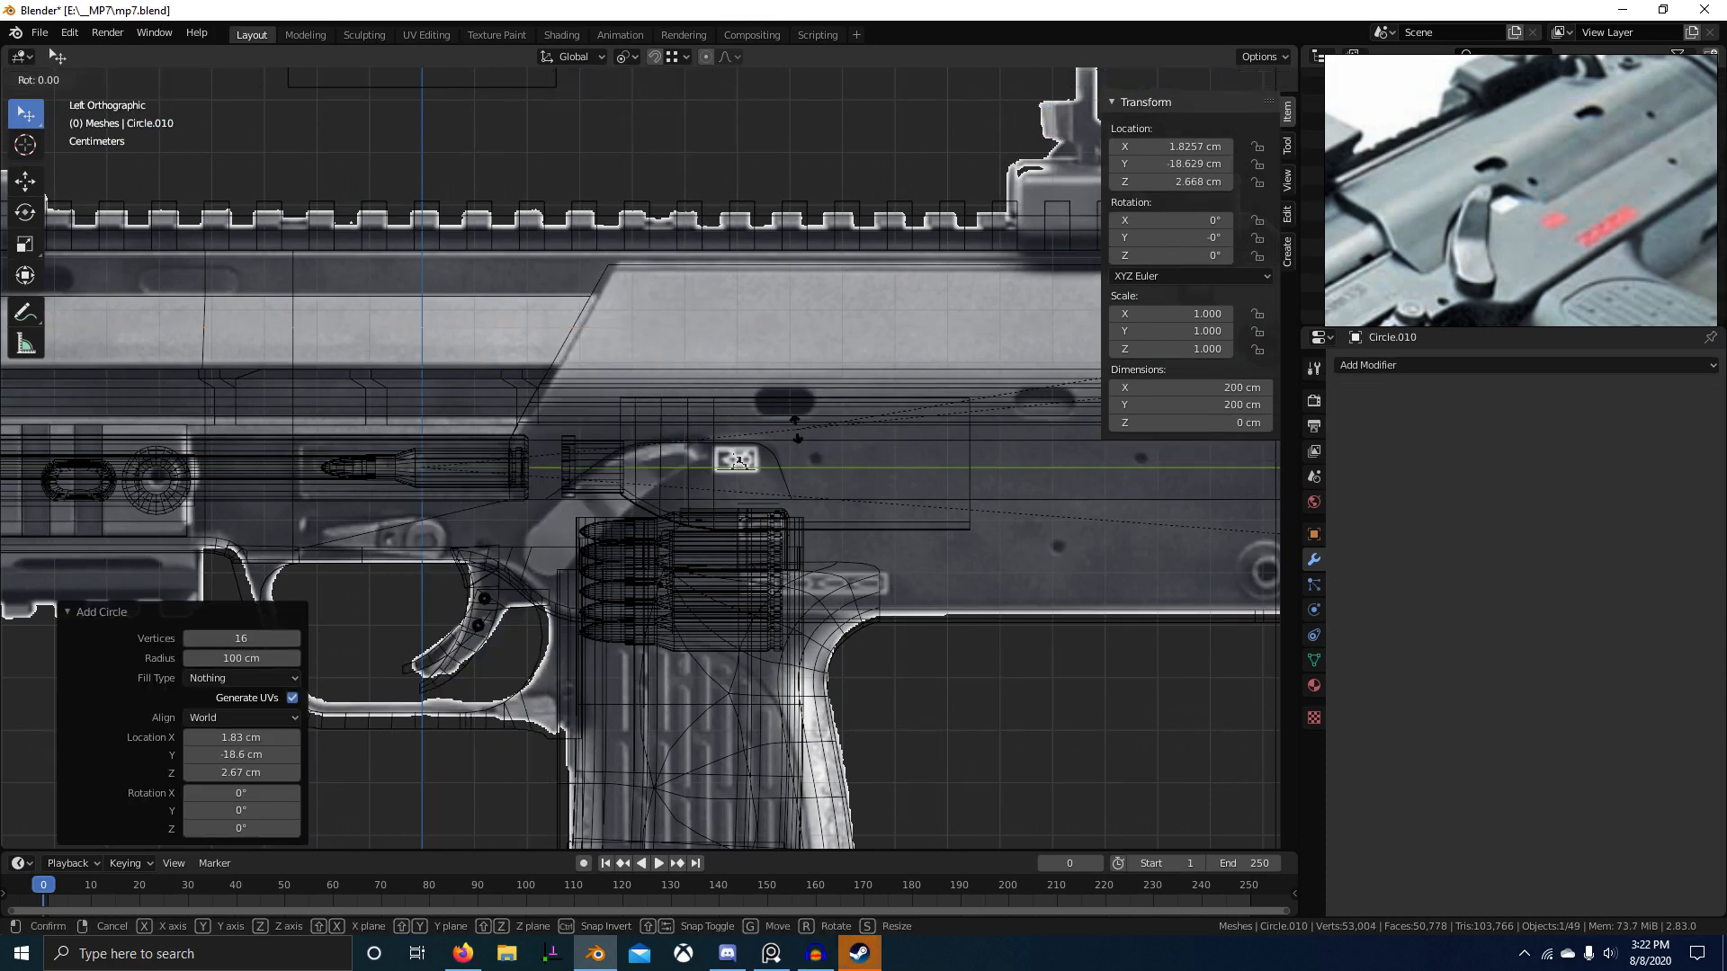
pyautogui.press('y')
pyautogui.press('9')
pyautogui.press('0')
pyautogui.press('Return')
# Step: Shrink the circle to about 6.3 cm across and move it onto the receiver behind the grip
pyautogui.scroll(-6, 818, 467)
pyautogui.press('s')
pyautogui.rightClick(825, 550)
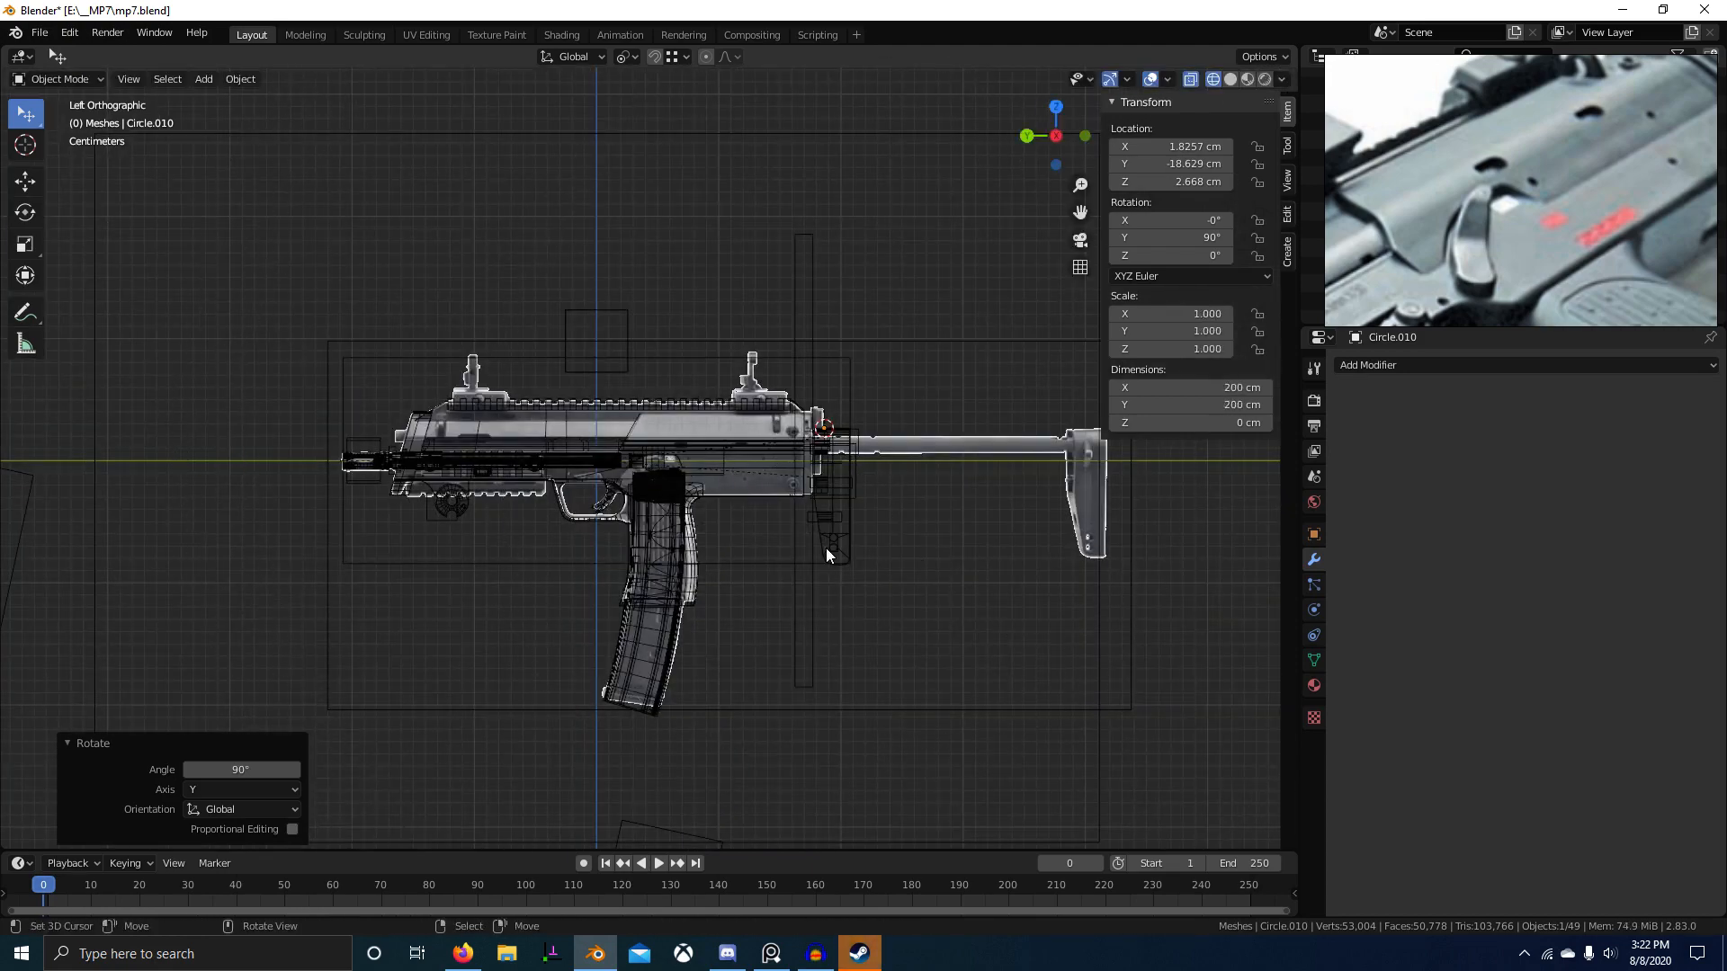
pyautogui.press('s')
pyautogui.click(869, 477)
pyautogui.press('s')
pyautogui.click(881, 472)
pyautogui.press('g')
pyautogui.click(768, 538)
# Step: Shrink the circle to about 2.1 cm across and place it over the selector lever's lower end at about Y -3.18 cm, Z -1.61 cm
pyautogui.press('s')
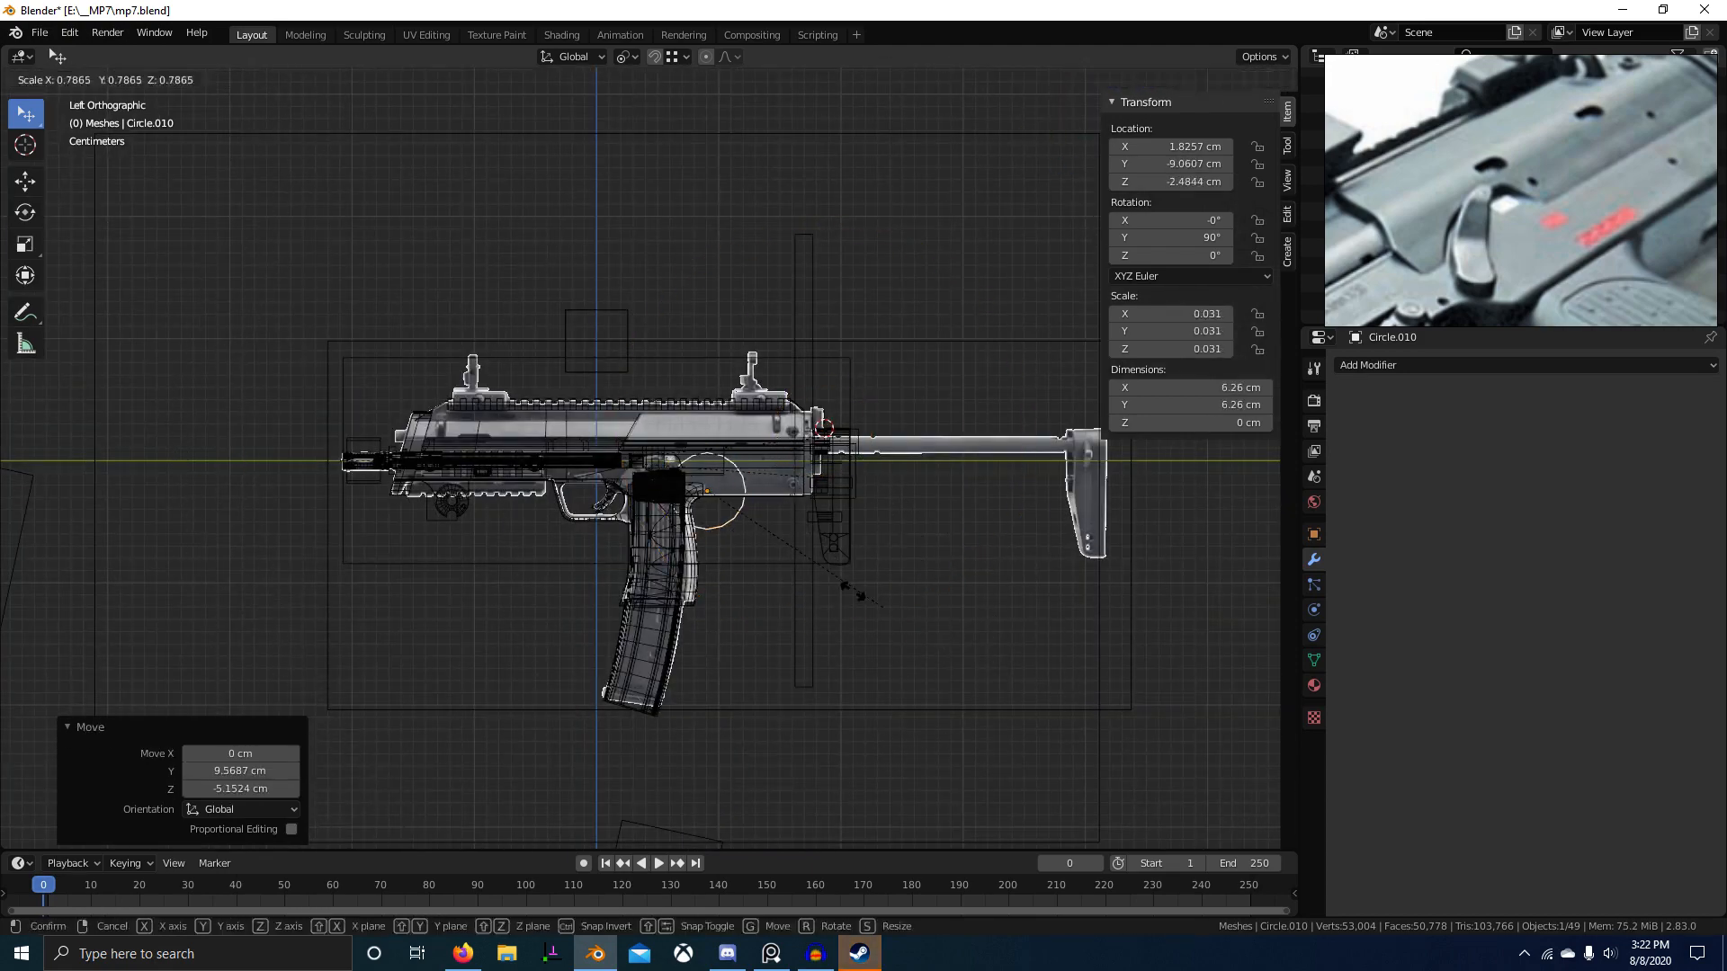
pyautogui.click(779, 542)
pyautogui.scroll(10, 795, 575)
pyautogui.press('g')
pyautogui.click(550, 567)
pyautogui.press('s')
pyautogui.click(721, 594)
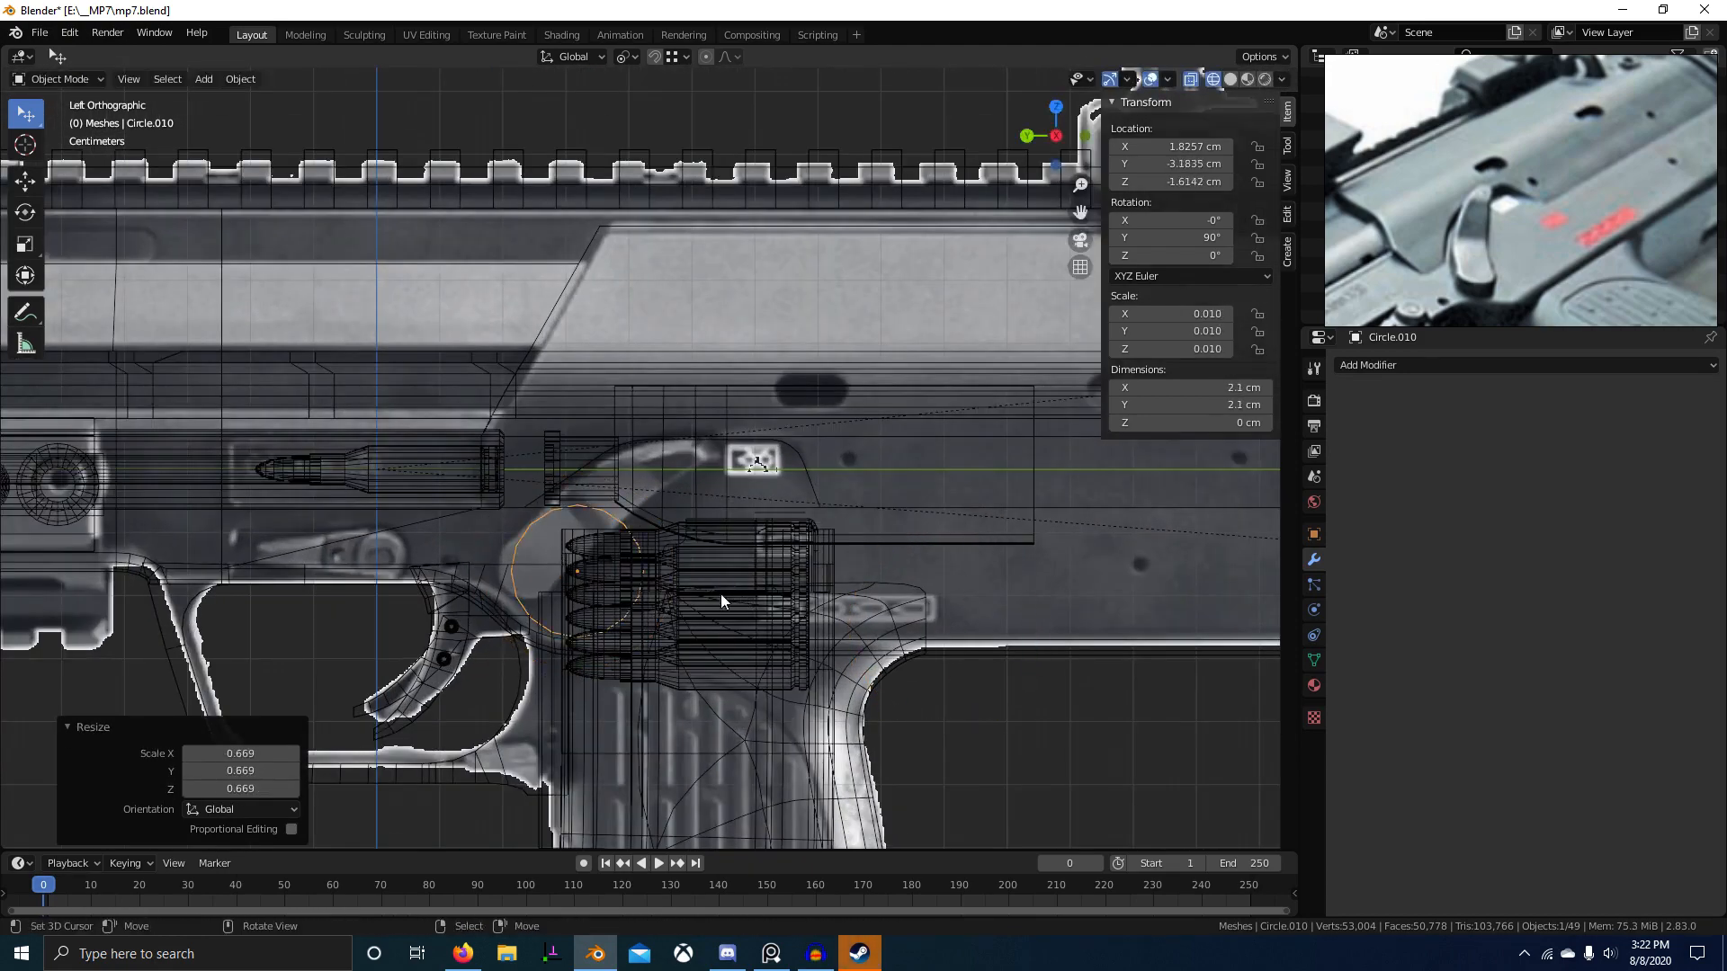
# Step: Shrink the circle to about 0.97 cm across and move it onto the rounded lower end of the reference selector lever
pyautogui.press('g')
pyautogui.click(822, 649)
pyautogui.press('s')
pyautogui.click(643, 548)
pyautogui.scroll(4, 639, 542)
pyautogui.keyDown('shift'); pyautogui.moveTo(639, 542); pyautogui.dragTo(786, 575, button='middle'); pyautogui.keyUp('shift')
pyautogui.press('g')
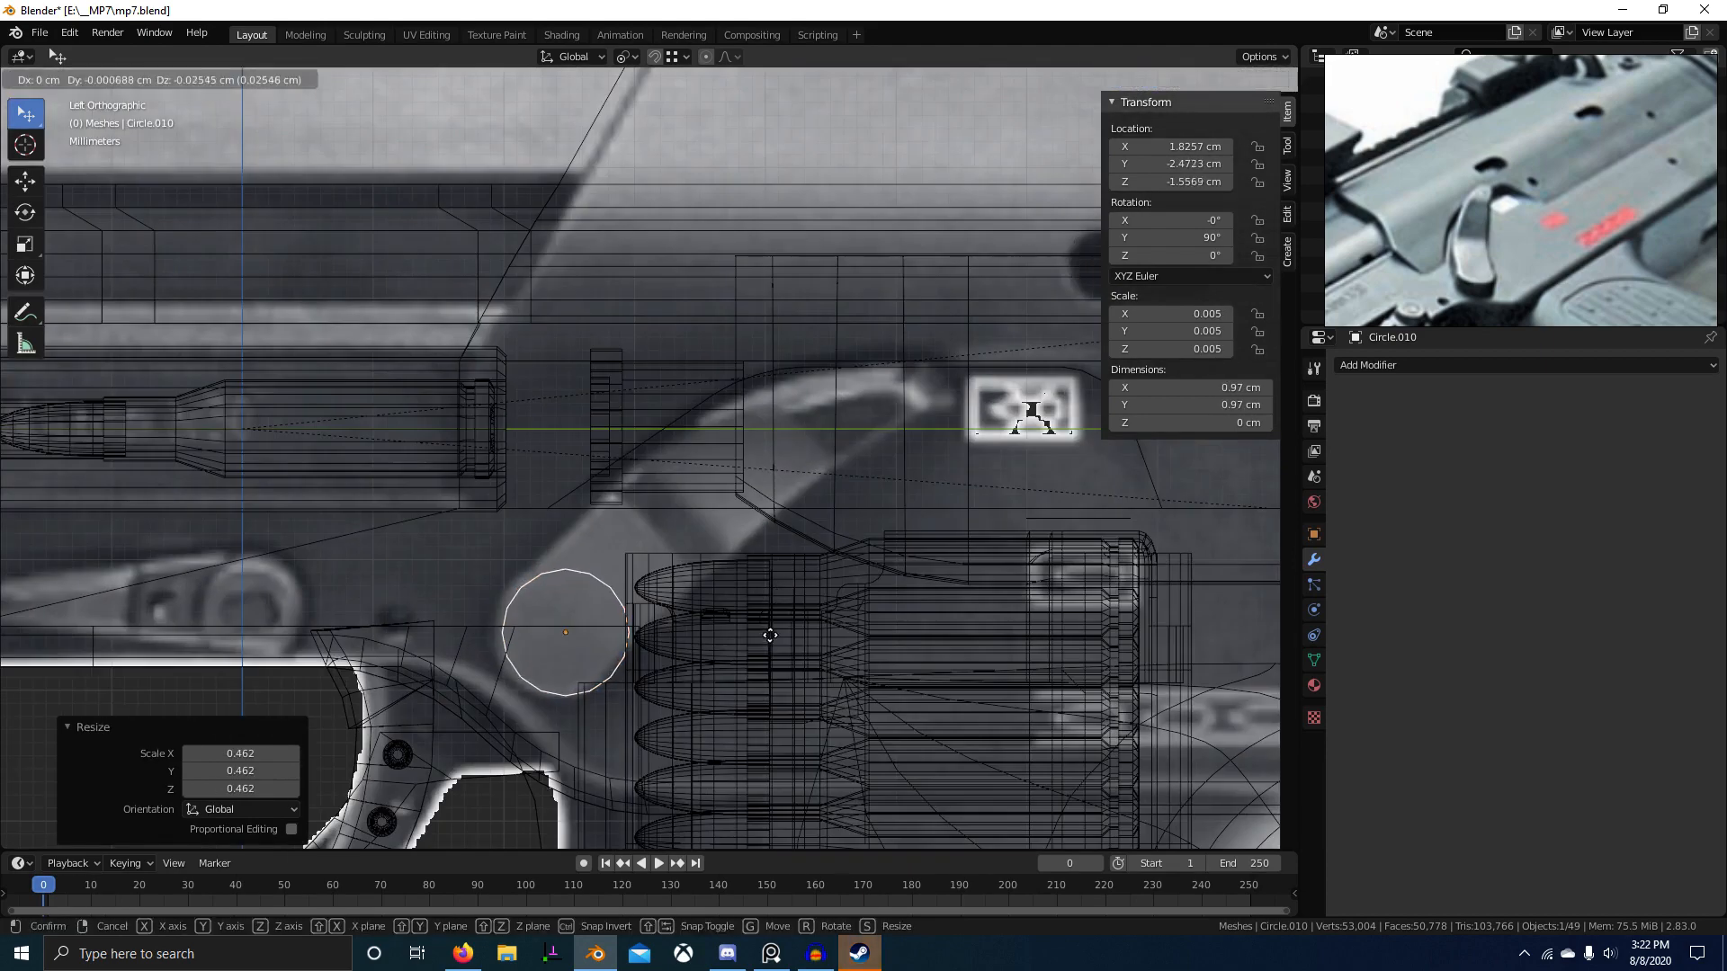
pyautogui.click(781, 583)
# Step: Fit the circle to the lever's rounded end at about 1.05 cm across, centred near Y -2.45 cm, Z -1.55 cm
pyautogui.press('s')
pyautogui.click(813, 610)
pyautogui.press('g')
pyautogui.click(814, 607)
pyautogui.press('s')
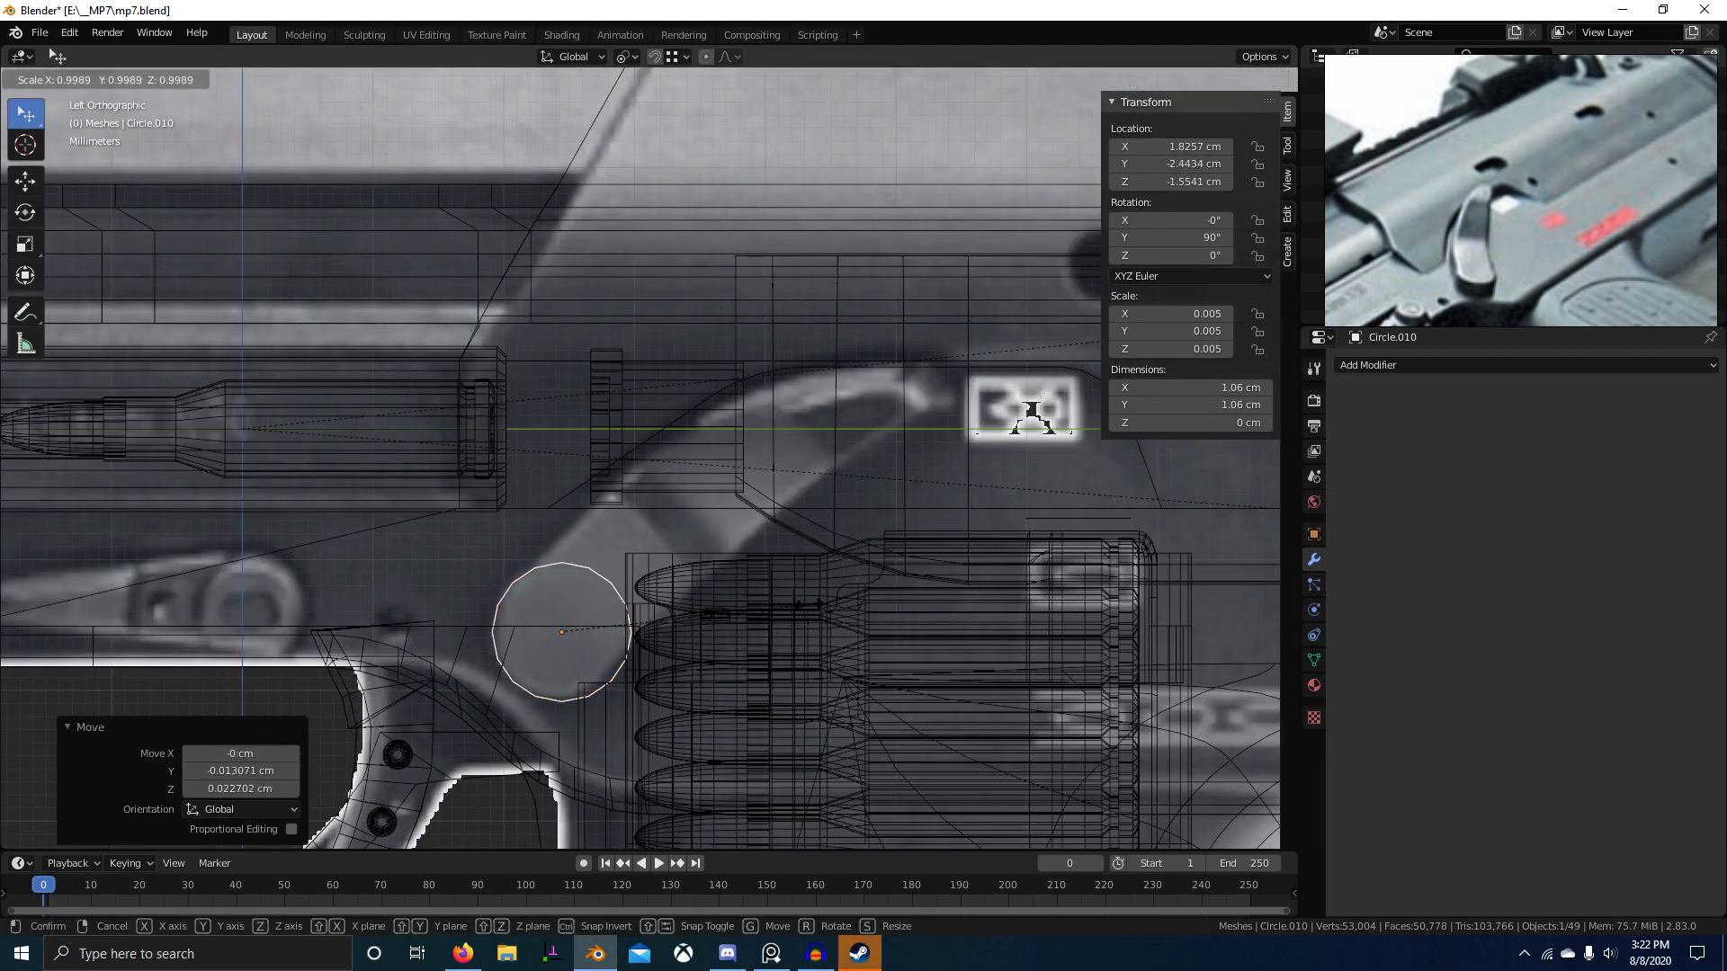
pyautogui.click(780, 600)
pyautogui.press('g')
pyautogui.click(780, 598)
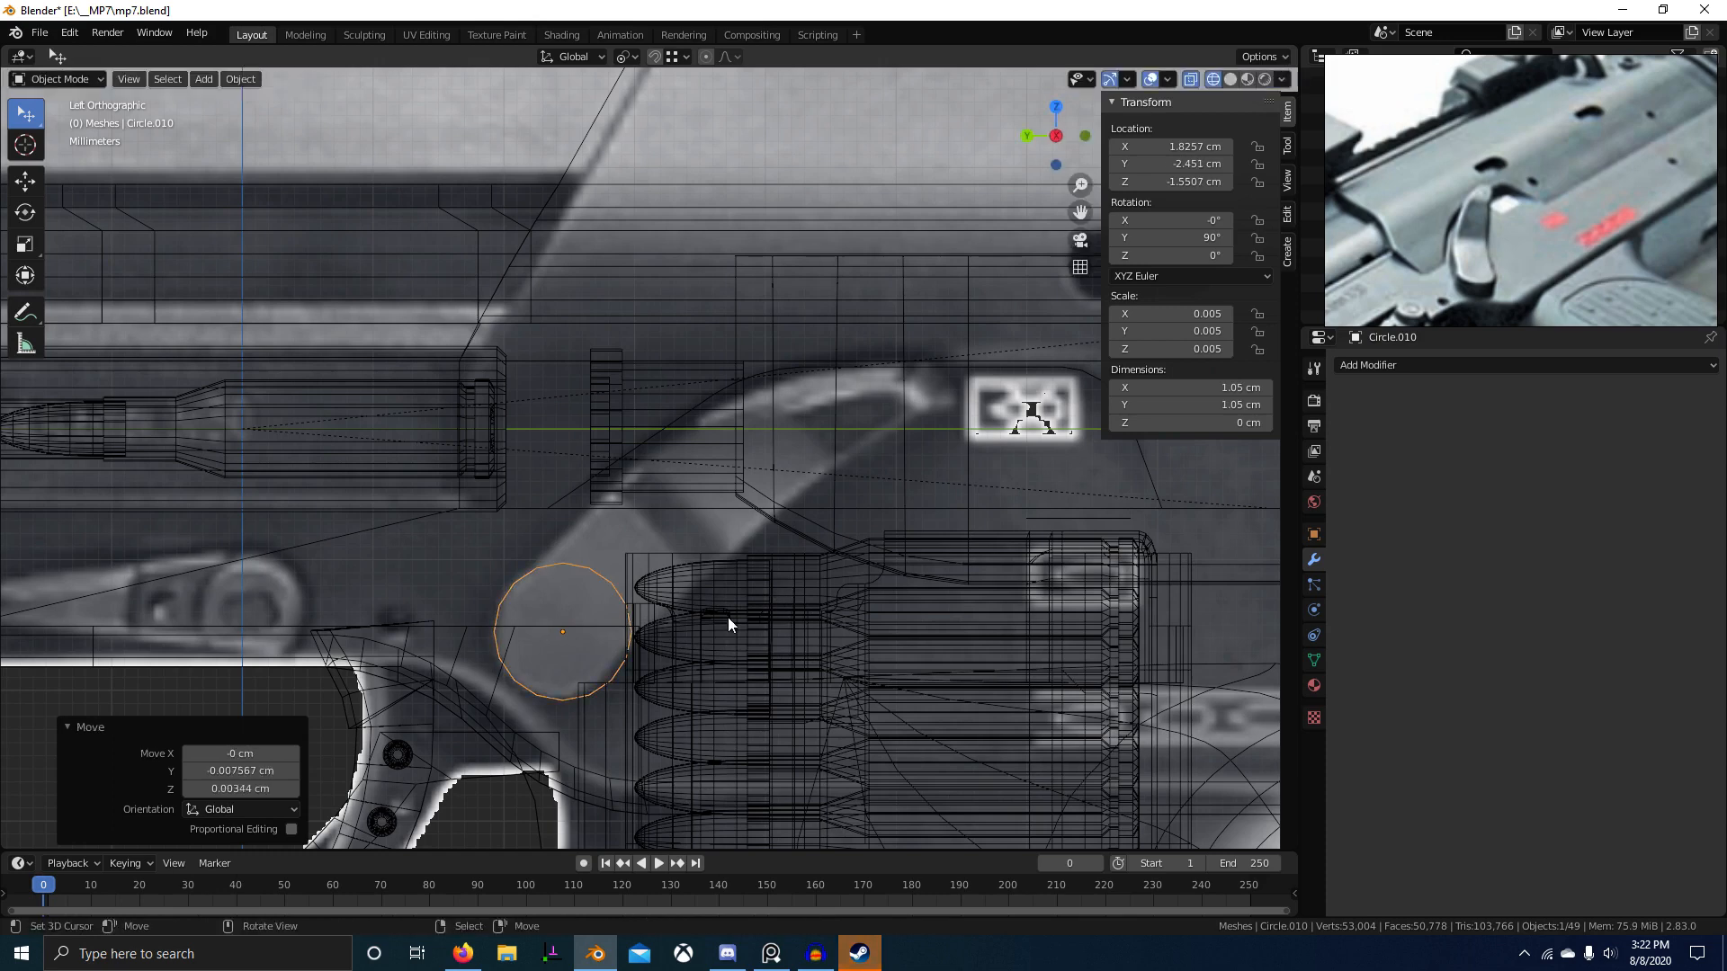
# Step: Delete the seven circle vertices on the side facing the lever's arm, keeping the rounded outer arc
pyautogui.press('Tab')
pyautogui.hotkey('alt', 'a')
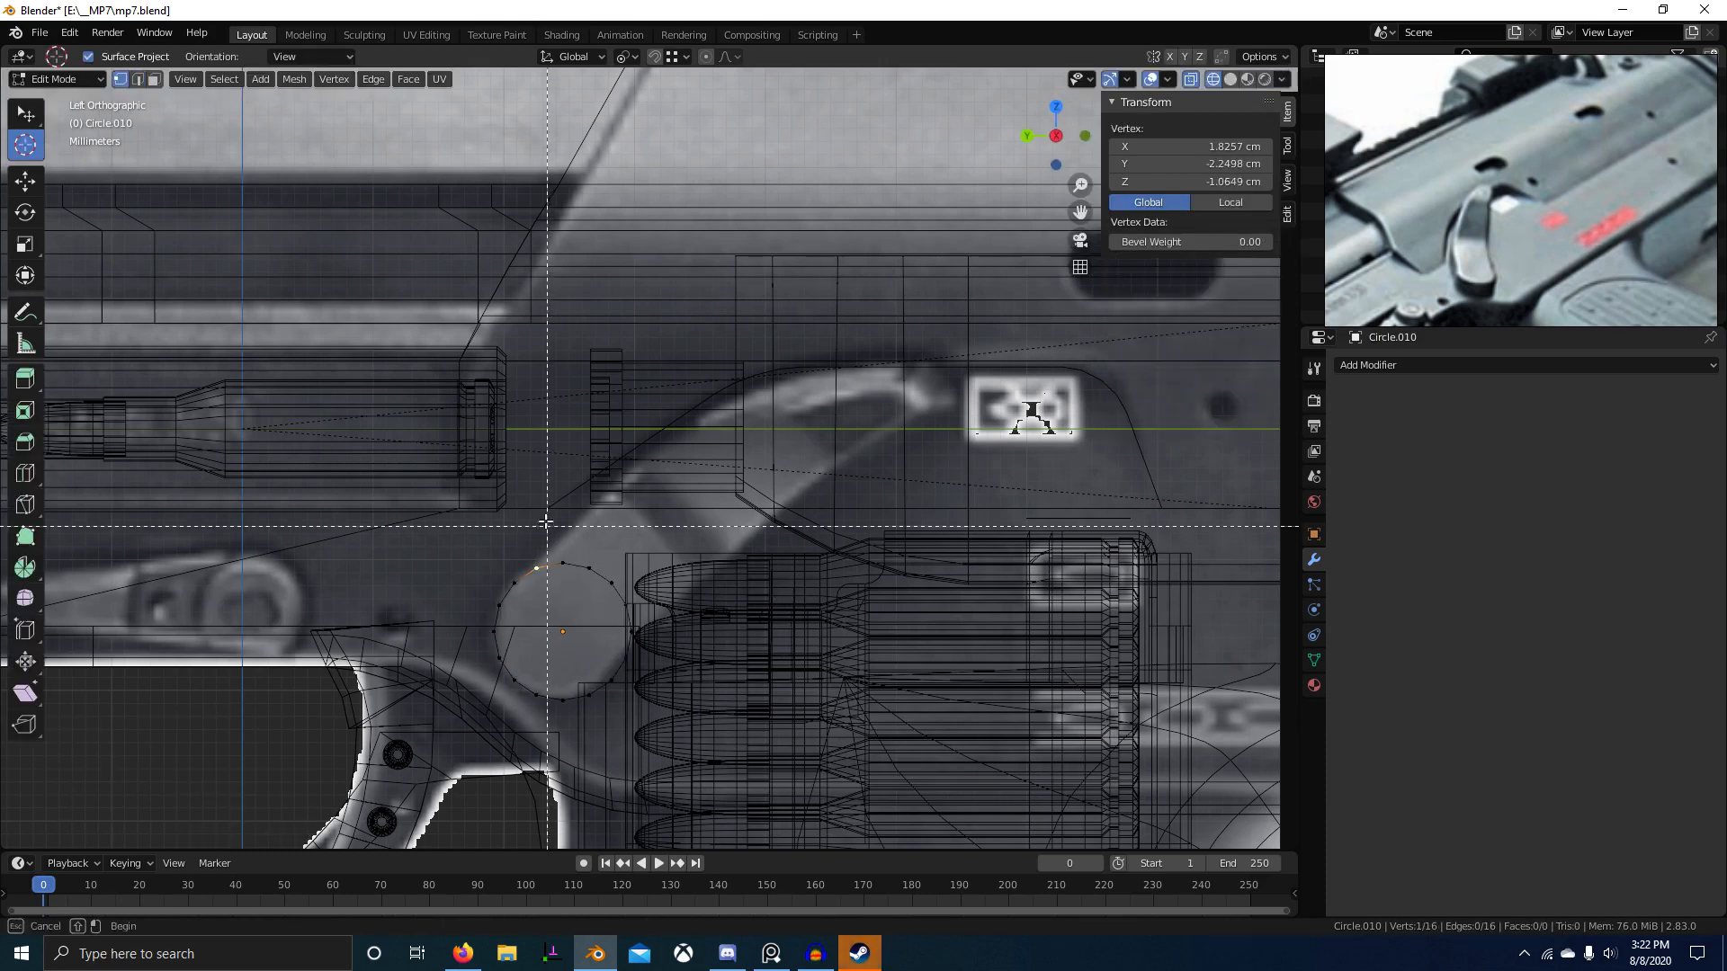
pyautogui.press('c')
pyautogui.moveTo(540, 565); pyautogui.dragTo(640, 632)
pyautogui.rightClick(642, 640)
pyautogui.press('x')
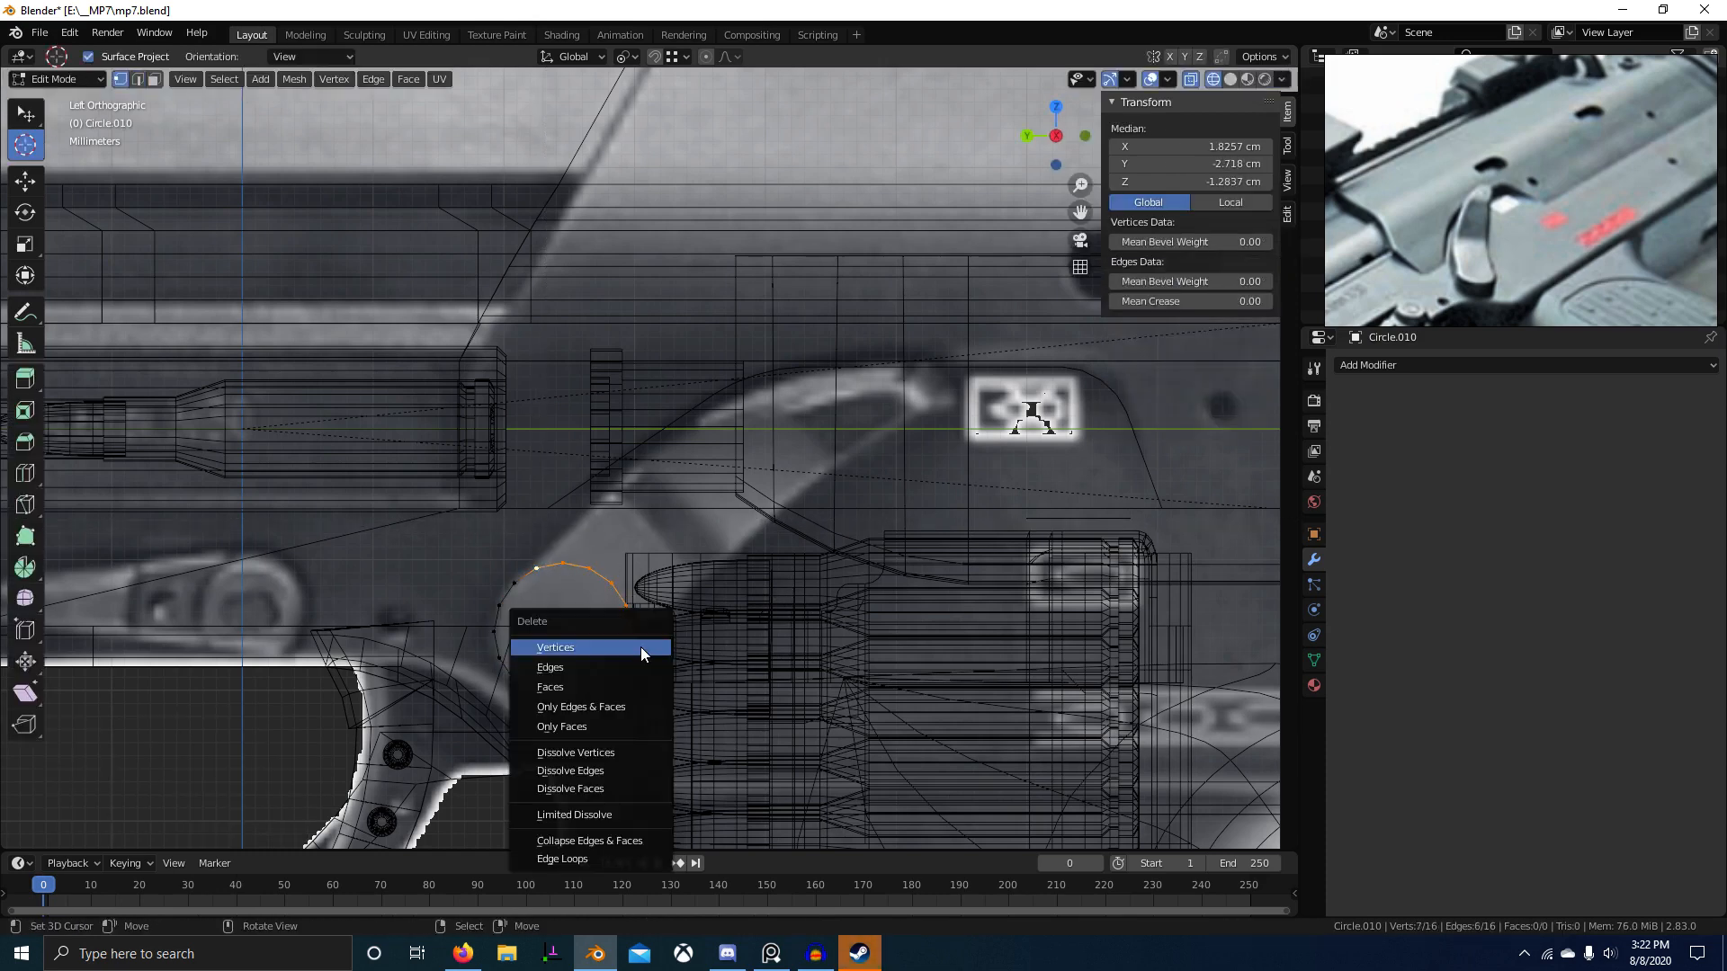
pyautogui.click(621, 644)
# Step: Extrude the arc's two end vertices about 0.75 cm back and 0.73 cm up along the lever, and fill the whole outline with a face
pyautogui.click(613, 665)
pyautogui.keyDown('shift'); pyautogui.rightClick(535, 582); pyautogui.keyUp('shift')
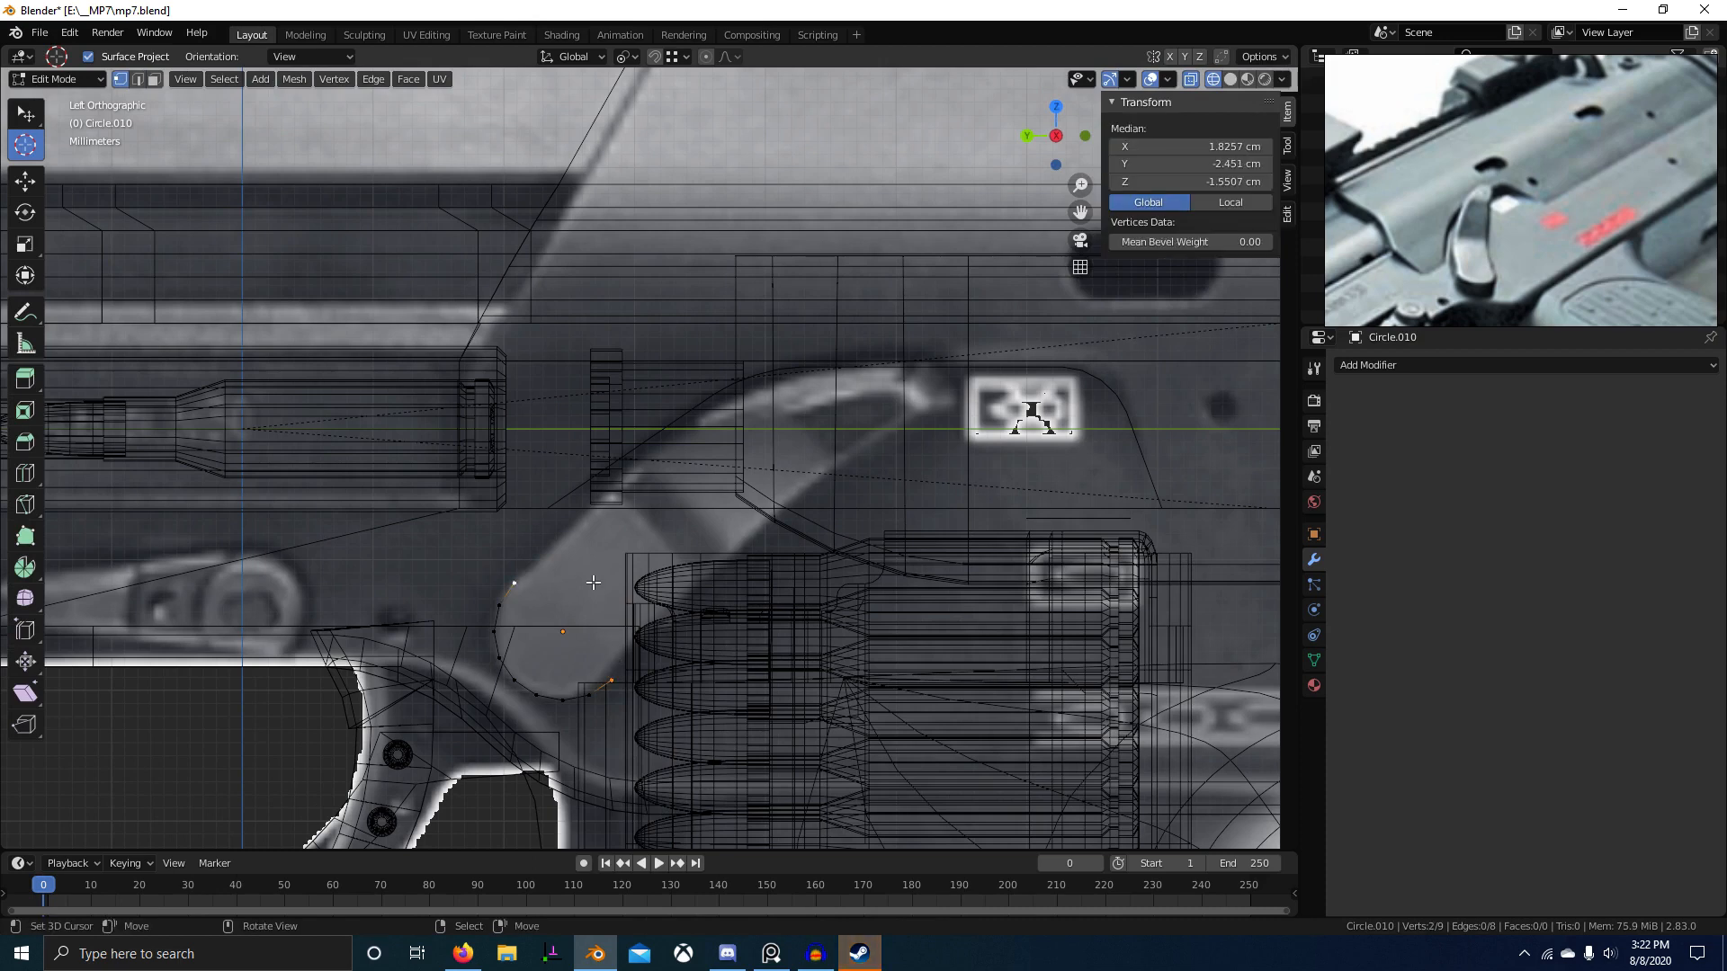
pyautogui.press('e')
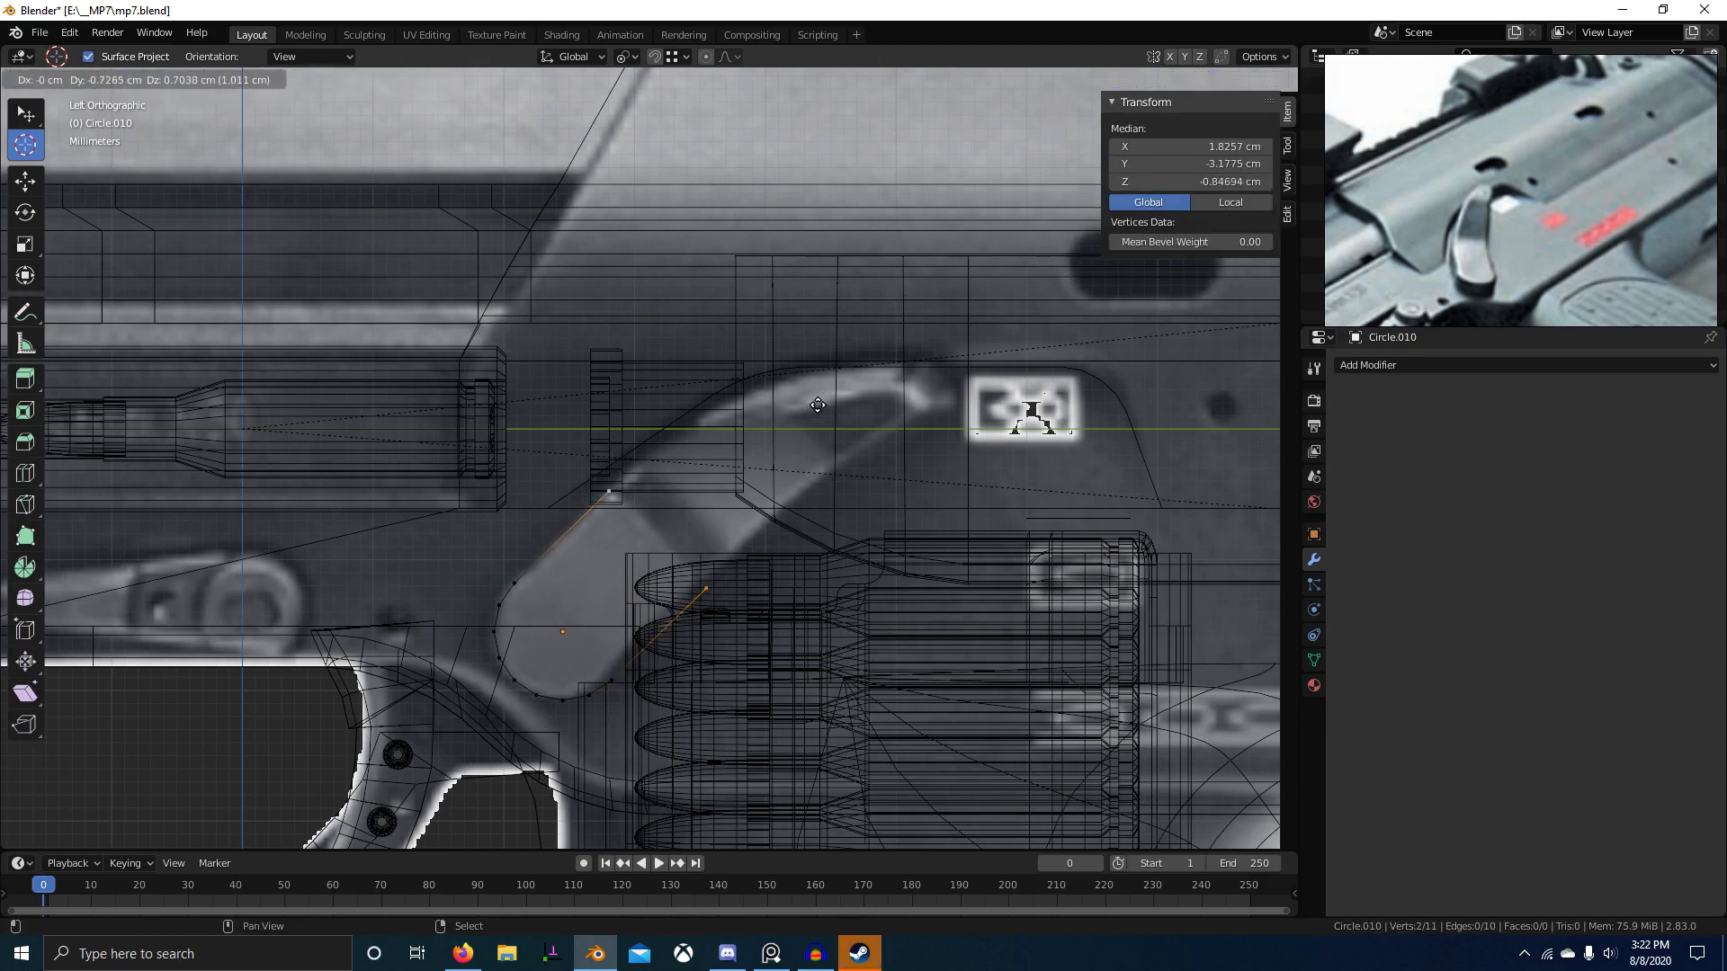
pyautogui.click(851, 378)
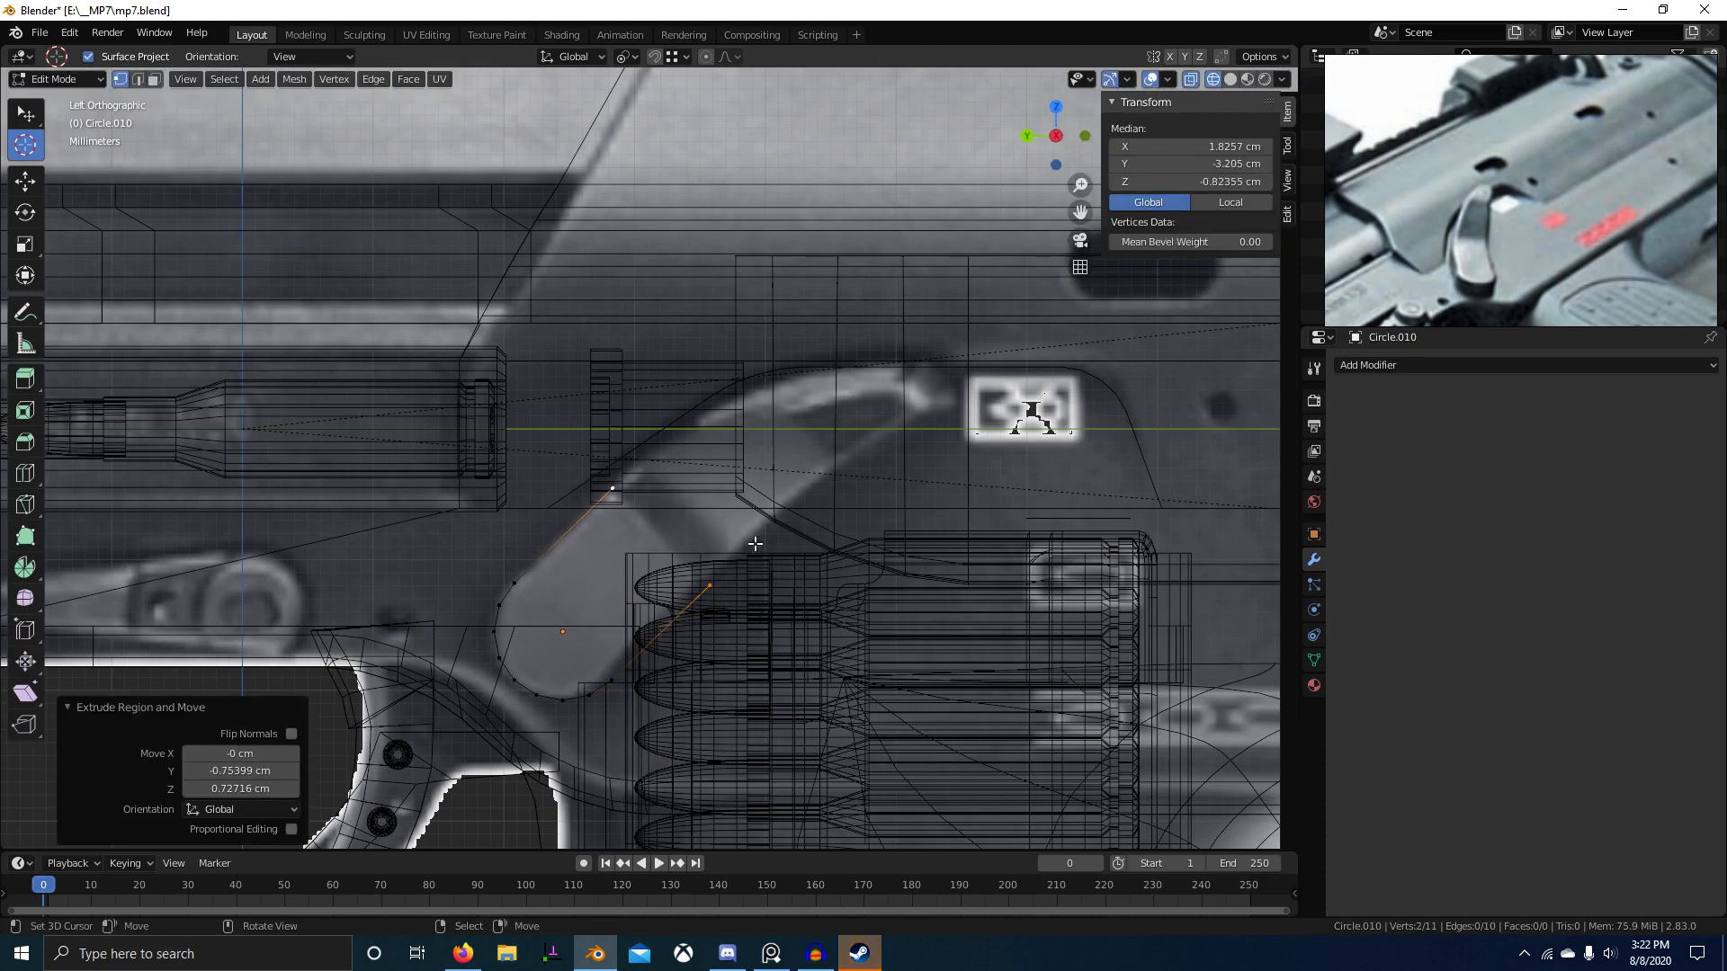
pyautogui.press('a')
pyautogui.press('f')
# Step: Edge-slide the face's straight end edge farther up the lever to about Y -3.42 cm, Z -0.61 cm
pyautogui.scroll(1, 717, 597)
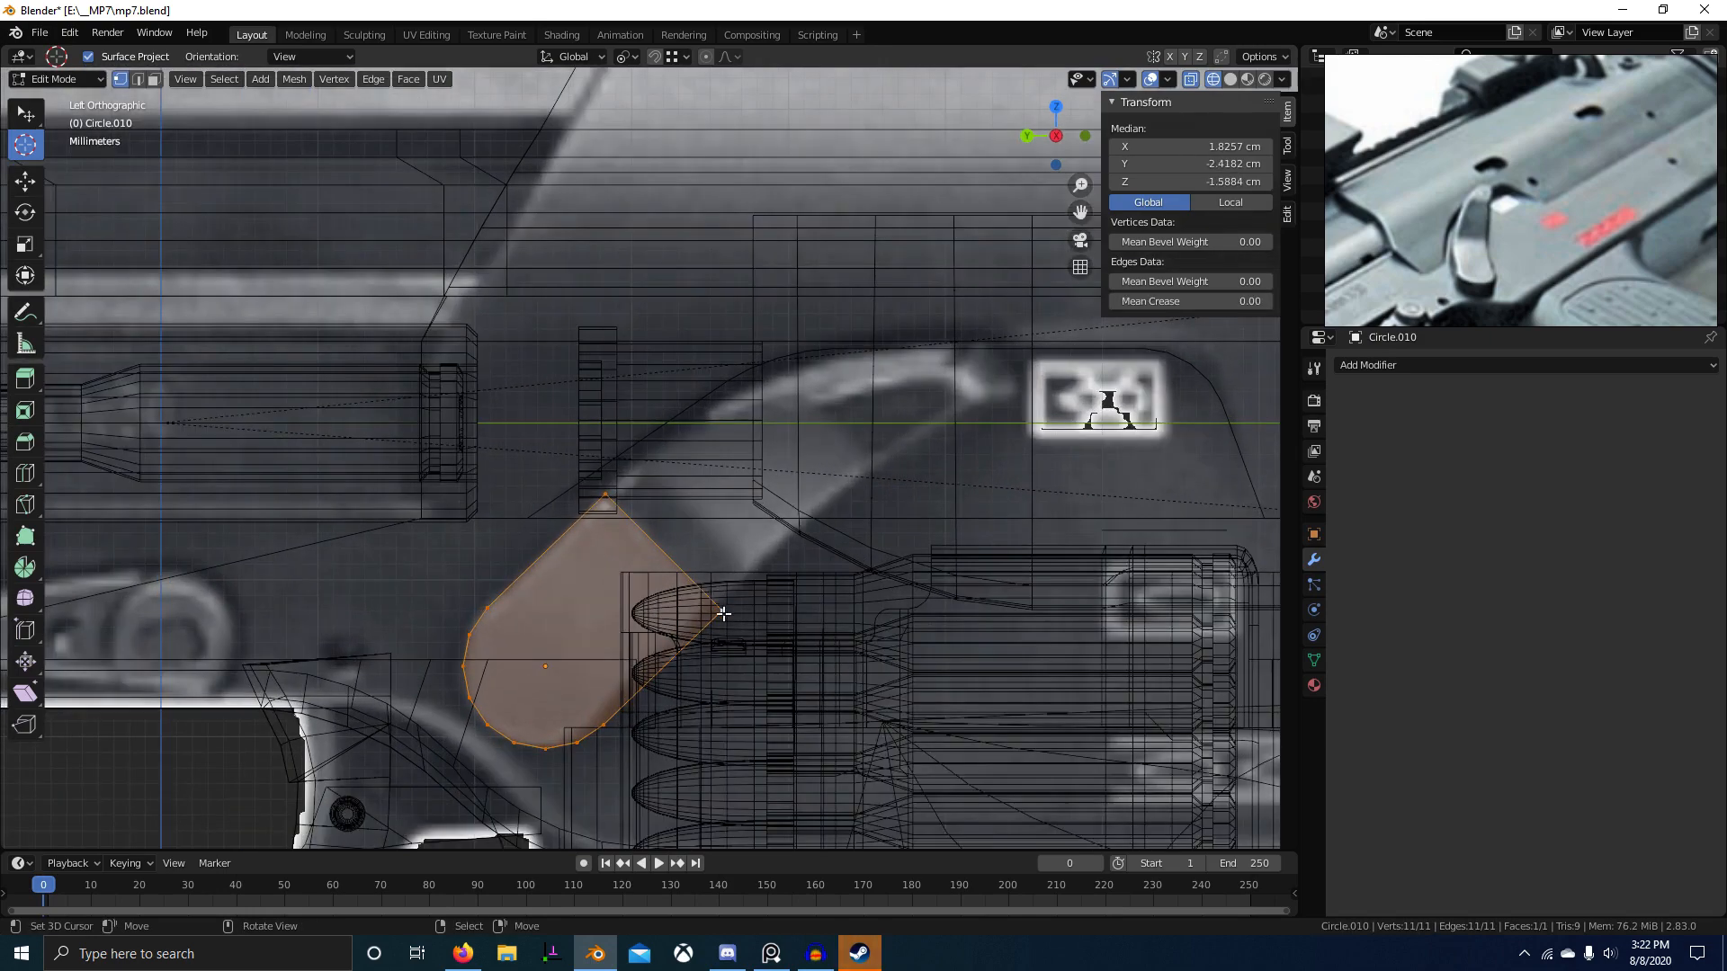
pyautogui.rightClick(723, 613)
pyautogui.keyDown('shift'); pyautogui.rightClick(601, 509); pyautogui.keyUp('shift')
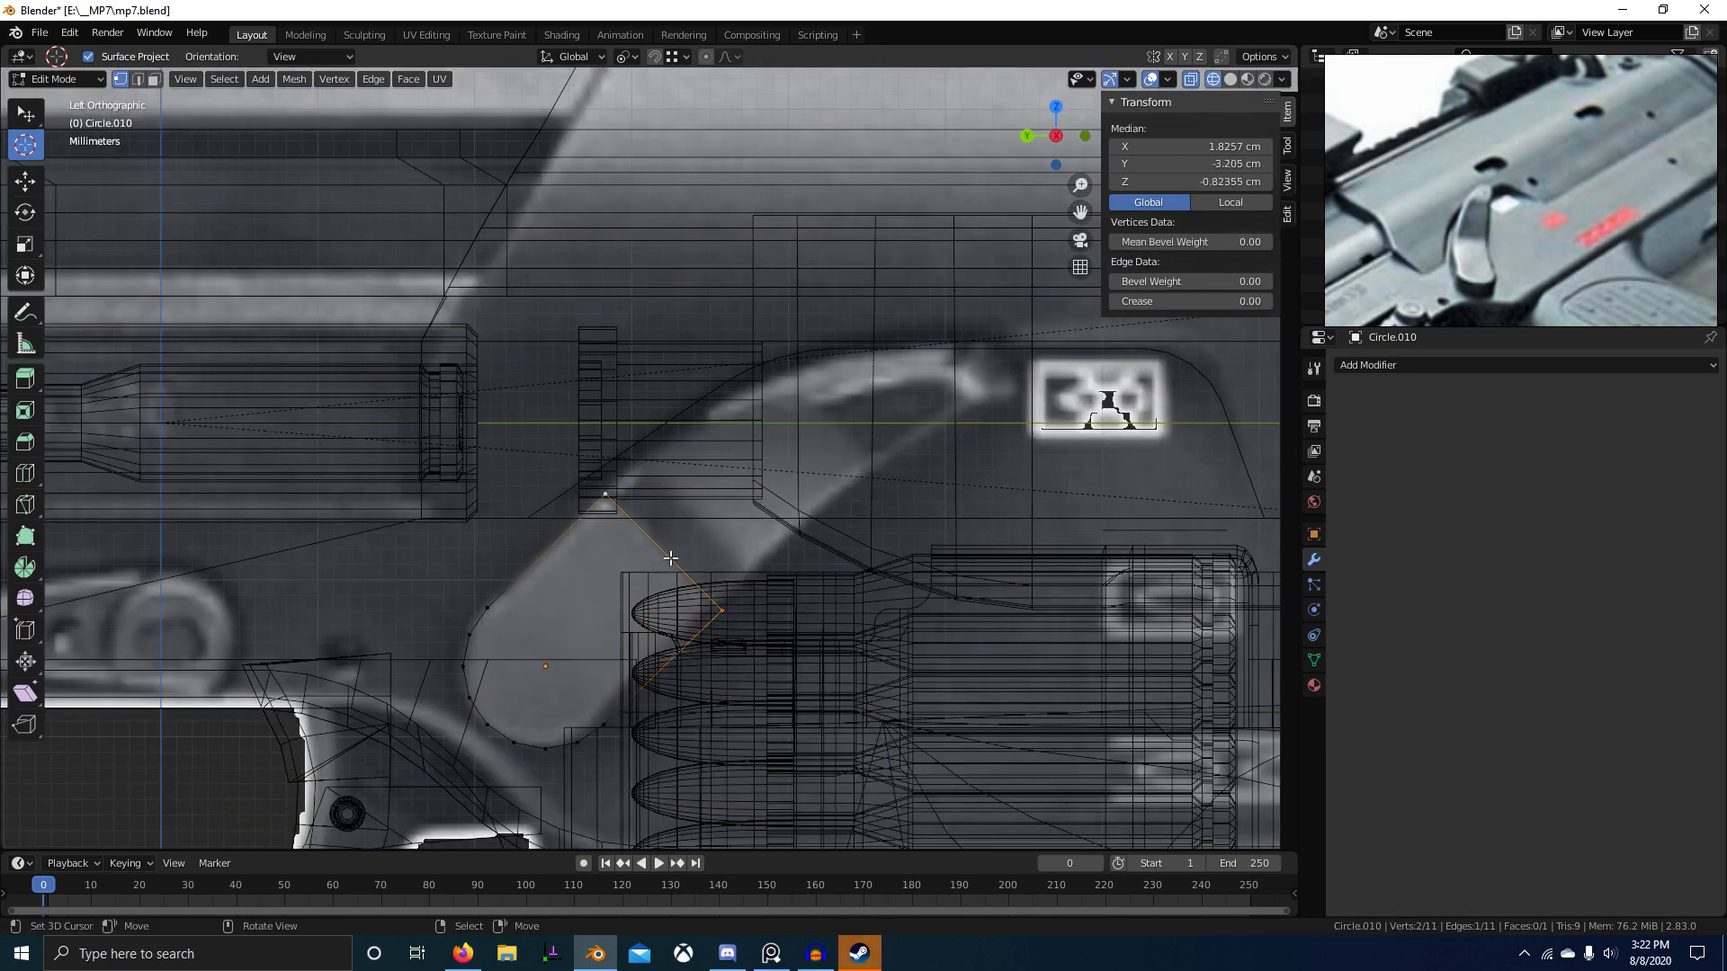
pyautogui.press('g')
pyautogui.press('g')
pyautogui.click(775, 570)
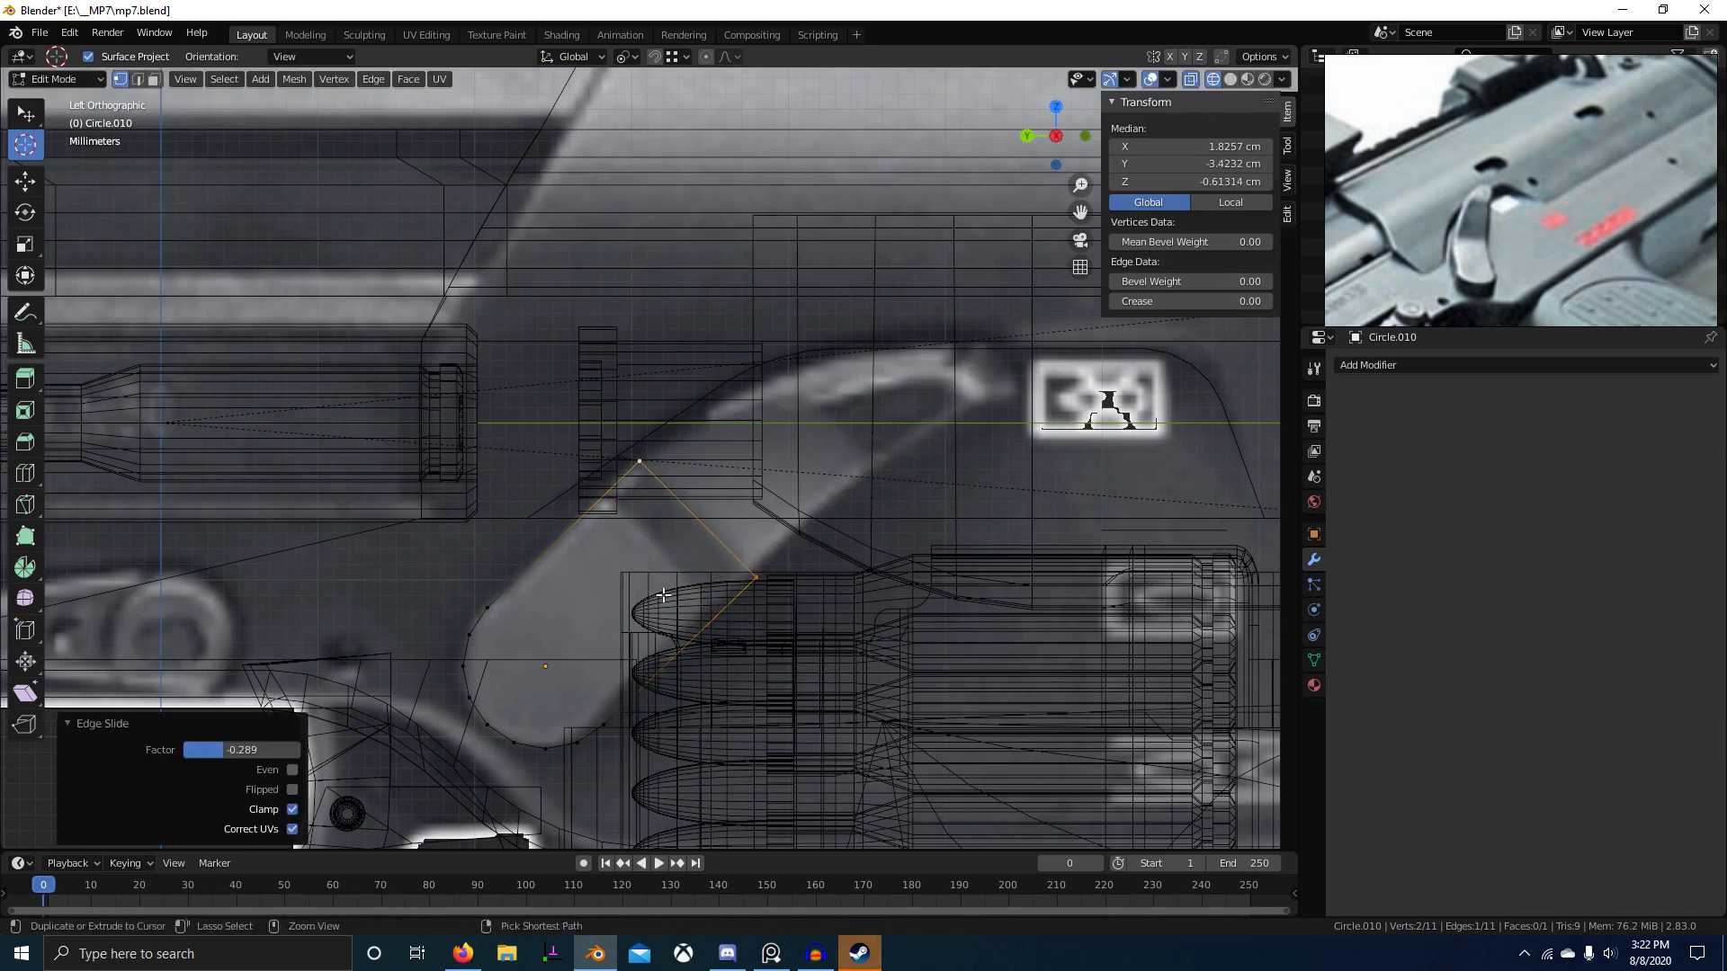
# Step: Subdivide the two long side edges to add a cross edge, and slide it to the shading boundary on the reference lever
pyautogui.press('2')
pyautogui.rightClick(605, 505)
pyautogui.keyDown('shift'); pyautogui.rightClick(692, 635); pyautogui.keyUp('shift')
pyautogui.press('w')
pyautogui.press('s')
pyautogui.rightClick(630, 590)
pyautogui.press('g')
pyautogui.press('g')
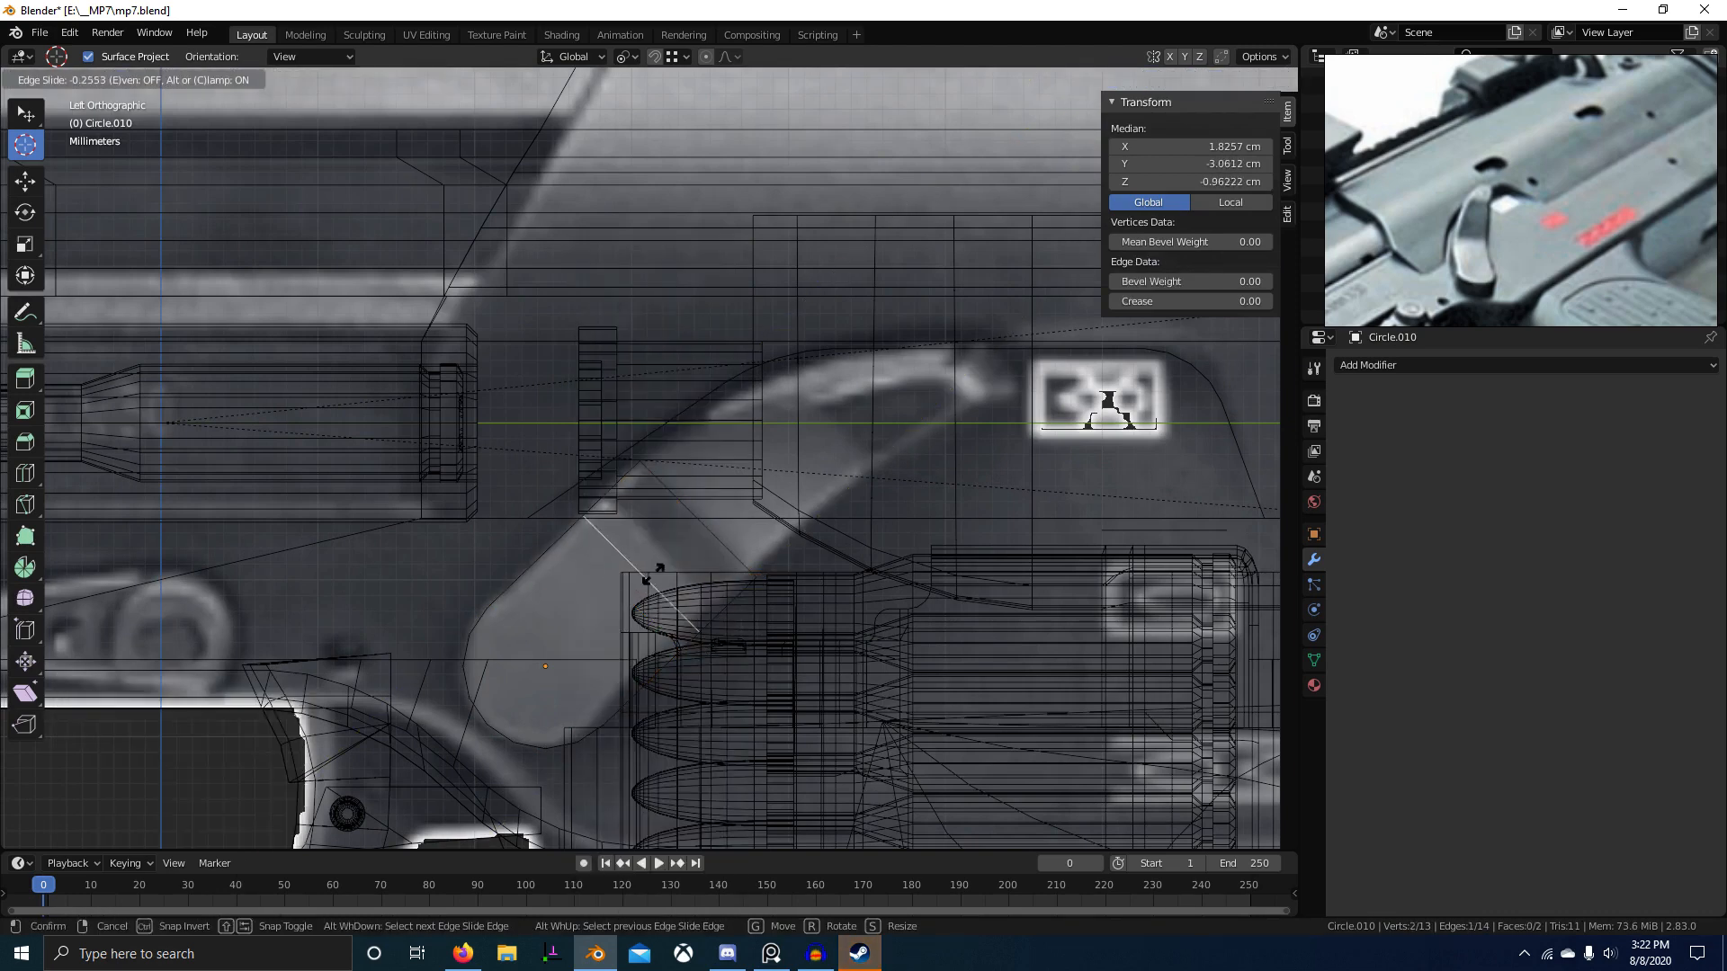
pyautogui.click(685, 558)
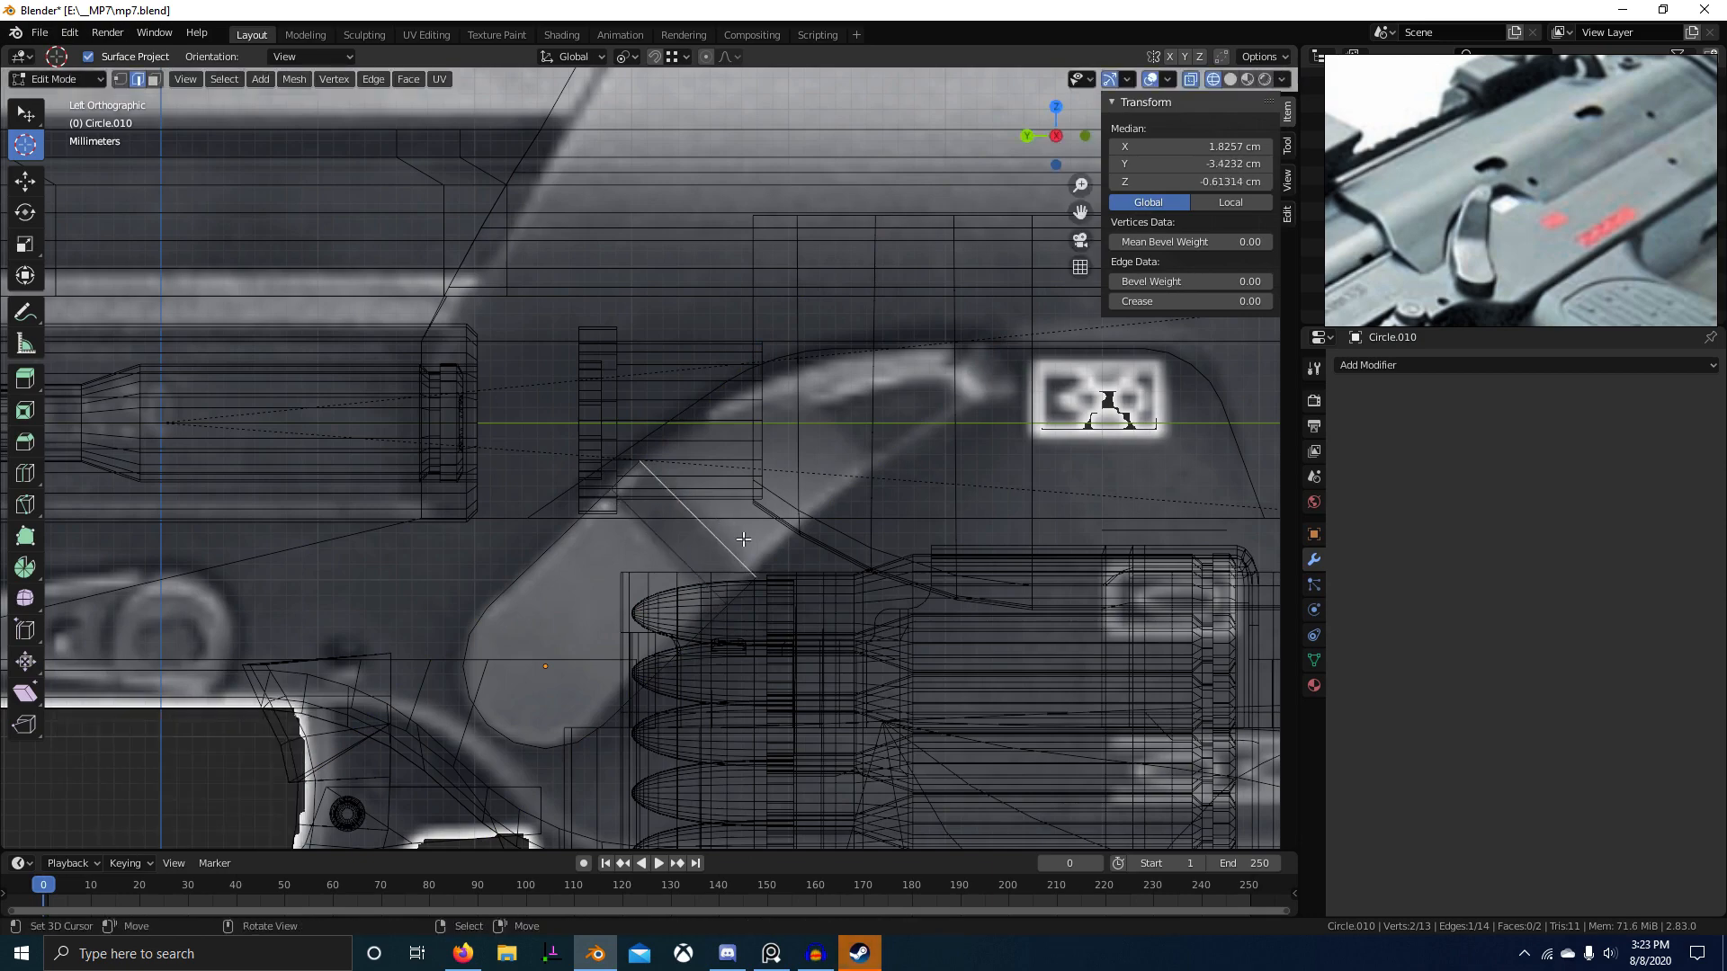
# Step: Slide the end edge unclamped up to the lever's bend, and add one loop cut at about Y -3.41 cm, Z -0.63 cm
pyautogui.keyDown('shift'); pyautogui.moveTo(832, 570); pyautogui.dragTo(726, 627, button='middle'); pyautogui.keyUp('shift')
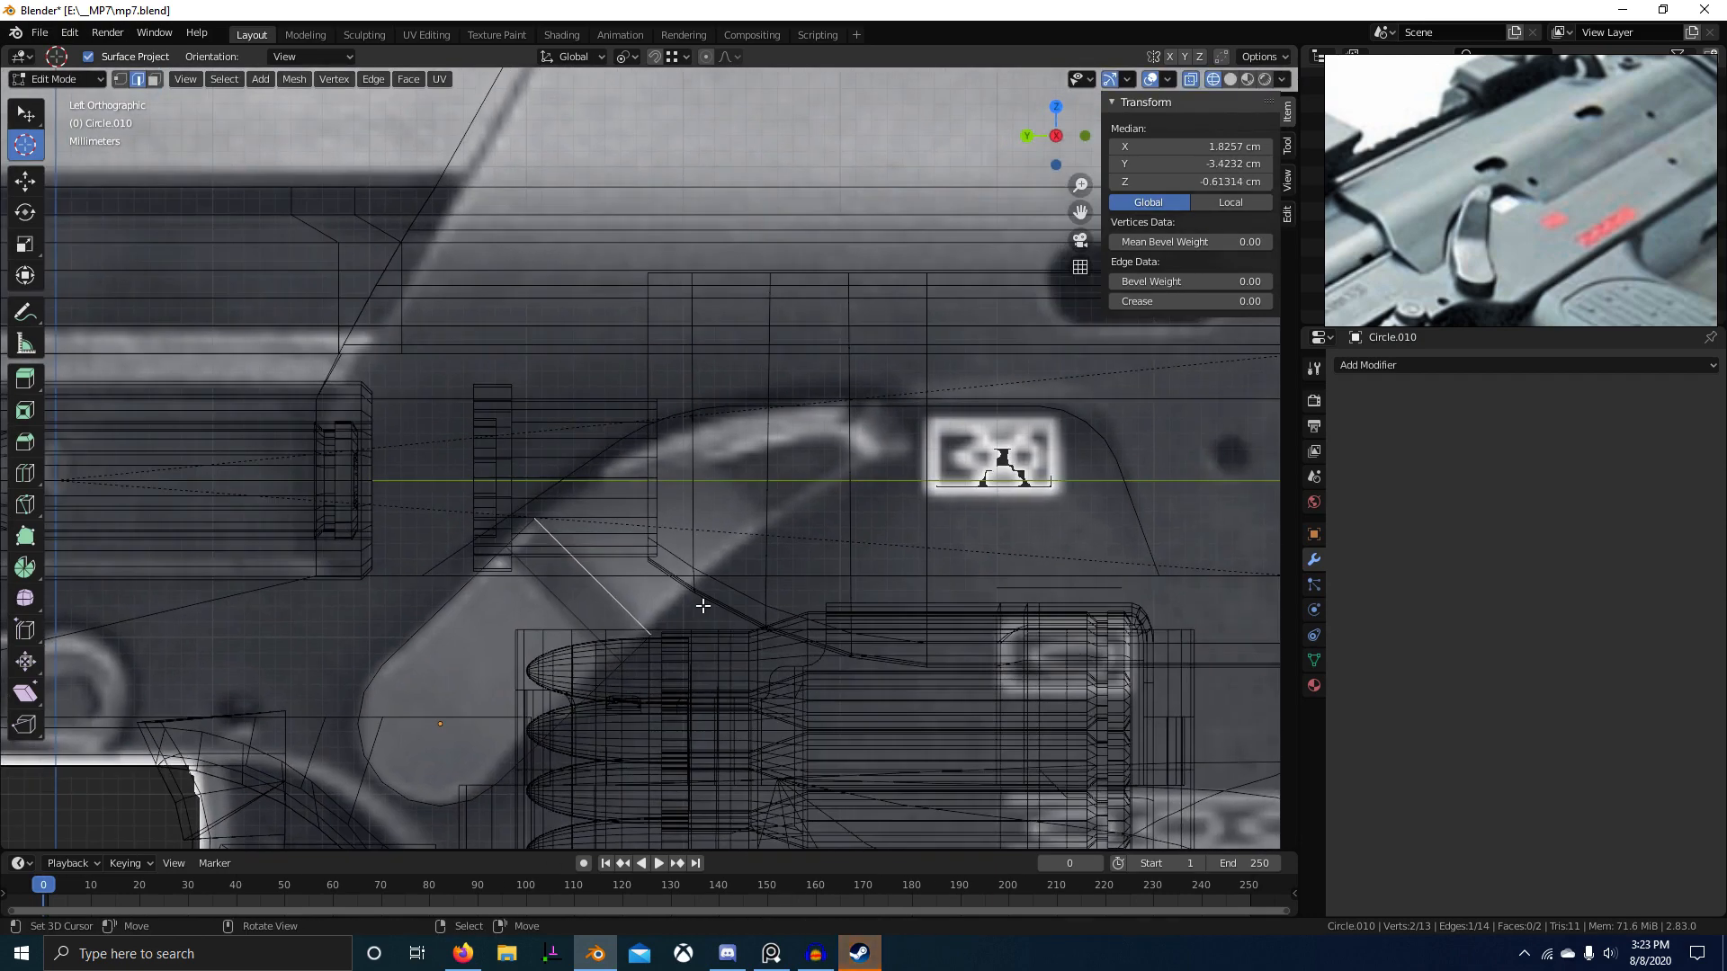
pyautogui.press('g')
pyautogui.press('g')
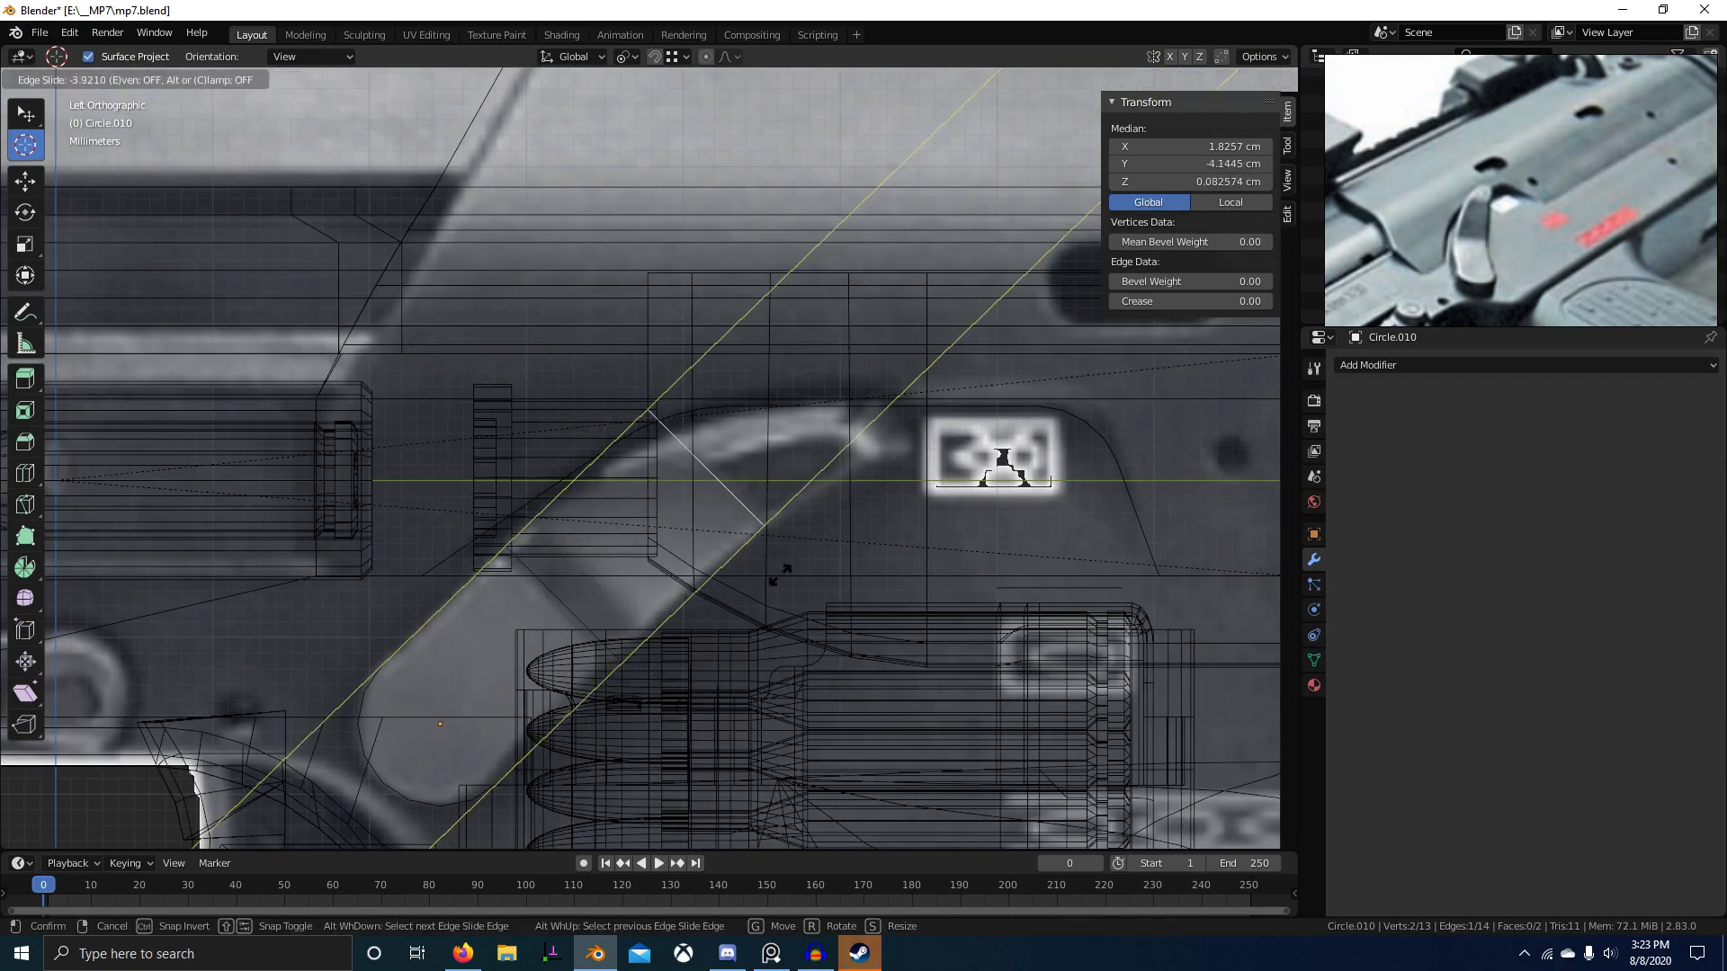
pyautogui.click(766, 574)
pyautogui.hotkey('ctrl', 'r')
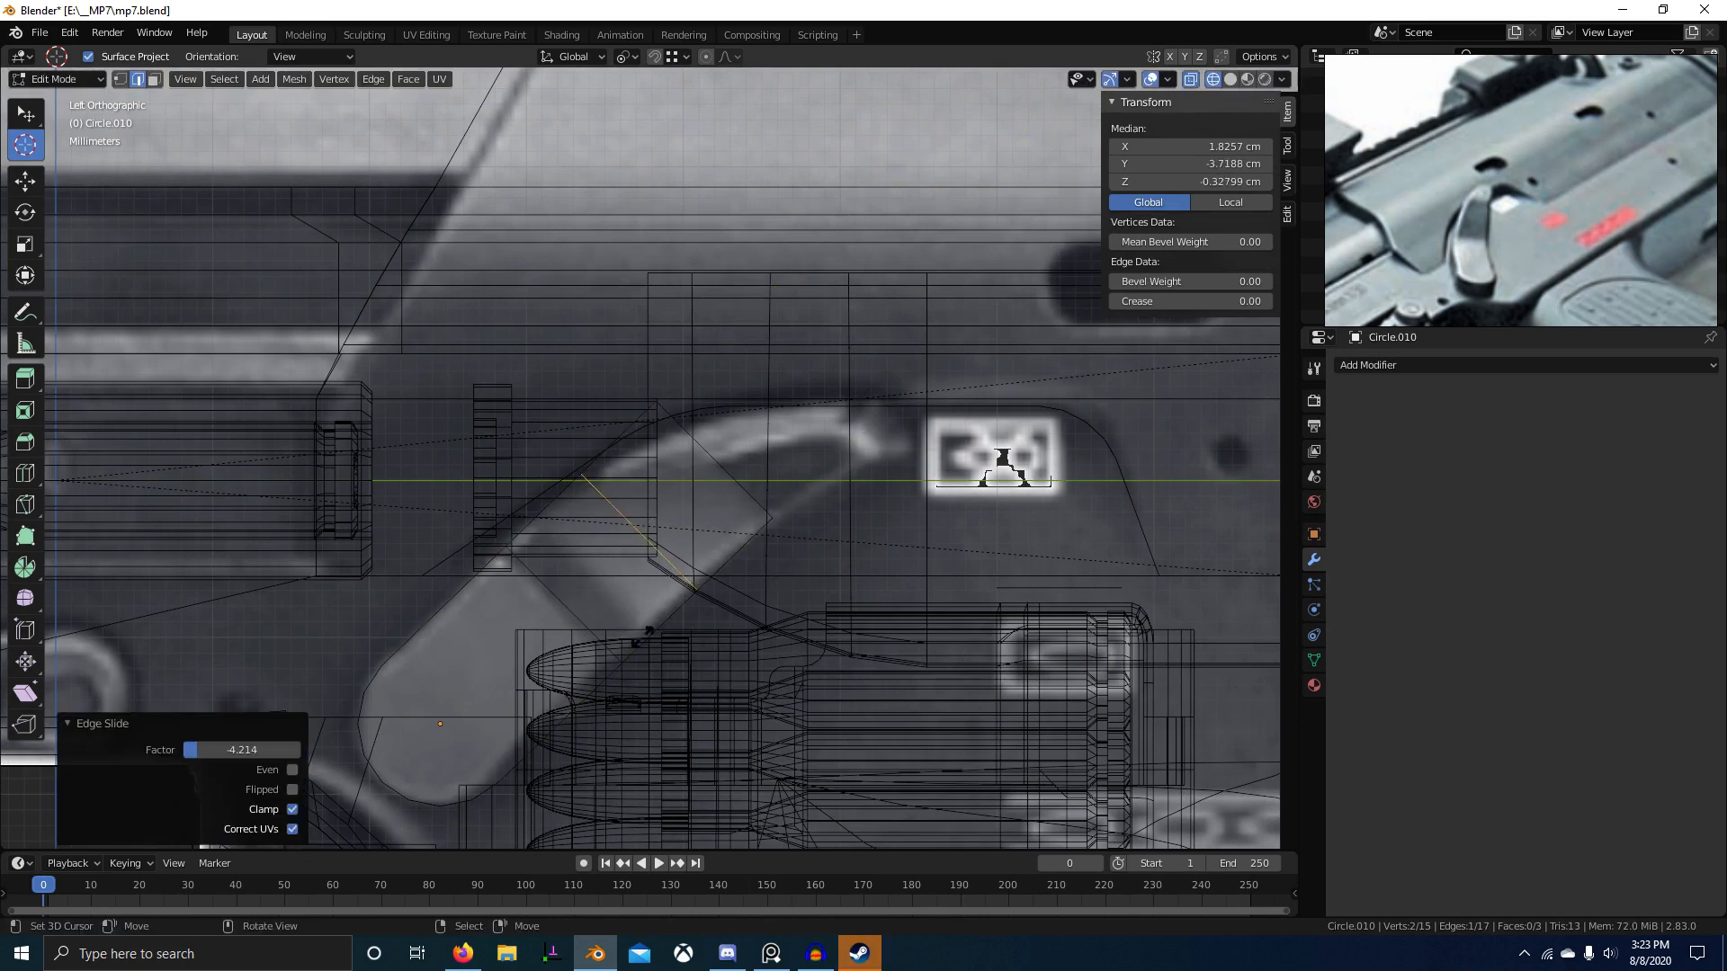
pyautogui.click(631, 633)
pyautogui.click(642, 623)
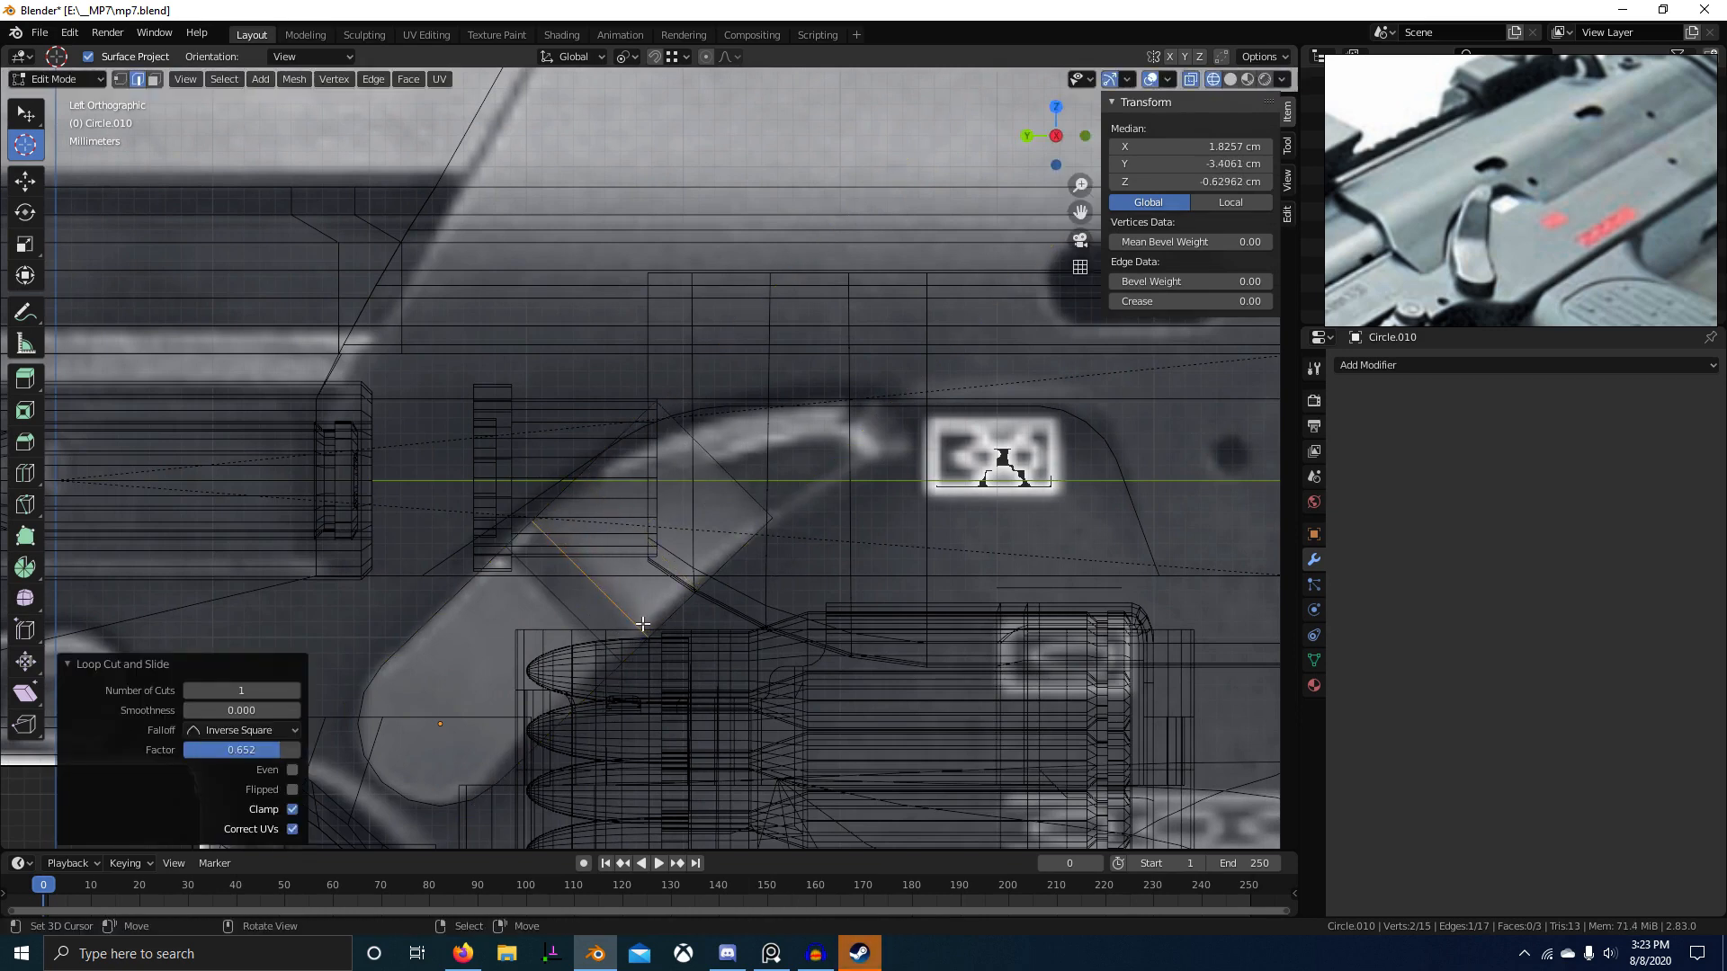
# Step: Vertex-slide the end edge's upper corner inward to the lever's outline at about Y -3.99 cm, Z 0.34 cm
pyautogui.click(663, 387)
pyautogui.hotkey('shift', 'v')
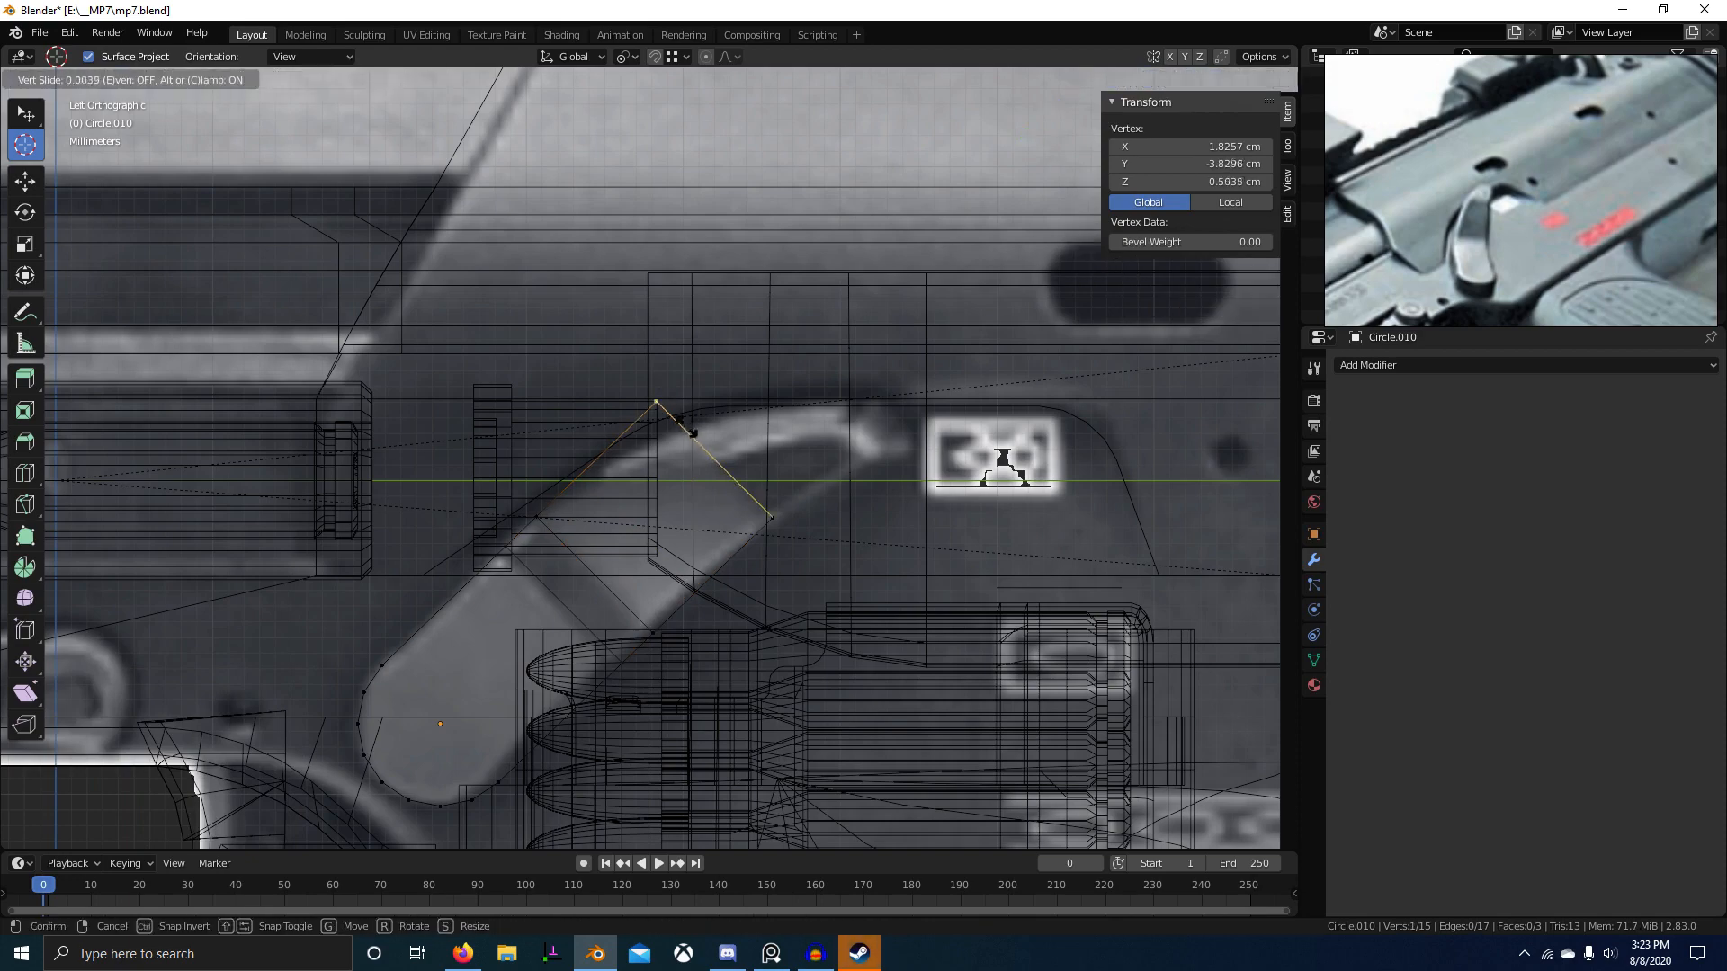
pyautogui.click(745, 488)
# Step: Add a loop cut across the last segment and slide its upper vertex outward onto the lever's curved outline
pyautogui.scroll(2, 878, 598)
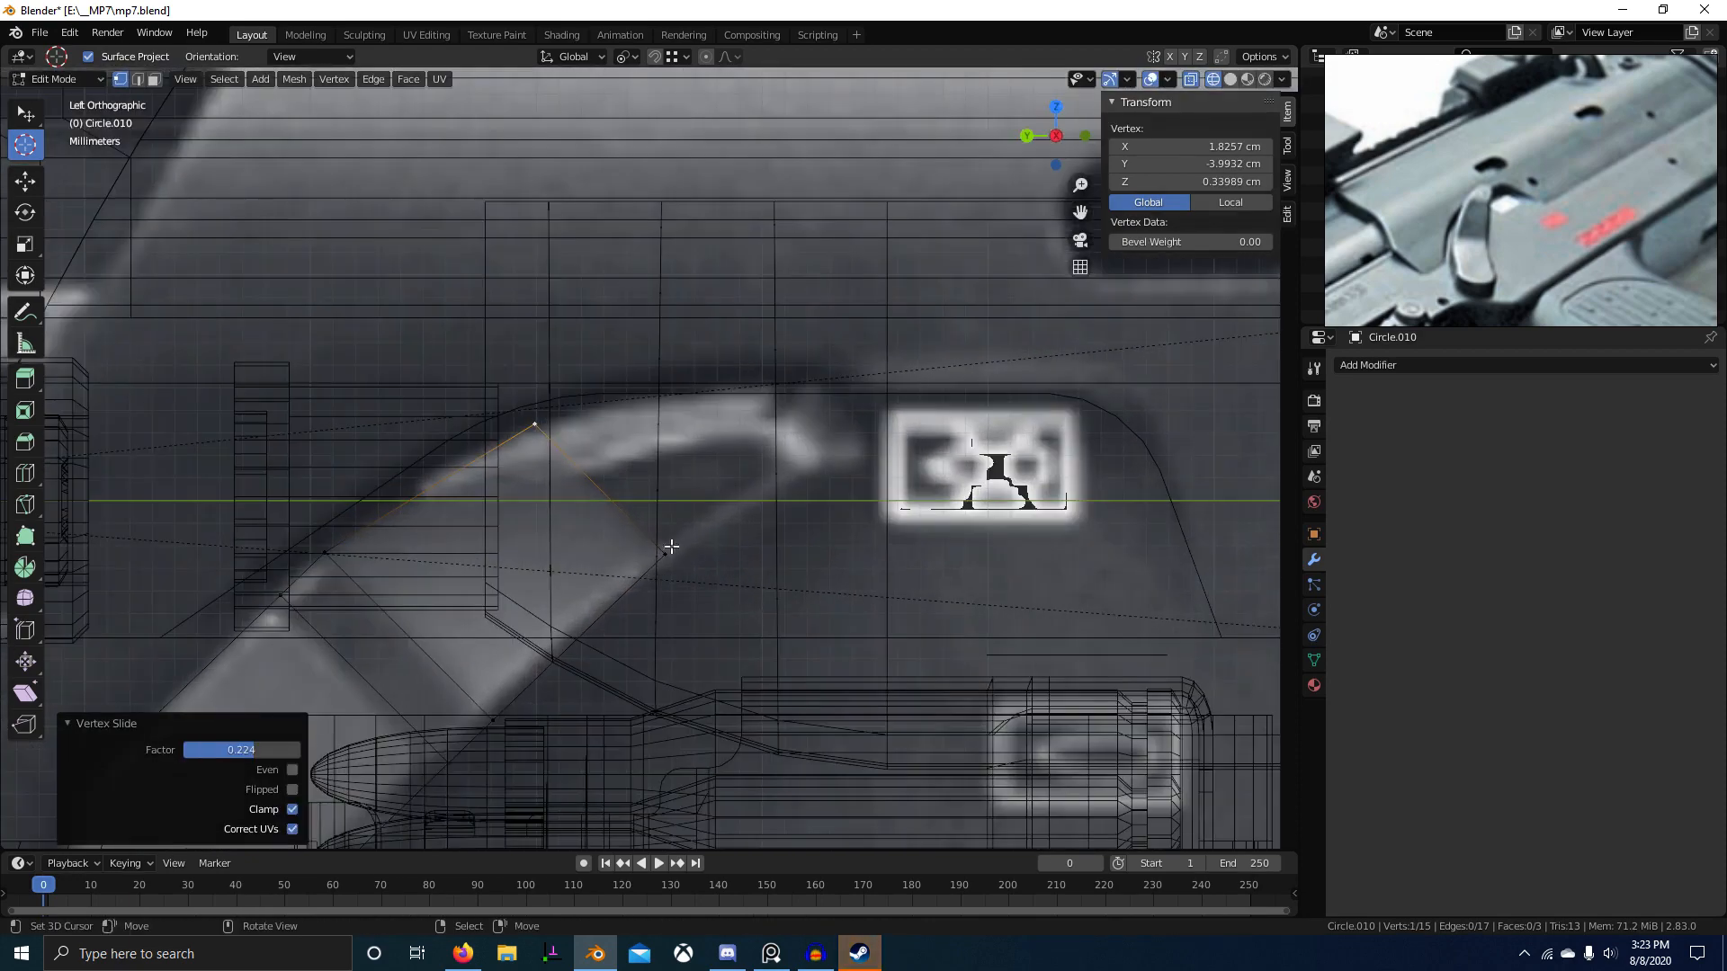
pyautogui.hotkey('ctrl', 'r')
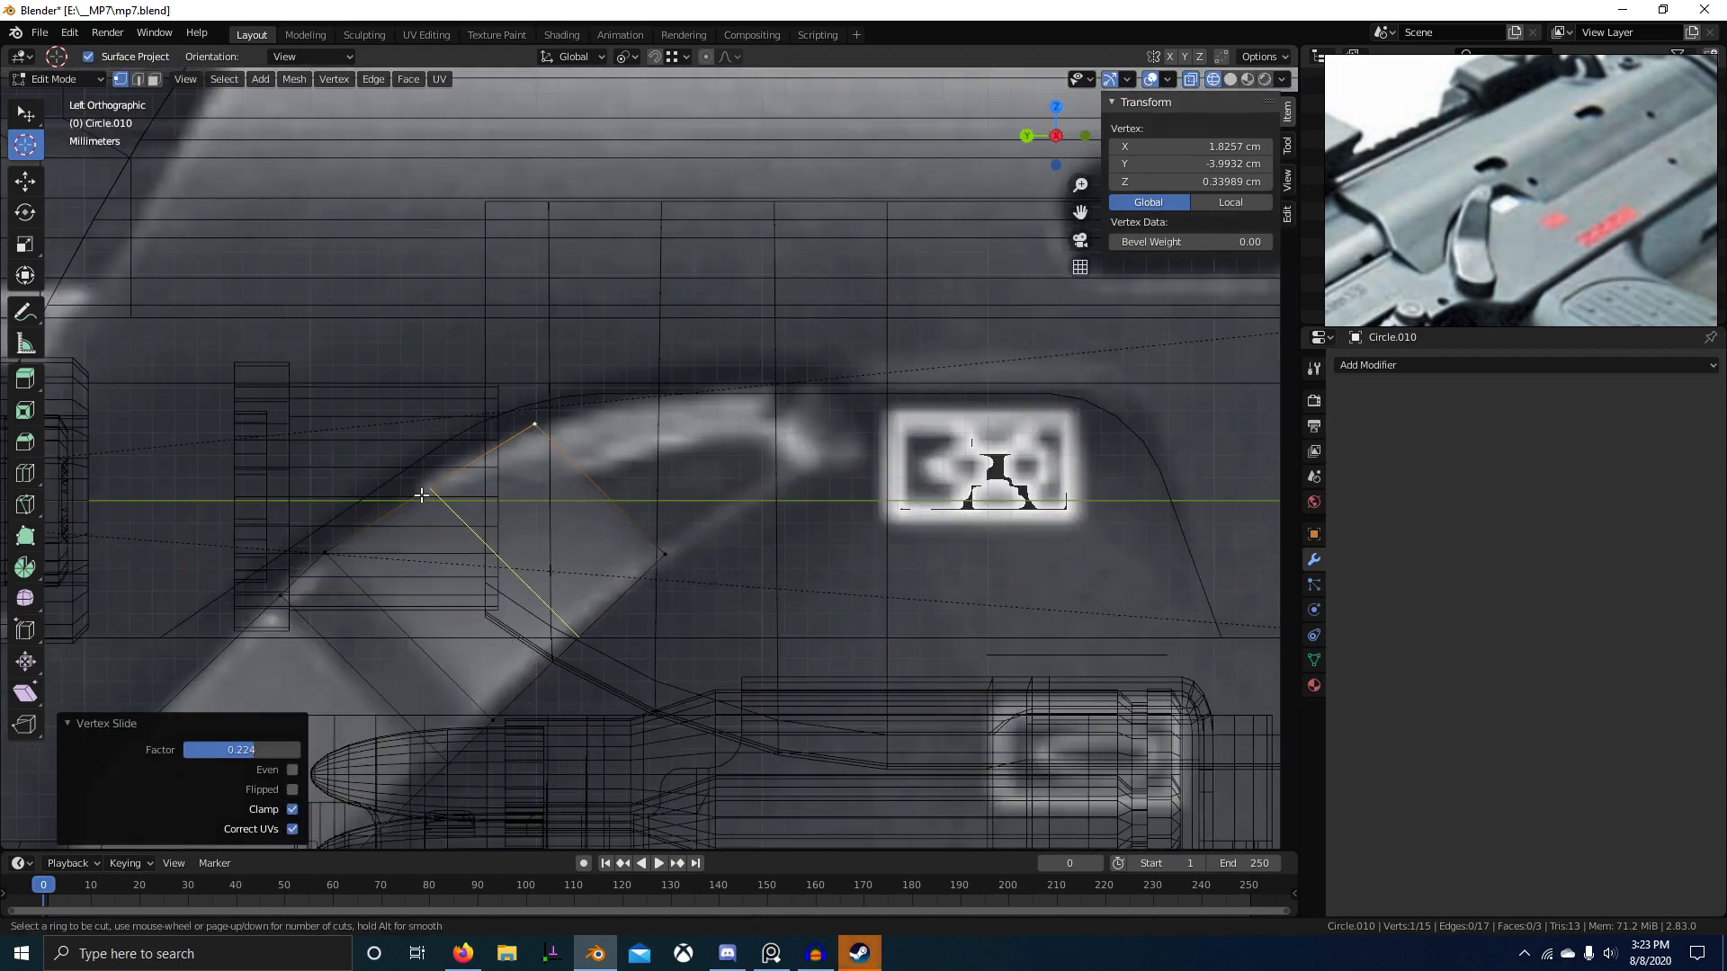
pyautogui.click(421, 495)
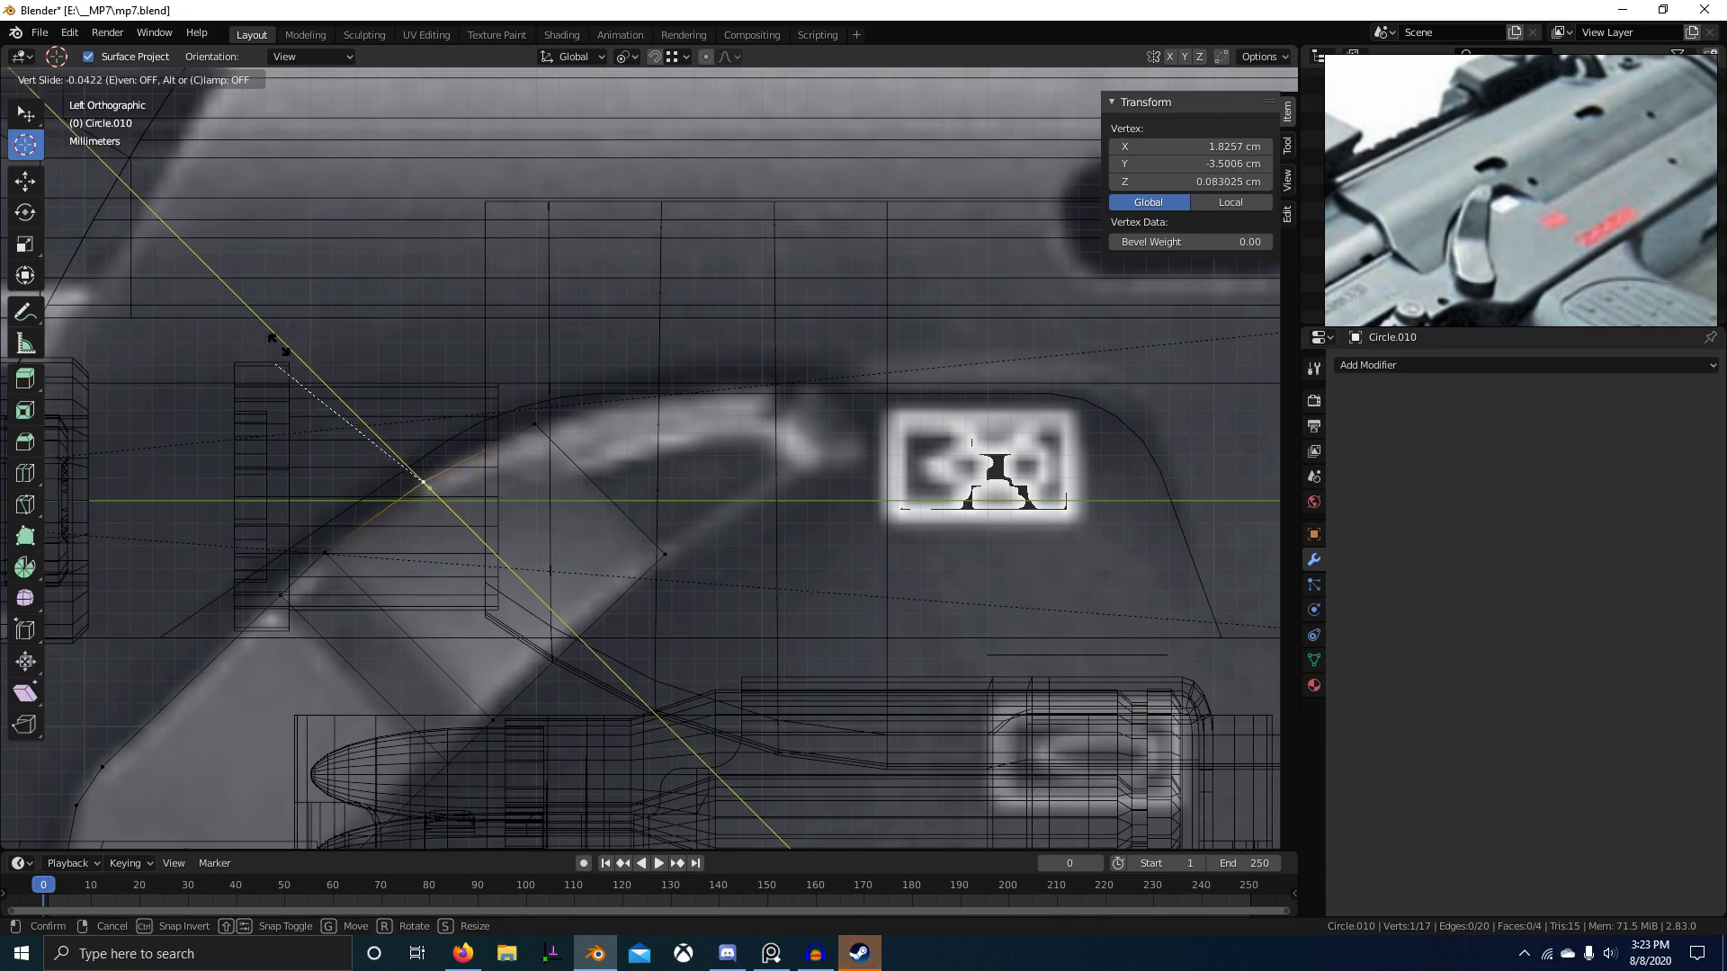
pyautogui.click(279, 346)
# Step: Extrude the end edge along the reference lever toward its tip
pyautogui.rightClick(539, 421)
pyautogui.keyDown('shift'); pyautogui.rightClick(682, 538); pyautogui.keyUp('shift')
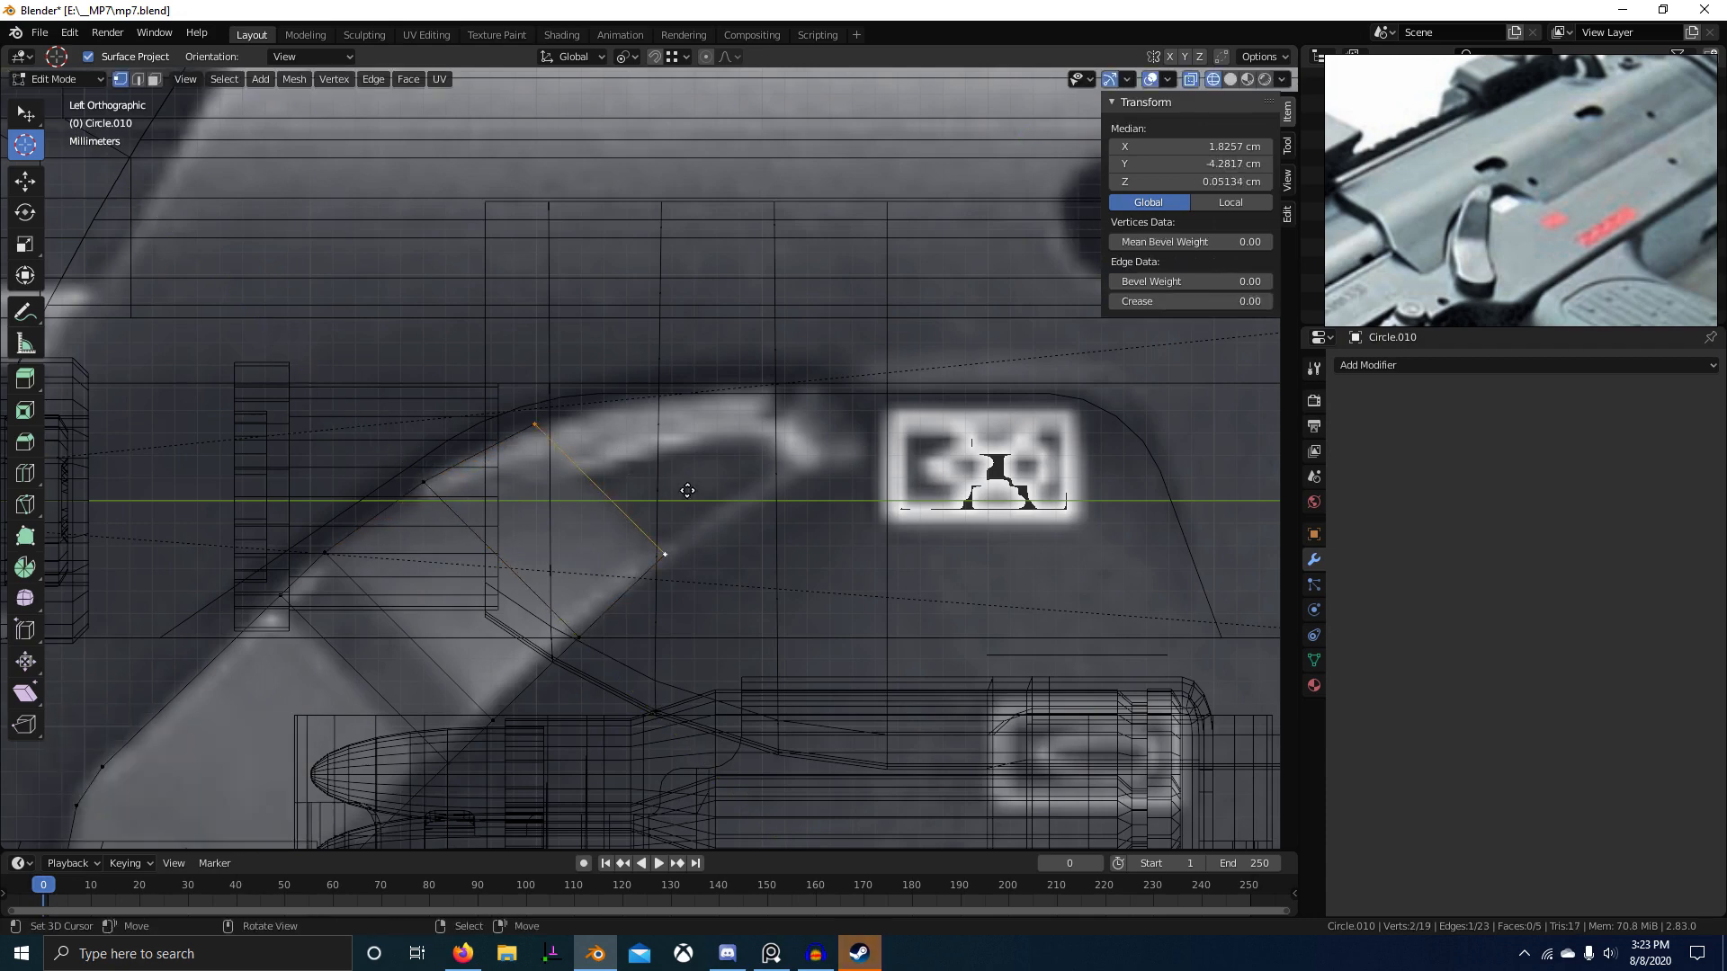
pyautogui.press('g')
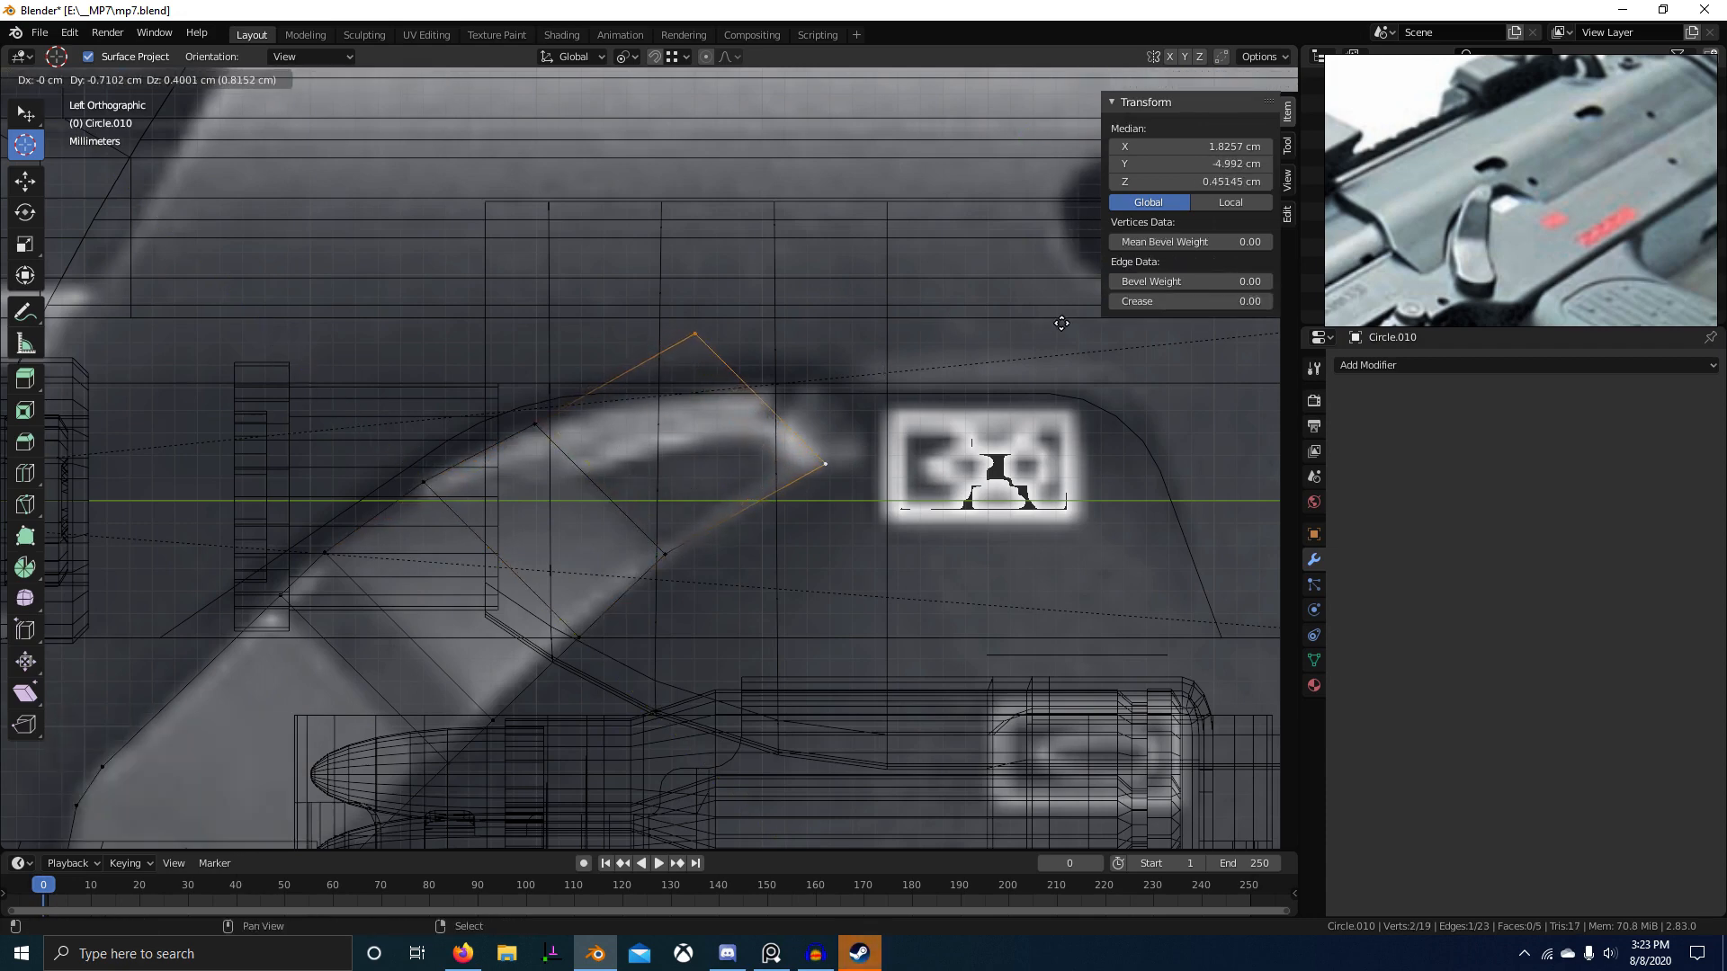
# Step: Move the lever outline's upper tip vertex about -0.18 cm in Y and -0.28 cm in Z toward the reference
pyautogui.rightClick(694, 335)
pyautogui.press('g')
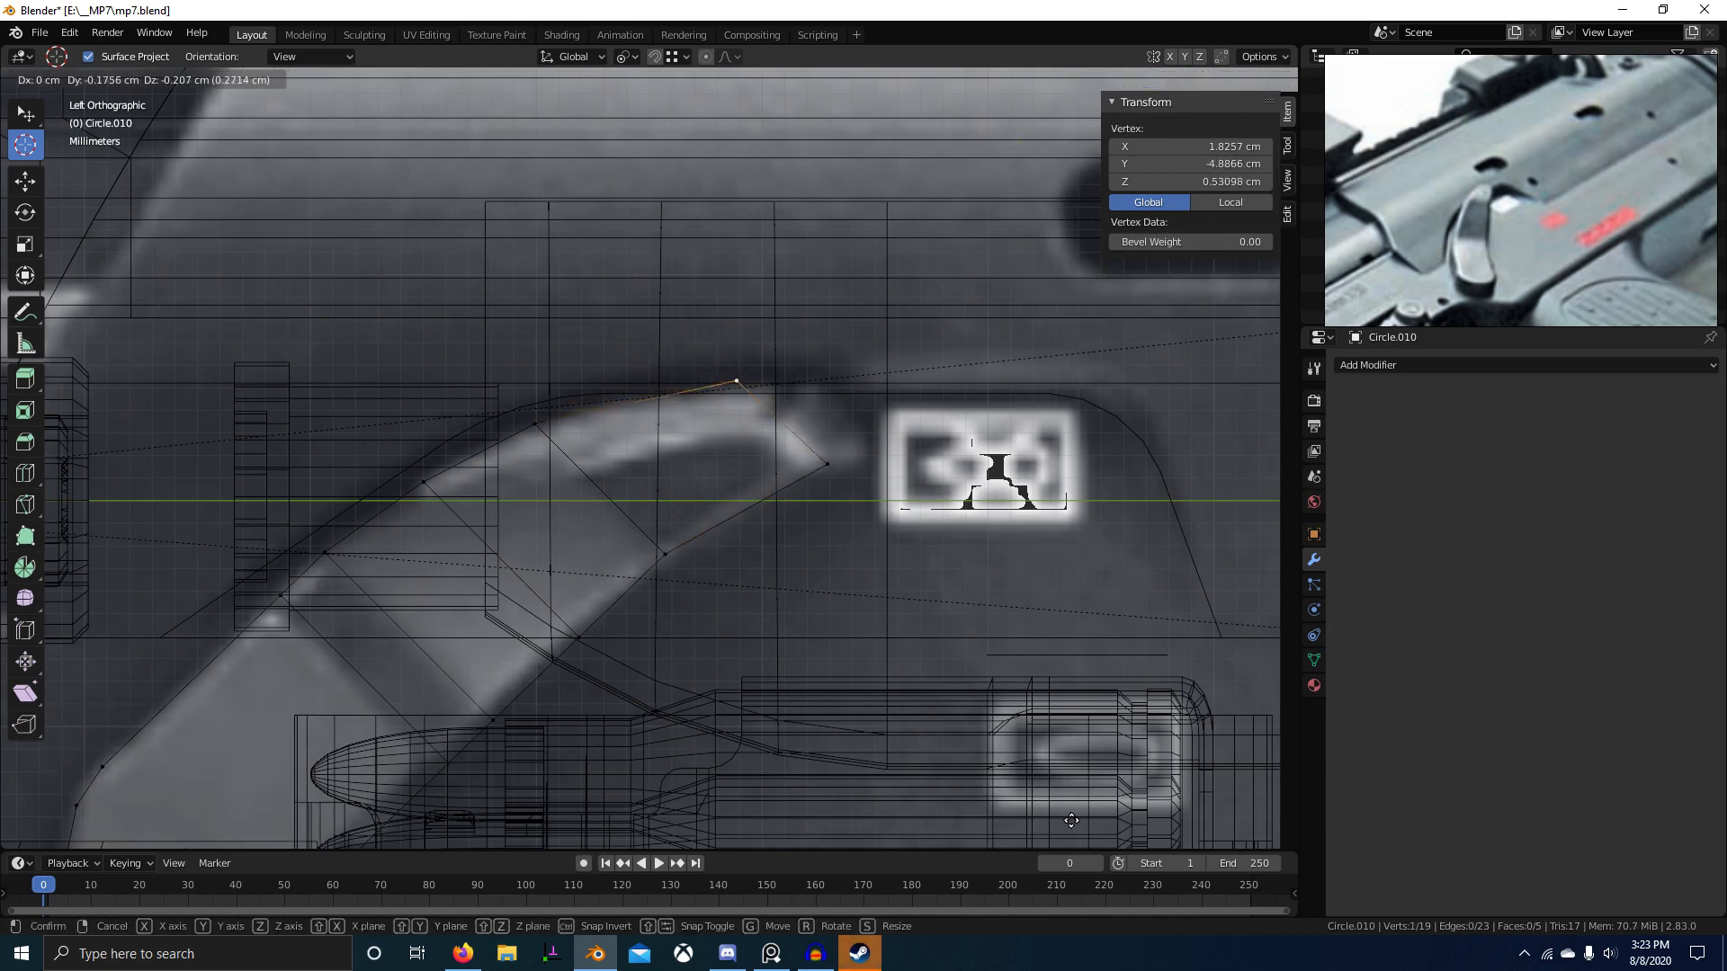
pyautogui.click(1073, 146)
# Step: Move the entire lever outline about -3.34 cm along X to the receiver's opposite side surface
pyautogui.press('z')
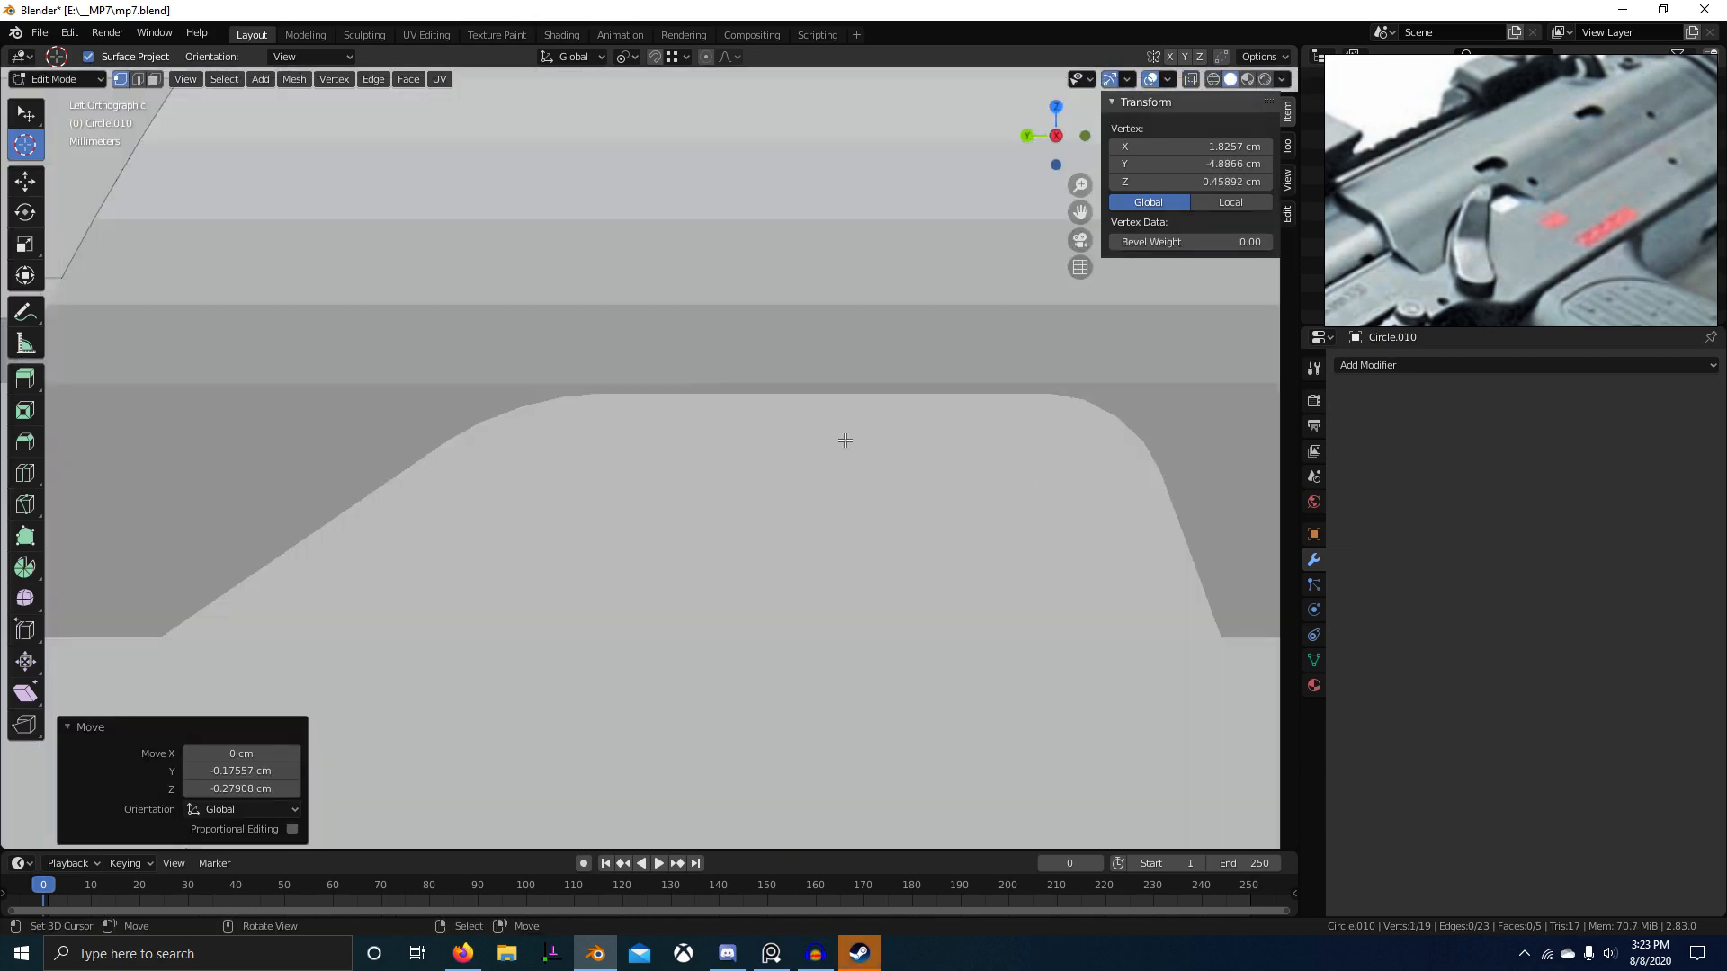
pyautogui.press('z')
pyautogui.press('z')
pyautogui.scroll(-5, 720, 399)
pyautogui.moveTo(634, 414); pyautogui.dragTo(733, 430, button='middle')
pyautogui.press('a')
pyautogui.press('g')
pyautogui.press('x')
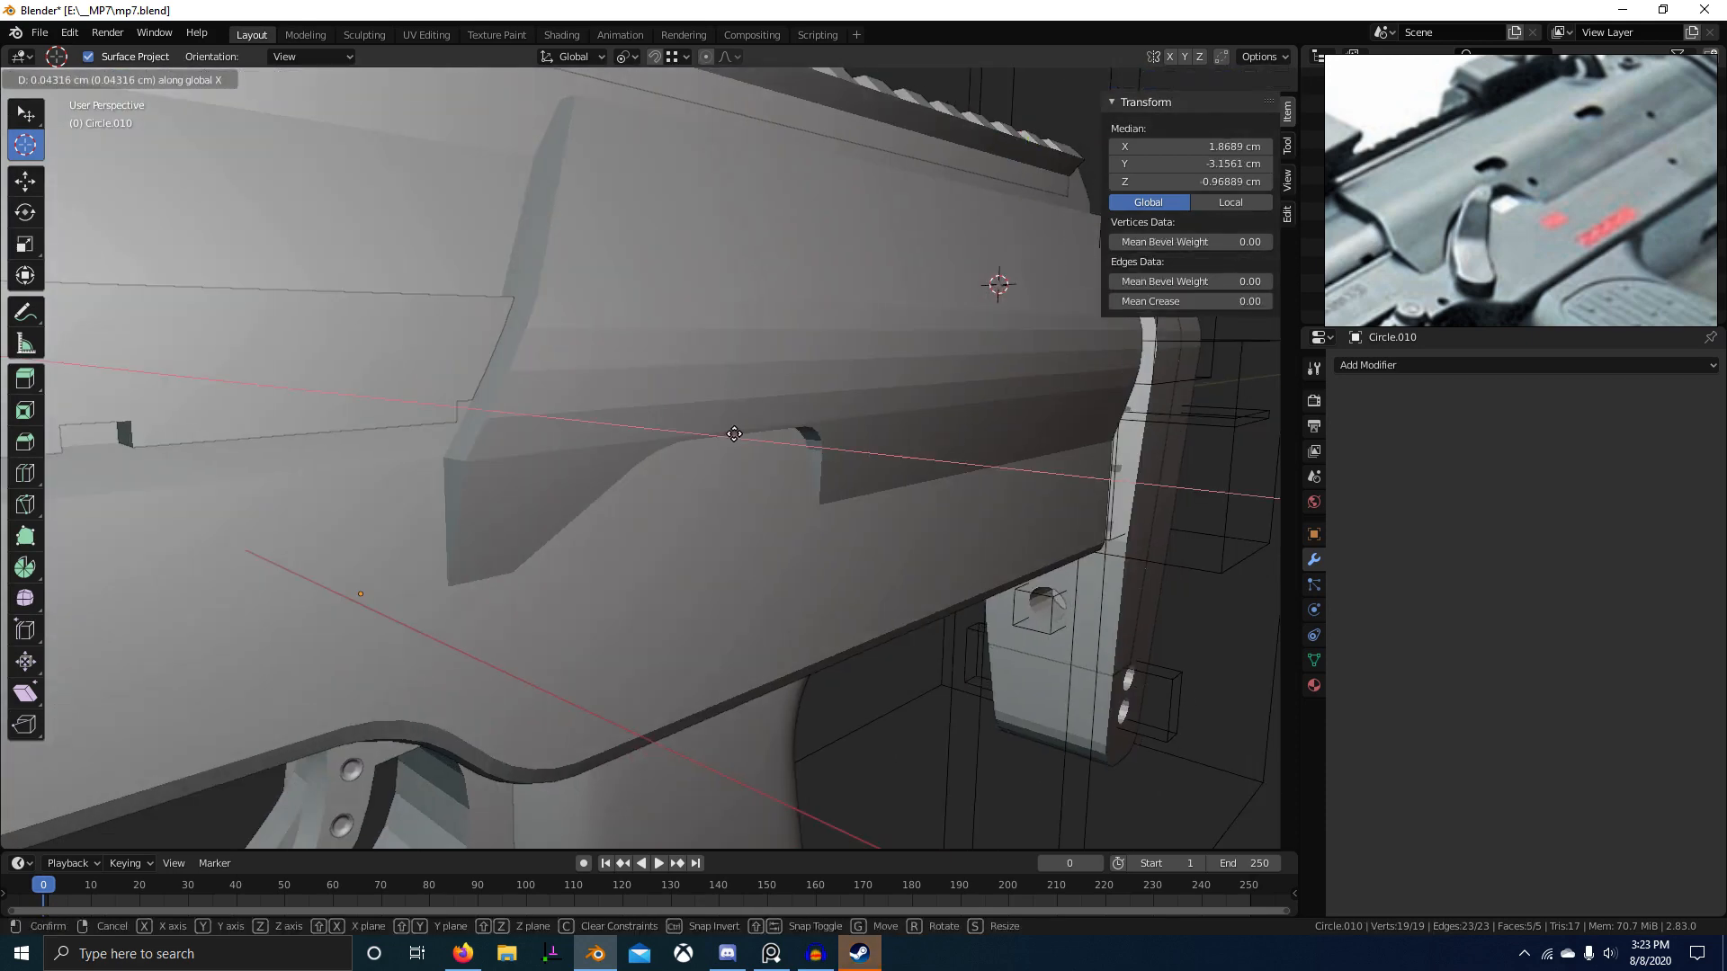
pyautogui.click(754, 436)
pyautogui.press('g')
pyautogui.press('x')
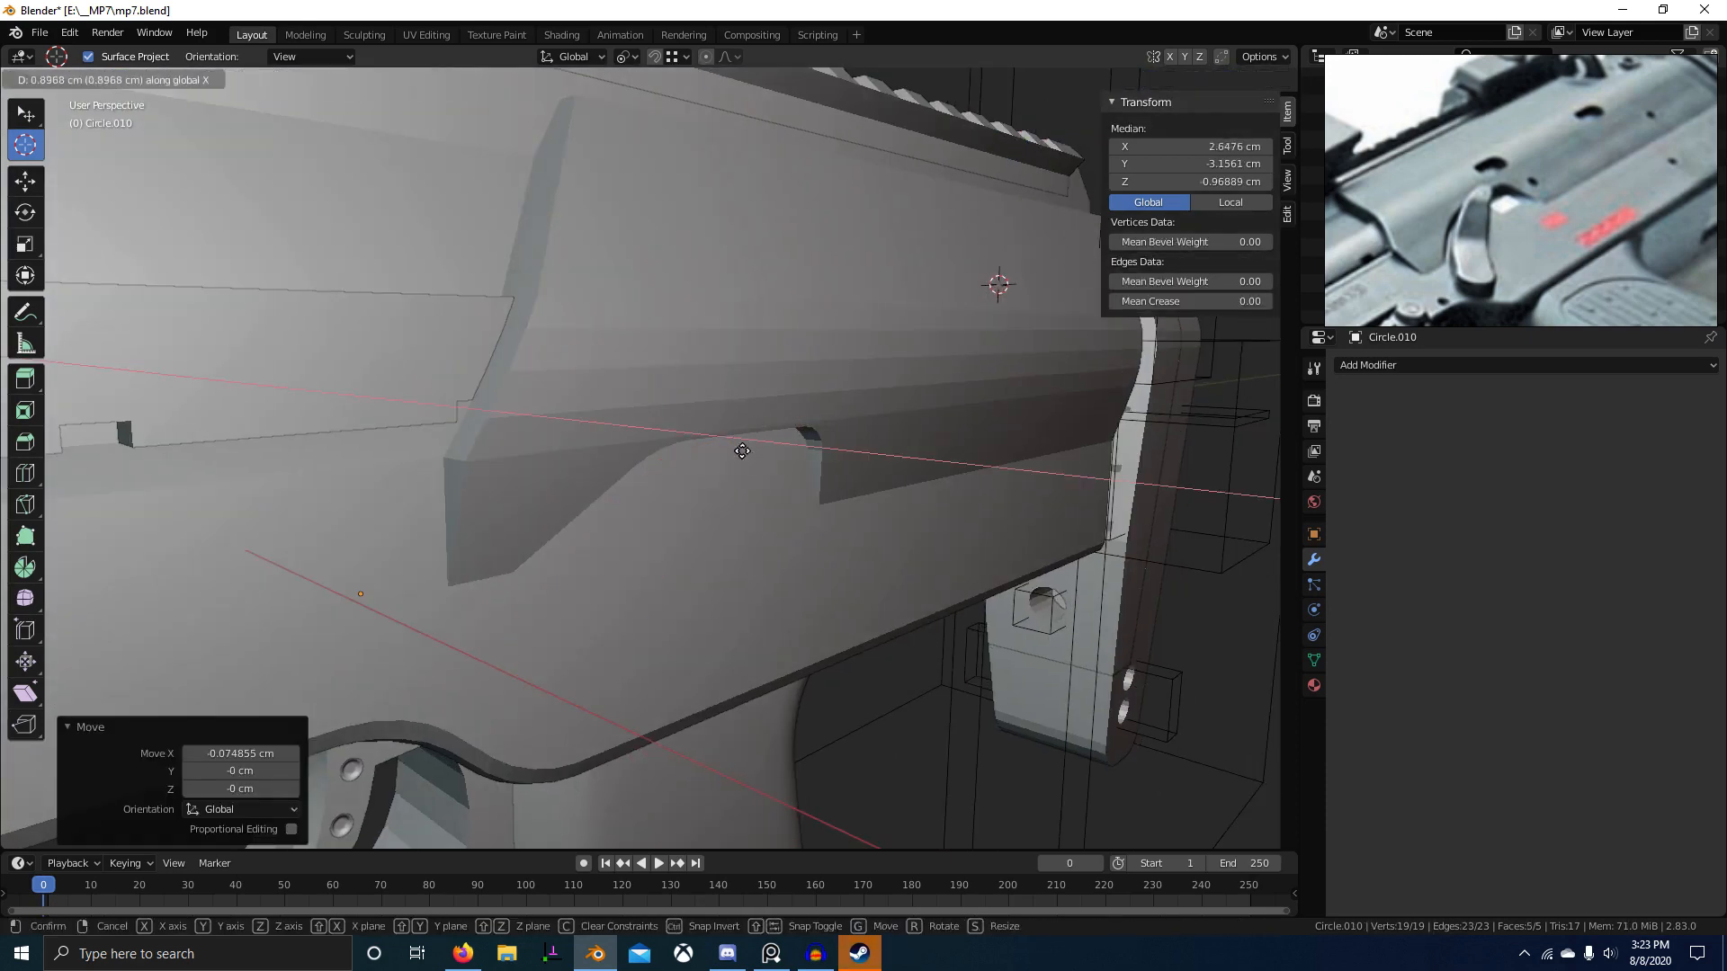
pyautogui.click(791, 449)
# Step: Move the upper tip vertex about -0.33 cm in Y and snap its height to the receiver cutout's upper edge
pyautogui.scroll(3, 693, 425)
pyautogui.press('KP_3')
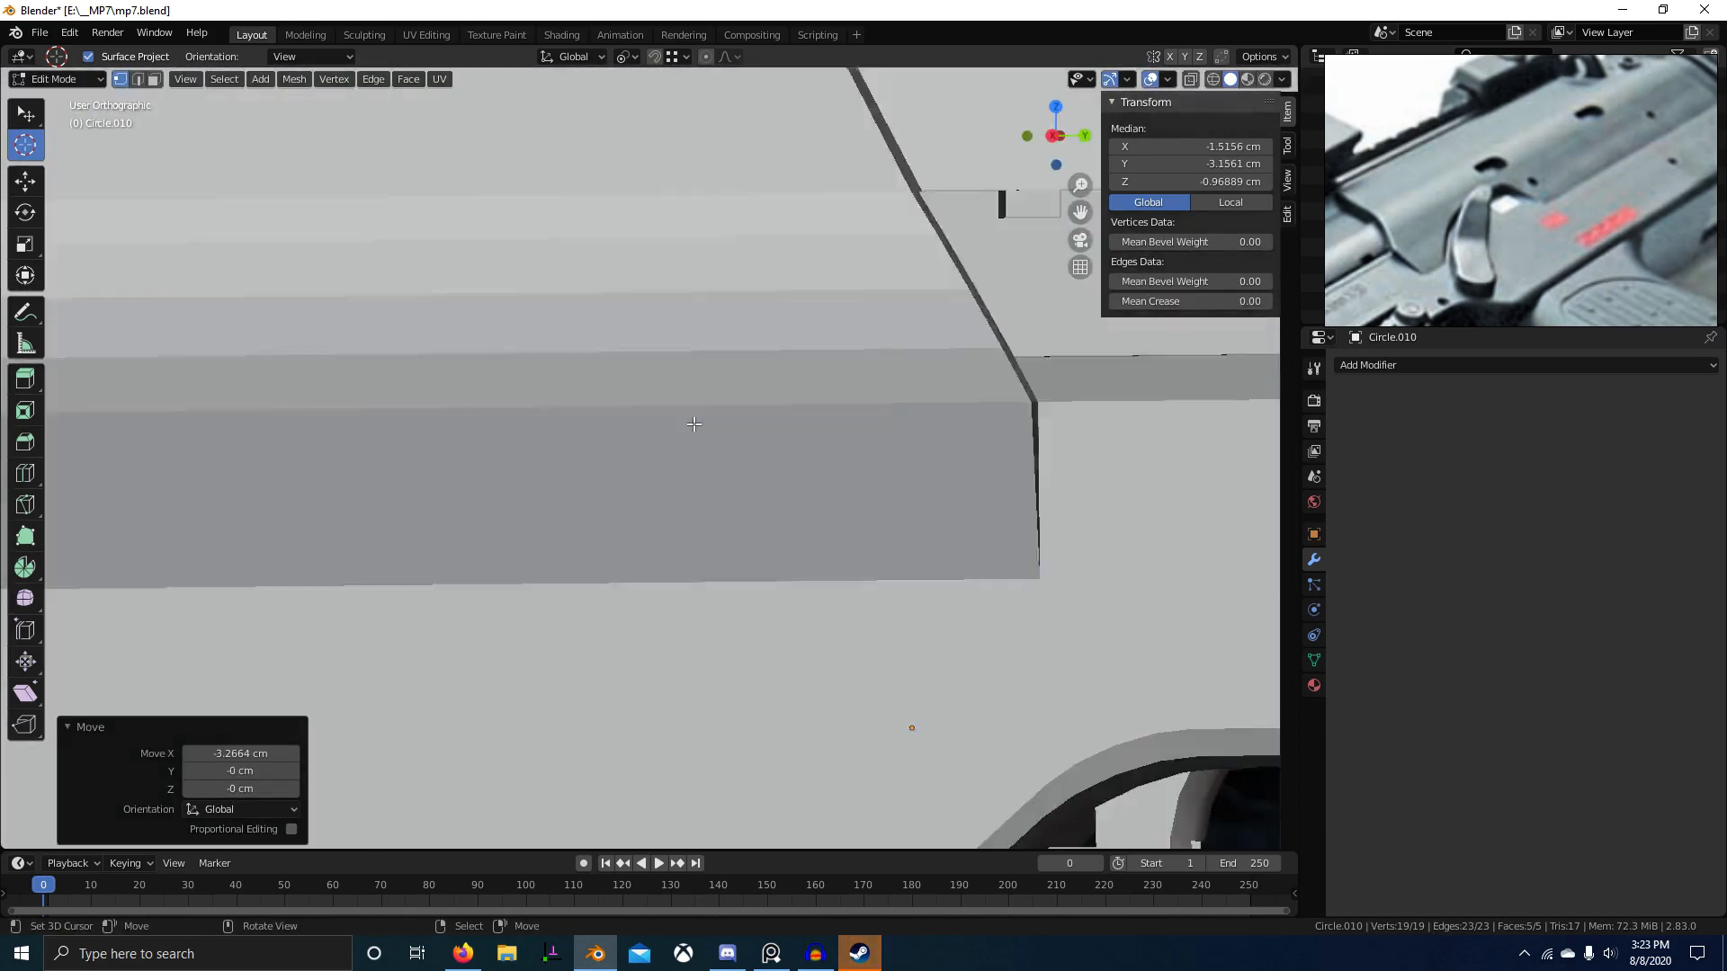
pyautogui.press('ctrl+KP_3')
pyautogui.hotkey('shift', 'z')
pyautogui.scroll(4, 692, 402)
pyautogui.click(795, 386)
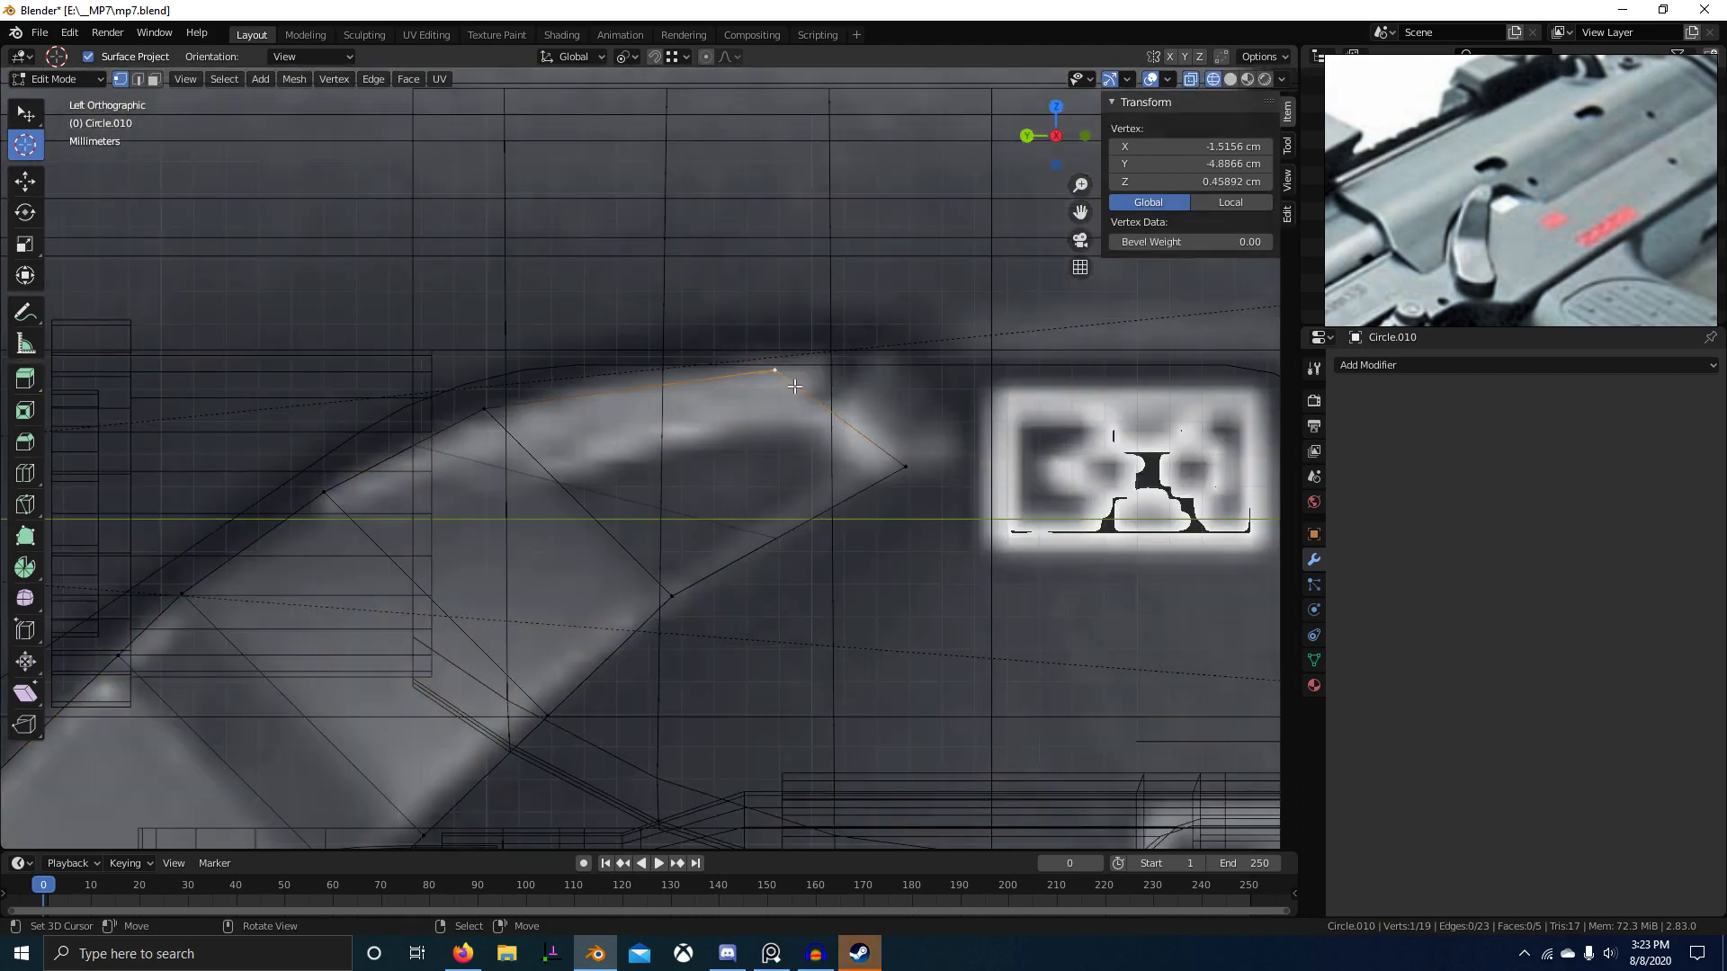
pyautogui.press('g')
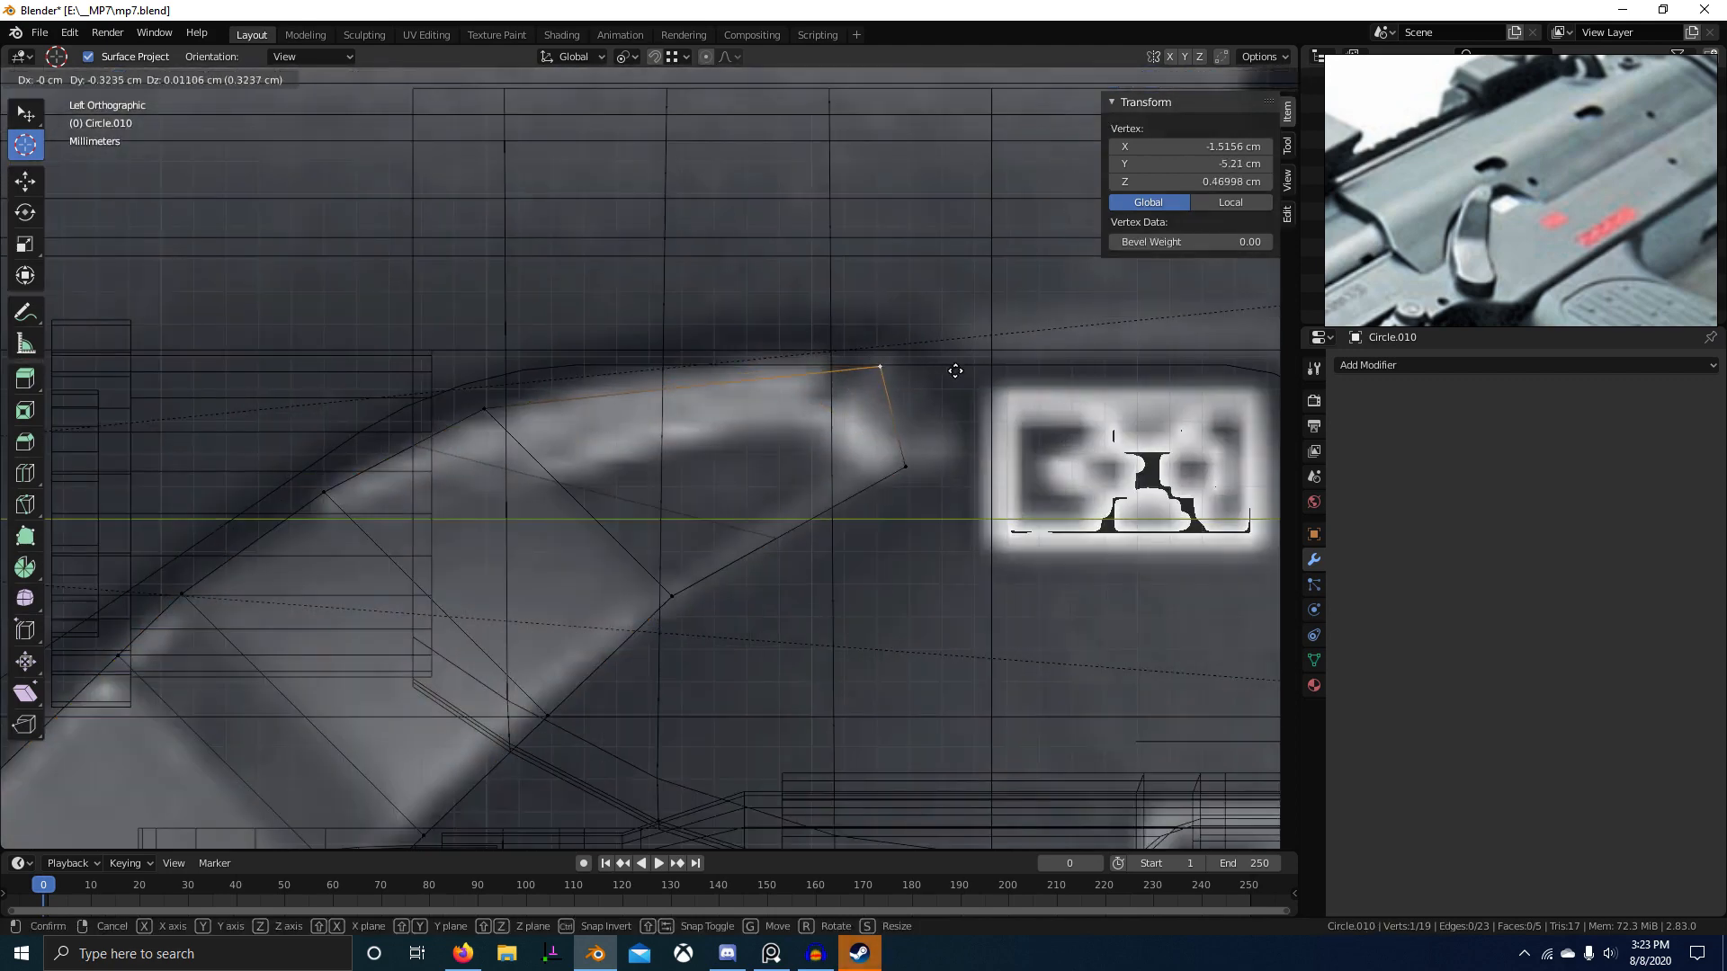
pyautogui.click(955, 370)
pyautogui.hotkey('shift', 'z')
pyautogui.press('g')
pyautogui.press('z')
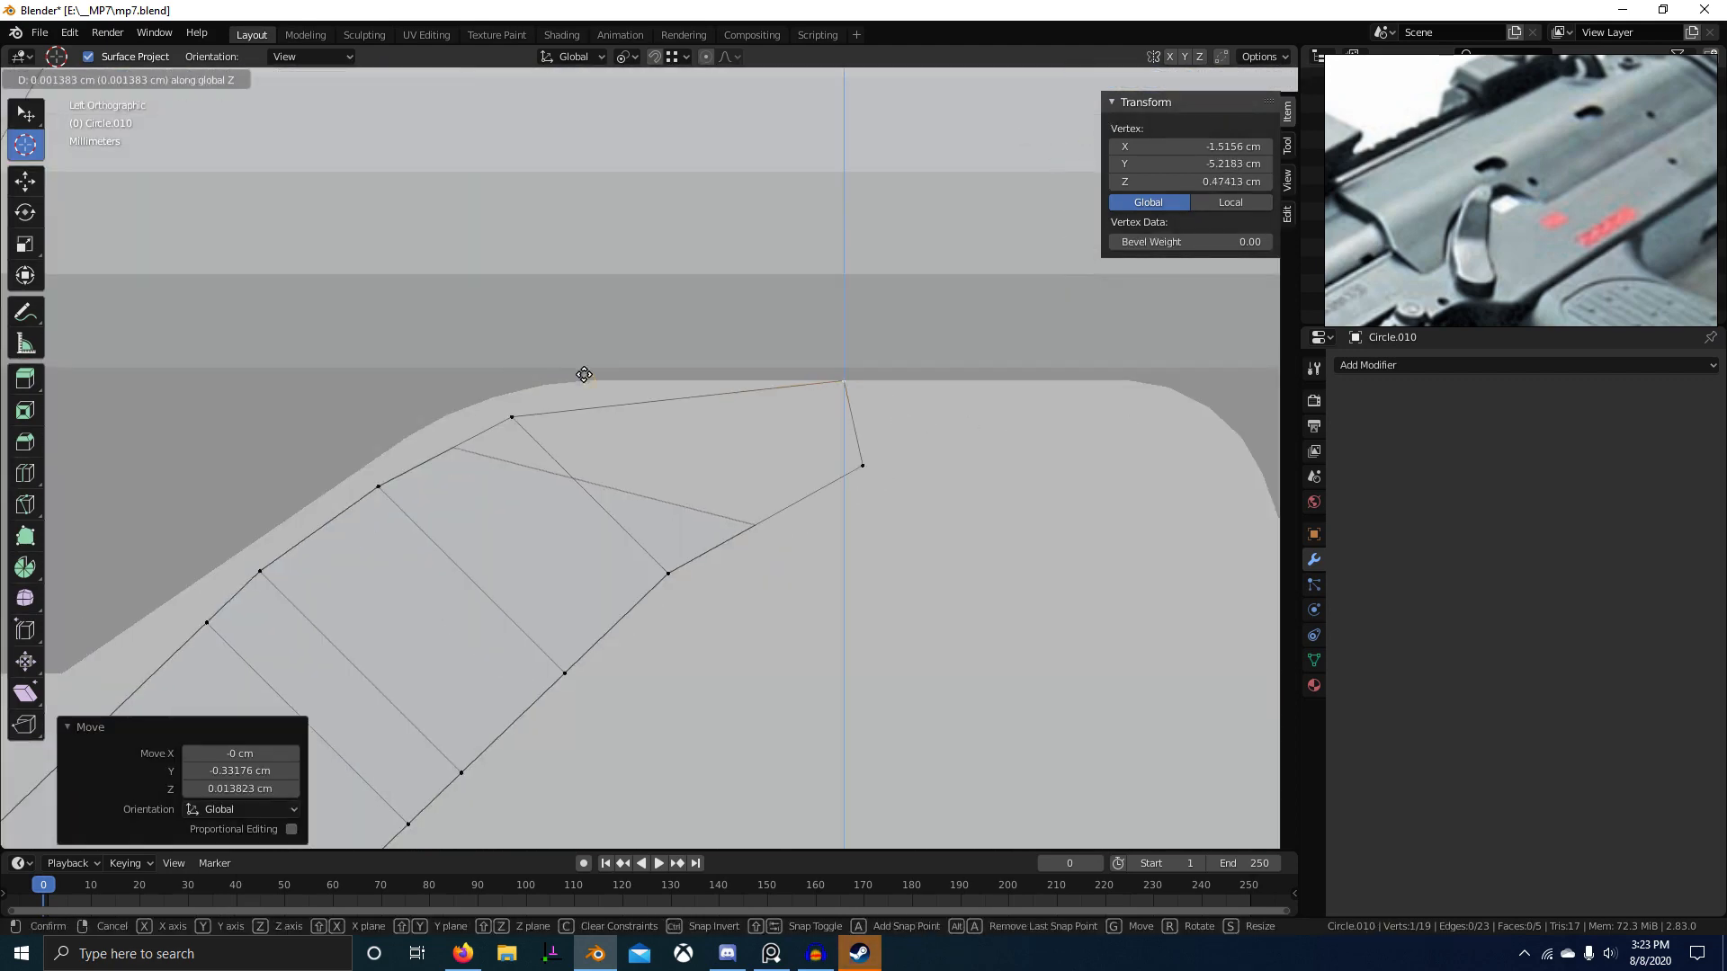
pyautogui.click(583, 373)
# Step: Add a centred loop cut across the last segment at the lever's tip
pyautogui.hotkey('ctrl', 'r')
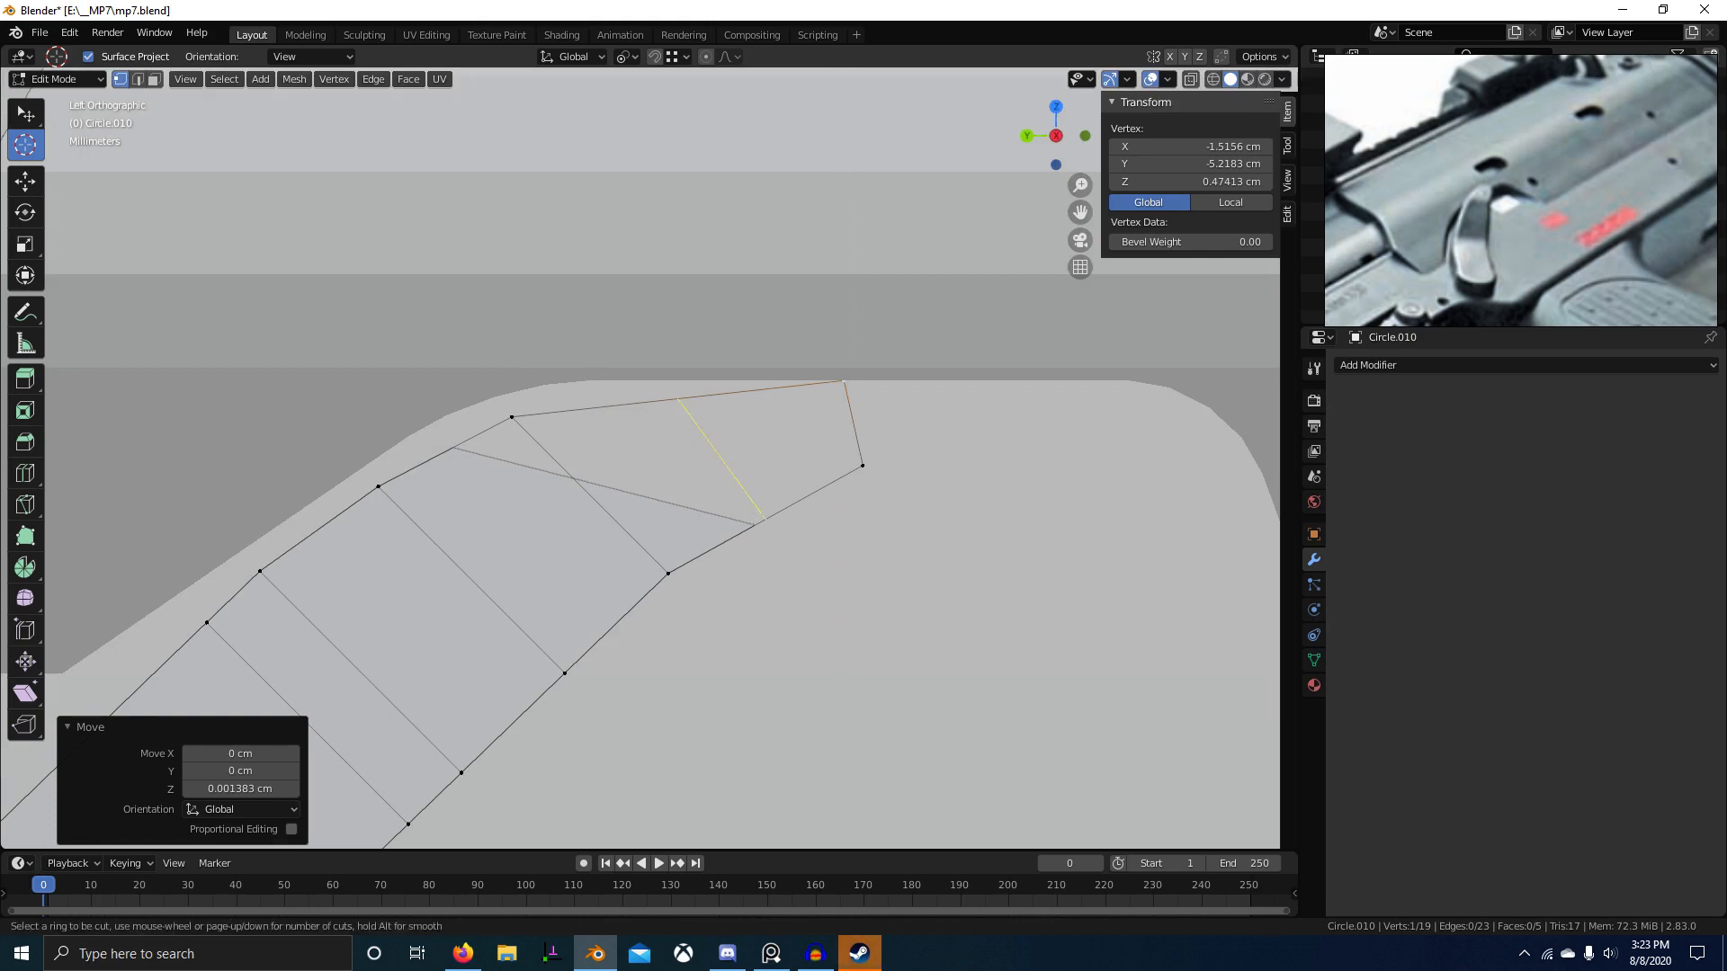
pyautogui.click(725, 431)
pyautogui.rightClick(723, 430)
# Step: Snap the new cut's upper vertex to the cutout edge's height and shift its lower vertex about 0.06 cm in Y
pyautogui.rightClick(660, 391)
pyautogui.hotkey('shift', 'z')
pyautogui.press('g')
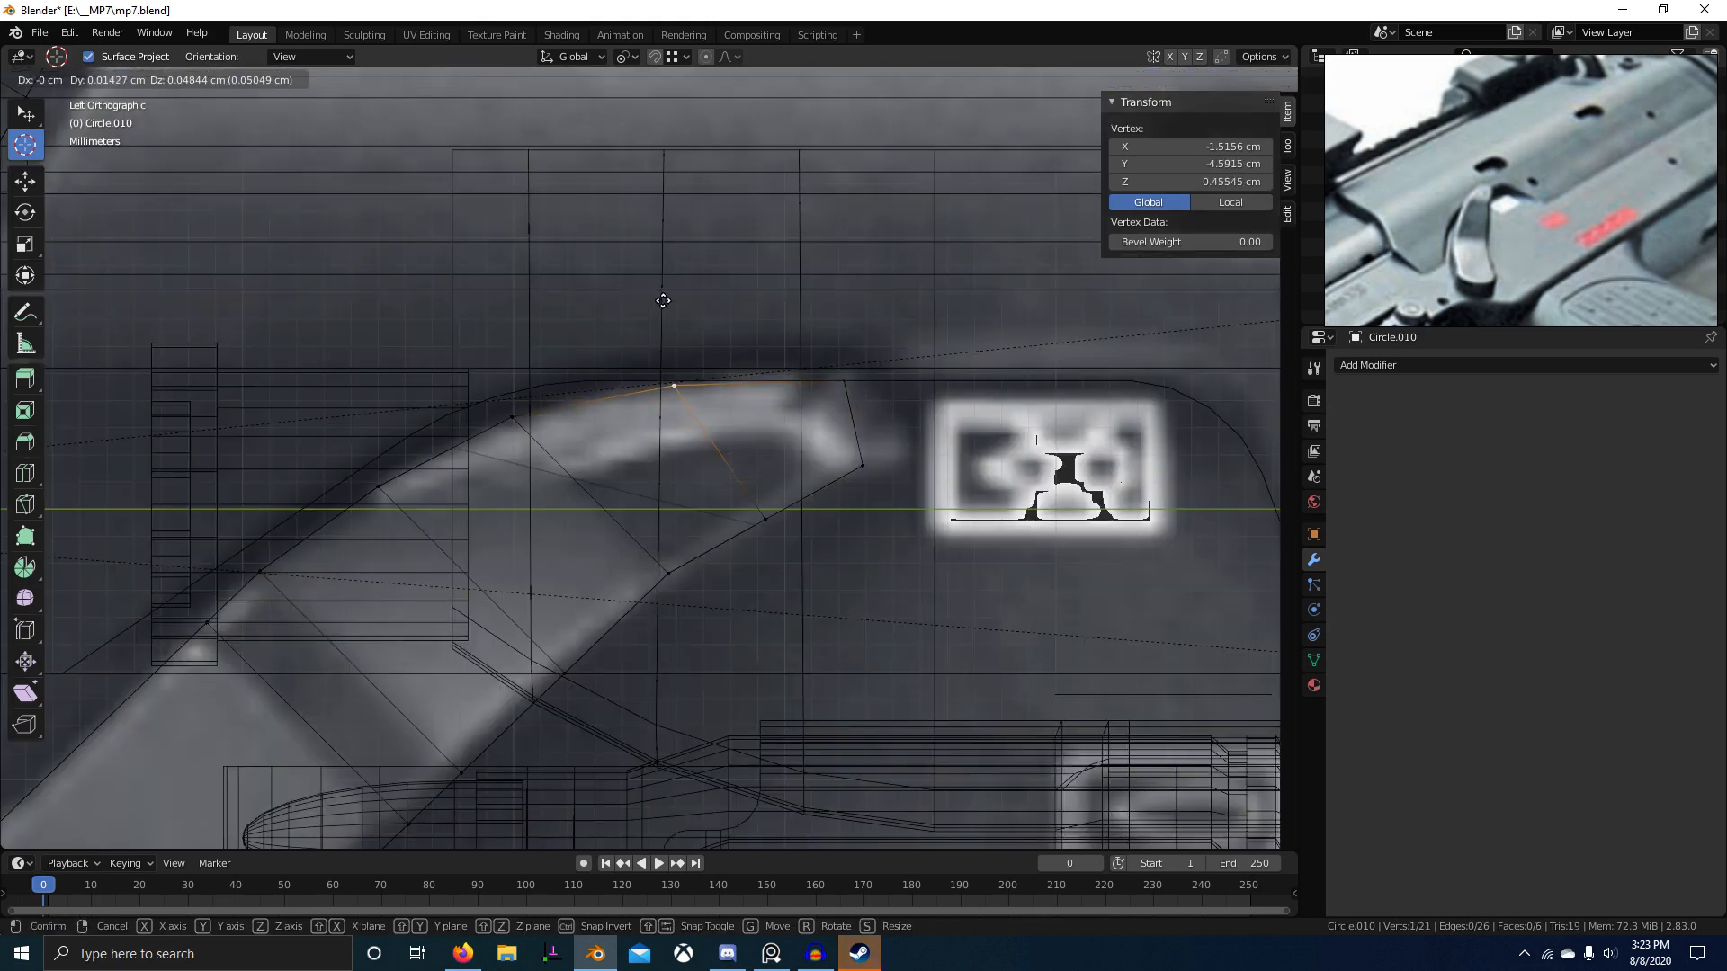
pyautogui.click(716, 304)
pyautogui.press('g')
pyautogui.press('z')
pyautogui.click(590, 367)
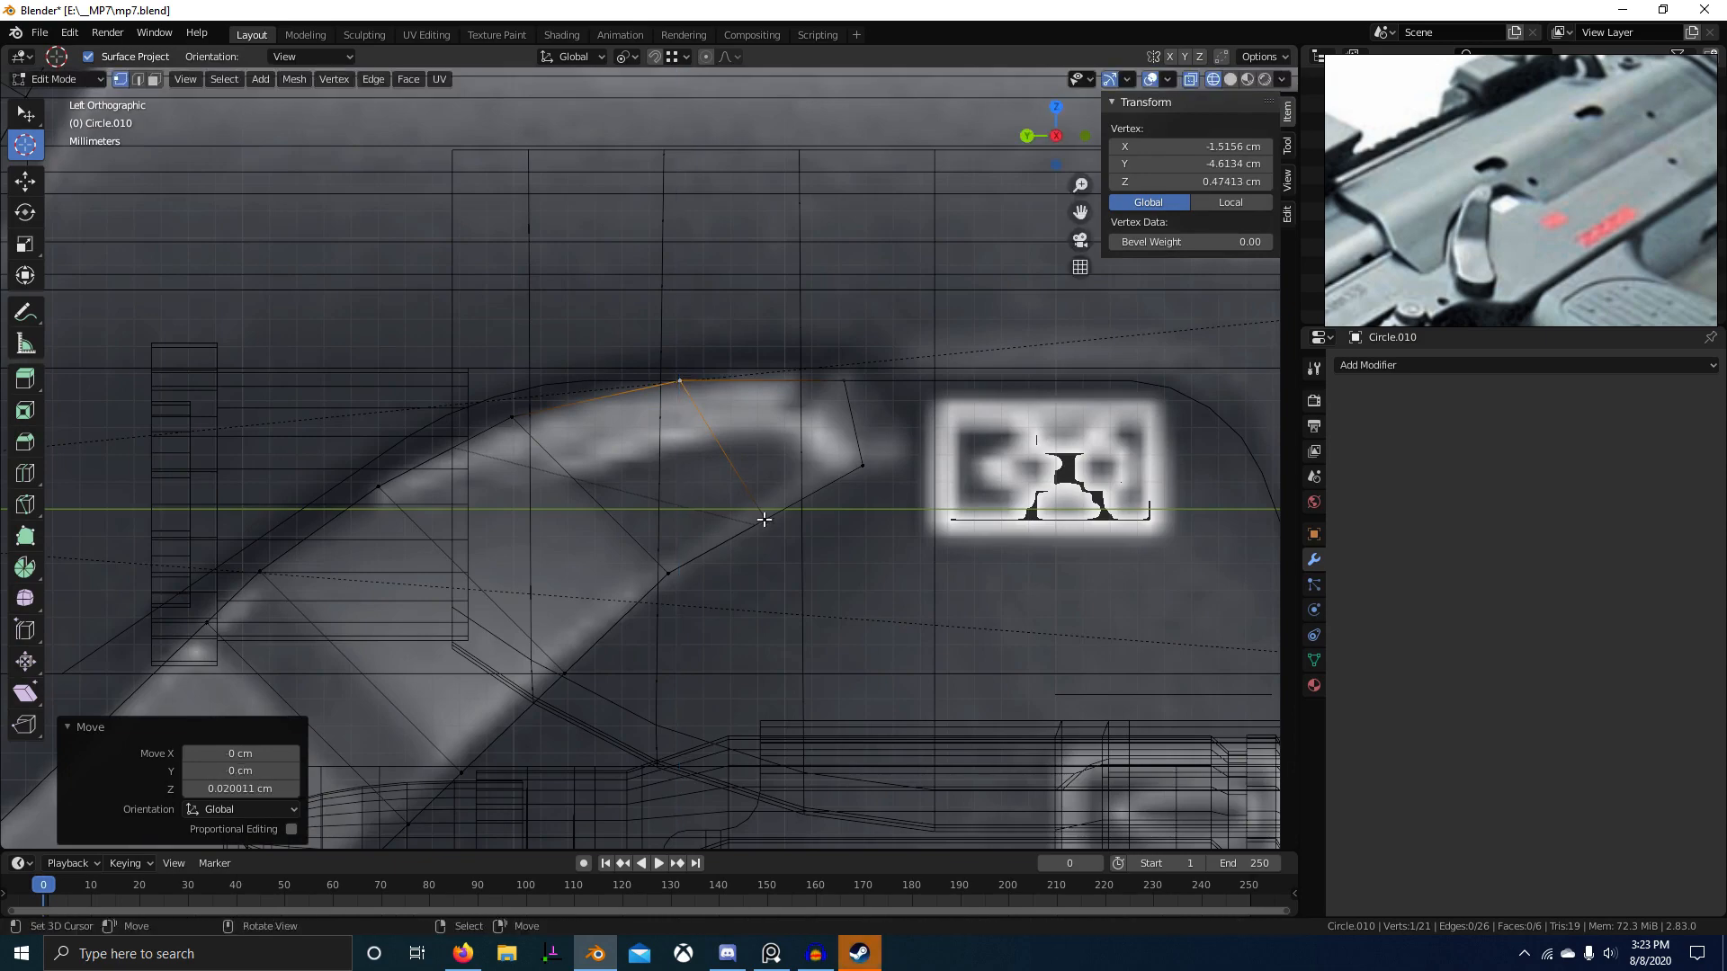
pyautogui.rightClick(763, 521)
pyautogui.press('g')
pyautogui.click(589, 524)
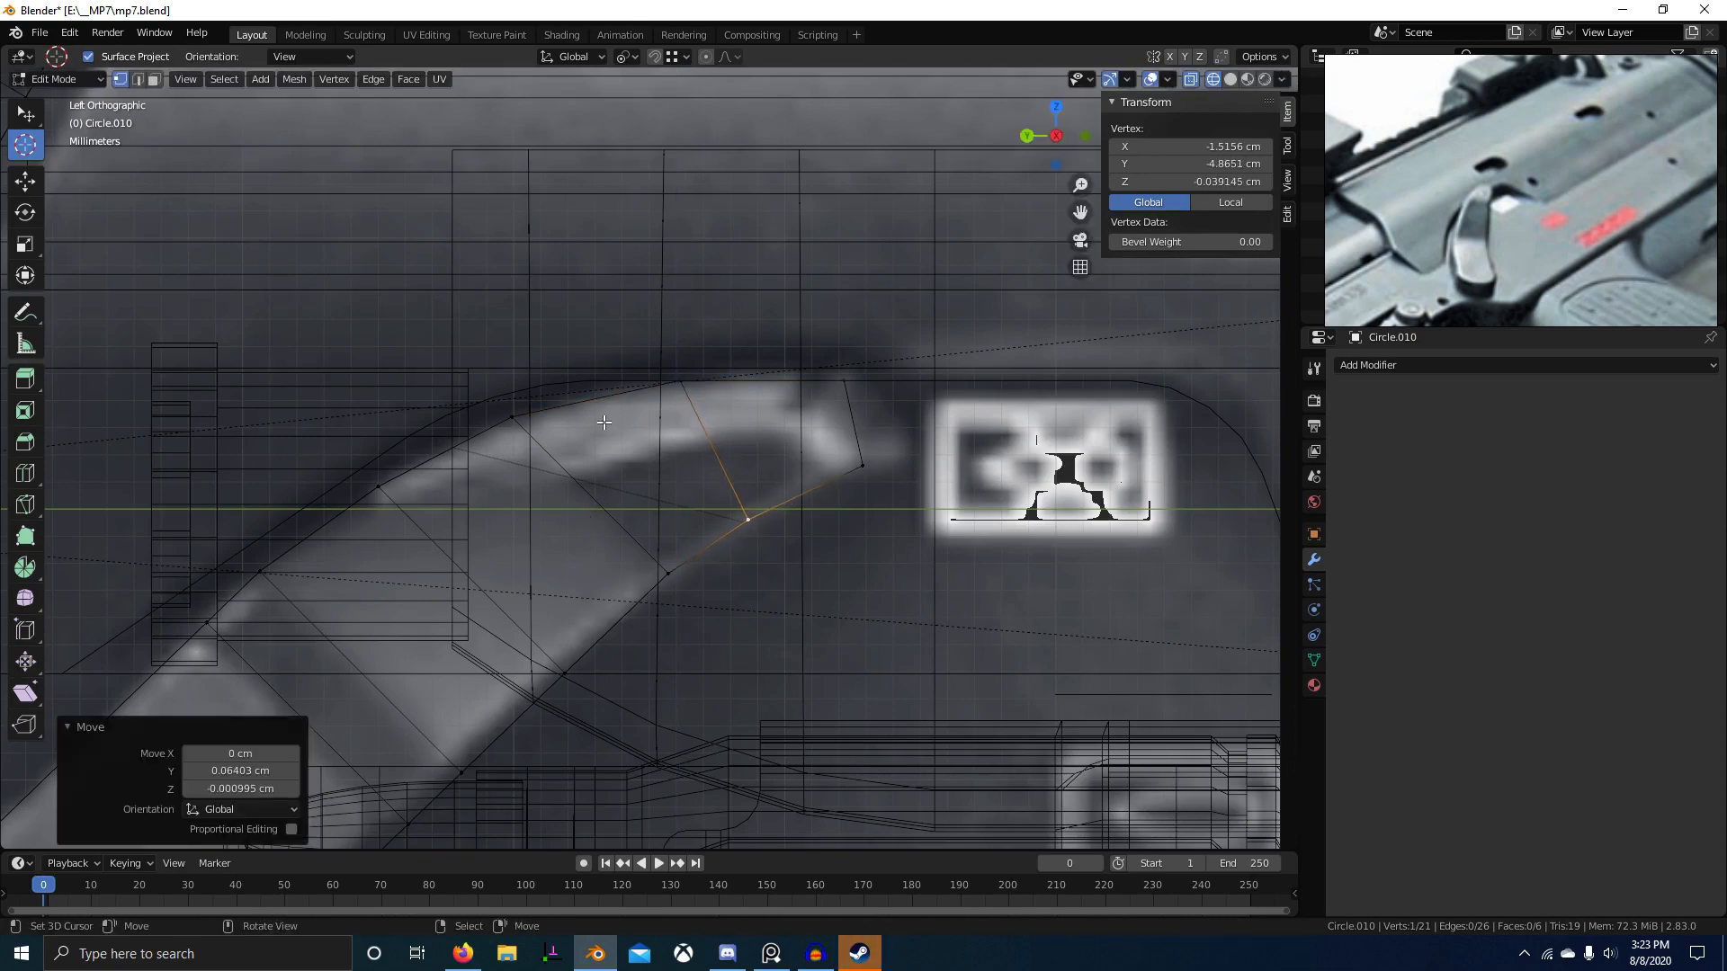
# Step: Move the entire lever outline about -0.008 cm along X, slightly off the receiver's surface
pyautogui.hotkey('shift', 'z')
pyautogui.scroll(-4, 814, 561)
pyautogui.scroll(8, 748, 543)
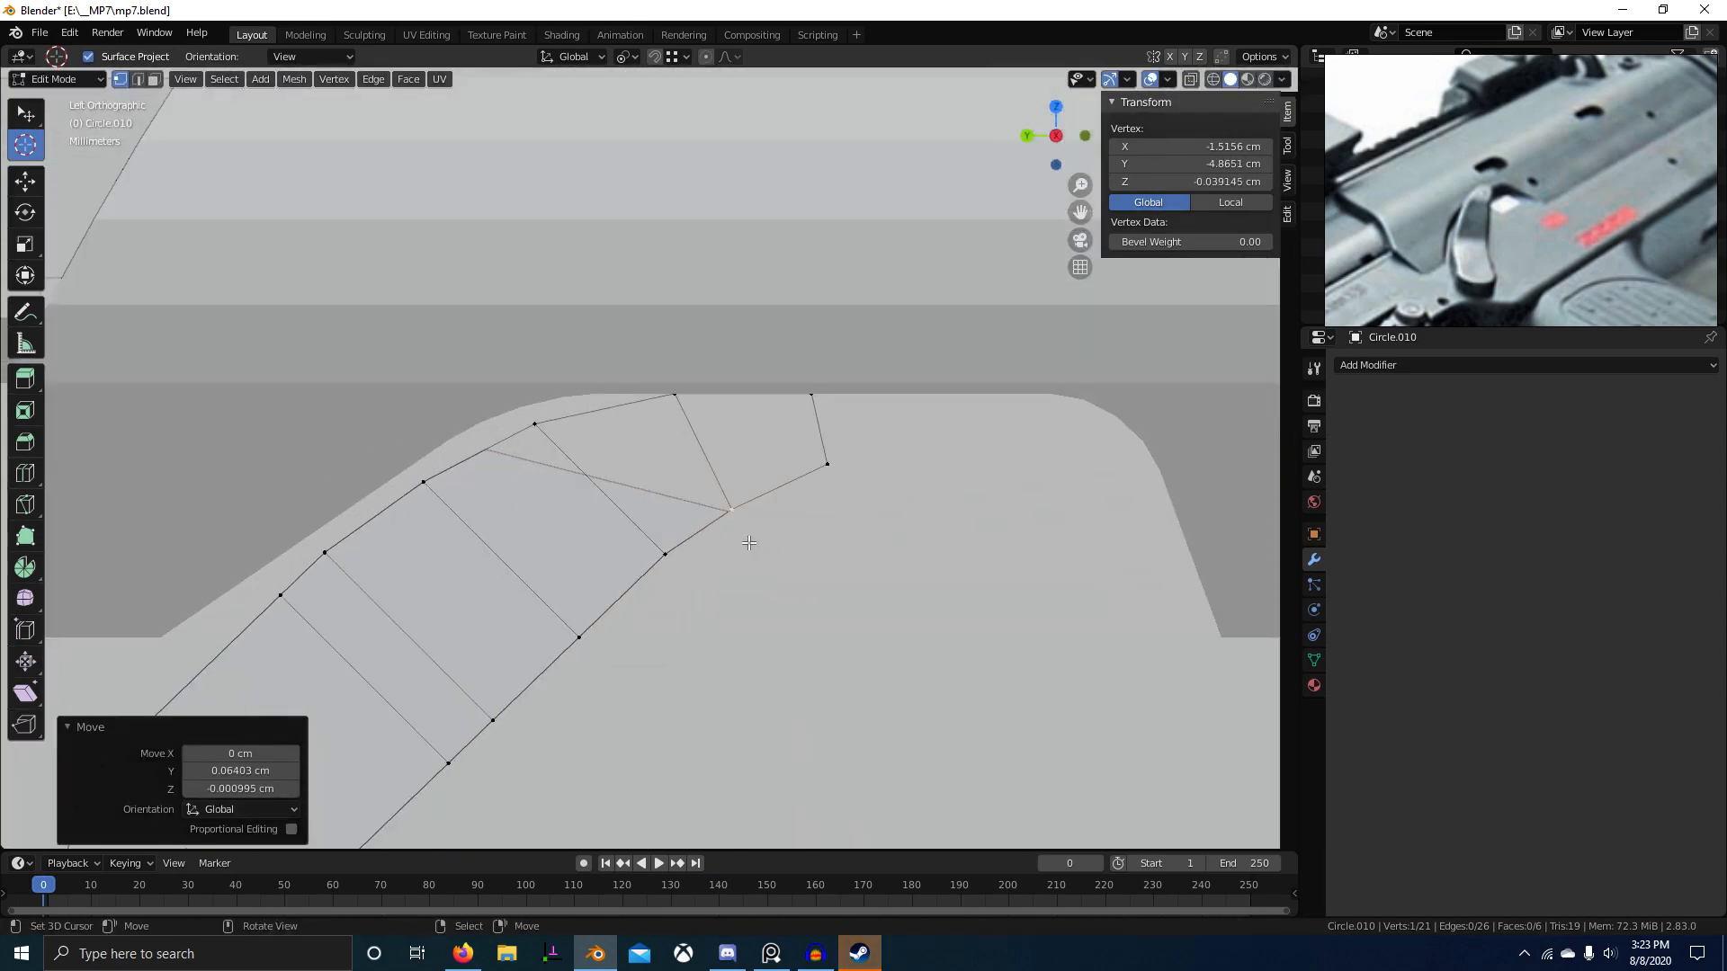
pyautogui.moveTo(748, 543); pyautogui.dragTo(637, 529, button='middle')
pyautogui.press('a')
pyautogui.press('g')
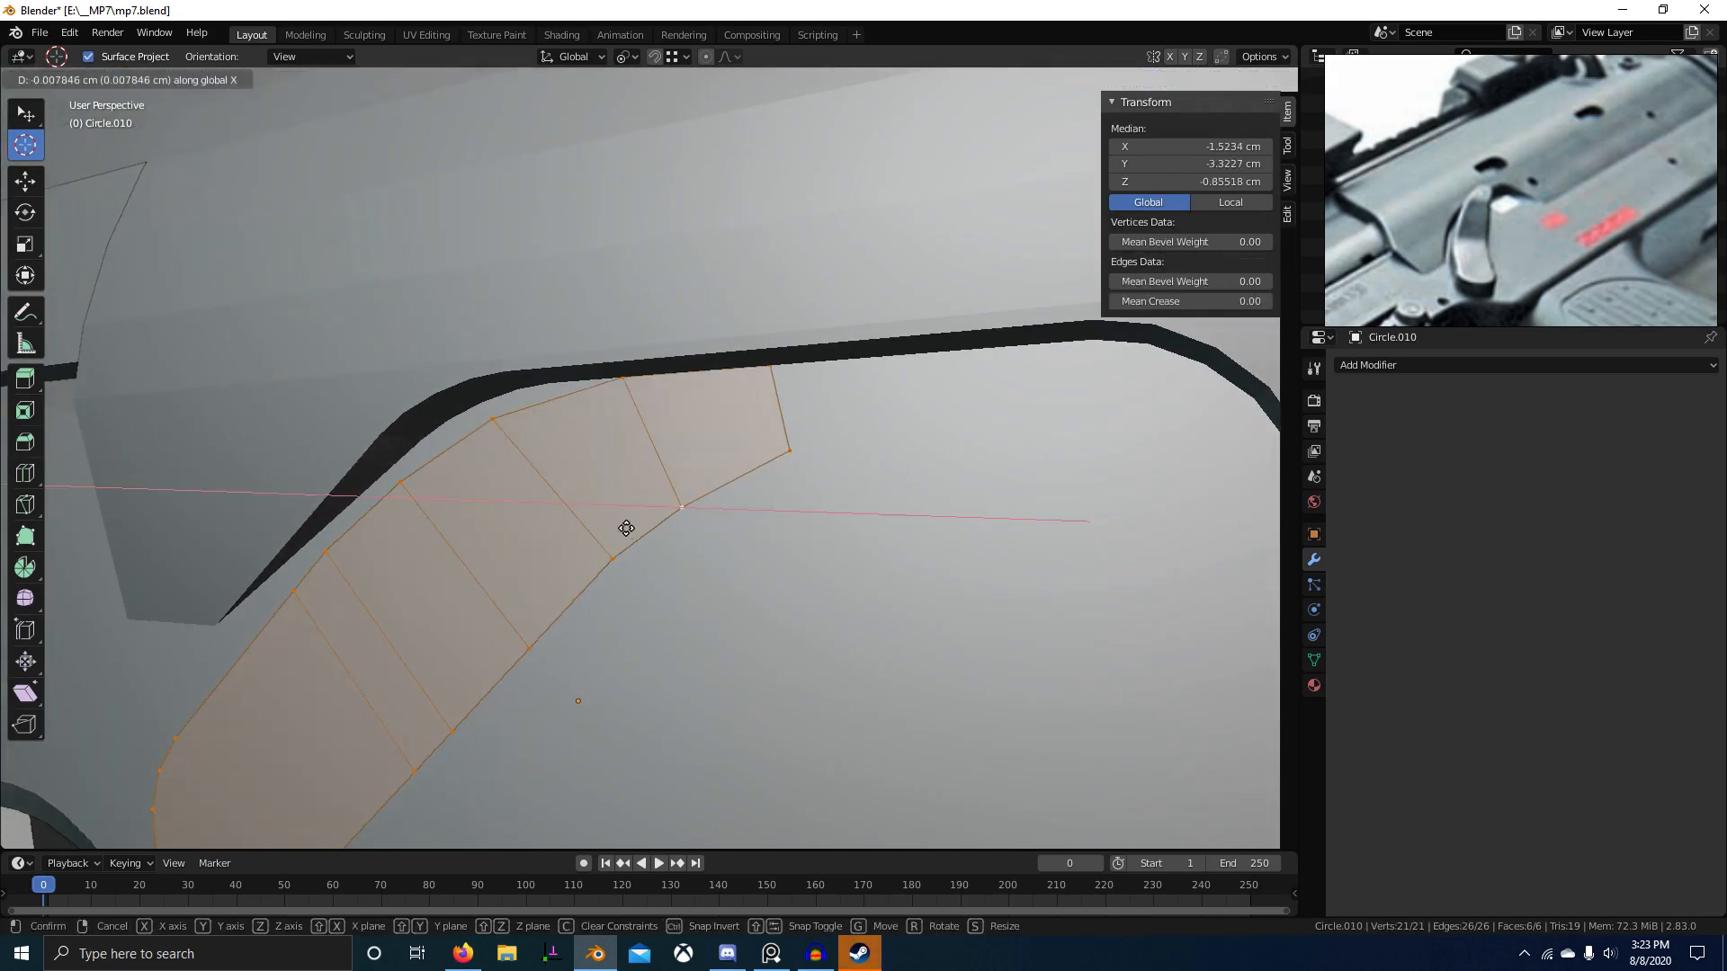
pyautogui.click(626, 528)
# Step: Add a centred loop cut across the lever's bend, in the segment behind the upper curve
pyautogui.press('KP_5')
pyautogui.press('ctrl+KP_3')
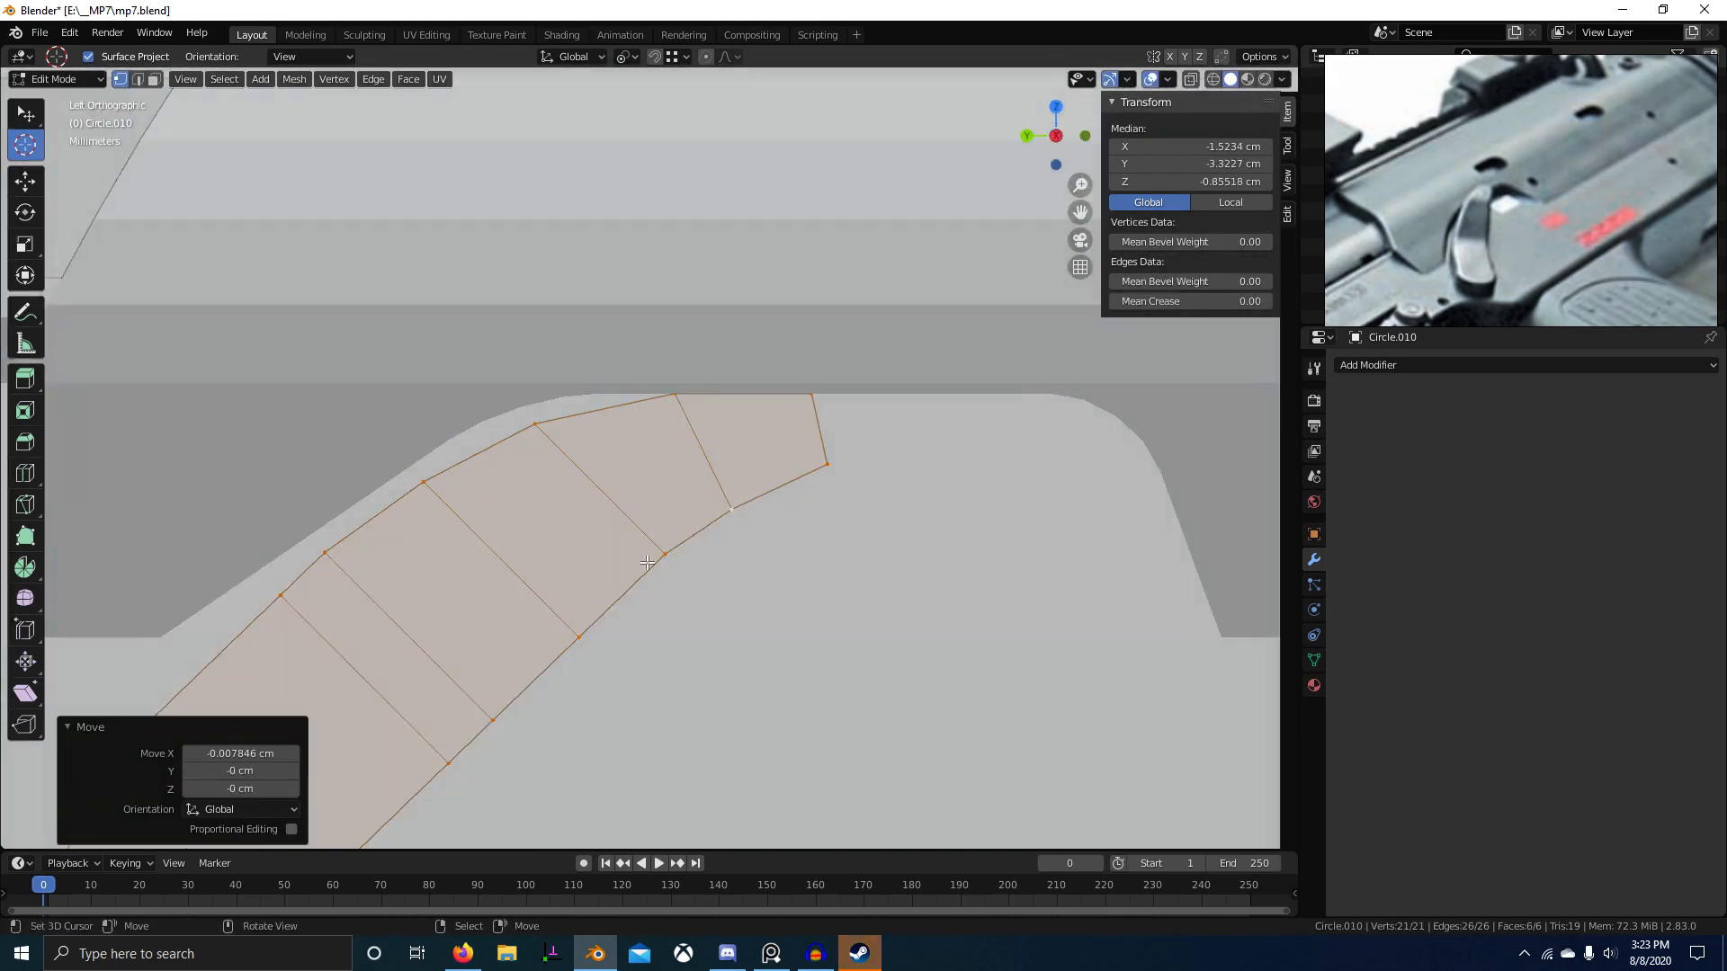
pyautogui.hotkey('shift', 'z')
pyautogui.hotkey('shift', 'z')
pyautogui.hotkey('shift', 'z')
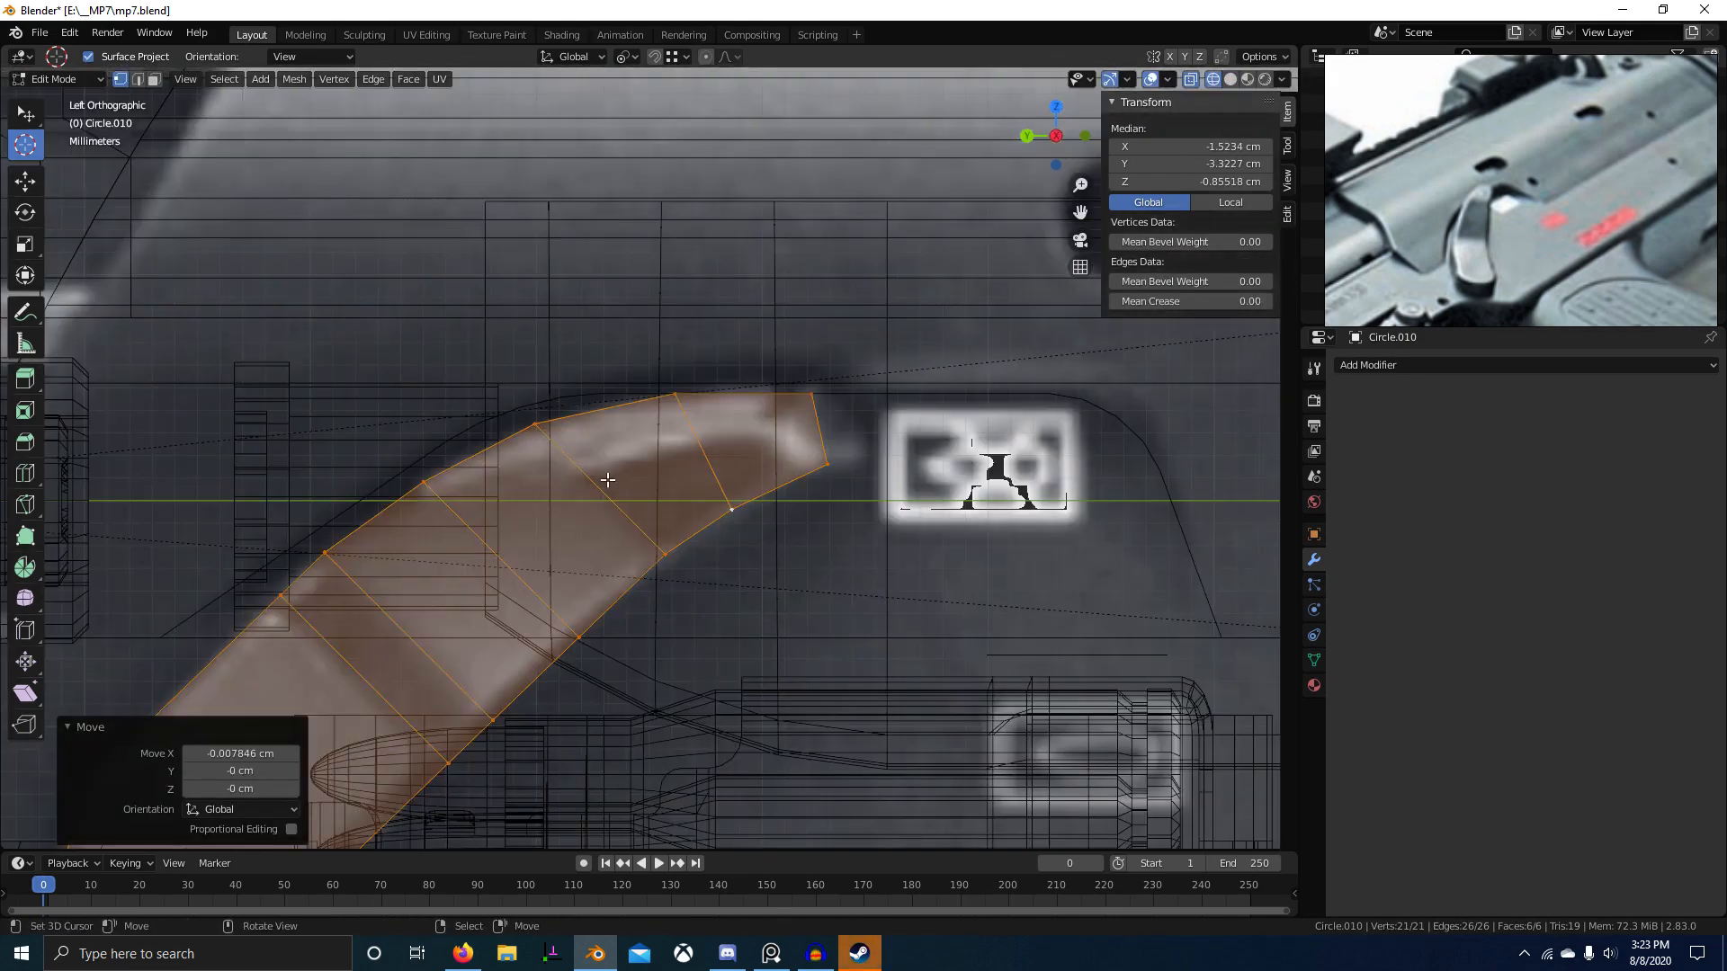
pyautogui.click(545, 426)
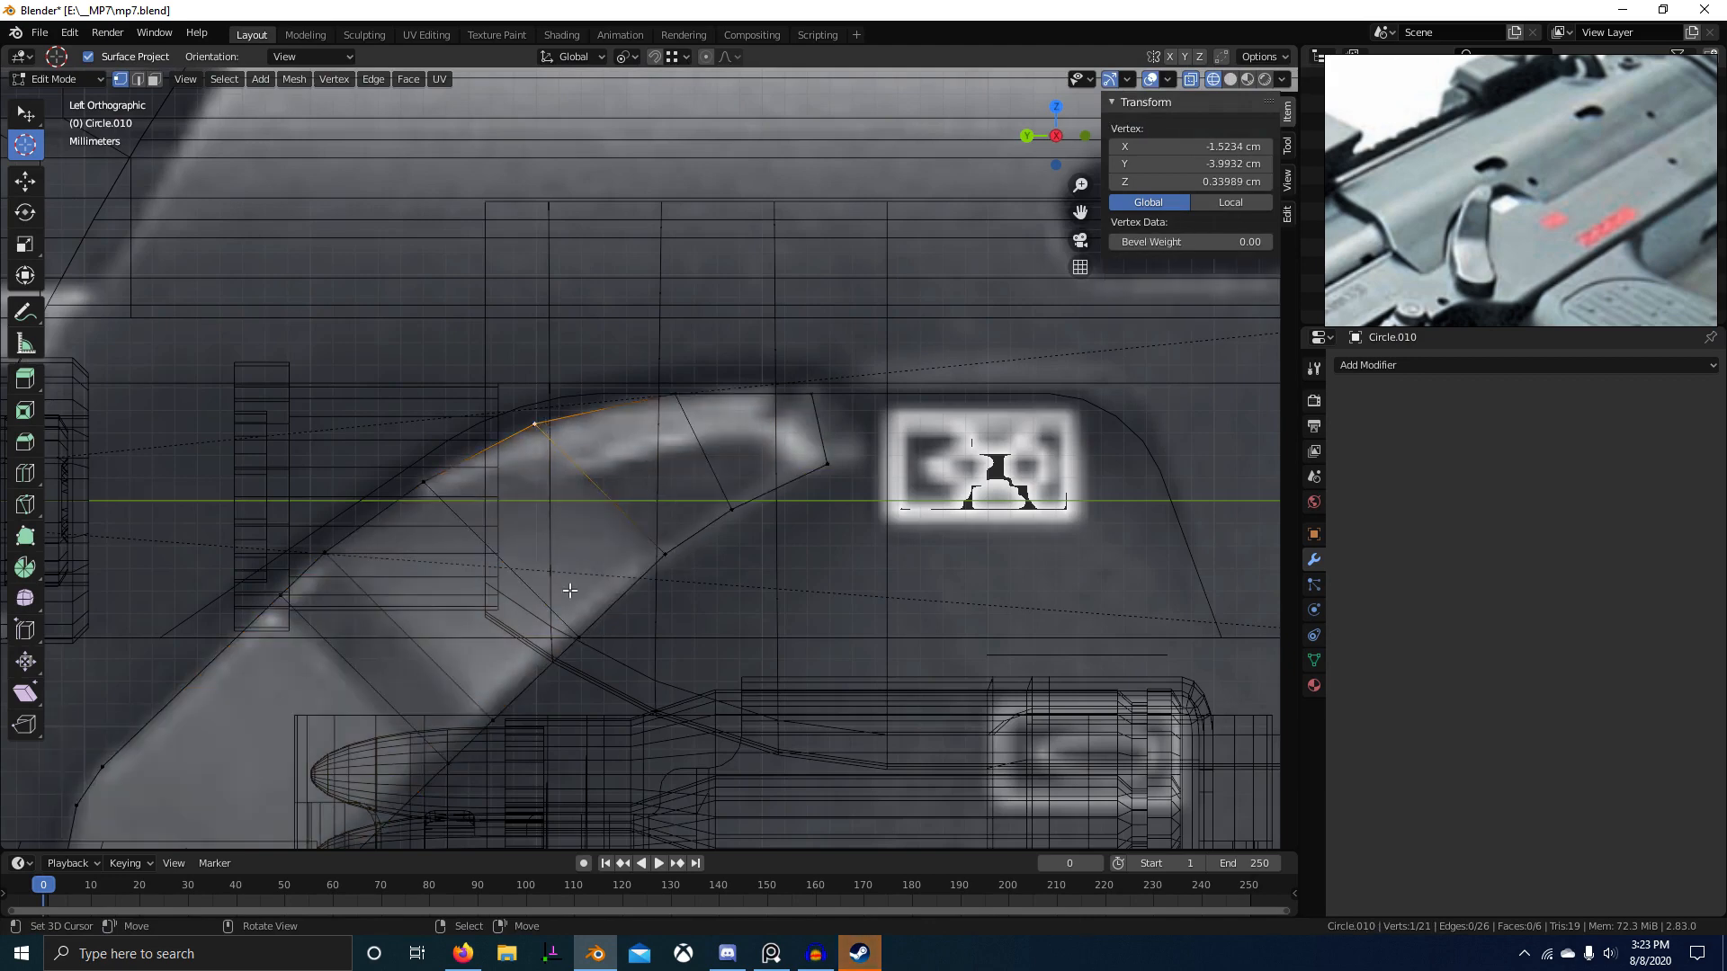
pyautogui.scroll(-2, 570, 591)
pyautogui.keyDown('shift'); pyautogui.moveTo(580, 583); pyautogui.dragTo(633, 538, button='middle'); pyautogui.keyUp('shift')
pyautogui.scroll(1, 650, 525)
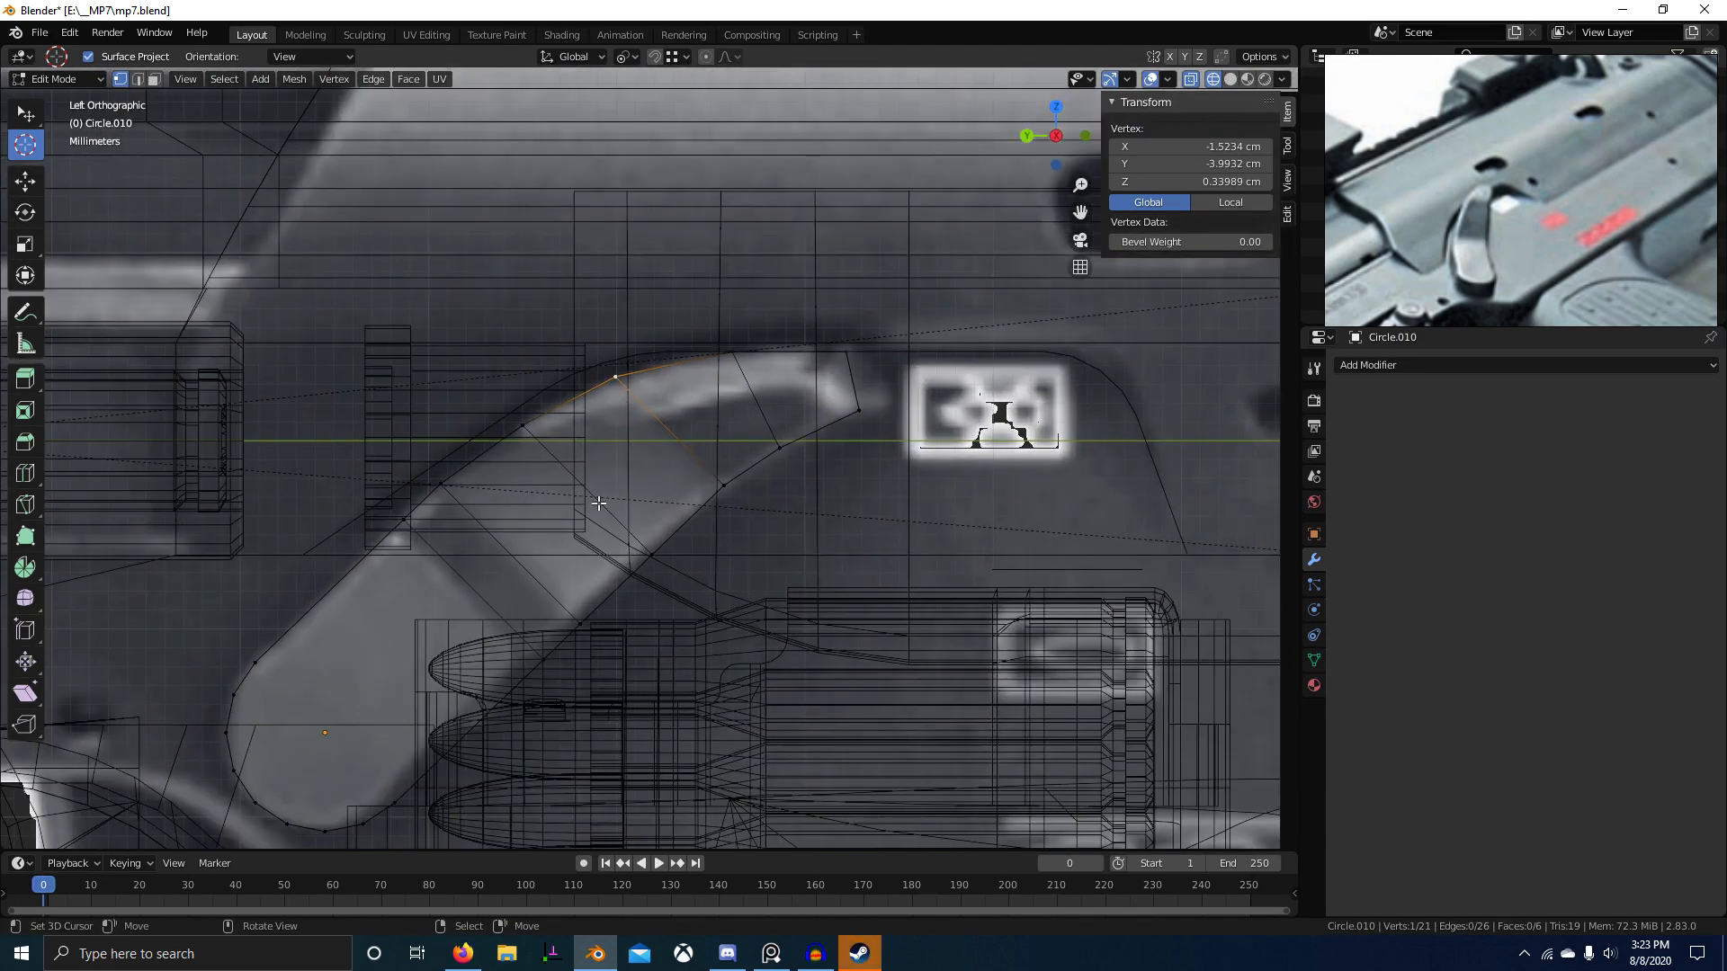
pyautogui.hotkey('ctrl', 'r')
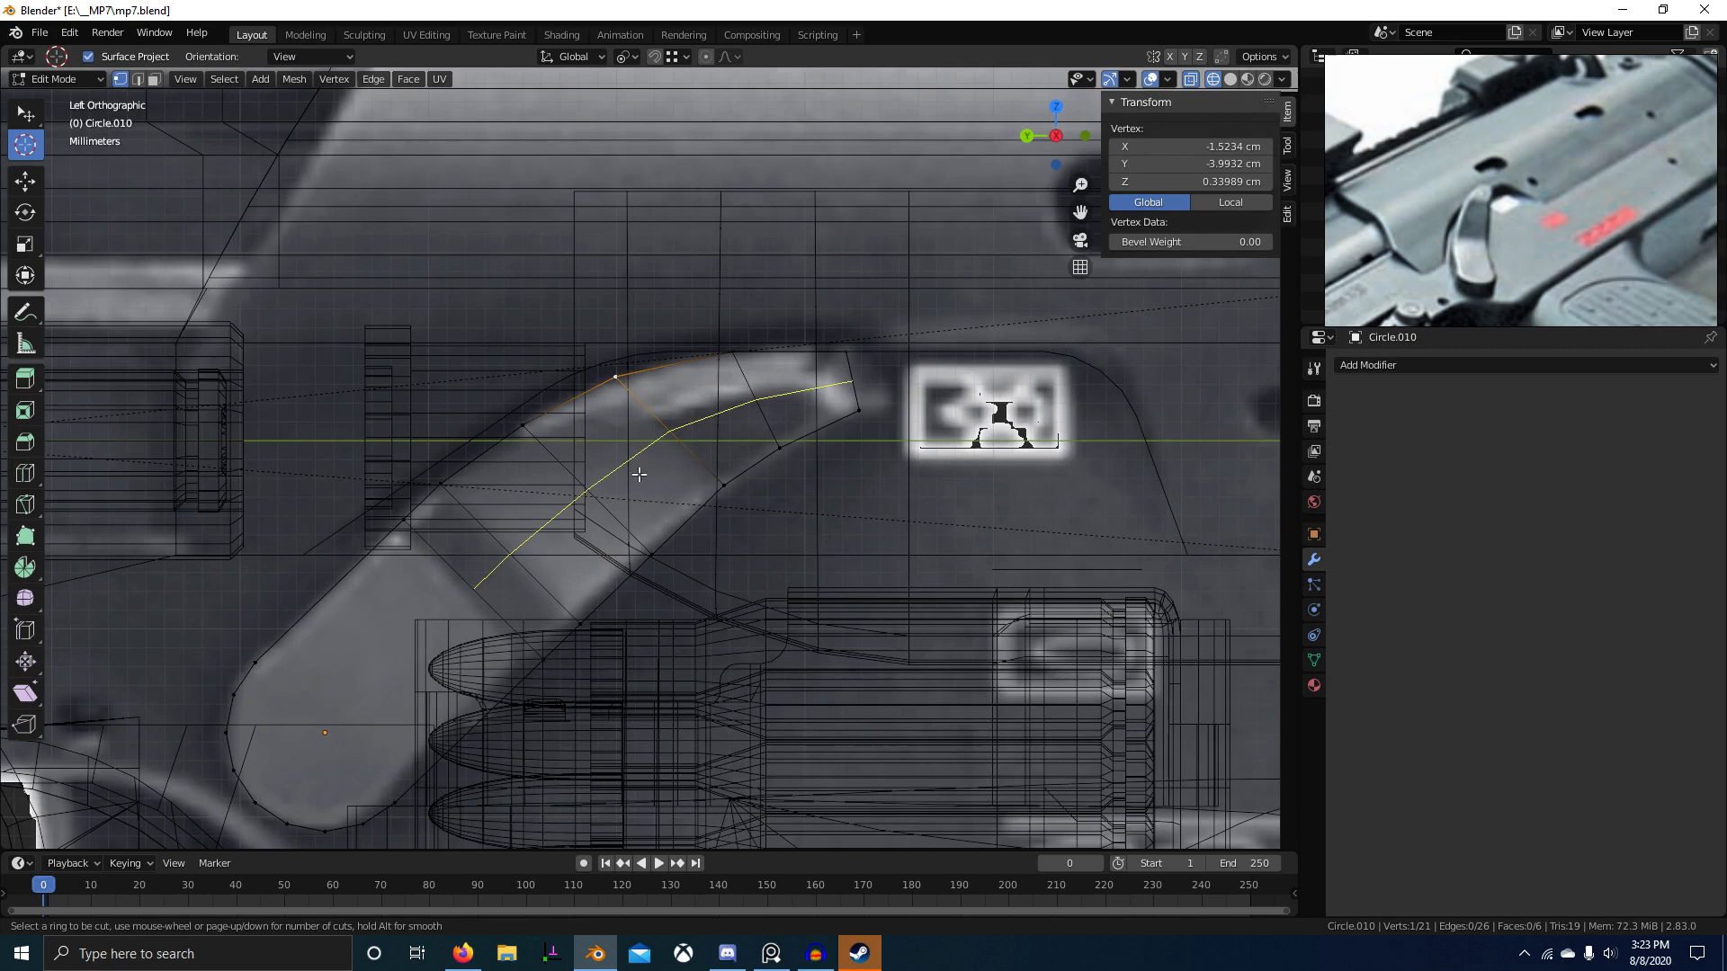
pyautogui.click(598, 436)
pyautogui.rightClick(600, 439)
# Step: Move the new cut's lower and upper vertices onto the lever's outline in the reference image
pyautogui.rightClick(678, 514)
pyautogui.press('g')
pyautogui.click(675, 519)
pyautogui.rightClick(559, 393)
pyautogui.press('g')
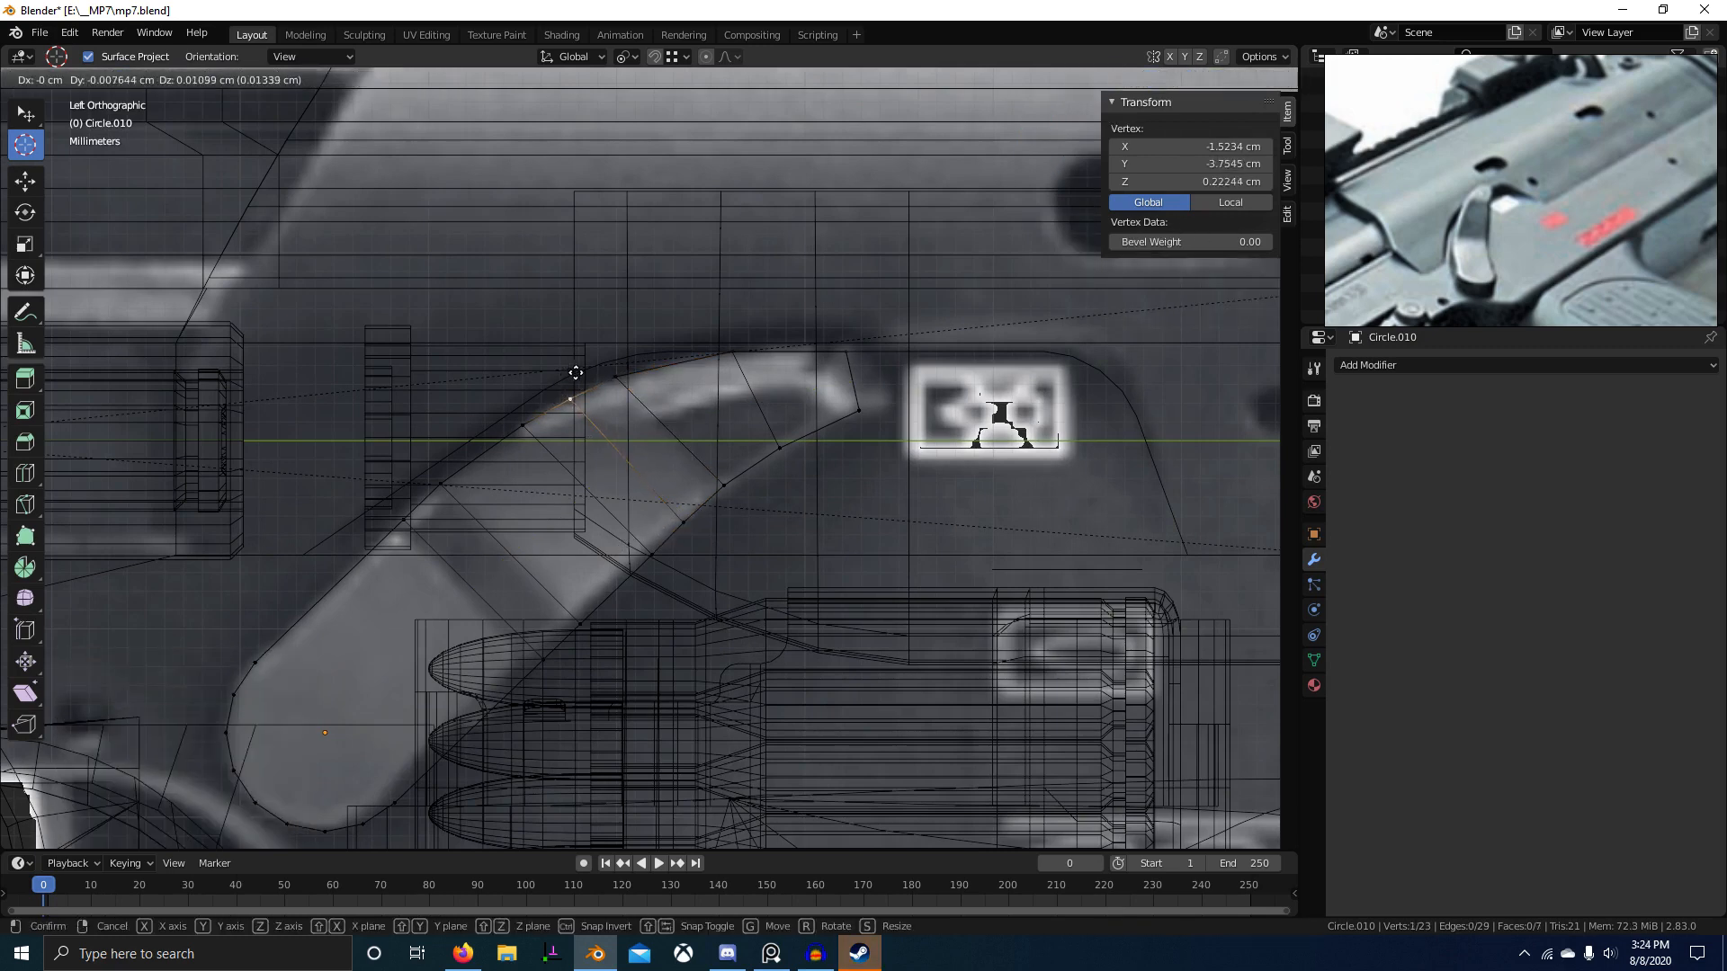
pyautogui.click(575, 372)
# Step: Evenly space the vertices along the lever's upper curved edge up to the tip with LoopTools Space
pyautogui.keyDown('ctrl'); pyautogui.click(846, 352); pyautogui.keyUp('ctrl')
pyautogui.press('q')
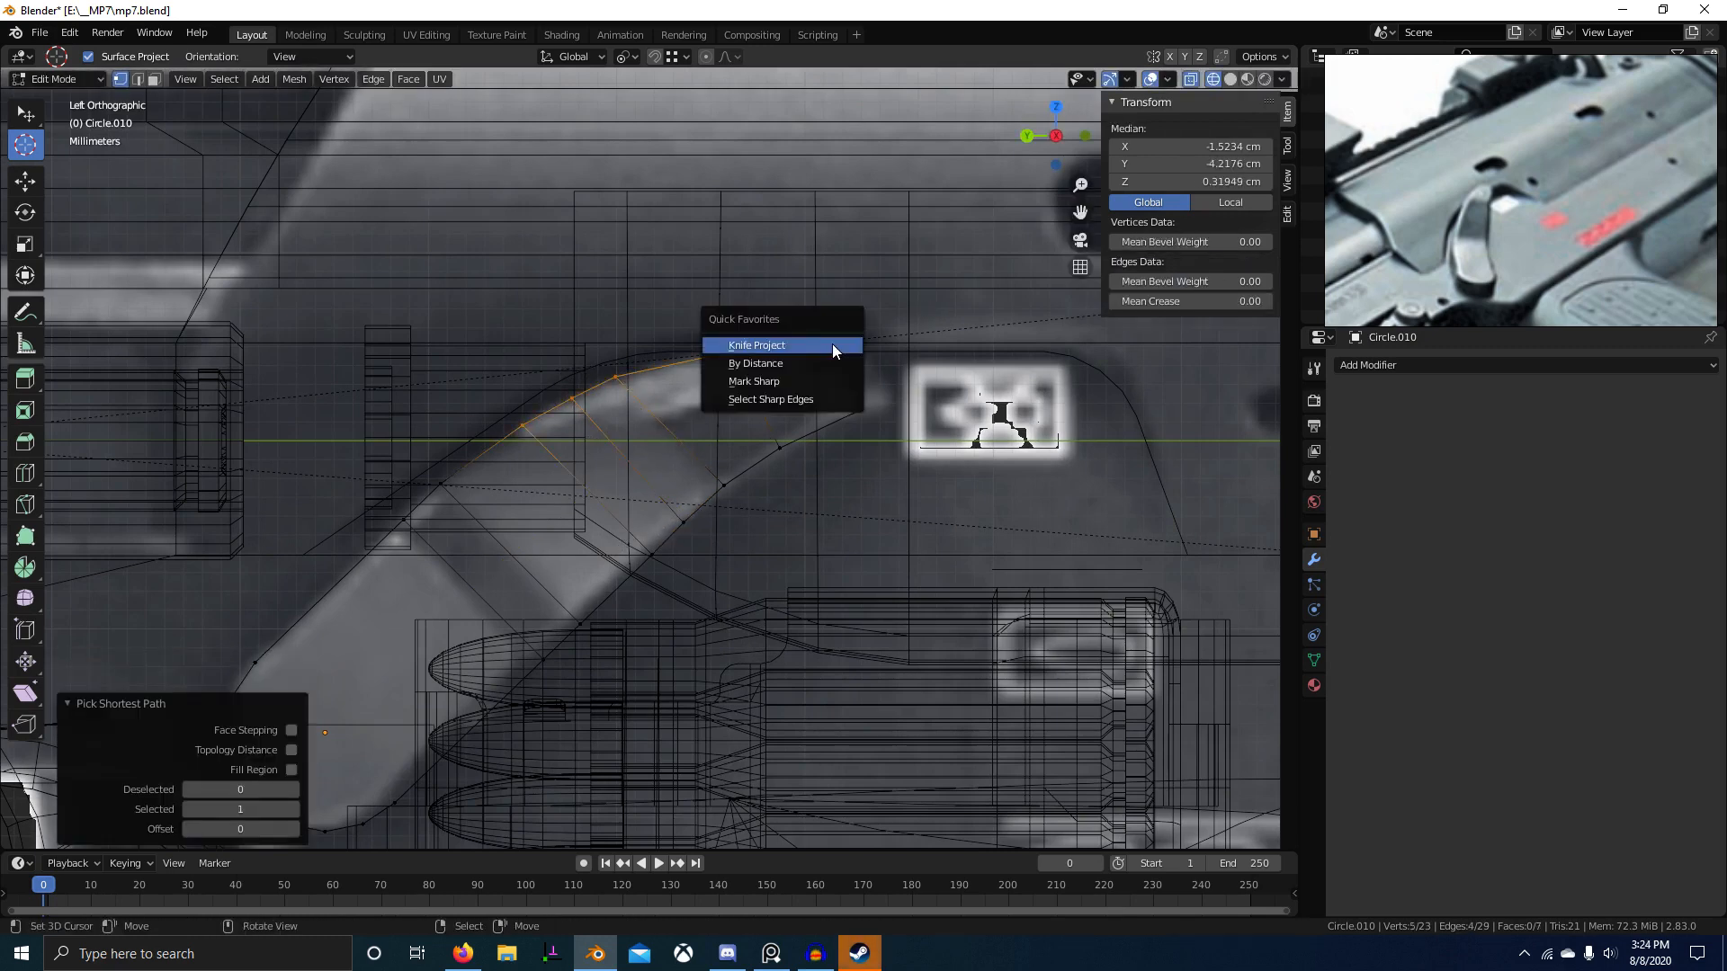
pyautogui.press('w')
pyautogui.moveTo(989, 376)
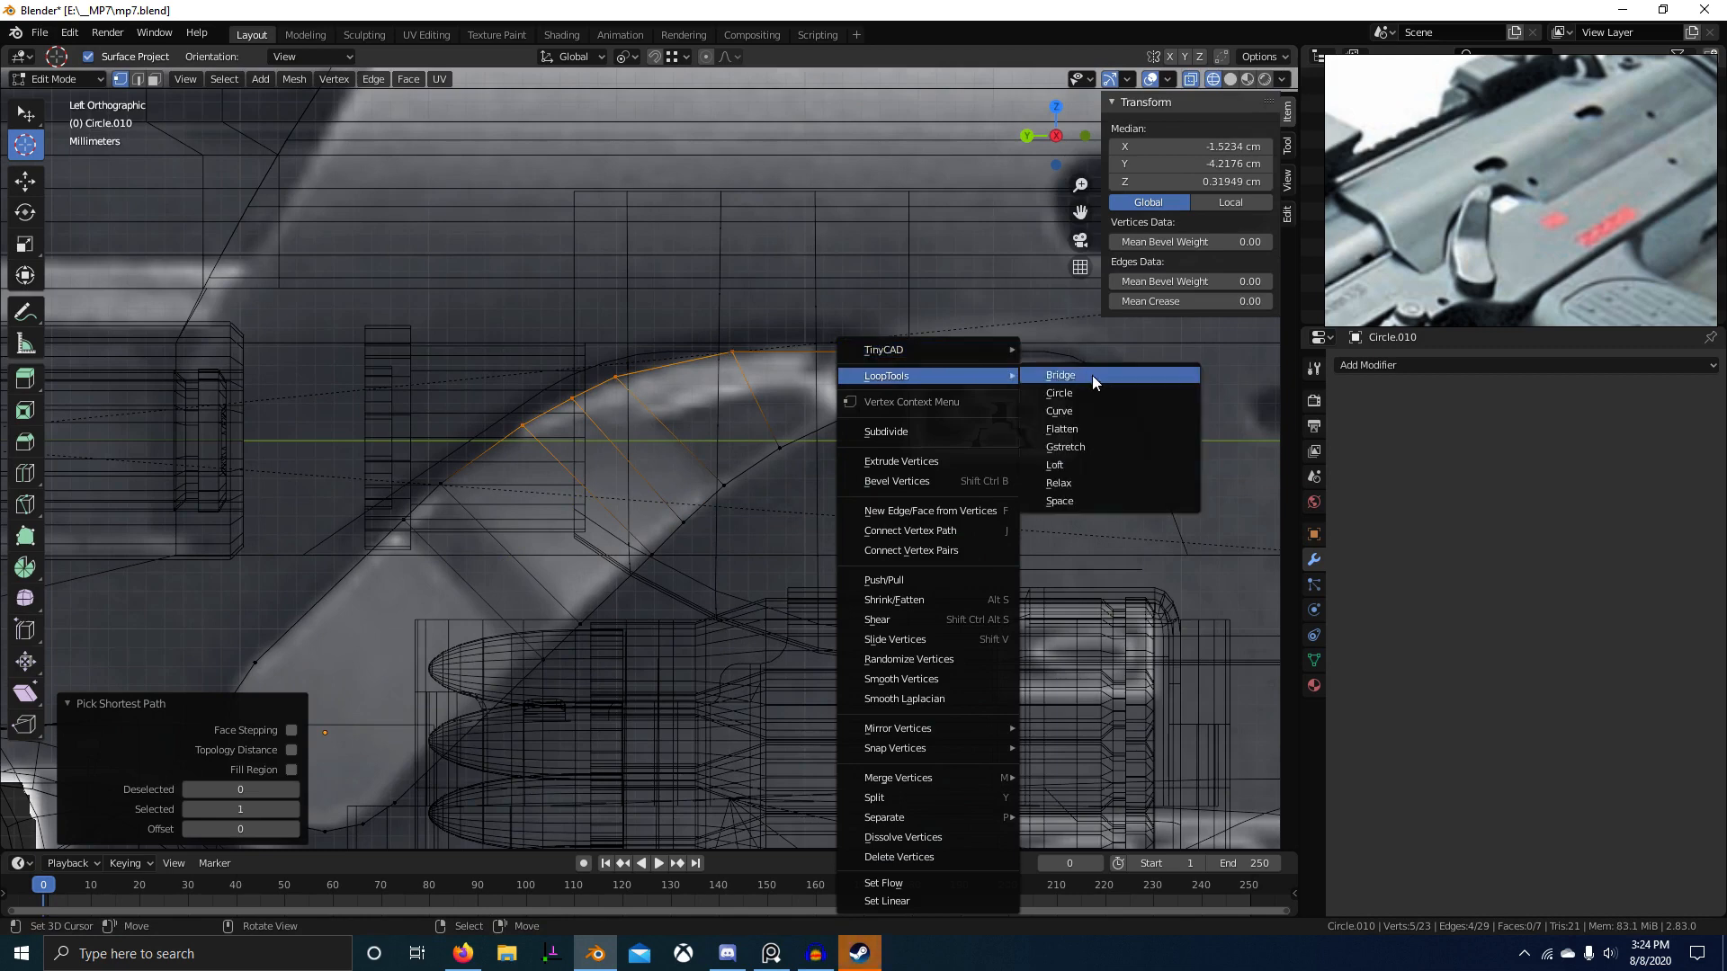
pyautogui.click(1071, 501)
# Step: Evenly space the vertices along the lever's lower curved edge up to the tip with LoopTools Space
pyautogui.rightClick(644, 553)
pyautogui.keyDown('ctrl'); pyautogui.rightClick(833, 434); pyautogui.keyUp('ctrl')
pyautogui.press('w')
pyautogui.moveTo(928, 387)
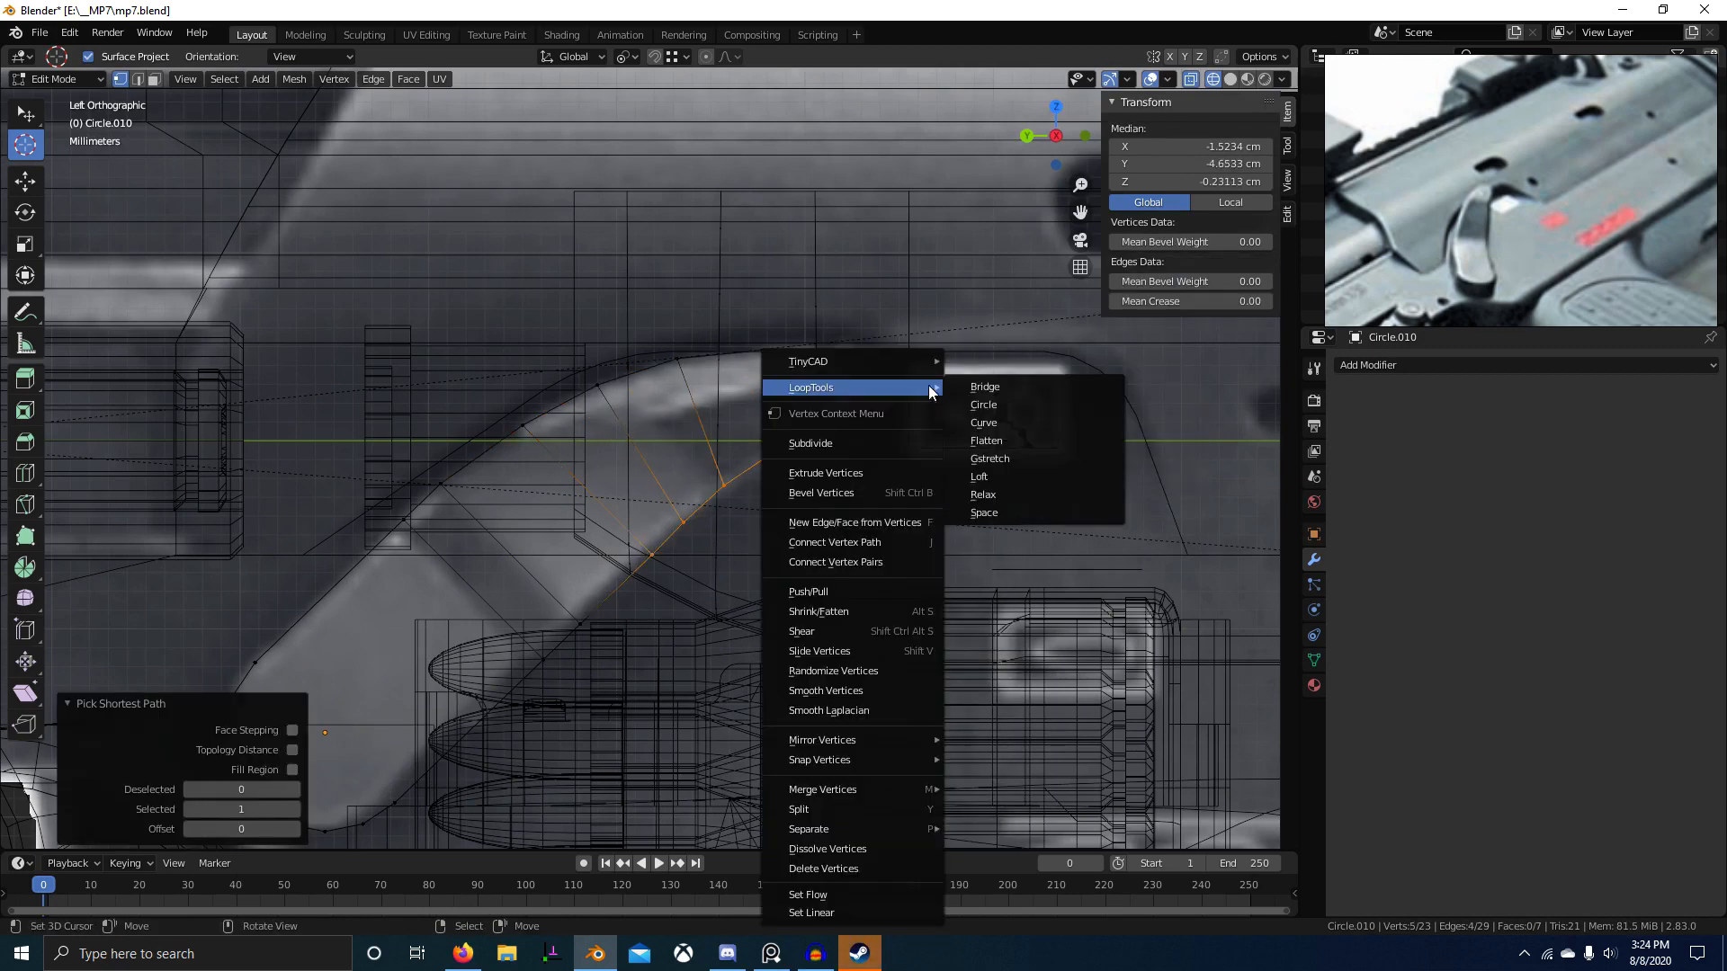
pyautogui.click(998, 513)
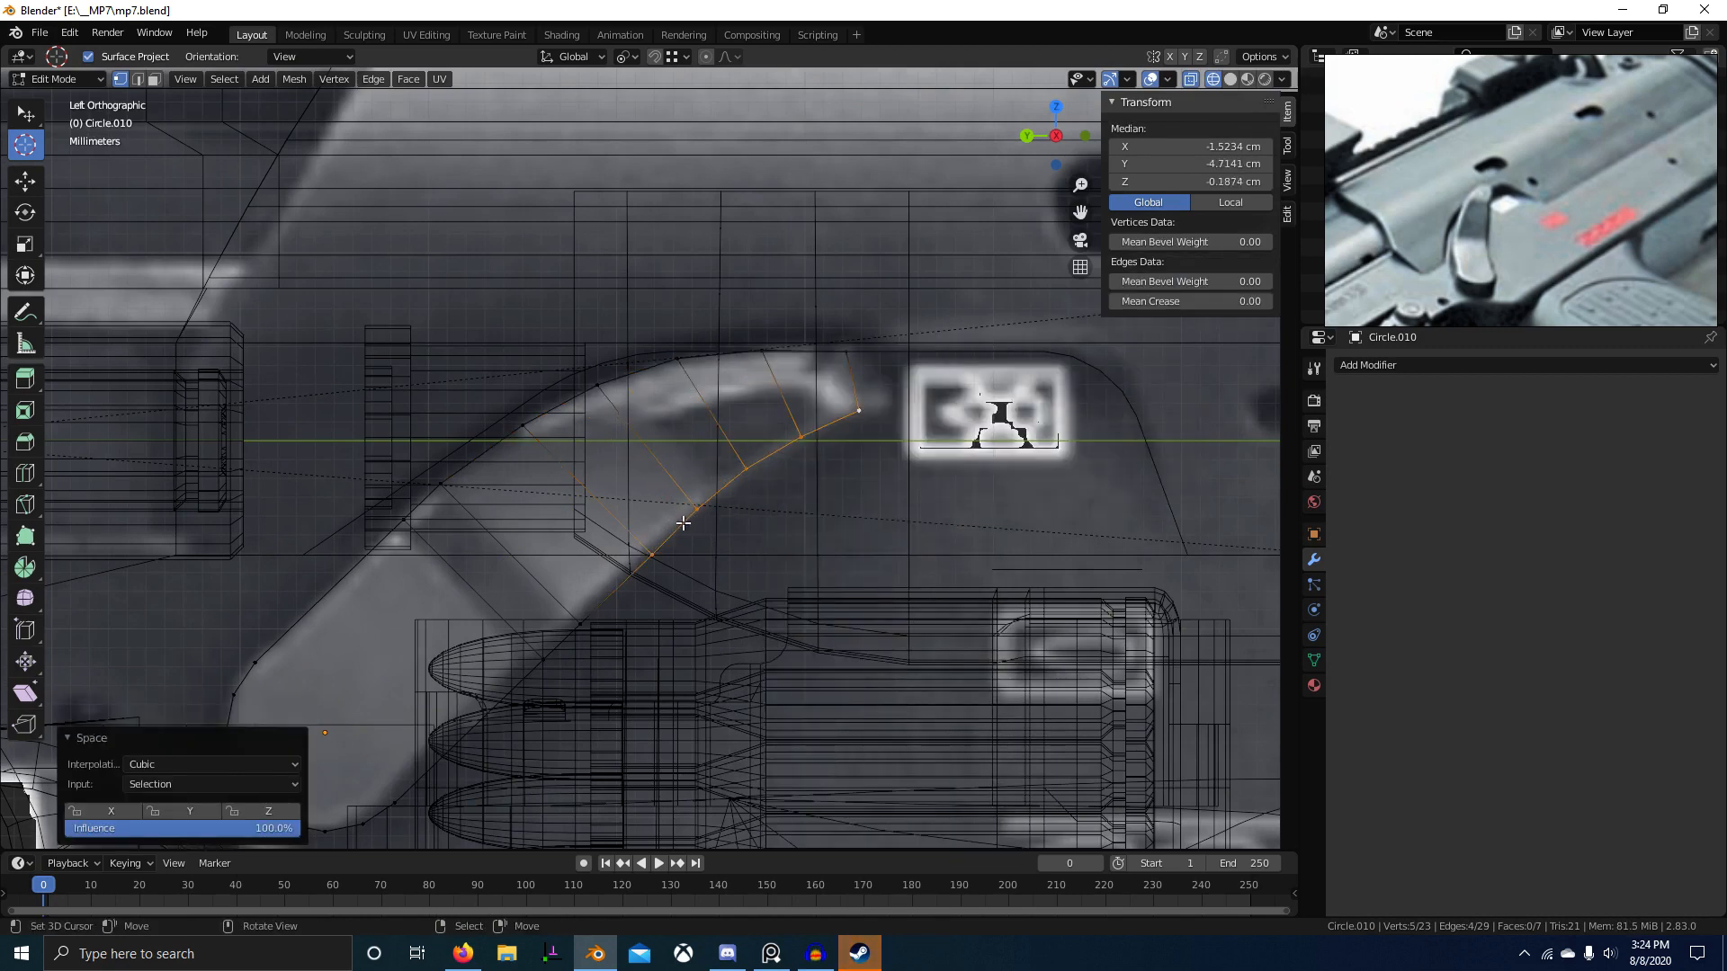
# Step: Move the tip's lower vertex outward in Y, close to the white marking on the reference
pyautogui.click(697, 499)
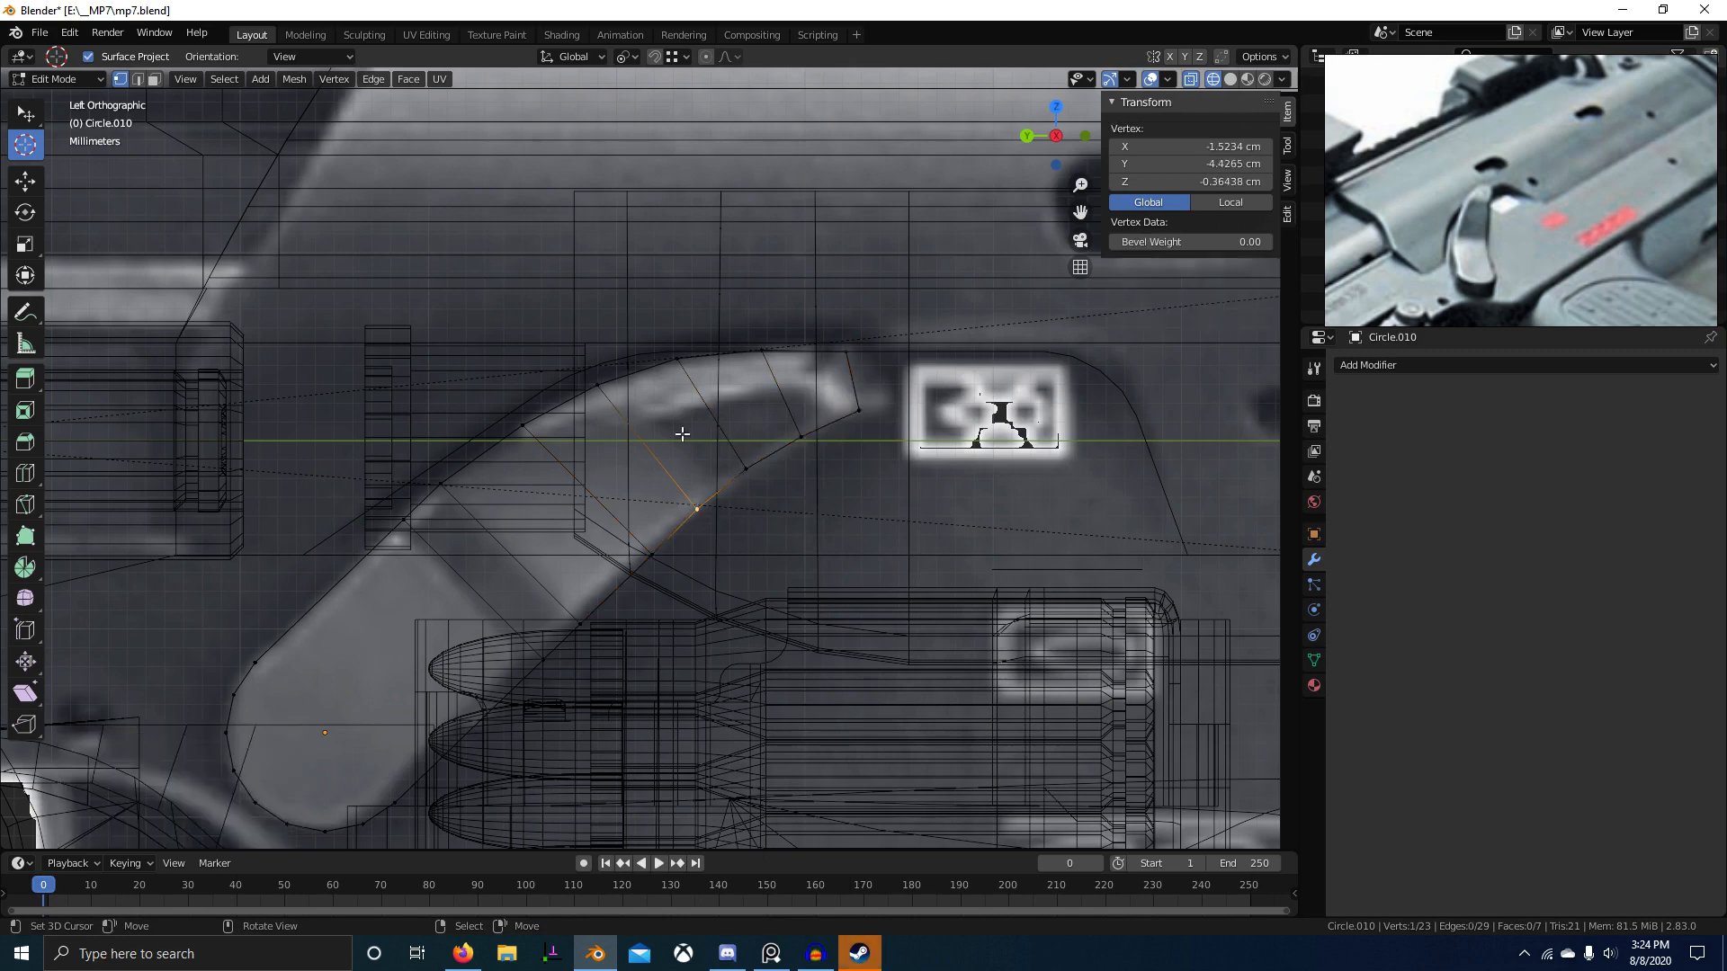
pyautogui.hotkey('shift', 'z')
pyautogui.hotkey('shift', 'z')
pyautogui.click(860, 412)
pyautogui.press('g')
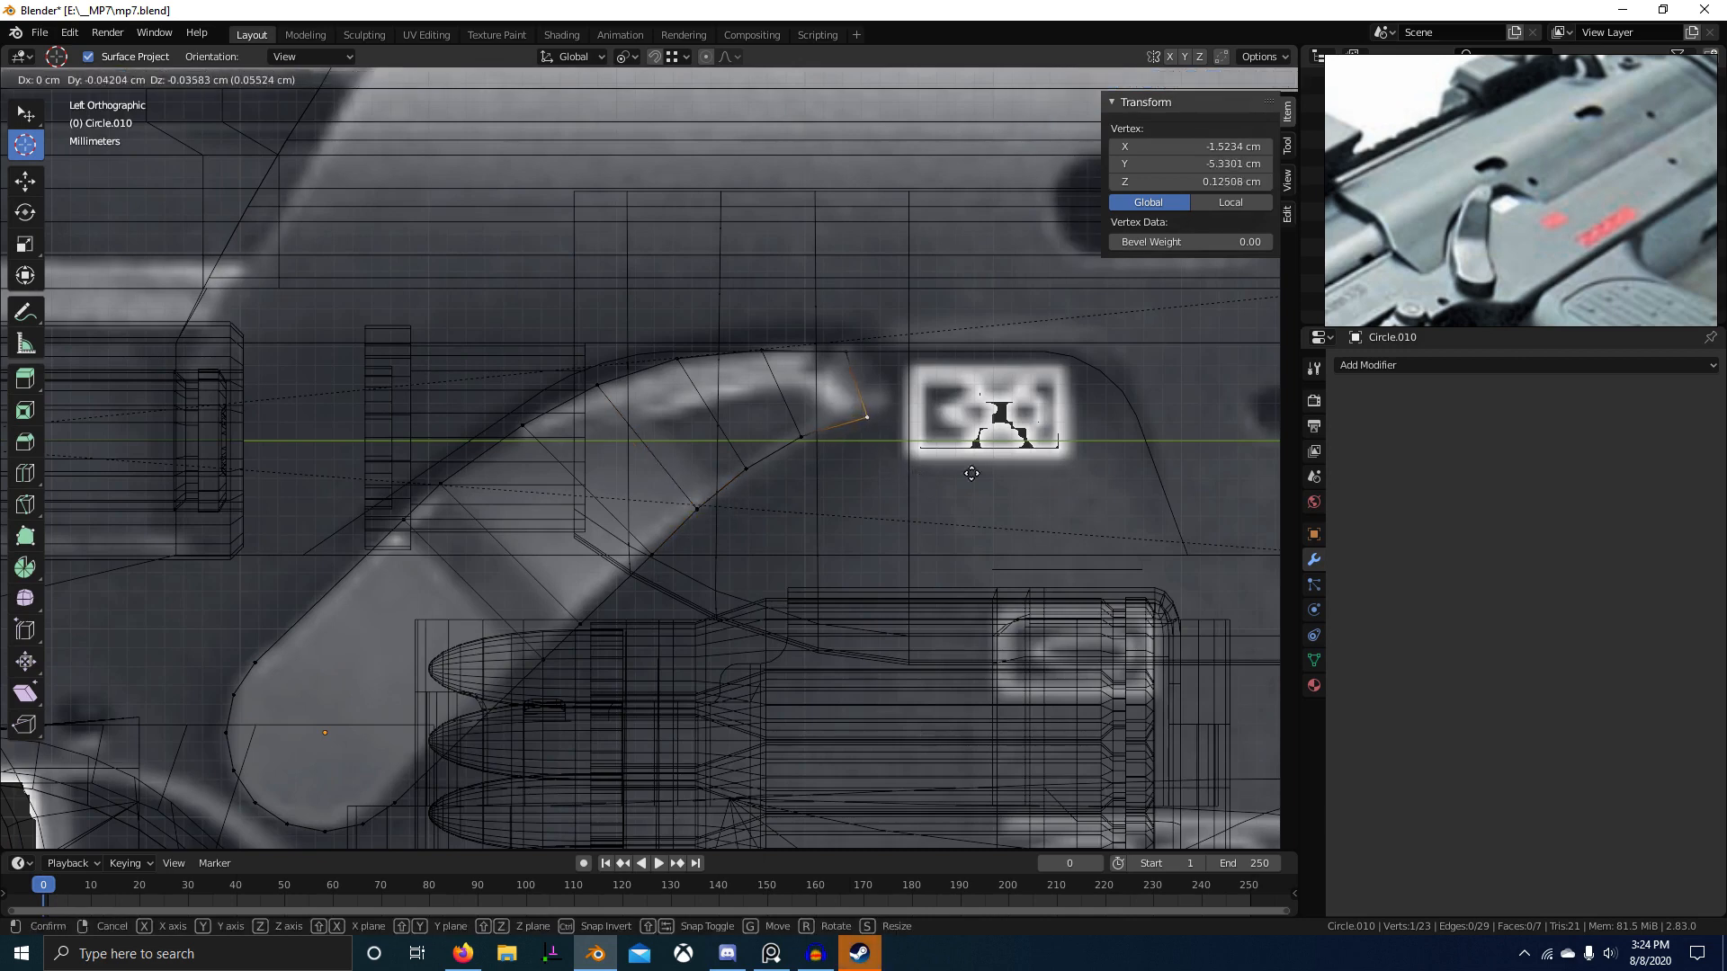
pyautogui.click(1185, 442)
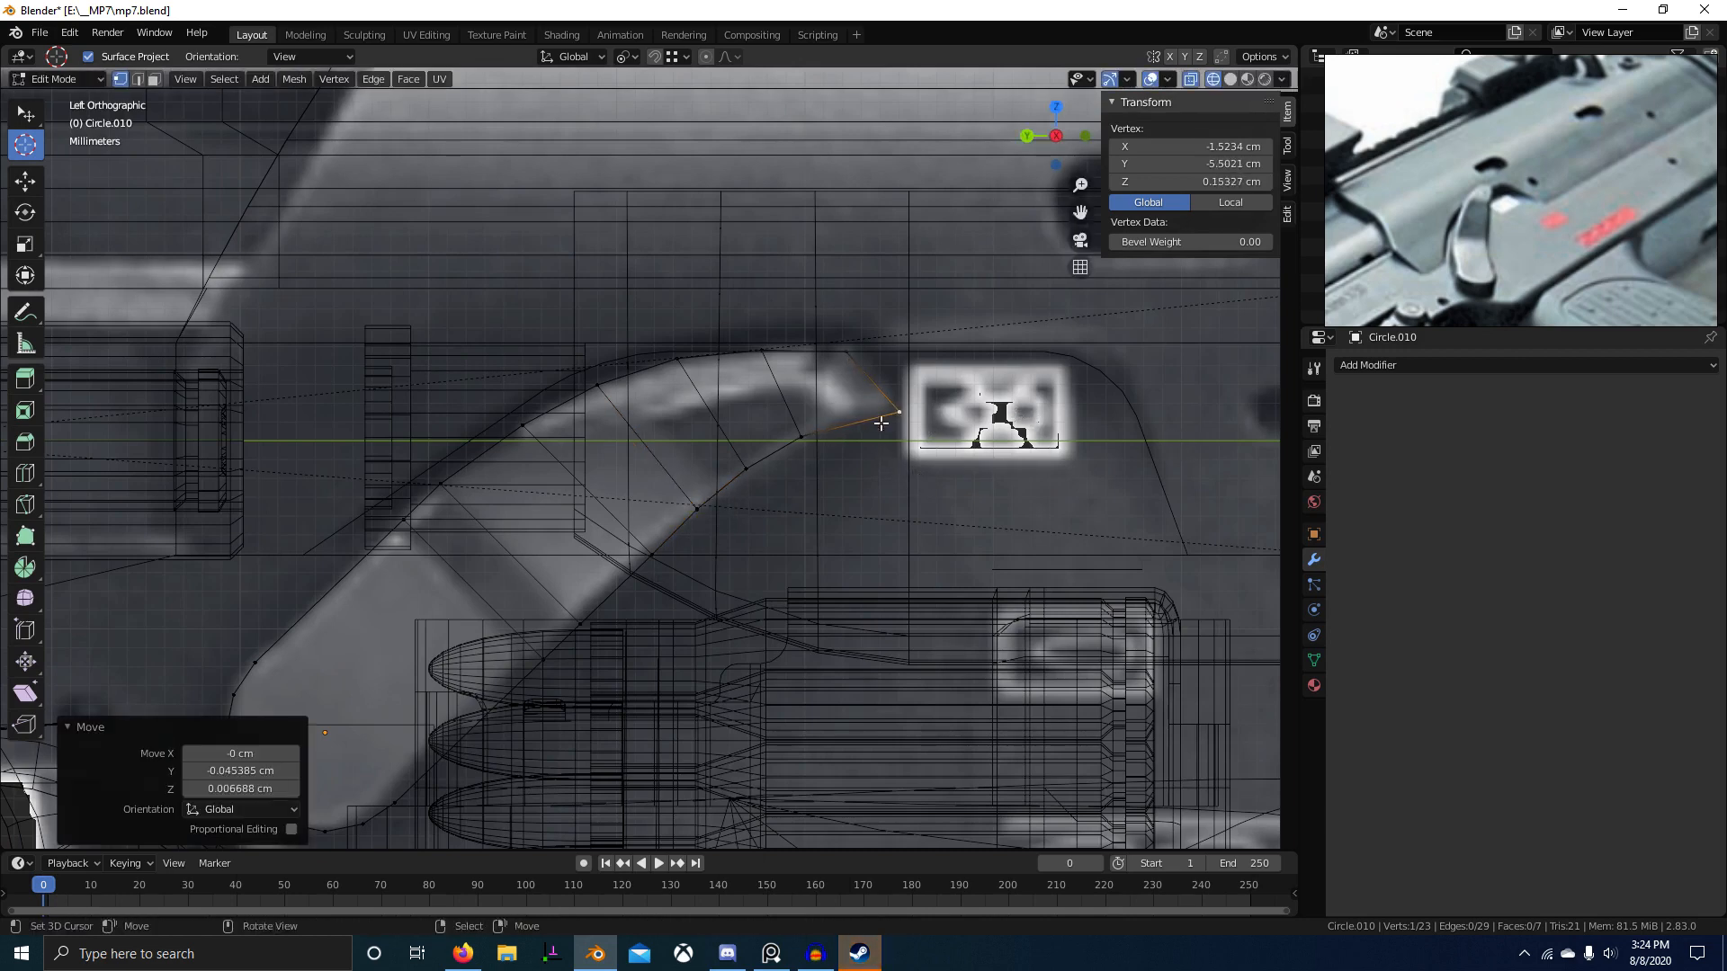
# Step: Redistribute the lower curve's vertices evenly to the repositioned tip with LoopTools Space
pyautogui.keyDown('ctrl'); pyautogui.click(651, 555); pyautogui.keyUp('ctrl')
pyautogui.rightClick(900, 501)
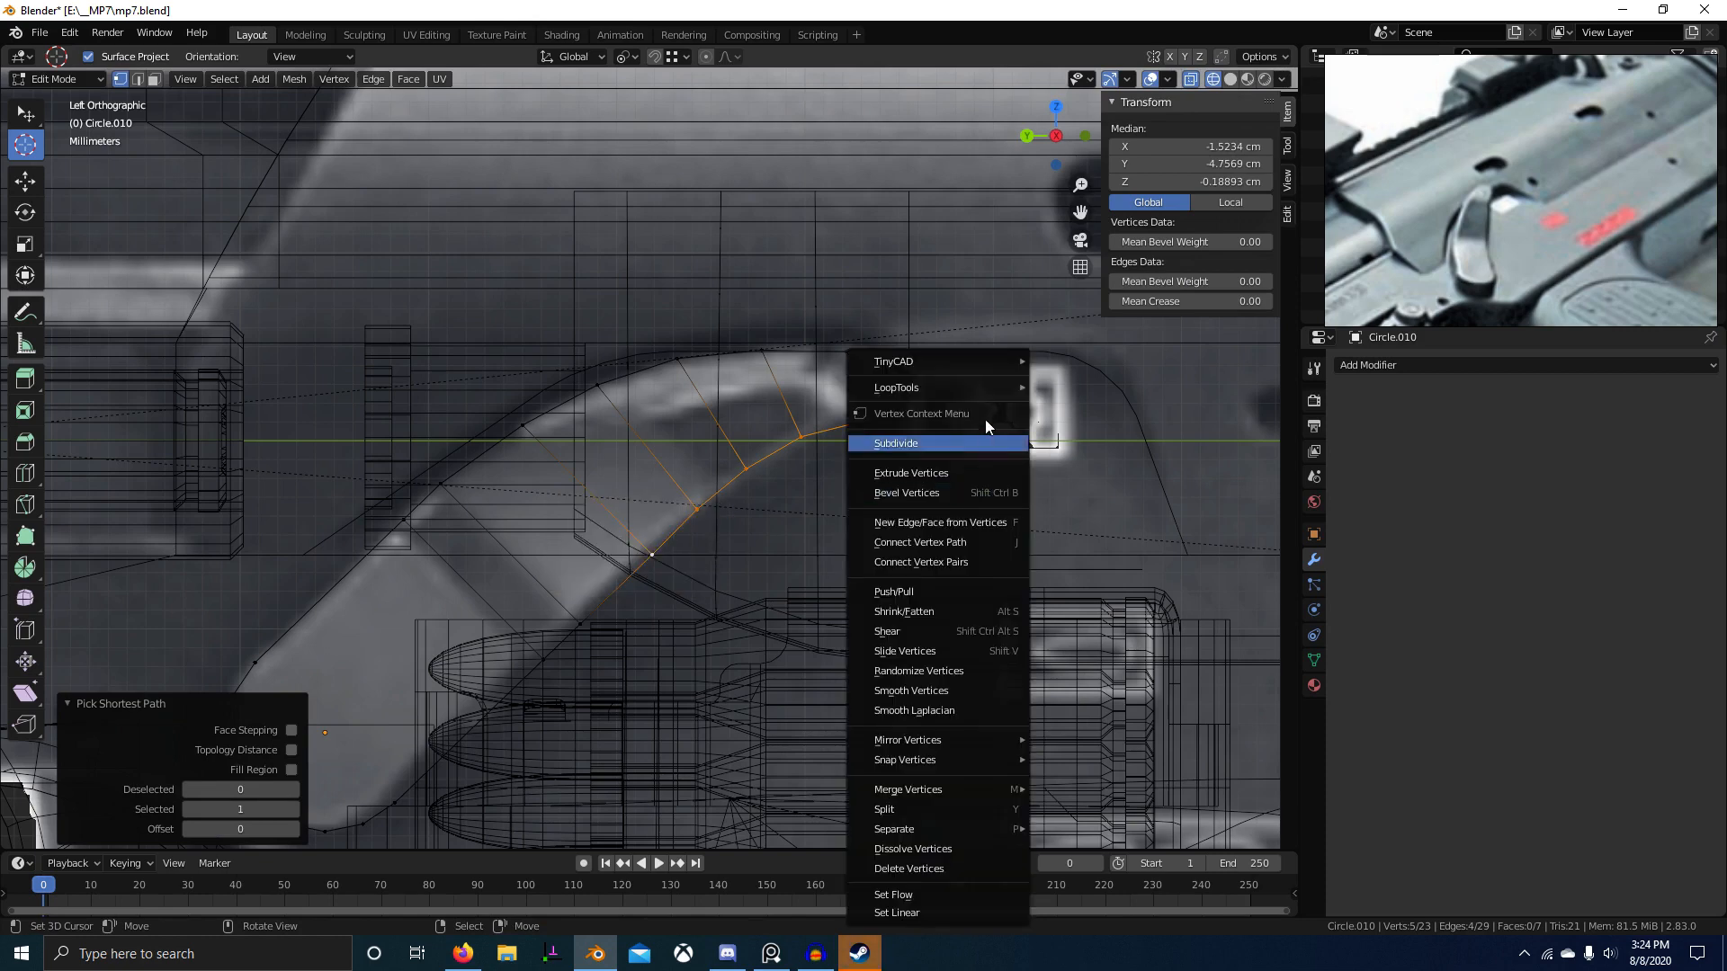
pyautogui.moveTo(1006, 387)
pyautogui.click(1117, 511)
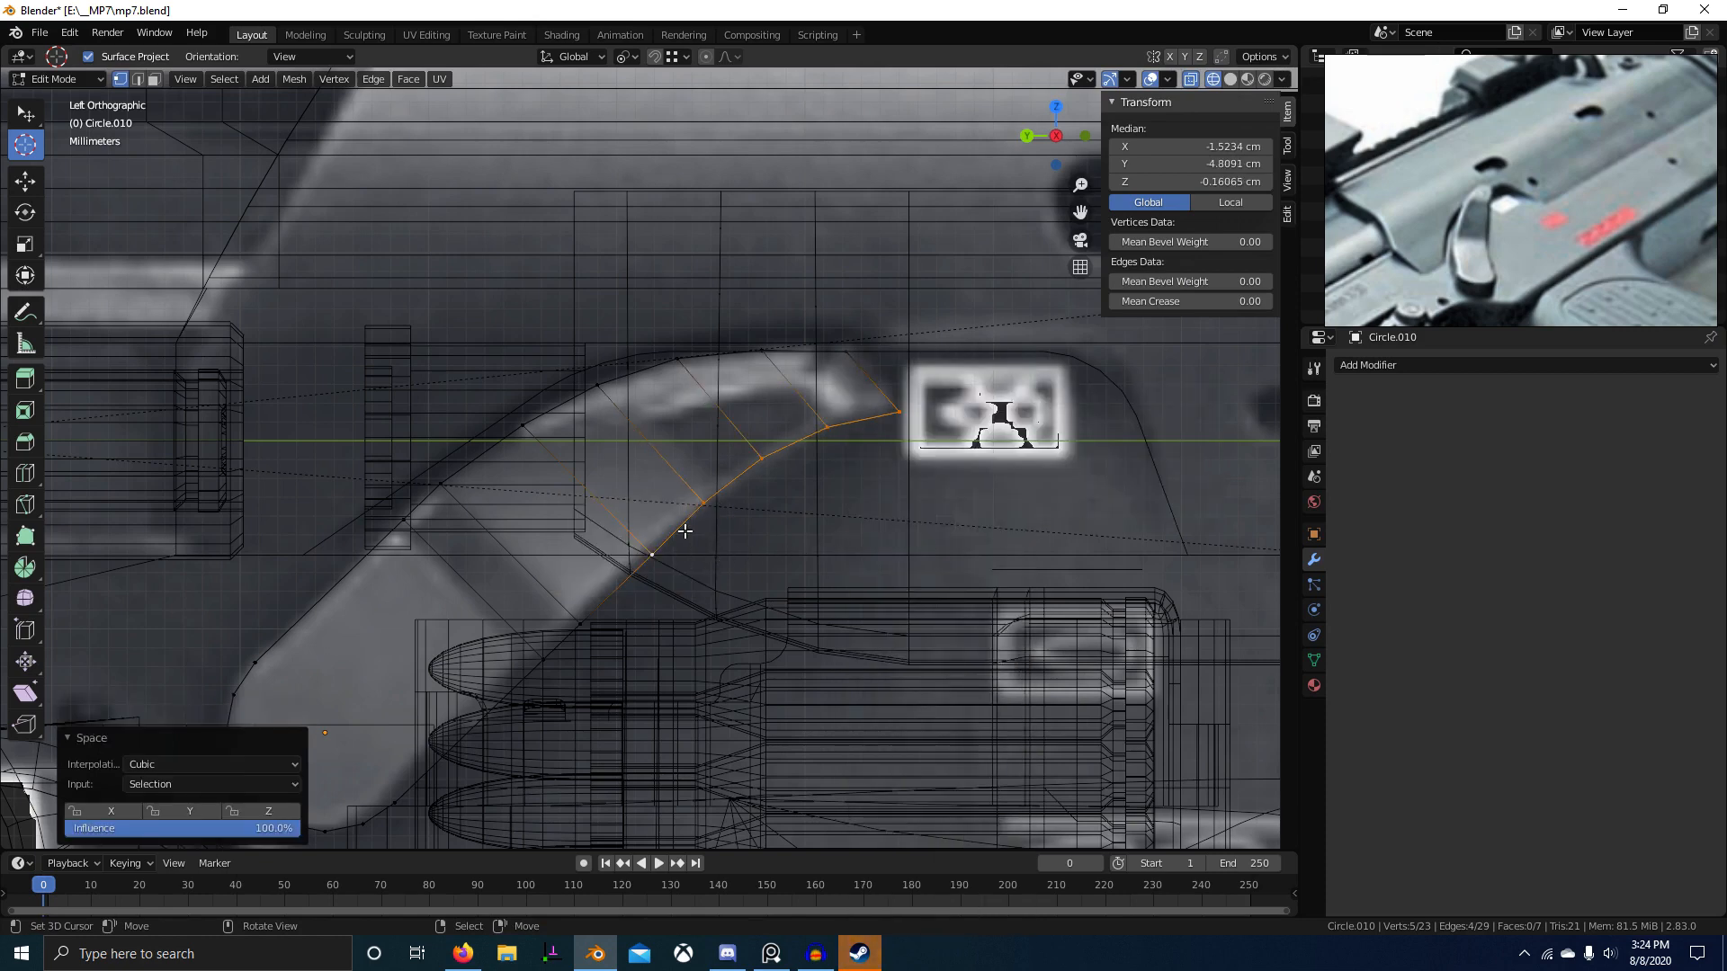
# Step: Fine-tune the three intermediate vertices of the lever's lower curve to smooth its outline
pyautogui.rightClick(726, 498)
pyautogui.press('g')
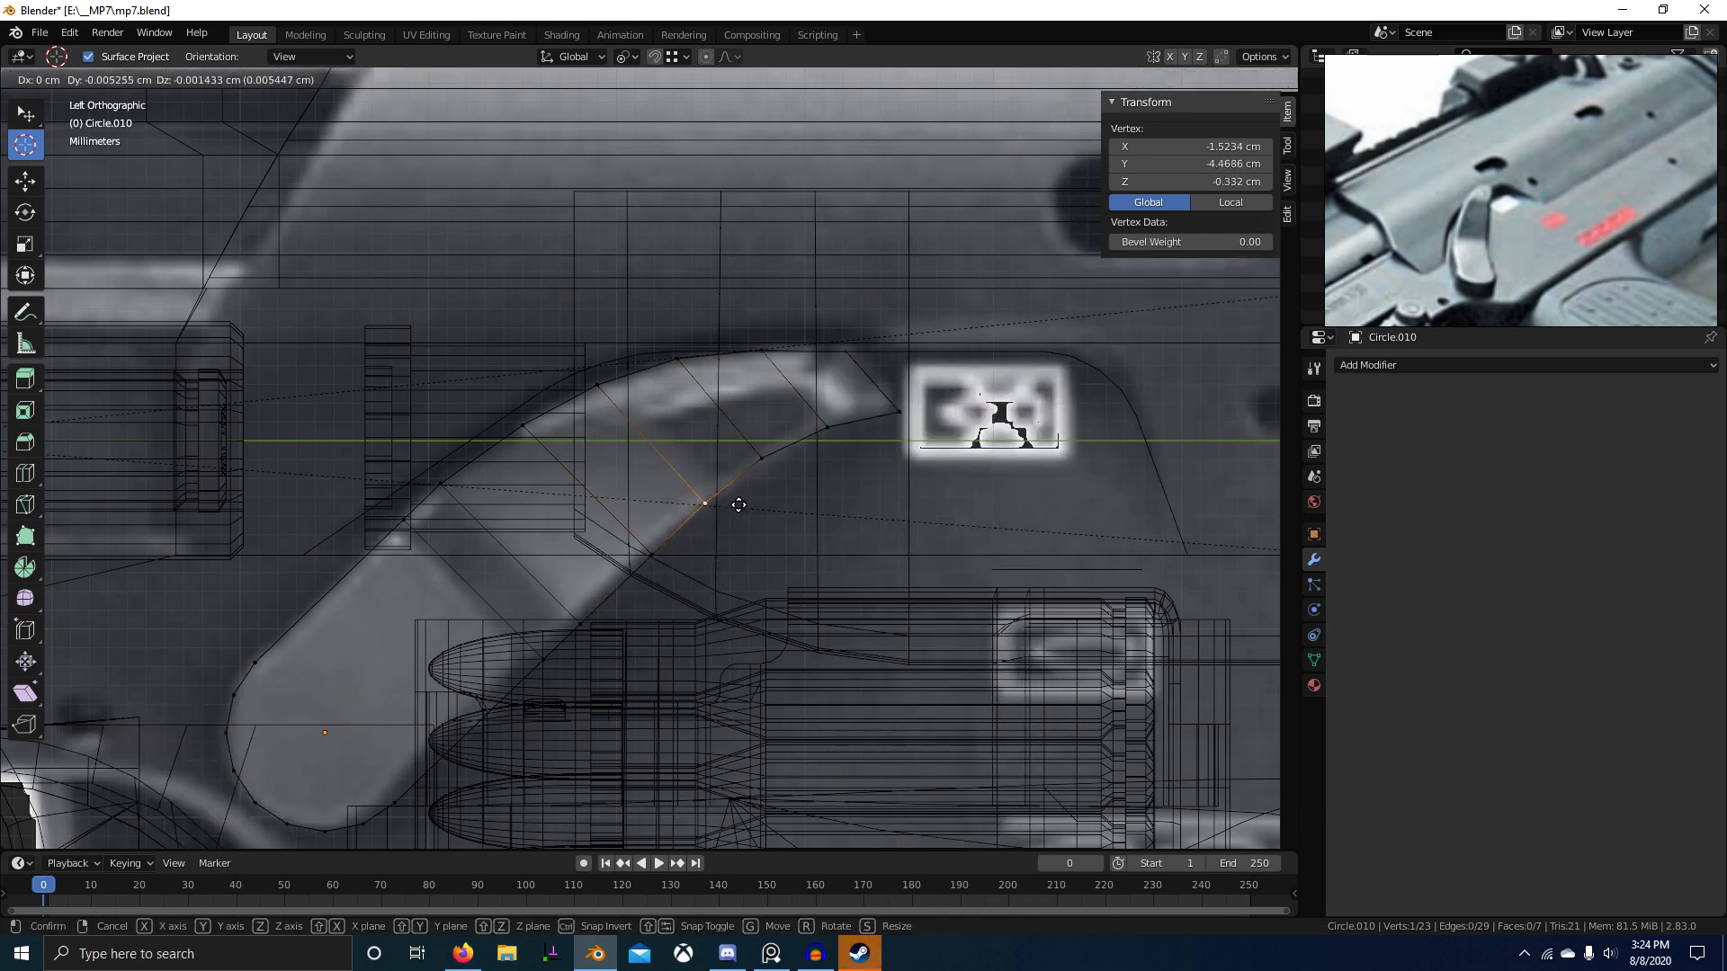
pyautogui.click(745, 506)
pyautogui.rightClick(757, 462)
pyautogui.press('g')
pyautogui.click(763, 463)
pyautogui.rightClick(829, 434)
pyautogui.press('g')
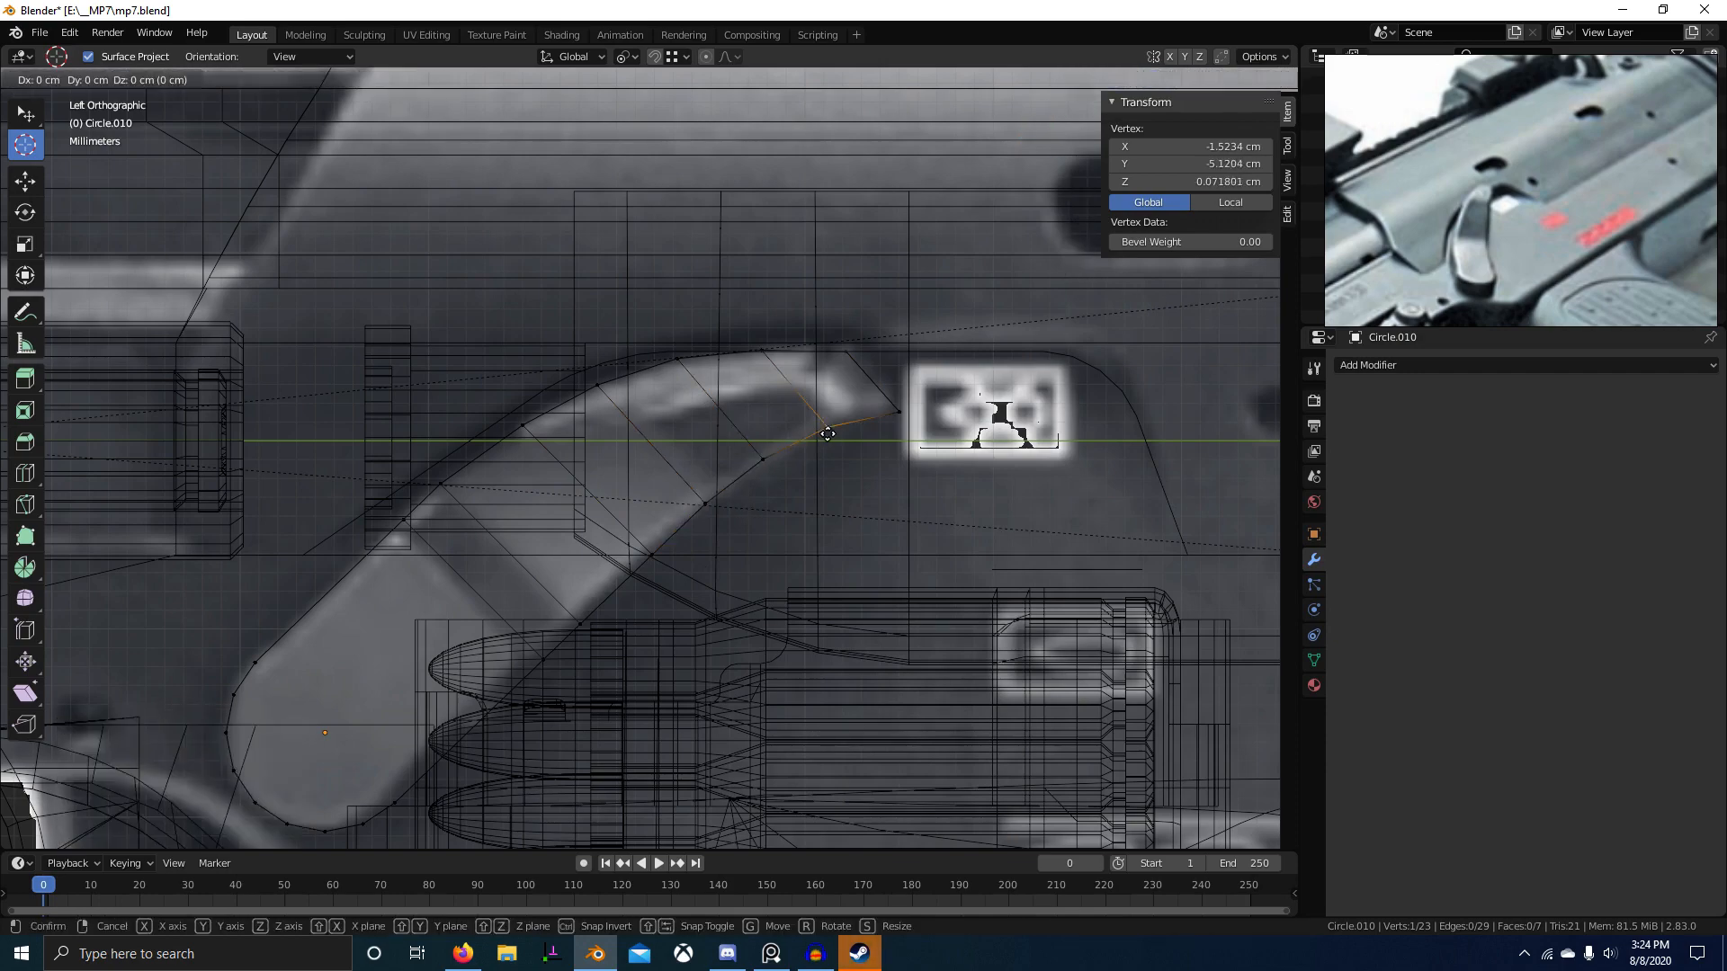
pyautogui.click(834, 434)
# Step: Compare the lever's outline with the blueprint and with the lever's side view in the reference image viewer
pyautogui.press('z')
pyautogui.scroll(-4, 846, 581)
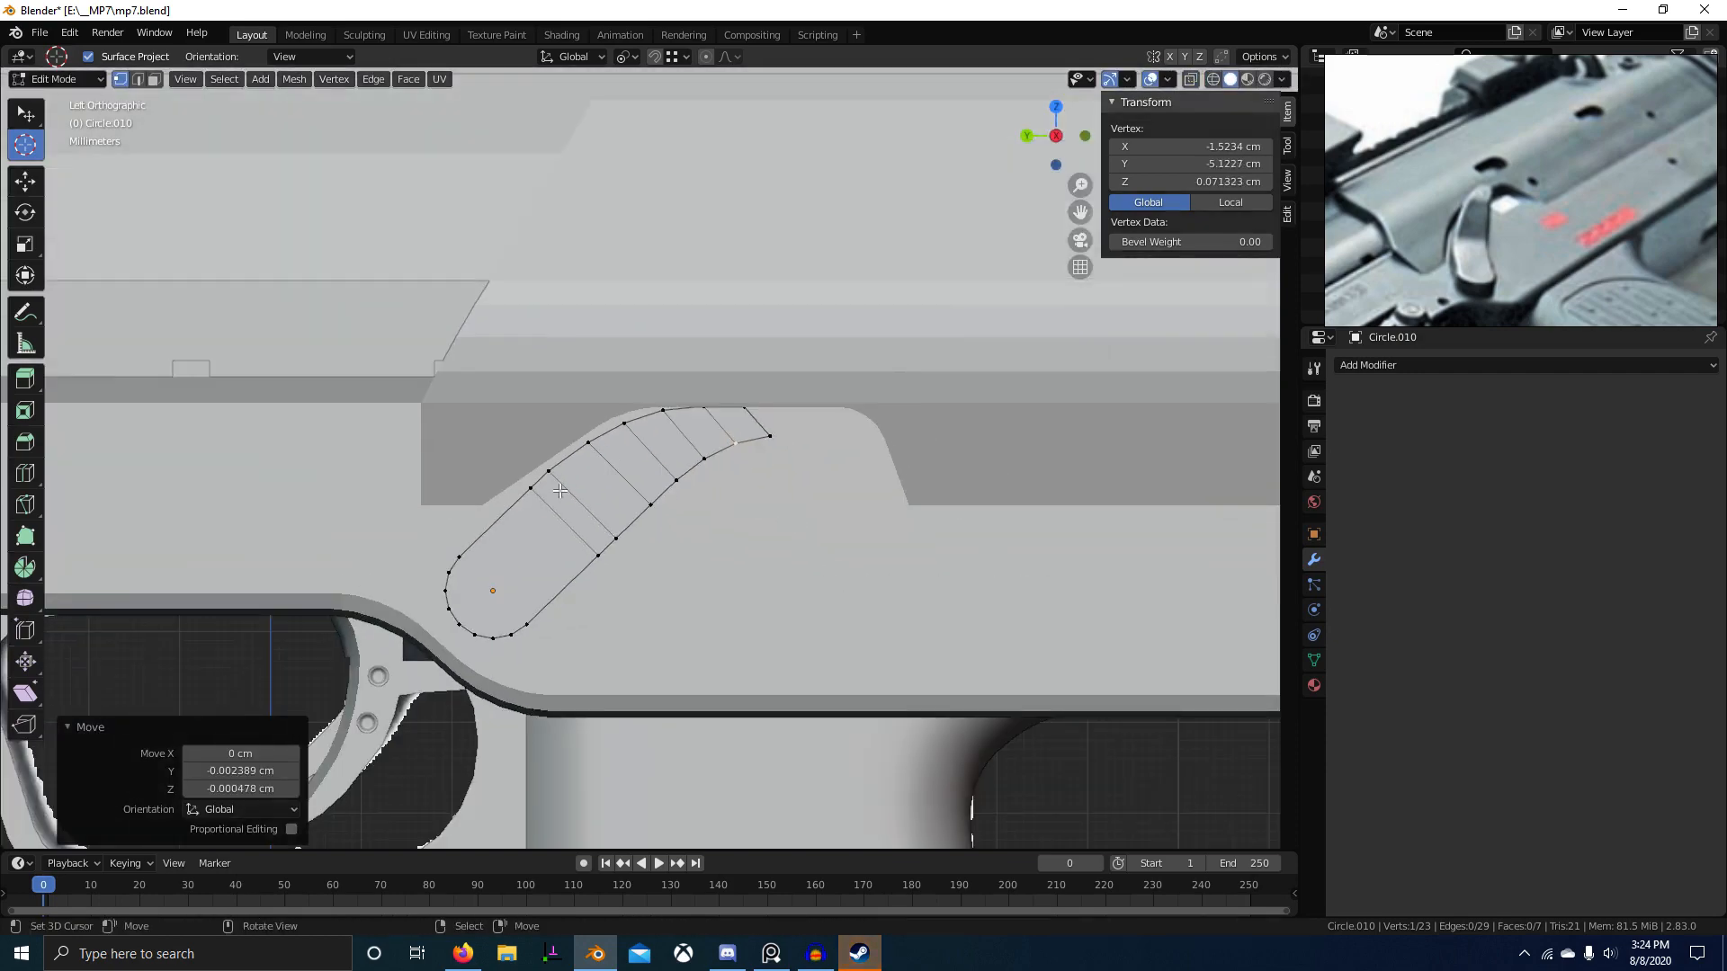
pyautogui.hotkey('shift', 'z')
pyautogui.scroll(3, 621, 503)
pyautogui.keyDown('shift'); pyautogui.moveTo(695, 471); pyautogui.dragTo(729, 469, button='middle'); pyautogui.keyUp('shift')
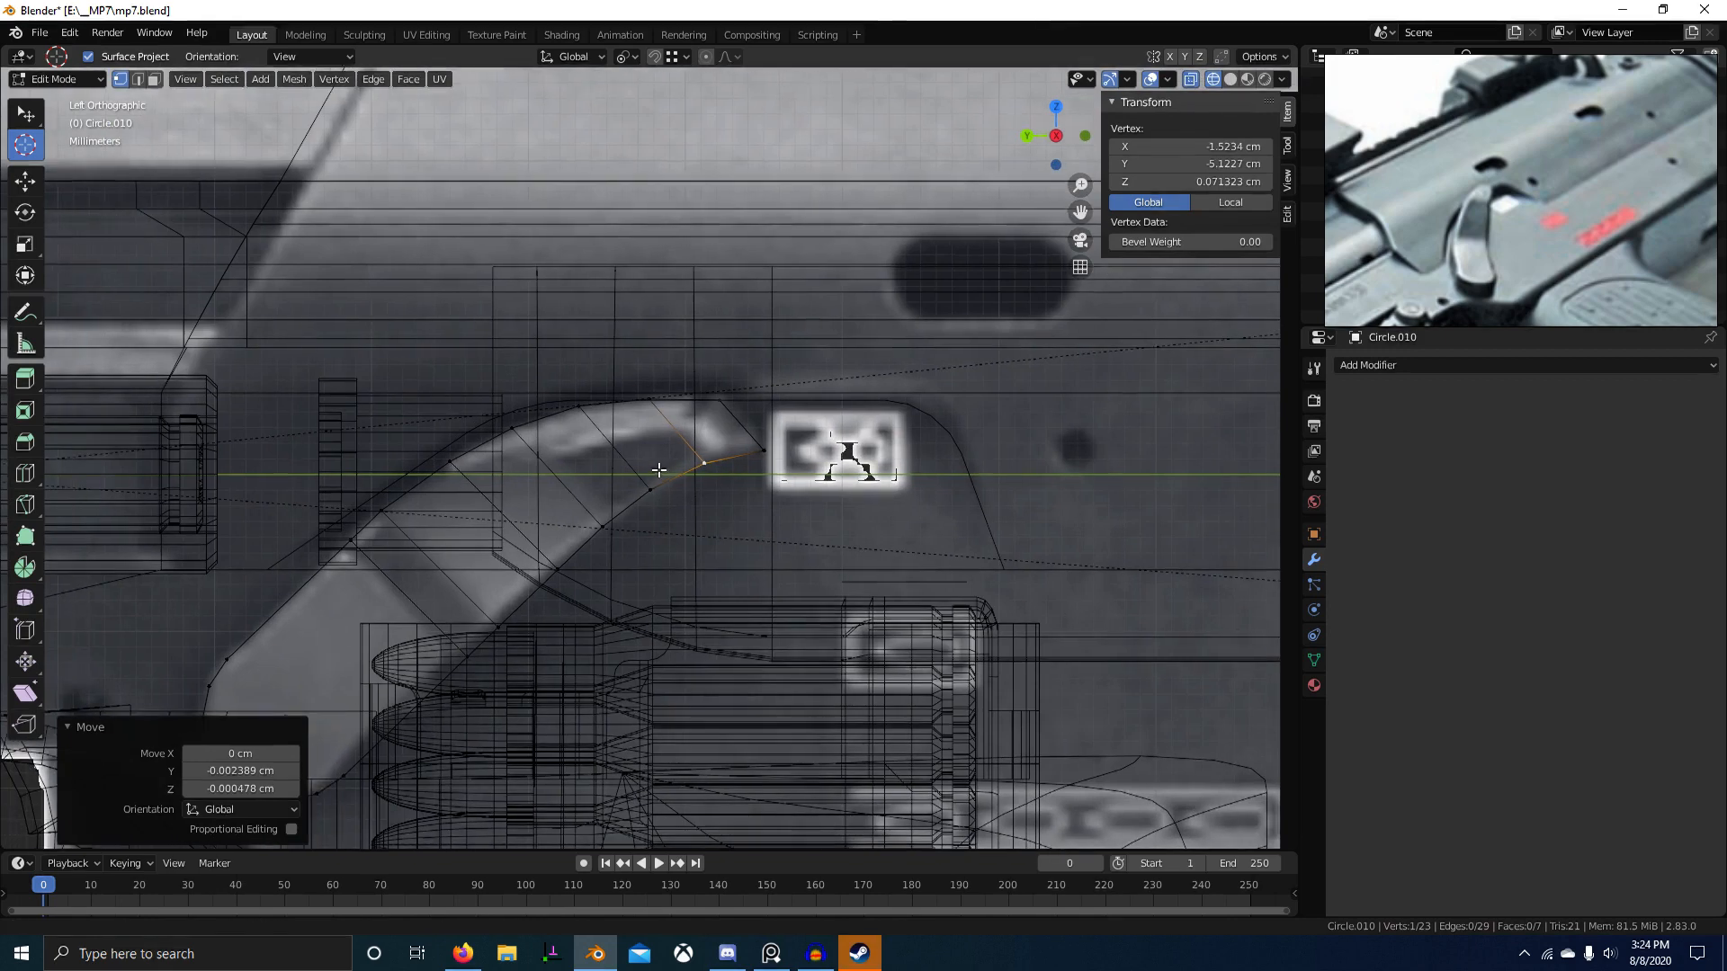
pyautogui.scroll(-8, 1520, 198)
pyautogui.moveTo(1527, 85); pyautogui.dragTo(1313, 231, button='middle')
pyautogui.scroll(5, 1507, 133)
pyautogui.scroll(-5, 1507, 133)
pyautogui.scroll(7, 1586, 214)
pyautogui.scroll(3, 1624, 228)
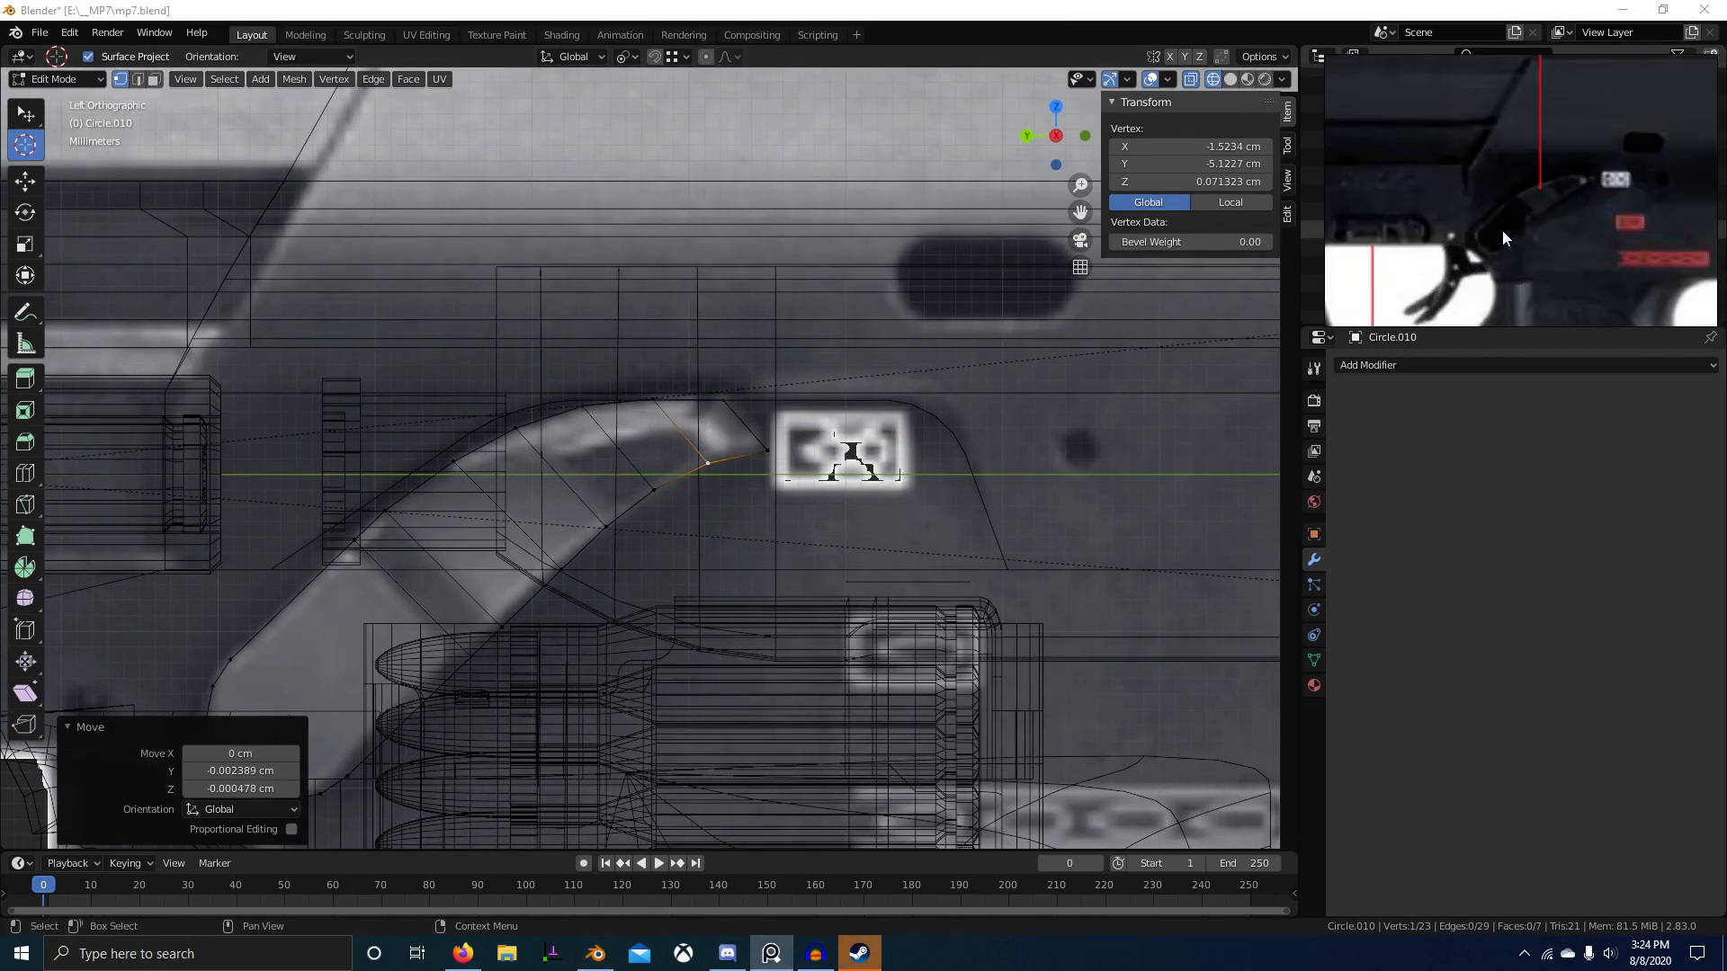
pyautogui.scroll(-2, 629, 535)
pyautogui.scroll(-2, 474, 583)
# Step: Shift the whole lever outline about 0.008 cm along X relative to the receiver's side
pyautogui.moveTo(474, 583); pyautogui.dragTo(634, 584, button='middle')
pyautogui.press('a')
pyautogui.press('z')
pyautogui.moveTo(557, 526); pyautogui.dragTo(605, 507, button='middle')
pyautogui.scroll(1, 606, 506)
pyautogui.press('g')
pyautogui.press('x')
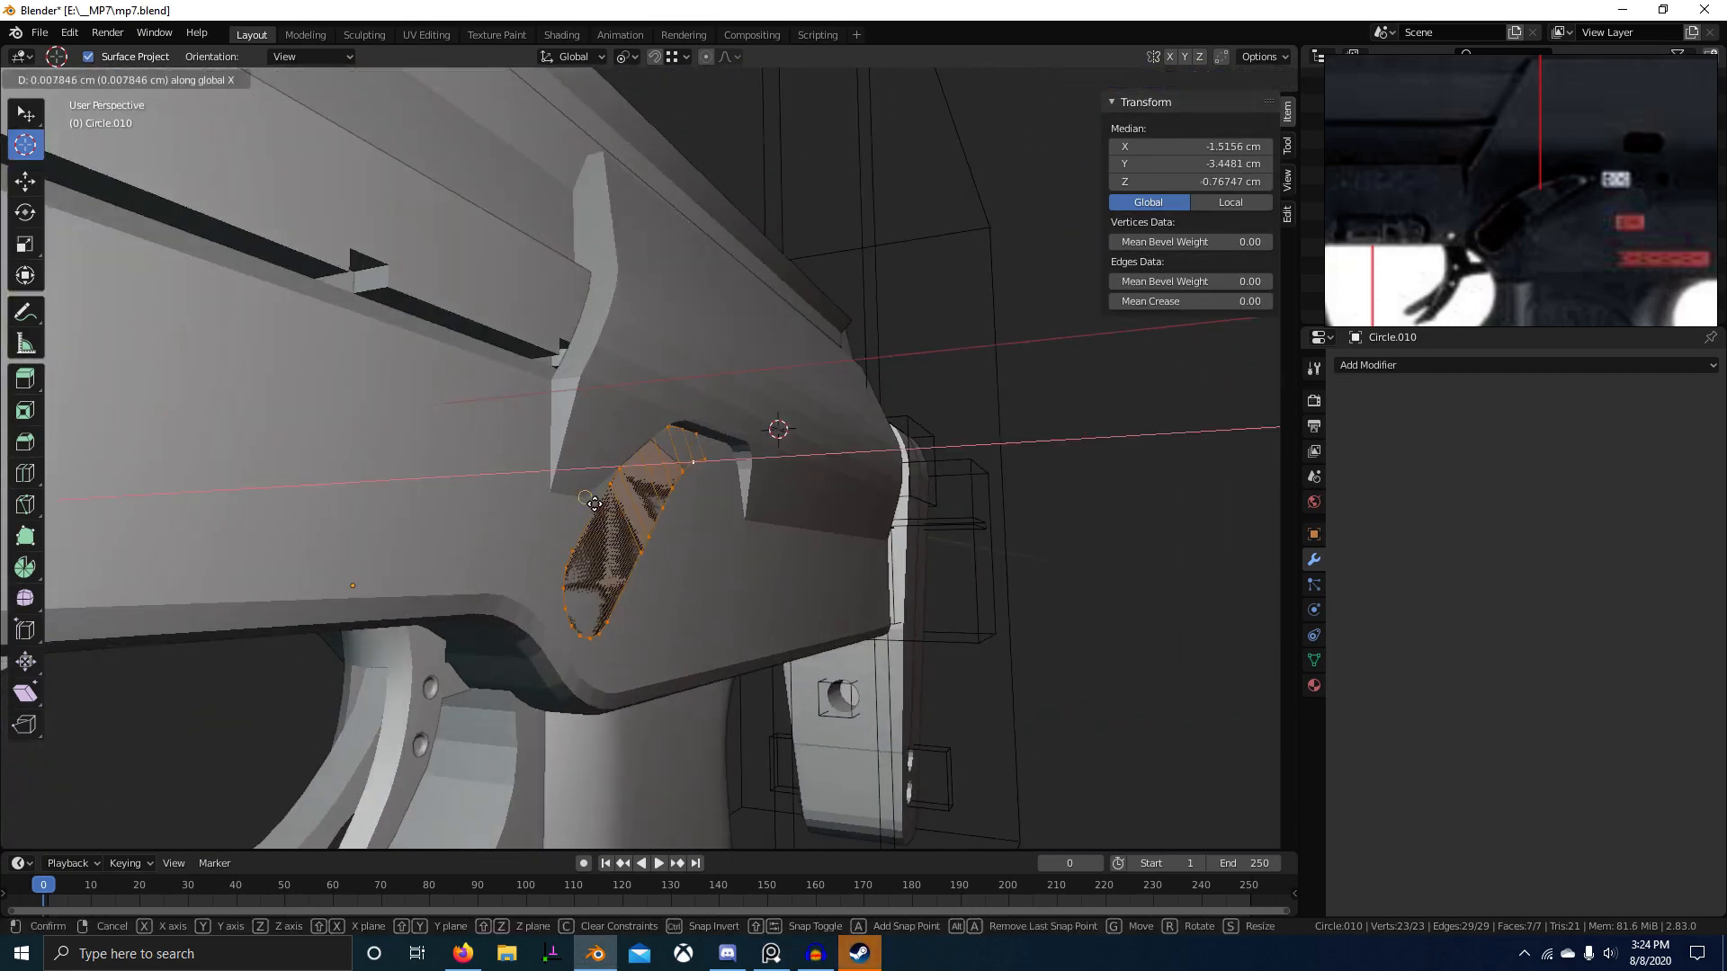
pyautogui.click(617, 505)
# Step: Examine the lever's thickness and bend around the trigger area in the angled MP7 reference photo
pyautogui.scroll(-6, 1536, 216)
pyautogui.moveTo(1503, 293); pyautogui.dragTo(1451, 95, button='middle')
pyautogui.scroll(-2, 1473, 223)
pyautogui.scroll(-5, 1451, 96)
pyautogui.moveTo(1367, 270); pyautogui.dragTo(1452, 234, button='middle')
pyautogui.scroll(5, 1493, 151)
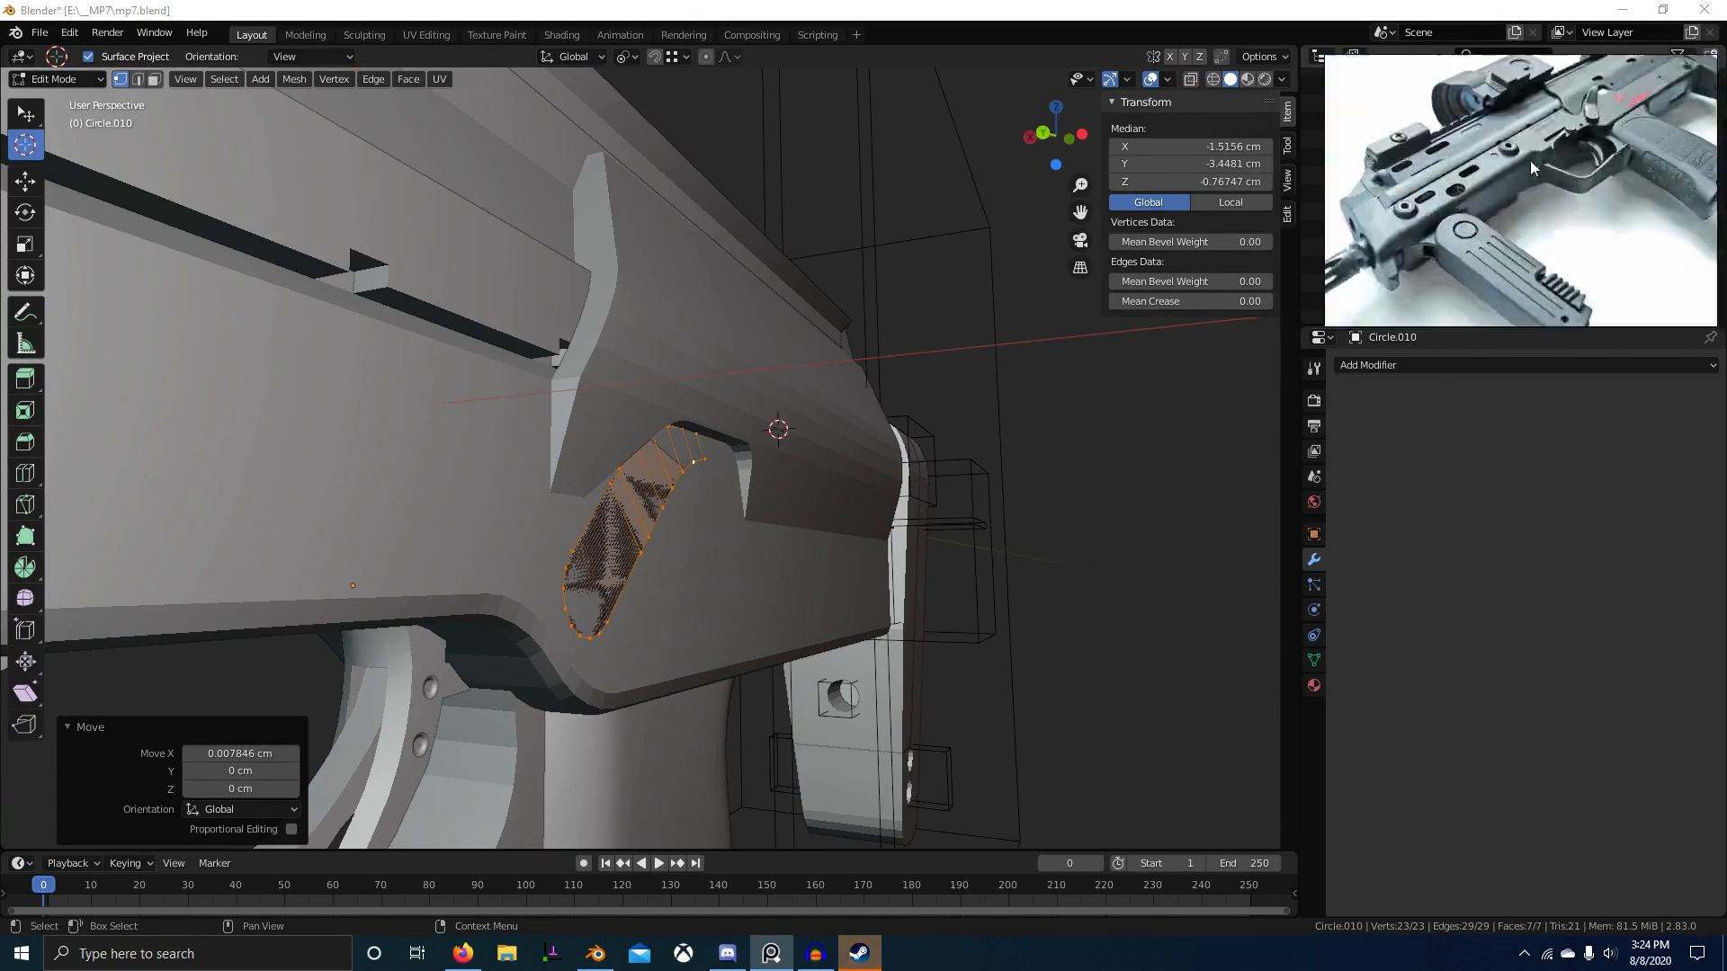
pyautogui.moveTo(1530, 160); pyautogui.dragTo(1486, 185, button='middle')
pyautogui.scroll(3, 1486, 185)
# Step: Extrude the flat lever outline about 0.296 cm outward from the receiver along X
pyautogui.moveTo(781, 439)
pyautogui.mouseDown(button='middle')
pyautogui.moveTo(828, 419)
pyautogui.moveTo(809, 454)
pyautogui.mouseUp(button='middle')
pyautogui.press('g')
pyautogui.press('x')
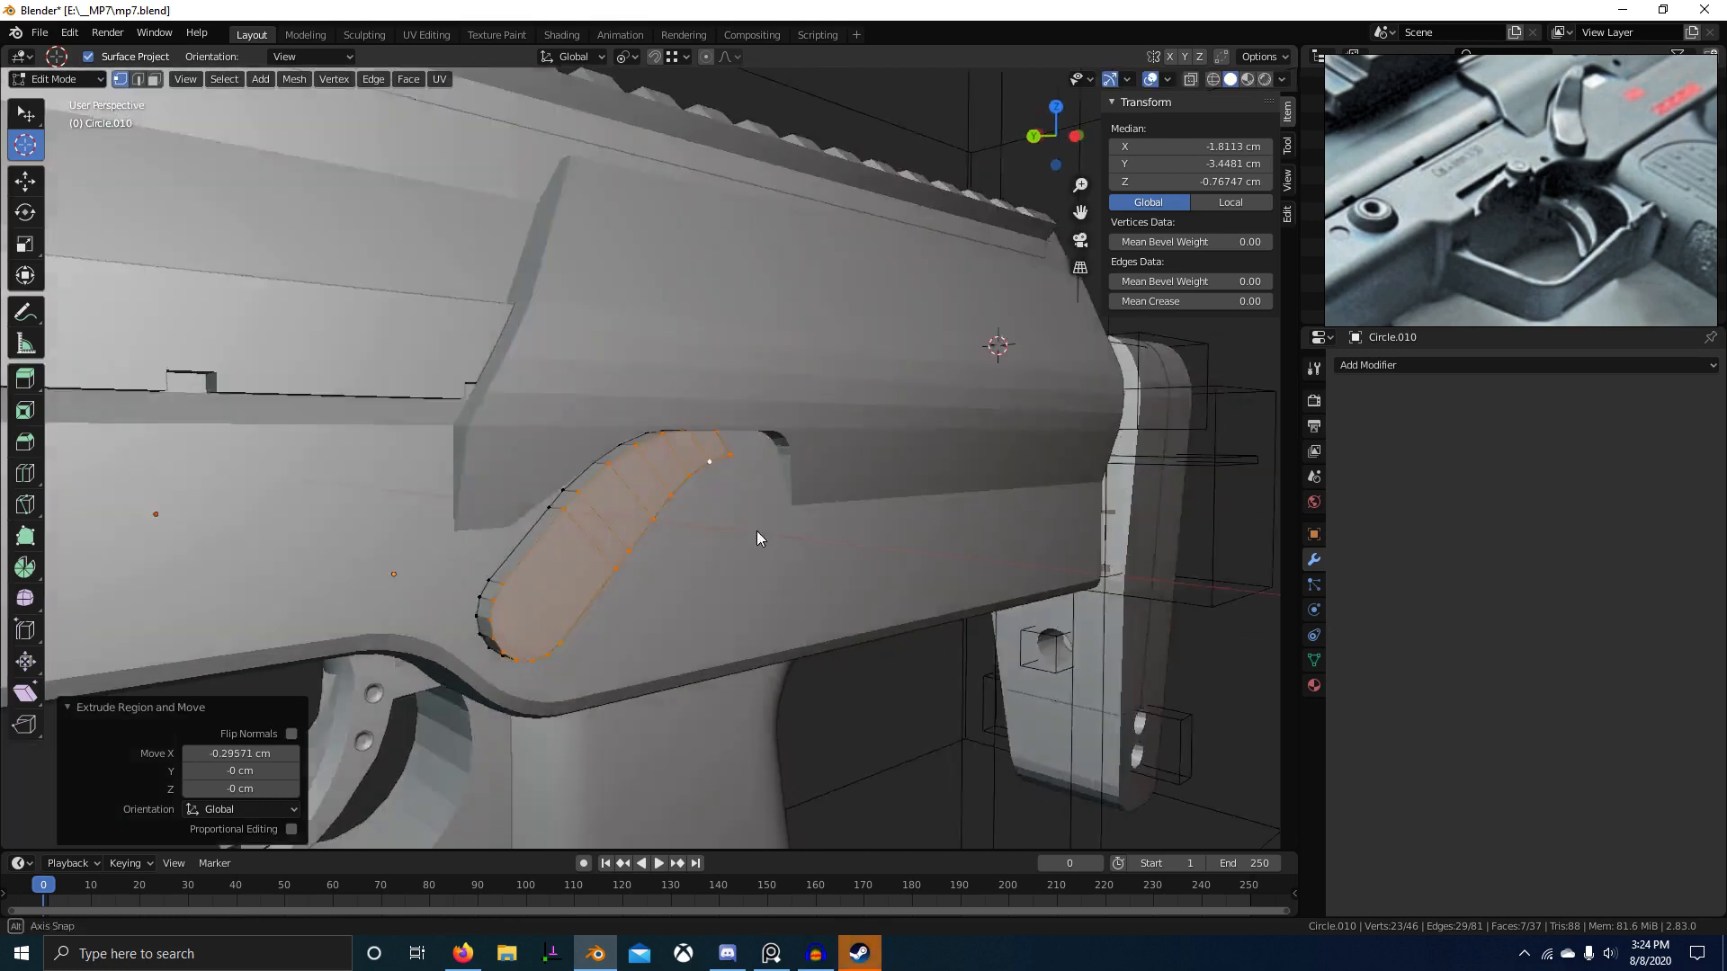
pyautogui.scroll(3, 758, 531)
pyautogui.keyDown('ctrl'); pyautogui.click(695, 467); pyautogui.keyUp('ctrl')
pyautogui.keyDown('ctrl'); pyautogui.click(729, 443); pyautogui.keyUp('ctrl')
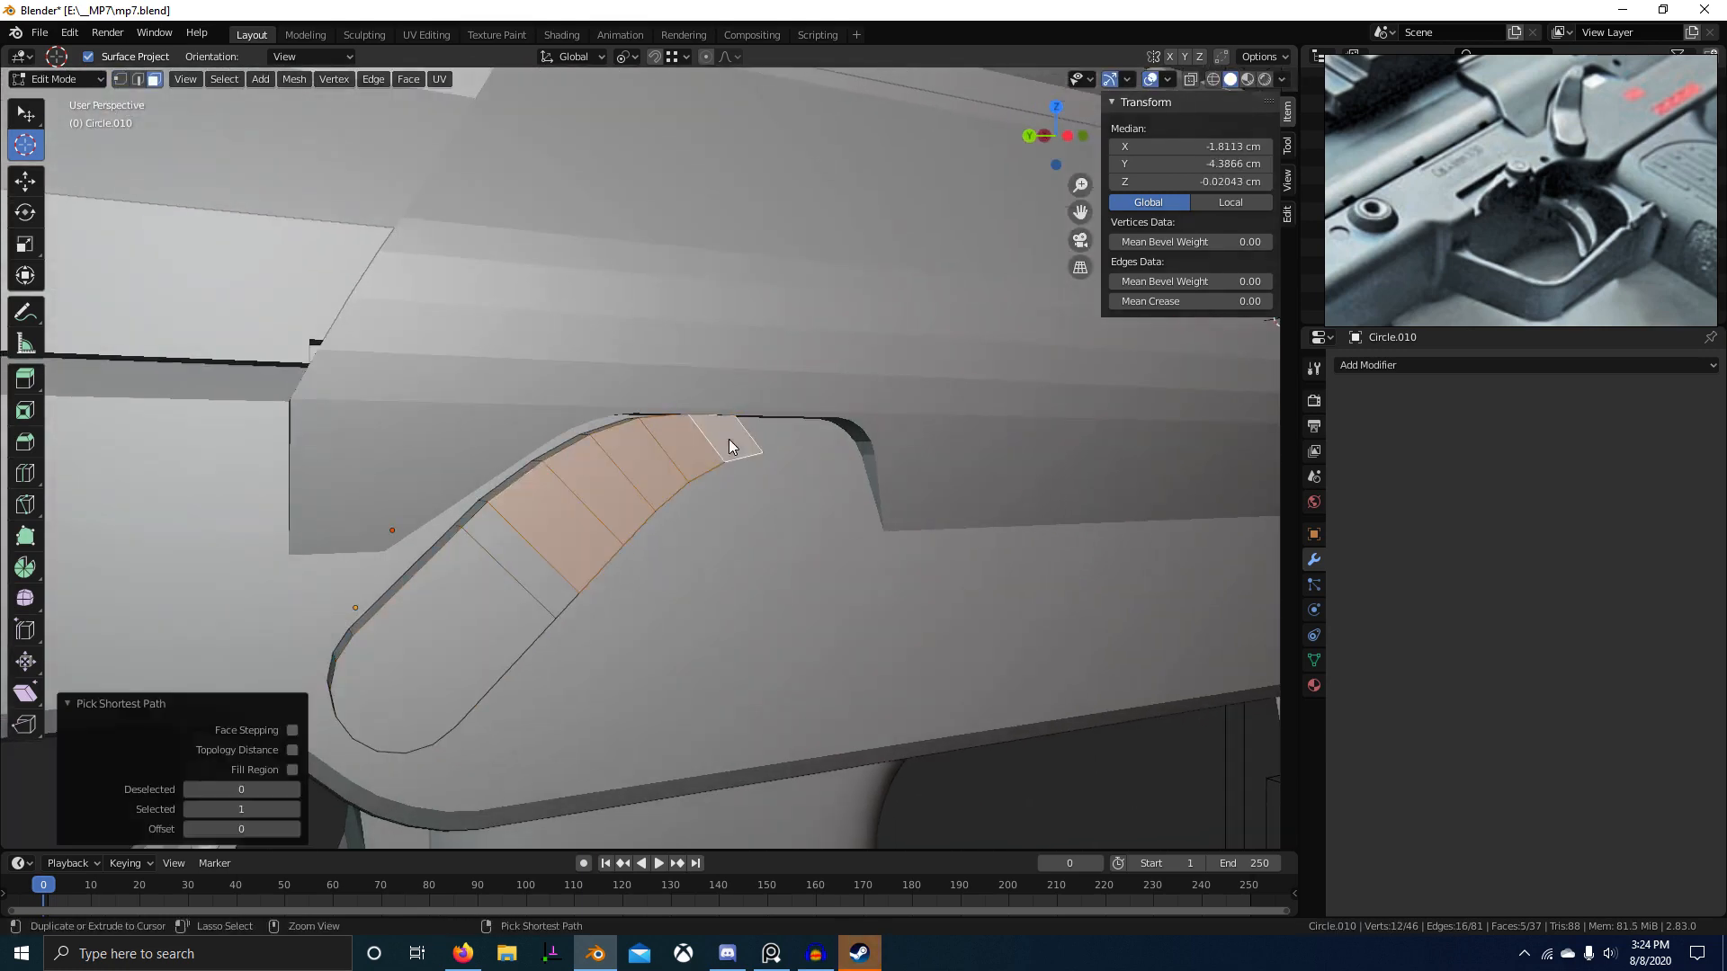
pyautogui.scroll(-1, 729, 443)
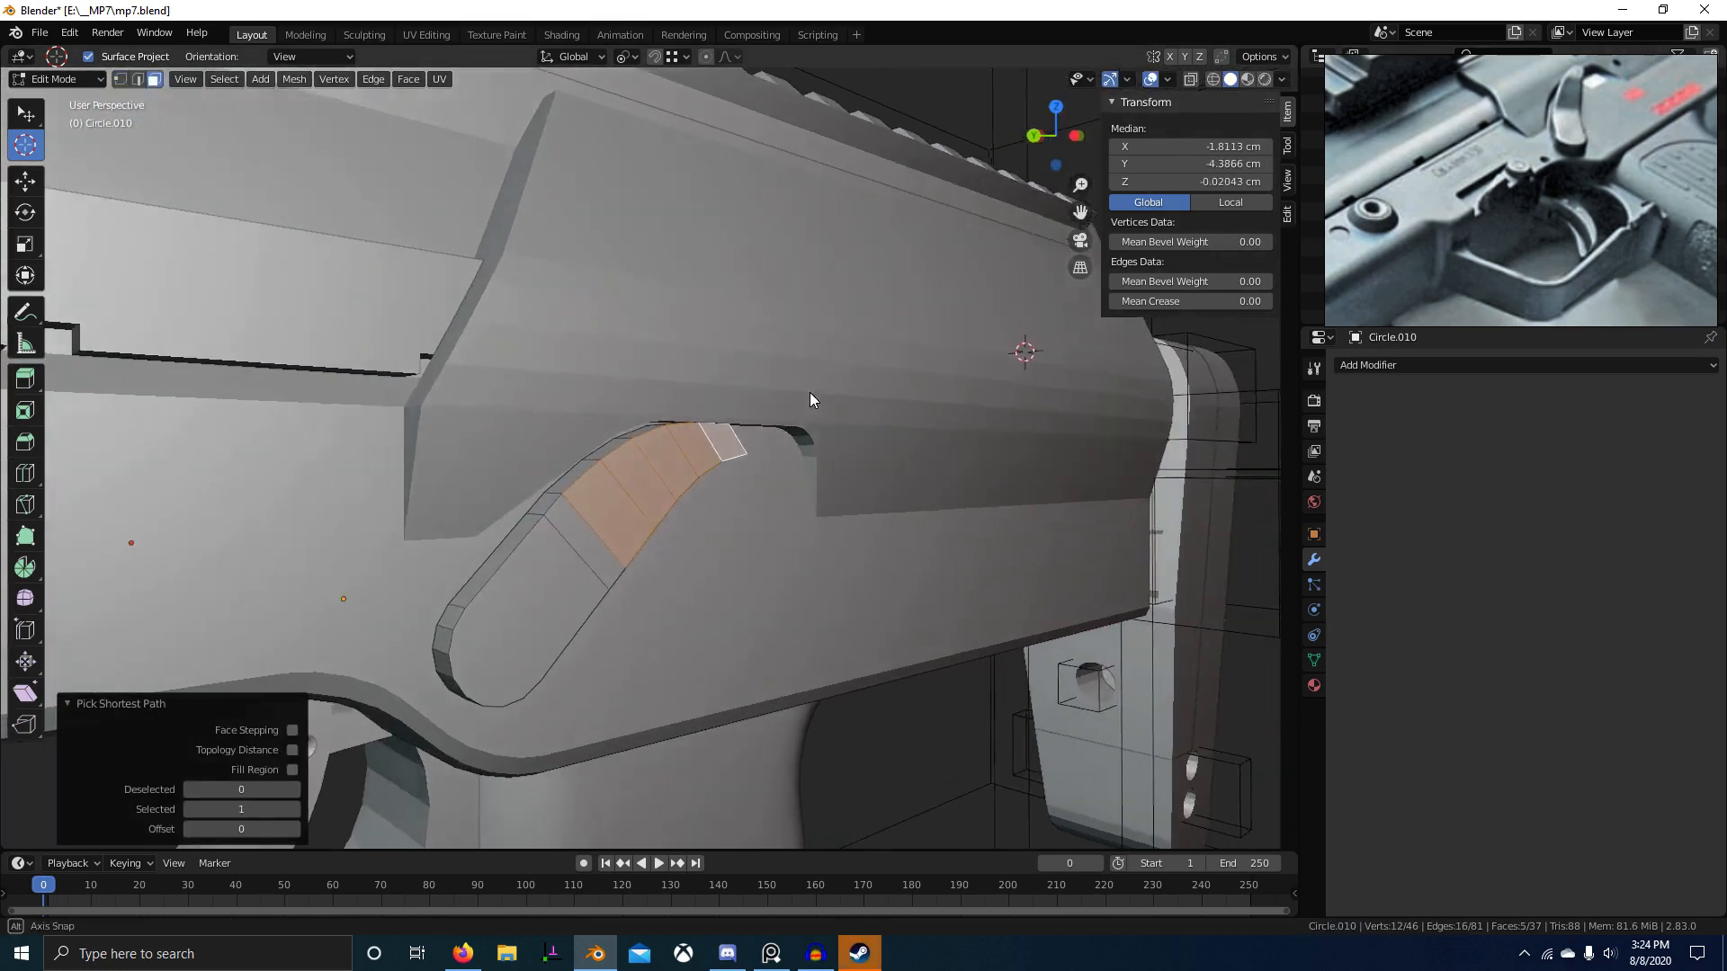
pyautogui.moveTo(809, 392); pyautogui.dragTo(349, 410, button='middle')
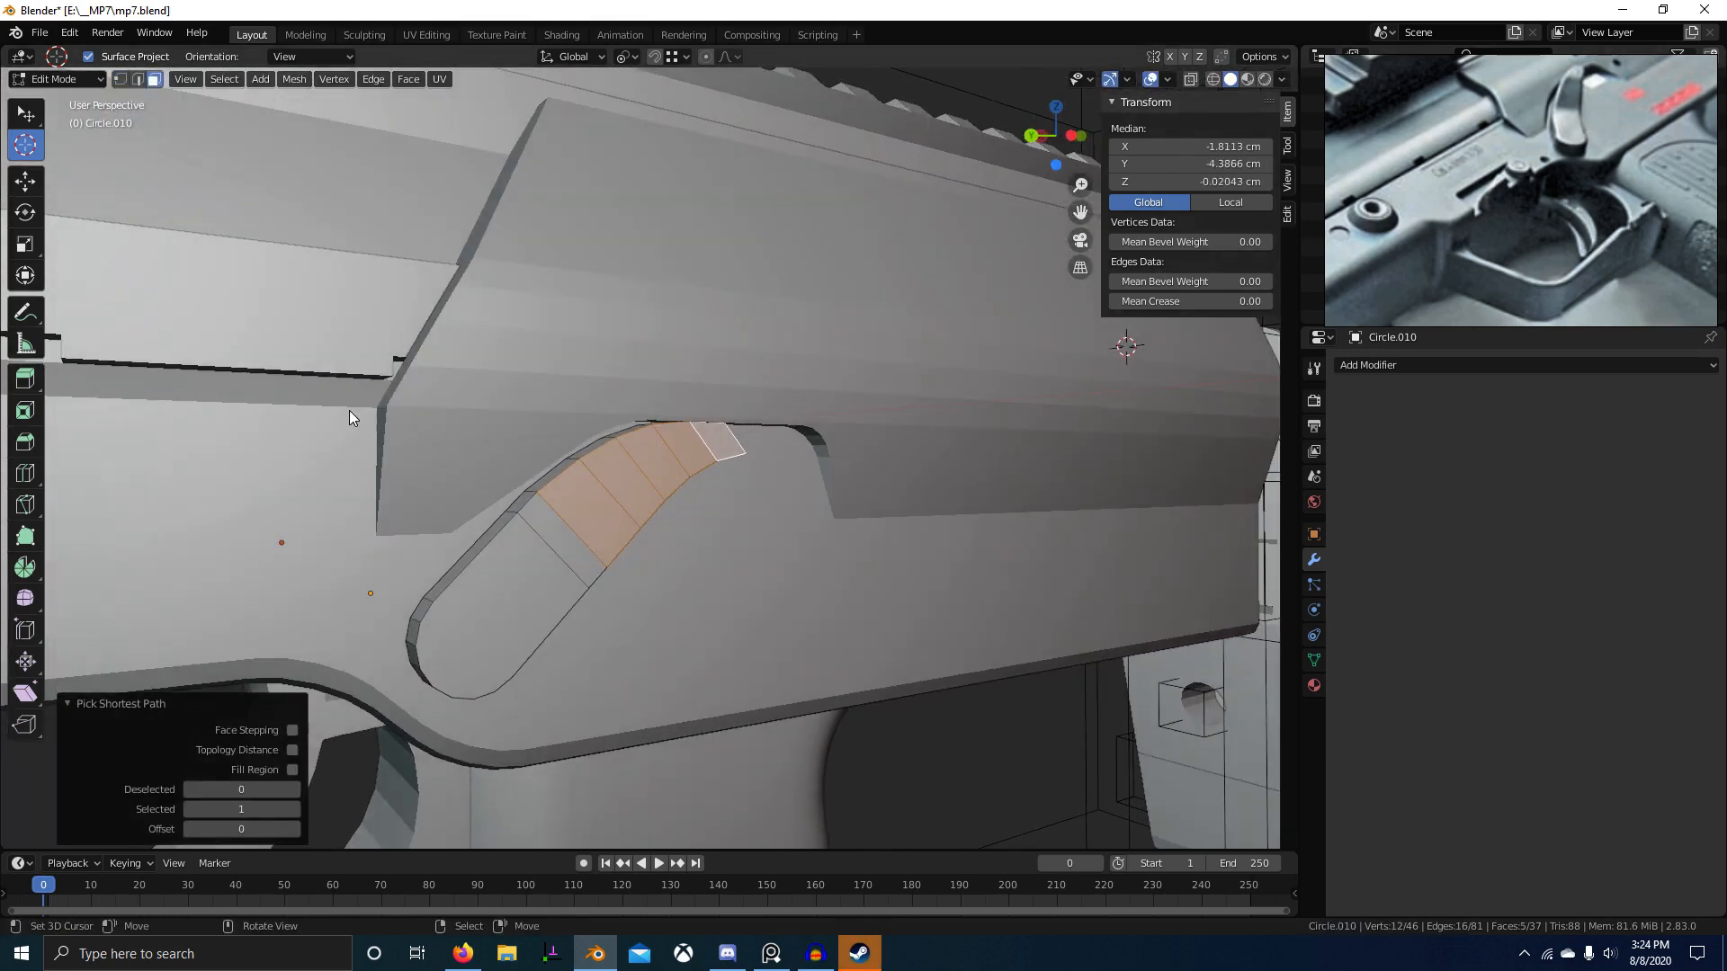
# Step: Compare the extruded lever's segments with the side blueprint and the angled reference photo
pyautogui.press('ctrl+KP_3')
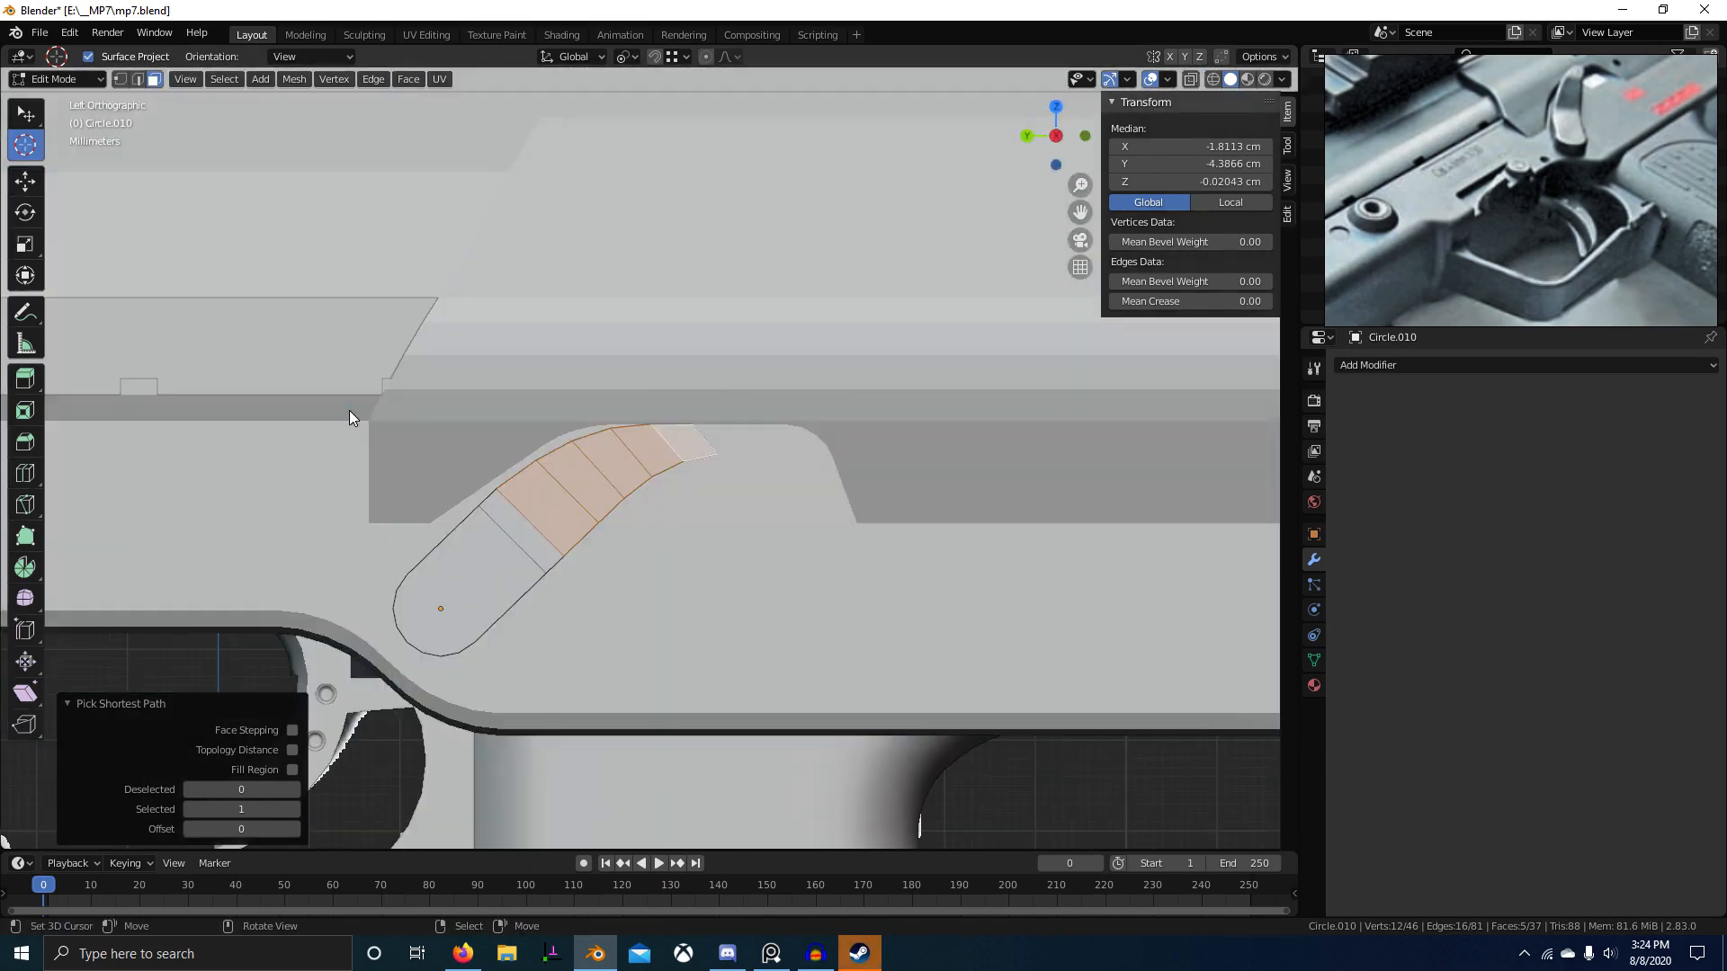
pyautogui.hotkey('alt', 'z')
pyautogui.scroll(2, 552, 556)
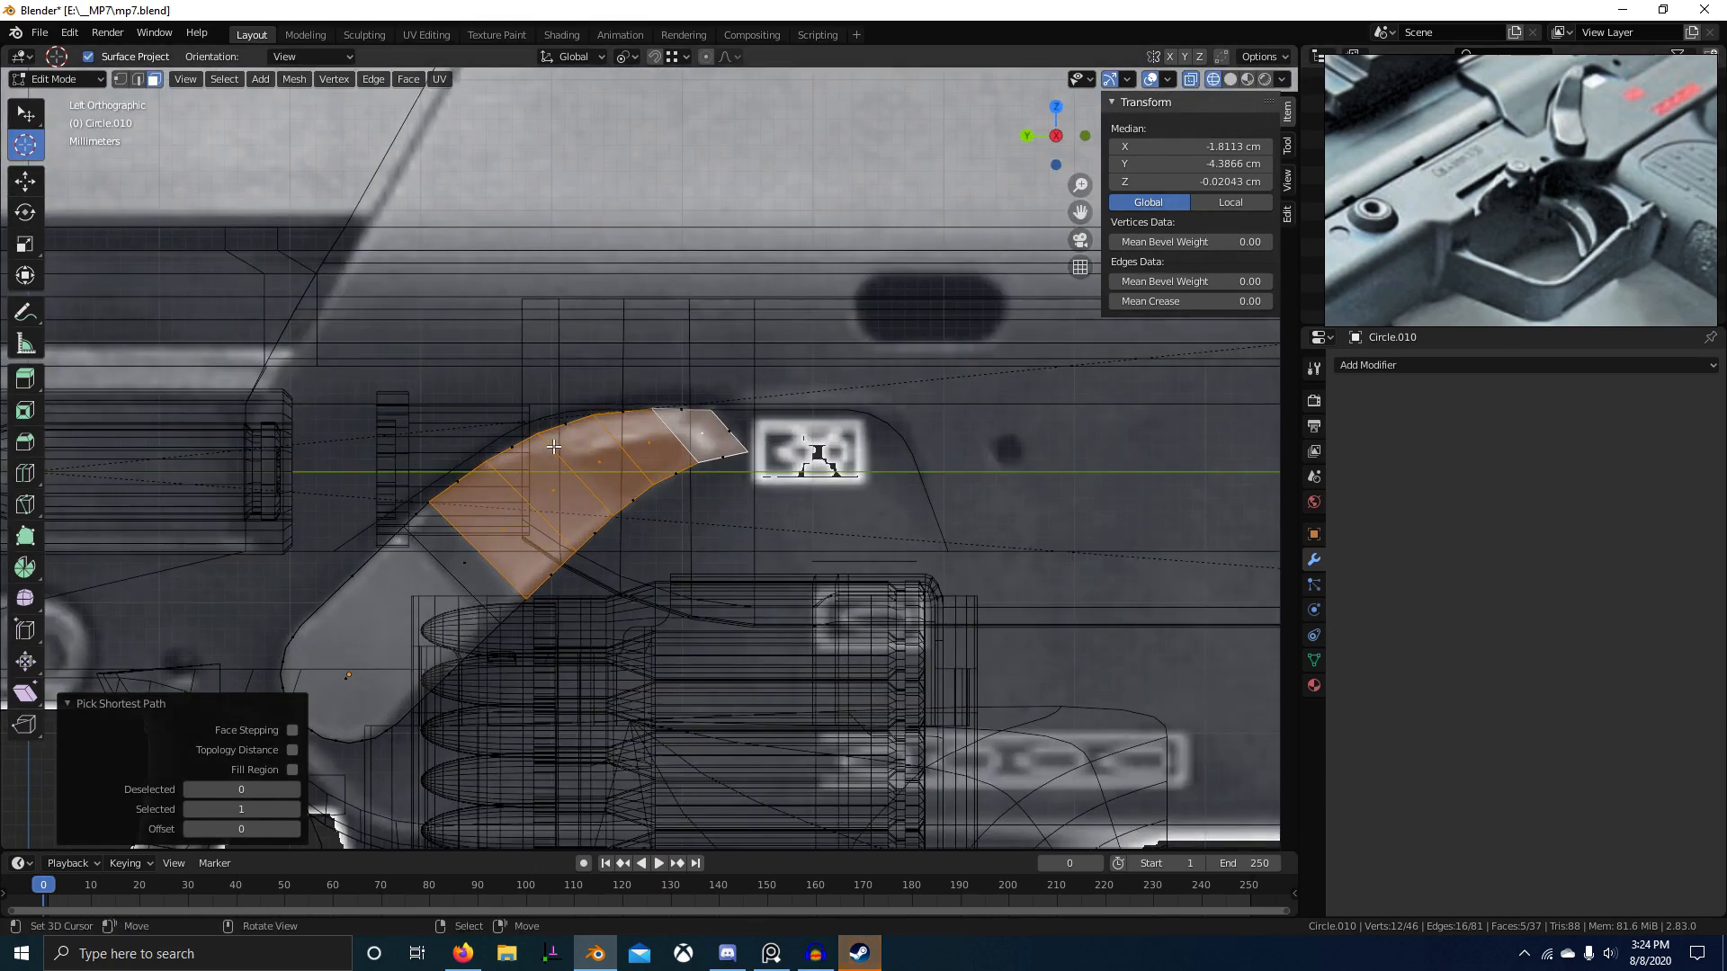
pyautogui.hotkey('alt', 'z')
pyautogui.moveTo(553, 447)
pyautogui.mouseDown(button='middle')
pyautogui.moveTo(708, 423)
pyautogui.moveTo(537, 444)
pyautogui.mouseUp(button='middle')
pyautogui.press('z')
pyautogui.click(394, 443)
pyautogui.press('KP_3')
pyautogui.press('ctrl+KP_3')
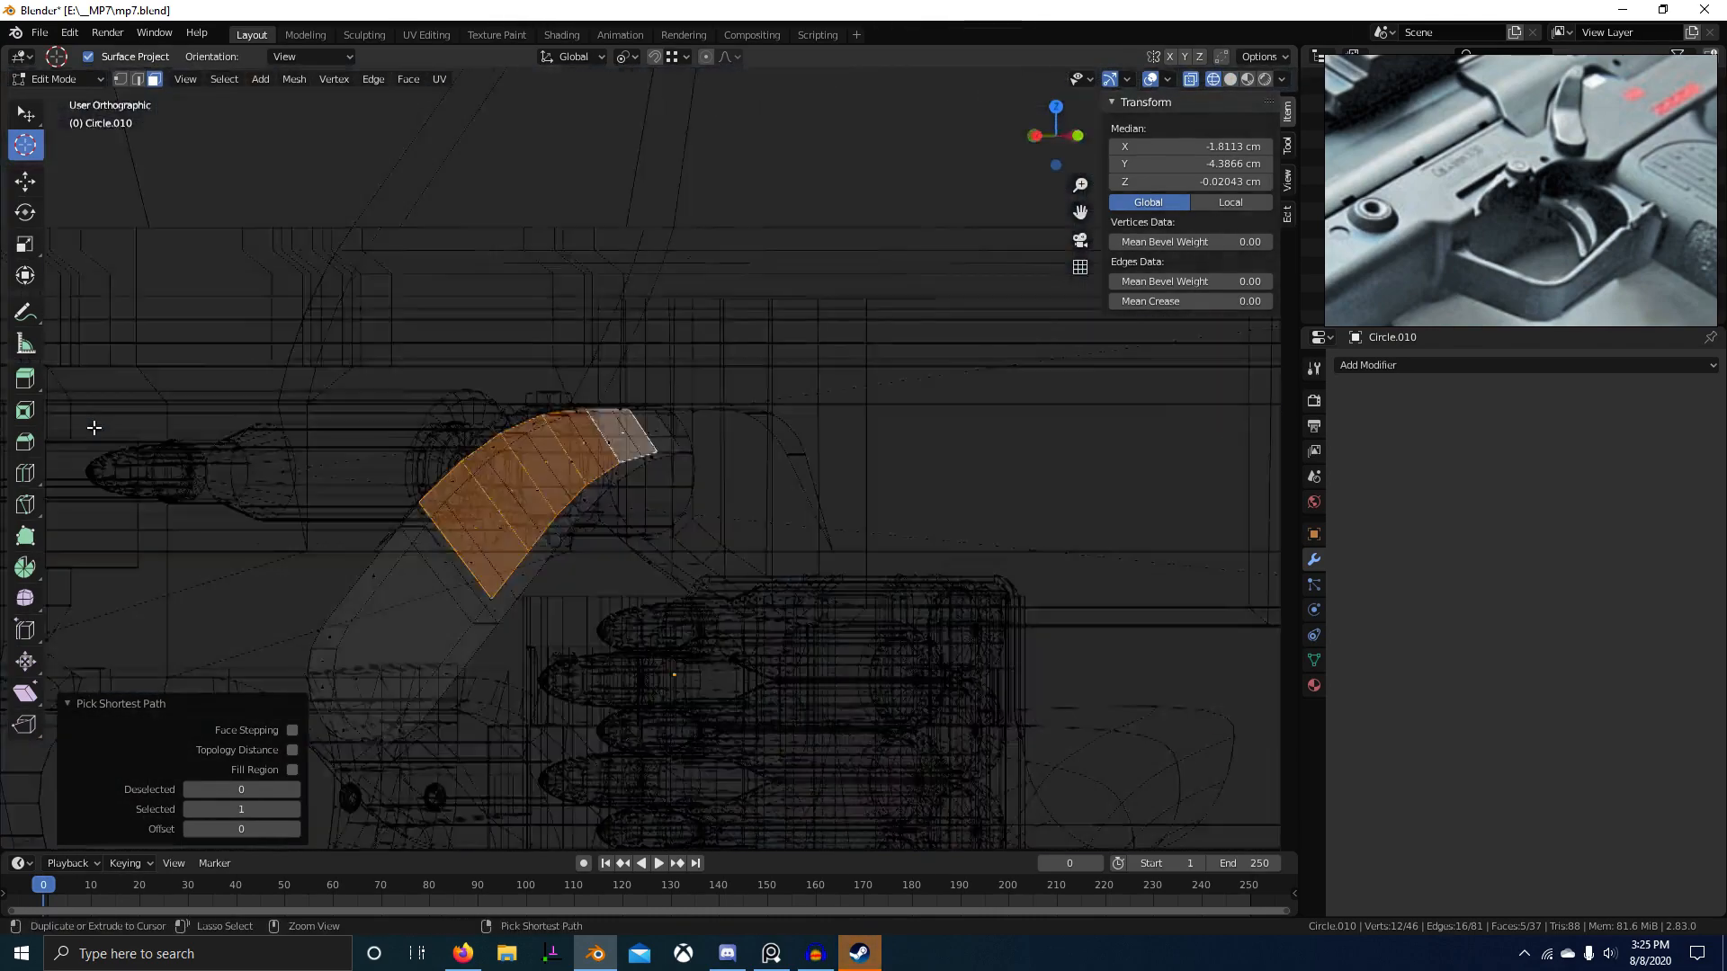
pyautogui.press('z')
pyautogui.click(539, 545)
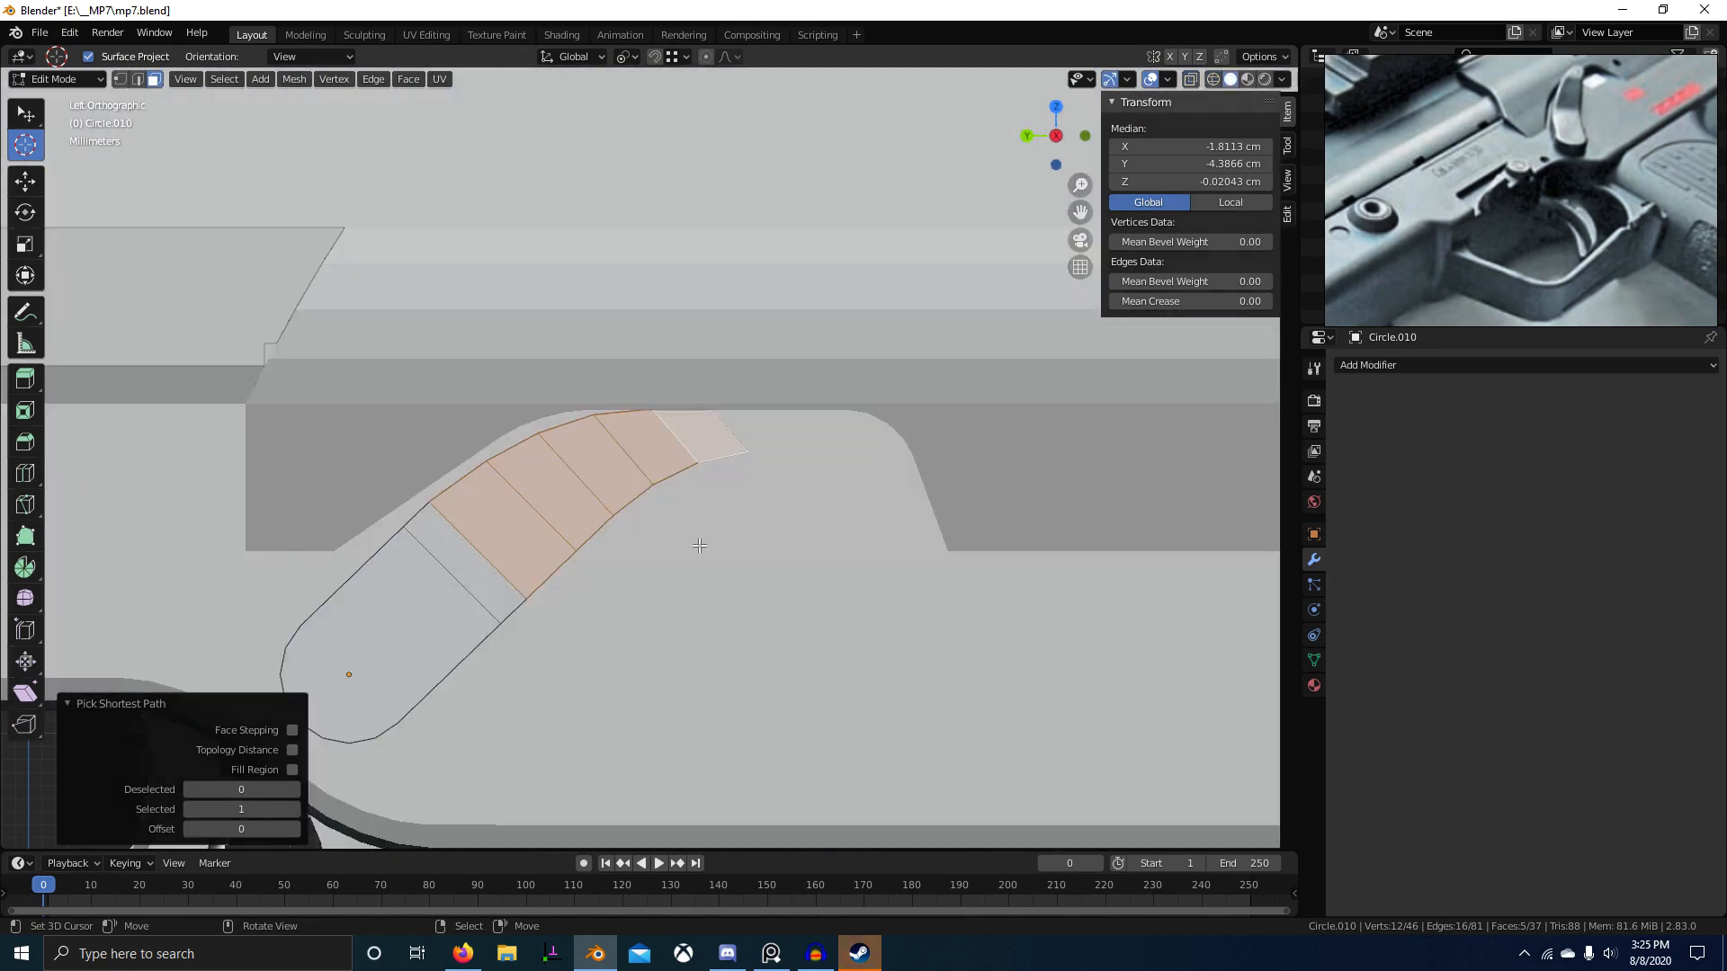
pyautogui.press('z')
pyautogui.click(441, 543)
pyautogui.hotkey('alt', 'a')
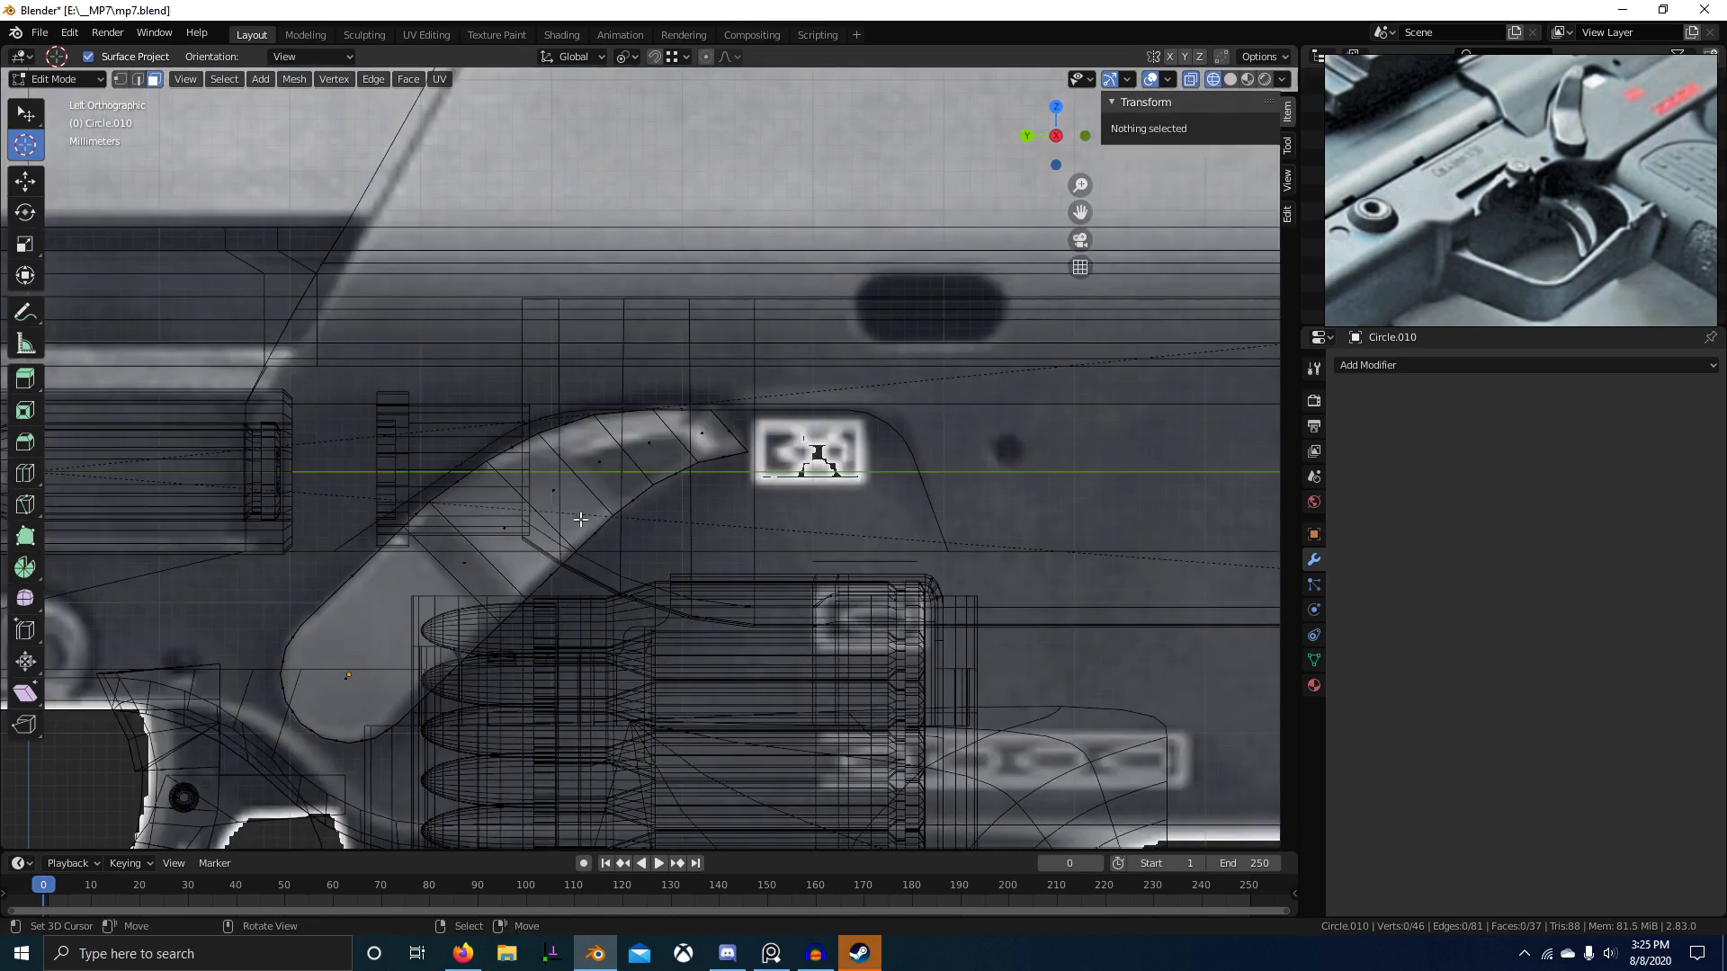
pyautogui.scroll(-5, 1595, 139)
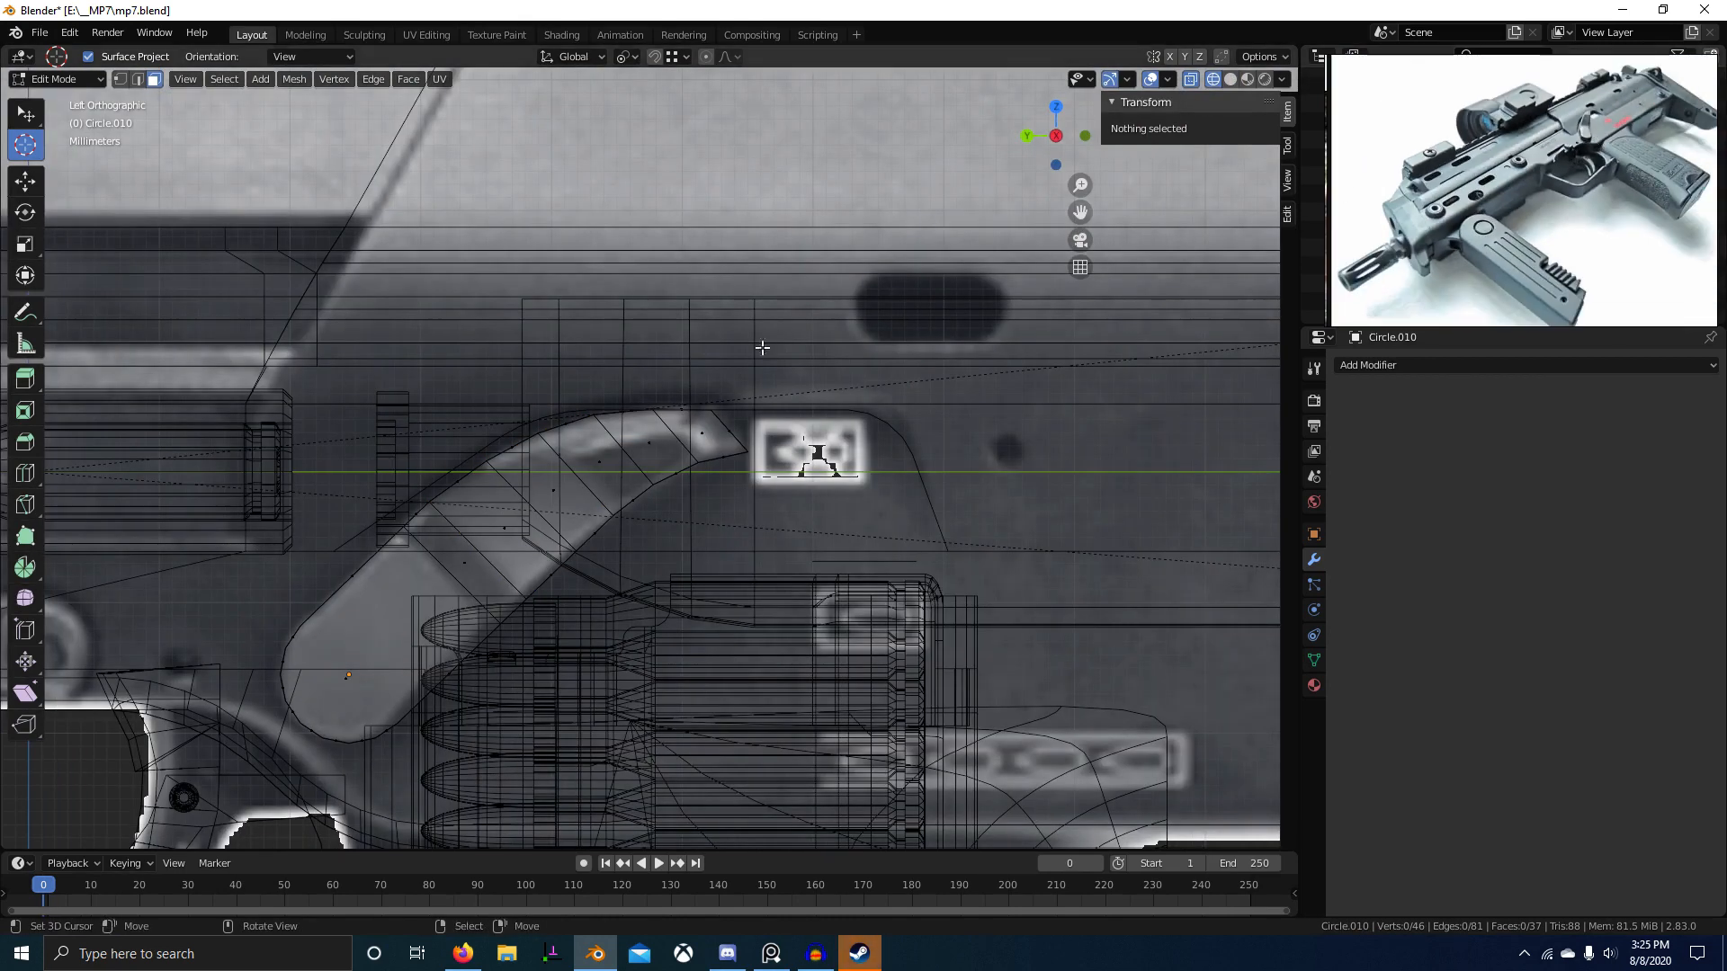
# Step: Try to move the three front faces at the lever's tip about 0.58 cm outward along X
pyautogui.click(596, 468)
pyautogui.press('z')
pyautogui.moveTo(624, 444); pyautogui.dragTo(650, 455, button='middle')
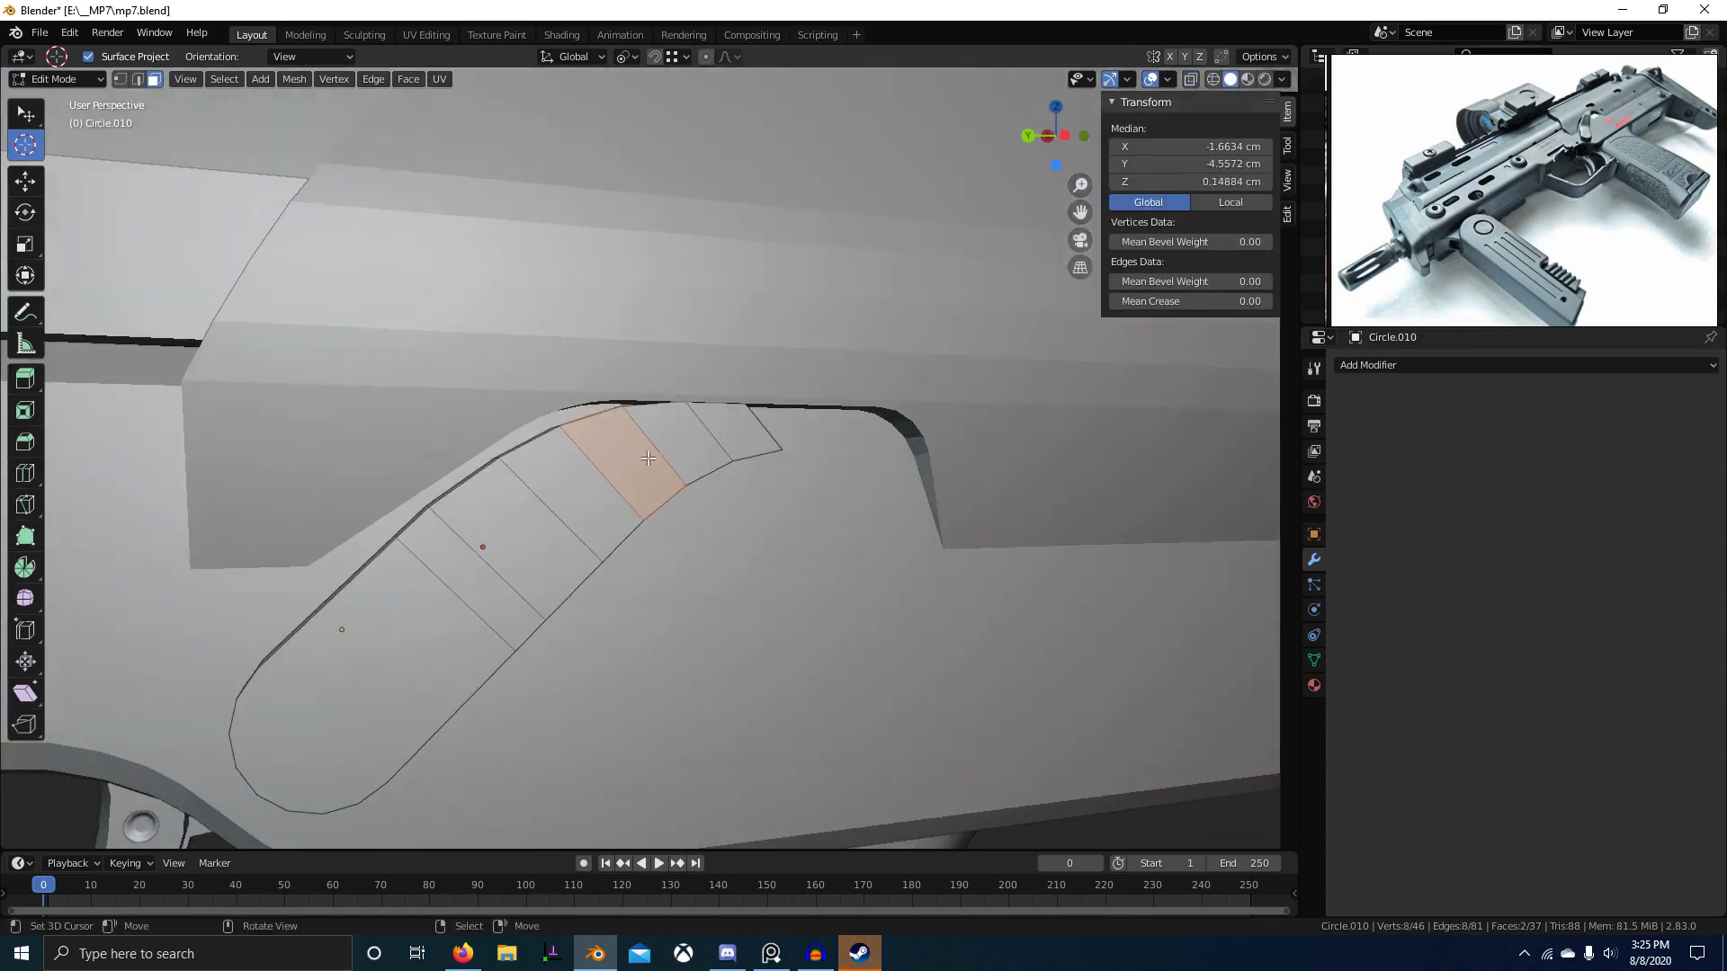
pyautogui.rightClick(648, 457)
pyautogui.keyDown('ctrl'); pyautogui.rightClick(747, 429); pyautogui.keyUp('ctrl')
pyautogui.scroll(-2, 812, 429)
pyautogui.moveTo(747, 427); pyautogui.dragTo(864, 352, button='middle')
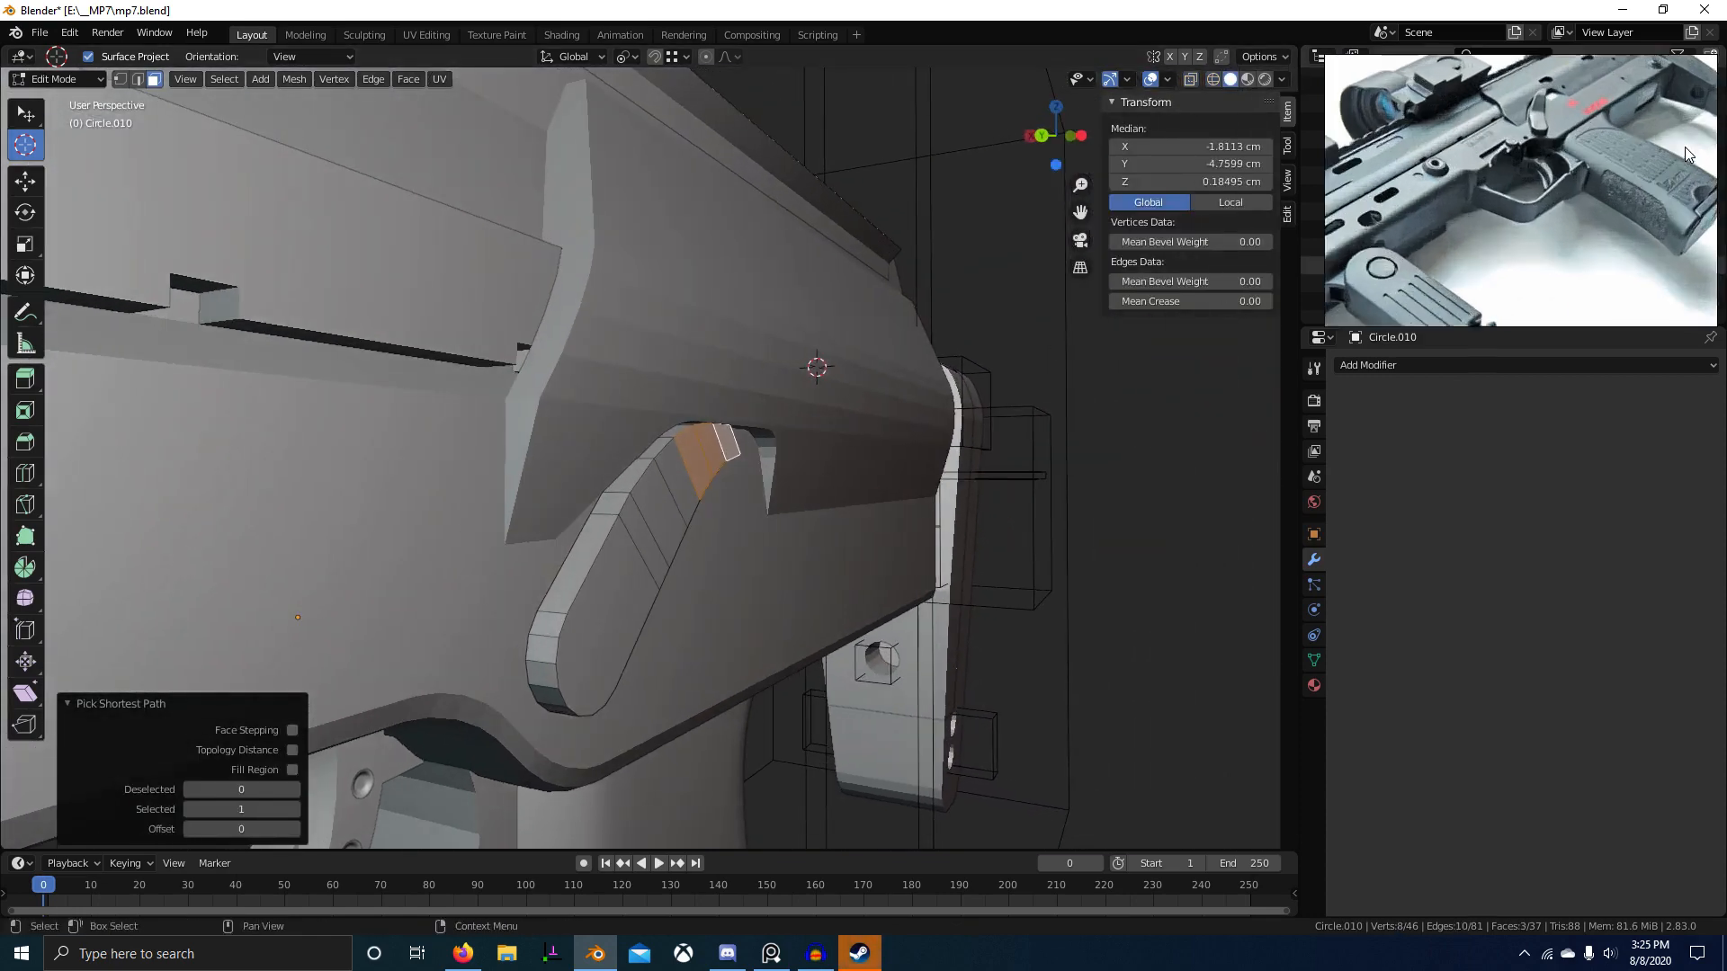
pyautogui.click(914, 353)
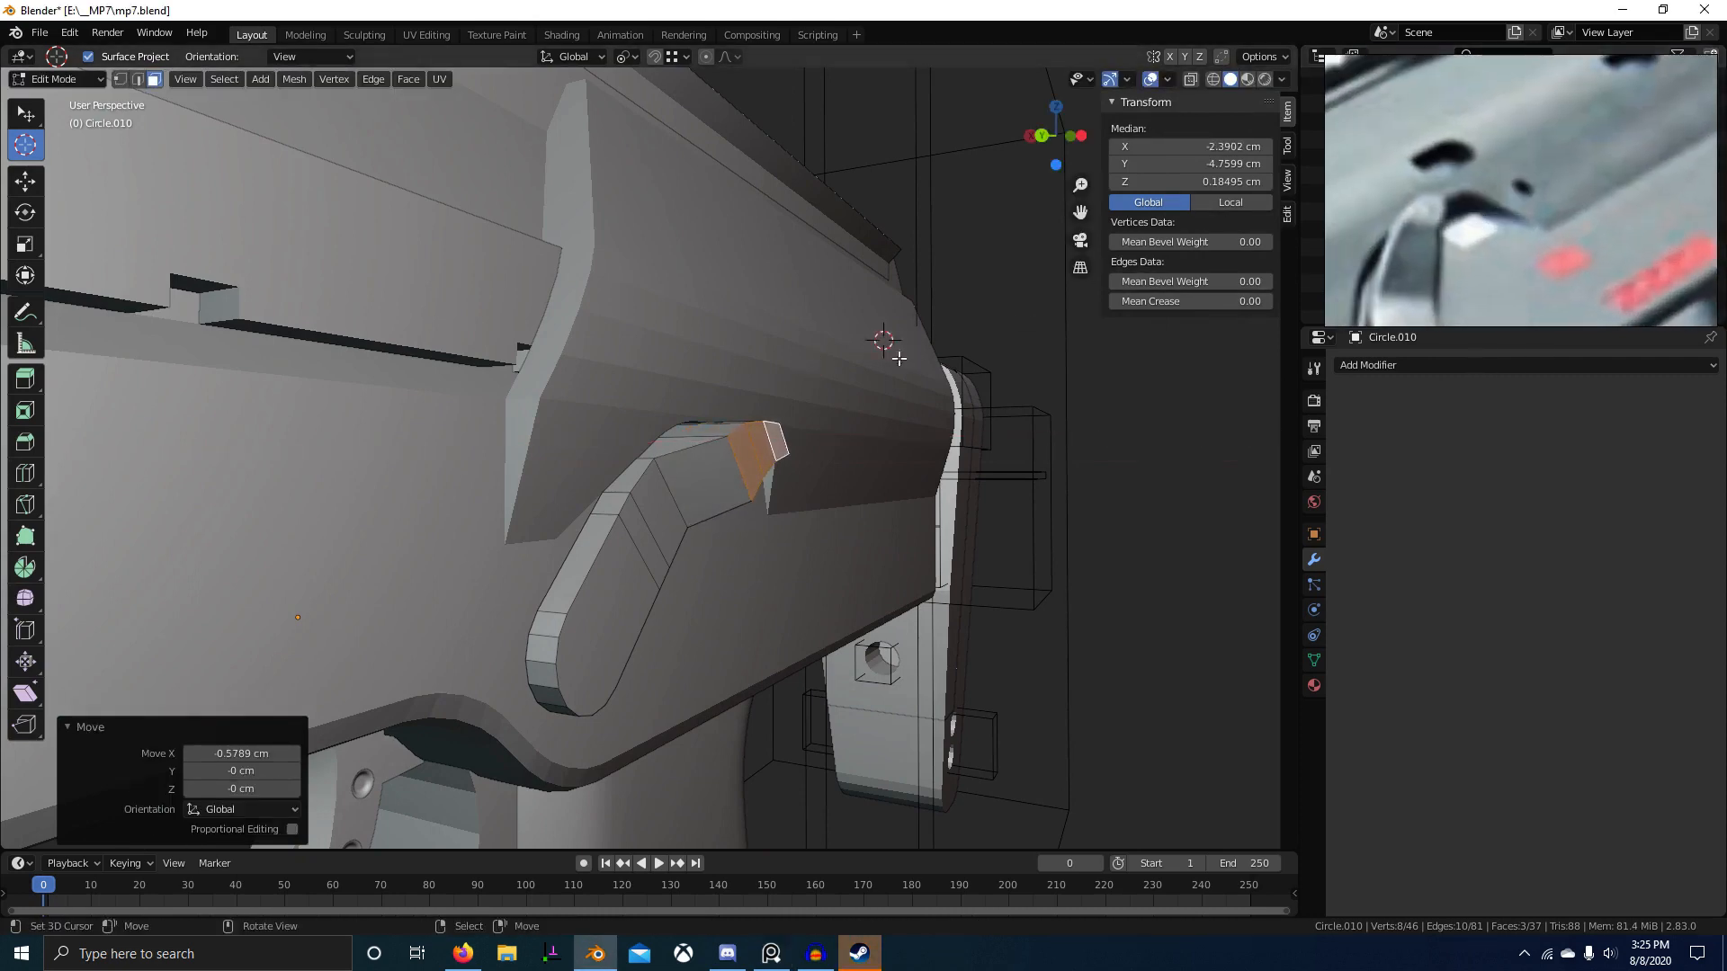
pyautogui.moveTo(898, 358); pyautogui.dragTo(688, 529, button='middle')
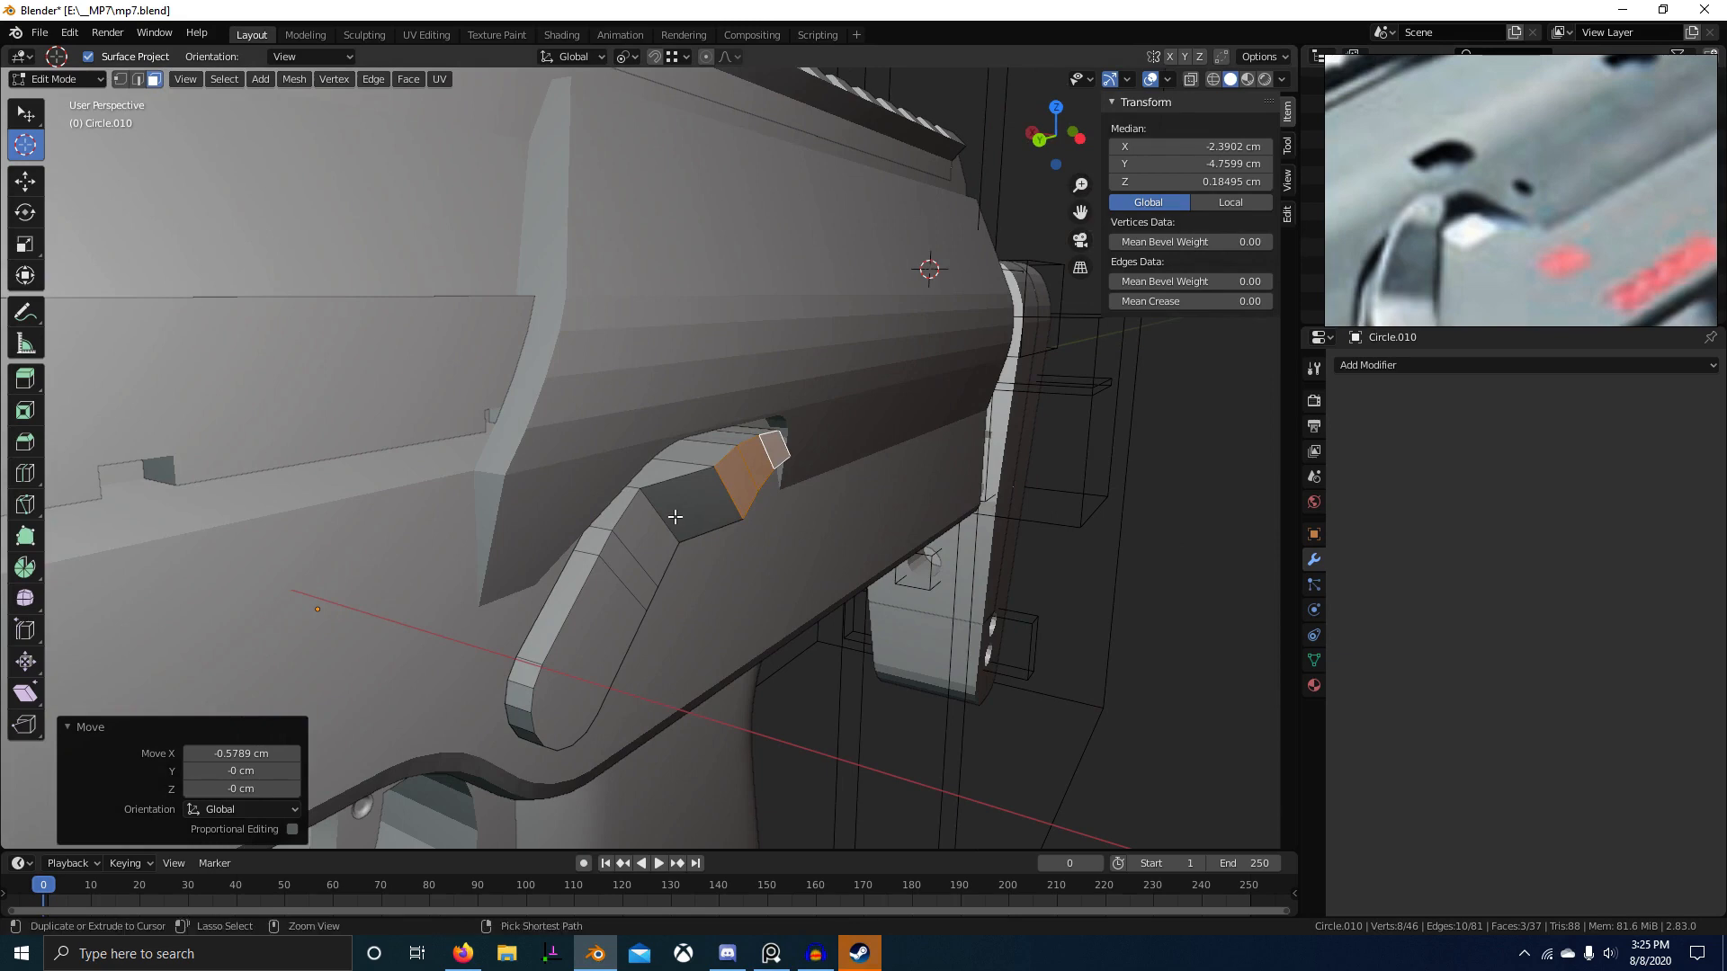
pyautogui.hotkey('ctrl', 'z')
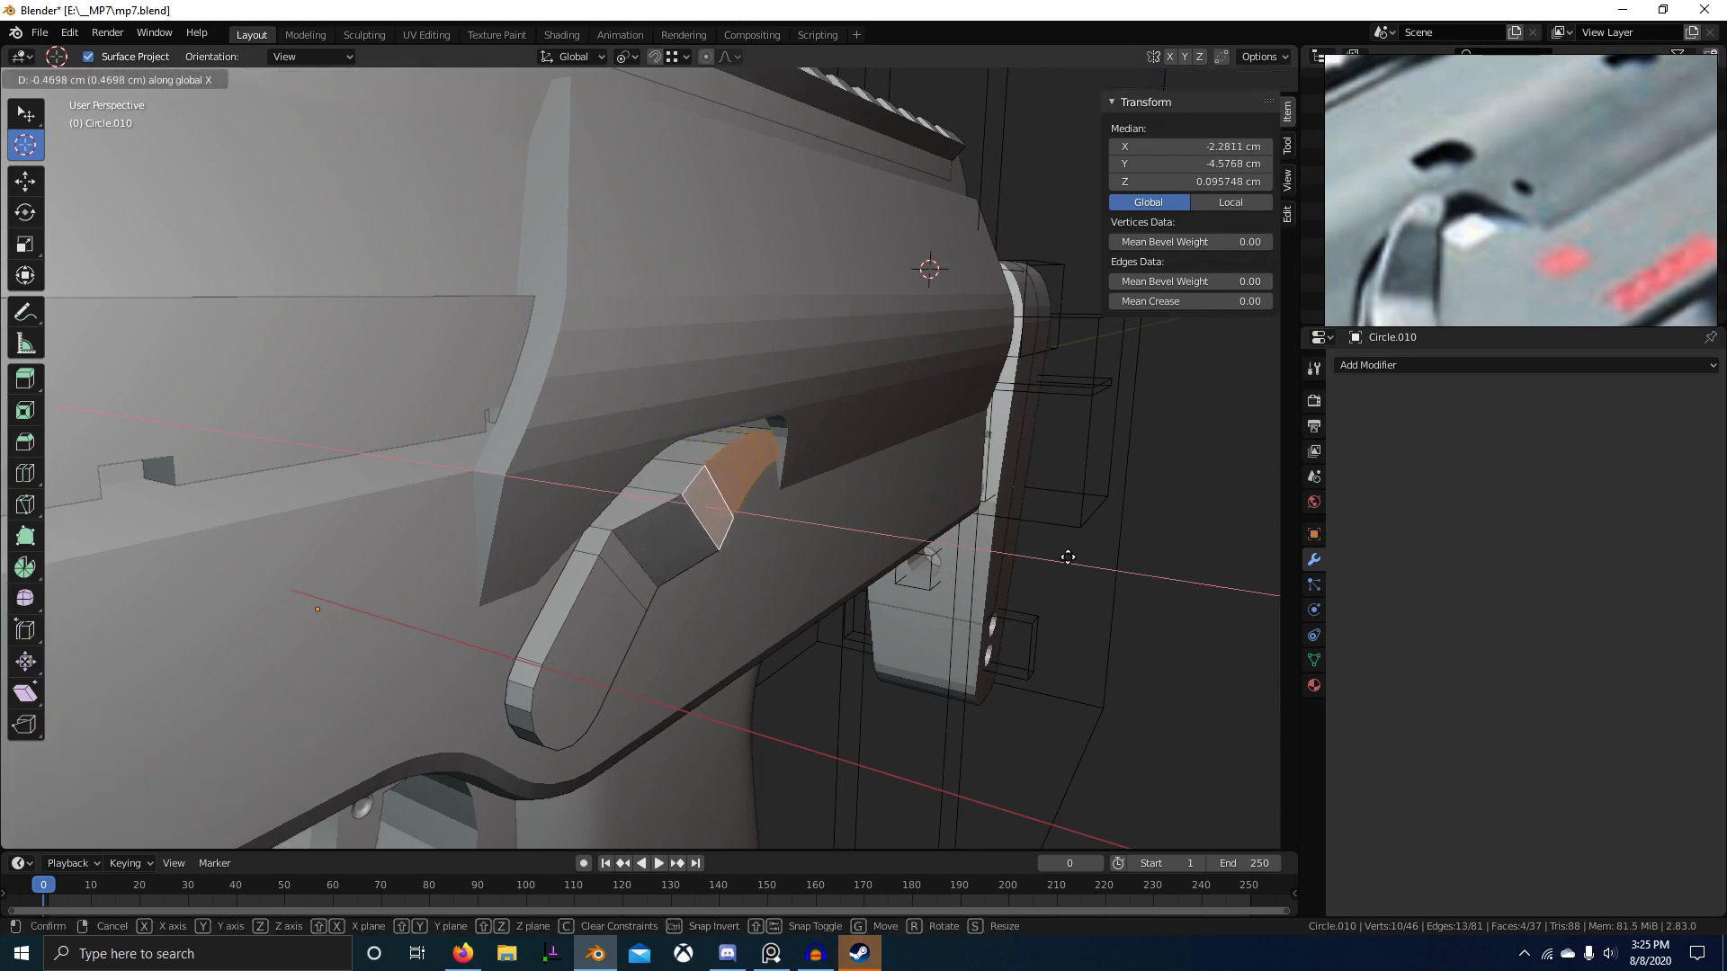
# Step: Move the four front faces toward the lever's tip about 0.583 cm outward along X
pyautogui.click(1084, 560)
pyautogui.moveTo(865, 537); pyautogui.dragTo(776, 499, button='middle')
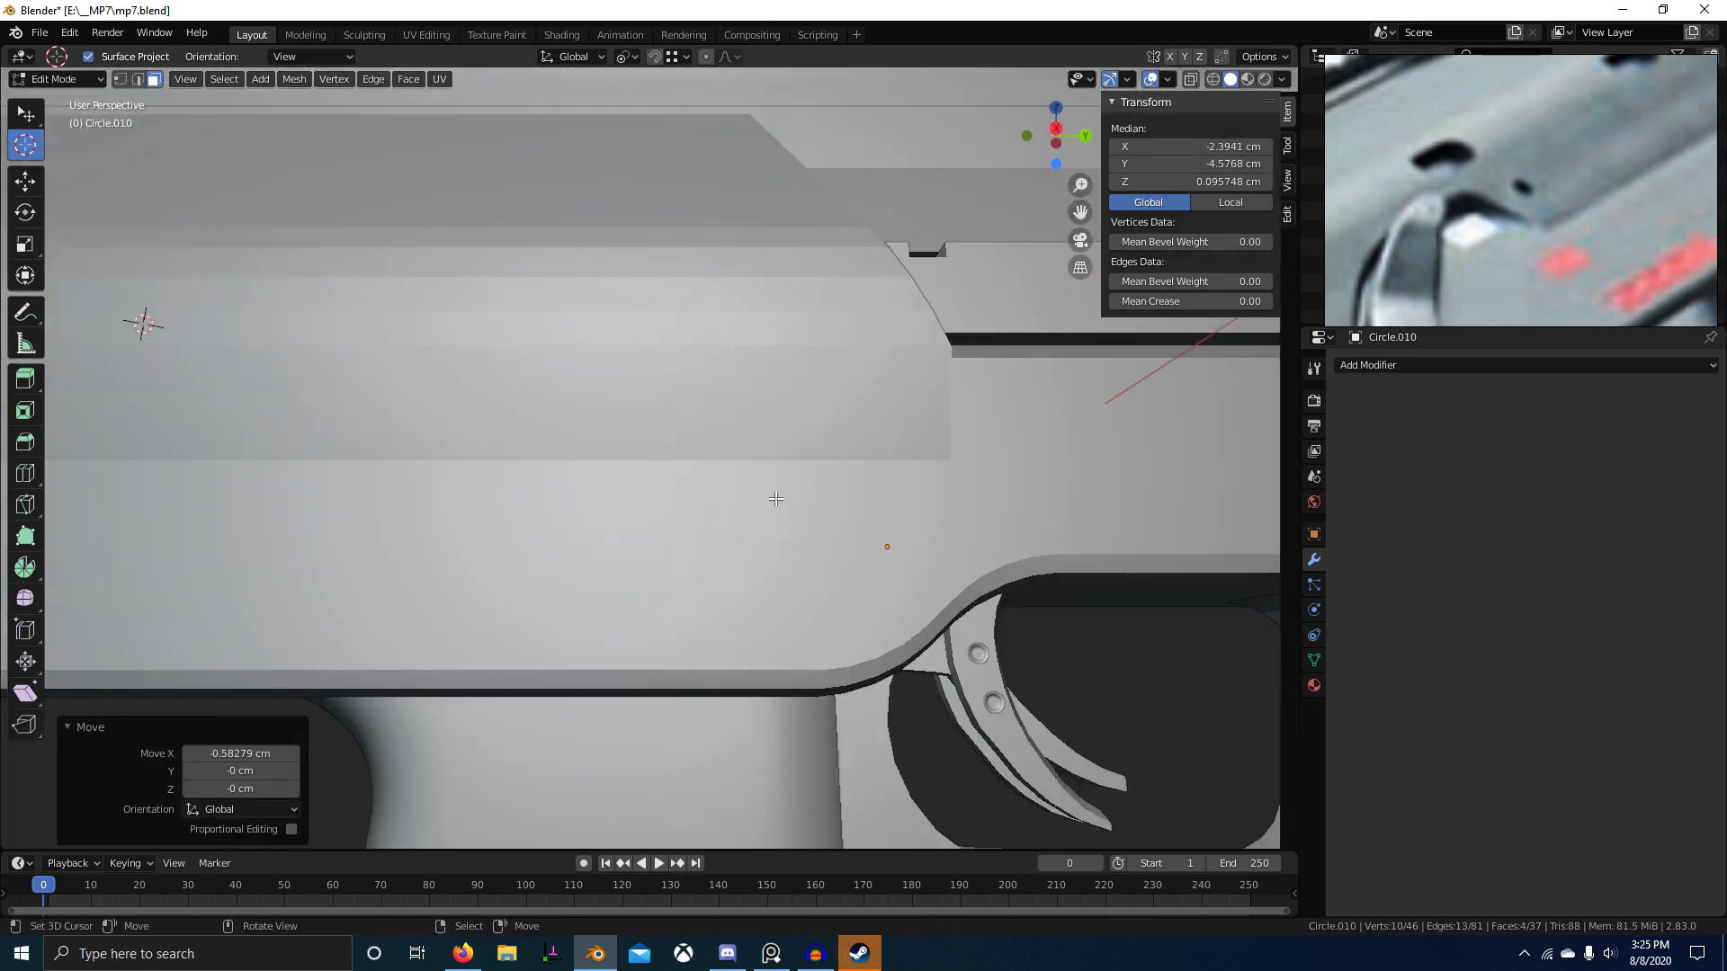
pyautogui.press('ctrl+KP_3')
# Step: Examine the lever's shape in the MP7 side line drawing among the reference images
pyautogui.scroll(-4, 1694, 203)
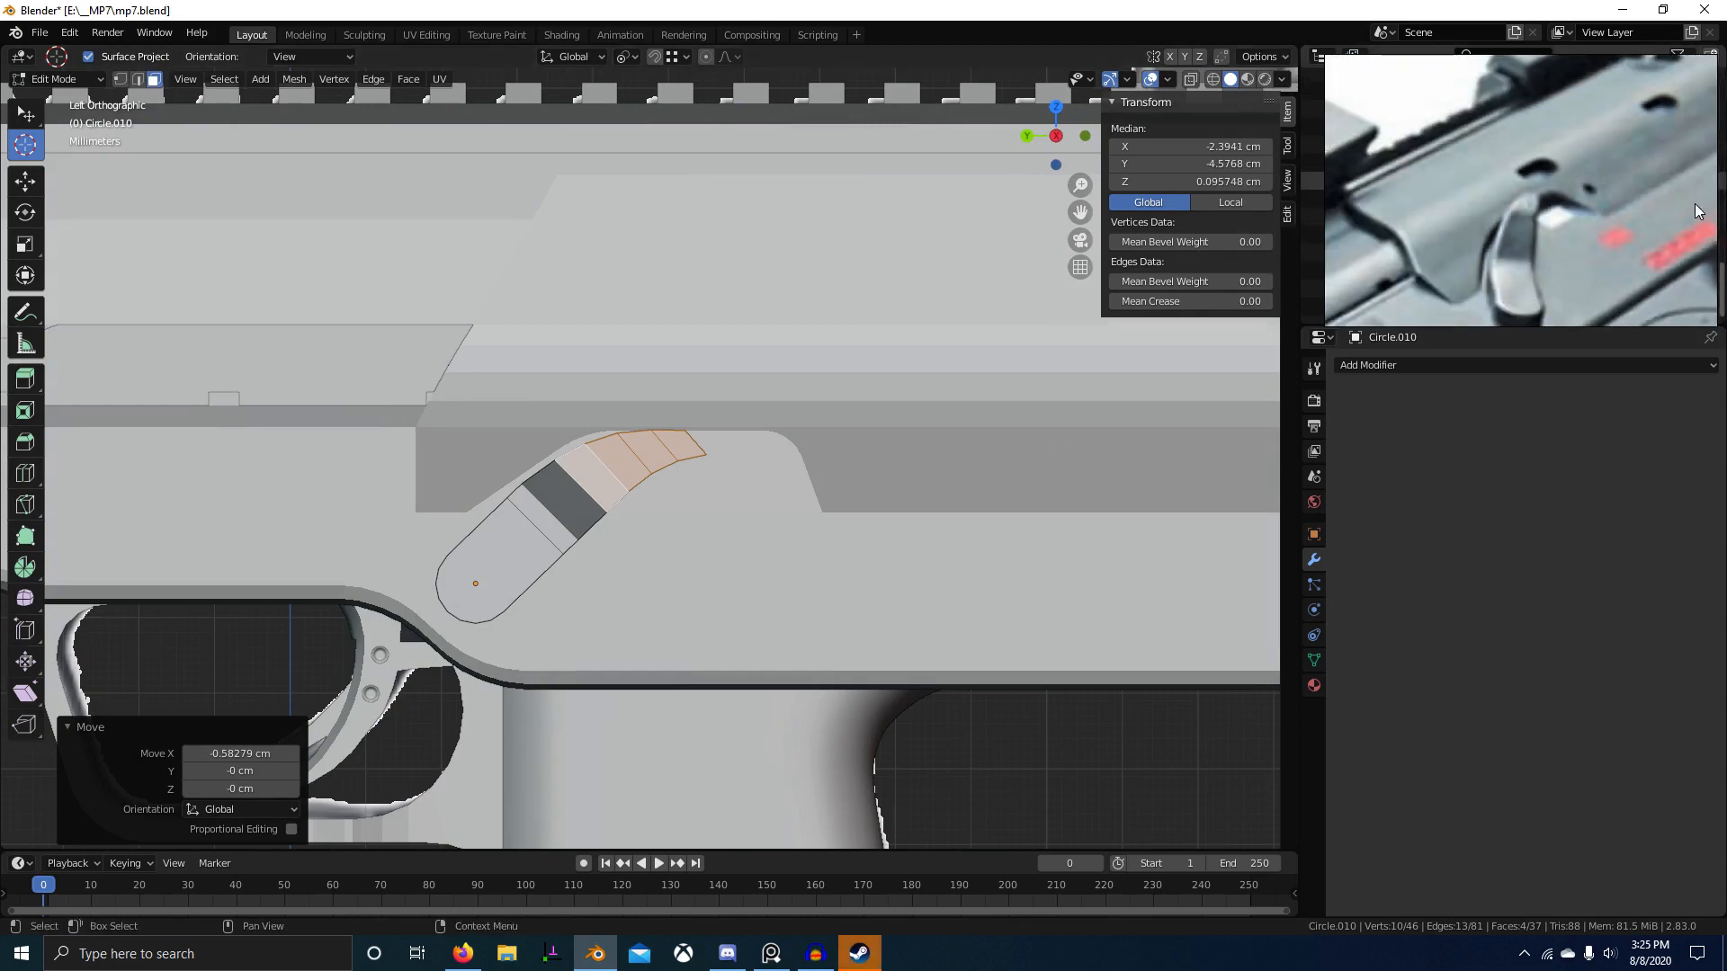
pyautogui.click(1603, 241)
pyautogui.scroll(-6, 1595, 241)
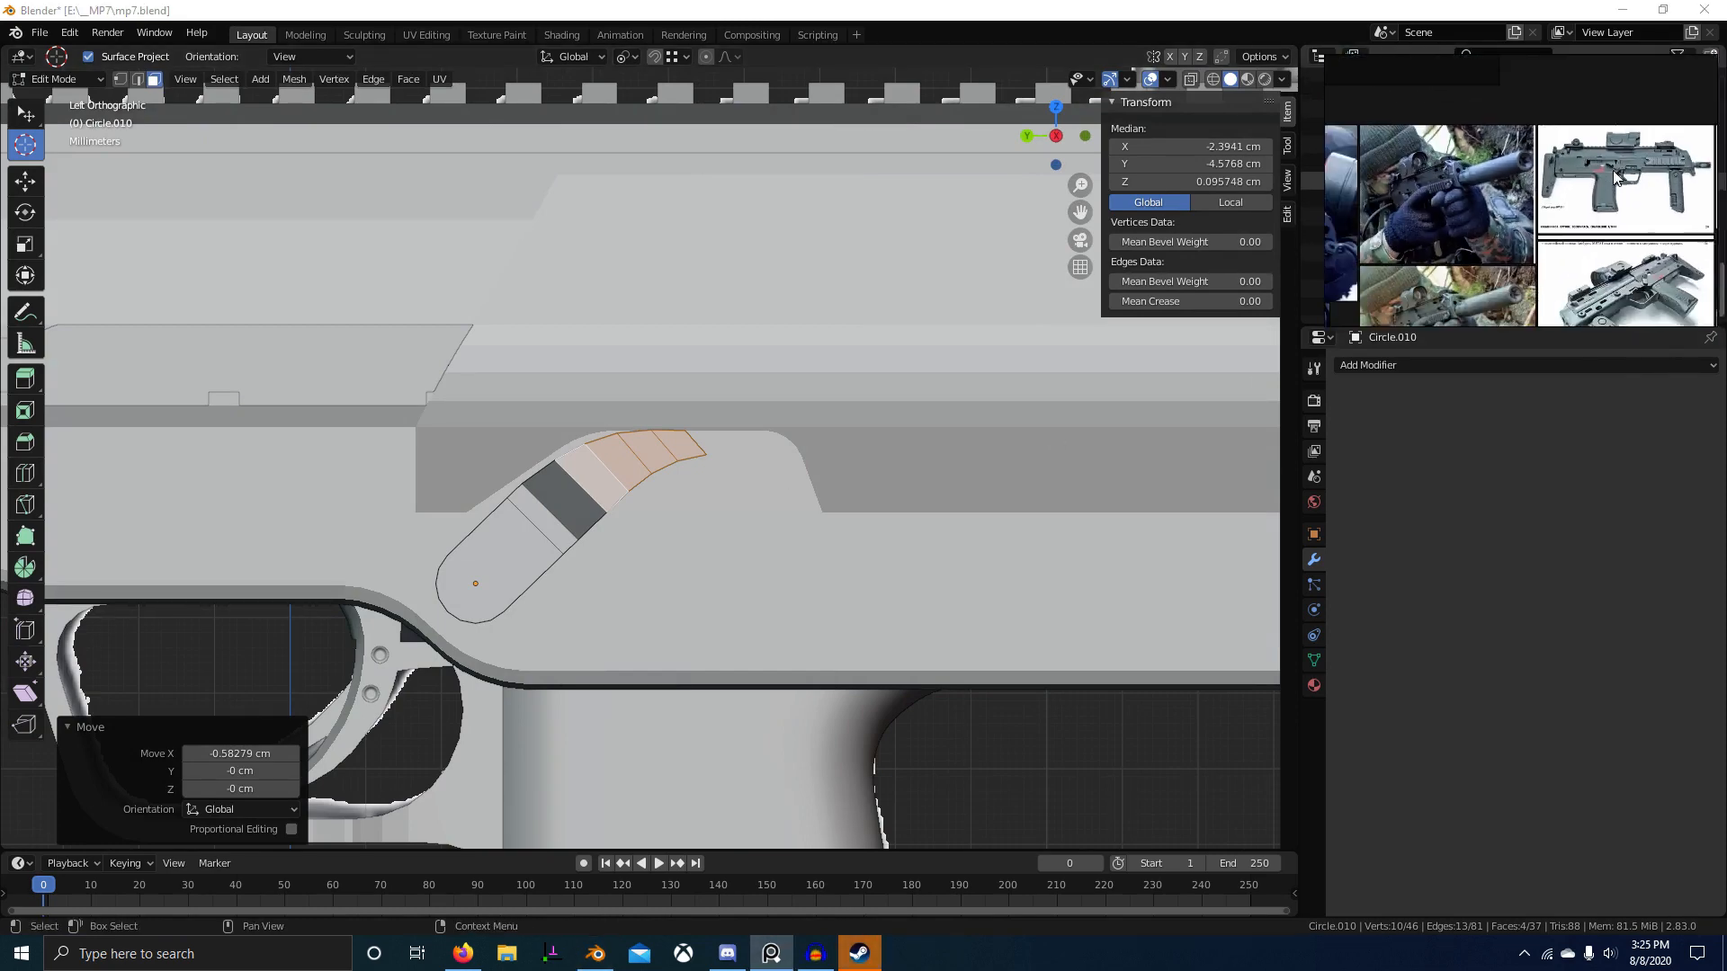
pyautogui.moveTo(1483, 202); pyautogui.dragTo(1578, 155, button='middle')
pyautogui.moveTo(1475, 144); pyautogui.dragTo(1624, 183, button='middle')
pyautogui.scroll(4, 1512, 209)
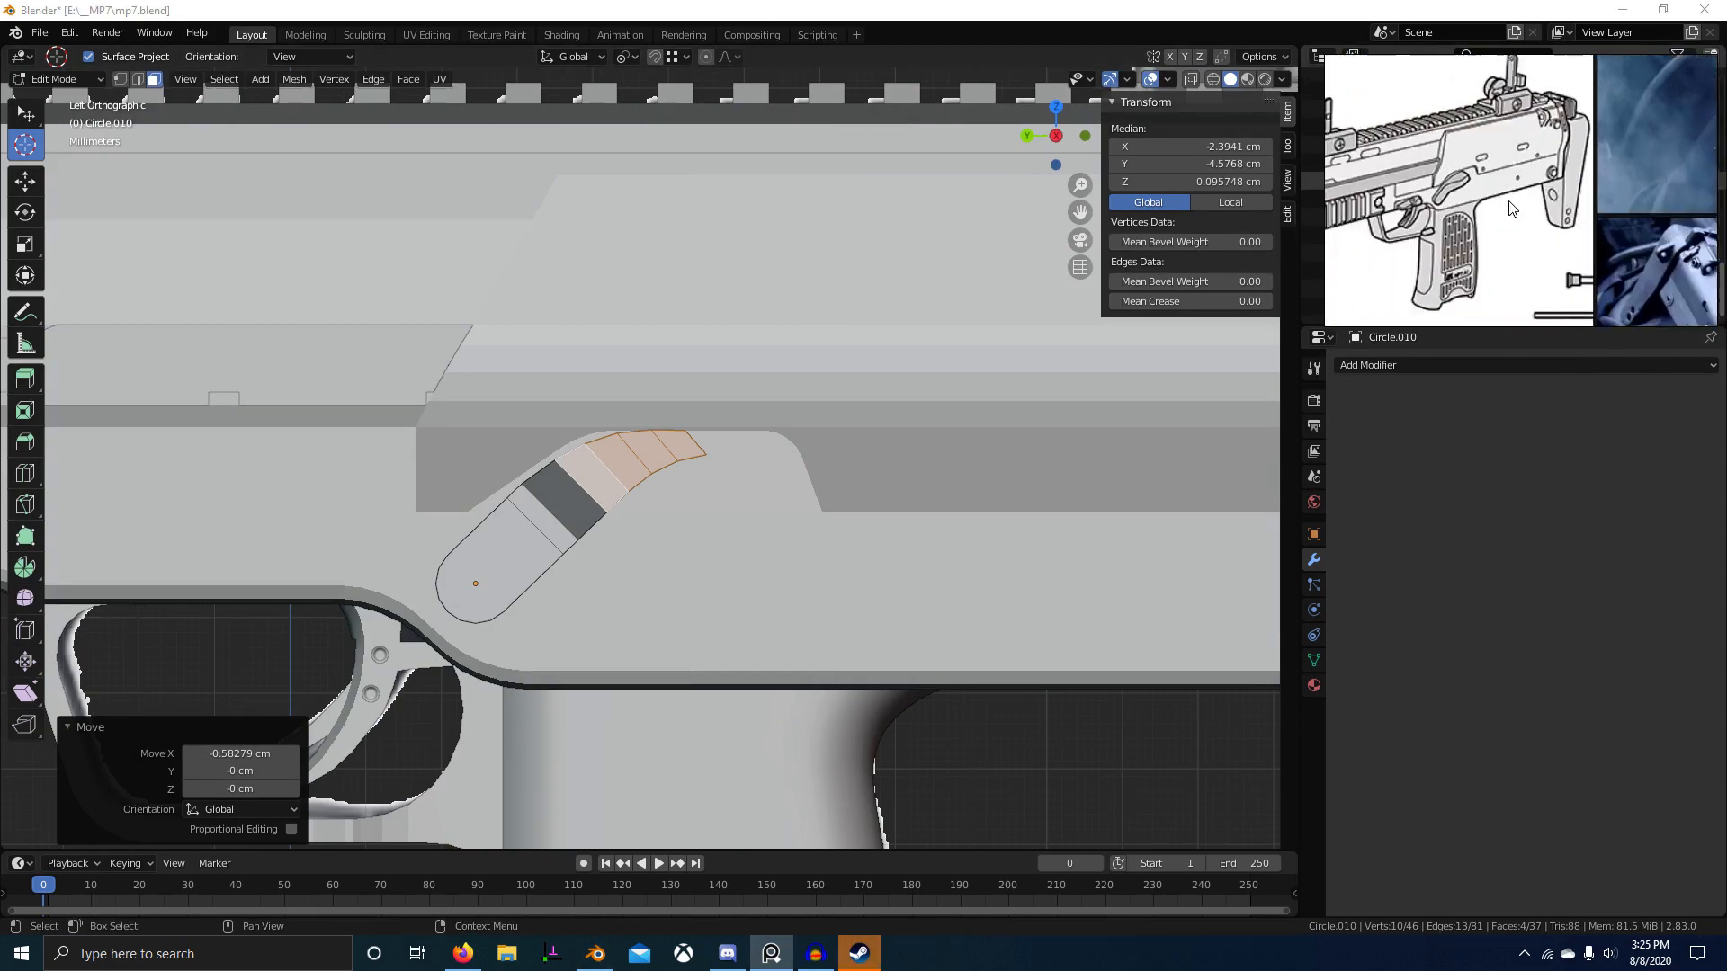
pyautogui.scroll(3, 1511, 208)
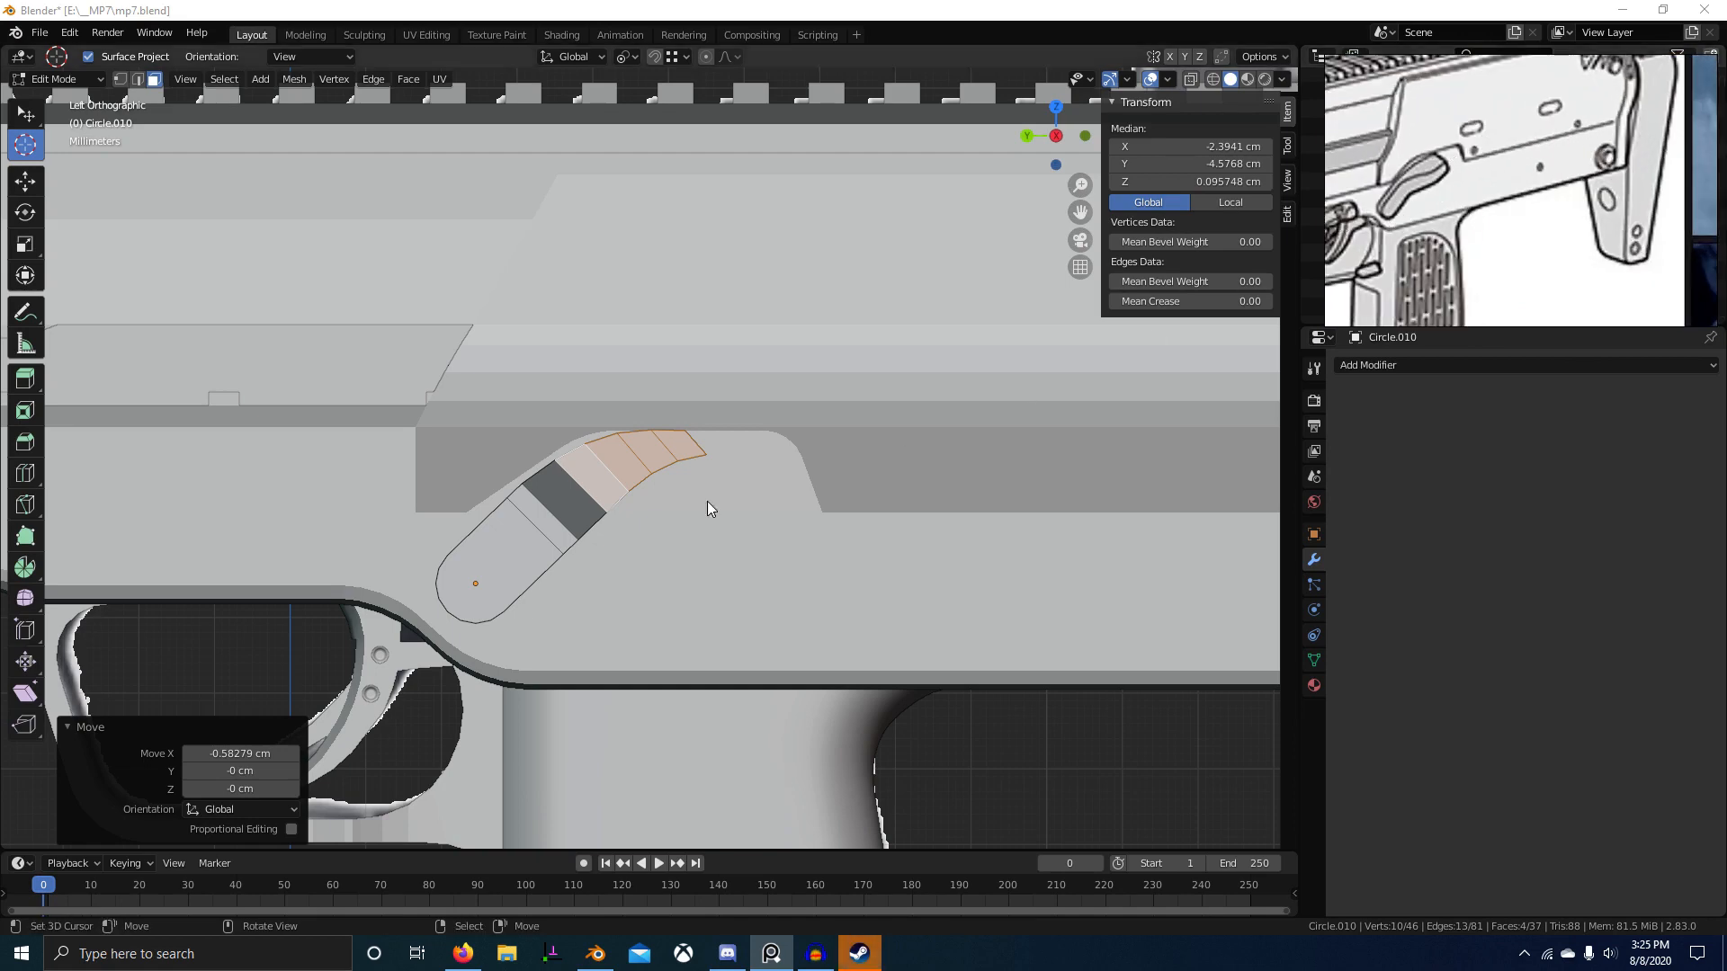
# Step: Bring the lever's raised front section back inward along X and shift the edge at the foot of its slope outward
pyautogui.moveTo(708, 509); pyautogui.dragTo(1351, 399, button='middle')
pyautogui.click(616, 505)
pyautogui.moveTo(998, 396); pyautogui.dragTo(713, 540, button='middle')
pyautogui.click(713, 540)
pyautogui.press('g')
pyautogui.press('x')
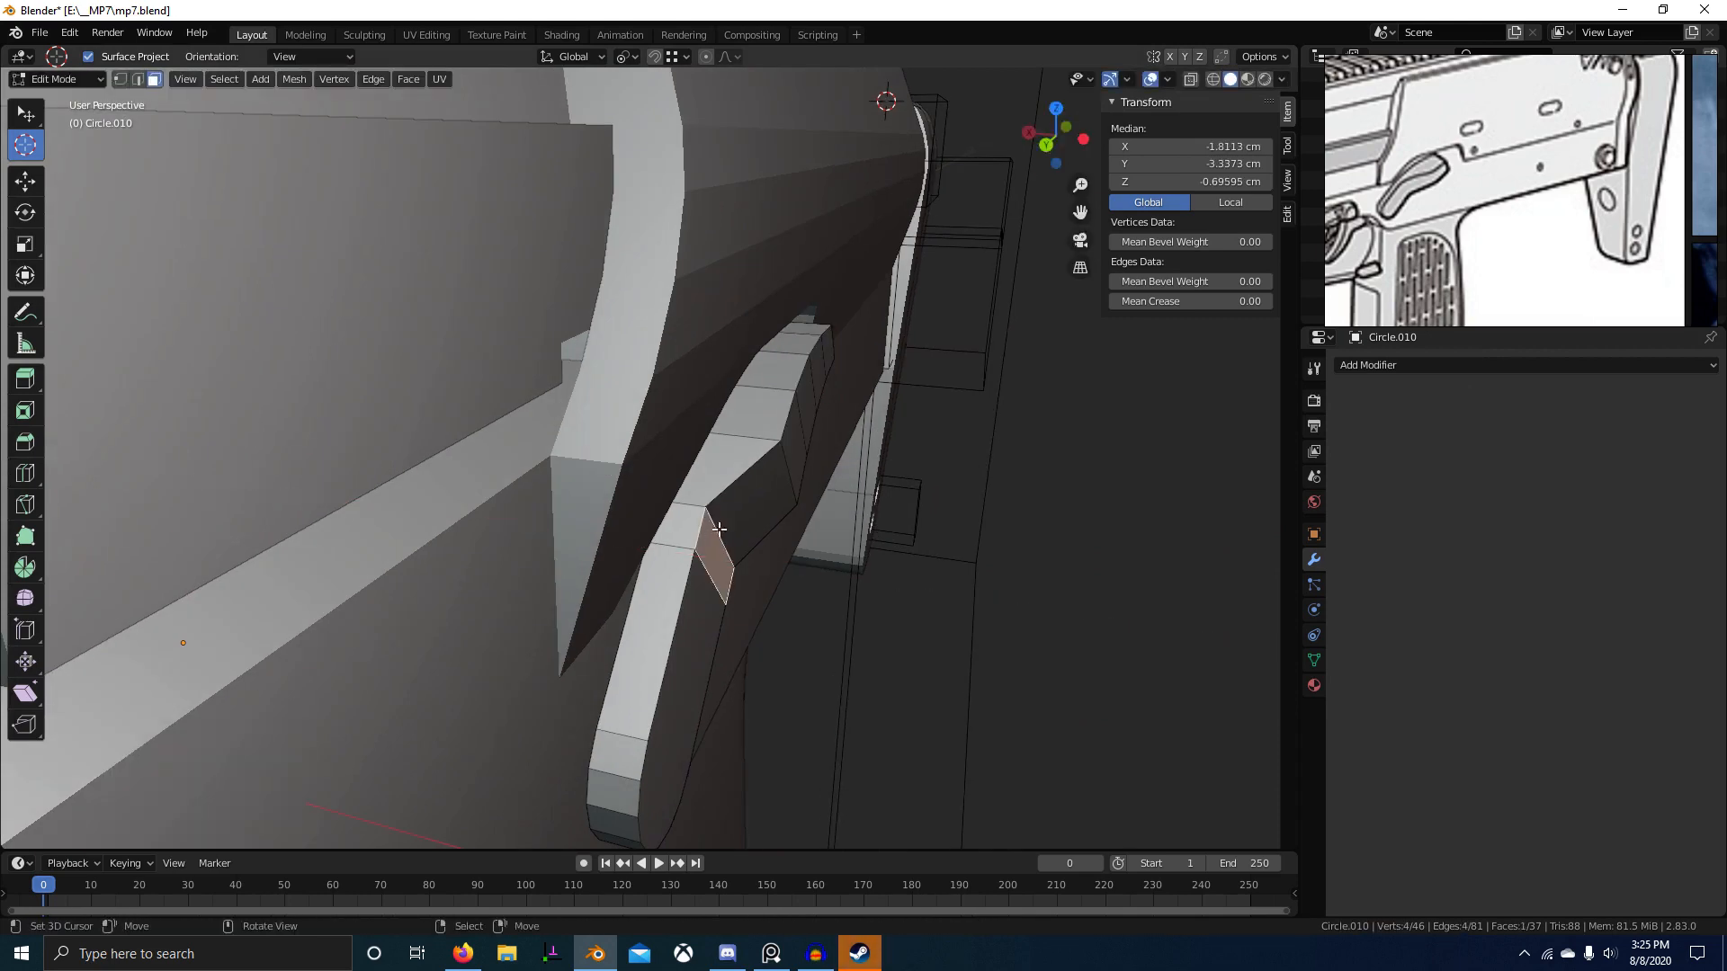
pyautogui.click(858, 530)
# Step: Shift the front edge at the top of the lever's slope inward along X to soften the bend
pyautogui.click(782, 469)
pyautogui.press('g')
pyautogui.press('x')
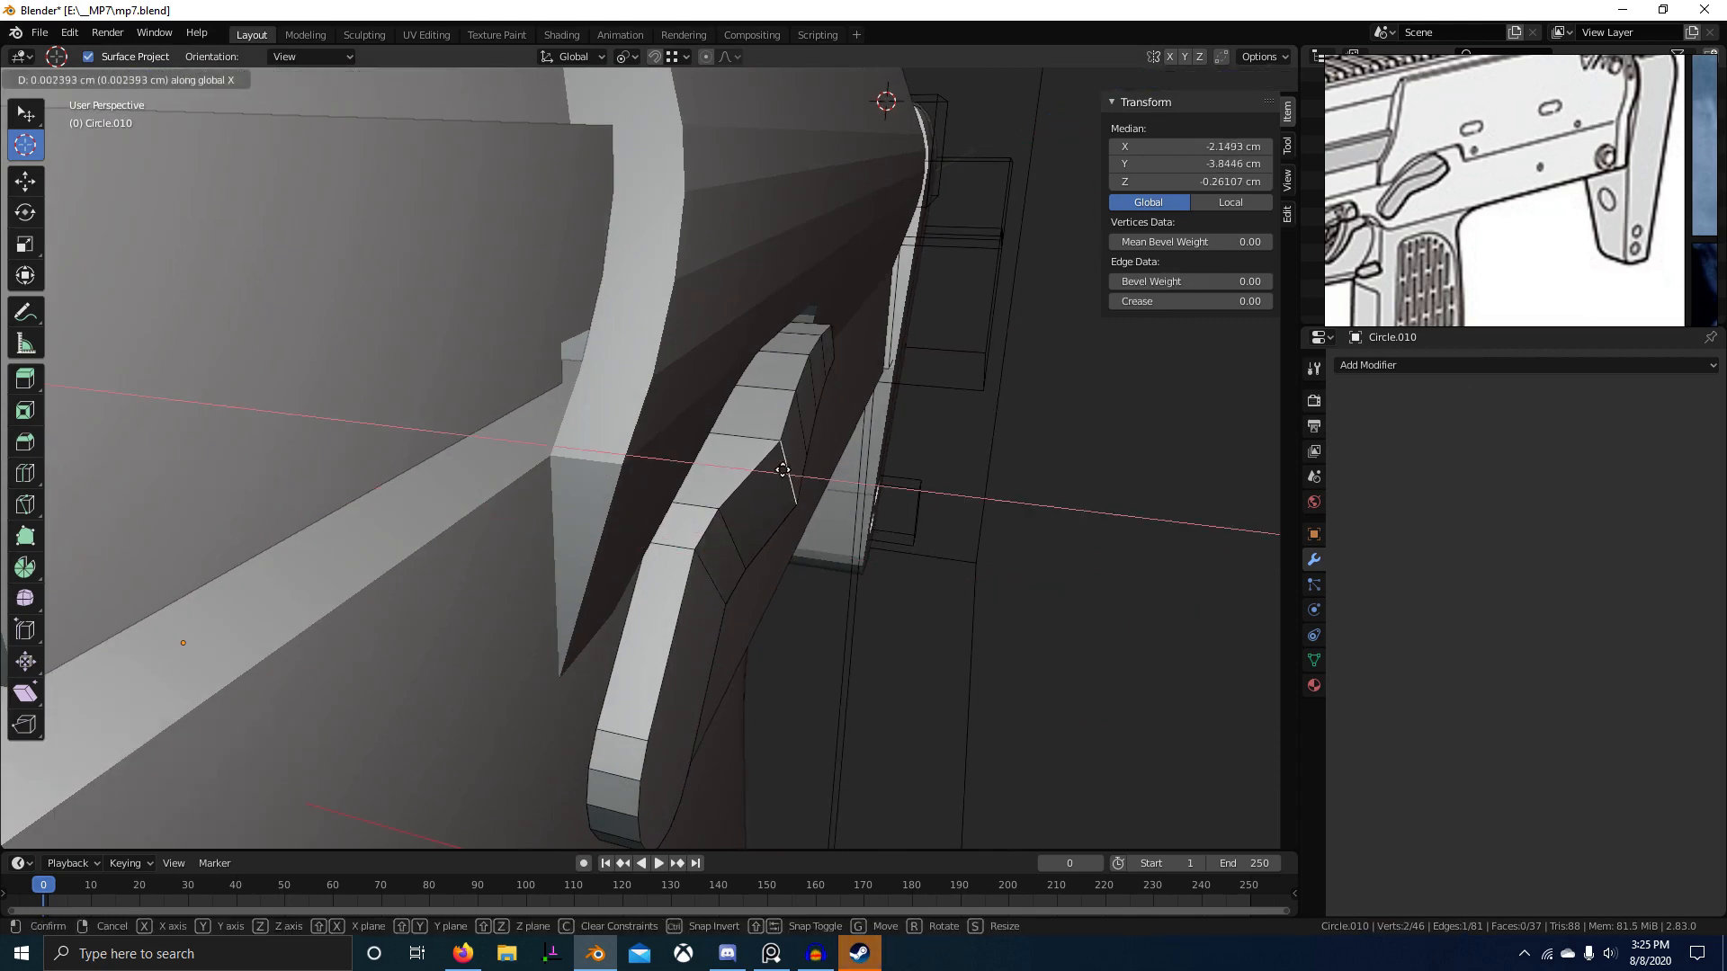
pyautogui.click(688, 458)
pyautogui.moveTo(898, 501); pyautogui.dragTo(896, 588, button='middle')
pyautogui.press('g')
pyautogui.press('x')
pyautogui.moveTo(813, 536); pyautogui.dragTo(744, 498, button='middle')
pyautogui.click(745, 498)
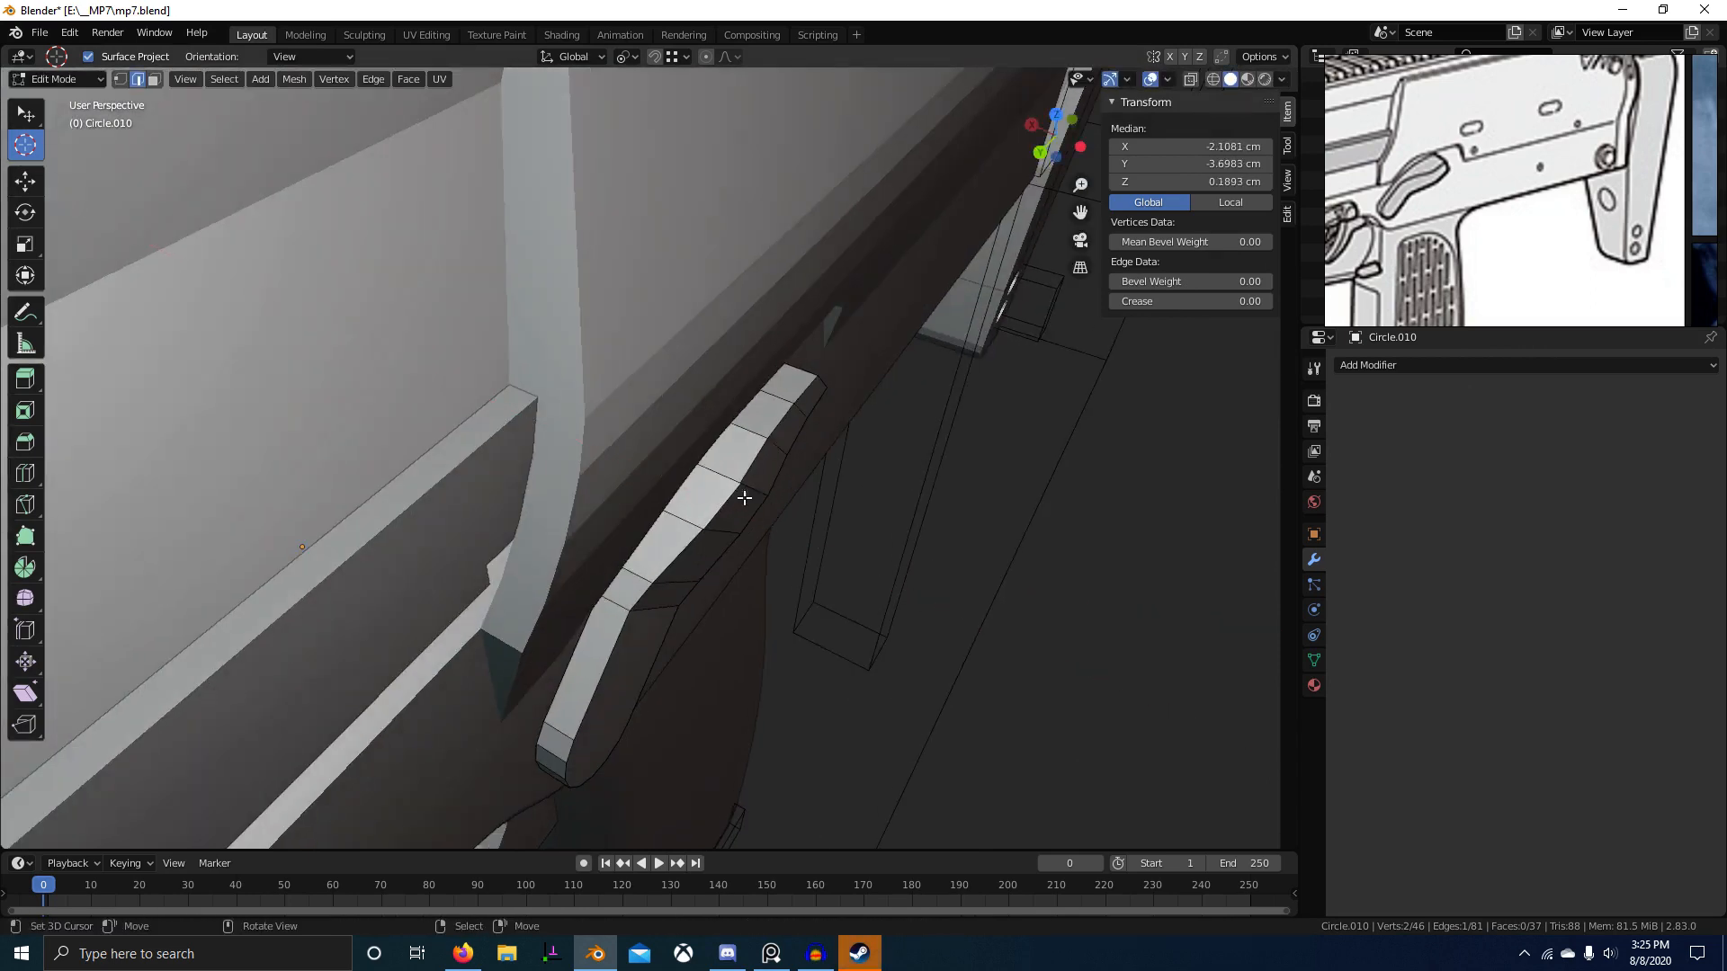
# Step: Check the lever against the side blueprint and adjust the next front edge toward the tip along X
pyautogui.press('KP_3')
pyautogui.press('ctrl+KP_3')
pyautogui.press('z')
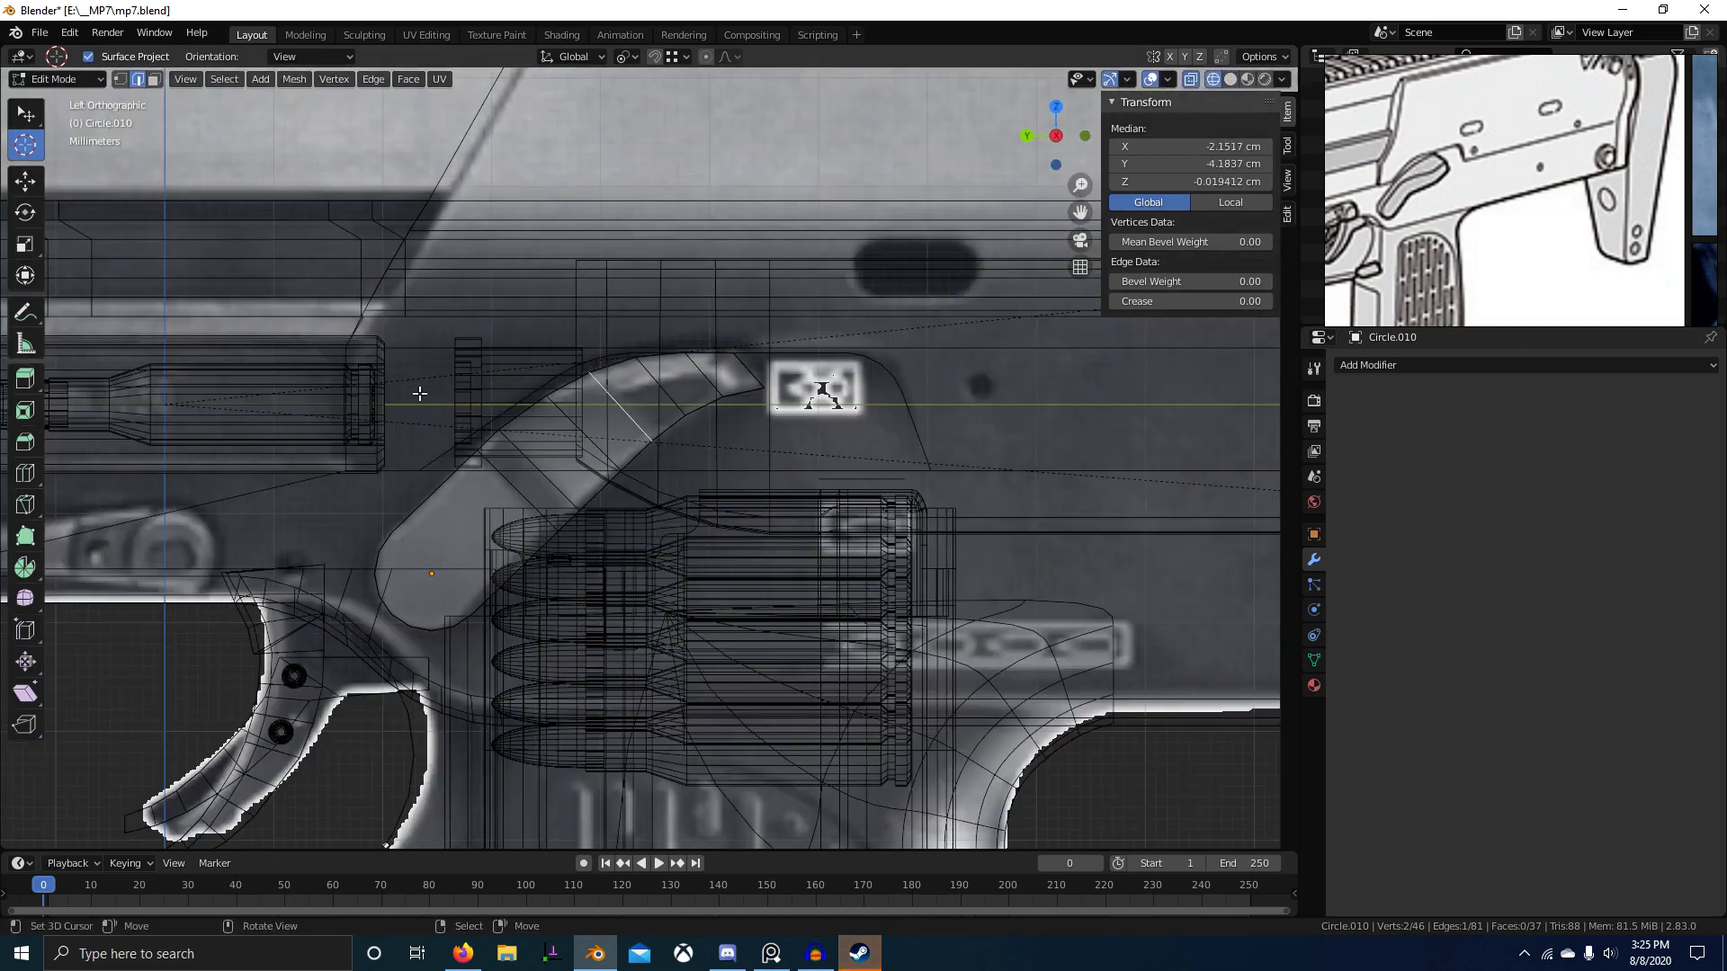
pyautogui.click(861, 436)
pyautogui.moveTo(861, 436)
pyautogui.mouseDown(button='middle')
pyautogui.moveTo(810, 474)
pyautogui.moveTo(791, 528)
pyautogui.moveTo(790, 648)
pyautogui.moveTo(732, 570)
pyautogui.mouseUp(button='middle')
pyautogui.press('g')
pyautogui.press('x')
pyautogui.click(799, 472)
# Step: Add one centred loop cut across the segment on the lever's slope
pyautogui.click(722, 568)
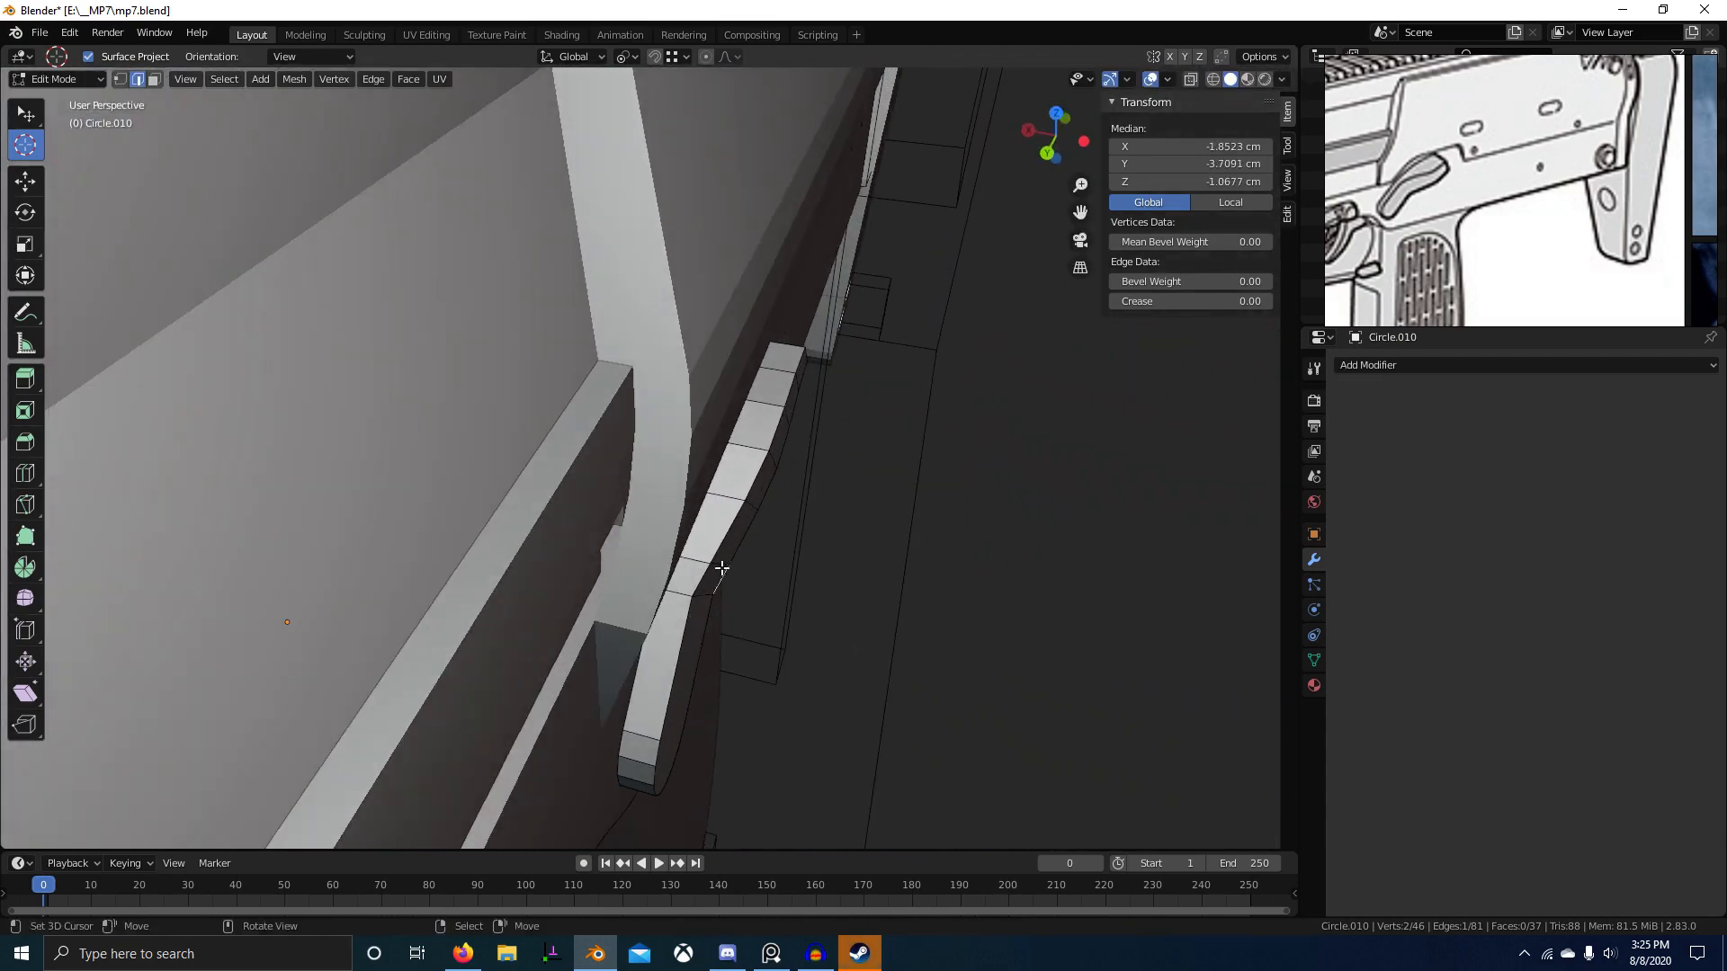
pyautogui.click(699, 558)
pyautogui.rightClick(728, 534)
pyautogui.moveTo(868, 607); pyautogui.dragTo(705, 513, button='middle')
pyautogui.press('ctrl+KP_3')
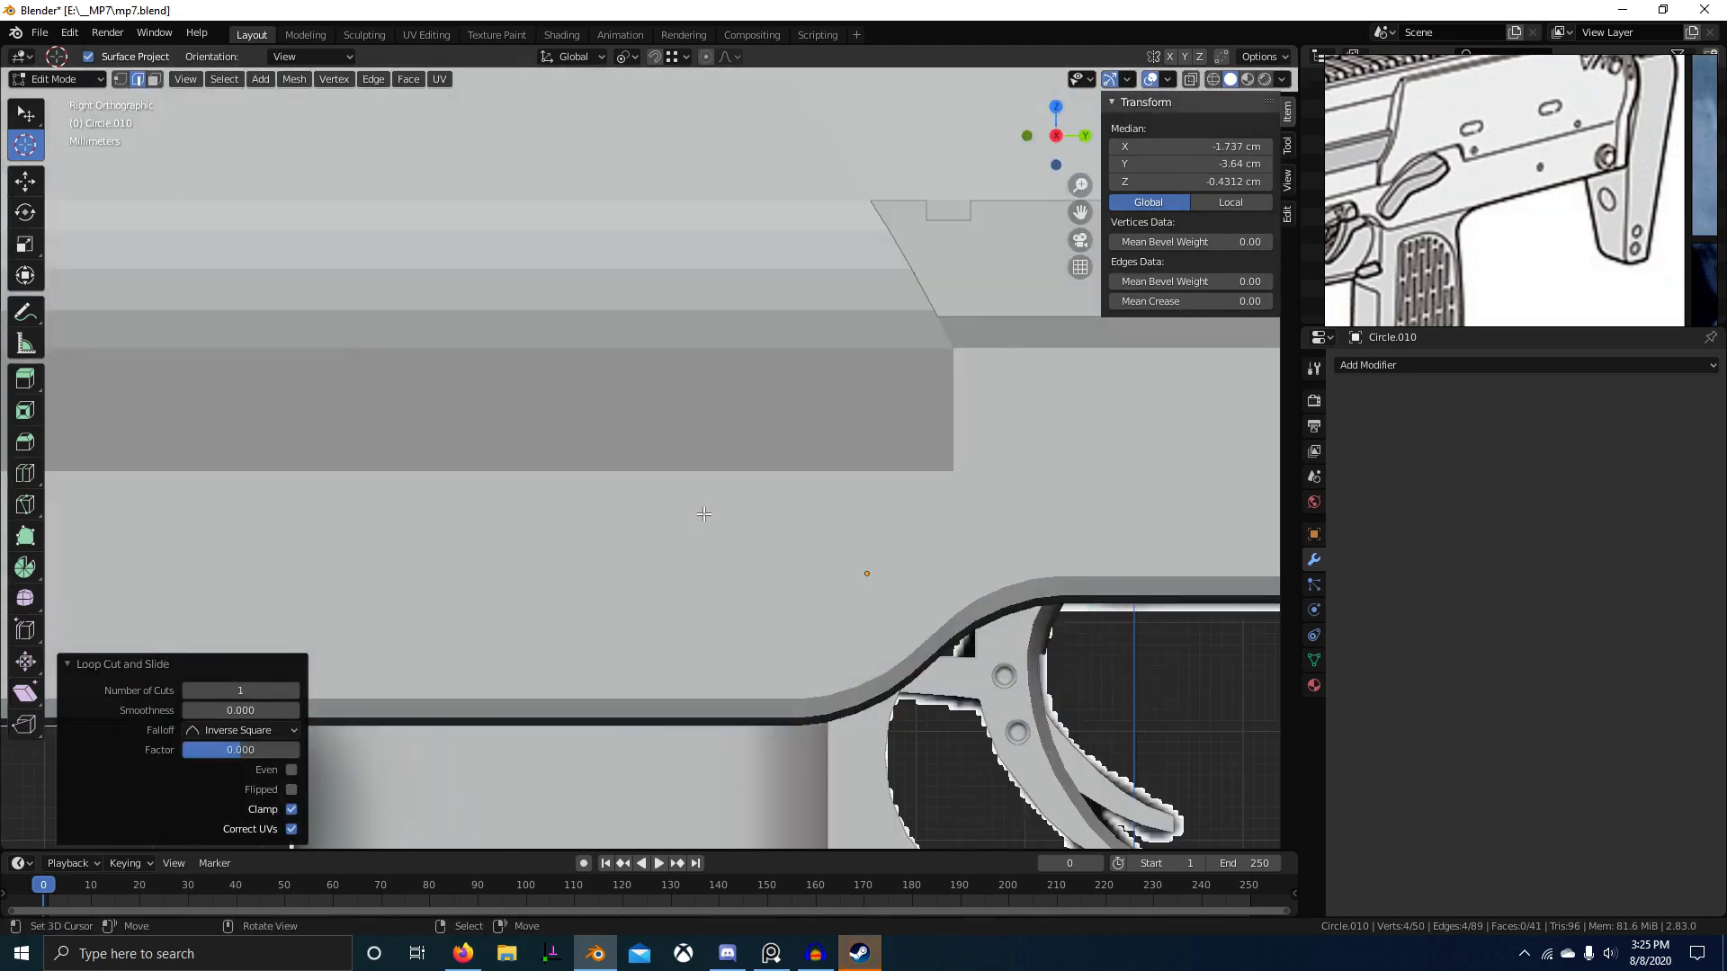
pyautogui.moveTo(596, 453); pyautogui.dragTo(733, 567, button='middle')
# Step: Fine-tune the front edges around the new loop cut to round the lever's bend, and leave mesh editing
pyautogui.rightClick(763, 525)
pyautogui.press('g')
pyautogui.click(784, 572)
pyautogui.rightClick(762, 552)
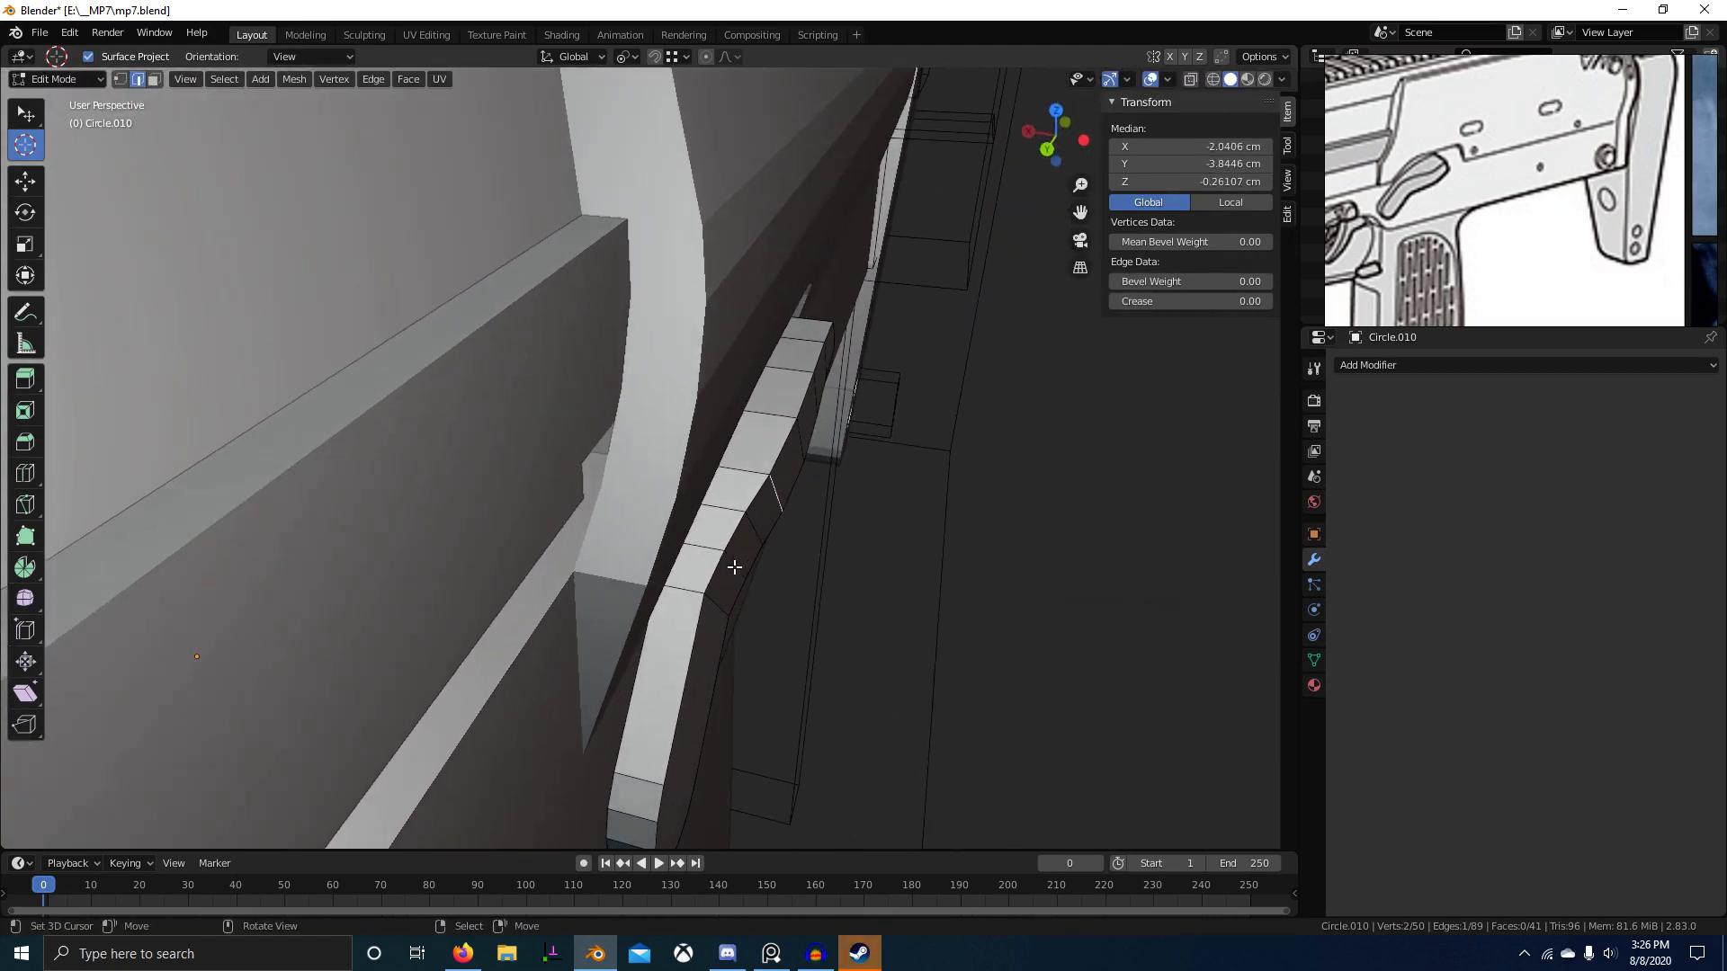
pyautogui.click(712, 559)
pyautogui.rightClick(782, 498)
pyautogui.click(802, 498)
pyautogui.press('Tab')
pyautogui.hotkey('alt', 'a')
pyautogui.scroll(-3, 847, 586)
pyautogui.moveTo(847, 586); pyautogui.dragTo(739, 515, button='middle')
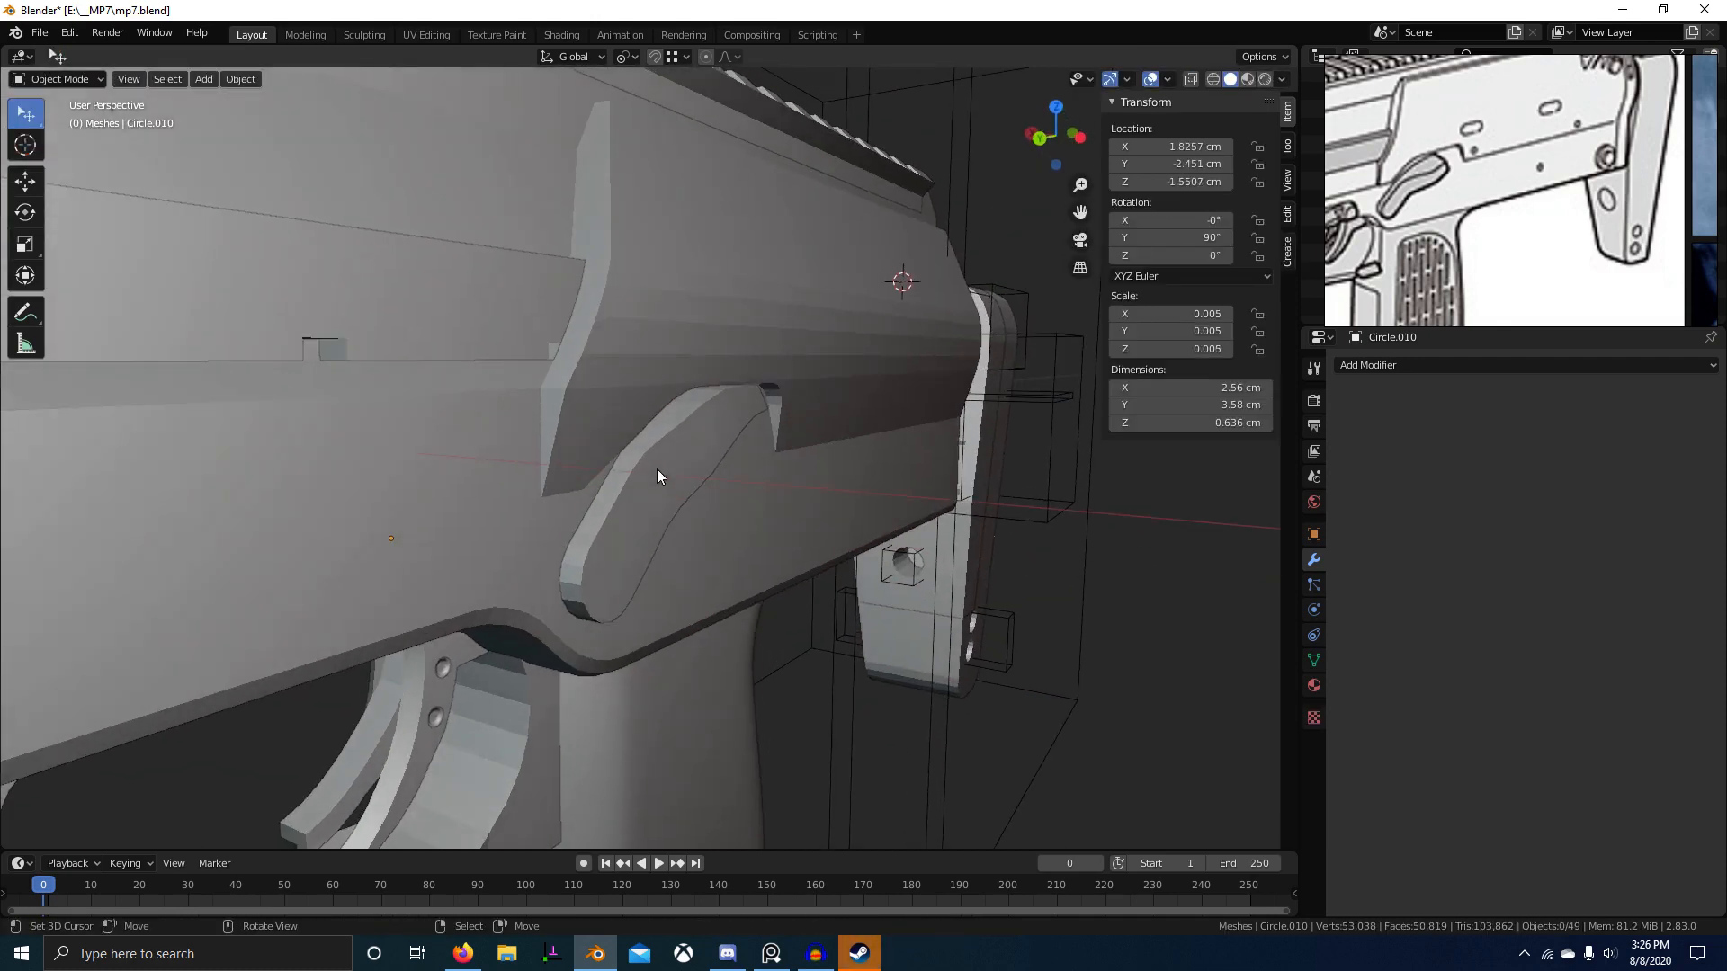
# Step: Shade the lever smooth and enable Auto Smooth at 30° for its normals
pyautogui.rightClick(656, 468)
pyautogui.press('w')
pyautogui.click(717, 509)
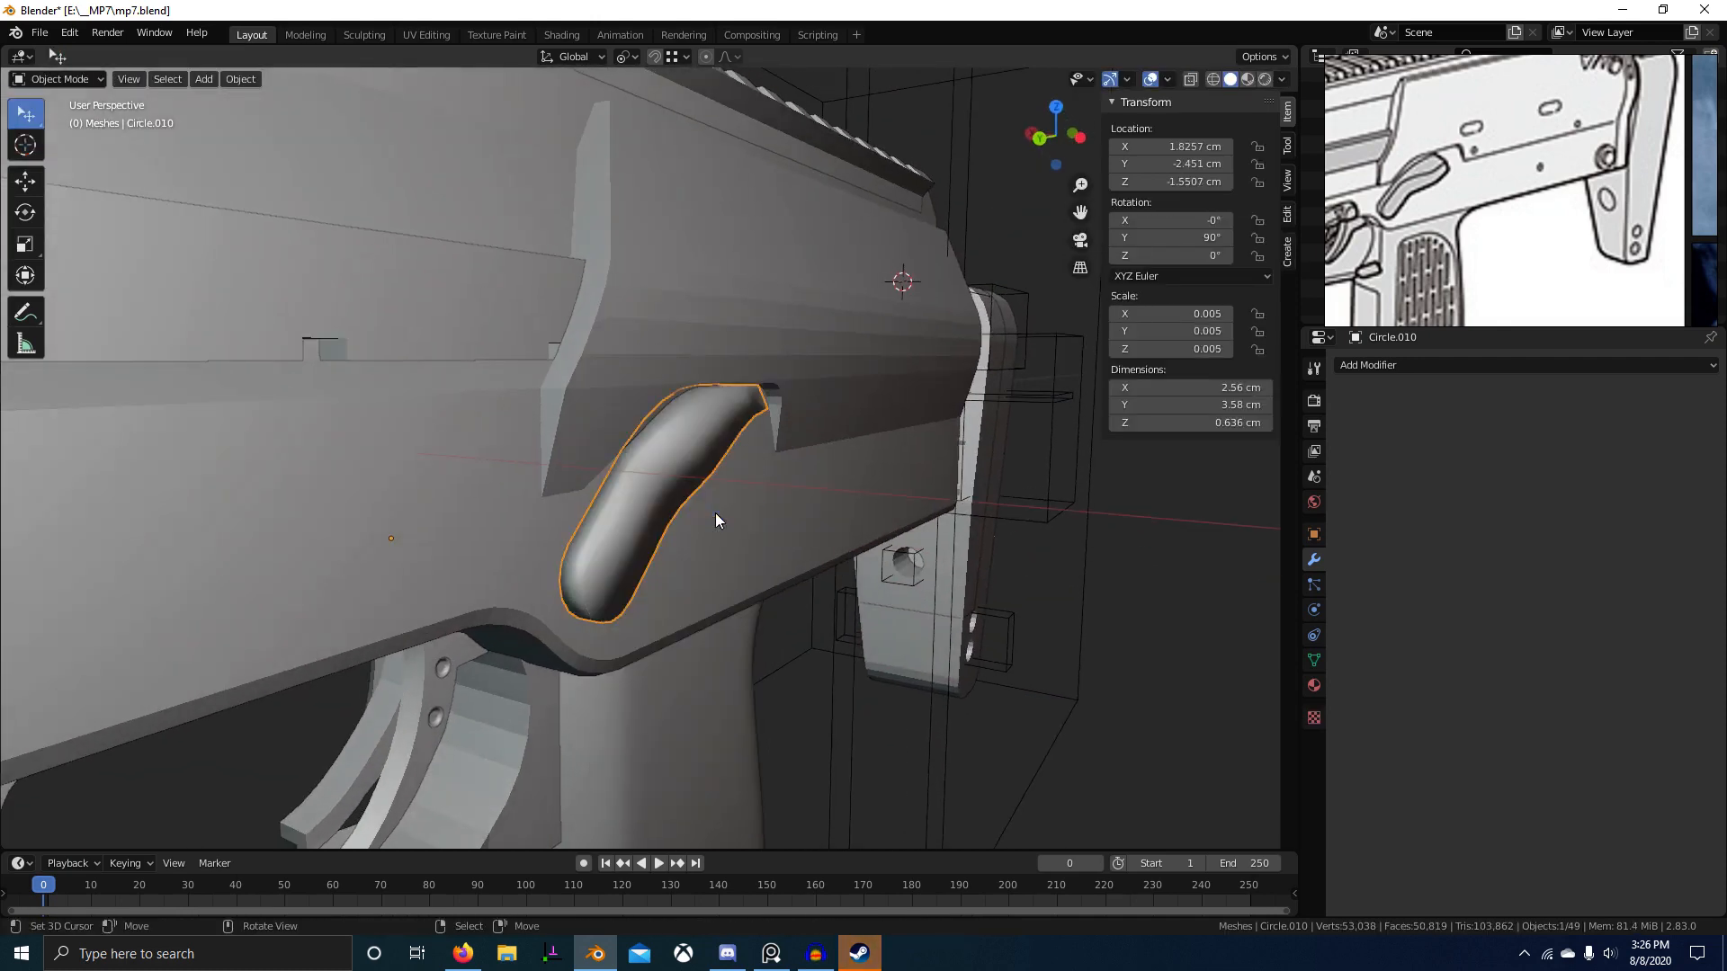
pyautogui.click(1313, 661)
pyautogui.click(1365, 694)
pyautogui.scroll(3, 719, 493)
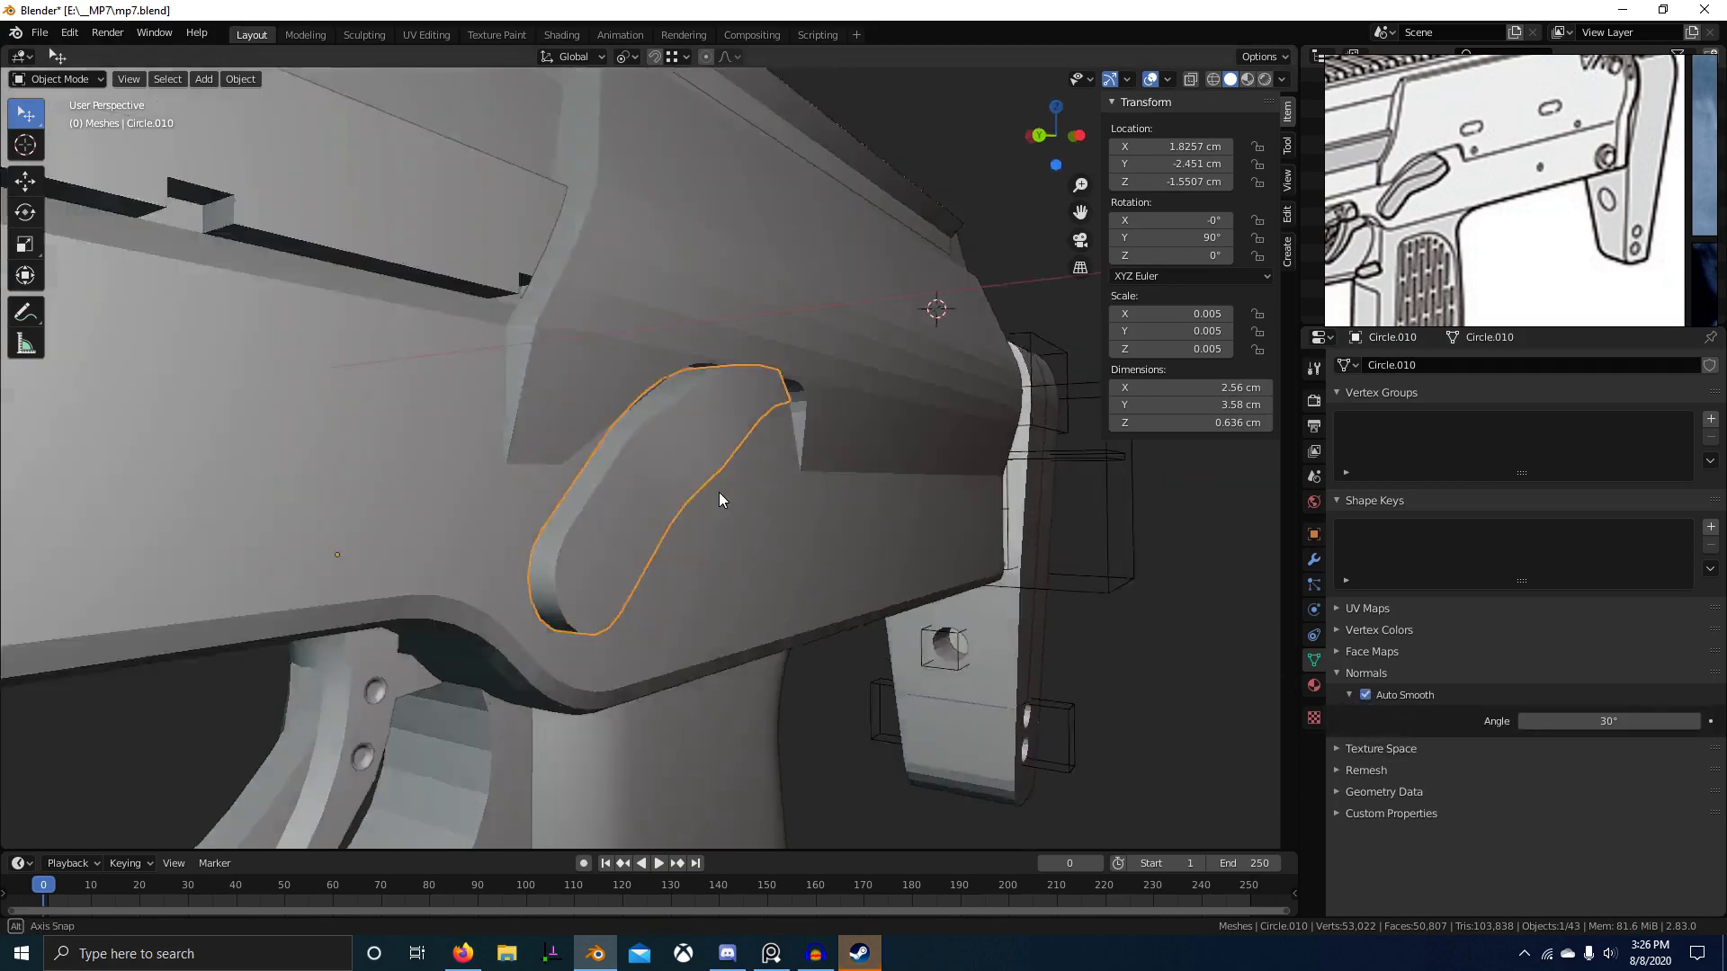
# Step: Try adding a level 2 Subdivision Surface modifier to the lever
pyautogui.moveTo(719, 493); pyautogui.dragTo(878, 568, button='middle')
pyautogui.click(669, 510)
pyautogui.hotkey('ctrl', '2')
pyautogui.scroll(-4, 681, 500)
pyautogui.hotkey('ctrl', 'z')
# Step: Select the lever and give it a level 2 Subdivision Surface modifier
pyautogui.rightClick(631, 442)
pyautogui.scroll(4, 631, 441)
pyautogui.hotkey('ctrl', '2')
# Step: Select the sharp edges around the lever's front and back outlines and set their crease to 1
pyautogui.keyDown('alt'); pyautogui.keyDown('shift'); pyautogui.rightClick(620, 565); pyautogui.keyUp('shift'); pyautogui.keyUp('alt')
pyautogui.scroll(-3, 619, 565)
pyautogui.moveTo(620, 565); pyautogui.dragTo(669, 545, button='middle')
pyautogui.press('q')
pyautogui.click(690, 611)
pyautogui.hotkey('shift', 'e')
pyautogui.write('1')
pyautogui.press('Return')
pyautogui.scroll(1, 641, 539)
# Step: Try creasing the front cross edge at the start of the lever's bend to 1
pyautogui.hotkey('shift', 'z')
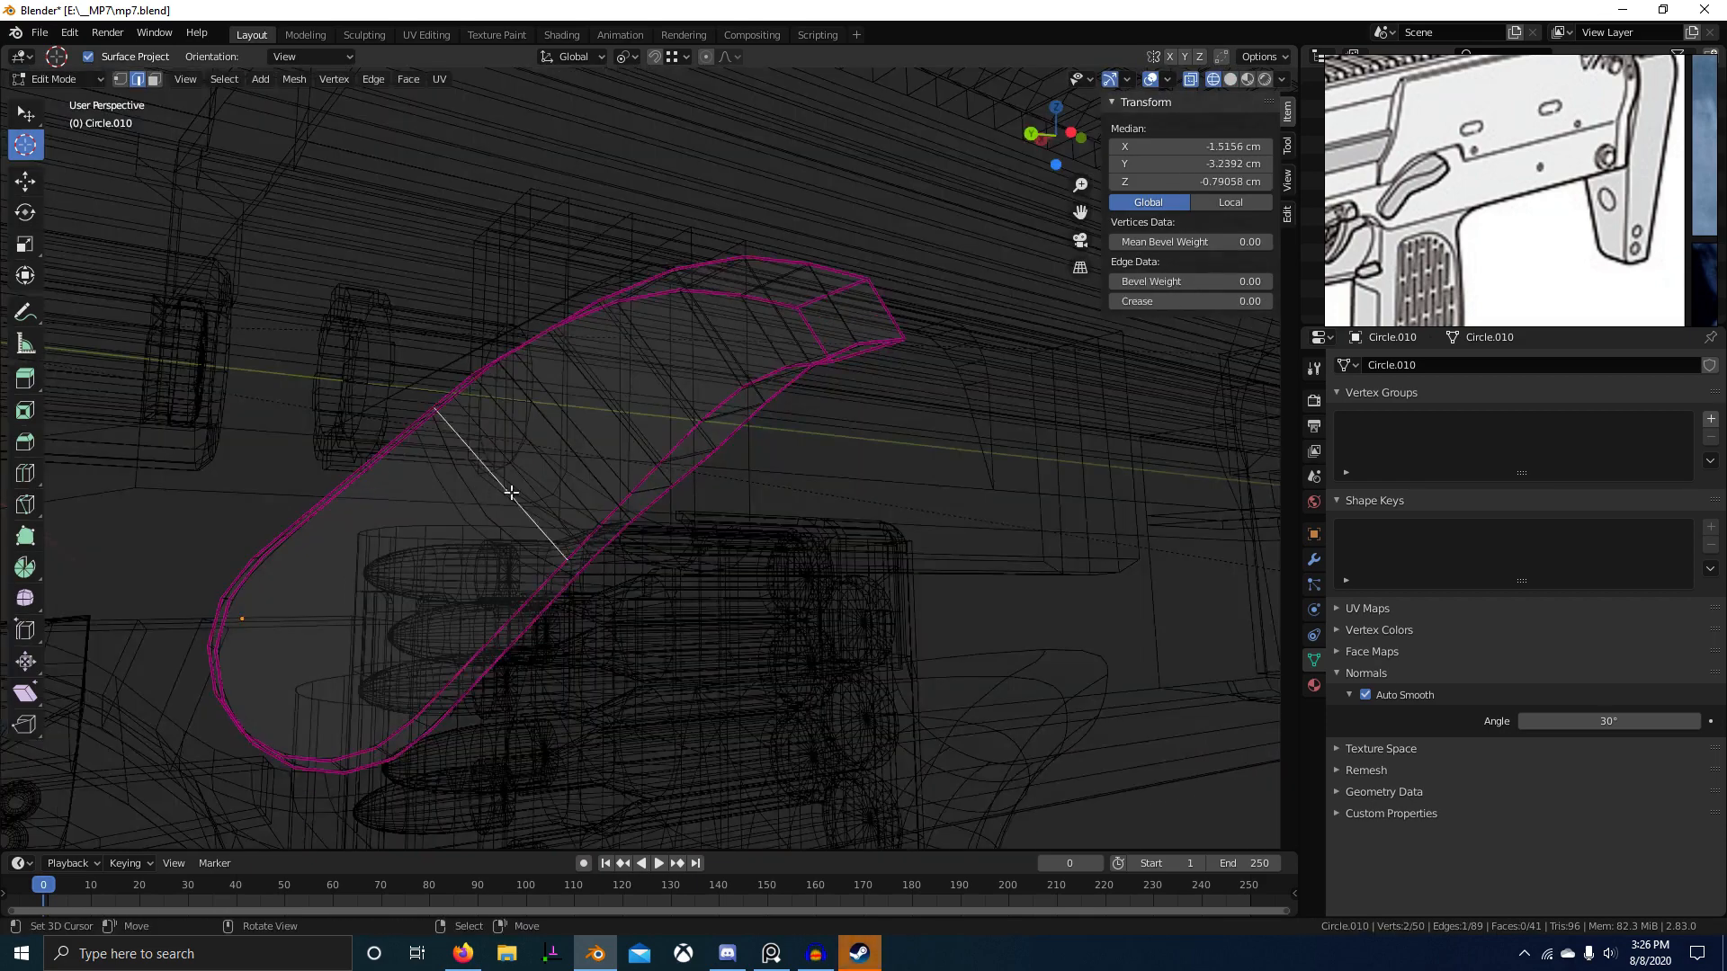
pyautogui.moveTo(511, 493); pyautogui.dragTo(525, 563, button='middle')
pyautogui.press('z')
pyautogui.click(732, 571)
pyautogui.moveTo(732, 570); pyautogui.dragTo(638, 588, button='middle')
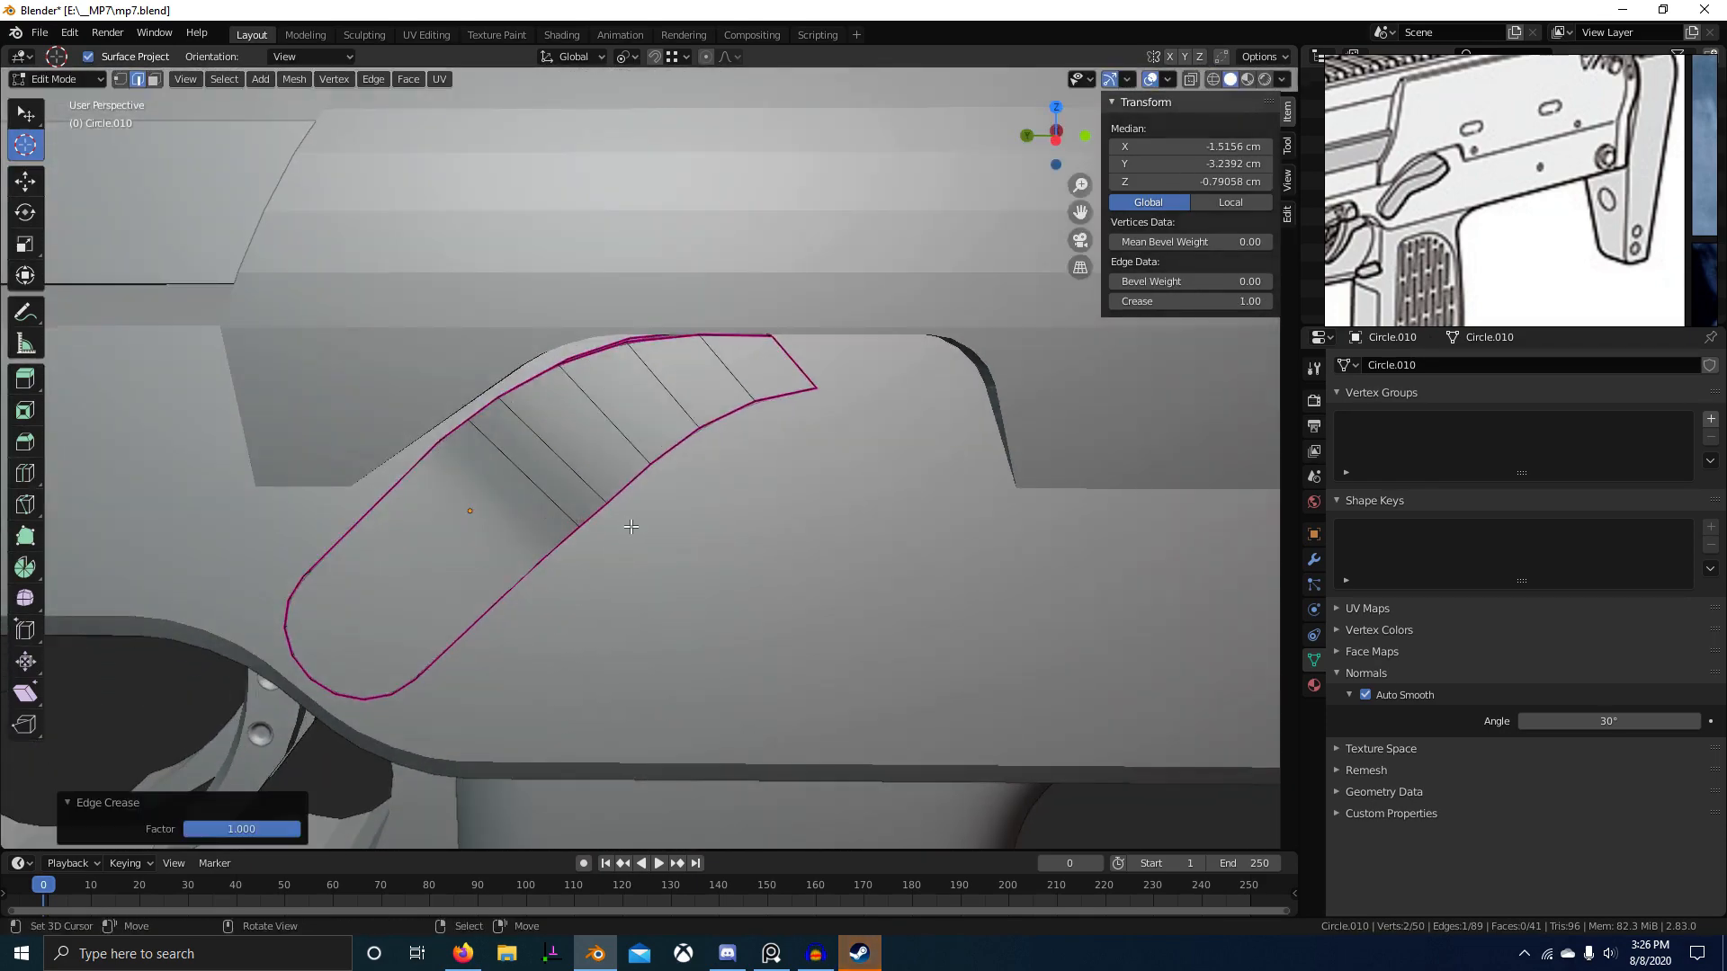
pyautogui.moveTo(631, 526); pyautogui.dragTo(723, 514, button='middle')
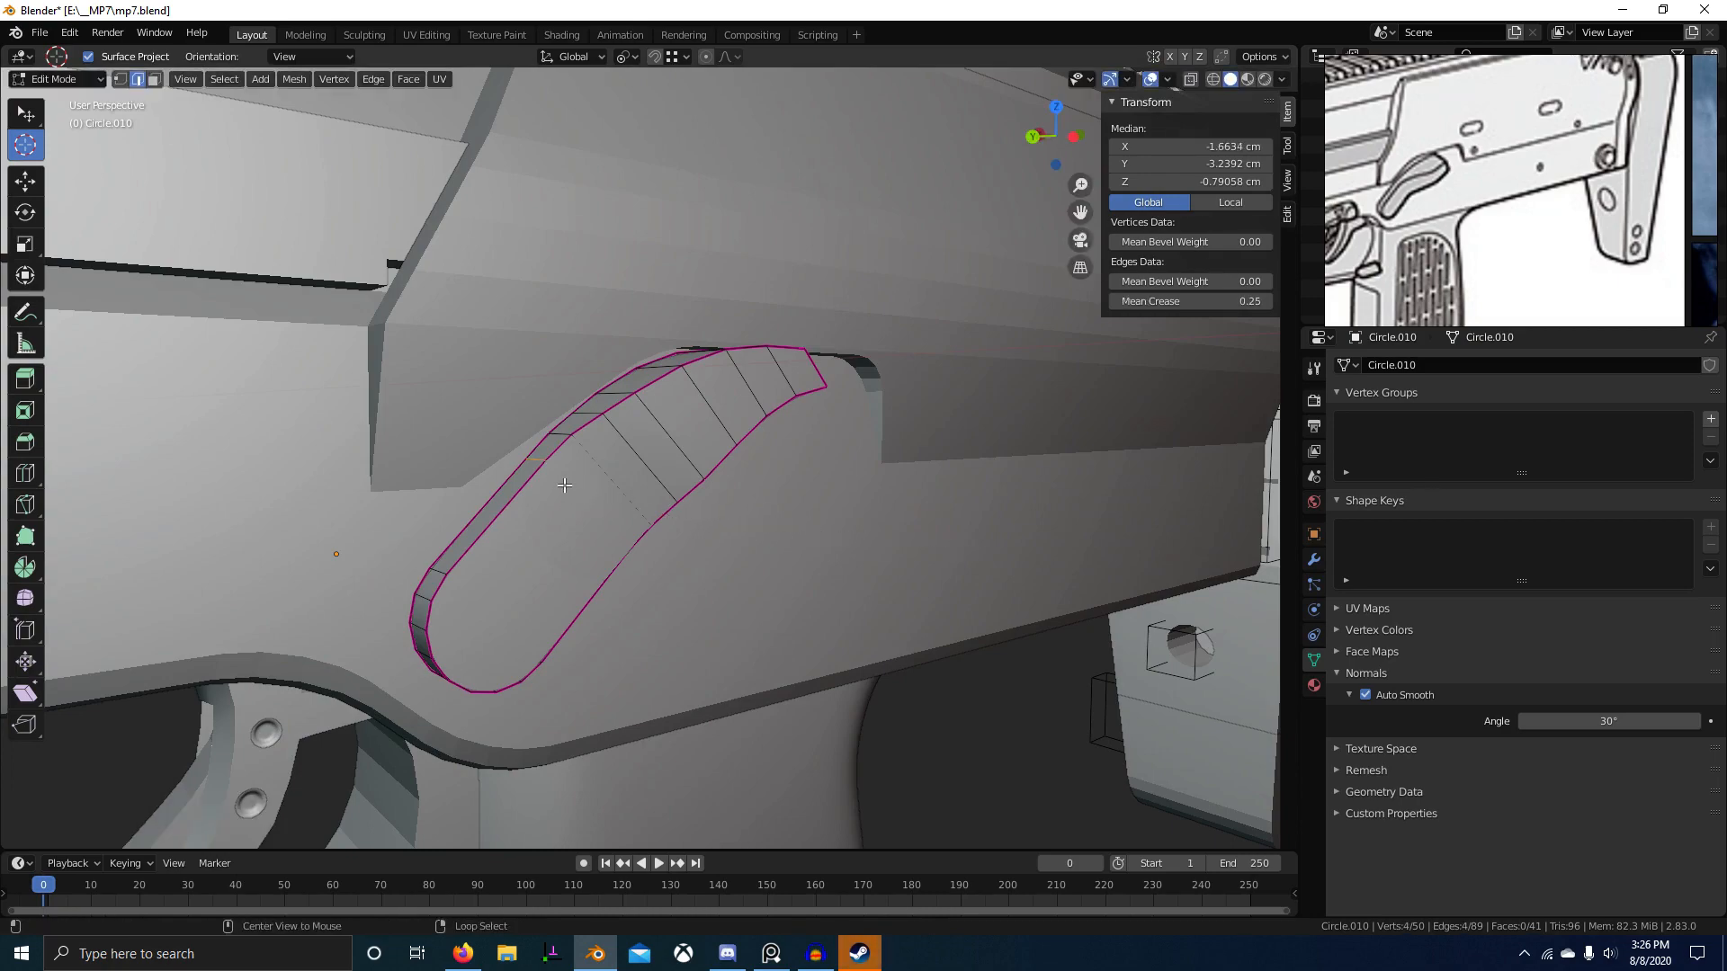
pyautogui.moveTo(743, 530)
pyautogui.mouseDown(button='middle')
pyautogui.moveTo(778, 470)
pyautogui.moveTo(806, 582)
pyautogui.moveTo(780, 585)
pyautogui.moveTo(657, 511)
pyautogui.moveTo(678, 558)
pyautogui.moveTo(723, 536)
pyautogui.moveTo(667, 578)
pyautogui.moveTo(702, 563)
pyautogui.moveTo(806, 586)
pyautogui.moveTo(506, 585)
pyautogui.moveTo(634, 658)
pyautogui.moveTo(595, 585)
pyautogui.moveTo(505, 622)
pyautogui.moveTo(682, 602)
pyautogui.mouseUp(button='middle')
# Step: Try creasing the neighbouring edge loop closer to the lever's upper end instead of the one at the bend start
pyautogui.press('s')
pyautogui.scroll(-4, 779, 585)
pyautogui.press('Tab')
pyautogui.scroll(-3, 758, 586)
pyautogui.scroll(4, 723, 537)
pyautogui.scroll(2, 677, 579)
pyautogui.rightClick(666, 576)
pyautogui.press('Tab')
pyautogui.press('Tab')
pyautogui.rightClick(673, 498)
pyautogui.press('Tab')
pyautogui.scroll(2, 672, 540)
pyautogui.scroll(3, 679, 581)
pyautogui.press('Return')
# Step: Show the reference image and compare the lever's bend with it in a left wireframe view
pyautogui.press('Tab')
pyautogui.press('KP_3')
pyautogui.press('ctrl+KP_3')
pyautogui.press('z')
pyautogui.scroll(2, 682, 601)
pyautogui.press('KP_3')
pyautogui.press('ctrl+KP_3')
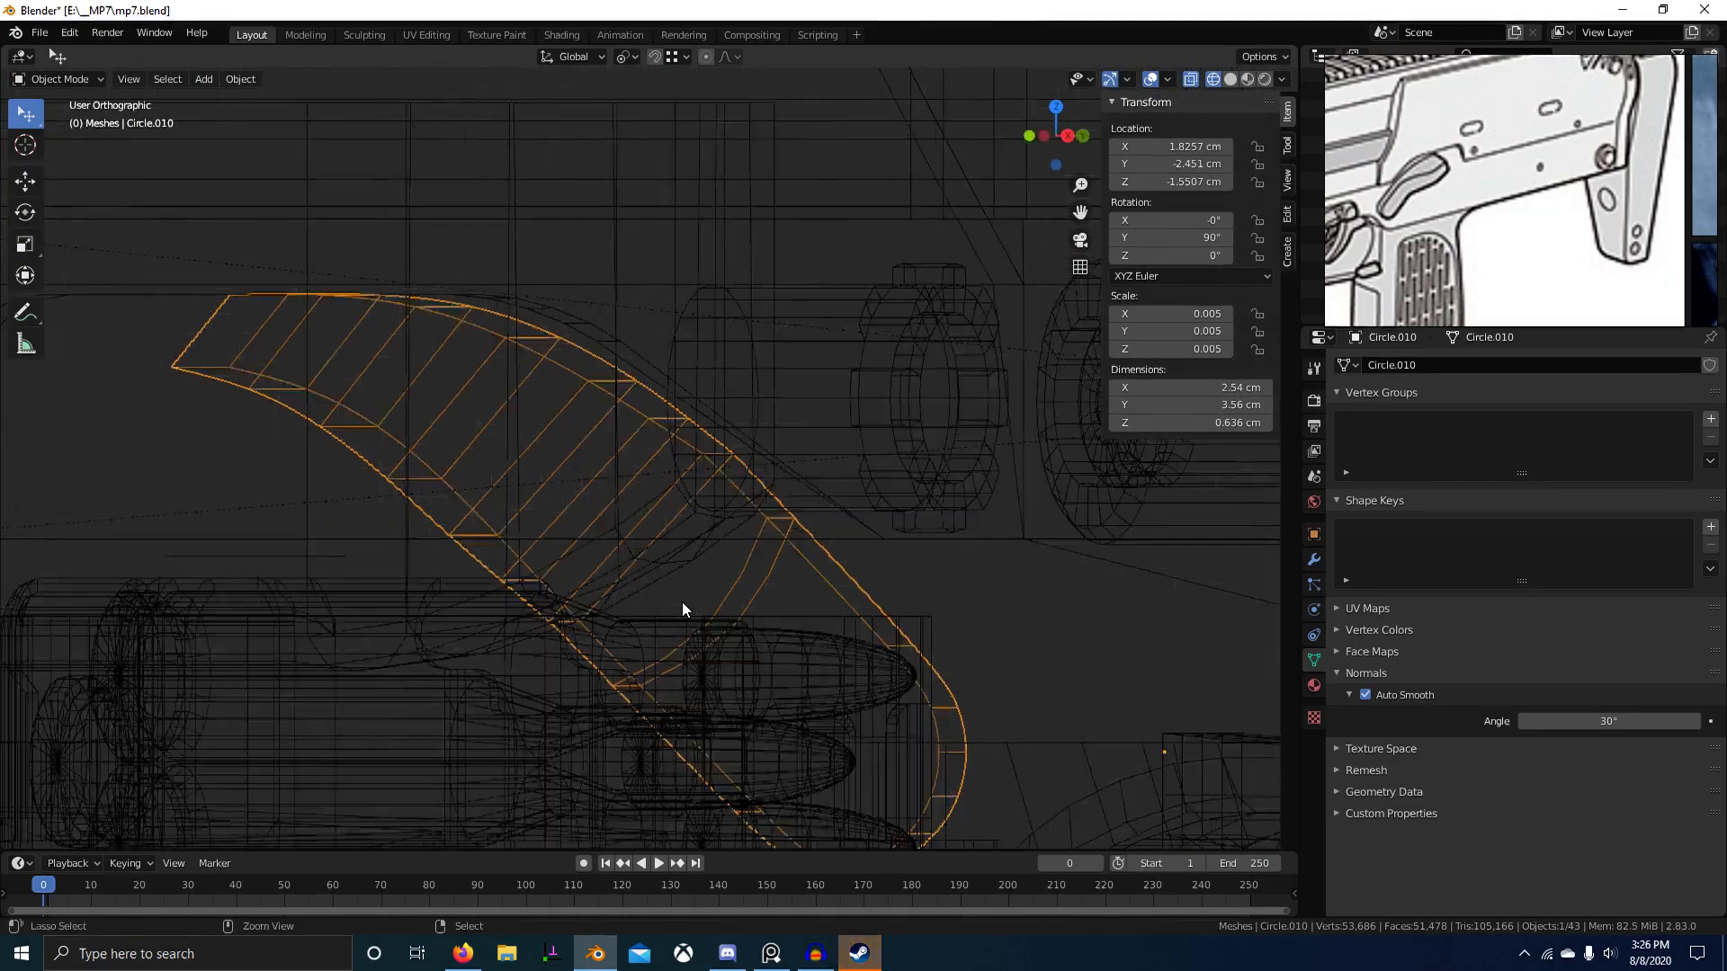
pyautogui.press('1')
pyautogui.hotkey('shift', '2')
pyautogui.scroll(-2, 681, 602)
pyautogui.keyDown('shift'); pyautogui.moveTo(626, 545); pyautogui.dragTo(643, 526, button='middle'); pyautogui.keyUp('shift')
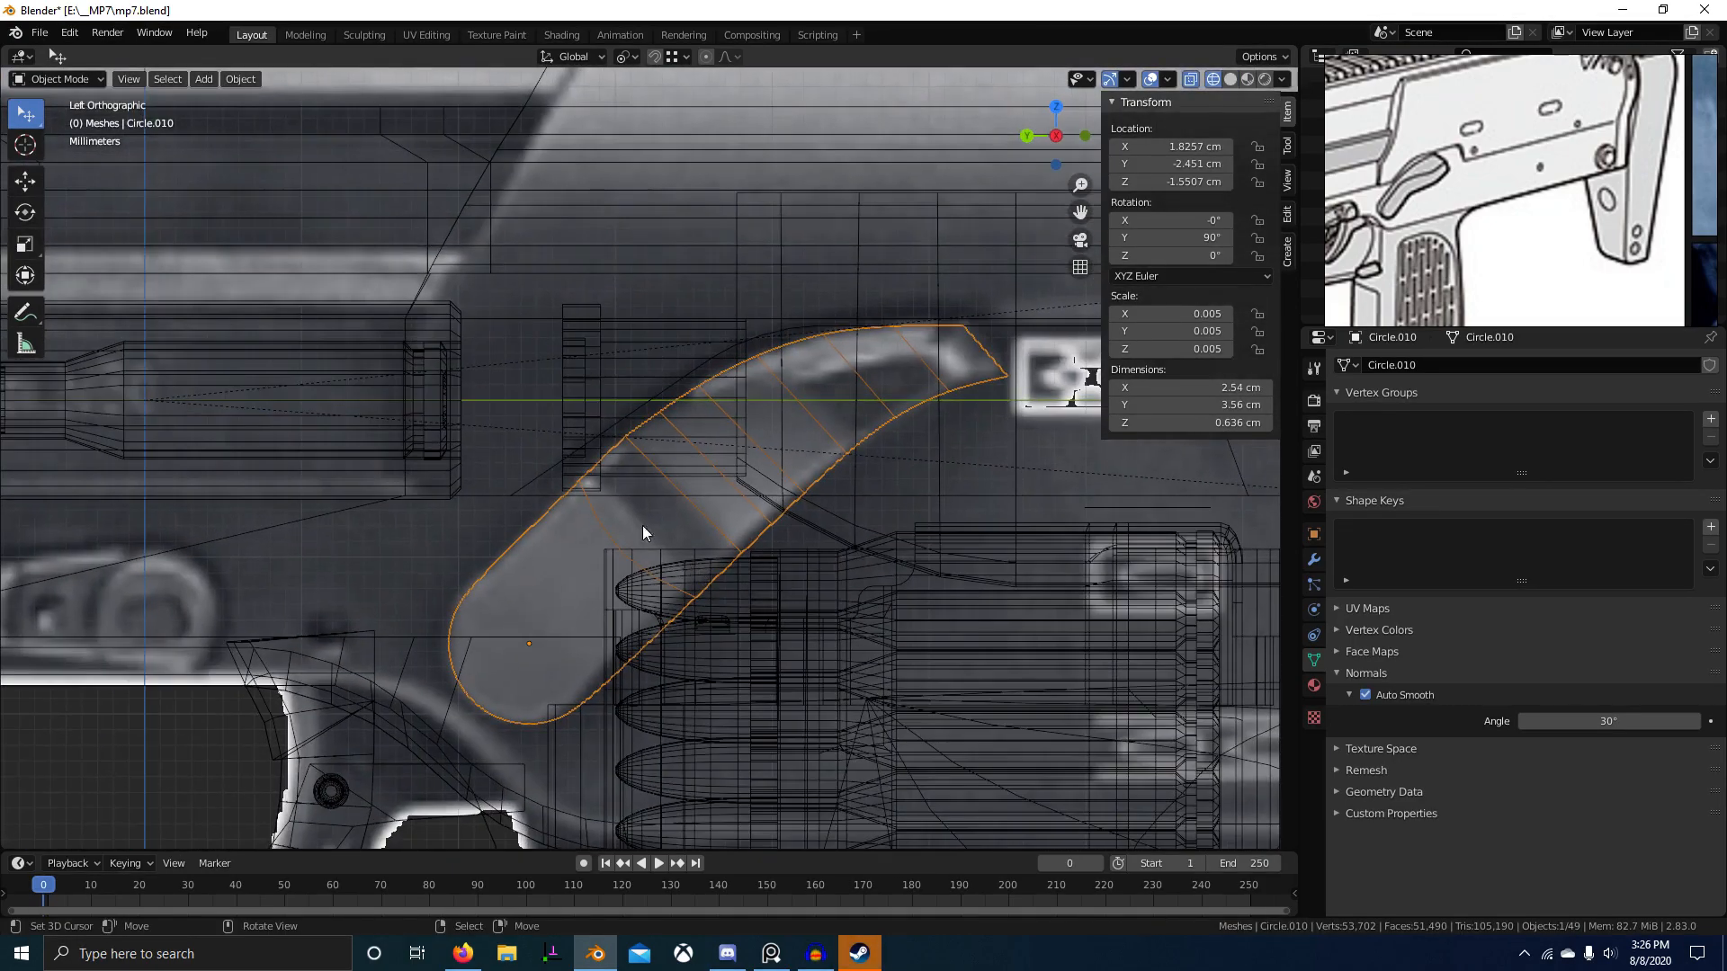
pyautogui.press('Tab')
pyautogui.scroll(-1, 656, 535)
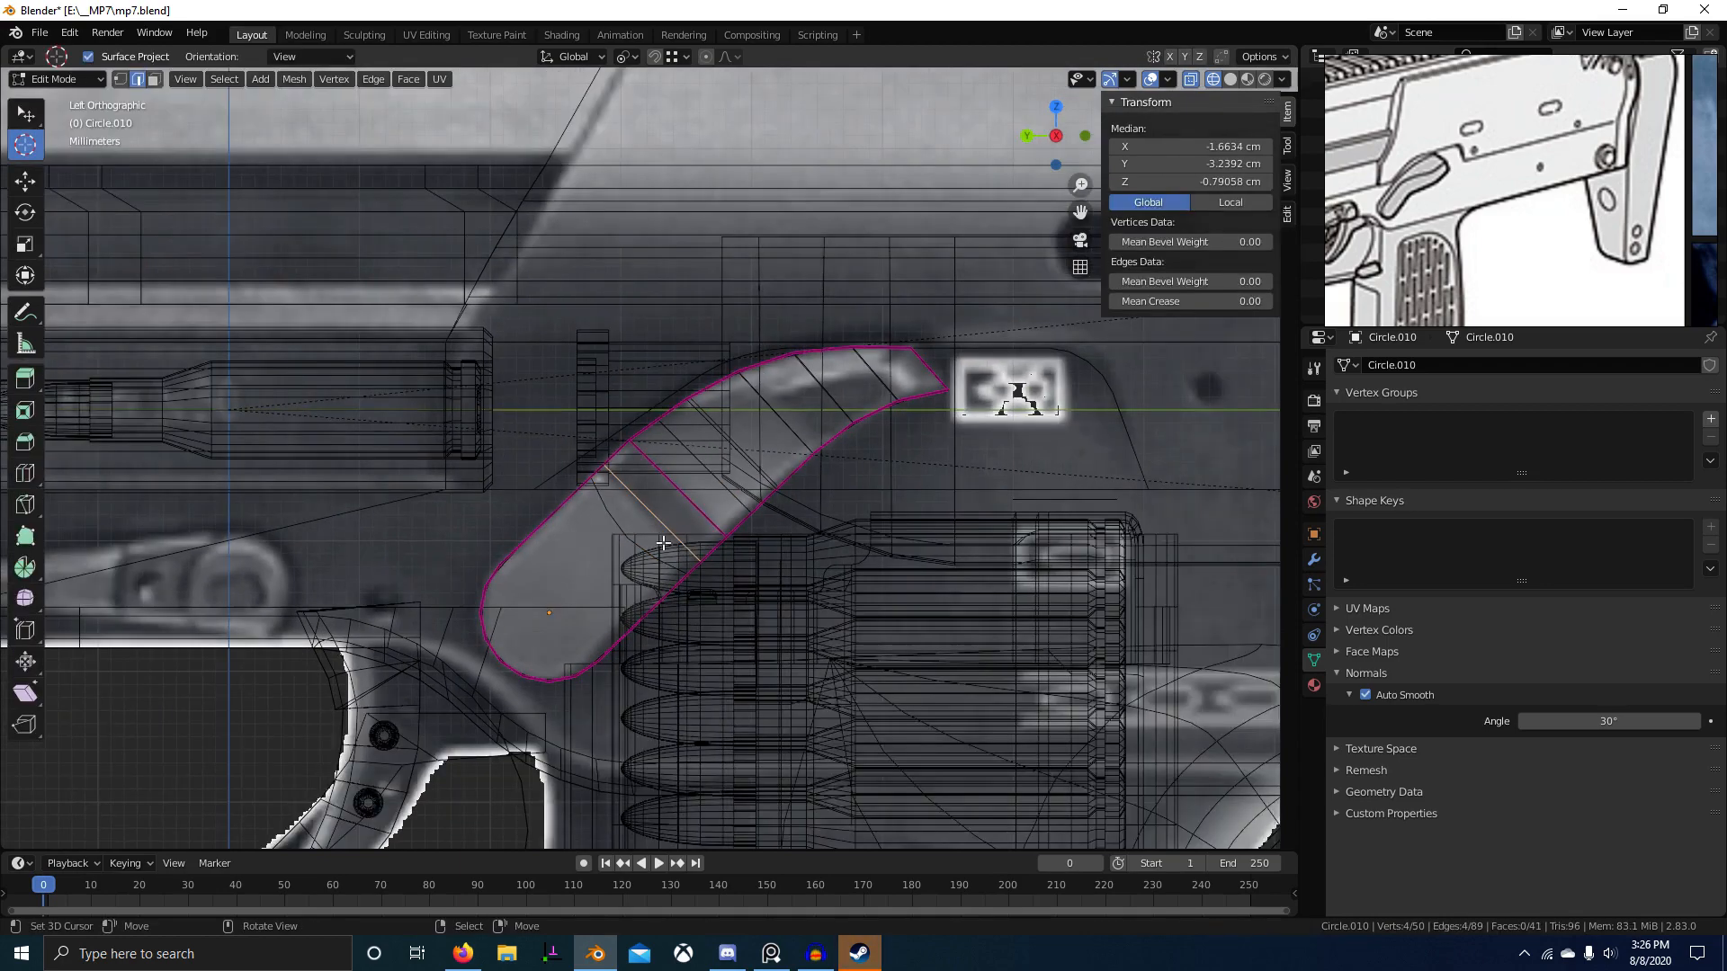
# Step: Crease the edge loop at the bend start to 1 and remove the crease from the loop next to it
pyautogui.click(738, 561)
pyautogui.moveTo(738, 562); pyautogui.dragTo(813, 578, button='middle')
pyautogui.press('z')
pyautogui.click(1044, 605)
pyautogui.scroll(2, 660, 484)
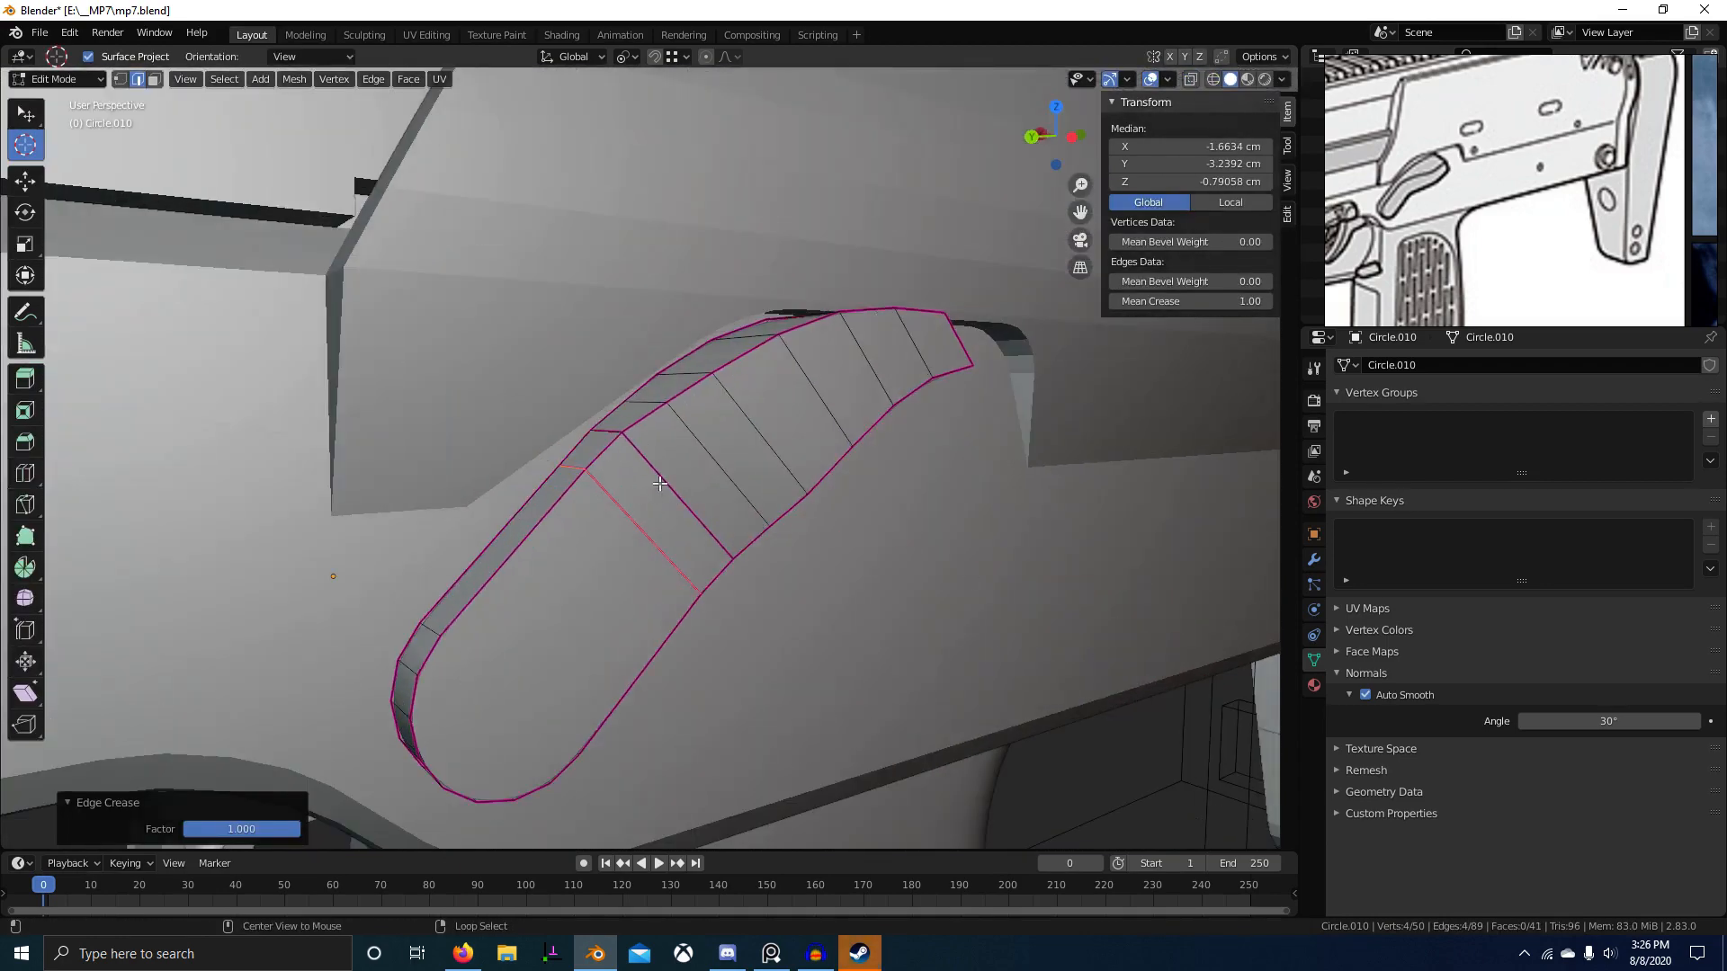
pyautogui.write('-1')
pyautogui.press('Return')
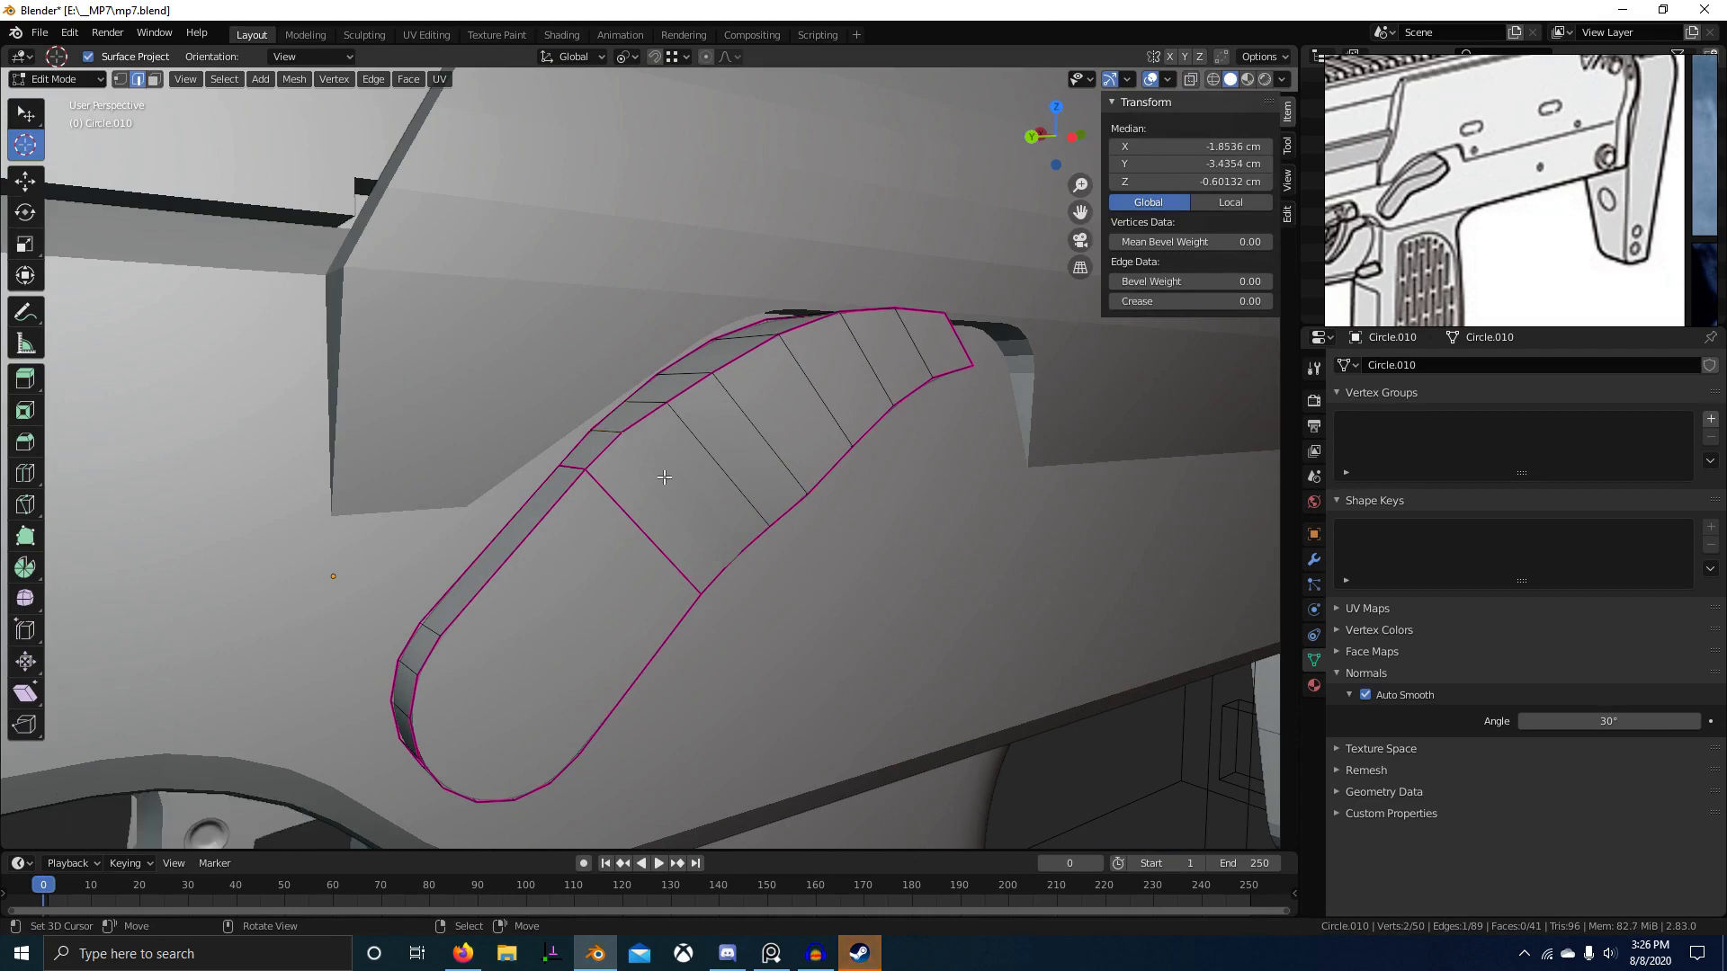
# Step: Nudge the two front cross edges just past the bend start outward along X, by about 0.006 cm and 0.033 cm
pyautogui.moveTo(664, 477); pyautogui.dragTo(852, 547, button='middle')
pyautogui.press('g')
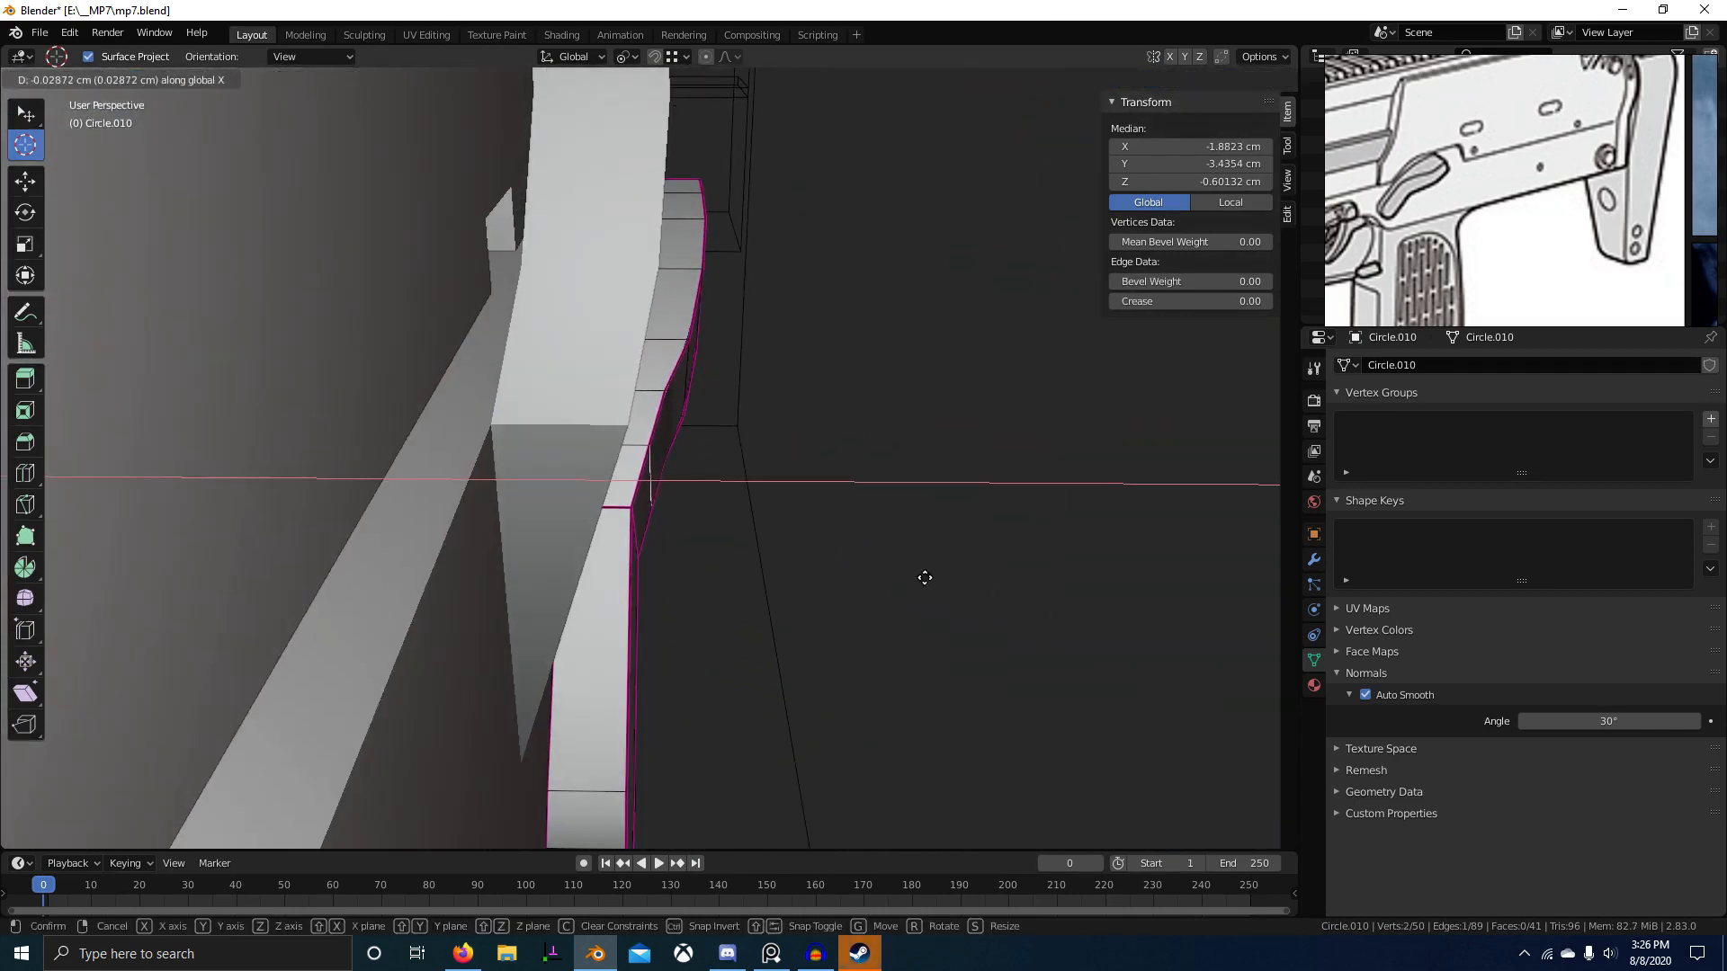
pyautogui.click(783, 521)
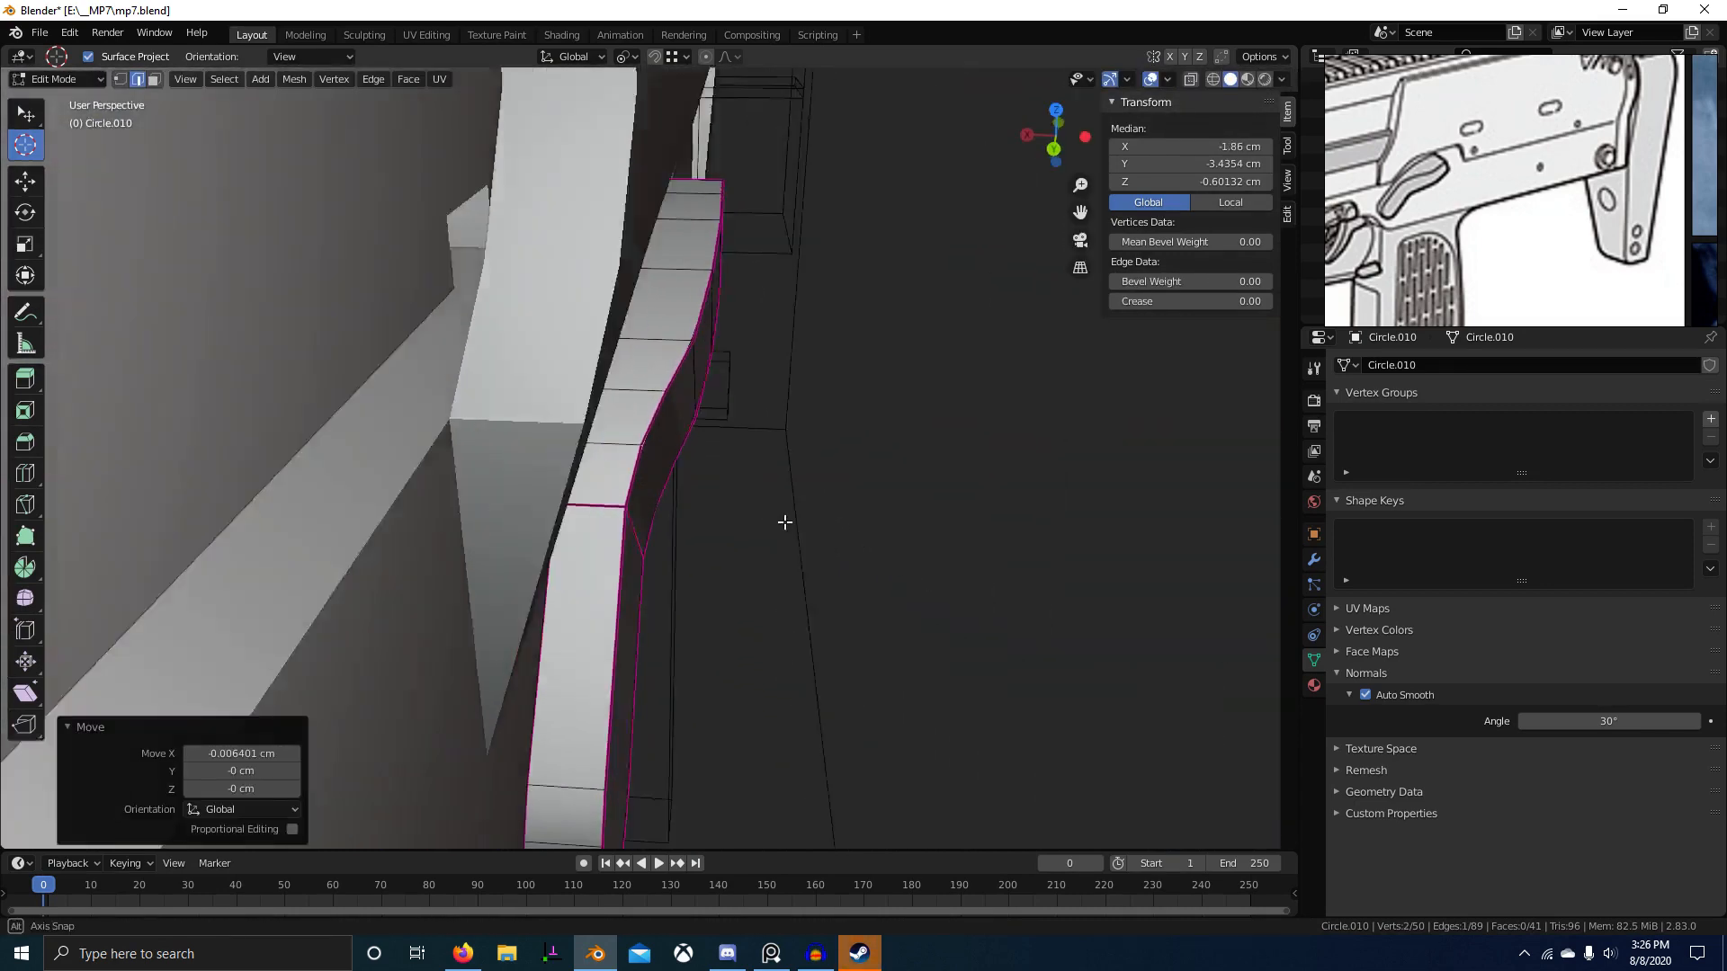
pyautogui.moveTo(782, 521); pyautogui.dragTo(770, 472, button='middle')
pyautogui.click(716, 374)
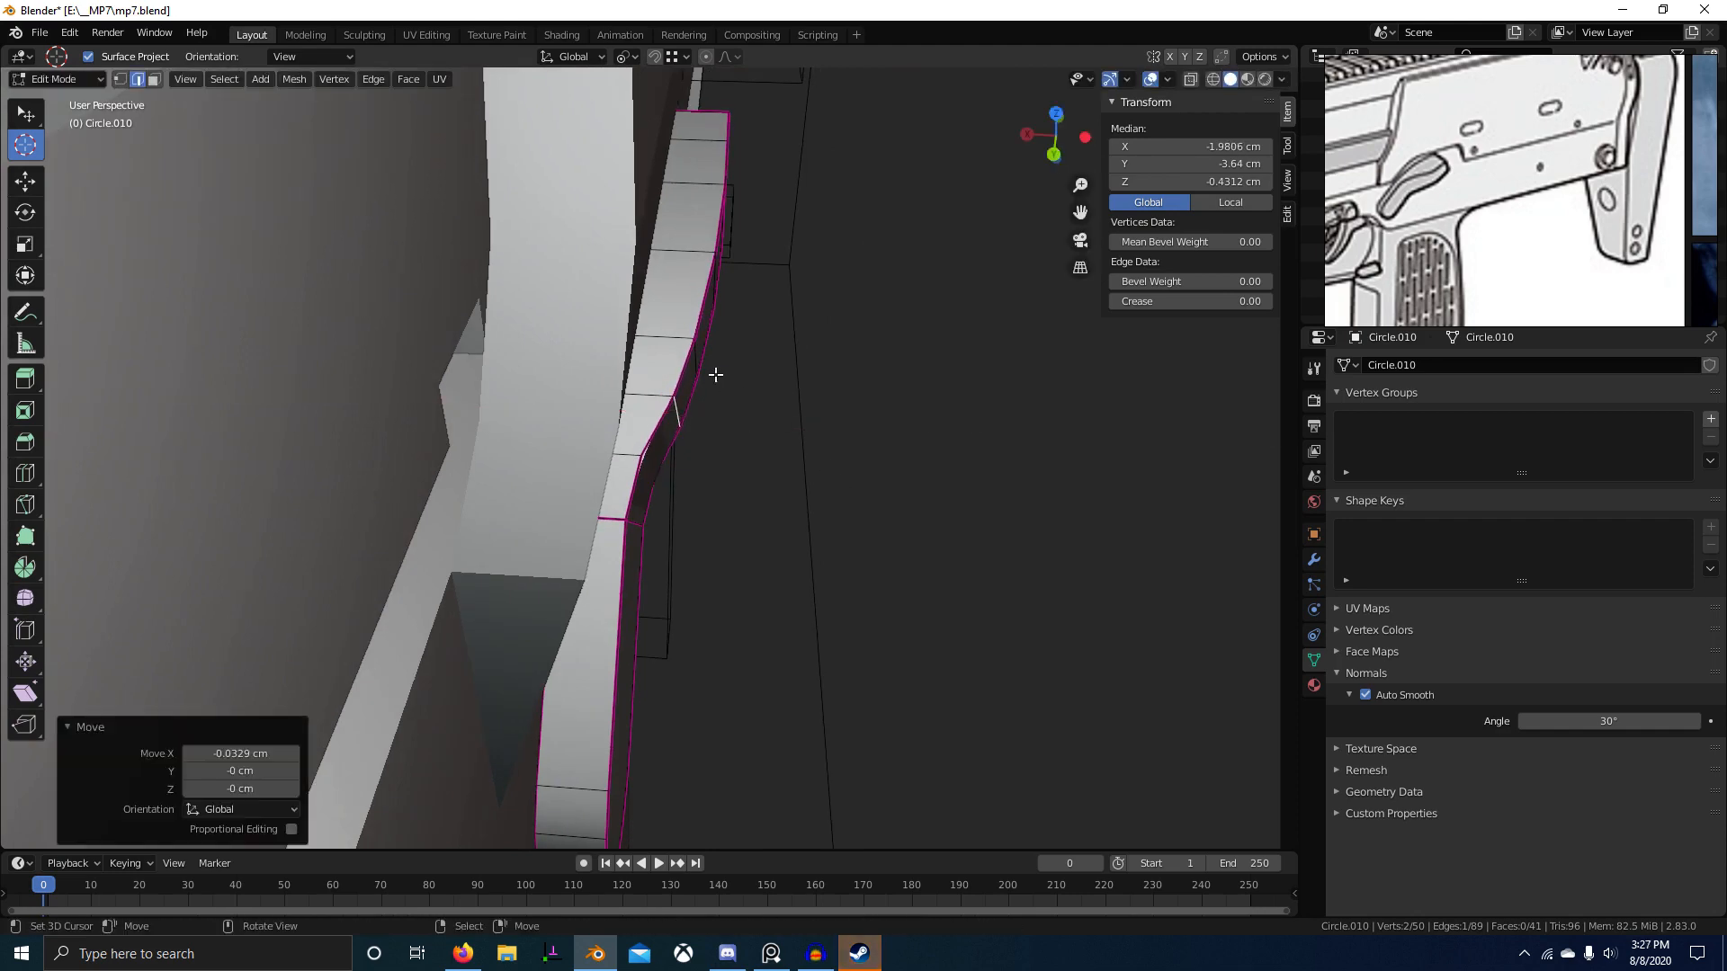
# Step: Shift the front cross edges nearer the lever's upper end outward along X, one by about 0.027 cm, and check the smoothing
pyautogui.moveTo(759, 386)
pyautogui.mouseDown(button='middle')
pyautogui.moveTo(683, 490)
pyautogui.moveTo(621, 477)
pyautogui.moveTo(778, 406)
pyautogui.mouseUp(button='middle')
pyautogui.click(715, 490)
pyautogui.click(637, 371)
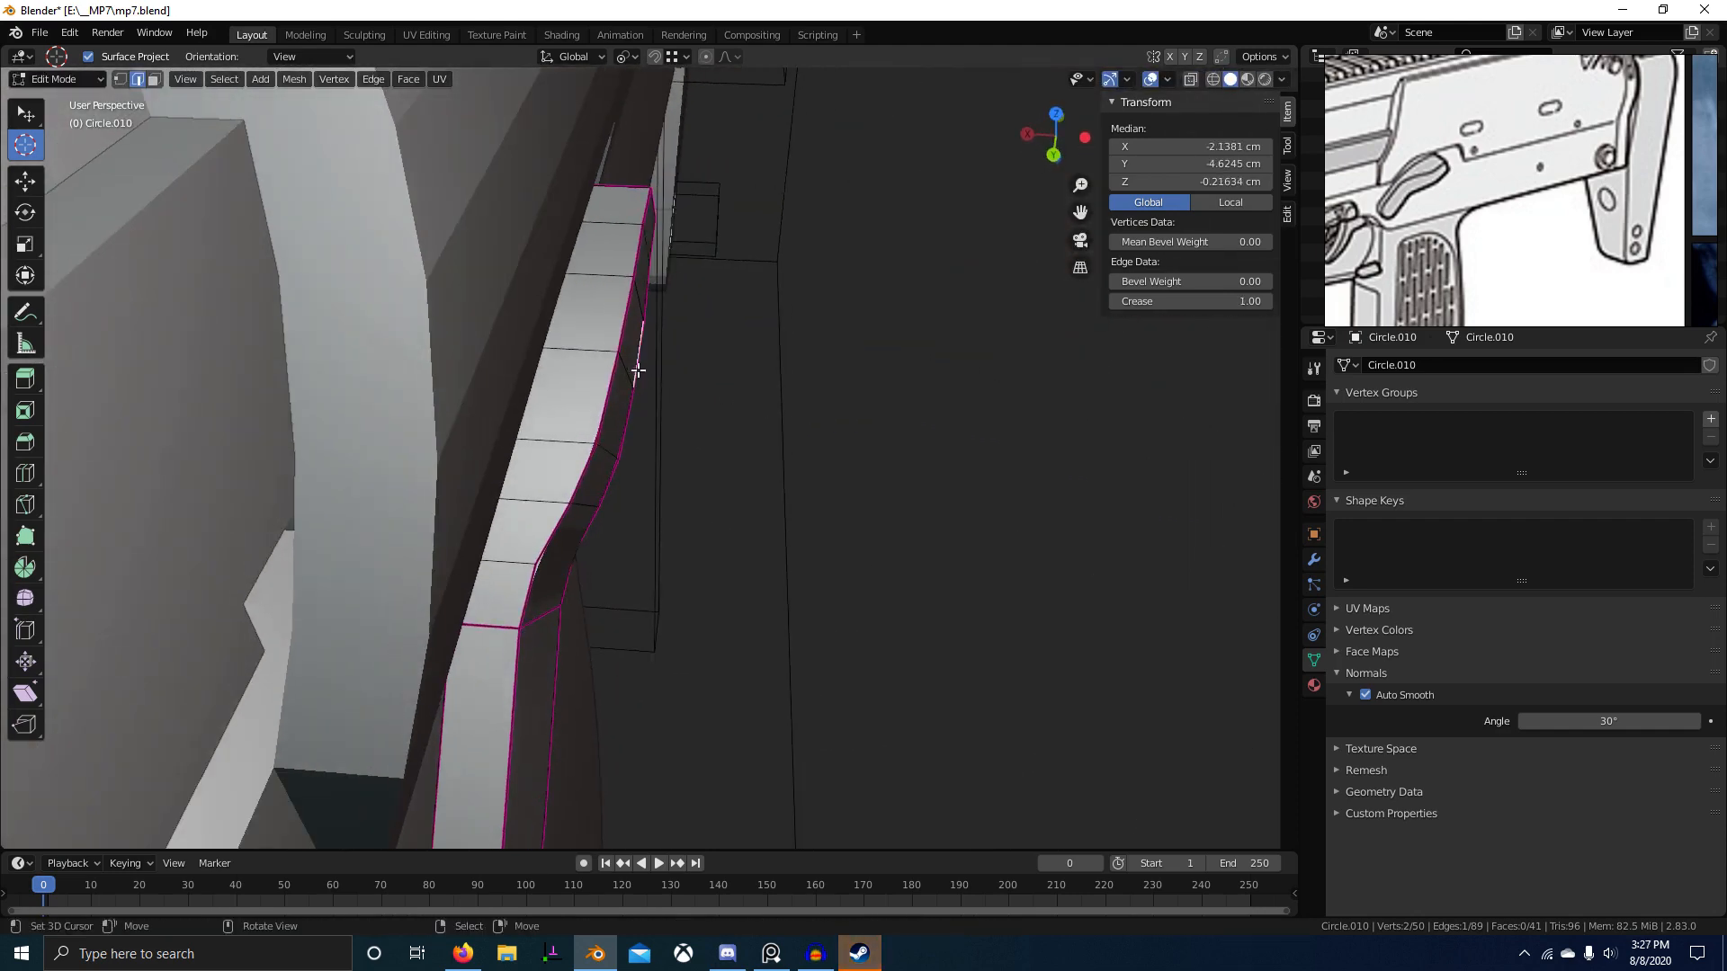
pyautogui.click(630, 285)
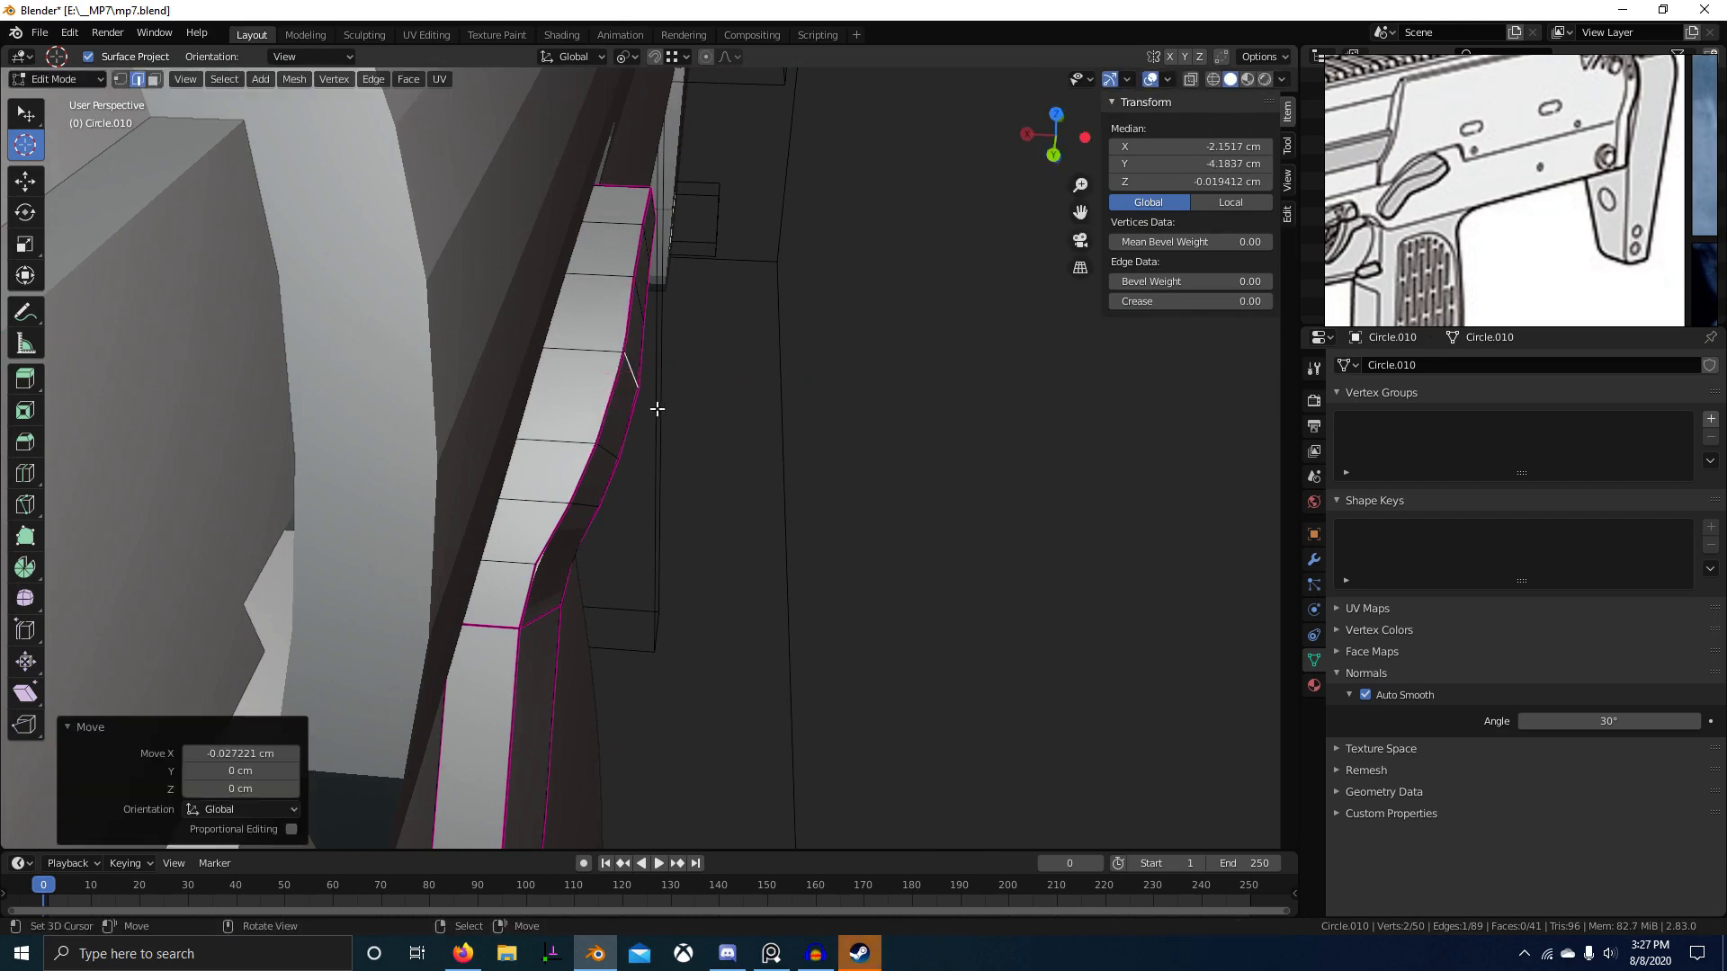
pyautogui.click(611, 448)
pyautogui.moveTo(629, 455); pyautogui.dragTo(627, 508, button='middle')
pyautogui.moveTo(690, 445); pyautogui.dragTo(570, 638, button='middle')
pyautogui.press('Tab')
pyautogui.scroll(3, 601, 603)
pyautogui.press('Tab')
pyautogui.press('Tab')
pyautogui.scroll(-3, 531, 643)
pyautogui.press('Tab')
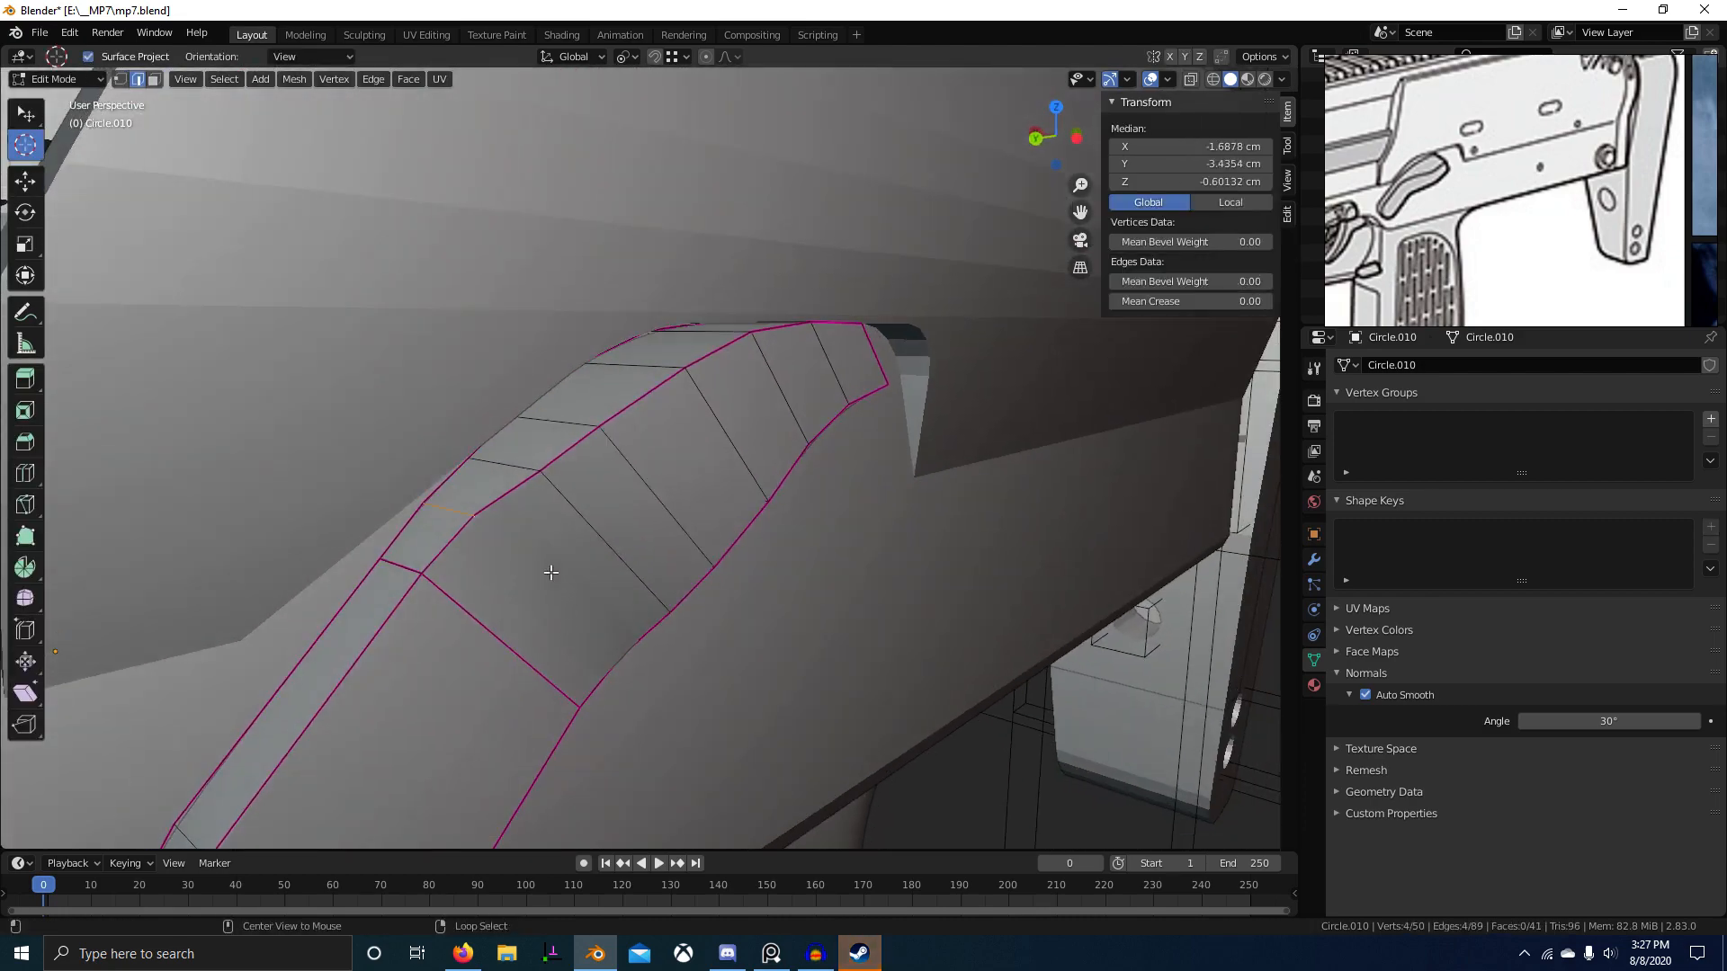
# Step: Remove the crease from the edge loop at the bend start and check the smoothed lever in Object Mode
pyautogui.press('Return')
pyautogui.moveTo(550, 569); pyautogui.dragTo(759, 477, button='middle')
pyautogui.hotkey('shift', 'e')
pyautogui.write('-1')
pyautogui.press('Return')
pyautogui.press('Tab')
pyautogui.press('w')
pyautogui.click(762, 624)
pyautogui.press('w')
pyautogui.click(678, 551)
# Step: Add a loop cut across the lever's straight part and slide it close to the start of the bend
pyautogui.press('Tab')
pyautogui.press('Return')
pyautogui.rightClick(704, 715)
pyautogui.click(701, 709)
pyautogui.press('g')
pyautogui.press('g')
pyautogui.click(692, 686)
pyautogui.press('Tab')
pyautogui.click(637, 606)
# Step: Move the three front faces at the lever's upper end outward along X by about 0.13 cm
pyautogui.press('Tab')
pyautogui.keyDown('ctrl'); pyautogui.click(719, 338); pyautogui.keyUp('ctrl')
pyautogui.press('g')
pyautogui.press('x')
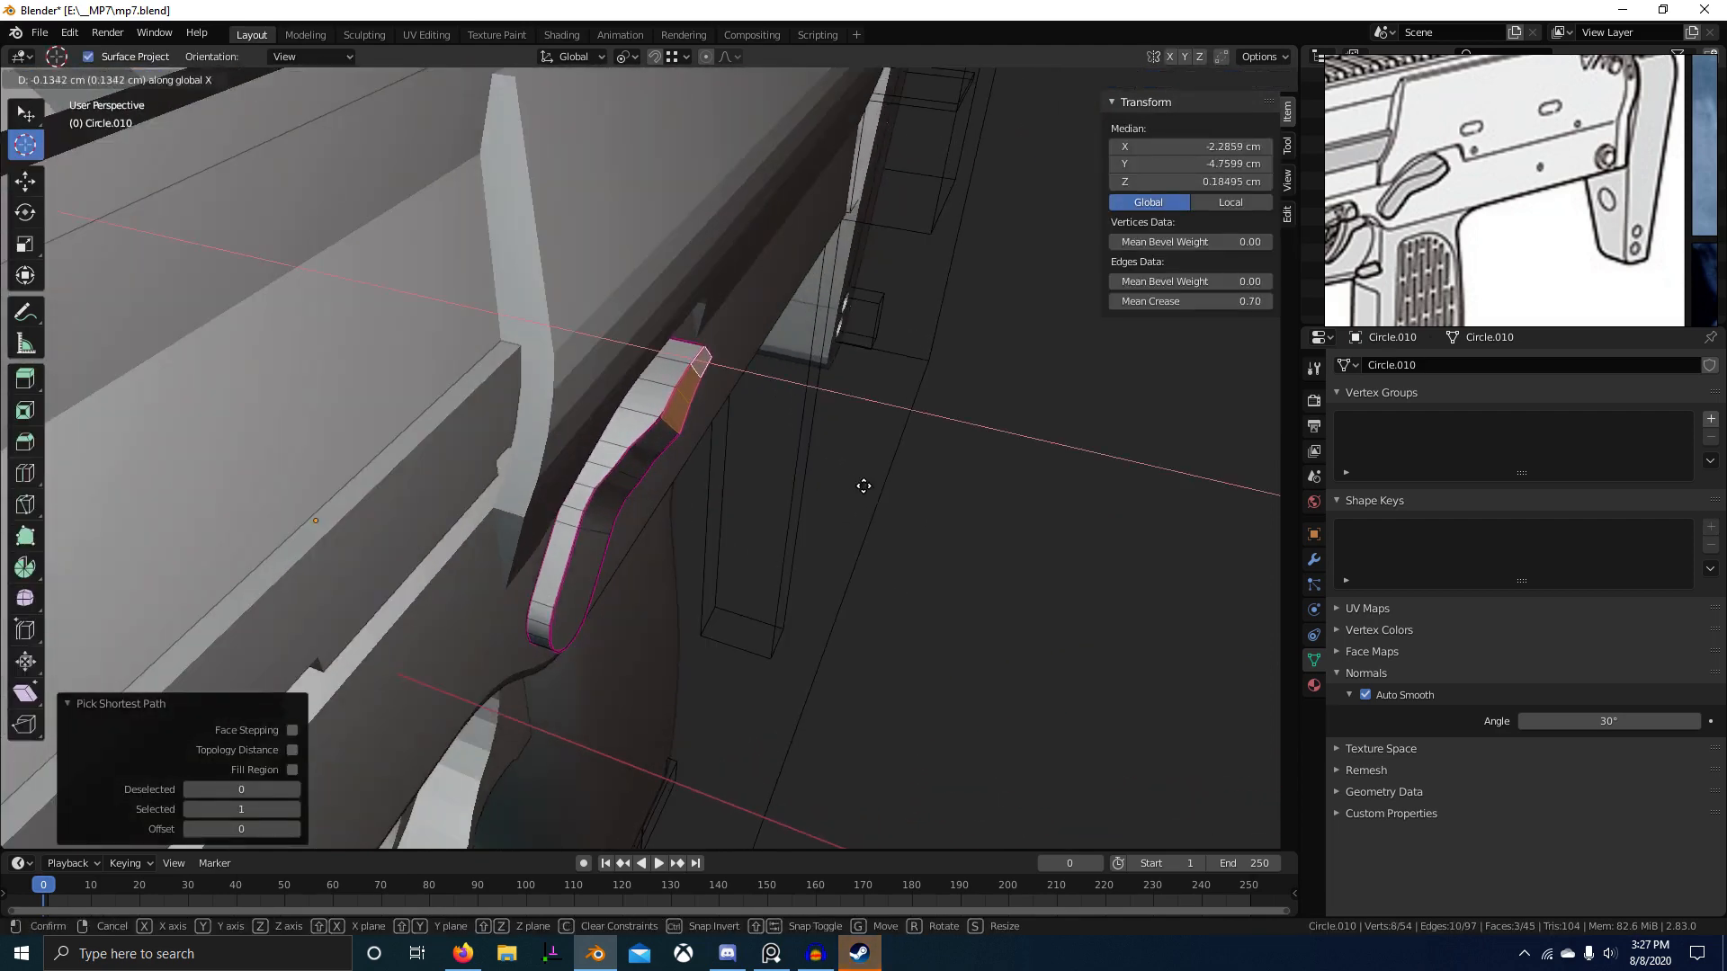
pyautogui.click(863, 486)
# Step: Move two front cross edges in the middle of the bend outward along X, the first by about 0.12 cm
pyautogui.scroll(3, 810, 482)
pyautogui.press('2')
pyautogui.click(657, 450)
pyautogui.moveTo(658, 450); pyautogui.dragTo(621, 484, button='middle')
pyautogui.press('g')
pyautogui.press('x')
pyautogui.click(764, 501)
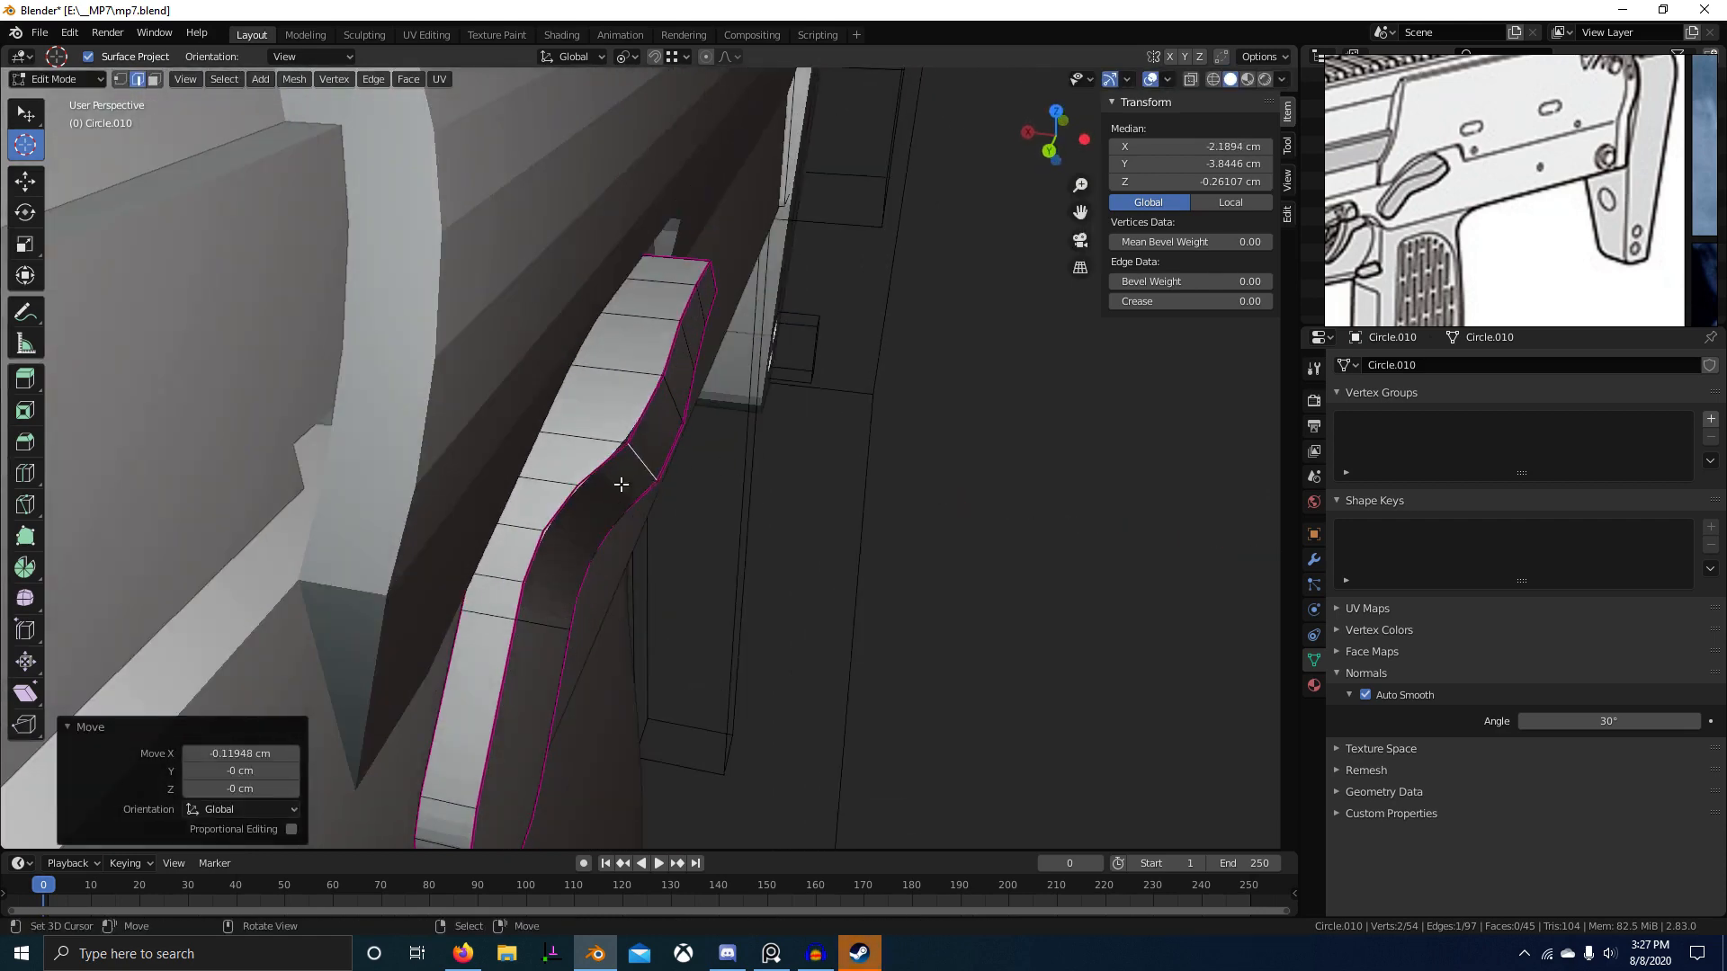
pyautogui.click(613, 489)
pyautogui.press('g')
pyautogui.press('x')
pyautogui.click(696, 498)
# Step: Move the front edge just past the bend start outward about 0.08 cm along X, and the next one about 0.045 cm
pyautogui.click(546, 541)
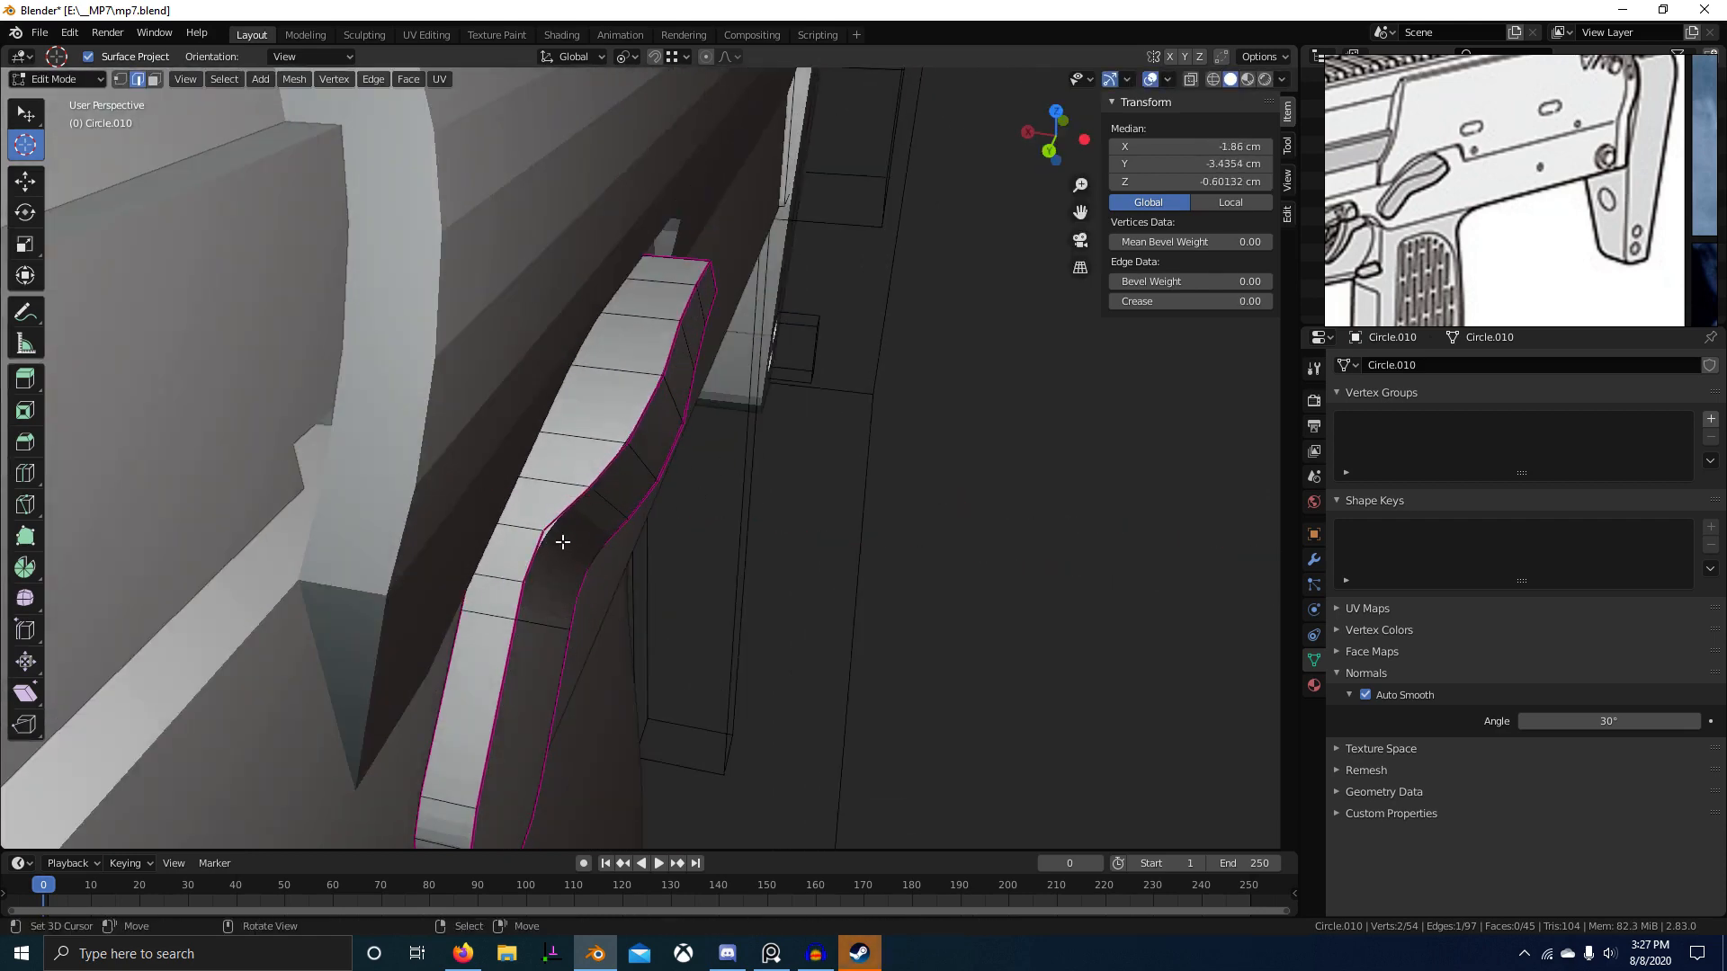
pyautogui.click(710, 565)
pyautogui.moveTo(710, 565); pyautogui.dragTo(670, 602, button='middle')
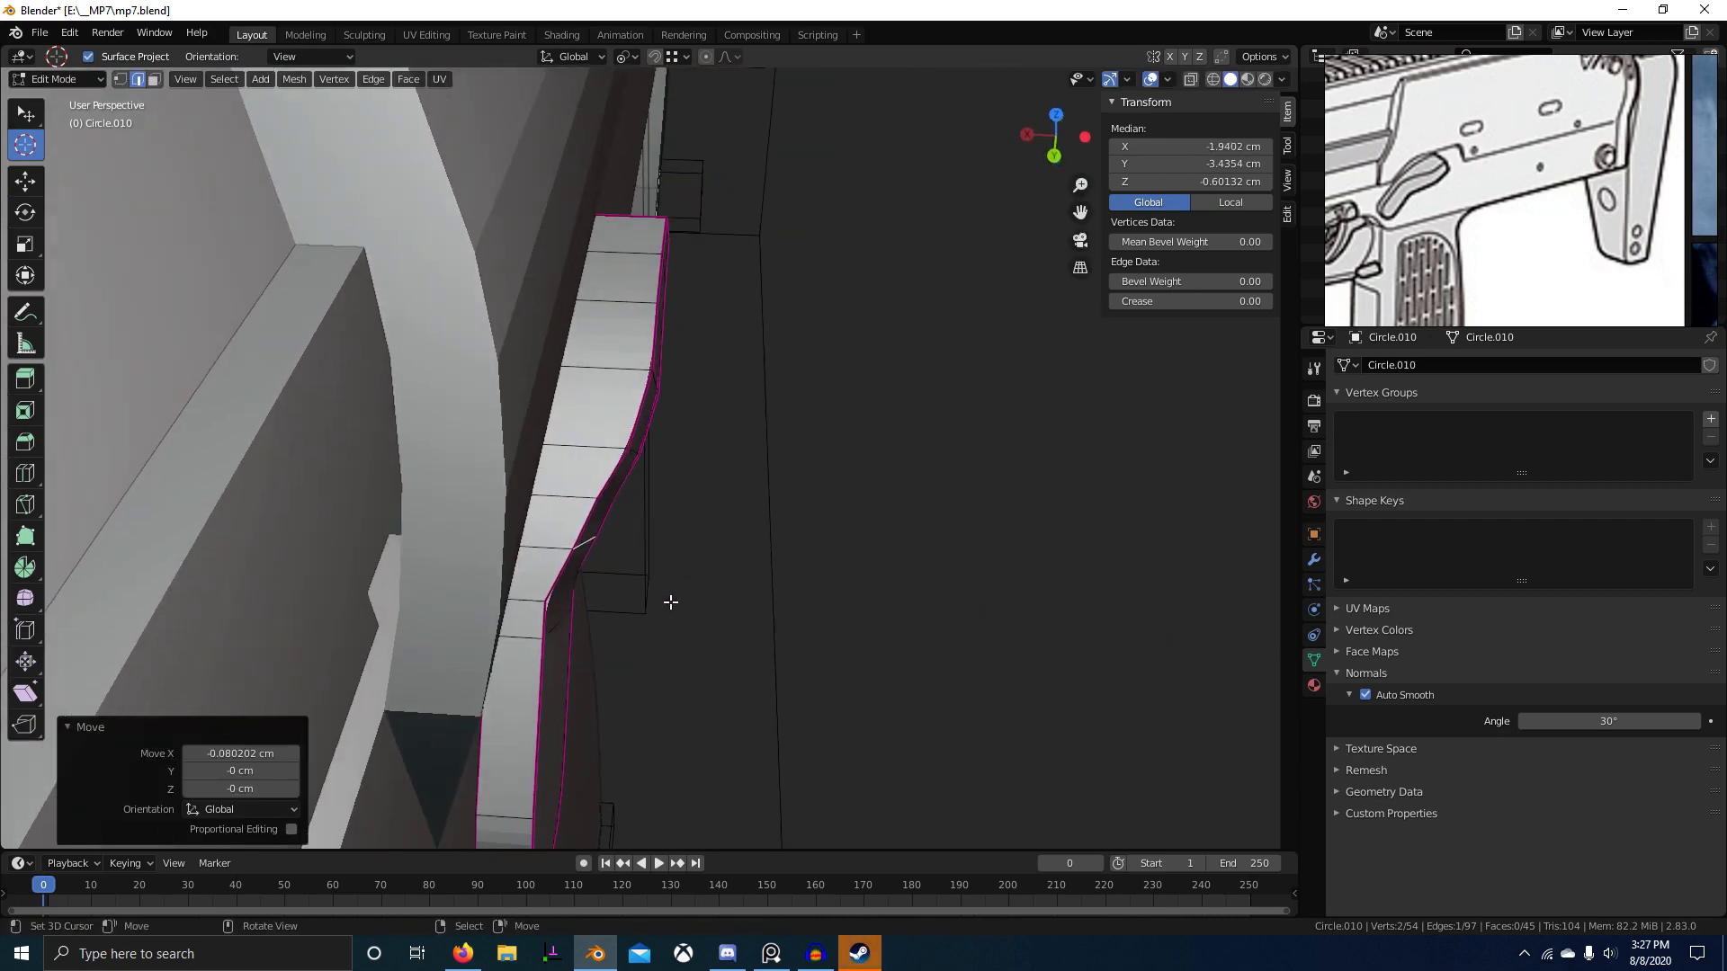
pyautogui.click(611, 507)
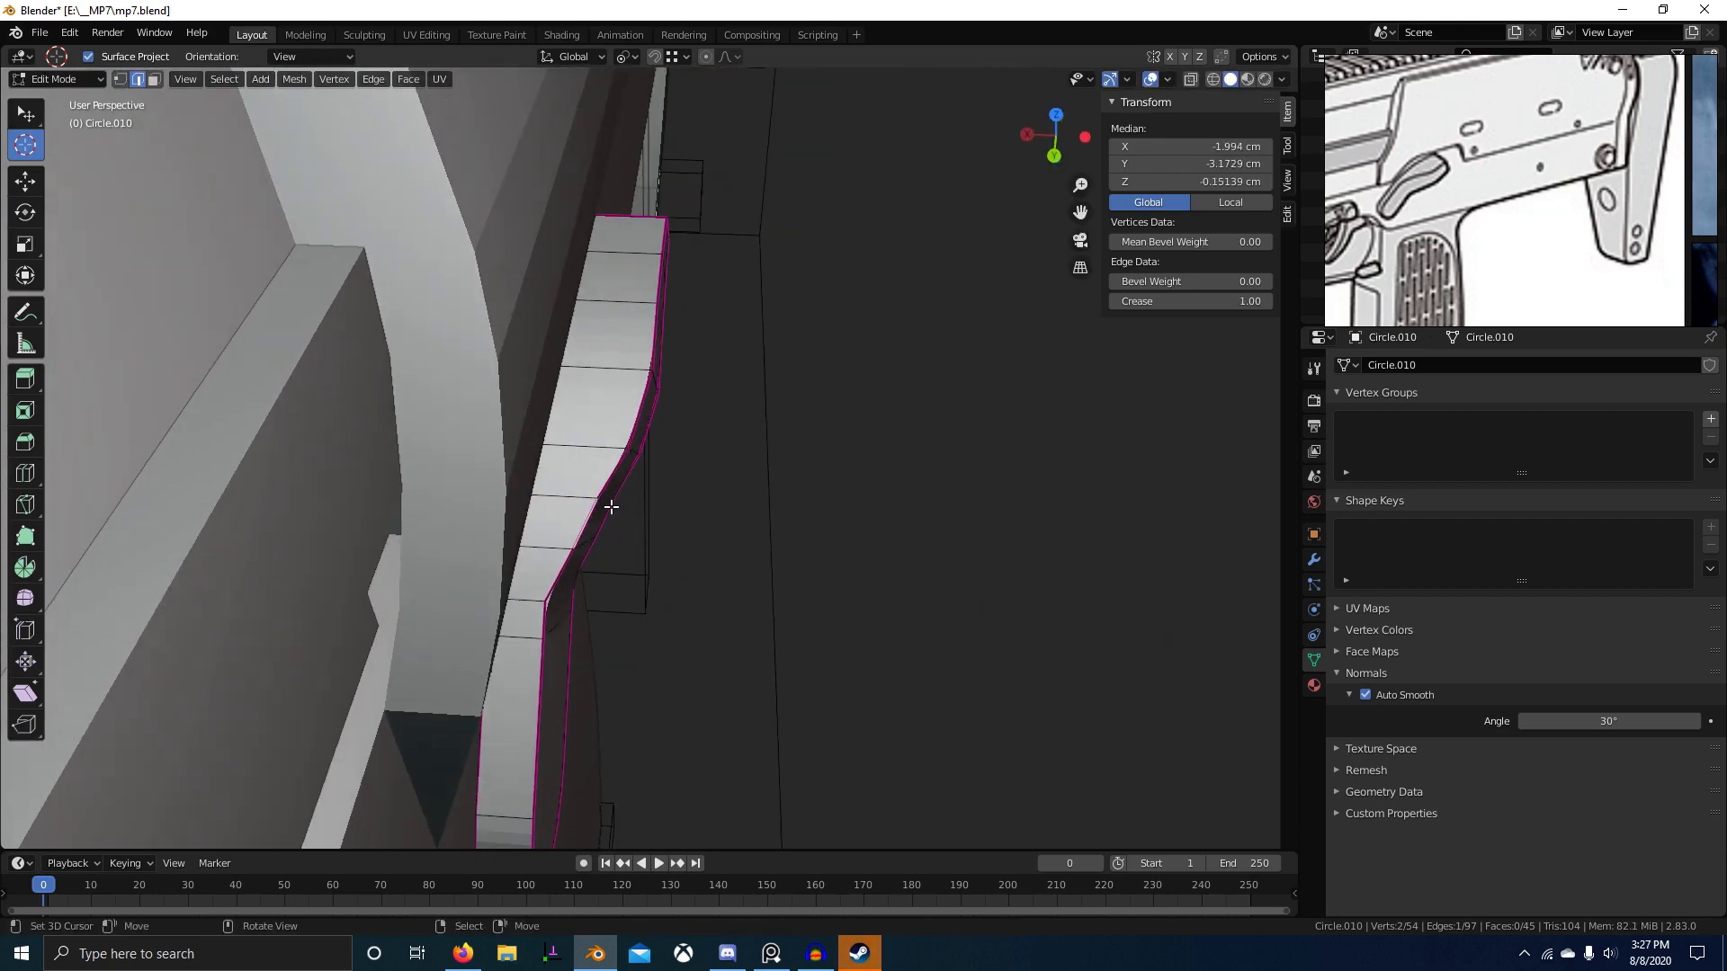
pyautogui.click(678, 509)
# Step: Examine the lever's bend profile in a top wireframe view with nothing selected
pyautogui.scroll(-2, 685, 524)
pyautogui.press('KP_7')
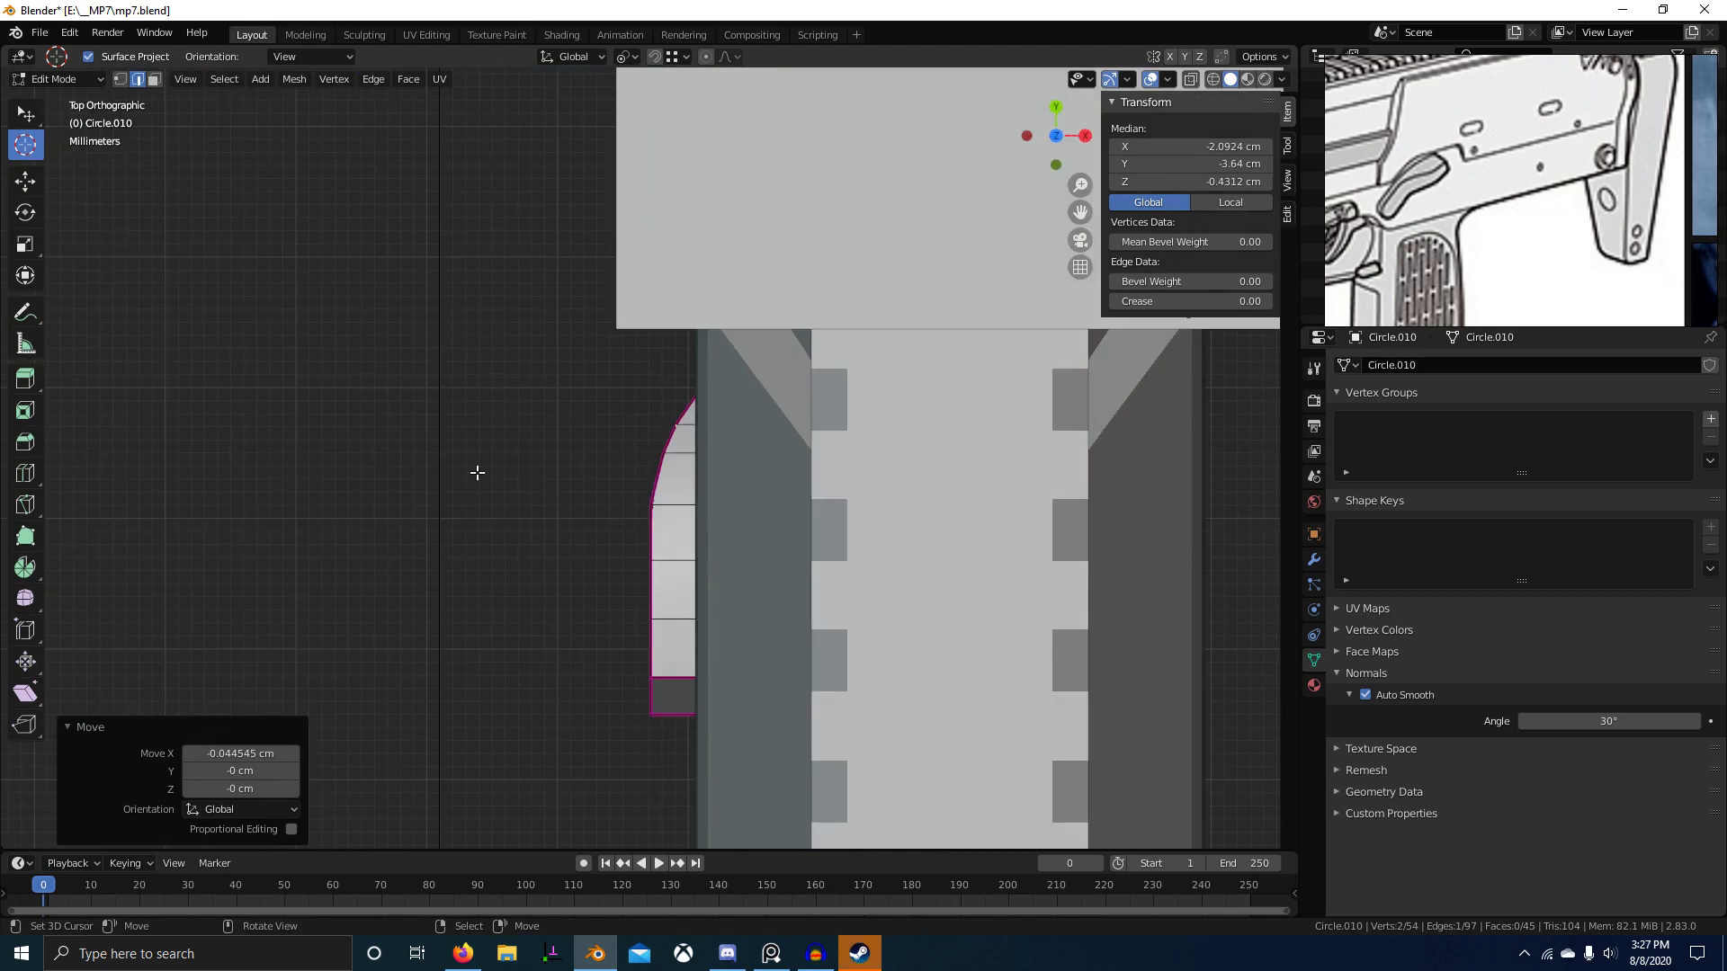
pyautogui.press('z')
pyautogui.scroll(2, 737, 467)
pyautogui.keyDown('shift'); pyautogui.moveTo(772, 383); pyautogui.dragTo(728, 451, button='middle'); pyautogui.keyUp('shift')
pyautogui.scroll(2, 720, 440)
pyautogui.press('1')
pyautogui.hotkey('alt', 'a')
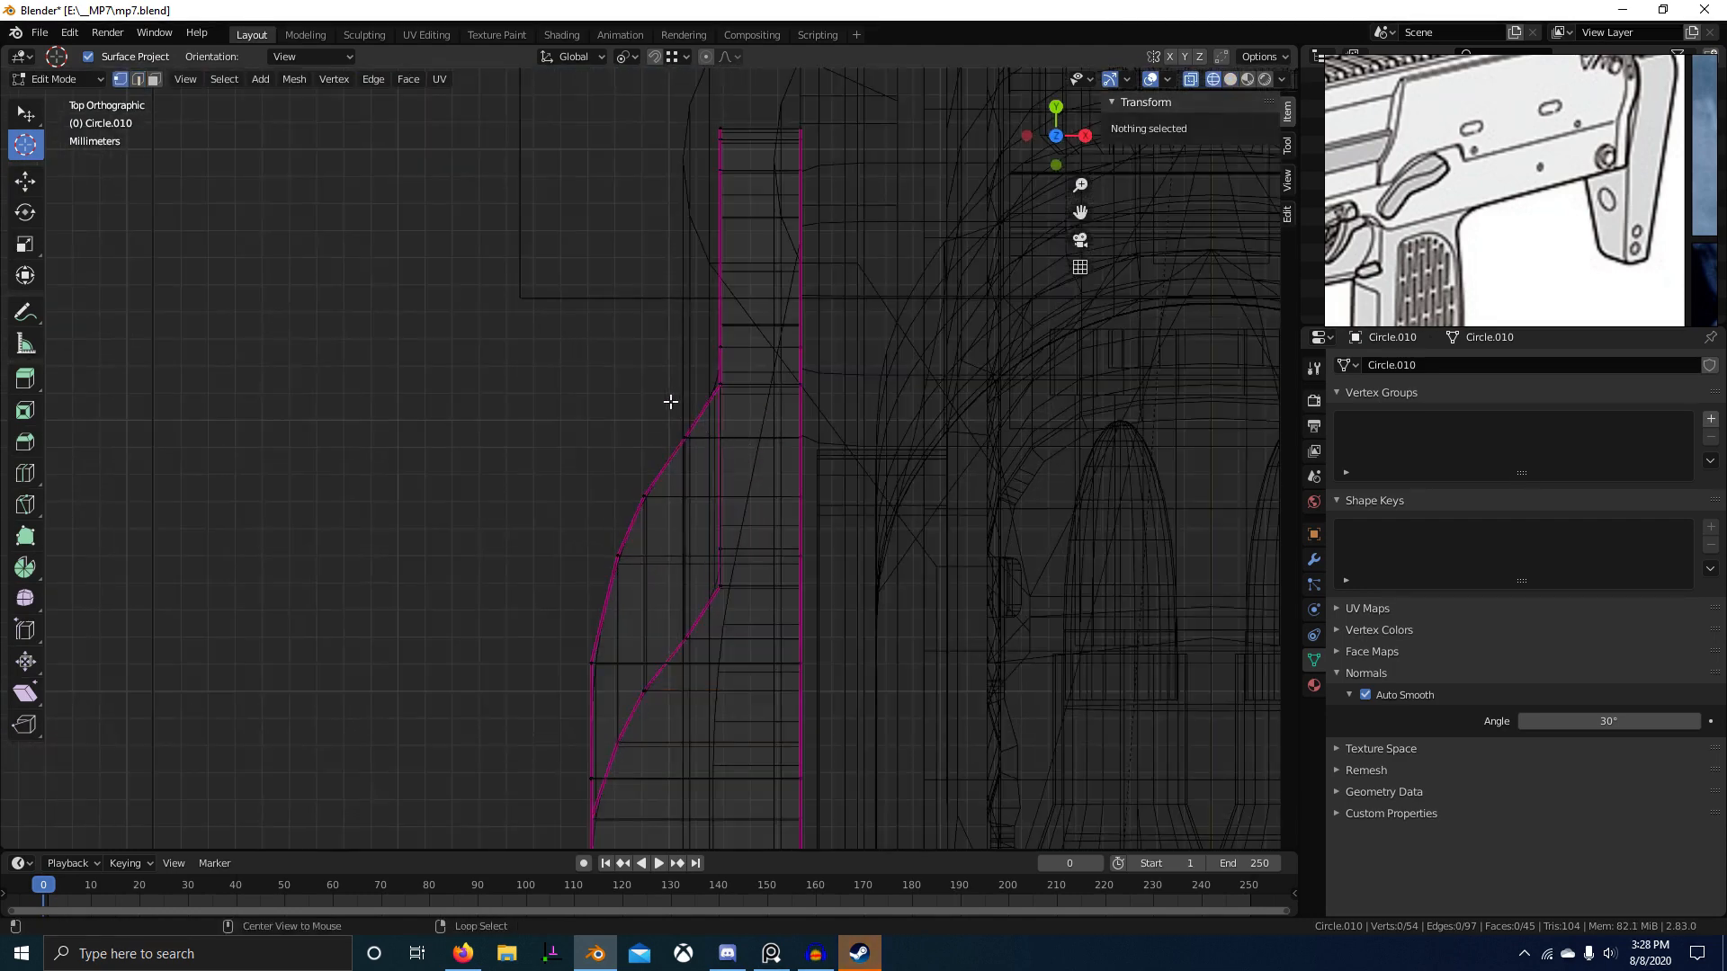
pyautogui.hotkey('alt', 'b')
pyautogui.moveTo(673, 412); pyautogui.dragTo(709, 463)
pyautogui.hotkey('alt', 'z')
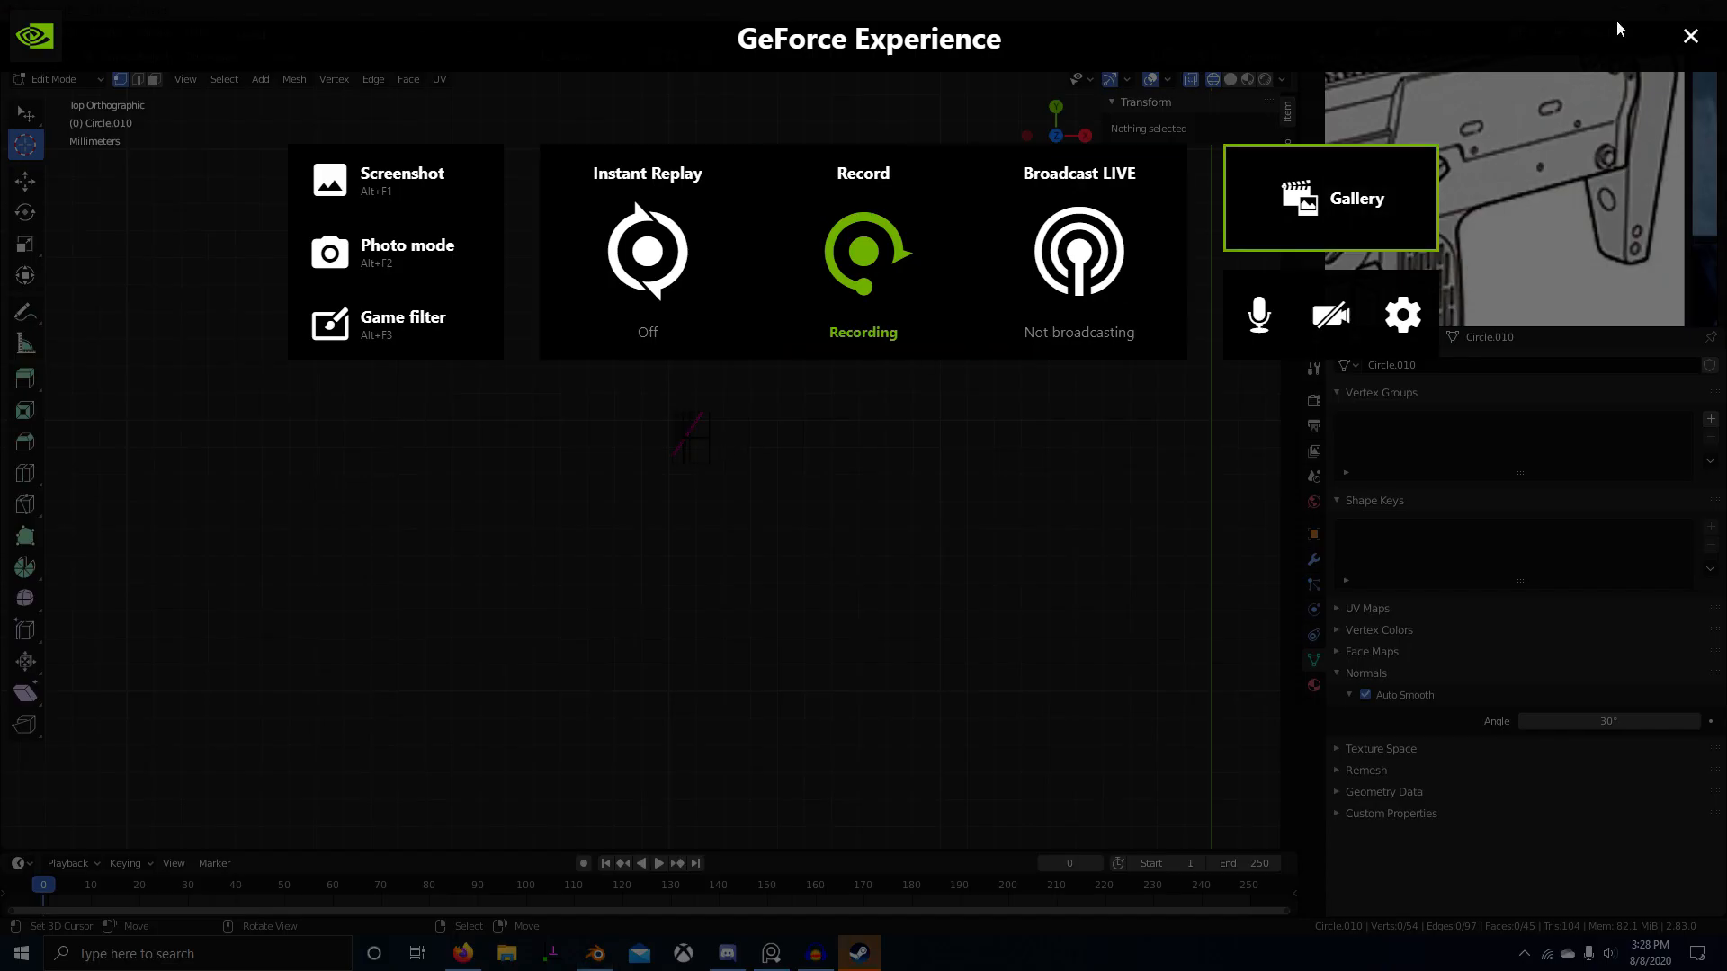
pyautogui.click(1690, 36)
pyautogui.hotkey('alt', 'b')
# Step: Move the front edge just past the bend start inward about 0.052 cm along X and a mid-bend edge outward about 0.027 cm
pyautogui.scroll(3, 796, 362)
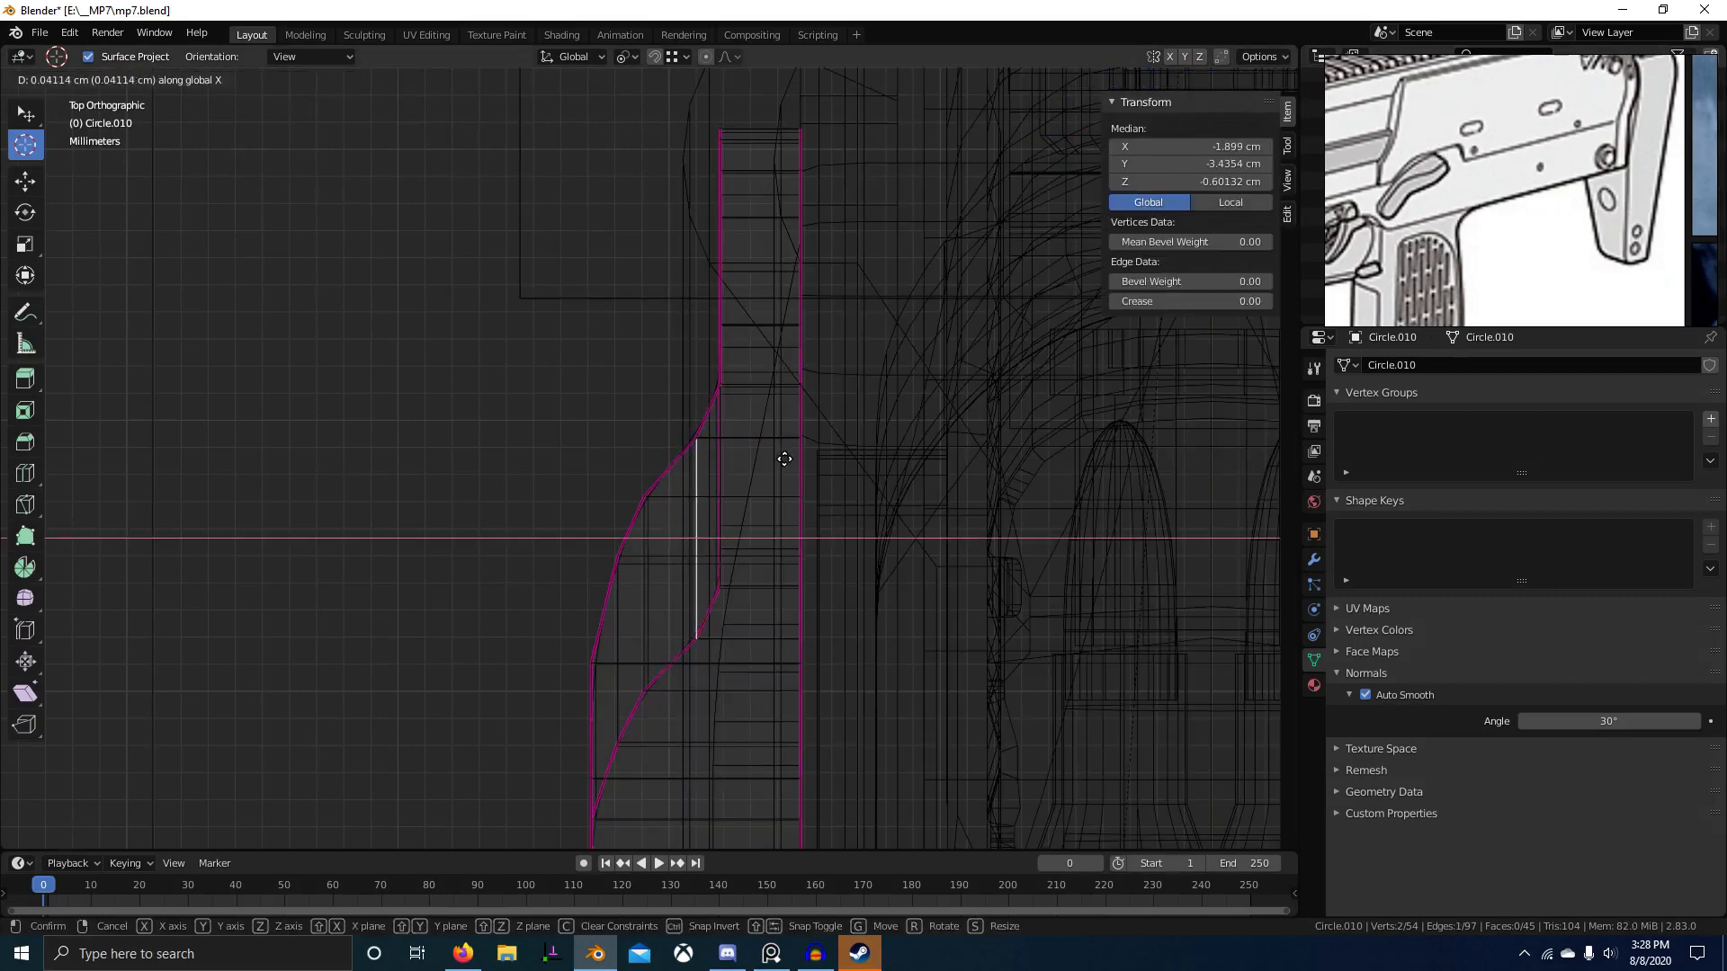
pyautogui.click(812, 460)
pyautogui.scroll(-2, 683, 374)
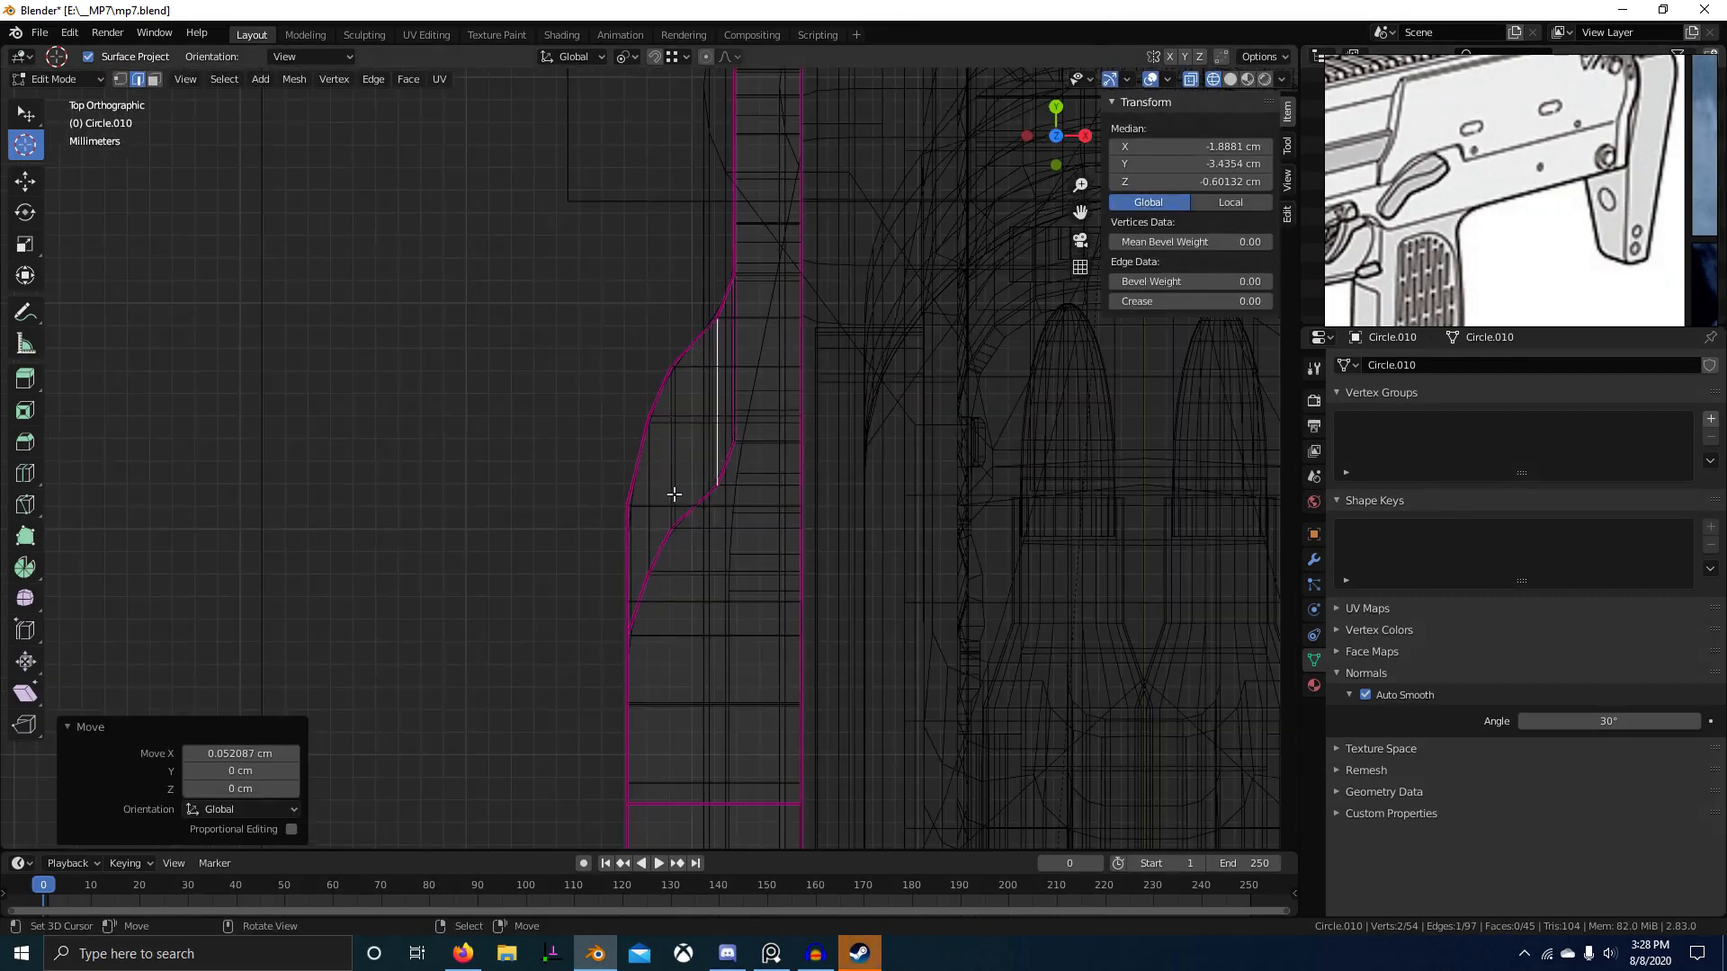
pyautogui.press('g')
pyautogui.press('x')
pyautogui.click(604, 462)
pyautogui.scroll(-2, 630, 477)
pyautogui.press('z')
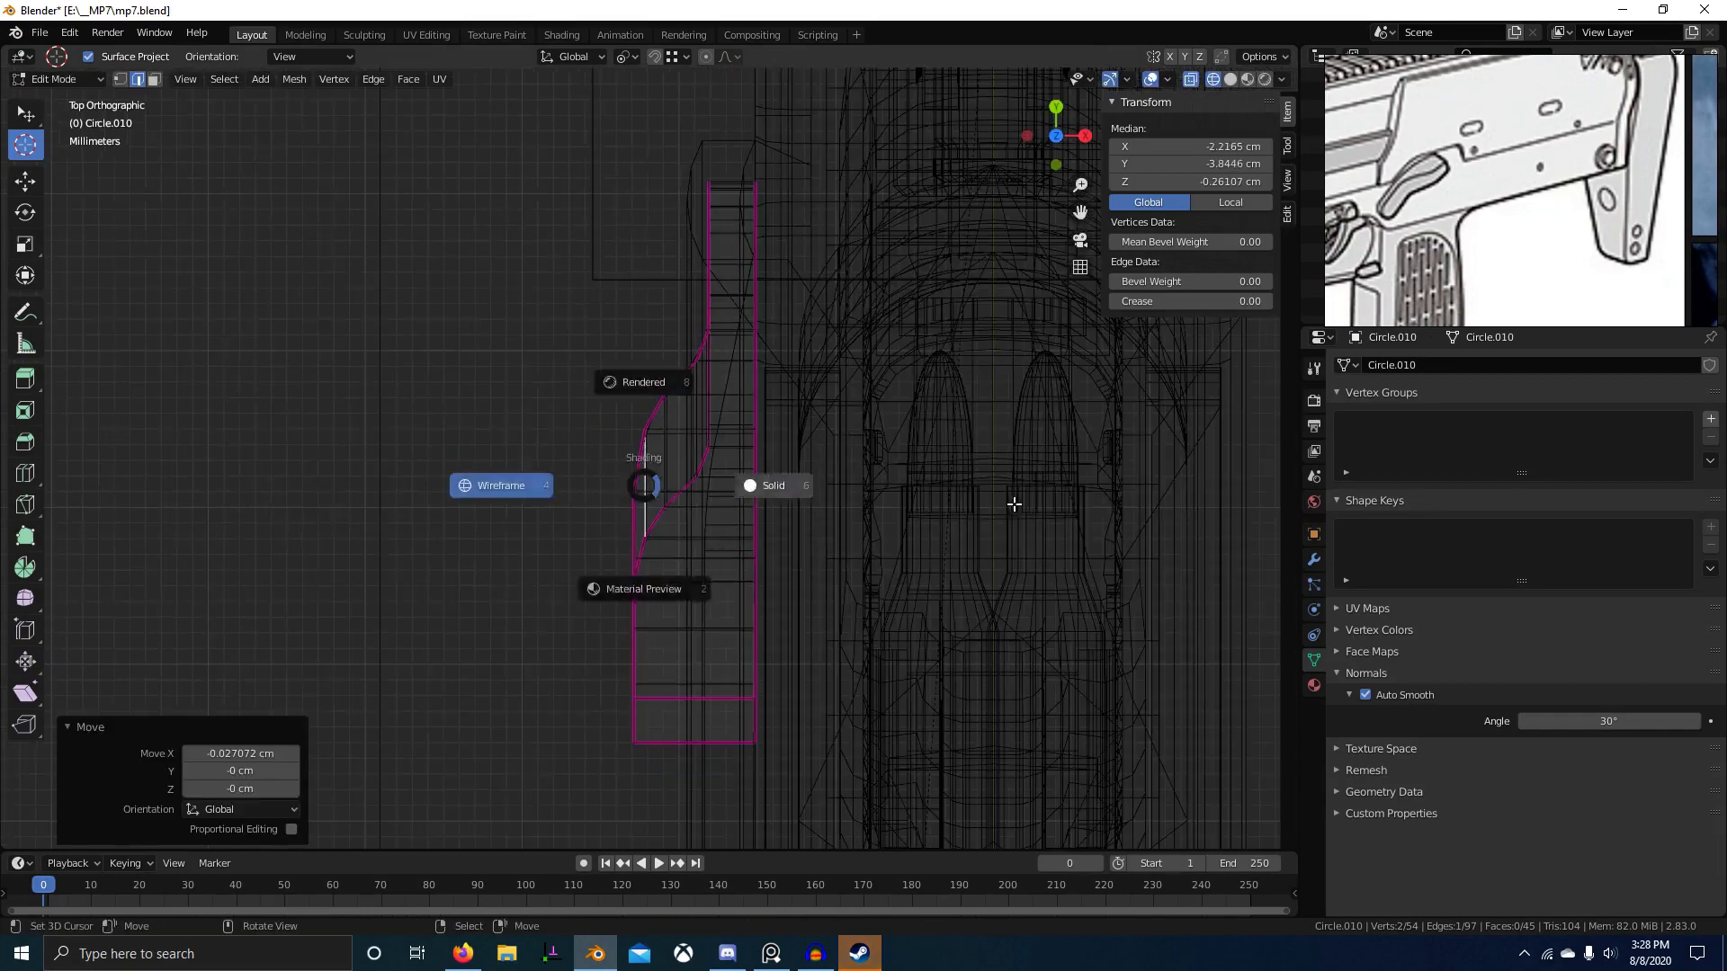
pyautogui.click(751, 487)
pyautogui.moveTo(760, 522)
pyautogui.mouseDown(button='middle')
pyautogui.moveTo(909, 455)
pyautogui.moveTo(859, 317)
pyautogui.moveTo(715, 412)
pyautogui.moveTo(676, 476)
pyautogui.moveTo(714, 570)
pyautogui.moveTo(899, 598)
pyautogui.mouseUp(button='middle')
# Step: Select the lever in Object Mode and add a Bevel modifier, placed above its Subdivision modifier
pyautogui.press('Tab')
pyautogui.hotkey('alt', 'a')
pyautogui.rightClick(676, 479)
pyautogui.press('w')
pyautogui.click(674, 458)
pyautogui.click(1312, 561)
pyautogui.click(1509, 407)
pyautogui.click(1509, 407)
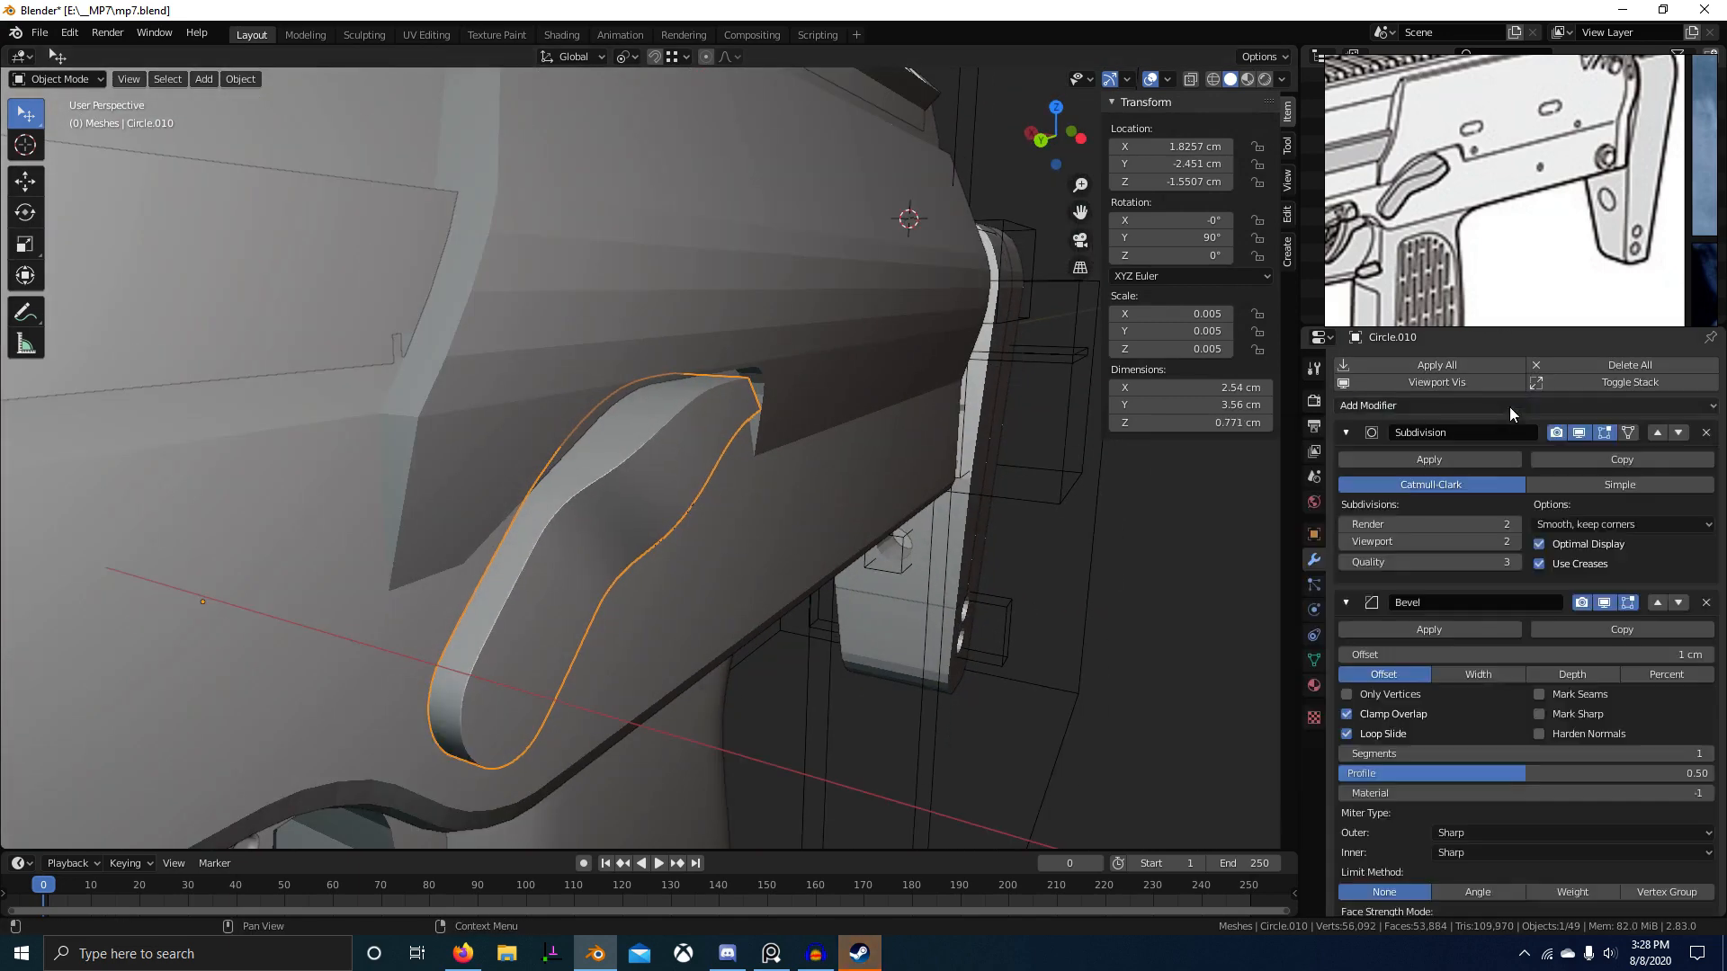
pyautogui.click(1657, 603)
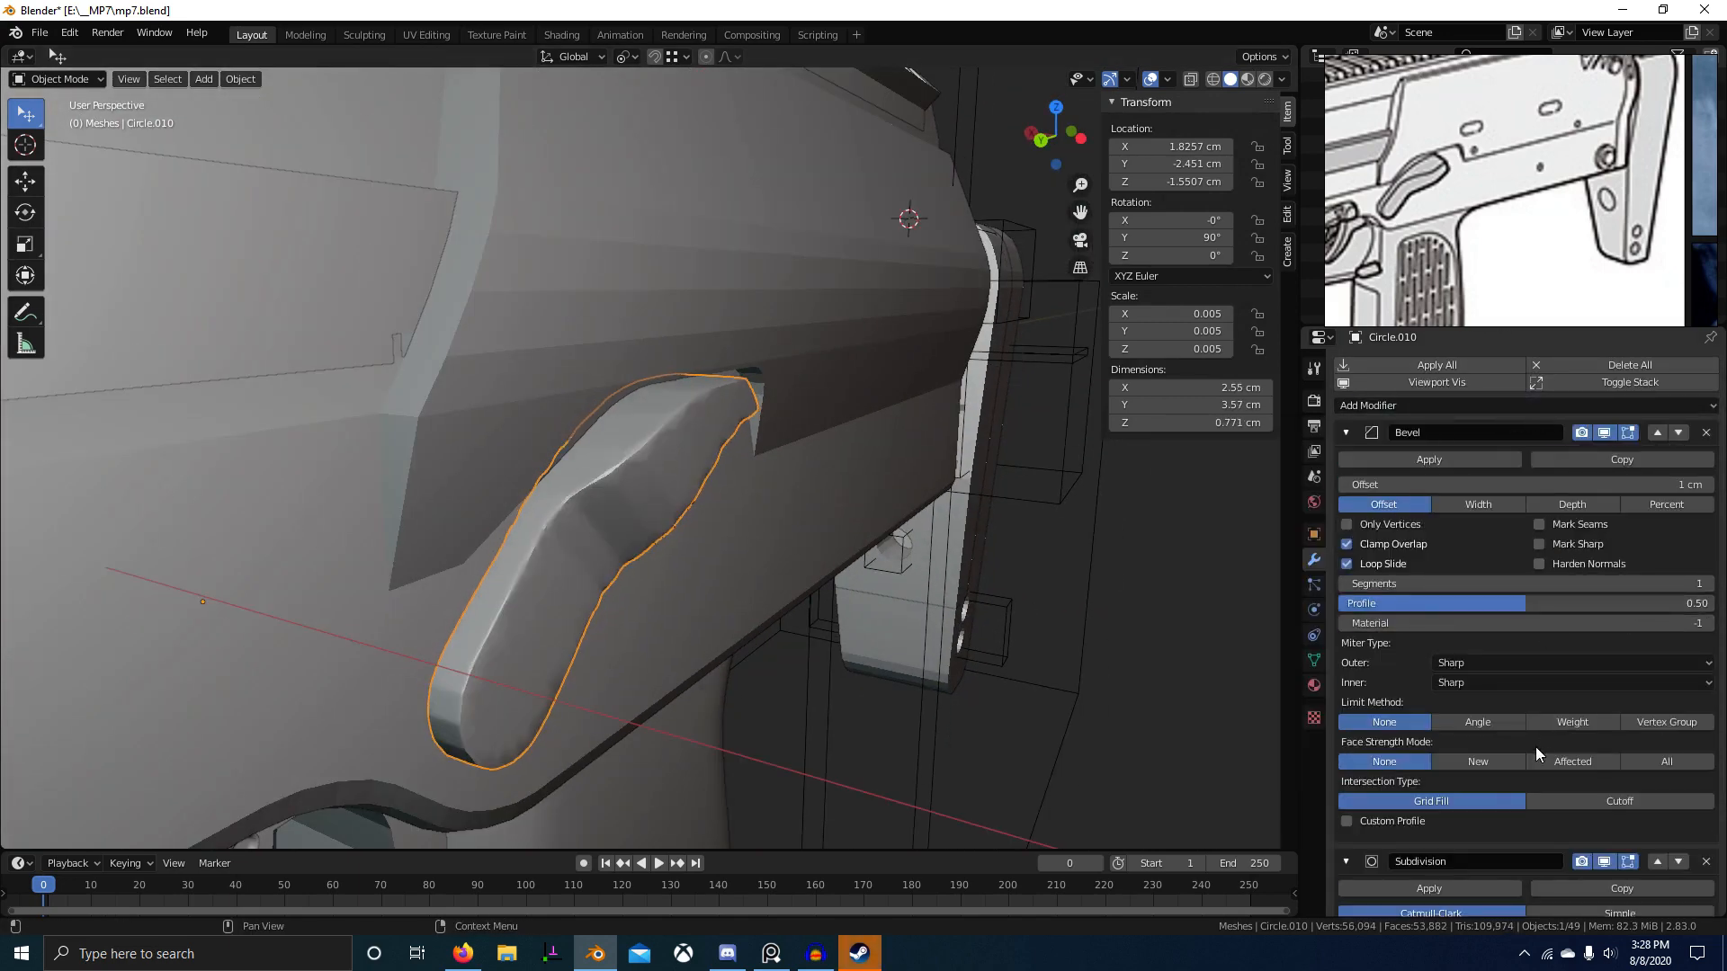
# Step: Limit the bevel by angle, set 3 segments, disable Clamp Overlap and lower the offset to 0 cm
pyautogui.click(1497, 724)
pyautogui.click(1707, 583)
pyautogui.click(1707, 584)
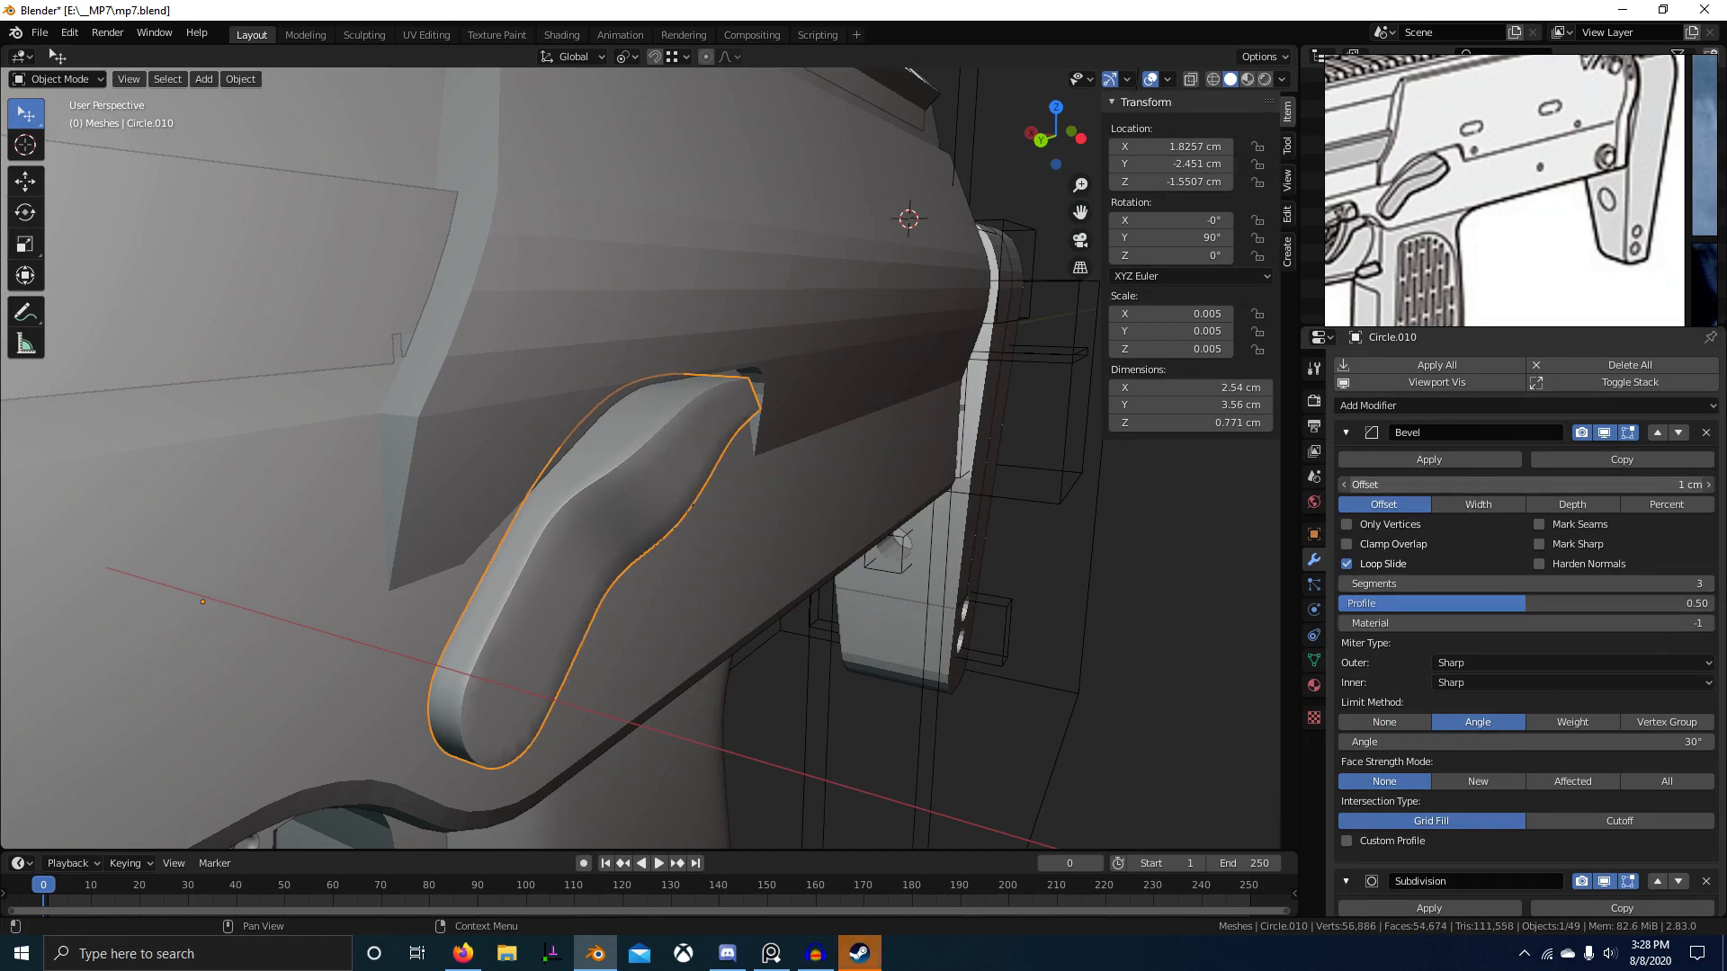
pyautogui.moveTo(1529, 484); pyautogui.dragTo(1484, 485)
# Step: Merge all of the lever's vertices by distance and recalculate its normals, returning to Object Mode
pyautogui.press('Tab')
pyautogui.press('a')
pyautogui.press('m')
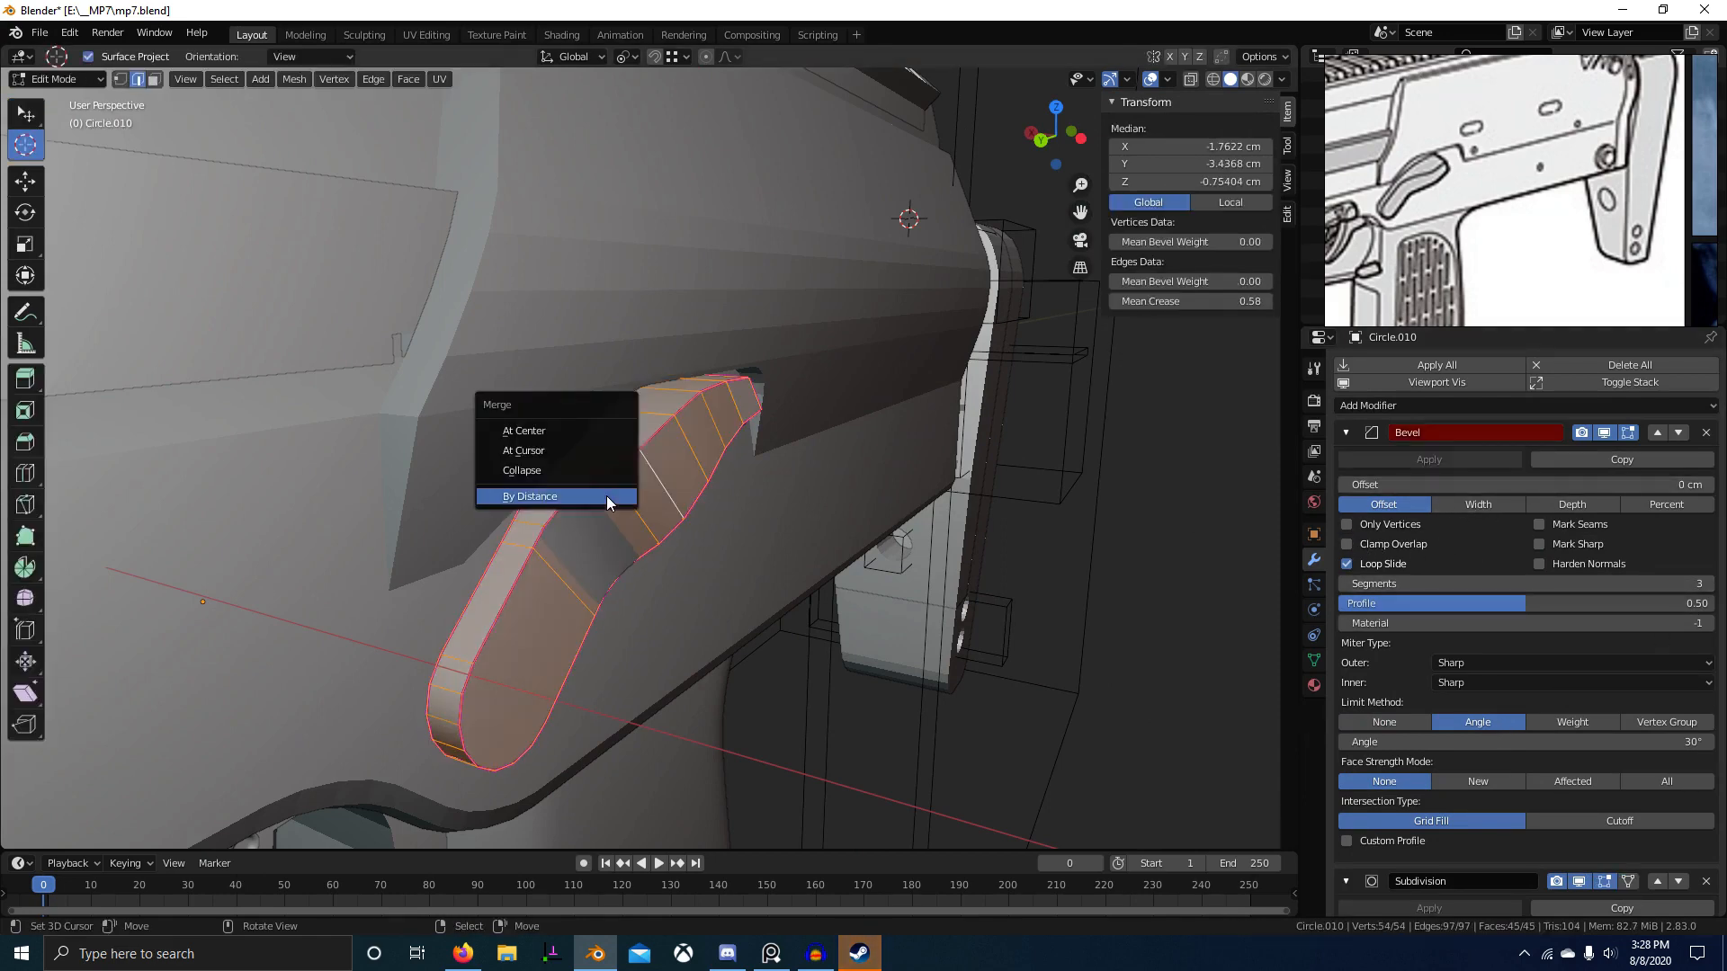
pyautogui.click(606, 496)
pyautogui.hotkey('shift', 'n')
pyautogui.press('Tab')
# Step: Remove the lever's Subdivision modifier and raise the Bevel offset to 20.8 cm
pyautogui.moveTo(1025, 658); pyautogui.dragTo(1175, 655, button='middle')
pyautogui.scroll(-3, 1637, 735)
pyautogui.click(1702, 760)
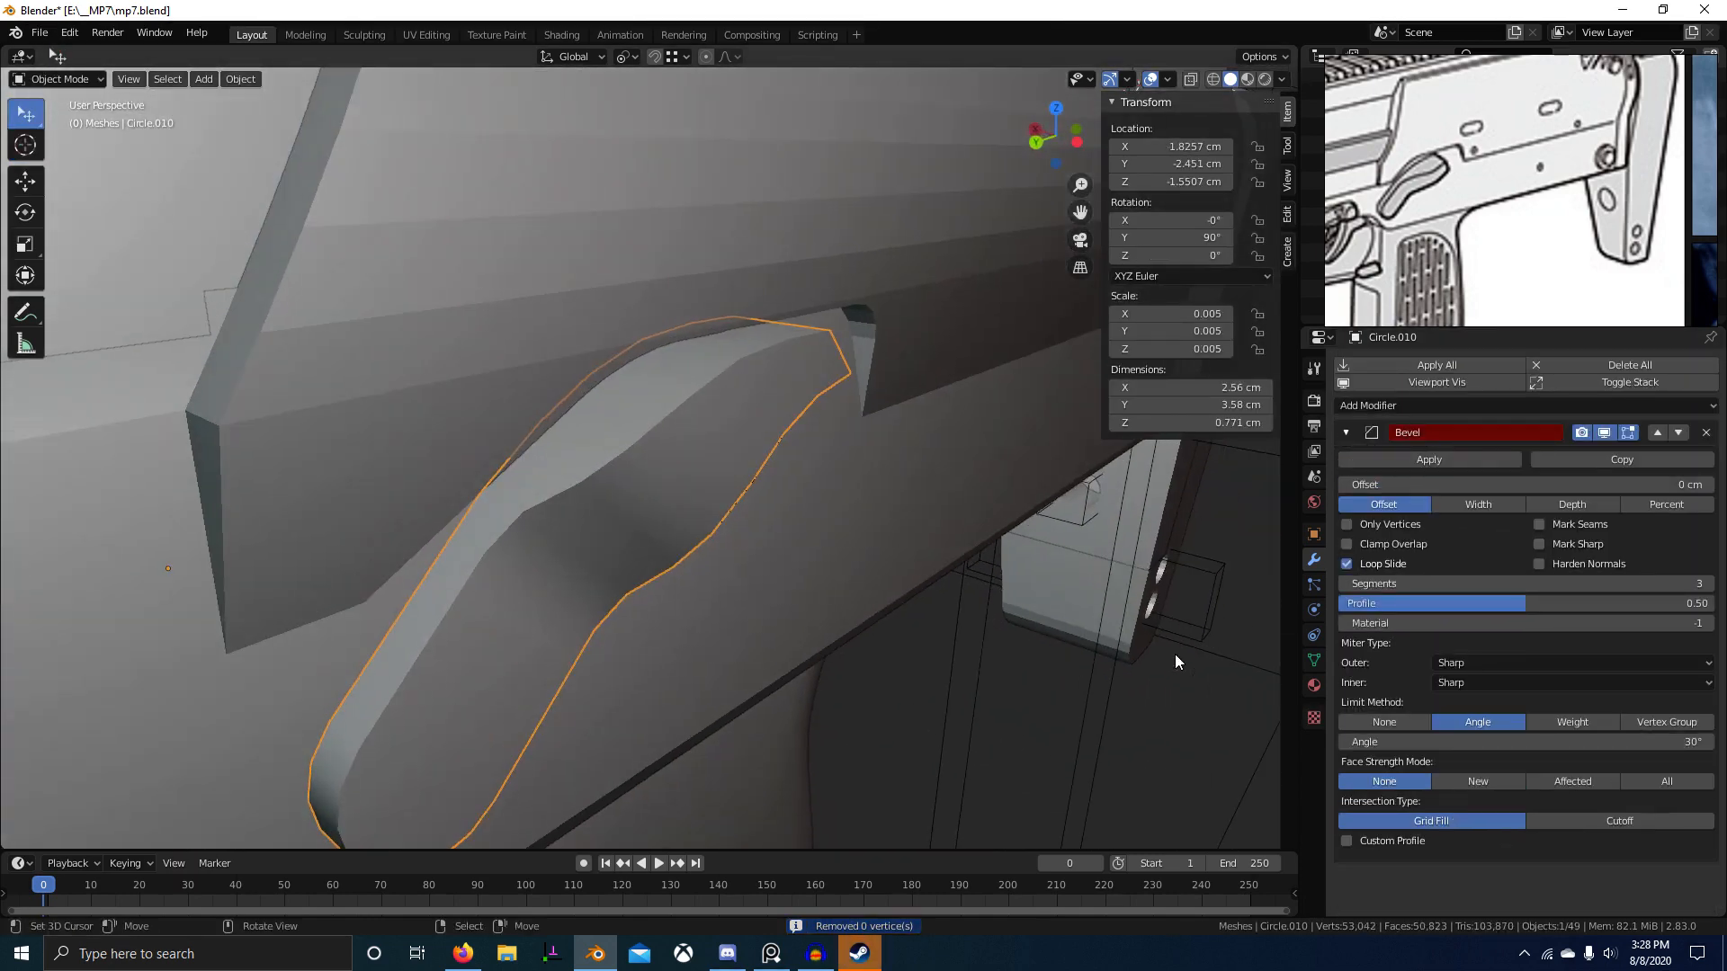
pyautogui.moveTo(1645, 486); pyautogui.dragTo(1686, 485)
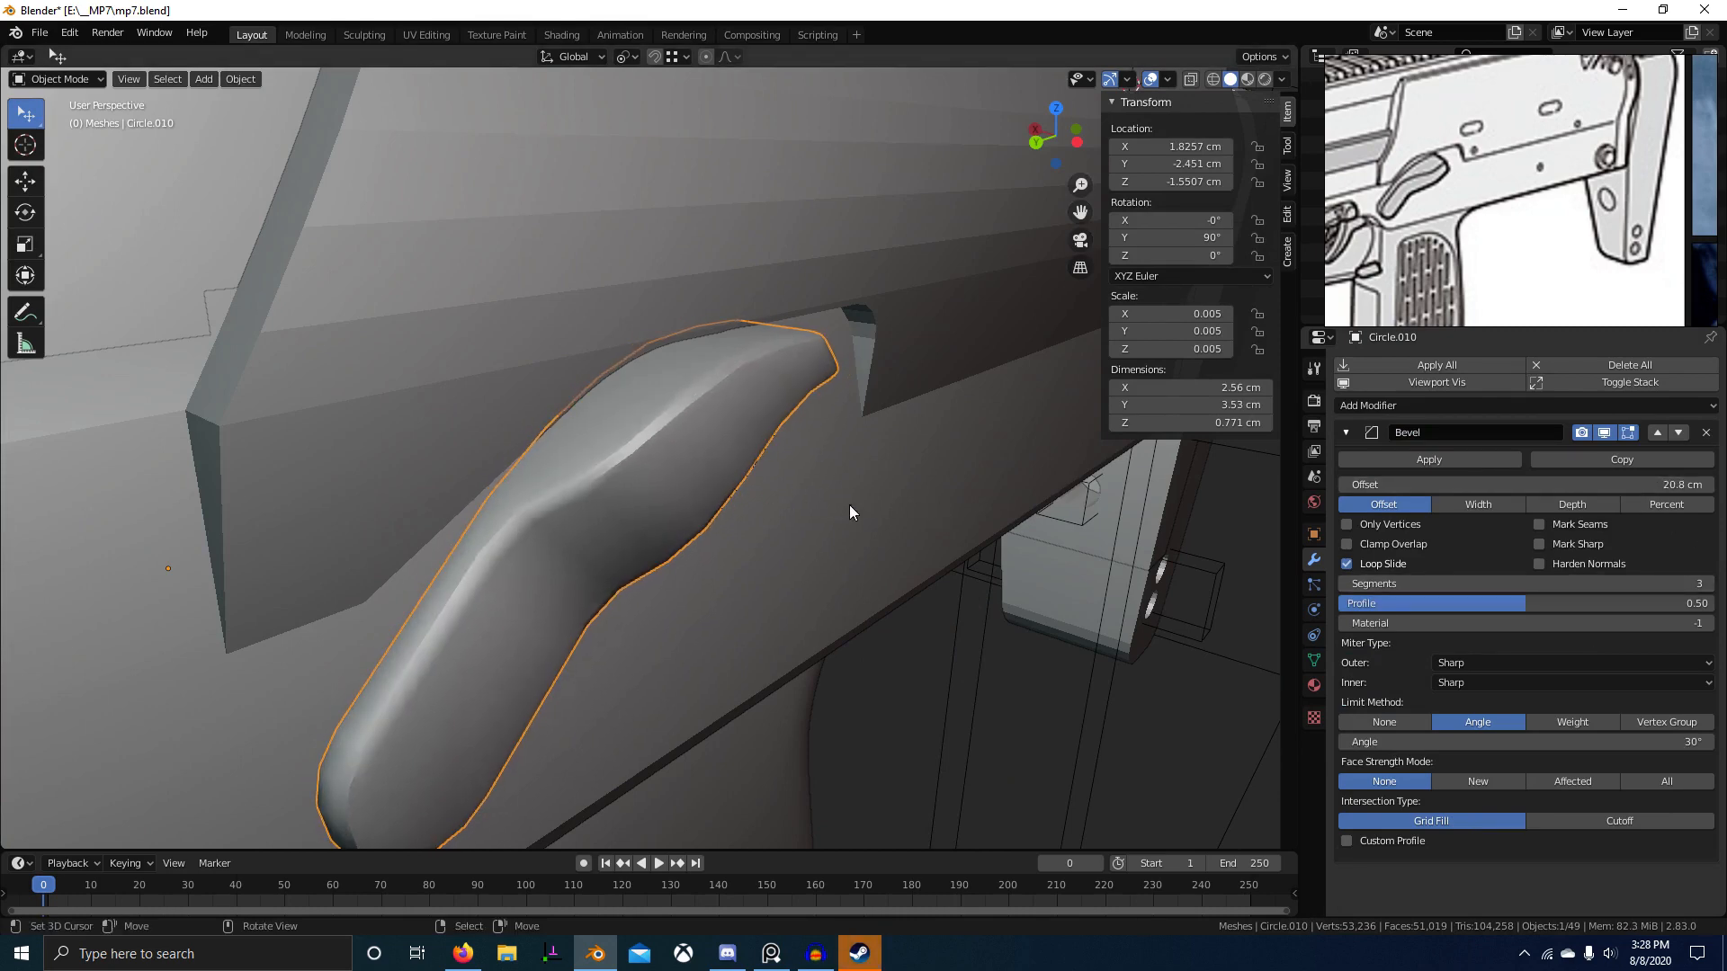
# Step: Apply smooth shading to the lever and check the bevelled bend from several angles
pyautogui.moveTo(730, 491); pyautogui.dragTo(794, 473, button='middle')
pyautogui.press('w')
pyautogui.click(787, 489)
pyautogui.rightClick(639, 533)
pyautogui.moveTo(688, 531); pyautogui.dragTo(621, 539, button='middle')
pyautogui.rightClick(682, 541)
pyautogui.scroll(-3, 682, 541)
pyautogui.moveTo(773, 539); pyautogui.dragTo(886, 504, button='middle')
# Step: Add a level 2 Subdivision modifier to the lever, set the bevel's outer miter to Arc and shade it smooth
pyautogui.hotkey('ctrl', '2')
pyautogui.click(1602, 664)
pyautogui.click(1592, 725)
pyautogui.press('w')
pyautogui.click(765, 455)
pyautogui.scroll(4, 810, 517)
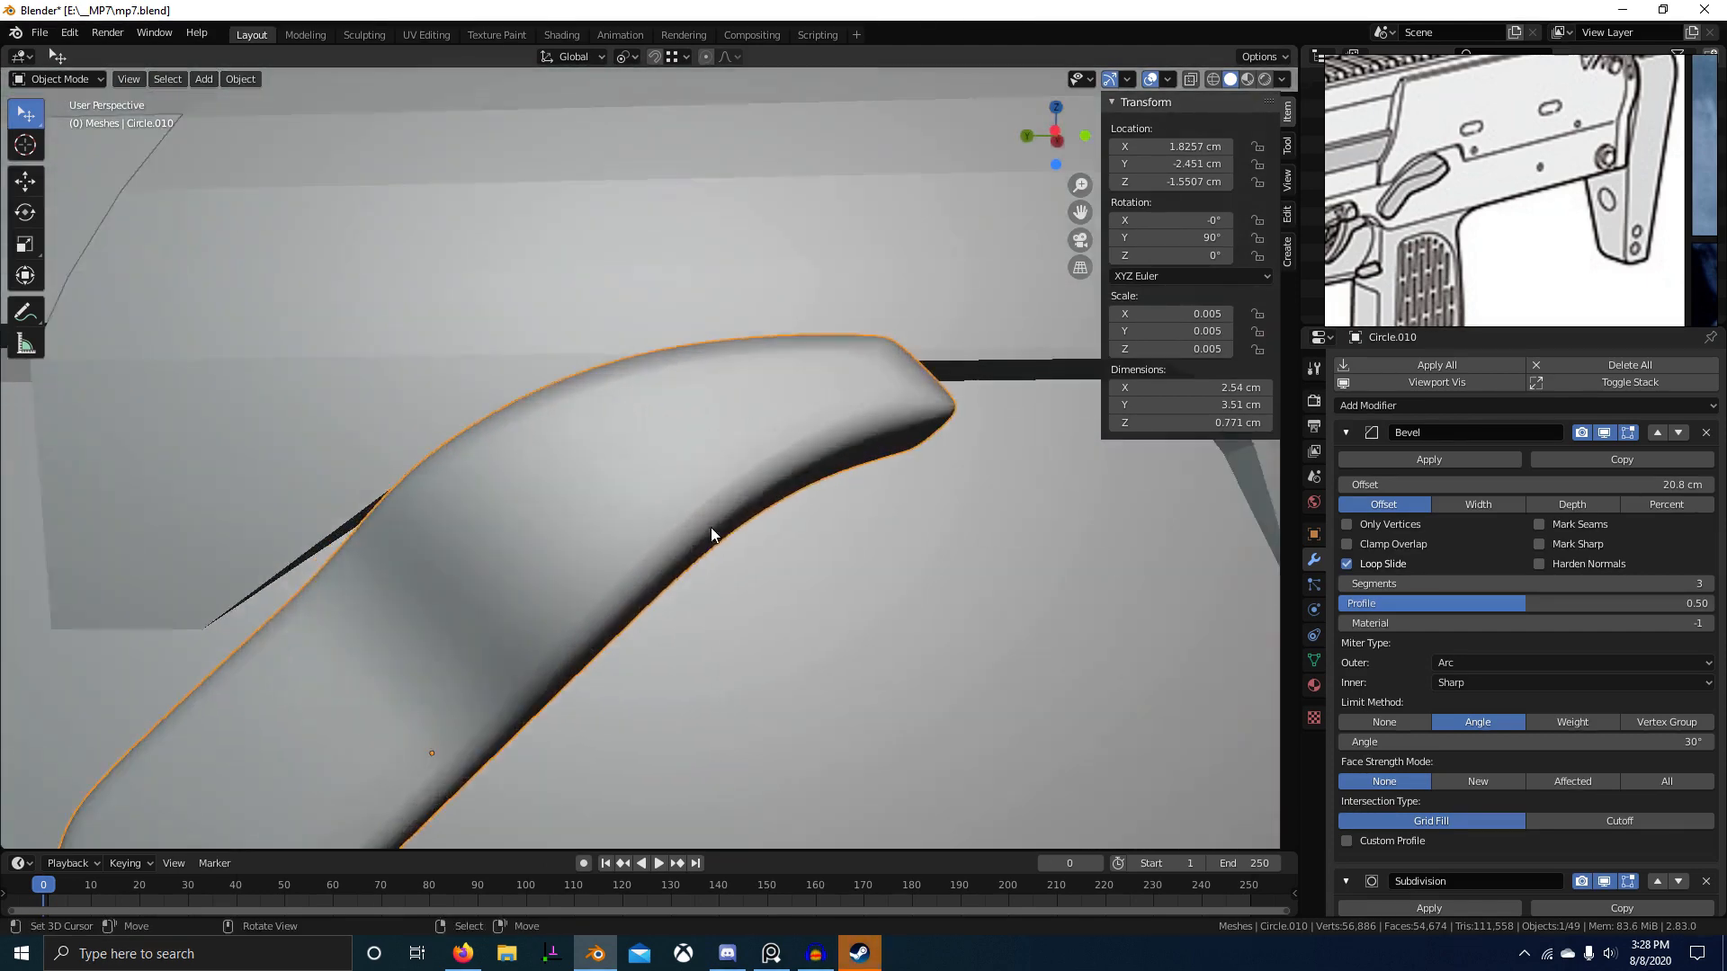
# Step: Enable Harden Normals in the lever's Bevel modifier and return to Object Mode
pyautogui.moveTo(713, 528); pyautogui.dragTo(617, 513, button='middle')
pyautogui.scroll(-3, 755, 469)
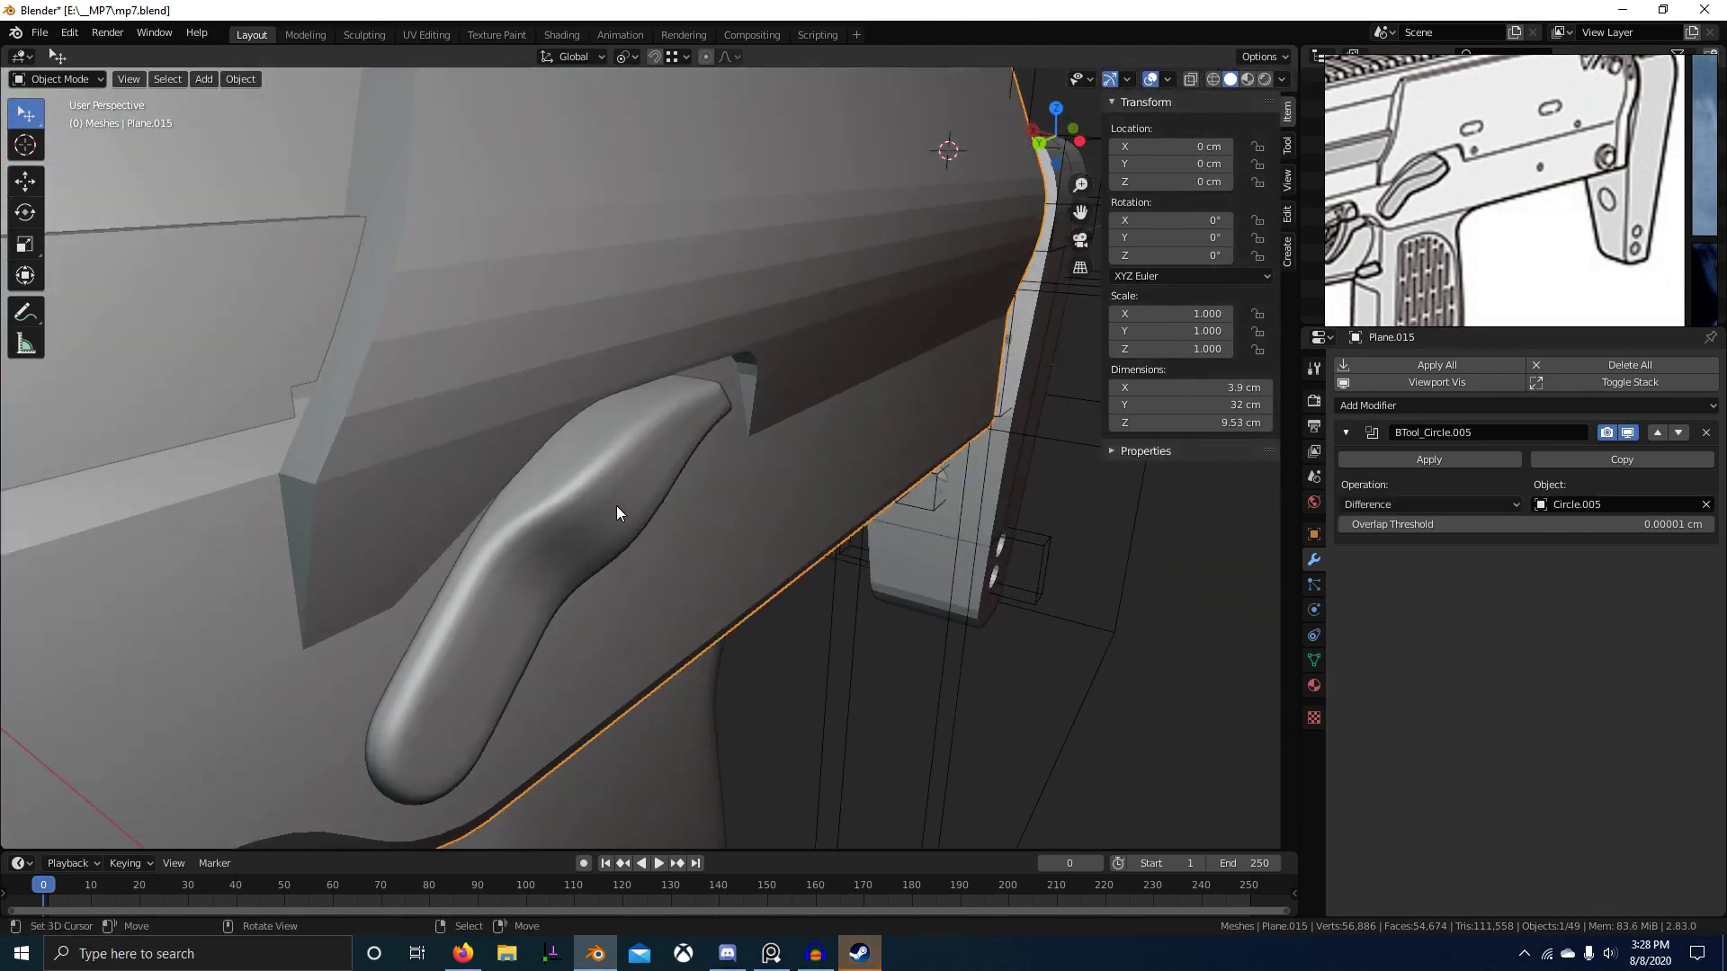
pyautogui.click(1349, 430)
pyautogui.click(1349, 430)
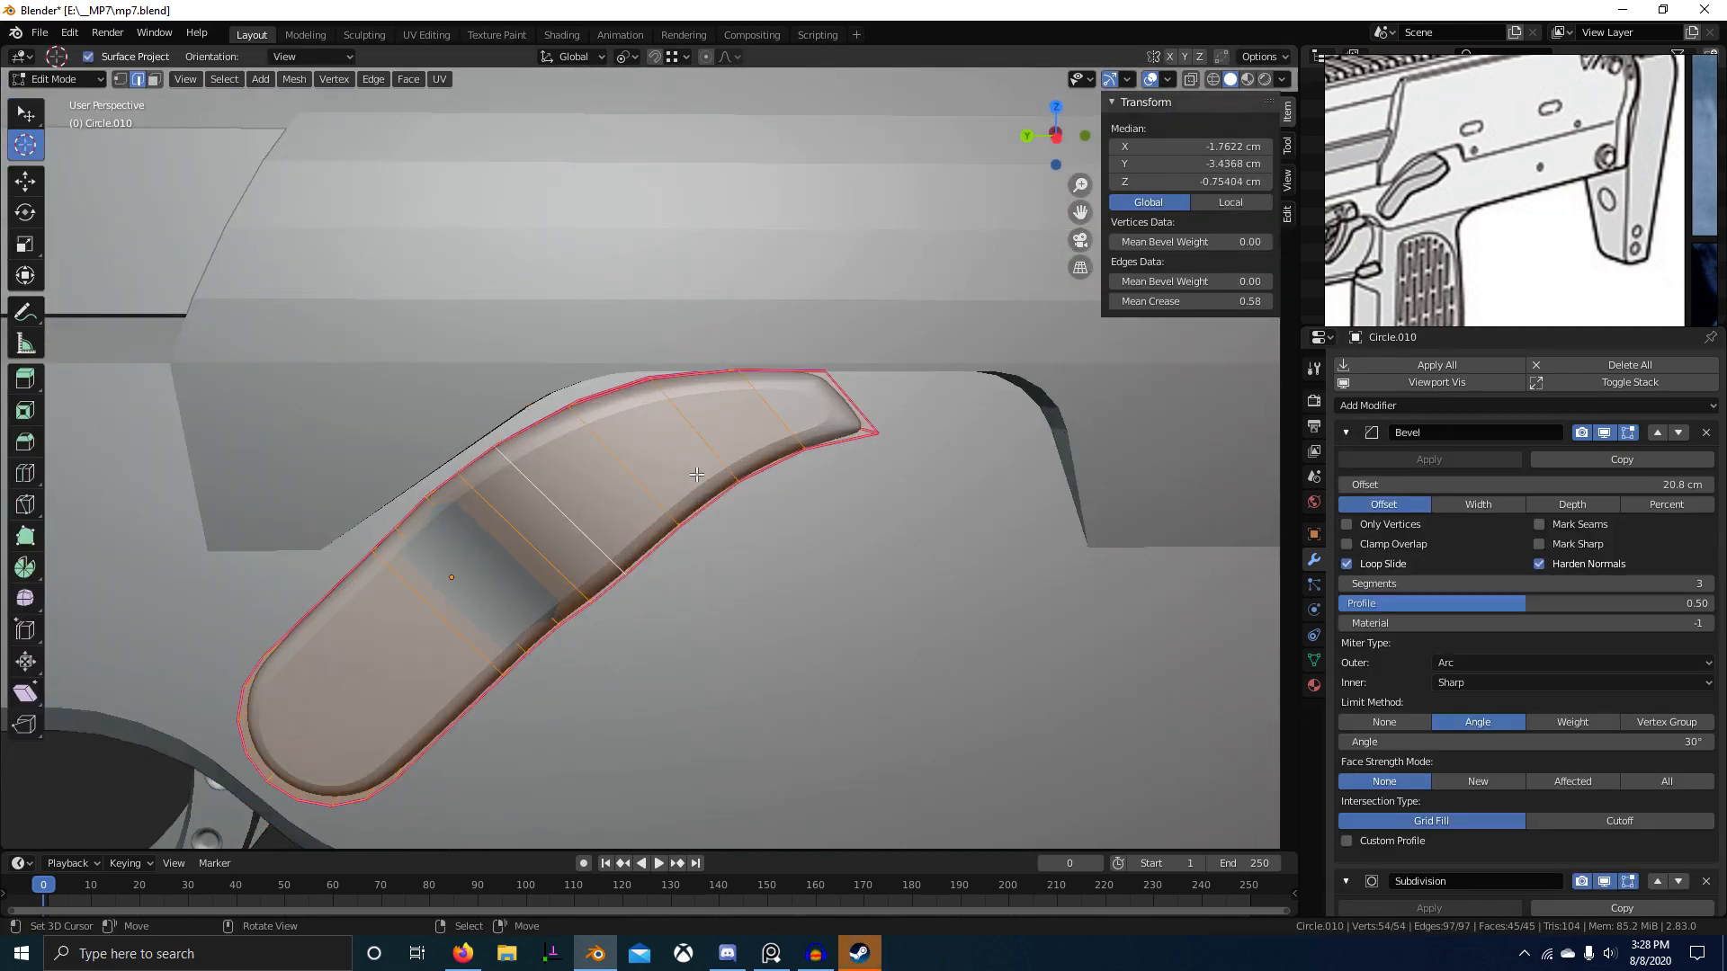
pyautogui.rightClick(697, 473)
pyautogui.click(684, 493)
pyautogui.press('Tab')
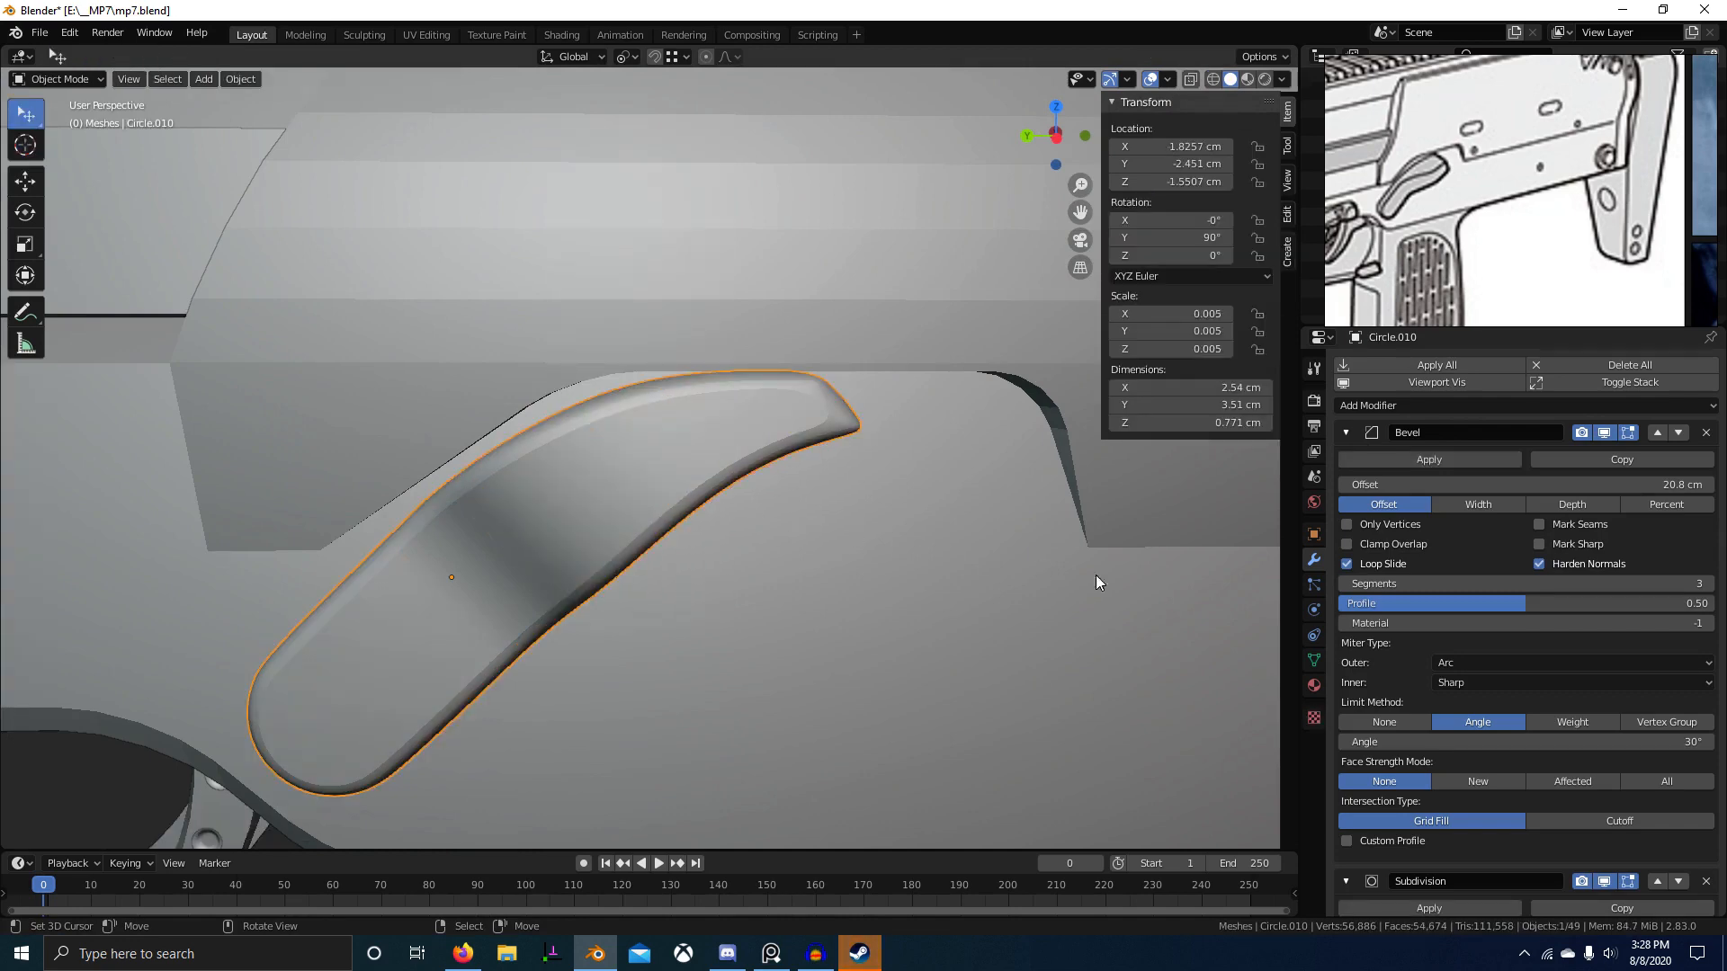
# Step: Set the lever's Auto Smooth angle to 180° and compare its shading with Harden Normals off and on
pyautogui.click(1313, 659)
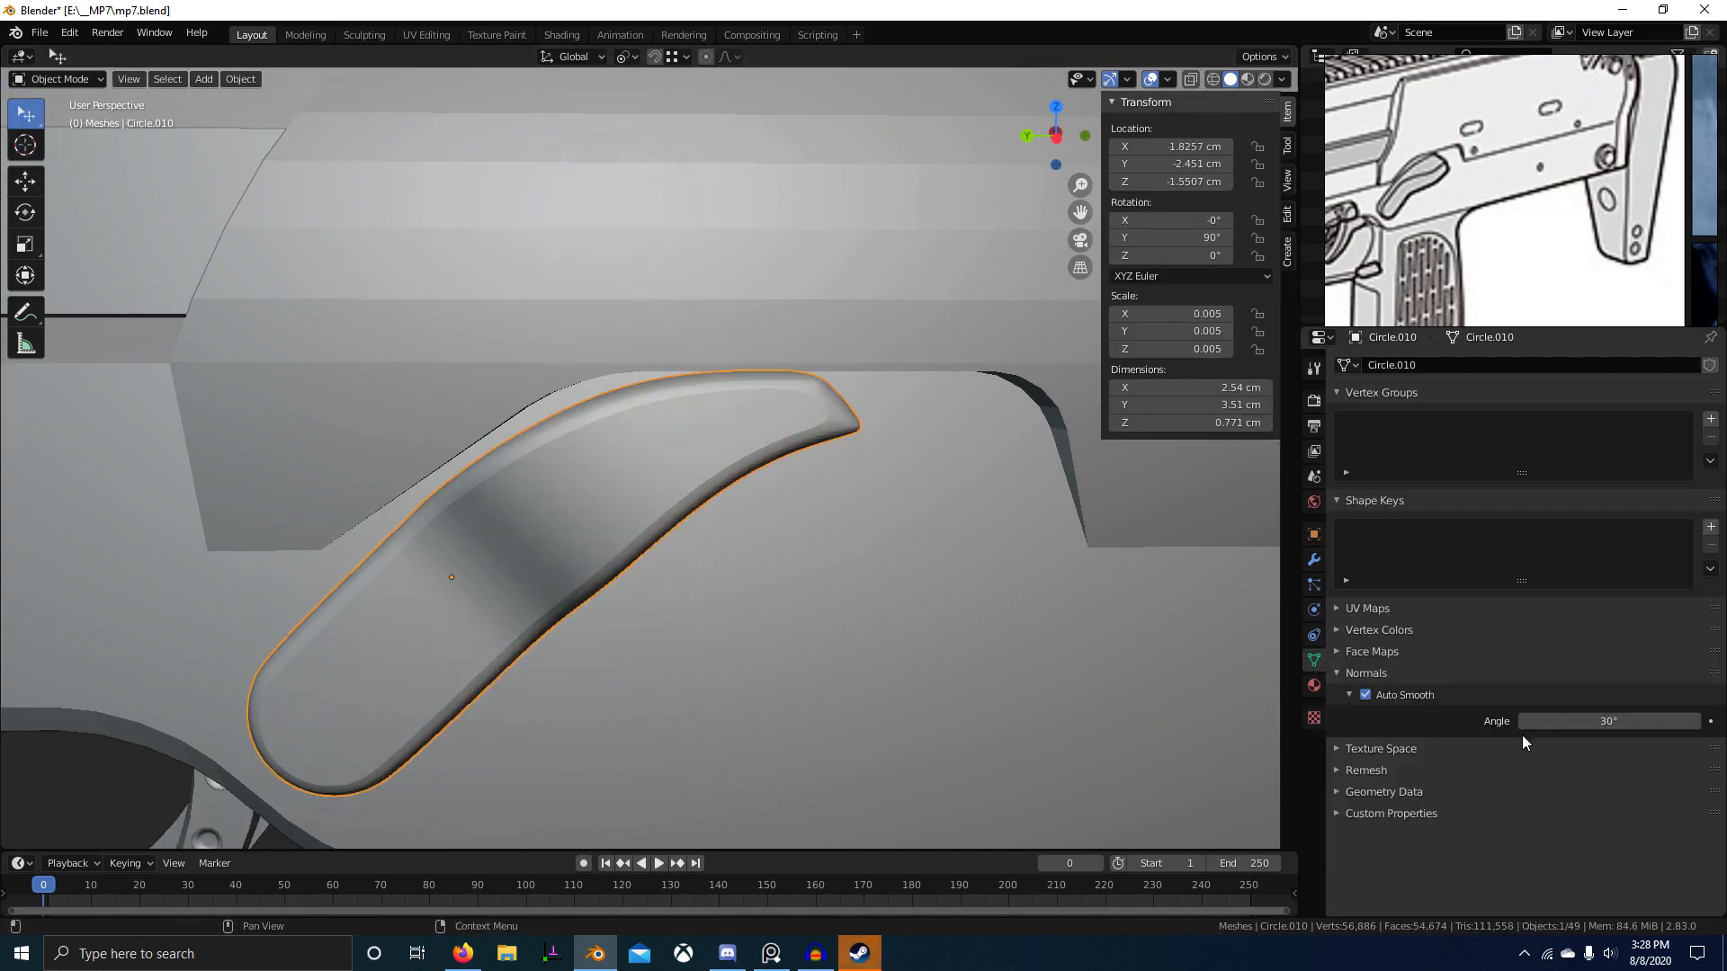
pyautogui.moveTo(863, 665); pyautogui.dragTo(1052, 698, button='middle')
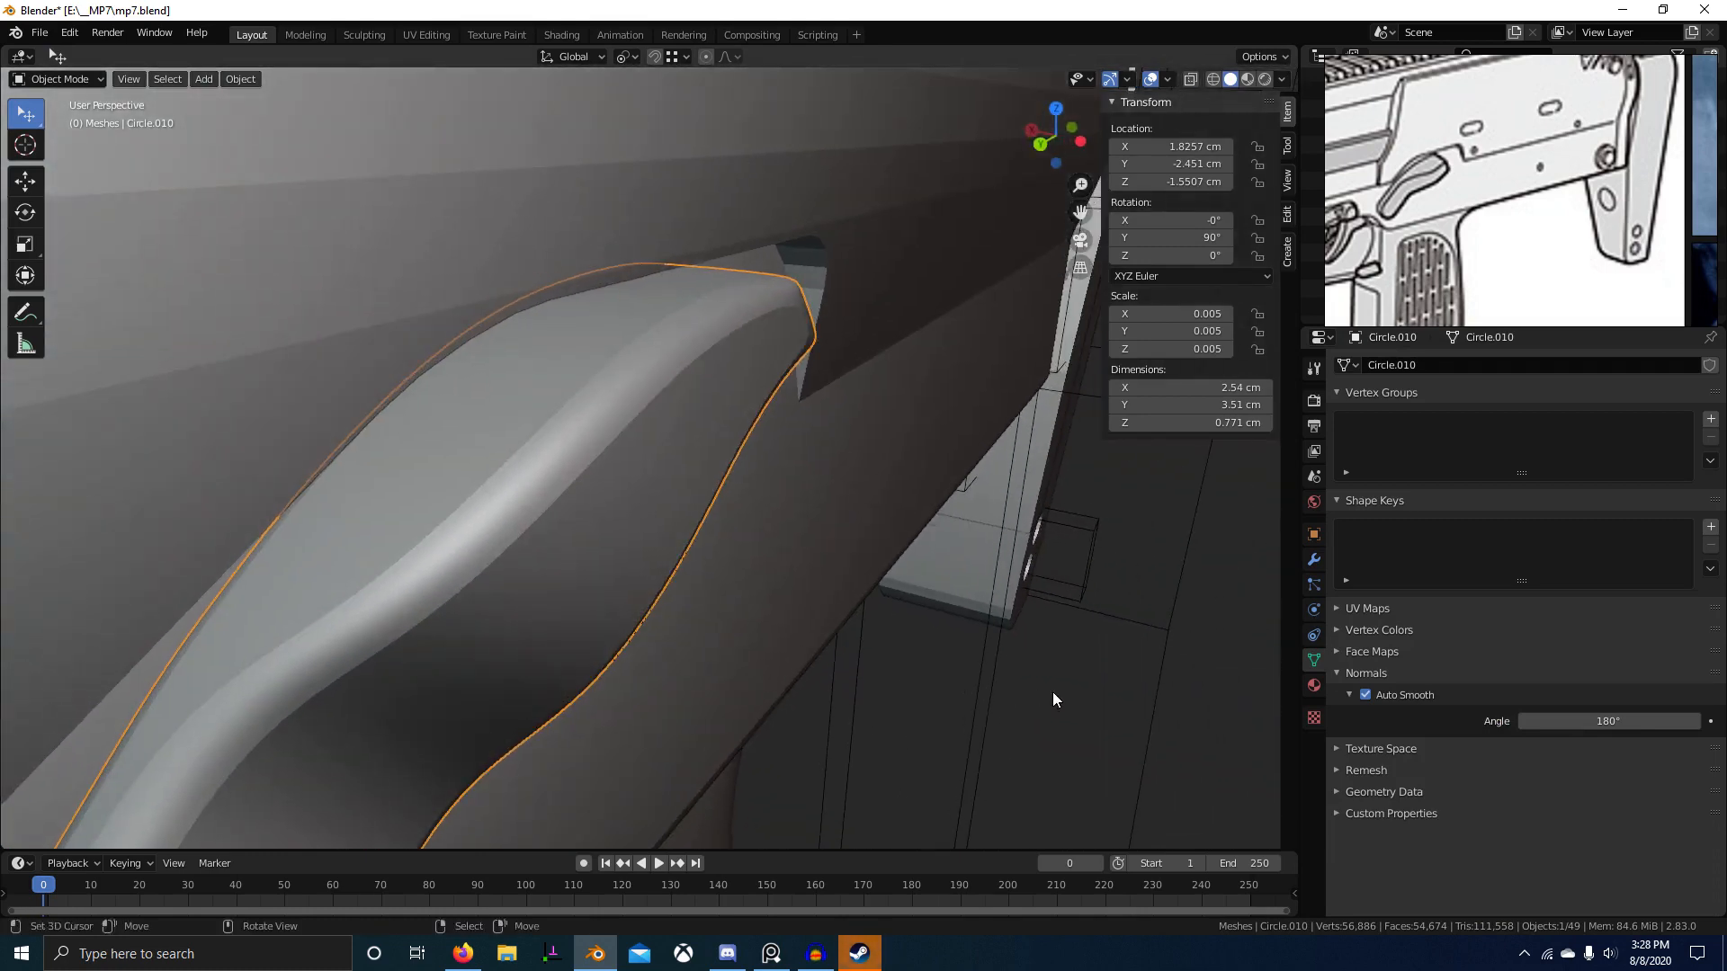
pyautogui.click(1314, 560)
pyautogui.click(1546, 563)
pyautogui.click(1547, 563)
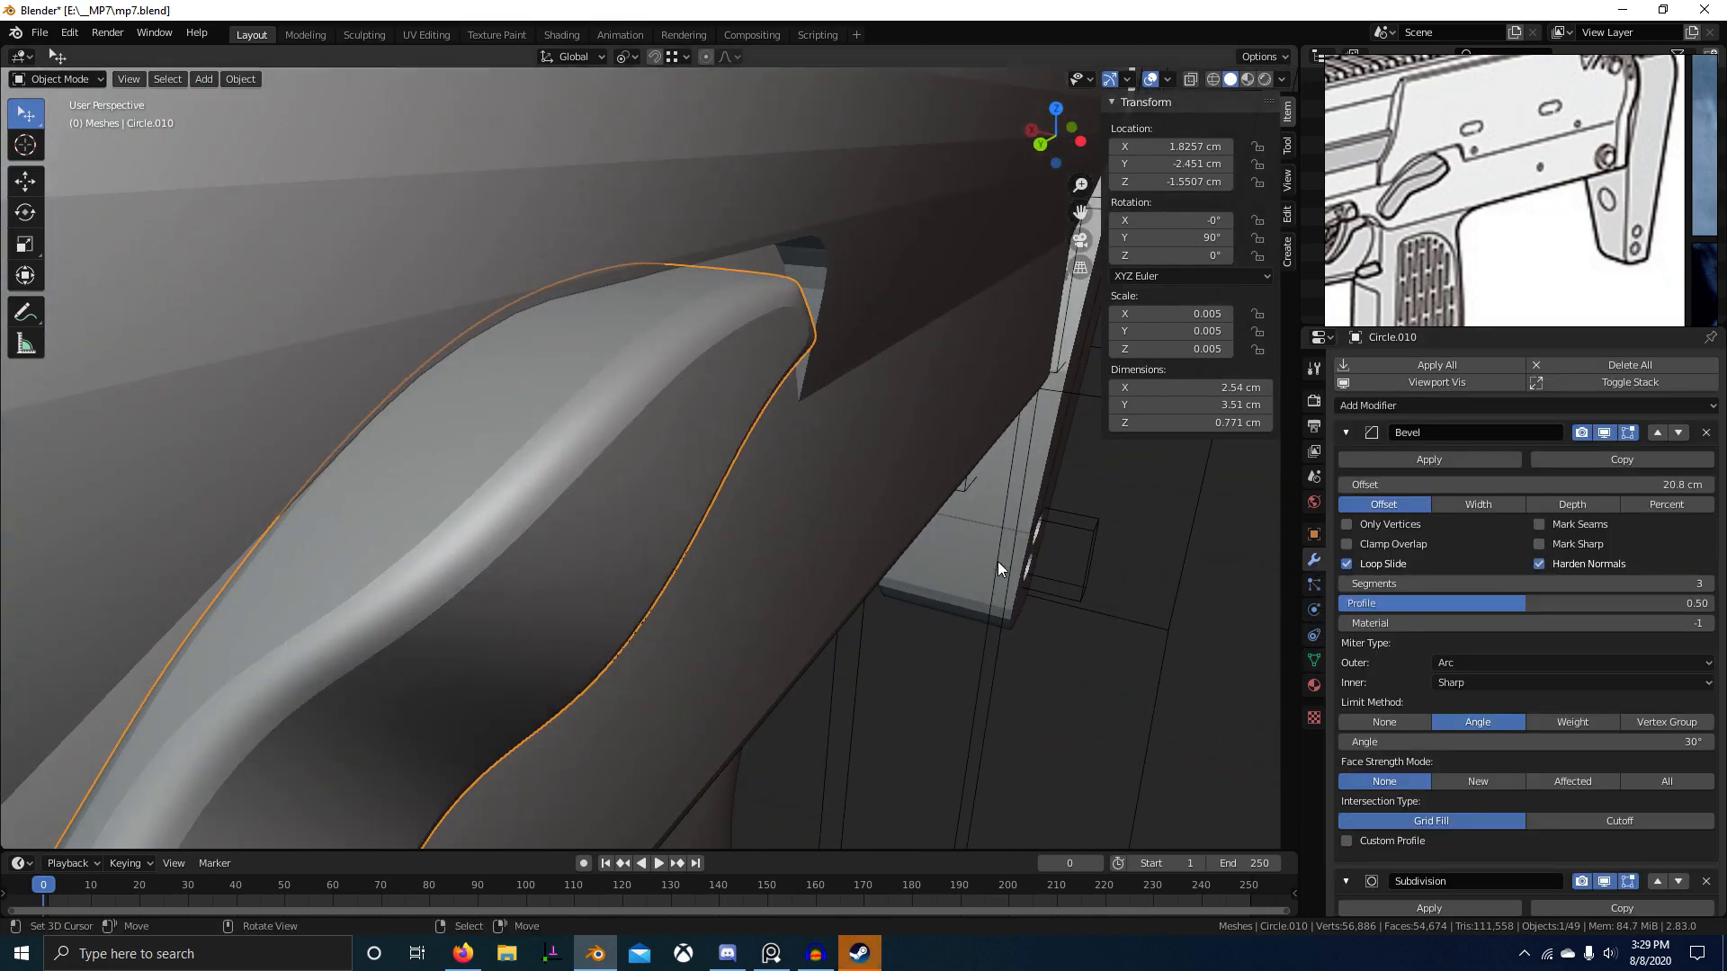
# Step: Add a Weighted Normal modifier below the lever's Subdivision modifier and check the resulting shading
pyautogui.moveTo(997, 562); pyautogui.dragTo(800, 542, button='middle')
pyautogui.click(1347, 433)
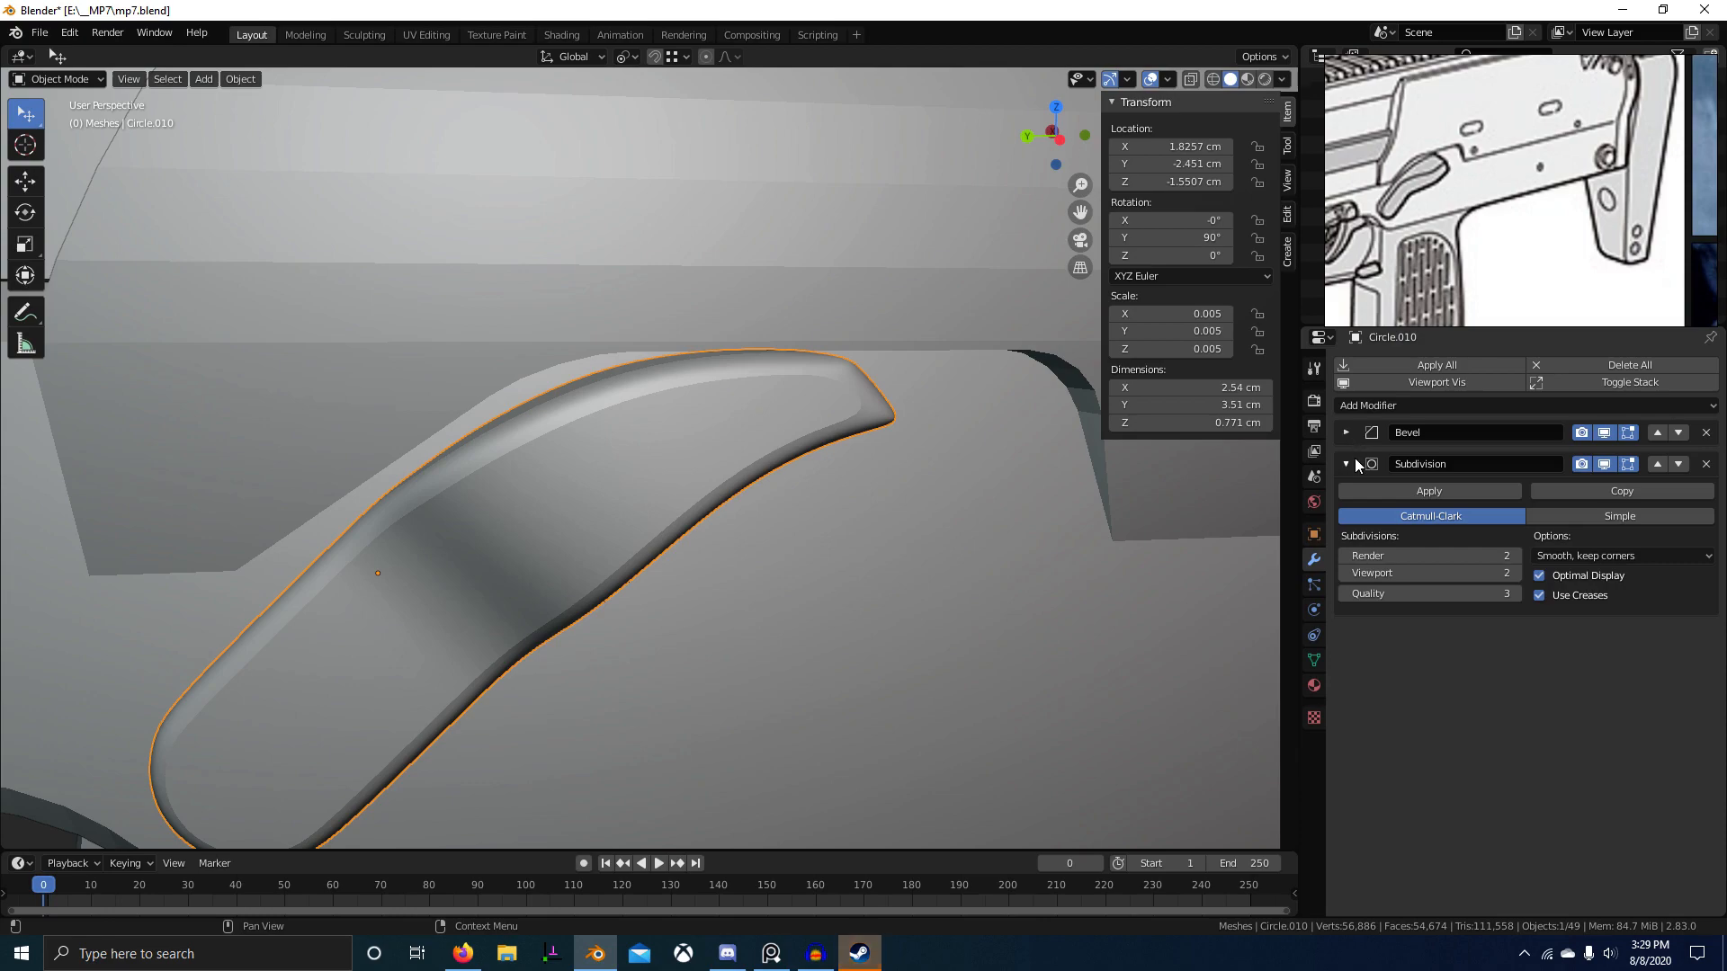
pyautogui.click(1346, 464)
pyautogui.click(1378, 402)
pyautogui.click(1196, 548)
pyautogui.moveTo(1034, 576); pyautogui.dragTo(937, 750, button='middle')
pyautogui.scroll(-6, 753, 692)
pyautogui.scroll(5, 790, 630)
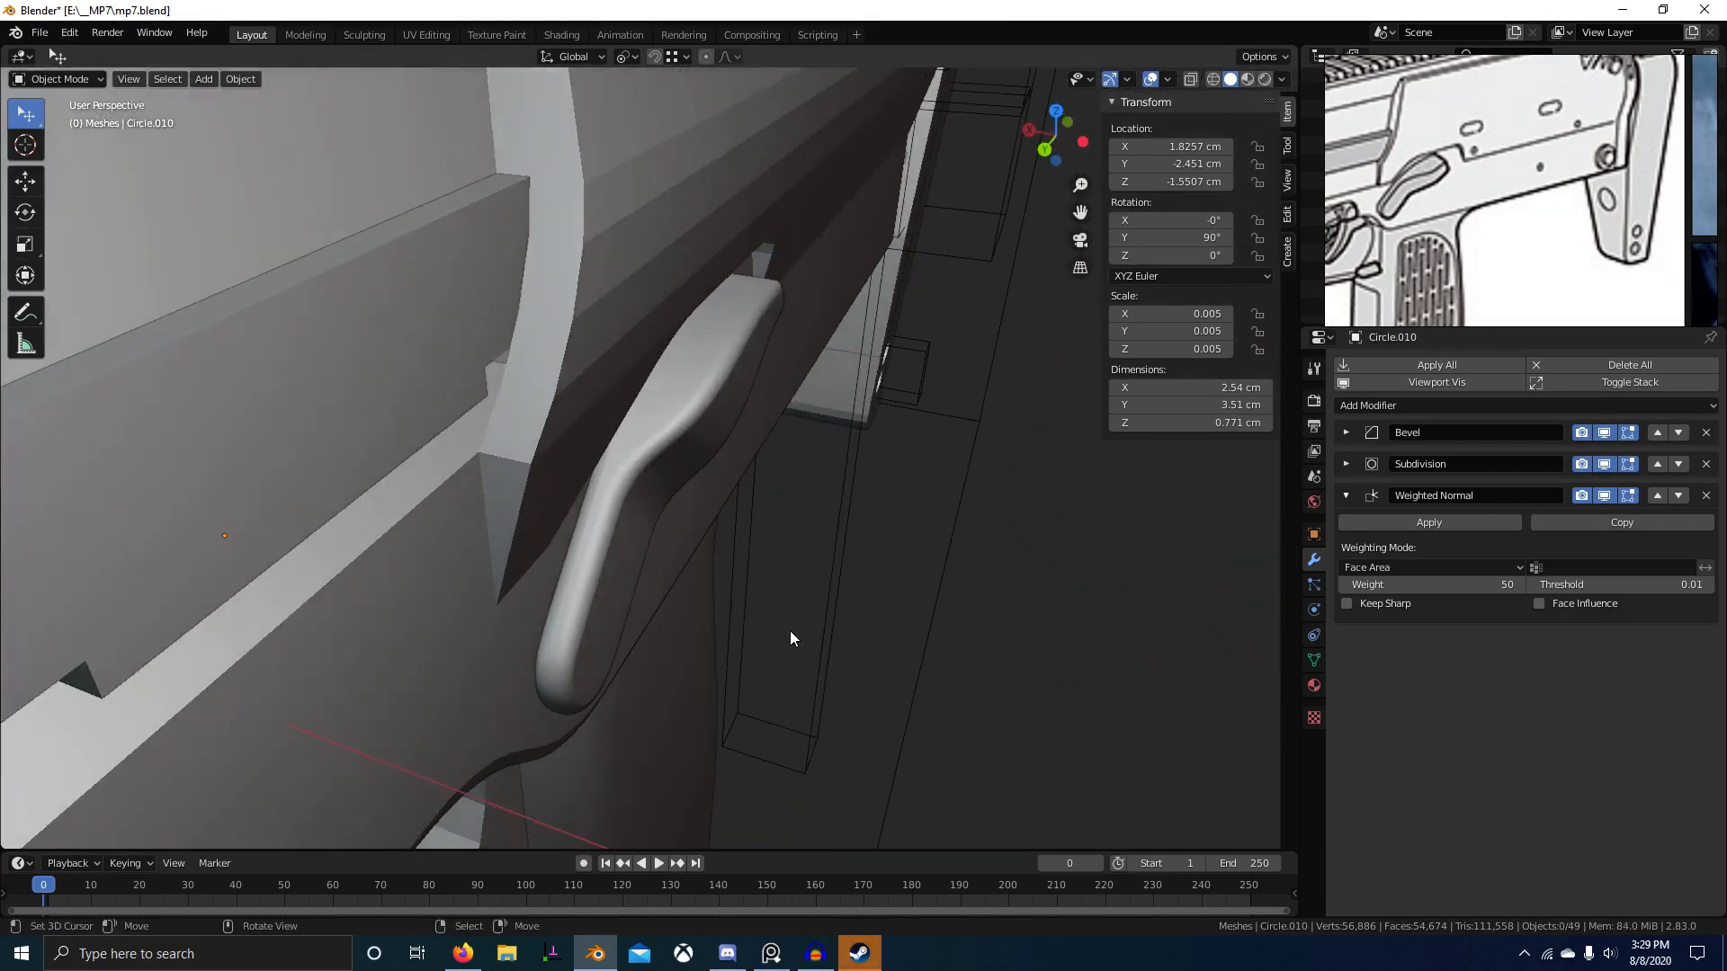
# Step: Examine the lever above the trigger in the close-up reference photo of the gun
pyautogui.scroll(-3, 1428, 190)
pyautogui.scroll(-3, 1534, 227)
pyautogui.moveTo(1534, 226); pyautogui.dragTo(1436, 215, button='middle')
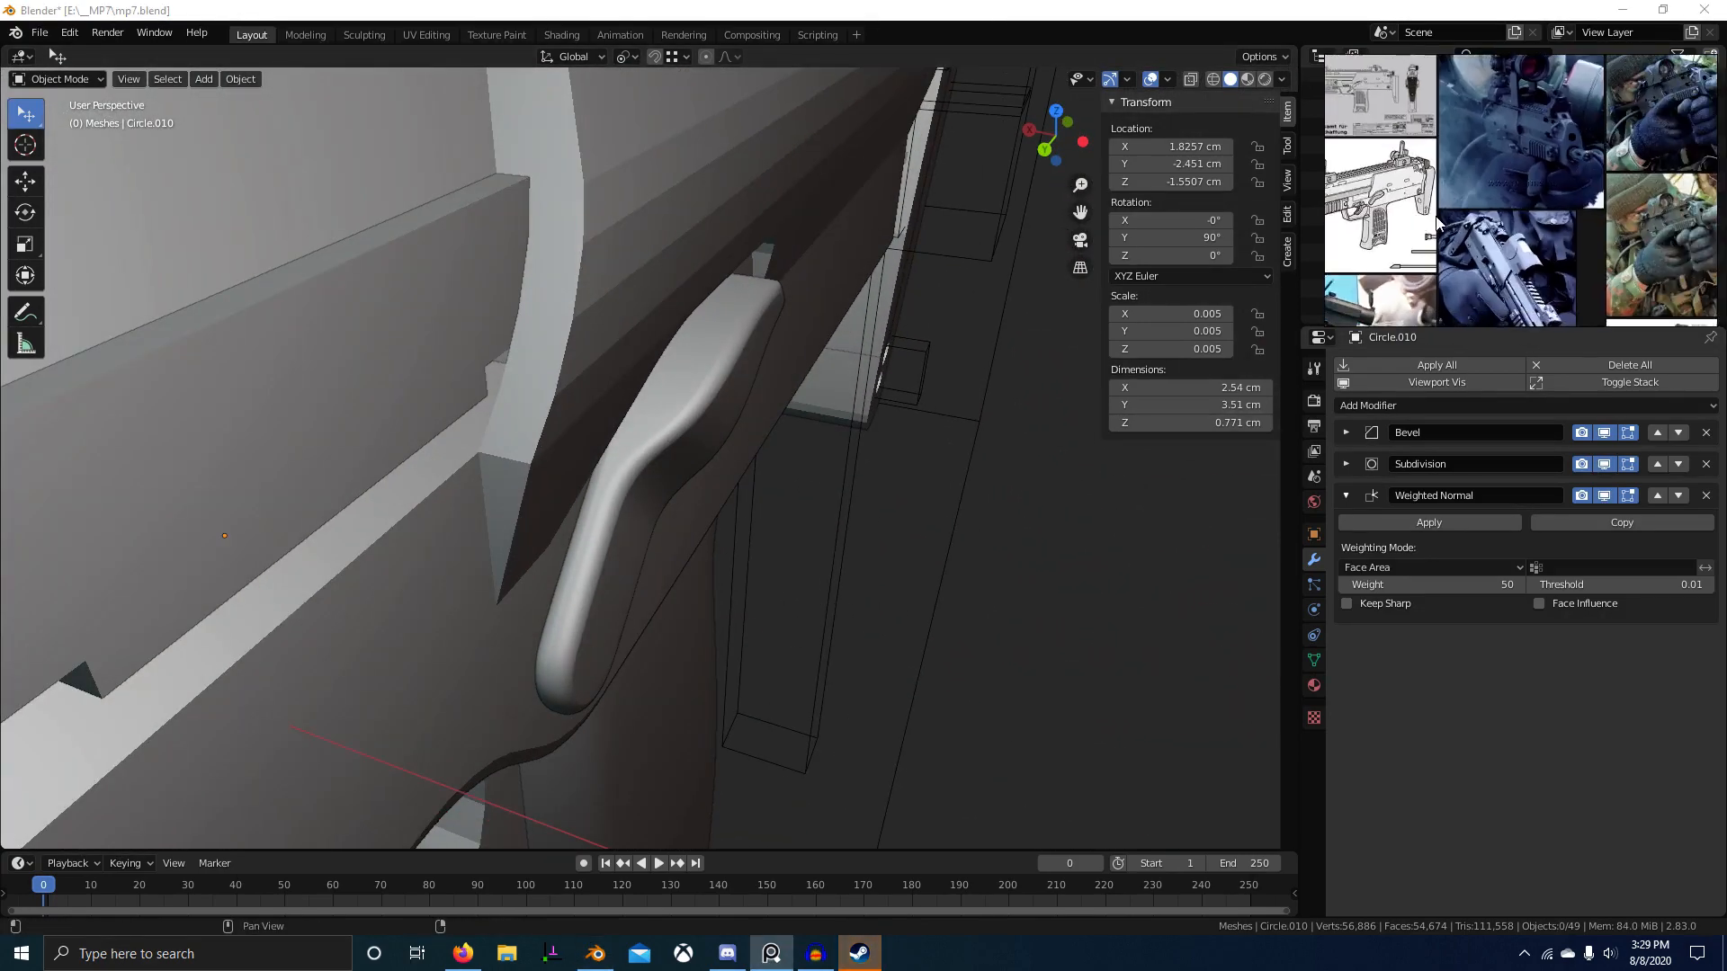
pyautogui.scroll(-3, 1482, 209)
pyautogui.scroll(10, 1484, 216)
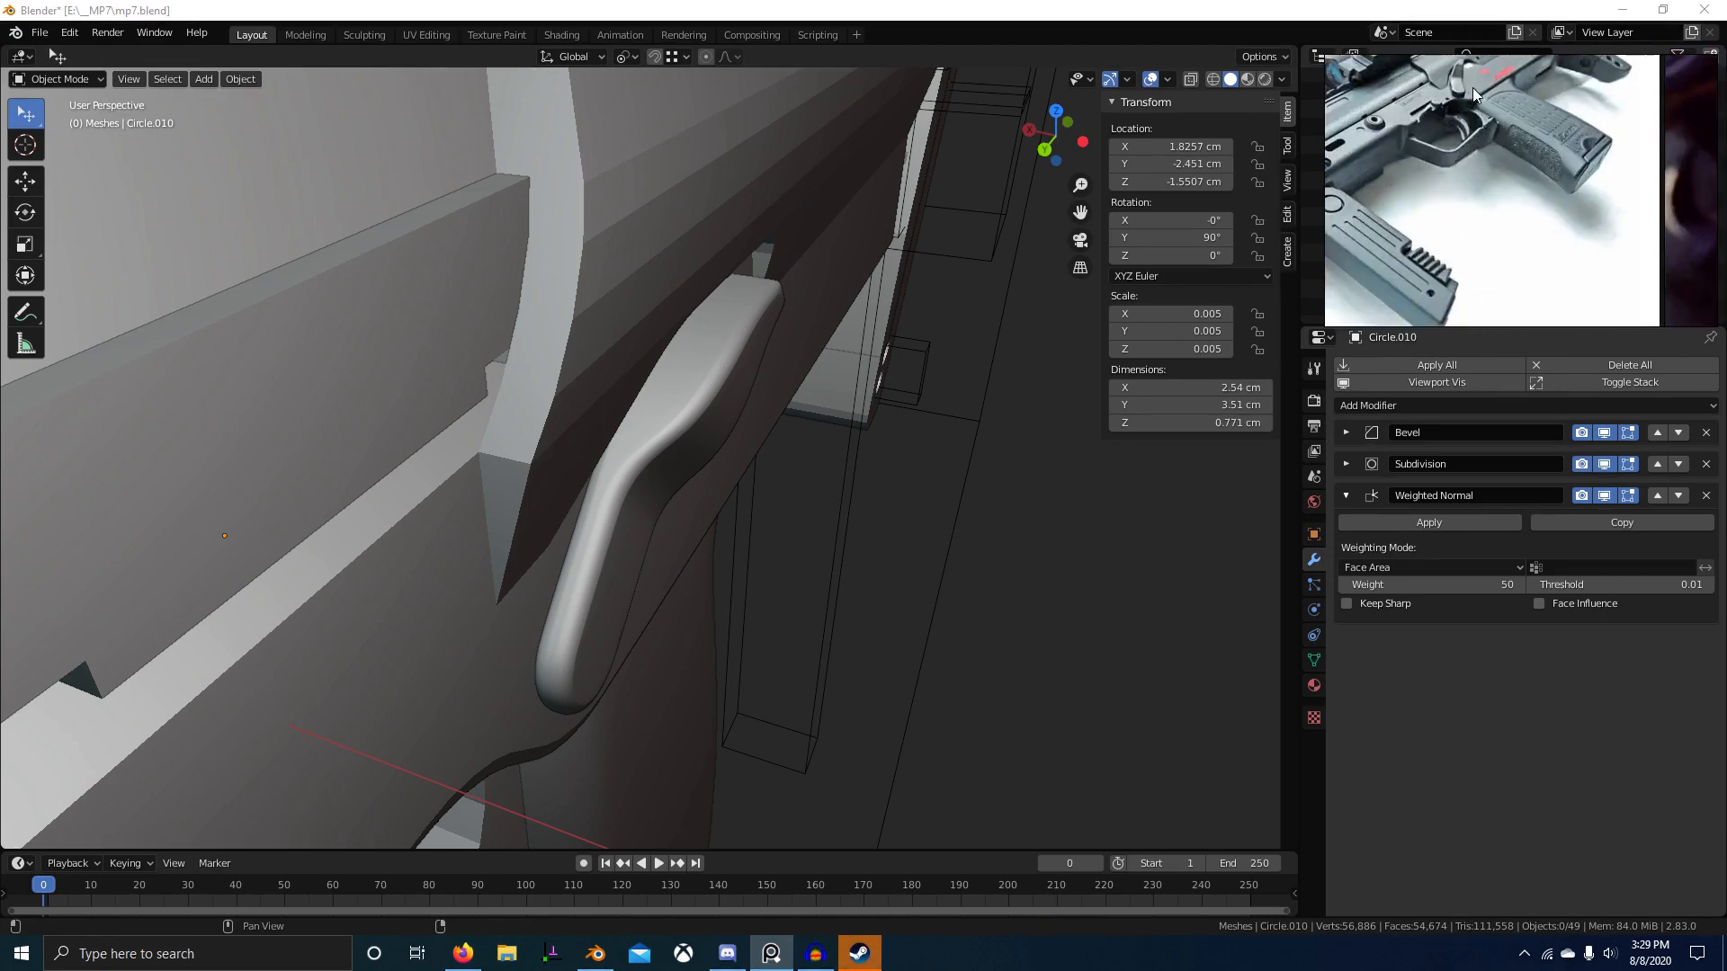
pyautogui.scroll(2, 1497, 144)
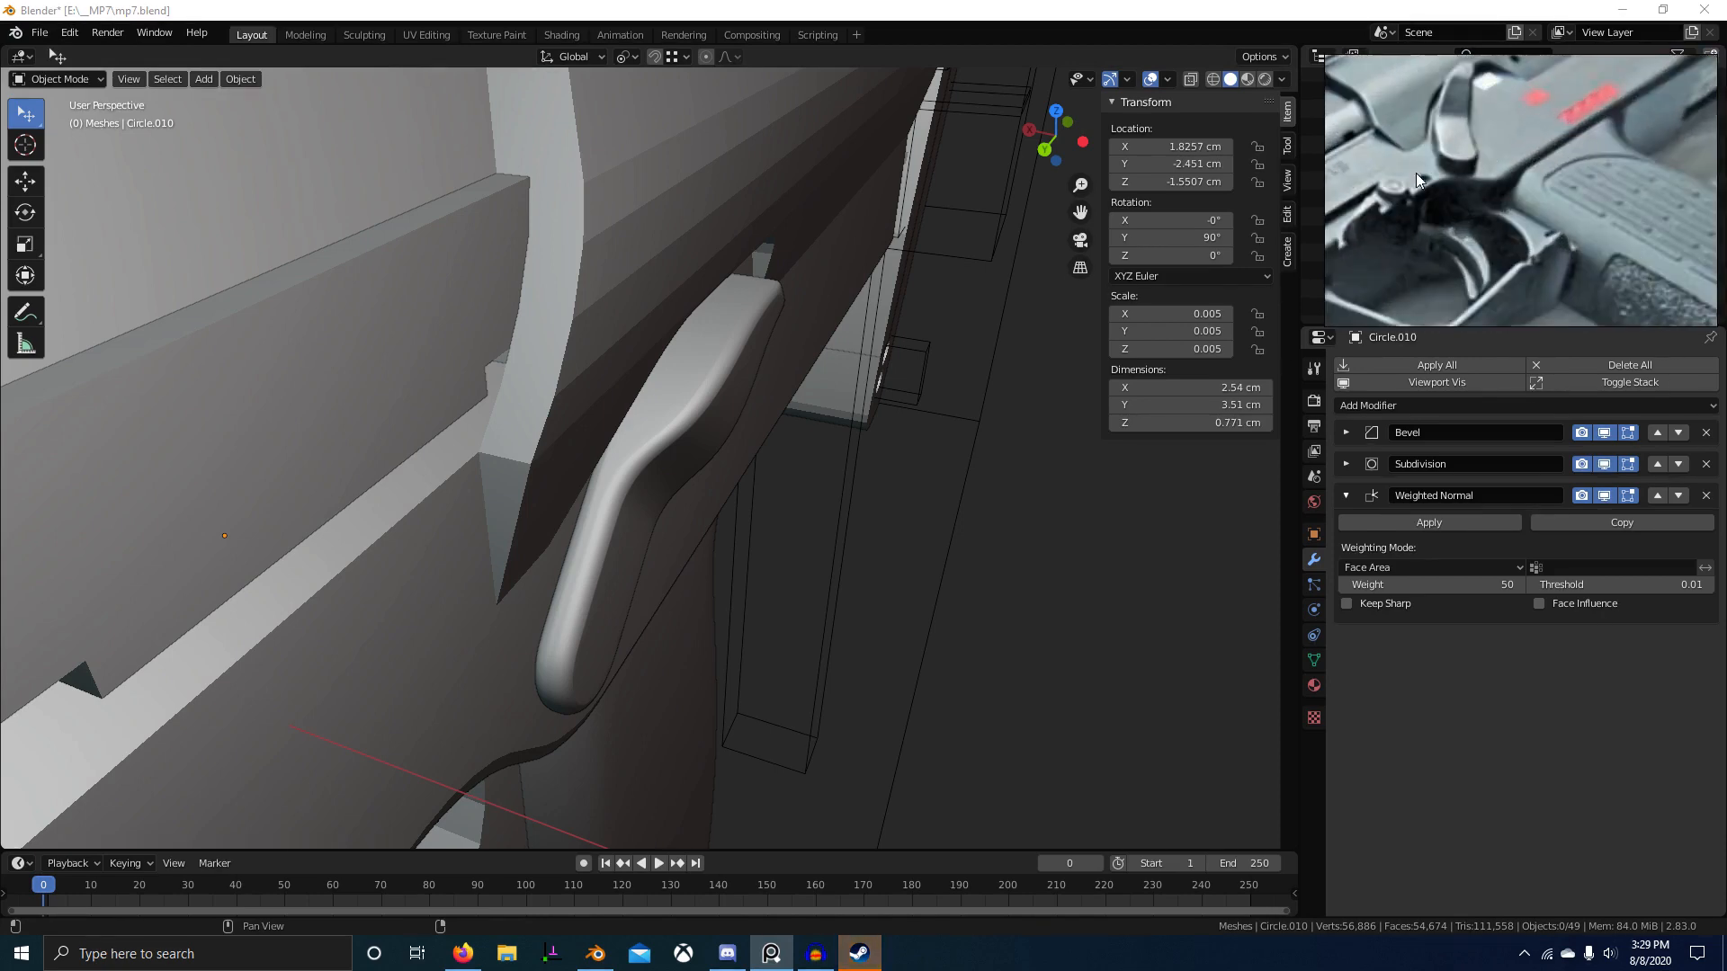
# Step: Lower the lever's bevel offset to 10.1 cm and move its coplanar geometry along X in Edit Mode
pyautogui.click(1345, 433)
pyautogui.moveTo(810, 648); pyautogui.dragTo(817, 549, button='middle')
pyautogui.moveTo(936, 457); pyautogui.dragTo(706, 531, button='middle')
pyautogui.press('Tab')
pyautogui.rightClick(601, 524)
pyautogui.hotkey('shift', 'g')
pyautogui.press('c')
pyautogui.press('g')
pyautogui.press('x')
pyautogui.click(800, 613)
# Step: Move the outer edge at the middle of the lever's bend -0.094385 cm along X
pyautogui.scroll(3, 792, 608)
pyautogui.press('2')
pyautogui.rightClick(663, 467)
pyautogui.press('g')
pyautogui.press('x')
pyautogui.click(811, 506)
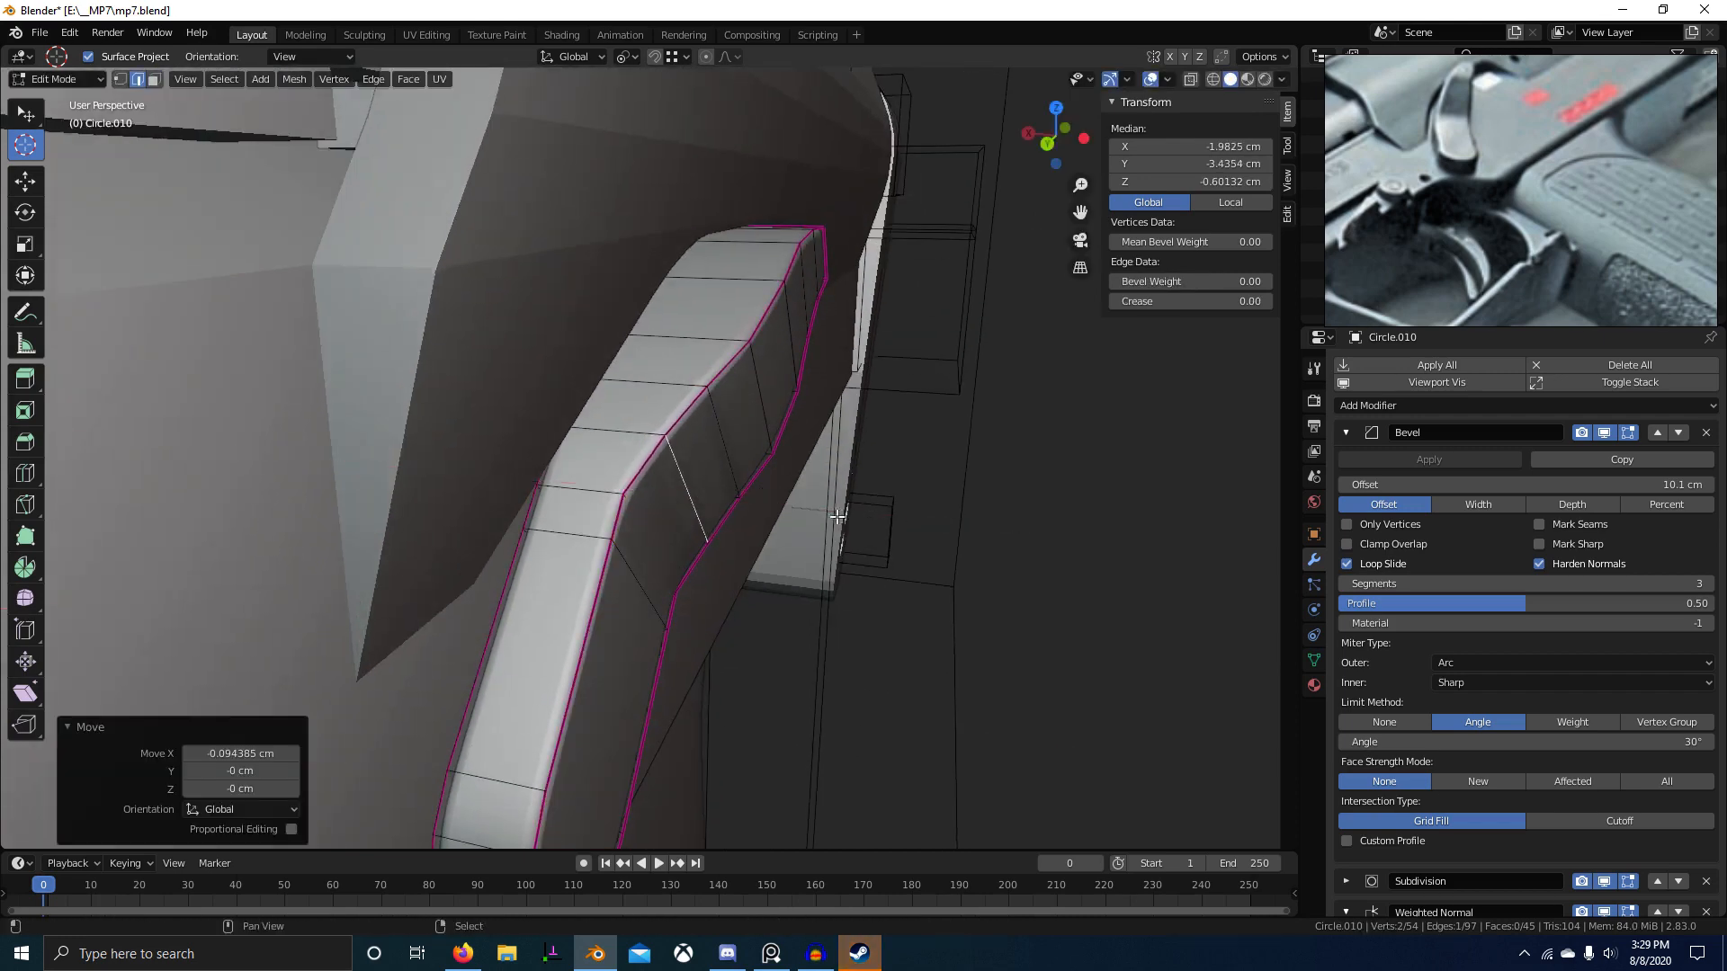
# Step: Return to Object Mode, check the lever against the whole gun and save the file
pyautogui.moveTo(814, 509); pyautogui.dragTo(745, 662, button='middle')
pyautogui.press('Tab')
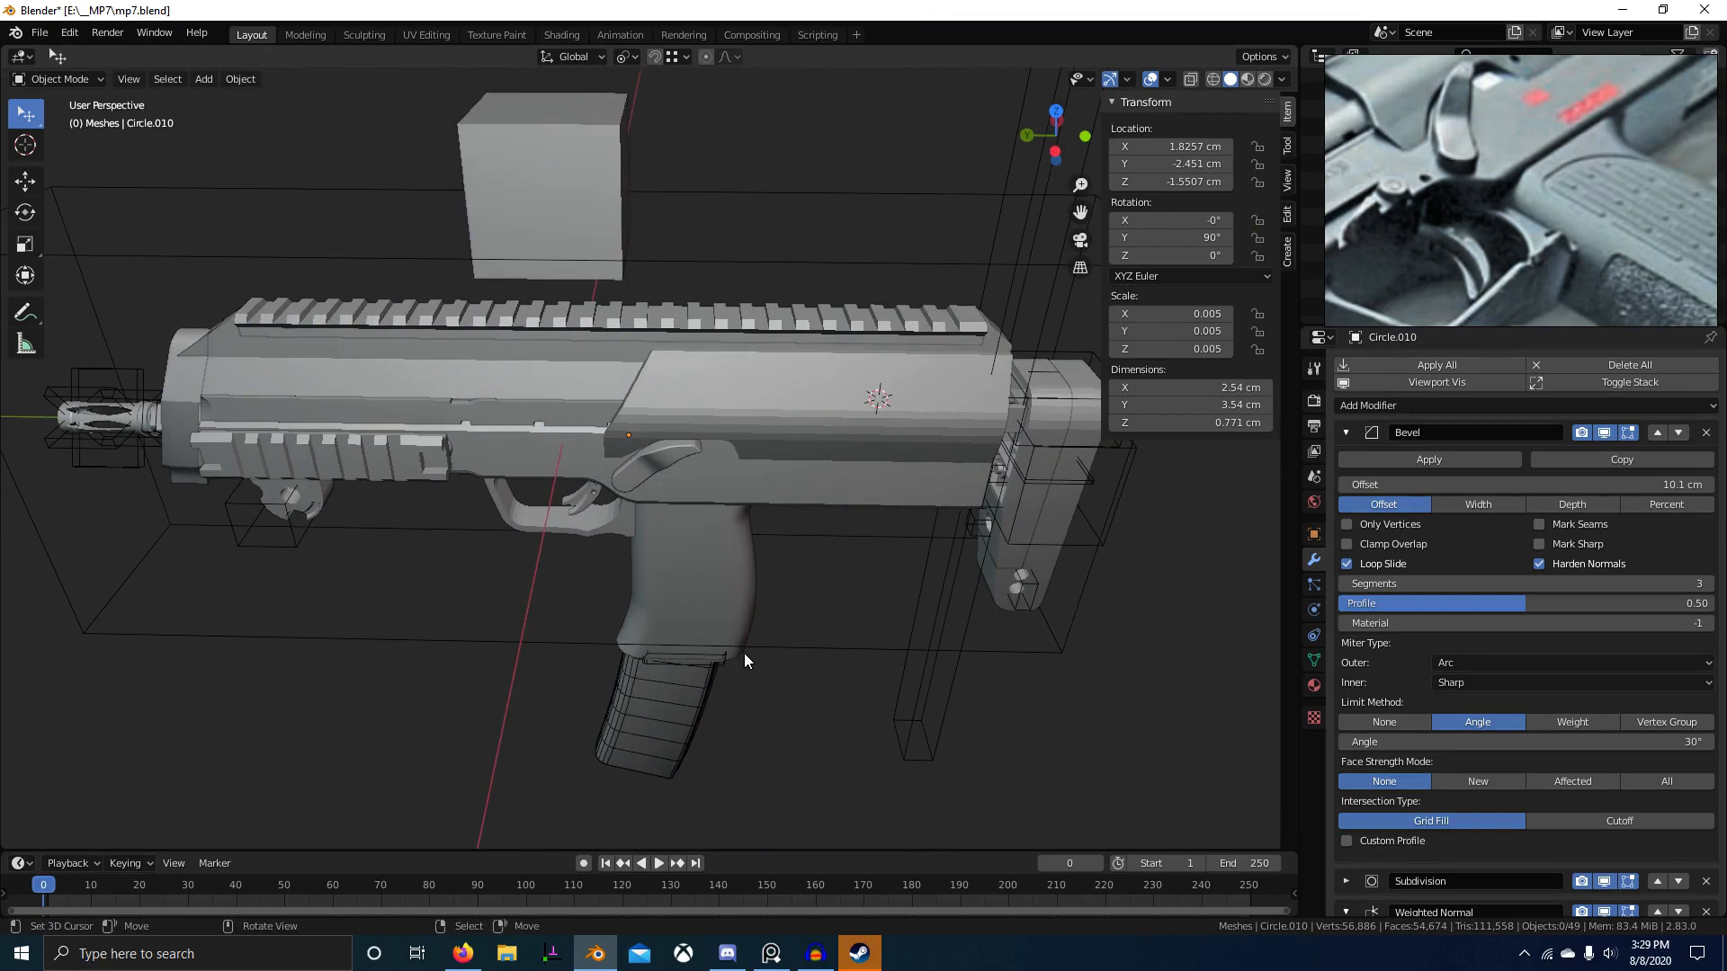
pyautogui.scroll(4, 863, 512)
pyautogui.moveTo(863, 511); pyautogui.dragTo(767, 475, button='middle')
pyautogui.scroll(-5, 708, 435)
pyautogui.scroll(-5, 1563, 170)
pyautogui.scroll(4, 890, 571)
pyautogui.scroll(2, 847, 536)
pyautogui.hotkey('ctrl', 's')
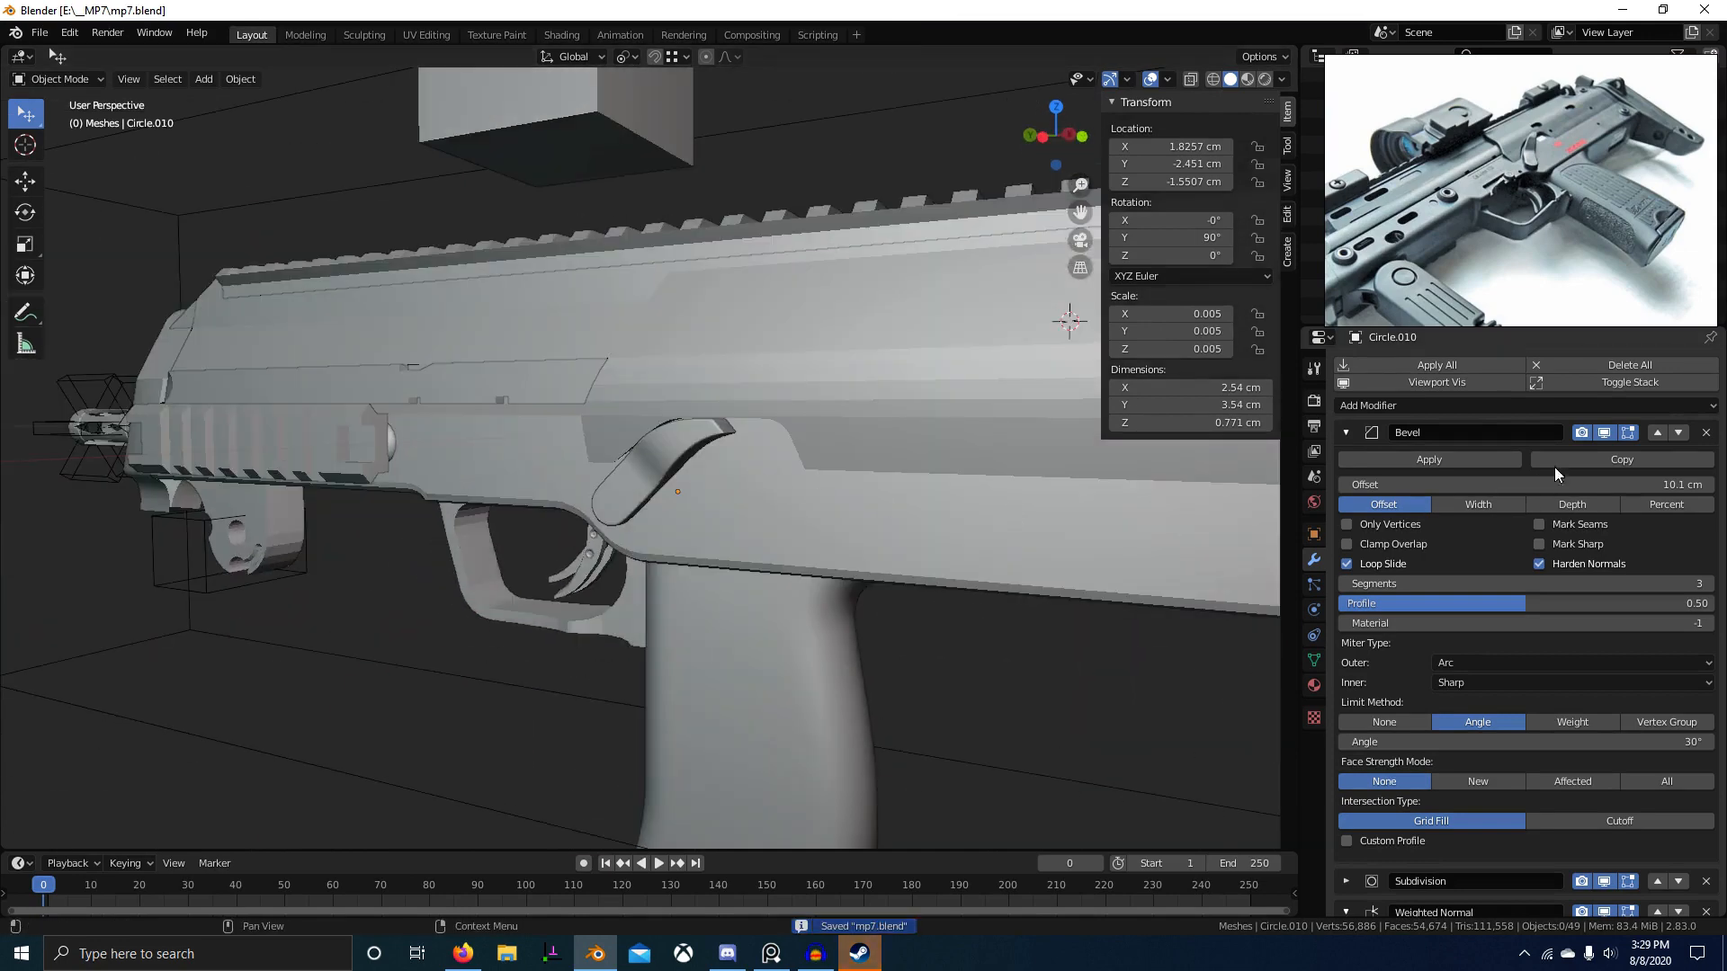
# Step: Remove the Bevel, Subdivision and Weighted Normal modifiers from the lever and shade it flat
pyautogui.click(1706, 432)
pyautogui.click(1706, 432)
pyautogui.click(1706, 432)
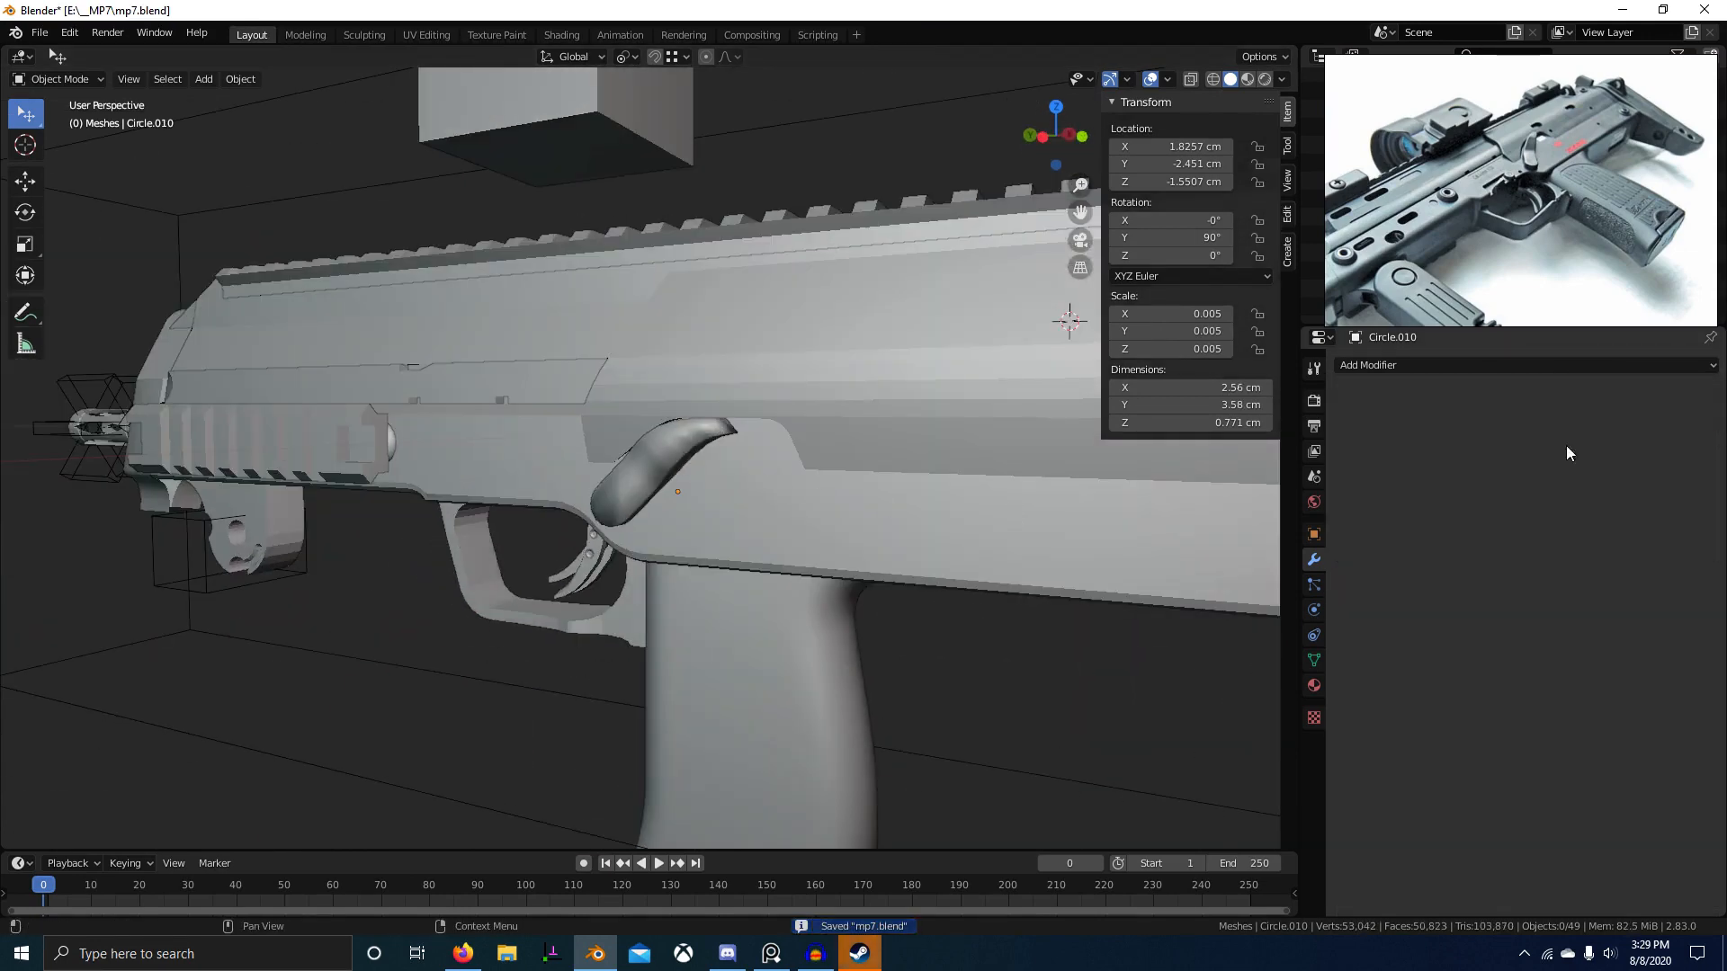
pyautogui.scroll(2, 882, 561)
pyautogui.moveTo(909, 540)
pyautogui.mouseDown(button='middle')
pyautogui.moveTo(881, 561)
pyautogui.moveTo(800, 554)
pyautogui.mouseUp(button='middle')
pyautogui.press('w')
pyautogui.click(692, 490)
# Step: Compare the lever with the left and right blueprints in orthographic wireframe views
pyautogui.scroll(-1, 877, 569)
pyautogui.press('ctrl+KP_3')
pyautogui.keyDown('shift'); pyautogui.scroll(-1, 801, 558); pyautogui.keyUp('shift')
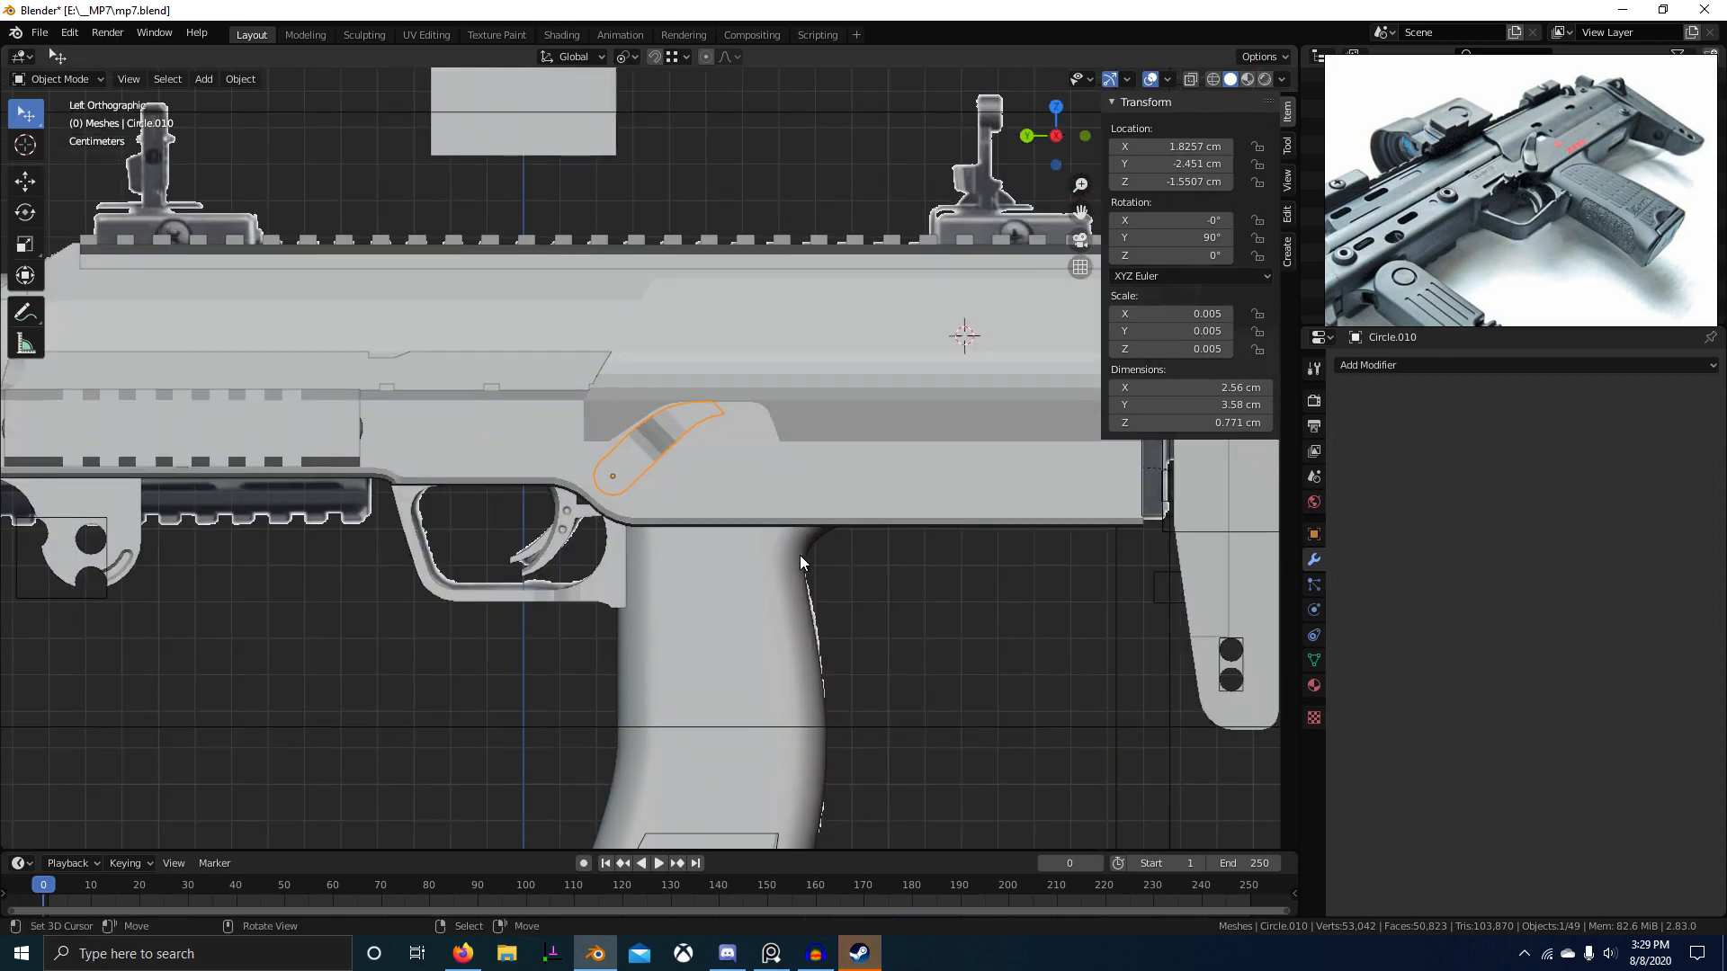
pyautogui.press('z')
pyautogui.click(656, 551)
pyautogui.scroll(6, 621, 629)
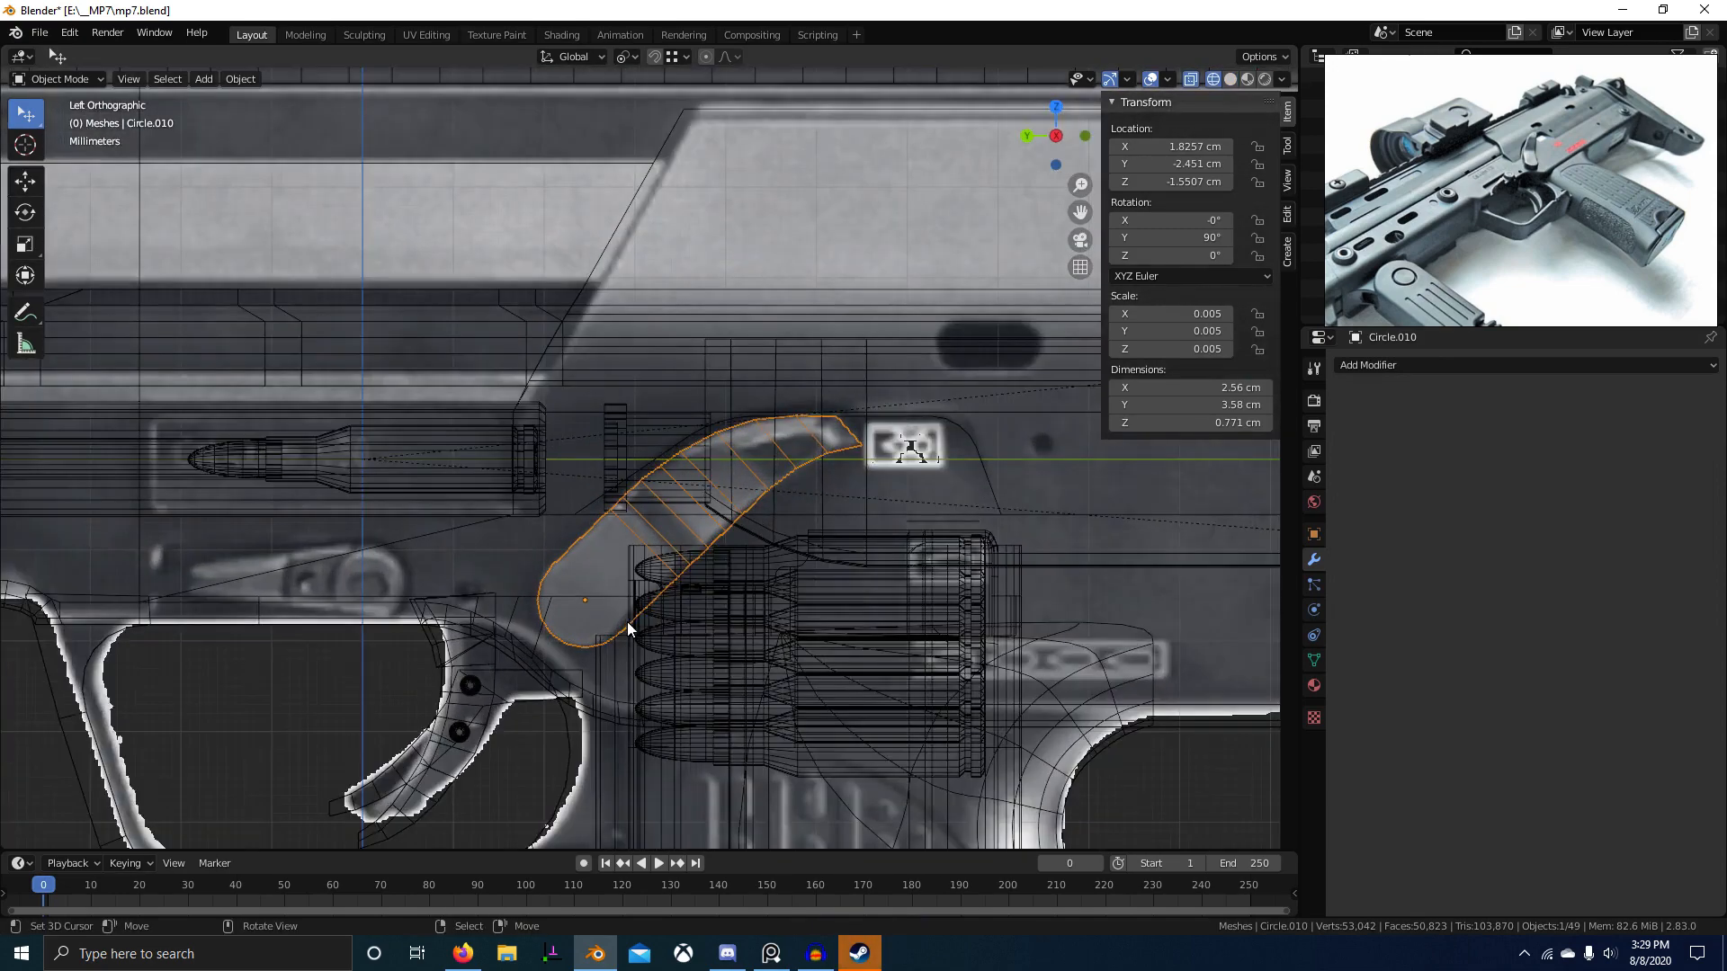
pyautogui.press('KP_3')
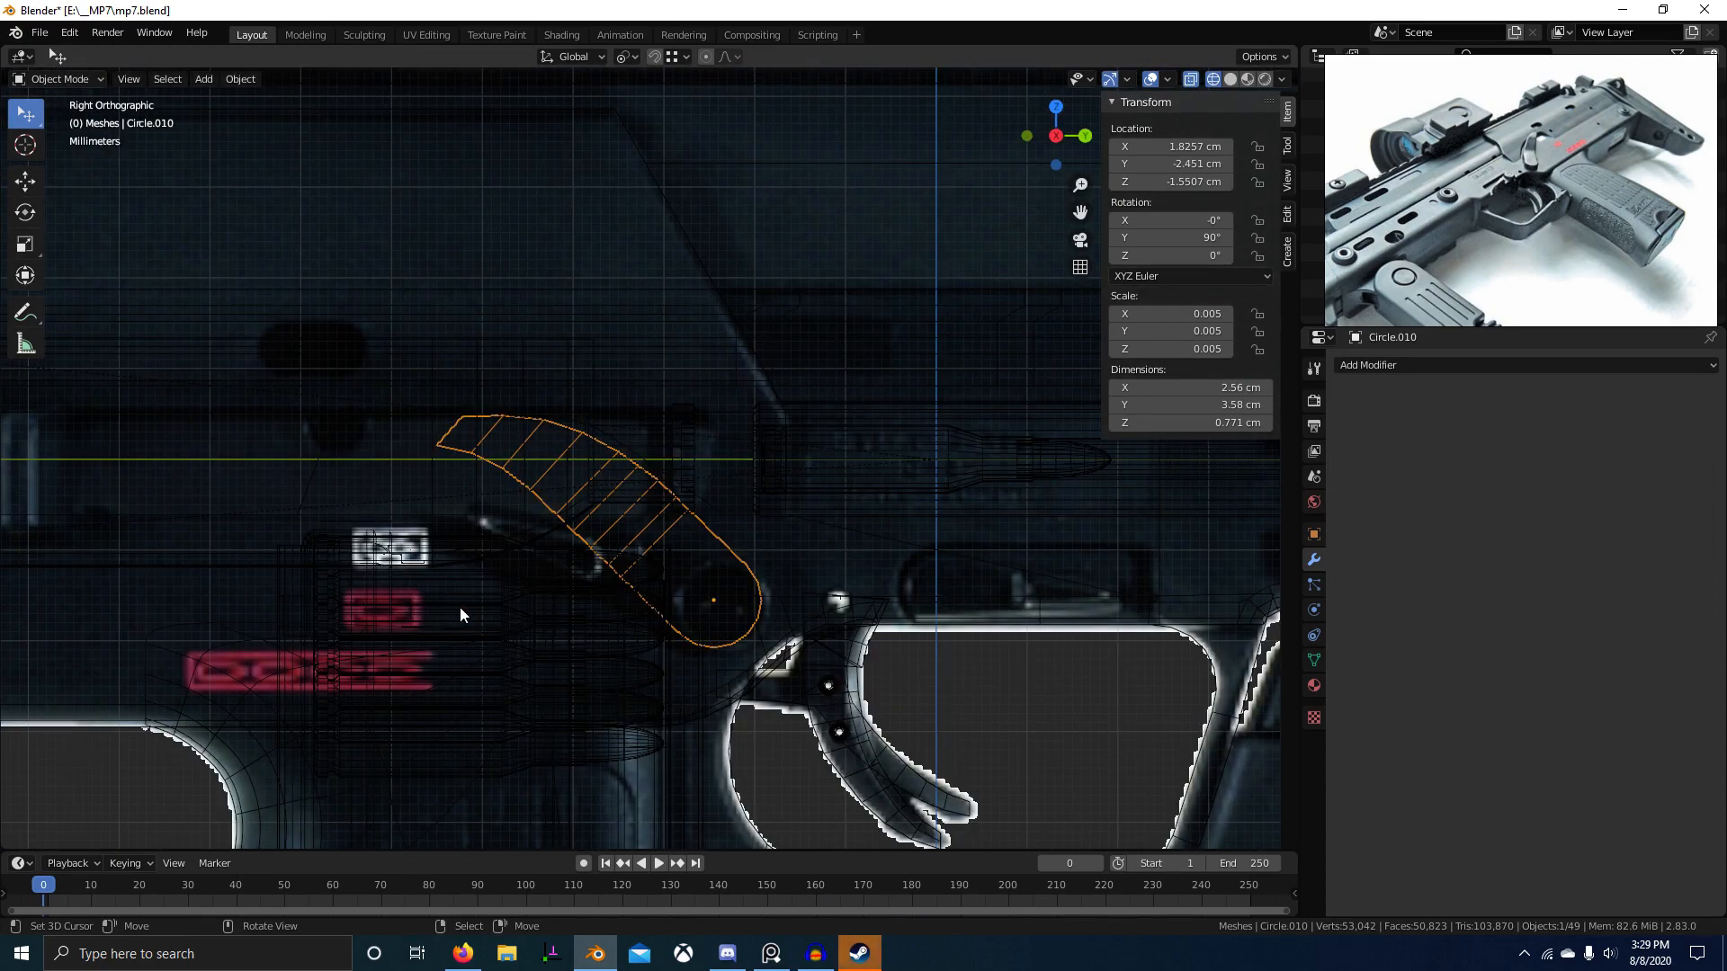
pyautogui.press('ctrl+KP_3')
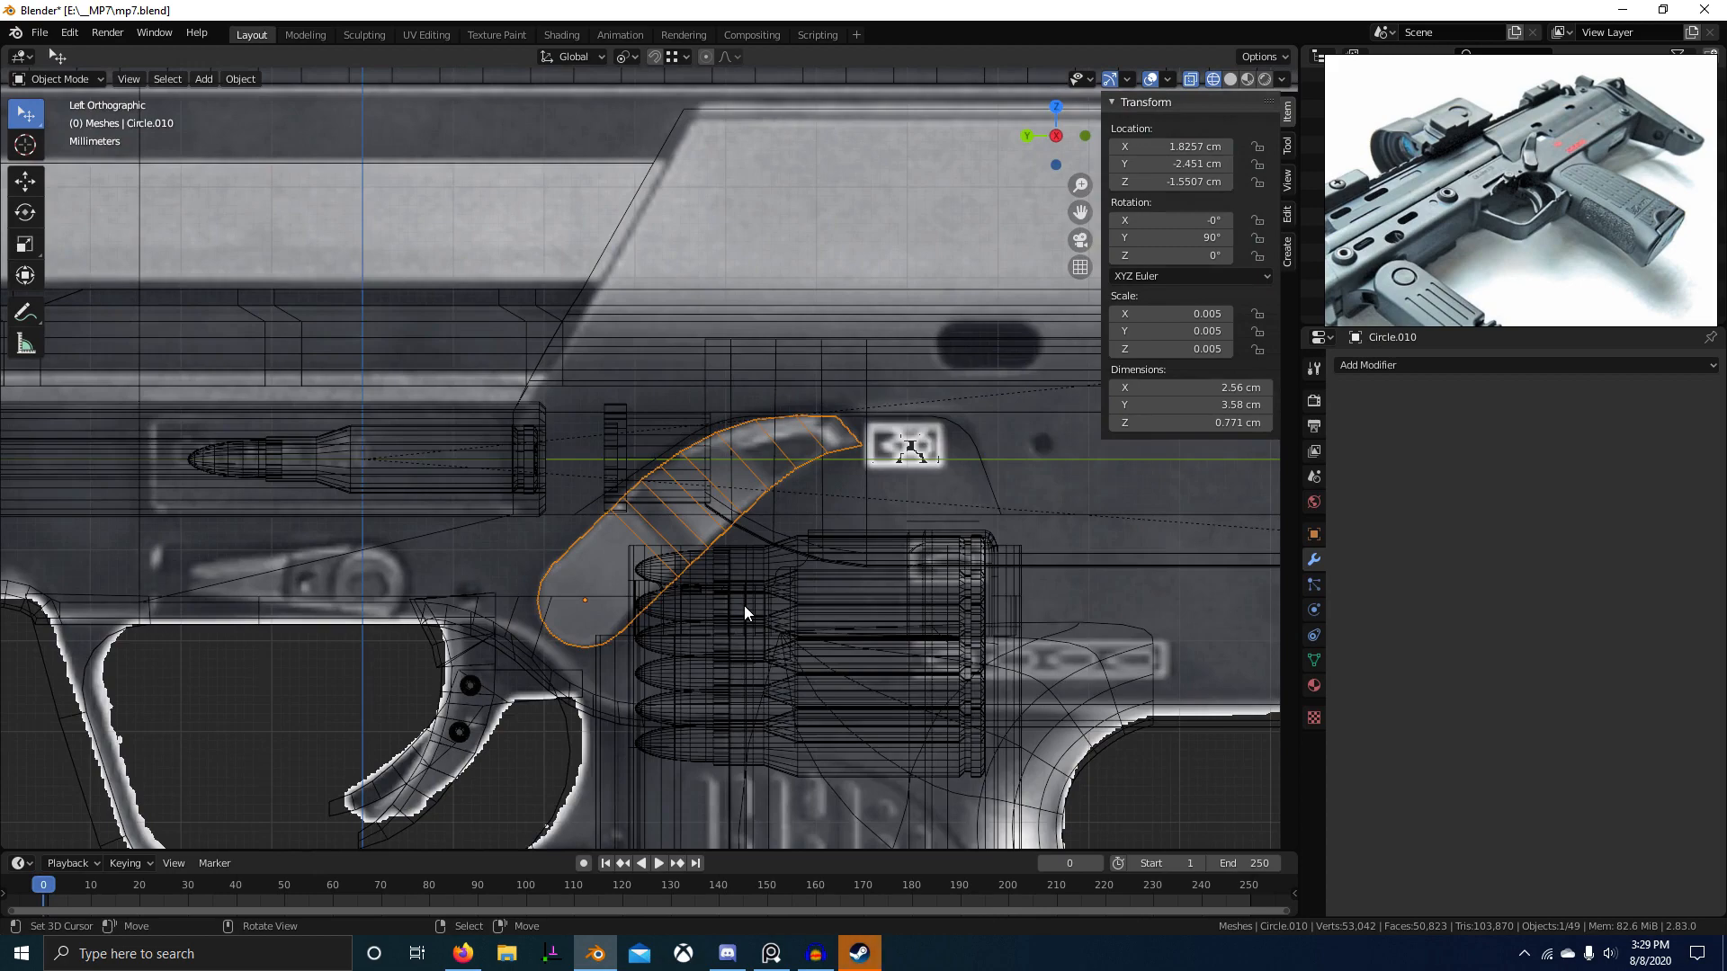
pyautogui.press('KP_3')
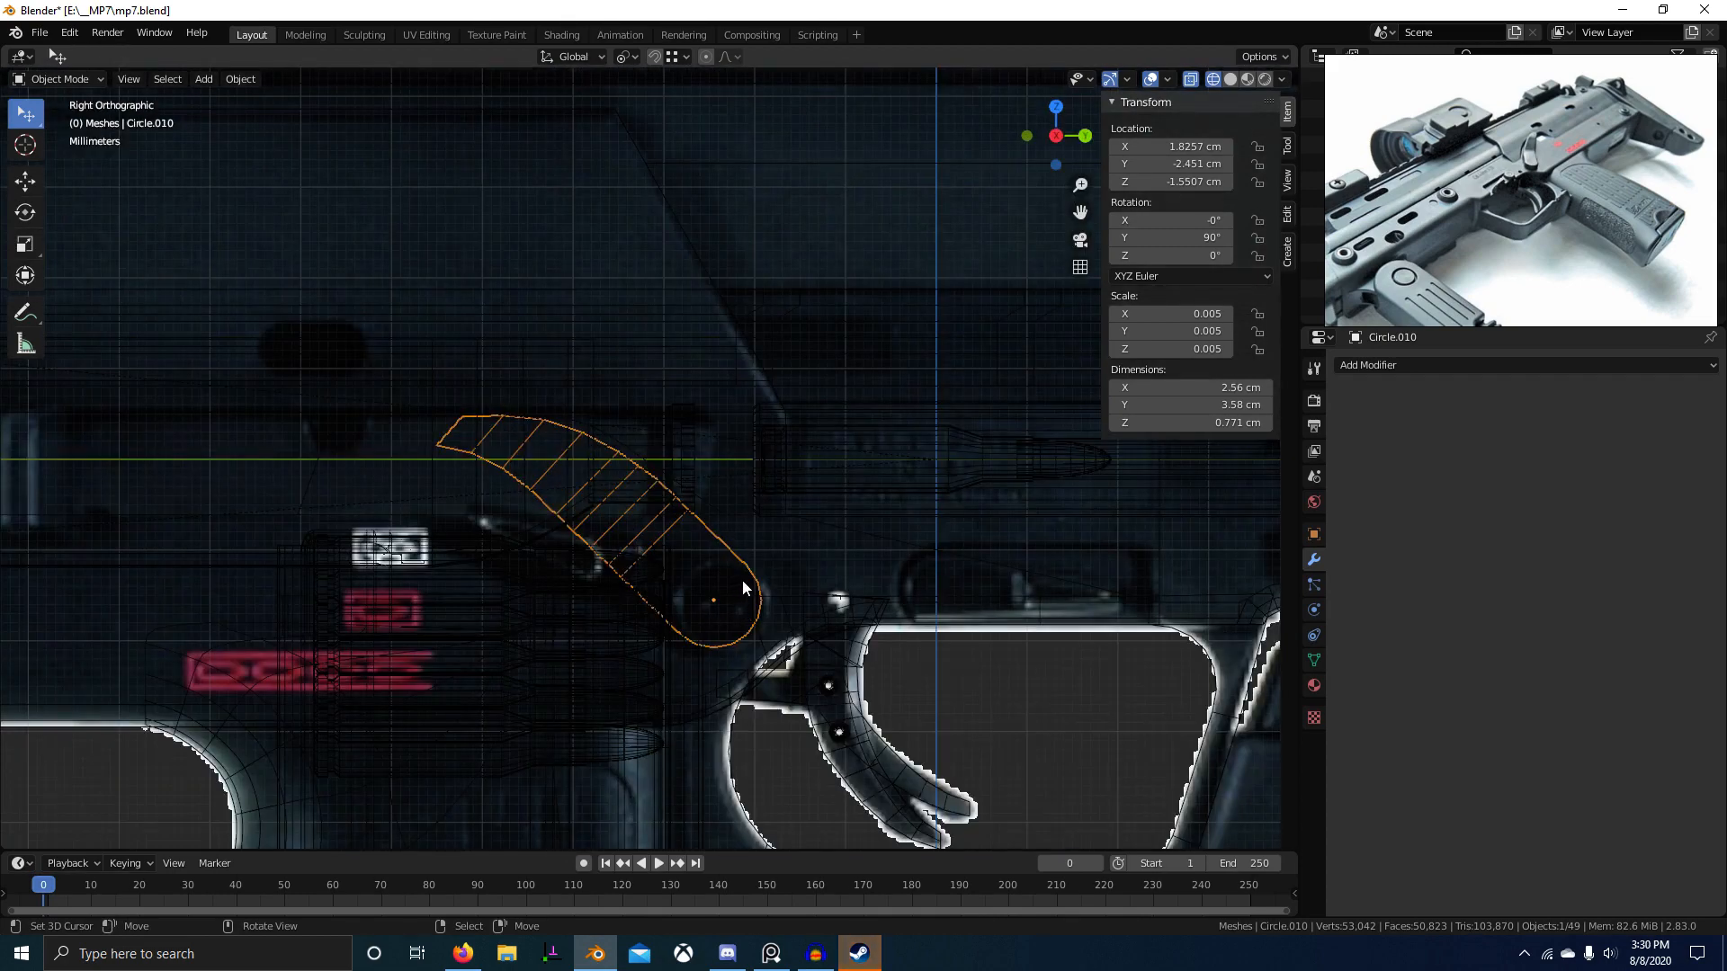
pyautogui.press('ctrl+KP_3')
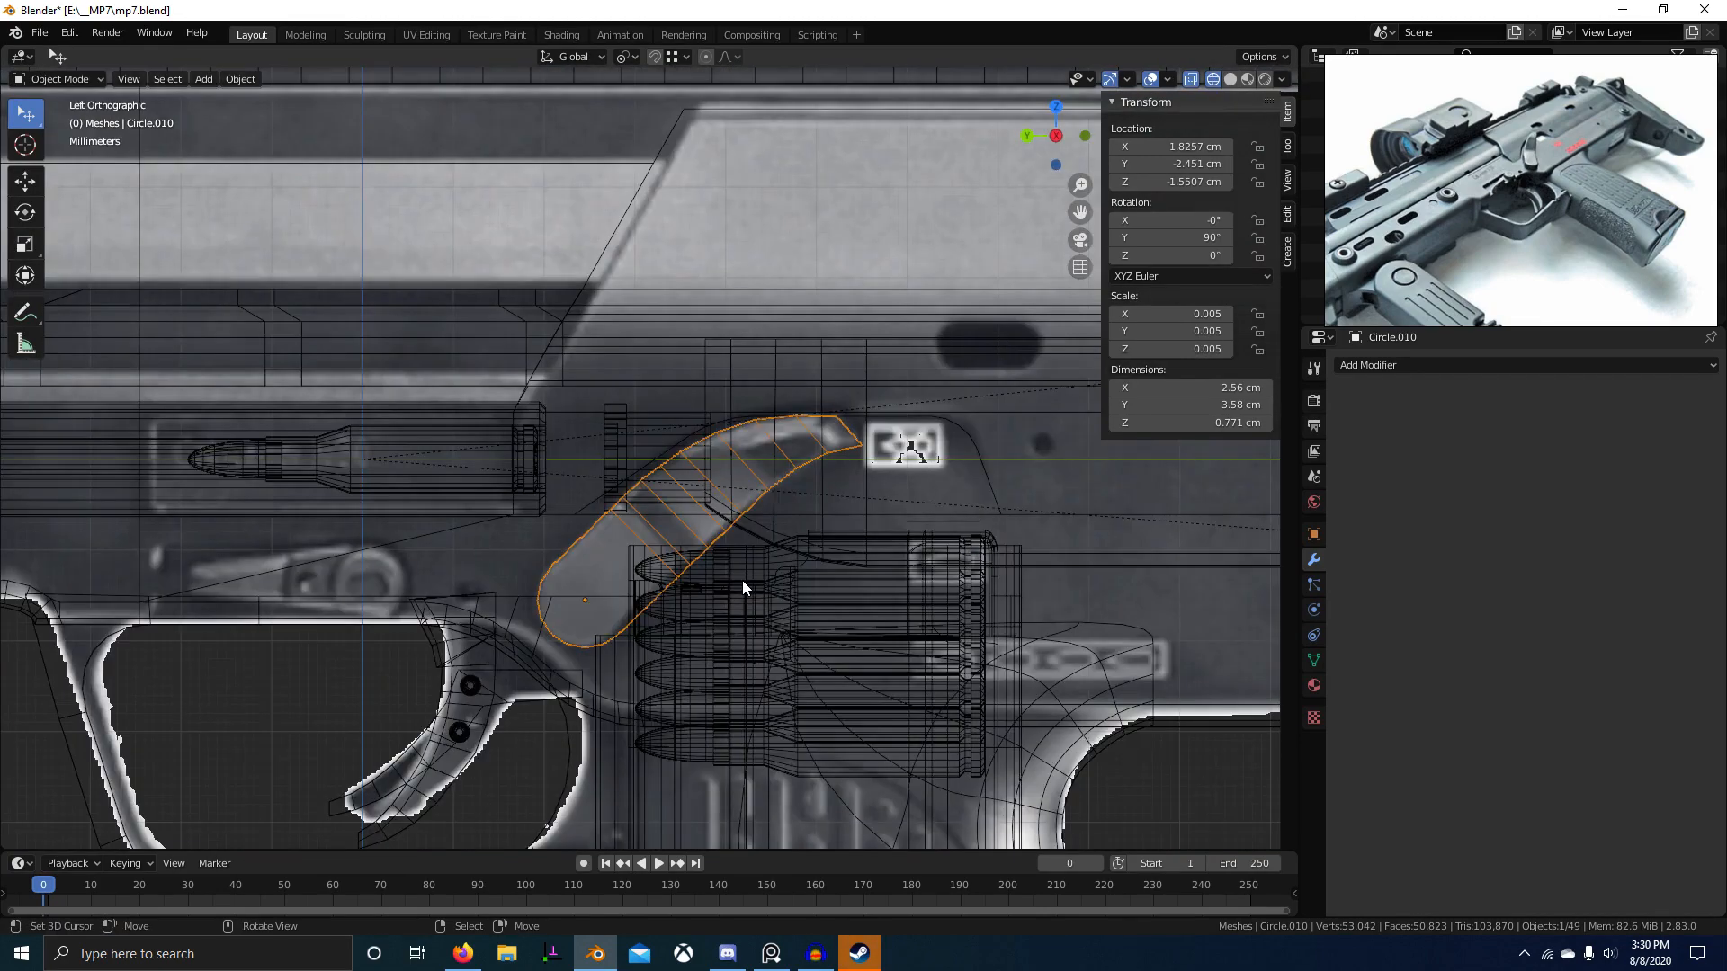
pyautogui.press('KP_3')
# Step: Examine the lever on the gun's opposite side in the handheld reference photo
pyautogui.scroll(-8, 1551, 122)
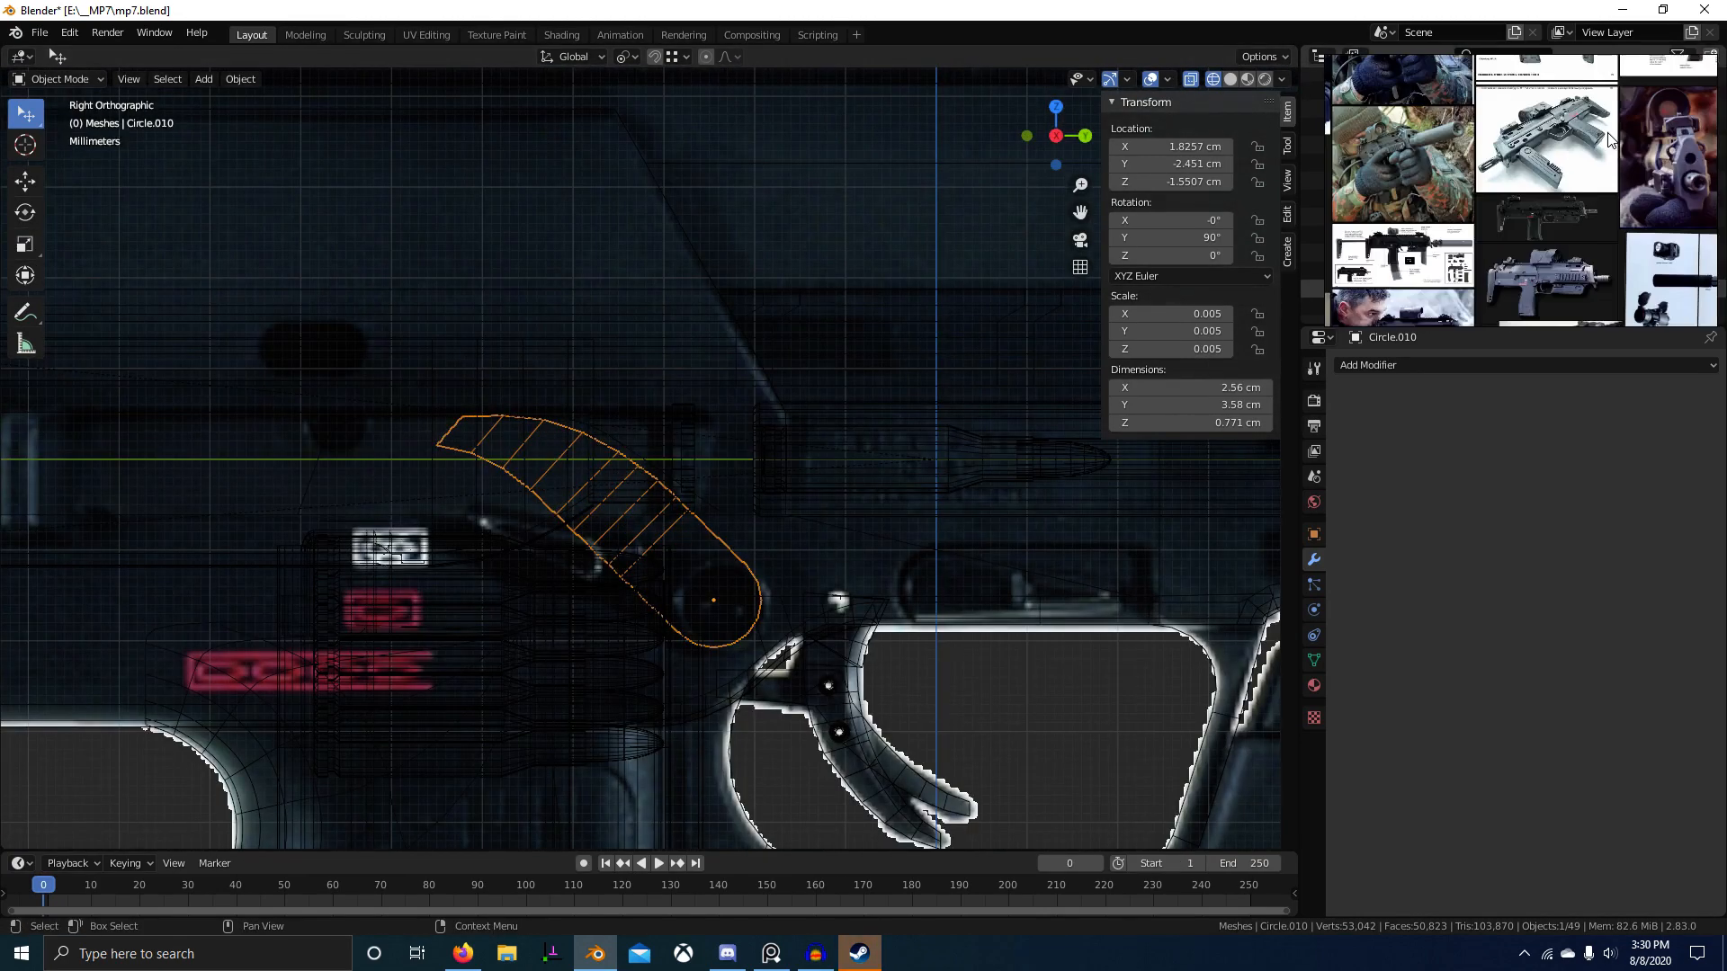
pyautogui.moveTo(1511, 126); pyautogui.dragTo(1611, 194, button='middle')
pyautogui.scroll(6, 1529, 155)
pyautogui.moveTo(1529, 155); pyautogui.dragTo(1685, 145, button='middle')
pyautogui.scroll(-5, 1677, 155)
pyautogui.scroll(10, 1493, 180)
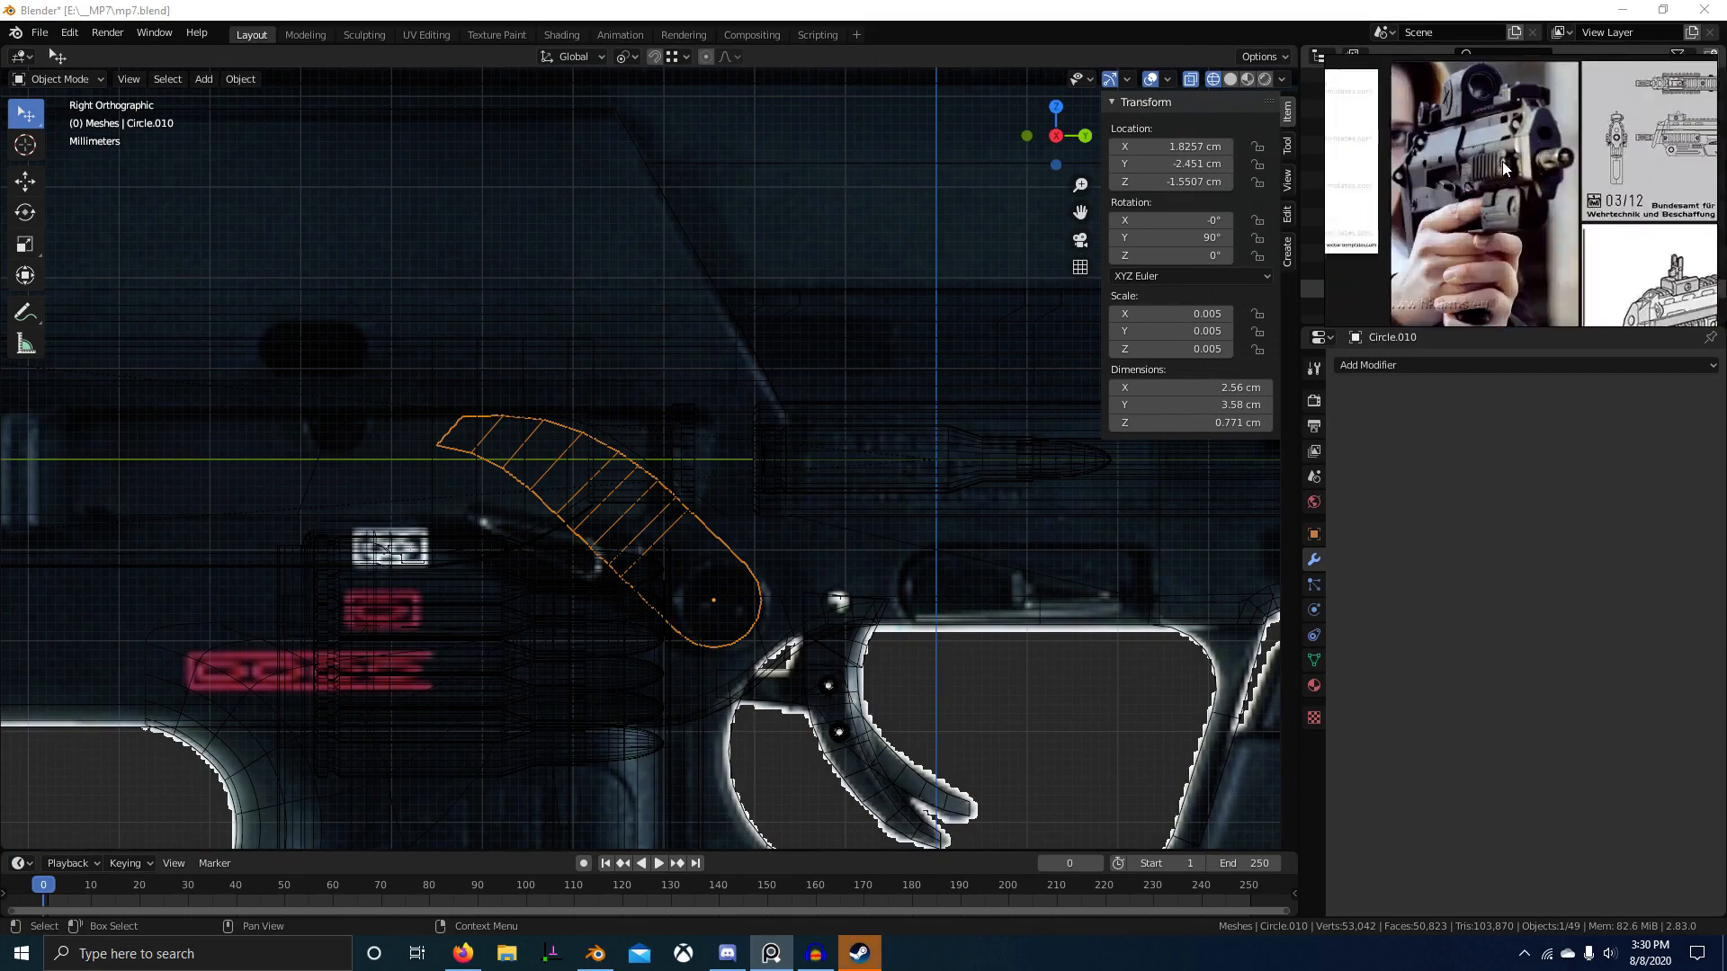
pyautogui.moveTo(1466, 182); pyautogui.dragTo(1538, 179, button='middle')
pyautogui.scroll(3, 1482, 212)
pyautogui.scroll(-3, 1439, 224)
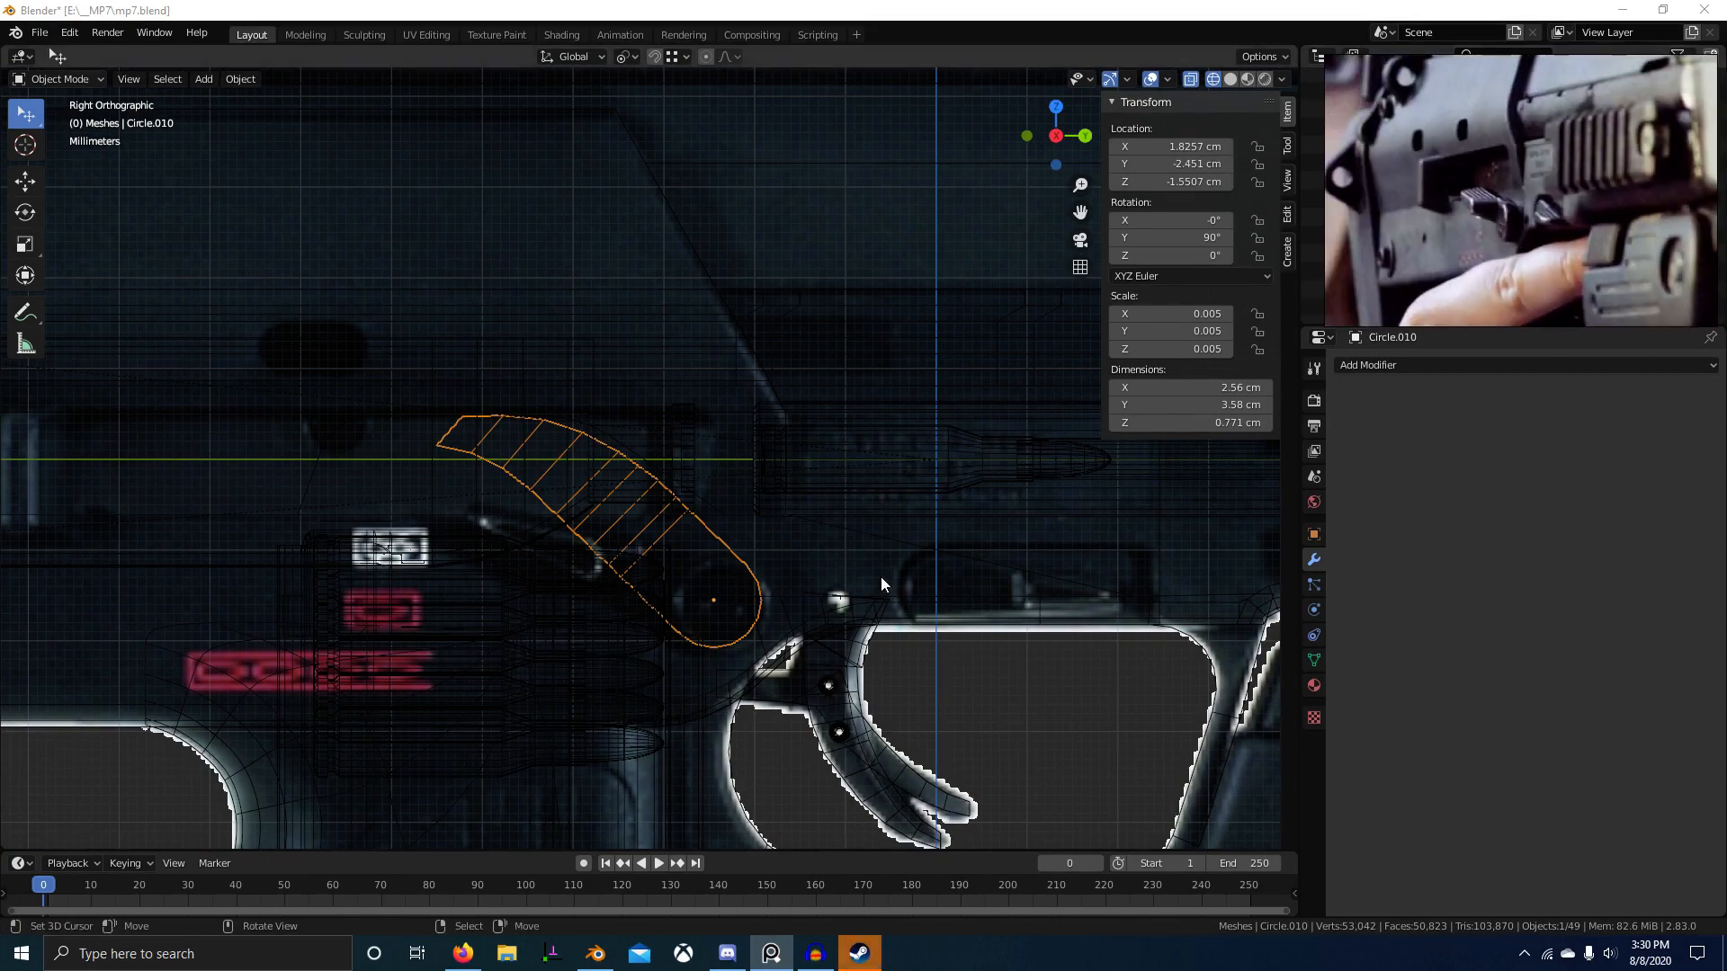
pyautogui.scroll(-4, 881, 585)
# Step: Switch to solid shading and select the lever's rounded outer end face in Edit Mode
pyautogui.moveTo(881, 584); pyautogui.dragTo(599, 578, button='middle')
pyautogui.scroll(4, 823, 589)
pyautogui.press('z')
pyautogui.press('Tab')
pyautogui.press('3')
pyautogui.rightClick(585, 628)
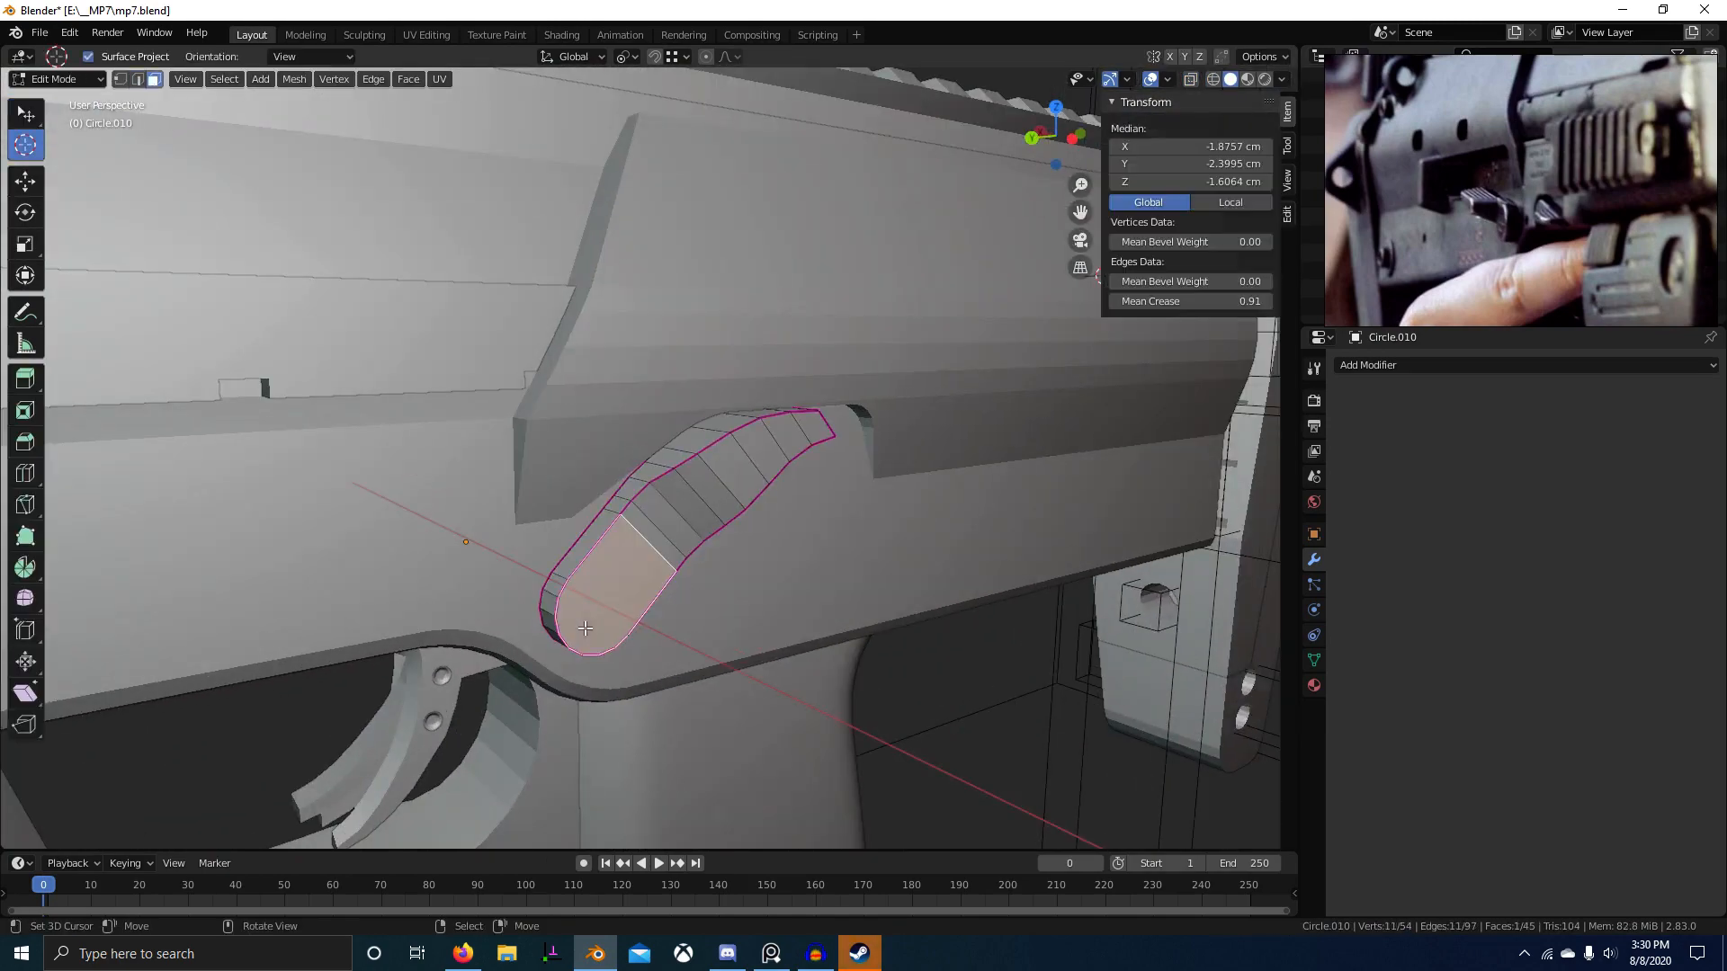
# Step: Select the side faces around the lever's rounded end and duplicate them in place
pyautogui.moveTo(585, 641); pyautogui.dragTo(609, 629, button='middle')
pyautogui.scroll(3, 610, 629)
pyautogui.press('2')
pyautogui.rightClick(515, 682)
pyautogui.scroll(-3, 539, 686)
pyautogui.moveTo(580, 697)
pyautogui.mouseDown(button='middle')
pyautogui.moveTo(609, 694)
pyautogui.moveTo(545, 598)
pyautogui.moveTo(584, 647)
pyautogui.moveTo(564, 694)
pyautogui.mouseUp(button='middle')
pyautogui.press('3')
pyautogui.keyDown('ctrl'); pyautogui.rightClick(603, 596); pyautogui.keyUp('ctrl')
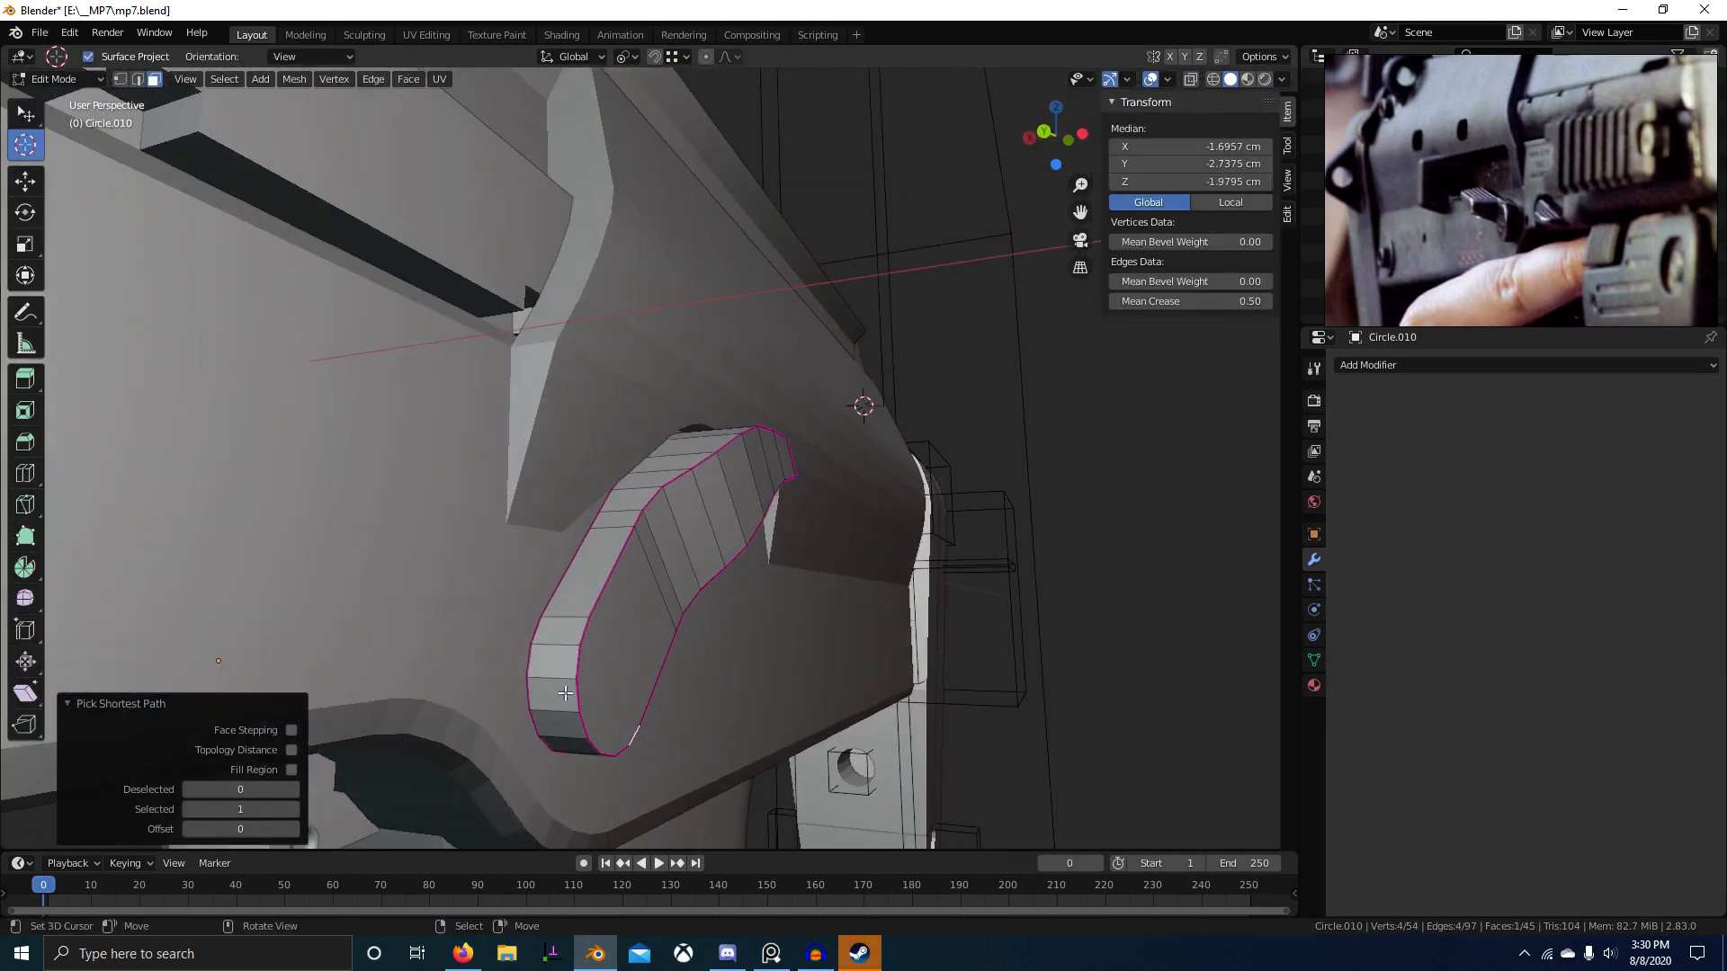
pyautogui.hotkey('shift', 'd')
pyautogui.rightClick(618, 616)
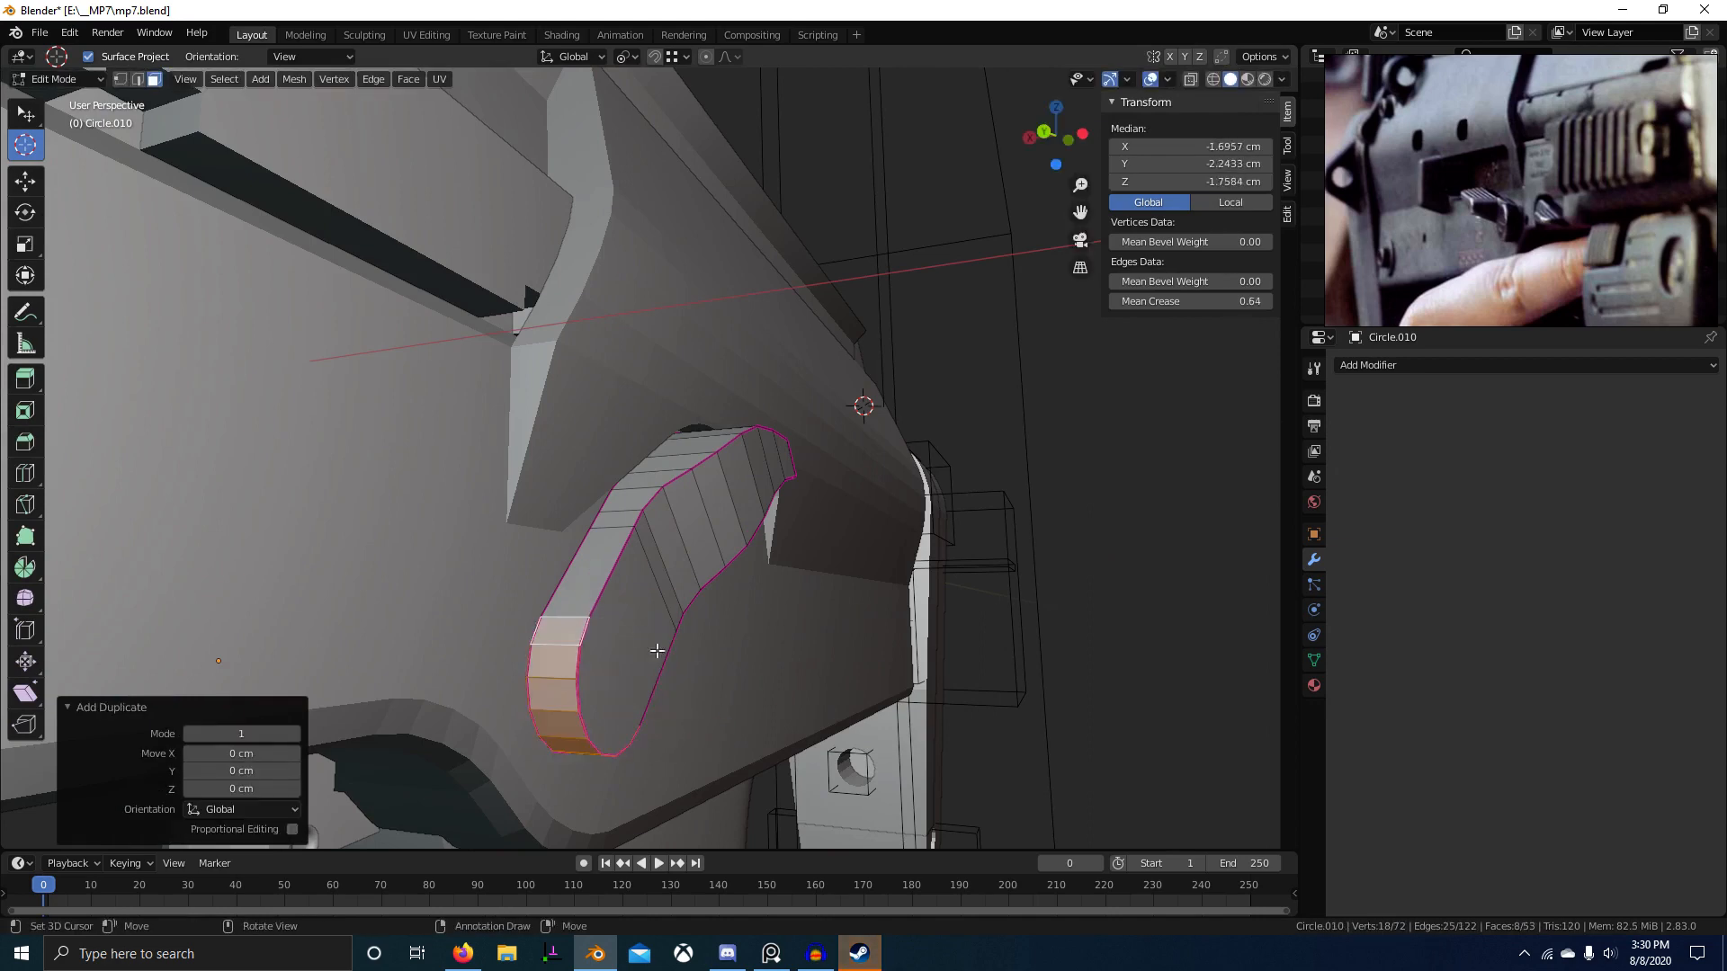
# Step: Change the pivot point and mirror the duplicated faces along X onto the receiver's opposite side
pyautogui.scroll(-10, 657, 650)
pyautogui.press('.')
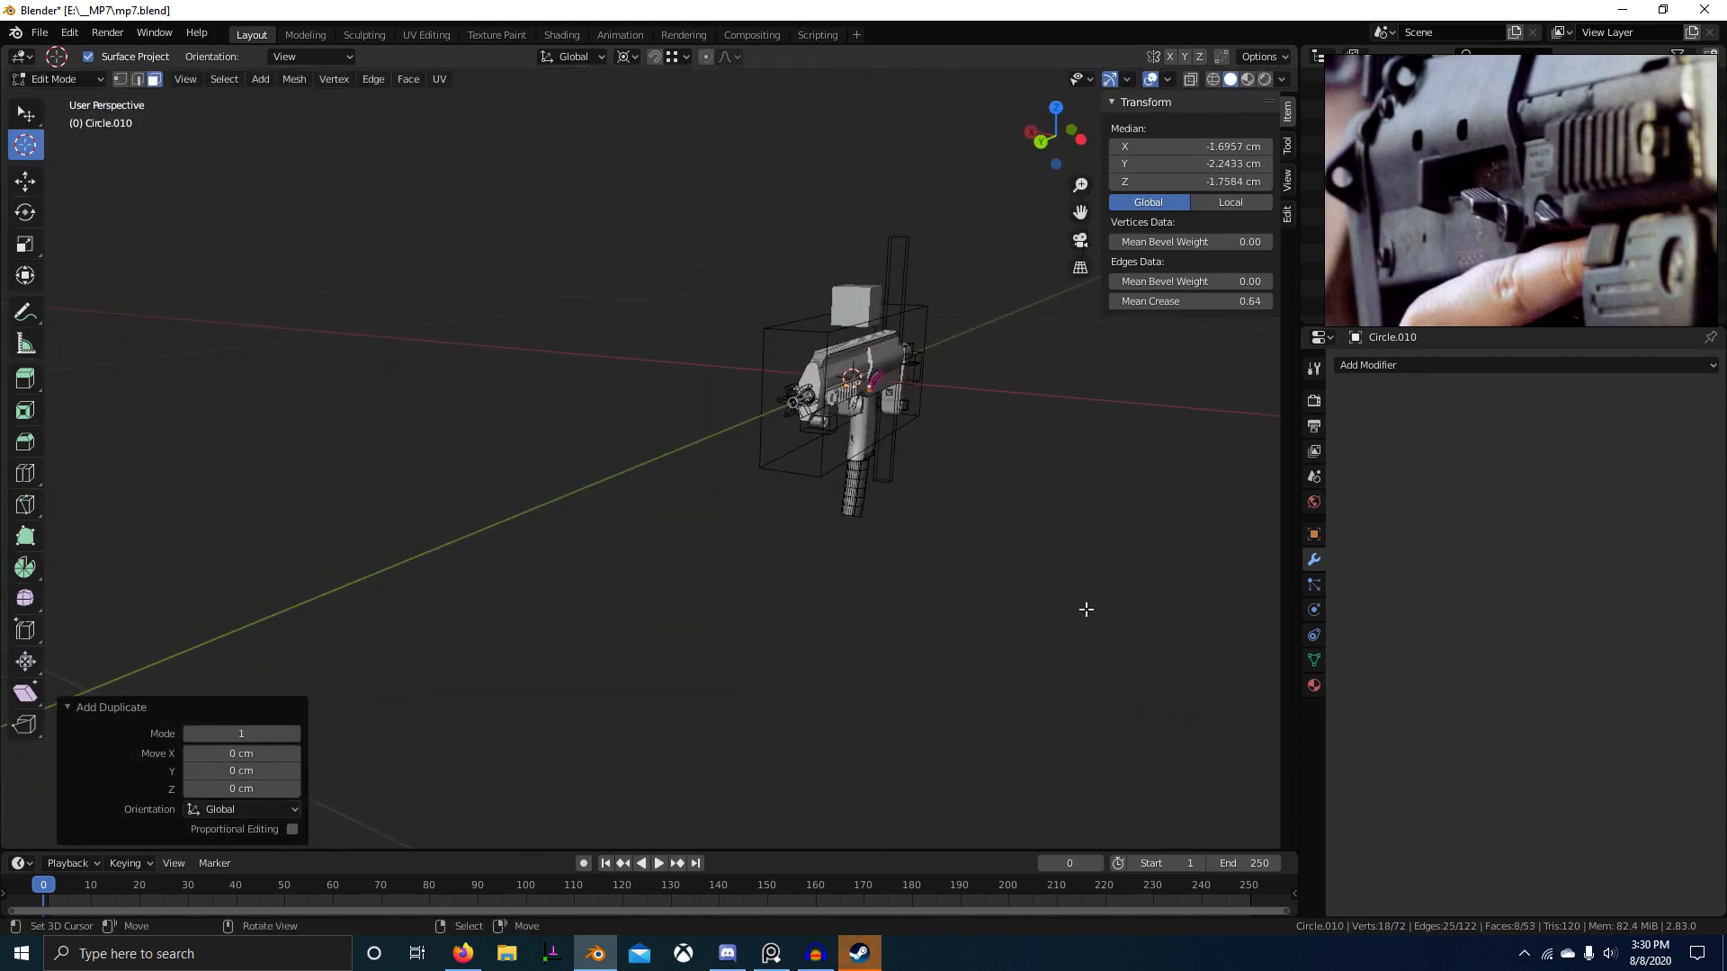
pyautogui.scroll(4, 1083, 609)
pyautogui.moveTo(935, 612); pyautogui.dragTo(823, 396, button='middle')
pyautogui.hotkey('ctrl', 'm')
pyautogui.press('x')
pyautogui.press('KP_Decimal')
pyautogui.scroll(-2, 748, 653)
# Step: Fill the open back and flat sides of the mirrored rounded piece with new faces
pyautogui.press('2')
pyautogui.rightClick(761, 354)
pyautogui.scroll(-2, 576, 535)
pyautogui.moveTo(550, 540); pyautogui.dragTo(748, 586, button='middle')
pyautogui.keyDown('shift'); pyautogui.rightClick(586, 548); pyautogui.keyUp('shift')
pyautogui.press('f')
pyautogui.keyDown('alt'); pyautogui.rightClick(614, 538); pyautogui.keyUp('alt')
pyautogui.press('f')
pyautogui.scroll(2, 745, 586)
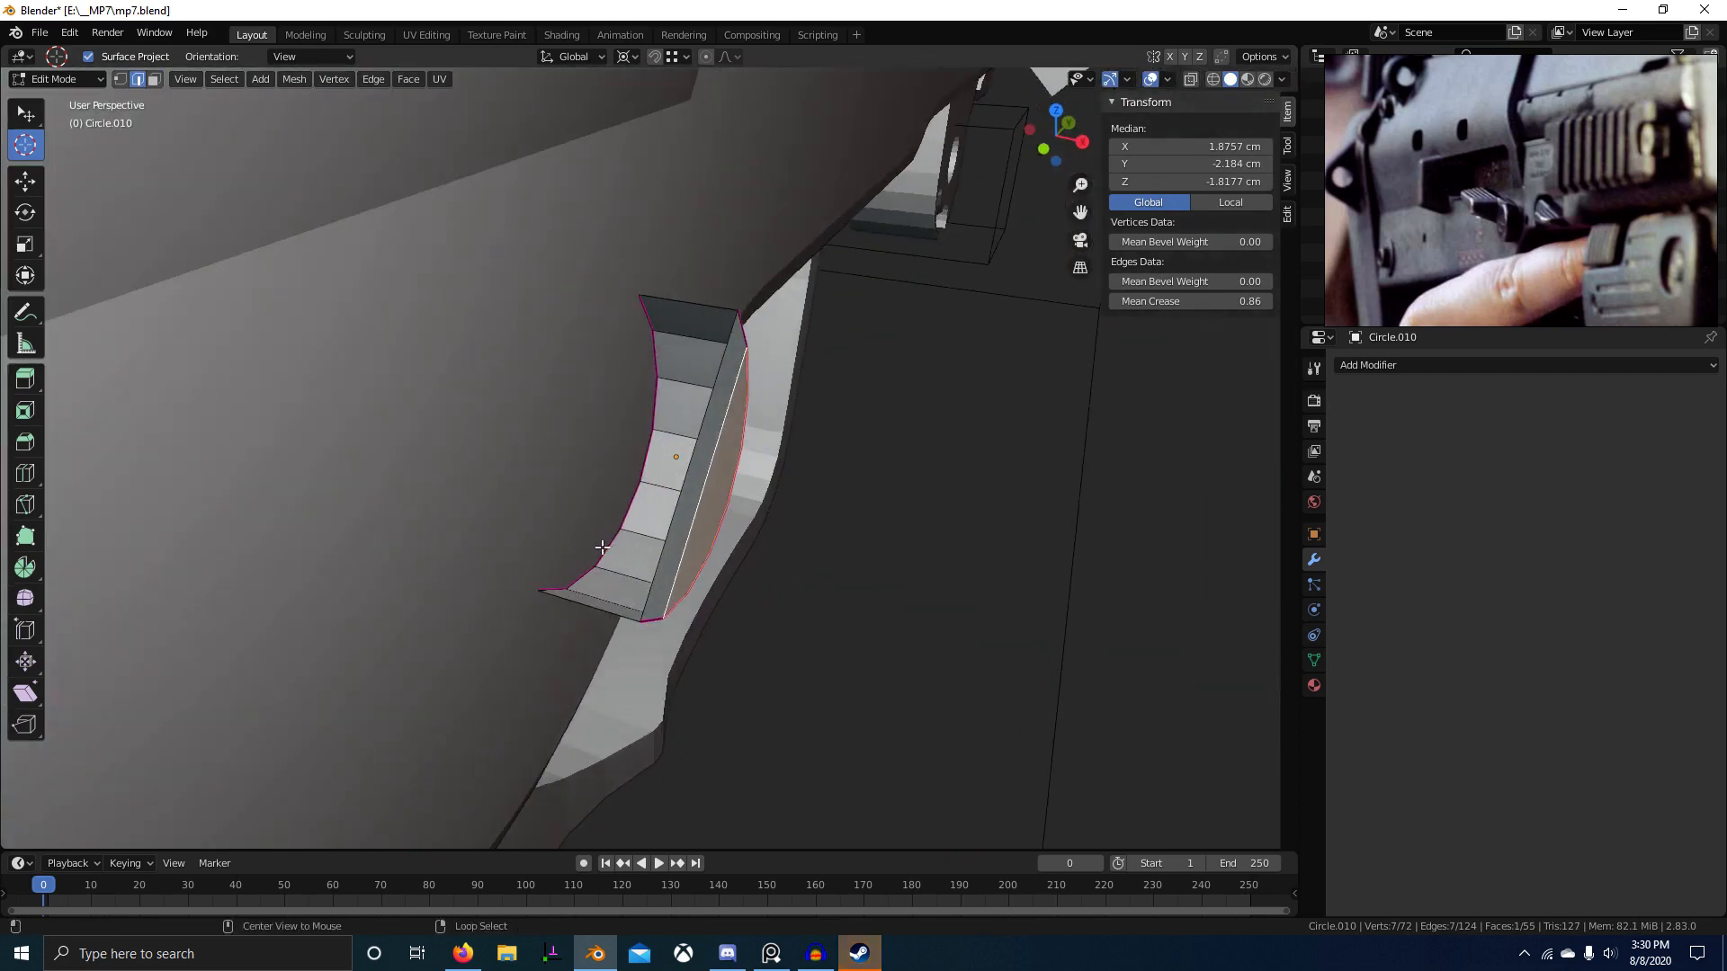
pyautogui.keyDown('alt'); pyautogui.rightClick(605, 550); pyautogui.keyUp('alt')
pyautogui.press('f')
# Step: Dissolve the straight edge that divides the flat side of the half-round piece
pyautogui.moveTo(606, 550); pyautogui.dragTo(603, 519, button='middle')
pyautogui.rightClick(710, 487)
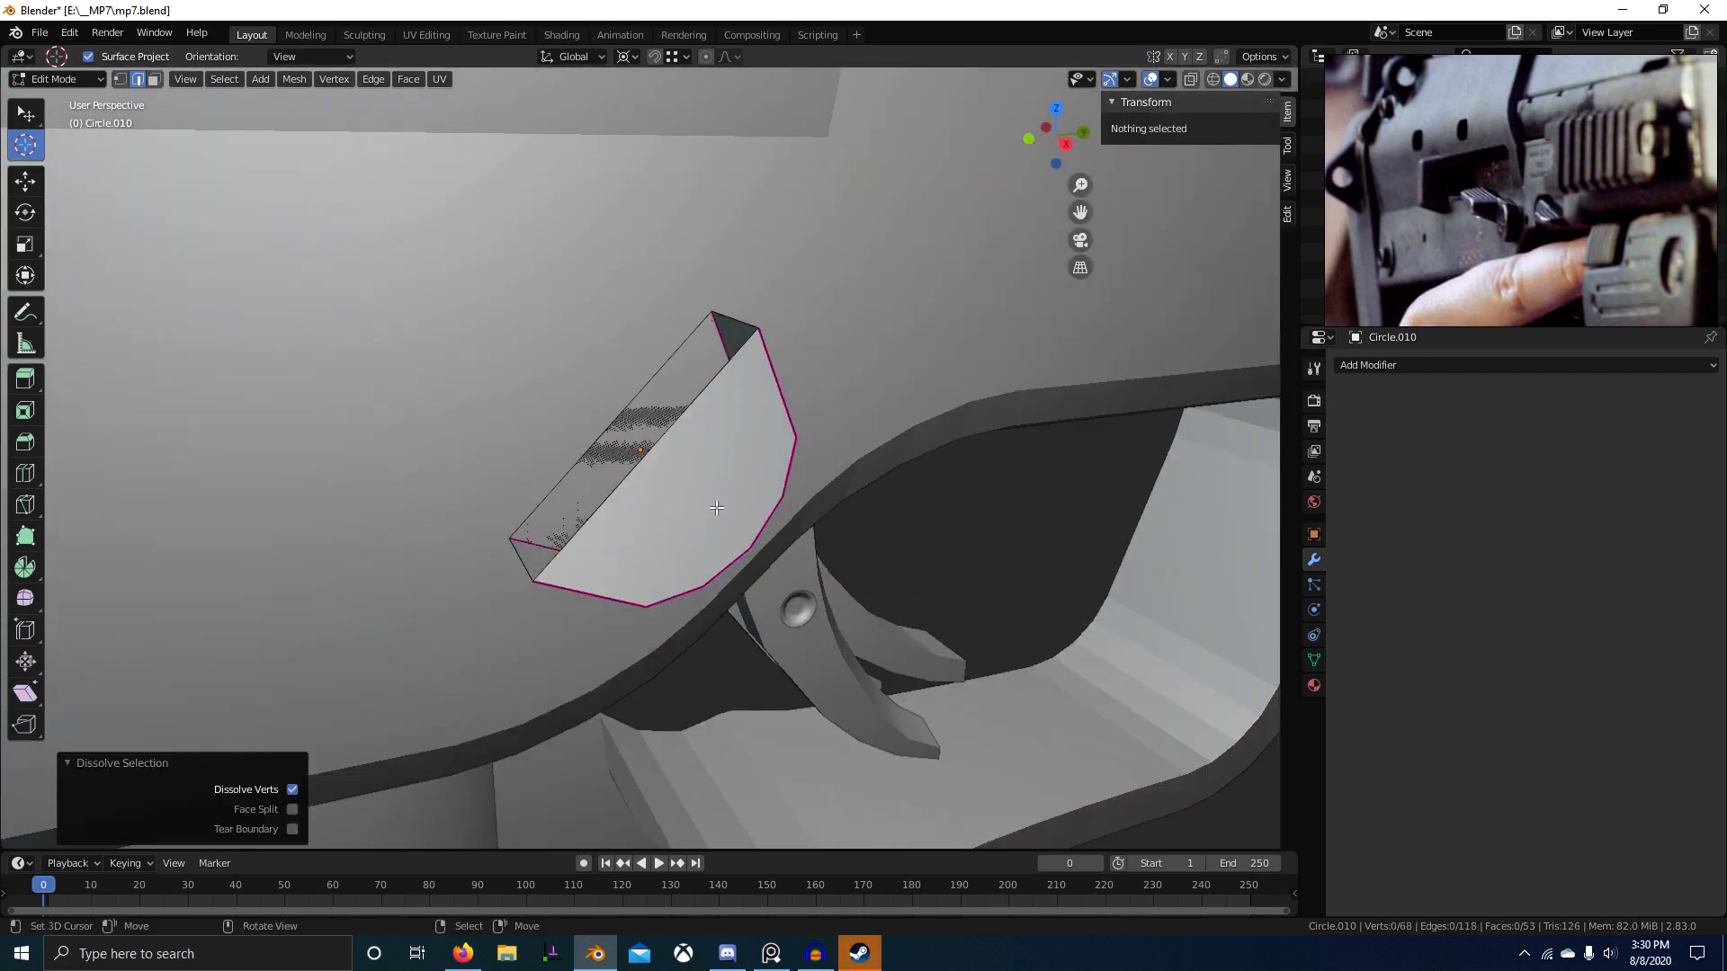
pyautogui.moveTo(775, 516); pyautogui.dragTo(624, 515, button='middle')
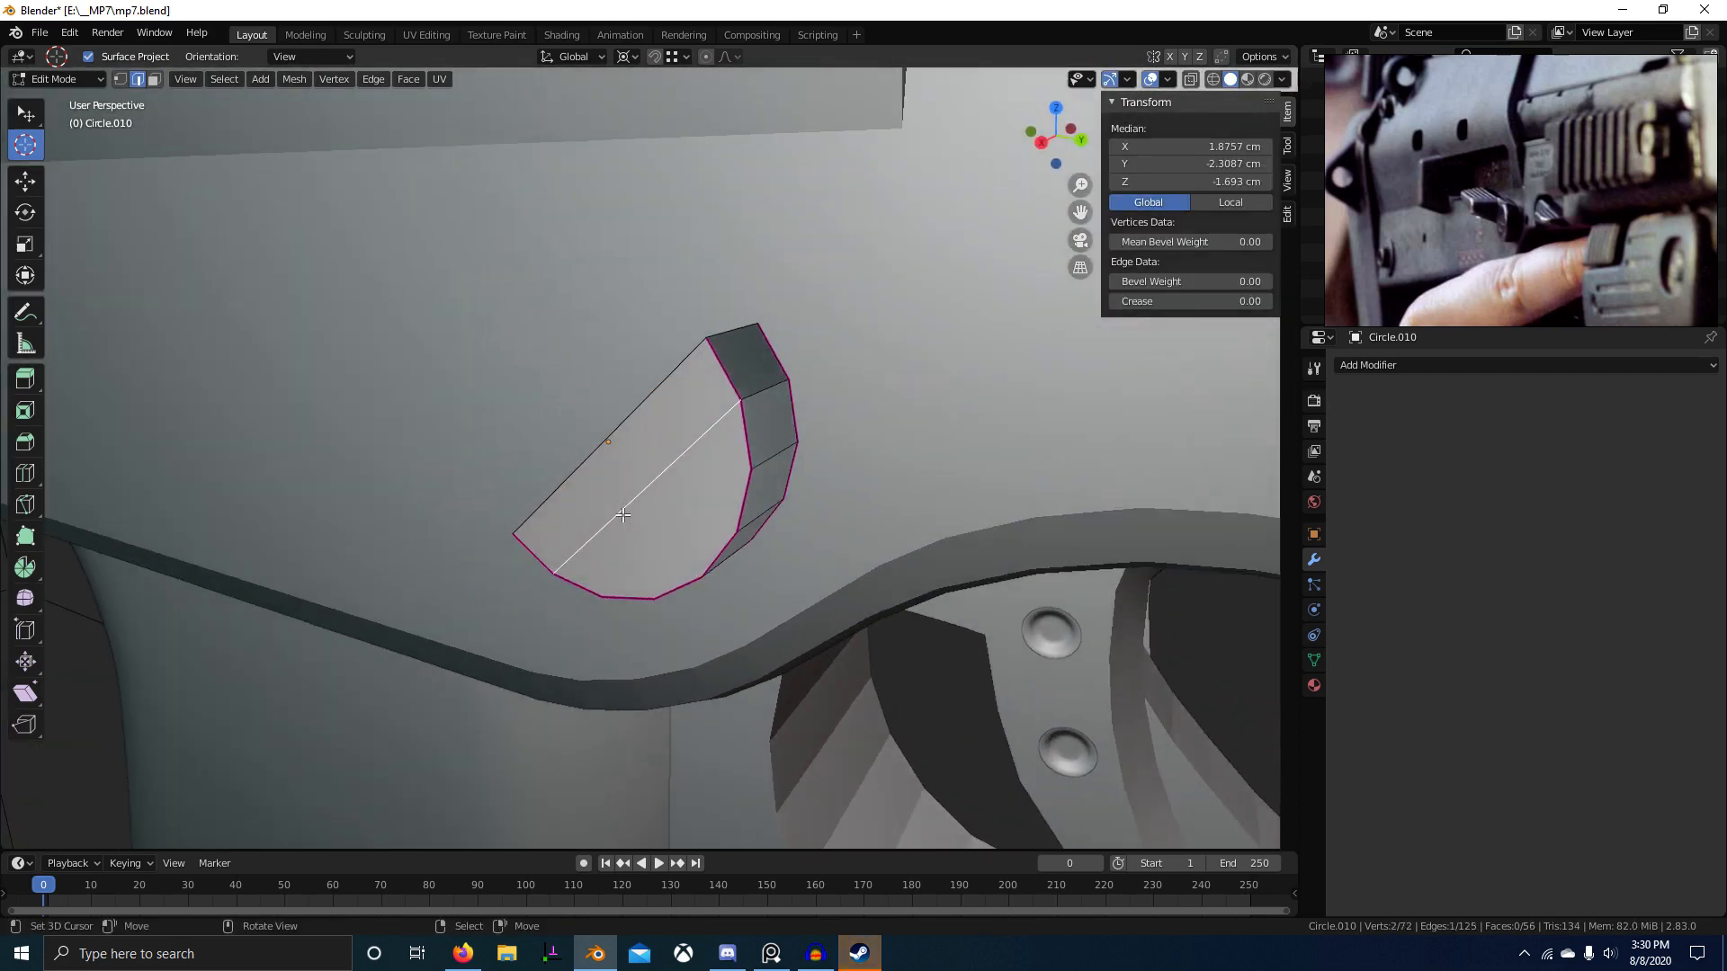
pyautogui.hotkey('ctrl', '3')
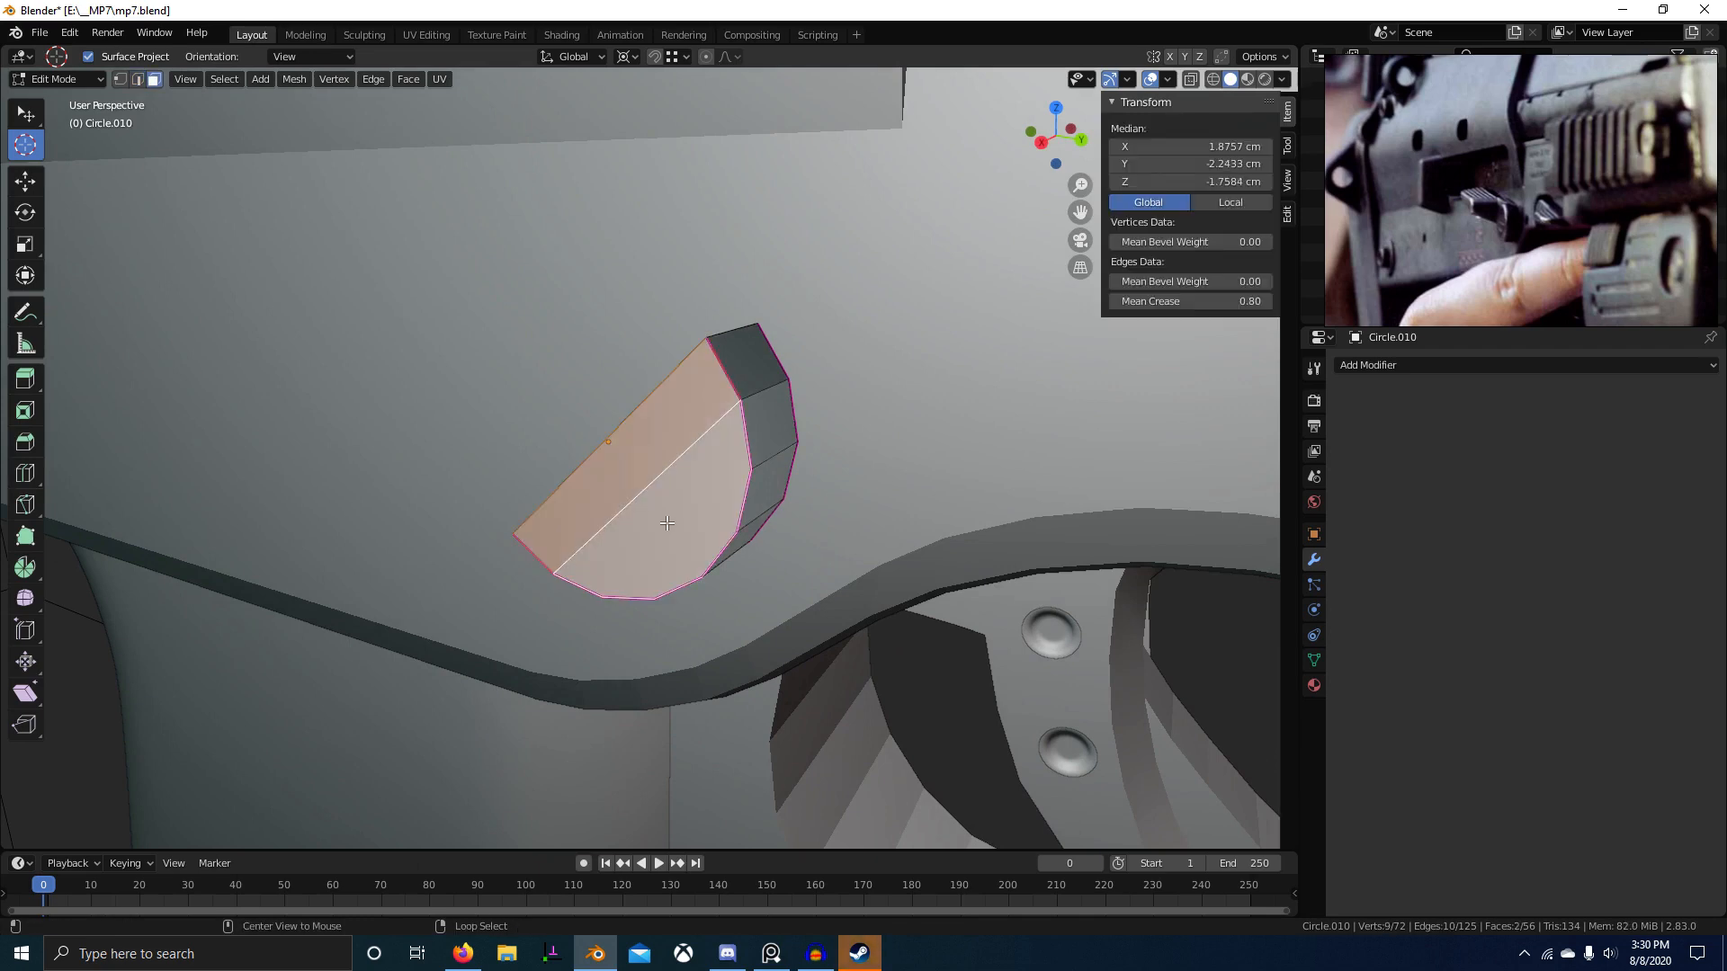
pyautogui.hotkey('ctrl', 'z')
pyautogui.press('x')
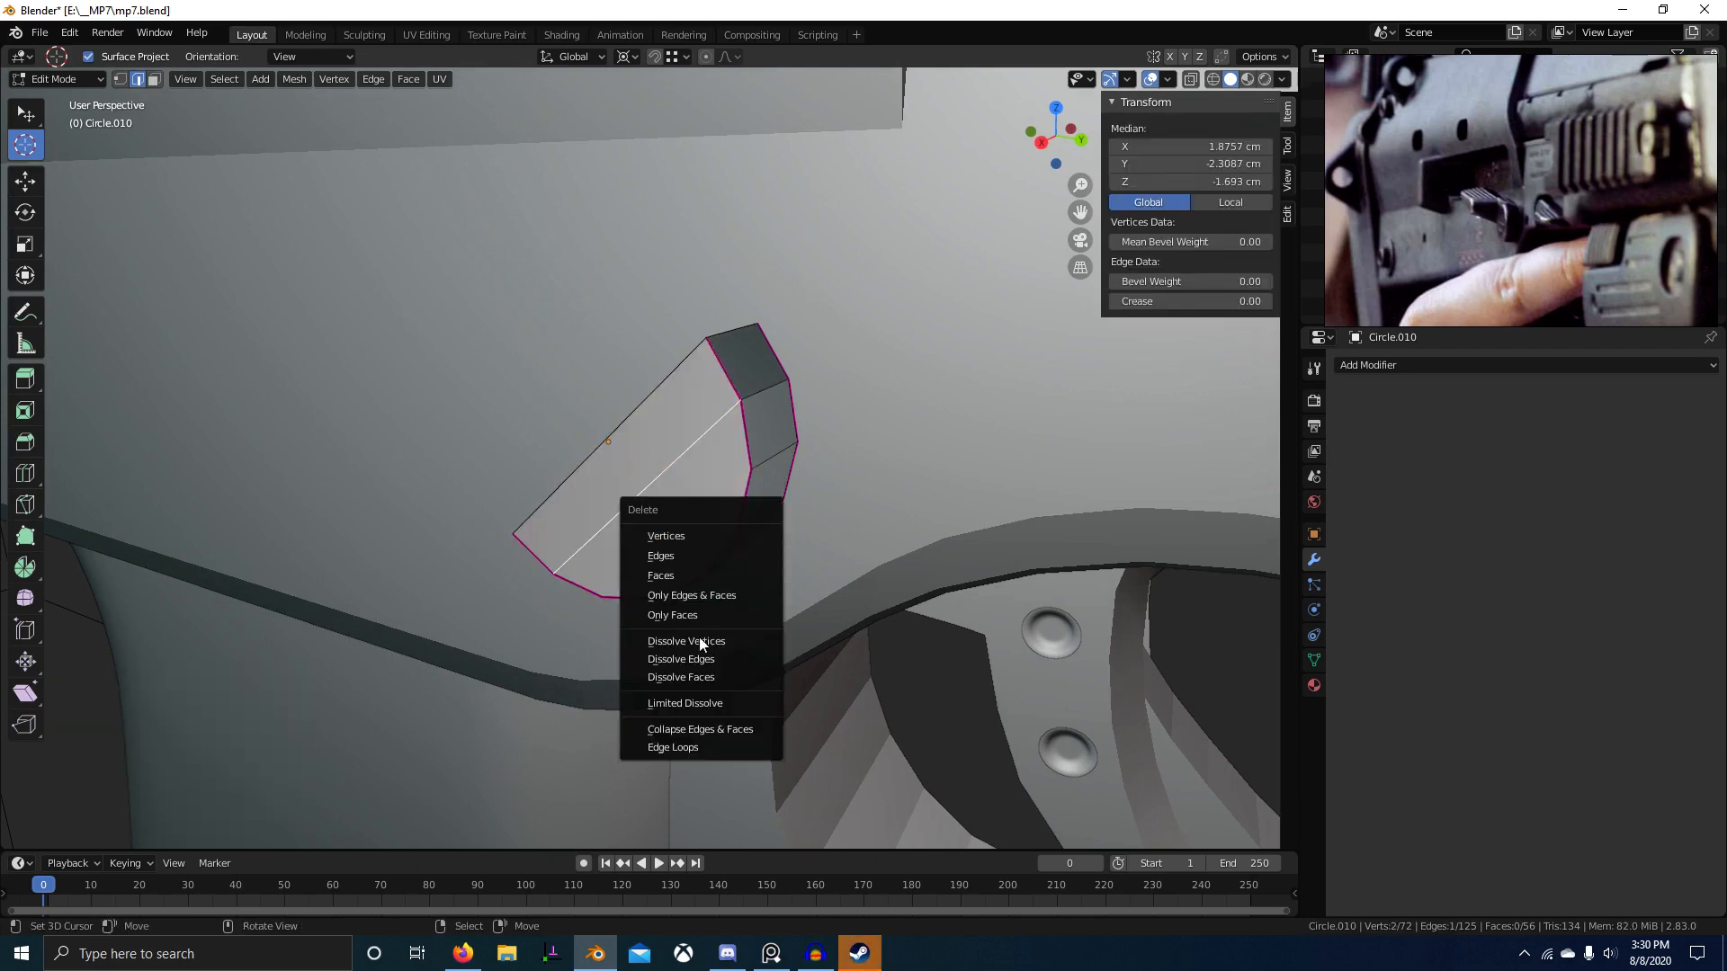
pyautogui.click(701, 659)
pyautogui.moveTo(646, 618); pyautogui.dragTo(576, 567, button='middle')
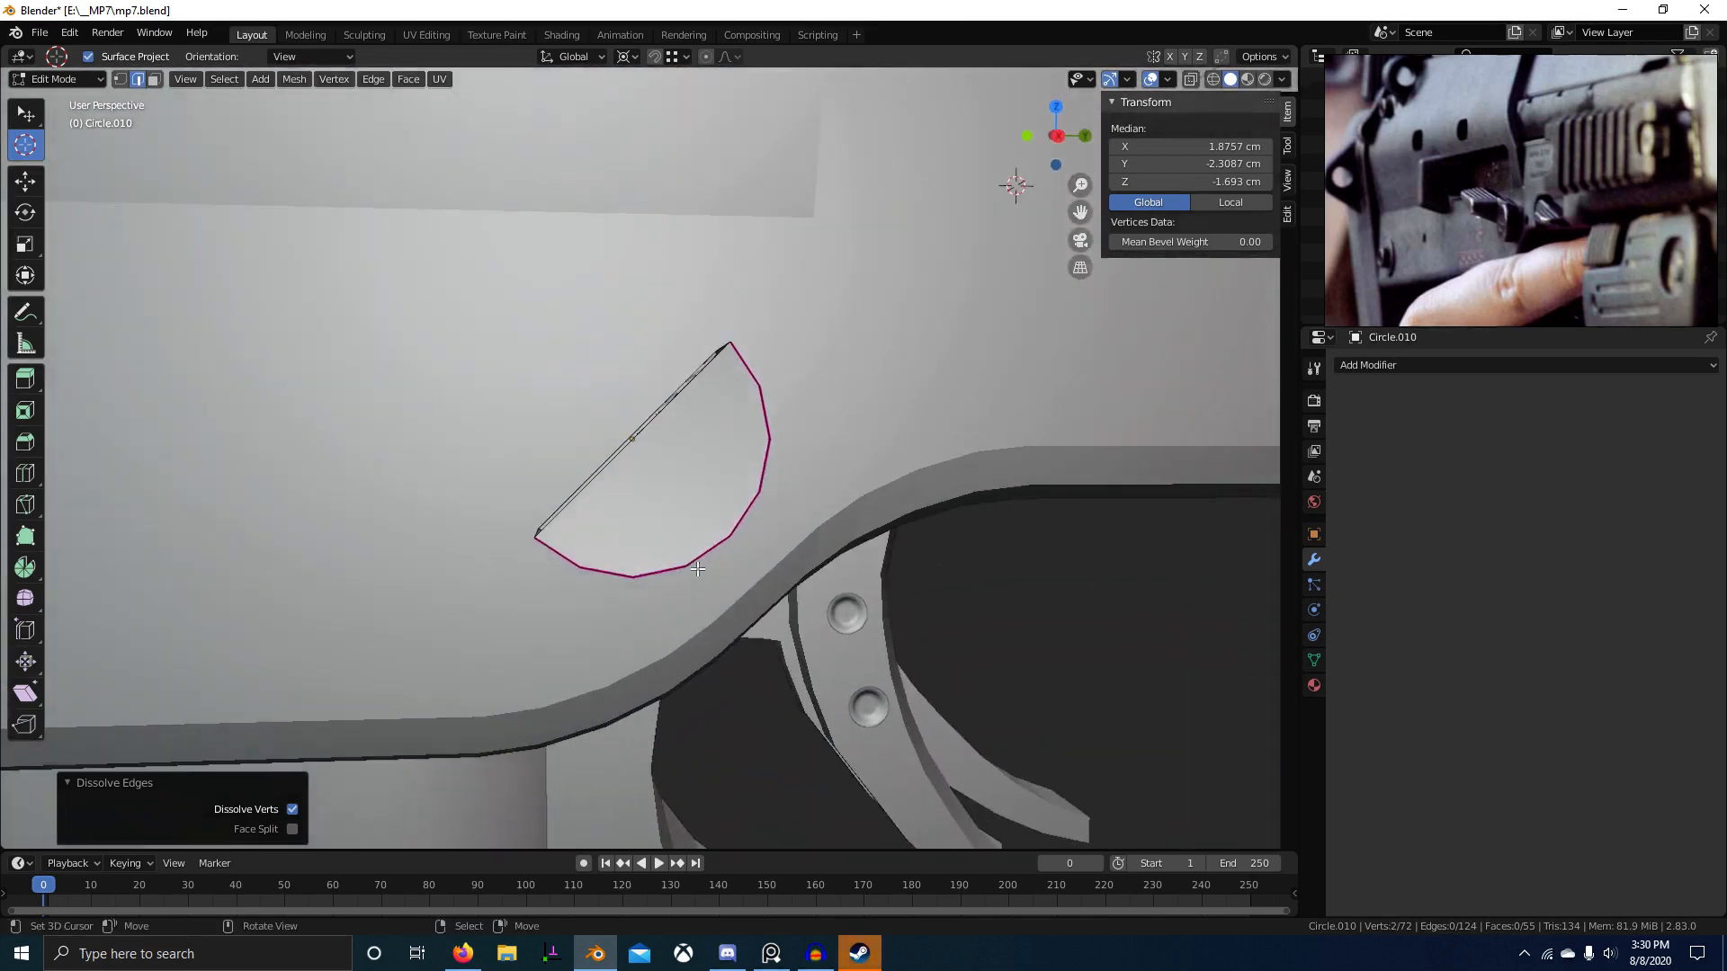
pyautogui.press('a')
pyautogui.press('KP_3')
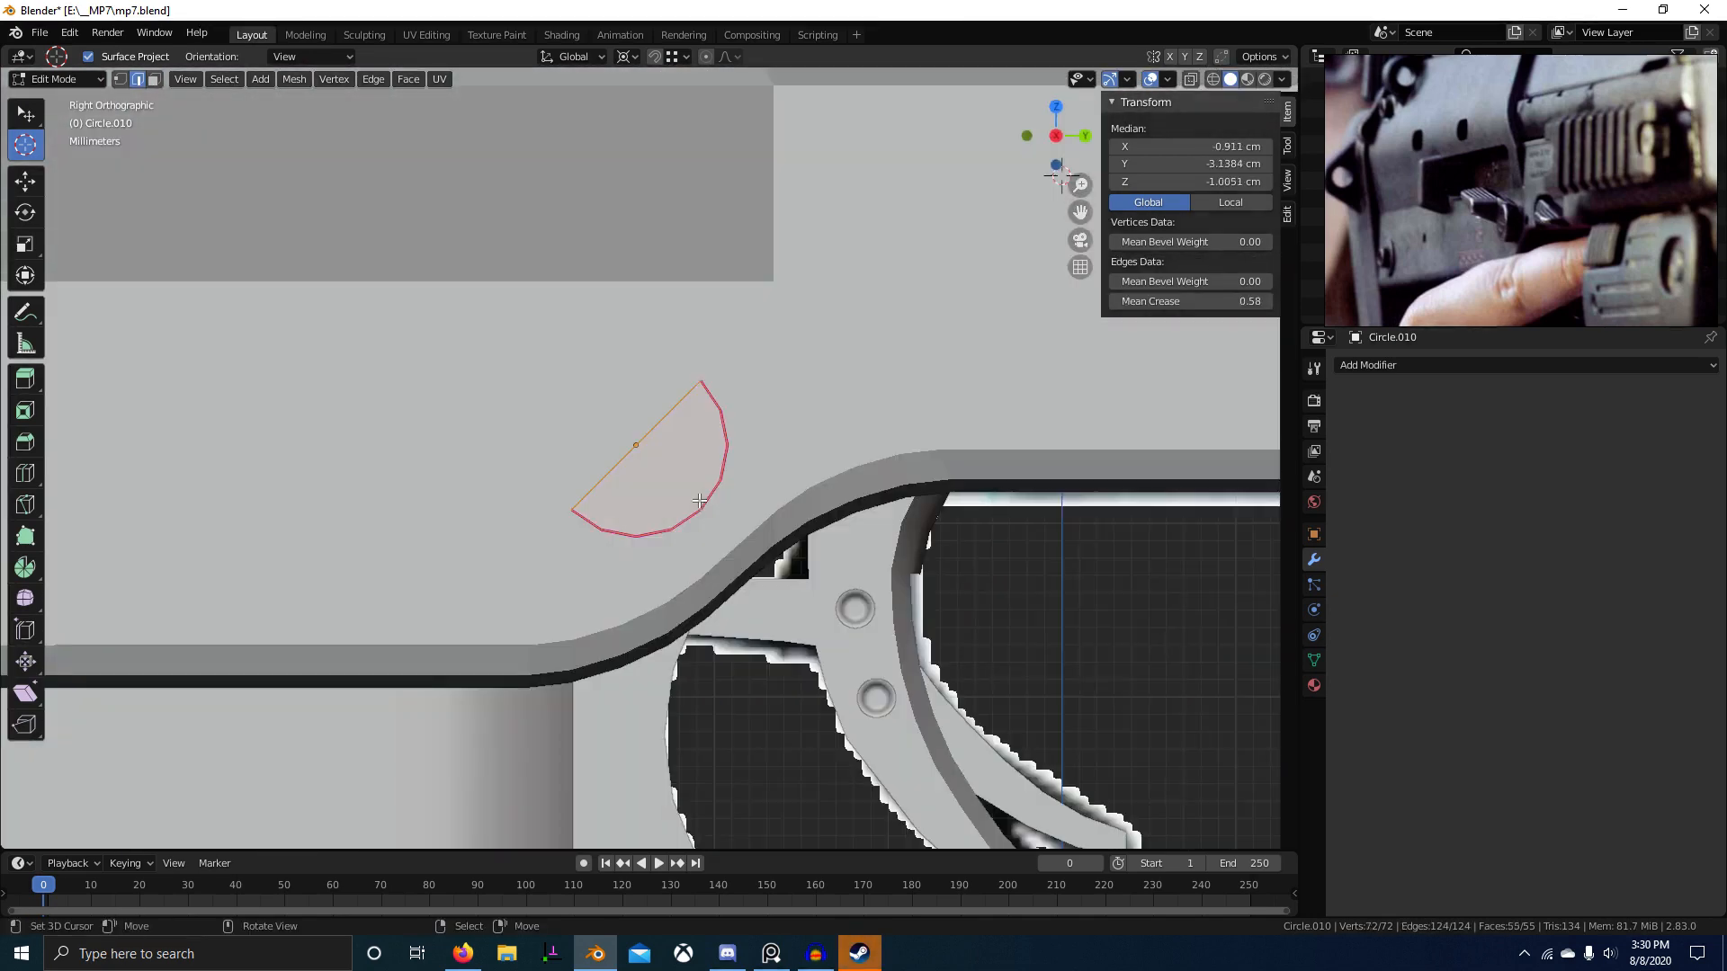
pyautogui.hotkey('shift', 'd')
pyautogui.rightClick(750, 393)
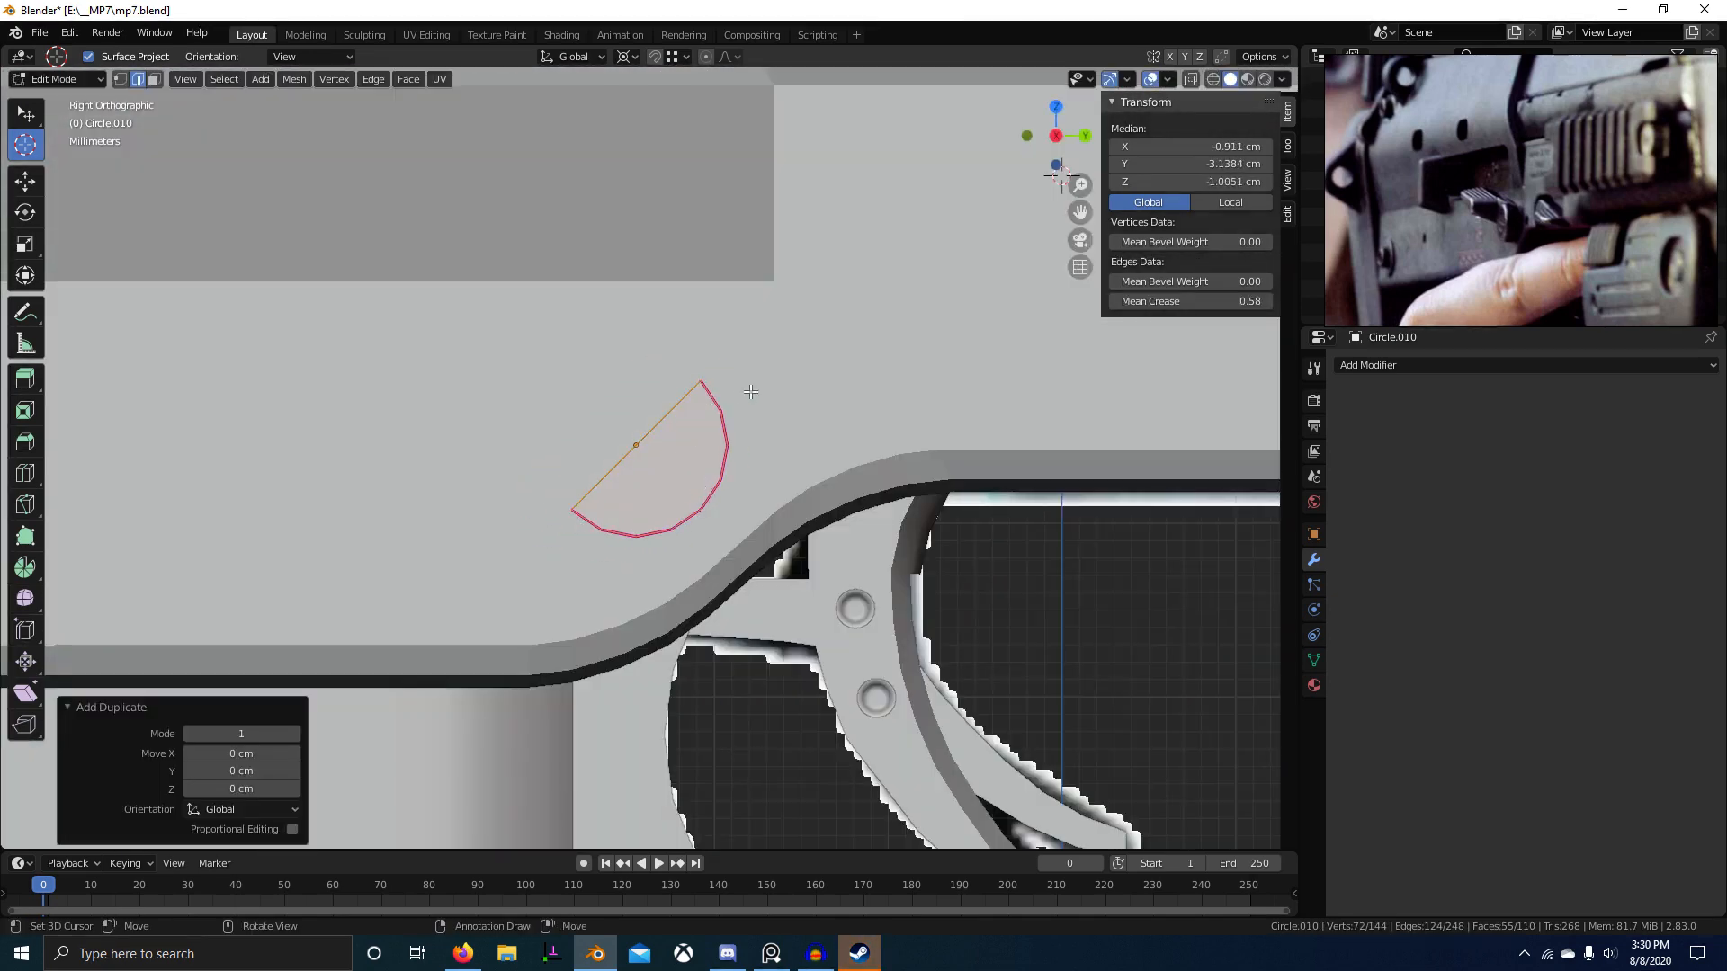
pyautogui.press('x')
pyautogui.click(700, 289)
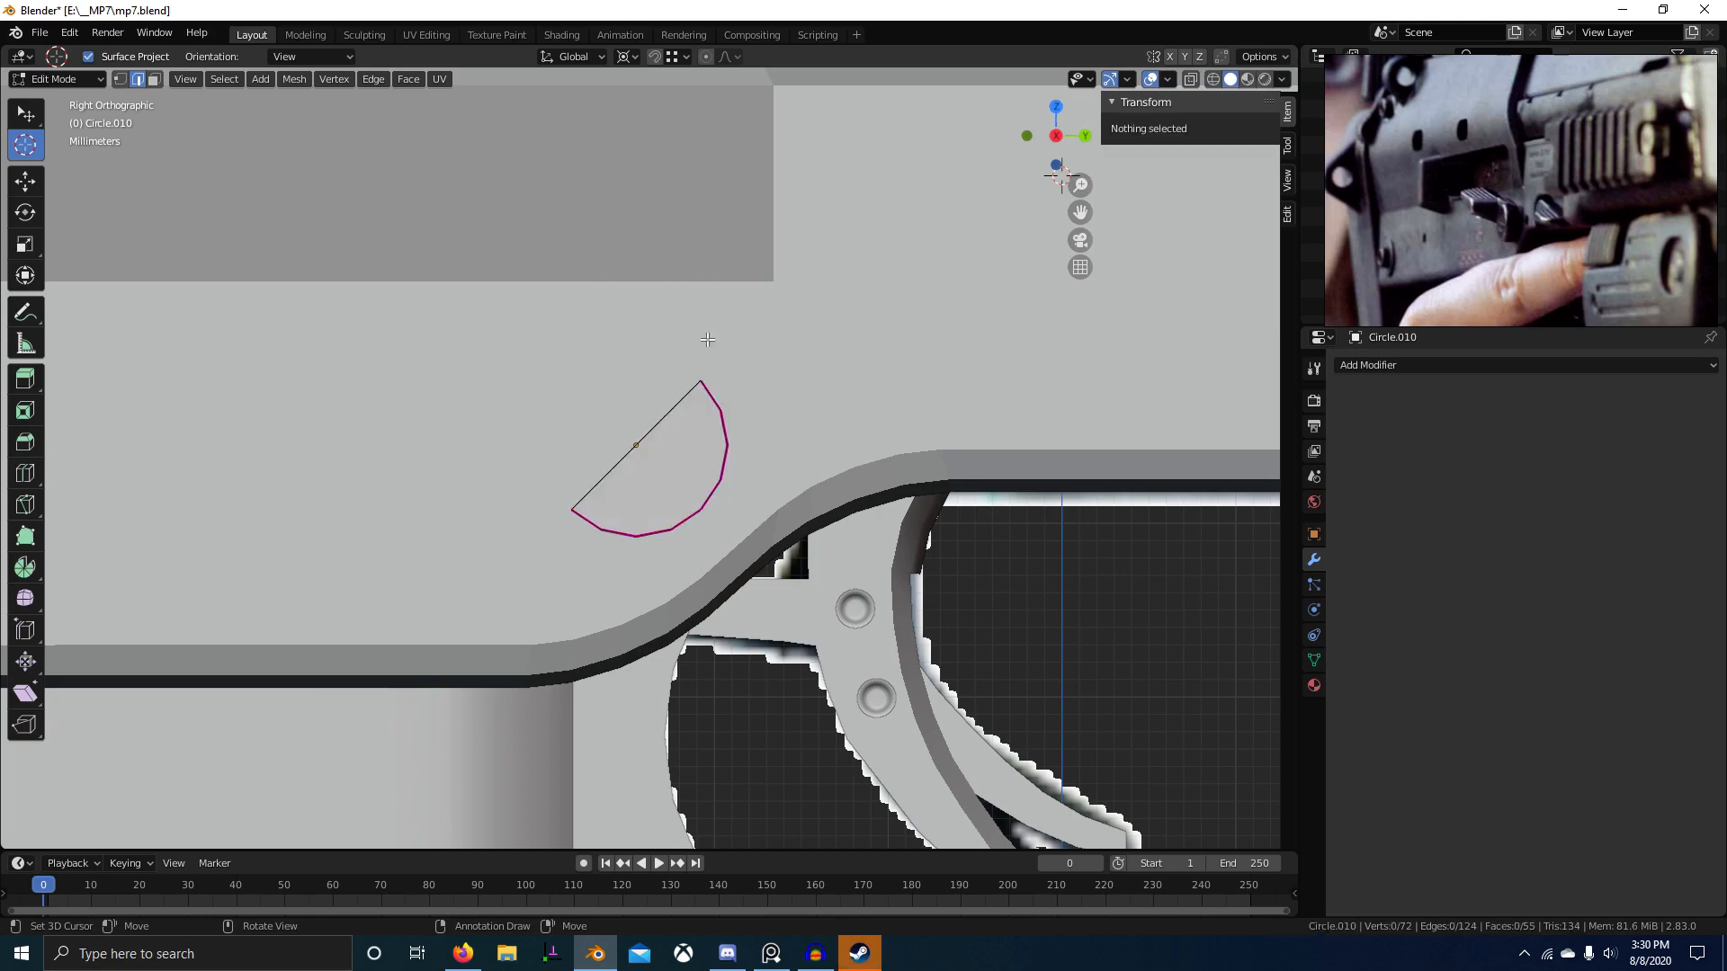
# Step: Separate the half-round piece from the lever mesh into its own object and continue editing it
pyautogui.press('1')
pyautogui.click(703, 399)
pyautogui.click(607, 405)
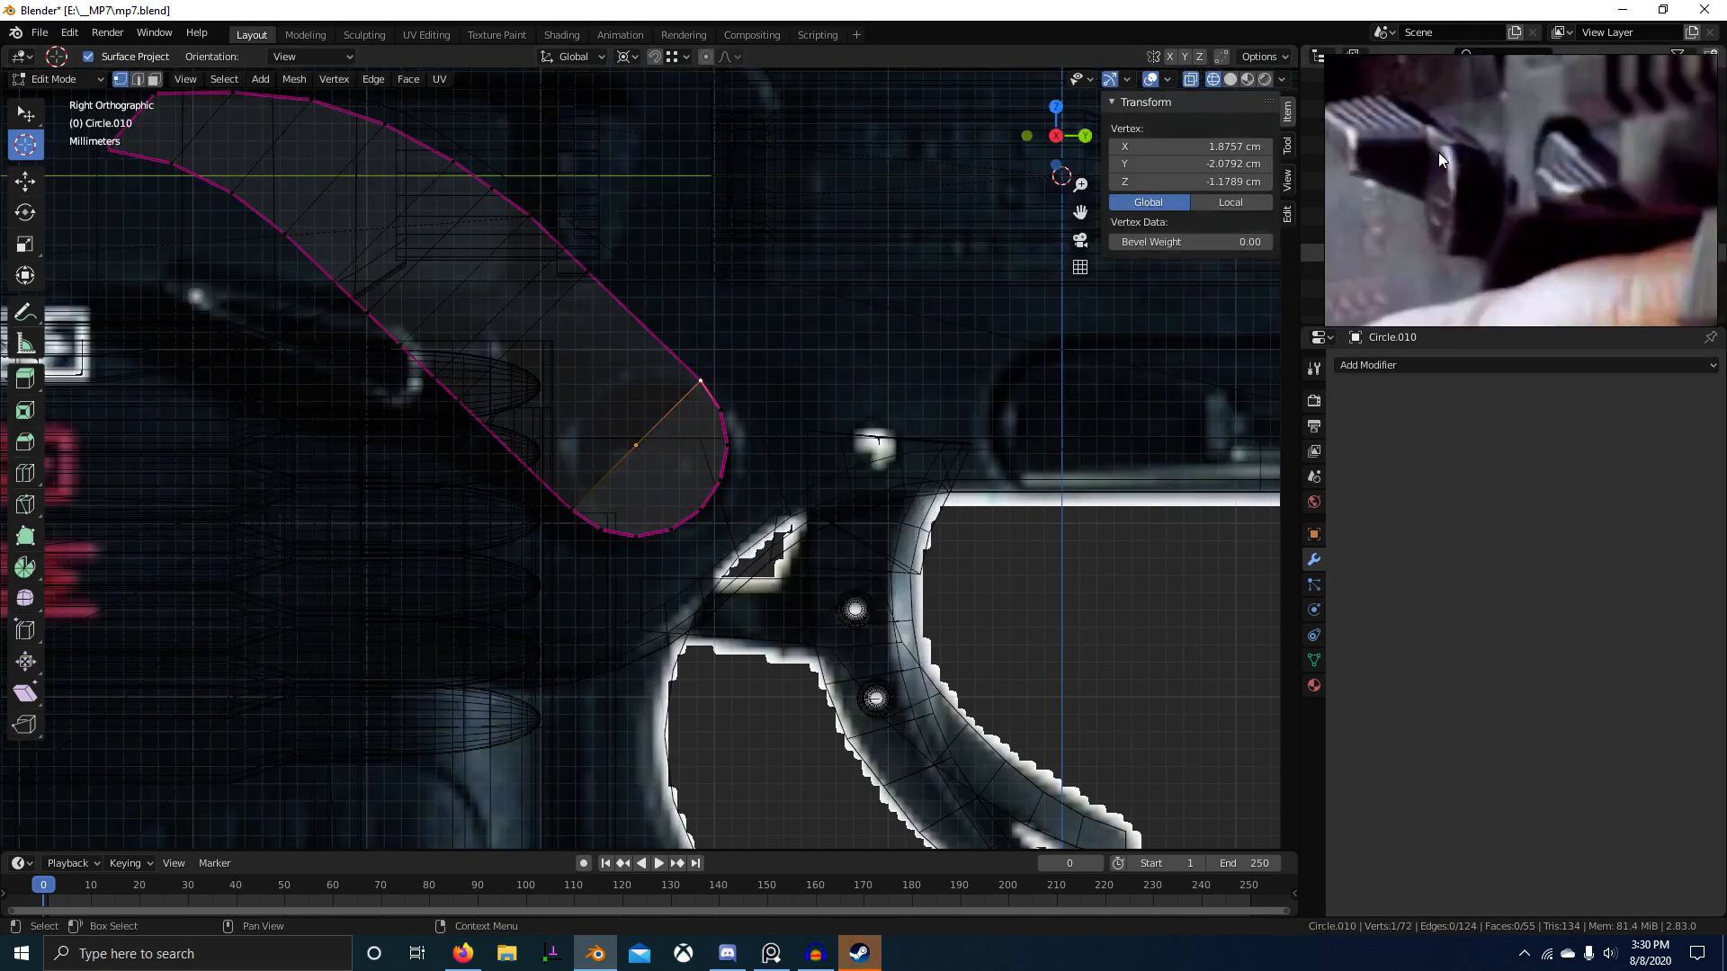
pyautogui.scroll(-2, 640, 420)
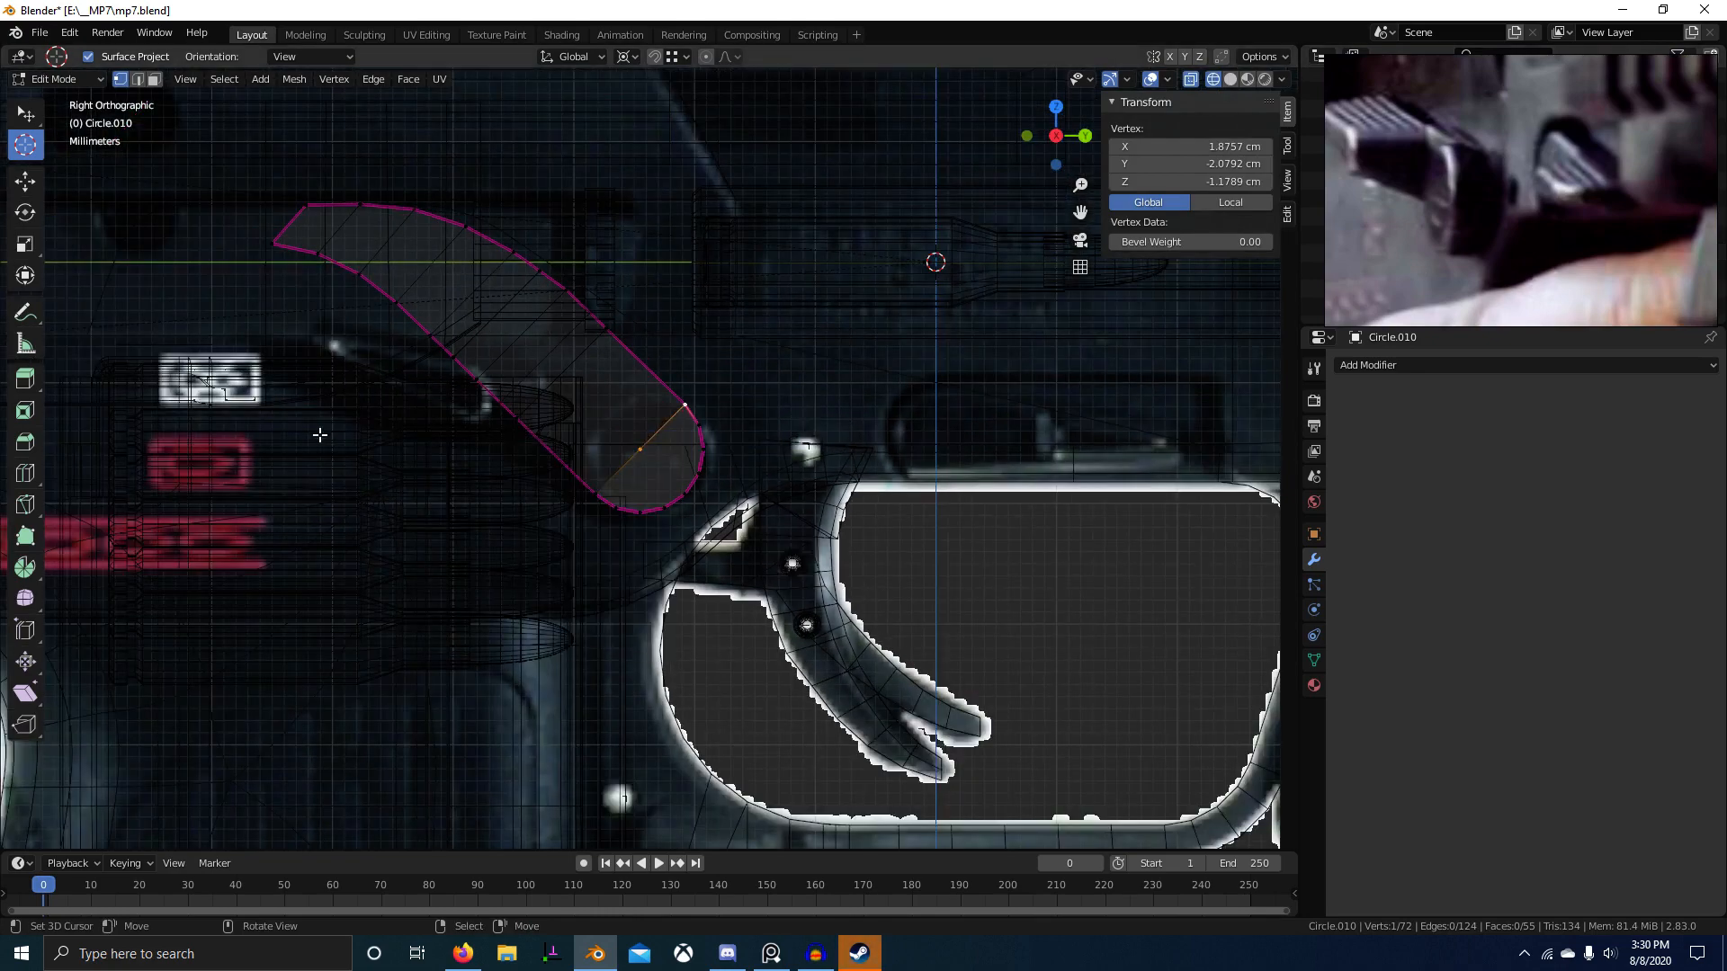
pyautogui.press('z')
pyautogui.click(423, 429)
pyautogui.moveTo(547, 397)
pyautogui.mouseDown(button='middle')
pyautogui.moveTo(641, 394)
pyautogui.moveTo(654, 325)
pyautogui.moveTo(473, 421)
pyautogui.moveTo(289, 393)
pyautogui.moveTo(617, 456)
pyautogui.mouseUp(button='middle')
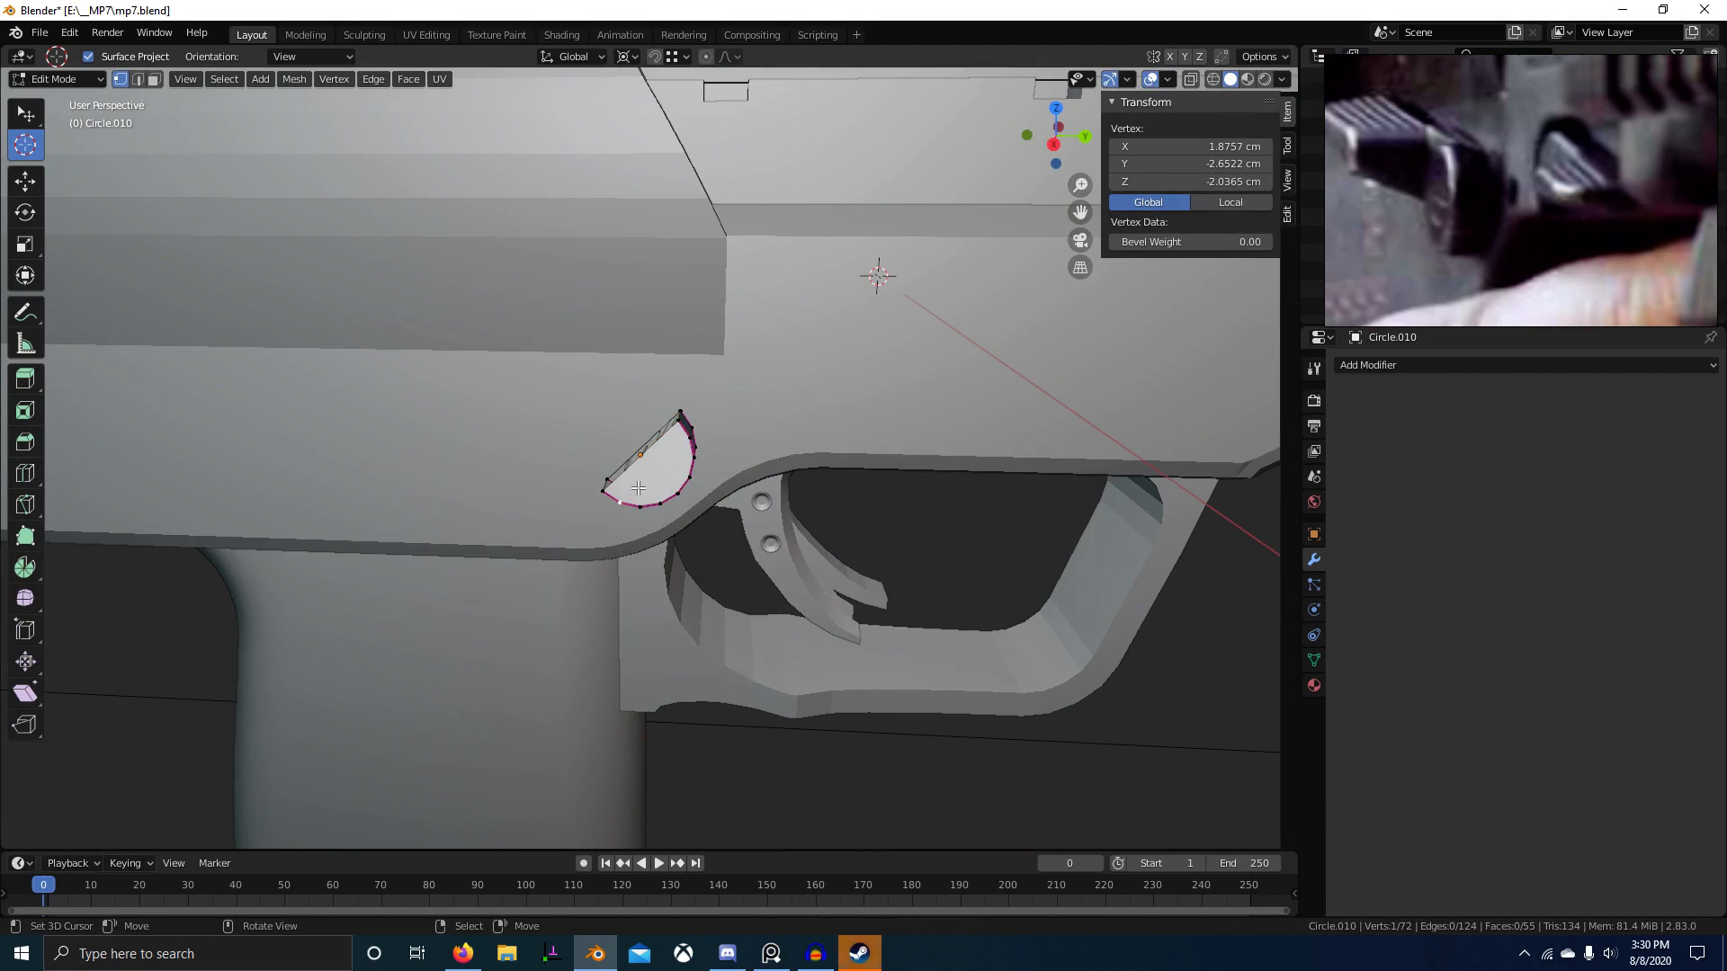
pyautogui.press('a')
pyautogui.press('p')
pyautogui.click(640, 478)
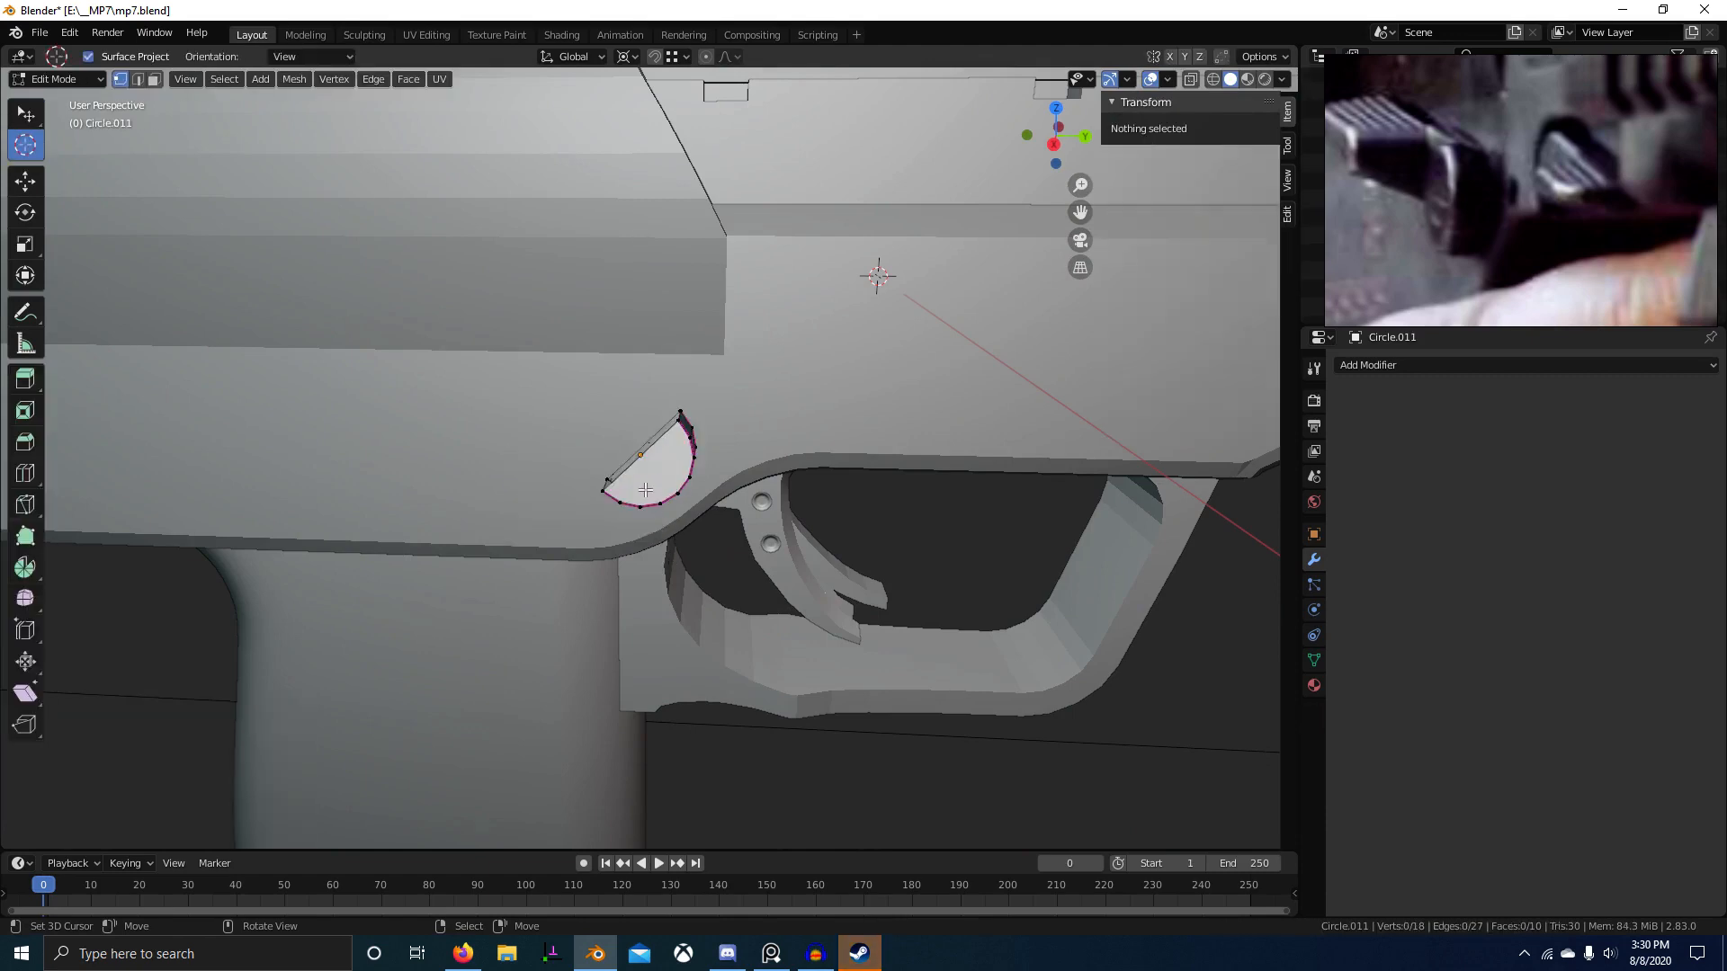
# Step: Set the pivot to the active element, with the piece's lower corner vertex active, and duplicate the whole half-round piece in place
pyautogui.moveTo(645, 491); pyautogui.dragTo(687, 480, button='middle')
pyautogui.scroll(3, 675, 486)
pyautogui.rightClick(583, 521)
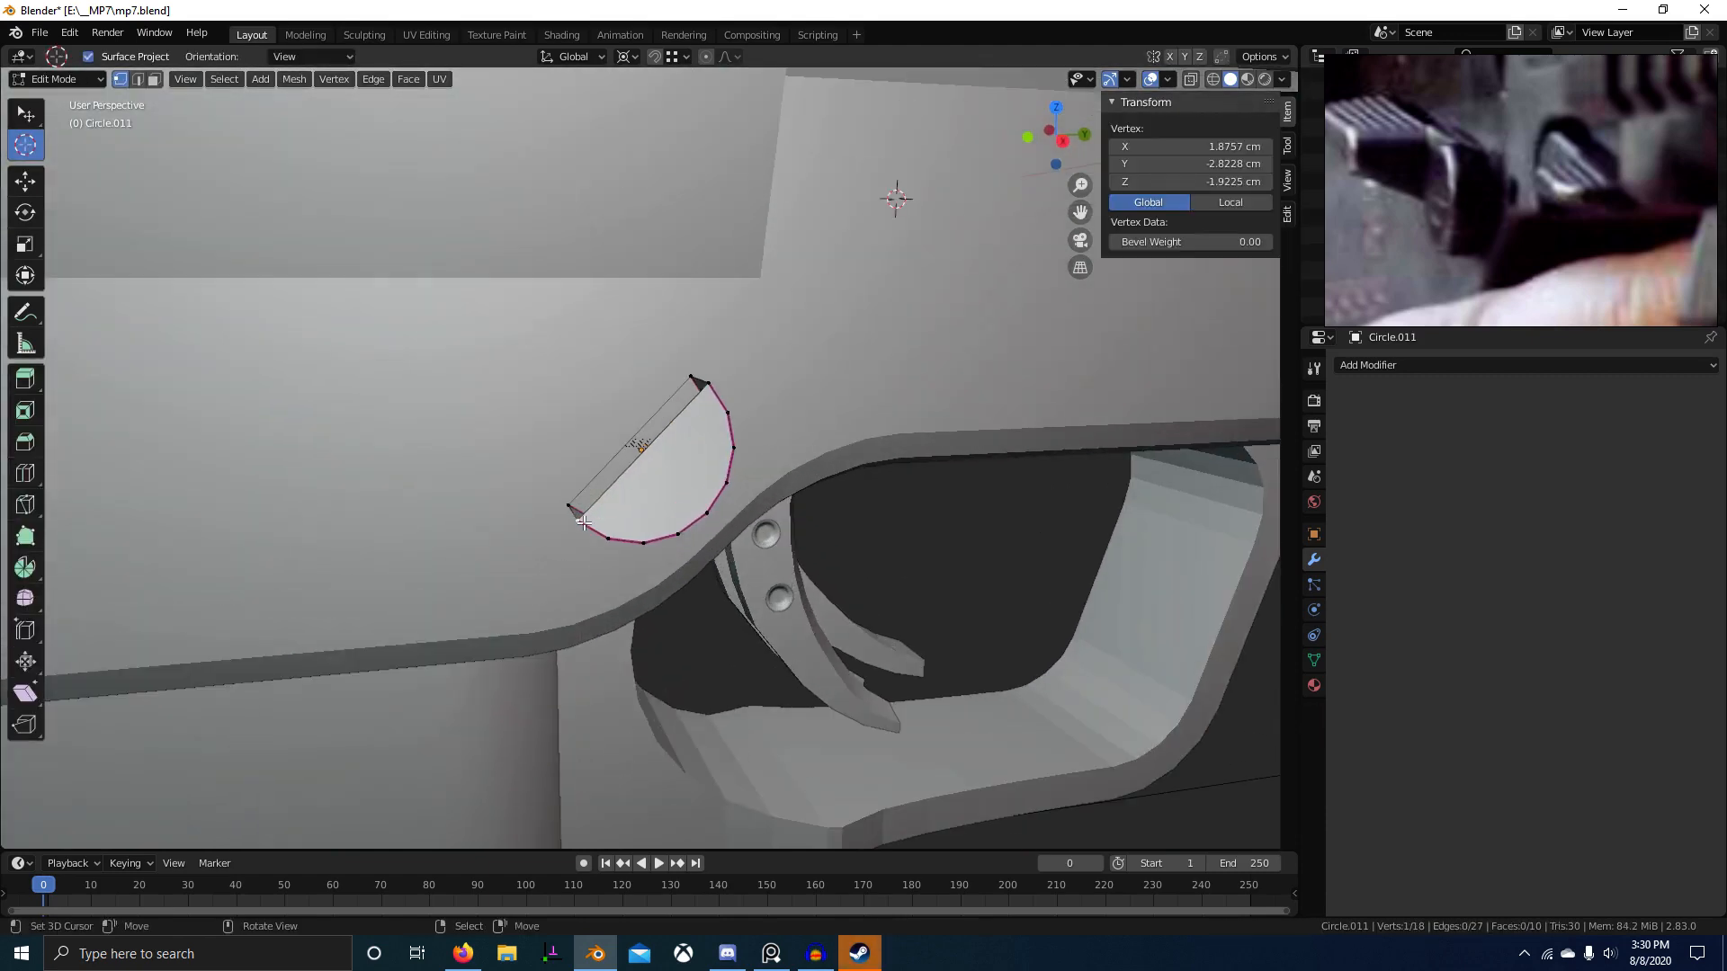
pyautogui.press('.')
pyautogui.click(456, 467)
pyautogui.press('a')
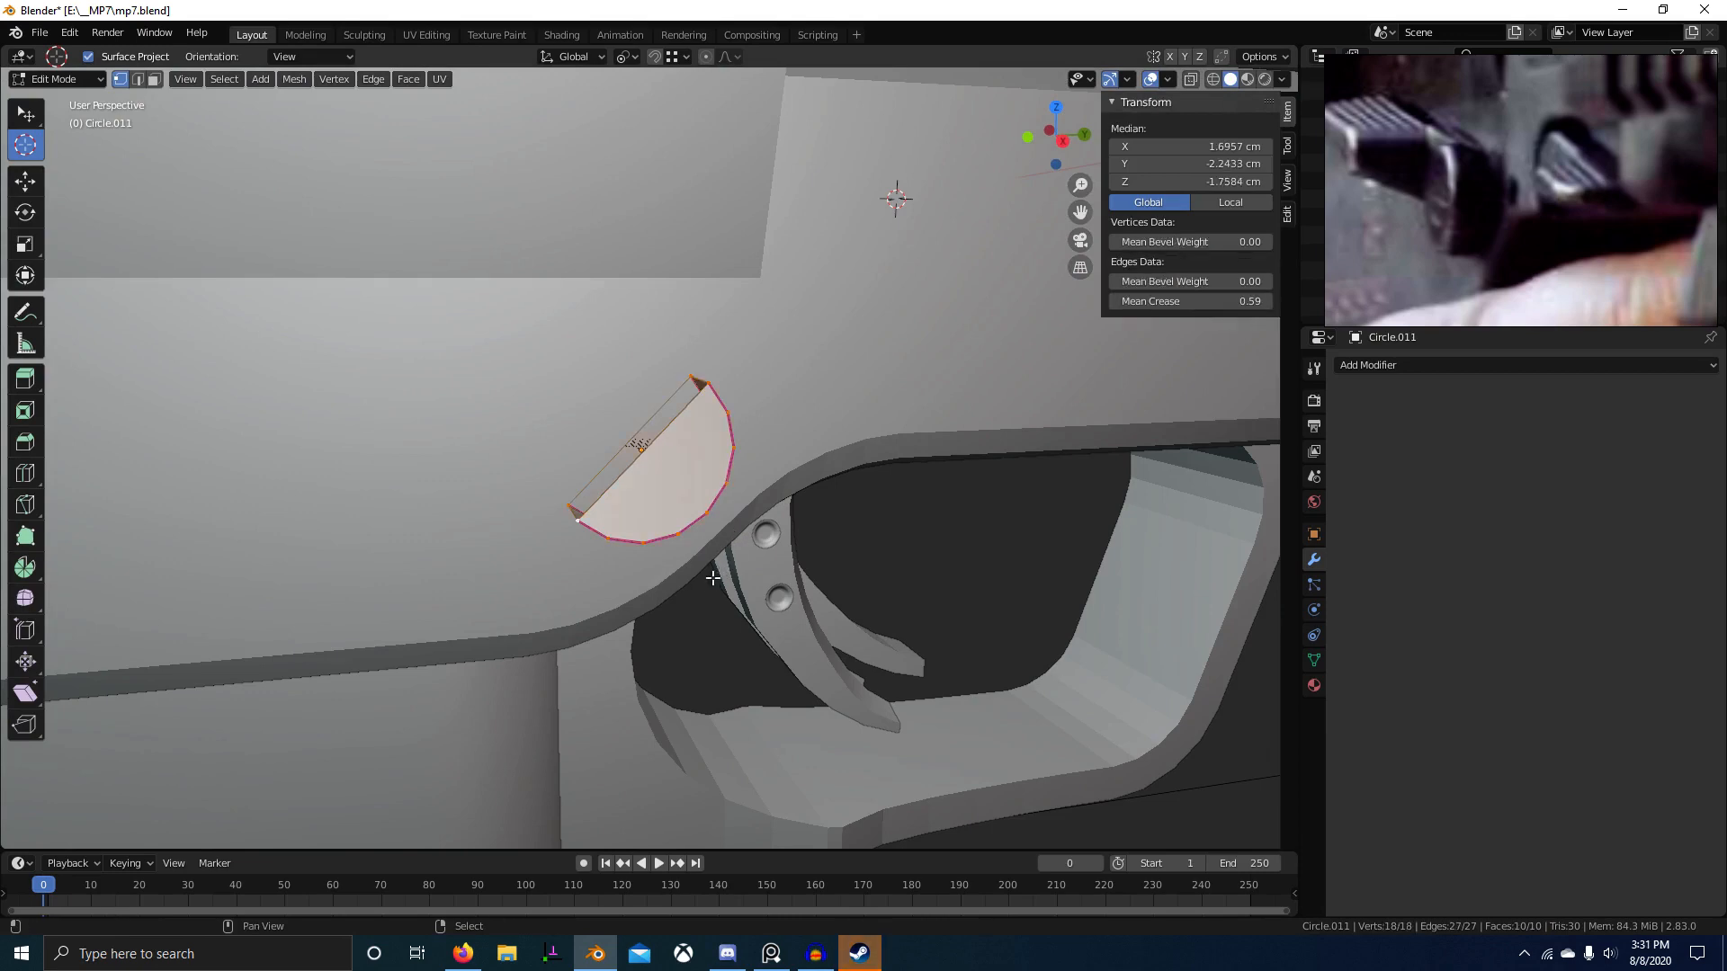
pyautogui.hotkey('shift', 'd')
pyautogui.rightClick(693, 385)
pyautogui.press('r')
pyautogui.press('x')
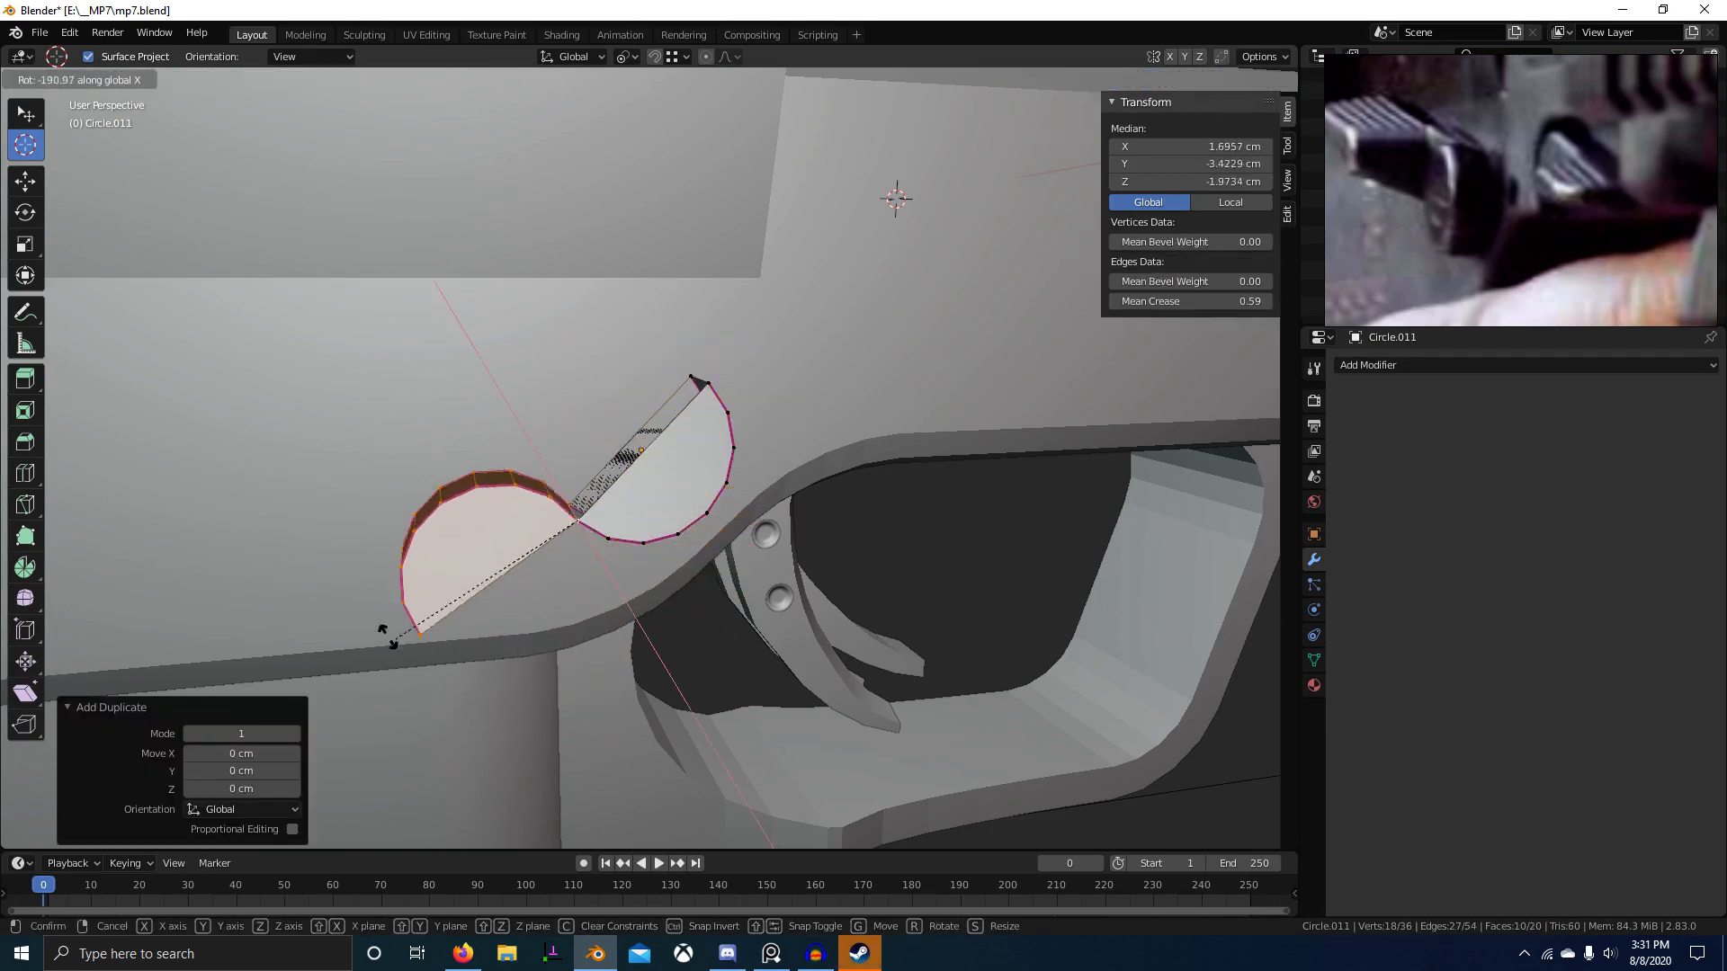
pyautogui.rightClick(438, 508)
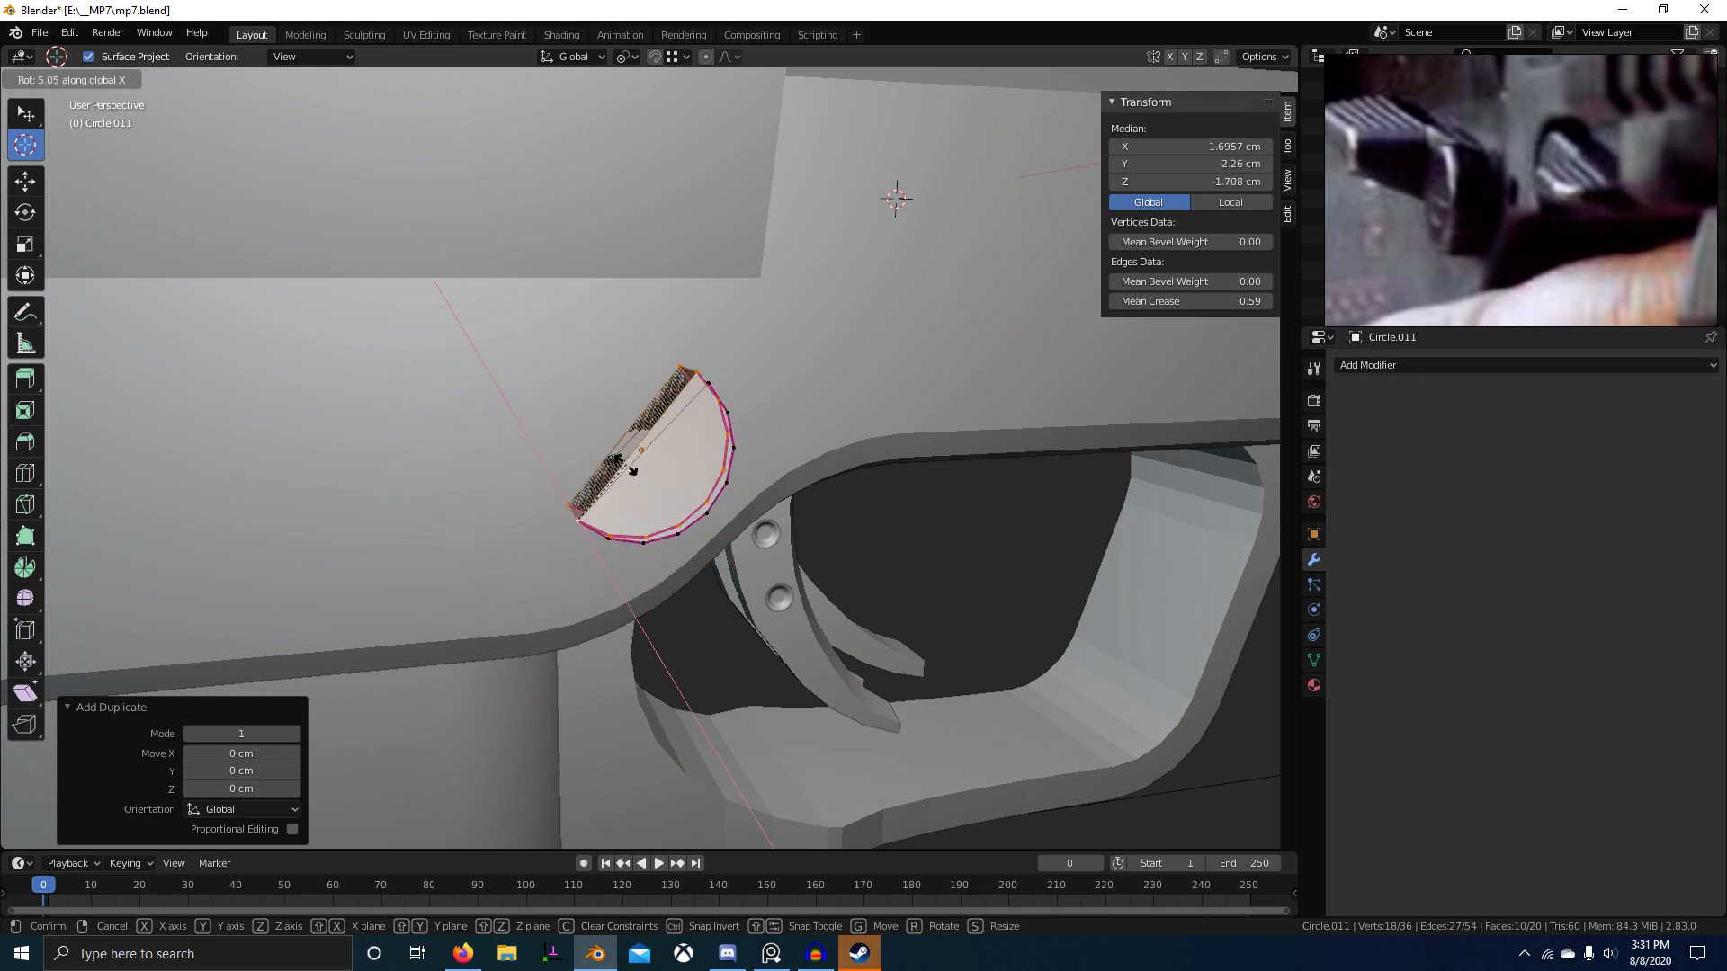
# Step: Move the duplicate outward along X to about 3.62 cm, clear of the receiver, and make its straight edge active
pyautogui.press('g')
pyautogui.press('x')
pyautogui.moveTo(649, 485); pyautogui.dragTo(715, 541, button='middle')
pyautogui.click(964, 631)
pyautogui.press('2')
pyautogui.keyDown('shift'); pyautogui.click(663, 496); pyautogui.keyUp('shift')
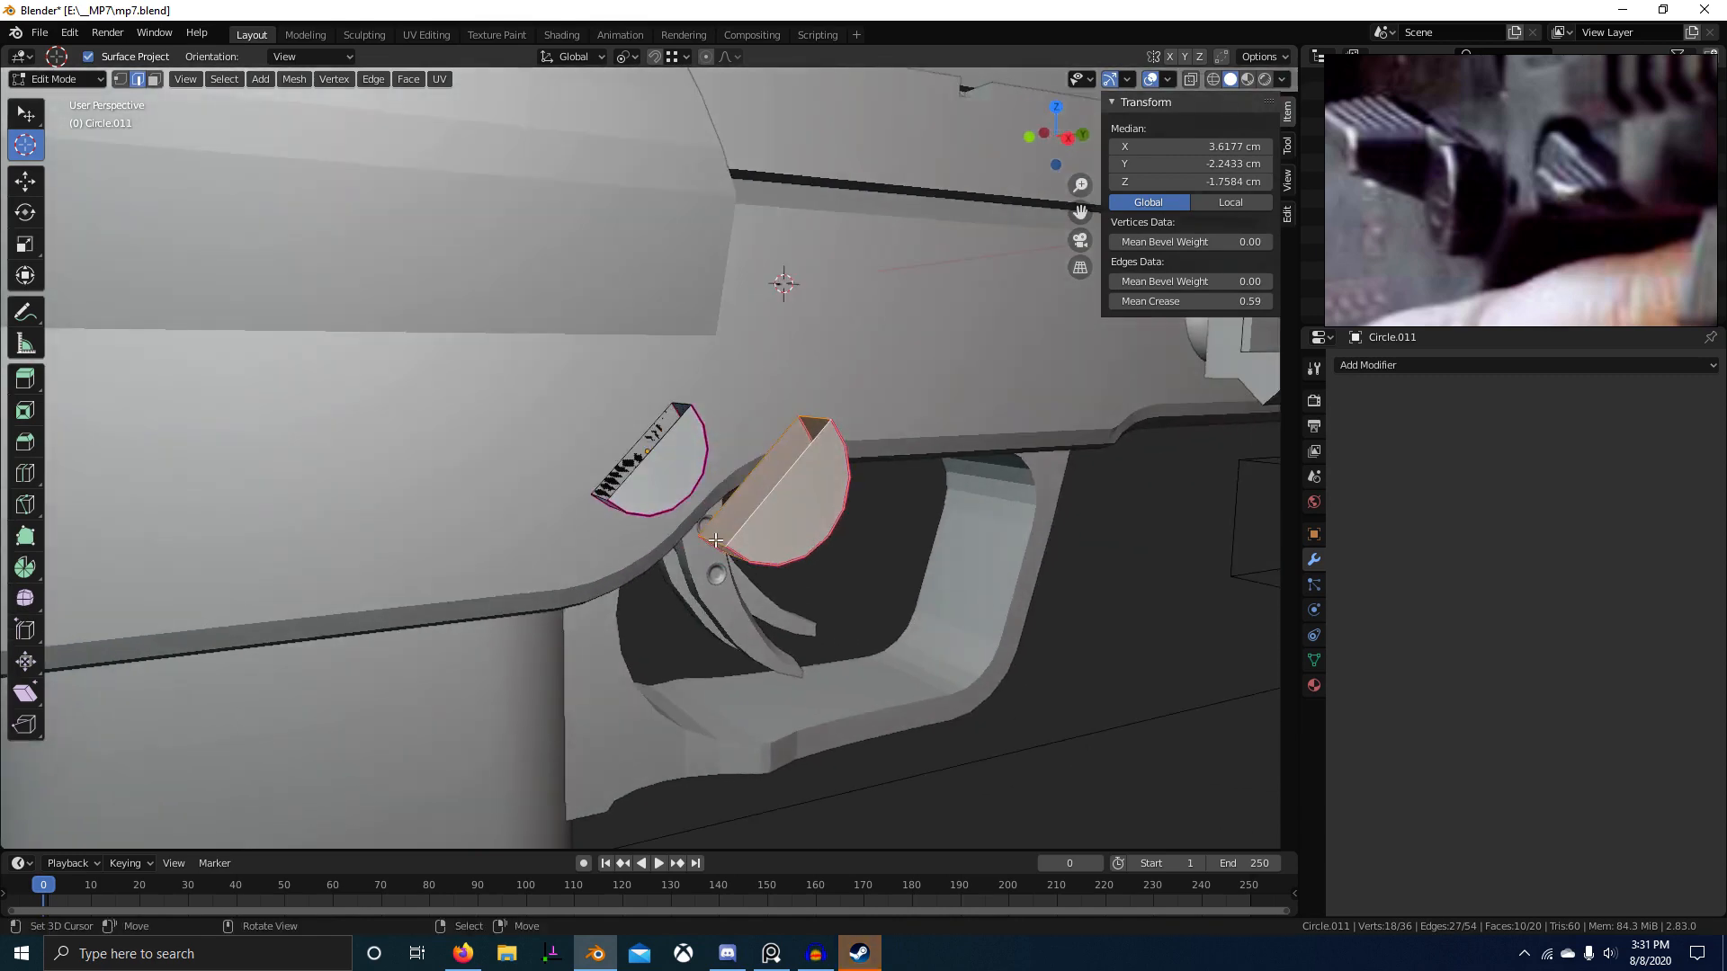
# Step: In the right side view, rotate the duplicate half by 45° about the midpoint of its straight edge
pyautogui.press('KP_3')
pyautogui.keyDown('shift'); pyautogui.moveTo(747, 437); pyautogui.dragTo(801, 476, button='middle'); pyautogui.keyUp('shift')
pyautogui.scroll(3, 801, 476)
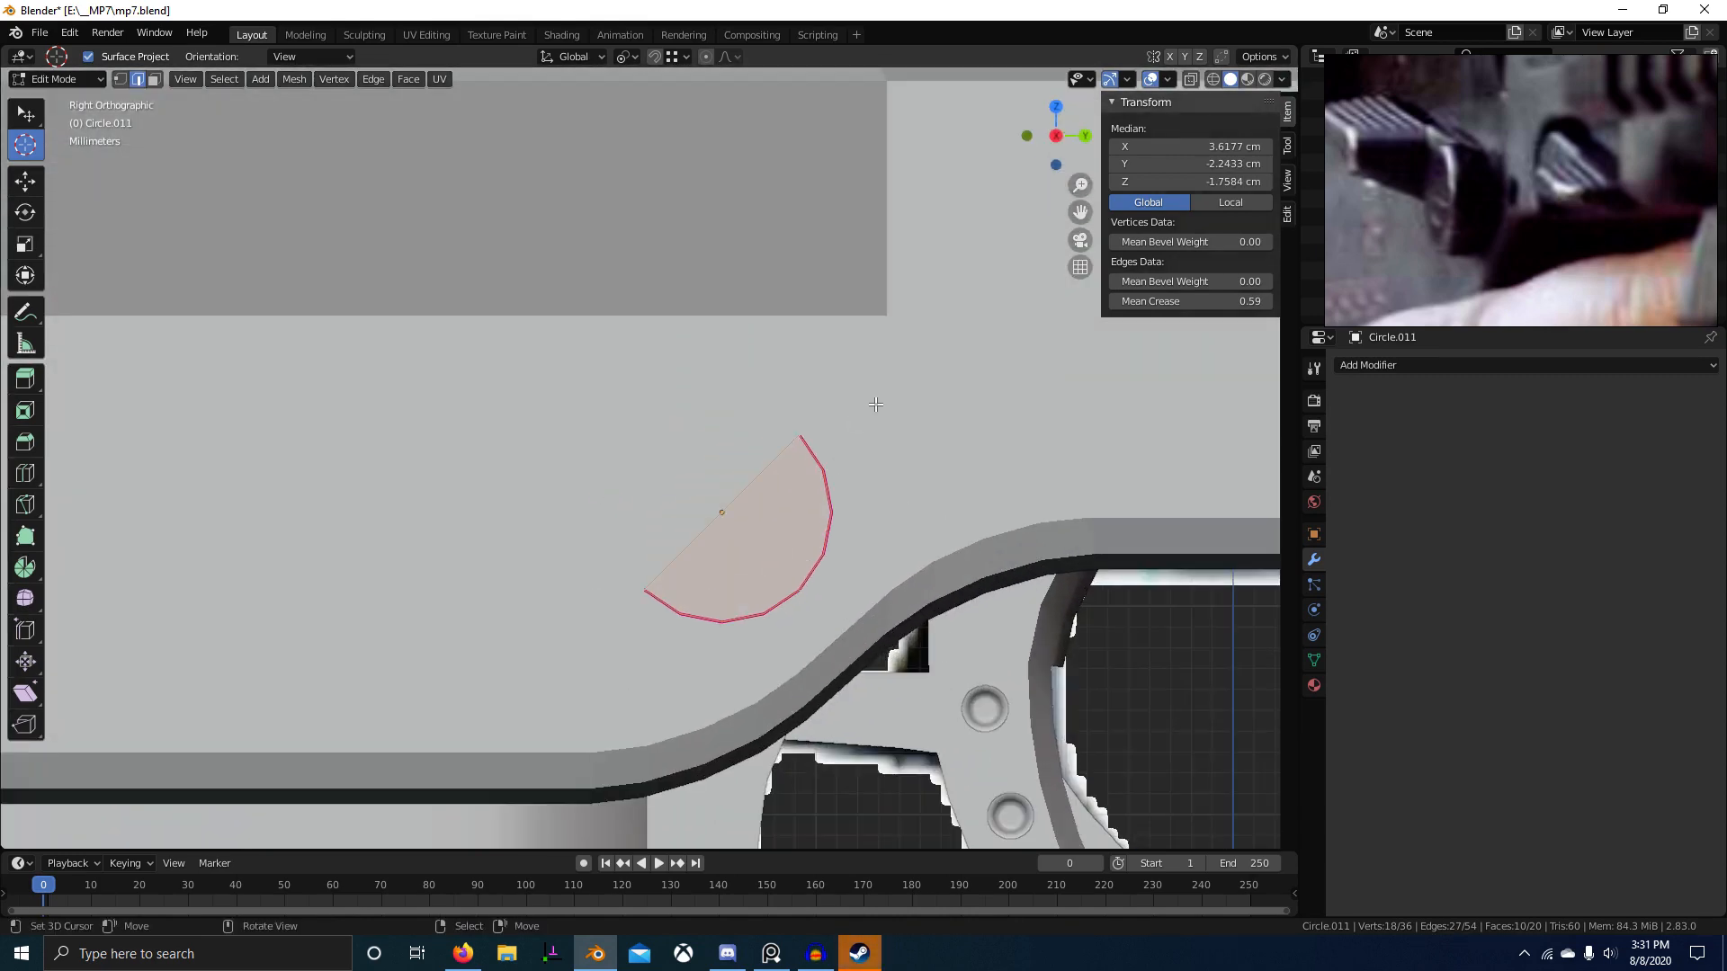
pyautogui.scroll(2, 880, 511)
pyautogui.press('r')
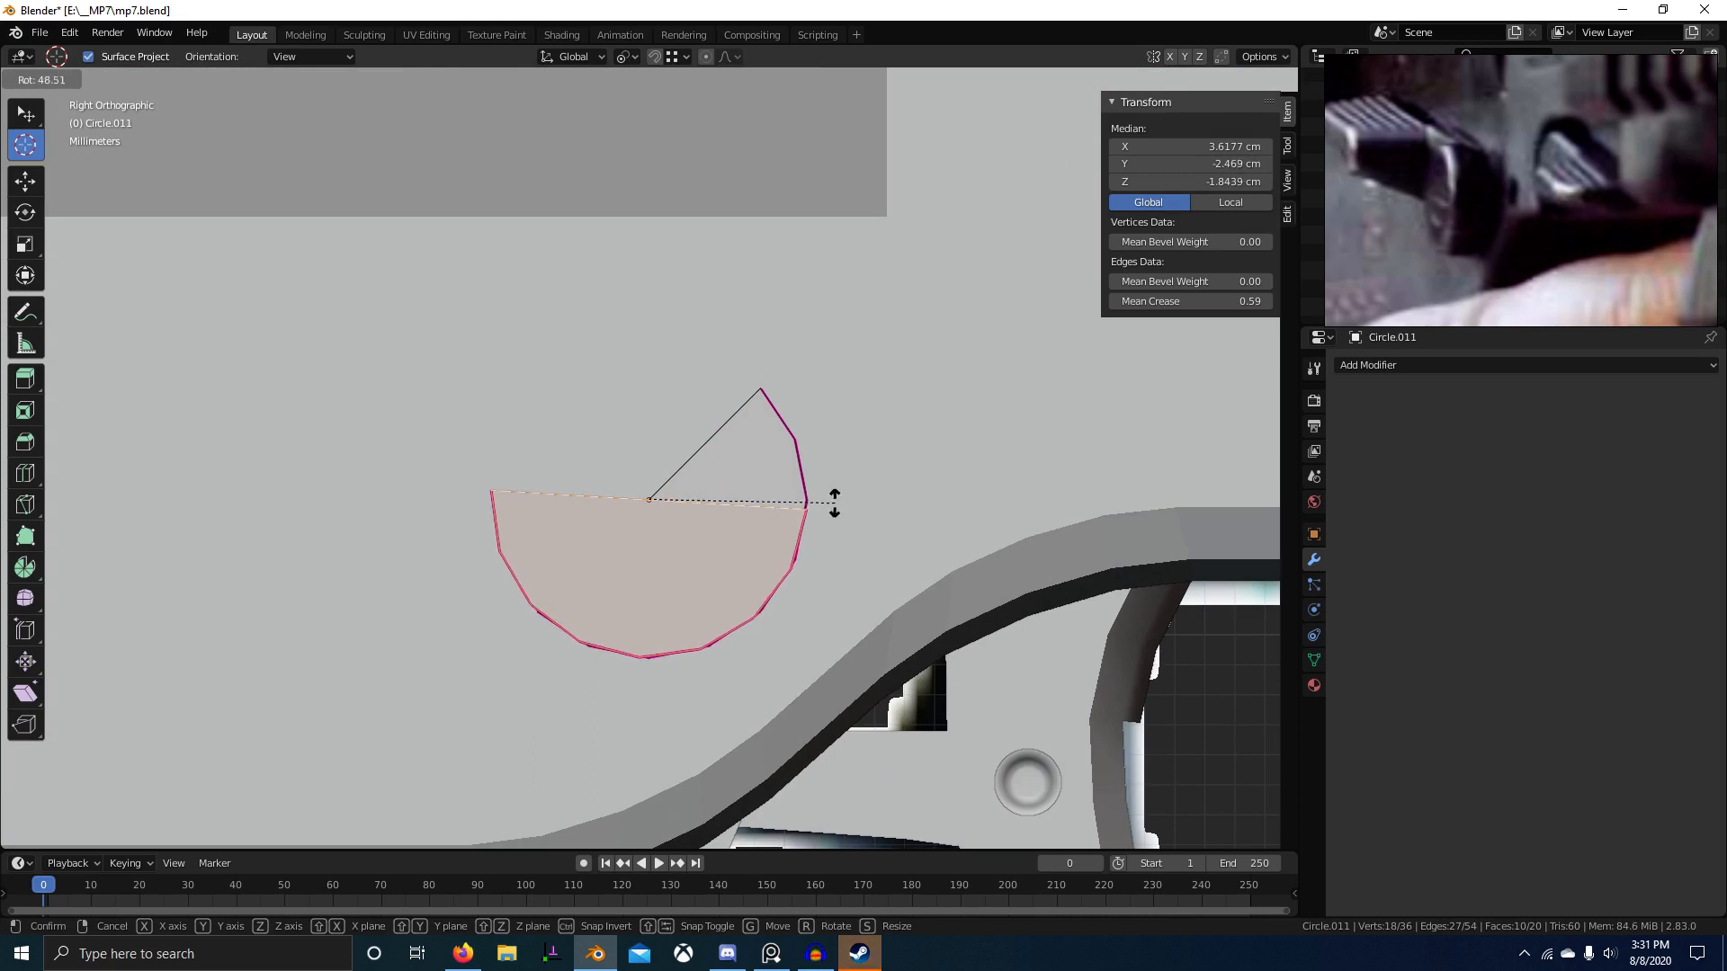
pyautogui.click(808, 497)
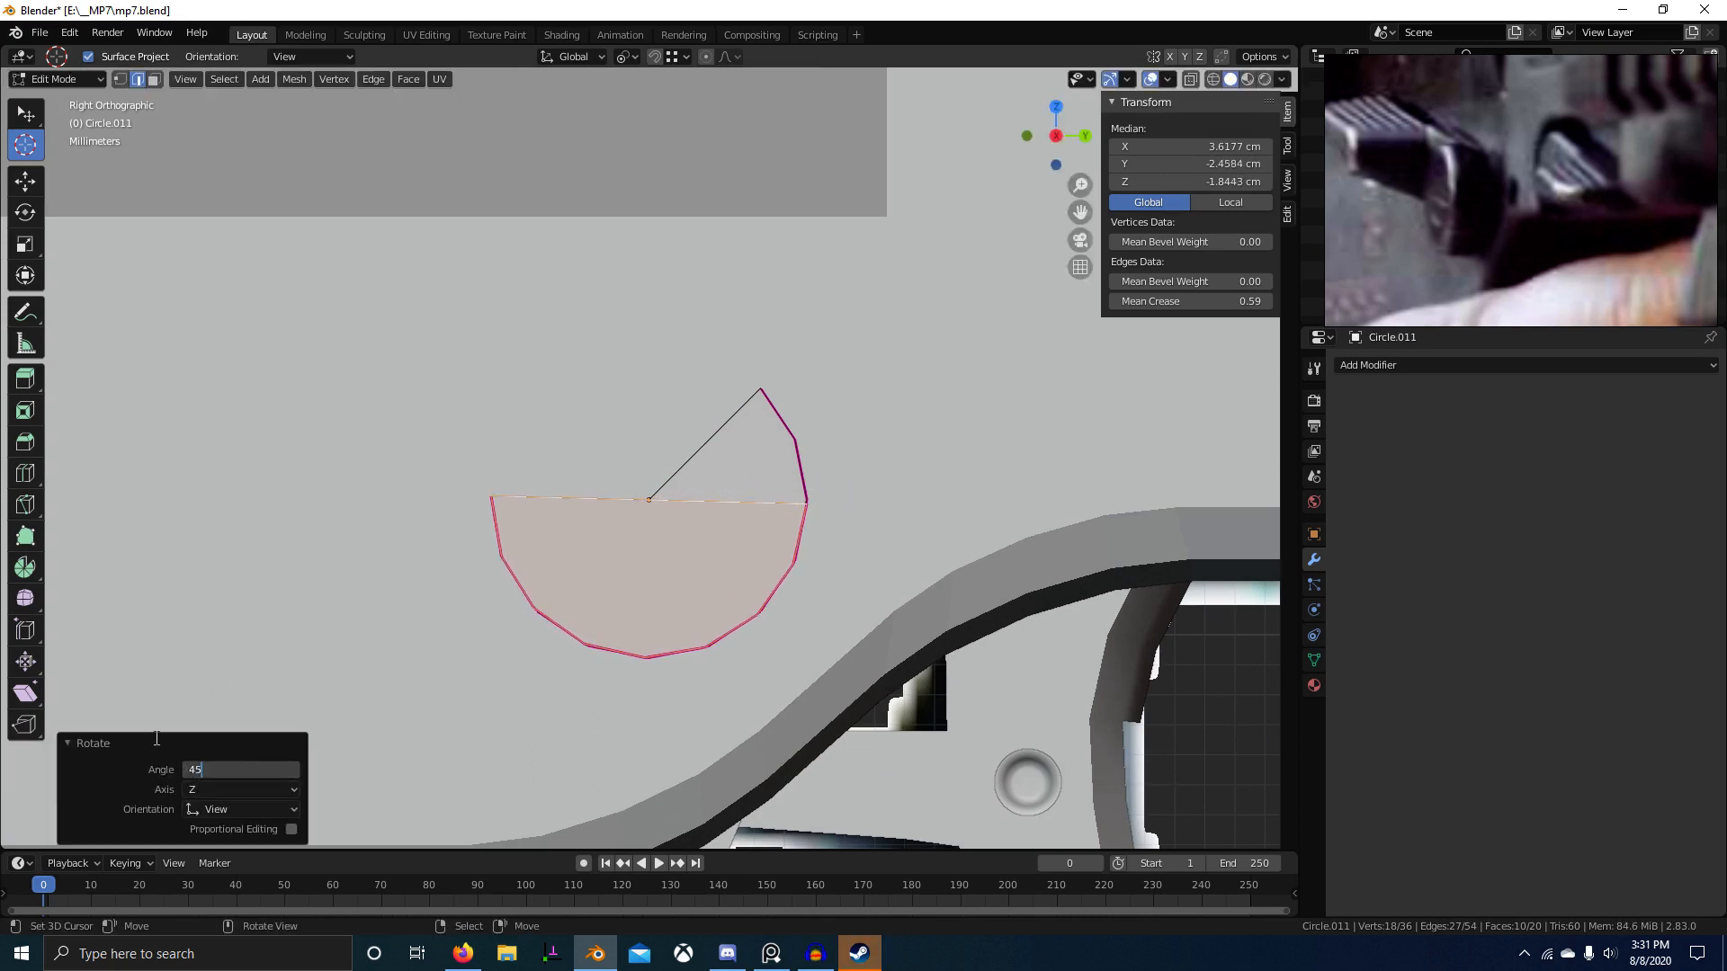
pyautogui.press('Return')
# Step: Rotate the duplicate half by a further 135° so that both halves form a full circle
pyautogui.scroll(2, 594, 576)
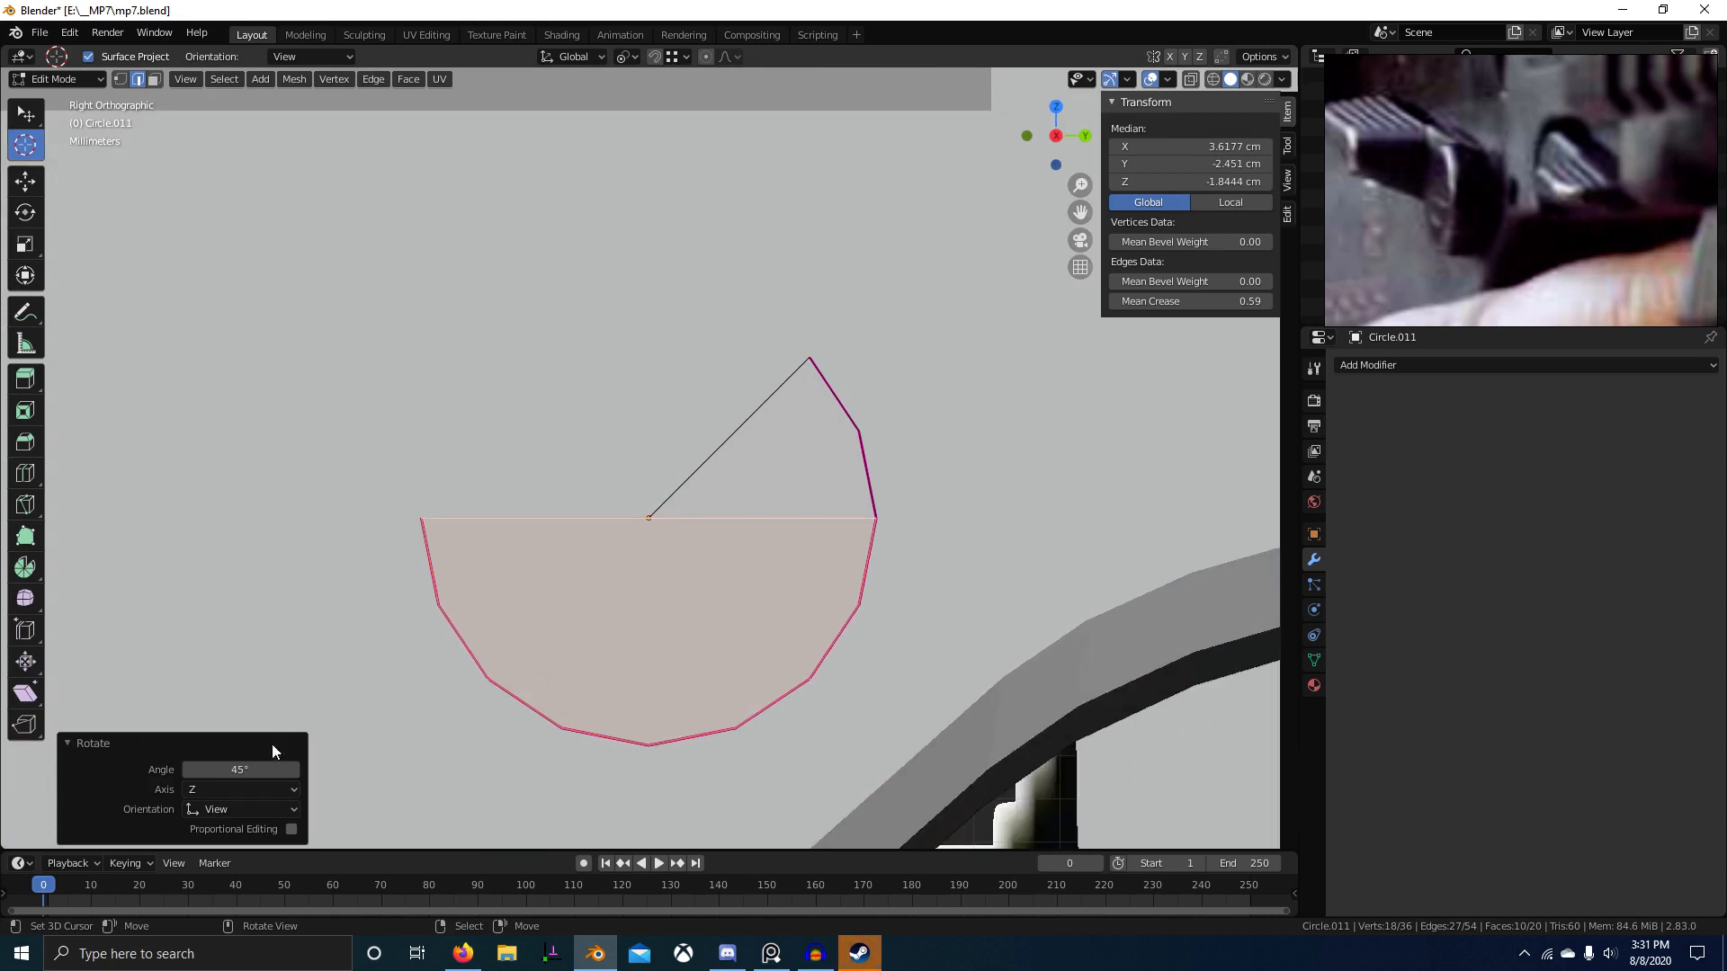
pyautogui.press('r')
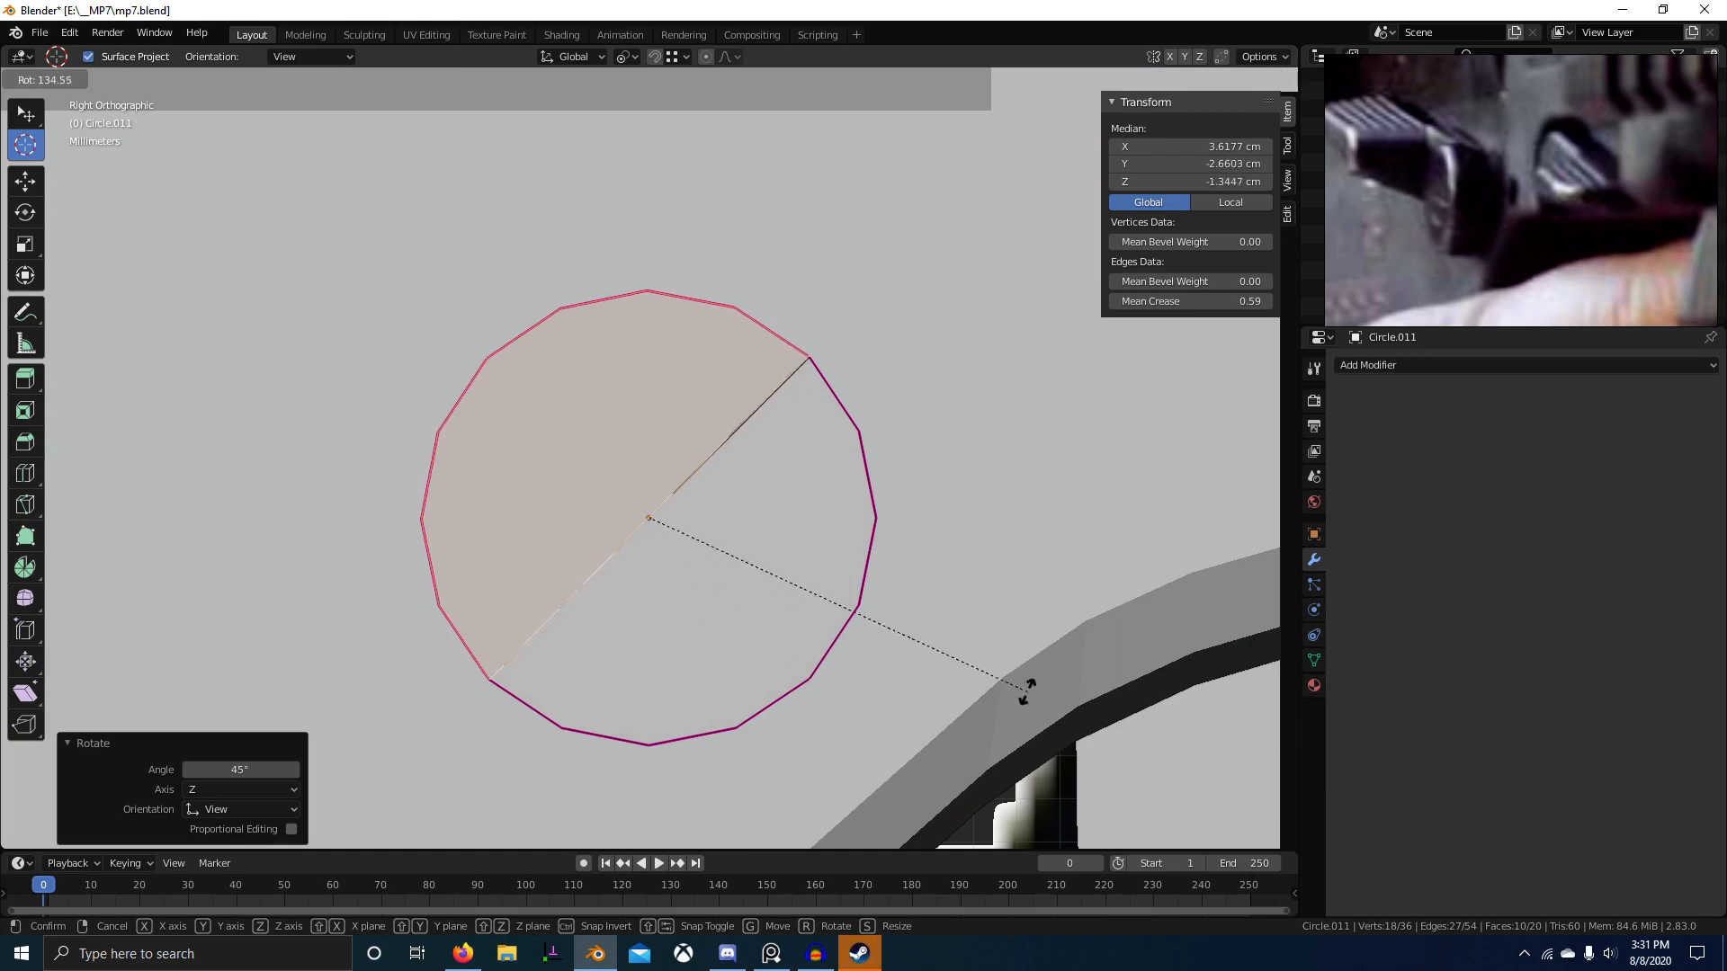
pyautogui.click(904, 780)
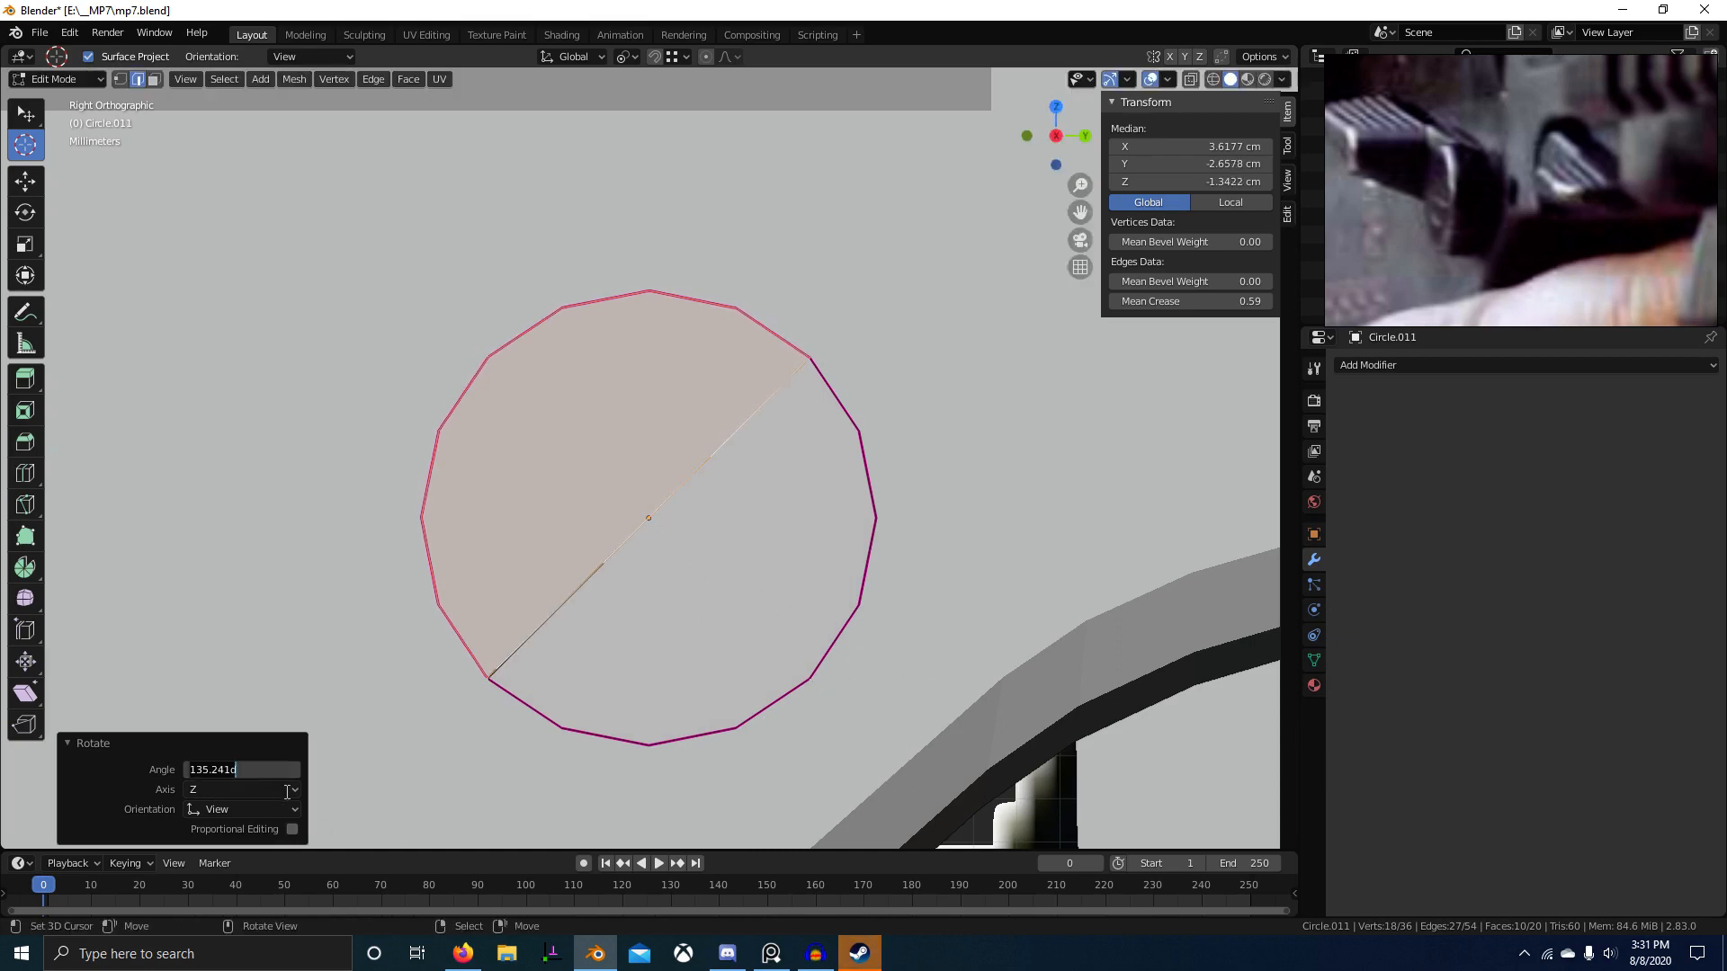
pyautogui.press('Return')
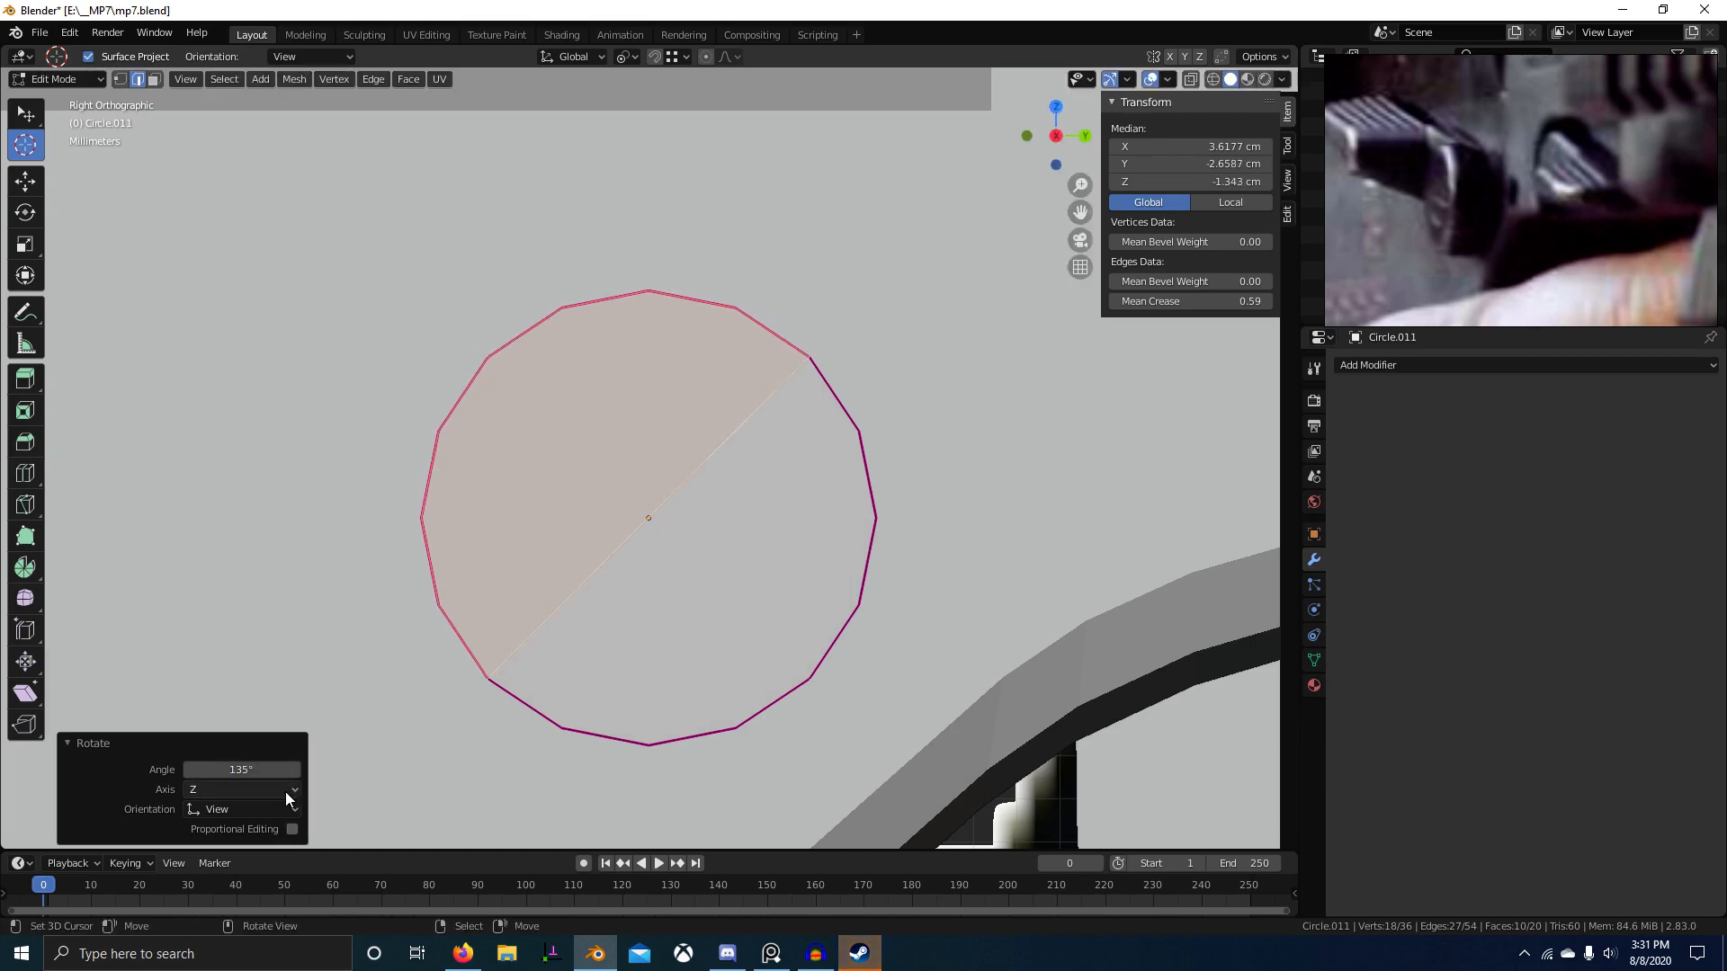
# Step: Move the rotated half back along X against the original half on the receiver's side
pyautogui.moveTo(661, 535); pyautogui.dragTo(836, 567, button='middle')
pyautogui.press('g')
pyautogui.press('x')
pyautogui.click(407, 489)
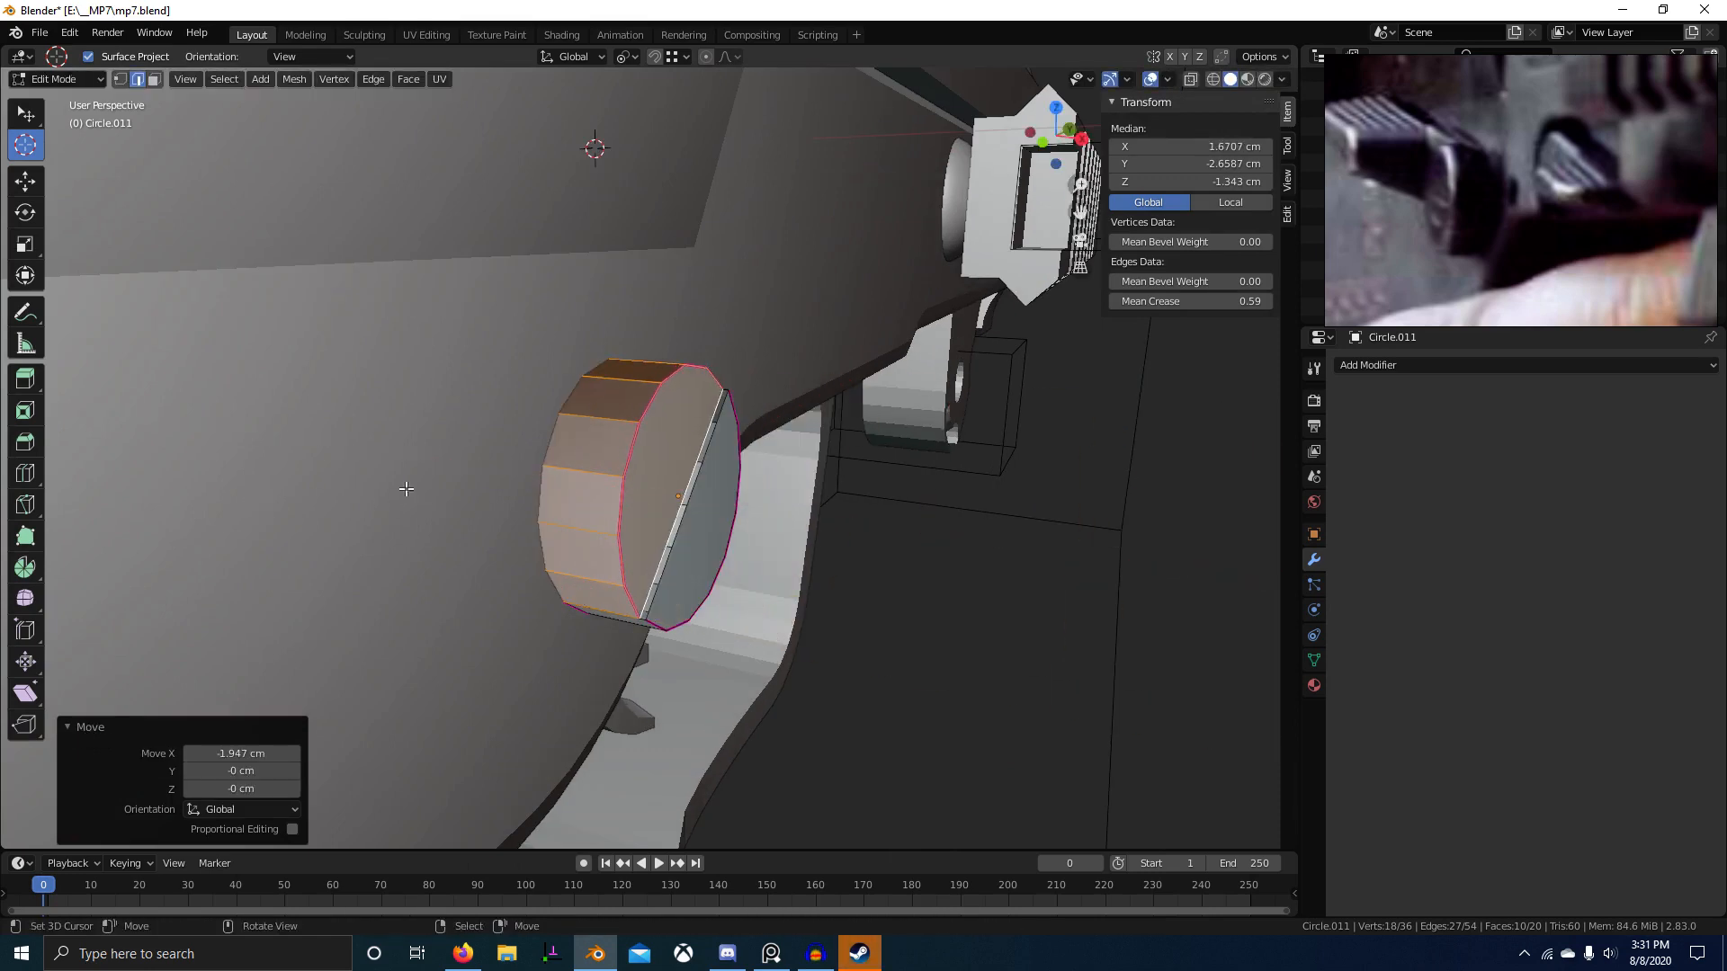
# Step: Recalculate the normals of both halves and merge their coincident vertices by distance at 0.001 cm
pyautogui.press('a')
pyautogui.hotkey('shift', 'n')
pyautogui.moveTo(771, 425); pyautogui.dragTo(947, 396, button='middle')
pyautogui.press('m')
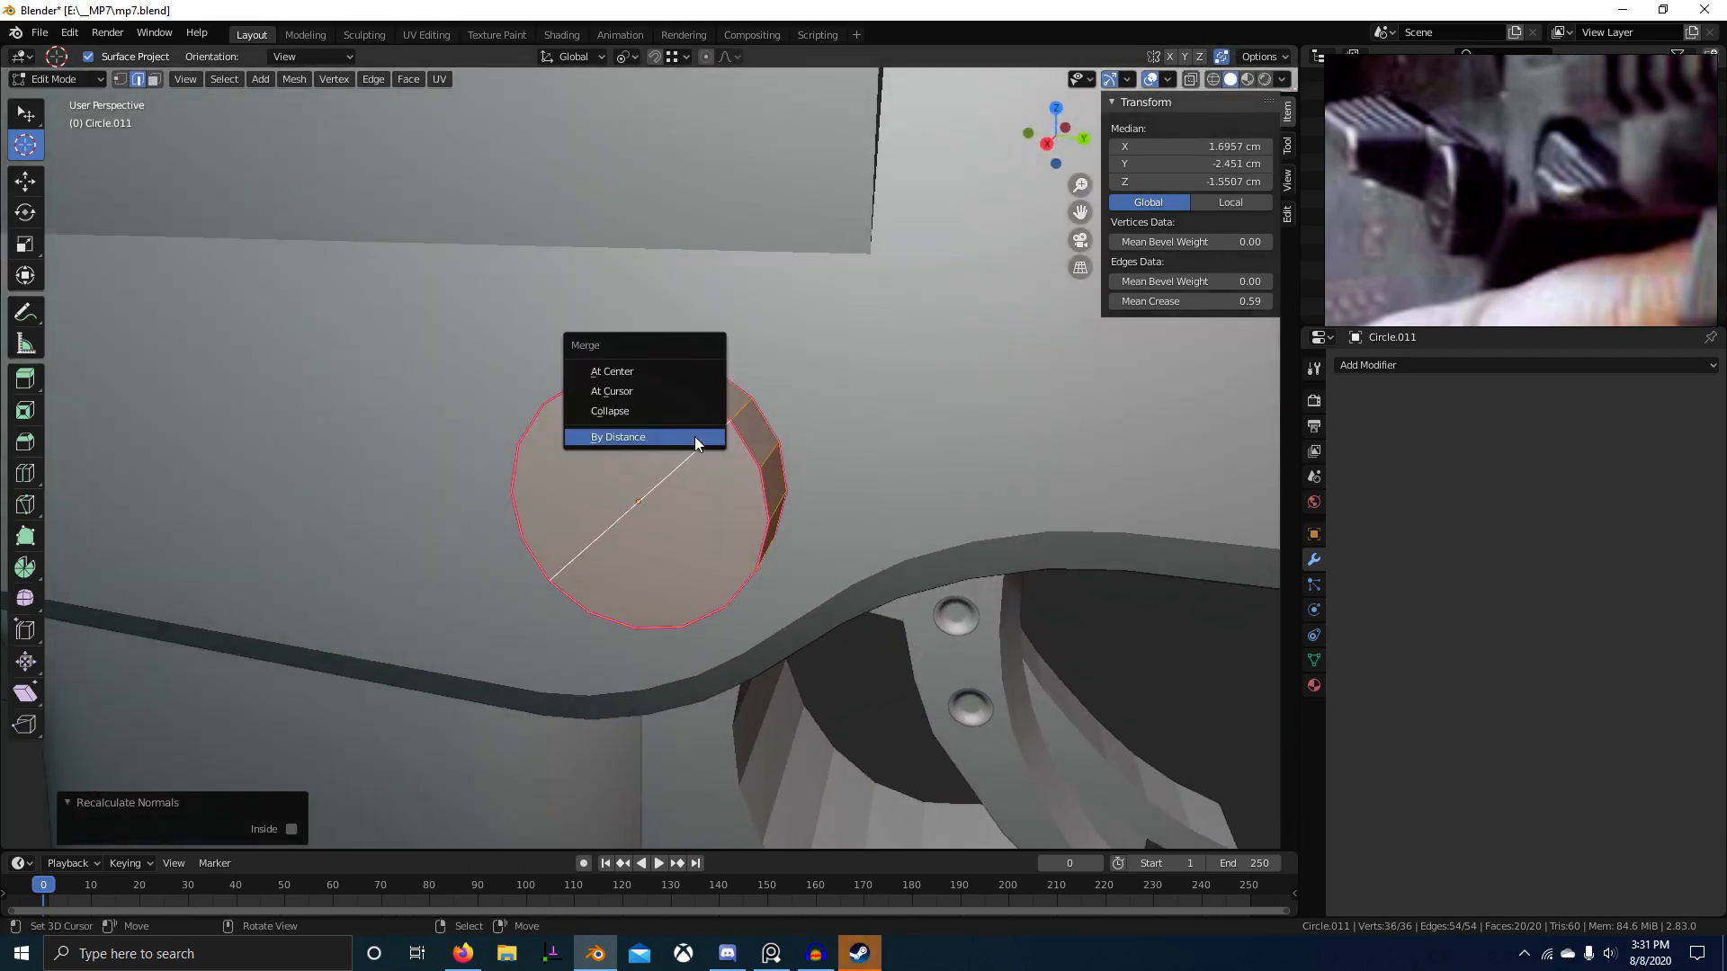
pyautogui.click(698, 440)
pyautogui.moveTo(697, 439)
pyautogui.mouseDown(button='middle')
pyautogui.moveTo(687, 484)
pyautogui.moveTo(674, 448)
pyautogui.mouseUp(button='middle')
pyautogui.scroll(-1, 687, 483)
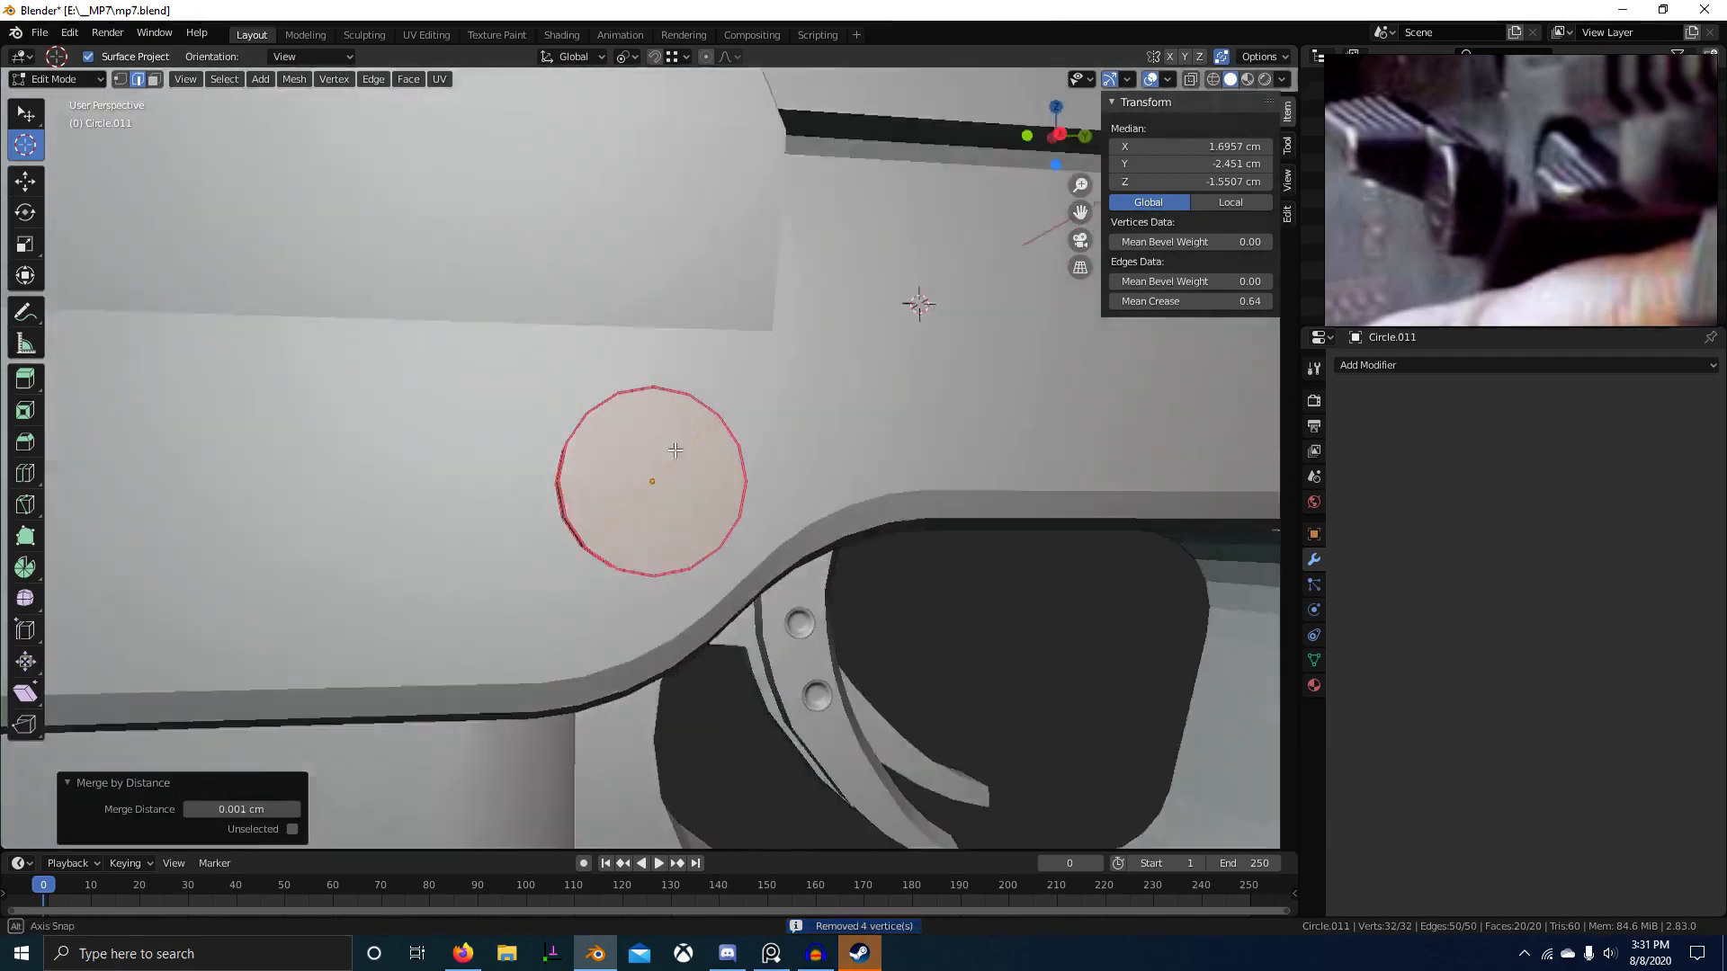
# Step: Try to extrude two of the disc's rim edges toward the reference lever in the right wireframe view
pyautogui.press('KP_3')
pyautogui.press('z')
pyautogui.keyDown('shift'); pyautogui.moveTo(597, 544); pyautogui.dragTo(667, 603, button='middle'); pyautogui.keyUp('shift')
pyautogui.scroll(1, 667, 604)
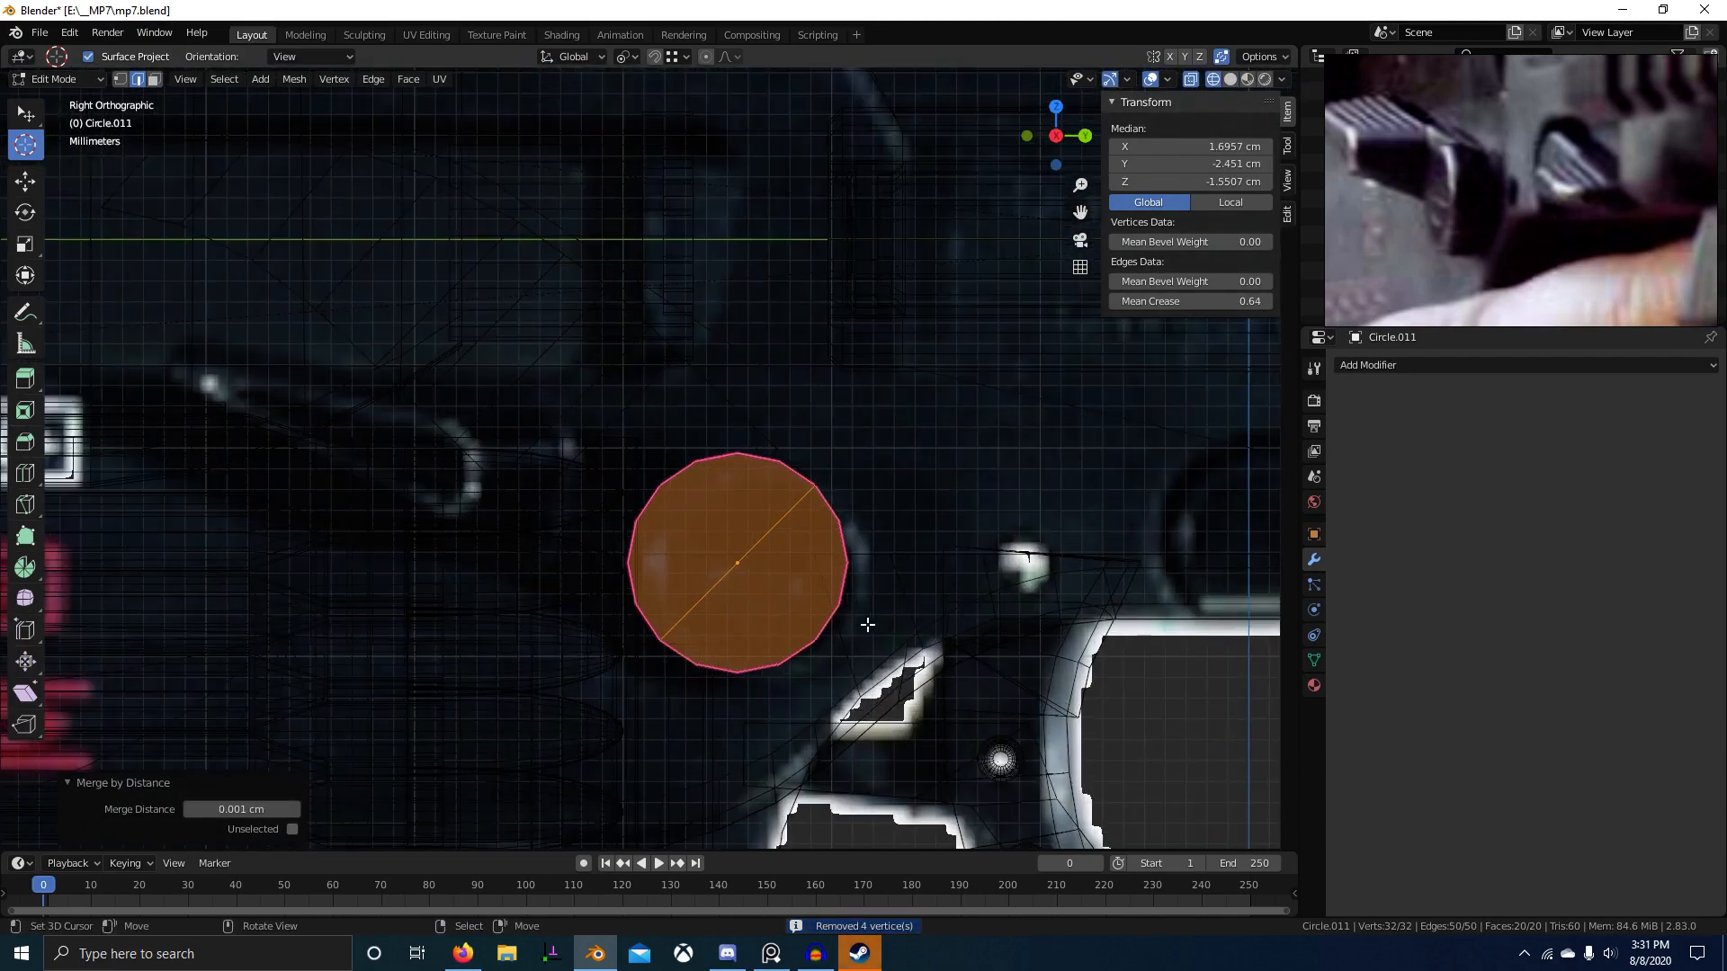
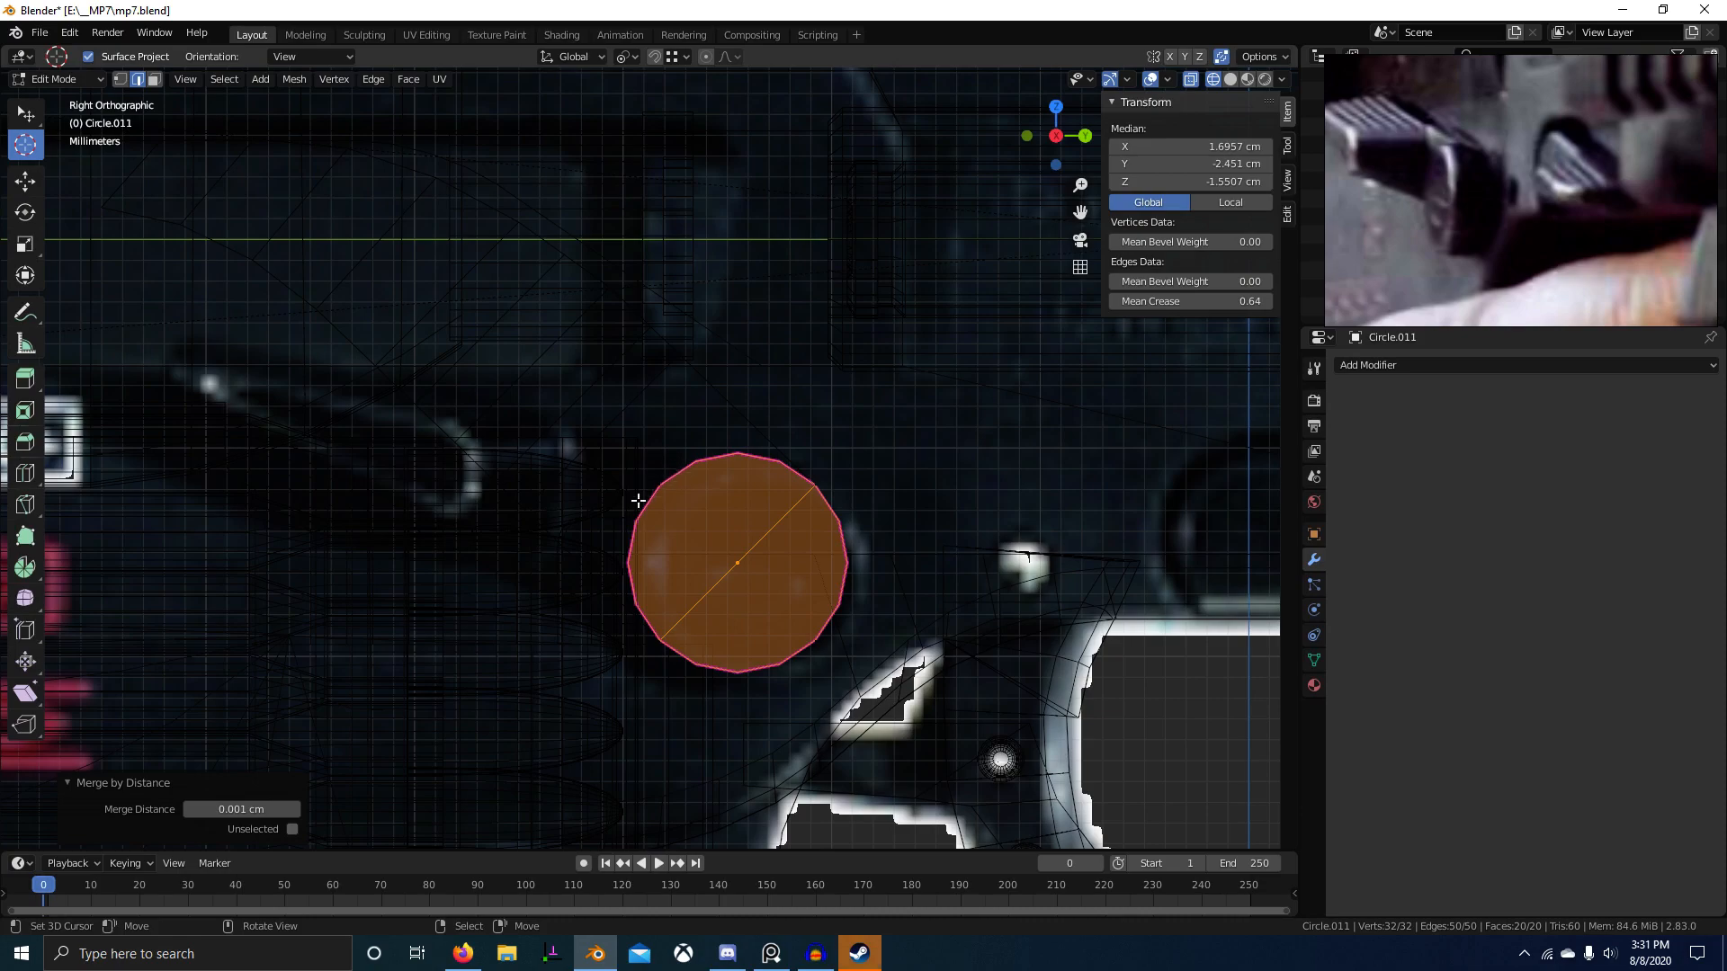
pyautogui.moveTo(628, 613); pyautogui.dragTo(664, 471, button='middle')
pyautogui.click(623, 612)
pyautogui.keyDown('shift'); pyautogui.click(664, 471); pyautogui.keyUp('shift')
pyautogui.press('KP_3')
pyautogui.press('e')
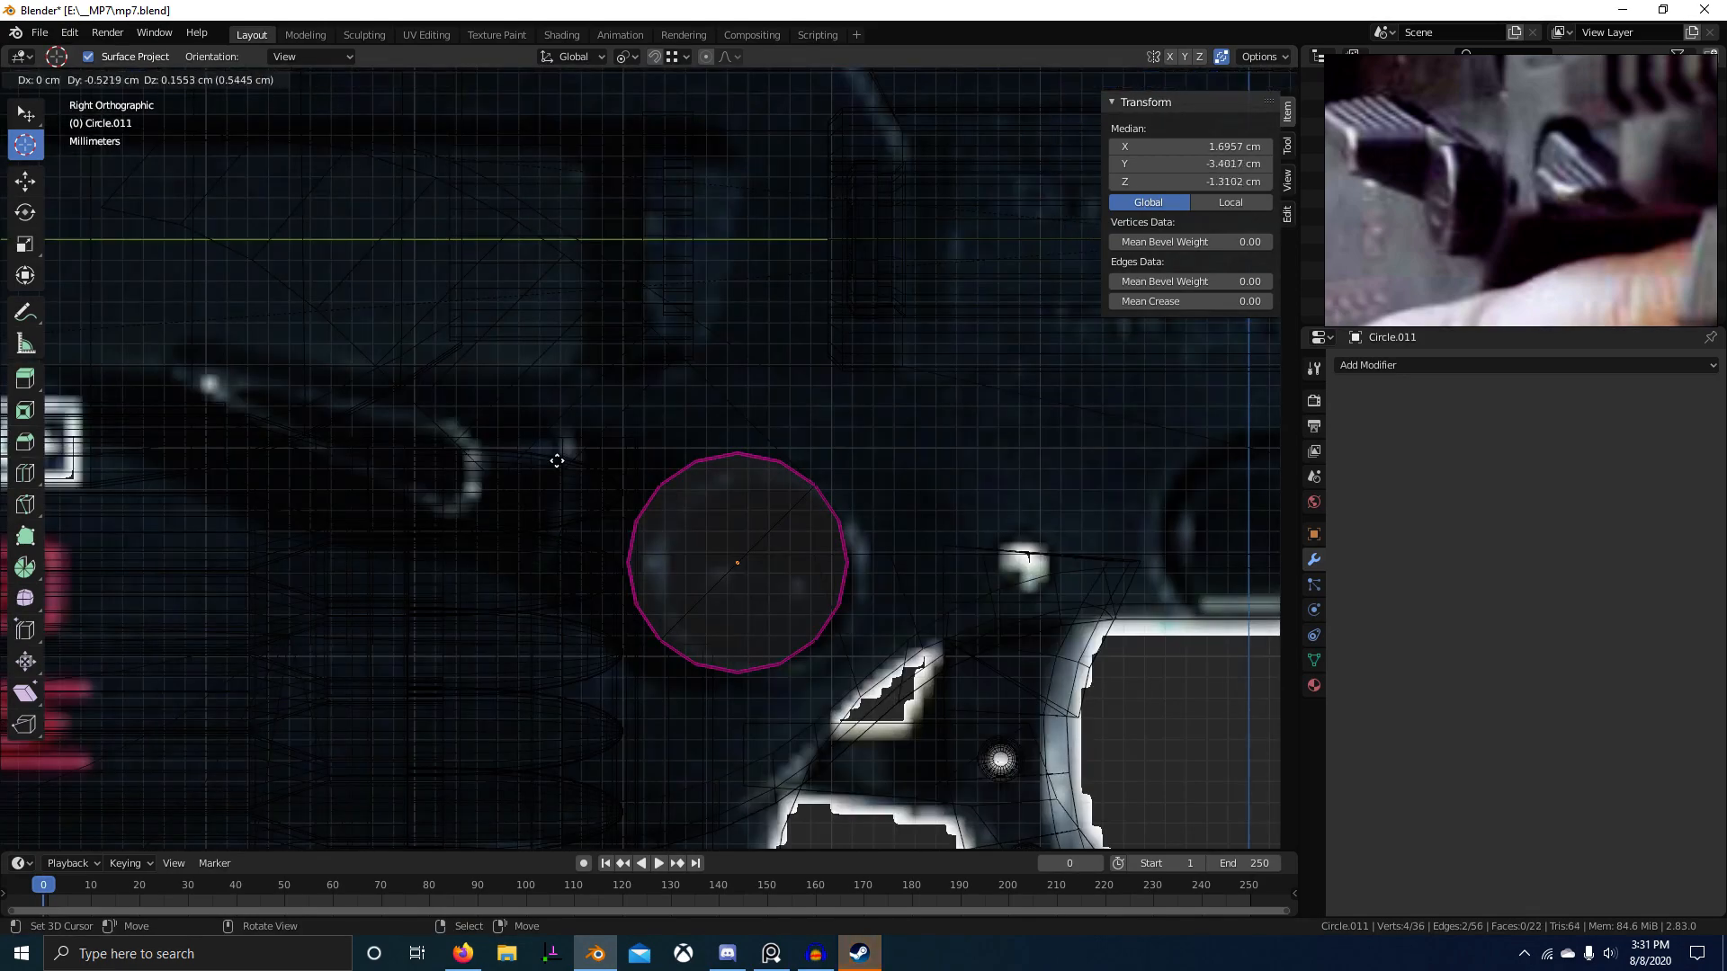
pyautogui.press('Escape')
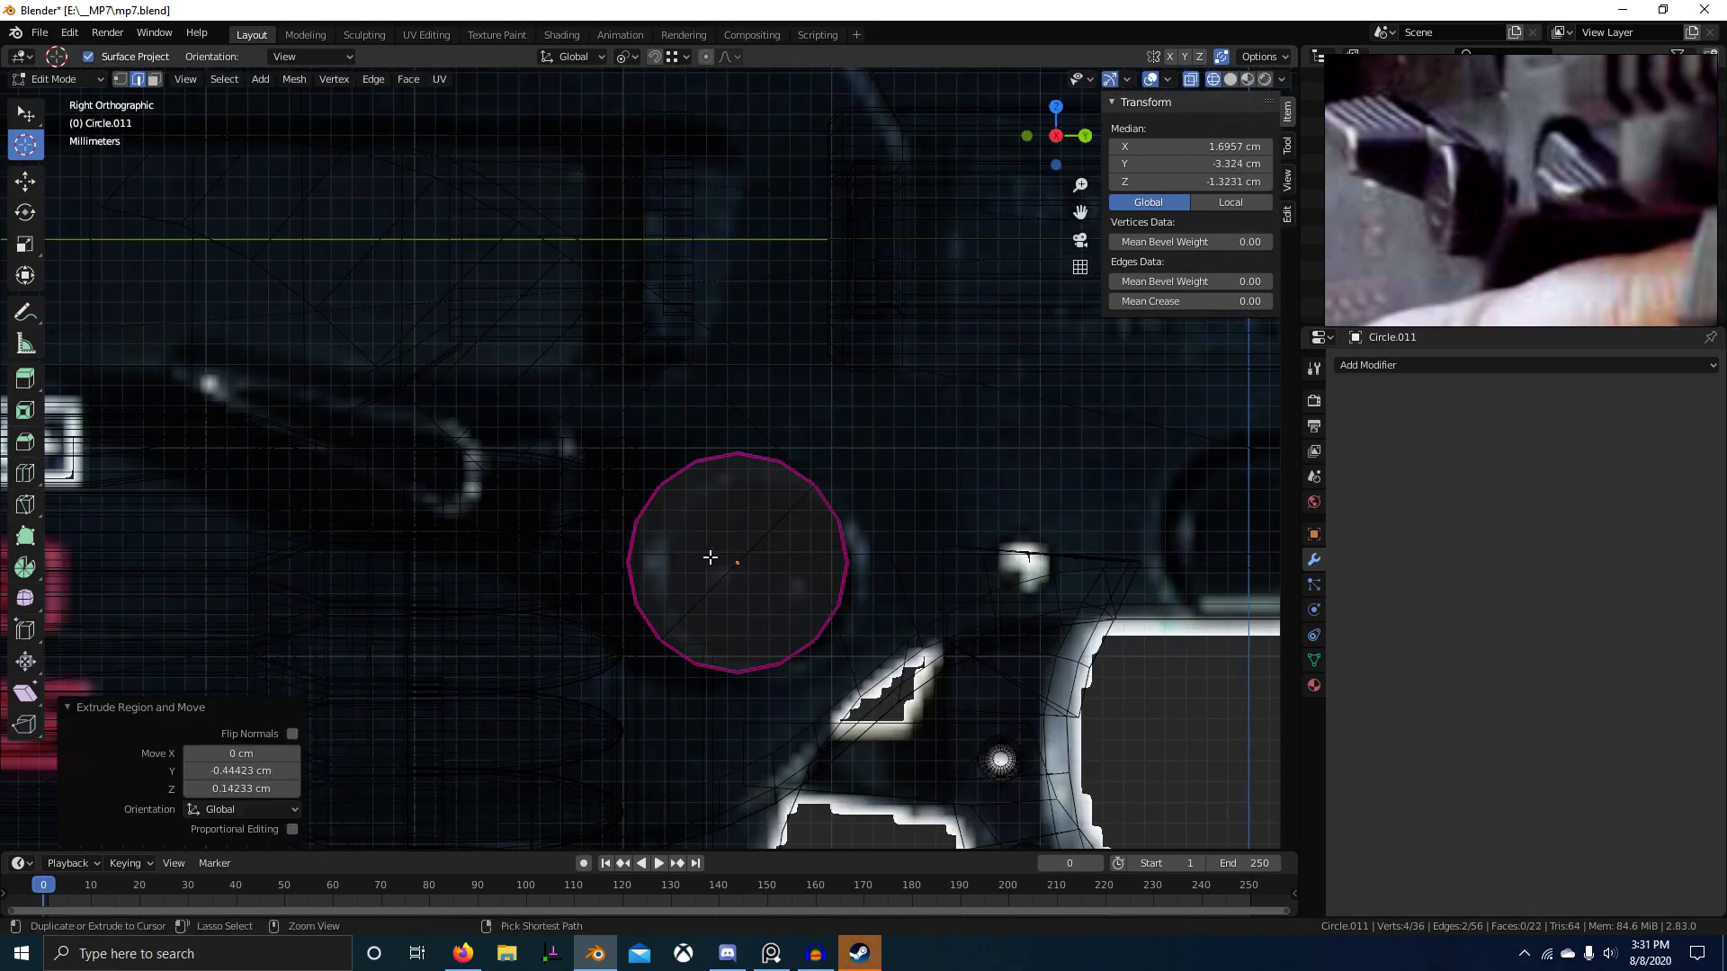
pyautogui.hotkey('ctrl', 'z')
# Step: Correct the selection to two opposite rim edges on the disc's lever-facing side and extrude them in place
pyautogui.moveTo(694, 472); pyautogui.dragTo(847, 562, button='middle')
pyautogui.press('z')
pyautogui.click(917, 570)
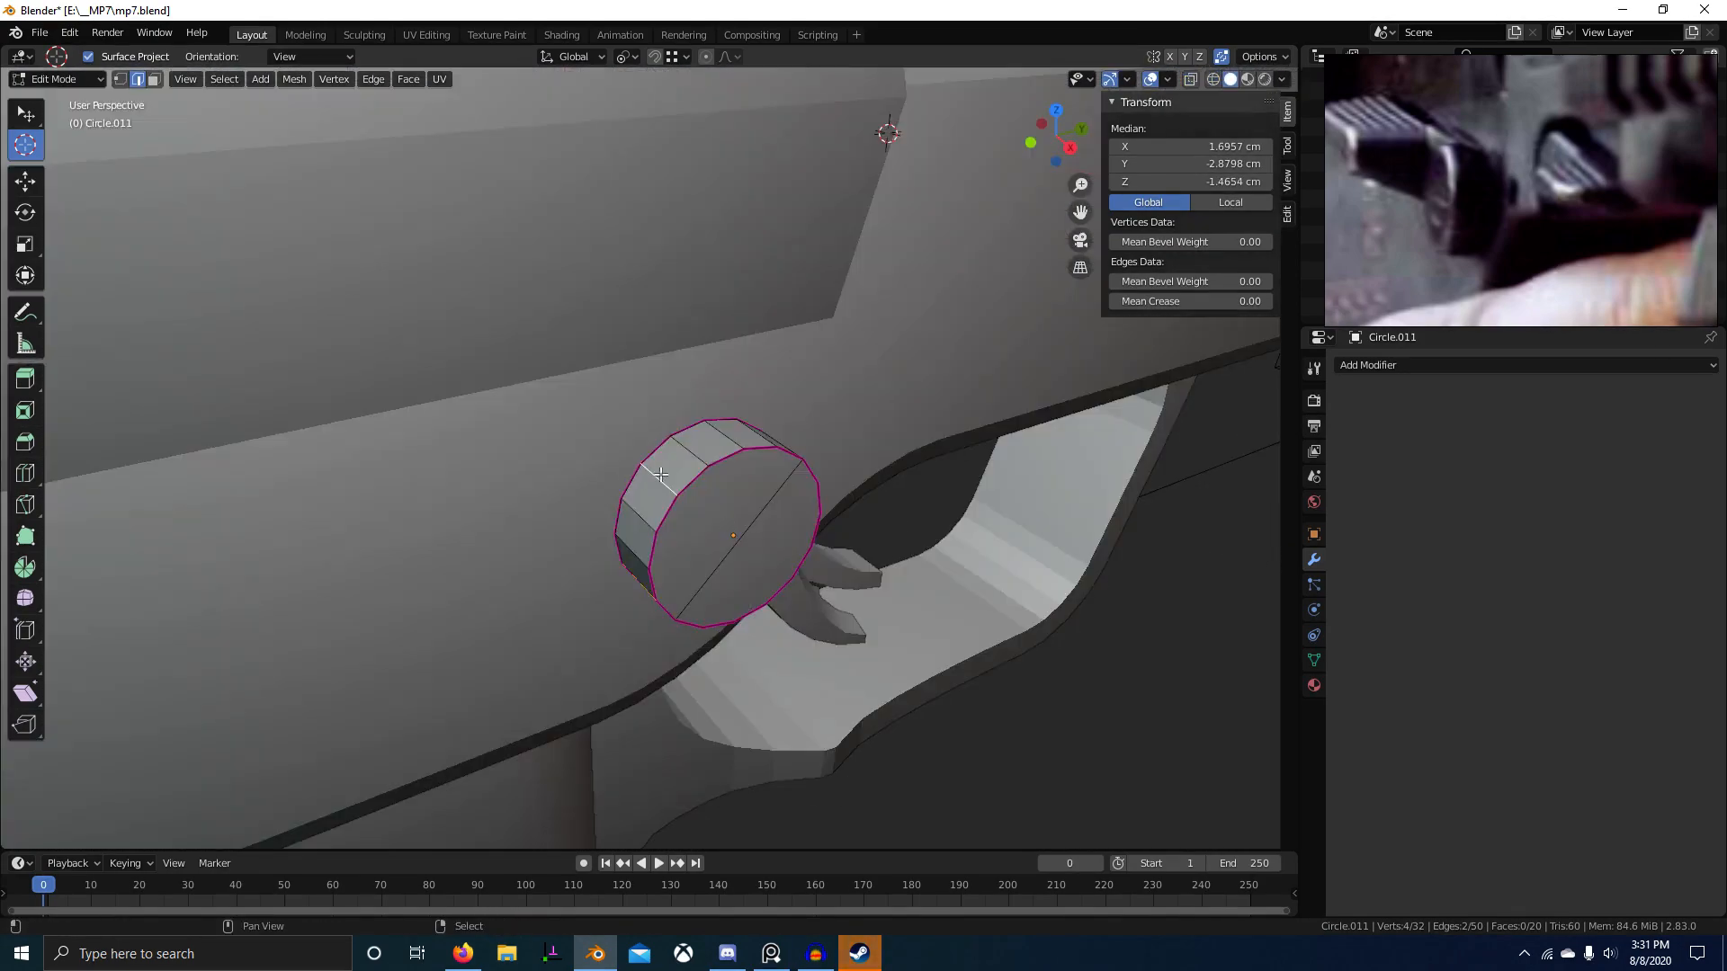
pyautogui.keyDown('shift'); pyautogui.rightClick(664, 466); pyautogui.keyUp('shift')
pyautogui.keyDown('shift'); pyautogui.rightClick(692, 458); pyautogui.keyUp('shift')
pyautogui.press('KP_3')
pyautogui.press('e')
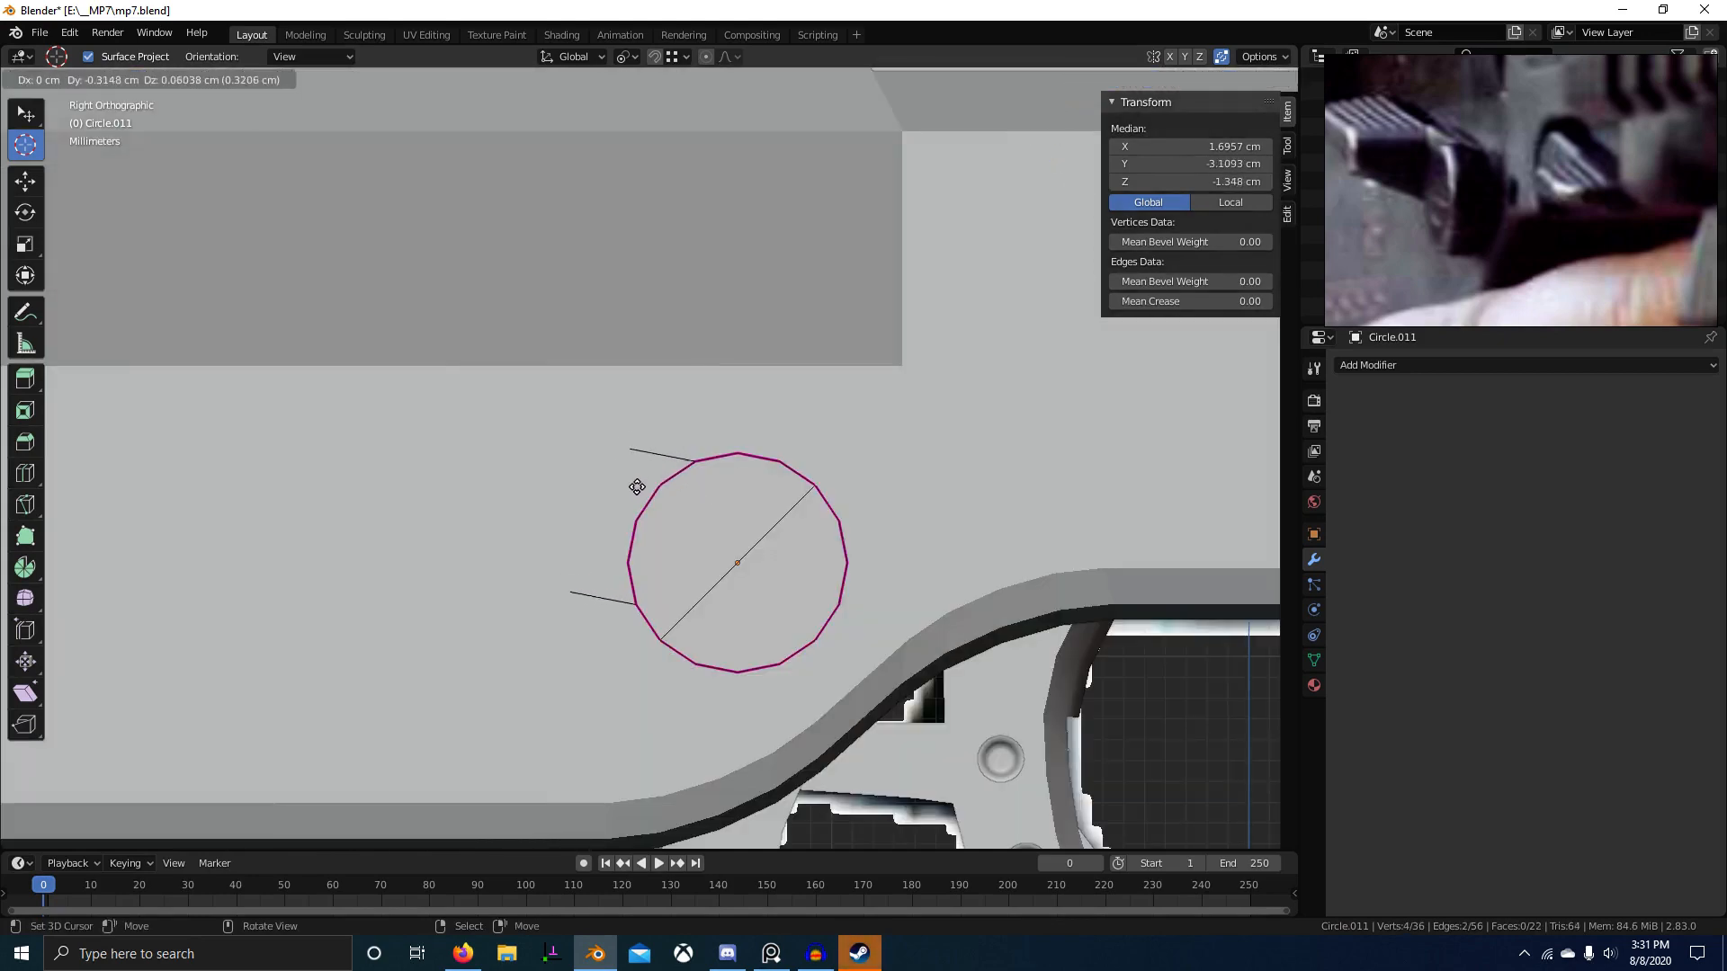
pyautogui.rightClick(634, 484)
# Step: Move the extruded rim edges off the disc toward the reference lever, about 0.54 cm along negative Y and 0.15 cm up
pyautogui.press('z')
pyautogui.click(458, 497)
pyautogui.press('g')
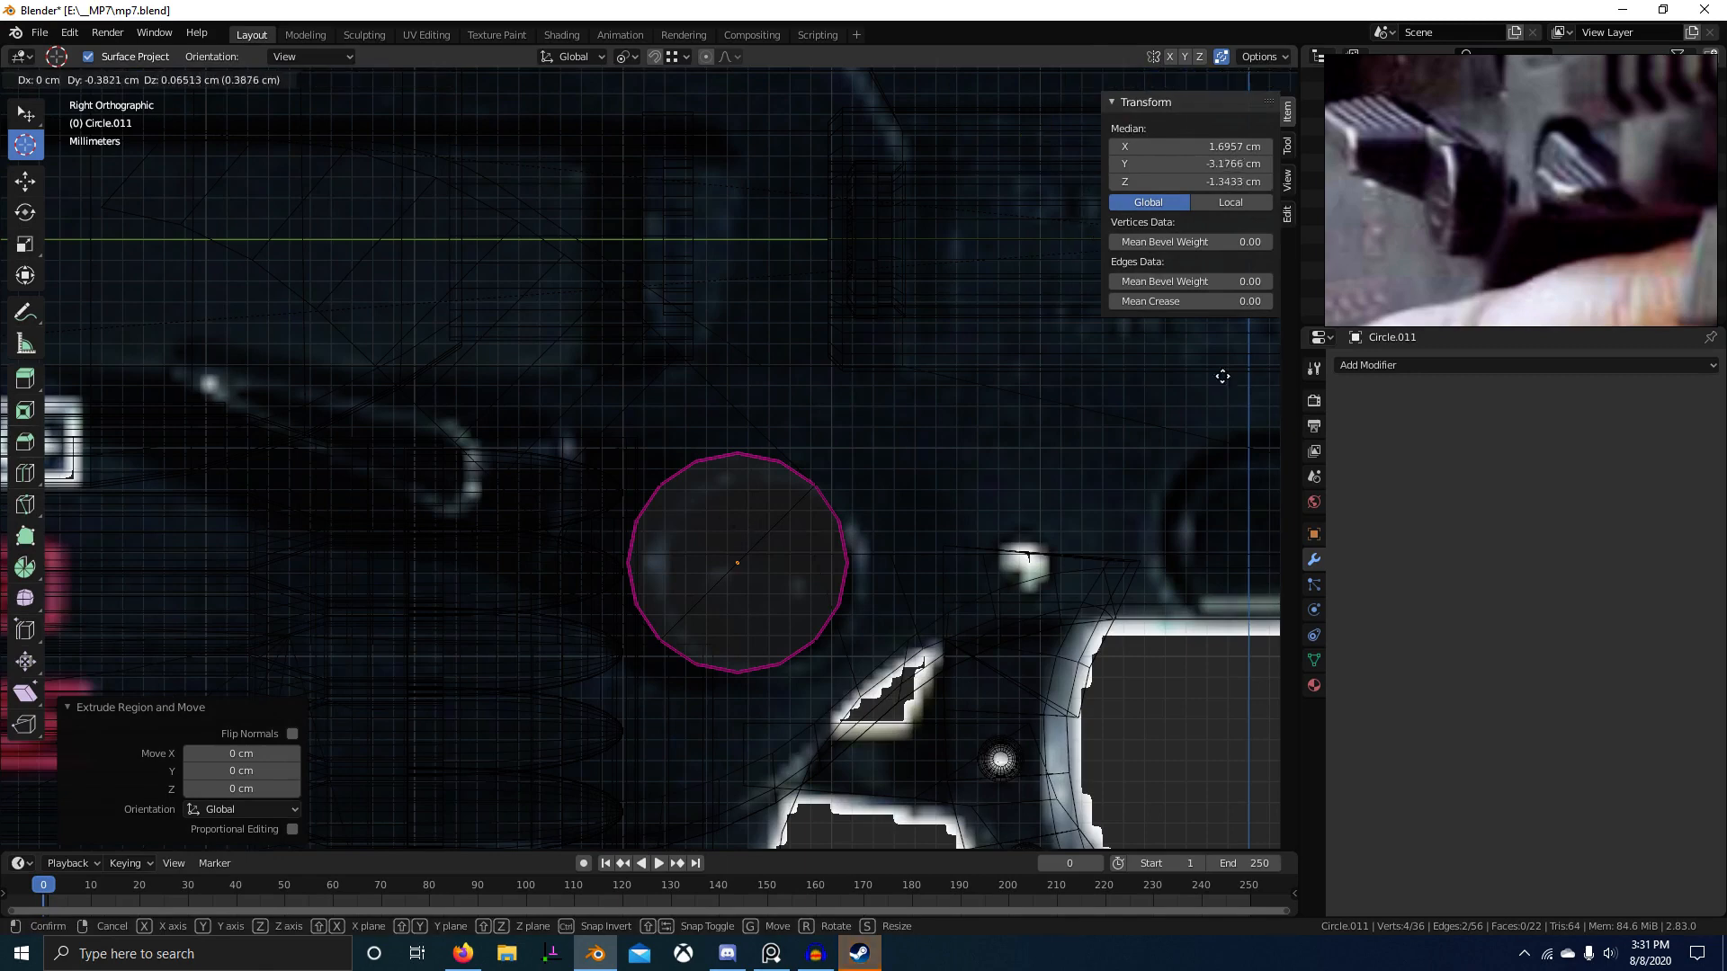
pyautogui.click(920, 330)
pyautogui.press('z')
pyautogui.click(1068, 470)
pyautogui.press('g')
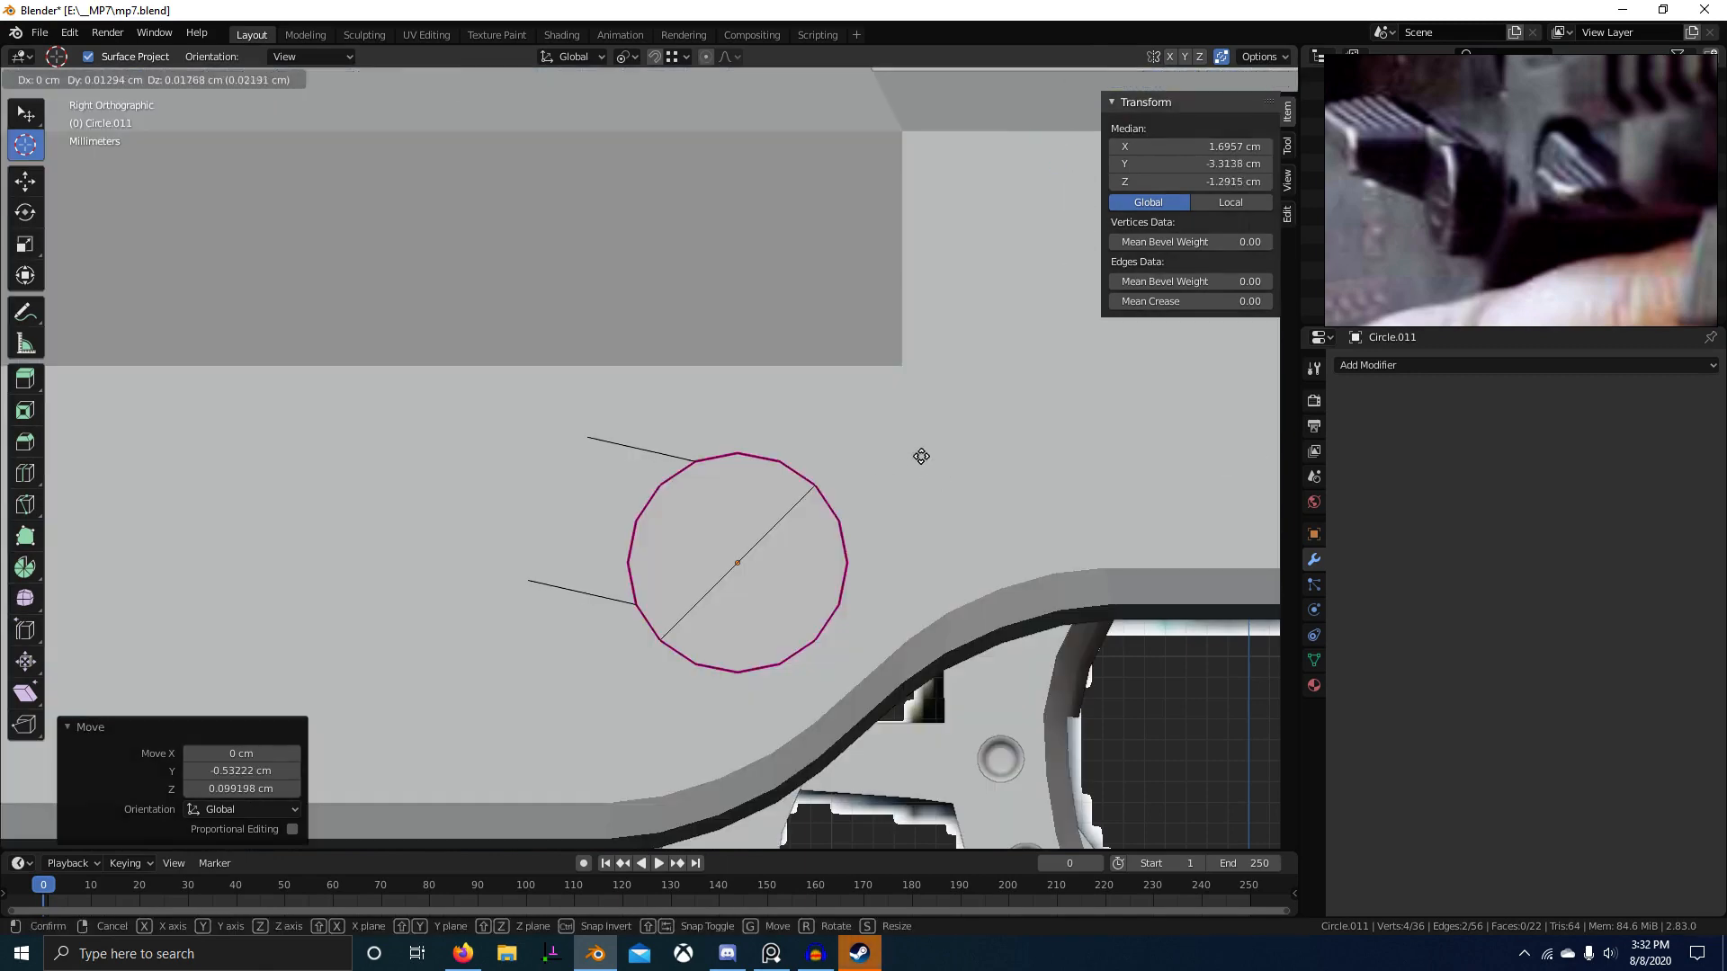
pyautogui.click(884, 392)
# Step: Set the pivot point to Median Point and scale the extruded edges to about 0.535 with the X axis locked
pyautogui.press('s')
pyautogui.rightClick(813, 394)
pyautogui.press('.')
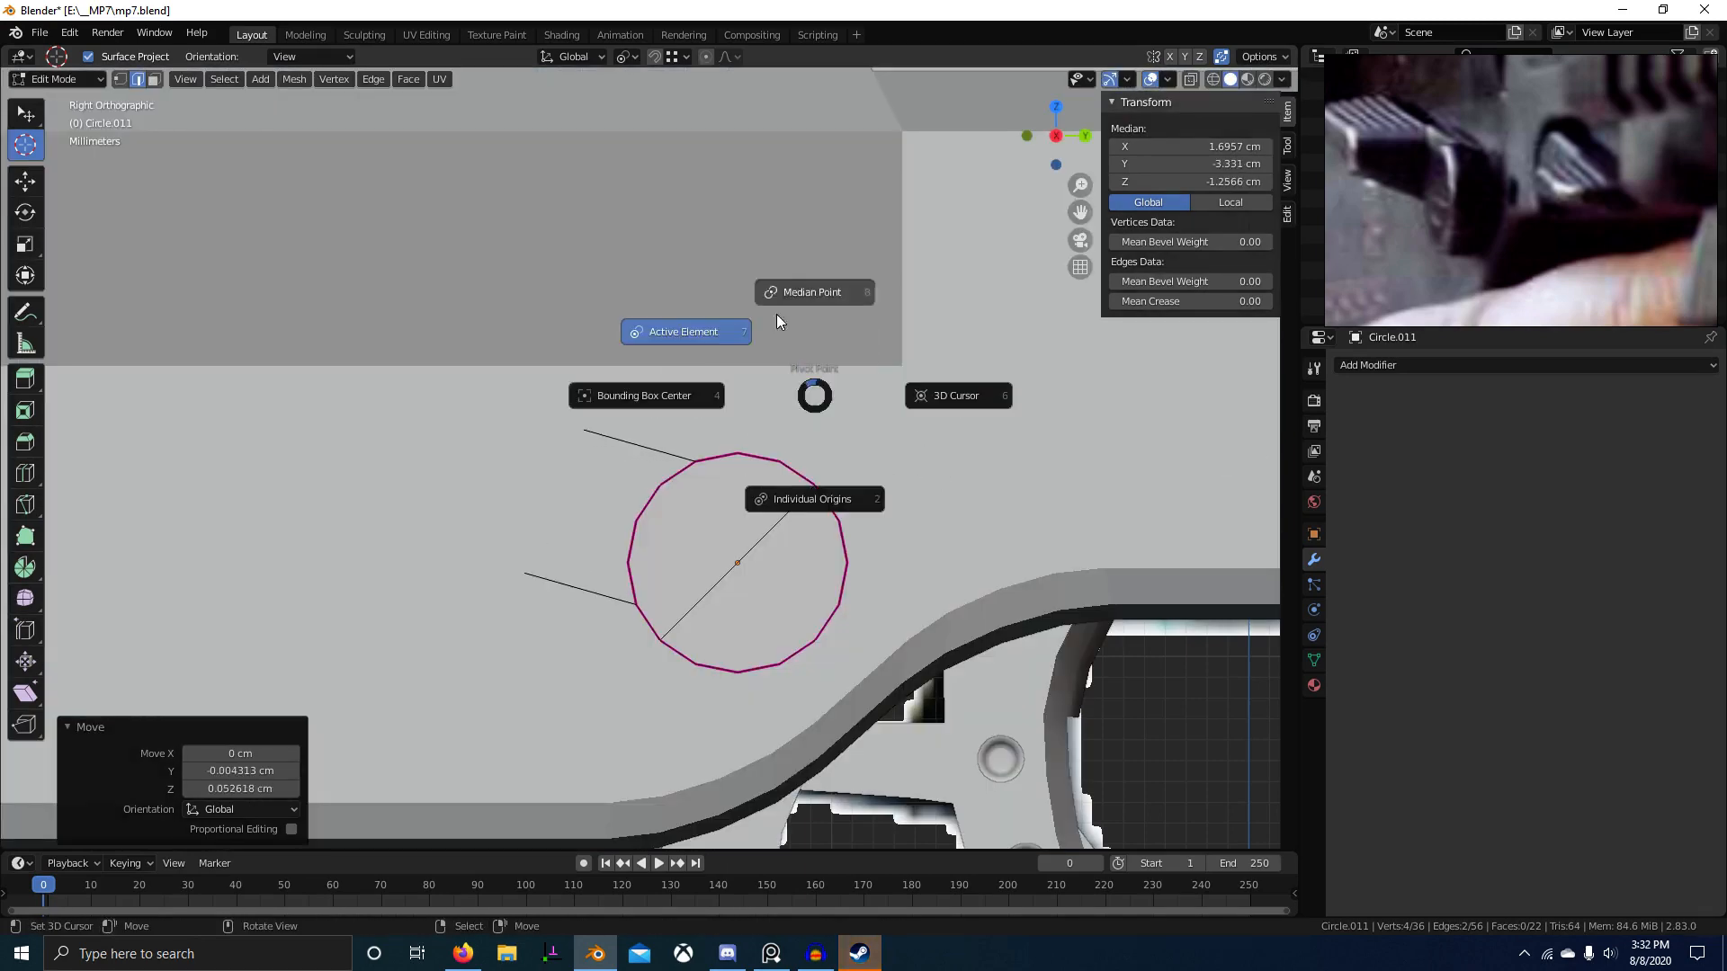
pyautogui.click(811, 324)
pyautogui.press('s')
pyautogui.hotkey('shift', 'y')
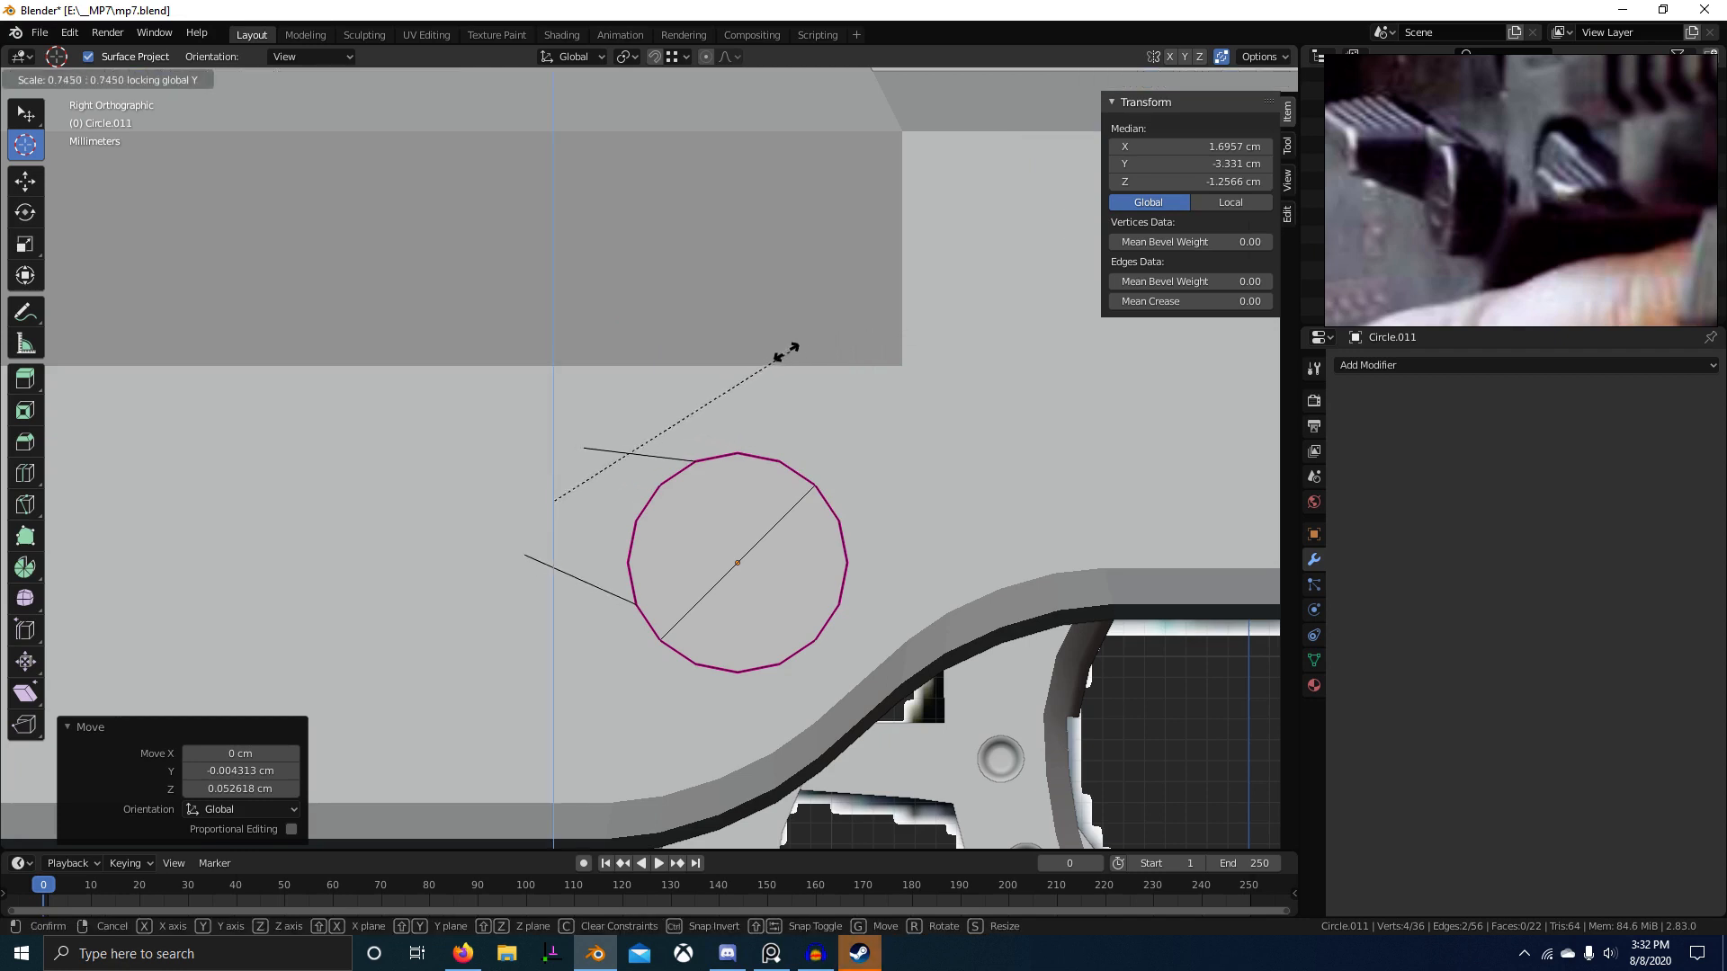
pyautogui.hotkey('shift', 'x')
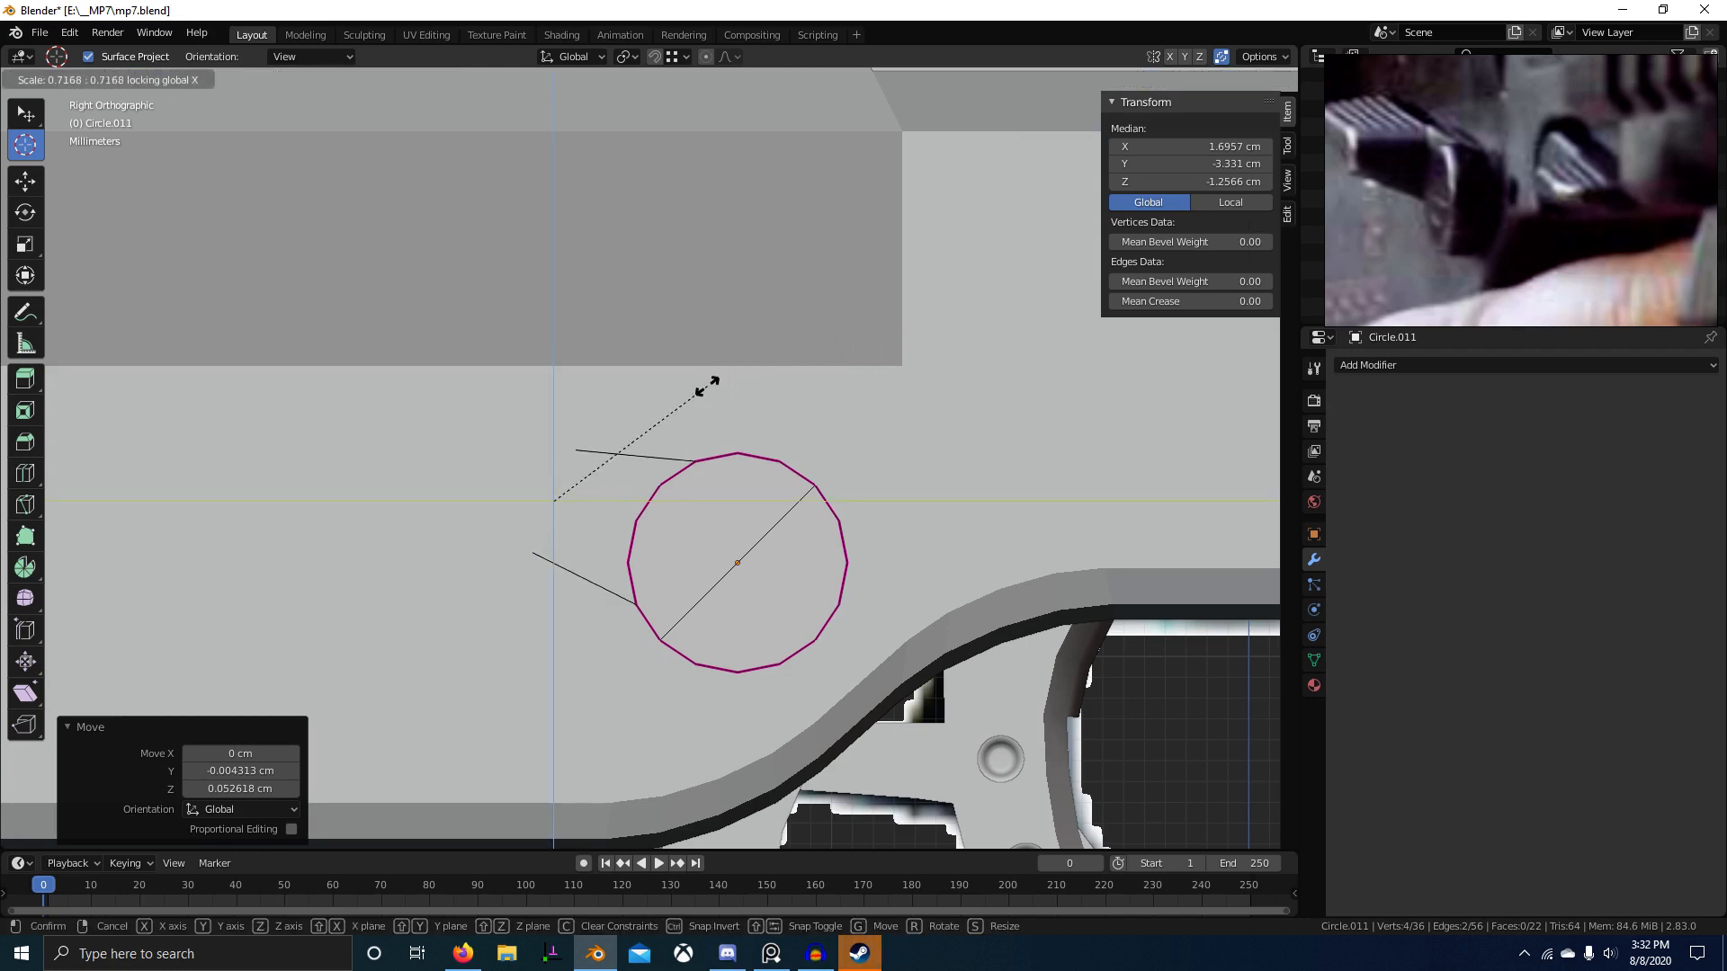
pyautogui.click(634, 474)
# Step: Move the edges out to the reference lever's tip and scale them to about 0.575 in Y and Z
pyautogui.press('z')
pyautogui.press('z')
pyautogui.keyDown('shift'); pyautogui.moveTo(639, 473); pyautogui.dragTo(752, 503, button='middle'); pyautogui.keyUp('shift')
pyautogui.press('g')
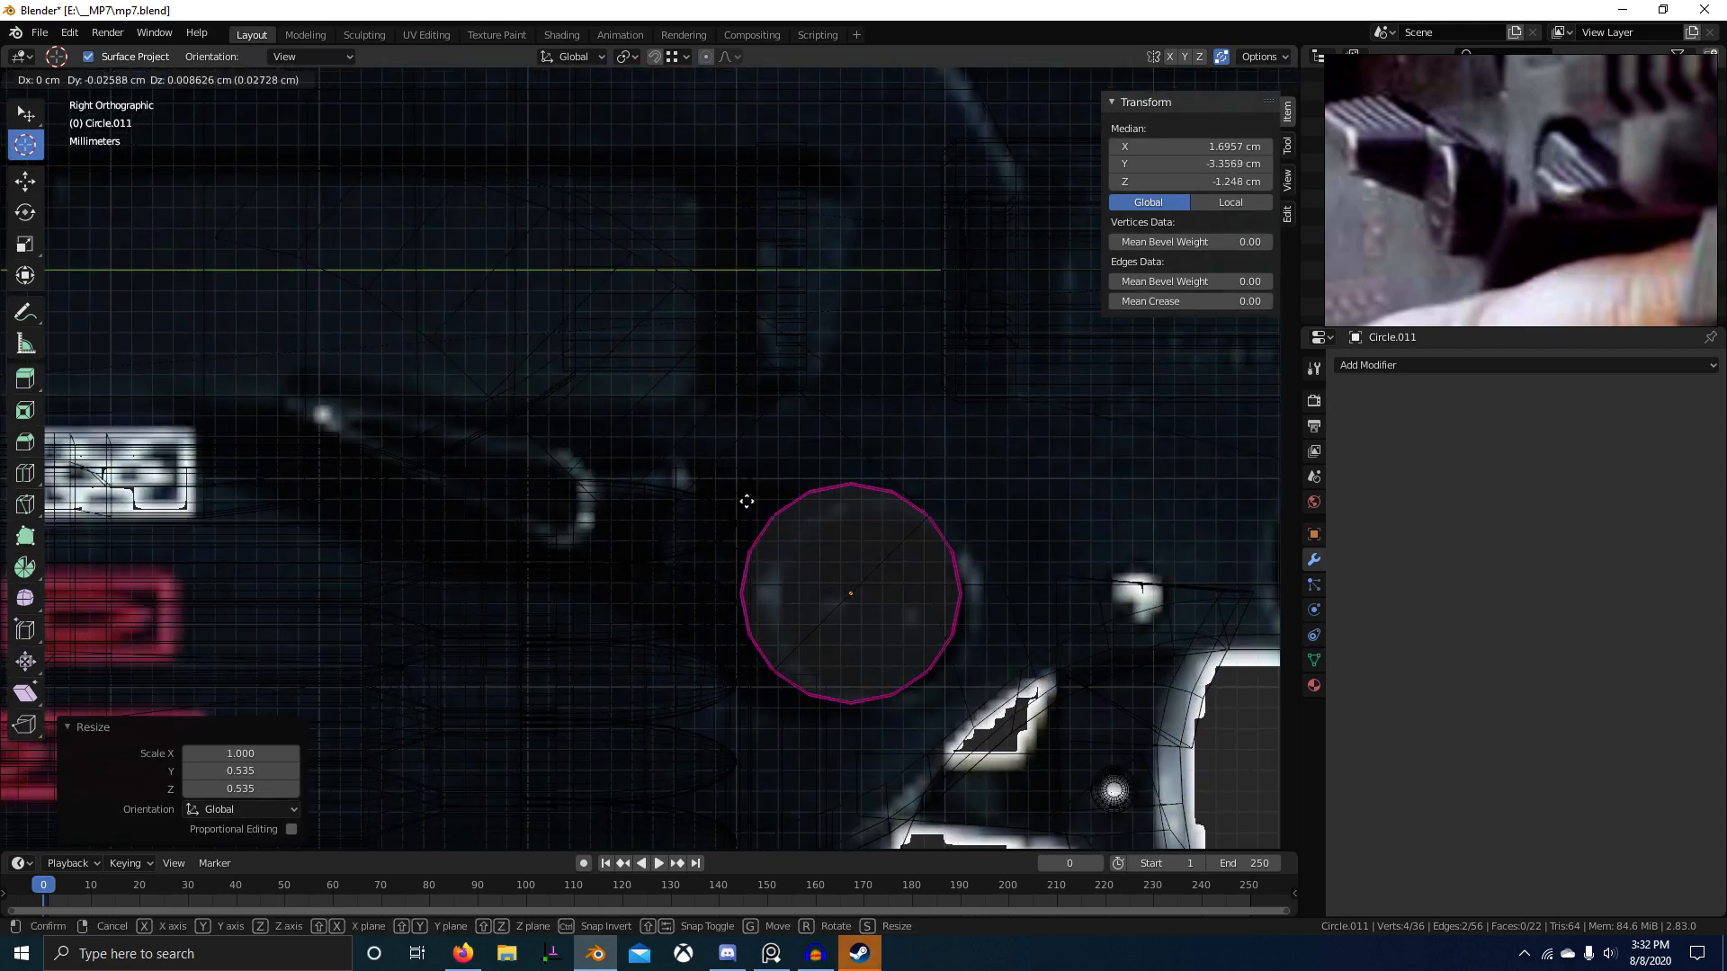
pyautogui.click(409, 386)
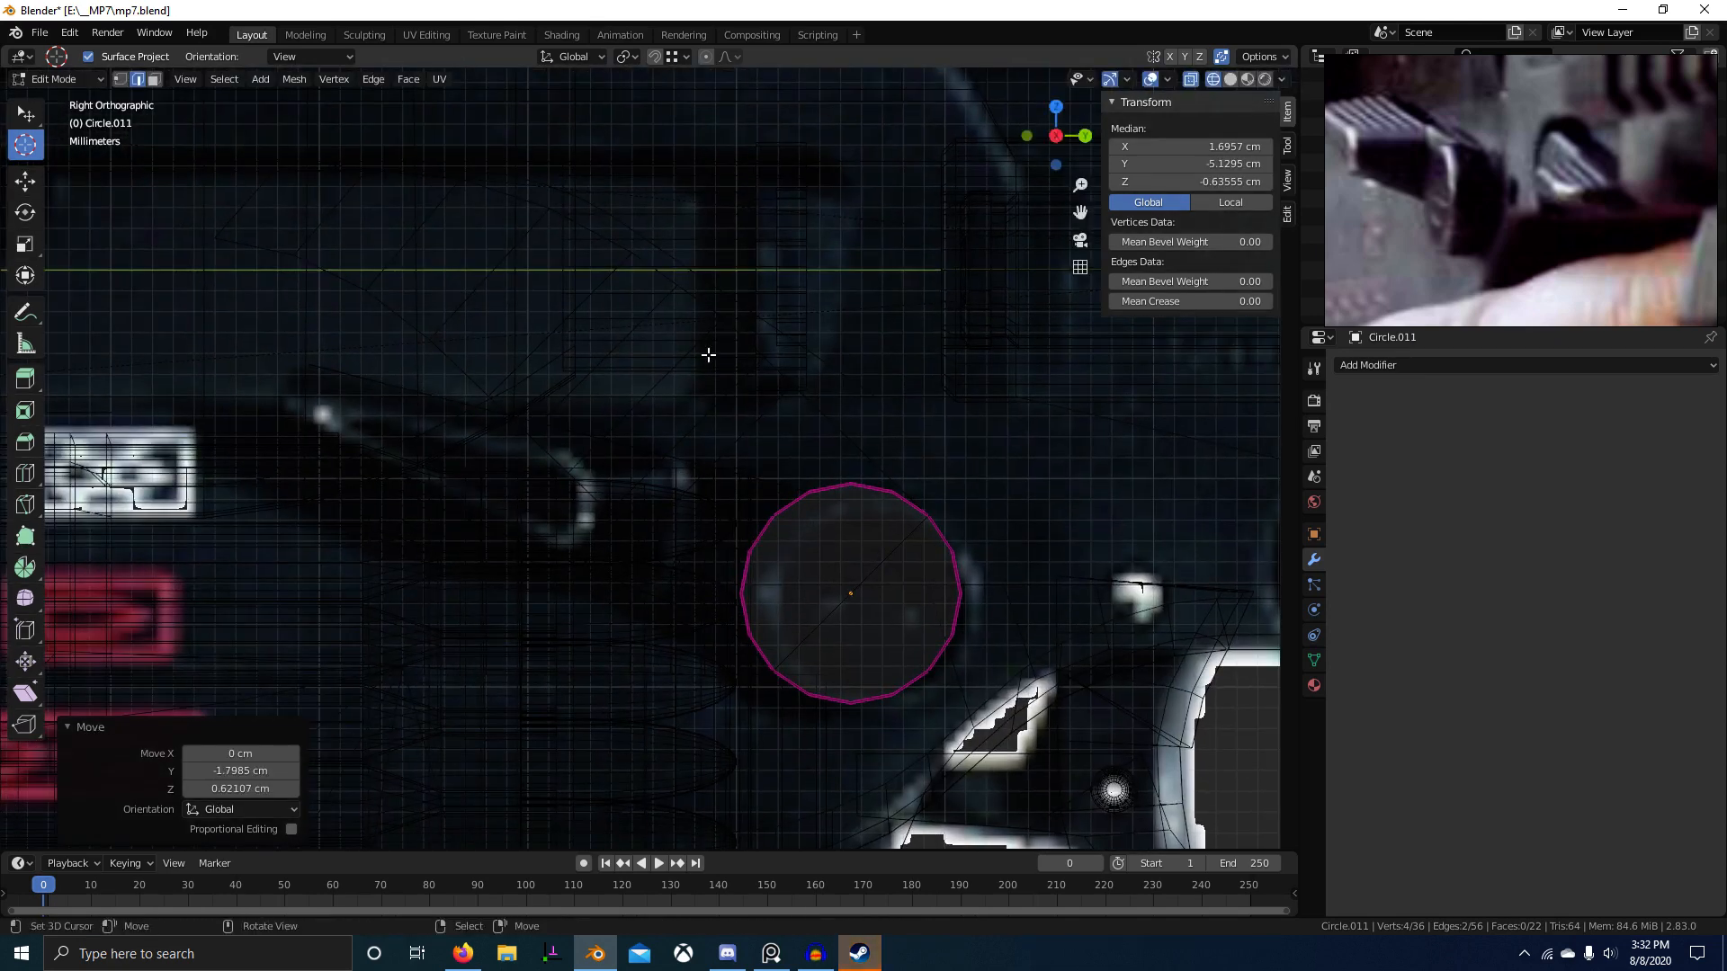
pyautogui.press('s')
pyautogui.hotkey('shift', 'x')
pyautogui.click(506, 363)
pyautogui.press('g')
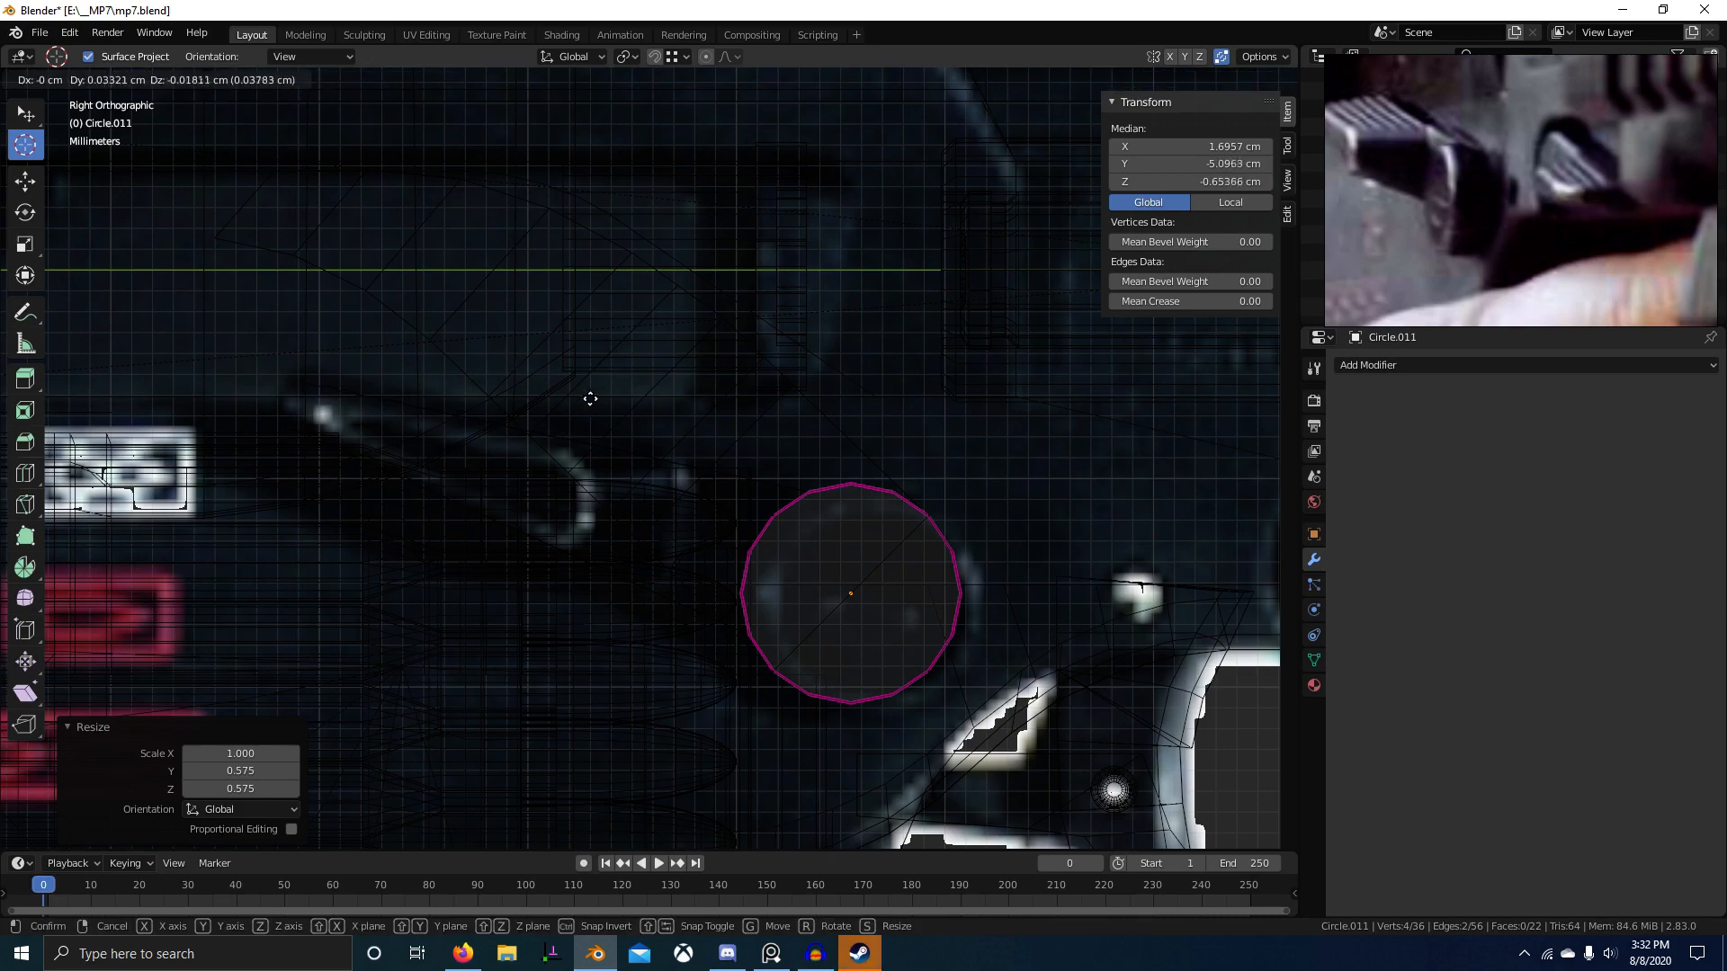
pyautogui.click(638, 371)
# Step: Narrow the arm's tip further with X locked and shift it about 0.09 cm outward and 0.04 cm up
pyautogui.press('z')
pyautogui.press('z')
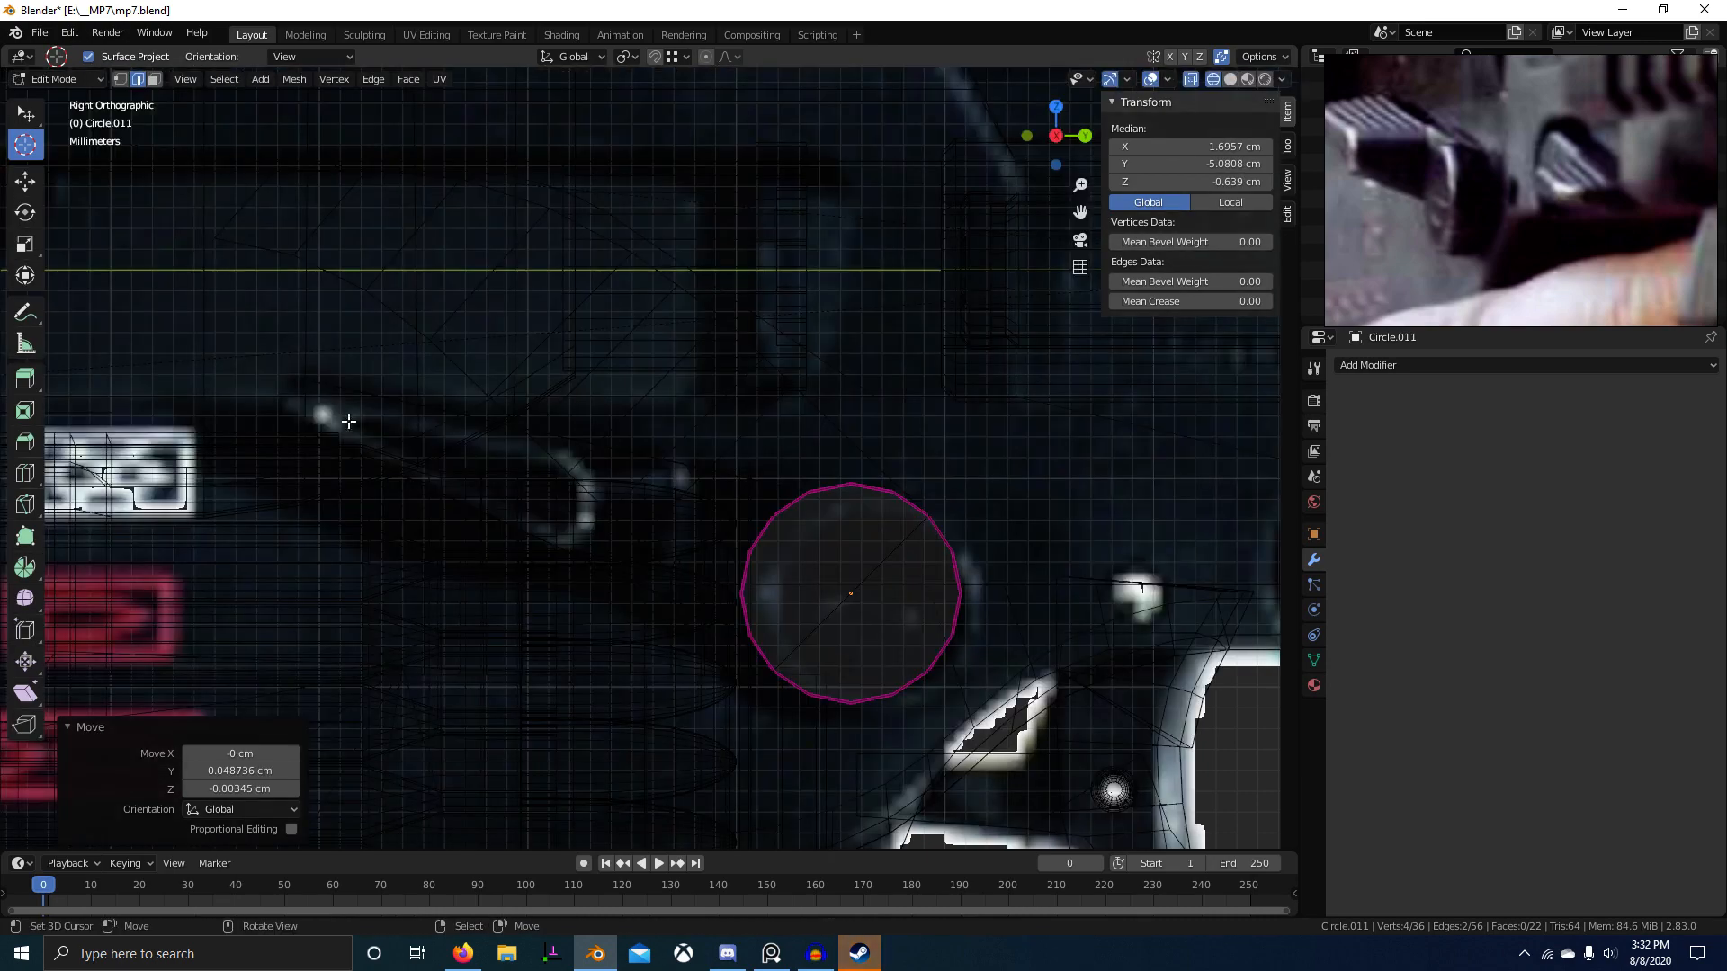
pyautogui.scroll(-2, 670, 408)
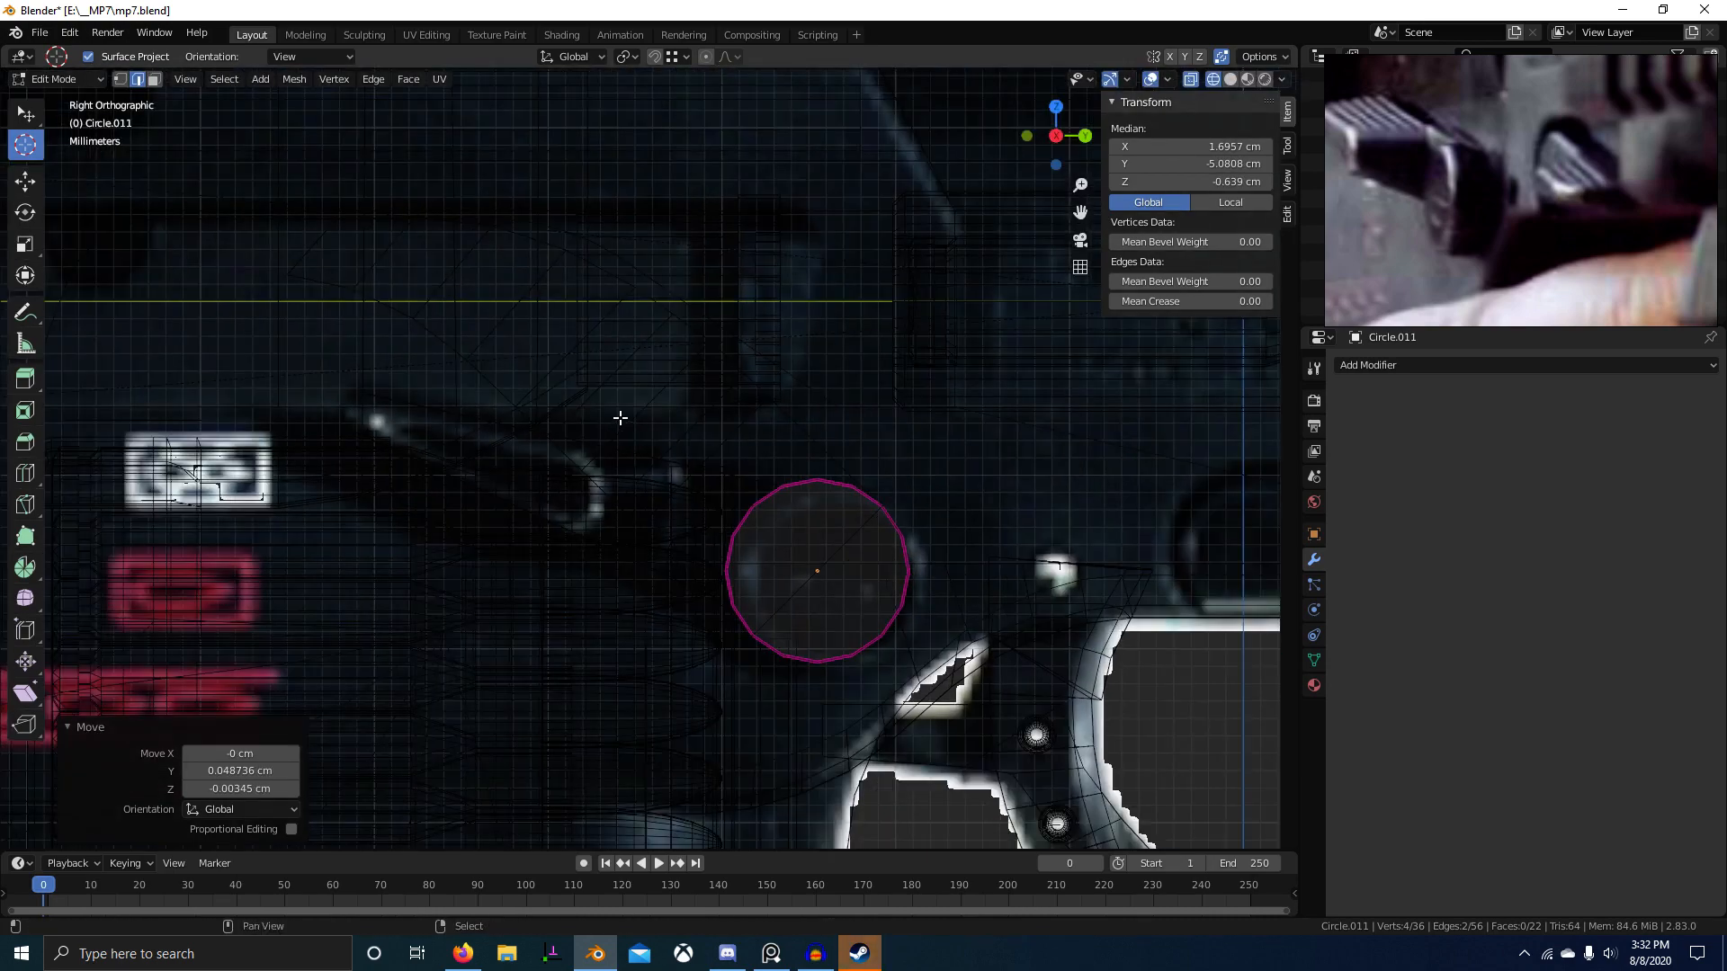
pyautogui.keyDown('shift'); pyautogui.moveTo(621, 416); pyautogui.dragTo(674, 443, button='middle'); pyautogui.keyUp('shift')
pyautogui.press('s')
pyautogui.hotkey('shift', 'x')
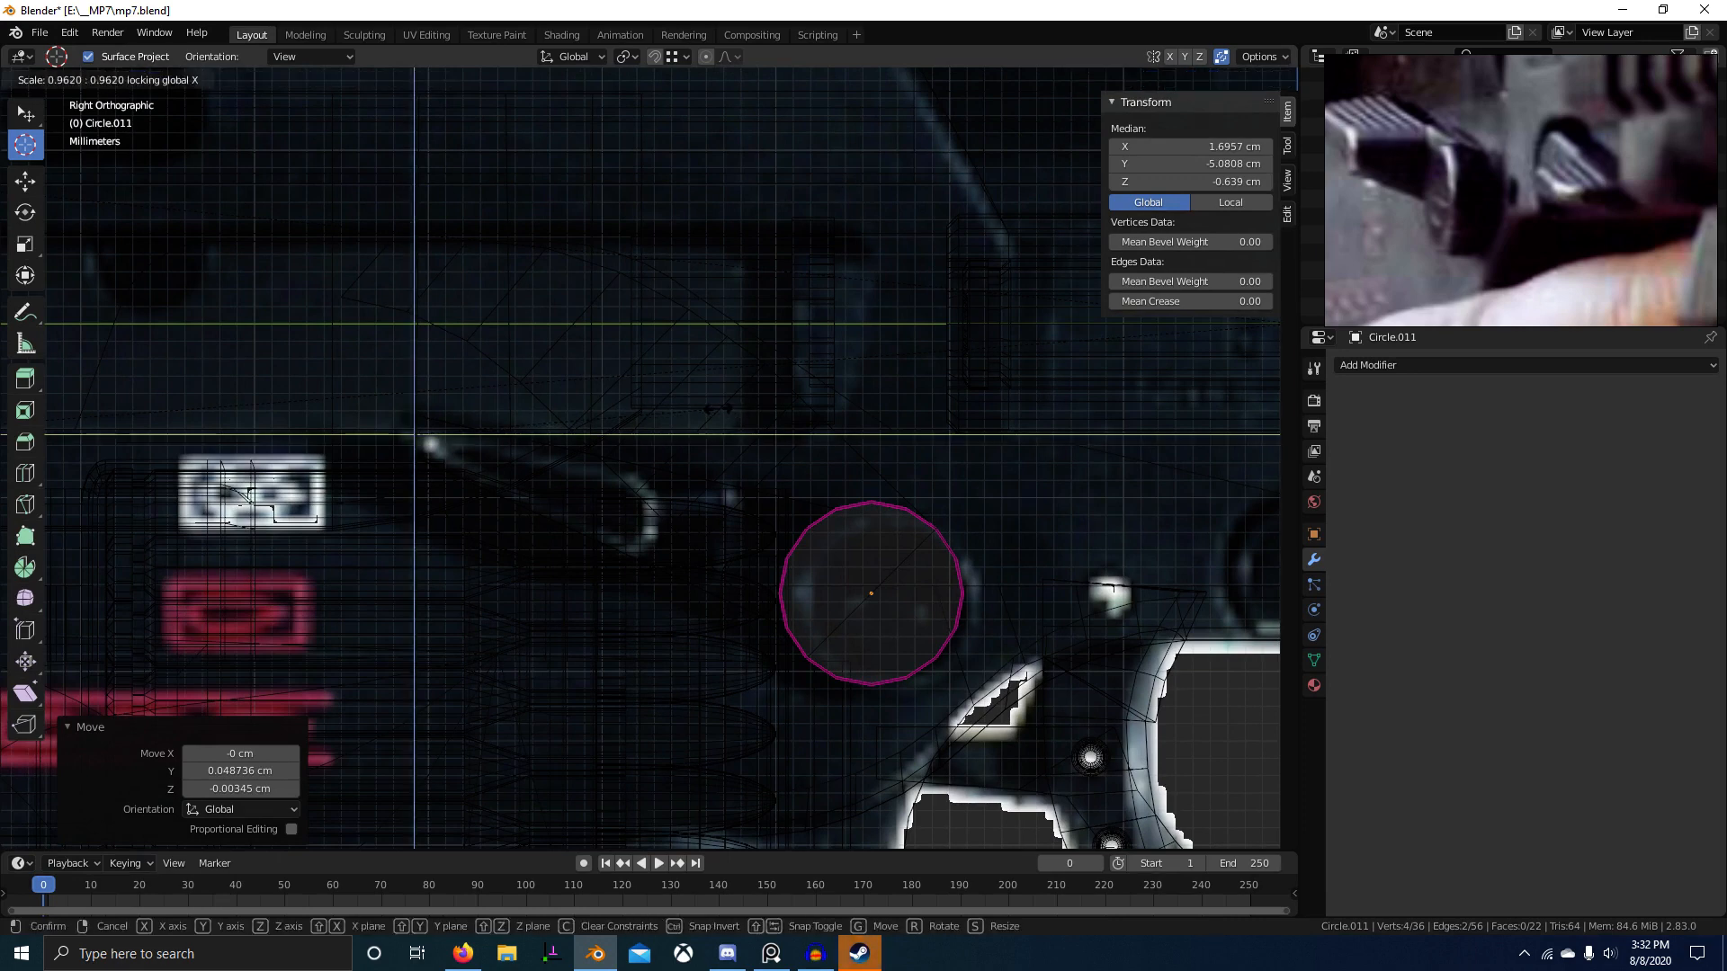
pyautogui.click(634, 355)
pyautogui.press('g')
pyautogui.click(560, 341)
pyautogui.press('z')
pyautogui.click(1095, 479)
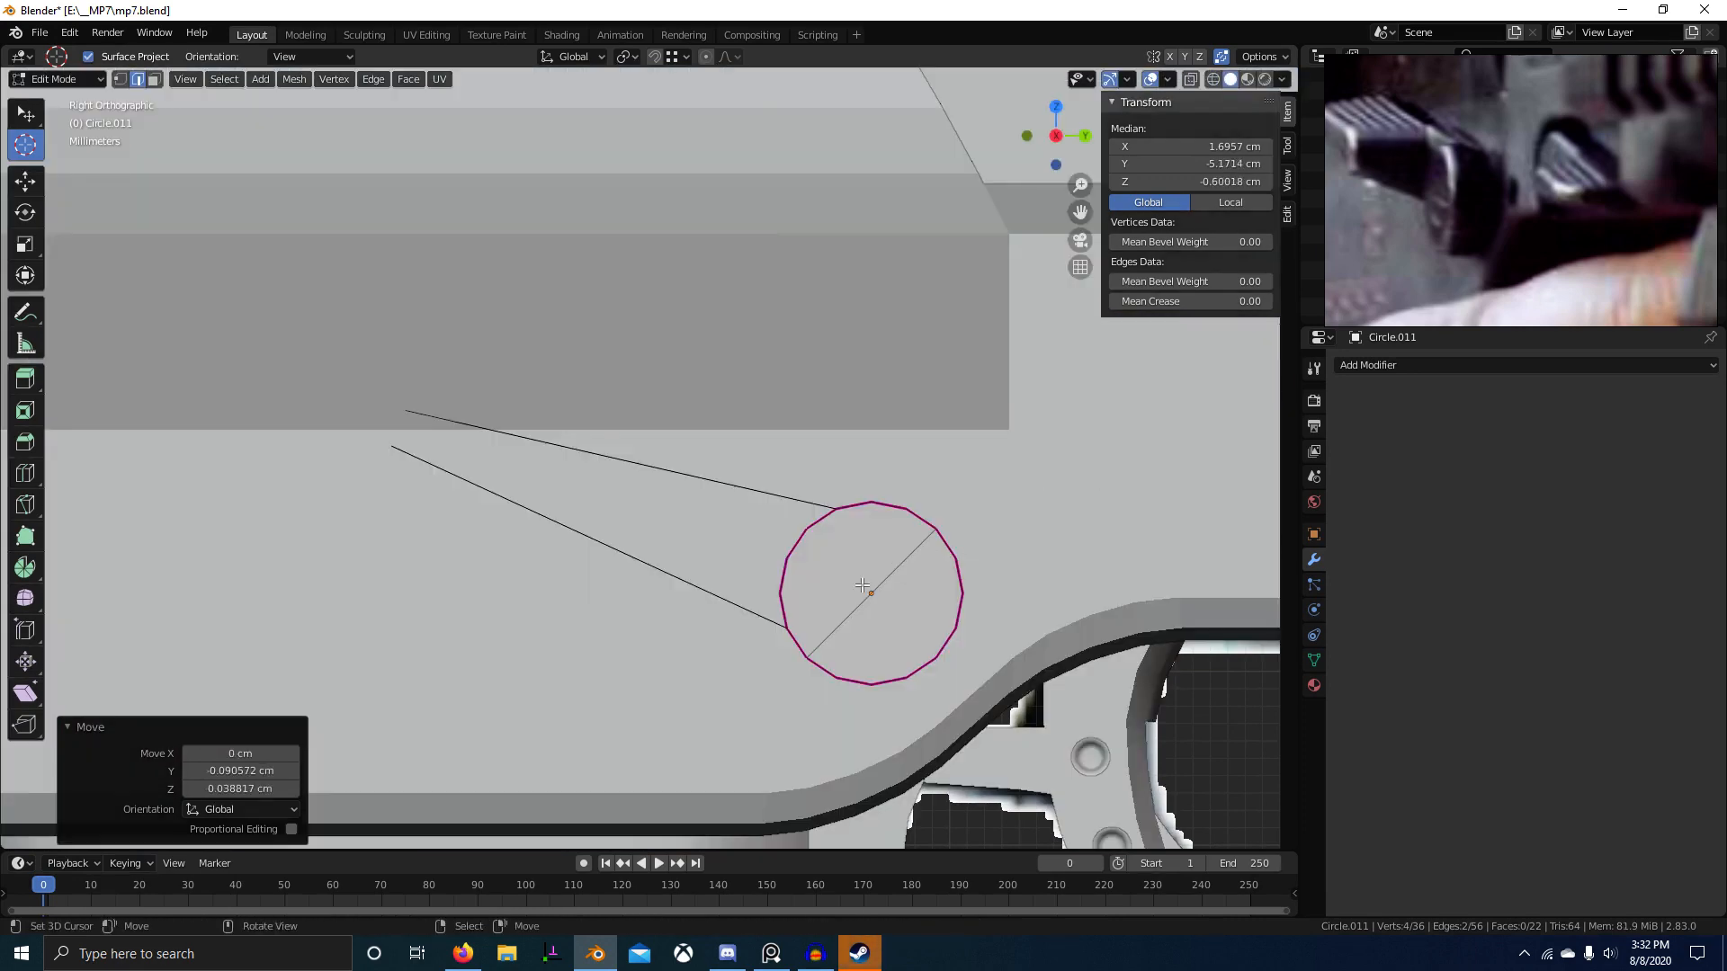
# Step: Fill the open end between the two edges at the arm's tip with a face
pyautogui.press('1')
pyautogui.press('2')
pyautogui.moveTo(502, 540); pyautogui.dragTo(575, 536, button='middle')
pyautogui.press('f')
pyautogui.moveTo(683, 560); pyautogui.dragTo(594, 574, button='middle')
# Step: Fill the arm's outer side with a face bounded by its border edges and the adjoining disc rim edges
pyautogui.keyDown('alt'); pyautogui.rightClick(594, 574); pyautogui.keyUp('alt')
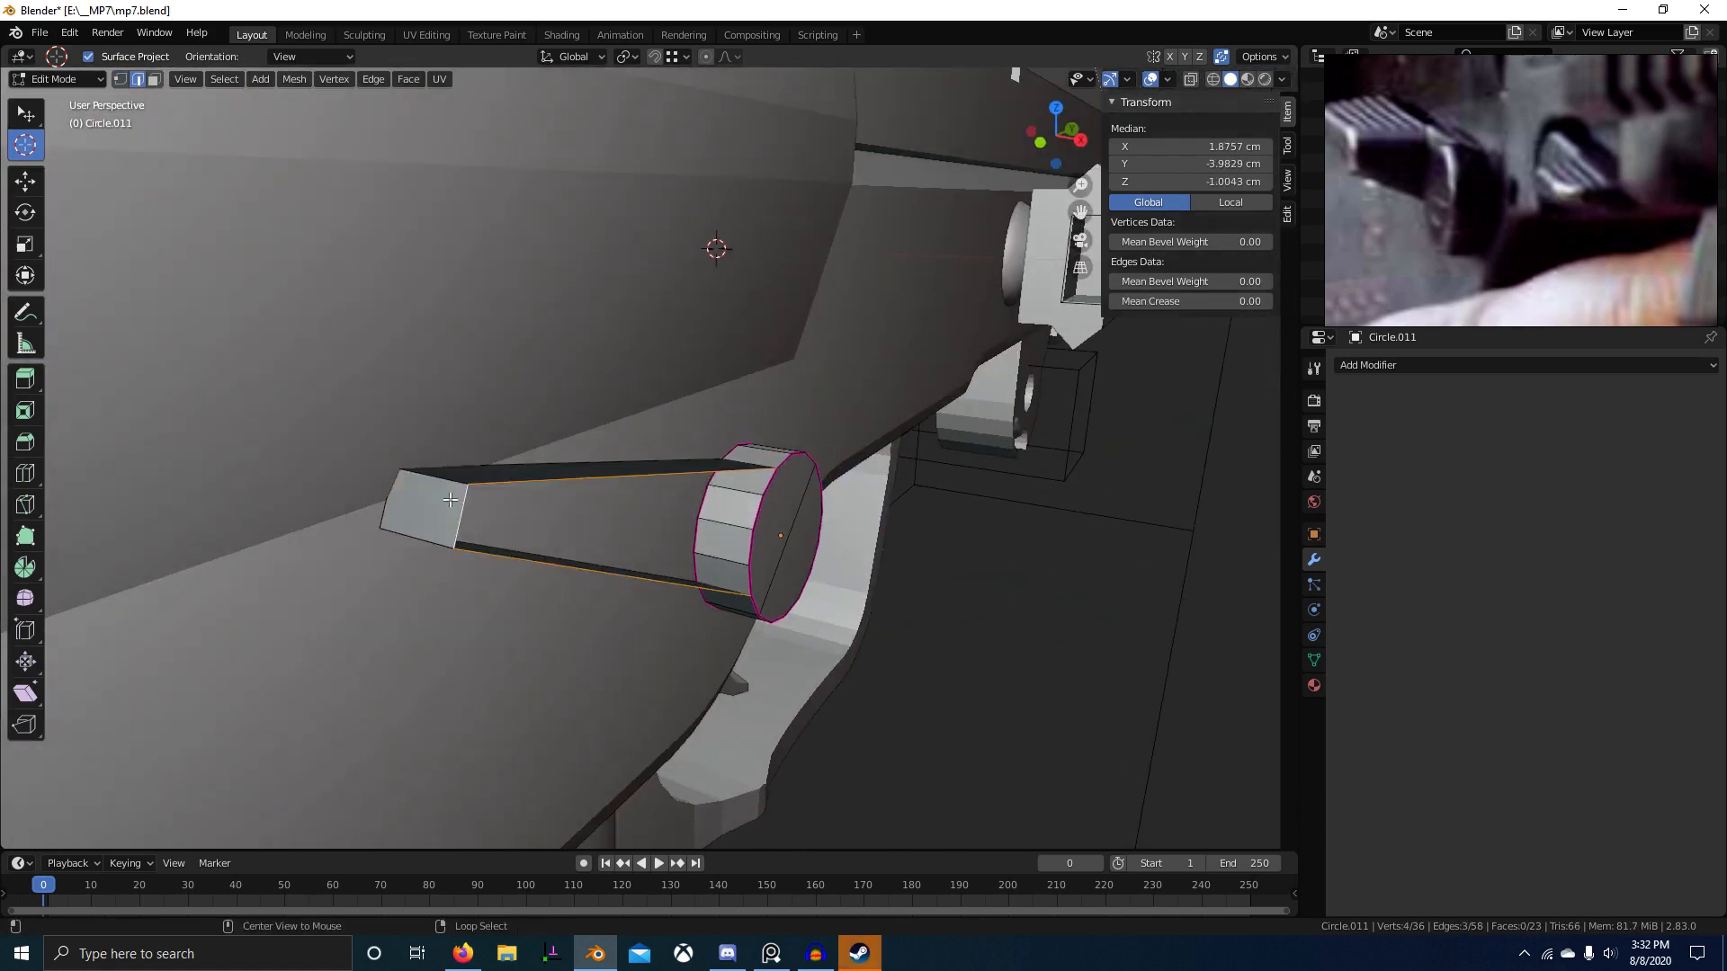
pyautogui.press('f')
pyautogui.scroll(-2, 693, 605)
pyautogui.moveTo(693, 605); pyautogui.dragTo(515, 576, button='middle')
pyautogui.scroll(2, 738, 549)
pyautogui.hotkey('ctrl', 'z')
pyautogui.keyDown('alt'); pyautogui.keyDown('shift'); pyautogui.rightClick(689, 533); pyautogui.keyUp('shift'); pyautogui.keyUp('alt')
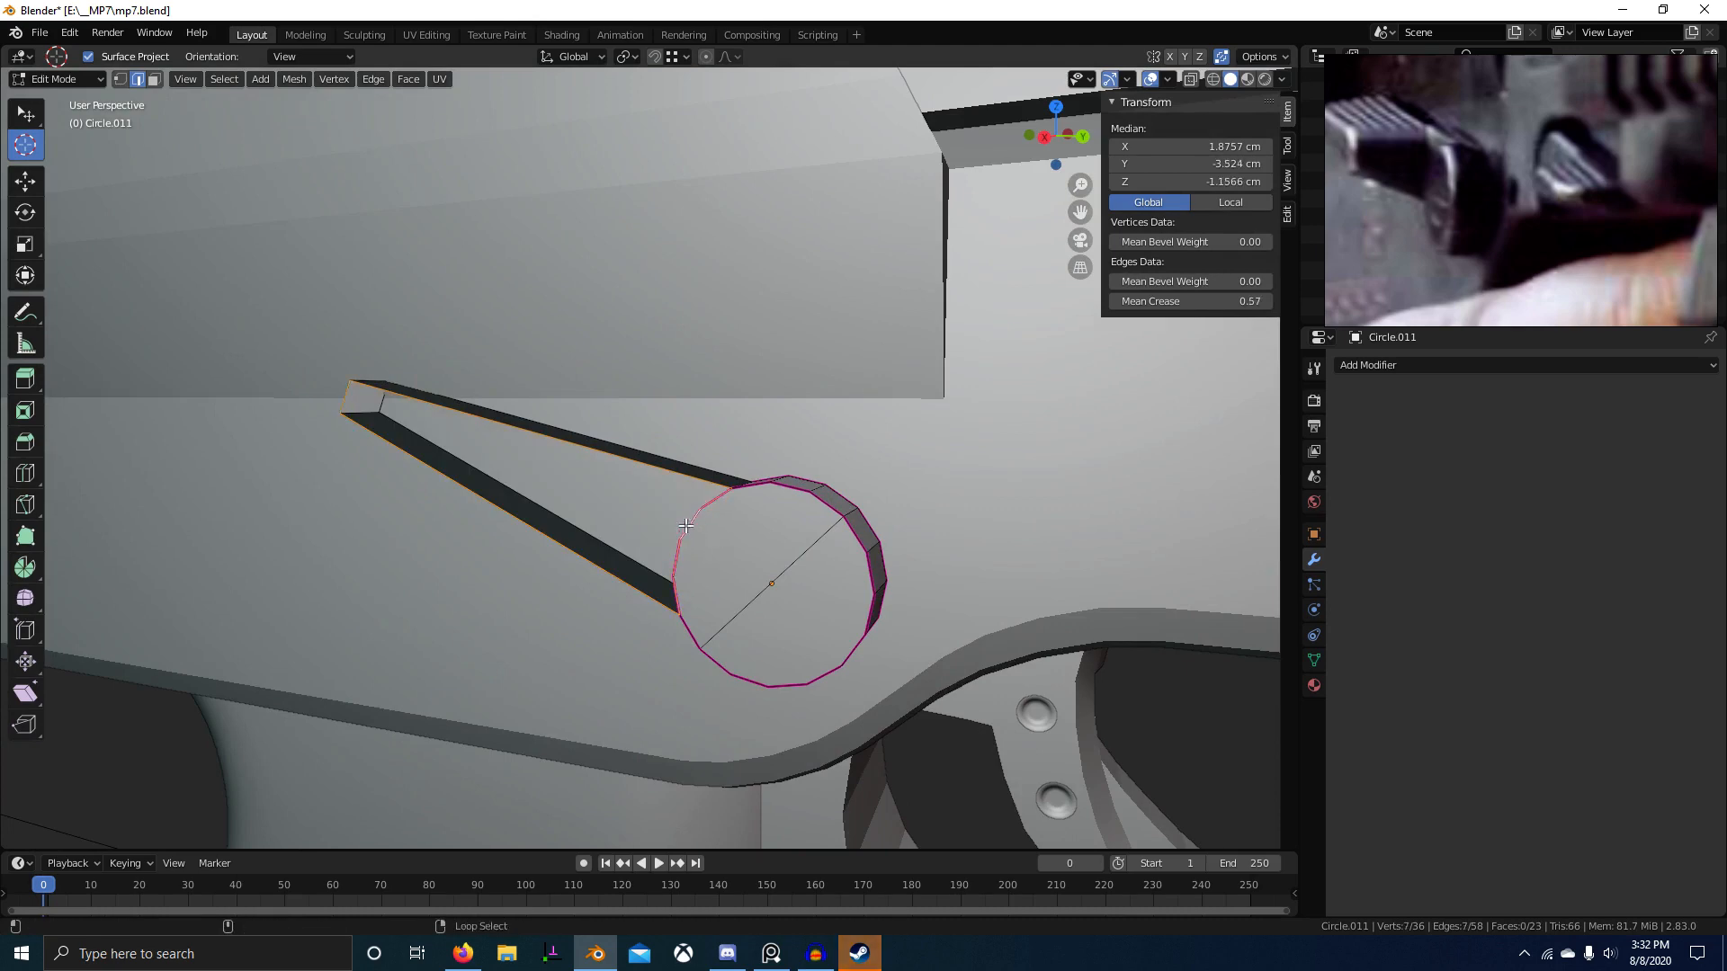
pyautogui.press('f')
# Step: Isolate the lever in local view and recalculate the normals of its whole mesh
pyautogui.moveTo(735, 620); pyautogui.dragTo(430, 546, button='middle')
pyautogui.press('KP_Divide')
pyautogui.press('a')
pyautogui.hotkey('shift', 'n')
pyautogui.scroll(3, 586, 559)
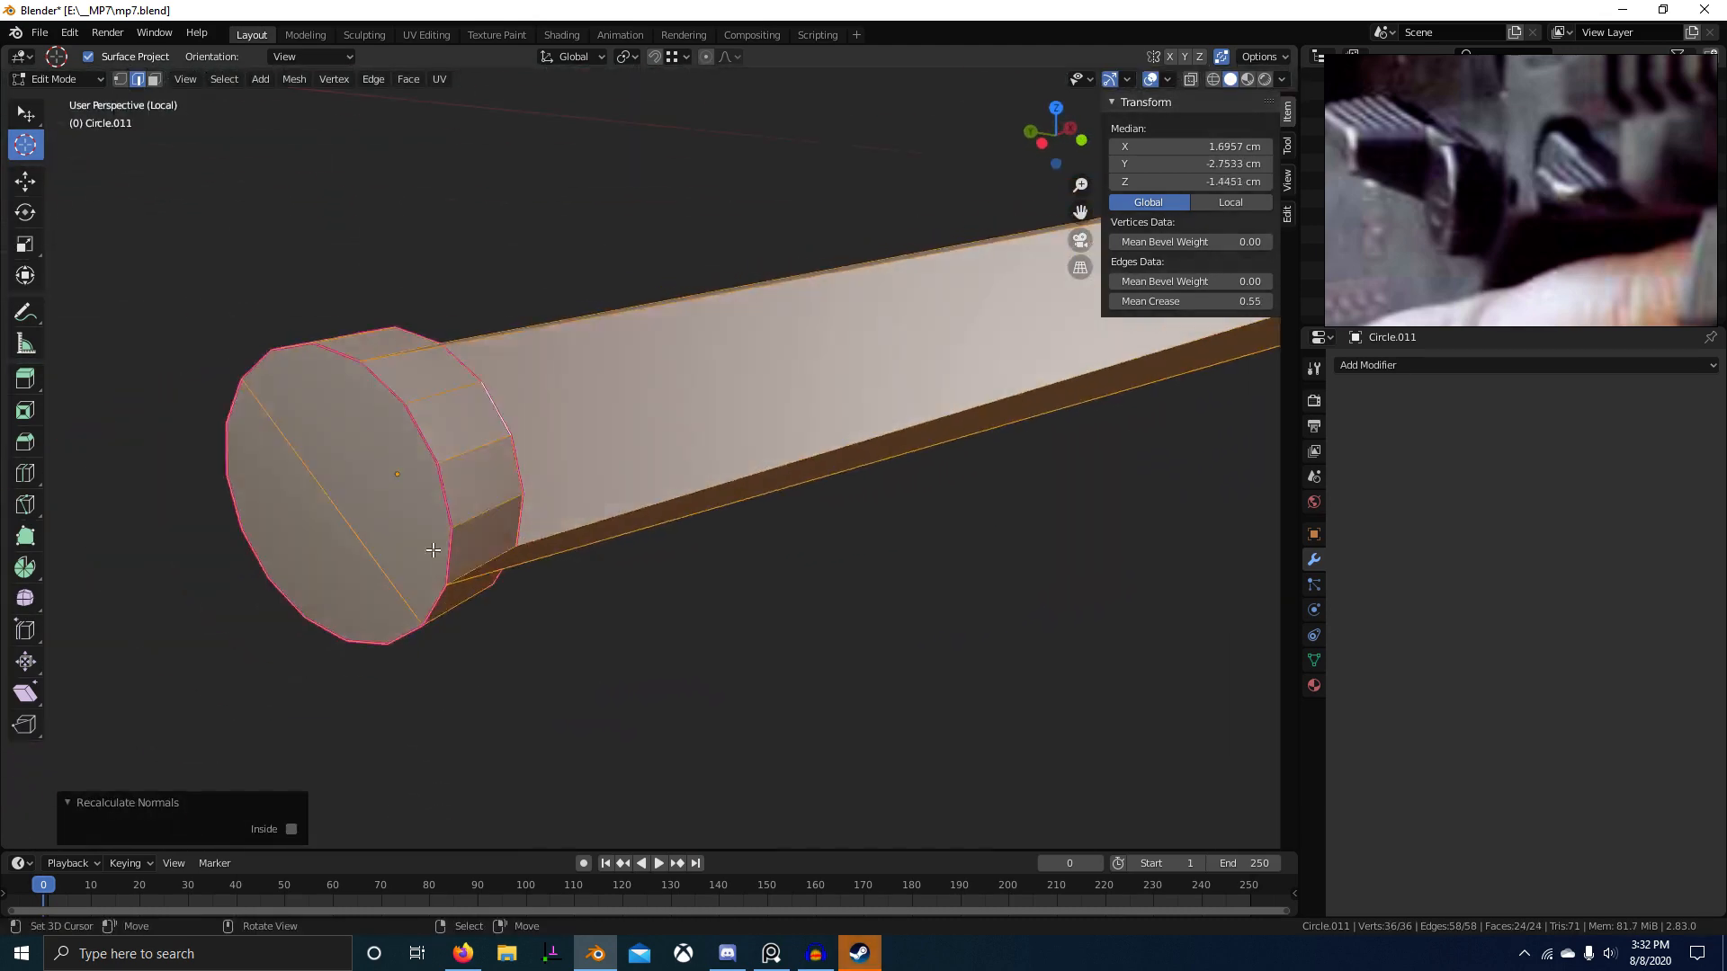
# Step: Delete the disc's side faces enclosed between the arm's upper and lower walls
pyautogui.press('3')
pyautogui.rightClick(423, 375)
pyautogui.keyDown('ctrl'); pyautogui.rightClick(491, 543); pyautogui.keyUp('ctrl')
pyautogui.press('x')
pyautogui.press('f')
# Step: Fill the arm's open receiver-facing side with a face from its border edges and the disc rim
pyautogui.press('2')
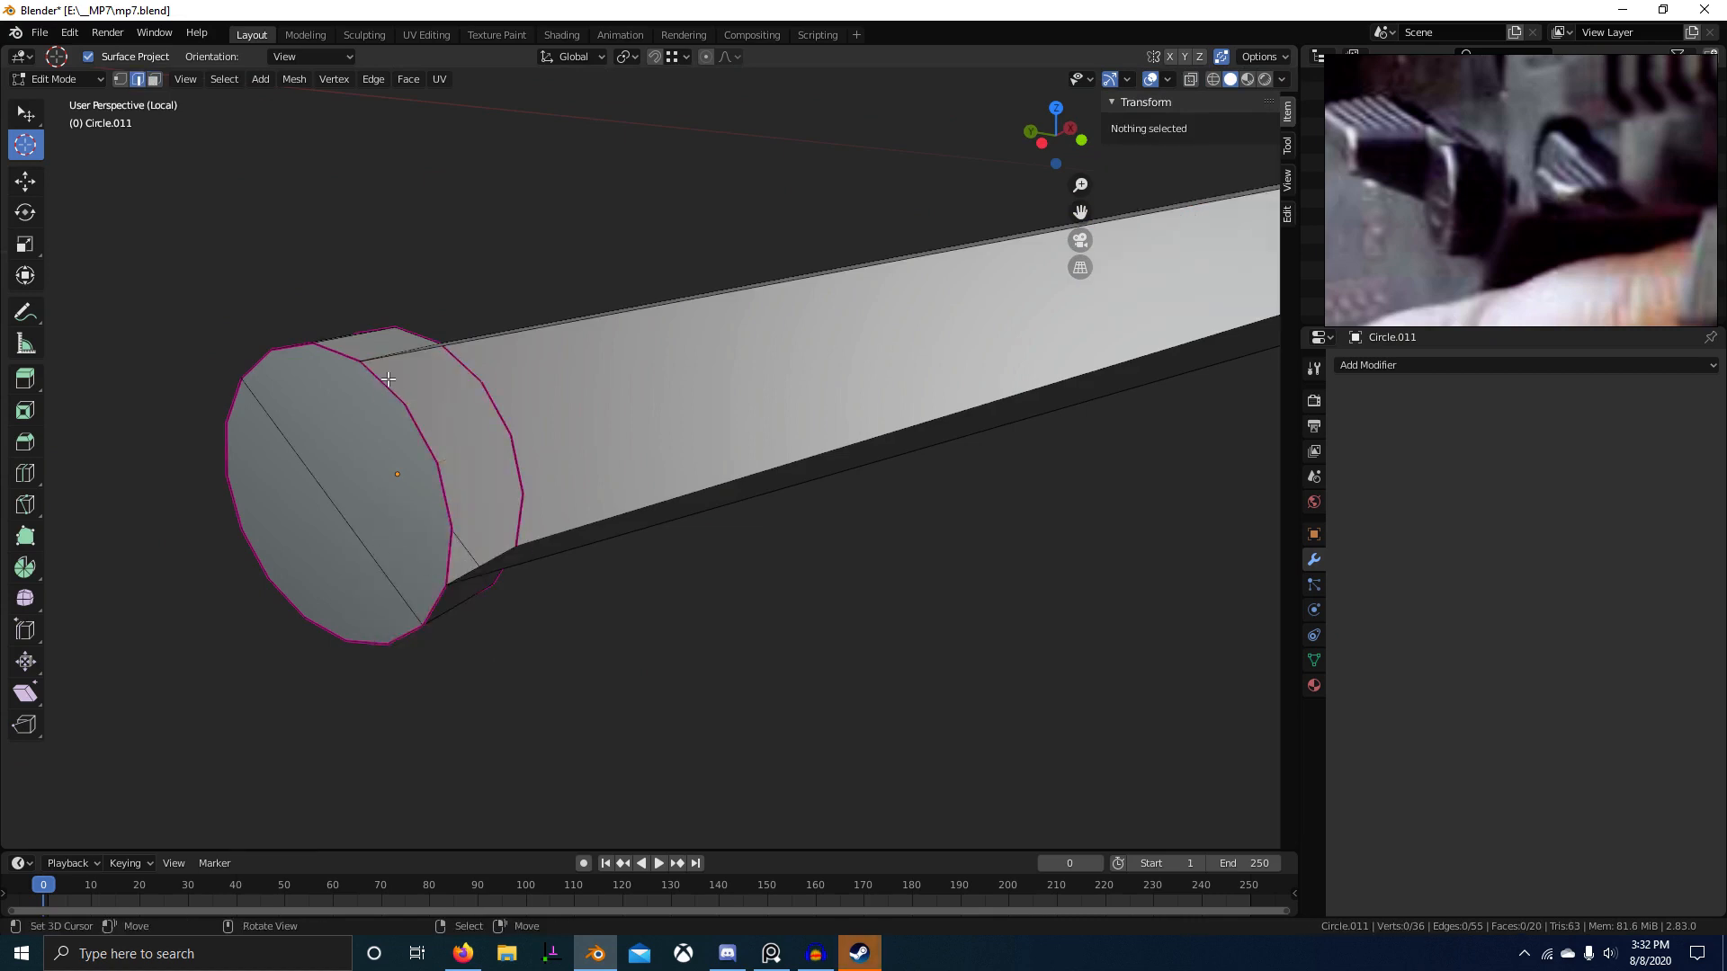
pyautogui.keyDown('alt'); pyautogui.rightClick(445, 500); pyautogui.keyUp('alt')
pyautogui.moveTo(454, 496); pyautogui.dragTo(957, 508, button='middle')
pyautogui.keyDown('alt'); pyautogui.keyDown('shift'); pyautogui.rightClick(625, 423); pyautogui.keyUp('shift'); pyautogui.keyUp('alt')
pyautogui.press('f')
# Step: Leave local view and try a loop cut across the arm over the reference in the right wireframe view
pyautogui.scroll(-5, 640, 495)
pyautogui.press('3')
pyautogui.rightClick(695, 491)
pyautogui.press('KP_3')
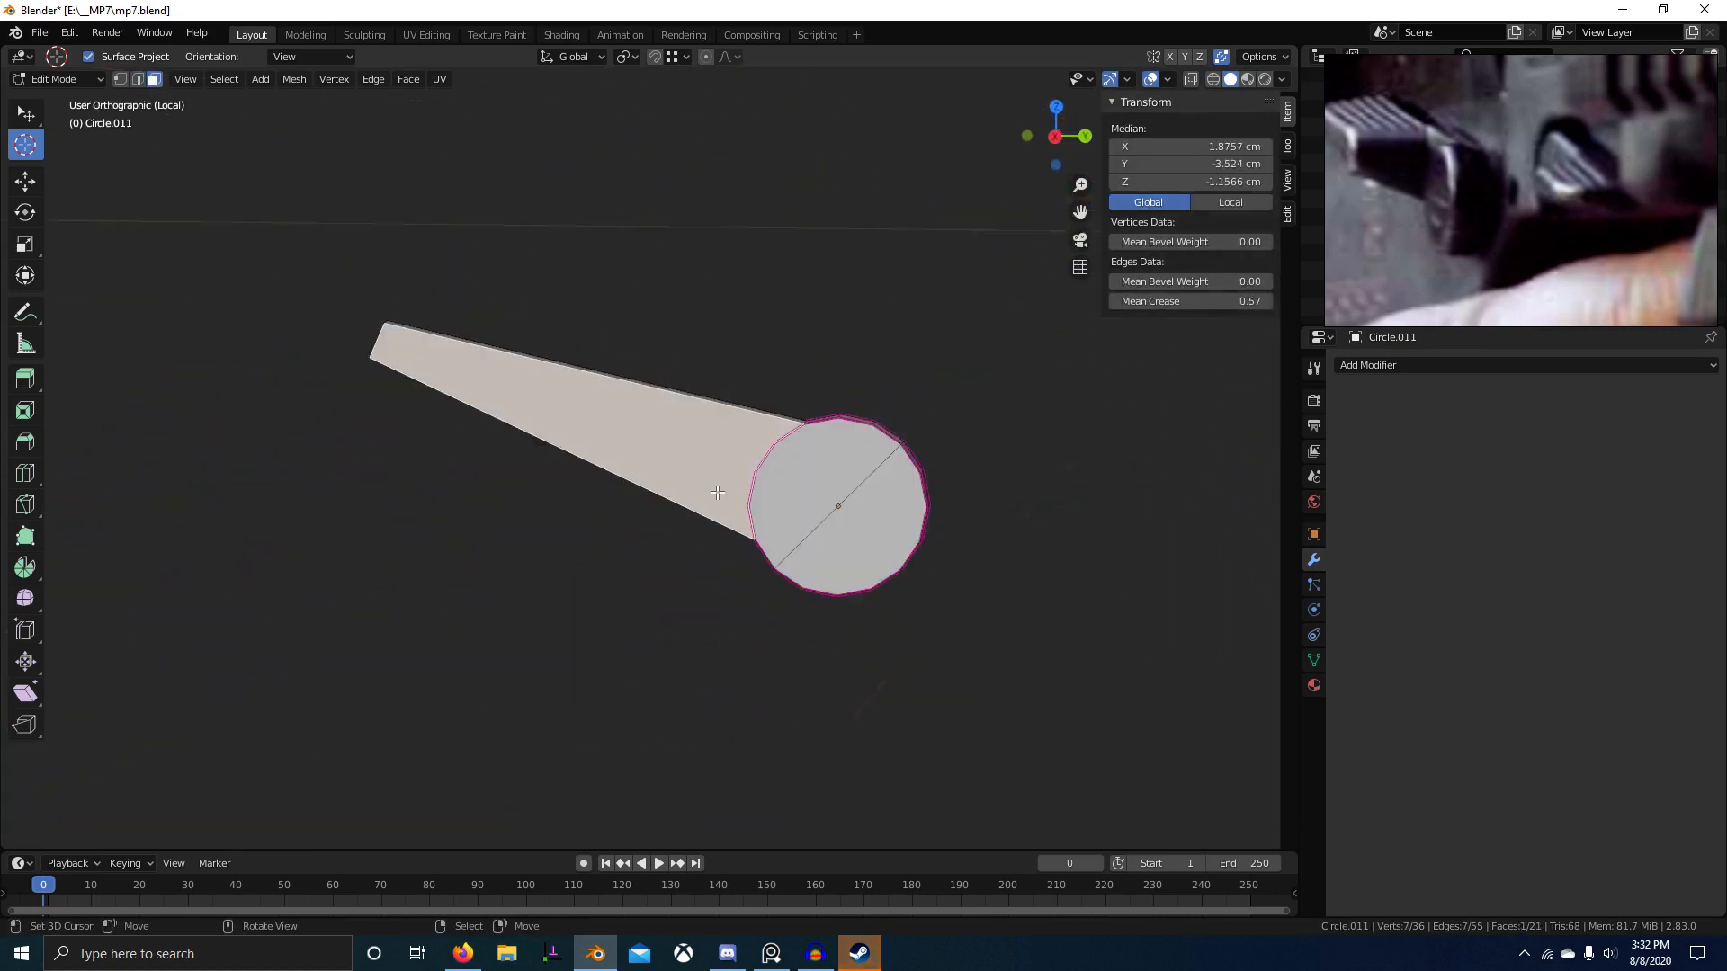
pyautogui.press('KP_Divide')
pyautogui.press('KP_3')
pyautogui.hotkey('alt', 'z')
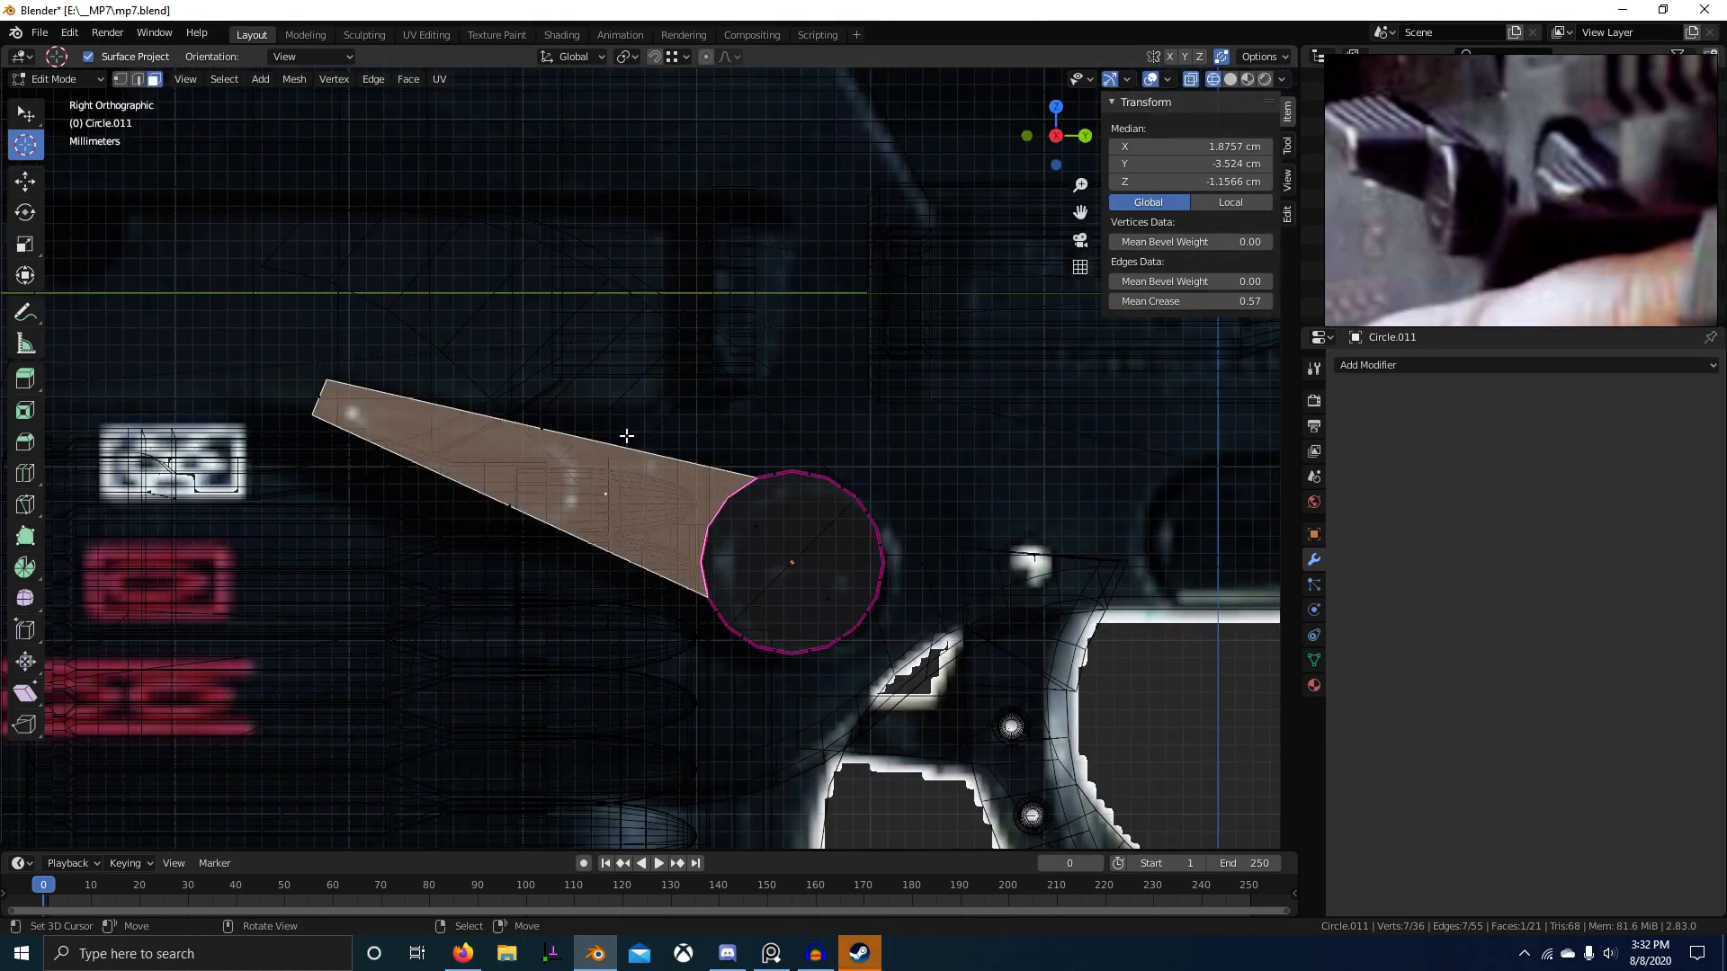
pyautogui.hotkey('ctrl', 'r')
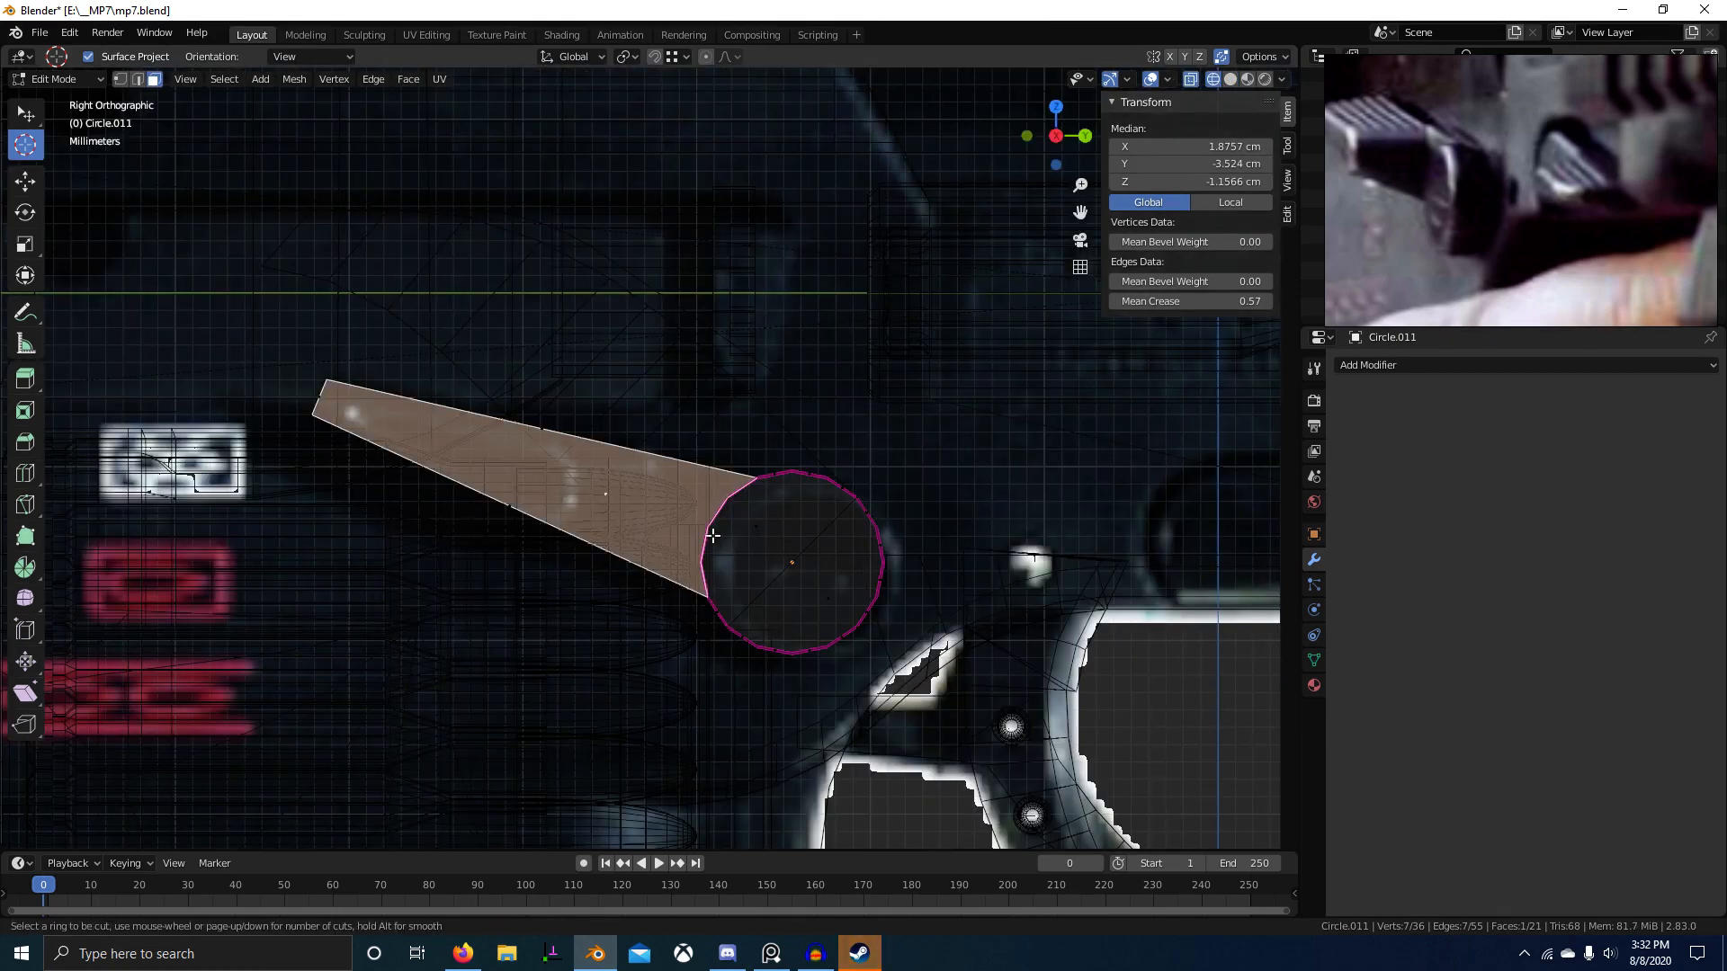
pyautogui.press('Escape')
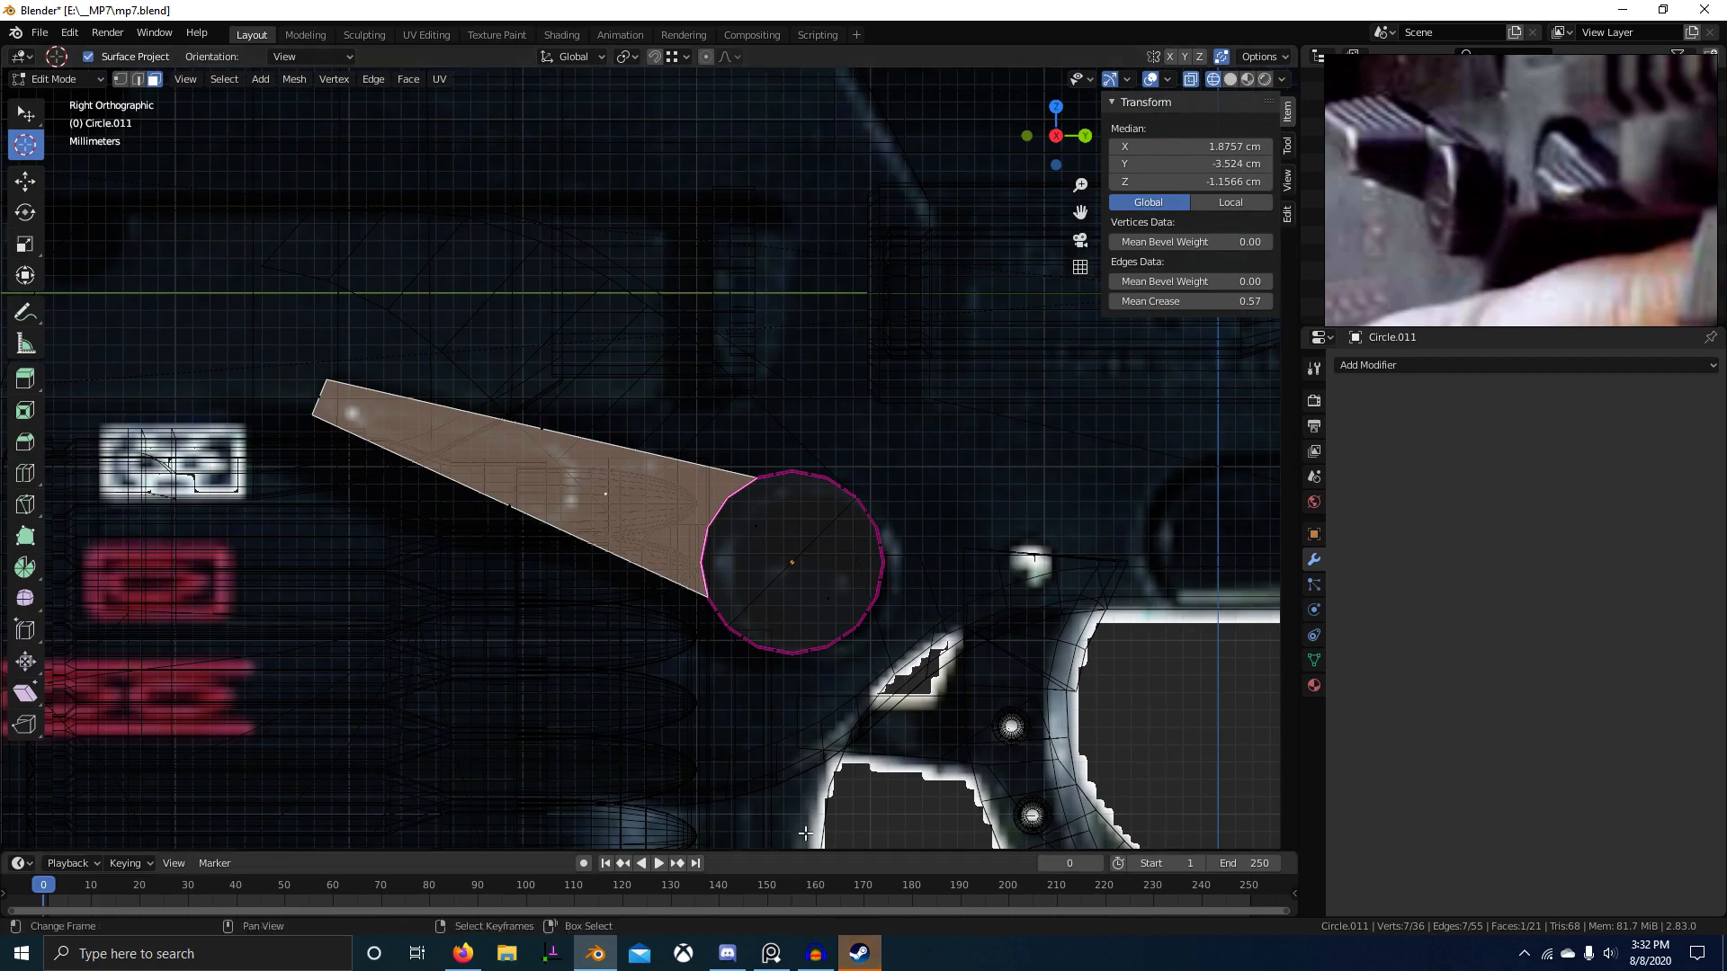
# Step: Select the ring of long edges along the arm in solid view and subdivide them once
pyautogui.press('z')
pyautogui.click(815, 533)
pyautogui.moveTo(670, 537); pyautogui.dragTo(586, 494, button='middle')
pyautogui.press('2')
pyautogui.click(587, 495)
pyautogui.moveTo(672, 434); pyautogui.dragTo(579, 456, button='middle')
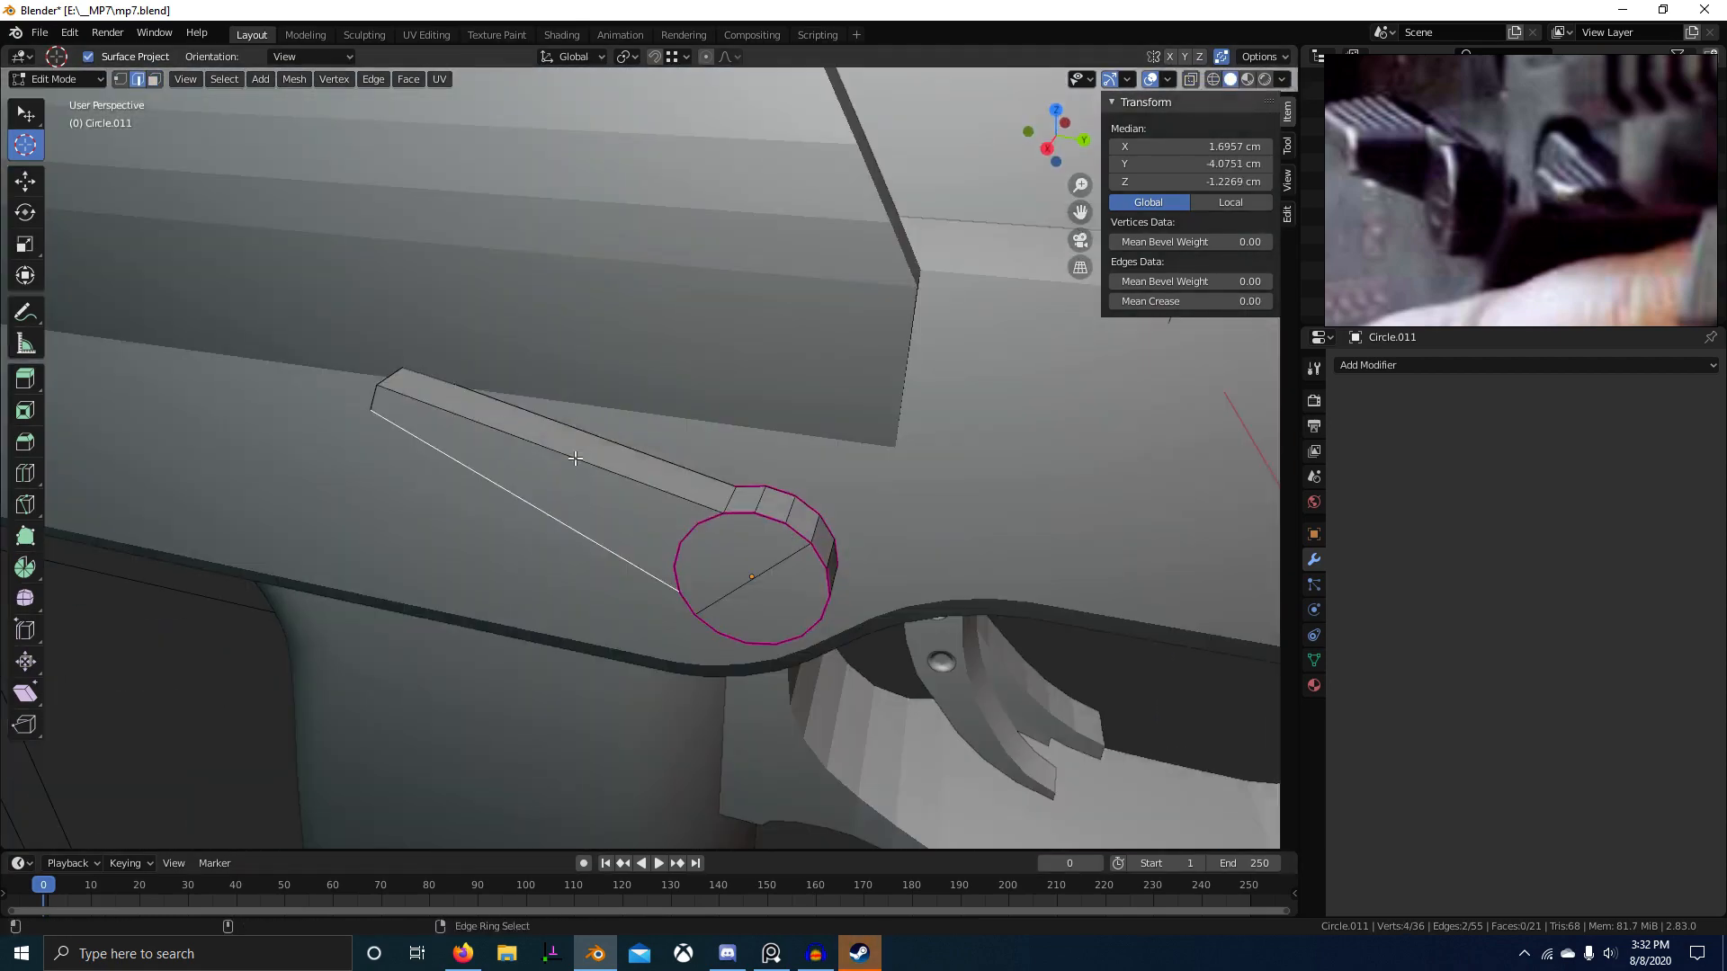
pyautogui.keyDown('ctrl'); pyautogui.keyDown('alt'); pyautogui.rightClick(579, 456); pyautogui.keyUp('alt'); pyautogui.keyUp('ctrl')
pyautogui.press('w')
pyautogui.press('s')
# Step: Slide the new edge loop toward the disc by a factor of about 0.291 to match the reference grip's end
pyautogui.keyDown('alt'); pyautogui.rightClick(531, 472); pyautogui.keyUp('alt')
pyautogui.press('KP_3')
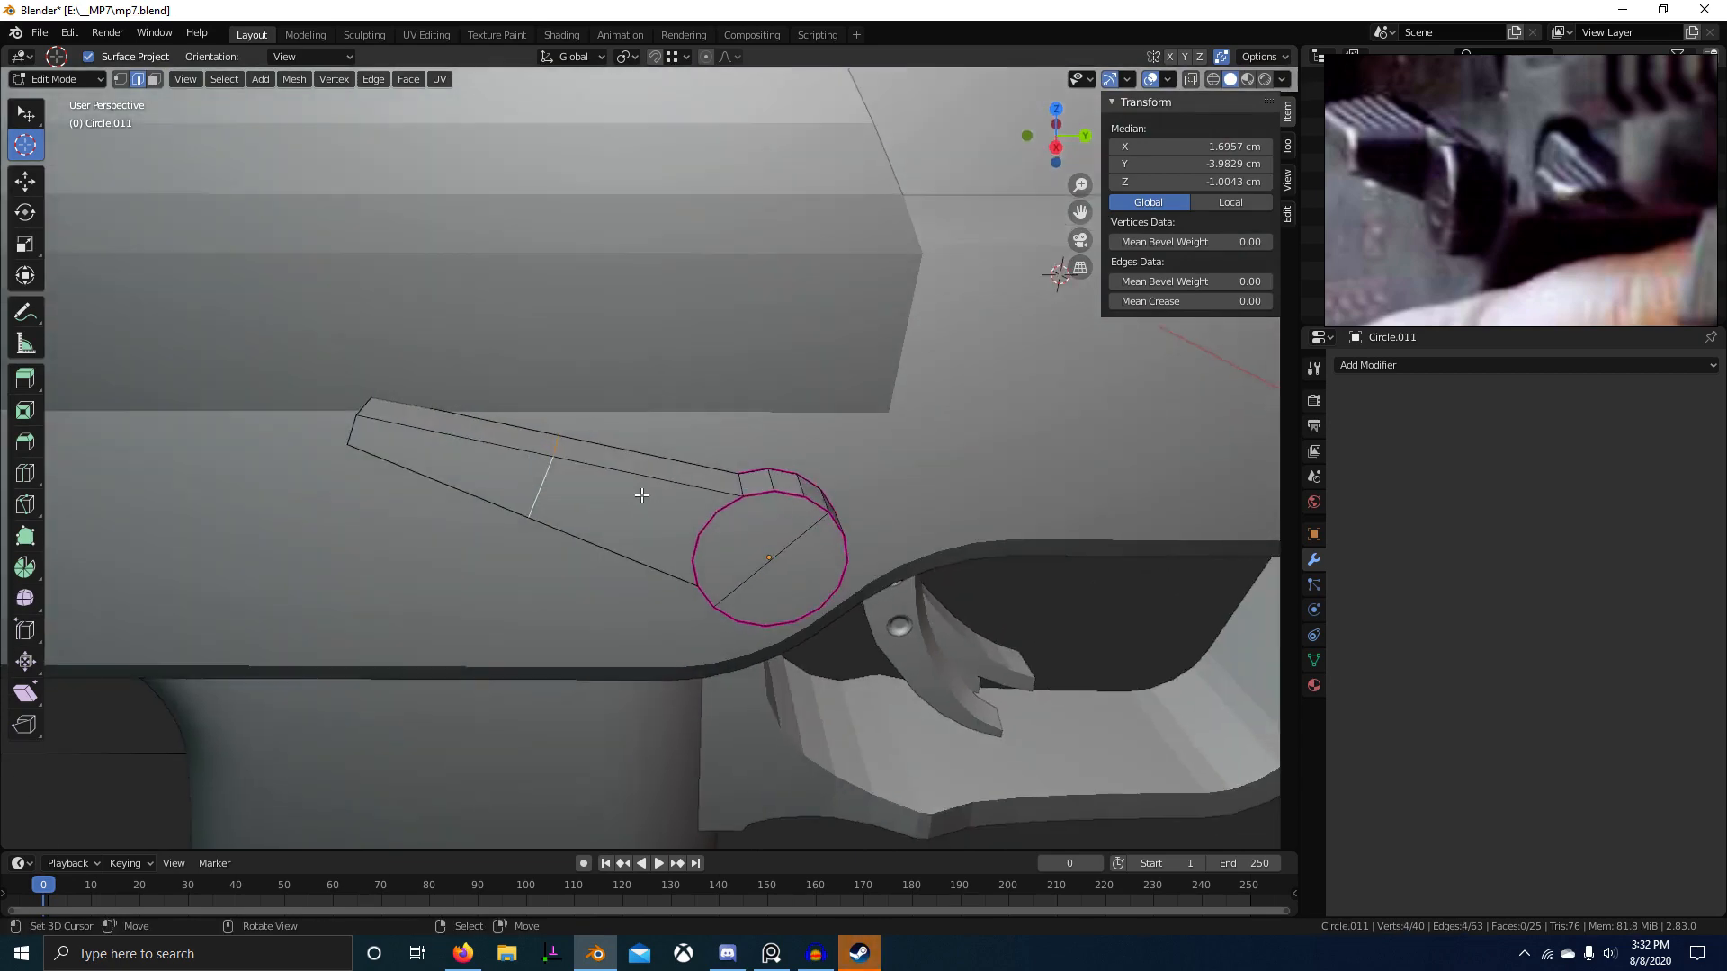
pyautogui.hotkey('alt', 'z')
pyautogui.press('g')
pyautogui.press('g')
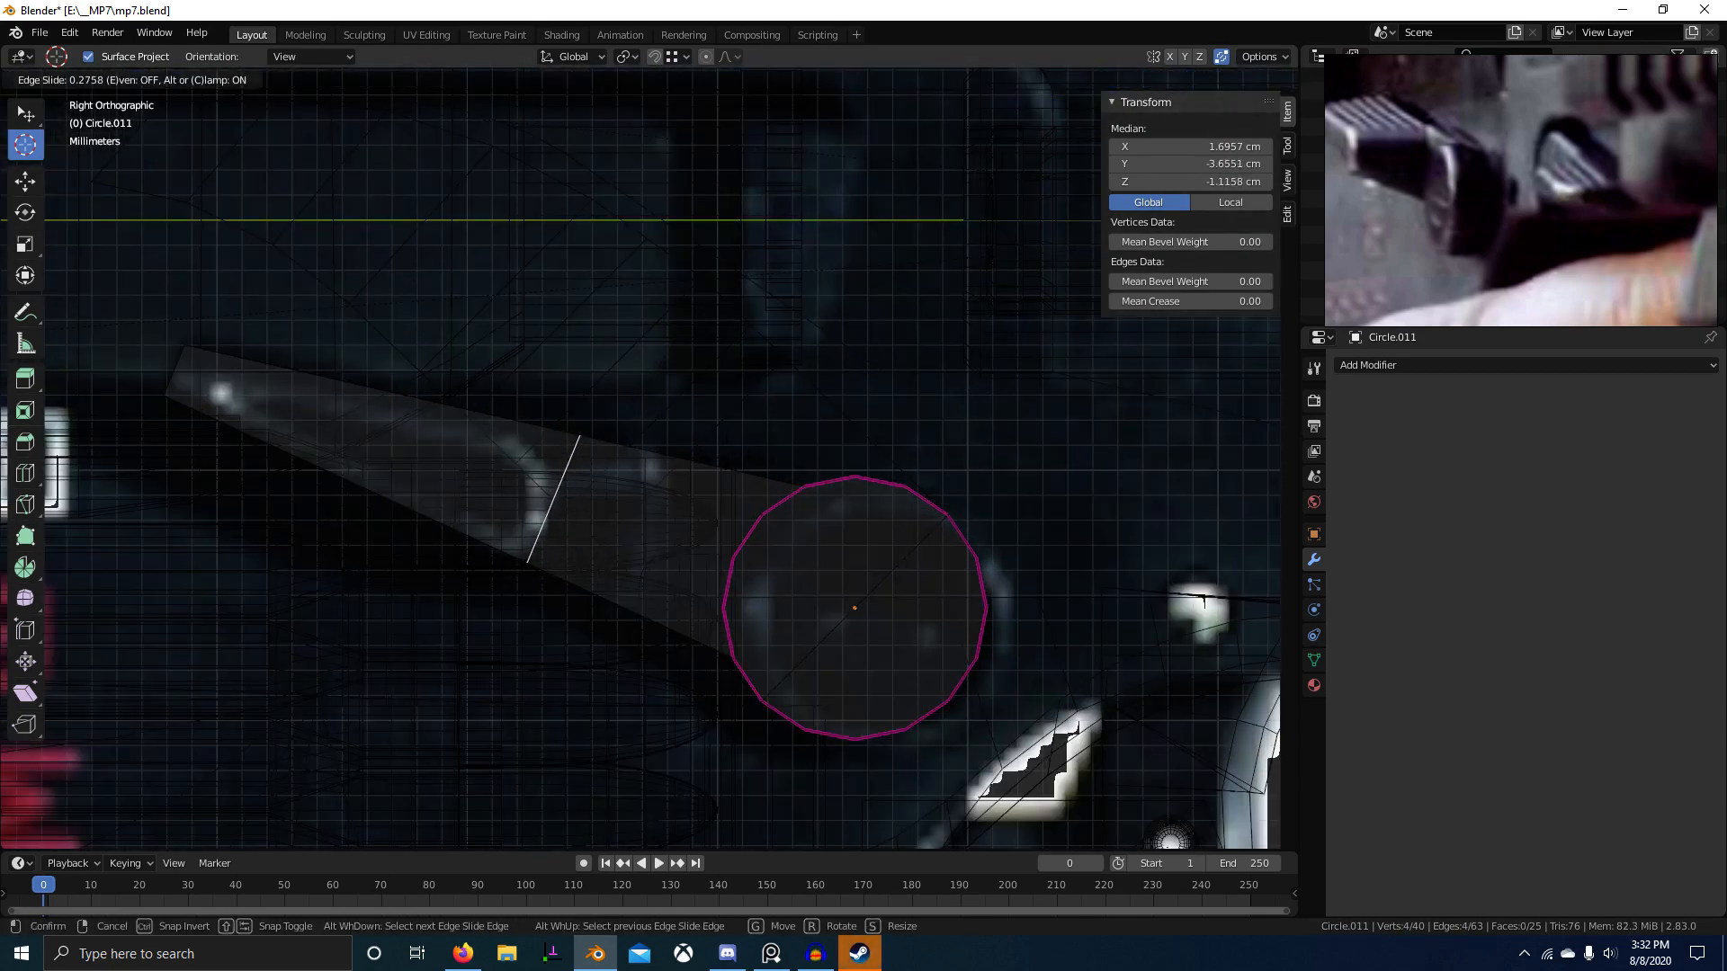
pyautogui.click(460, 448)
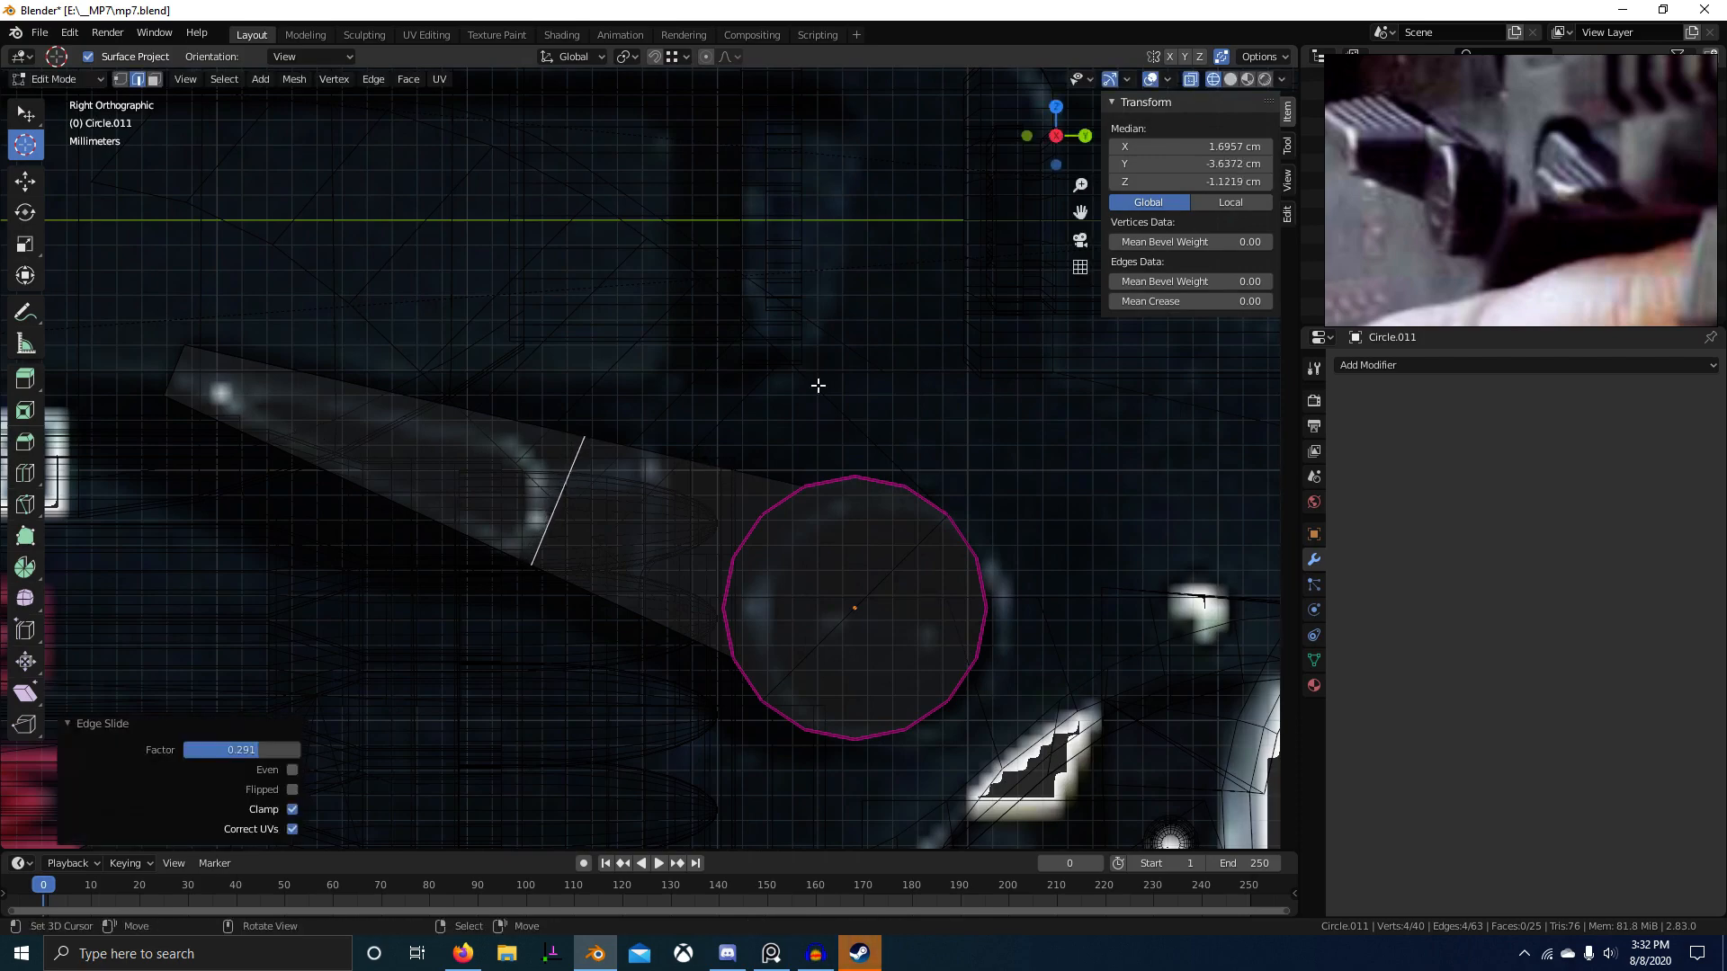
# Step: Bevel the edges at the arm's tip with 2 segments and an offset of about 16.6 cm
pyautogui.moveTo(99, 389); pyautogui.dragTo(260, 390, button='middle')
pyautogui.press('z')
pyautogui.rightClick(507, 417)
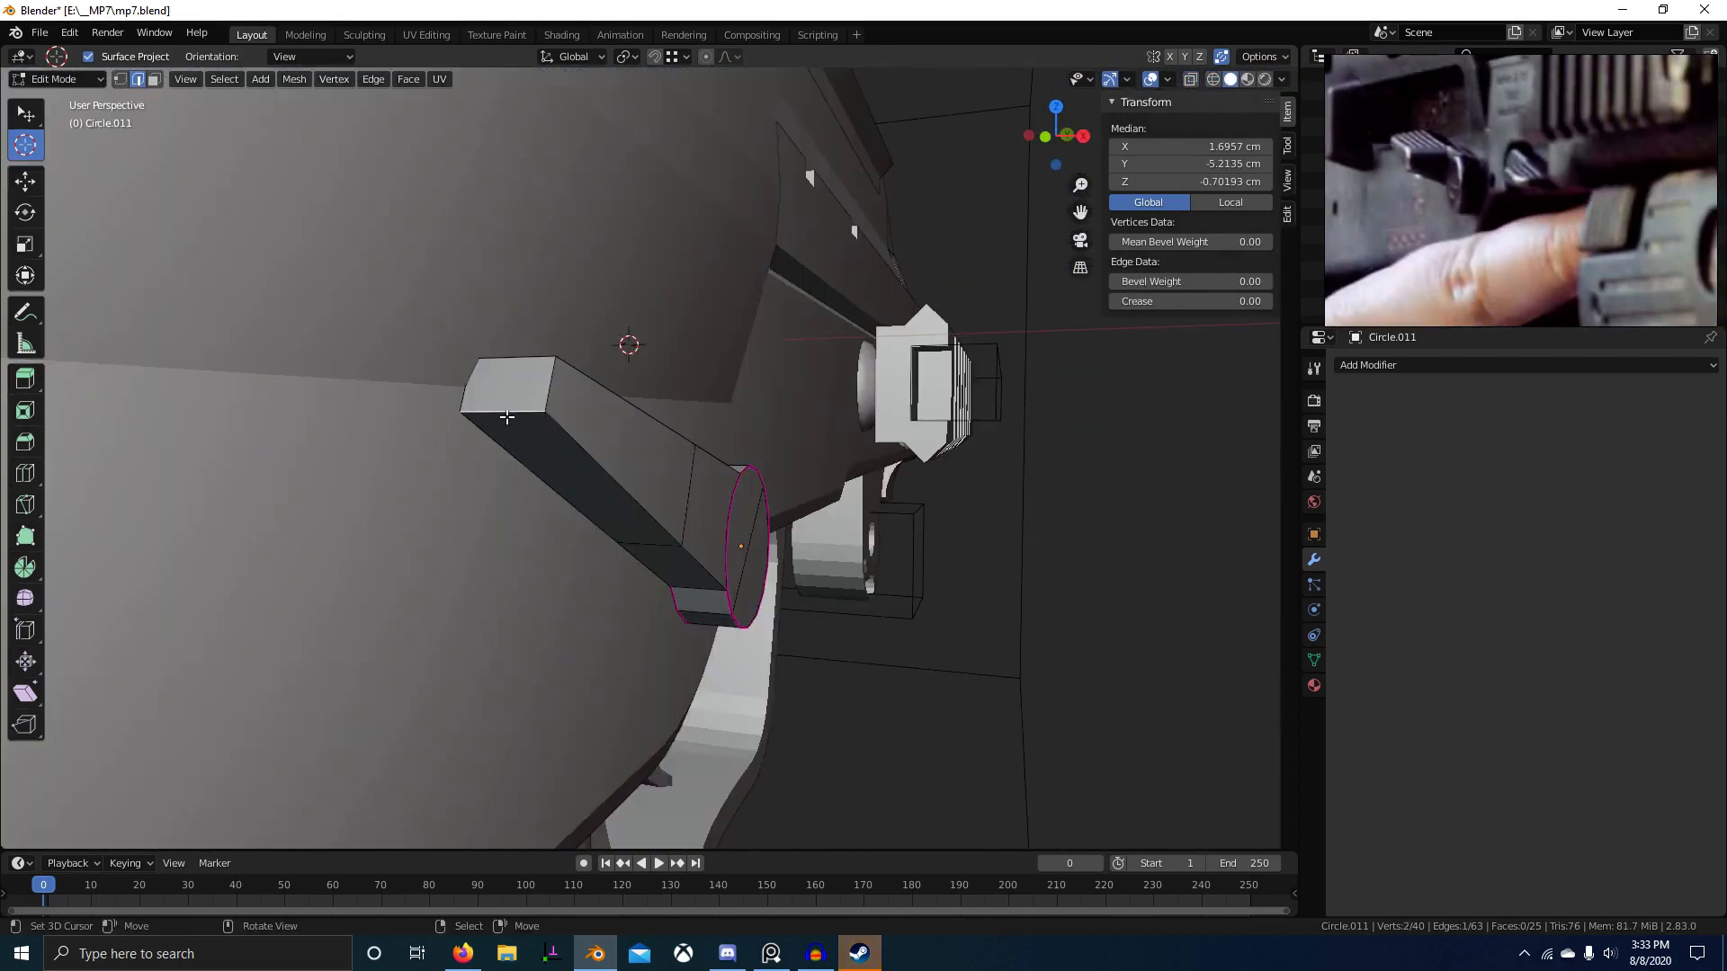
pyautogui.moveTo(507, 417); pyautogui.dragTo(684, 504, button='middle')
pyautogui.hotkey('ctrl', 'b')
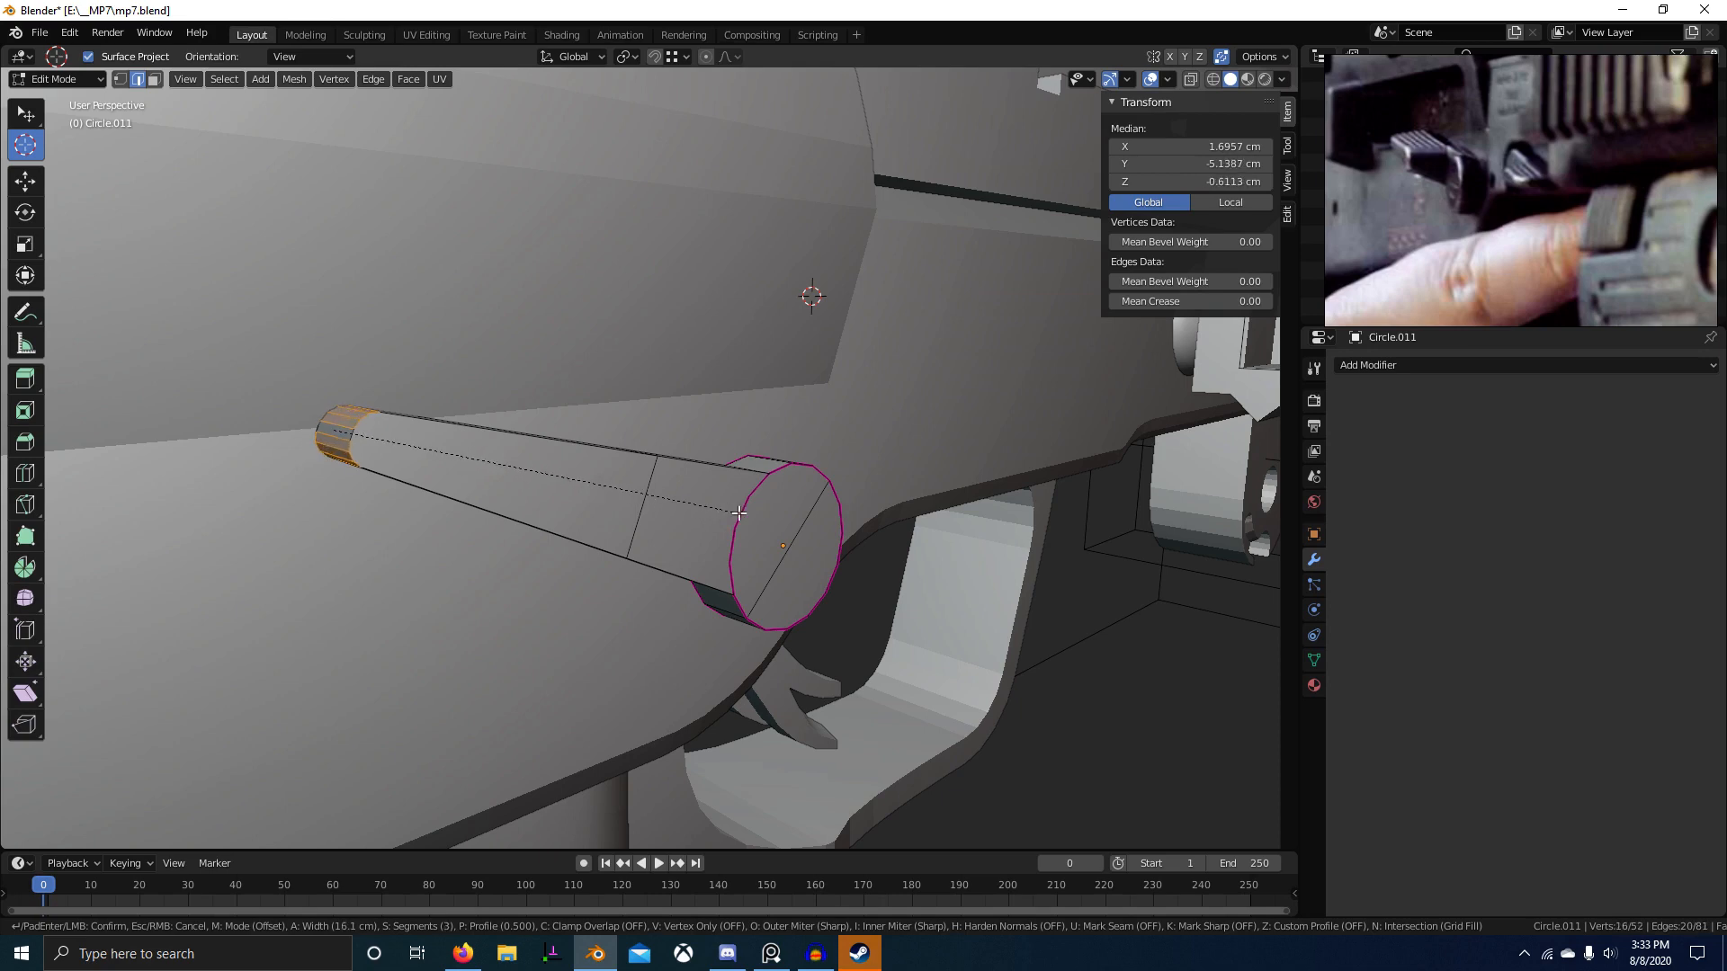
pyautogui.scroll(-1, 738, 512)
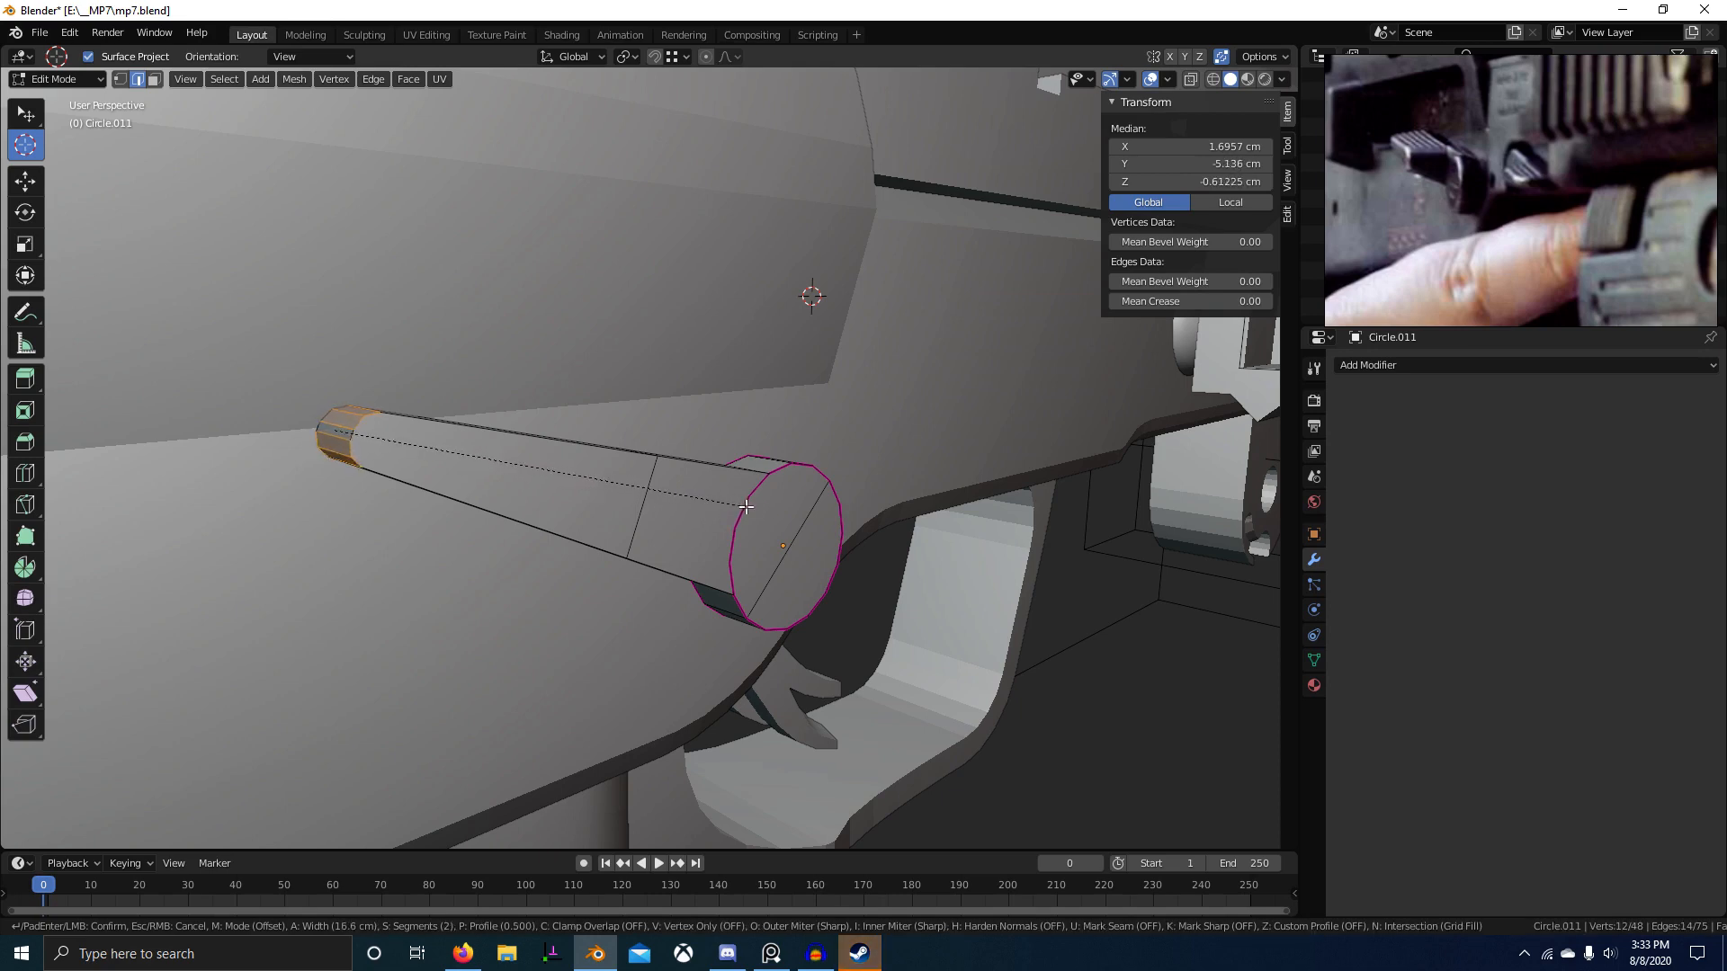
pyautogui.click(746, 507)
# Step: Extrude the outer face of the arm's tip section outward about 0.58 cm along X to form the grip
pyautogui.scroll(-4, 746, 508)
pyautogui.moveTo(746, 507); pyautogui.dragTo(717, 567, button='middle')
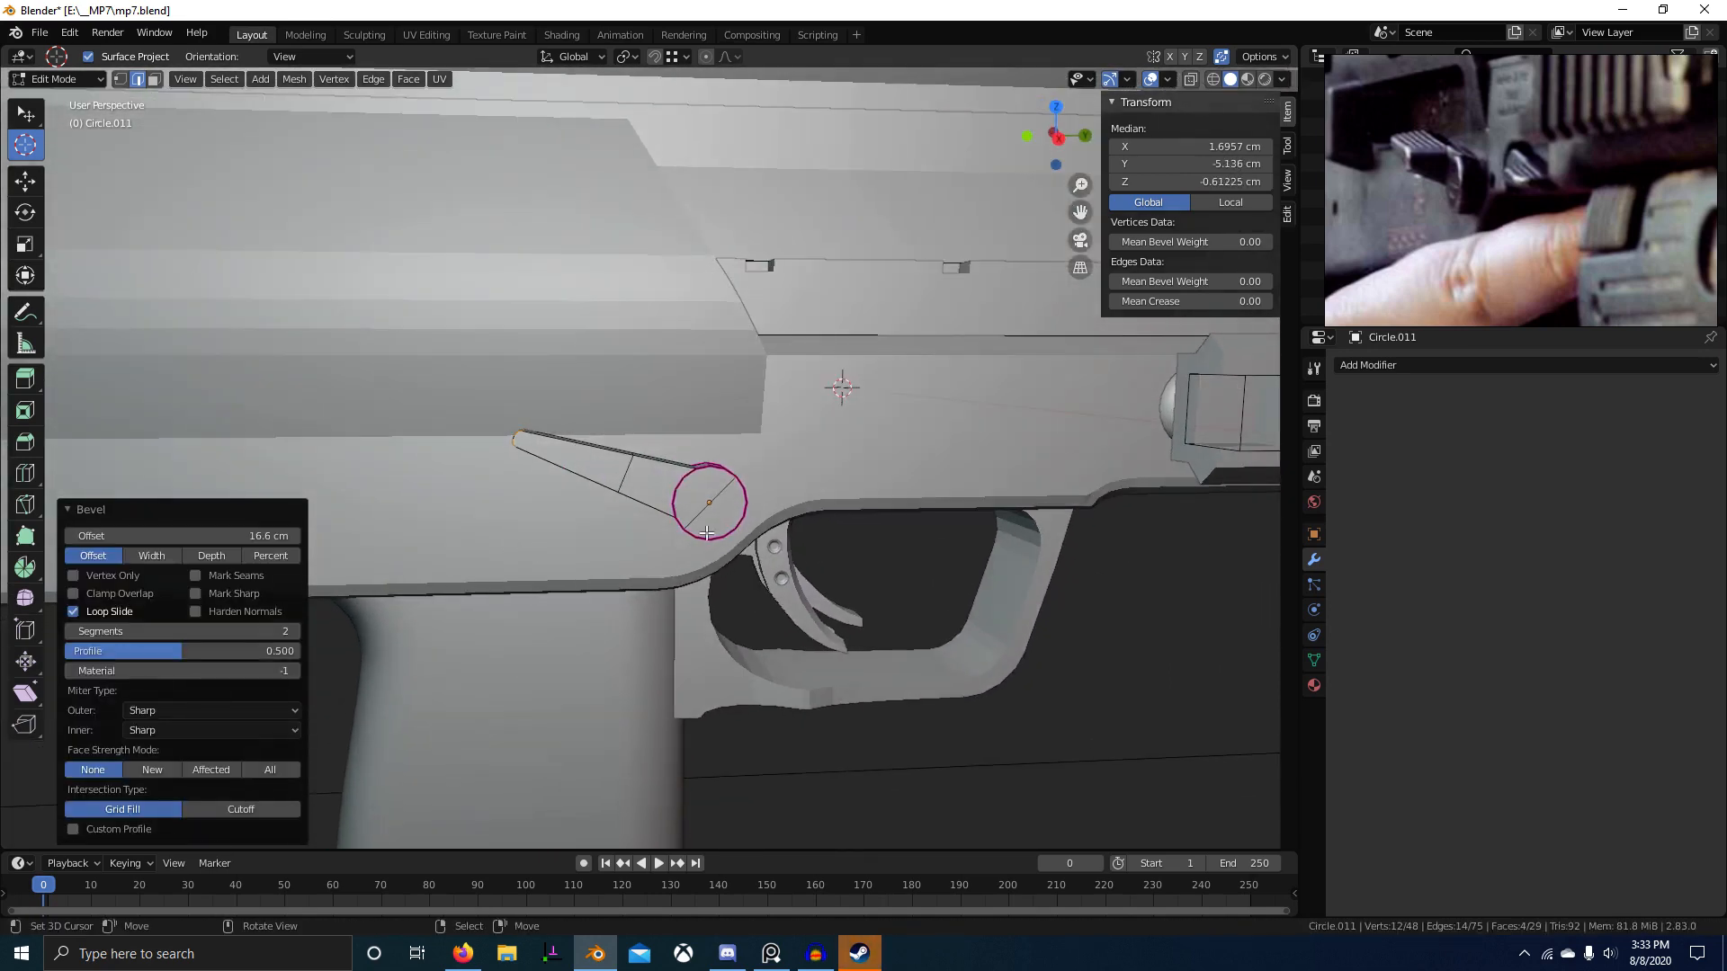
pyautogui.scroll(6, 707, 533)
pyautogui.click(572, 503)
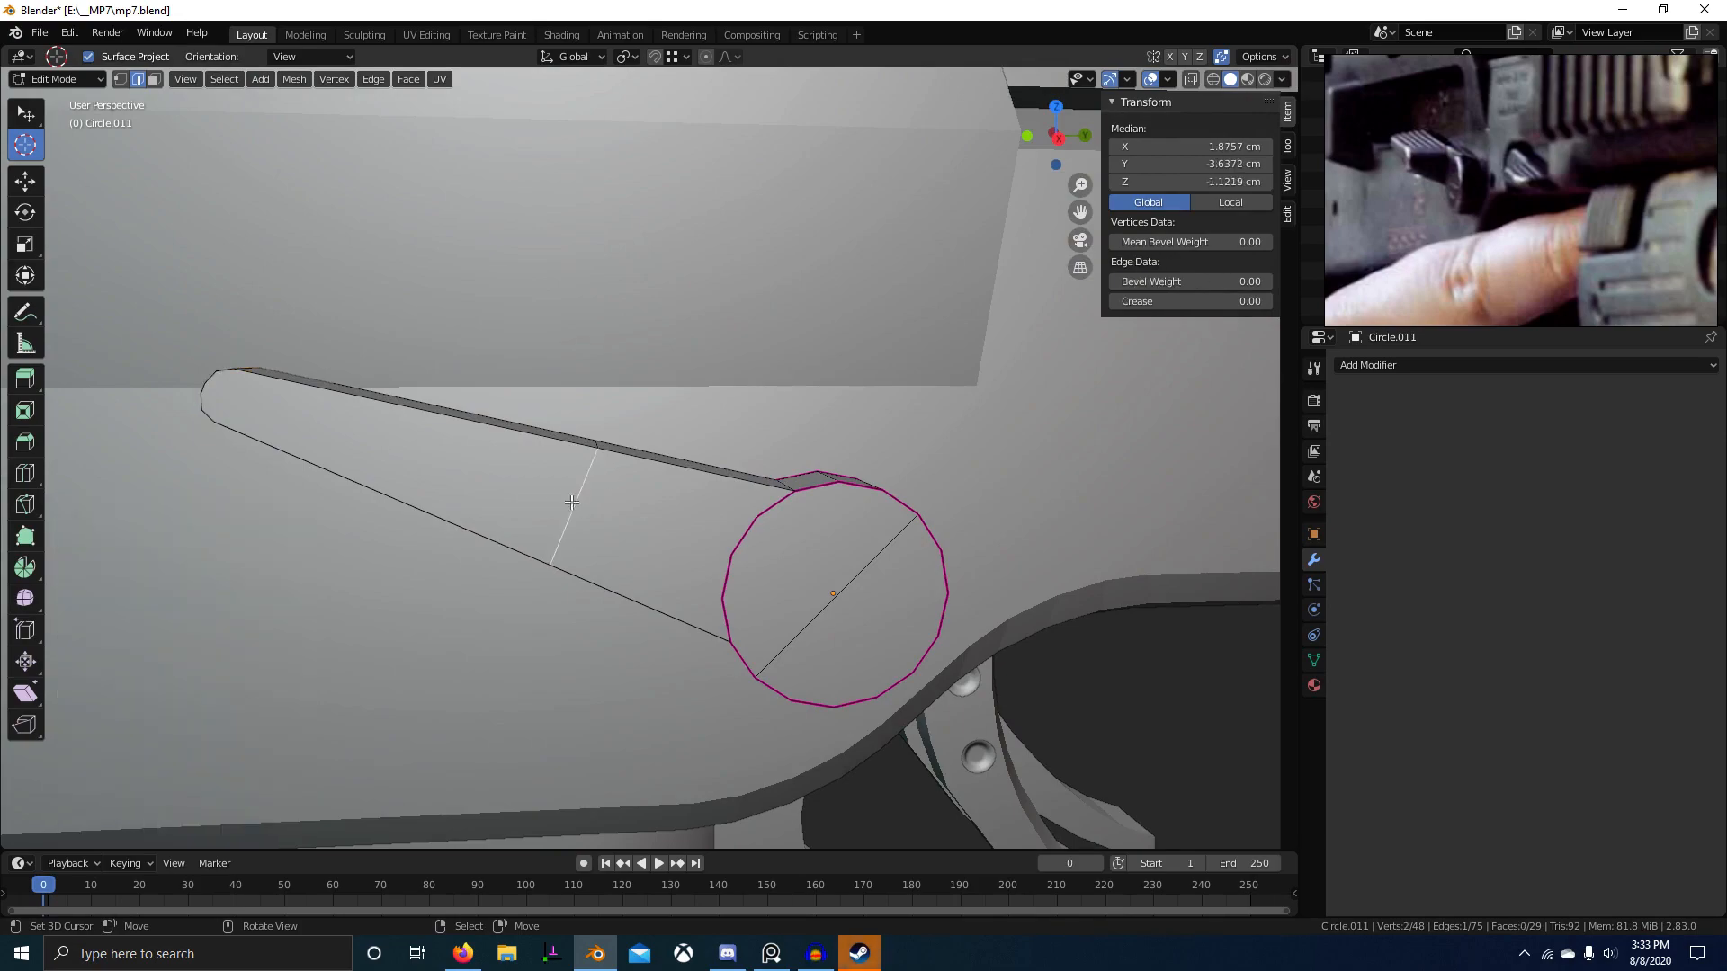
pyautogui.press('3')
pyautogui.click(416, 448)
pyautogui.press('KP_3')
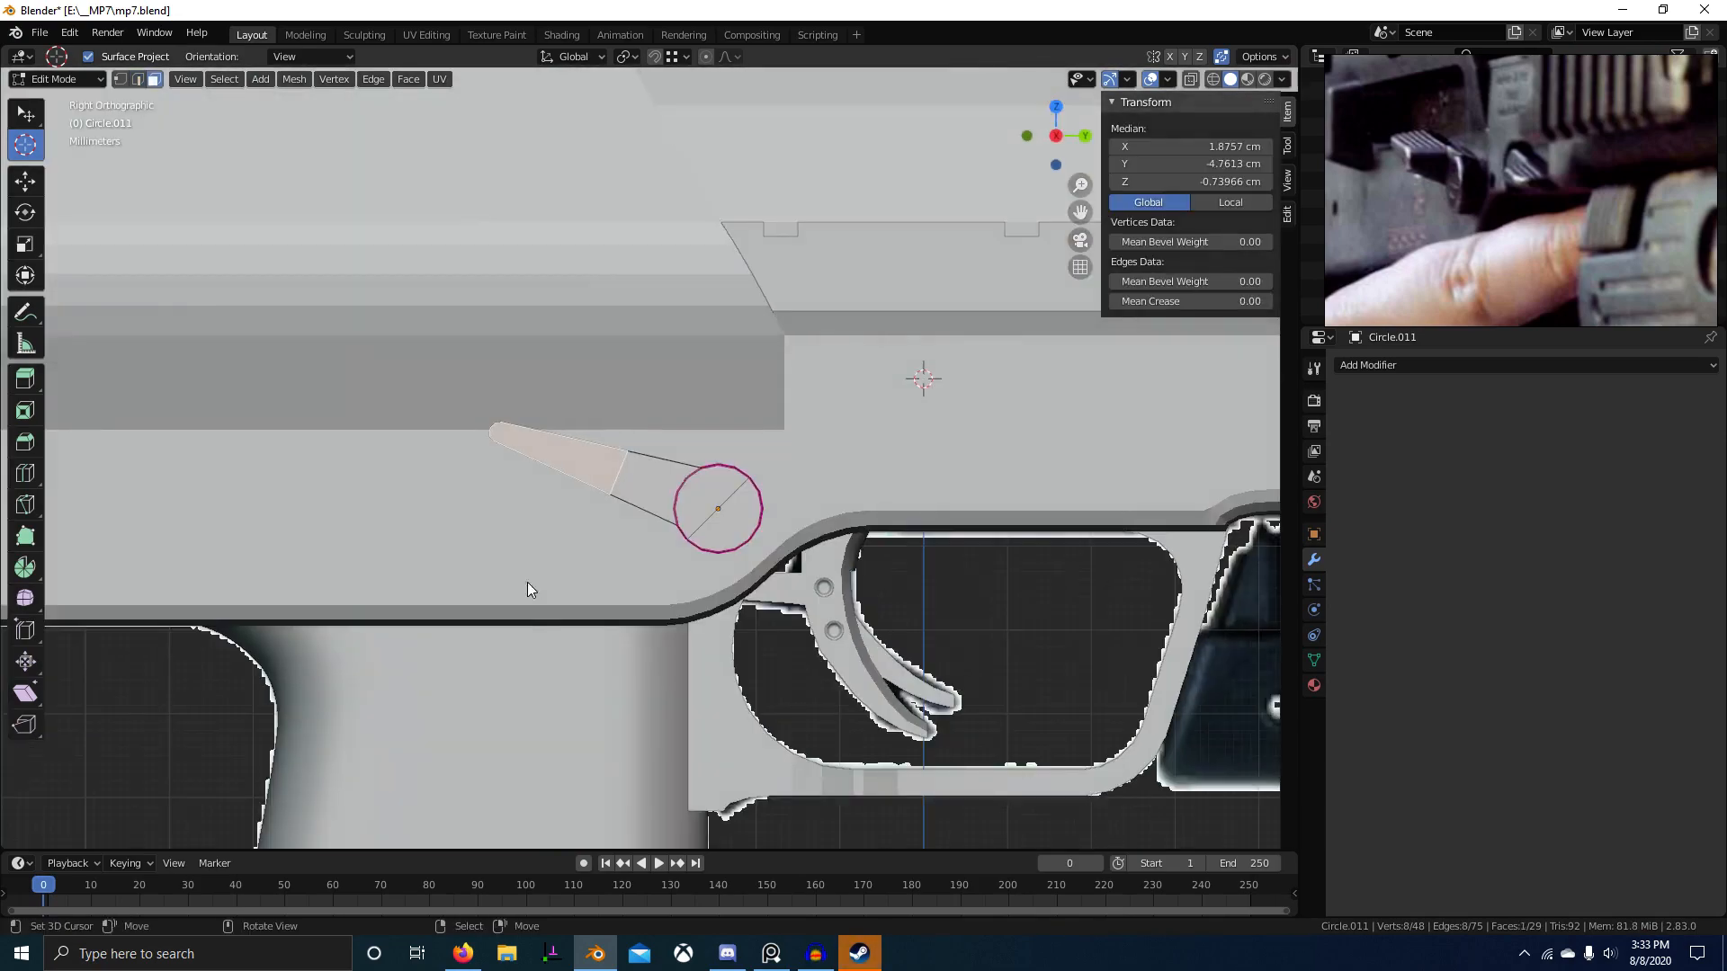
pyautogui.hotkey('shift', 'z')
pyautogui.moveTo(715, 546)
pyautogui.keyDown('shift'); pyautogui.mouseDown(button='middle')
pyautogui.moveTo(814, 577)
pyautogui.moveTo(661, 608)
pyautogui.mouseUp(button='middle'); pyautogui.keyUp('shift')
pyautogui.scroll(6, 821, 574)
pyautogui.scroll(-4, 743, 593)
pyautogui.hotkey('shift', 'z')
pyautogui.moveTo(738, 634); pyautogui.dragTo(675, 654, button='middle')
pyautogui.press('e')
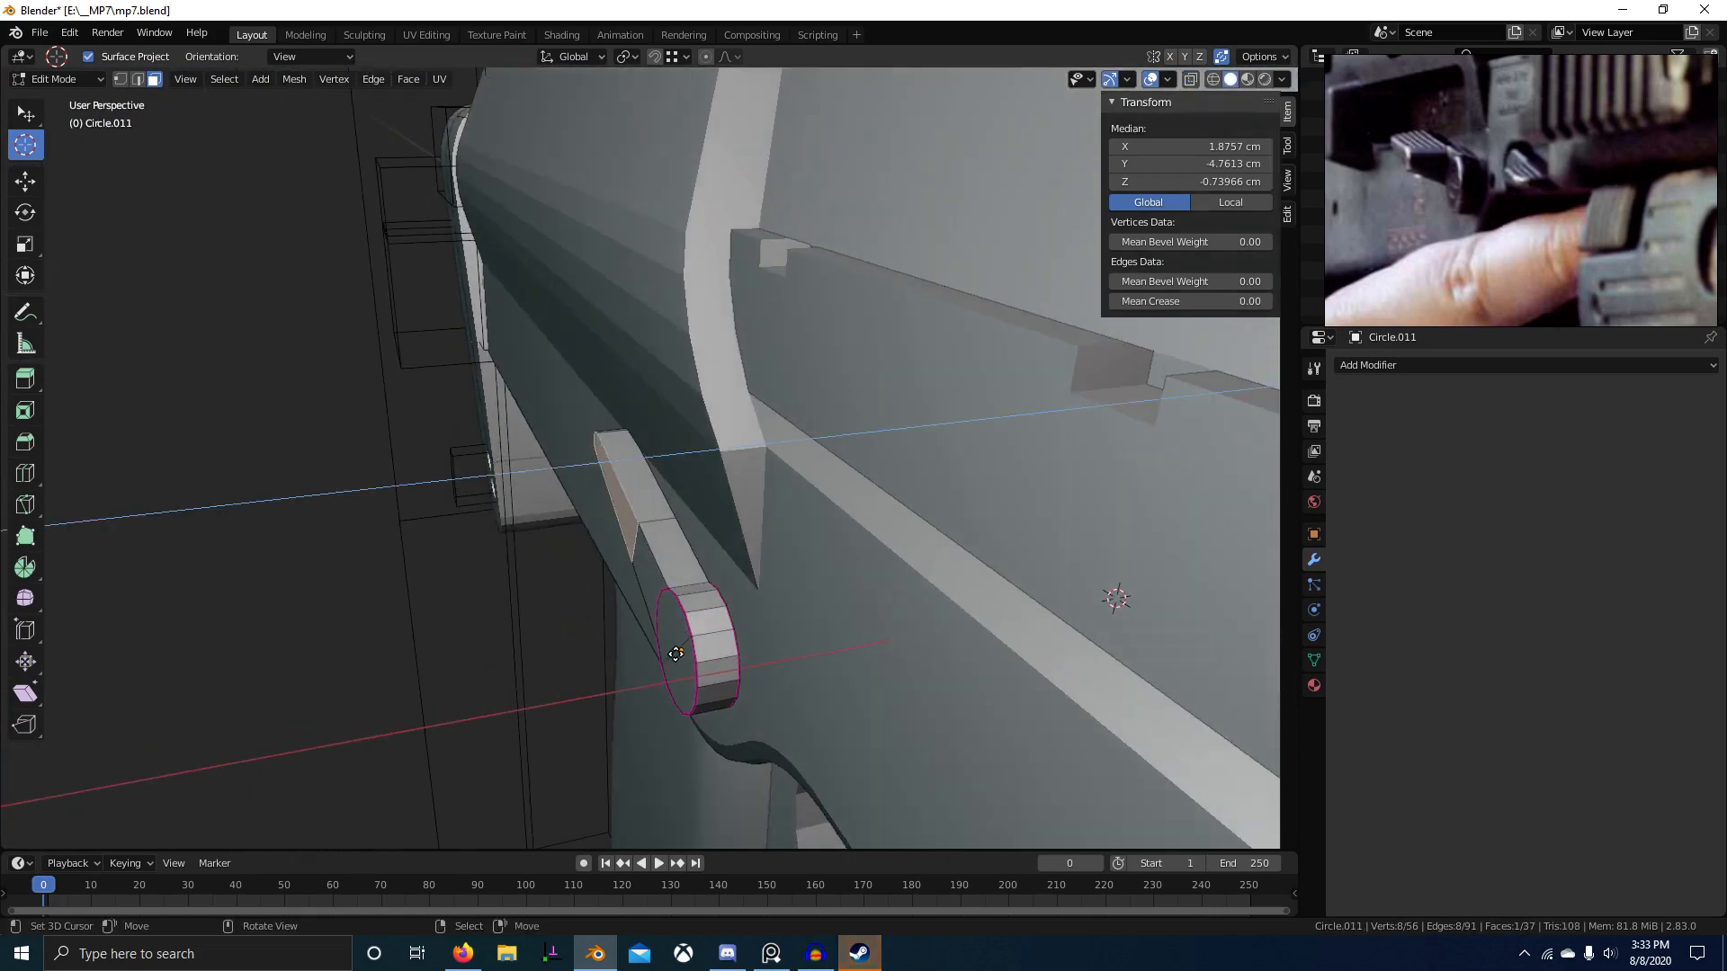
pyautogui.press('x')
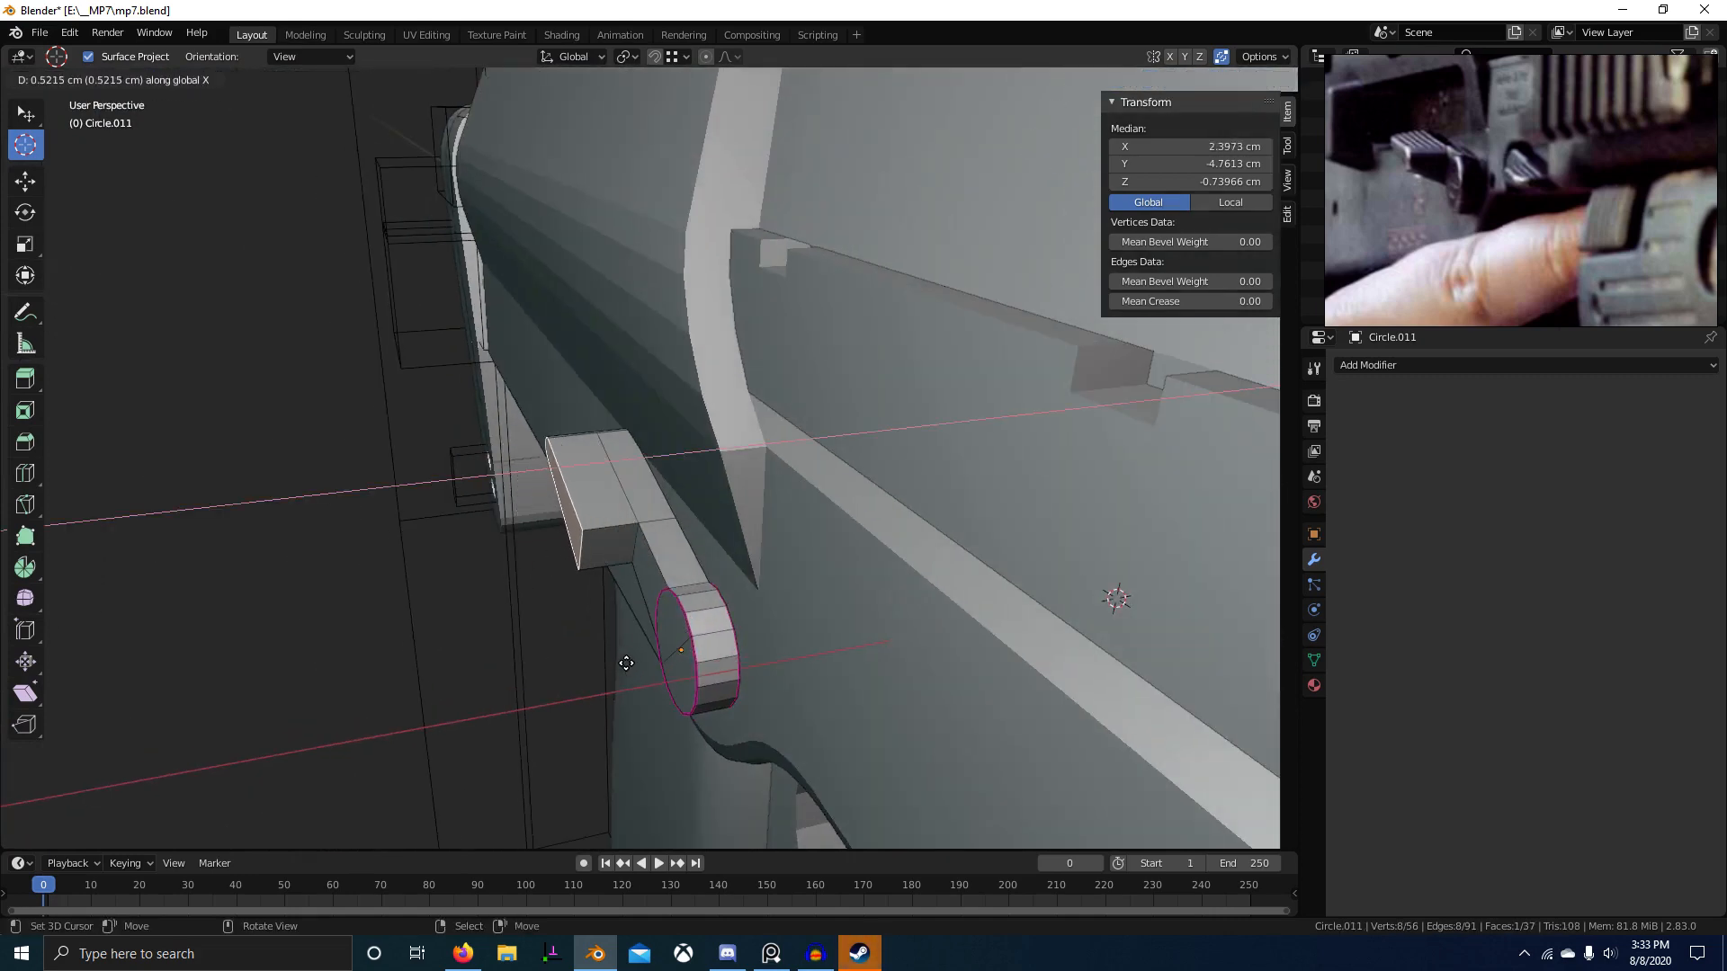
pyautogui.click(626, 663)
# Step: Inset the grip's outer face with a thickness of about 10.71 cm
pyautogui.moveTo(626, 662); pyautogui.dragTo(719, 630, button='middle')
pyautogui.scroll(4, 813, 615)
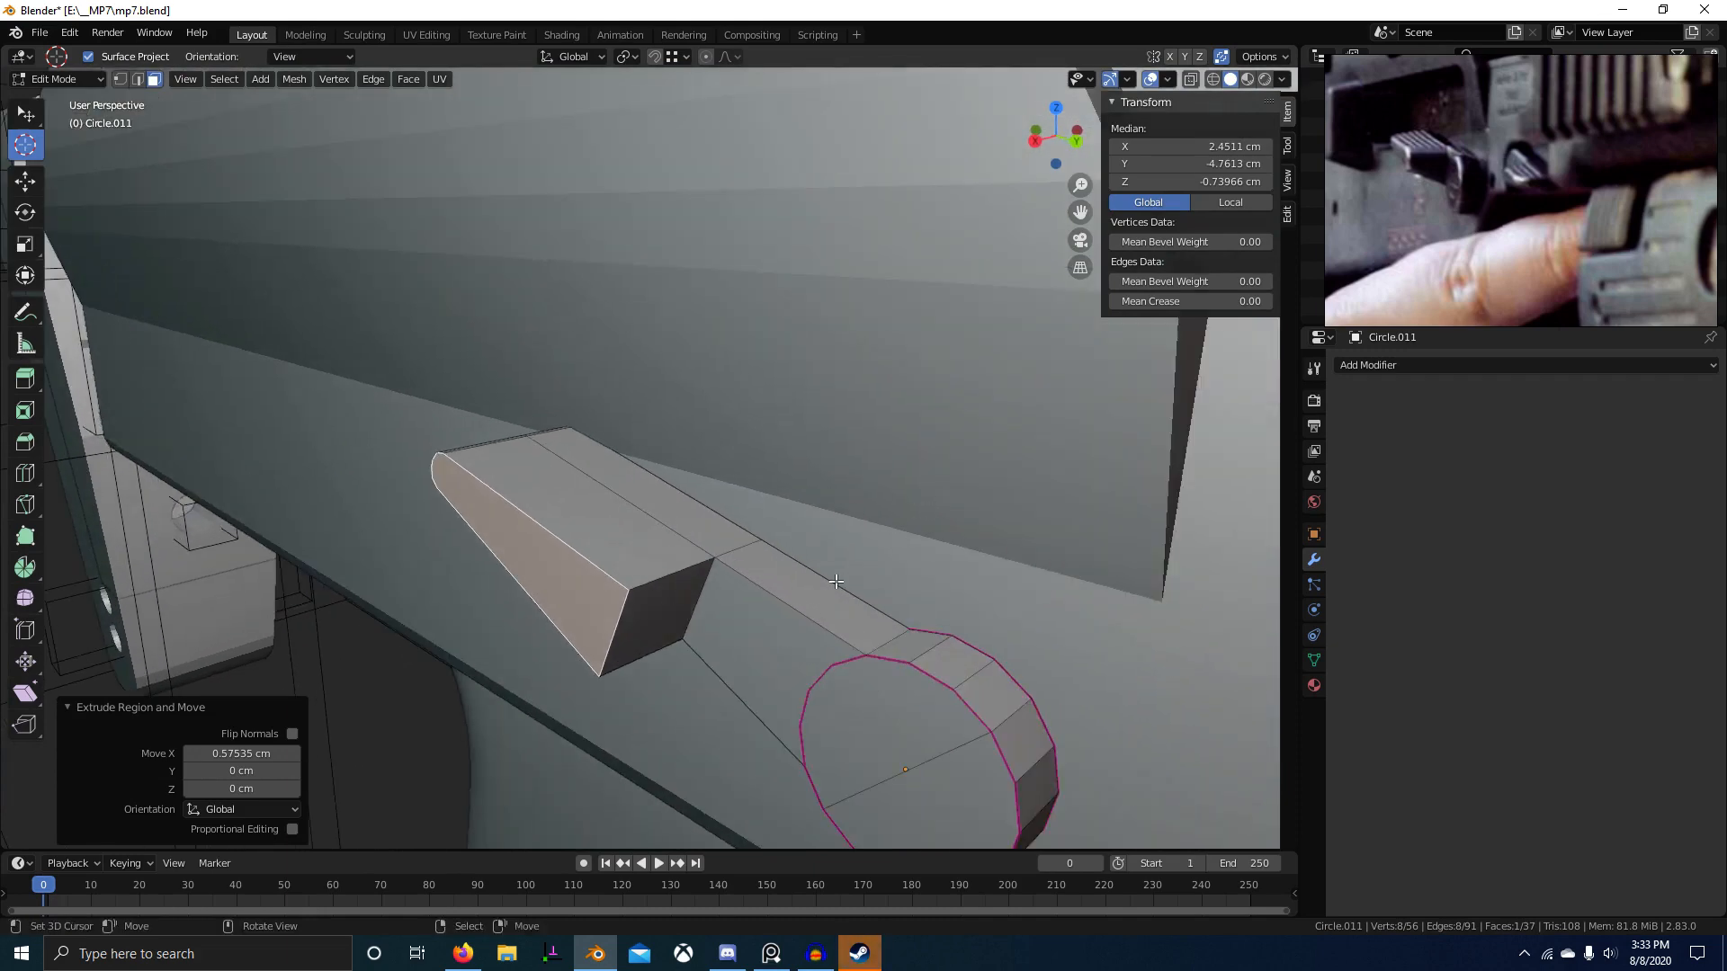
pyautogui.press('i')
pyautogui.click(666, 591)
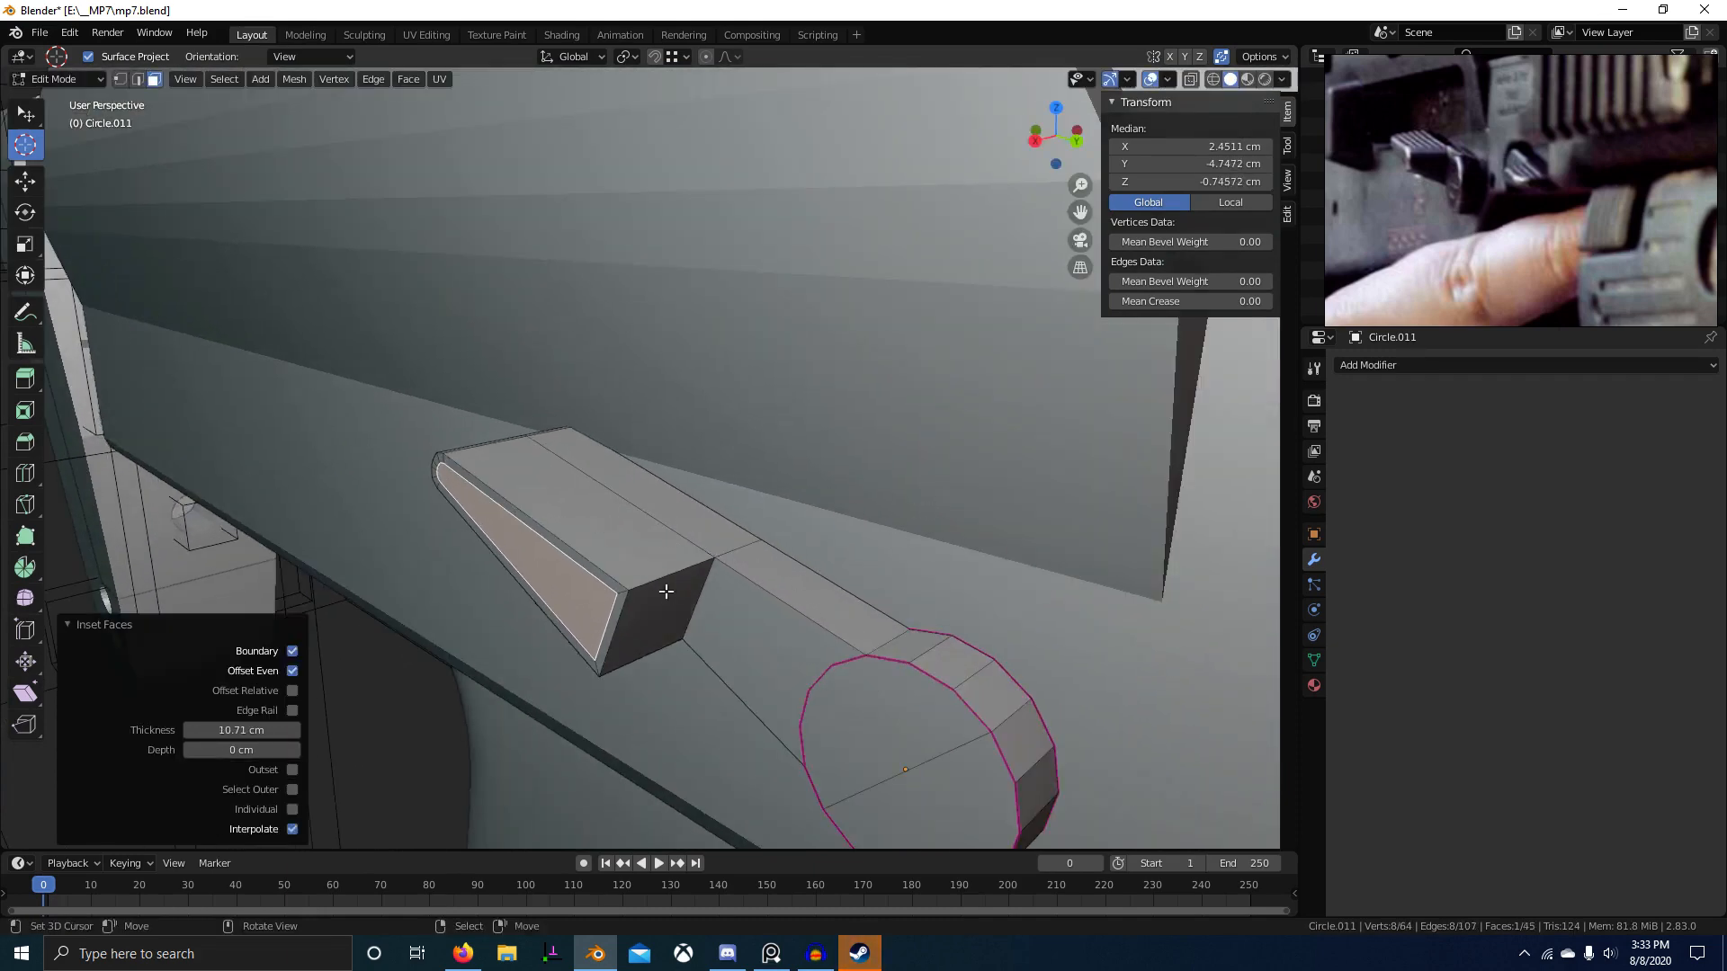
# Step: Slide the inset loop on the grip's outer face outward by a factor of 1 so it merges into the boundary edges
pyautogui.press('1')
pyautogui.click(622, 602)
pyautogui.keyDown('ctrl'); pyautogui.keyDown('alt'); pyautogui.click(478, 476); pyautogui.keyUp('alt'); pyautogui.keyUp('ctrl')
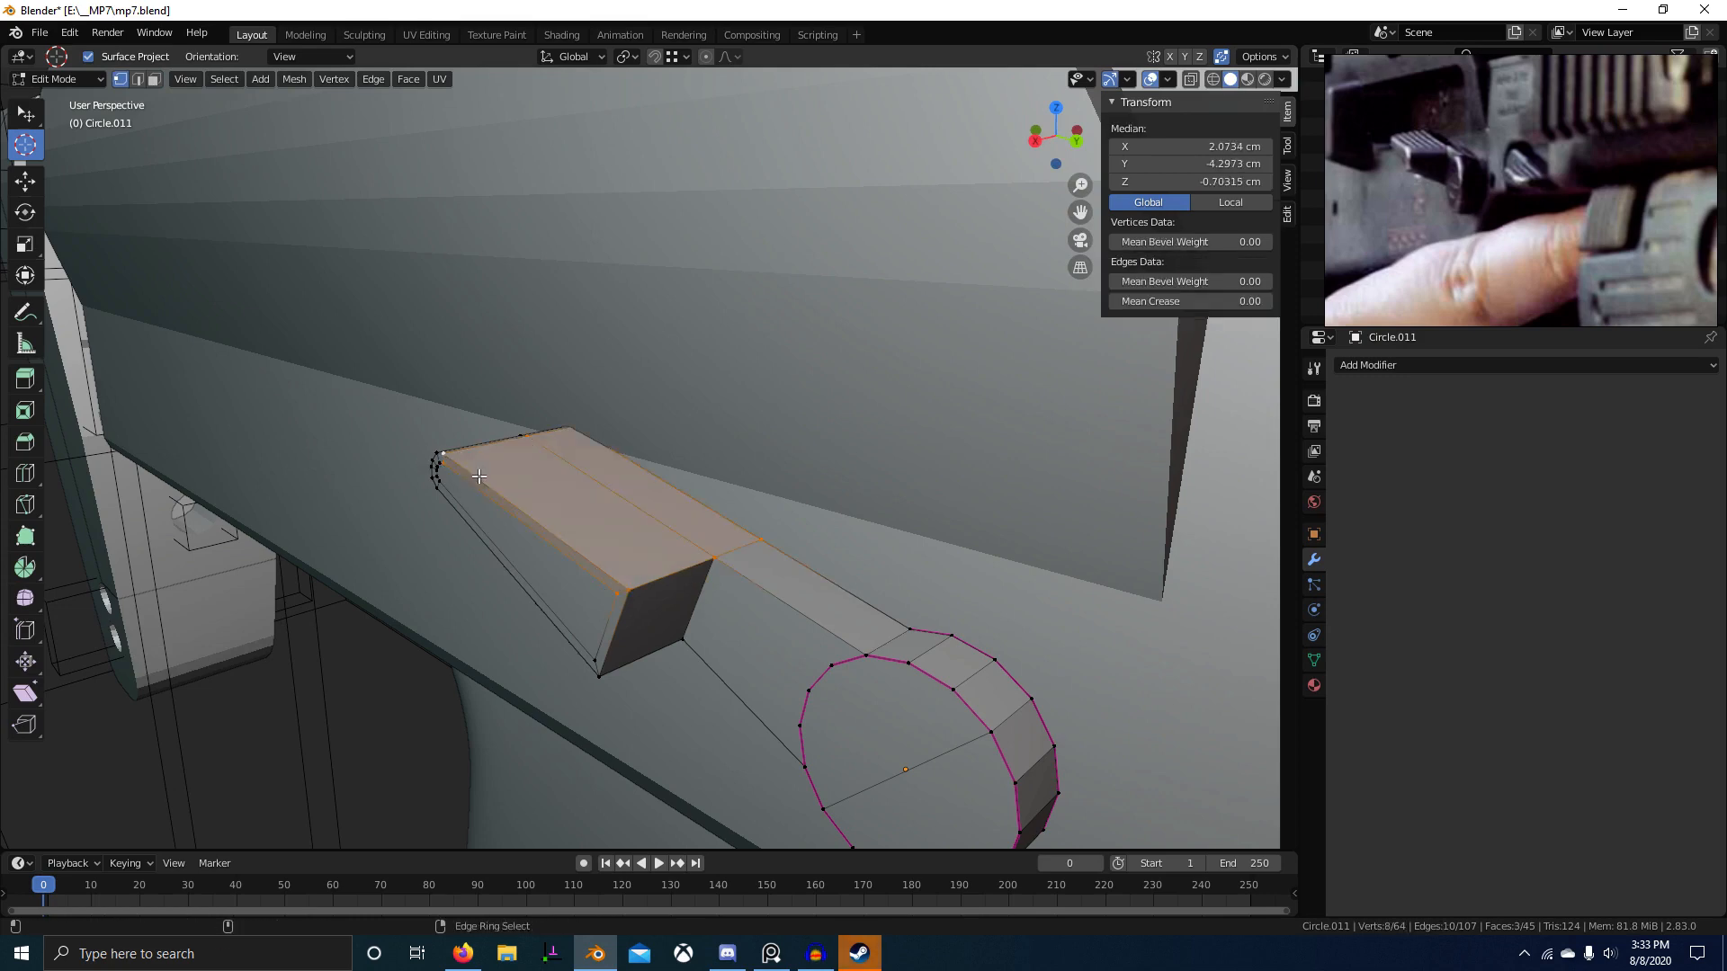
pyautogui.press('g')
pyautogui.press('g')
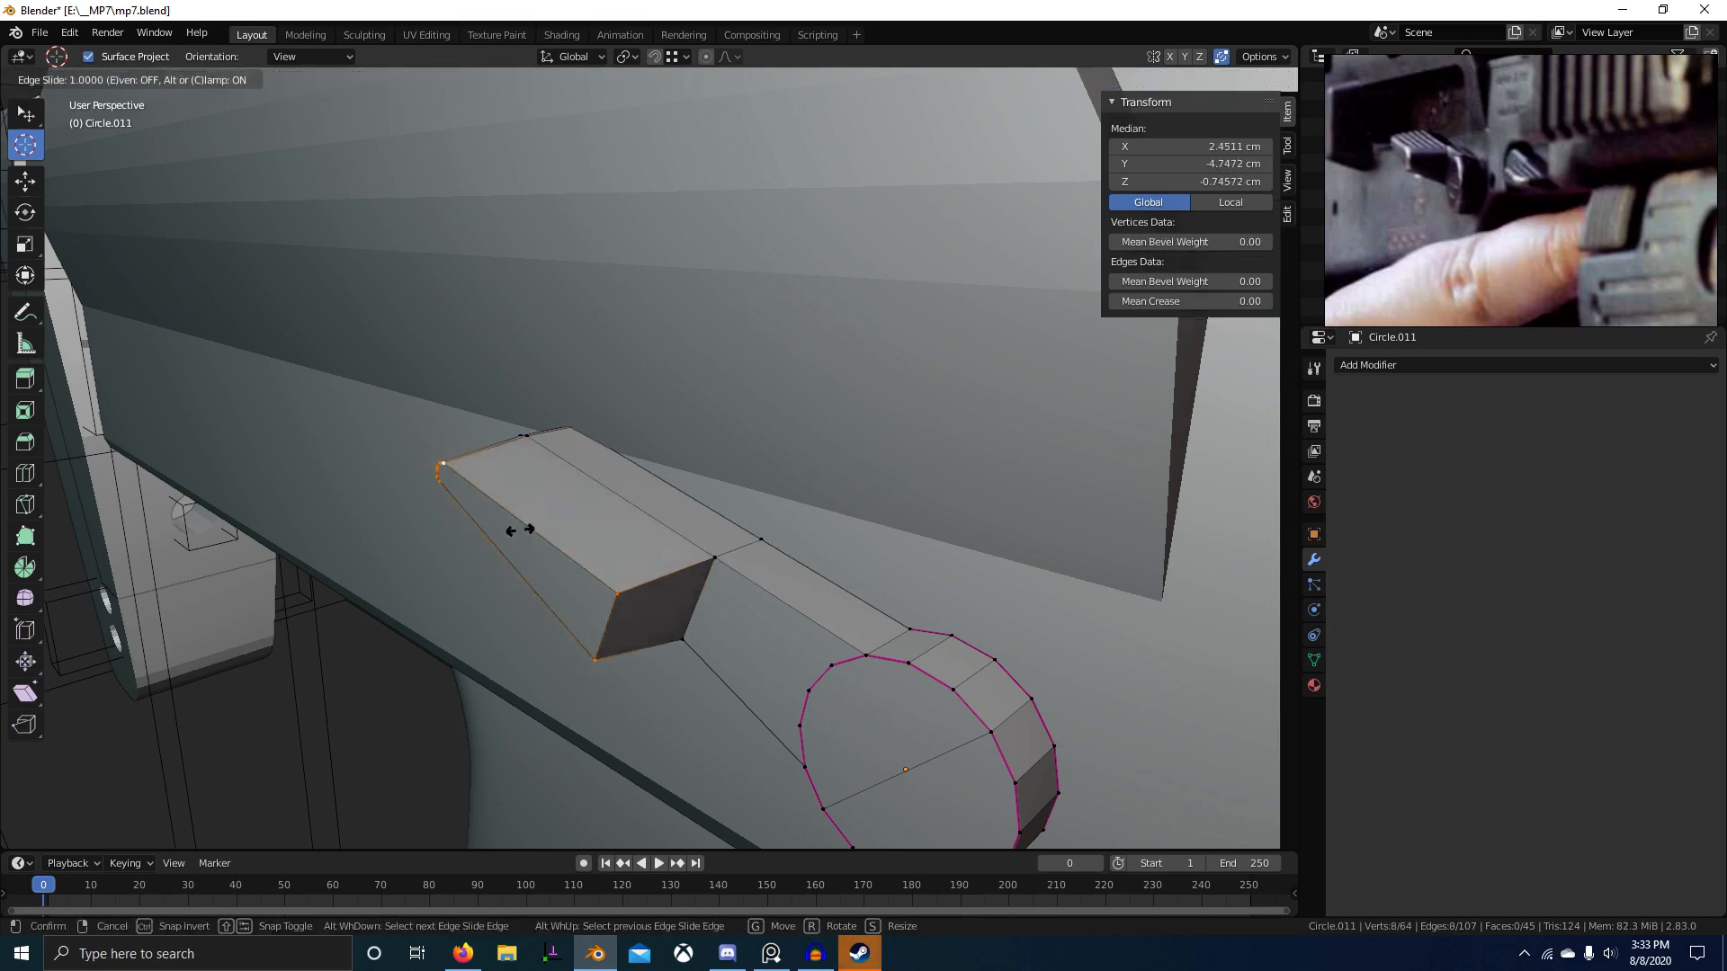
pyautogui.click(390, 565)
# Step: Move the grip's outer face about 0.06 cm toward the receiver along X
pyautogui.moveTo(389, 565); pyautogui.dragTo(642, 662, button='middle')
pyautogui.press('g')
pyautogui.press('x')
pyautogui.click(607, 664)
pyautogui.press('2')
pyautogui.rightClick(629, 534)
pyautogui.keyDown('alt'); pyautogui.rightClick(630, 534); pyautogui.keyUp('alt')
pyautogui.hotkey('ctrl', 'b')
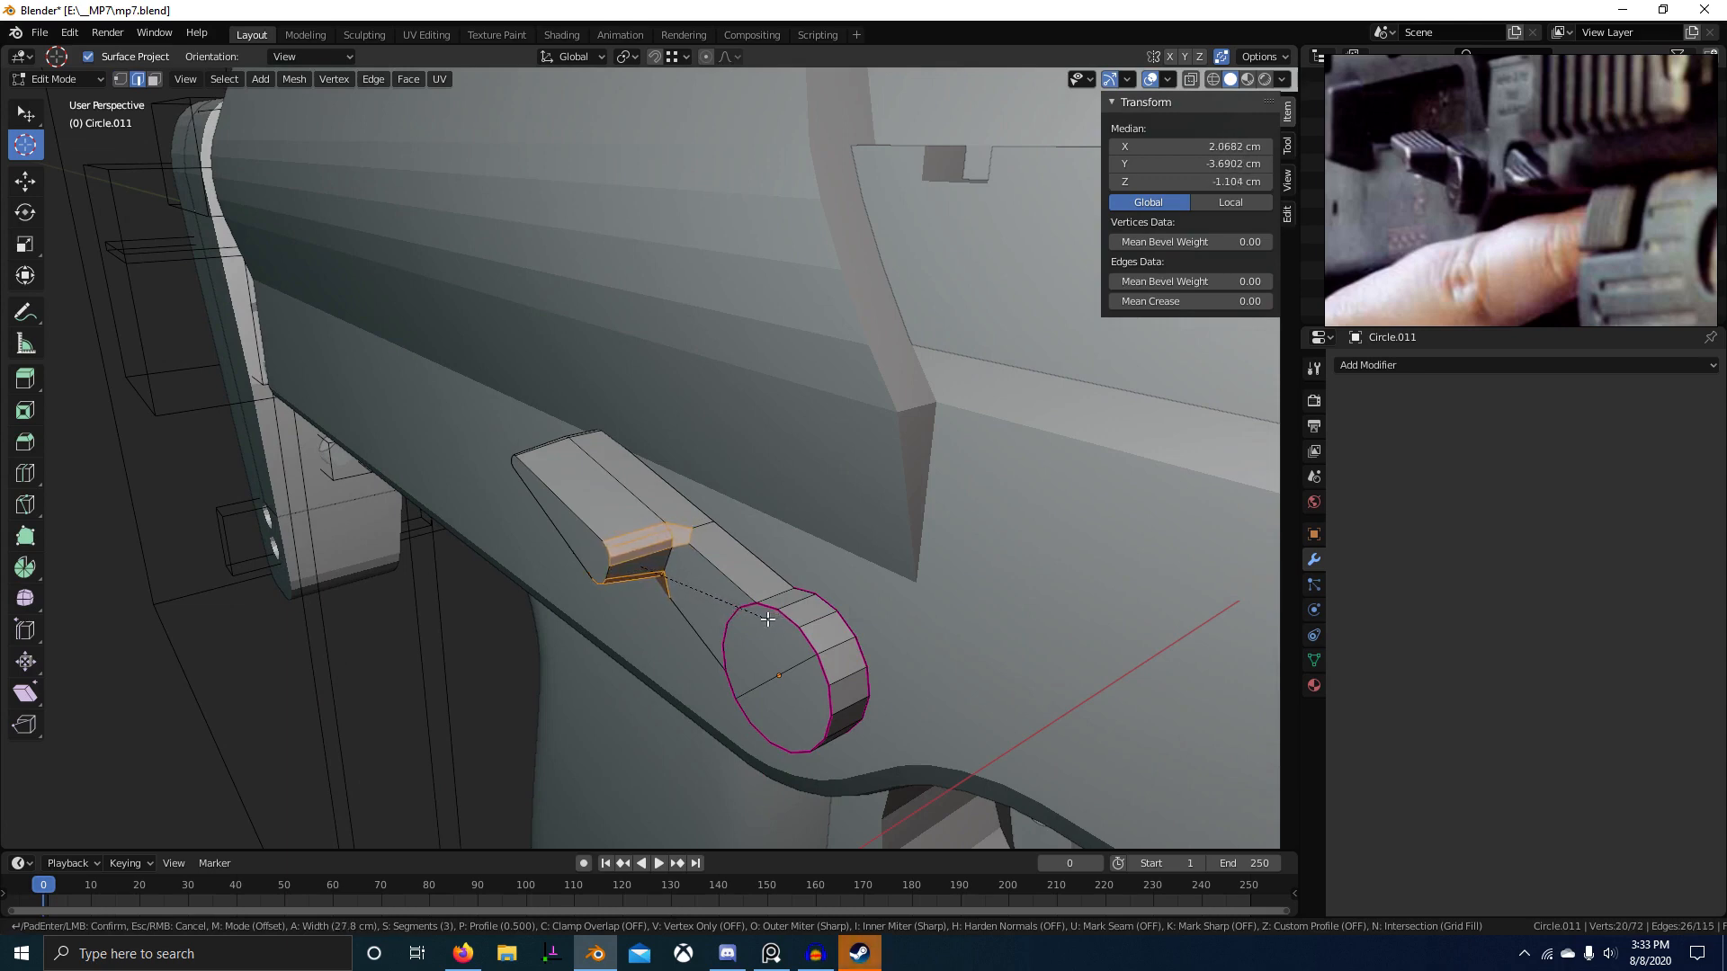
pyautogui.rightClick(773, 623)
pyautogui.press('KP_3')
pyautogui.hotkey('shift', 'z')
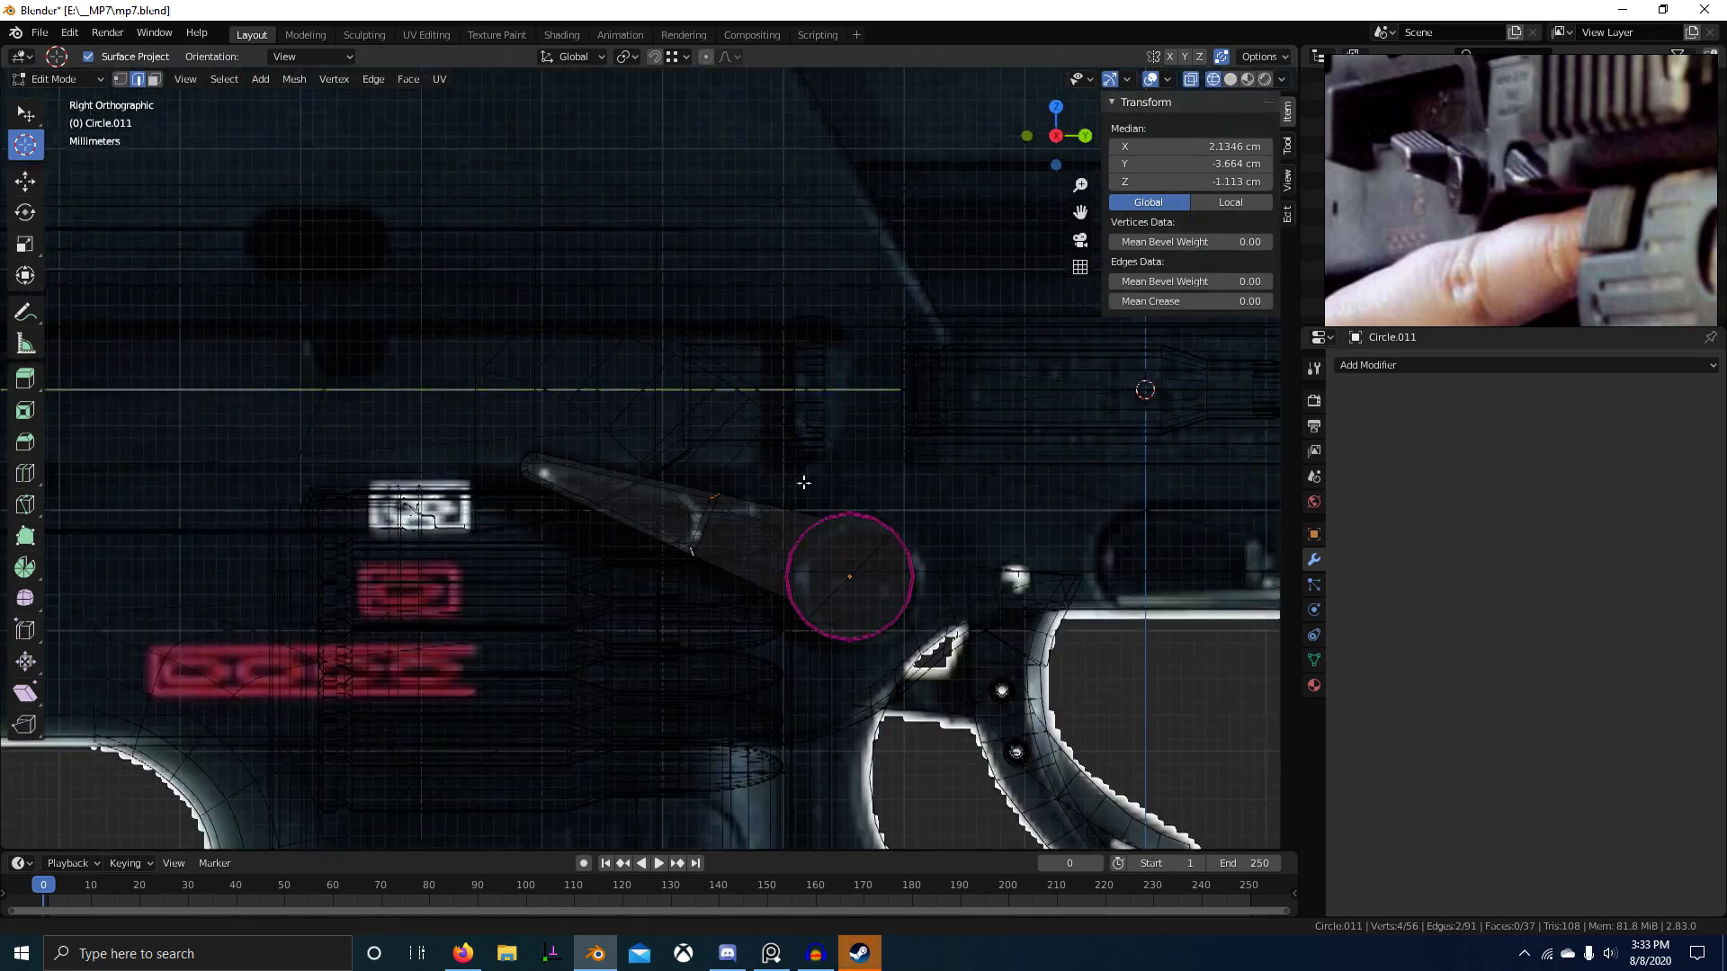
pyautogui.scroll(4, 801, 484)
pyautogui.hotkey('ctrl', 'b')
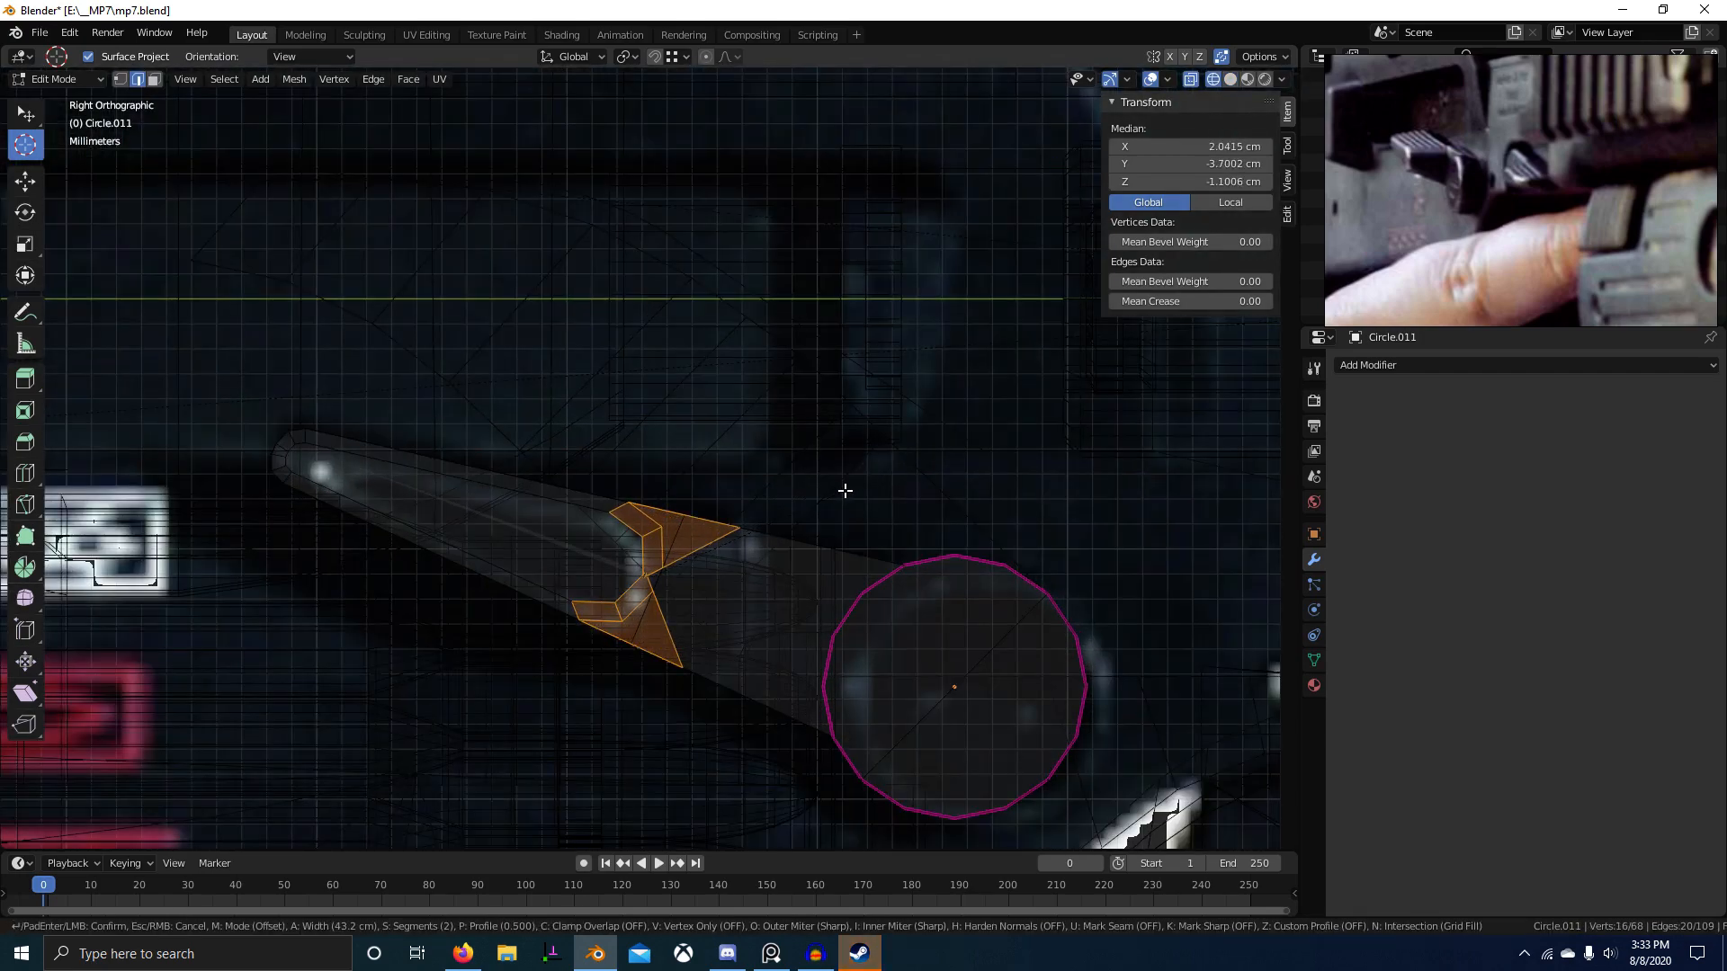
pyautogui.rightClick(671, 578)
pyautogui.moveTo(671, 578)
pyautogui.mouseDown(button='middle')
pyautogui.moveTo(794, 606)
pyautogui.moveTo(612, 567)
pyautogui.mouseUp(button='middle')
pyautogui.hotkey('shift', 'z')
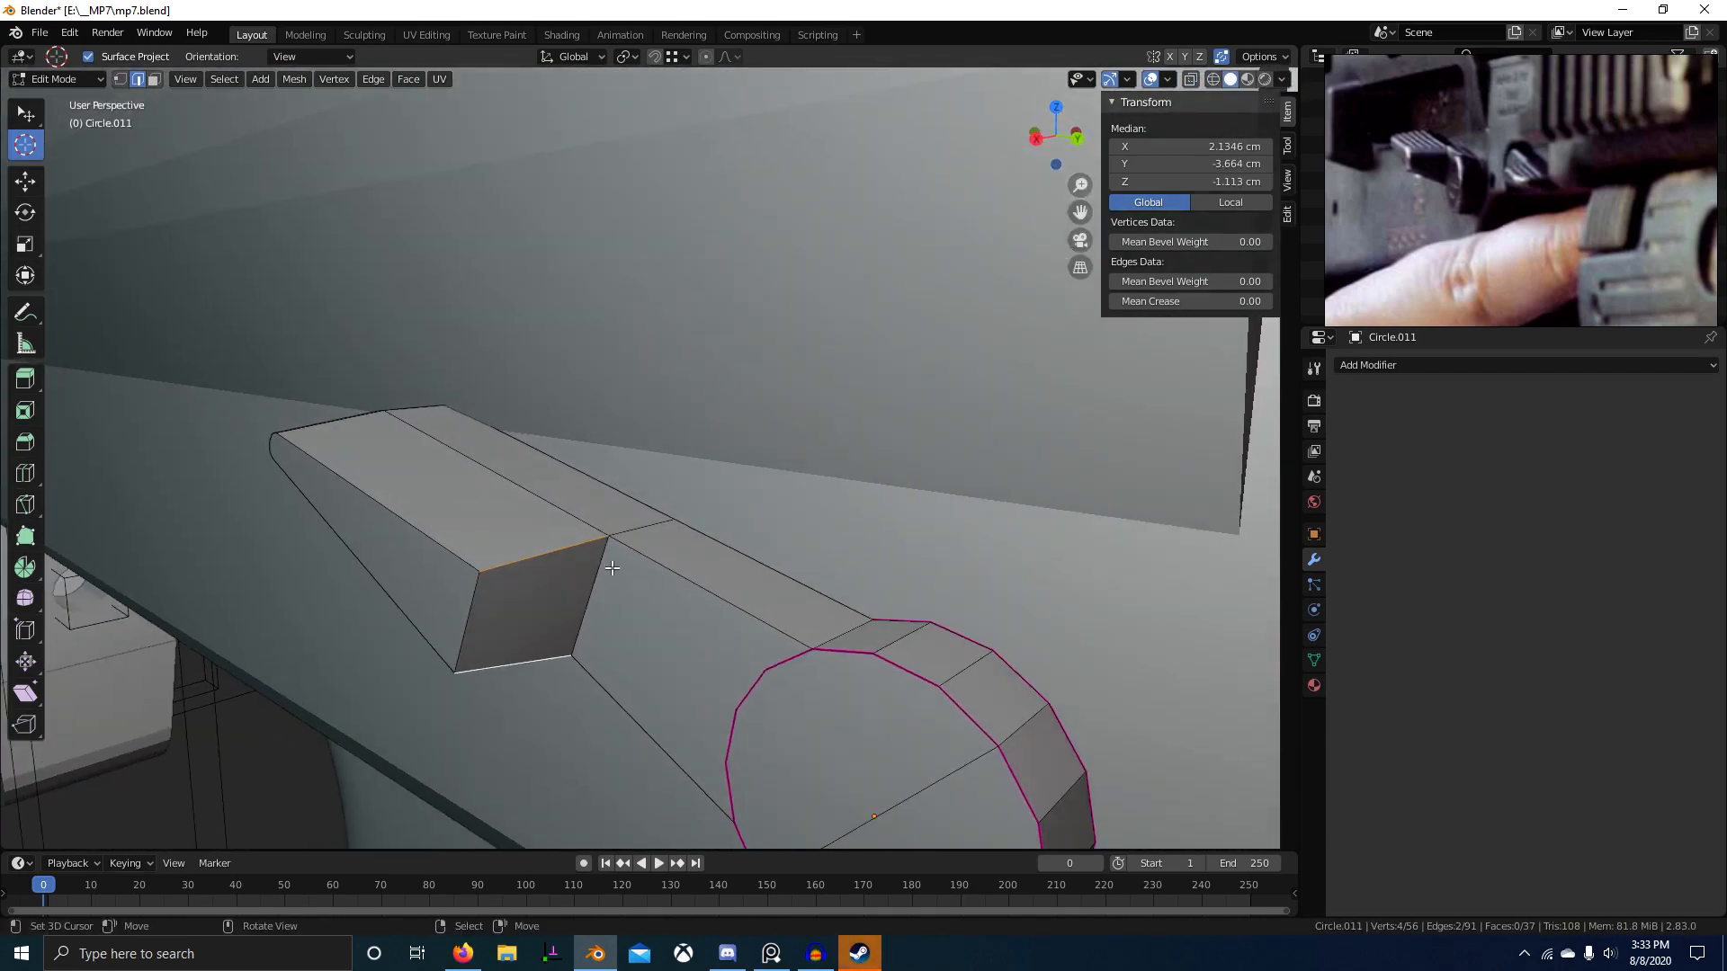
pyautogui.hotkey('ctrl', 'b')
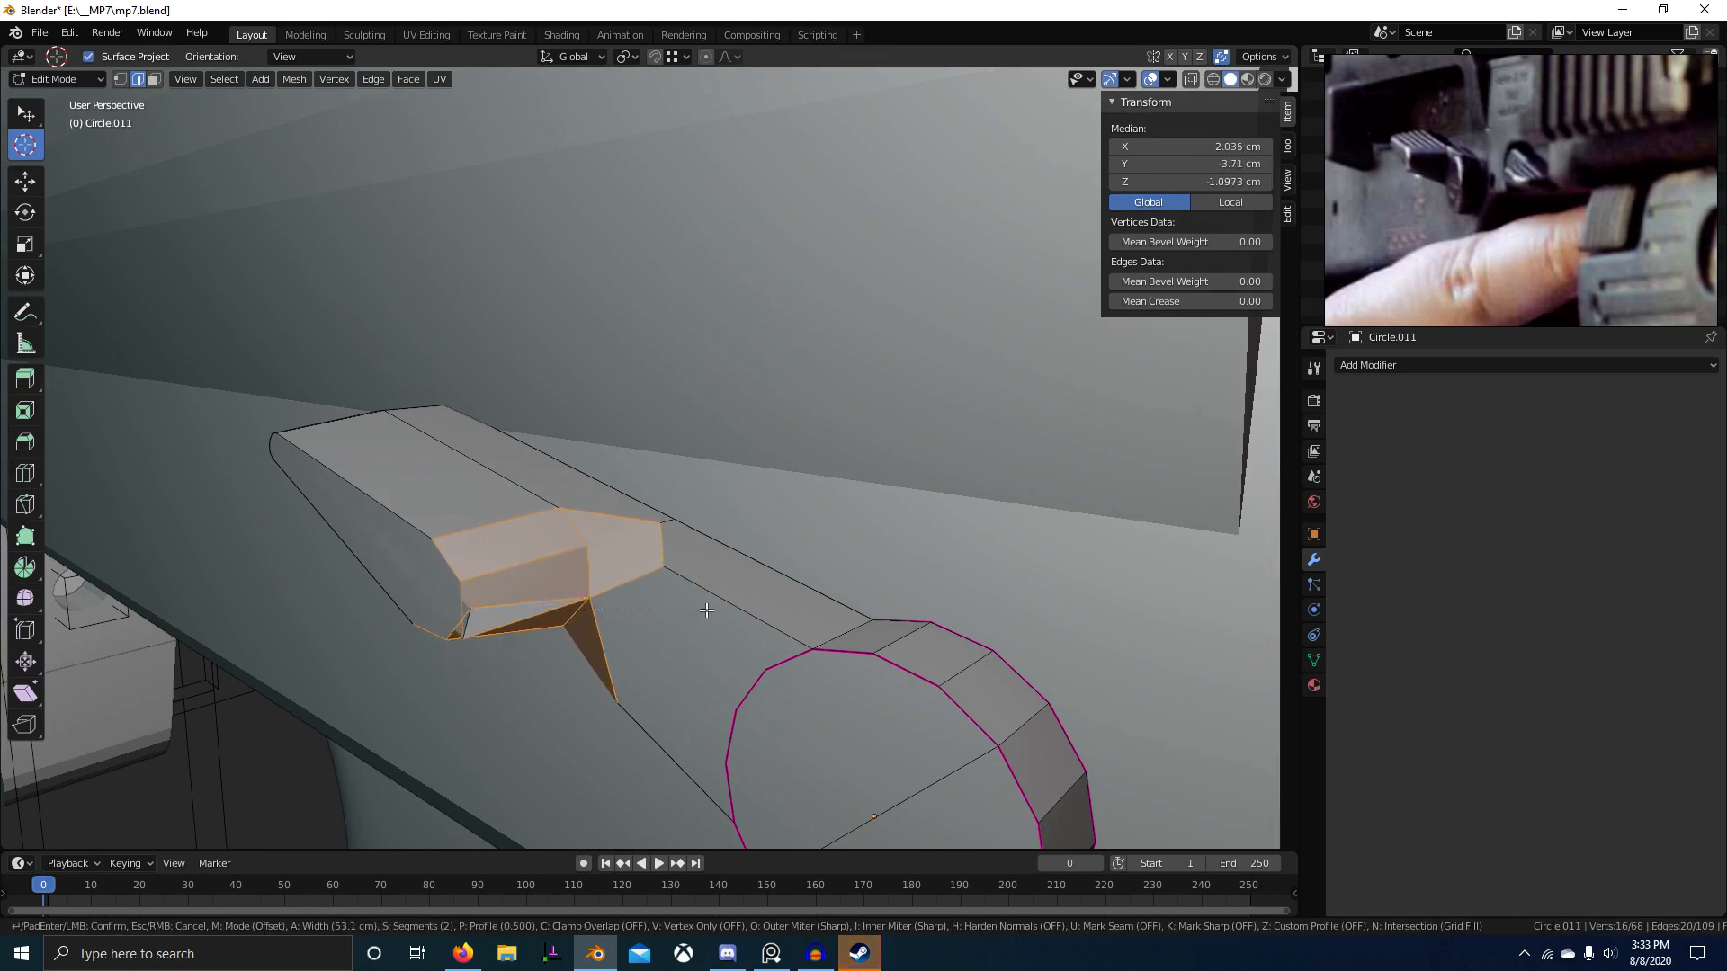
pyautogui.rightClick(708, 608)
pyautogui.press('1')
pyautogui.rightClick(612, 559)
pyautogui.keyDown('shift'); pyautogui.rightClick(569, 678); pyautogui.keyUp('shift')
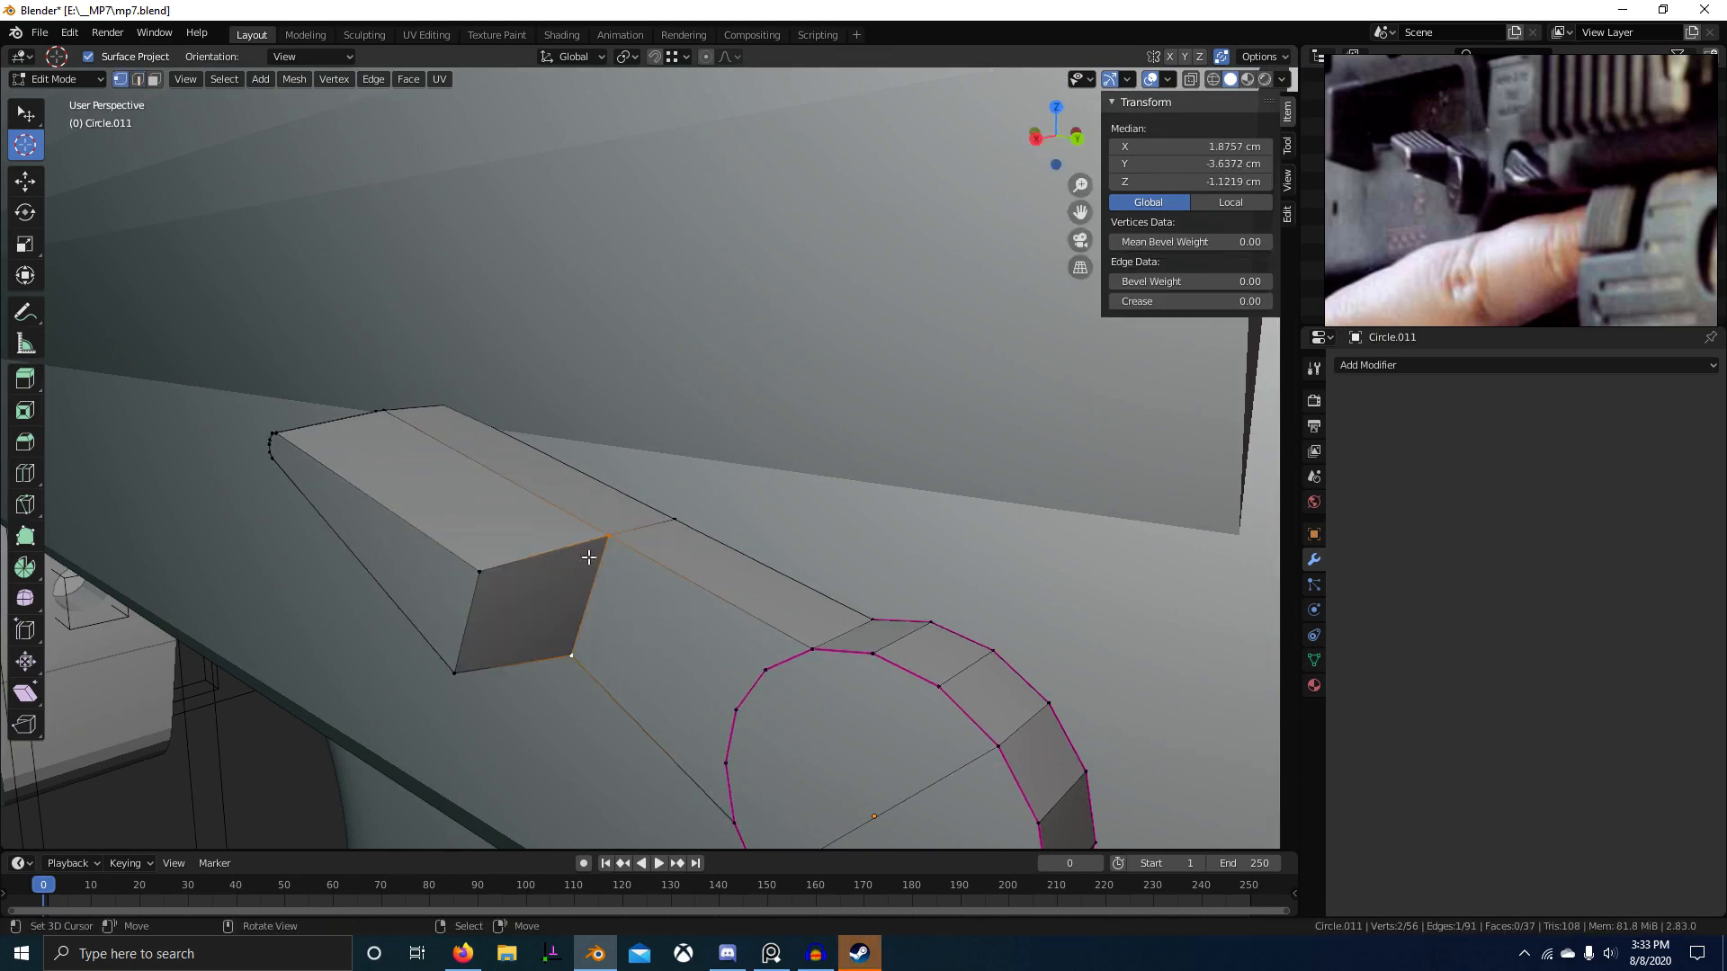
pyautogui.press('2')
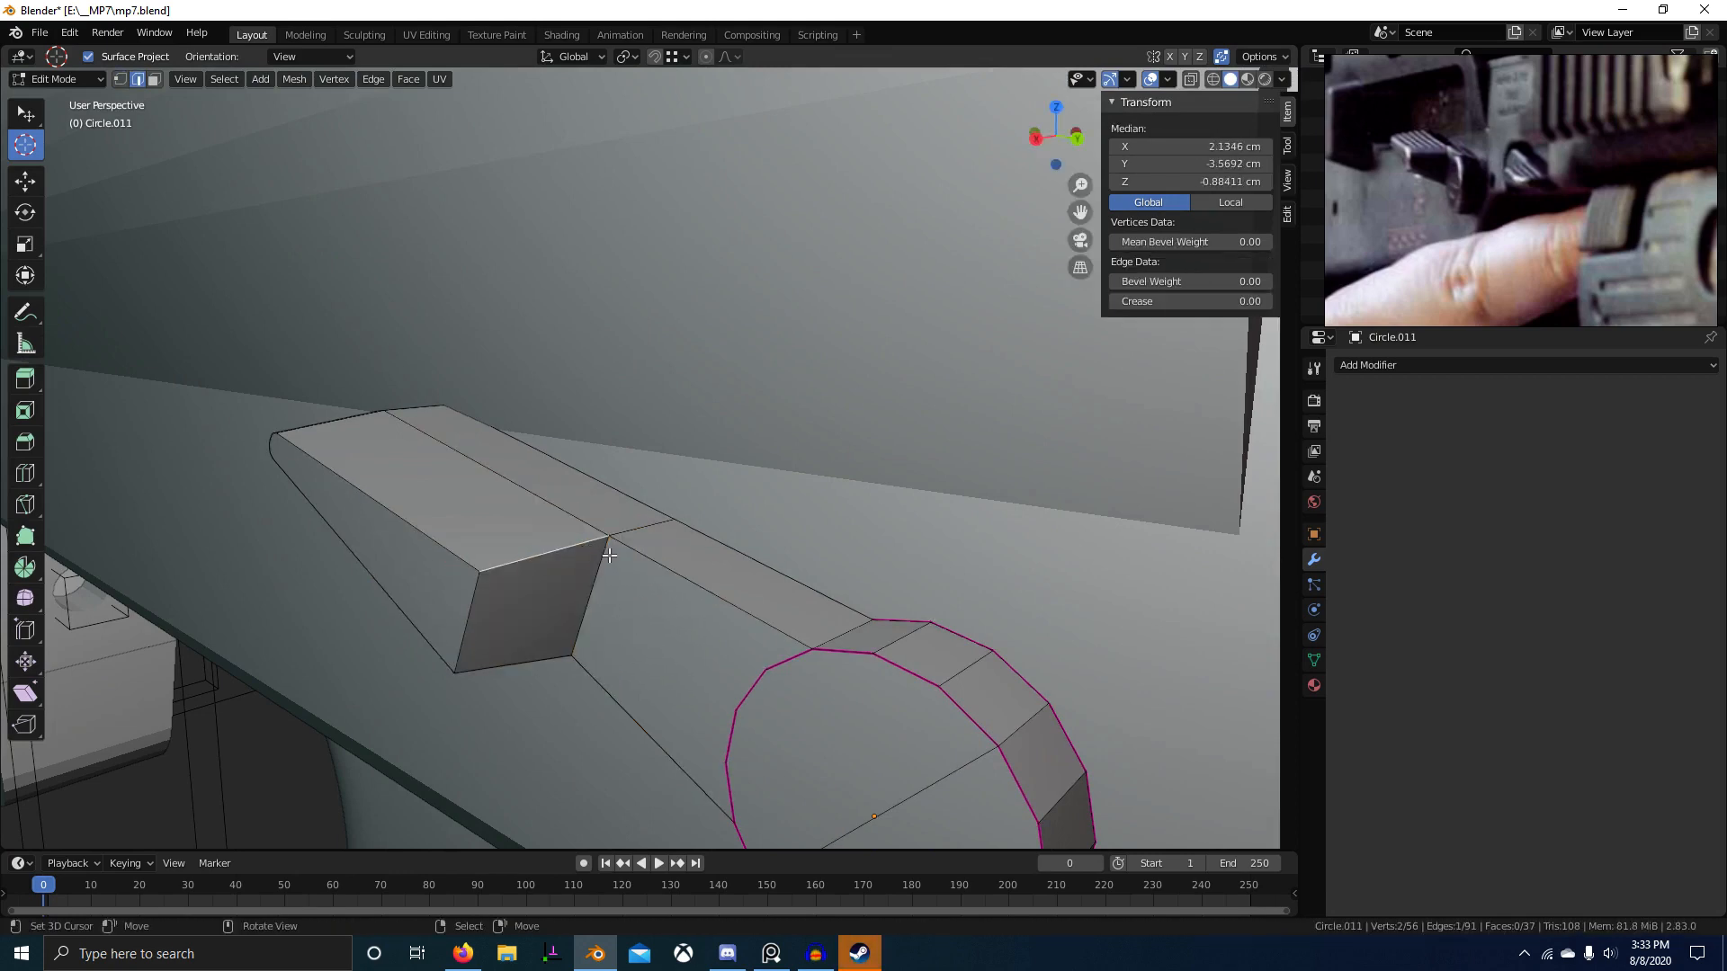
# Step: Select the grip's faces and hide the rest of the lever mesh
pyautogui.press('3')
pyautogui.rightClick(523, 605)
pyautogui.keyDown('shift'); pyautogui.rightClick(441, 589); pyautogui.keyUp('shift')
pyautogui.keyDown('shift'); pyautogui.rightClick(487, 533); pyautogui.keyUp('shift')
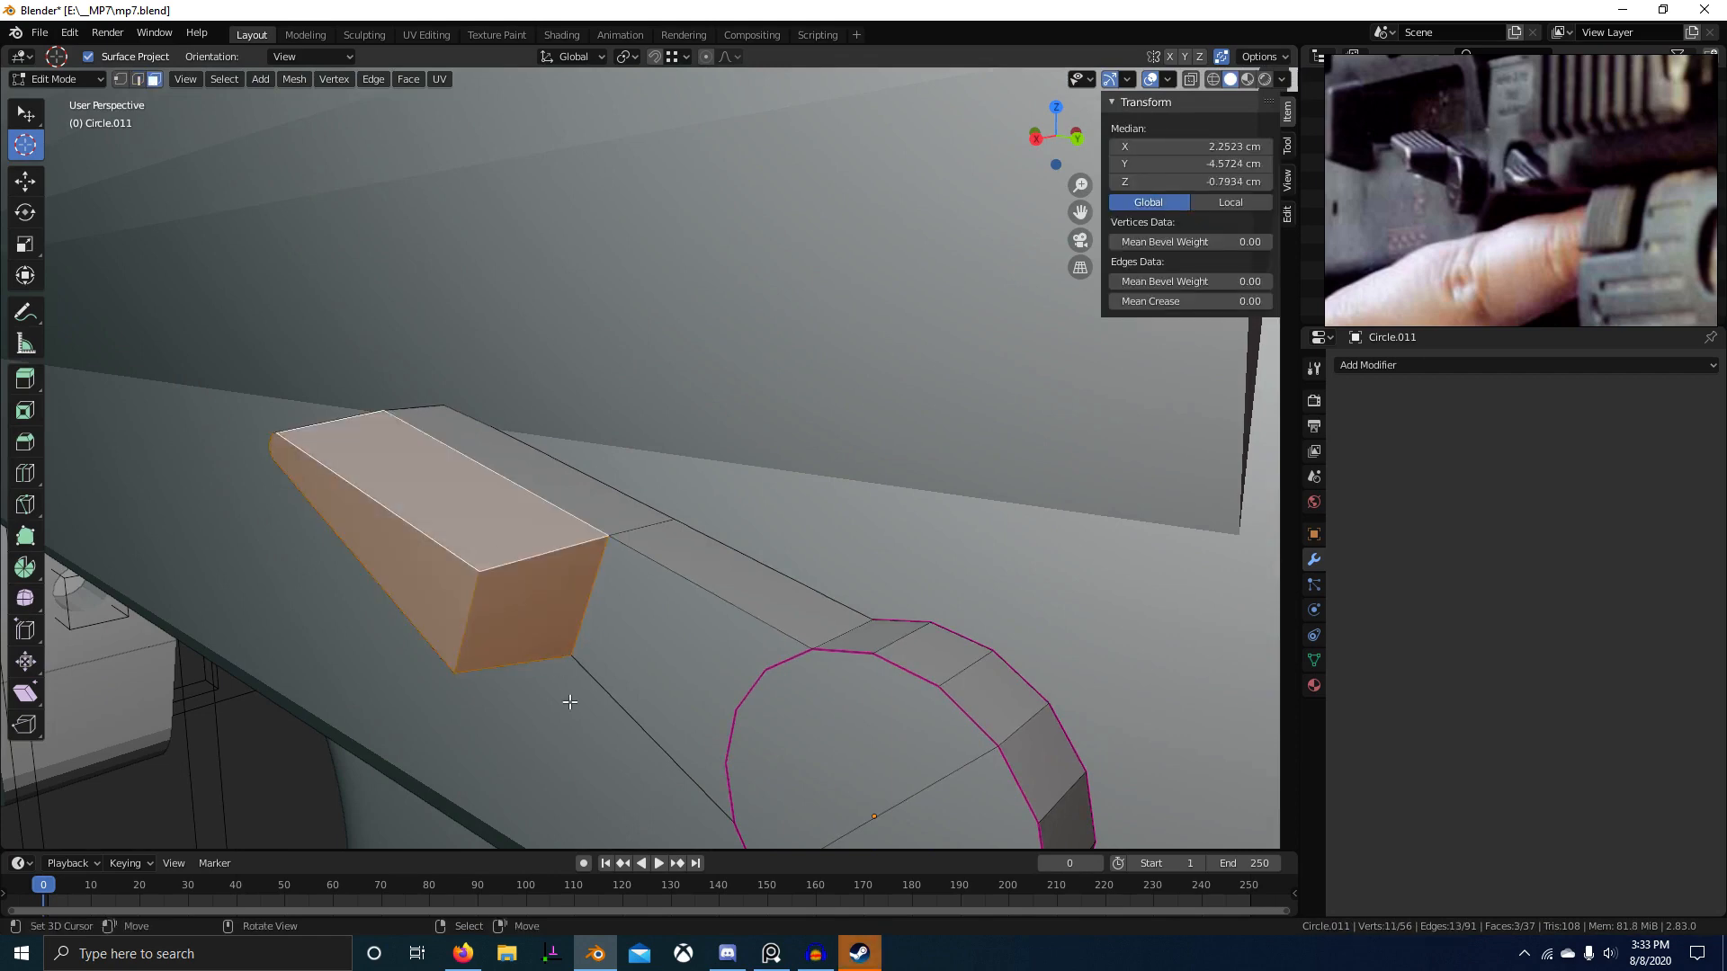
pyautogui.moveTo(570, 702); pyautogui.dragTo(473, 697, button='middle')
pyautogui.keyDown('shift'); pyautogui.rightClick(500, 545); pyautogui.keyUp('shift')
pyautogui.hotkey('shift', 'h')
pyautogui.press('1')
pyautogui.rightClick(564, 531)
pyautogui.keyDown('shift'); pyautogui.rightClick(557, 628); pyautogui.keyUp('shift')
pyautogui.moveTo(583, 629); pyautogui.dragTo(522, 643, button='middle')
pyautogui.hotkey('shift', '`')
pyautogui.press('Escape')
pyautogui.hotkey('ctrl', 'b')
pyautogui.rightClick(777, 674)
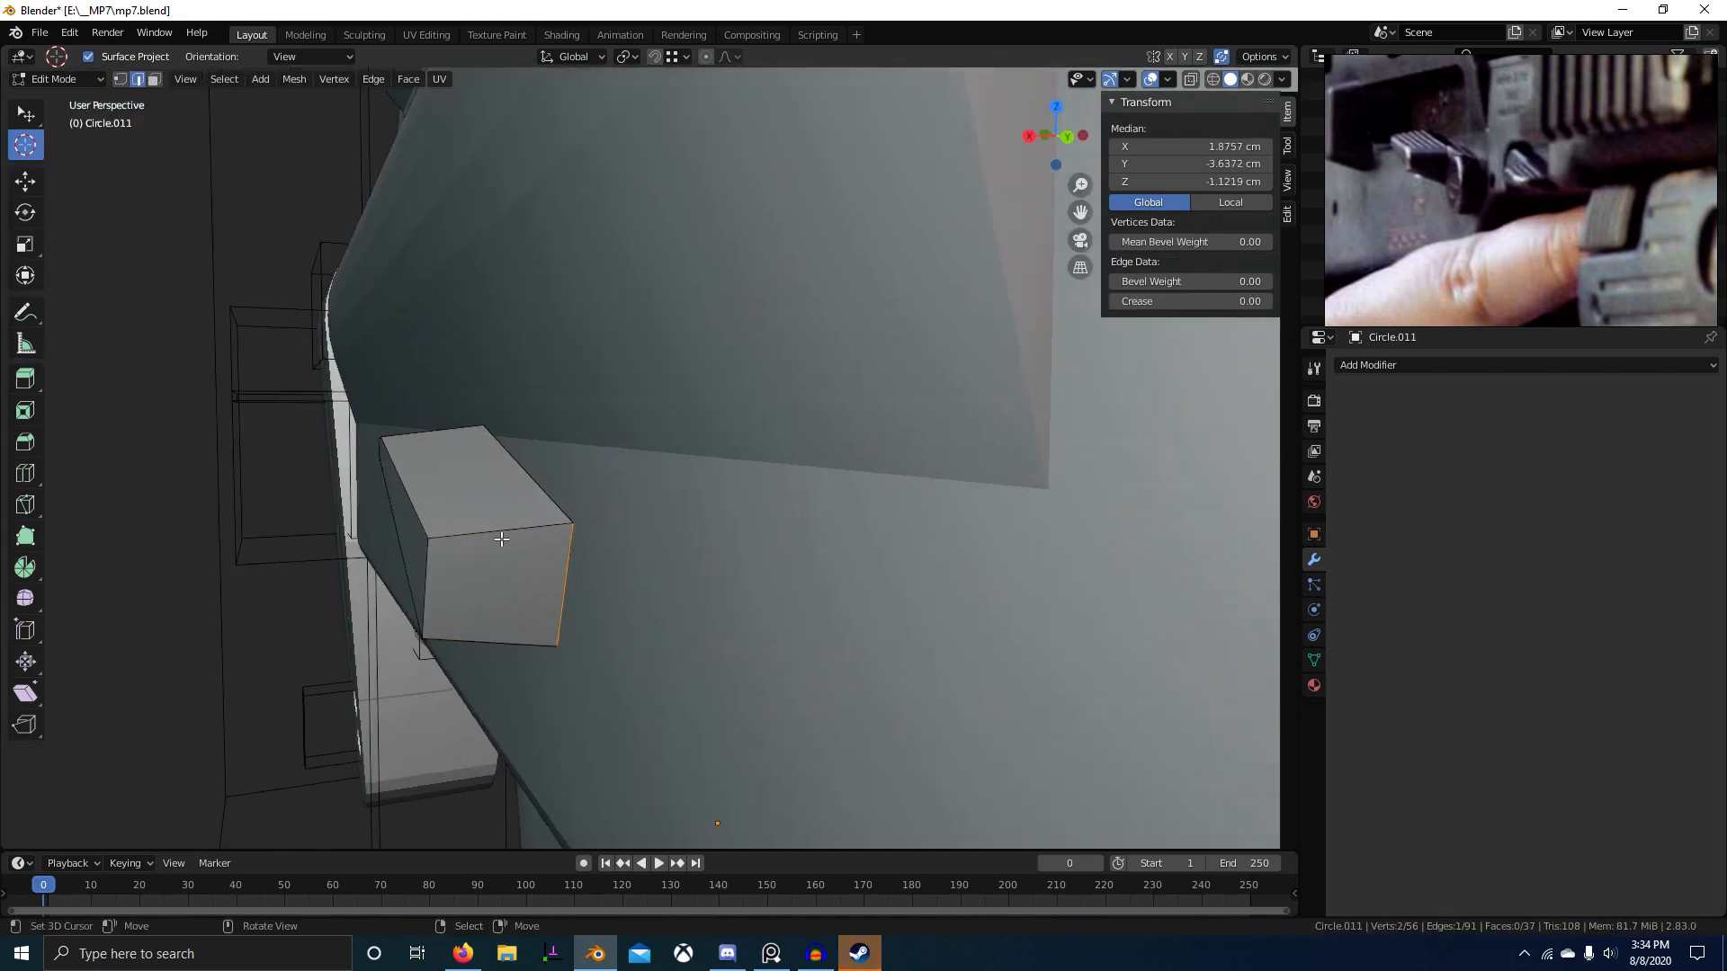
pyautogui.rightClick(501, 534)
pyautogui.keyDown('shift'); pyautogui.rightClick(500, 640); pyautogui.keyUp('shift')
pyautogui.hotkey('ctrl', 'b')
pyautogui.rightClick(603, 695)
# Step: Try duplicating the grip's outer face and disc-facing end face along X, and undo the copy
pyautogui.press('1')
pyautogui.moveTo(381, 529); pyautogui.dragTo(413, 525, button='middle')
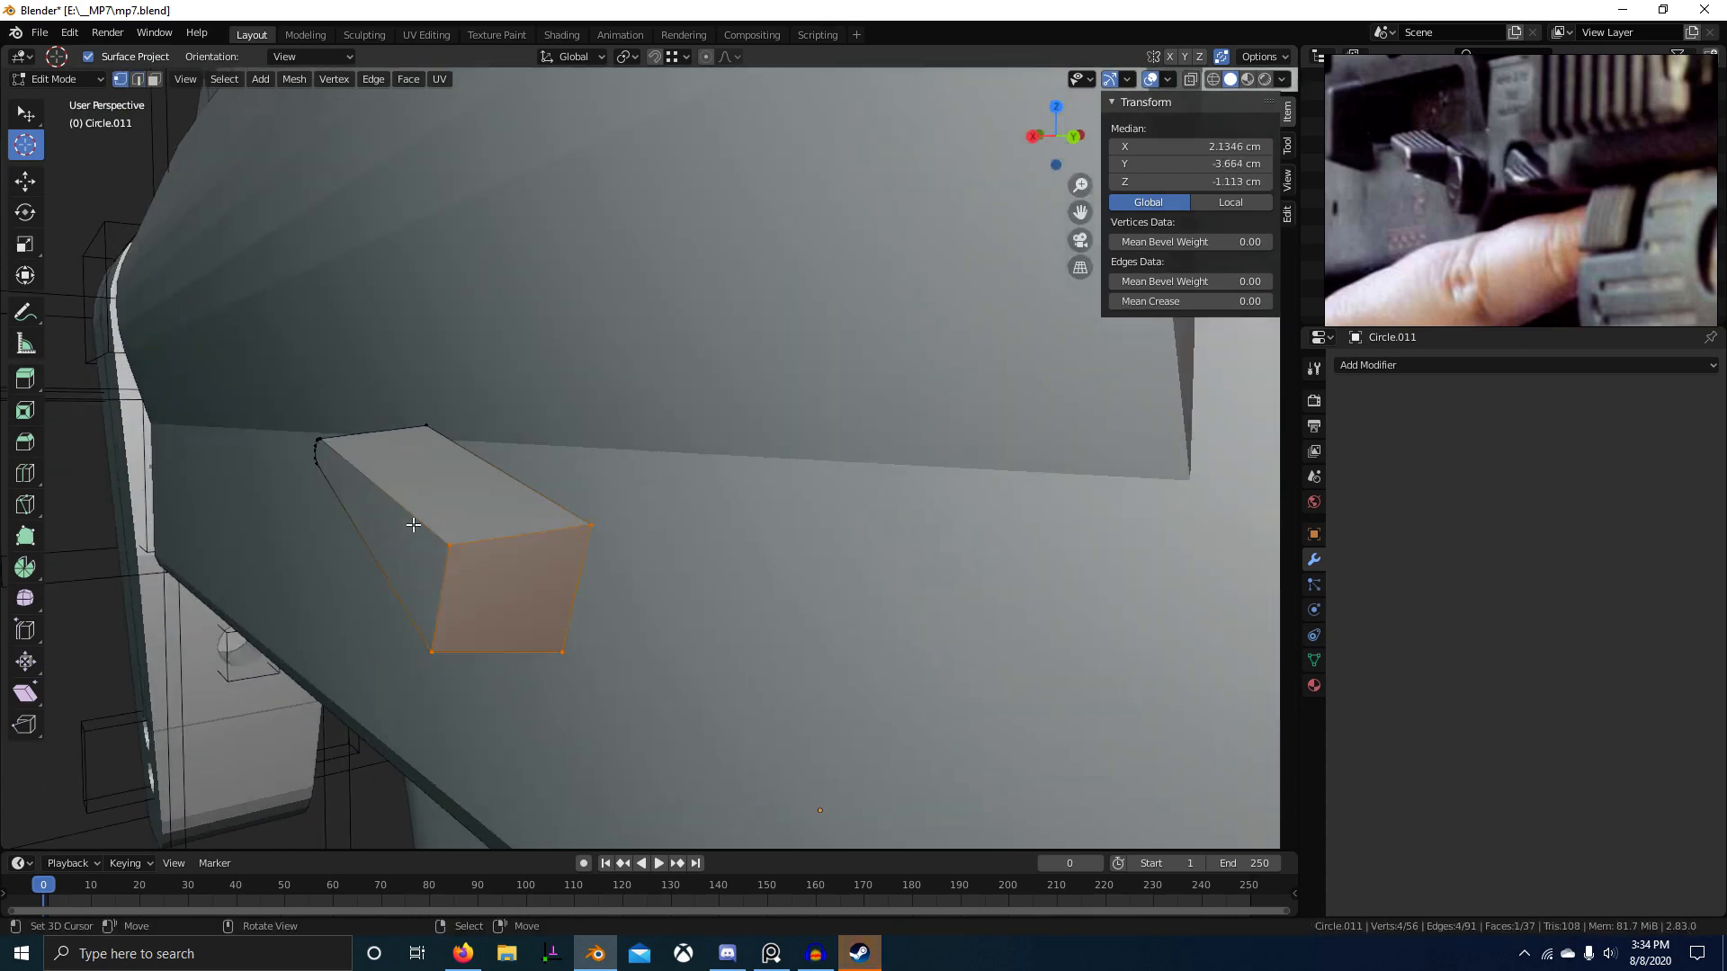
pyautogui.rightClick(428, 606)
pyautogui.press('3')
pyautogui.rightClick(420, 567)
pyautogui.keyDown('shift'); pyautogui.rightClick(493, 593); pyautogui.keyUp('shift')
pyautogui.moveTo(494, 593); pyautogui.dragTo(460, 658, button='middle')
pyautogui.scroll(-2, 460, 659)
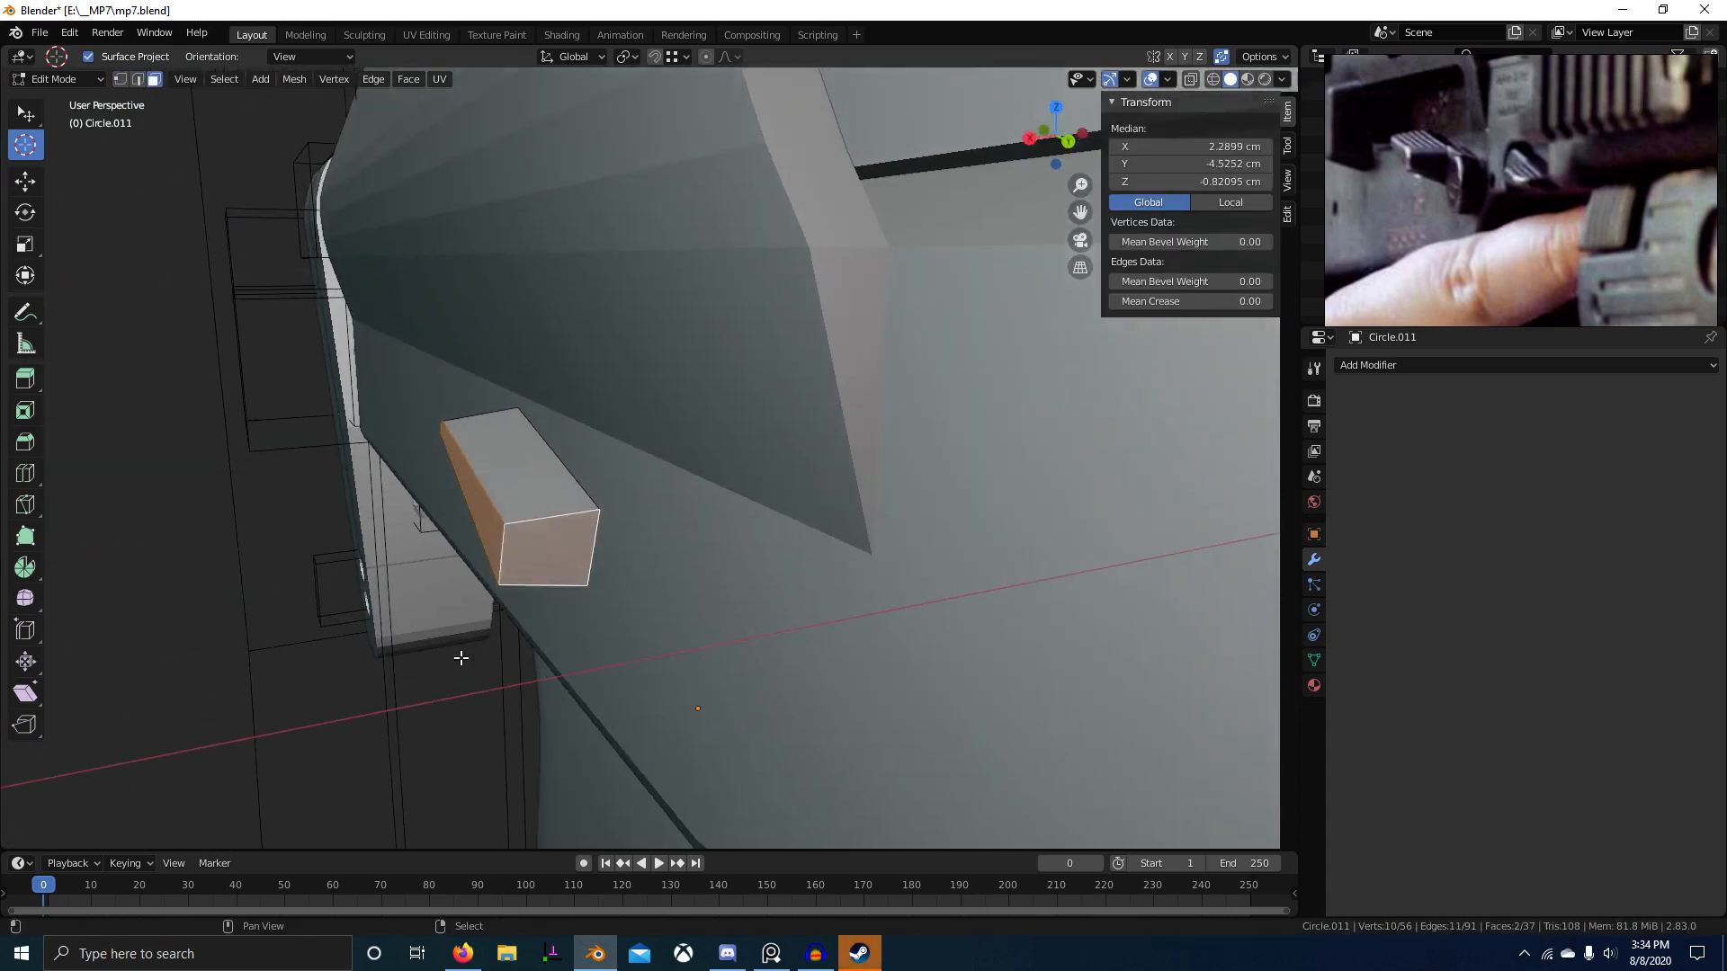
pyautogui.hotkey('shift', 'd')
pyautogui.press('x')
pyautogui.click(251, 694)
pyautogui.moveTo(251, 694); pyautogui.dragTo(317, 667, button='middle')
pyautogui.hotkey('ctrl', 'z')
# Step: Duplicate the grip's faces and place the copy about 1 cm outward along X
pyautogui.keyDown('shift'); pyautogui.rightClick(525, 559); pyautogui.keyUp('shift')
pyautogui.keyDown('shift'); pyautogui.rightClick(539, 515); pyautogui.keyUp('shift')
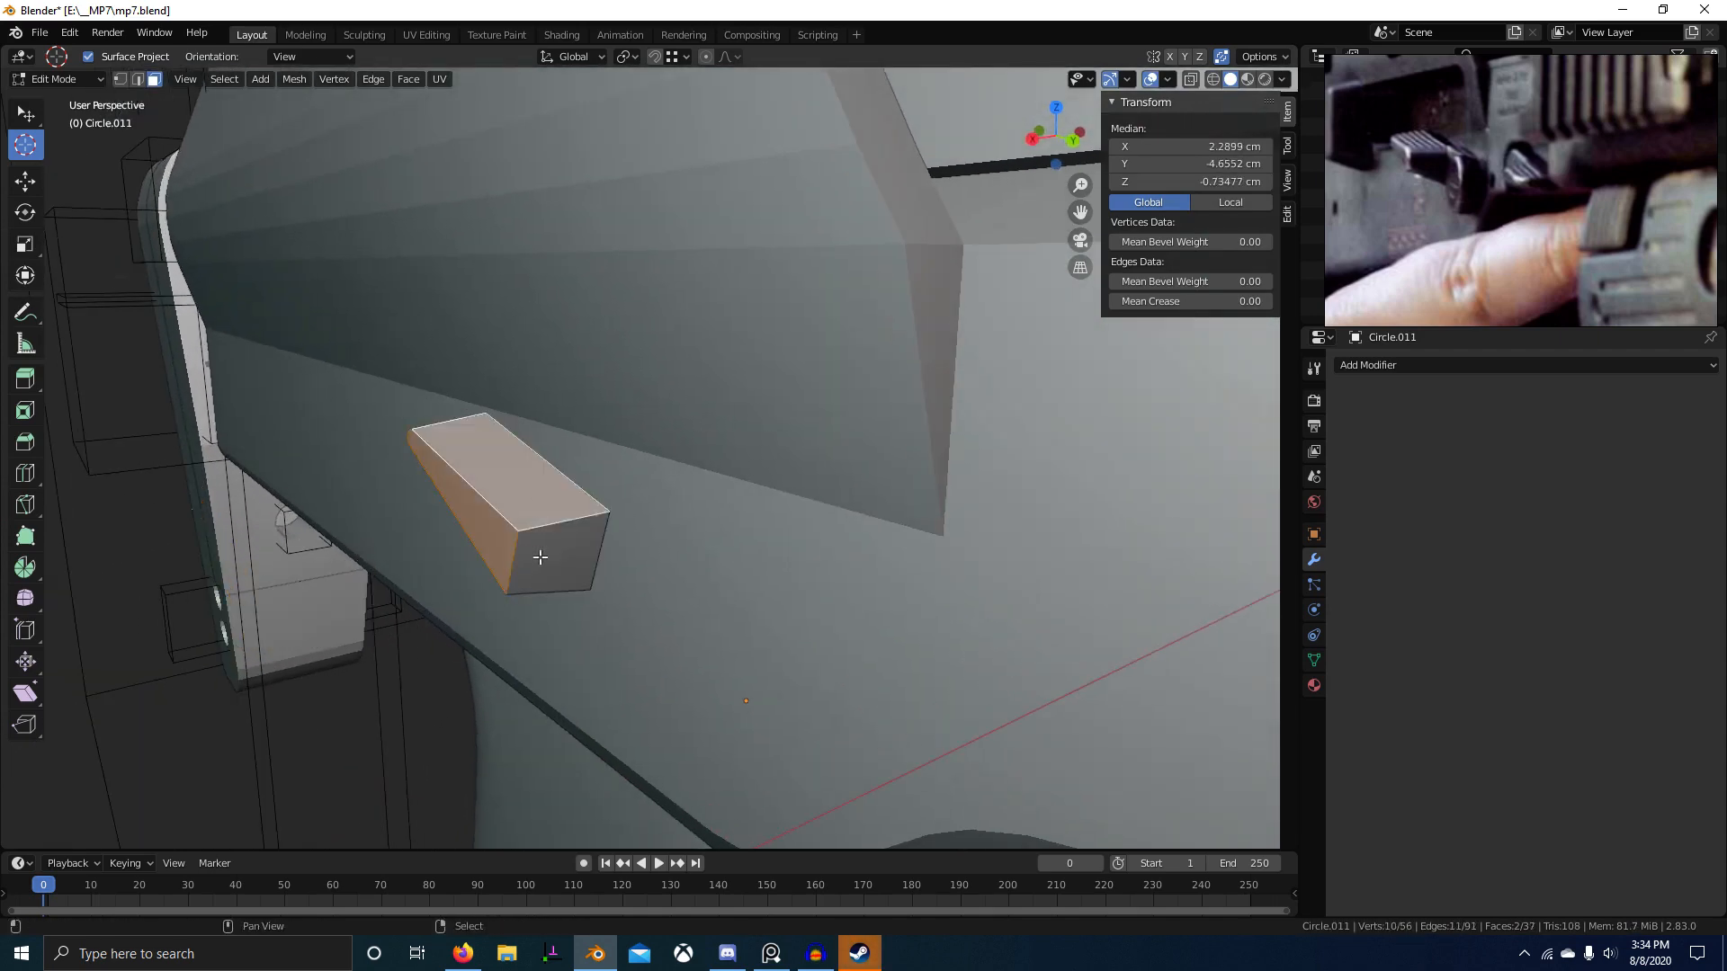
pyautogui.moveTo(540, 558); pyautogui.dragTo(370, 611, button='middle')
pyautogui.hotkey('shift', 'd')
pyautogui.press('y')
pyautogui.press('x')
pyautogui.click(384, 660)
# Step: Delete only the faces of the duplicated grip, keeping its edges as a wire outline
pyautogui.press('2')
pyautogui.rightClick(439, 592)
pyautogui.press('3')
pyautogui.rightClick(387, 612)
pyautogui.keyDown('shift'); pyautogui.rightClick(360, 537); pyautogui.keyUp('shift')
pyautogui.keyDown('shift'); pyautogui.rightClick(355, 479); pyautogui.keyUp('shift')
pyautogui.press('x')
pyautogui.click(379, 552)
pyautogui.rightClick(316, 554)
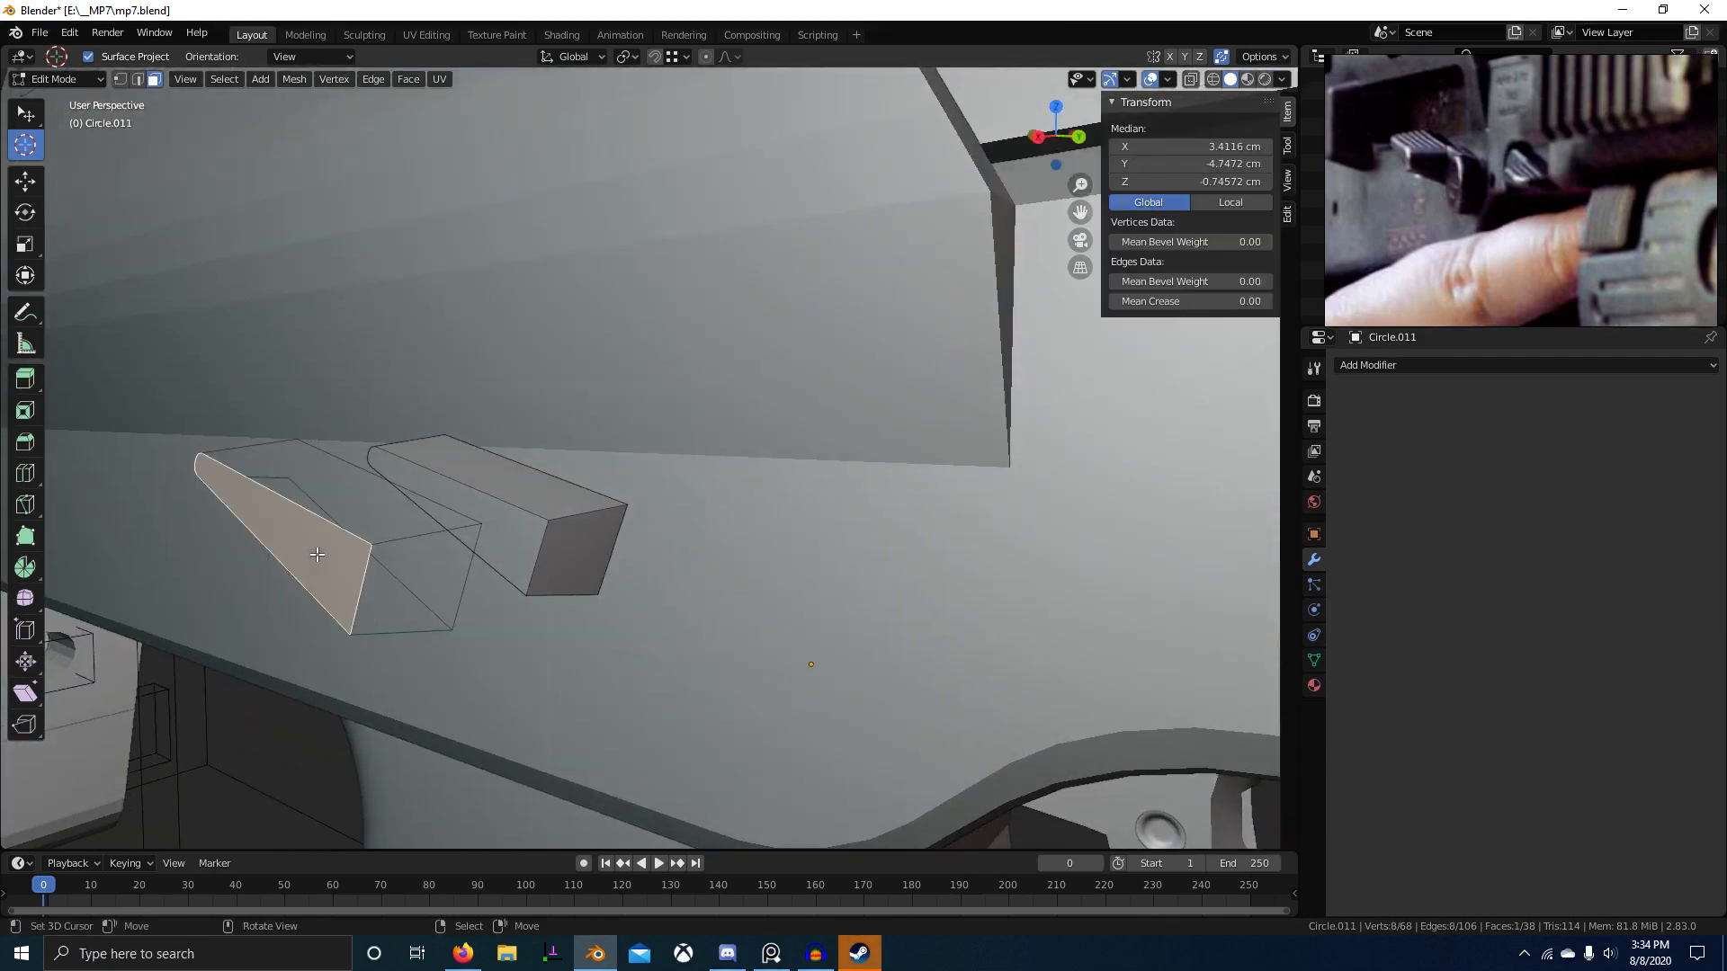
pyautogui.press('x')
pyautogui.click(317, 559)
# Step: Delete the upper and lower cross edges at the disc-facing end of the wire copy
pyautogui.press('1')
pyautogui.rightClick(372, 544)
pyautogui.press('2')
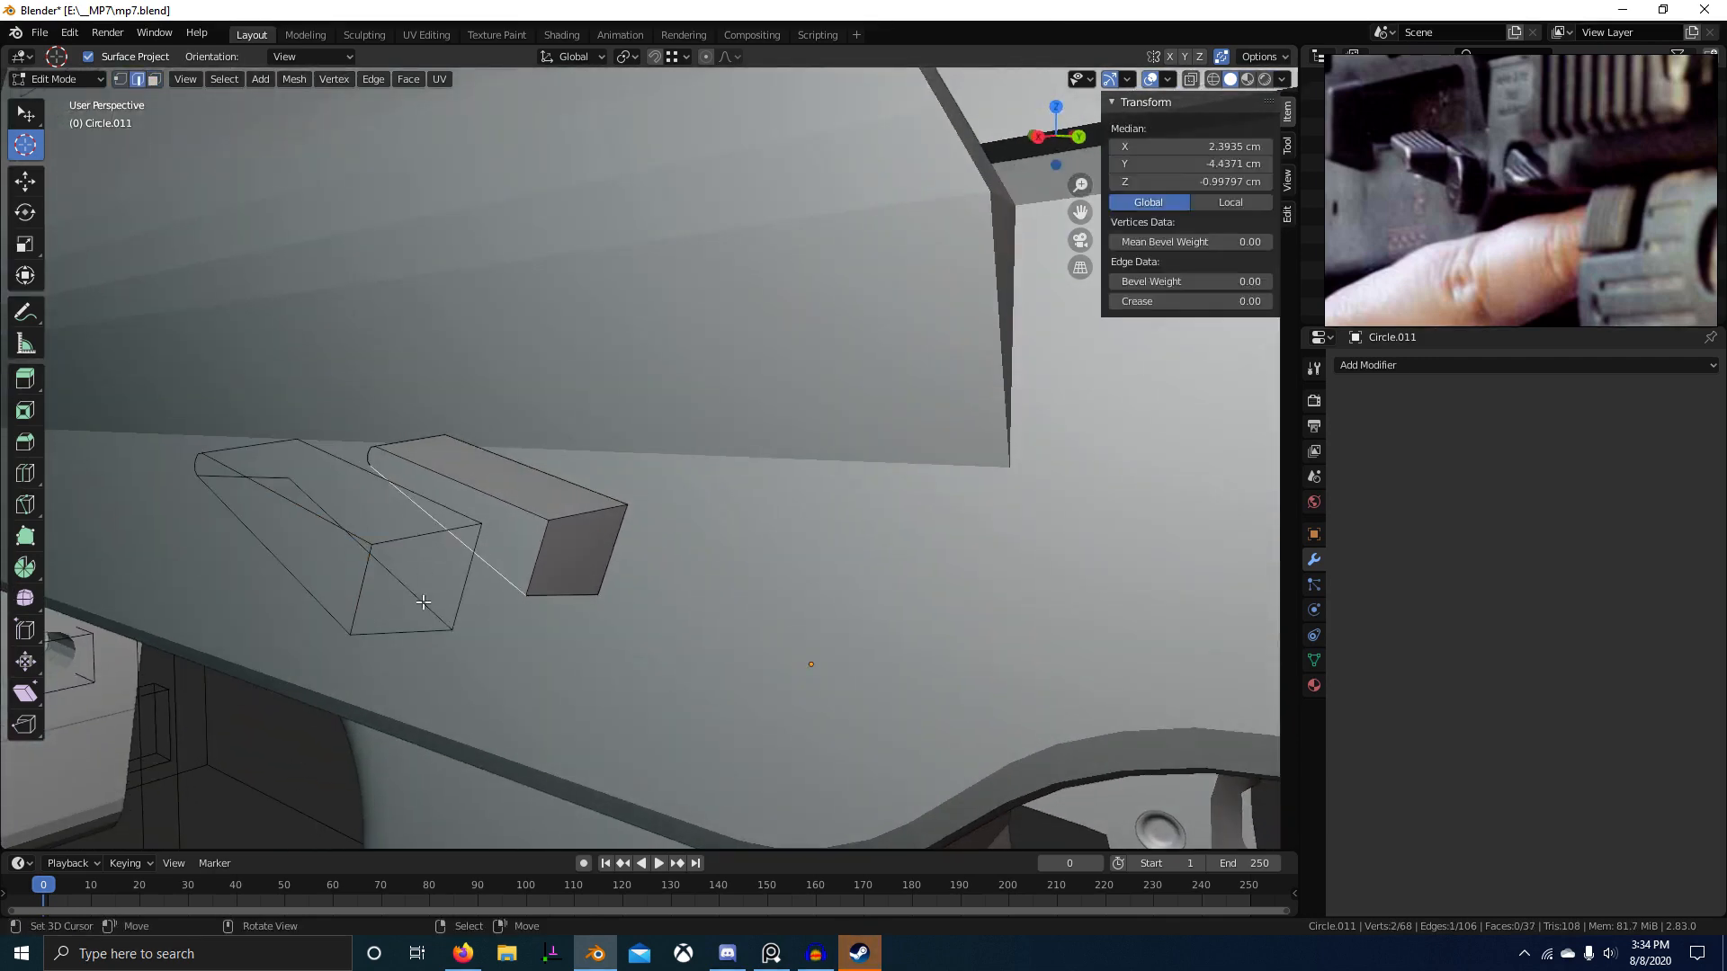
pyautogui.rightClick(427, 534)
pyautogui.keyDown('shift'); pyautogui.rightClick(405, 631); pyautogui.keyUp('shift')
pyautogui.press('x')
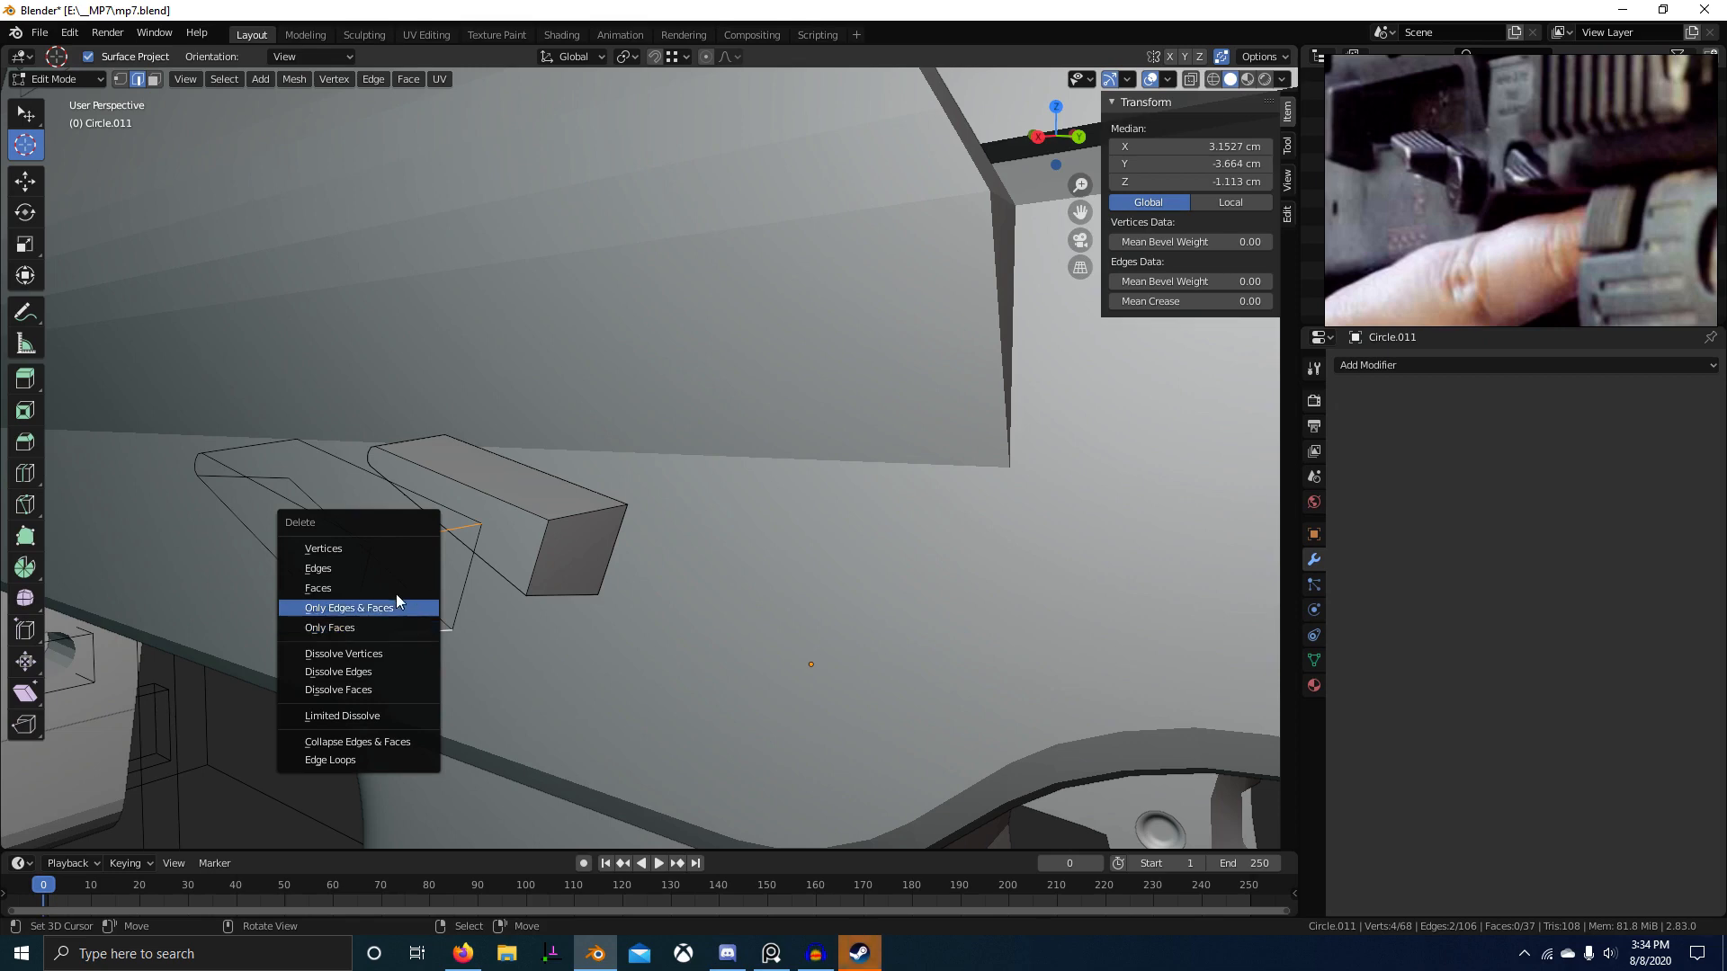
pyautogui.click(386, 569)
pyautogui.press('1')
pyautogui.rightClick(372, 548)
pyautogui.keyDown('shift'); pyautogui.rightClick(350, 634); pyautogui.keyUp('shift')
pyautogui.keyDown('shift'); pyautogui.rightClick(481, 526); pyautogui.keyUp('shift')
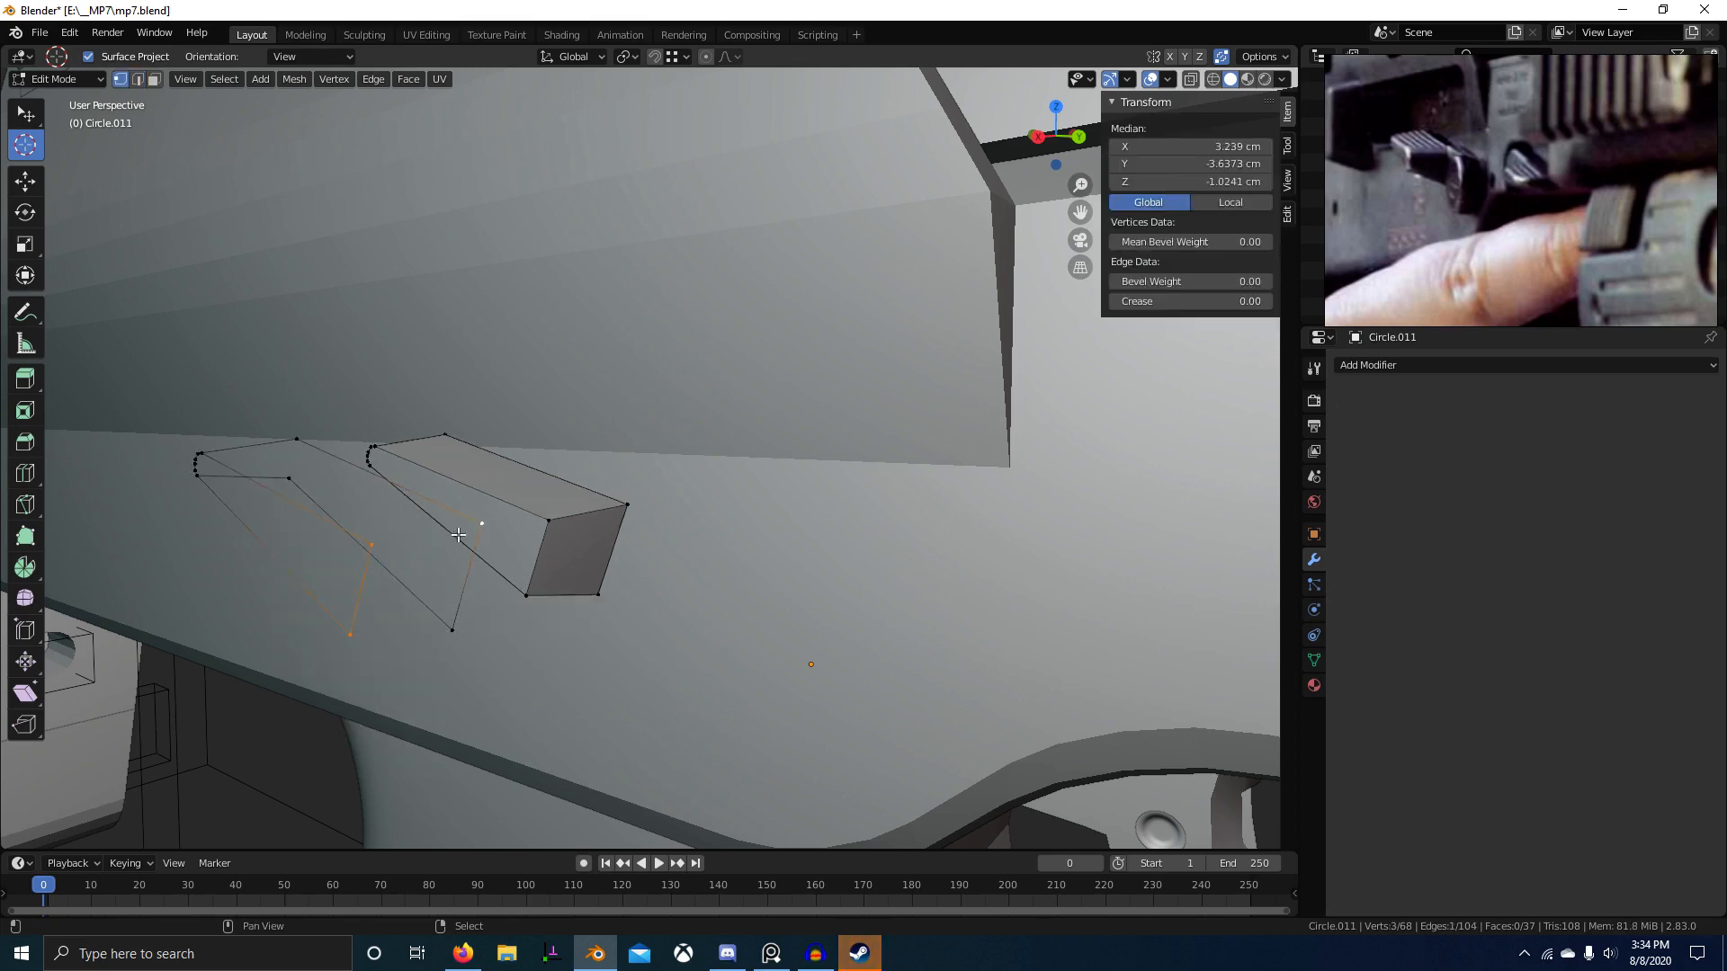
pyautogui.keyDown('shift'); pyautogui.rightClick(453, 629); pyautogui.keyUp('shift')
pyautogui.hotkey('ctrl', 'shift', 'b')
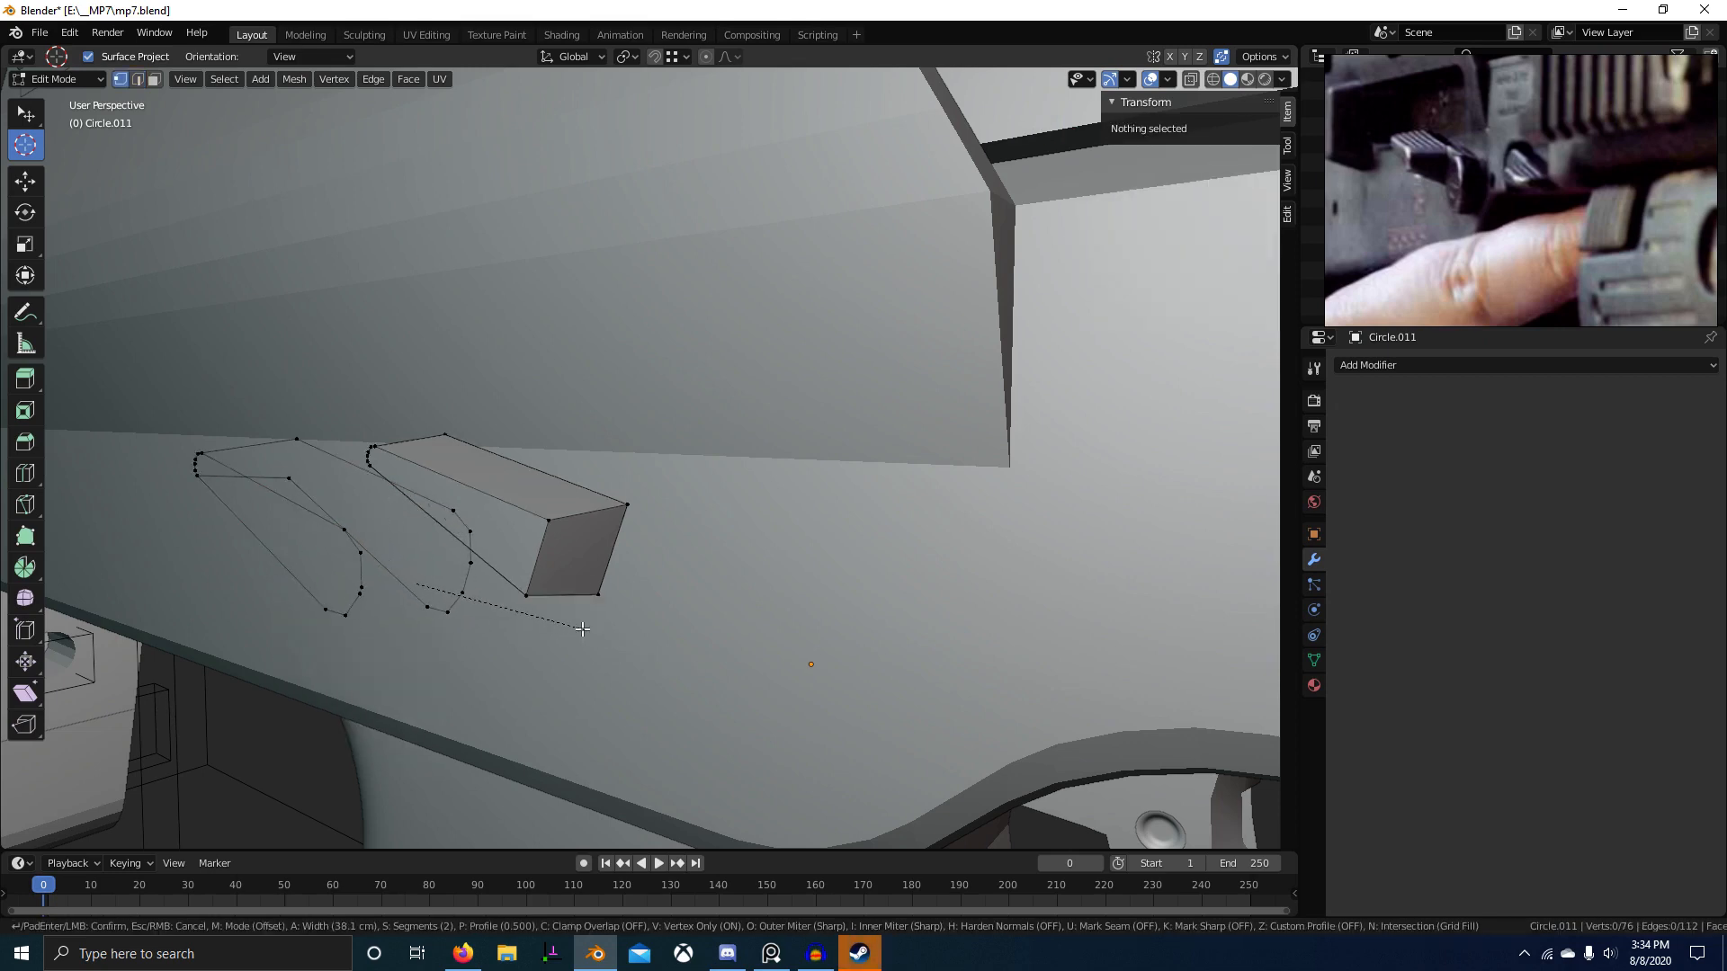
pyautogui.rightClick(581, 629)
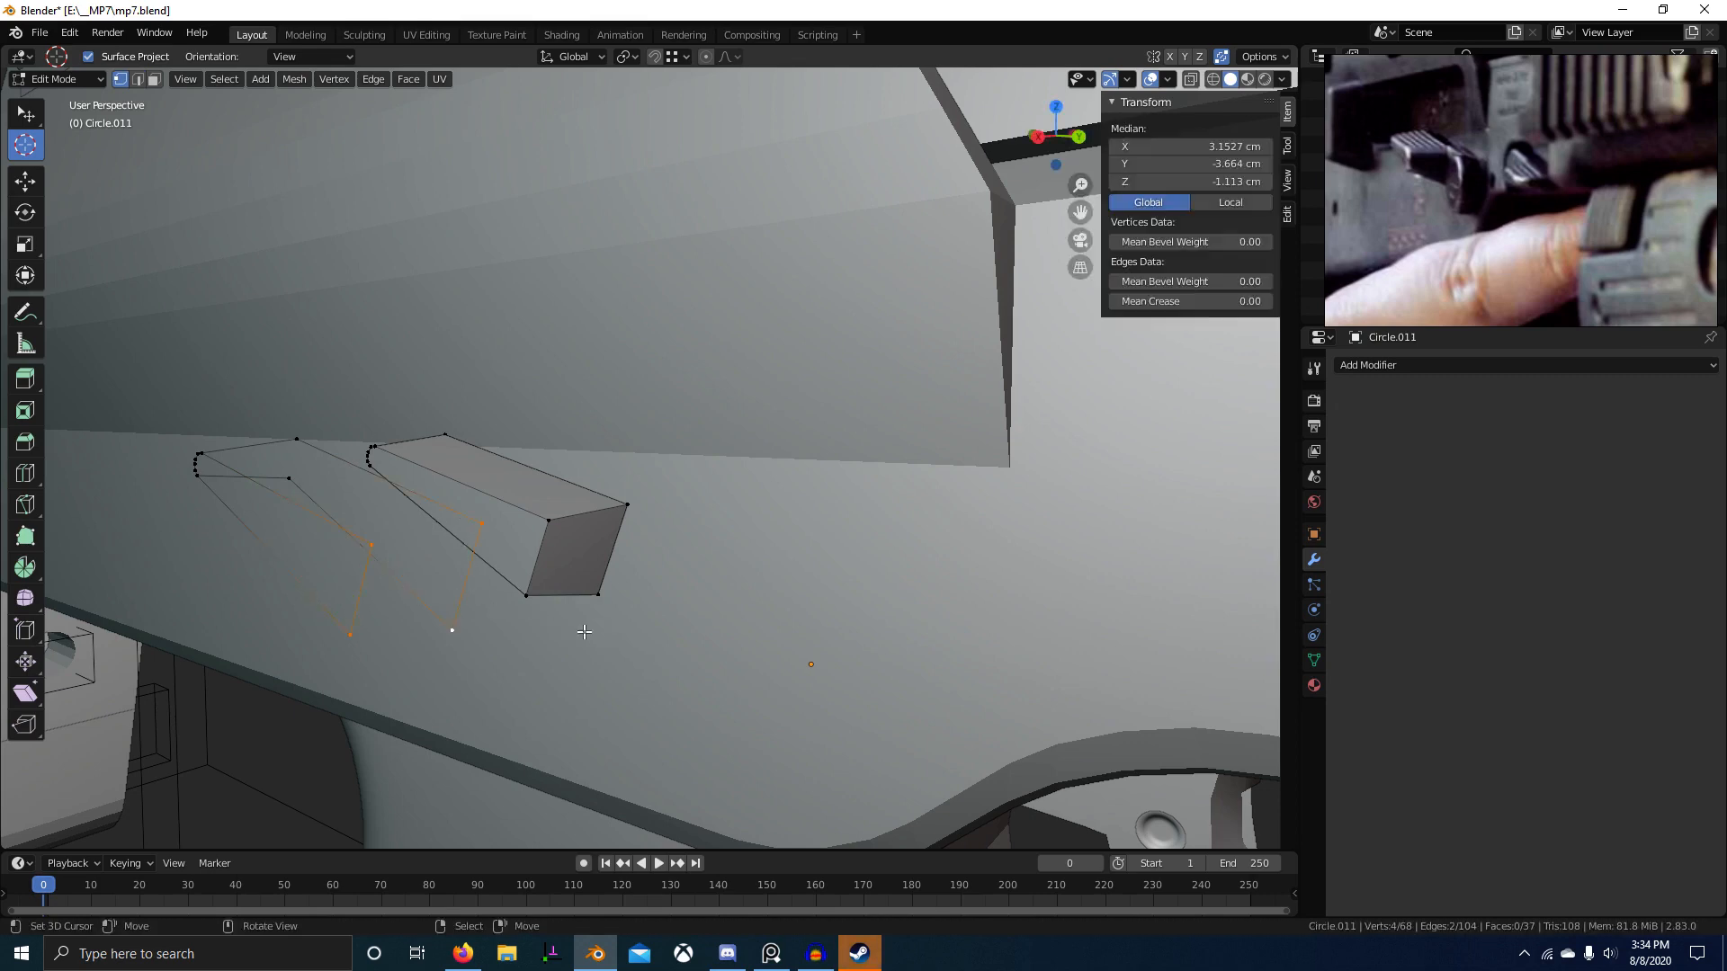
# Step: Bevel the two disc-end corner vertices of the wire copy's outer outline with 2 segments
pyautogui.rightClick(370, 545)
pyautogui.keyDown('shift'); pyautogui.rightClick(349, 632); pyautogui.keyUp('shift')
pyautogui.hotkey('ctrl', 'shift', 'b')
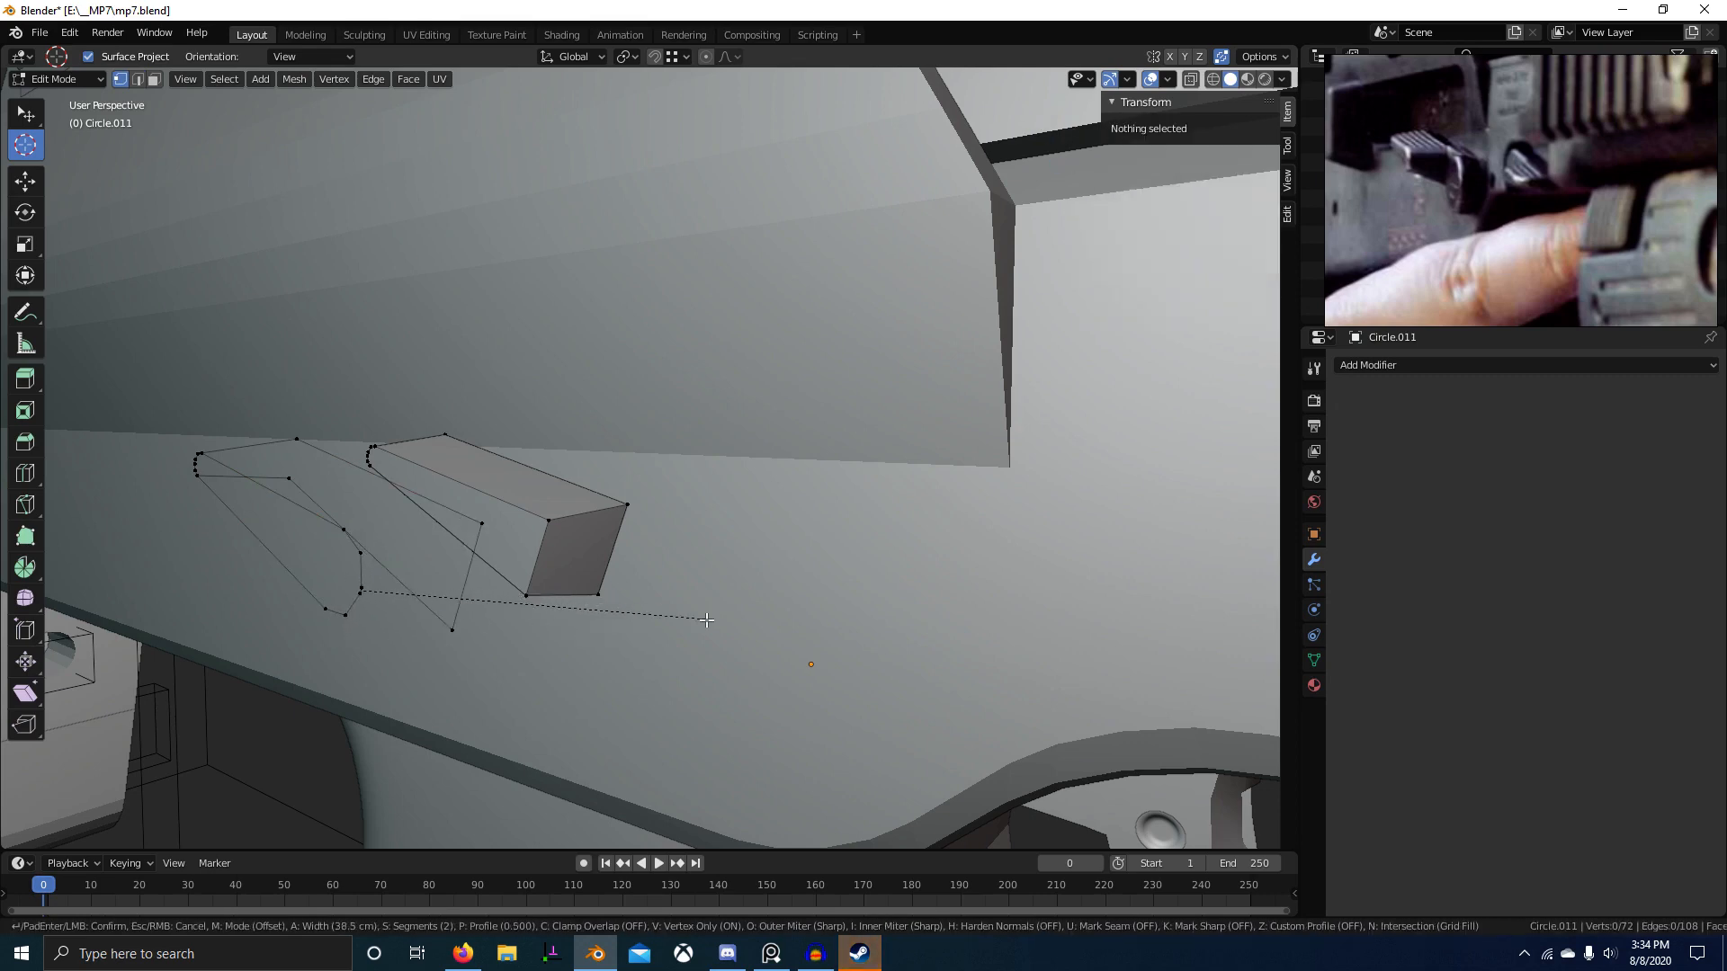
pyautogui.click(735, 622)
# Step: Merge the two nearly coincident vertices in the middle of the rounded outer outline at their center
pyautogui.rightClick(379, 593)
pyautogui.keyDown('shift'); pyautogui.rightClick(364, 596); pyautogui.keyUp('shift')
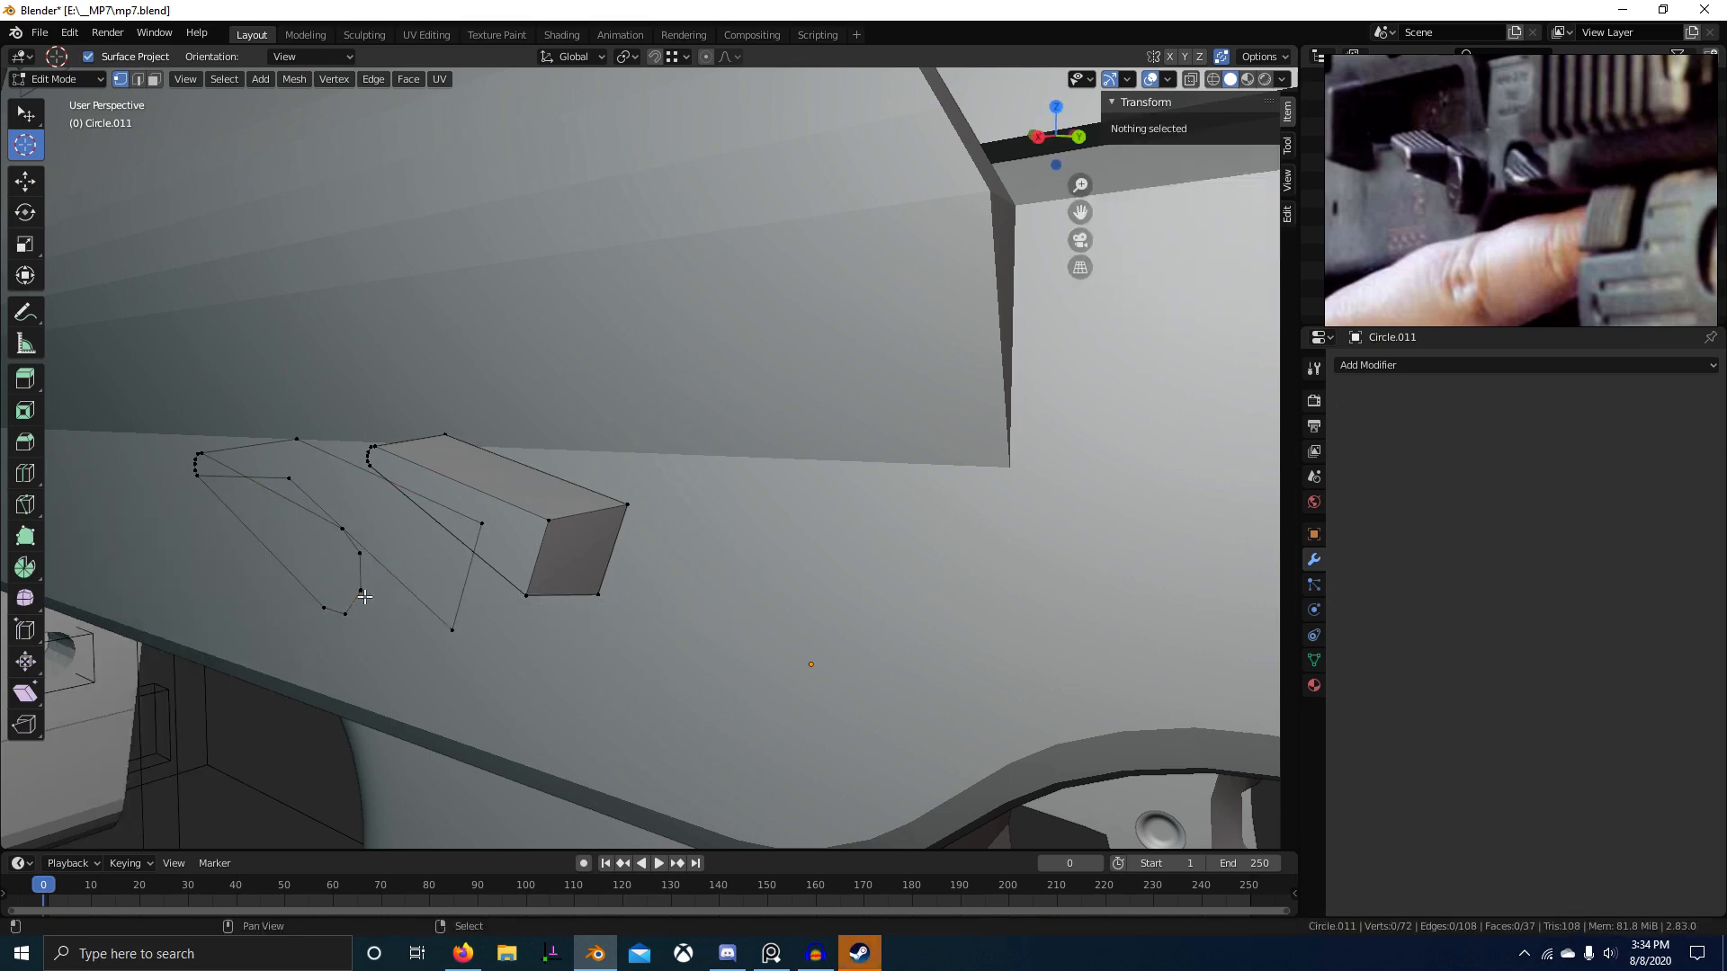
pyautogui.rightClick(371, 585)
pyautogui.keyDown('shift'); pyautogui.rightClick(376, 602); pyautogui.keyUp('shift')
pyautogui.press('m')
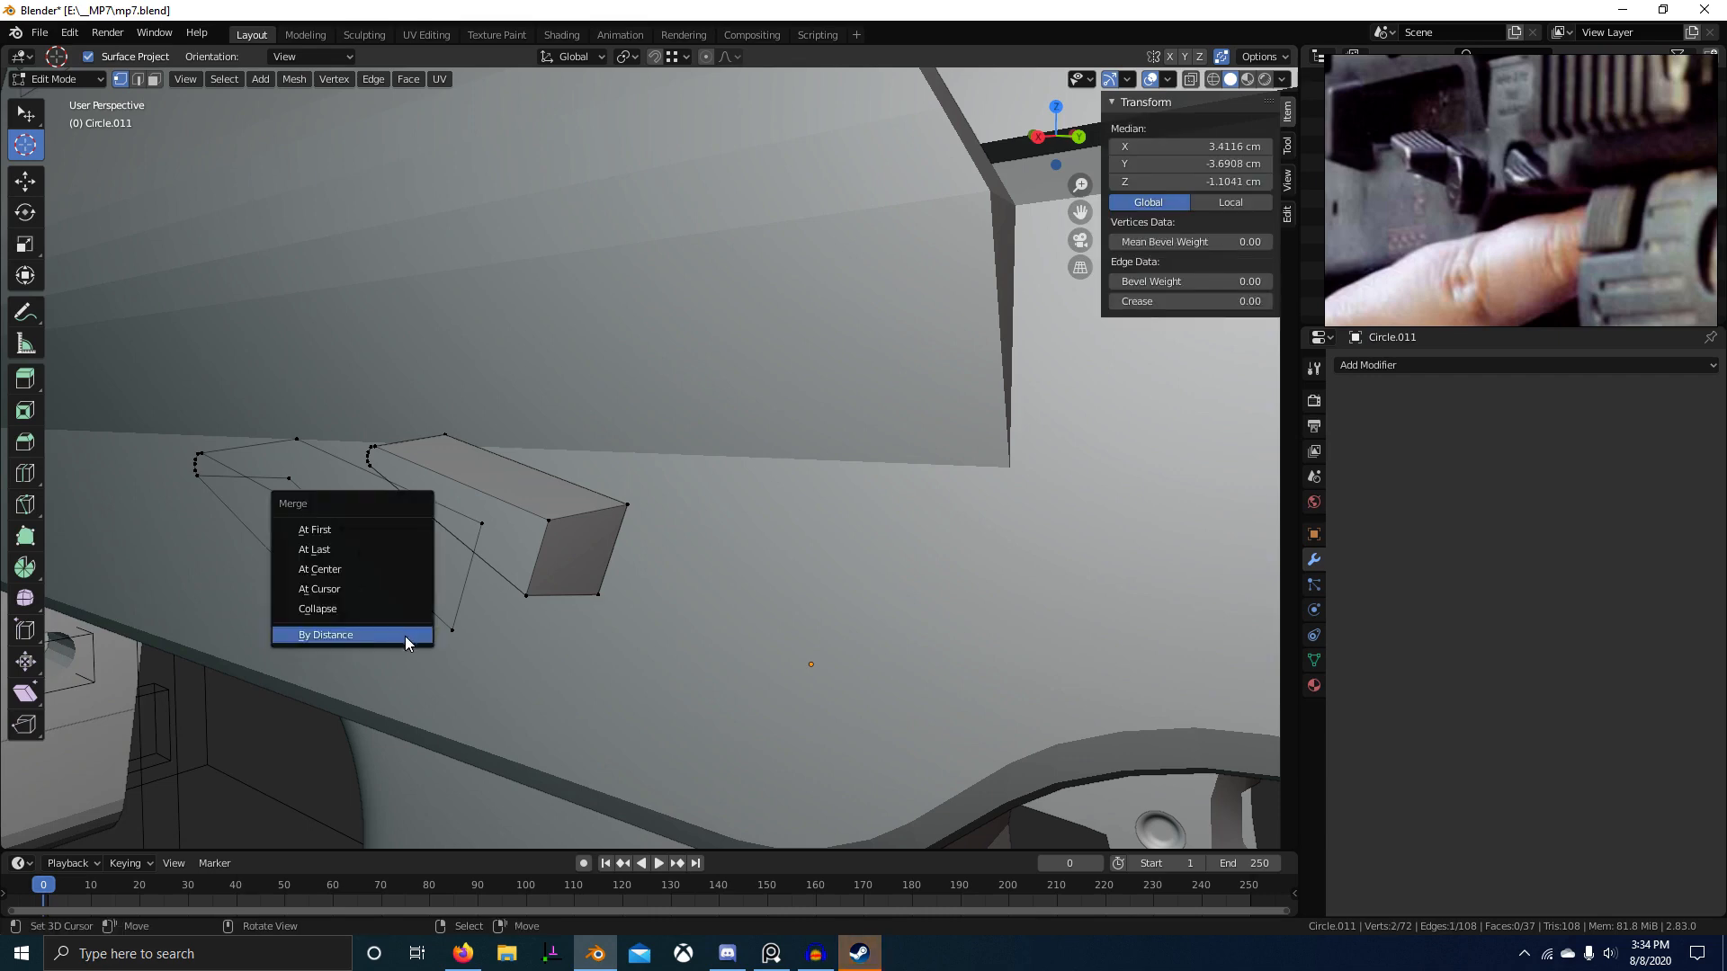
pyautogui.click(395, 571)
# Step: Bevel the two disc-end corner vertices of the wire copy's inner outline with 2 segments and a 53.2 cm offset
pyautogui.rightClick(478, 529)
pyautogui.hotkey('ctrl', 'shift', 'b')
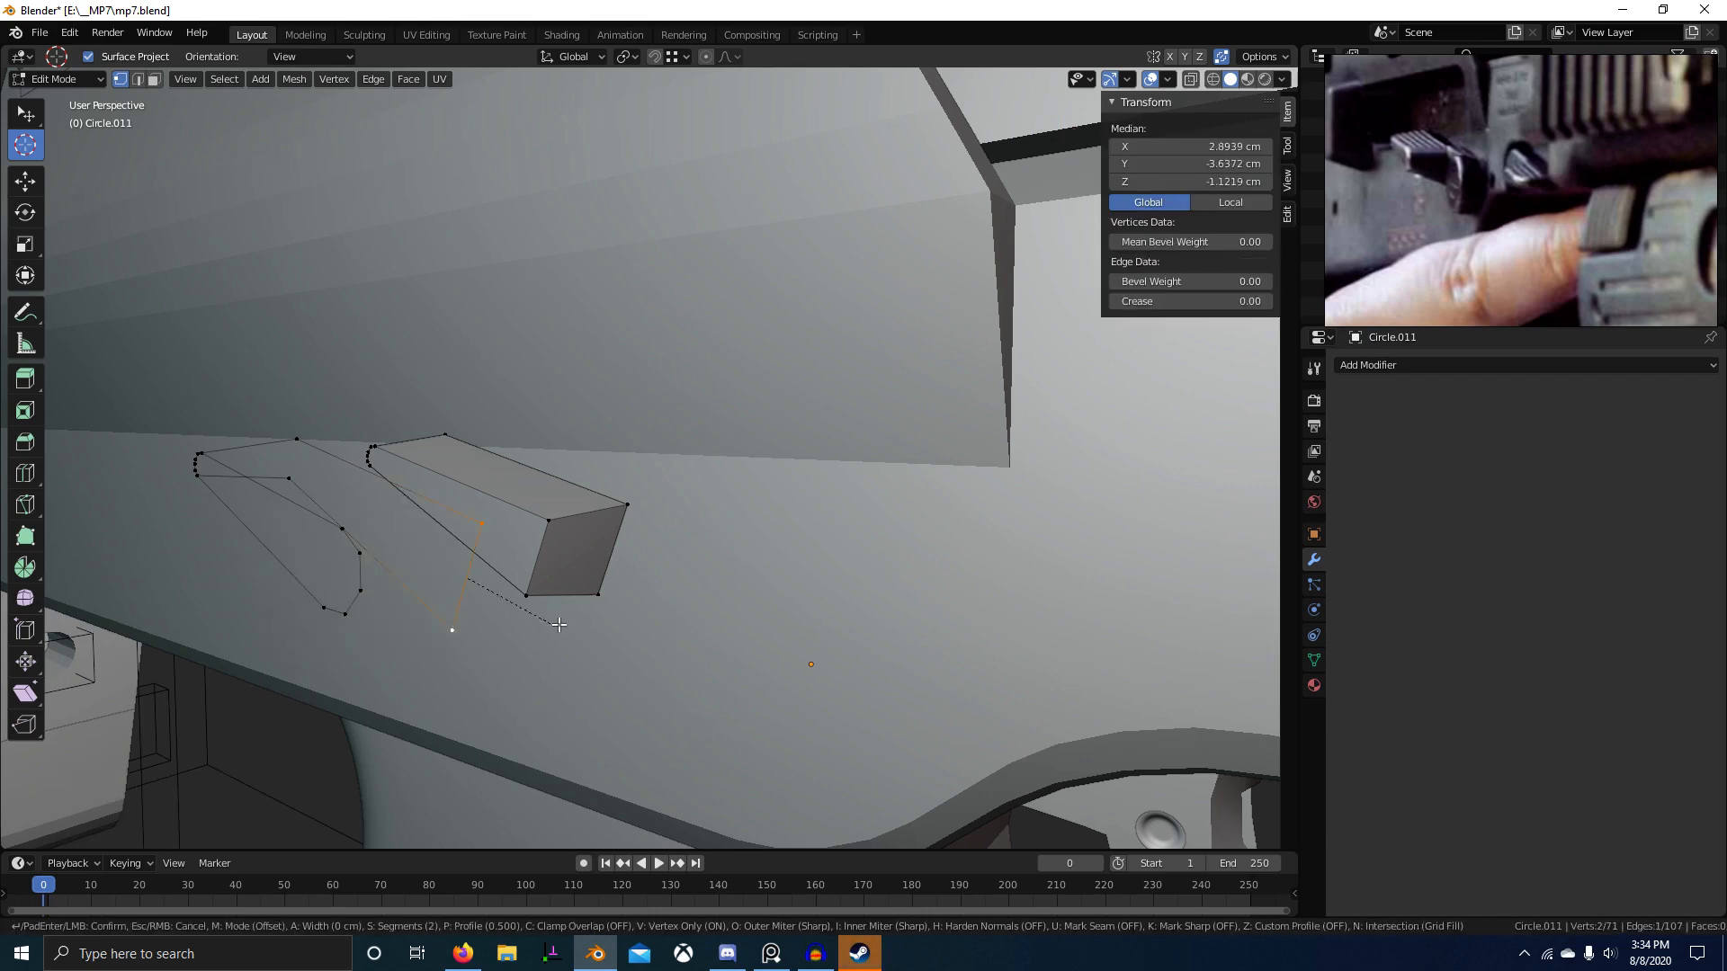
pyautogui.click(612, 639)
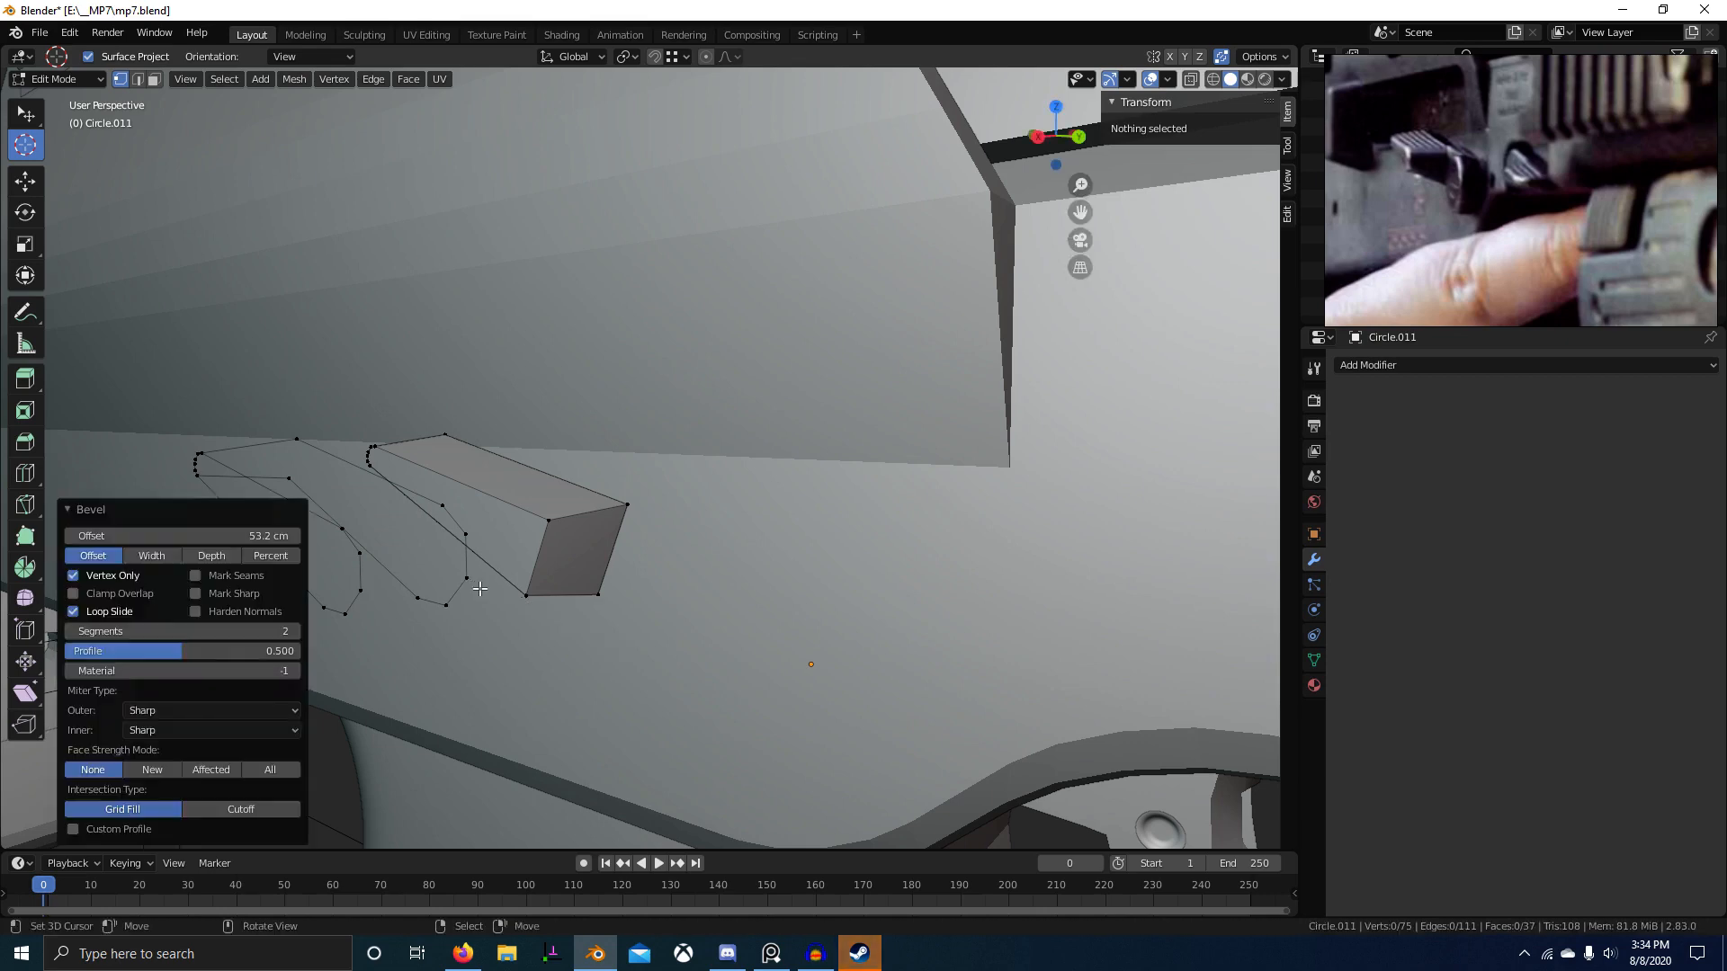
# Step: Try to merge the middle vertices of the rounded inner outline at their center
pyautogui.rightClick(473, 586)
pyautogui.keyDown('shift'); pyautogui.rightClick(473, 587); pyautogui.keyUp('shift')
pyautogui.press('b')
pyautogui.moveTo(458, 567); pyautogui.dragTo(507, 601)
pyautogui.press('m')
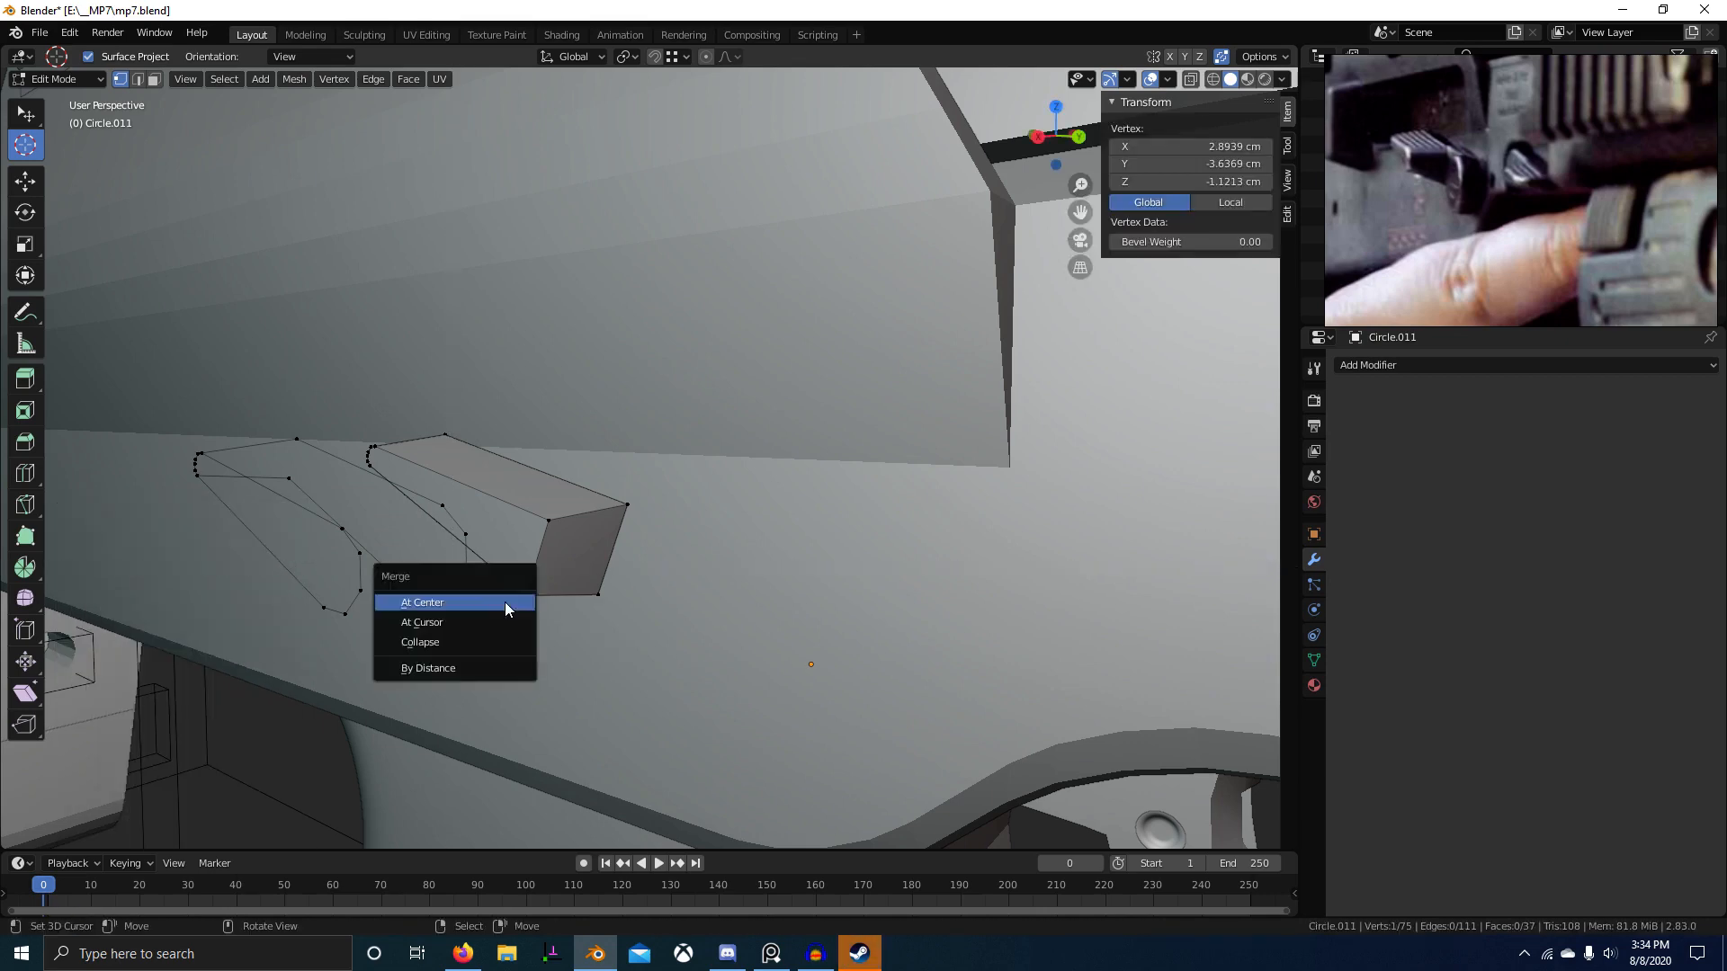
pyautogui.click(508, 608)
# Step: Select the entire linked wire copy and move it about 1 cm along X back onto the grip
pyautogui.press('a')
pyautogui.rightClick(306, 476)
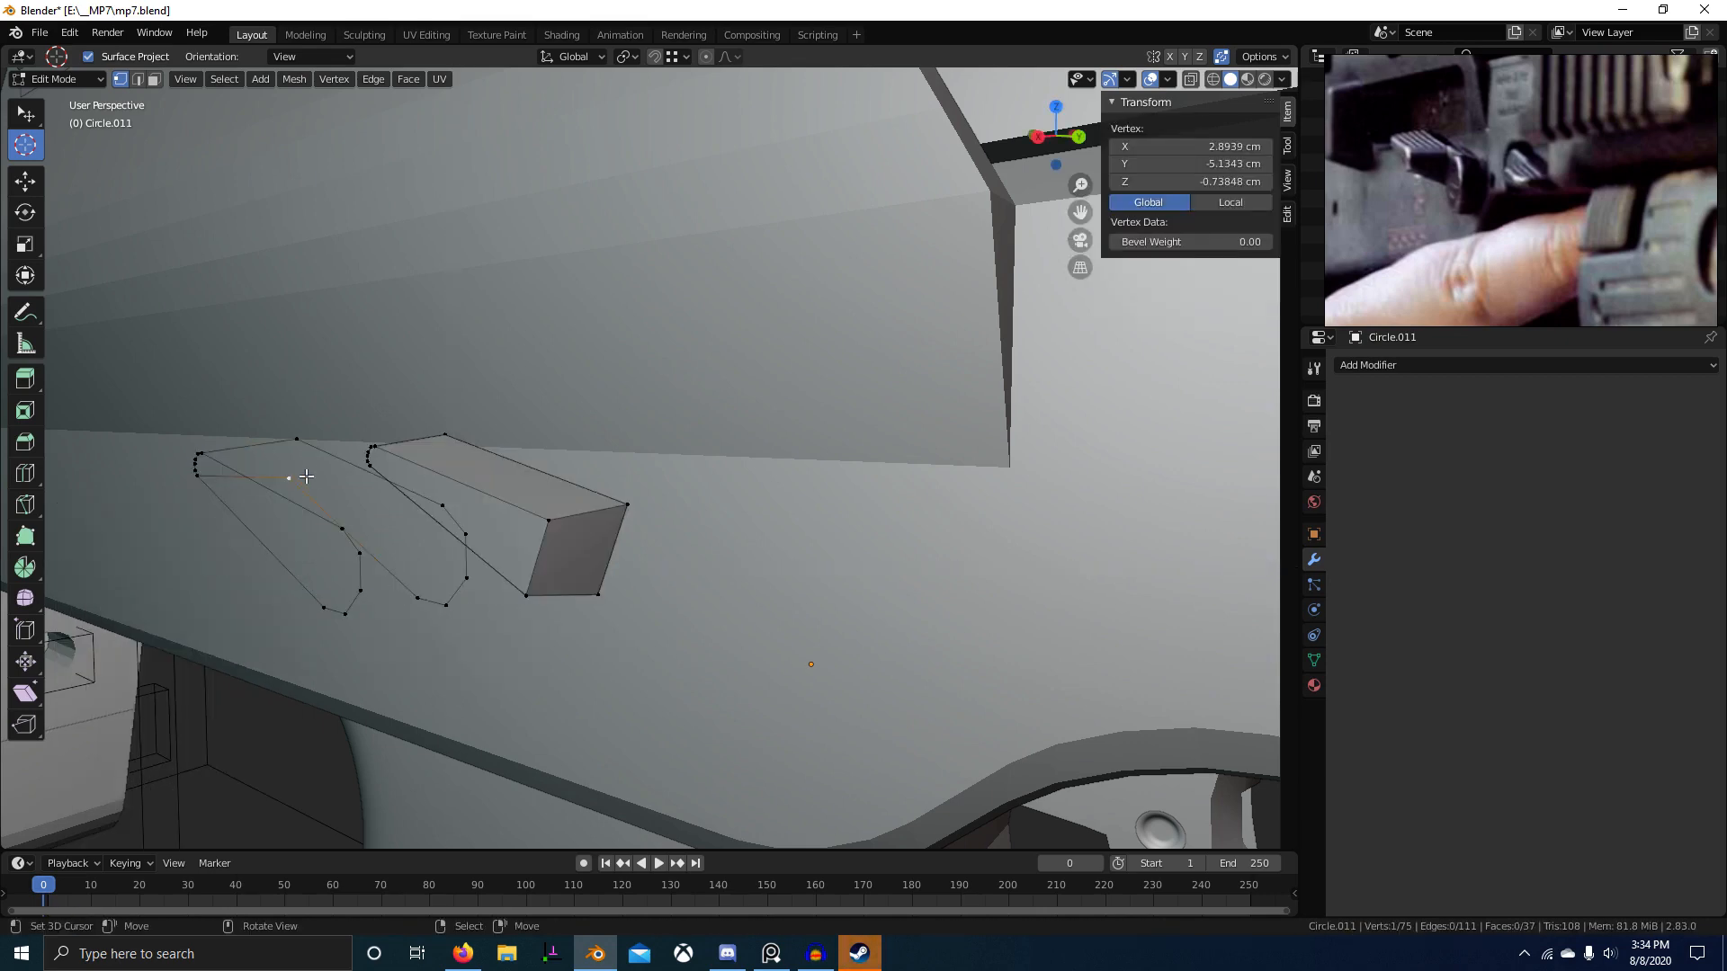
pyautogui.hotkey('ctrl', 'l')
pyautogui.press('g')
pyautogui.press('x')
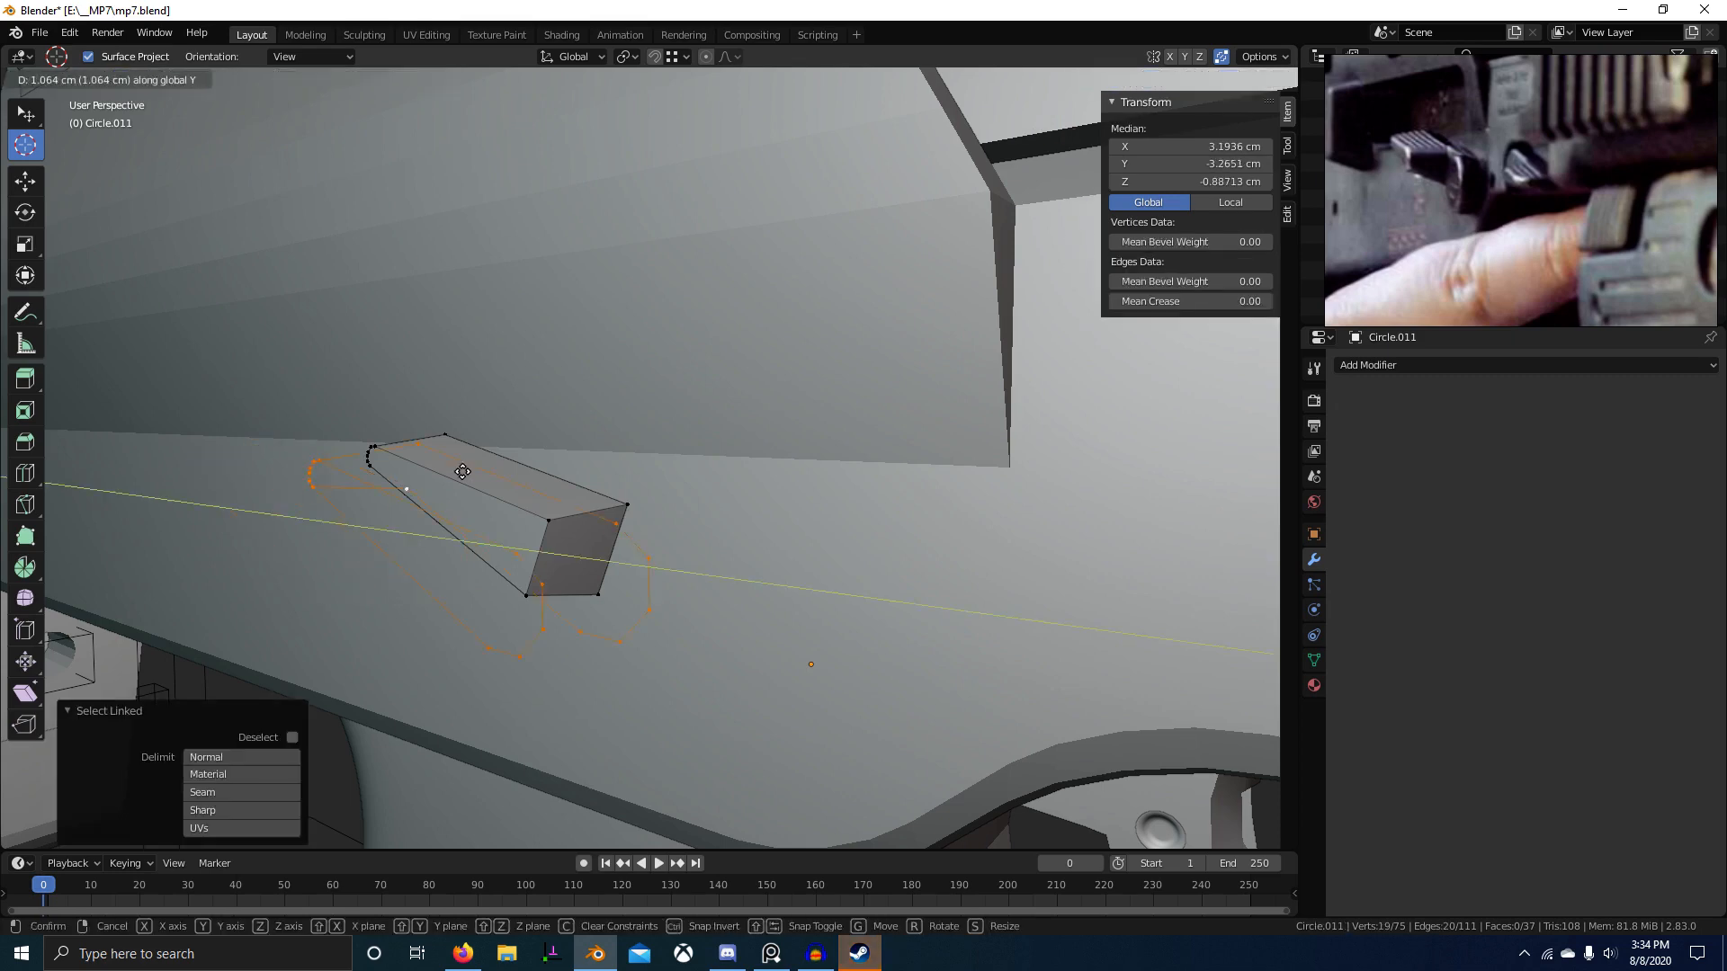
pyautogui.press('Escape')
pyautogui.press('g')
pyautogui.press('x')
pyautogui.press('g')
pyautogui.press('x')
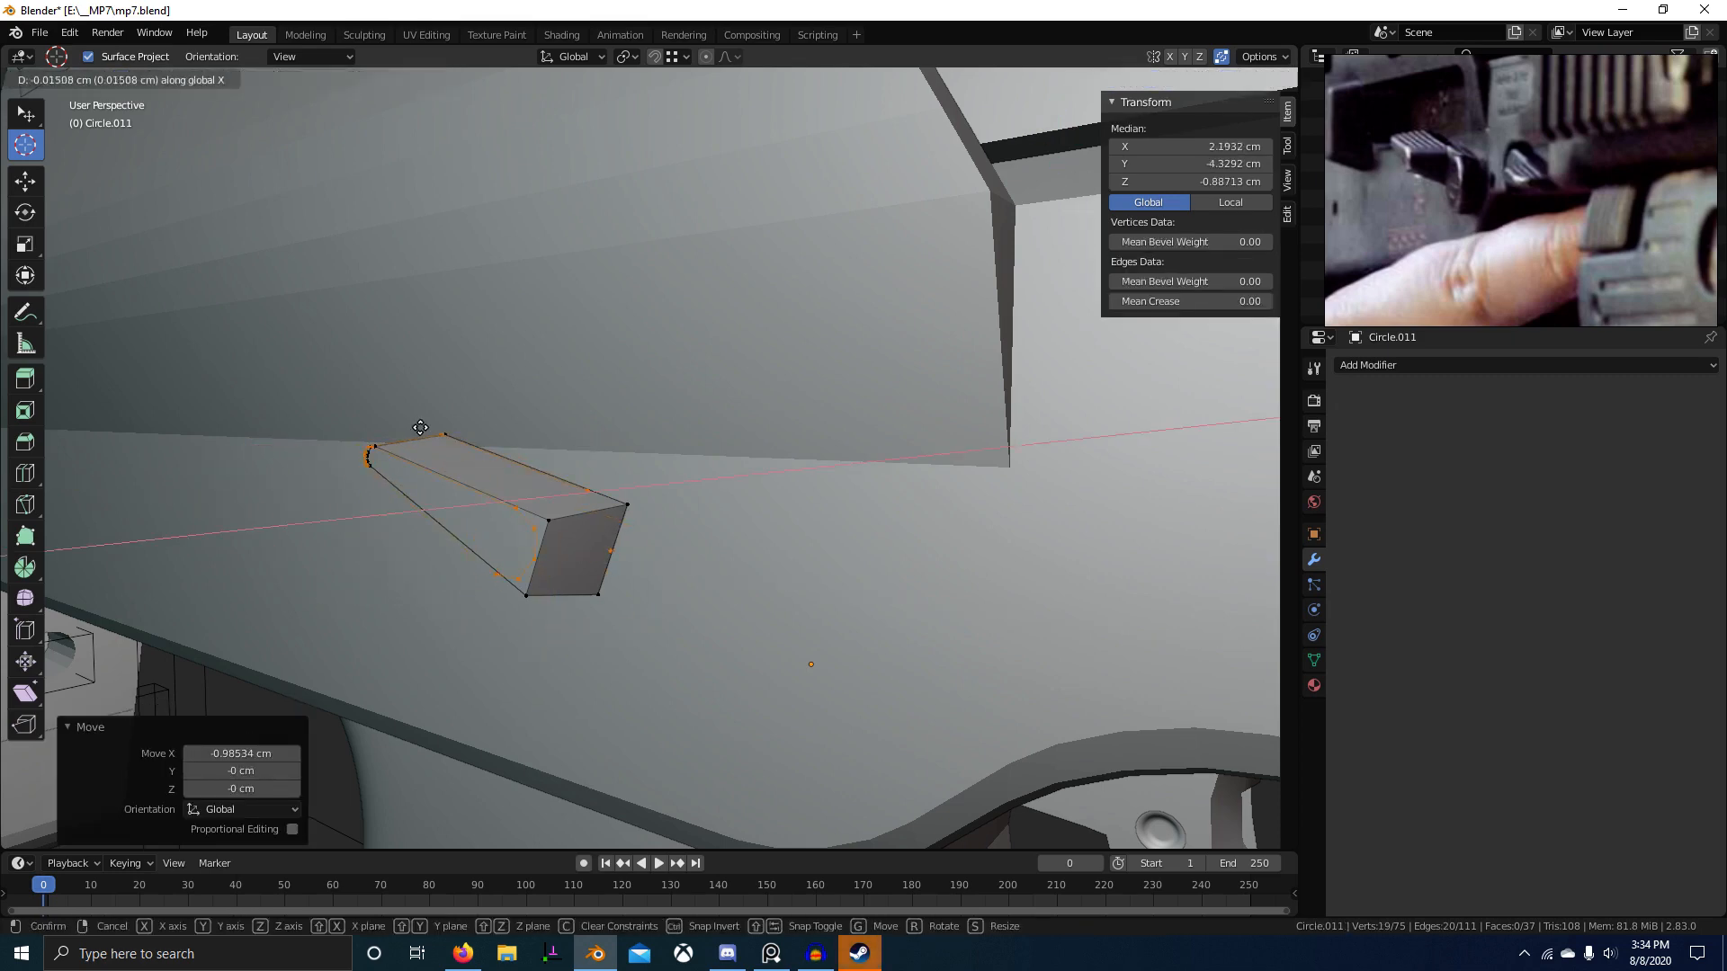
pyautogui.click(678, 636)
# Step: Bevel the upper and lower edges of the grip's disc-facing end with 2 segments
pyautogui.scroll(3, 678, 636)
pyautogui.press('2')
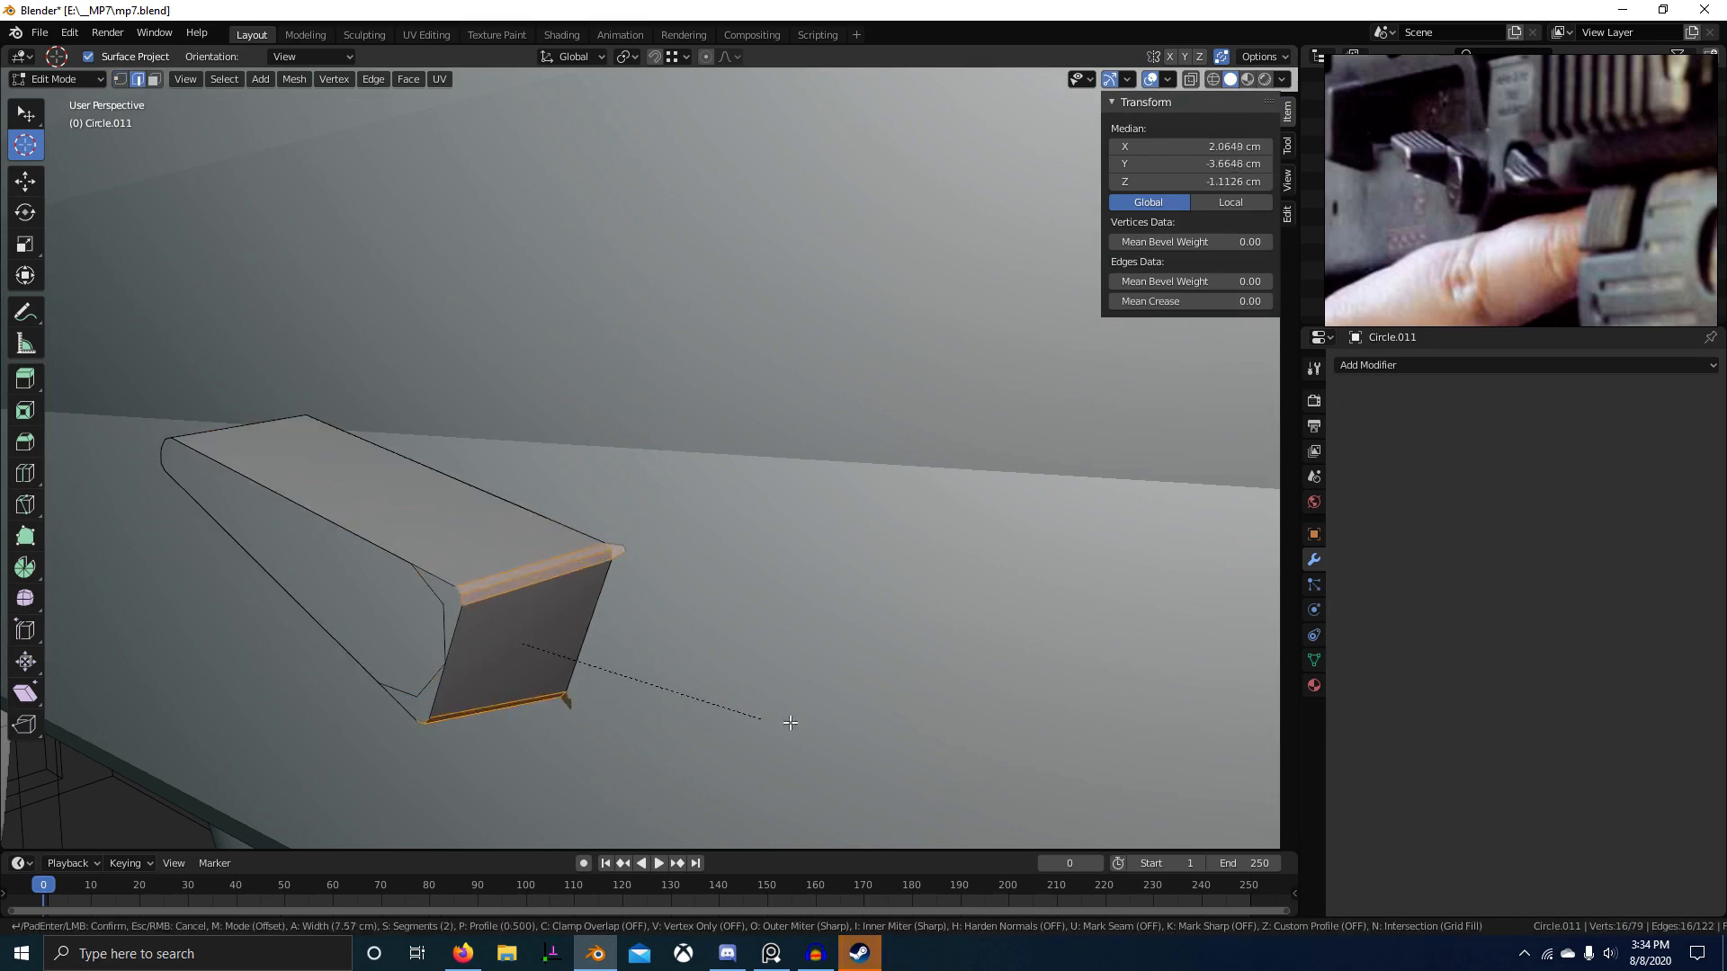
pyautogui.click(1025, 746)
# Step: Snap the upper bevel vertices on the grip's outer side onto the rounded wire outline
pyautogui.press('1')
pyautogui.click(441, 567)
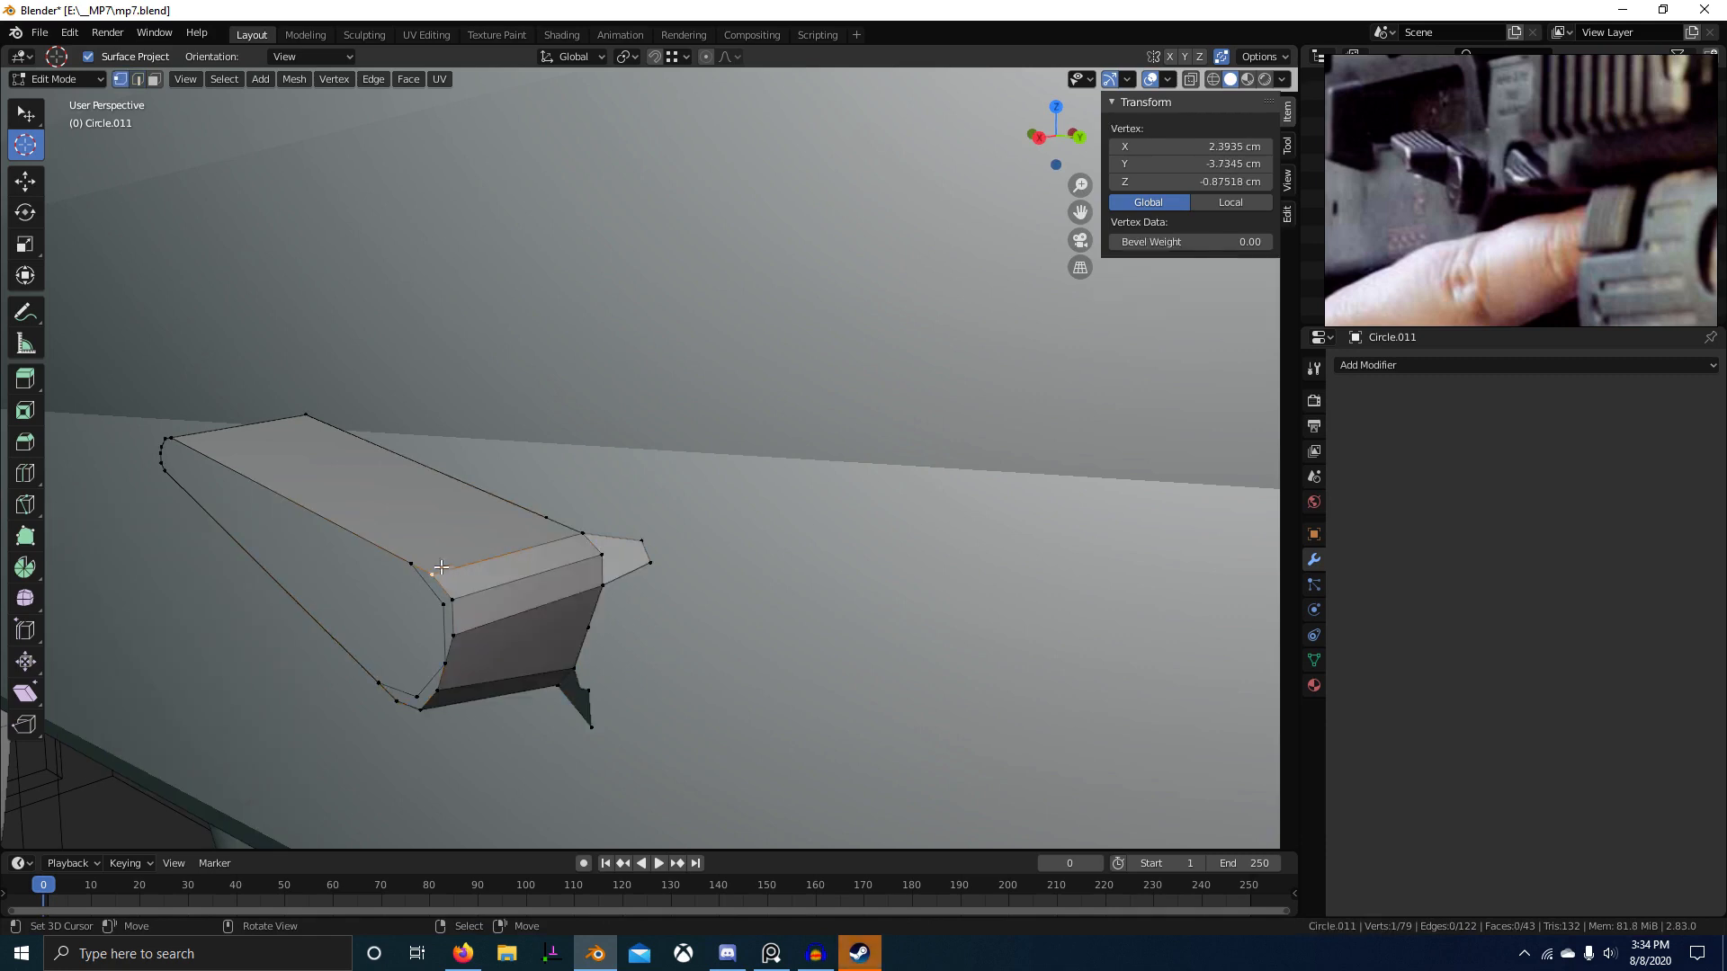
pyautogui.press('g')
pyautogui.click(440, 604)
pyautogui.press('g')
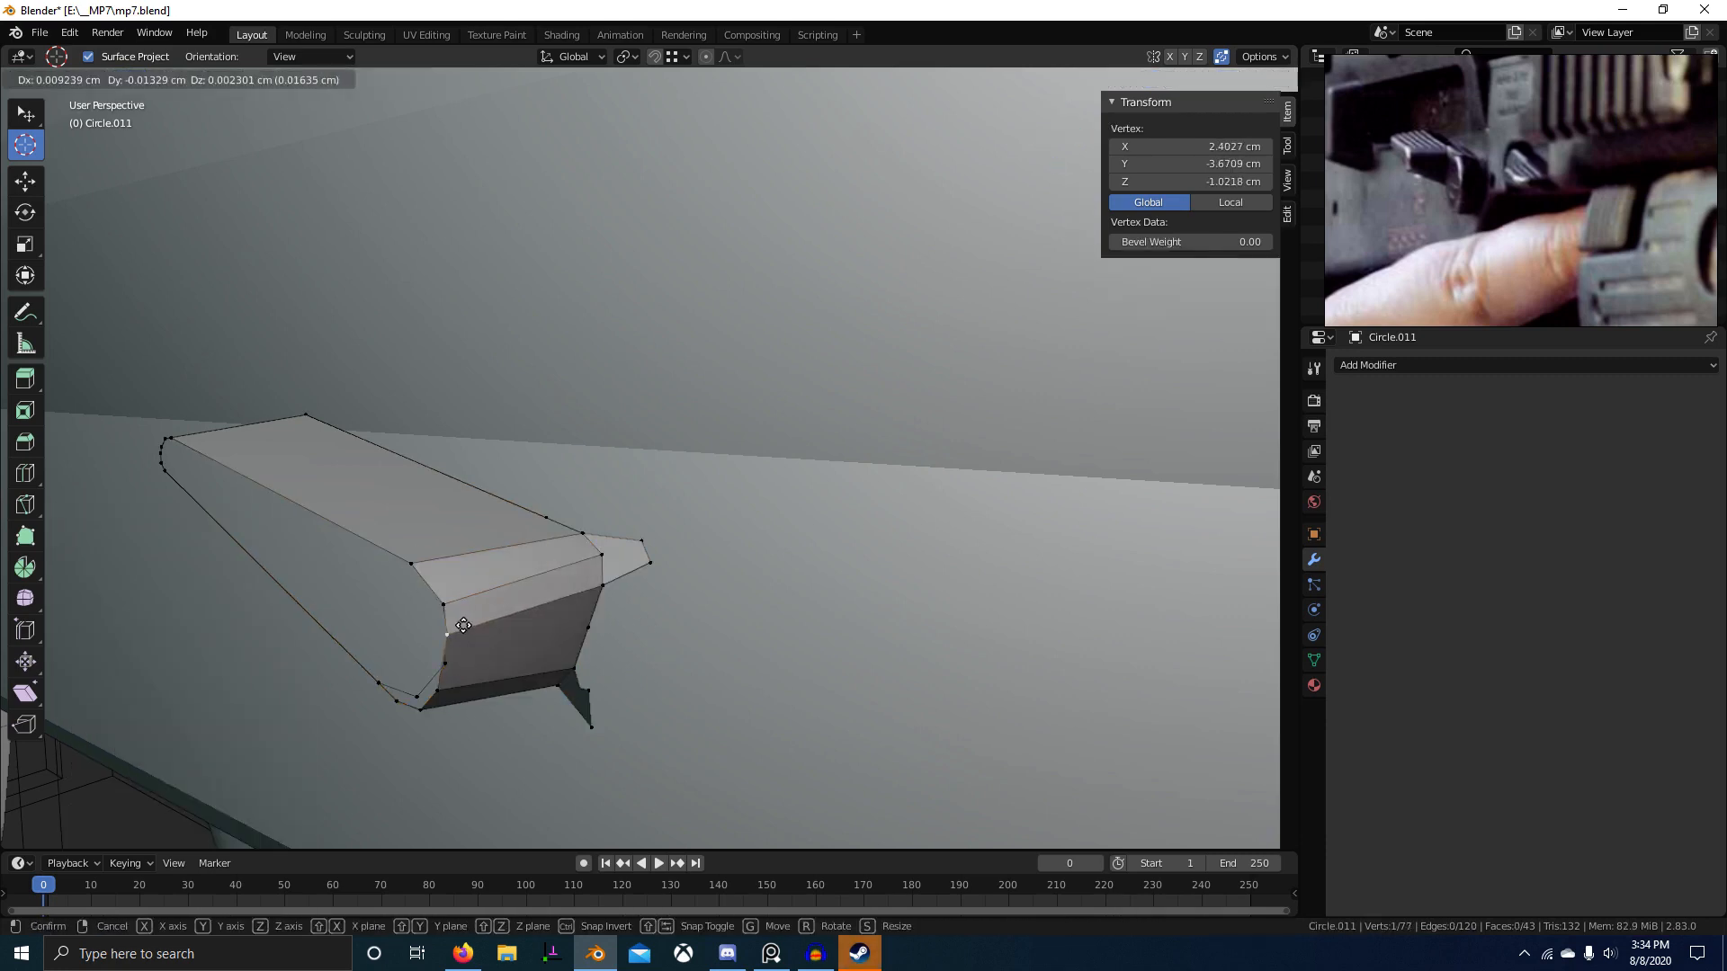
pyautogui.click(462, 645)
# Step: Snap the lower bevel vertices on the grip's outer side onto the rounded wire outline
pyautogui.rightClick(438, 690)
pyautogui.press('g')
pyautogui.keyDown('ctrl'); pyautogui.click(450, 668); pyautogui.keyUp('ctrl')
pyautogui.rightClick(423, 711)
pyautogui.press('g')
pyautogui.keyDown('ctrl'); pyautogui.click(416, 698); pyautogui.keyUp('ctrl')
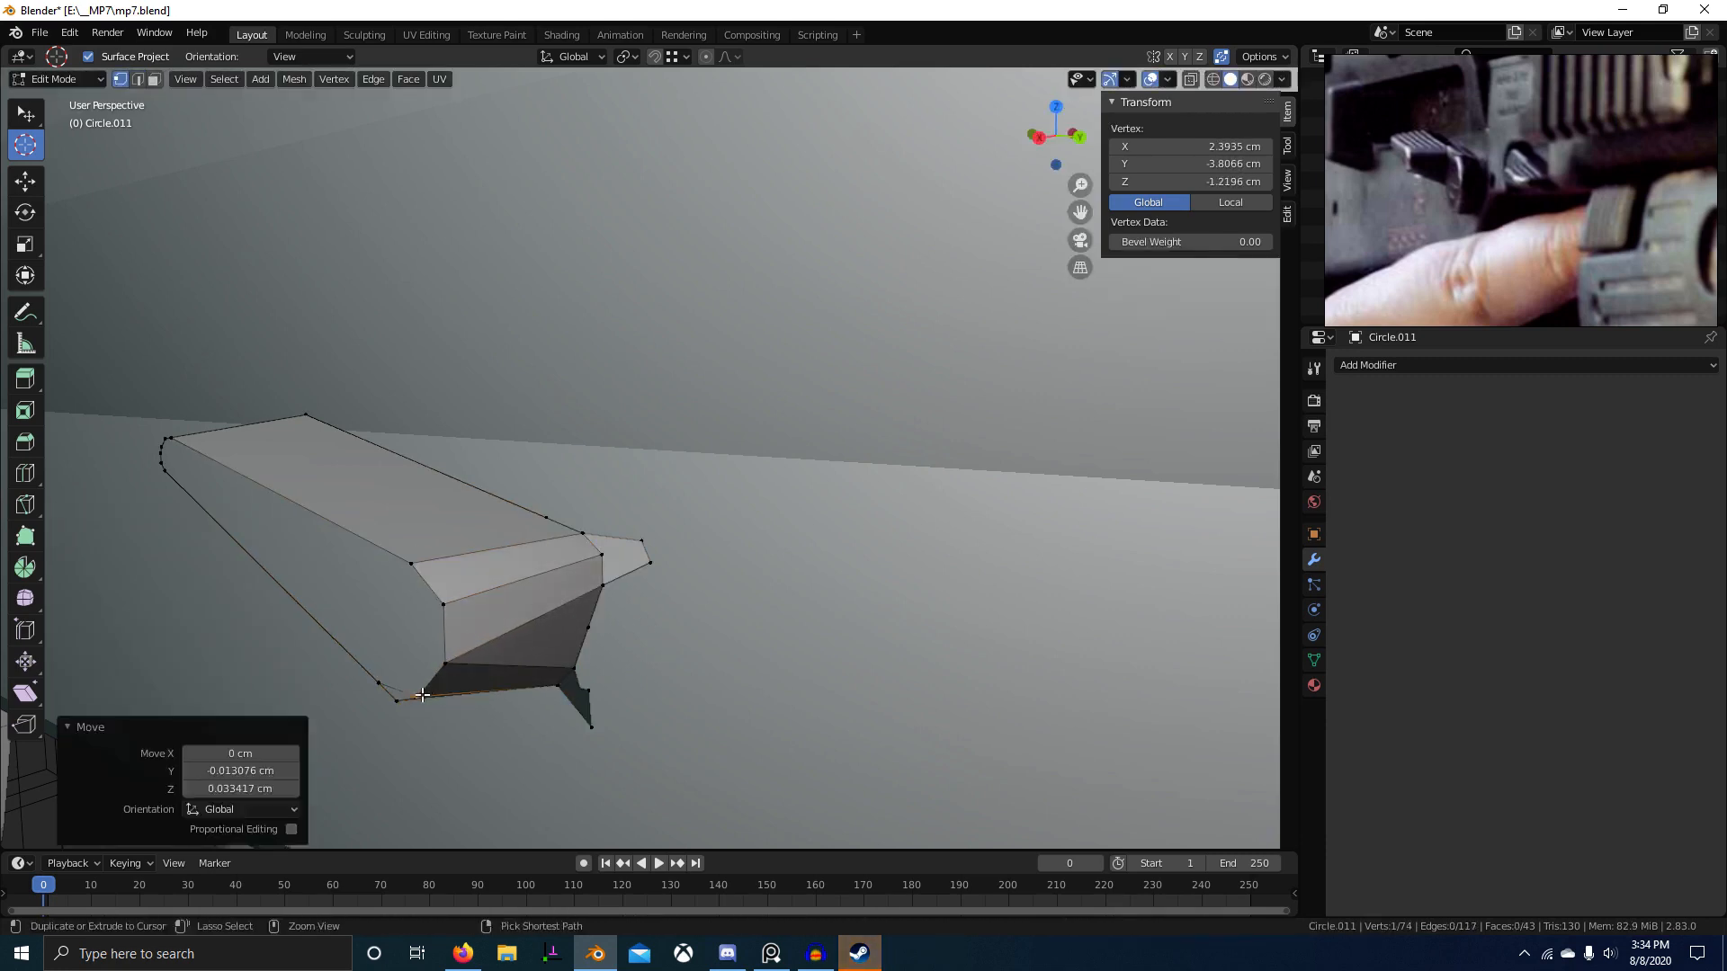
pyautogui.rightClick(397, 702)
pyautogui.press('g')
pyautogui.keyDown('ctrl'); pyautogui.click(378, 683); pyautogui.keyUp('ctrl')
# Step: Snap the upper bevel vertices on the grip's inner side onto the rounded wire outline, isolating the lever in local view
pyautogui.rightClick(585, 531)
pyautogui.press('g')
pyautogui.keyDown('ctrl'); pyautogui.click(548, 516); pyautogui.keyUp('ctrl')
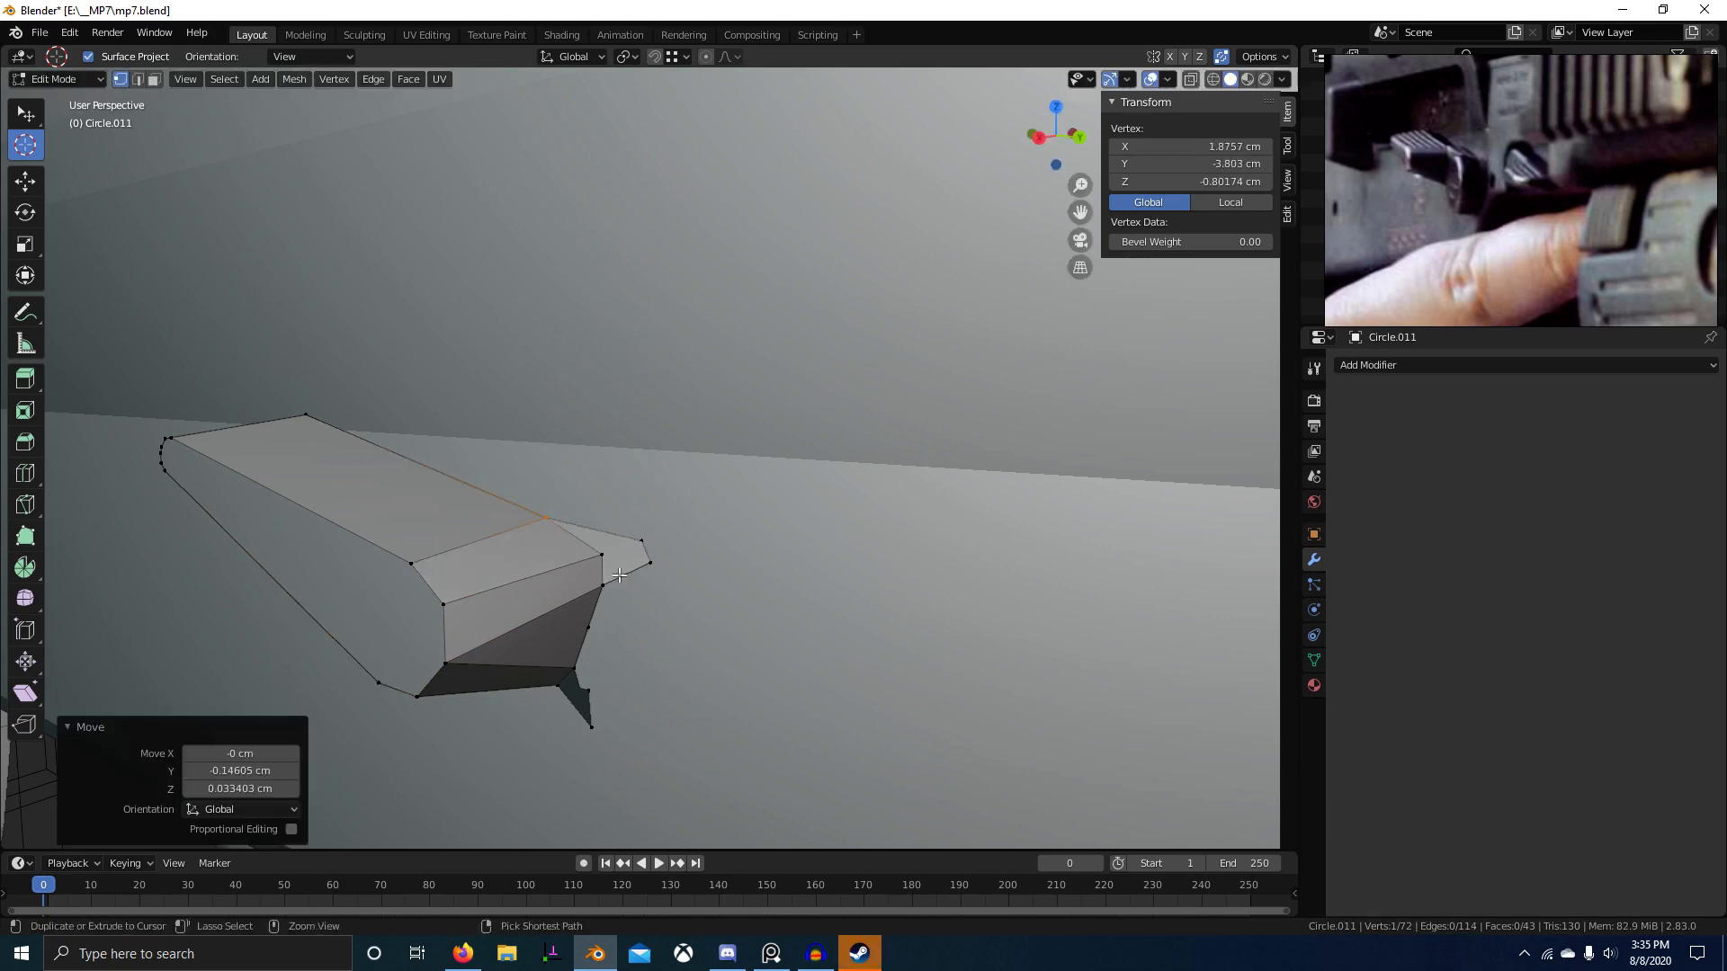
pyautogui.moveTo(638, 601); pyautogui.dragTo(490, 602, button='middle')
pyautogui.press('KP_Divide')
pyautogui.moveTo(770, 550); pyautogui.dragTo(662, 486, button='middle')
pyautogui.moveTo(696, 331); pyautogui.dragTo(631, 289, button='middle')
pyautogui.press('g')
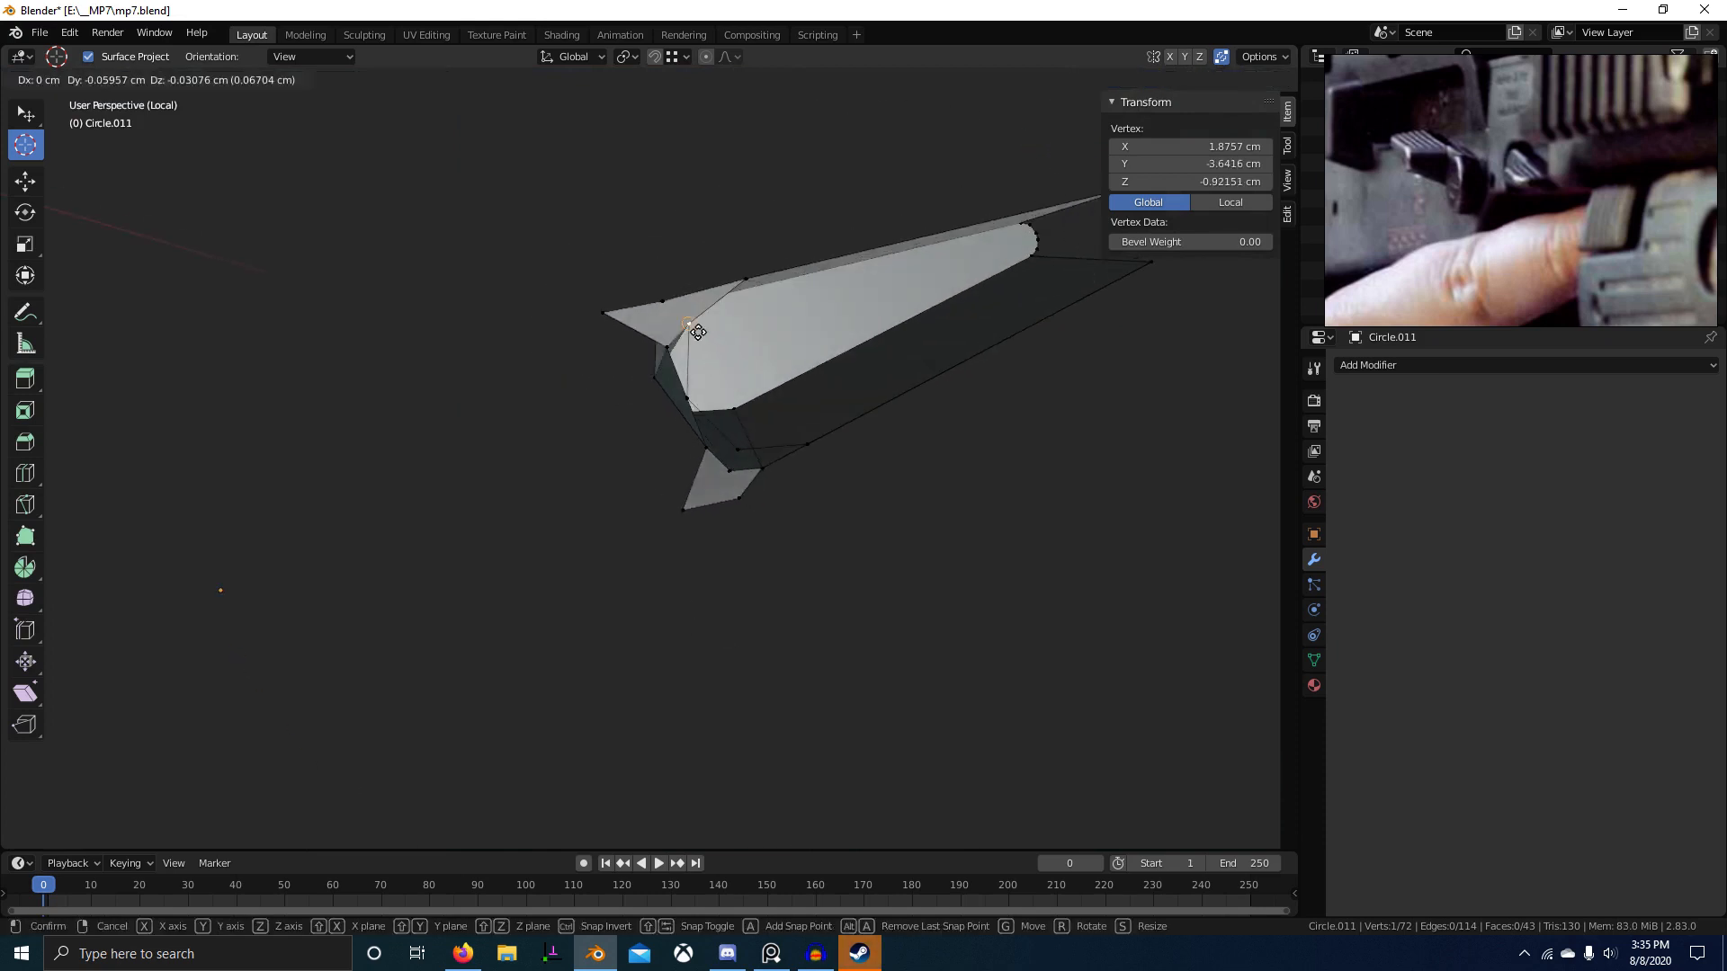
pyautogui.keyDown('ctrl'); pyautogui.click(690, 329); pyautogui.keyUp('ctrl')
# Step: Snap the middle and lower bevel vertices of the grip's disc-facing end onto the matching points of the rounded outline
pyautogui.rightClick(670, 364)
pyautogui.hotkey('ctrl', 'g')
pyautogui.click(689, 384)
pyautogui.press('g')
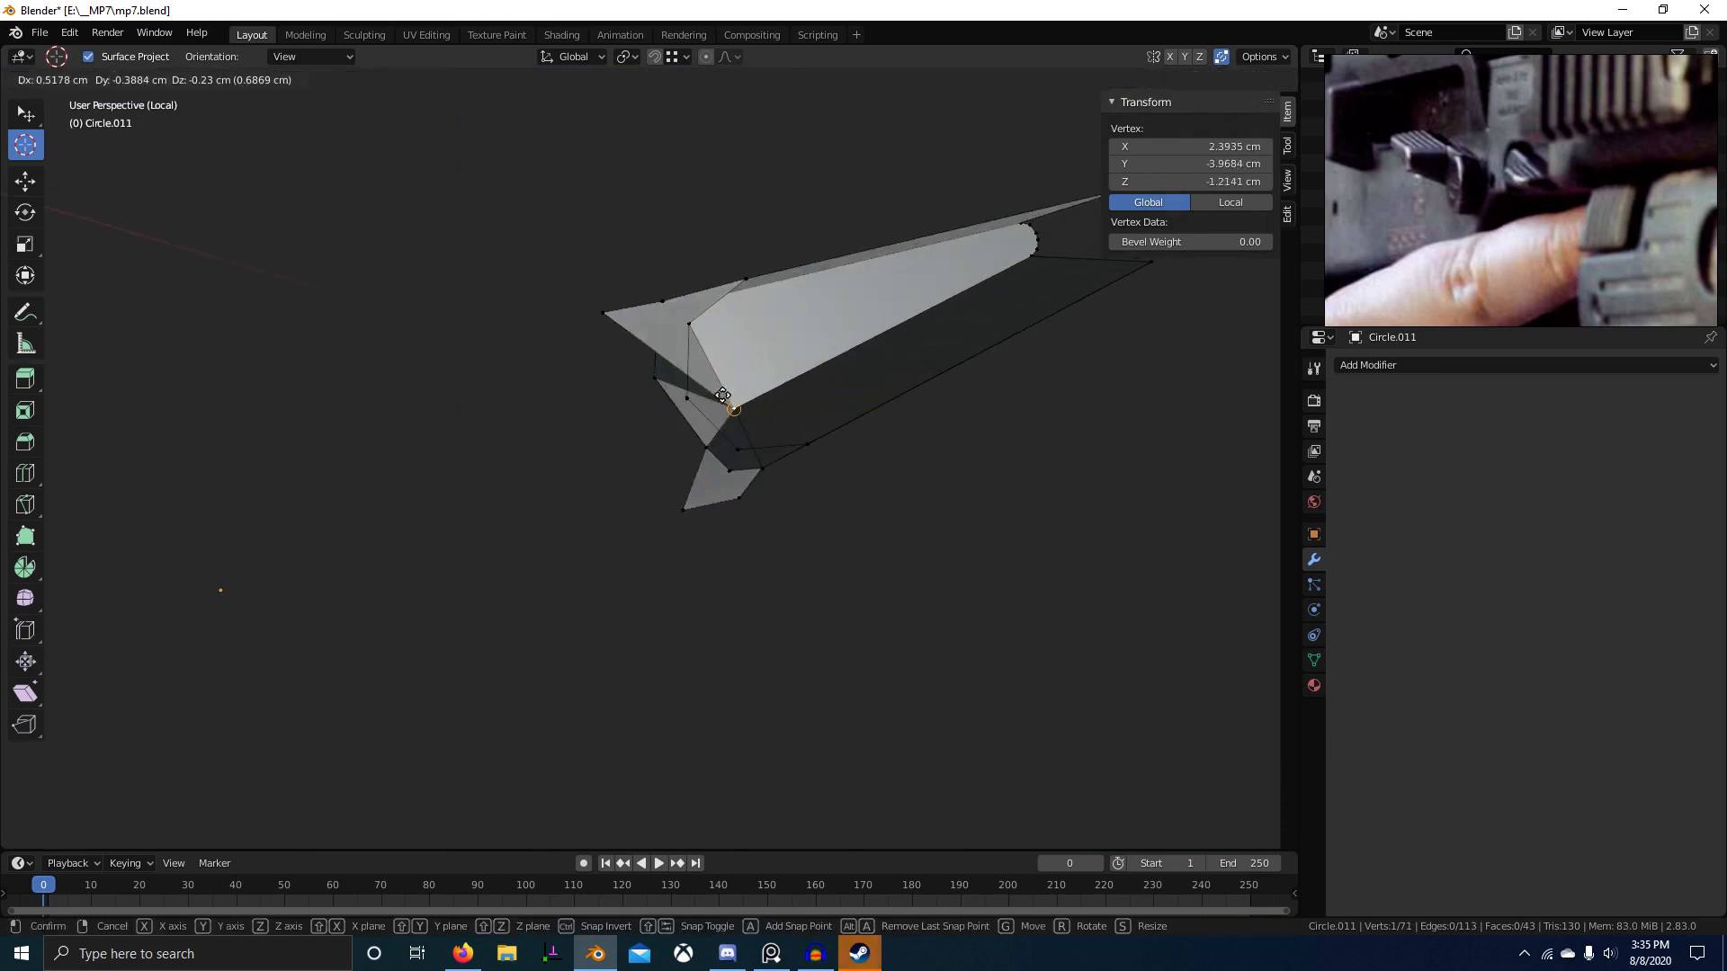
pyautogui.keyDown('ctrl'); pyautogui.click(689, 403); pyautogui.keyUp('ctrl')
pyautogui.rightClick(706, 456)
pyautogui.press('g')
pyautogui.keyDown('ctrl'); pyautogui.click(737, 451); pyautogui.keyUp('ctrl')
pyautogui.rightClick(731, 469)
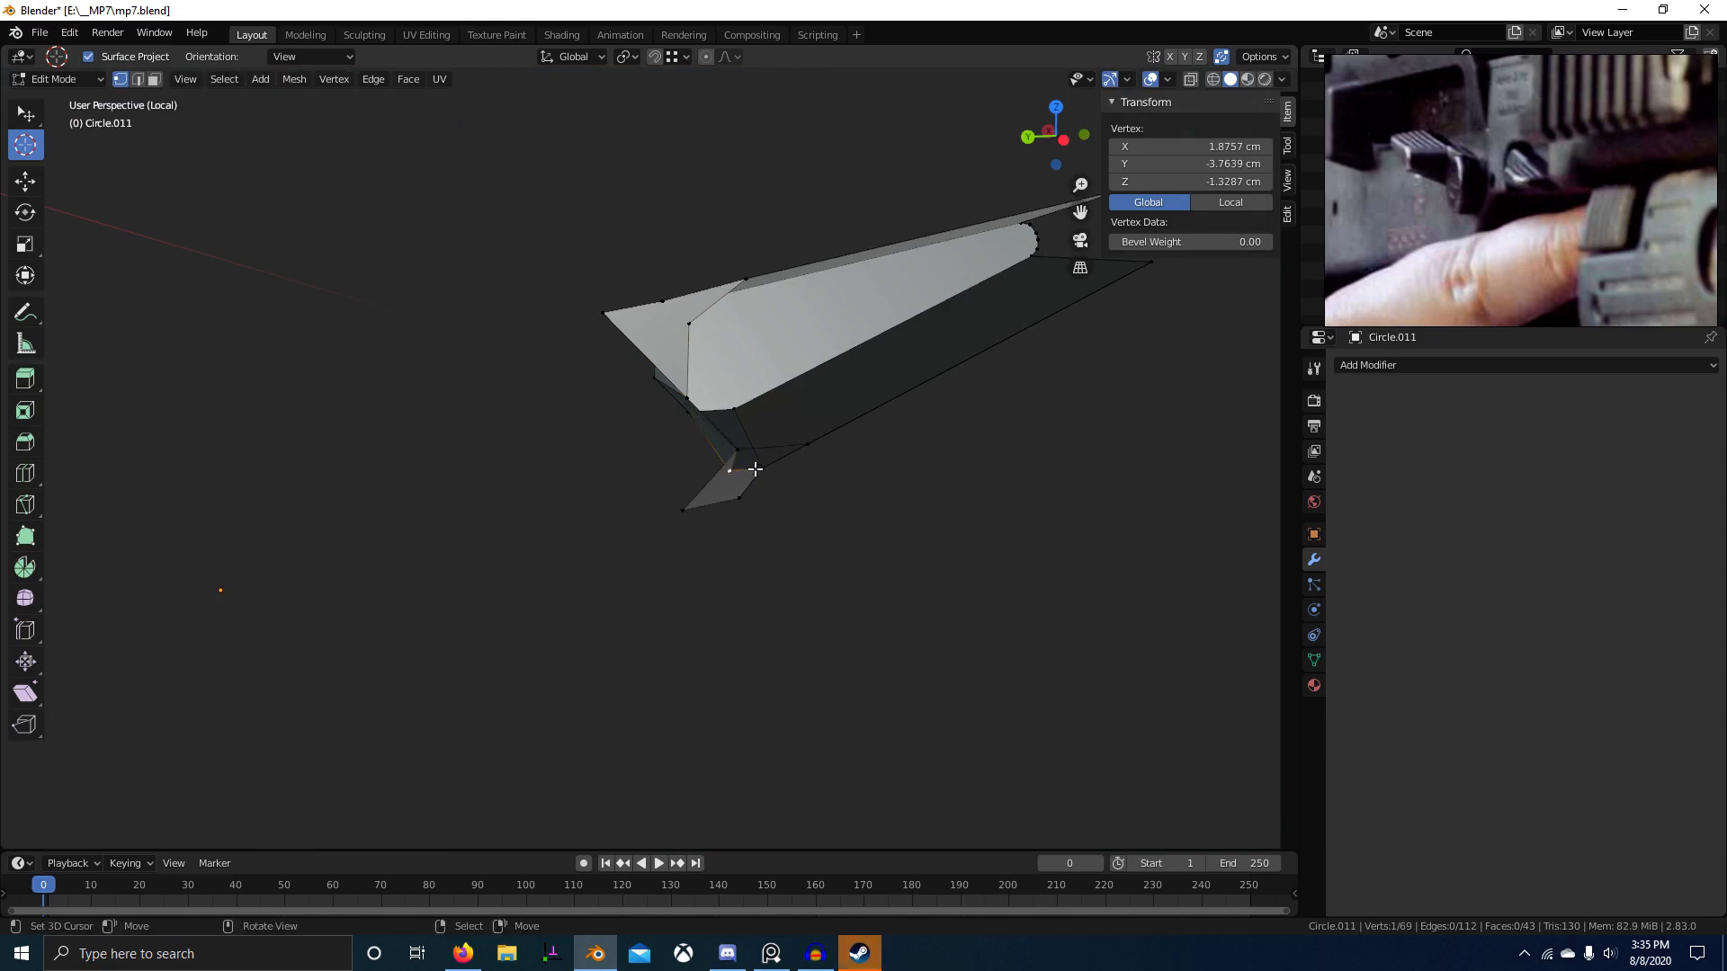
pyautogui.press('g')
pyautogui.keyDown('ctrl'); pyautogui.click(689, 413); pyautogui.keyUp('ctrl')
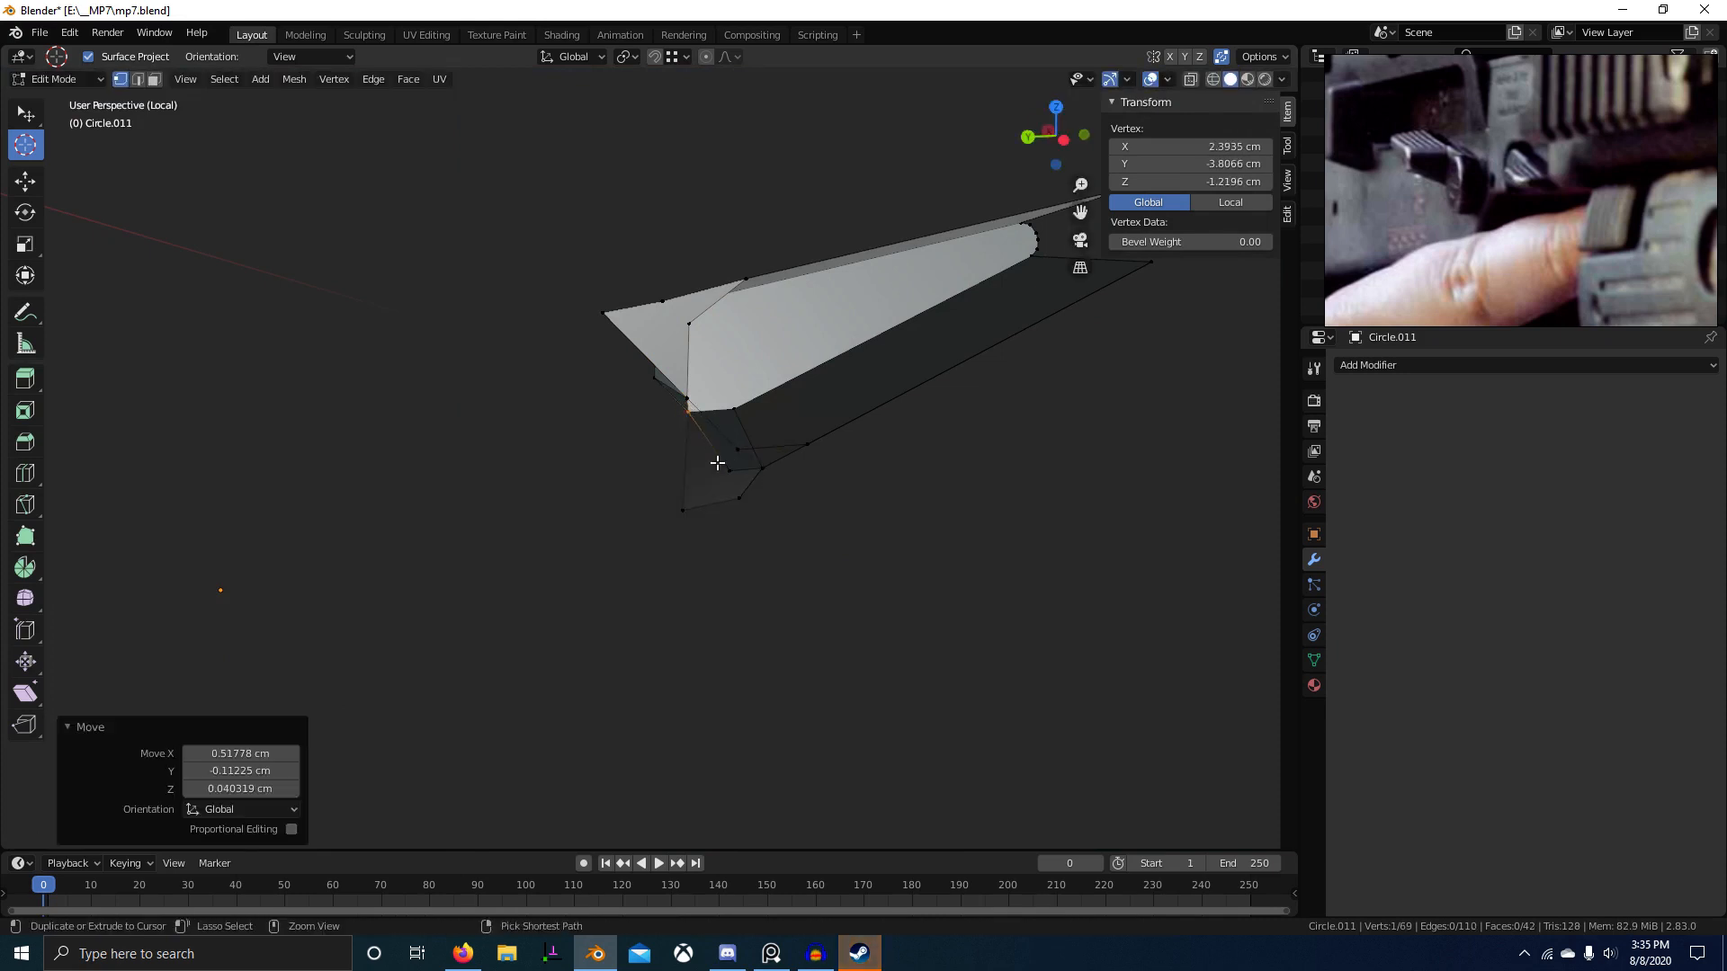
# Step: Try to snap the lower corner vertex on the grip's inner side onto the outline, and undo that move
pyautogui.rightClick(728, 469)
pyautogui.press('g')
pyautogui.keyDown('ctrl'); pyautogui.click(799, 450); pyautogui.keyUp('ctrl')
pyautogui.moveTo(799, 451); pyautogui.dragTo(782, 370, button='middle')
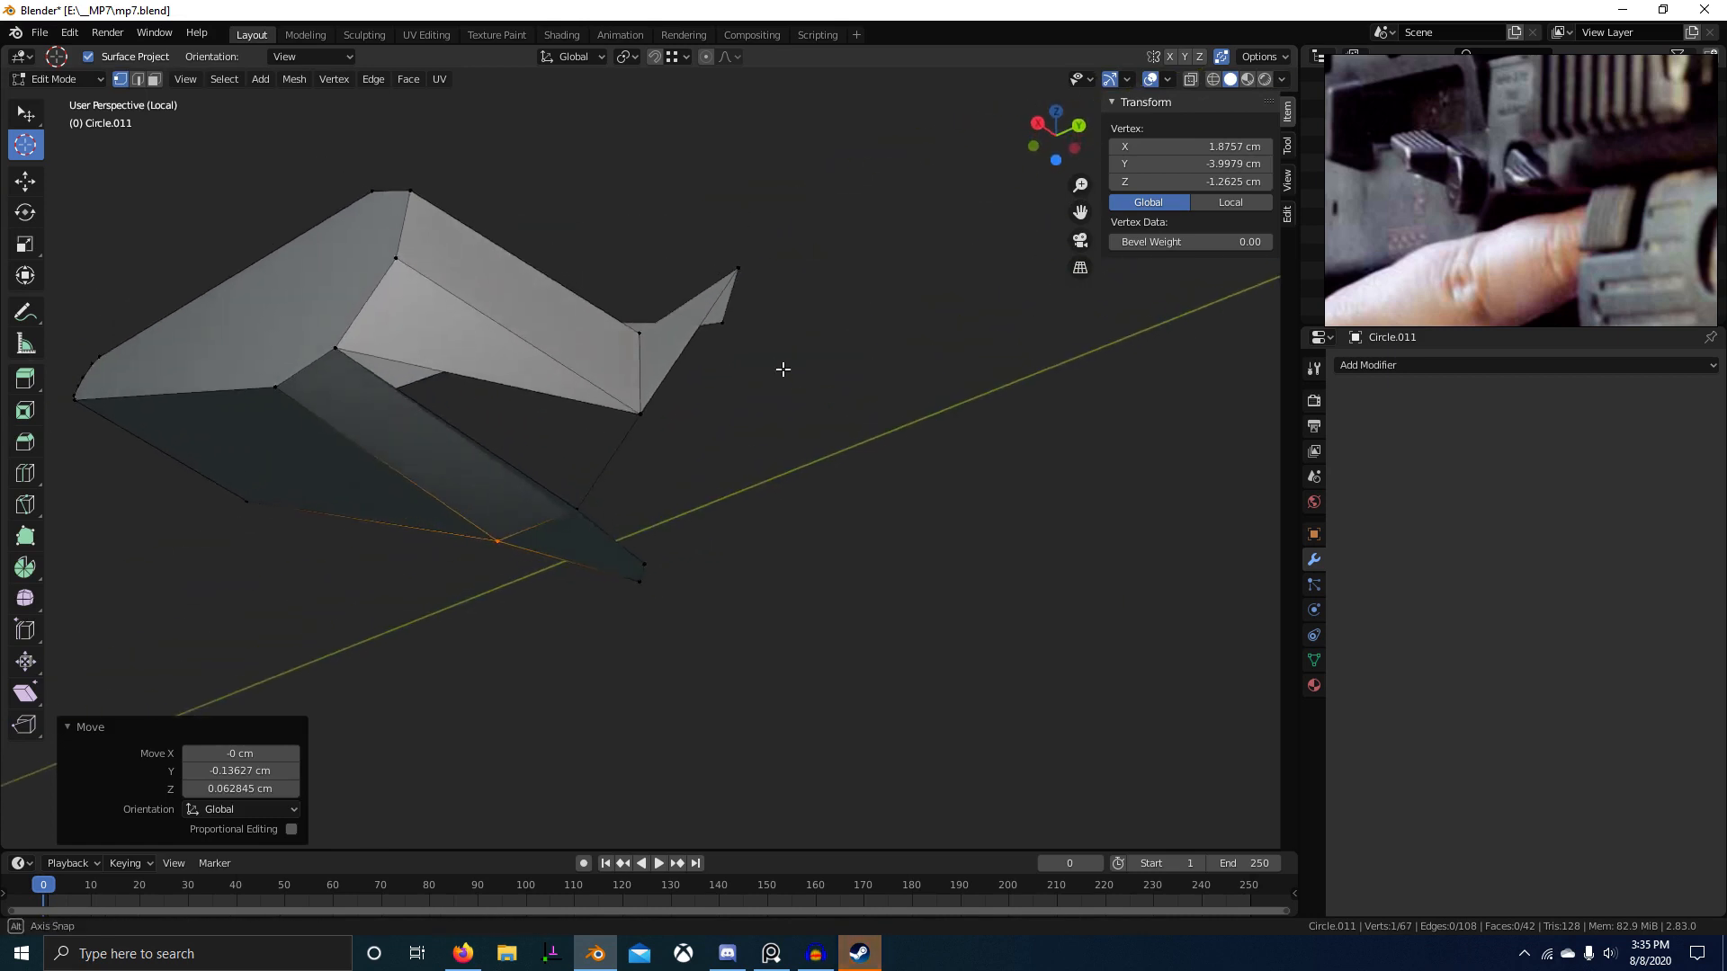
pyautogui.hotkey('ctrl', 'z')
pyautogui.hotkey('ctrl', 'z')
# Step: Snap the next stray bevel vertices at the grip's end onto the rounded wire outline
pyautogui.moveTo(744, 482); pyautogui.dragTo(492, 525, button='middle')
pyautogui.keyDown('ctrl'); pyautogui.click(725, 345); pyautogui.keyUp('ctrl')
pyautogui.moveTo(726, 344); pyautogui.dragTo(810, 473, button='middle')
pyautogui.rightClick(833, 489)
pyautogui.press('g')
pyautogui.keyDown('ctrl'); pyautogui.click(933, 448); pyautogui.keyUp('ctrl')
pyautogui.moveTo(936, 450); pyautogui.dragTo(1103, 469, button='middle')
# Step: Reveal the hidden lever geometry and snap the remaining base vertices onto the grip's rounded end
pyautogui.hotkey('alt', 'h')
pyautogui.moveTo(768, 487); pyautogui.dragTo(557, 587, button='middle')
pyautogui.rightClick(666, 377)
pyautogui.press('g')
pyautogui.keyDown('ctrl'); pyautogui.click(537, 349); pyautogui.keyUp('ctrl')
pyautogui.rightClick(536, 611)
pyautogui.press('g')
pyautogui.keyDown('ctrl'); pyautogui.click(588, 601); pyautogui.keyUp('ctrl')
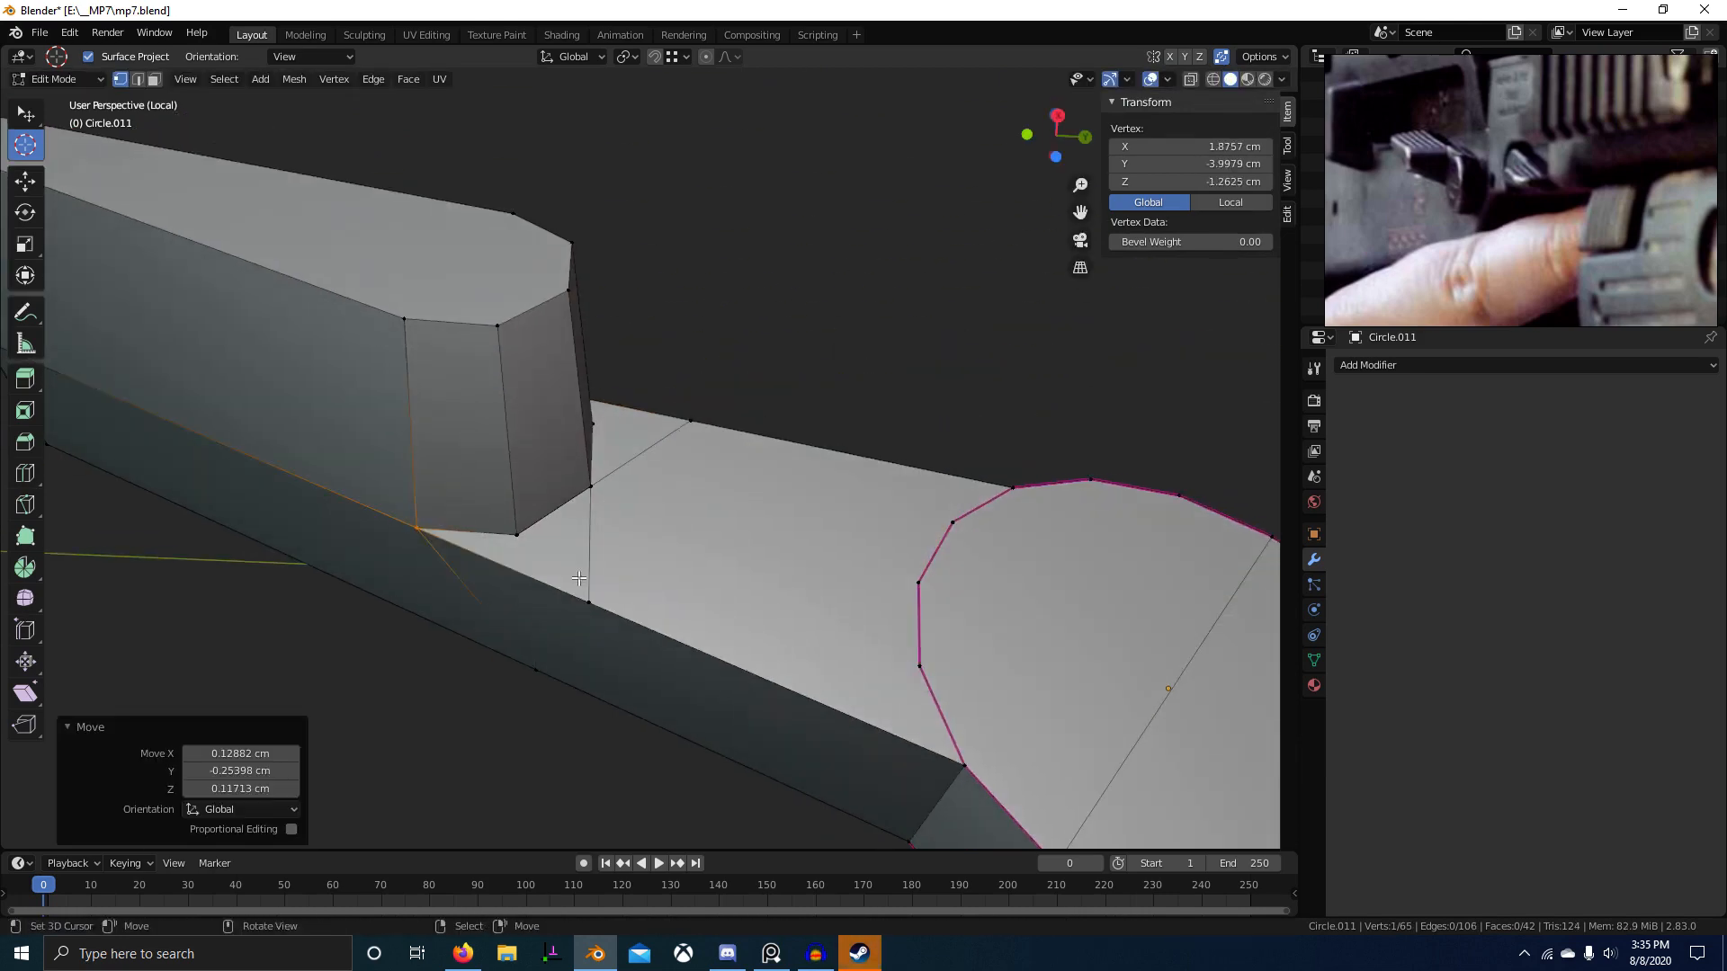
# Step: Dissolve the two leftover edges on the lever face beside the grip and exit local view
pyautogui.rightClick(591, 598)
pyautogui.rightClick(420, 530)
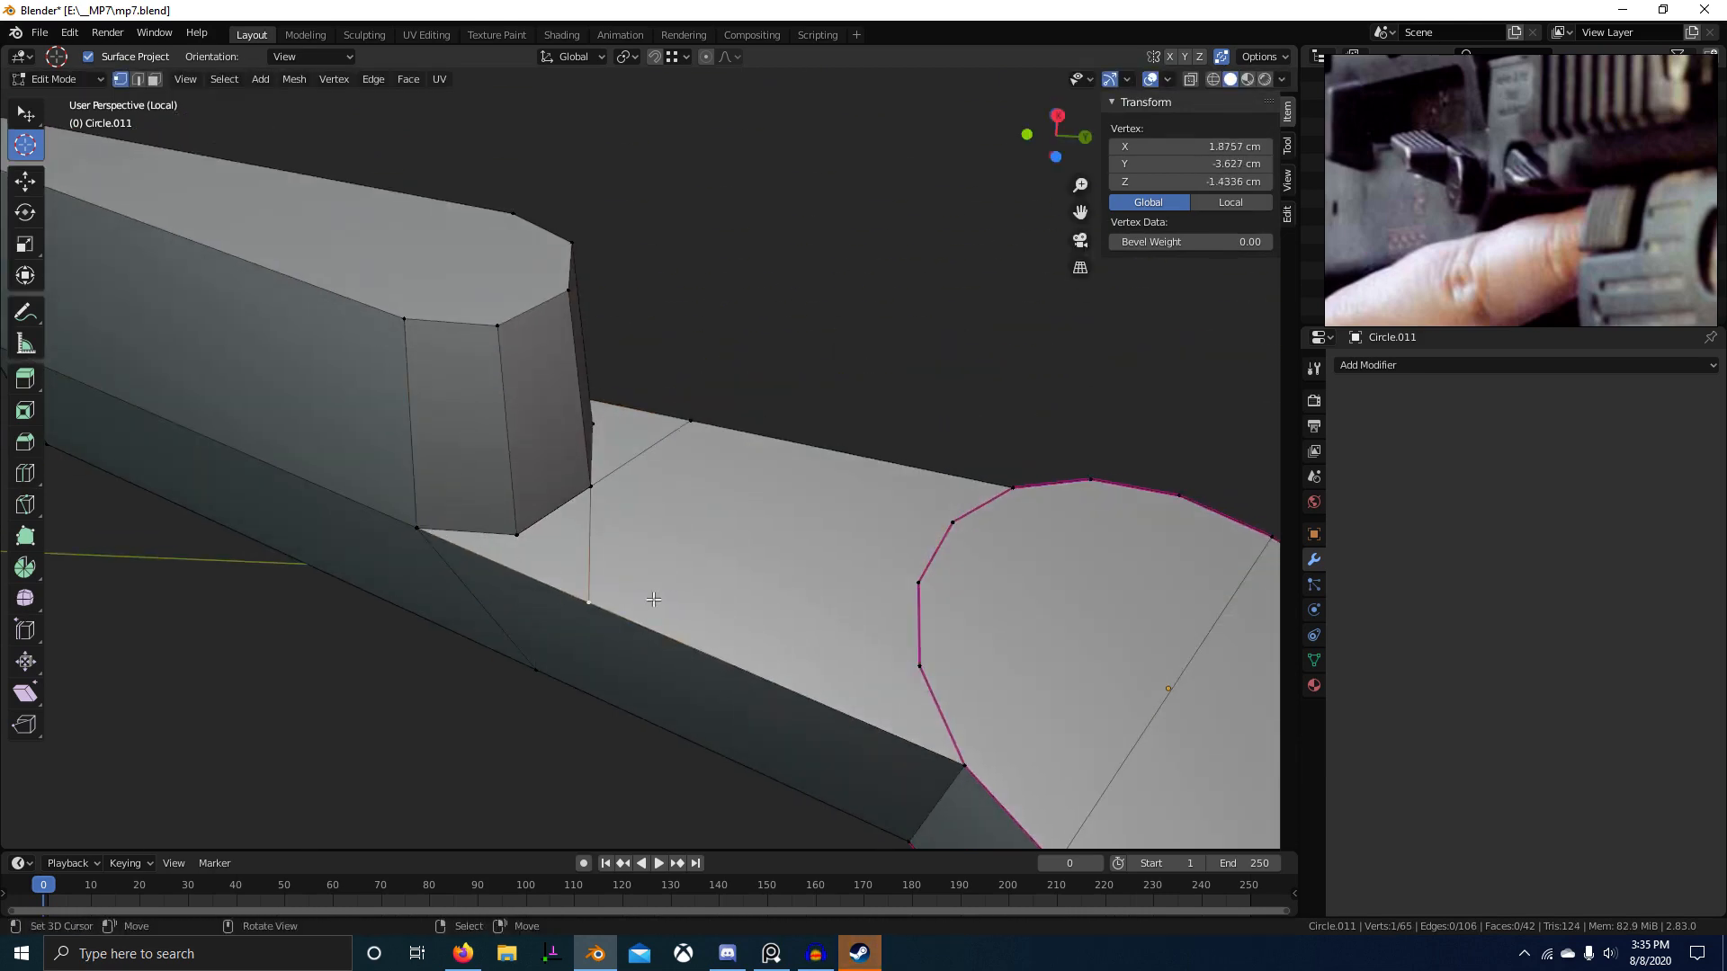
pyautogui.press('2')
pyautogui.moveTo(670, 447); pyautogui.dragTo(914, 570, button='middle')
pyautogui.rightClick(635, 464)
pyautogui.keyDown('shift'); pyautogui.rightClick(597, 564); pyautogui.keyUp('shift')
pyautogui.hotkey('ctrl', 'x')
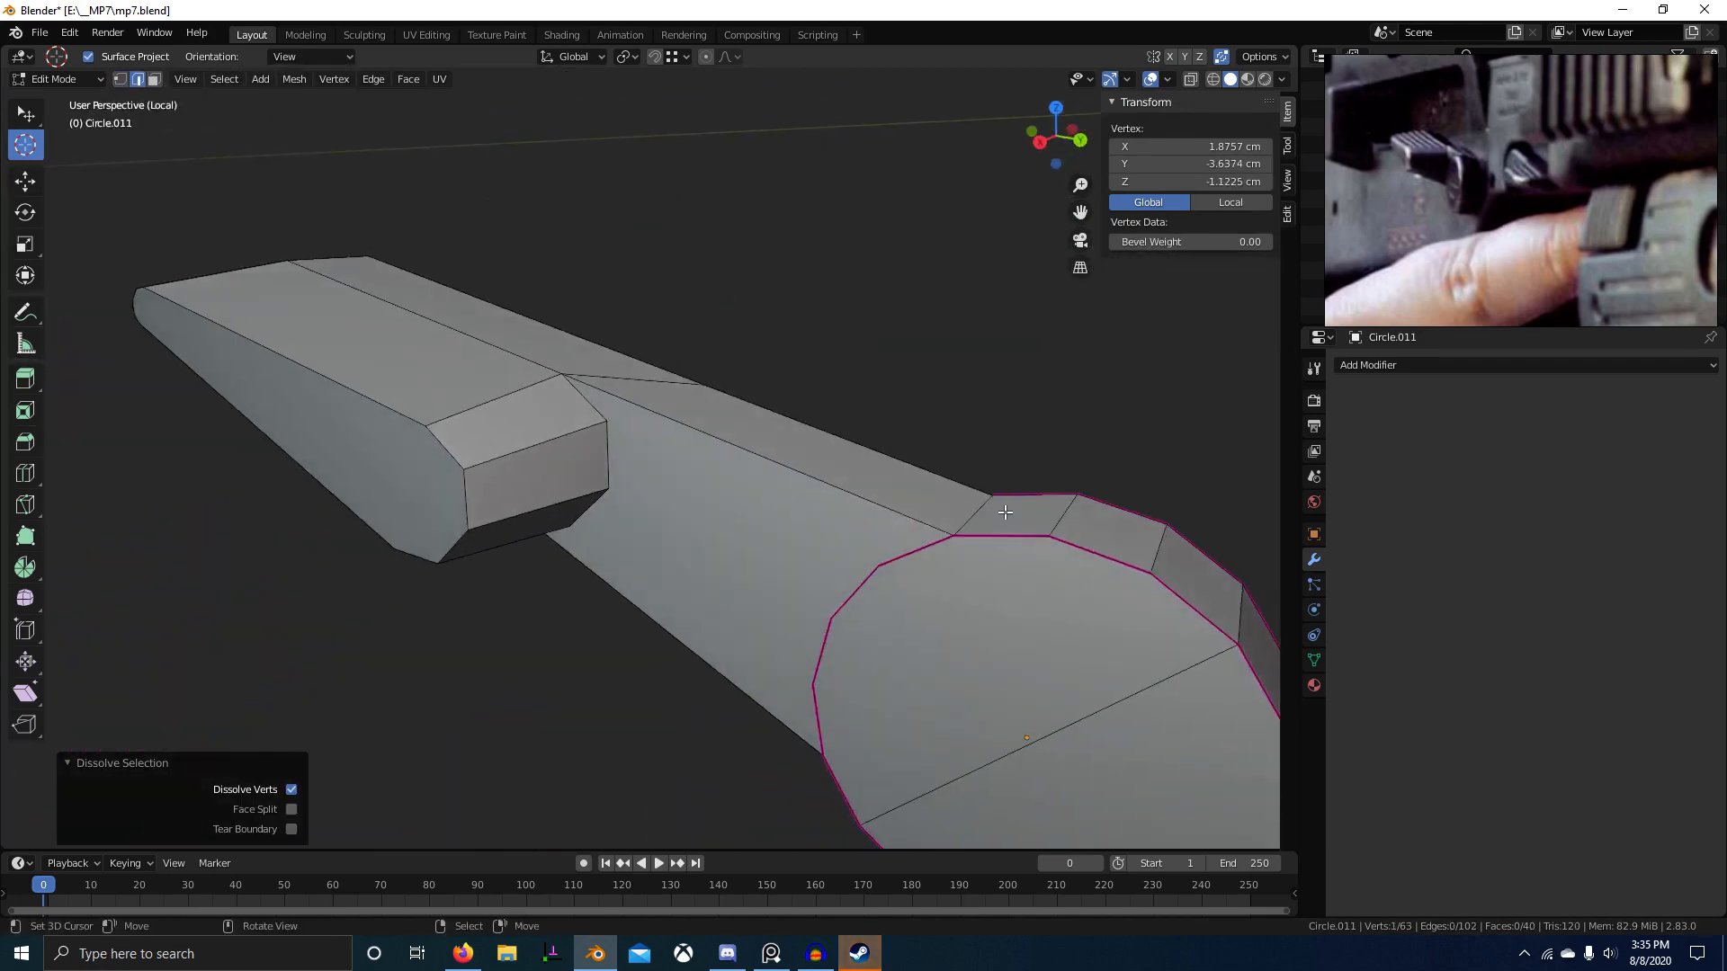
pyautogui.press('KP_Divide')
pyautogui.hotkey('alt', 'a')
# Step: Bevel the lower middle edge across the grip's disc-facing end with one segment and an offset of about 12.9 cm
pyautogui.scroll(-5, 714, 493)
pyautogui.scroll(-5, 854, 540)
pyautogui.scroll(6, 914, 570)
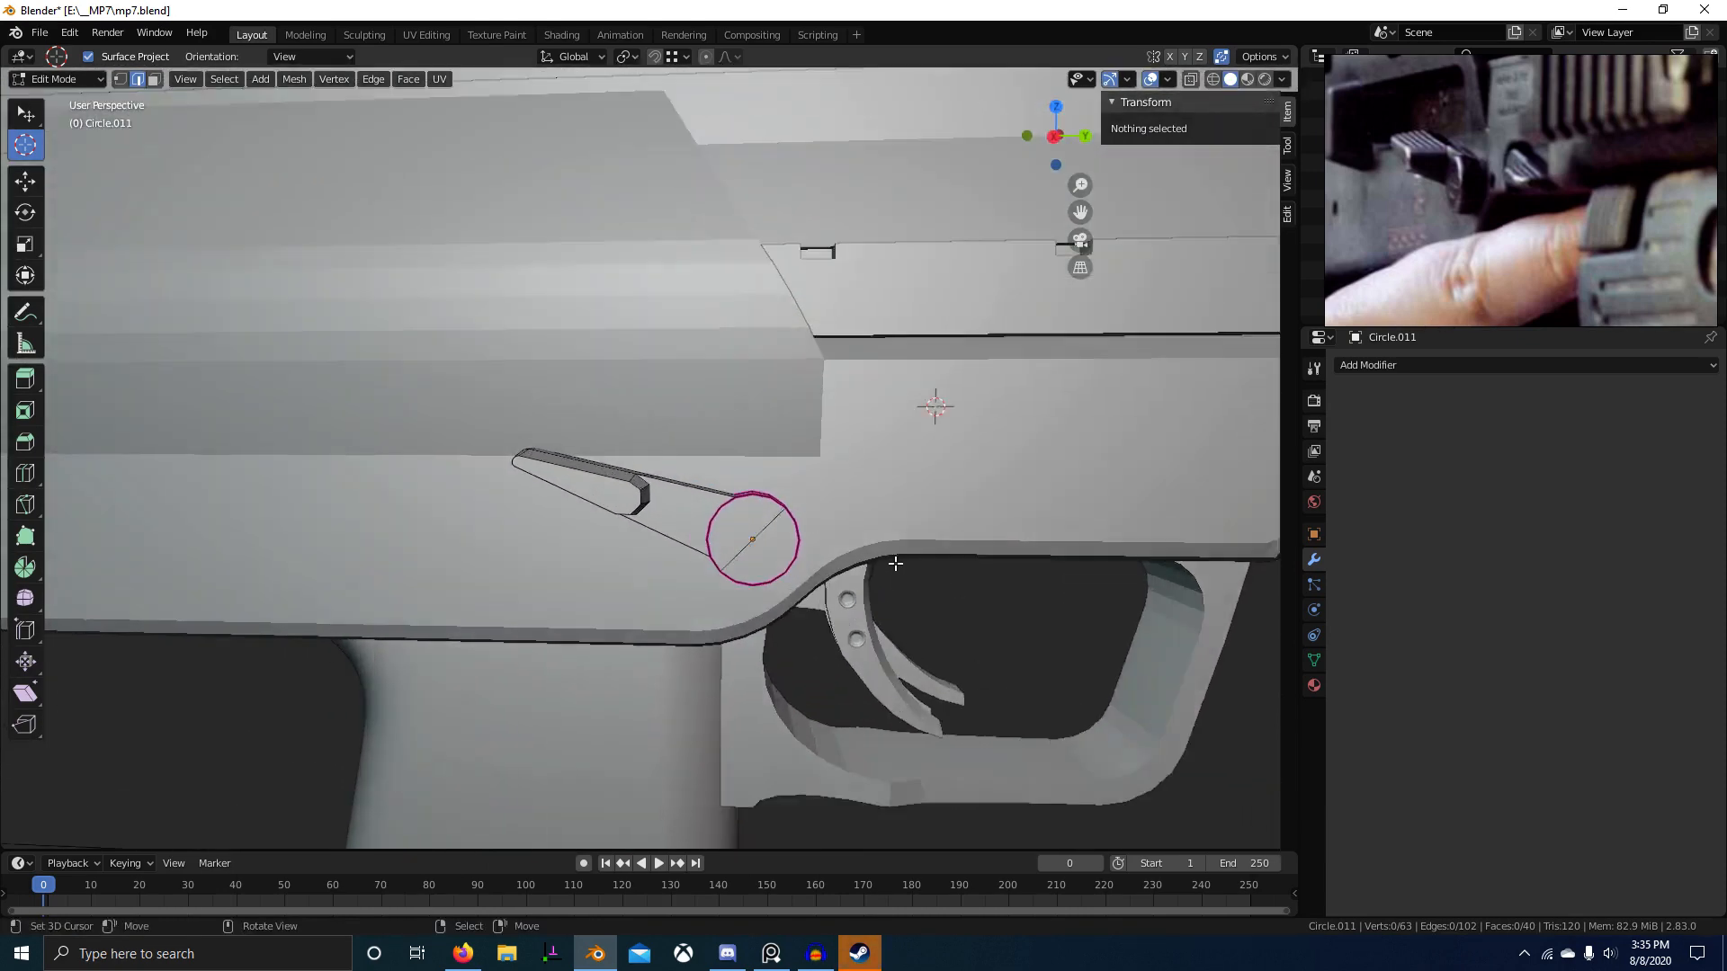
pyautogui.moveTo(838, 521); pyautogui.dragTo(726, 574, button='middle')
pyautogui.scroll(2, 752, 612)
pyautogui.scroll(1, 701, 568)
pyautogui.scroll(-1, 630, 549)
pyautogui.hotkey('ctrl', 'r')
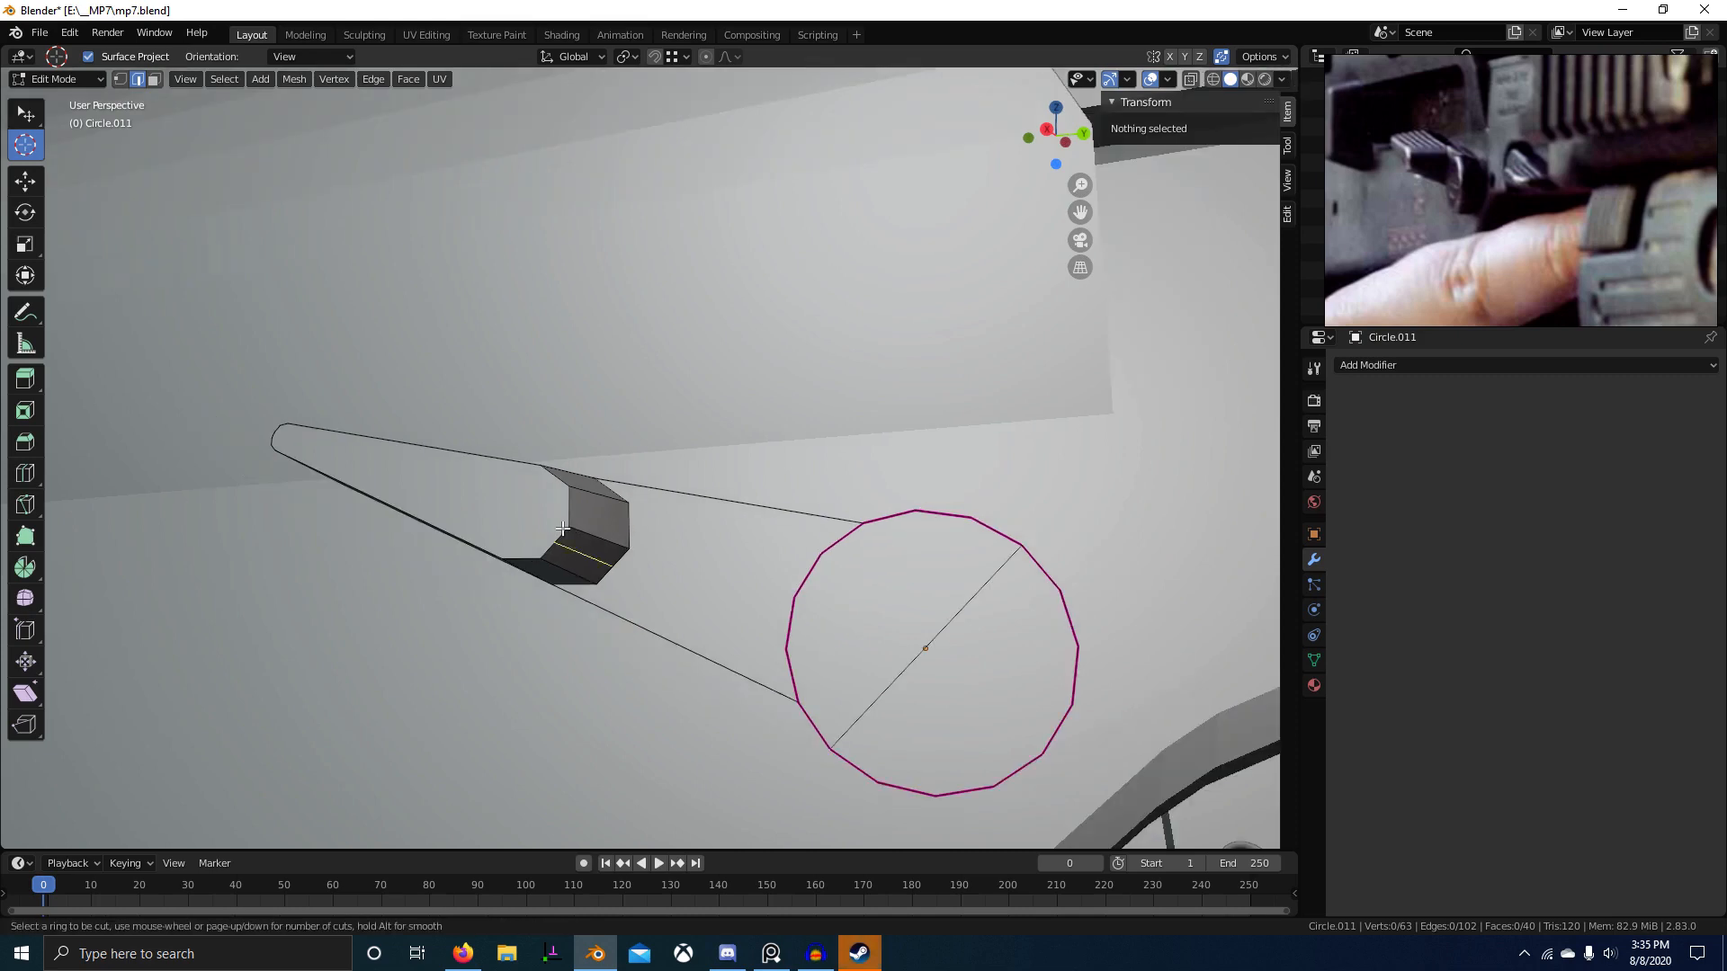
pyautogui.click(586, 540)
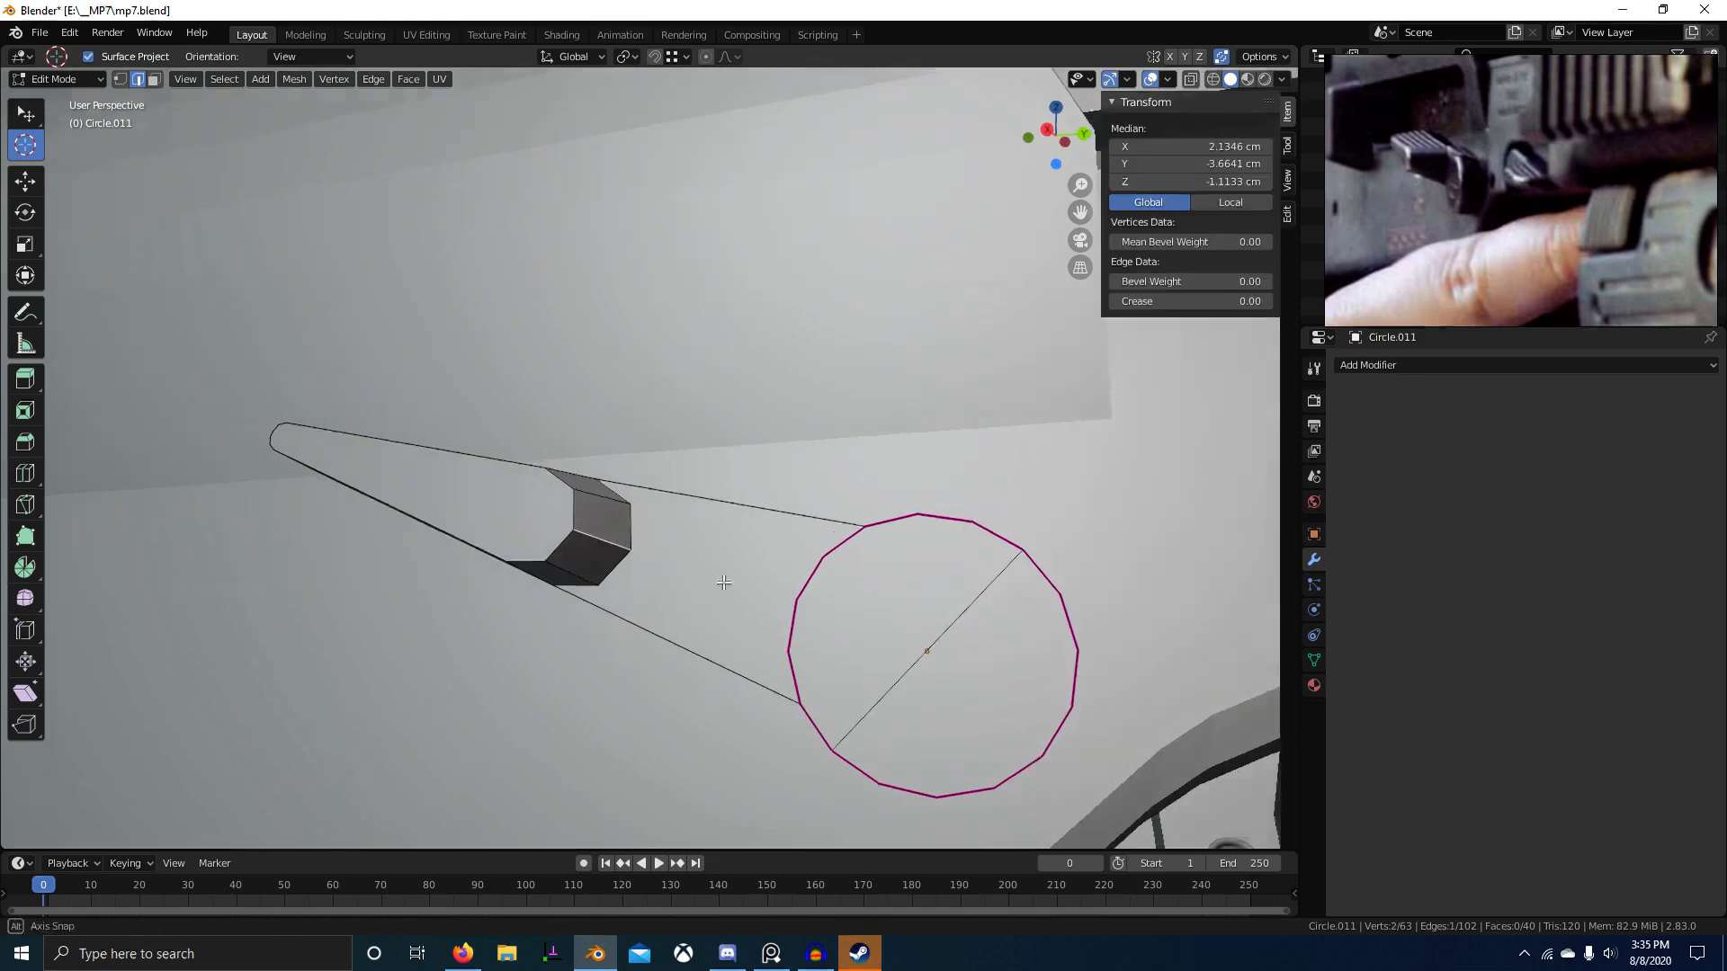
pyautogui.moveTo(586, 540); pyautogui.dragTo(755, 598, button='middle')
pyautogui.hotkey('ctrl', 'b')
pyautogui.click(925, 604)
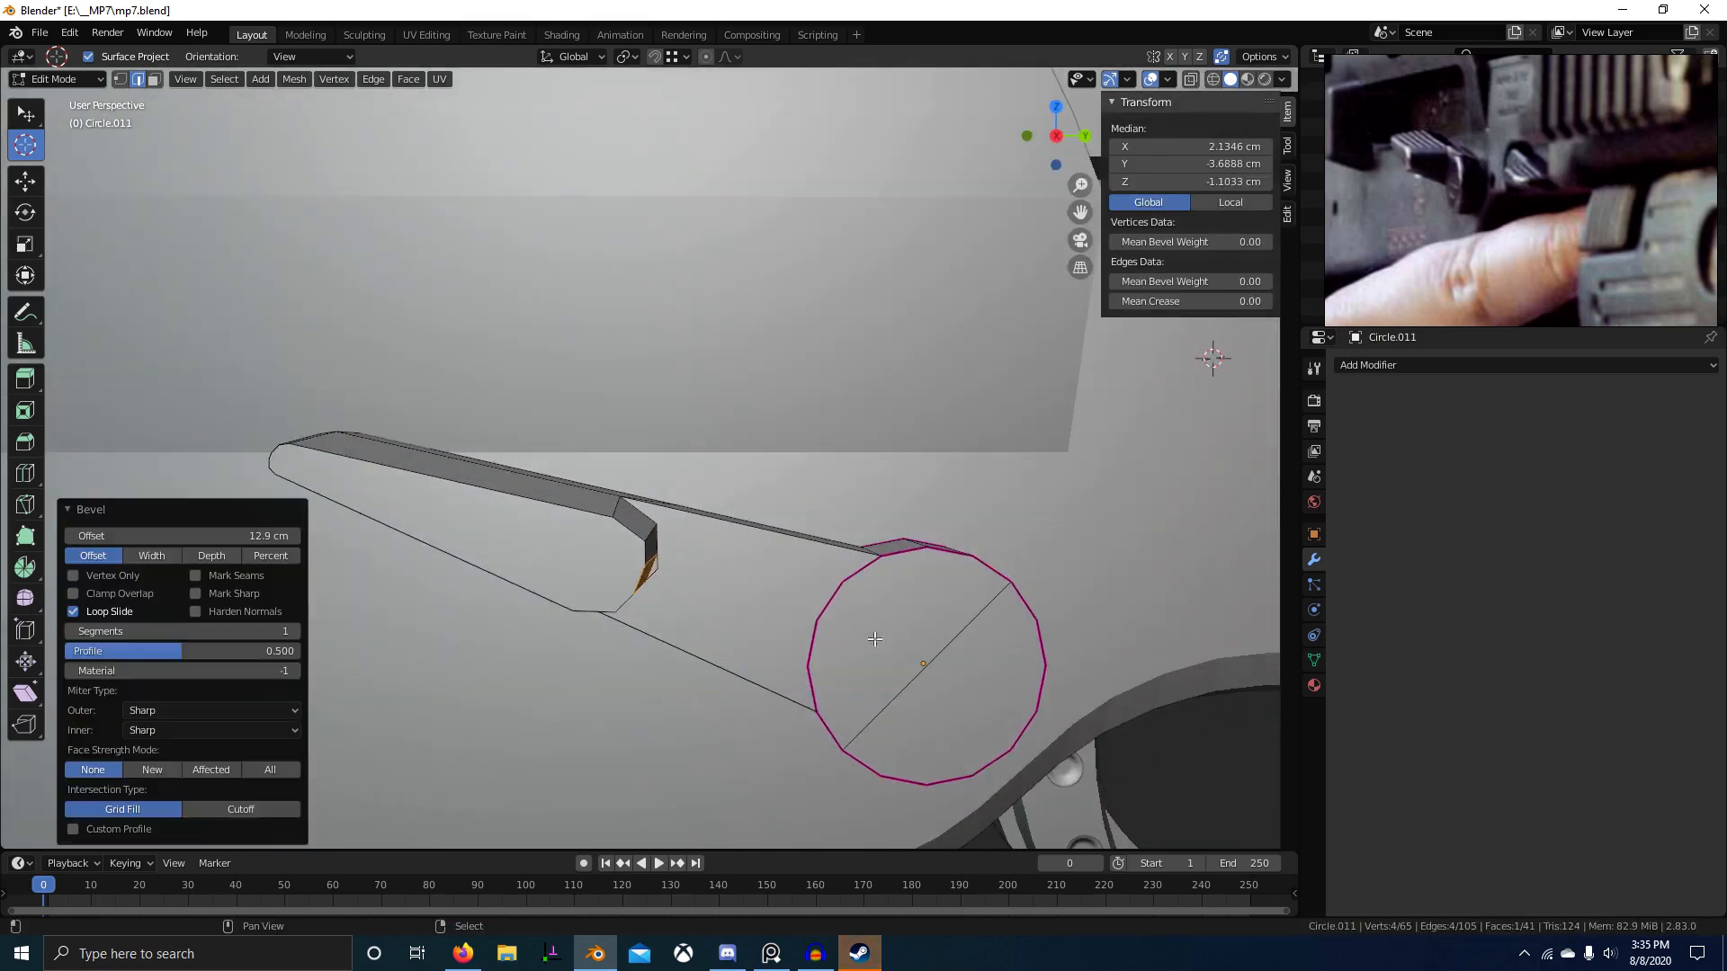
# Step: Select the vertex path around the grip's outer rounded end and space it evenly with LoopTools Space
pyautogui.moveTo(925, 604); pyautogui.dragTo(519, 497, button='middle')
pyautogui.press('1')
pyautogui.keyDown('ctrl'); pyautogui.click(422, 623); pyautogui.keyUp('ctrl')
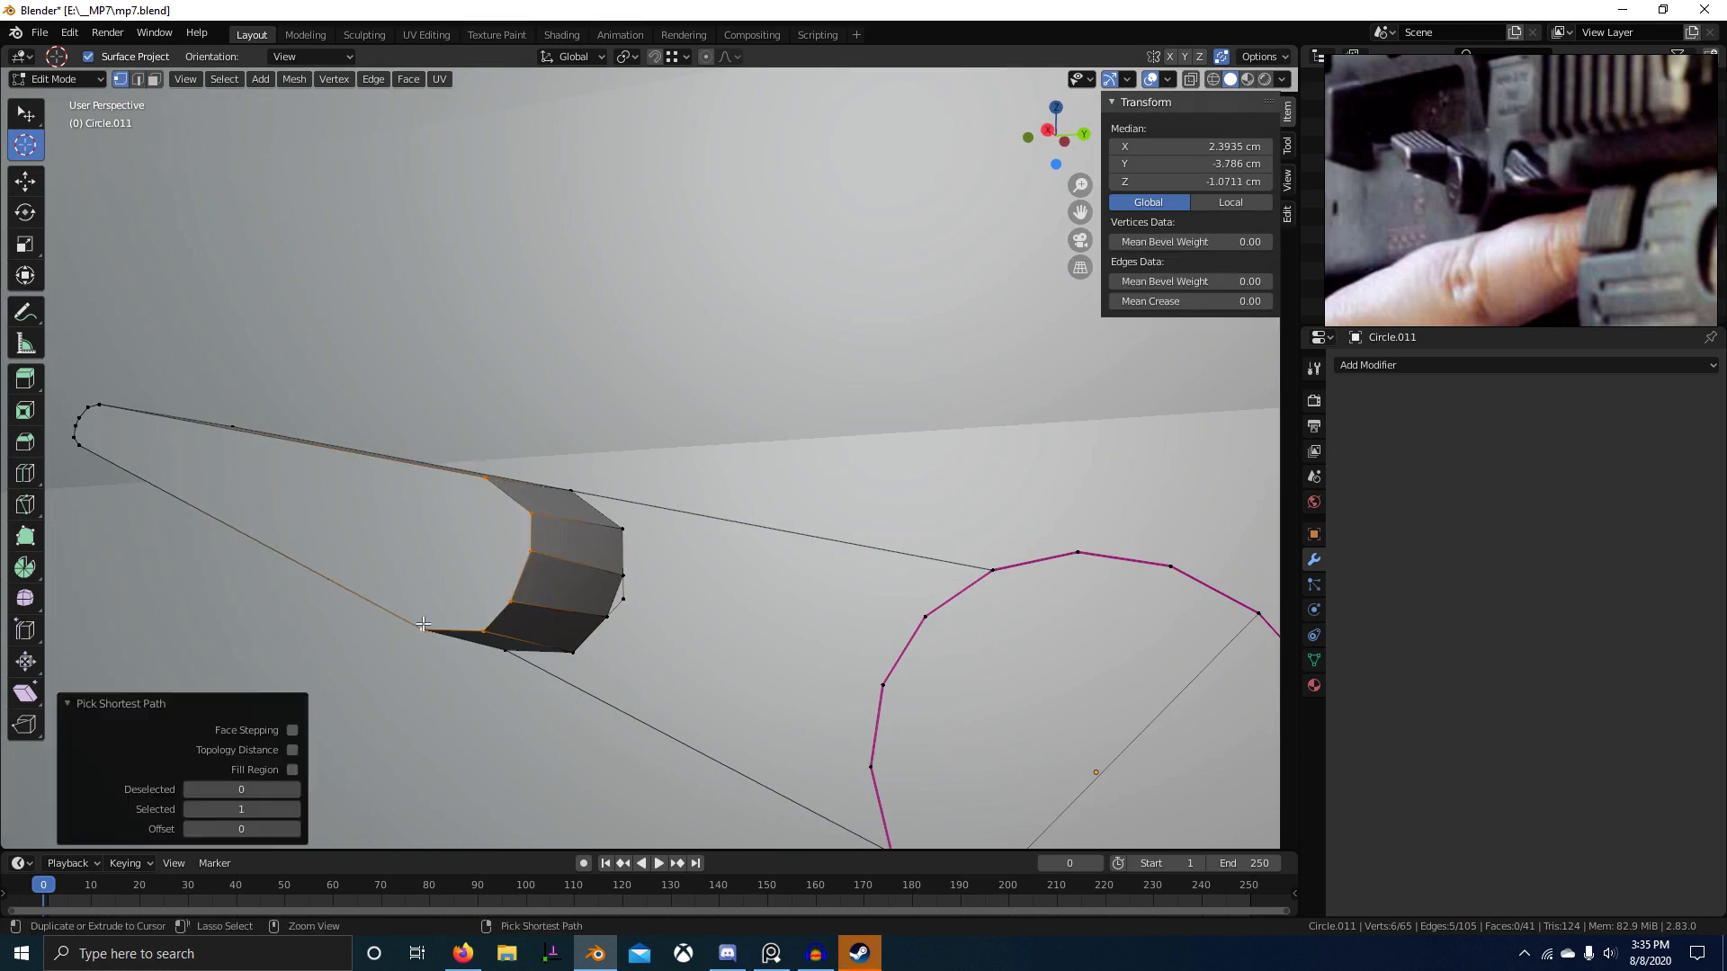
pyautogui.rightClick(794, 451)
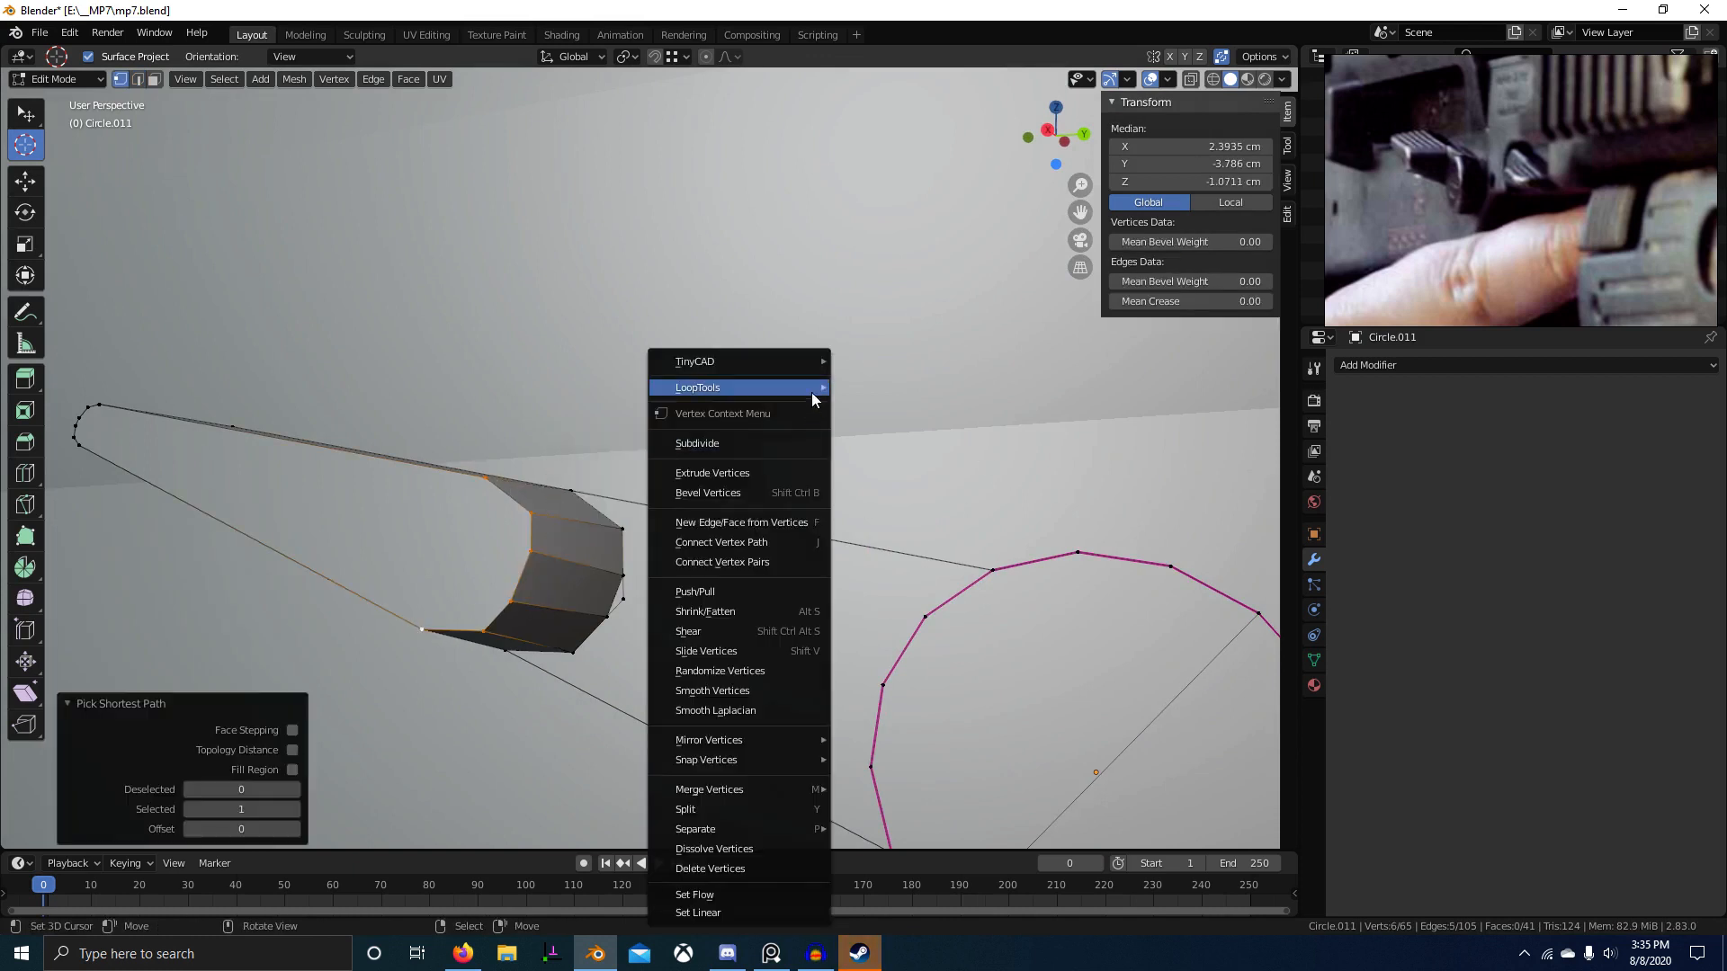
pyautogui.moveTo(756, 387)
pyautogui.click(908, 516)
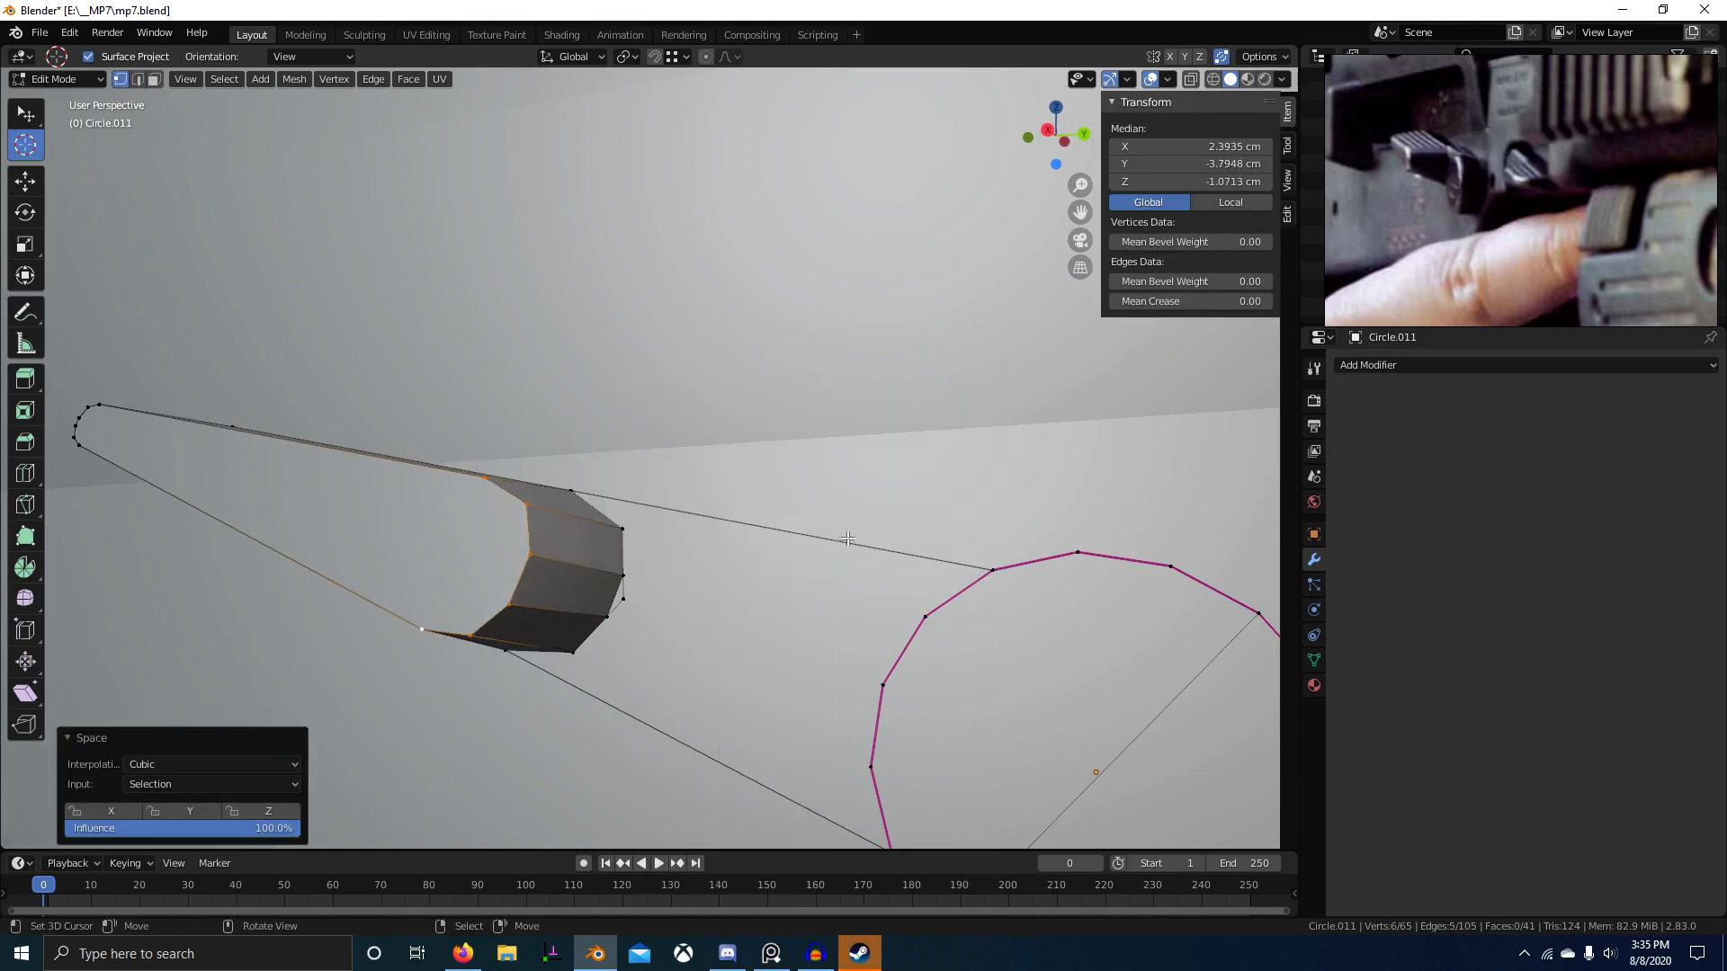
# Step: Even out the matching vertex path on the grip's inner side with LoopTools and dissolve the extra vertex at its base
pyautogui.moveTo(622, 558); pyautogui.dragTo(660, 392, button='middle')
pyautogui.rightClick(573, 526)
pyautogui.keyDown('ctrl'); pyautogui.rightClick(490, 566); pyautogui.keyUp('ctrl')
pyautogui.rightClick(660, 392)
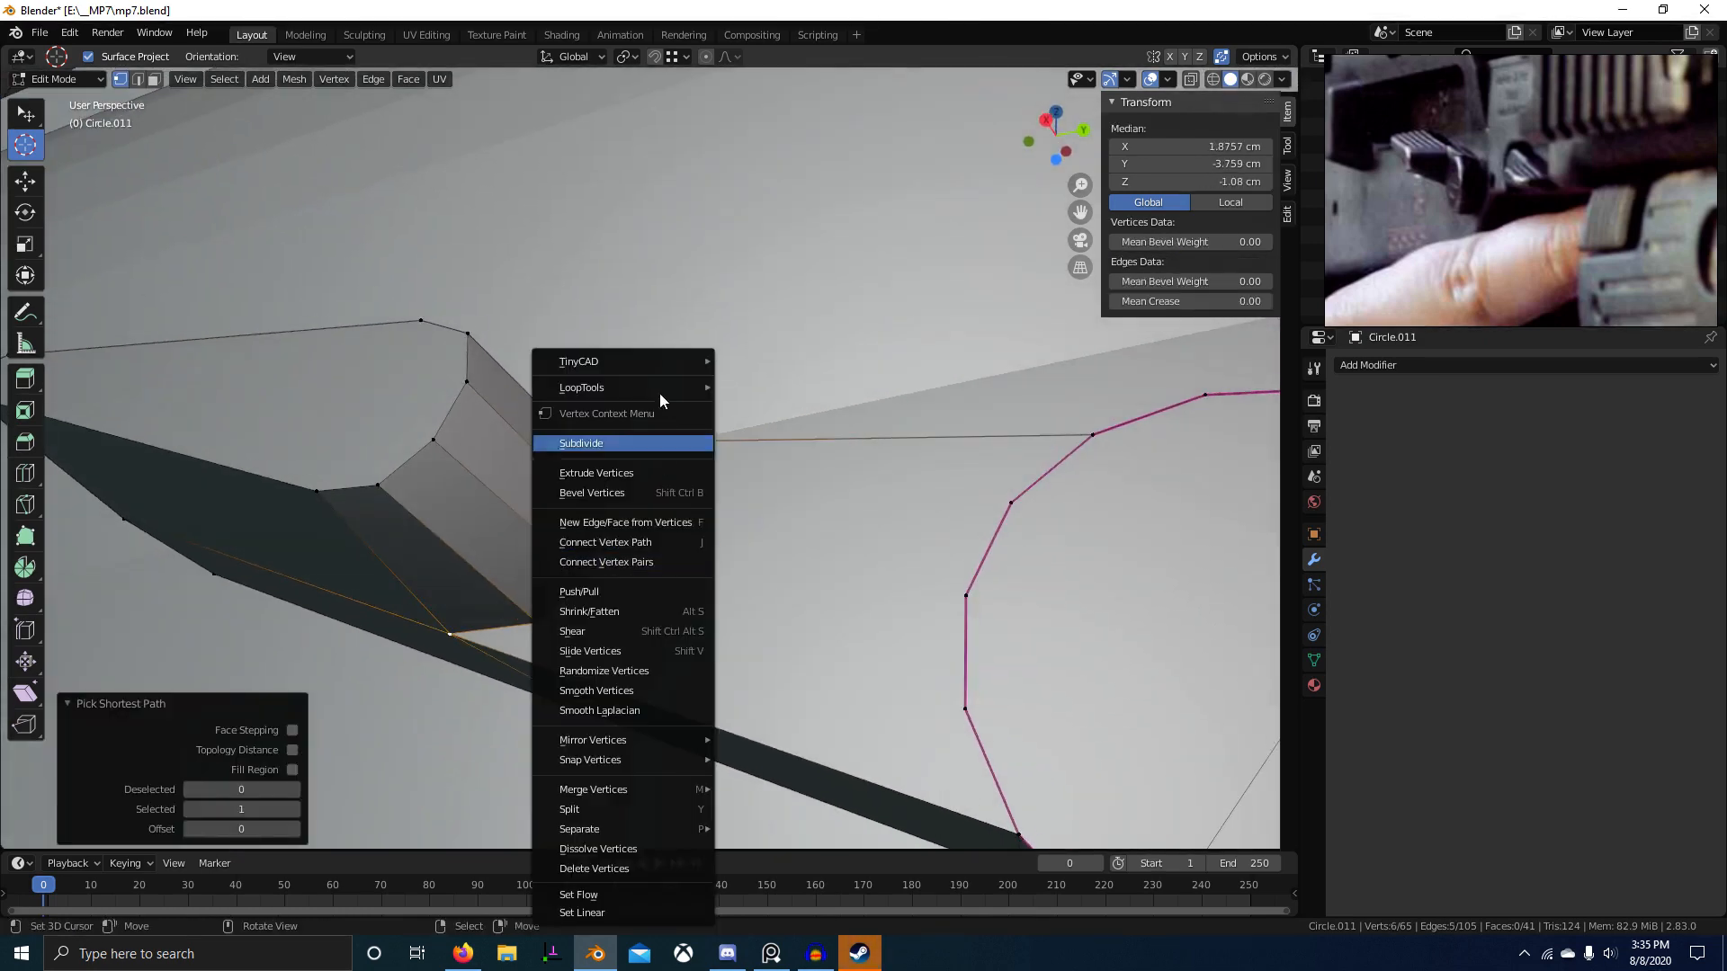
pyautogui.rightClick(681, 383)
pyautogui.moveTo(681, 383)
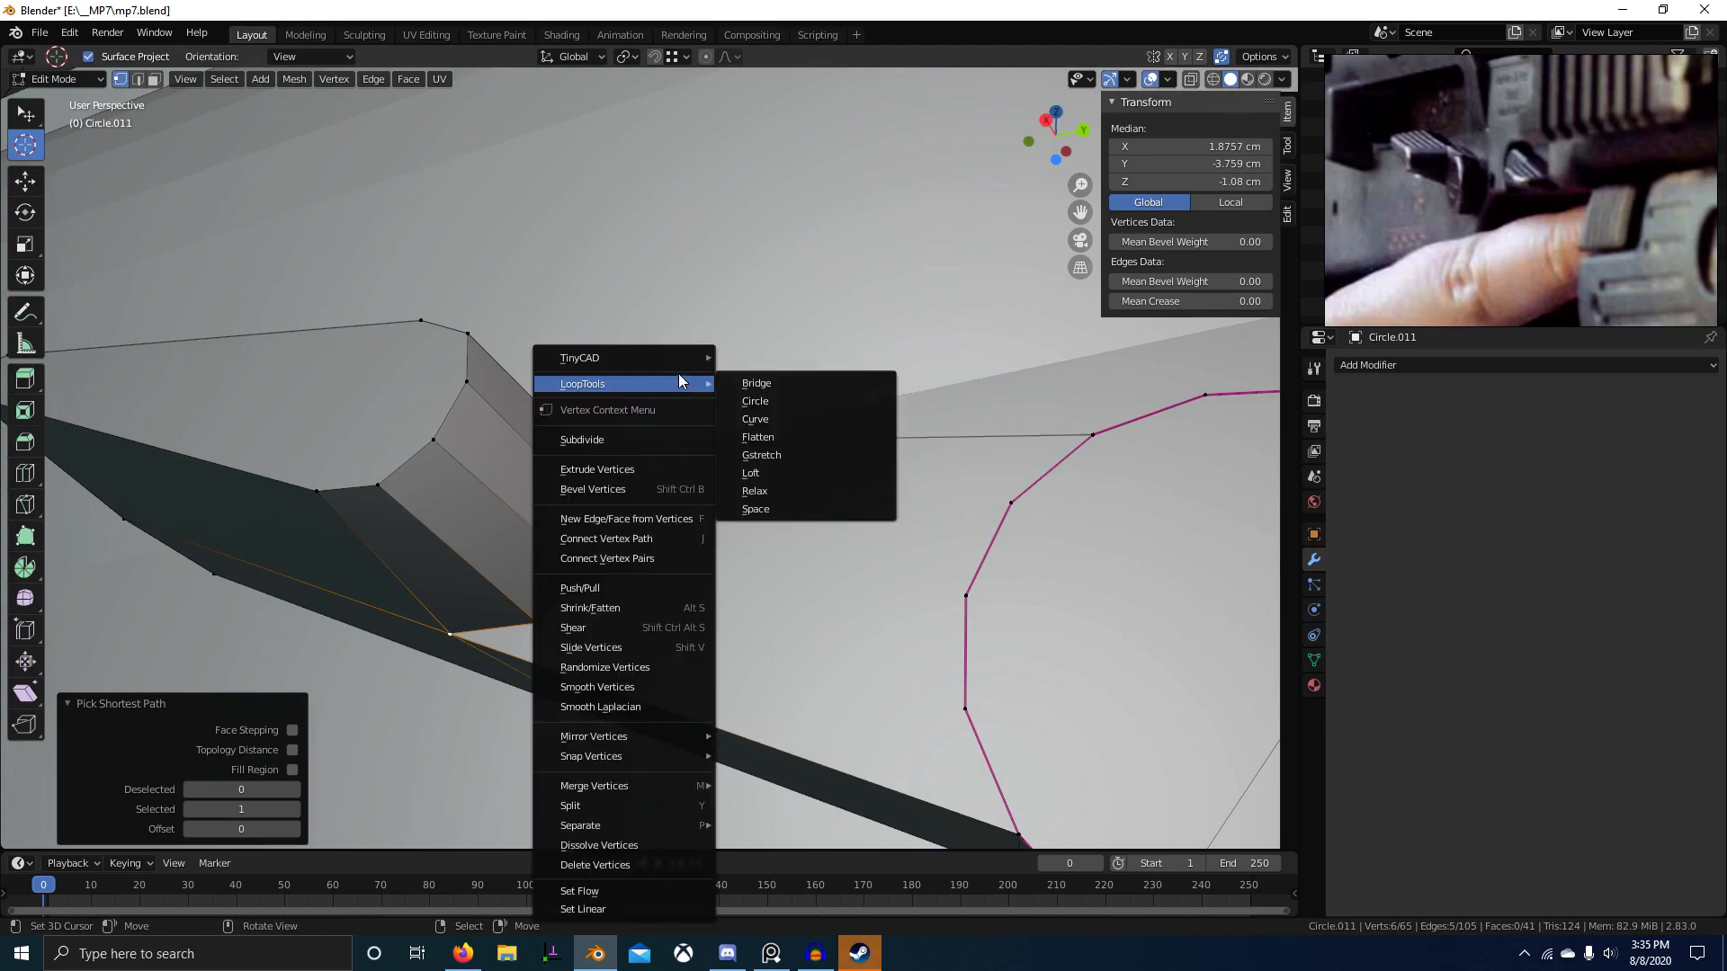
pyautogui.click(754, 491)
pyautogui.moveTo(630, 539)
pyautogui.mouseDown(button='middle')
pyautogui.moveTo(595, 584)
pyautogui.moveTo(641, 506)
pyautogui.moveTo(621, 531)
pyautogui.mouseUp(button='middle')
pyautogui.click(587, 585)
pyautogui.hotkey('ctrl', 'x')
# Step: Inspect the join between the grip's base and the lever face in wireframe and solid shading
pyautogui.hotkey('shift', 'z')
pyautogui.moveTo(575, 540)
pyautogui.mouseDown(button='middle')
pyautogui.moveTo(483, 573)
pyautogui.moveTo(526, 598)
pyautogui.mouseUp(button='middle')
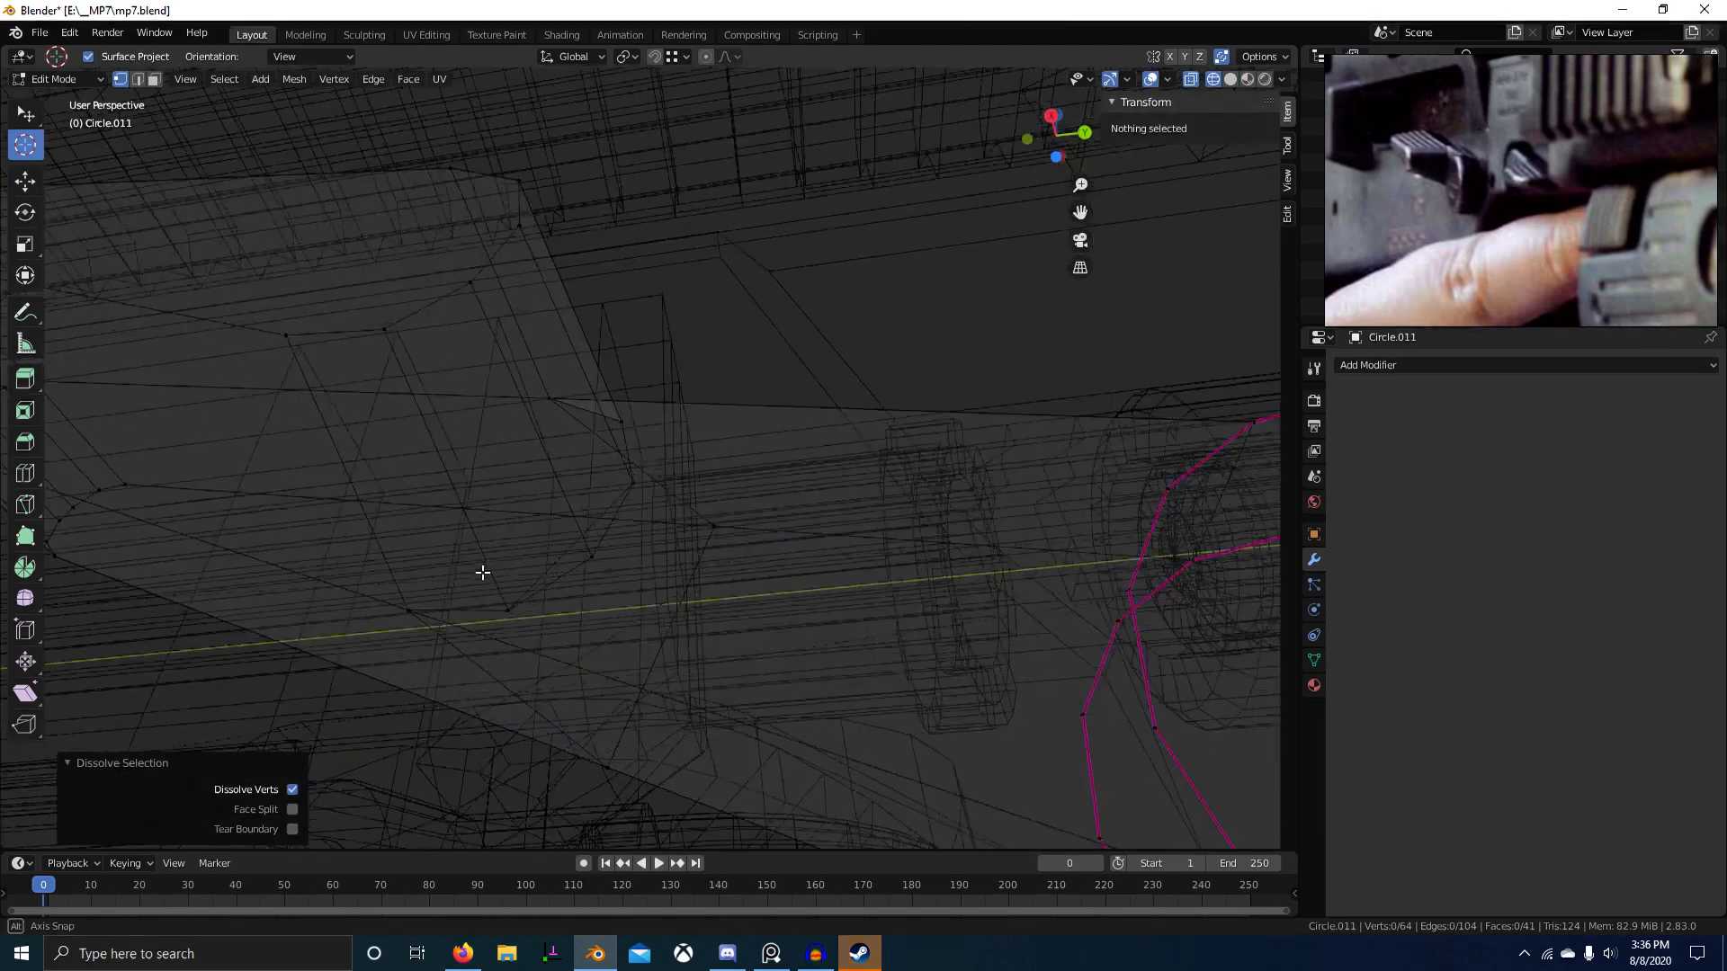
pyautogui.press('z')
pyautogui.press('3')
pyautogui.click(746, 569)
pyautogui.moveTo(746, 569); pyautogui.dragTo(755, 617, button='middle')
pyautogui.press('z')
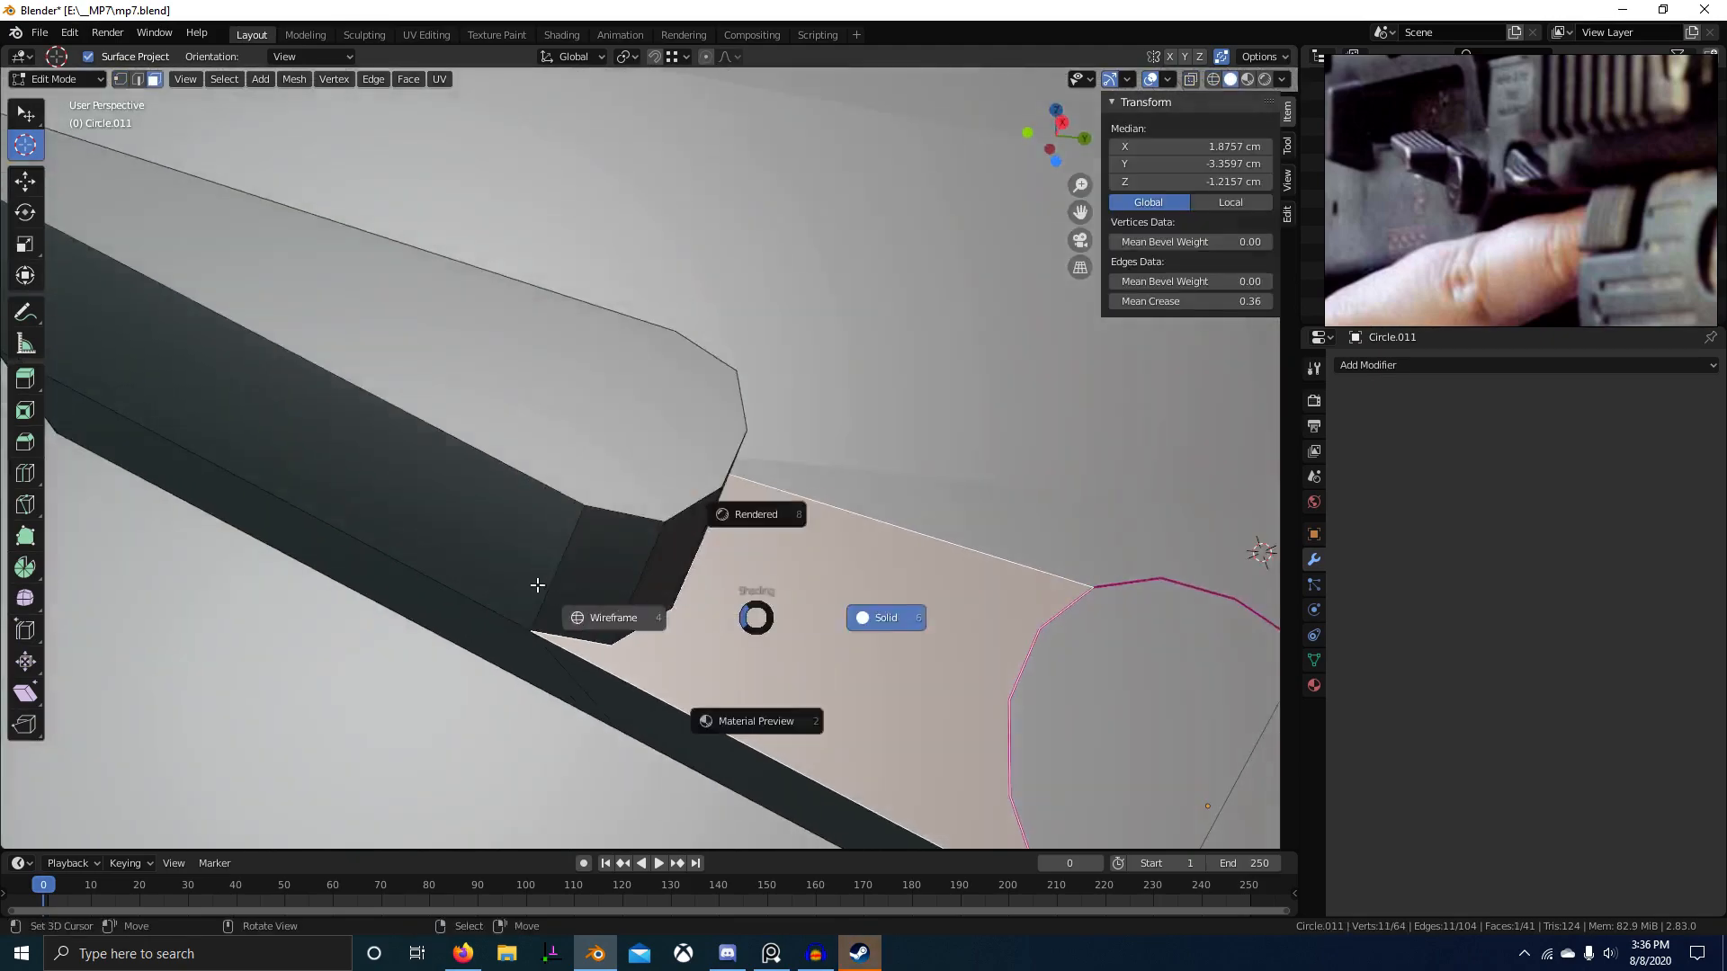
pyautogui.moveTo(371, 551)
pyautogui.mouseDown(button='middle')
pyautogui.moveTo(458, 646)
pyautogui.moveTo(444, 659)
pyautogui.mouseUp(button='middle')
pyautogui.press('z')
# Step: Deselect everything and save the file
pyautogui.scroll(-3, 739, 683)
pyautogui.hotkey('alt', 'a')
pyautogui.scroll(-6, 739, 684)
pyautogui.moveTo(702, 670); pyautogui.dragTo(790, 597, button='middle')
pyautogui.hotkey('ctrl', 's')
pyautogui.scroll(5, 734, 635)
pyautogui.scroll(-5, 796, 620)
pyautogui.hotkey('alt', 'a')
pyautogui.scroll(-3, 796, 621)
pyautogui.scroll(5, 808, 602)
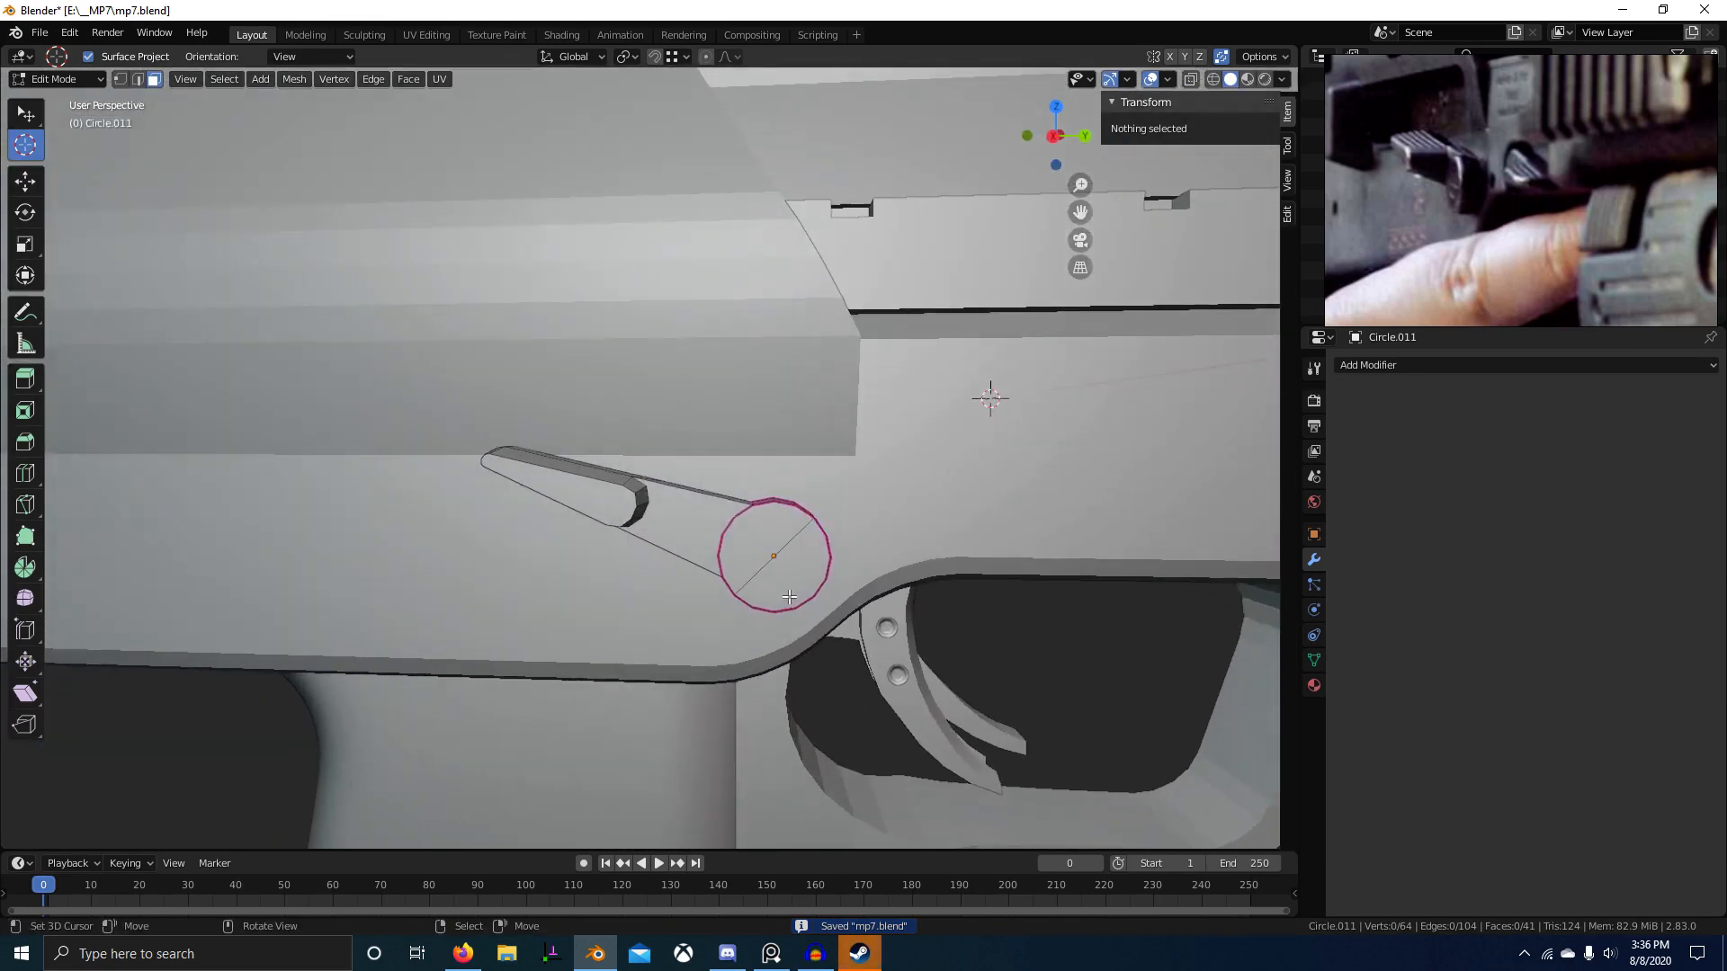
# Step: Add a loop cut across the lower face of the grip's rounded end, working from the right orthographic view
pyautogui.press('KP_1')
pyautogui.press('KP_3')
pyautogui.scroll(4, 777, 592)
pyautogui.scroll(1, 777, 593)
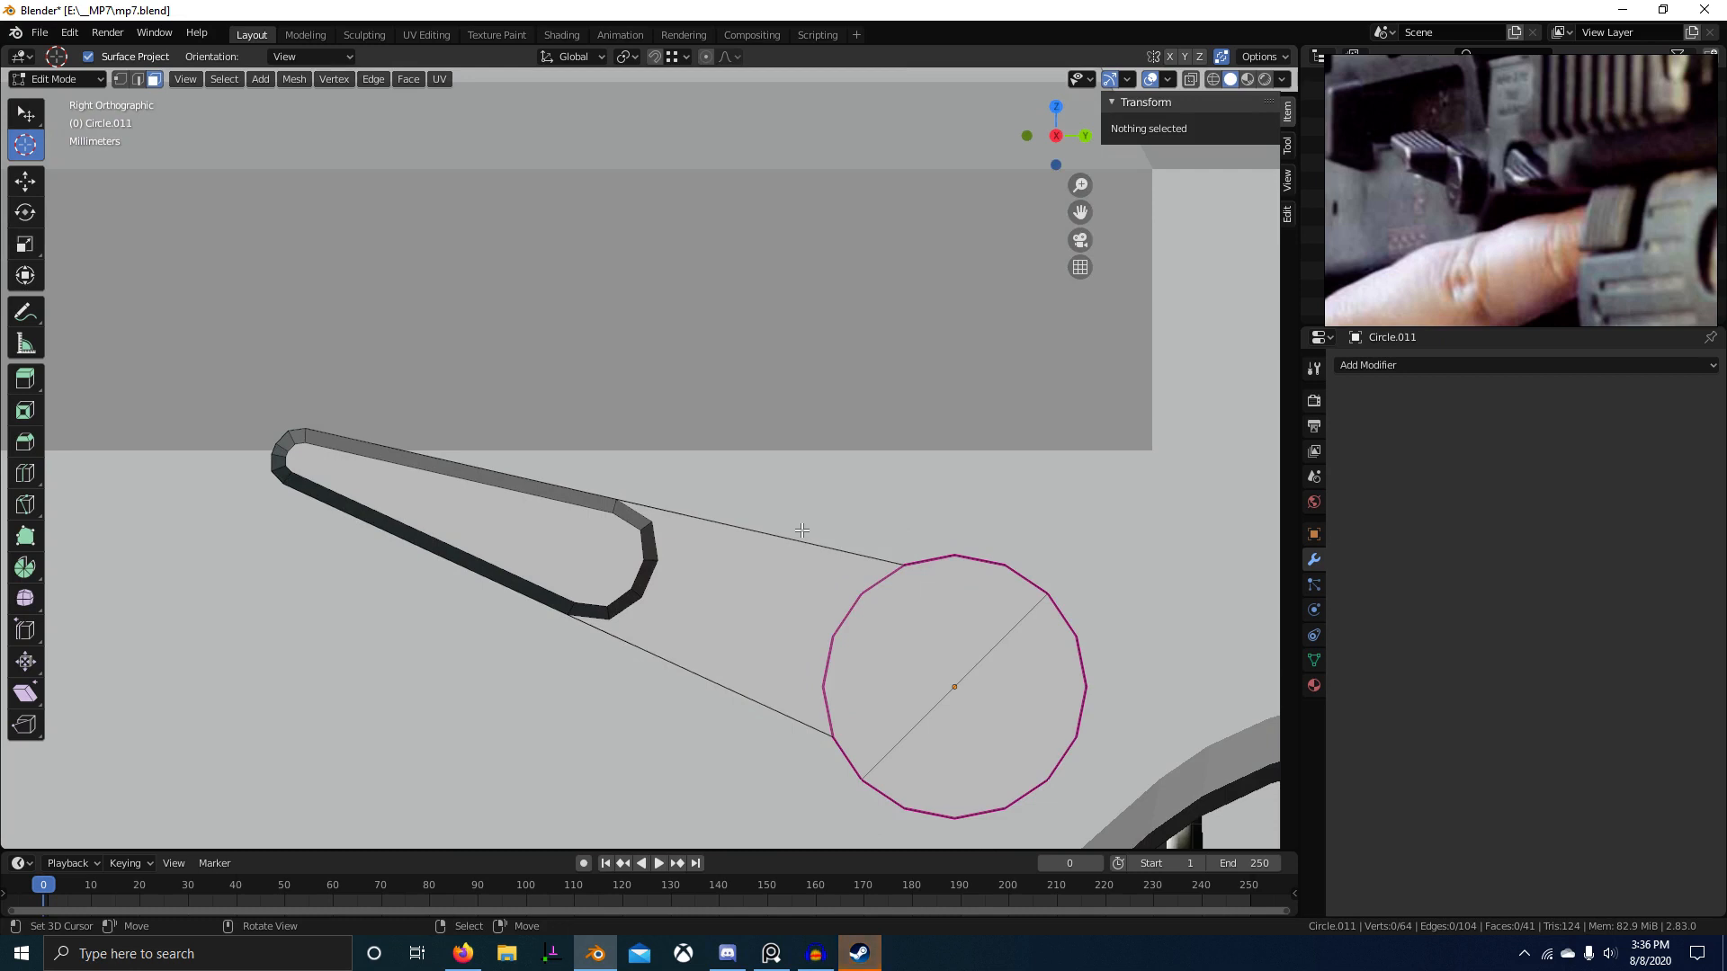
pyautogui.scroll(1, 677, 582)
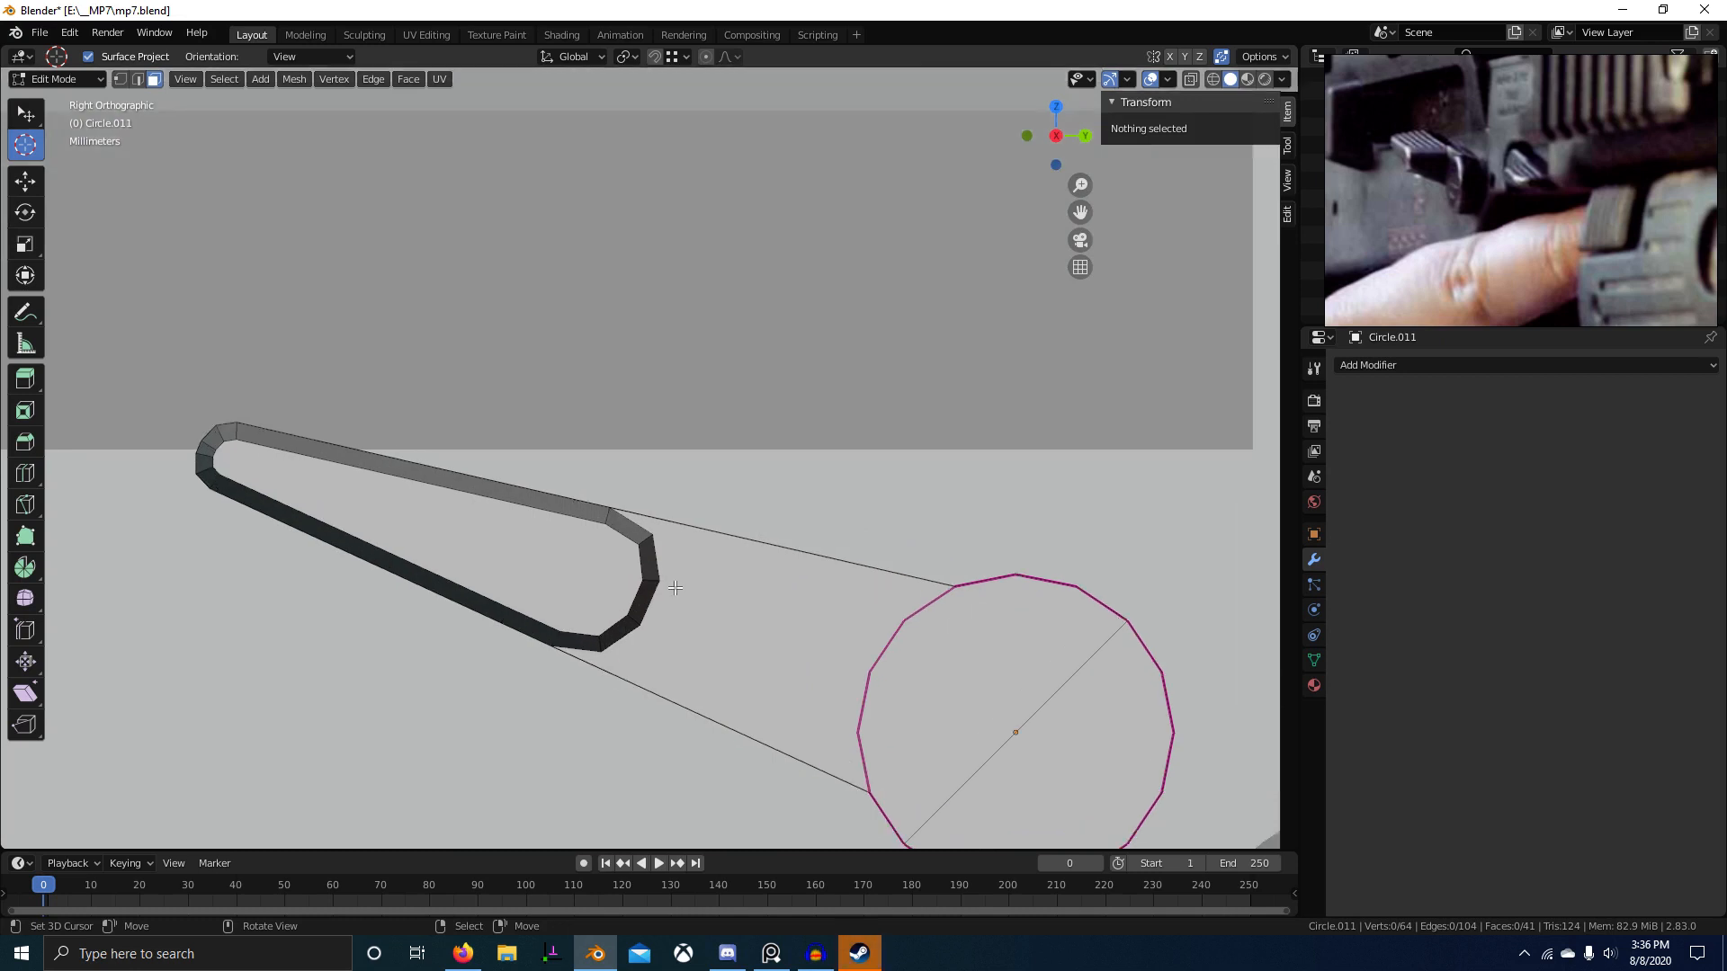
pyautogui.keyDown('ctrl'); pyautogui.click(634, 606); pyautogui.keyUp('ctrl')
# Step: Add LoopTools Space to Quick Favorites and apply it to the vertex path around the grip's outer rounded end
pyautogui.moveTo(634, 606); pyautogui.dragTo(410, 698, button='middle')
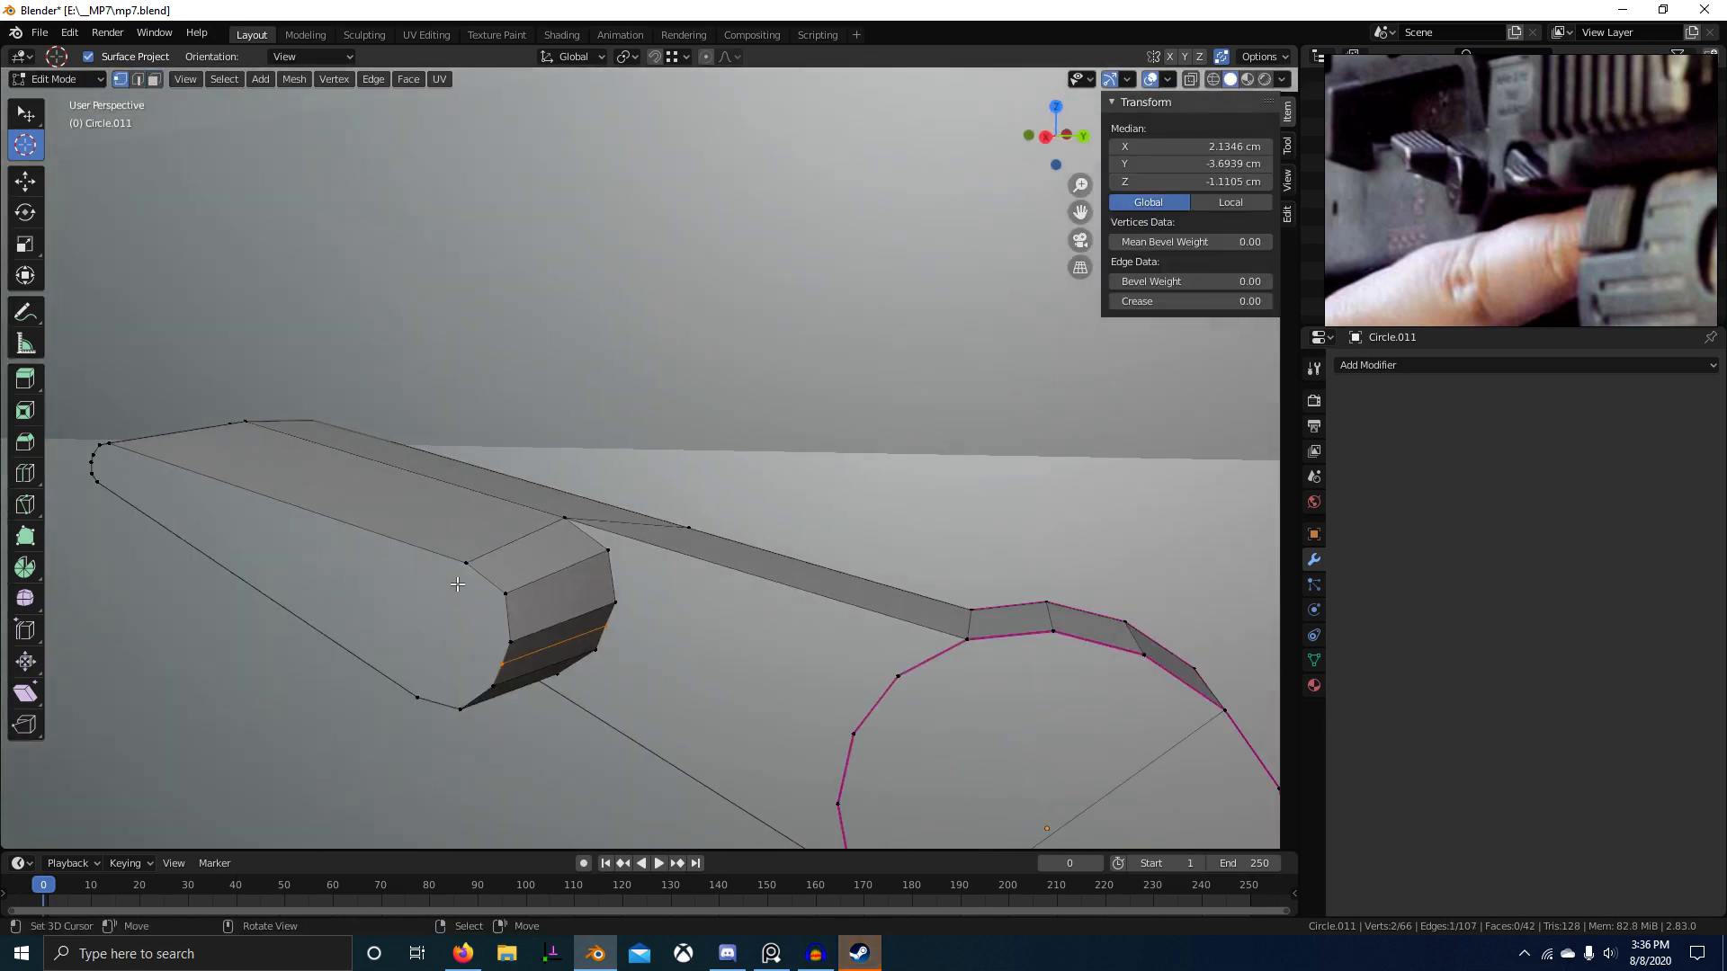
pyautogui.rightClick(796, 520)
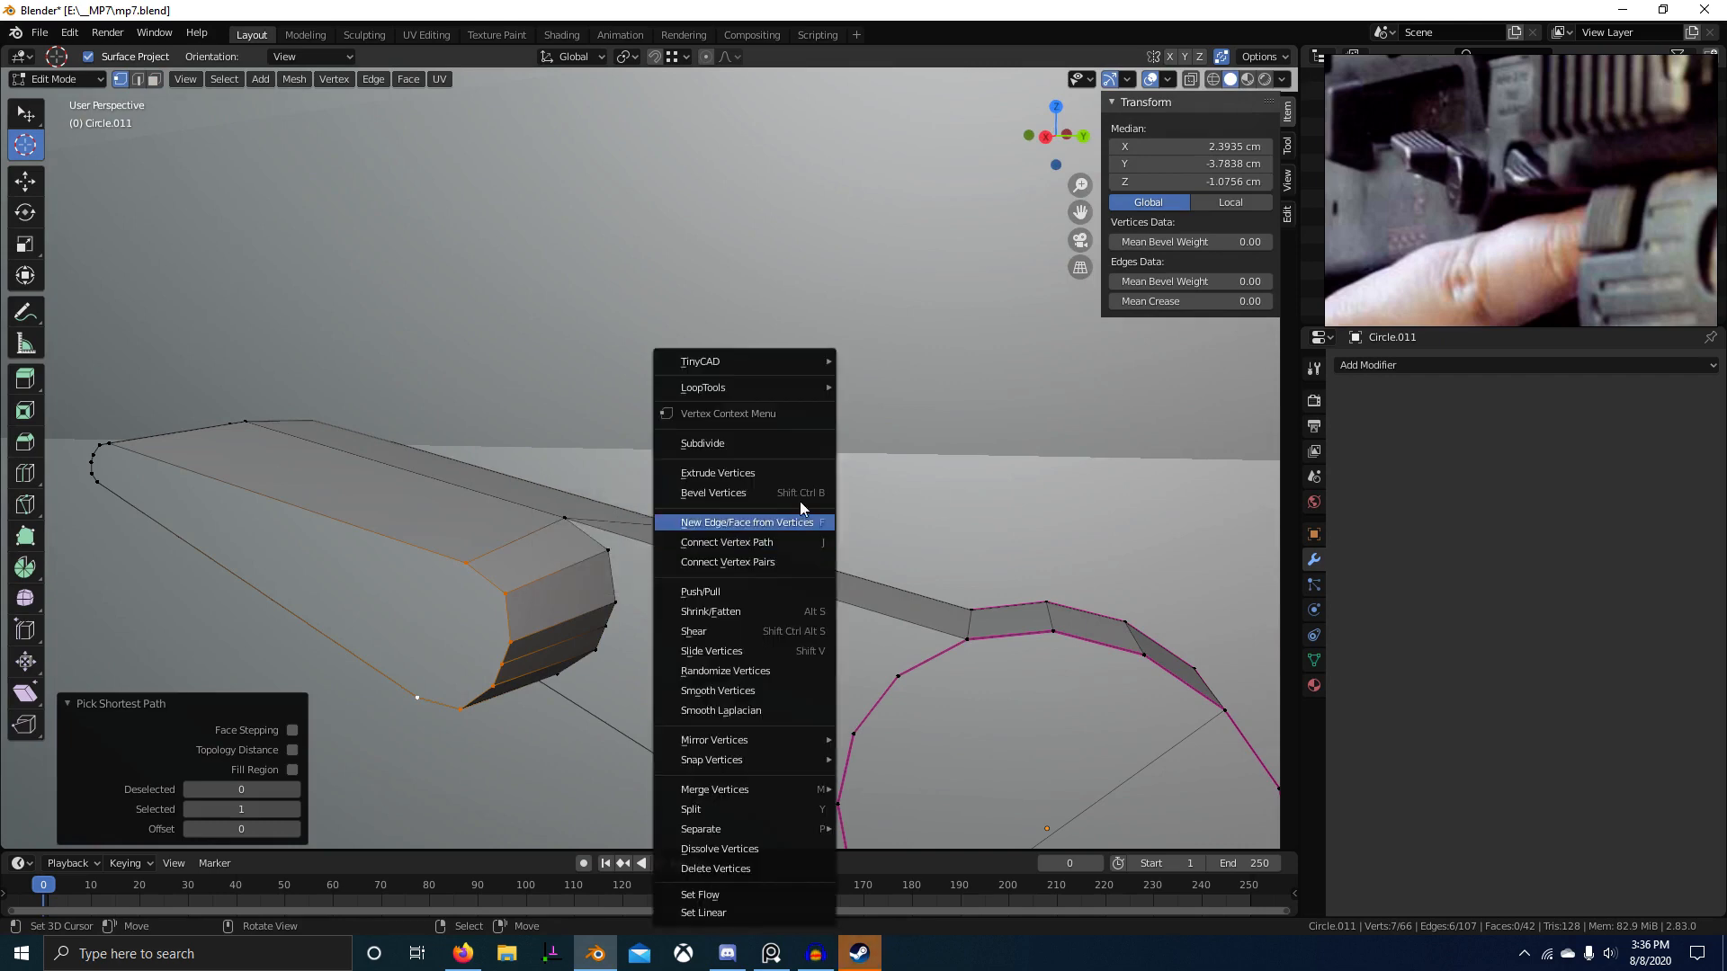
pyautogui.moveTo(795, 385)
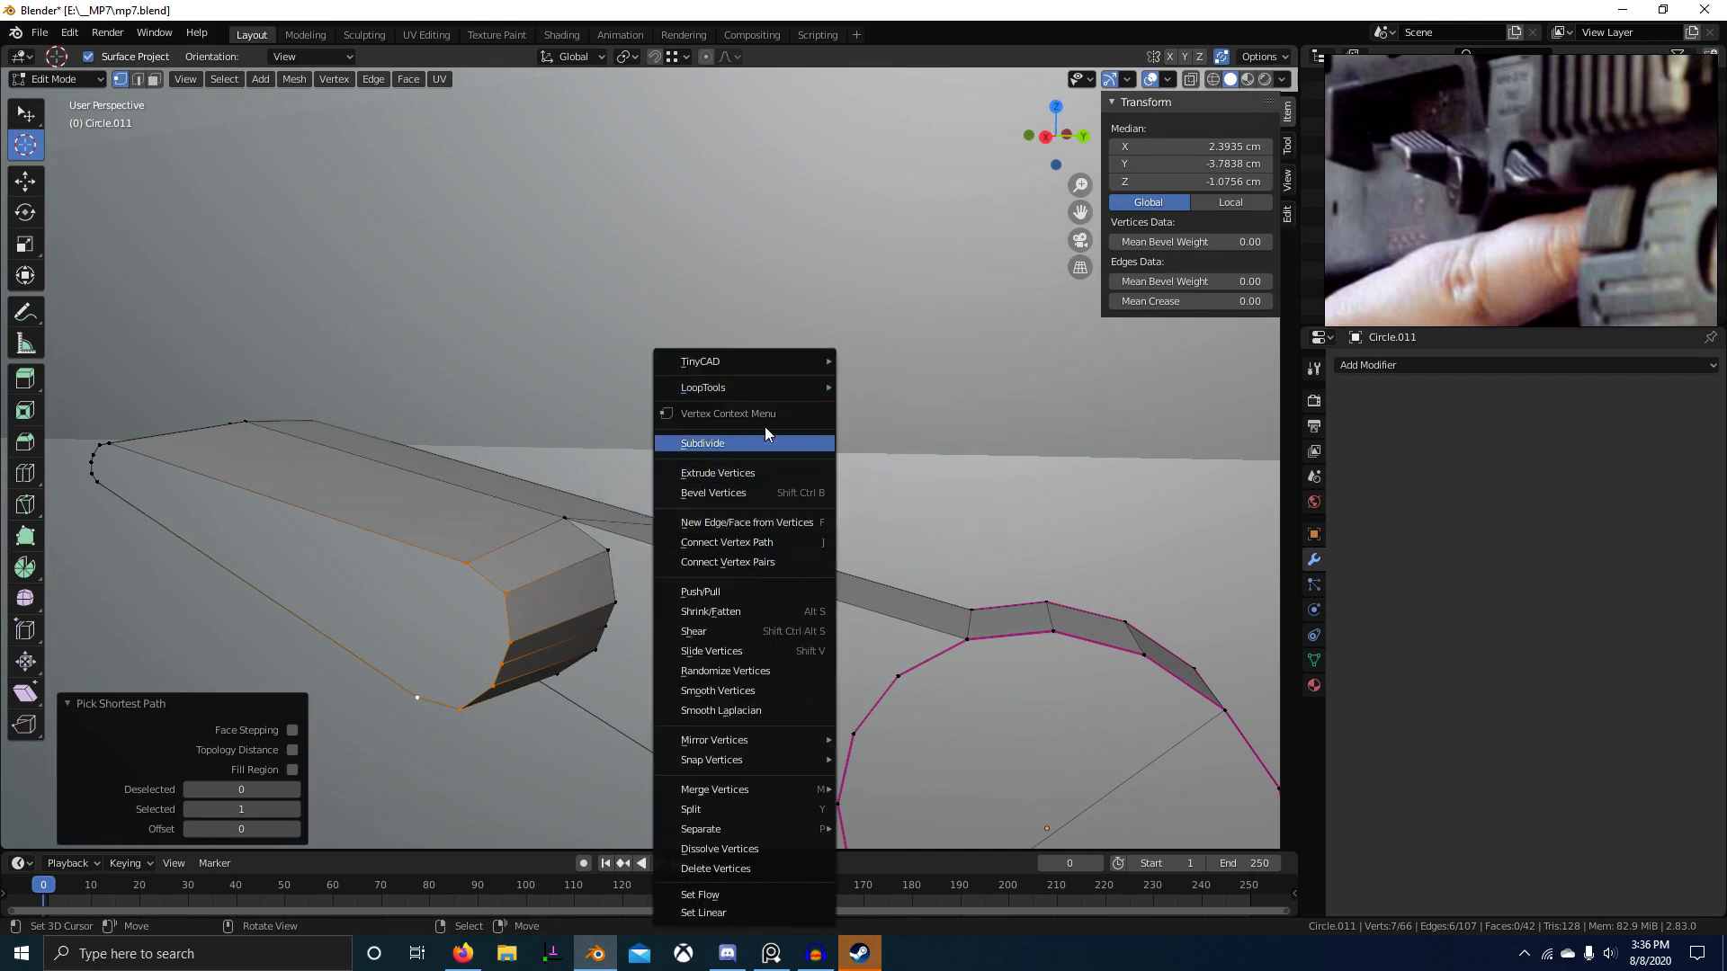
pyautogui.rightClick(892, 512)
pyautogui.click(877, 518)
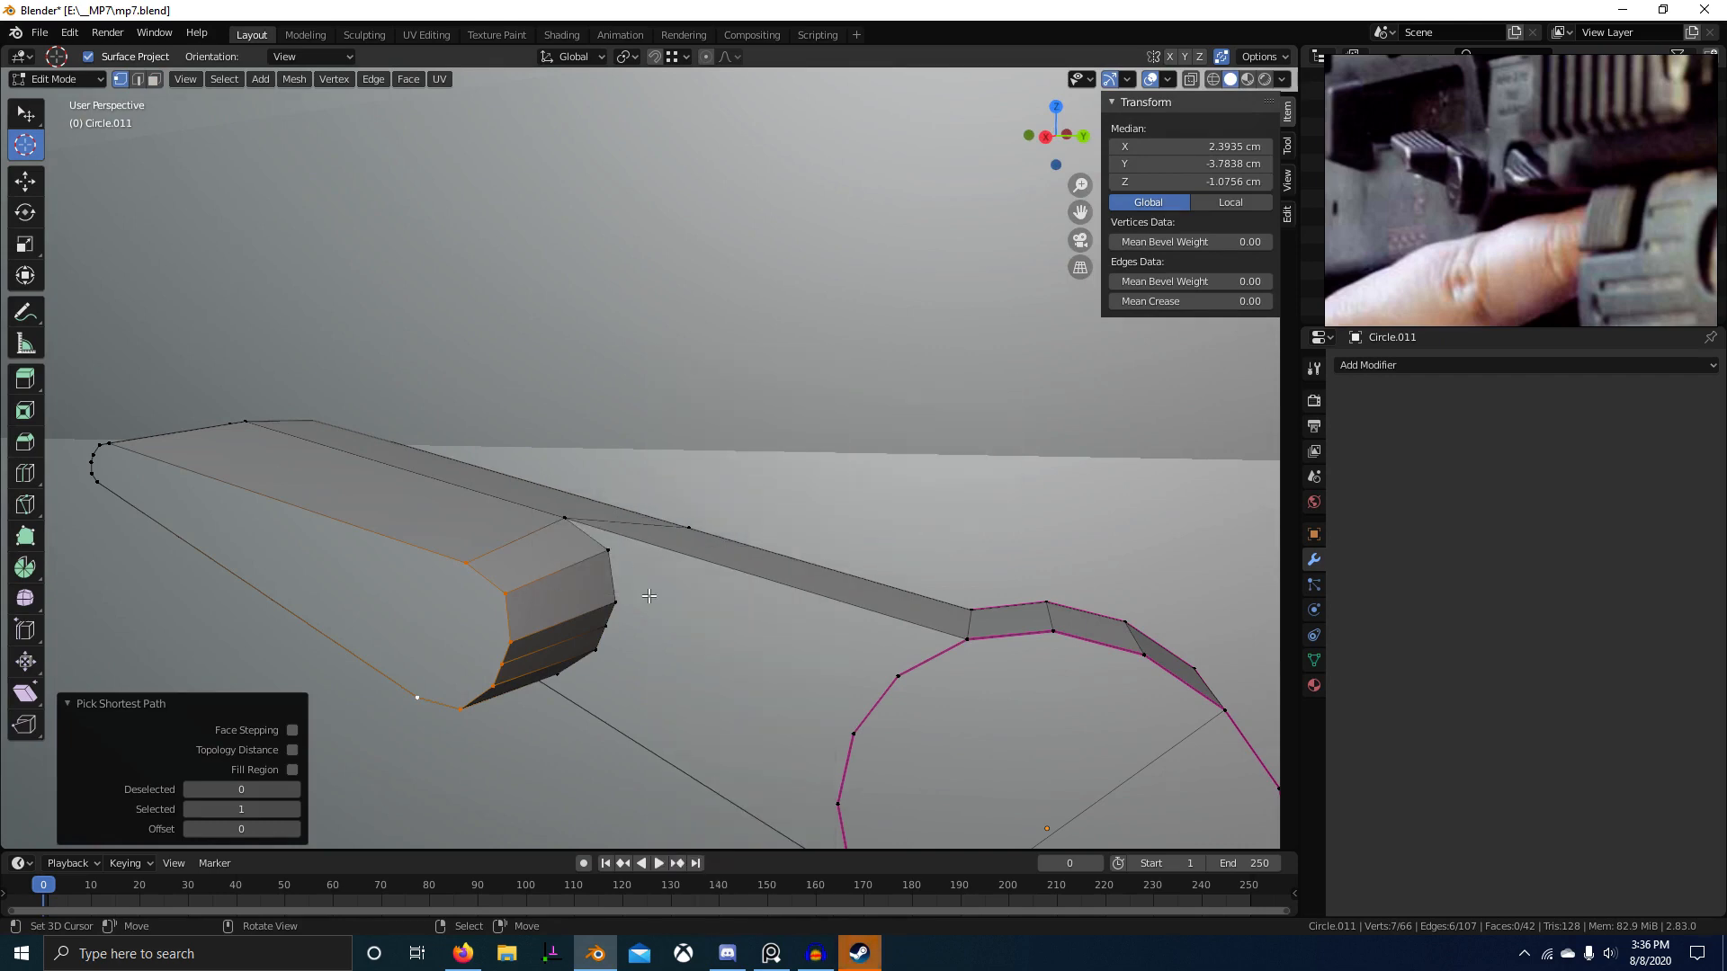
pyautogui.press('q')
pyautogui.click(628, 601)
# Step: Evenly space the vertex path around the inner base of the grip's rounded end with LoopTools Space
pyautogui.rightClick(561, 529)
pyautogui.moveTo(643, 688); pyautogui.dragTo(681, 611, button='middle')
pyautogui.keyDown('ctrl'); pyautogui.rightClick(543, 581); pyautogui.keyUp('ctrl')
pyautogui.press('q')
pyautogui.click(542, 580)
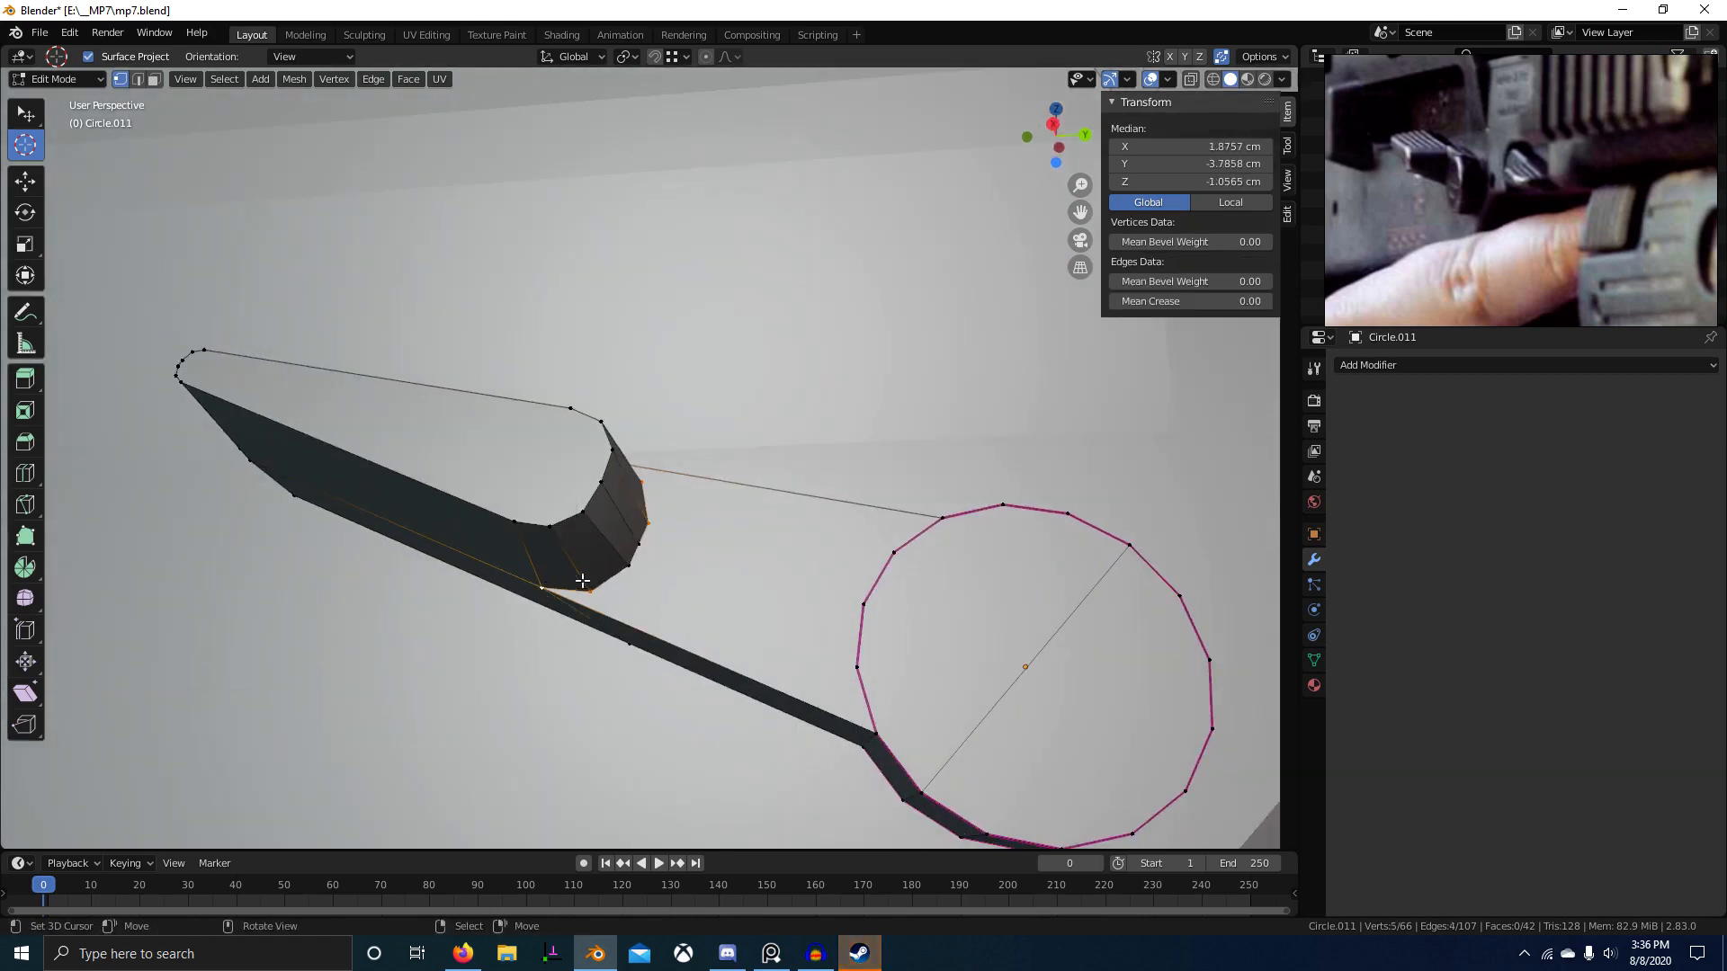
pyautogui.moveTo(653, 529); pyautogui.dragTo(578, 533, button='middle')
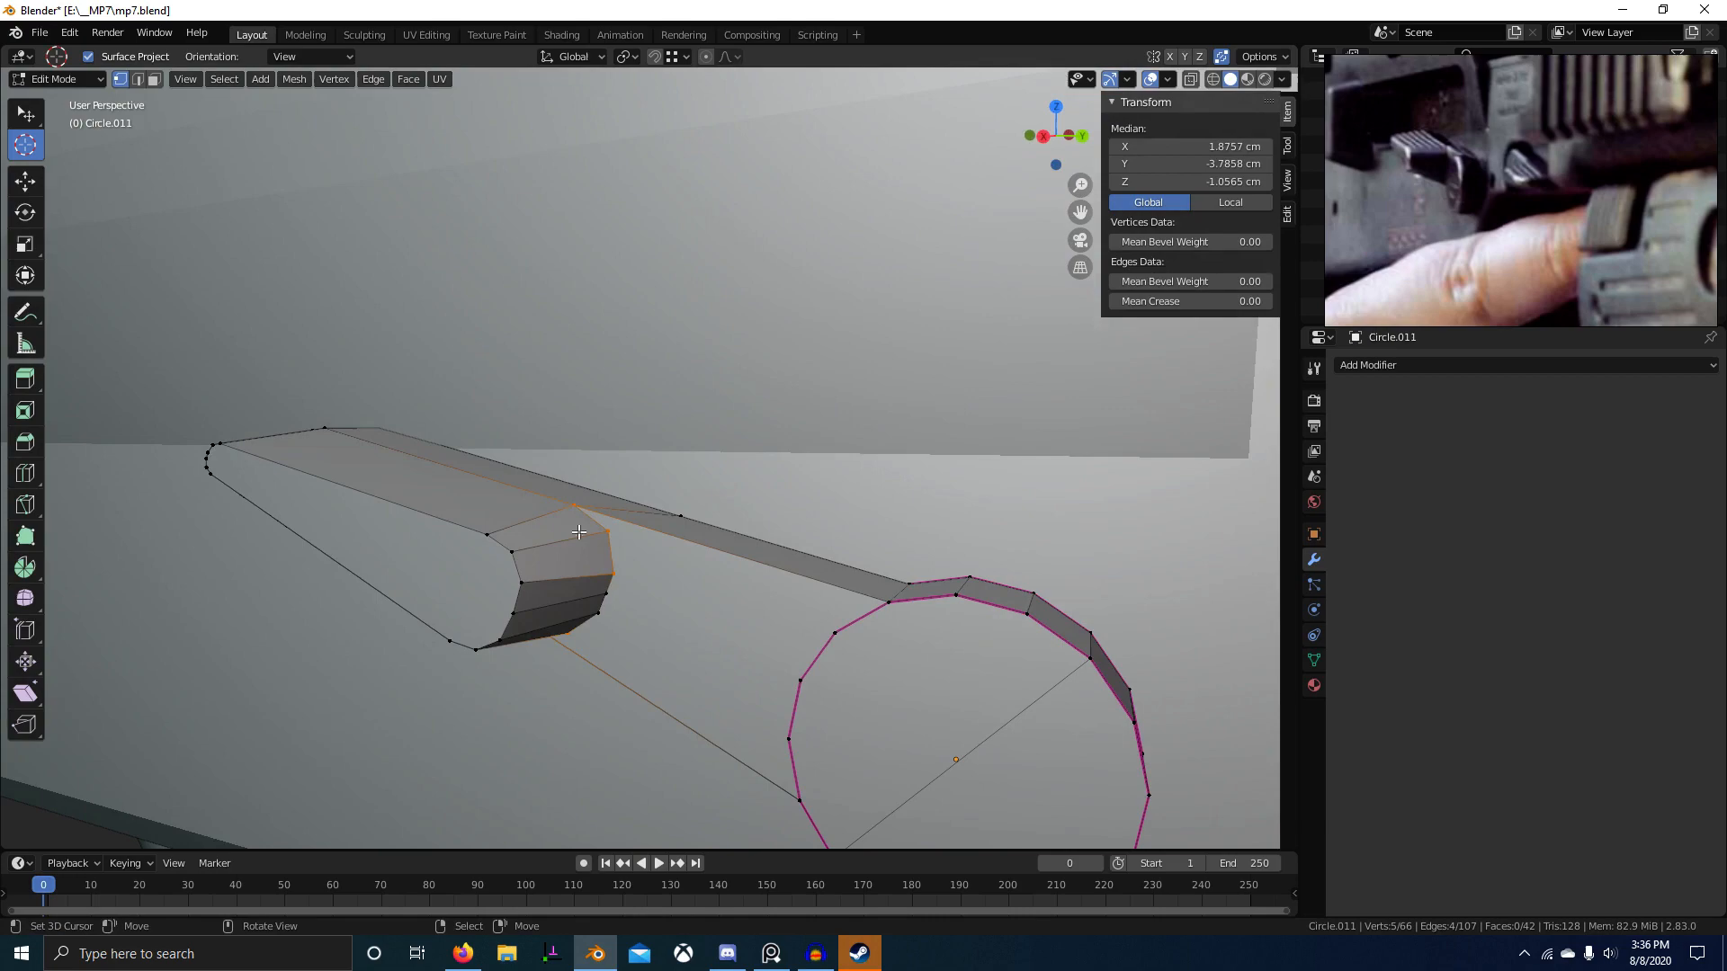
pyautogui.keyDown('ctrl'); pyautogui.rightClick(598, 605); pyautogui.keyUp('ctrl')
pyautogui.moveTo(599, 605)
pyautogui.mouseDown(button='middle')
pyautogui.moveTo(568, 567)
pyautogui.moveTo(567, 585)
pyautogui.moveTo(652, 647)
pyautogui.moveTo(576, 548)
pyautogui.moveTo(570, 582)
pyautogui.mouseUp(button='middle')
pyautogui.press('q')
pyautogui.click(568, 566)
# Step: Subdivide the straight edge spanning the inner base of the grip's rounded end with two cuts
pyautogui.hotkey('shift', 'z')
pyautogui.scroll(2, 538, 568)
pyautogui.hotkey('shift', 'z')
pyautogui.keyDown('ctrl'); pyautogui.rightClick(563, 526); pyautogui.keyUp('ctrl')
pyautogui.hotkey('shift', 'z')
pyautogui.scroll(3, 540, 565)
pyautogui.rightClick(608, 539)
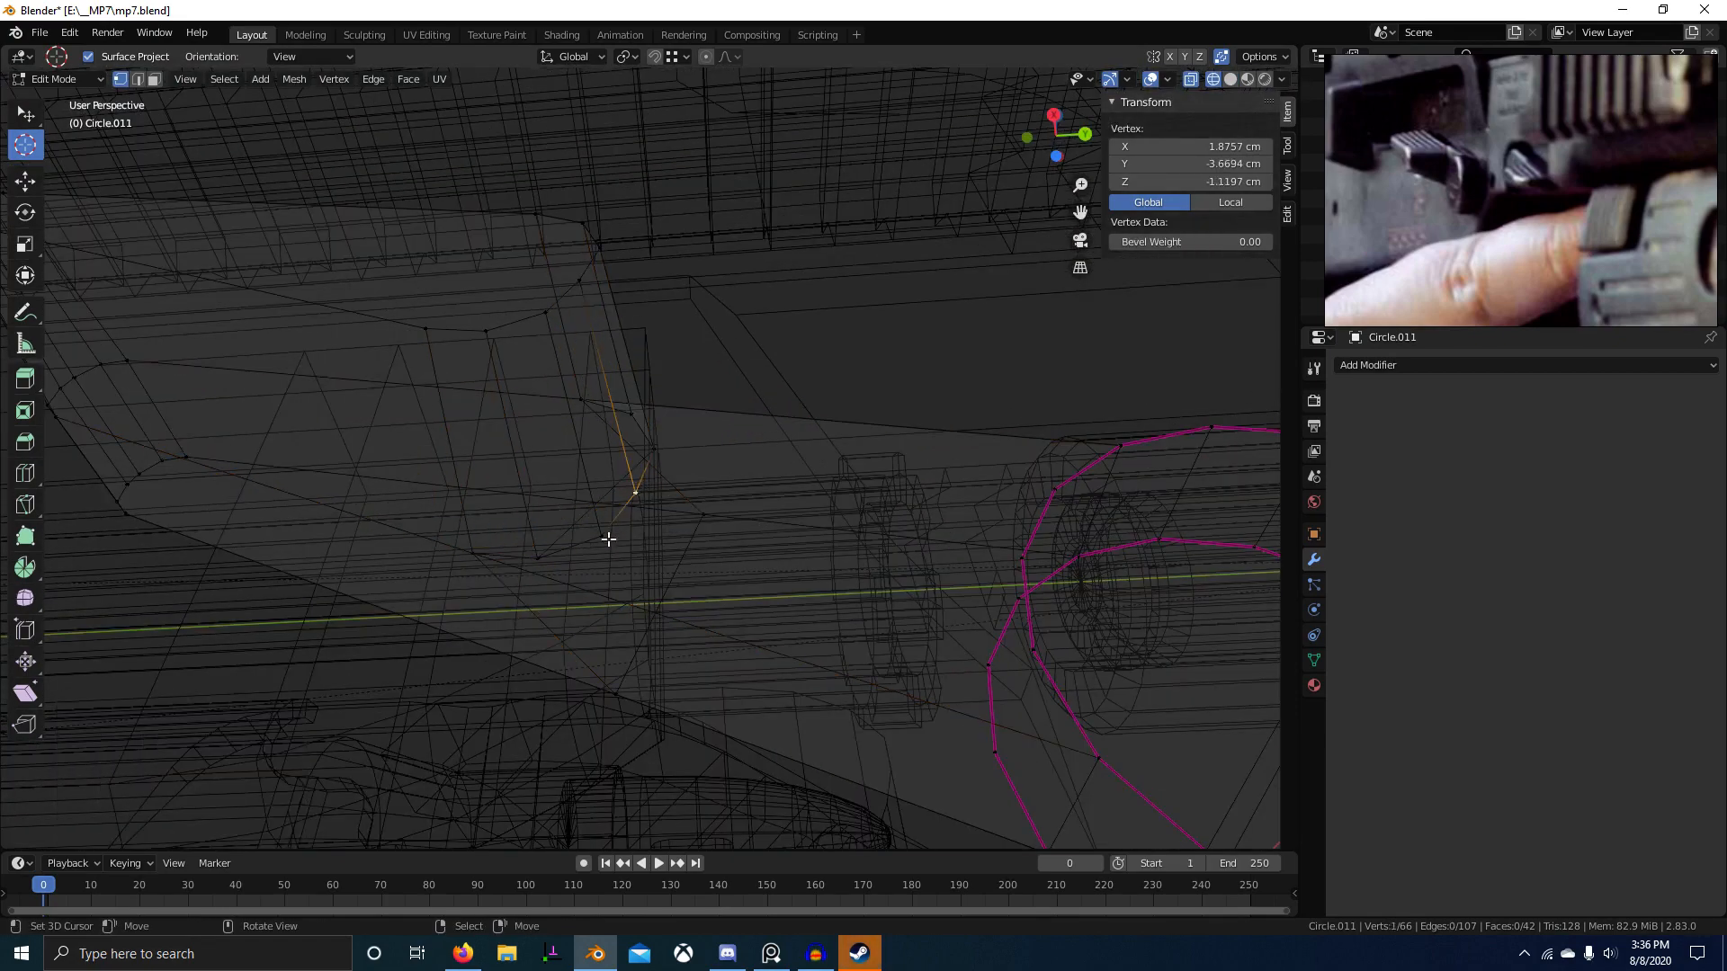
pyautogui.scroll(2, 615, 519)
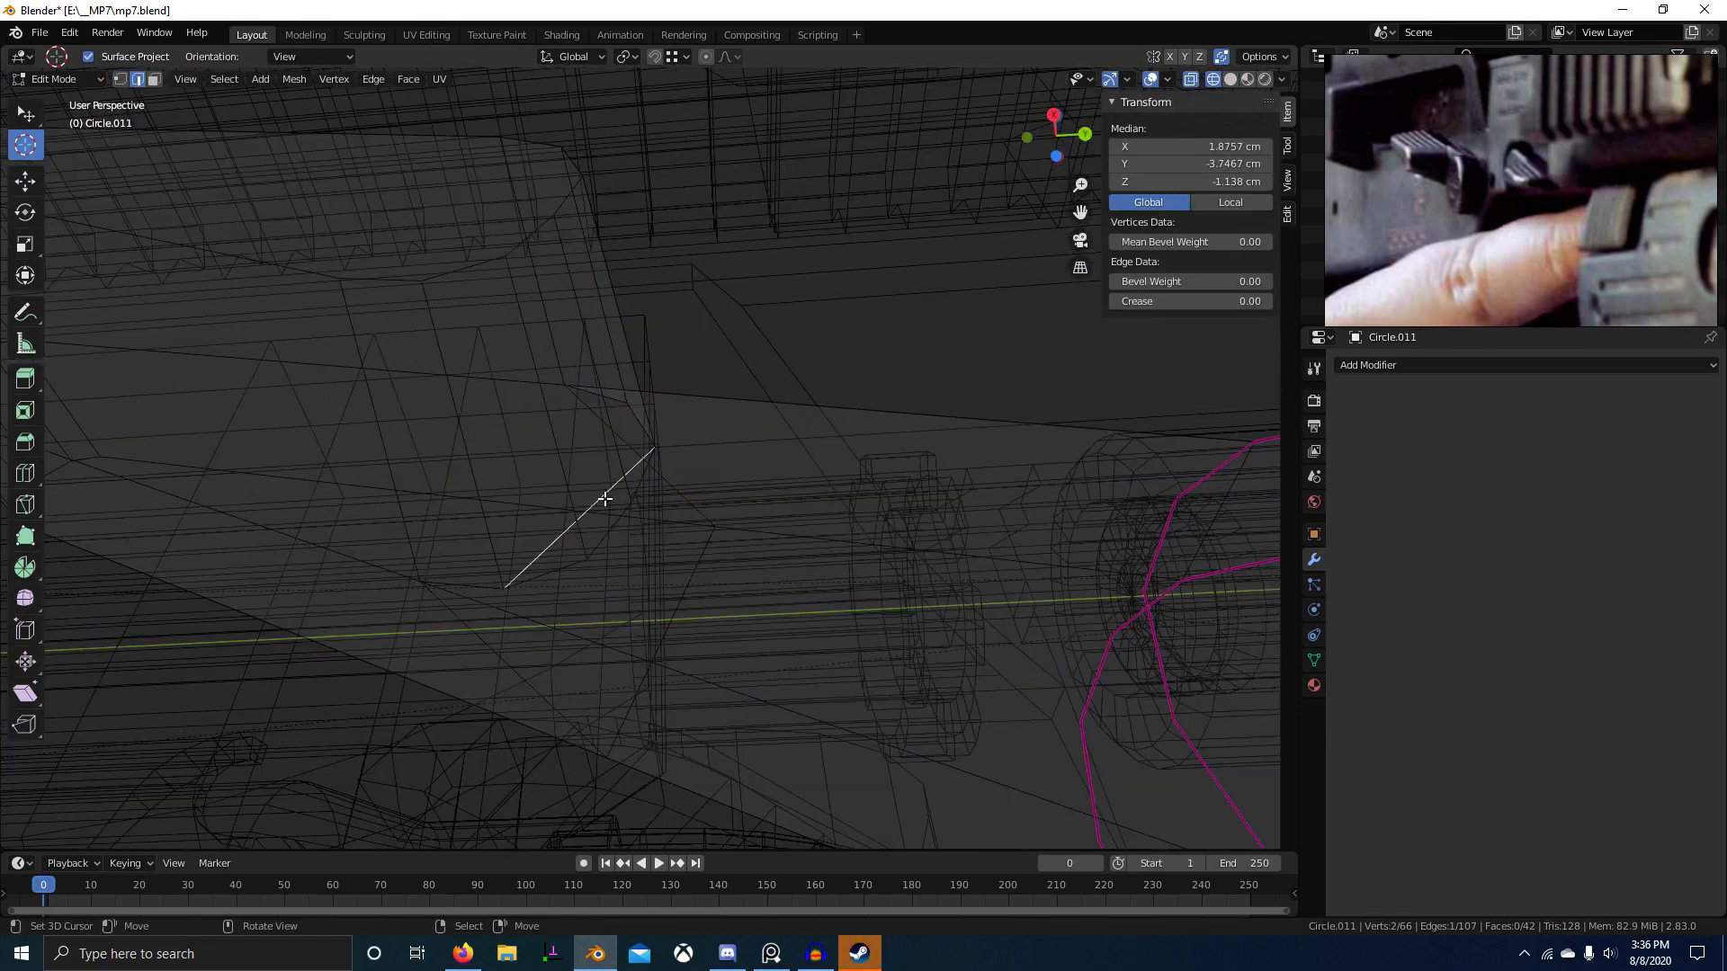
pyautogui.scroll(-2, 629, 517)
pyautogui.press('w')
pyautogui.click(649, 536)
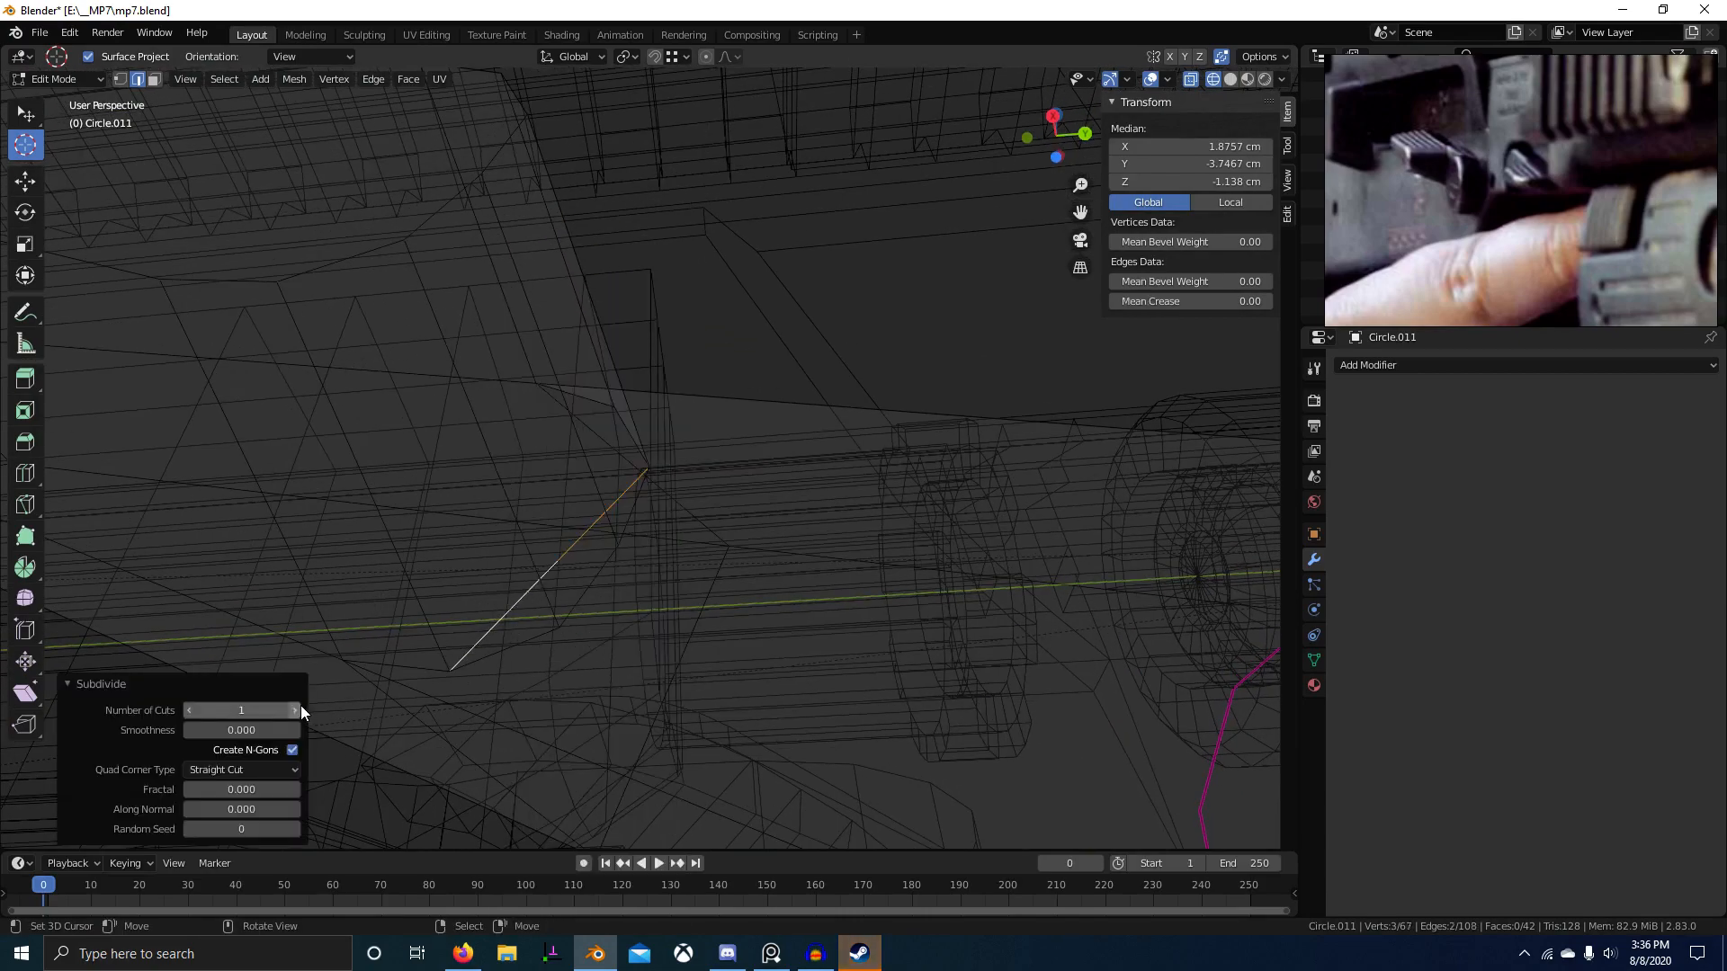
pyautogui.rightClick(519, 596)
# Step: Snap the two new subdivision vertices onto the neighbouring vertices of the grip's rounded base
pyautogui.press('1')
pyautogui.rightClick(528, 601)
pyautogui.press('g')
pyautogui.keyDown('ctrl'); pyautogui.click(560, 622); pyautogui.keyUp('ctrl')
pyautogui.rightClick(585, 537)
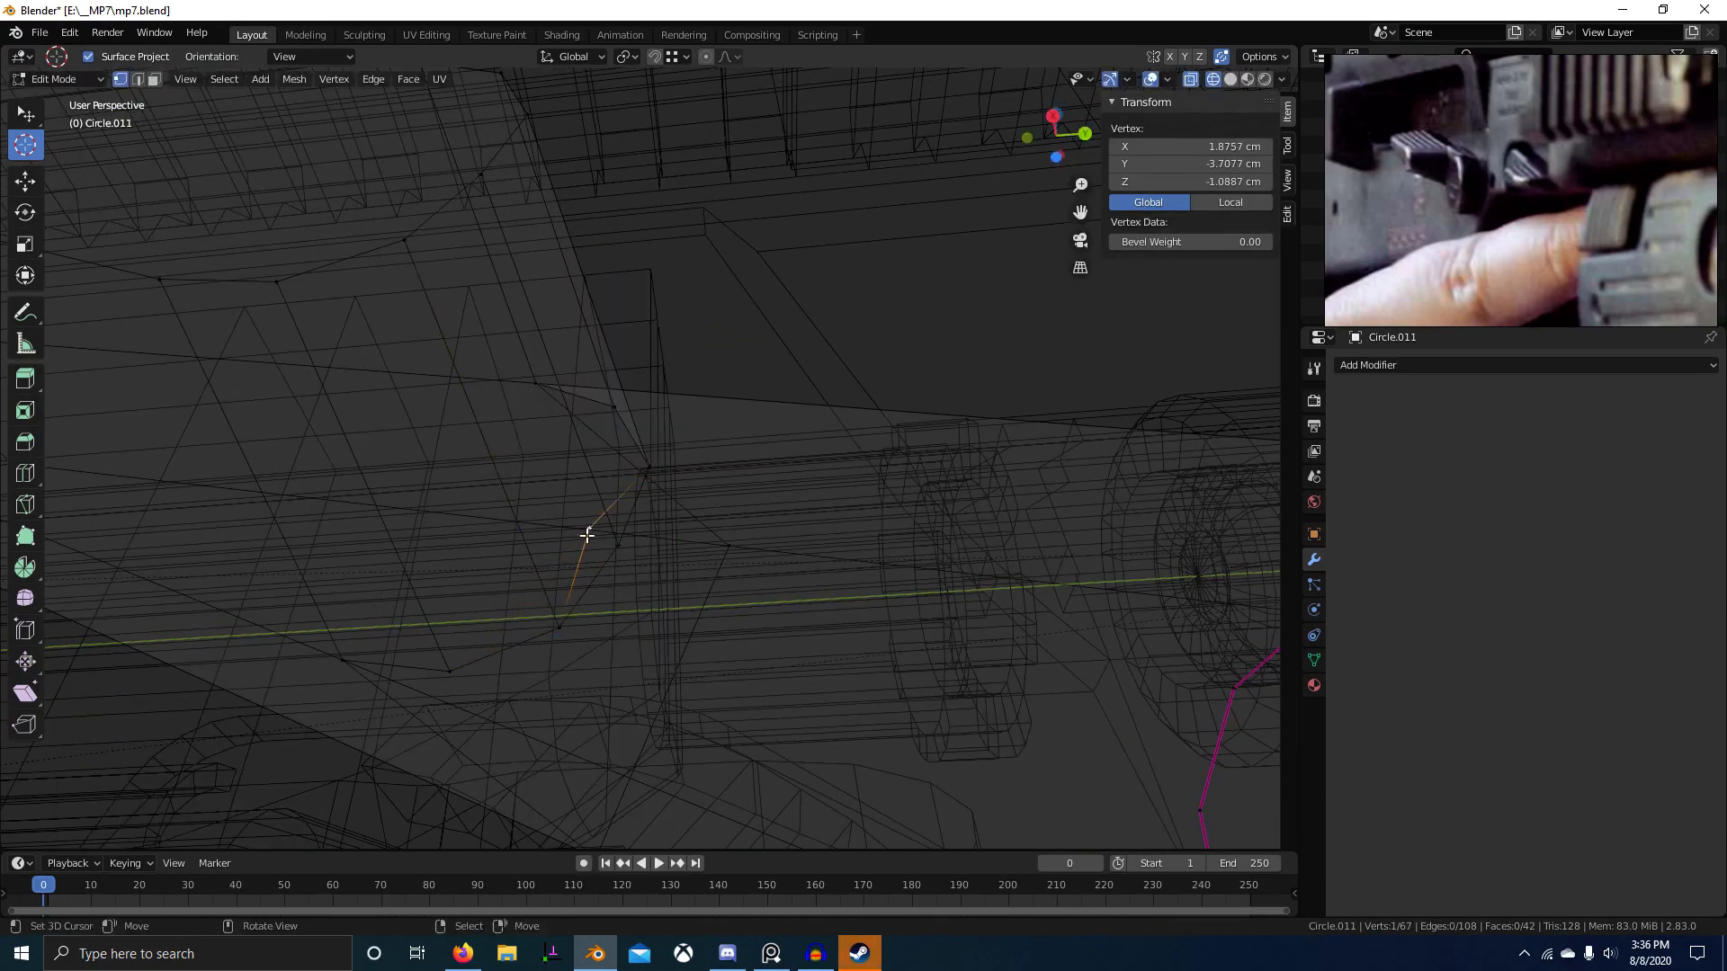
pyautogui.press('g')
pyautogui.keyDown('ctrl'); pyautogui.click(634, 565); pyautogui.keyUp('ctrl')
pyautogui.moveTo(636, 567)
pyautogui.mouseDown(button='middle')
pyautogui.moveTo(571, 690)
pyautogui.moveTo(682, 710)
pyautogui.moveTo(769, 676)
pyautogui.moveTo(730, 734)
pyautogui.mouseUp(button='middle')
# Step: Leave Edit Mode and compare the lever with the reference image in the right-side wireframe view
pyautogui.scroll(-3, 575, 690)
pyautogui.hotkey('shift', 'z')
pyautogui.scroll(-2, 630, 697)
pyautogui.press('Tab')
pyautogui.hotkey('alt', 'a')
pyautogui.scroll(-3, 719, 721)
pyautogui.press('KP_3')
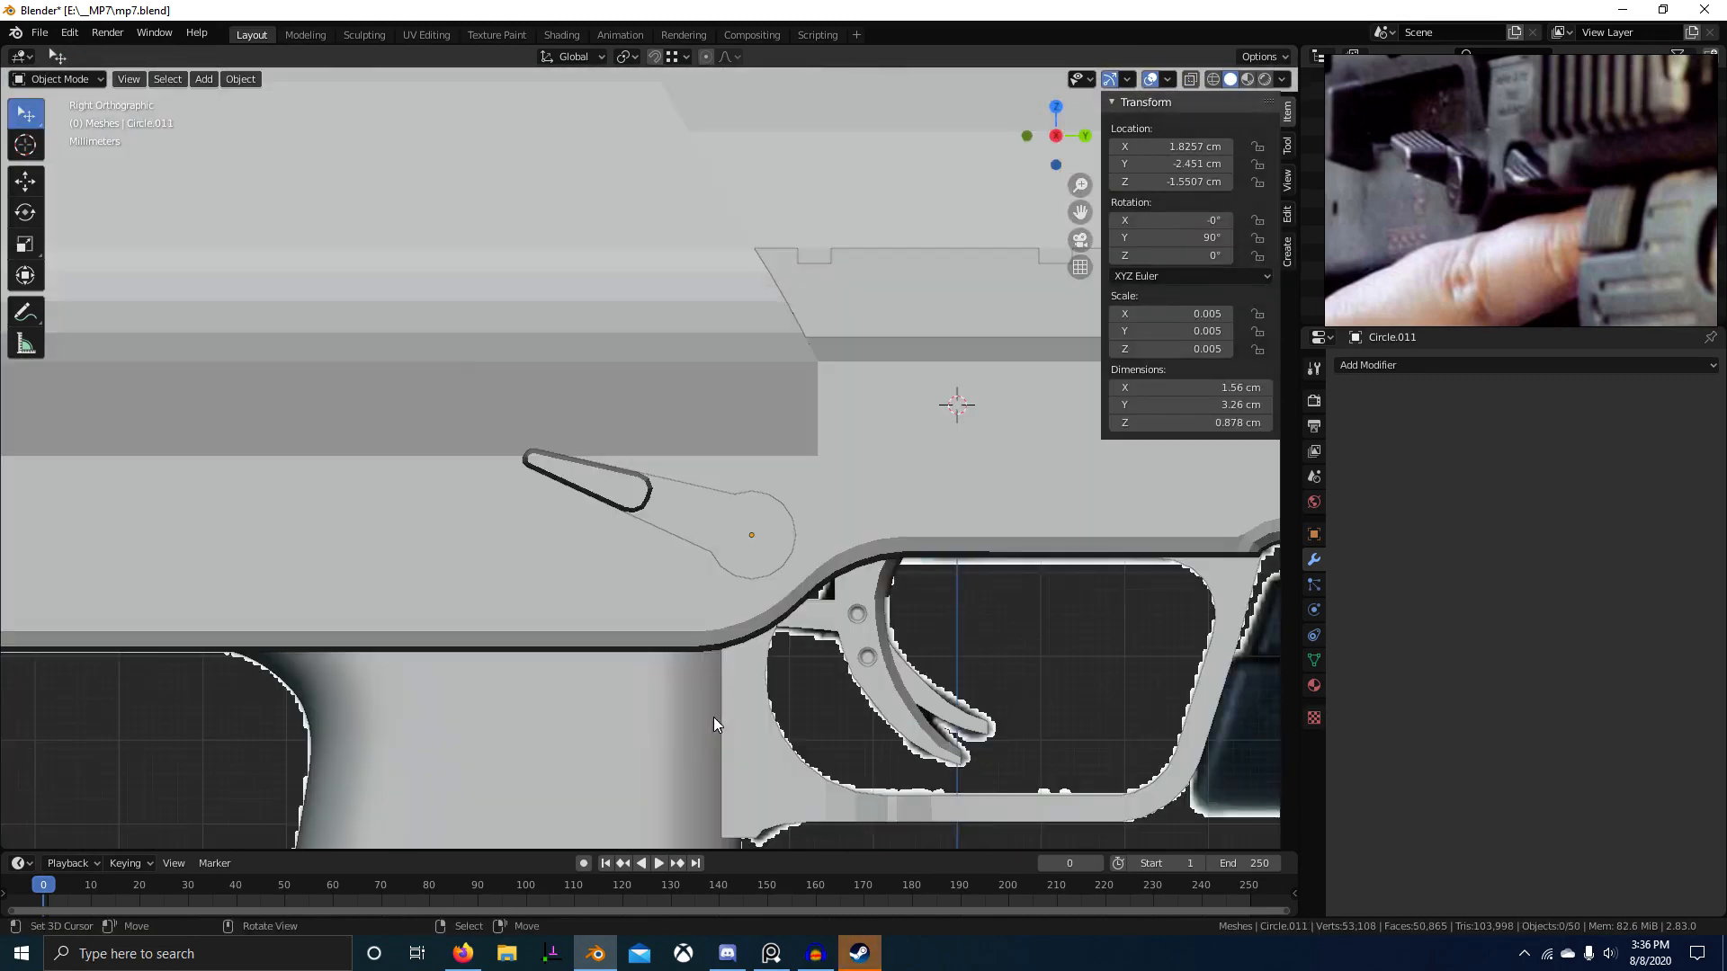
pyautogui.scroll(5, 705, 714)
pyautogui.hotkey('shift', 'z')
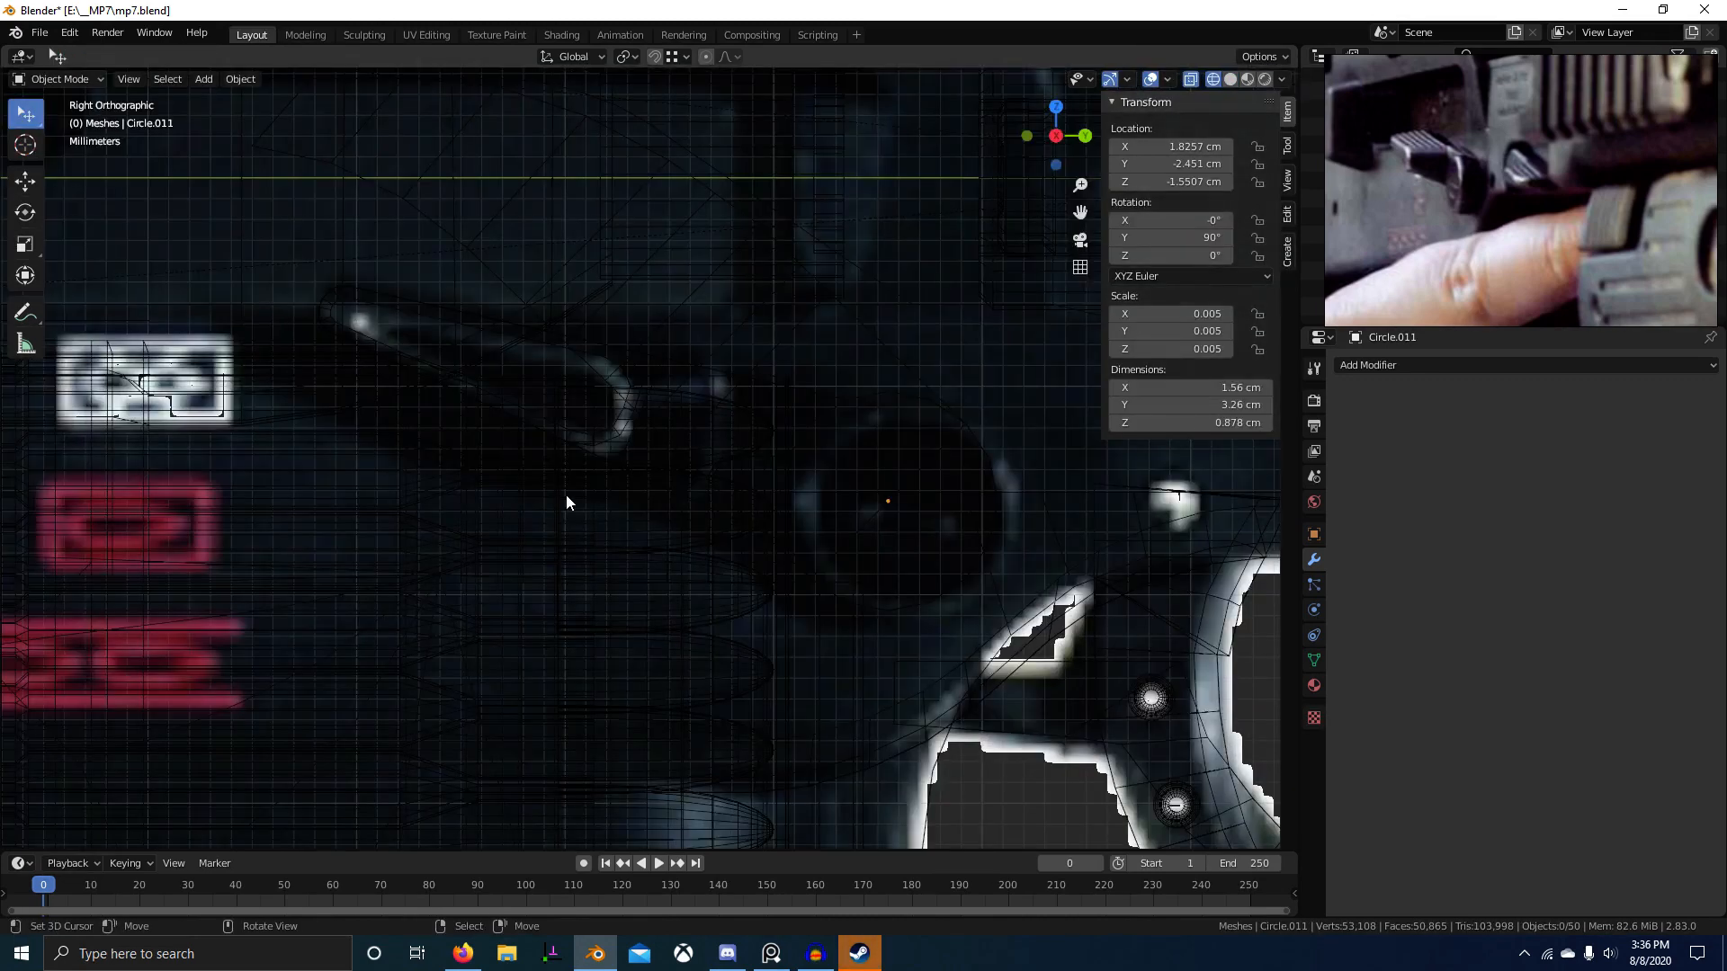
# Step: Shade the lever smooth in solid view and enable Auto Smooth on its mesh with a 30° angle
pyautogui.hotkey('shift', 'z')
pyautogui.moveTo(781, 495); pyautogui.dragTo(709, 538, button='middle')
pyautogui.rightClick(639, 437)
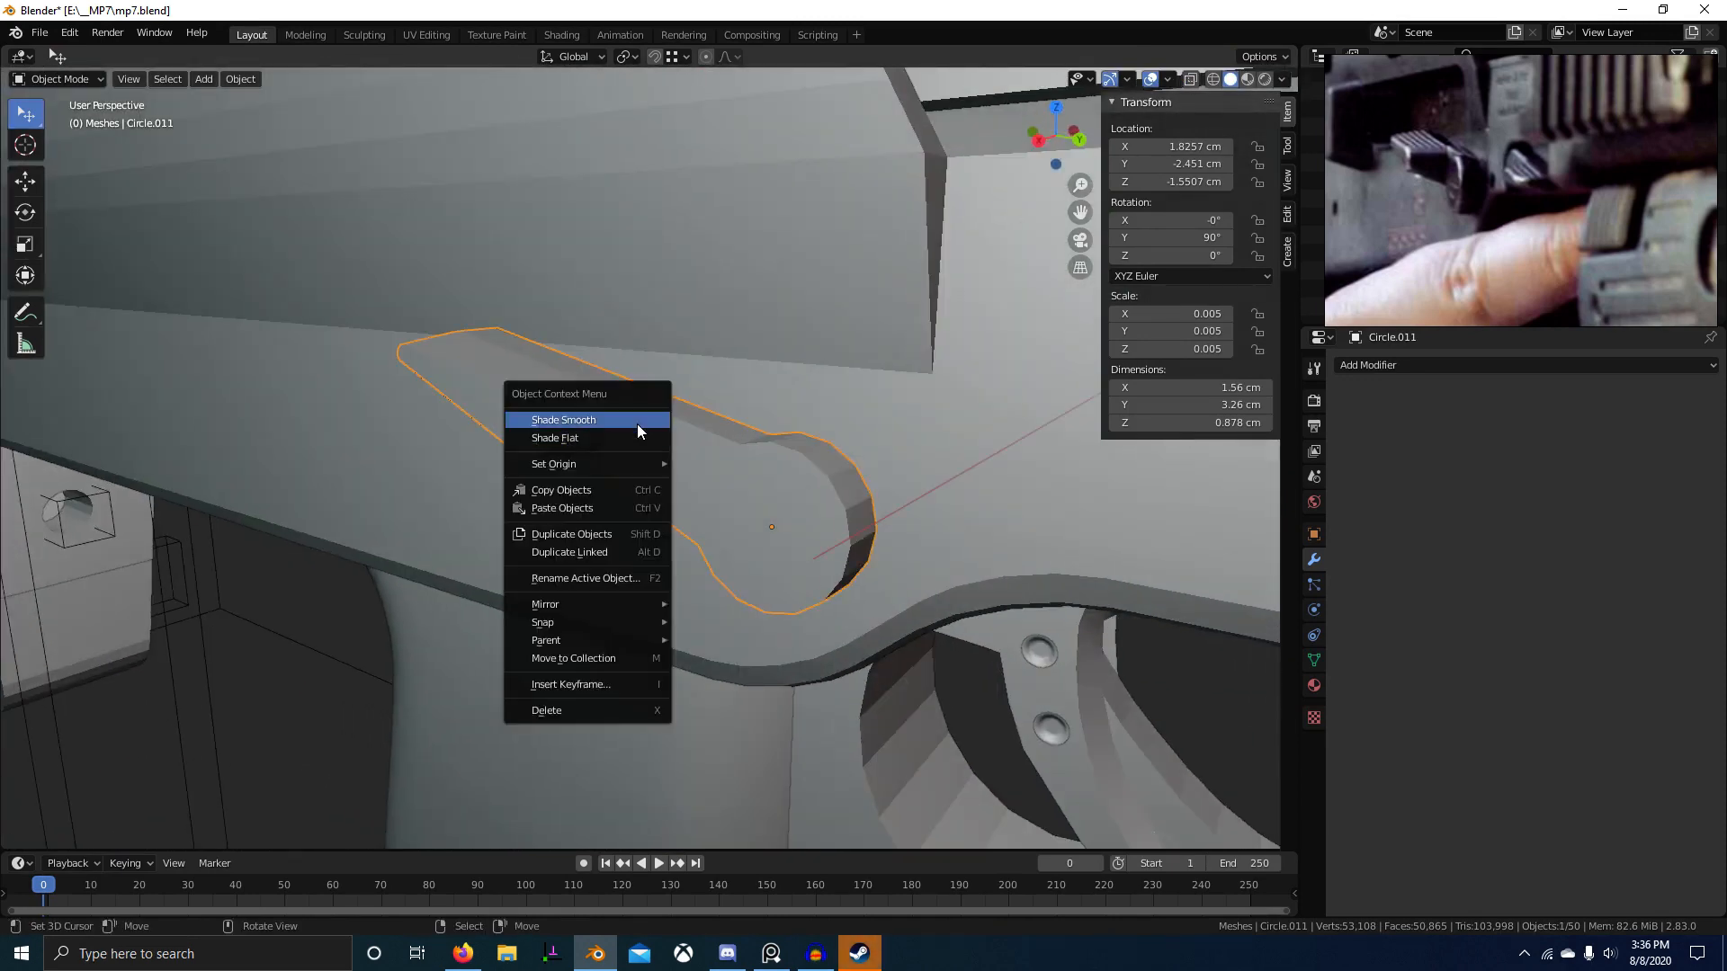
pyautogui.click(637, 420)
pyautogui.click(1313, 660)
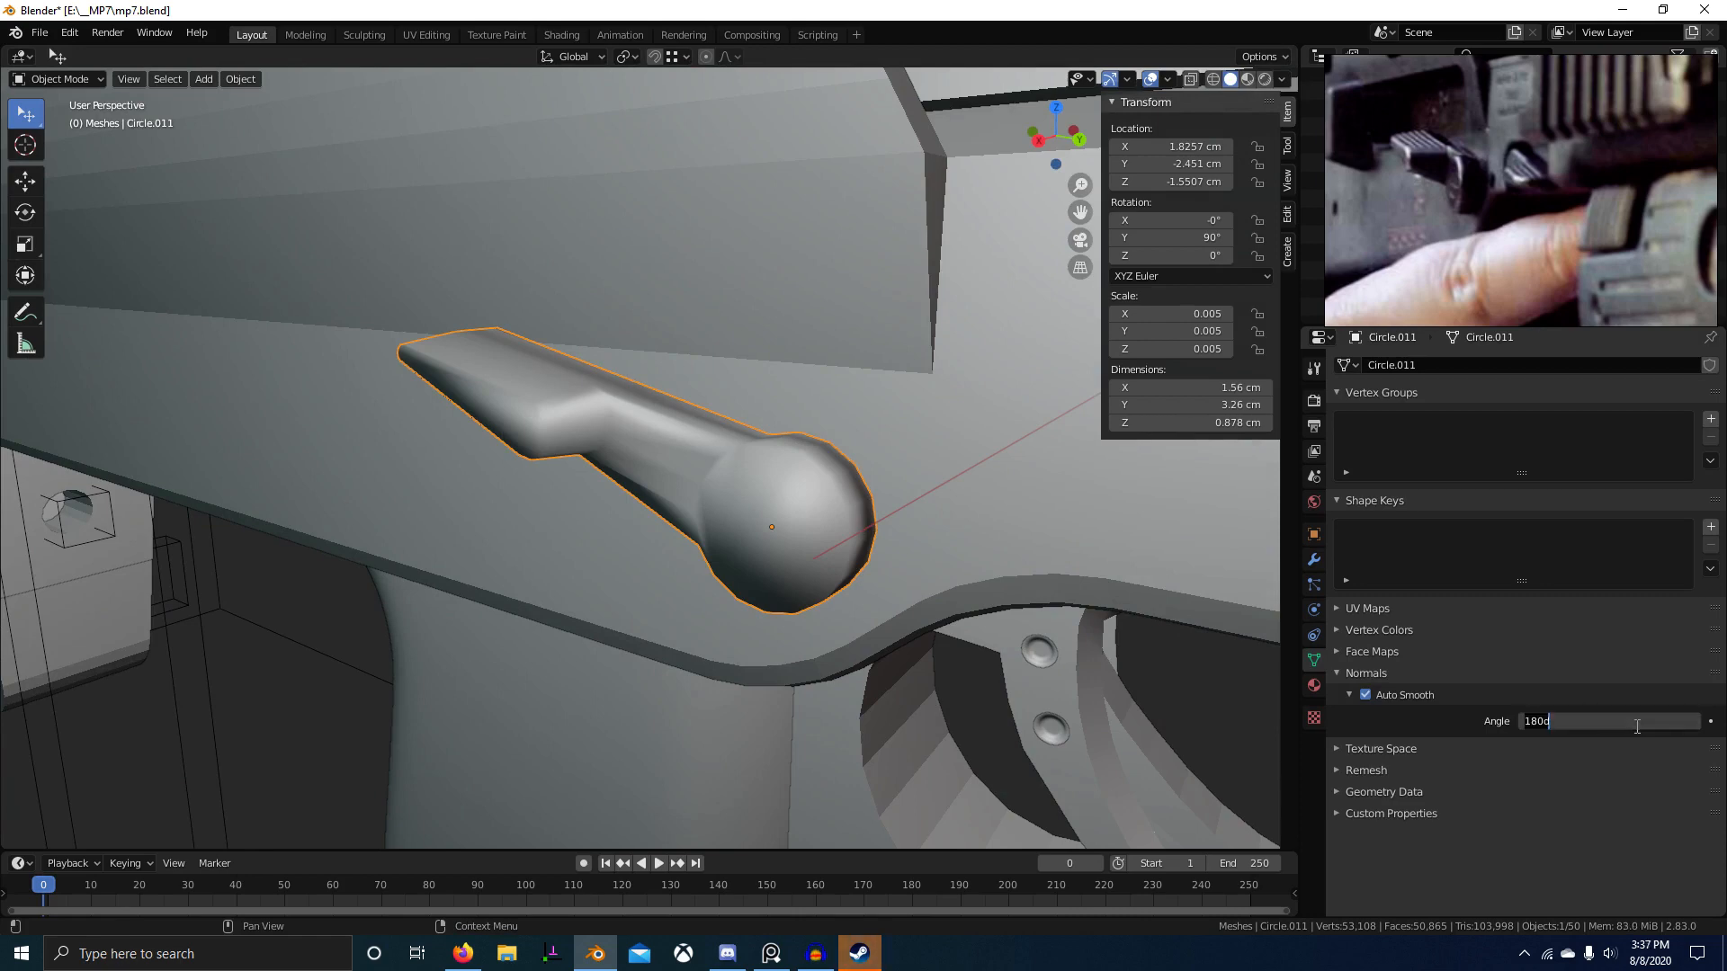
pyautogui.write('30')
pyautogui.press('Return')
pyautogui.hotkey('alt', 'a')
pyautogui.scroll(-1, 705, 489)
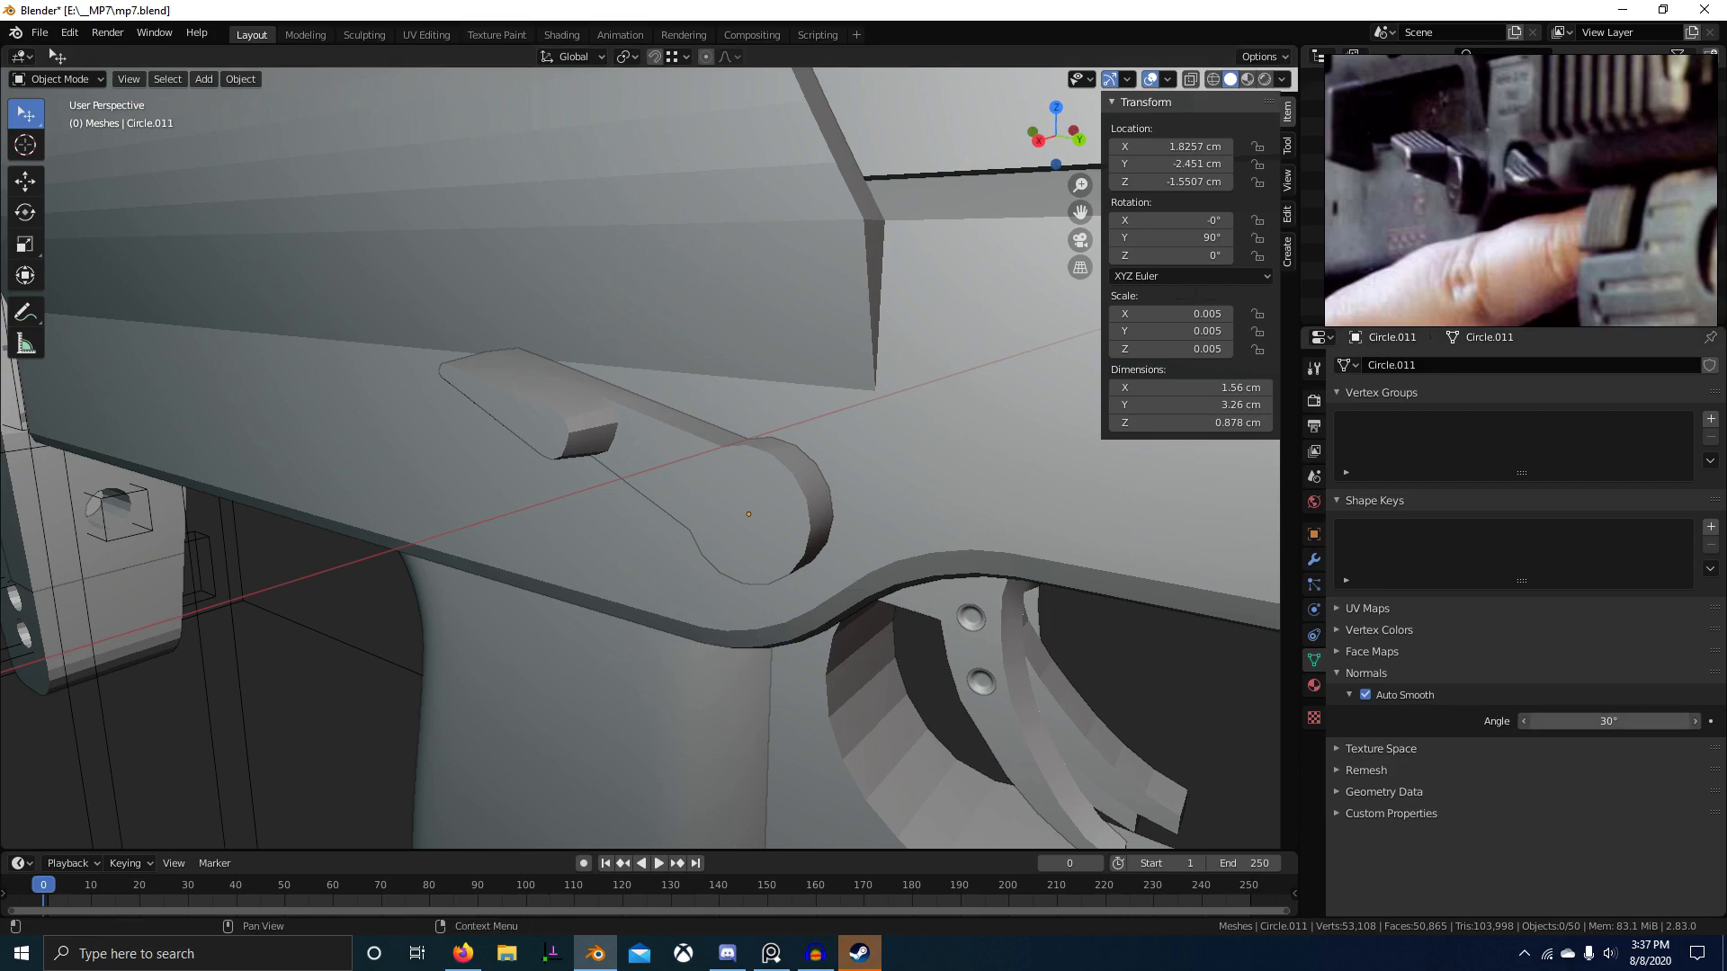
pyautogui.moveTo(774, 576); pyautogui.dragTo(742, 601, button='middle')
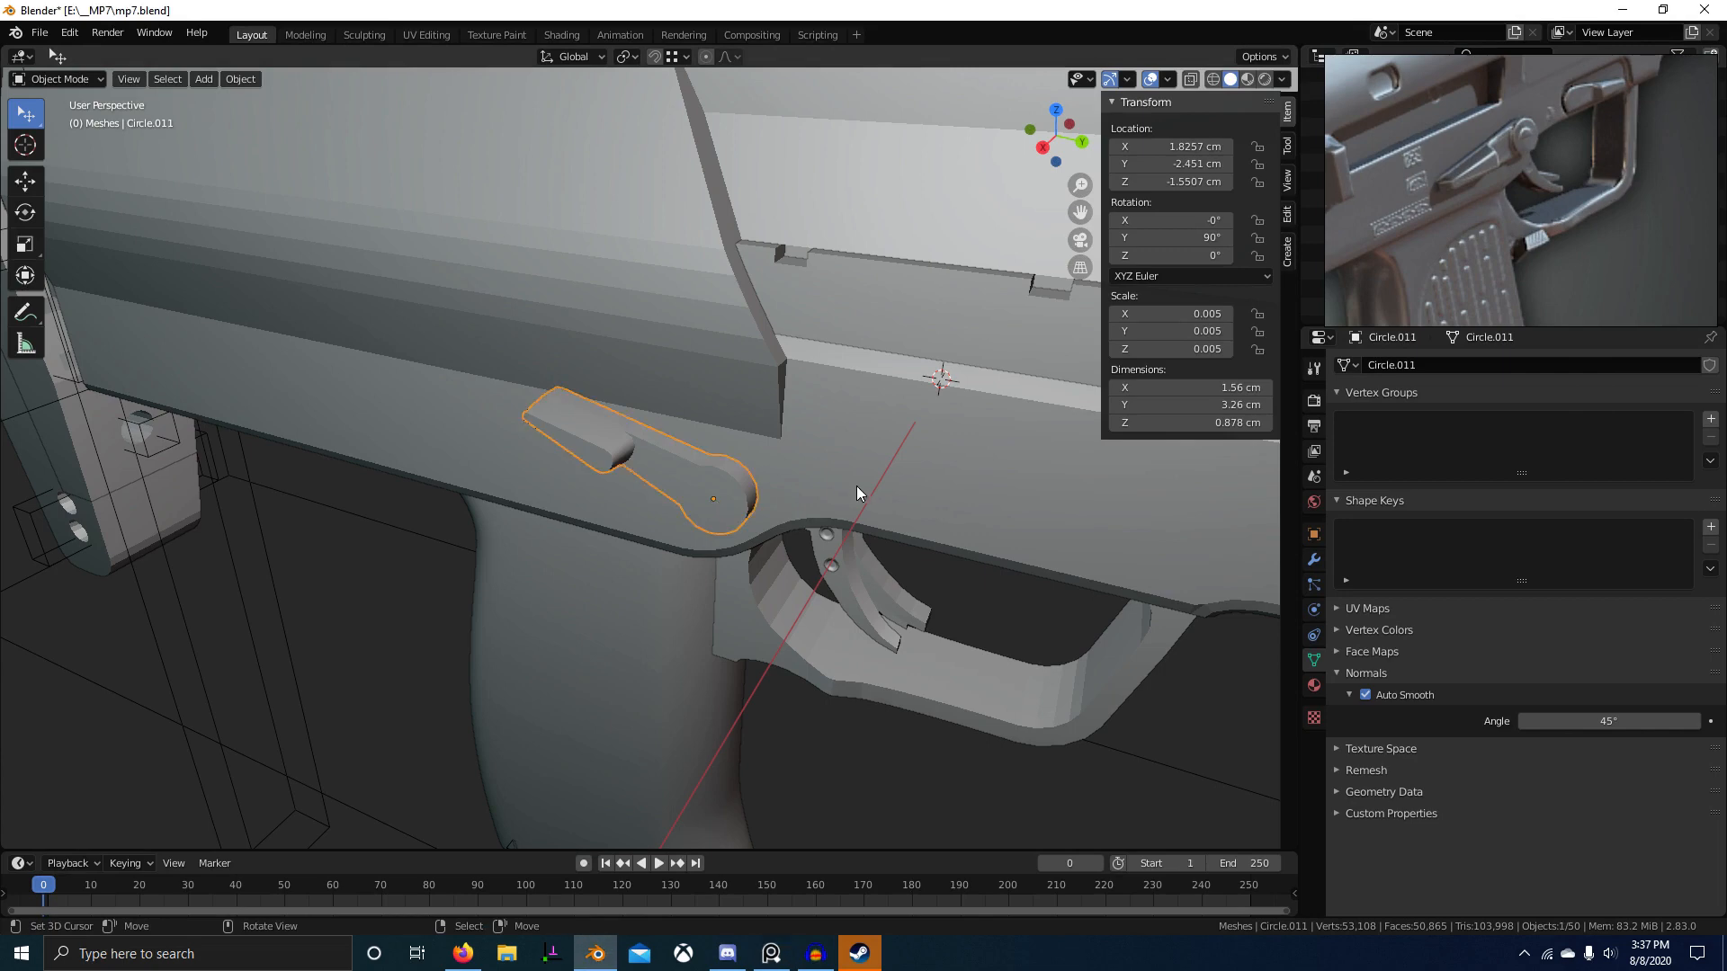
# Step: Extrude the two outer faces of the lever's round pivot outward about 0.13 cm along X and leave Edit Mode
pyautogui.moveTo(856, 486); pyautogui.dragTo(801, 463, button='middle')
pyautogui.scroll(3, 791, 468)
pyautogui.press('Tab')
pyautogui.keyDown('shift'); pyautogui.click(730, 544); pyautogui.keyUp('shift')
pyautogui.moveTo(747, 526); pyautogui.dragTo(890, 505, button='middle')
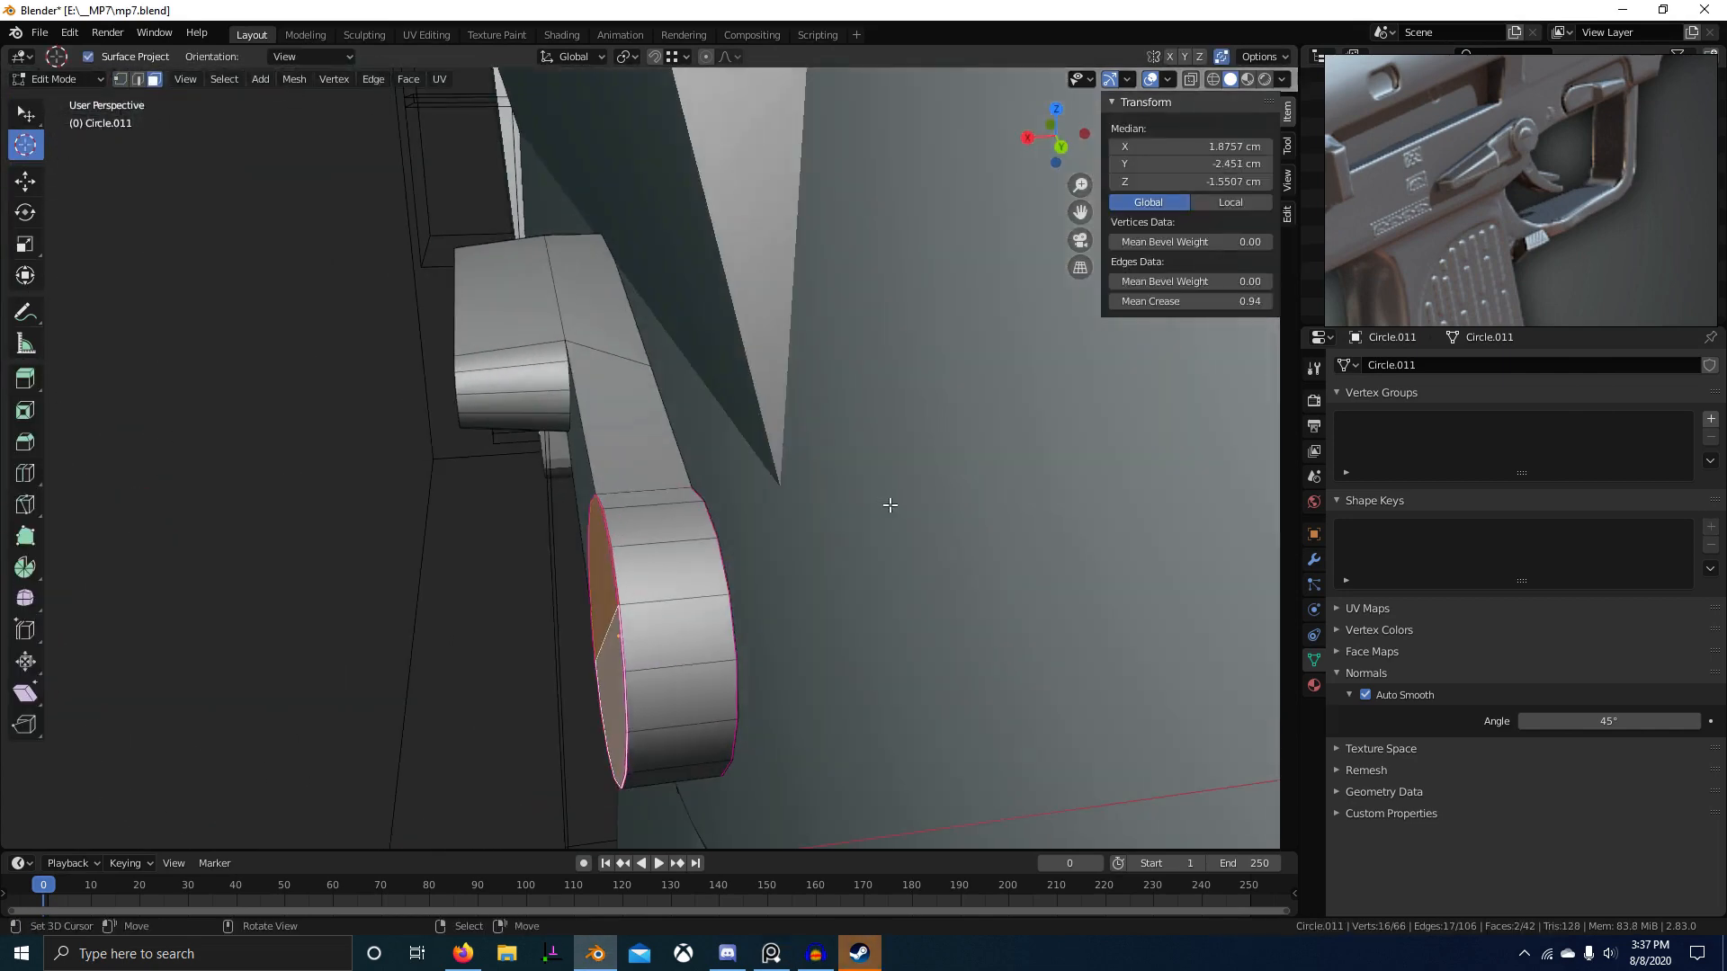
pyautogui.click(620, 504)
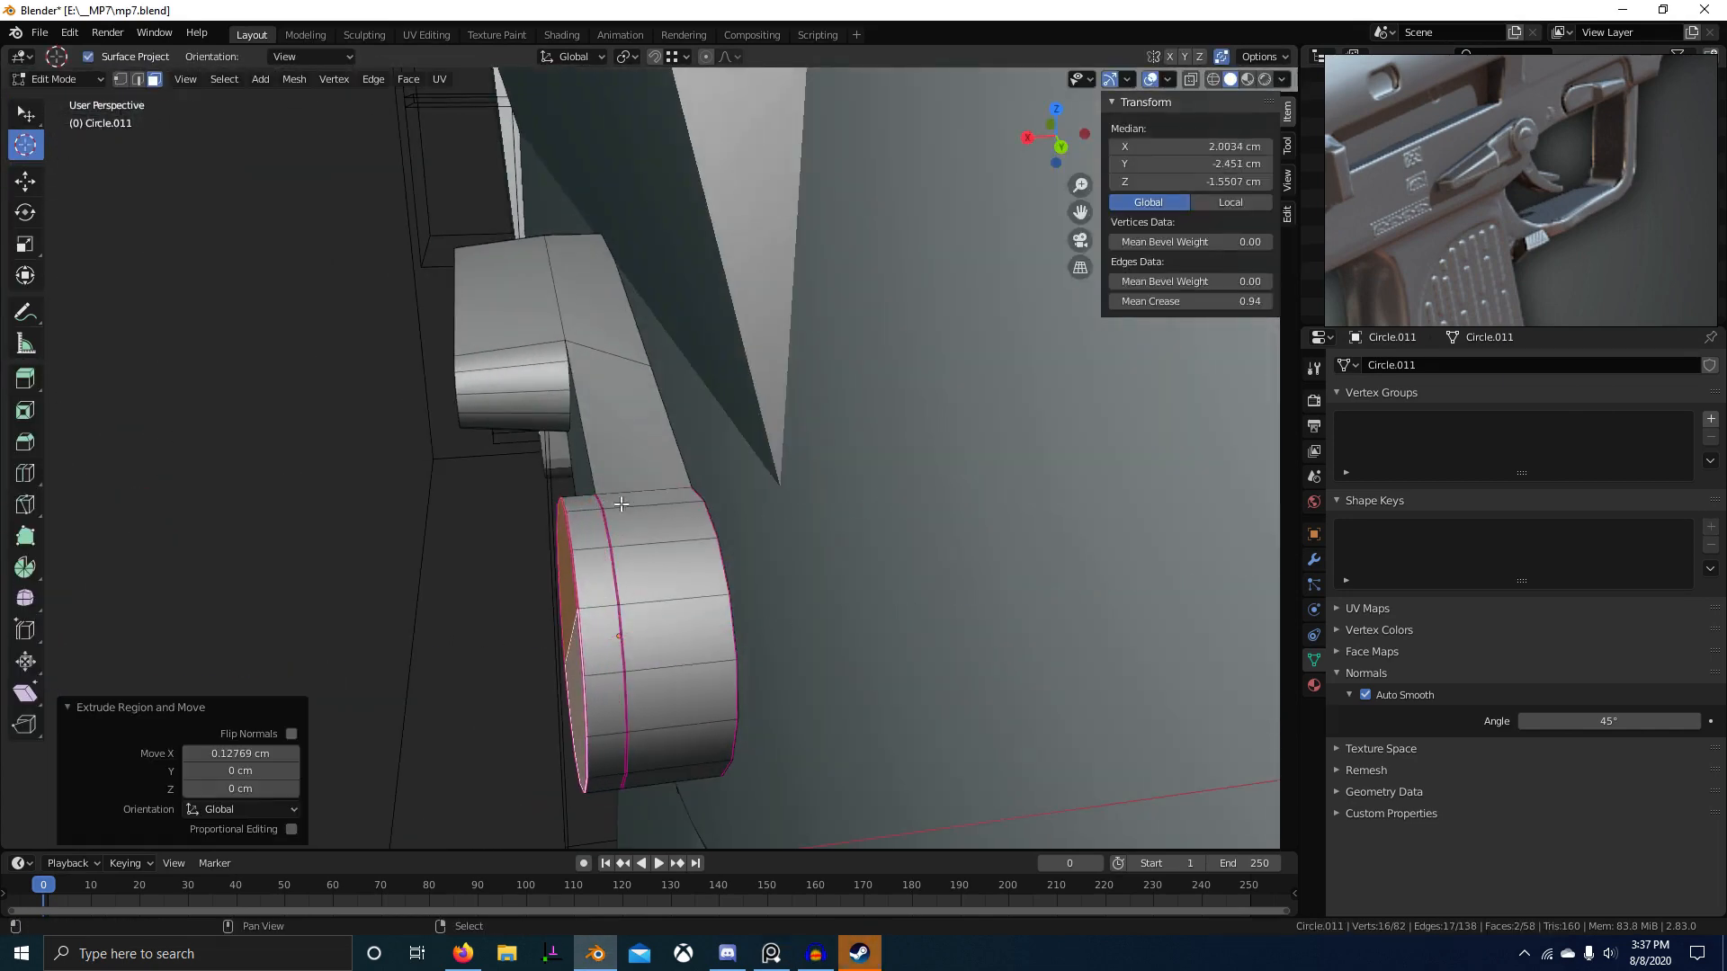
pyautogui.moveTo(769, 369); pyautogui.dragTo(887, 378, button='middle')
pyautogui.press('Tab')
# Step: Examine the raised round pivot on the receiver from several angles and compare it with the lever in the reference photos
pyautogui.scroll(-6, 887, 377)
pyautogui.scroll(-2, 887, 378)
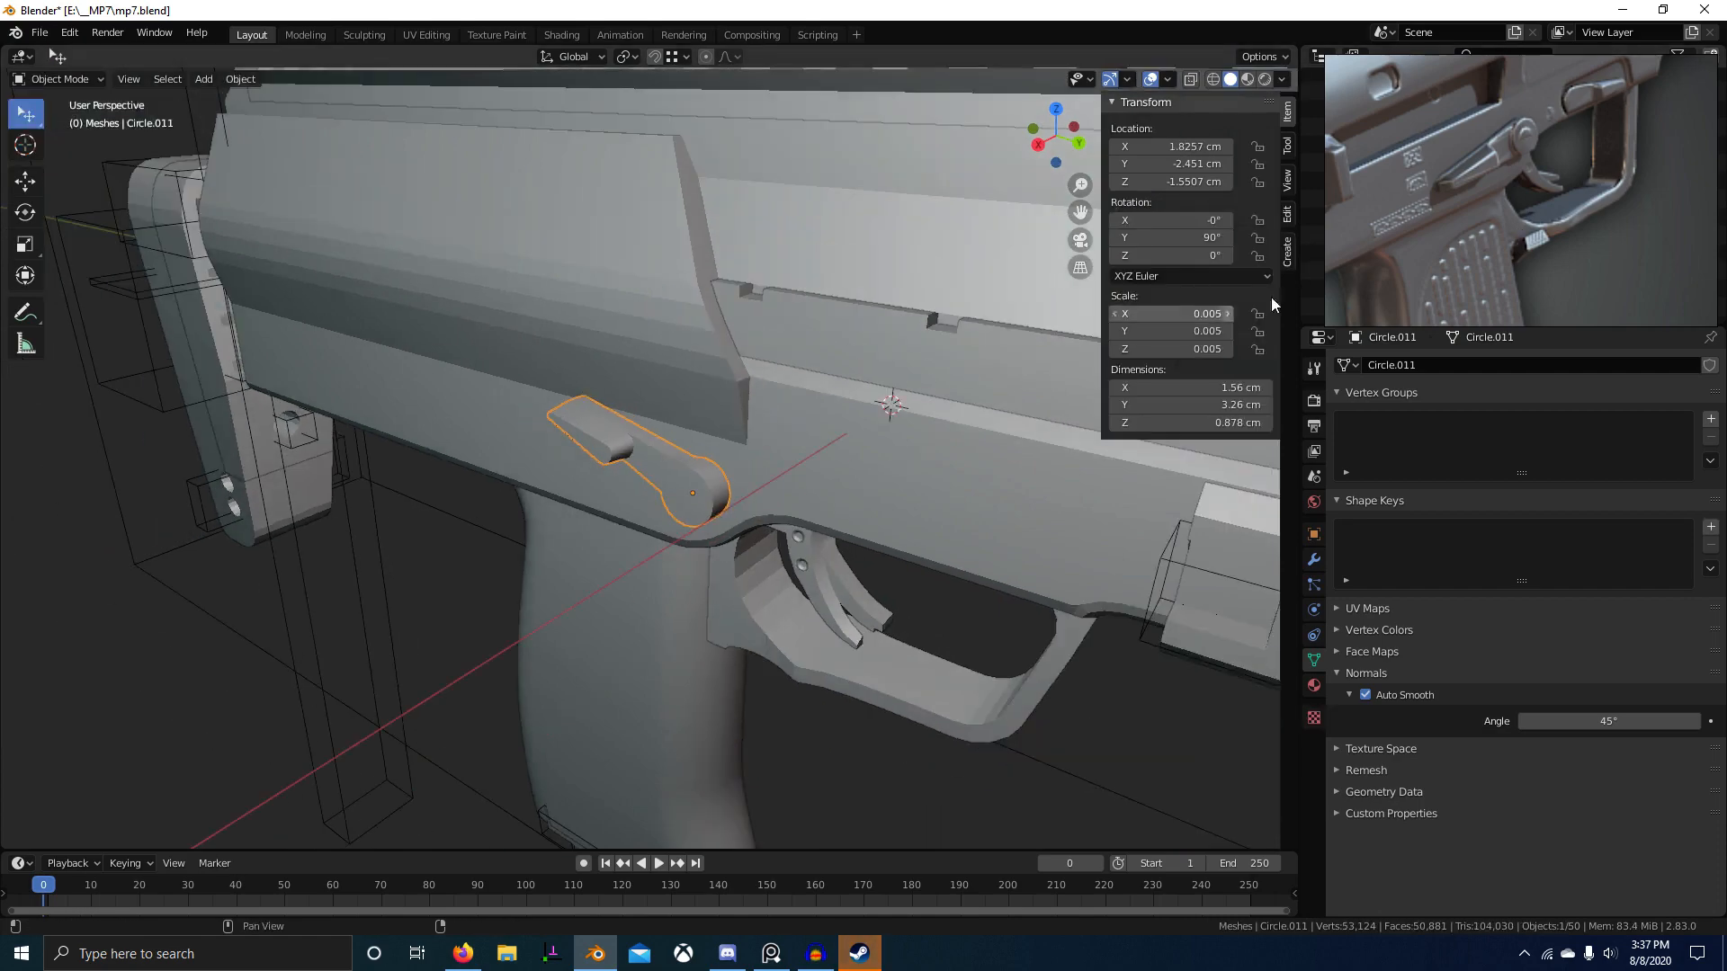
pyautogui.scroll(-4, 1523, 245)
pyautogui.moveTo(801, 376); pyautogui.dragTo(890, 323, button='middle')
pyautogui.scroll(4, 816, 456)
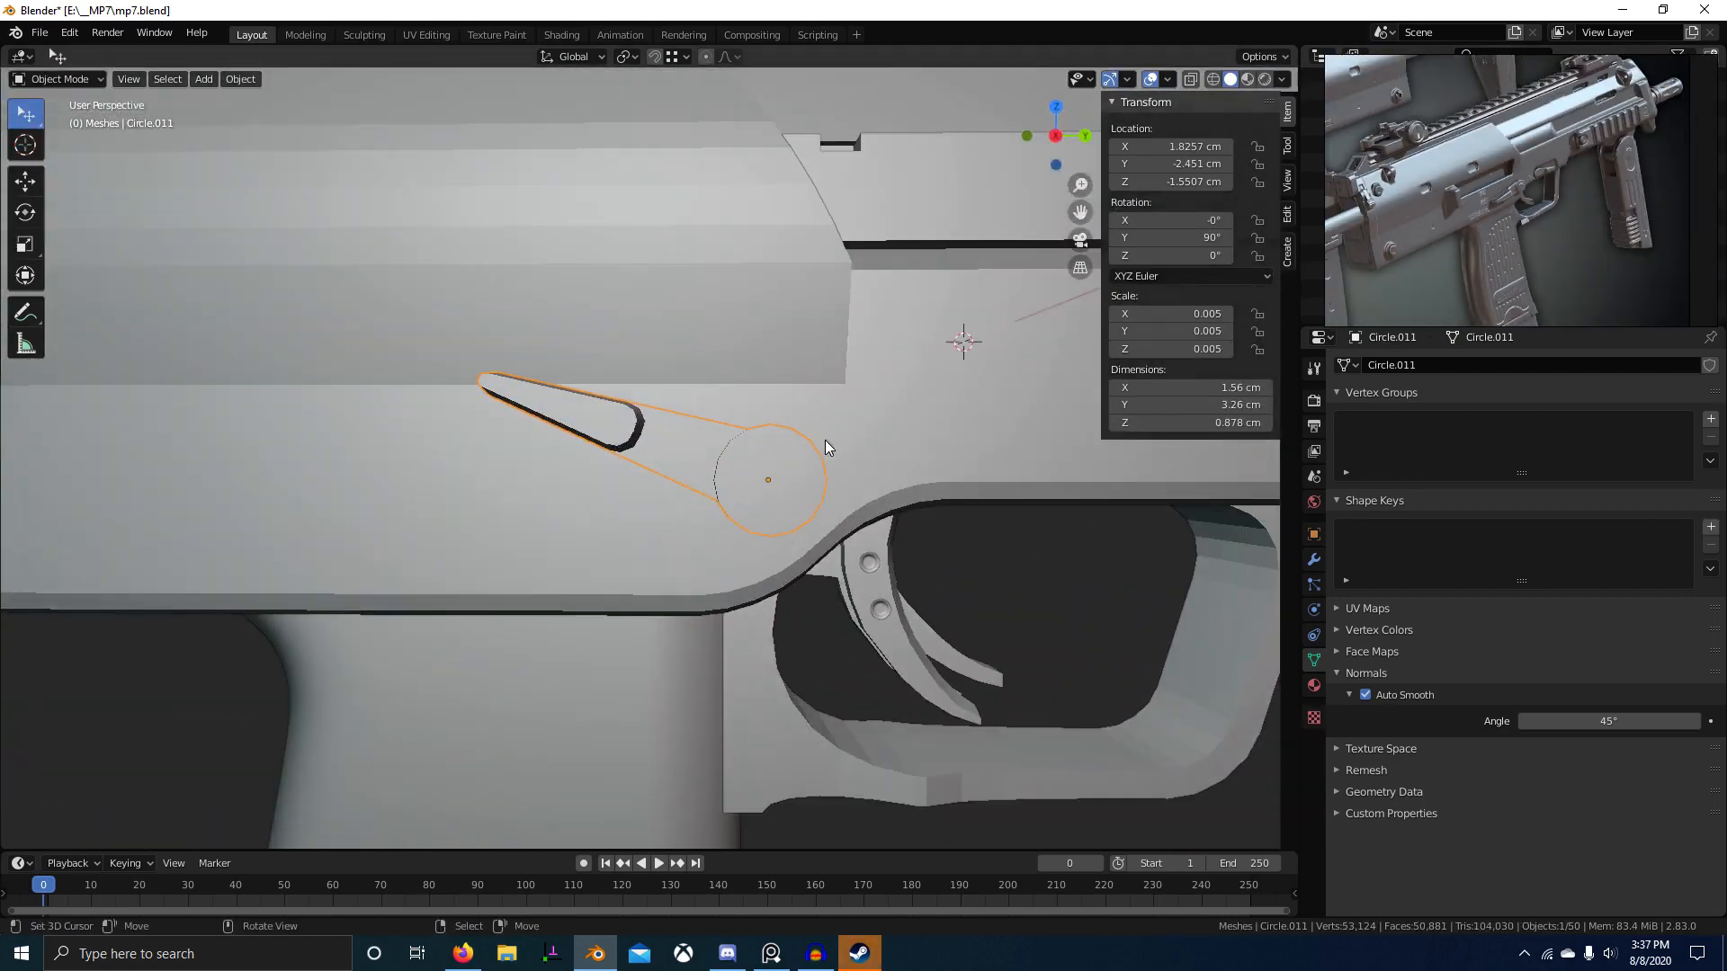
pyautogui.scroll(4, 1541, 218)
pyautogui.moveTo(948, 278); pyautogui.dragTo(798, 441, button='middle')
pyautogui.press('Tab')
pyautogui.scroll(3, 797, 442)
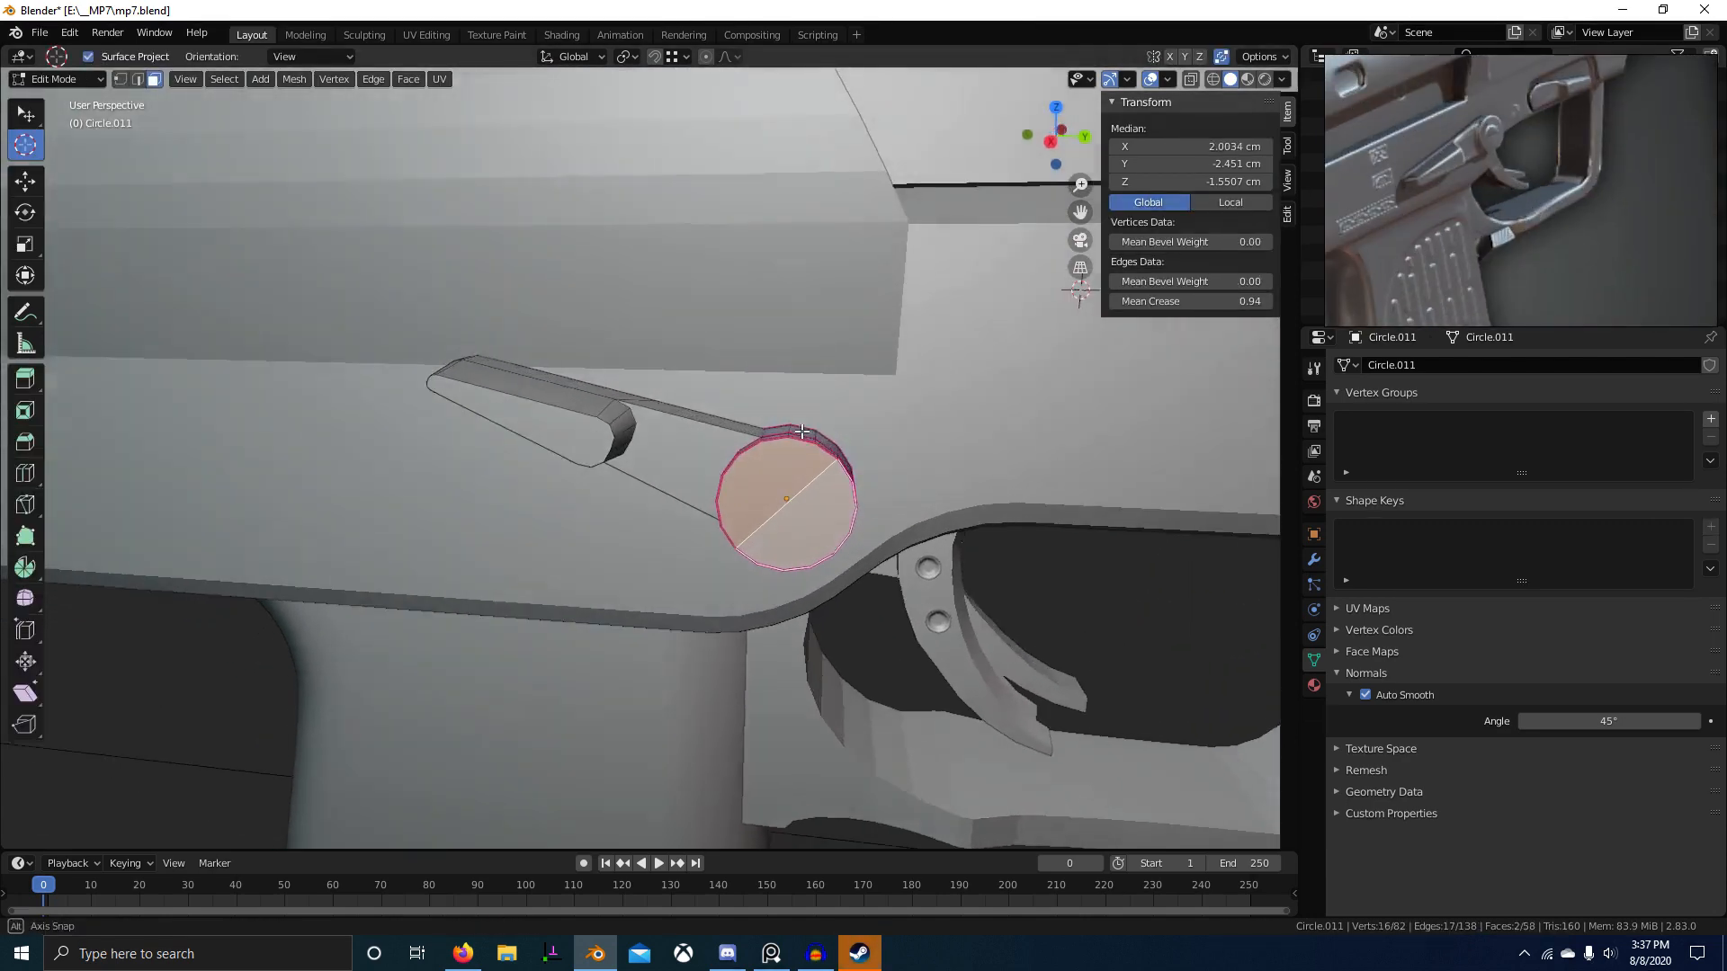
pyautogui.scroll(-2, 825, 424)
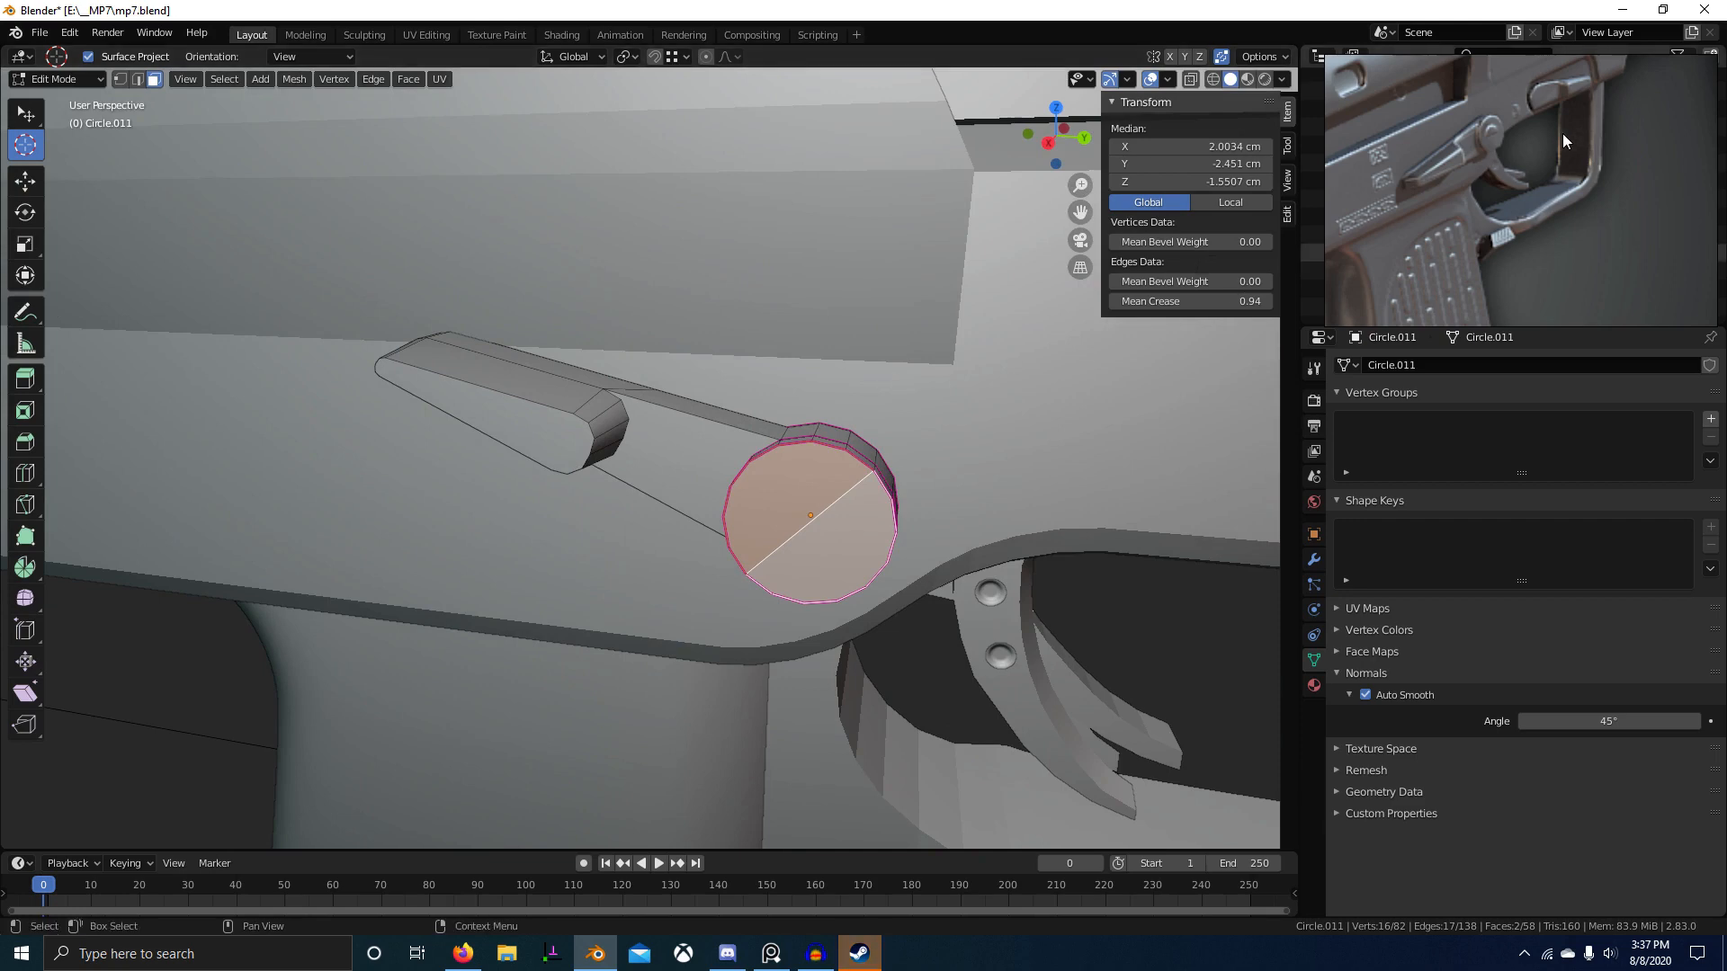
pyautogui.scroll(-5, 1562, 133)
pyautogui.scroll(5, 1528, 184)
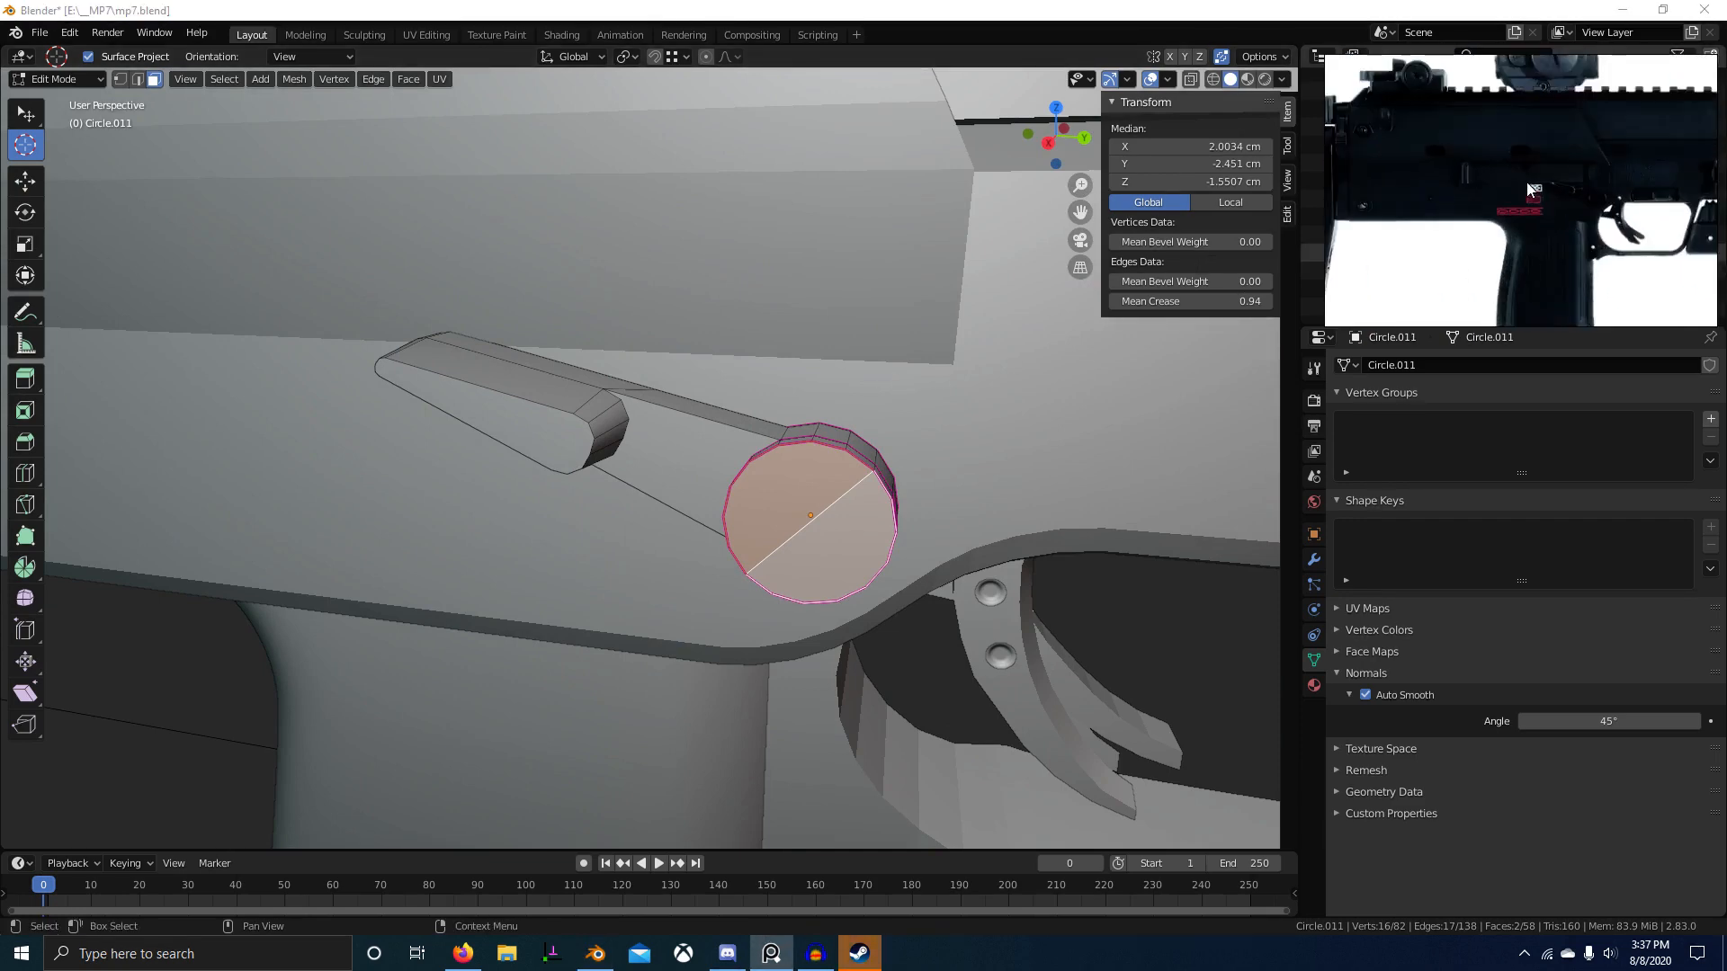
pyautogui.scroll(6, 1529, 184)
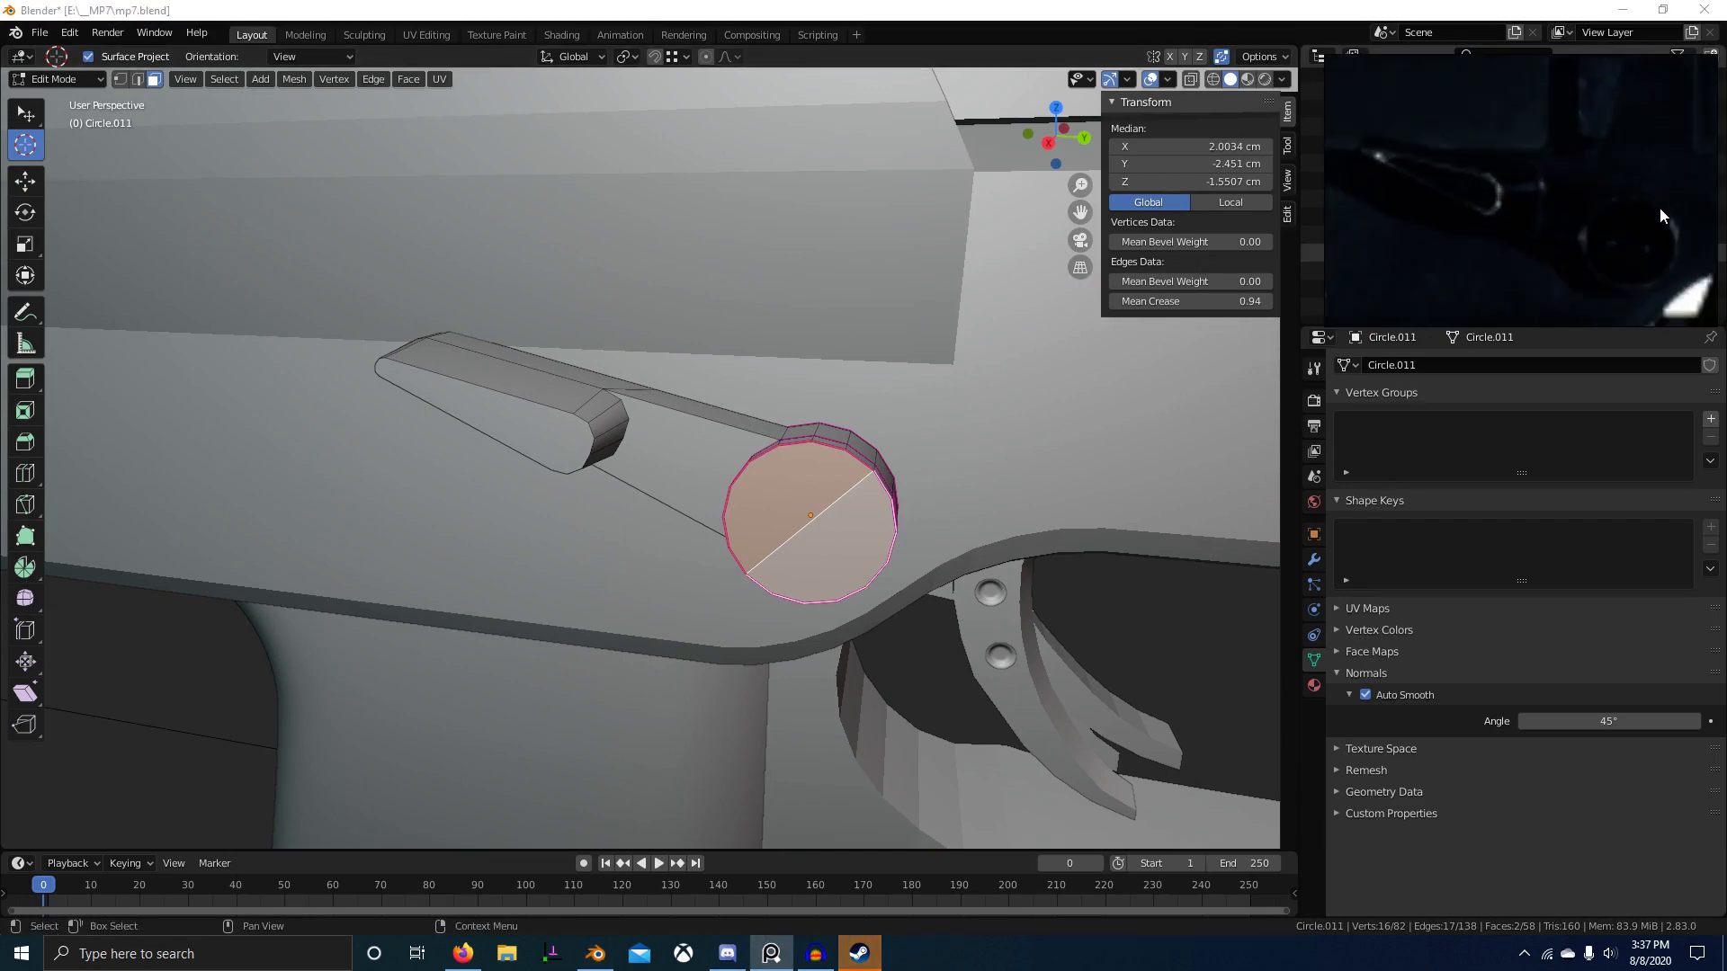
pyautogui.press('Tab')
pyautogui.scroll(-8, 898, 417)
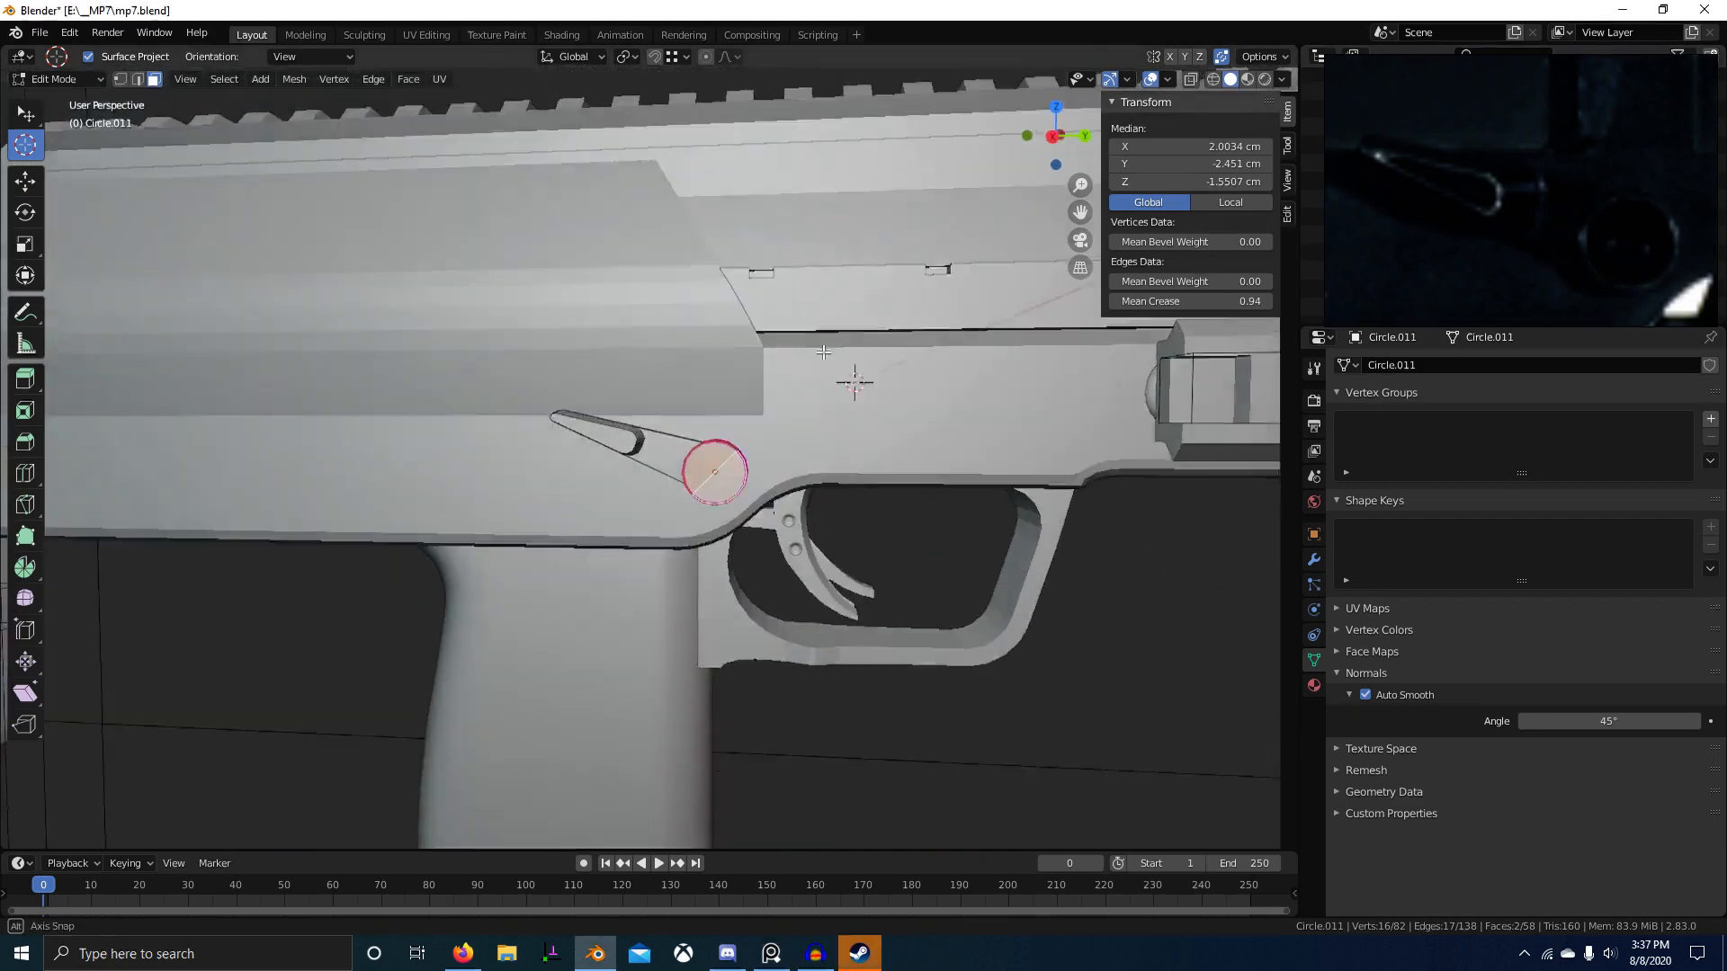
pyautogui.scroll(5, 801, 470)
pyautogui.scroll(2, 771, 439)
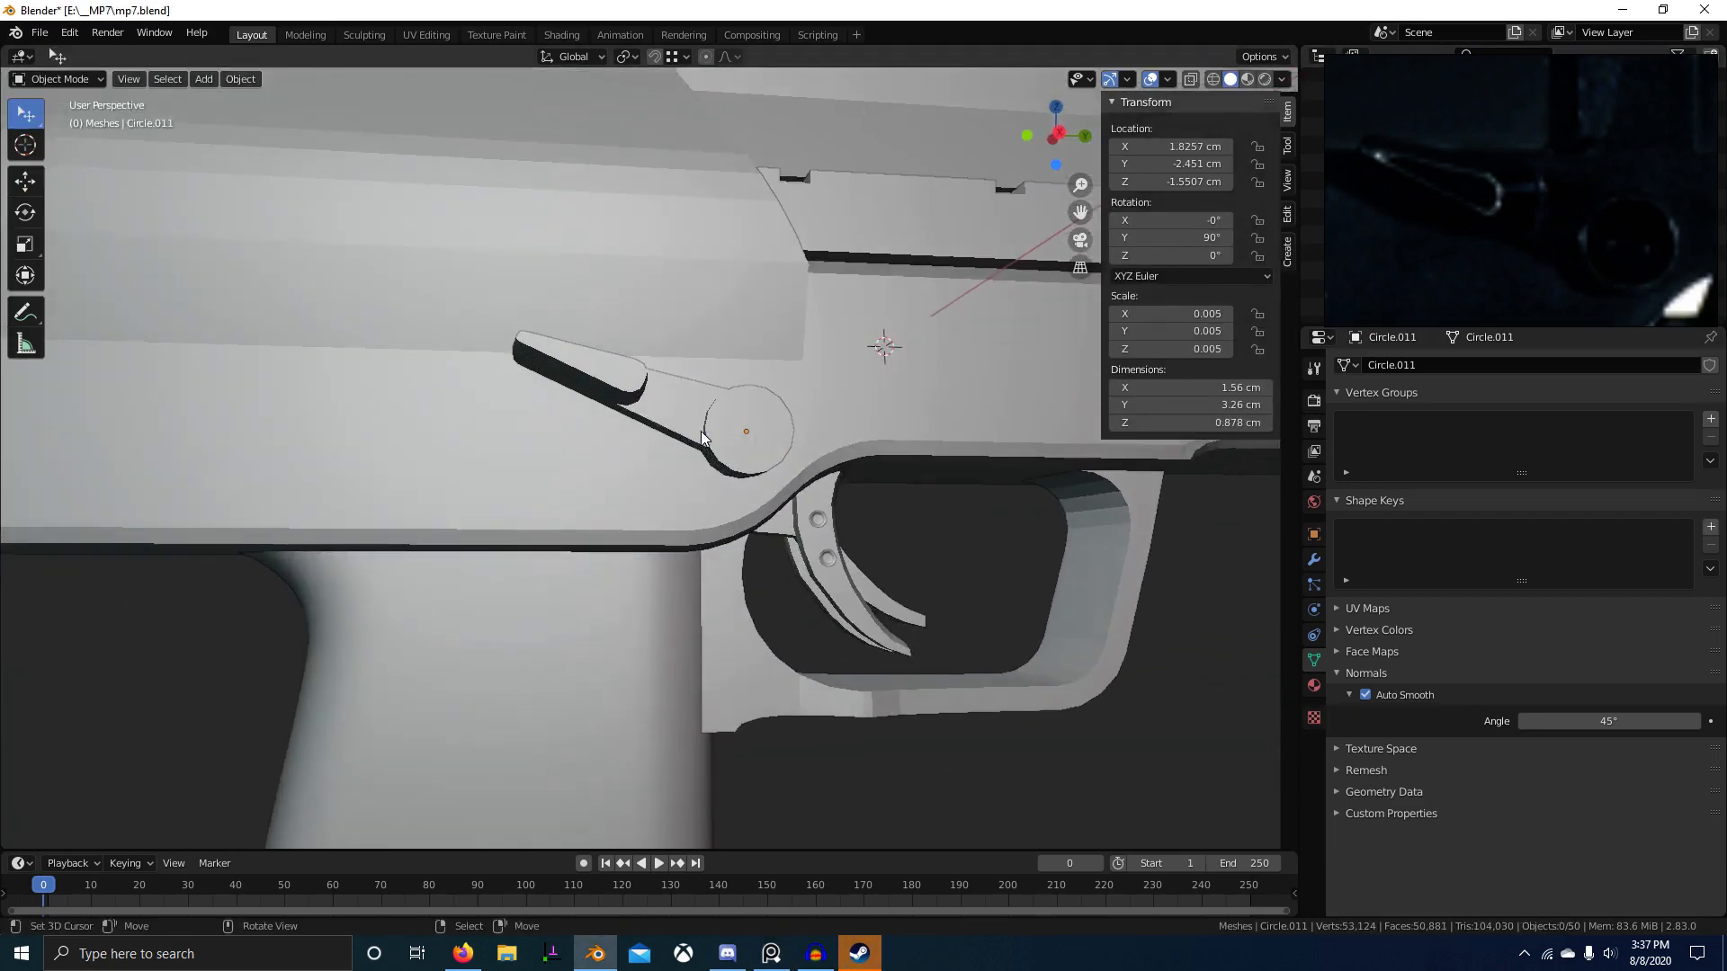
# Step: Try to snap the lower and upper edges joining the arm to the round pivot onto neighbouring pivot edges
pyautogui.press('Tab')
pyautogui.scroll(4, 747, 423)
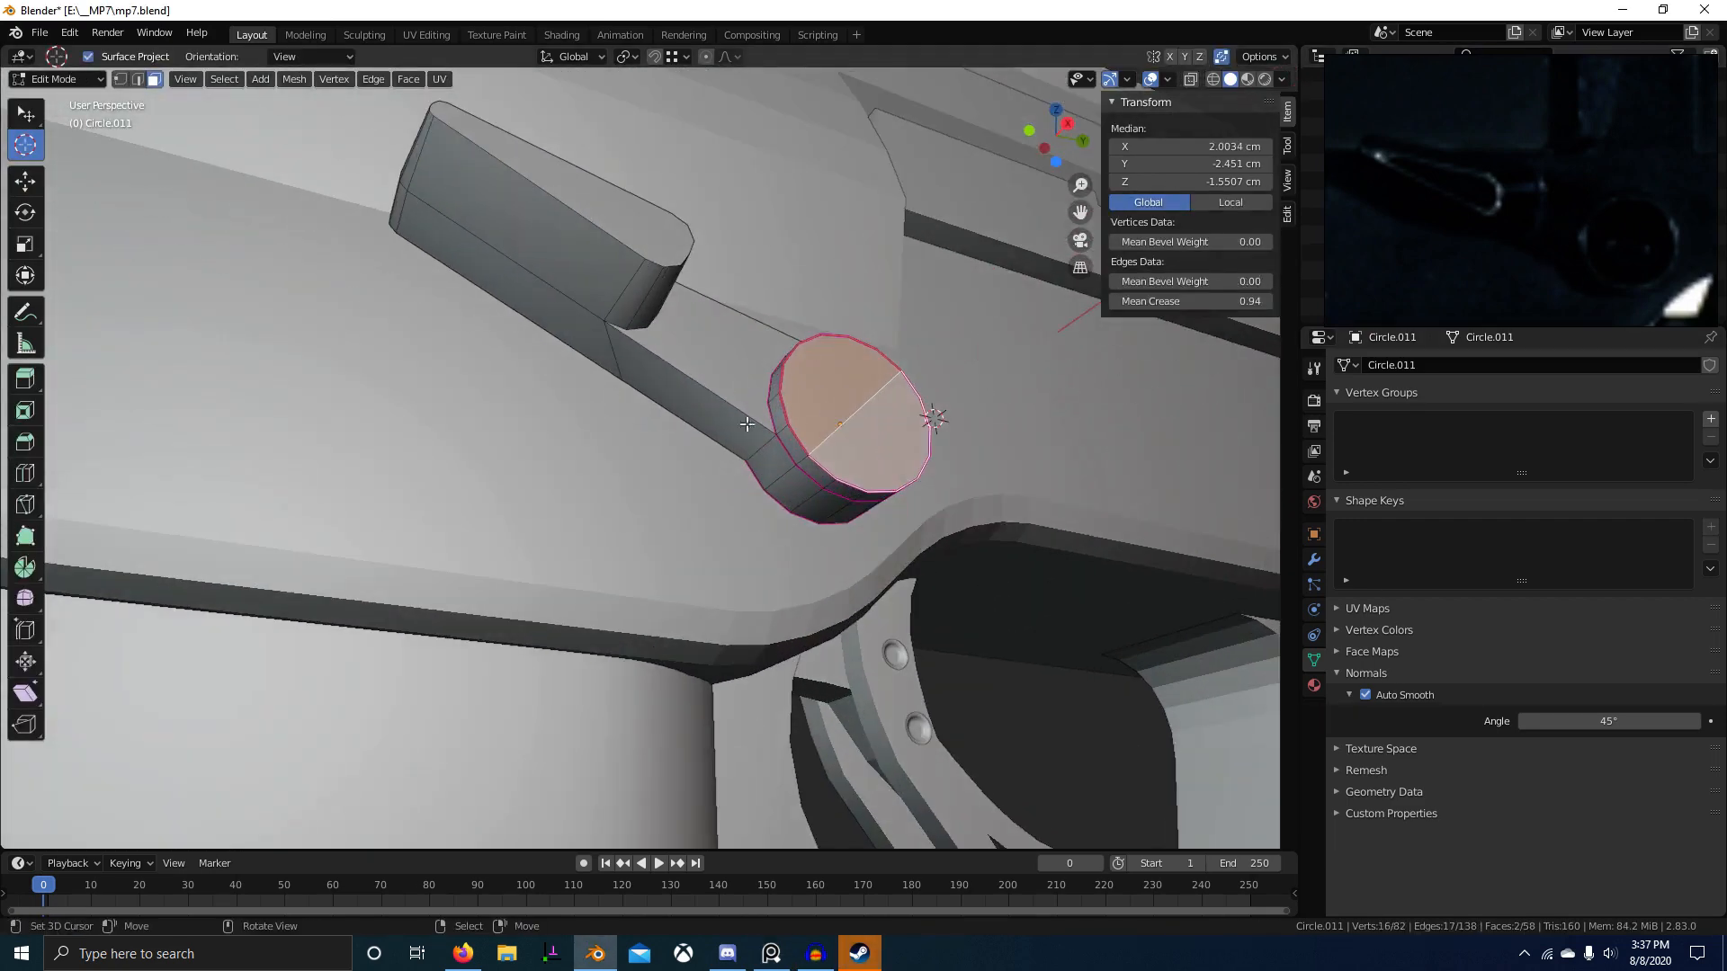
pyautogui.press('g')
pyautogui.keyDown('ctrl'); pyautogui.click(791, 469); pyautogui.keyUp('ctrl')
pyautogui.moveTo(793, 467); pyautogui.dragTo(720, 531, button='middle')
pyautogui.rightClick(793, 392)
pyautogui.press('g')
pyautogui.keyDown('ctrl'); pyautogui.click(825, 372); pyautogui.keyUp('ctrl')
pyautogui.scroll(-1, 825, 371)
pyautogui.moveTo(825, 371); pyautogui.dragTo(815, 392, button='middle')
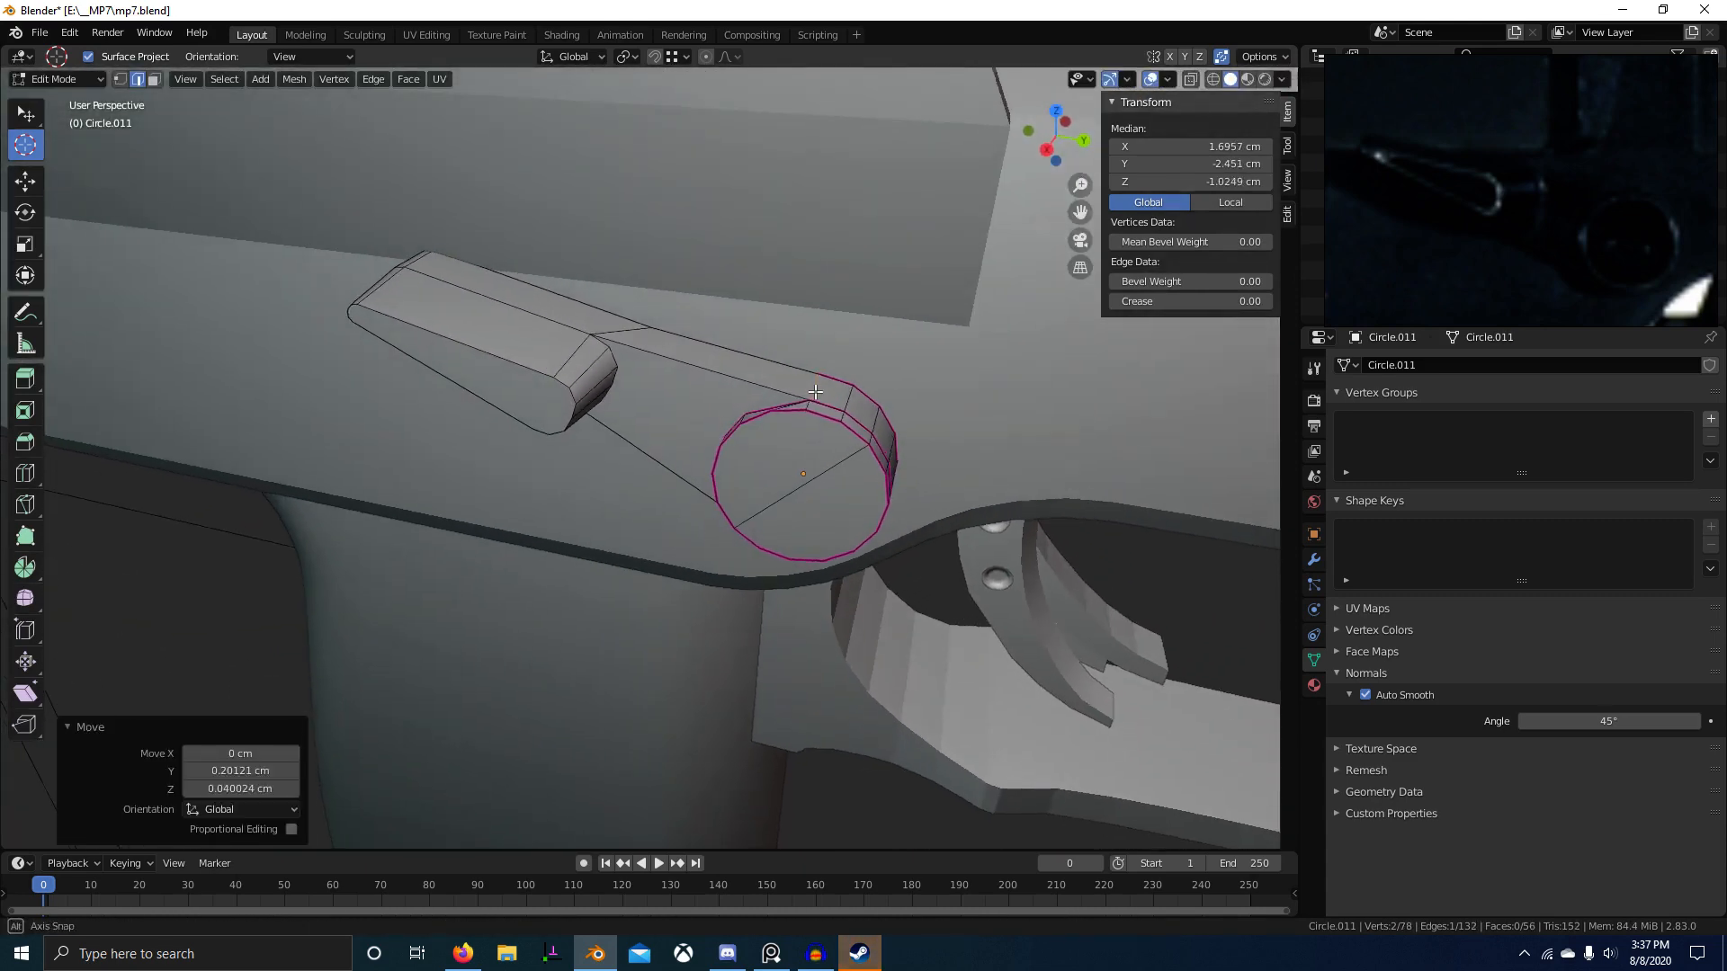
# Step: Try to straighten the upper vertex path from the round pivot to the grip's tip with Set Linear
pyautogui.press('1')
pyautogui.rightClick(811, 398)
pyautogui.keyDown('ctrl'); pyautogui.click(403, 272); pyautogui.keyUp('ctrl')
pyautogui.moveTo(403, 271); pyautogui.dragTo(666, 298, button='middle')
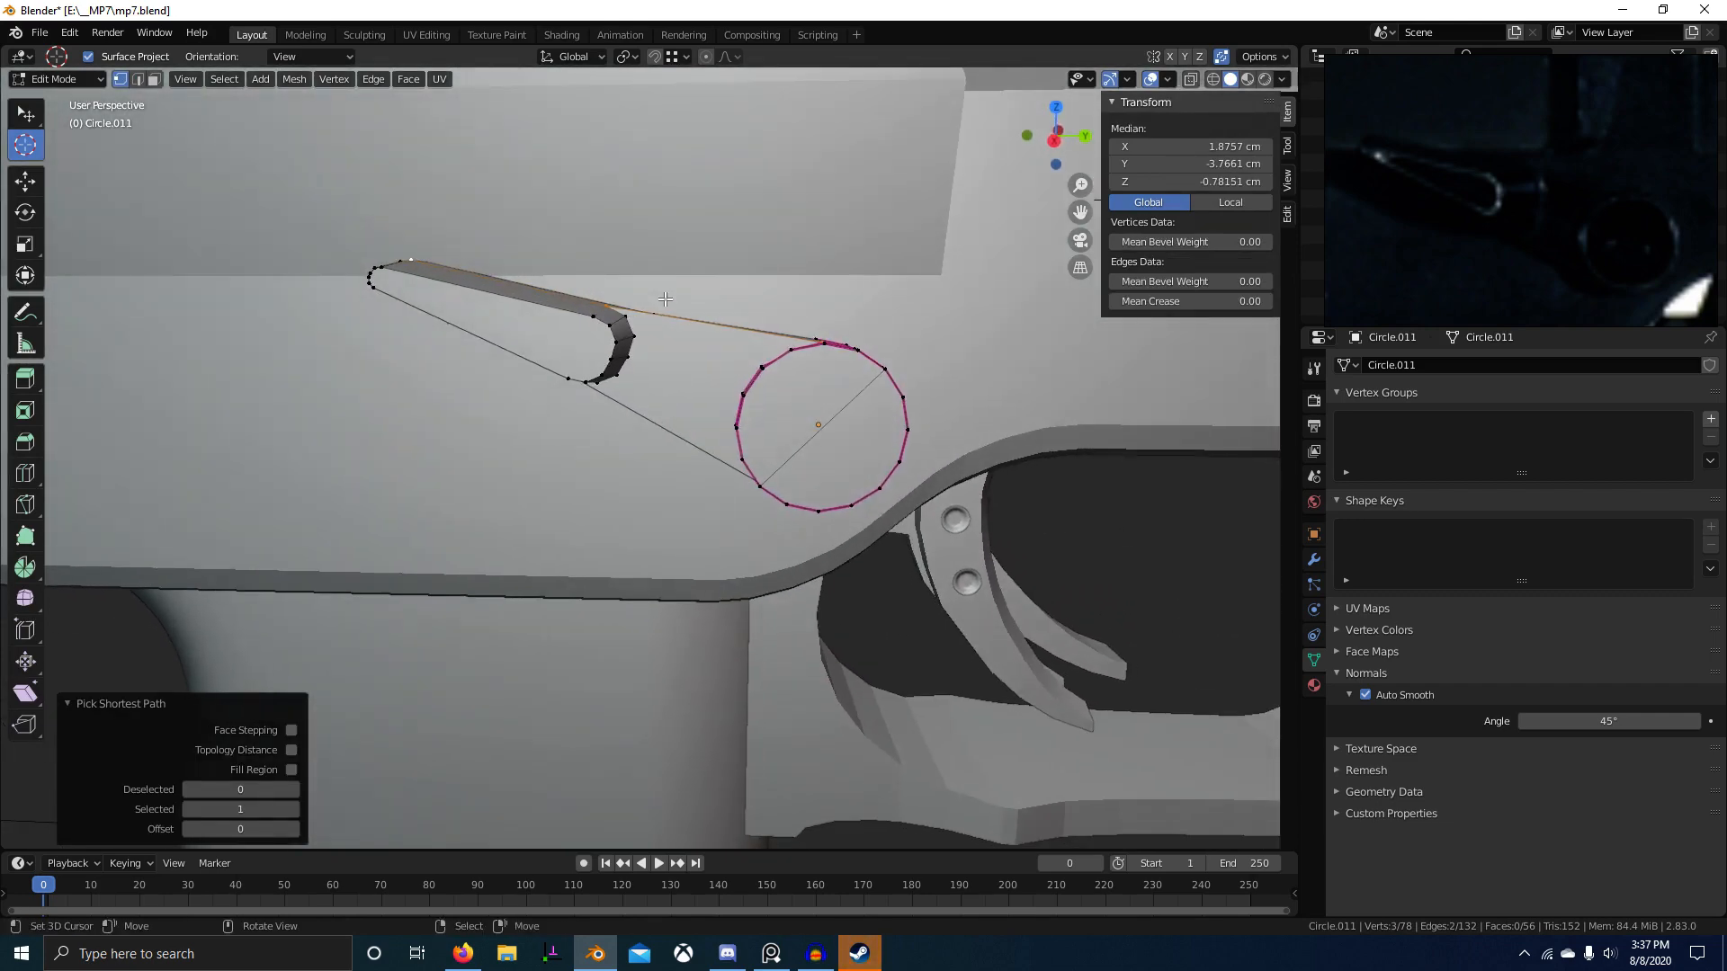
pyautogui.press('KP_3')
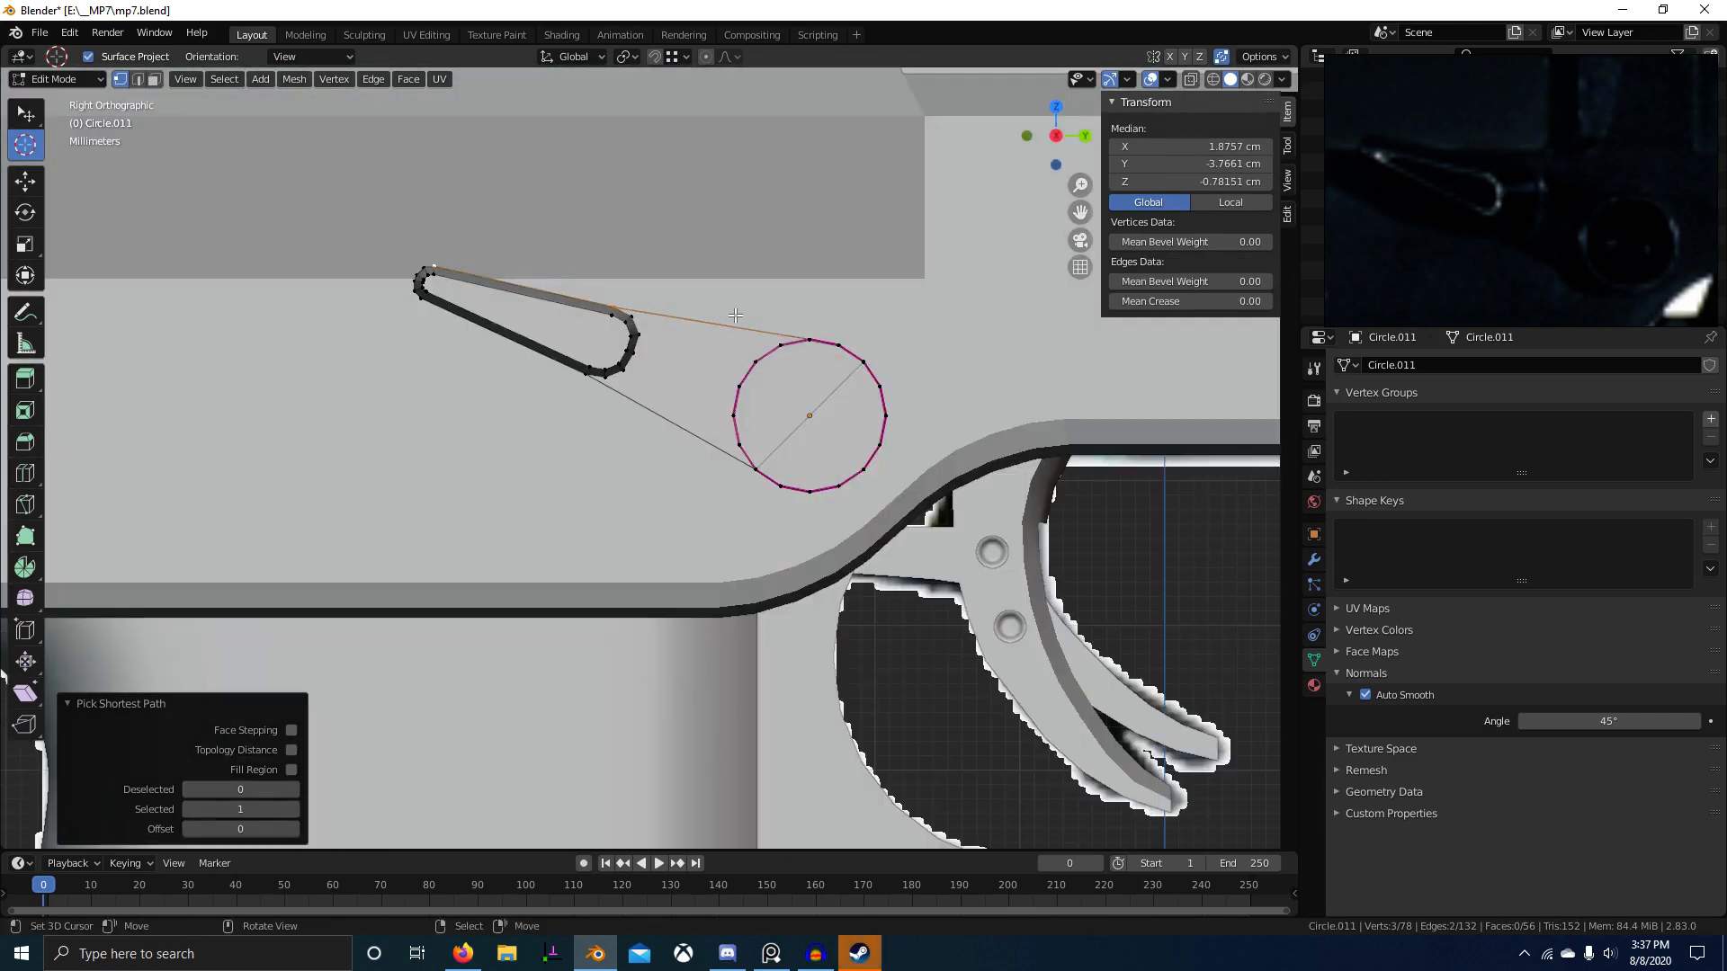
pyautogui.hotkey('ctrl', 'e')
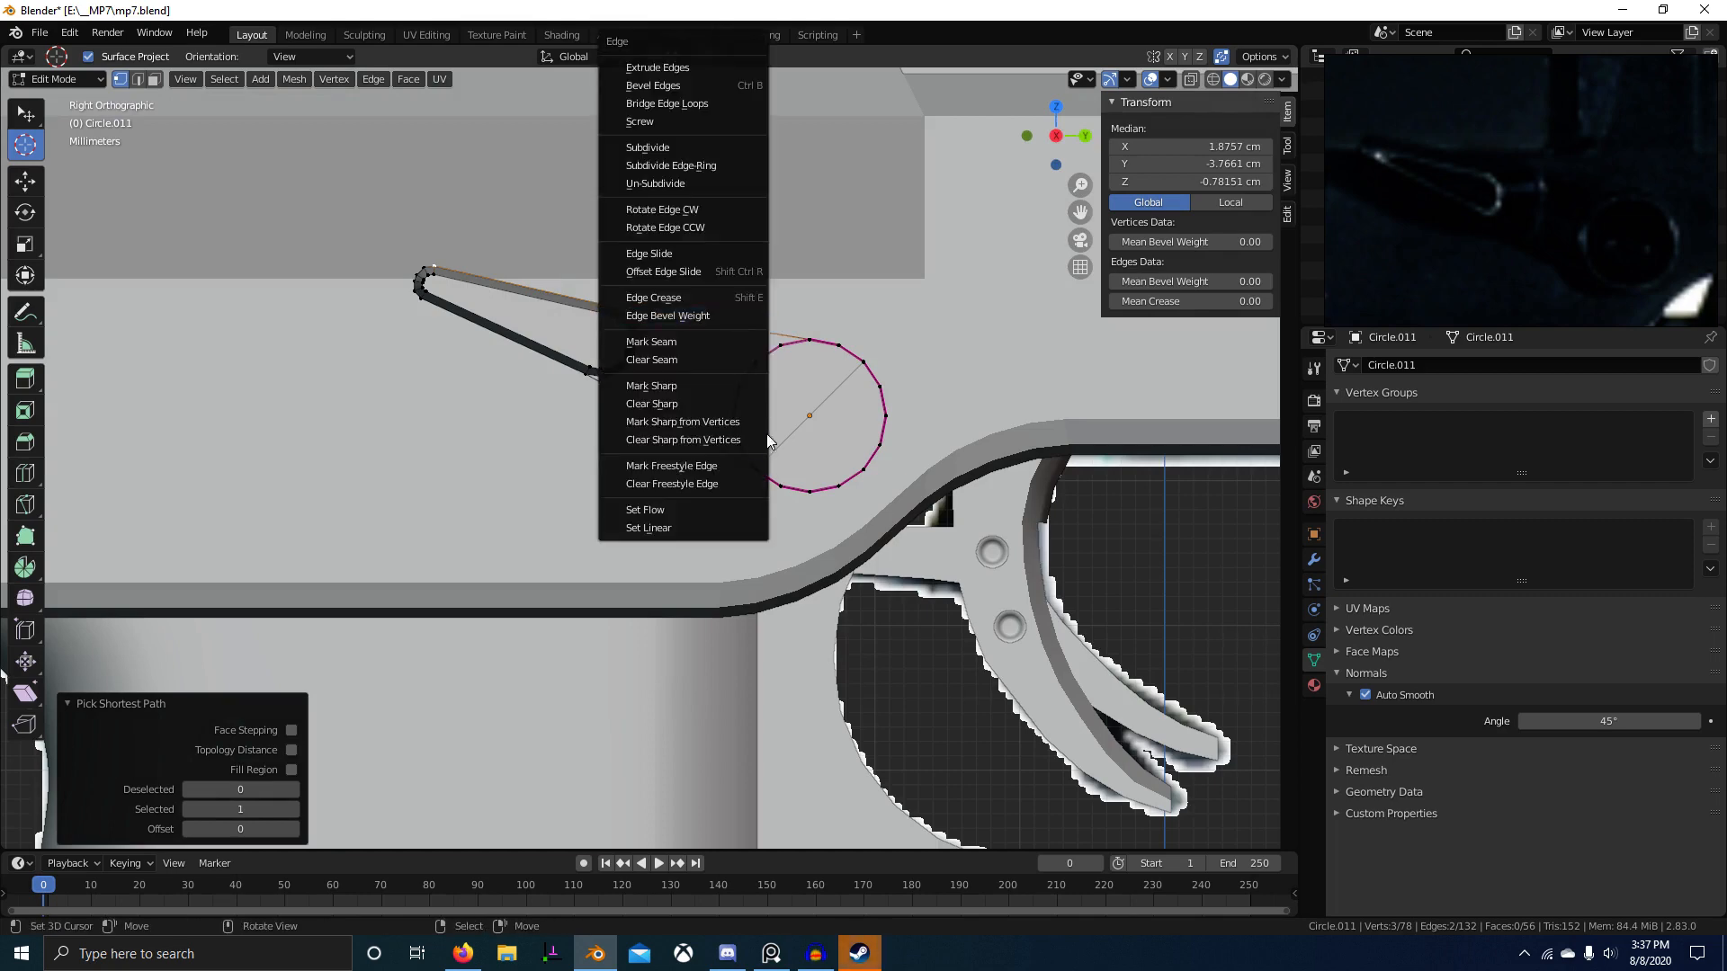
pyautogui.click(692, 530)
# Step: Check the lever's shape outside Edit Mode and undo the straightening and both edge snaps at the round pivot
pyautogui.moveTo(717, 475); pyautogui.dragTo(611, 356, button='middle')
pyautogui.press('Tab')
pyautogui.scroll(-3, 809, 487)
pyautogui.moveTo(810, 486); pyautogui.dragTo(818, 424, button='middle')
pyautogui.press('Tab')
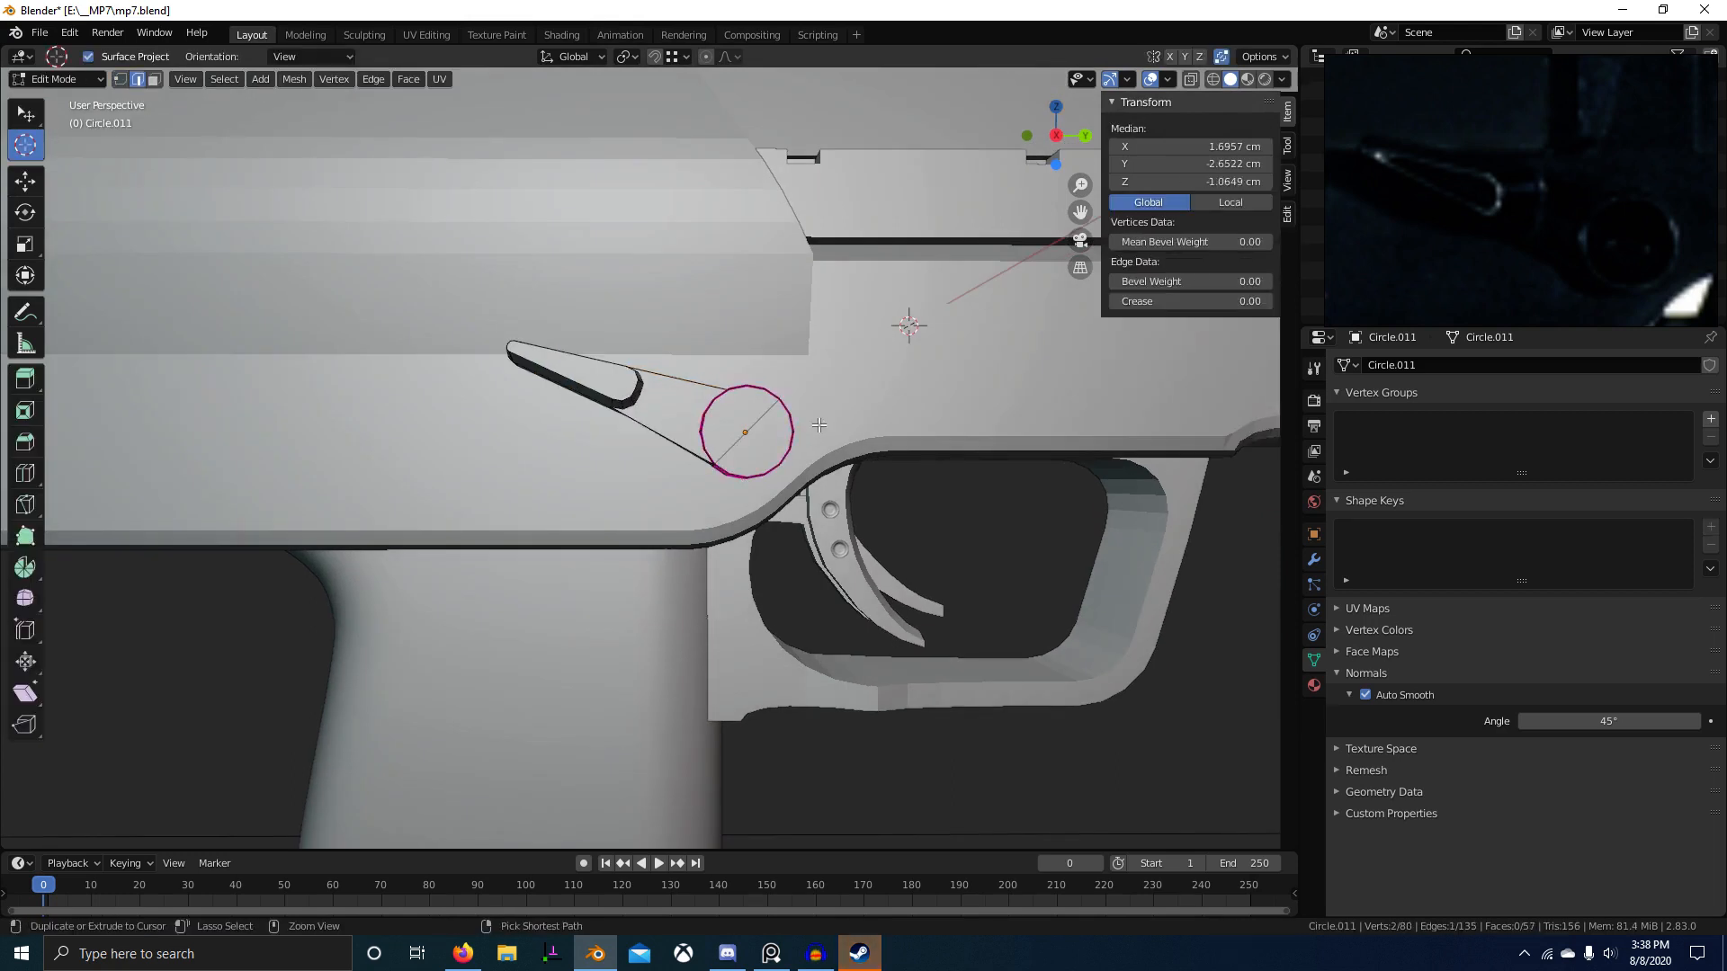
pyautogui.press('Tab')
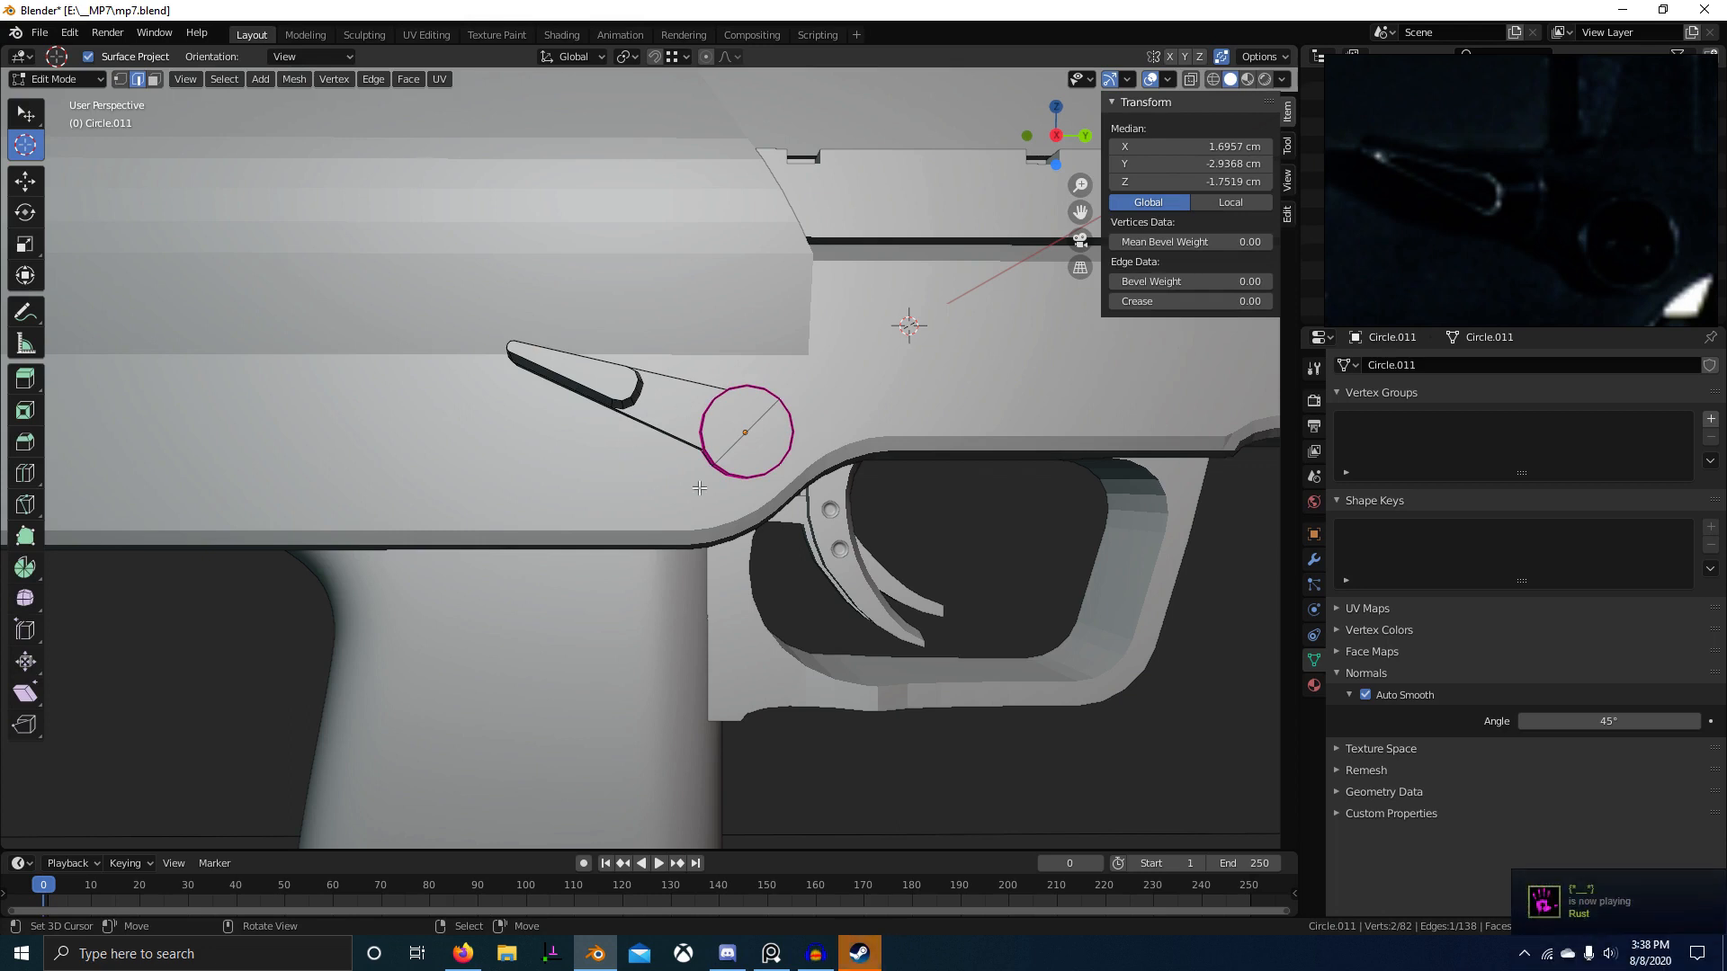
# Step: Compare the grip and round pivot outlines with the side reference in X-ray view, and return to solid Object Mode
pyautogui.press('1')
pyautogui.press('KP_3')
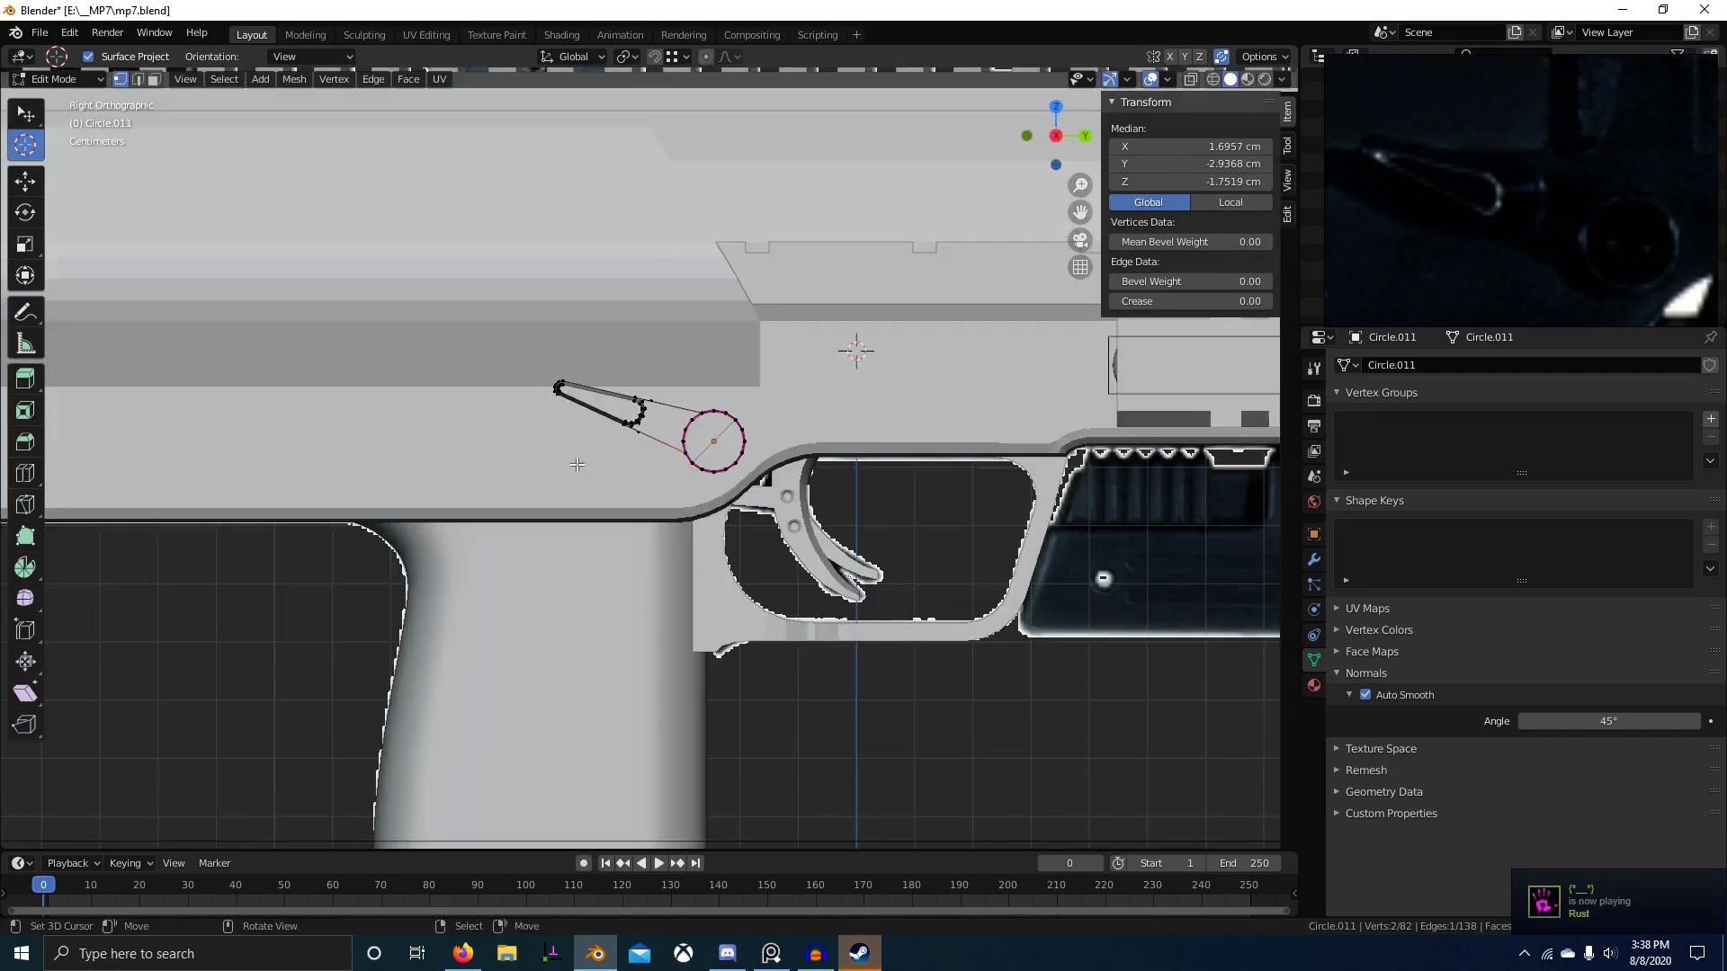
pyautogui.hotkey('alt', 'z')
pyautogui.hotkey('alt', 'a')
pyautogui.press('l')
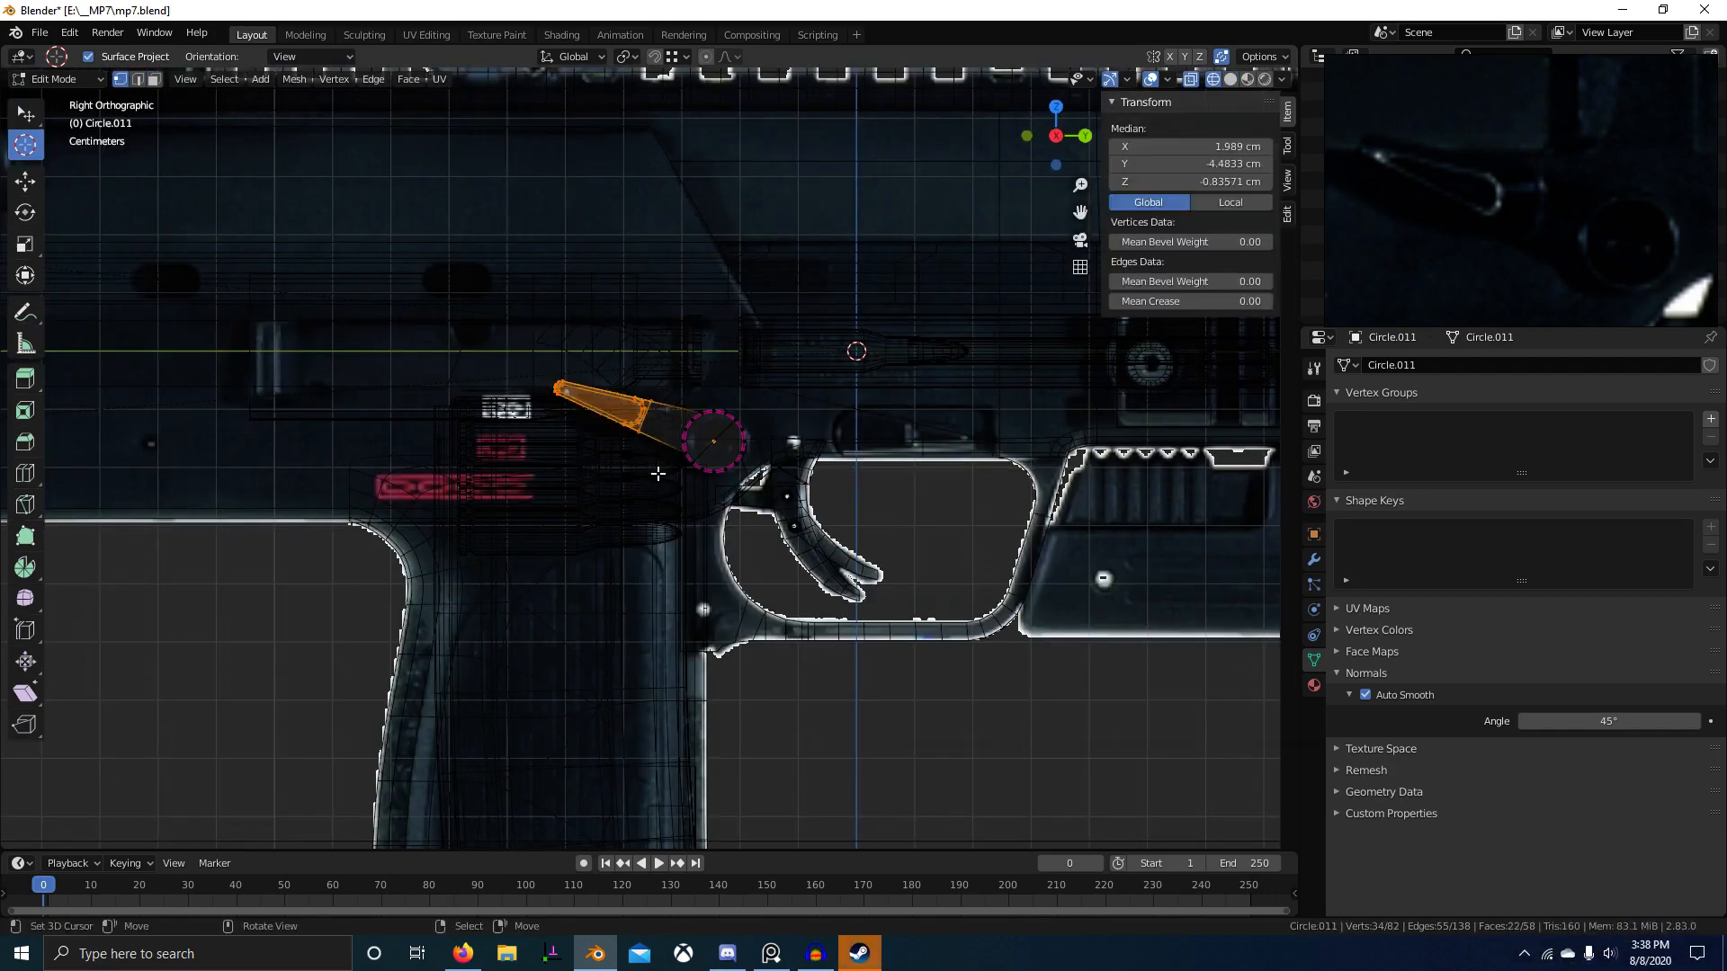
pyautogui.scroll(6, 703, 434)
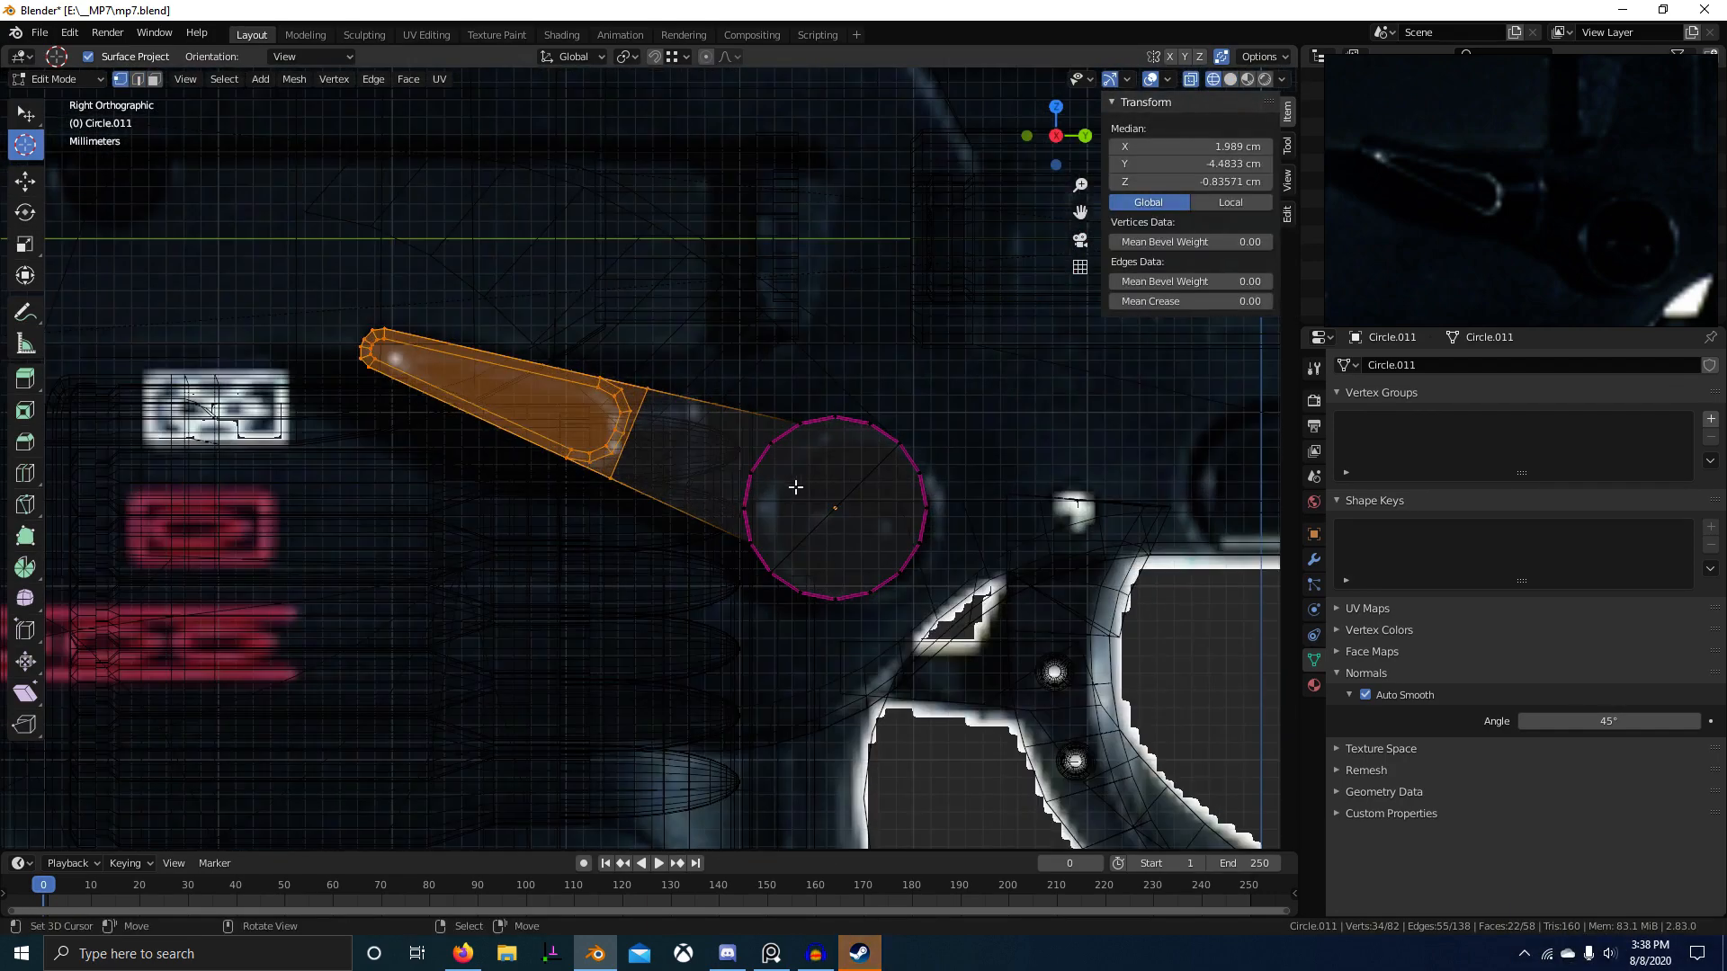
pyautogui.hotkey('alt', 'a')
pyautogui.press('Tab')
pyautogui.hotkey('alt', 'z')
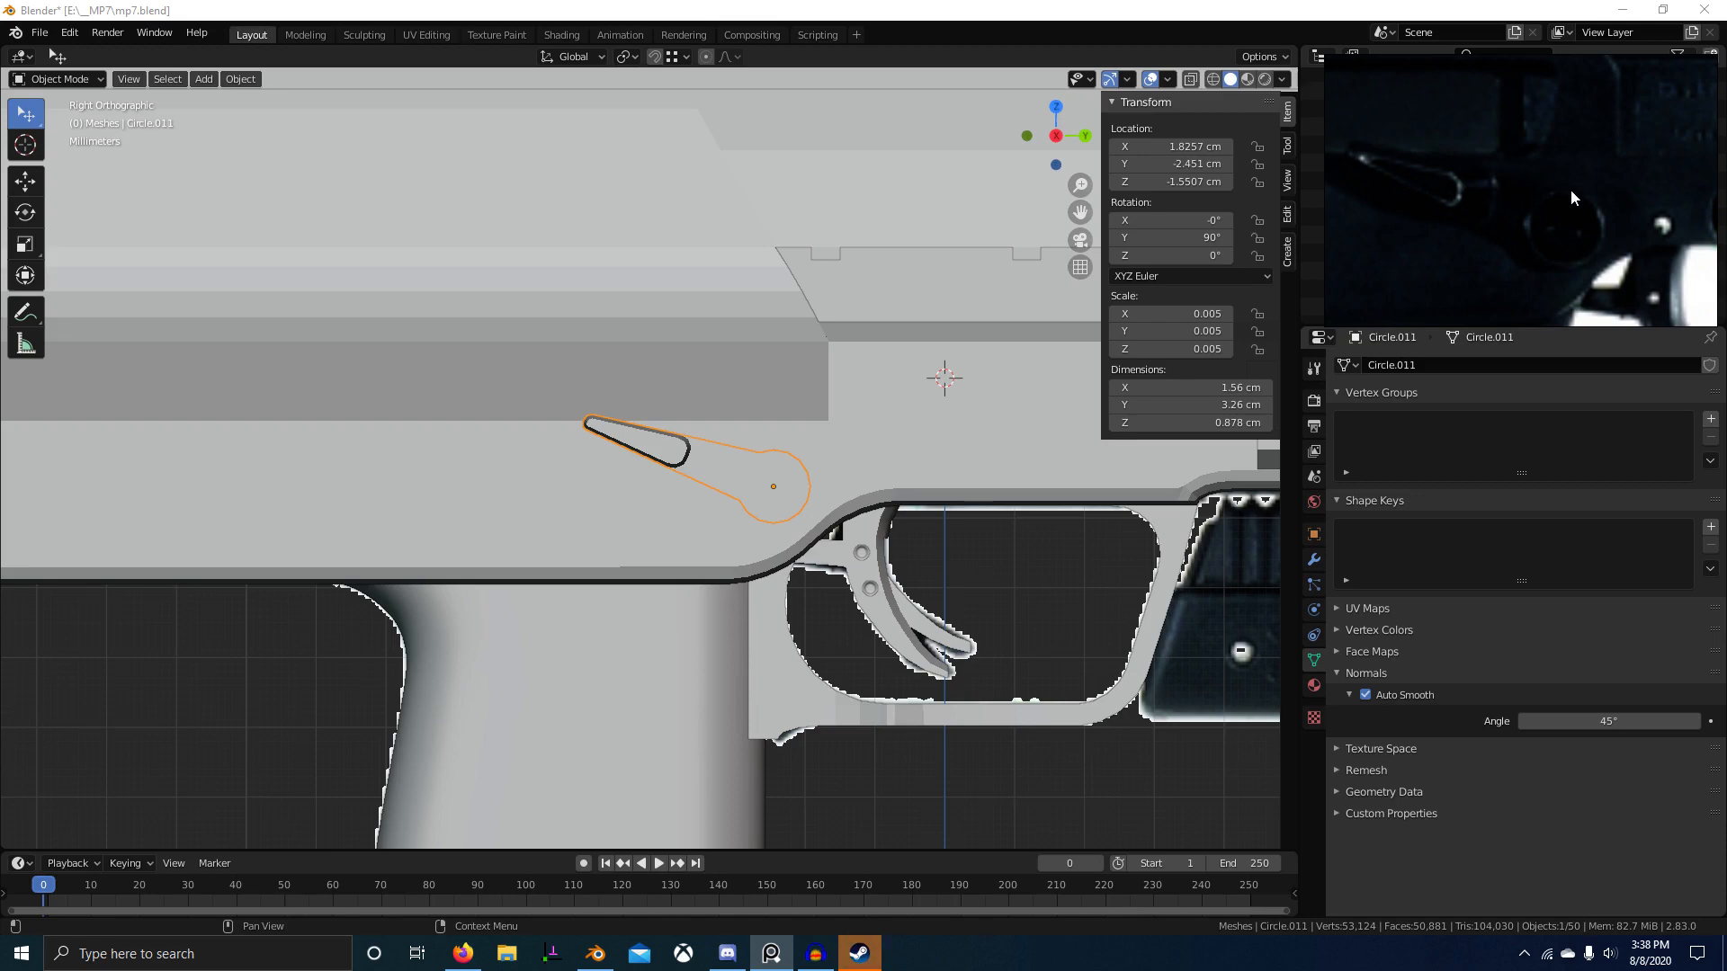
pyautogui.moveTo(748, 409); pyautogui.dragTo(682, 490, button='middle')
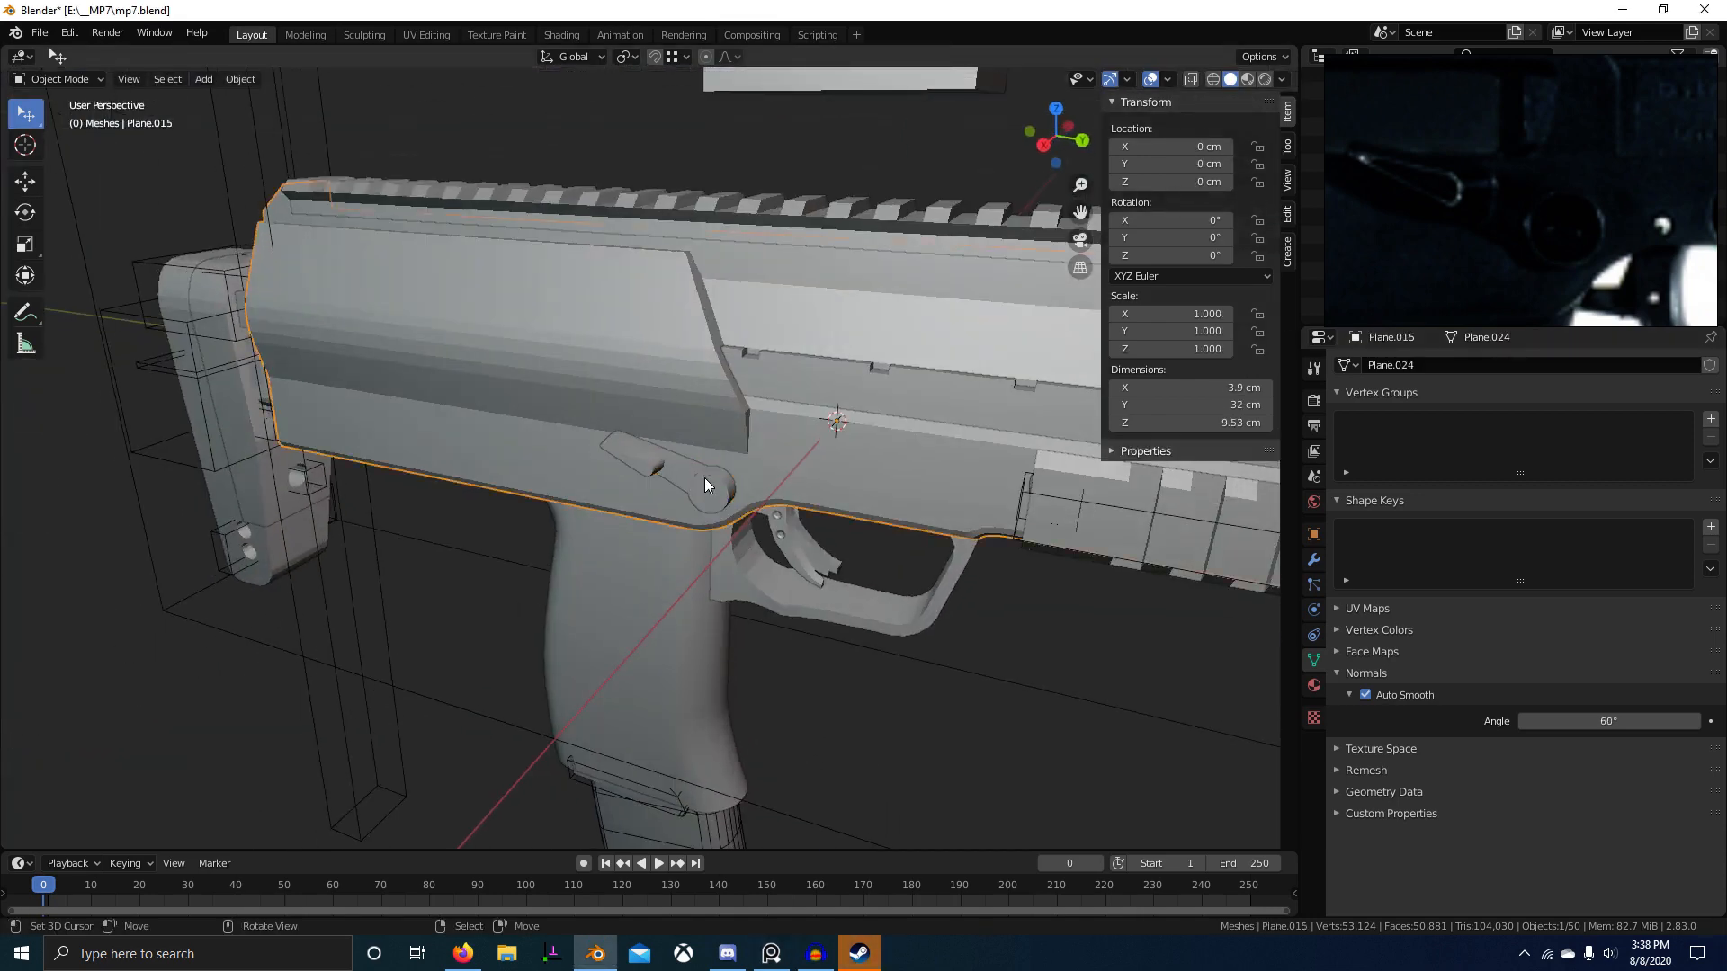
# Step: Select the lever's entire mesh and clear its edge creases with a factor of -1
pyautogui.scroll(5, 752, 493)
pyautogui.click(770, 539)
pyautogui.press('Tab')
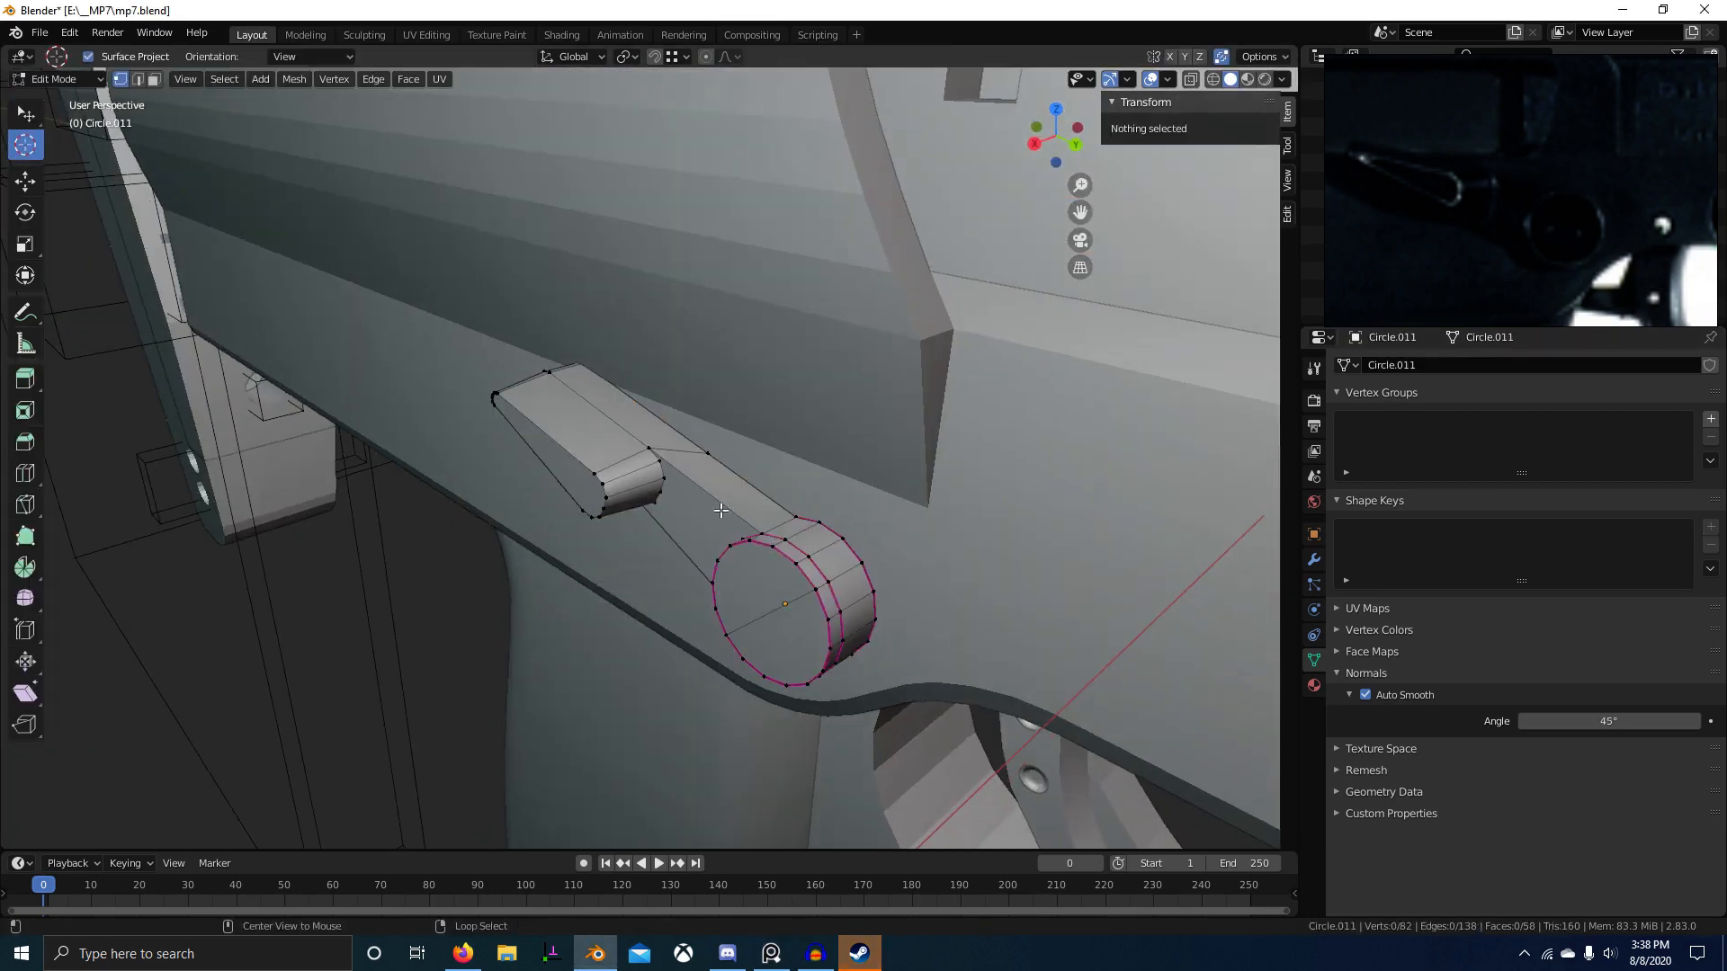
pyautogui.write('a')
pyautogui.write('-1')
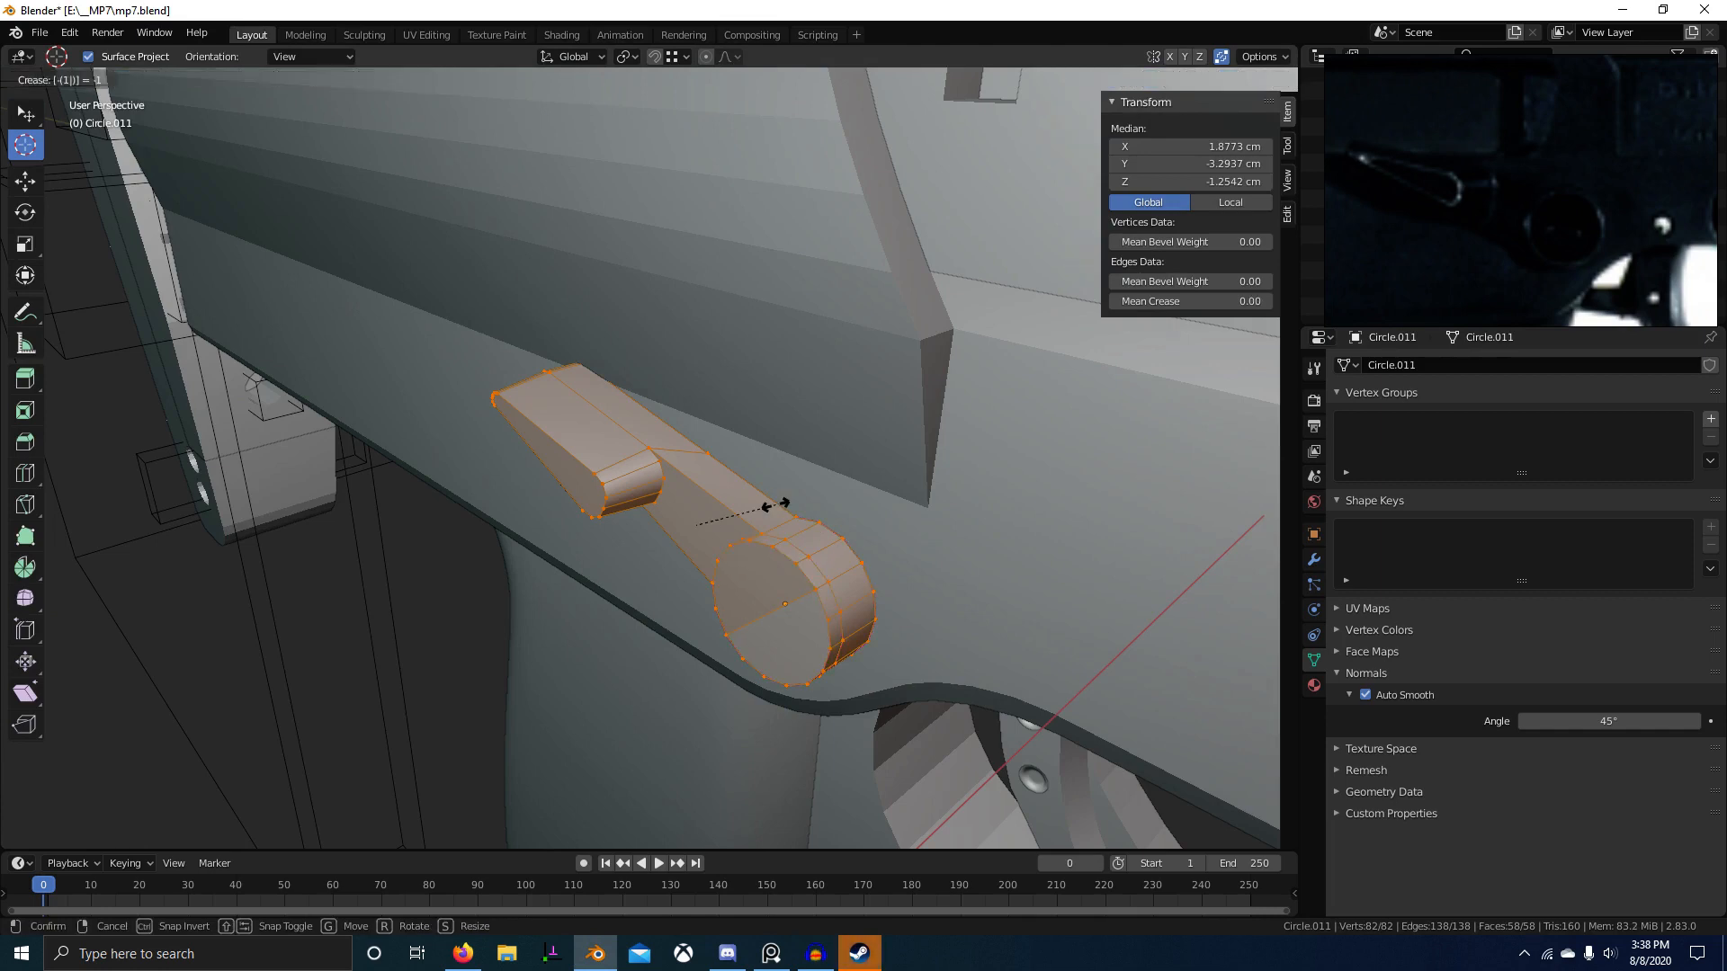
pyautogui.press('Return')
# Step: Select the lever's sharp edges, crease them and give the lever level 2 subdivision
pyautogui.press('2')
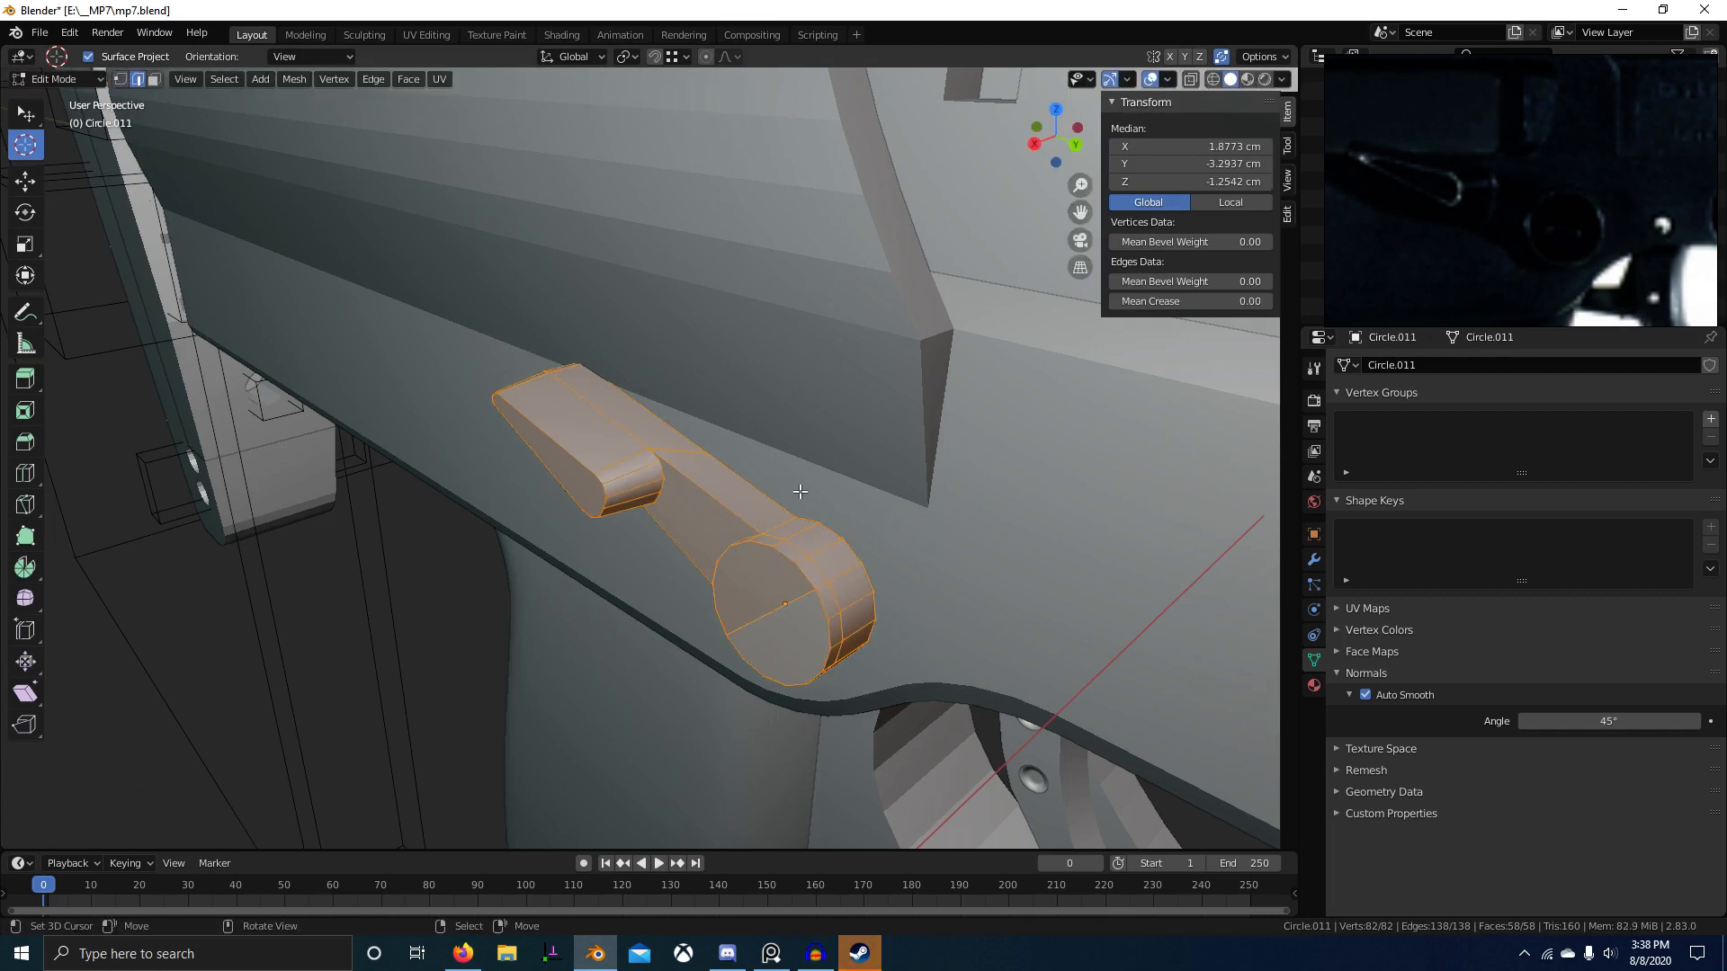
pyautogui.hotkey('alt', 'a')
pyautogui.press('q')
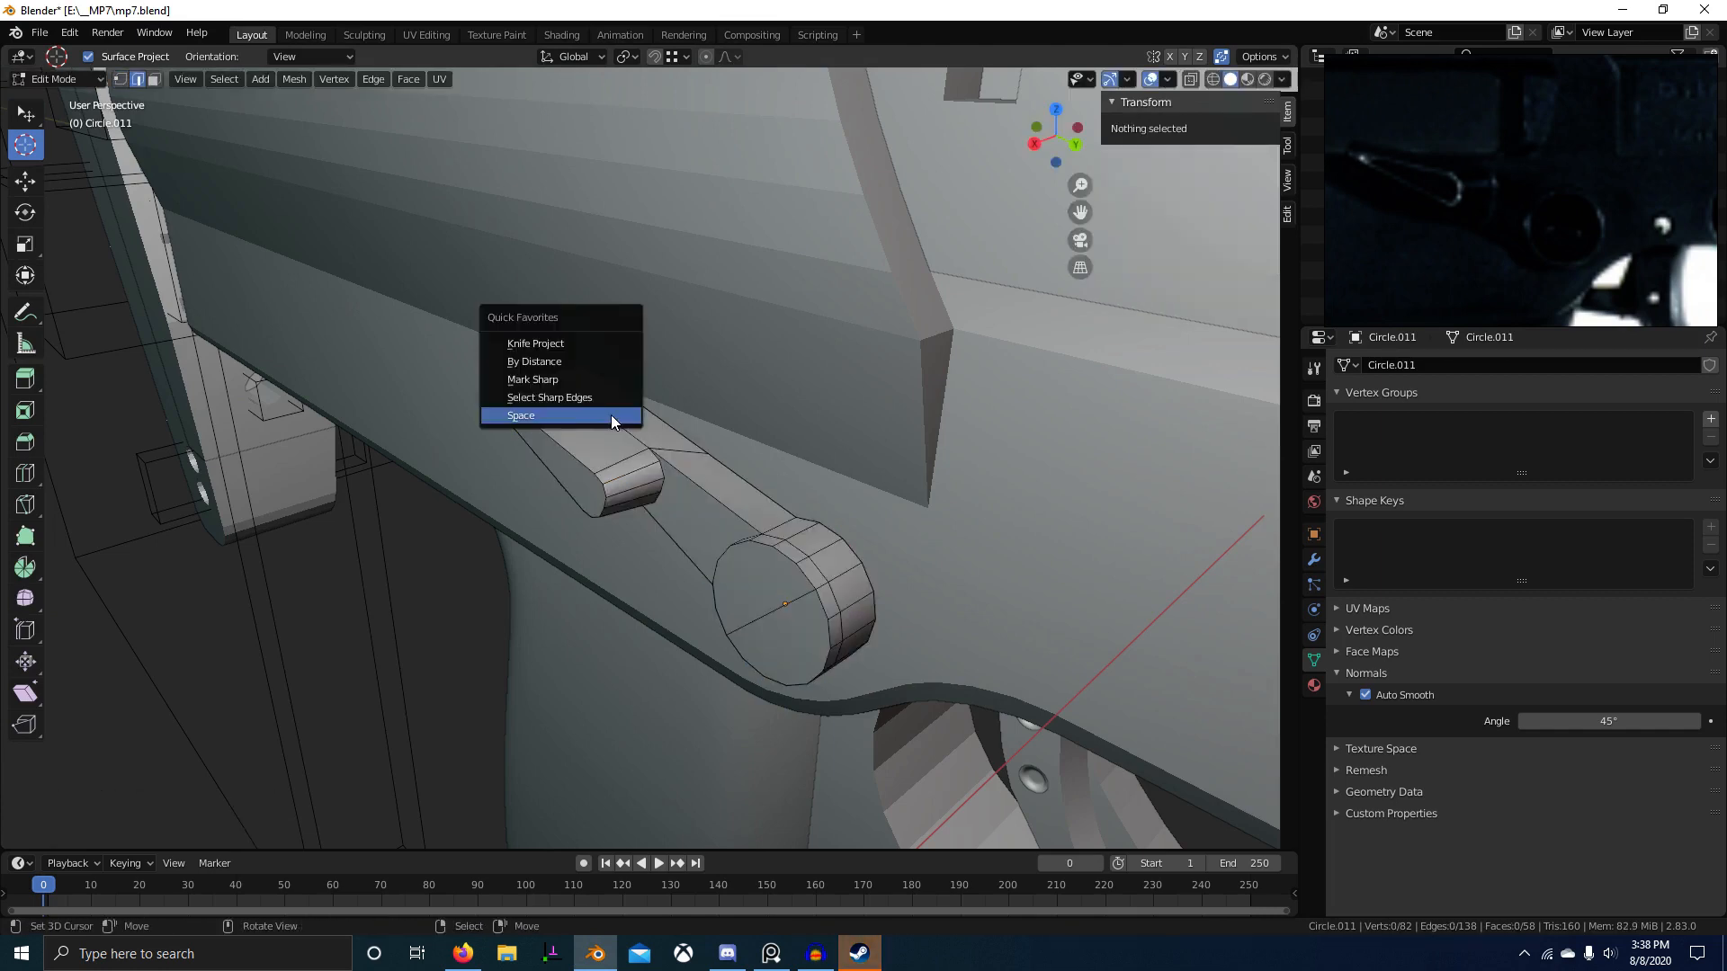
pyautogui.click(613, 413)
pyautogui.scroll(6, 854, 553)
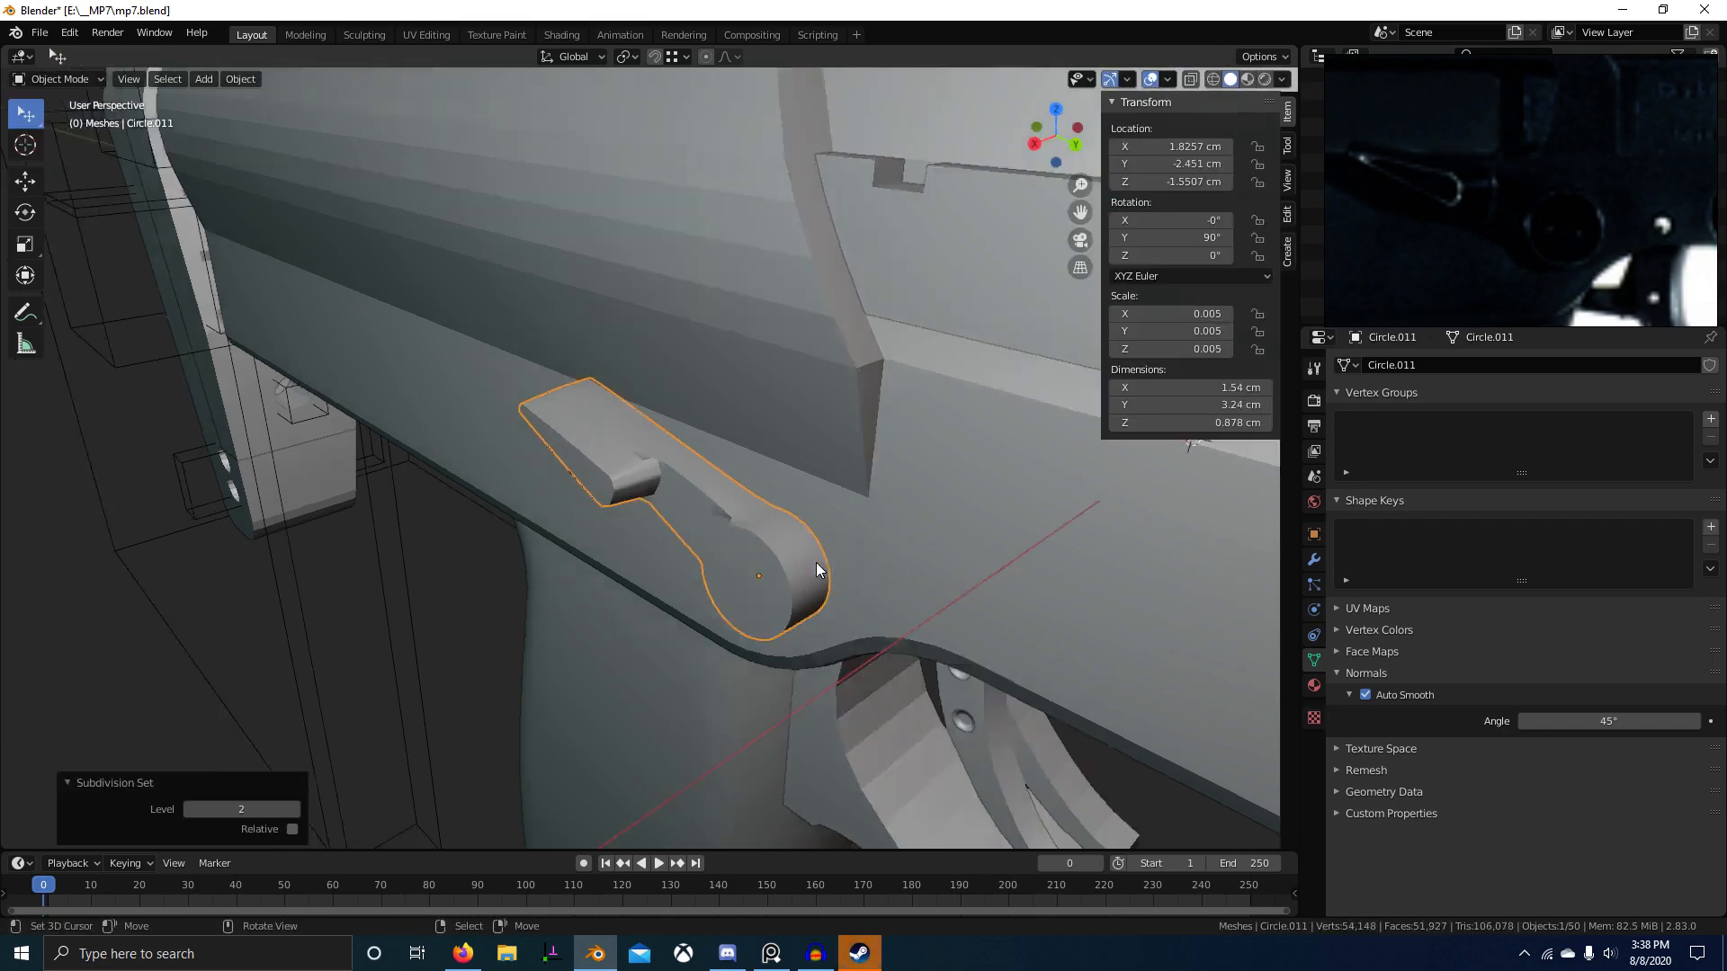
# Step: Crease the edge path running along the inner base of the grip with a factor of 1
pyautogui.press('Tab')
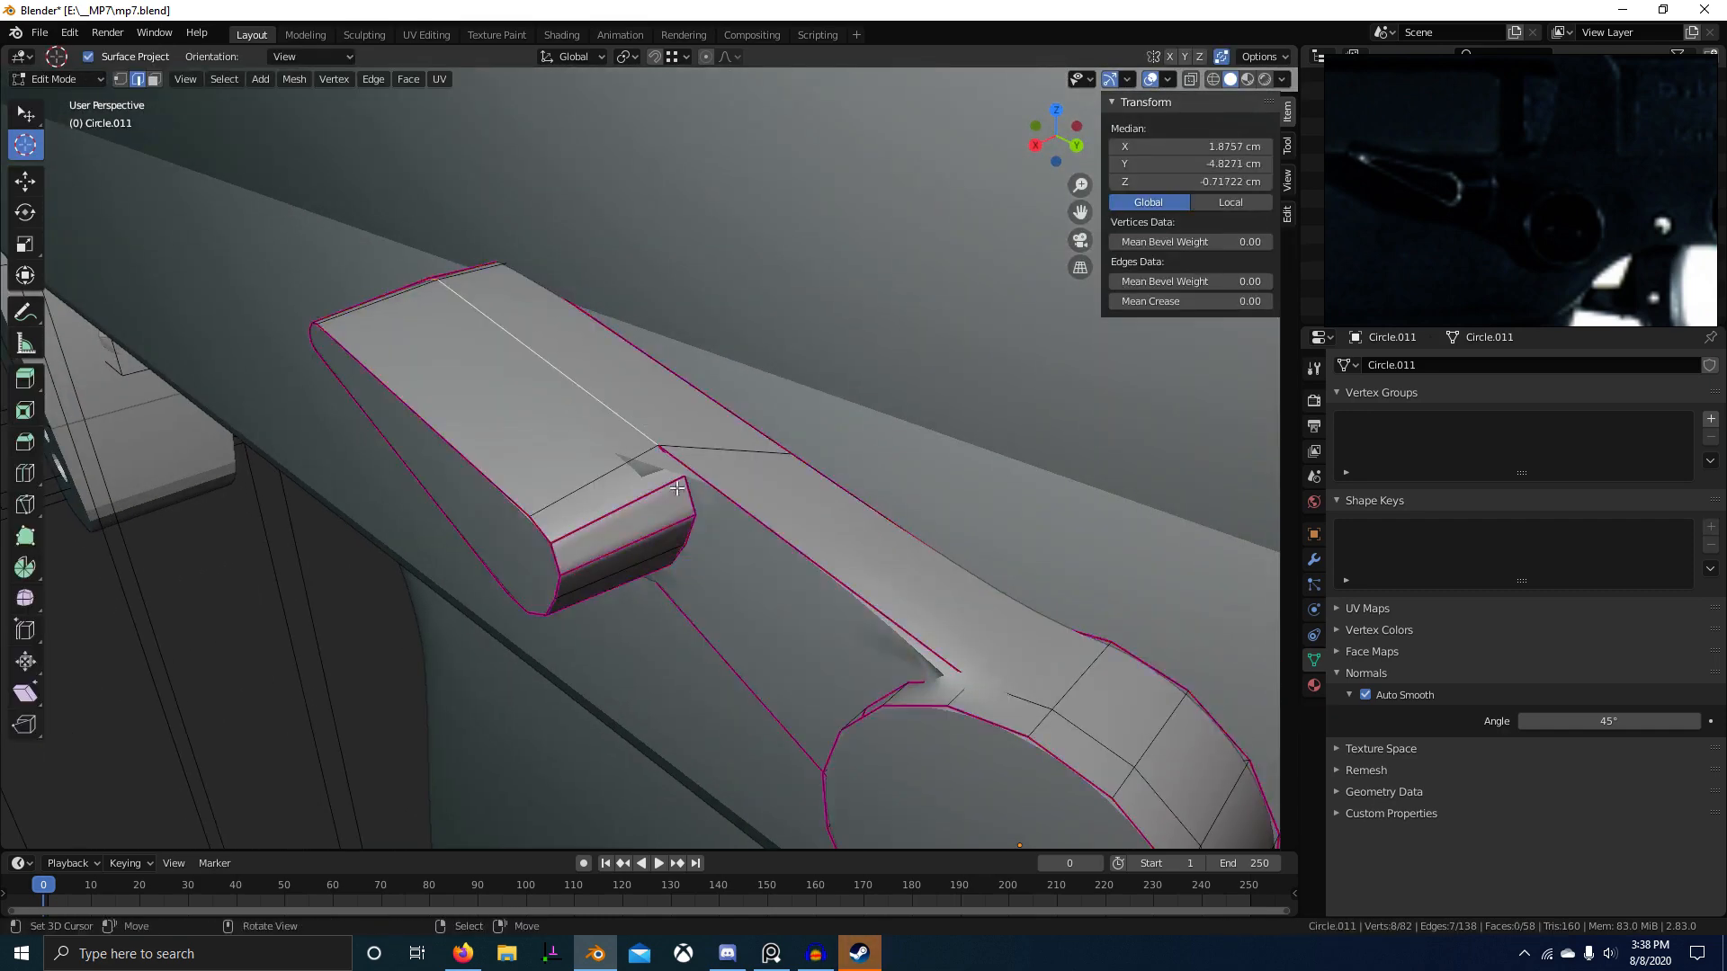
pyautogui.moveTo(642, 427); pyautogui.dragTo(686, 421, button='middle')
pyautogui.keyDown('alt'); pyautogui.click(686, 421); pyautogui.keyUp('alt')
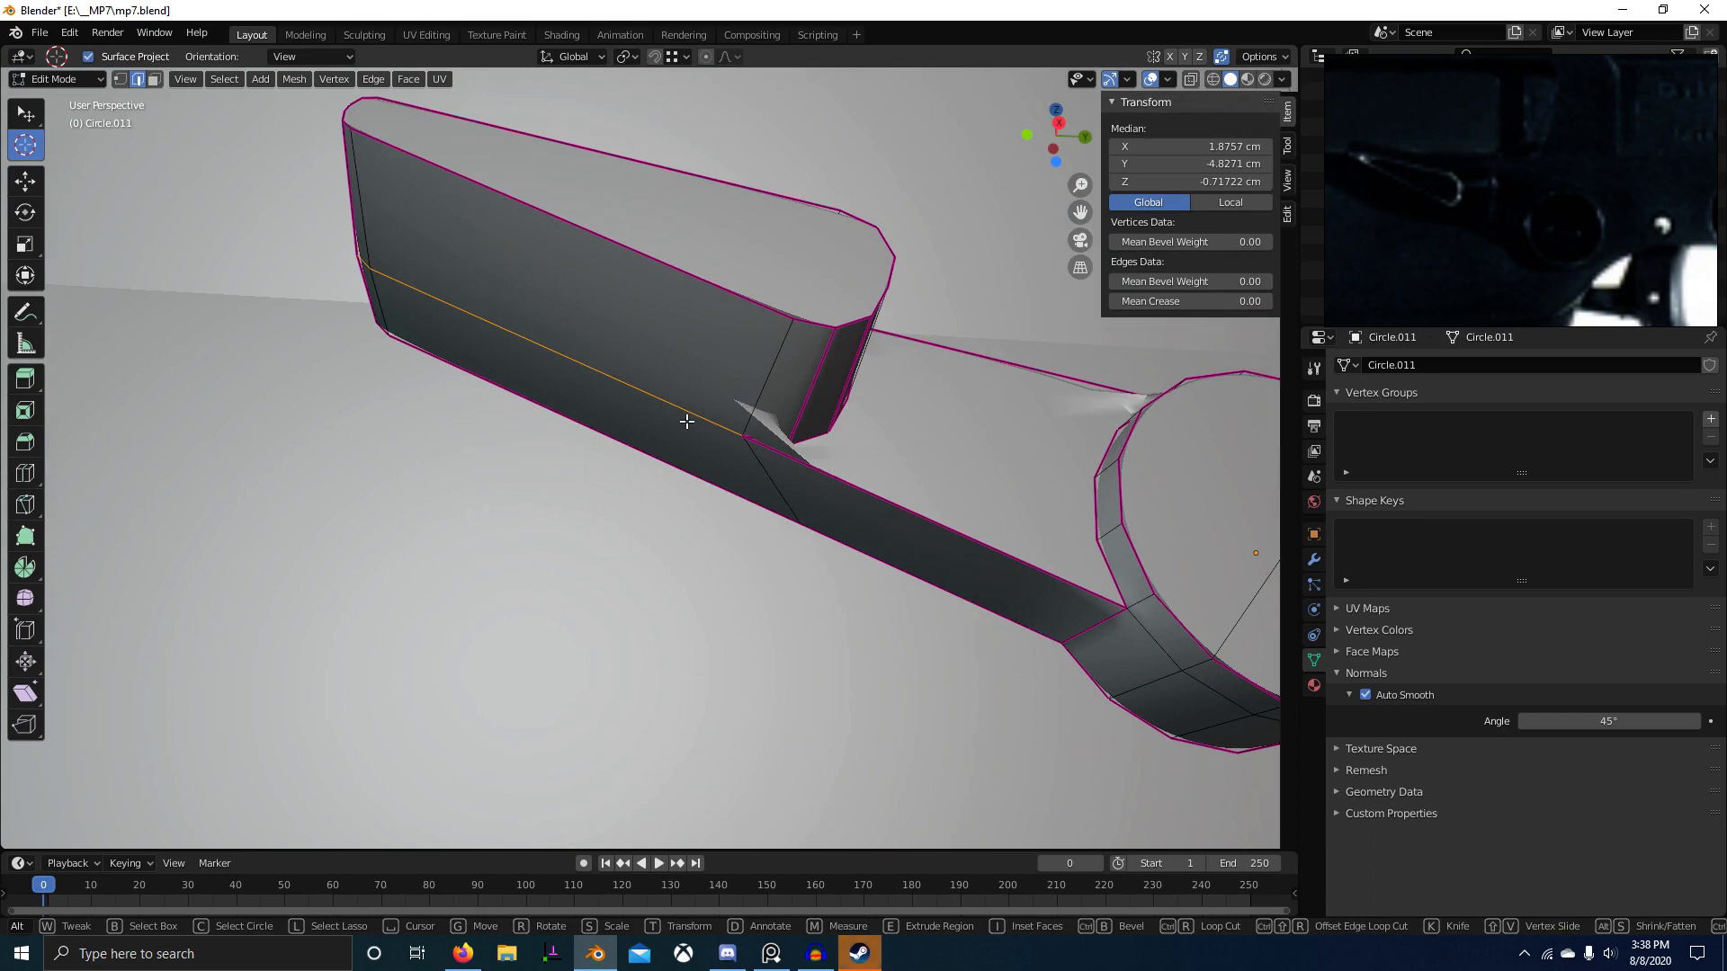
pyautogui.press('1')
pyautogui.press('Return')
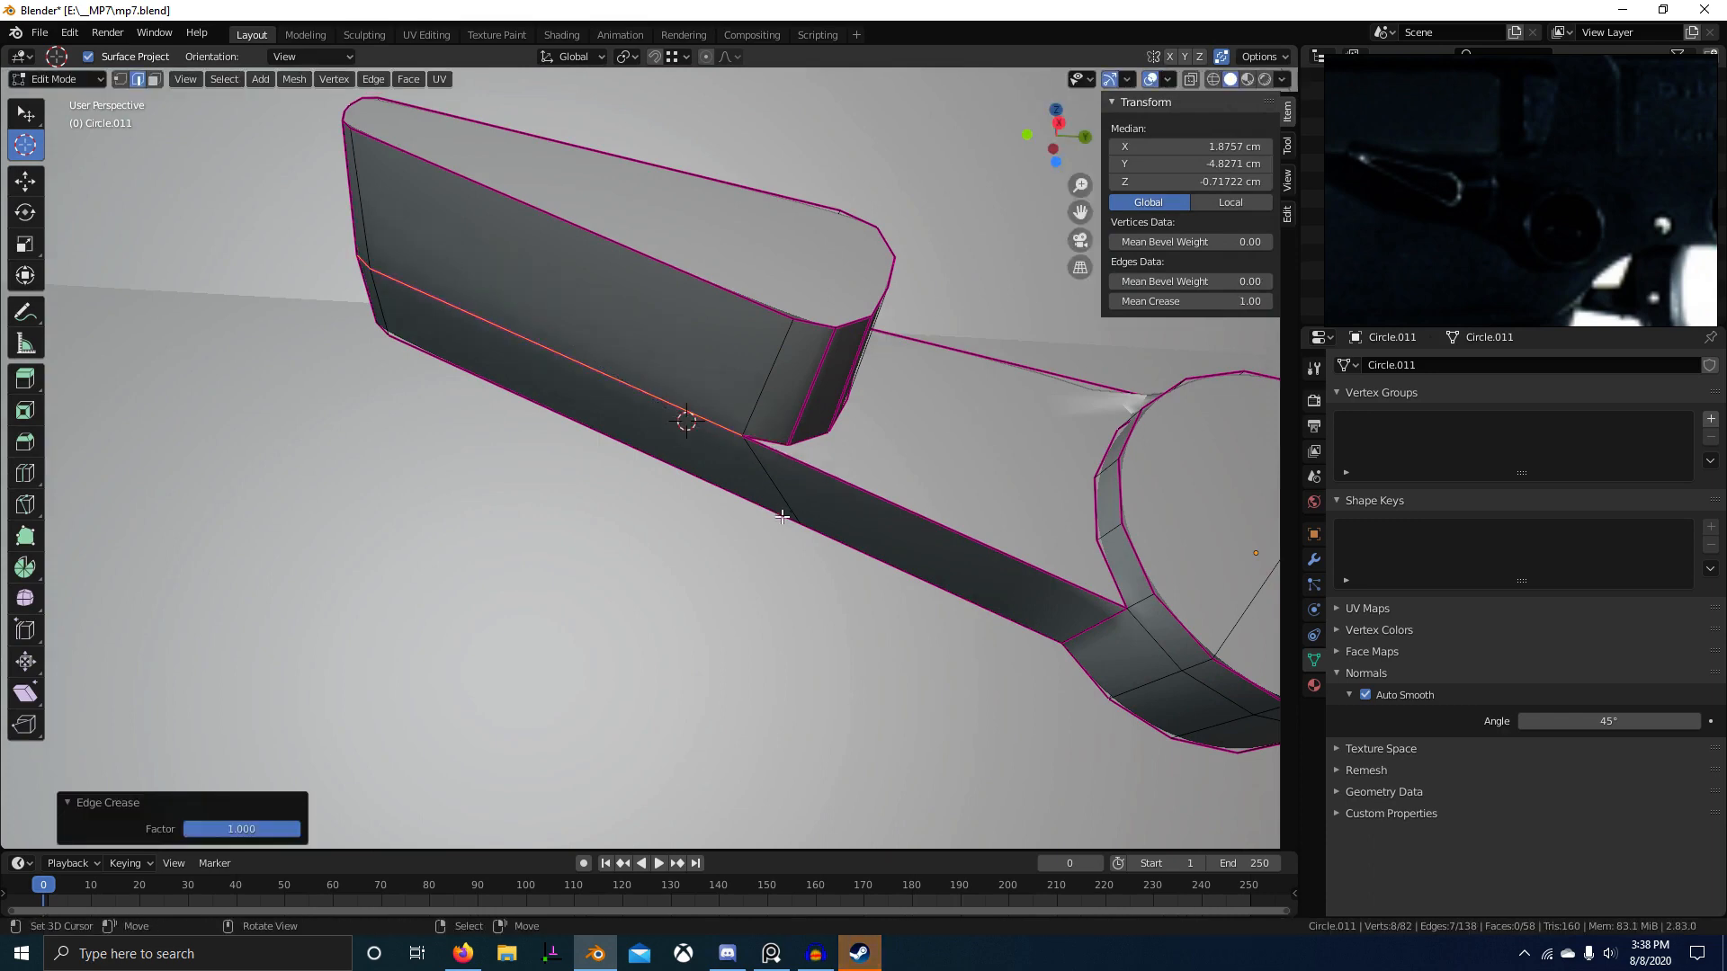
# Step: Check the lever's shading around the inner base of the grip and clear the unwanted edge creases with a factor of -1
pyautogui.press('1')
pyautogui.rightClick(785, 517)
pyautogui.scroll(-1, 736, 485)
pyautogui.moveTo(736, 485); pyautogui.dragTo(575, 670, button='middle')
pyautogui.keyDown('shift'); pyautogui.rightClick(617, 461); pyautogui.keyUp('shift')
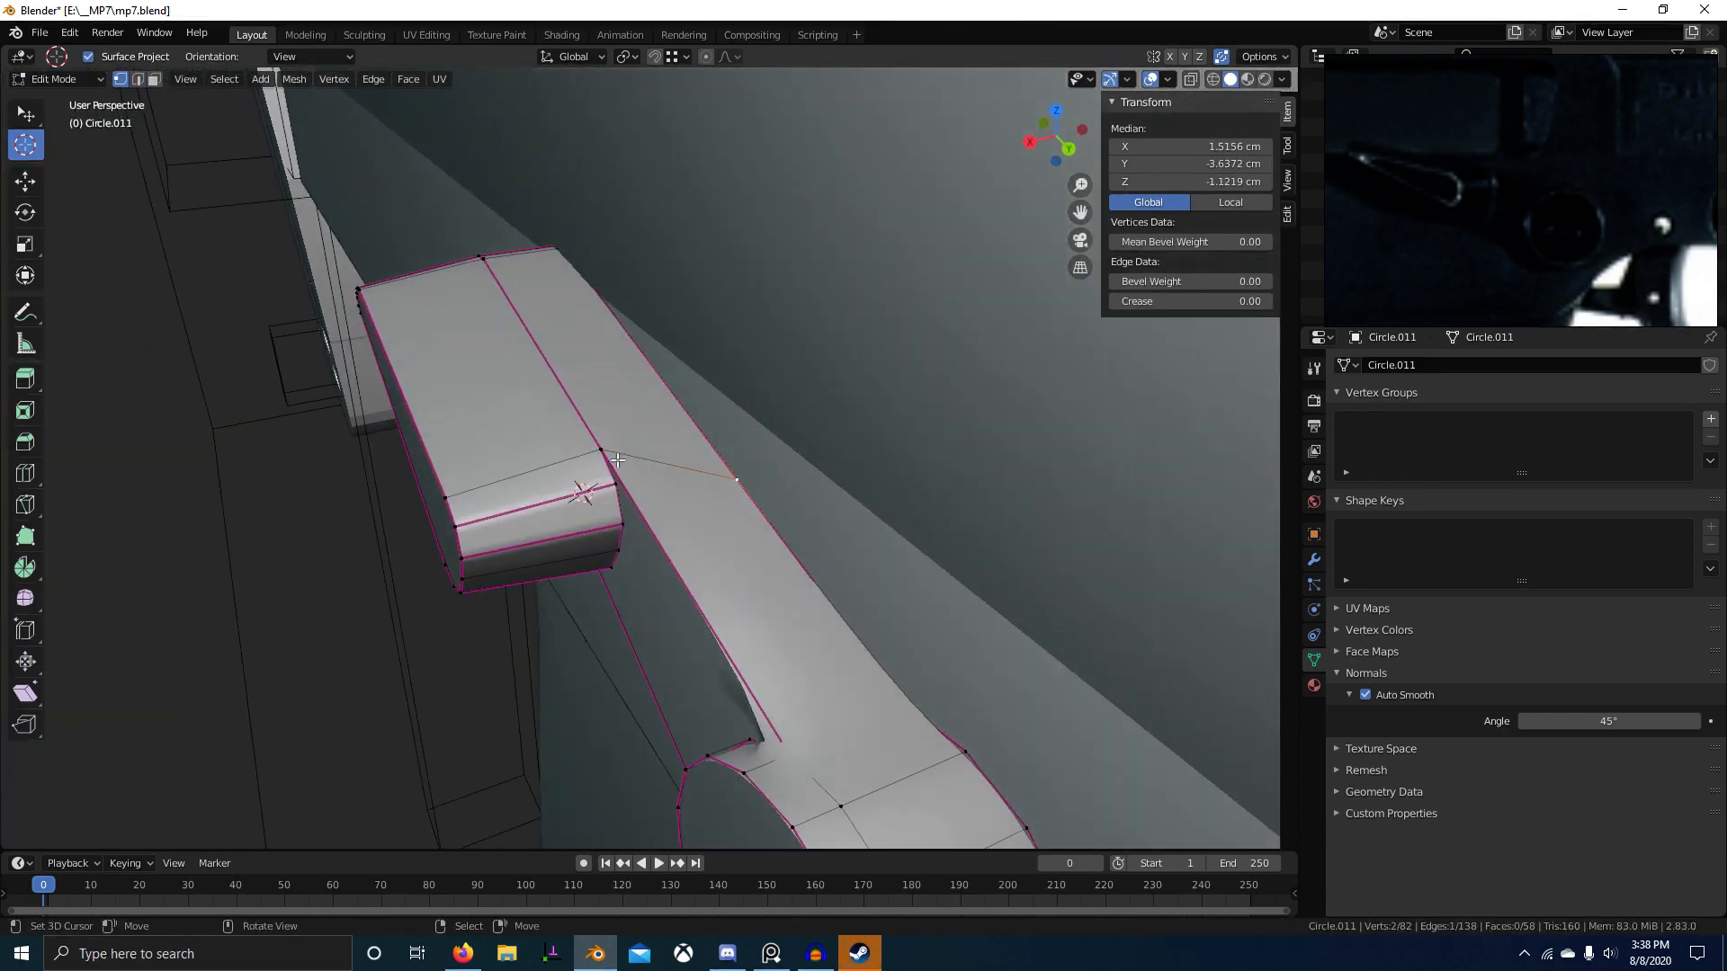
pyautogui.click(609, 447)
pyautogui.press('Tab')
pyautogui.scroll(-3, 671, 574)
pyautogui.moveTo(671, 575)
pyautogui.mouseDown(button='middle')
pyautogui.moveTo(766, 504)
pyautogui.moveTo(680, 483)
pyautogui.moveTo(630, 419)
pyautogui.moveTo(838, 509)
pyautogui.moveTo(735, 463)
pyautogui.moveTo(698, 480)
pyautogui.mouseUp(button='middle')
pyautogui.scroll(4, 683, 470)
pyautogui.press('Tab')
pyautogui.write('2-1')
pyautogui.press('Return')
pyautogui.press('Tab')
# Step: Try to bevel the edges around the grip's outer face and undo the bevel
pyautogui.scroll(-5, 630, 418)
pyautogui.press('Tab')
pyautogui.scroll(2, 736, 462)
pyautogui.moveTo(533, 444); pyautogui.dragTo(730, 494, button='middle')
pyautogui.hotkey('ctrl', 'b')
pyautogui.click(596, 543)
pyautogui.hotkey('ctrl', 'z')
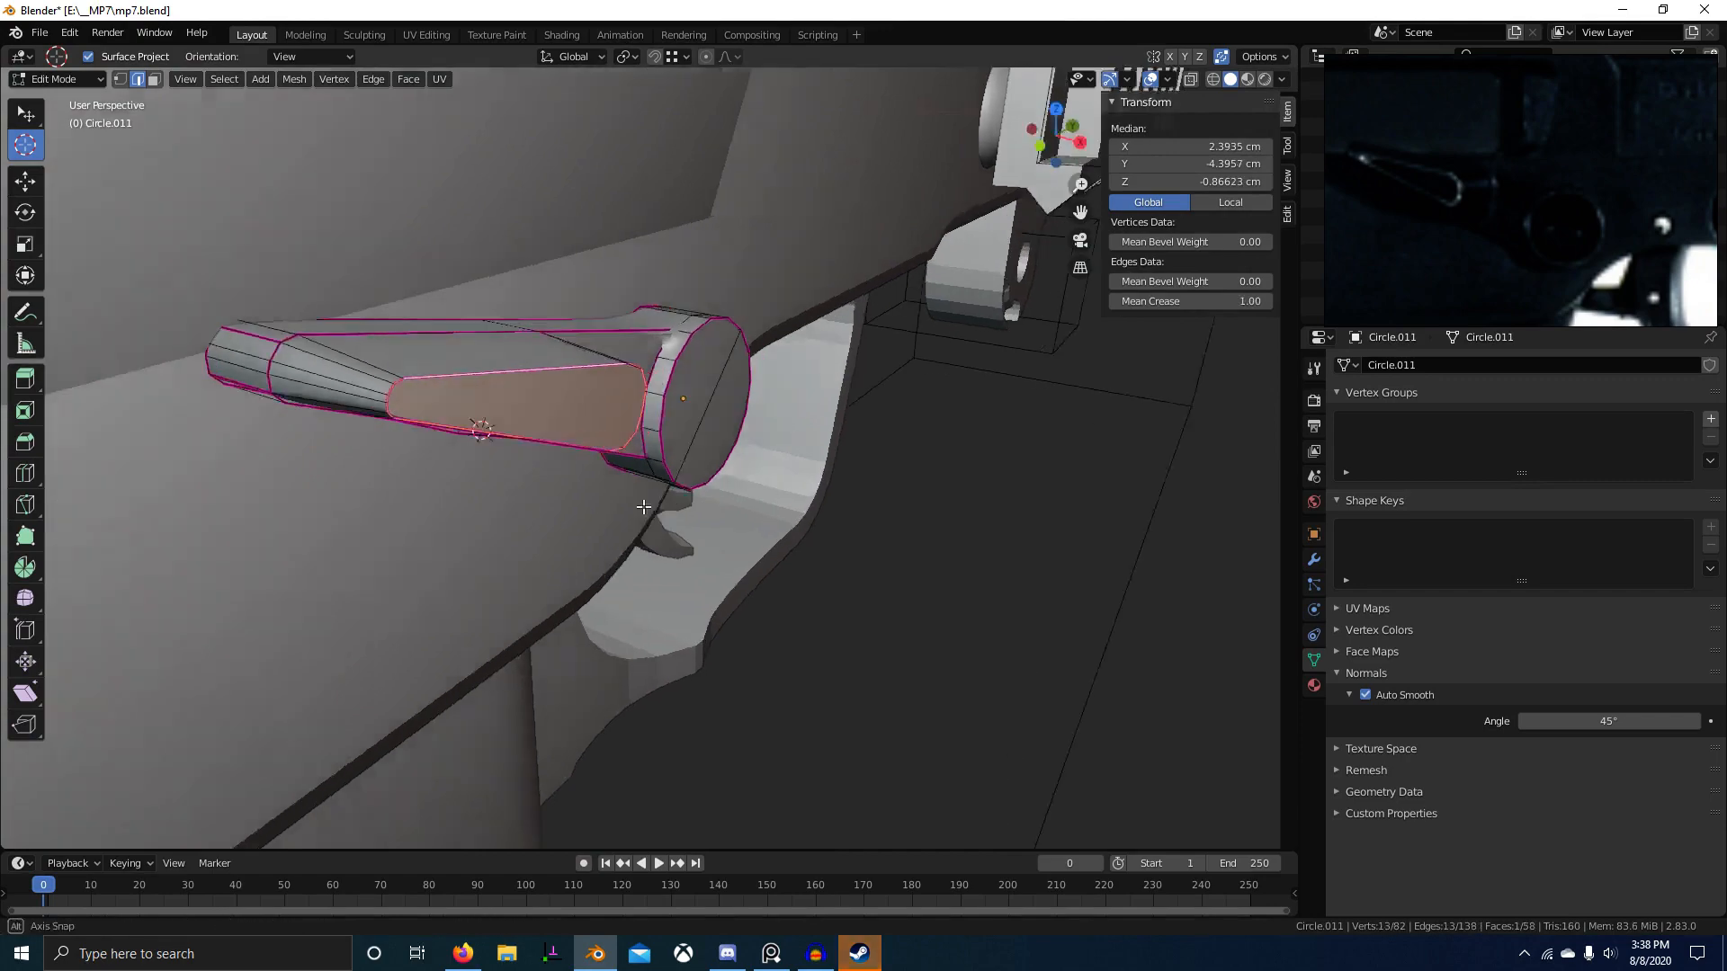
# Step: Compare the grip's outer face with the side reference in wireframe, and inspect the lever's shaded surface from the front
pyautogui.press('KP_3')
pyautogui.press('8')
pyautogui.scroll(5, 686, 559)
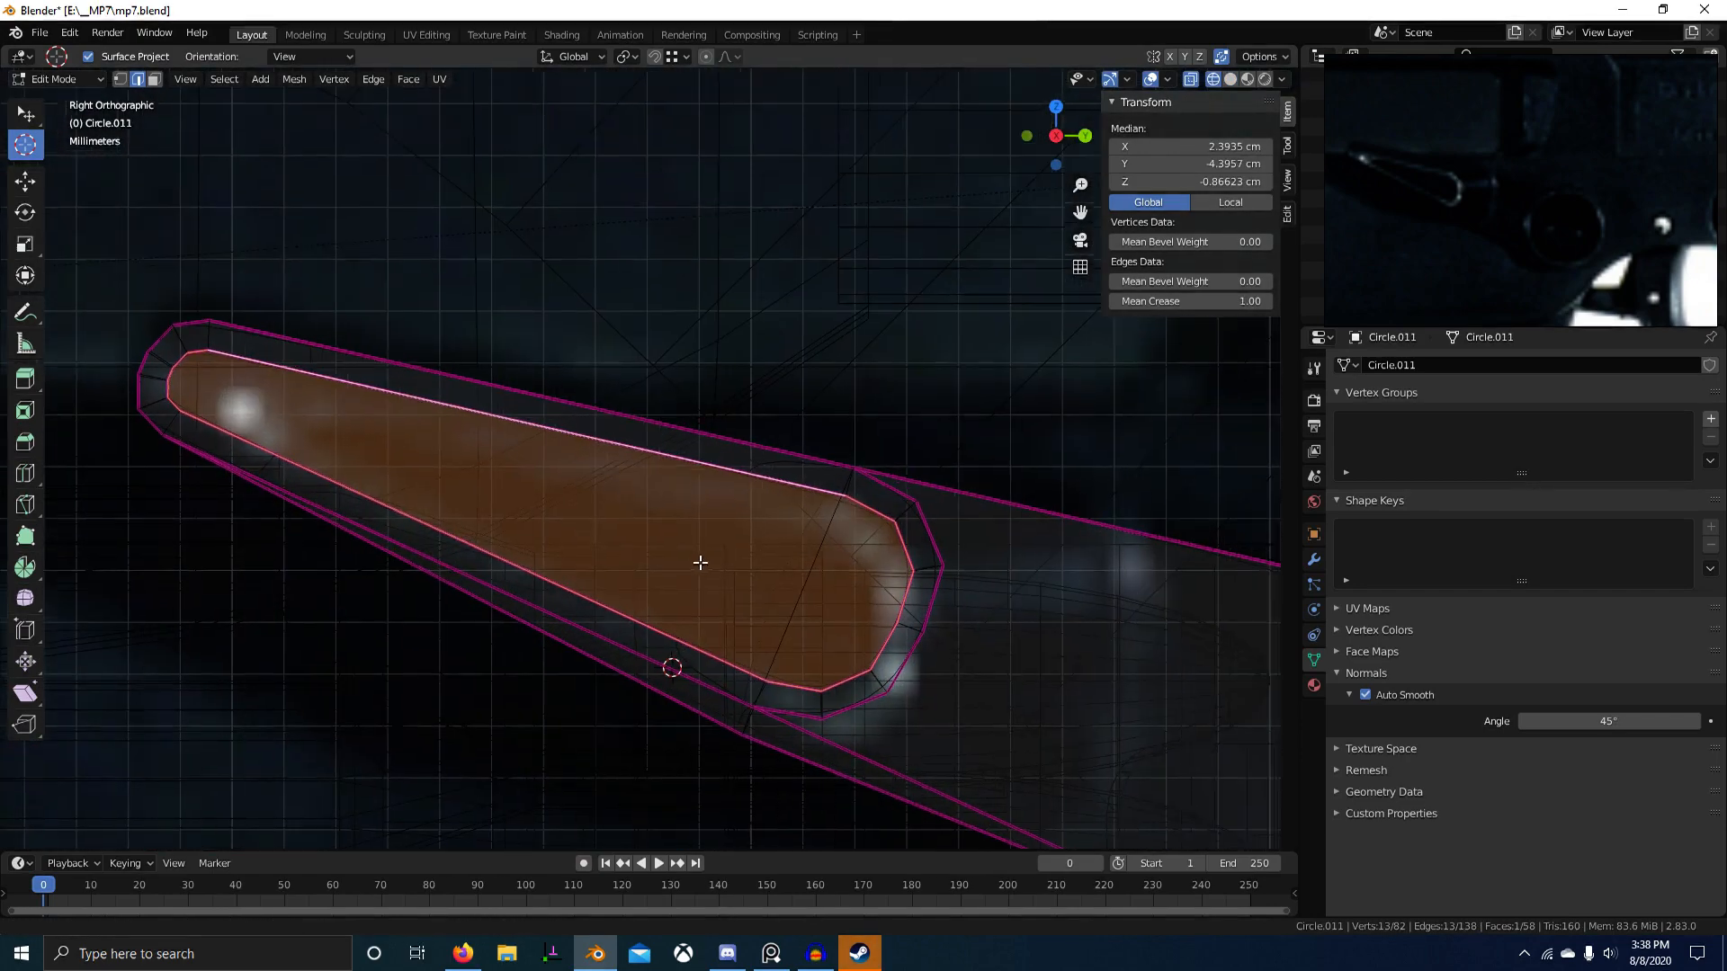
pyautogui.press('z')
pyautogui.scroll(-8, 701, 557)
pyautogui.press('Tab')
pyautogui.moveTo(755, 518)
pyautogui.mouseDown(button='middle')
pyautogui.moveTo(651, 557)
pyautogui.moveTo(728, 589)
pyautogui.moveTo(767, 574)
pyautogui.moveTo(656, 521)
pyautogui.moveTo(725, 493)
pyautogui.moveTo(721, 452)
pyautogui.mouseUp(button='middle')
pyautogui.scroll(5, 716, 542)
pyautogui.press('Tab')
pyautogui.scroll(4, 720, 453)
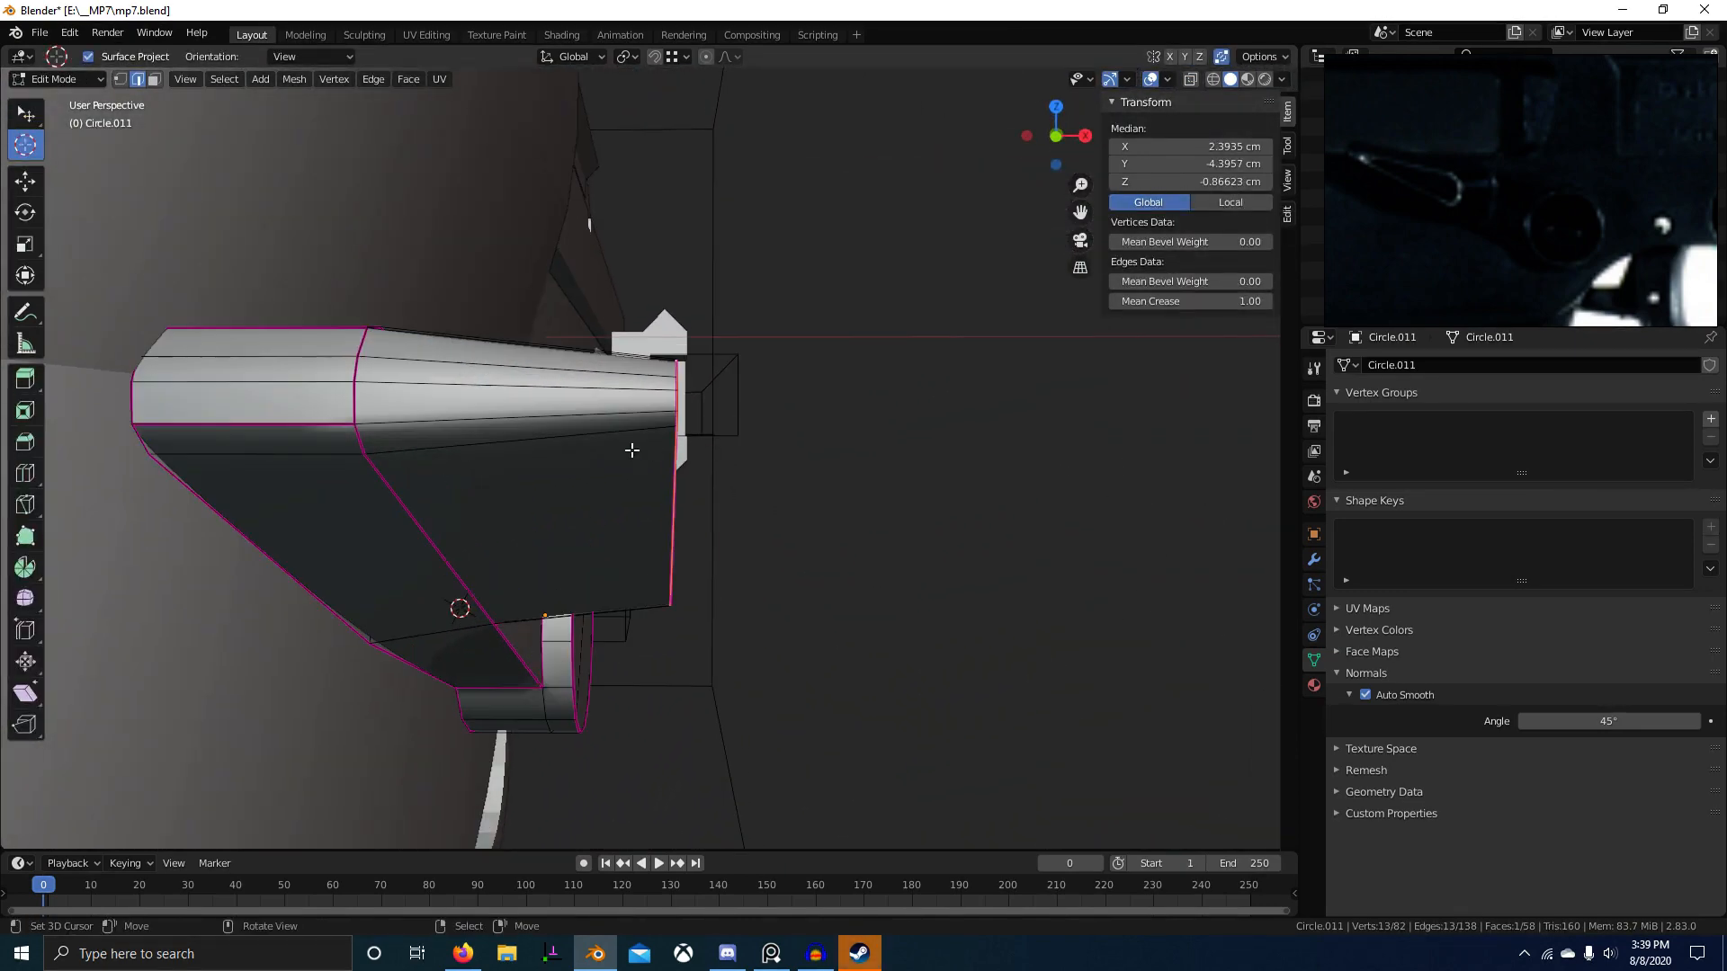
# Step: Select the edges running across the grip near its pivot-side end and crease them
pyautogui.moveTo(366, 429); pyautogui.dragTo(656, 258, button='middle')
pyautogui.rightClick(446, 503)
pyautogui.press('Tab')
pyautogui.press('Tab')
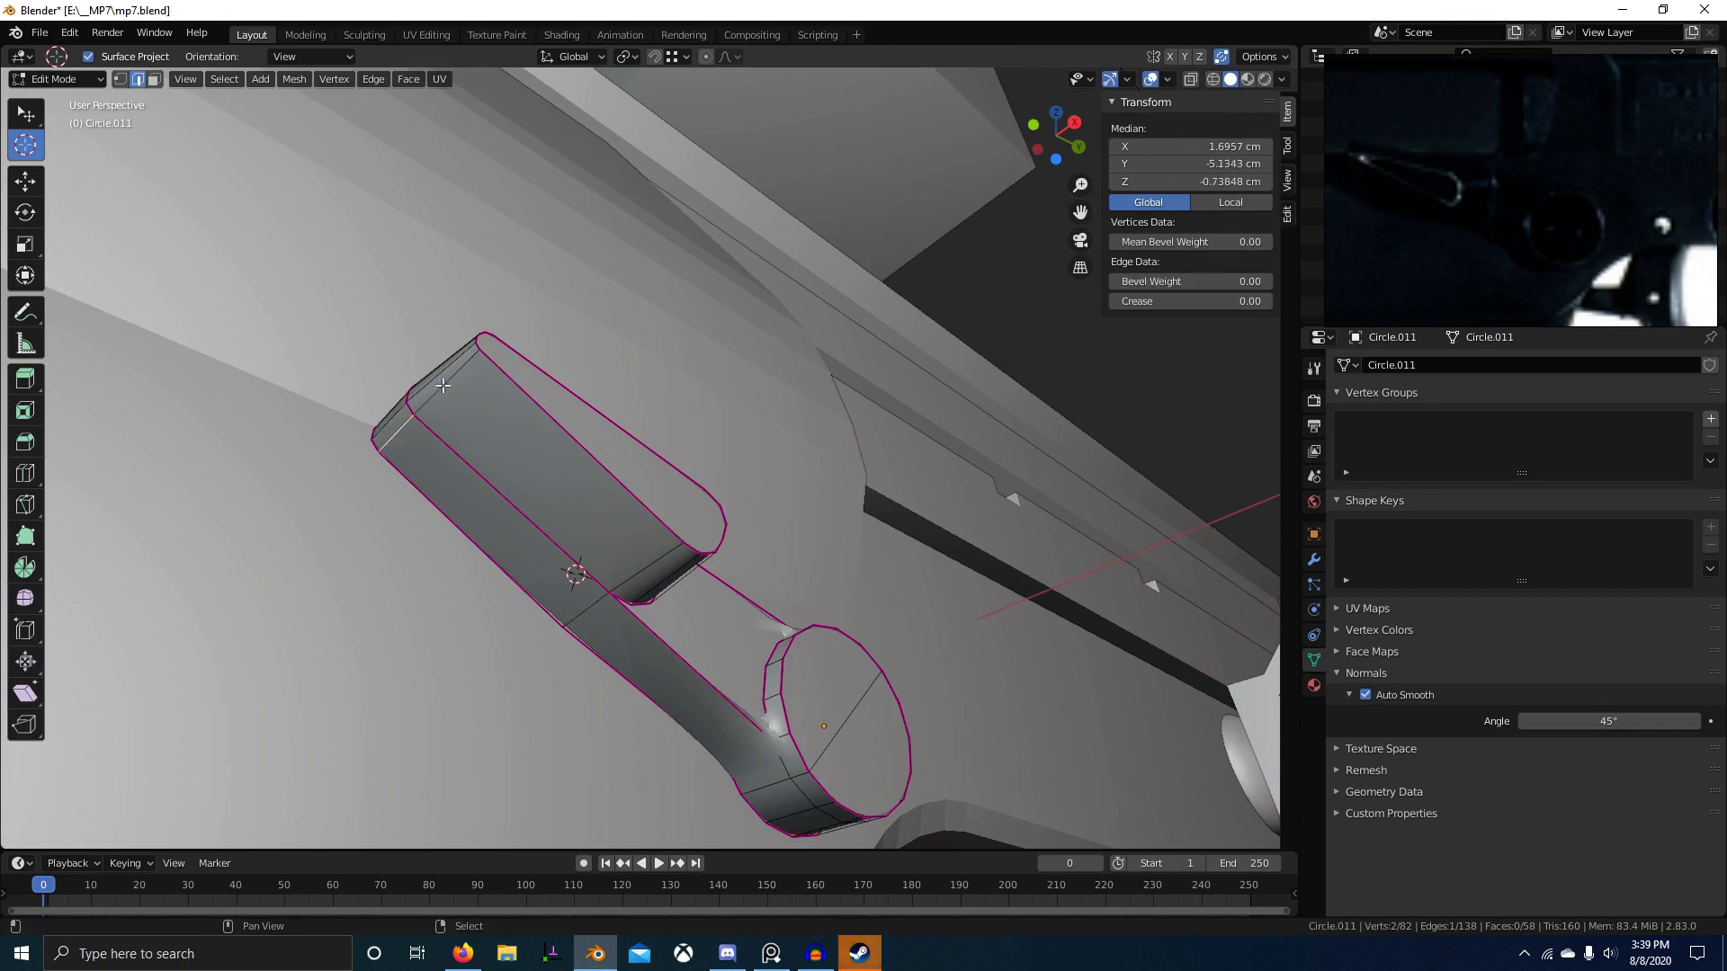
pyautogui.moveTo(587, 612); pyautogui.dragTo(714, 433, button='middle')
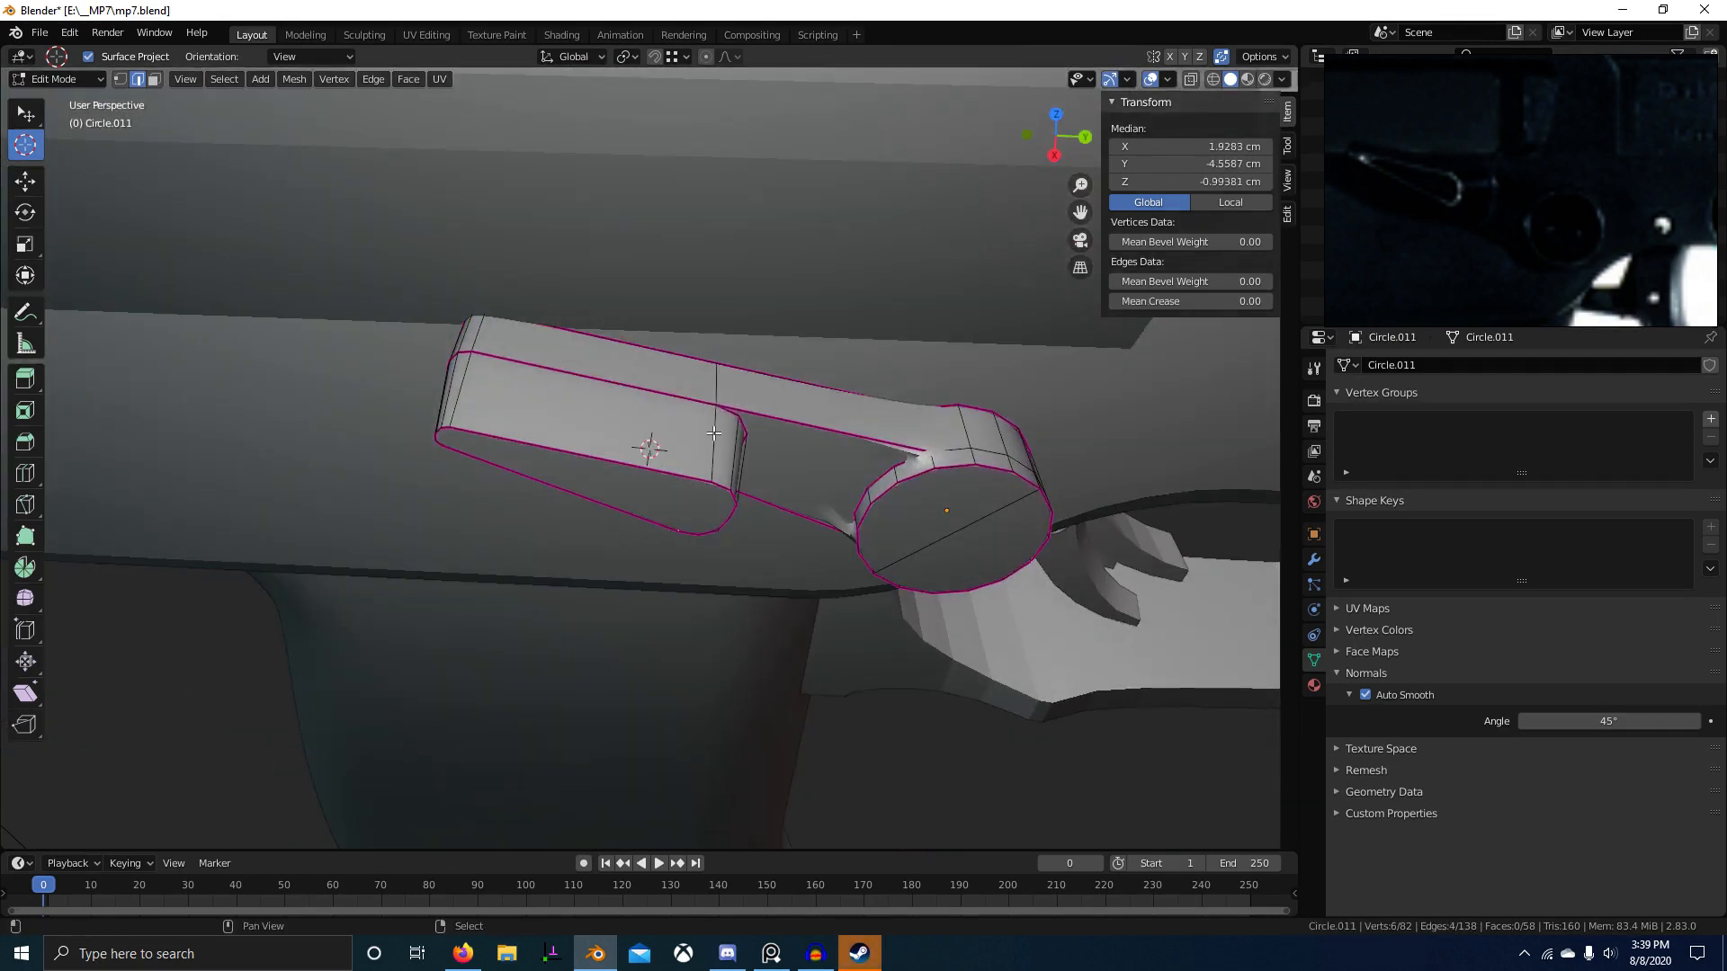
pyautogui.click(490, 361)
pyautogui.press('Tab')
# Step: Crease the edge path around the side of the round pivot with a factor of 1 and save the file
pyautogui.moveTo(649, 442); pyautogui.dragTo(629, 412, button='middle')
pyautogui.scroll(-7, 563, 435)
pyautogui.scroll(7, 822, 489)
pyautogui.scroll(2, 705, 473)
pyautogui.press('Tab')
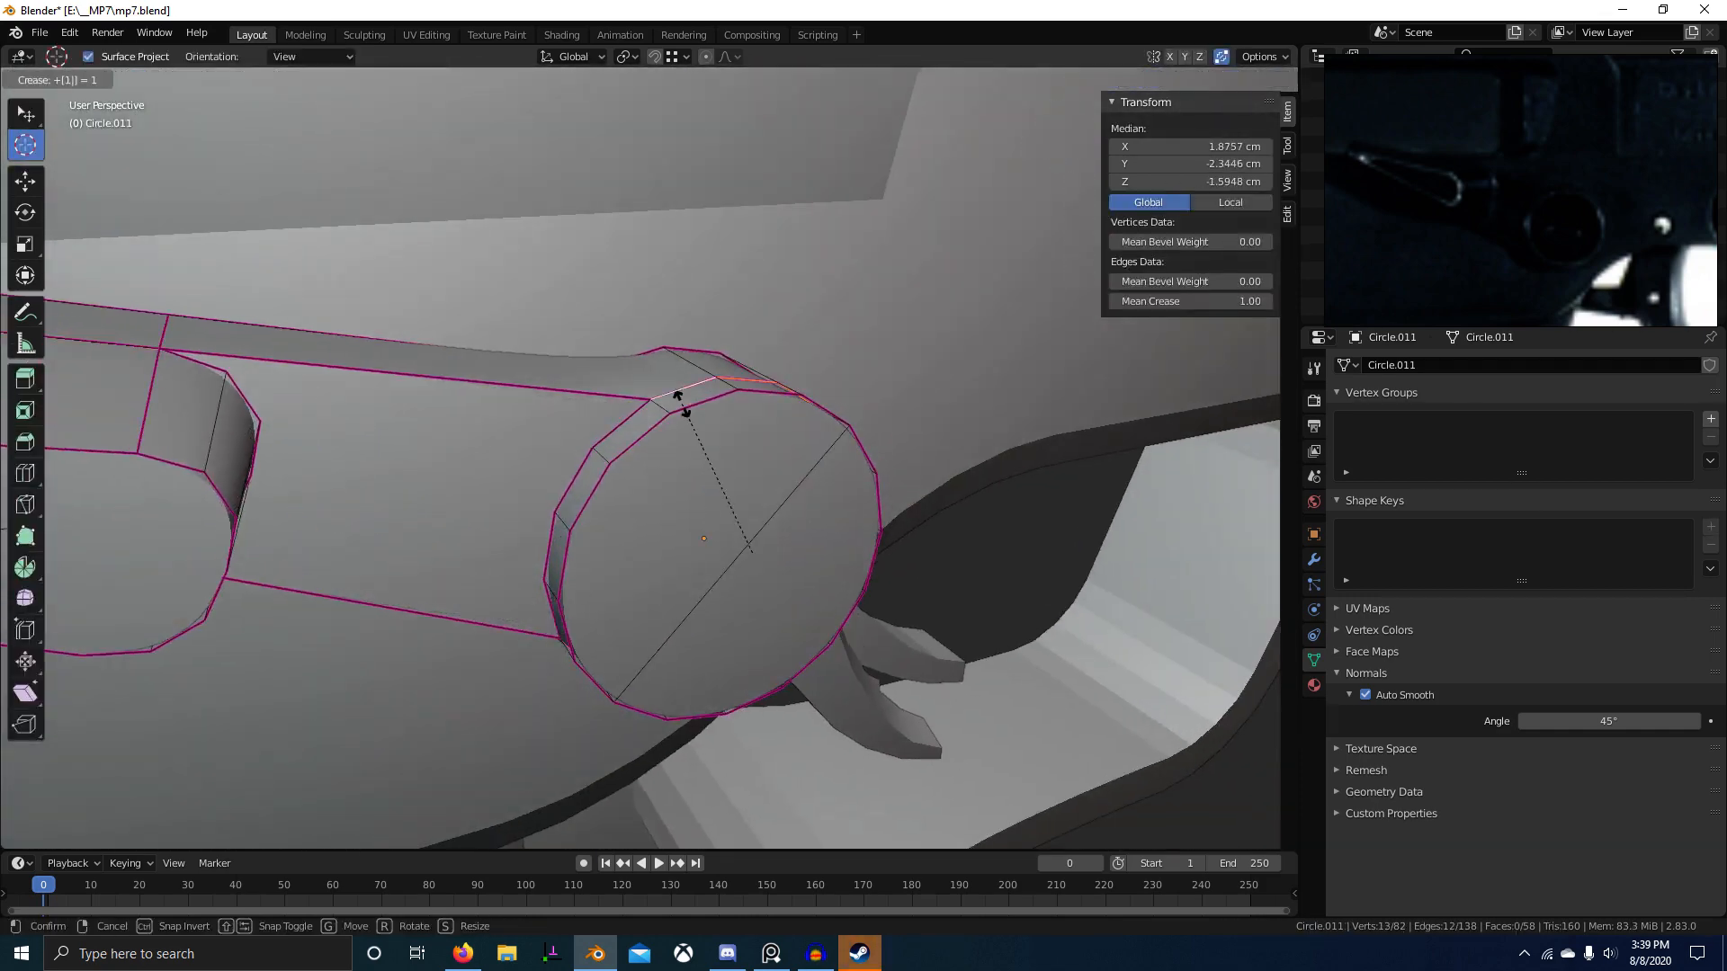
pyautogui.click(680, 402)
pyautogui.press('Tab')
pyautogui.scroll(-2, 668, 543)
pyautogui.moveTo(668, 543)
pyautogui.mouseDown(button='middle')
pyautogui.moveTo(725, 392)
pyautogui.moveTo(754, 380)
pyautogui.moveTo(710, 494)
pyautogui.moveTo(710, 559)
pyautogui.moveTo(733, 582)
pyautogui.moveTo(559, 539)
pyautogui.mouseUp(button='middle')
pyautogui.scroll(-3, 682, 564)
pyautogui.hotkey('ctrl', 's')
# Step: Examine the receiver against the side reference in wireframe, from the rear slots forward to the handguard rail
pyautogui.press('KP_3')
pyautogui.press('z')
pyautogui.scroll(1, 585, 491)
pyautogui.moveTo(477, 500)
pyautogui.keyDown('shift'); pyautogui.mouseDown(button='middle')
pyautogui.moveTo(585, 491)
pyautogui.moveTo(723, 571)
pyautogui.mouseUp(button='middle'); pyautogui.keyUp('shift')
pyautogui.keyDown('shift'); pyautogui.moveTo(395, 507); pyautogui.dragTo(672, 527, button='middle'); pyautogui.keyUp('shift')
pyautogui.keyDown('shift'); pyautogui.moveTo(598, 389); pyautogui.dragTo(518, 504, button='middle'); pyautogui.keyUp('shift')
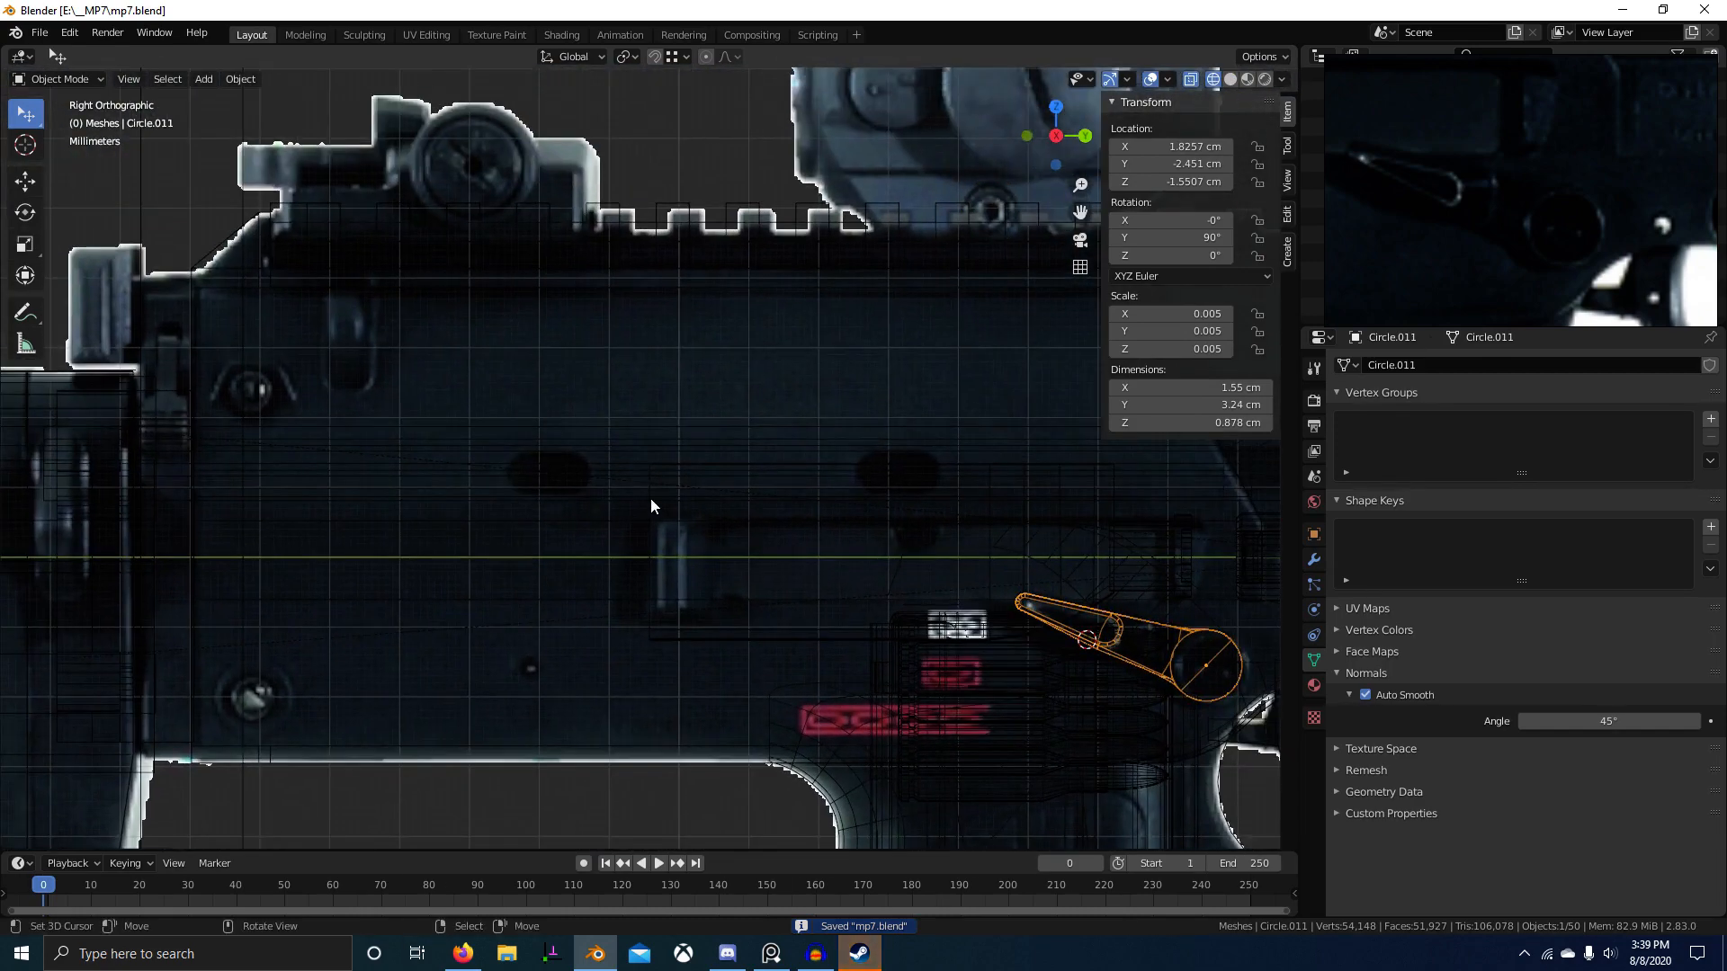
pyautogui.keyDown('shift'); pyautogui.moveTo(780, 532); pyautogui.dragTo(351, 496, button='middle'); pyautogui.keyUp('shift')
pyautogui.press('z')
pyautogui.press('z')
pyautogui.scroll(-1, 752, 533)
pyautogui.press('z')
pyautogui.scroll(-2, 957, 575)
pyautogui.keyDown('shift'); pyautogui.moveTo(957, 576); pyautogui.dragTo(760, 604, button='middle'); pyautogui.keyUp('shift')
pyautogui.scroll(2, 651, 565)
# Step: Duplicate the rearmost oval slot of the handguard mesh, place the copy near the receiver's rear reference slot and separate it into its own object
pyautogui.click(791, 521)
pyautogui.press('Tab')
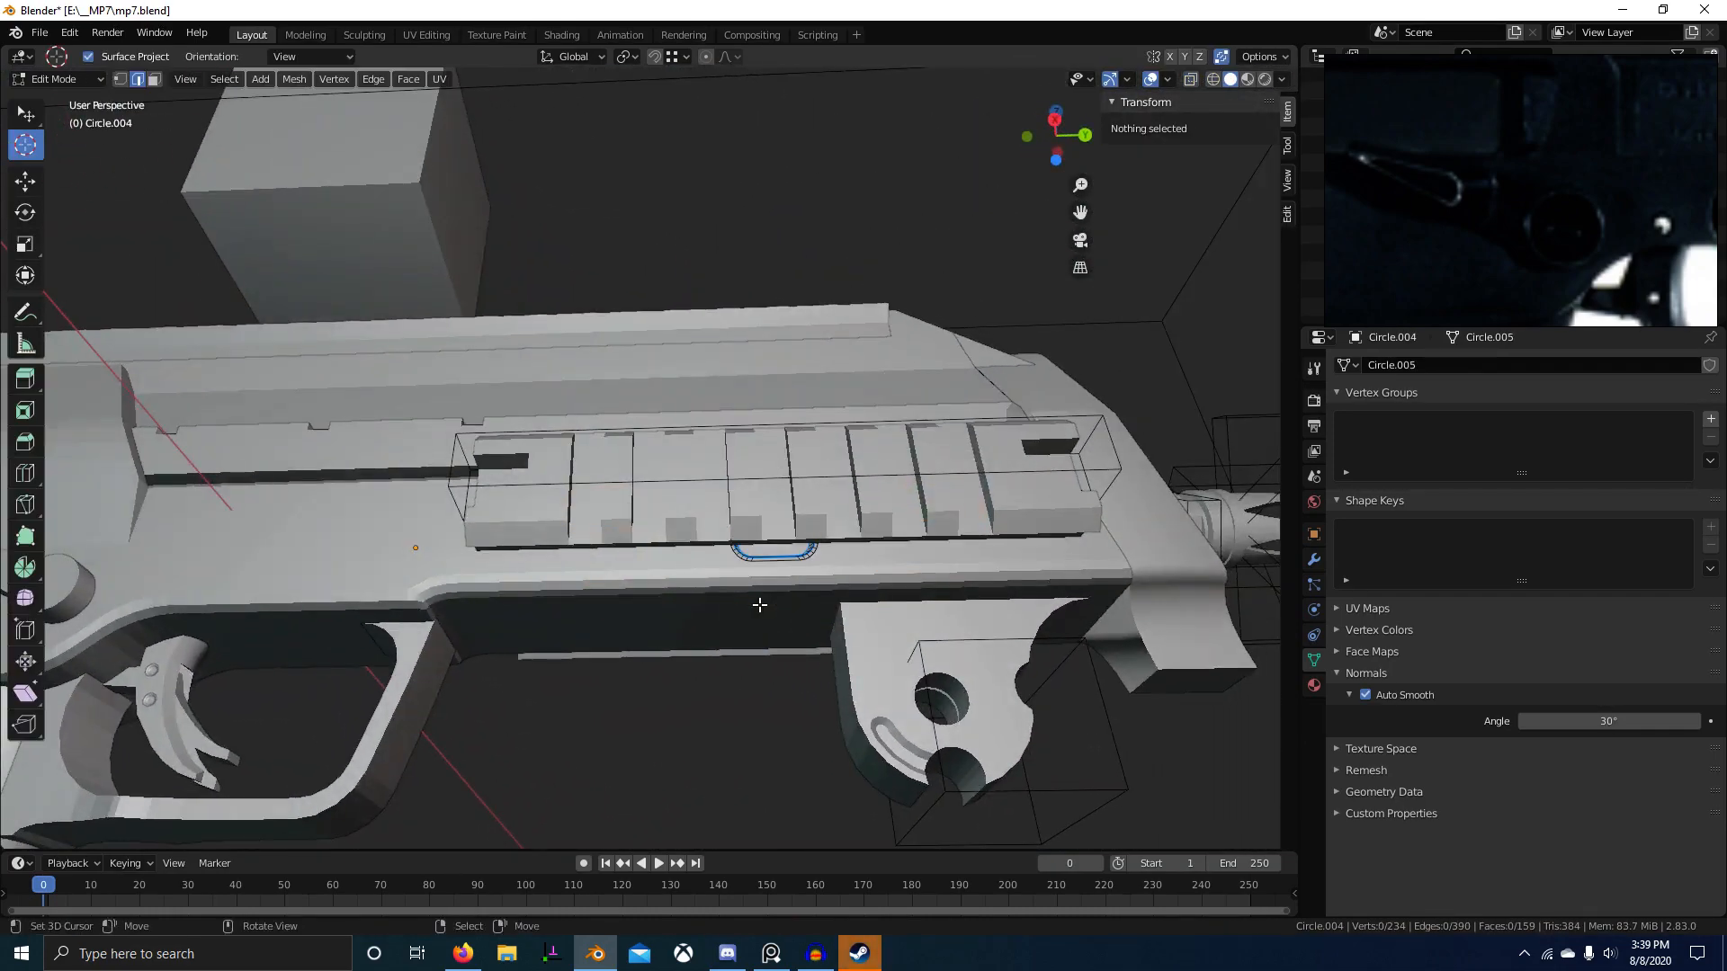
pyautogui.press('KP_3')
pyautogui.press('z')
pyautogui.scroll(1, 469, 568)
pyautogui.moveTo(531, 483); pyautogui.dragTo(646, 546)
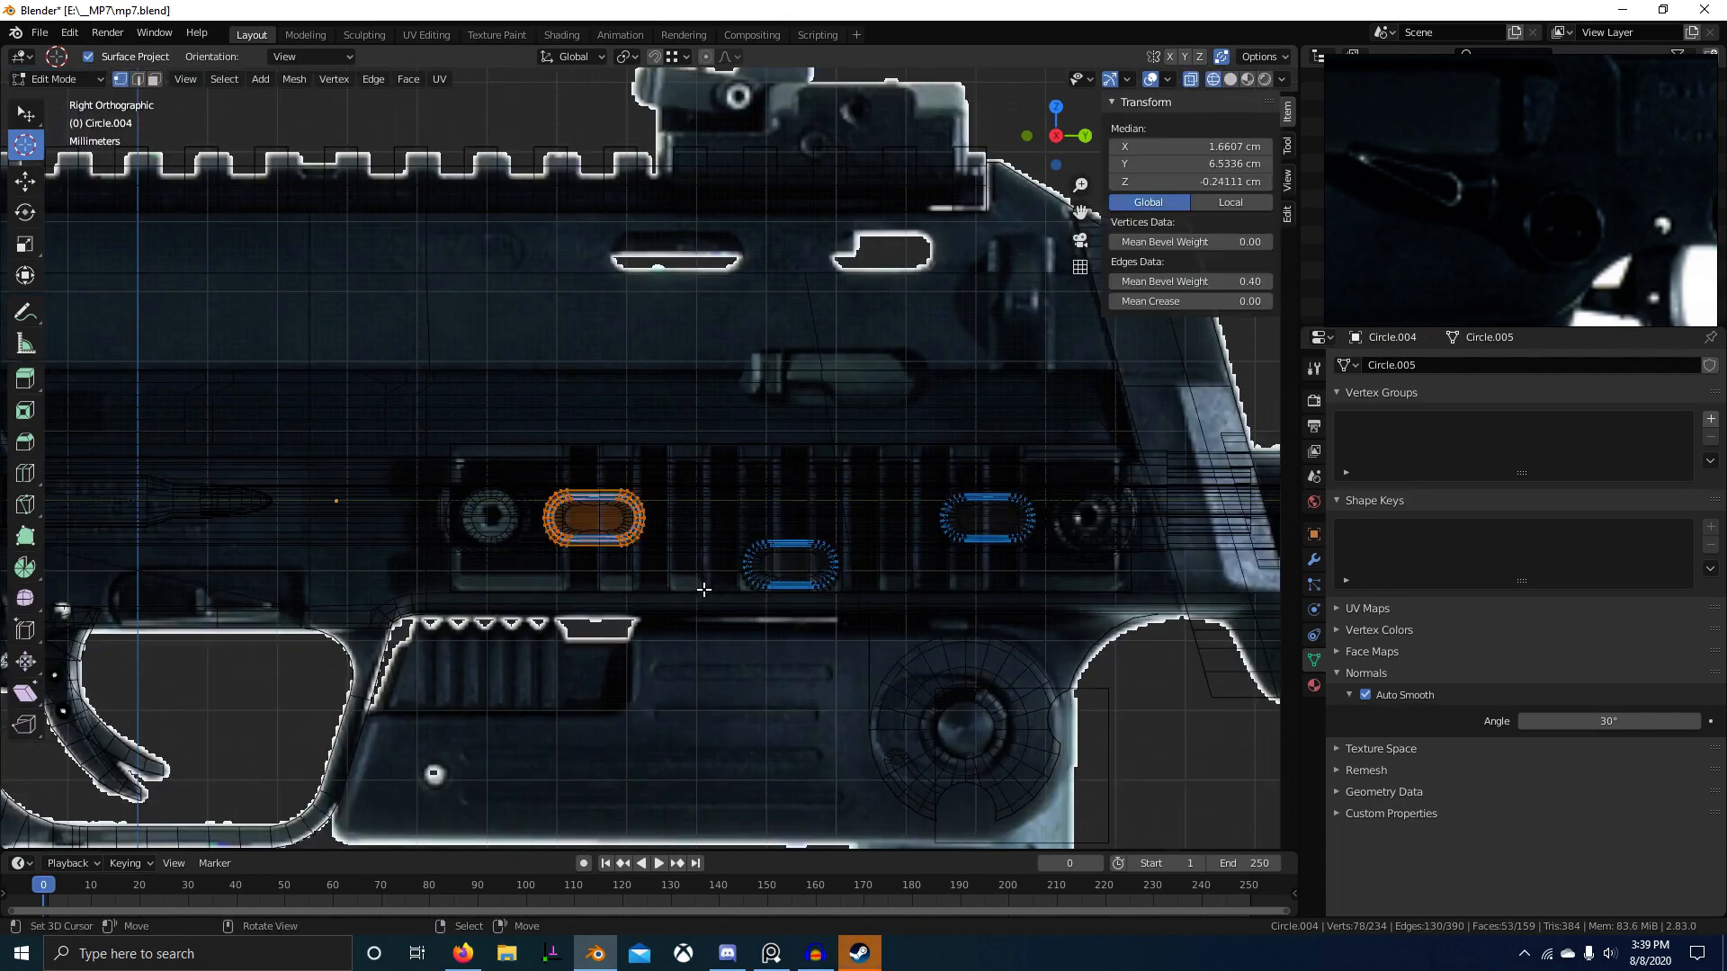
pyautogui.scroll(-5, 646, 546)
pyautogui.press('g')
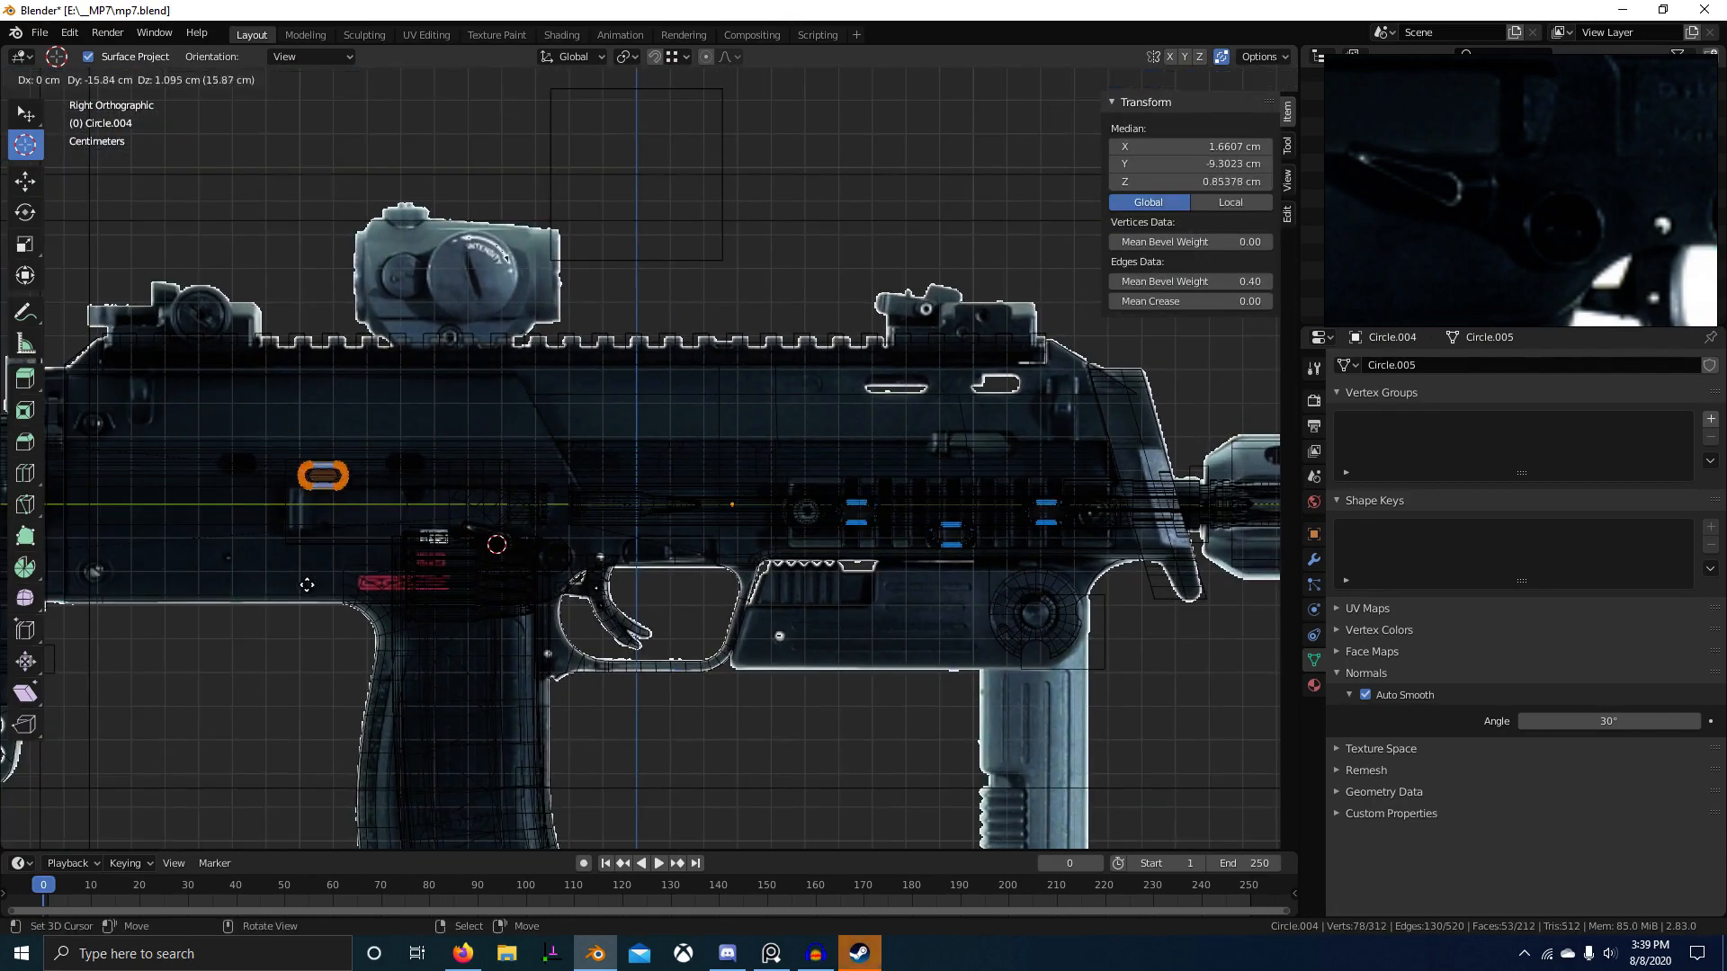
pyautogui.click(266, 570)
pyautogui.click(266, 572)
pyautogui.press('Tab')
# Step: Select the separated slot object and remove its Bevel and Subdivision modifiers, keeping only Mirror
pyautogui.scroll(2, 542, 531)
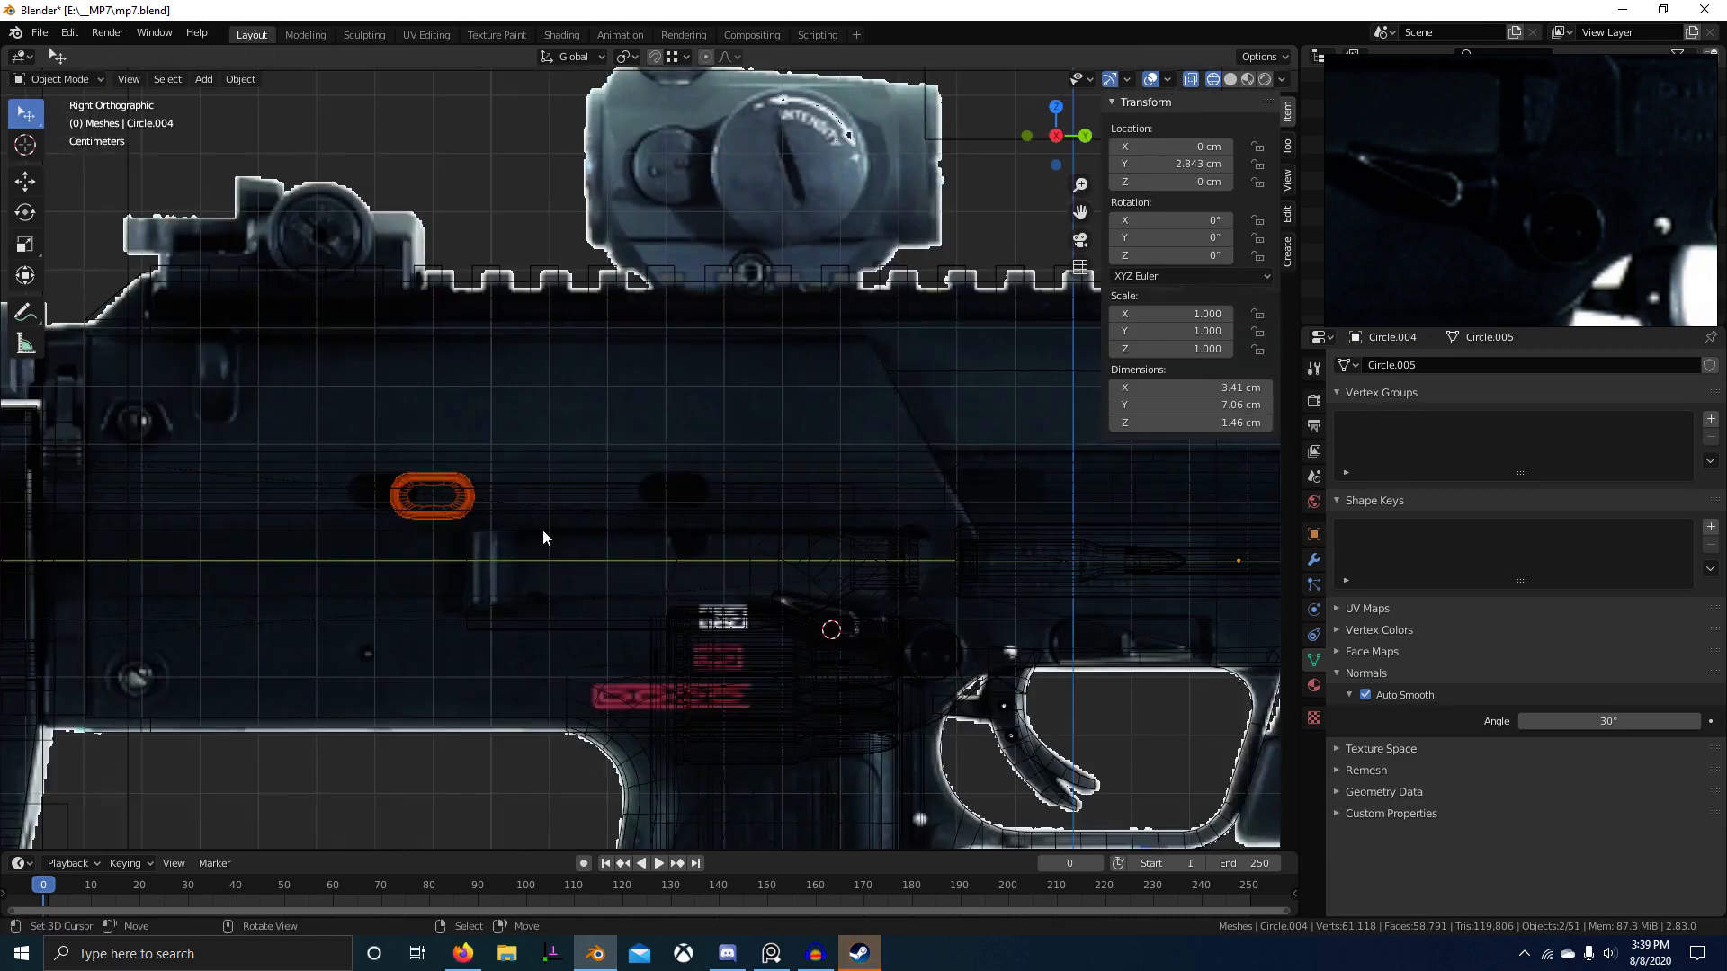
pyautogui.scroll(1, 483, 523)
pyautogui.click(521, 489)
pyautogui.click(523, 491)
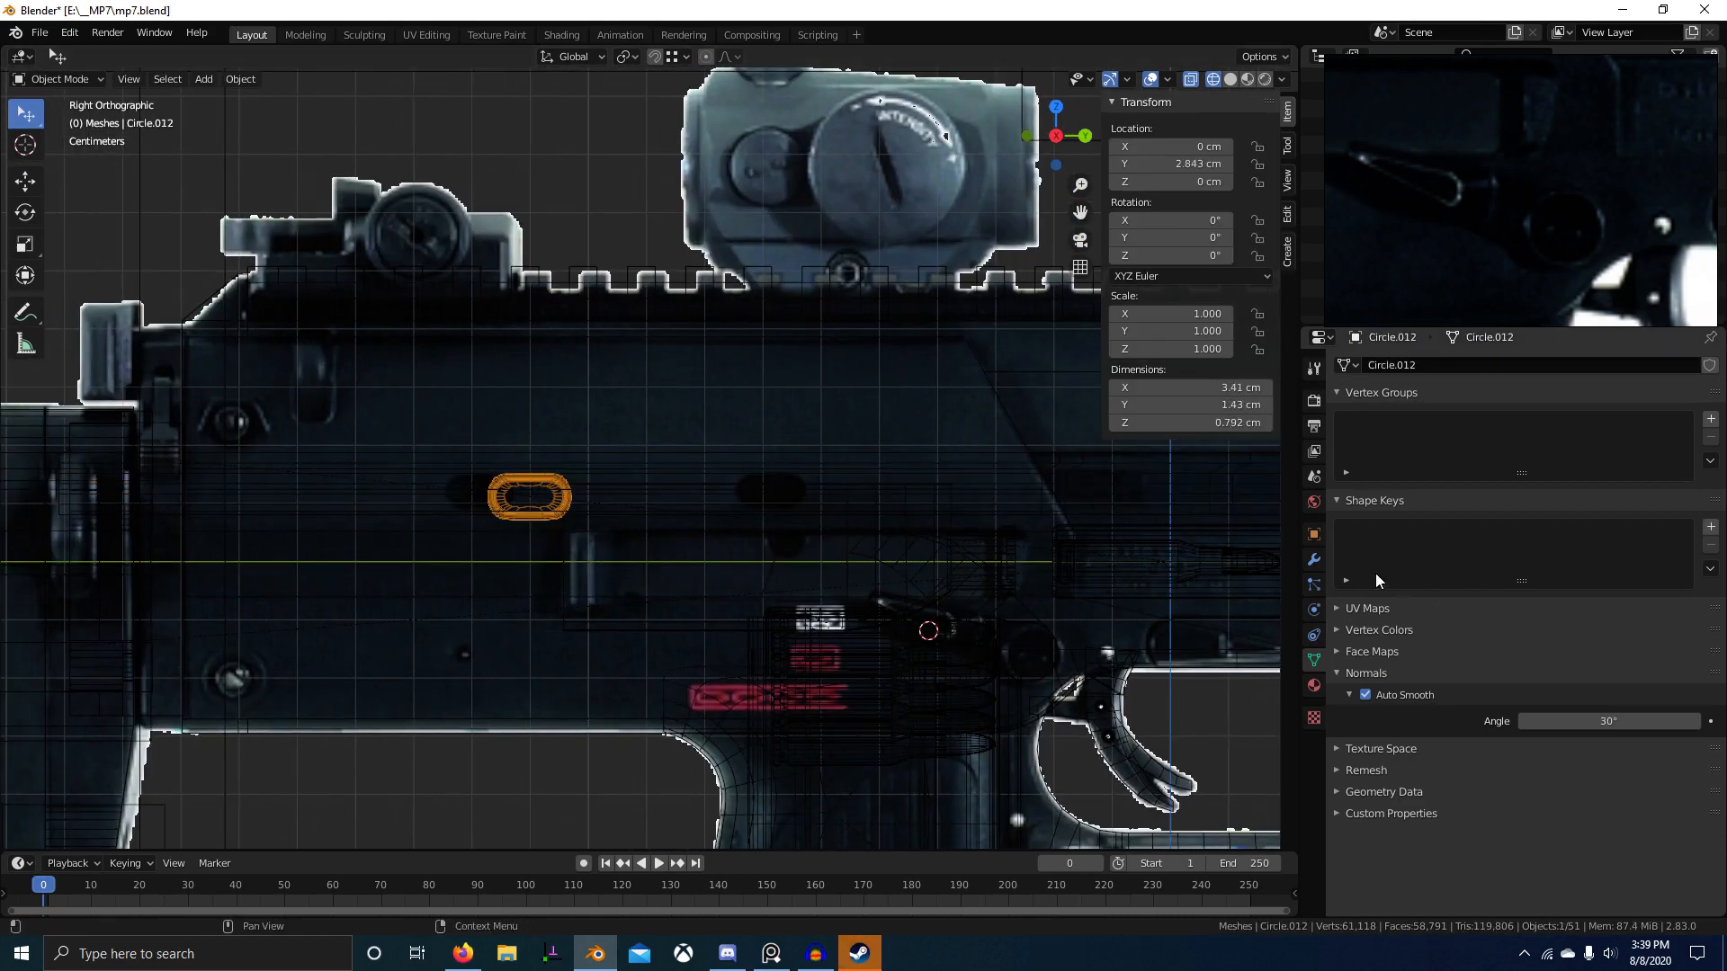
pyautogui.click(1313, 559)
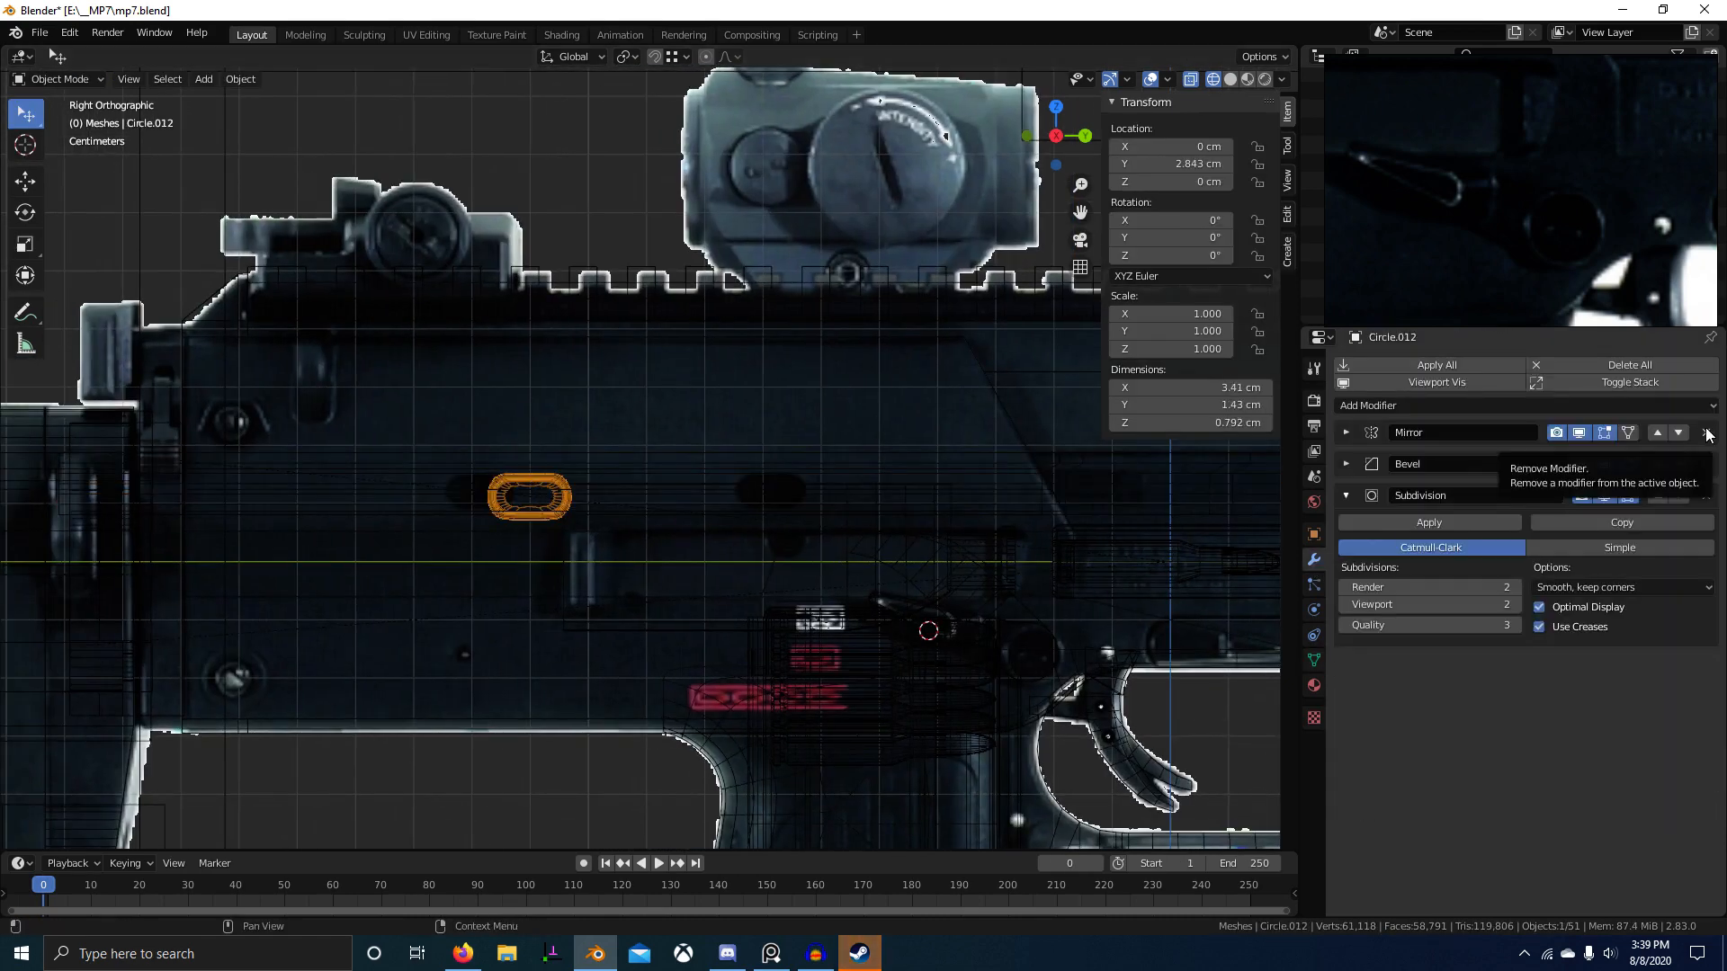
pyautogui.click(1707, 464)
pyautogui.click(1707, 465)
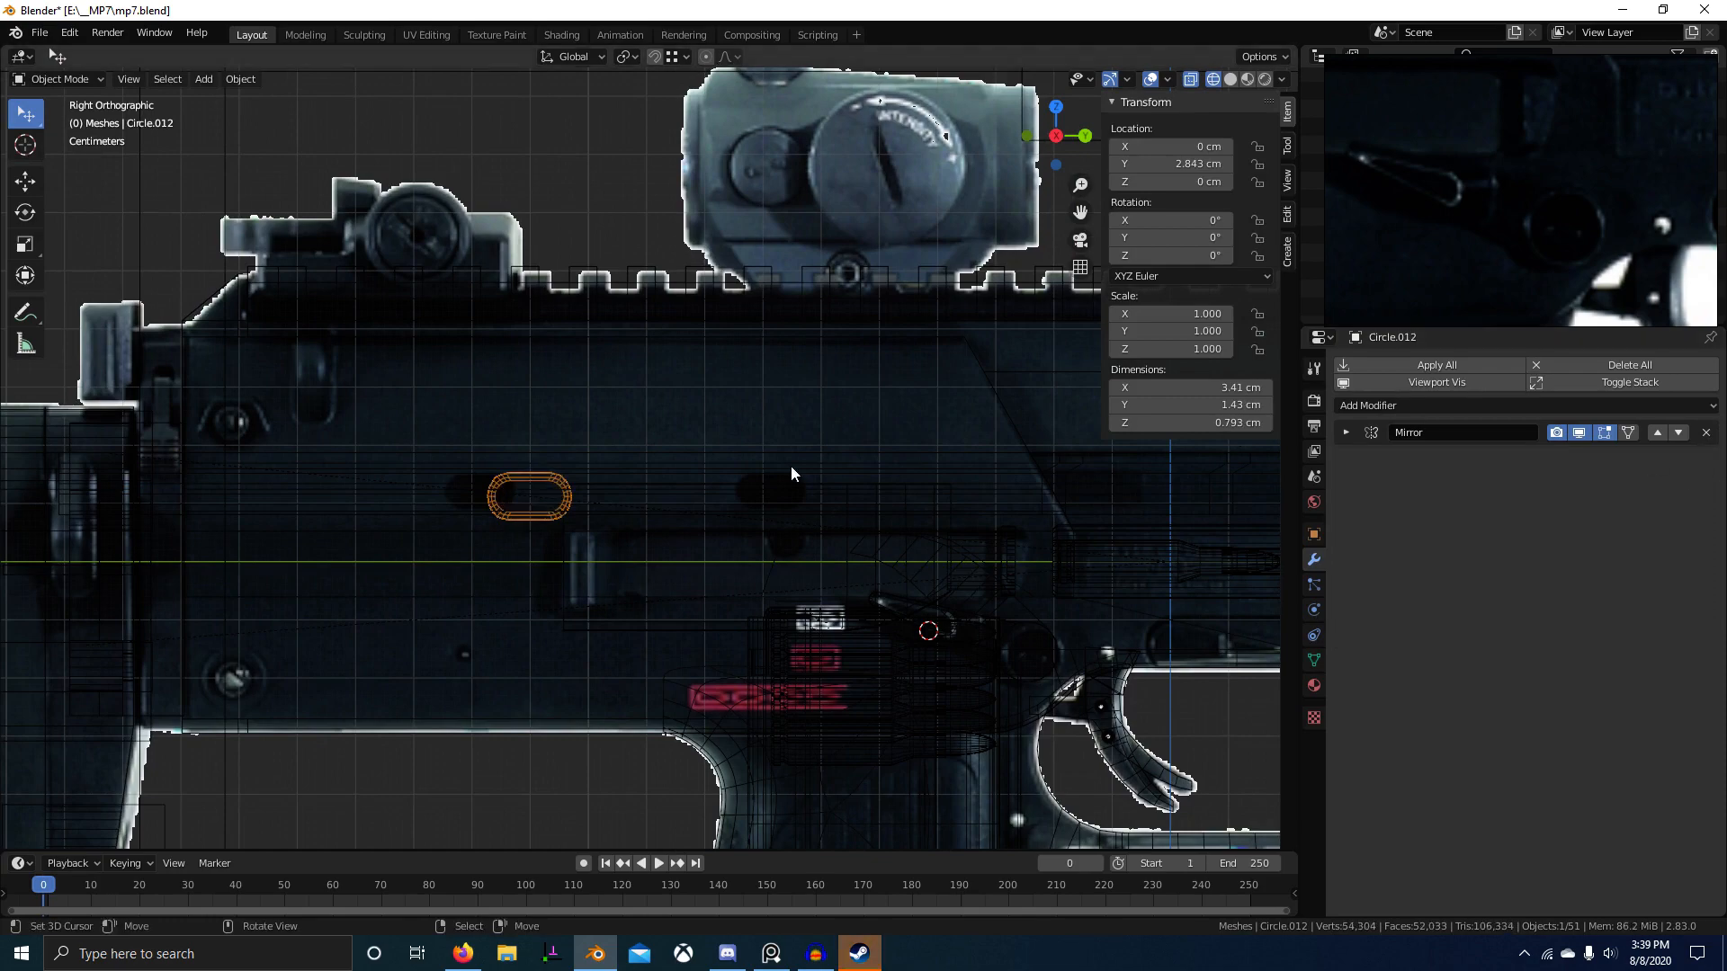
# Step: Move the slot object onto the receiver's rear reference slot, about -0.79 cm along Y and 0.1 cm along Z
pyautogui.press('ctrl+KP_3')
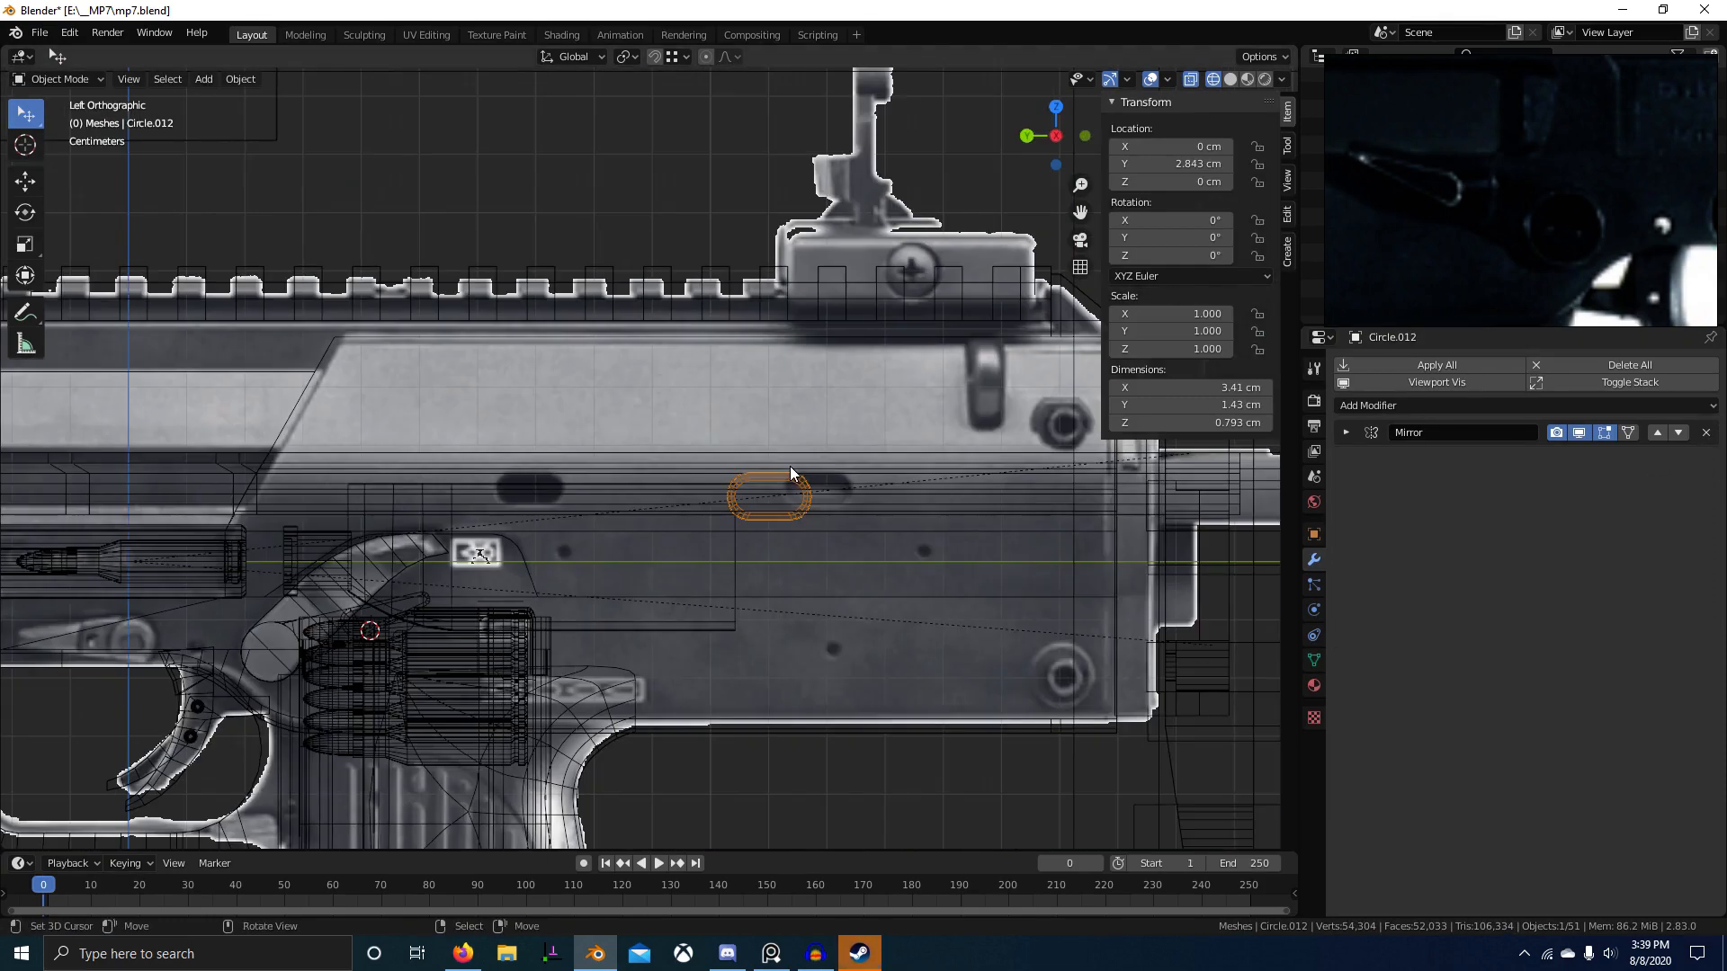
pyautogui.press('KP_3')
pyautogui.scroll(2, 635, 452)
pyautogui.press('g')
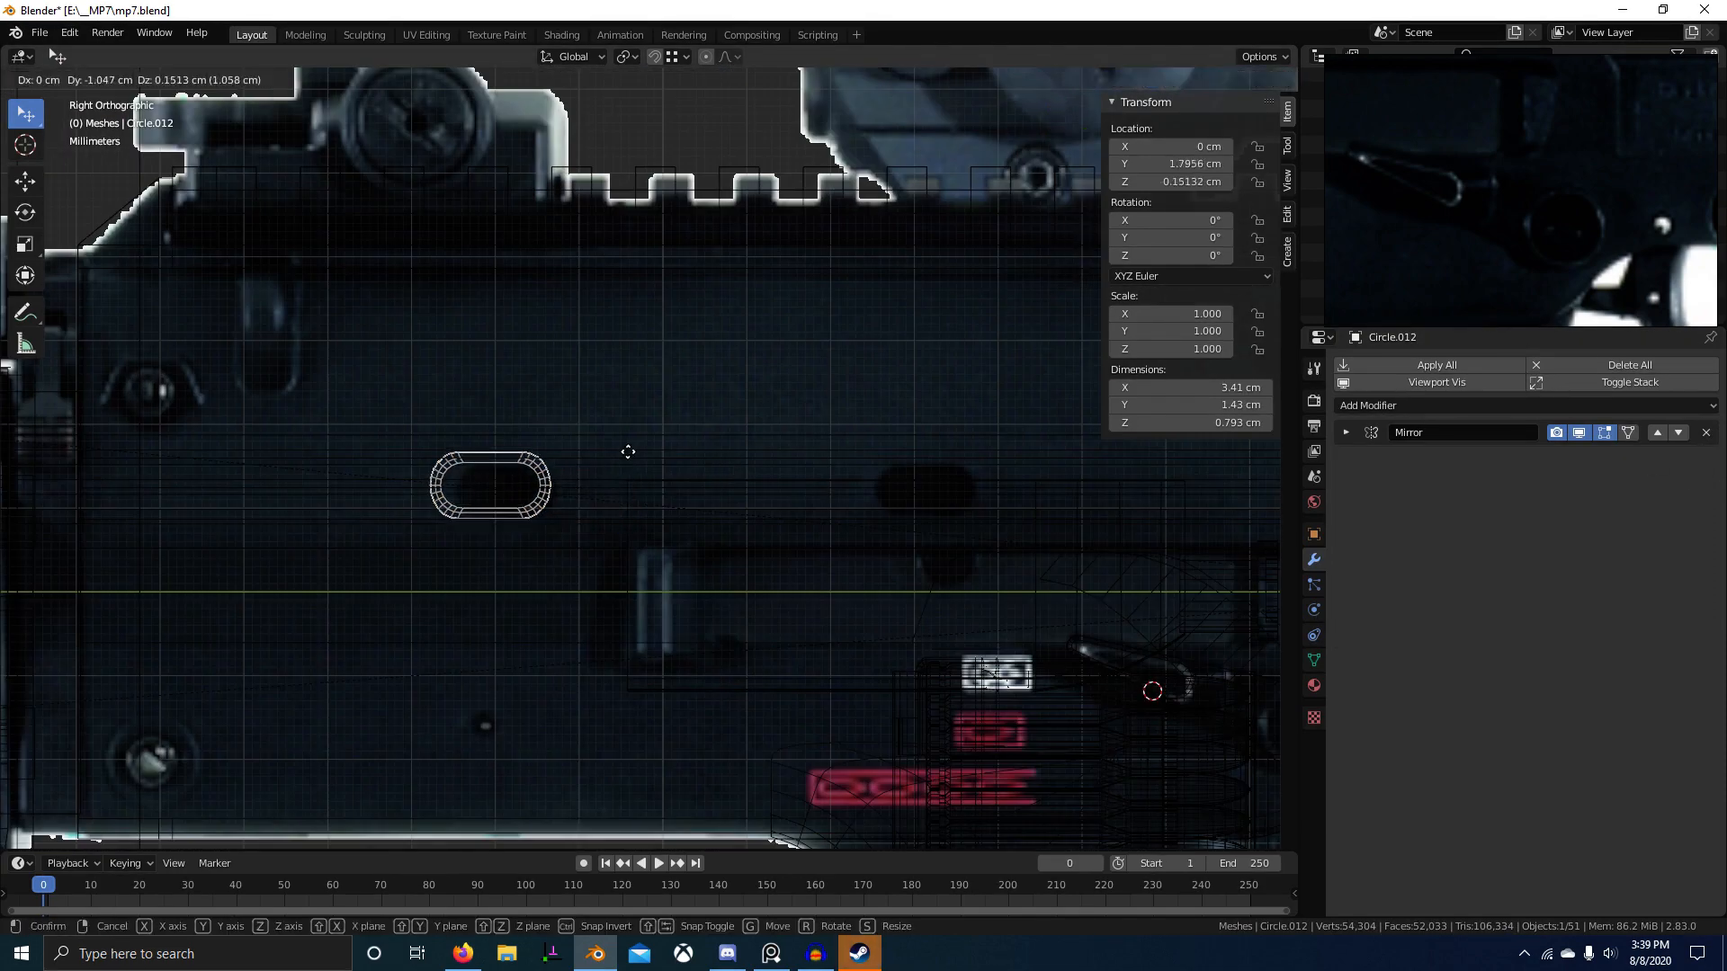
pyautogui.click(771, 513)
pyautogui.hotkey('alt', 'z')
pyautogui.scroll(2, 710, 526)
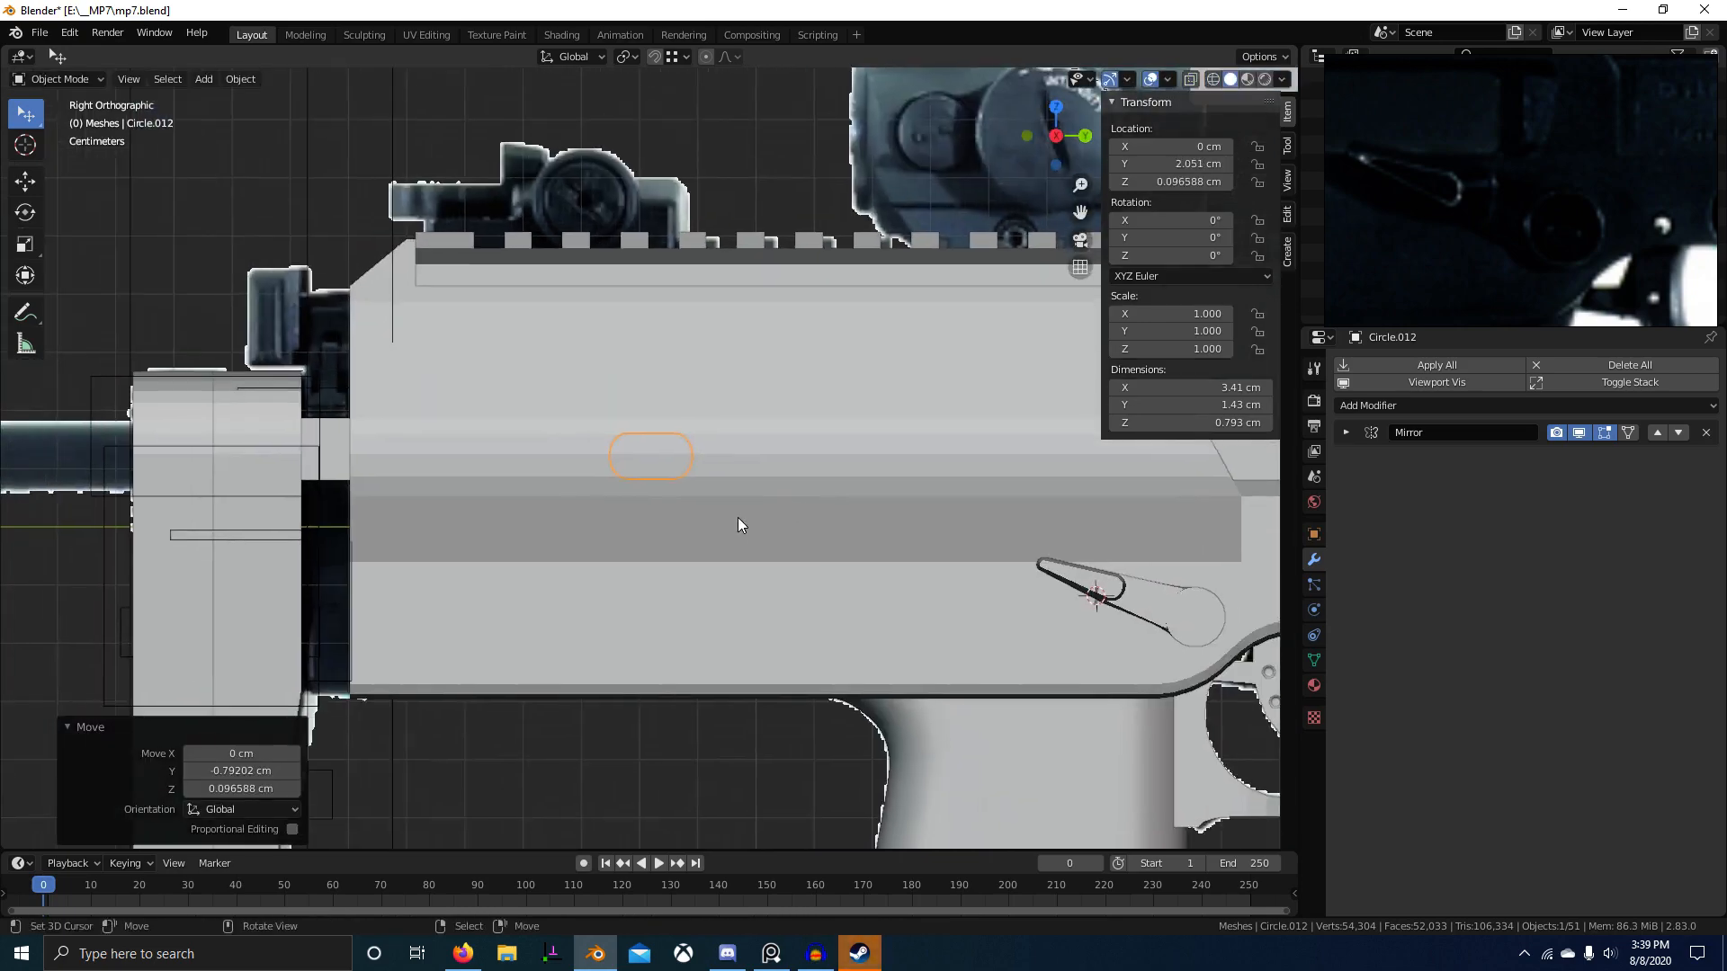
# Step: Select the slot's entire mesh and move it outward along X by about 0.8 cm to the receiver's side surface
pyautogui.scroll(3, 693, 505)
pyautogui.press('Tab')
pyautogui.press('z')
pyautogui.click(386, 473)
pyautogui.press('a')
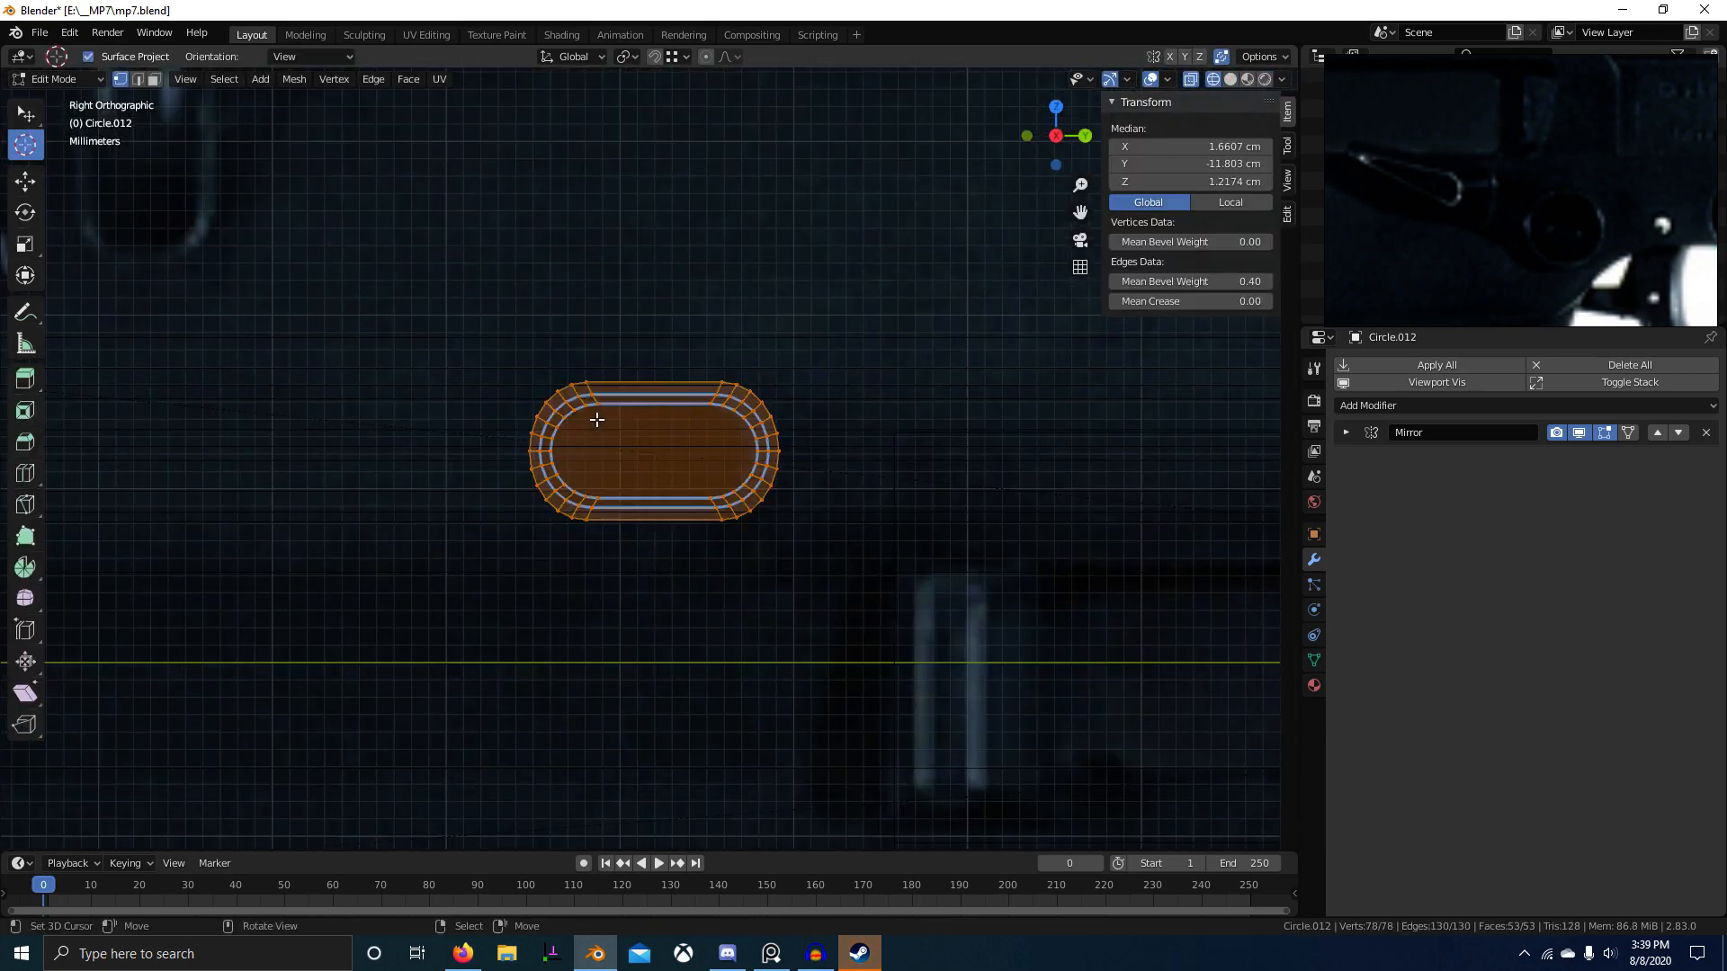
pyautogui.scroll(-4, 596, 419)
pyautogui.scroll(3, 656, 451)
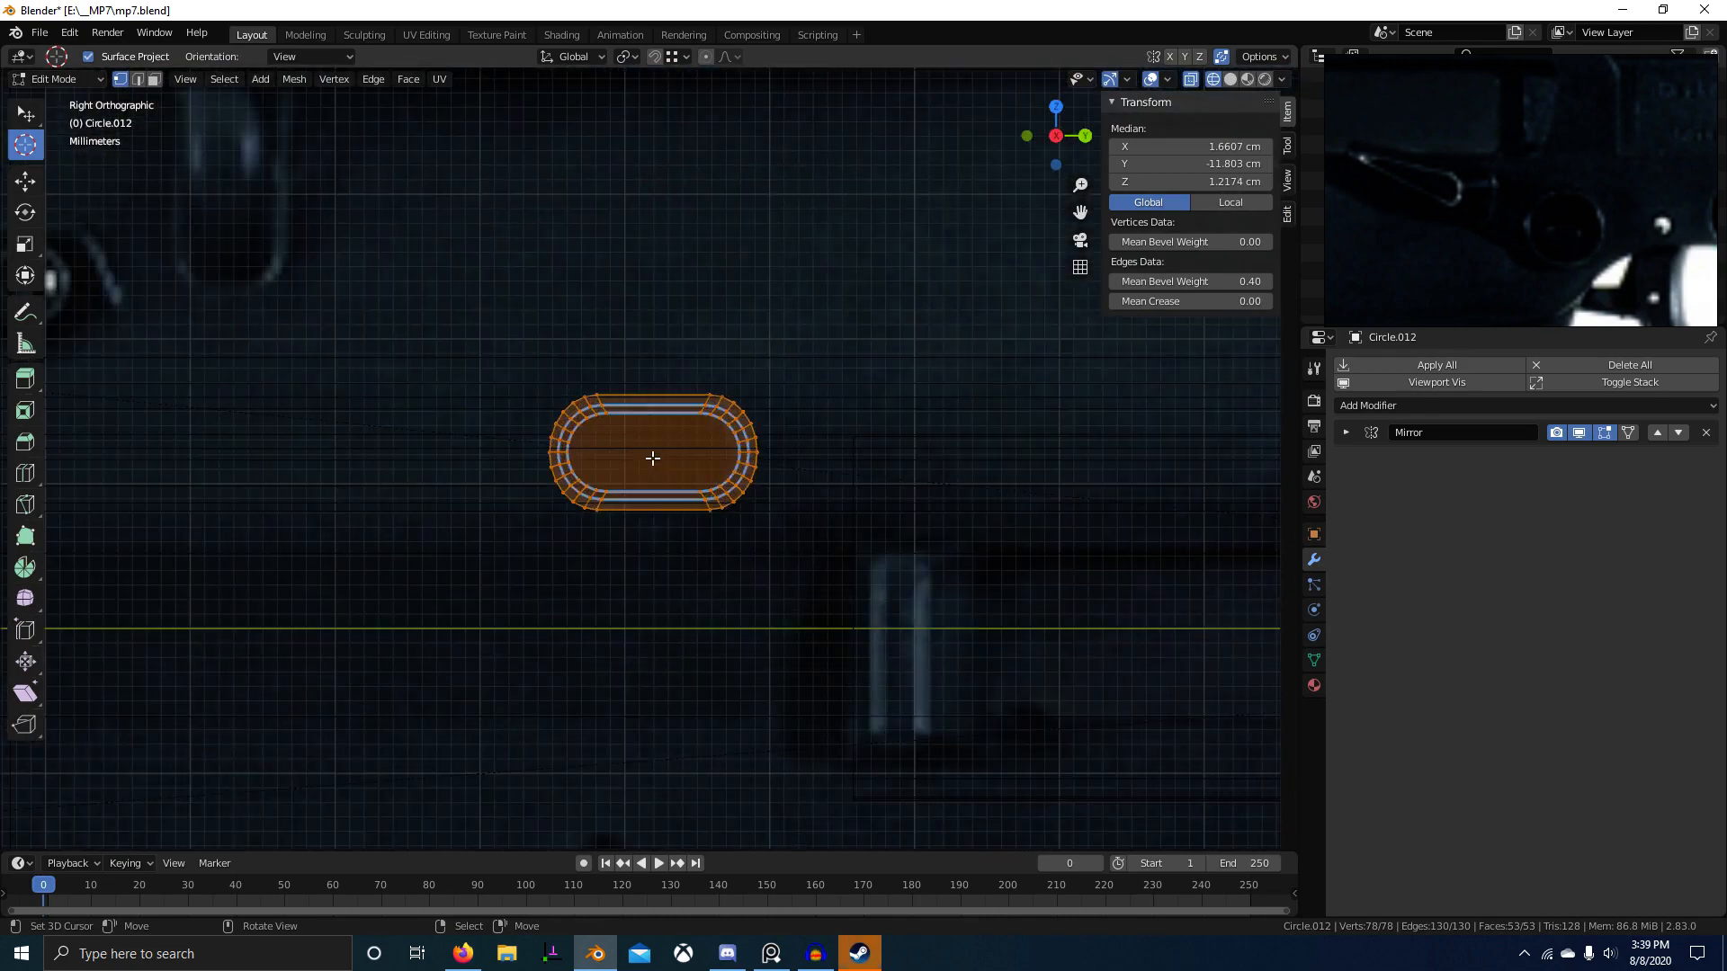
pyautogui.scroll(-4, 694, 458)
pyautogui.press('z')
pyautogui.click(1032, 466)
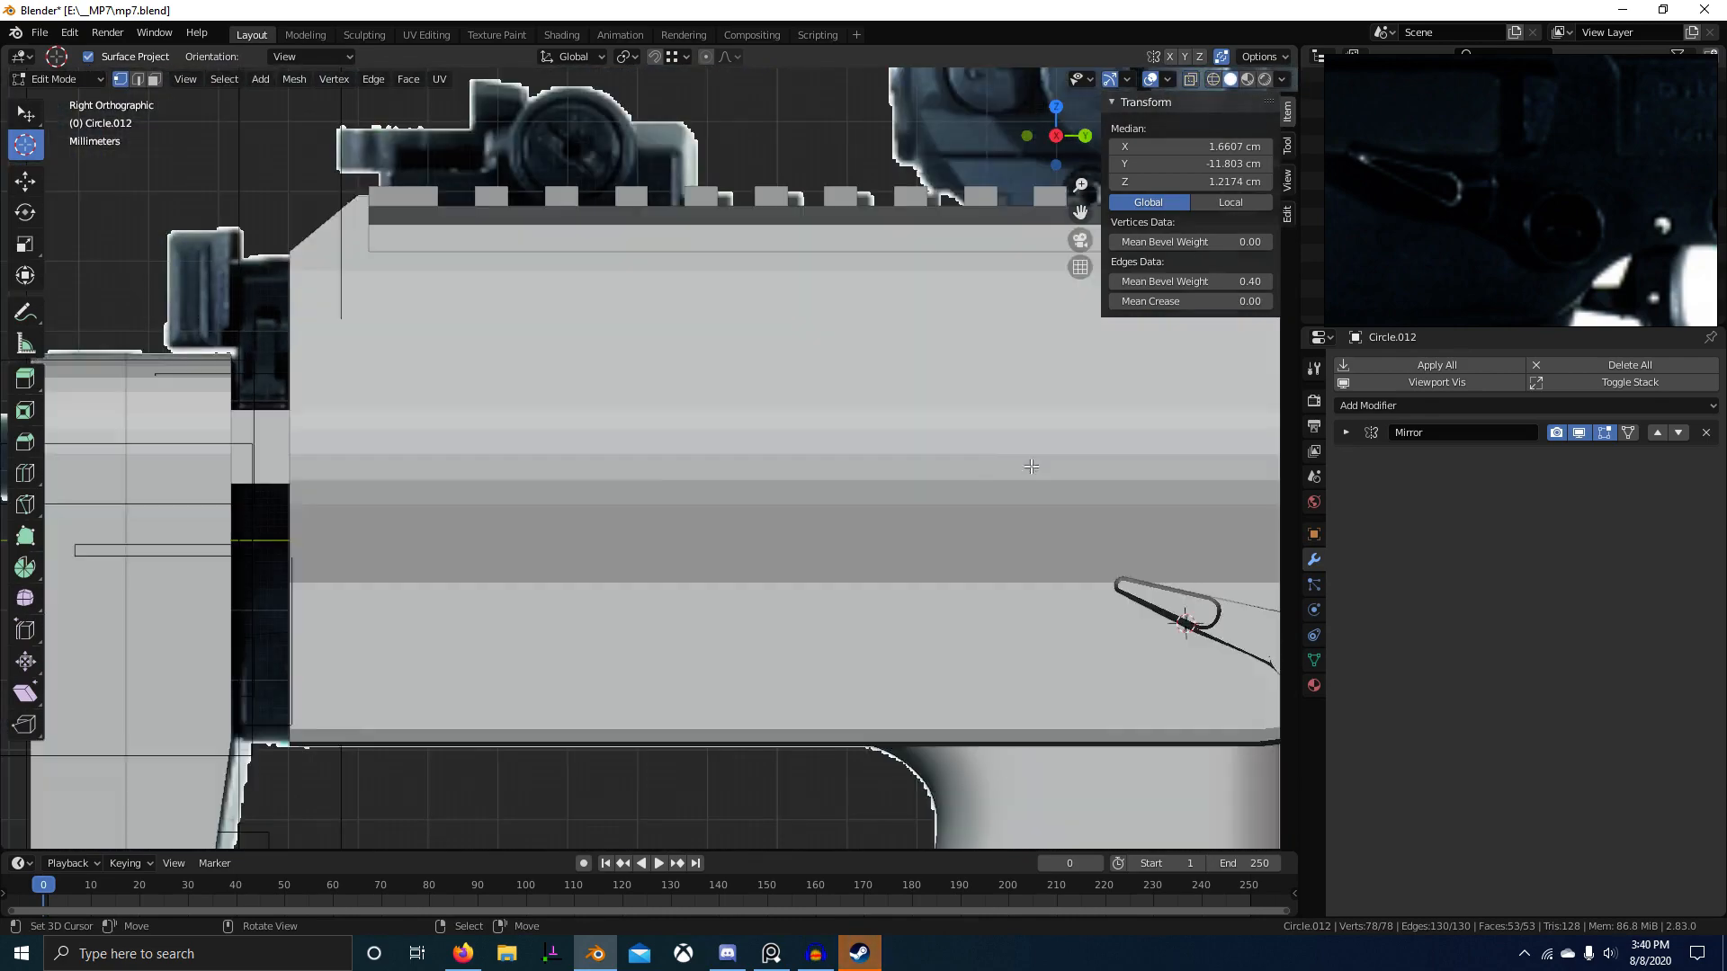
pyautogui.scroll(1, 655, 466)
pyautogui.moveTo(655, 465); pyautogui.dragTo(420, 493, button='middle')
pyautogui.press('g')
pyautogui.press('x')
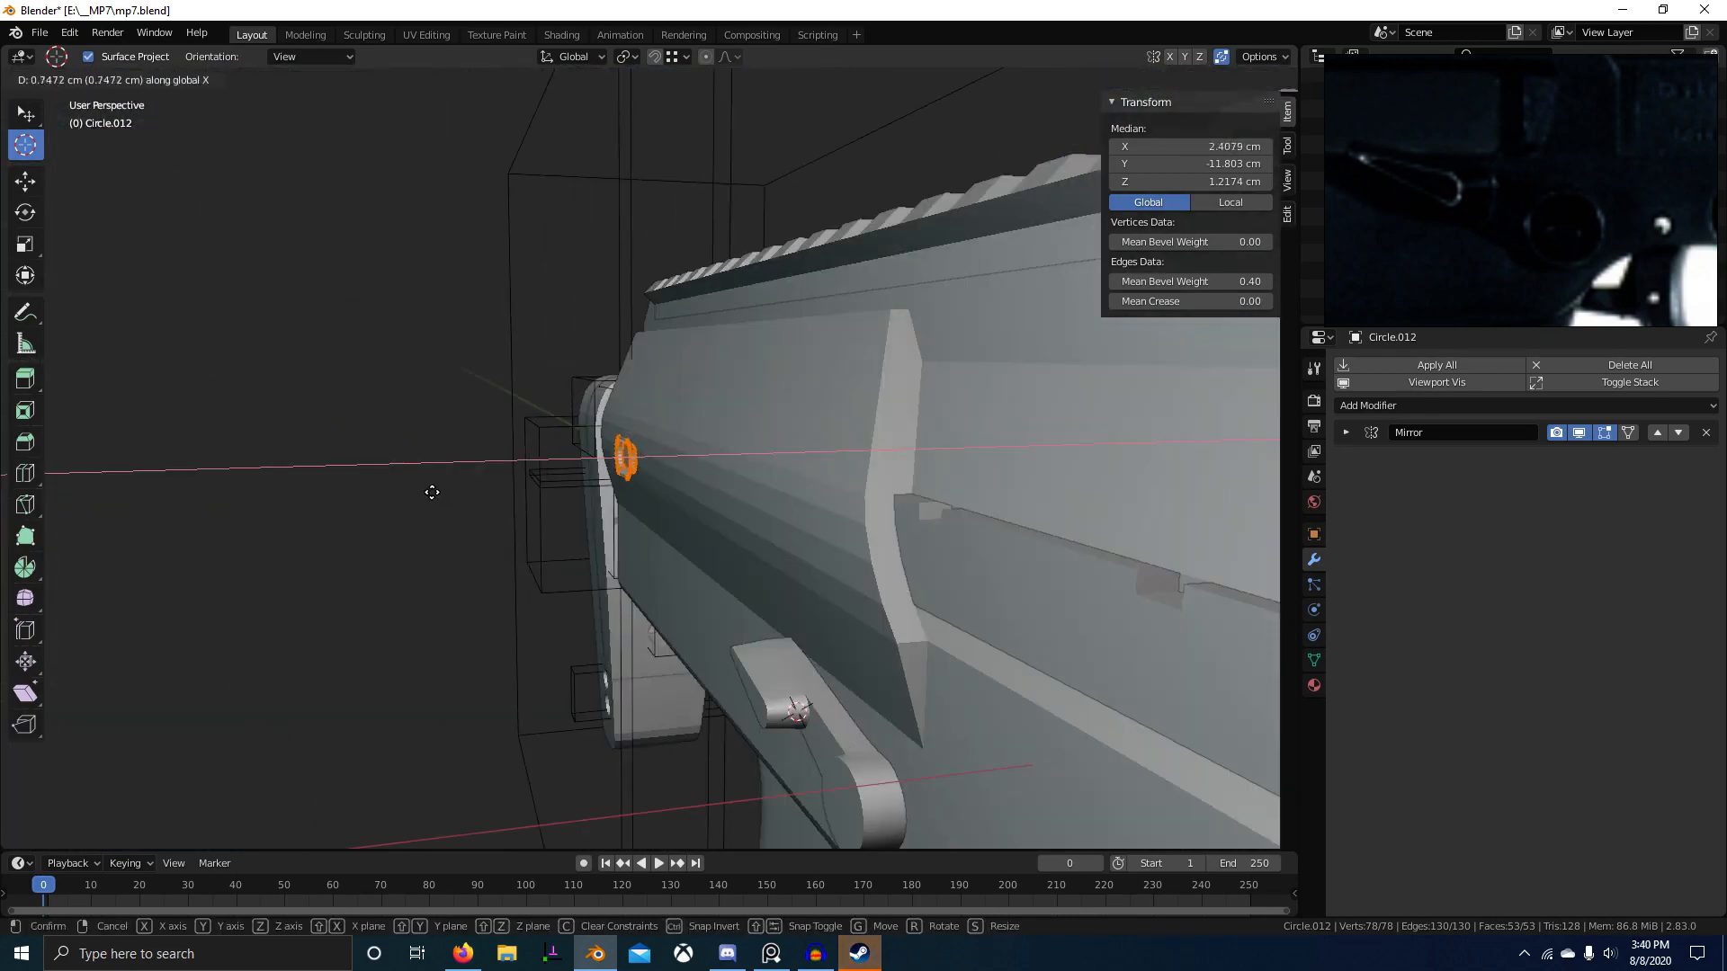
pyautogui.click(436, 493)
# Step: Delete the vertices of the slot's surrounding rim and walls, leaving only the flat inner oval face
pyautogui.press('KP_Decimal')
pyautogui.scroll(2, 672, 416)
pyautogui.keyDown('alt'); pyautogui.click(601, 382); pyautogui.keyUp('alt')
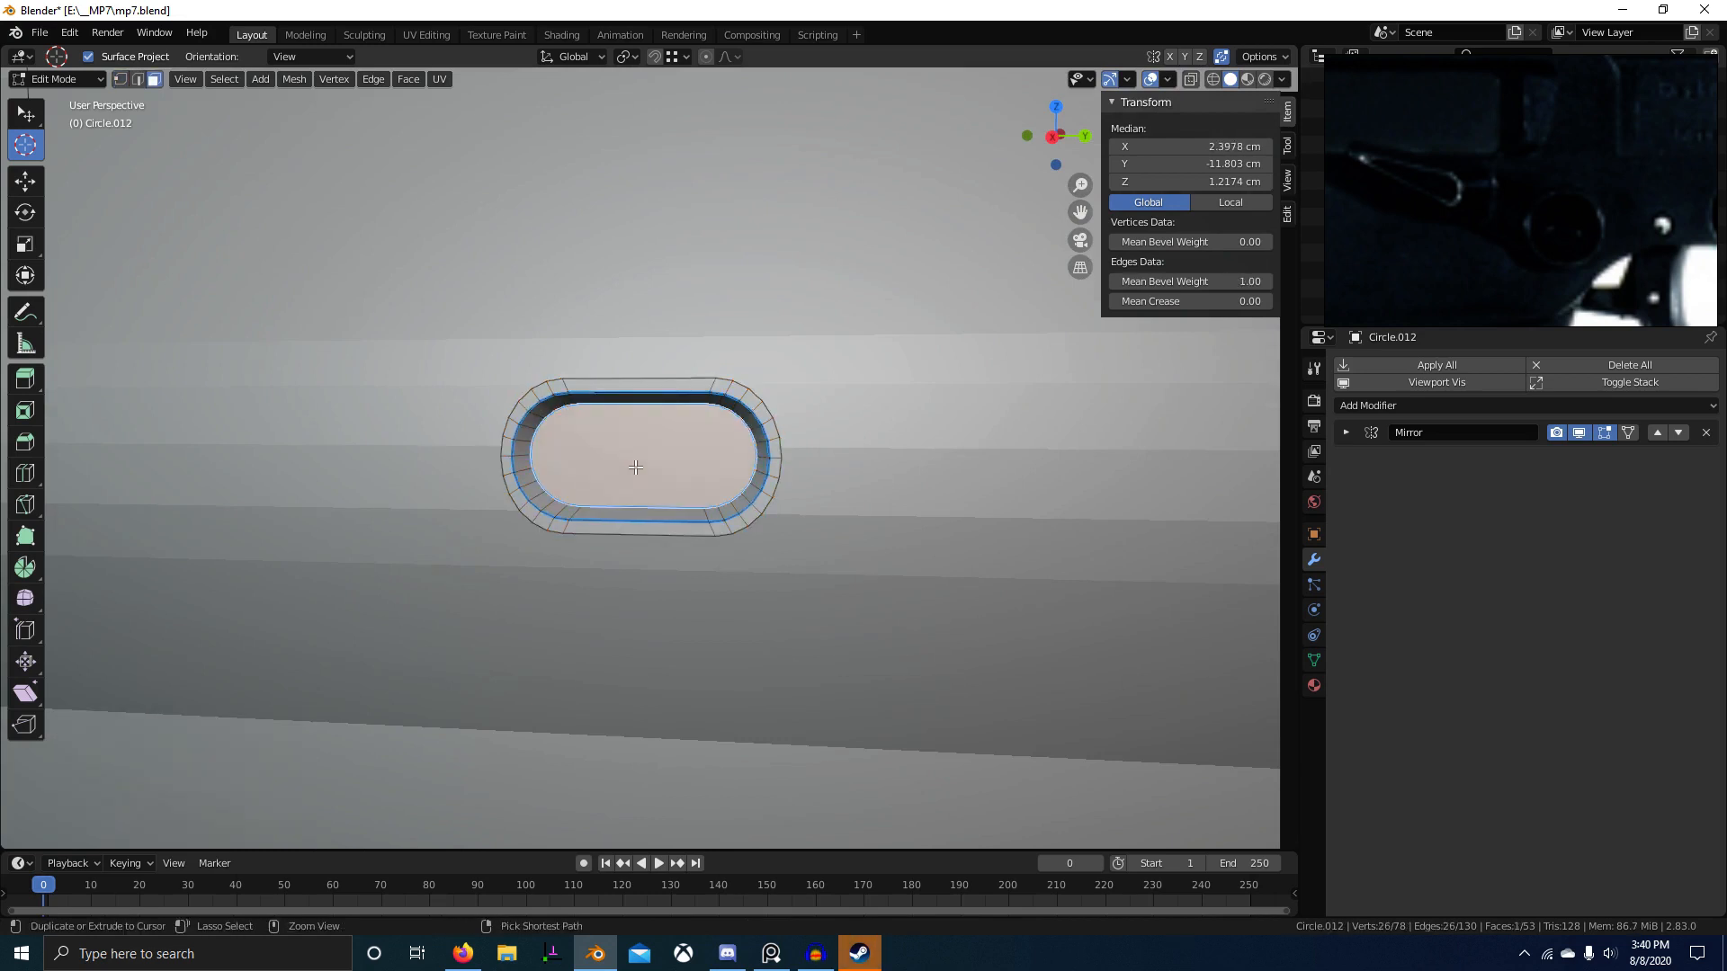
pyautogui.press('x')
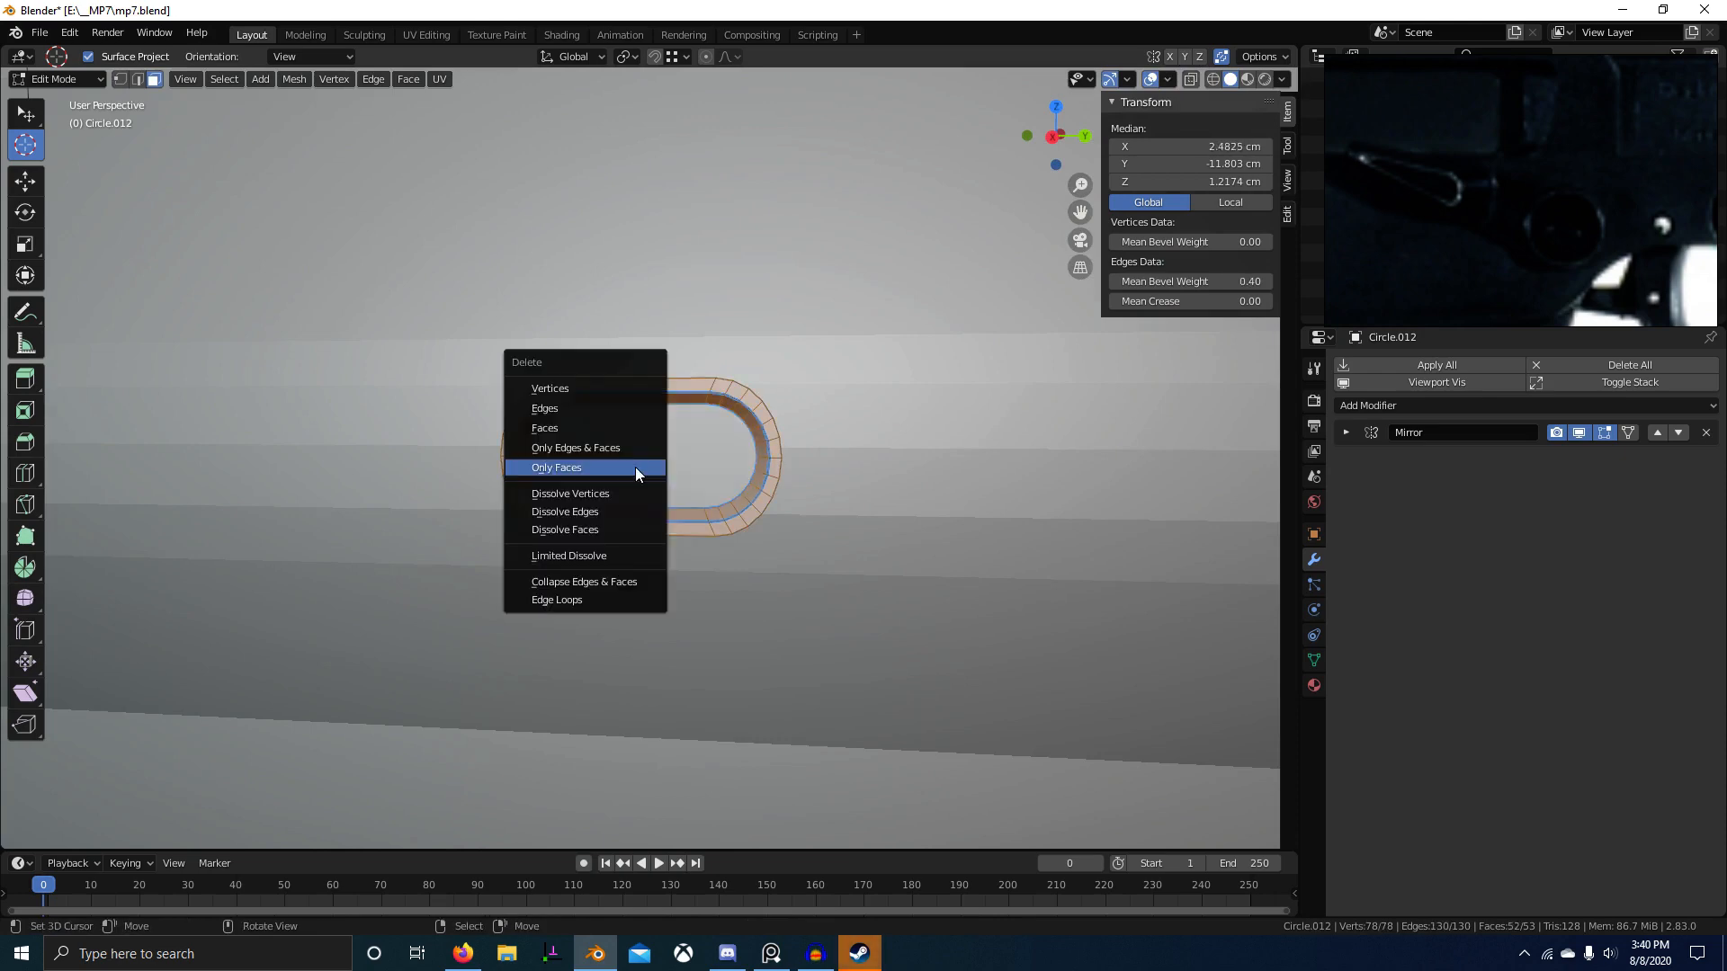
pyautogui.click(576, 389)
# Step: Scale and reposition the oval face in the right view to fit the receiver's rear reference slot, finishing with a 1.009 scale
pyautogui.press('KP_3')
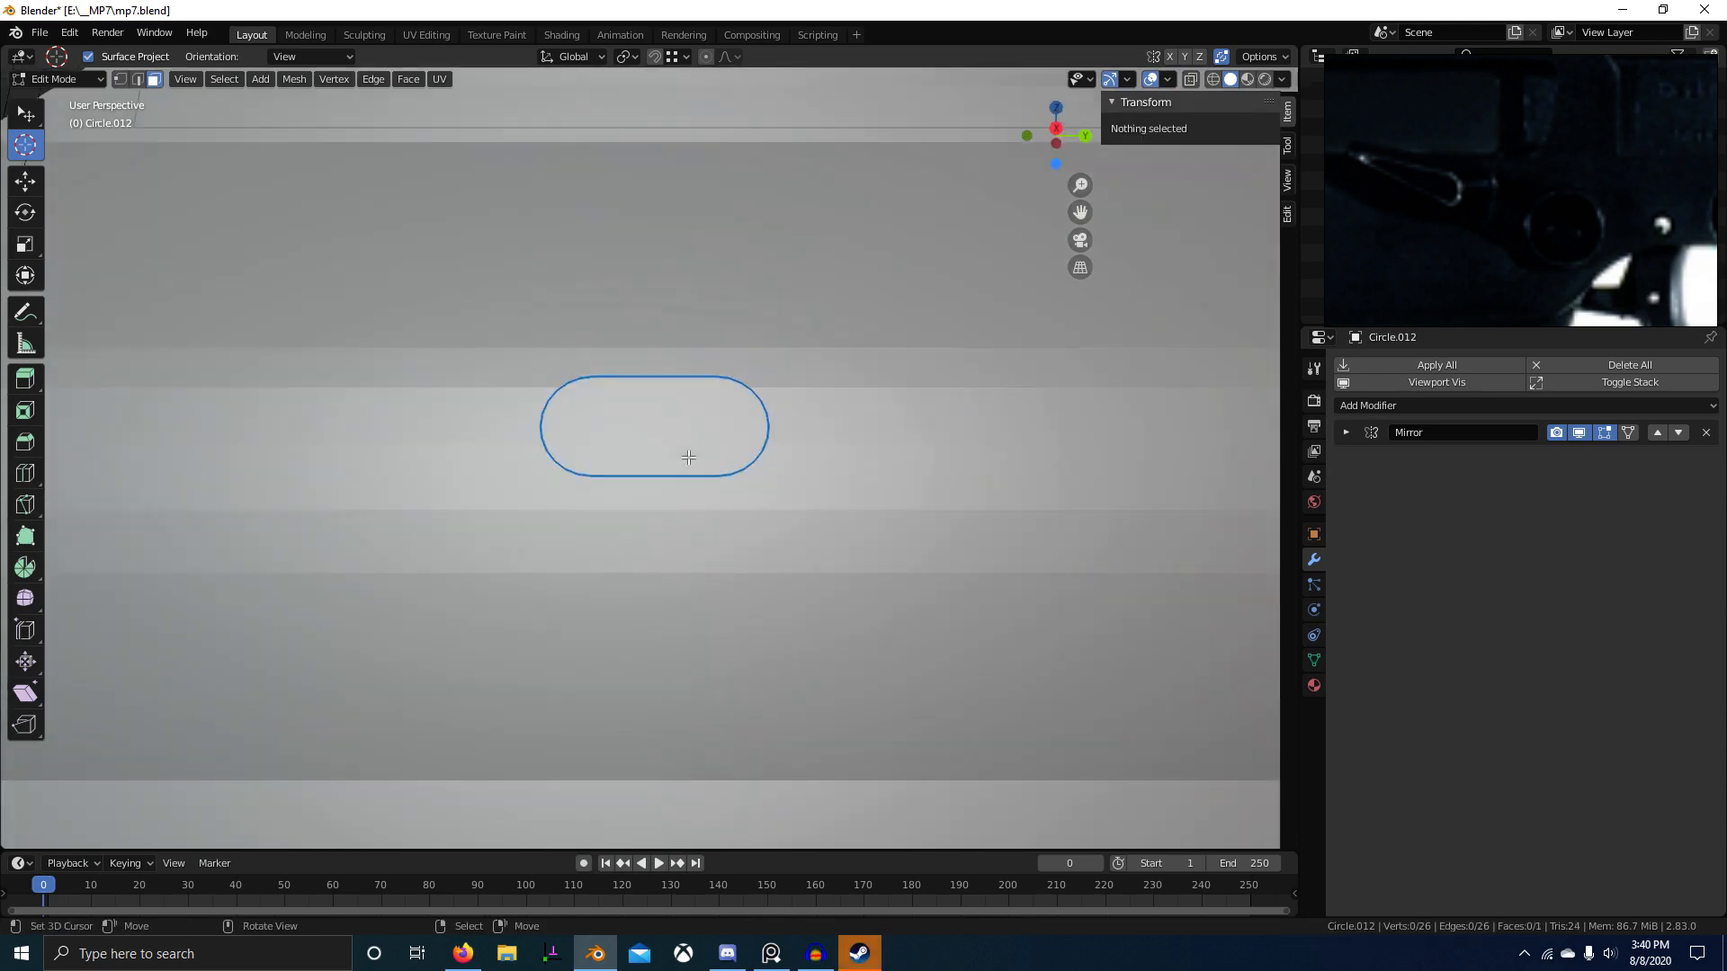
pyautogui.press('a')
pyautogui.press('s')
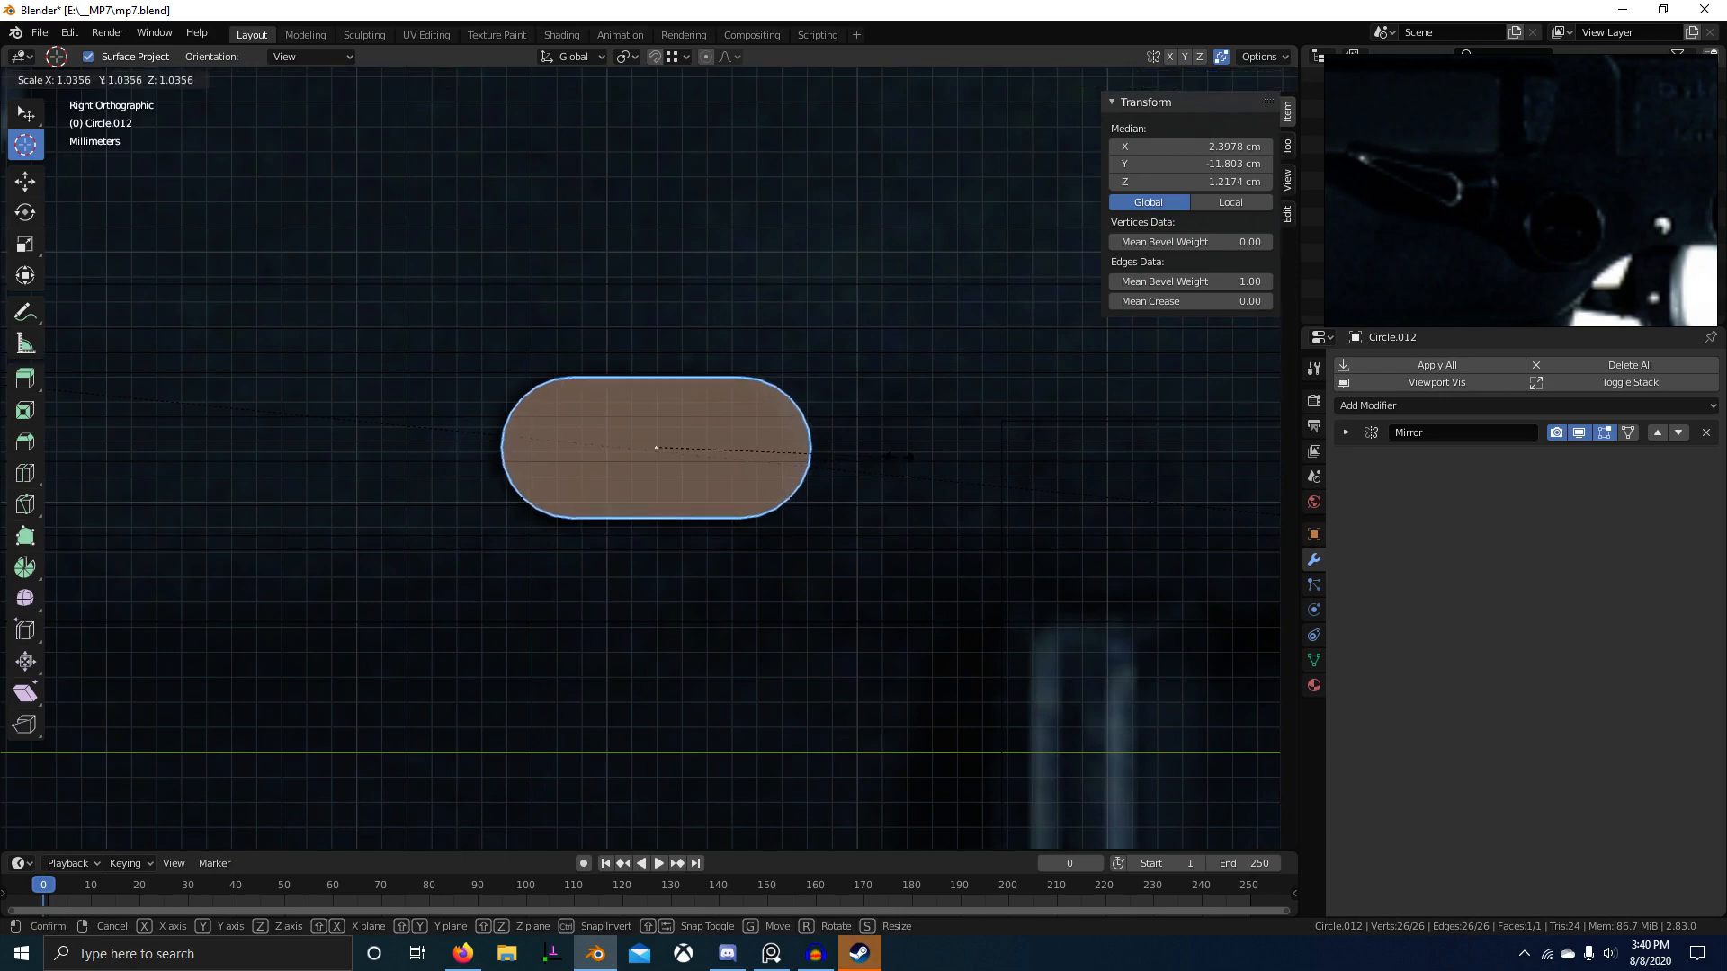
pyautogui.click(843, 460)
pyautogui.press('g')
pyautogui.click(837, 465)
pyautogui.press('s')
pyautogui.click(843, 457)
# Step: Duplicate the oval face along Y by about 5 cm toward the receiver's second reference slot
pyautogui.scroll(-5, 843, 456)
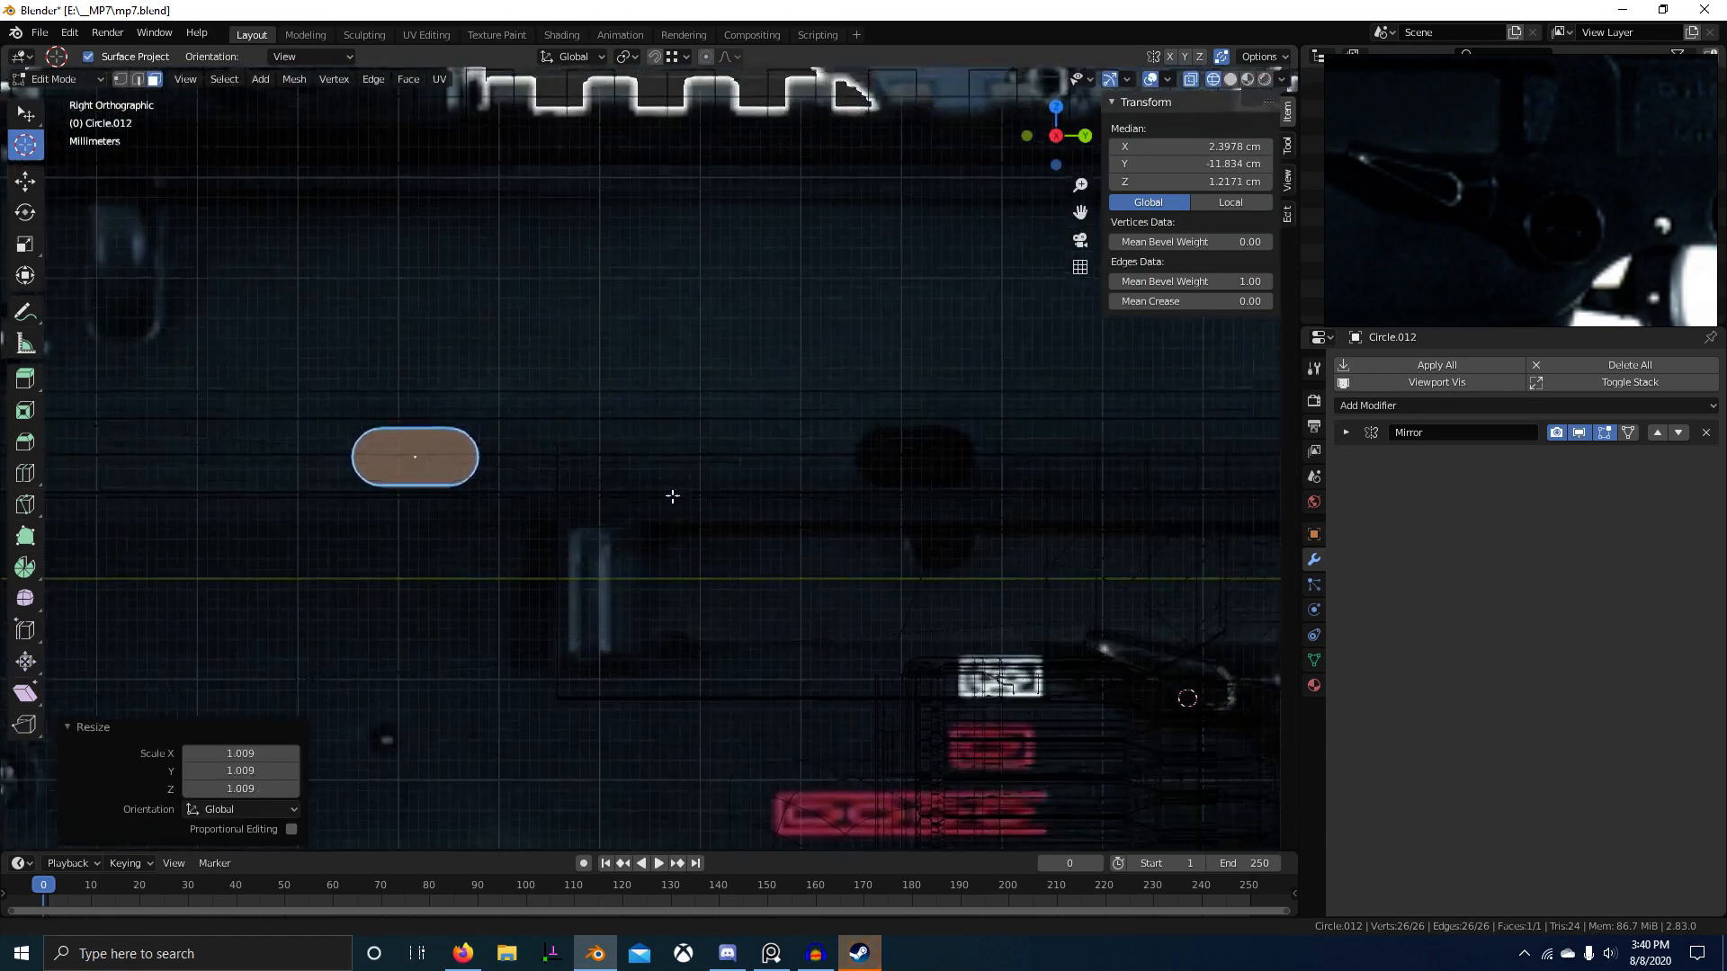
pyautogui.hotkey('shift', 'd')
pyautogui.press('y')
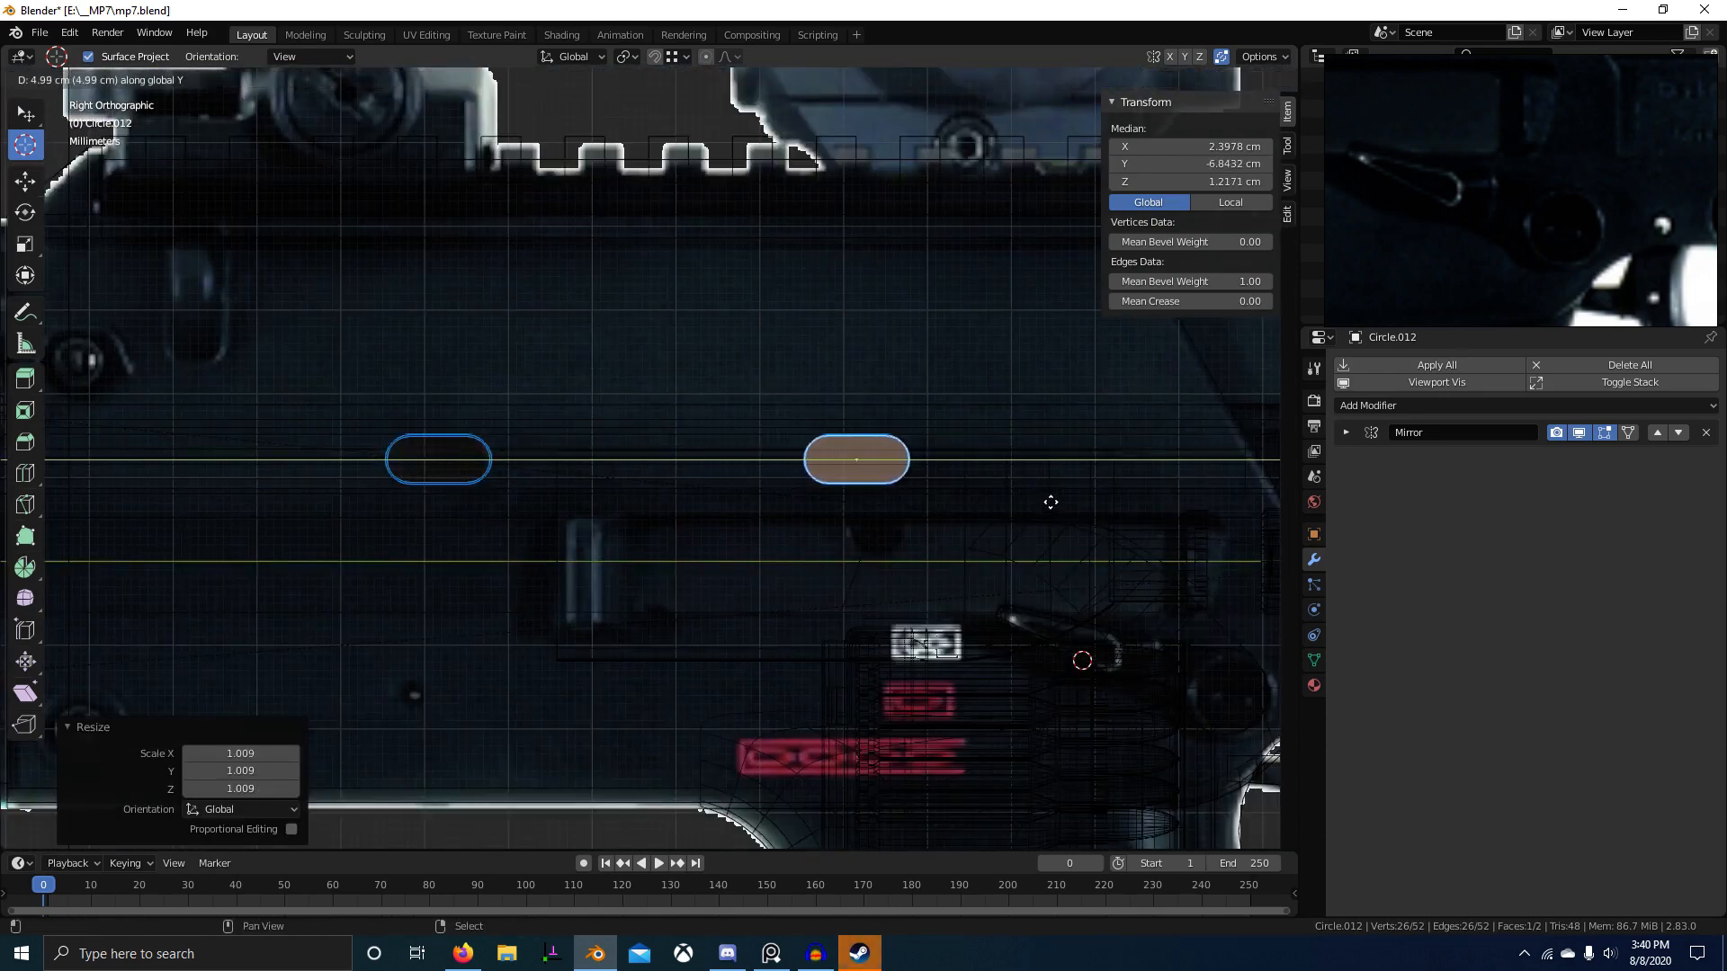
# Step: Place the duplicated slot profile about 4.99 cm along Y from the first one
pyautogui.click(1052, 502)
pyautogui.moveTo(856, 520); pyautogui.dragTo(968, 547, button='middle')
pyautogui.hotkey('shift', 'z')
pyautogui.scroll(4, 899, 521)
# Step: Extrude both slot profiles along X through the receiver's side and recalculate their normals
pyautogui.moveTo(796, 514); pyautogui.dragTo(864, 501, button='middle')
pyautogui.press('a')
pyautogui.hotkey('shift', 'd')
pyautogui.press('x')
pyautogui.click(731, 513)
pyautogui.moveTo(731, 513); pyautogui.dragTo(559, 513, button='middle')
pyautogui.press('a')
pyautogui.hotkey('shift', 'n')
pyautogui.scroll(-7, 558, 513)
pyautogui.press('Tab')
pyautogui.scroll(4, 664, 520)
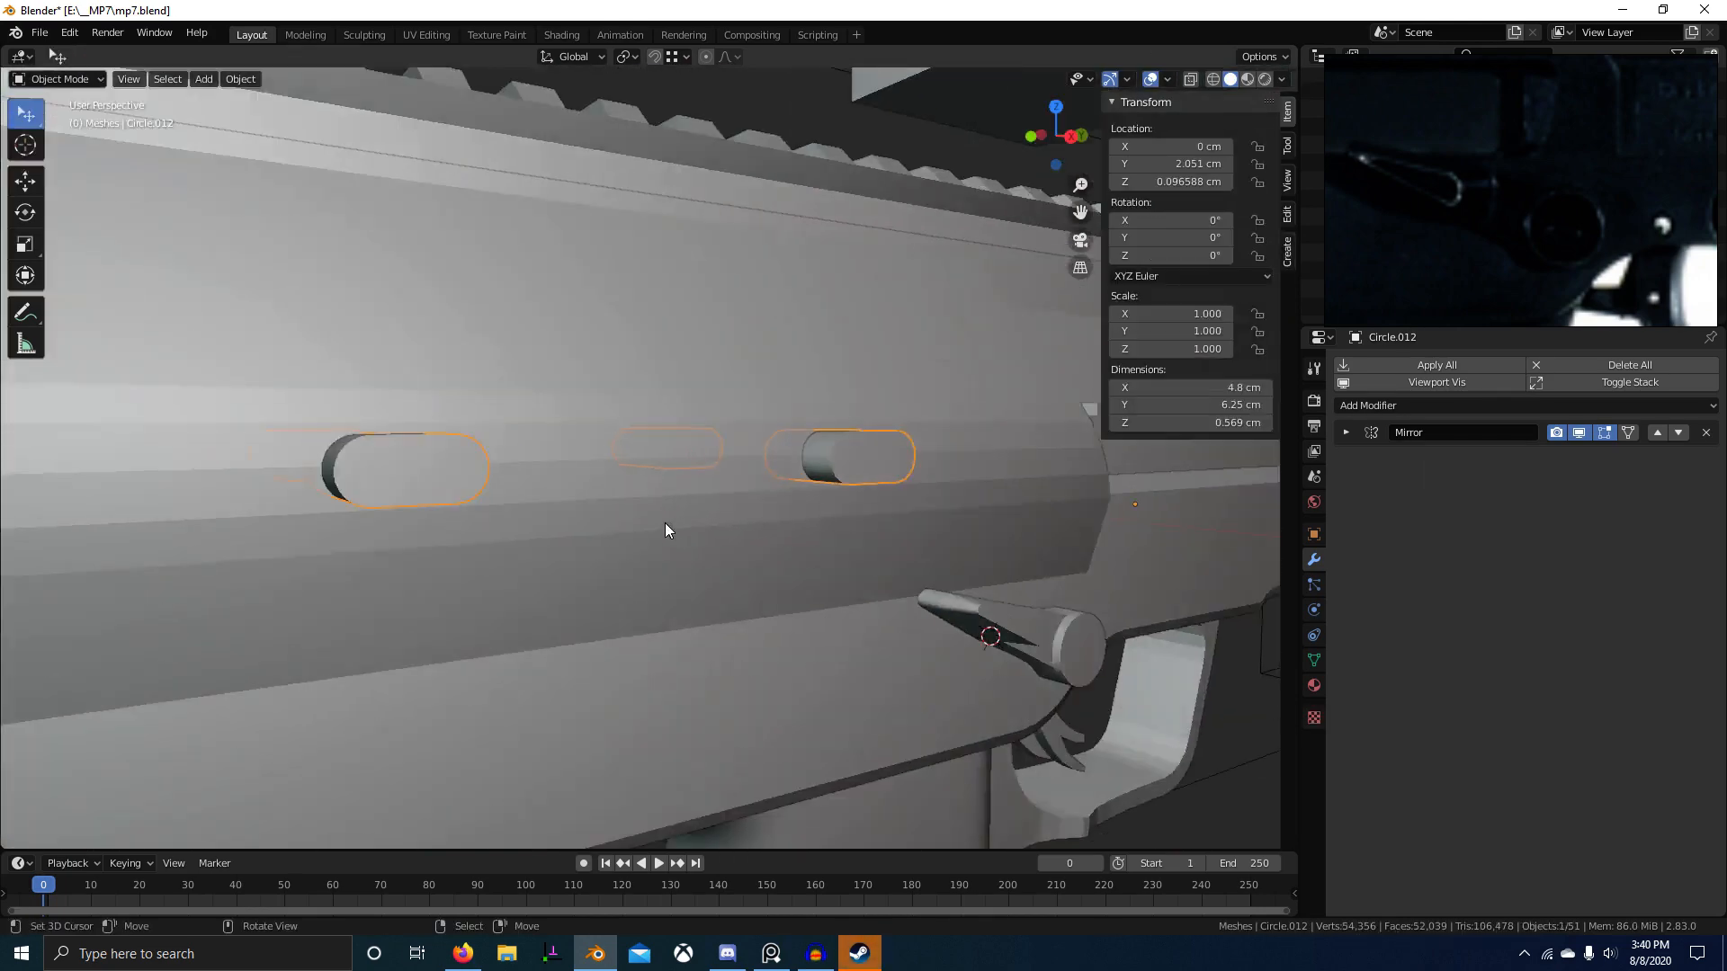
# Step: Cut both slots out of the receiver body with a Boolean Difference using the slot object as cutter
pyautogui.moveTo(665, 522); pyautogui.dragTo(660, 445, button='middle')
pyautogui.scroll(-1, 663, 441)
pyautogui.moveTo(797, 453); pyautogui.dragTo(567, 445, button='middle')
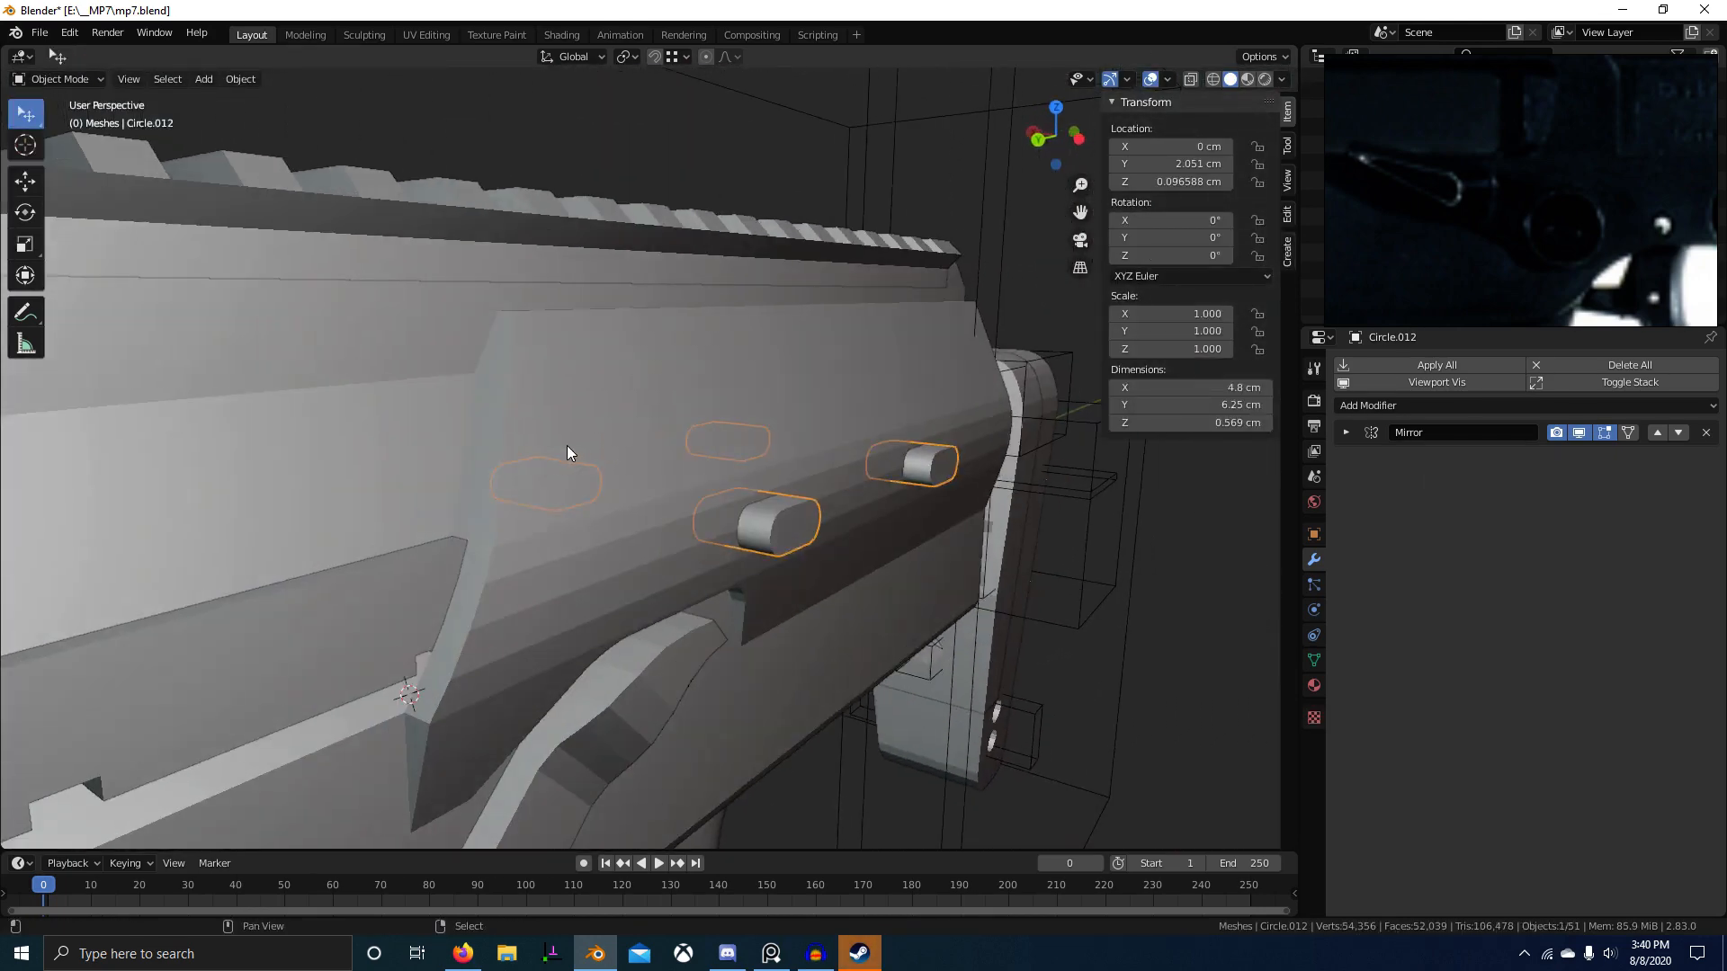
pyautogui.keyDown('shift'); pyautogui.click(568, 445); pyautogui.keyUp('shift')
pyautogui.press('ctrl+KP_Subtract')
pyautogui.hotkey('alt', 'a')
pyautogui.moveTo(678, 448); pyautogui.dragTo(345, 458, button='middle')
pyautogui.scroll(-2, 346, 459)
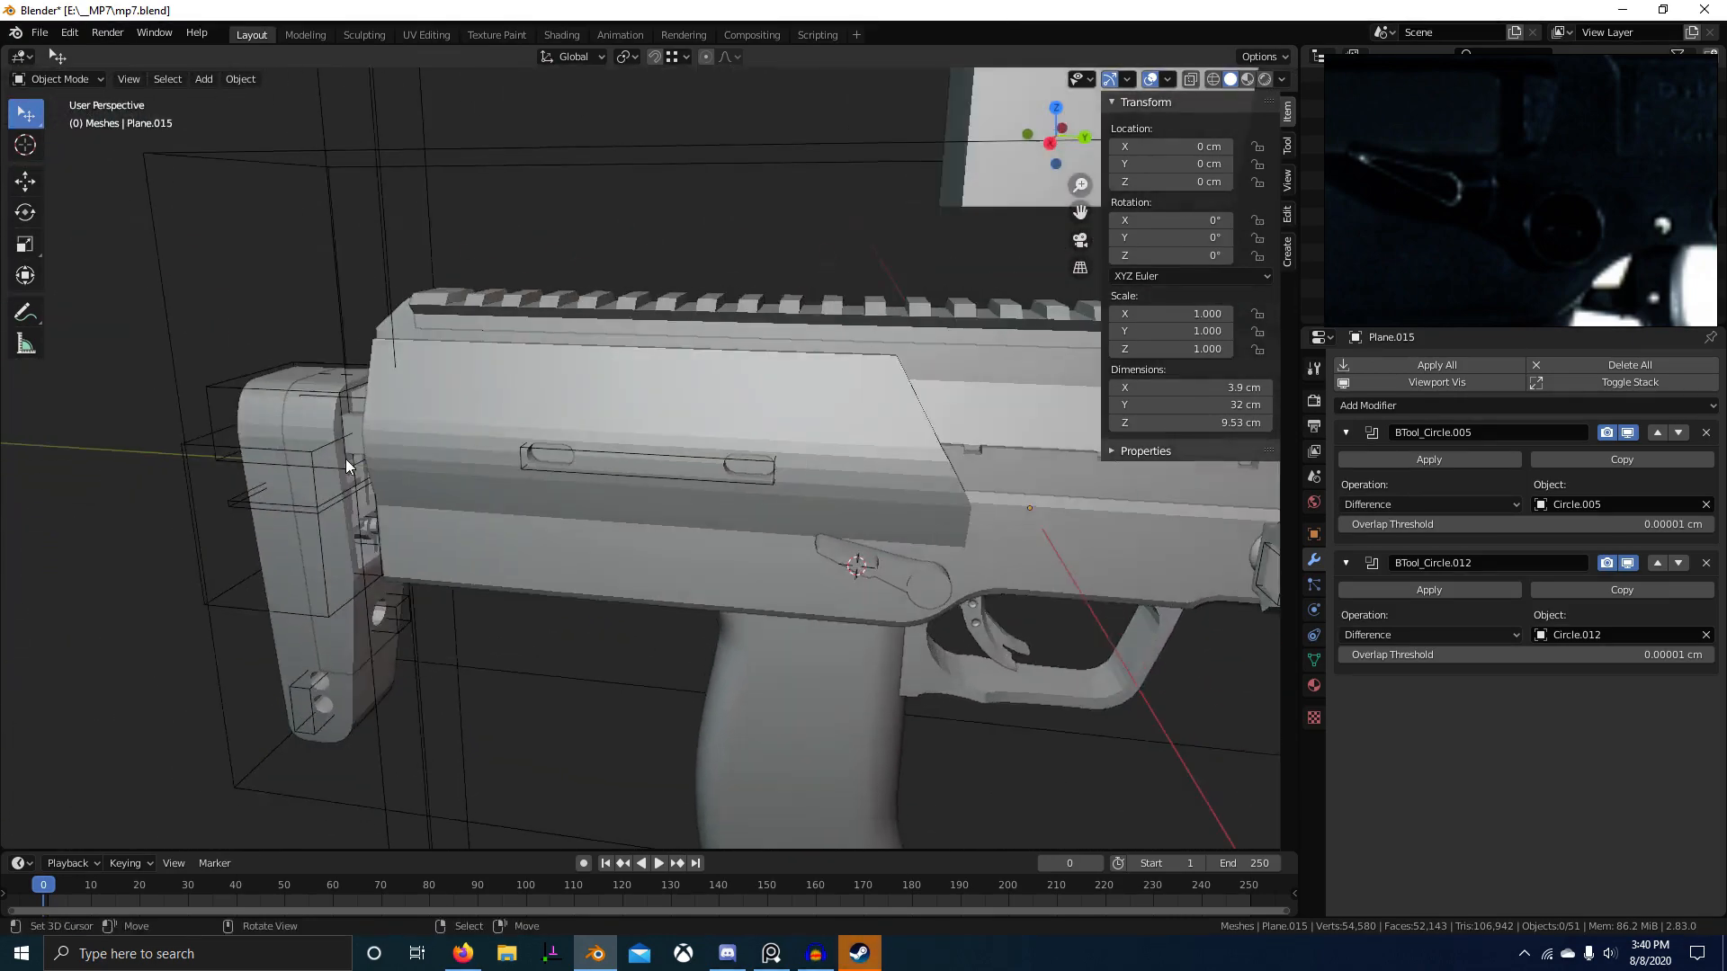
# Step: Examine the cut slots on the receiver's side up close and in different shading modes
pyautogui.scroll(5, 580, 461)
pyautogui.moveTo(580, 461); pyautogui.dragTo(396, 430, button='middle')
pyautogui.scroll(3, 753, 455)
pyautogui.moveTo(754, 455); pyautogui.dragTo(689, 363, button='middle')
pyautogui.rightClick(793, 360)
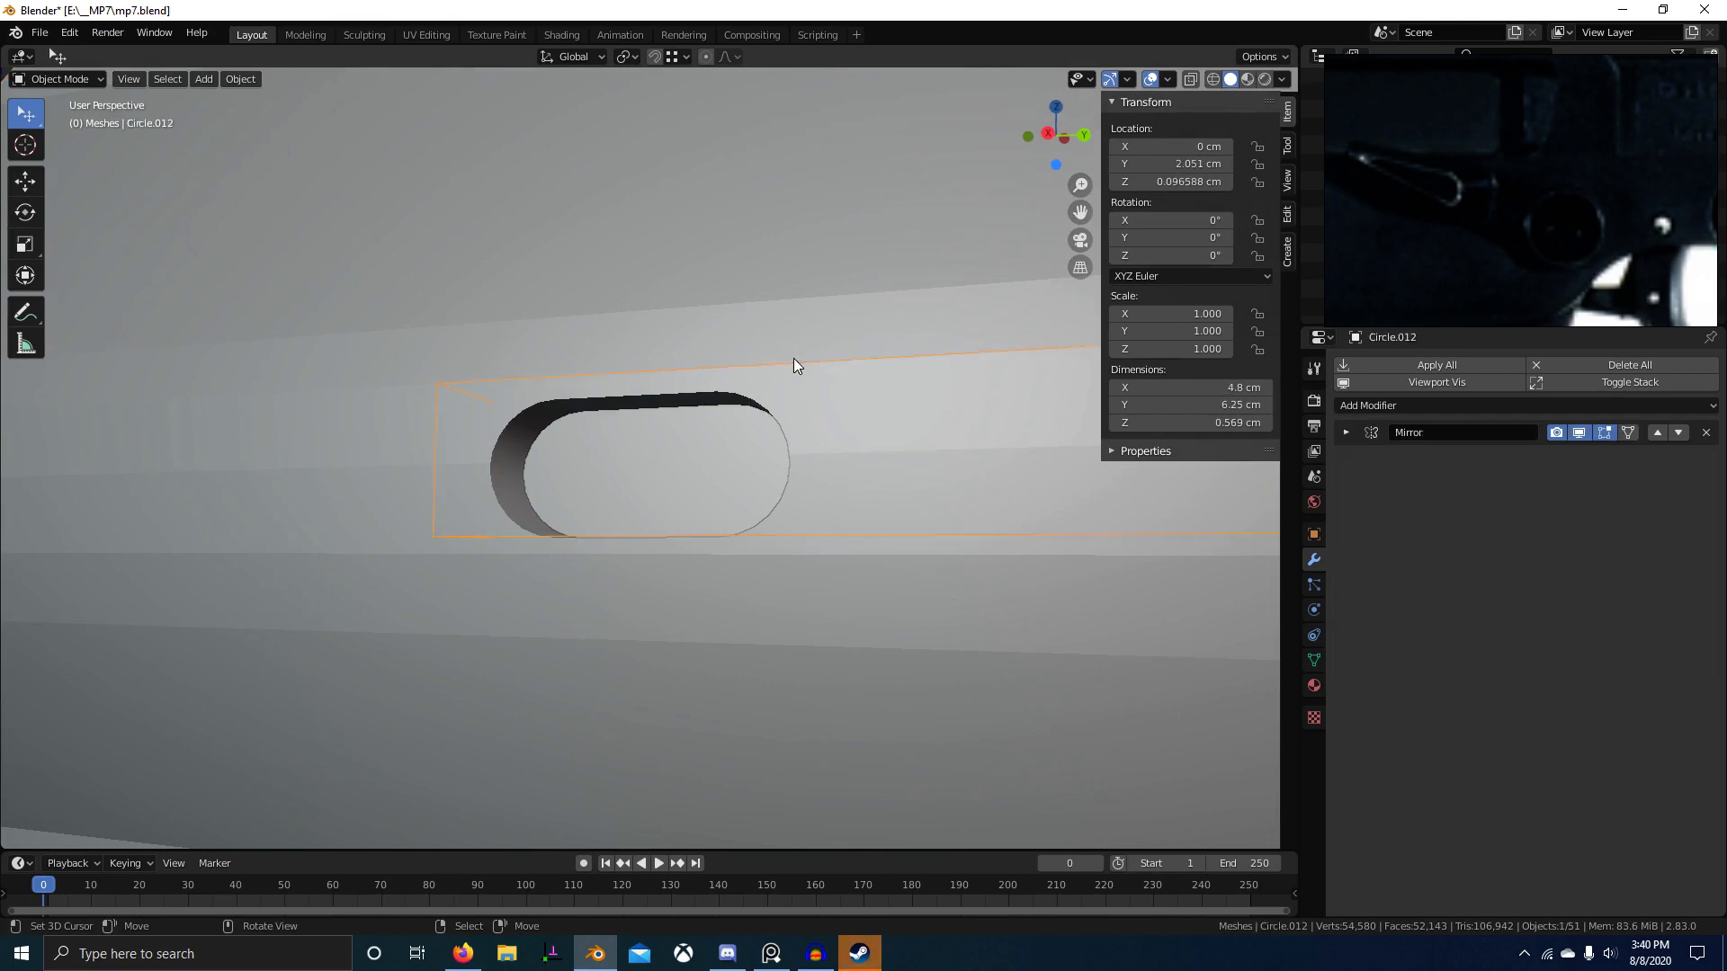
pyautogui.scroll(4, 764, 450)
pyautogui.moveTo(676, 450)
pyautogui.mouseDown(button='middle')
pyautogui.moveTo(742, 495)
pyautogui.moveTo(883, 466)
pyautogui.moveTo(768, 489)
pyautogui.moveTo(790, 514)
pyautogui.moveTo(721, 526)
pyautogui.moveTo(702, 511)
pyautogui.moveTo(753, 492)
pyautogui.moveTo(736, 488)
pyautogui.mouseUp(button='middle')
pyautogui.scroll(-1, 701, 485)
pyautogui.press('z')
pyautogui.scroll(-4, 362, 453)
pyautogui.press('z')
pyautogui.hotkey('alt', 'a')
# Step: Shade the receiver body smooth and save the file
pyautogui.scroll(-9, 758, 496)
pyautogui.scroll(4, 610, 434)
pyautogui.rightClick(610, 433)
pyautogui.press('w')
pyautogui.click(672, 446)
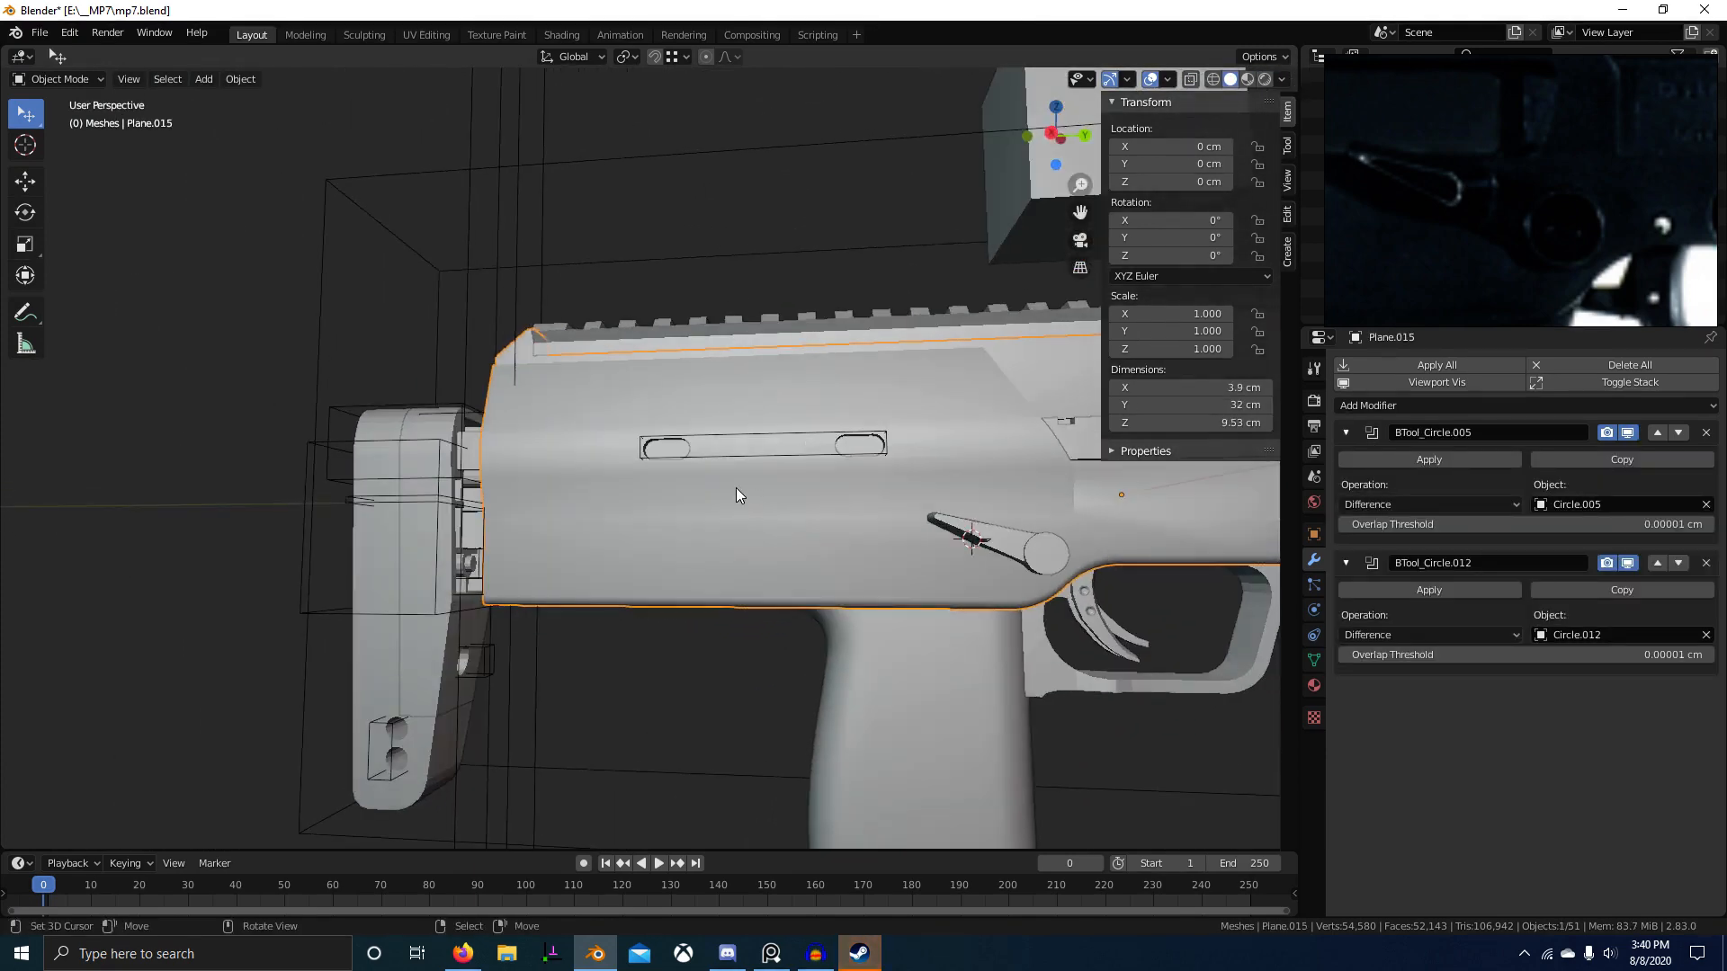
pyautogui.moveTo(564, 476); pyautogui.dragTo(693, 488, button='middle')
pyautogui.moveTo(885, 505); pyautogui.dragTo(678, 558, button='middle')
pyautogui.hotkey('ctrl', 's')
# Step: Examine the rear of the receiver in the side-view blueprint and in the reference drawings
pyautogui.scroll(3, 706, 495)
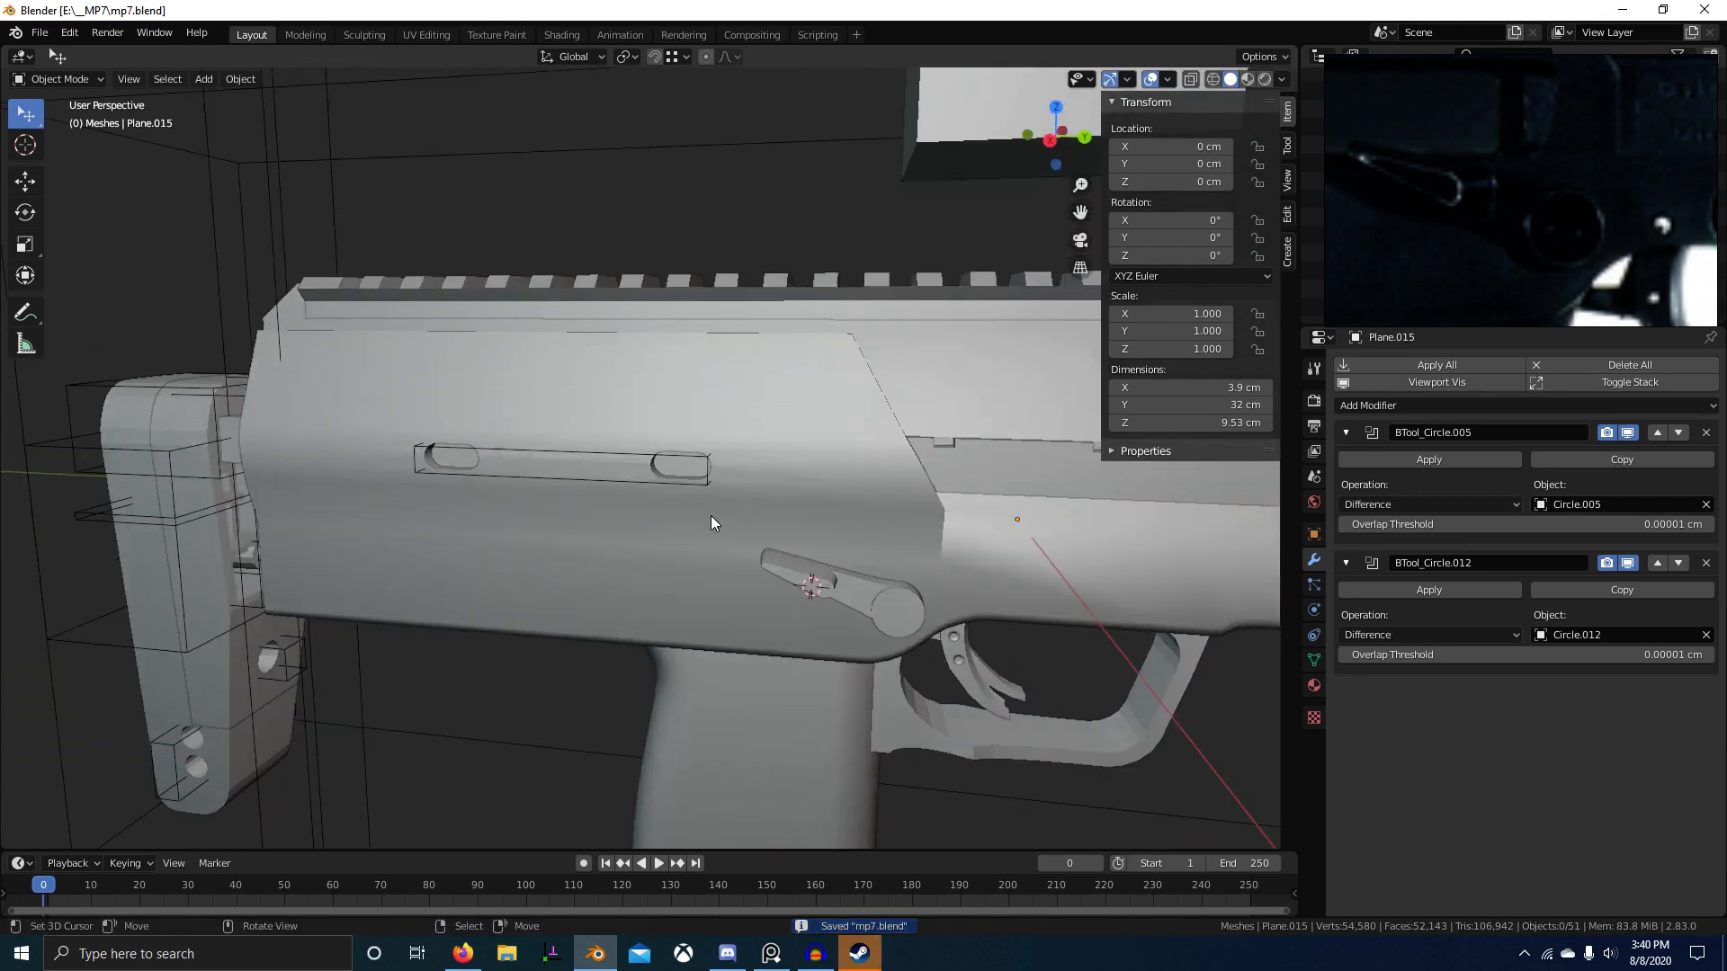
pyautogui.scroll(-5, 1045, 552)
pyautogui.moveTo(1045, 552); pyautogui.dragTo(984, 542, button='middle')
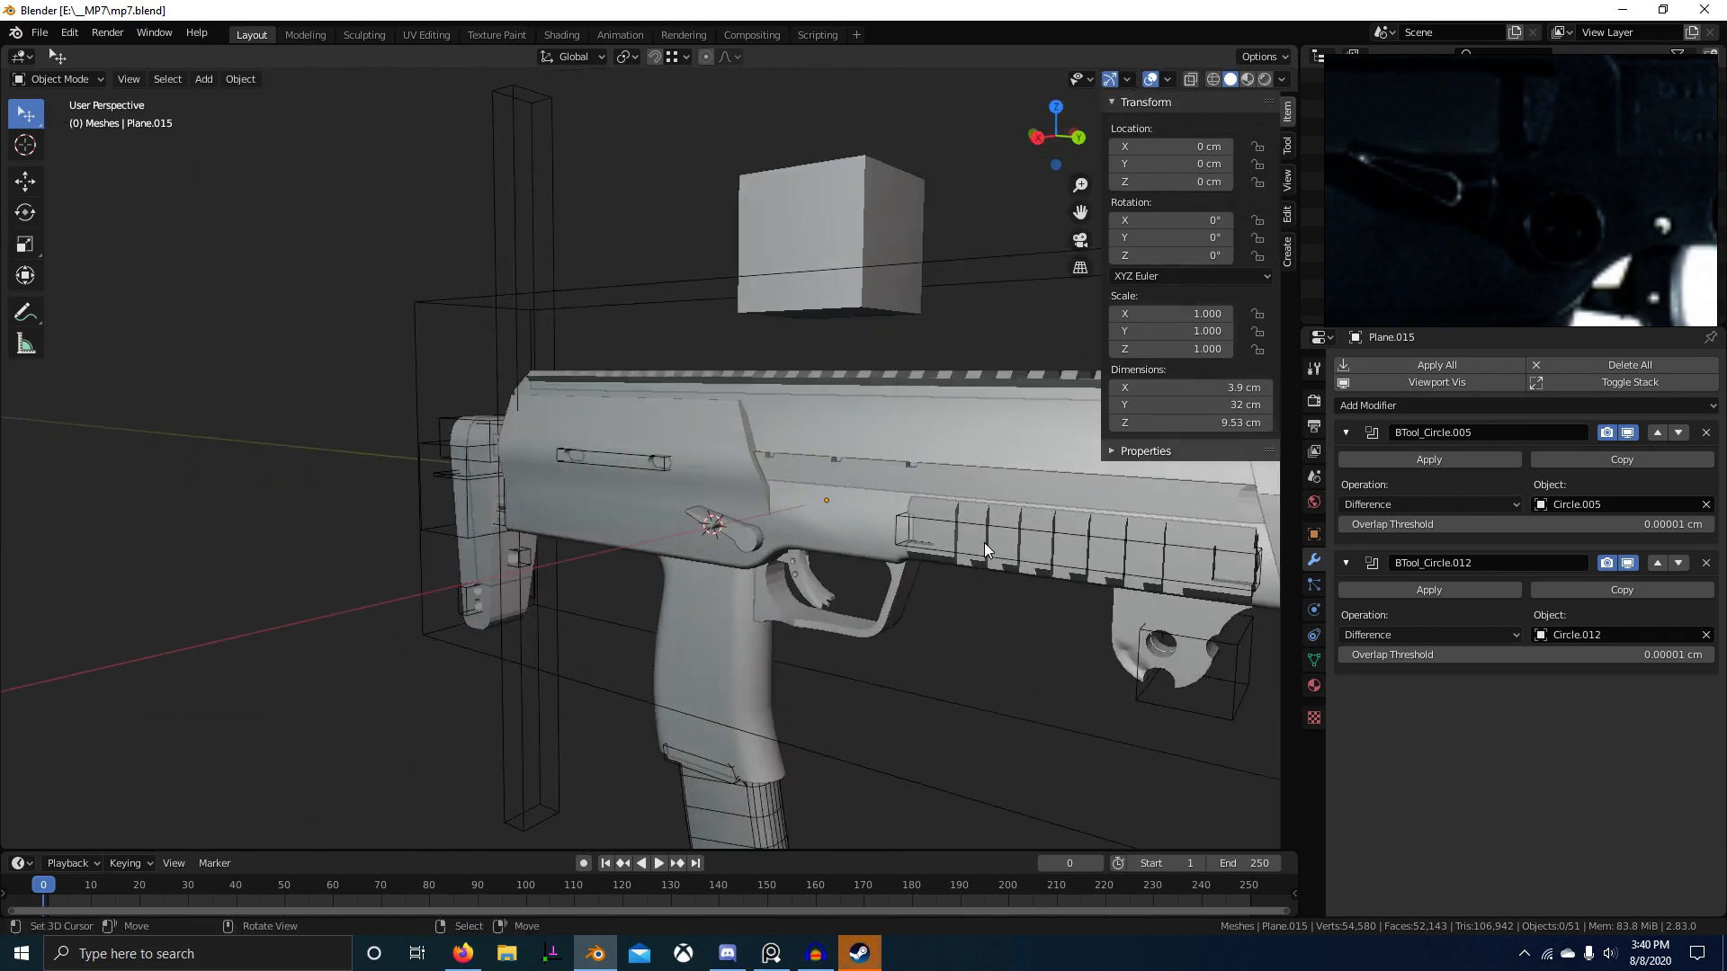
pyautogui.press('KP_3')
pyautogui.hotkey('alt', 'z')
pyautogui.scroll(2, 942, 603)
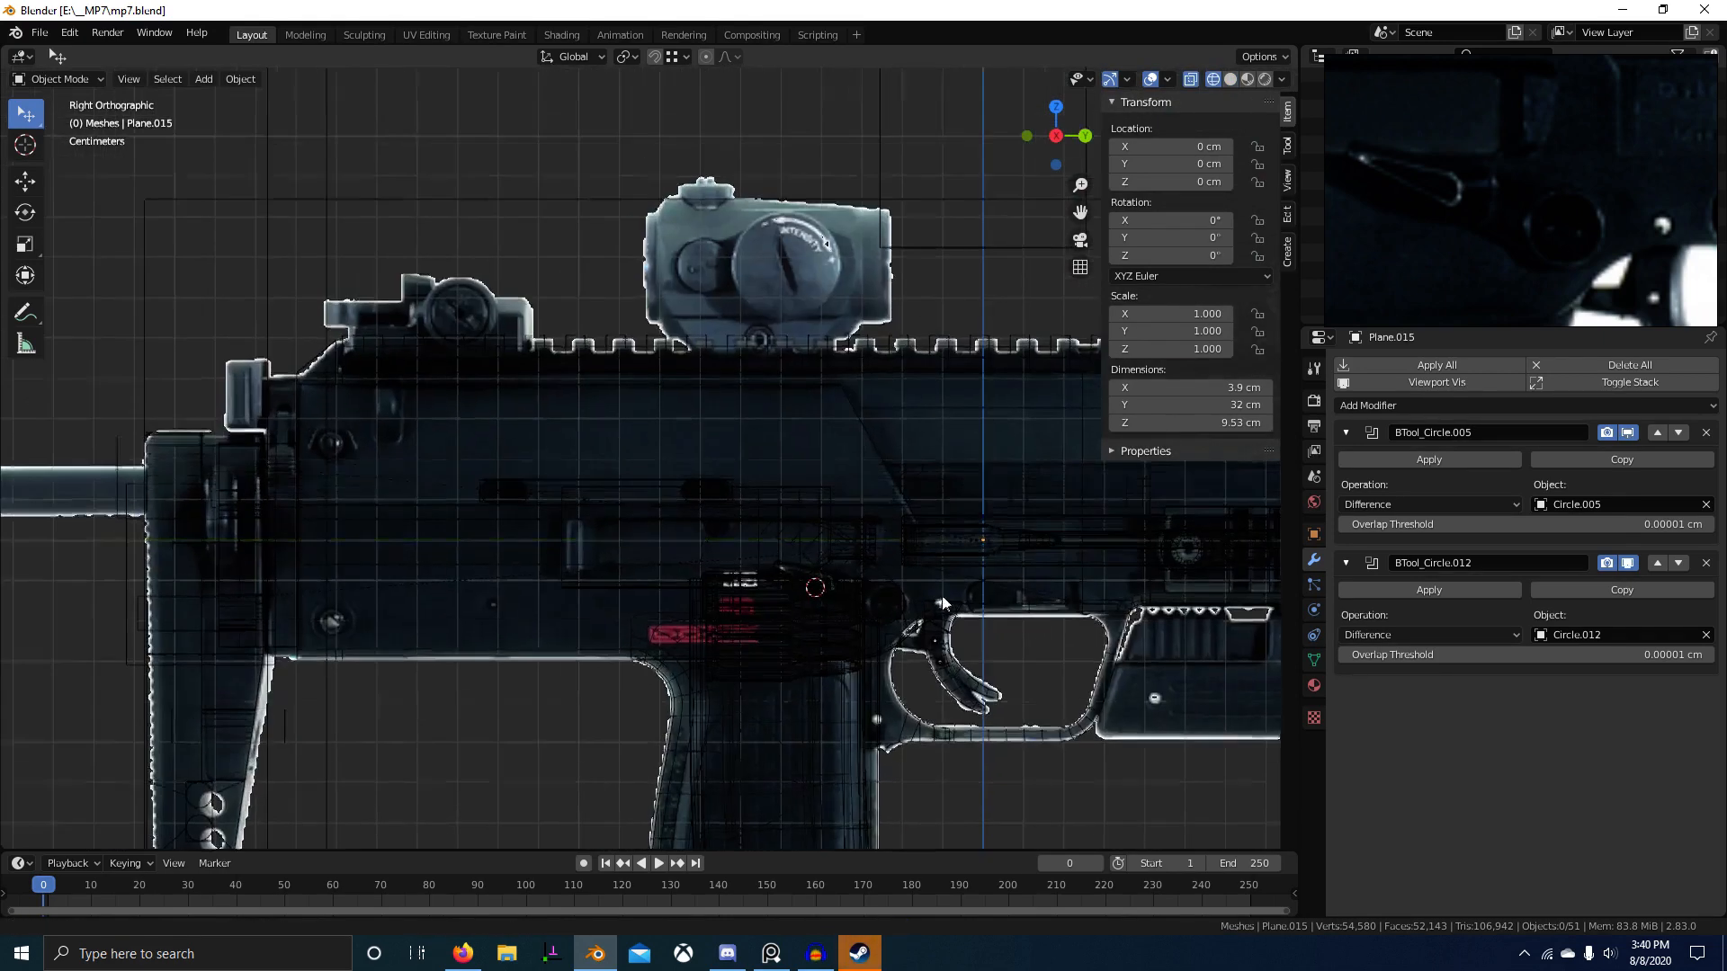
pyautogui.scroll(-1, 942, 603)
pyautogui.scroll(3, 612, 490)
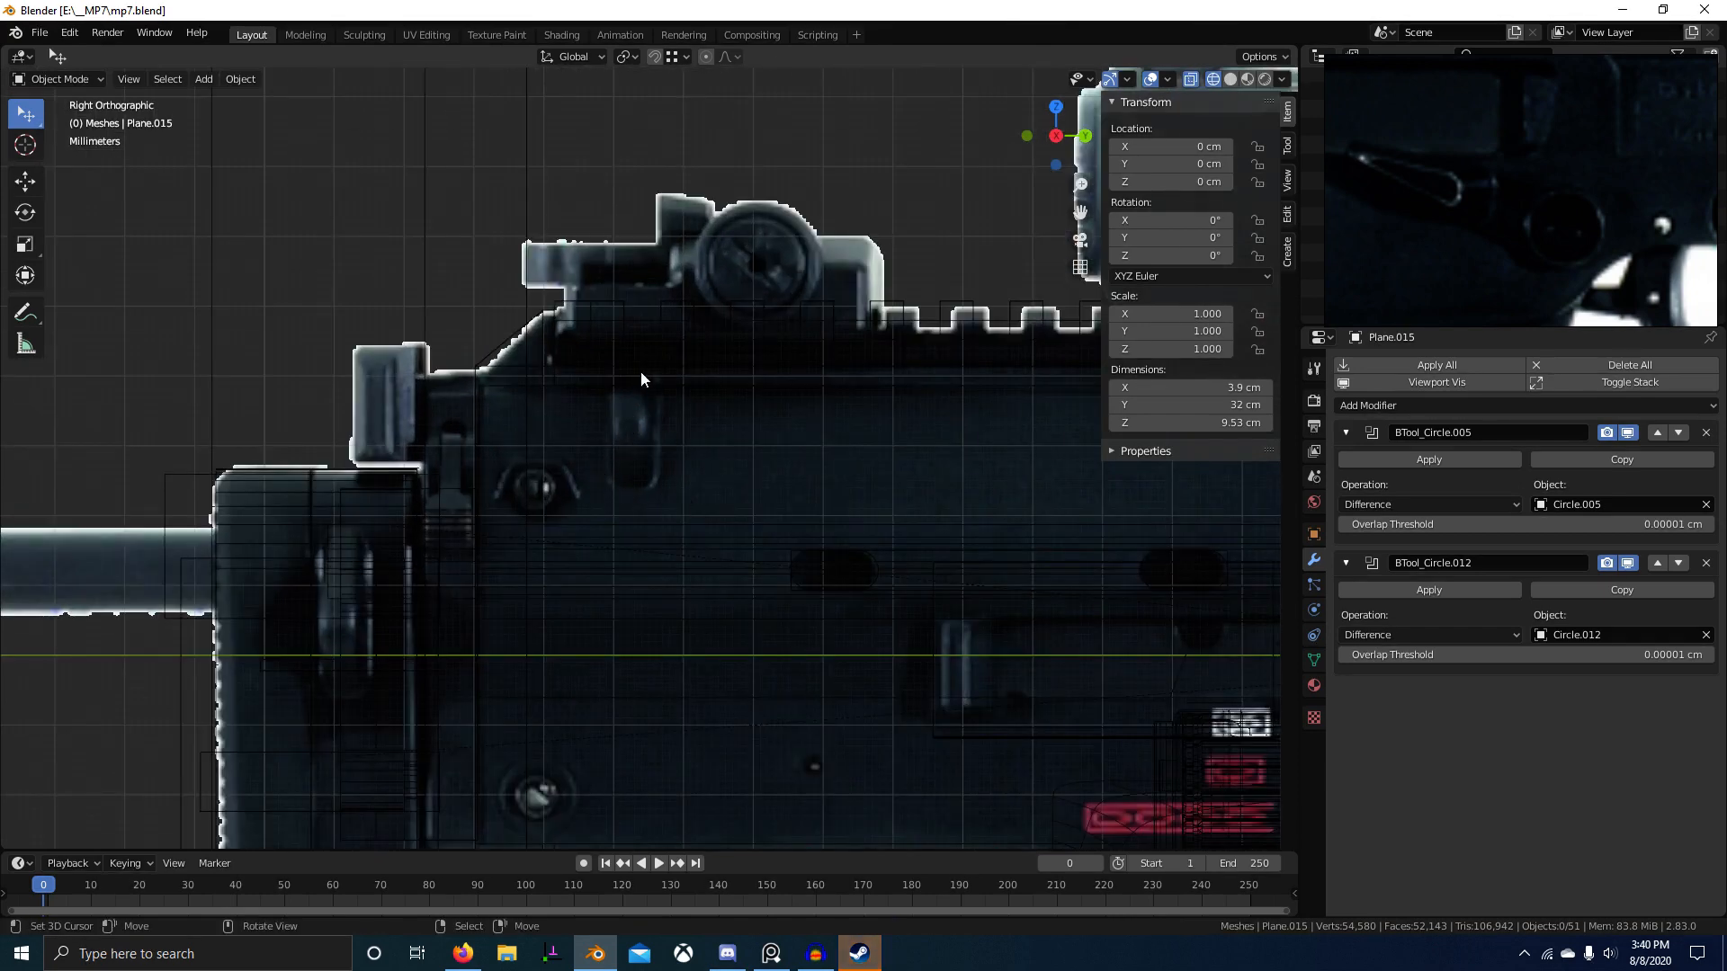
pyautogui.scroll(-8, 1590, 167)
pyautogui.moveTo(1549, 106); pyautogui.dragTo(1563, 155, button='middle')
pyautogui.scroll(-4, 1516, 151)
pyautogui.scroll(8, 1565, 154)
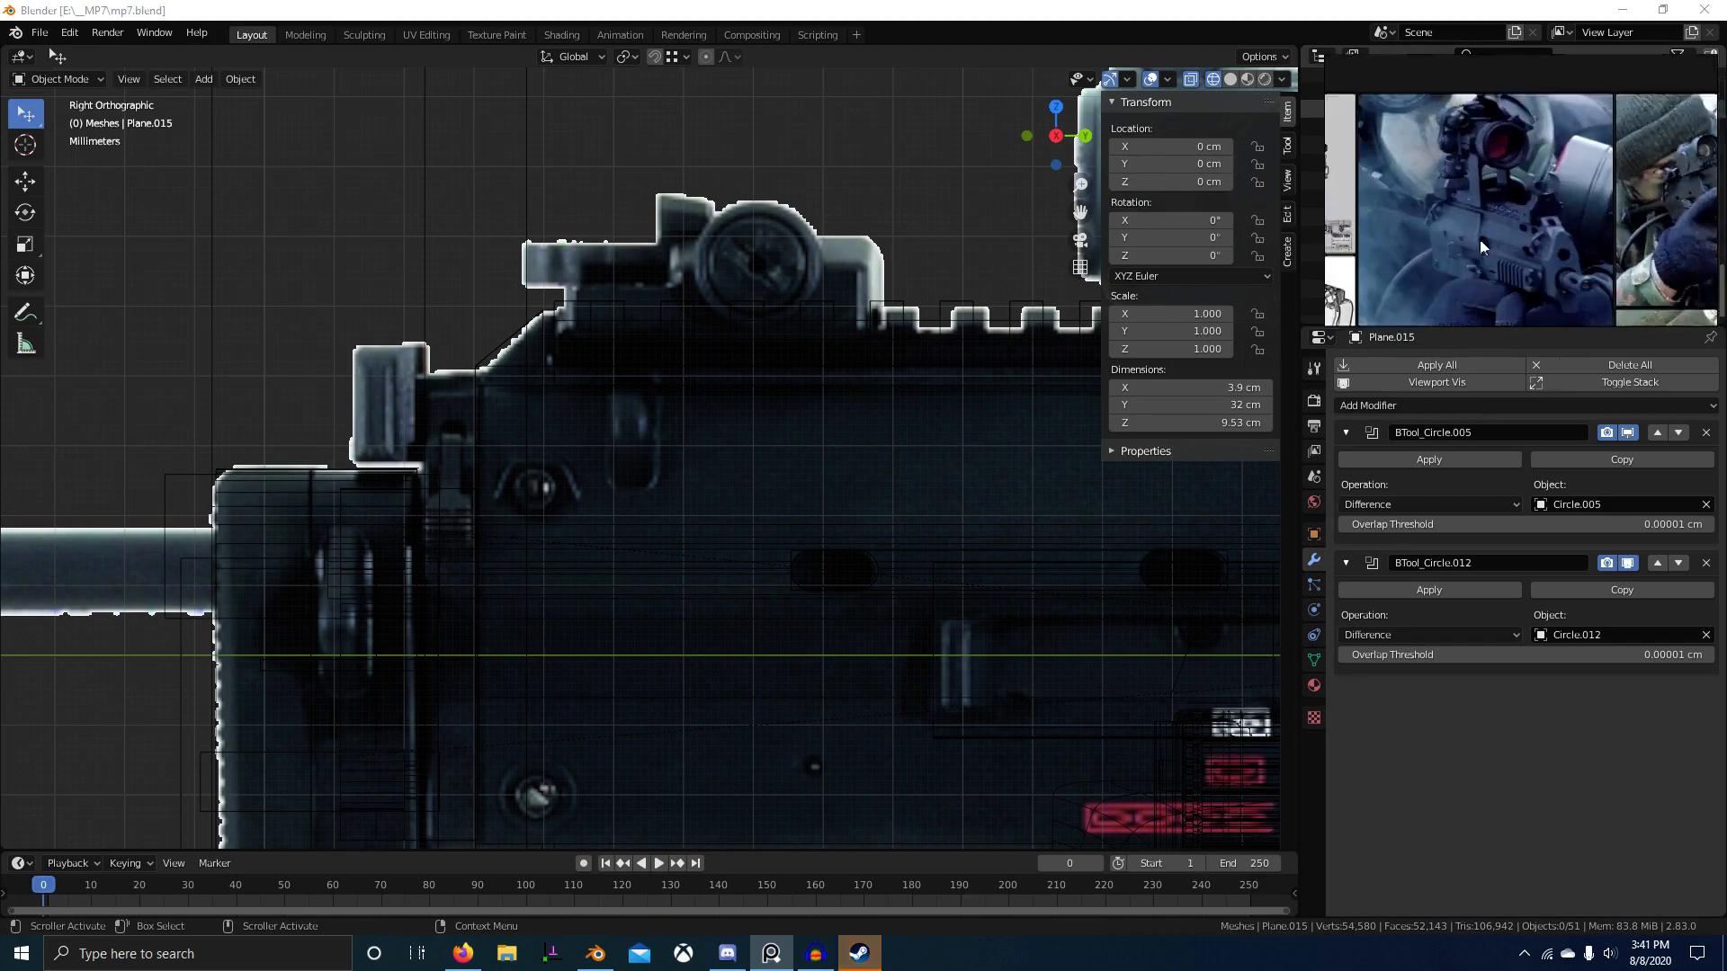
pyautogui.scroll(5, 1511, 256)
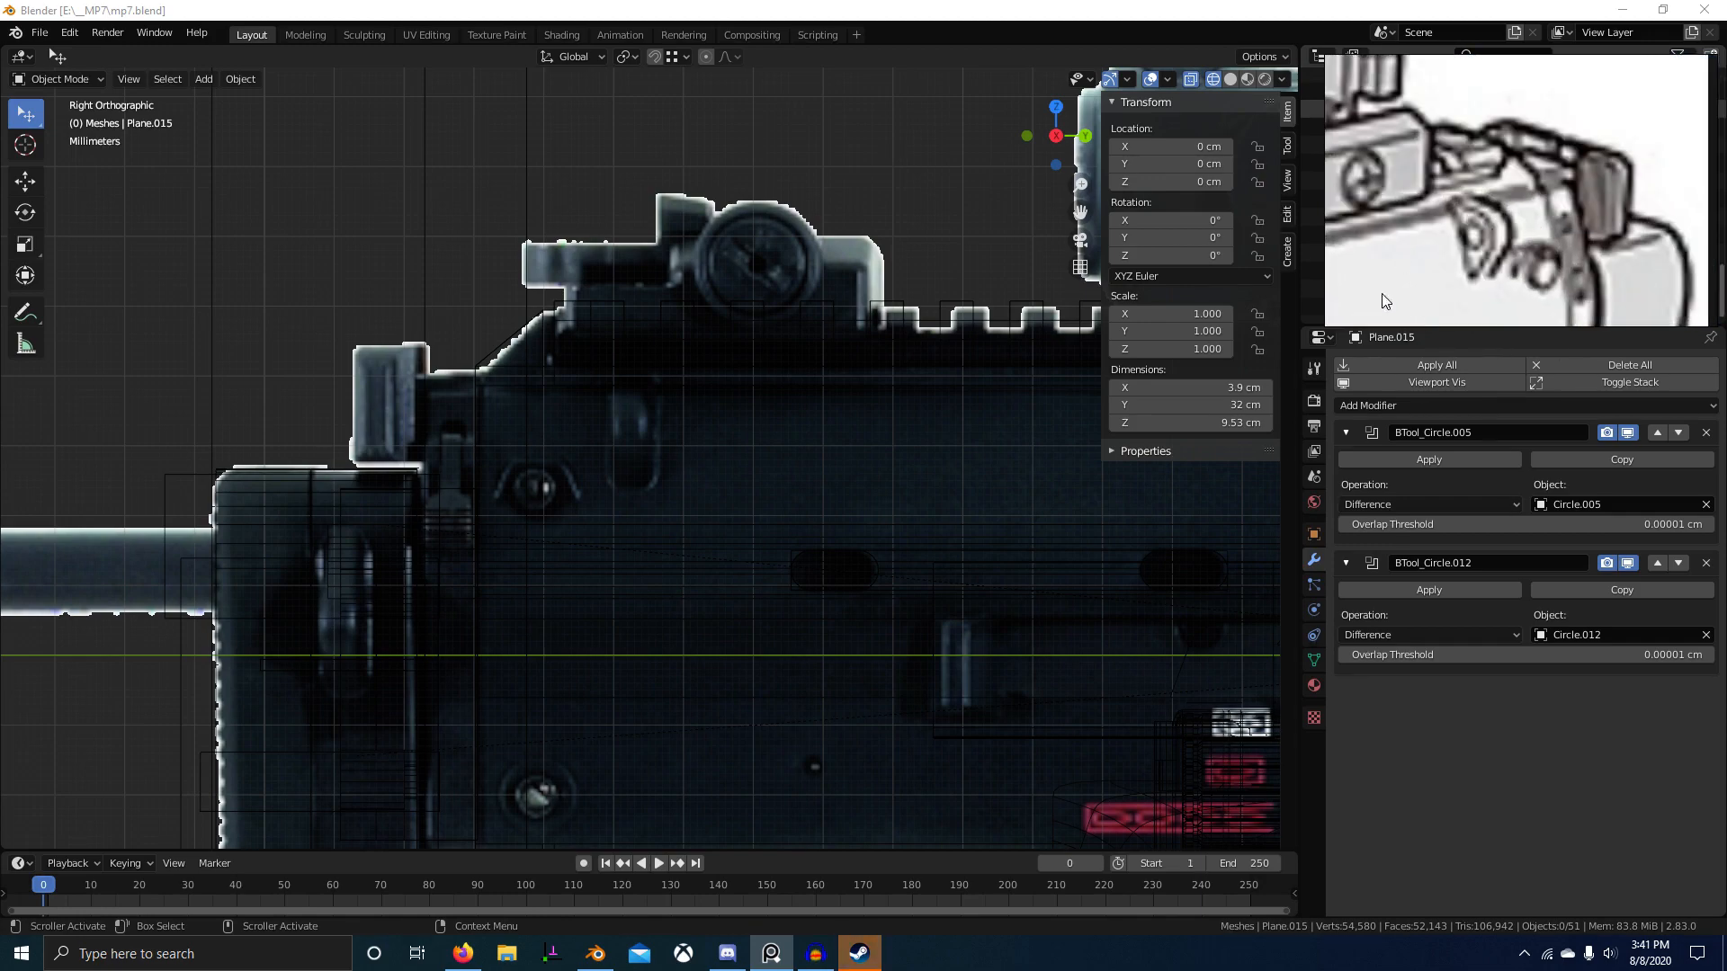
pyautogui.scroll(-2, 703, 446)
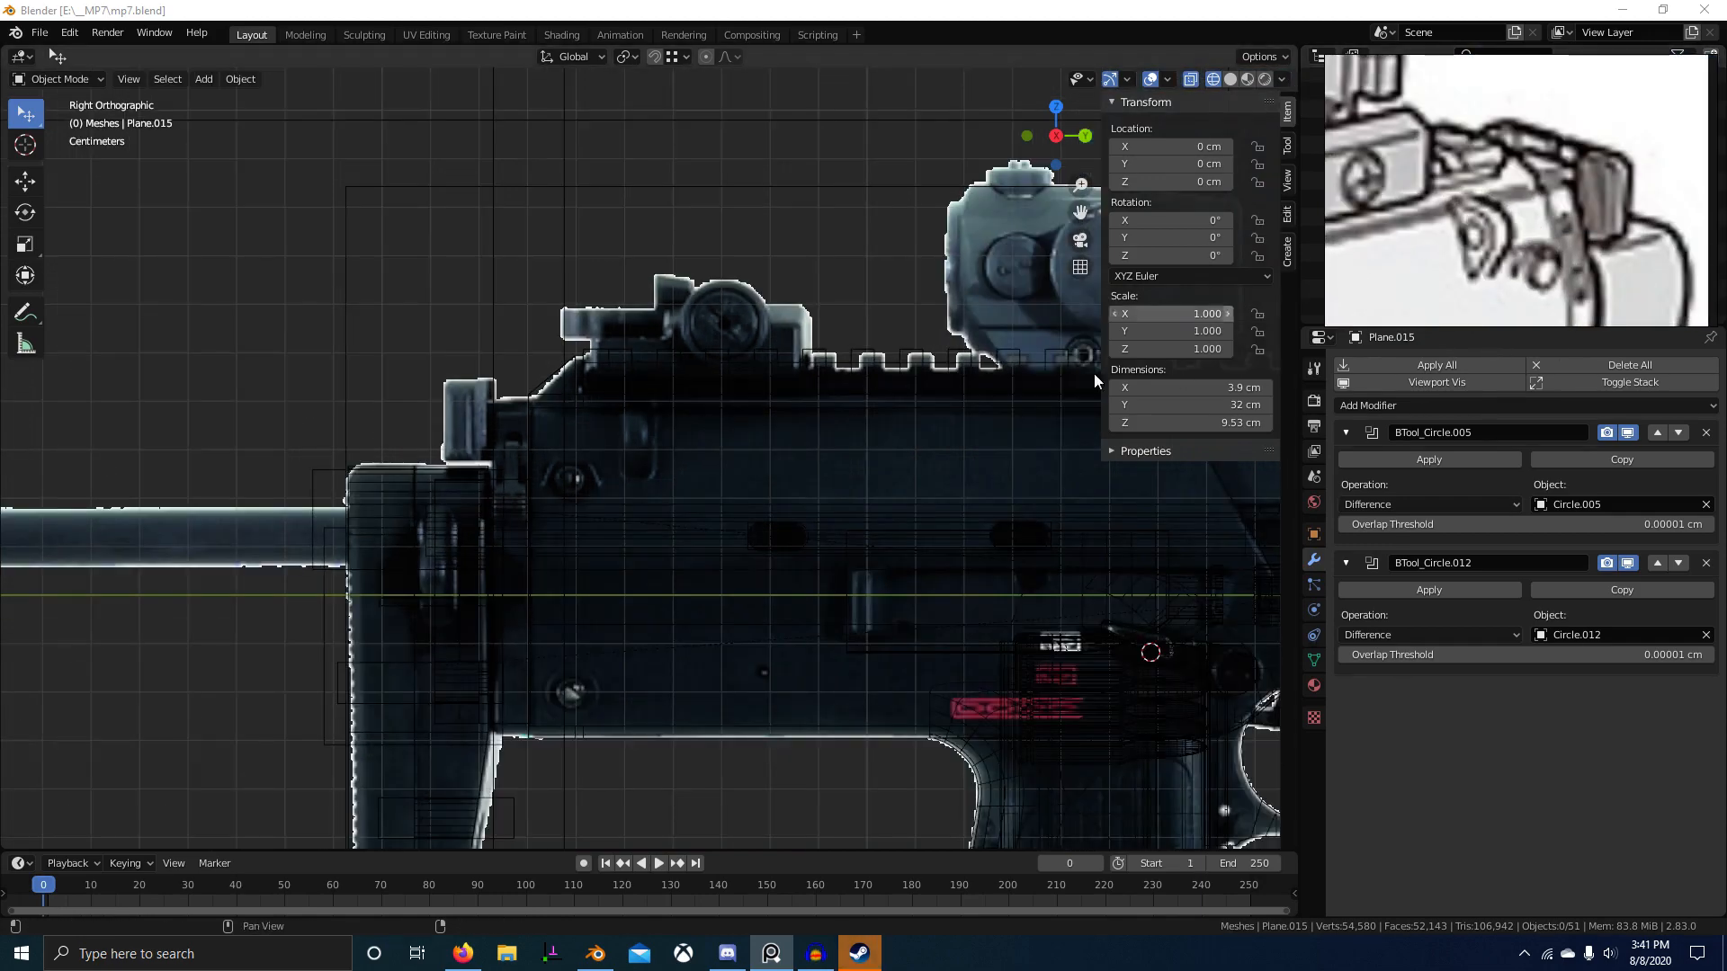
pyautogui.scroll(-3, 756, 411)
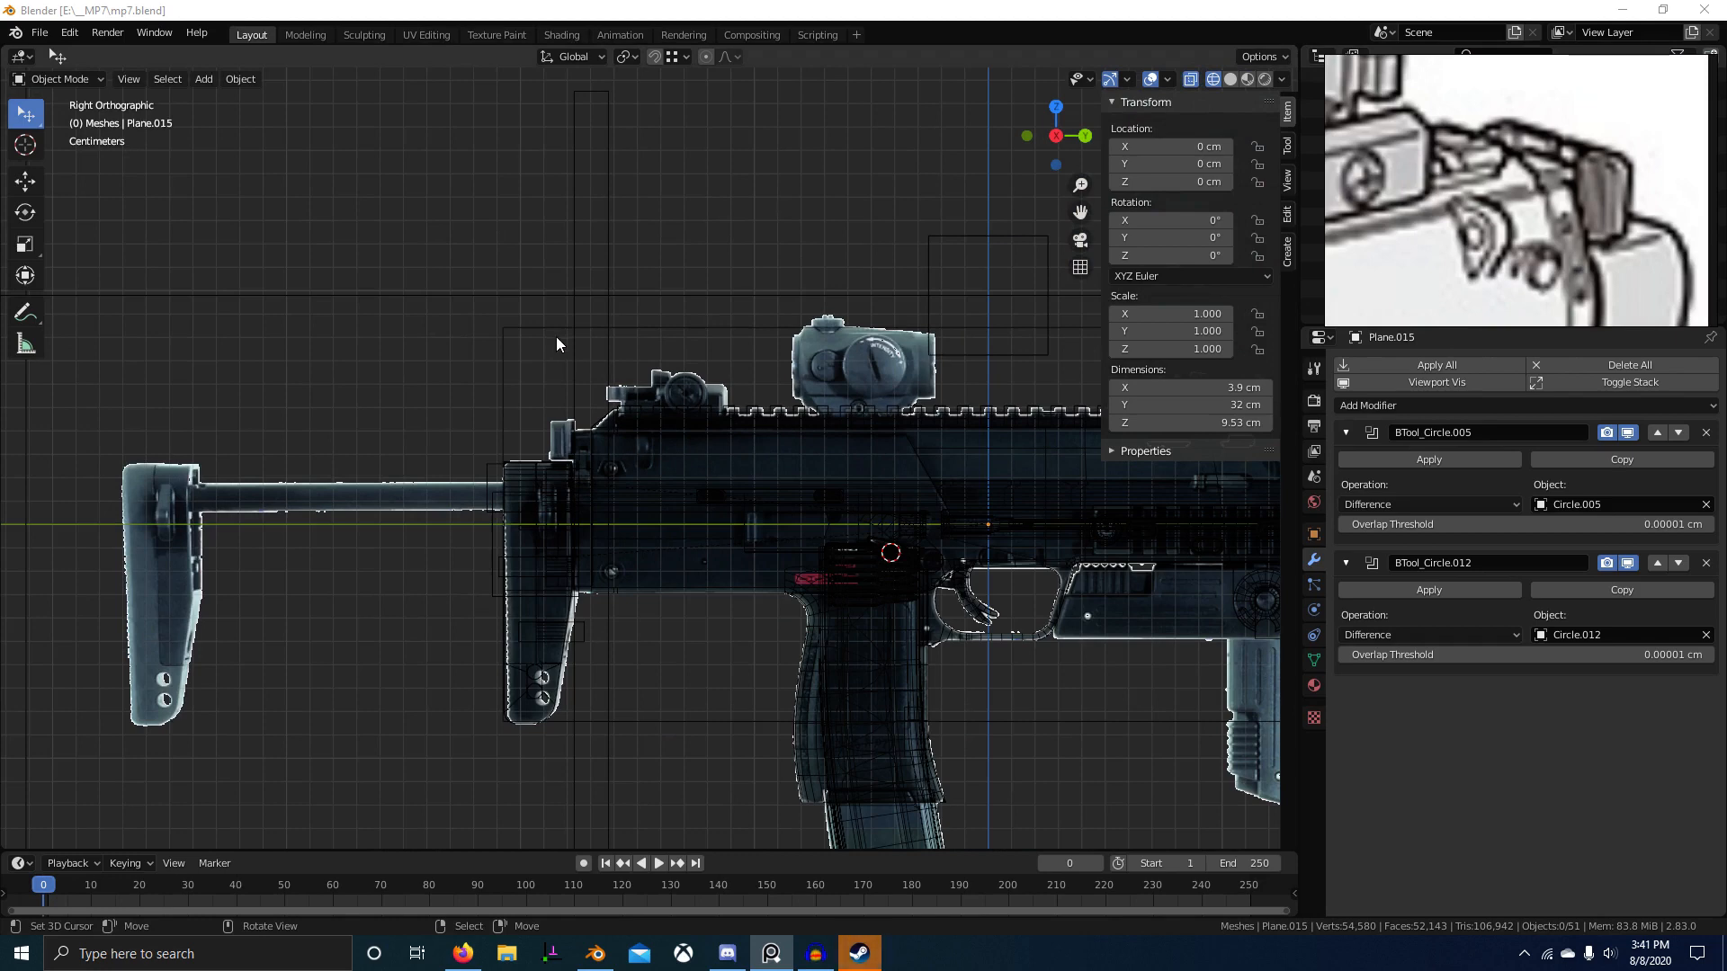
# Step: Add a mesh circle with 24 vertices and rotate it 90° about Y
pyautogui.scroll(-3, 555, 343)
pyautogui.hotkey('shift', 'a')
pyautogui.moveTo(781, 493)
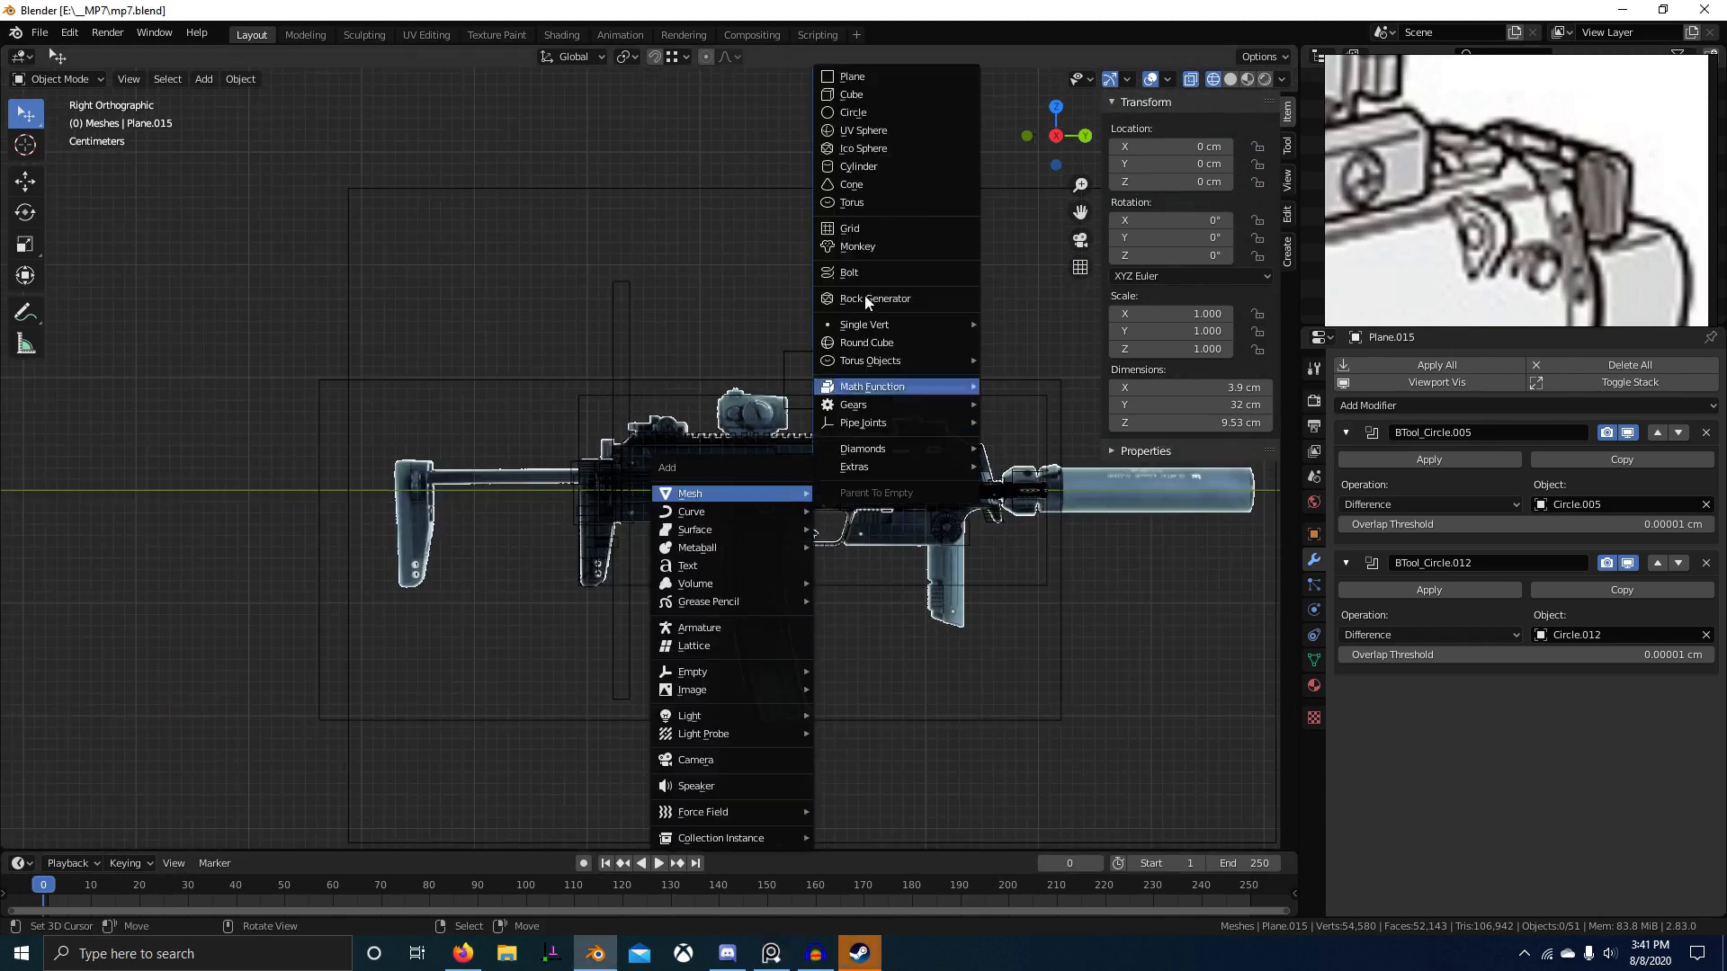
pyautogui.click(866, 112)
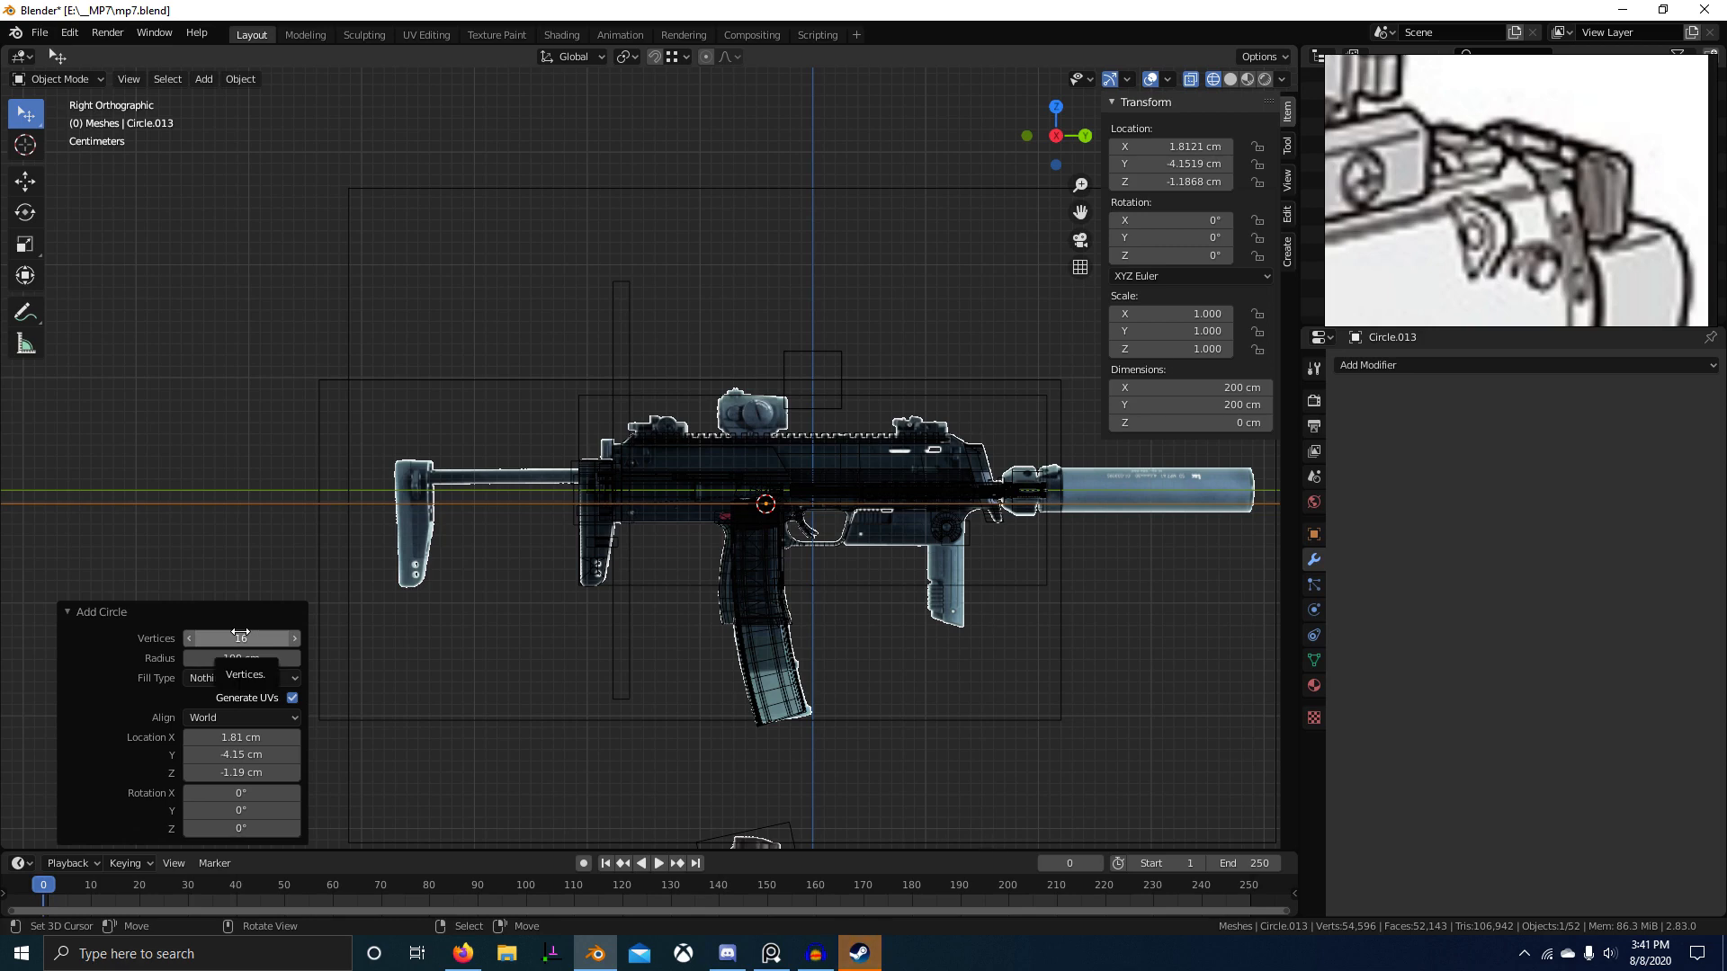
pyautogui.press('r')
pyautogui.press('y')
pyautogui.click(815, 346)
# Step: Scale the circle down and move it to the rear upper corner of the receiver
pyautogui.scroll(-7, 1117, 548)
pyautogui.press('s')
pyautogui.click(784, 462)
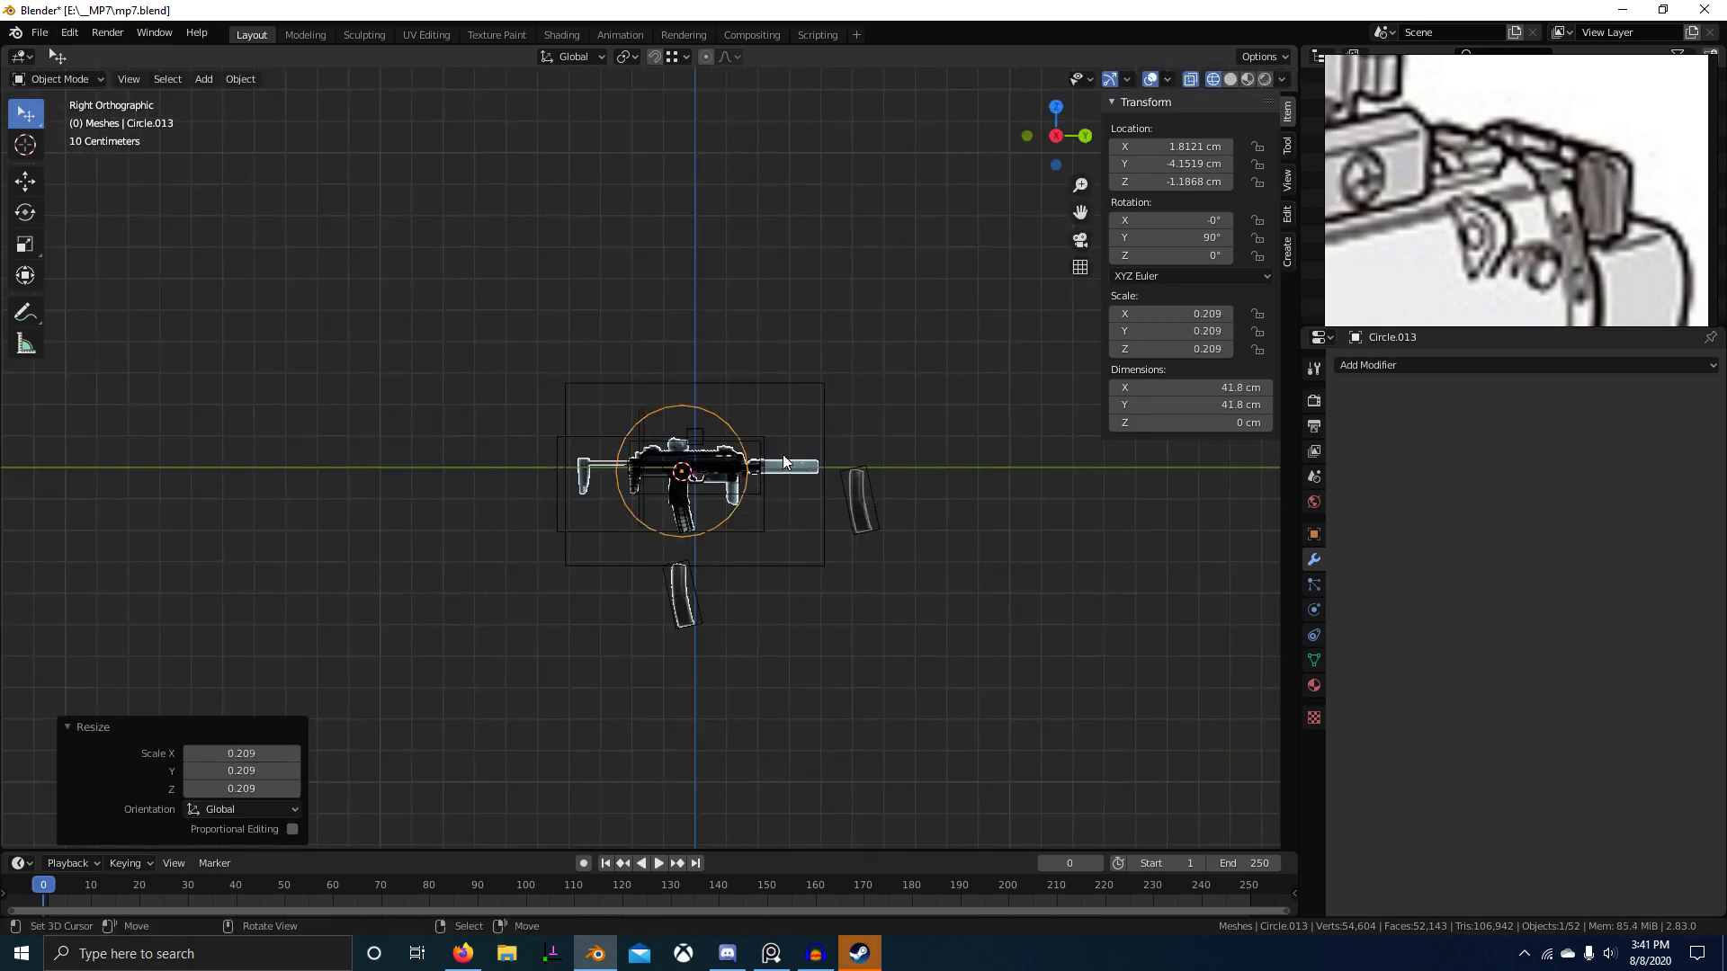
pyautogui.scroll(6, 863, 468)
pyautogui.press('s')
pyautogui.click(818, 486)
pyautogui.press('g')
pyautogui.click(690, 438)
# Step: Shrink the circle to about 2.25 cm across and centre it over the vertical slot at the receiver's rear
pyautogui.scroll(7, 729, 458)
pyautogui.press('s')
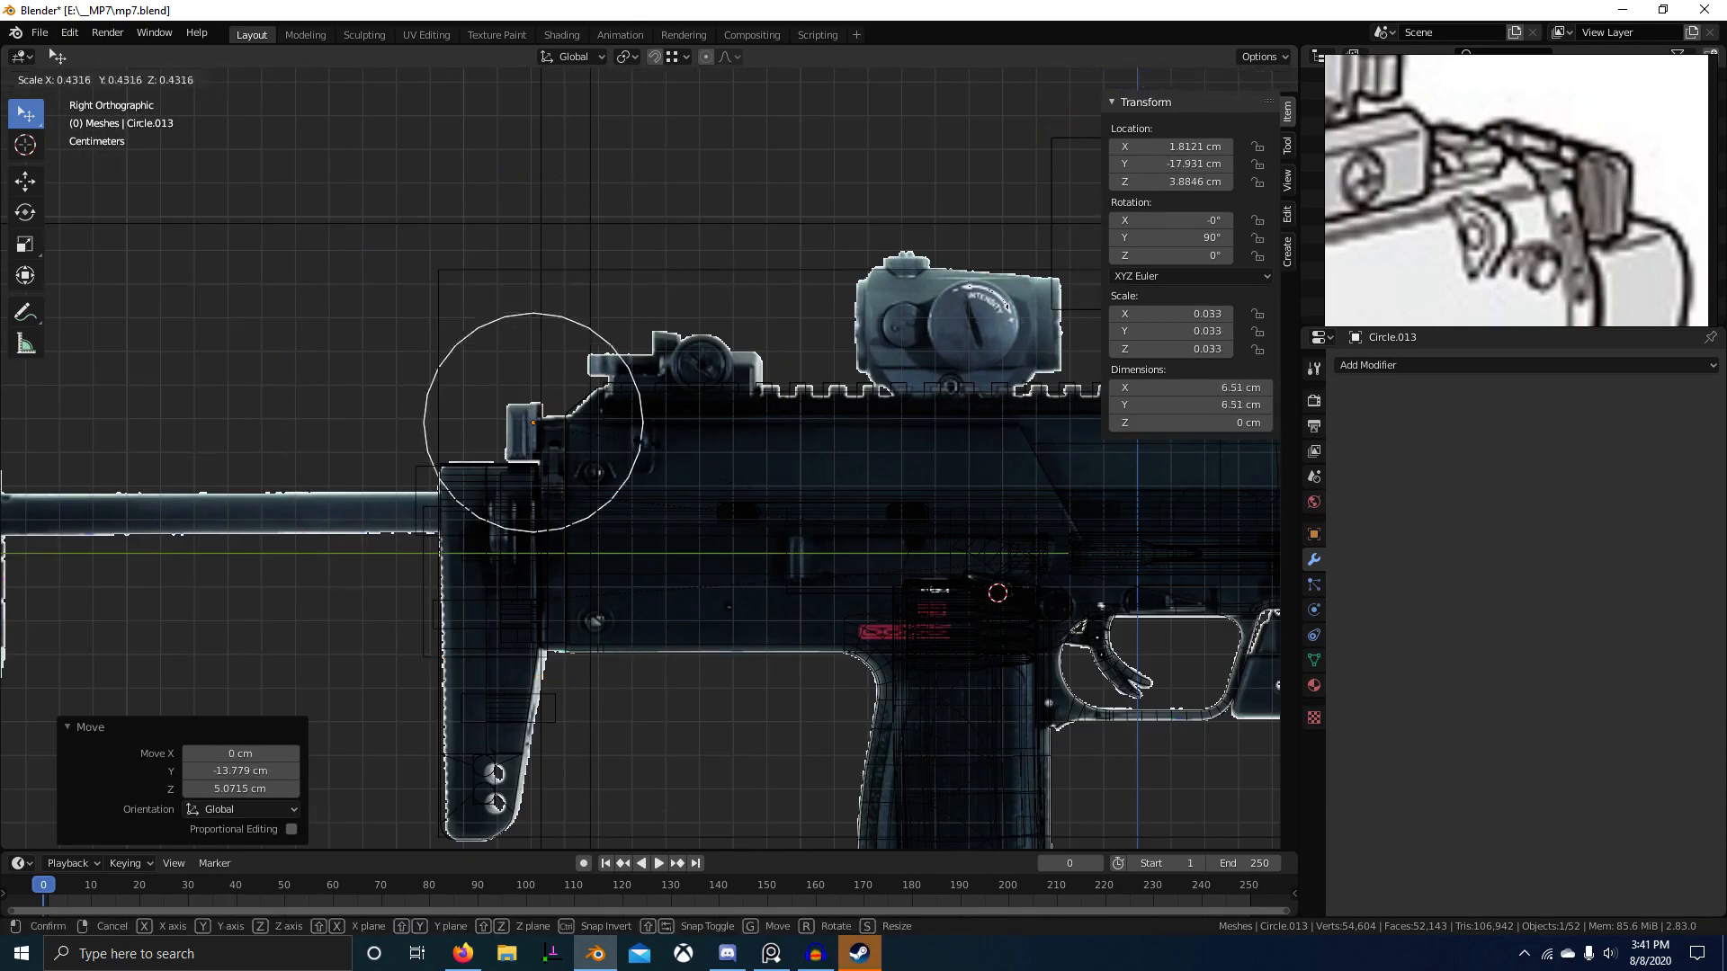
pyautogui.click(634, 437)
pyautogui.press('g')
pyautogui.click(739, 466)
pyautogui.press('s')
pyautogui.click(704, 464)
pyautogui.scroll(6, 704, 470)
pyautogui.press('g')
pyautogui.click(780, 495)
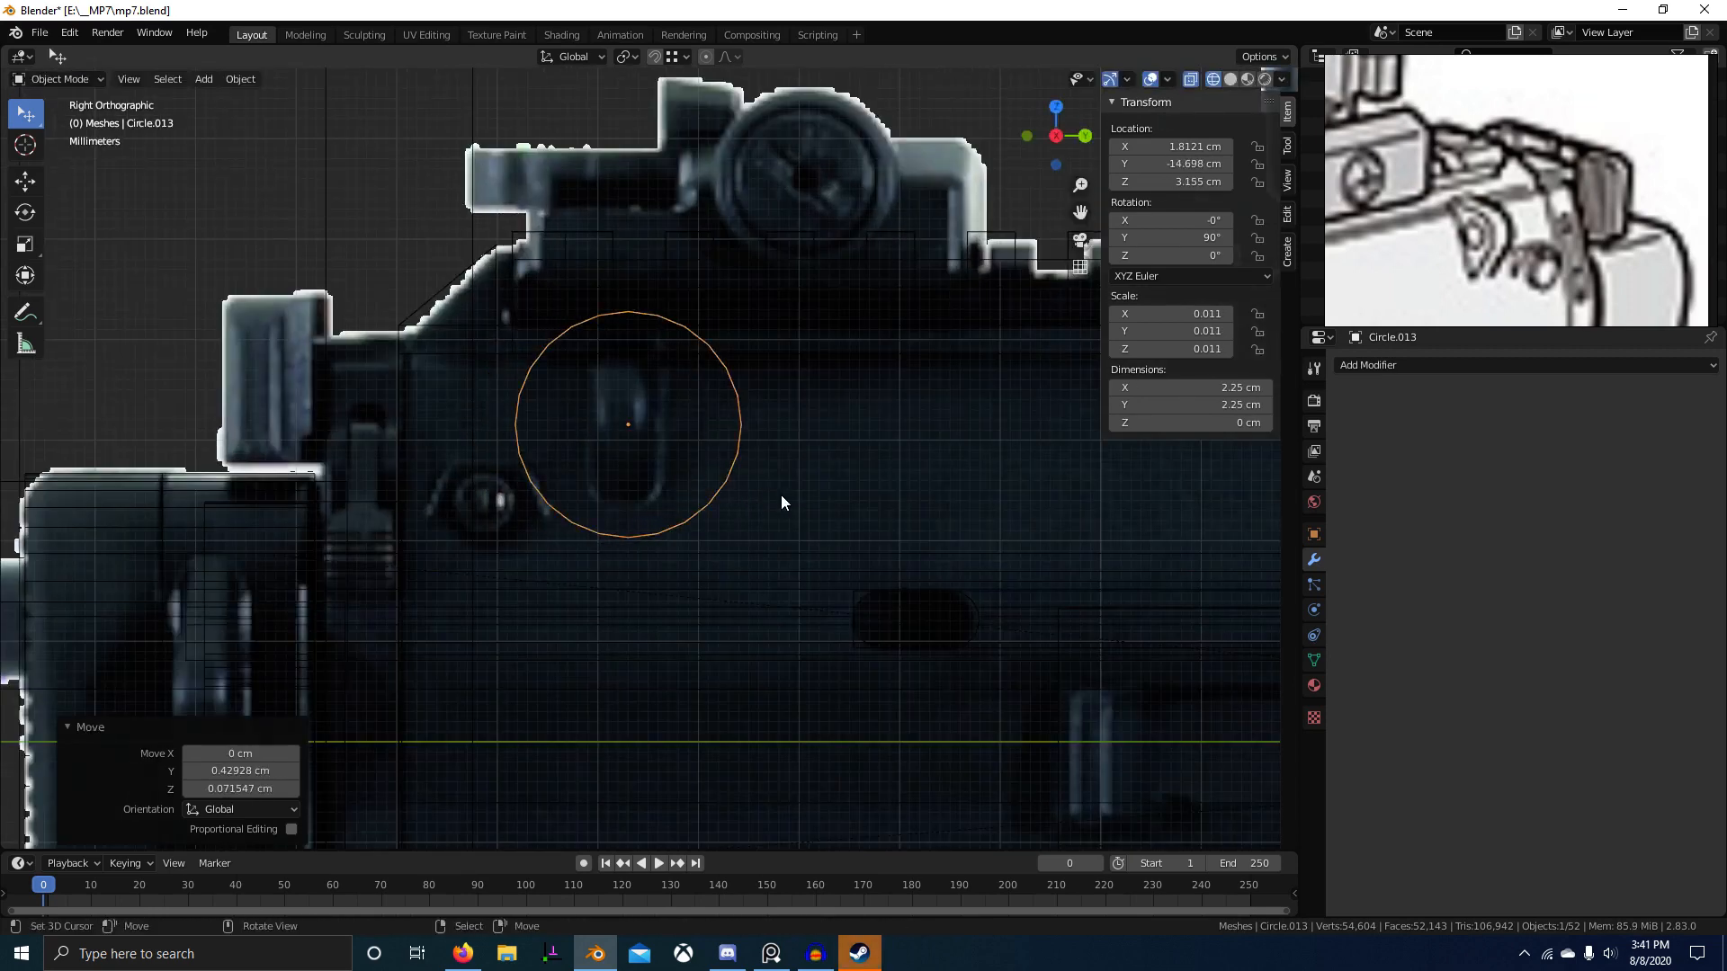
# Step: Reduce the circle to about 0.345 cm across and position it on the upper part of the vertical slot
pyautogui.press('s')
pyautogui.press('g')
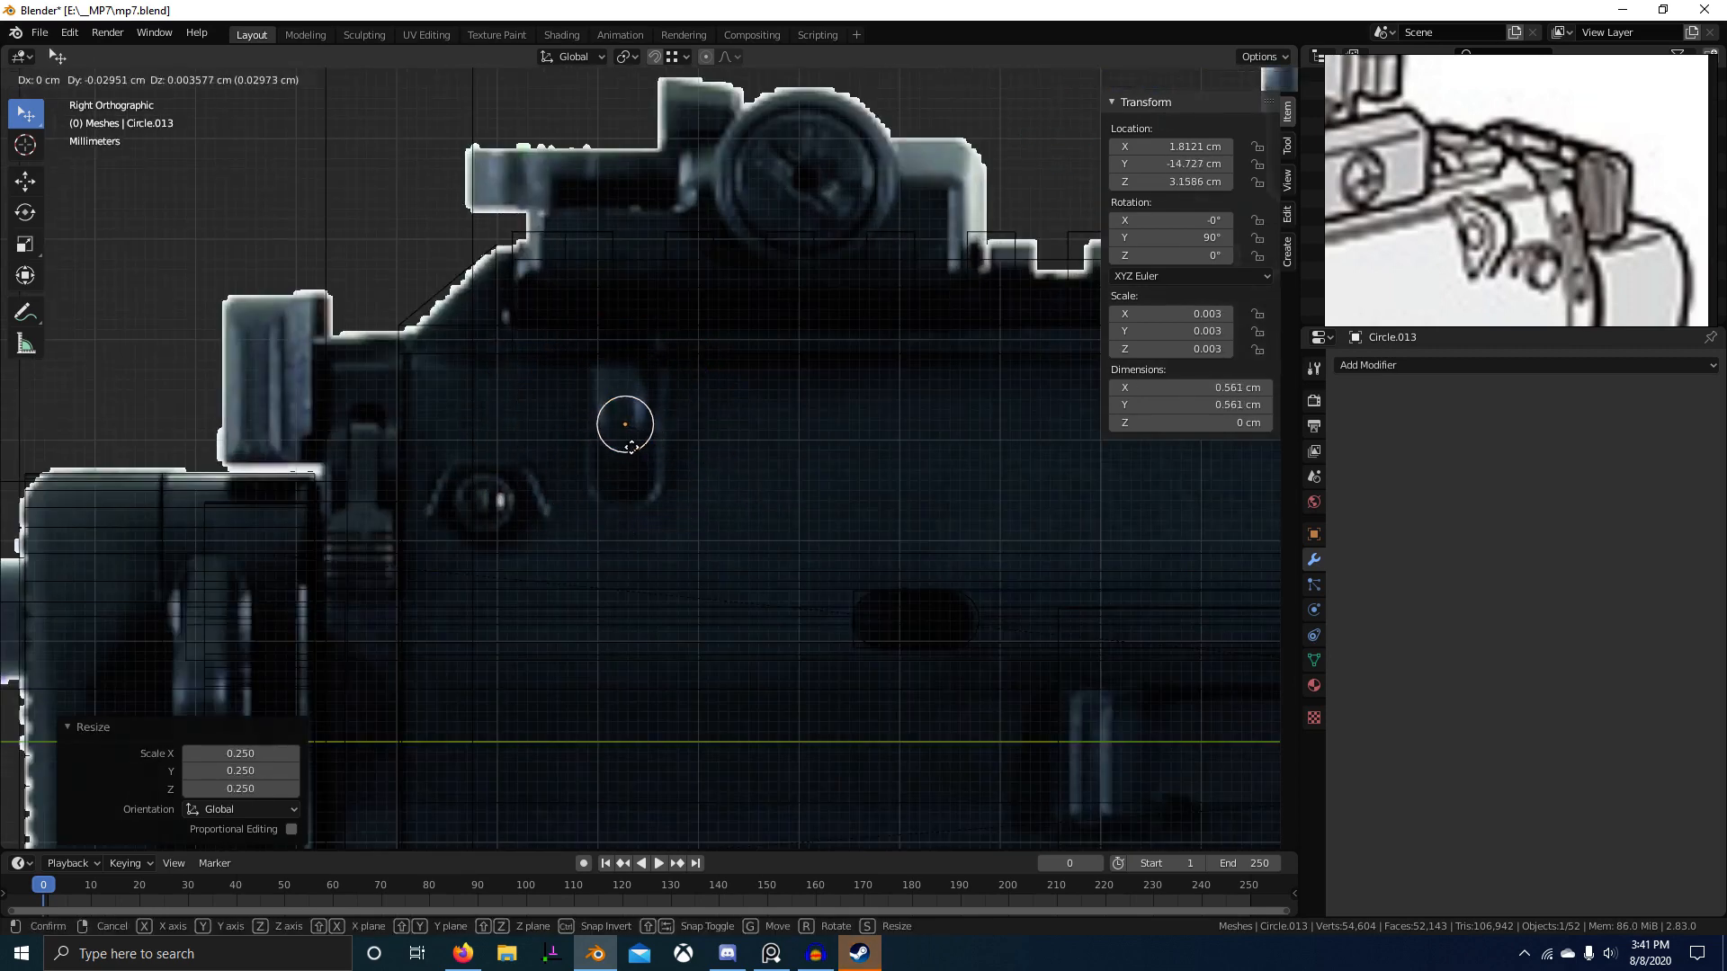
pyautogui.click(657, 456)
pyautogui.press('s')
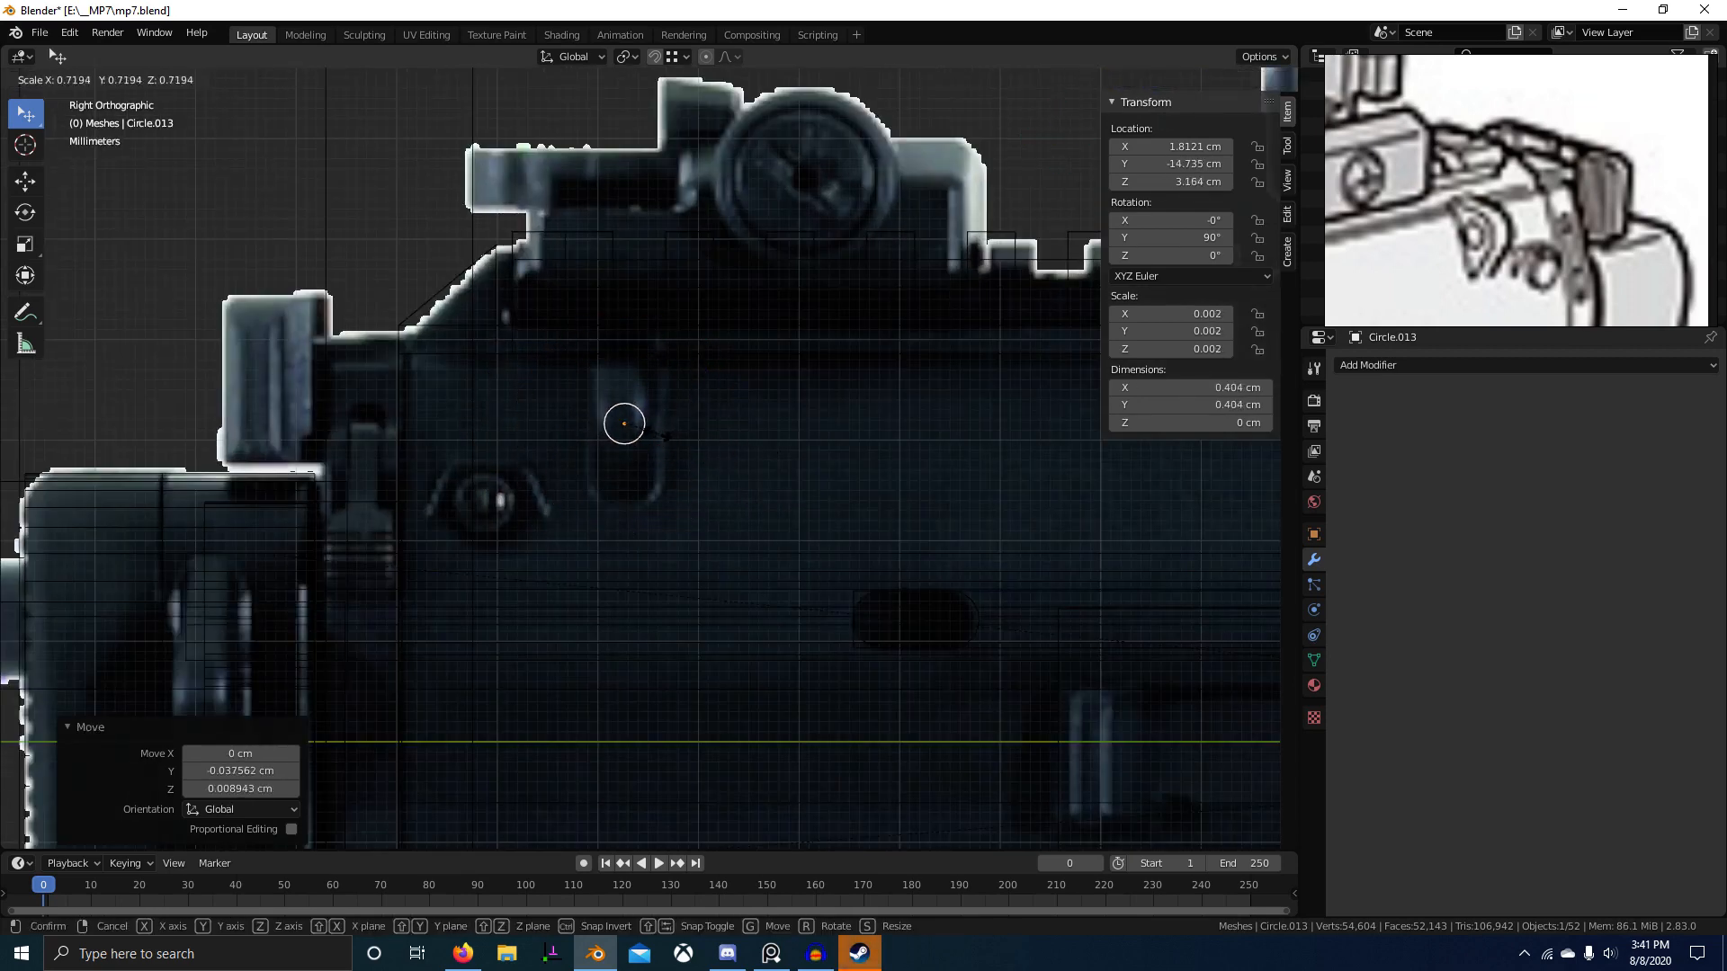
pyautogui.click(619, 419)
# Step: Rotate the small circle 90° about Z
pyautogui.scroll(-4, 689, 459)
pyautogui.moveTo(689, 458); pyautogui.dragTo(537, 516, button='middle')
pyautogui.press('r')
pyautogui.press('z')
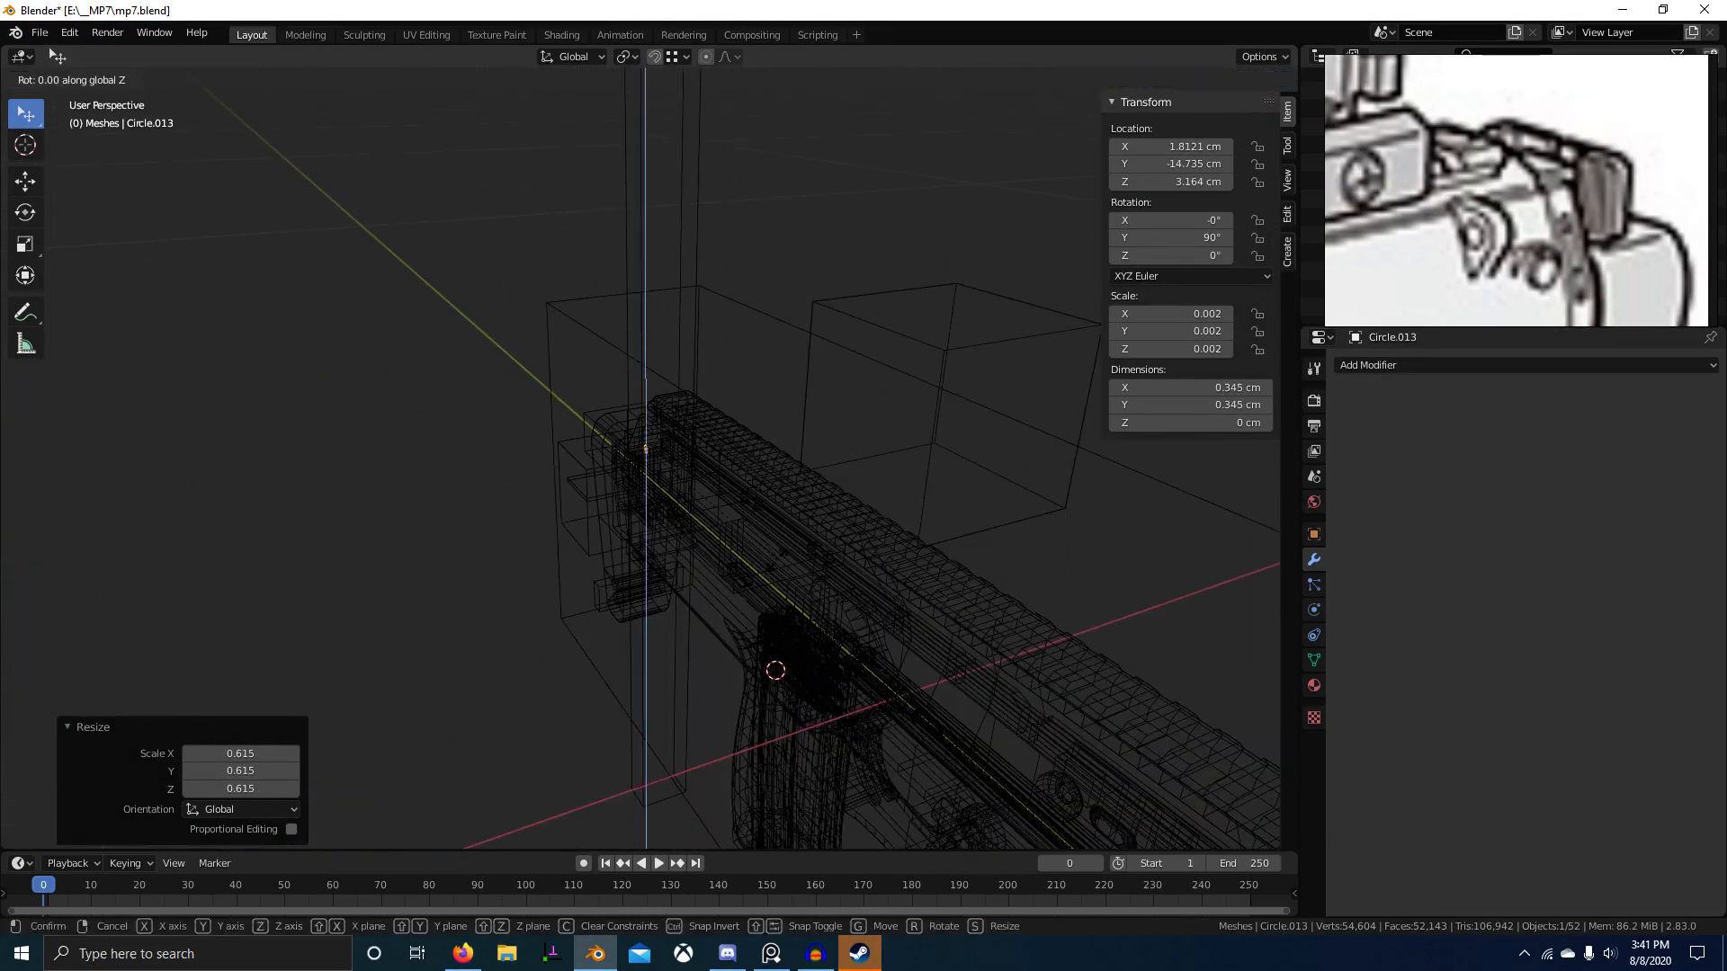
pyautogui.press('Return')
pyautogui.scroll(5, 763, 591)
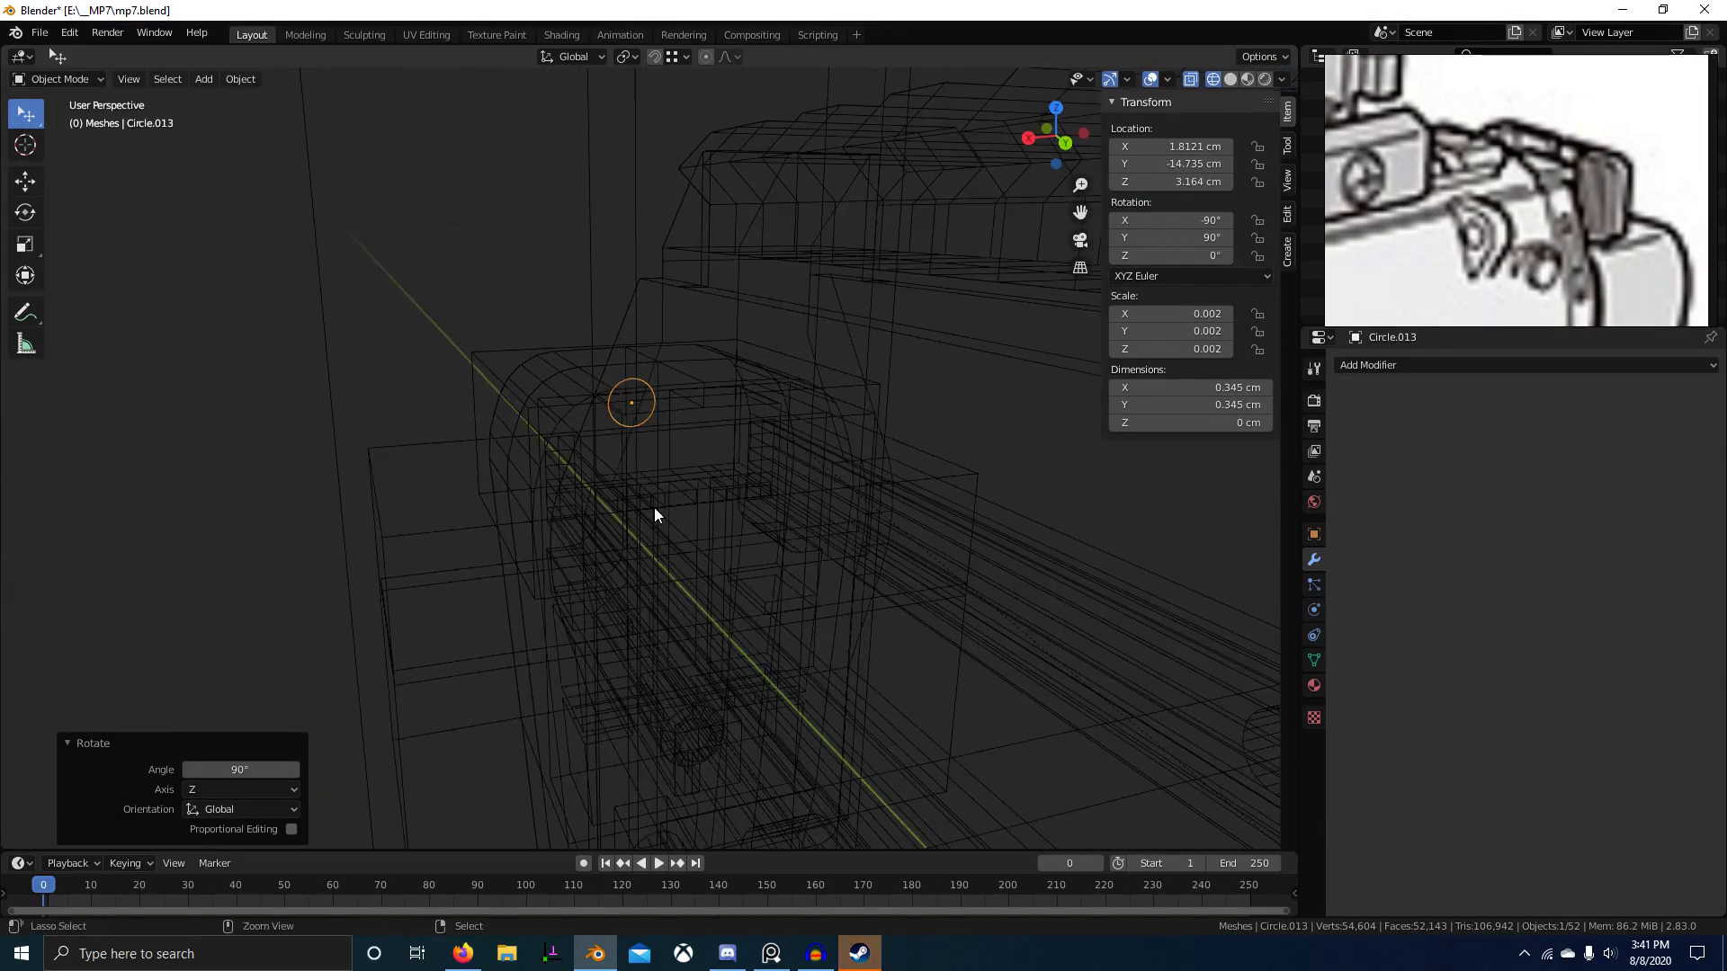
pyautogui.hotkey('ctrl', 'a')
pyautogui.press('Escape')
# Step: Isolate the circle in local view, fill it with a face and extrude that face outward to about 1.5 times its size
pyautogui.press('KP_Divide')
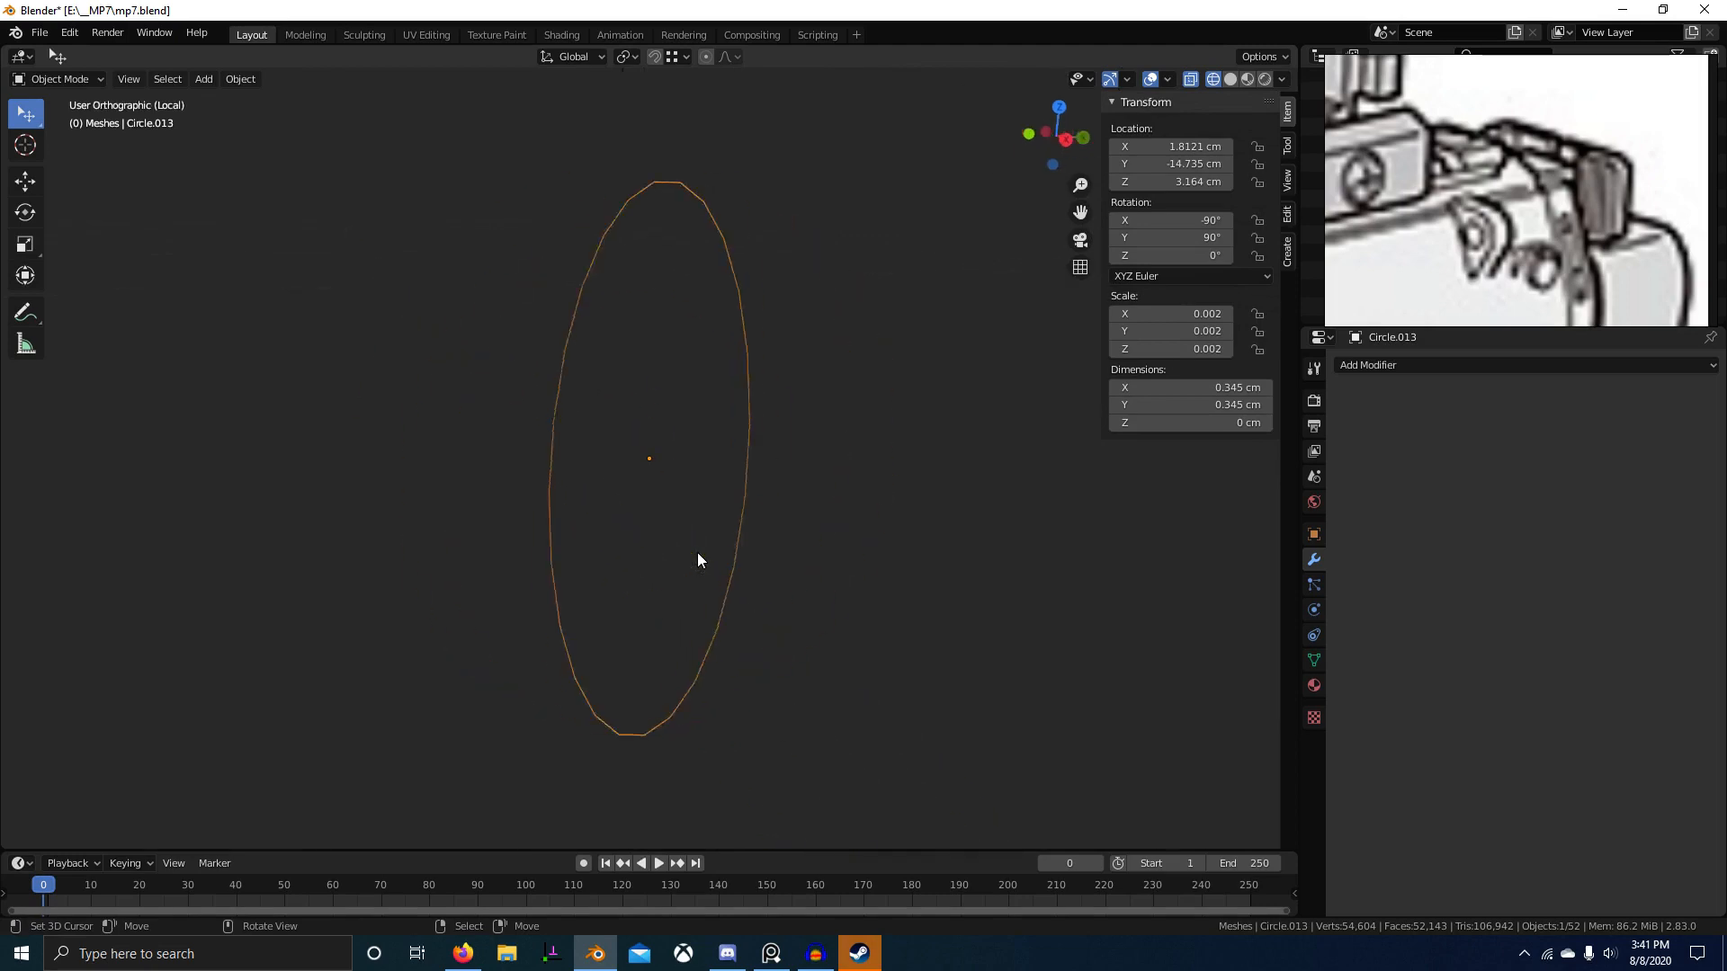
pyautogui.press('KP_1')
pyautogui.press('Tab')
pyautogui.scroll(-10, 1032, 693)
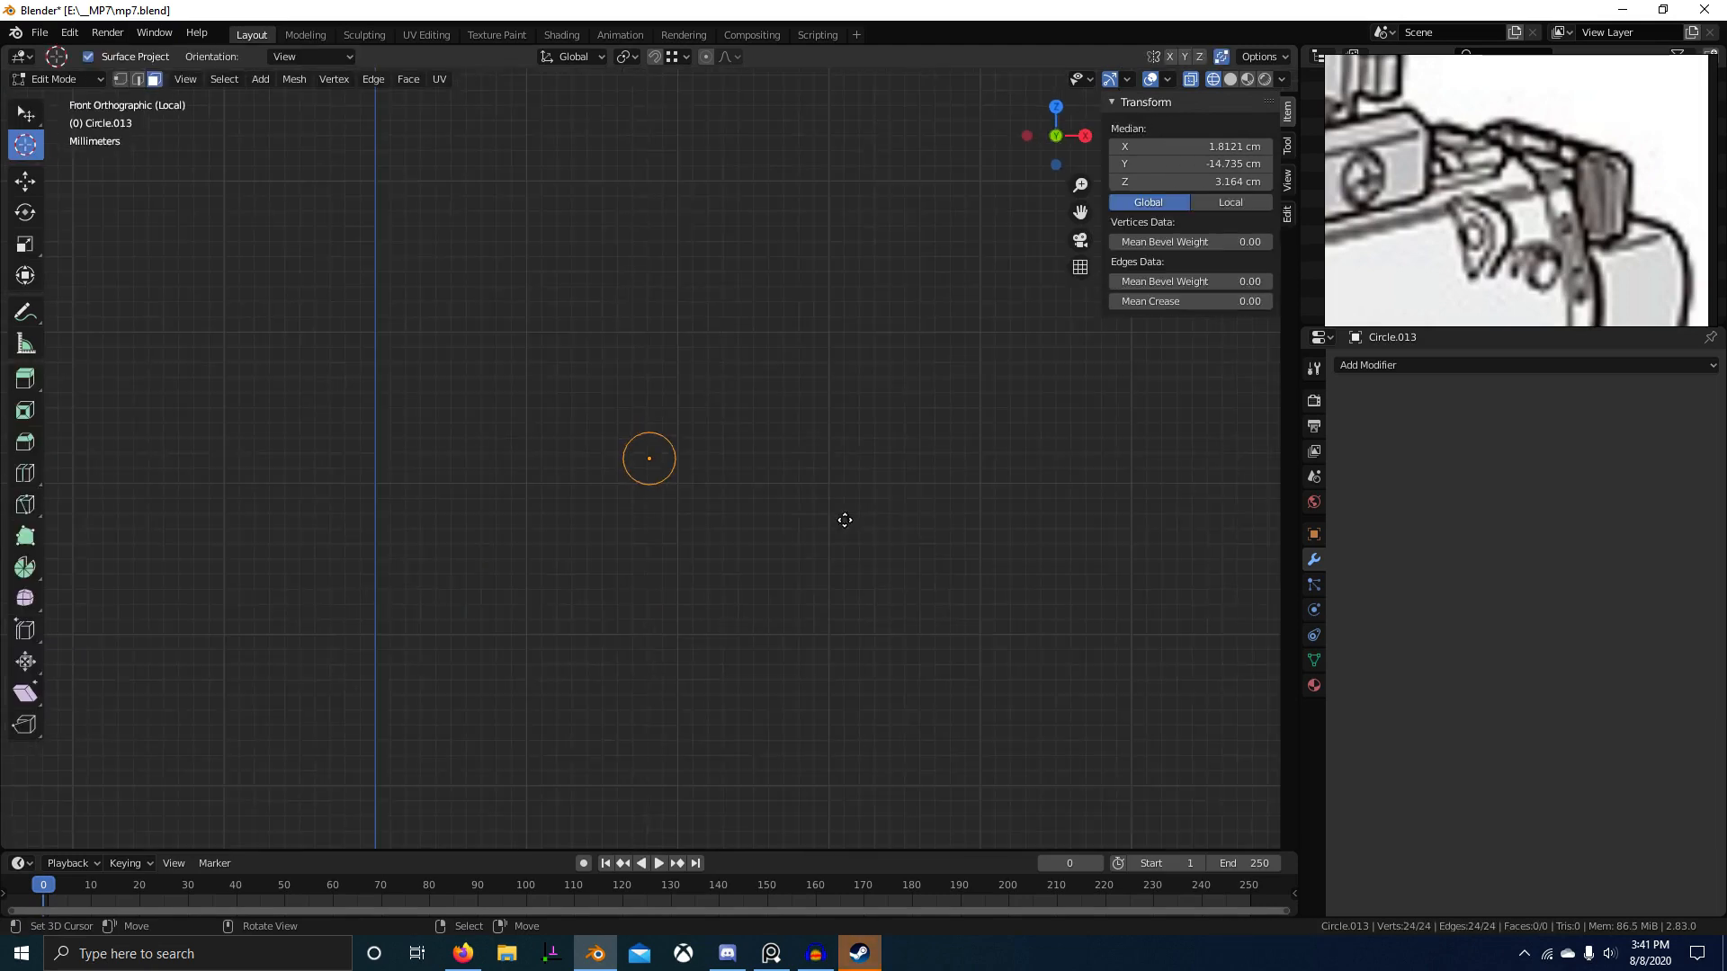
pyautogui.press('s')
pyautogui.click(914, 498)
pyautogui.scroll(2, 782, 493)
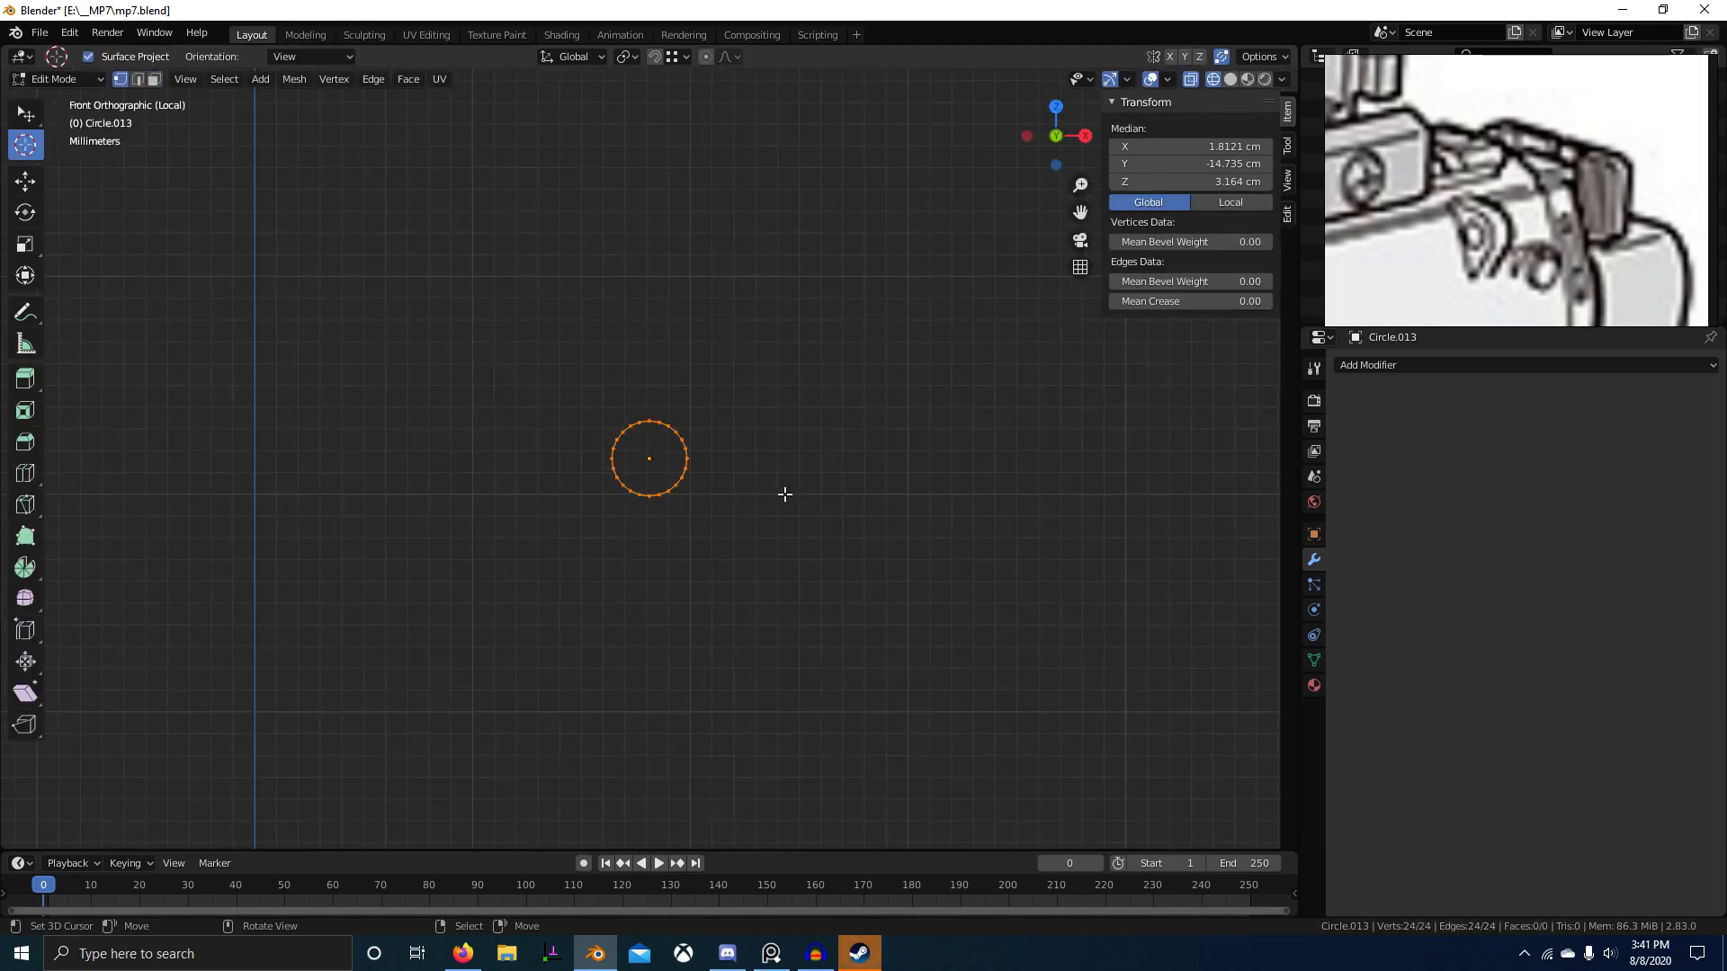
pyautogui.press('f')
pyautogui.press('e')
pyautogui.press('s')
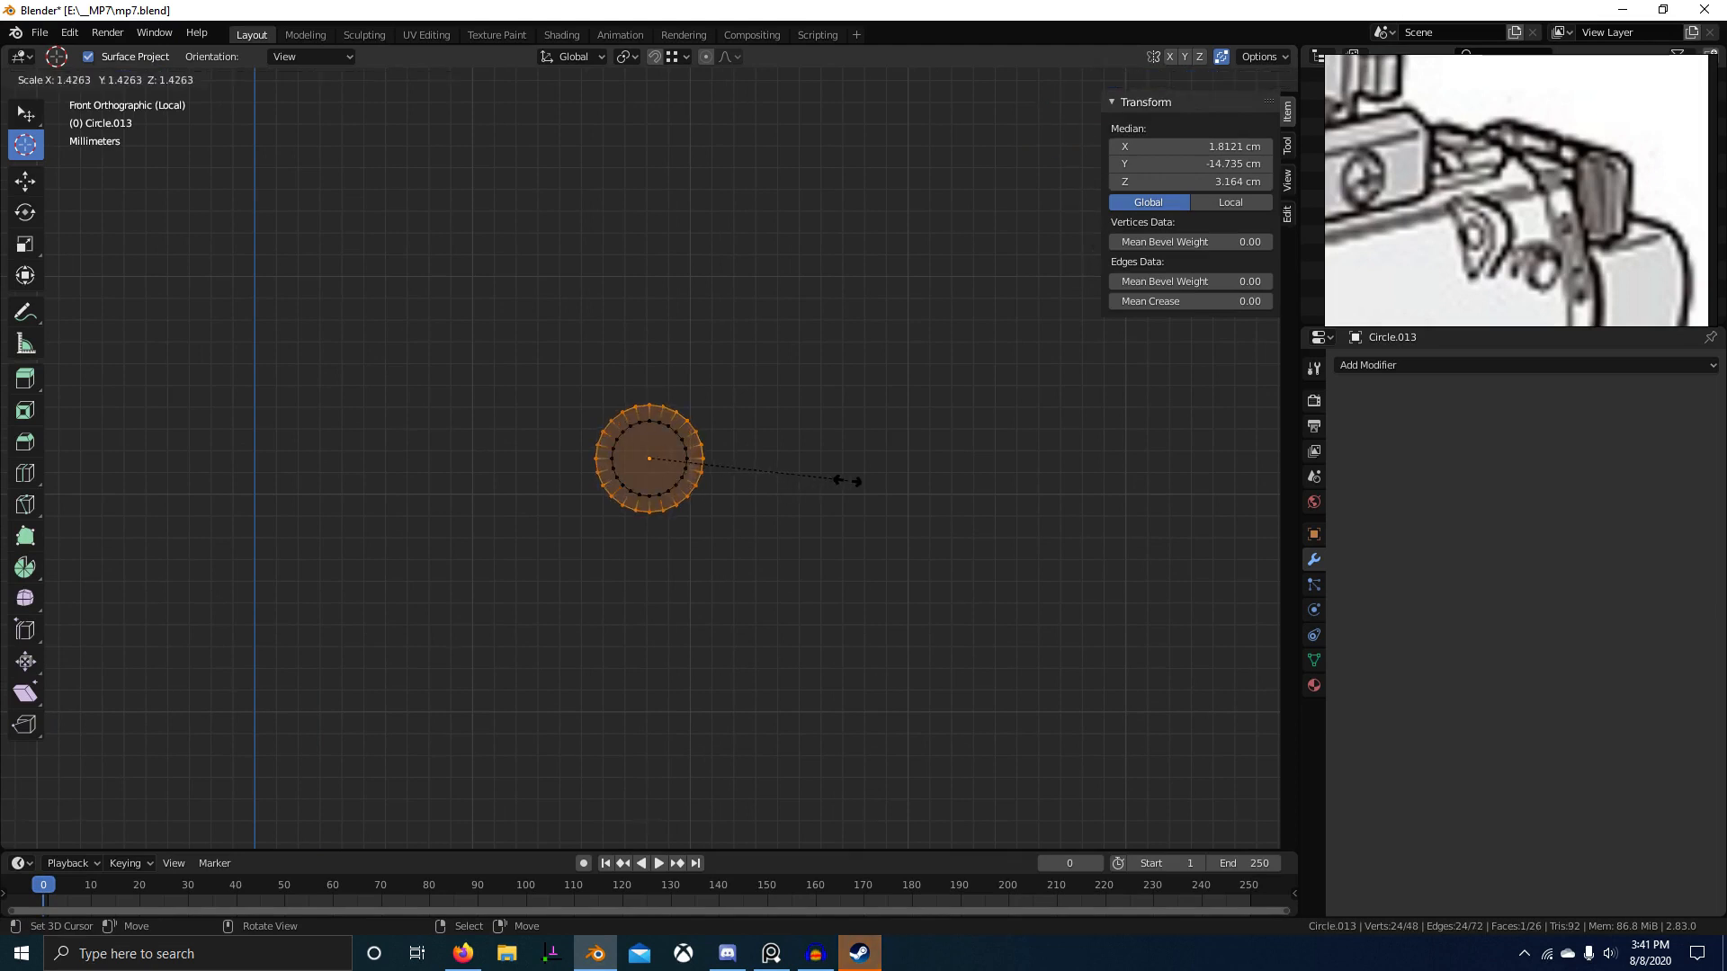
pyautogui.click(840, 478)
pyautogui.scroll(3, 697, 479)
# Step: Delete only the faces of the whole disc mesh, and undo the deletion
pyautogui.press('a')
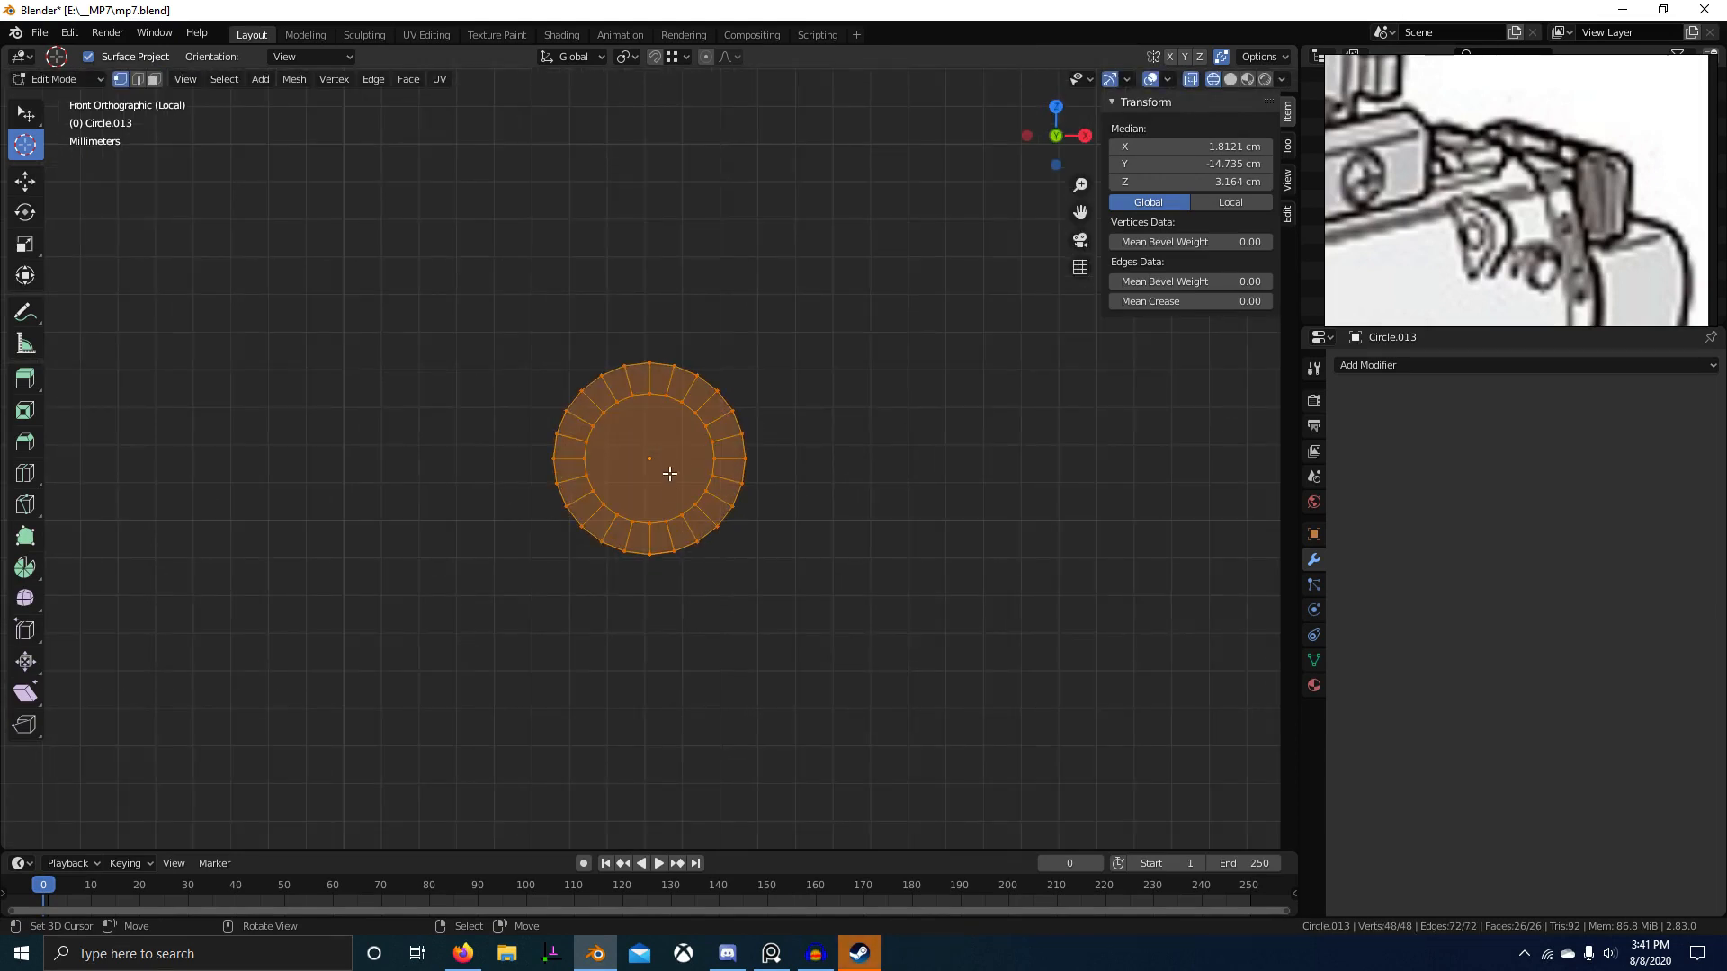
pyautogui.press('x')
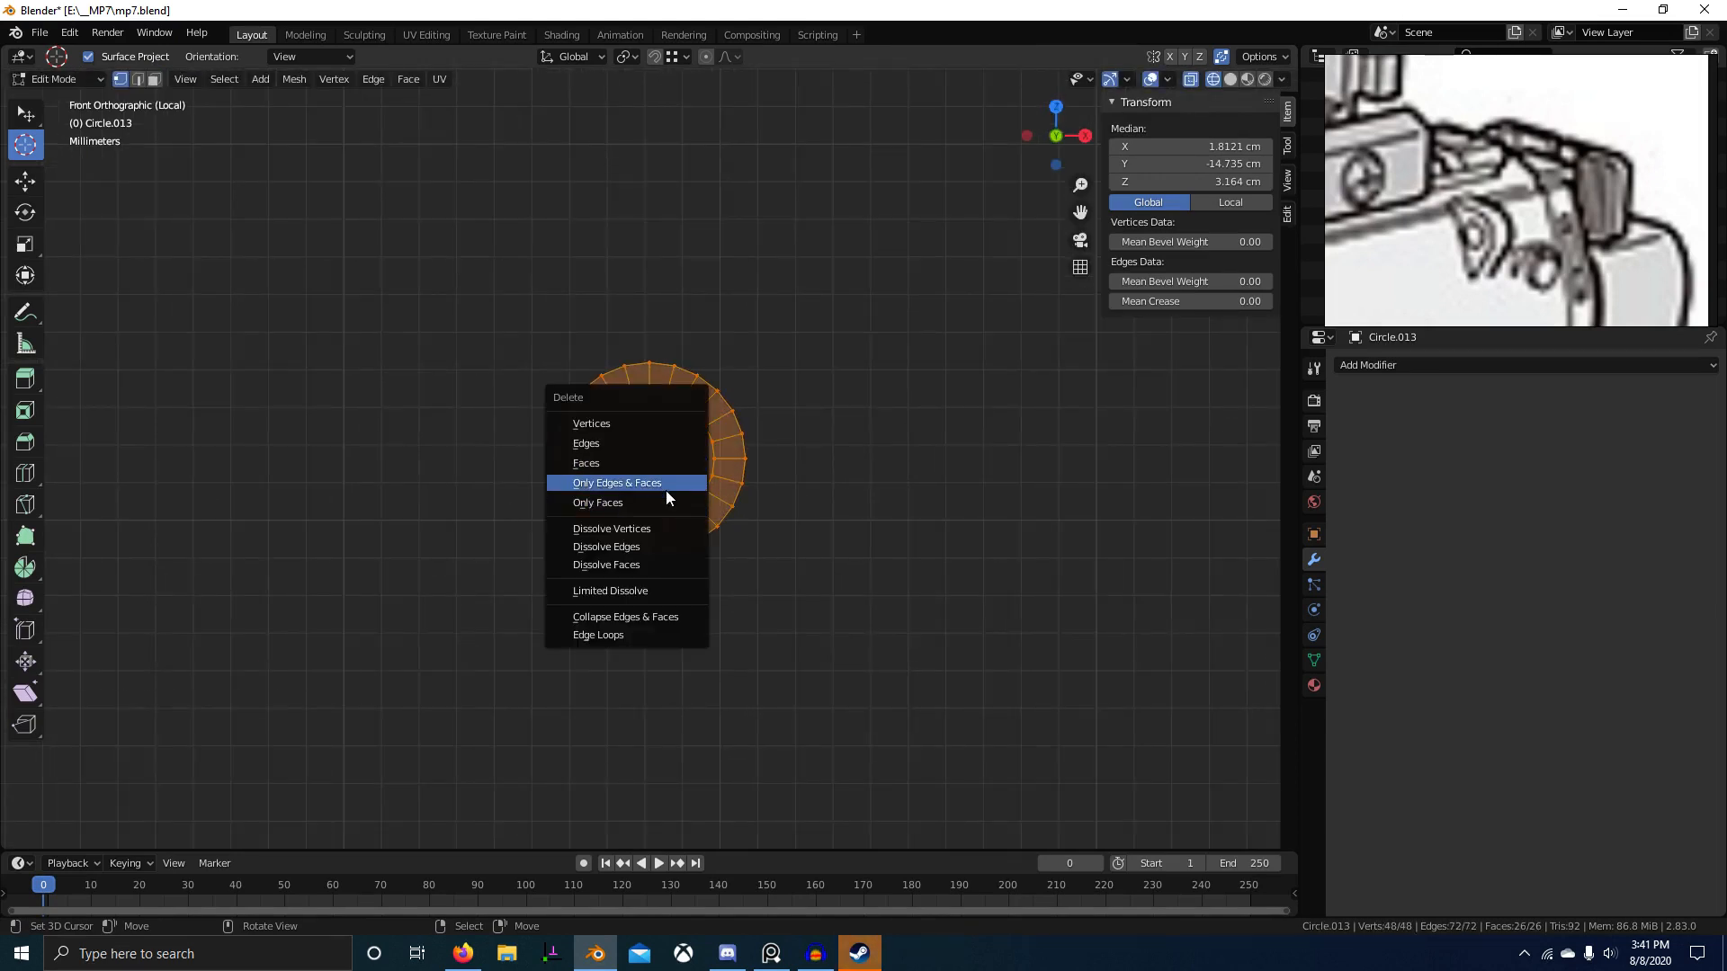
pyautogui.click(667, 501)
pyautogui.press('2')
pyautogui.click(573, 418)
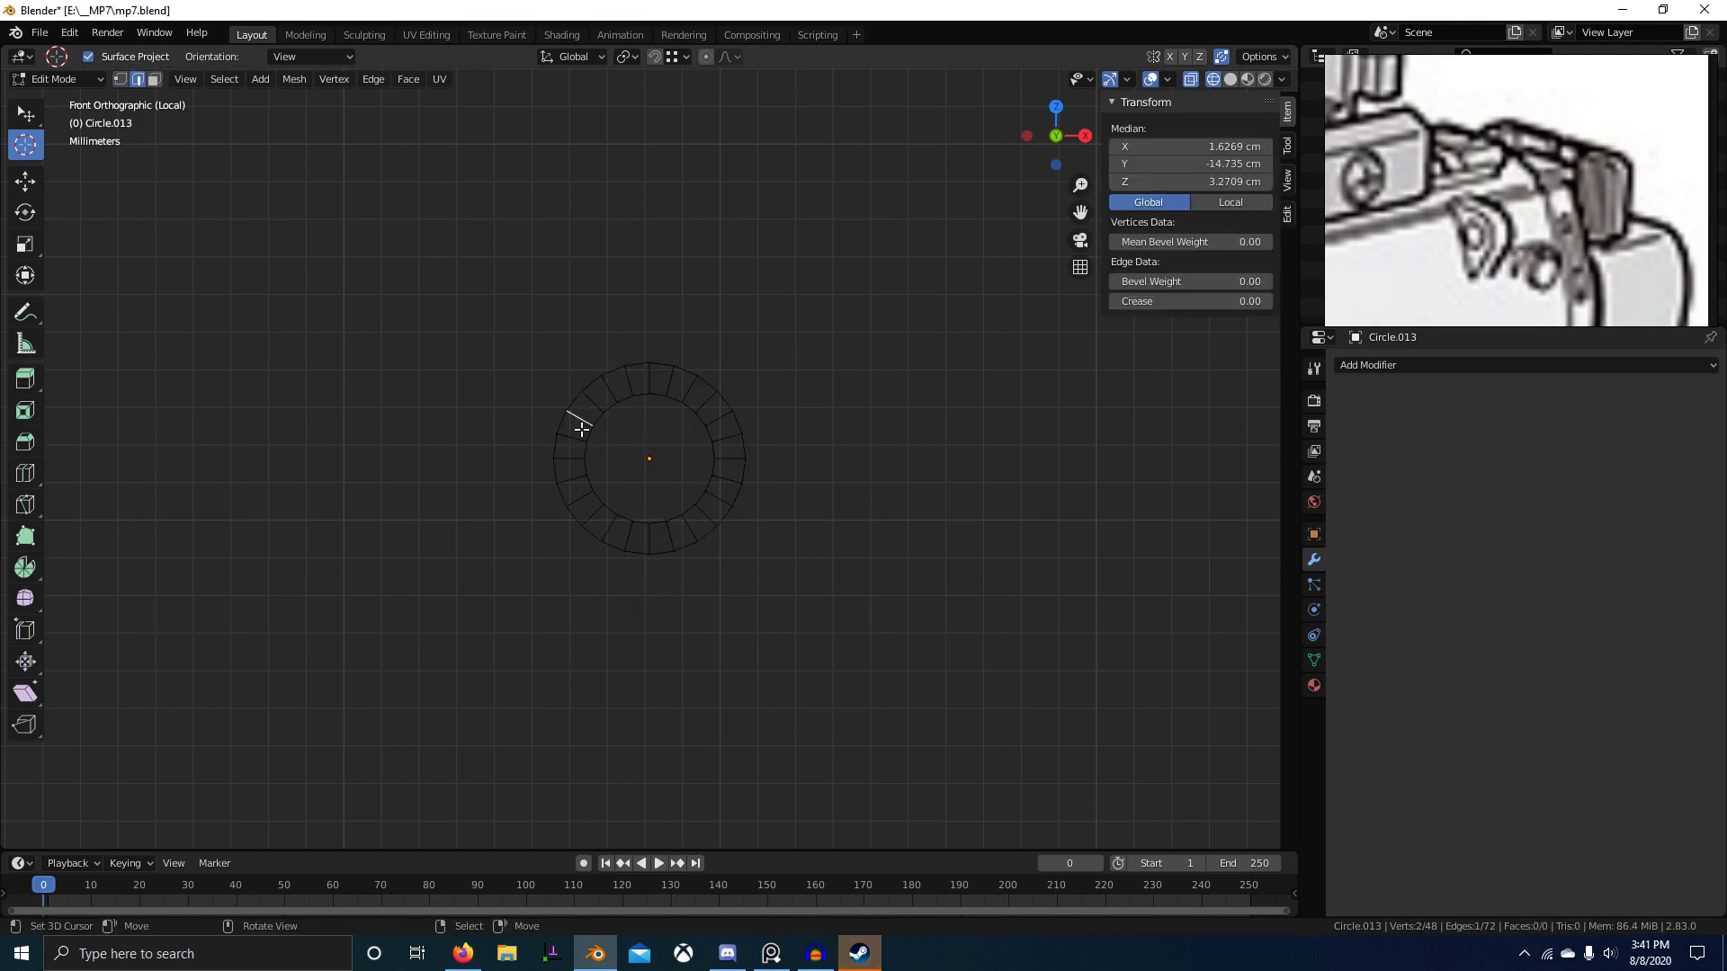
pyautogui.hotkey('ctrl', 'z')
pyautogui.hotkey('ctrl', 'z')
pyautogui.hotkey('ctrl', 'z')
pyautogui.hotkey('ctrl', 'z')
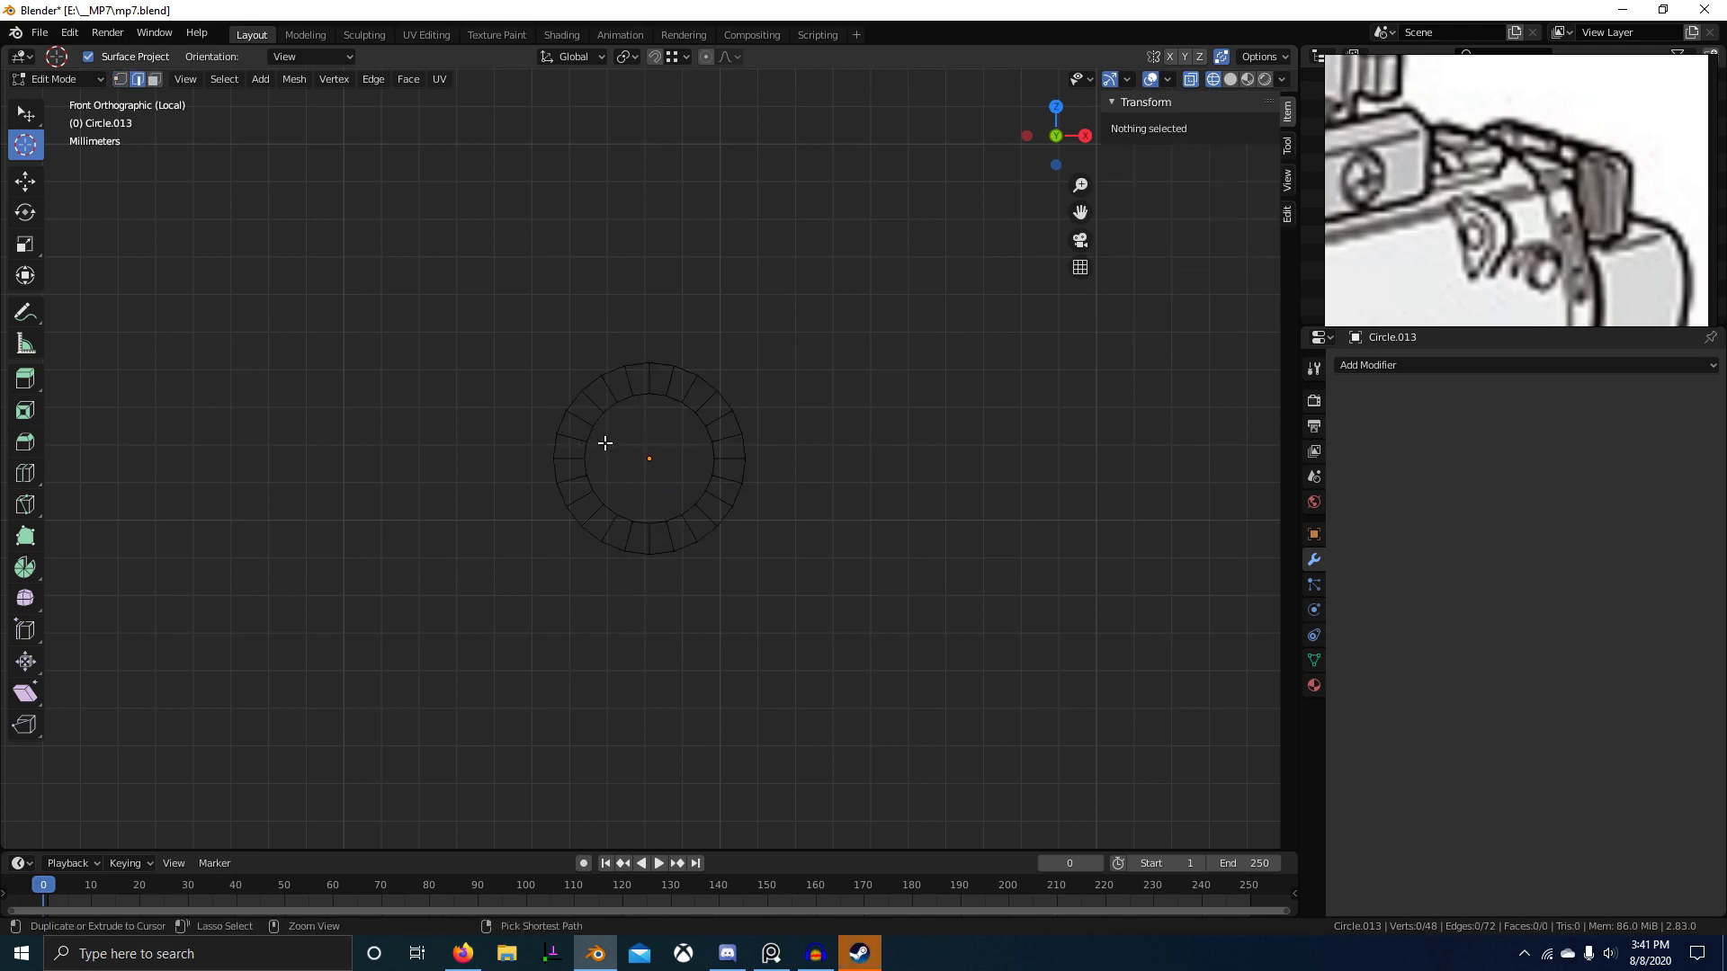
# Step: Delete the round face at the centre of the disc
pyautogui.press('3')
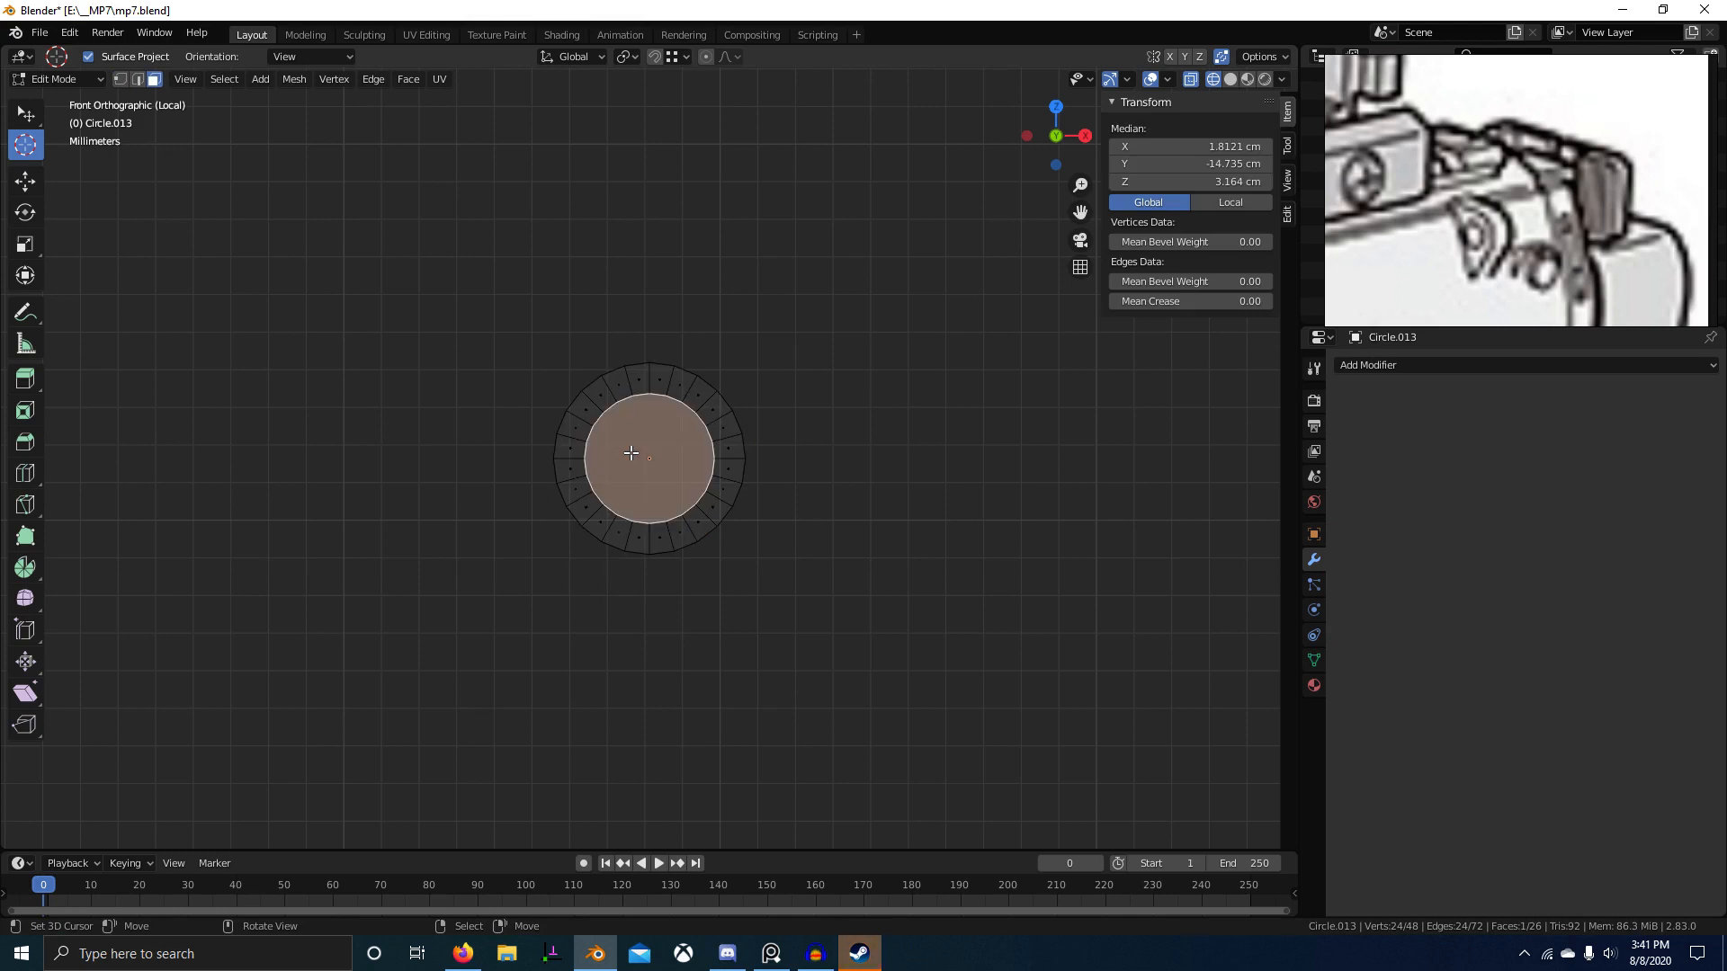
pyautogui.click(700, 412)
pyautogui.press('x')
pyautogui.click(666, 441)
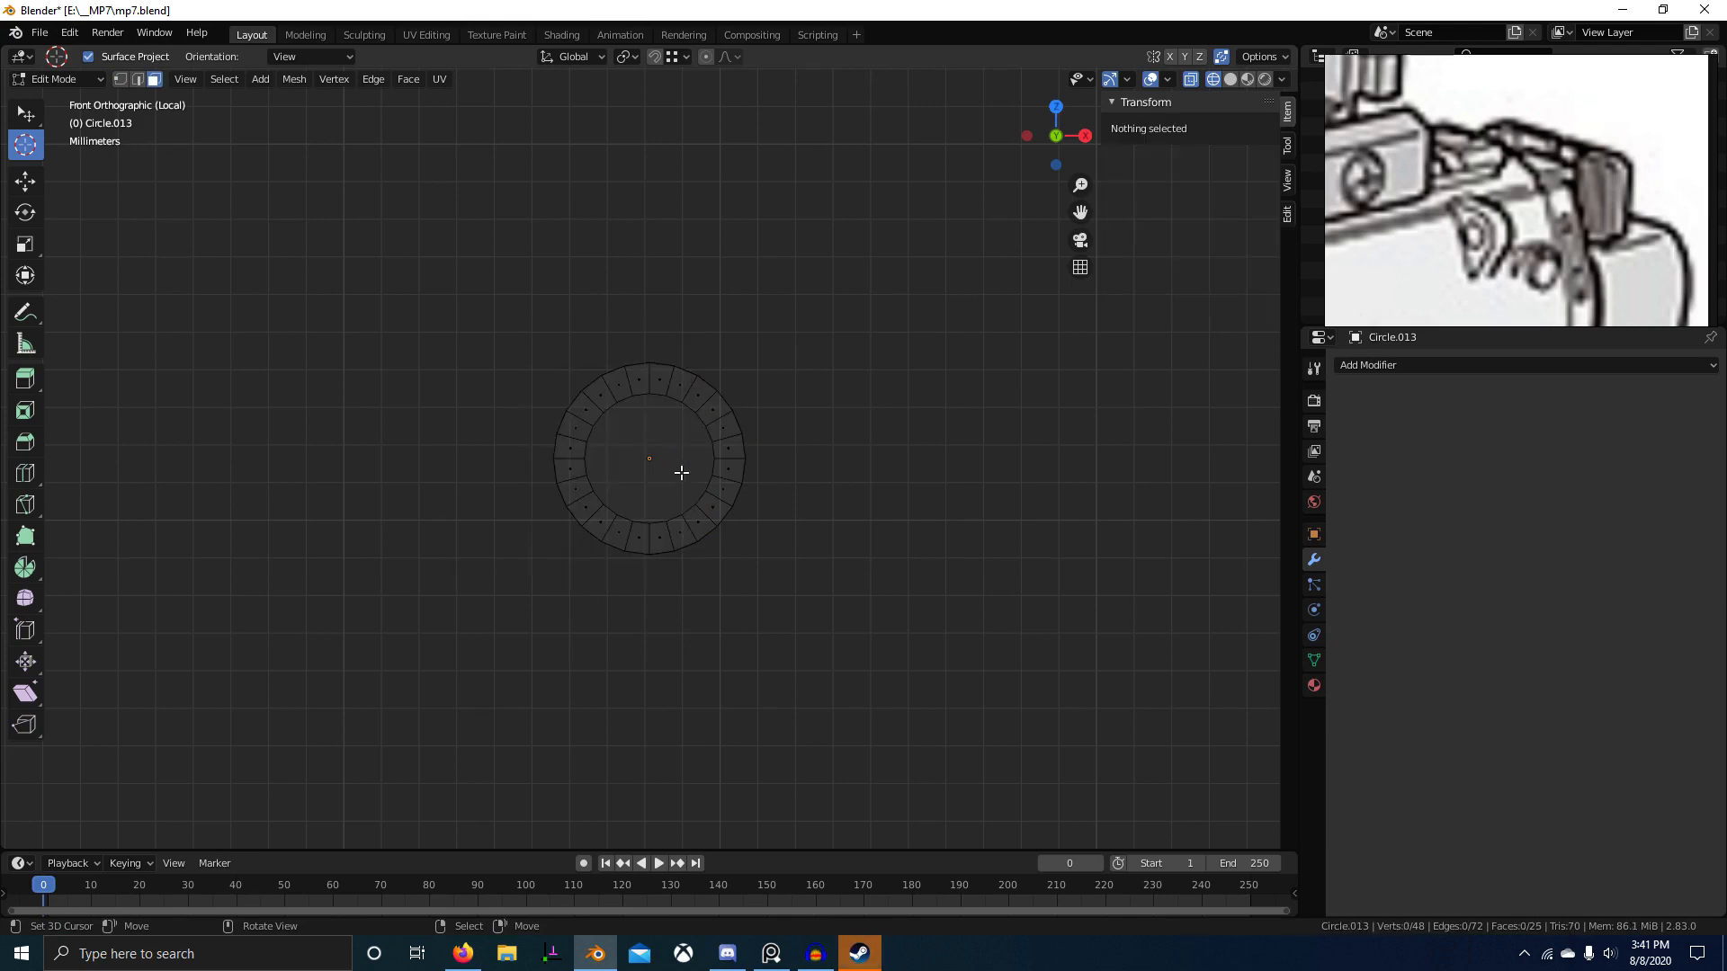
# Step: Switch to solid shading and delete the second face that covers the disc's centre
pyautogui.press('a')
pyautogui.scroll(-2, 683, 478)
pyautogui.press('z')
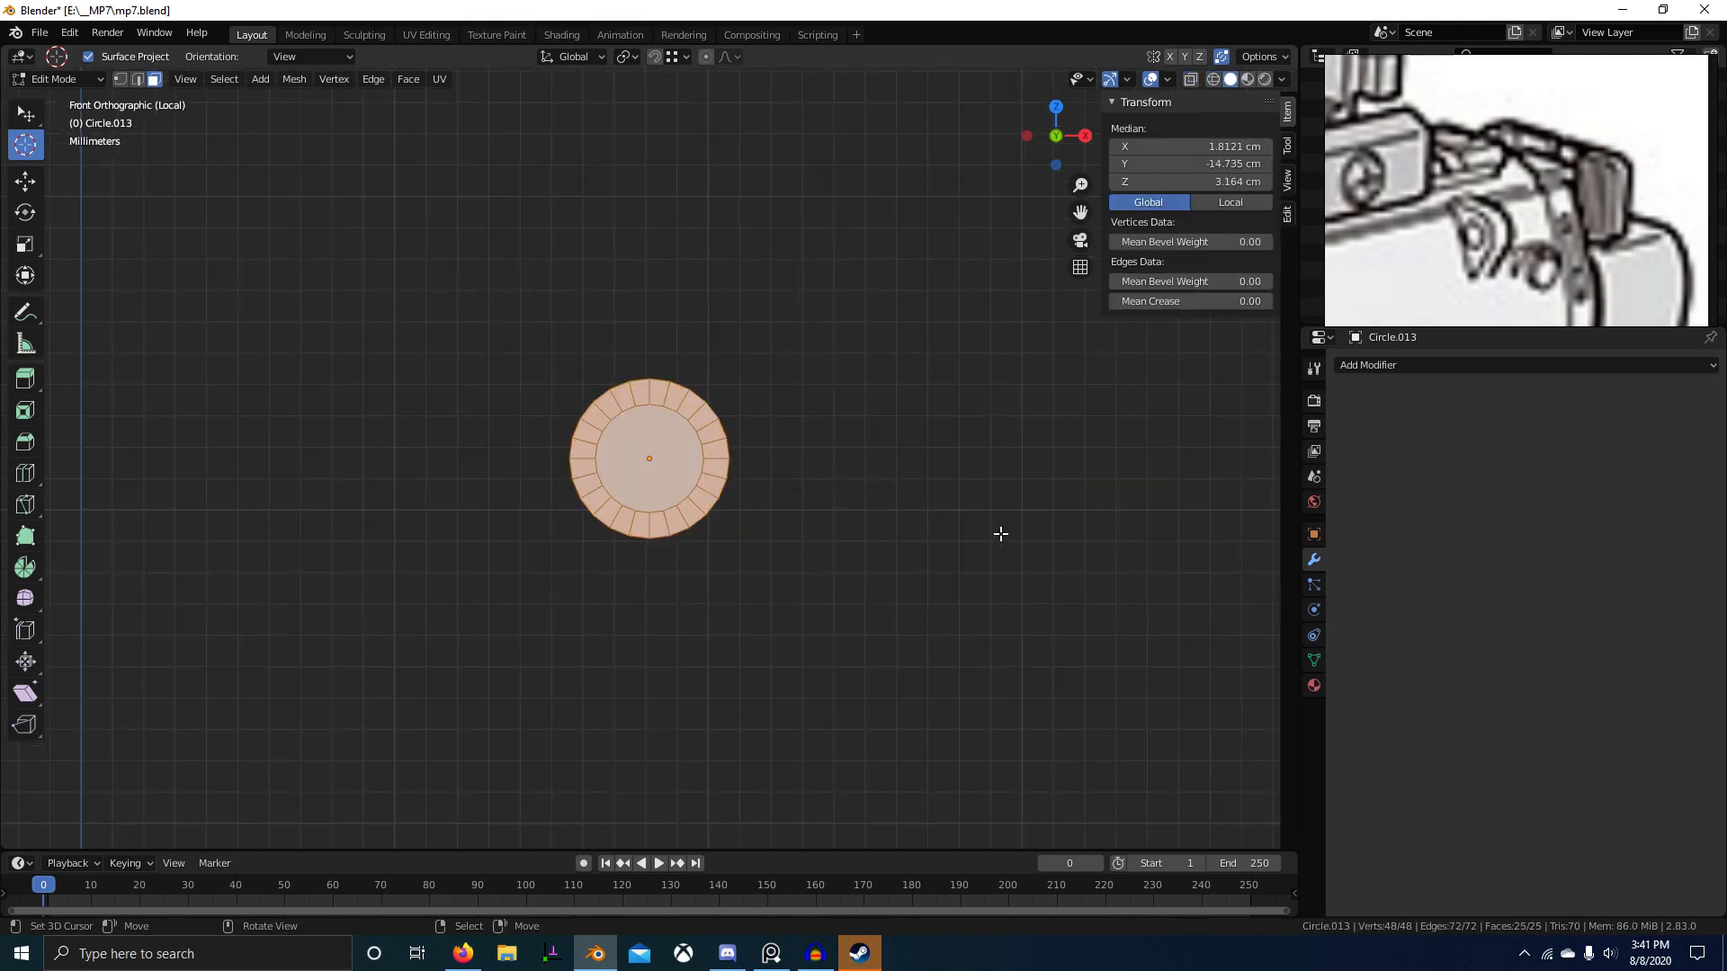
pyautogui.rightClick(666, 454)
pyautogui.press('x')
pyautogui.click(668, 455)
pyautogui.scroll(2, 720, 531)
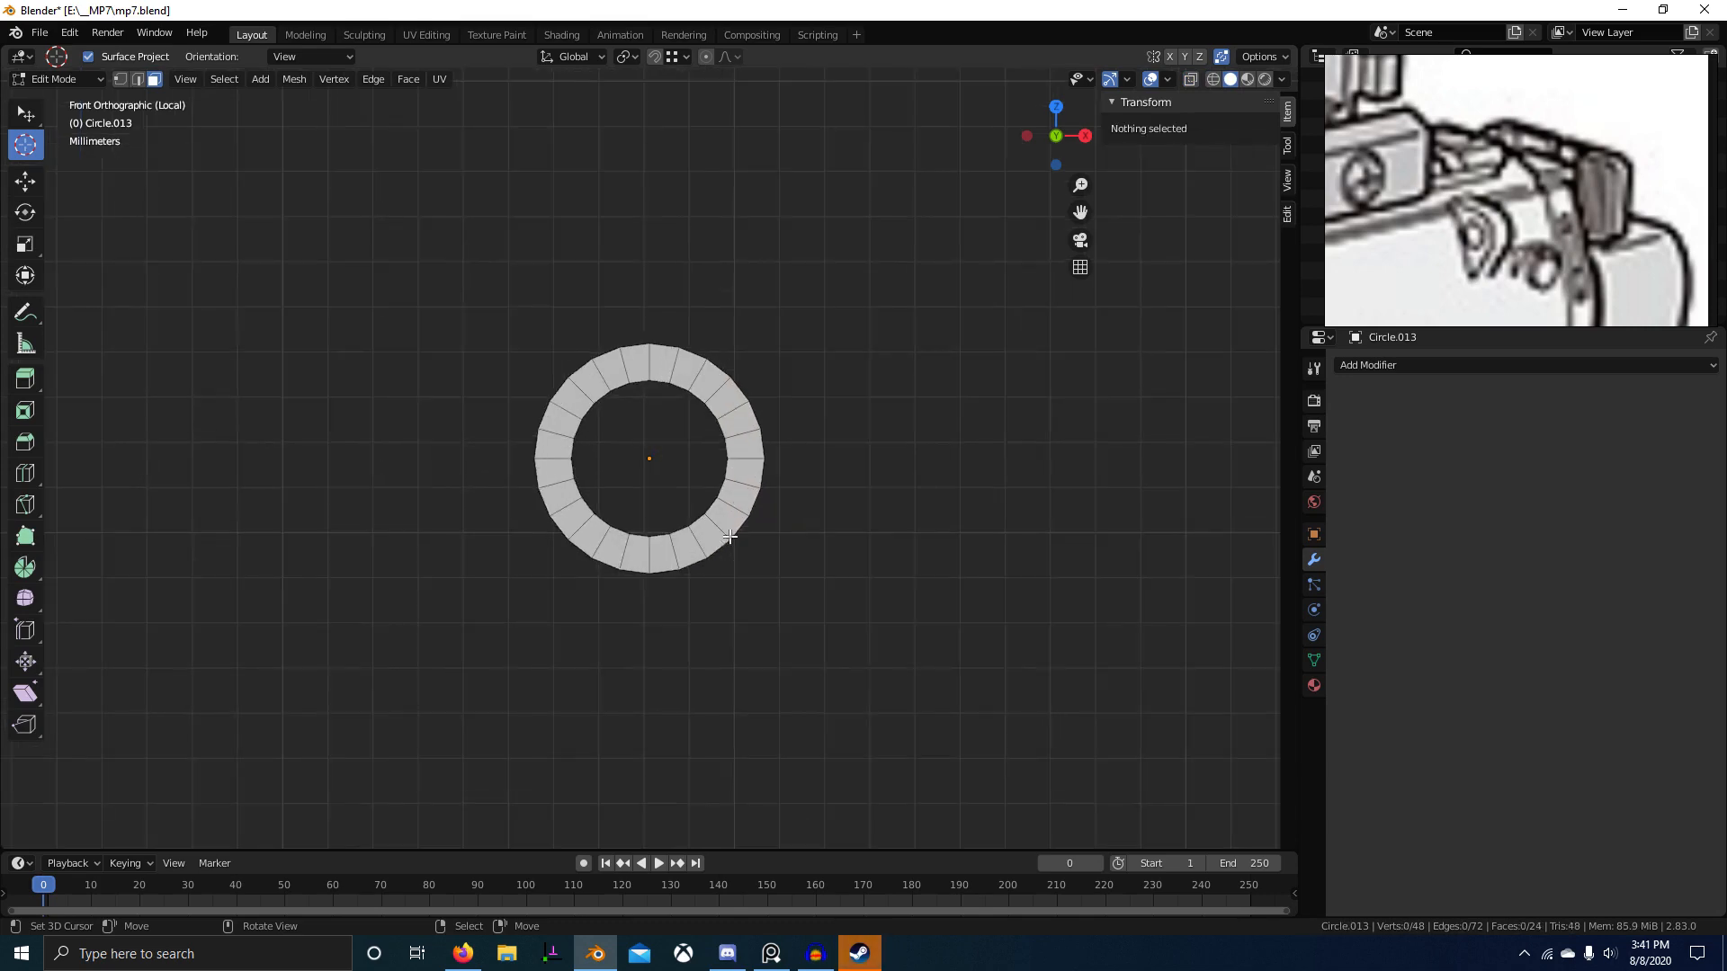
# Step: Select the whole ring mesh, leave local view and try rotating the ring 90° about the global Z axis
pyautogui.press('a')
pyautogui.press('KP_3')
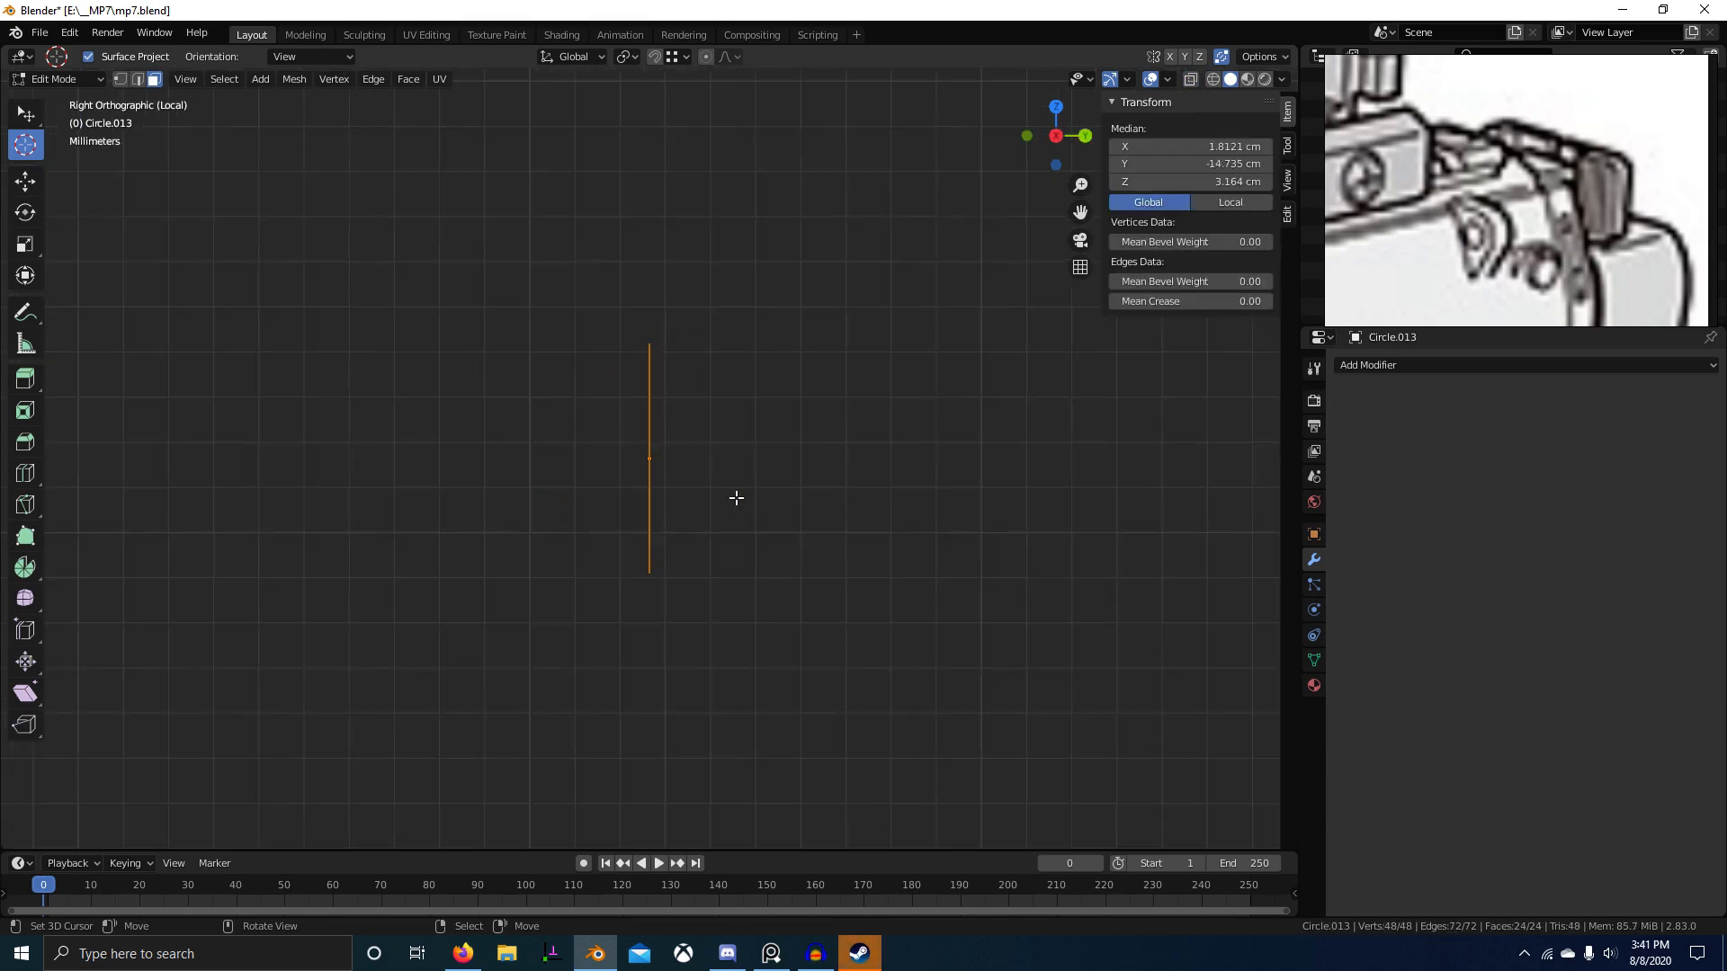
pyautogui.press('KP_Divide')
pyautogui.scroll(3, 367, 461)
pyautogui.scroll(2, 367, 462)
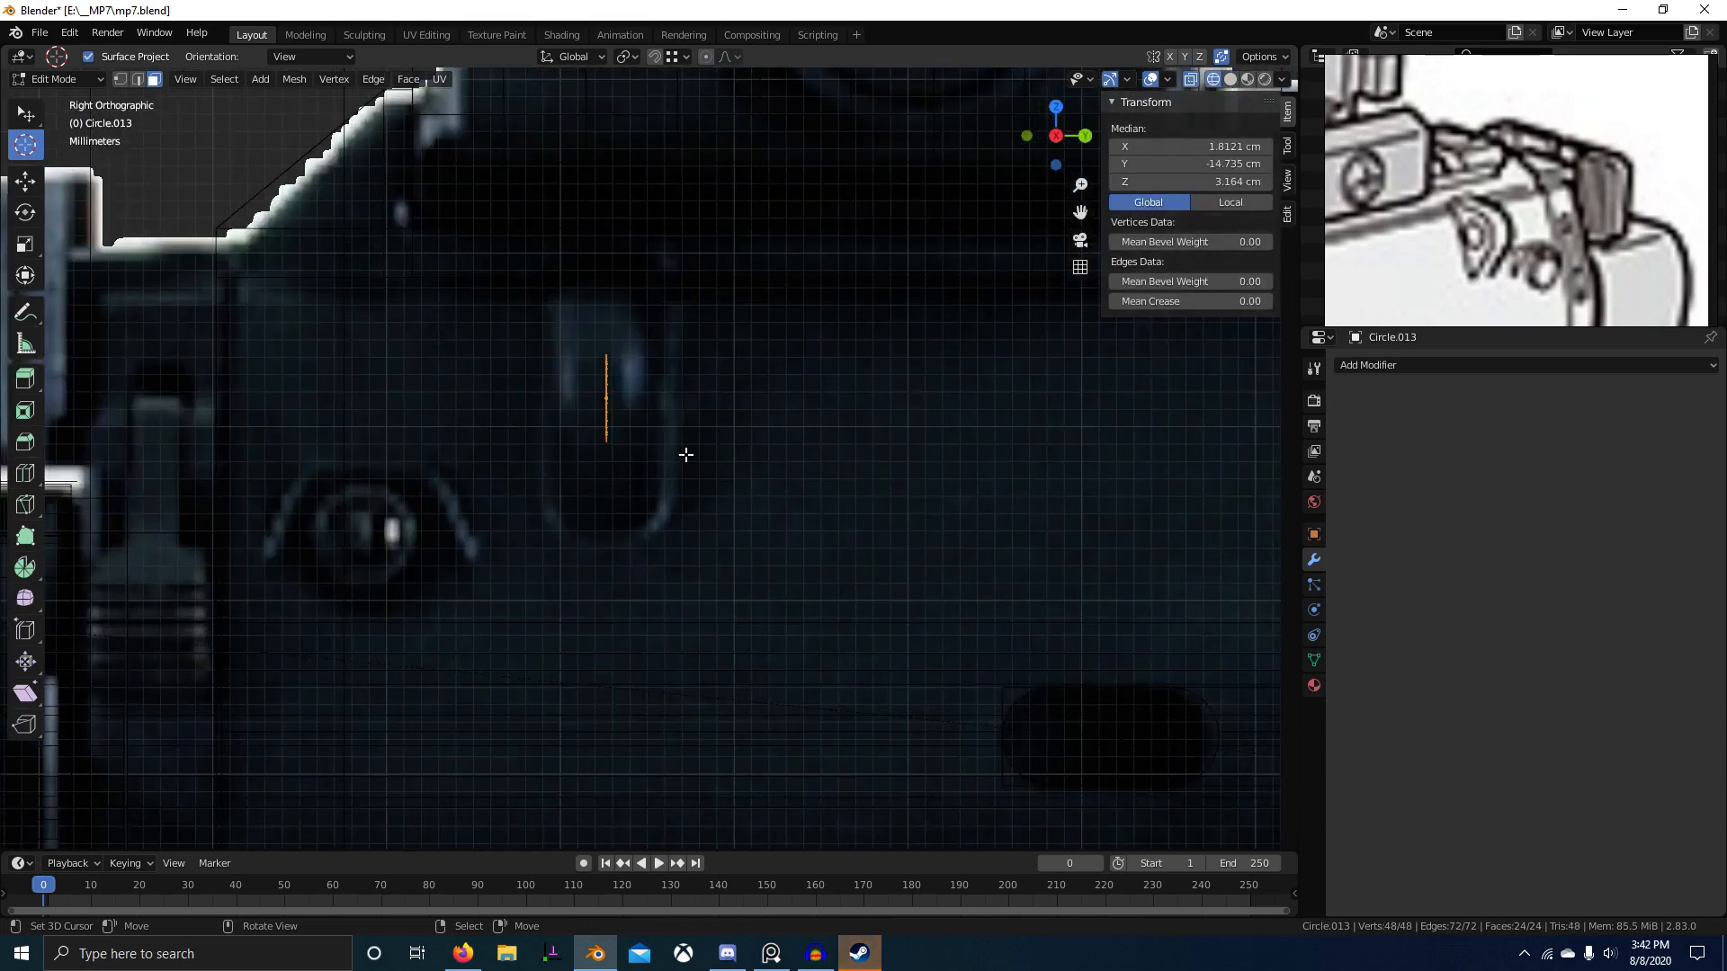
pyautogui.write('rz90')
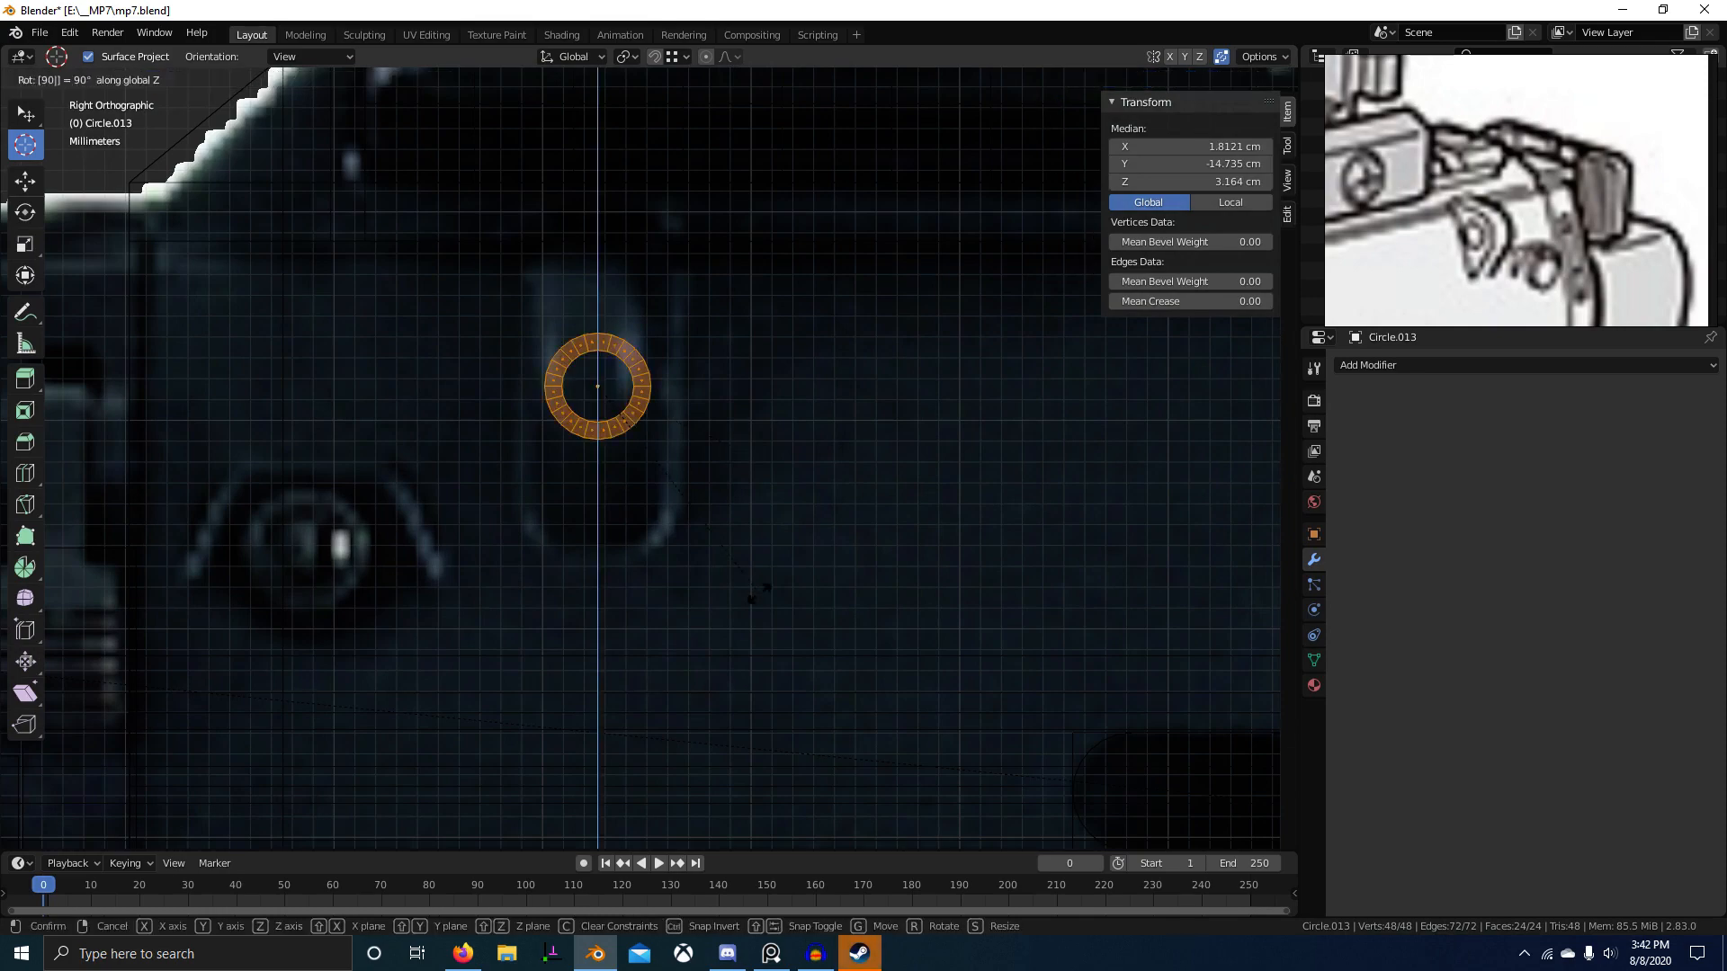
pyautogui.press('Escape')
# Step: Scale the ring up to about 2.04 times its size against the left side reference image
pyautogui.scroll(-4, 764, 605)
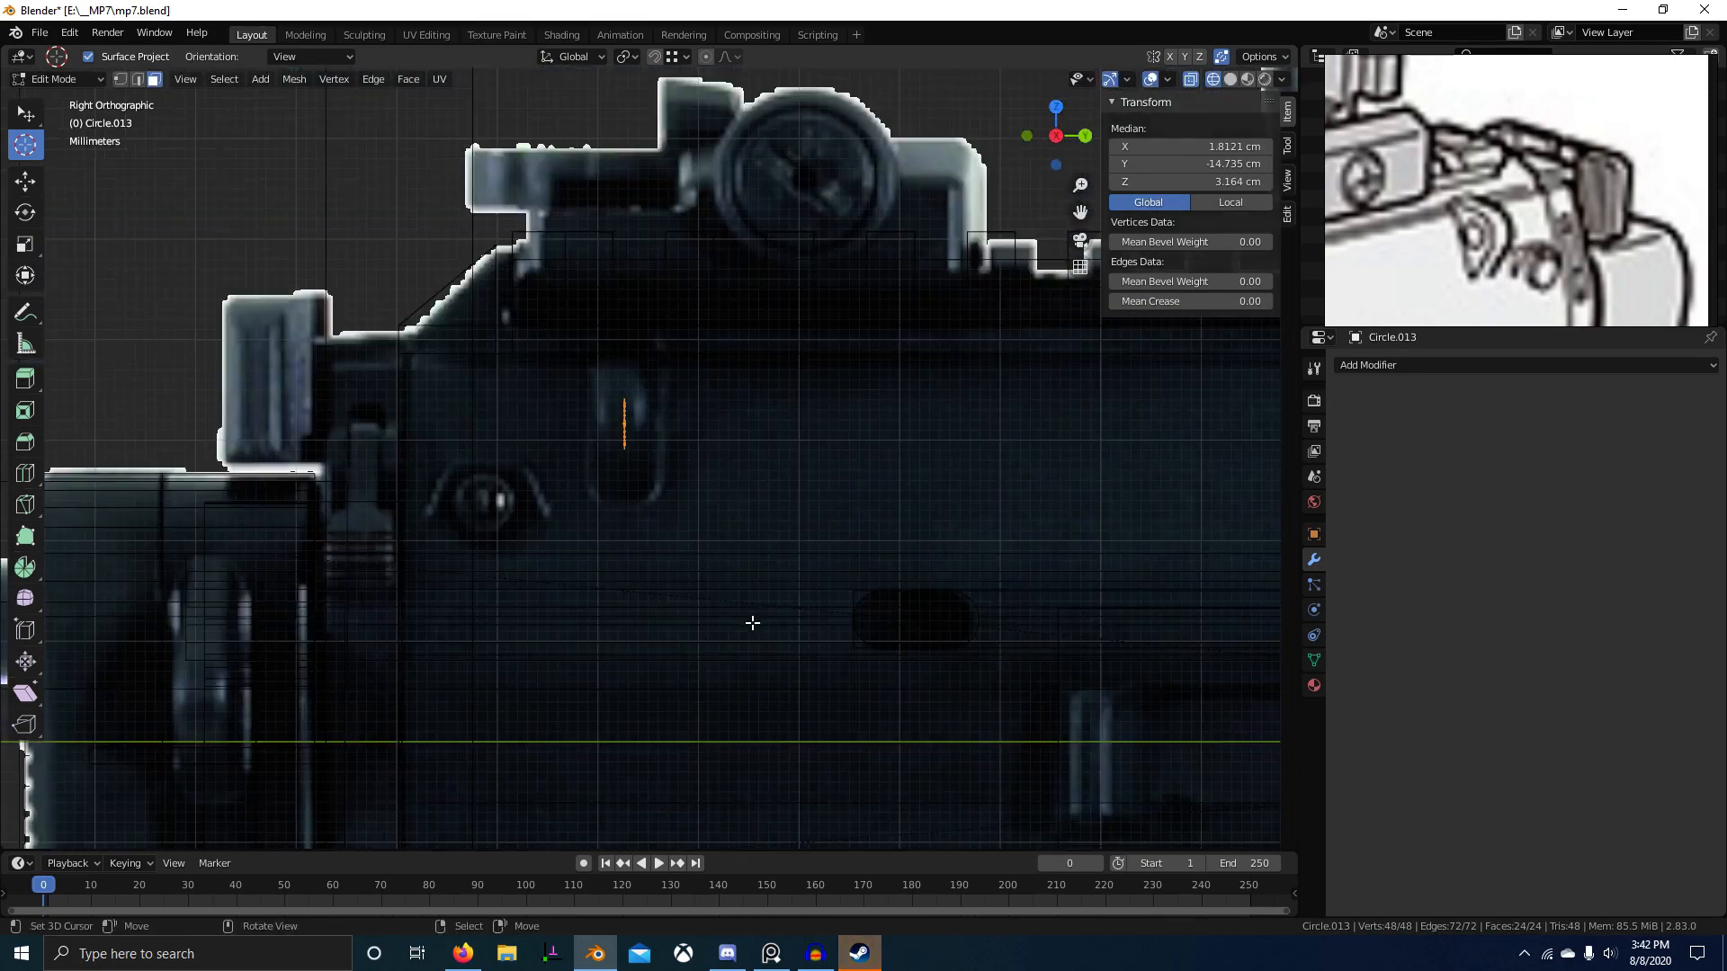
pyautogui.press('ctrl+KP_3')
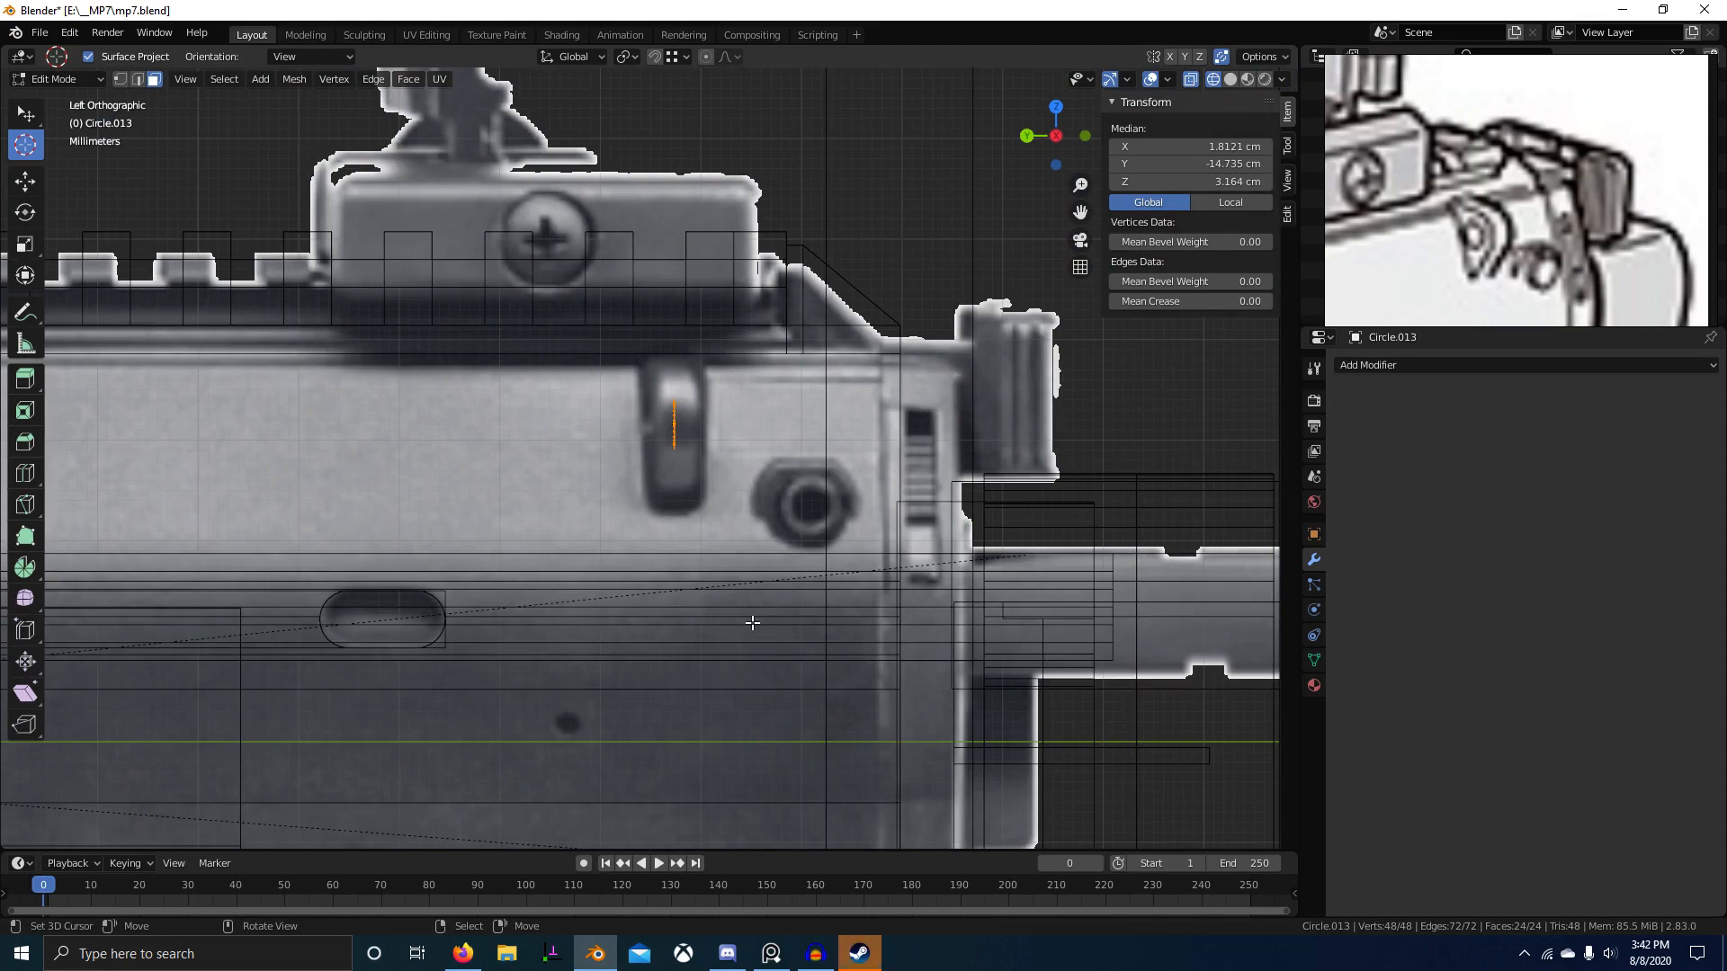
pyautogui.scroll(2, 721, 595)
pyautogui.press('s')
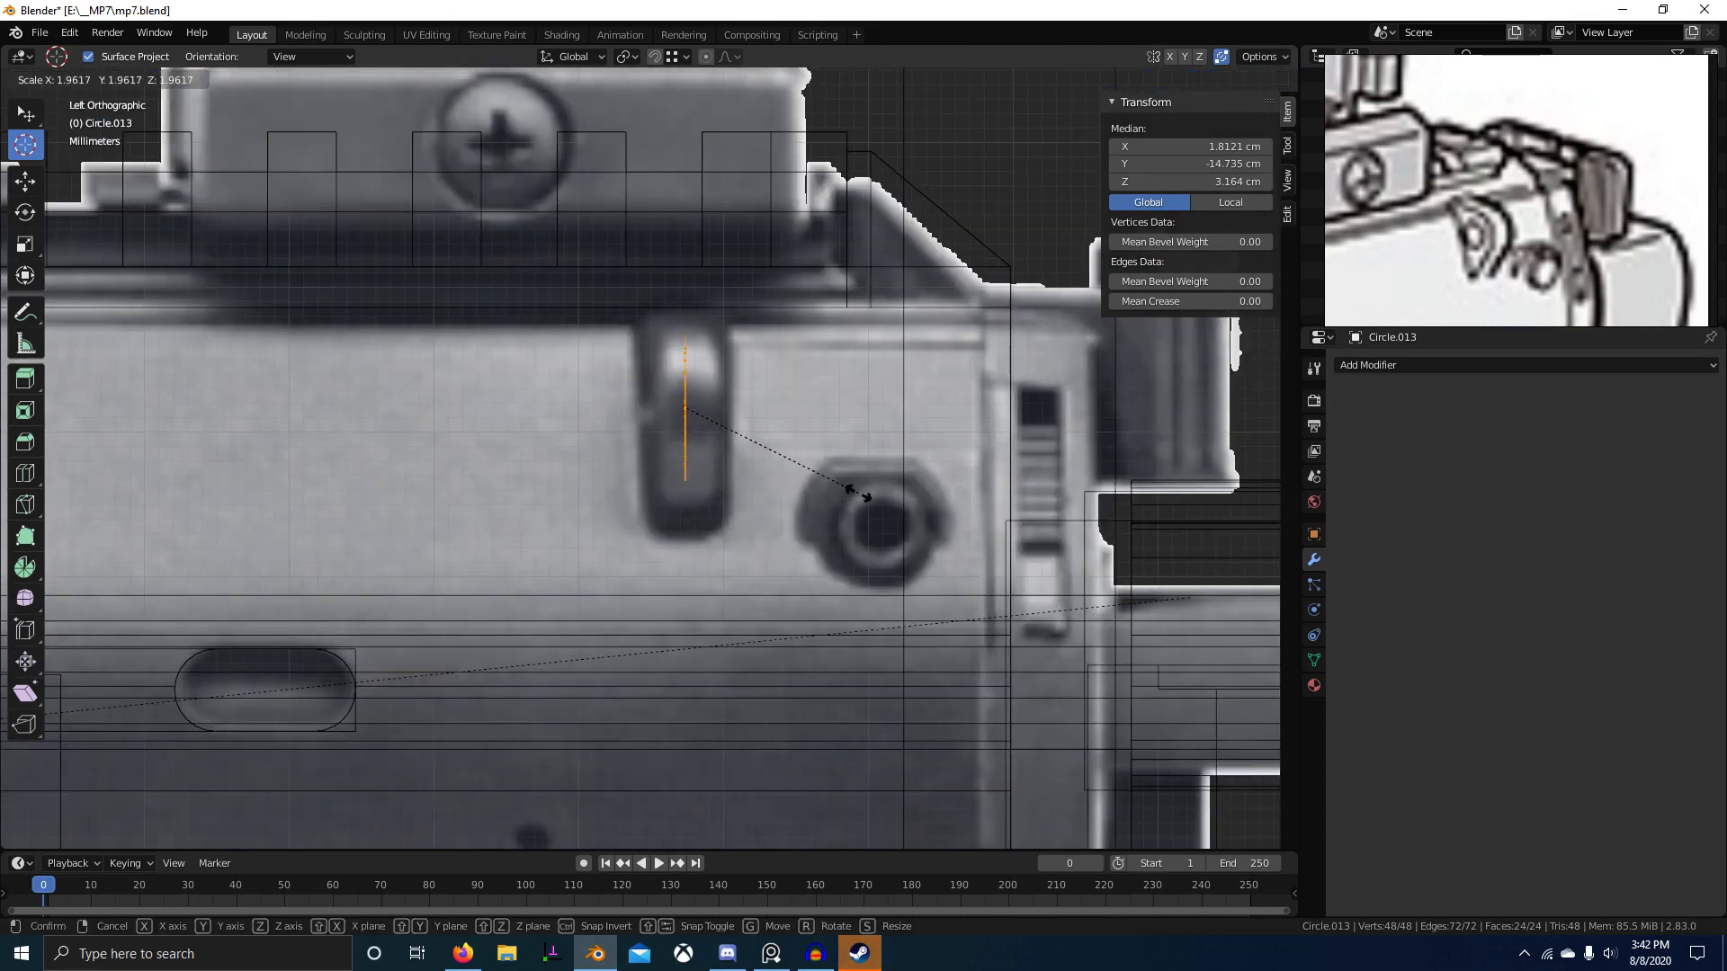
pyautogui.click(869, 489)
# Step: Delete the outer vertices of the ring's lower half, below its horizontal midline, in front view
pyautogui.press('KP_1')
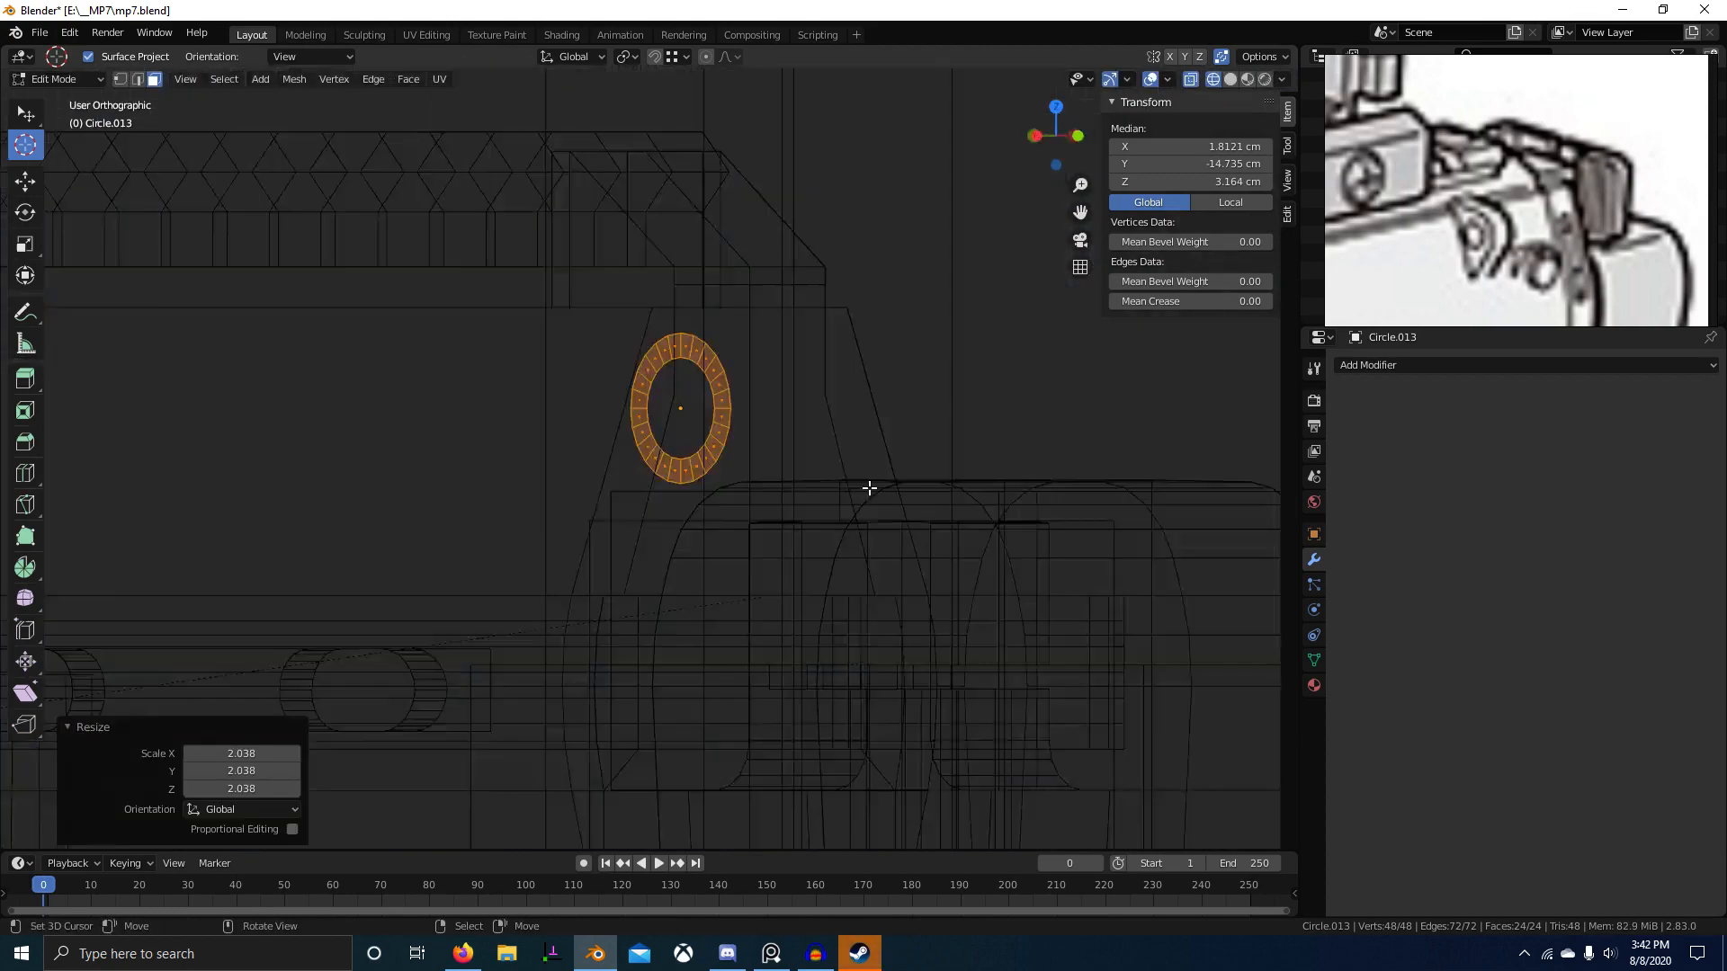
pyautogui.scroll(2, 848, 474)
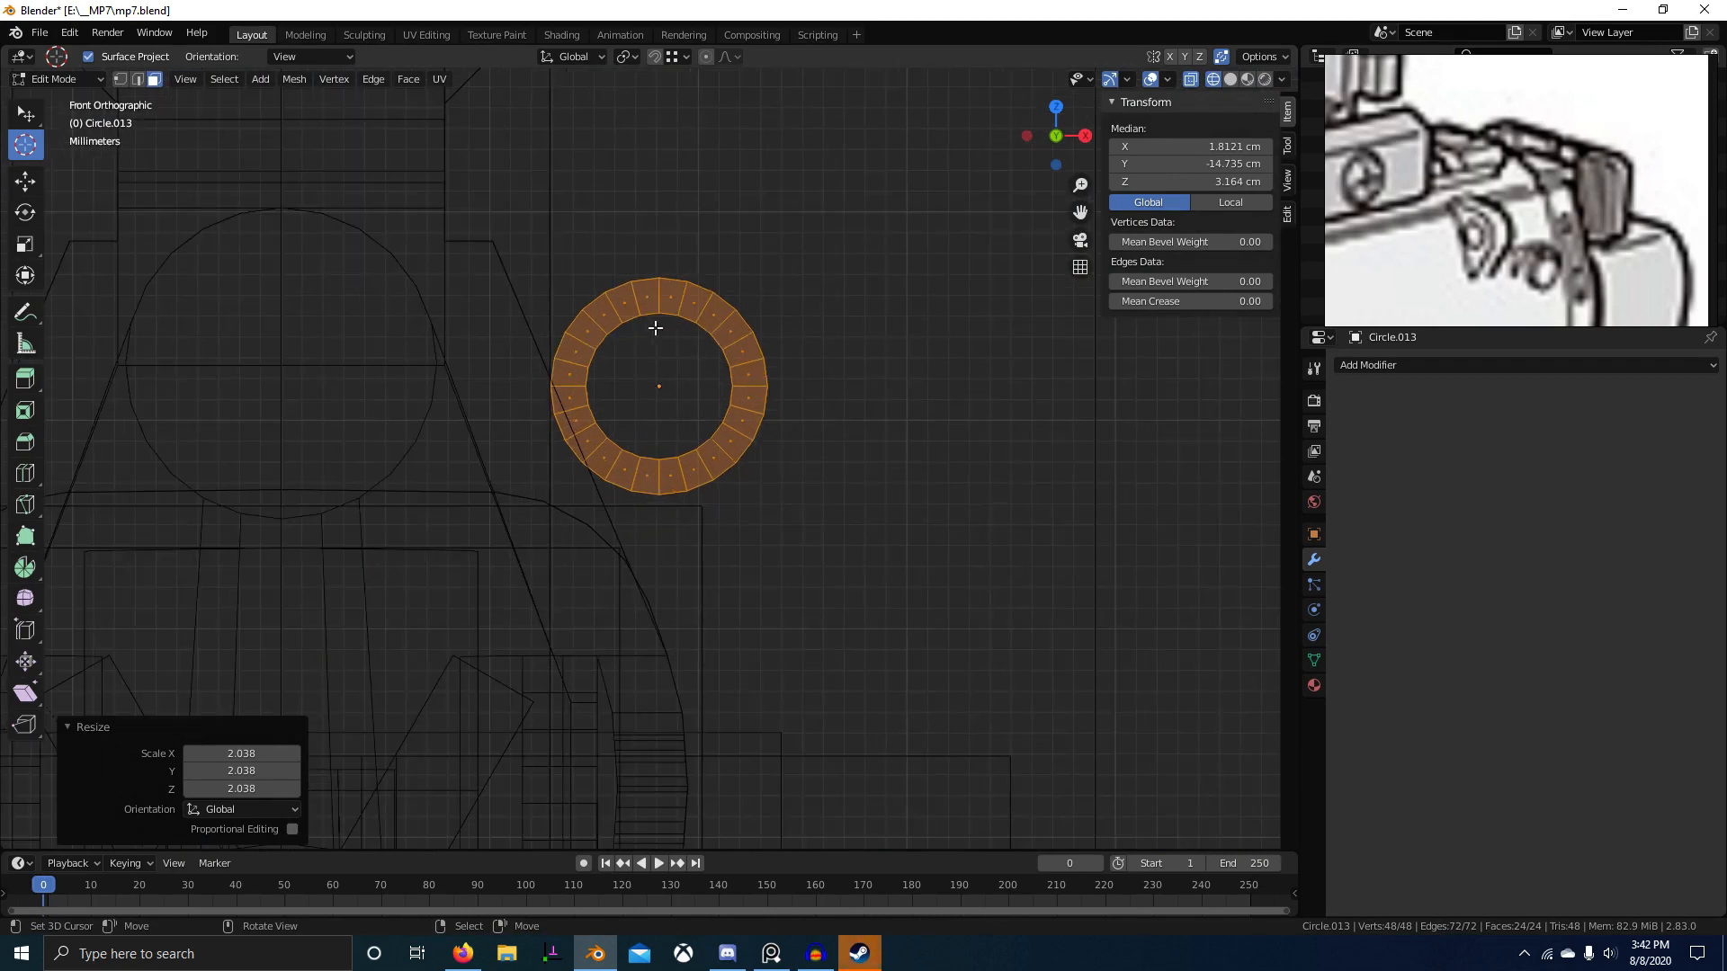
pyautogui.press('1')
pyautogui.click(563, 387)
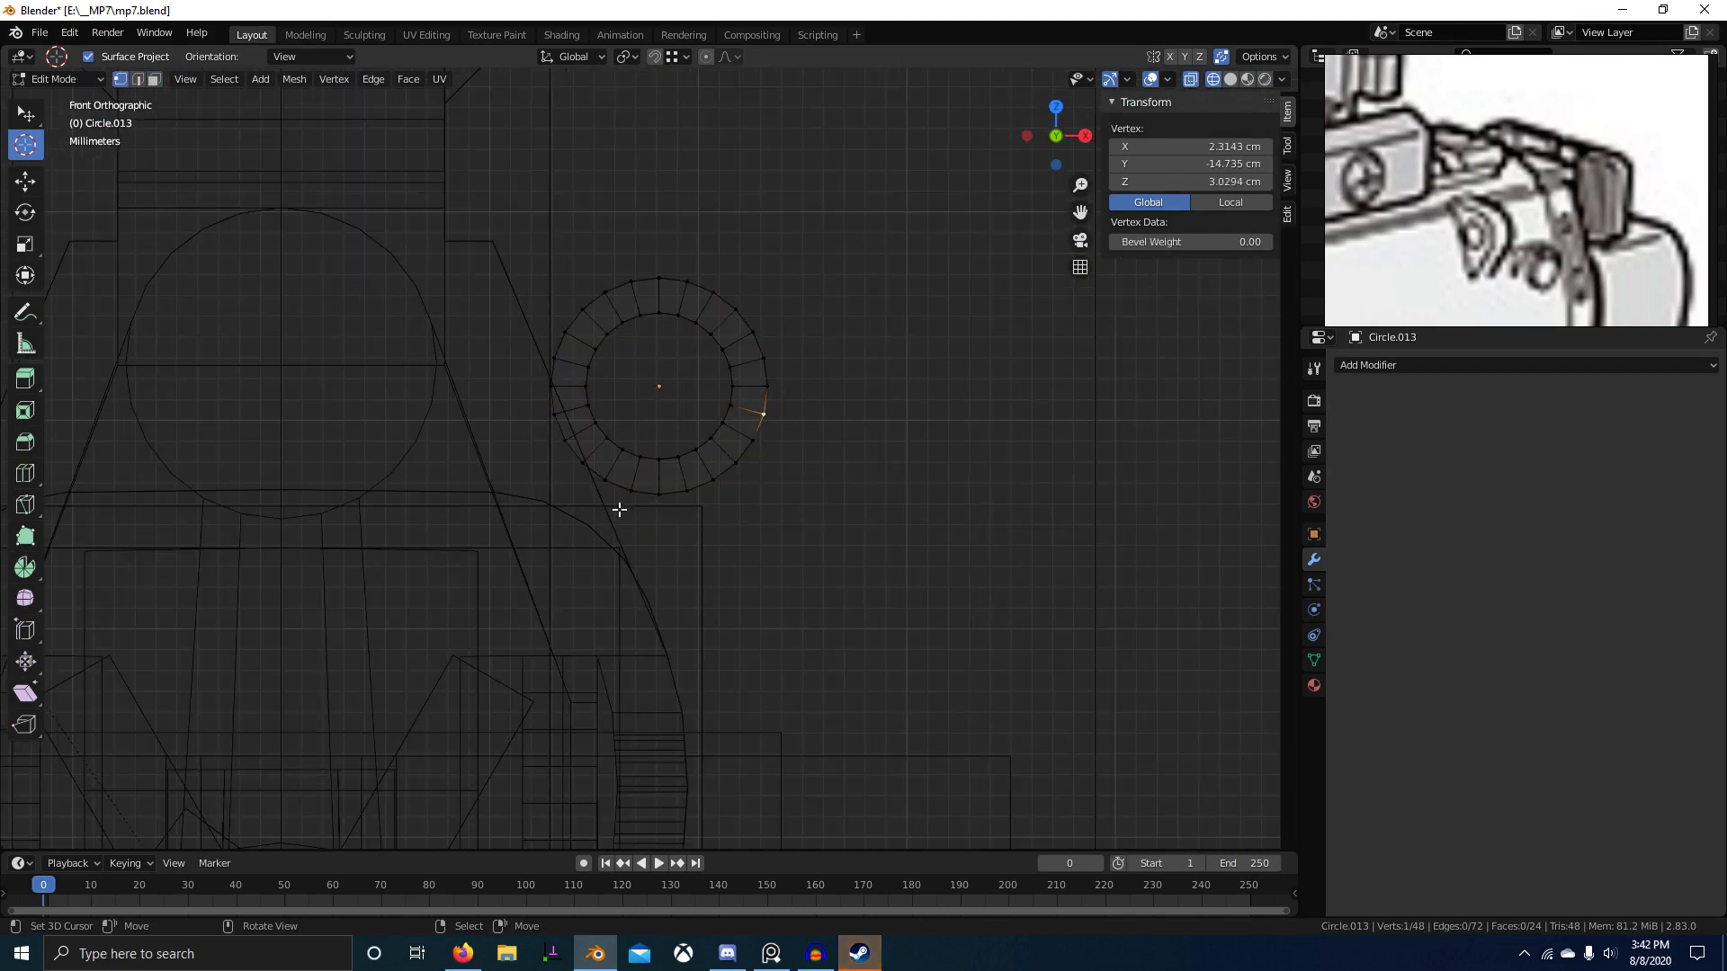
pyautogui.keyDown('ctrl'); pyautogui.rightClick(547, 440); pyautogui.keyUp('ctrl')
pyautogui.hotkey('ctrl', 'z')
pyautogui.keyDown('ctrl'); pyautogui.rightClick(608, 486); pyautogui.keyUp('ctrl')
pyautogui.keyDown('ctrl'); pyautogui.rightClick(565, 441); pyautogui.keyUp('ctrl')
pyautogui.keyDown('ctrl'); pyautogui.rightClick(555, 418); pyautogui.keyUp('ctrl')
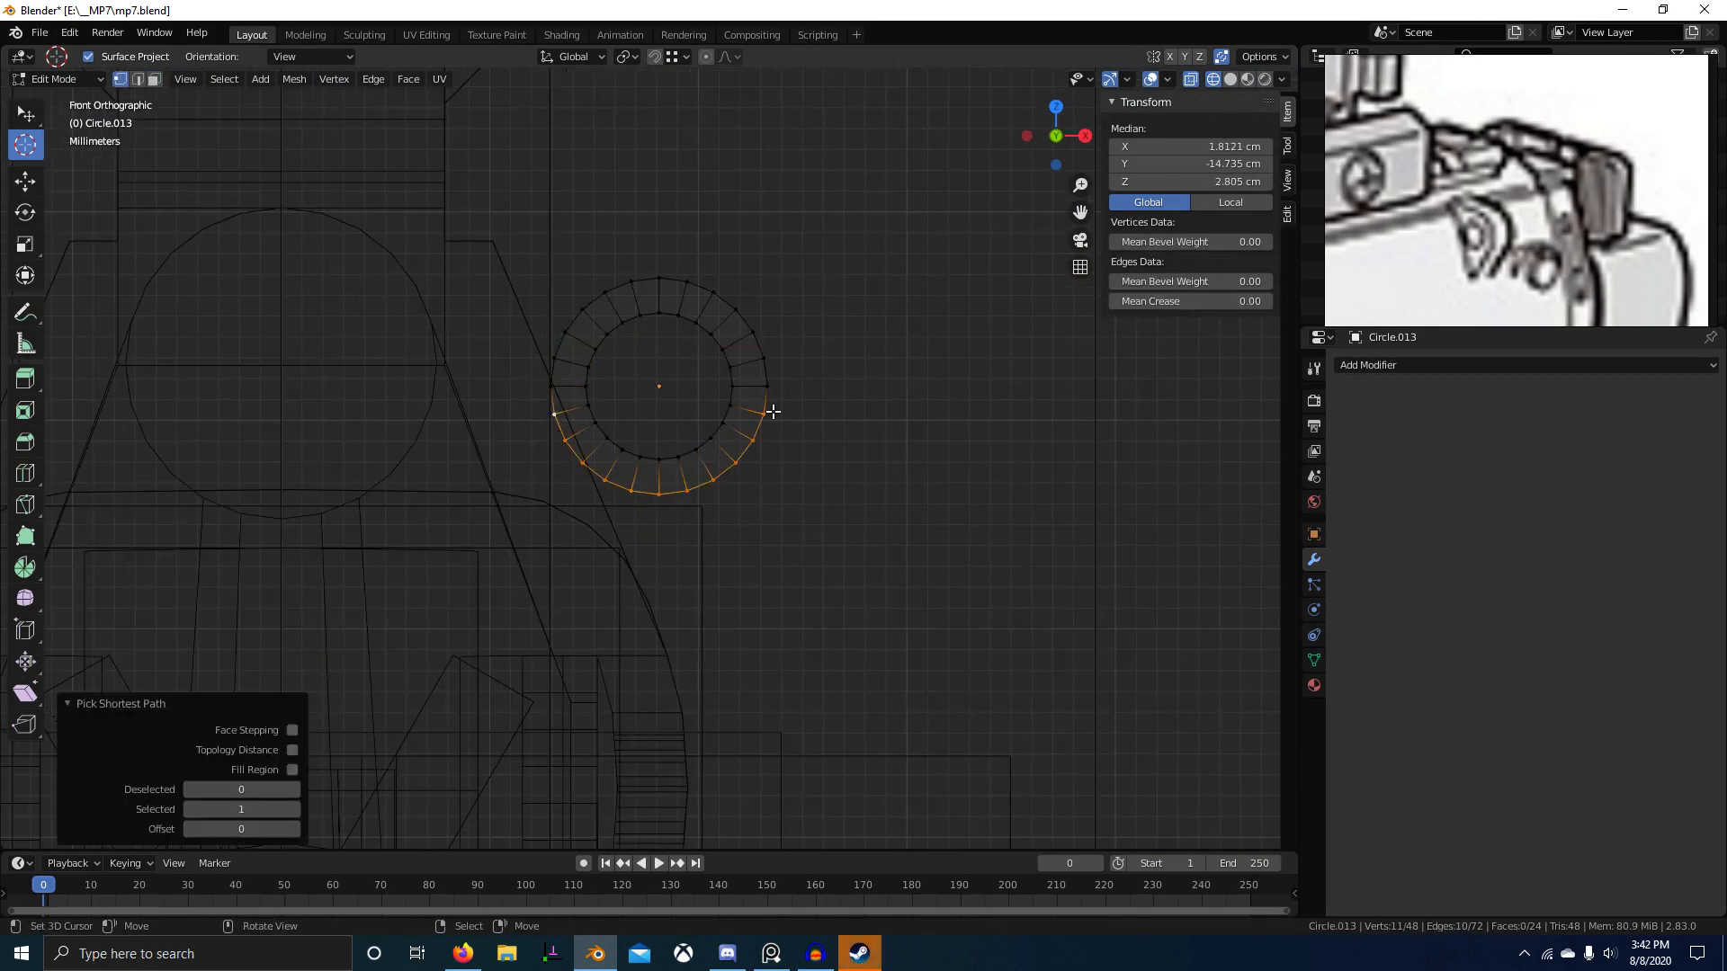
pyautogui.press('x')
pyautogui.click(770, 386)
# Step: Try sliding the two end vertices of the outer arc downward by a factor of about -2.79 with clamping off
pyautogui.click(537, 386)
pyautogui.keyDown('shift'); pyautogui.click(769, 387); pyautogui.keyUp('shift')
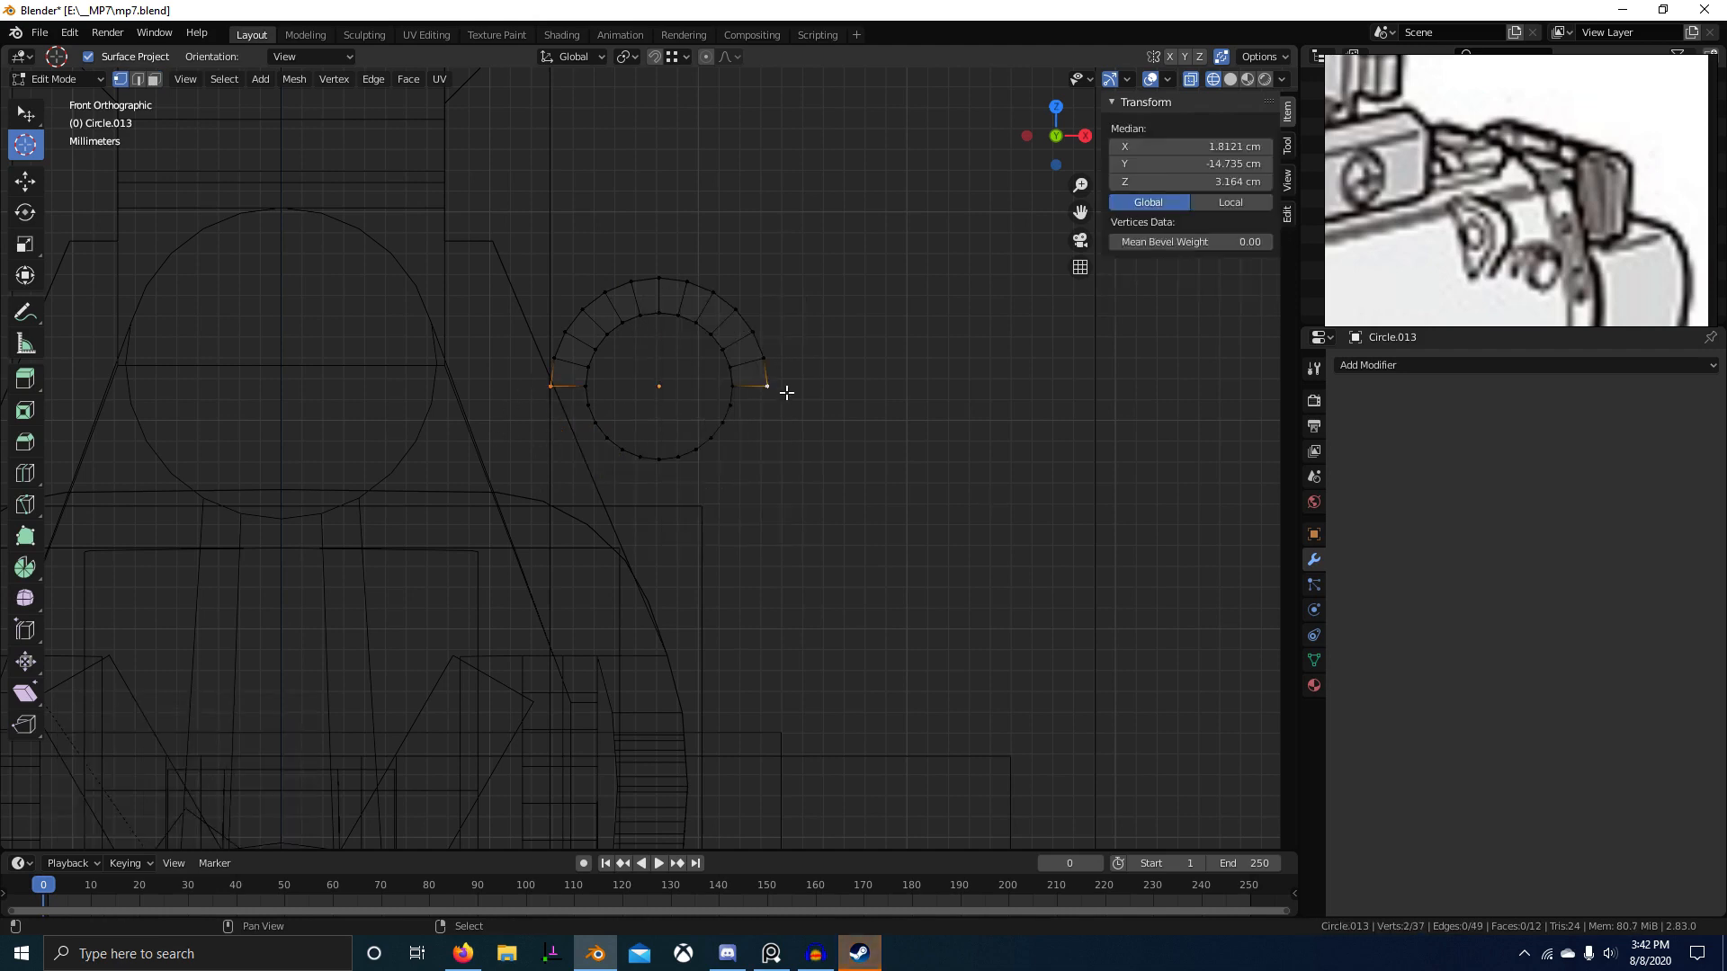
pyautogui.press('g')
pyautogui.press('g')
pyautogui.press('c')
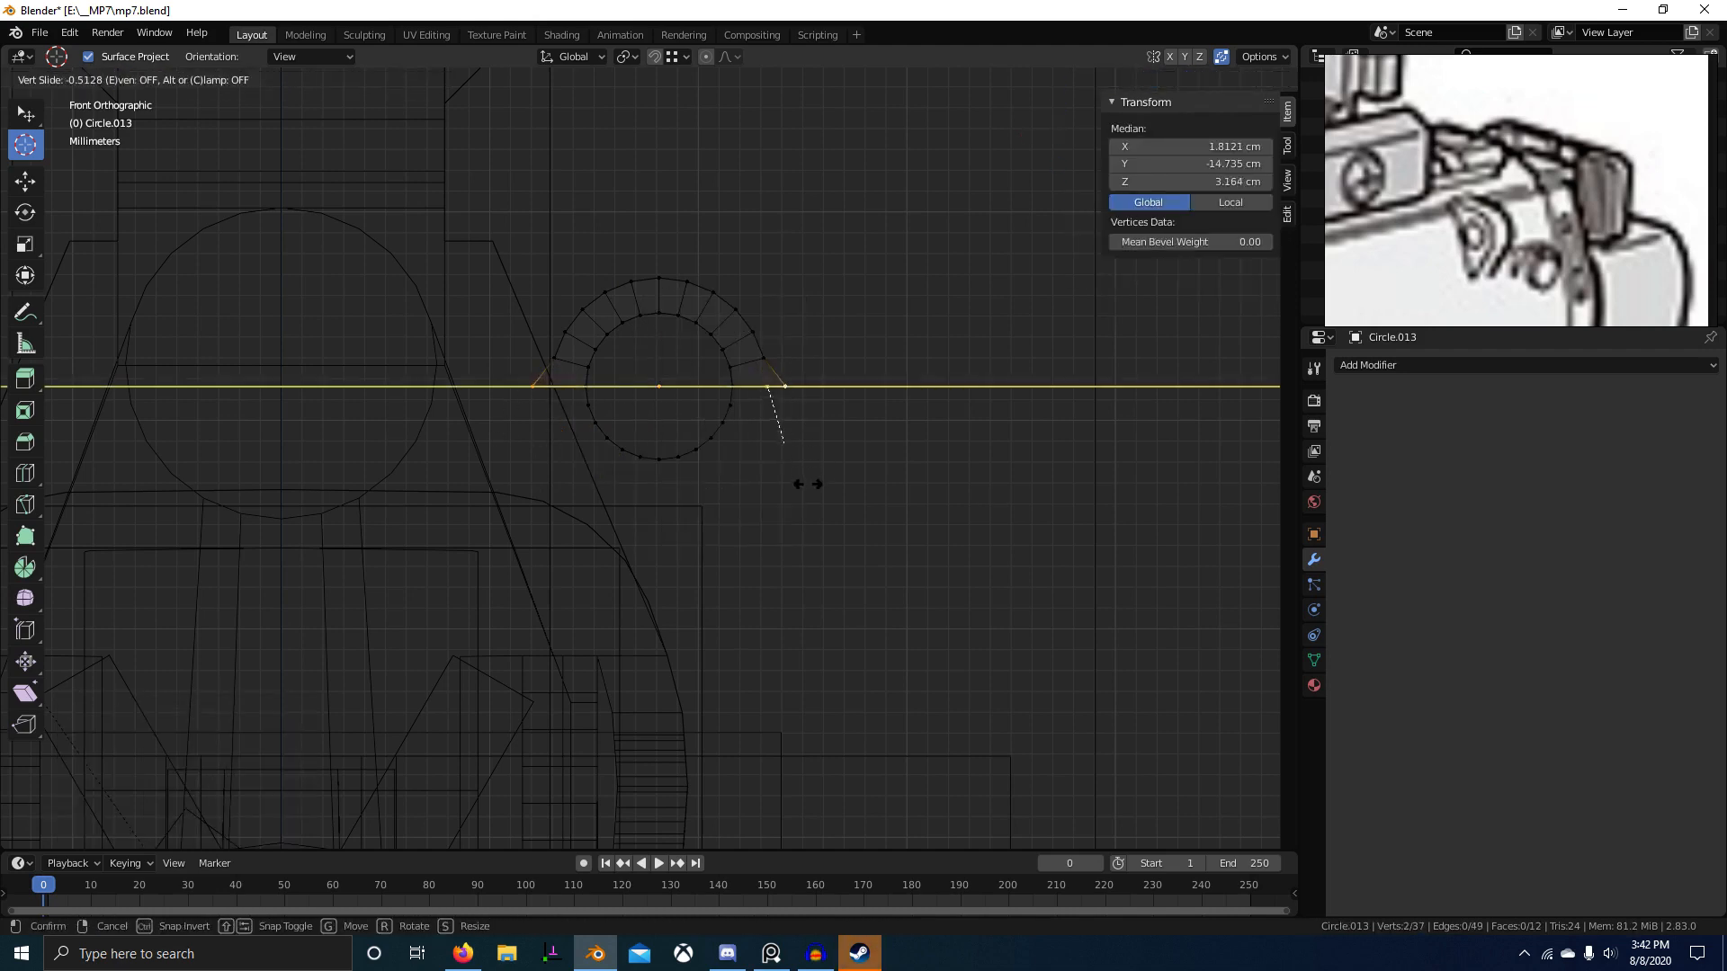
pyautogui.rightClick(801, 438)
pyautogui.press('g')
pyautogui.press('g')
pyautogui.press('c')
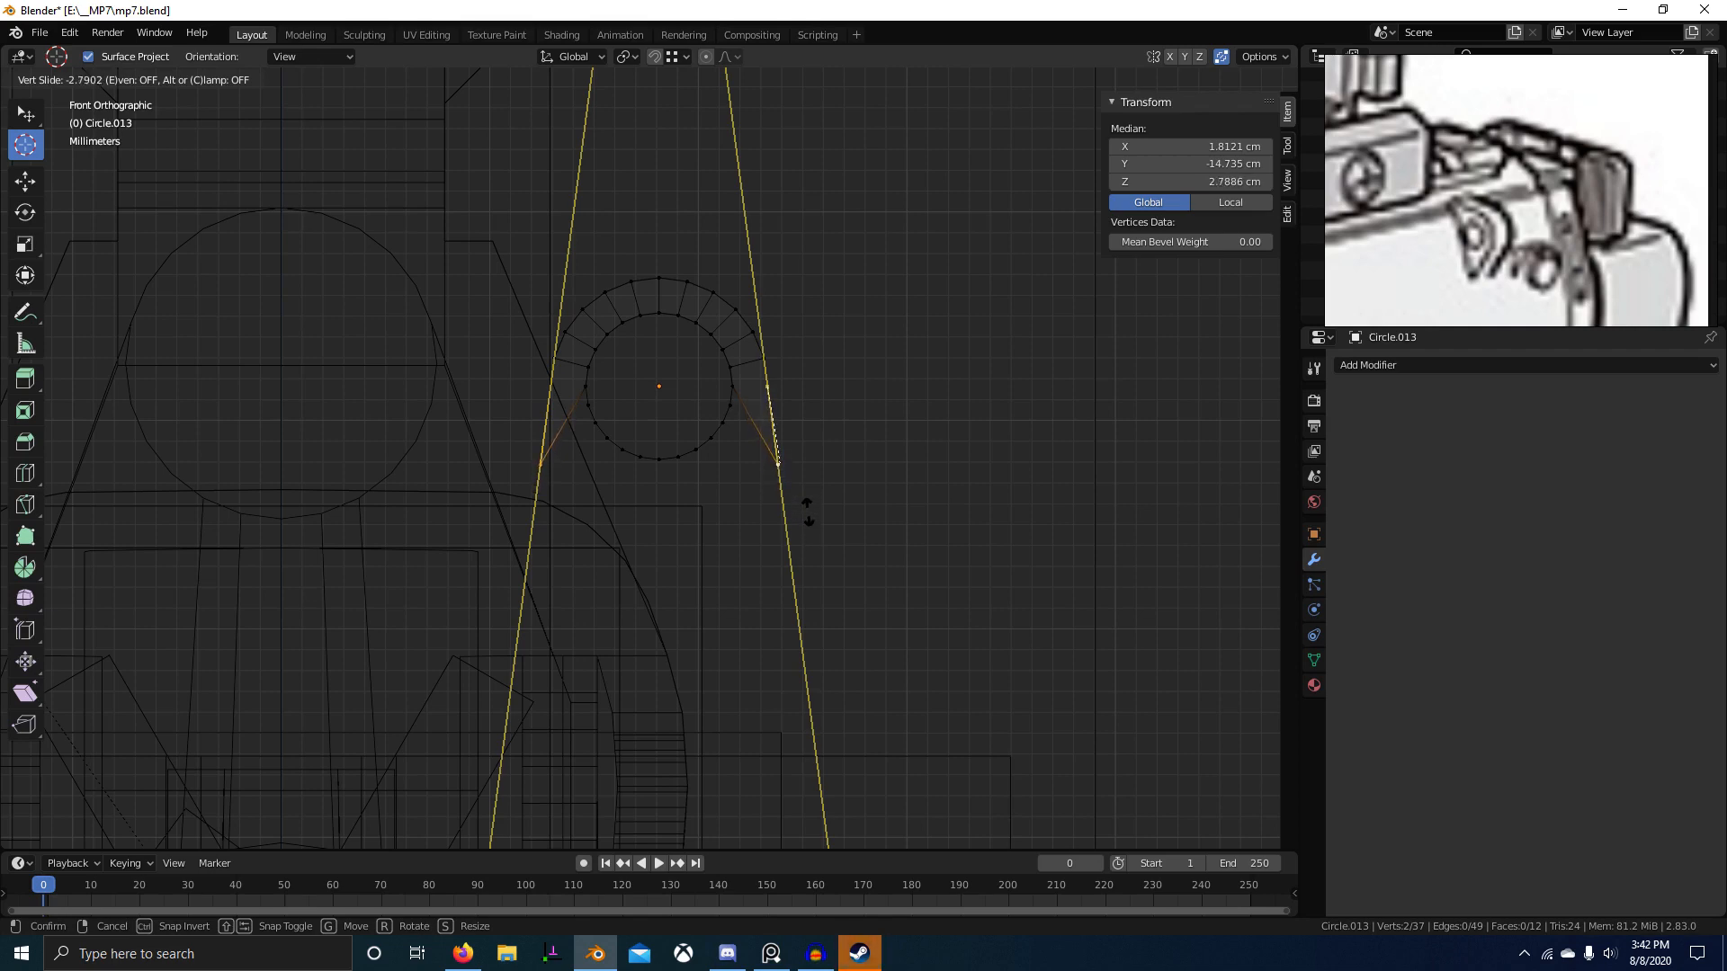
pyautogui.click(807, 510)
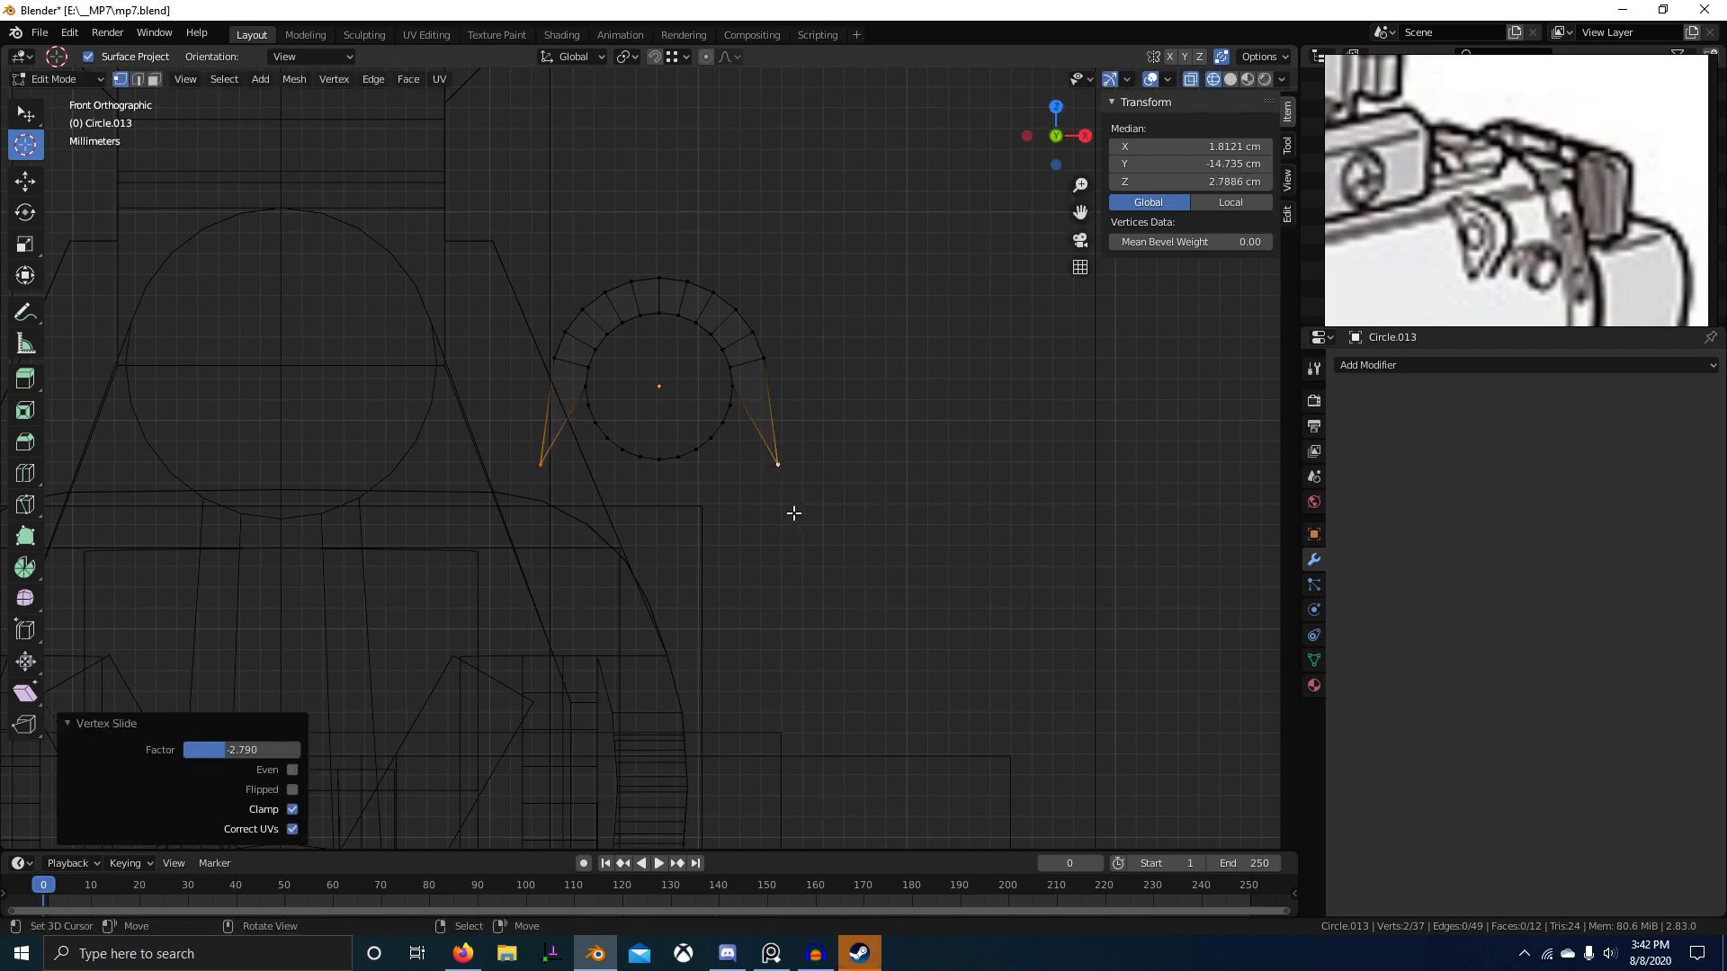
# Step: Delete the two slid vertices and slide the next pair of outer end vertices down and outward with clamping off
pyautogui.press('x')
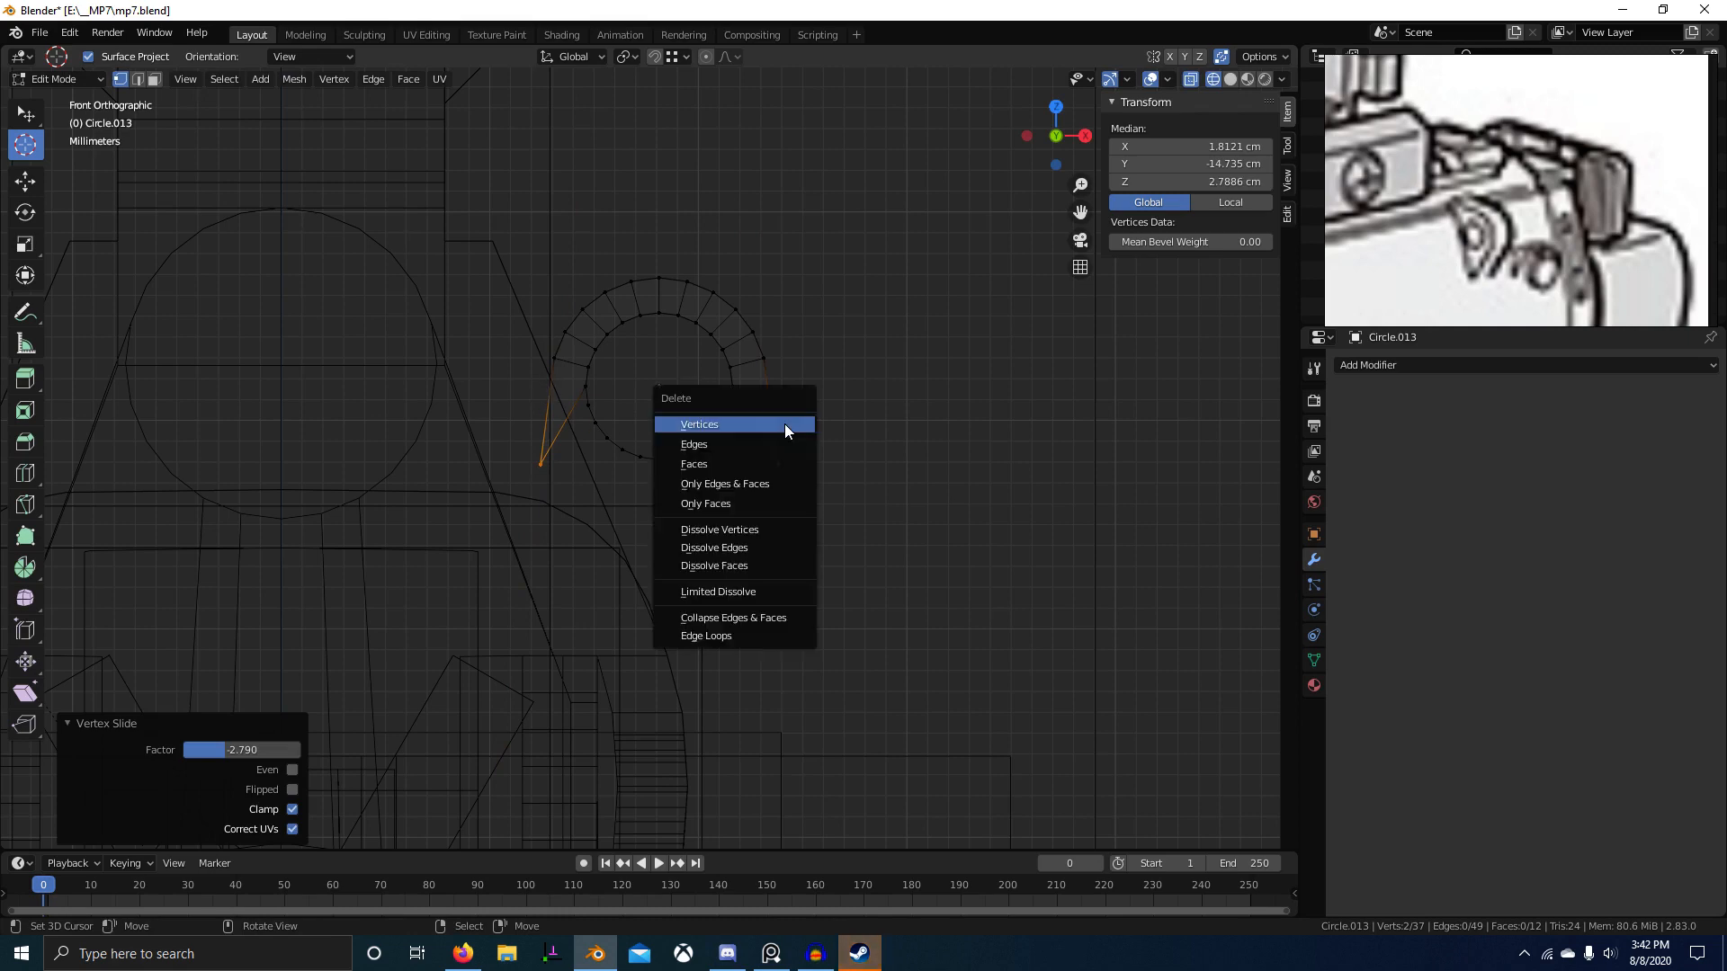
pyautogui.click(784, 421)
pyautogui.rightClick(768, 360)
pyautogui.keyDown('shift'); pyautogui.rightClick(555, 359); pyautogui.keyUp('shift')
pyautogui.press('g')
pyautogui.press('g')
pyautogui.press('c')
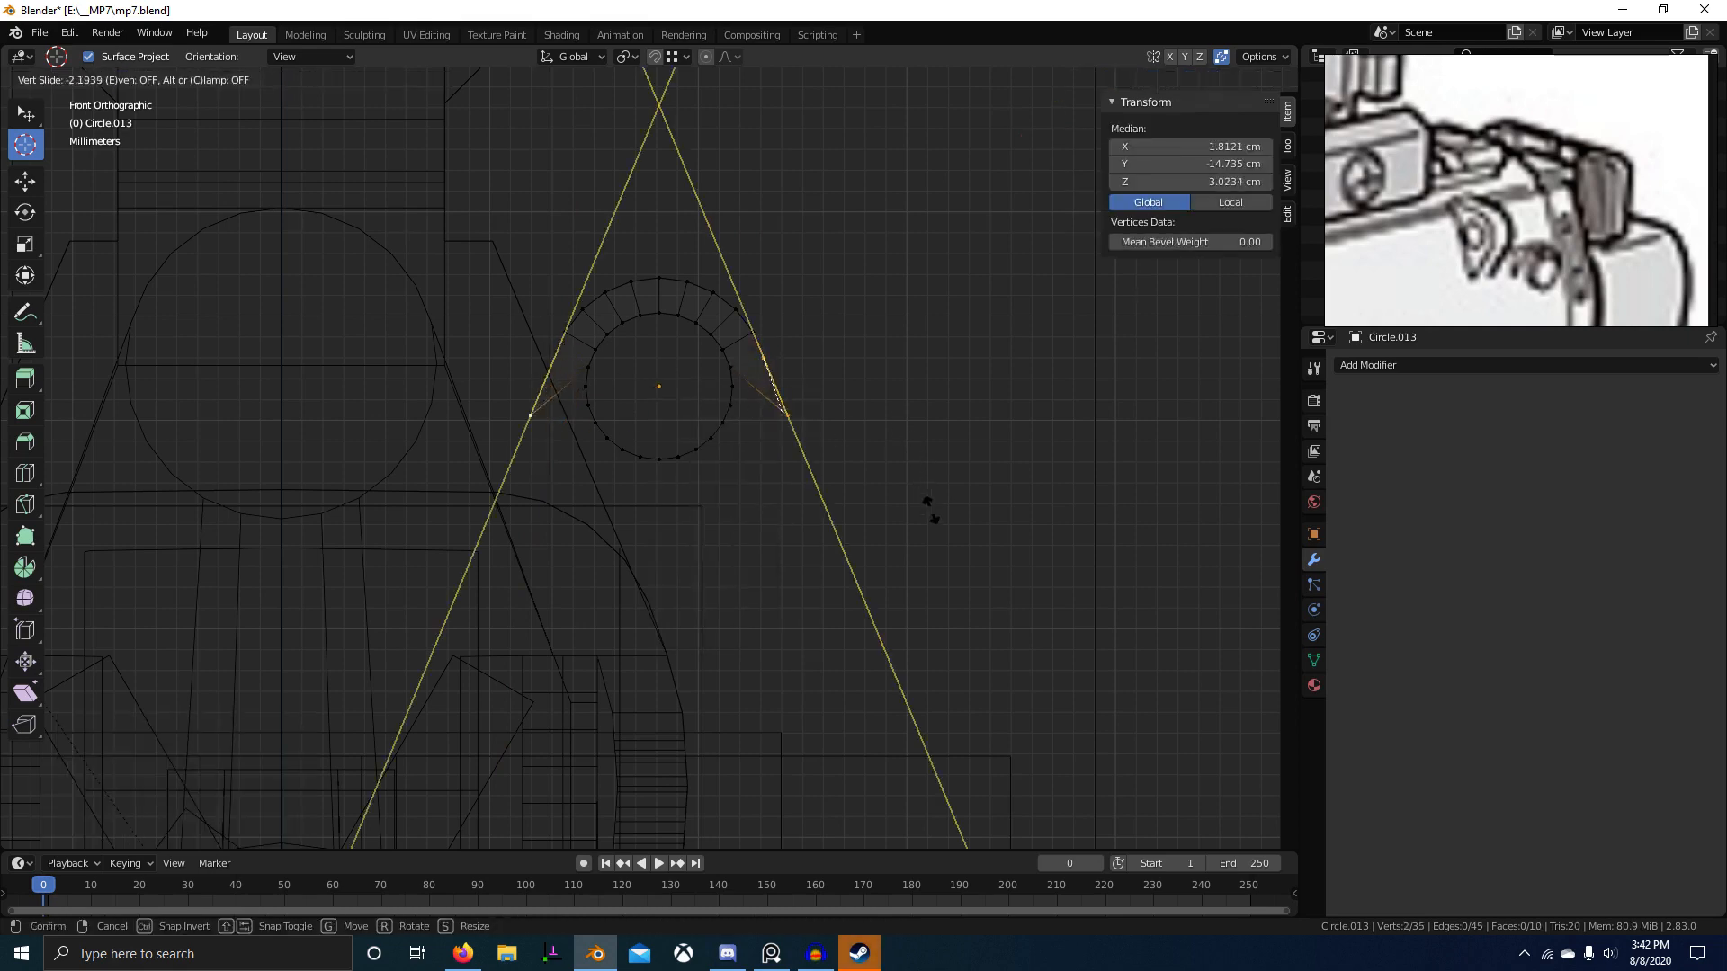
pyautogui.click(947, 560)
# Step: Delete the vertices of the two tapered side faces, and undo the deletion
pyautogui.press('3')
pyautogui.click(563, 389)
pyautogui.keyDown('shift'); pyautogui.rightClick(759, 381); pyautogui.keyUp('shift')
pyautogui.press('x')
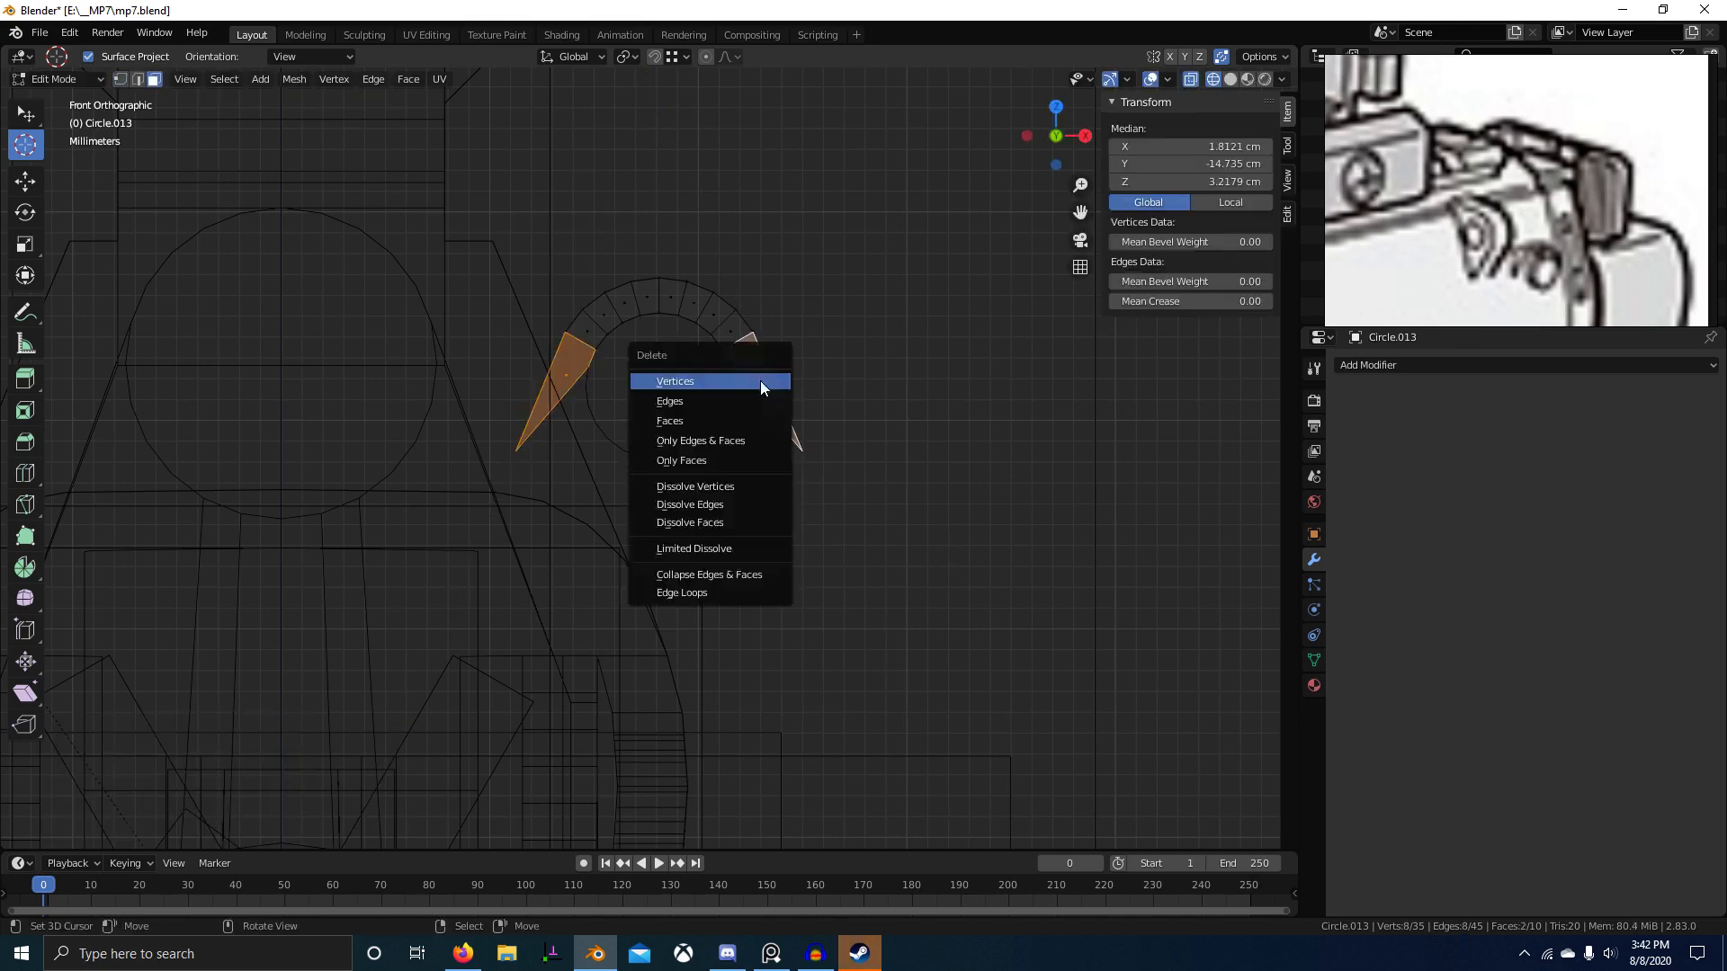
pyautogui.click(760, 381)
pyautogui.hotkey('ctrl', 'z')
# Step: Connect the two lower outer corner vertices with a straight edge
pyautogui.press('1')
pyautogui.rightClick(531, 465)
pyautogui.keyDown('shift'); pyautogui.rightClick(806, 467); pyautogui.keyUp('shift')
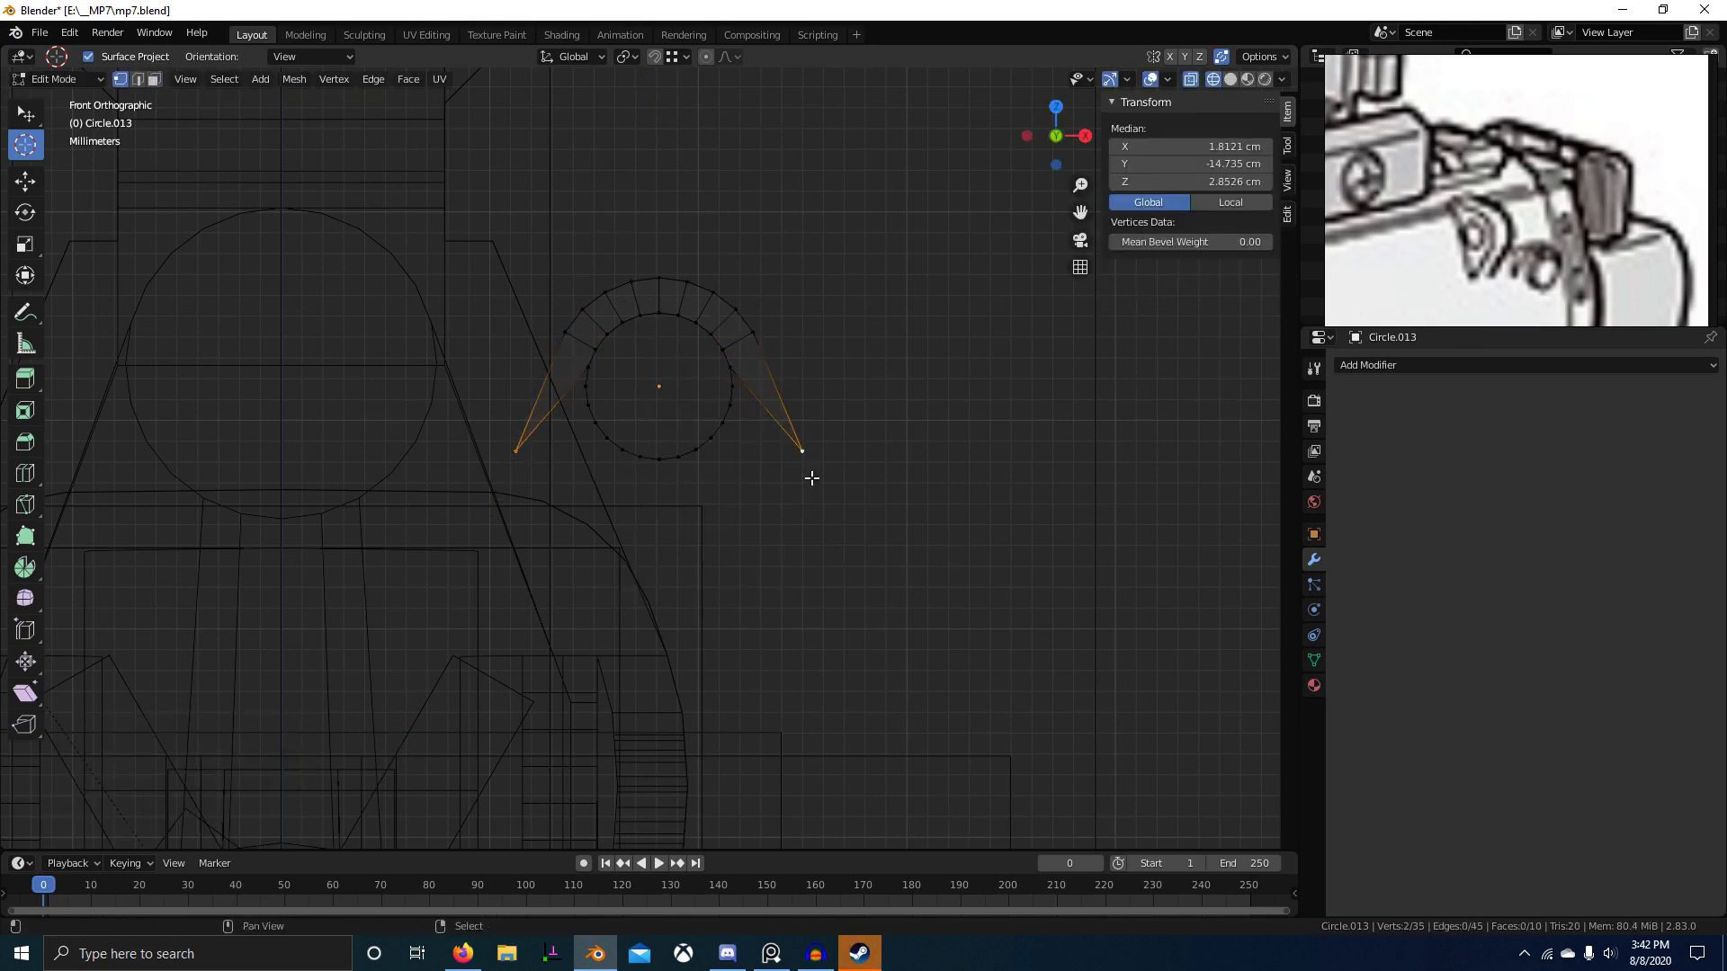
pyautogui.press('f')
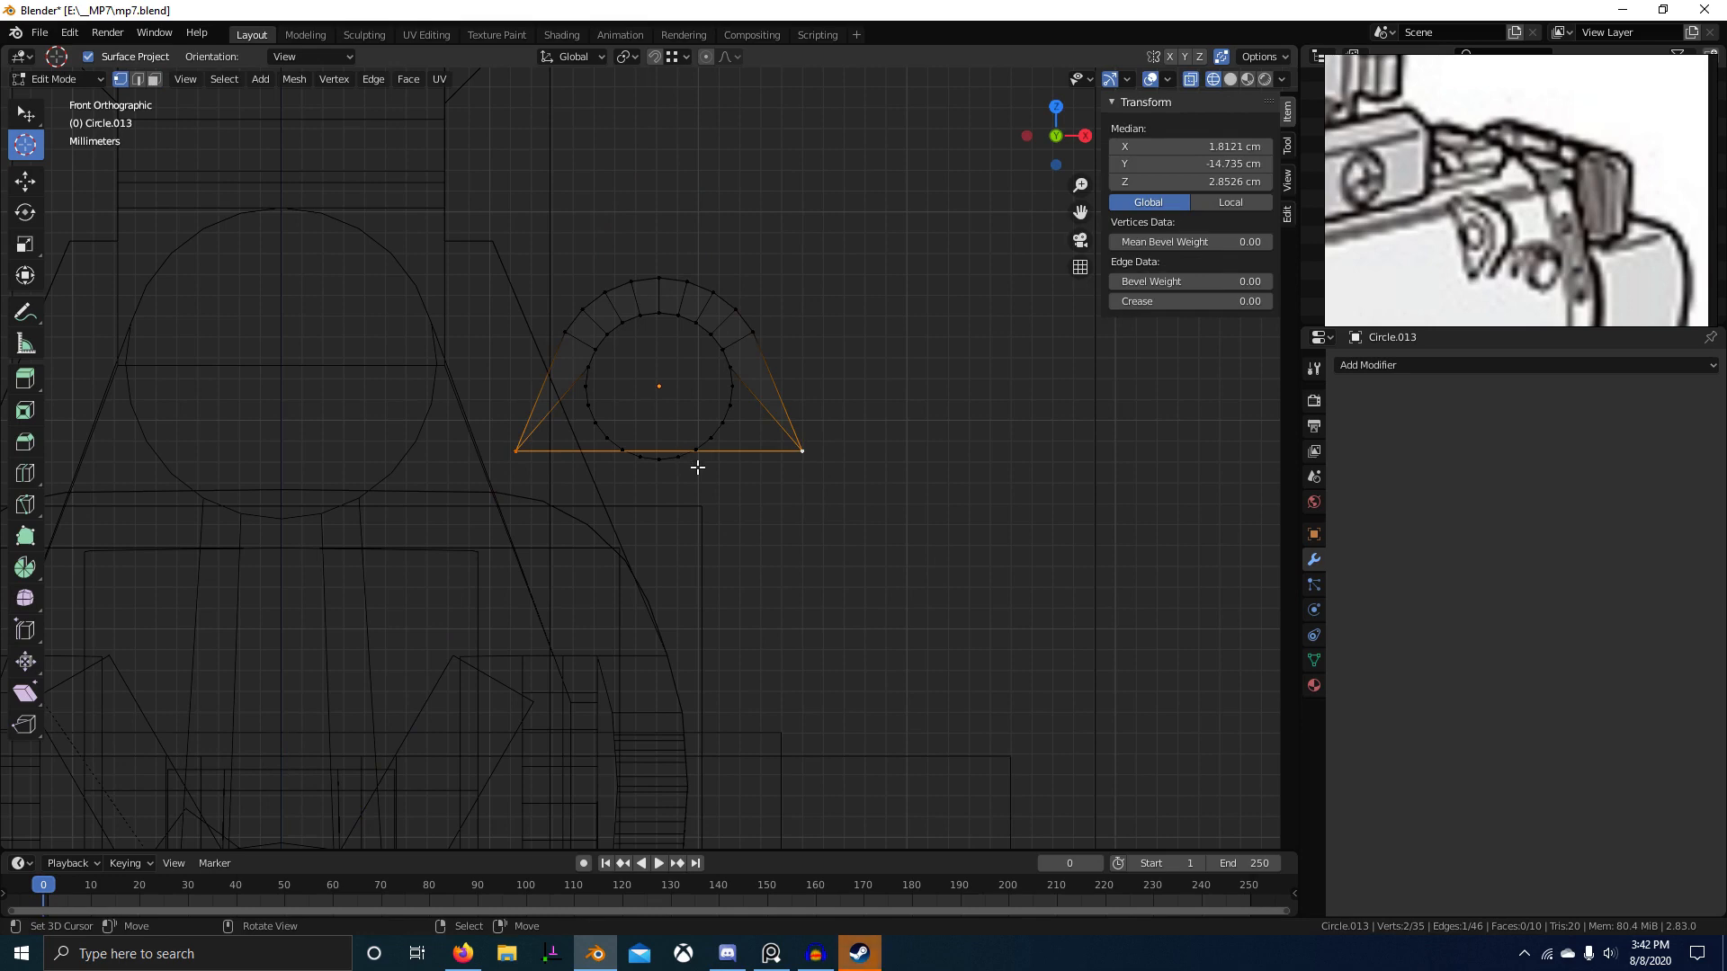
# Step: Subdivide the bottom edge once and move its midpoint about 0.18 cm down along Z
pyautogui.press('w')
pyautogui.click(697, 467)
pyautogui.rightClick(659, 450)
pyautogui.press('g')
pyautogui.press('z')
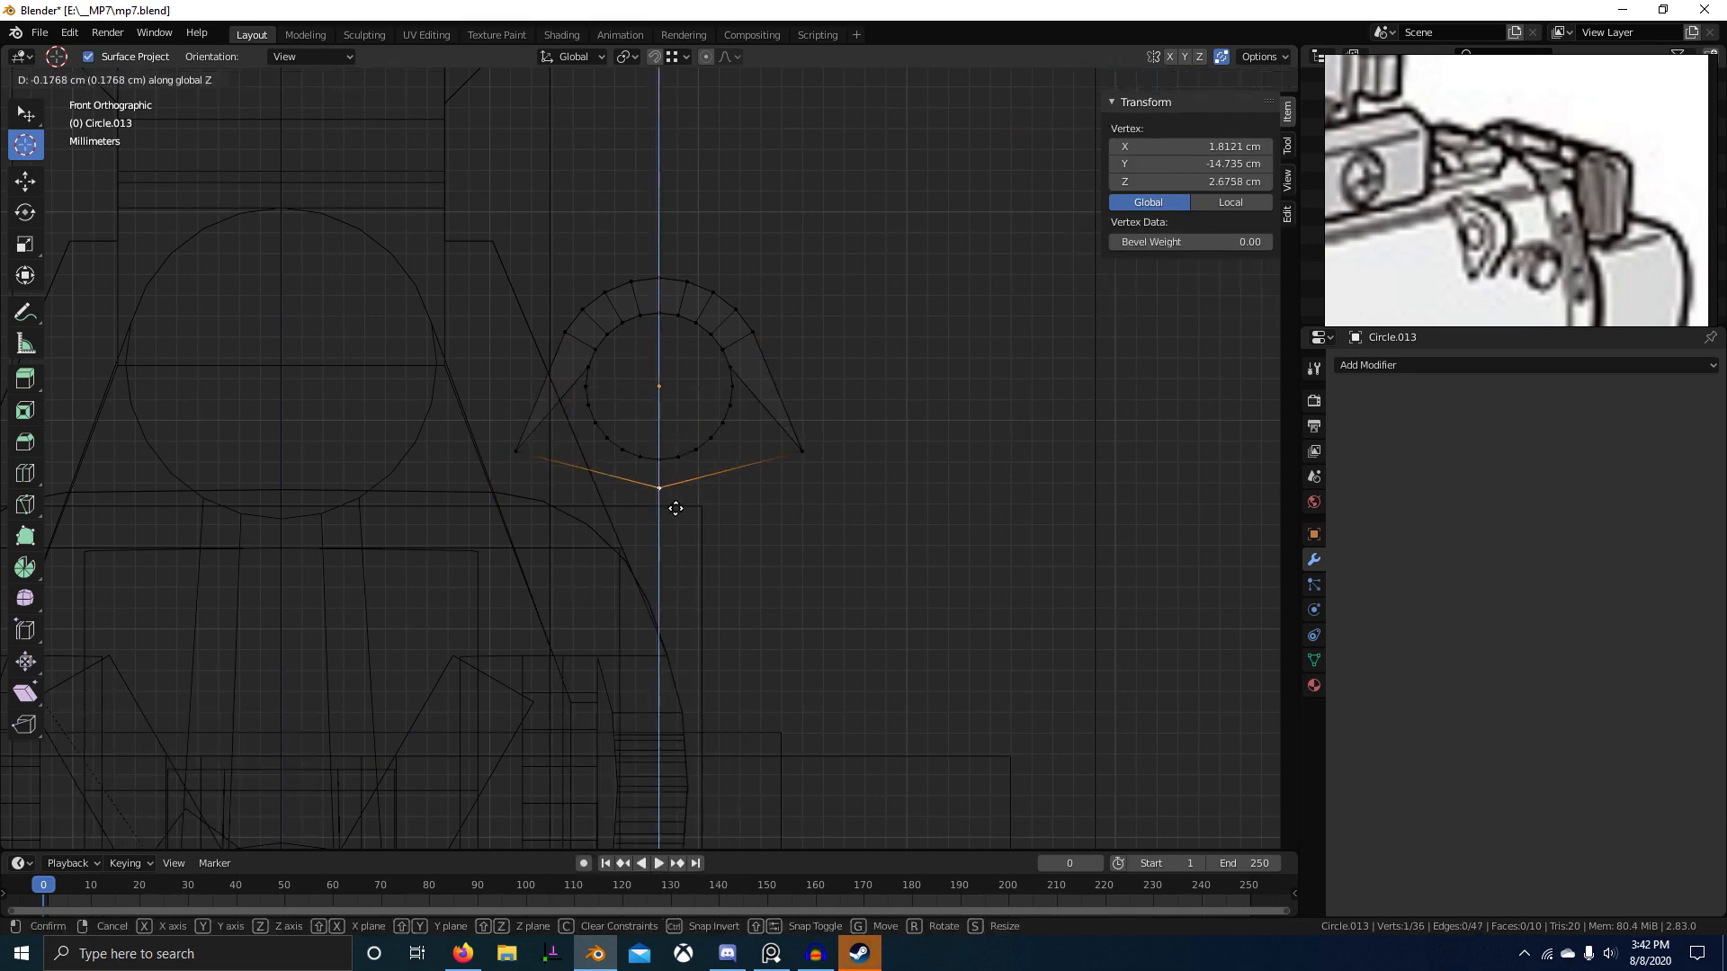
pyautogui.click(676, 508)
# Step: Fill the area between the hole's lower arc, the two diagonal edges and the V-shaped bottom edge with a face
pyautogui.scroll(2, 573, 473)
pyautogui.press('3')
pyautogui.rightClick(534, 345)
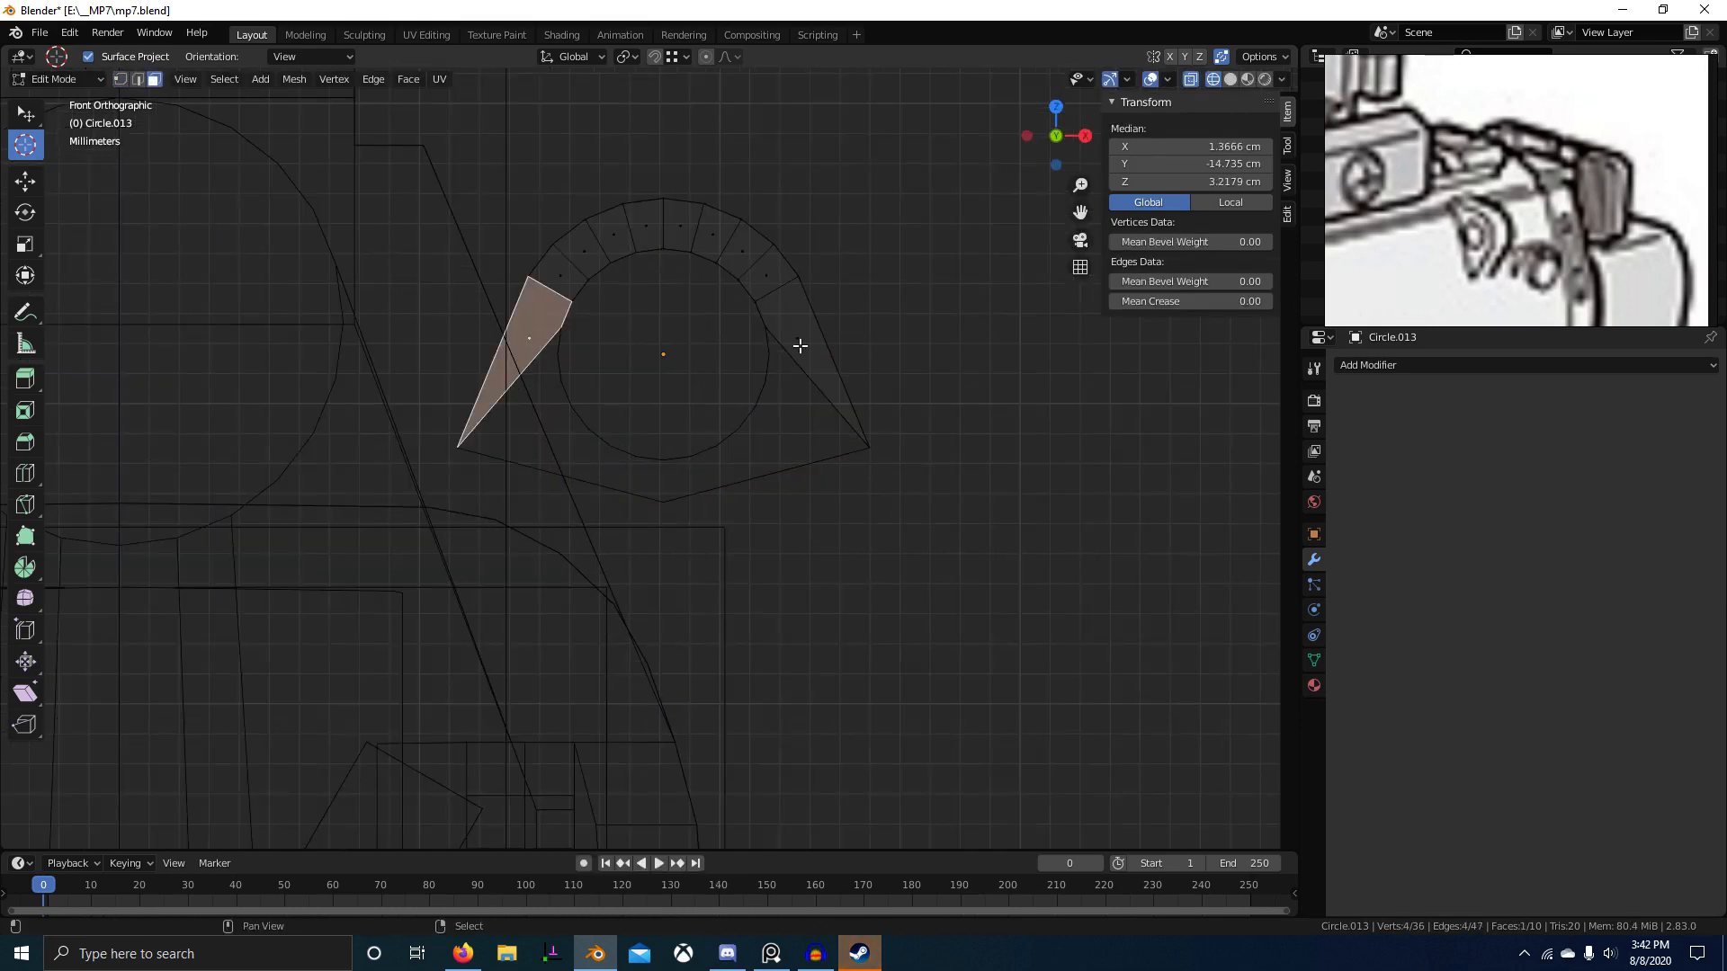
pyautogui.press('2')
pyautogui.keyDown('alt'); pyautogui.rightClick(756, 410); pyautogui.keyUp('alt')
pyautogui.keyDown('alt'); pyautogui.keyDown('shift'); pyautogui.rightClick(732, 486); pyautogui.keyUp('shift'); pyautogui.keyUp('alt')
pyautogui.keyDown('shift'); pyautogui.rightClick(837, 393); pyautogui.keyUp('shift')
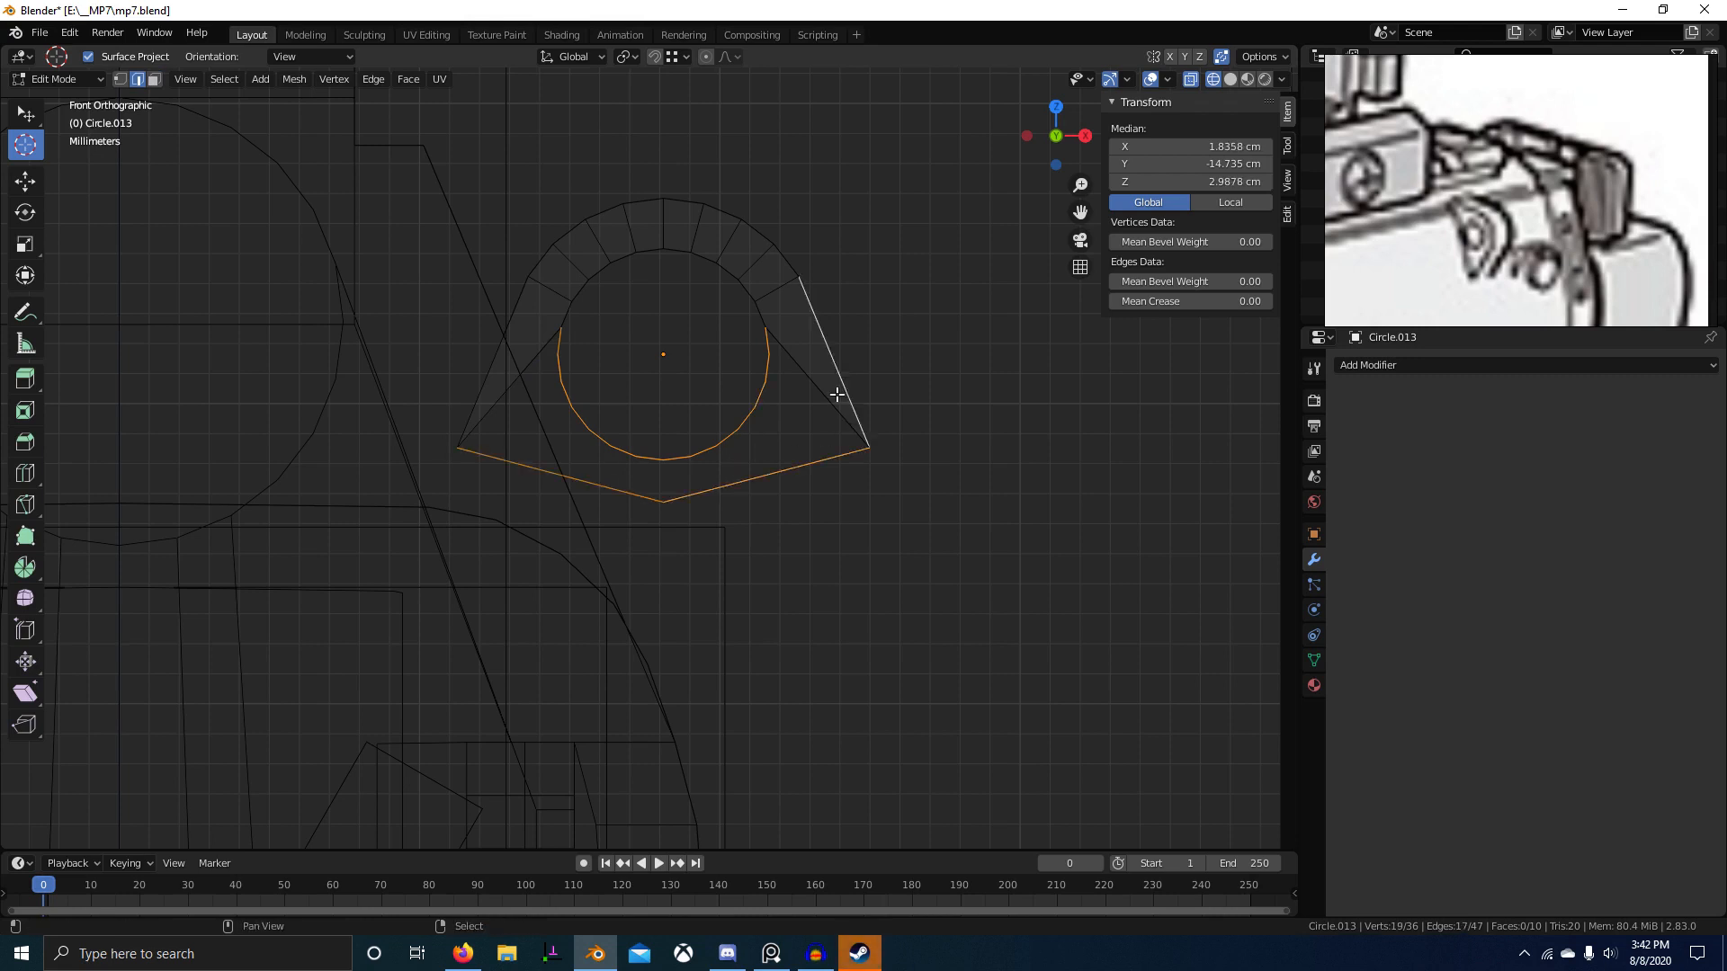
pyautogui.hotkey('ctrl', 'z')
pyautogui.keyDown('shift'); pyautogui.rightClick(814, 387); pyautogui.keyUp('shift')
pyautogui.keyDown('shift'); pyautogui.rightClick(500, 393); pyautogui.keyUp('shift')
pyautogui.press('f')
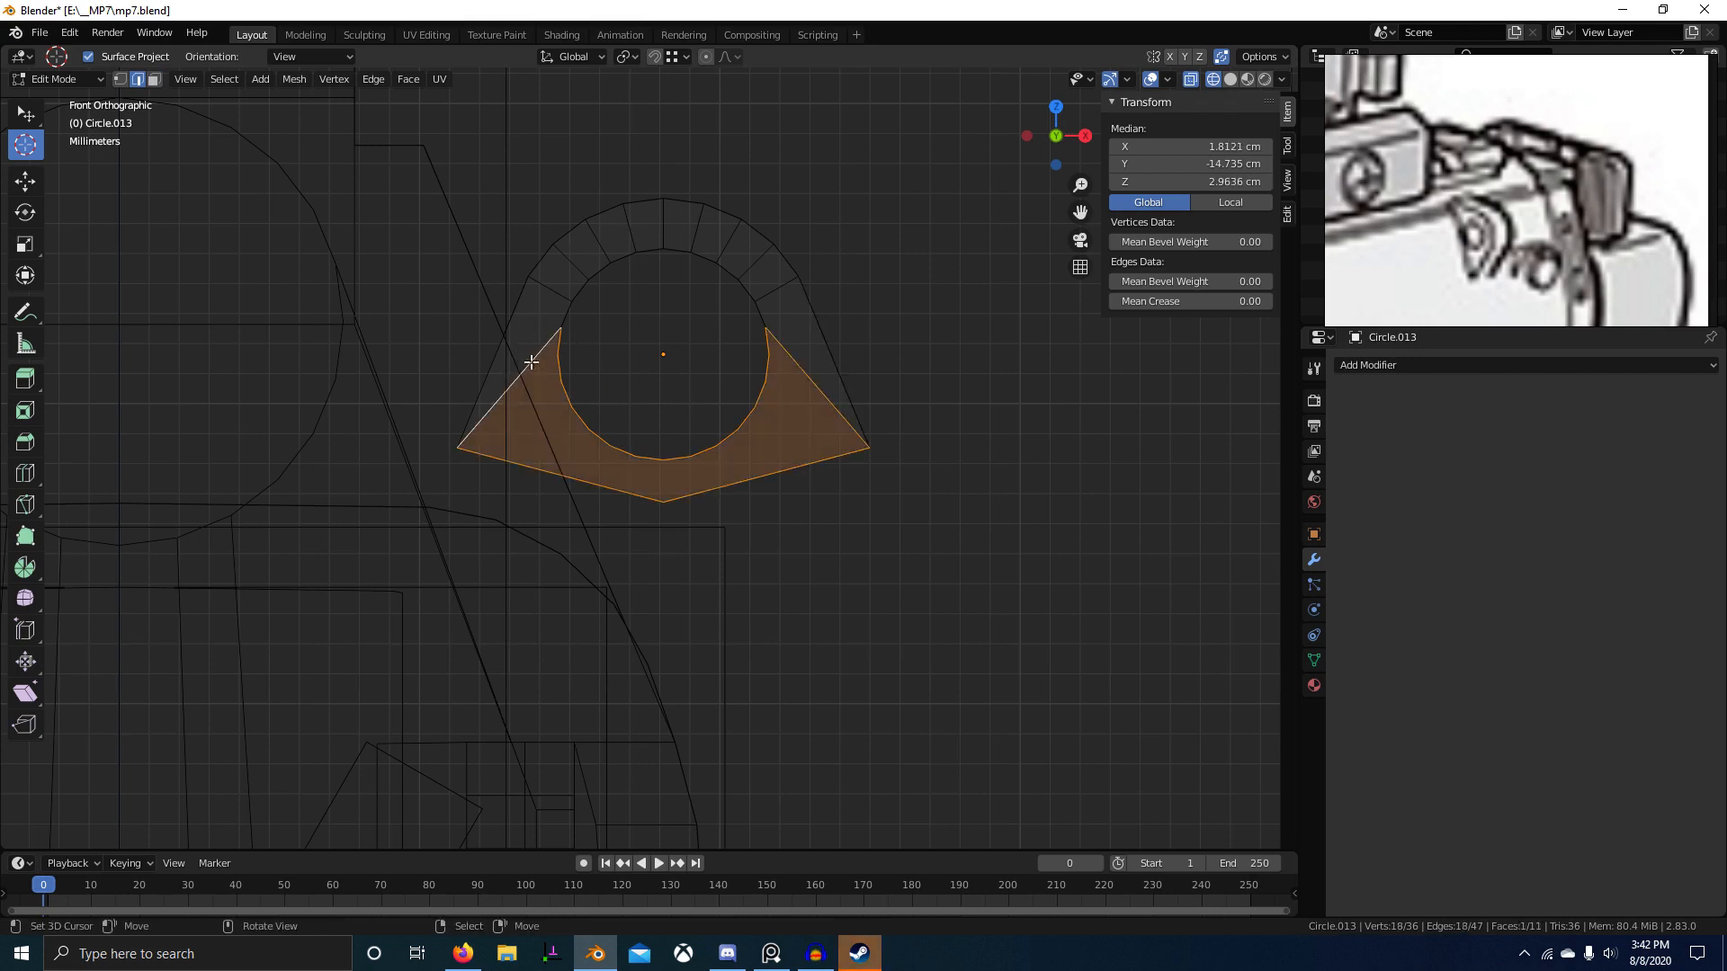
# Step: Try dissolving the two diagonal edges beside the hole, and undo each dissolve
pyautogui.rightClick(531, 361)
pyautogui.keyDown('shift'); pyautogui.rightClick(800, 360); pyautogui.keyUp('shift')
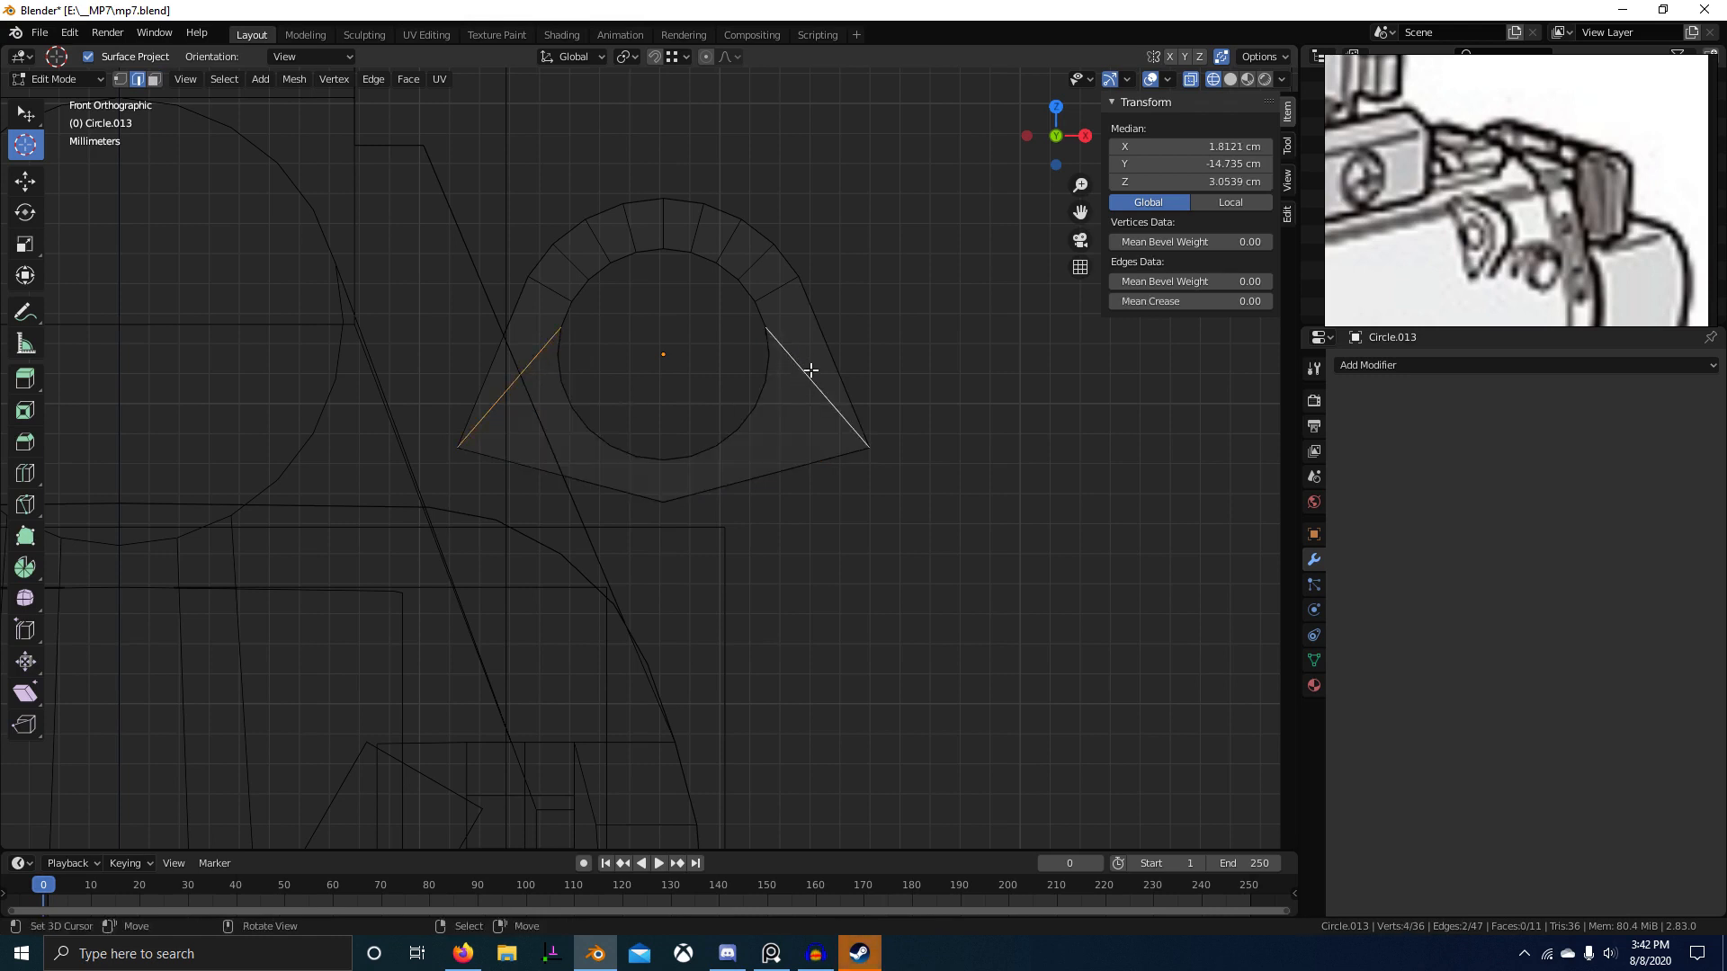
pyautogui.press('f')
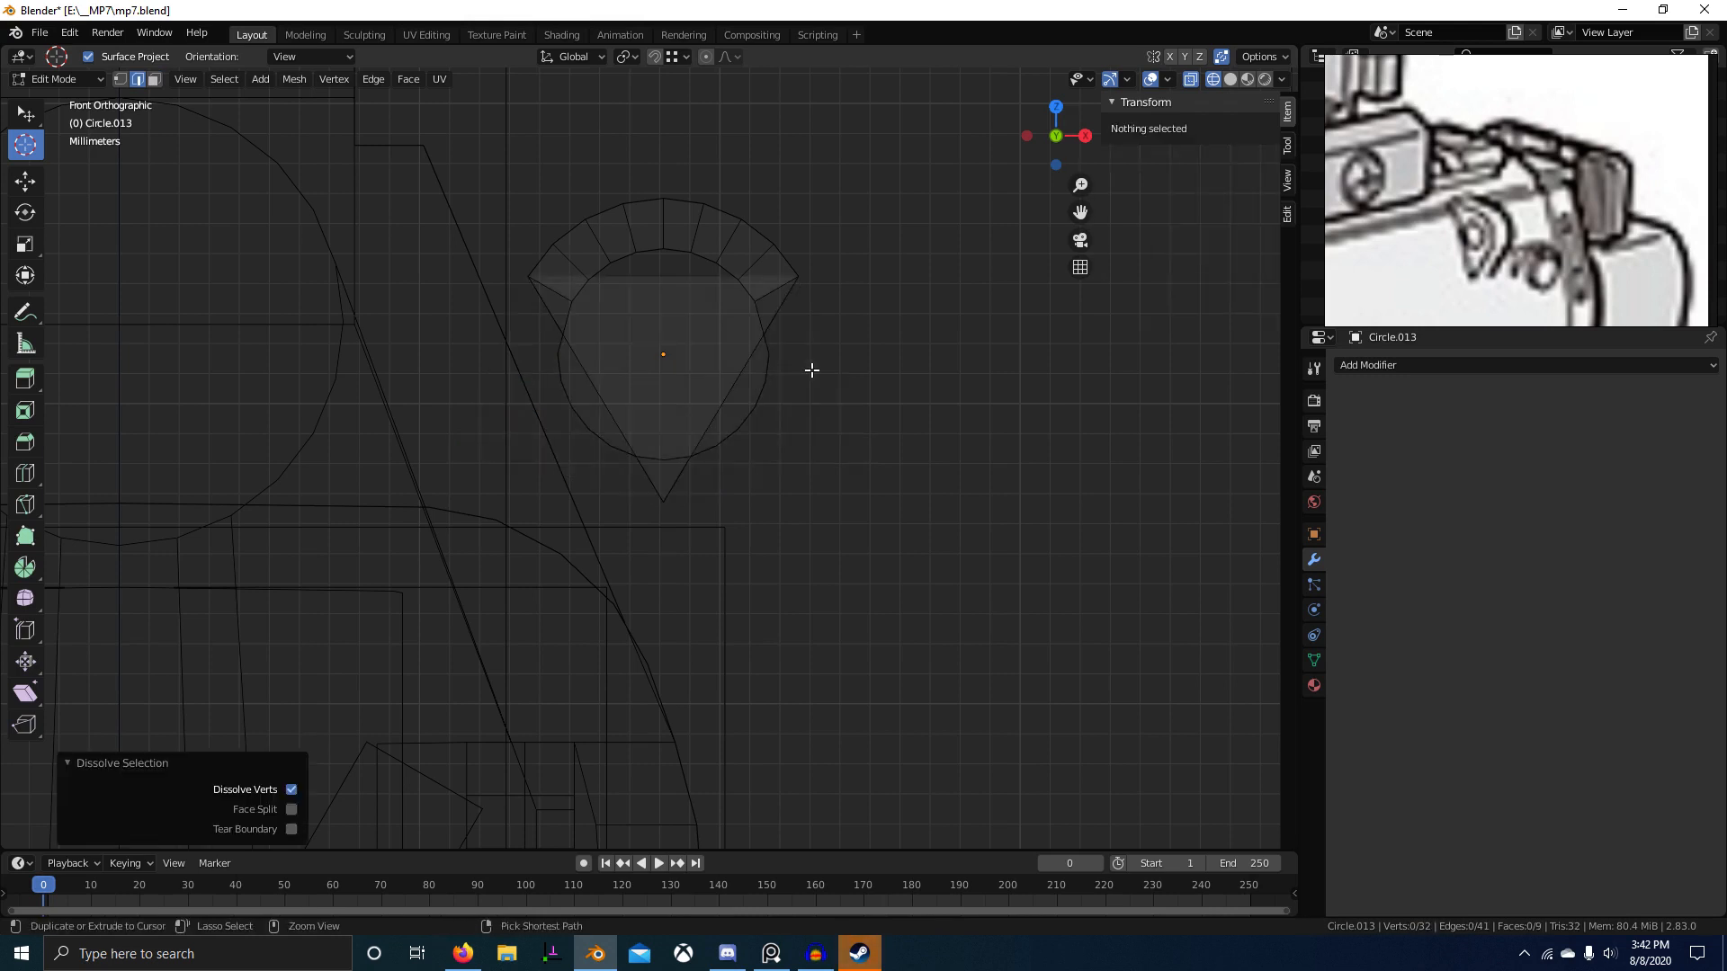
pyautogui.hotkey('ctrl', 'z')
pyautogui.rightClick(818, 324)
pyautogui.keyDown('shift'); pyautogui.rightClick(760, 315); pyautogui.keyUp('shift')
pyautogui.rightClick(808, 364)
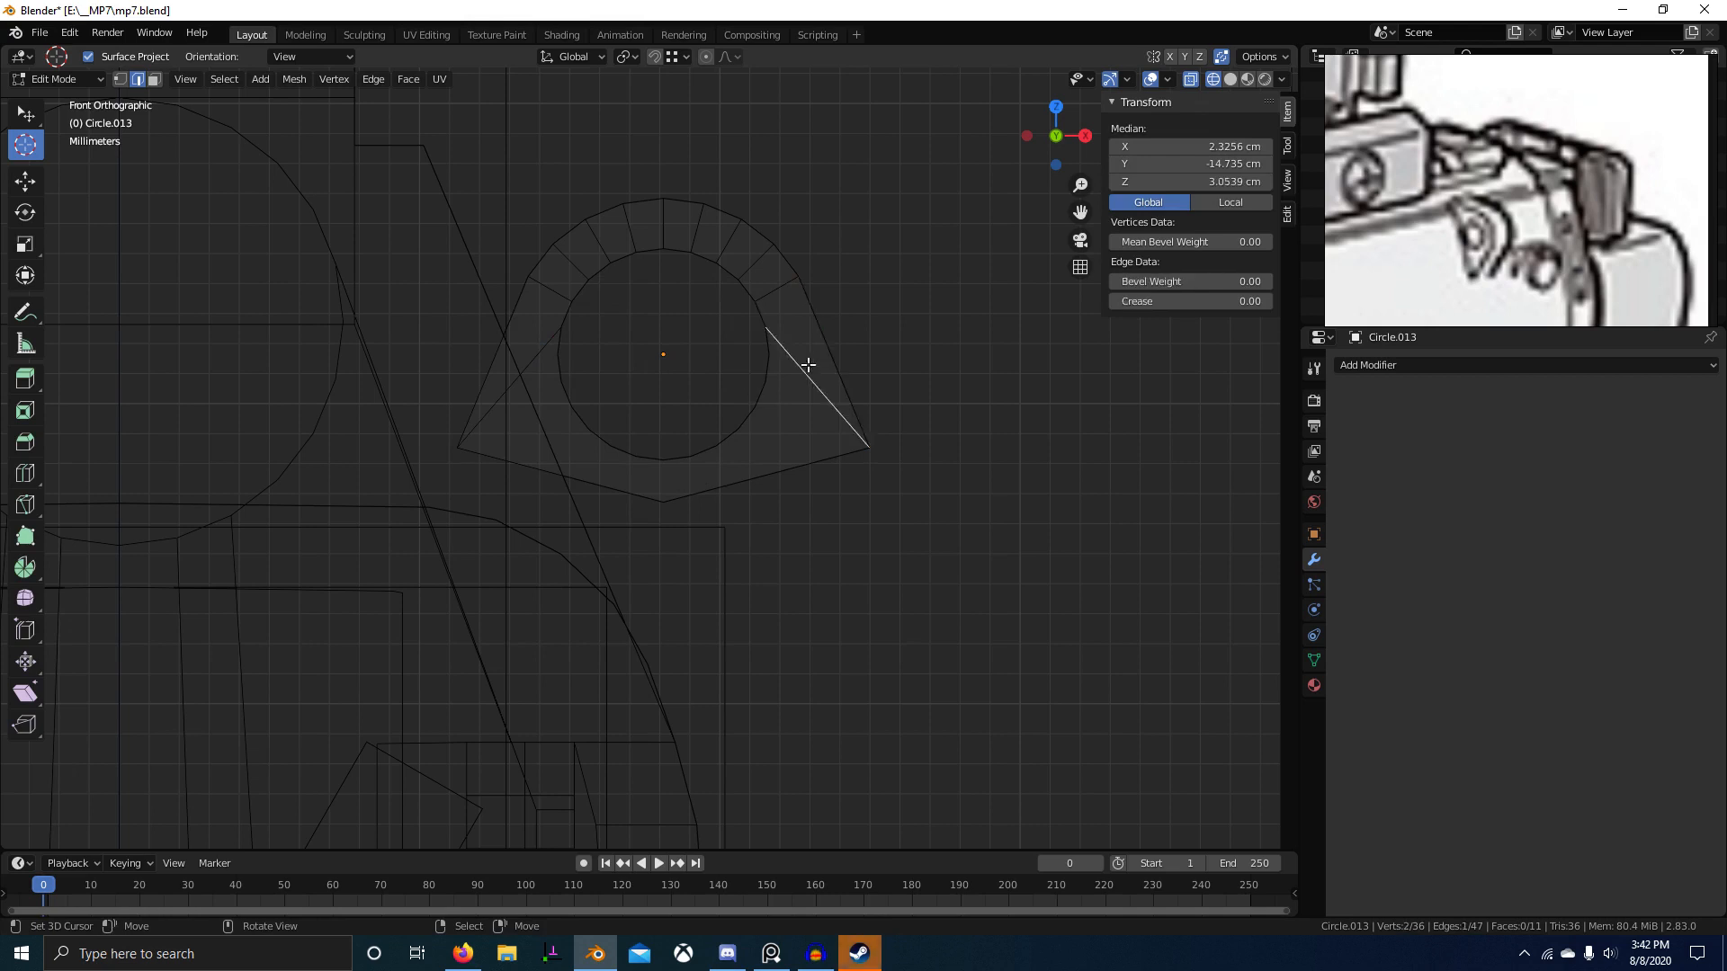
pyautogui.keyDown('shift'); pyautogui.rightClick(524, 369); pyautogui.keyUp('shift')
pyautogui.press('x')
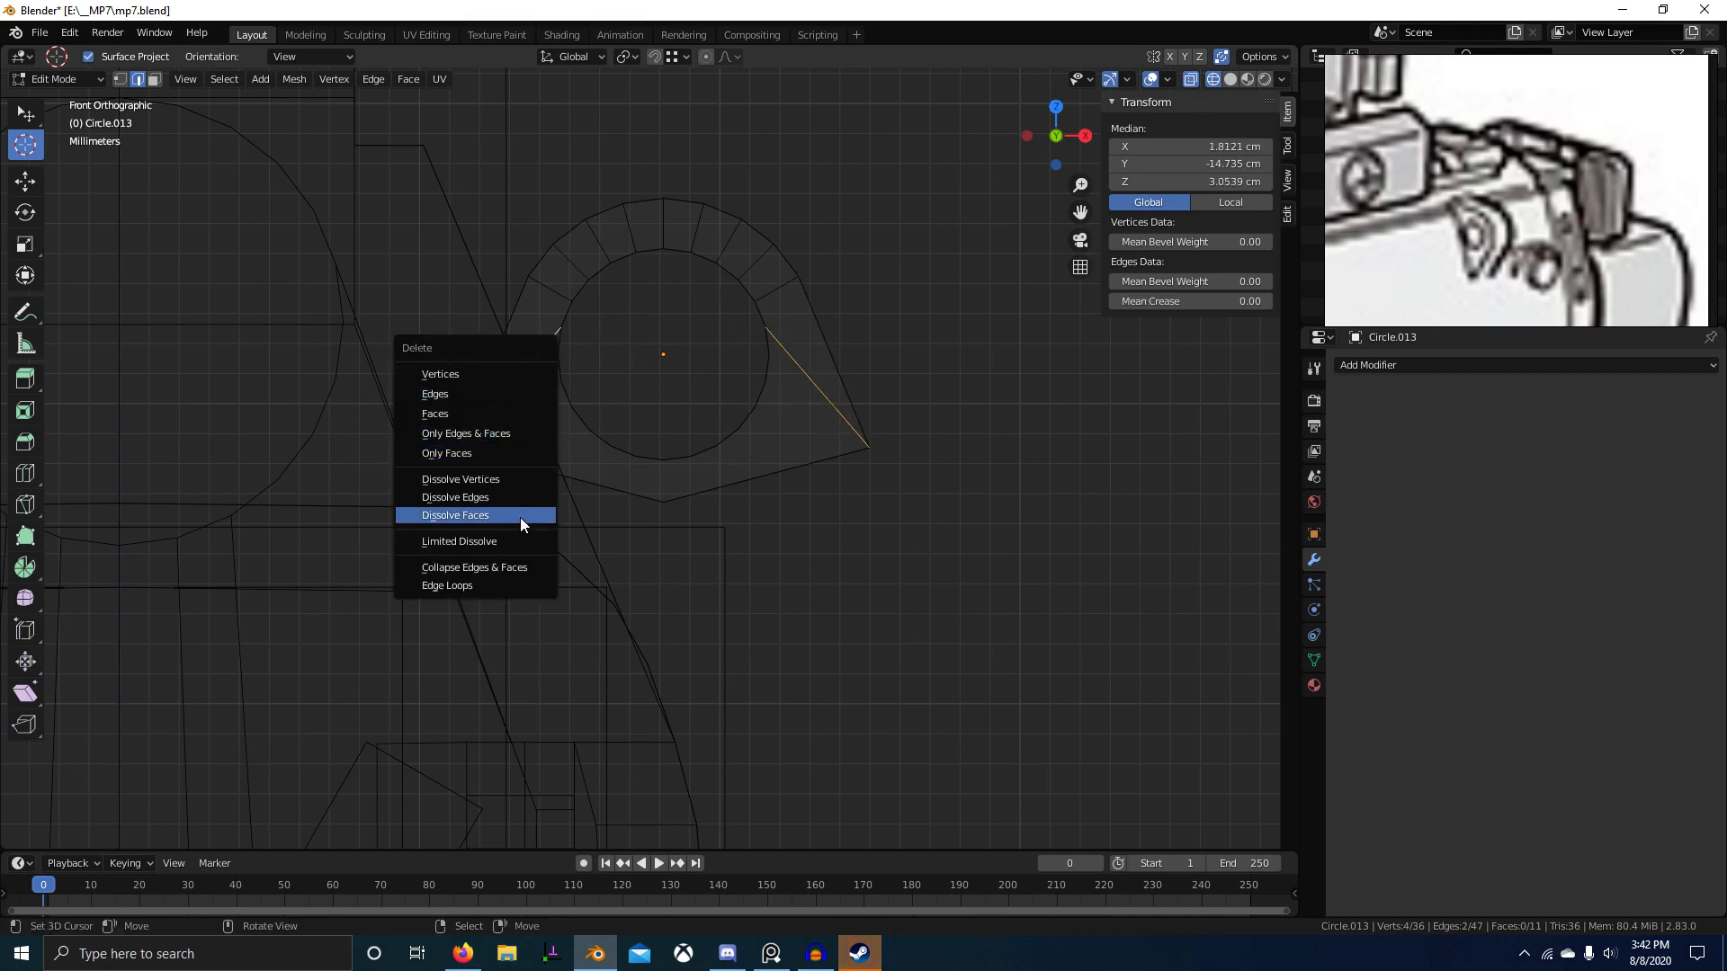
pyautogui.click(521, 497)
pyautogui.hotkey('ctrl', 'z')
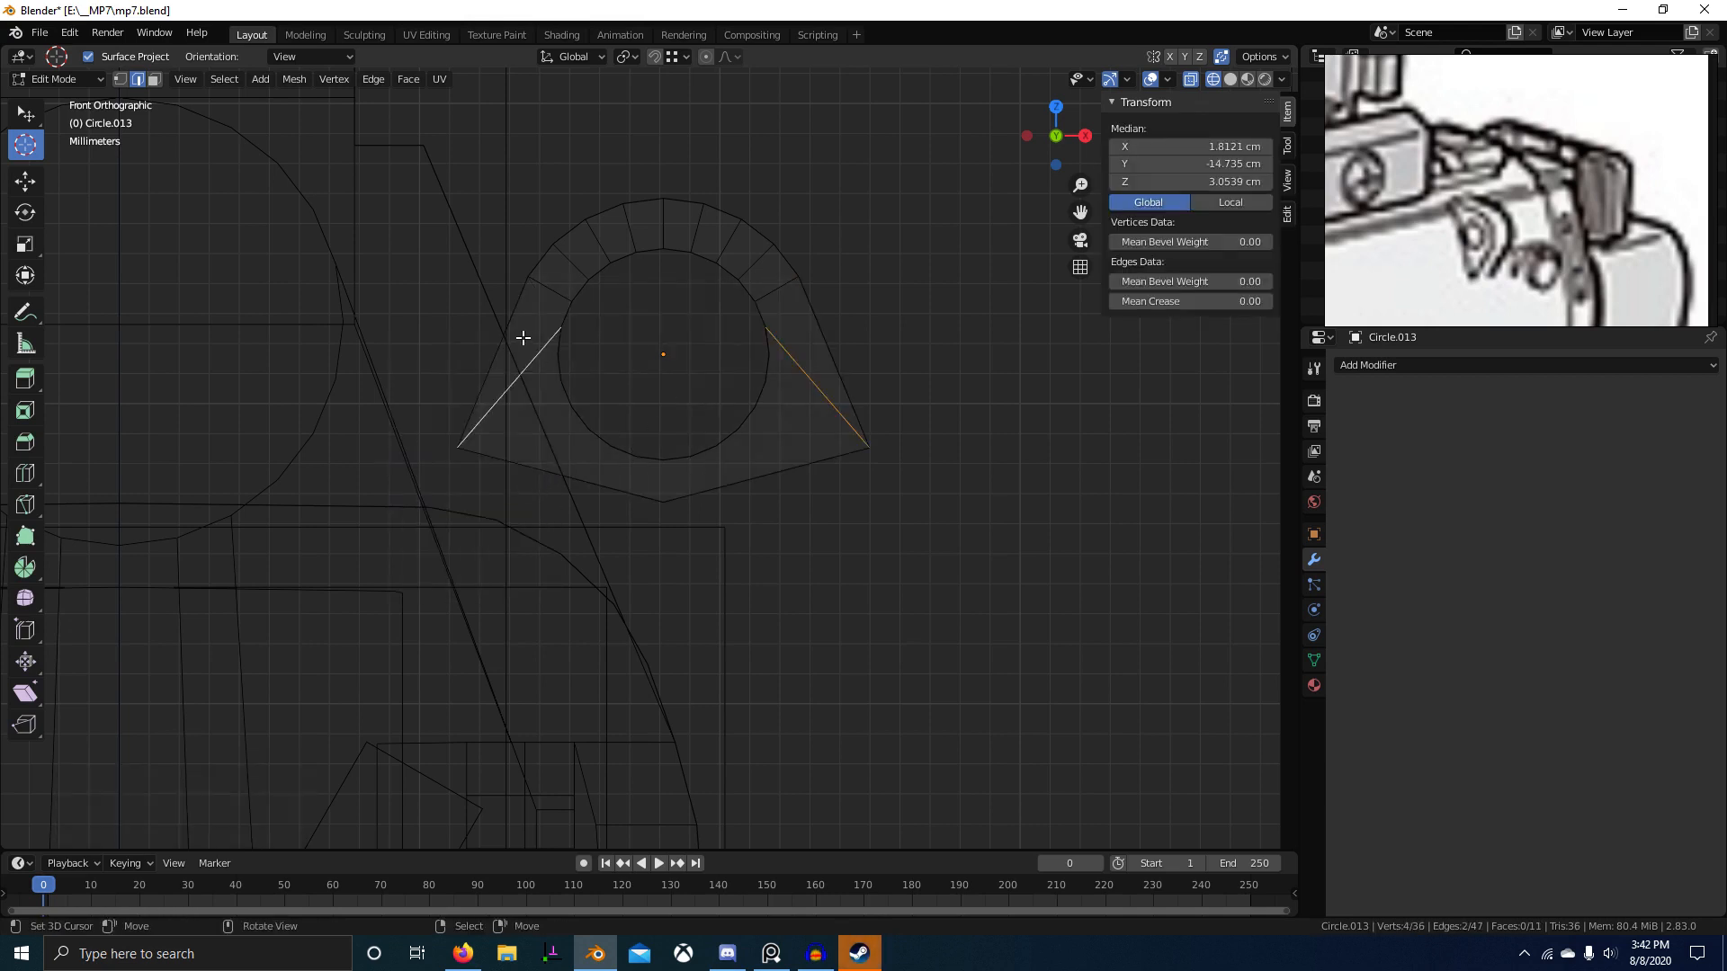
# Step: Subdivide the two slanted outer edges of the part with one cut each
pyautogui.rightClick(516, 335)
pyautogui.keyDown('shift'); pyautogui.rightClick(836, 327); pyautogui.keyUp('shift')
pyautogui.press('w')
pyautogui.click(815, 349)
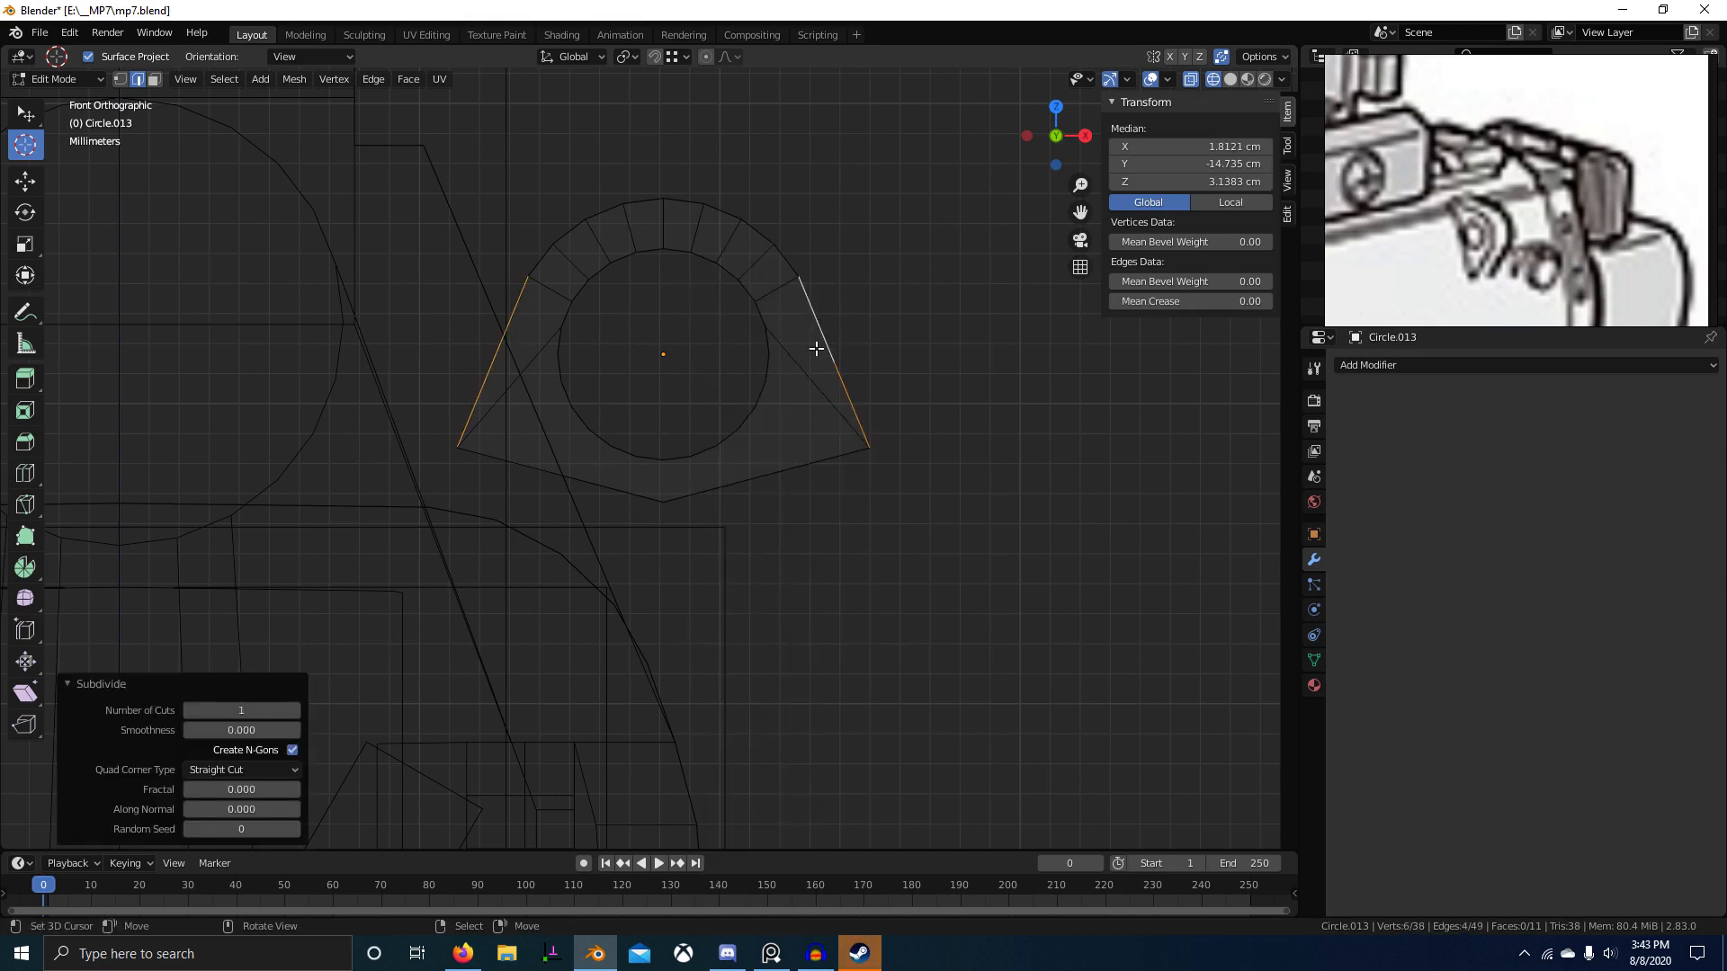
# Step: Connect the new midpoint of each slanted outer edge to the hole vertex where the diagonal edge ends
pyautogui.press('1')
pyautogui.rightClick(781, 350)
pyautogui.keyDown('shift'); pyautogui.rightClick(834, 357); pyautogui.keyUp('shift')
pyautogui.rightClick(772, 330)
pyautogui.keyDown('shift'); pyautogui.rightClick(842, 355); pyautogui.keyUp('shift')
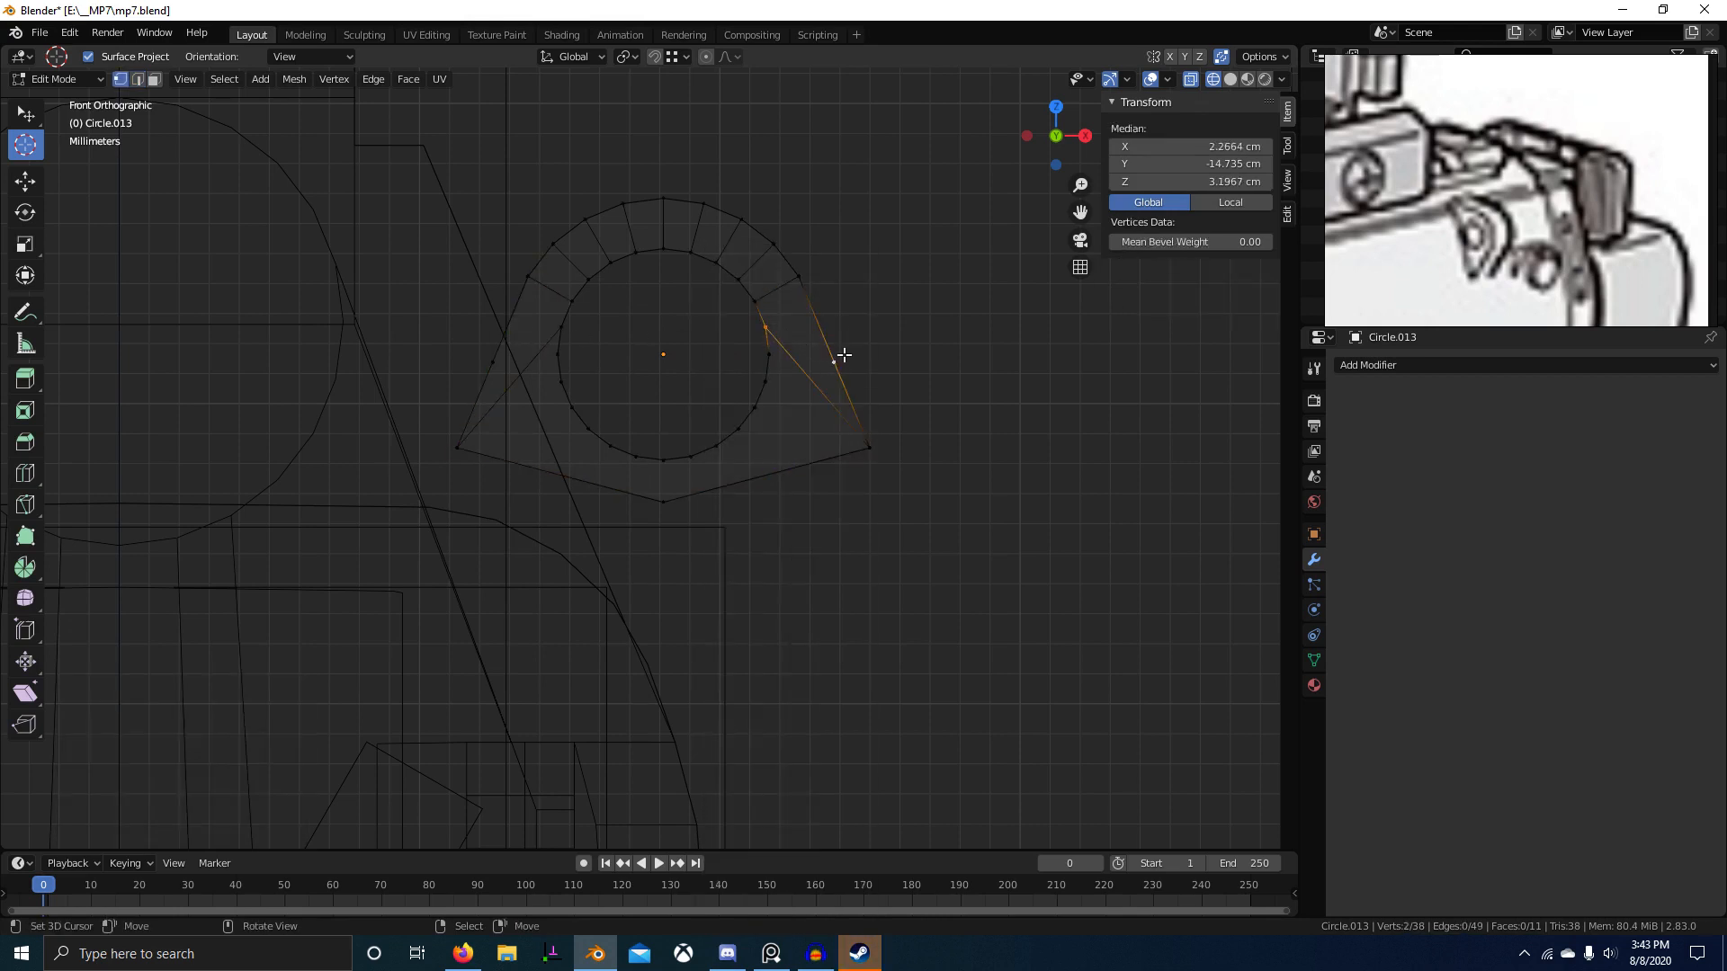
pyautogui.press('j')
pyautogui.rightClick(561, 328)
pyautogui.keyDown('shift'); pyautogui.rightClick(493, 362); pyautogui.keyUp('shift')
pyautogui.press('j')
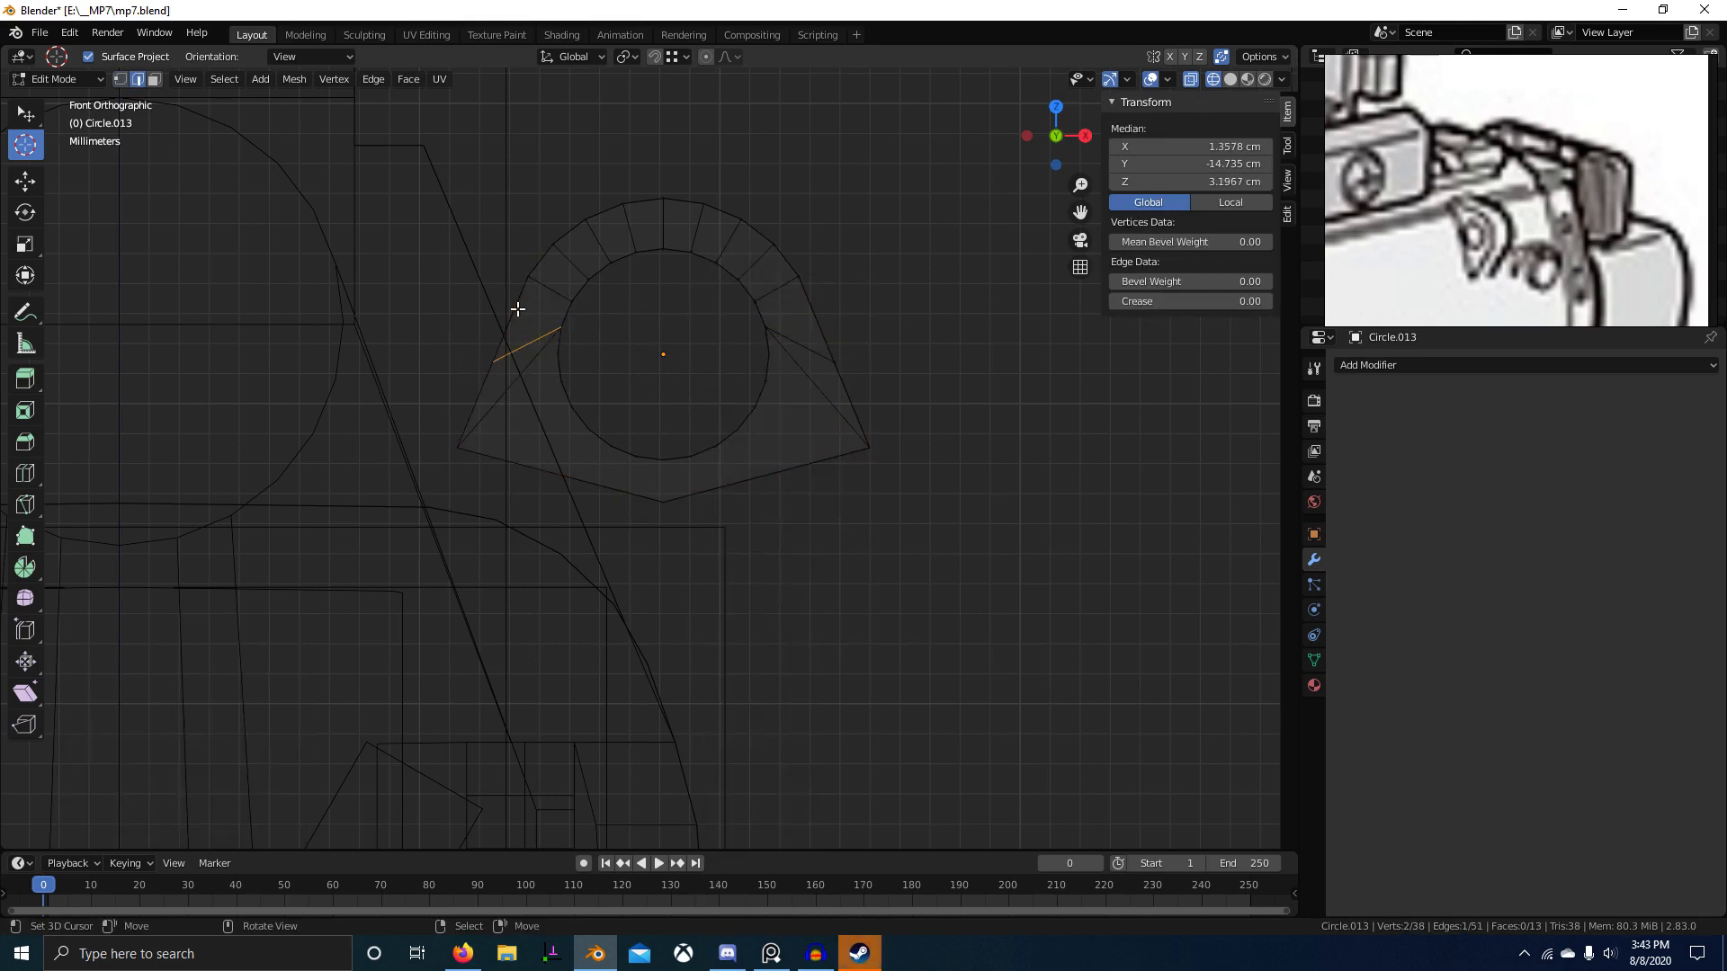
# Step: Subdivide the upper half of both slanted outer edges once and connect each new midpoint to the same hole vertex
pyautogui.keyDown('shift'); pyautogui.rightClick(839, 307); pyautogui.keyUp('shift')
pyautogui.press('w')
pyautogui.click(839, 307)
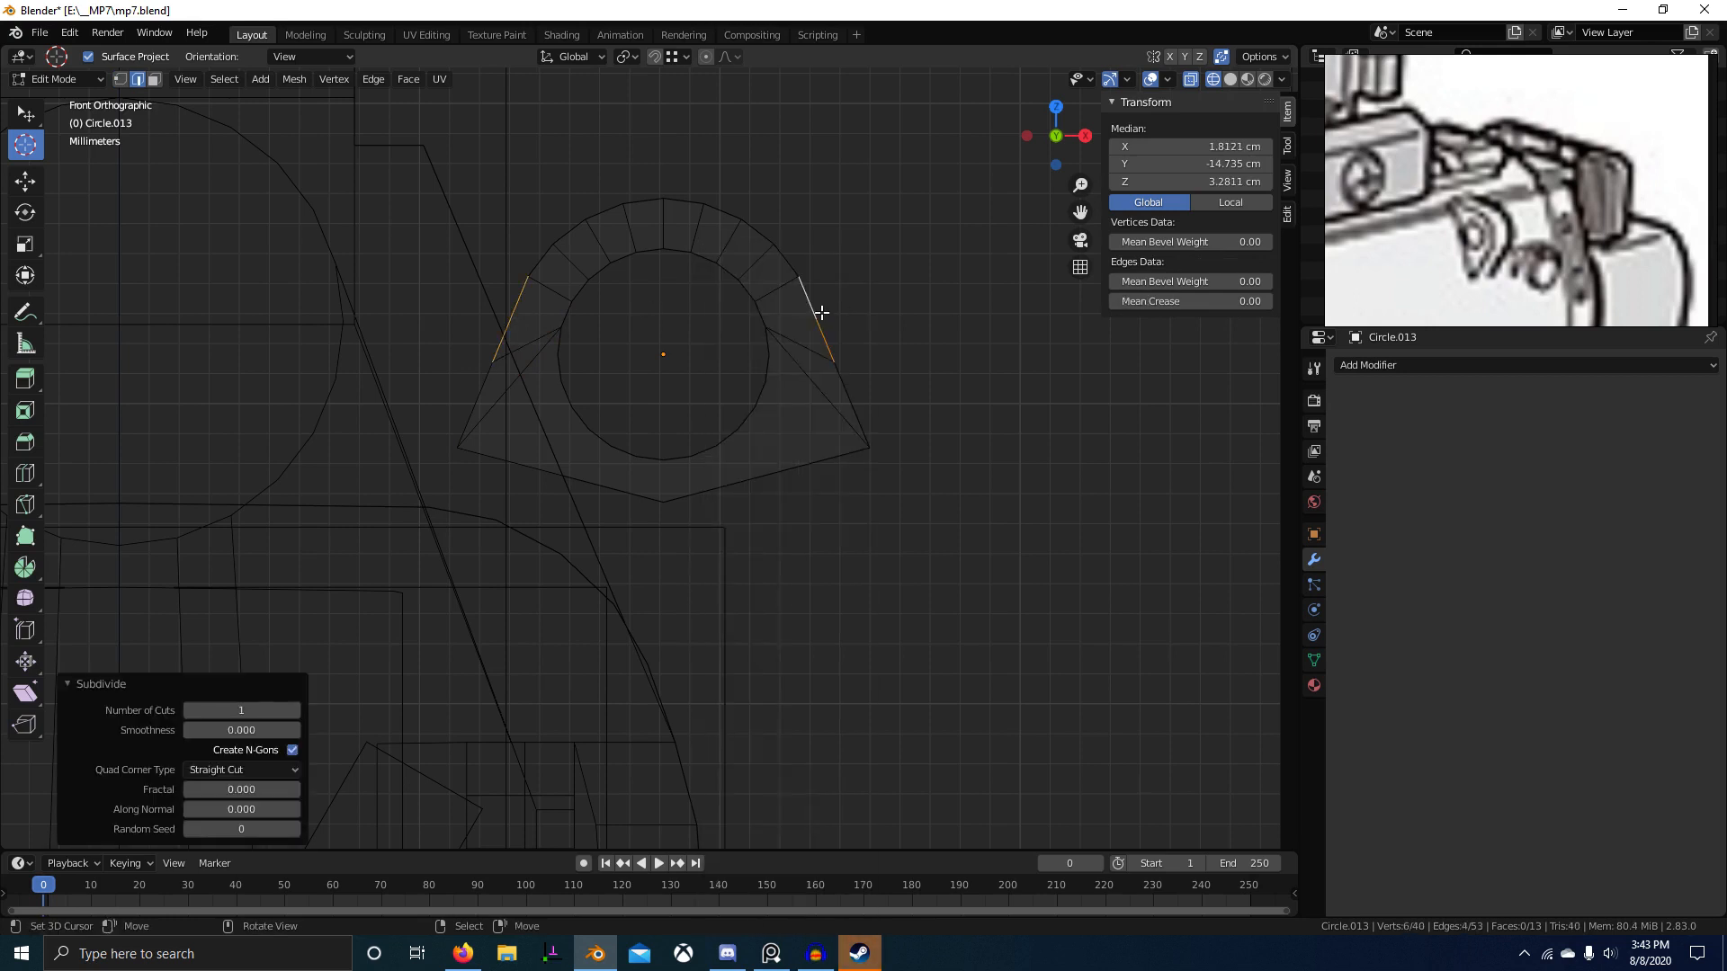
pyautogui.press('1')
pyautogui.rightClick(815, 319)
pyautogui.keyDown('shift'); pyautogui.rightClick(769, 330); pyautogui.keyUp('shift')
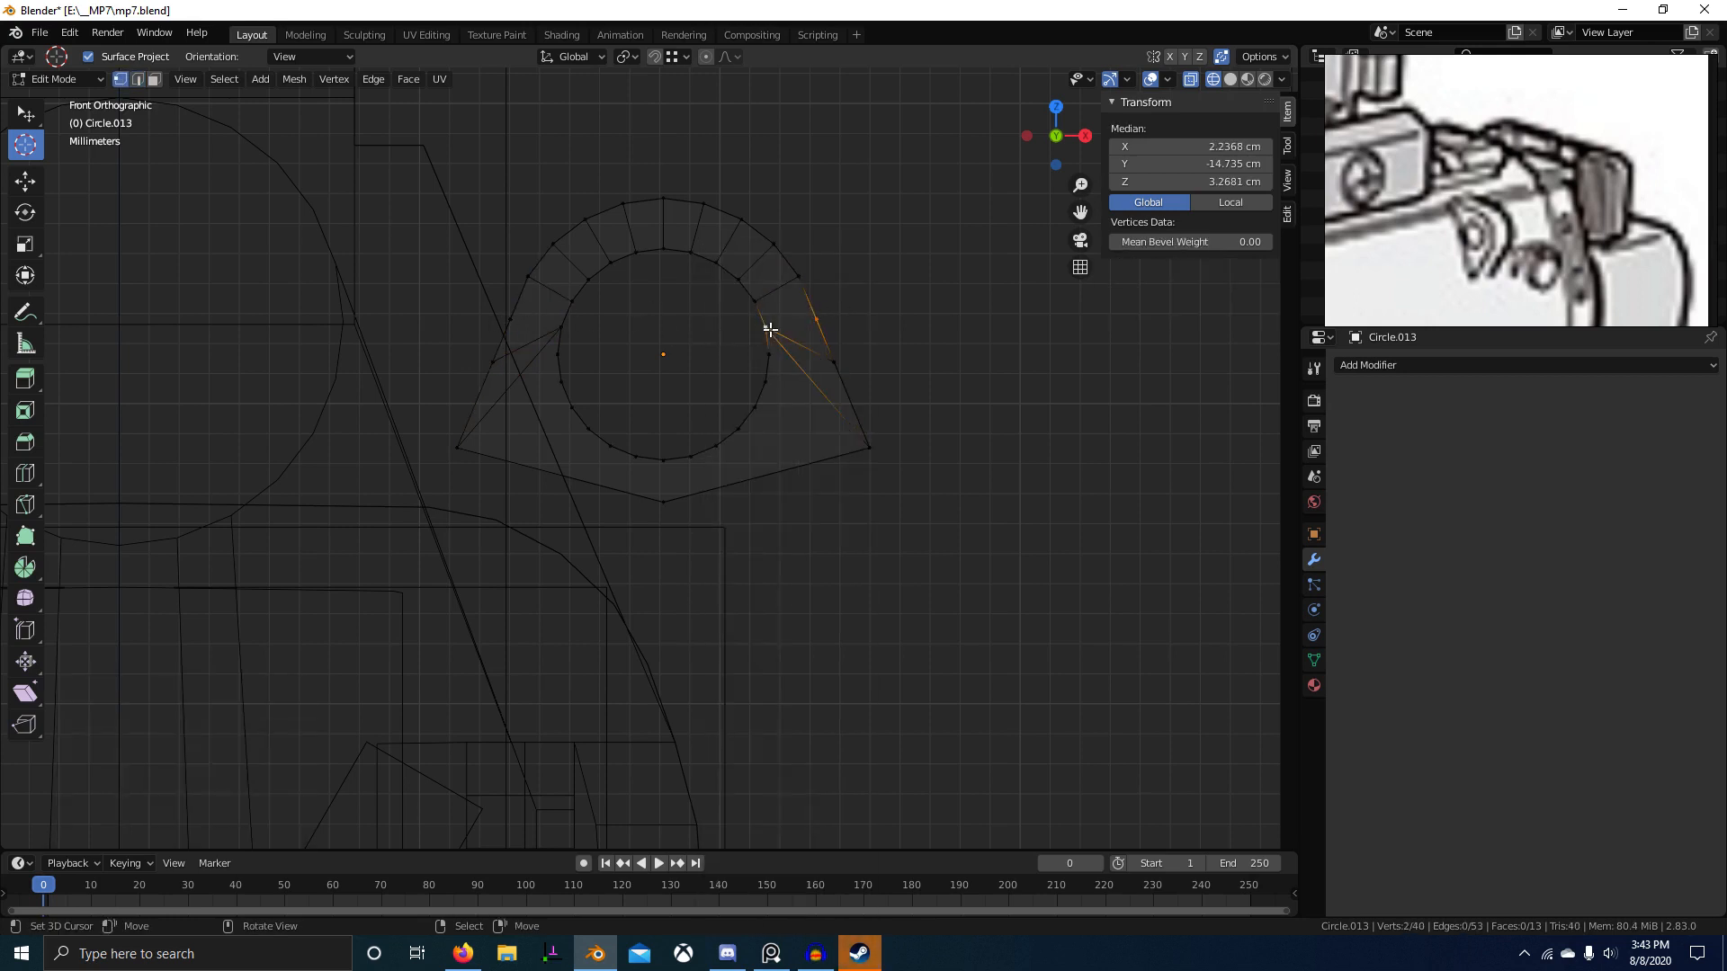
pyautogui.press('j')
pyautogui.rightClick(508, 319)
pyautogui.keyDown('shift'); pyautogui.rightClick(559, 324); pyautogui.keyUp('shift')
pyautogui.press('j')
# Step: Dissolve the lower connecting edge on each side of the hole, just above the diagonal edges
pyautogui.press('2')
pyautogui.rightClick(530, 347)
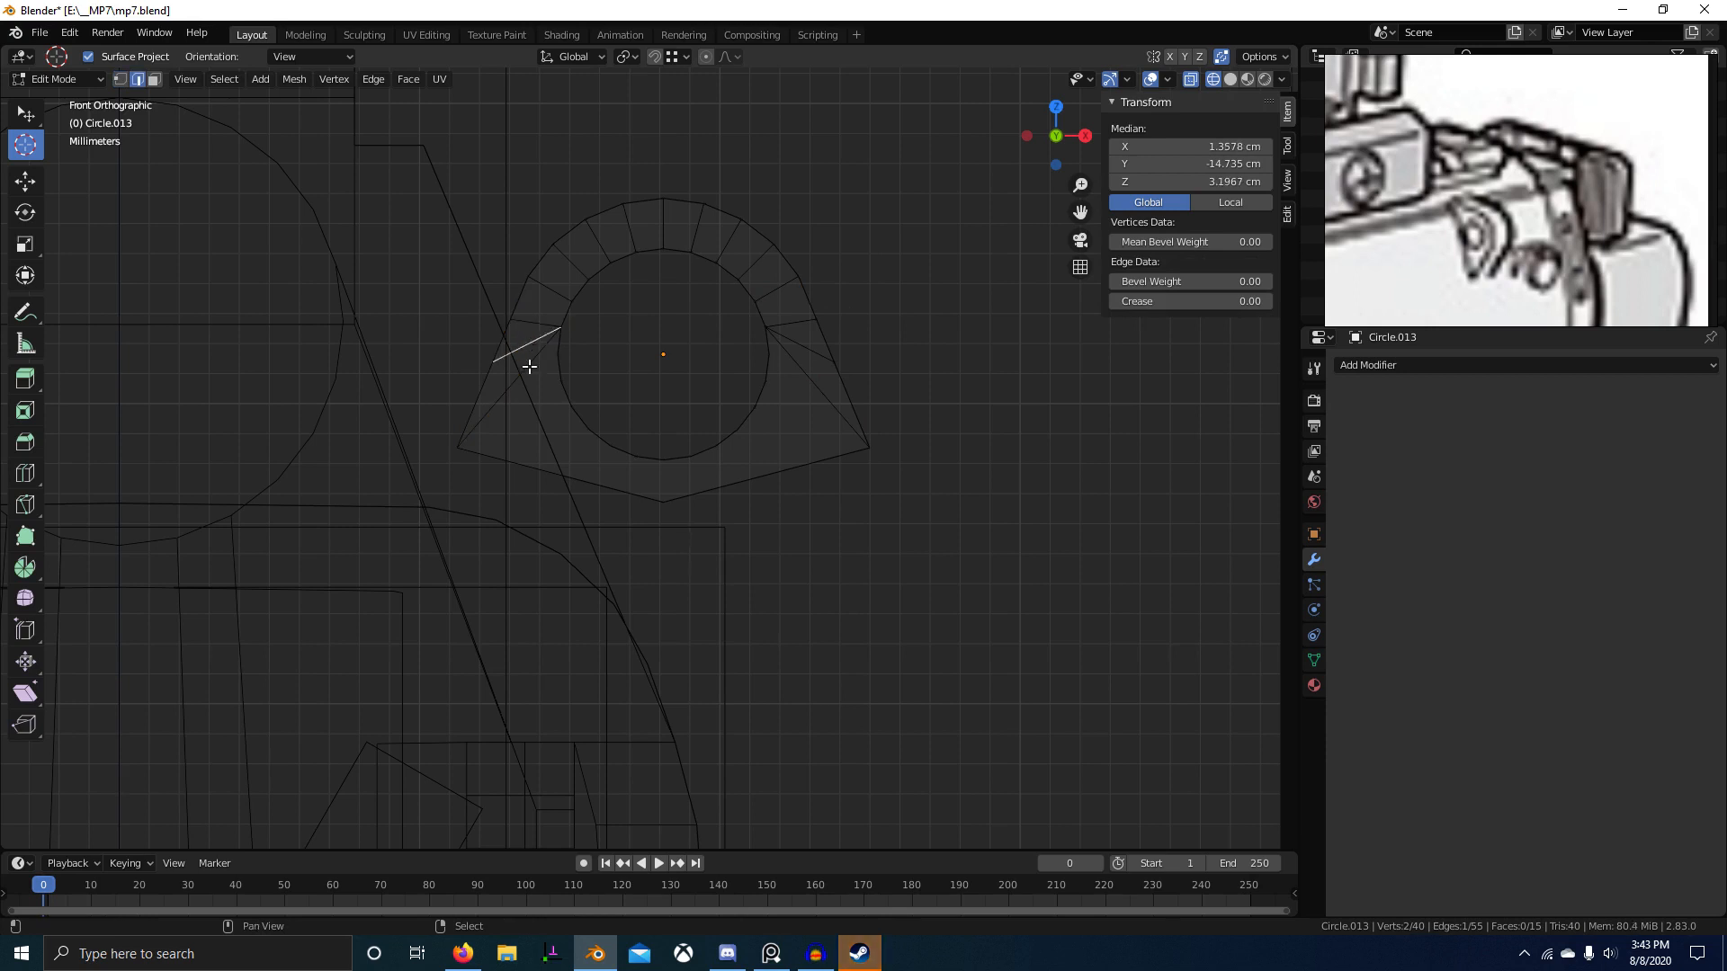
pyautogui.keyDown('shift'); pyautogui.rightClick(812, 370); pyautogui.keyUp('shift')
pyautogui.hotkey('ctrl', 'x')
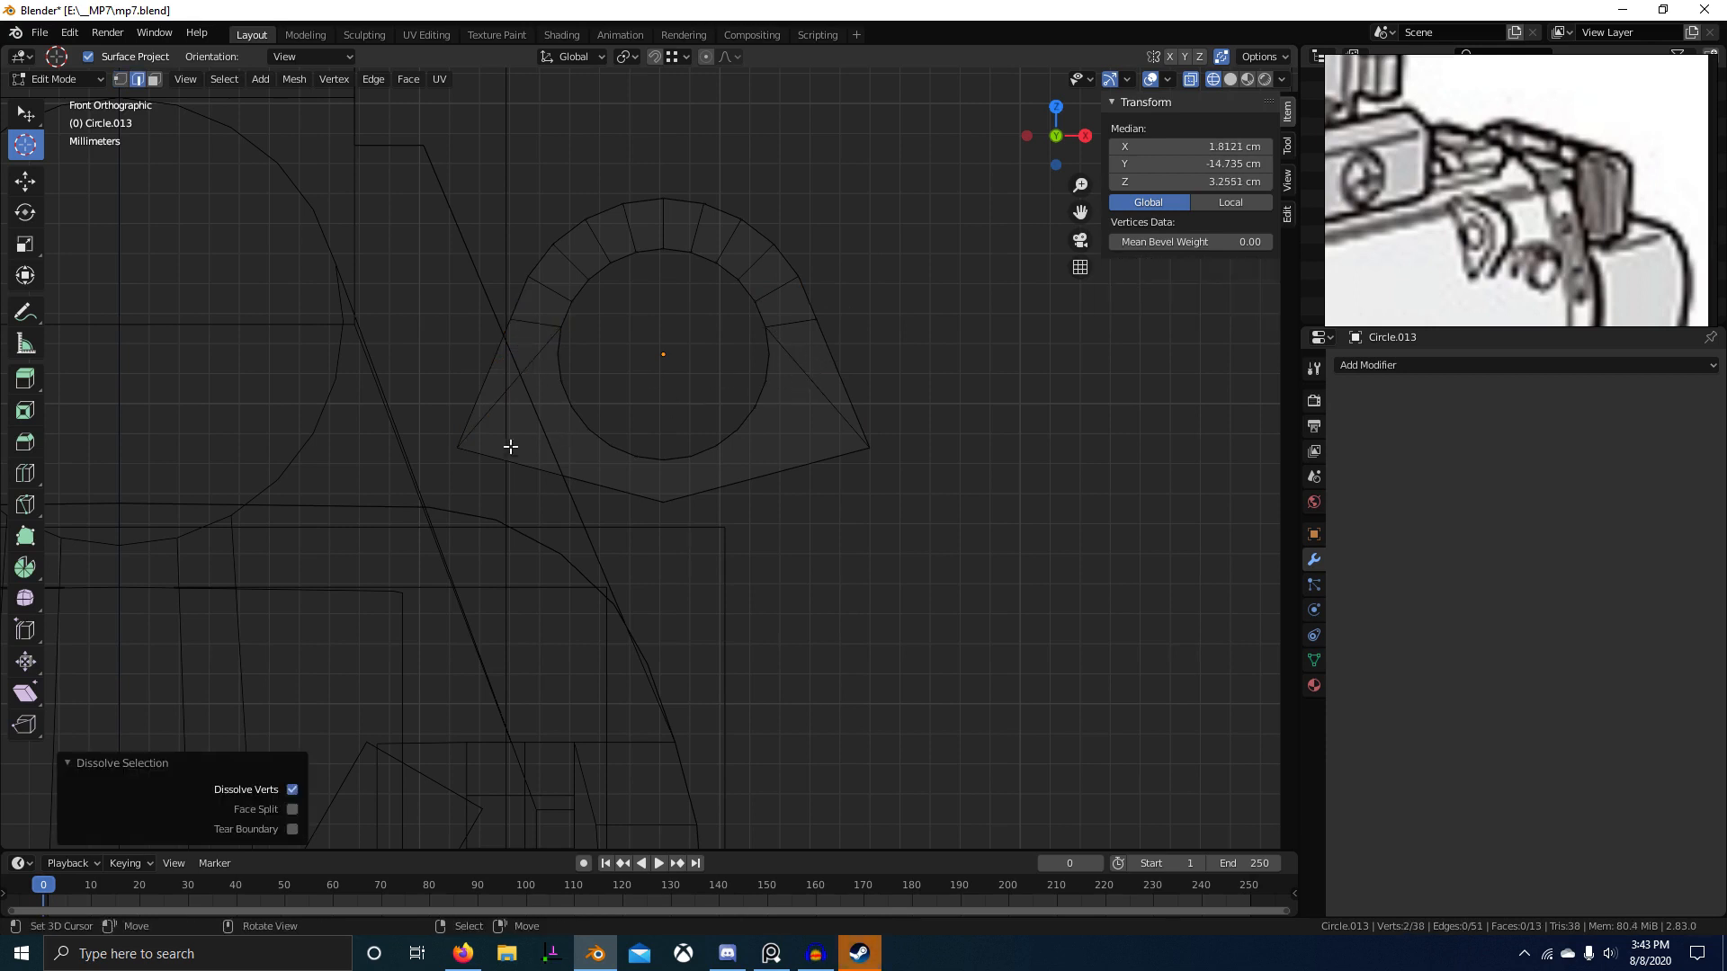
# Step: Connect the lowest vertex of the hole to the tip vertex directly below it
pyautogui.press('1')
pyautogui.rightClick(458, 447)
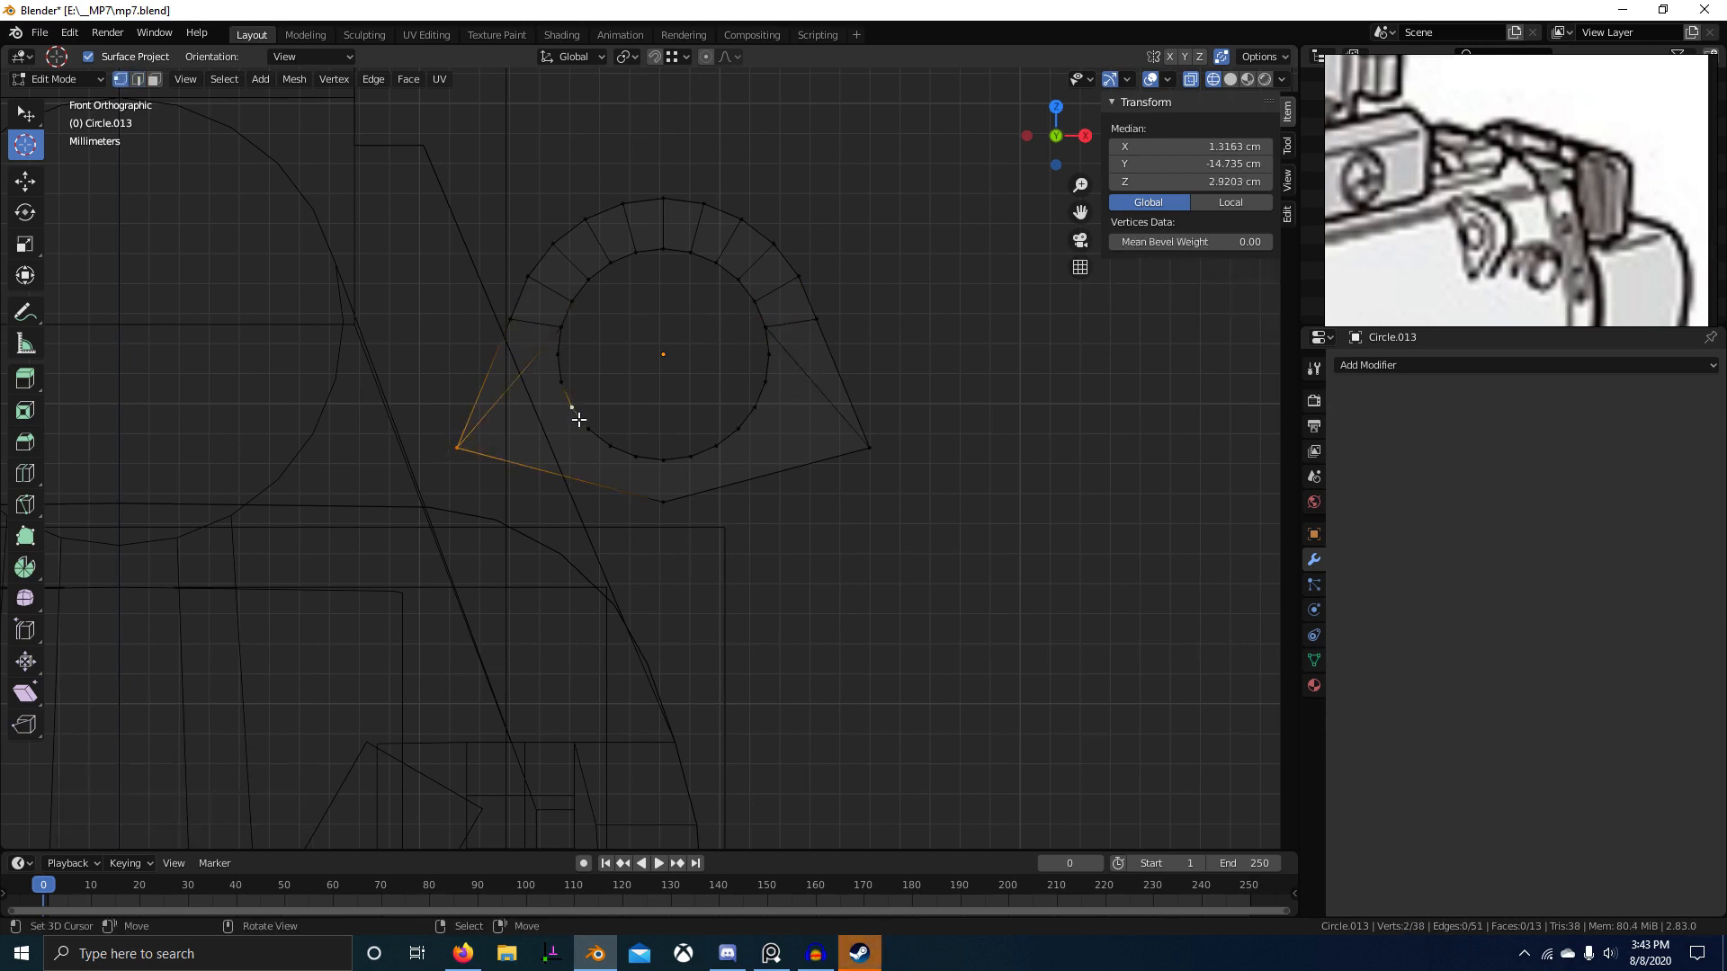
pyautogui.rightClick(678, 469)
pyautogui.keyDown('shift'); pyautogui.rightClick(673, 499); pyautogui.keyUp('shift')
pyautogui.press('j')
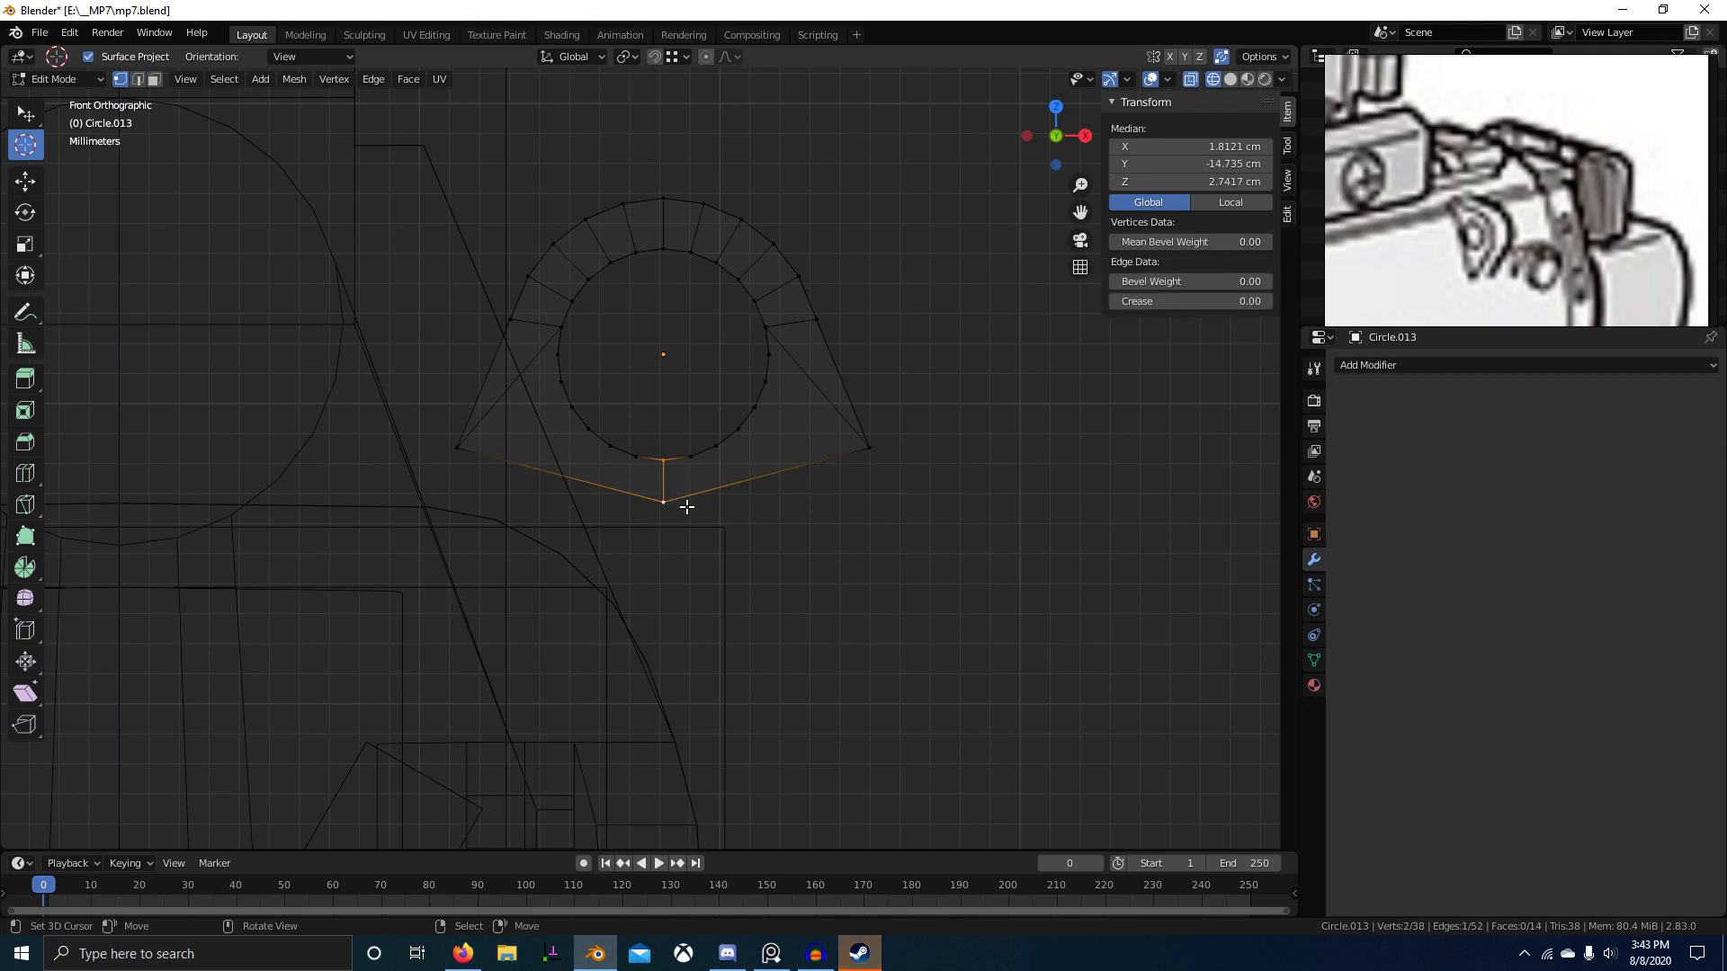
# Step: Slide both lower outer corner vertices outward along the slanted edges by a factor of about -0.551
pyautogui.rightClick(457, 449)
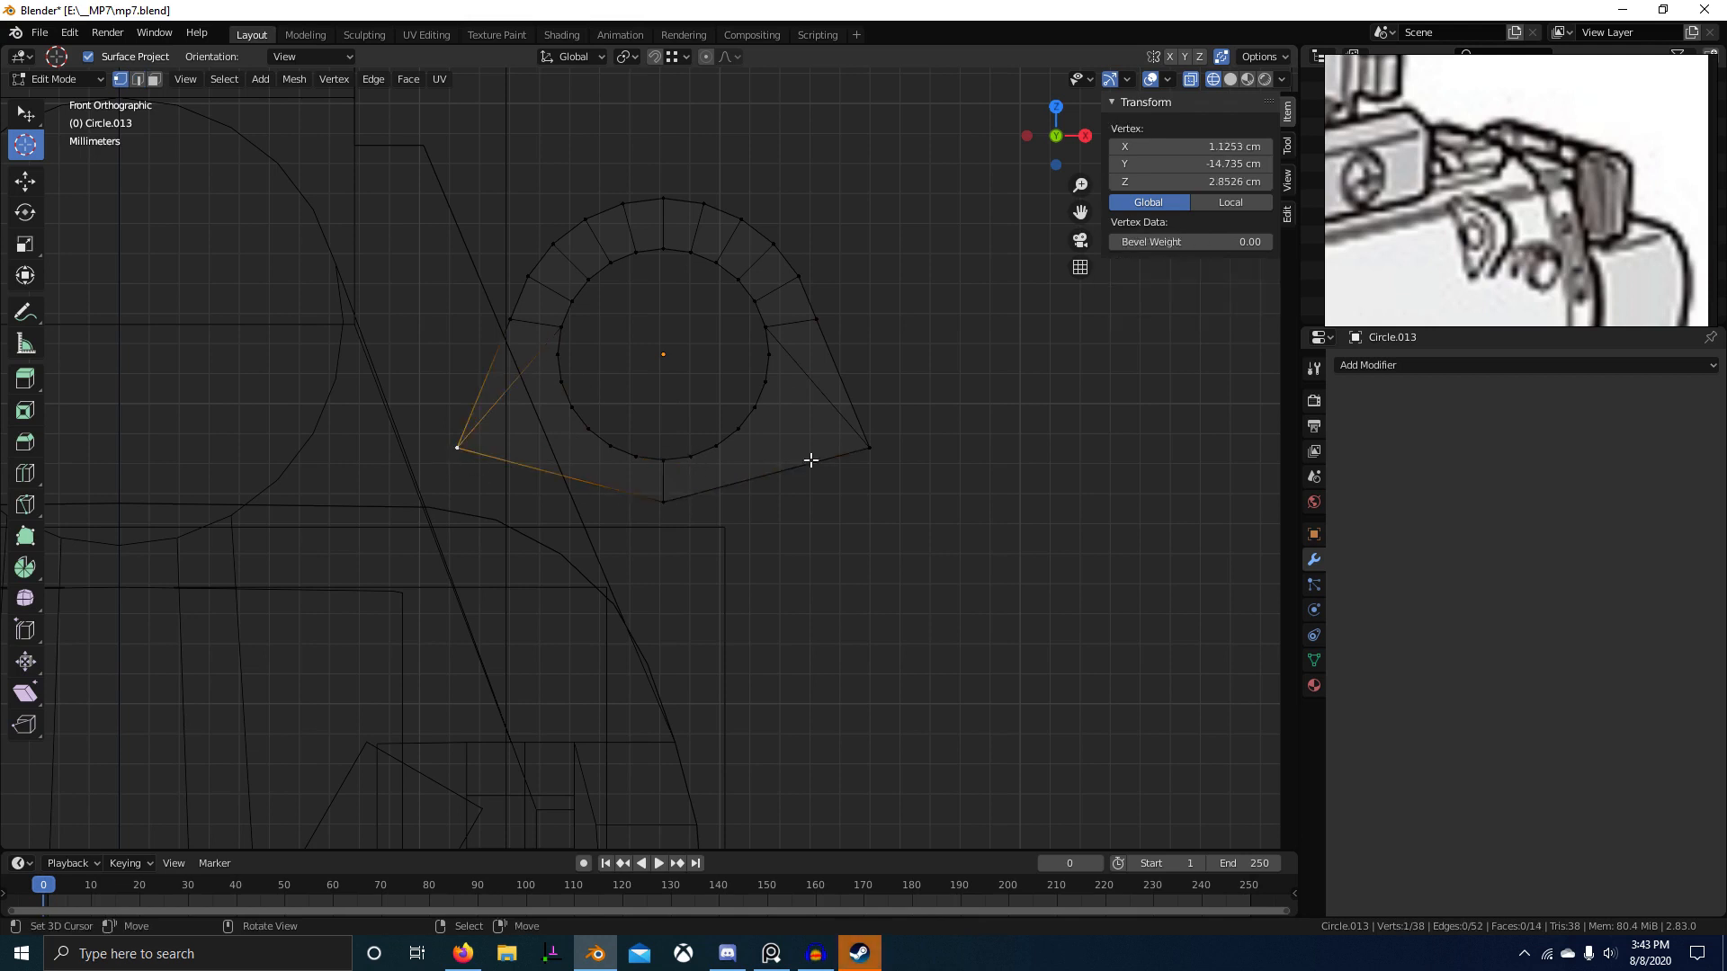
pyautogui.keyDown('shift'); pyautogui.rightClick(869, 447); pyautogui.keyUp('shift')
pyautogui.hotkey('shift', 'v')
pyautogui.click(913, 512)
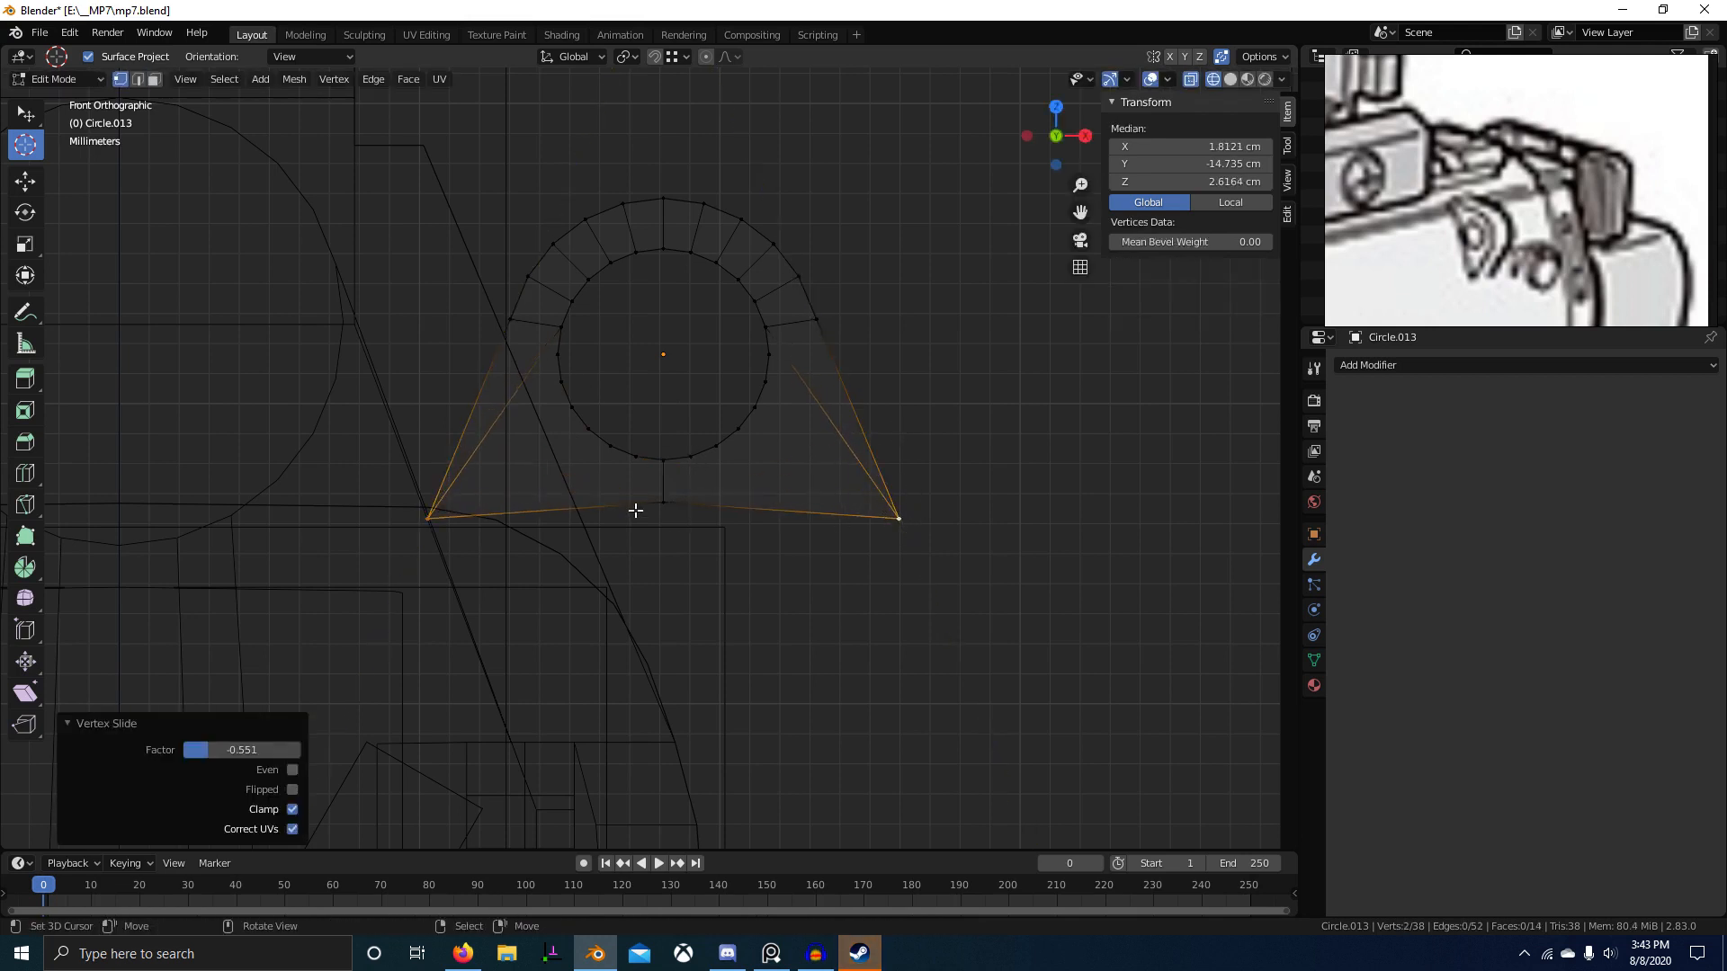
# Step: Knife a straight horizontal cut through the lower centre vertex across both slanted sides of the lug
pyautogui.press('k')
pyautogui.click(673, 495)
pyautogui.press('c')
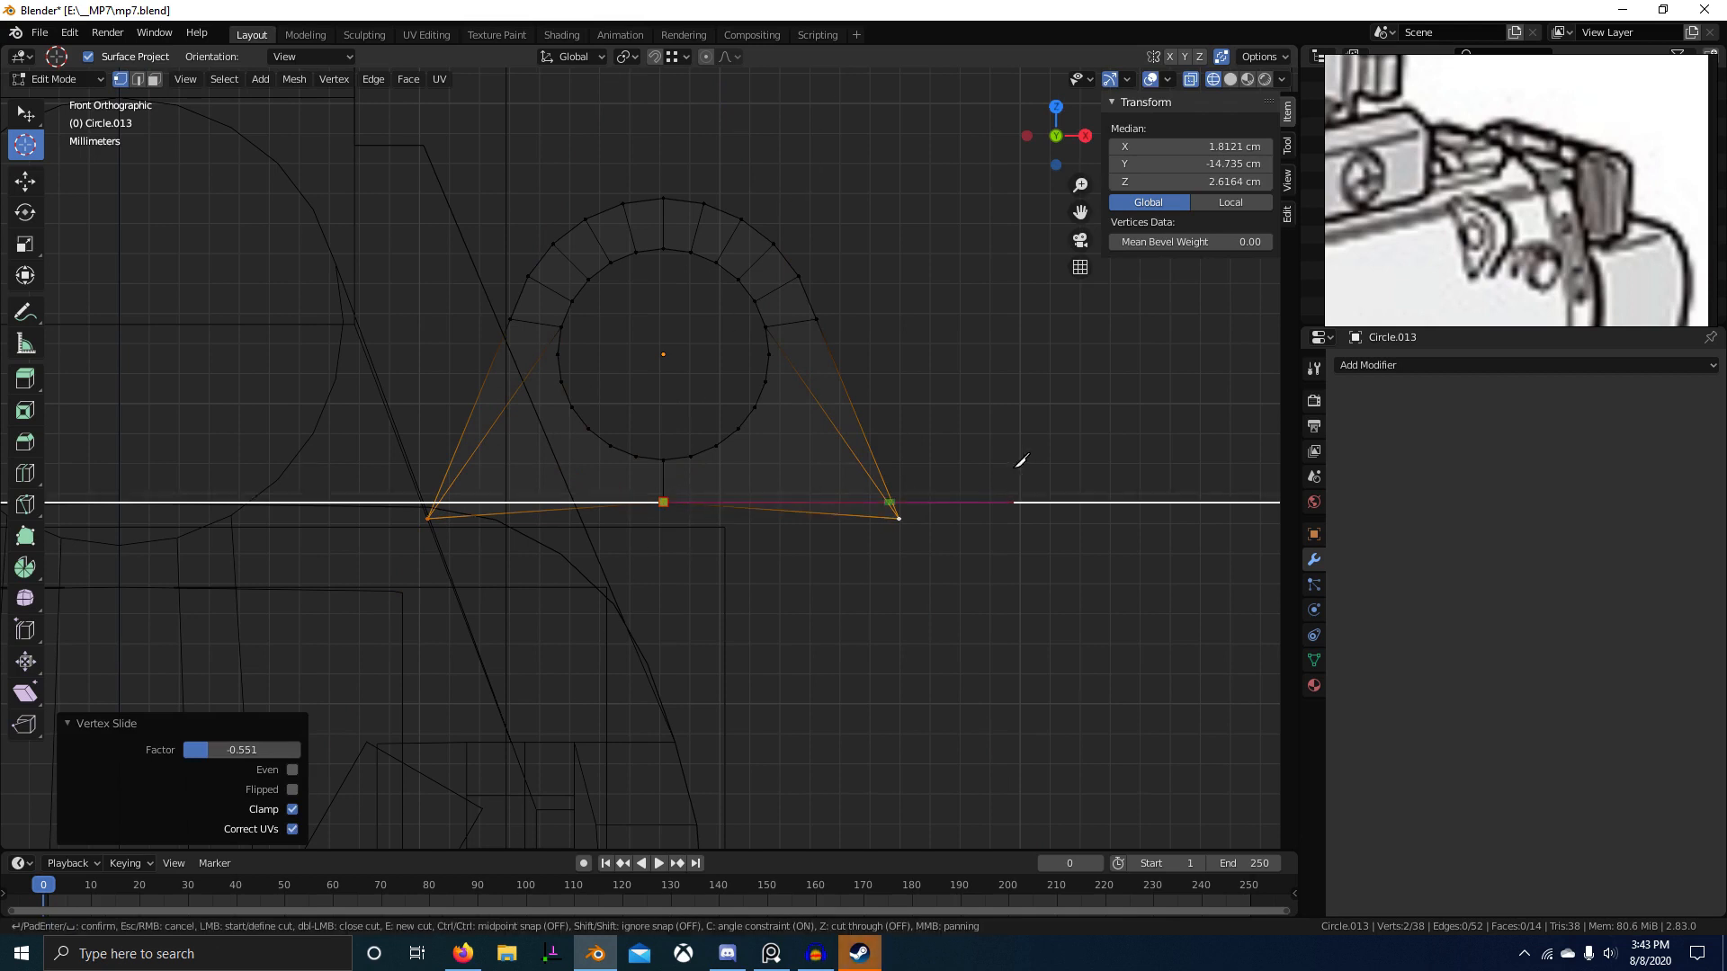
pyautogui.click(1014, 468)
pyautogui.click(346, 485)
pyautogui.press('Return')
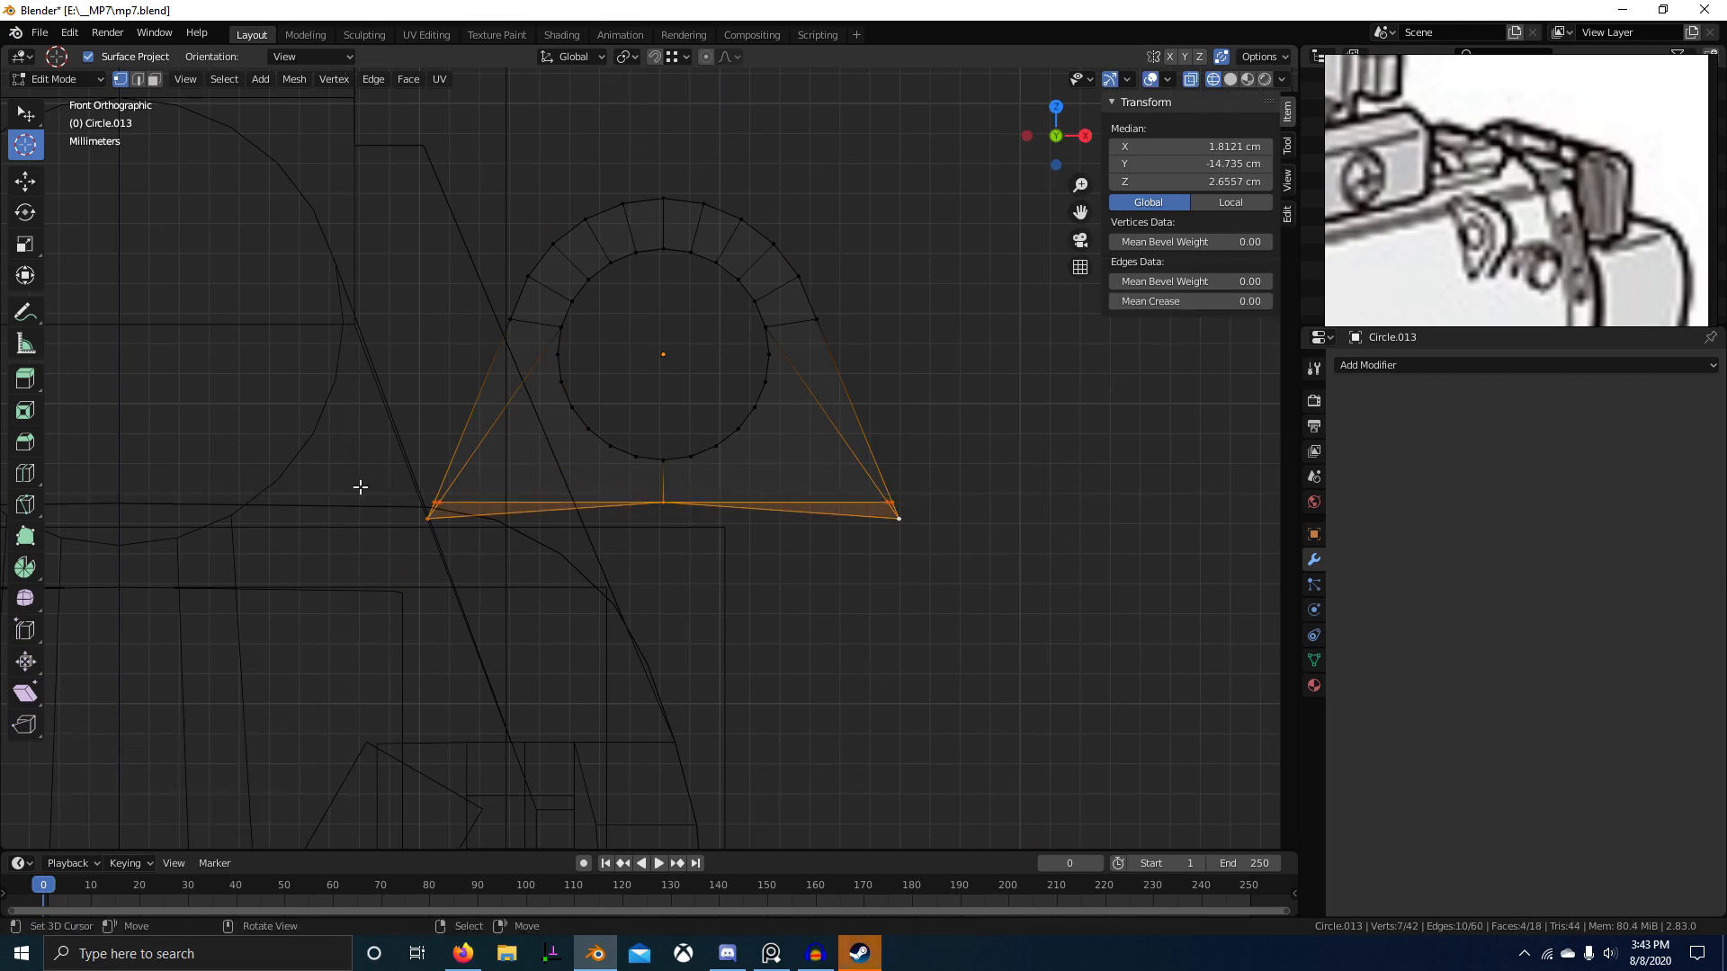
# Step: Snap both lowest corner vertices up onto the outer ends of the horizontal cut to flatten the base
pyautogui.click(428, 519)
pyautogui.scroll(2, 513, 531)
pyautogui.press('g')
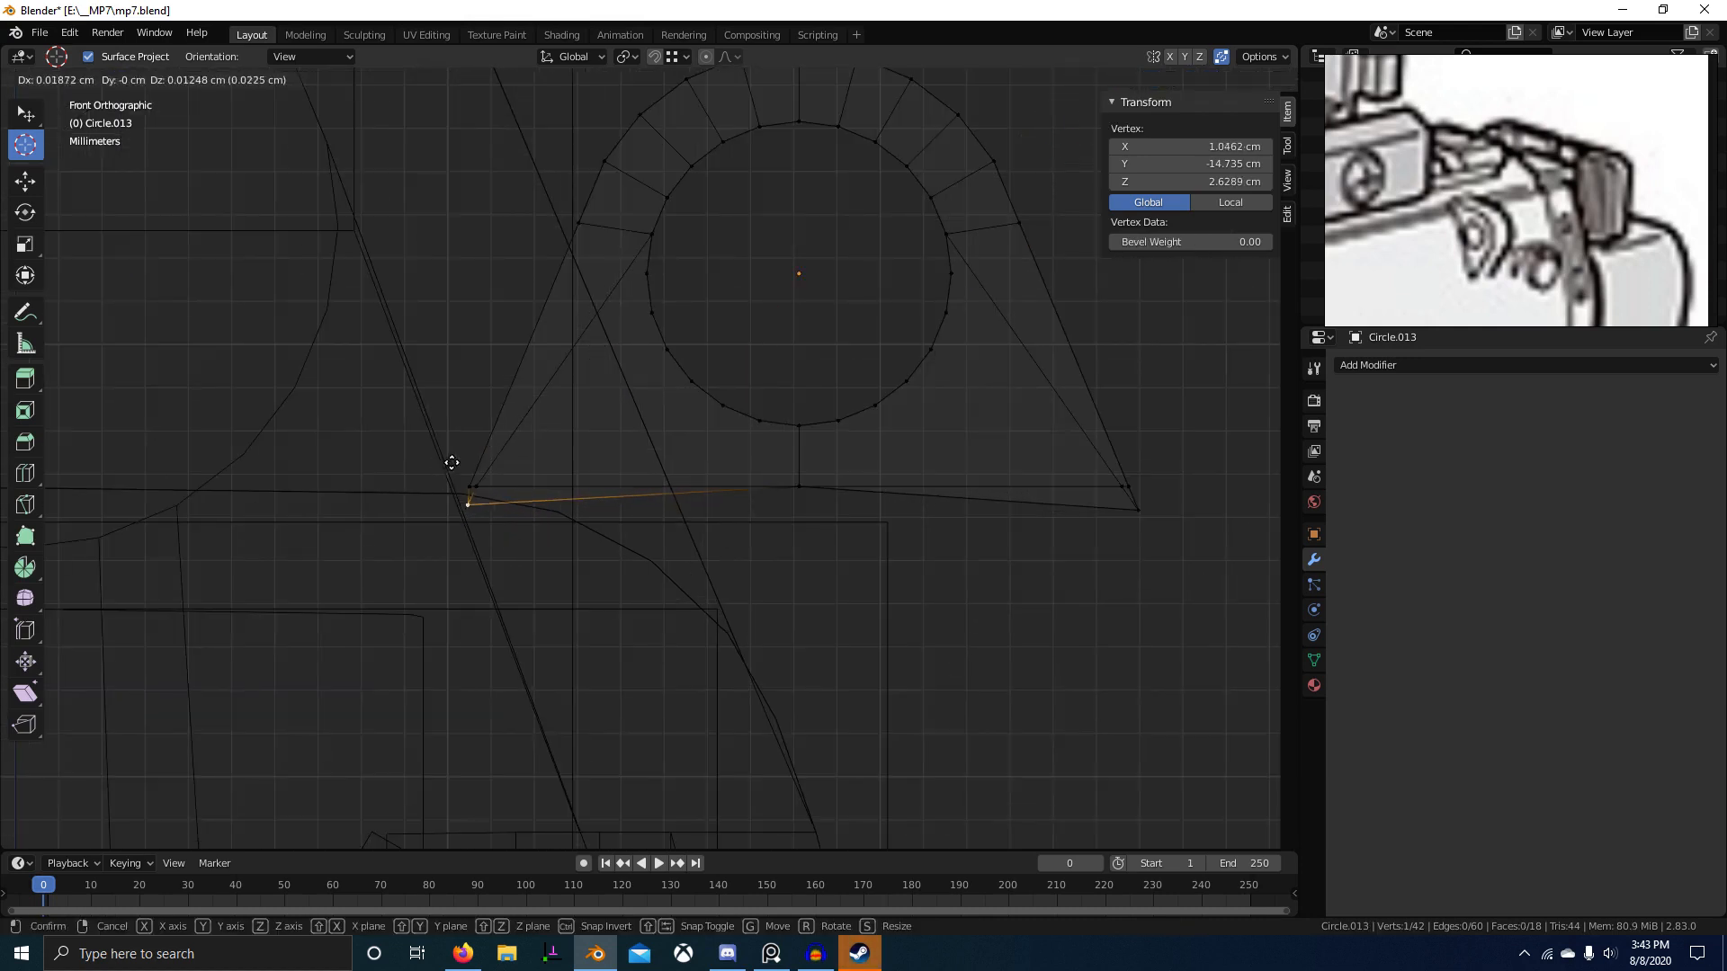
pyautogui.keyDown('ctrl'); pyautogui.click(464, 477); pyautogui.keyUp('ctrl')
pyautogui.rightClick(1118, 504)
pyautogui.press('g')
pyautogui.keyDown('ctrl'); pyautogui.click(1139, 482); pyautogui.keyUp('ctrl')
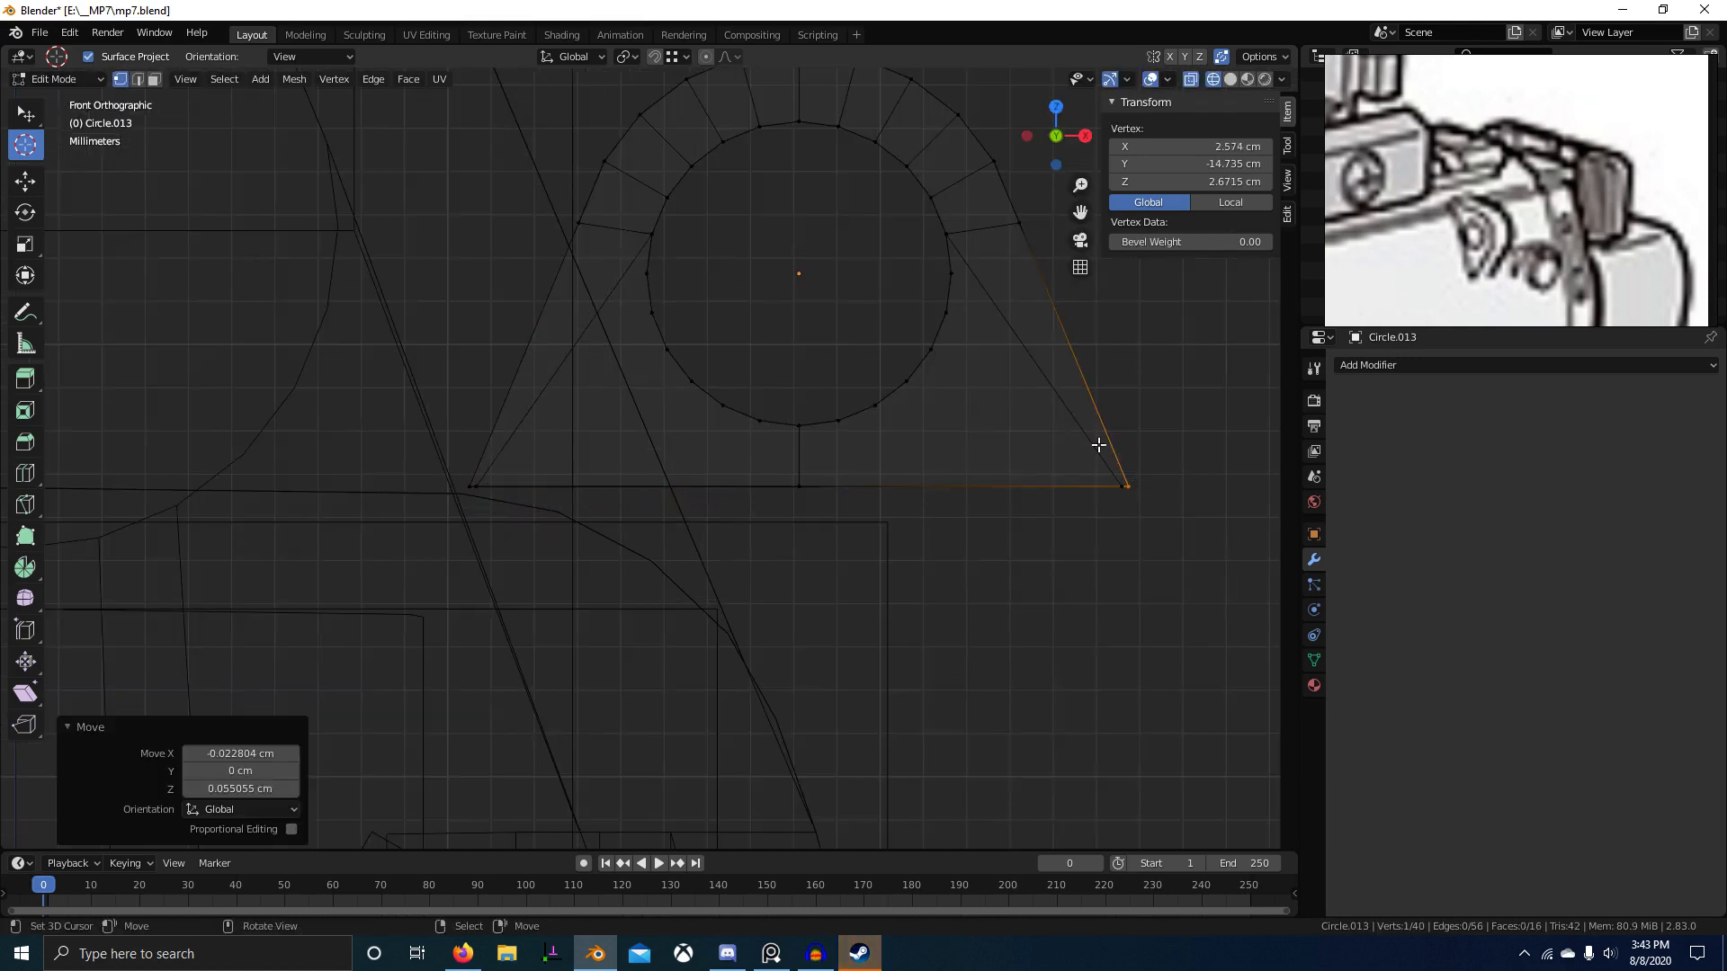
# Step: Dissolve the diagonal edges running from the hole to the lower corners on both sides
pyautogui.press('2')
pyautogui.rightClick(1057, 423)
pyautogui.keyDown('ctrl'); pyautogui.rightClick(597, 355); pyautogui.keyUp('ctrl')
pyautogui.rightClick(594, 354)
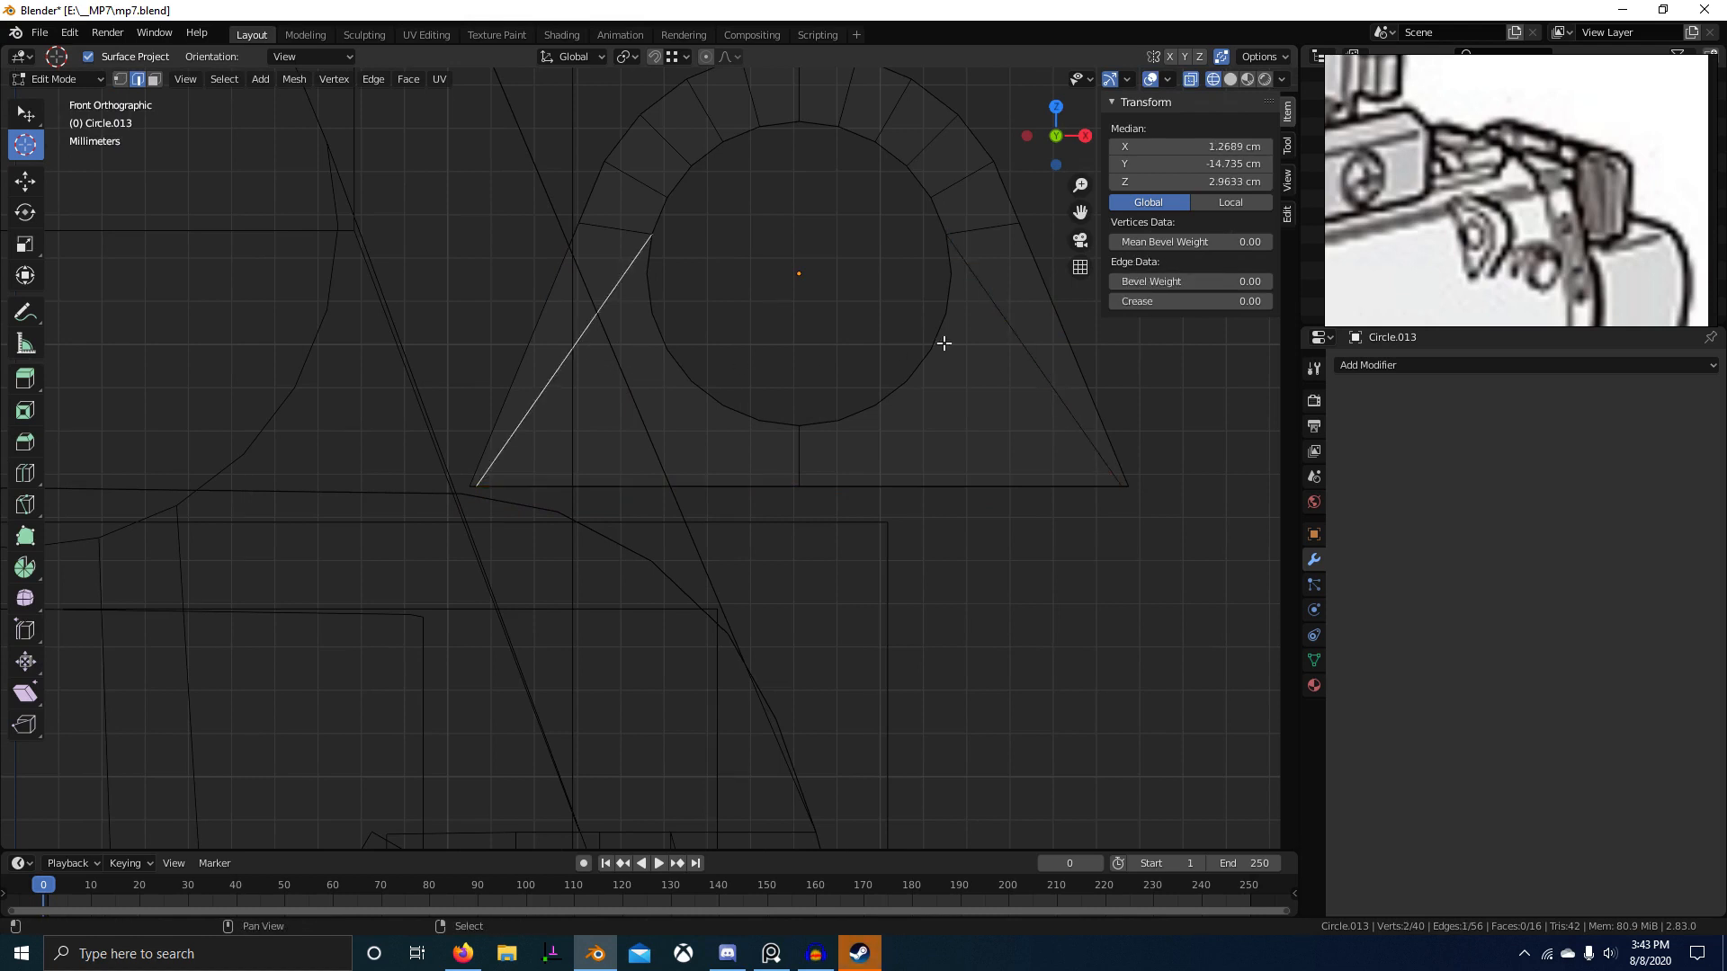
pyautogui.keyDown('shift'); pyautogui.rightClick(944, 343); pyautogui.keyUp('shift')
pyautogui.rightClick(1001, 332)
pyautogui.keyDown('shift'); pyautogui.rightClick(595, 364); pyautogui.keyUp('shift')
pyautogui.hotkey('ctrl', 'x')
pyautogui.press('1')
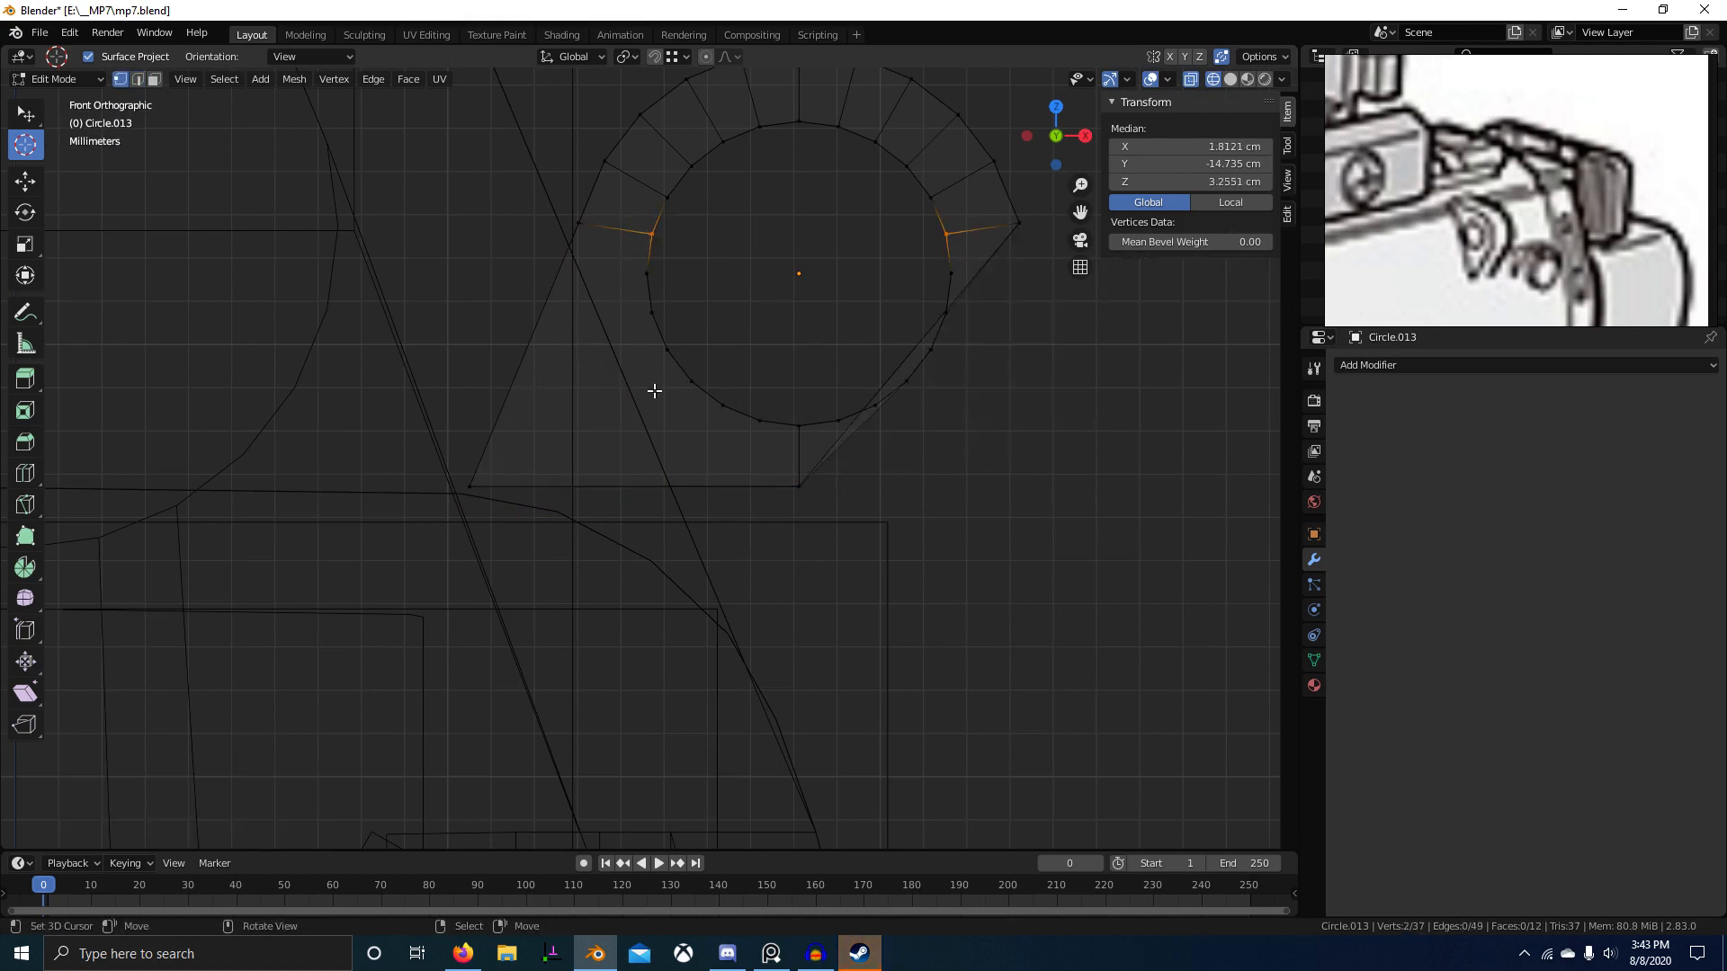
# Step: Symmetrize the whole mesh, choosing the direction that mirrors the intact half with the wide base corner onto the other half
pyautogui.press('2')
pyautogui.press('a')
pyautogui.press('F3')
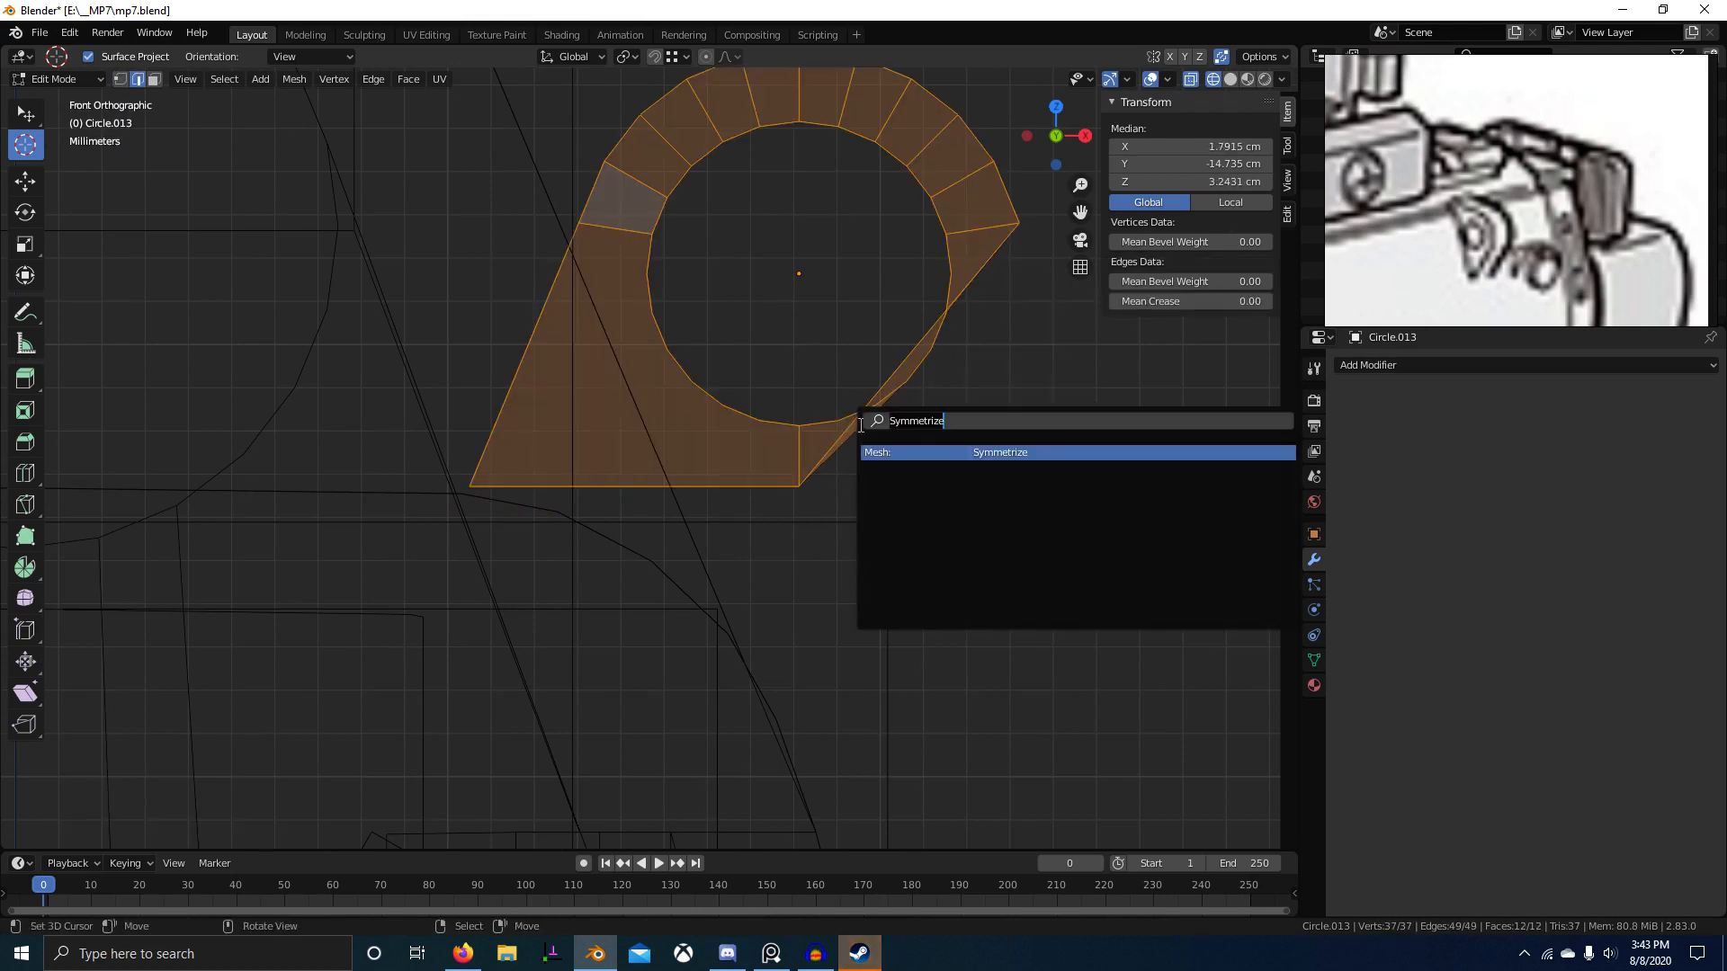
pyautogui.click(1037, 453)
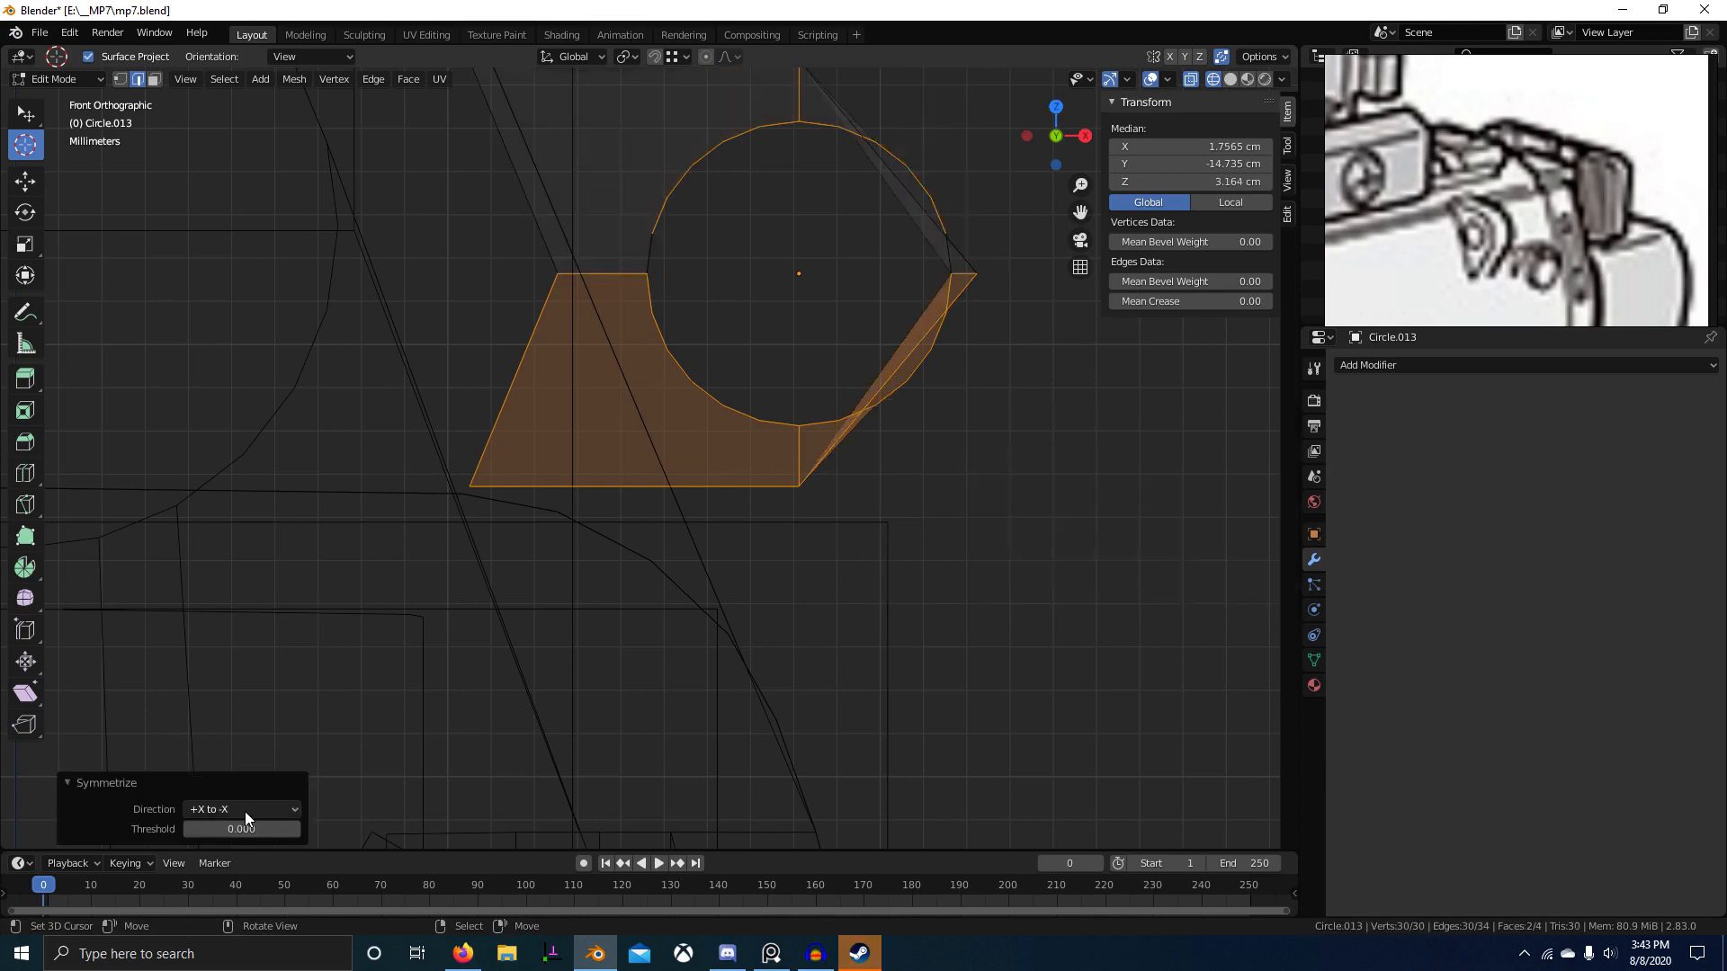
pyautogui.keyDown('ctrl'); pyautogui.scroll(1, 245, 811); pyautogui.keyUp('ctrl')
pyautogui.keyDown('ctrl'); pyautogui.scroll(-1, 247, 802); pyautogui.keyUp('ctrl')
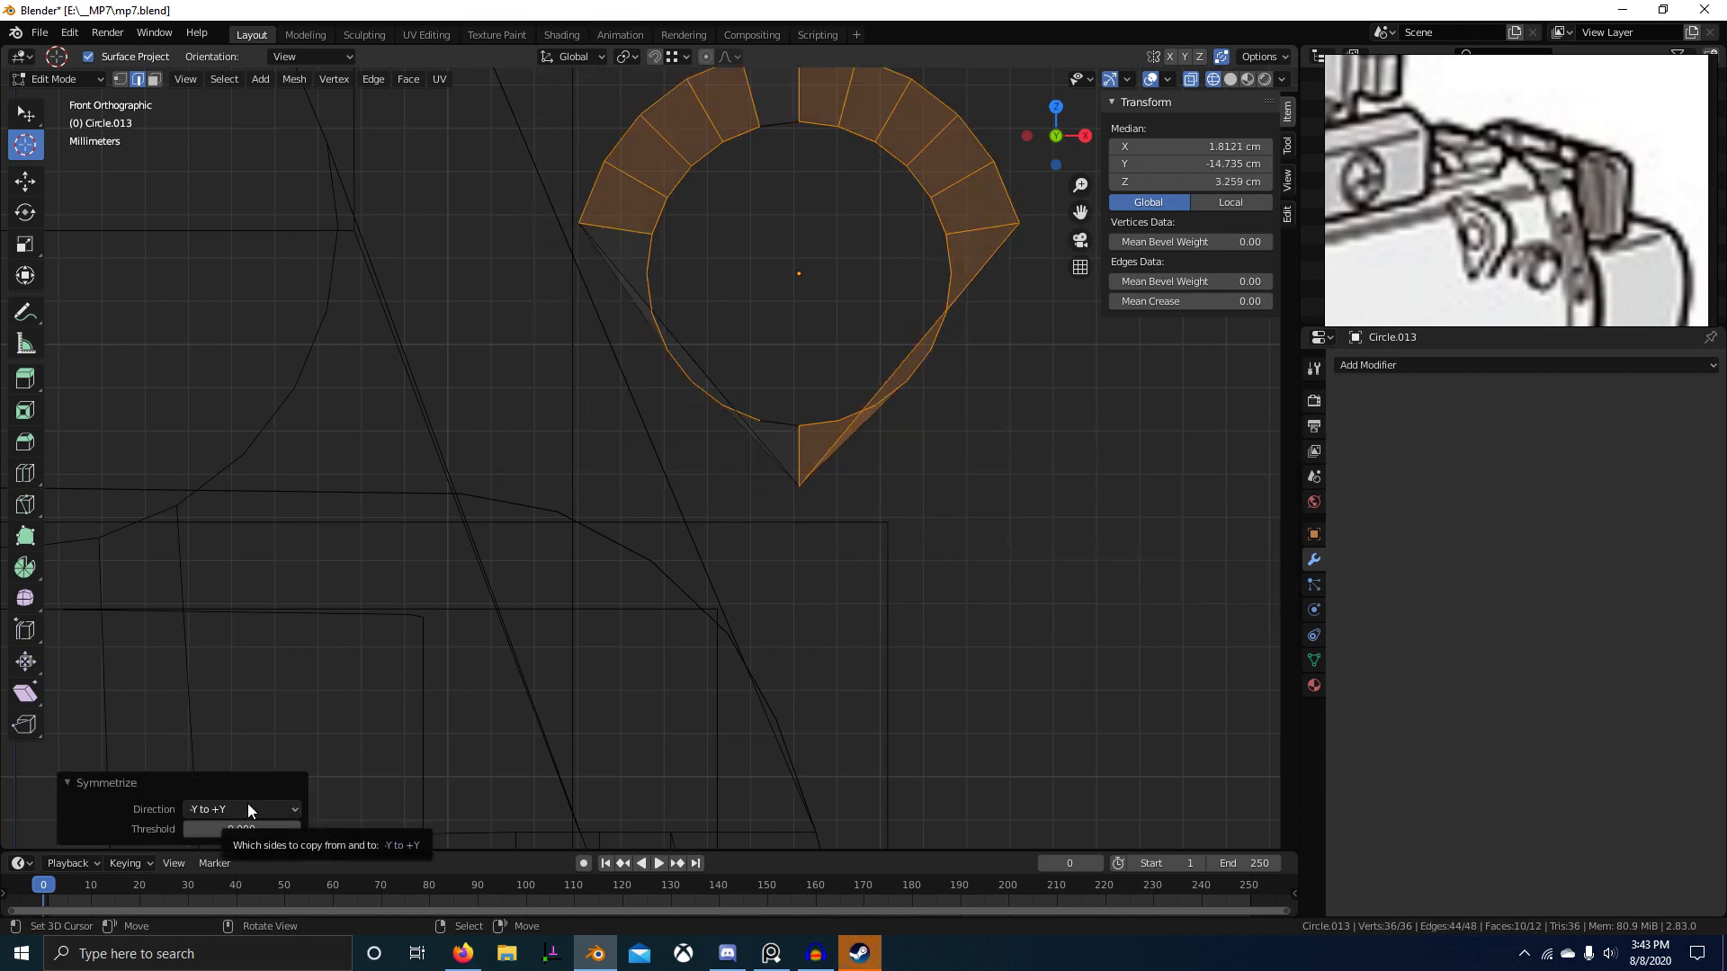
pyautogui.keyDown('ctrl'); pyautogui.scroll(-1, 246, 802); pyautogui.keyUp('ctrl')
pyautogui.hotkey('alt', 'a')
pyautogui.keyDown('shift'); pyautogui.scroll(3, 837, 638); pyautogui.keyUp('shift')
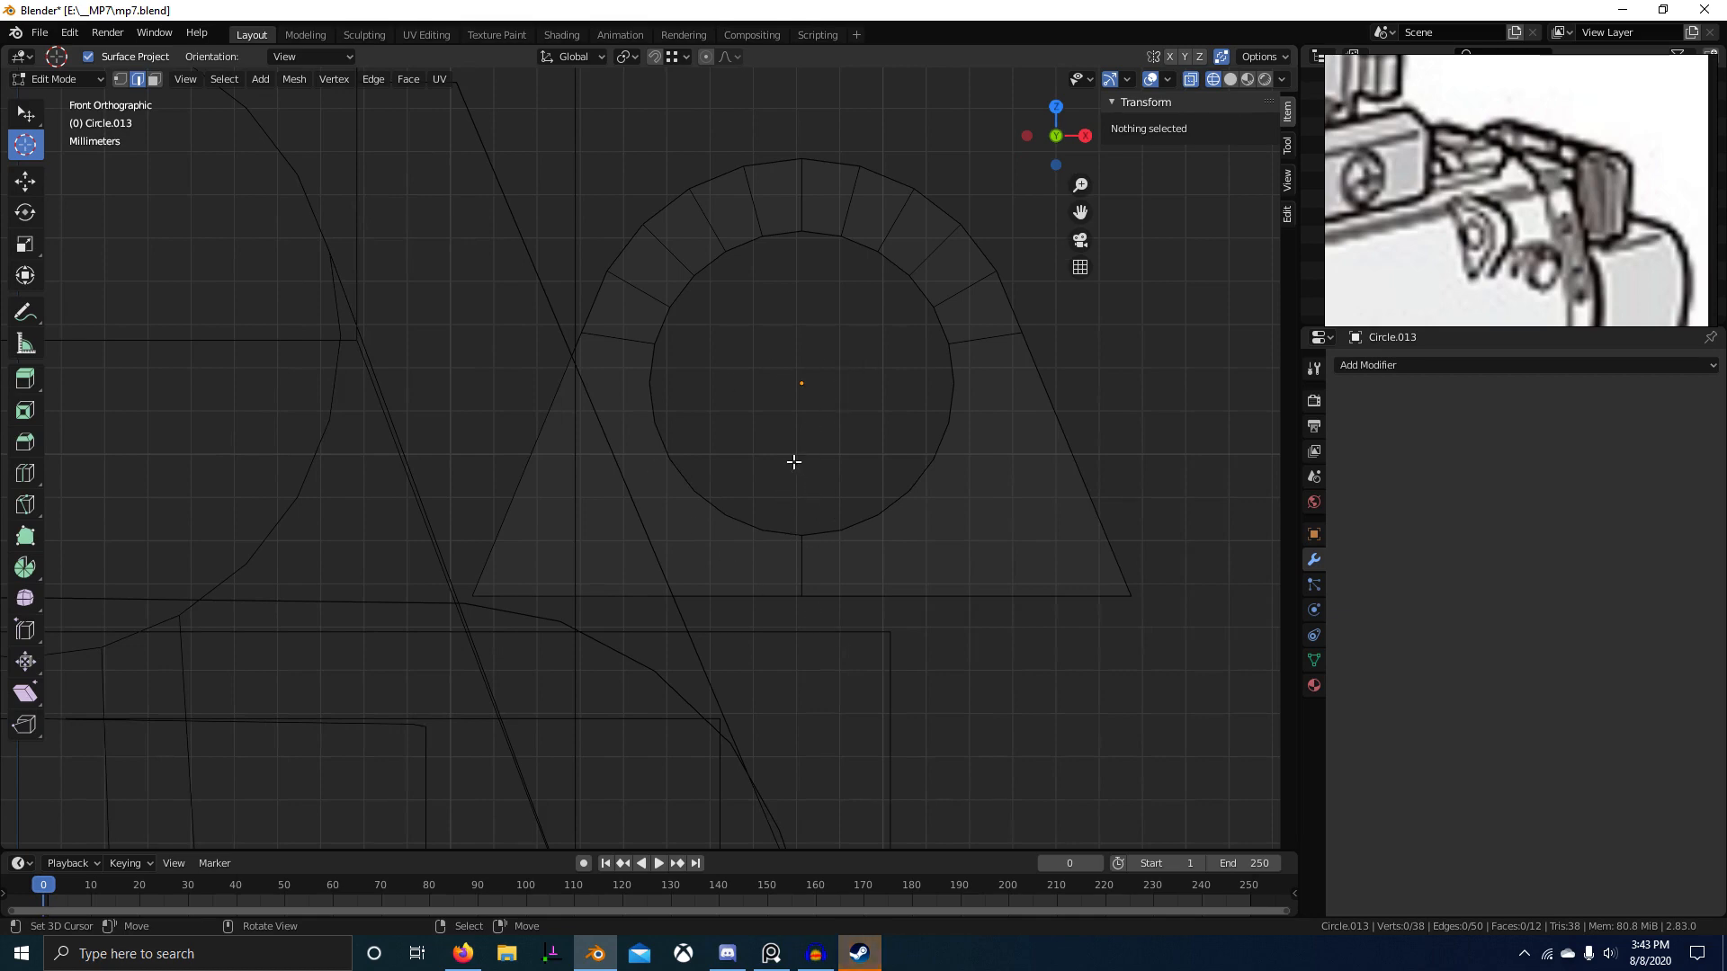
# Step: Try to rotate the lug's mesh by 66.4° and shift it against the receiver's slanted side in the front view
pyautogui.scroll(-3, 794, 462)
pyautogui.moveTo(793, 461); pyautogui.dragTo(674, 474, button='middle')
pyautogui.scroll(-4, 674, 474)
pyautogui.hotkey('shift', 'z')
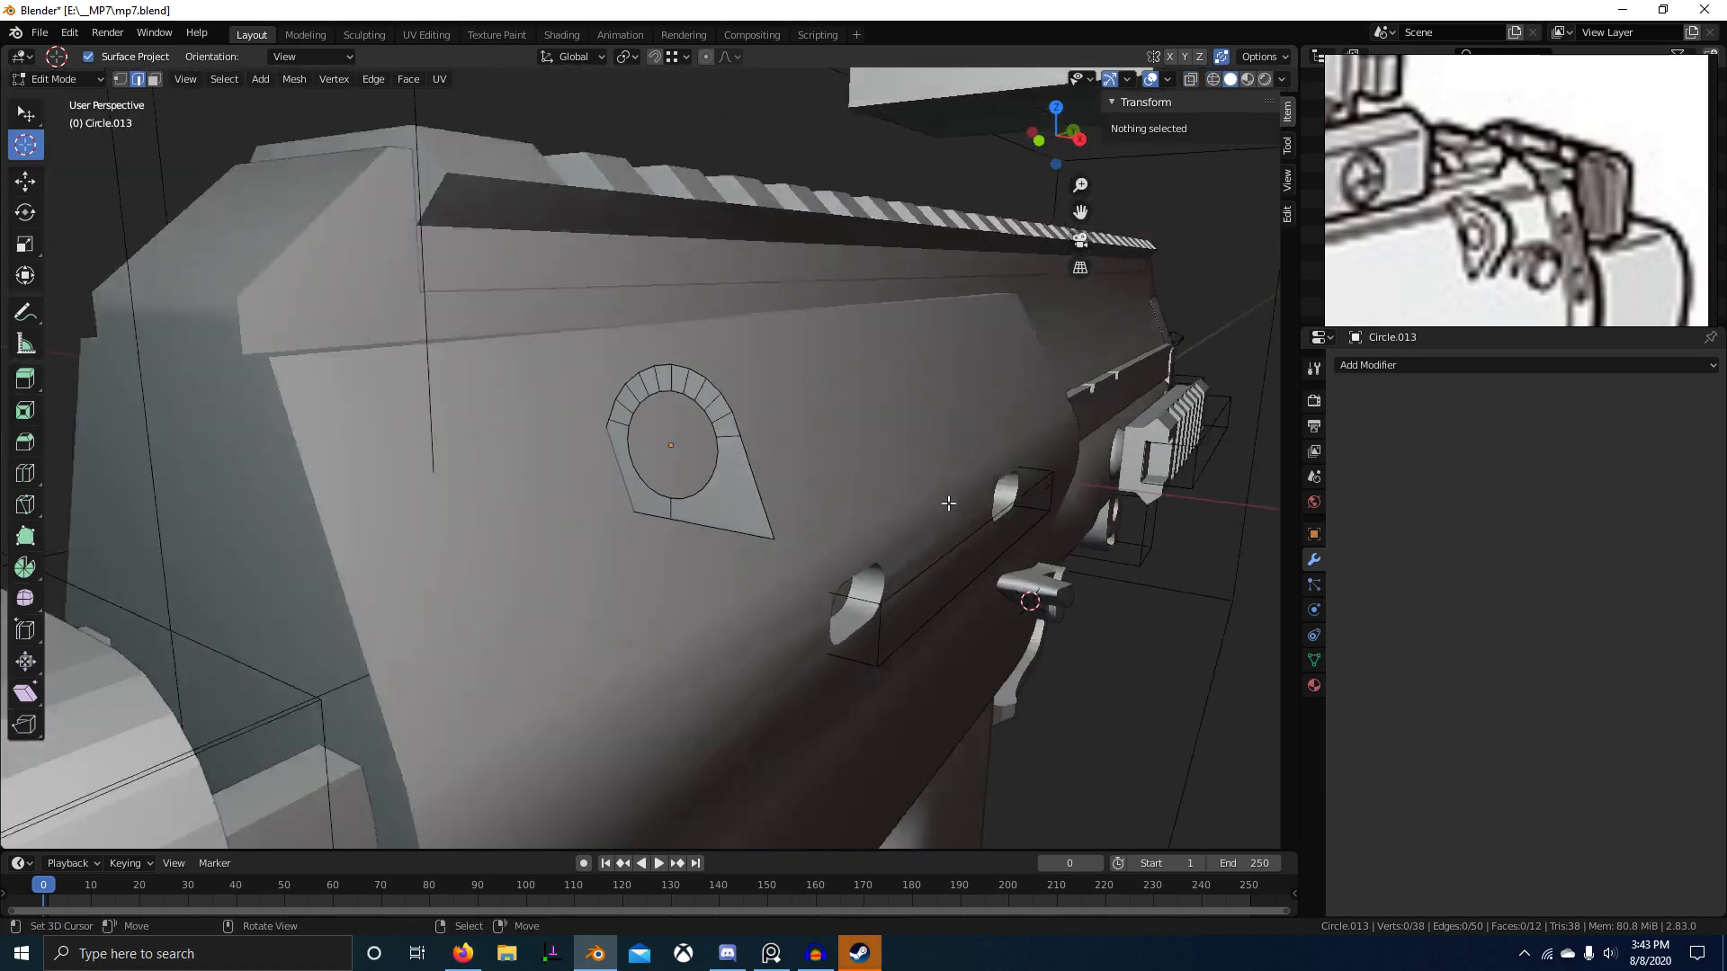
pyautogui.moveTo(948, 505); pyautogui.dragTo(994, 510, button='middle')
pyautogui.press('KP_1')
pyautogui.press('a')
pyautogui.scroll(4, 996, 511)
pyautogui.press('r')
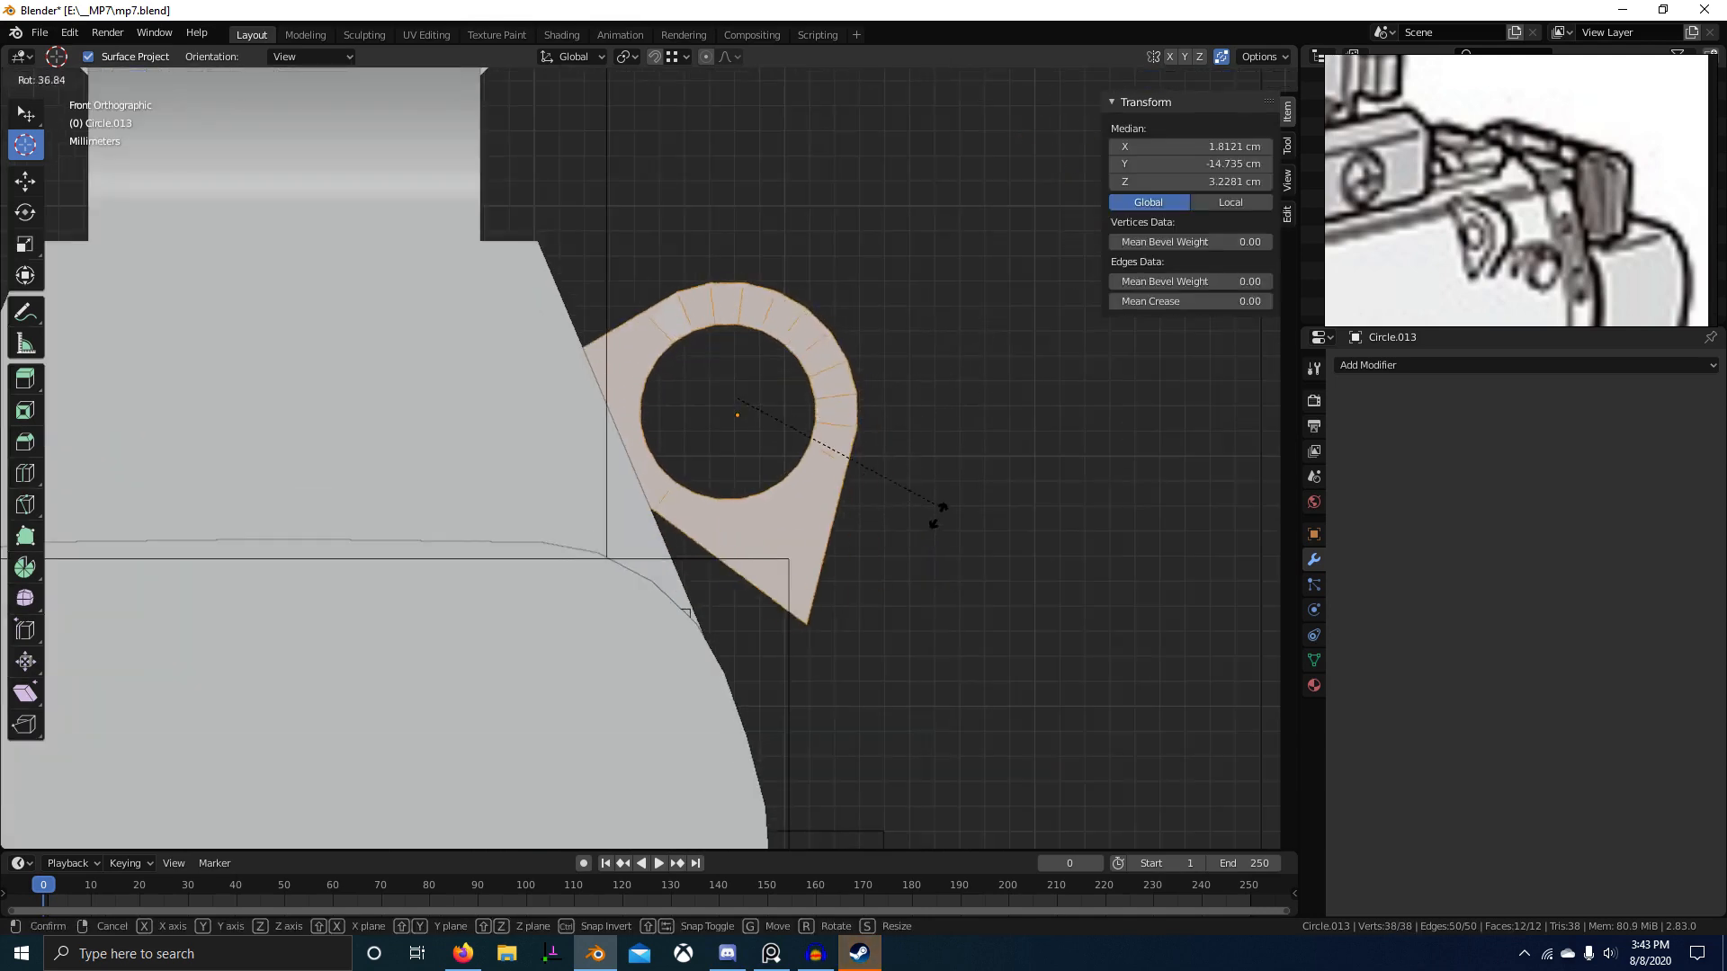
pyautogui.click(888, 641)
pyautogui.hotkey('shift', 'z')
pyautogui.scroll(2, 506, 477)
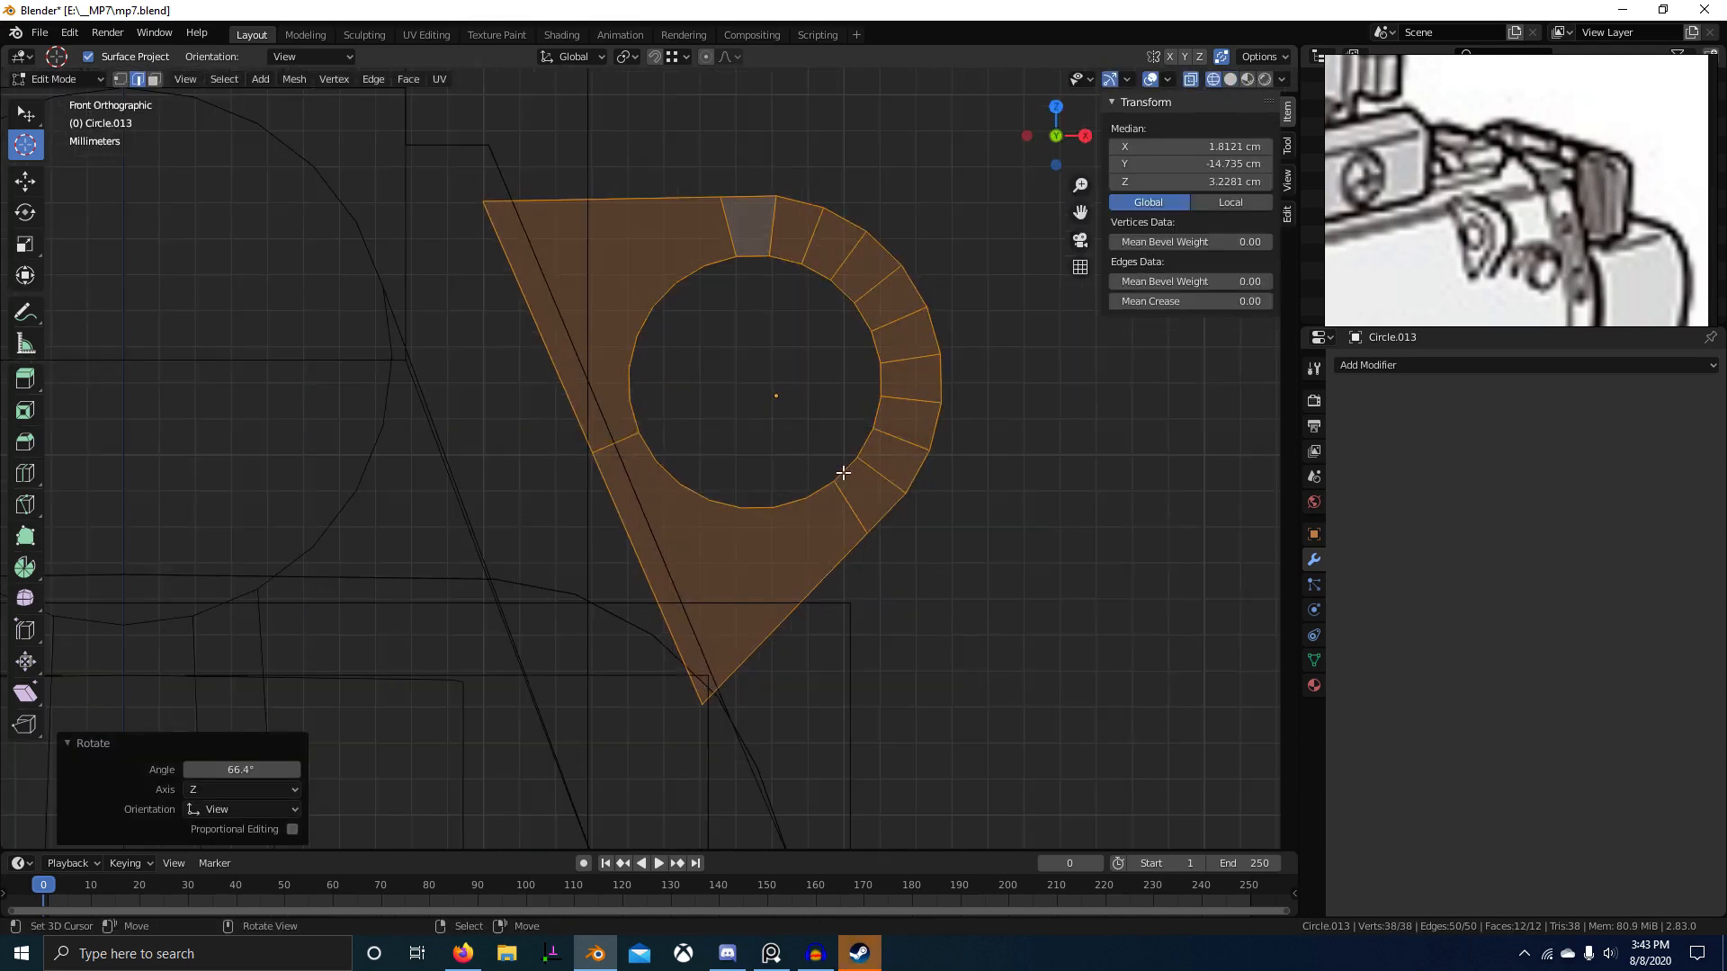
pyautogui.press('g')
pyautogui.click(971, 442)
pyautogui.hotkey('ctrl', 'z')
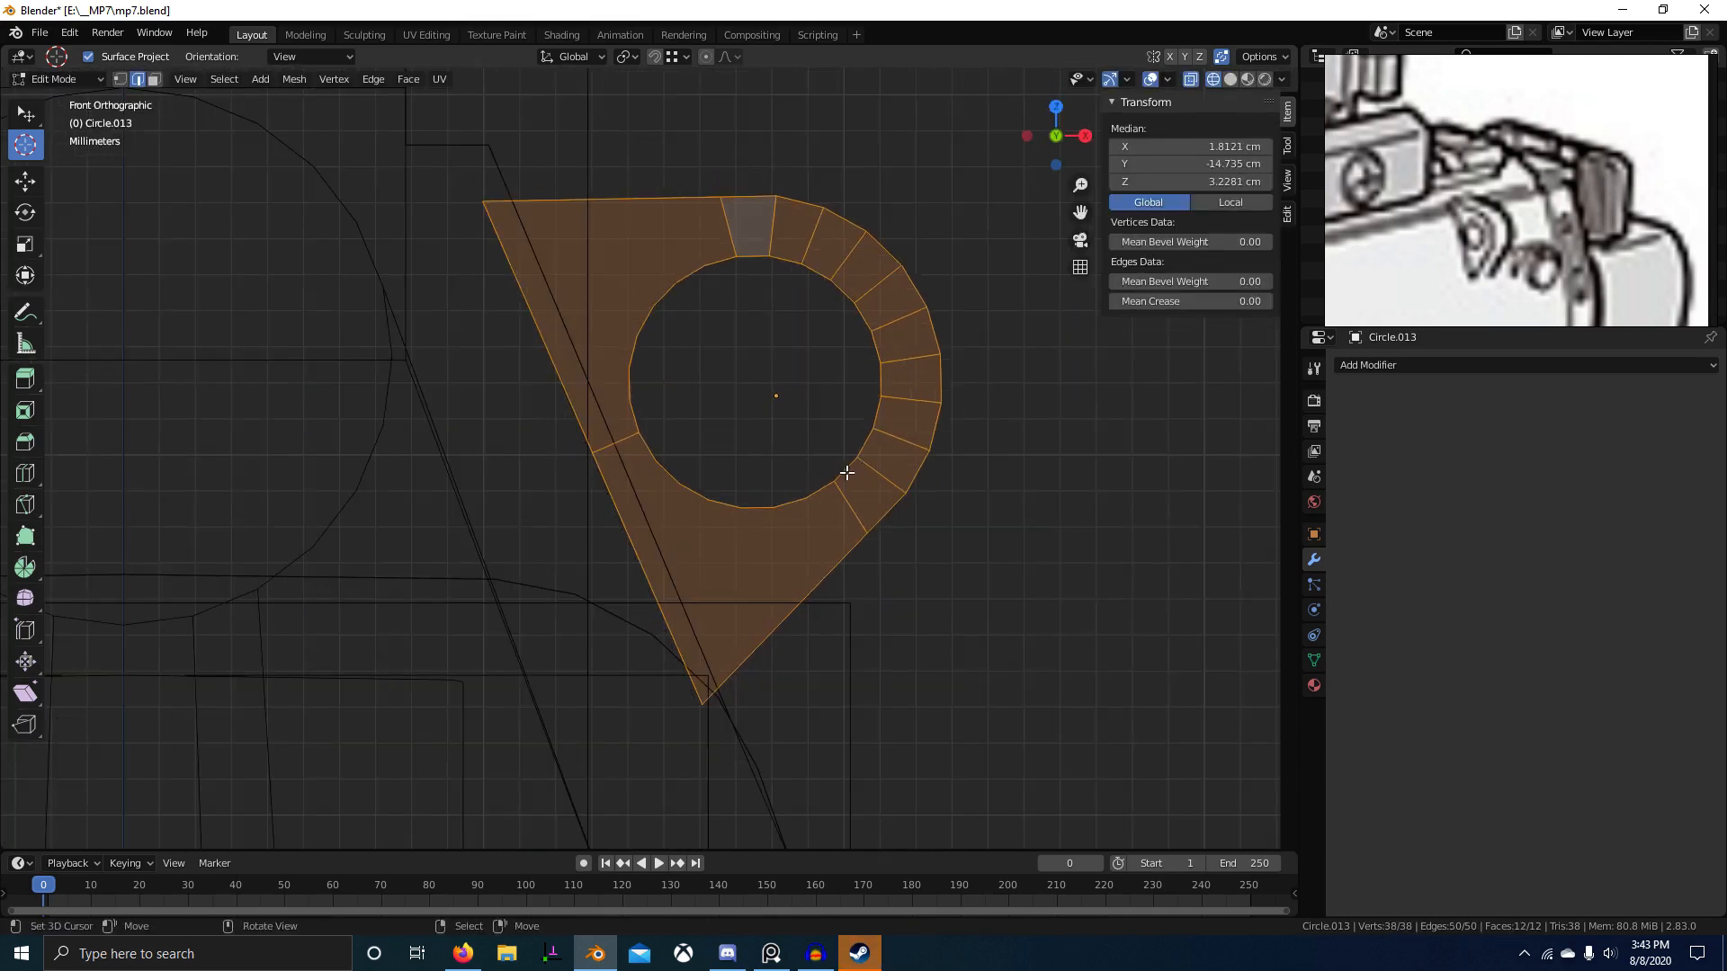
pyautogui.hotkey('ctrl', 'z')
pyautogui.hotkey('ctrl', 'z')
pyautogui.hotkey('ctrl', 'z')
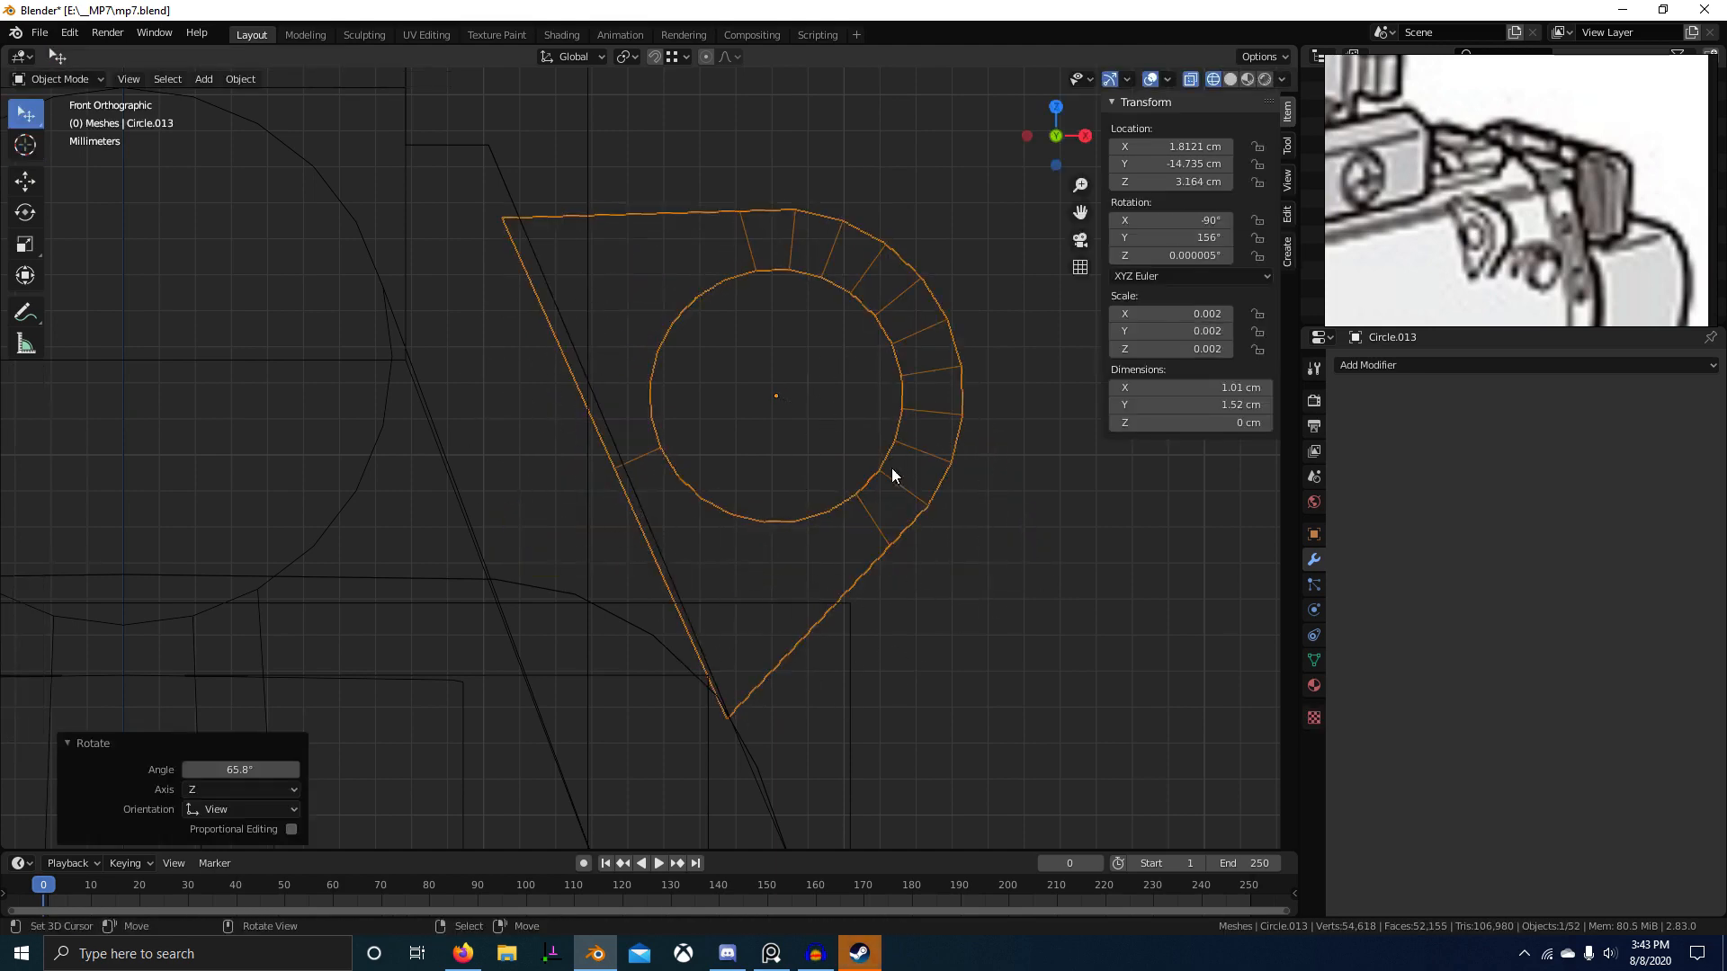
# Step: Fine-tune the lug object's position and rotation, to about 157° in Y, so its flat base follows the receiver's slanted side
pyautogui.press('g')
pyautogui.click(710, 432)
pyautogui.press('r')
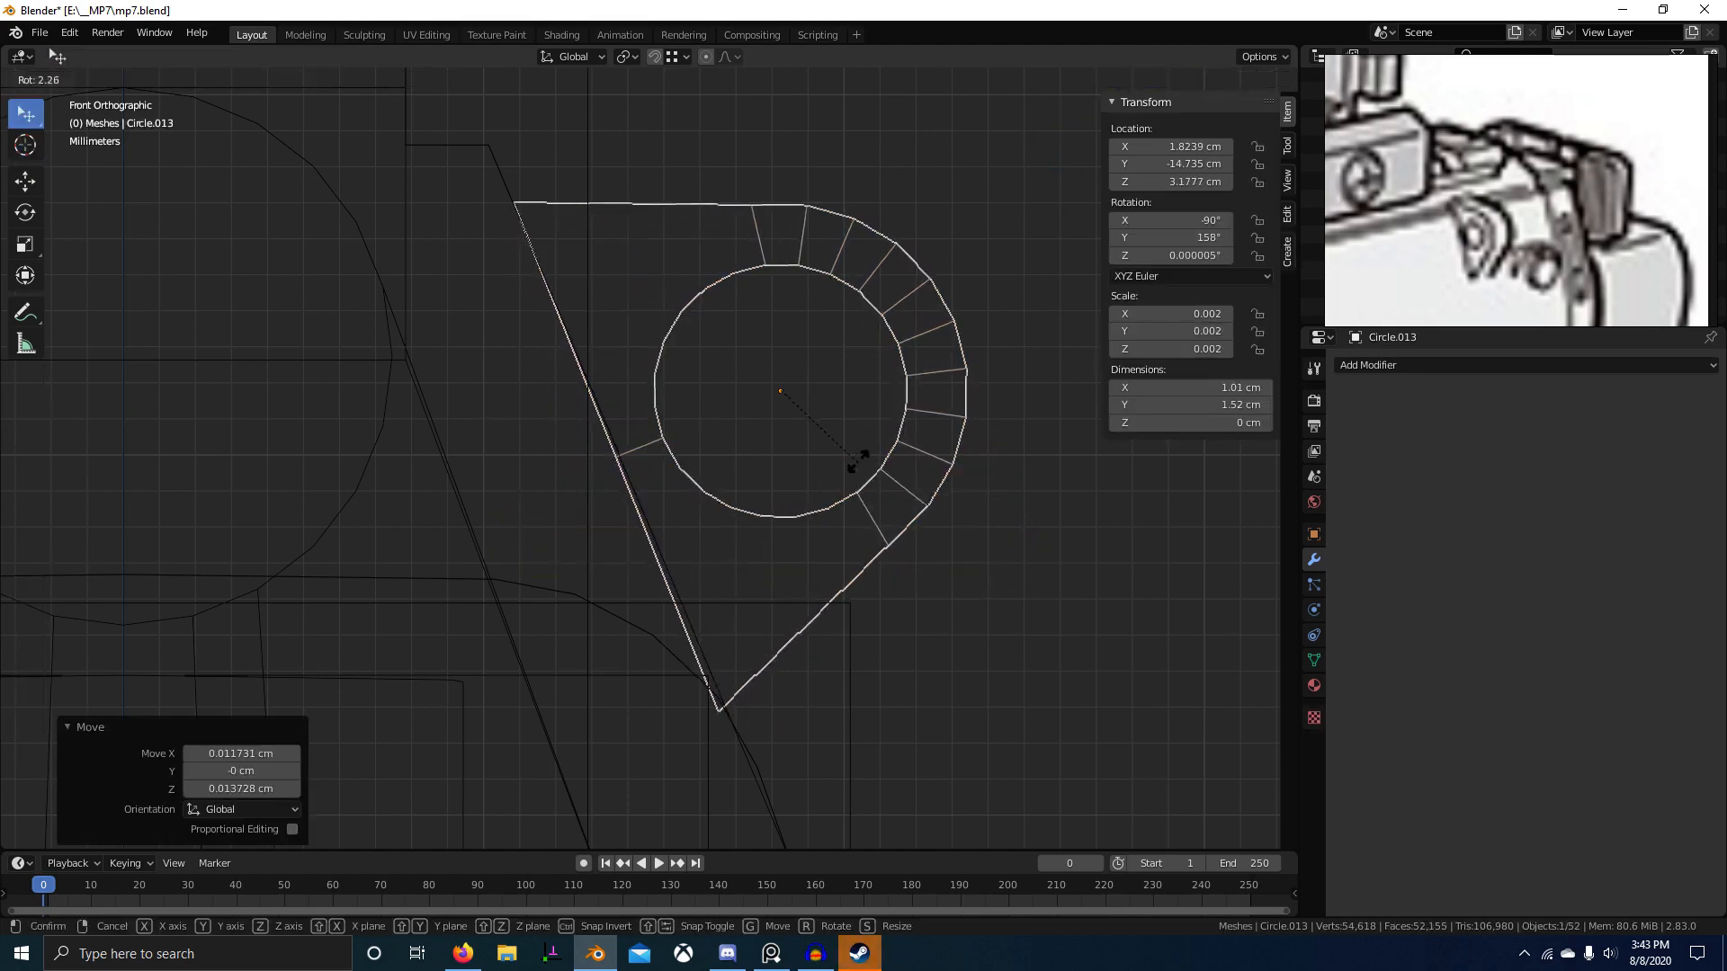
pyautogui.click(877, 434)
pyautogui.press('g')
pyautogui.click(894, 408)
pyautogui.press('r')
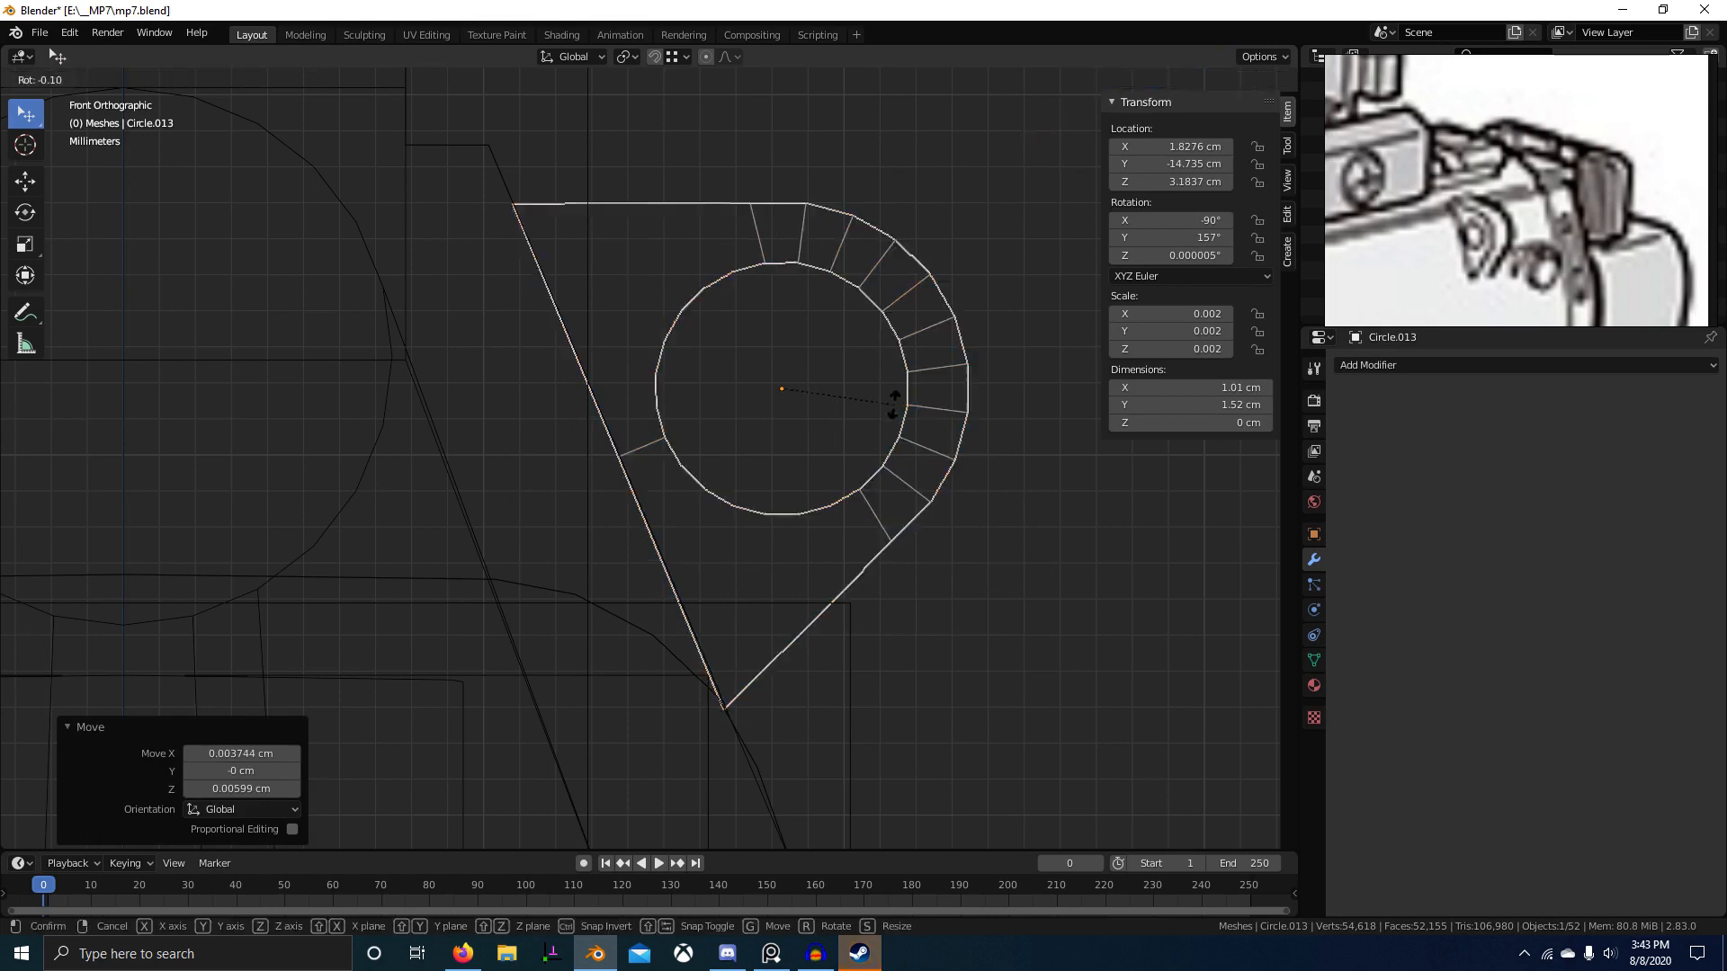
pyautogui.click(896, 396)
pyautogui.press('g')
pyautogui.click(891, 386)
pyautogui.press('r')
pyautogui.click(893, 388)
pyautogui.scroll(-11, 903, 459)
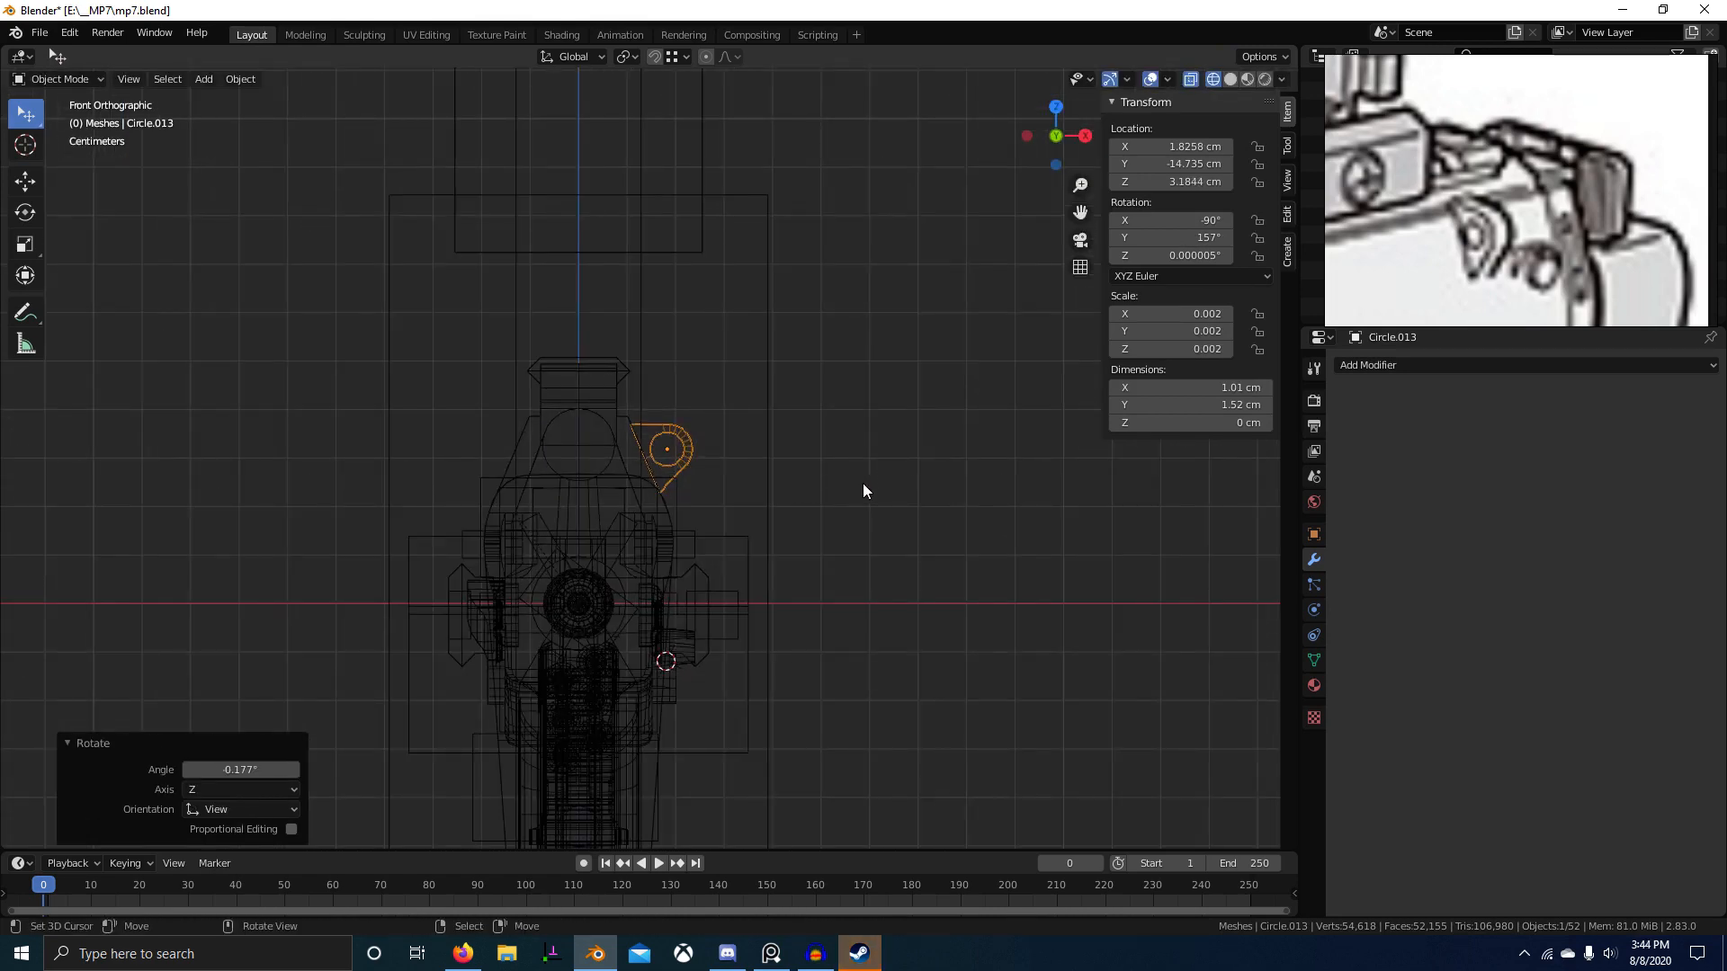
# Step: Raise the lug object slightly in the side view, to about 3.224 cm in Z, to match the reference image
pyautogui.press('KP_3')
pyautogui.scroll(10, 871, 492)
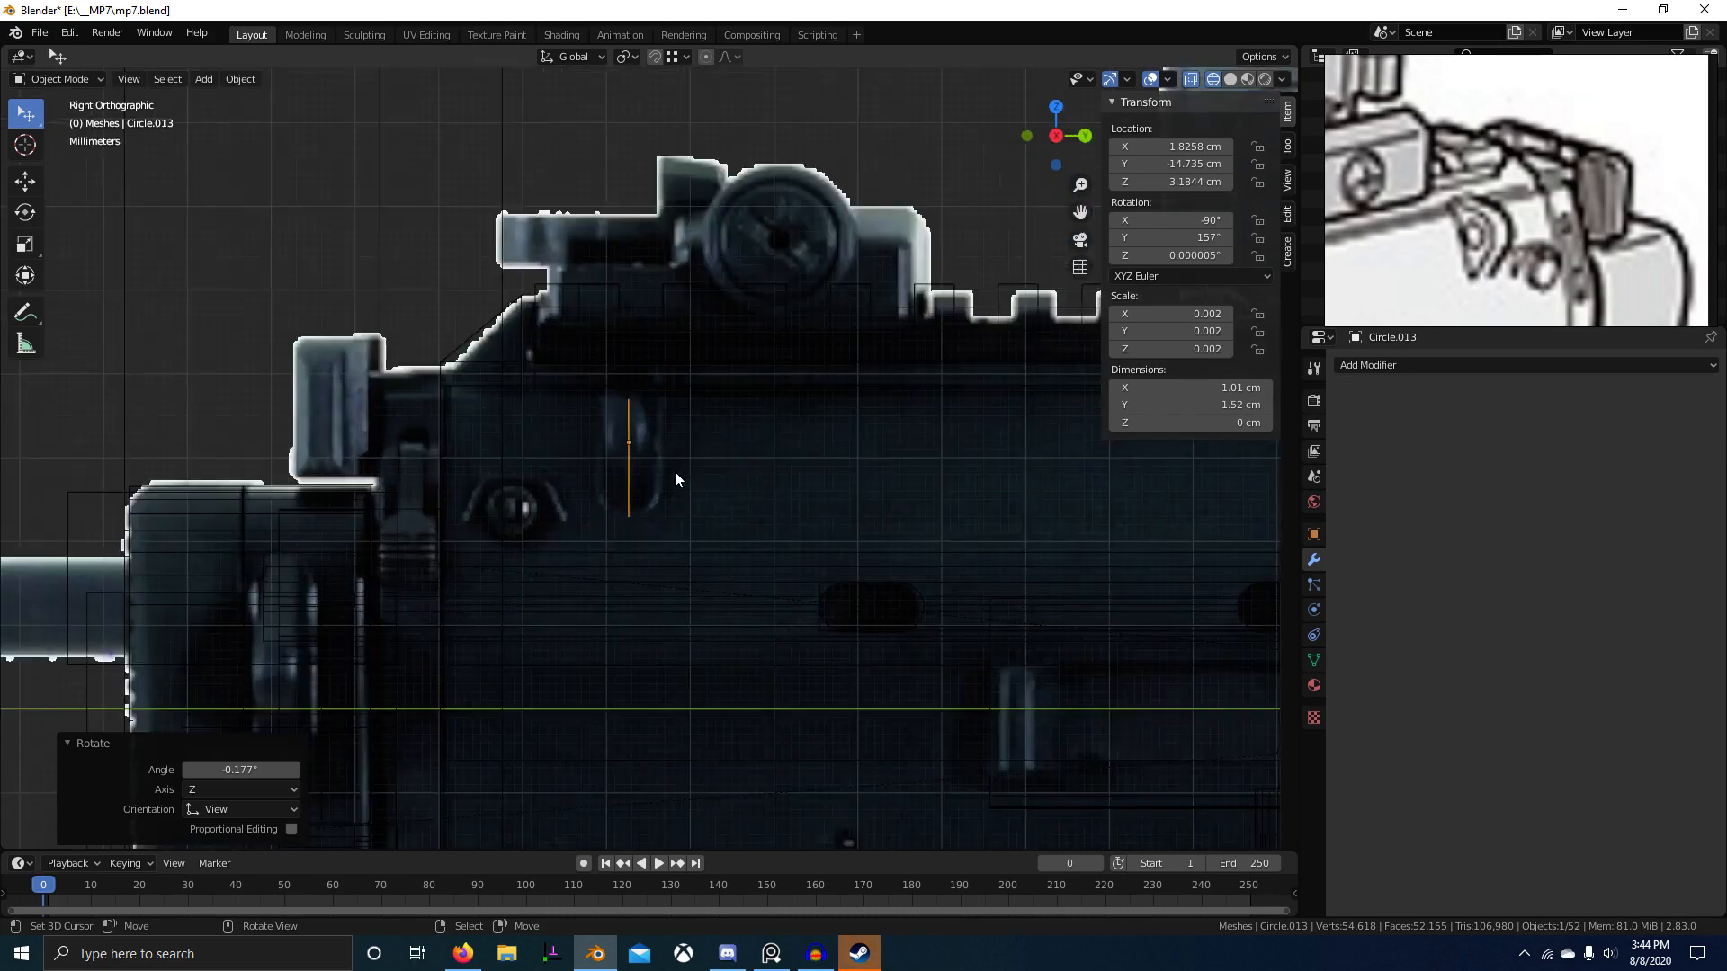
pyautogui.press('g')
pyautogui.click(673, 411)
# Step: Try to move the lug's mesh about 0.313 cm along Y in the side view
pyautogui.press('Tab')
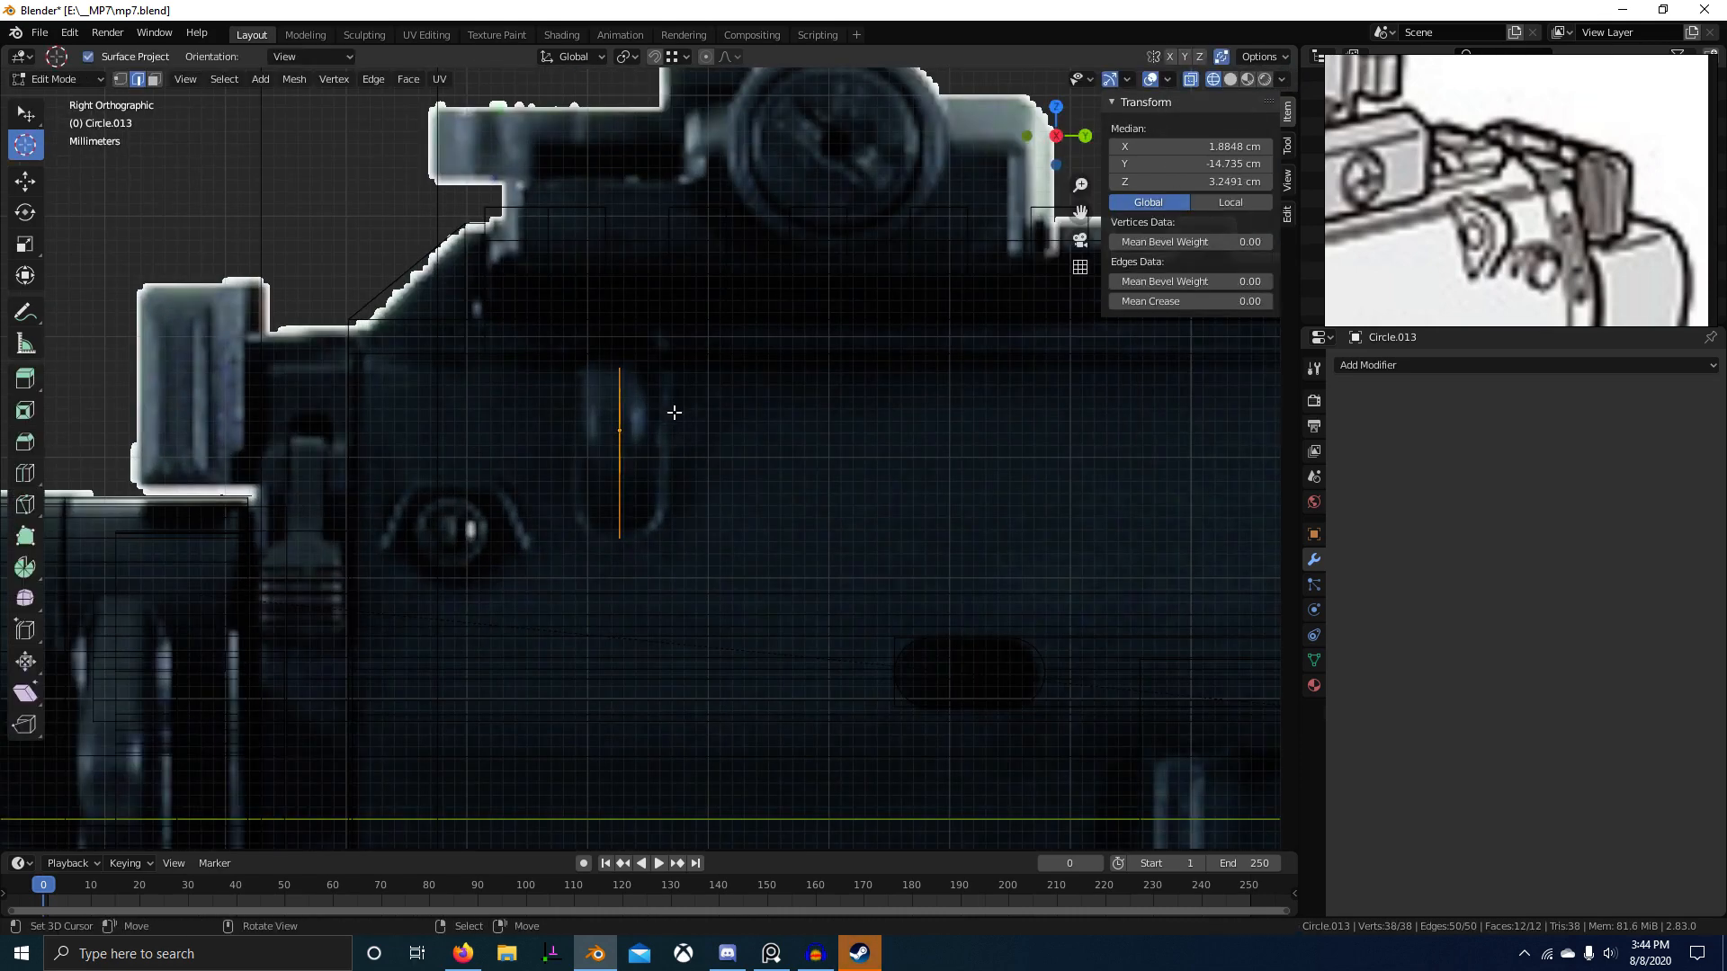
pyautogui.press('g')
pyautogui.click(705, 398)
pyautogui.press('g')
pyautogui.press('z')
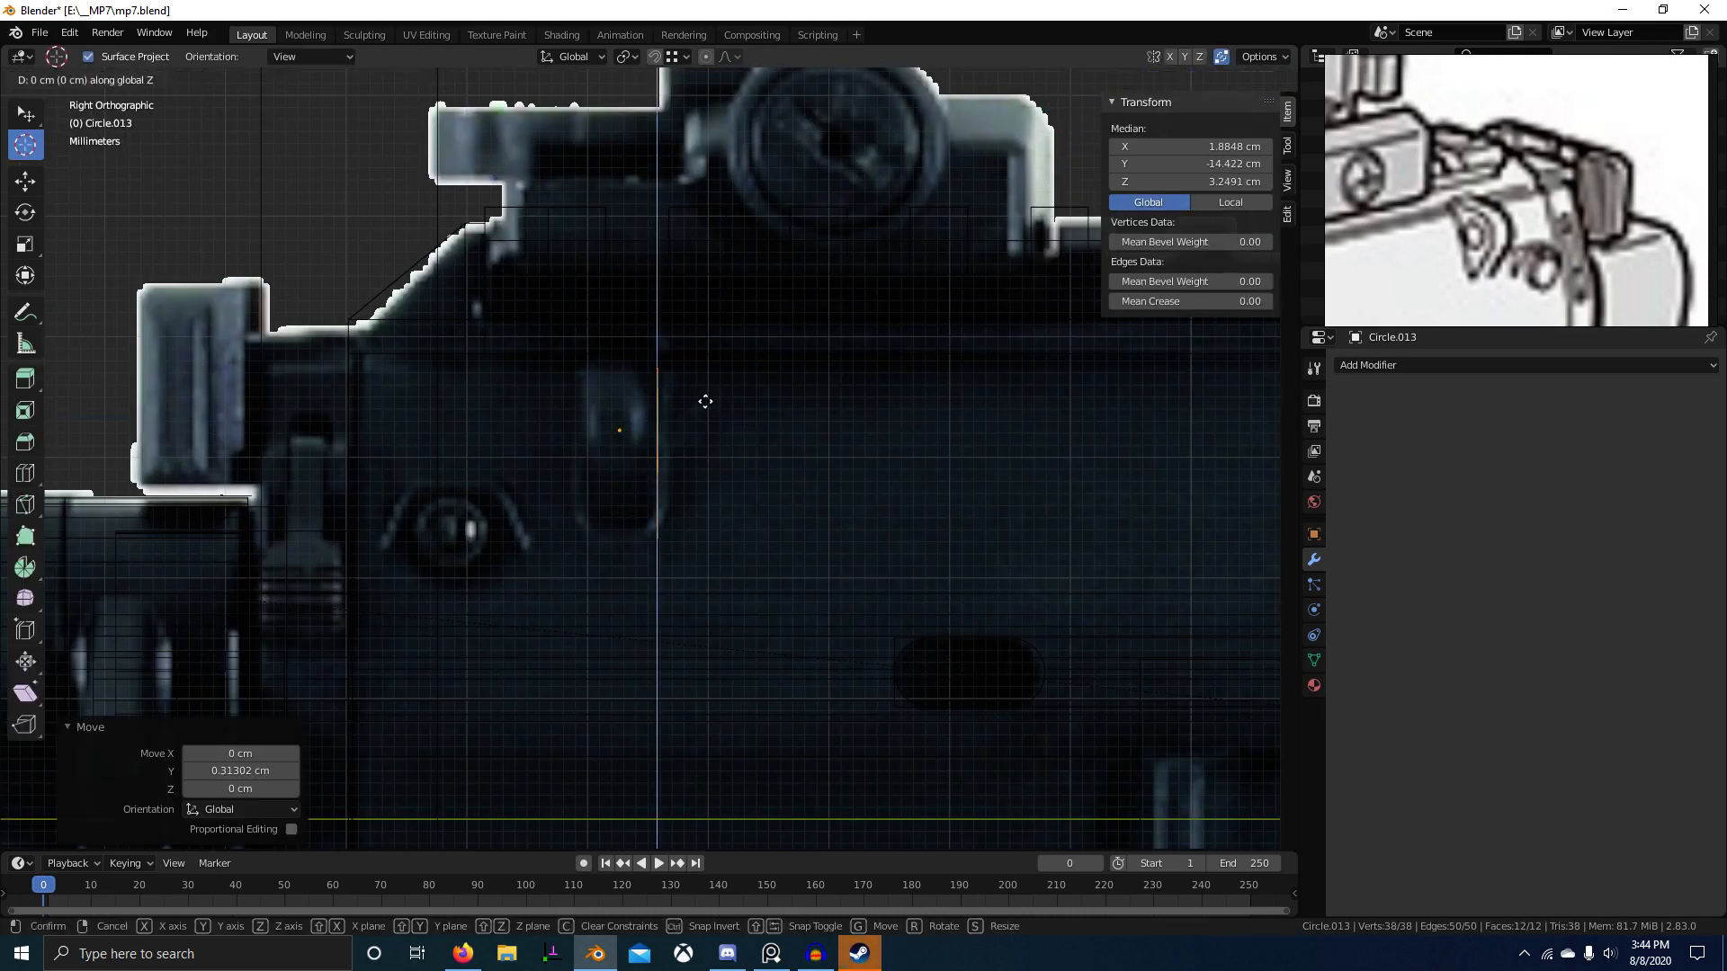
pyautogui.rightClick(709, 331)
pyautogui.hotkey('ctrl', 'z')
pyautogui.press('Tab')
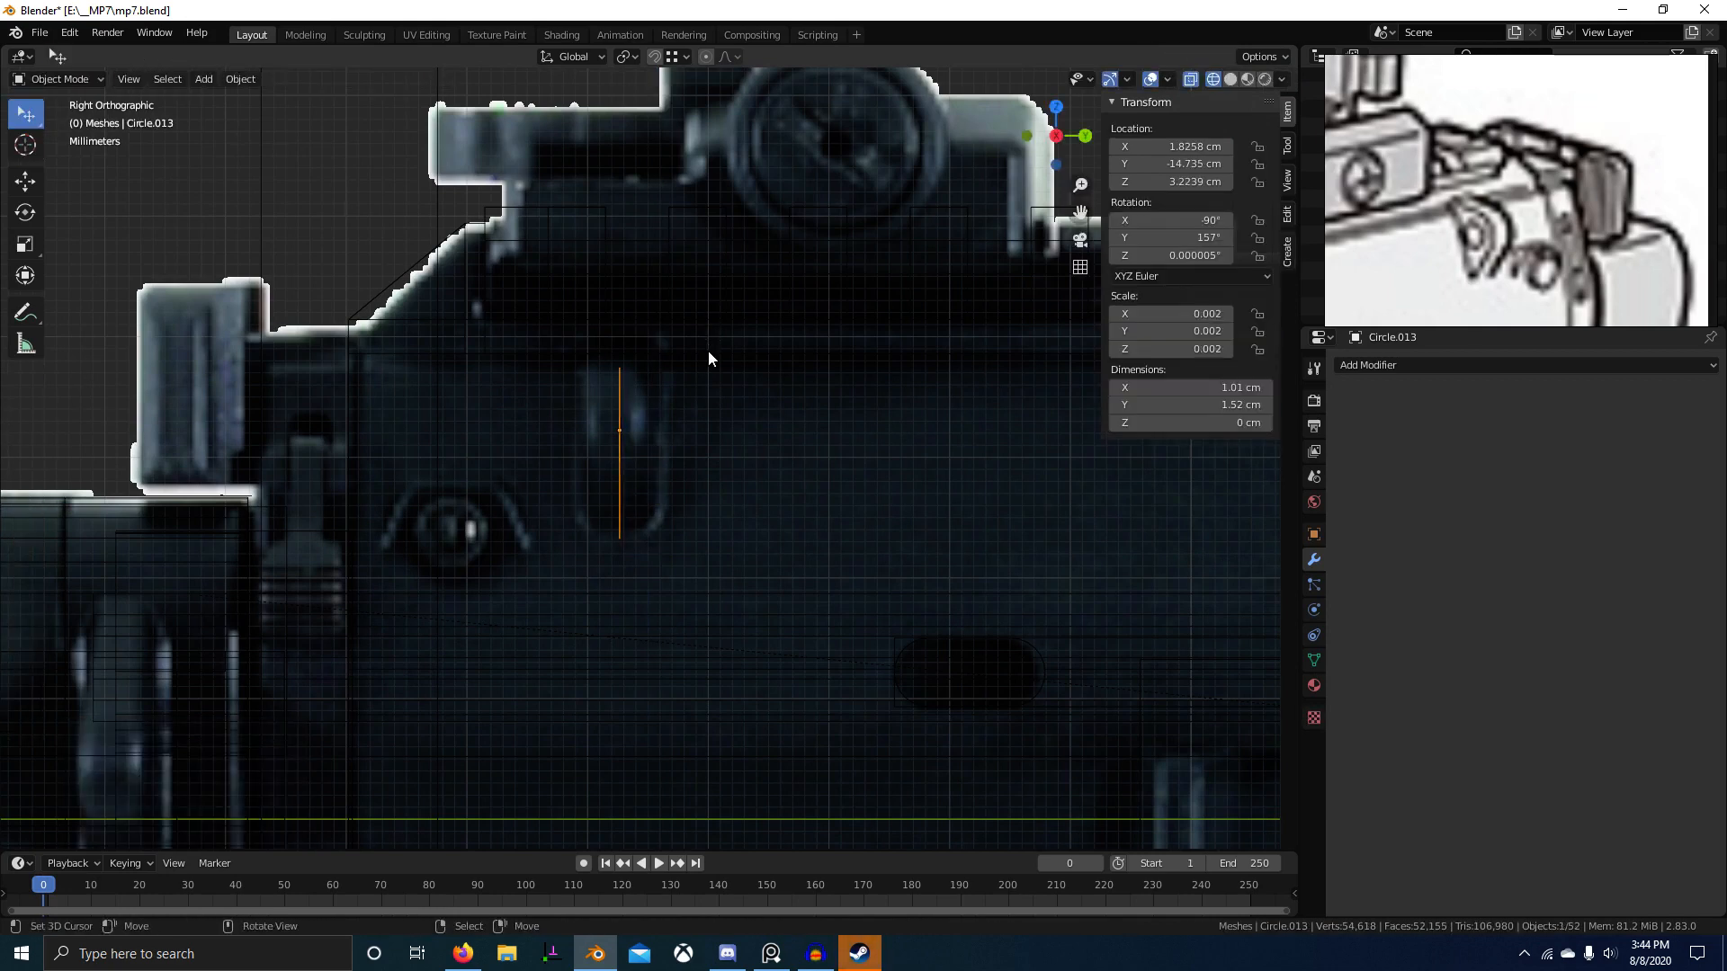
# Step: Move the lug object about 0.284 cm along Y and raise it to about 3.355 cm in Z over the reference
pyautogui.press('g')
pyautogui.press('y')
pyautogui.click(855, 385)
pyautogui.press('g')
pyautogui.press('z')
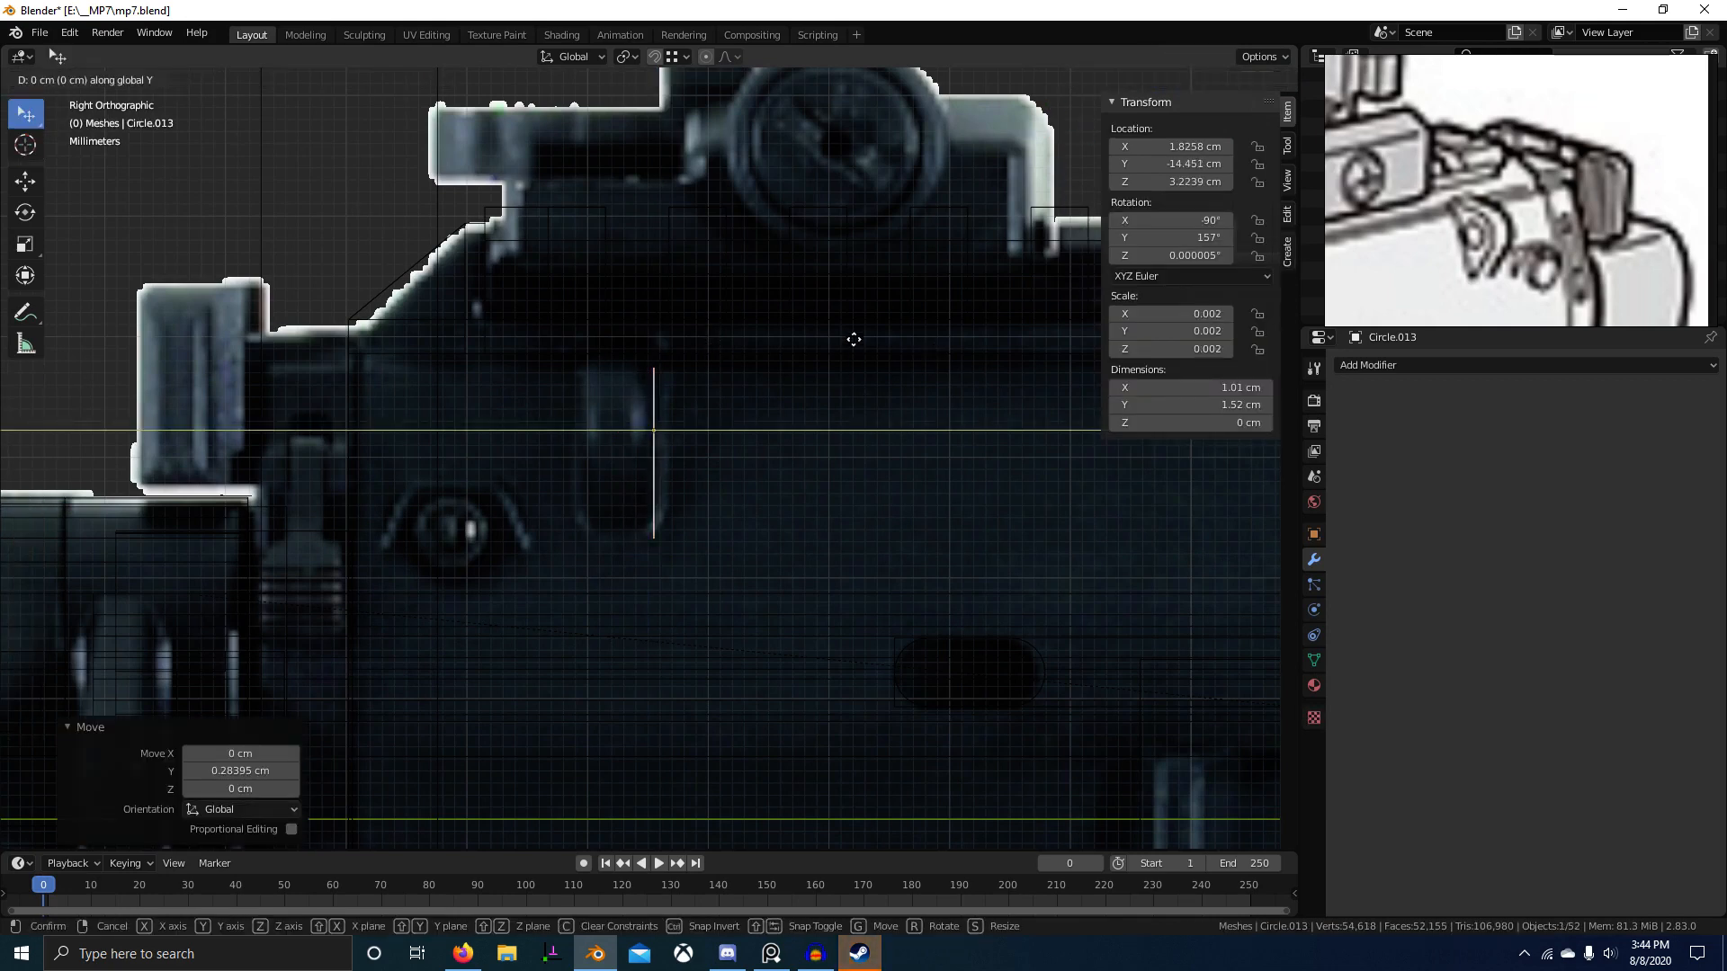
pyautogui.rightClick(791, 295)
# Step: Extrude the lug's mesh about 0.59 cm along the receiver's length and recalculate its normals
pyautogui.press('Tab')
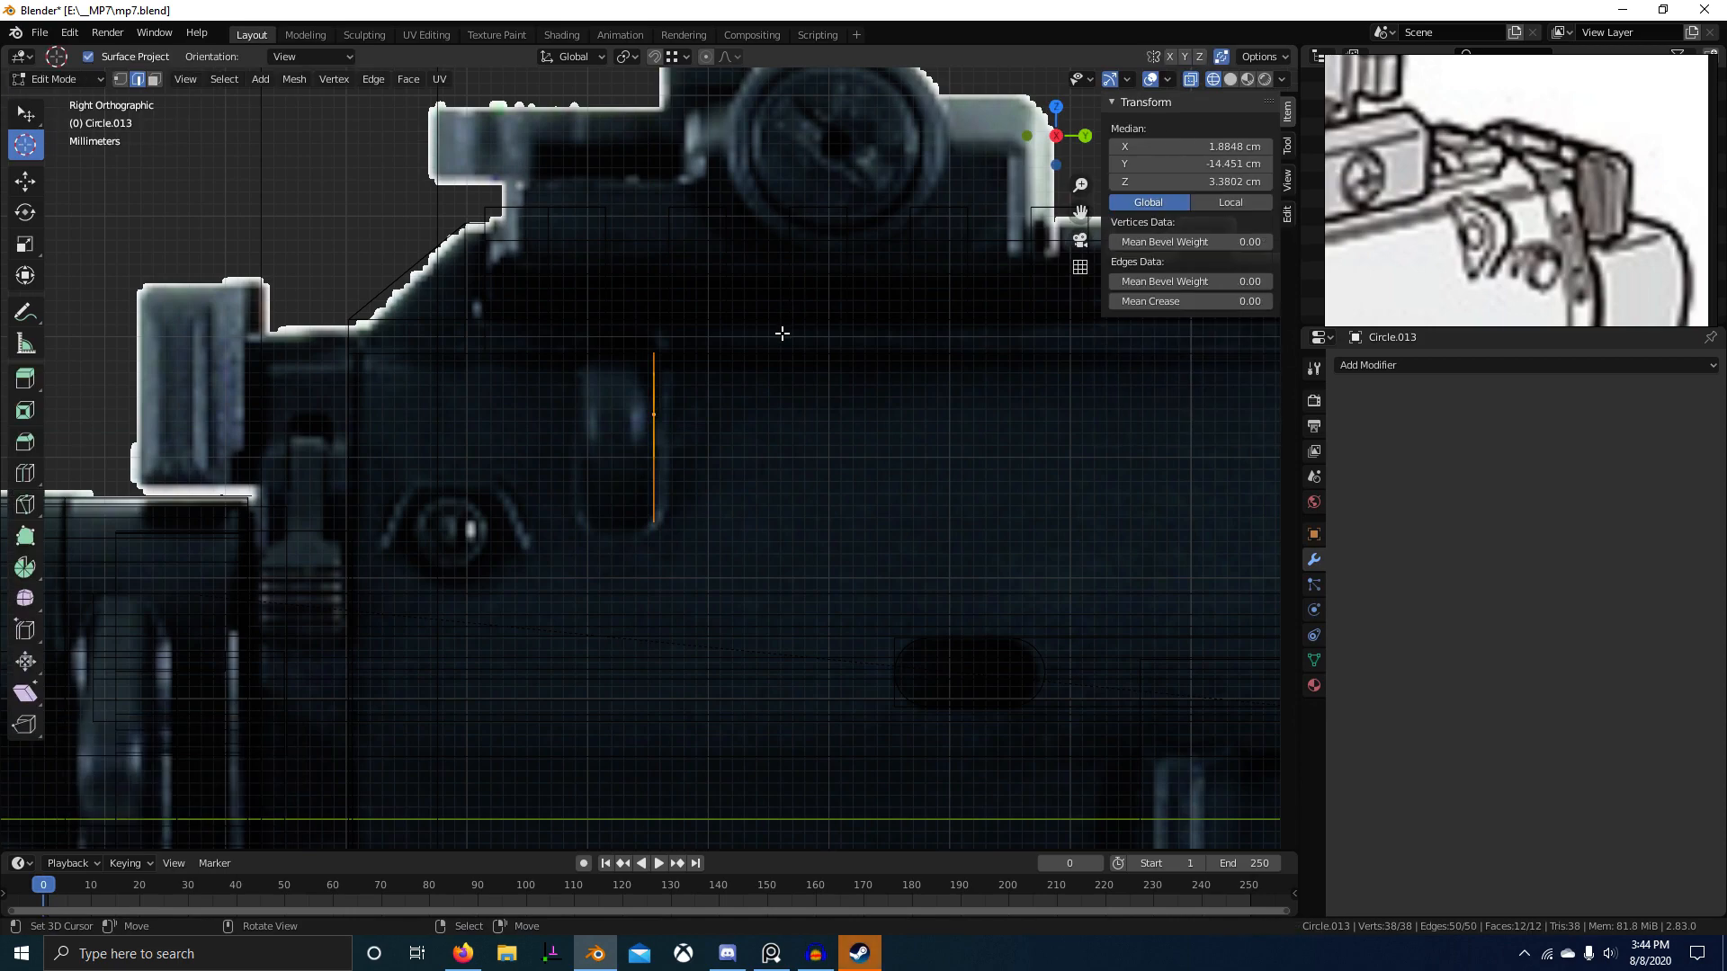
pyautogui.press('e')
pyautogui.click(555, 424)
pyautogui.moveTo(556, 424); pyautogui.dragTo(875, 512, button='middle')
pyautogui.hotkey('shift', 'n')
pyautogui.press('KP_1')
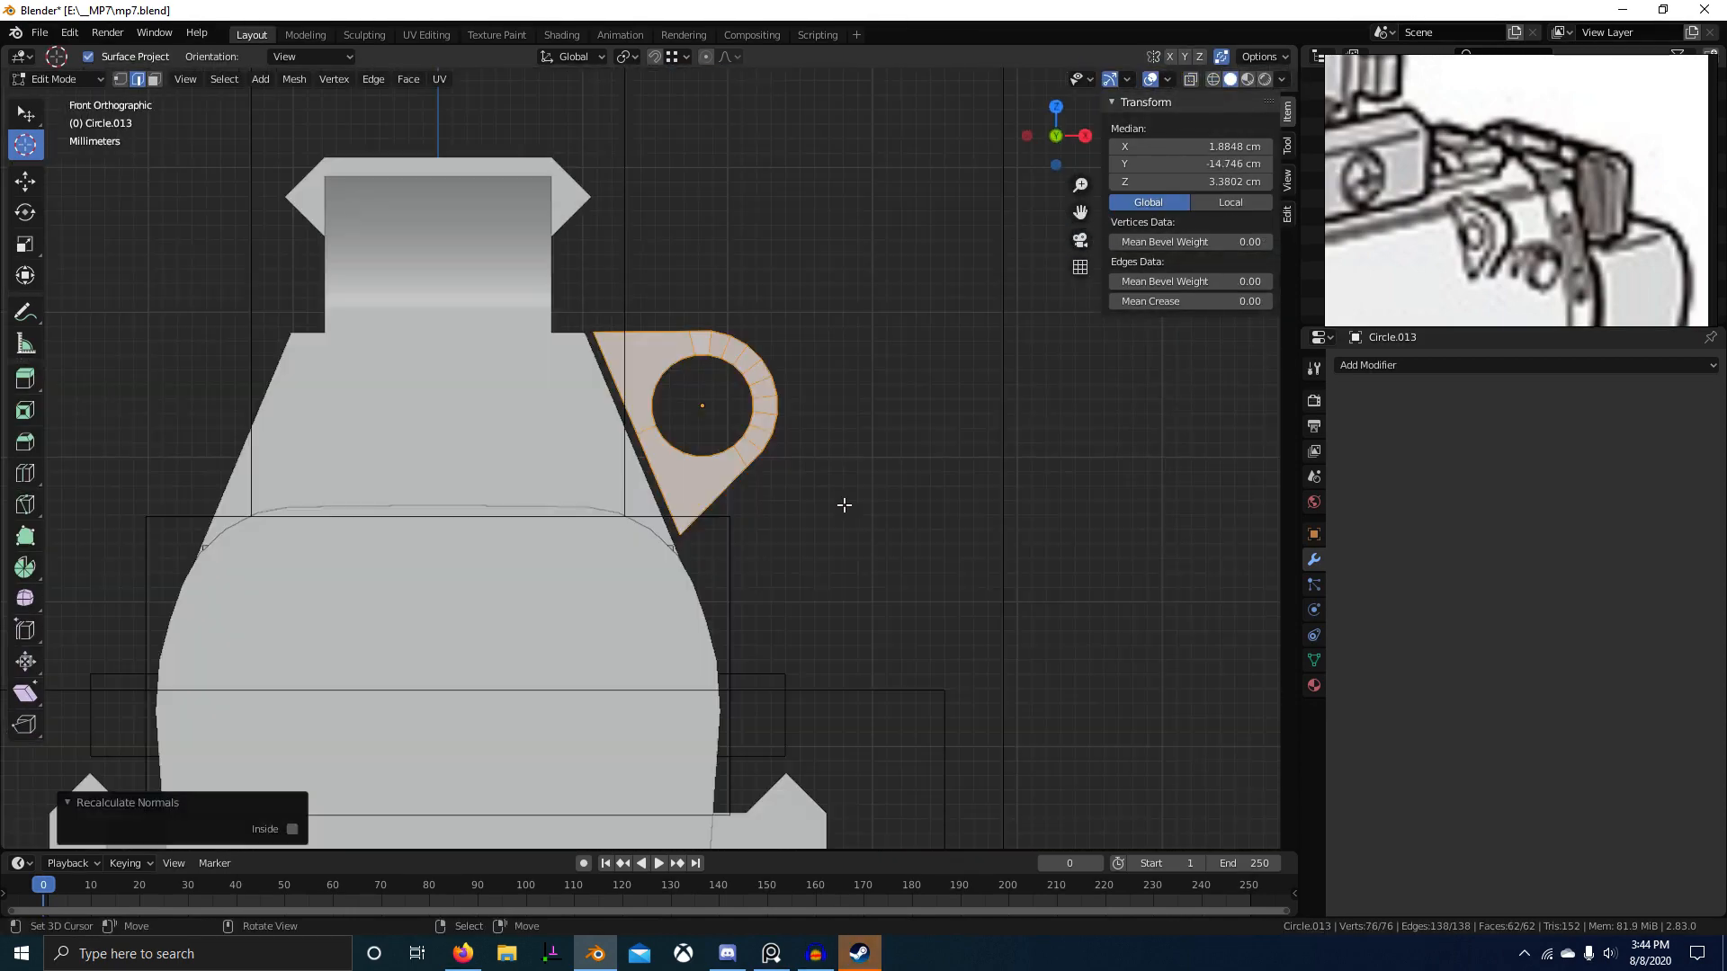
pyautogui.press('Tab')
pyautogui.scroll(1, 765, 494)
pyautogui.click(669, 477)
pyautogui.press('g')
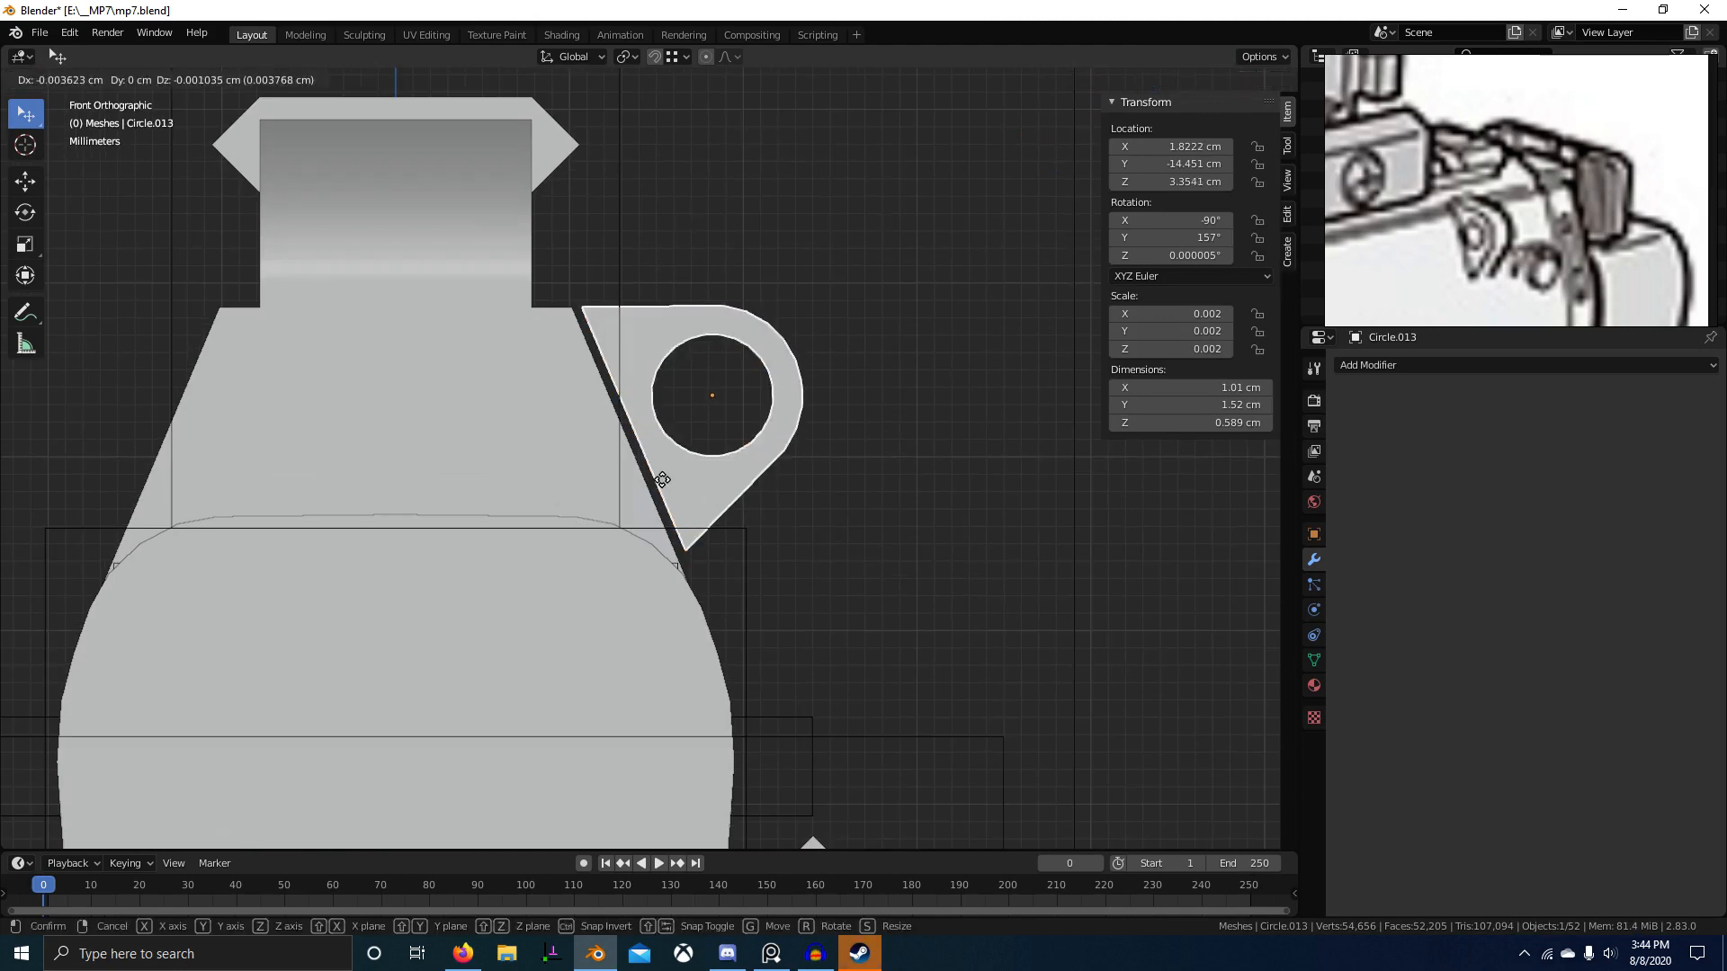
pyautogui.click(660, 488)
pyautogui.press('g')
pyautogui.press('y')
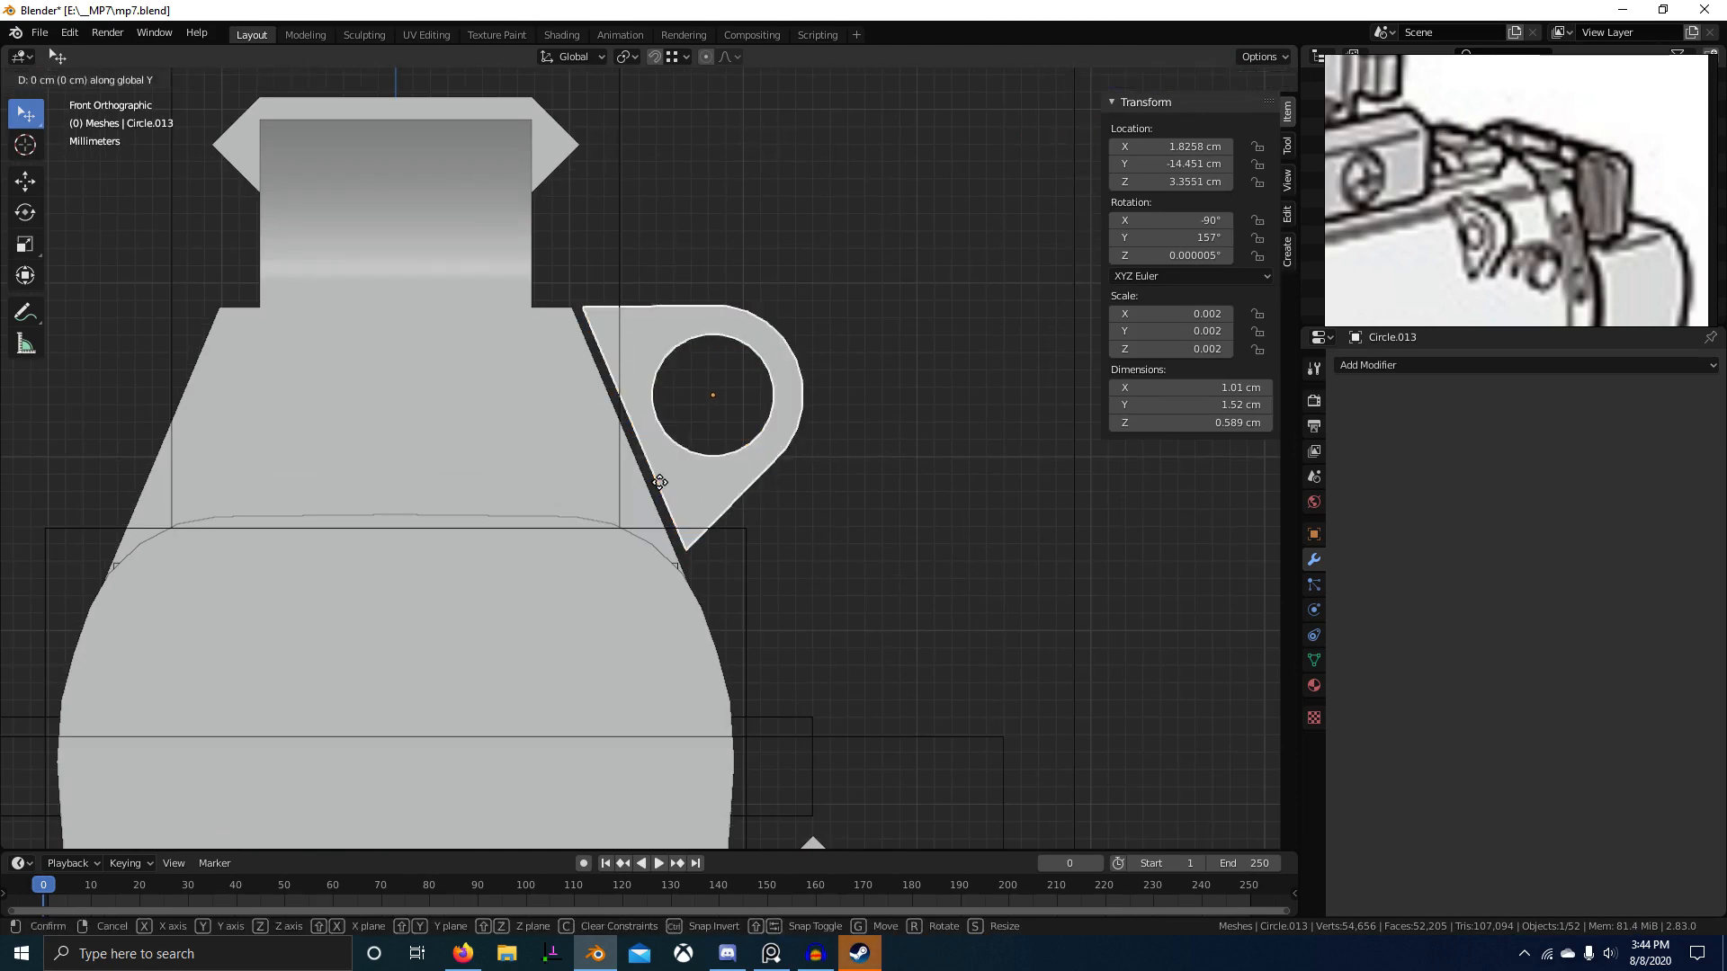
pyautogui.rightClick(536, 480)
# Step: Move the lug about 0.06 cm along negative X against the receiver's slanted side
pyautogui.scroll(2, 619, 326)
pyautogui.keyDown('shift'); pyautogui.moveTo(621, 336); pyautogui.dragTo(650, 499, button='middle'); pyautogui.keyUp('shift')
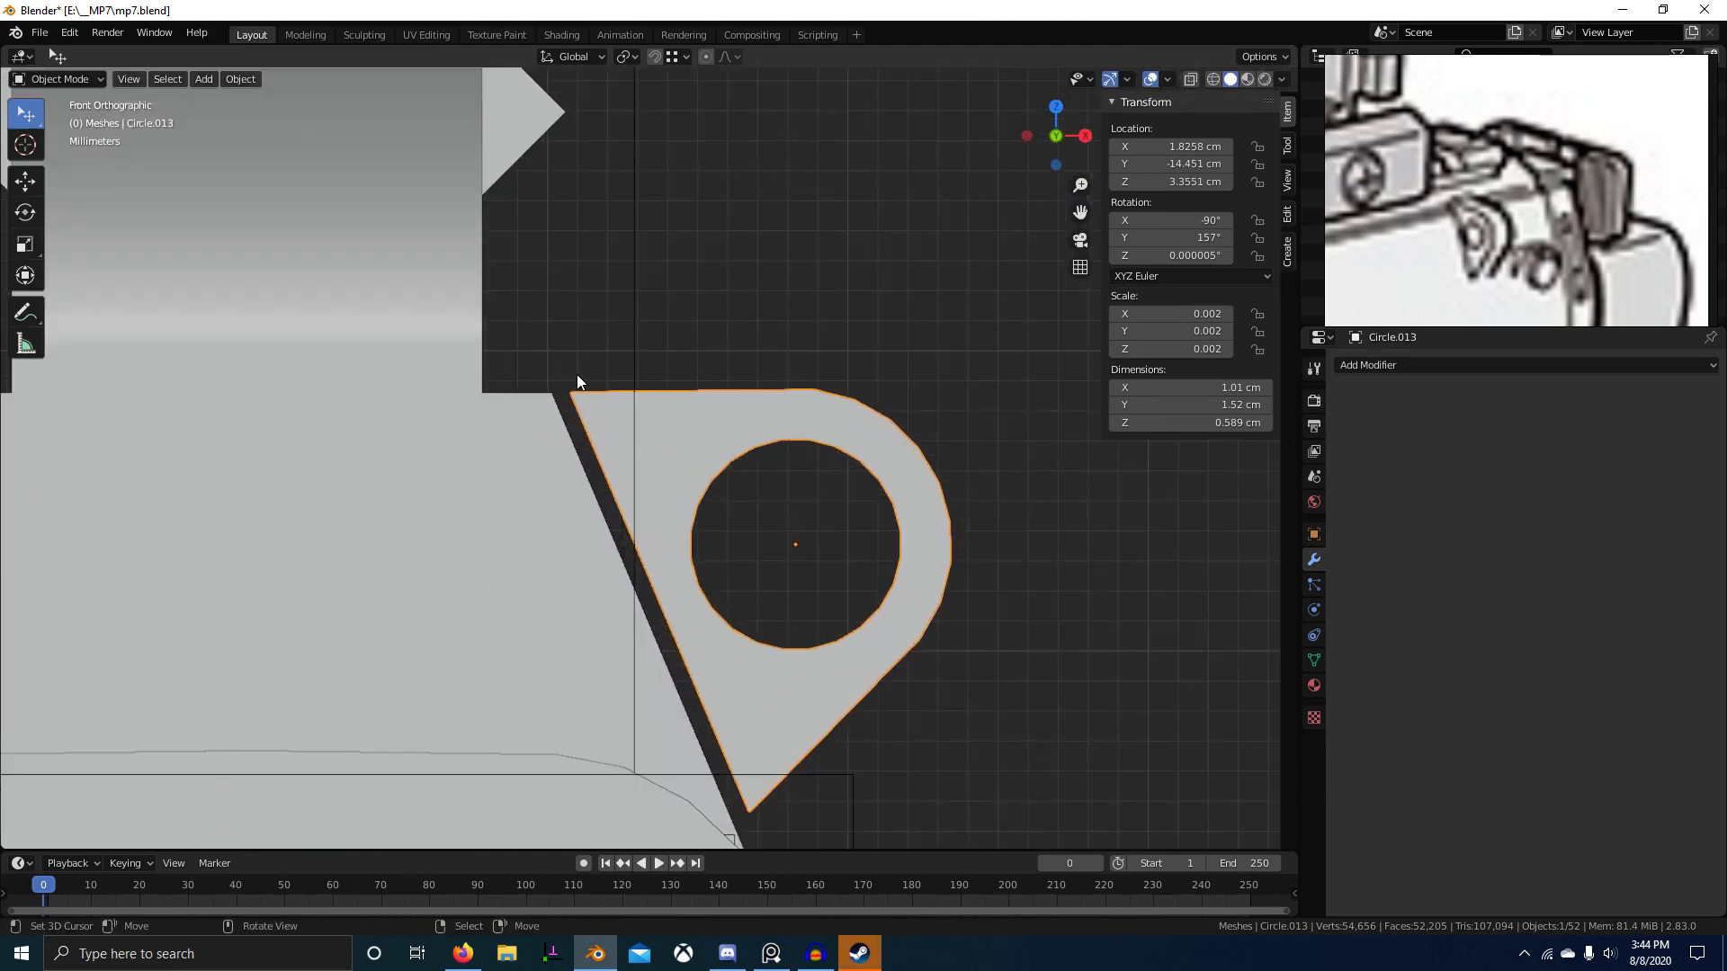
pyautogui.press('g')
pyautogui.press('x')
pyautogui.click(549, 398)
pyautogui.moveTo(548, 398); pyautogui.dragTo(609, 521, button='middle')
pyautogui.scroll(1, 500, 416)
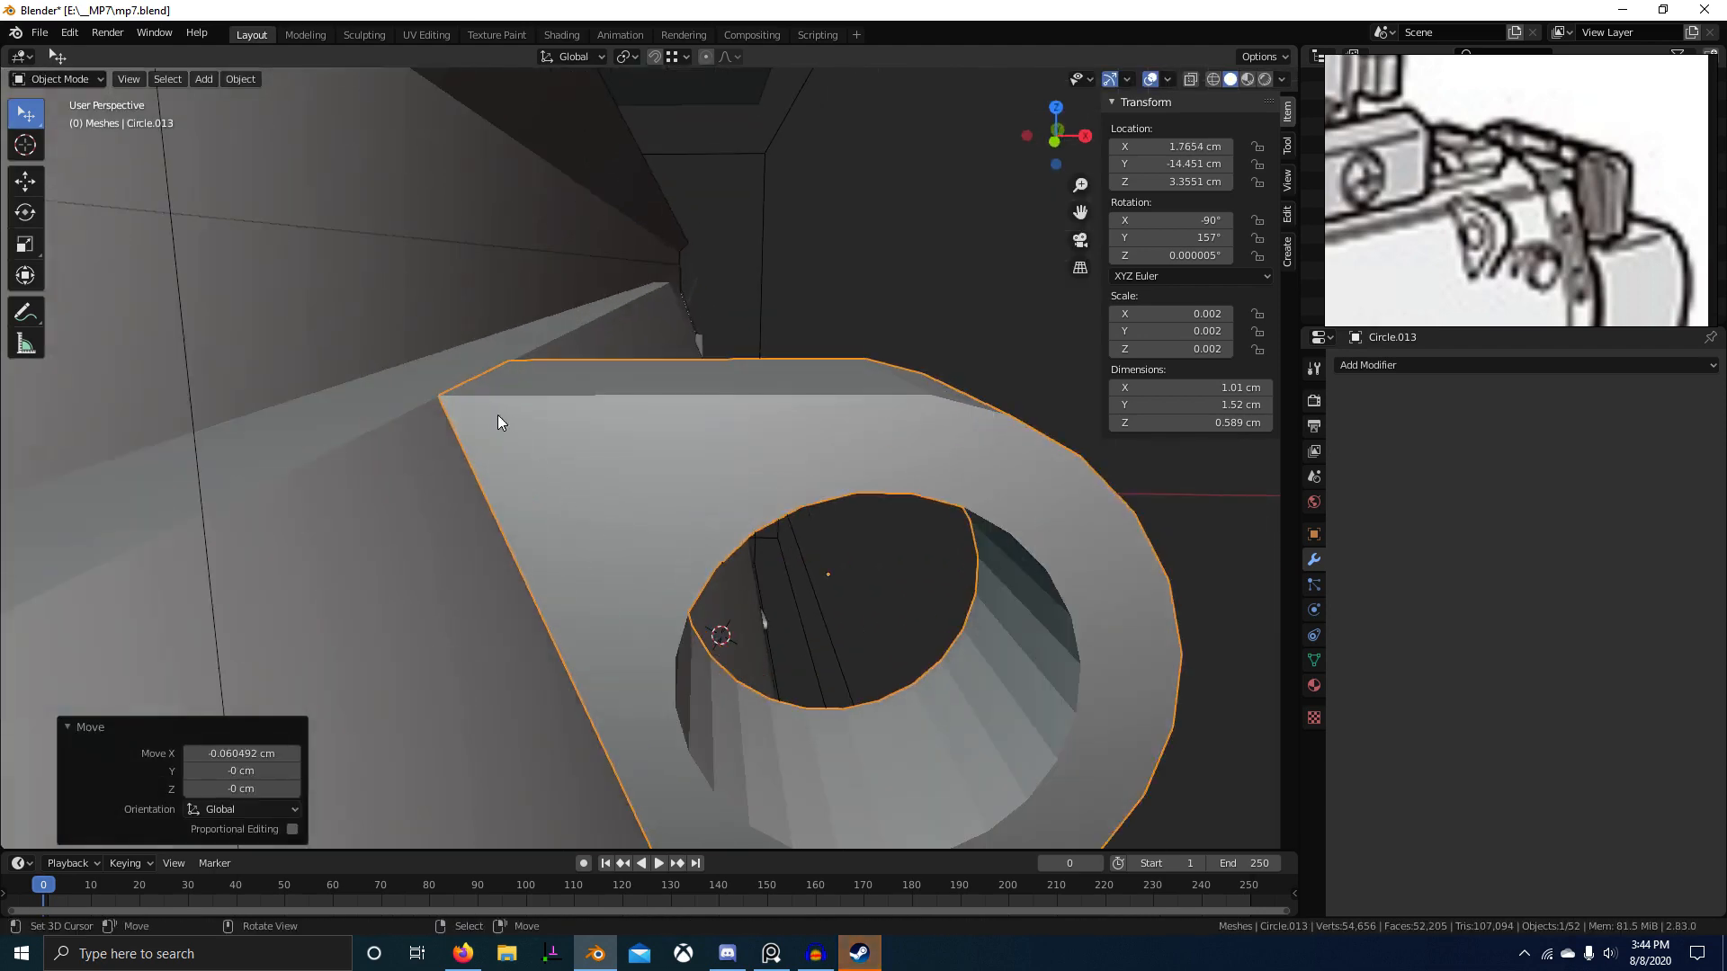
# Step: Adjust the lug's height along Z so its top sits at the upper edge of the receiver's side
pyautogui.scroll(-4, 504, 432)
pyautogui.press('g')
pyautogui.press('z')
pyautogui.click(493, 566)
pyautogui.keyDown('ctrl'); pyautogui.moveTo(493, 565); pyautogui.dragTo(754, 559, button='middle'); pyautogui.keyUp('ctrl')
pyautogui.moveTo(754, 559); pyautogui.dragTo(556, 597, button='middle')
# Step: Compare the lug's position and width with the side reference image in right orthographic wireframe view
pyautogui.click(714, 578)
pyautogui.press('Tab')
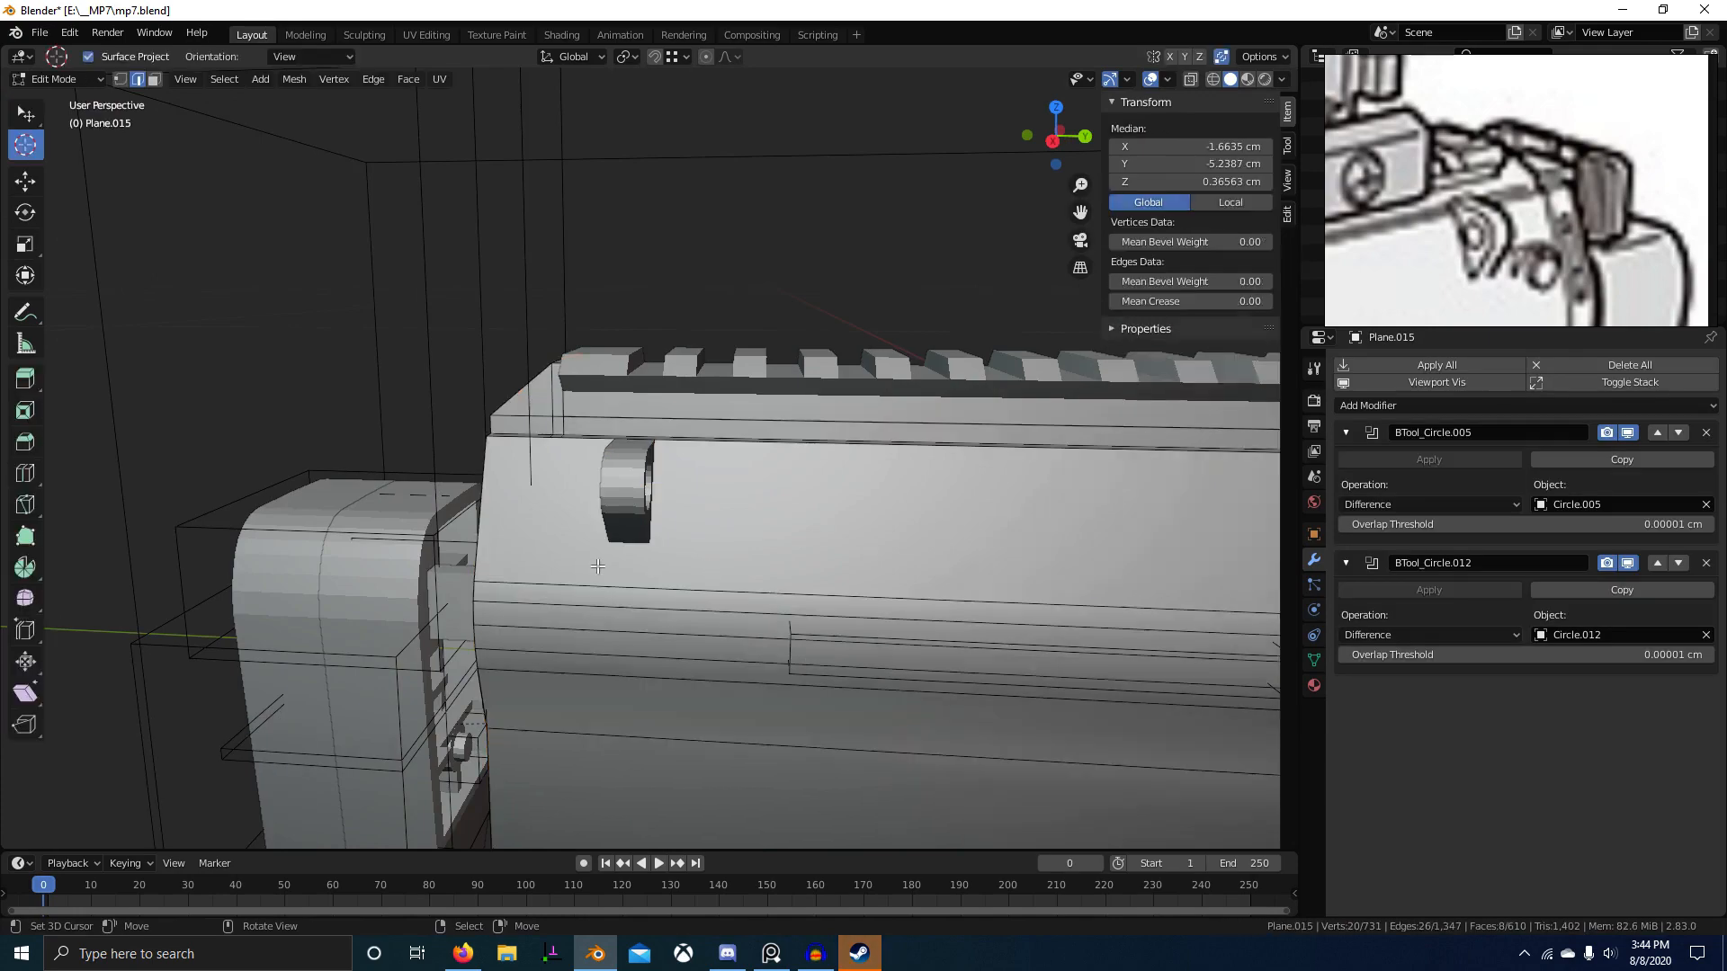
pyautogui.moveTo(638, 559); pyautogui.dragTo(798, 558, button='middle')
pyautogui.scroll(1, 798, 559)
pyautogui.scroll(3, 761, 531)
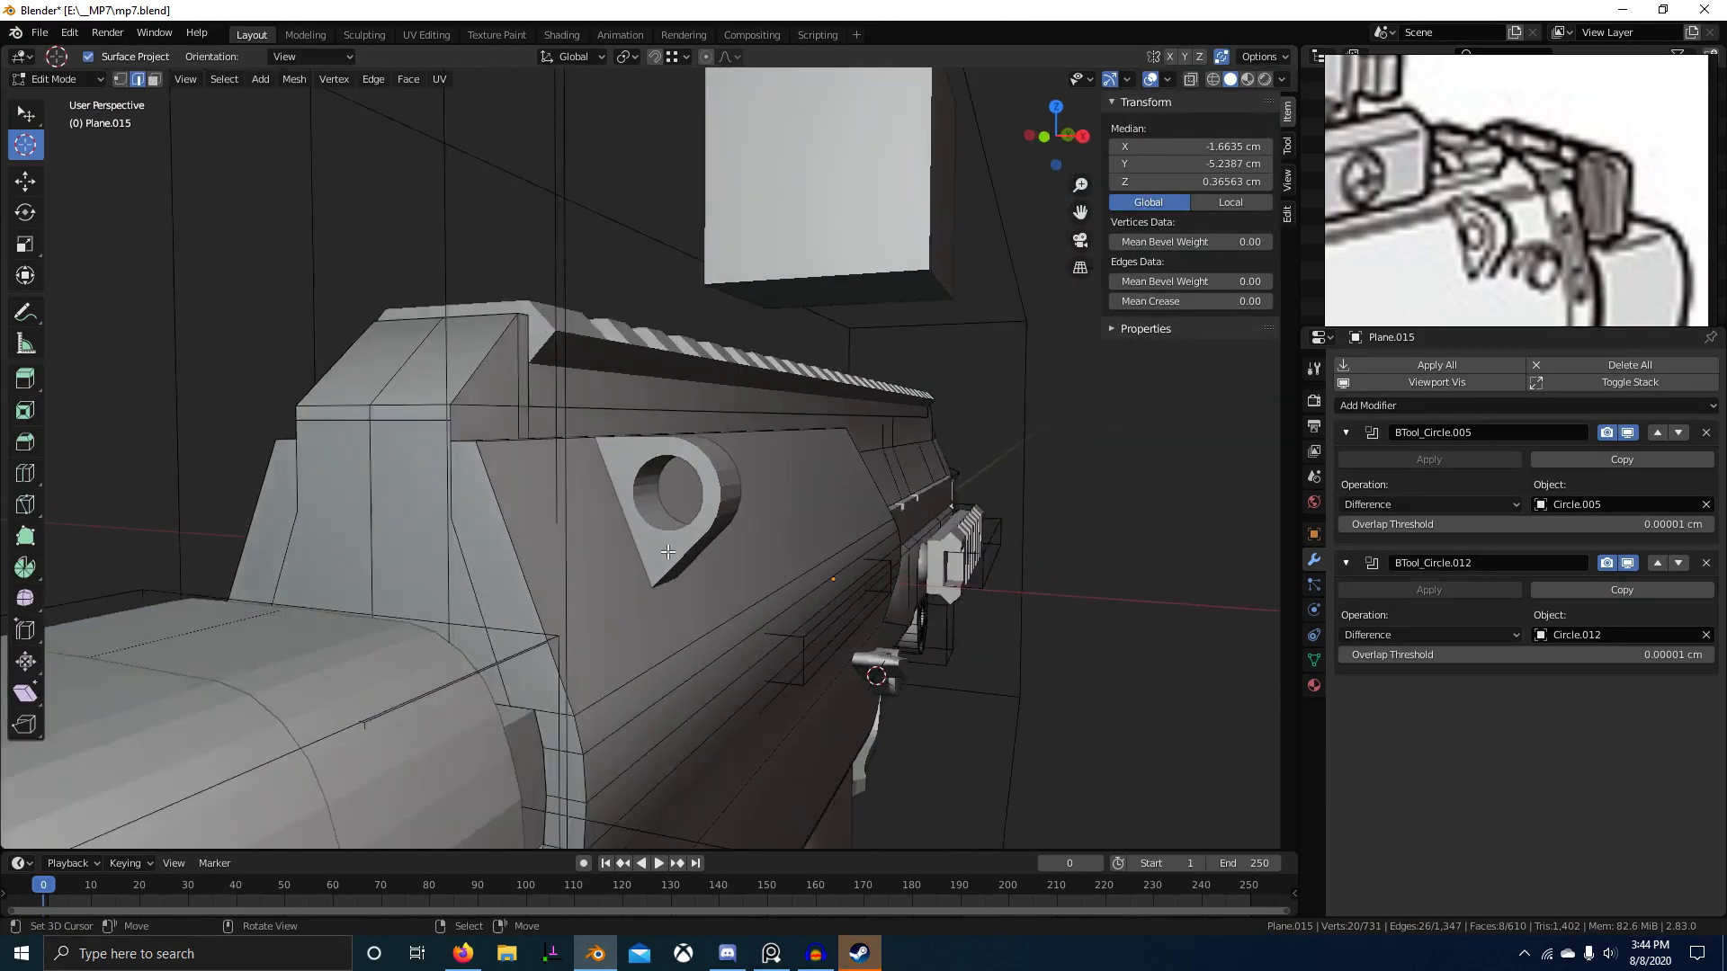
pyautogui.moveTo(664, 530); pyautogui.dragTo(685, 592, button='middle')
pyautogui.press('Tab')
pyautogui.click(669, 475)
pyautogui.press('KP_3')
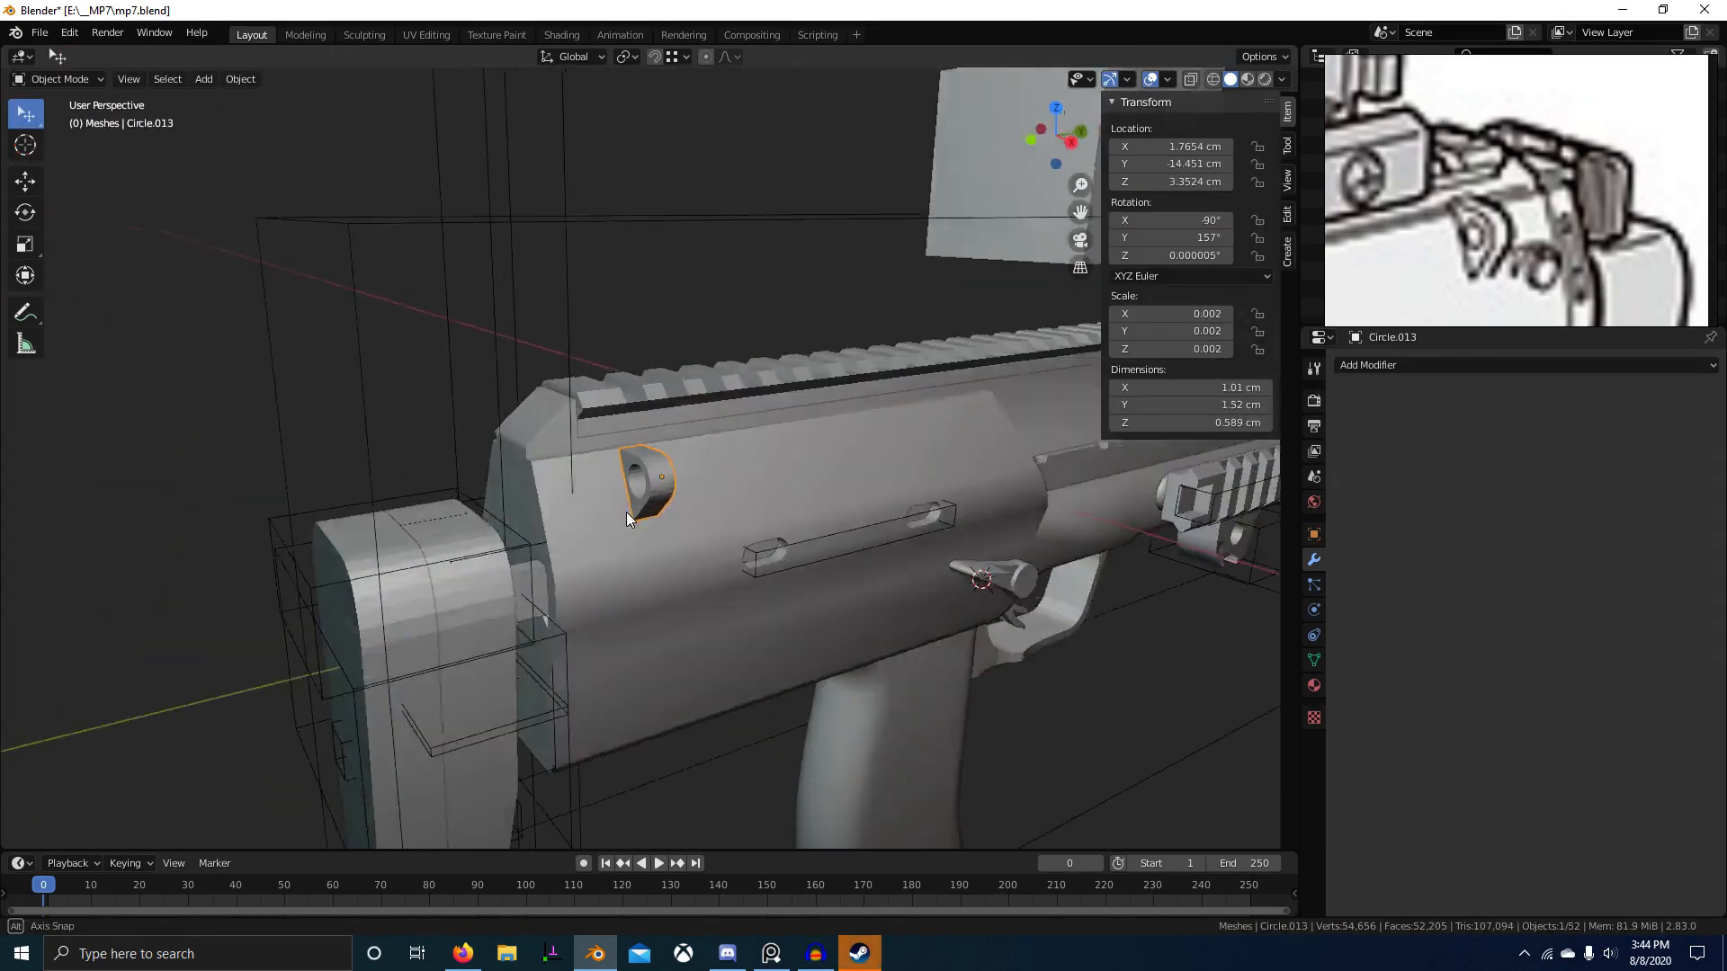
pyautogui.press('z')
pyautogui.click(462, 472)
pyautogui.scroll(5, 600, 622)
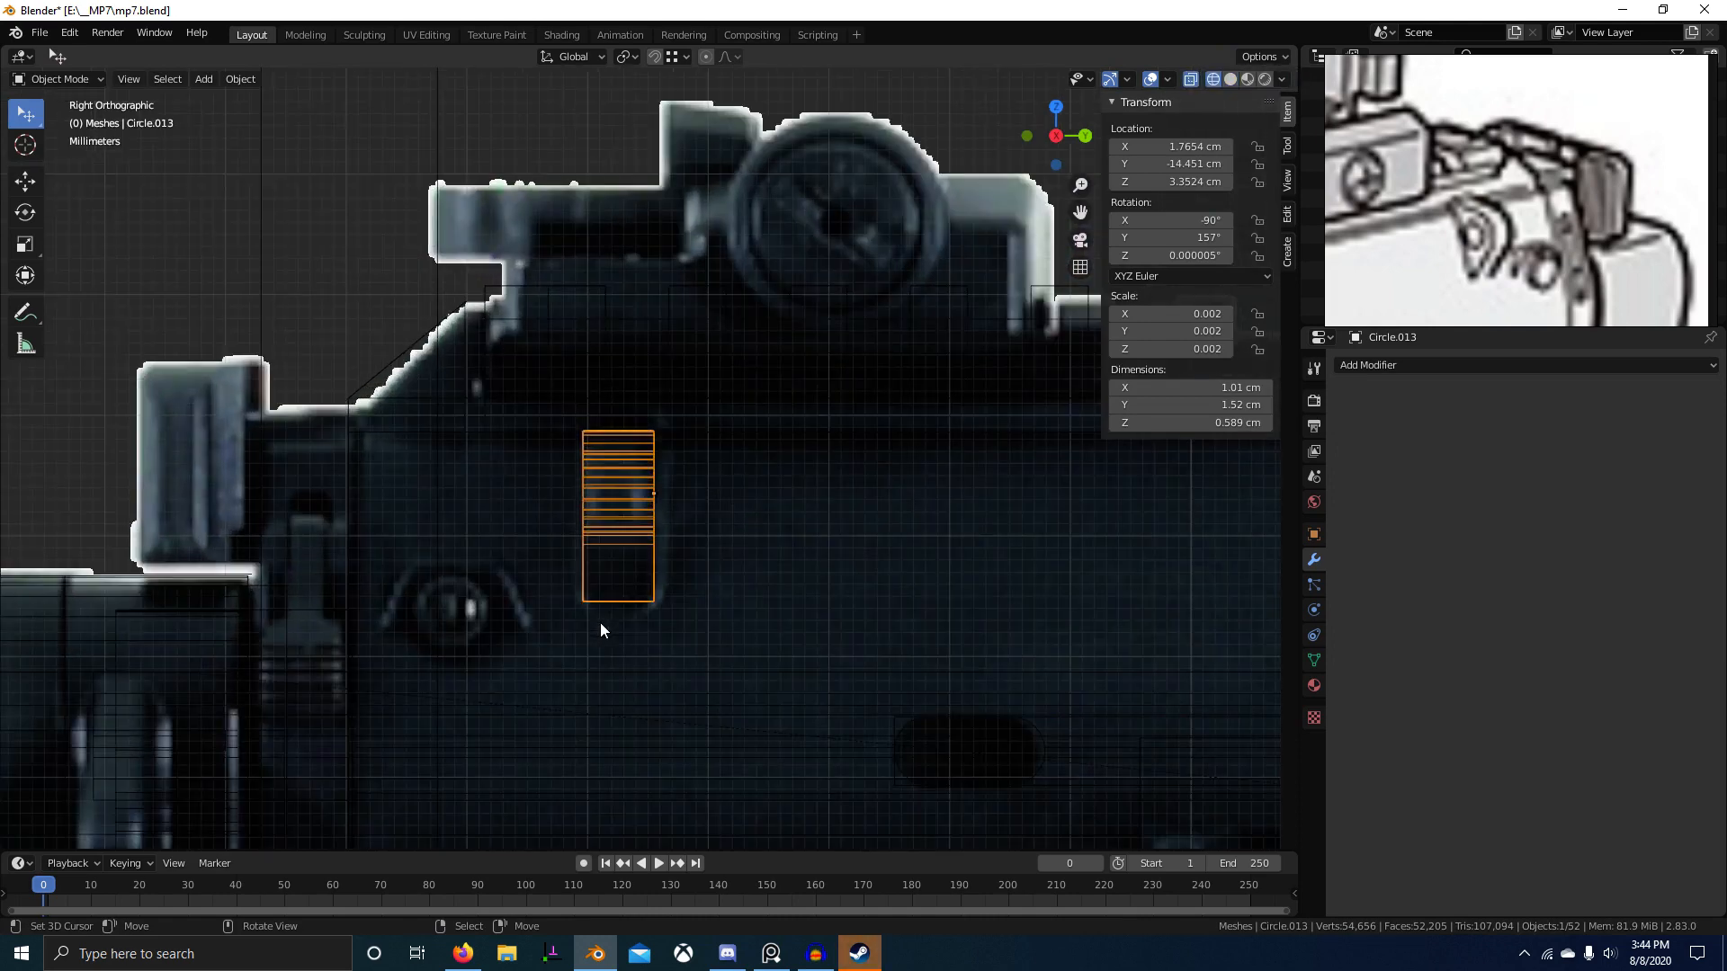
pyautogui.press('z')
pyautogui.click(701, 621)
# Step: Examine the lug from several angles against the reference photo of the receiver's rear
pyautogui.moveTo(730, 582); pyautogui.dragTo(720, 629, button='middle')
pyautogui.scroll(3, 733, 538)
pyautogui.scroll(-6, 733, 531)
pyautogui.scroll(-5, 1547, 187)
pyautogui.scroll(8, 1527, 169)
pyautogui.moveTo(1563, 200); pyautogui.dragTo(1504, 241, button='middle')
pyautogui.scroll(5, 765, 470)
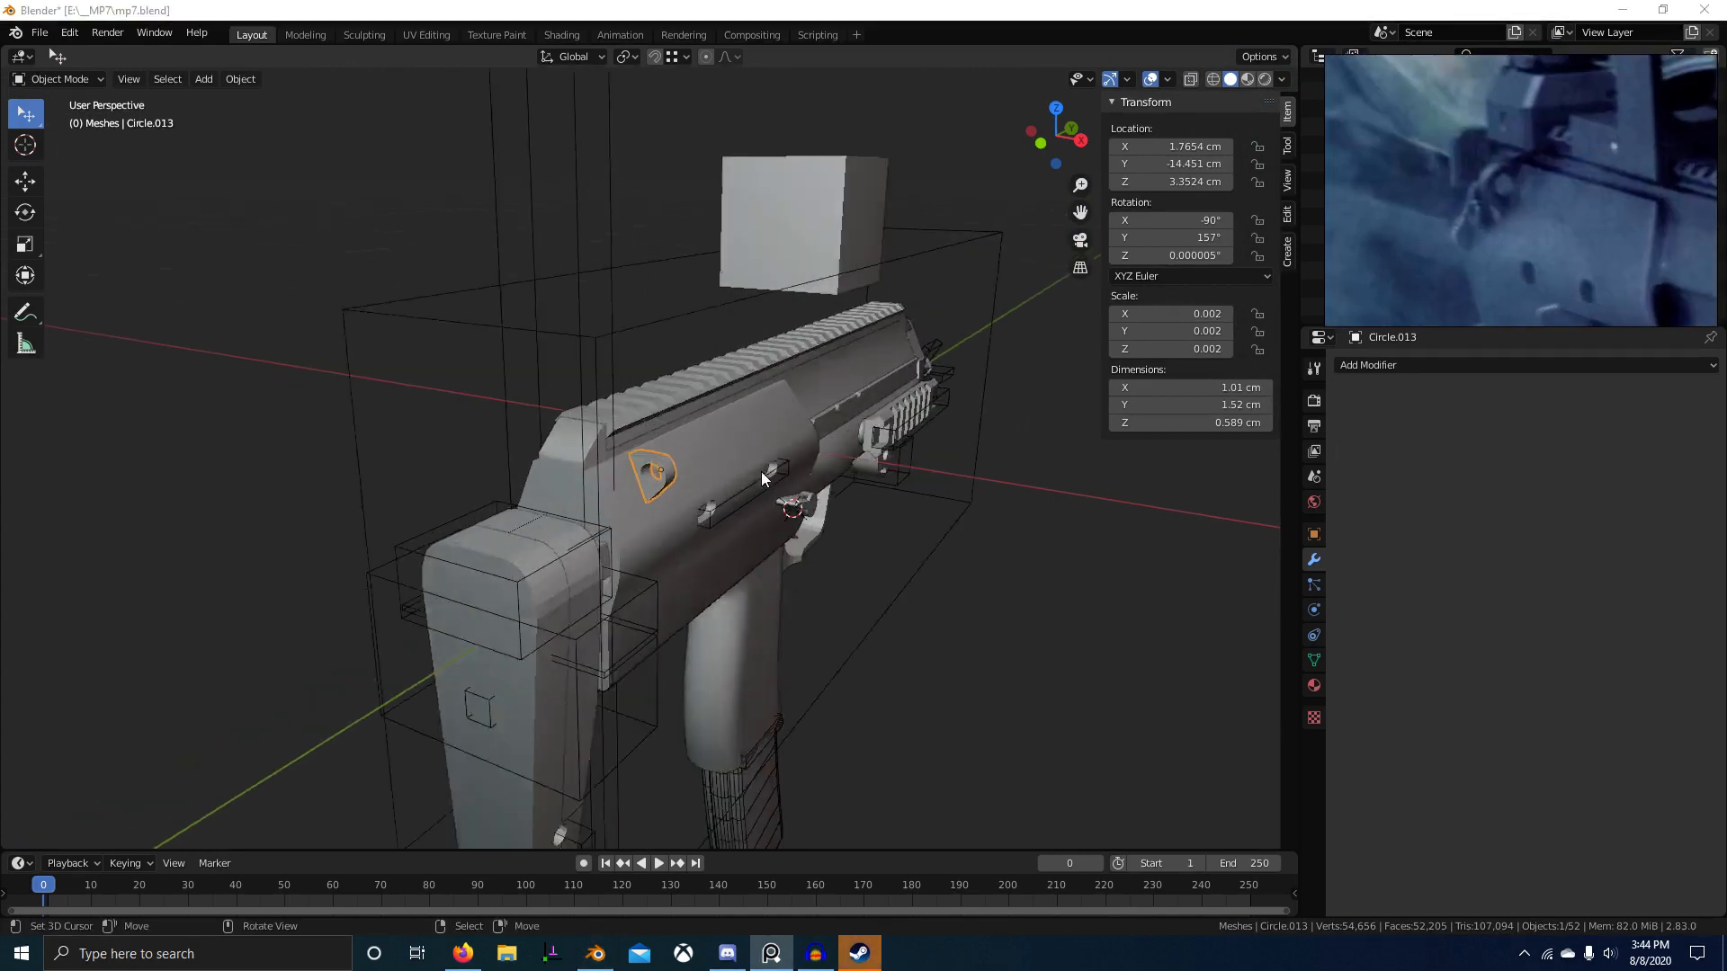
pyautogui.moveTo(761, 471); pyautogui.dragTo(482, 468, button='middle')
pyautogui.moveTo(676, 457); pyautogui.dragTo(993, 468, button='middle')
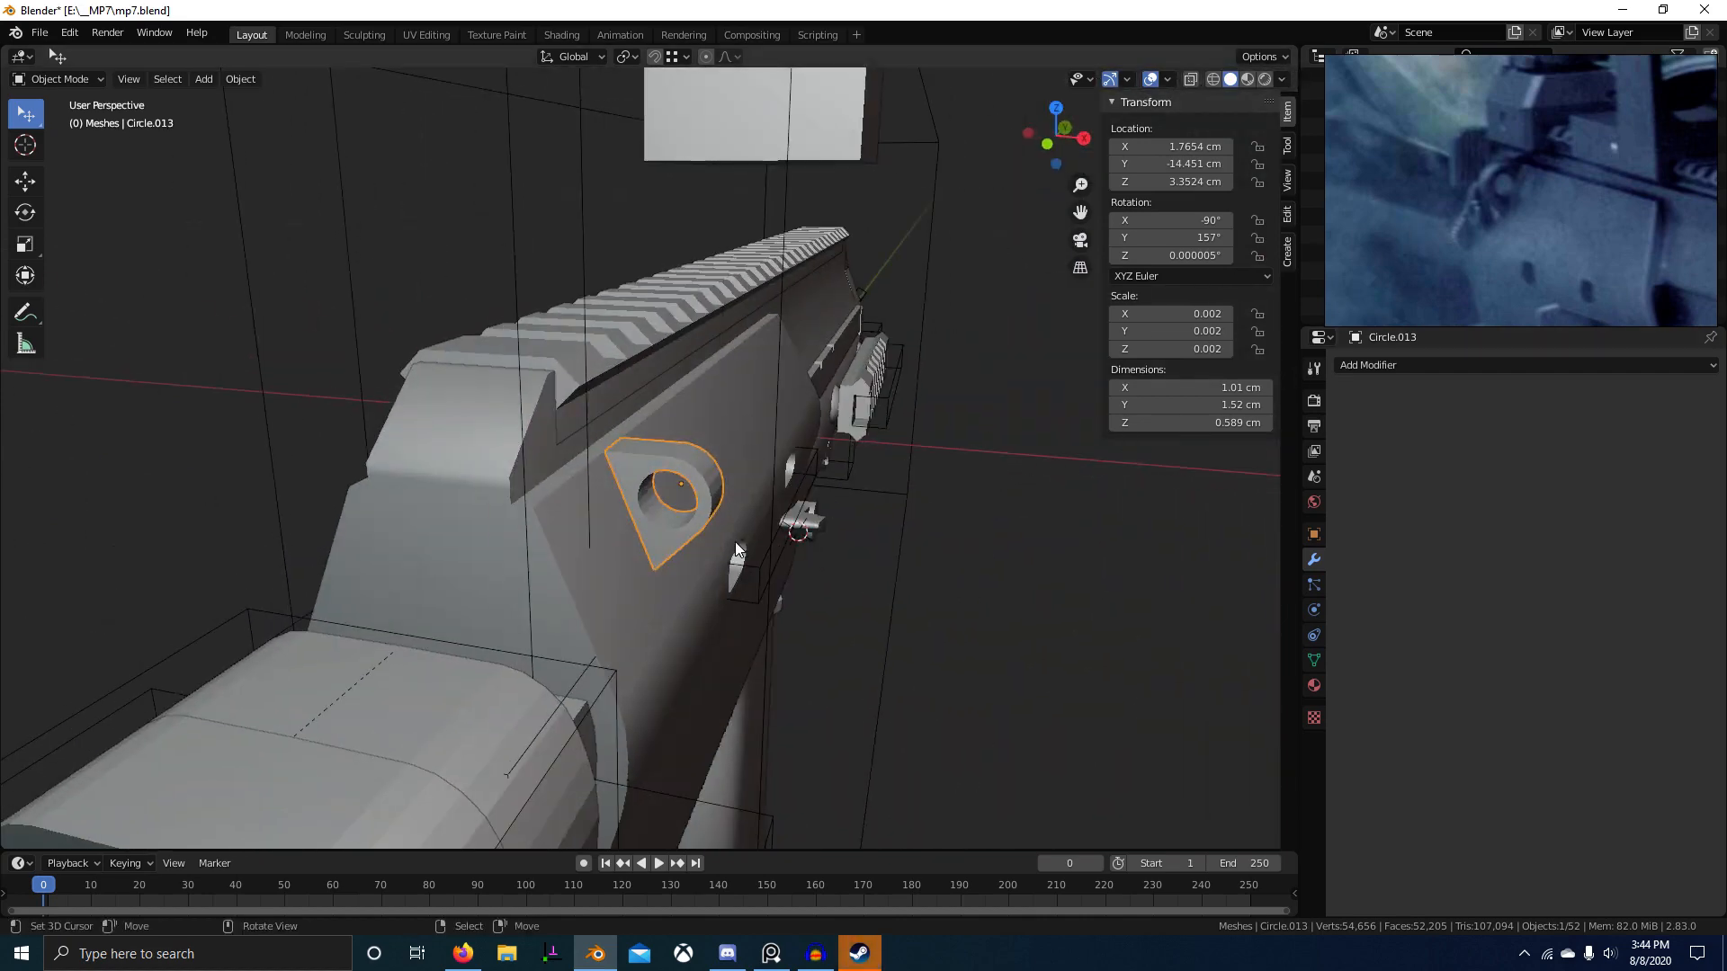
pyautogui.moveTo(622, 564); pyautogui.dragTo(634, 518, button='middle')
# Step: Try to enlarge the lug's hole by about 1.152 in X and Z, leaving Y locked
pyautogui.click(634, 518)
pyautogui.click(651, 526)
pyautogui.press('Tab')
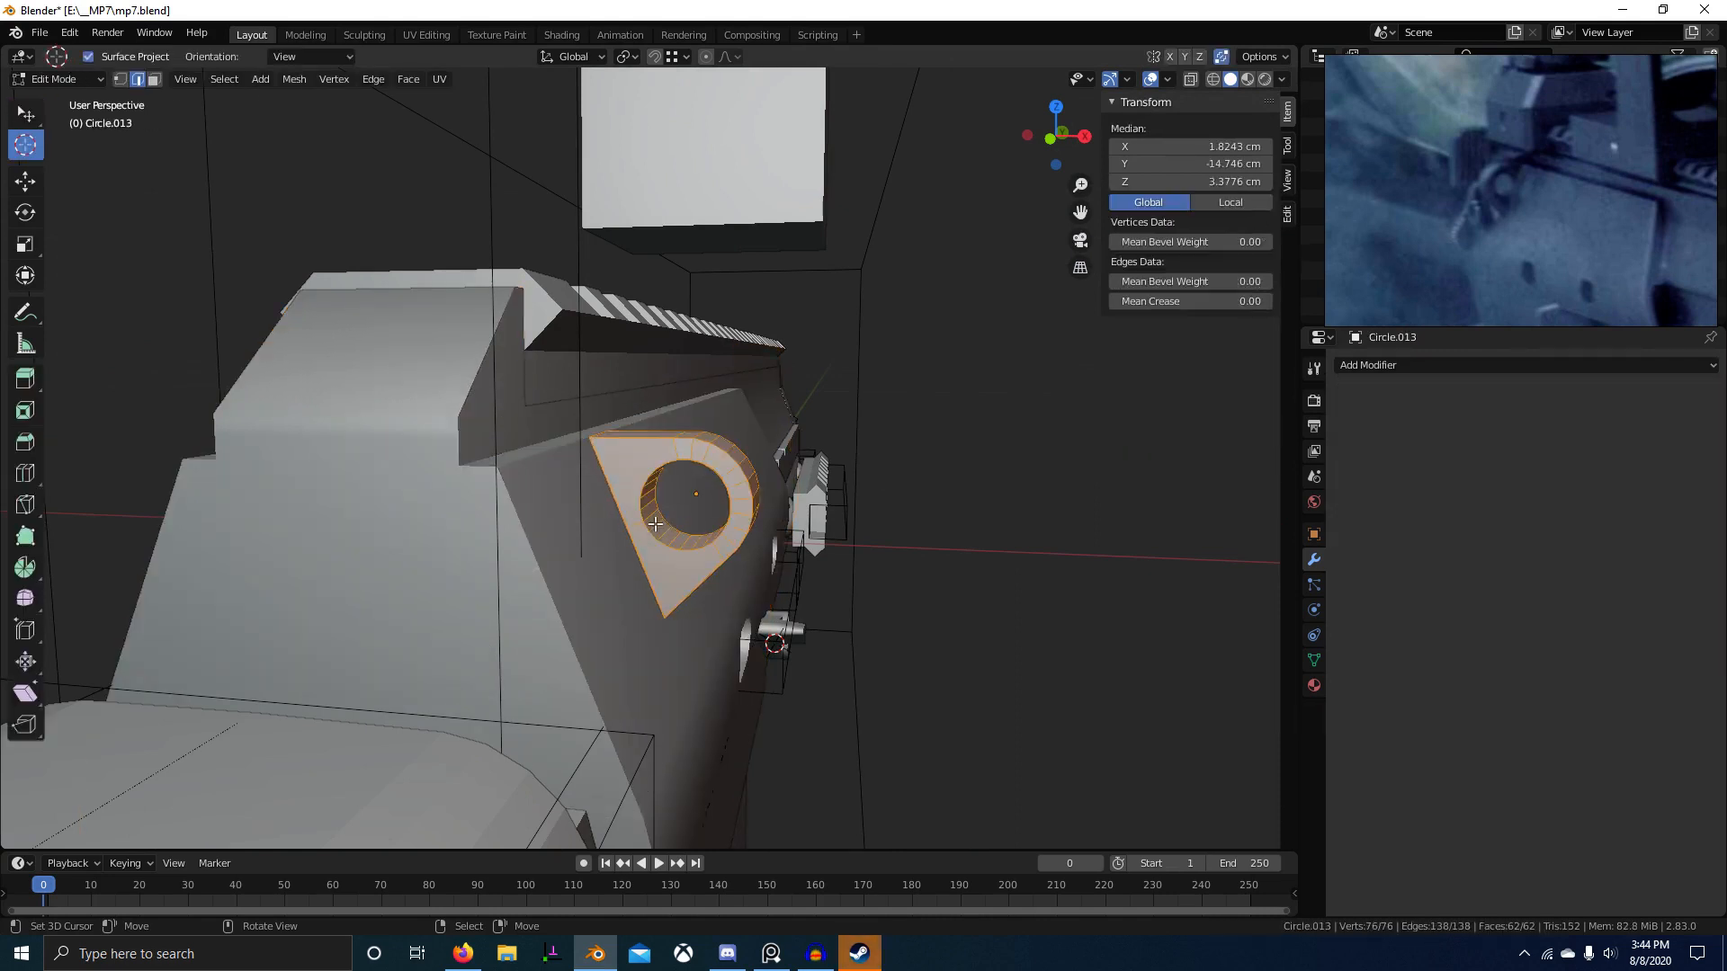
pyautogui.press('s')
pyautogui.hotkey('shift', 'y')
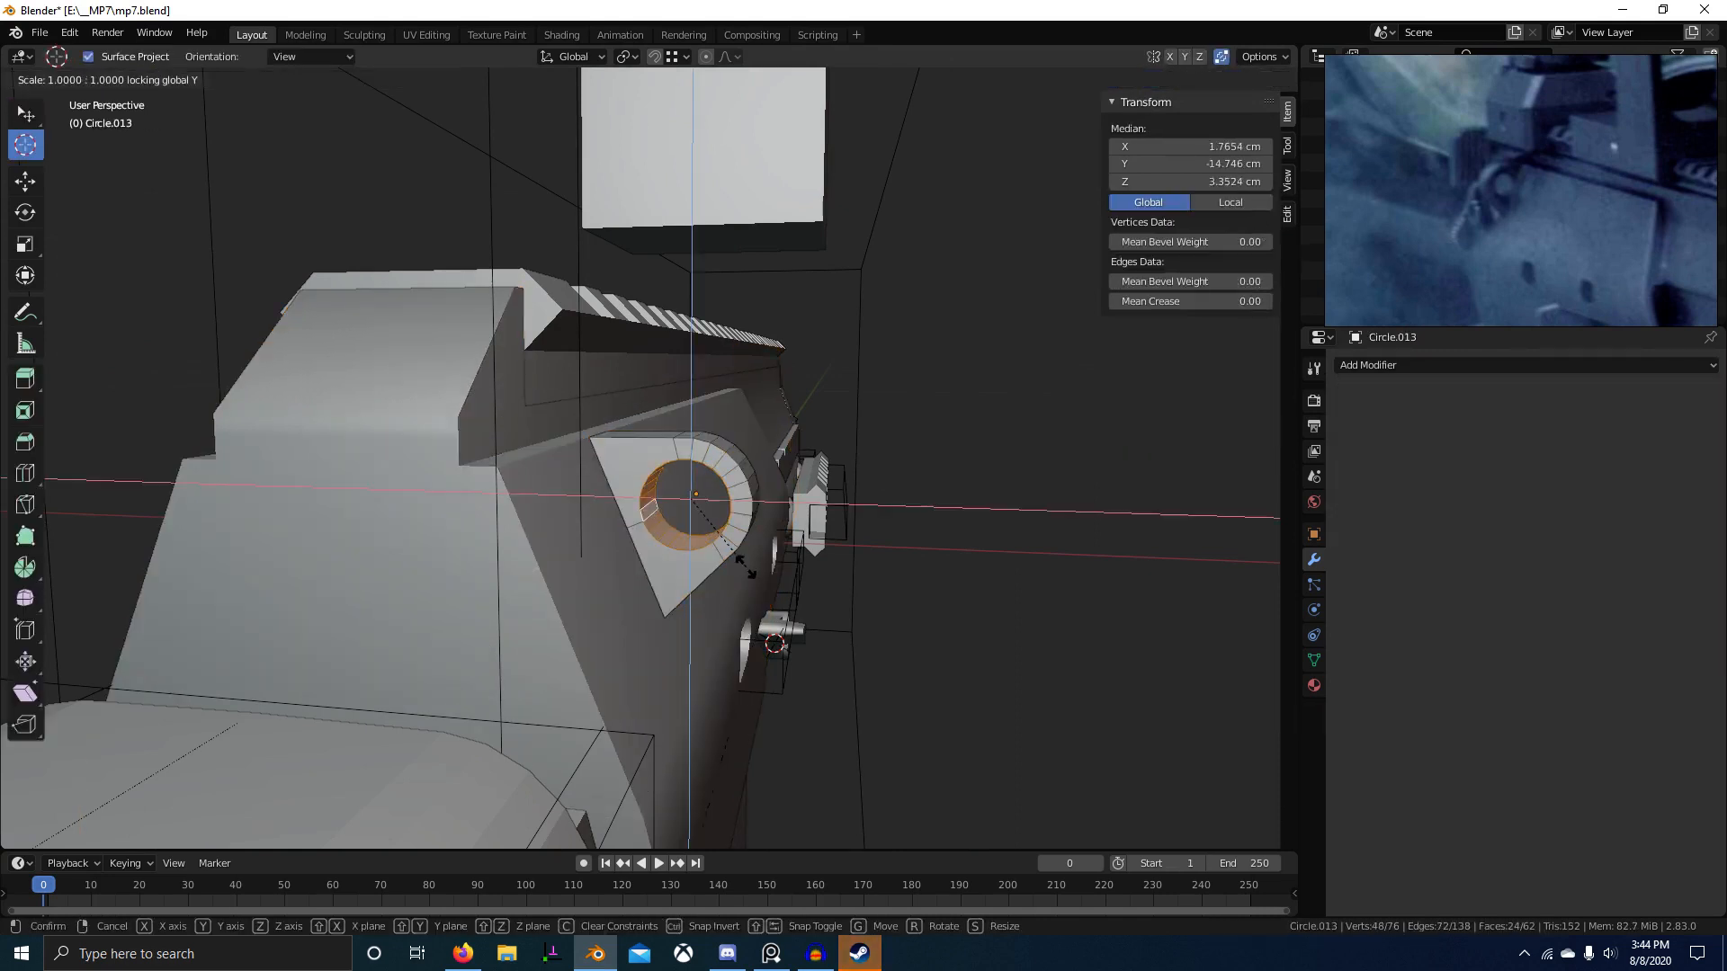
pyautogui.click(763, 575)
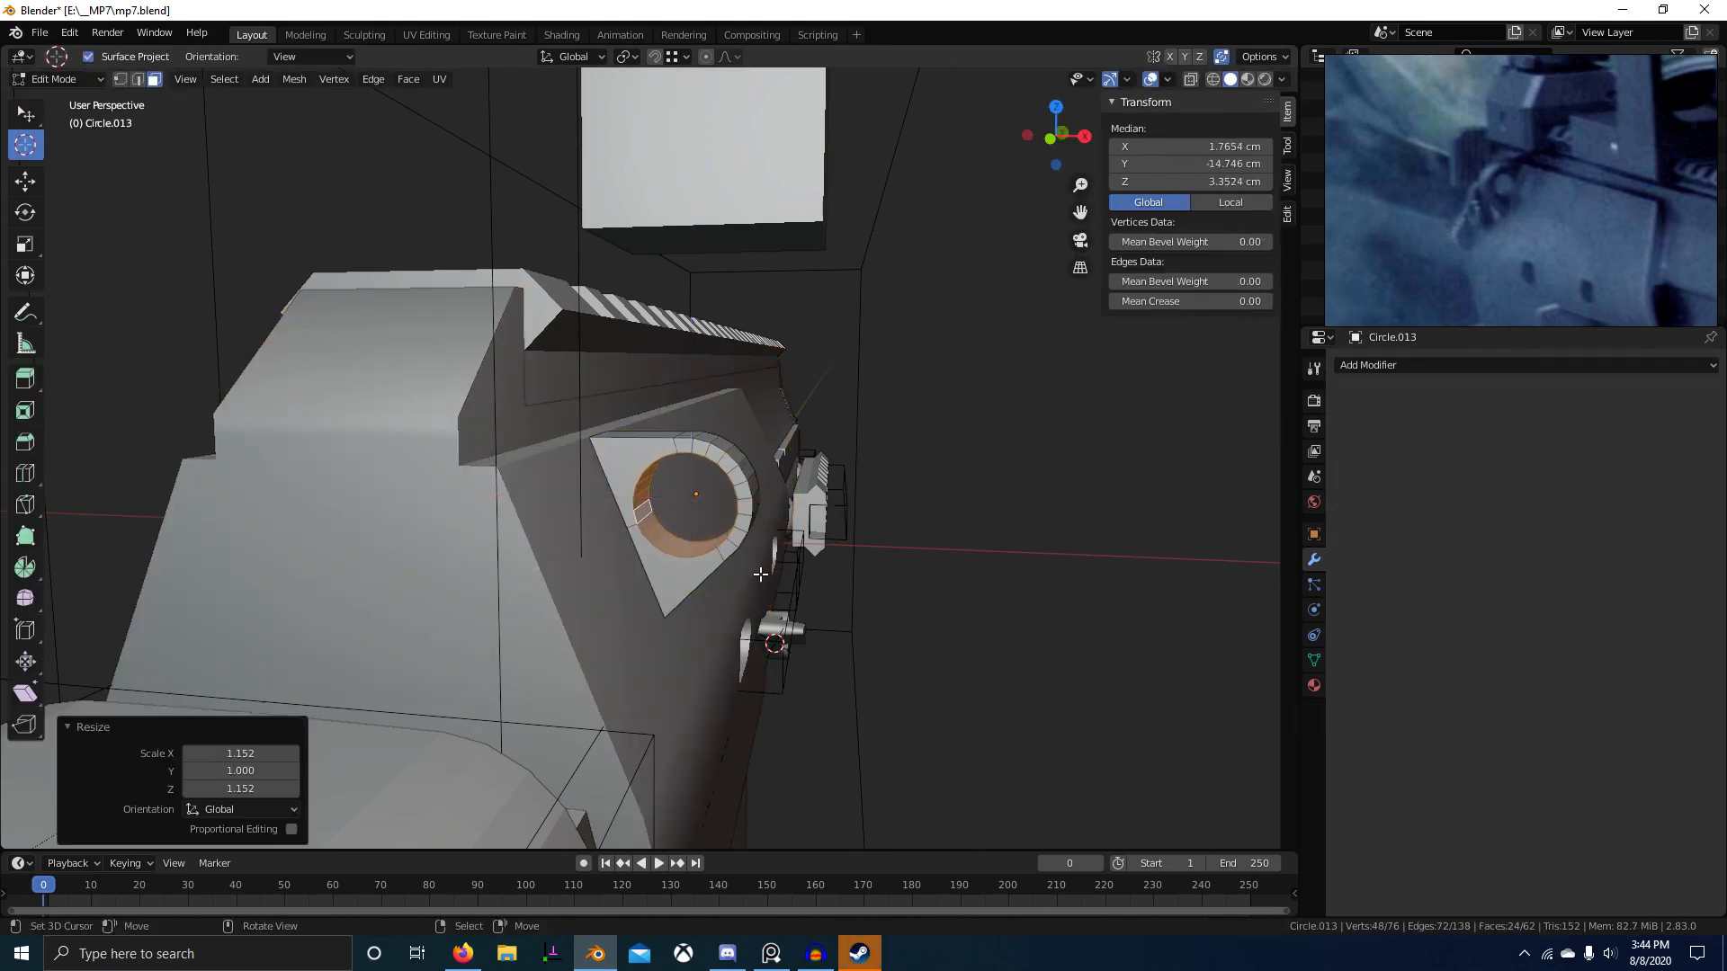
pyautogui.moveTo(763, 575); pyautogui.dragTo(716, 589, button='middle')
pyautogui.hotkey('ctrl', 'z')
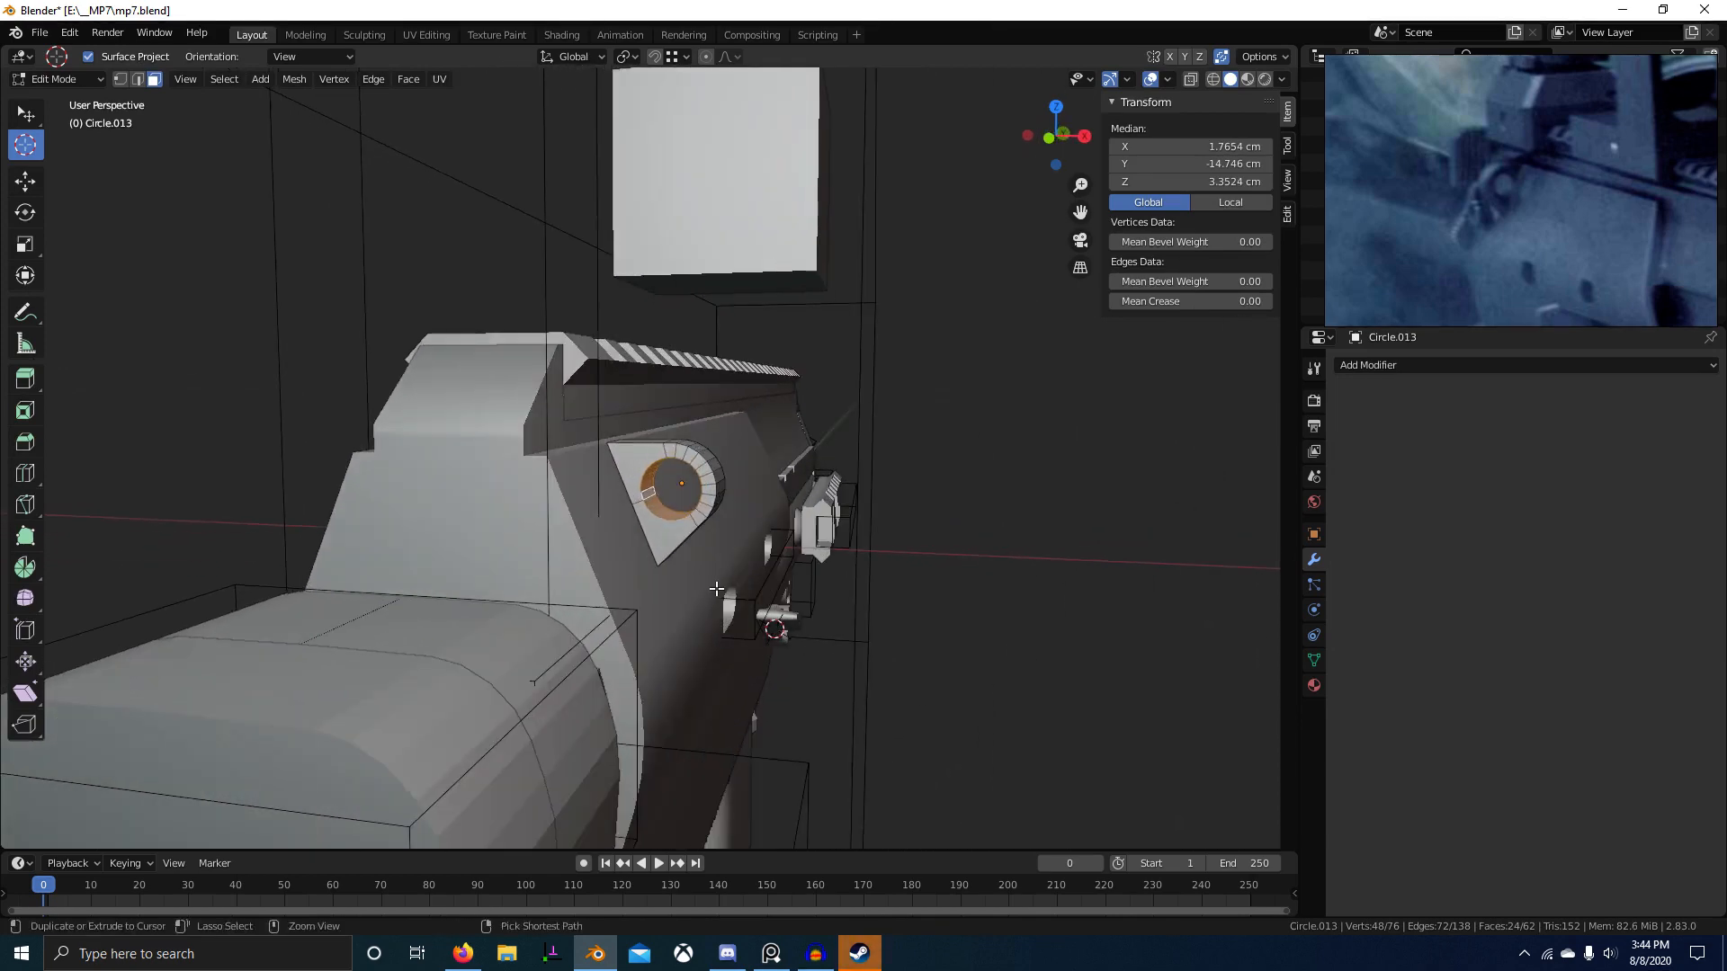
# Step: Select the inner faces of the lug's hole and snap the 3D cursor to their centre
pyautogui.scroll(3, 733, 548)
pyautogui.moveTo(759, 506); pyautogui.dragTo(726, 526, button='middle')
pyautogui.keyDown('alt'); pyautogui.keyDown('shift'); pyautogui.rightClick(742, 473); pyautogui.keyUp('shift'); pyautogui.keyUp('alt')
pyautogui.scroll(2, 720, 504)
pyautogui.moveTo(716, 463); pyautogui.dragTo(611, 535, button='middle')
pyautogui.click(701, 497)
pyautogui.keyDown('ctrl'); pyautogui.click(685, 544); pyautogui.keyUp('ctrl')
pyautogui.keyDown('alt'); pyautogui.keyDown('shift'); pyautogui.click(606, 532); pyautogui.keyUp('shift'); pyautogui.keyUp('alt')
pyautogui.keyDown('alt'); pyautogui.rightClick(606, 533); pyautogui.keyUp('alt')
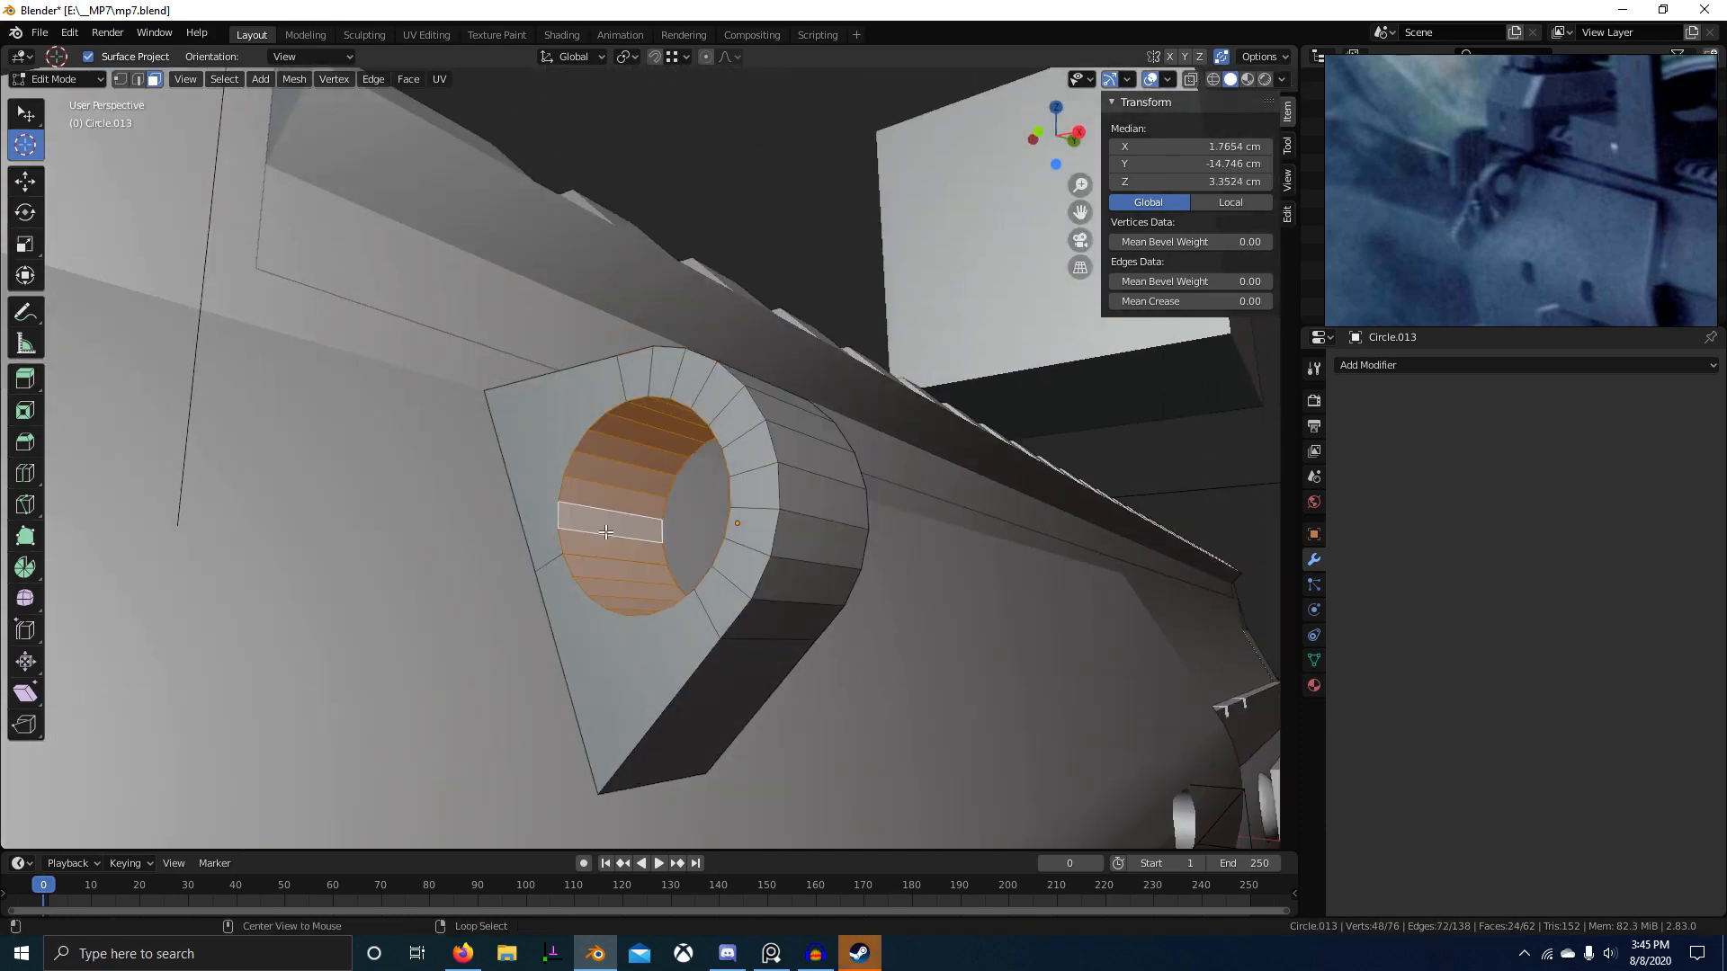
pyautogui.hotkey('shift', 's')
pyautogui.click(604, 661)
# Step: Add the lug's rounded outer faces to the hole selection and set the pivot point to the 3D cursor
pyautogui.moveTo(777, 521); pyautogui.dragTo(742, 539, button='middle')
pyautogui.keyDown('alt'); pyautogui.keyDown('shift'); pyautogui.rightClick(742, 539); pyautogui.keyUp('shift'); pyautogui.keyUp('alt')
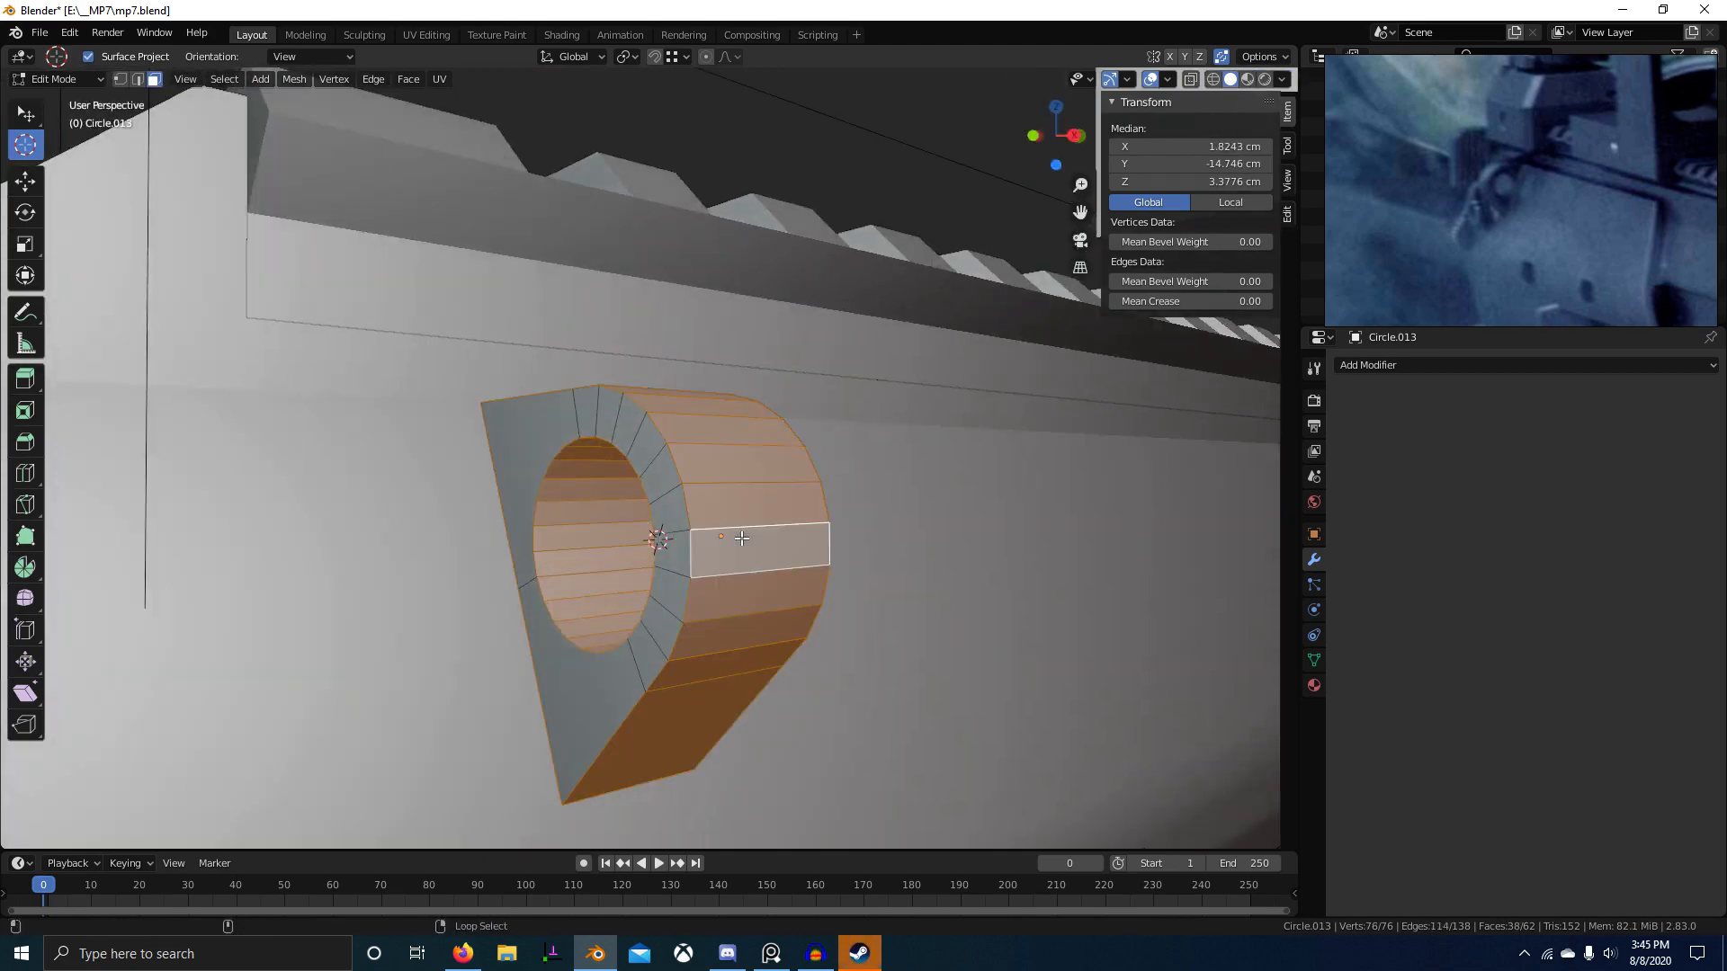
pyautogui.click(701, 676)
pyautogui.moveTo(700, 677); pyautogui.dragTo(655, 487, button='middle')
pyautogui.keyDown('ctrl'); pyautogui.click(654, 486); pyautogui.keyUp('ctrl')
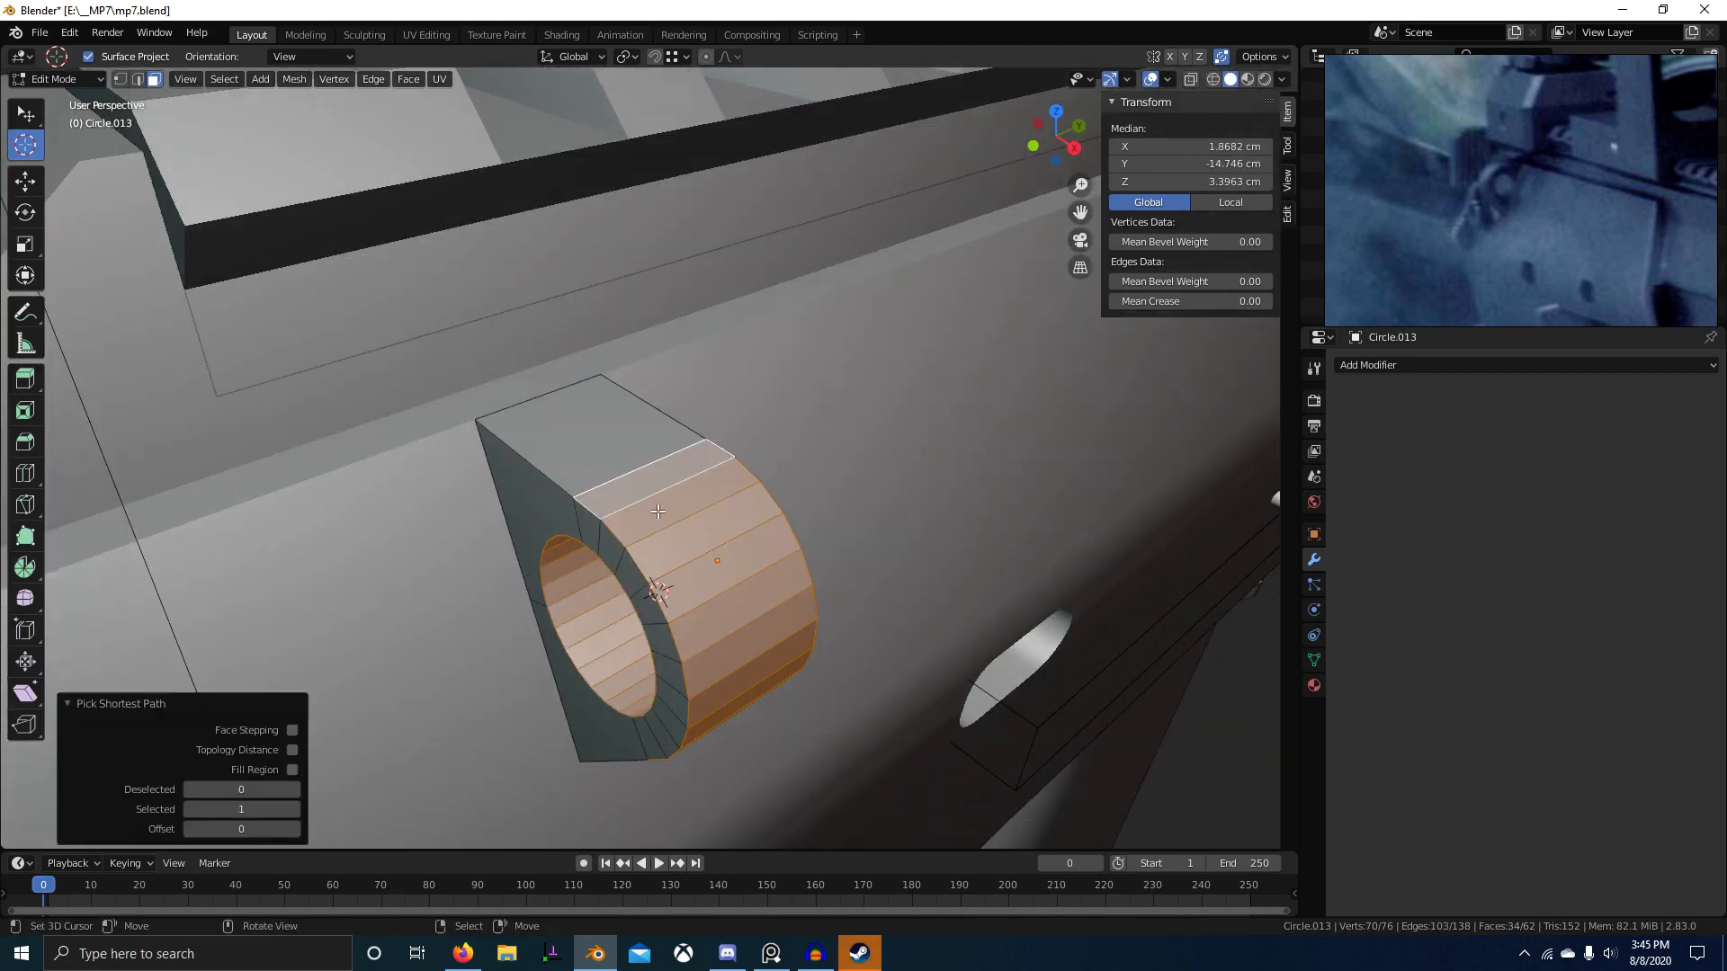
pyautogui.press('.')
pyautogui.click(738, 537)
pyautogui.moveTo(738, 537); pyautogui.dragTo(855, 540, button='middle')
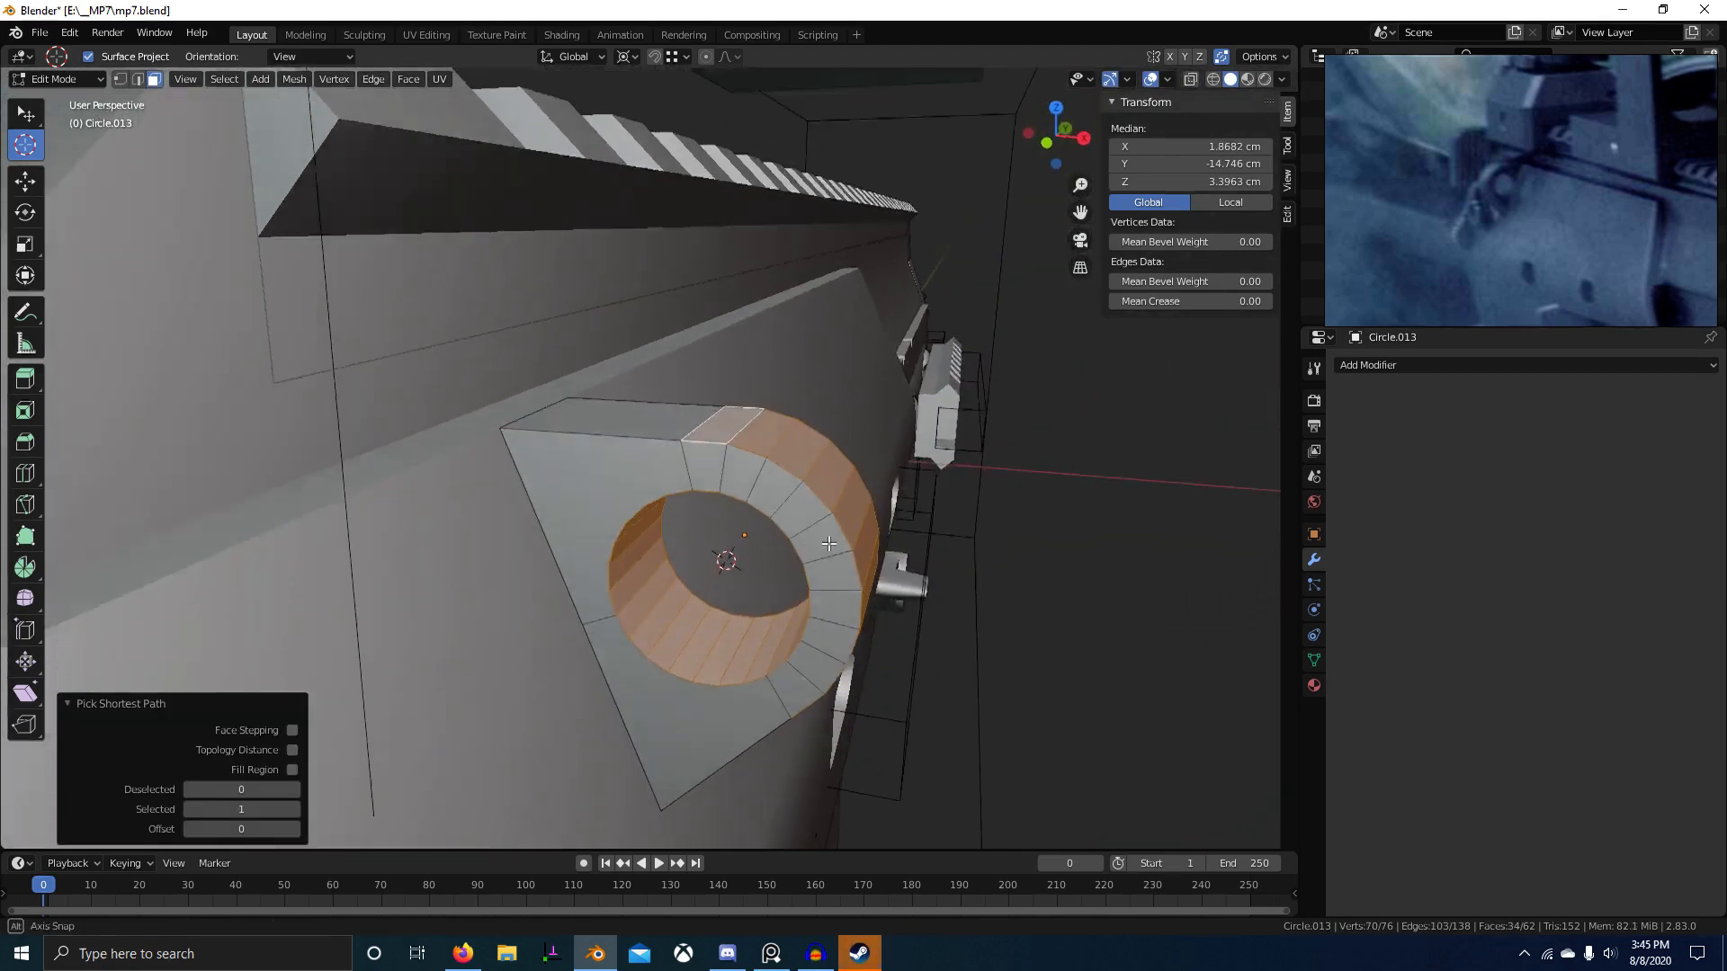
# Step: Try to scale the hole and rounded outer faces up in X and Z about the 3D cursor
pyautogui.press('s')
pyautogui.hotkey('shift', 'y')
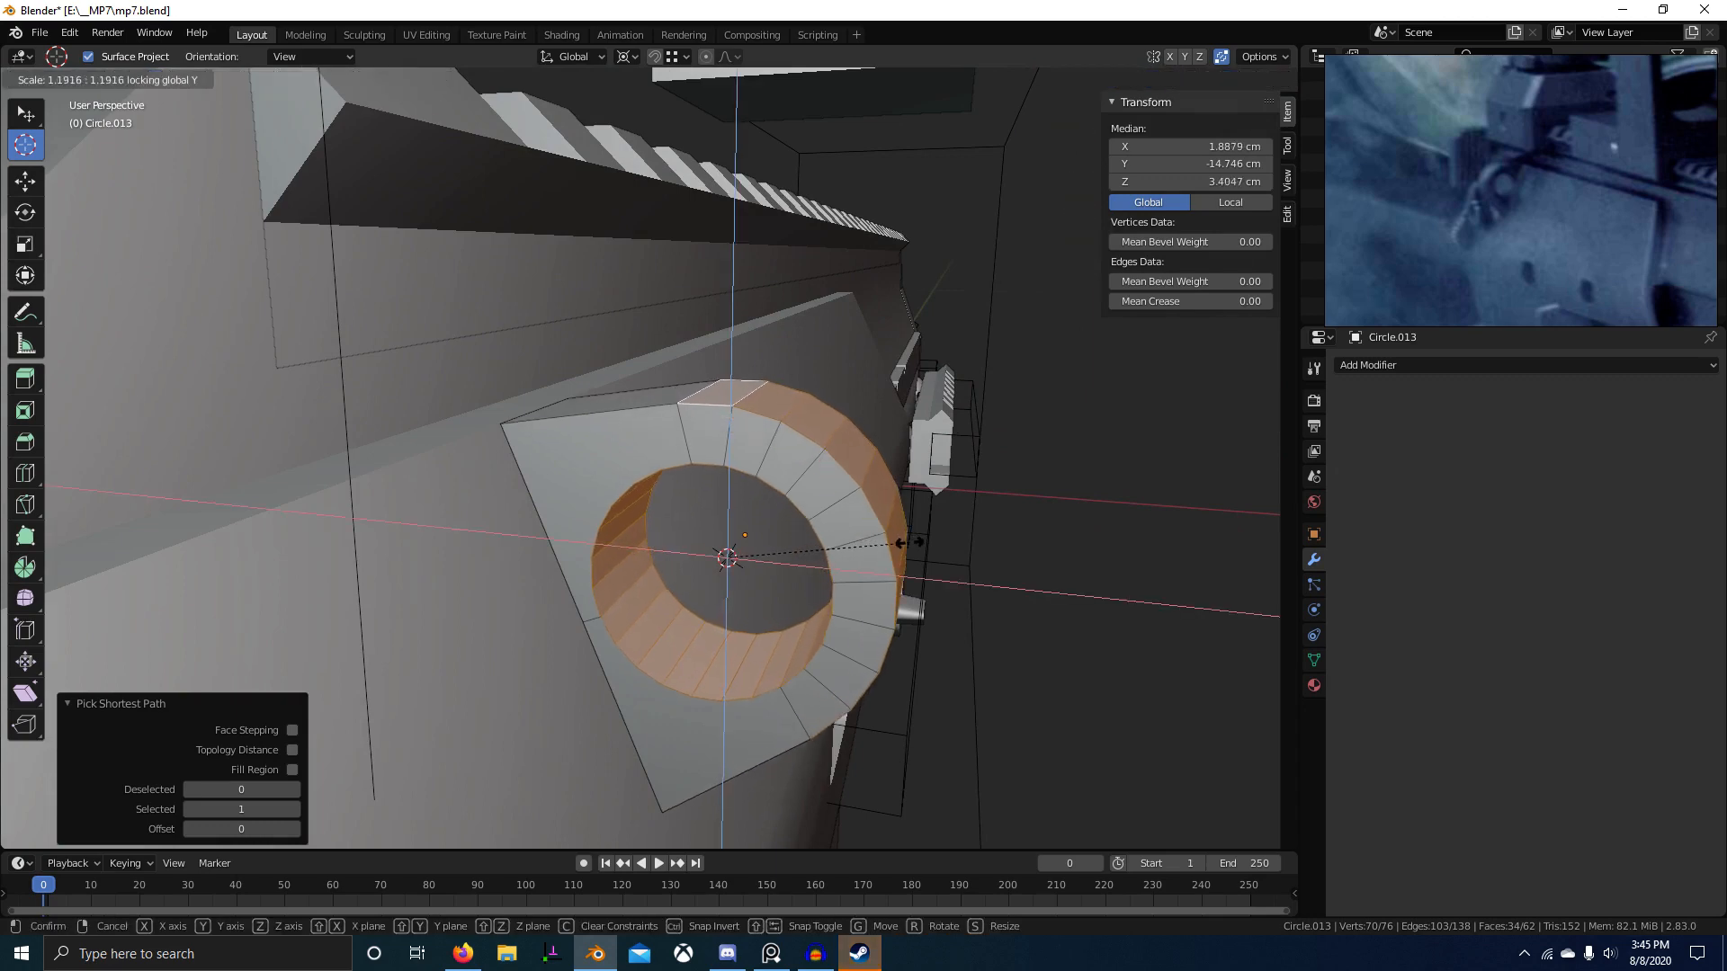
pyautogui.click(886, 539)
pyautogui.scroll(-3, 837, 558)
pyautogui.moveTo(837, 558); pyautogui.dragTo(563, 660, button='middle')
pyautogui.scroll(4, 782, 532)
pyautogui.hotkey('ctrl', 'z')
# Step: Try clearing the lug object's rotation
pyautogui.scroll(-3, 752, 539)
pyautogui.press('Tab')
pyautogui.hotkey('alt', 'r')
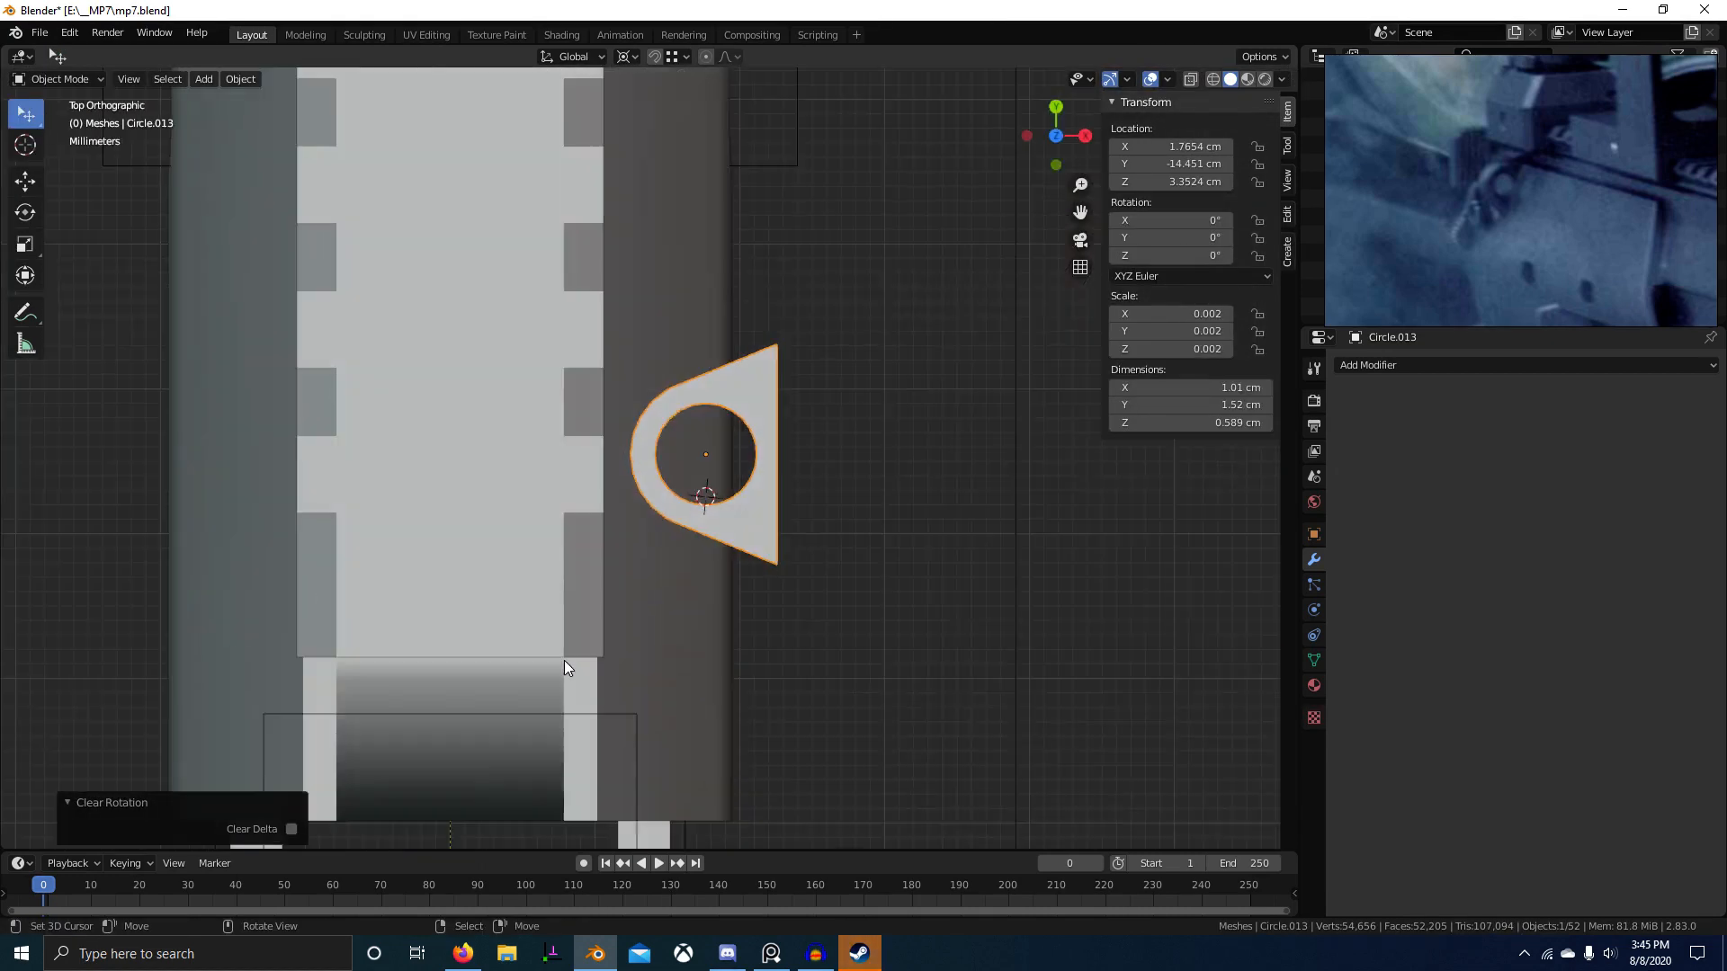
pyautogui.hotkey('ctrl', 'z')
# Step: Examine the lug's shape and its fit on the receiver from the rear and the side
pyautogui.moveTo(792, 552); pyautogui.dragTo(847, 525, button='middle')
pyautogui.scroll(4, 881, 538)
pyautogui.scroll(2, 800, 524)
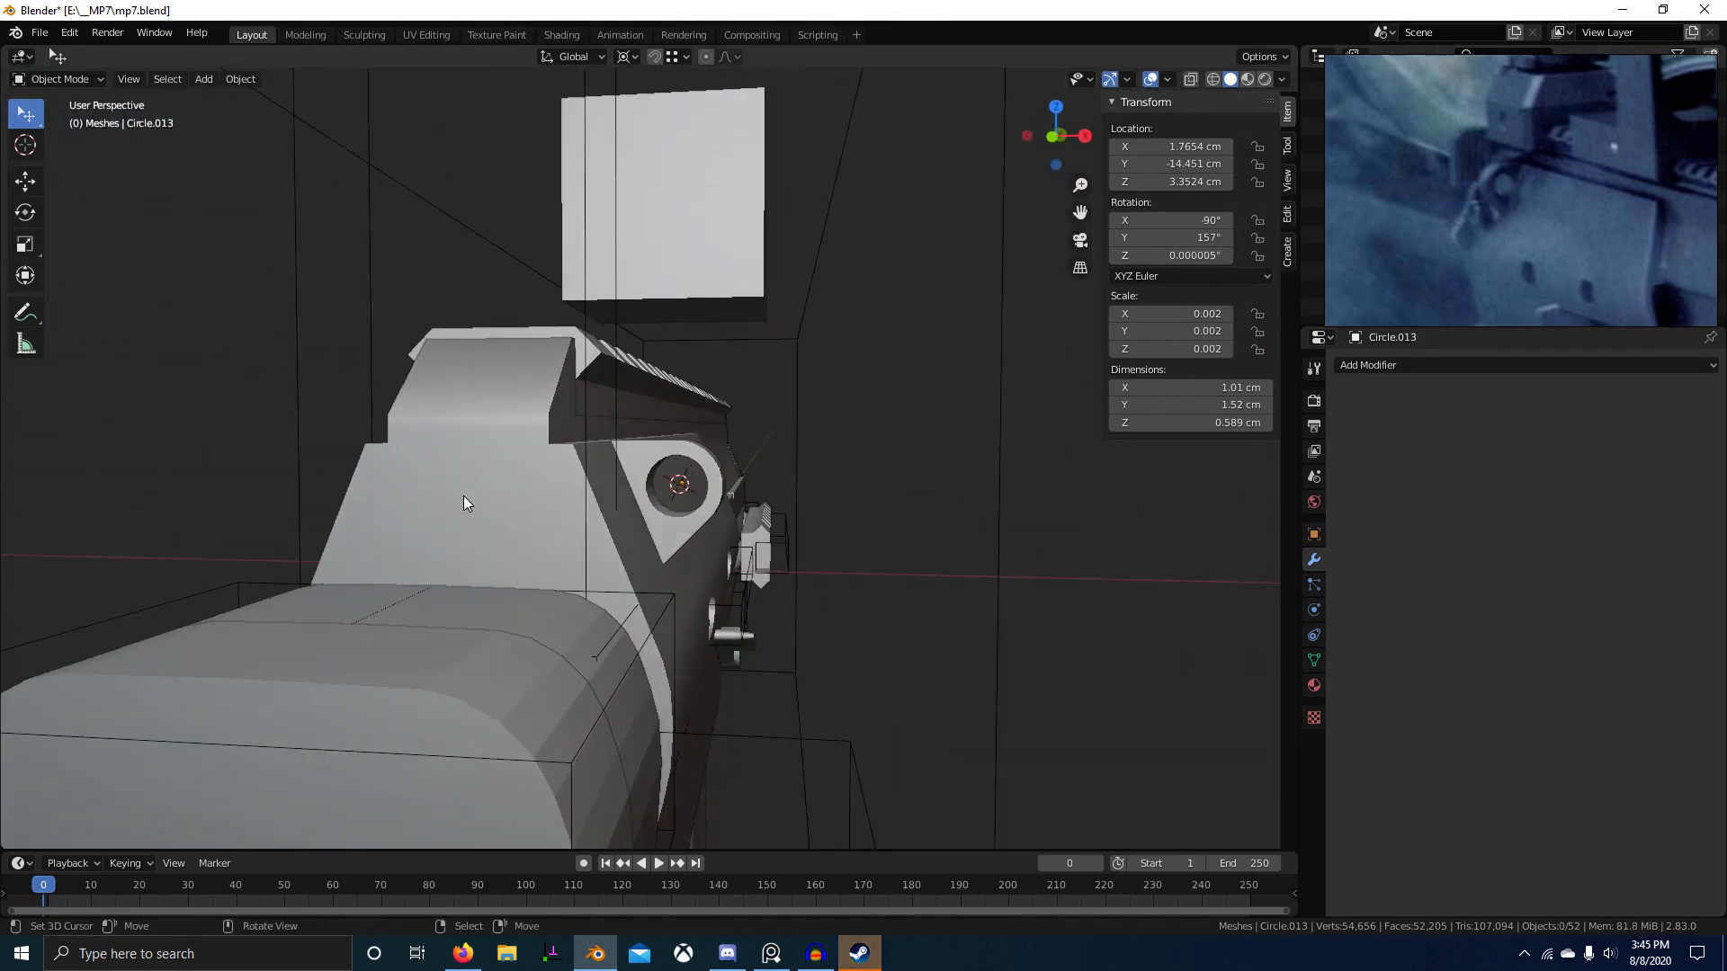
pyautogui.scroll(2, 539, 486)
pyautogui.press('Tab')
pyautogui.press('Tab')
pyautogui.scroll(2, 747, 534)
pyautogui.moveTo(0, 0); pyautogui.dragTo(0, 0)
pyautogui.press('Tab')
pyautogui.scroll(2, 747, 534)
pyautogui.moveTo(737, 537); pyautogui.dragTo(685, 570, button='middle')
pyautogui.press('1')
pyautogui.scroll(-2, 635, 529)
pyautogui.press('2')
pyautogui.press('3')
pyautogui.press('4')
pyautogui.press('5')
pyautogui.scroll(2, 560, 567)
pyautogui.scroll(-6, 559, 566)
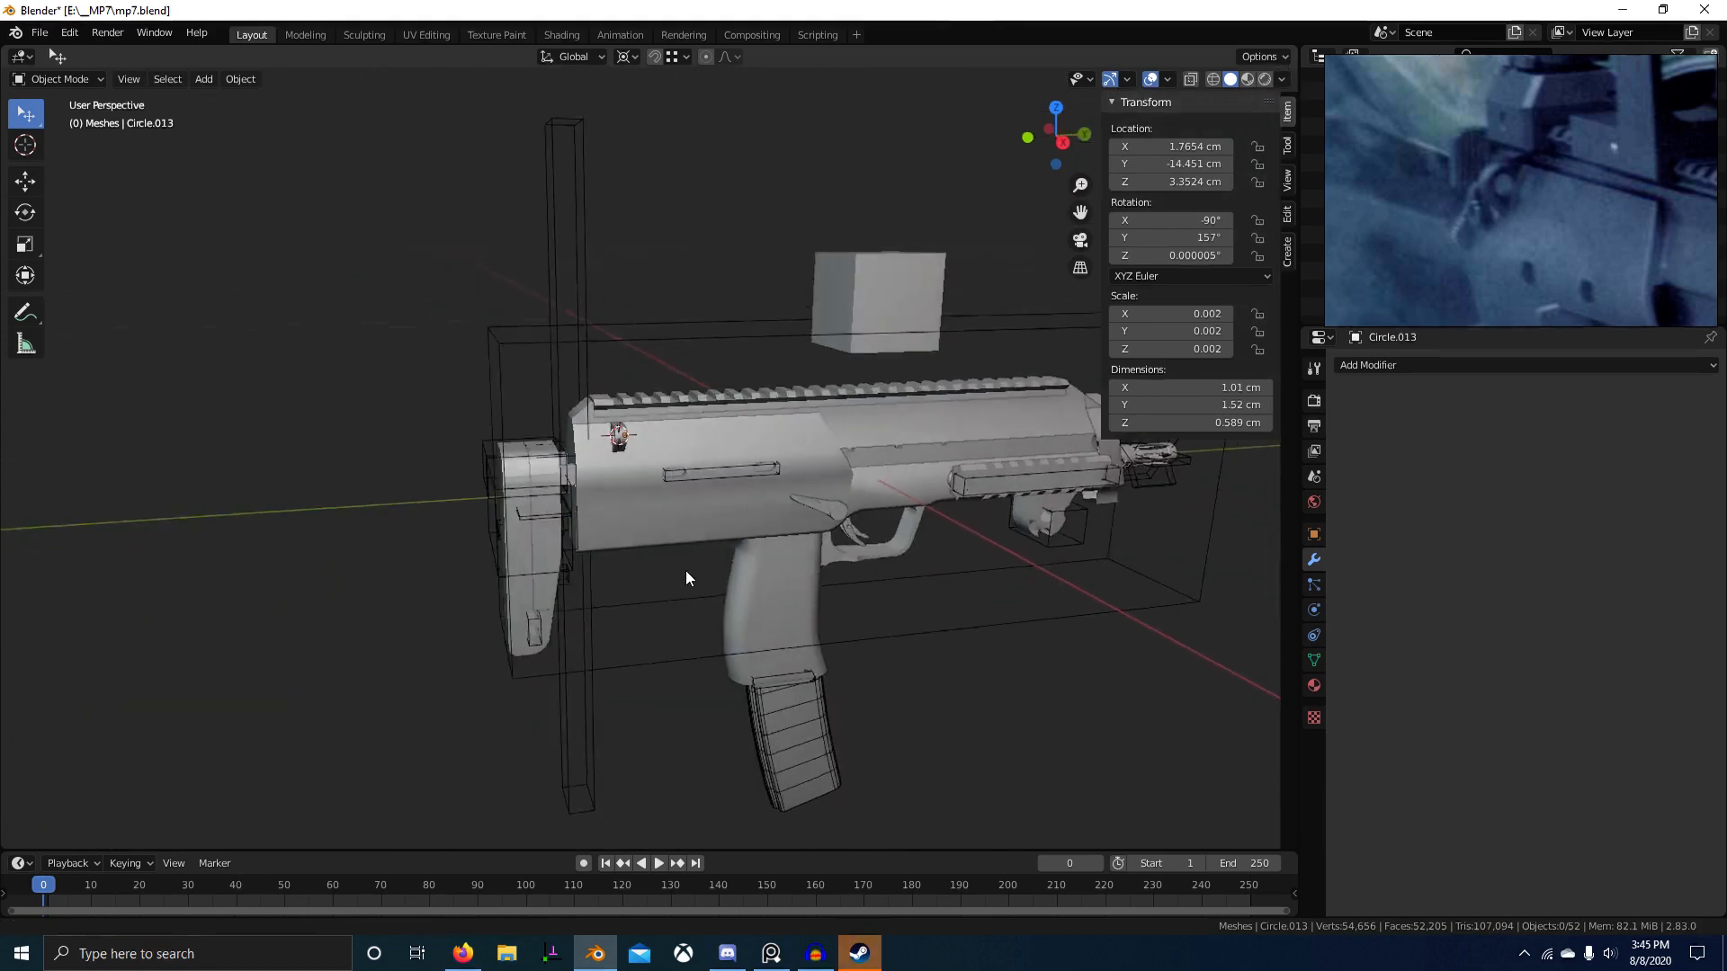
# Step: Resize the lug's hole in X and Z about its centre, by factors of 0.689 and 1.343
pyautogui.scroll(6, 662, 452)
pyautogui.press('Tab')
pyautogui.scroll(5, 632, 467)
pyautogui.moveTo(511, 457); pyautogui.dragTo(660, 479, button='middle')
pyautogui.keyDown('alt'); pyautogui.rightClick(493, 301); pyautogui.keyUp('alt')
pyautogui.press('s')
pyautogui.hotkey('shift', 'y')
pyautogui.click(671, 460)
pyautogui.press('s')
pyautogui.hotkey('shift', 'y')
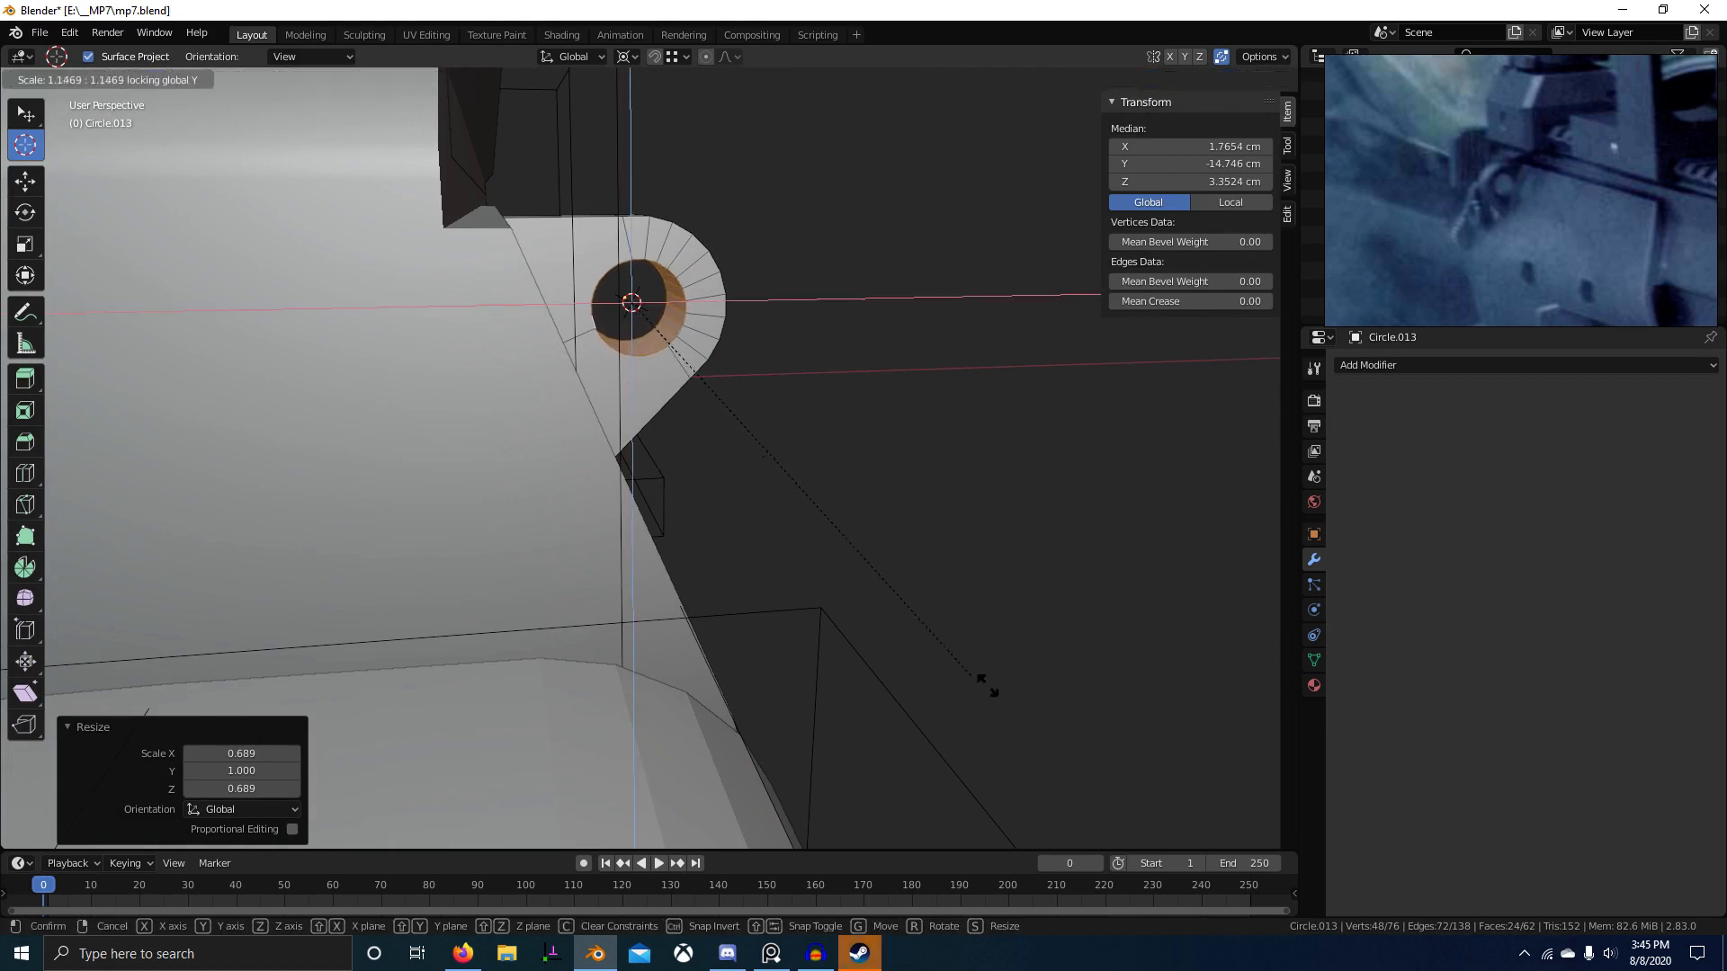
pyautogui.click(864, 430)
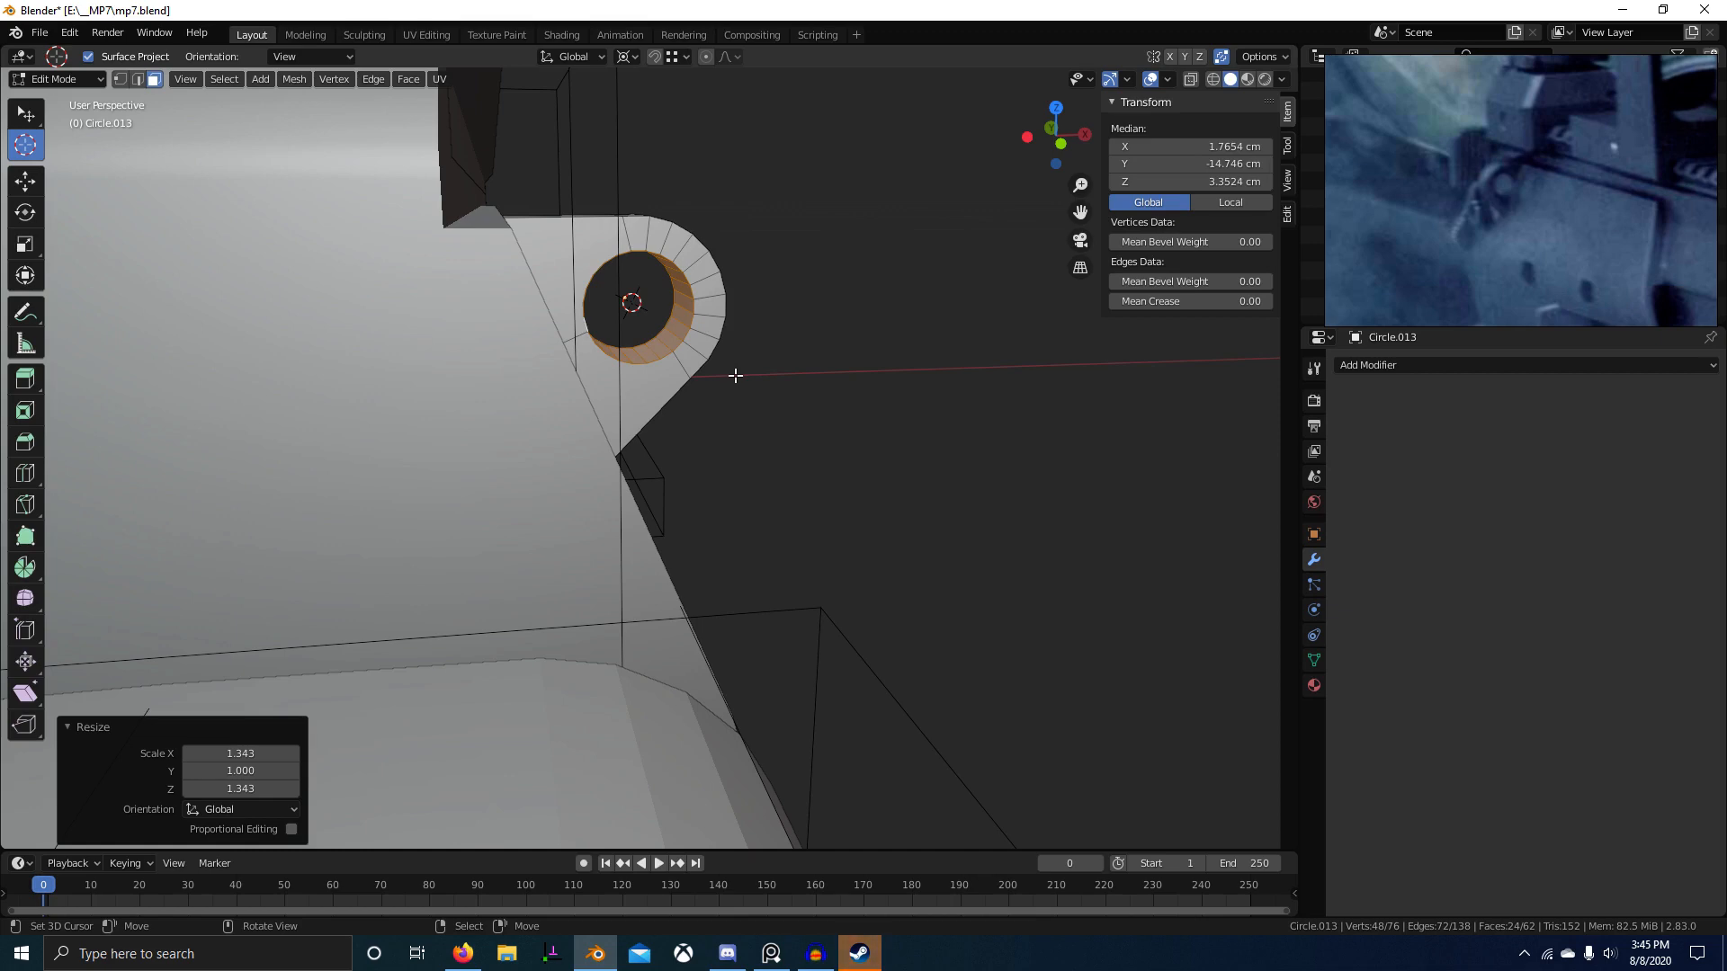
pyautogui.moveTo(751, 405); pyautogui.dragTo(656, 505, button='middle')
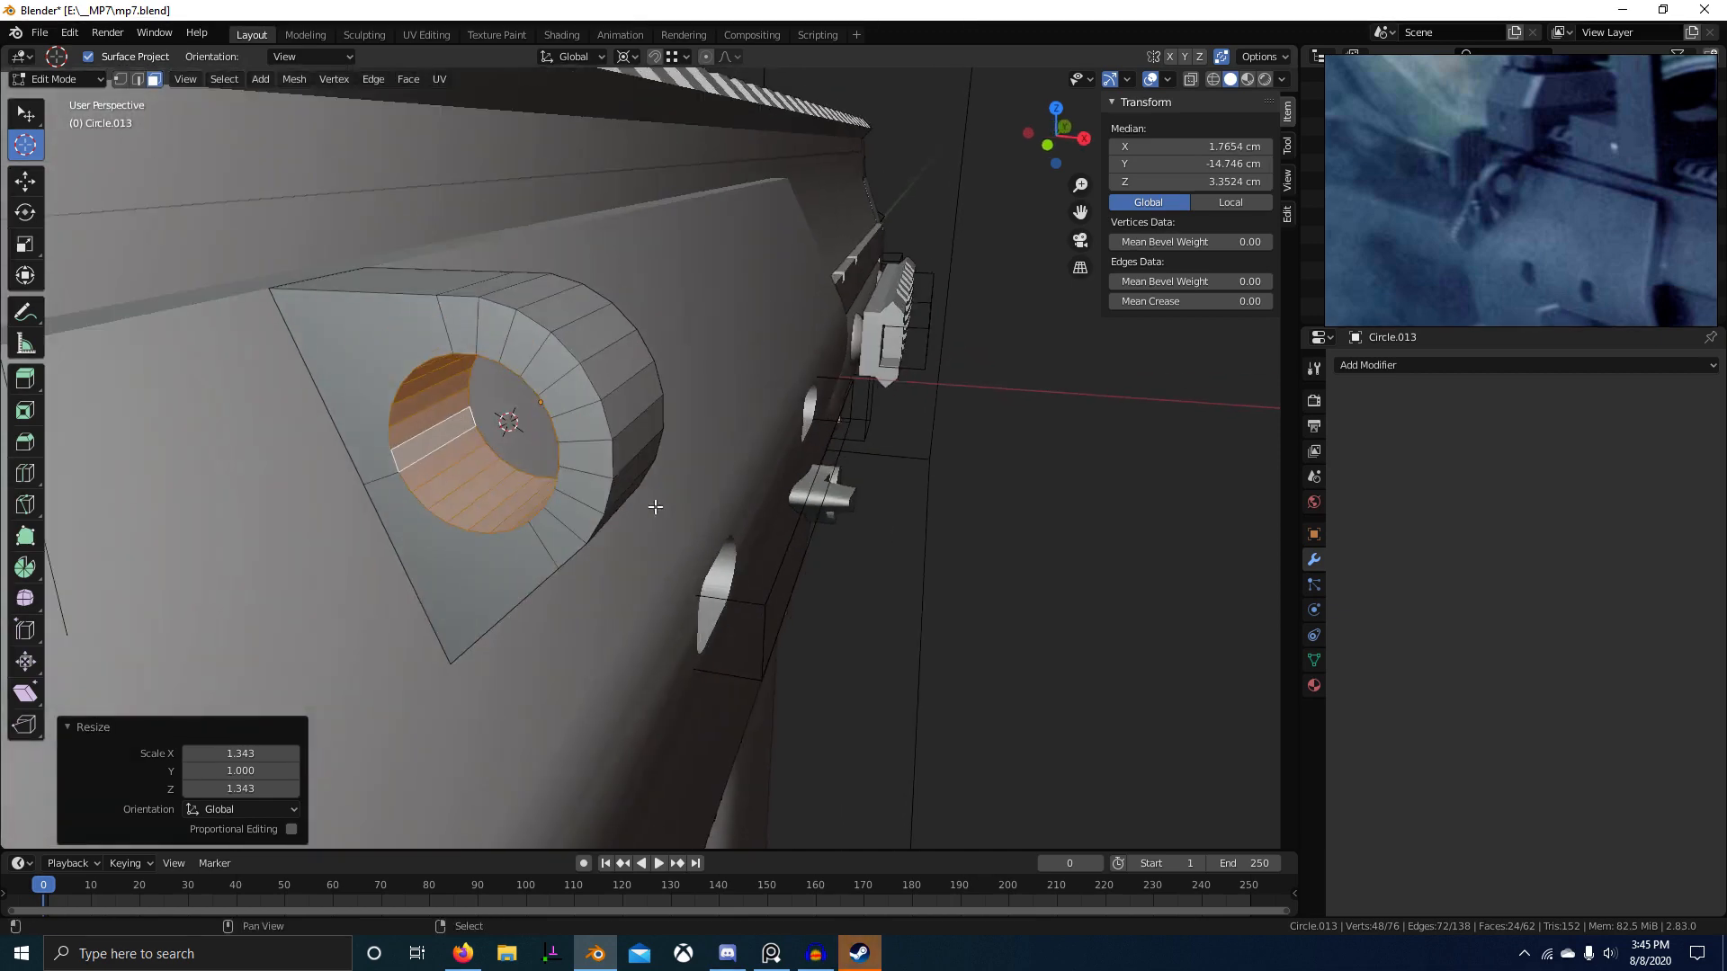
# Step: Select the lug's outer wall faces and try scaling them to about 0.857 in X and Z
pyautogui.keyDown('alt'); pyautogui.rightClick(572, 298); pyautogui.keyUp('alt')
pyautogui.moveTo(617, 396); pyautogui.dragTo(711, 382, button='middle')
pyautogui.press('s')
pyautogui.hotkey('shift', 'y')
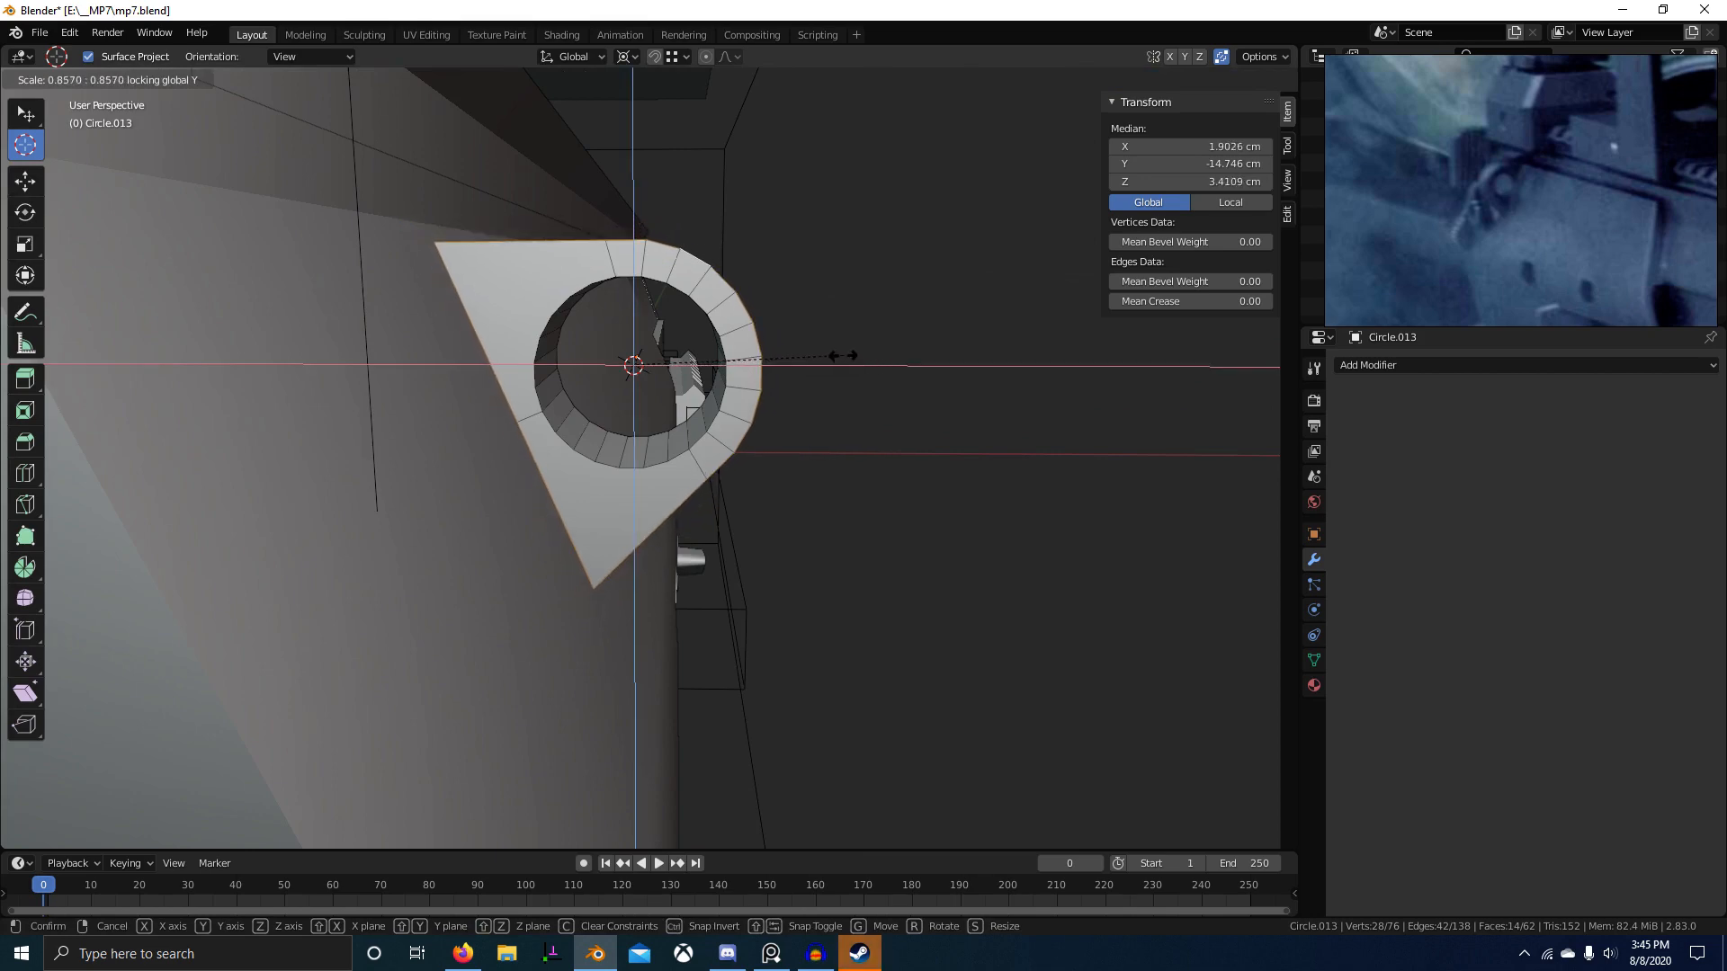
pyautogui.rightClick(843, 356)
pyautogui.press('KP_3')
pyautogui.press('z')
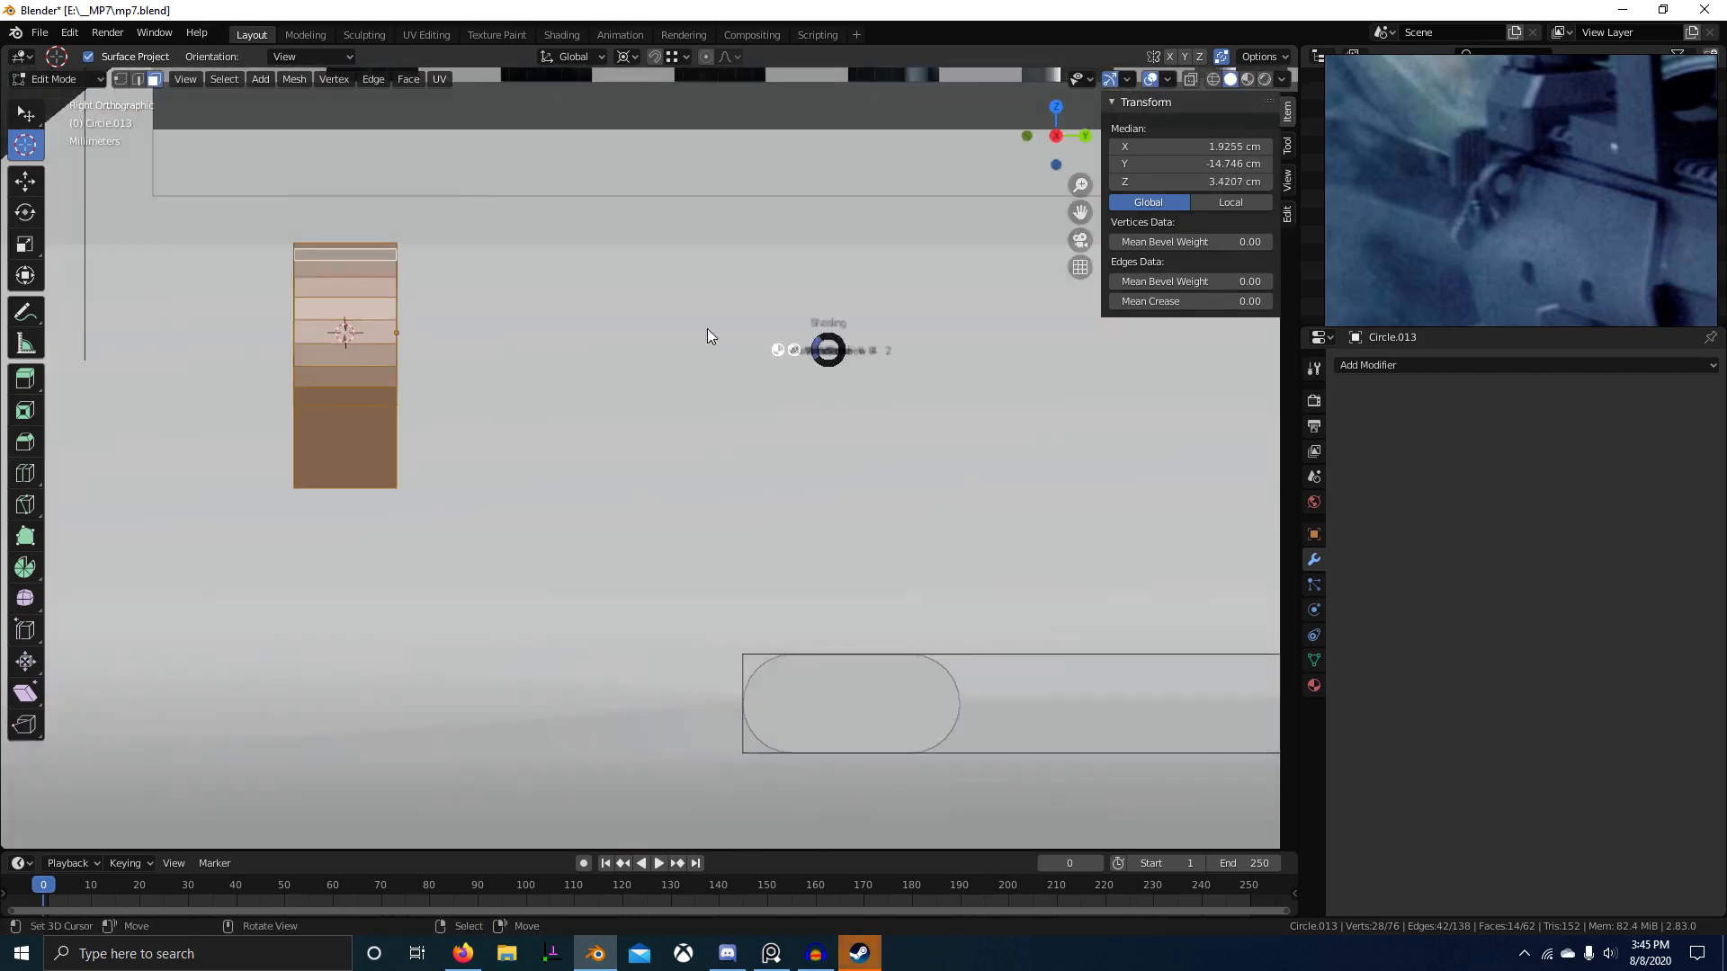
pyautogui.moveTo(414, 404)
pyautogui.keyDown('shift'); pyautogui.mouseDown(button='middle')
pyautogui.moveTo(603, 476)
pyautogui.moveTo(705, 548)
pyautogui.mouseUp(button='middle'); pyautogui.keyUp('shift')
pyautogui.scroll(1, 489, 425)
pyautogui.press('z')
# Step: Remove the flat end faces from the outer wall selection and try scaling the remaining faces in X and Z
pyautogui.moveTo(575, 436)
pyautogui.mouseDown(button='middle')
pyautogui.moveTo(646, 485)
pyautogui.moveTo(619, 457)
pyautogui.moveTo(705, 439)
pyautogui.moveTo(745, 481)
pyautogui.mouseUp(button='middle')
pyautogui.rightClick(590, 424)
pyautogui.keyDown('ctrl'); pyautogui.rightClick(583, 500); pyautogui.keyUp('ctrl')
pyautogui.press('s')
pyautogui.hotkey('shift', 'y')
pyautogui.rightClick(877, 506)
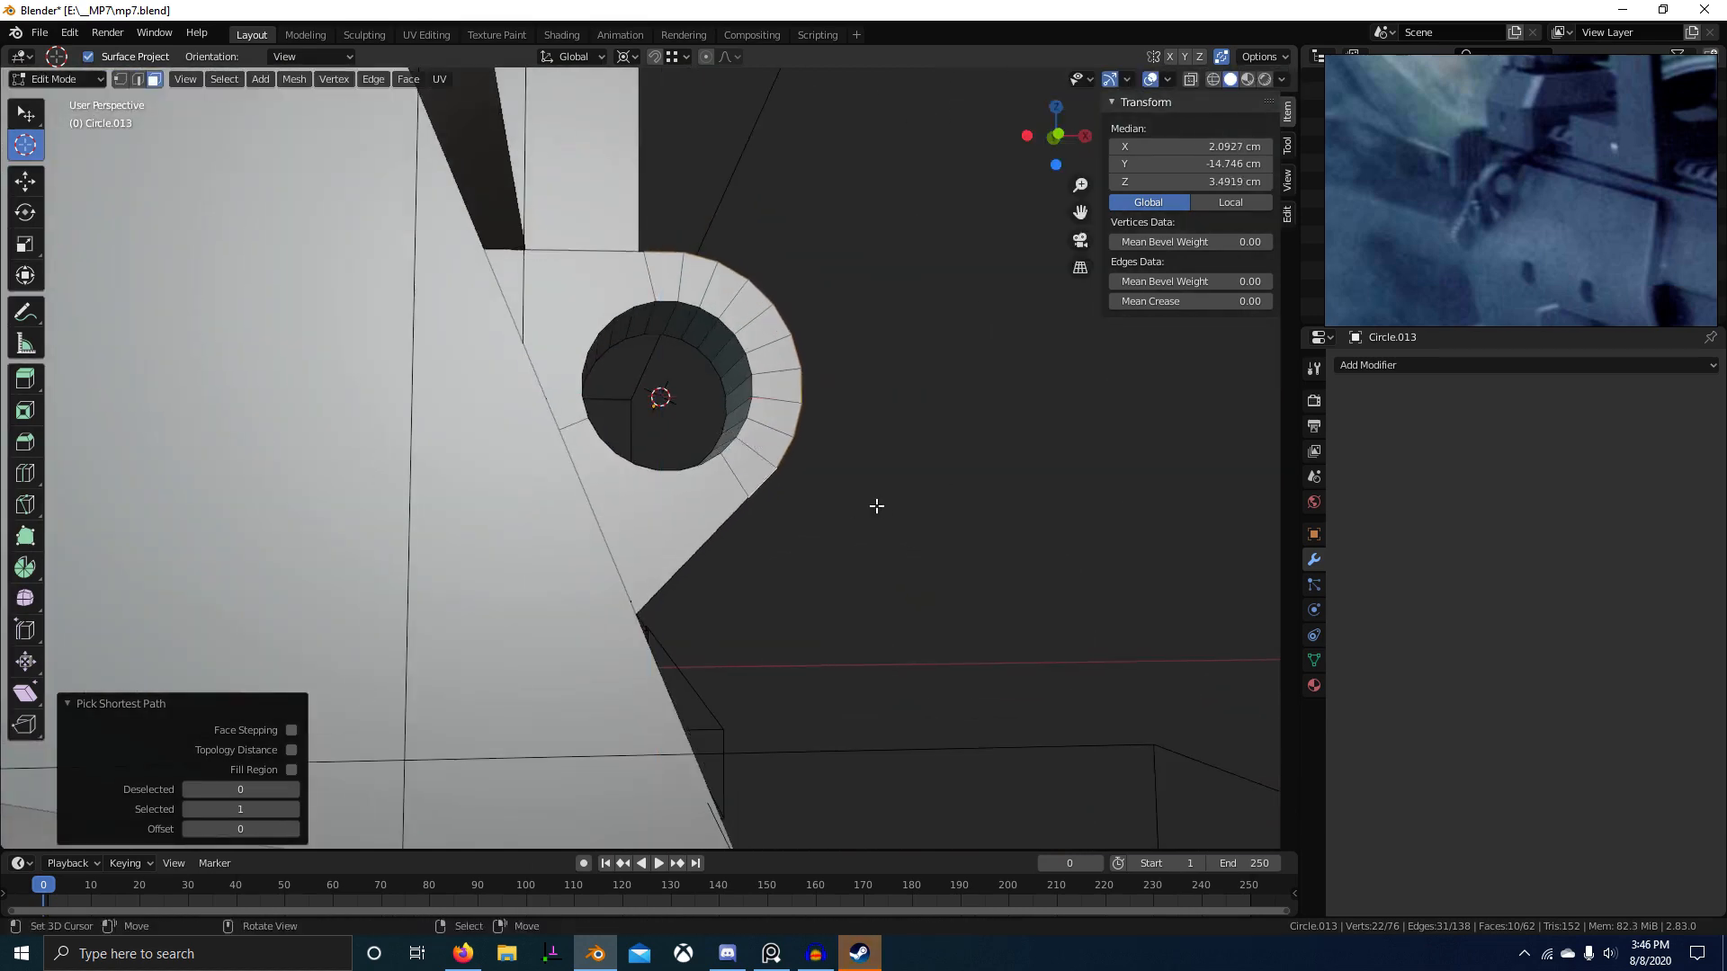
# Step: Reduce the selection to the lug's rounded outer faces and scale them to about 0.906 in X and Z
pyautogui.moveTo(877, 507); pyautogui.dragTo(796, 479, button='middle')
pyautogui.keyDown('shift'); pyautogui.rightClick(690, 471); pyautogui.keyUp('shift')
pyautogui.moveTo(612, 413); pyautogui.dragTo(635, 503, button='middle')
pyautogui.keyDown('shift'); pyautogui.rightClick(609, 386); pyautogui.keyUp('shift')
pyautogui.moveTo(769, 538); pyautogui.dragTo(780, 474, button='middle')
pyautogui.press('s')
pyautogui.hotkey('shift', 'y')
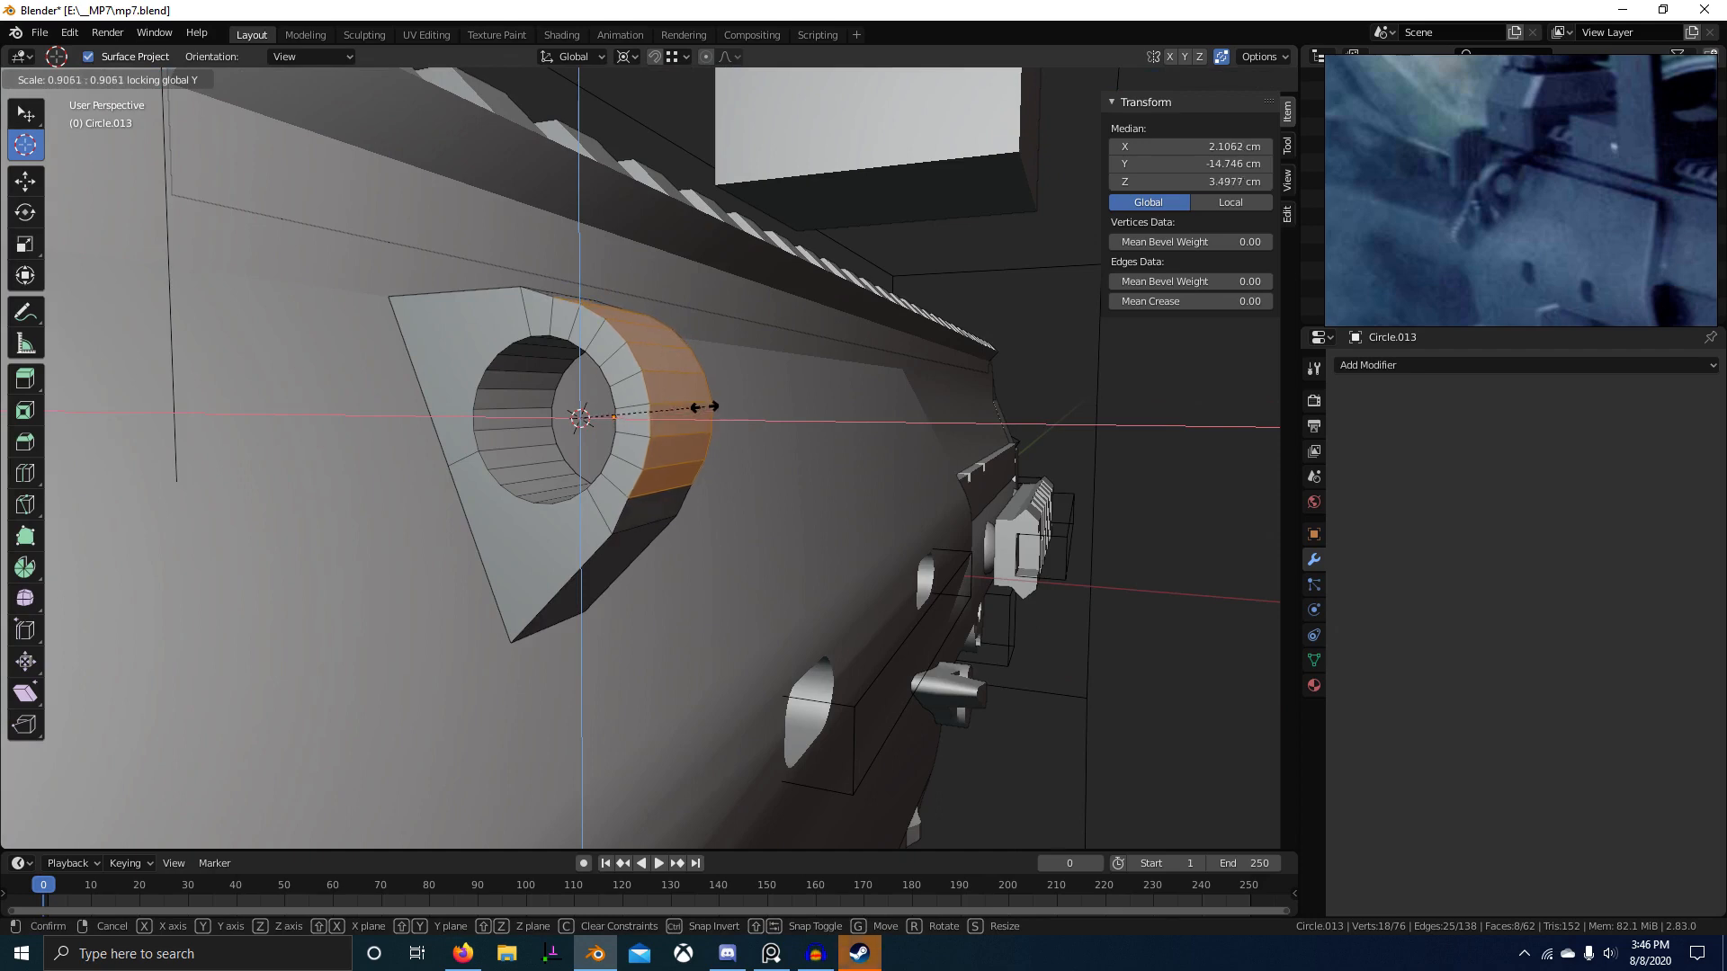
pyautogui.click(701, 404)
# Step: Dissolve the crosswise edges where the lug's rounded outer wall meets its flat sides
pyautogui.moveTo(700, 404); pyautogui.dragTo(559, 431, button='middle')
pyautogui.press('2')
pyautogui.rightClick(721, 528)
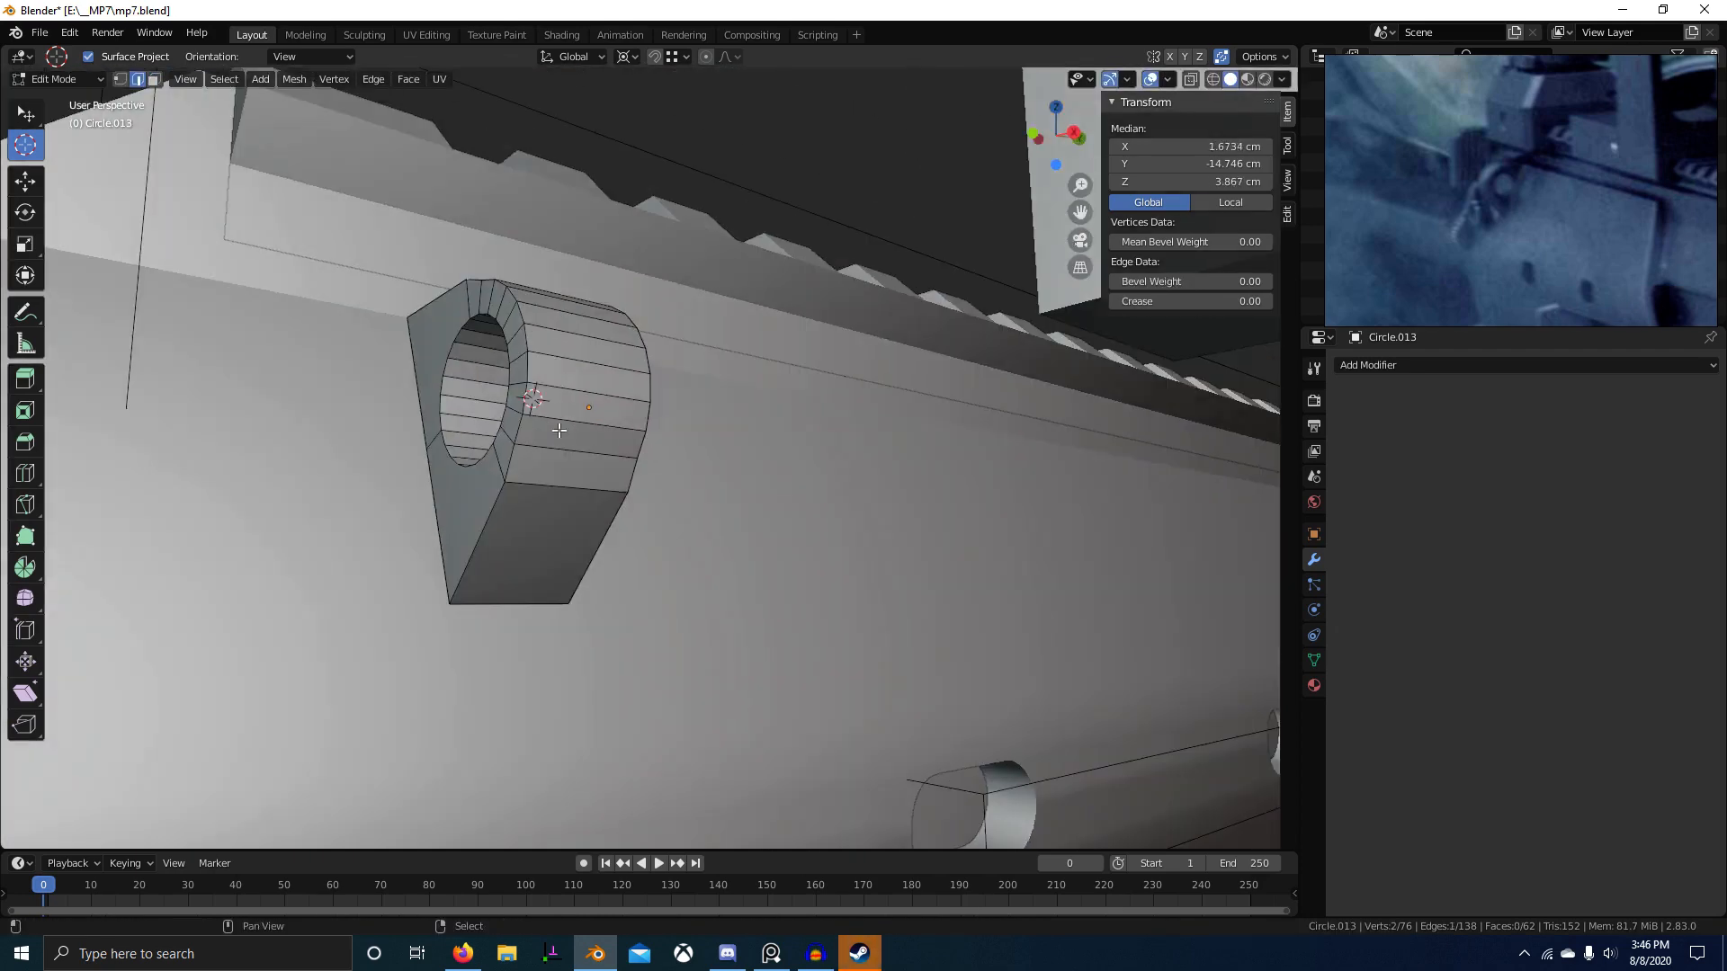
pyautogui.hotkey('ctrl', 'x')
# Step: Try dissolving the leftover vertices at the ends of the lug's outer curve
pyautogui.moveTo(553, 494); pyautogui.dragTo(632, 422, button='middle')
pyautogui.press('1')
pyautogui.rightClick(691, 444)
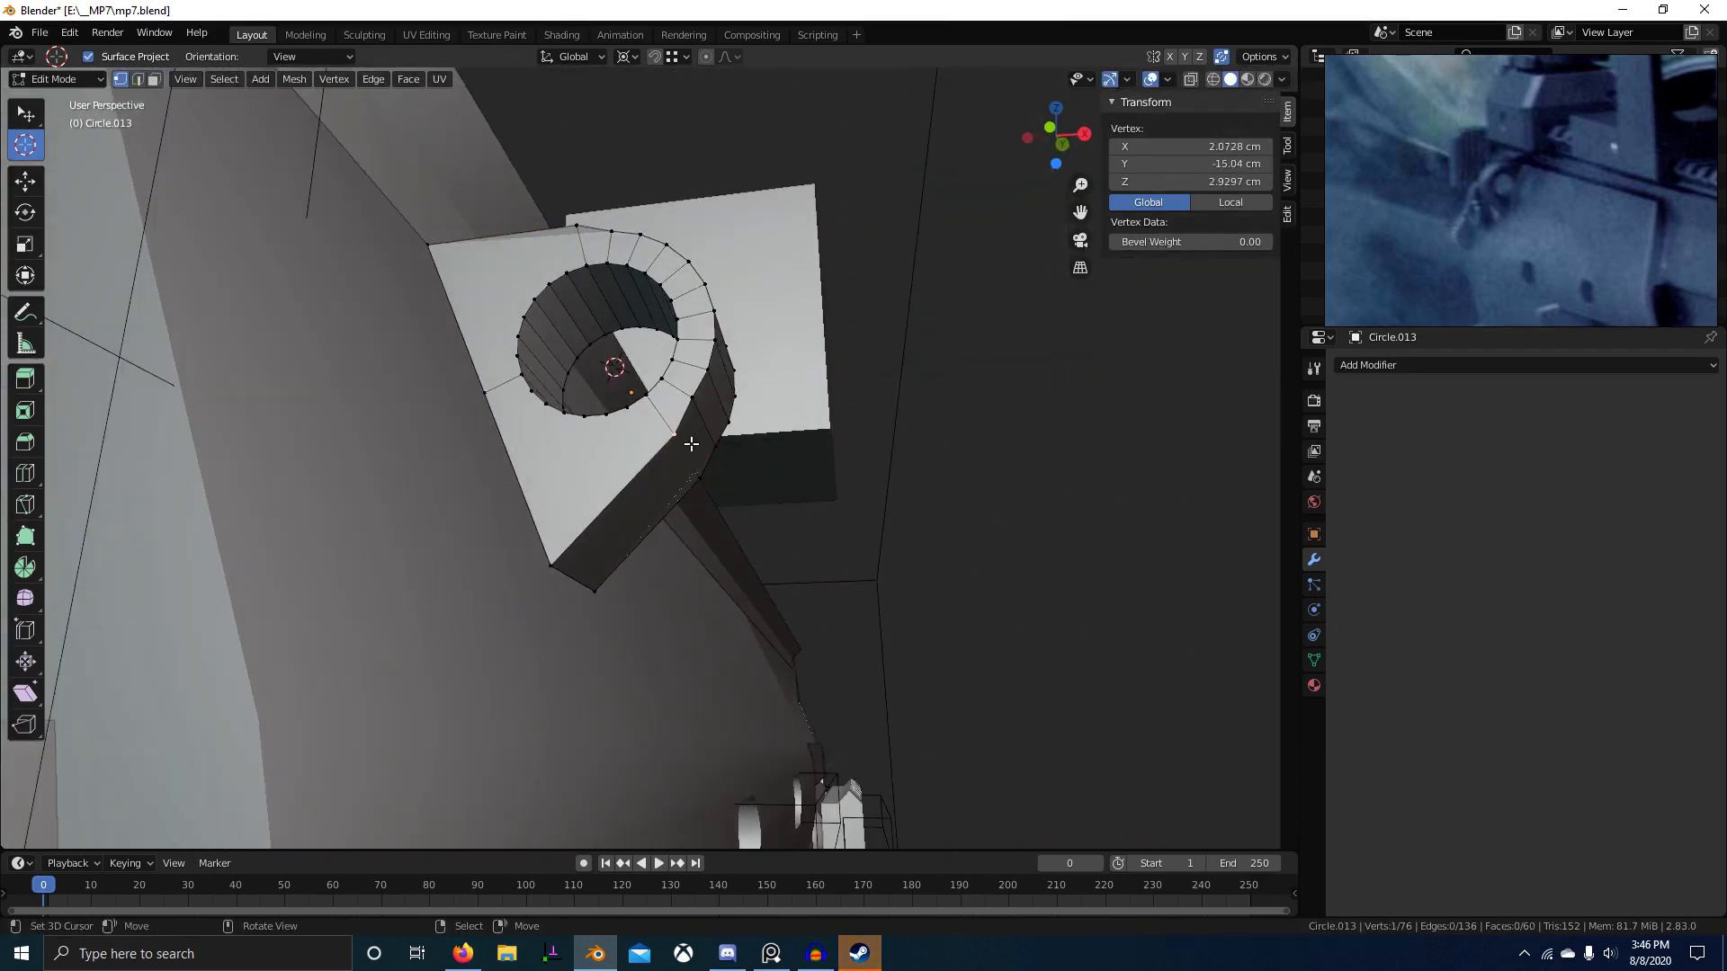
pyautogui.hotkey('ctrl', 'x')
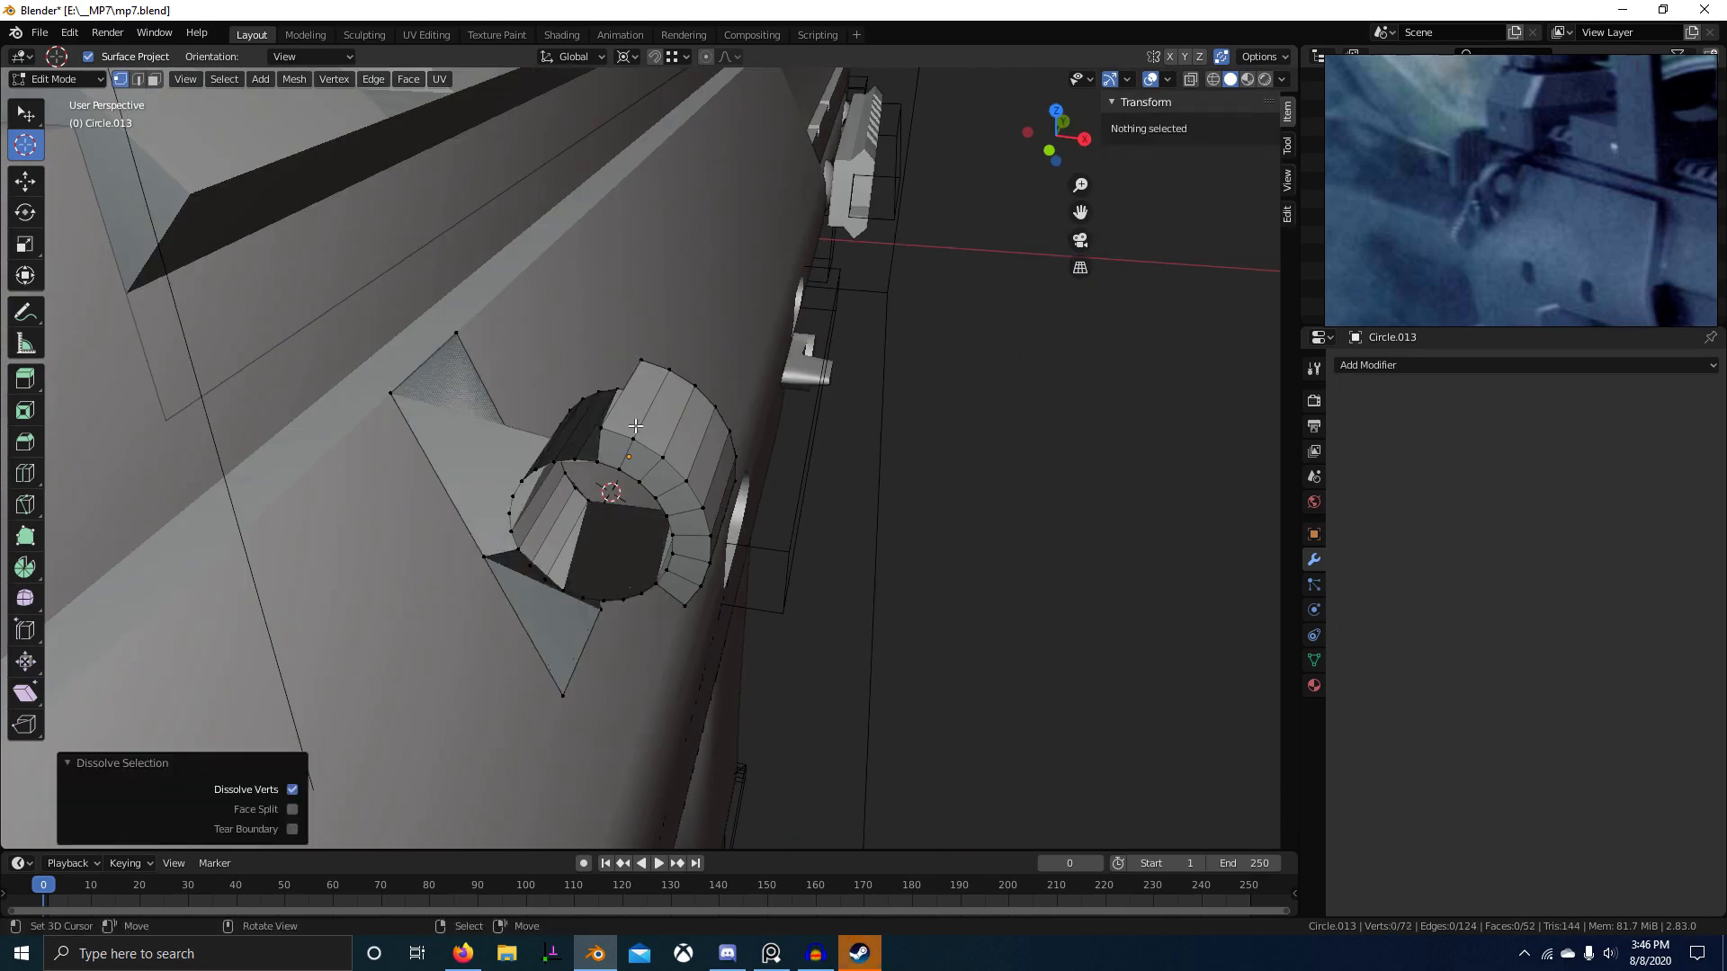
pyautogui.hotkey('ctrl', 'z')
# Step: Dissolve the short connecting edges between the hole and the ends of the outer curve, and return to Object Mode
pyautogui.press('2')
pyautogui.rightClick(563, 434)
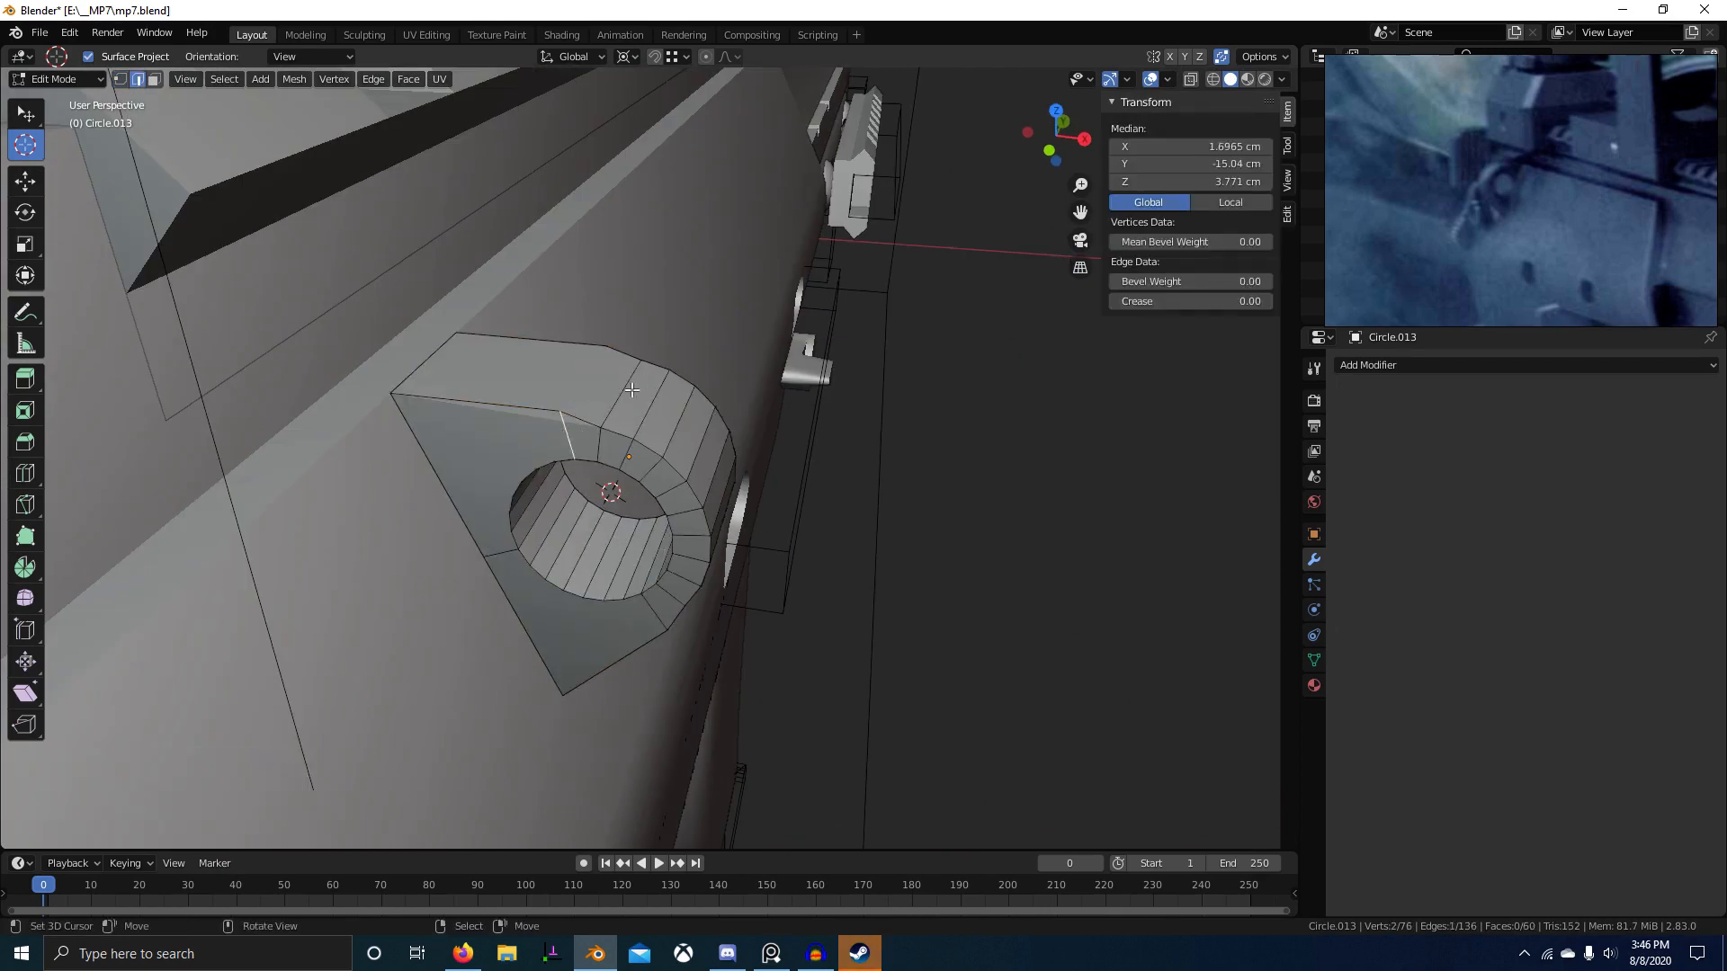
pyautogui.moveTo(710, 362); pyautogui.dragTo(558, 327, button='middle')
pyautogui.keyDown('shift'); pyautogui.rightClick(563, 493); pyautogui.keyUp('shift')
pyautogui.moveTo(564, 493); pyautogui.dragTo(712, 496, button='middle')
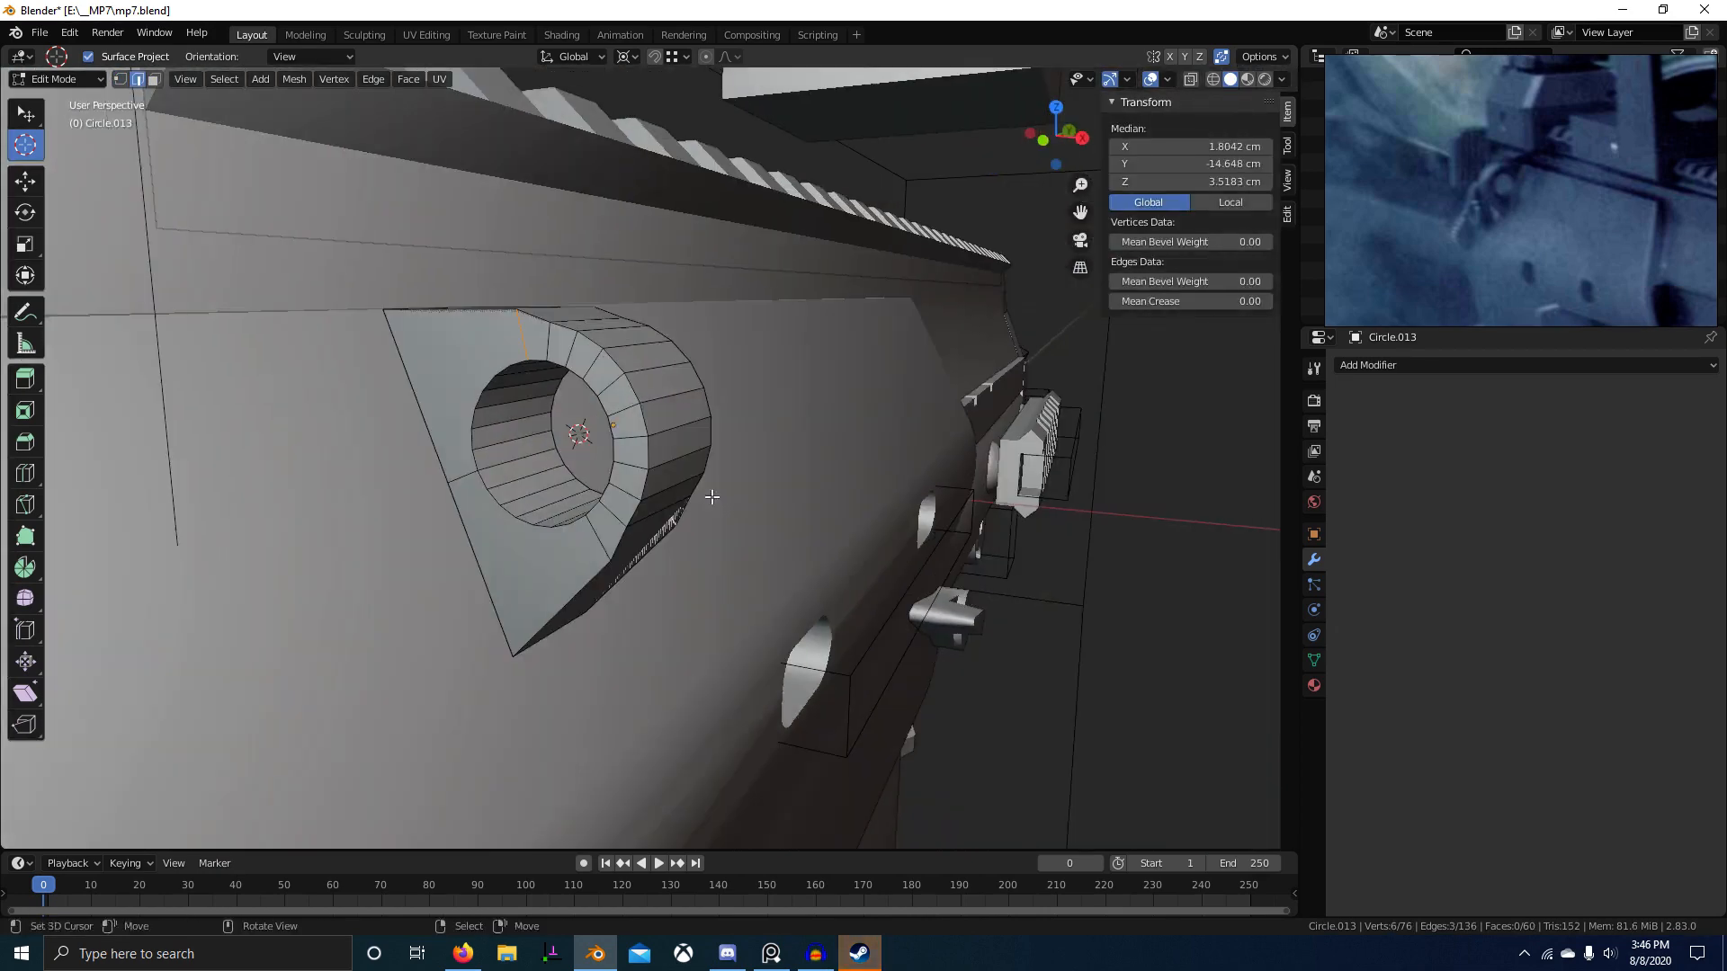
pyautogui.hotkey('ctrl', 'x')
pyautogui.scroll(-2, 640, 549)
pyautogui.moveTo(639, 550); pyautogui.dragTo(587, 489, button='middle')
pyautogui.press('Tab')
pyautogui.scroll(-2, 671, 539)
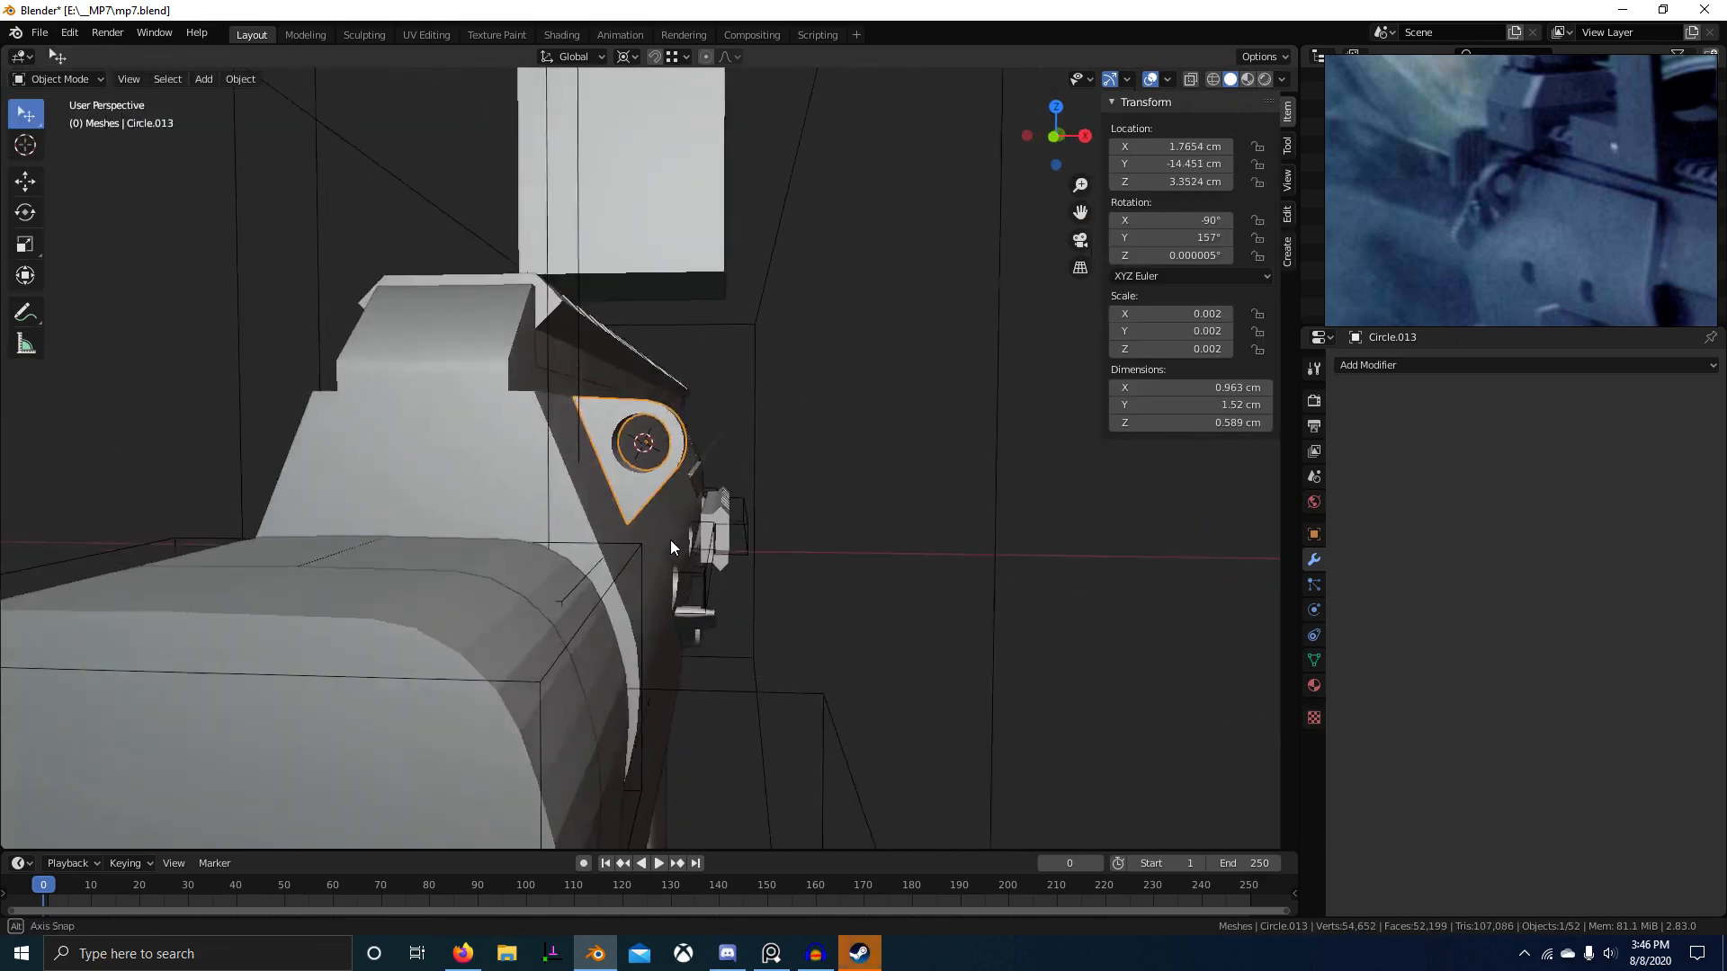
# Step: Try to move the hole's inner faces about 0.063 cm along local X towards the receiver
pyautogui.scroll(2, 628, 449)
pyautogui.press('Tab')
pyautogui.scroll(3, 680, 461)
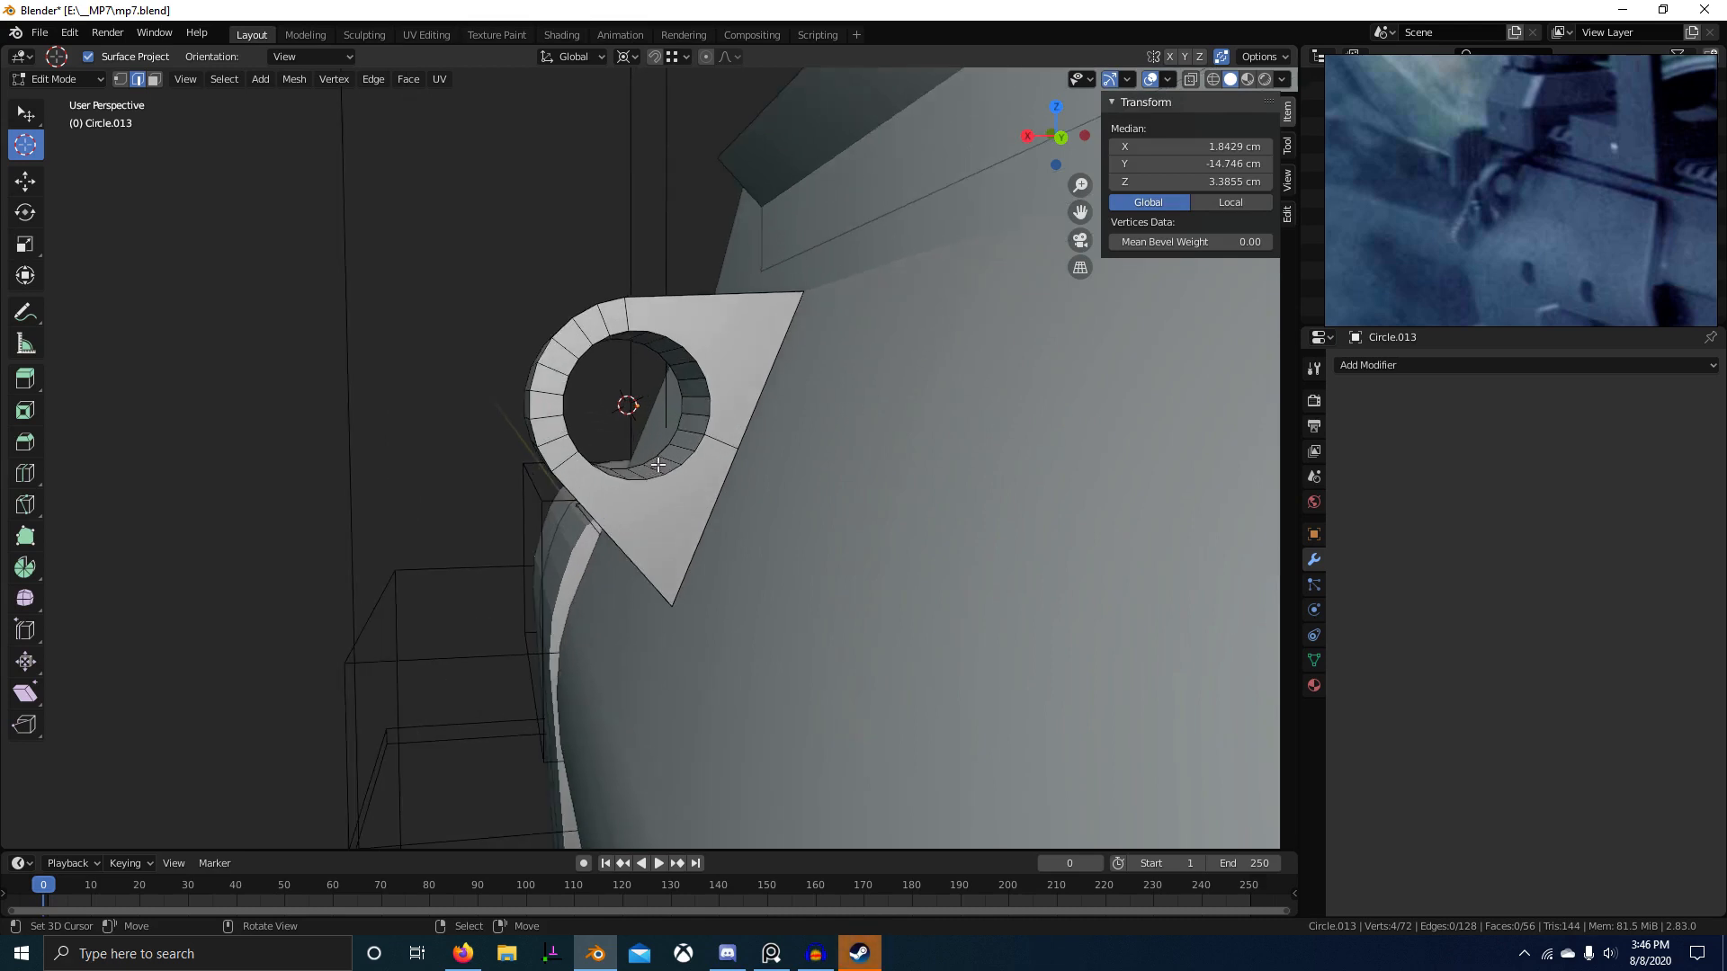
pyautogui.click(679, 426)
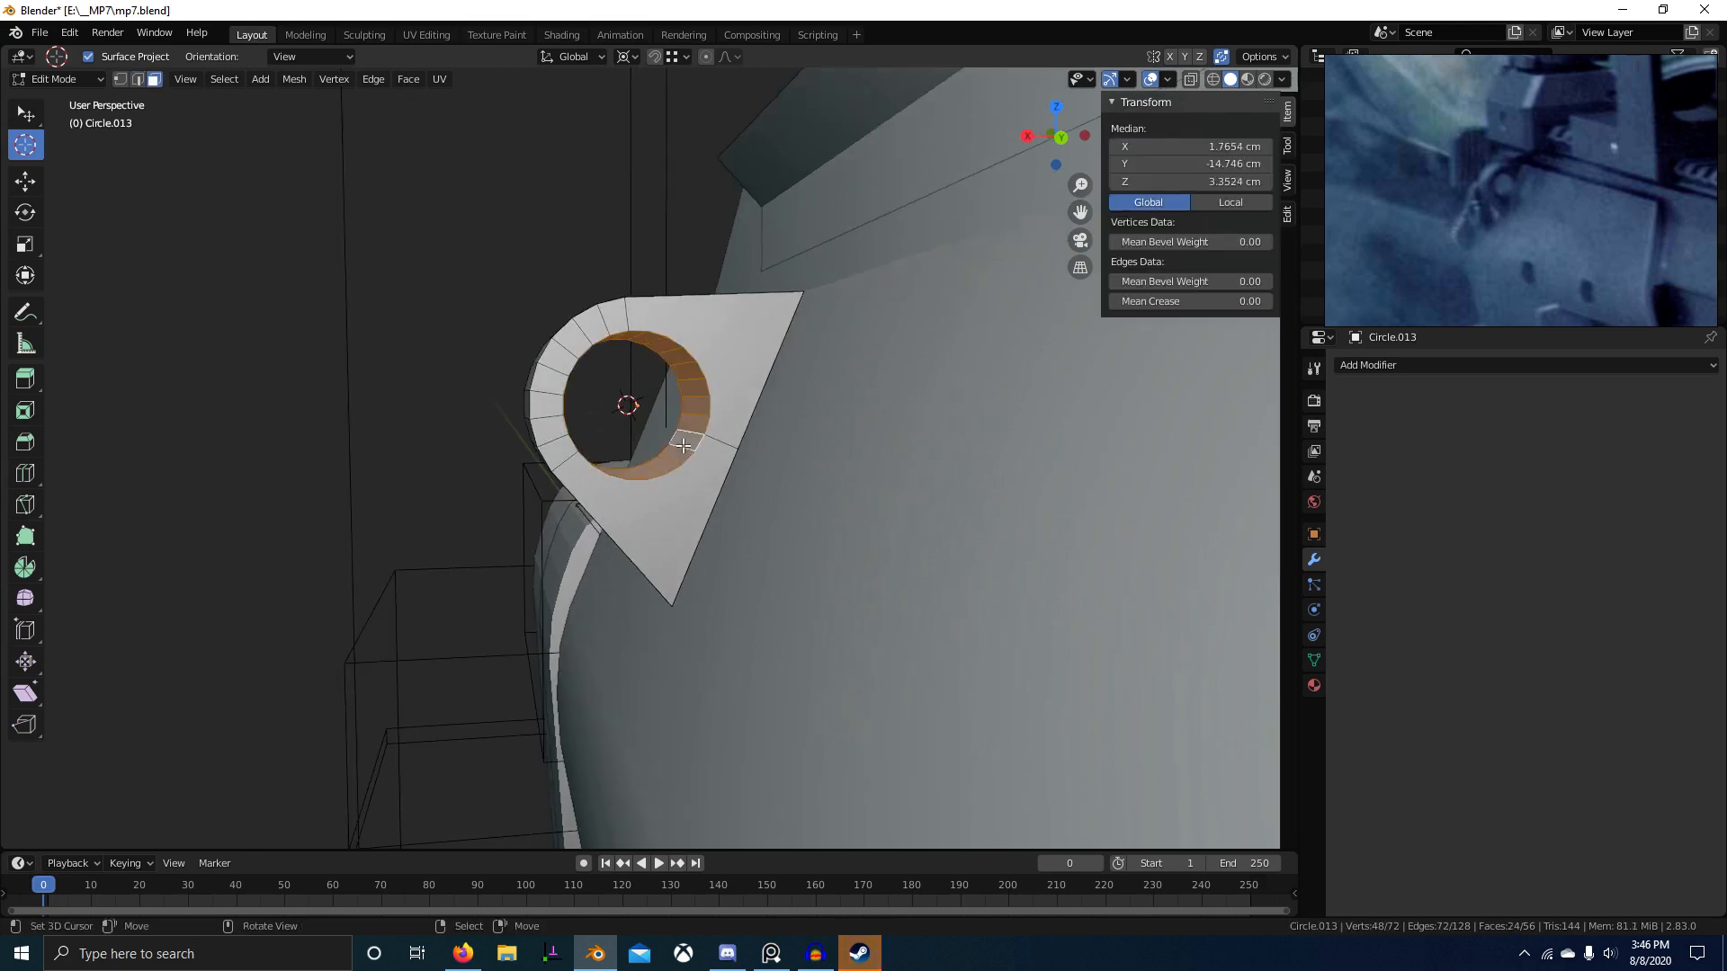
pyautogui.press('g')
pyautogui.press('y')
pyautogui.press('y')
pyautogui.press('x')
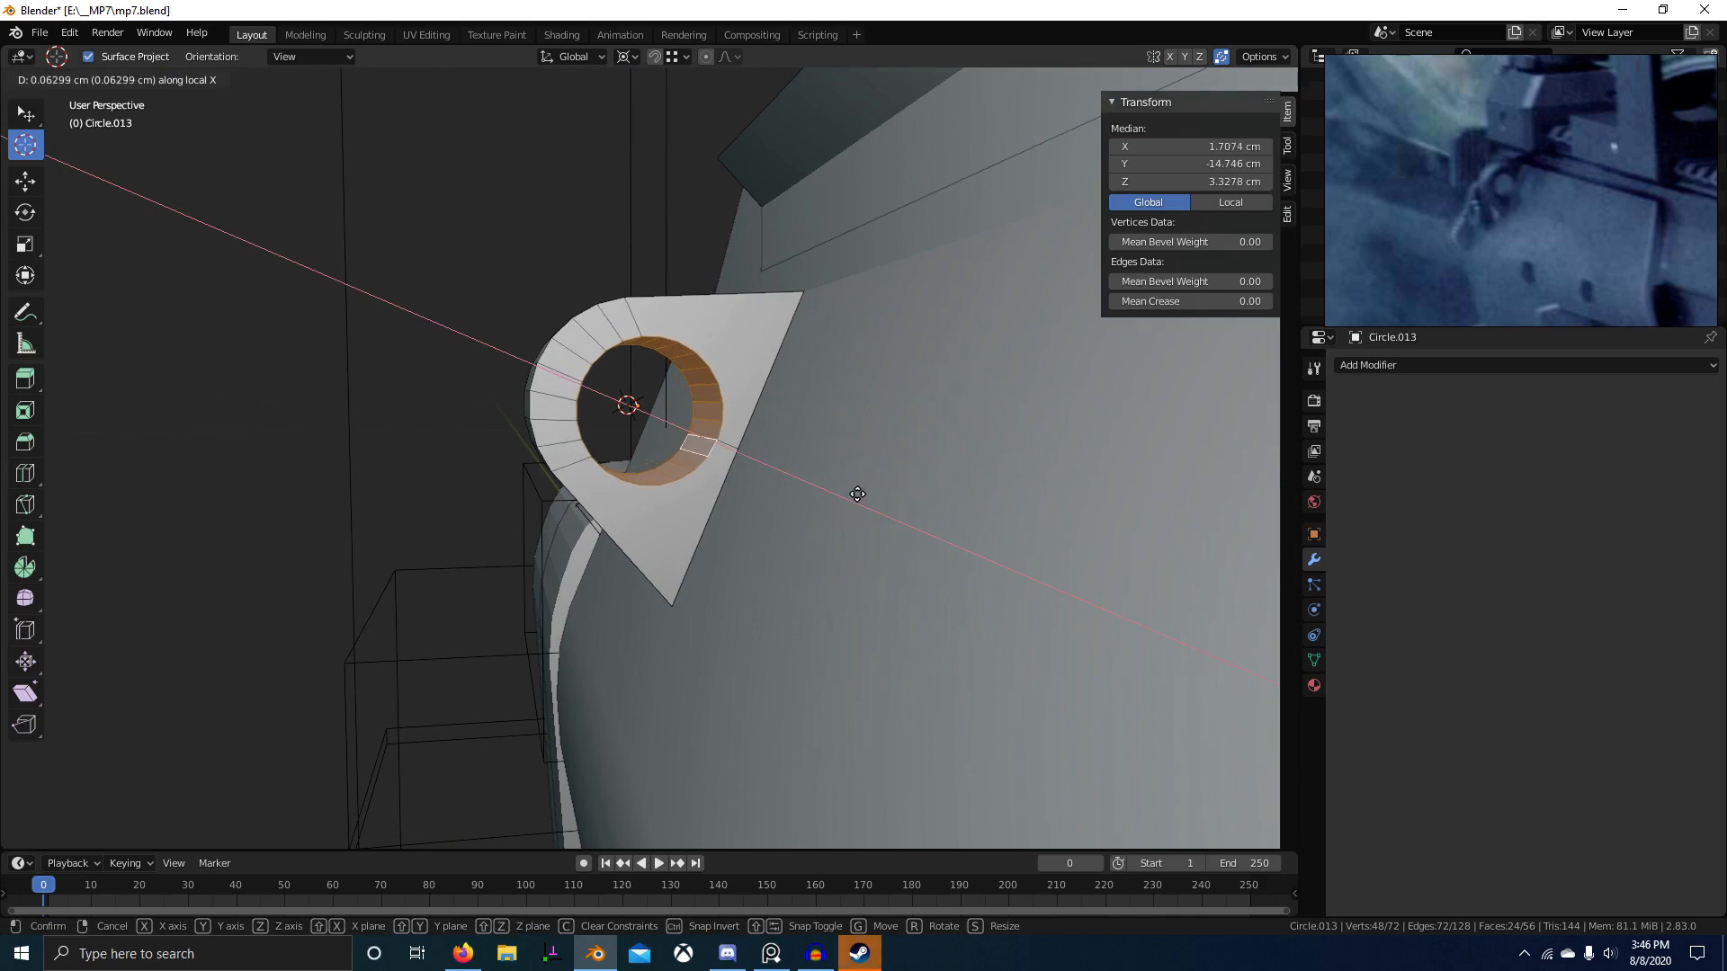
pyautogui.rightClick(854, 496)
pyautogui.scroll(-3, 739, 481)
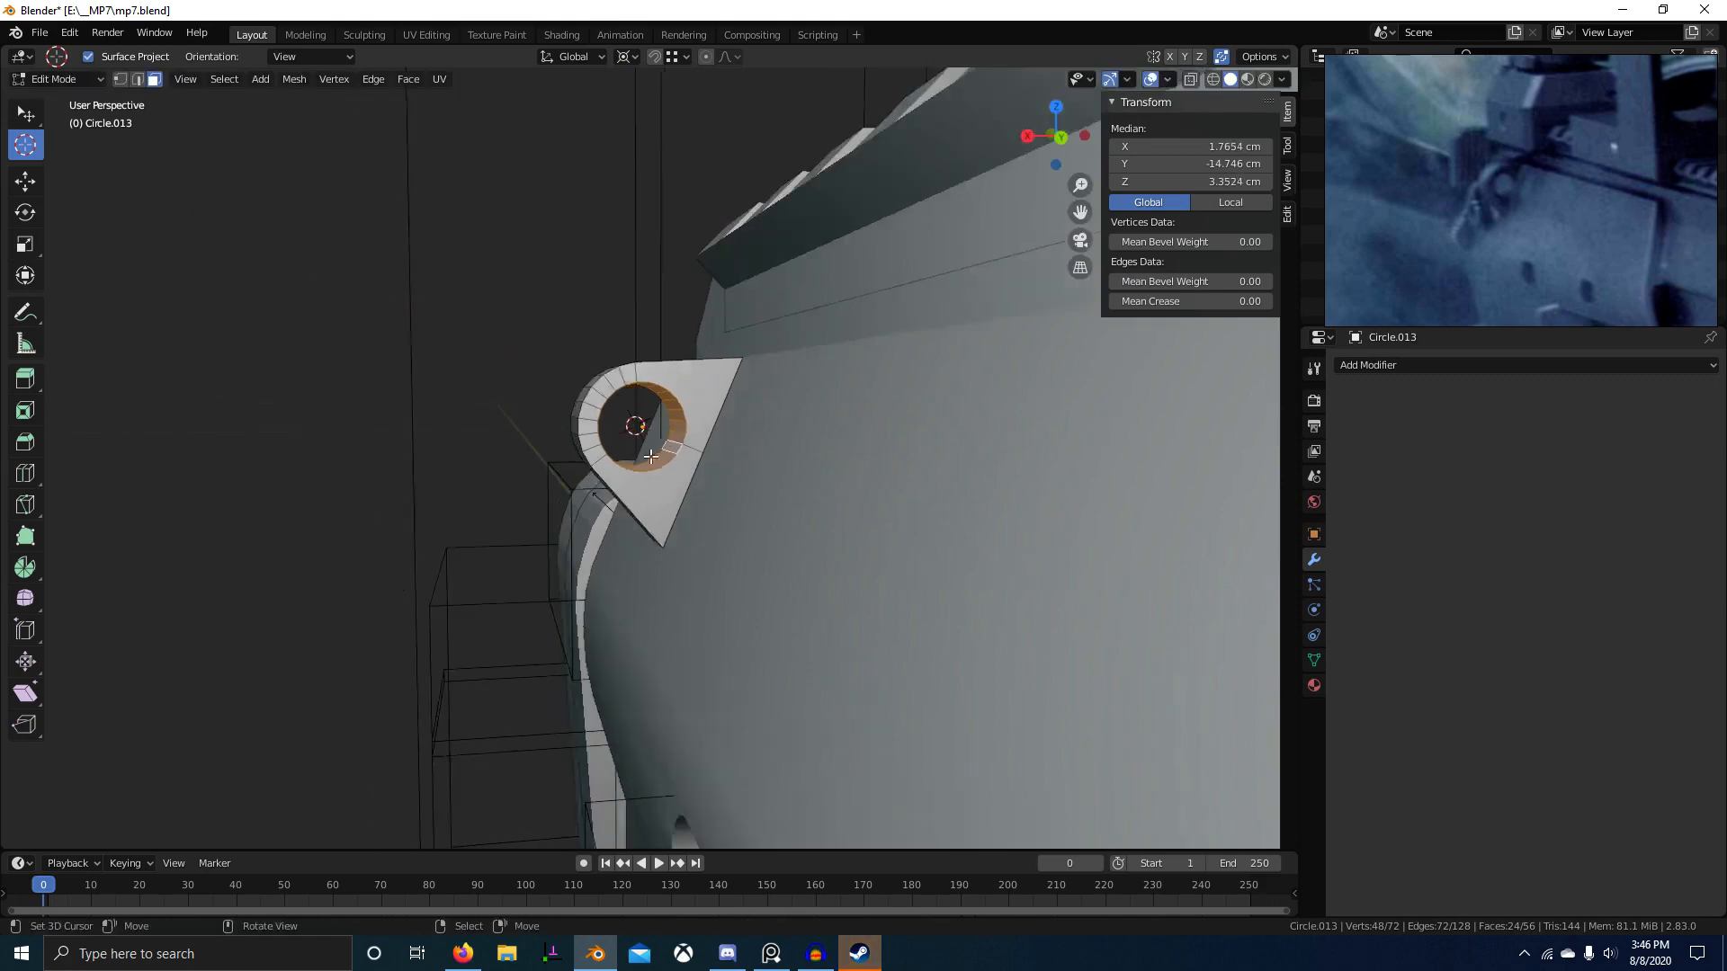
# Step: Return to Object Mode and examine the reference photos for the shape of the lug on the receiver's rear side
pyautogui.moveTo(650, 464); pyautogui.dragTo(654, 513, button='middle')
pyautogui.press('Tab')
pyautogui.scroll(-5, 542, 463)
pyautogui.scroll(-10, 1621, 200)
pyautogui.moveTo(1610, 196); pyautogui.dragTo(1493, 141, button='middle')
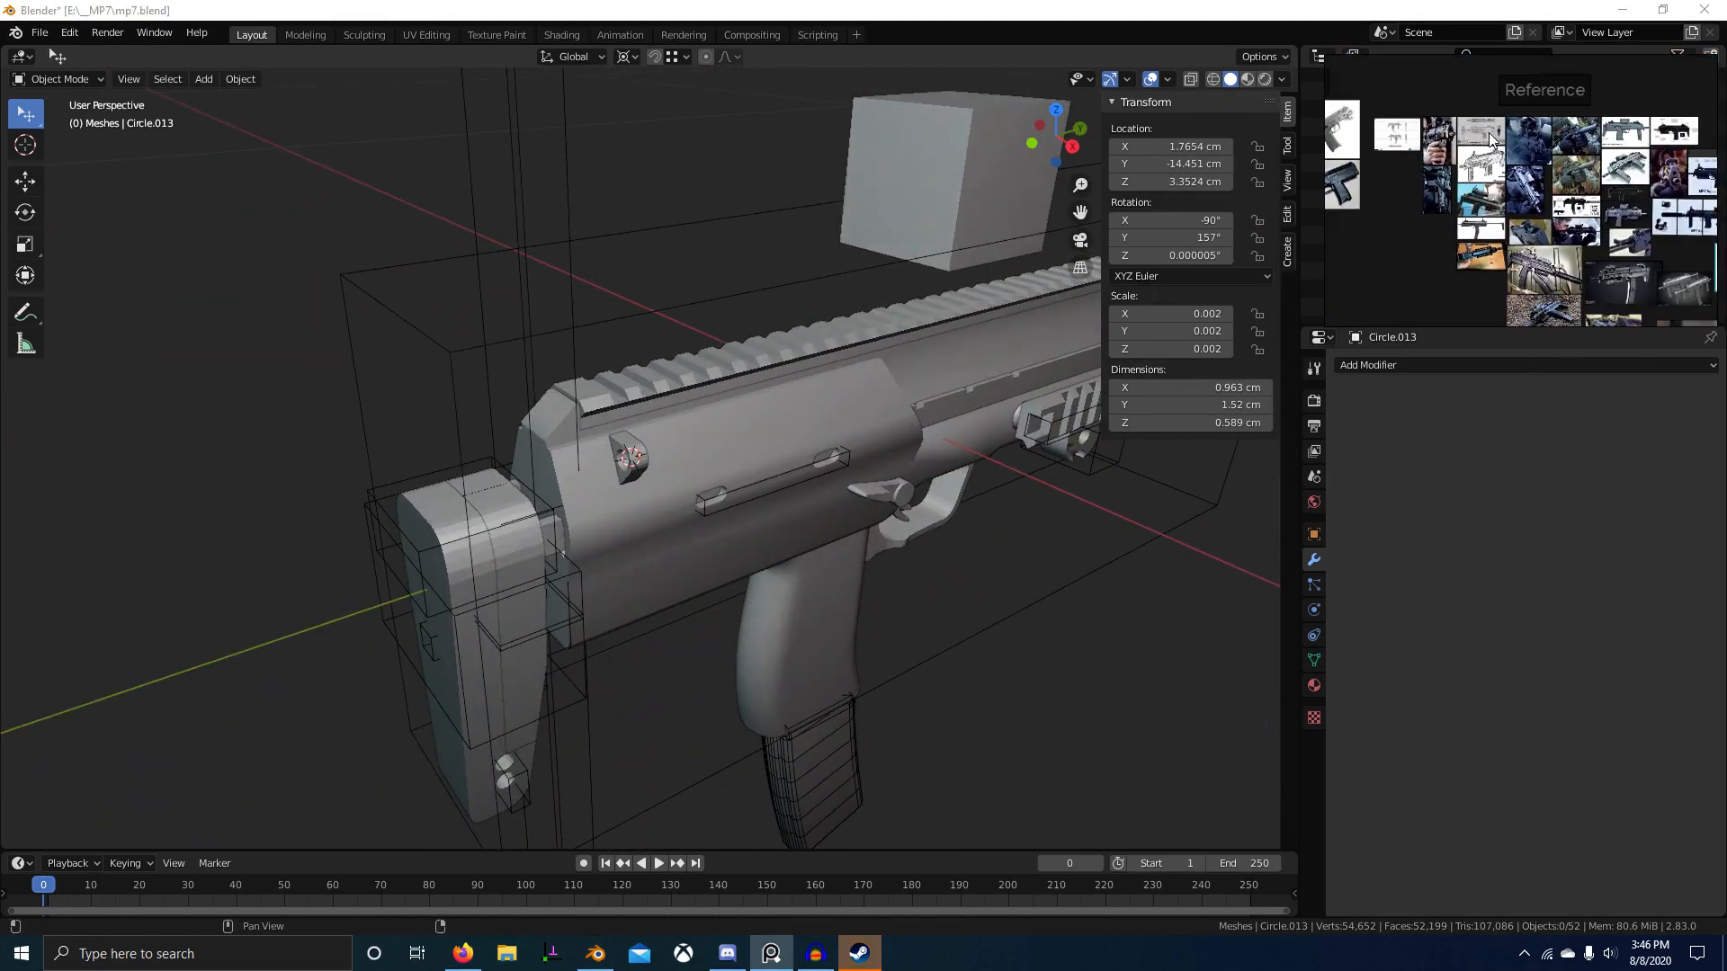
pyautogui.scroll(7, 1534, 218)
pyautogui.scroll(10, 1642, 214)
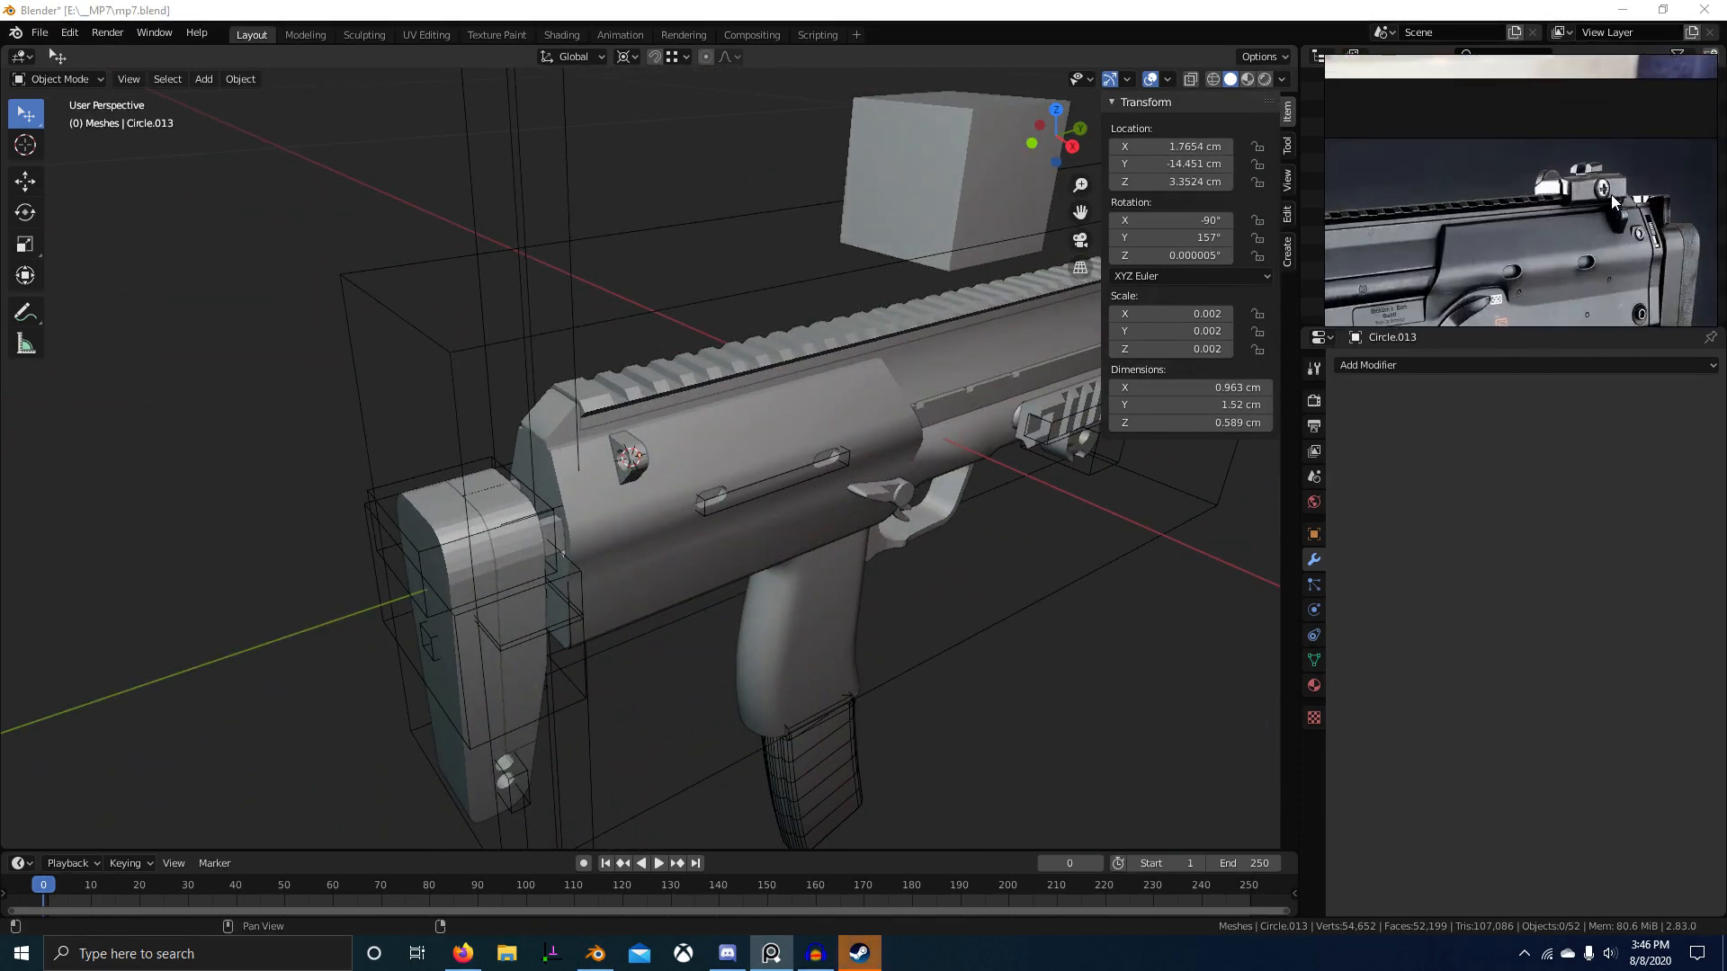
pyautogui.scroll(-8, 1642, 208)
pyautogui.scroll(10, 1597, 190)
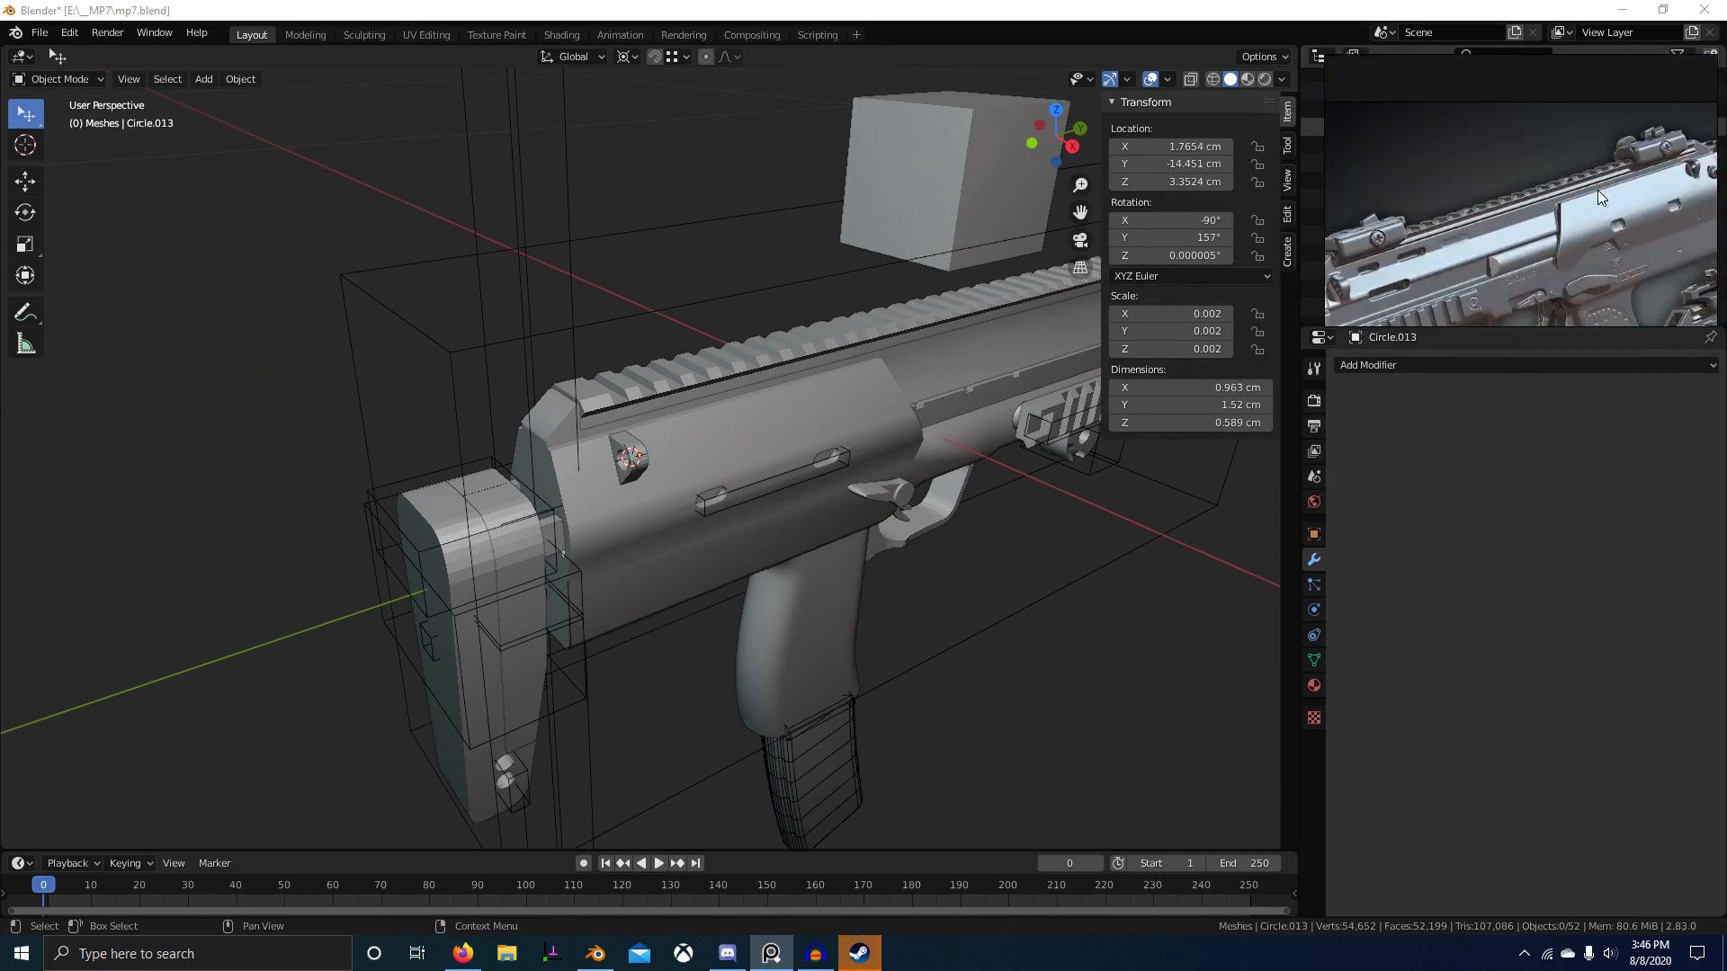
pyautogui.moveTo(1547, 218); pyautogui.dragTo(1499, 269, button='middle')
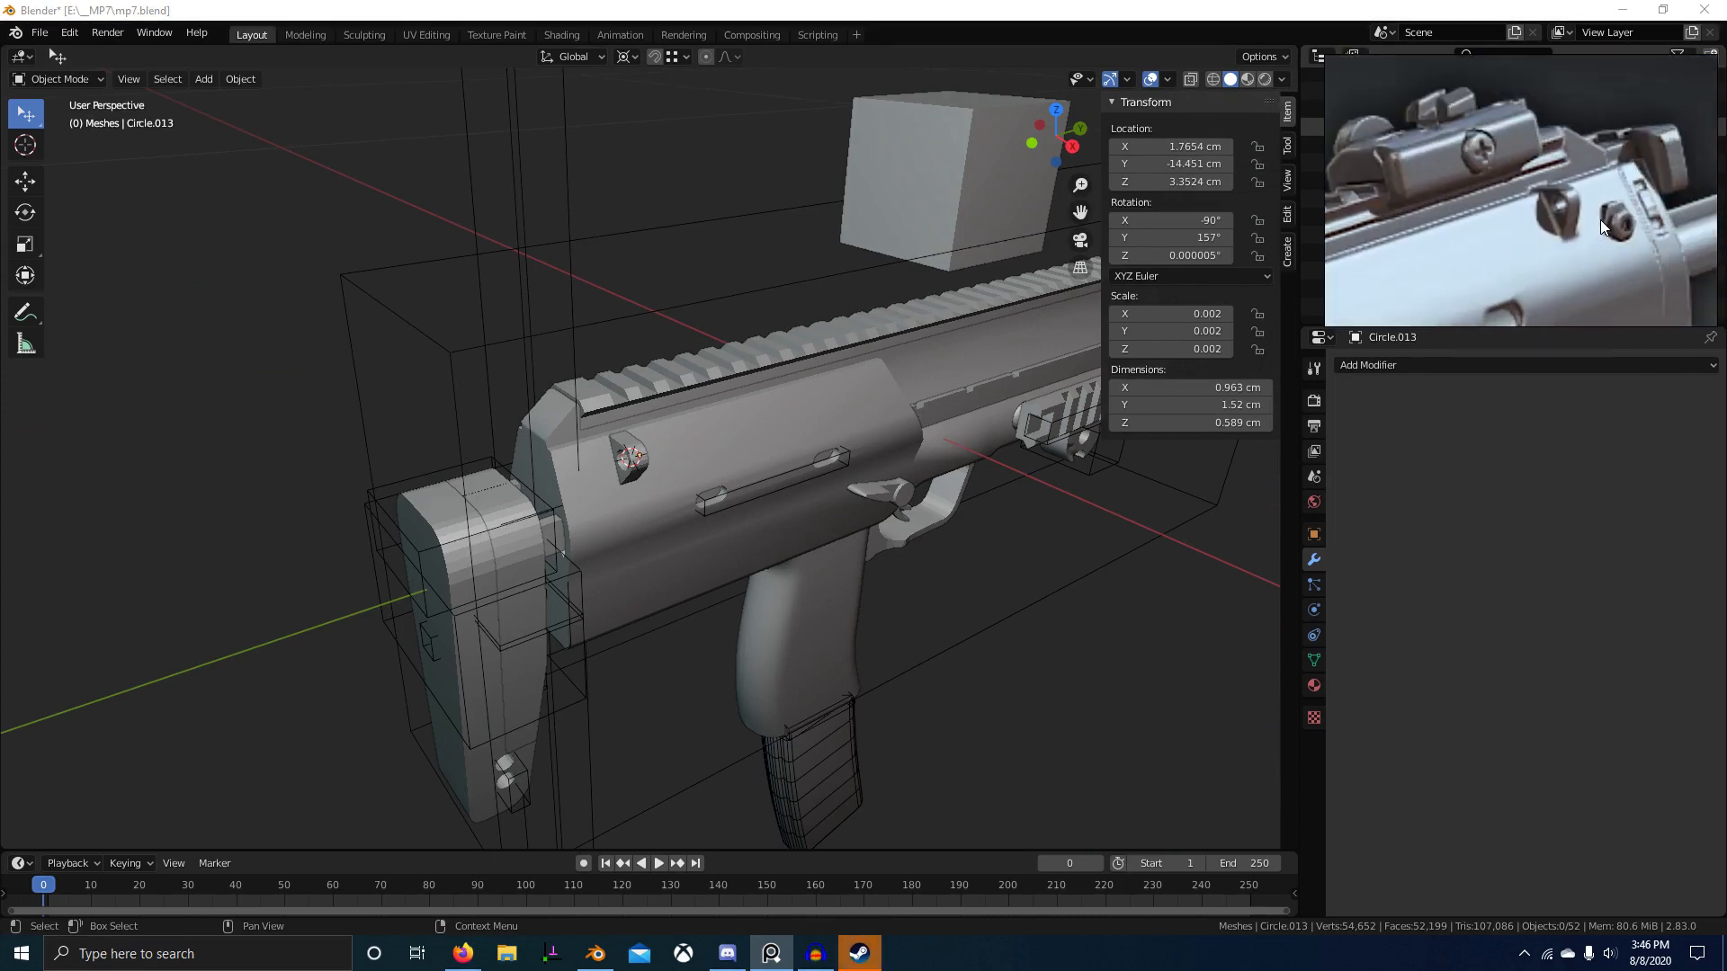
pyautogui.scroll(-8, 1600, 219)
# Step: Shrink the inner faces of the lug's hole slightly in the XZ plane, keeping their Y depth
pyautogui.moveTo(788, 379); pyautogui.dragTo(878, 383, button='middle')
pyautogui.scroll(4, 752, 509)
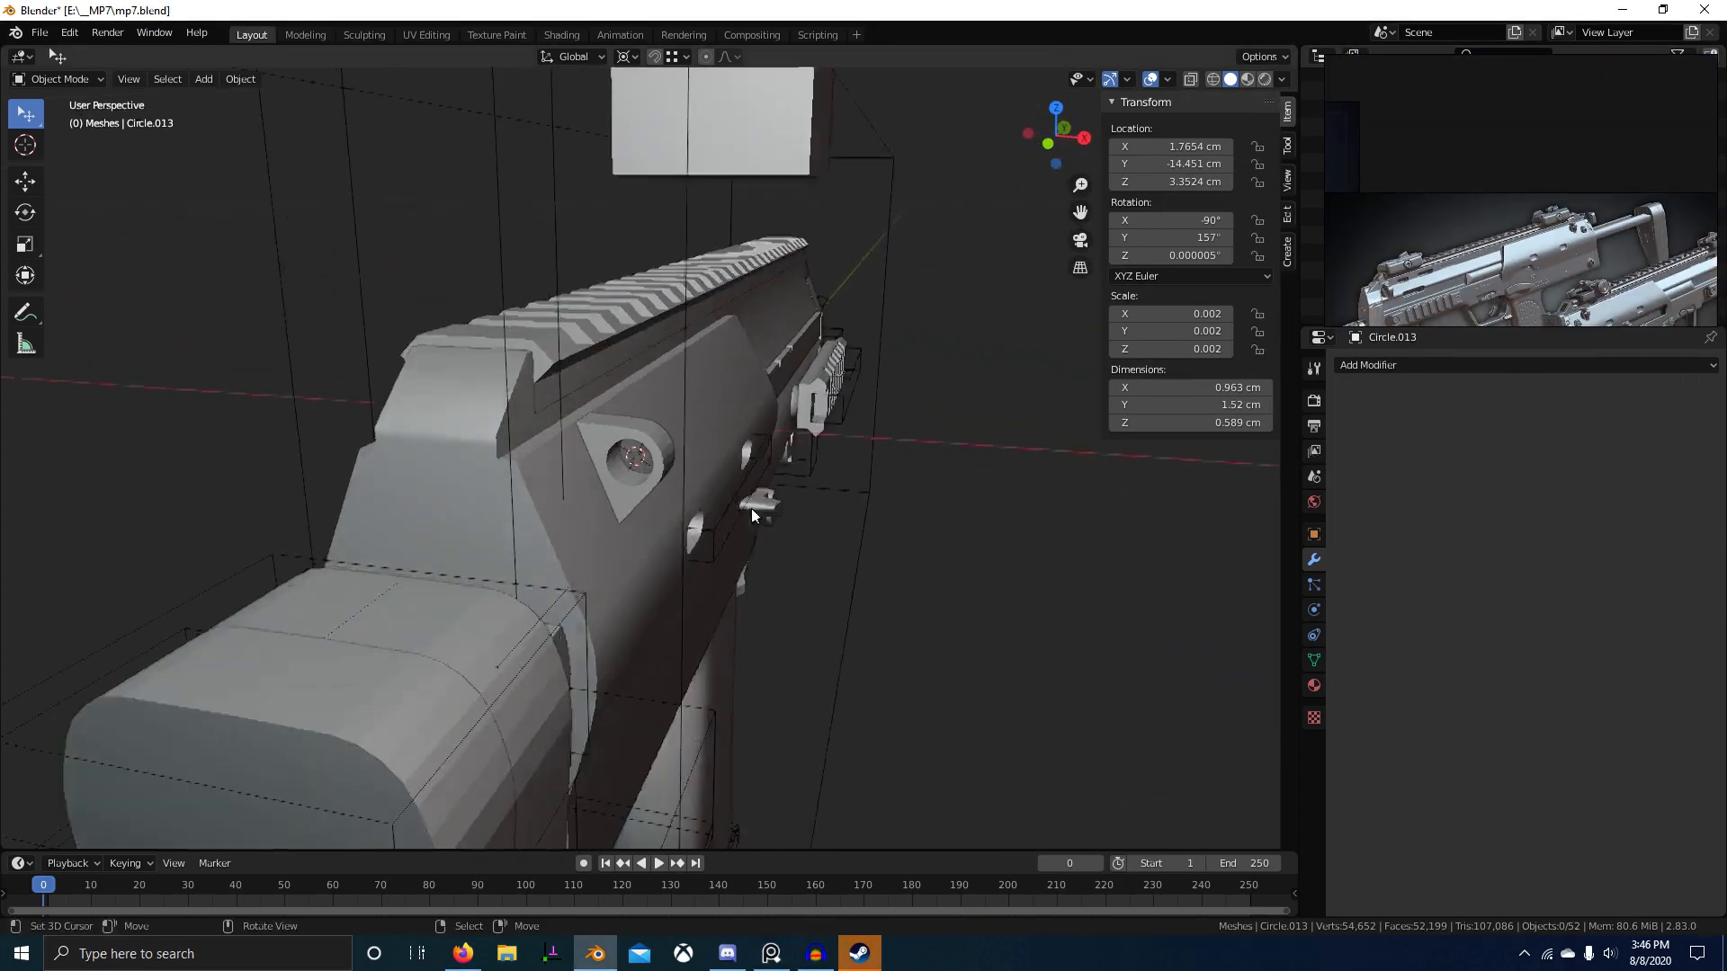
pyautogui.scroll(6, 752, 509)
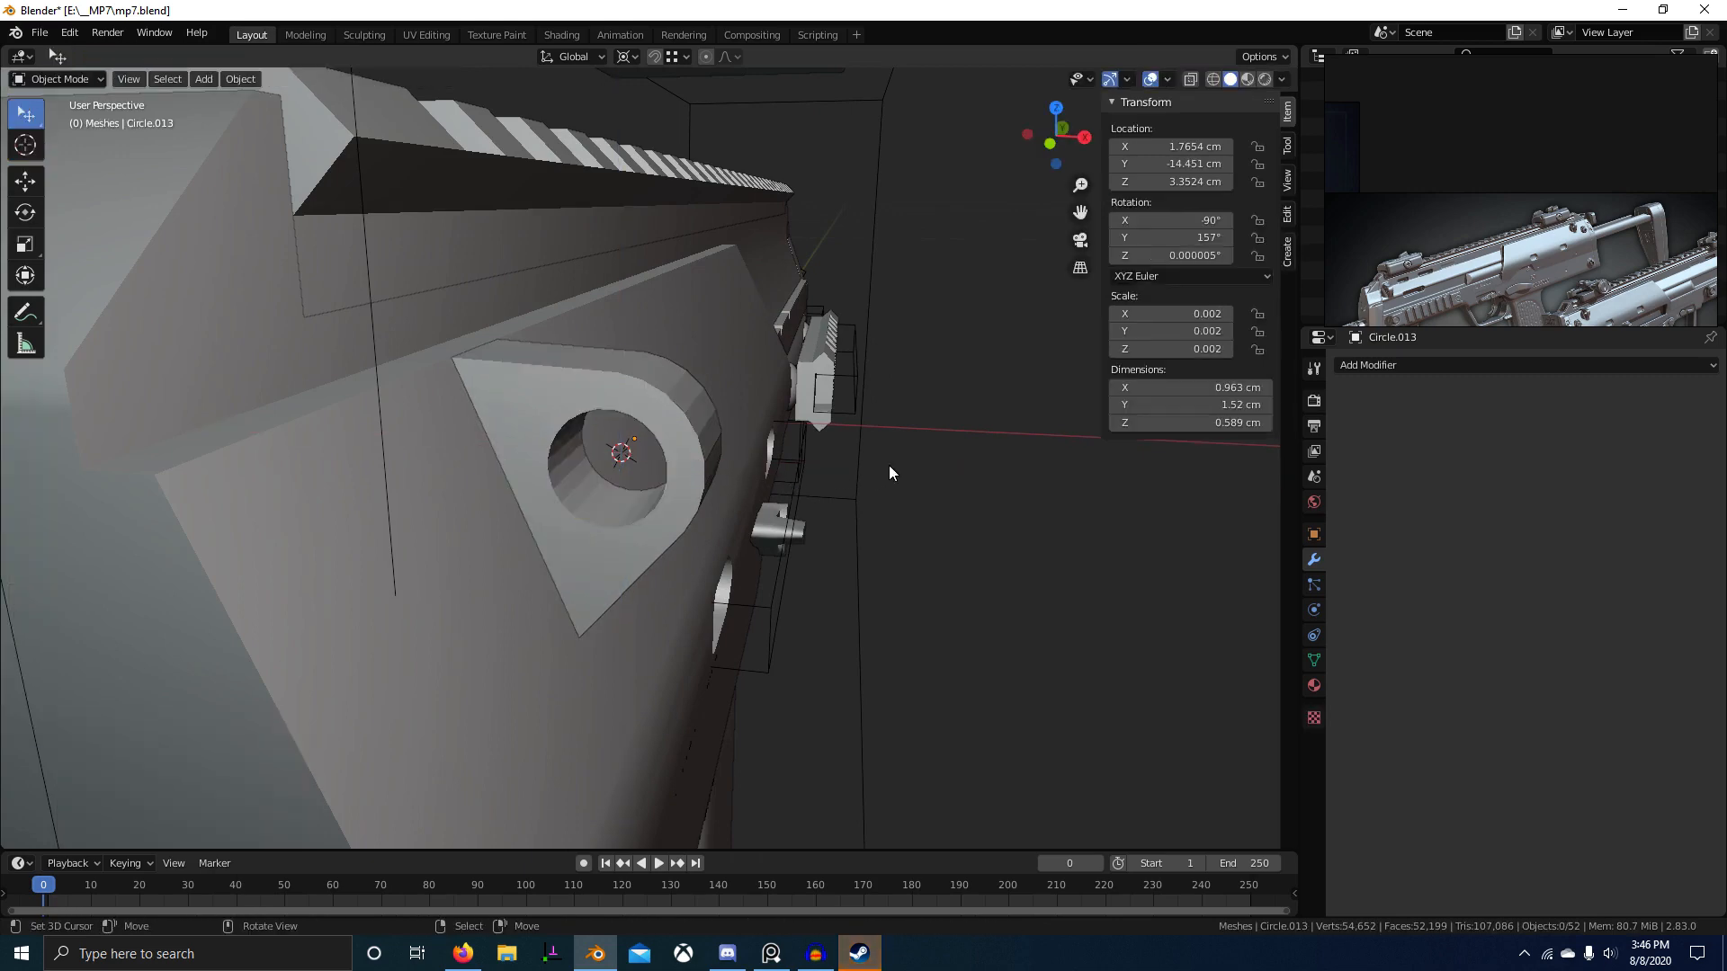
pyautogui.press('Tab')
pyautogui.press('s')
pyautogui.hotkey('shift', 'y')
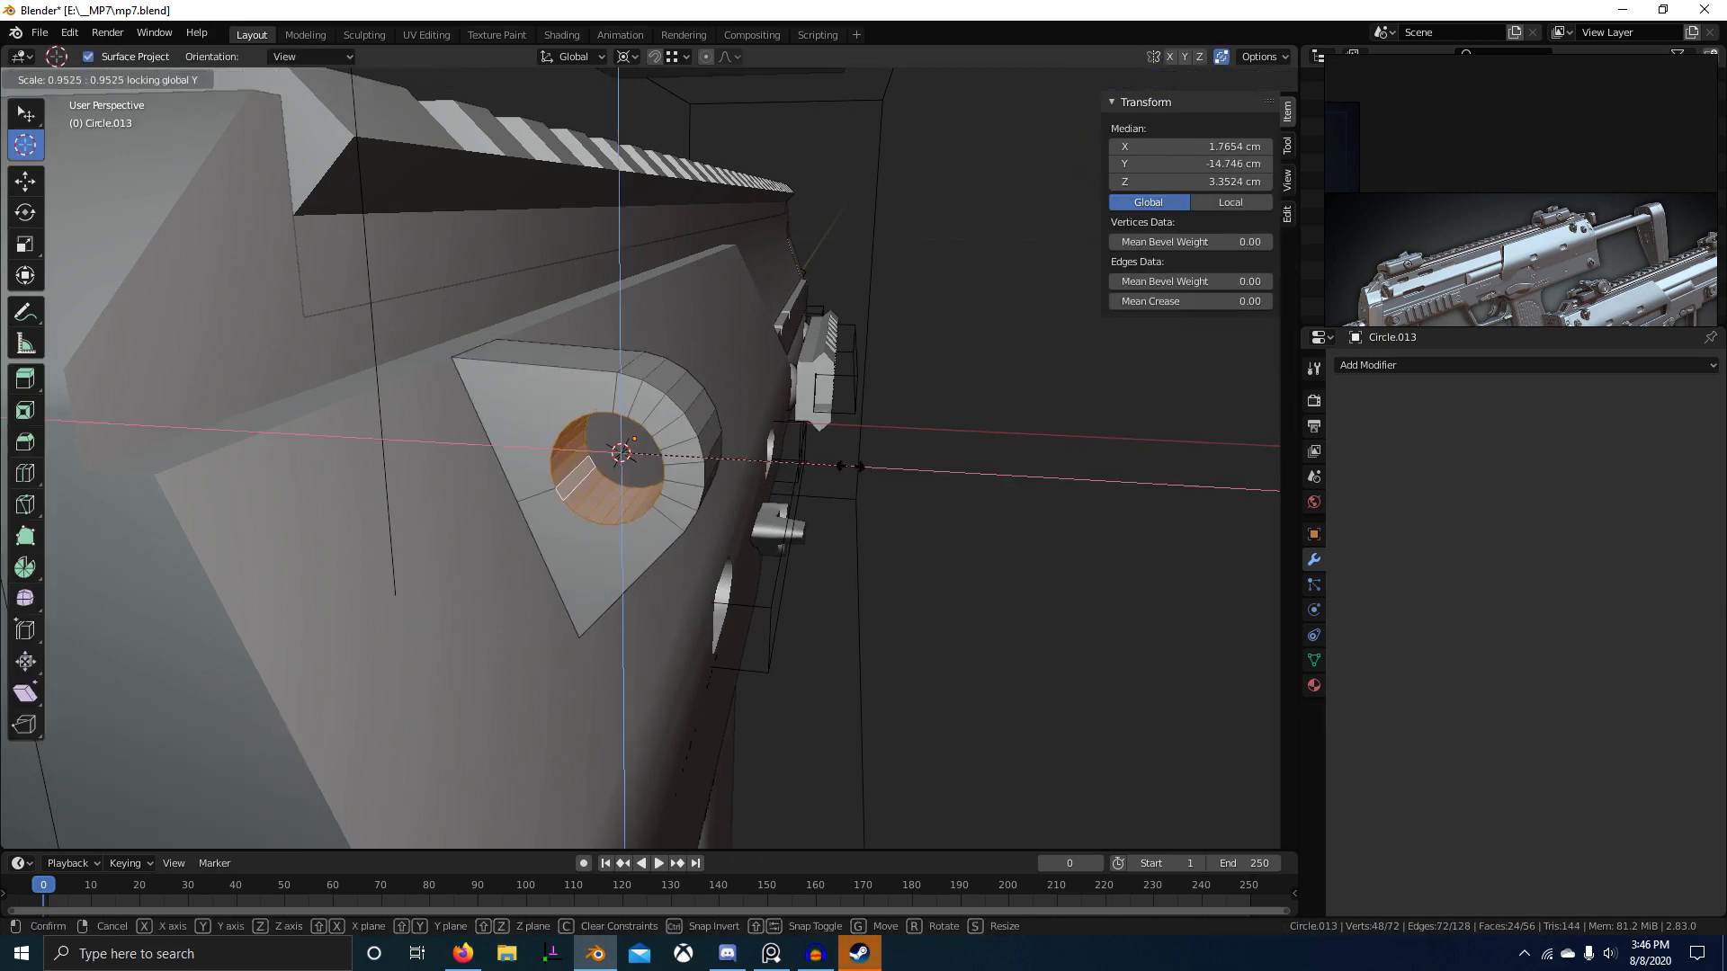
pyautogui.click(862, 464)
# Step: Add the lug's outer curve faces to the hole selection and move both about 0.114 cm along local X towards the receiver
pyautogui.scroll(-3, 666, 454)
pyautogui.moveTo(863, 462); pyautogui.dragTo(747, 433, button='middle')
pyautogui.keyDown('shift'); pyautogui.rightClick(589, 388); pyautogui.keyUp('shift')
pyautogui.scroll(3, 666, 450)
pyautogui.keyDown('ctrl'); pyautogui.rightClick(593, 478); pyautogui.keyUp('ctrl')
pyautogui.press('g')
pyautogui.press('z')
pyautogui.rightClick(747, 433)
pyautogui.press('g')
pyautogui.press('x')
pyautogui.press('x')
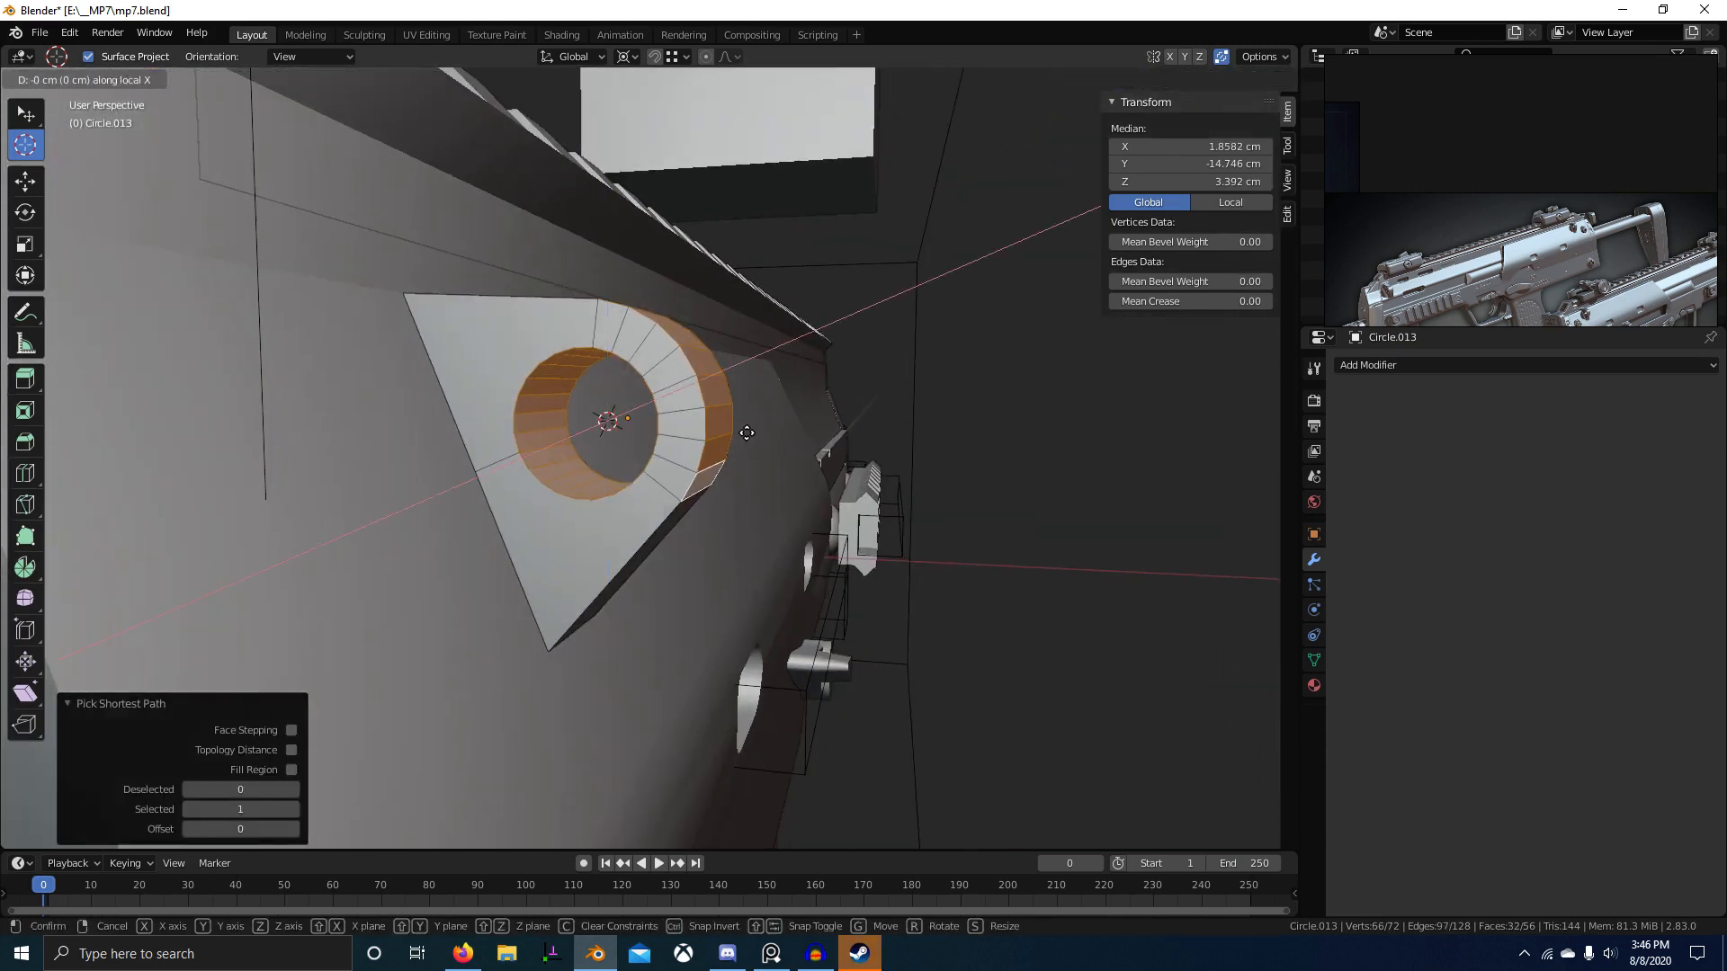
pyautogui.click(537, 558)
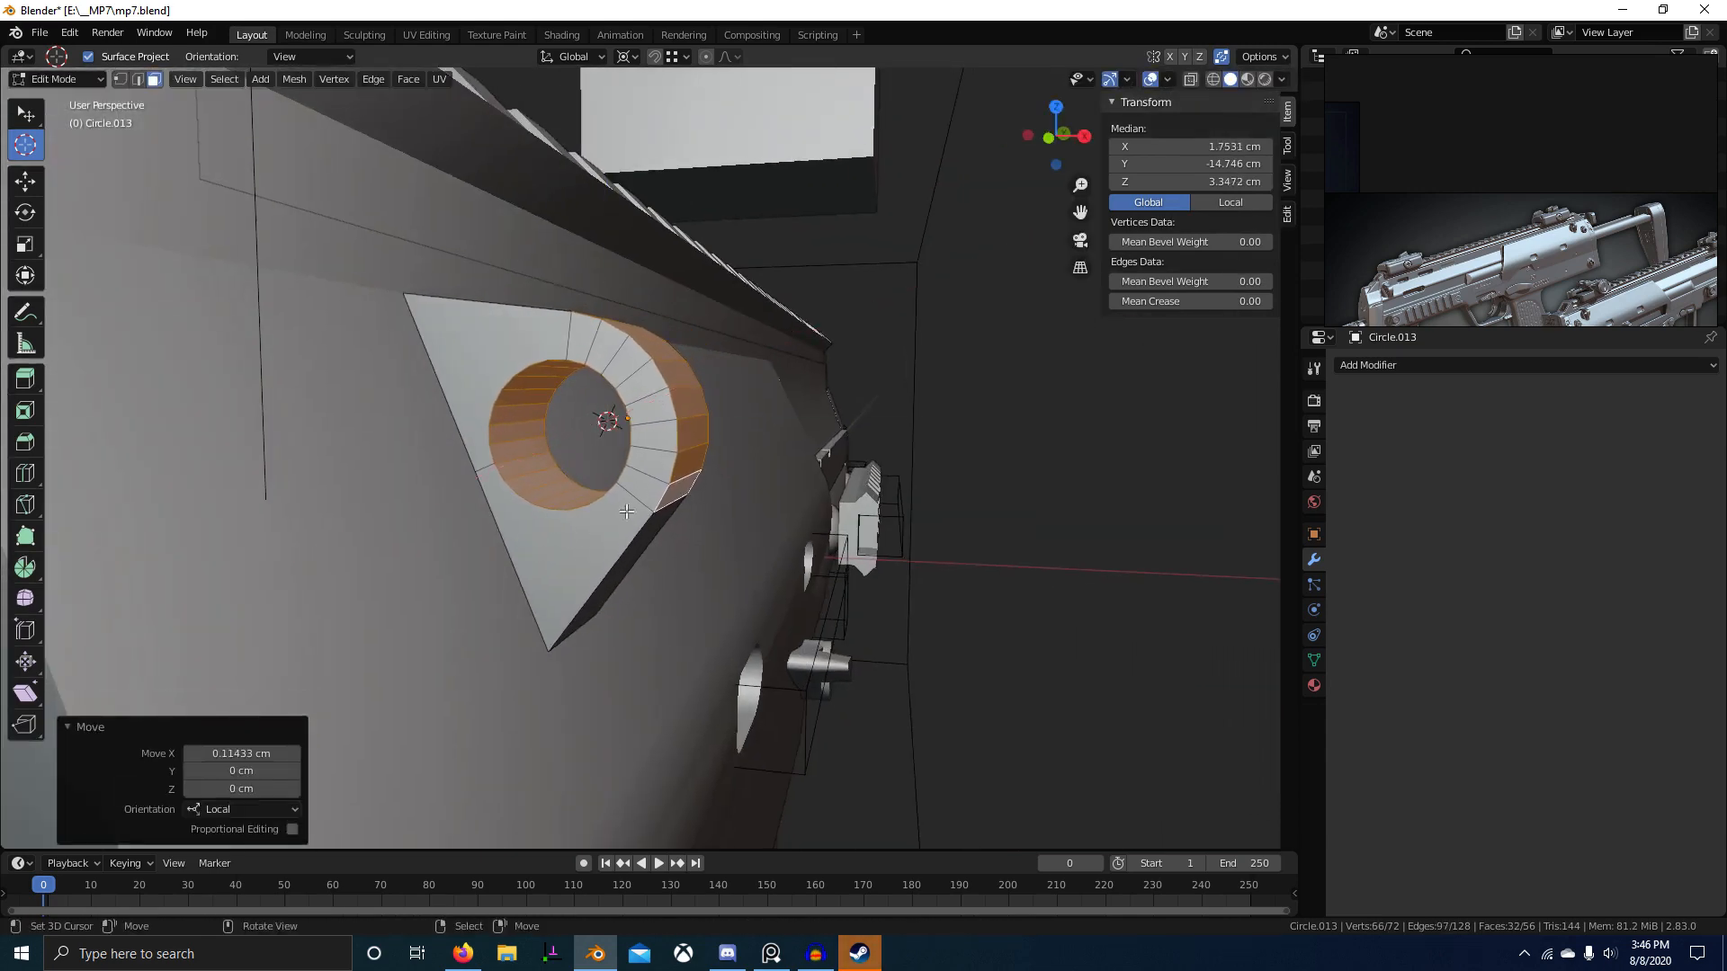
# Step: Set the transform pivot to Median Point and scale only the hole's inner faces down, excluding the Y axis
pyautogui.moveTo(537, 557); pyautogui.dragTo(657, 506, button='middle')
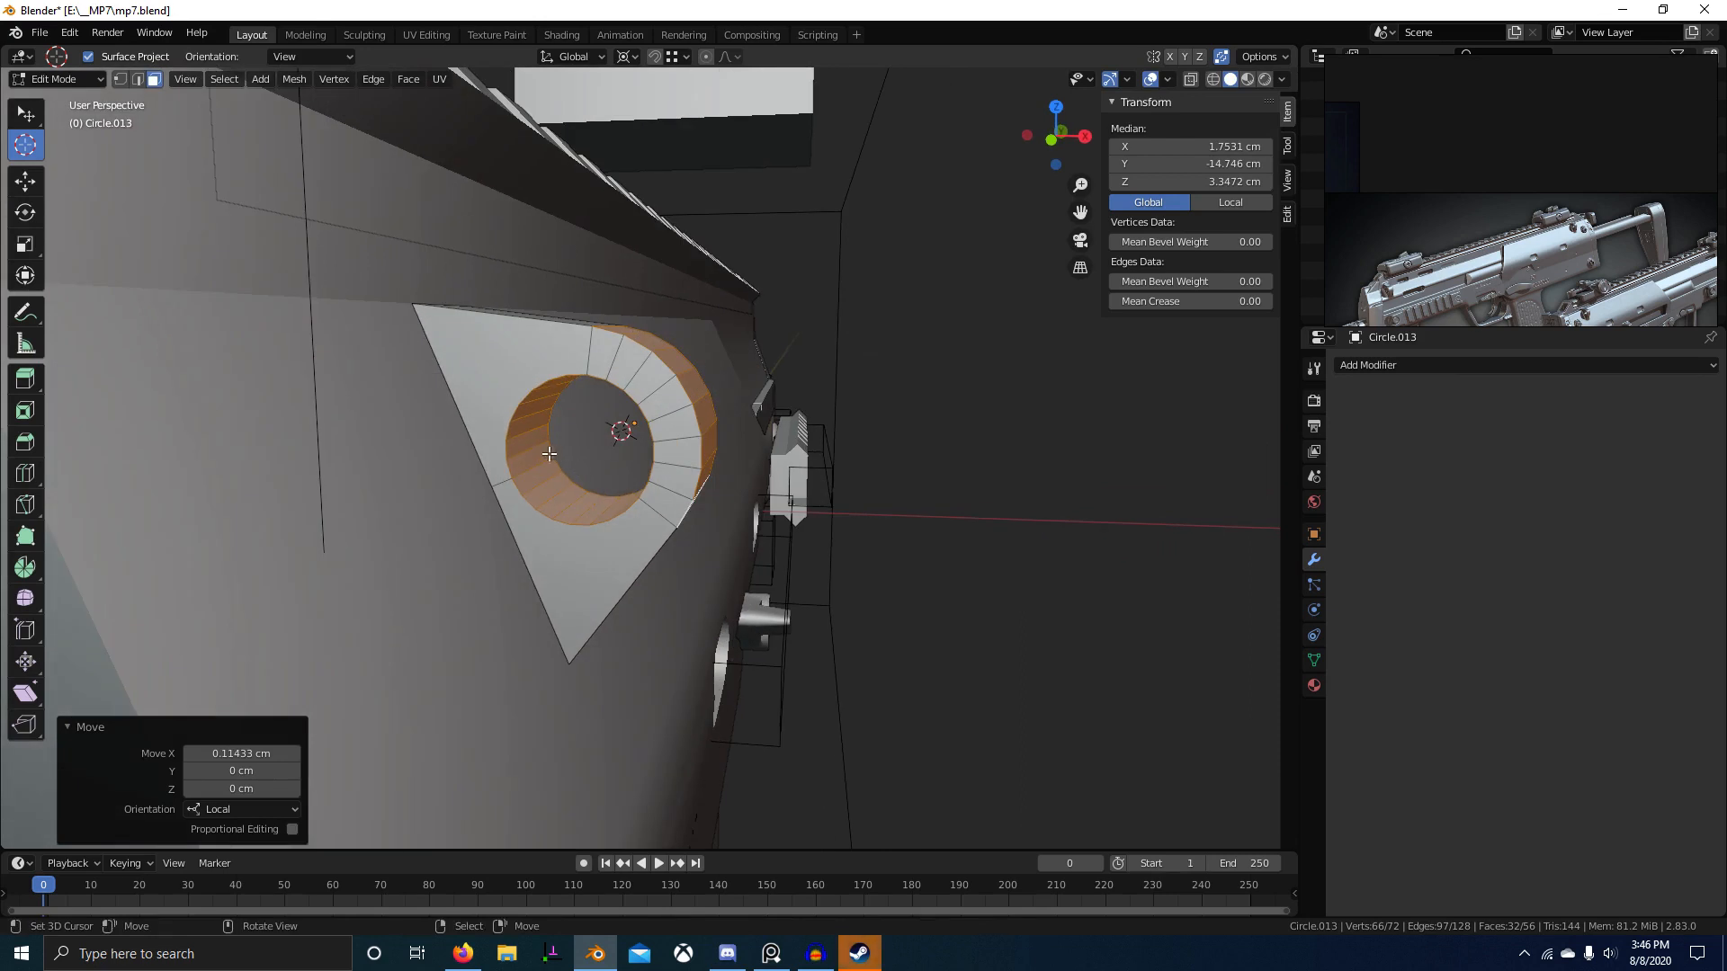
pyautogui.keyDown('alt'); pyautogui.rightClick(551, 454); pyautogui.keyUp('alt')
pyautogui.press('s')
pyautogui.hotkey('shift', 'y')
pyautogui.click(745, 468)
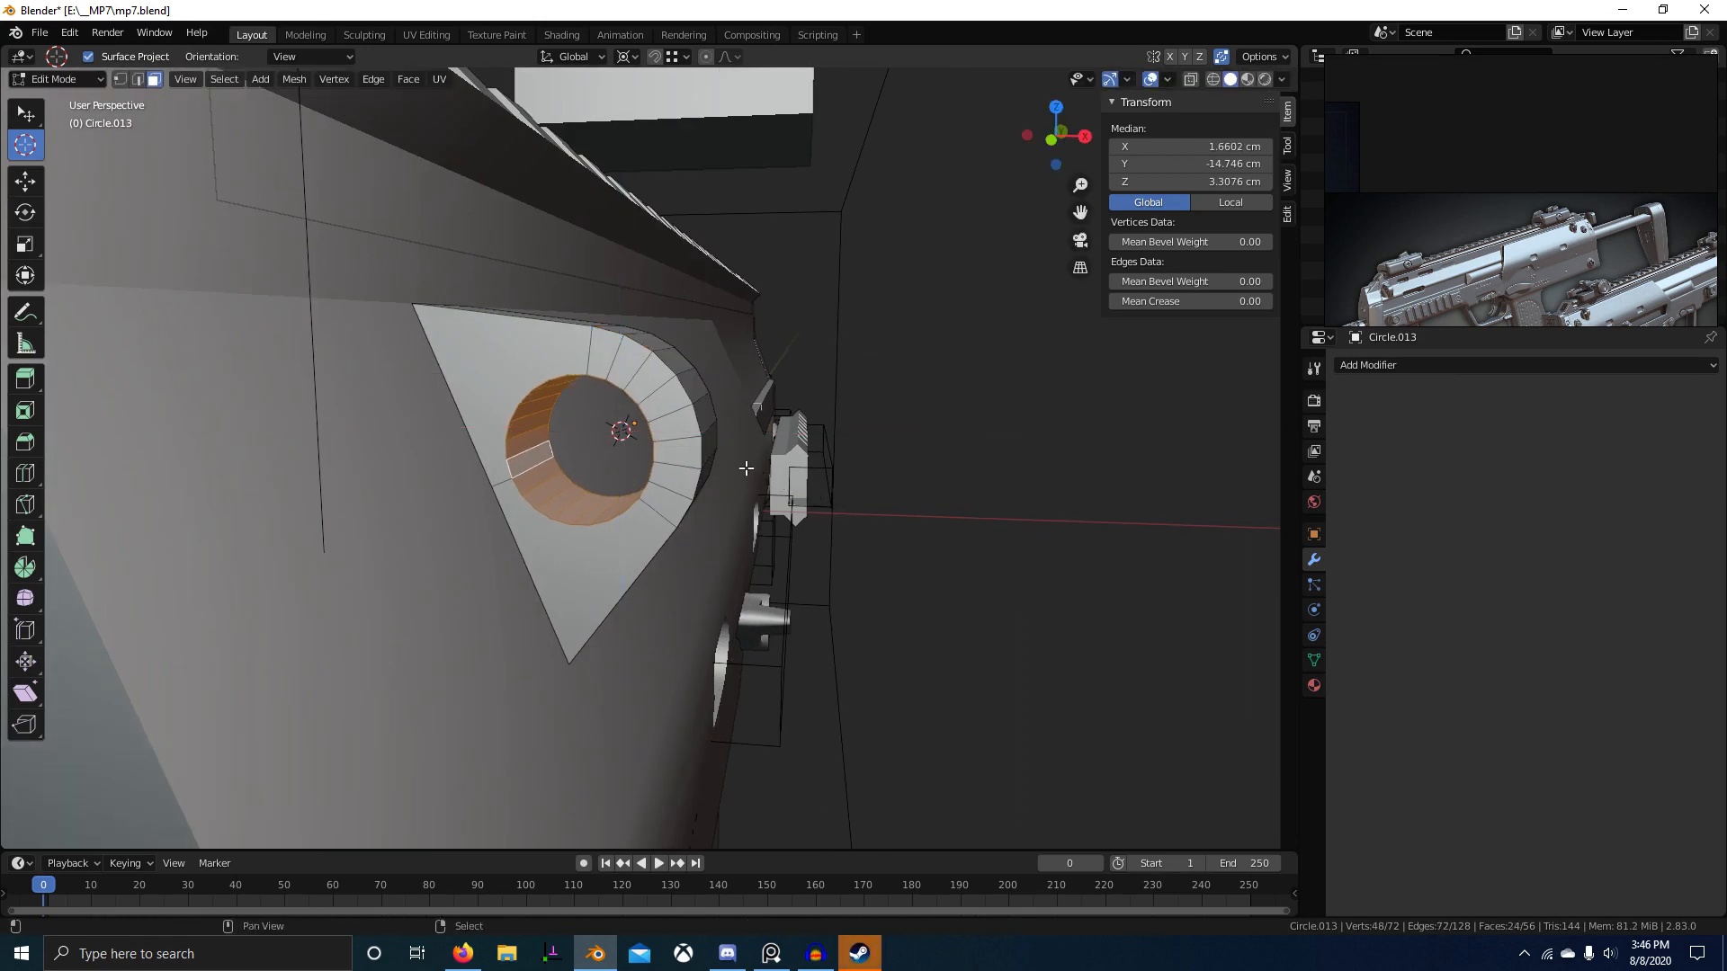
pyautogui.press('.')
pyautogui.click(710, 368)
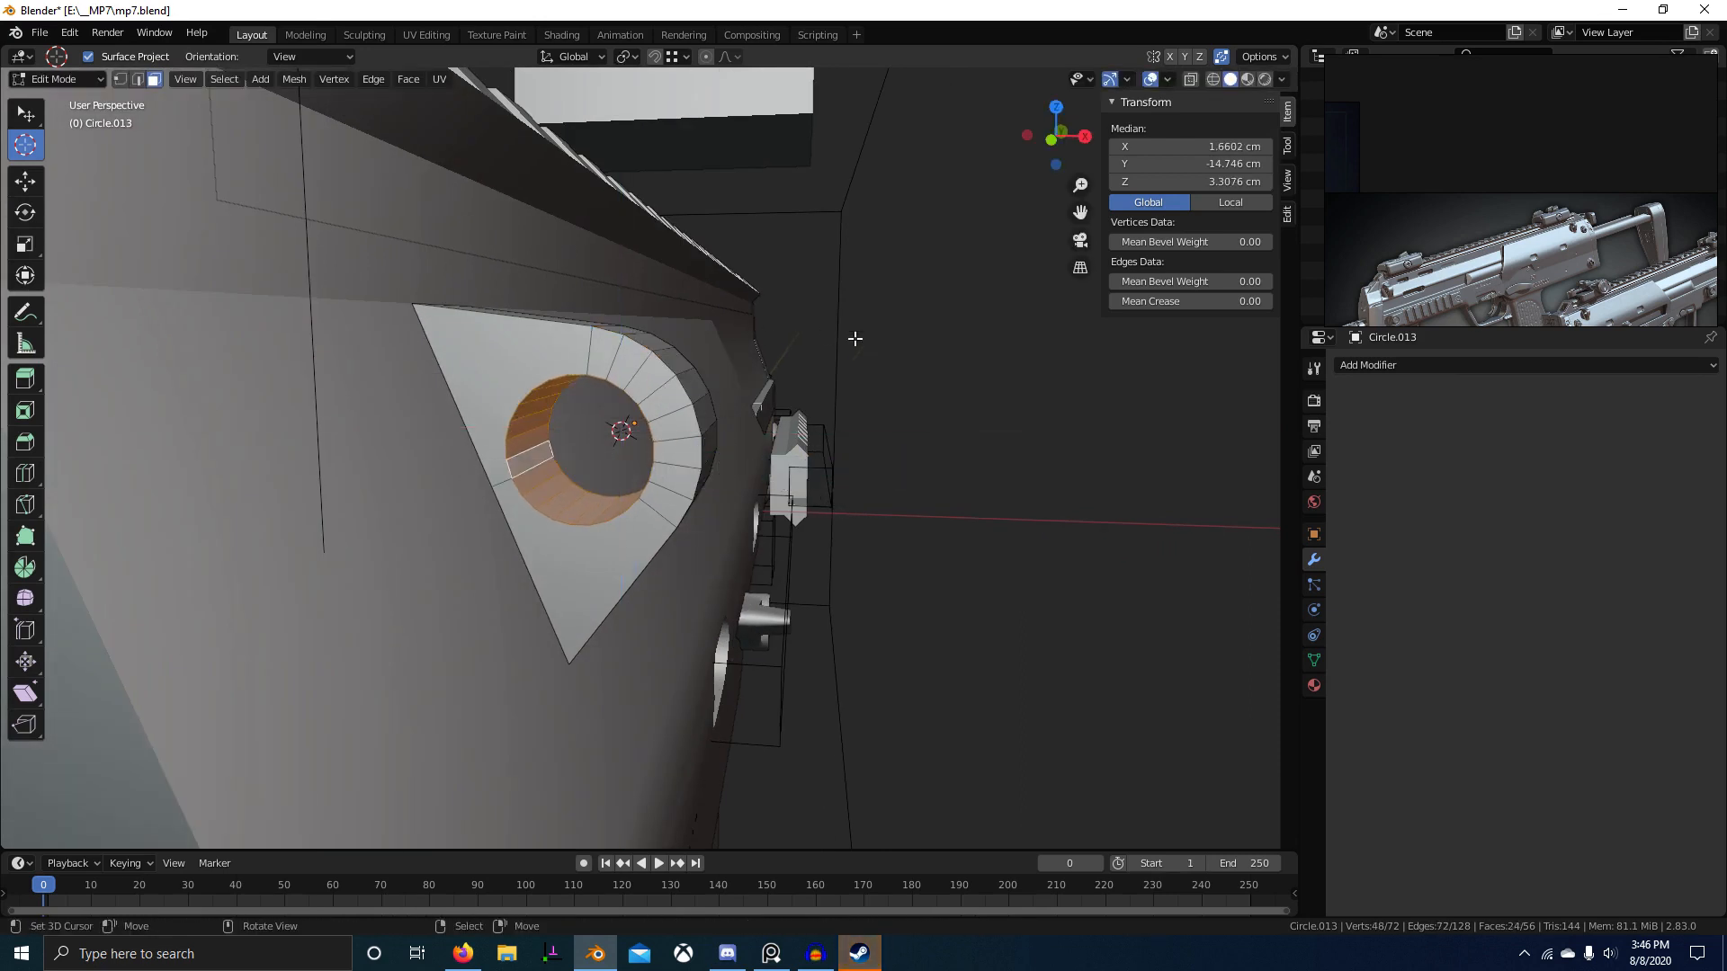
pyautogui.press('s')
pyautogui.hotkey('shift', 'y')
pyautogui.click(635, 375)
# Step: Select the lug's outer curve faces and move them about 0.025 cm along local X
pyautogui.moveTo(635, 376); pyautogui.dragTo(517, 340, button='middle')
pyautogui.rightClick(594, 400)
pyautogui.keyDown('ctrl'); pyautogui.rightClick(613, 457); pyautogui.keyUp('ctrl')
pyautogui.moveTo(621, 453); pyautogui.dragTo(778, 441, button='middle')
pyautogui.press('g')
pyautogui.press('x')
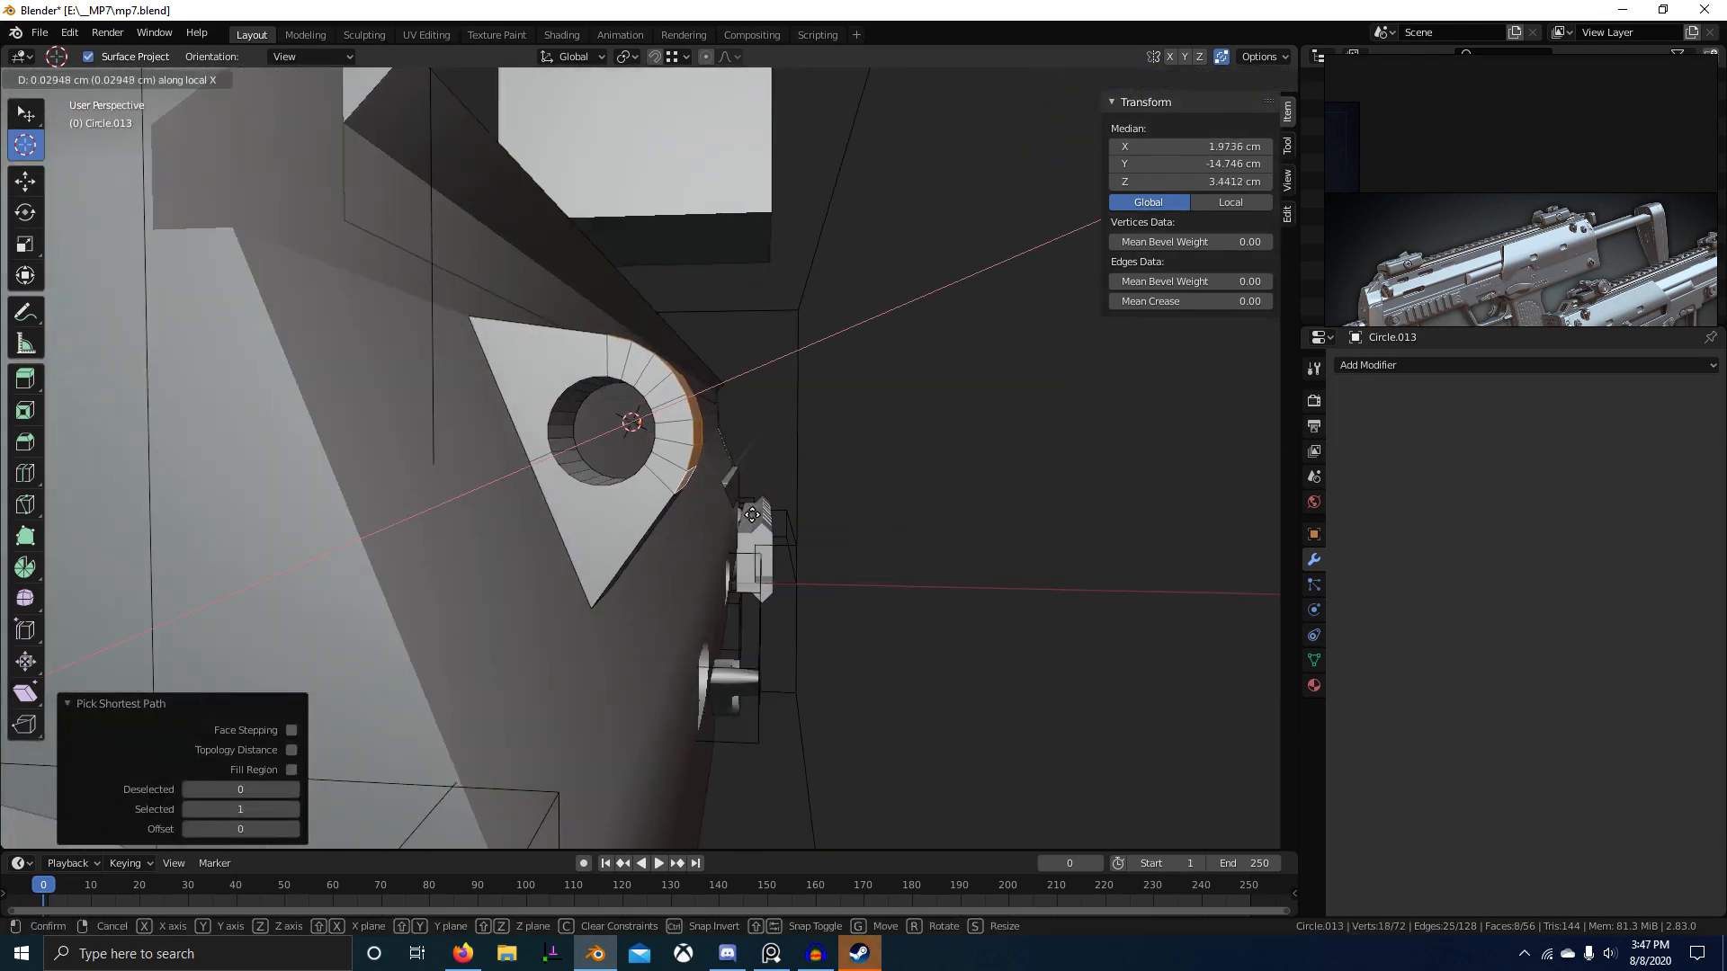
pyautogui.click(752, 515)
# Step: Check the lug photos and try to move the outer curve faces about 0.16 cm outward along local X in front view
pyautogui.moveTo(752, 514); pyautogui.dragTo(744, 401, button='middle')
pyautogui.press('KP_1')
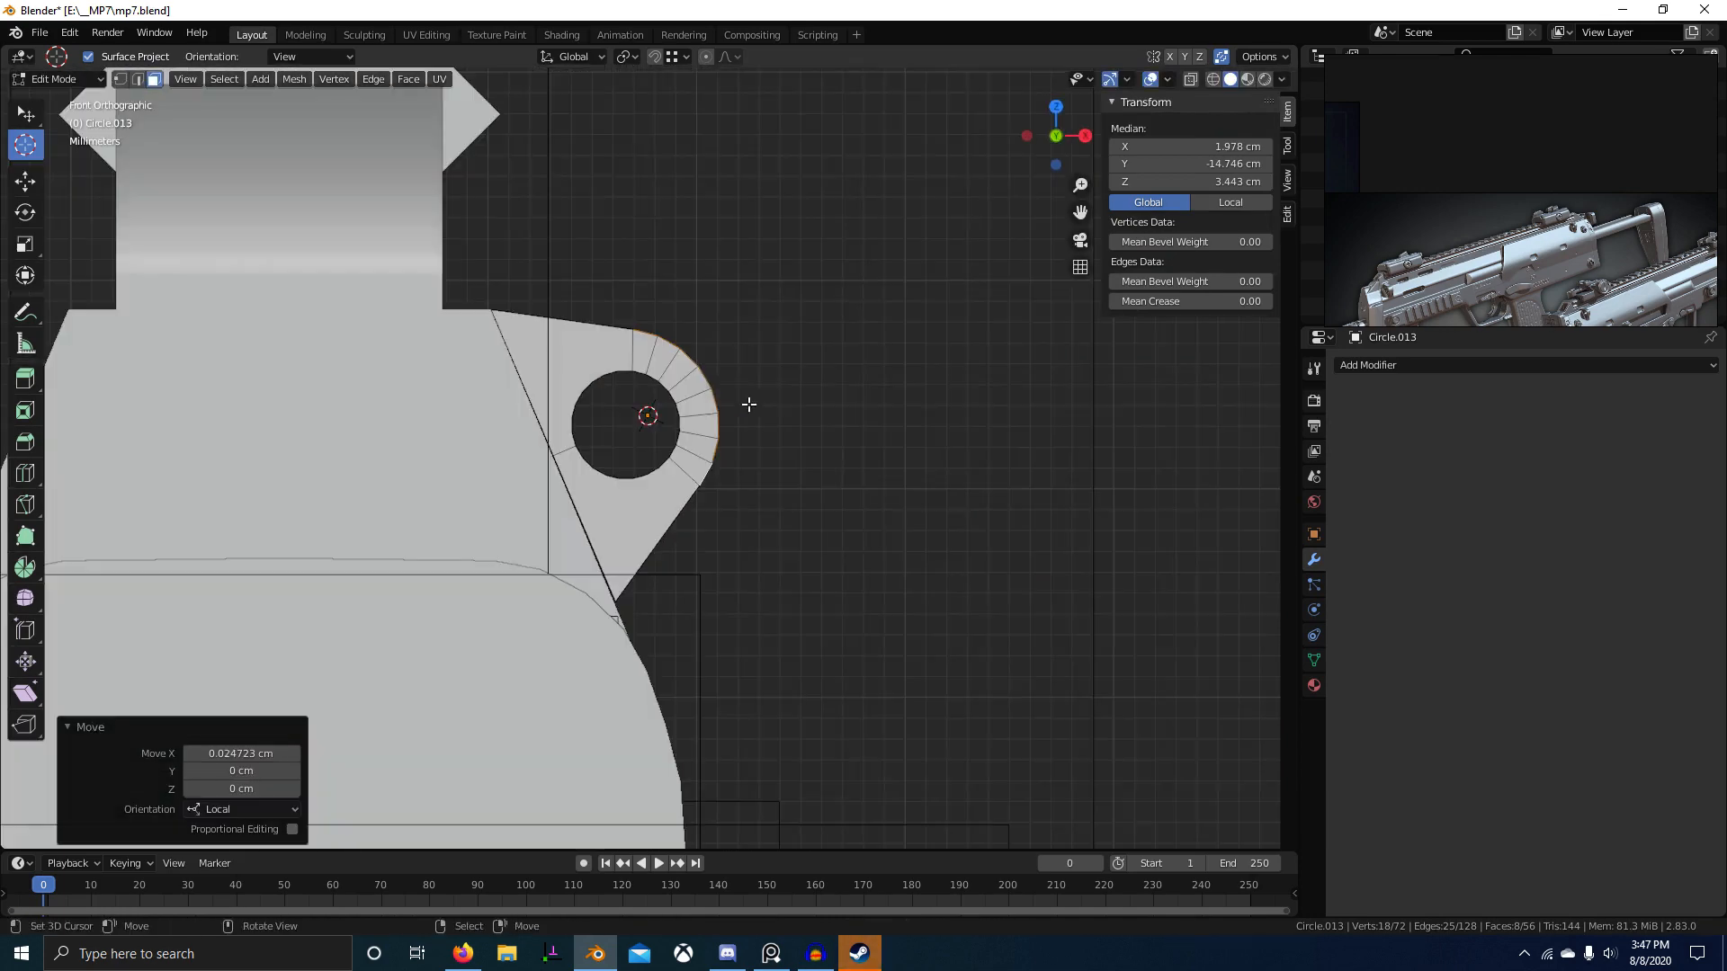
pyautogui.scroll(-8, 1610, 218)
pyautogui.moveTo(1611, 218); pyautogui.dragTo(1655, 293, button='middle')
pyautogui.scroll(6, 1554, 217)
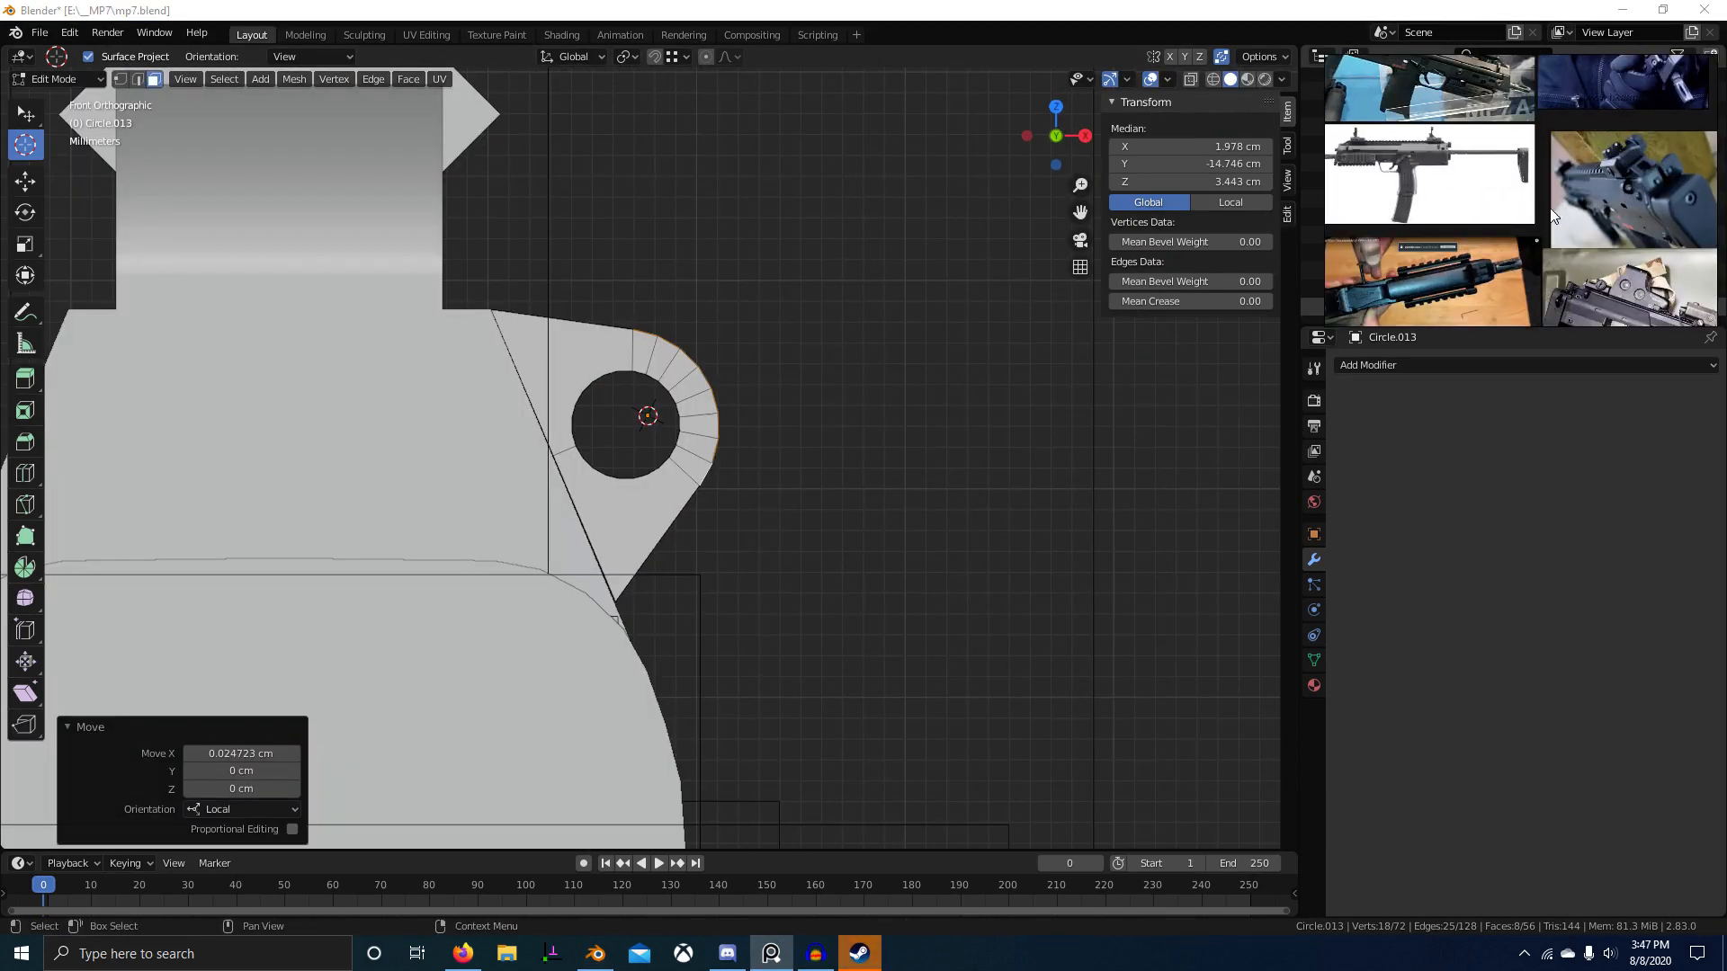
pyautogui.scroll(2, 1439, 126)
pyautogui.scroll(5, 1702, 239)
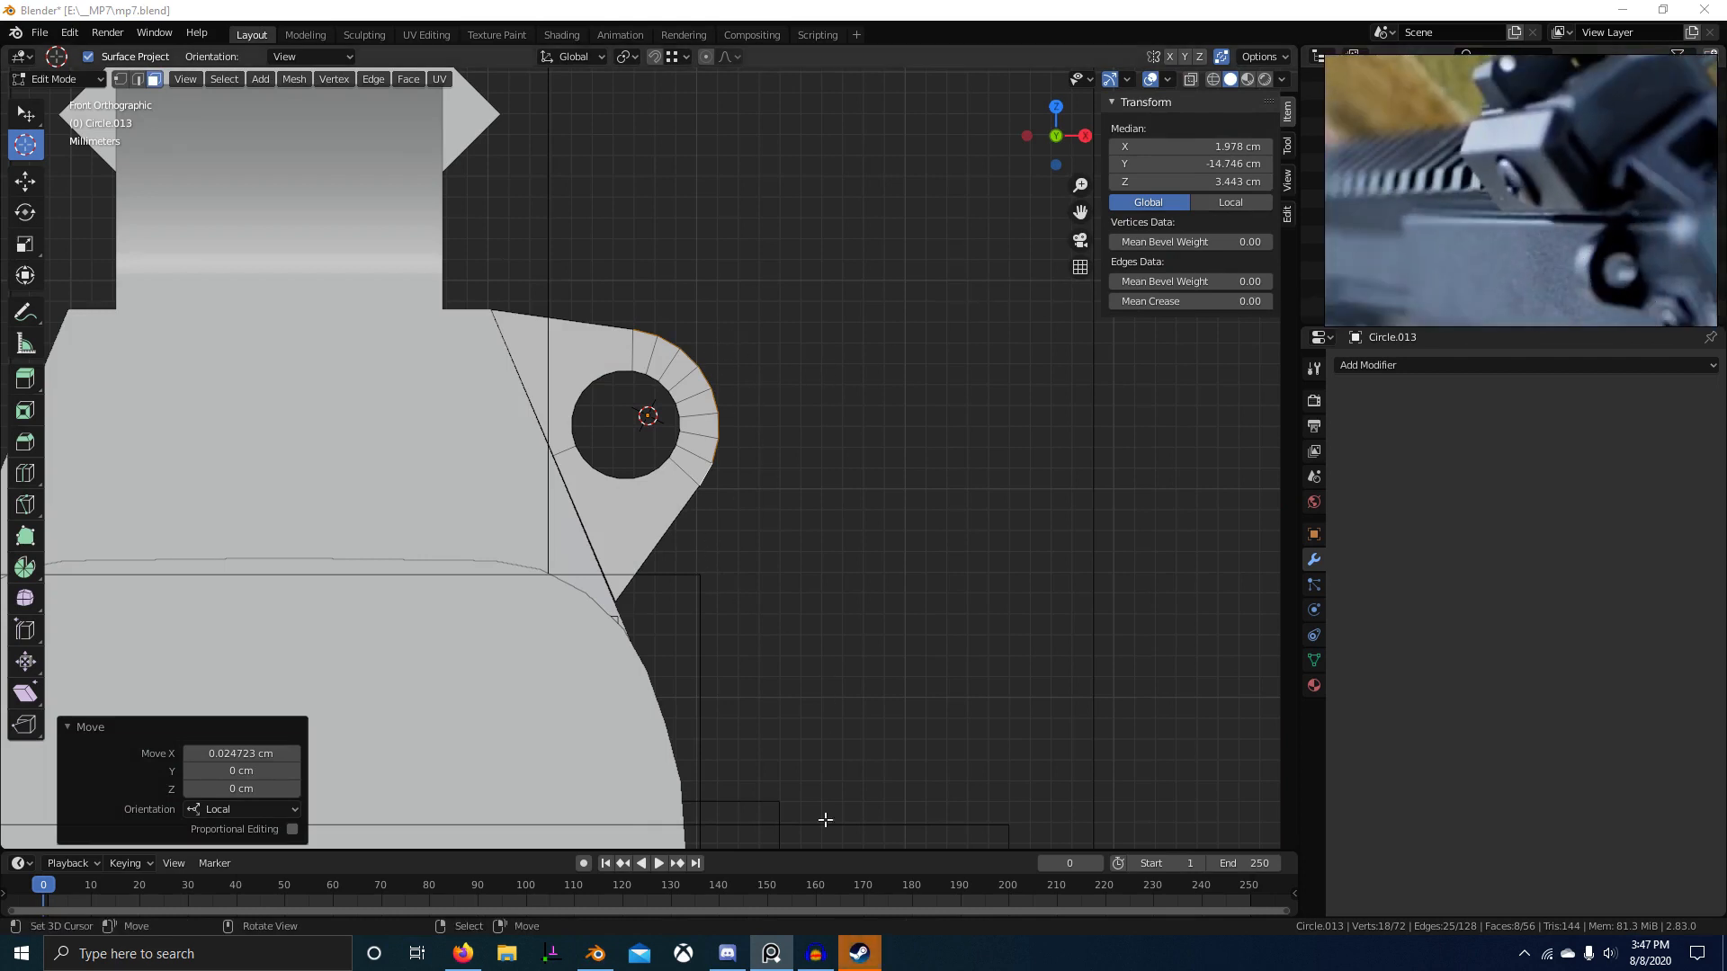
pyautogui.press('g')
pyautogui.press('x')
pyautogui.press('x')
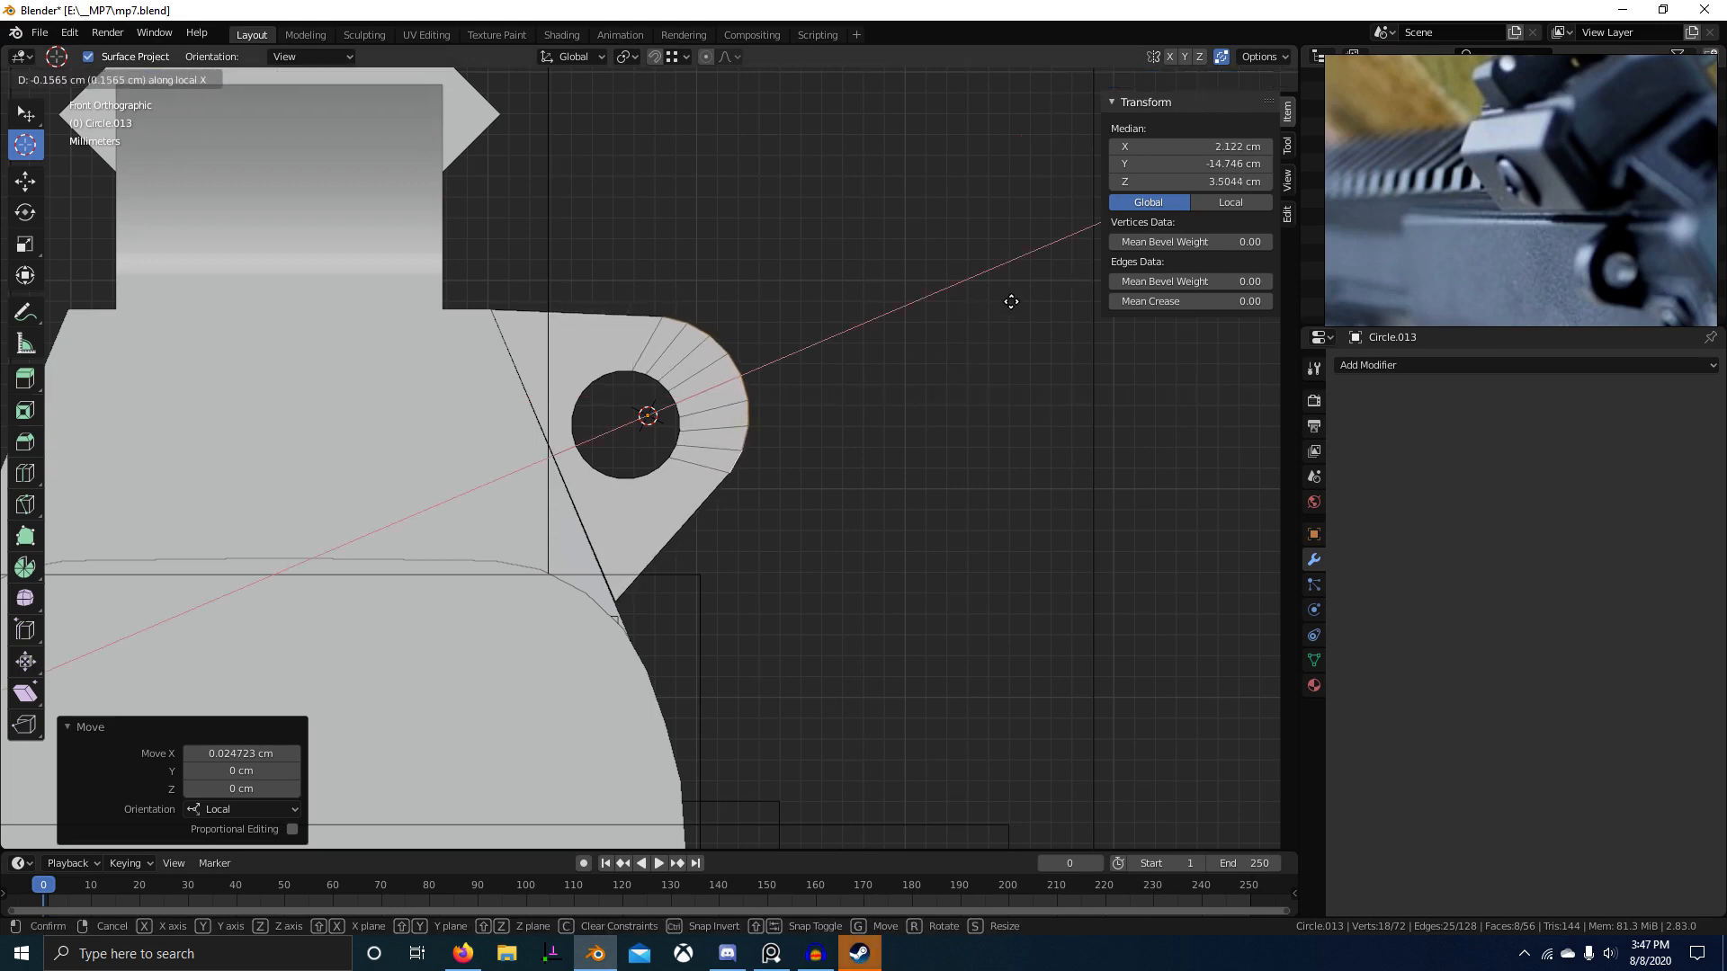
pyautogui.click(1010, 301)
# Step: Select the whole lug mesh and scale it to about 0.90 against the side reference image
pyautogui.scroll(-3, 890, 459)
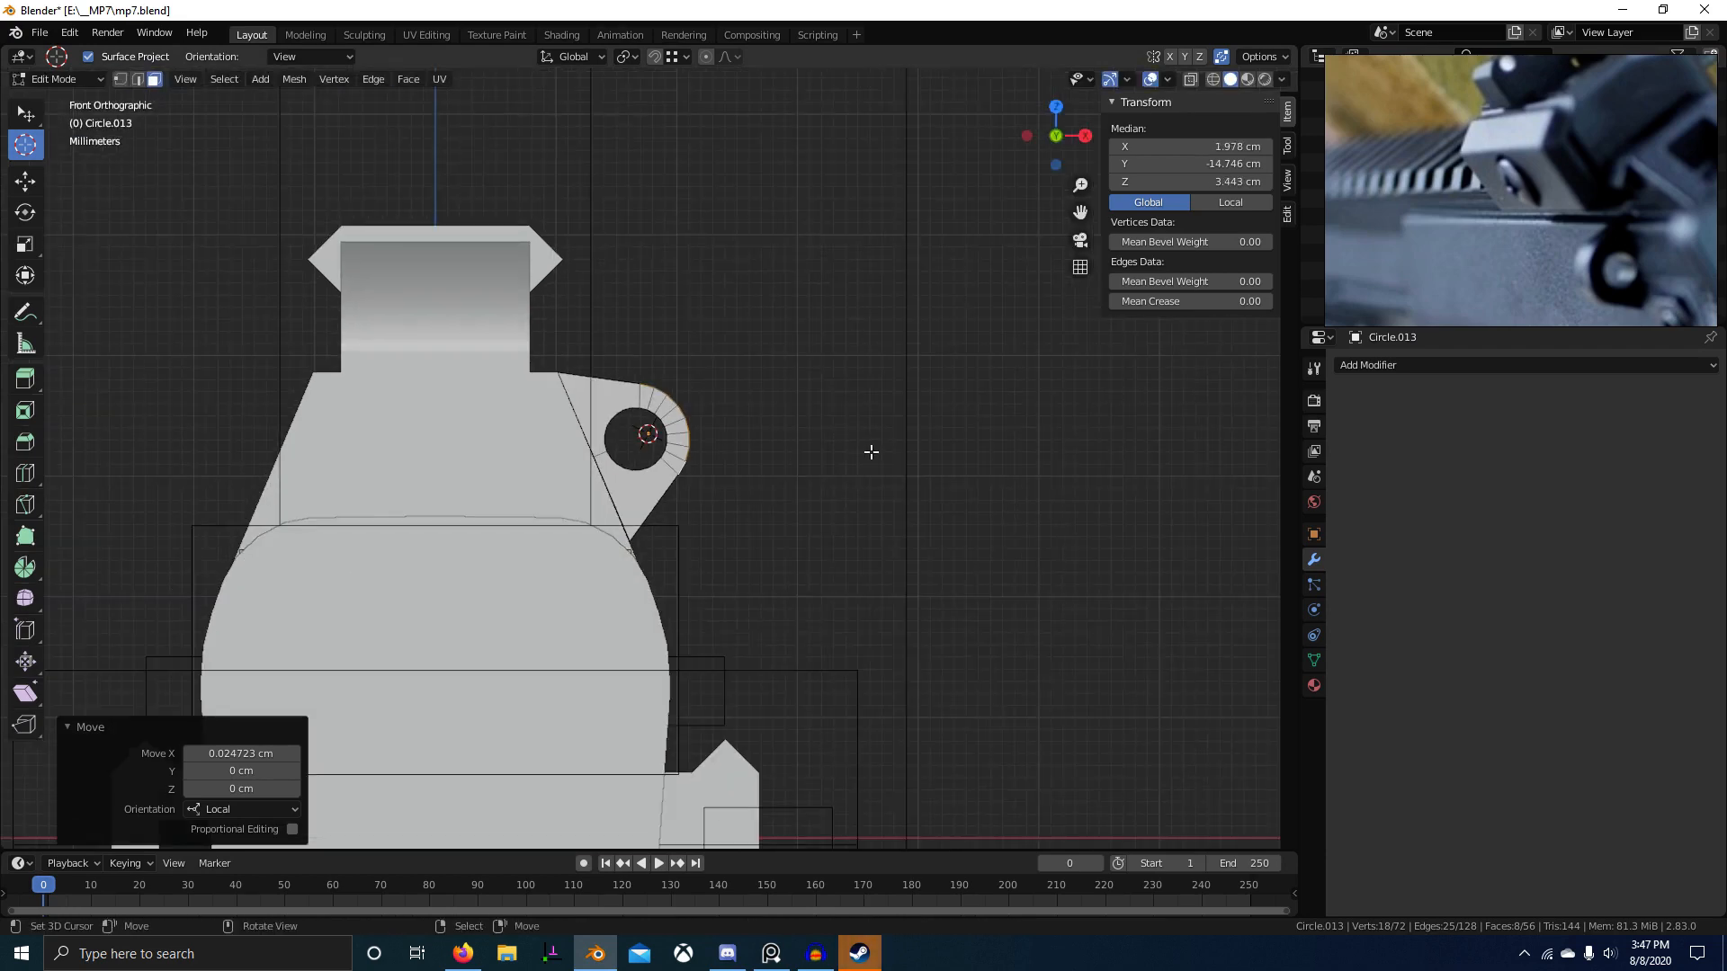
pyautogui.press('KP_3')
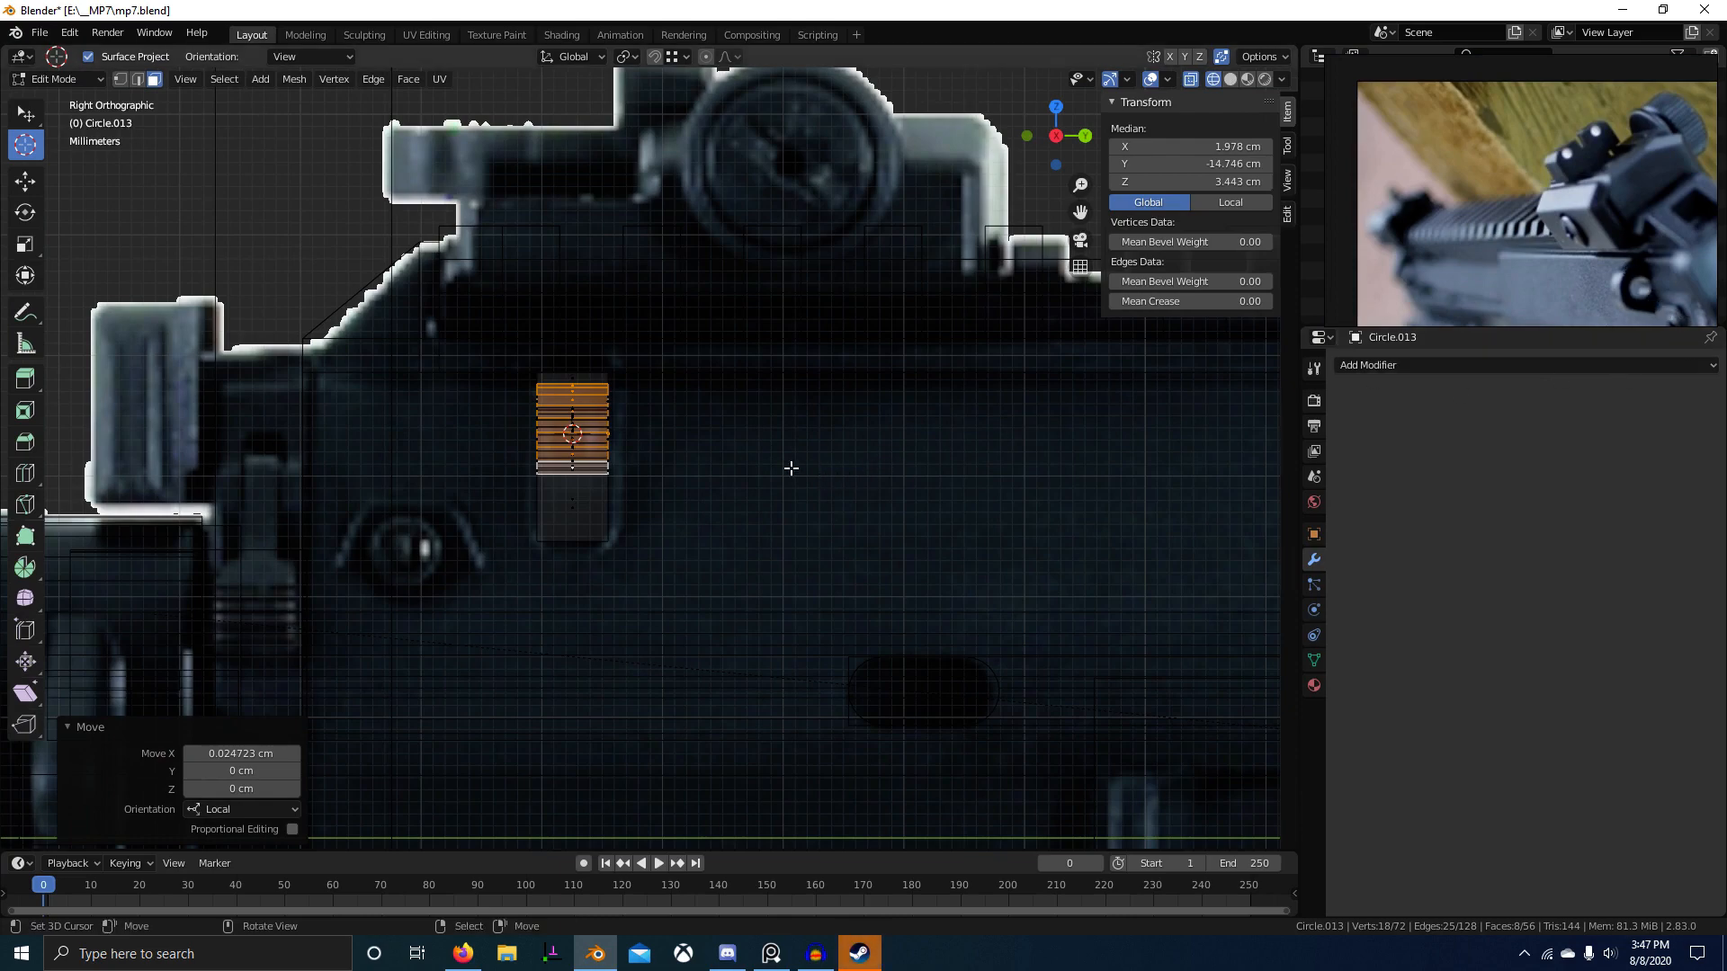
pyautogui.scroll(2, 791, 469)
pyautogui.press('a')
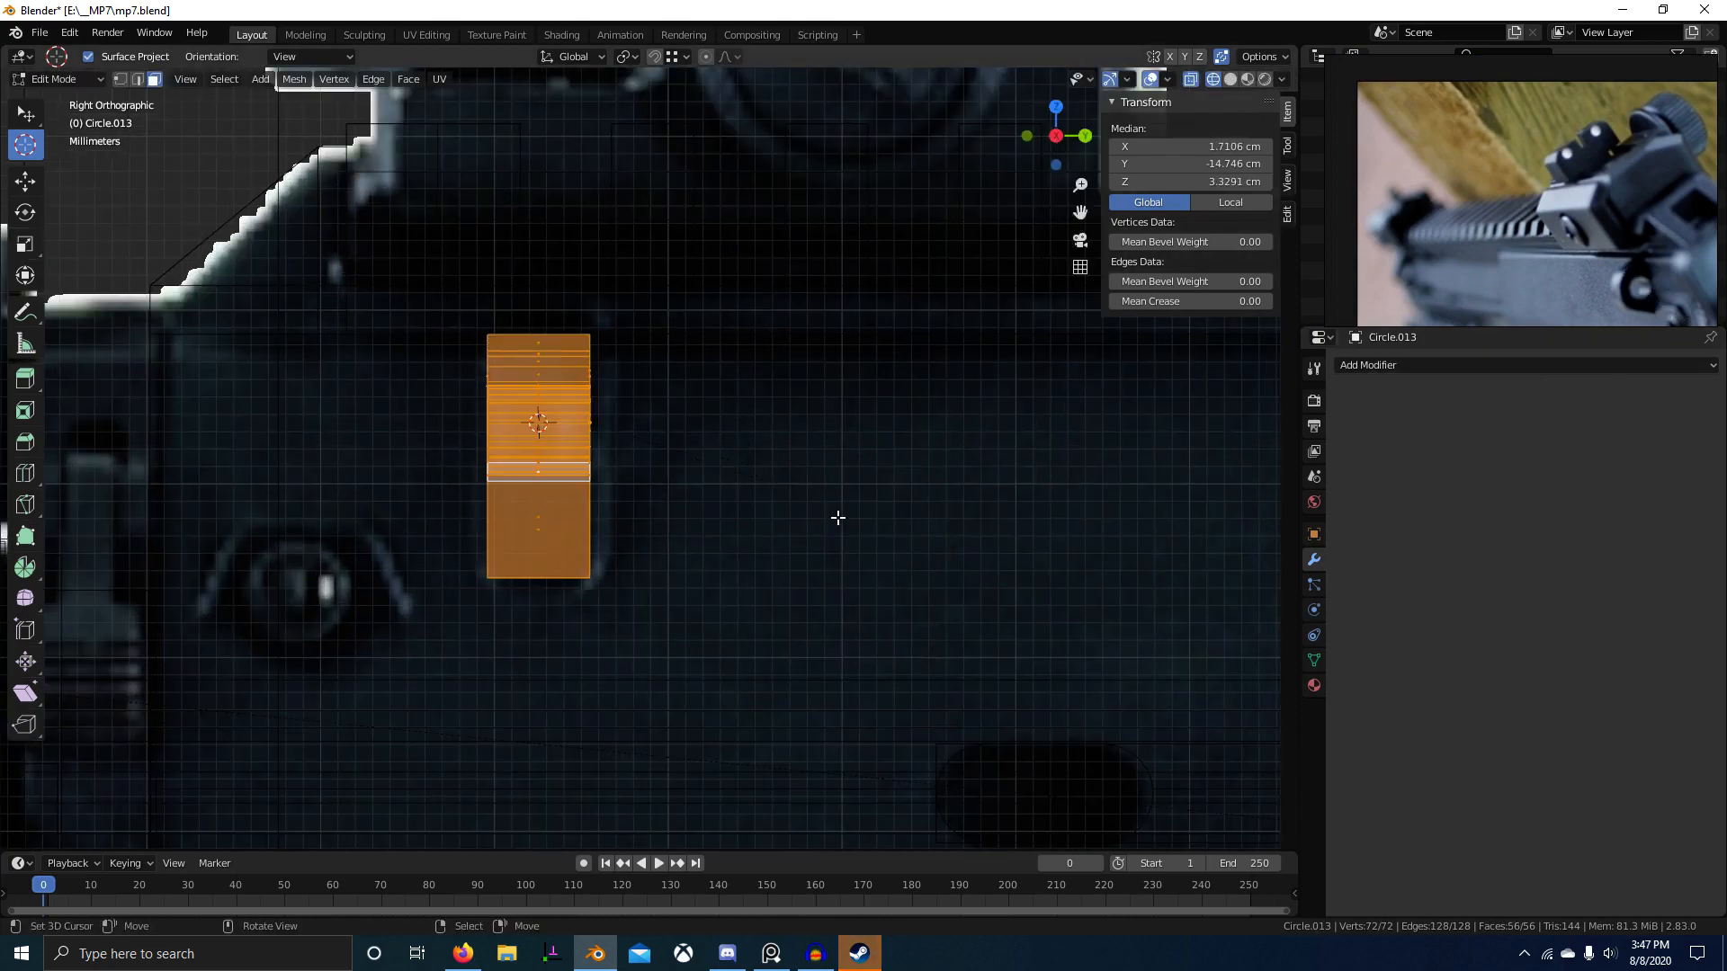
pyautogui.press('s')
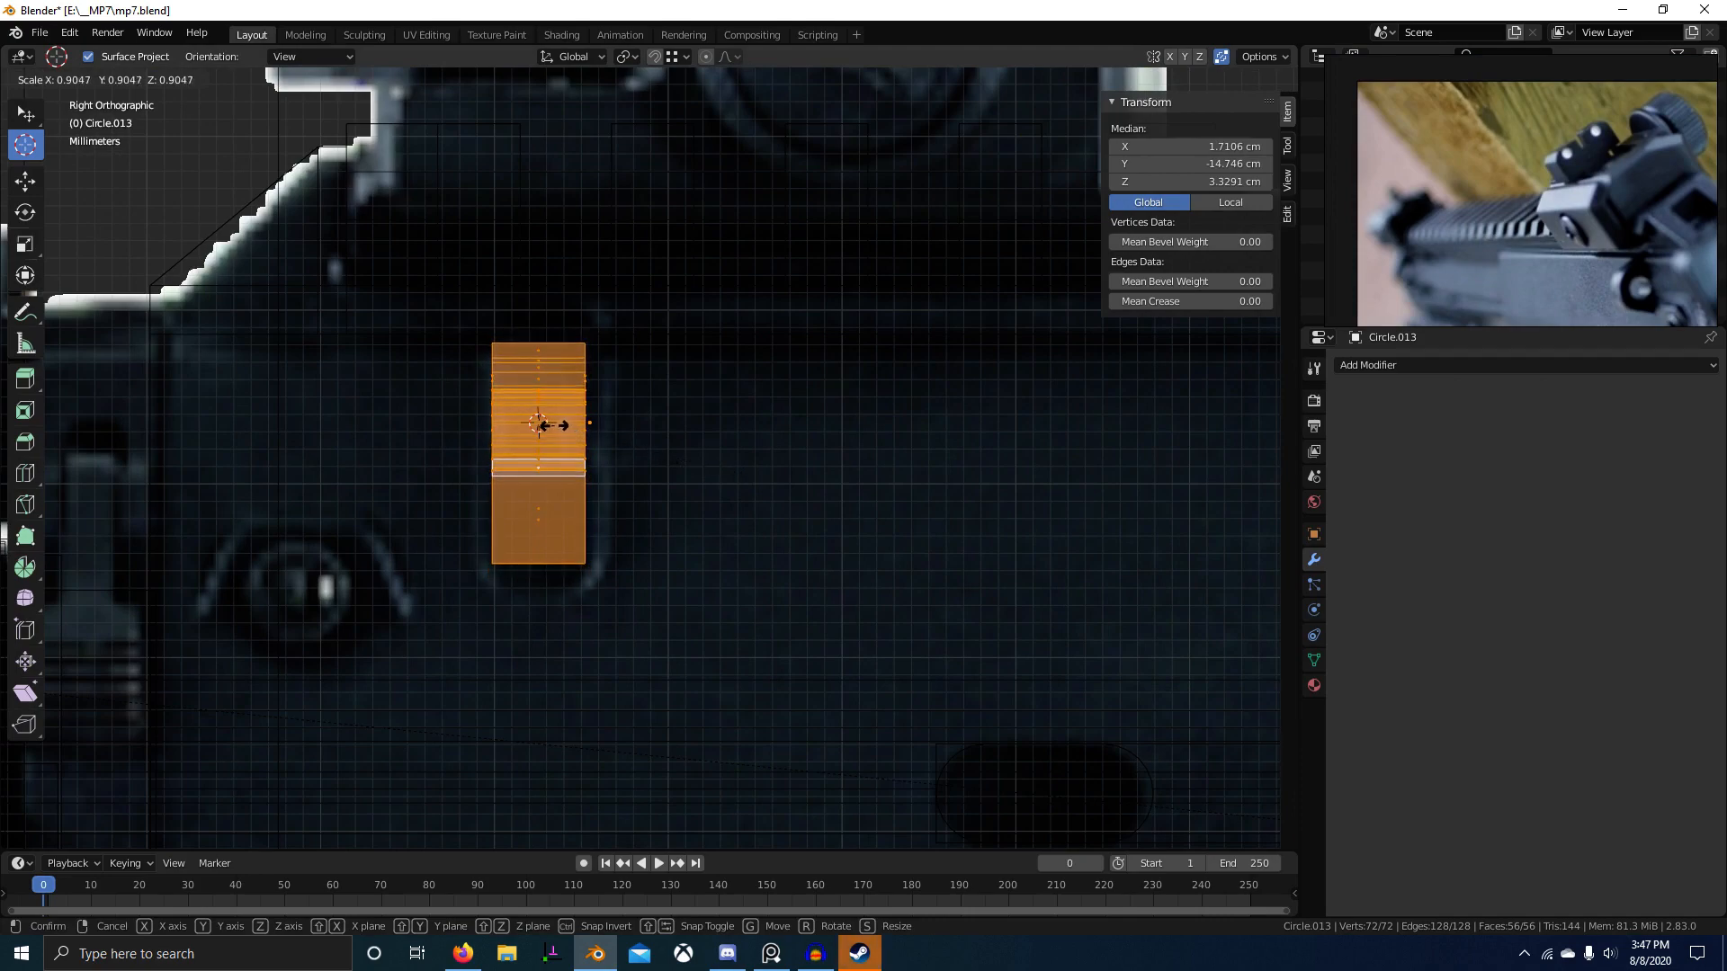
pyautogui.click(558, 422)
# Step: Move the whole lug mesh up about 0.052 cm along global Z
pyautogui.scroll(-3, 558, 422)
pyautogui.moveTo(557, 422)
pyautogui.mouseDown(button='middle')
pyautogui.moveTo(768, 546)
pyautogui.moveTo(635, 540)
pyautogui.mouseUp(button='middle')
pyautogui.press('g')
pyautogui.press('z')
pyautogui.click(350, 446)
# Step: Compare the lug's size and placement with the side reference image and the close-up photo, in solid and wireframe shading
pyautogui.scroll(-2, 635, 540)
pyautogui.press('KP_3')
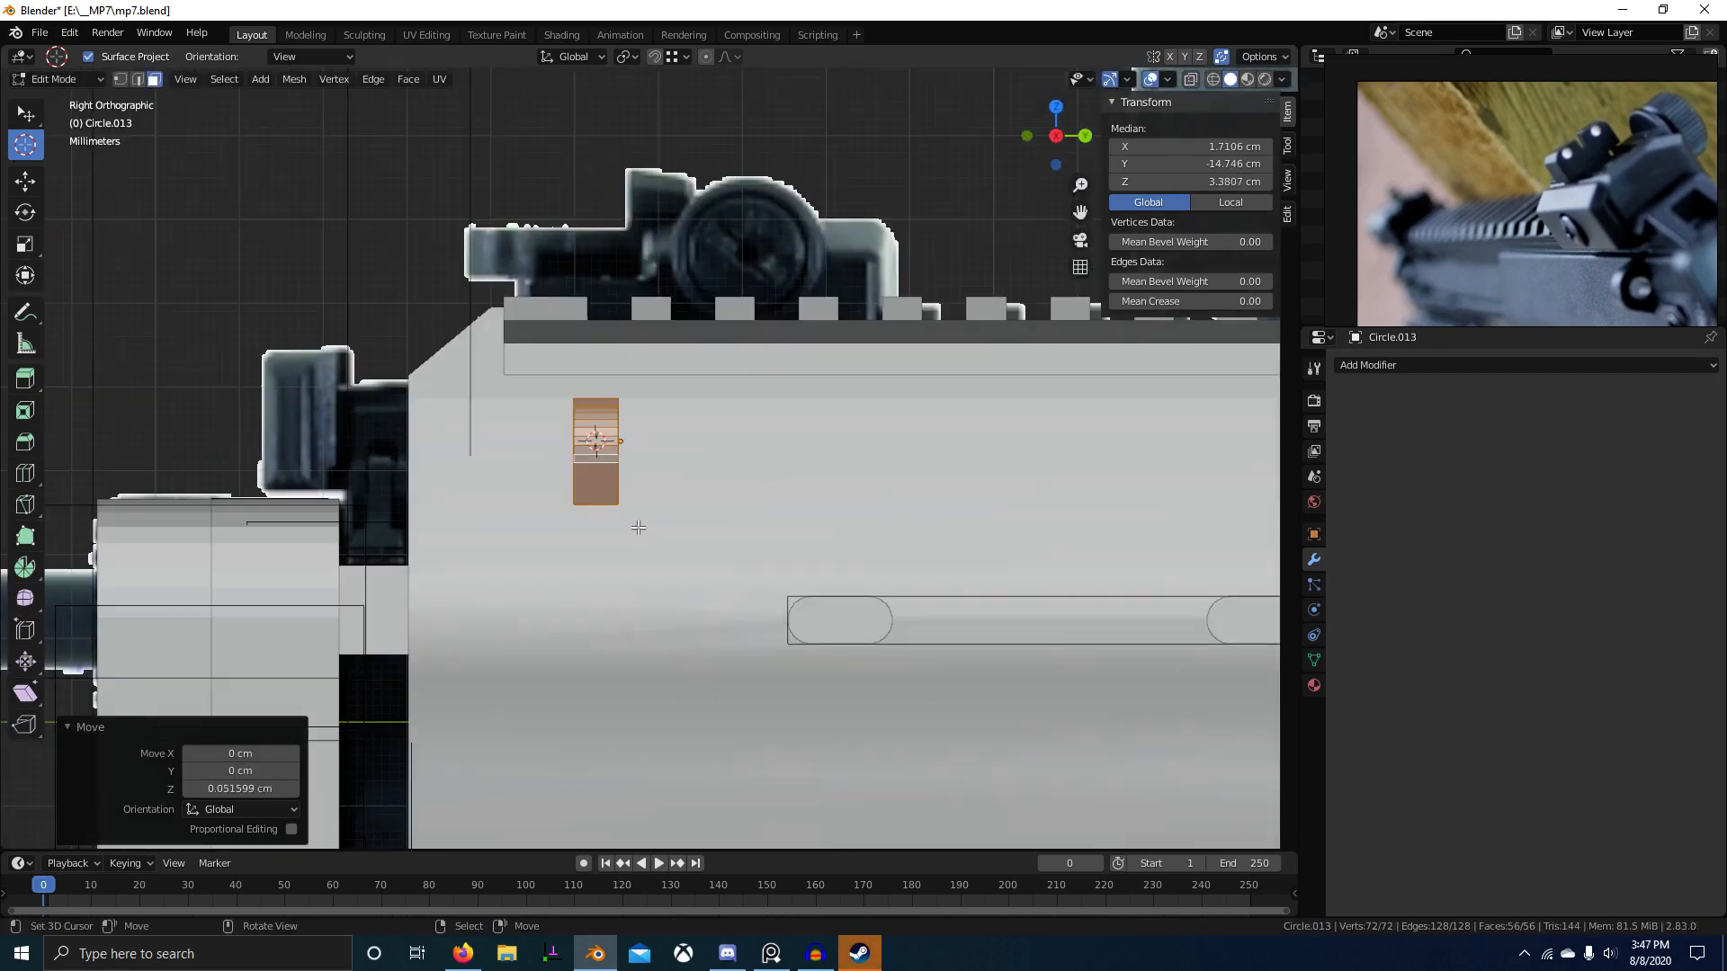
pyautogui.press('z')
pyautogui.scroll(3, 435, 535)
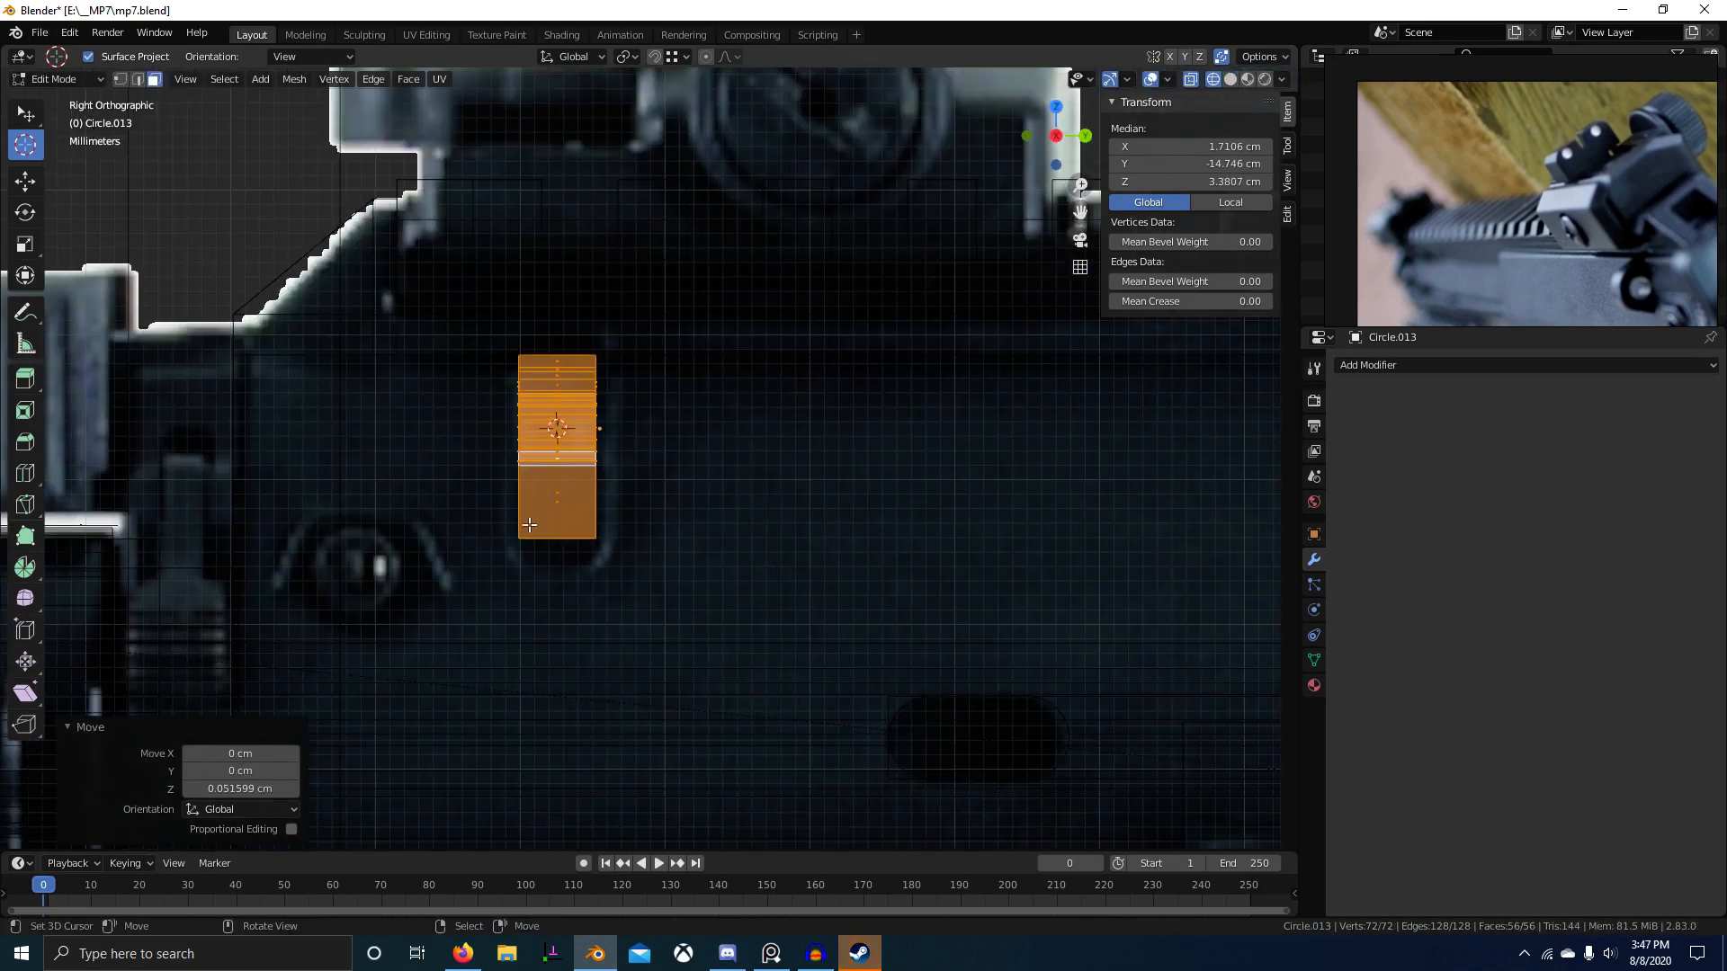
pyautogui.moveTo(529, 525); pyautogui.dragTo(713, 574, button='middle')
pyautogui.scroll(-3, 714, 574)
pyautogui.press('z')
pyautogui.moveTo(887, 594); pyautogui.dragTo(723, 578, button='middle')
pyautogui.scroll(2, 722, 579)
pyautogui.press('KP_3')
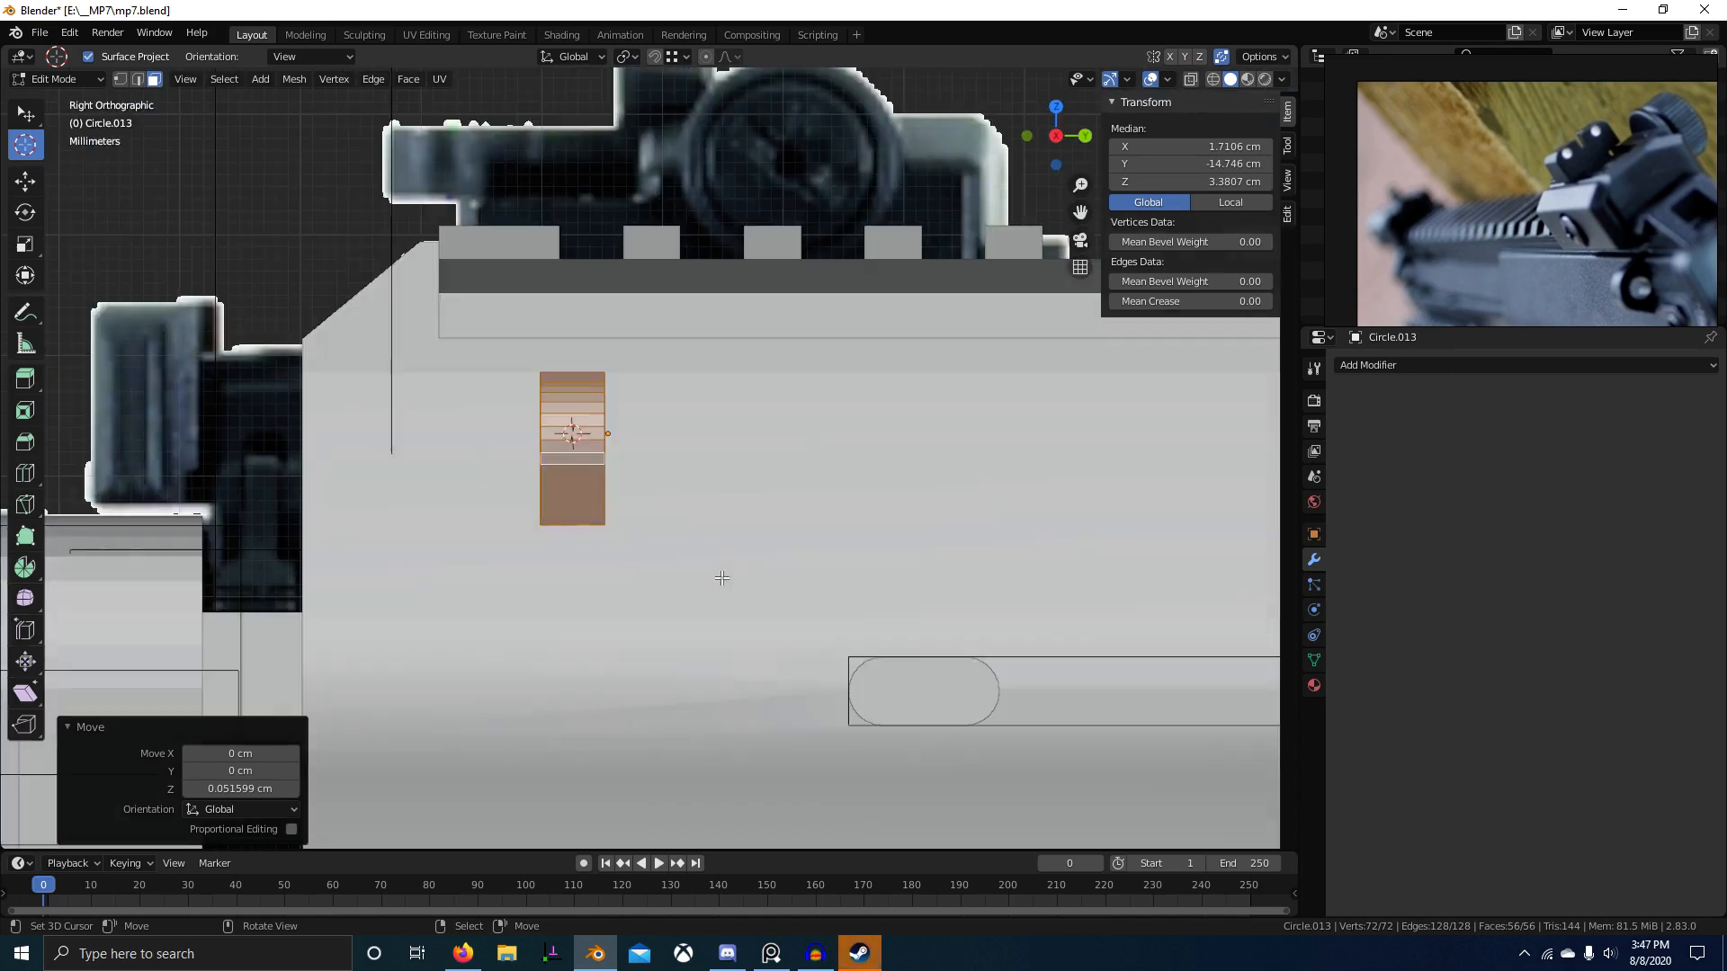
pyautogui.press('z')
pyautogui.scroll(2, 553, 581)
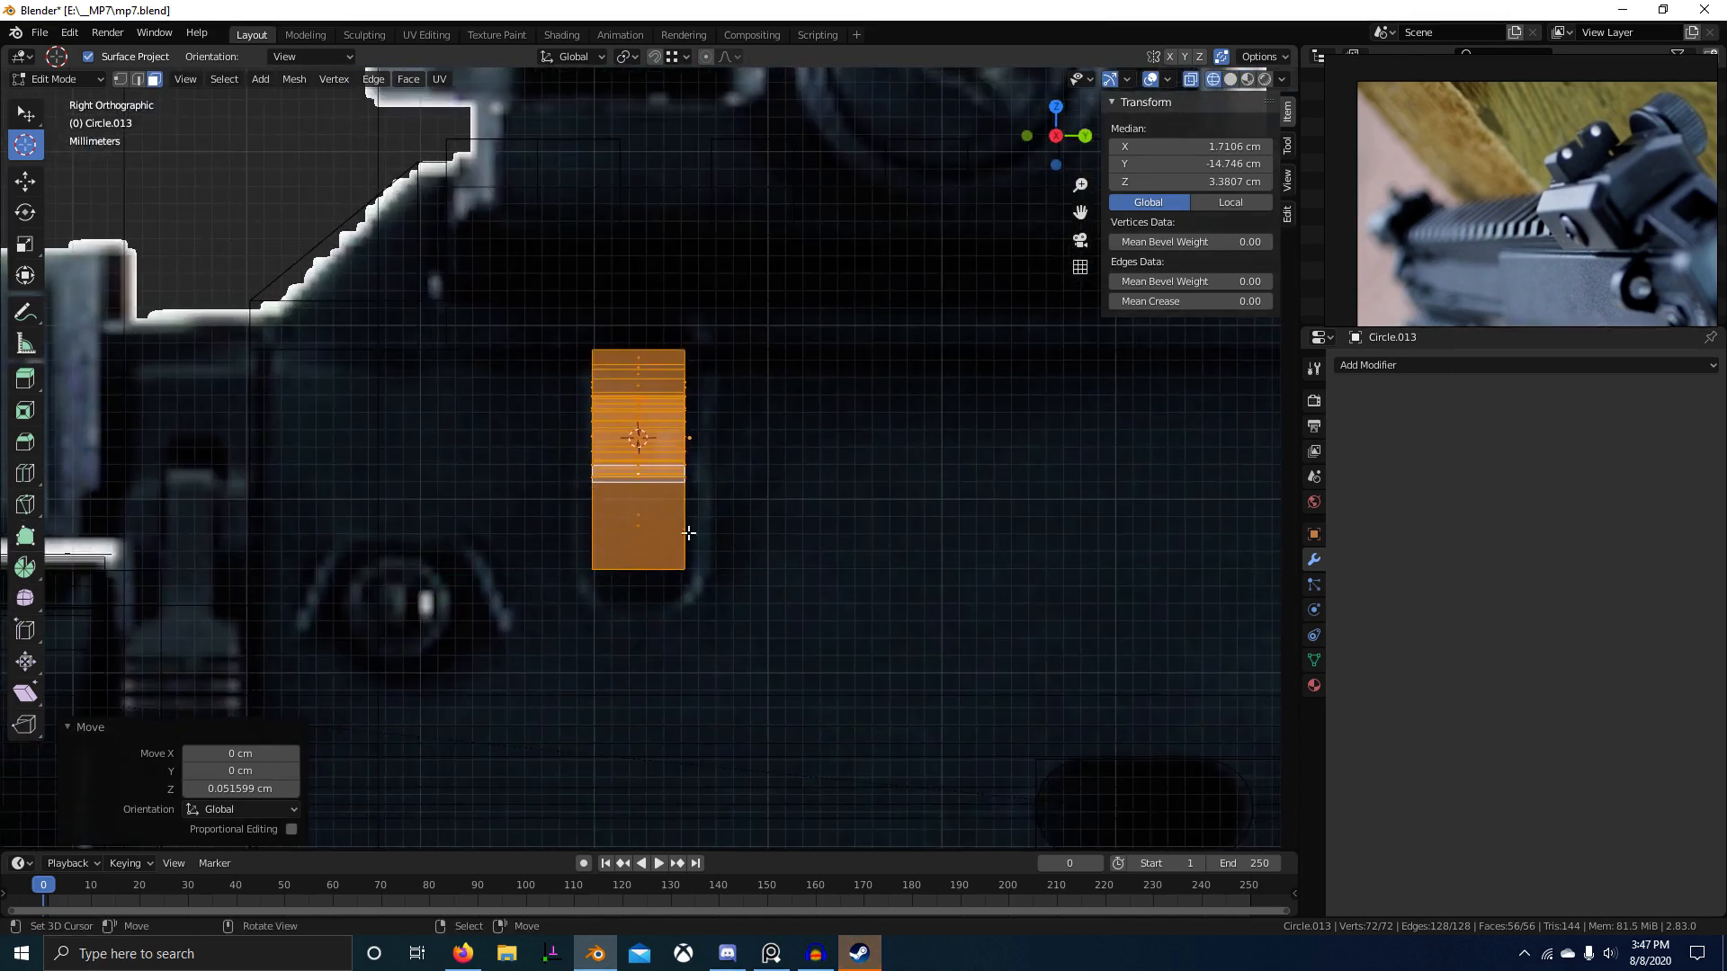
pyautogui.scroll(2, 1621, 288)
pyautogui.moveTo(1620, 288); pyautogui.dragTo(1661, 223, button='middle')
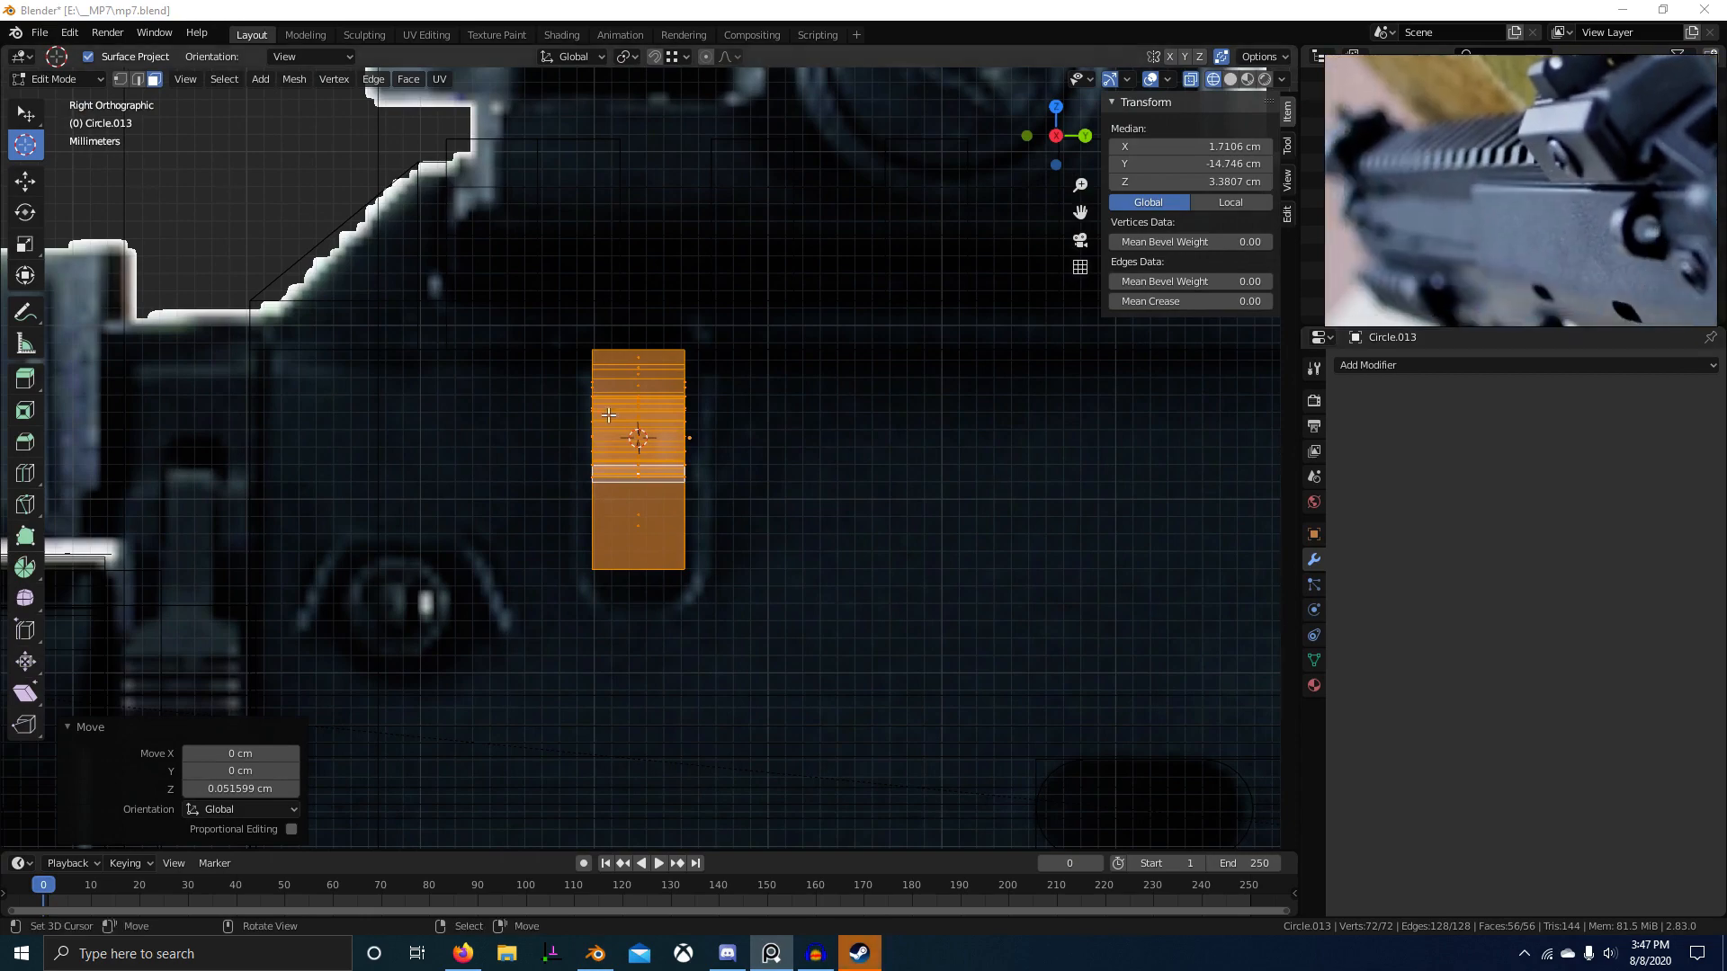
pyautogui.moveTo(832, 490); pyautogui.dragTo(809, 509, button='middle')
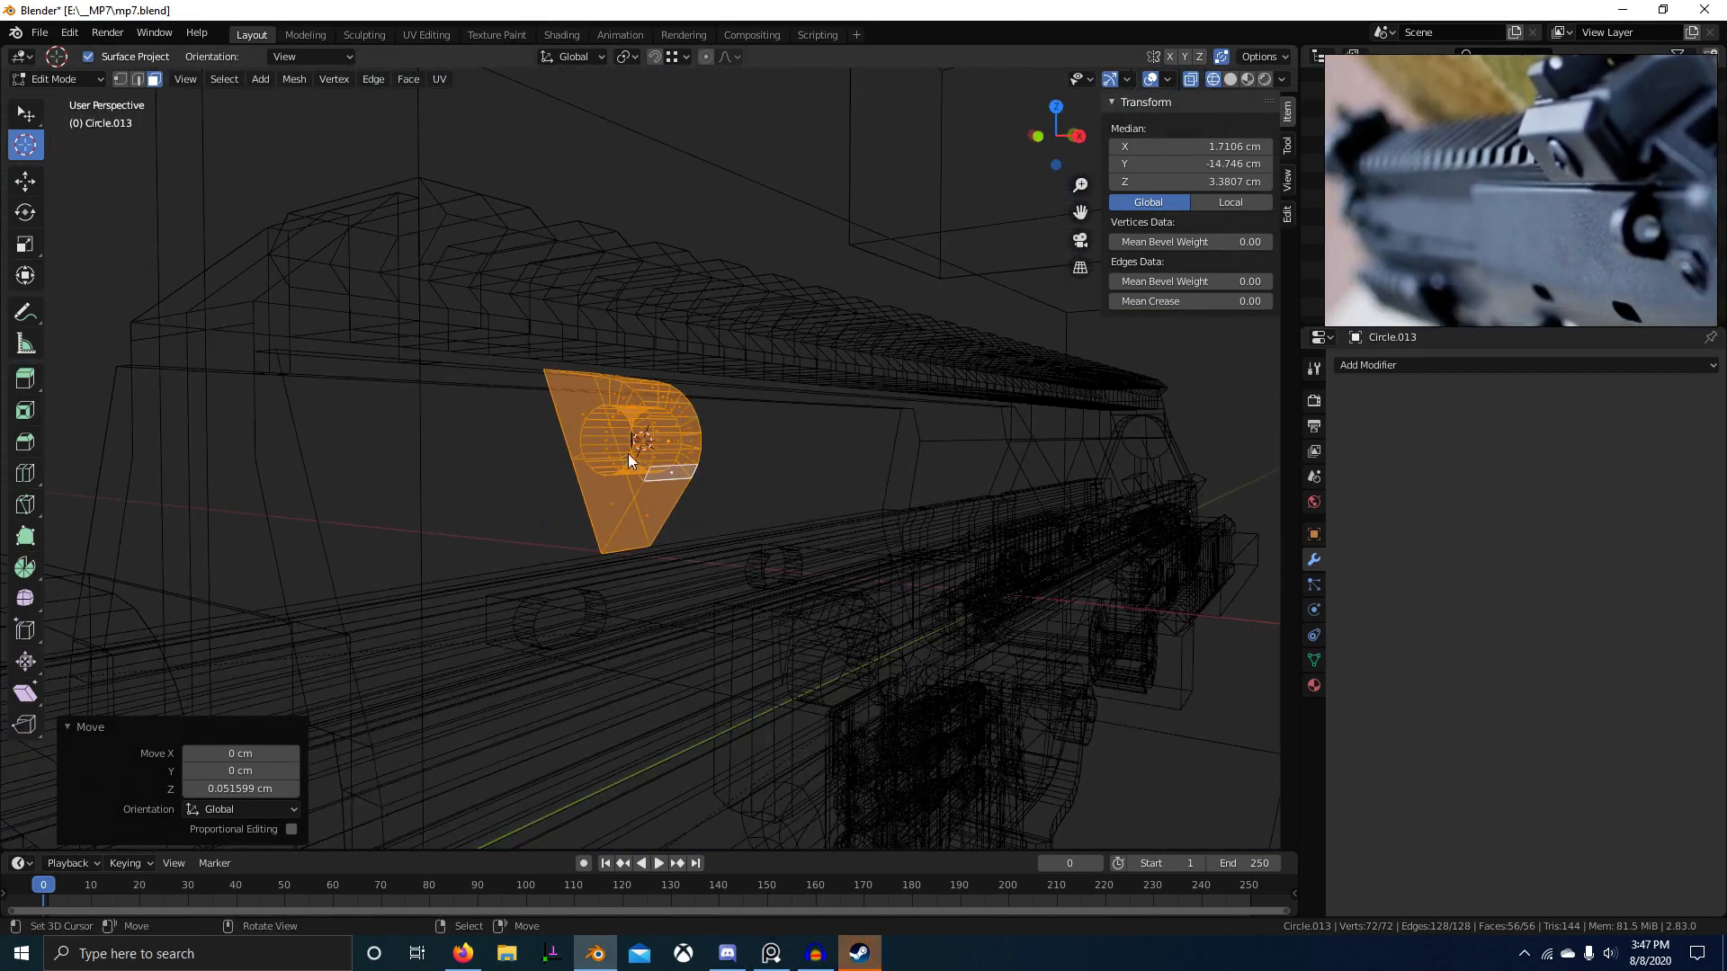
pyautogui.hotkey('shift', 'z')
pyautogui.moveTo(630, 461)
pyautogui.mouseDown(button='middle')
pyautogui.moveTo(783, 509)
pyautogui.moveTo(713, 489)
pyautogui.moveTo(701, 463)
pyautogui.mouseUp(button='middle')
pyautogui.scroll(2, 783, 509)
pyautogui.keyDown('alt'); pyautogui.rightClick(581, 438); pyautogui.keyUp('alt')
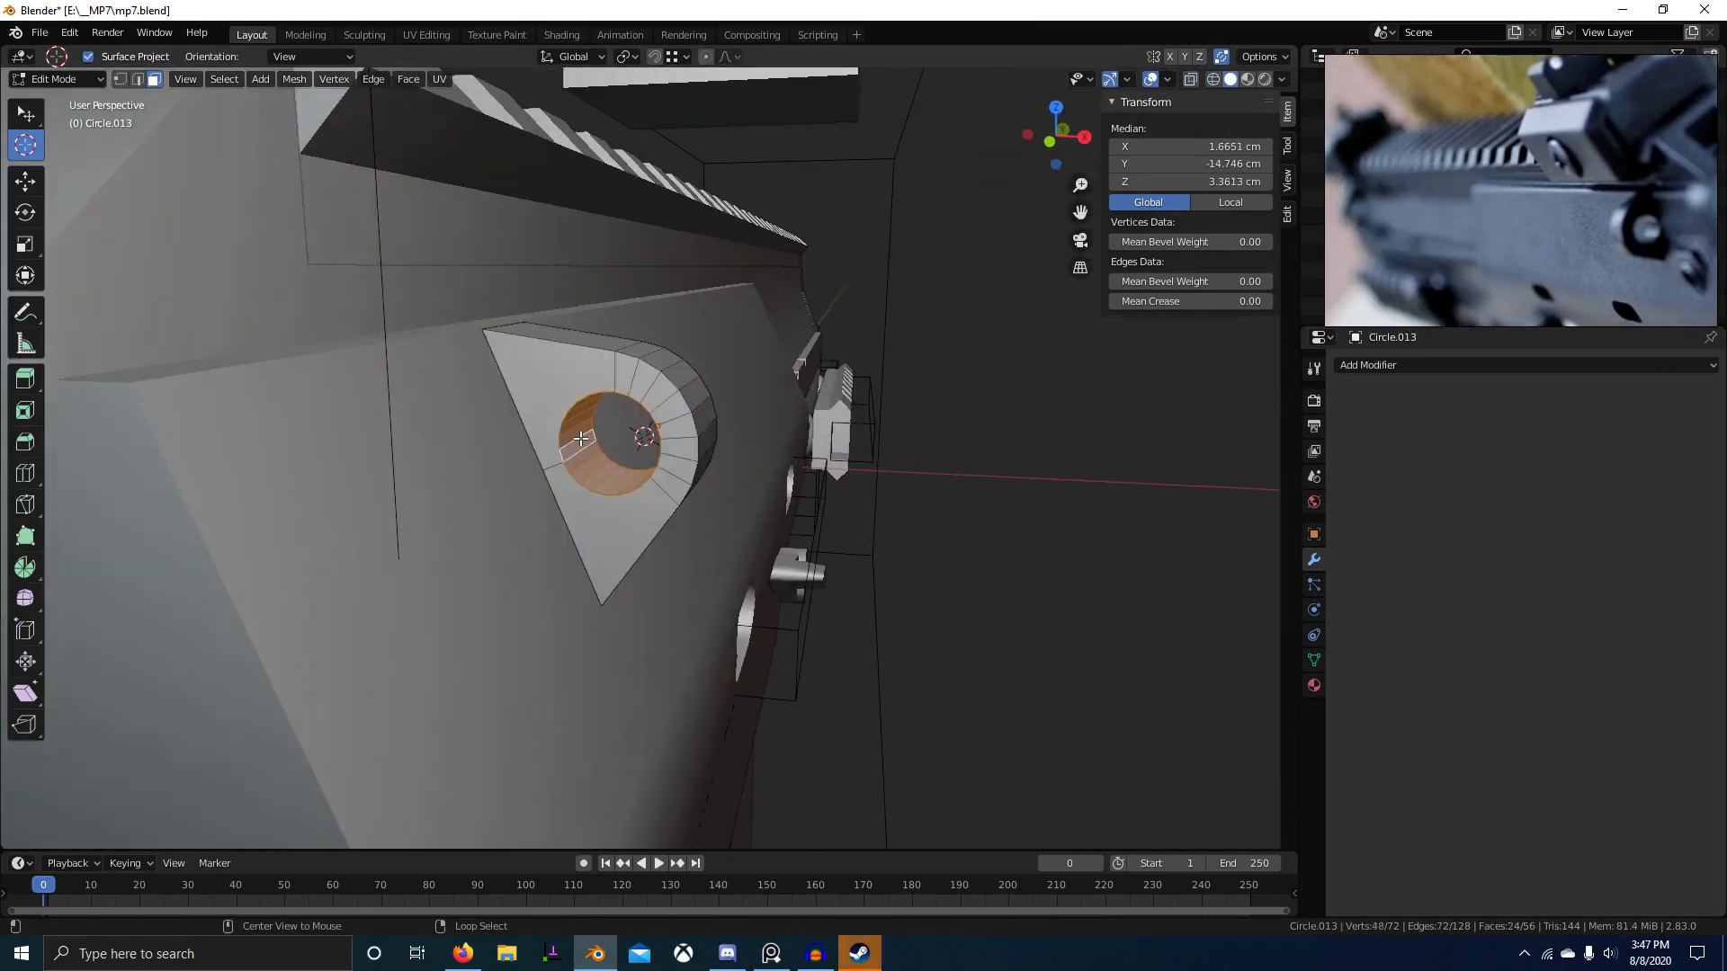
pyautogui.moveTo(581, 438); pyautogui.dragTo(706, 467, button='middle')
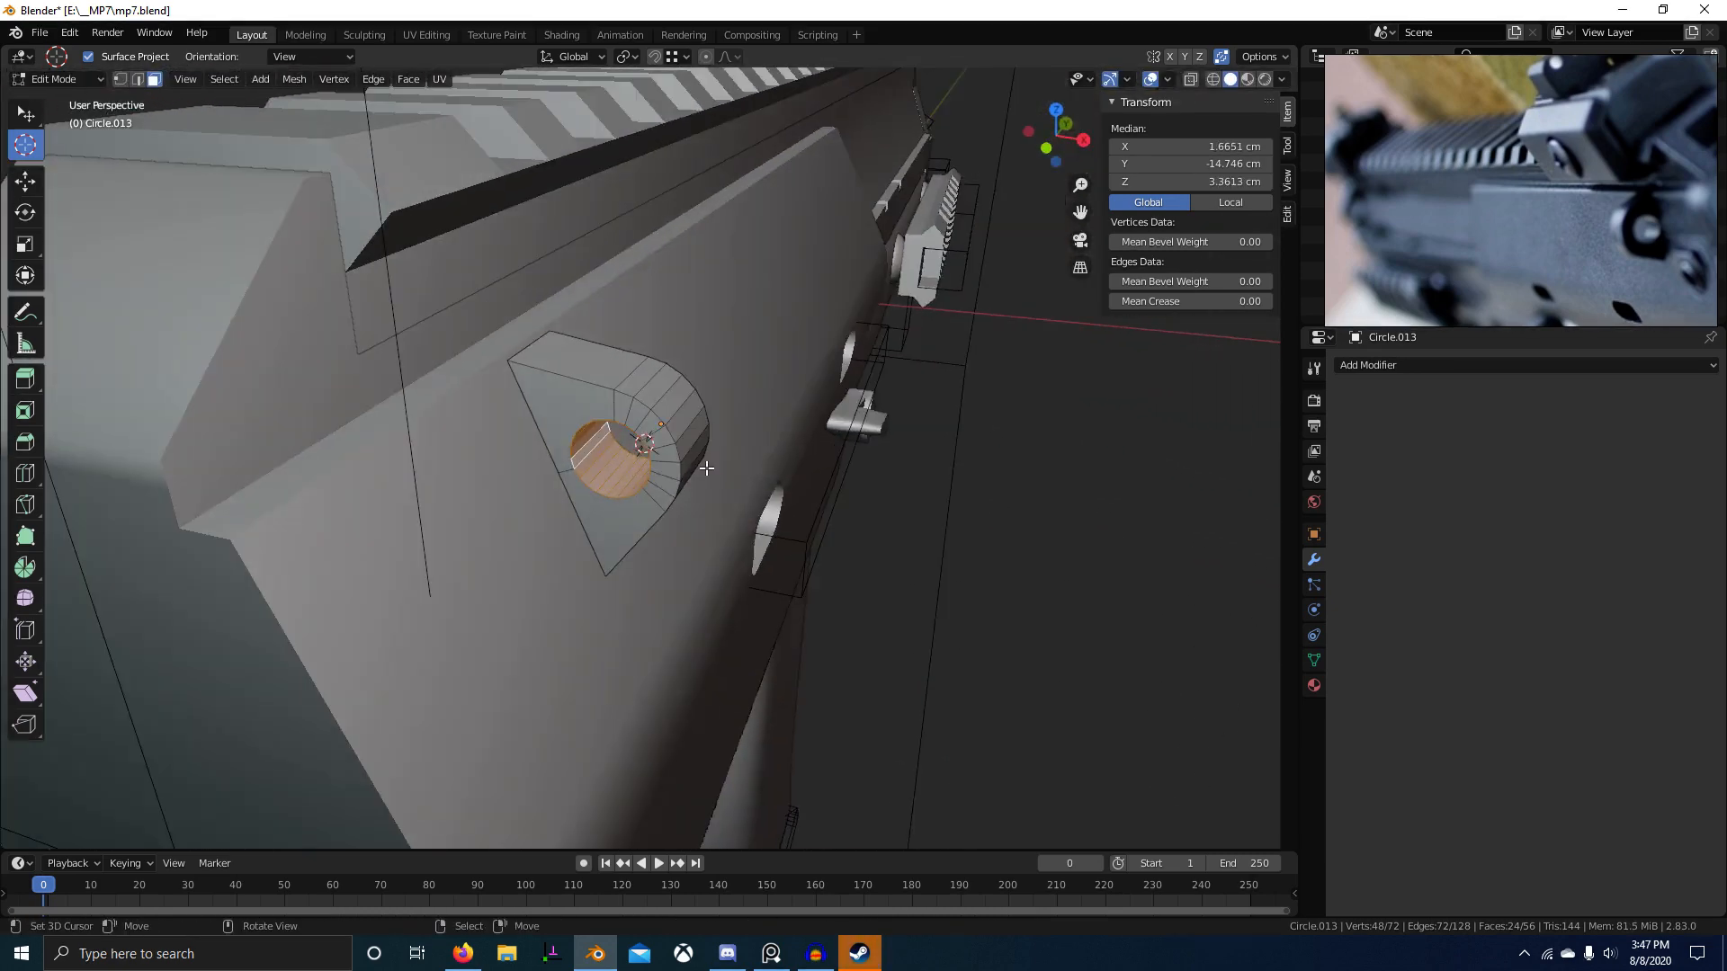
# Step: Move the whole lug mesh in front view so its upper inner corner meets the upper corner of the receiver's sloped side
pyautogui.press('KP_1')
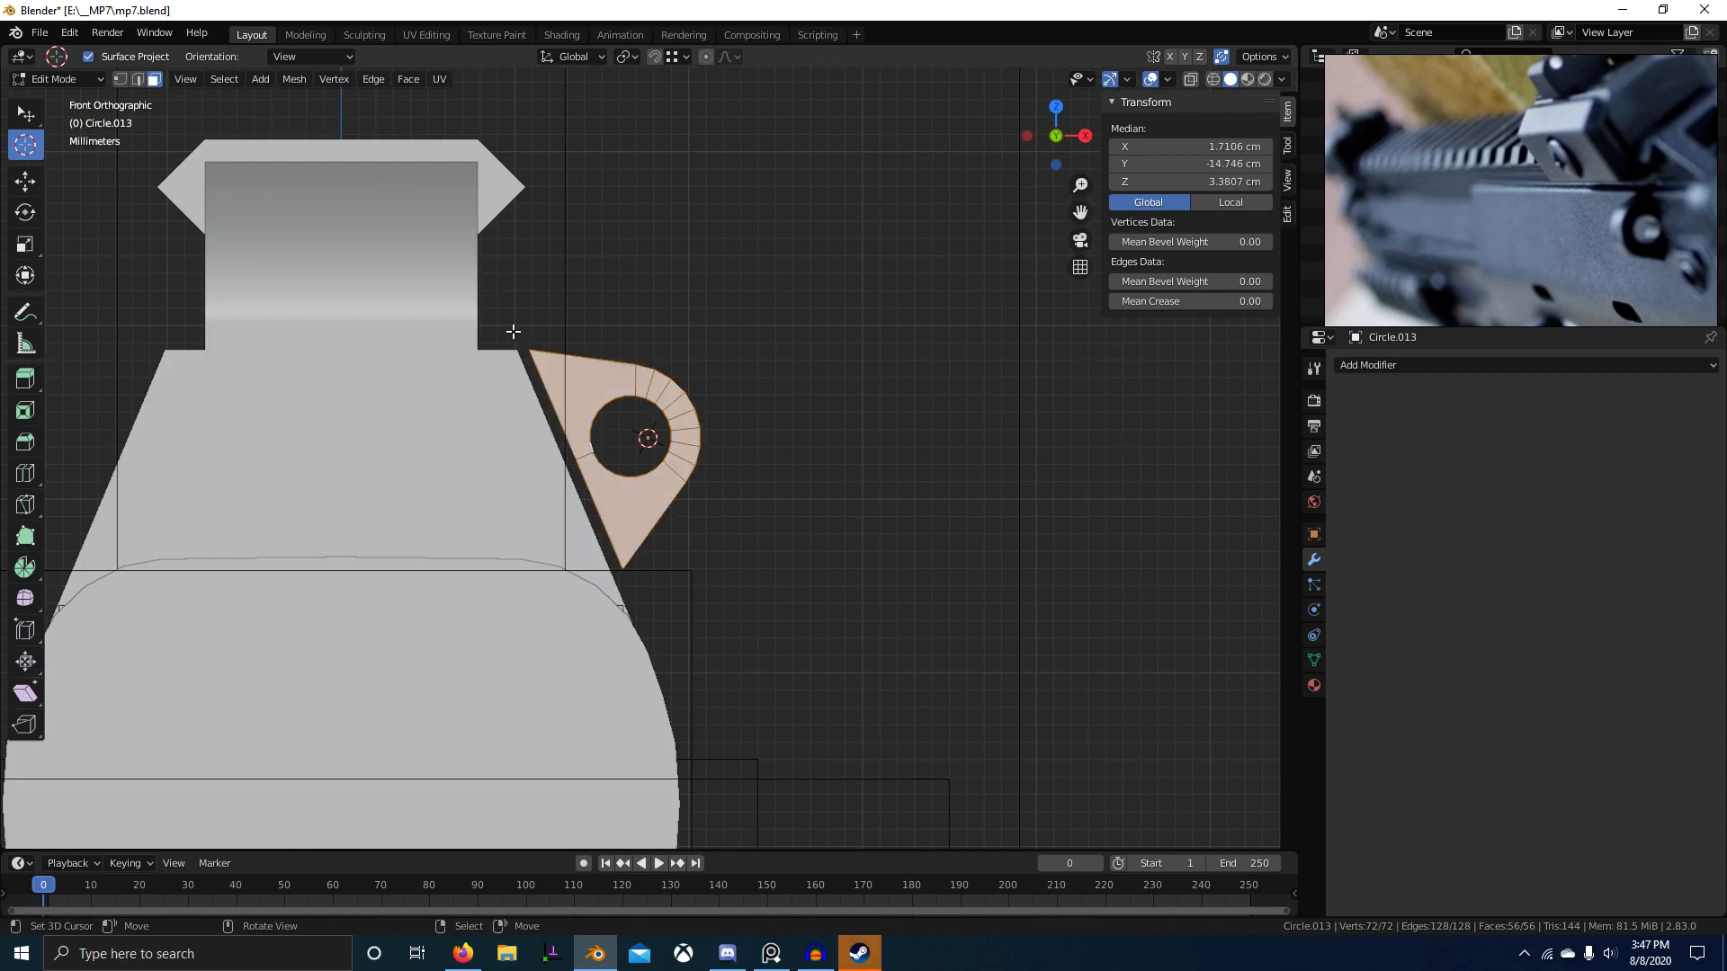
pyautogui.press('g')
pyautogui.press('x')
pyautogui.rightClick(519, 339)
pyautogui.press('Tab')
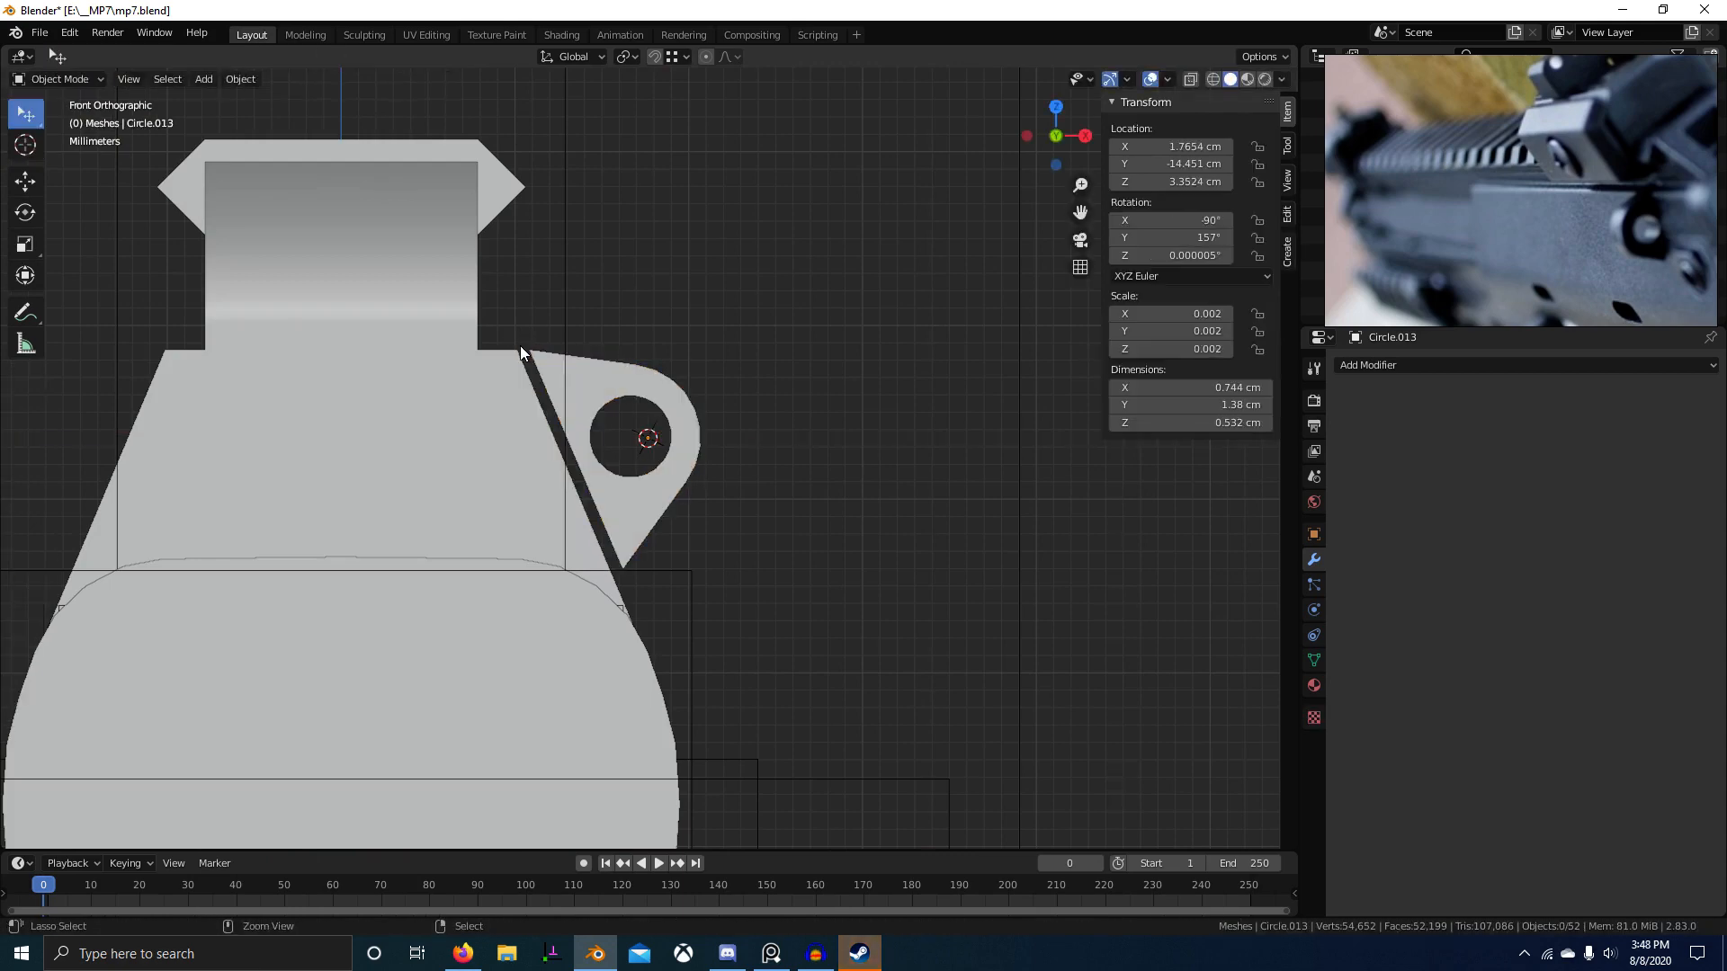
pyautogui.click(520, 351)
pyautogui.press('Tab')
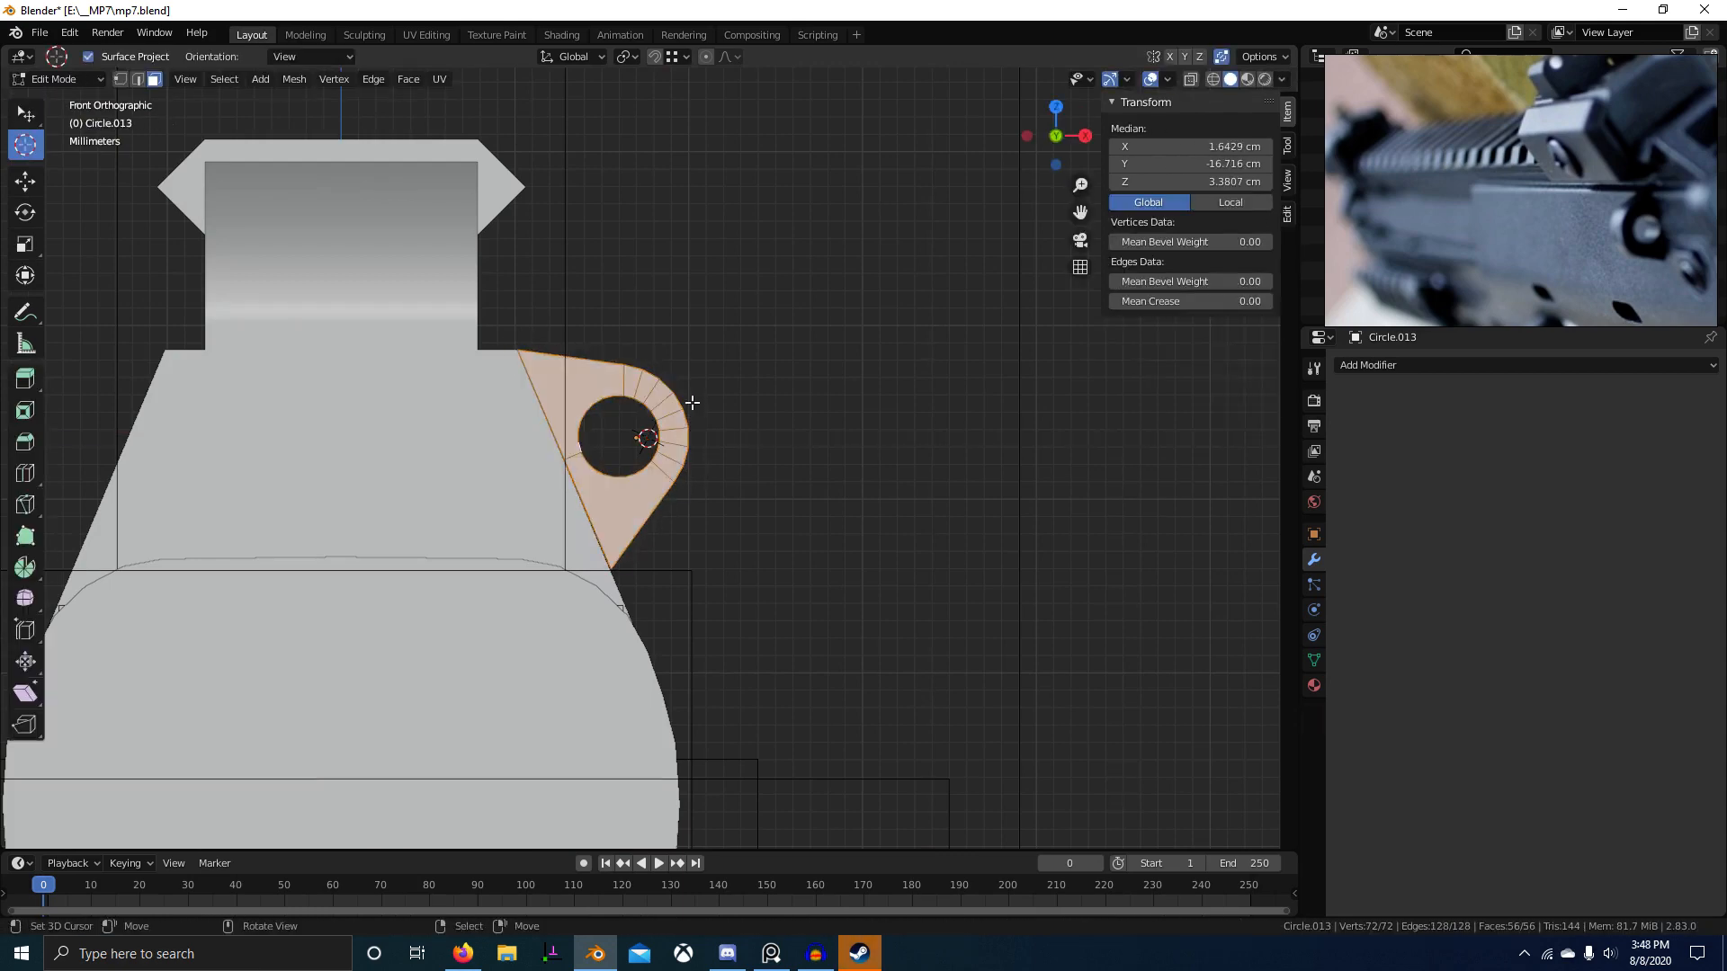
# Step: Select the lug's outer curve faces and try to move them outward about 0.056 cm along local X
pyautogui.moveTo(692, 402); pyautogui.dragTo(426, 451, button='middle')
pyautogui.rightClick(268, 441)
pyautogui.moveTo(340, 515); pyautogui.dragTo(362, 484, button='middle')
pyautogui.keyDown('ctrl'); pyautogui.rightClick(382, 512); pyautogui.keyUp('ctrl')
pyautogui.press('g')
pyautogui.press('x')
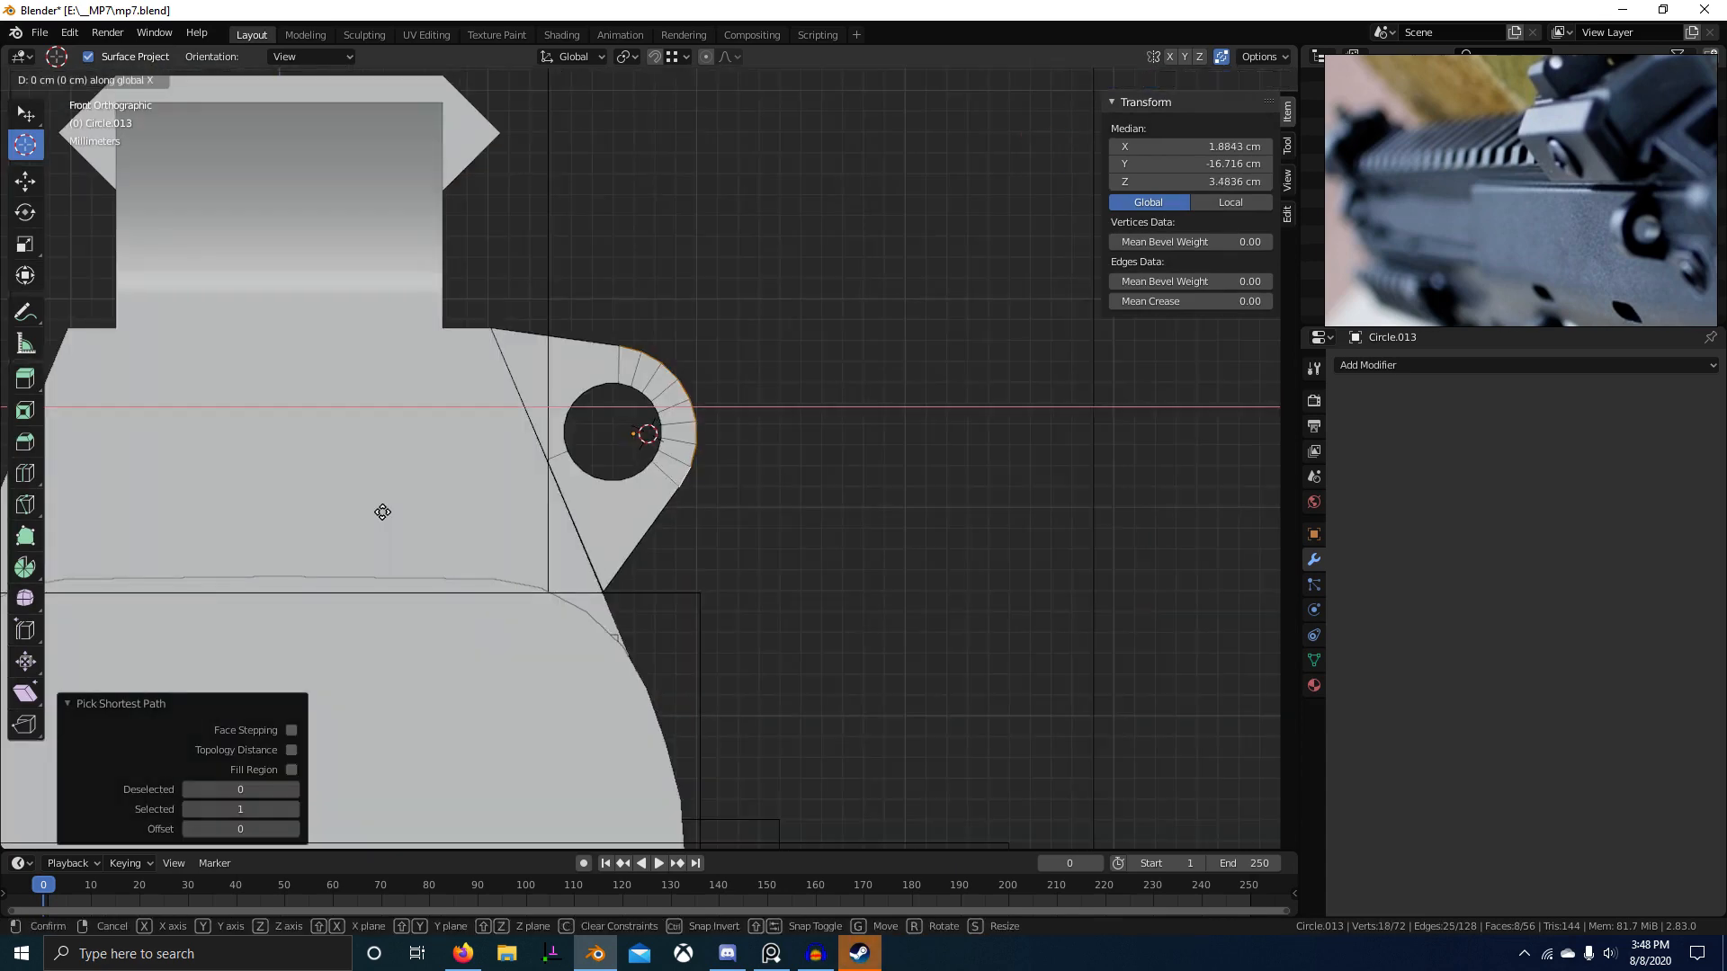
pyautogui.press('x')
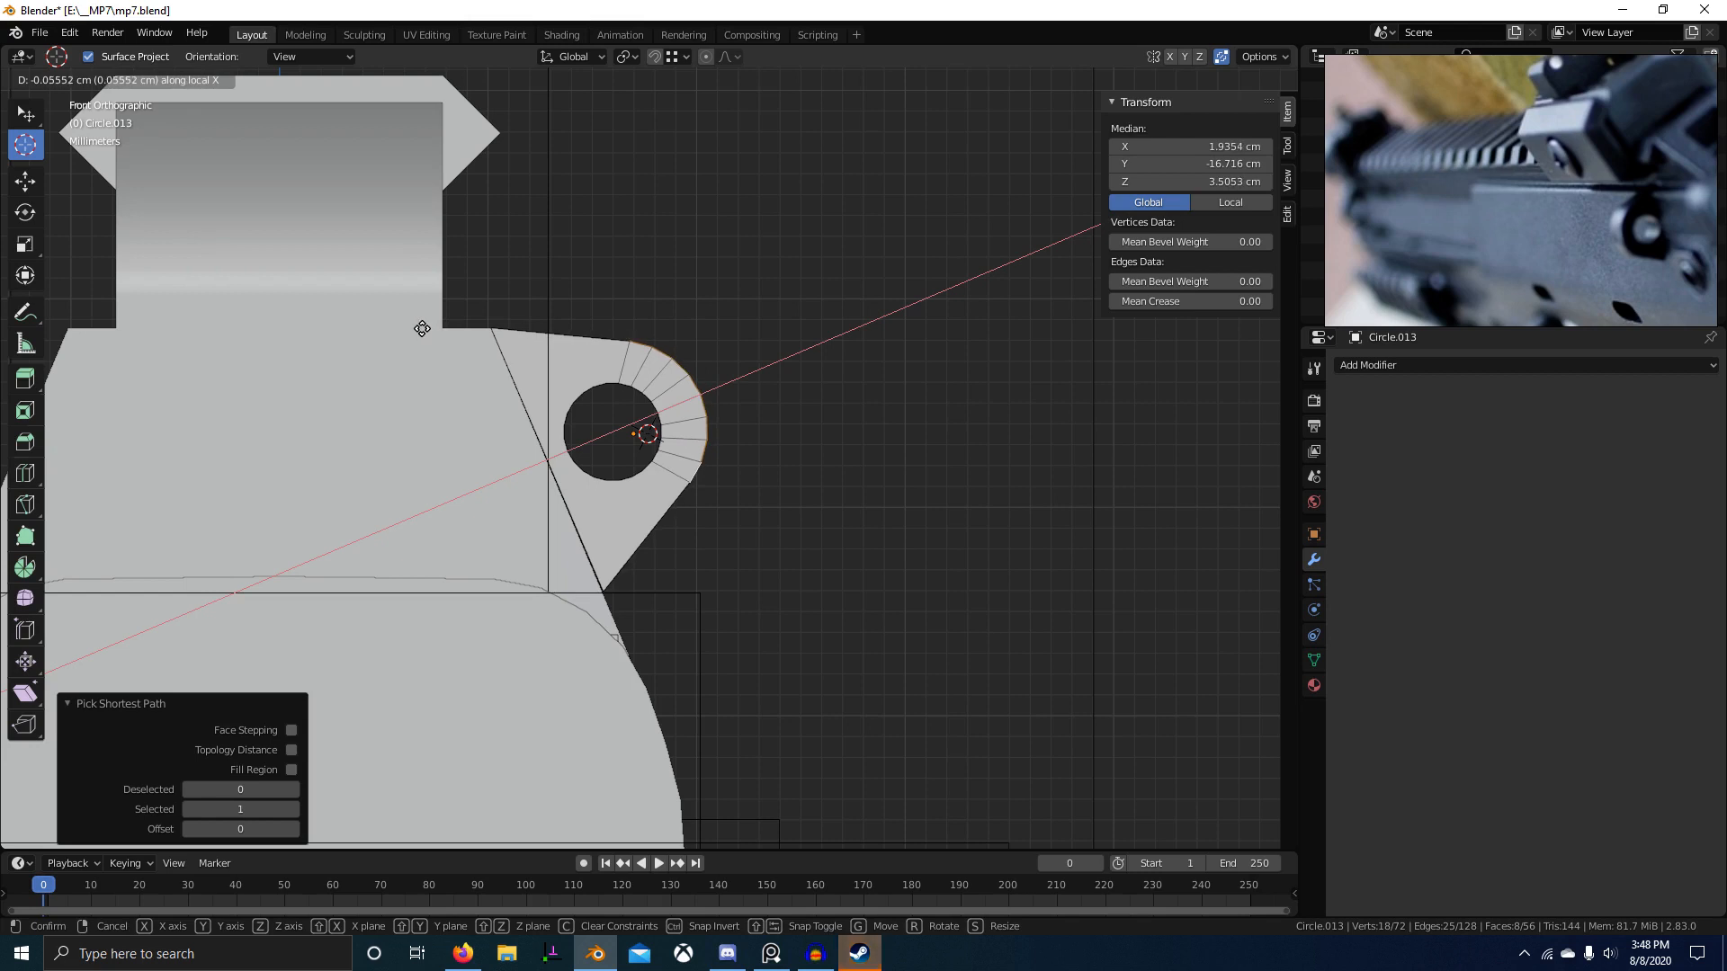
pyautogui.rightClick(474, 302)
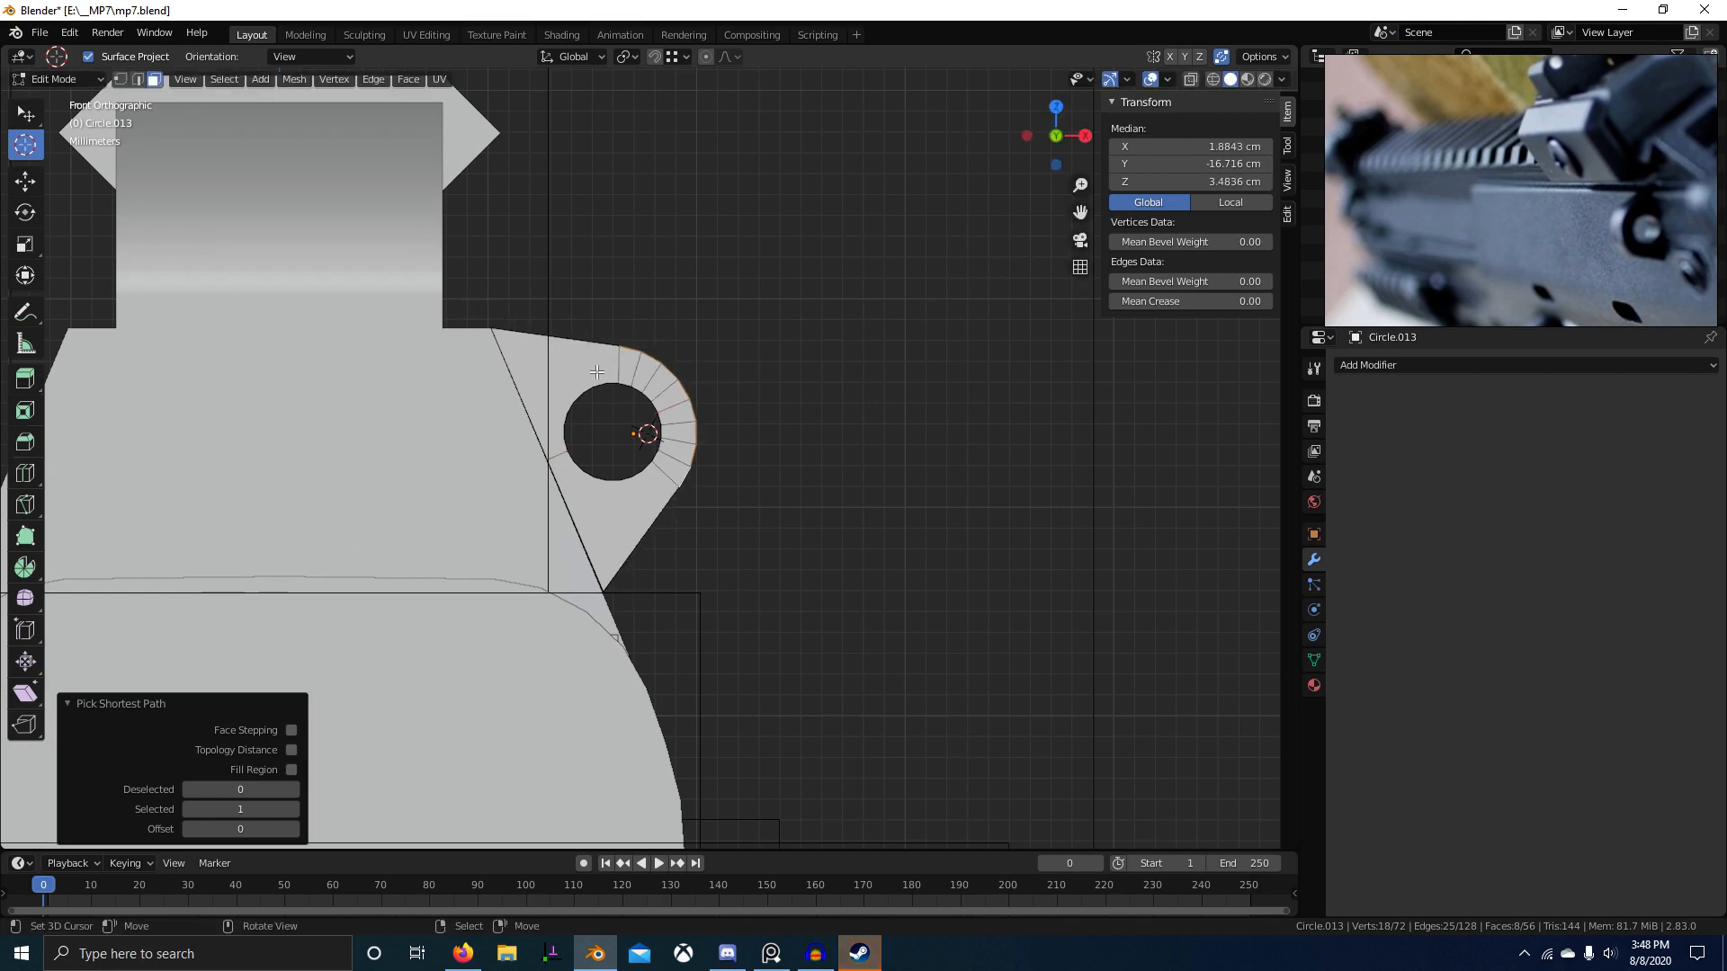
# Step: Duplicate the edge loop around the front rim of the lug's hole, leaving the copy in place
pyautogui.scroll(3, 629, 356)
pyautogui.click(574, 329)
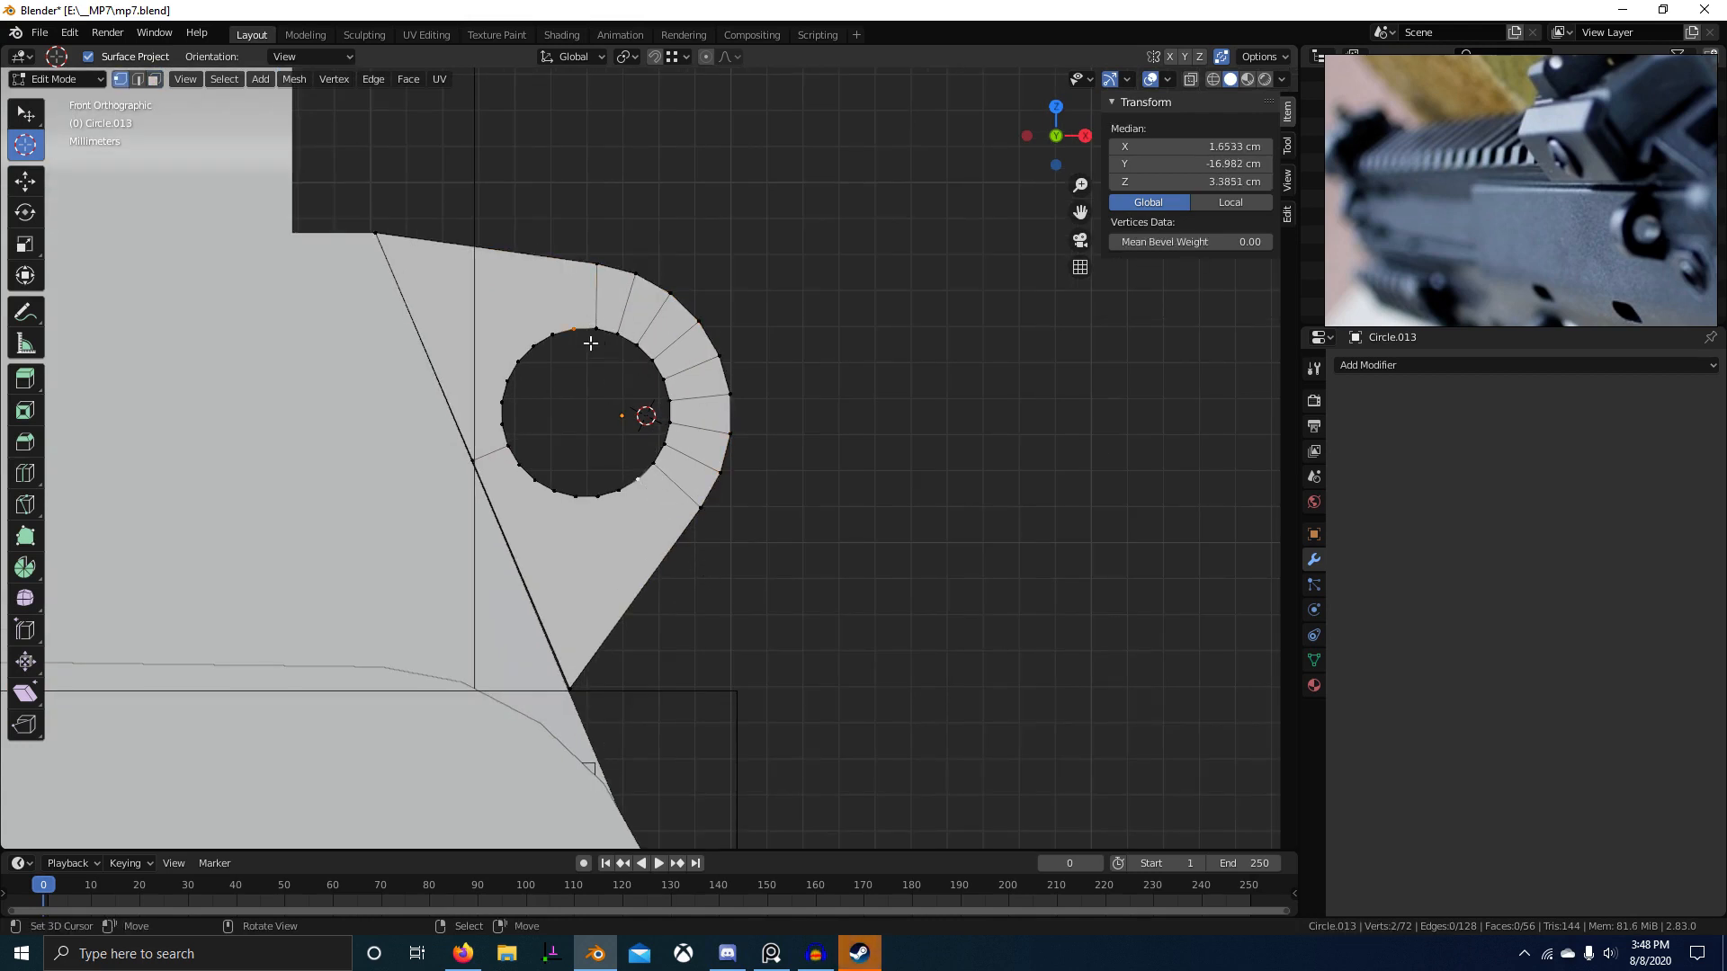
pyautogui.scroll(-2, 645, 472)
pyautogui.press('Tab')
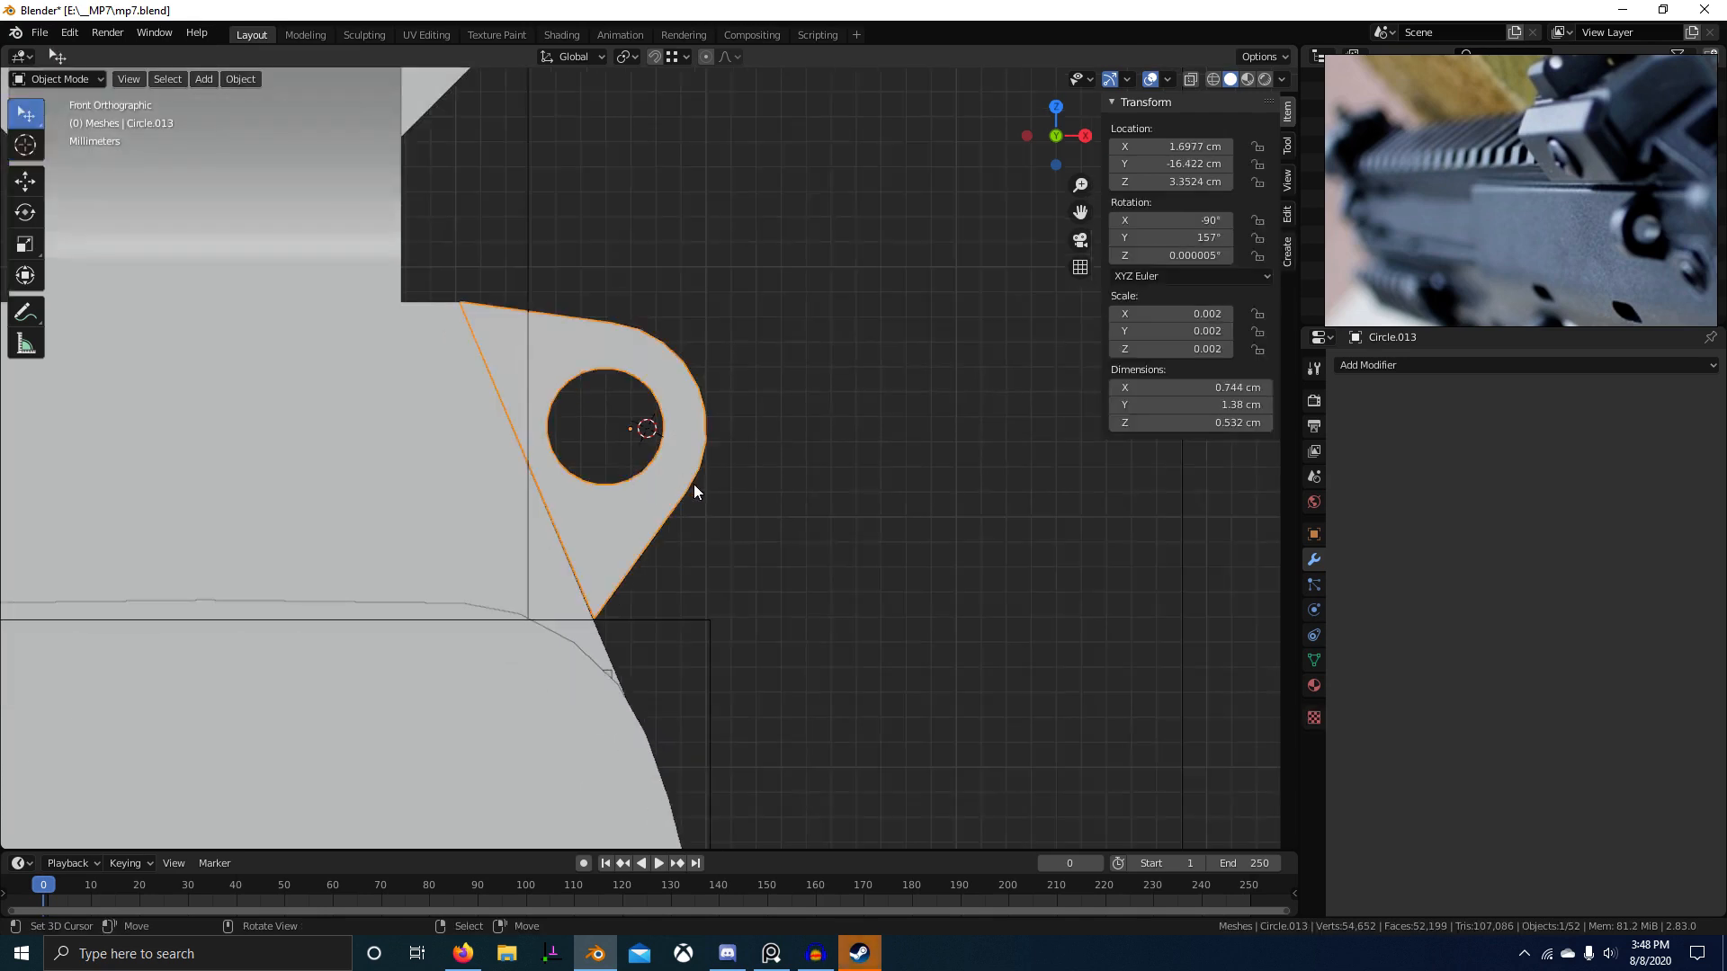
pyautogui.press('Tab')
pyautogui.scroll(3, 654, 473)
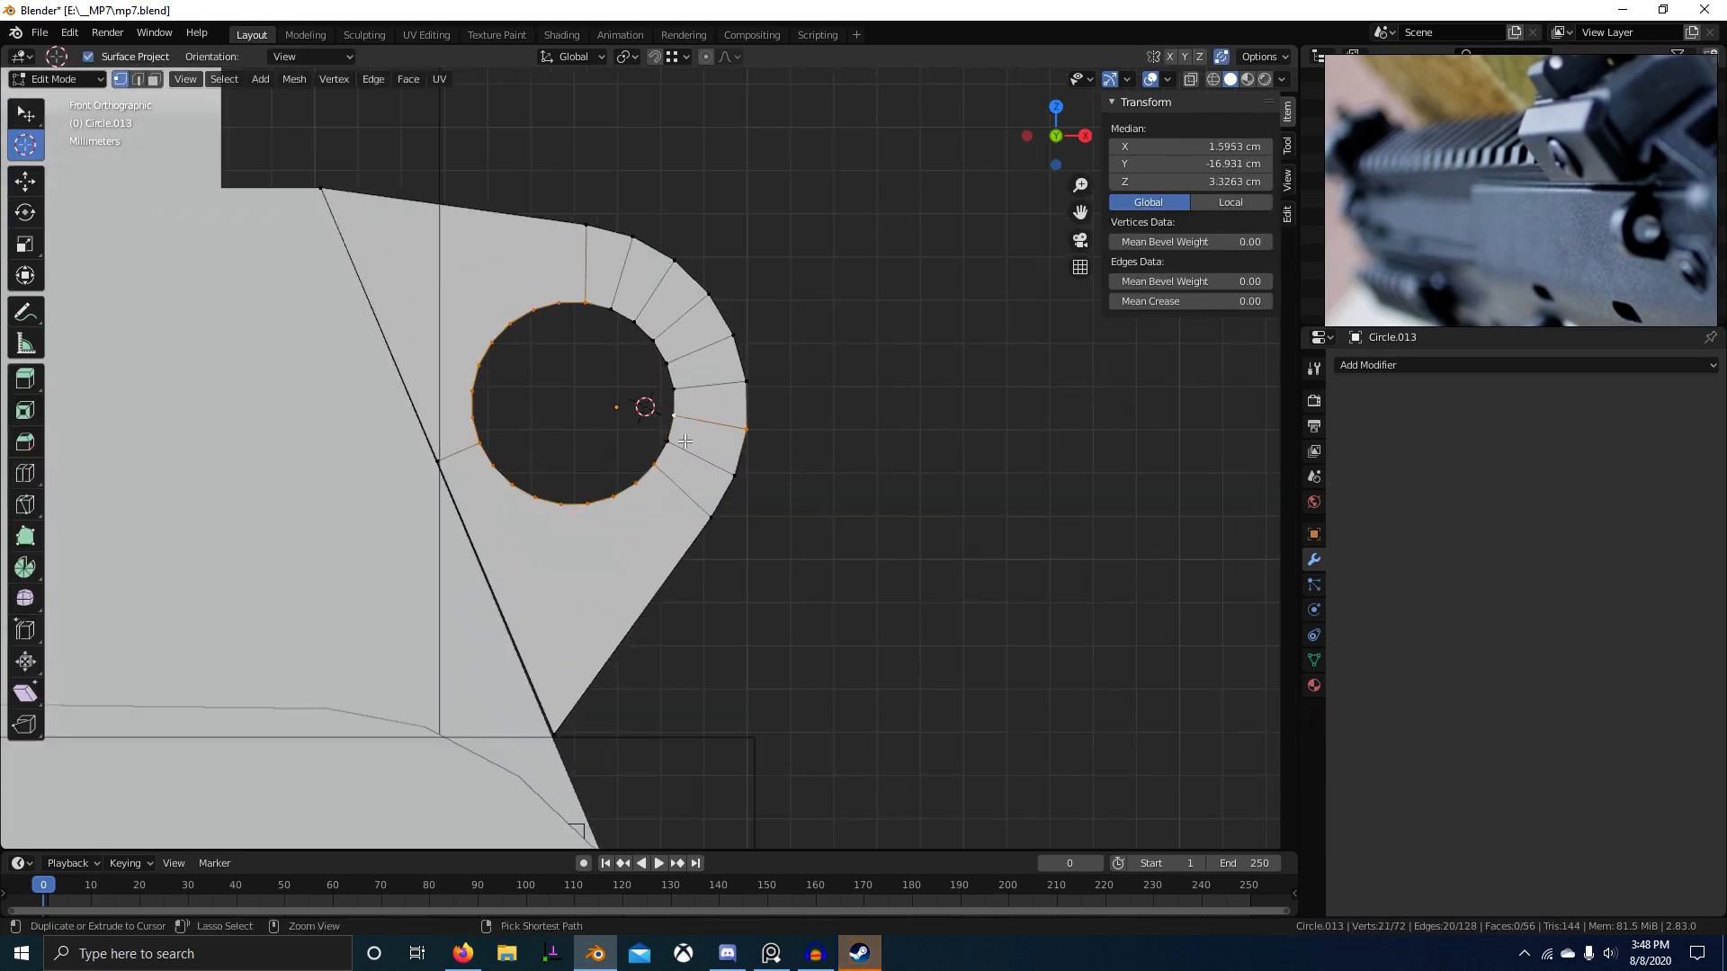
pyautogui.keyDown('alt'); pyautogui.click(671, 444); pyautogui.keyUp('alt')
pyautogui.hotkey('shift', 'd')
pyautogui.press('Escape')
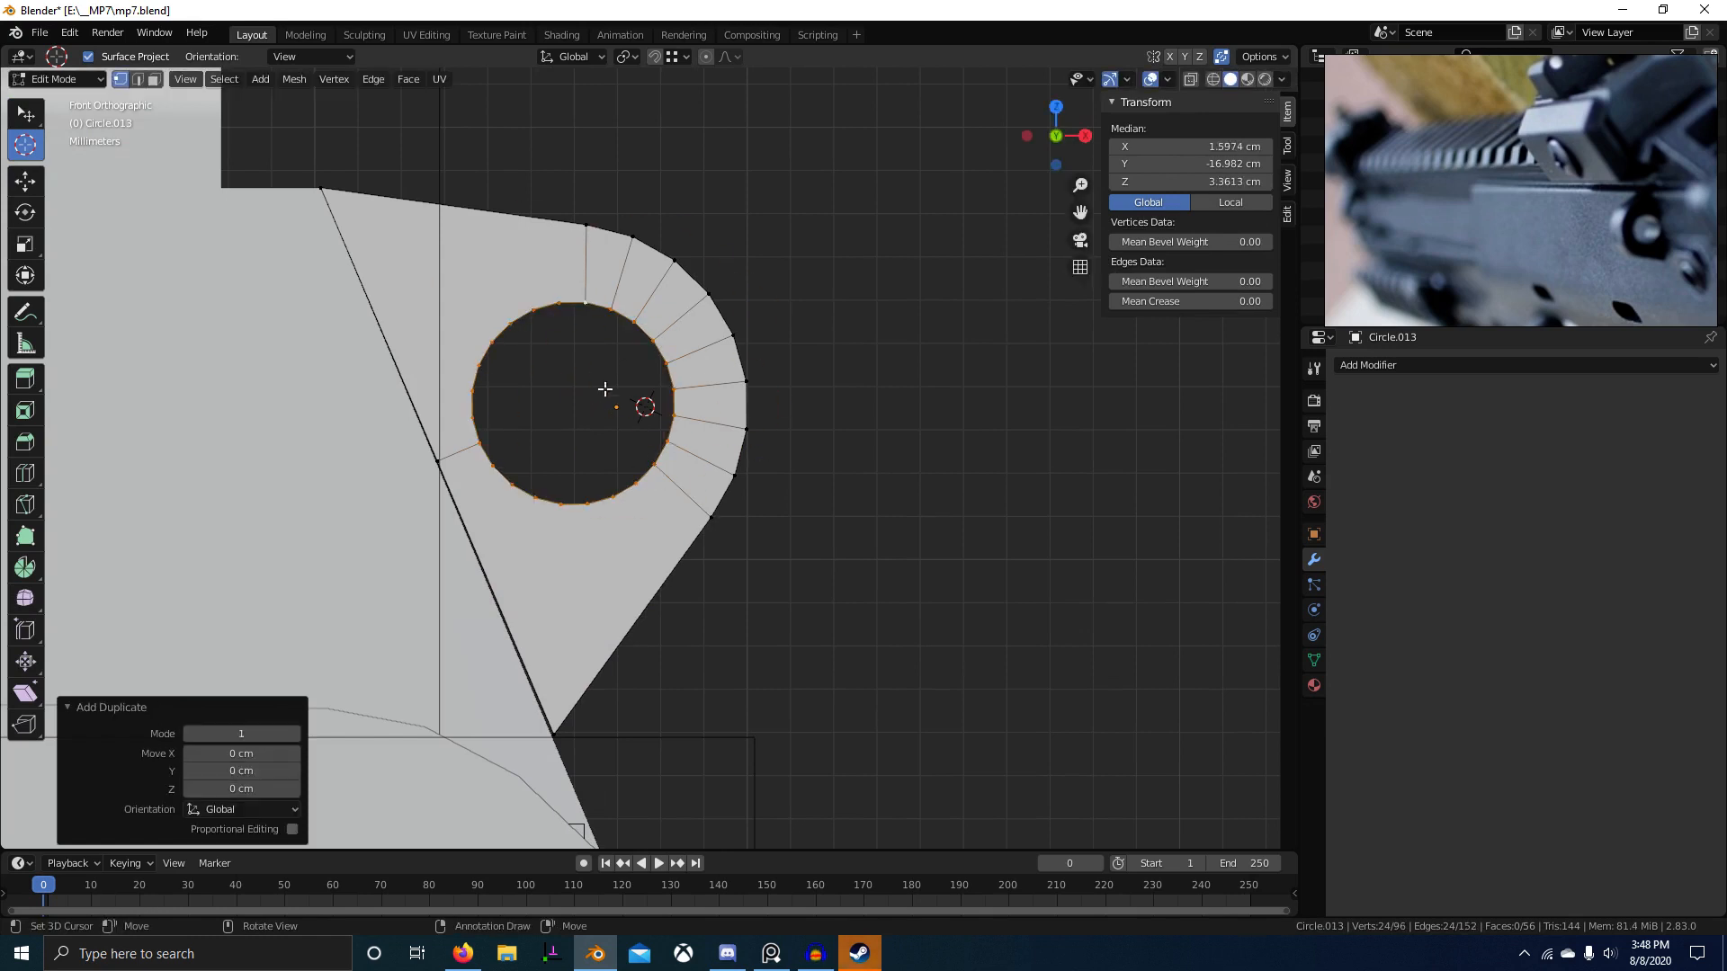
# Step: Scale the duplicated loop by about 1.718 so it forms a guide ring along the lug's outer curve
pyautogui.press('.')
pyautogui.click(661, 342)
pyautogui.press('s')
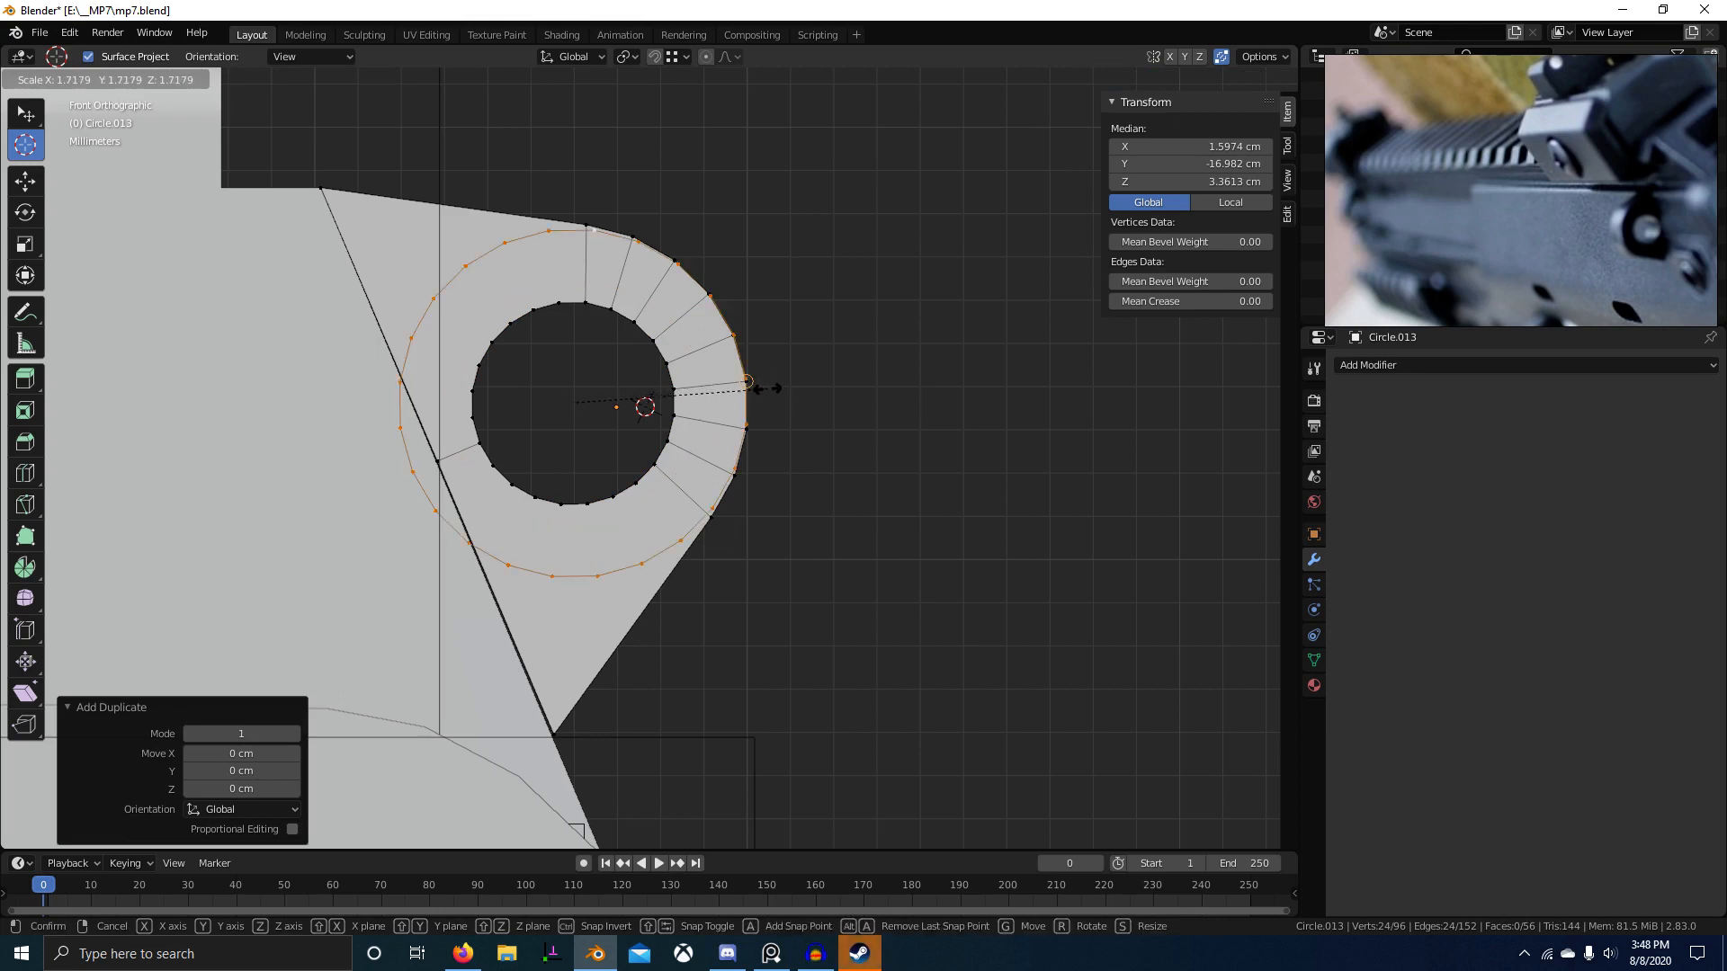
pyautogui.click(754, 387)
# Step: Snap the outer curve's mid-height edge onto the matching vertex of the guide ring
pyautogui.scroll(-2, 644, 415)
pyautogui.moveTo(644, 416)
pyautogui.mouseDown(button='middle')
pyautogui.moveTo(638, 396)
pyautogui.moveTo(664, 413)
pyautogui.mouseUp(button='middle')
pyautogui.moveTo(528, 419); pyautogui.dragTo(556, 424, button='middle')
pyautogui.scroll(1, 556, 422)
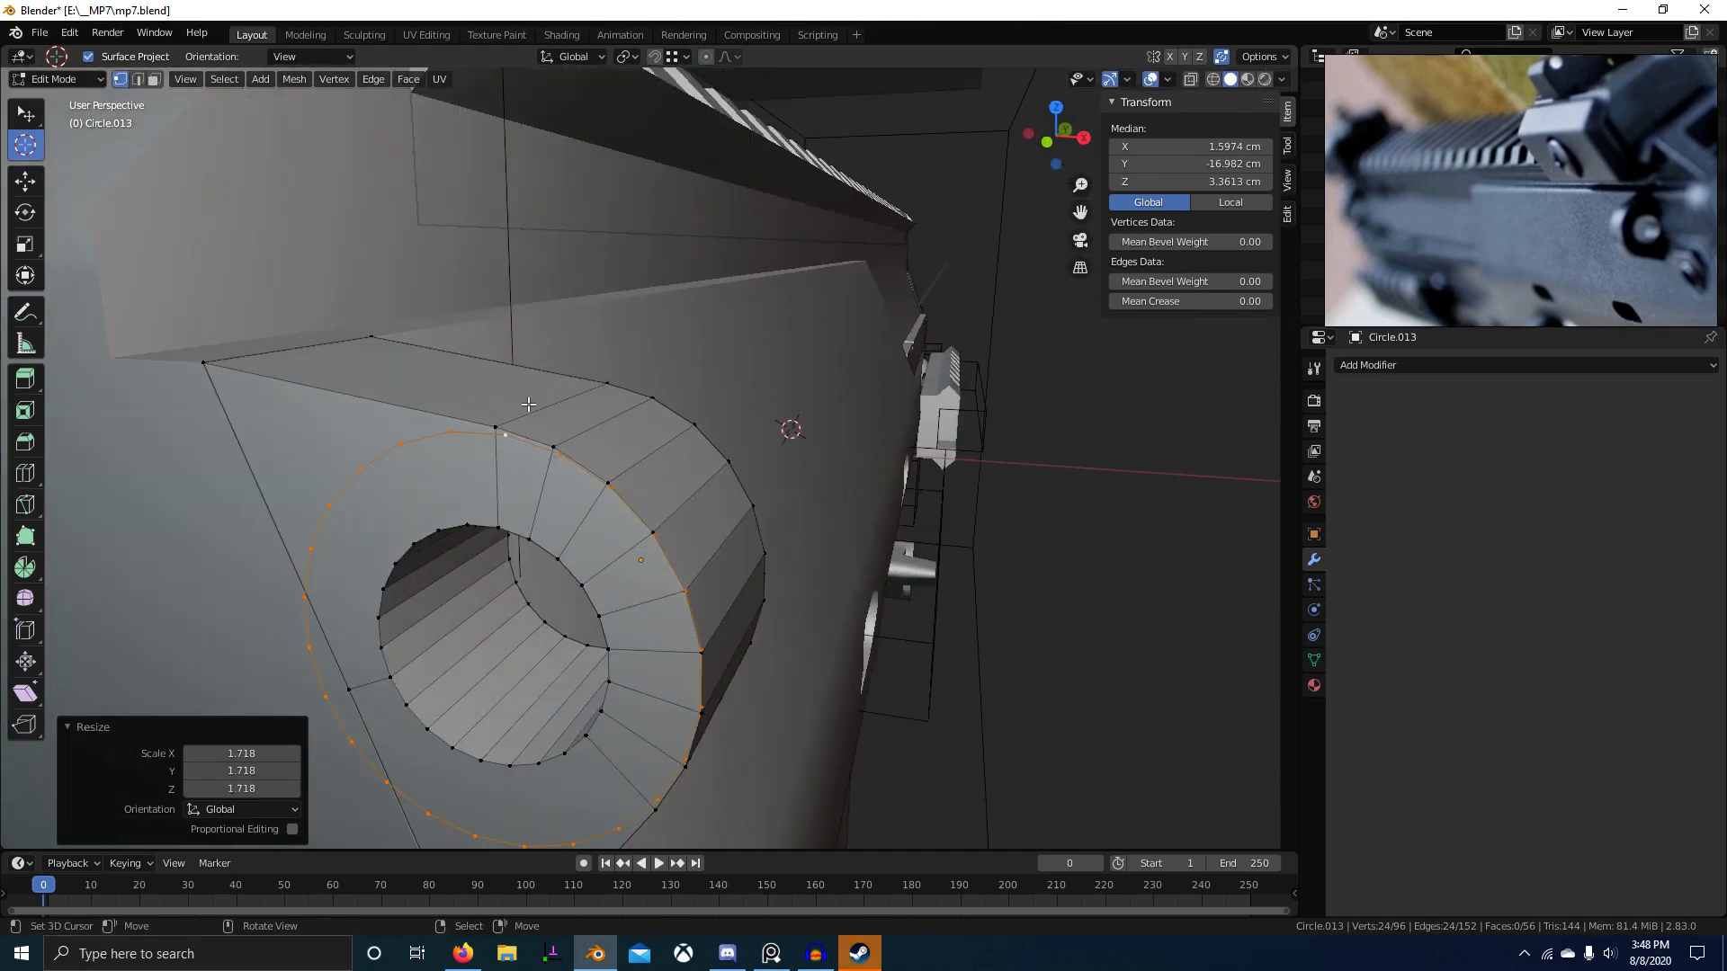
pyautogui.press('2')
pyautogui.moveTo(718, 586)
pyautogui.mouseDown(button='middle')
pyautogui.moveTo(726, 599)
pyautogui.moveTo(726, 556)
pyautogui.mouseUp(button='middle')
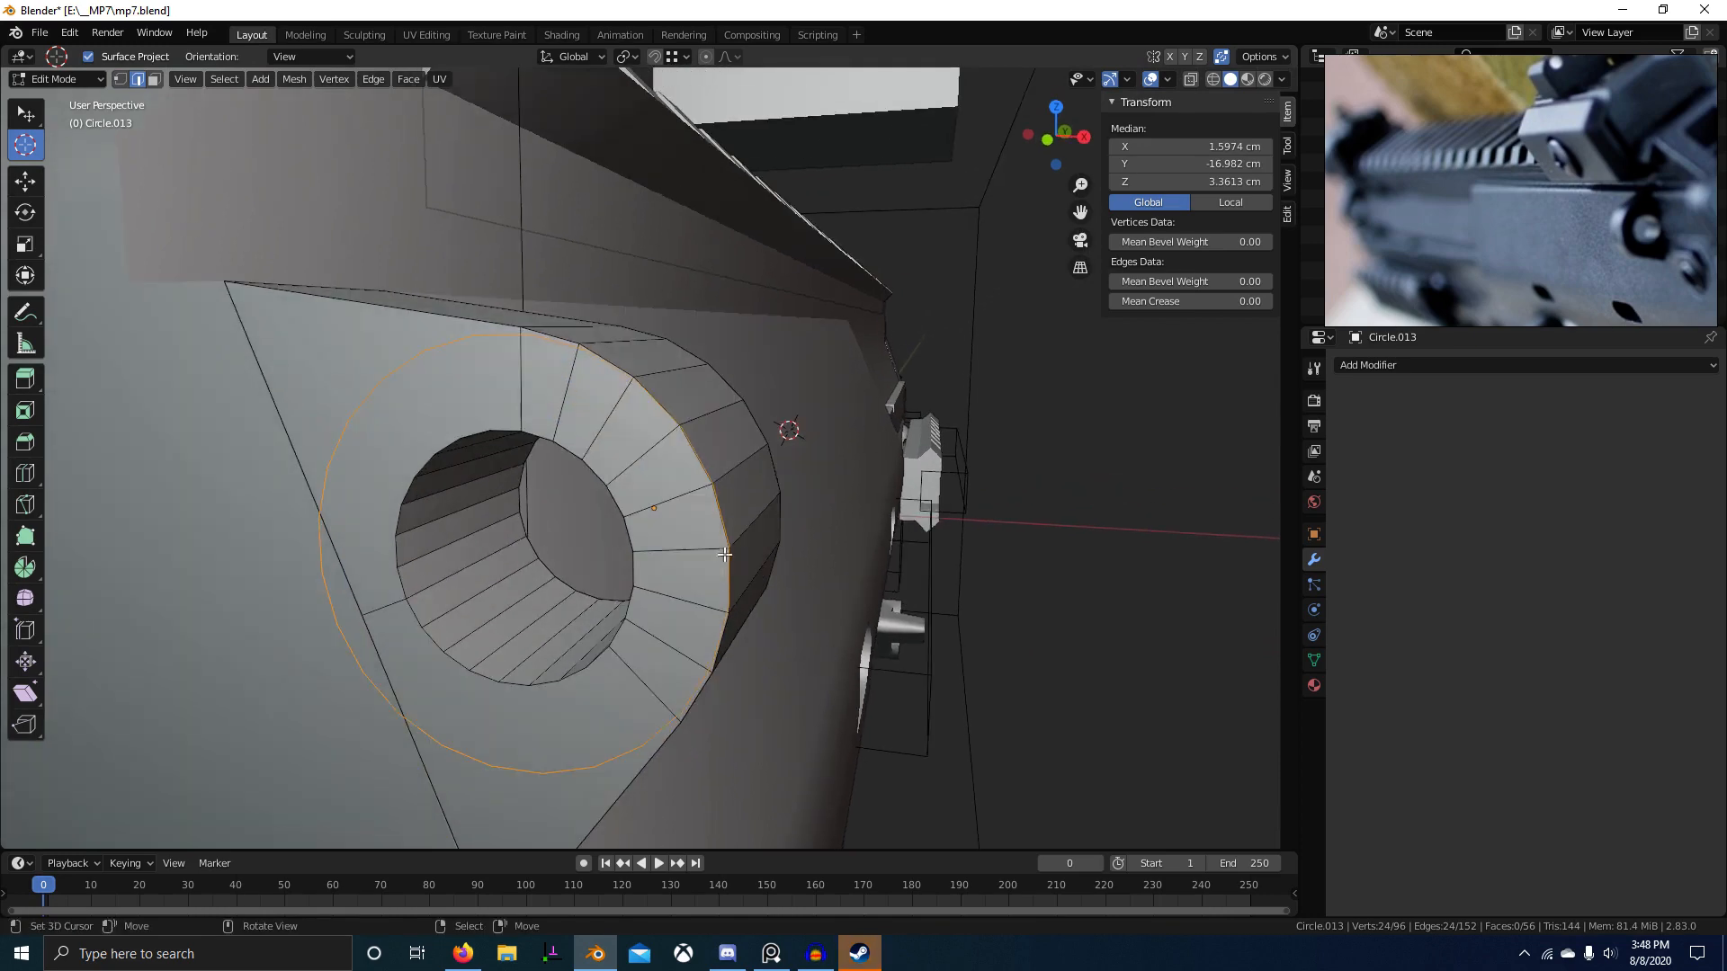
pyautogui.click(739, 541)
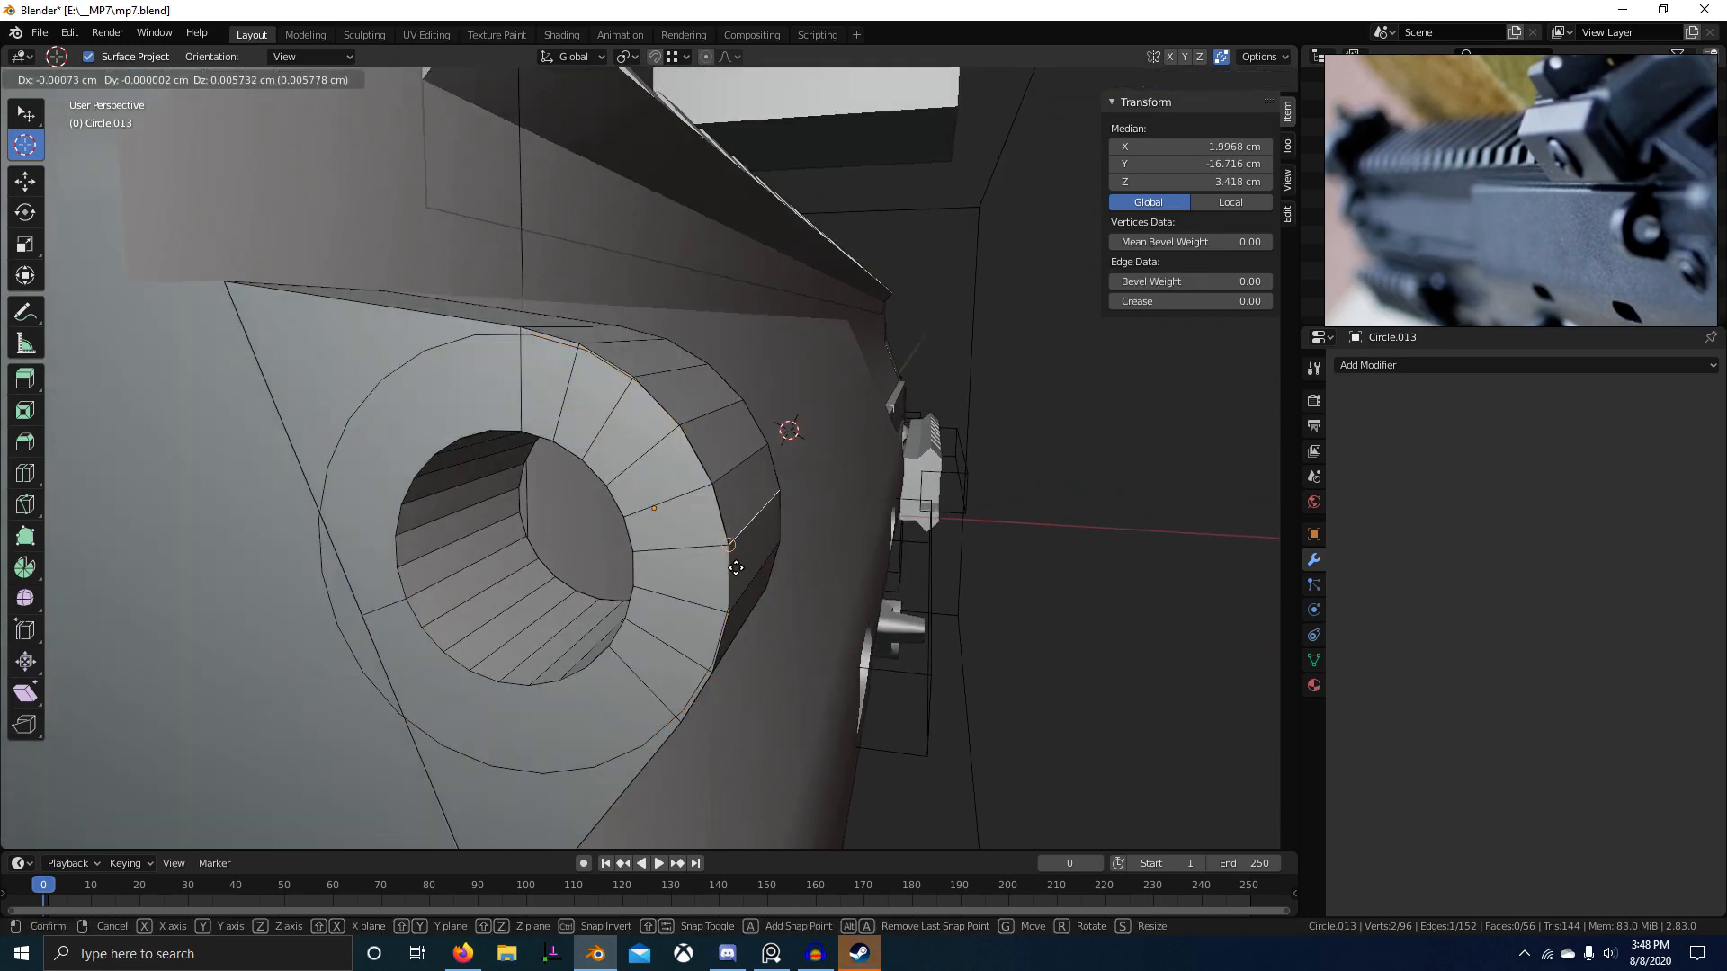
pyautogui.press('1')
pyautogui.press('g')
pyautogui.click(735, 545)
# Step: Snap the remaining lower edges of the outer curve, one after another, onto the guide ring's vertices
pyautogui.press('2')
pyautogui.rightClick(751, 581)
pyautogui.press('g')
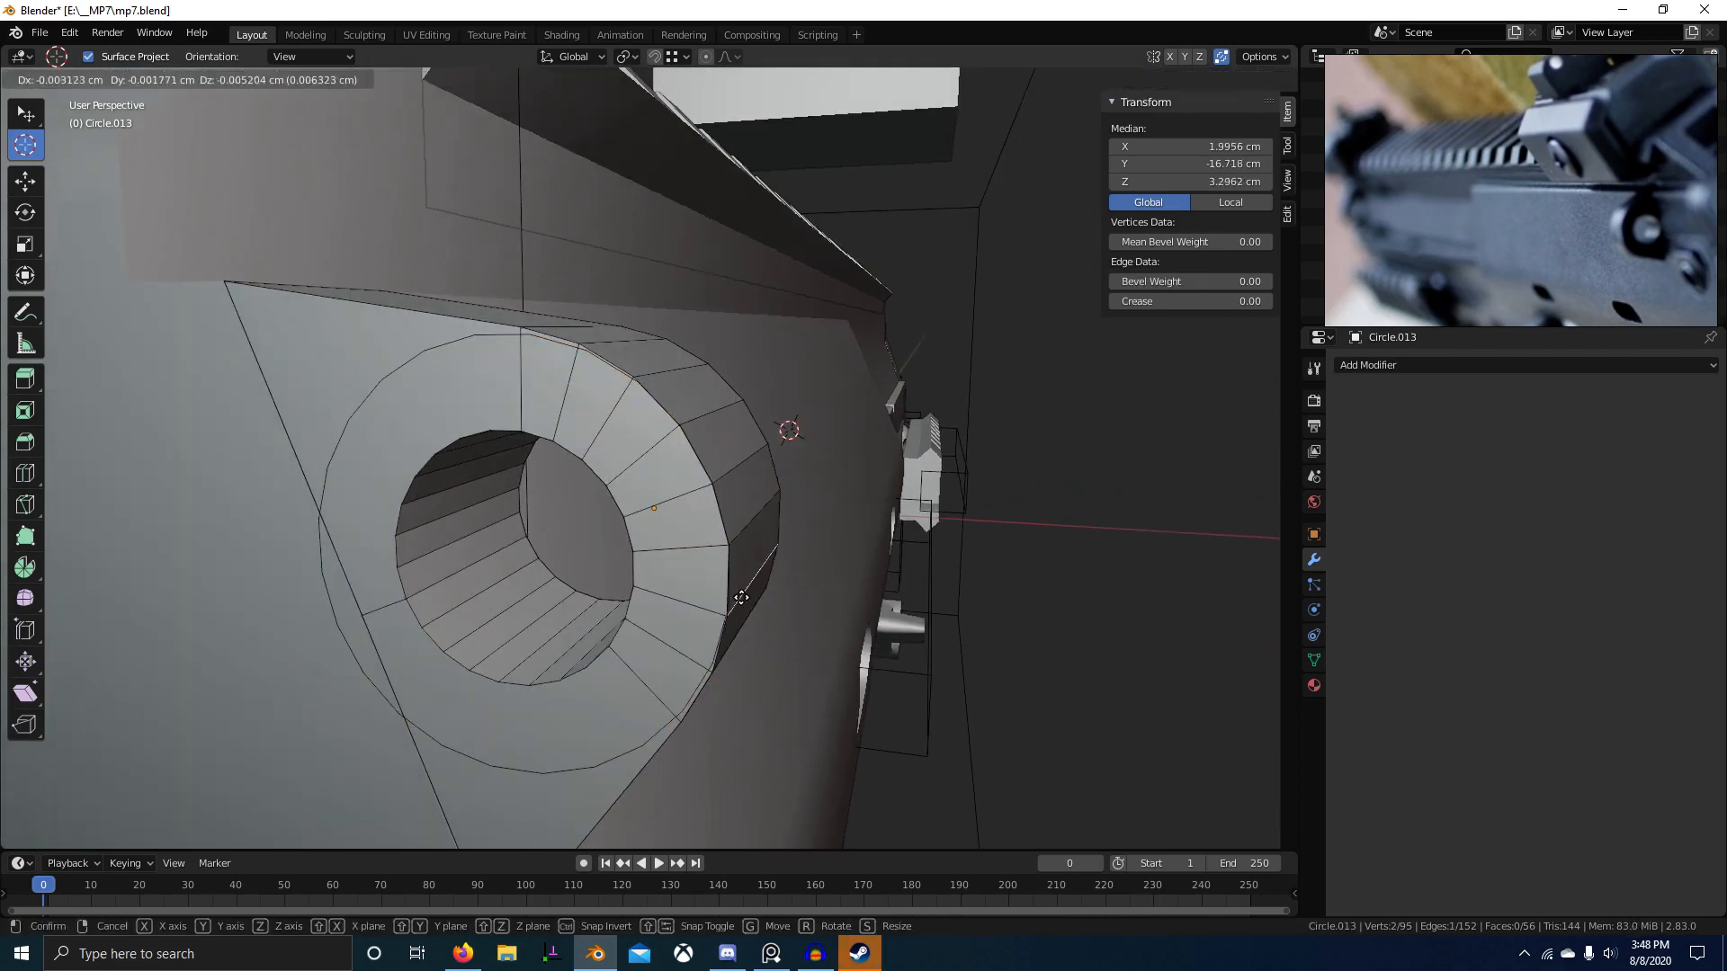
pyautogui.click(735, 613)
pyautogui.rightClick(717, 671)
pyautogui.moveTo(712, 624); pyautogui.dragTo(634, 426, button='middle')
pyautogui.press('g')
pyautogui.keyDown('ctrl'); pyautogui.click(651, 544); pyautogui.keyUp('ctrl')
pyautogui.rightClick(648, 596)
pyautogui.press('g')
pyautogui.keyDown('ctrl'); pyautogui.click(605, 591); pyautogui.keyUp('ctrl')
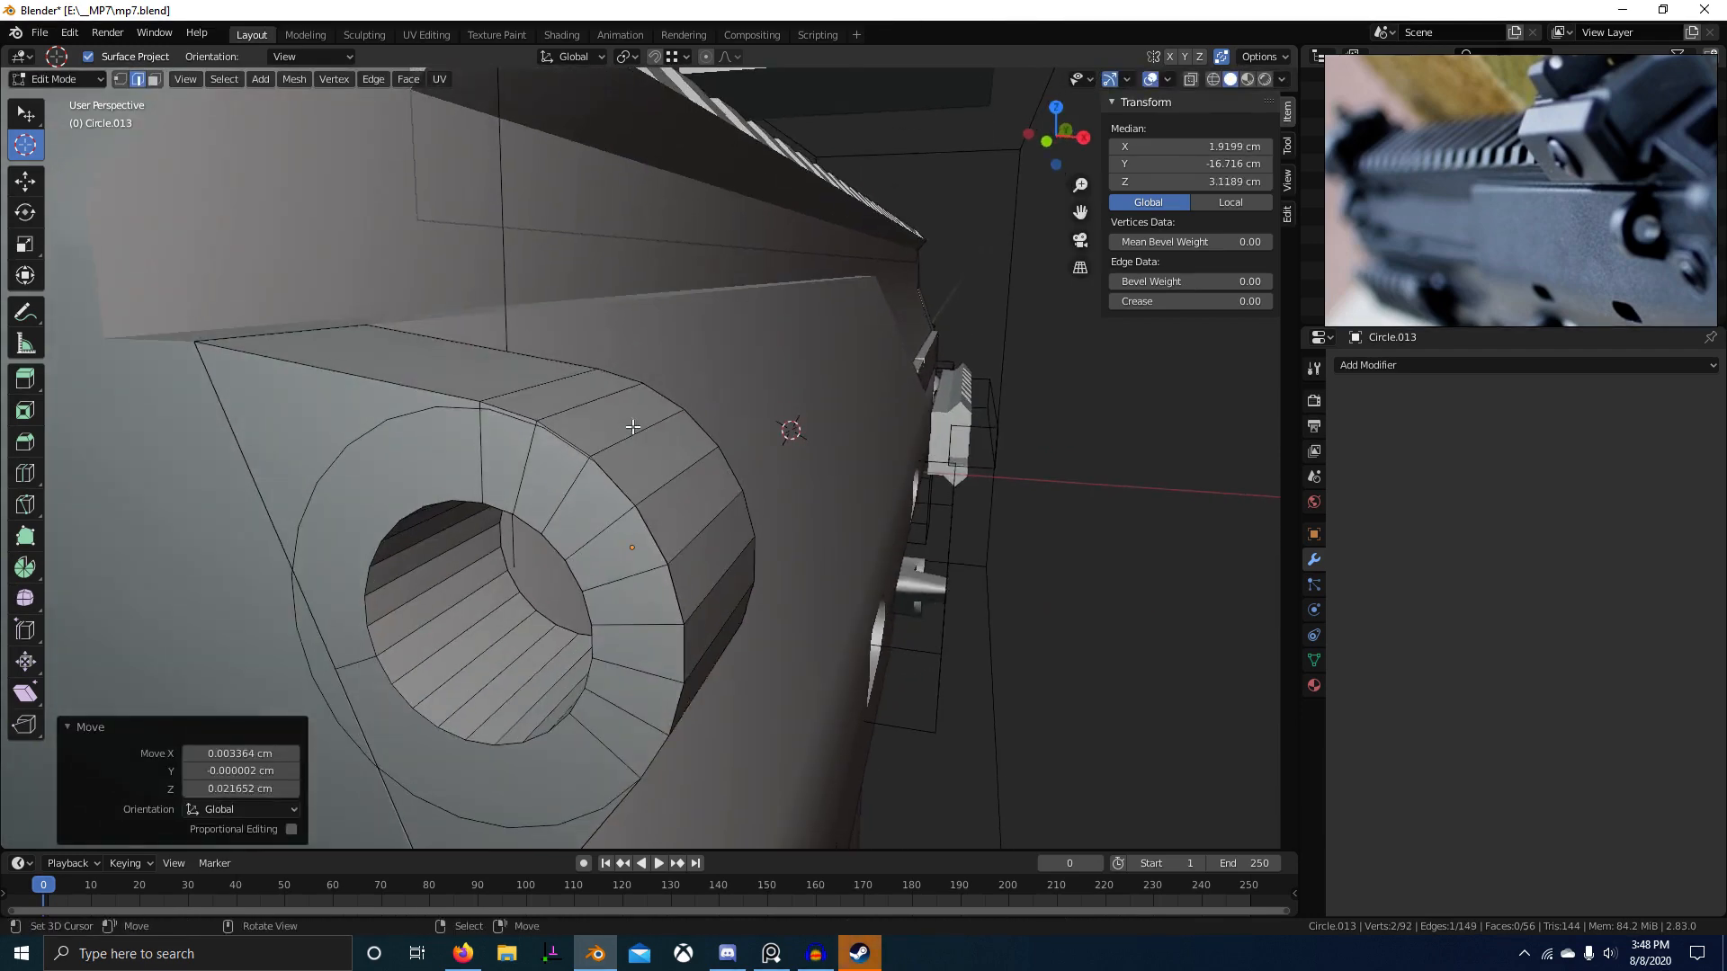
# Step: Snap the three outer curve edges above mid-height onto the guide ring's vertices
pyautogui.rightClick(689, 542)
pyautogui.press('g')
pyautogui.keyDown('ctrl'); pyautogui.click(669, 569); pyautogui.keyUp('ctrl')
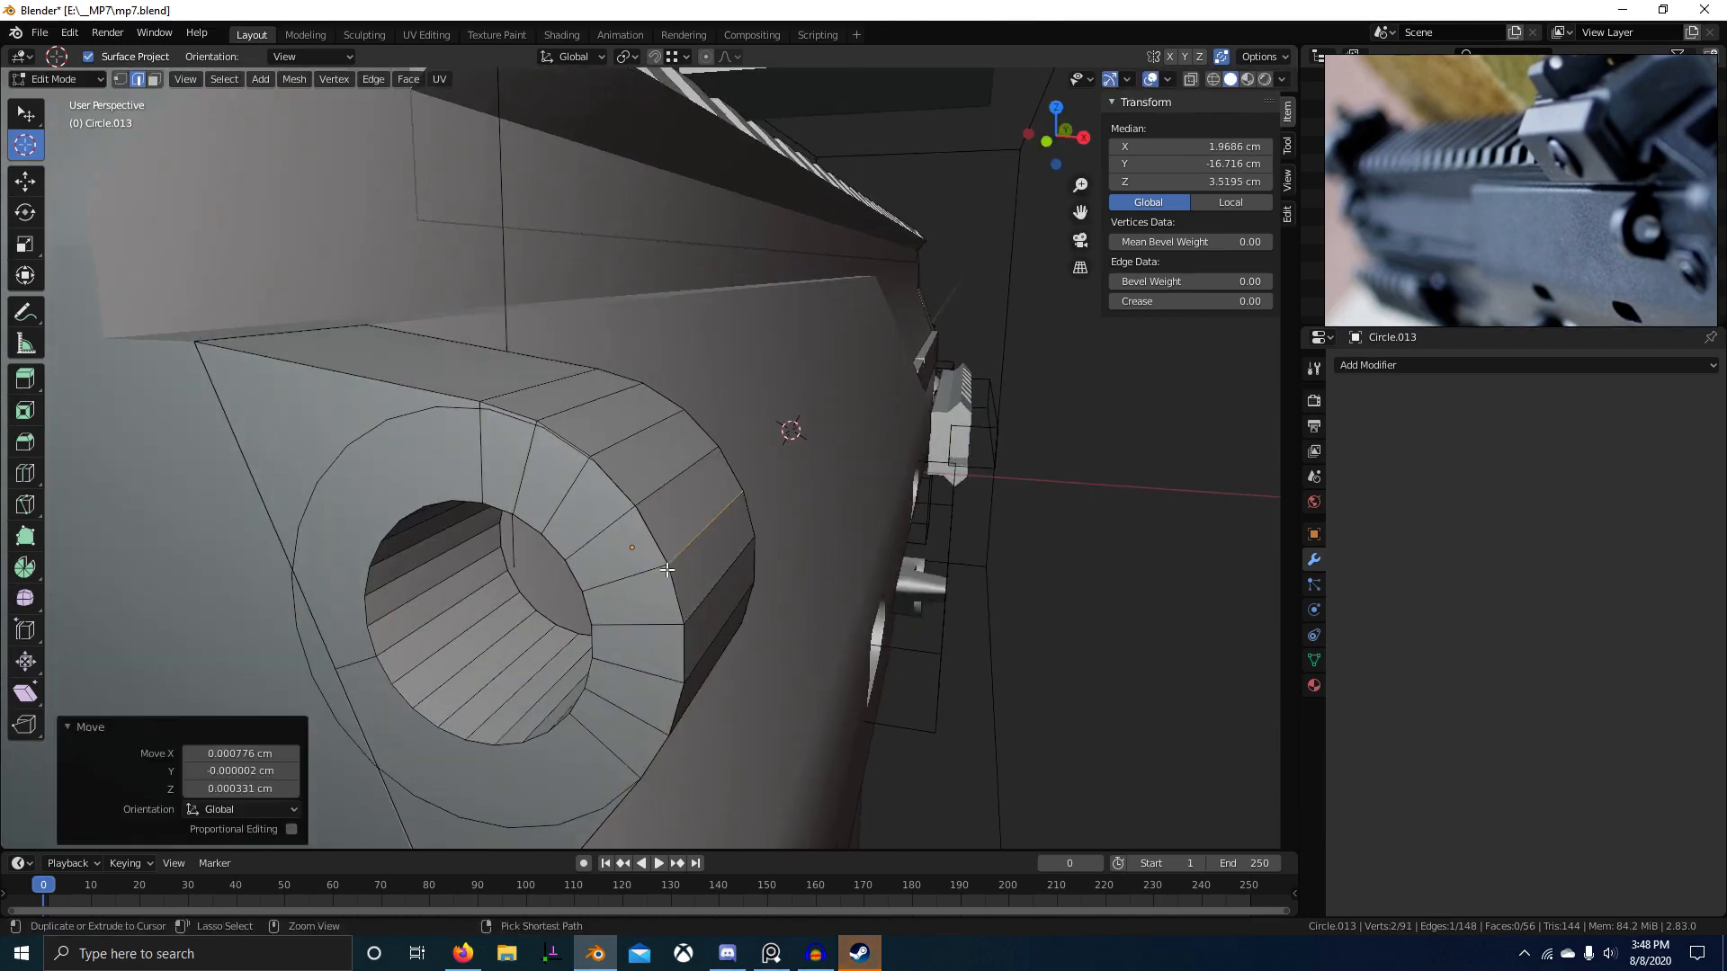
pyautogui.rightClick(651, 496)
pyautogui.press('g')
pyautogui.keyDown('ctrl'); pyautogui.click(635, 514); pyautogui.keyUp('ctrl')
pyautogui.rightClick(601, 456)
pyautogui.press('g')
pyautogui.keyDown('ctrl'); pyautogui.click(601, 462); pyautogui.keyUp('ctrl')
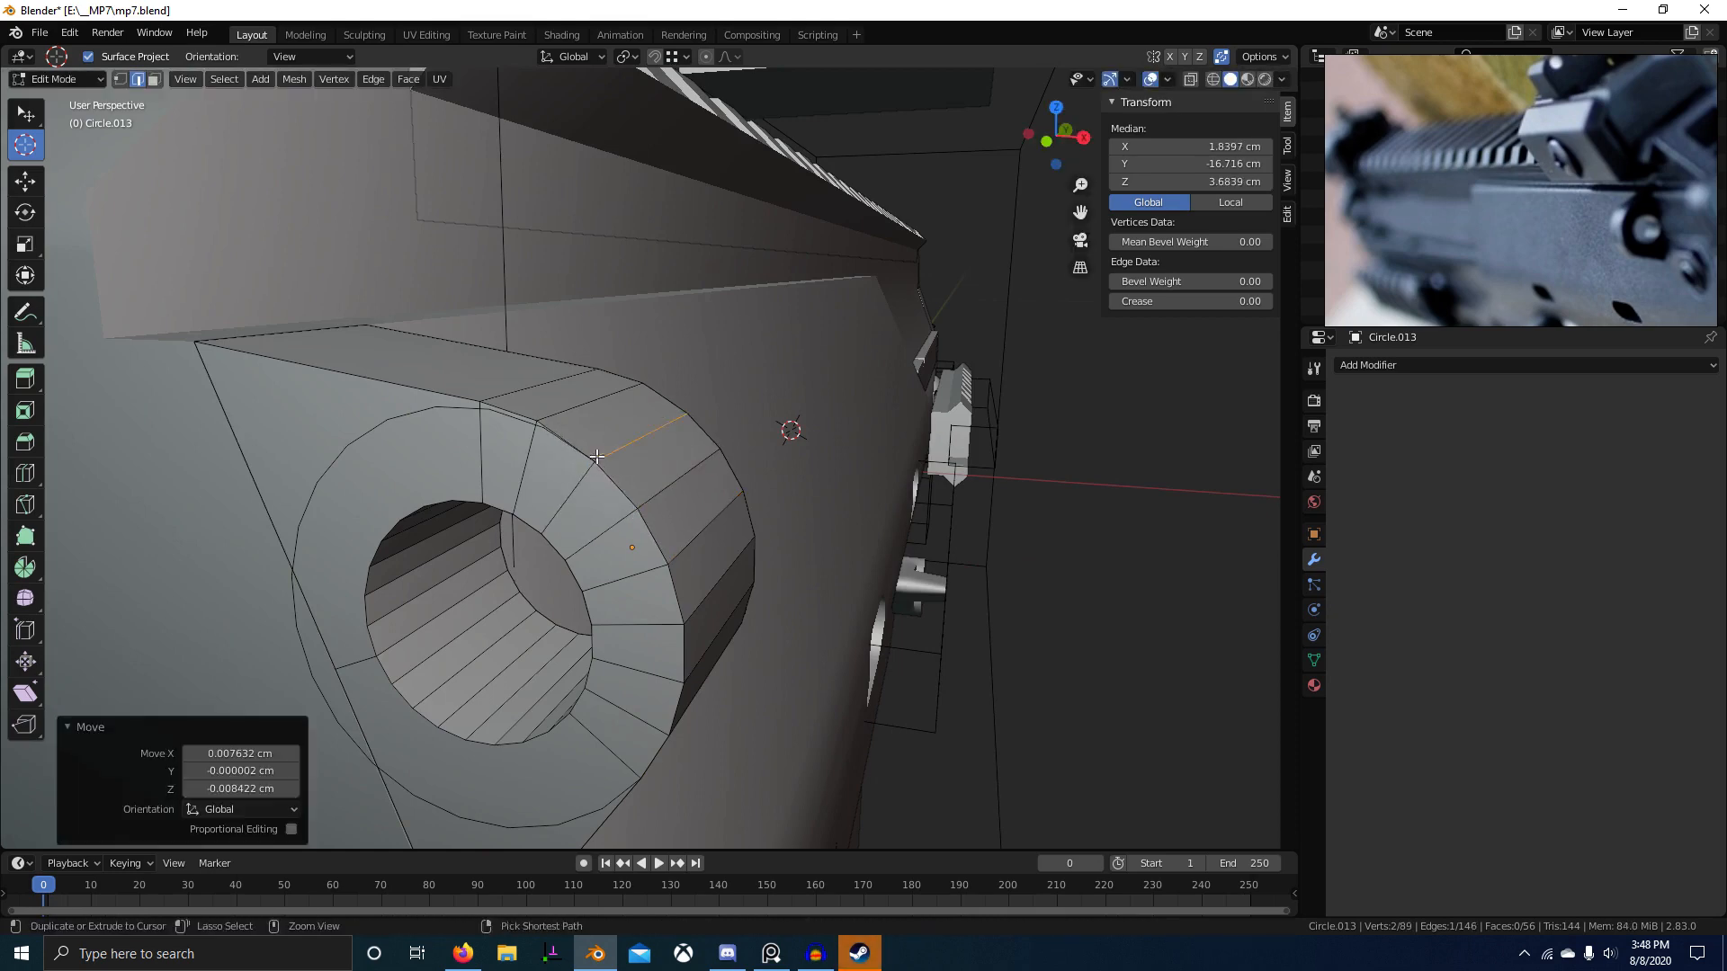
# Step: Snap the two topmost edges of the outer curve onto the guide ring's vertices
pyautogui.rightClick(552, 417)
pyautogui.press('g')
pyautogui.keyDown('ctrl'); pyautogui.click(552, 428); pyautogui.keyUp('ctrl')
pyautogui.rightClick(516, 407)
pyautogui.press('g')
pyautogui.keyDown('ctrl'); pyautogui.click(497, 409); pyautogui.keyUp('ctrl')
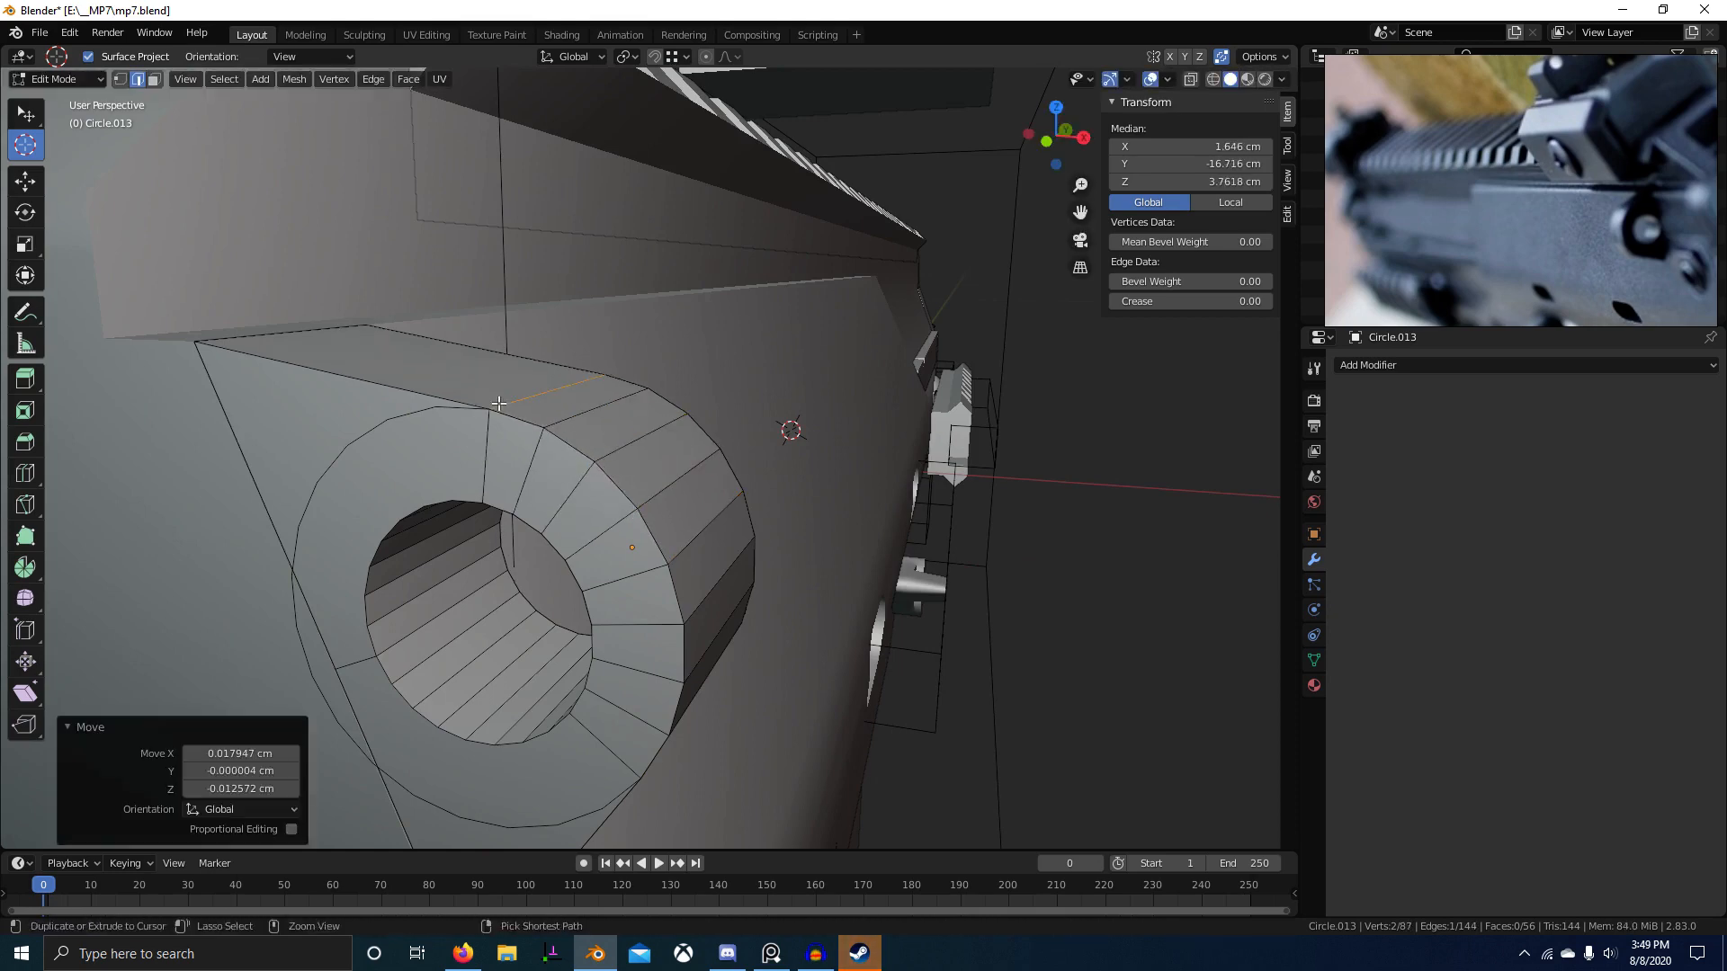
# Step: Try to add a loop cut across the lug's sloped lower face and snap it onto the guide ring
pyautogui.moveTo(497, 412); pyautogui.dragTo(634, 454, button='middle')
pyautogui.rightClick(623, 461)
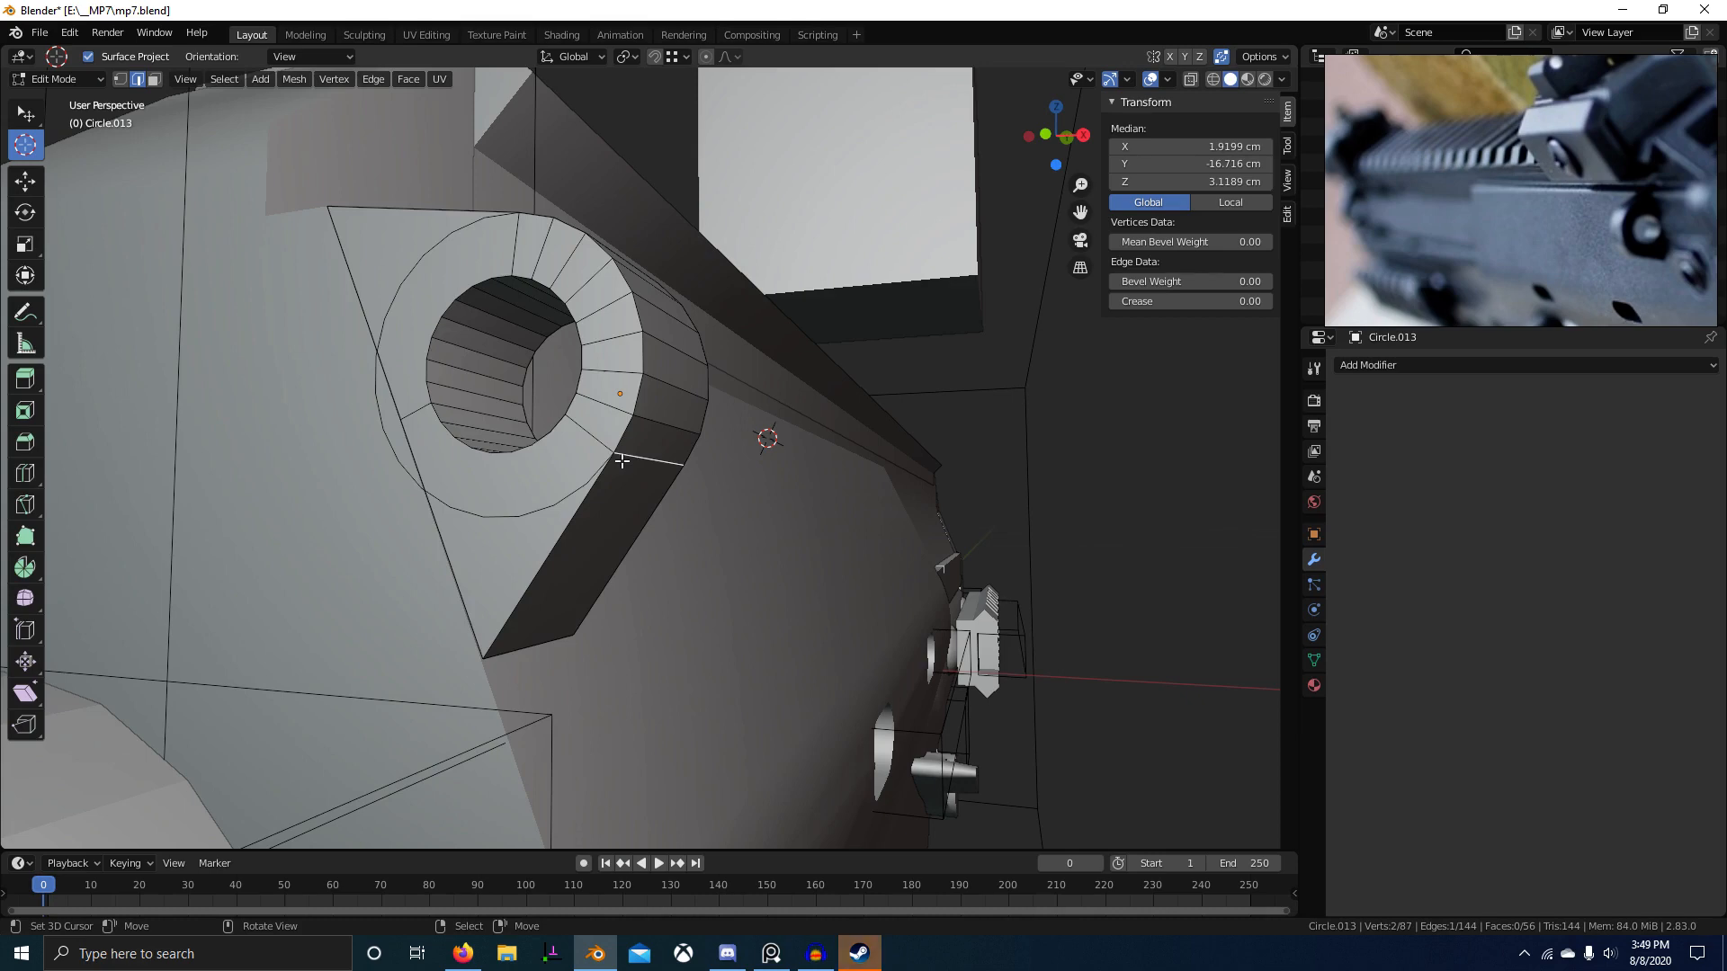
pyautogui.press('a')
pyautogui.press('z')
pyautogui.click(485, 459)
pyautogui.press('z')
pyautogui.click(848, 478)
pyautogui.press('1')
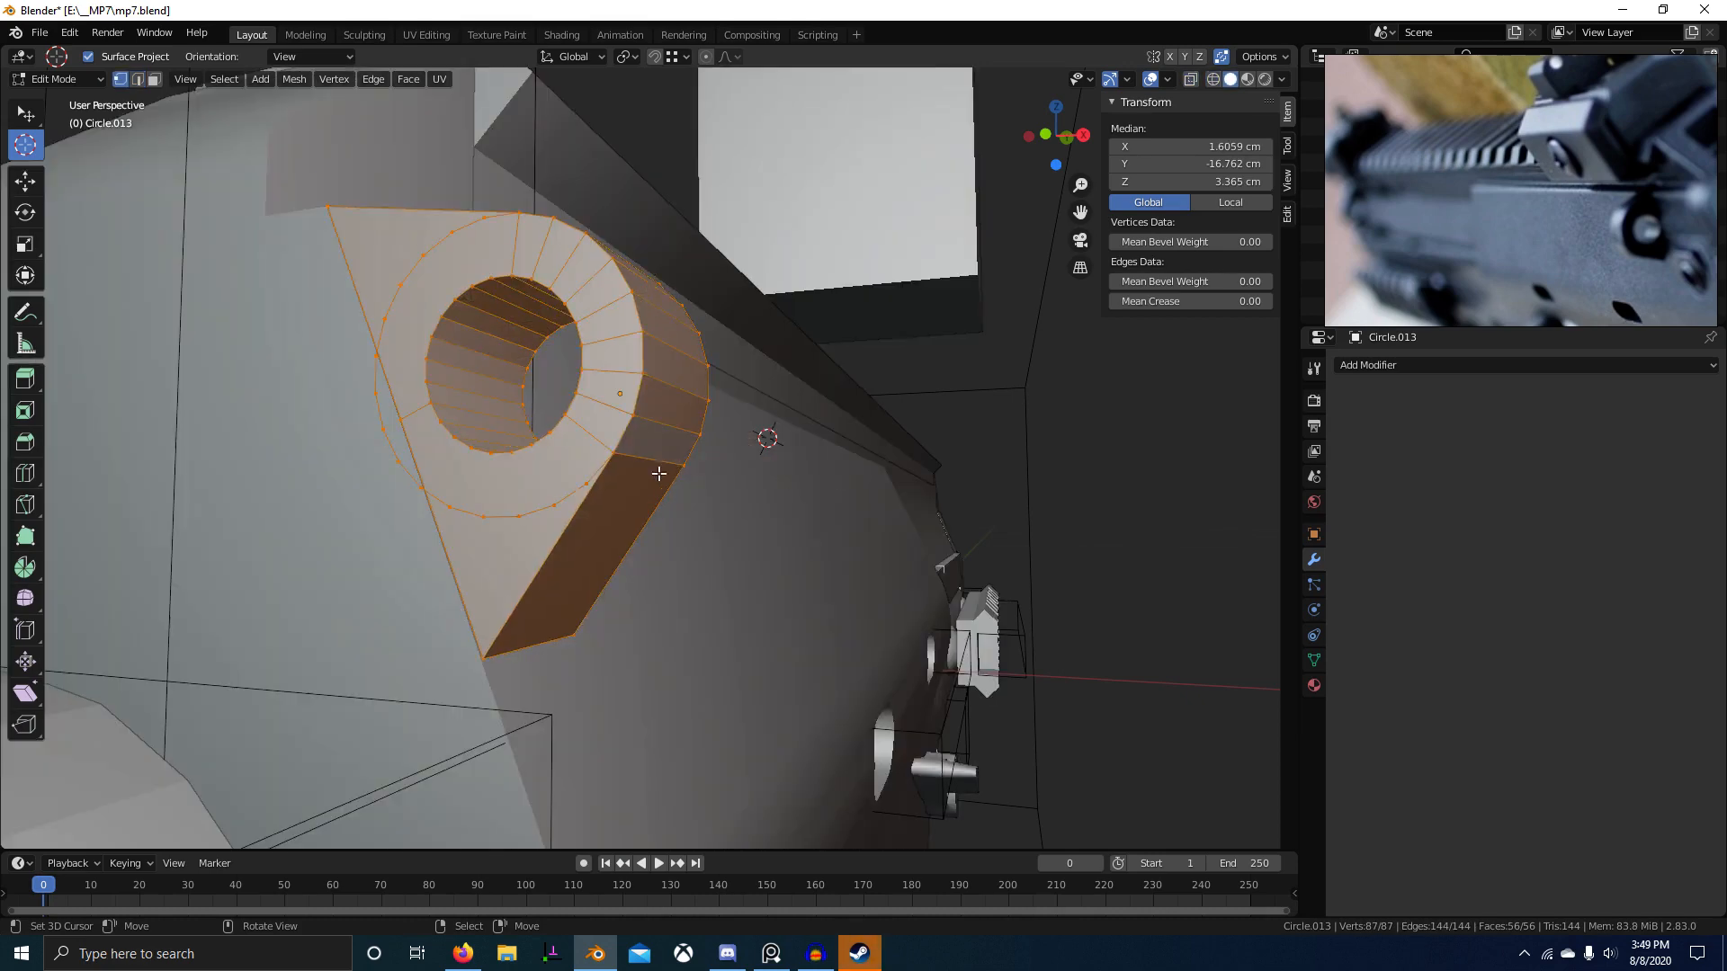
pyautogui.hotkey('ctrl', 'r')
pyautogui.click(595, 505)
pyautogui.rightClick(594, 505)
pyautogui.press('g')
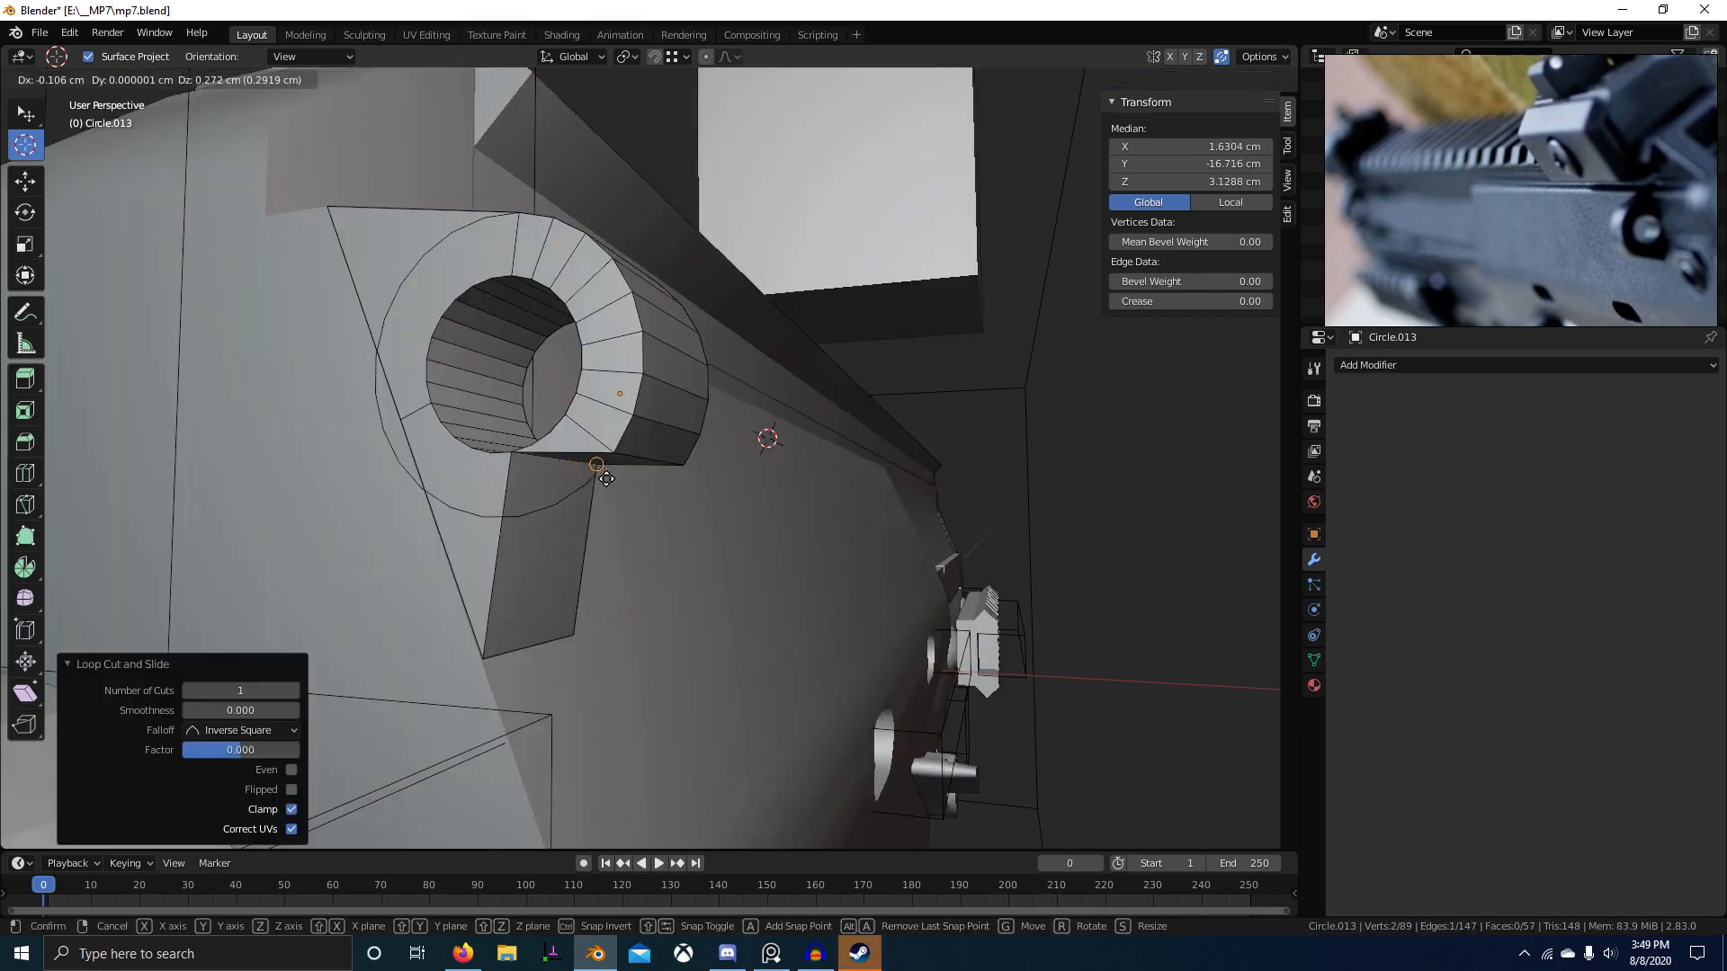
pyautogui.click(608, 489)
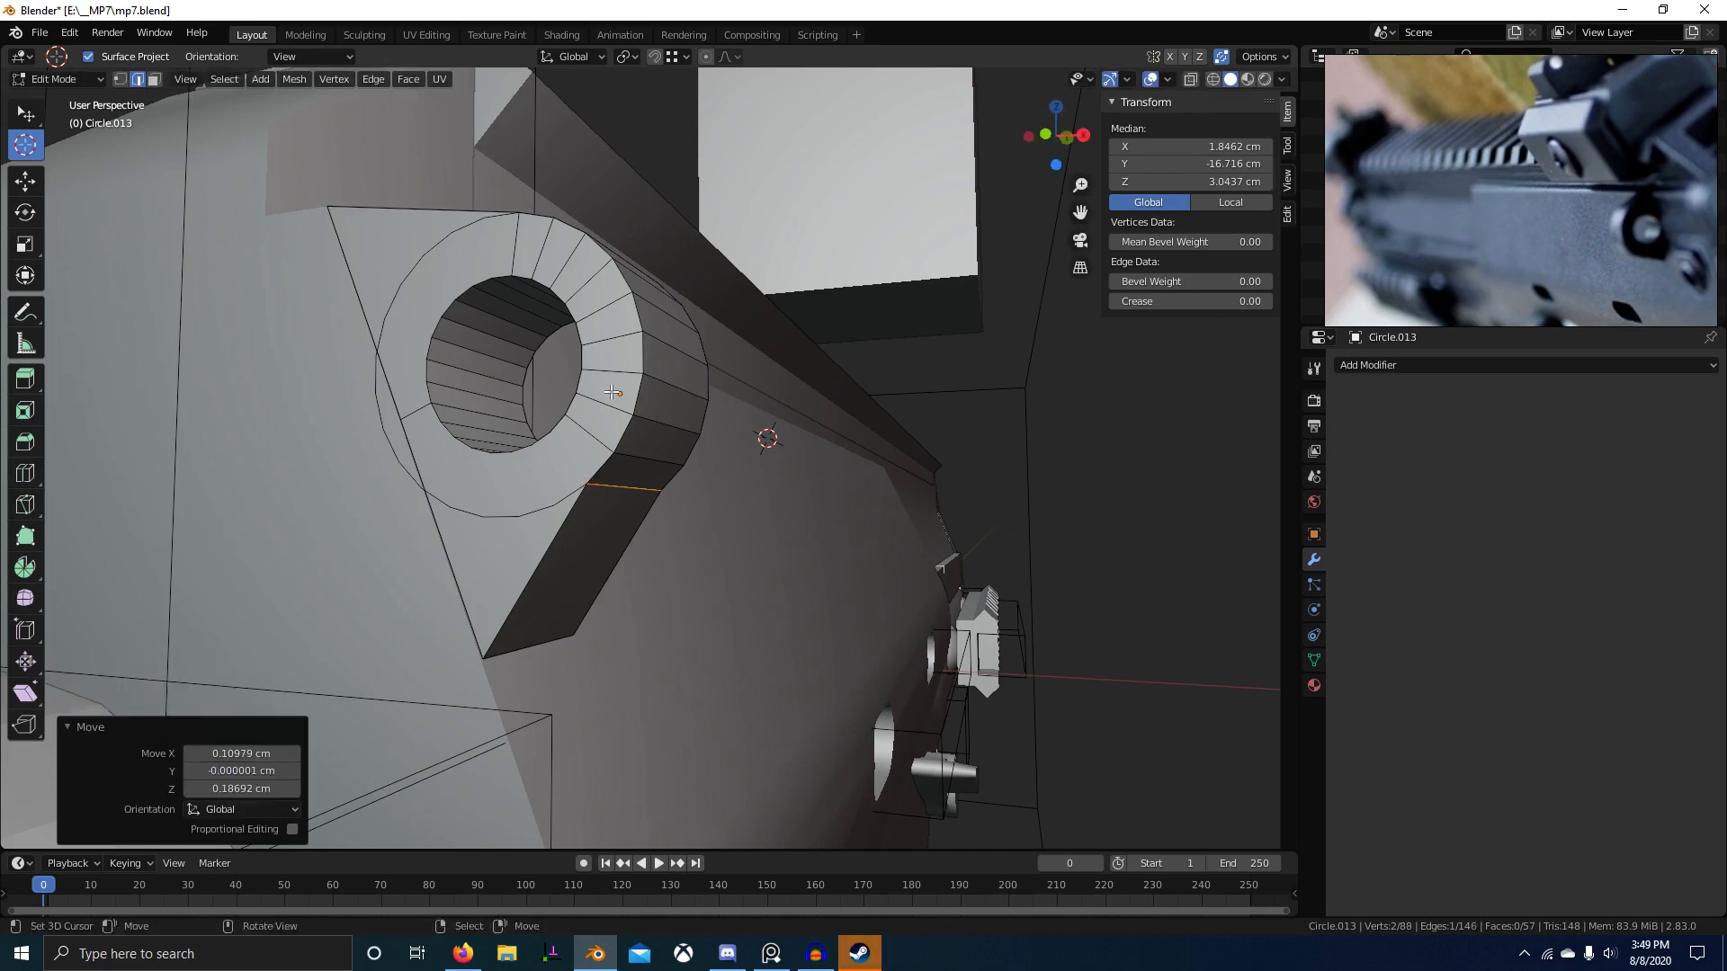
# Step: Try to add an edge across the lug's top face snapped to the guide ring, and undo the added cuts
pyautogui.moveTo(608, 489); pyautogui.dragTo(745, 426, button='middle')
pyautogui.click(603, 416)
pyautogui.rightClick(604, 416)
pyautogui.press('g')
pyautogui.click(626, 443)
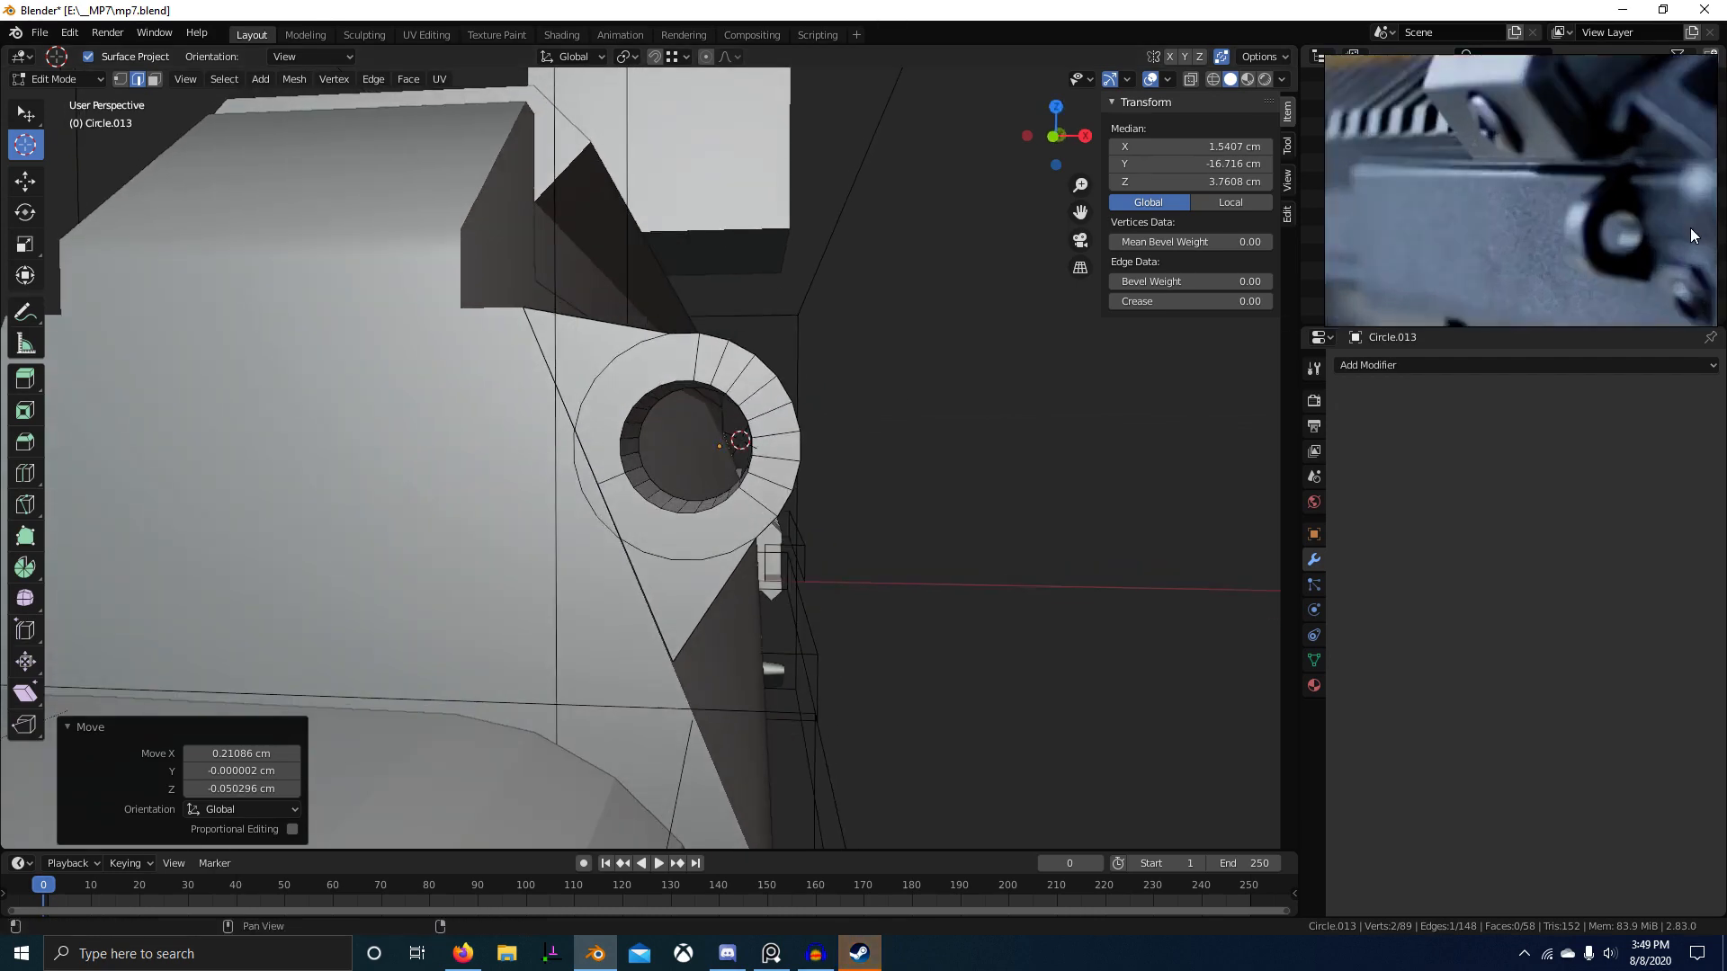
pyautogui.hotkey('ctrl', 'z')
# Step: Try to dissolve the radial edges between the hole and the ends of the lug's outer curve
pyautogui.moveTo(822, 301); pyautogui.dragTo(710, 353, button='middle')
pyautogui.hotkey('ctrl', 'l')
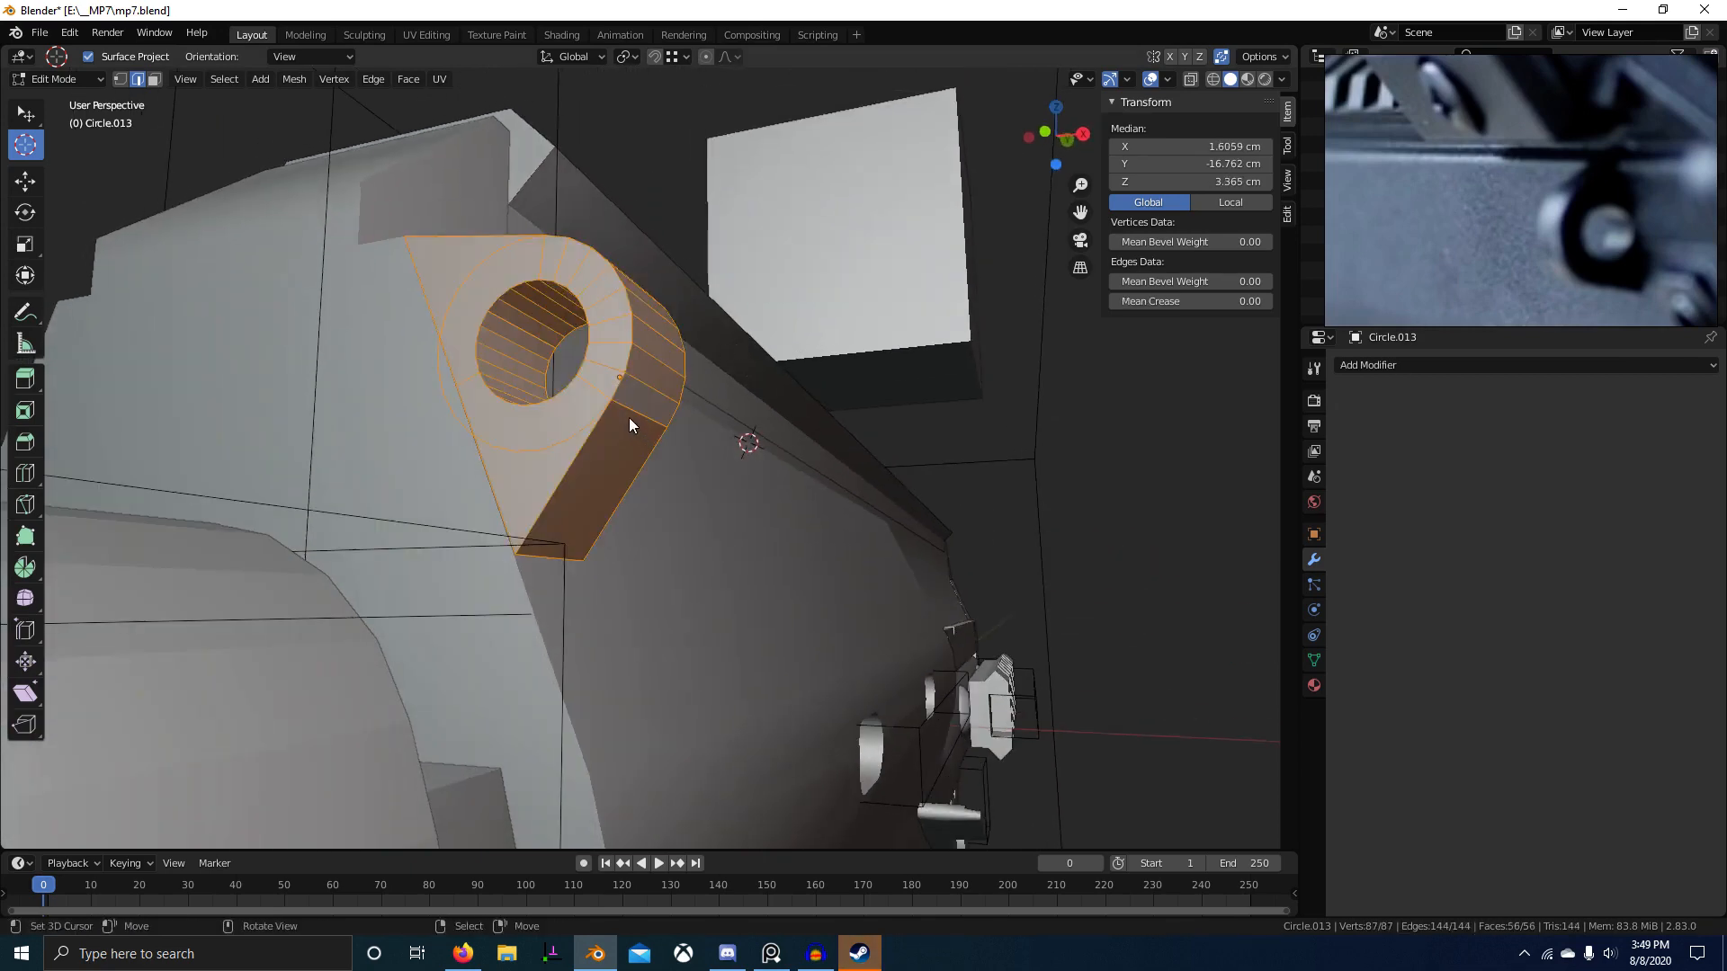
pyautogui.click(629, 418)
pyautogui.moveTo(628, 426); pyautogui.dragTo(597, 389, button='middle')
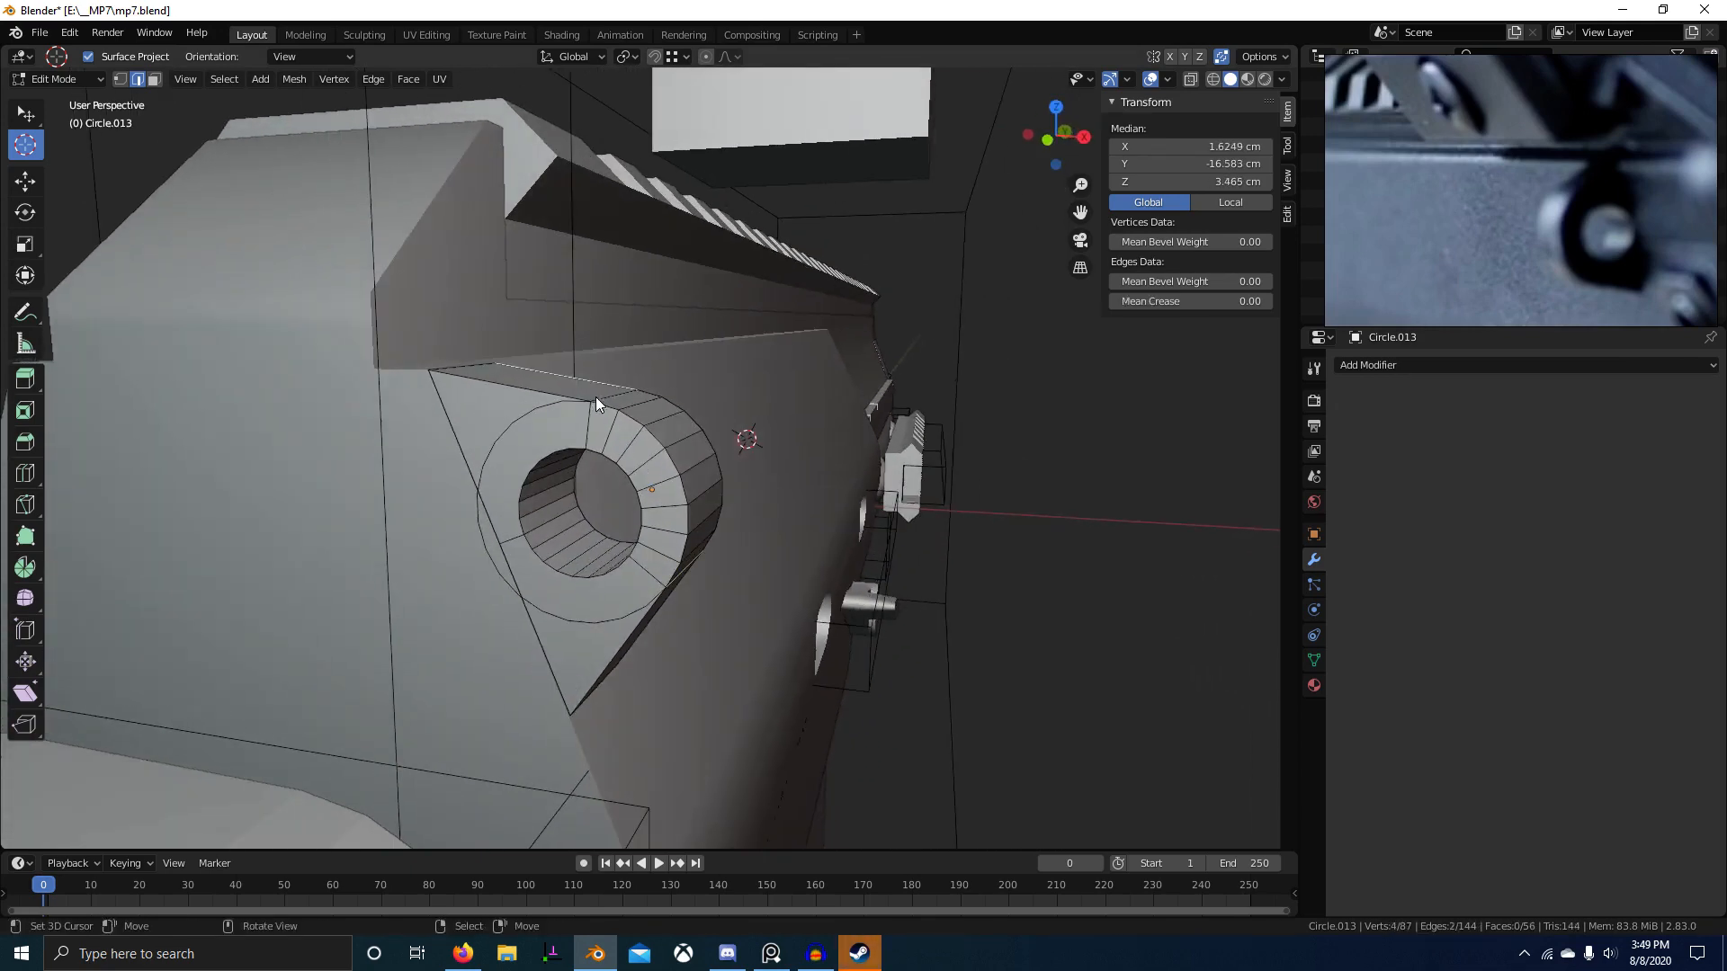
pyautogui.rightClick(597, 401)
pyautogui.keyDown('shift'); pyautogui.rightClick(590, 414); pyautogui.keyUp('shift')
pyautogui.moveTo(628, 449); pyautogui.dragTo(445, 331, button='middle')
pyautogui.moveTo(372, 553); pyautogui.dragTo(633, 517, button='middle')
pyautogui.hotkey('ctrl', 'x')
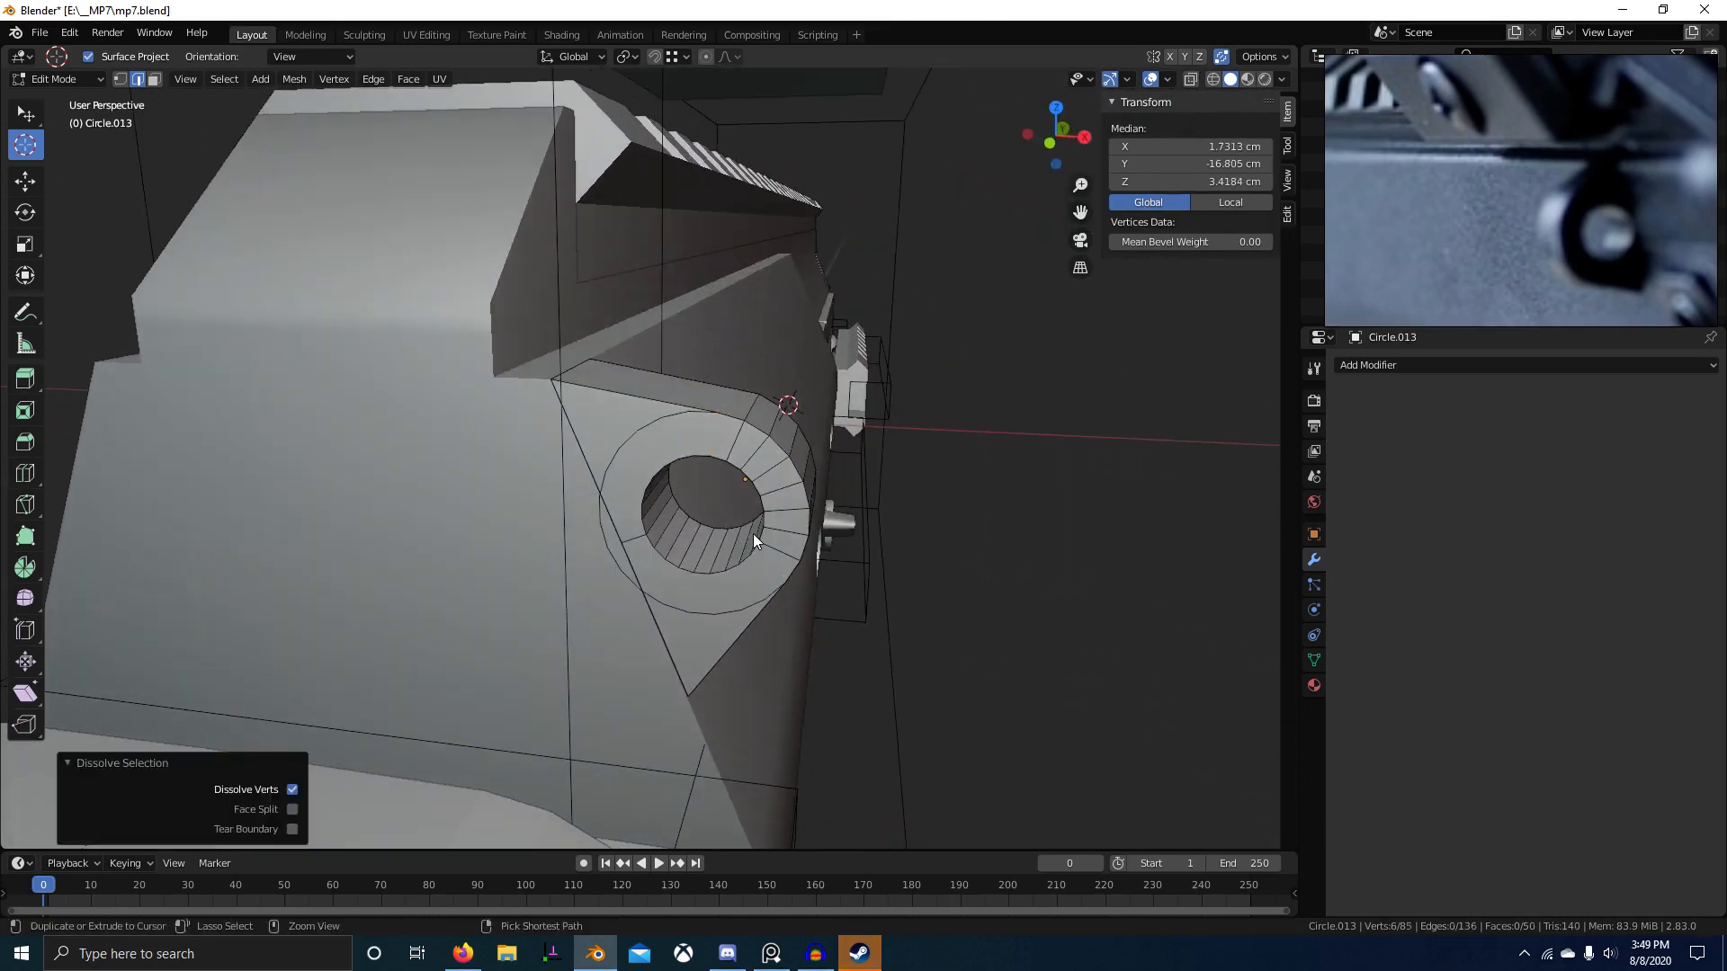
pyautogui.hotkey('ctrl', 'z')
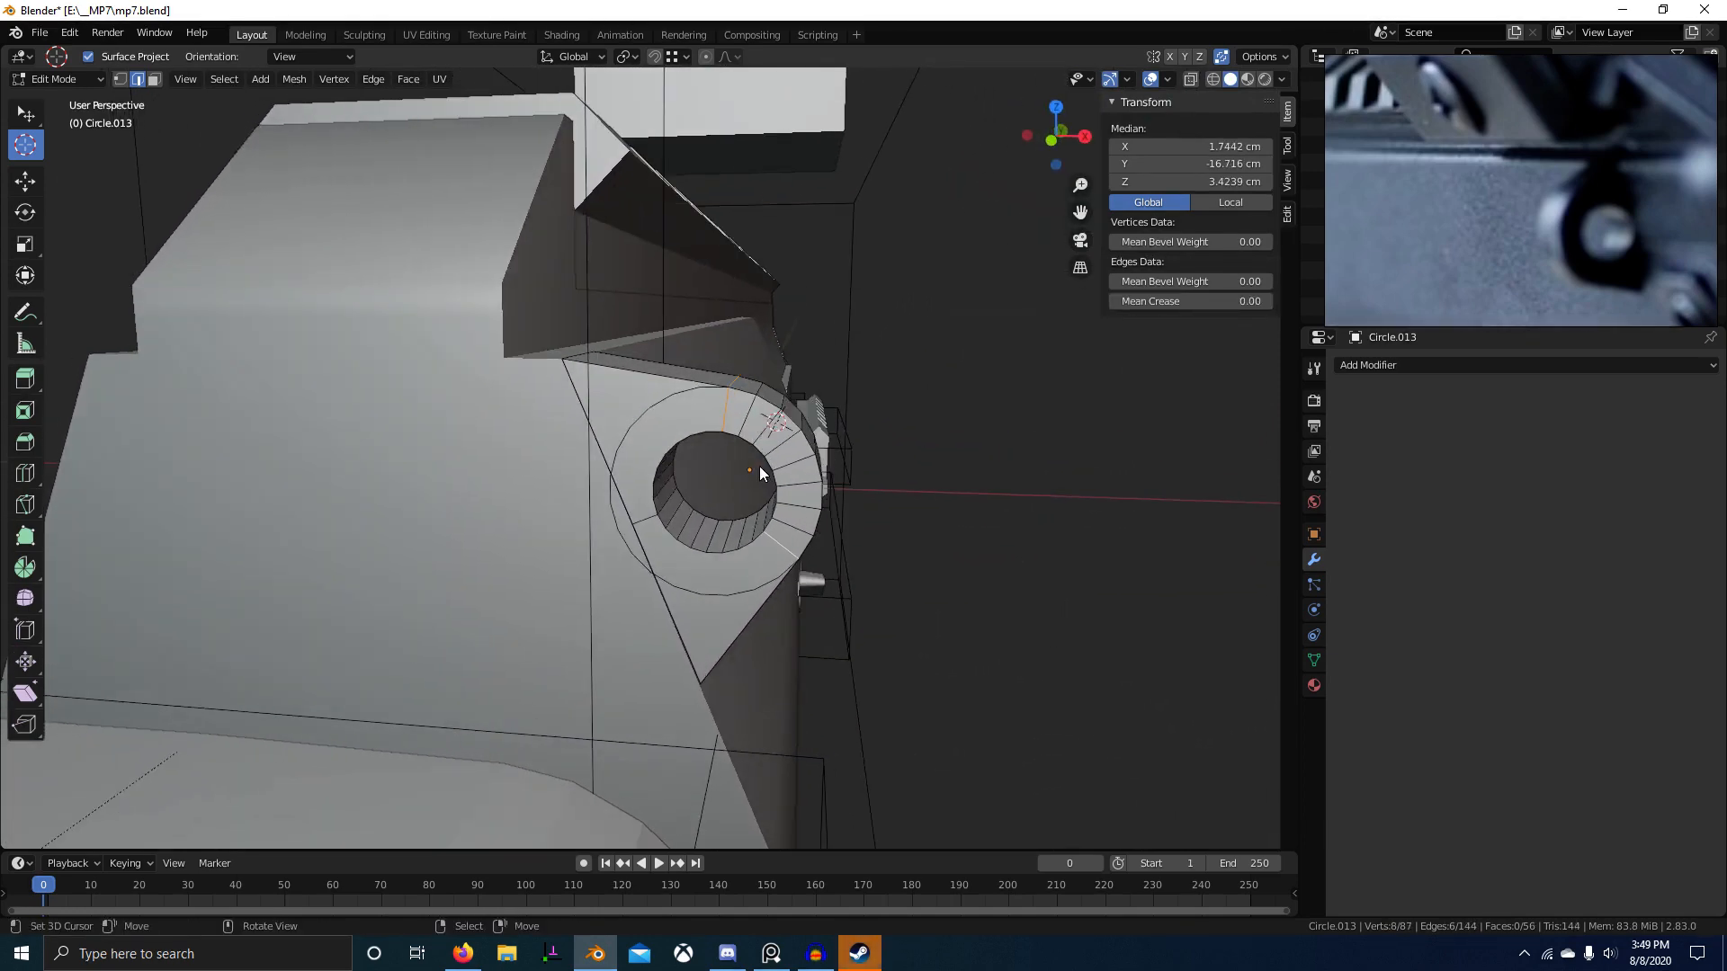
# Step: Select the inner faces of the lug's hole and snap the 3D cursor to their center
pyautogui.press('a')
pyautogui.scroll(1, 755, 482)
pyautogui.press('3')
pyautogui.keyDown('alt'); pyautogui.click(633, 524); pyautogui.keyUp('alt')
pyautogui.hotkey('shift', 's')
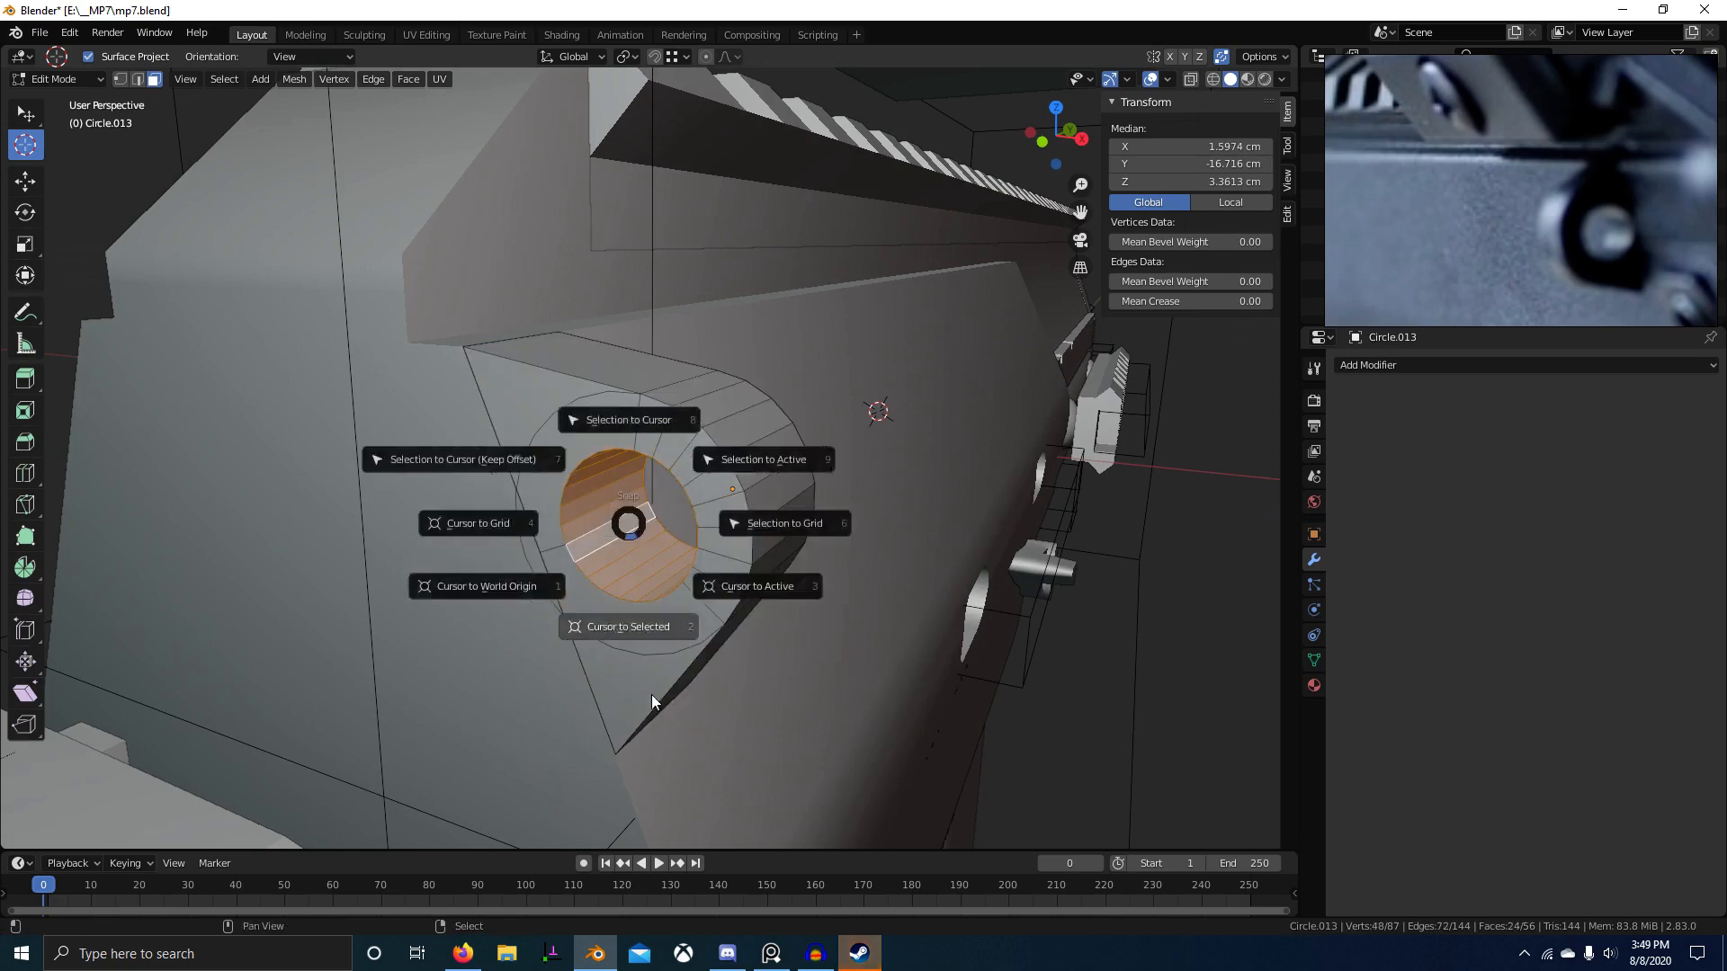
pyautogui.click(651, 694)
# Step: Add the outer curve faces to the selection and scale everything by 1.16 about the 3D cursor, excluding the Y axis
pyautogui.keyDown('shift'); pyautogui.rightClick(687, 390); pyautogui.keyUp('shift')
pyautogui.moveTo(791, 576); pyautogui.dragTo(726, 513, button='middle')
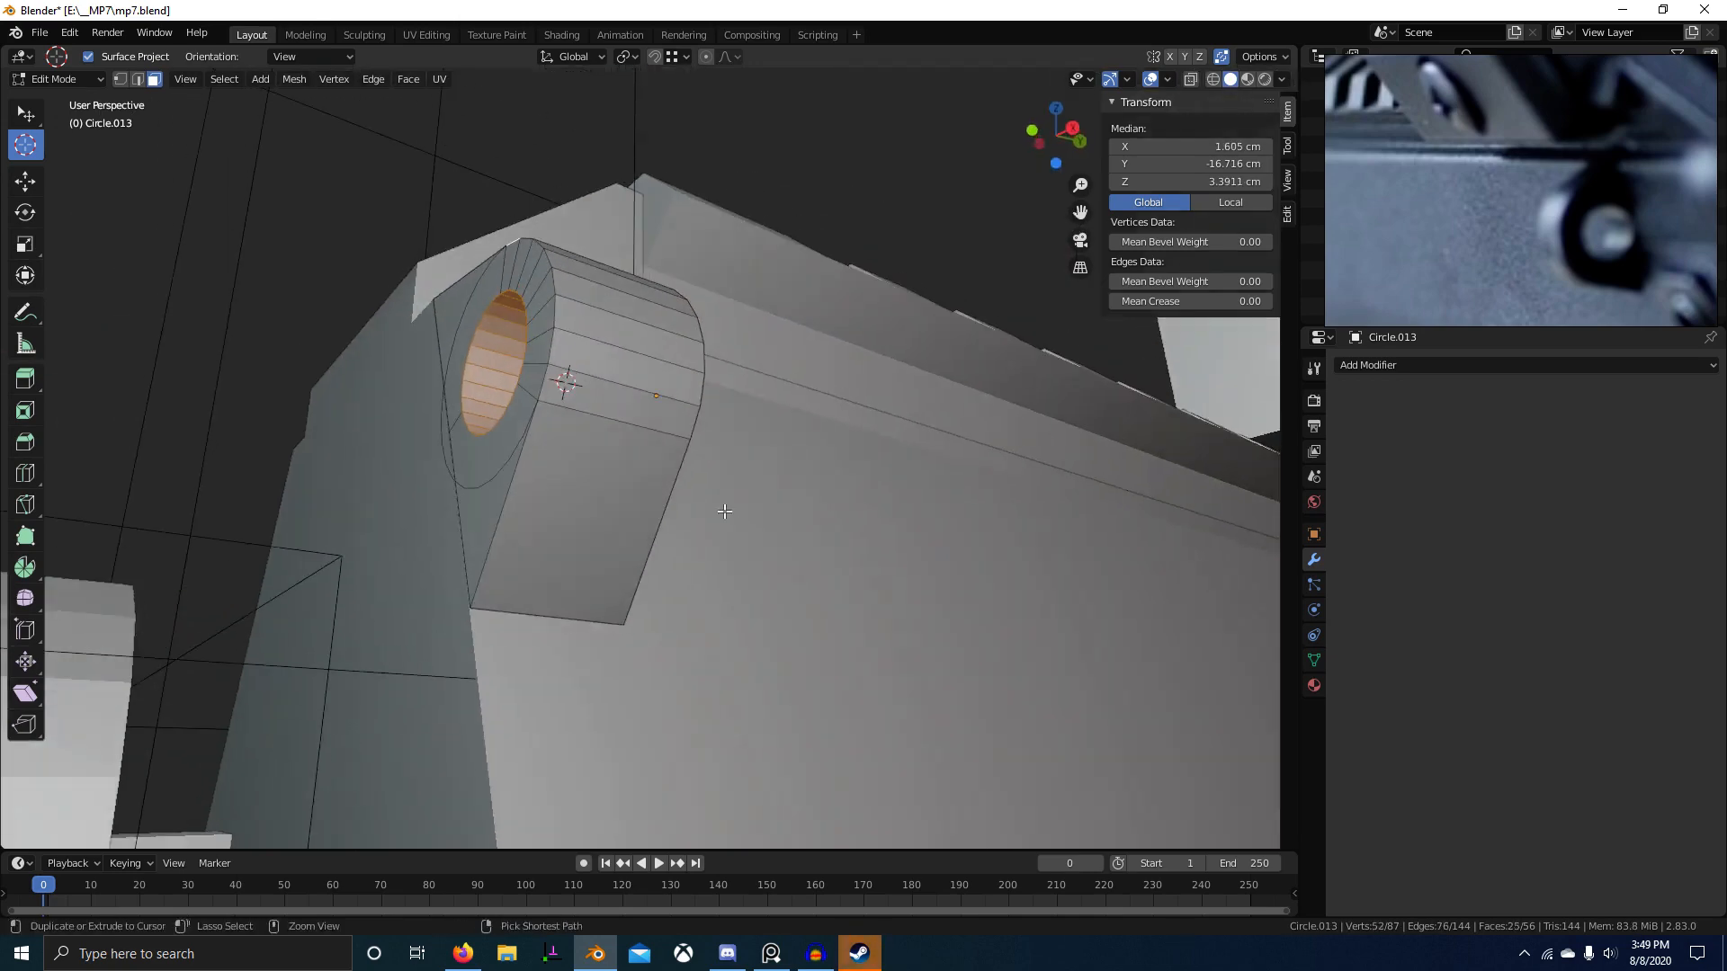
pyautogui.keyDown('ctrl'); pyautogui.rightClick(623, 410); pyautogui.keyUp('ctrl')
pyautogui.moveTo(639, 427); pyautogui.dragTo(729, 472, button='middle')
pyautogui.press('.')
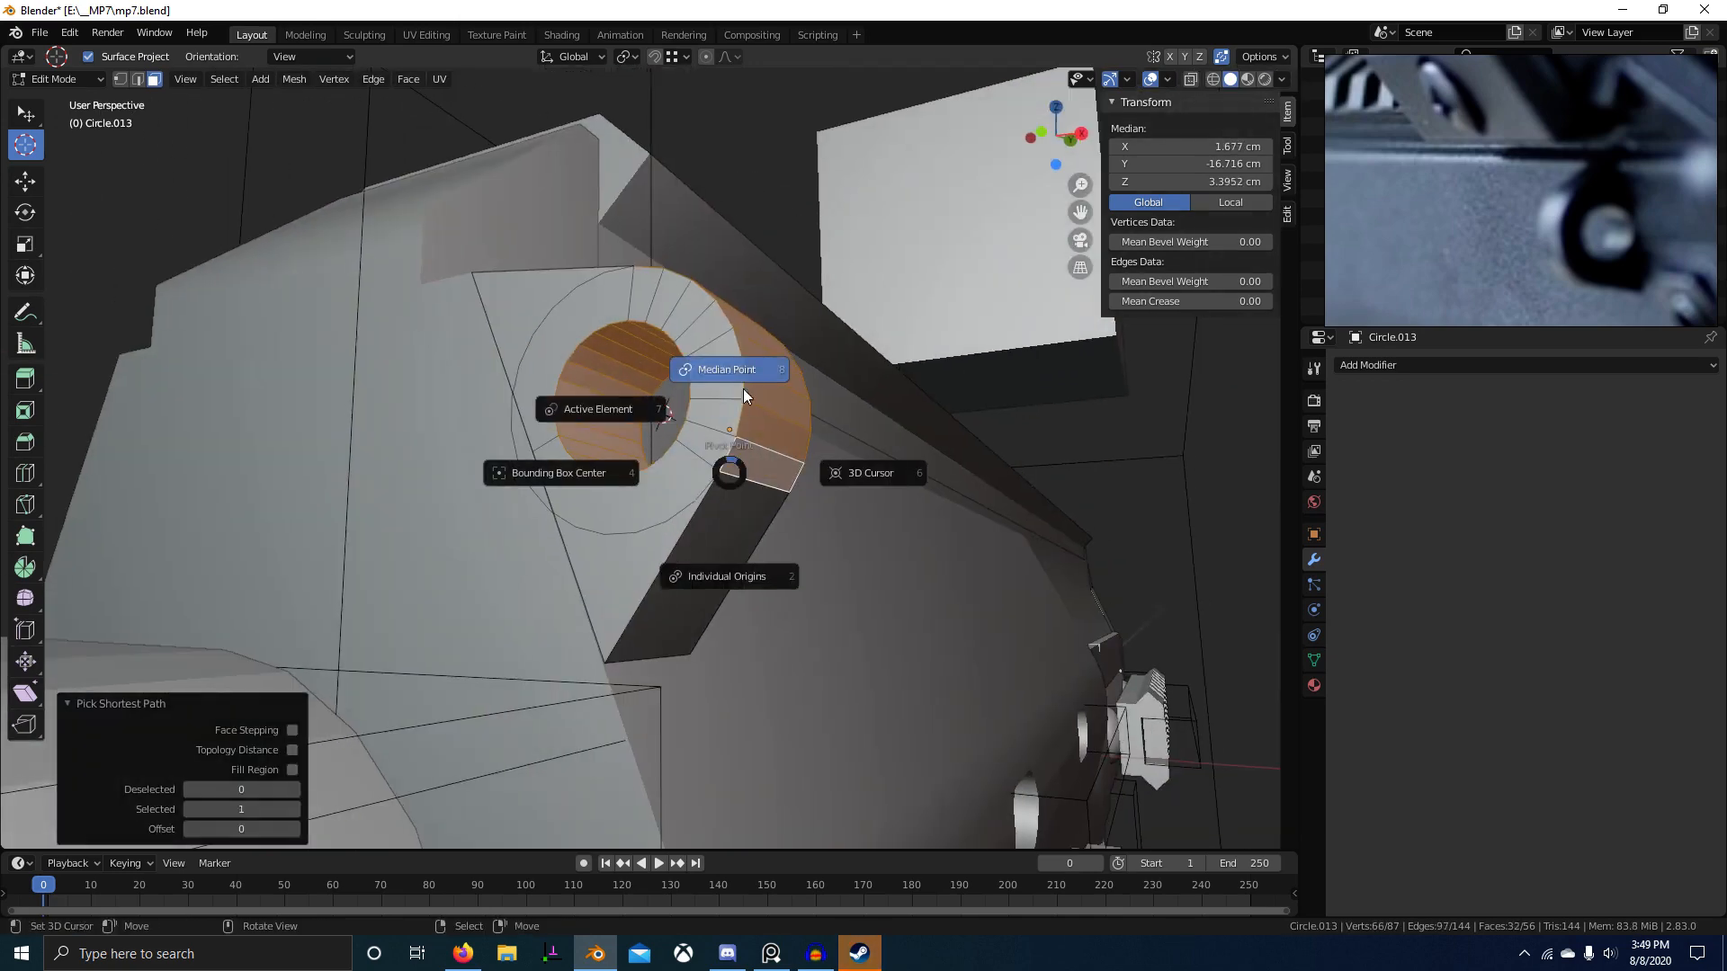
pyautogui.click(741, 578)
pyautogui.moveTo(741, 577); pyautogui.dragTo(917, 482, button='middle')
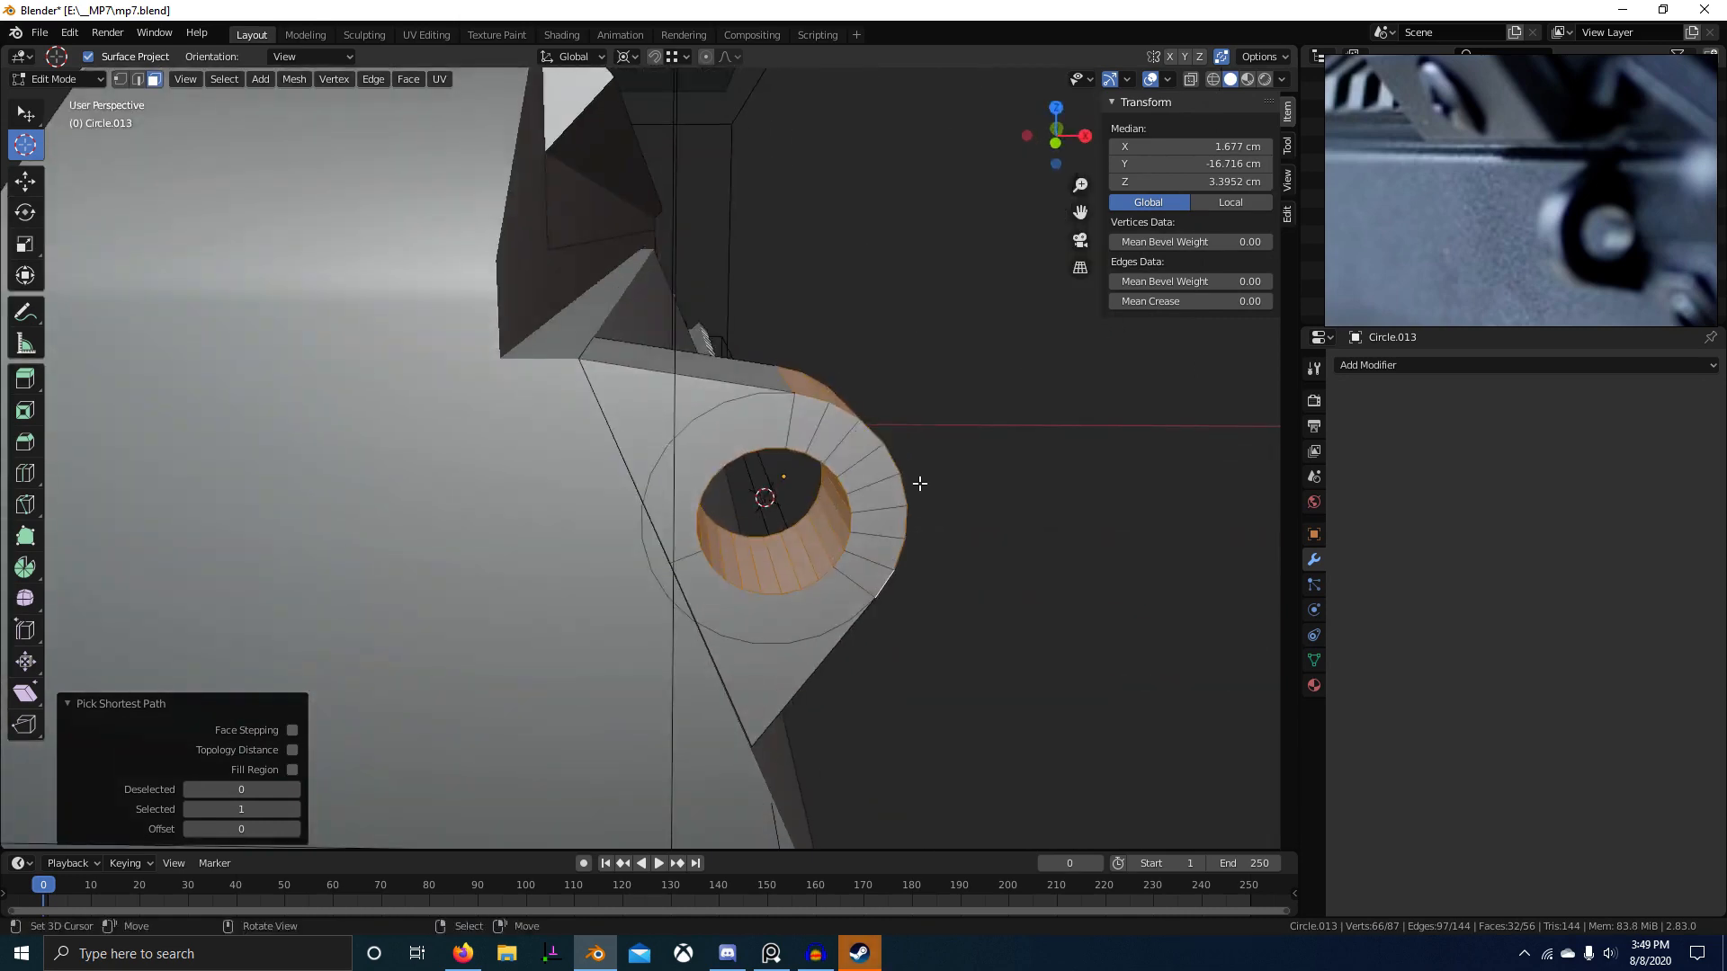
pyautogui.press('s')
pyautogui.hotkey('shift', 'y')
pyautogui.click(1124, 450)
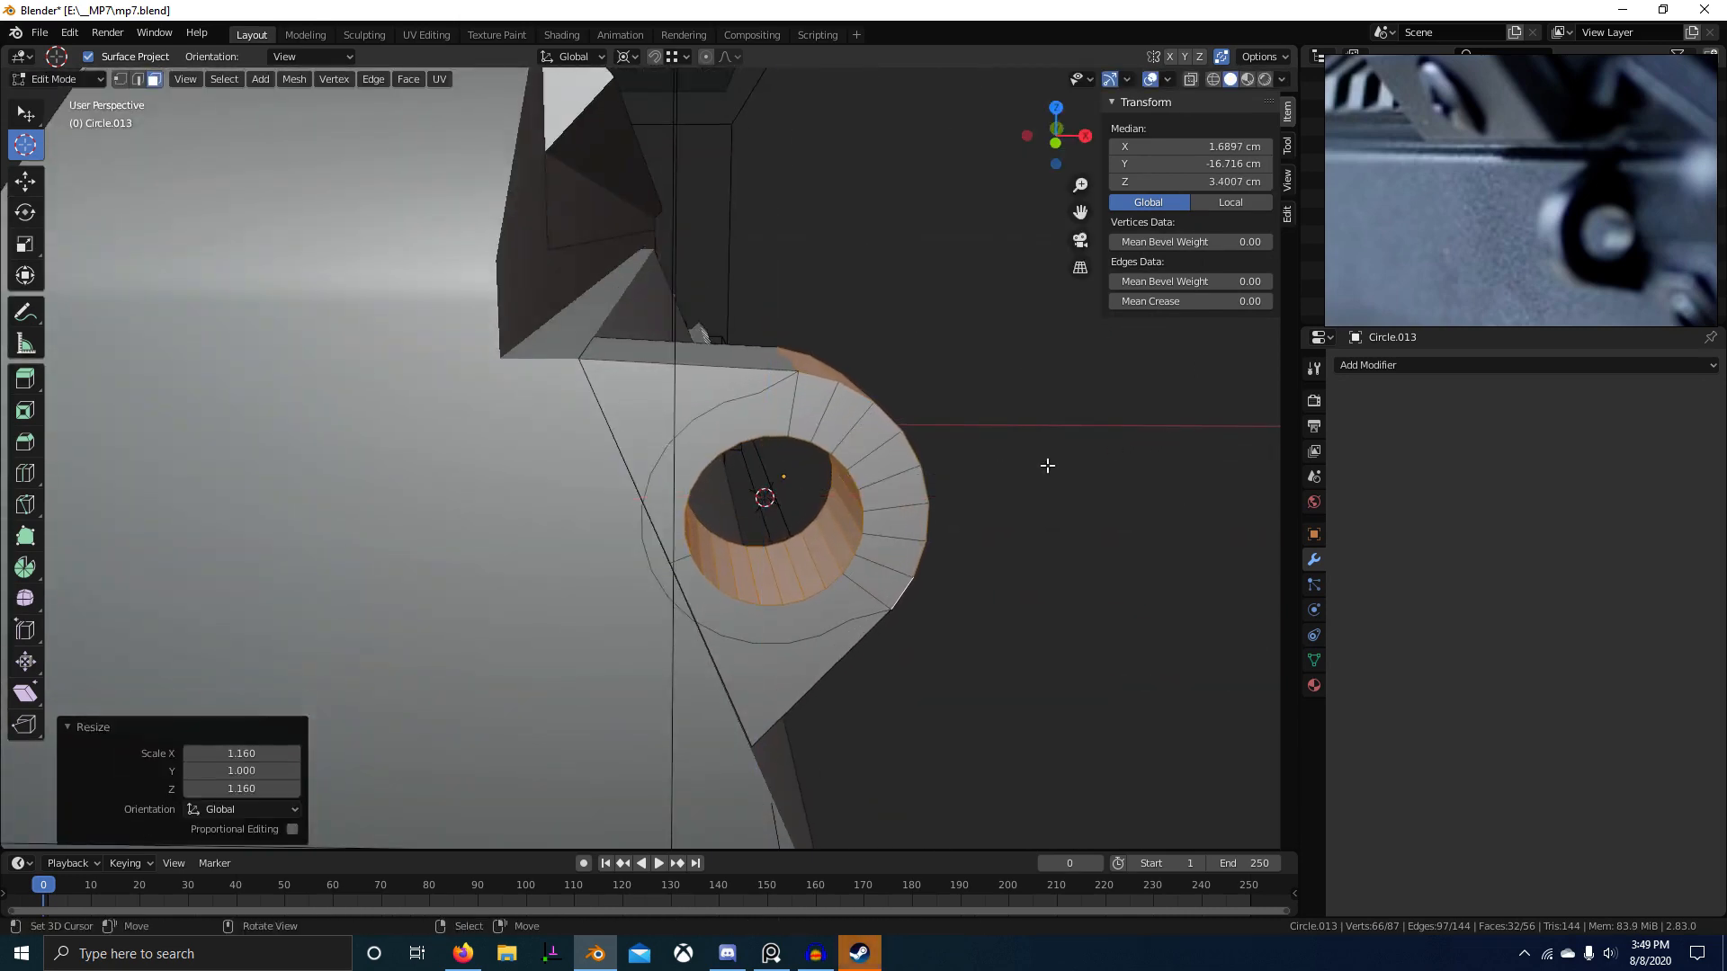
# Step: Move the lug object forward along global Y, away from the receiver's rear edge
pyautogui.moveTo(1044, 462); pyautogui.dragTo(628, 536, button='middle')
pyautogui.press('Tab')
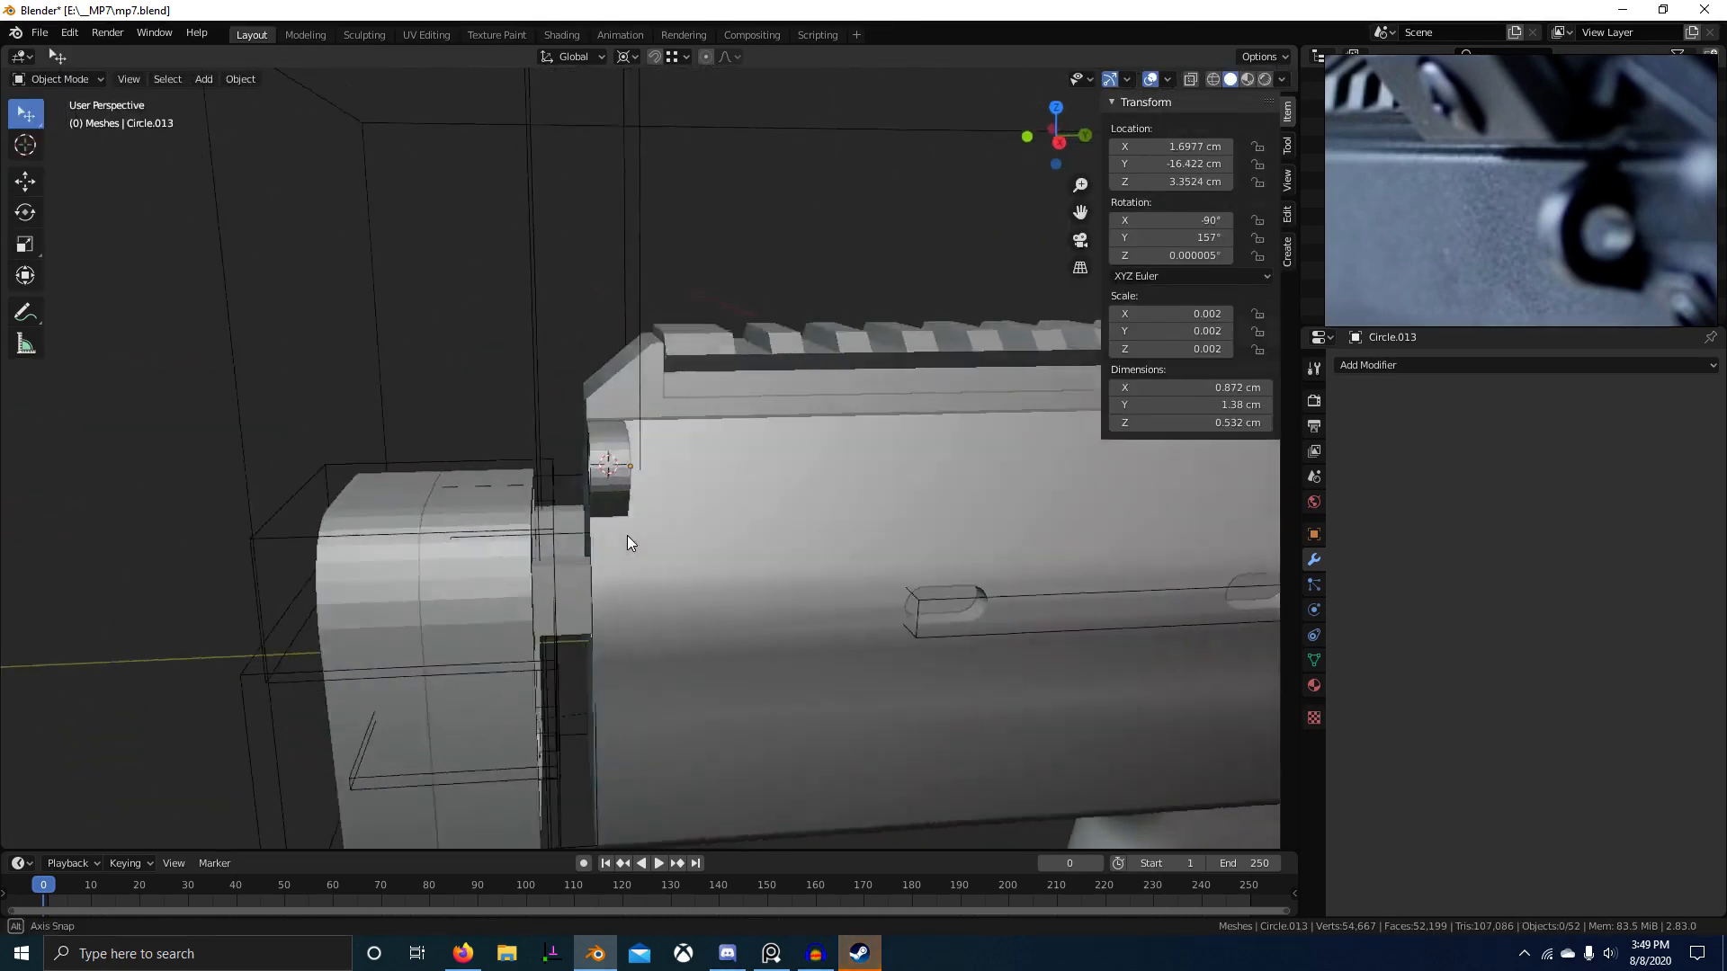
pyautogui.scroll(3, 660, 505)
pyautogui.moveTo(634, 464); pyautogui.dragTo(710, 534, button='middle')
pyautogui.scroll(-3, 709, 534)
pyautogui.scroll(2, 712, 534)
pyautogui.press('g')
pyautogui.press('y')
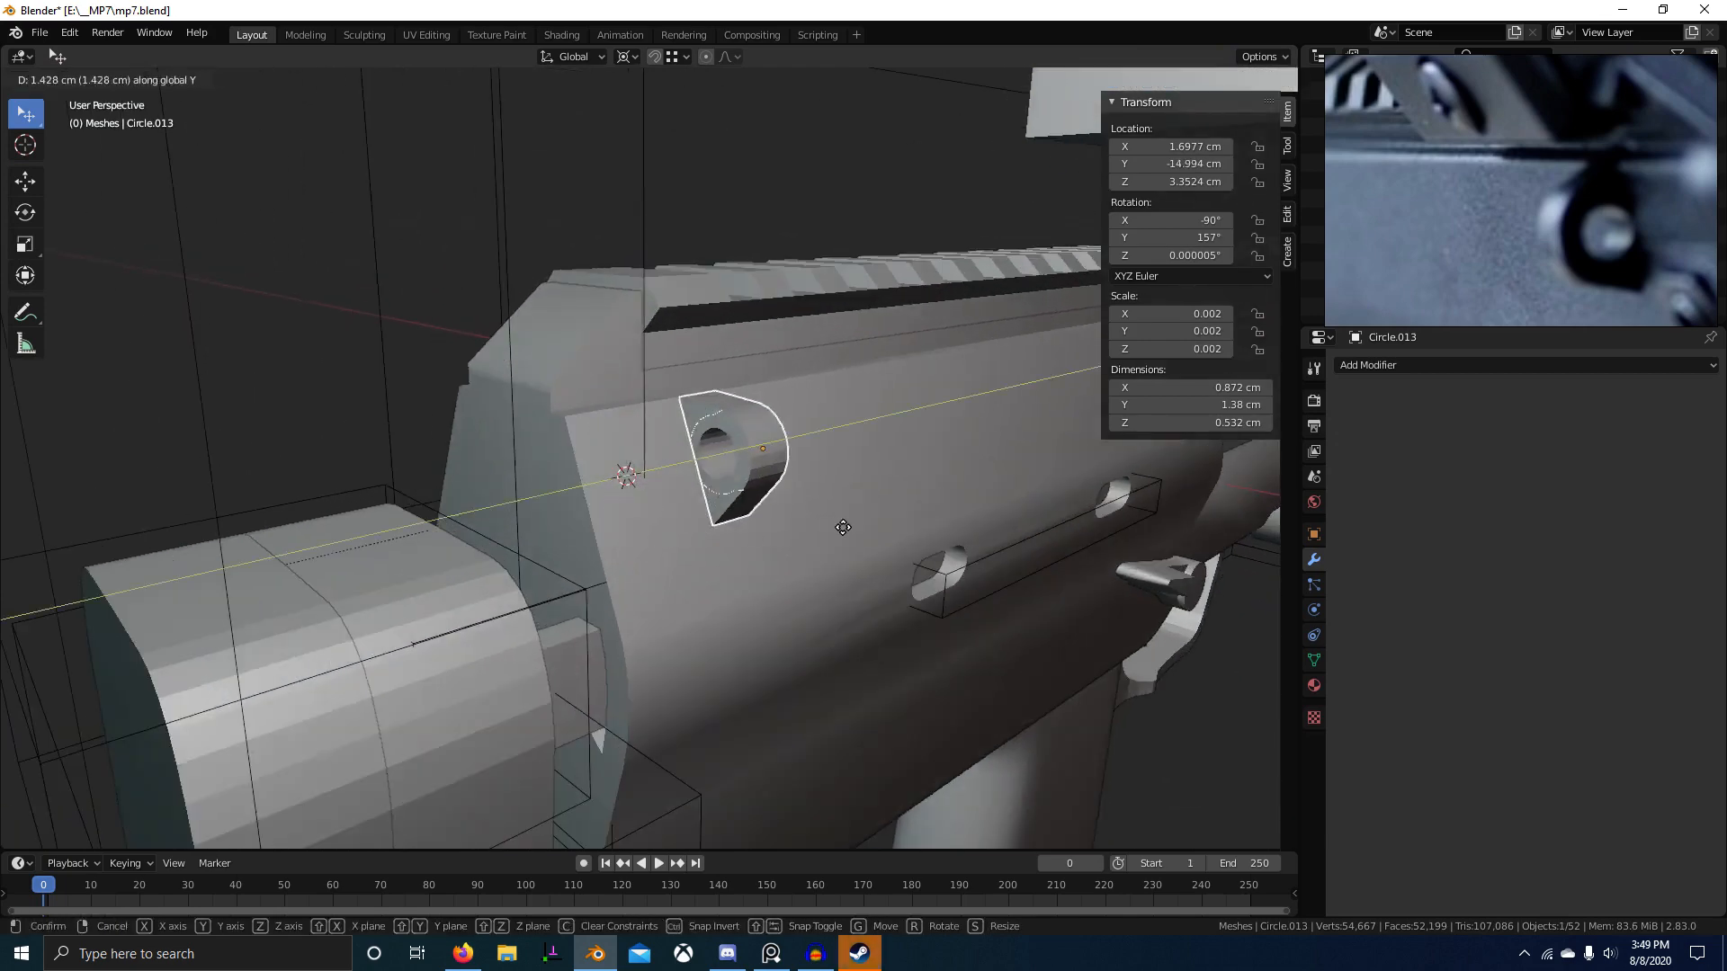
pyautogui.click(843, 528)
# Step: Delete the leftover guide ring vertices from the lug's front face
pyautogui.press('Tab')
pyautogui.scroll(4, 765, 506)
pyautogui.press('1')
pyautogui.rightClick(850, 349)
pyautogui.keyDown('shift'); pyautogui.moveTo(851, 354); pyautogui.dragTo(782, 384, button='middle'); pyautogui.keyUp('shift')
pyautogui.scroll(1, 782, 385)
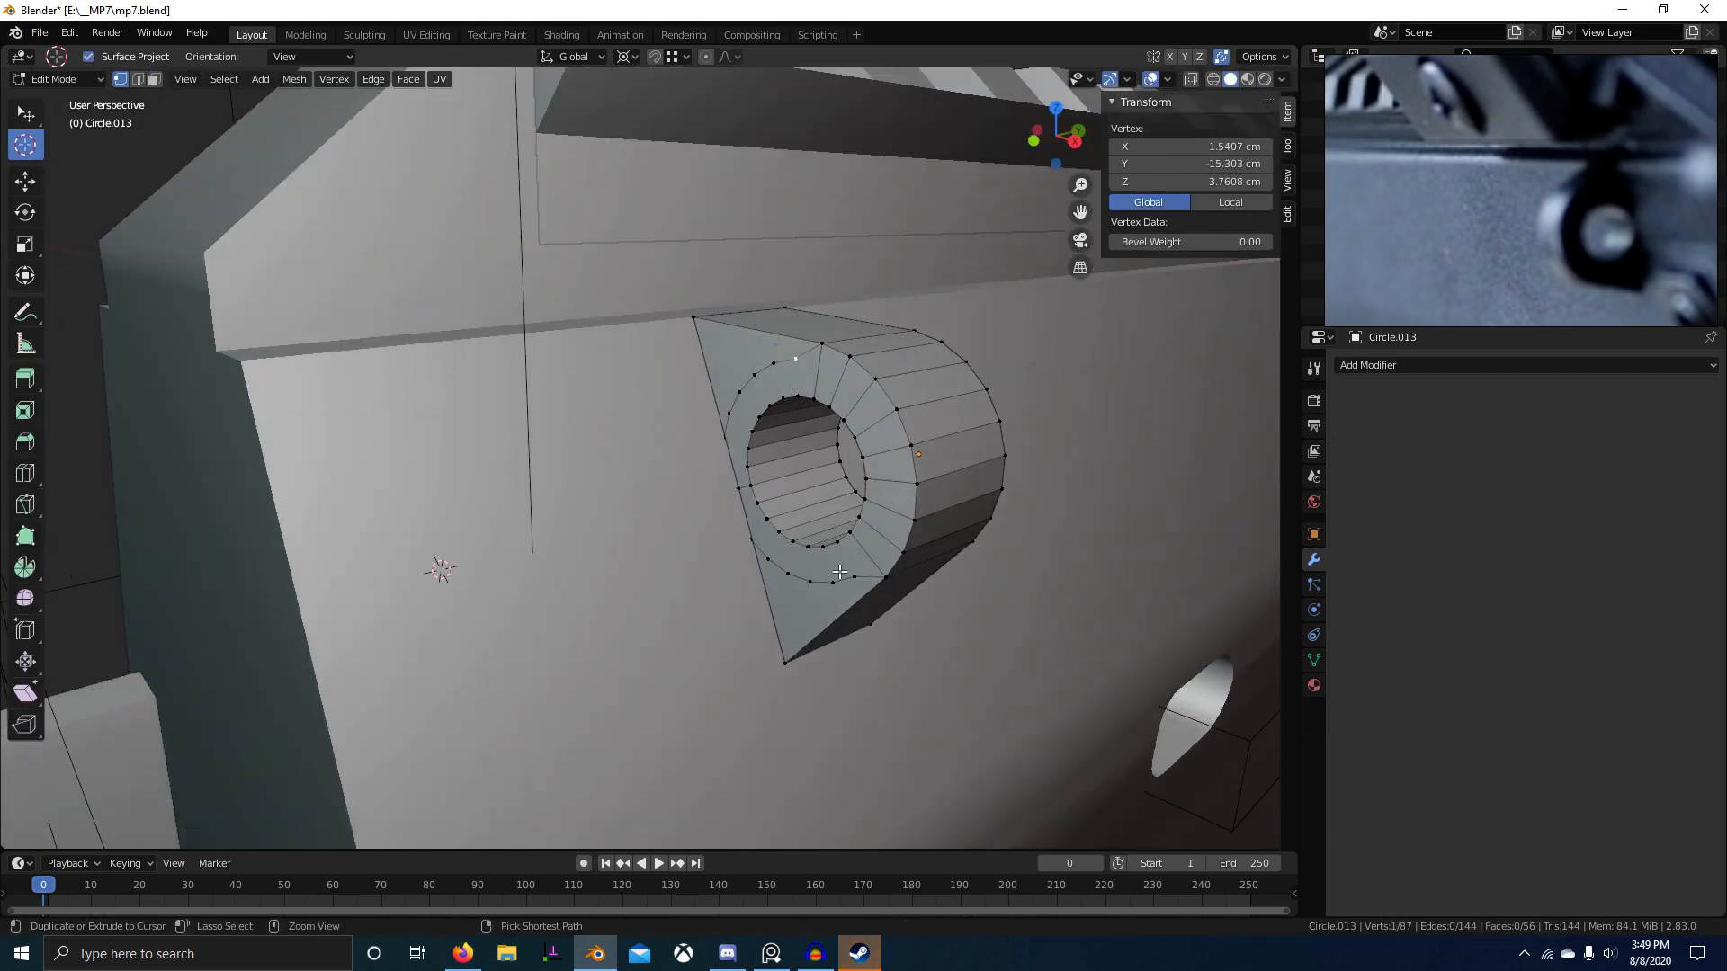
pyautogui.keyDown('ctrl'); pyautogui.rightClick(849, 573); pyautogui.keyUp('ctrl')
pyautogui.press('x')
pyautogui.rightClick(795, 358)
pyautogui.keyDown('ctrl'); pyautogui.rightClick(773, 363); pyautogui.keyUp('ctrl')
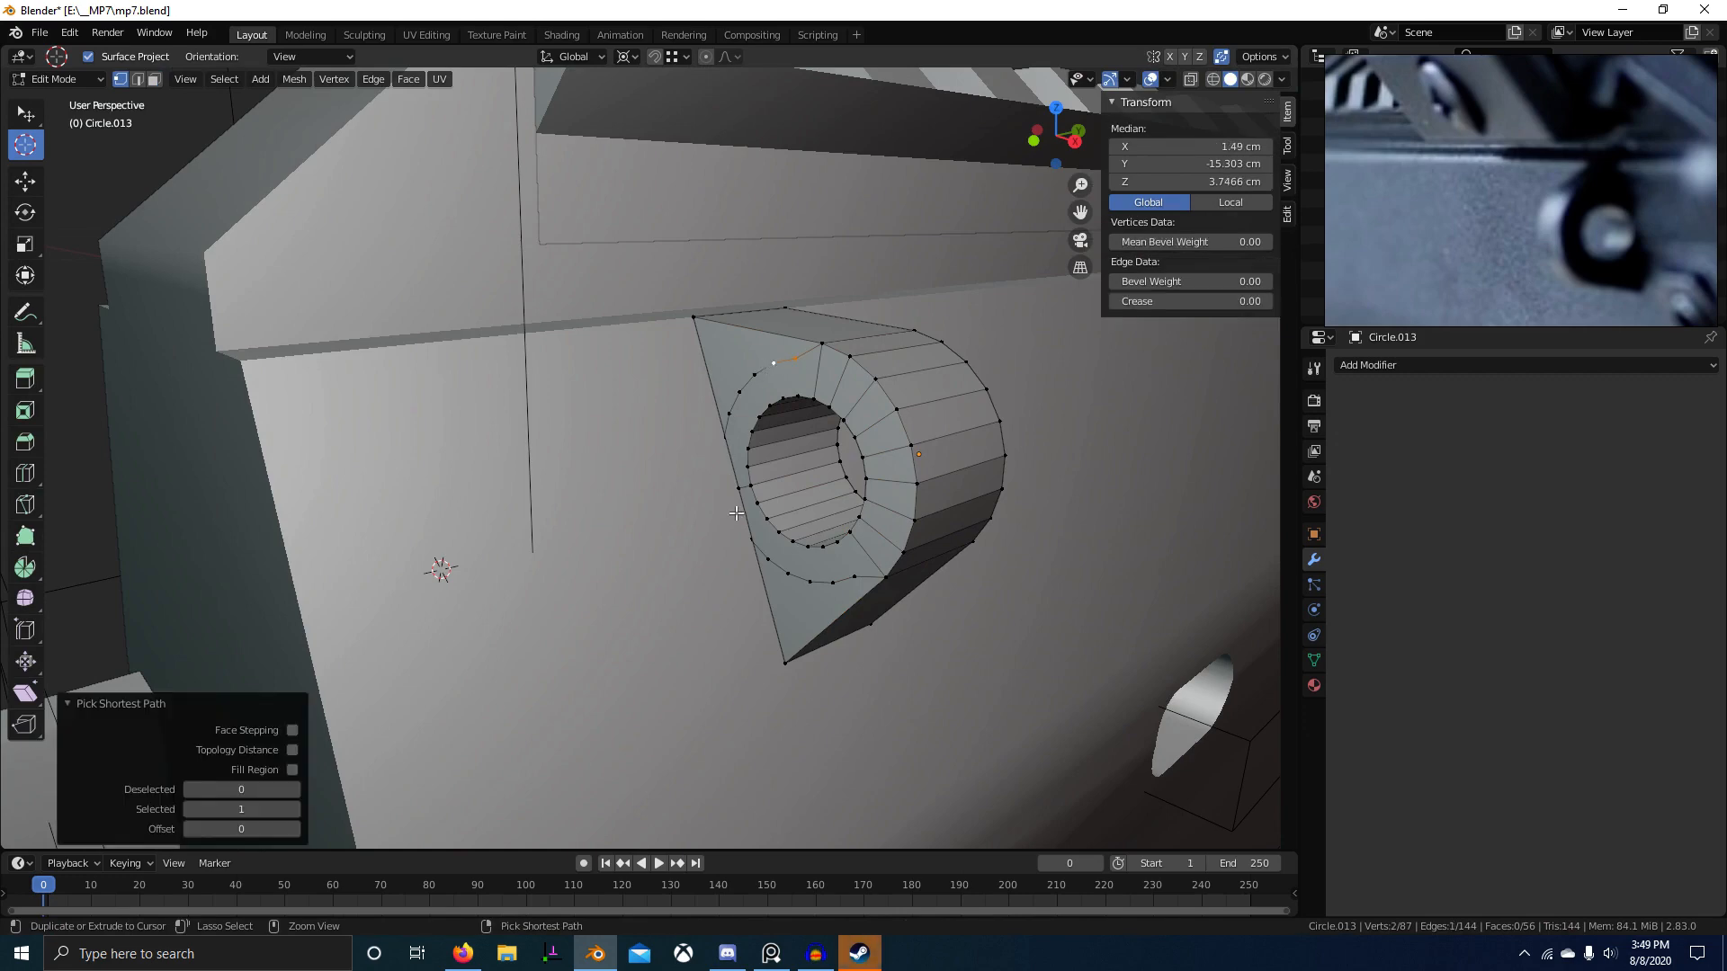
pyautogui.press('x')
pyautogui.click(828, 458)
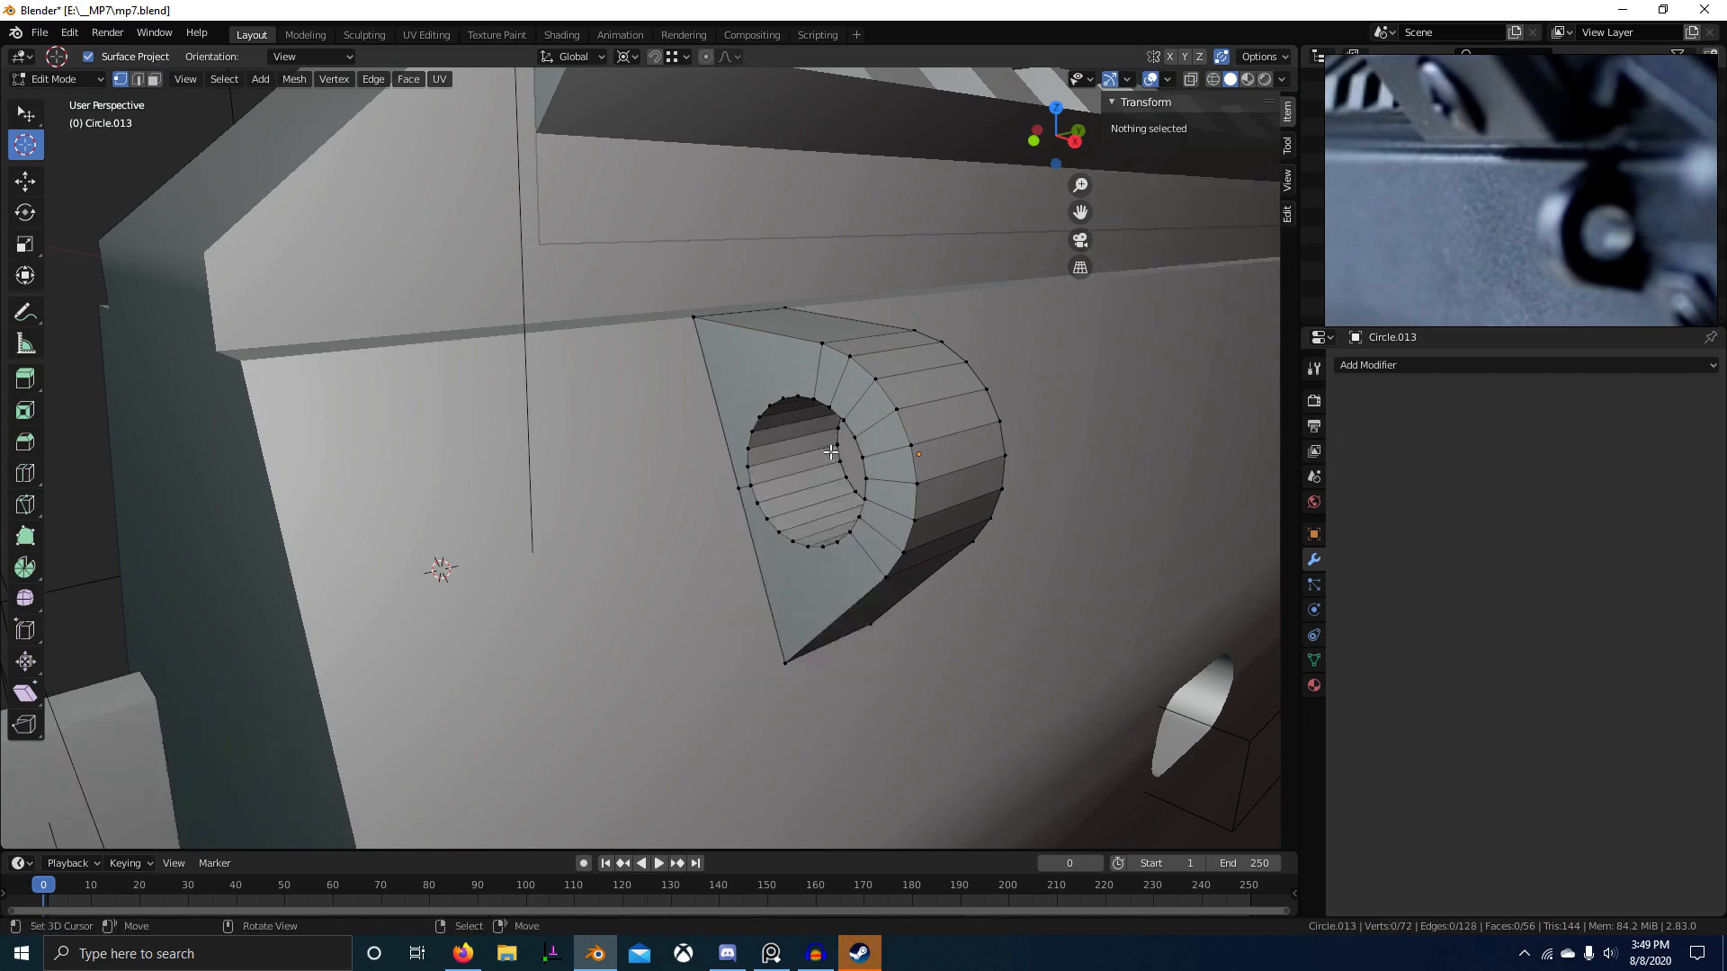
# Step: Move the whole lug mesh along global Y in side wireframe view to line up with the lug in the reference image
pyautogui.scroll(-2, 865, 540)
pyautogui.moveTo(865, 539)
pyautogui.mouseDown(button='middle')
pyautogui.moveTo(637, 537)
pyautogui.moveTo(693, 532)
pyautogui.mouseUp(button='middle')
pyautogui.press('a')
pyautogui.scroll(-2, 637, 537)
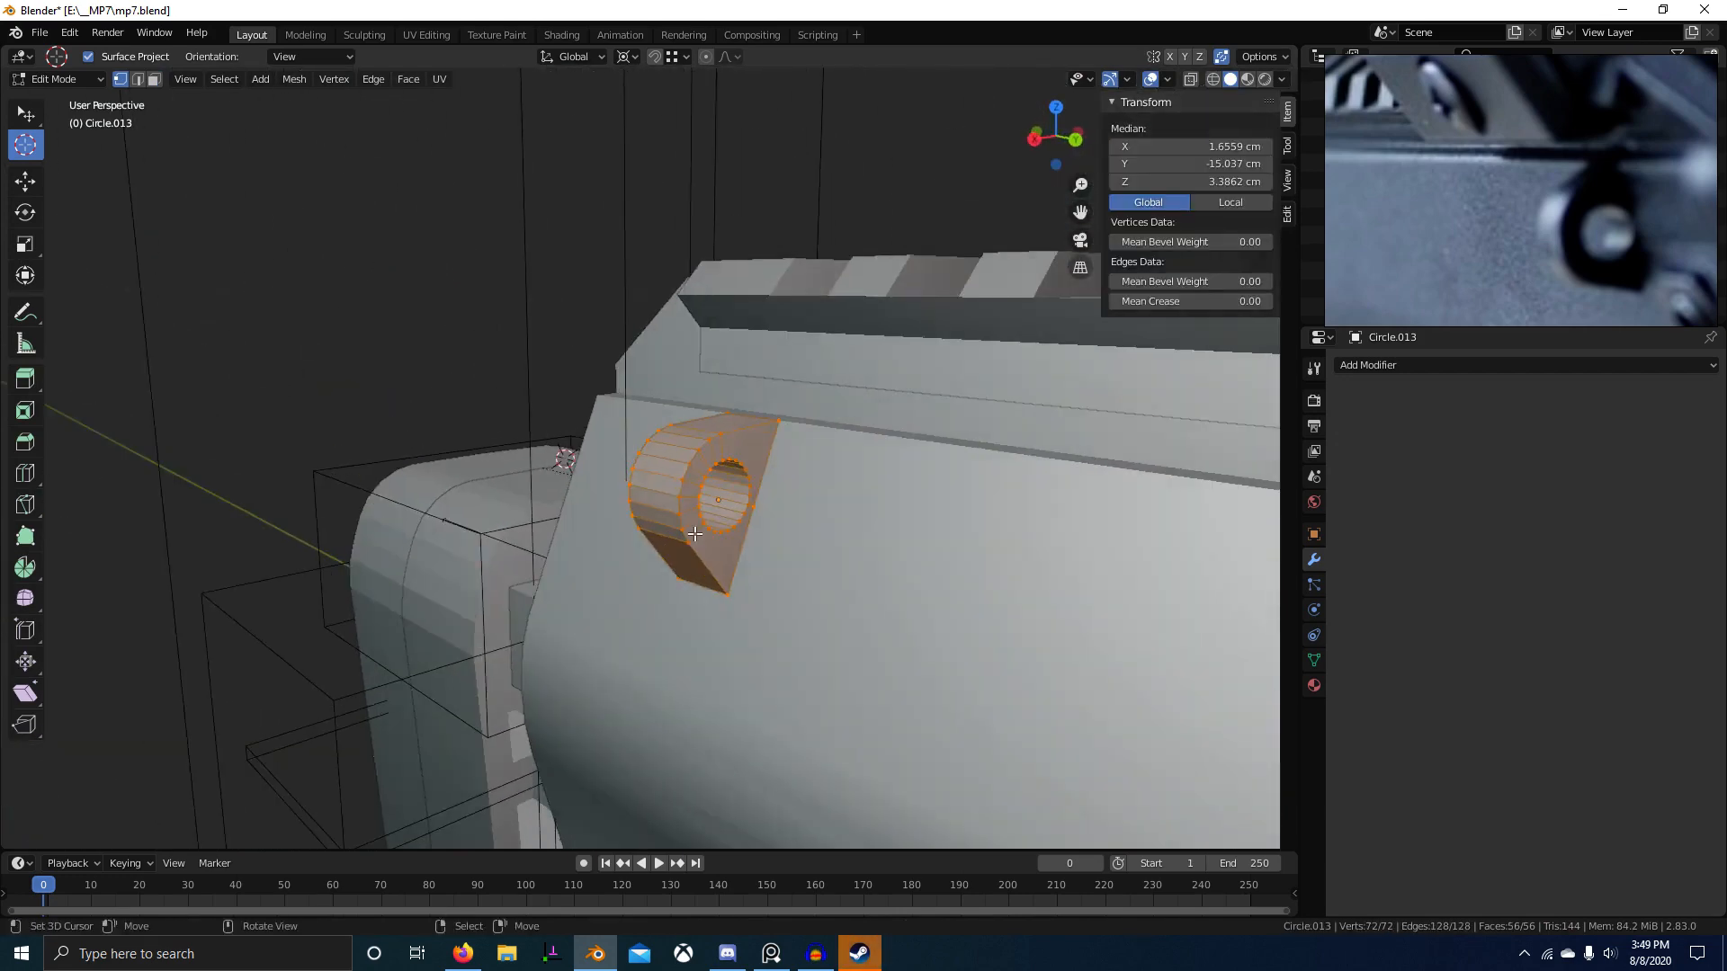
pyautogui.press('KP_3')
pyautogui.press('z')
pyautogui.click(631, 533)
pyautogui.scroll(2, 800, 502)
pyautogui.keyDown('shift'); pyautogui.moveTo(800, 502); pyautogui.dragTo(688, 516, button='middle'); pyautogui.keyUp('shift')
pyautogui.press('g')
pyautogui.press('y')
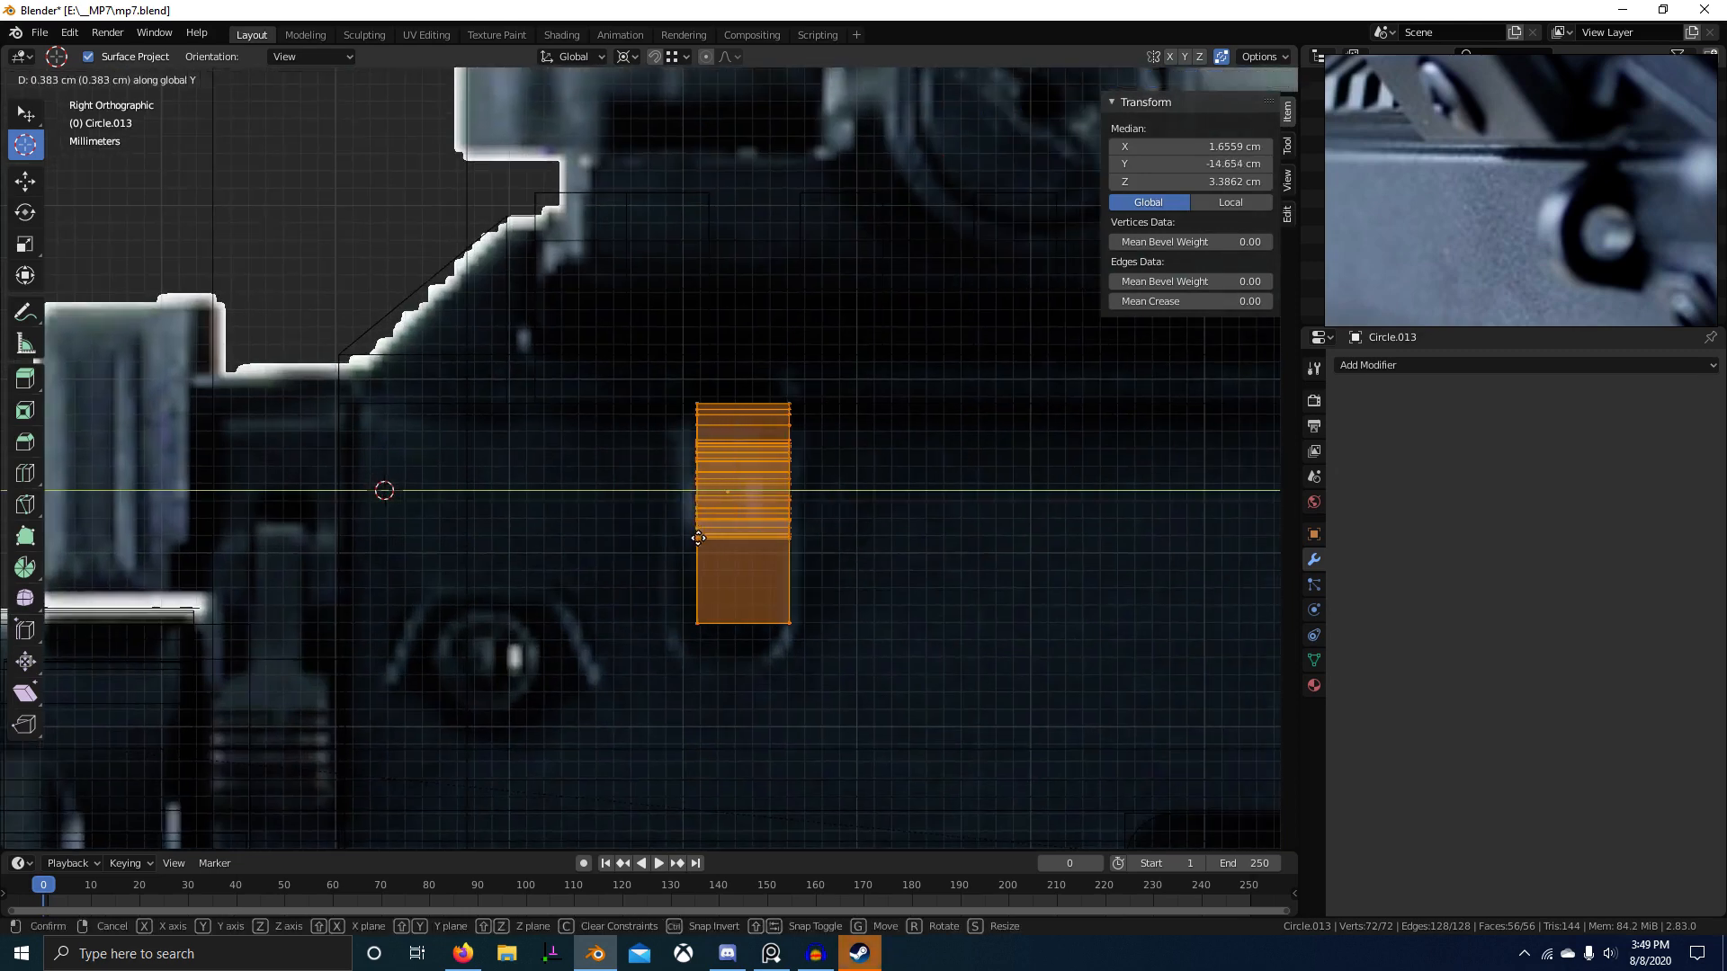
pyautogui.click(865, 532)
pyautogui.press('g')
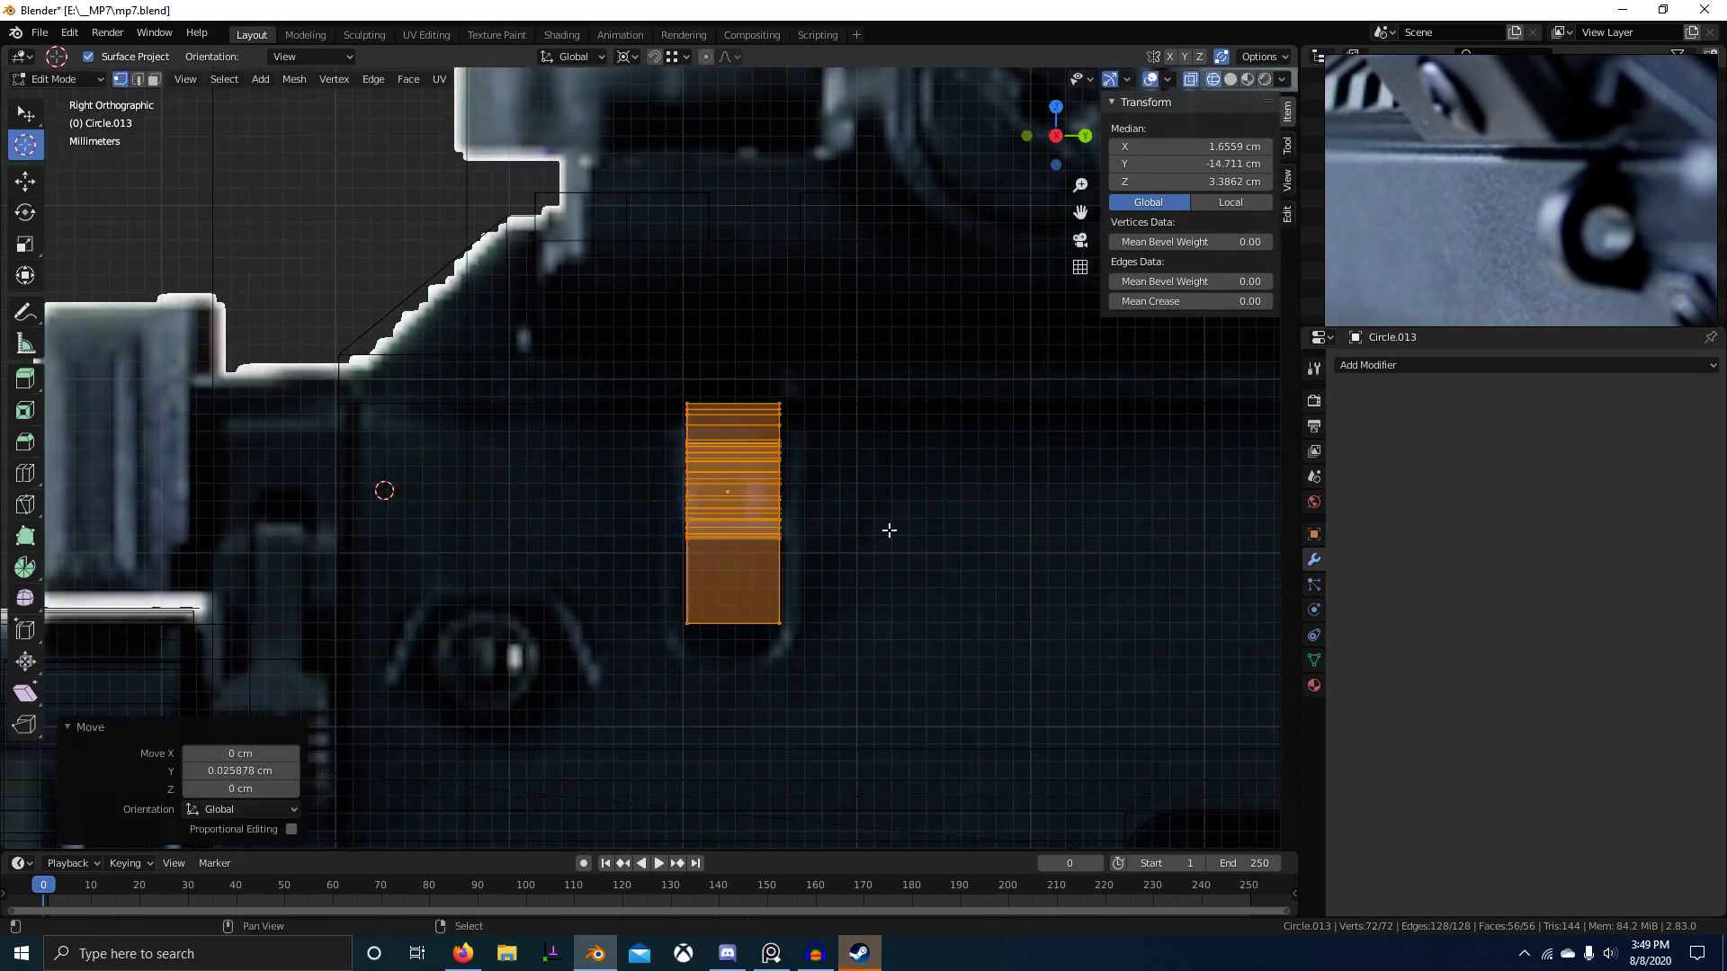
pyautogui.press('y')
pyautogui.click(931, 533)
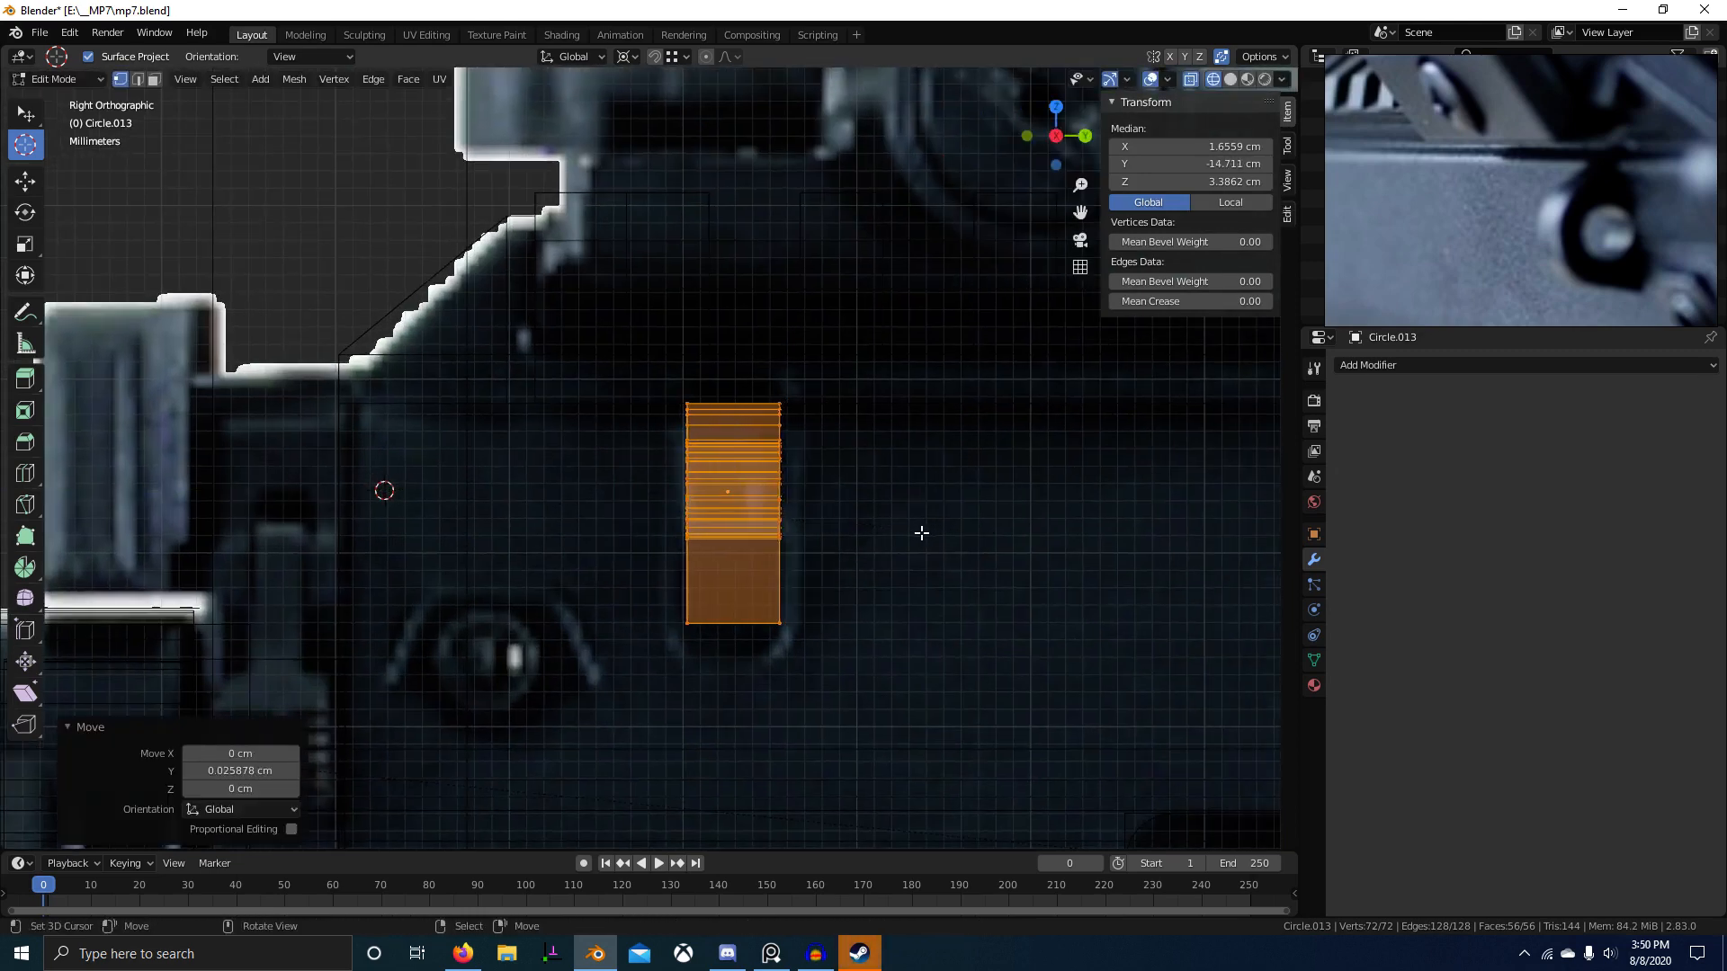
pyautogui.press('g')
pyautogui.press('y')
pyautogui.press('Escape')
# Step: Set the pivot point to Median Point, scale the lug mesh along global Y to fit the reference, and return to object mode
pyautogui.press('.')
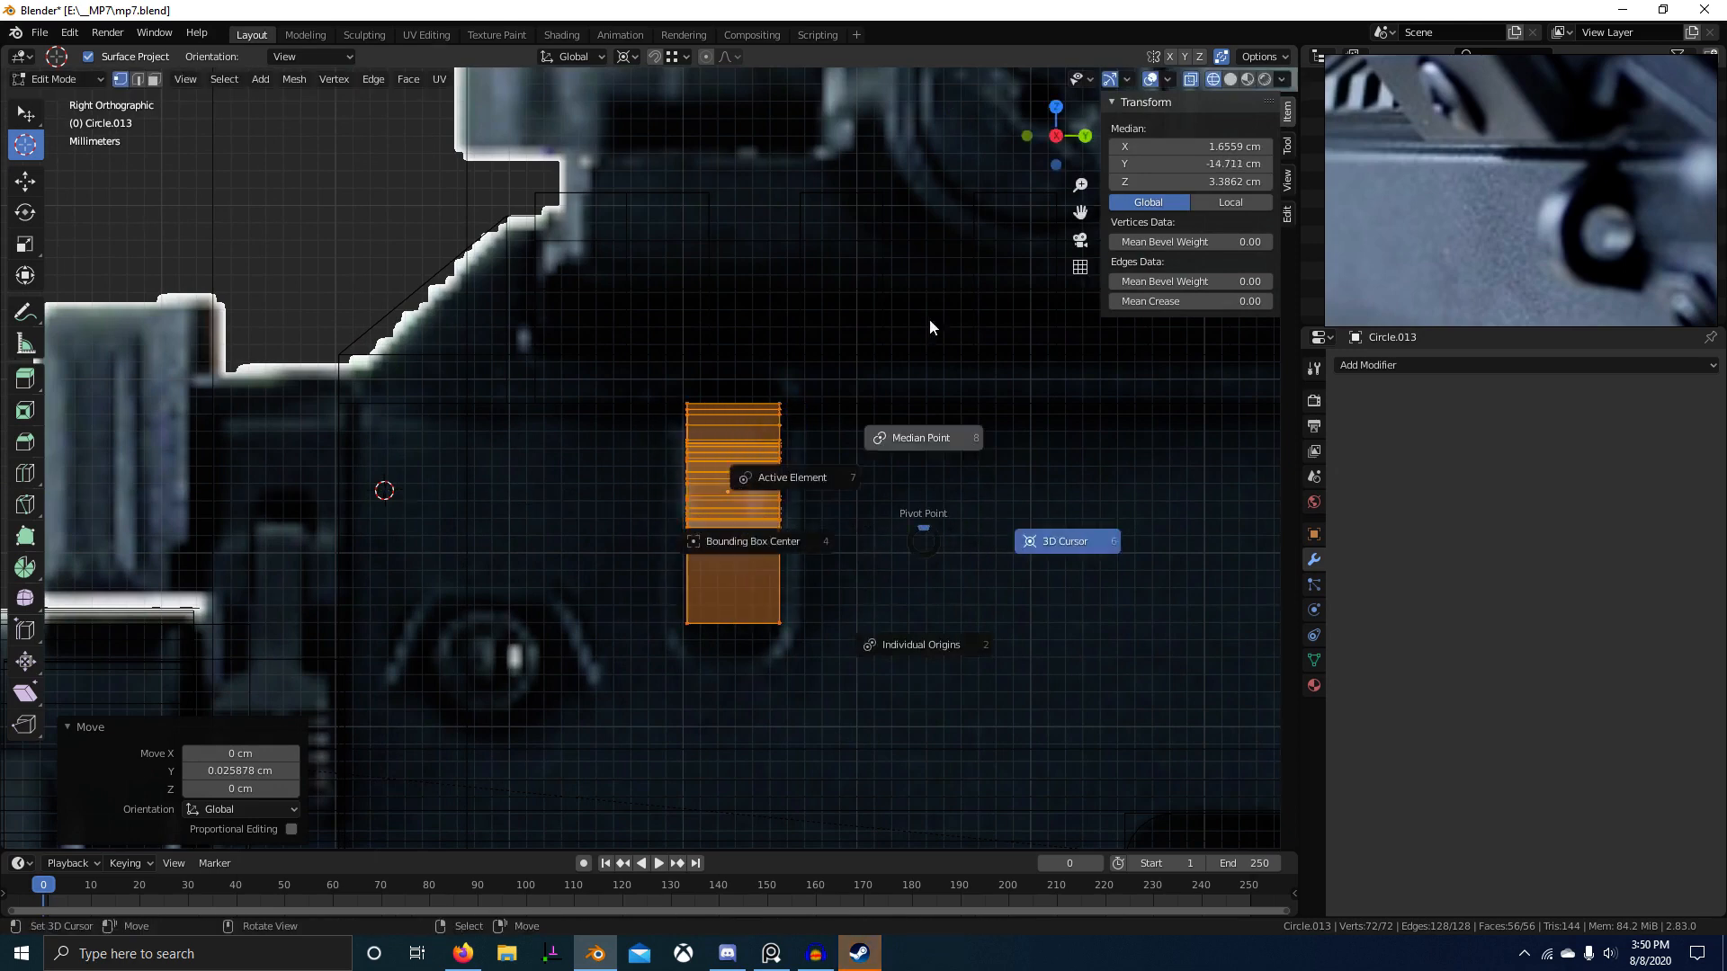
pyautogui.click(930, 319)
pyautogui.press('s')
pyautogui.press('y')
pyautogui.click(933, 439)
pyautogui.press('Tab')
pyautogui.scroll(-5, 904, 490)
pyautogui.press('z')
pyautogui.click(1081, 519)
pyautogui.moveTo(975, 512); pyautogui.dragTo(1072, 547, button='middle')
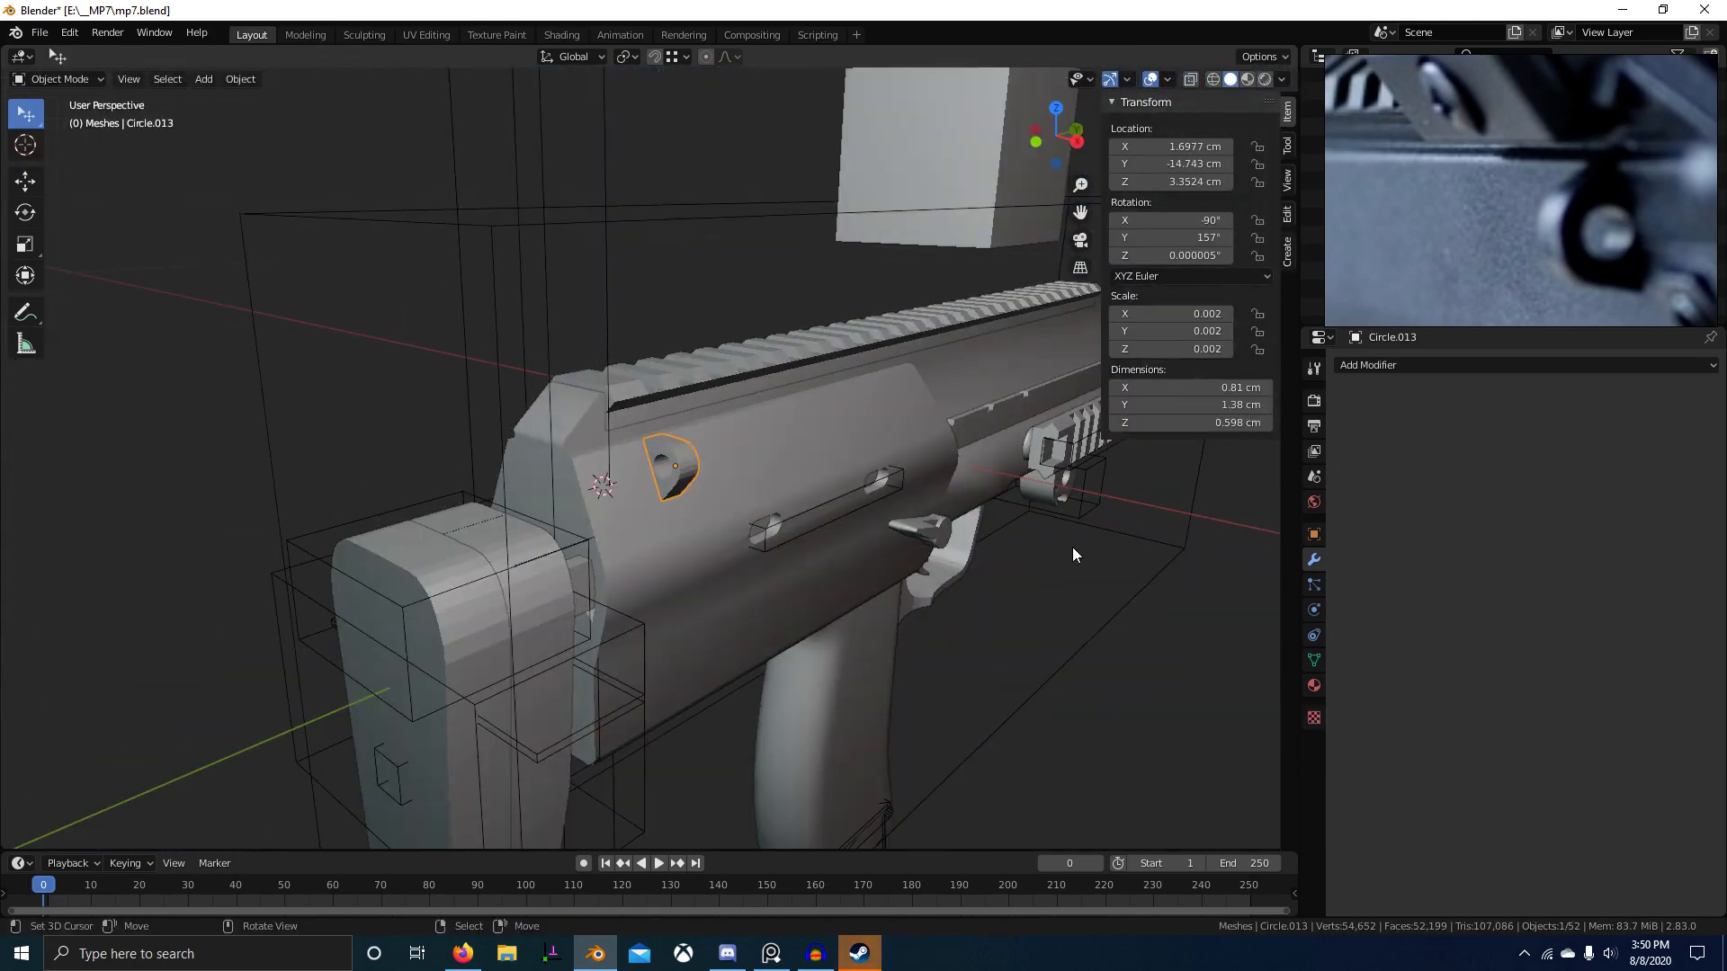
# Step: Add a Mirror modifier to the lug on the X axis, with the receiver body Plane.015 as mirror object
pyautogui.click(1421, 366)
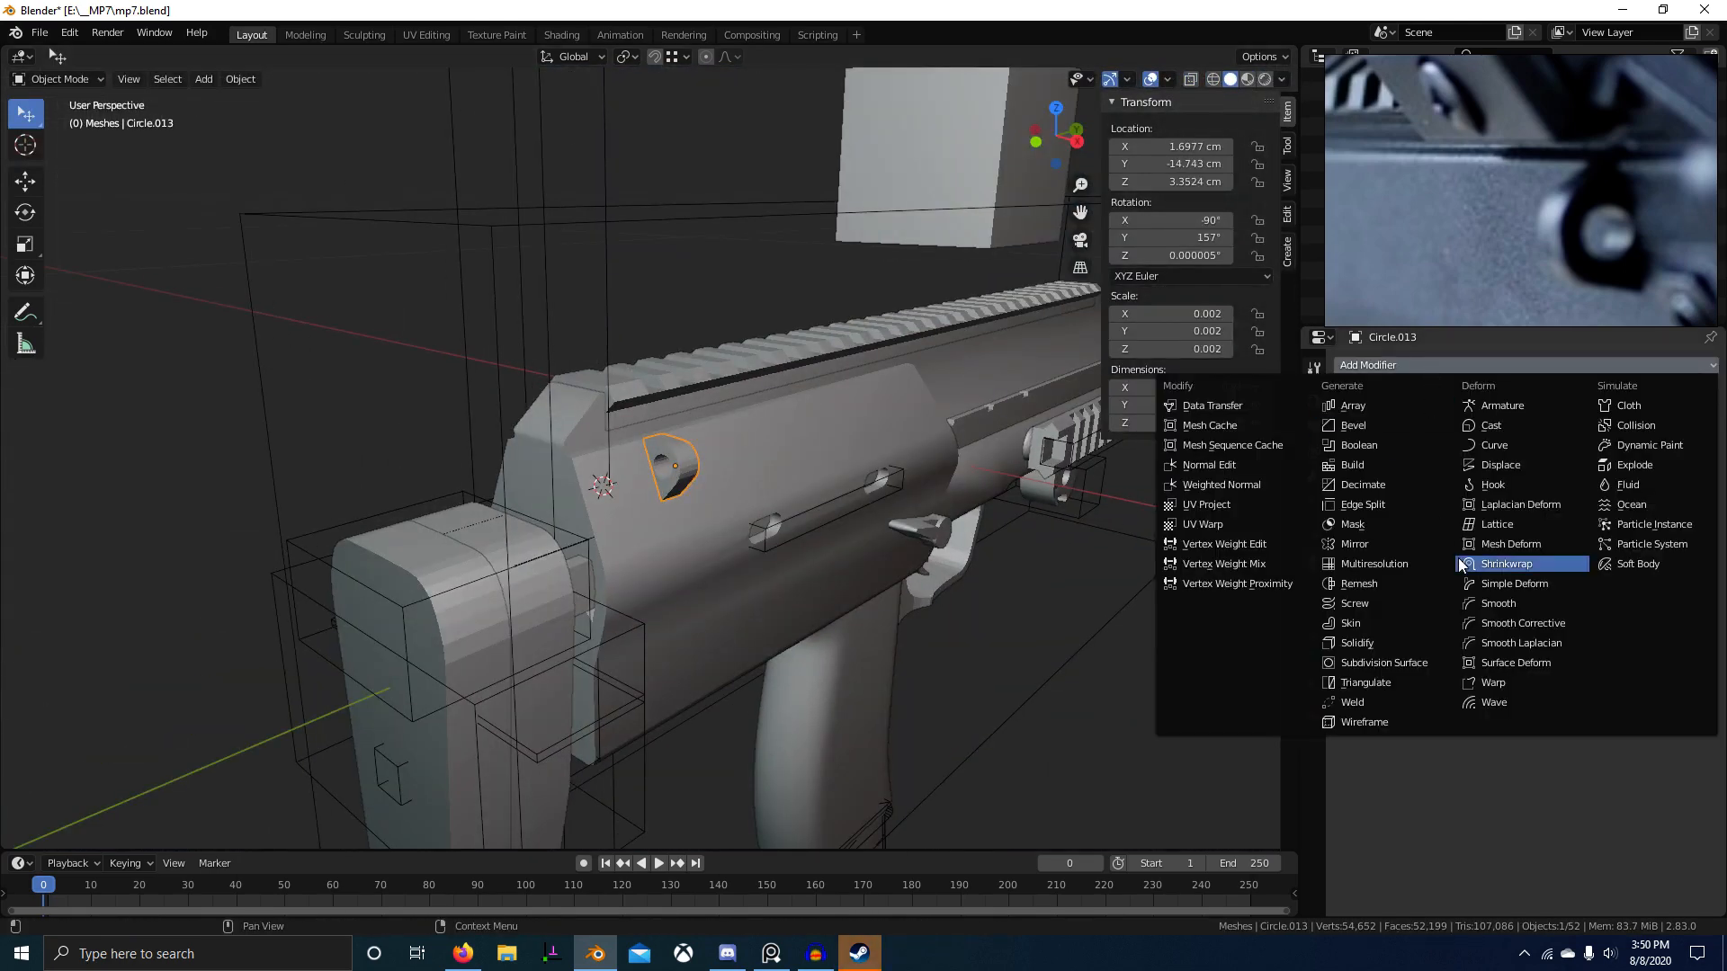
pyautogui.click(1406, 543)
pyautogui.click(1708, 591)
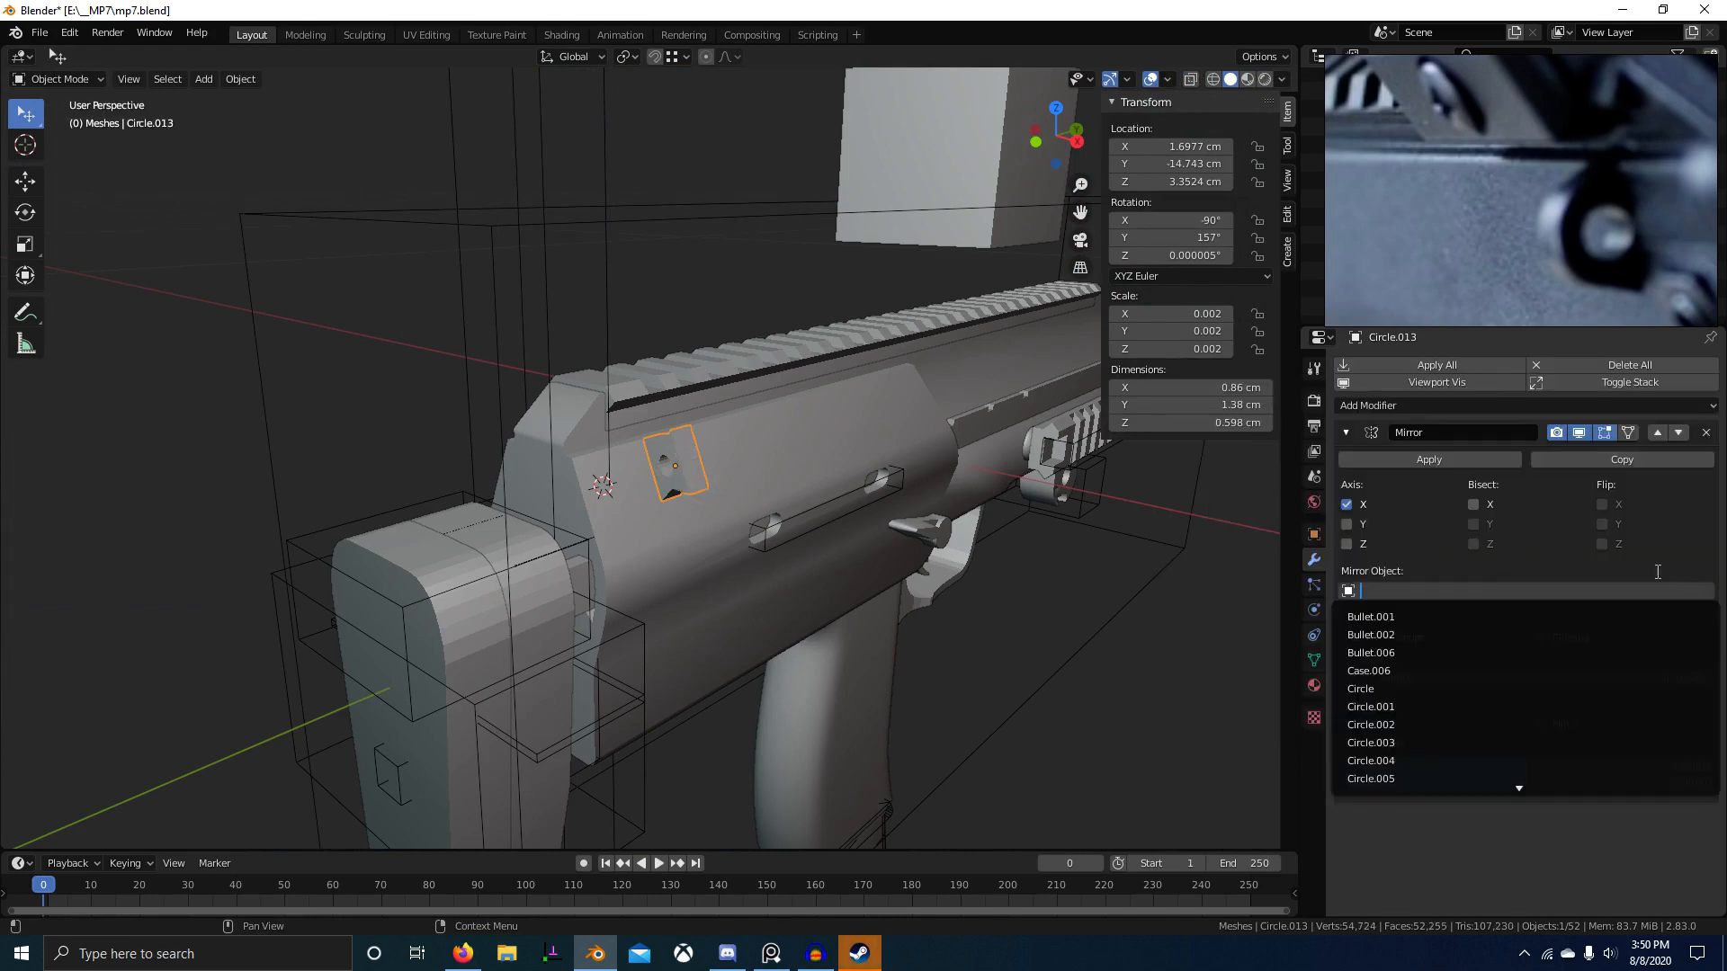
pyautogui.click(1658, 572)
pyautogui.click(632, 505)
pyautogui.moveTo(638, 508); pyautogui.dragTo(845, 536, button='middle')
pyautogui.scroll(4, 534, 537)
pyautogui.rightClick(676, 545)
pyautogui.moveTo(534, 536); pyautogui.dragTo(433, 569, button='middle')
pyautogui.hotkey('ctrl', 'z')
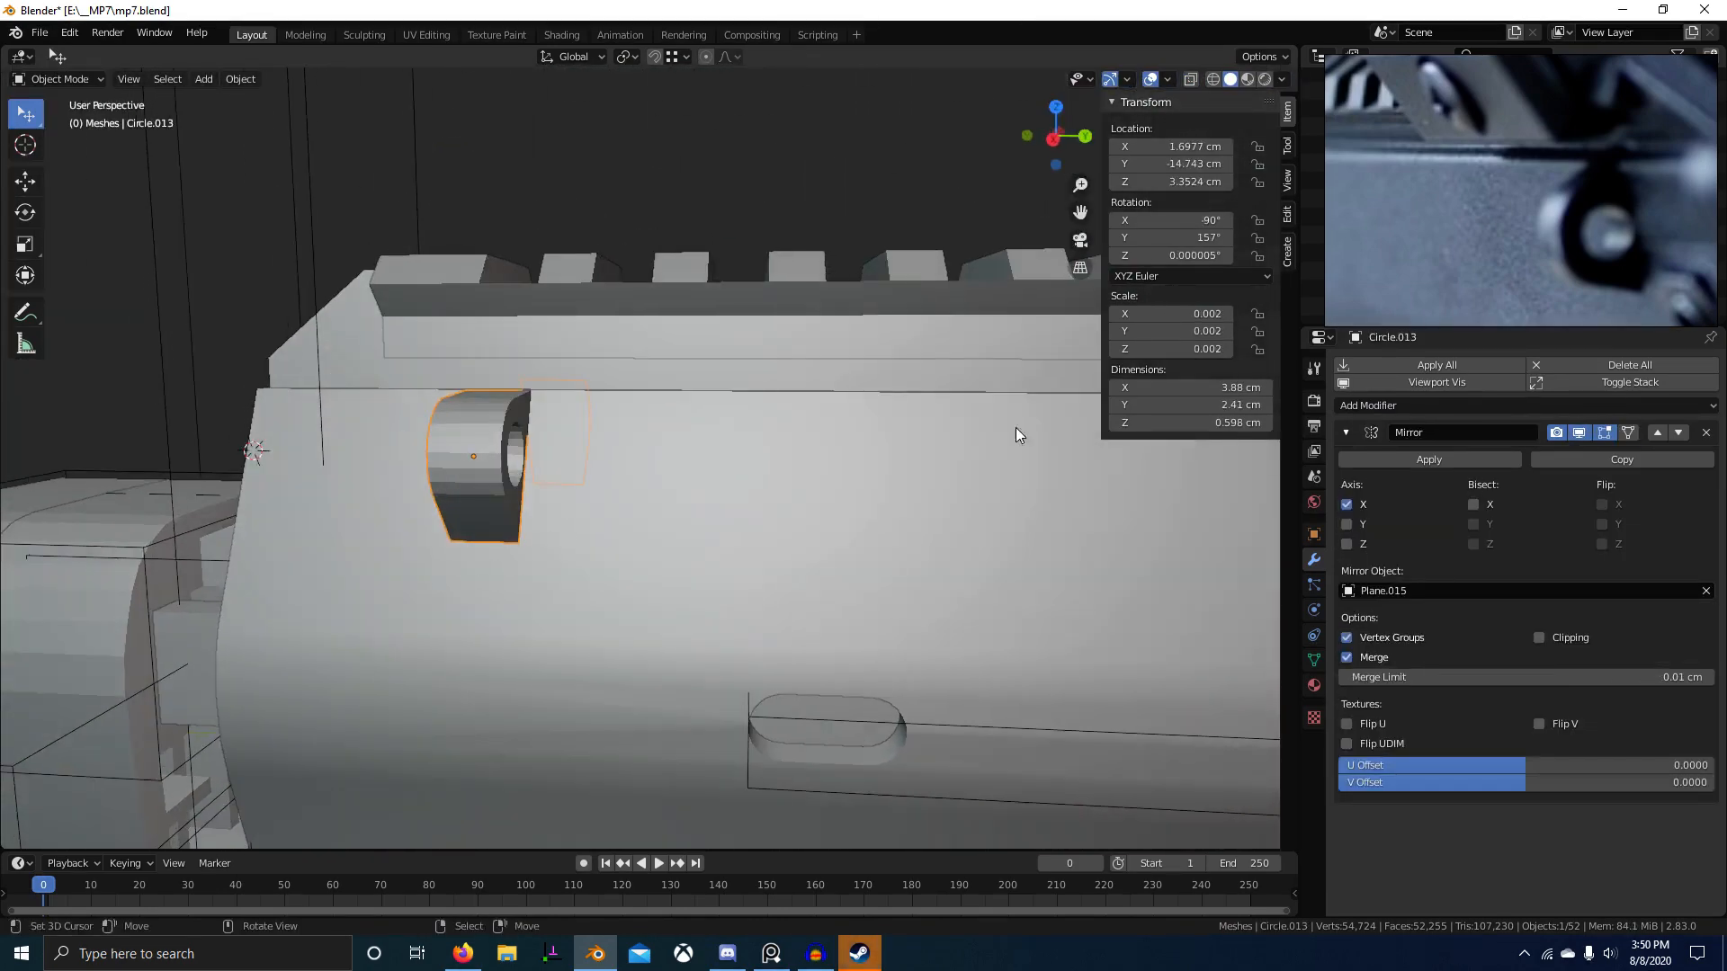
# Step: Apply the lug's Mirror modifier and join both lugs into the receiver body mesh
pyautogui.click(1429, 460)
pyautogui.keyDown('shift'); pyautogui.click(595, 537); pyautogui.keyUp('shift')
pyautogui.hotkey('ctrl', 'j')
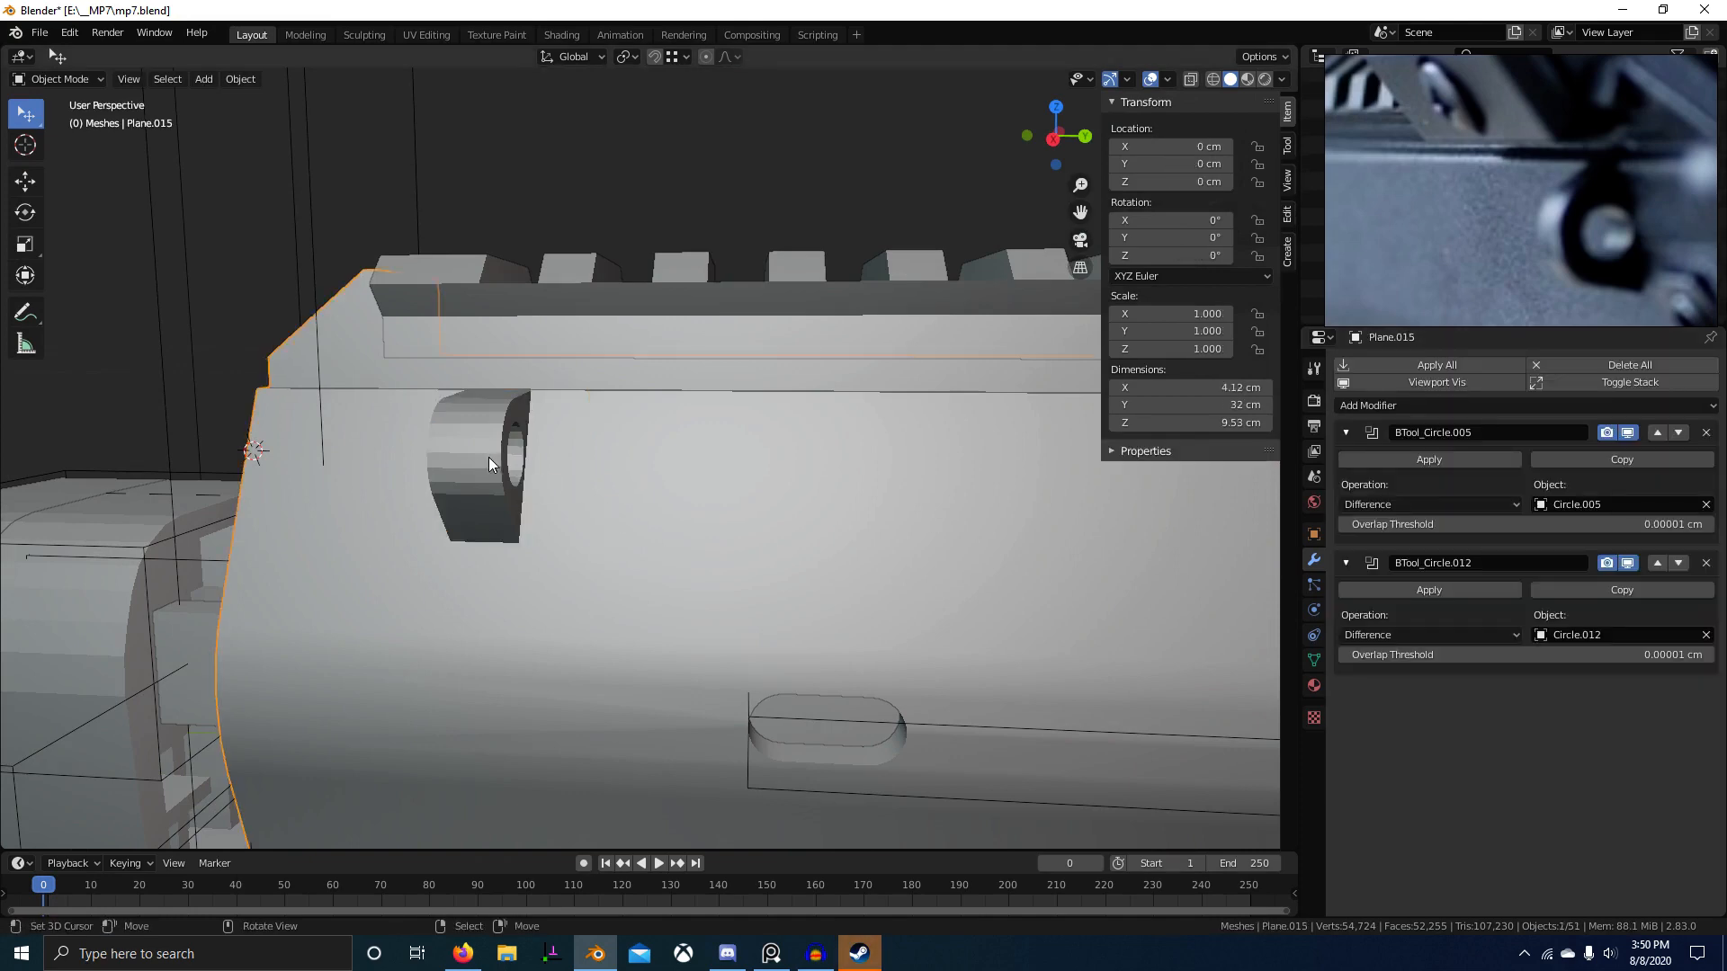
pyautogui.press('Tab')
pyautogui.moveTo(639, 532); pyautogui.dragTo(514, 551, button='middle')
pyautogui.press('Tab')
pyautogui.press('Tab')
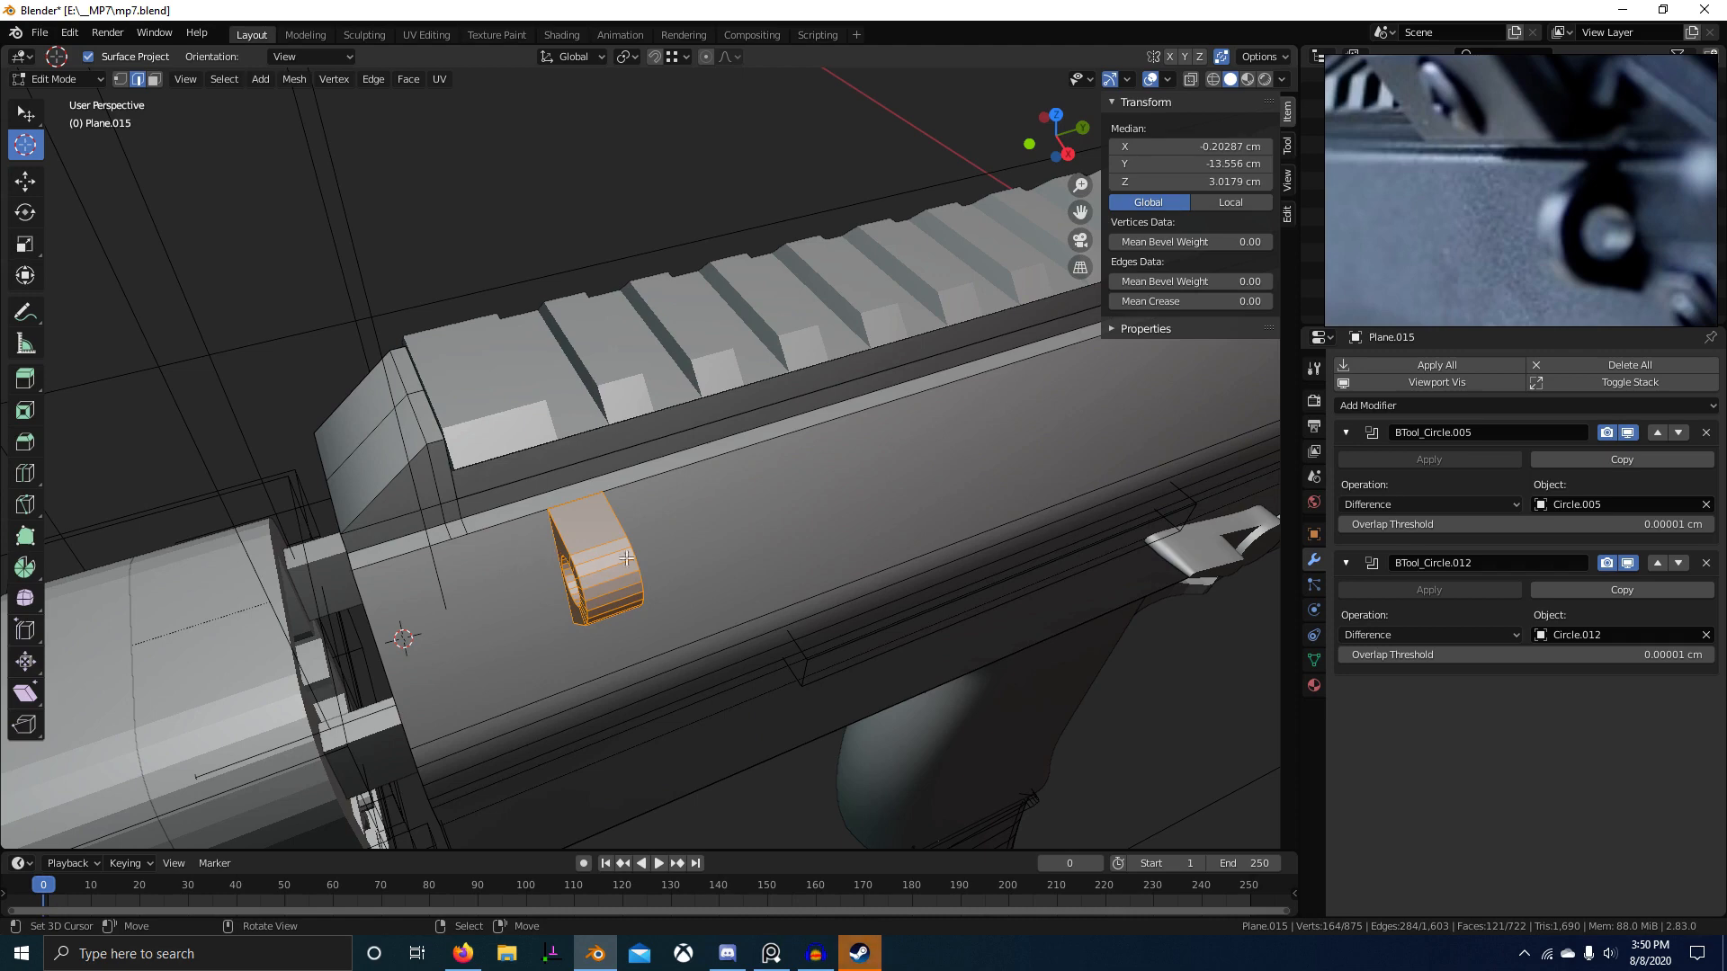
# Step: Subdivide the upper and lower edges of the receiver's side panel beside the lug with two cuts
pyautogui.click(624, 476)
pyautogui.rightClick(647, 489)
pyautogui.keyDown('shift'); pyautogui.rightClick(709, 625); pyautogui.keyUp('shift')
pyautogui.moveTo(715, 646); pyautogui.dragTo(648, 621, button='middle')
pyautogui.press('w')
pyautogui.press('Return')
pyautogui.scroll(-5, 813, 633)
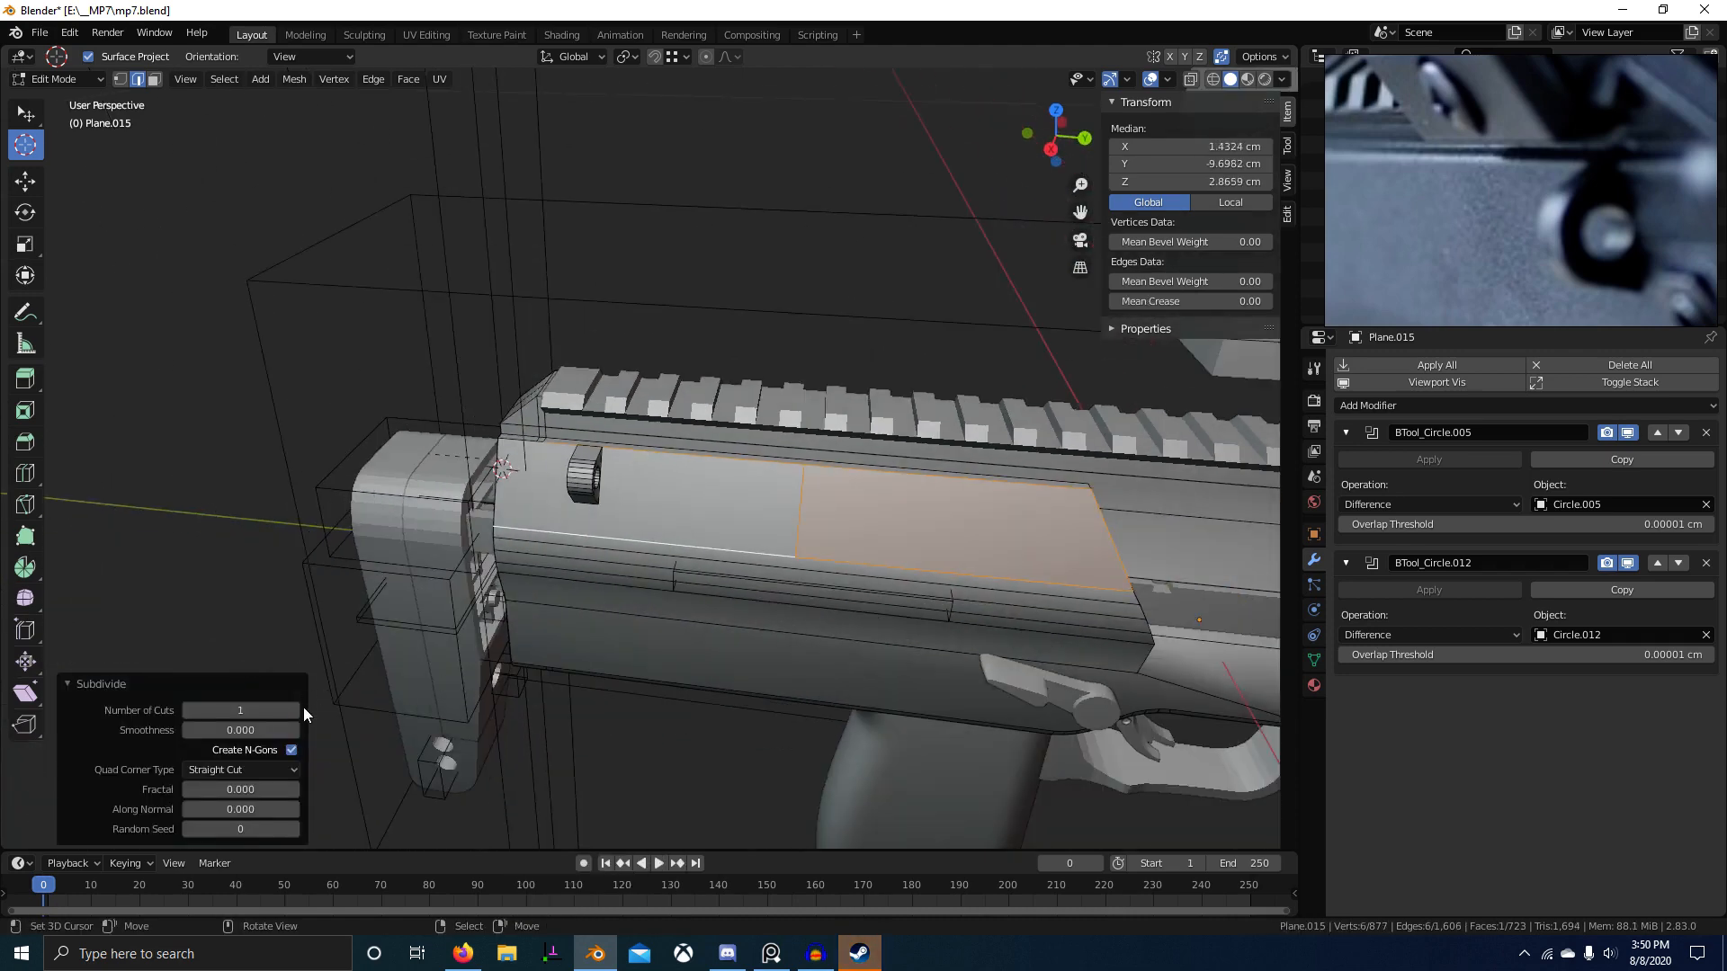
# Step: Flatten the rear cut edge with a zero Y scale and move it along Y to the lug's rear face
pyautogui.rightClick(698, 521)
pyautogui.scroll(3, 707, 565)
pyautogui.write('sy')
pyautogui.moveTo(673, 531)
pyautogui.mouseDown(button='middle')
pyautogui.moveTo(707, 565)
pyautogui.moveTo(655, 542)
pyautogui.mouseUp(button='middle')
pyautogui.write('0')
pyautogui.press('Return')
pyautogui.scroll(2, 655, 542)
pyautogui.press('g')
pyautogui.press('y')
pyautogui.click(1044, 517)
pyautogui.moveTo(1043, 517); pyautogui.dragTo(1028, 558, button='middle')
pyautogui.scroll(-3, 1029, 558)
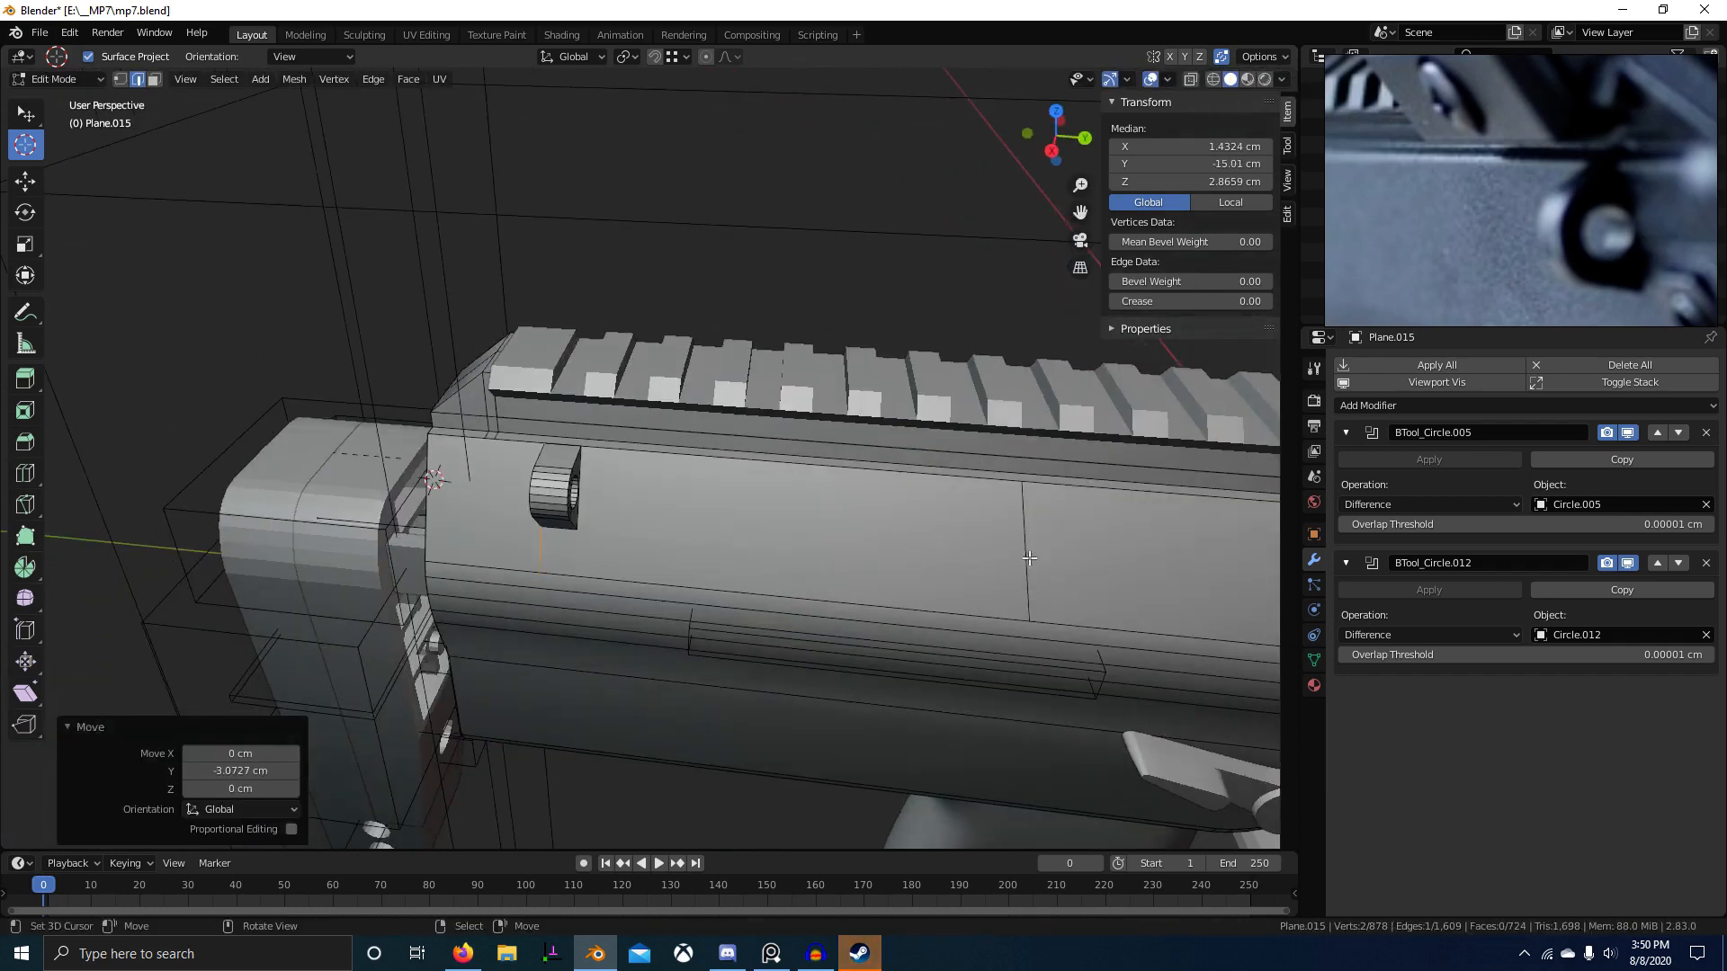
# Step: Flatten the forward cut edge to zero along Y and snap it along Y to the lug's front face
pyautogui.rightClick(1029, 559)
pyautogui.press('s')
pyautogui.press('y')
pyautogui.press('Return')
pyautogui.press('g')
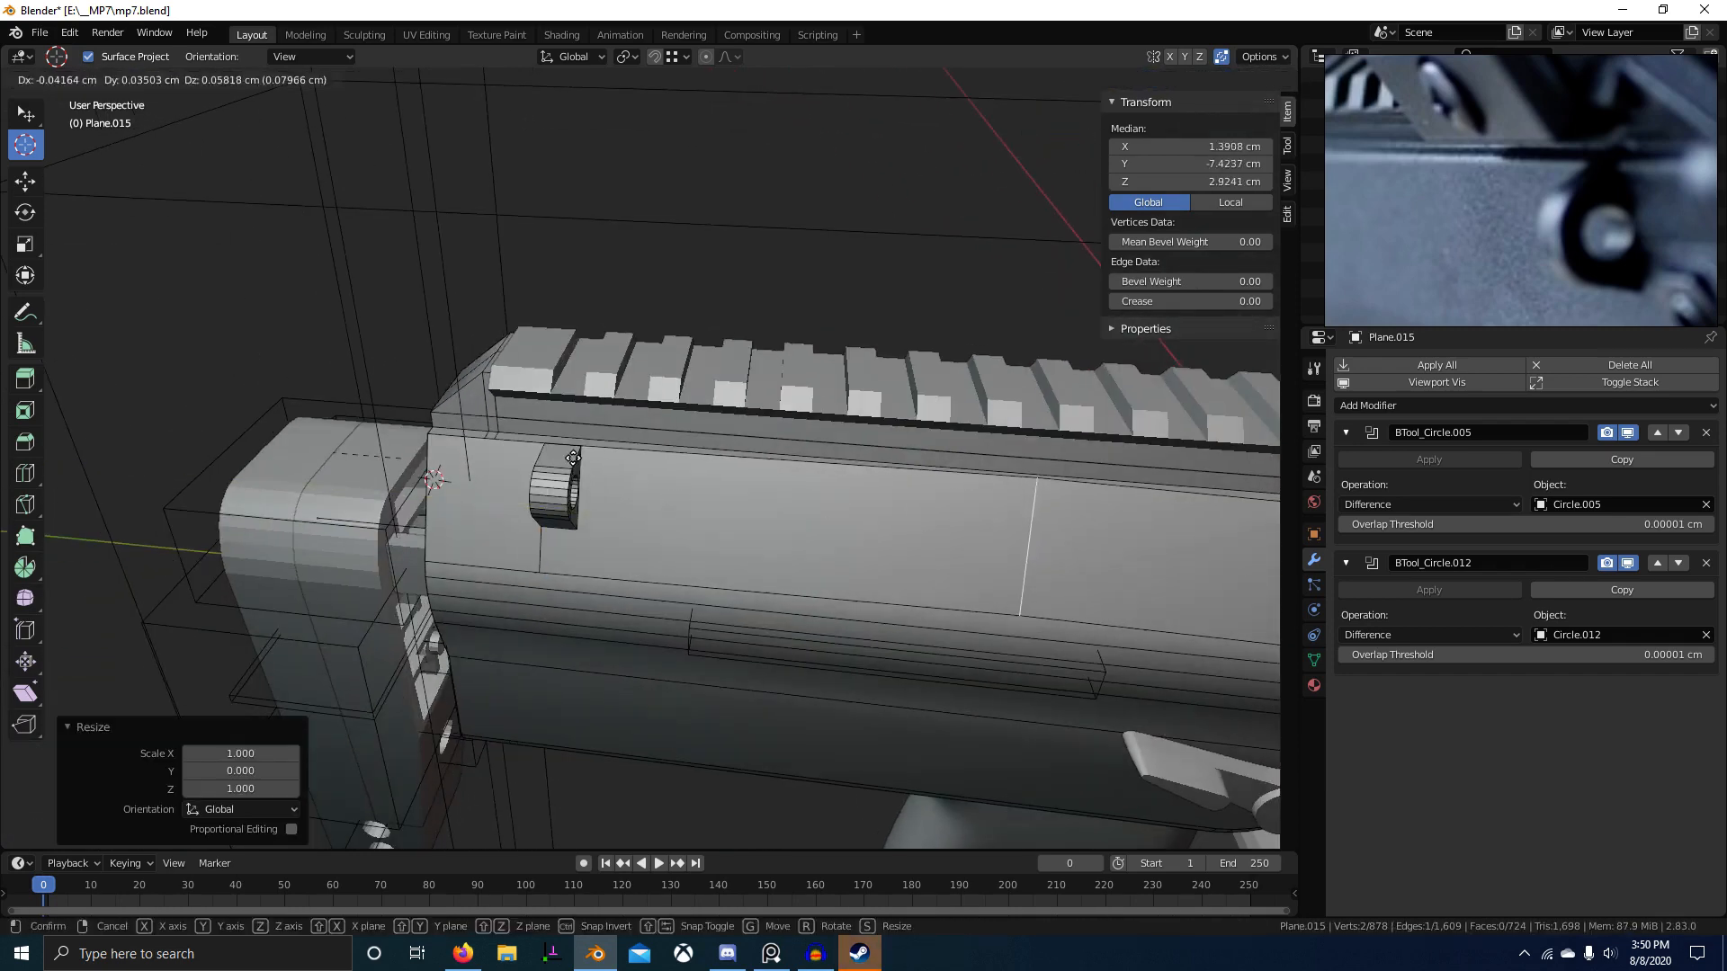
pyautogui.press('y')
pyautogui.keyDown('ctrl'); pyautogui.click(581, 530); pyautogui.keyUp('ctrl')
pyautogui.moveTo(629, 594); pyautogui.dragTo(693, 544, button='middle')
# Step: Add one lengthwise loop cut through the side panel and edge-slide it down to the lug's lower edge
pyautogui.hotkey('ctrl', 'r')
pyautogui.click(677, 539)
pyautogui.rightClick(678, 540)
pyautogui.scroll(2, 695, 546)
pyautogui.scroll(2, 695, 546)
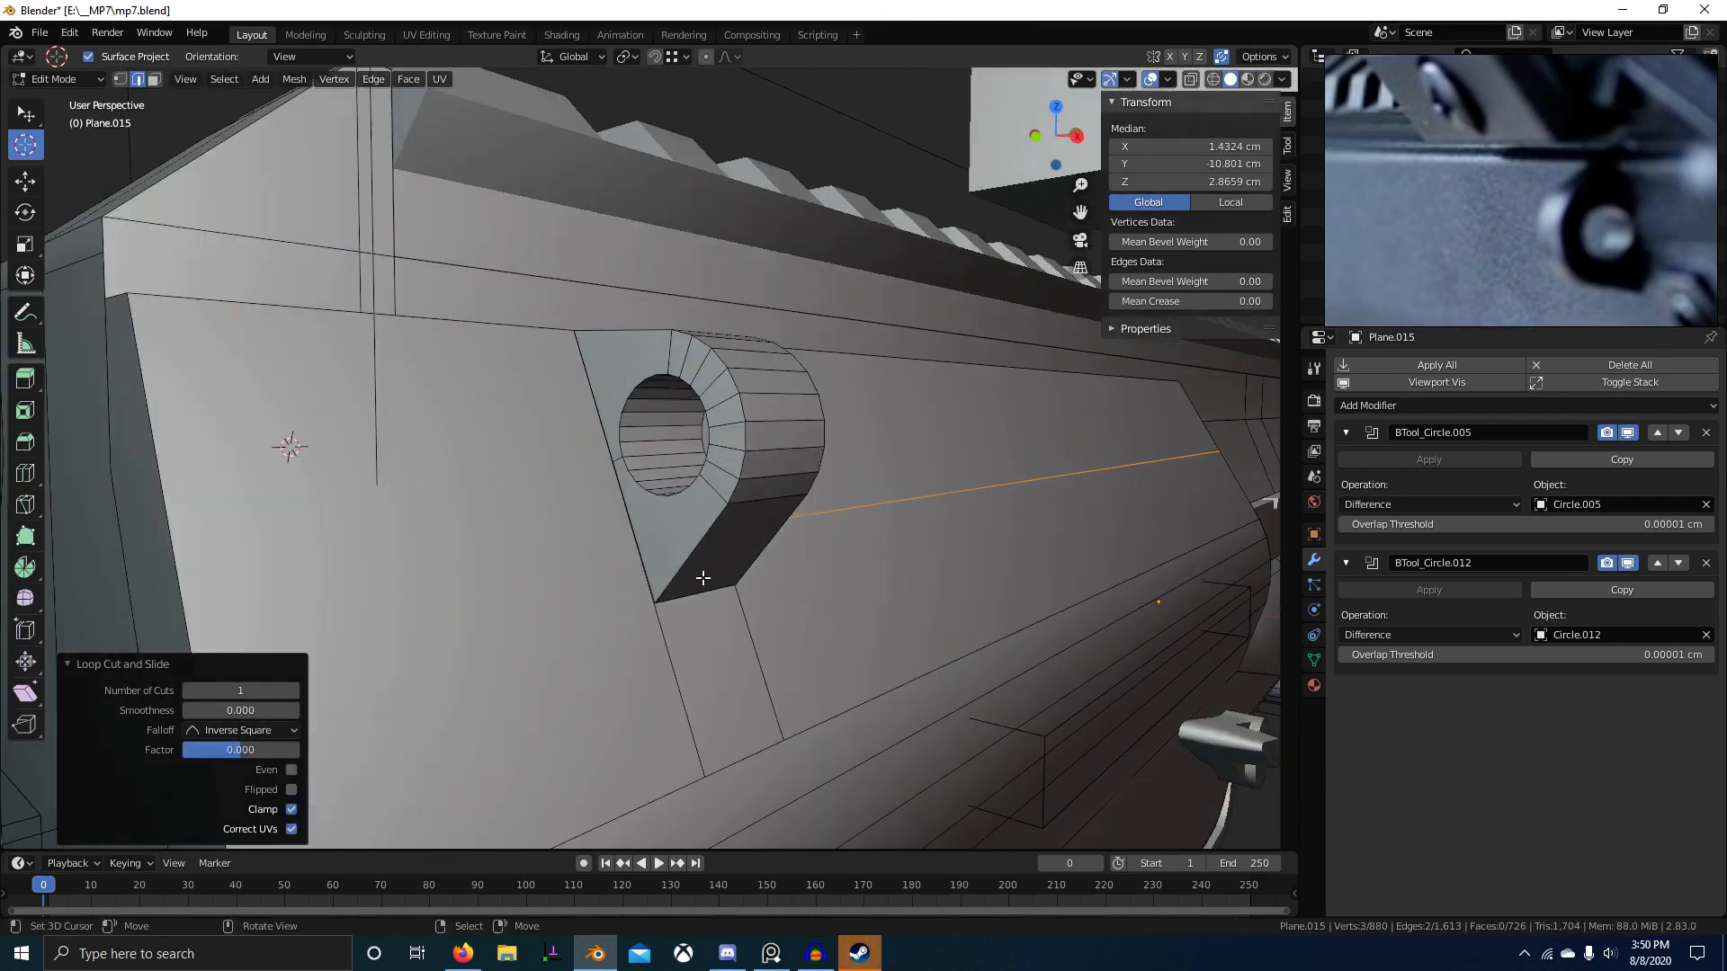
pyautogui.press('g')
pyautogui.press('g')
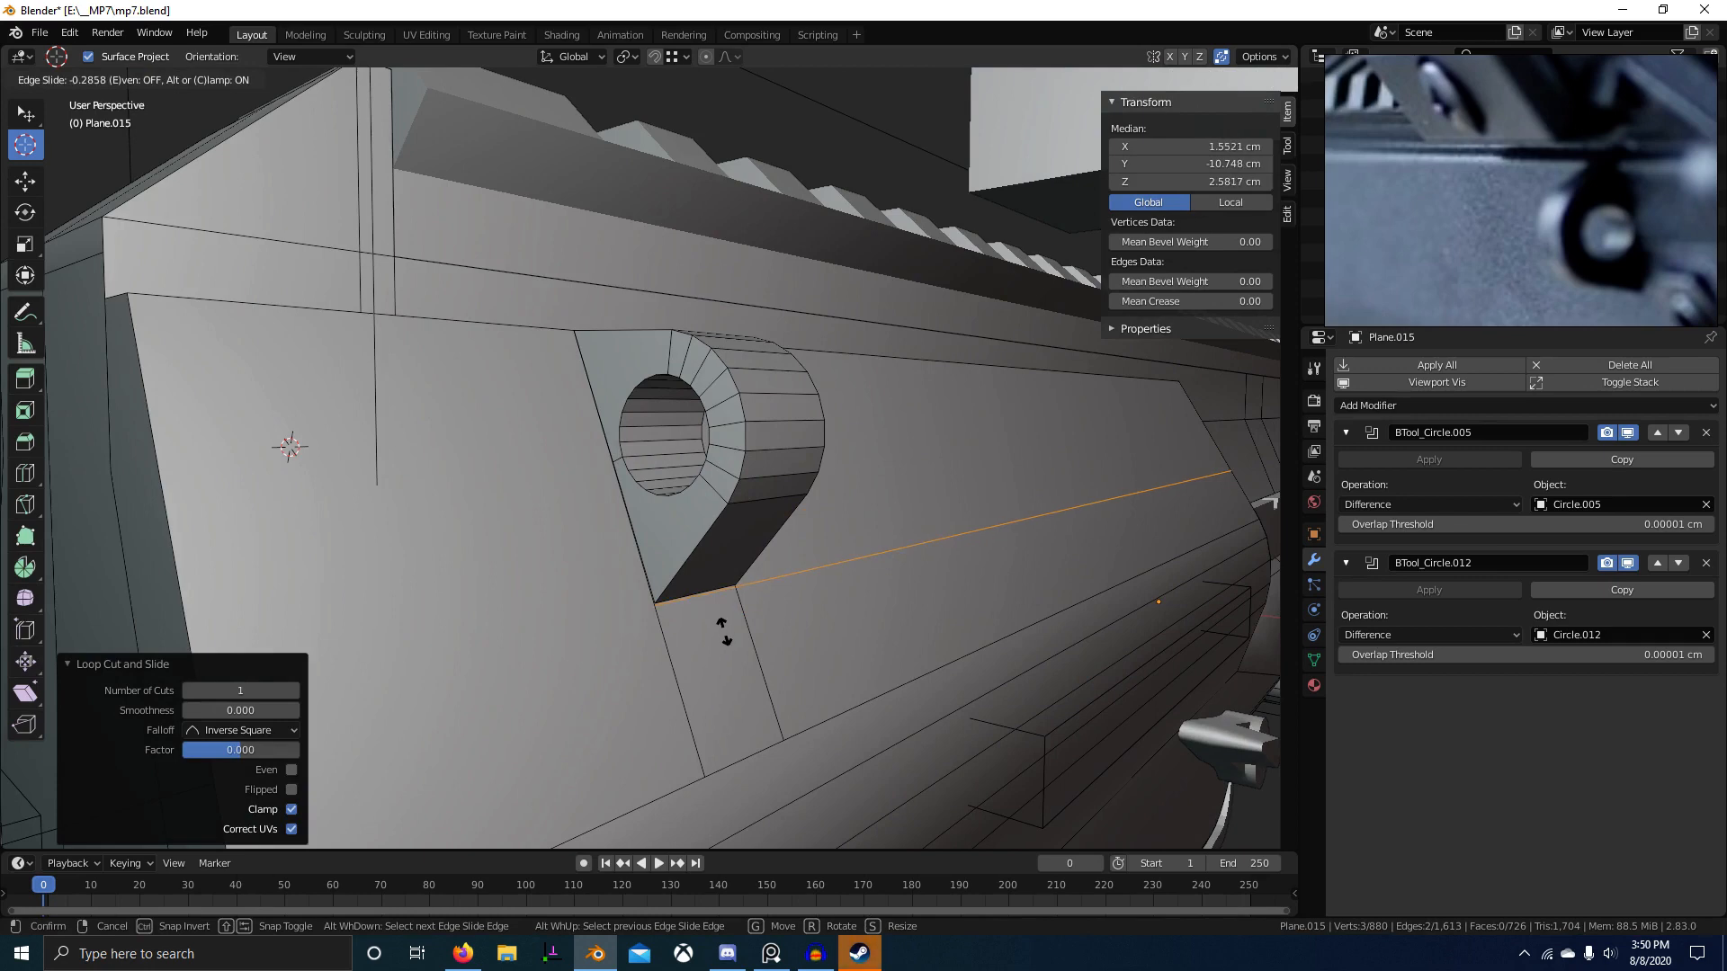
pyautogui.click(724, 632)
# Step: Delete the side panel face hidden behind the lug
pyautogui.press('3')
pyautogui.rightClick(677, 570)
pyautogui.moveTo(702, 621); pyautogui.dragTo(675, 577, button='middle')
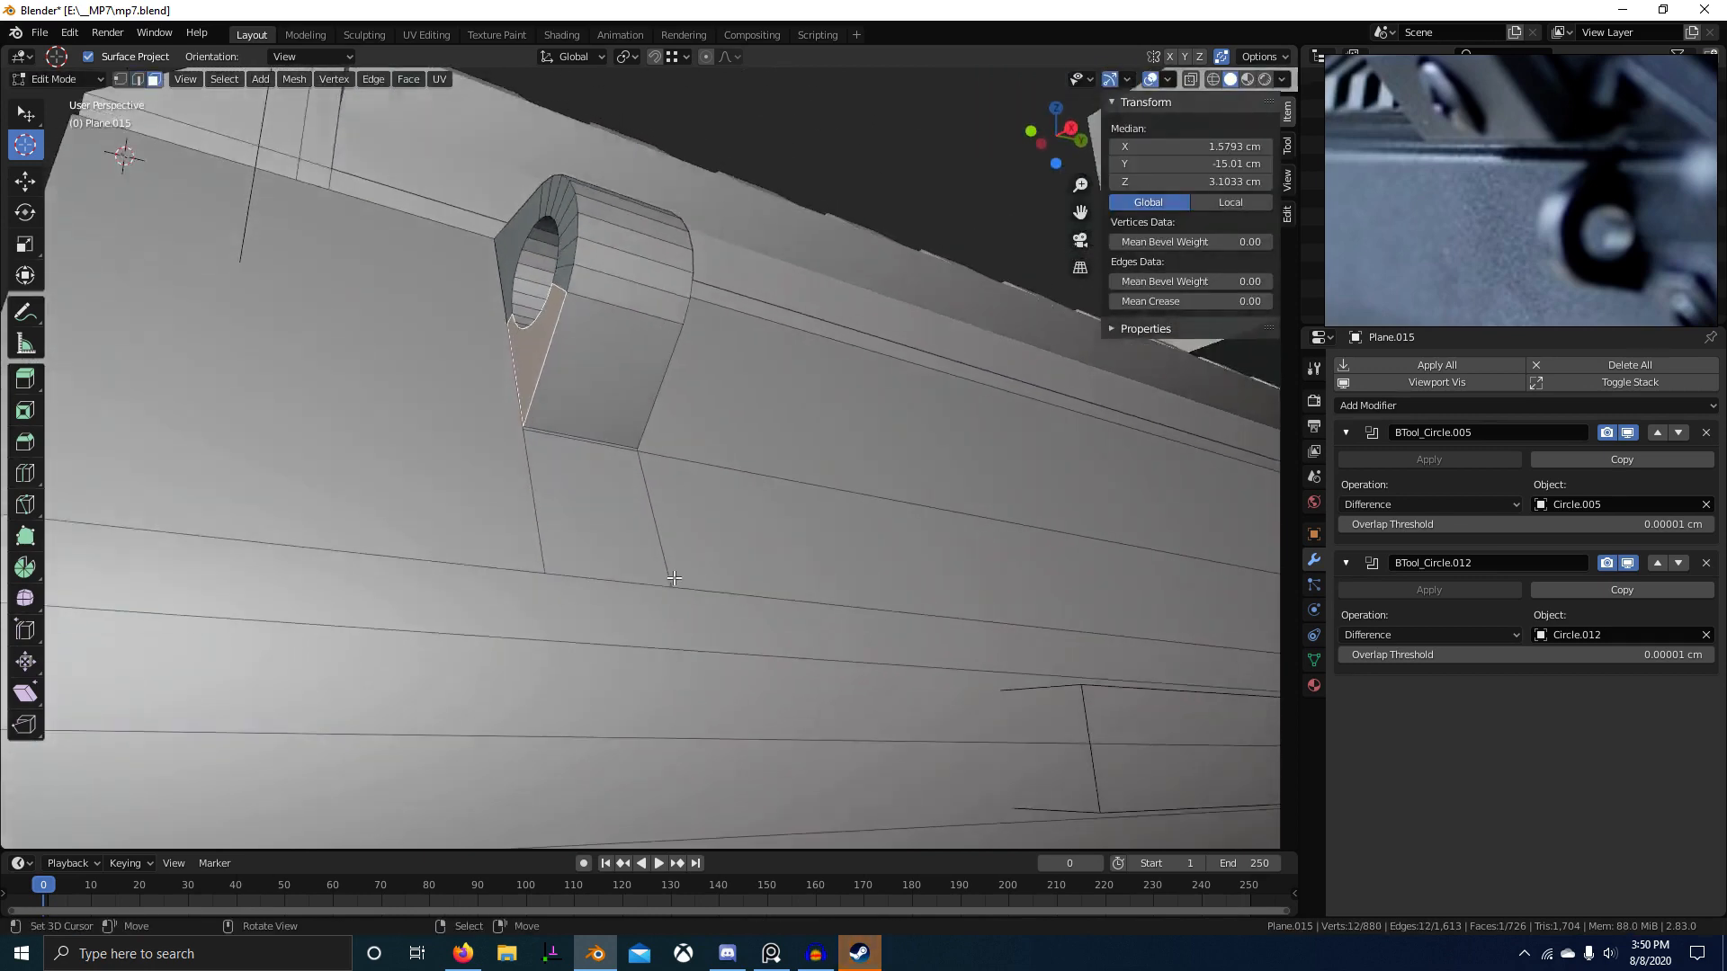
pyautogui.scroll(3, 674, 579)
pyautogui.press('2')
pyautogui.press('3')
pyautogui.rightClick(522, 454)
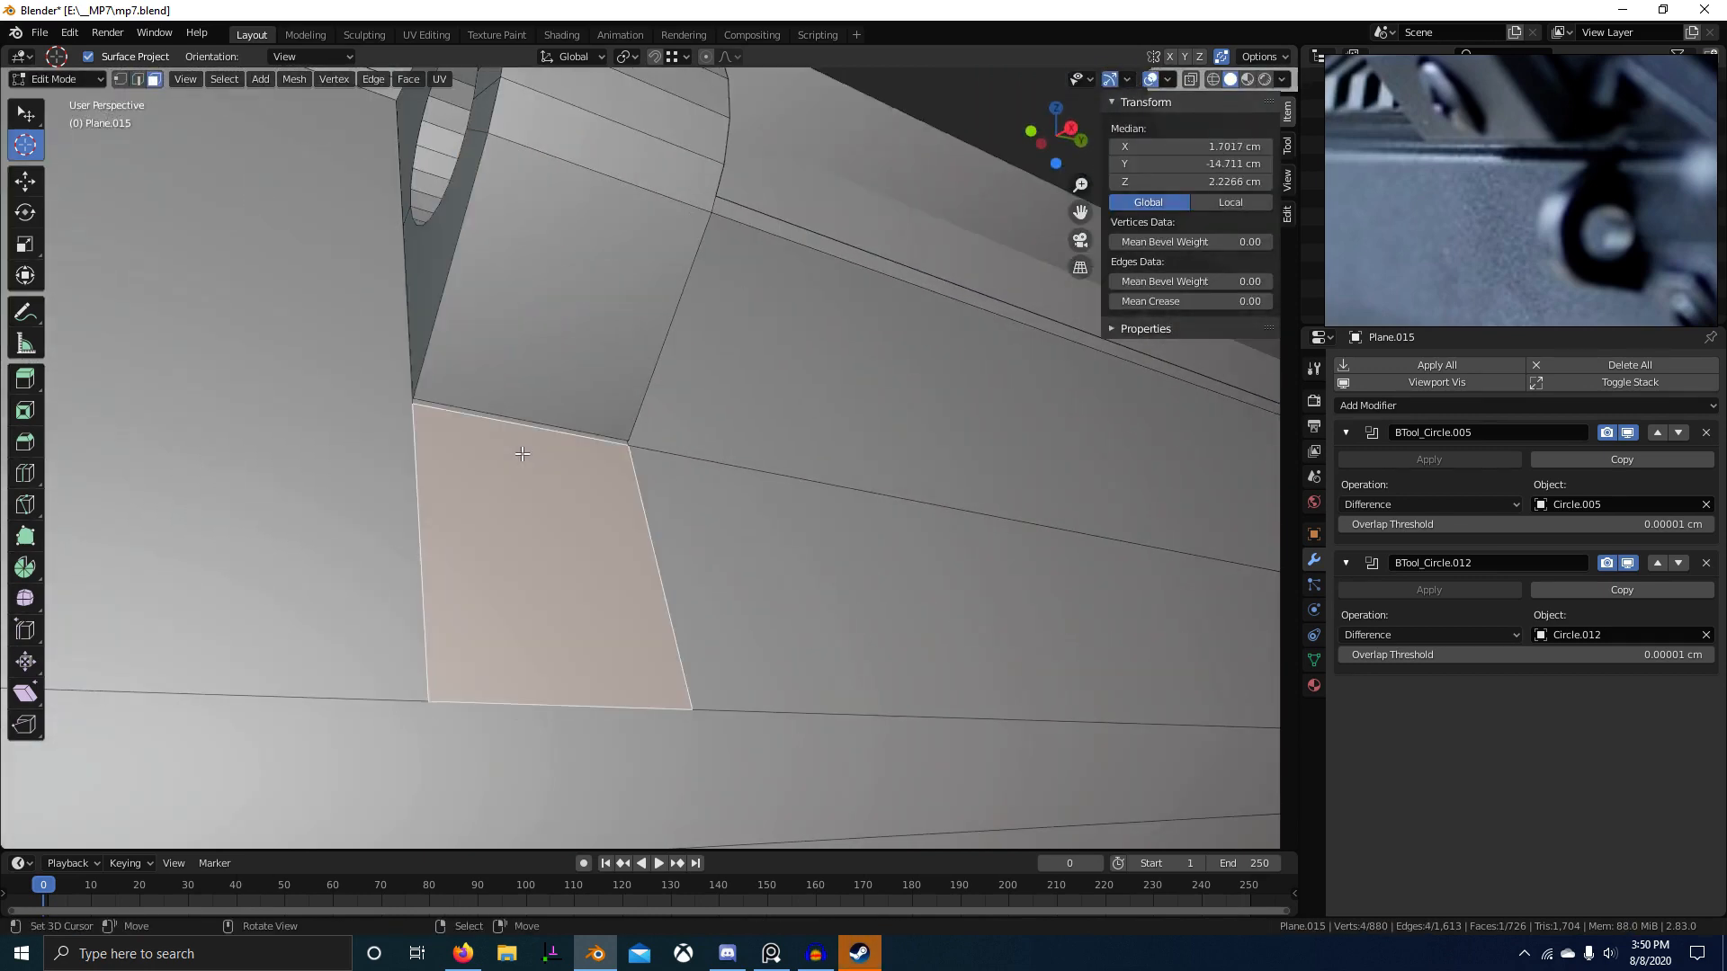
pyautogui.press('2')
pyautogui.keyDown('alt'); pyautogui.rightClick(475, 413); pyautogui.keyUp('alt')
pyautogui.press('x')
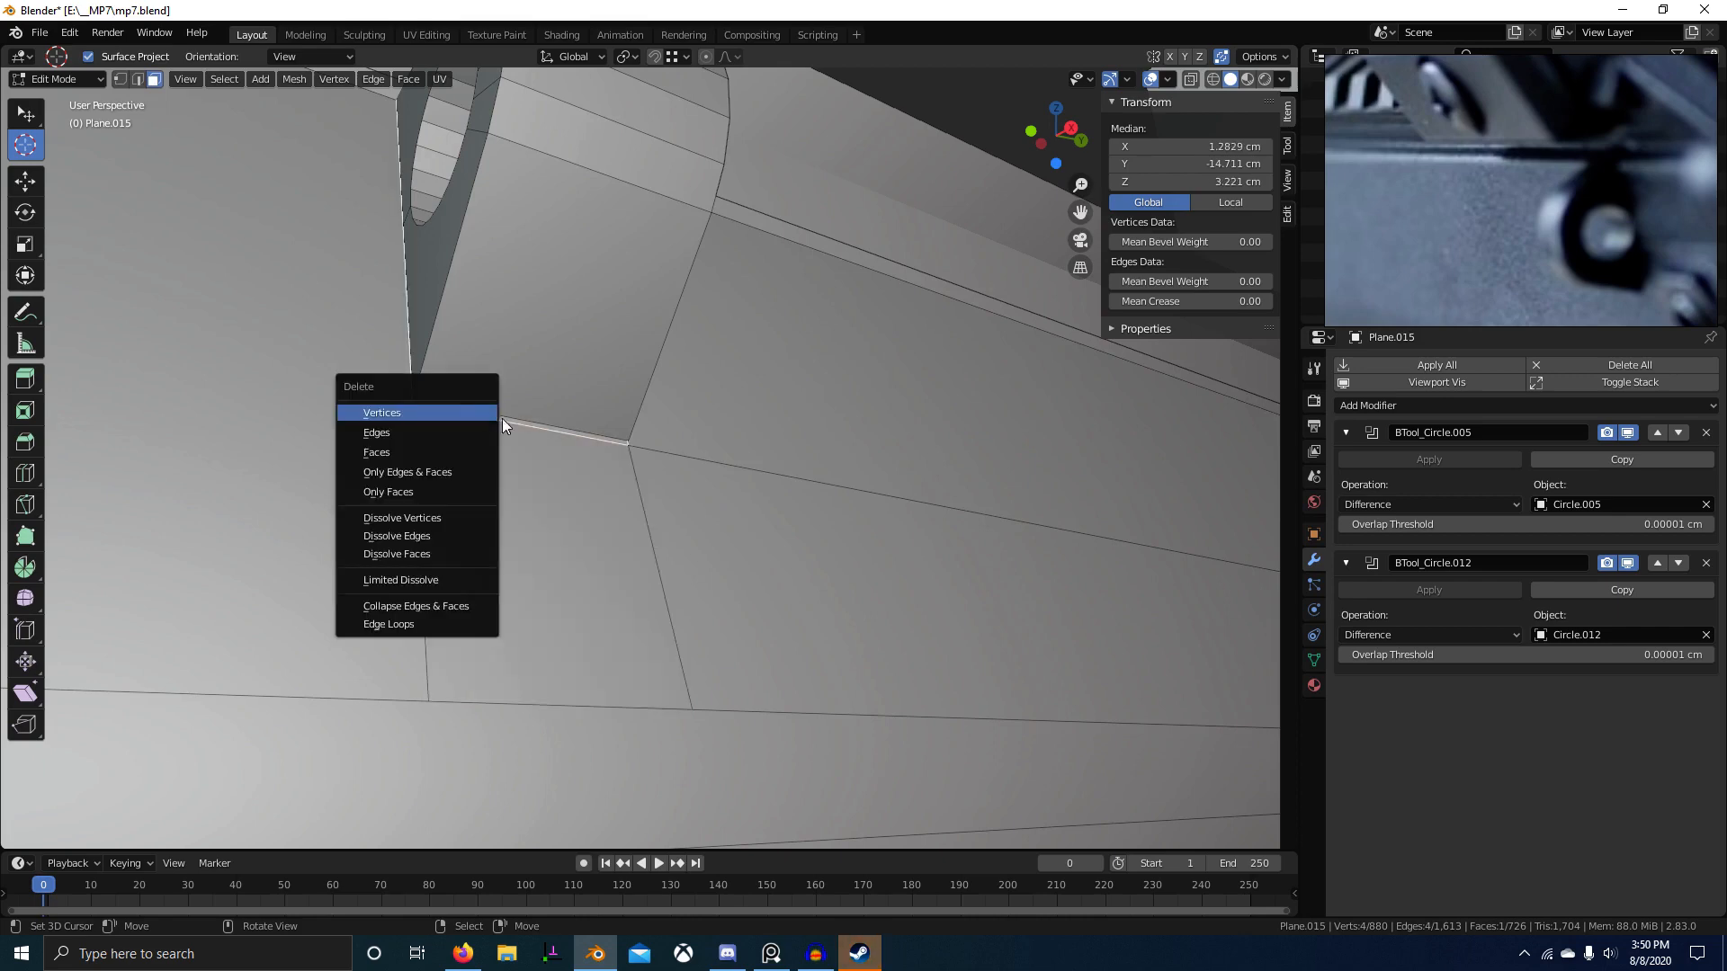
pyautogui.click(401, 456)
# Step: Dissolve the lug's two side edges that lie against the receiver panel
pyautogui.moveTo(401, 456); pyautogui.dragTo(239, 468, button='middle')
pyautogui.rightClick(645, 422)
pyautogui.keyDown('shift'); pyautogui.rightClick(219, 458); pyautogui.keyUp('shift')
pyautogui.hotkey('ctrl', 'x')
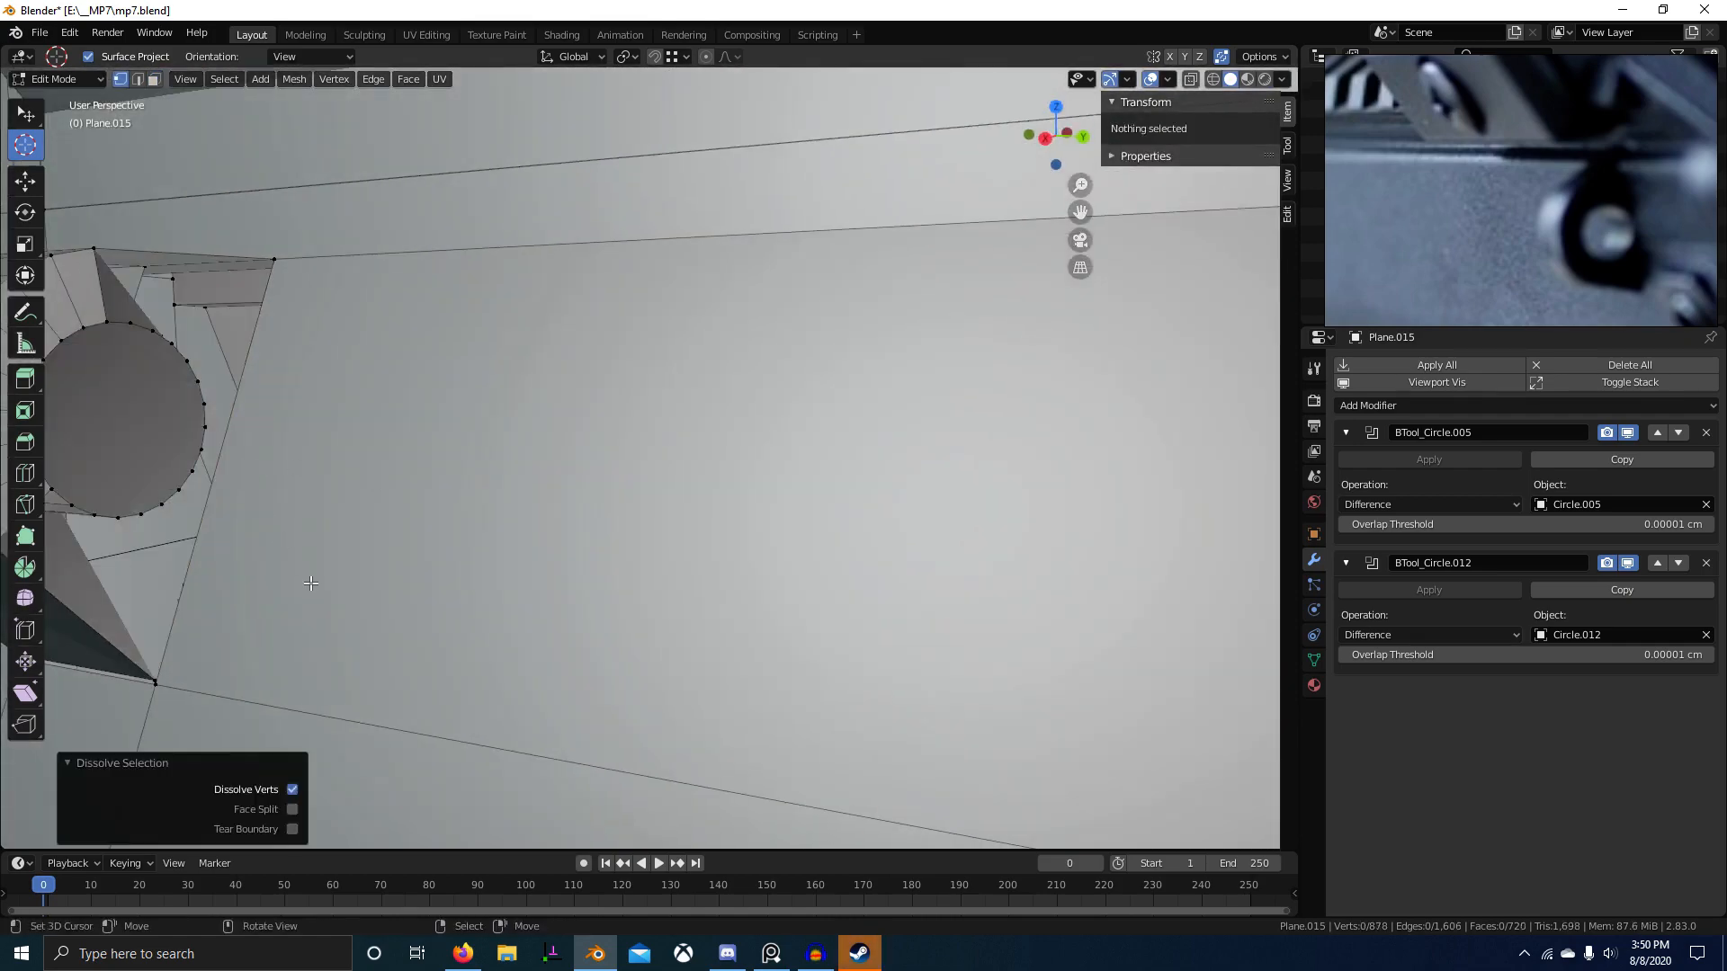
pyautogui.hotkey('ctrl', 'z')
pyautogui.moveTo(243, 531); pyautogui.dragTo(746, 632, button='middle')
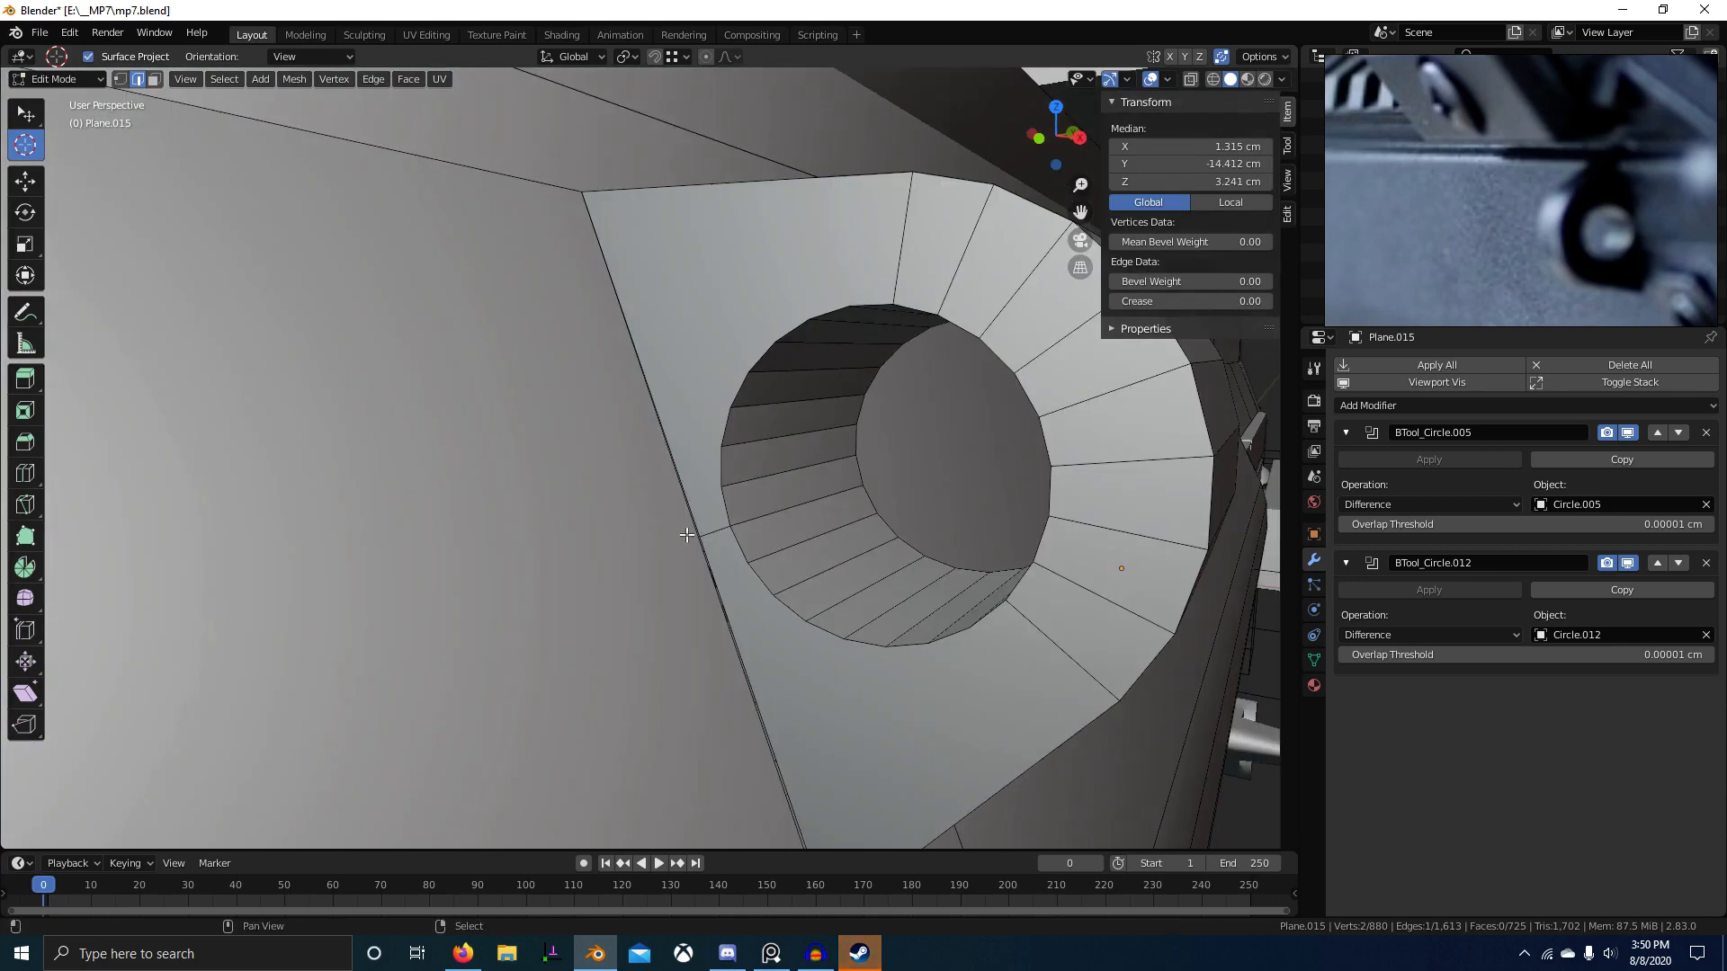
pyautogui.hotkey('ctrl', 'x')
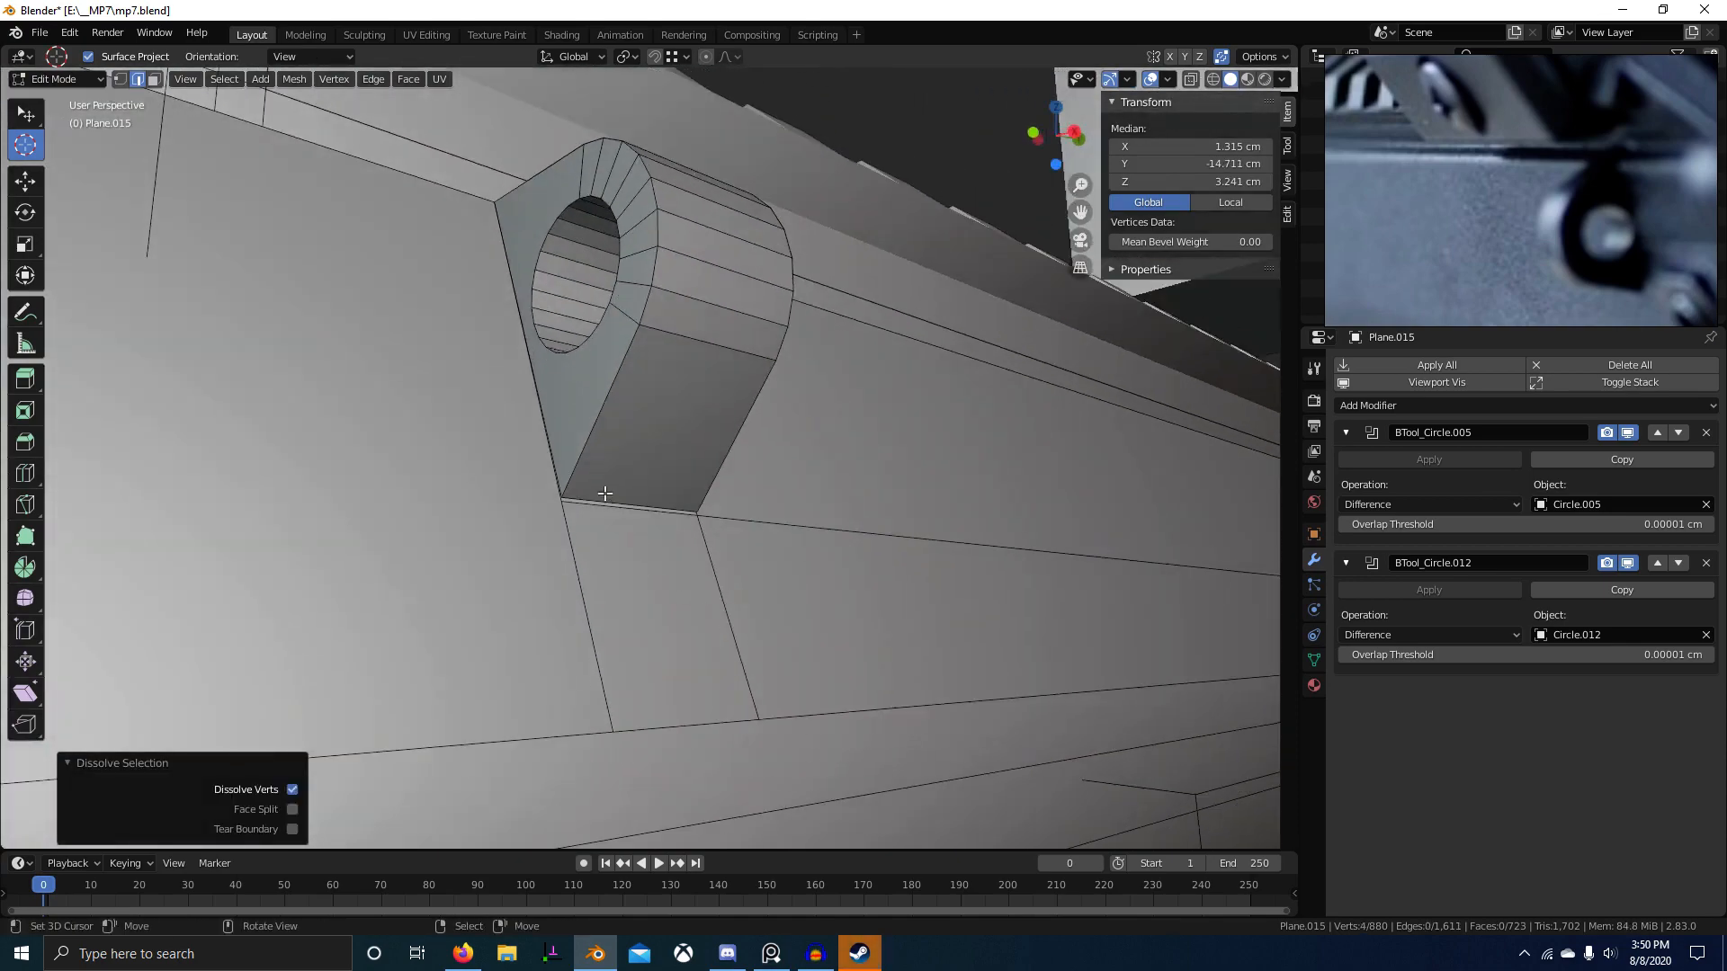
# Step: Snap the lug's contact edges onto the matching panel cut edges and recalculate the normals of the whole mesh
pyautogui.rightClick(604, 499)
pyautogui.press('g')
pyautogui.keyDown('ctrl'); pyautogui.click(577, 514); pyautogui.keyUp('ctrl')
pyautogui.moveTo(578, 516); pyautogui.dragTo(653, 595, button='middle')
pyautogui.scroll(5, 710, 621)
pyautogui.rightClick(558, 566)
pyautogui.press('g')
pyautogui.click(614, 613)
pyautogui.press('a')
pyautogui.hotkey('shift', 'n')
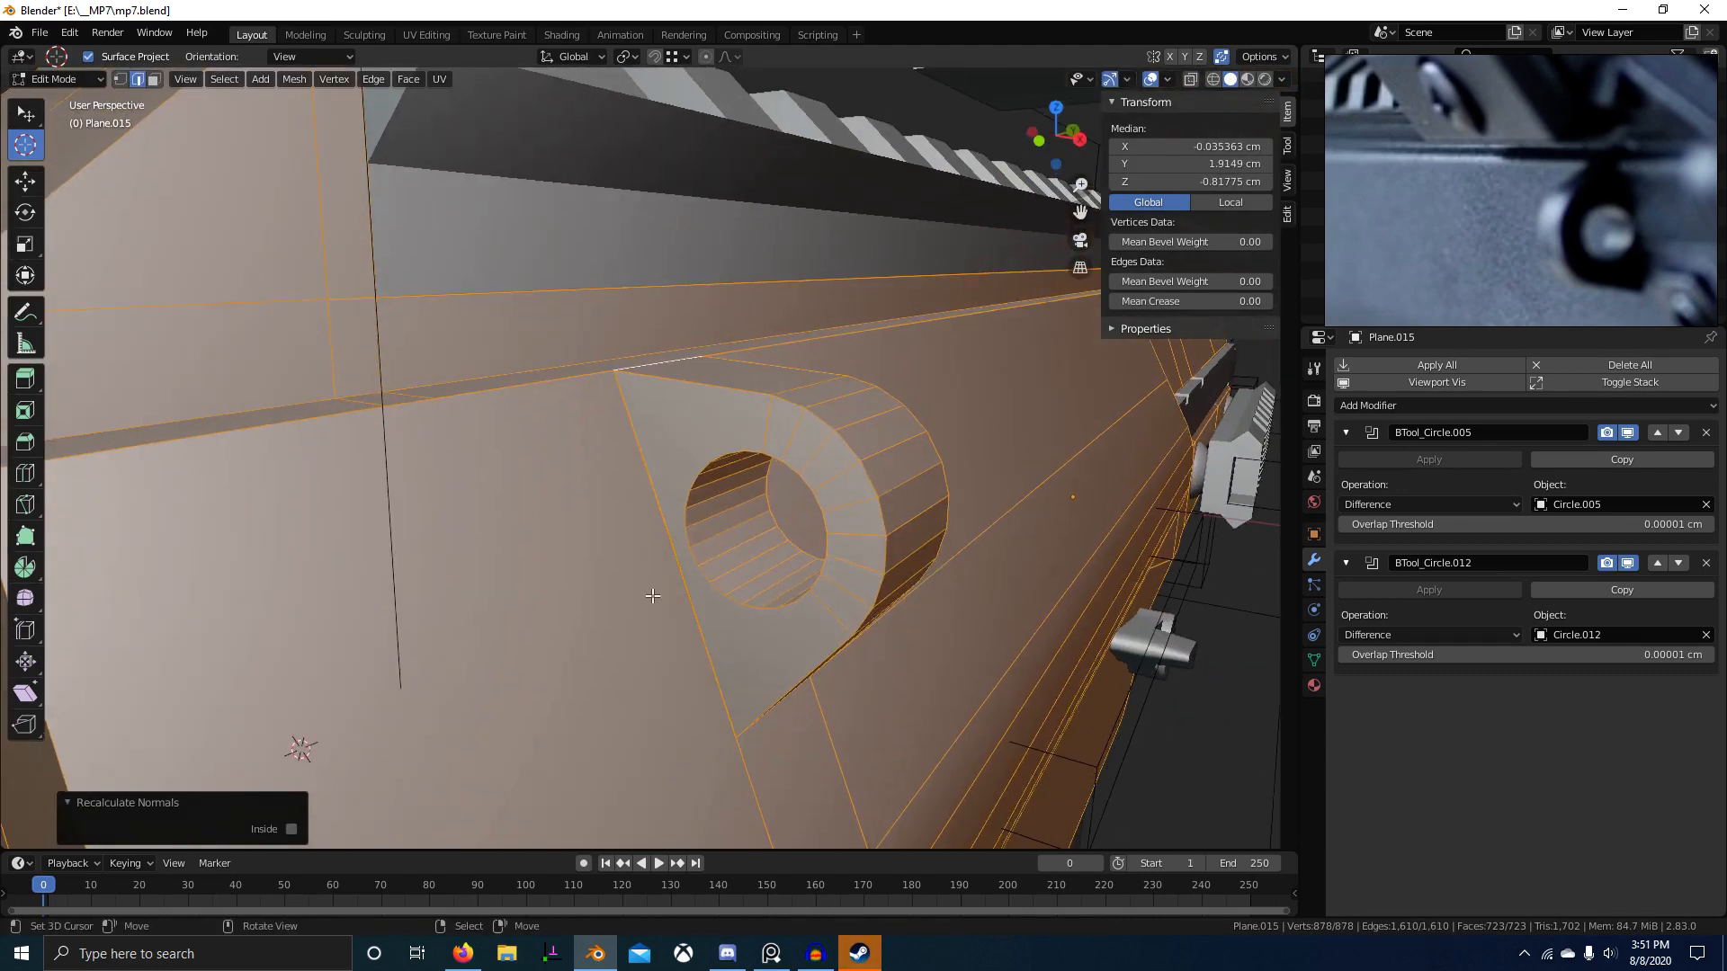
# Step: Snap the stray vertices midway along the lug's rear and front contact edges onto its lower corners
pyautogui.press('1')
pyautogui.rightClick(671, 587)
pyautogui.hotkey('ctrl', 'x')
pyautogui.hotkey('ctrl', 'z')
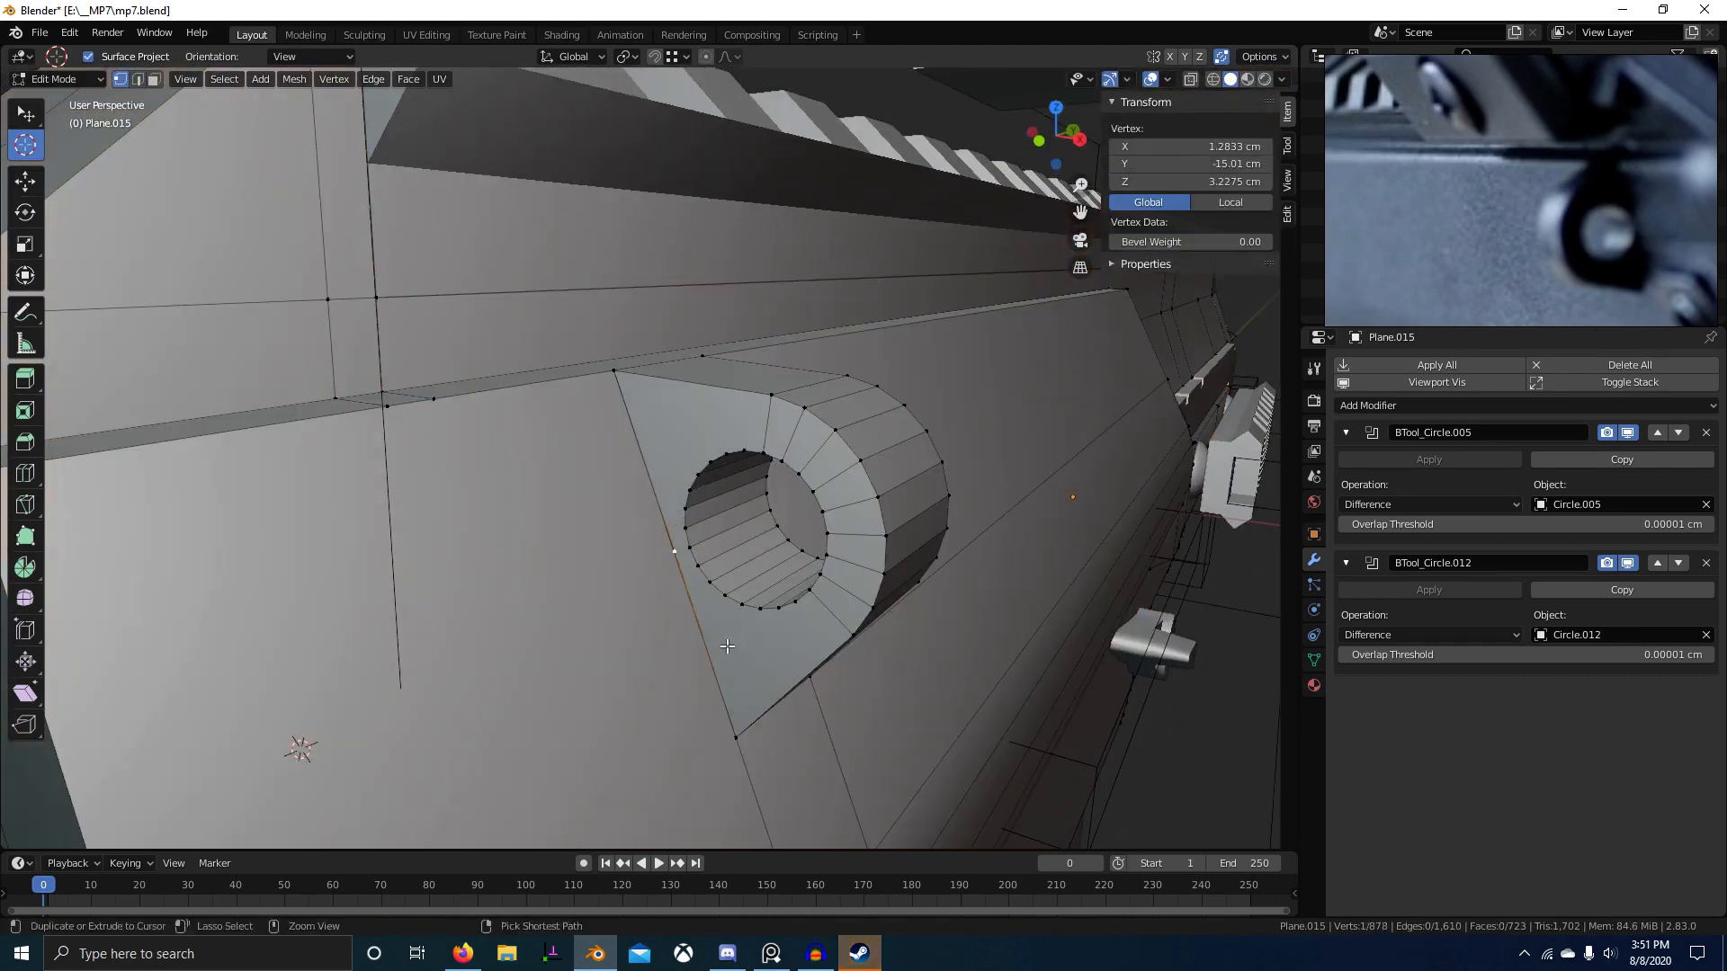
pyautogui.press('g')
pyautogui.keyDown('ctrl'); pyautogui.click(728, 719); pyautogui.keyUp('ctrl')
pyautogui.moveTo(729, 718); pyautogui.dragTo(393, 473, button='middle')
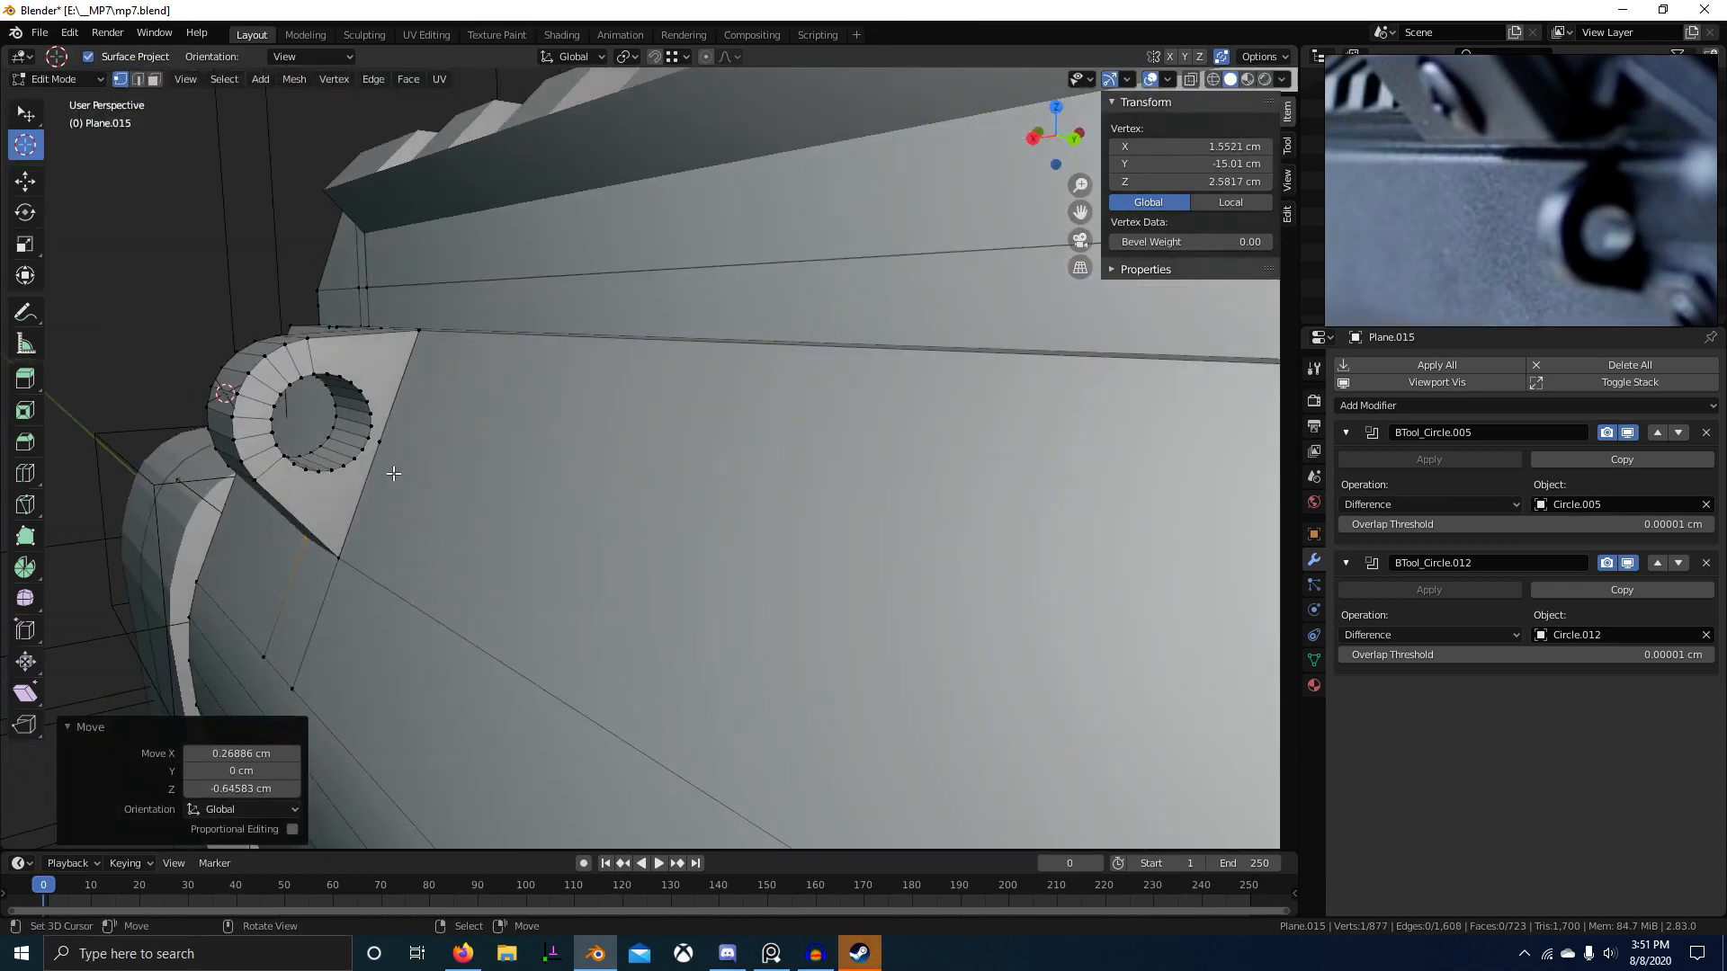
pyautogui.rightClick(396, 439)
pyautogui.press('g')
pyautogui.keyDown('ctrl'); pyautogui.click(349, 581); pyautogui.keyUp('ctrl')
# Step: Leave edit mode and save the mp7.blend file
pyautogui.press('a')
pyautogui.moveTo(369, 590); pyautogui.dragTo(644, 597, button='middle')
pyautogui.press('Tab')
pyautogui.scroll(-6, 903, 526)
pyautogui.moveTo(873, 475); pyautogui.dragTo(842, 496, button='middle')
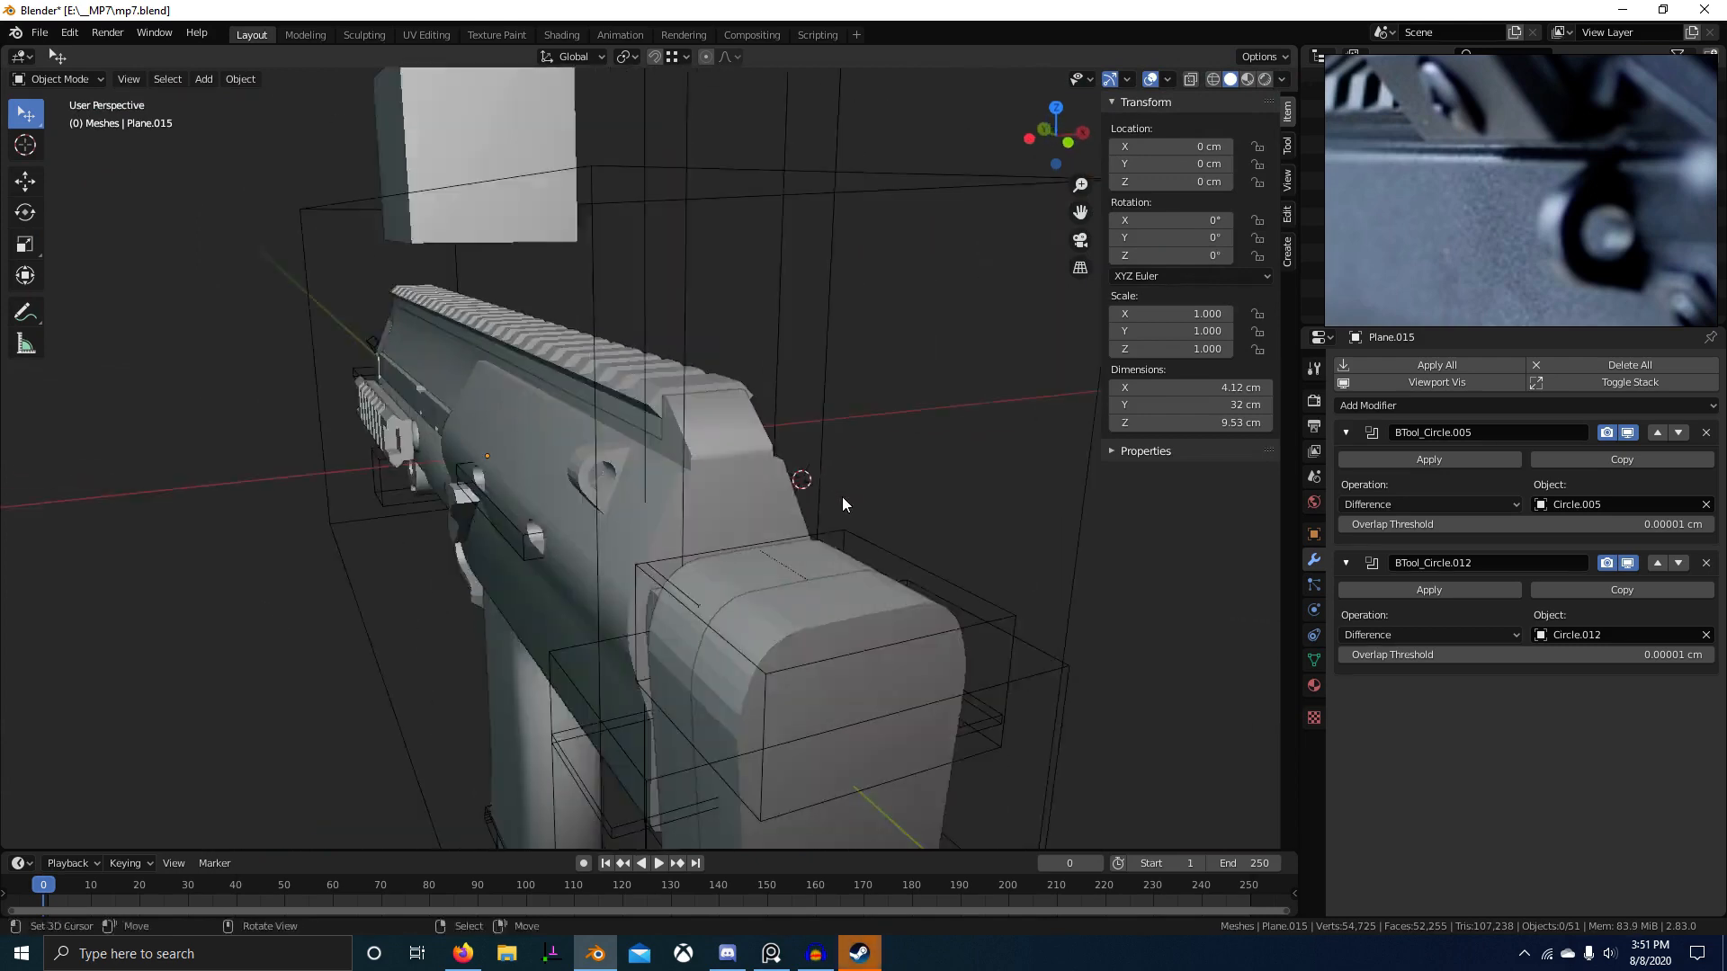
pyautogui.hotkey('ctrl', 's')
# Step: Examine the mirrored lug's contact edges on the opposite side of the receiver in edit mode
pyautogui.scroll(8, 700, 565)
pyautogui.press('Tab')
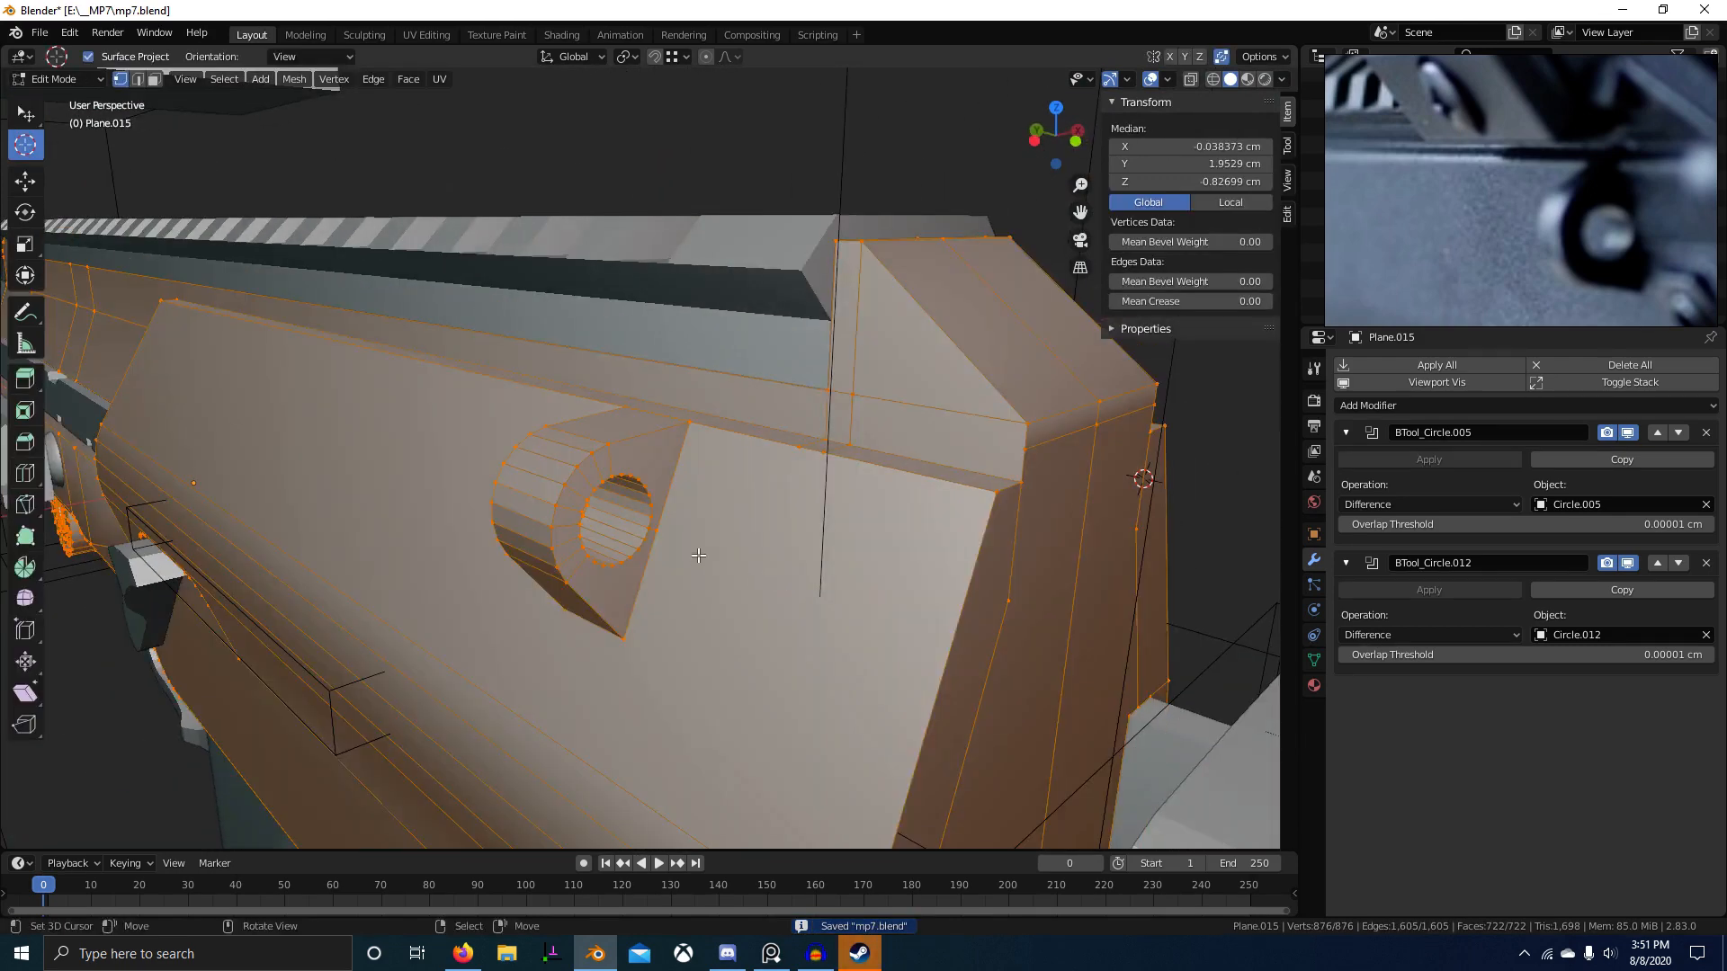
pyautogui.press('2')
pyautogui.moveTo(699, 556); pyautogui.dragTo(621, 602, button='middle')
pyautogui.rightClick(594, 580)
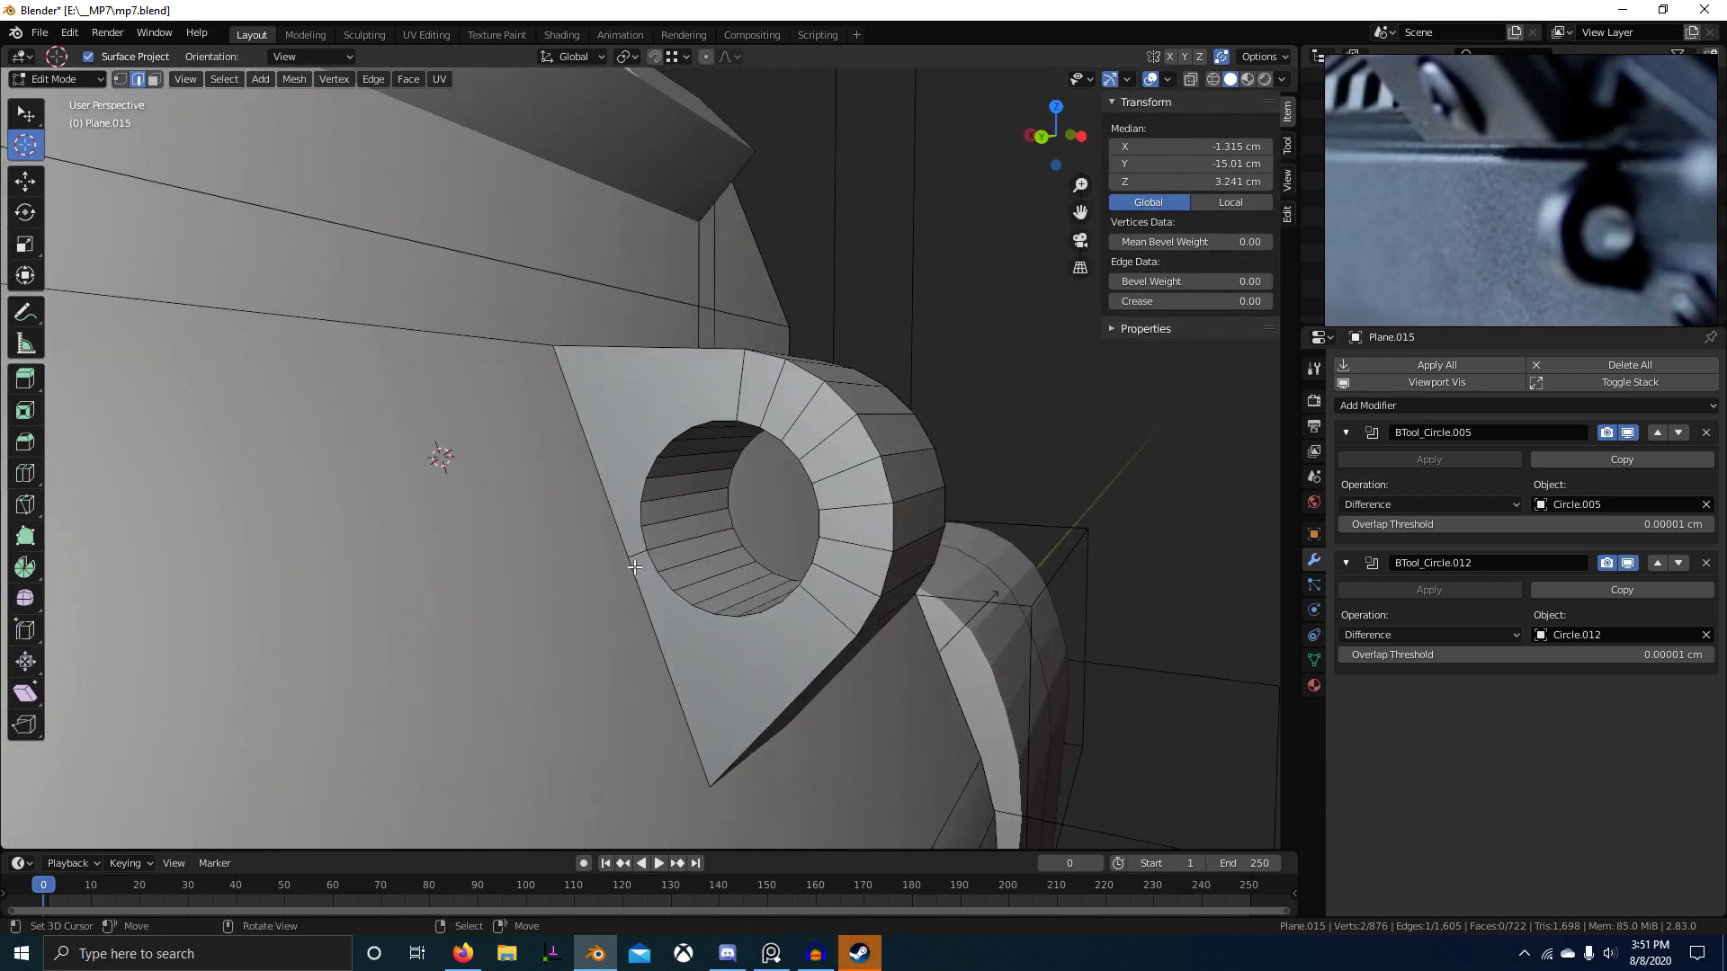
pyautogui.moveTo(744, 592); pyautogui.dragTo(707, 583, button='middle')
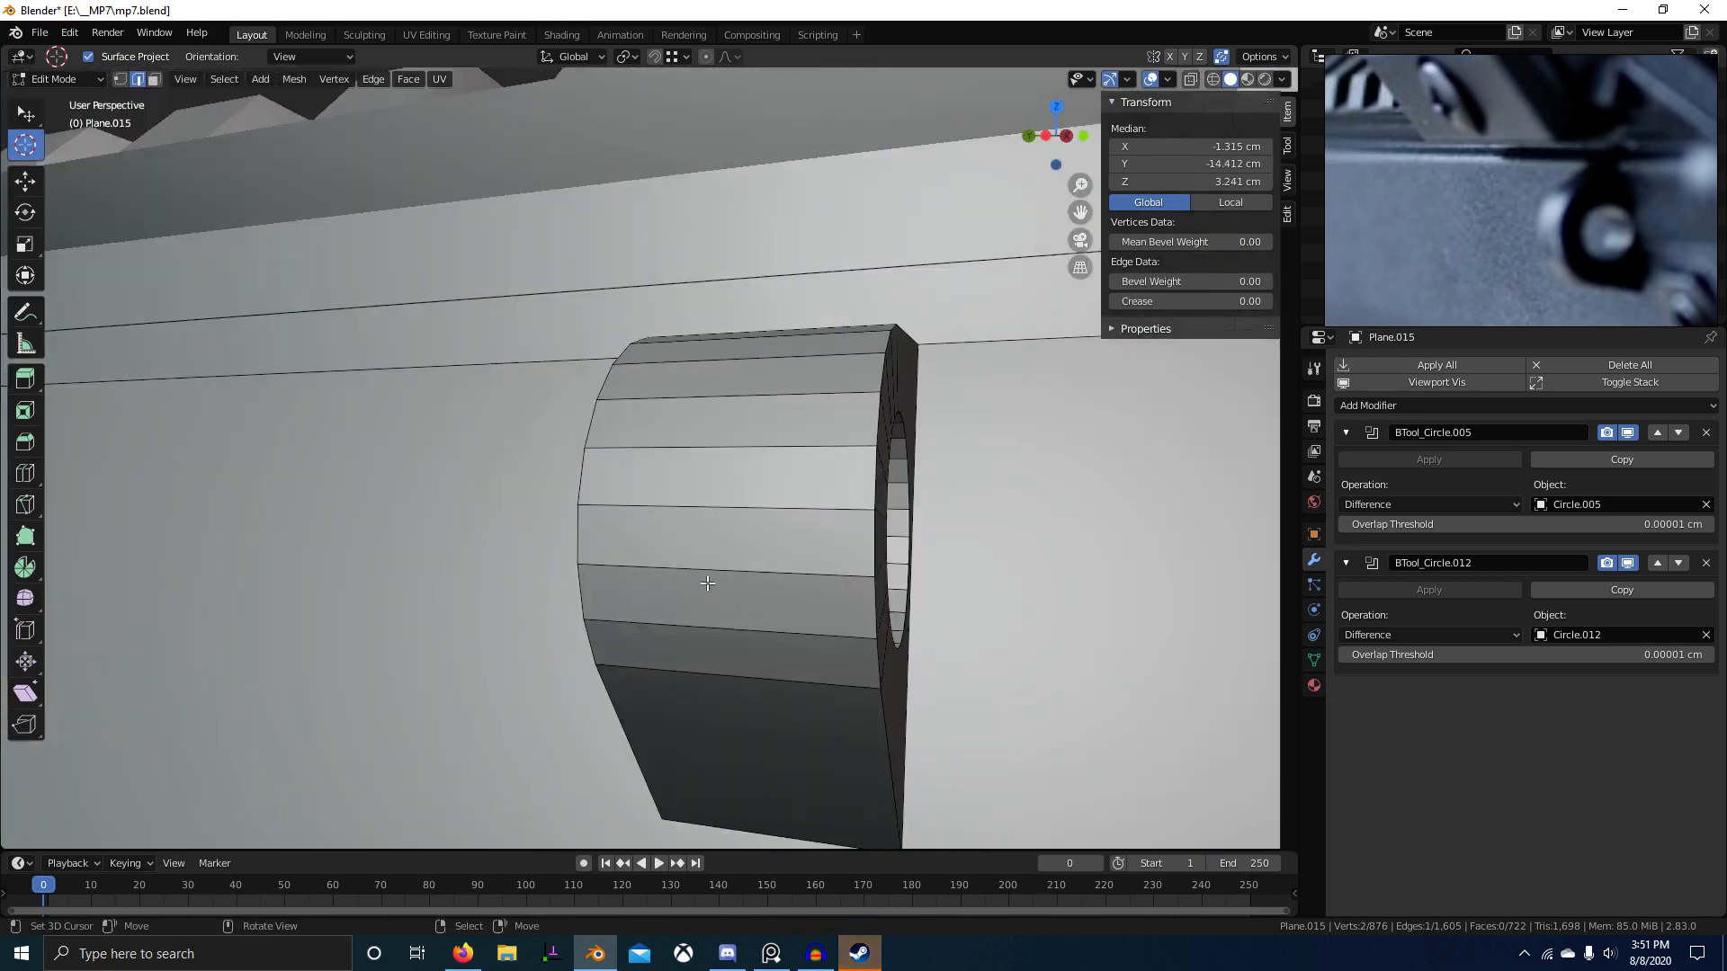
pyautogui.scroll(-6, 706, 583)
pyautogui.moveTo(548, 630); pyautogui.dragTo(436, 578, button='middle')
# Step: Subdivide the opposite side panel's upper and lower edges with two cuts and flatten the forward cut to zero along Y
pyautogui.hotkey('ctrl', 'r')
pyautogui.scroll(-4, 403, 502)
pyautogui.moveTo(403, 502); pyautogui.dragTo(679, 553, button='middle')
pyautogui.rightClick(509, 445)
pyautogui.keyDown('shift'); pyautogui.rightClick(573, 545); pyautogui.keyUp('shift')
pyautogui.press('w')
pyautogui.press('s')
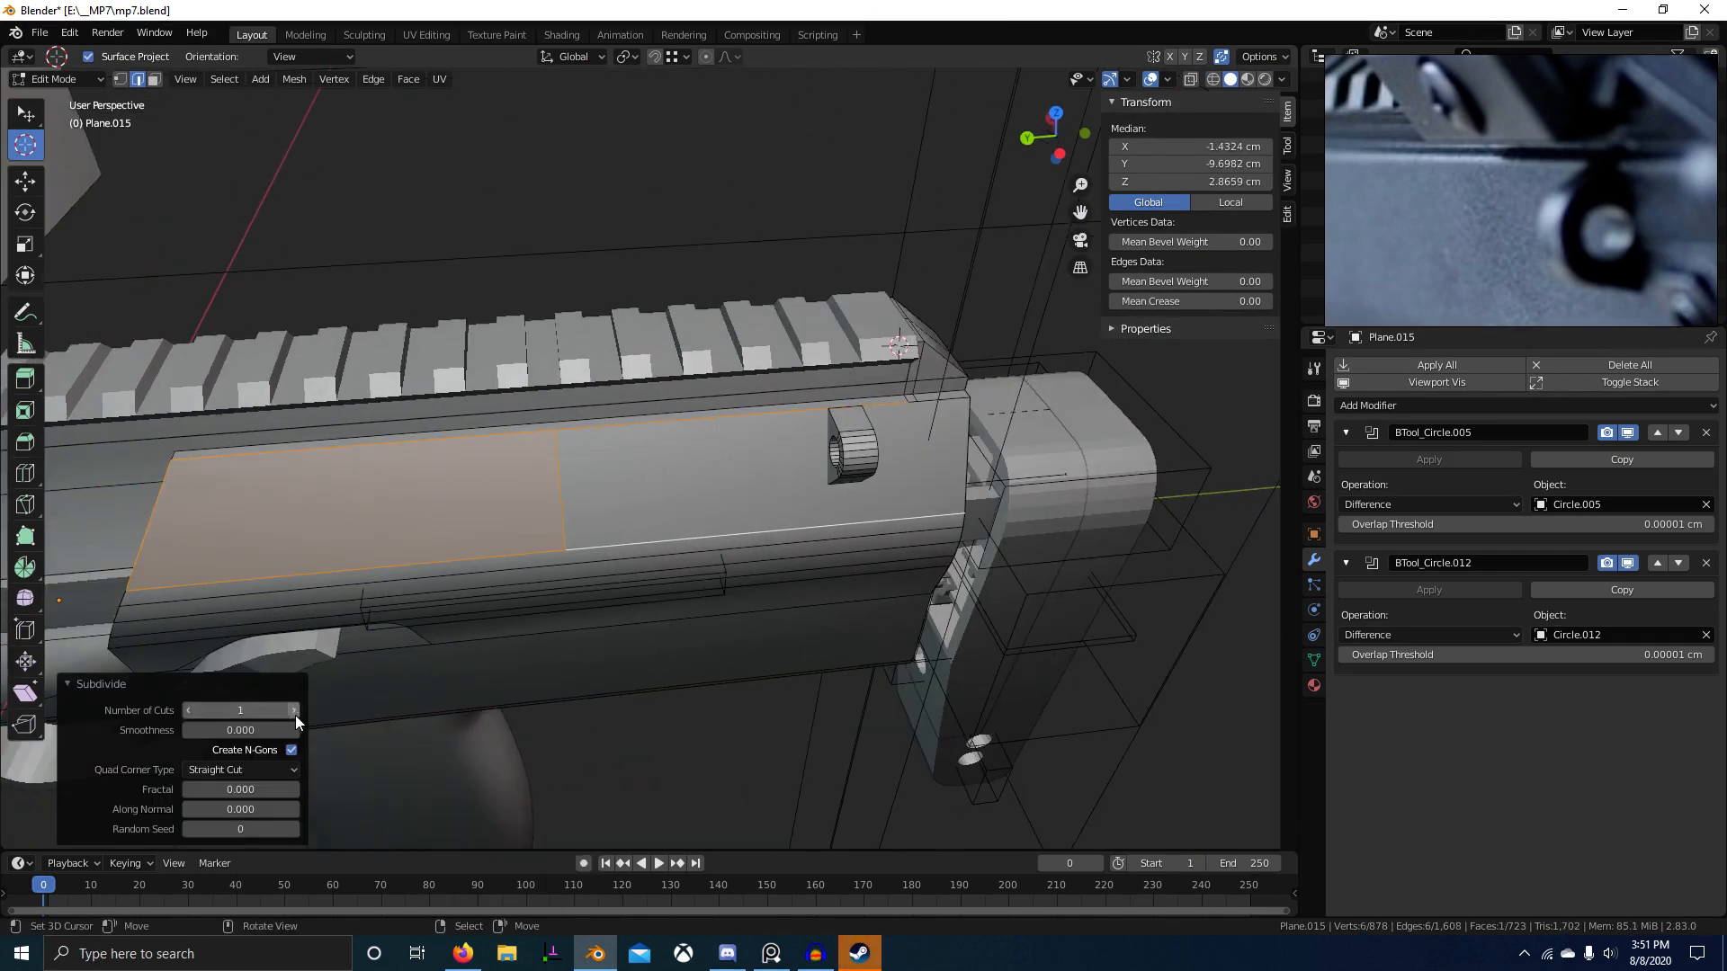
pyautogui.hotkey('ctrl', 'r')
pyautogui.click(414, 500)
pyautogui.click(414, 500)
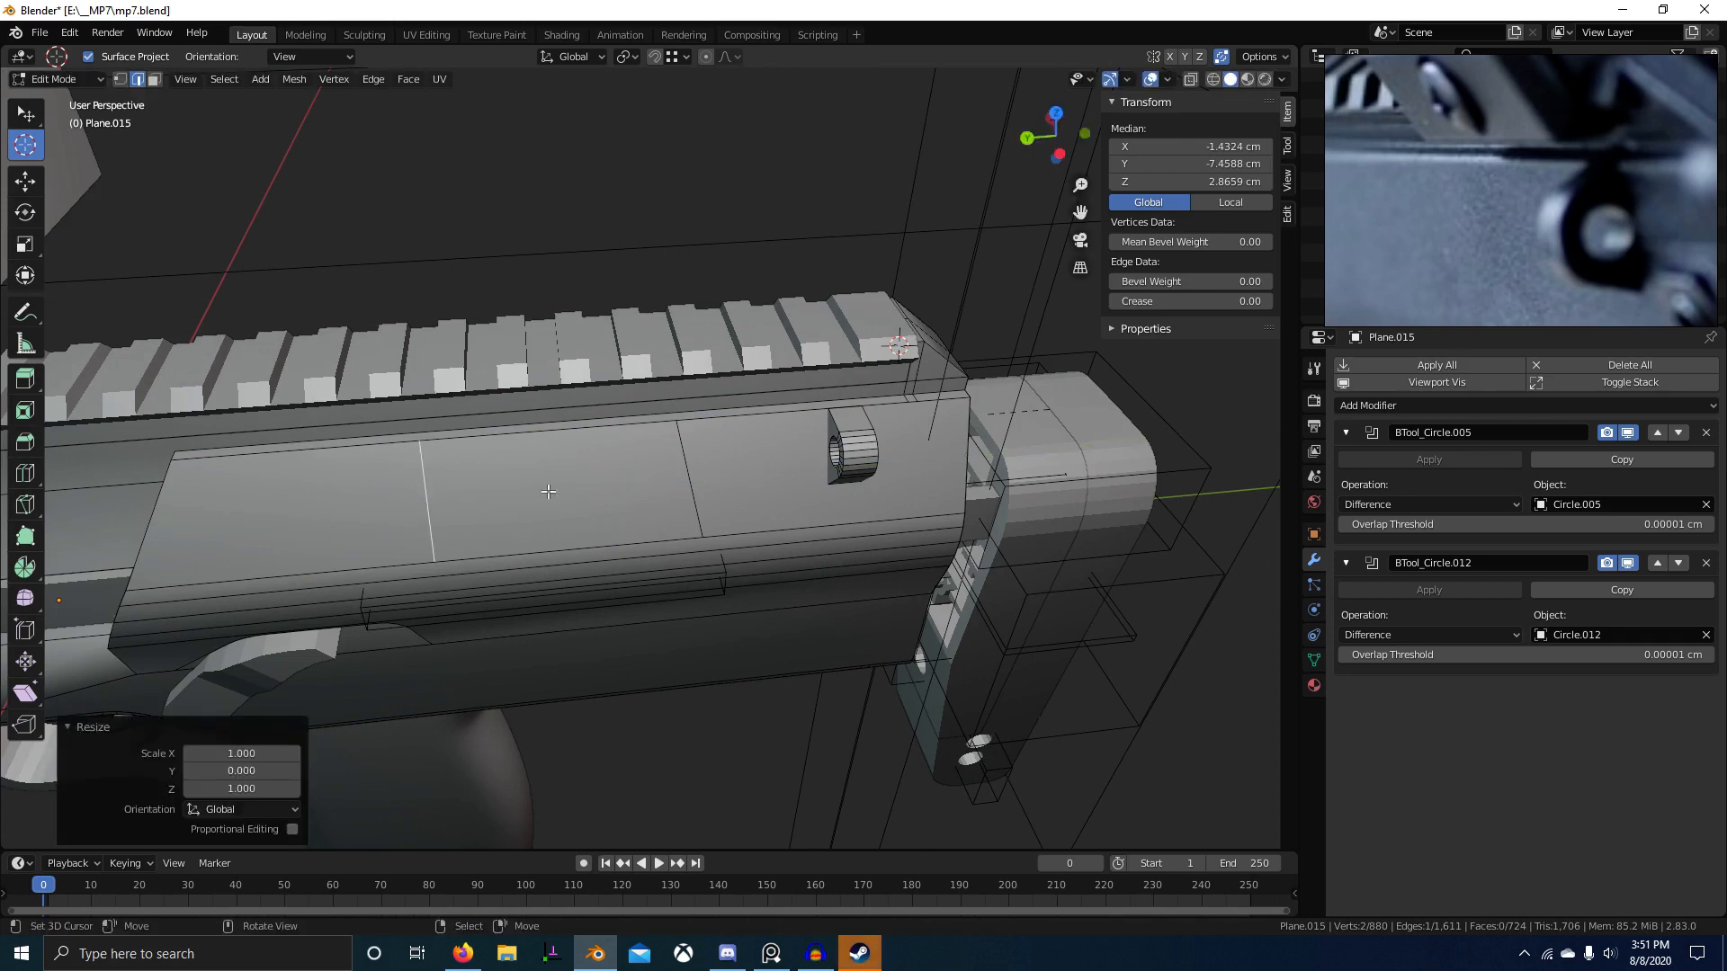
# Step: Flatten the opposite panel's rear cut edge to zero along Y and move it along Y to the mirrored lug's rear face
pyautogui.click(693, 466)
pyautogui.press('s')
pyautogui.press('y')
pyautogui.press('0')
pyautogui.click(695, 465)
pyautogui.moveTo(695, 465); pyautogui.dragTo(643, 513, button='middle')
pyautogui.press('g')
pyautogui.press('y')
pyautogui.click(864, 505)
# Step: Move the opposite panel's forward cut edge along Y to the mirrored lug's front face
pyautogui.click(454, 426)
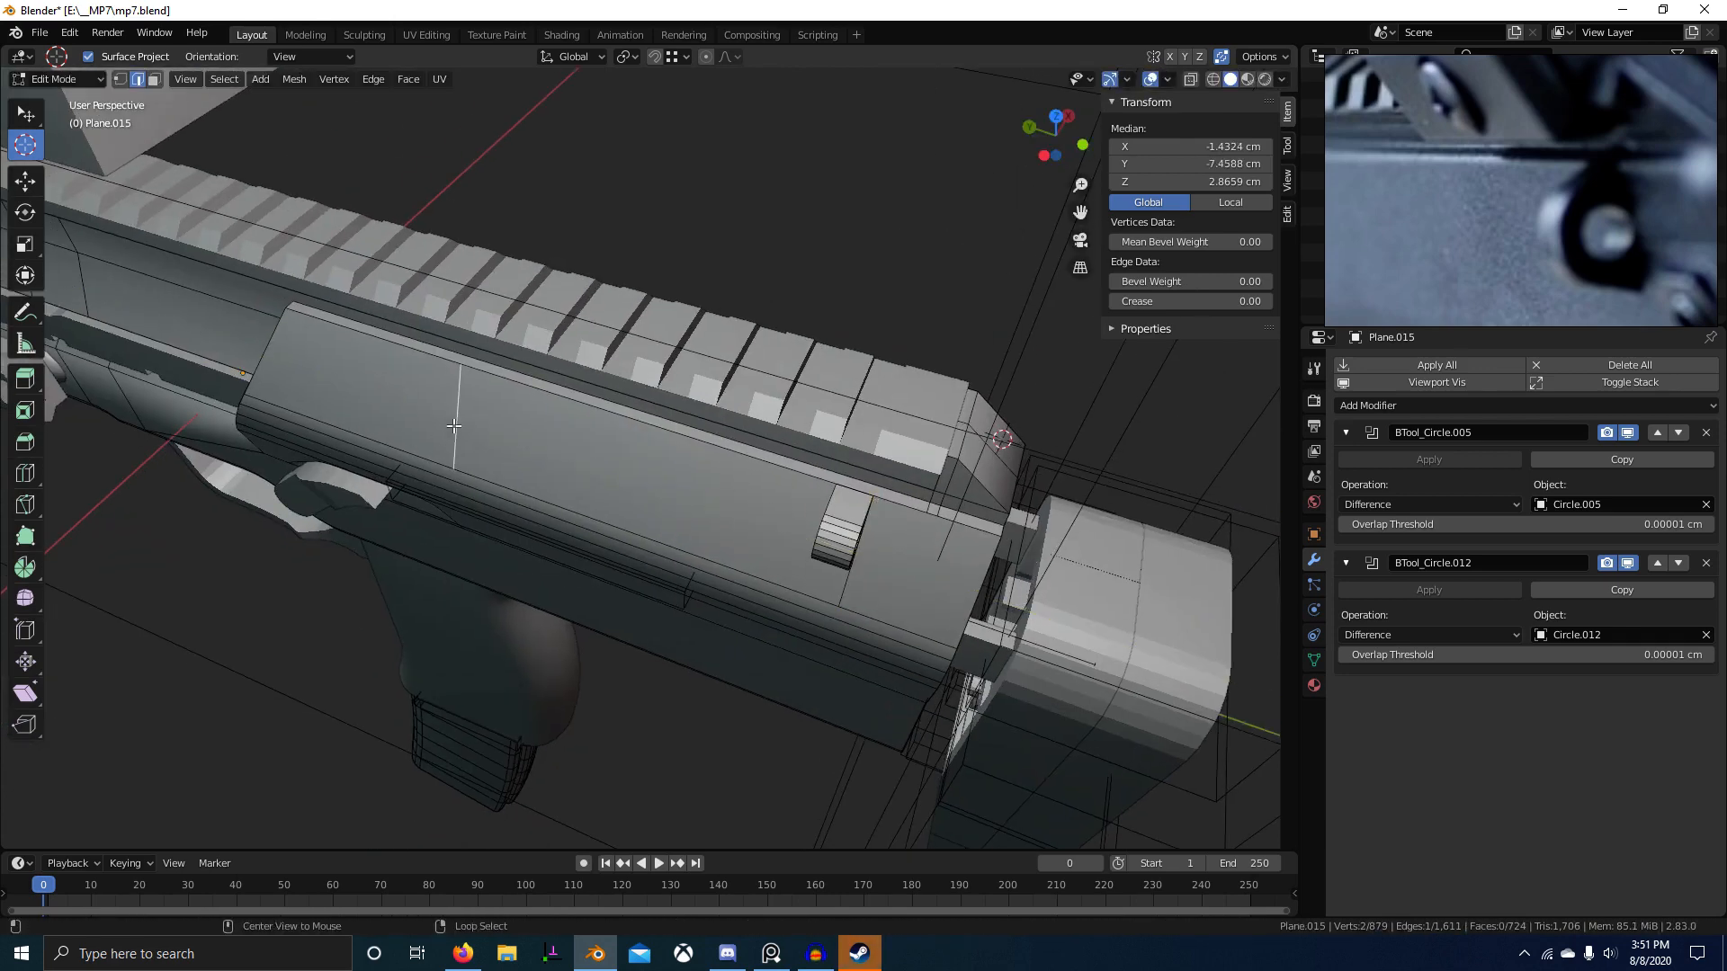
pyautogui.press('g')
pyautogui.press('y')
pyautogui.click(838, 492)
# Step: Subdivide the two cut edges flanking the mirrored lug and move the new cross edge down about 0.284 cm along Z to the lug's lower edge
pyautogui.keyDown('shift'); pyautogui.rightClick(844, 585); pyautogui.keyUp('shift')
pyautogui.press('w')
pyautogui.press('s')
pyautogui.scroll(2, 670, 542)
pyautogui.moveTo(885, 618)
pyautogui.keyDown('shift'); pyautogui.mouseDown(button='middle')
pyautogui.moveTo(670, 543)
pyautogui.moveTo(748, 479)
pyautogui.moveTo(674, 537)
pyautogui.moveTo(760, 531)
pyautogui.moveTo(522, 599)
pyautogui.moveTo(404, 602)
pyautogui.mouseUp(button='middle'); pyautogui.keyUp('shift')
pyautogui.hotkey('shift', 'z')
pyautogui.rightClick(693, 534)
pyautogui.hotkey('shift', 'z')
pyautogui.scroll(-5, 791, 648)
pyautogui.moveTo(796, 649); pyautogui.dragTo(747, 644, button='middle')
pyautogui.scroll(5, 747, 644)
pyautogui.moveTo(548, 612); pyautogui.dragTo(743, 559, button='middle')
pyautogui.press('g')
pyautogui.press('z')
pyautogui.click(720, 532)
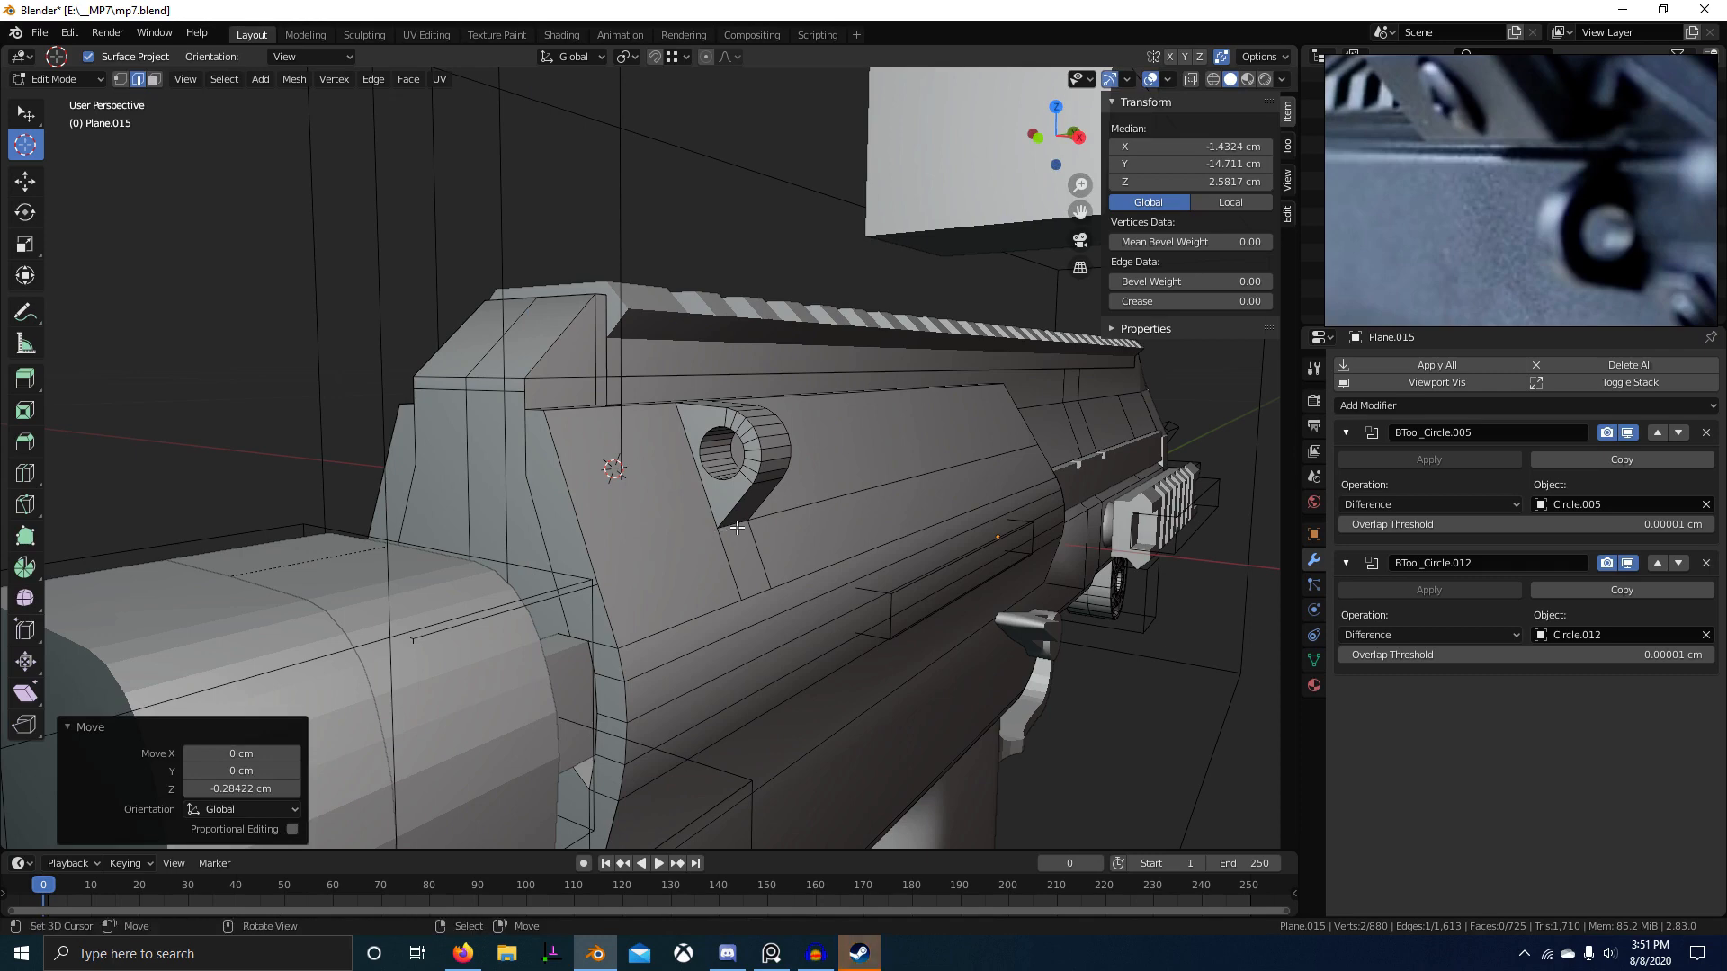
# Step: Check the X position of the first lug's lower panel edge and delete the opposite panel's face behind the mirrored lug
pyautogui.click(743, 531)
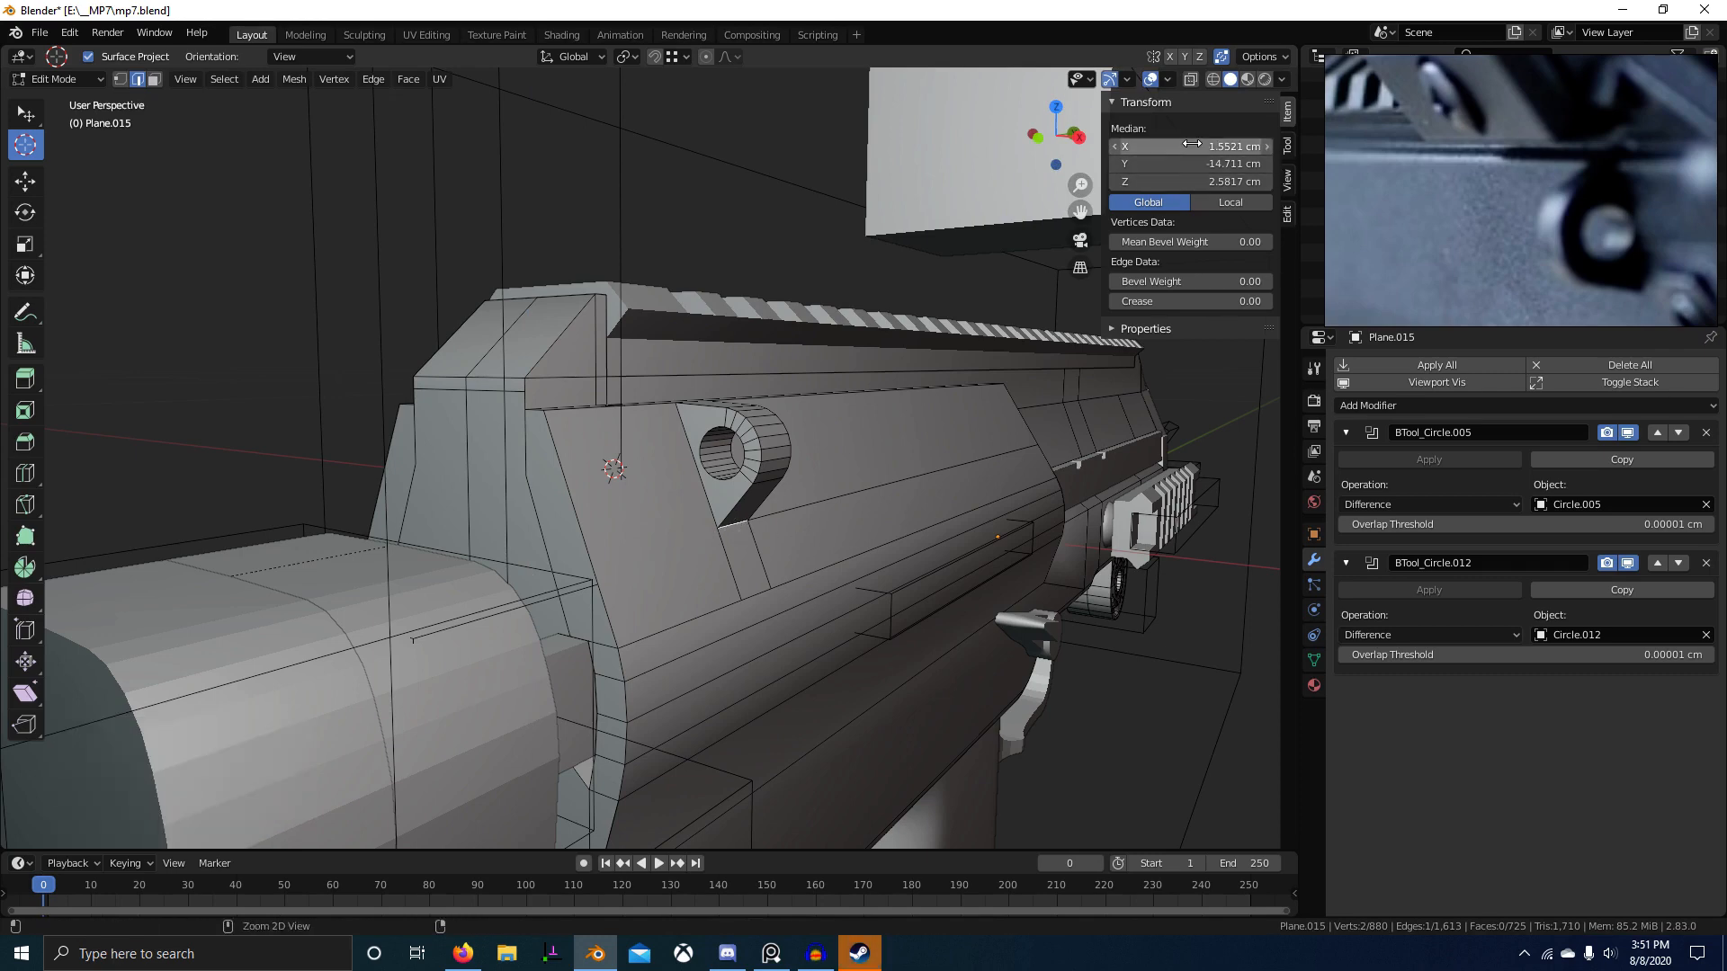
pyautogui.moveTo(809, 405)
pyautogui.mouseDown(button='middle')
pyautogui.moveTo(407, 420)
pyautogui.moveTo(586, 457)
pyautogui.mouseUp(button='middle')
pyautogui.hotkey('shift', 'z')
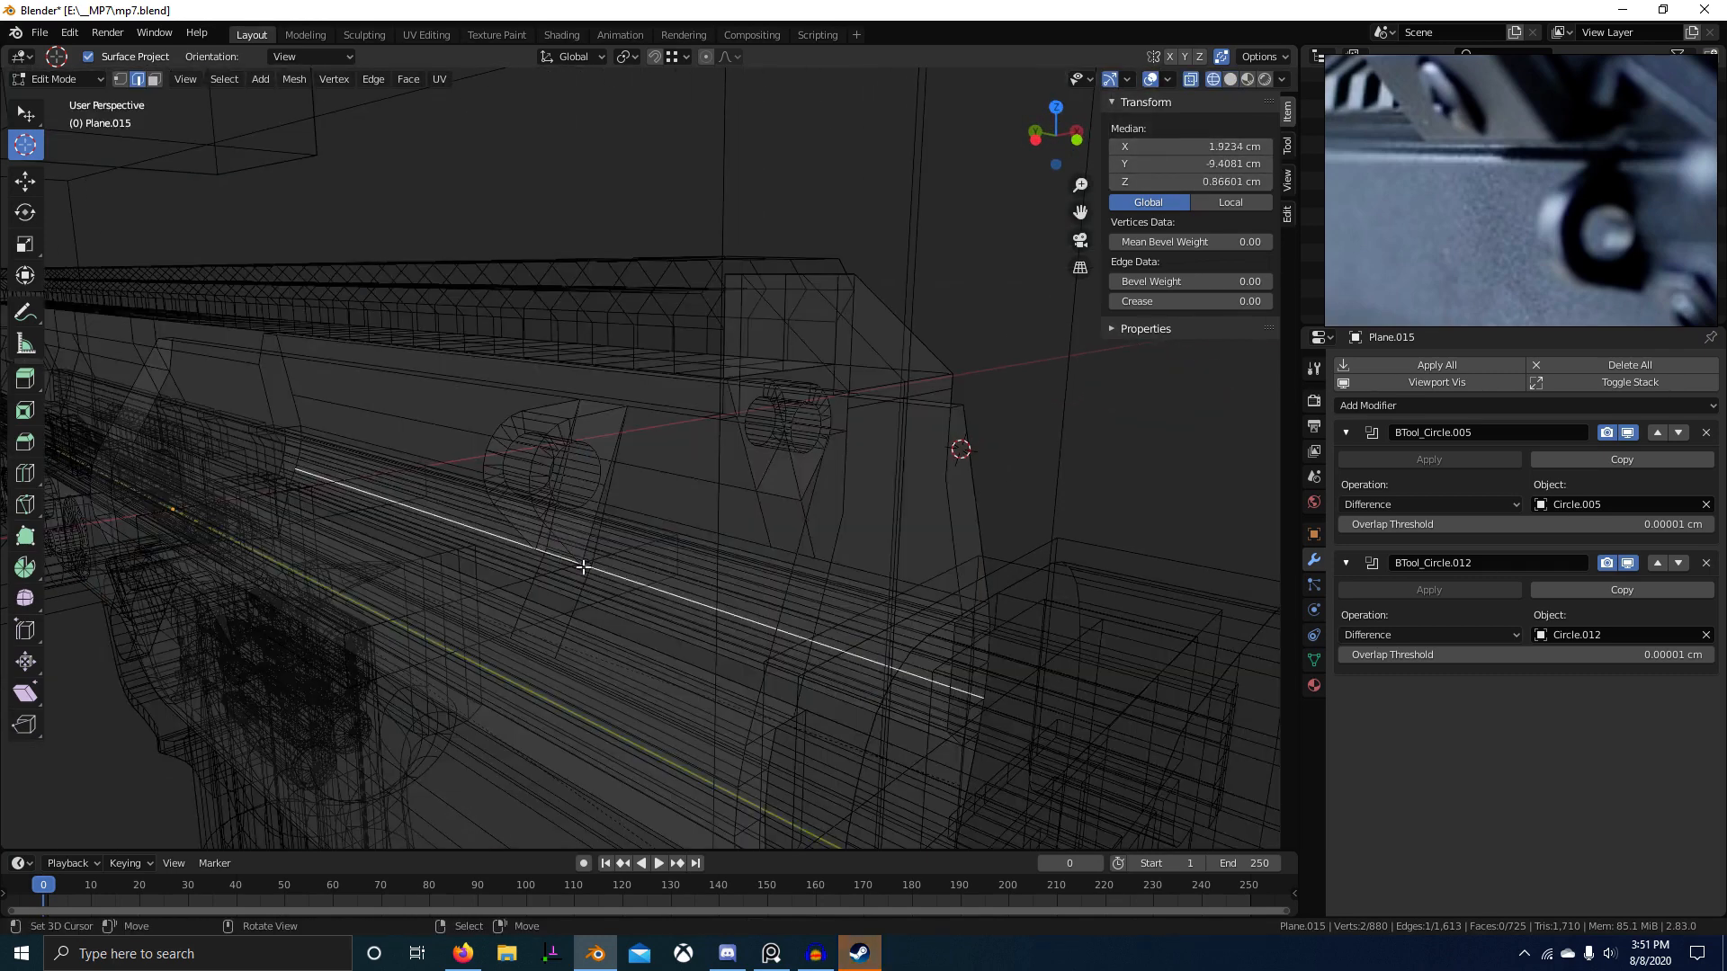
pyautogui.rightClick(590, 566)
pyautogui.hotkey('shift', 'z')
pyautogui.scroll(3, 616, 576)
pyautogui.moveTo(618, 577); pyautogui.dragTo(679, 530, button='middle')
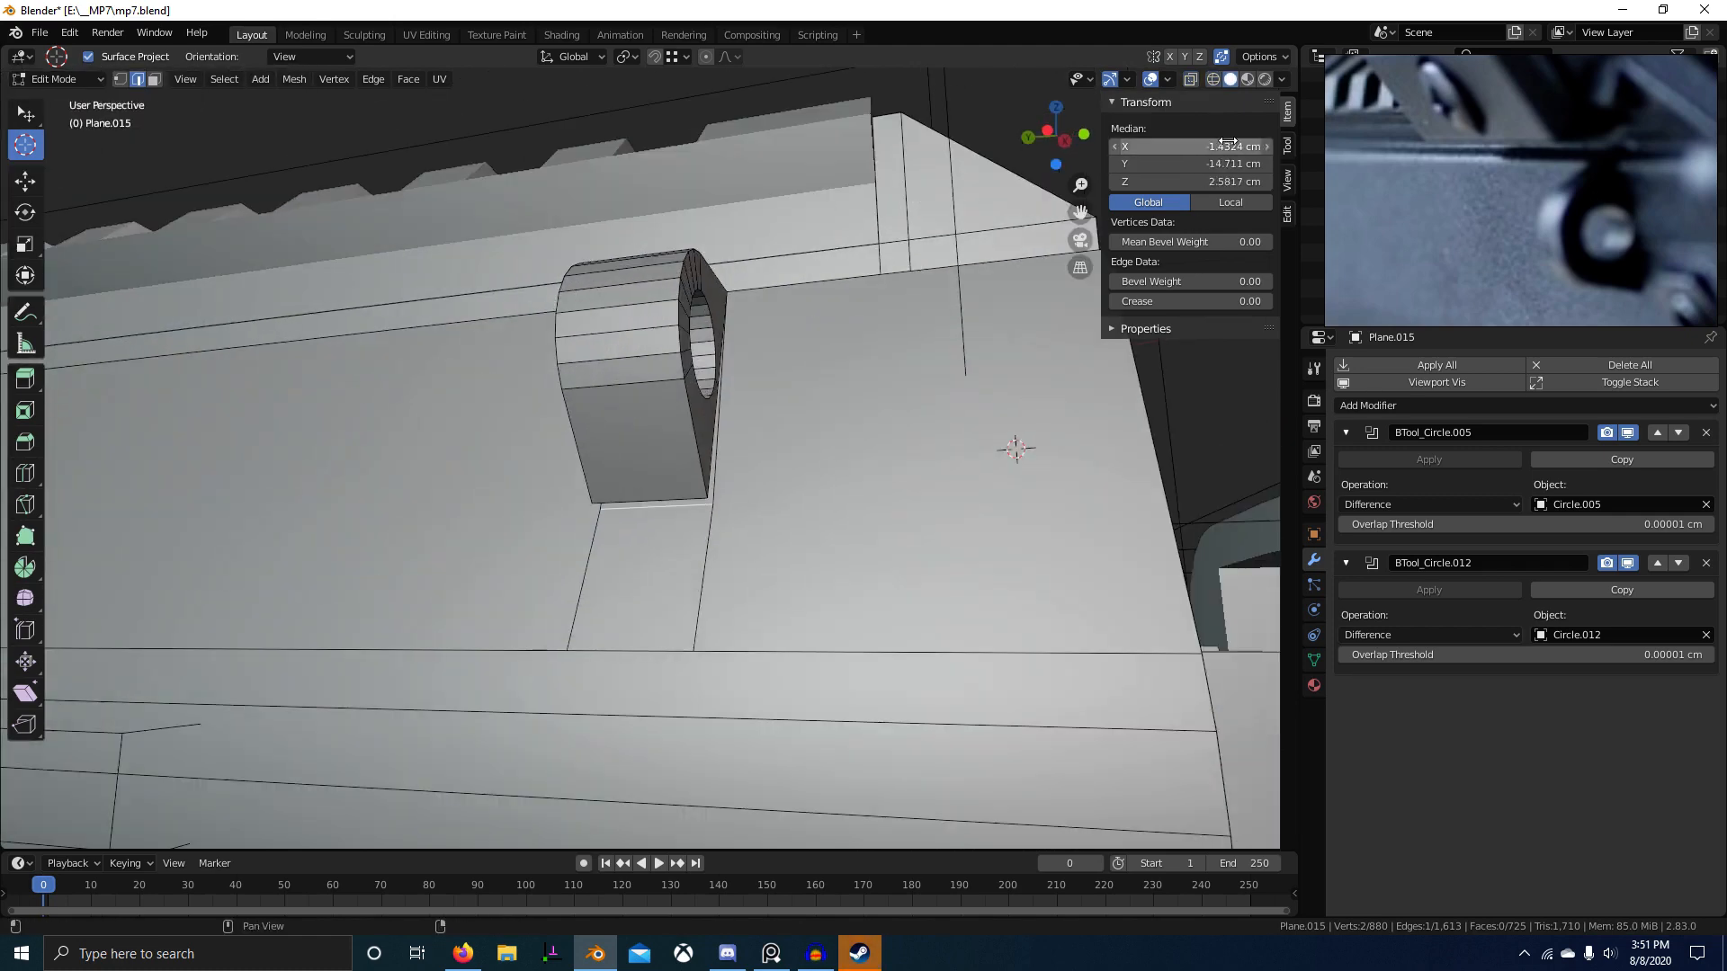
pyautogui.press('3')
pyautogui.rightClick(694, 502)
pyautogui.press('x')
pyautogui.click(695, 501)
# Step: Set the opposite panel's cross edge to X -1.5521 cm and snap it onto the mirrored lug's lower edge
pyautogui.press('2')
pyautogui.rightClick(696, 506)
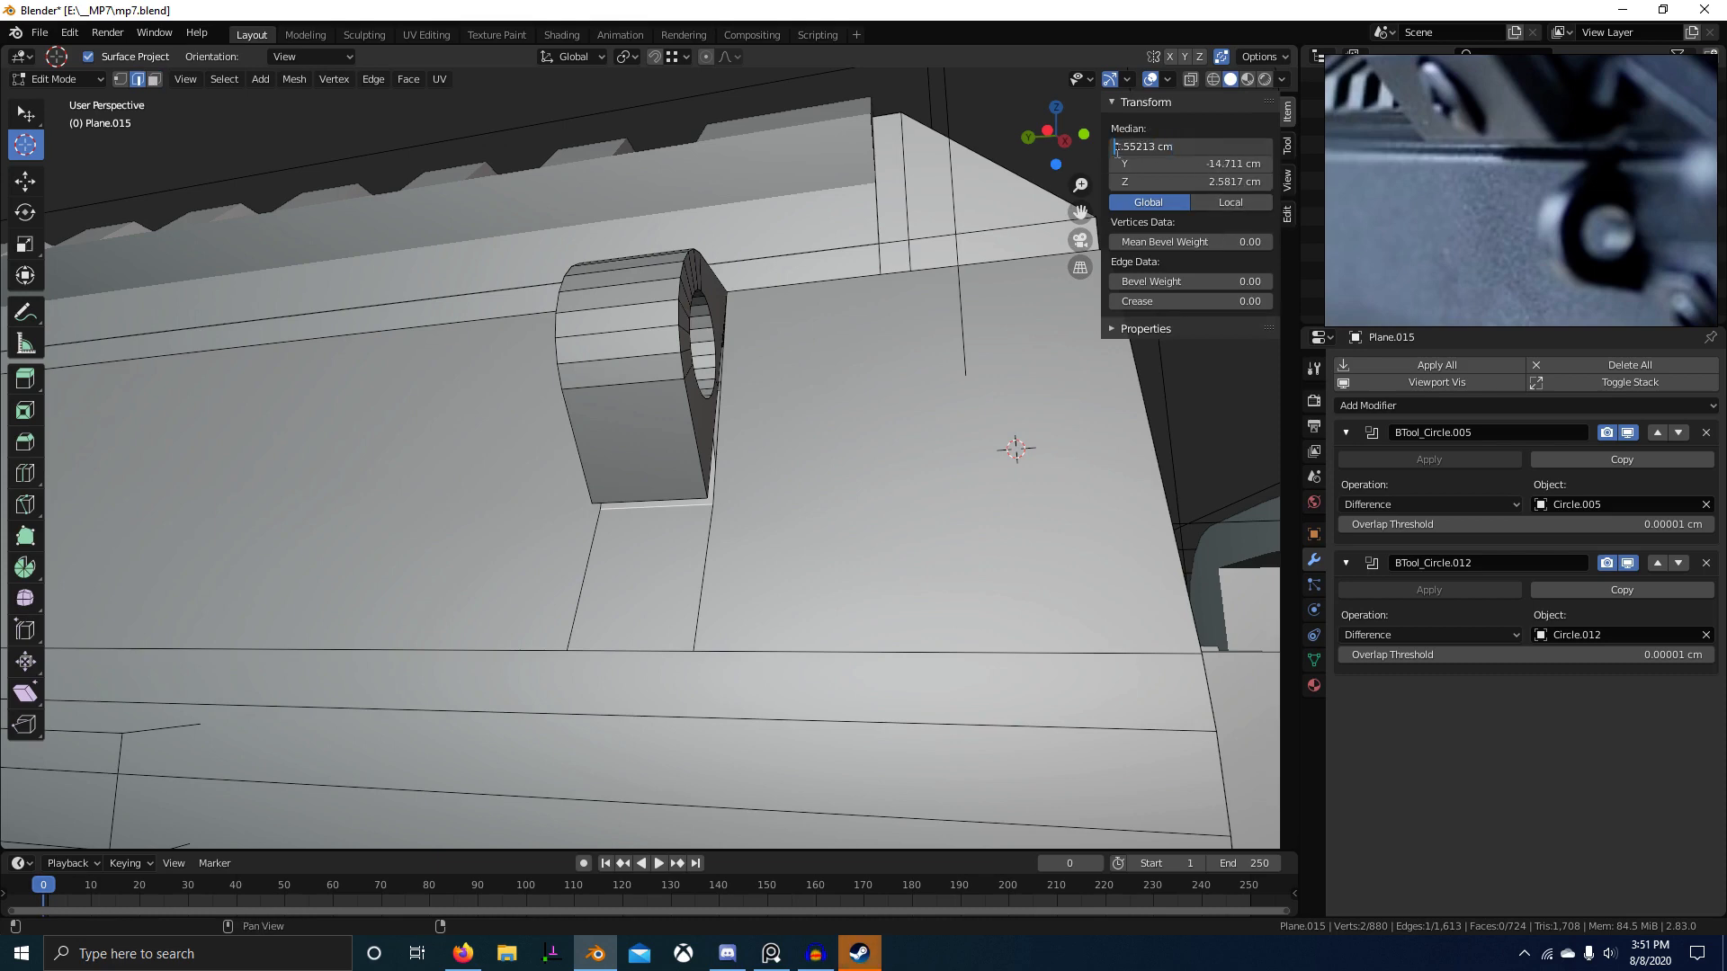
pyautogui.scroll(6, 829, 447)
pyautogui.moveTo(723, 562); pyautogui.dragTo(709, 559, button='middle')
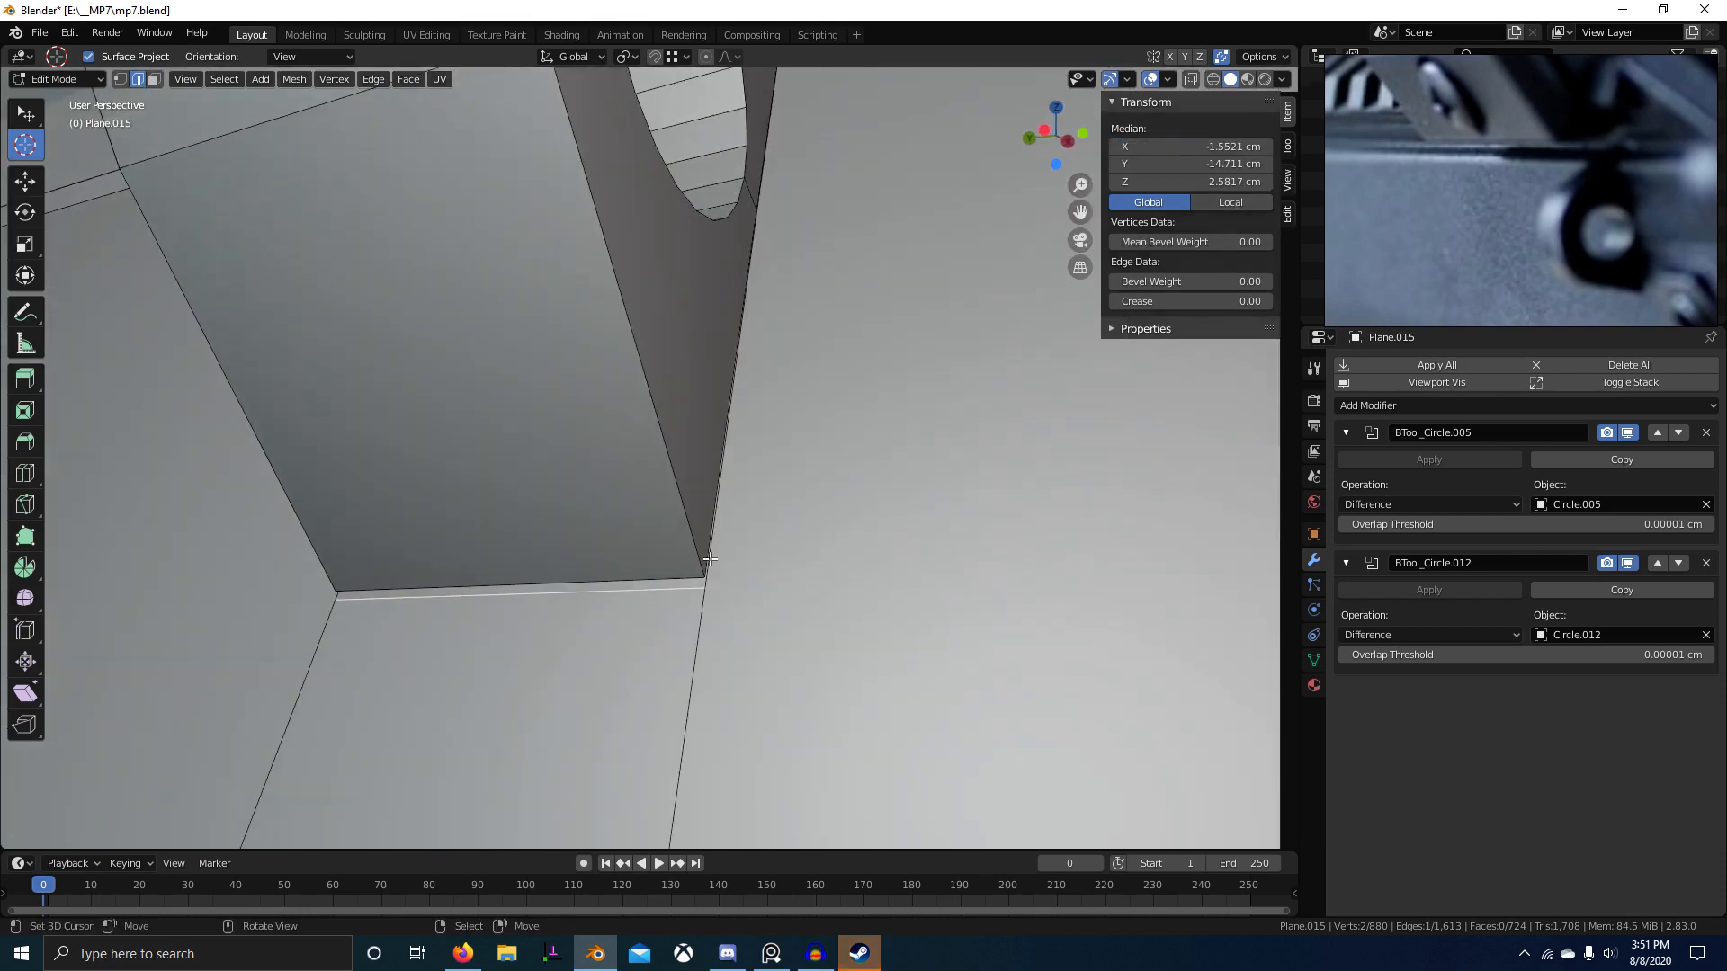
pyautogui.press('g')
pyautogui.keyDown('ctrl'); pyautogui.click(705, 588); pyautogui.keyUp('ctrl')
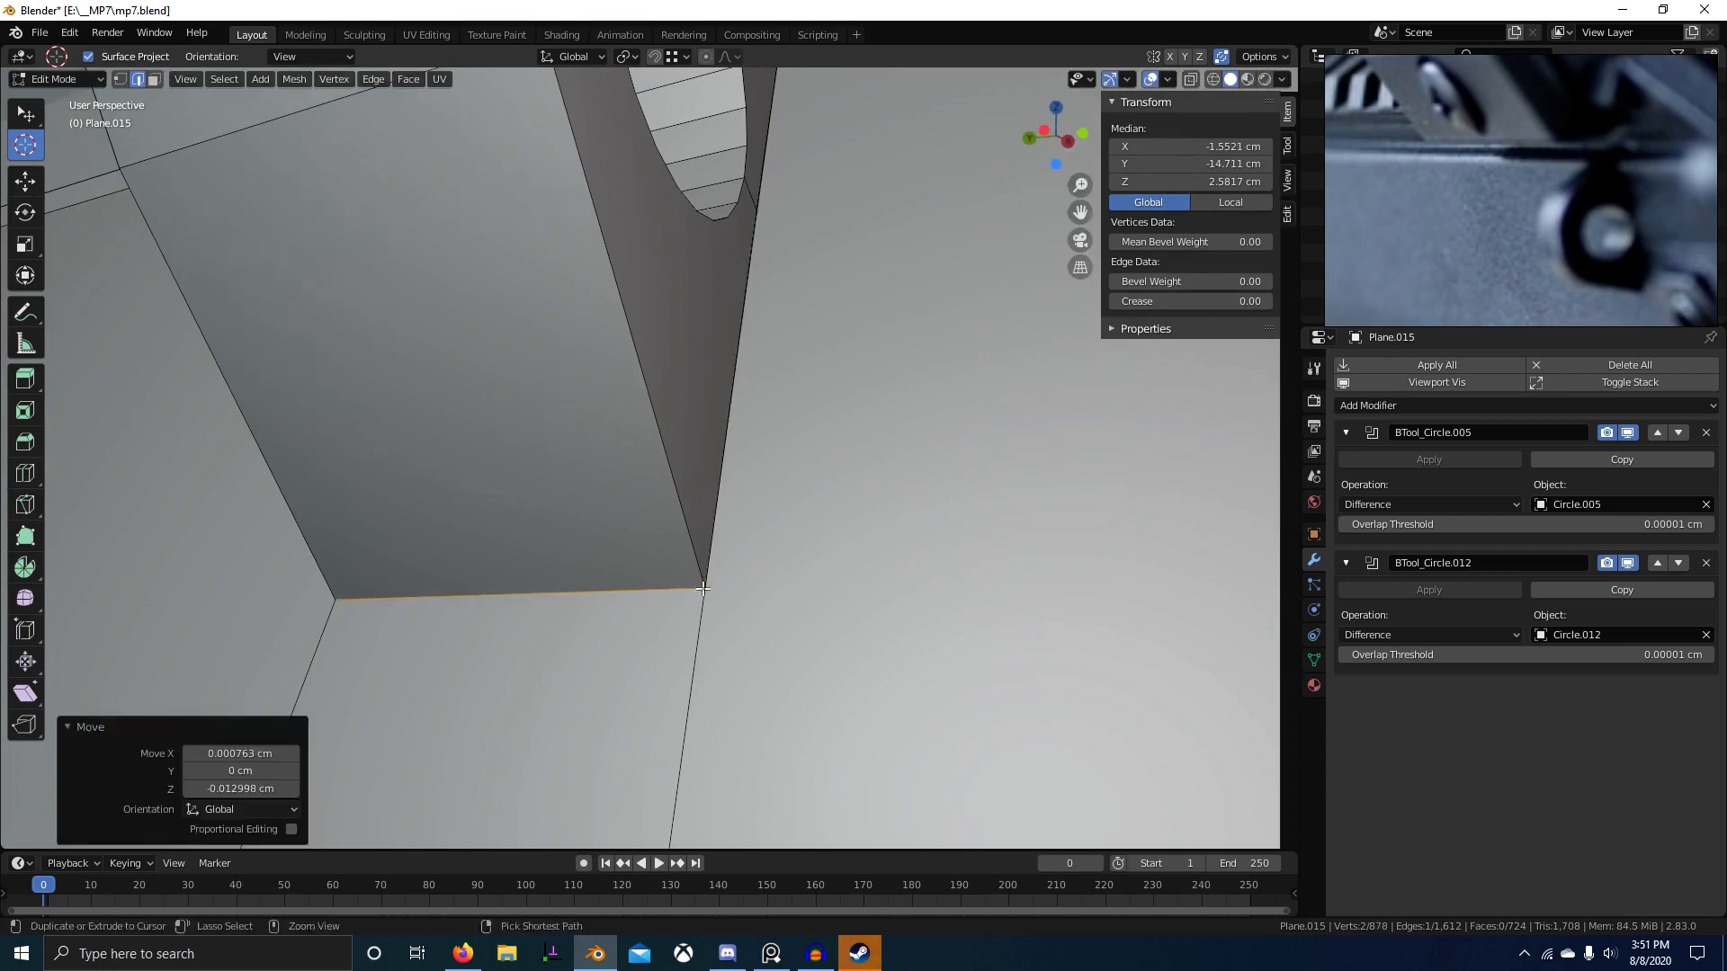
# Step: Dissolve the leftover edges along the front and rear sides of the mirrored lug
pyautogui.press('1')
pyautogui.rightClick(706, 586)
pyautogui.press('2')
pyautogui.rightClick(748, 195)
pyautogui.scroll(-6, 748, 195)
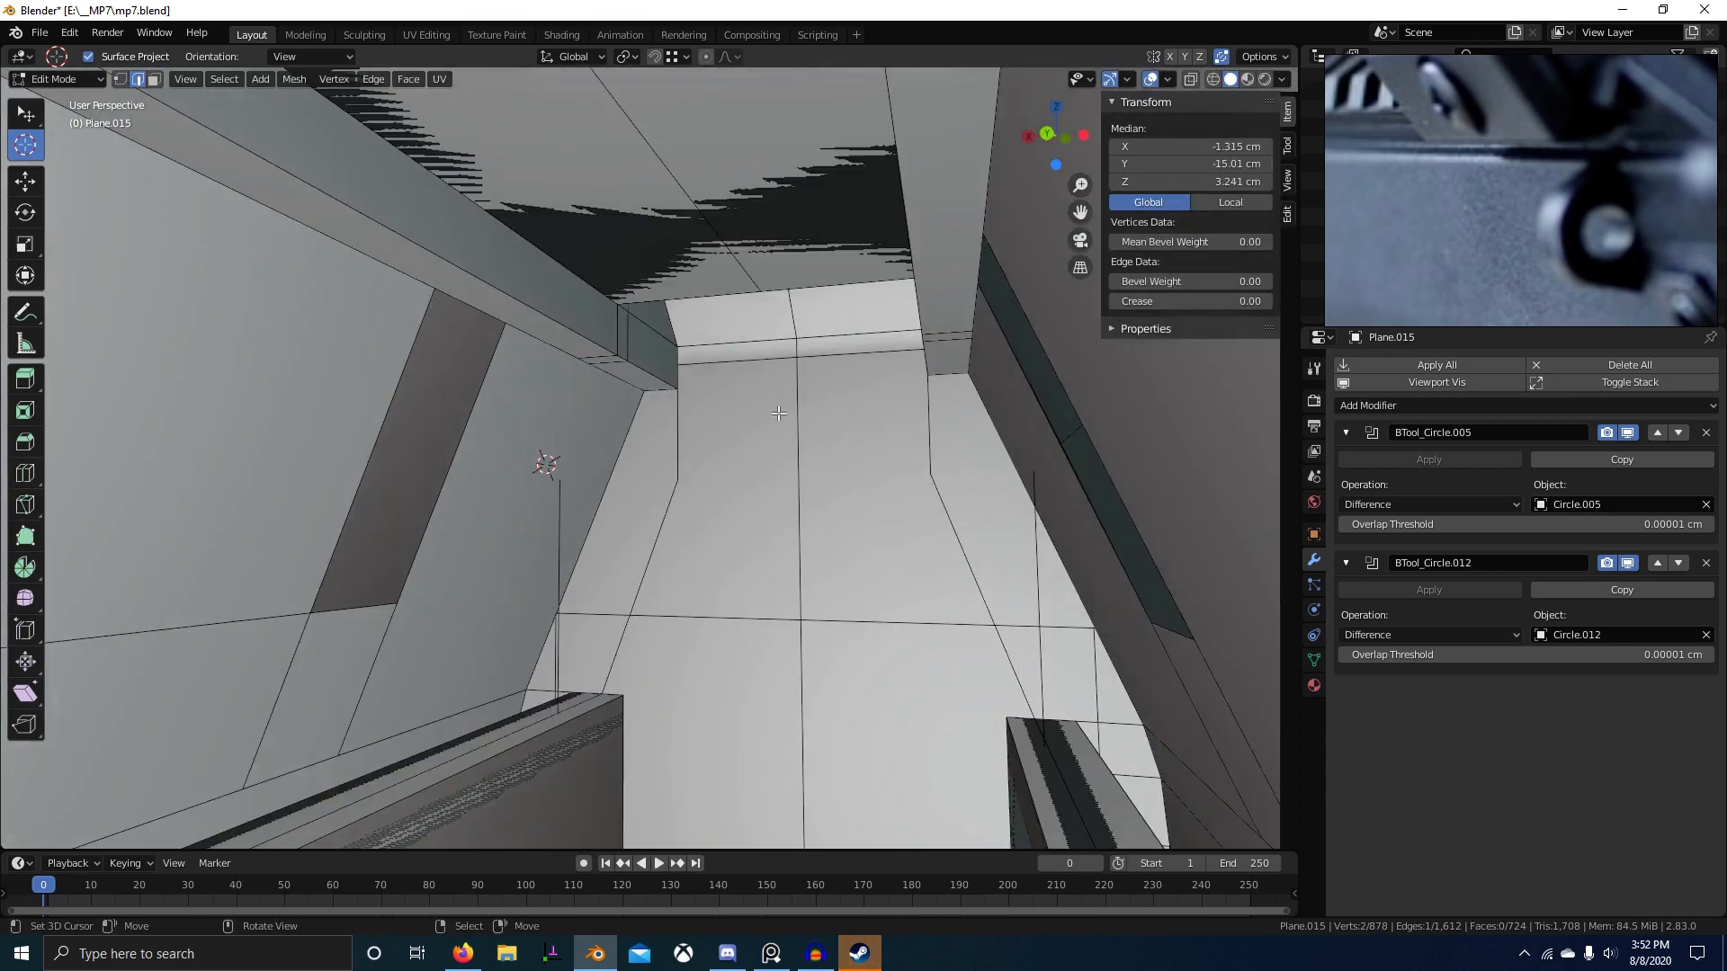
pyautogui.moveTo(791, 360); pyautogui.dragTo(1007, 427, button='middle')
pyautogui.scroll(3, 1020, 431)
pyautogui.hotkey('ctrl', 'x')
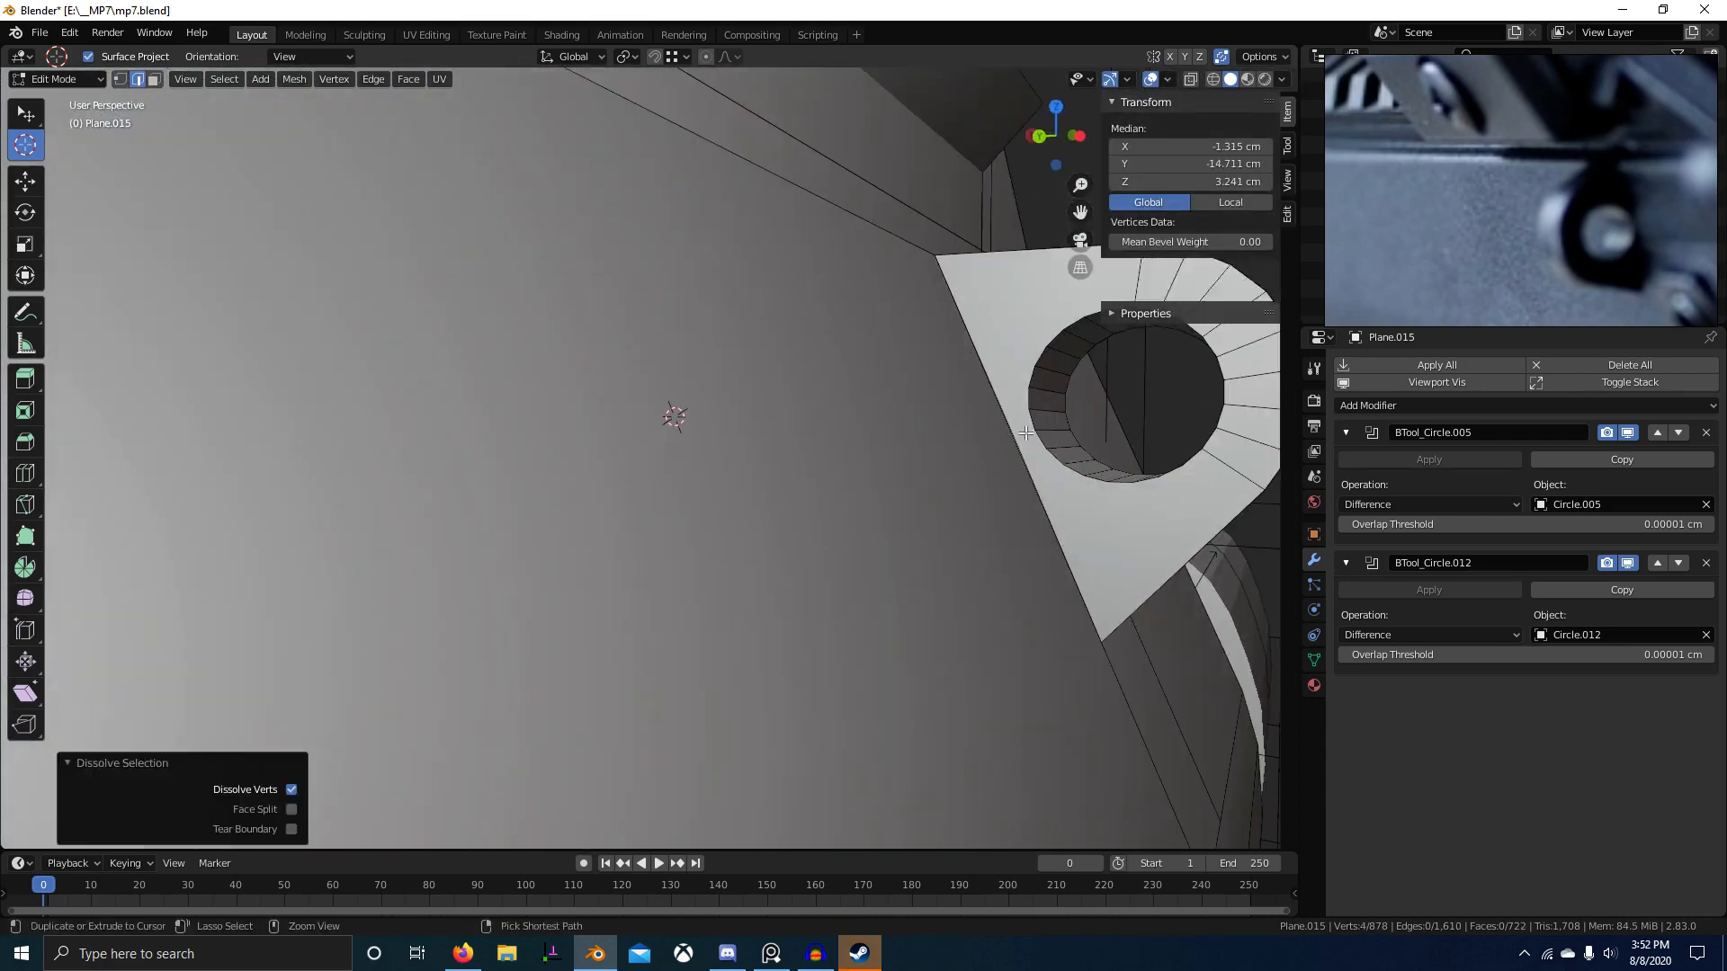
pyautogui.hotkey('ctrl', 'z')
# Step: Merge the leftover front and rear side vertices into the mirrored lug's lower corners, about -0.269 cm in X and -0.646 cm in Z
pyautogui.press('1')
pyautogui.rightClick(1020, 433)
pyautogui.press('g')
pyautogui.keyDown('ctrl'); pyautogui.click(1107, 655); pyautogui.keyUp('ctrl')
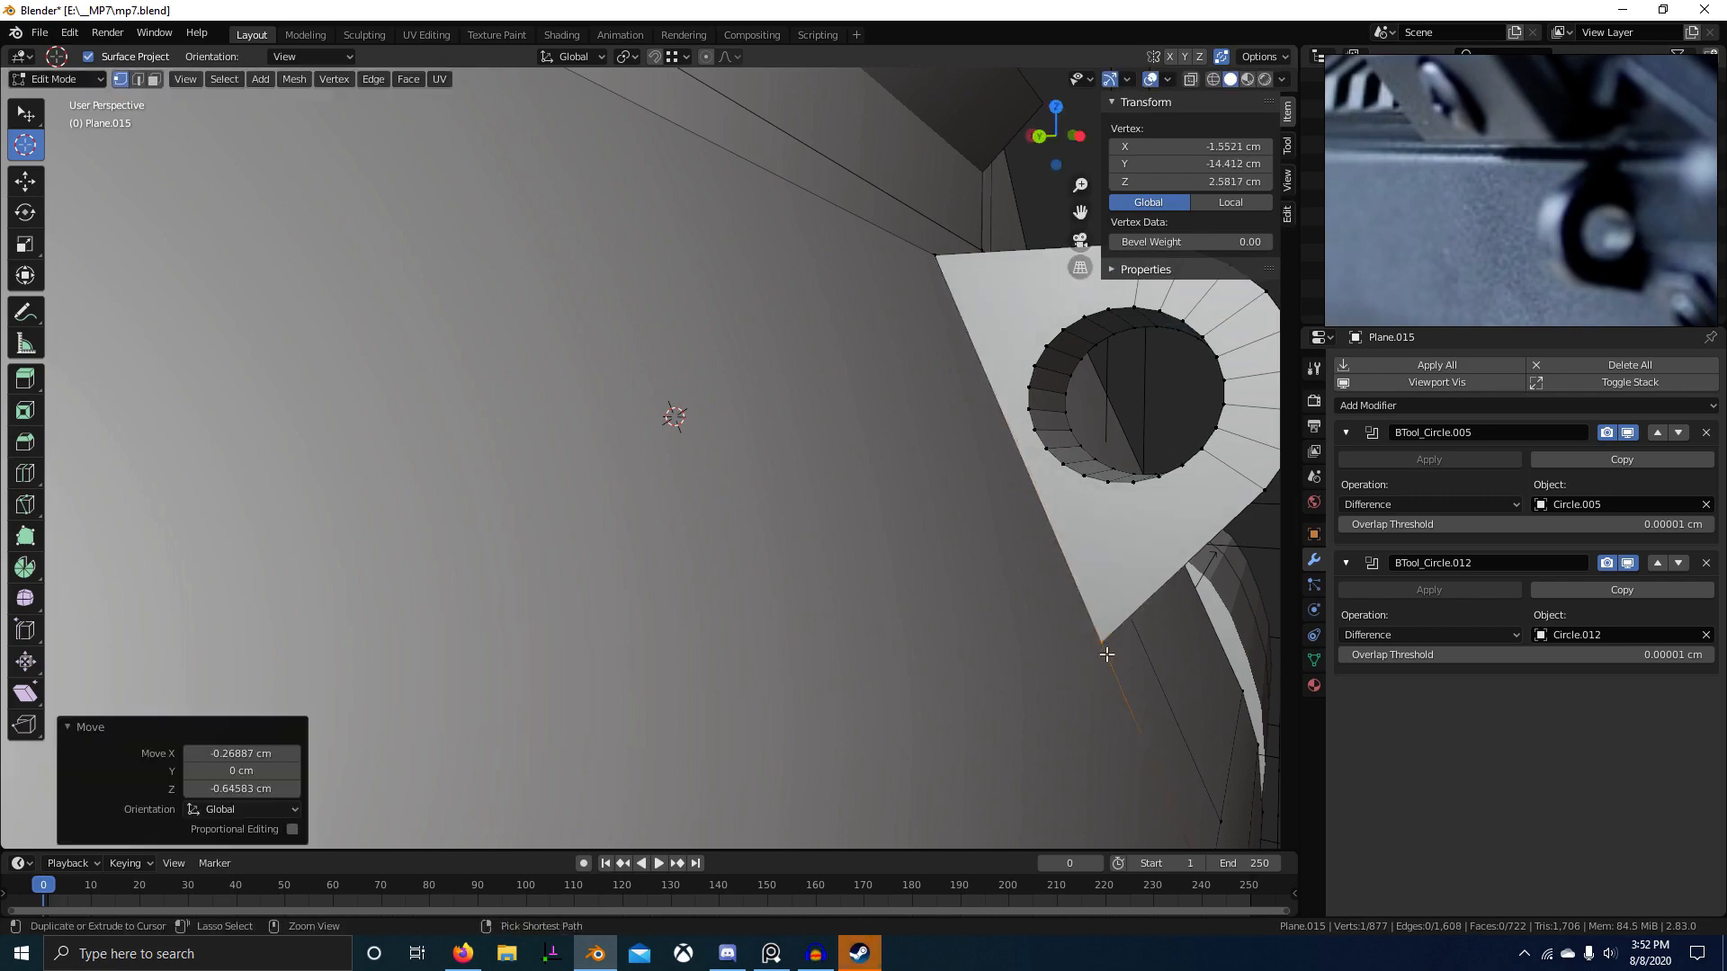
pyautogui.moveTo(1107, 655); pyautogui.dragTo(782, 652, button='middle')
pyautogui.rightClick(552, 474)
pyautogui.scroll(-5, 552, 485)
pyautogui.press('g')
pyautogui.keyDown('ctrl'); pyautogui.click(585, 586); pyautogui.keyUp('ctrl')
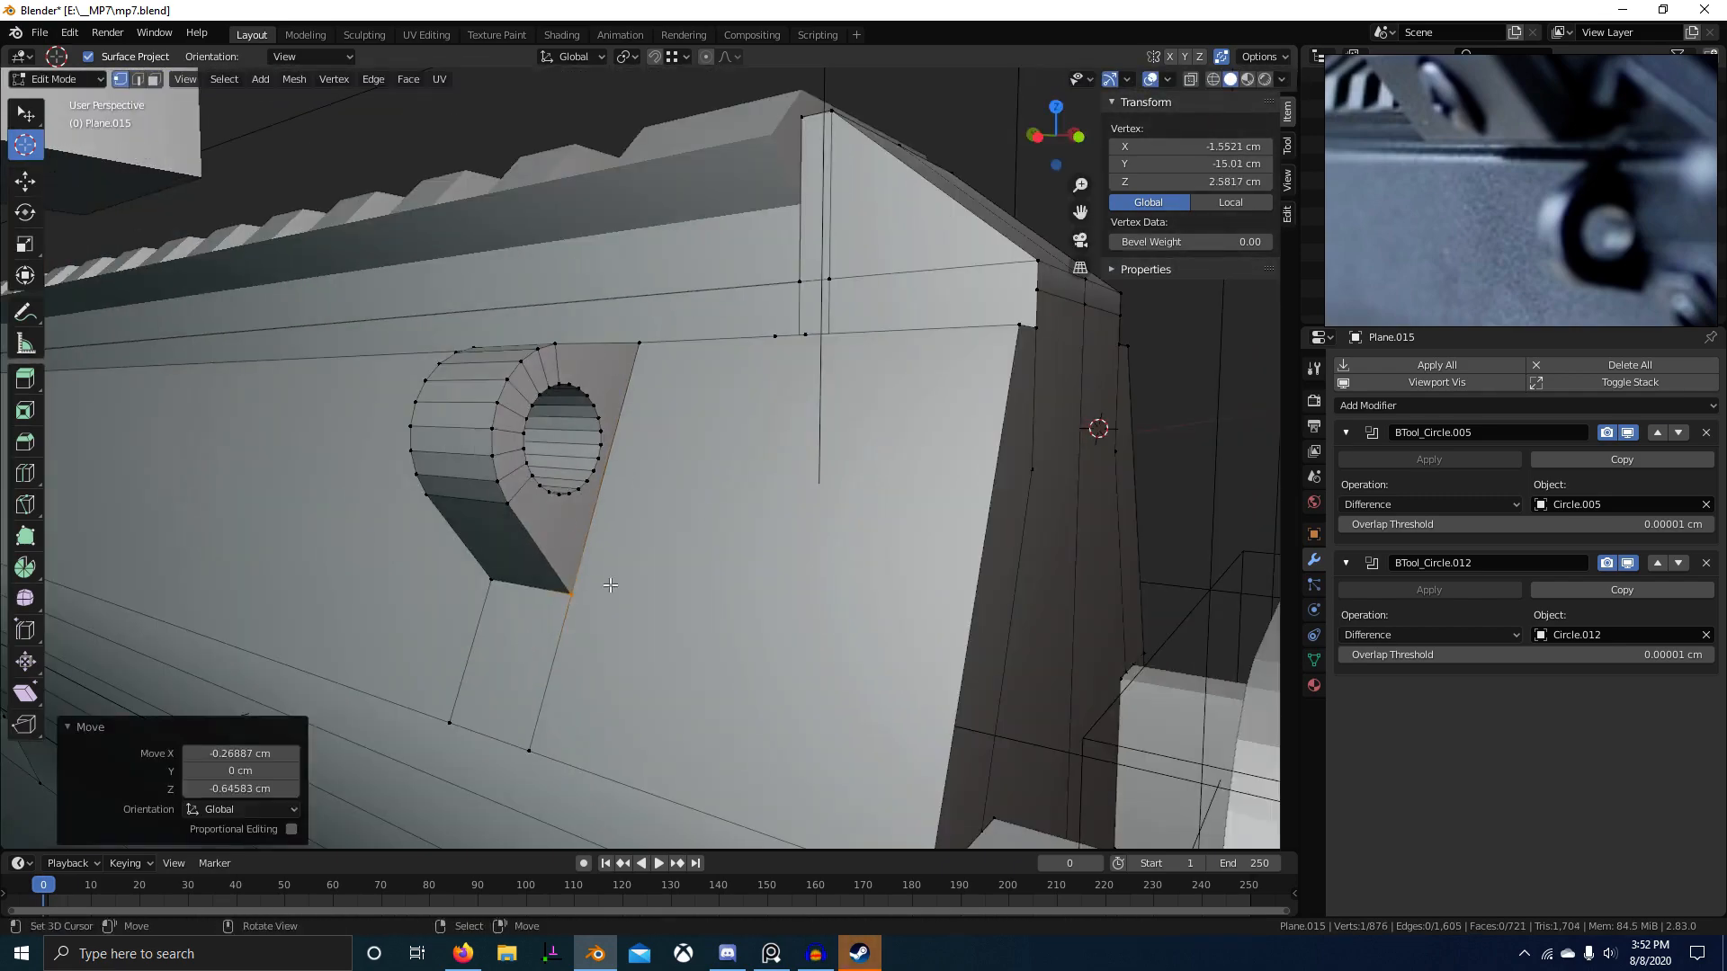
# Step: Dissolve the remaining unneeded edge on the receiver's side and leave mesh editing
pyautogui.press('a')
pyautogui.scroll(-2, 587, 586)
pyautogui.moveTo(589, 586); pyautogui.dragTo(877, 556, button='middle')
pyautogui.press('2')
pyautogui.rightClick(877, 557)
pyautogui.scroll(-5, 877, 557)
pyautogui.keyDown('shift'); pyautogui.moveTo(886, 649); pyautogui.dragTo(575, 681, button='middle'); pyautogui.keyUp('shift')
pyautogui.hotkey('ctrl', 'x')
pyautogui.moveTo(799, 688); pyautogui.dragTo(913, 655, button='middle')
pyautogui.press('Tab')
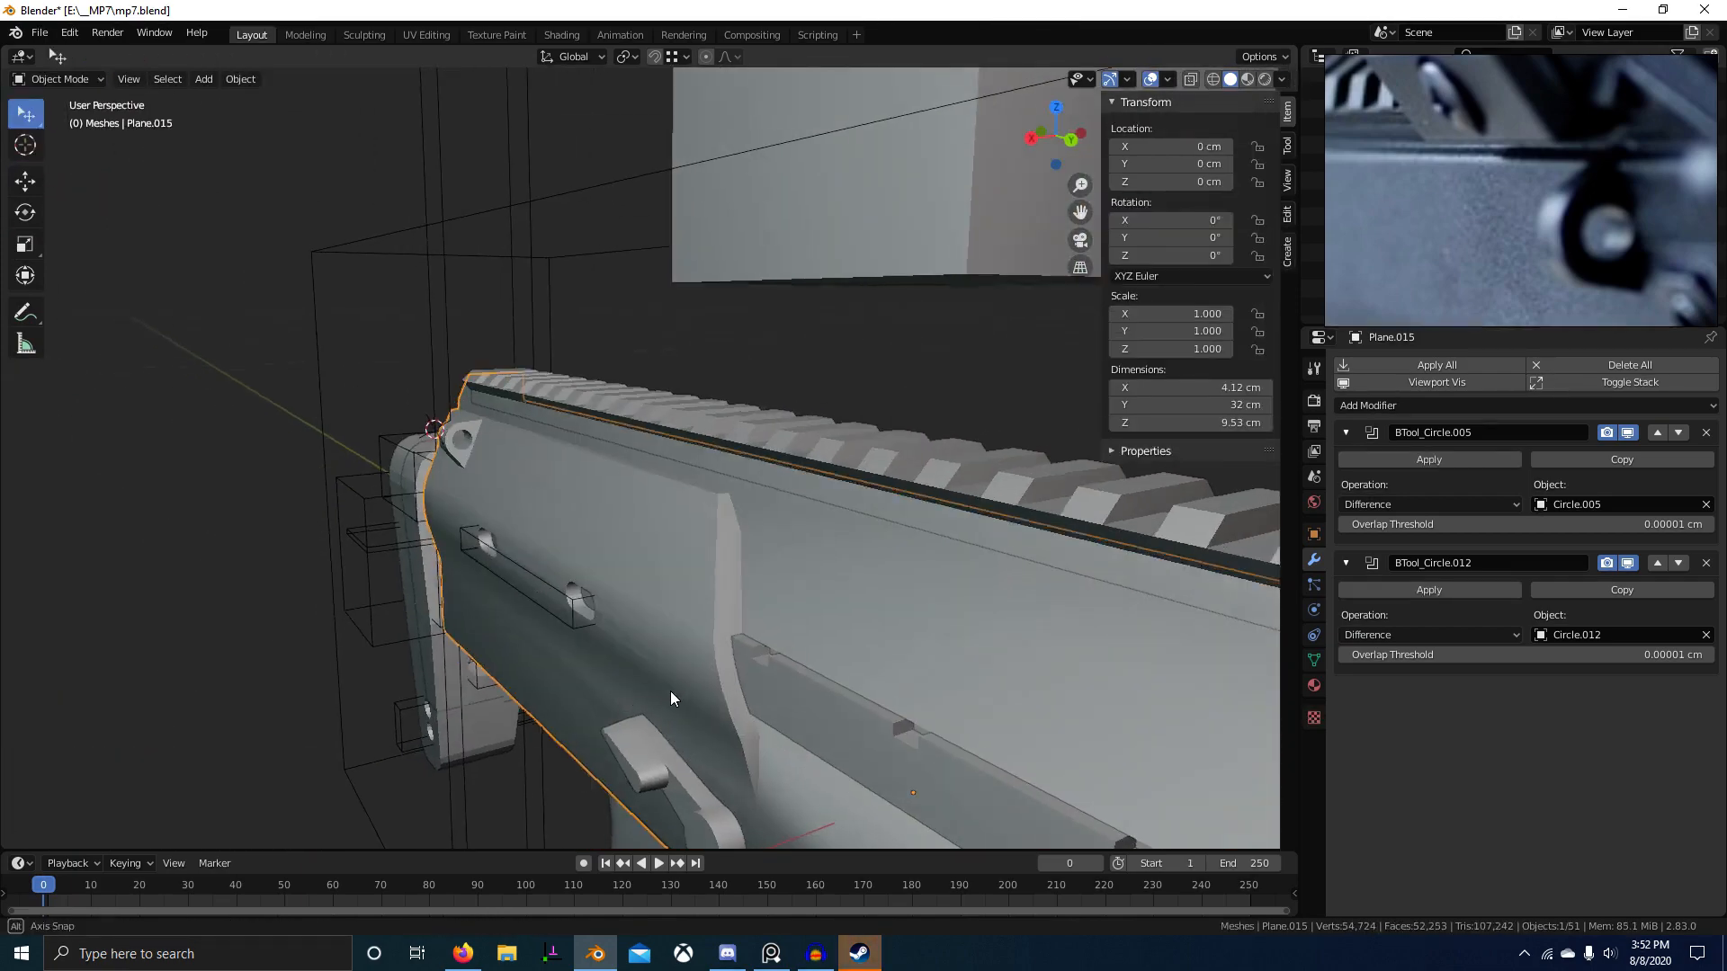
# Step: Compare the gun's overall width with the reference cube above it in front view
pyautogui.scroll(-5, 613, 686)
pyautogui.hotkey('alt', 'a')
pyautogui.press('KP_1')
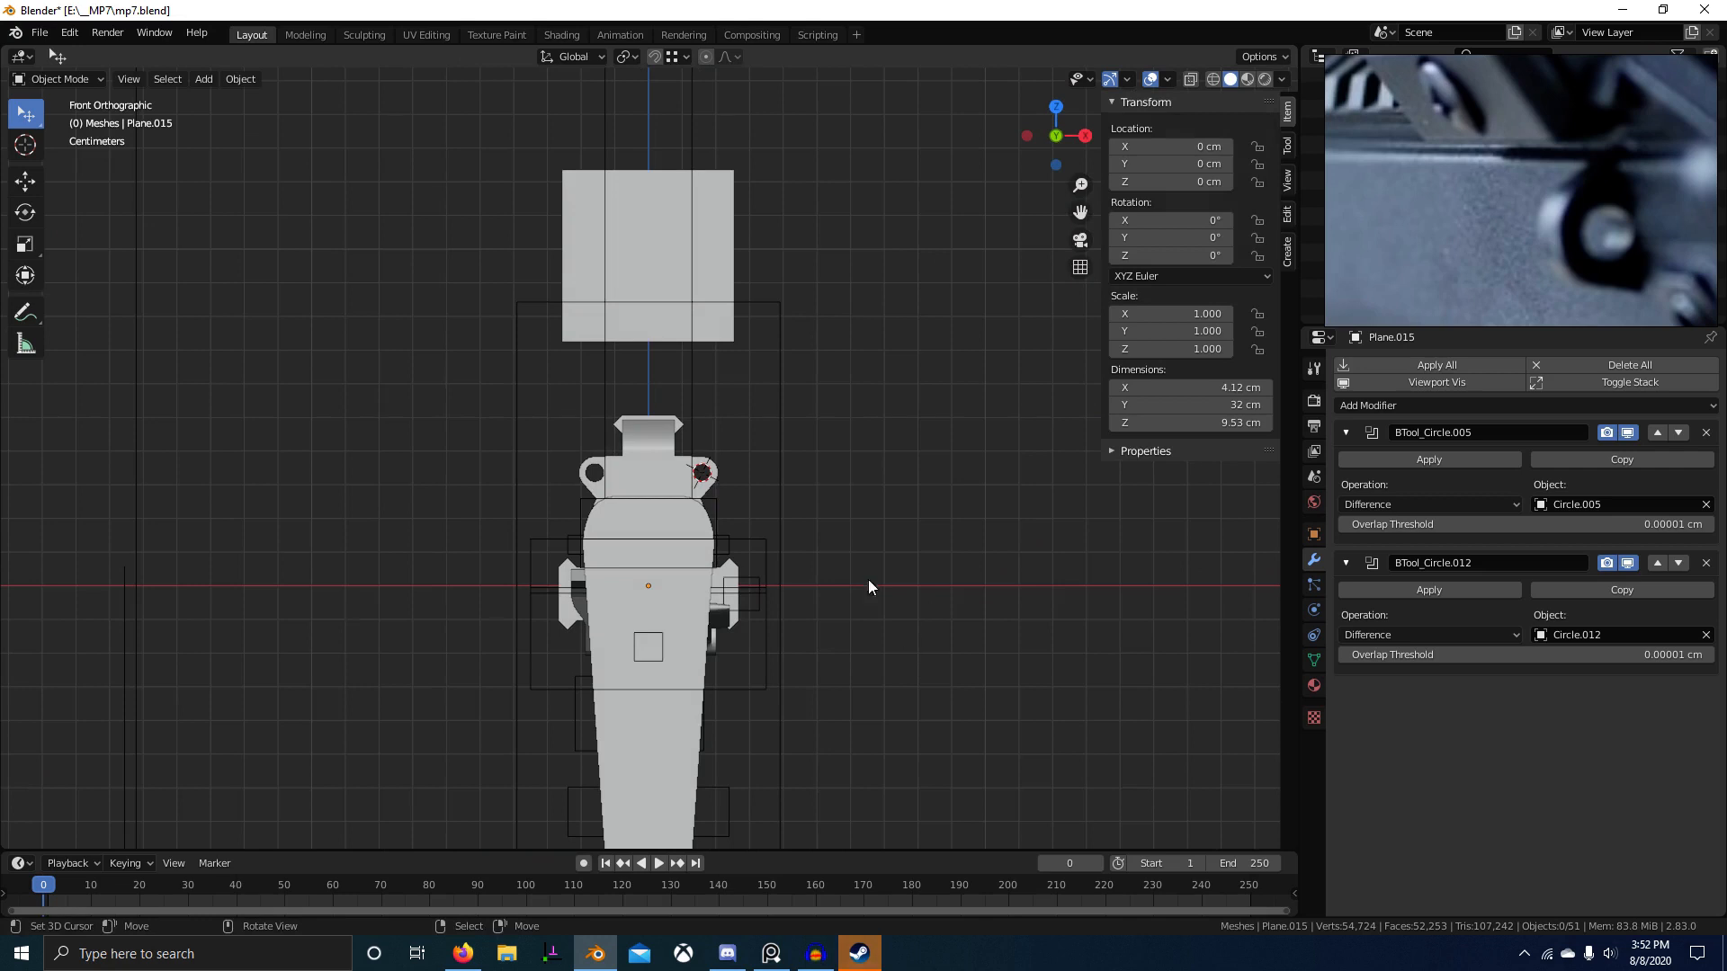
pyautogui.click(714, 304)
pyautogui.scroll(2, 791, 520)
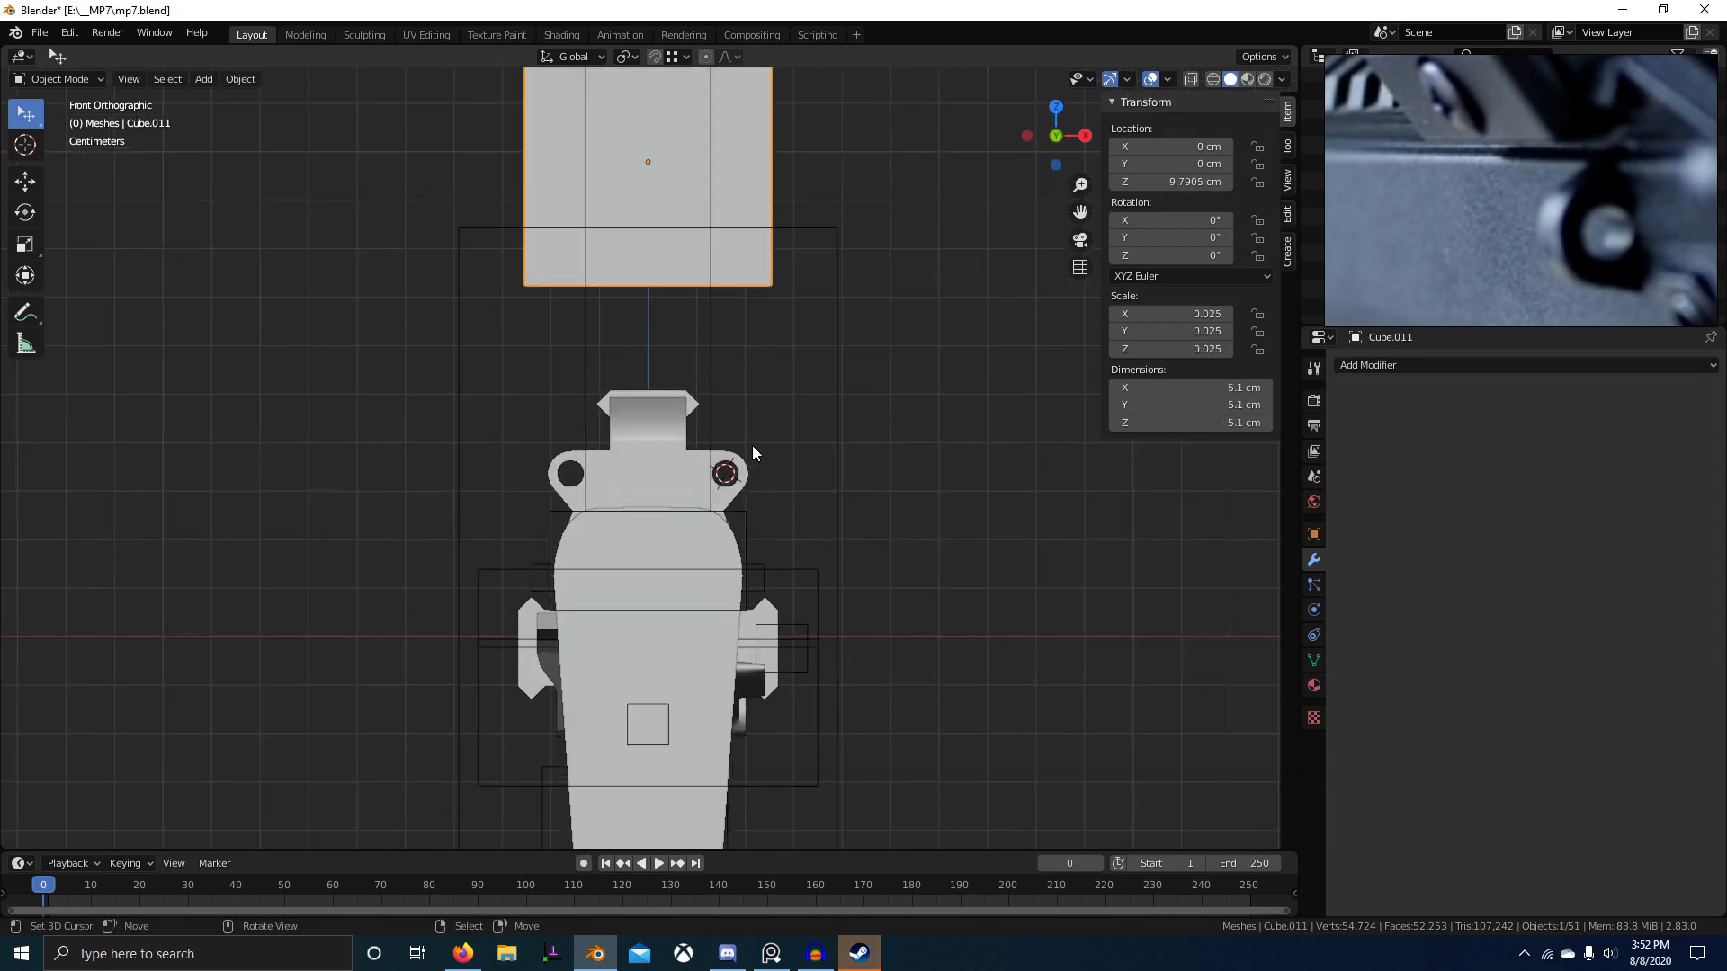
pyautogui.scroll(-2, 782, 514)
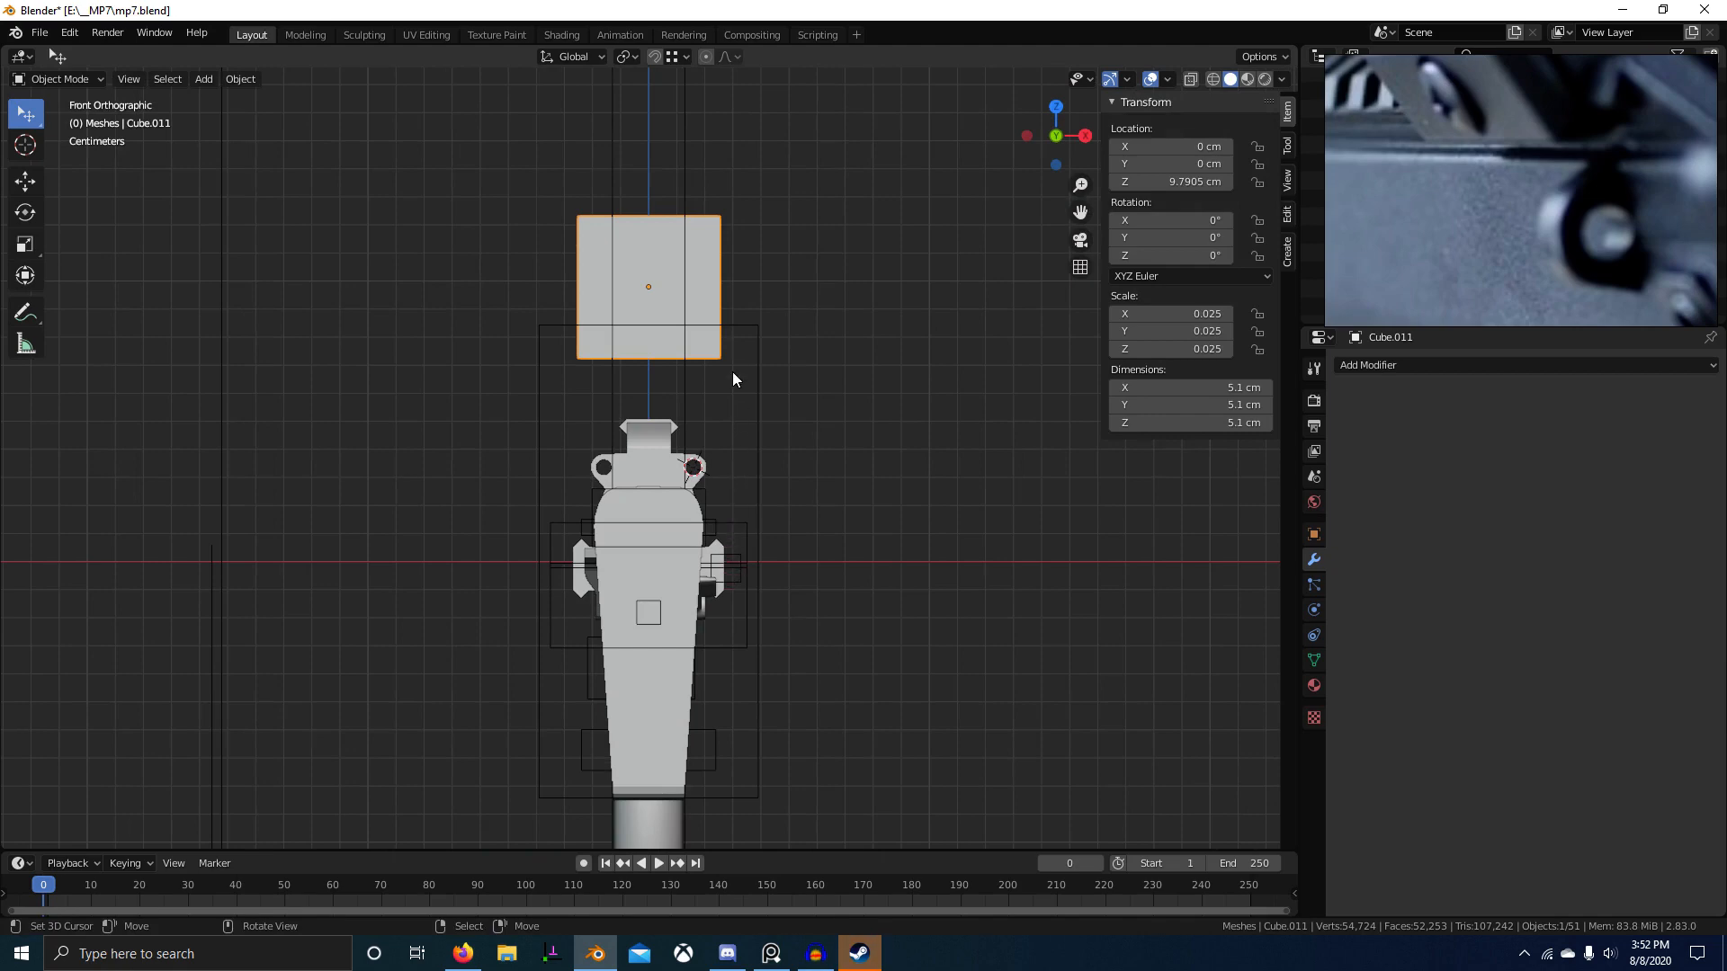
pyautogui.scroll(-5, 1540, 240)
# Step: Switch to Firefox, search for "hk mp7a1" and open Heckler & Koch's MP7A1 product overview page
pyautogui.hotkey('alt', 'Tab')
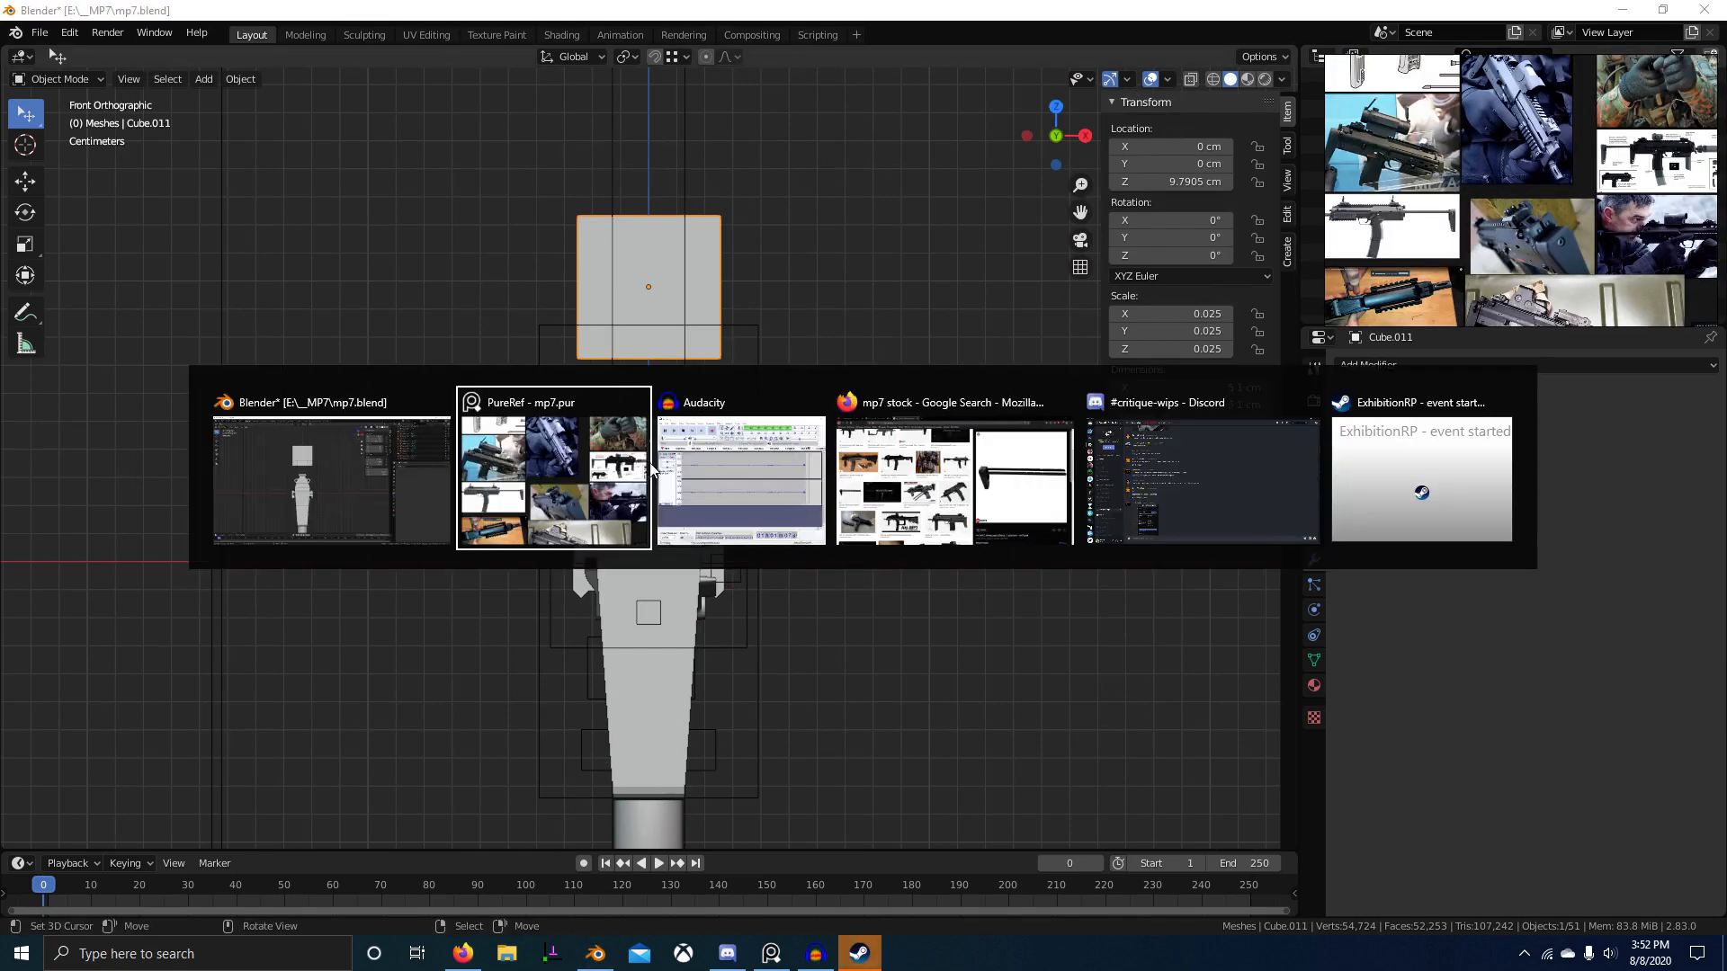
pyautogui.click(979, 464)
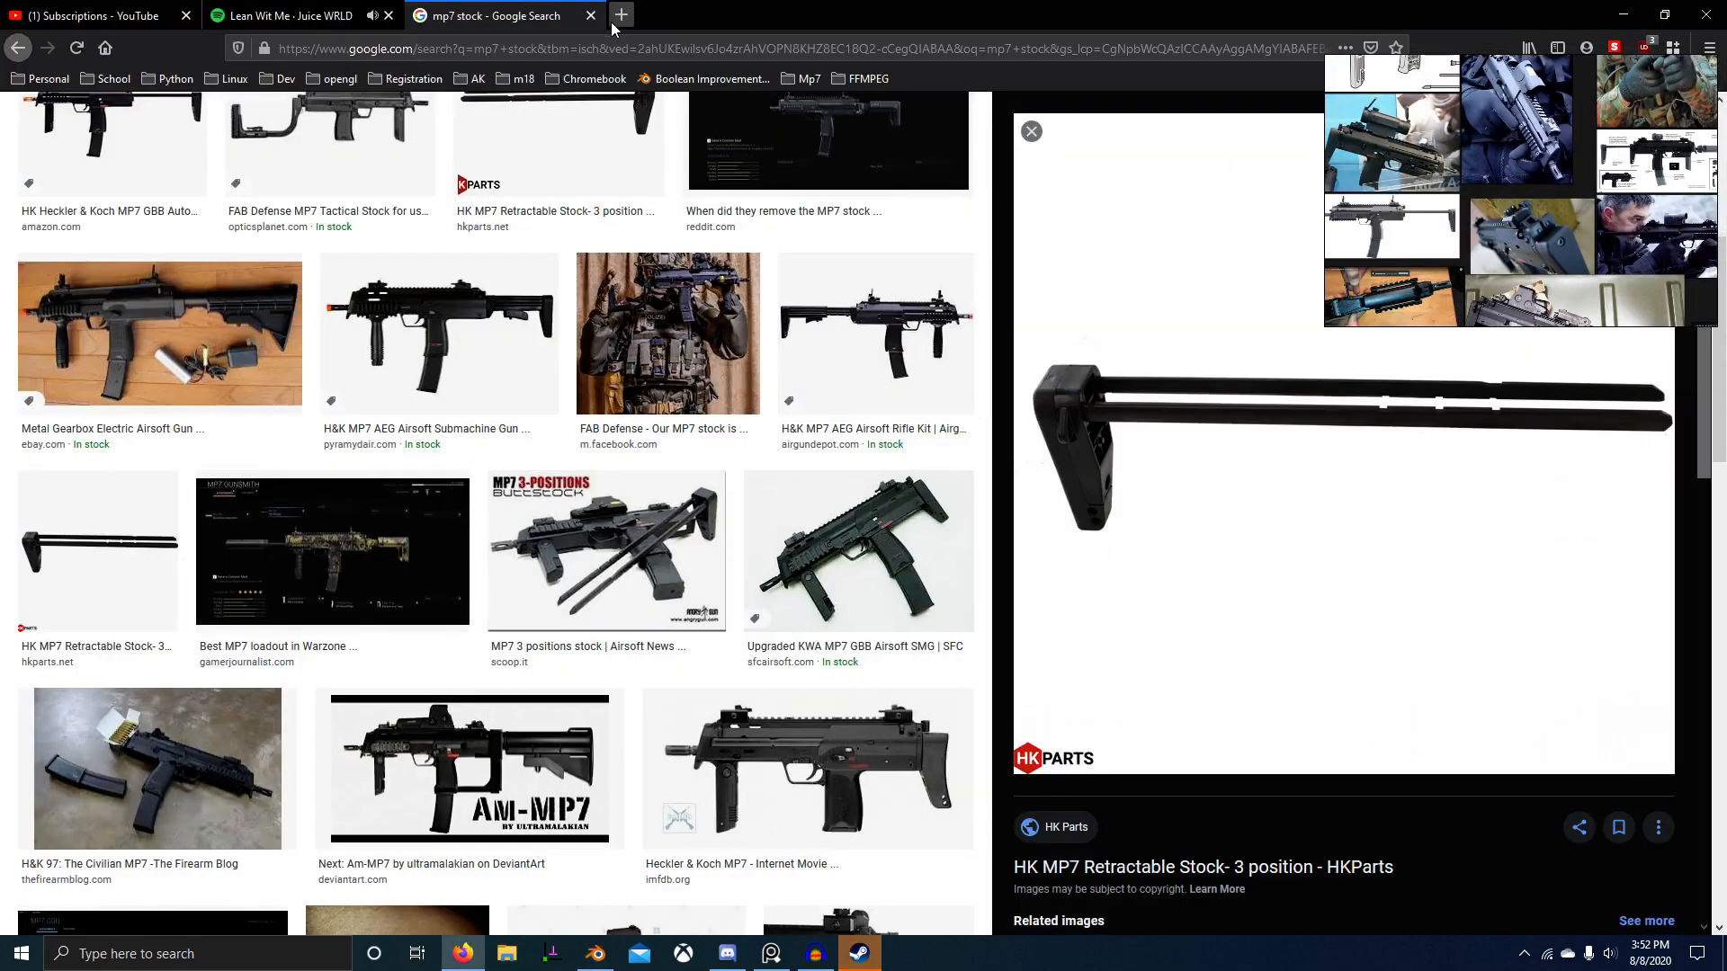
pyautogui.click(620, 15)
pyautogui.write('hk mp7a1')
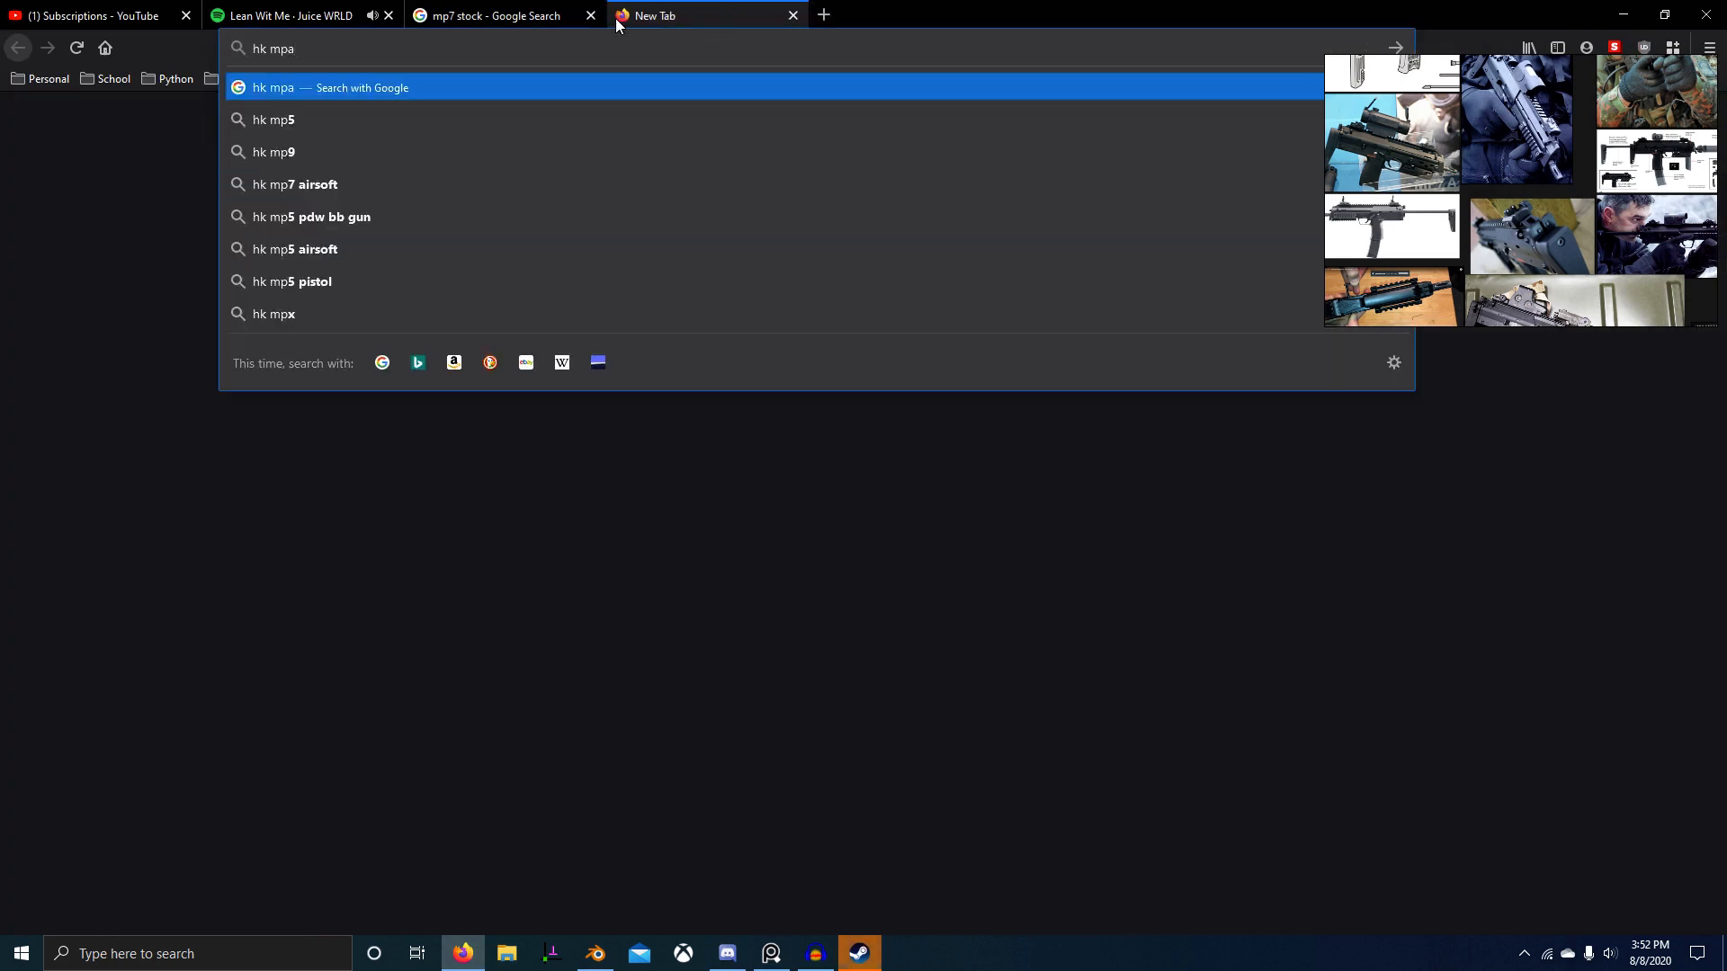
pyautogui.press('Return')
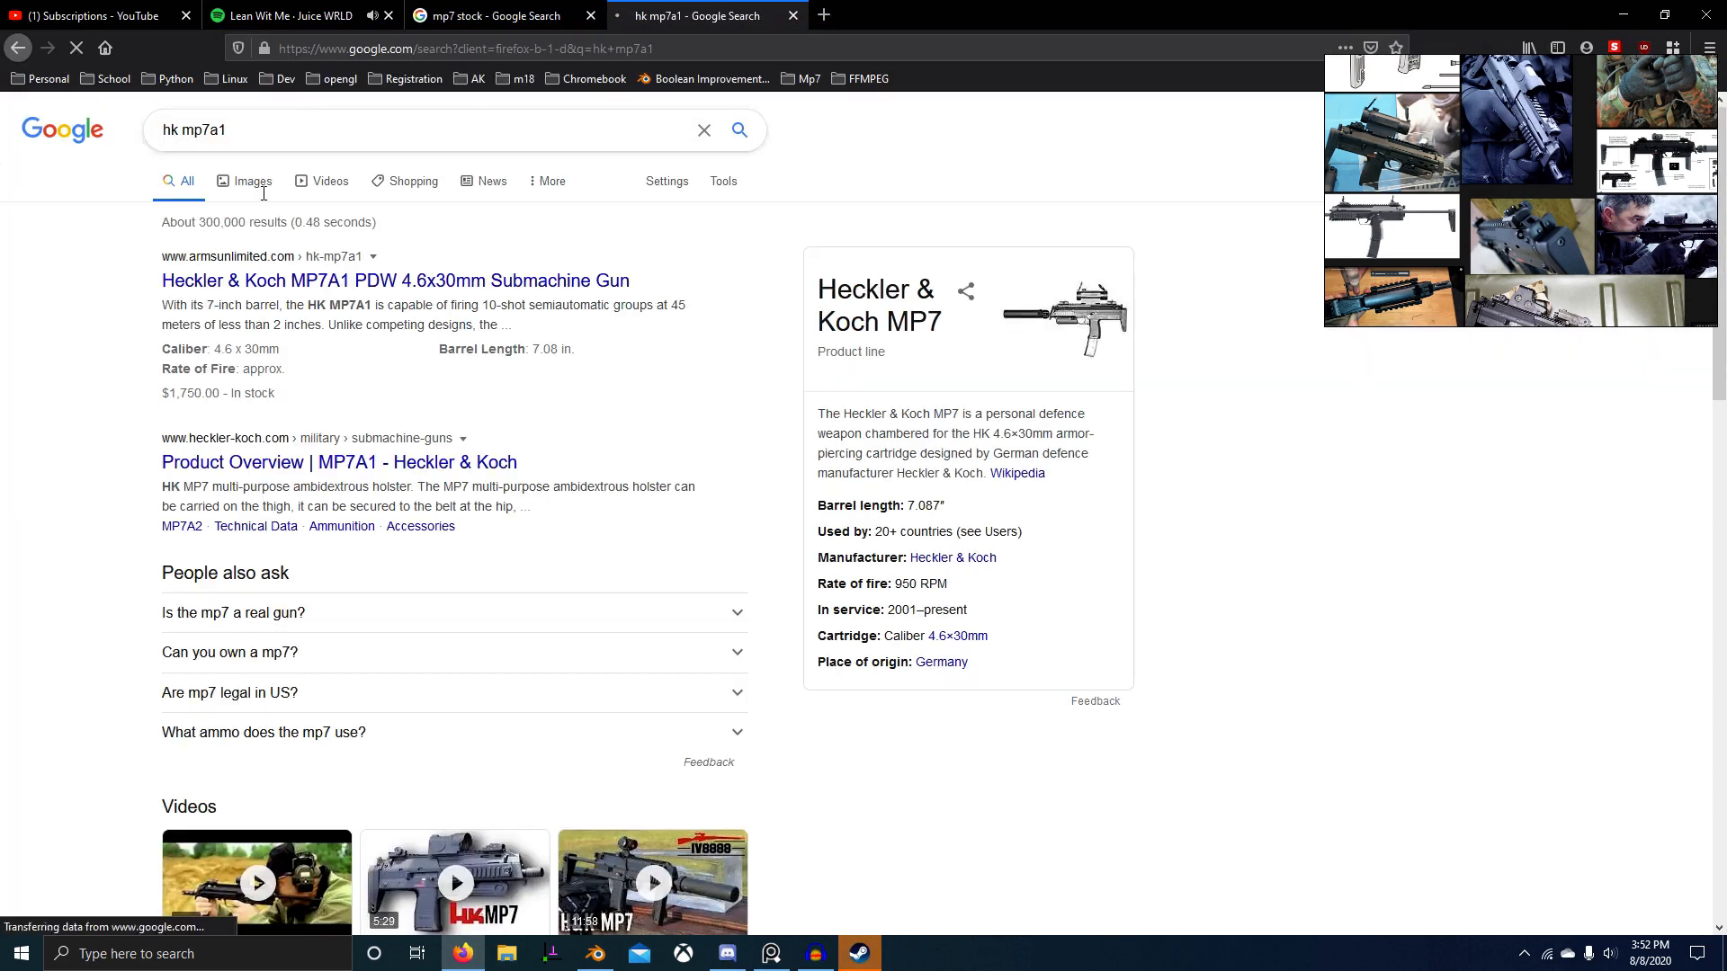
pyautogui.click(297, 466)
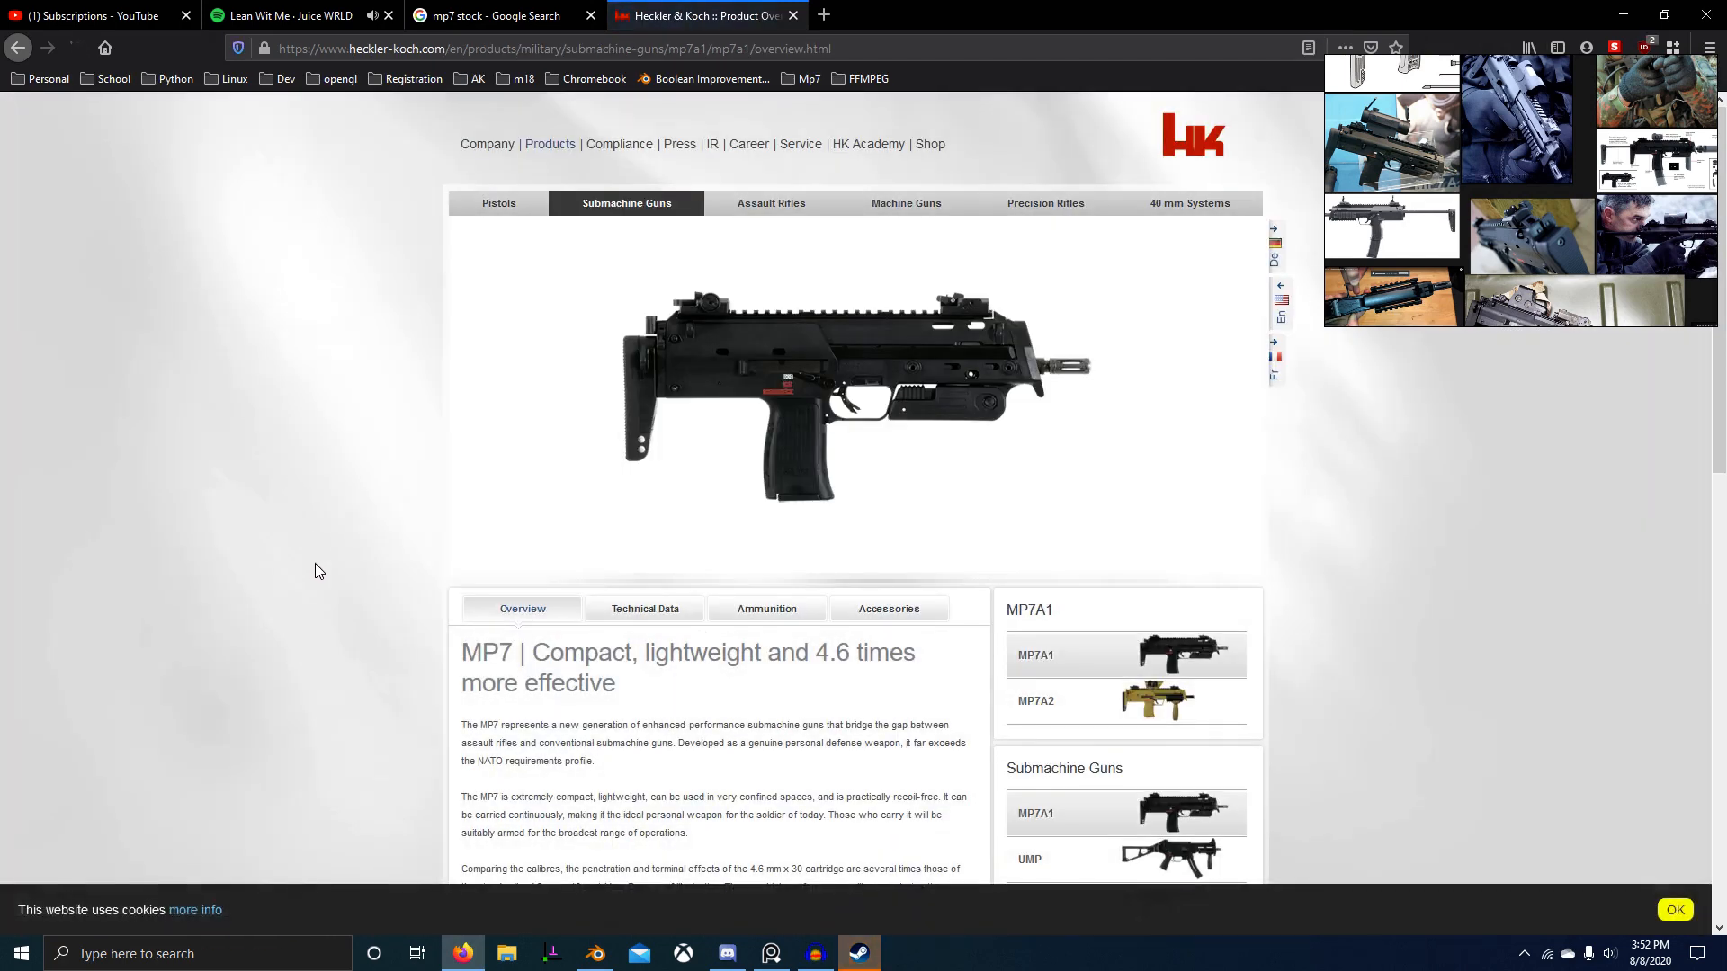
# Step: Return to Blender and examine the dimensions of the receiver's inner parts and the side Picatinny rail from the front
pyautogui.hotkey('alt', 'Tab')
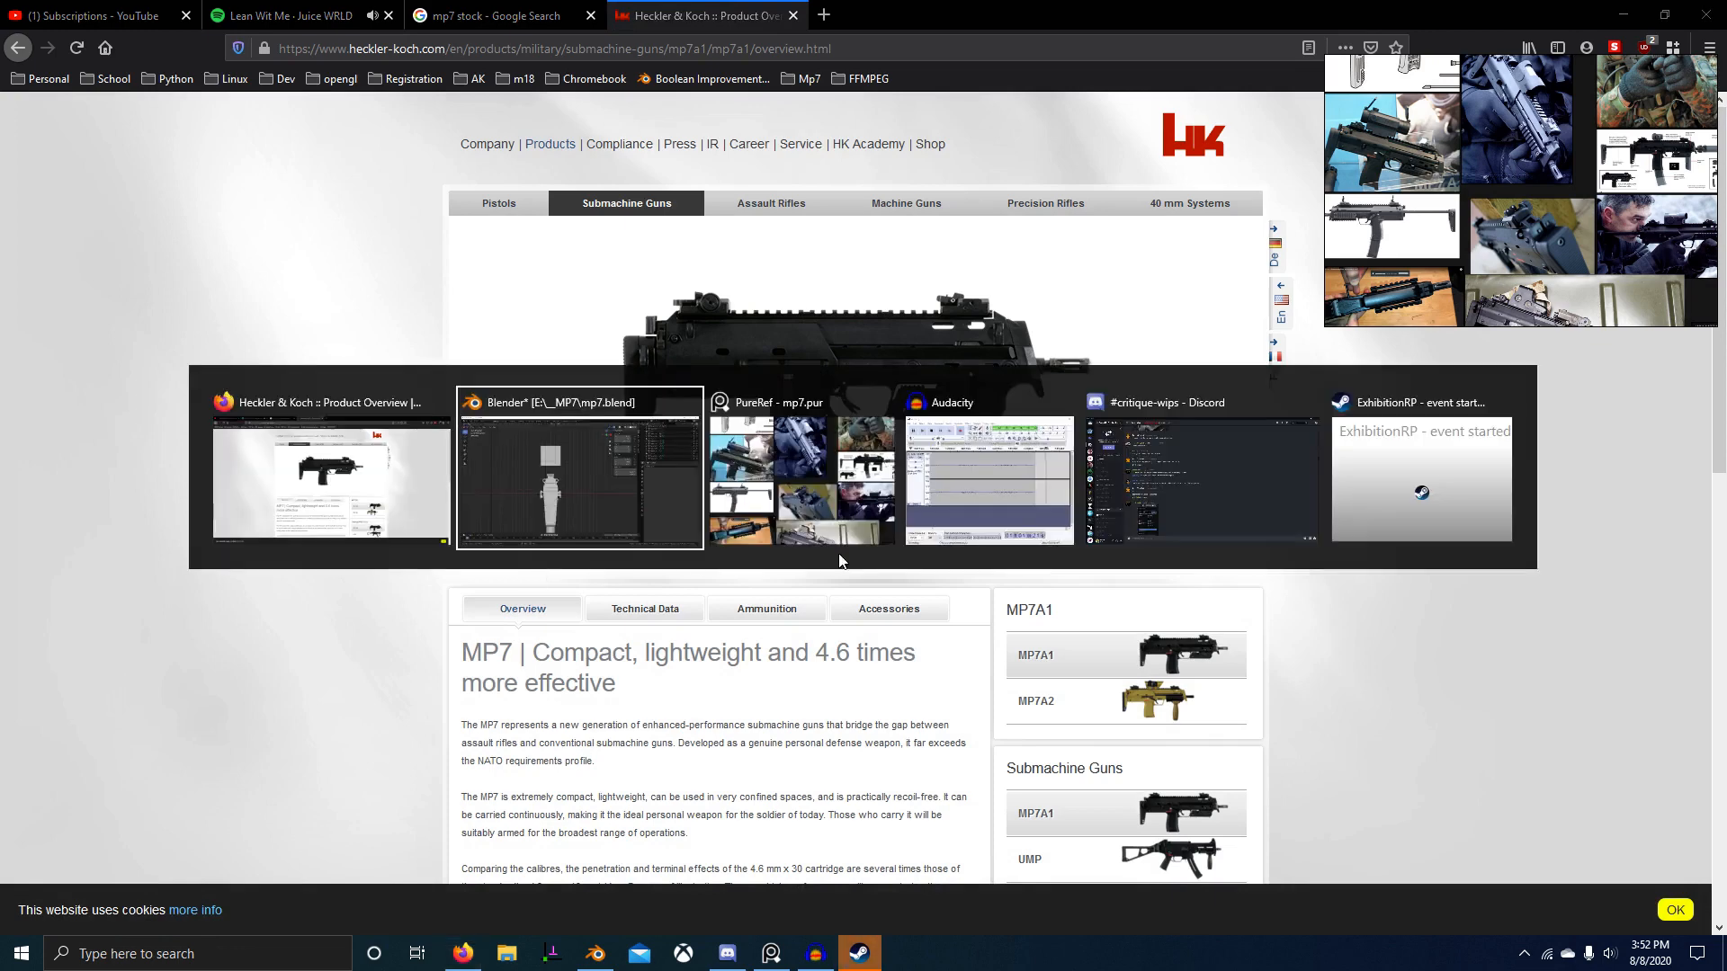
pyautogui.scroll(2, 620, 501)
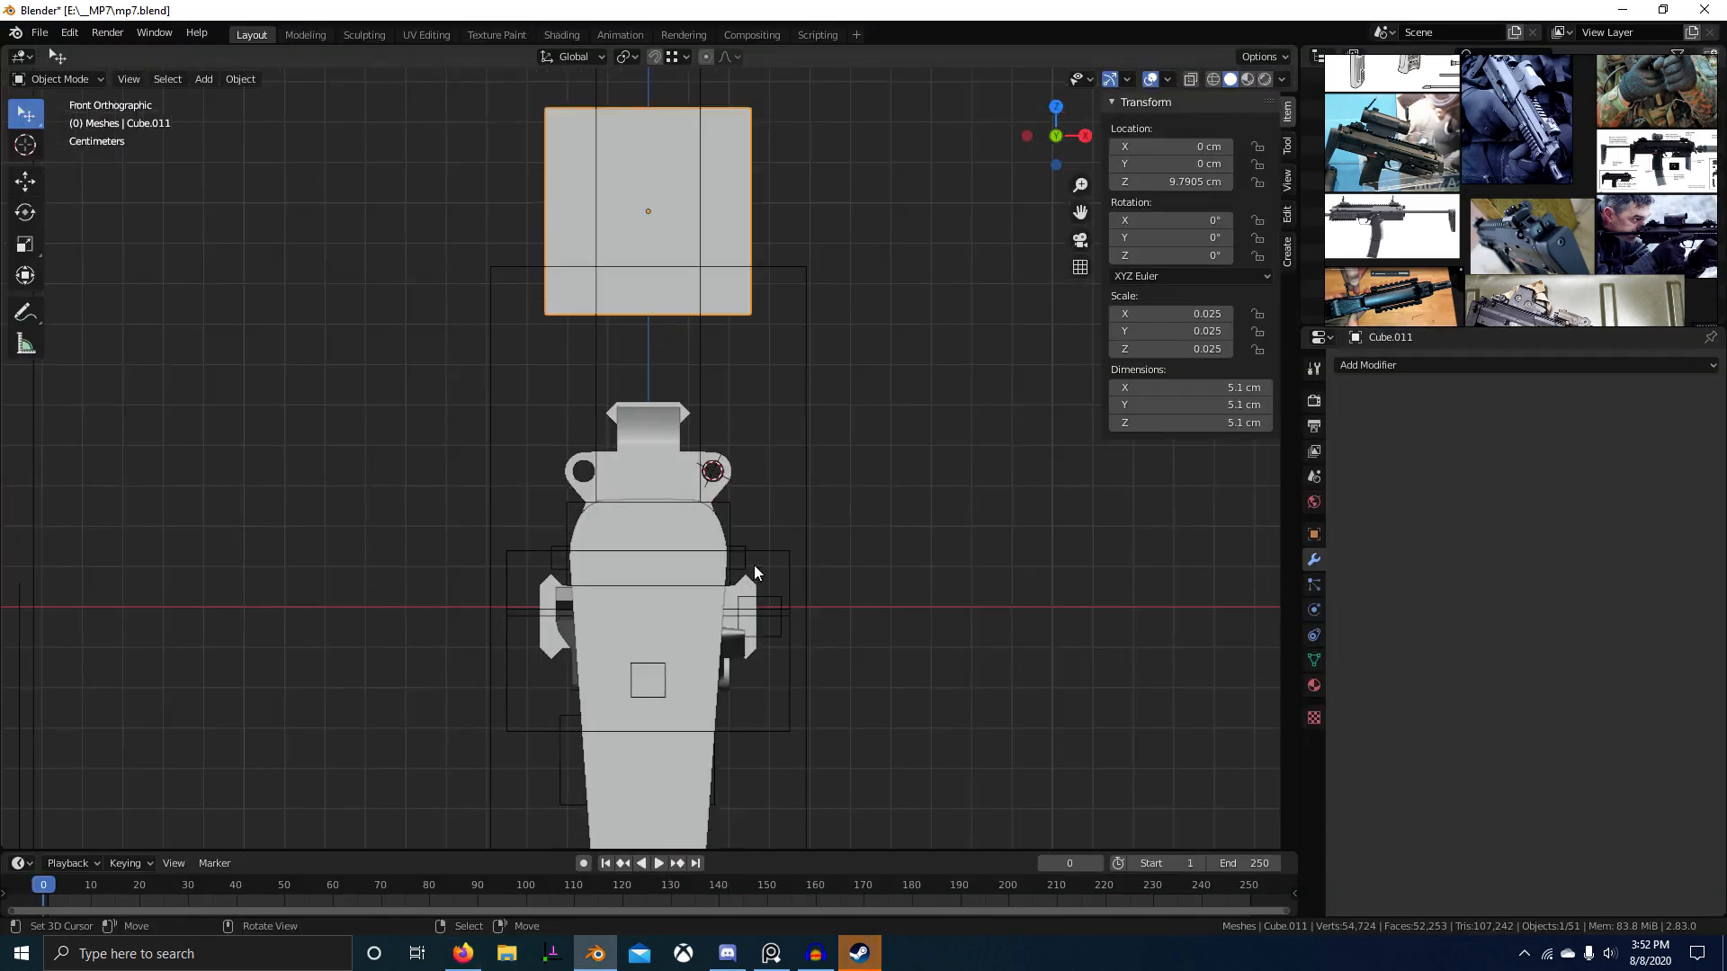
pyautogui.press('z')
pyautogui.click(327, 547)
pyautogui.click(725, 640)
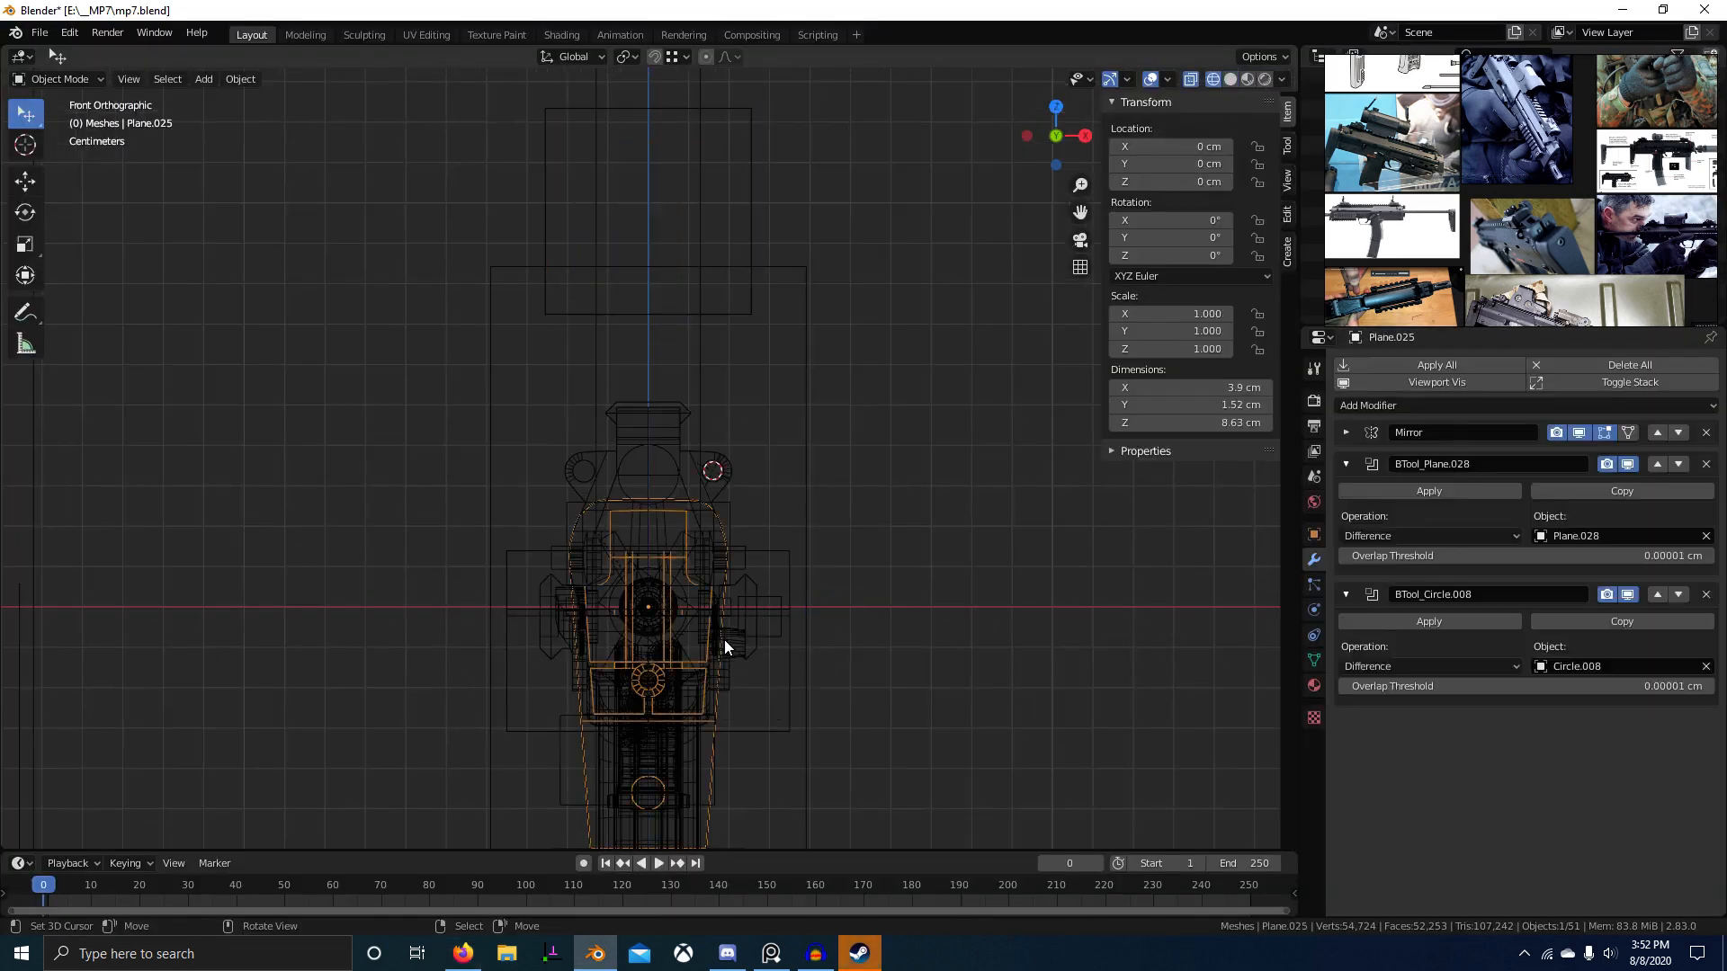
pyautogui.click(720, 624)
pyautogui.press('z')
pyautogui.click(823, 601)
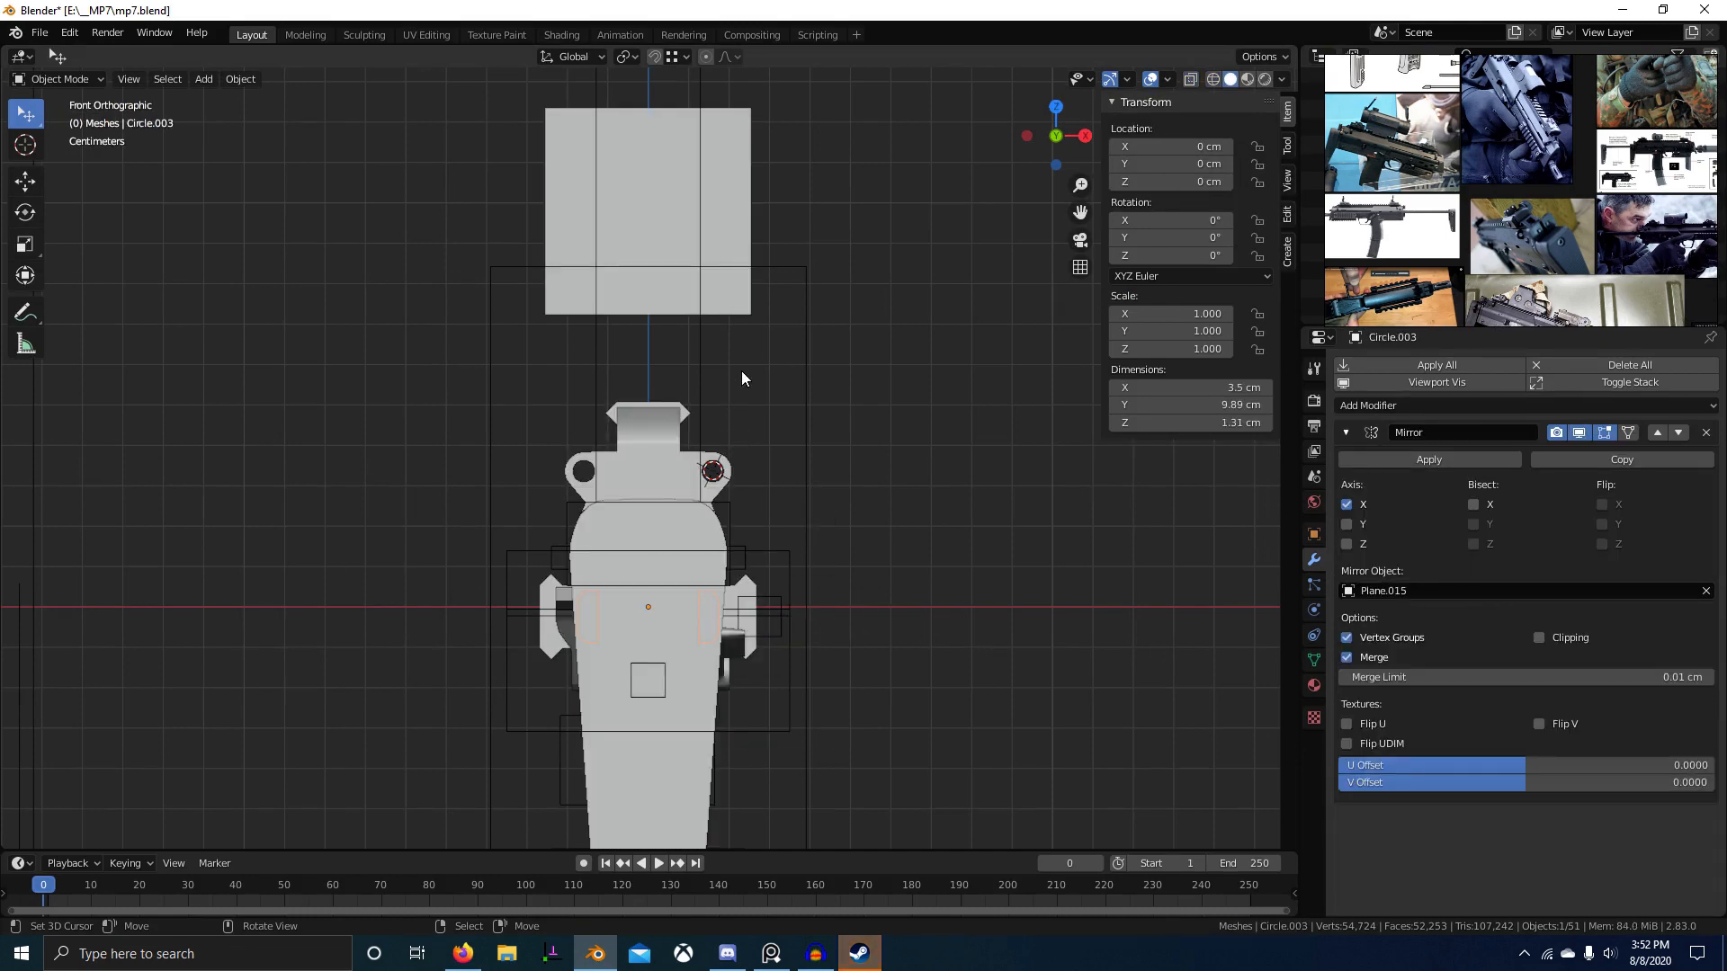
pyautogui.click(748, 622)
# Step: Save the mp7.blend file
pyautogui.scroll(-5, 799, 517)
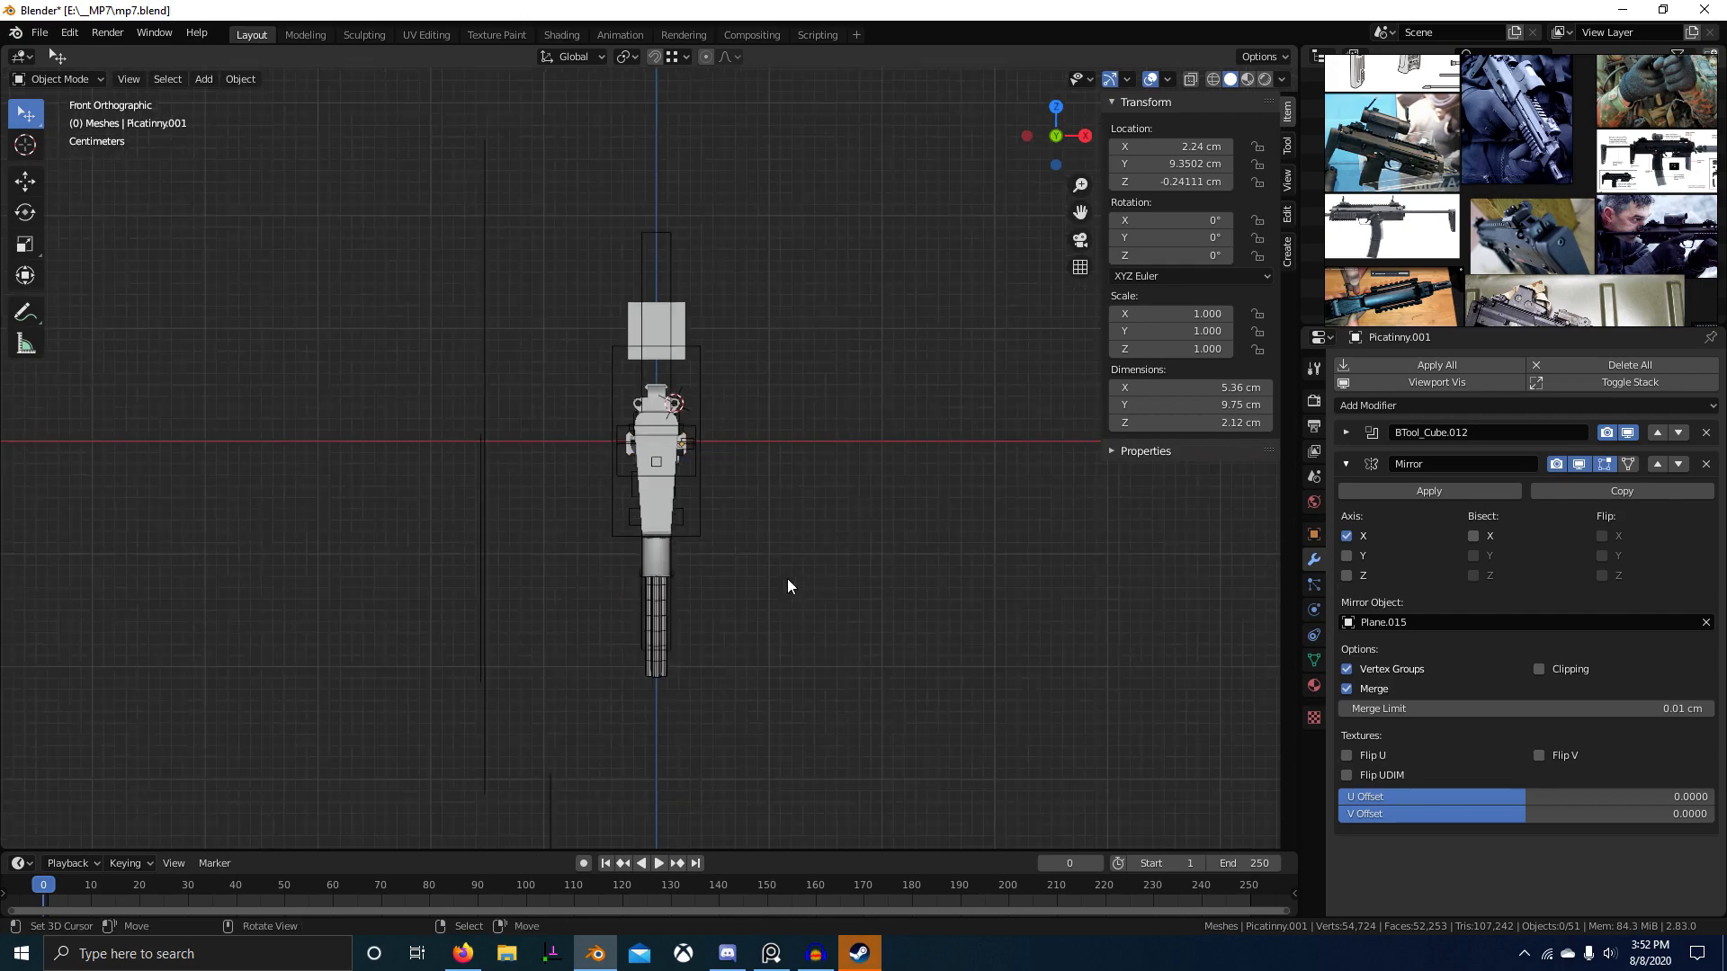
pyautogui.hotkey('ctrl', 's')
pyautogui.moveTo(786, 579); pyautogui.dragTo(171, 611, button='middle')
pyautogui.scroll(4, 667, 620)
pyautogui.moveTo(666, 623); pyautogui.dragTo(759, 579, button='middle')
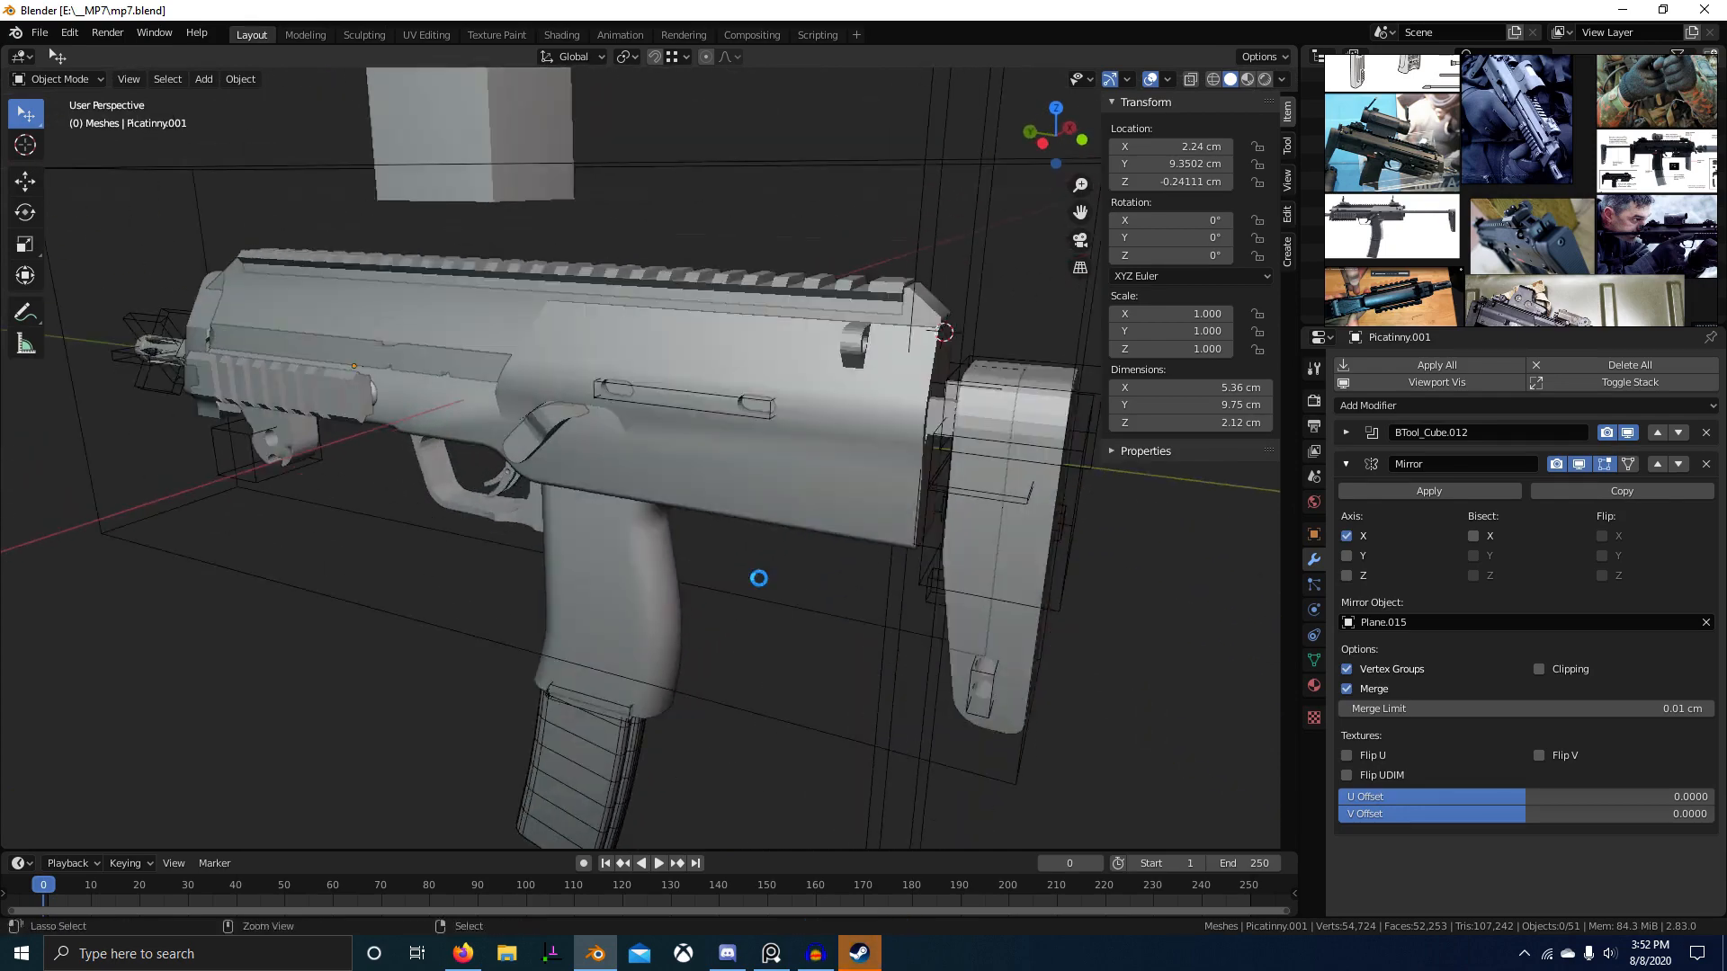
# Step: Duplicate the reference cube's mesh and move the copy down about 3.672 cm along Z, just above the lugs
pyautogui.keyDown('shift'); pyautogui.moveTo(586, 542); pyautogui.dragTo(478, 327, button='middle'); pyautogui.keyUp('shift')
pyautogui.click(478, 327)
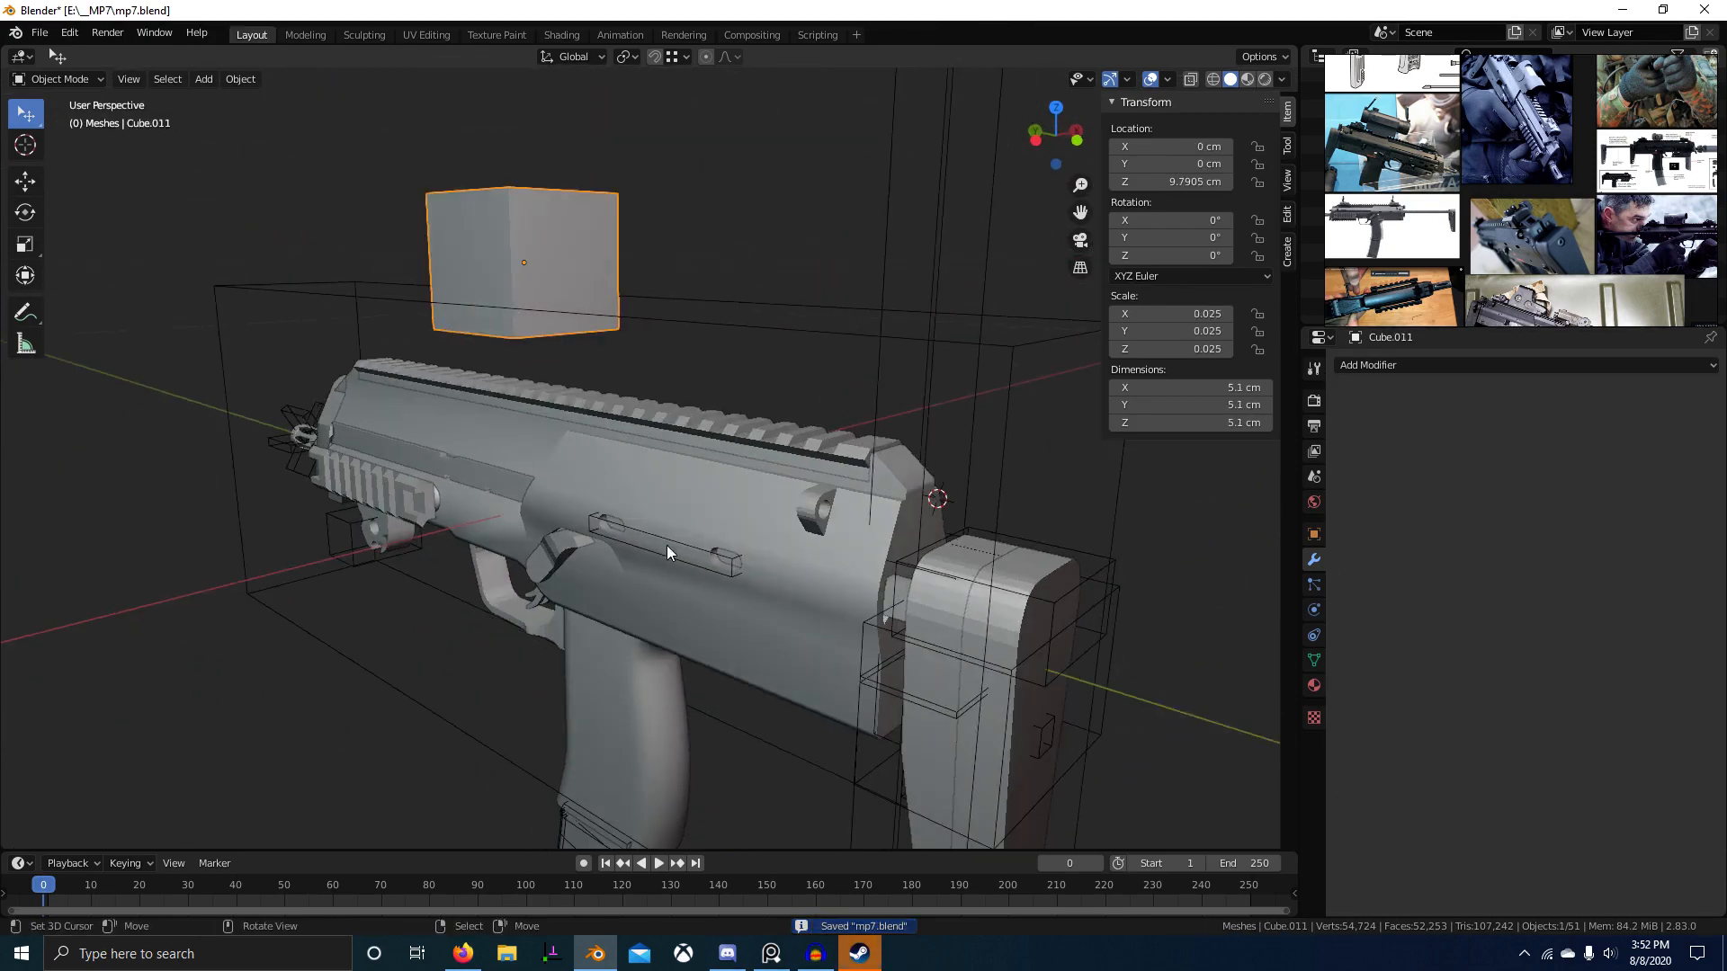
pyautogui.moveTo(666, 545); pyautogui.dragTo(558, 552, button='middle')
pyautogui.press('KP_1')
pyautogui.scroll(2, 710, 529)
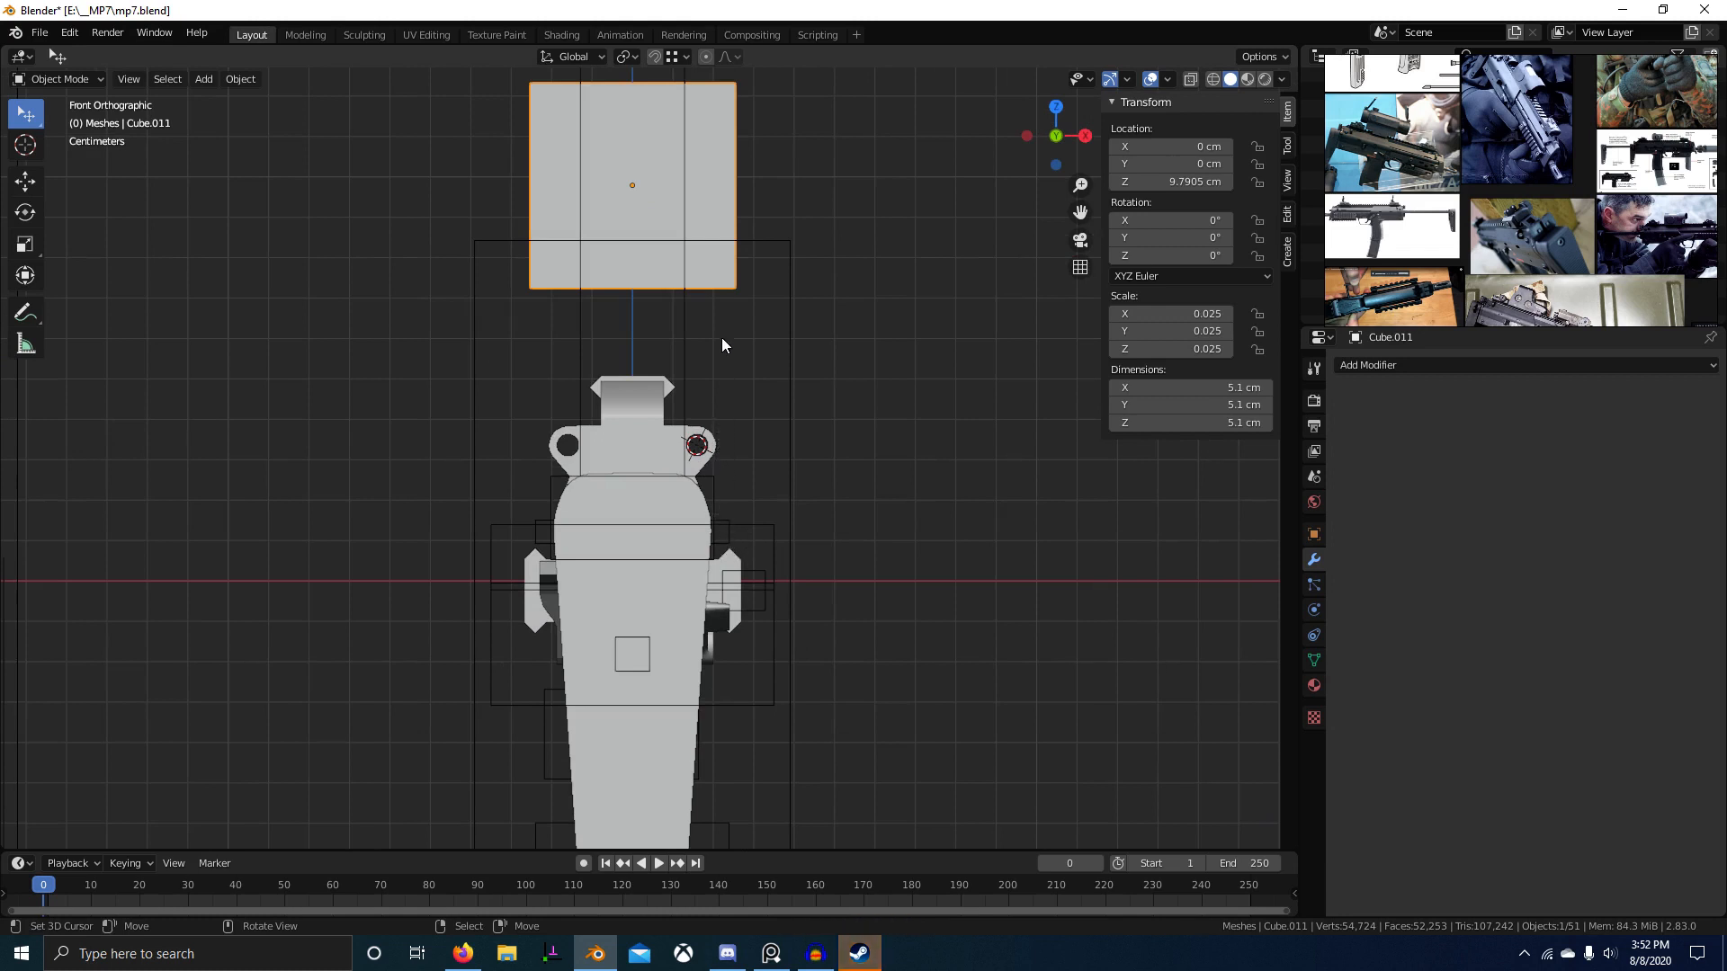
pyautogui.press('Tab')
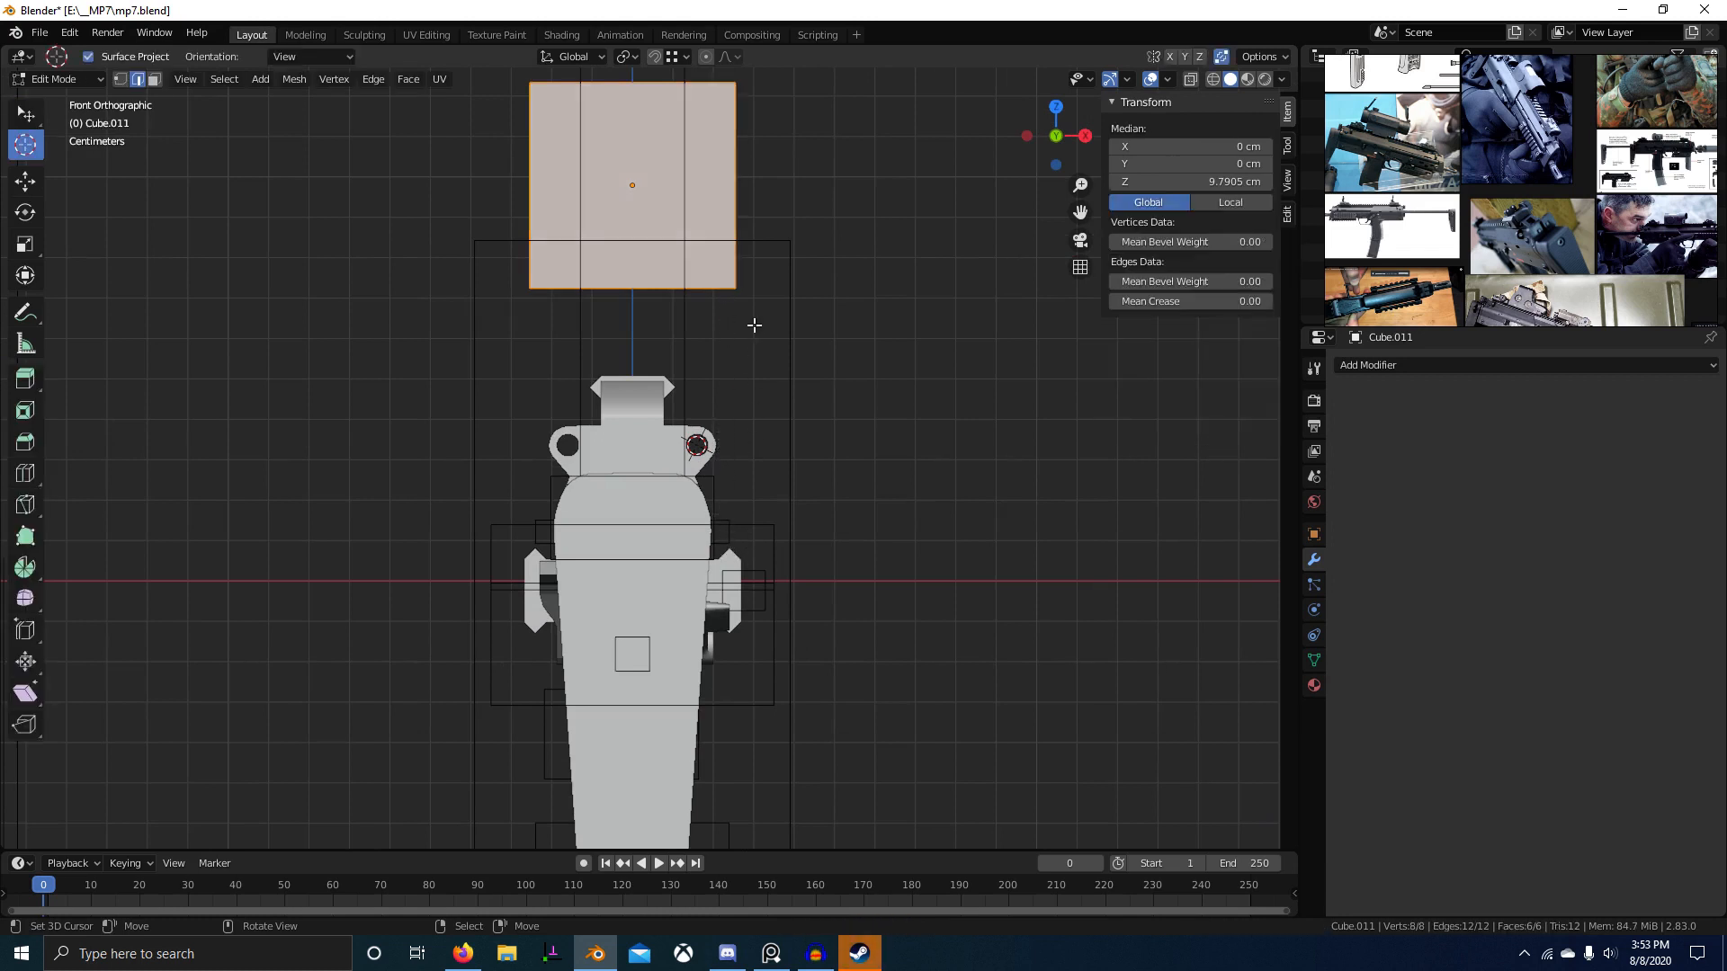
pyautogui.hotkey('shift', 'd')
pyautogui.press('z')
pyautogui.click(759, 450)
# Step: Scale the duplicated cube to 0.808 along X so its width matches the outer sides of the two lugs
pyautogui.scroll(3, 914, 531)
pyautogui.press('s')
pyautogui.press('x')
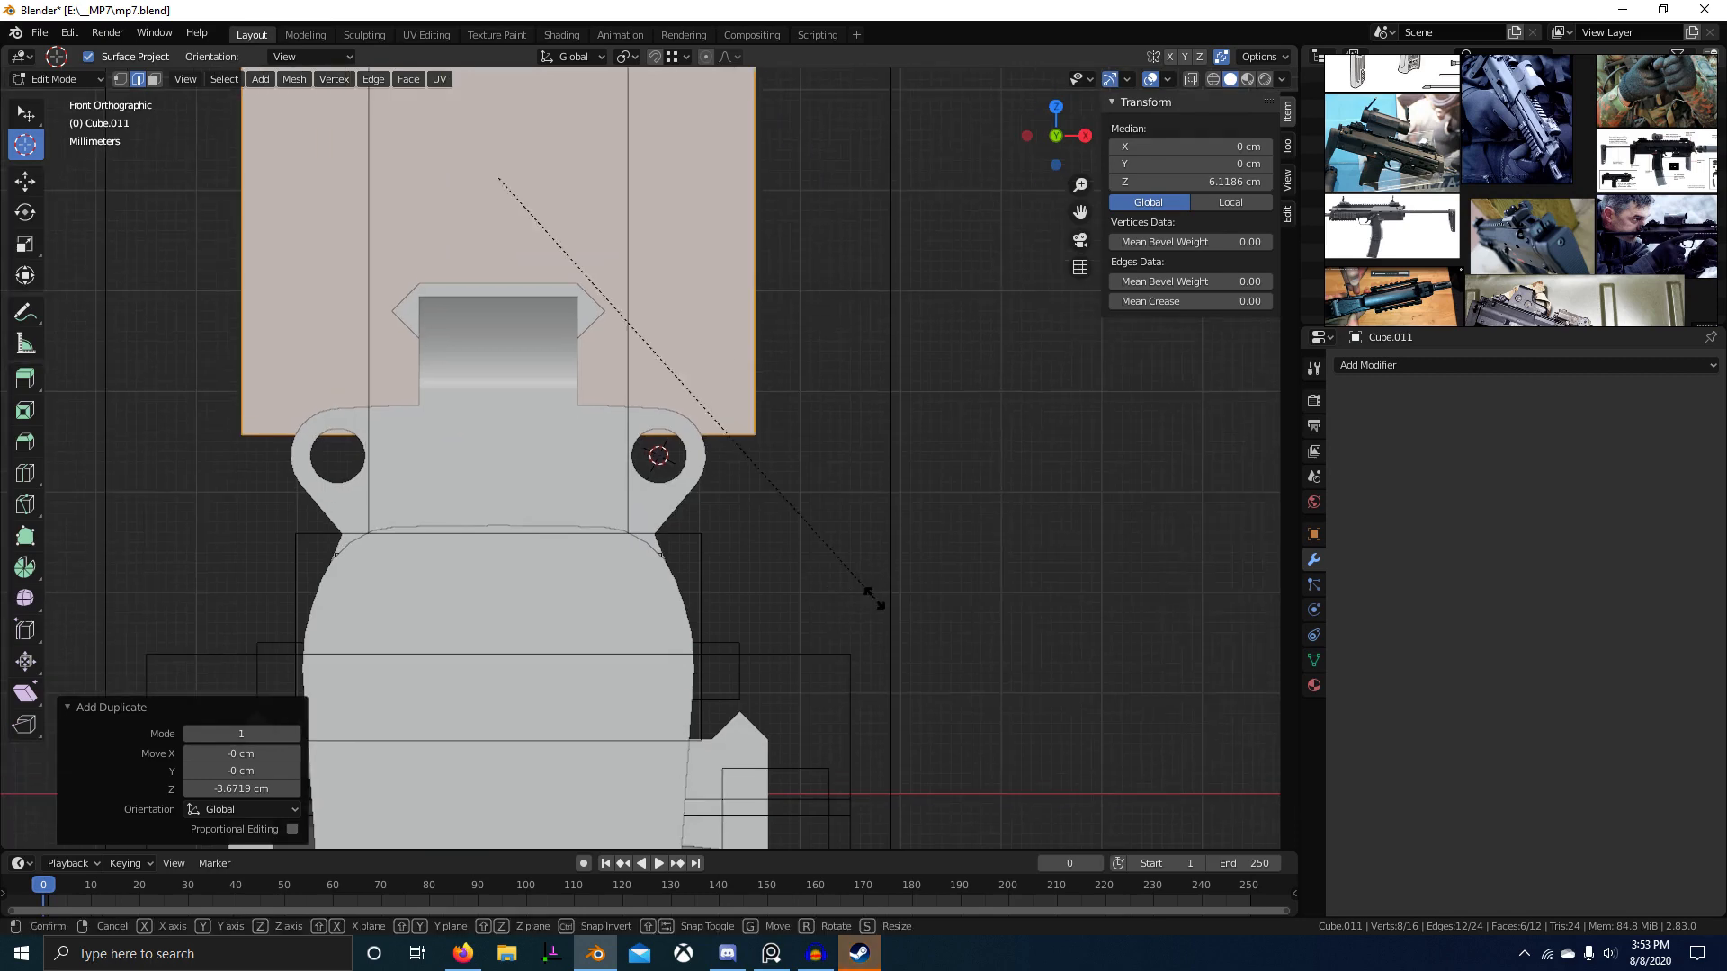
pyautogui.click(764, 491)
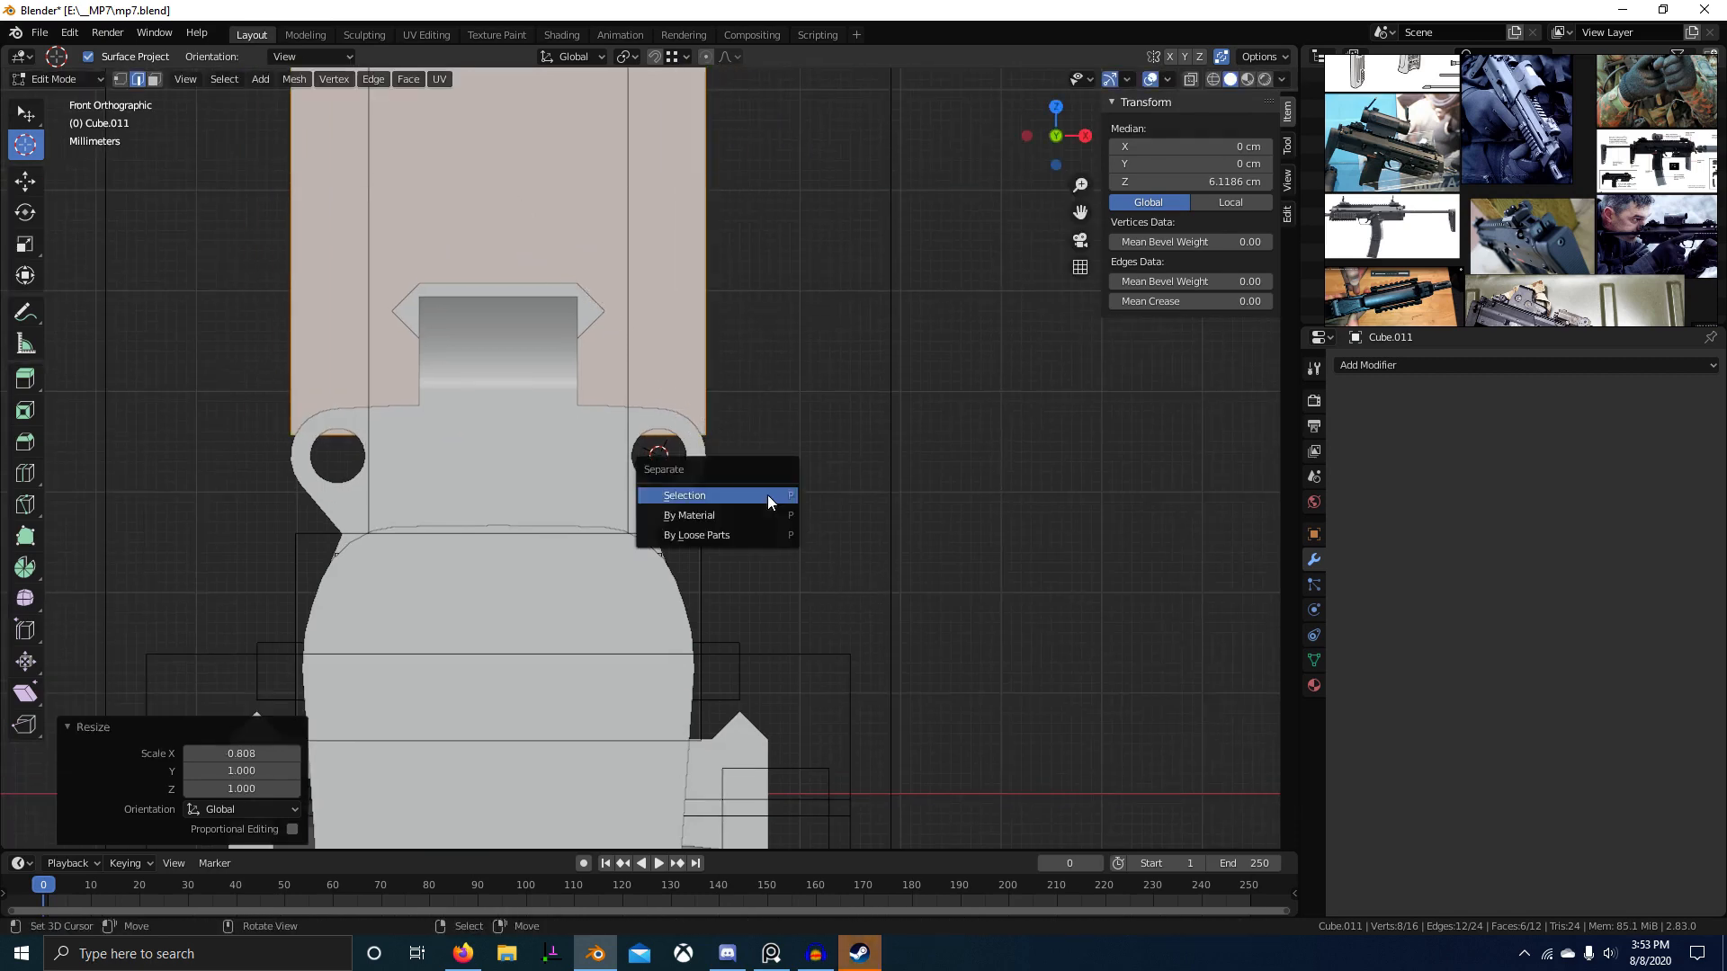
# Step: Separate the narrowed cube copy into its own object and apply its scale
pyautogui.click(768, 496)
pyautogui.press('Tab')
pyautogui.click(695, 364)
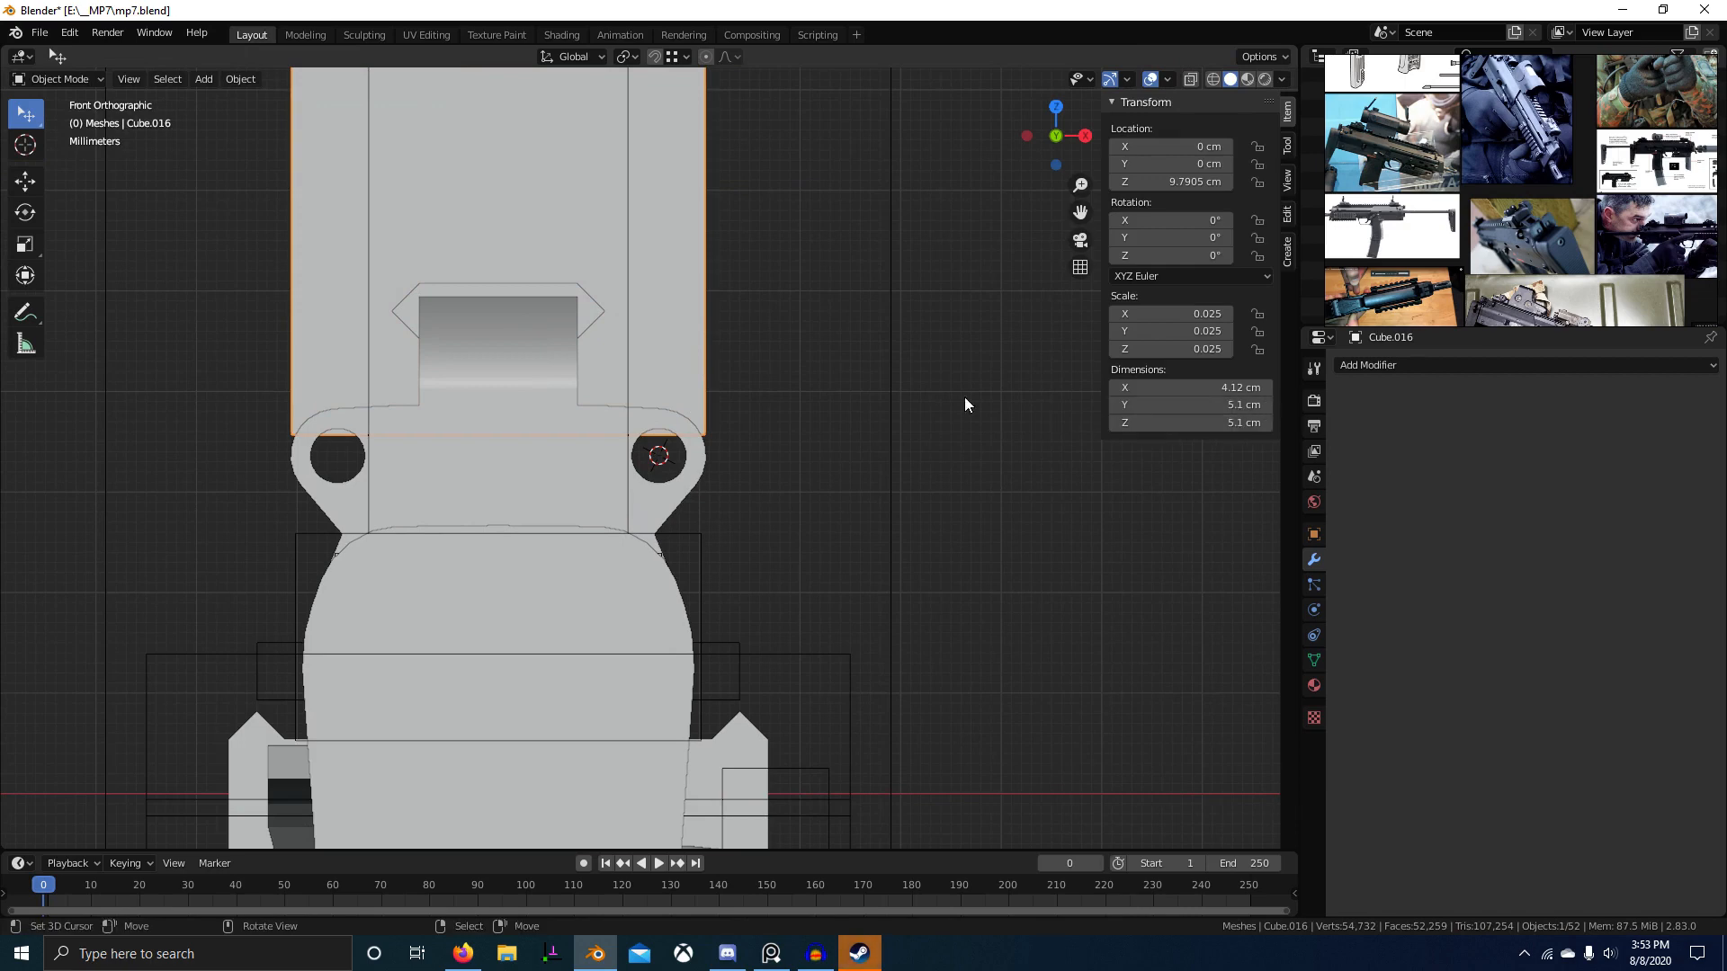
pyautogui.scroll(-1, 900, 378)
pyautogui.keyDown('shift'); pyautogui.moveTo(877, 360); pyautogui.dragTo(844, 534, button='middle'); pyautogui.keyUp('shift')
pyautogui.hotkey('ctrl', 'a')
pyautogui.click(845, 534)
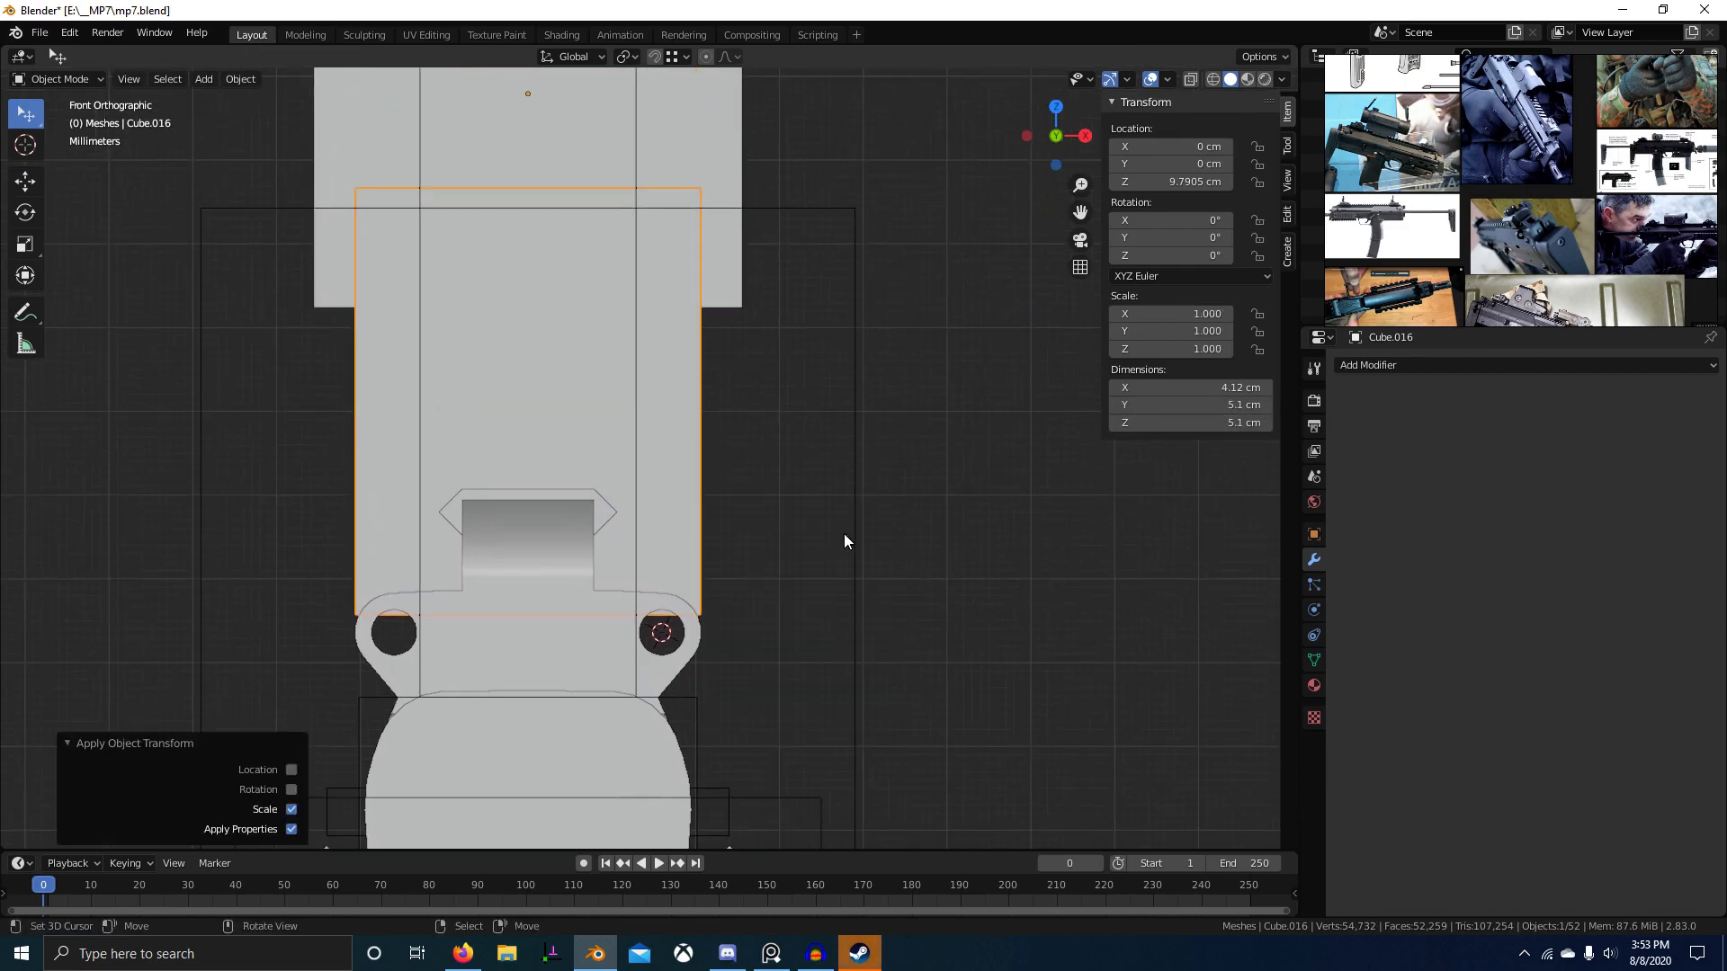
# Step: Compare the dimensions of the narrowed cube and the original reference cube against the gun from the front and in perspective
pyautogui.scroll(-2, 751, 455)
pyautogui.rightClick(684, 216)
pyautogui.rightClick(649, 387)
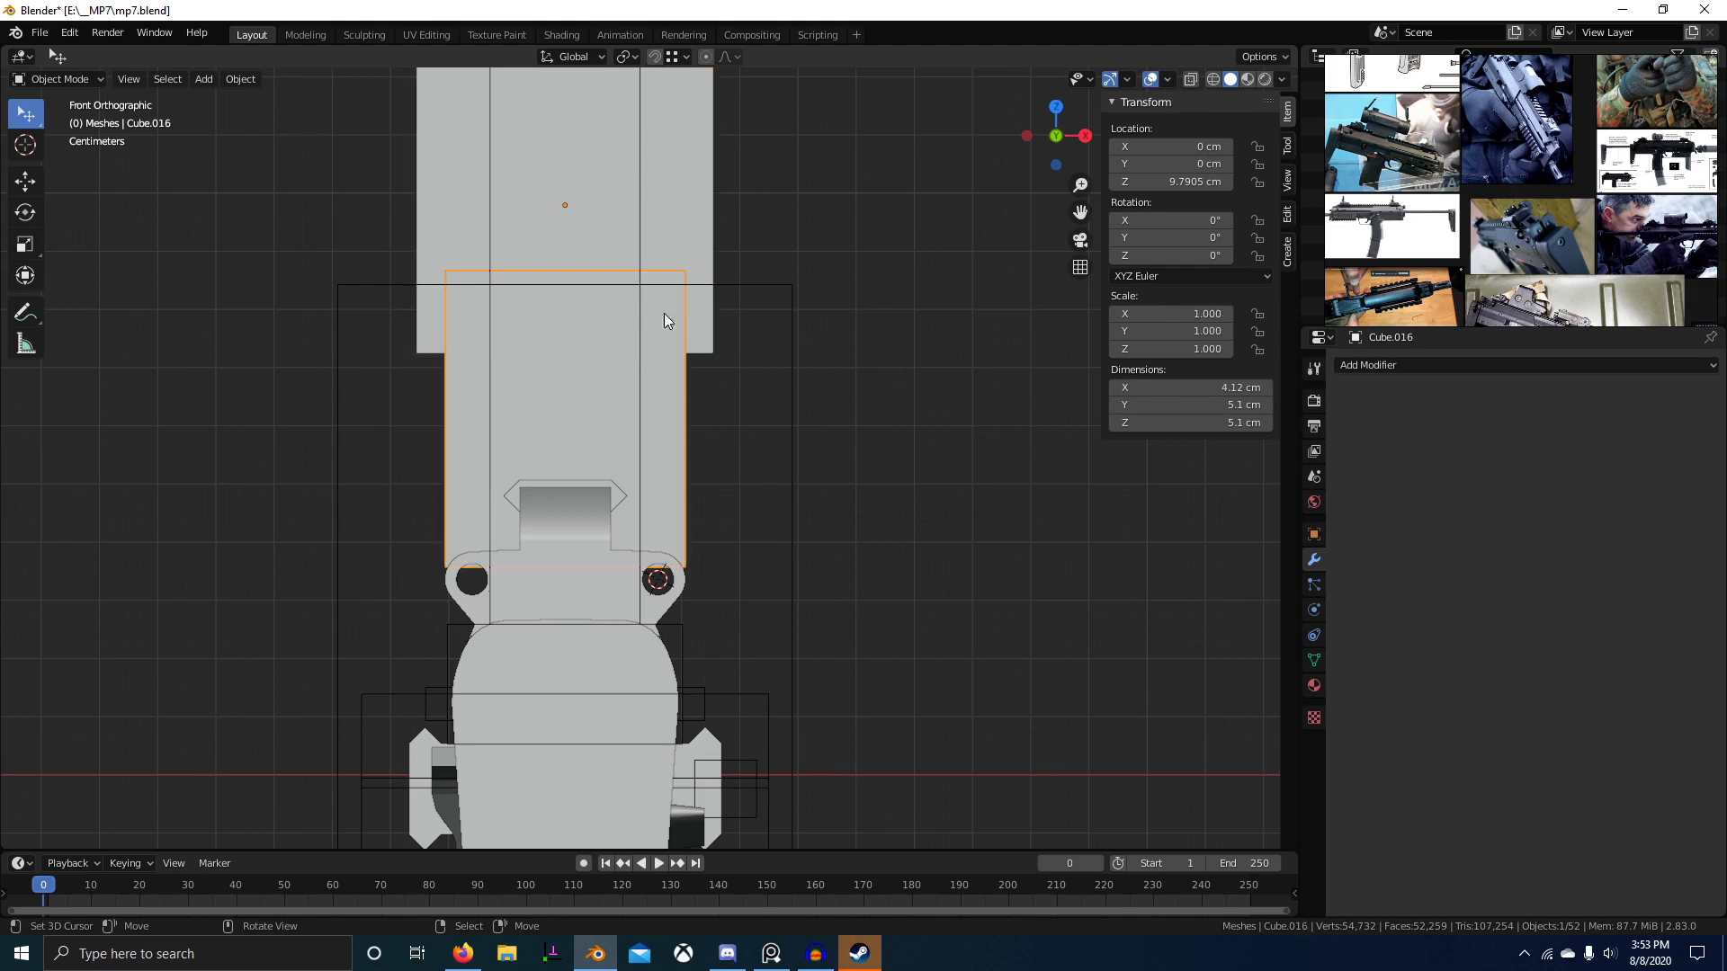
pyautogui.rightClick(661, 552)
pyautogui.rightClick(663, 431)
pyautogui.moveTo(727, 714); pyautogui.dragTo(397, 554, button='middle')
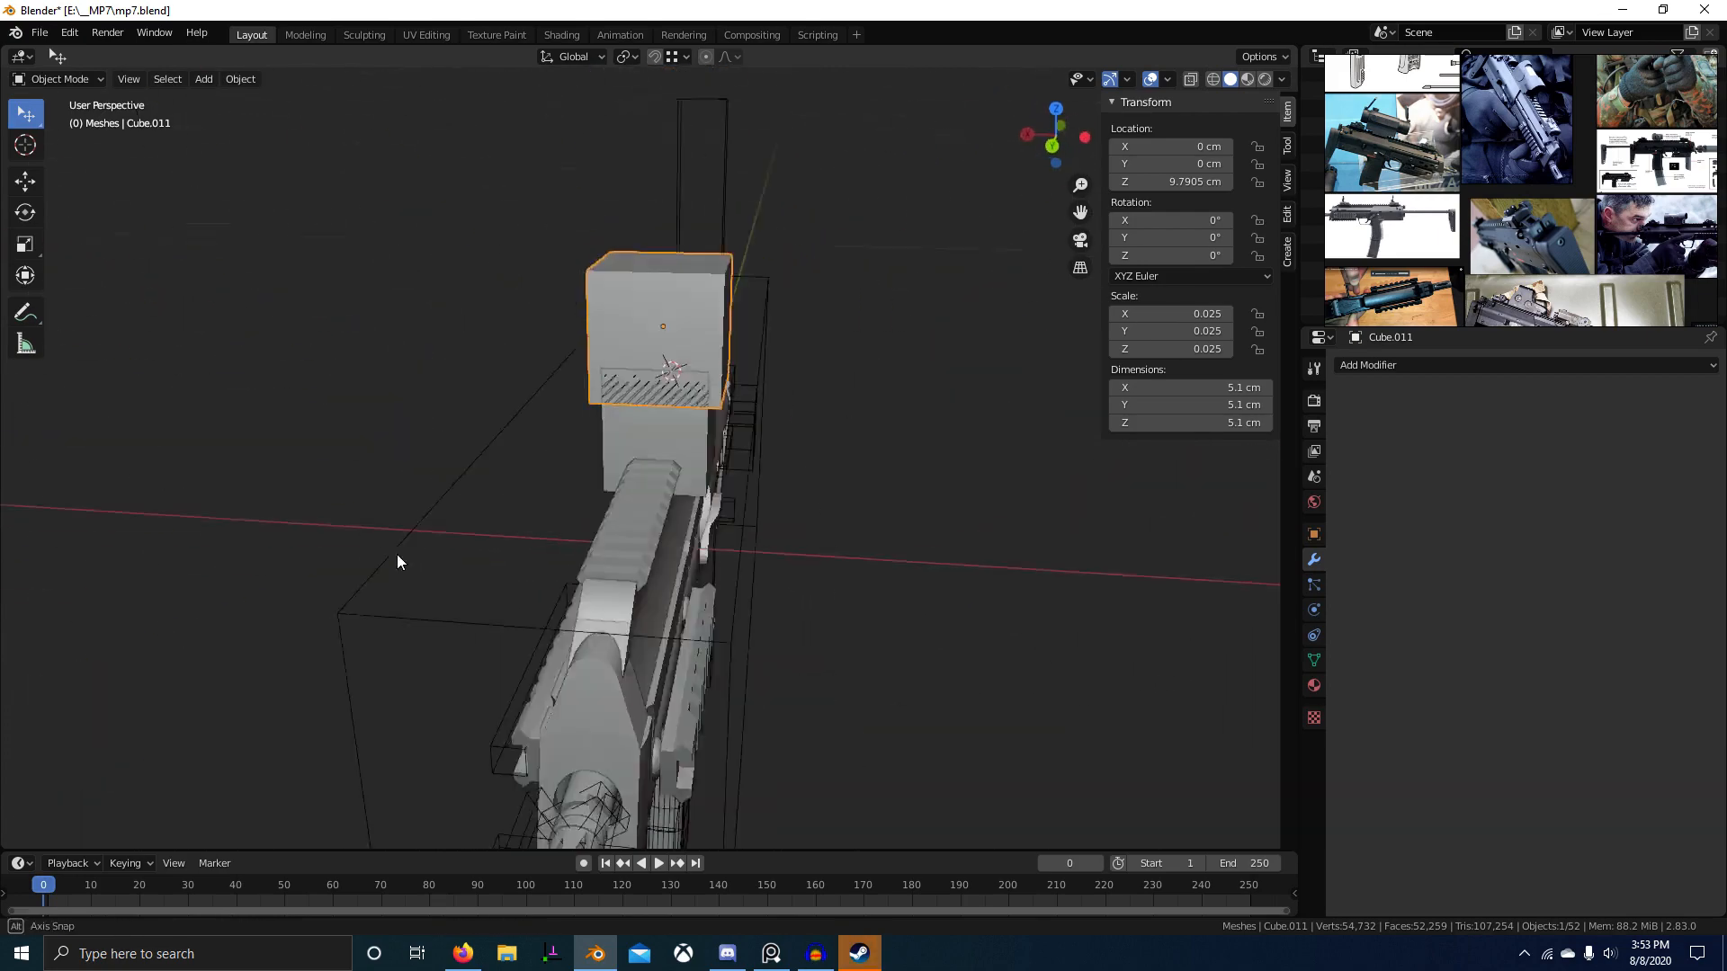
pyautogui.scroll(3, 575, 542)
pyautogui.moveTo(580, 541); pyautogui.dragTo(734, 435, button='middle')
pyautogui.moveTo(768, 496); pyautogui.dragTo(737, 572, button='middle')
pyautogui.scroll(-3, 1576, 189)
pyautogui.scroll(3, 1576, 189)
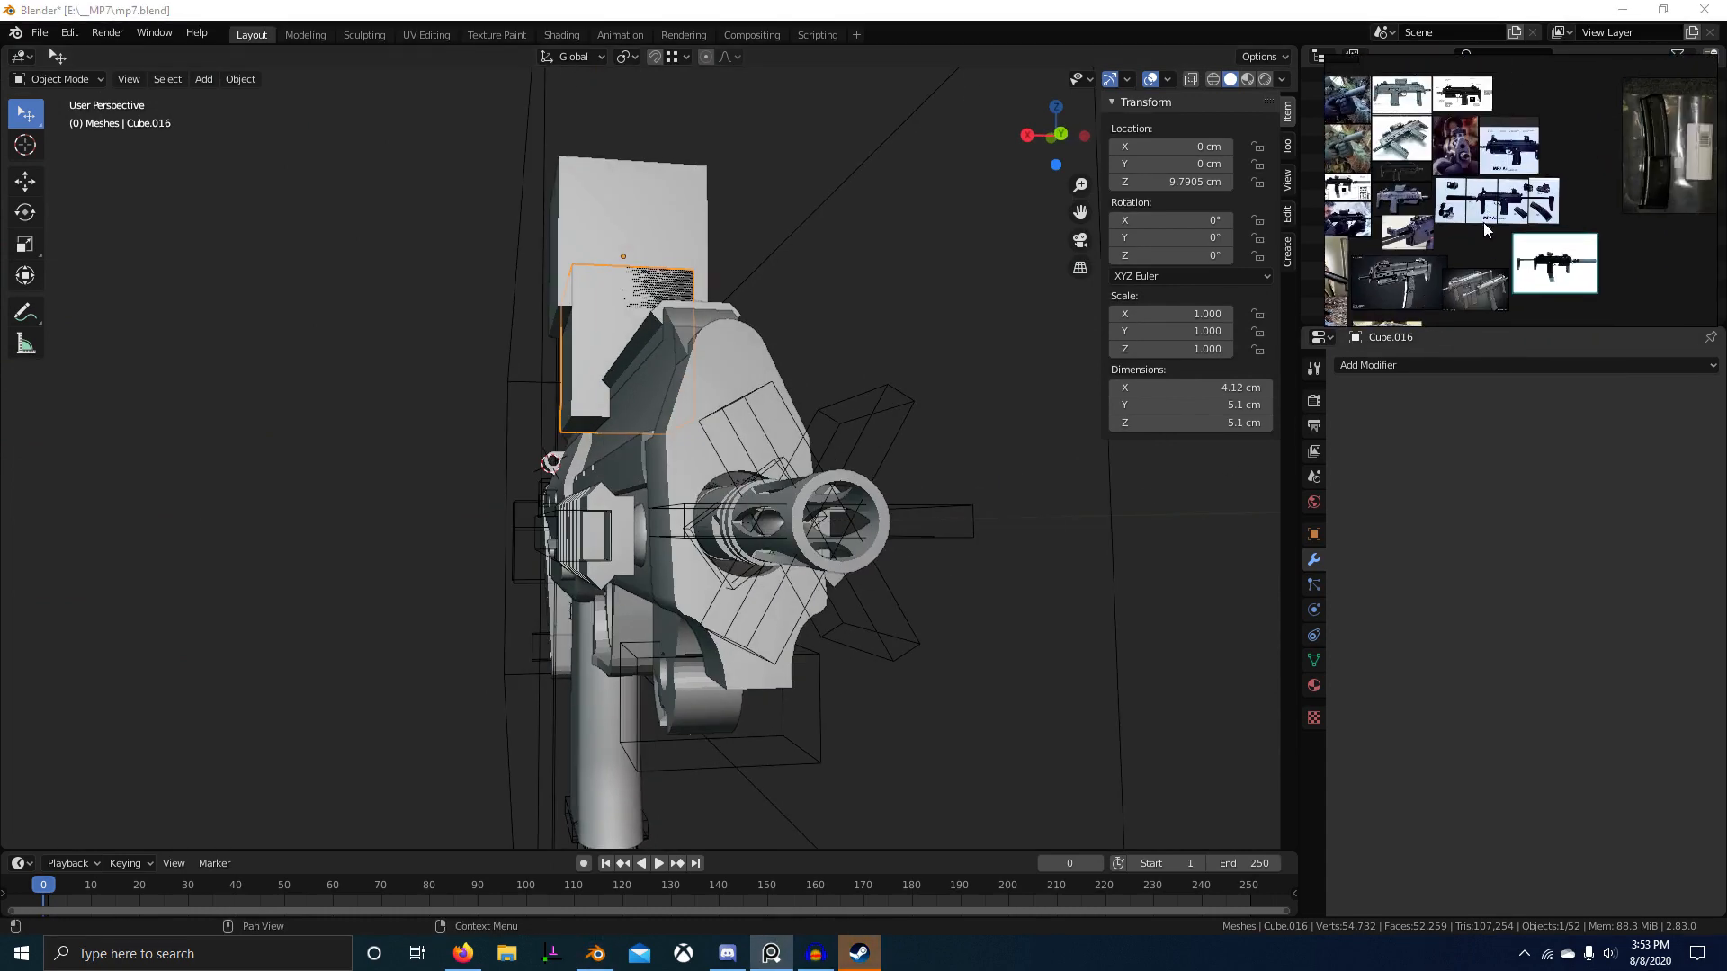
# Step: Browse the reference board for a close-up of the gun's front plate and barrel
pyautogui.scroll(3, 1482, 223)
pyautogui.scroll(-5, 1509, 239)
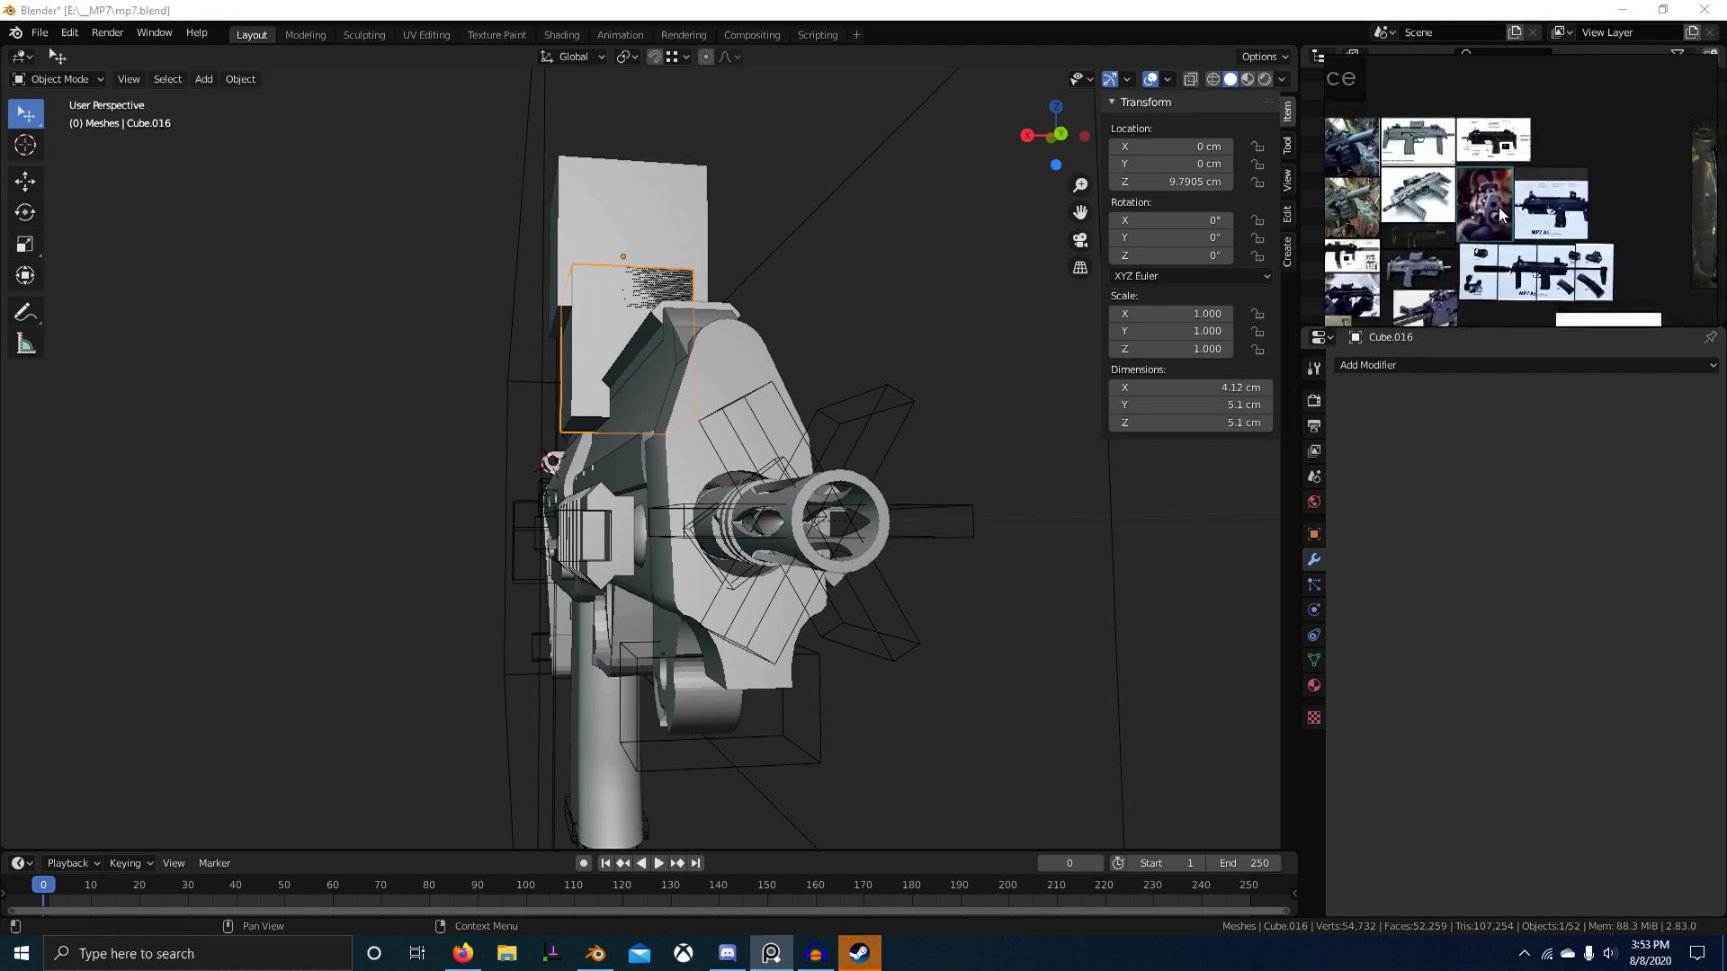
pyautogui.moveTo(1554, 310); pyautogui.dragTo(1511, 112, button='middle')
pyautogui.scroll(5, 1509, 126)
pyautogui.moveTo(1484, 261); pyautogui.dragTo(1503, 144, button='middle')
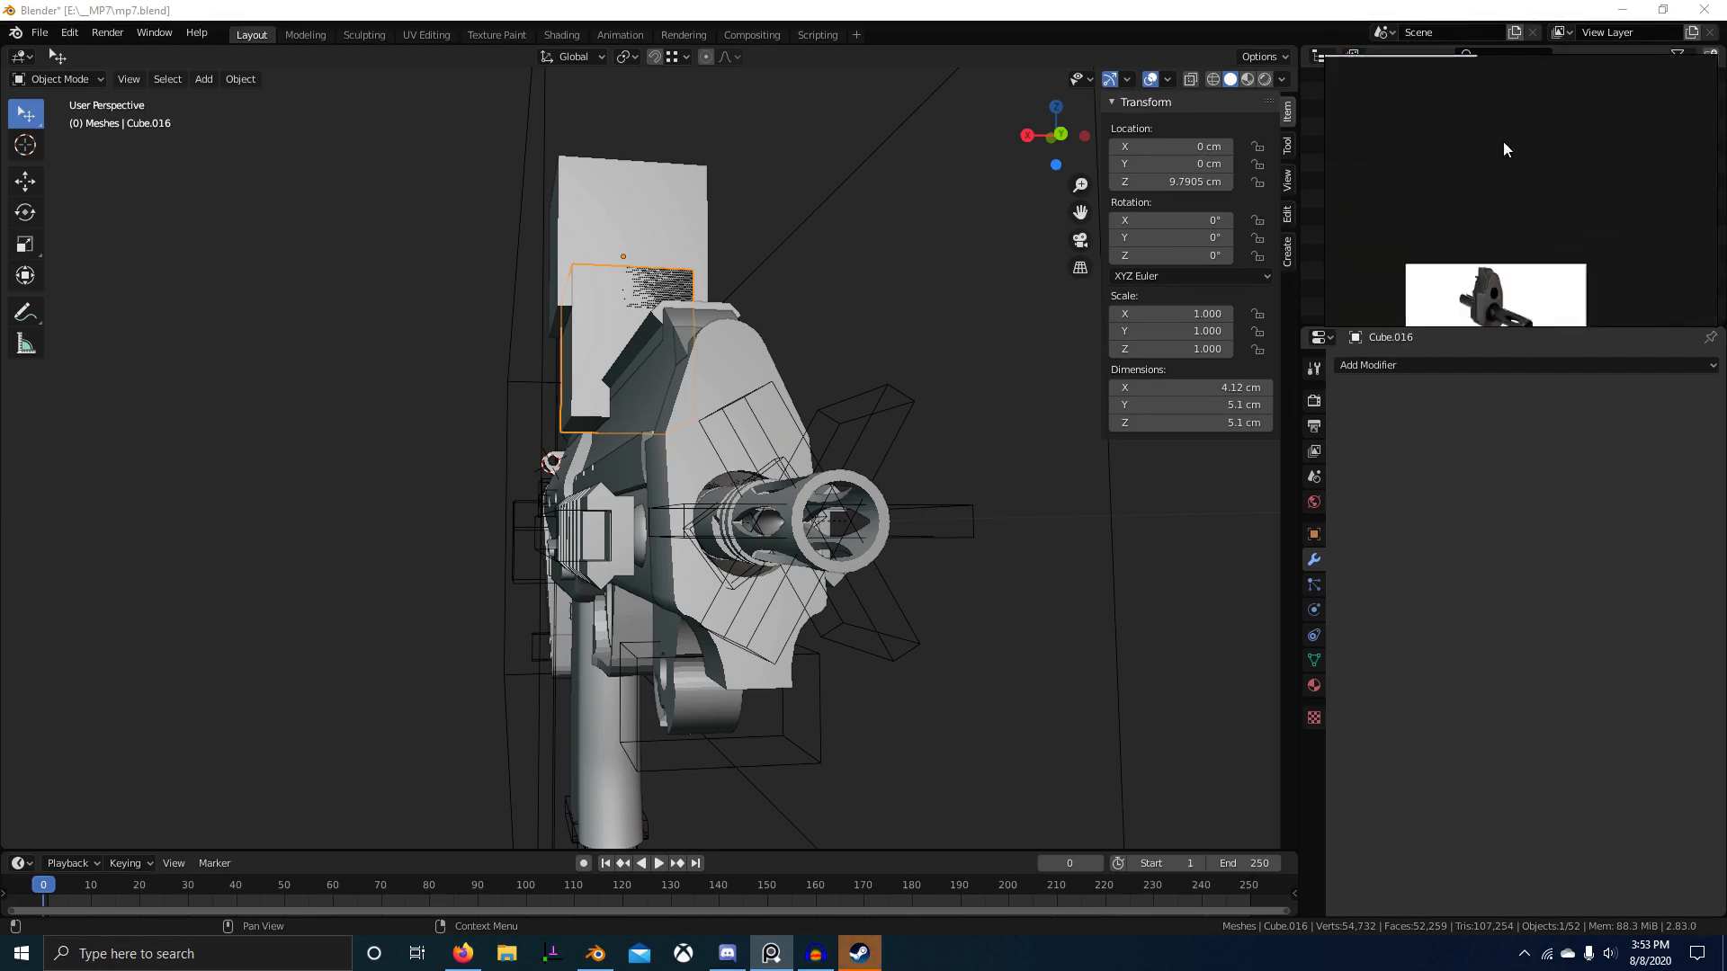
pyautogui.moveTo(1488, 306); pyautogui.dragTo(1545, 157, button='middle')
pyautogui.scroll(2, 1552, 220)
pyautogui.scroll(2, 1514, 230)
pyautogui.moveTo(1515, 234); pyautogui.dragTo(1542, 199, button='middle')
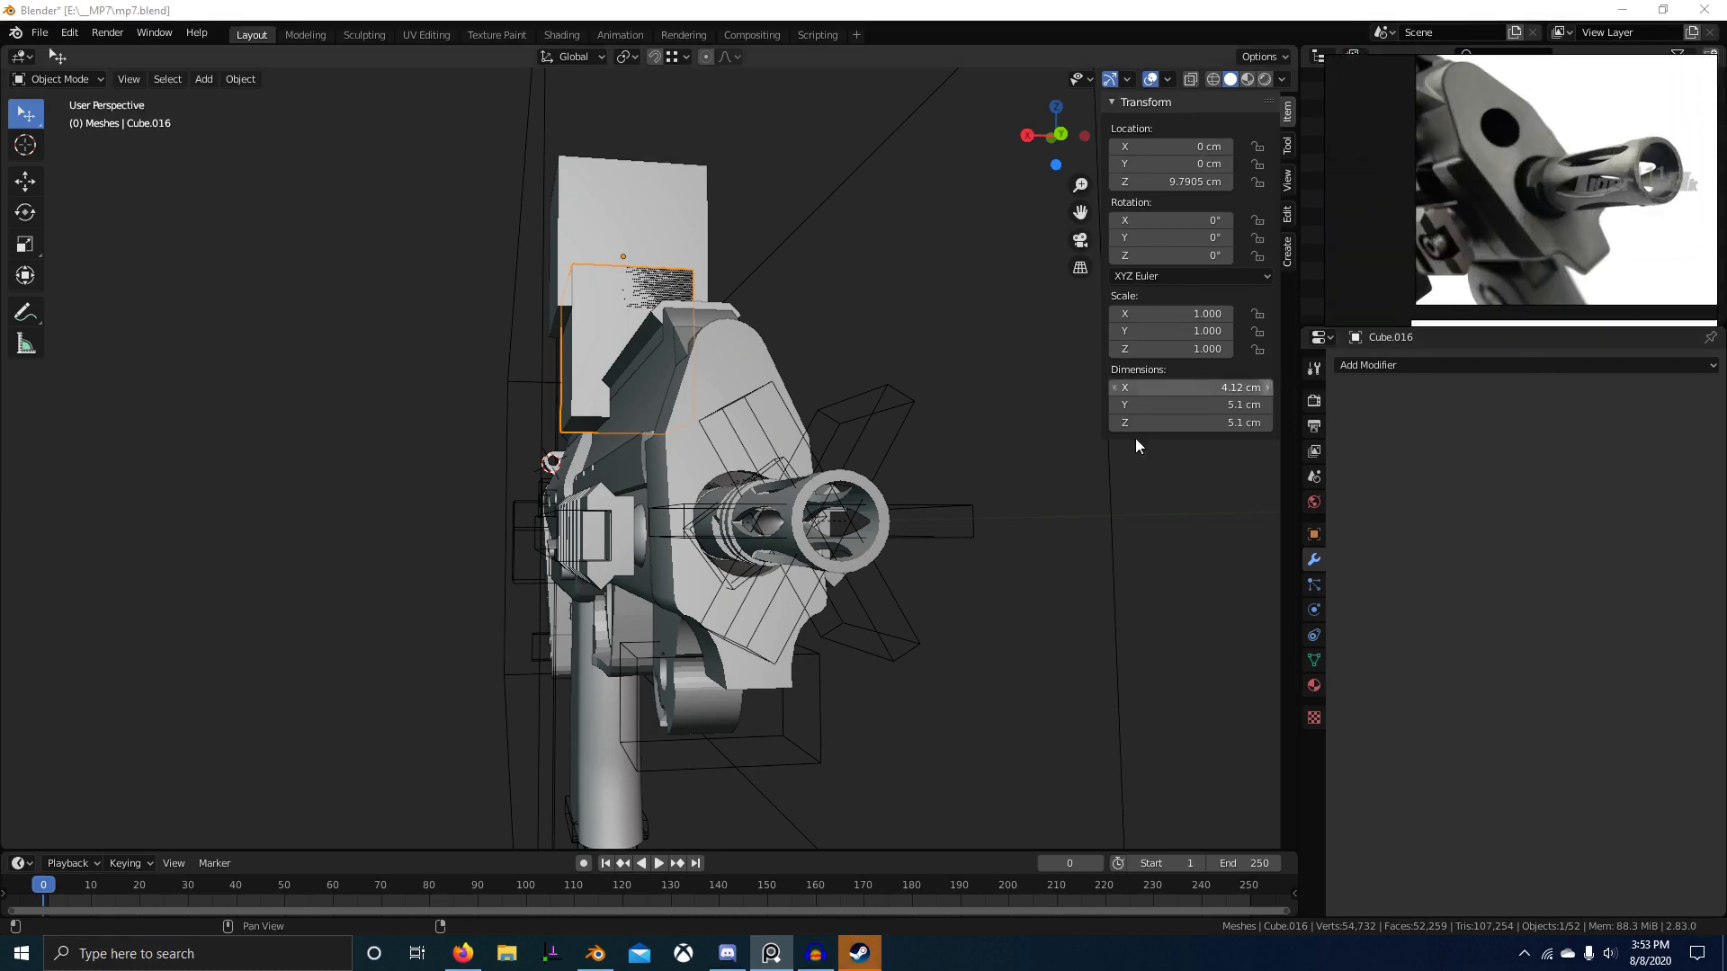
# Step: Examine the front plate's mesh and the gun's front end against the barrel reference, with viewport overlays hidden
pyautogui.moveTo(1135, 439); pyautogui.dragTo(917, 536, button='middle')
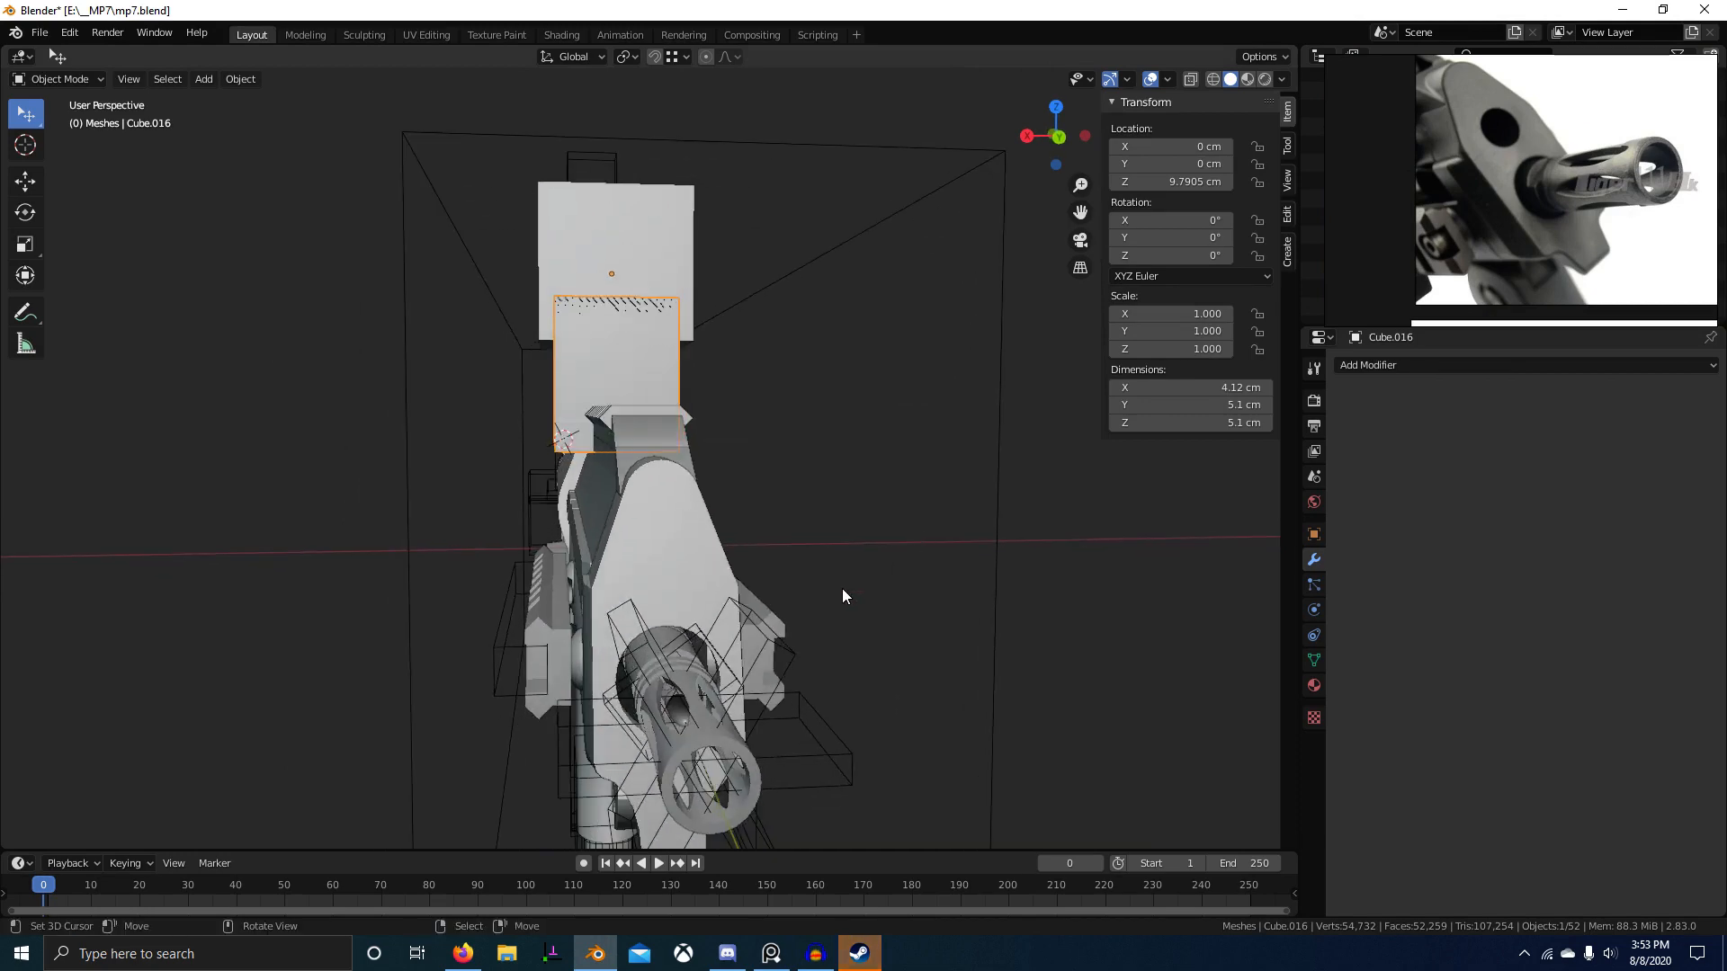
pyautogui.rightClick(662, 624)
pyautogui.press('Tab')
pyautogui.moveTo(662, 624); pyautogui.dragTo(769, 561, button='middle')
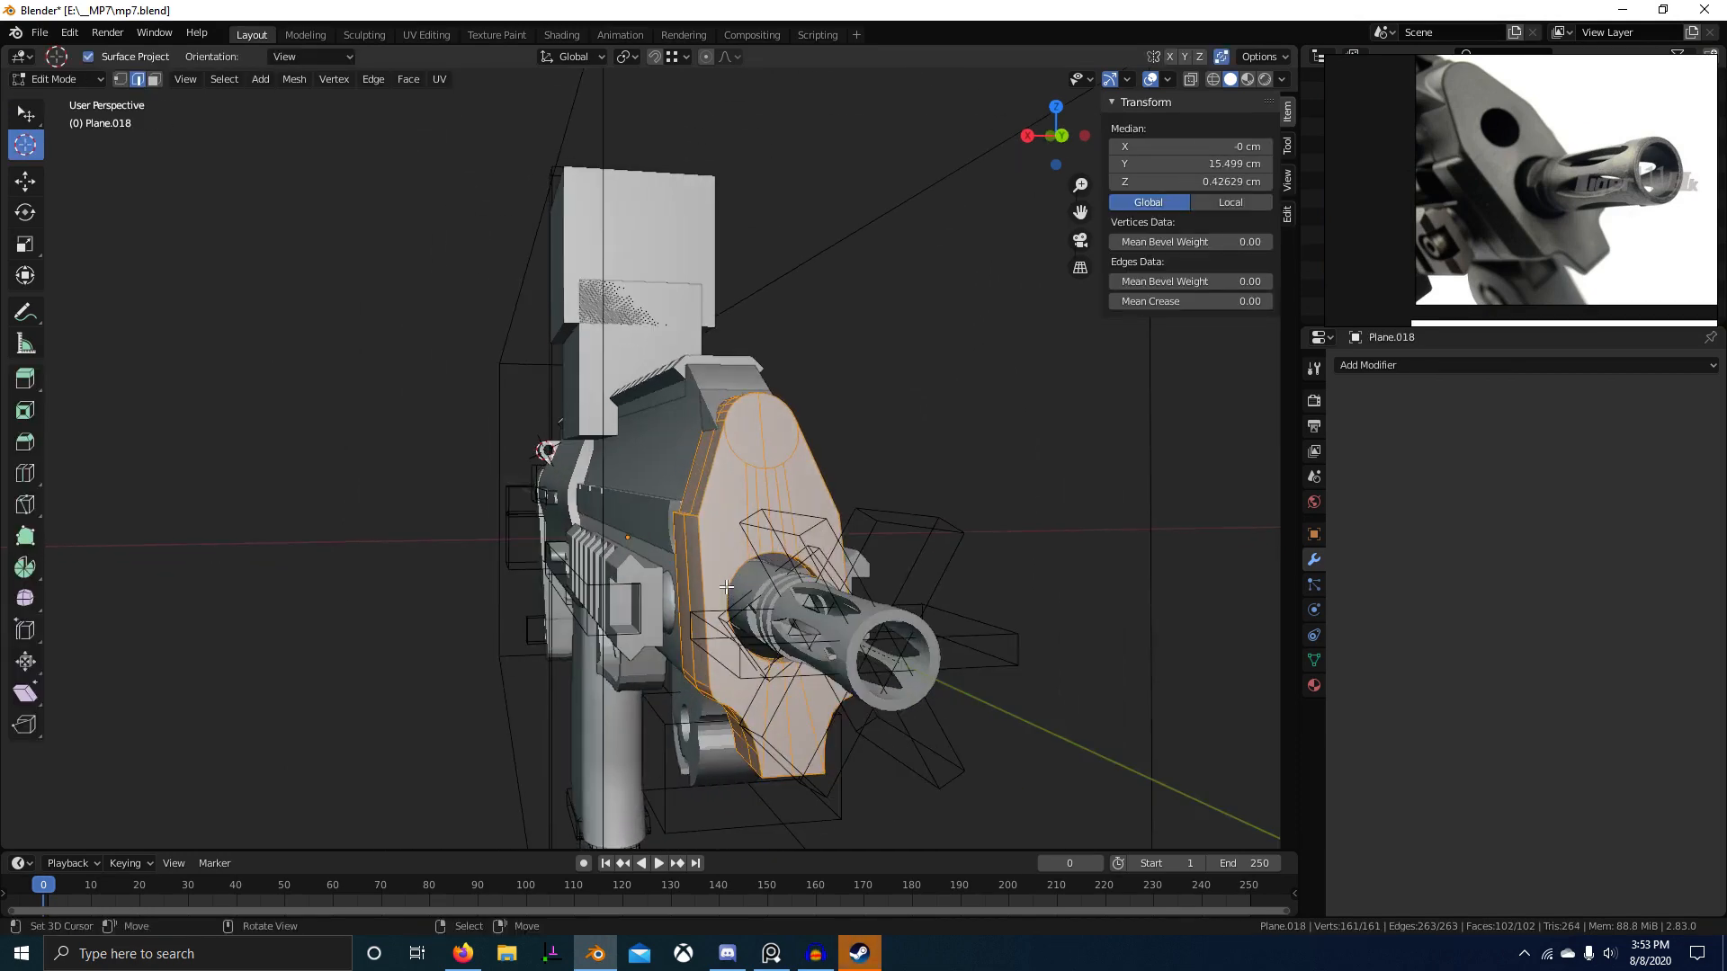
pyautogui.scroll(4, 771, 560)
pyautogui.scroll(-5, 1098, 725)
pyautogui.hotkey('alt', 'a')
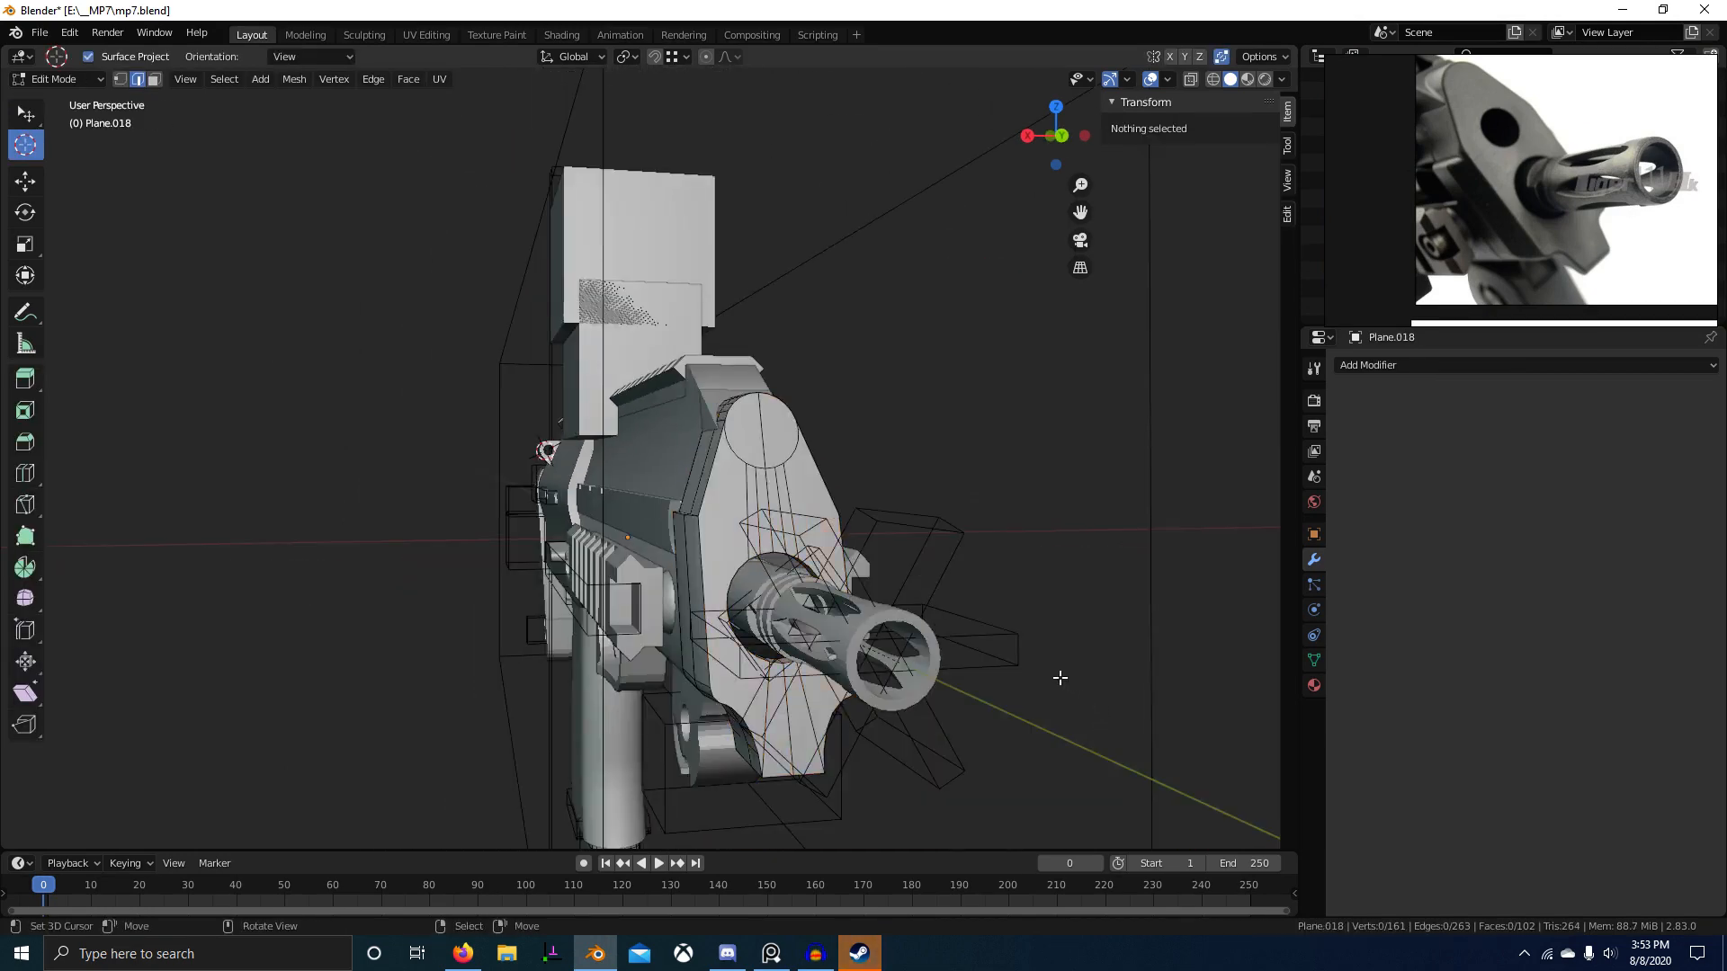
pyautogui.moveTo(1060, 678); pyautogui.dragTo(984, 679, button='middle')
pyautogui.press('Tab')
pyautogui.hotkey('alt', 'a')
pyautogui.scroll(-4, 1005, 660)
pyautogui.click(1150, 79)
pyautogui.moveTo(868, 400); pyautogui.dragTo(845, 437, button='middle')
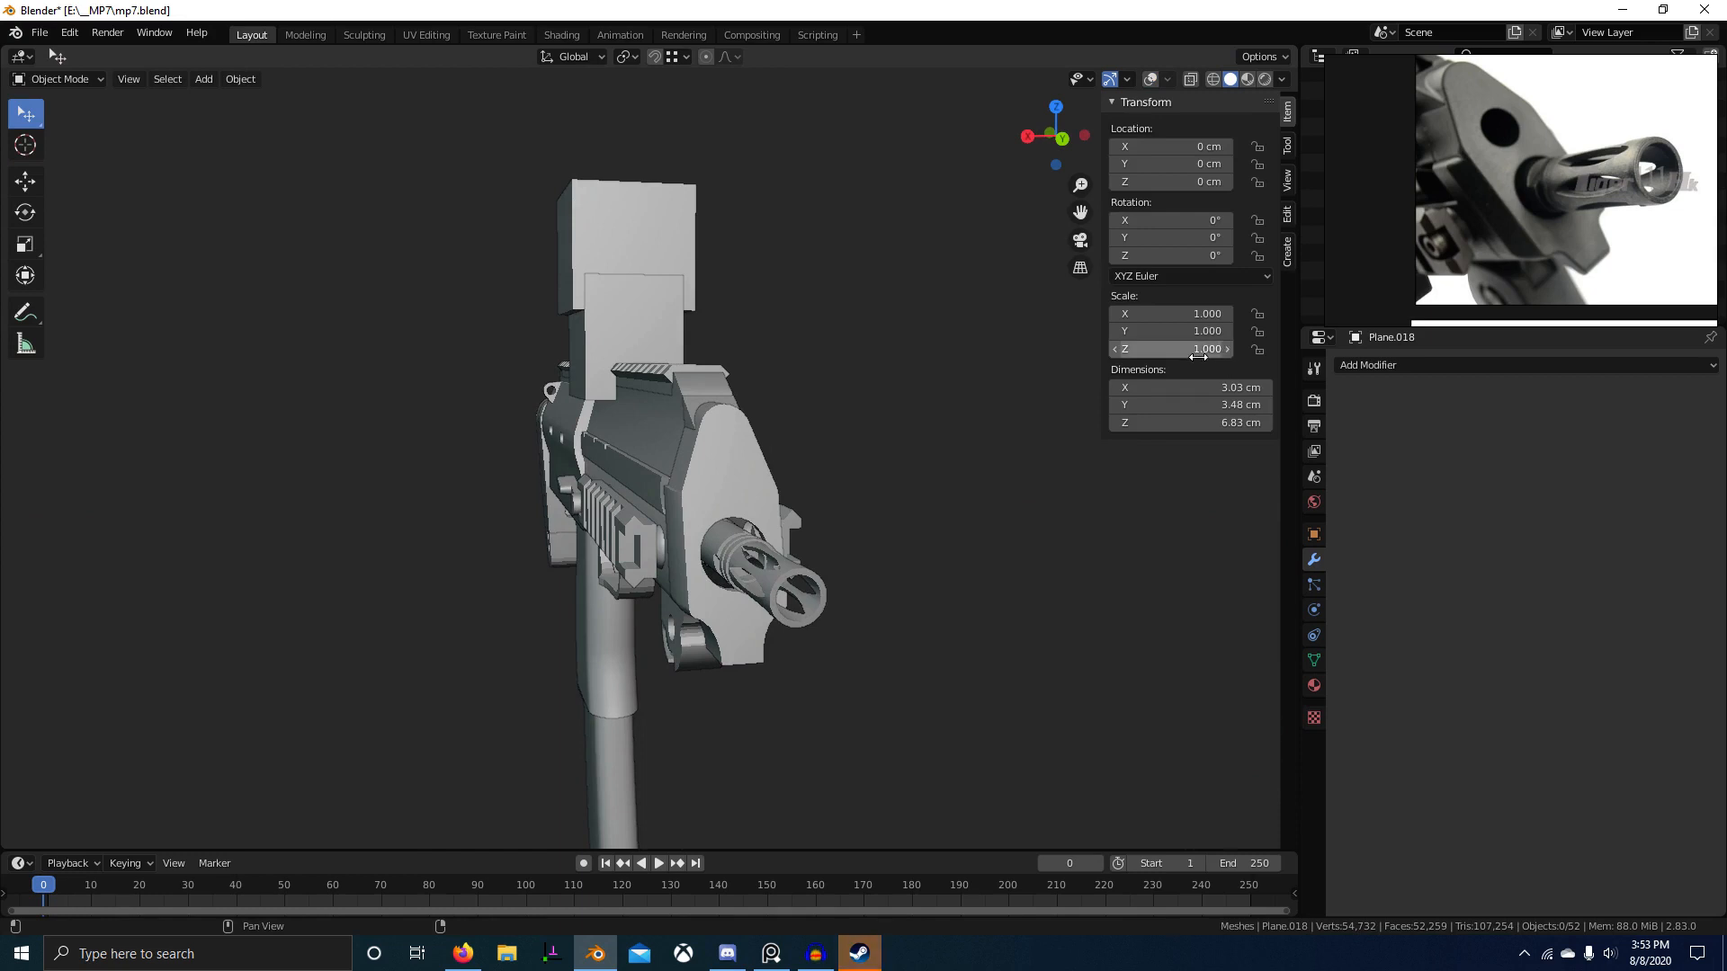
pyautogui.moveTo(979, 370)
pyautogui.mouseDown(button='middle')
pyautogui.moveTo(860, 413)
pyautogui.moveTo(696, 519)
pyautogui.mouseUp(button='middle')
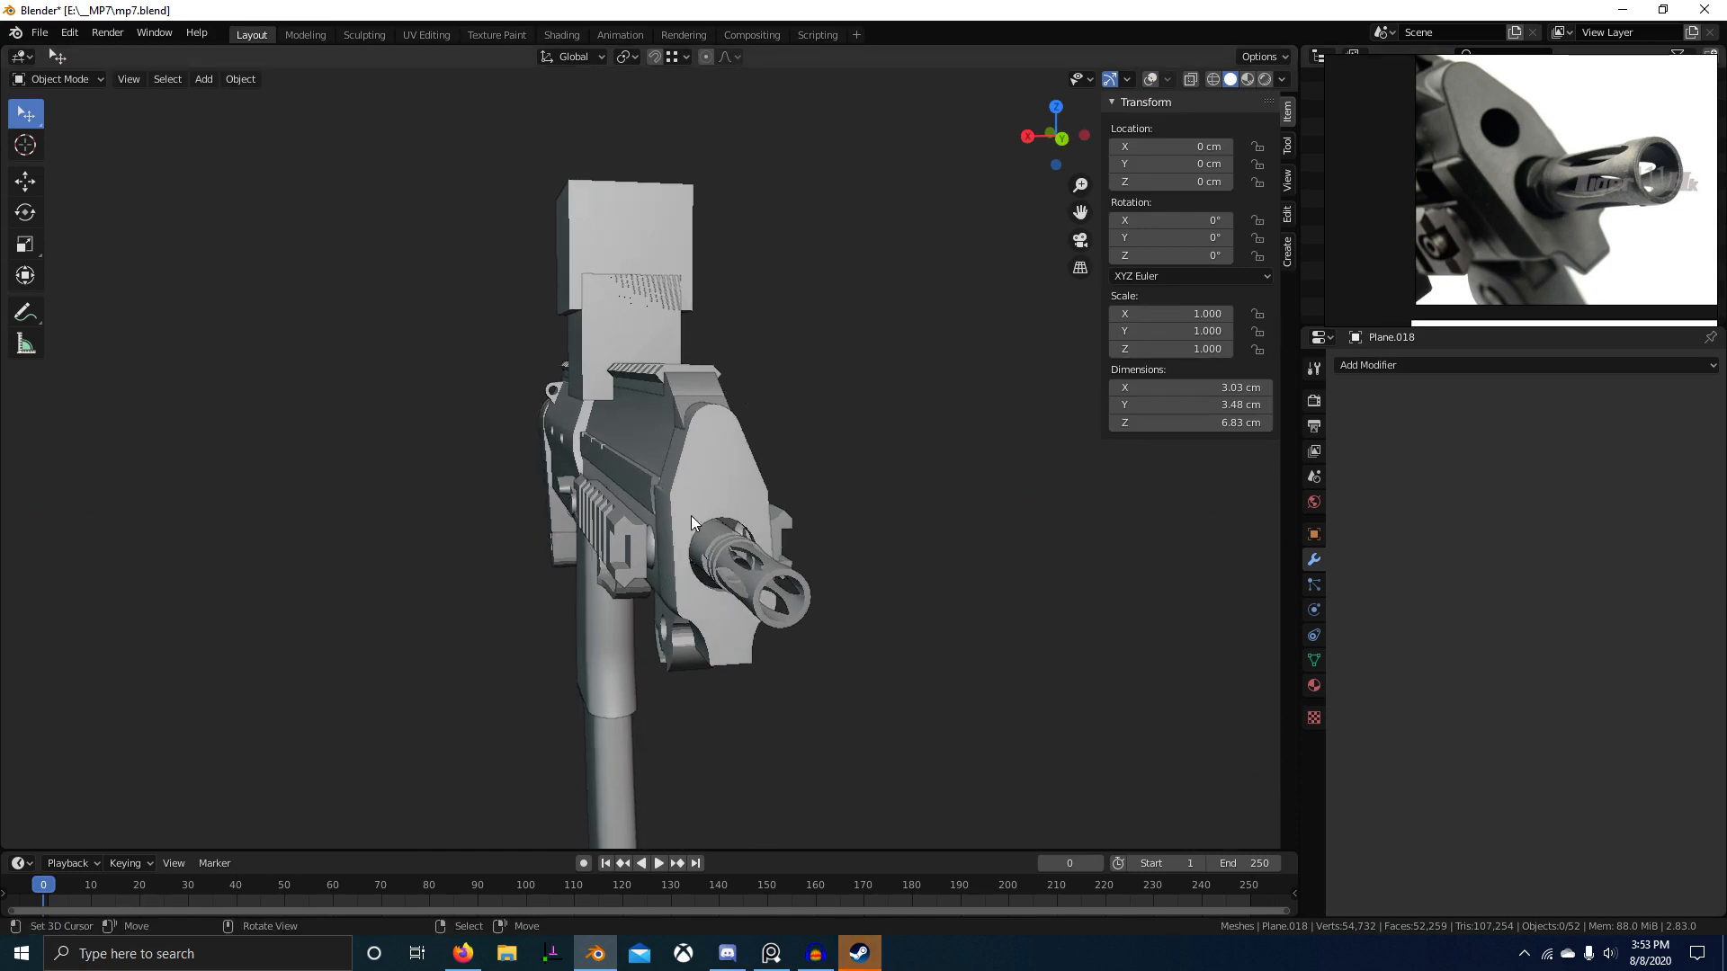
# Step: Look through the bolt and front-end photos on the reference board
pyautogui.scroll(-10, 1626, 133)
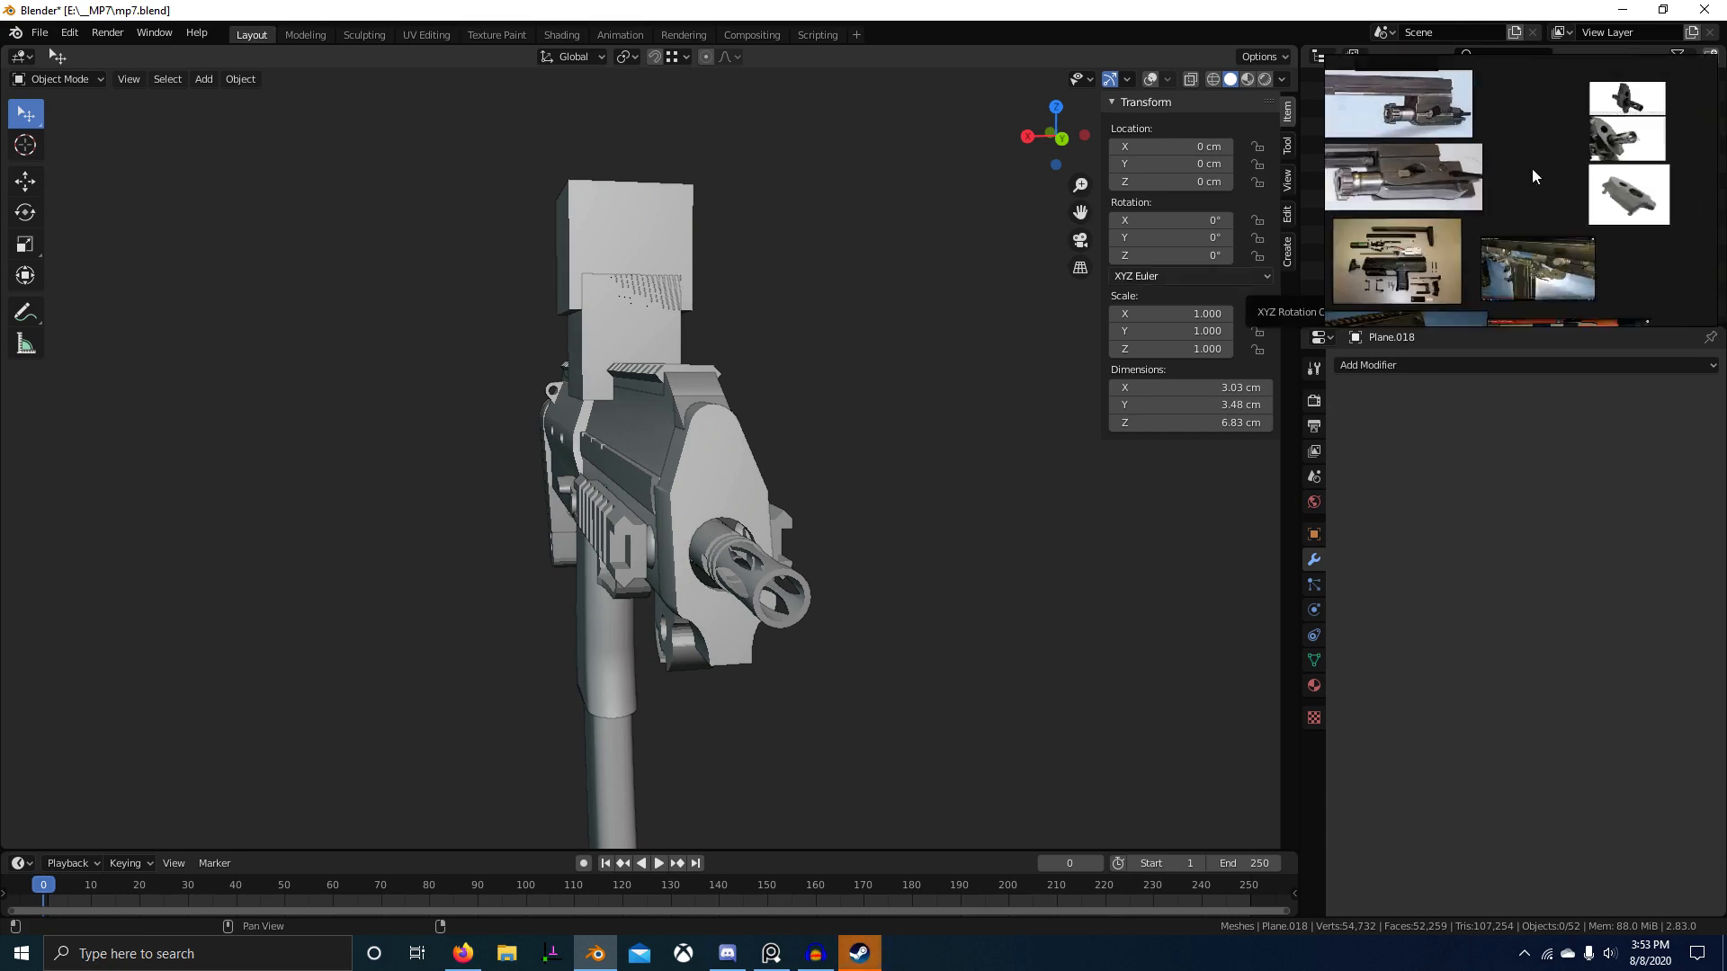
pyautogui.moveTo(1515, 154); pyautogui.dragTo(1373, 110, button='middle')
pyautogui.scroll(4, 1502, 126)
pyautogui.scroll(5, 1547, 204)
pyautogui.scroll(-6, 1498, 245)
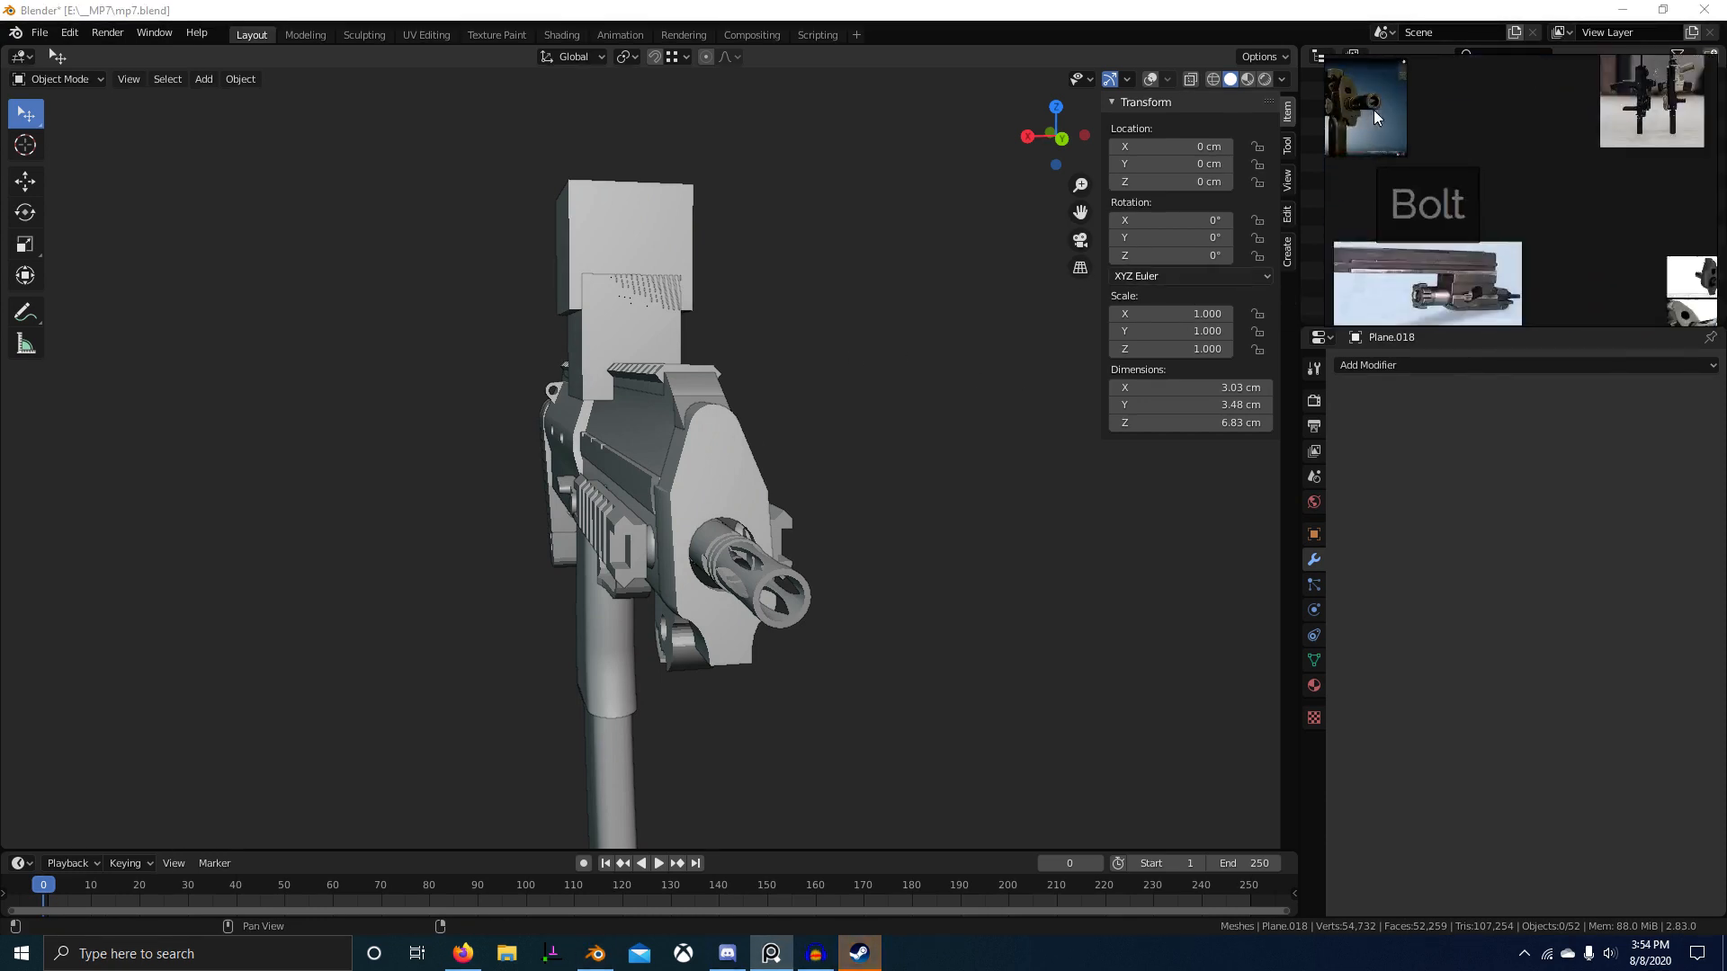
pyautogui.moveTo(1600, 270); pyautogui.dragTo(1538, 216, button='middle')
pyautogui.scroll(4, 1528, 210)
pyautogui.scroll(1, 1531, 214)
pyautogui.scroll(-7, 1438, 210)
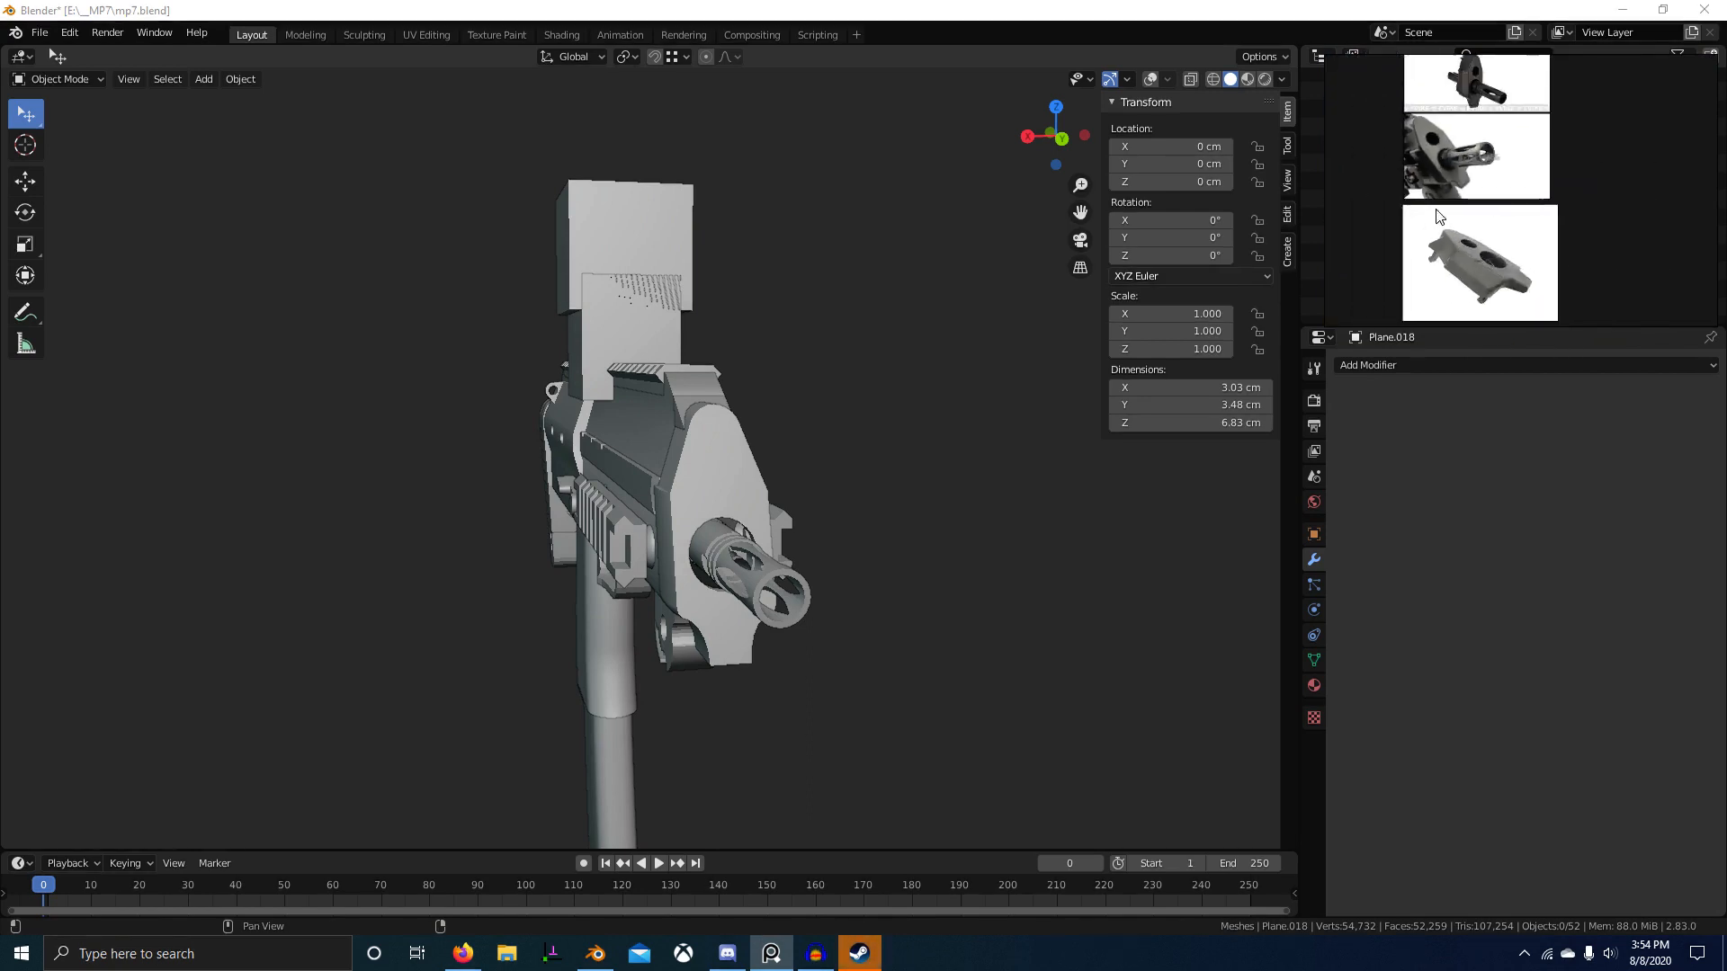
# Step: Examine the receiver references, zooming in on the line drawing of the receiver's side
pyautogui.moveTo(1419, 214); pyautogui.dragTo(1699, 272, button='middle')
pyautogui.moveTo(1462, 162)
pyautogui.mouseDown(button='middle')
pyautogui.moveTo(1612, 218)
pyautogui.moveTo(1491, 336)
pyautogui.mouseUp(button='middle')
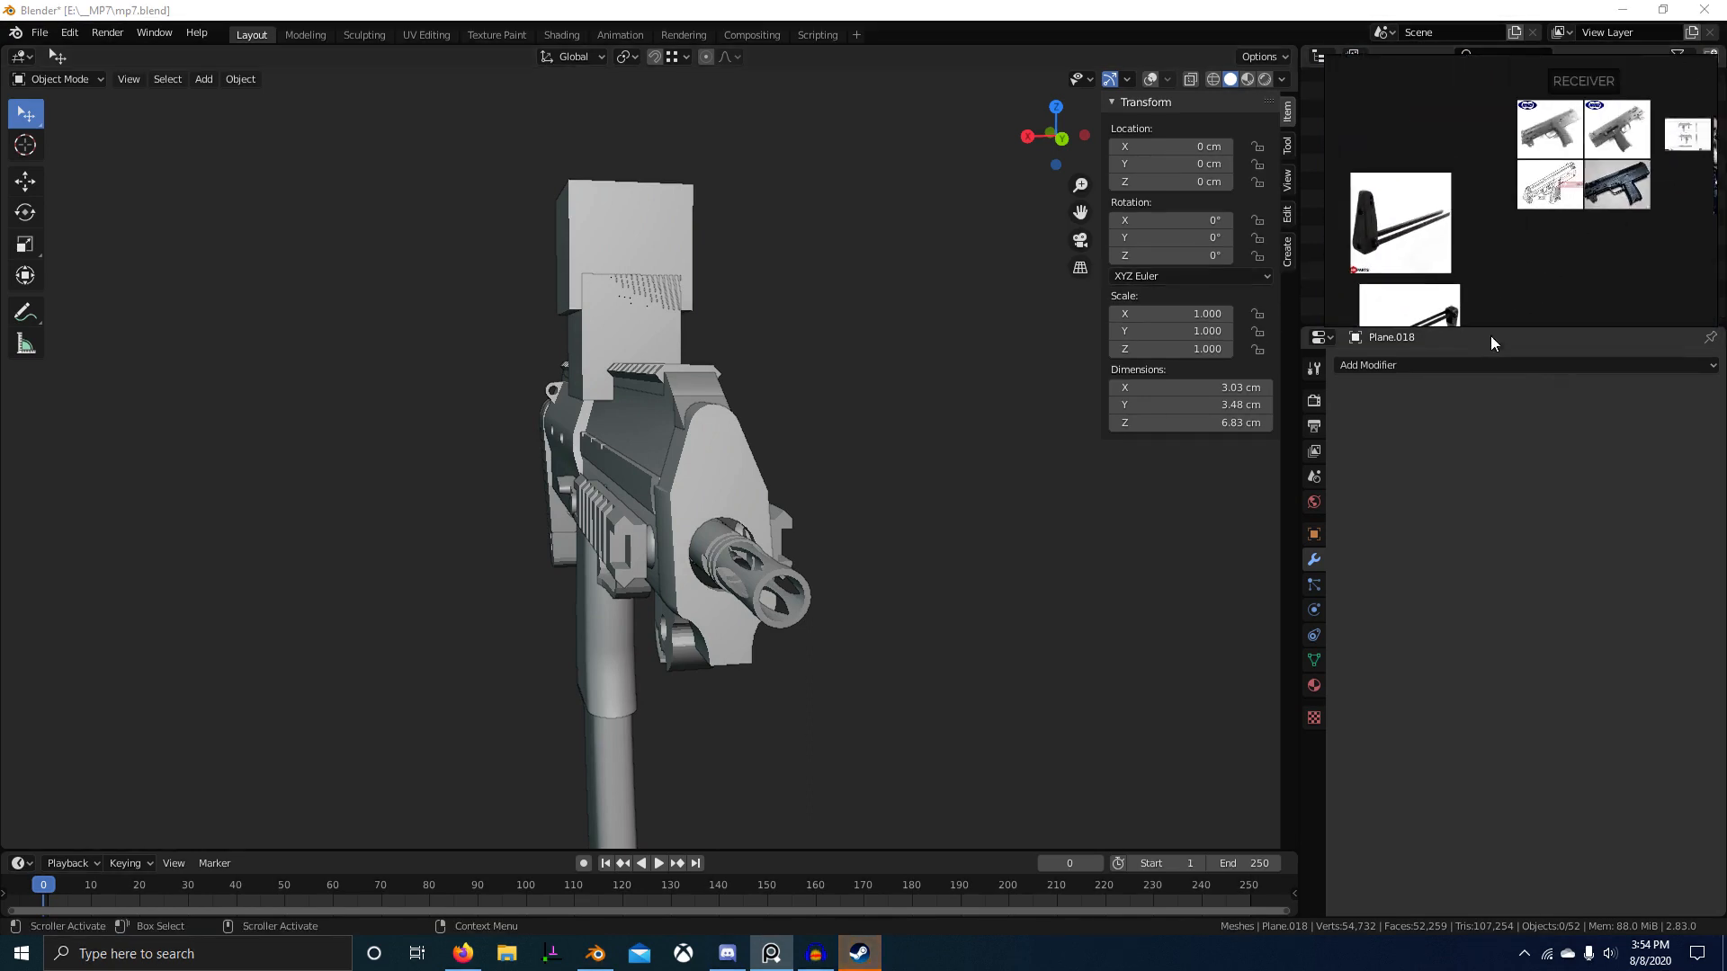
pyautogui.moveTo(1652, 184); pyautogui.dragTo(1608, 241, button='middle')
pyautogui.scroll(4, 1599, 218)
pyautogui.scroll(7, 1549, 236)
pyautogui.moveTo(1511, 95); pyautogui.dragTo(1657, 95, button='middle')
pyautogui.scroll(-4, 1656, 94)
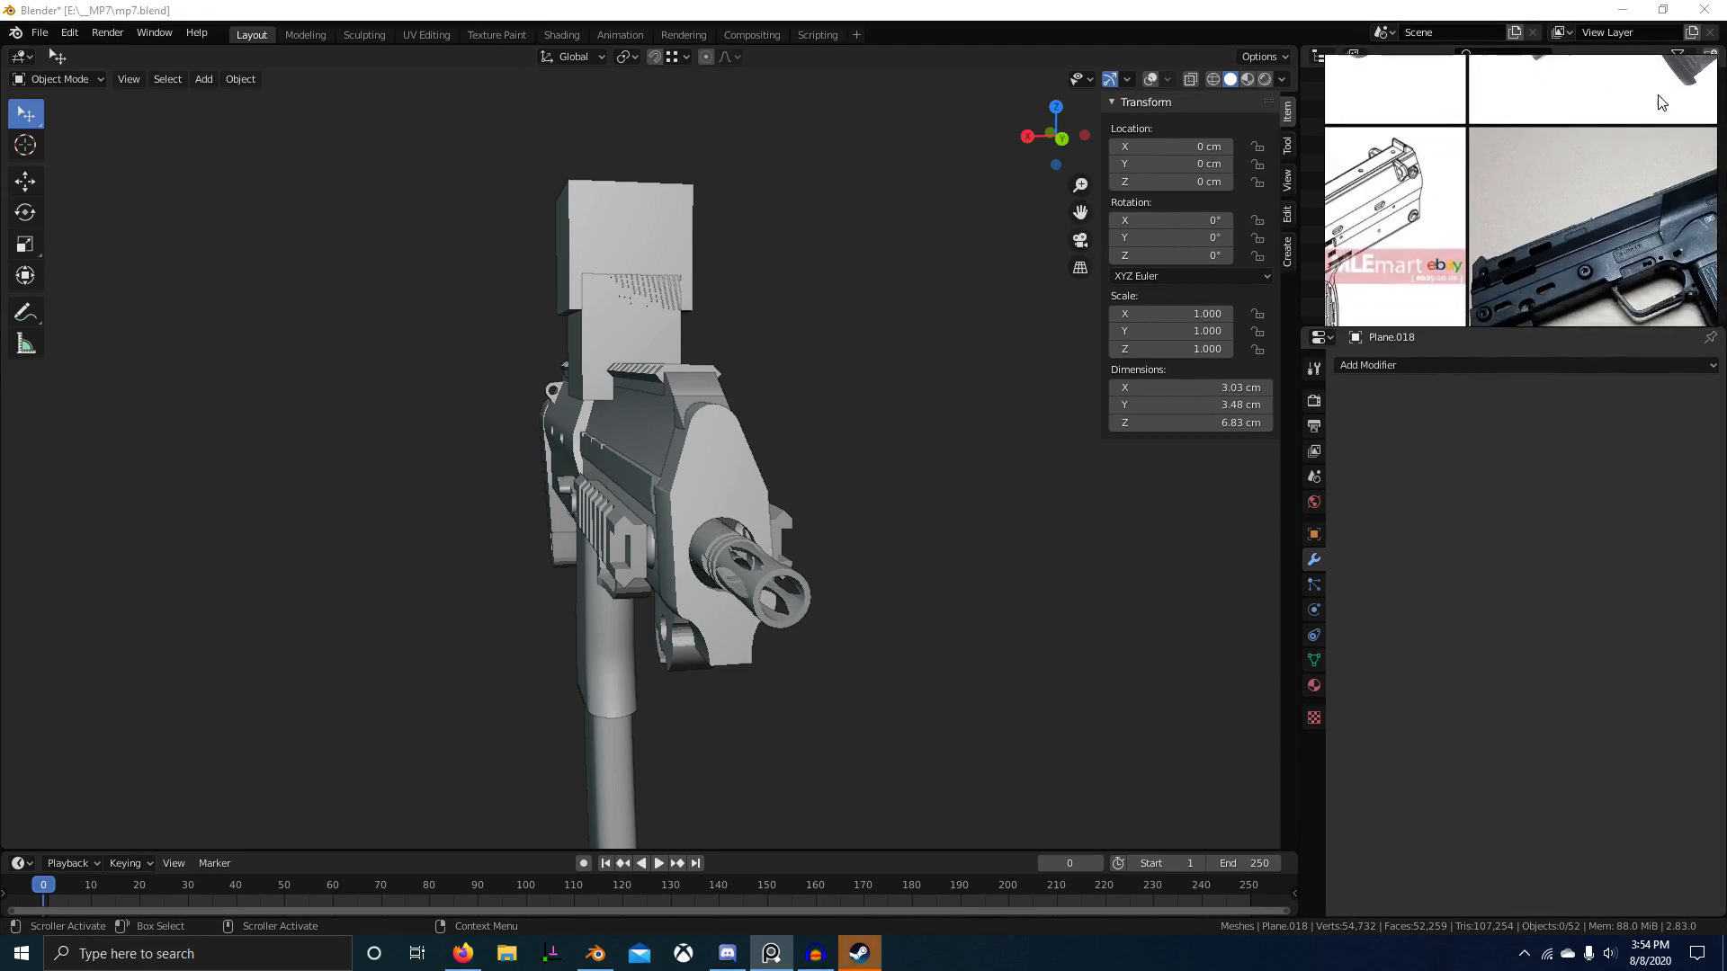
pyautogui.moveTo(1531, 153); pyautogui.dragTo(1558, 191, button='middle')
pyautogui.moveTo(1385, 255); pyautogui.dragTo(1549, 205, button='middle')
pyautogui.scroll(6, 1549, 205)
pyautogui.scroll(2, 1549, 213)
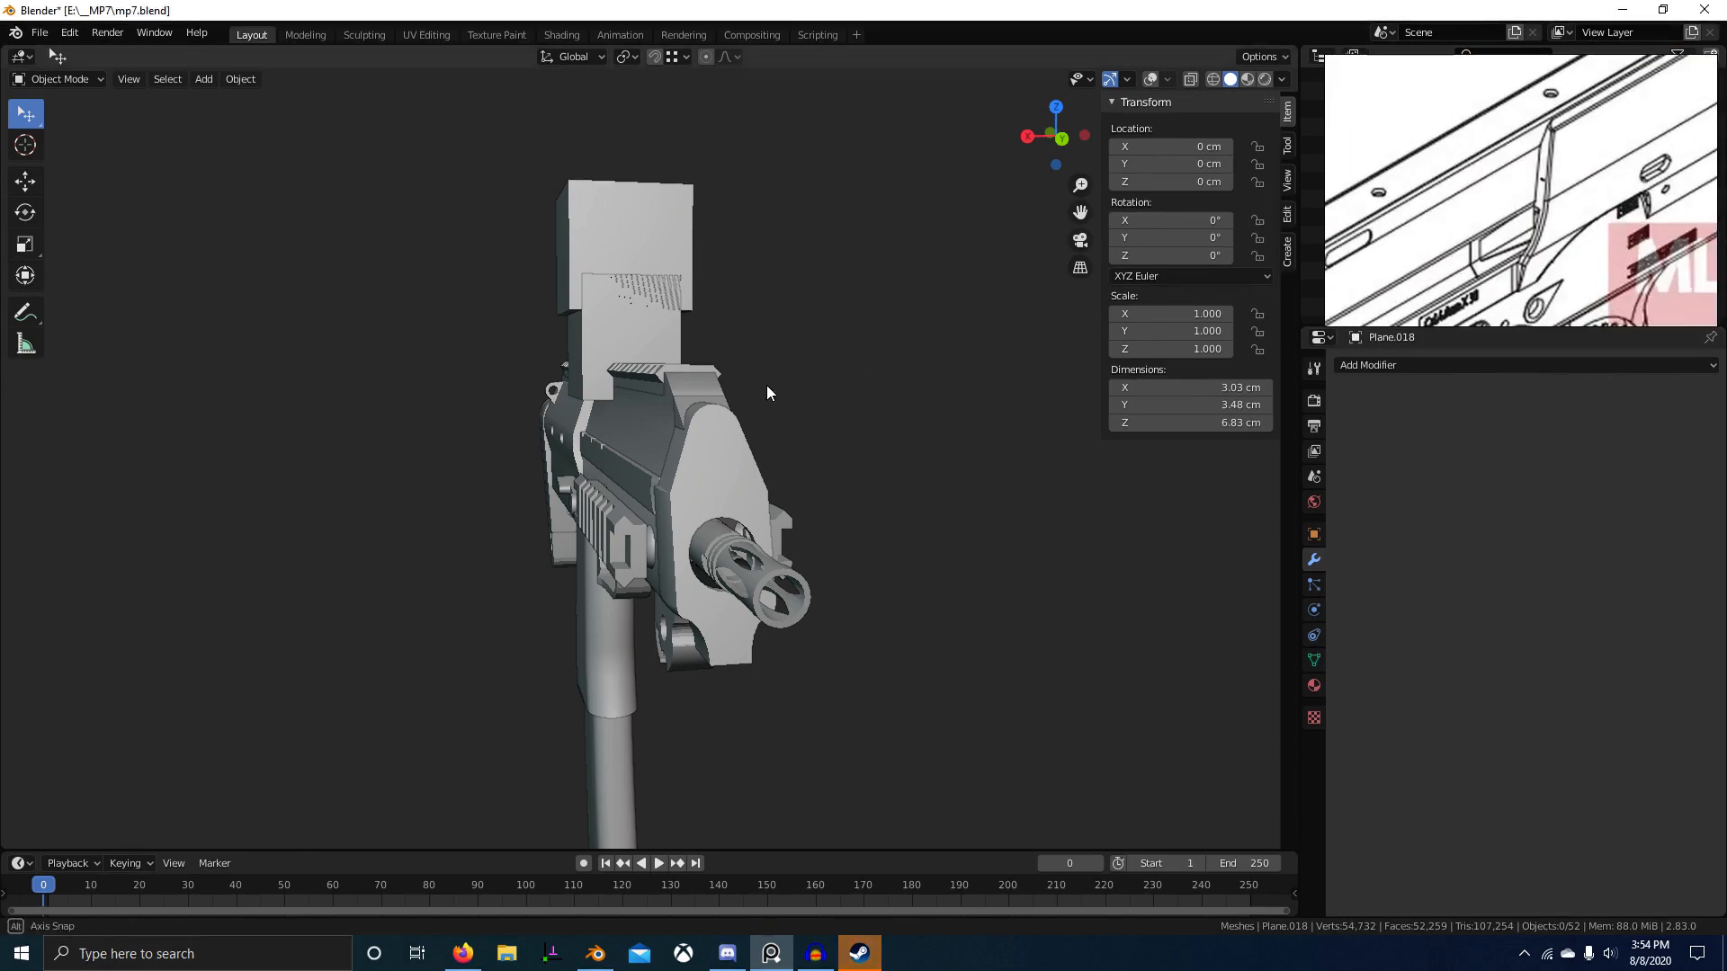
# Step: Compare the modeled receiver, side rail and front plate with the receiver line drawing from several angles
pyautogui.moveTo(768, 389)
pyautogui.mouseDown(button='middle')
pyautogui.moveTo(711, 382)
pyautogui.moveTo(789, 450)
pyautogui.mouseUp(button='middle')
pyautogui.scroll(4, 789, 450)
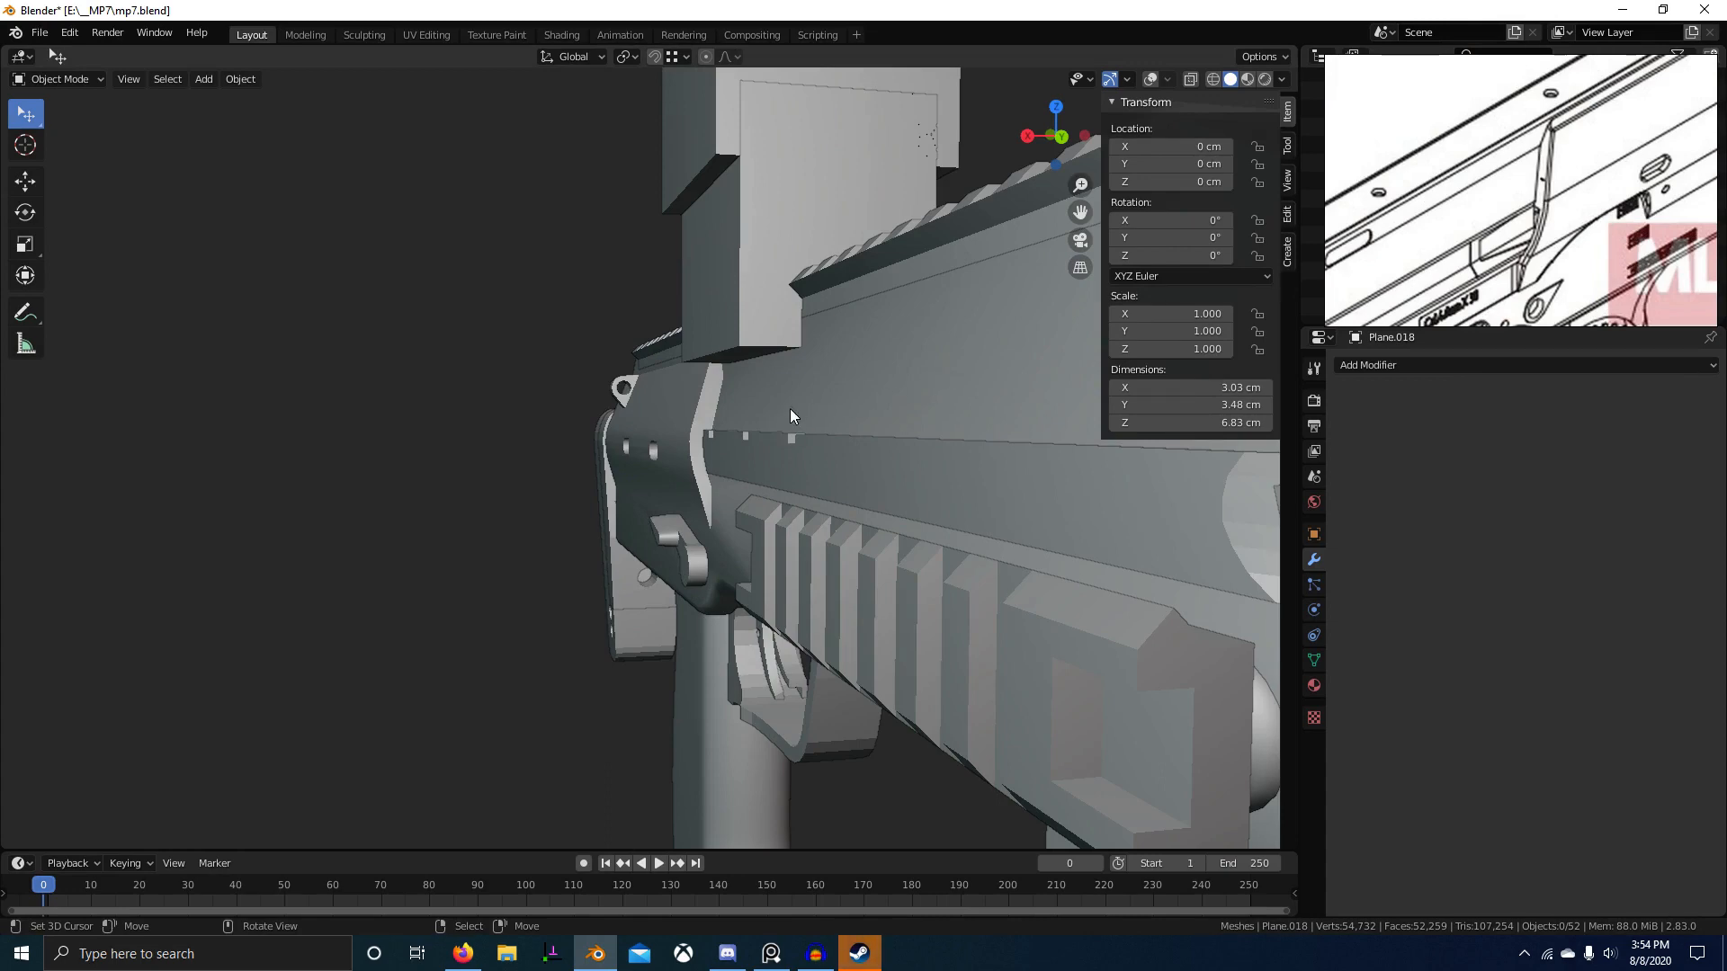
pyautogui.scroll(-3, 795, 407)
pyautogui.scroll(-3, 1423, 257)
pyautogui.moveTo(1423, 256); pyautogui.dragTo(1336, 241, button='middle')
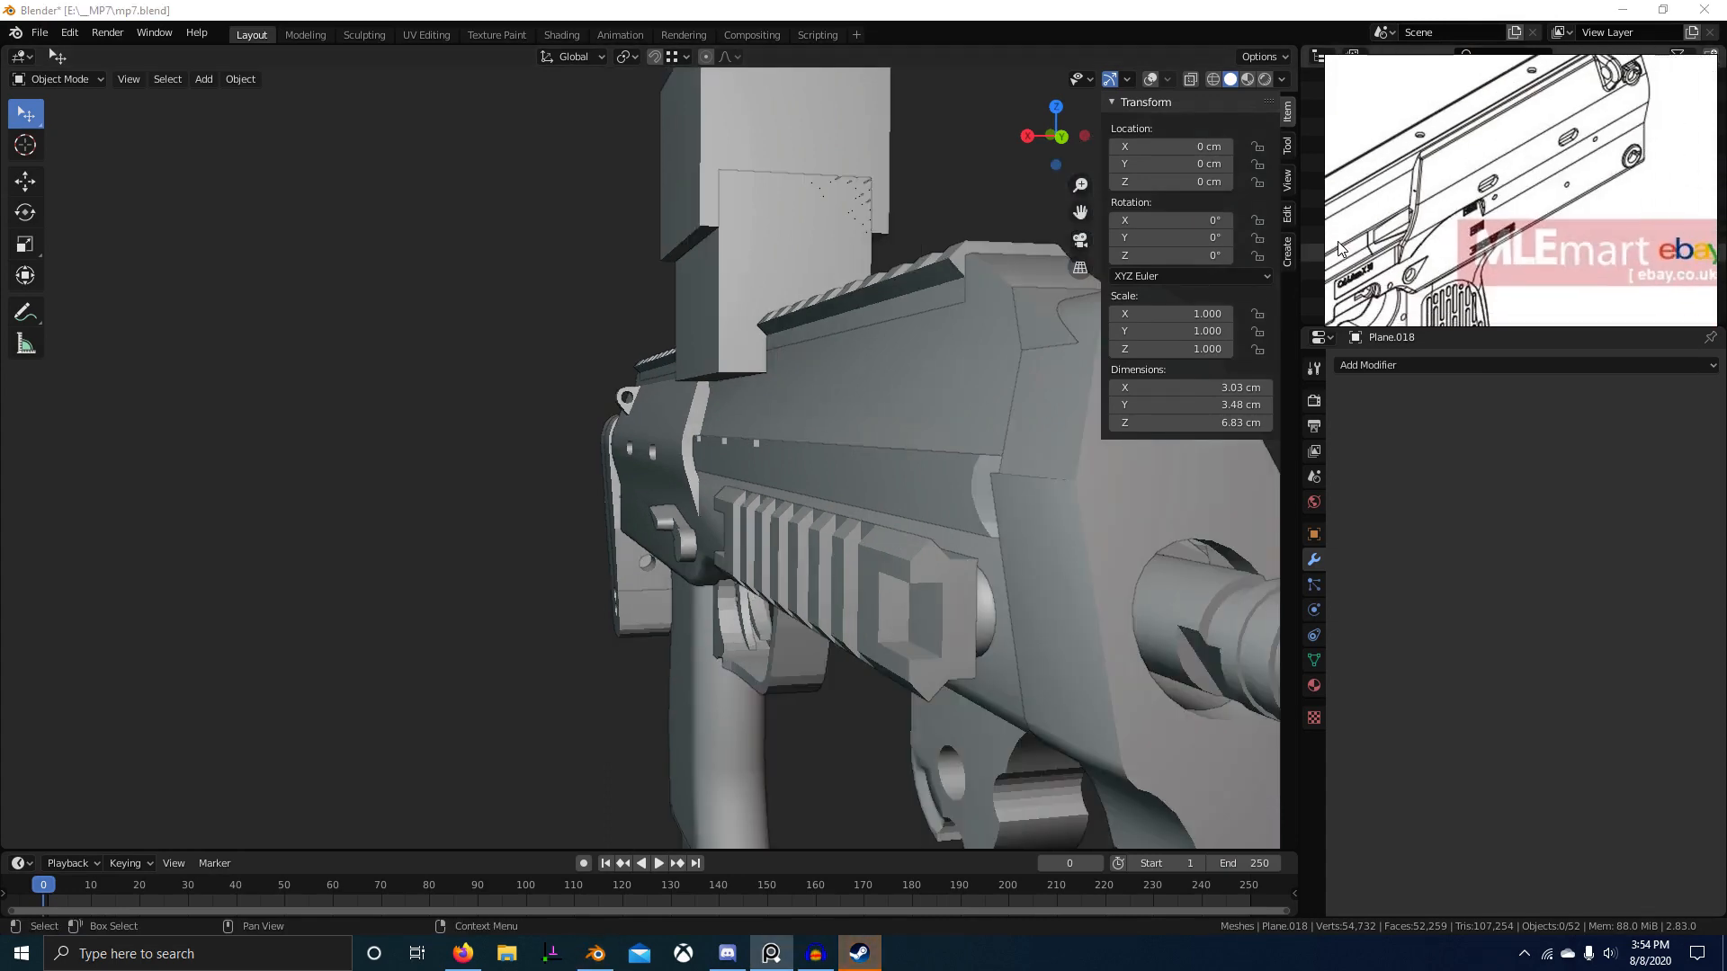
pyautogui.scroll(-1, 1395, 248)
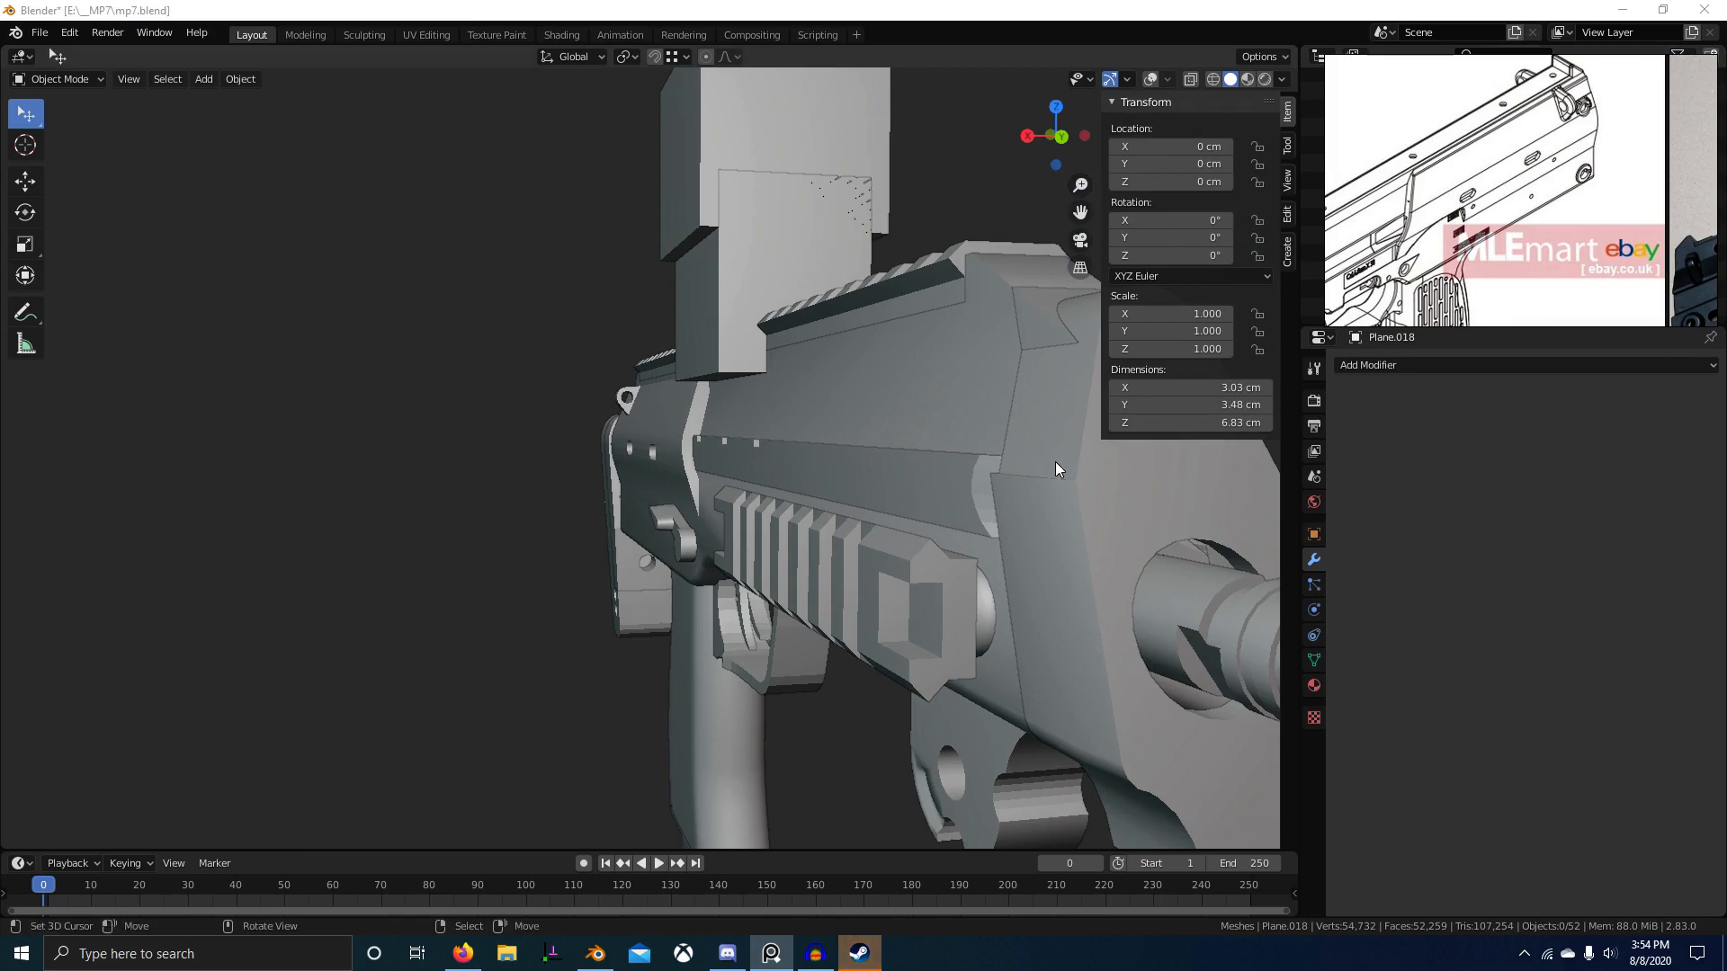
pyautogui.keyDown('alt'); pyautogui.moveTo(993, 496); pyautogui.dragTo(845, 564, button='middle'); pyautogui.keyUp('alt')
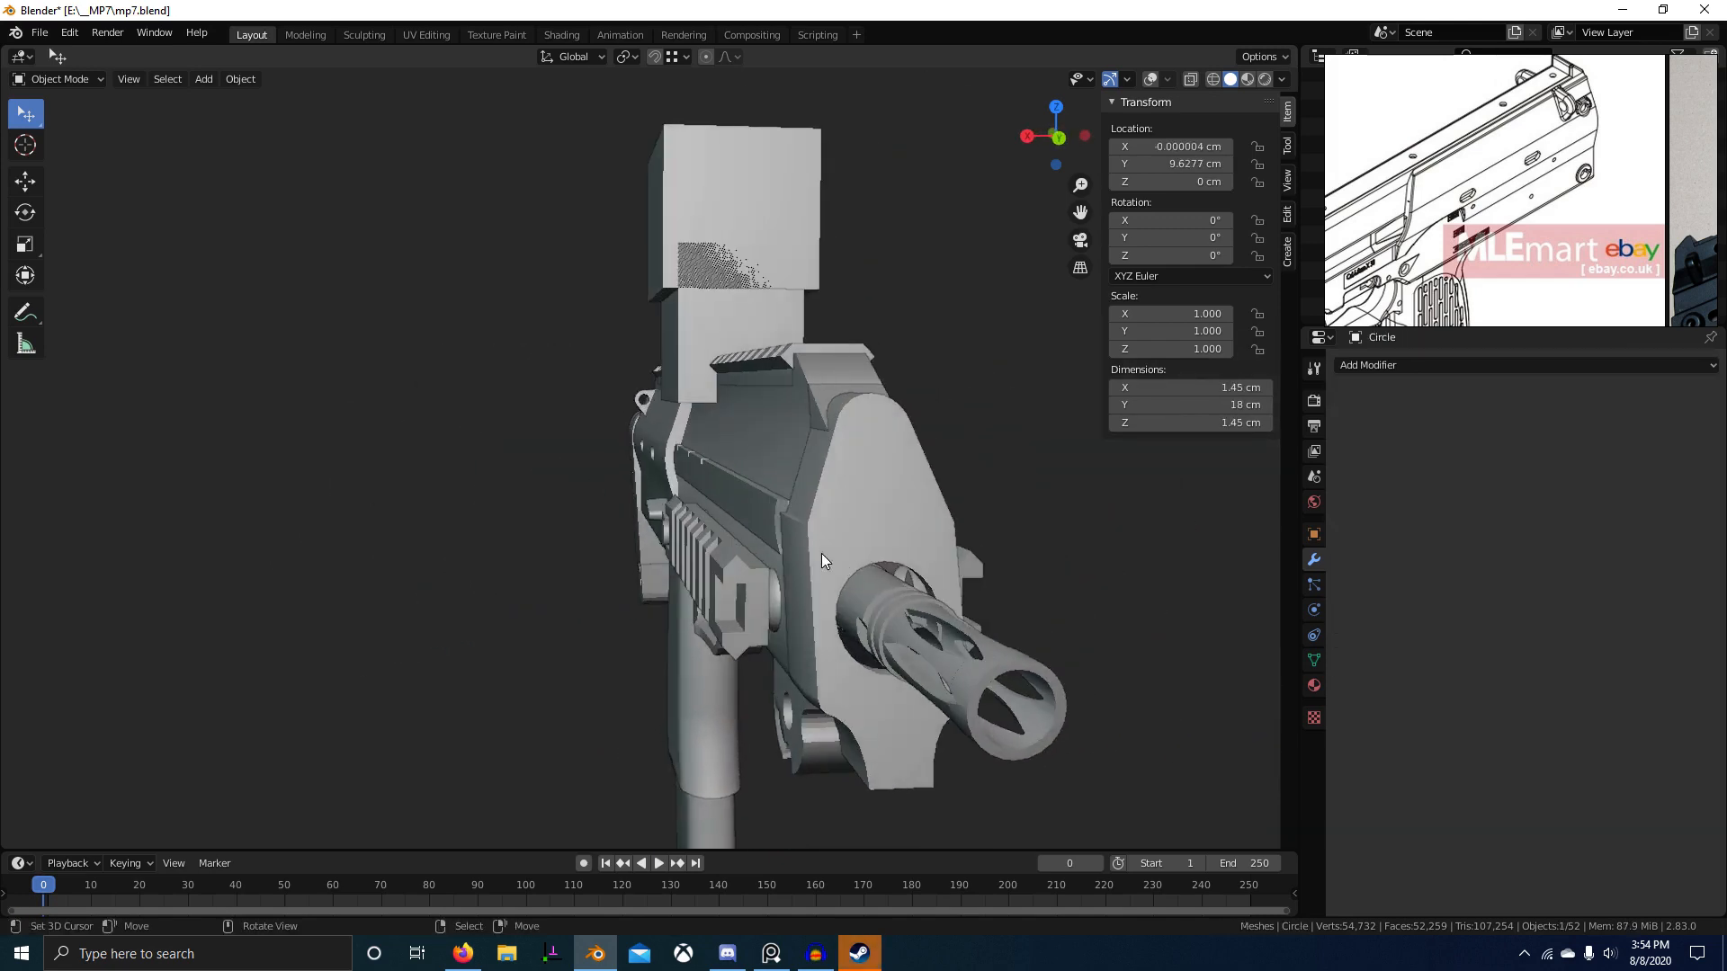
pyautogui.scroll(-5, 1605, 168)
pyautogui.moveTo(1673, 211)
pyautogui.mouseDown(button='middle')
pyautogui.moveTo(1600, 169)
pyautogui.moveTo(1480, 203)
pyautogui.mouseUp(button='middle')
pyautogui.scroll(-1, 1480, 203)
pyautogui.moveTo(925, 351); pyautogui.dragTo(739, 520, button='middle')
pyautogui.scroll(4, 741, 444)
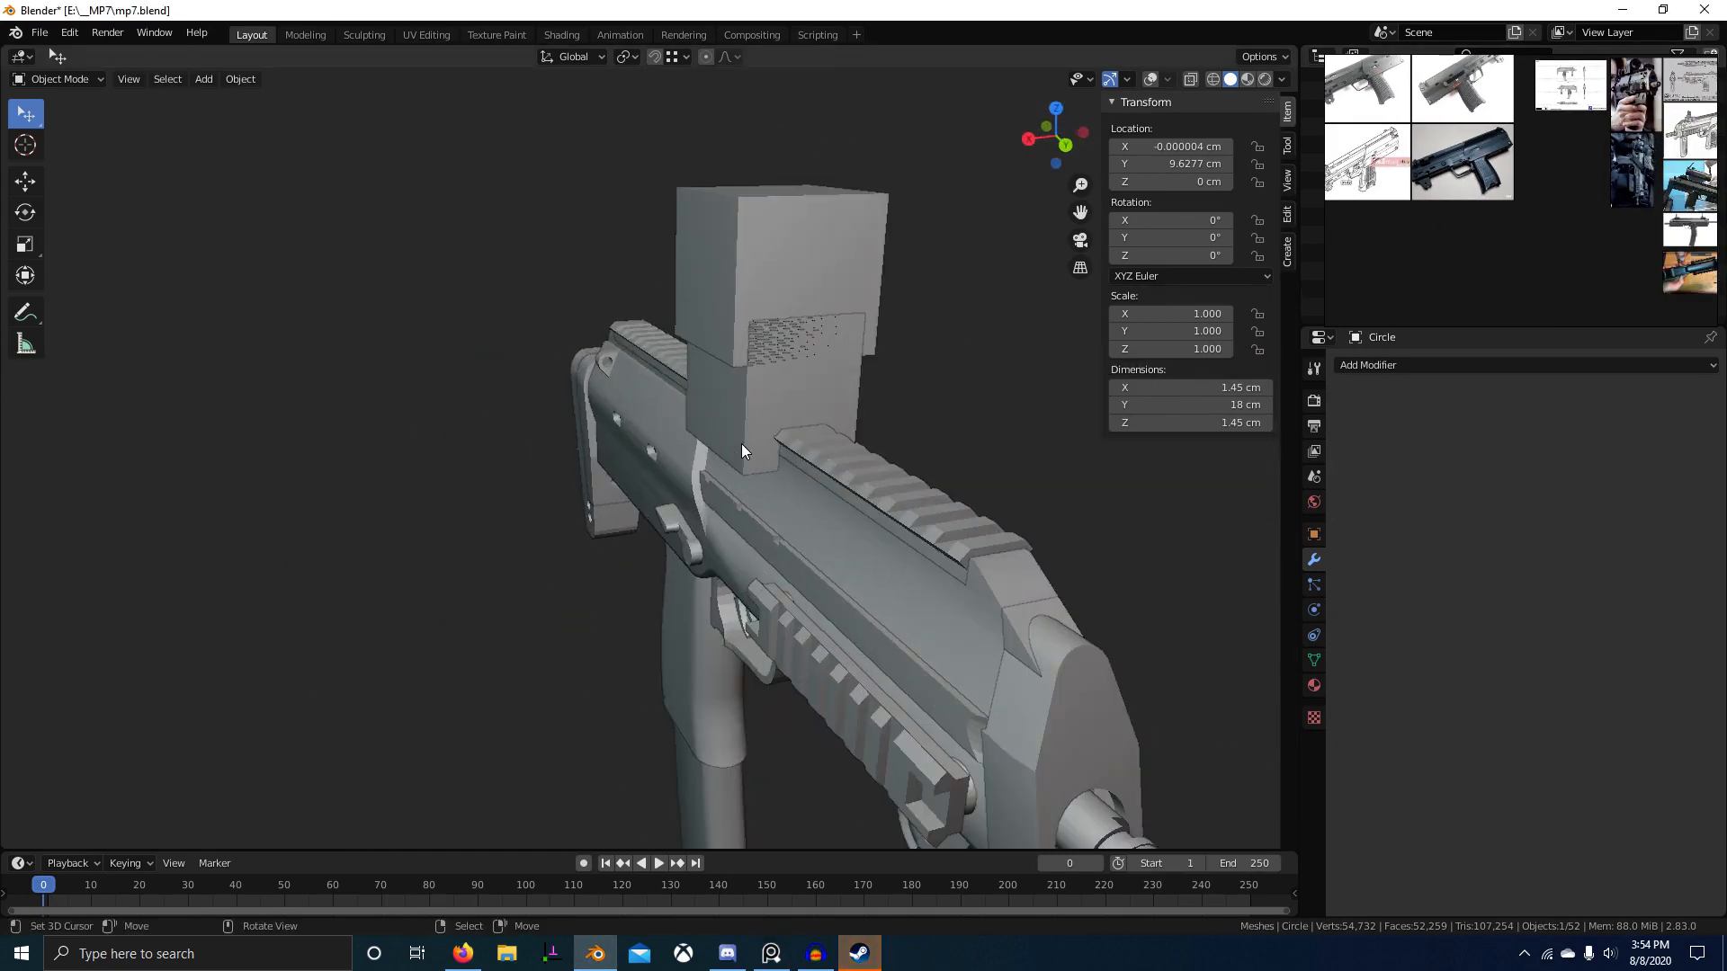
# Step: Show the viewport overlays again, delete the narrowed reference cube and save the file
pyautogui.click(1151, 80)
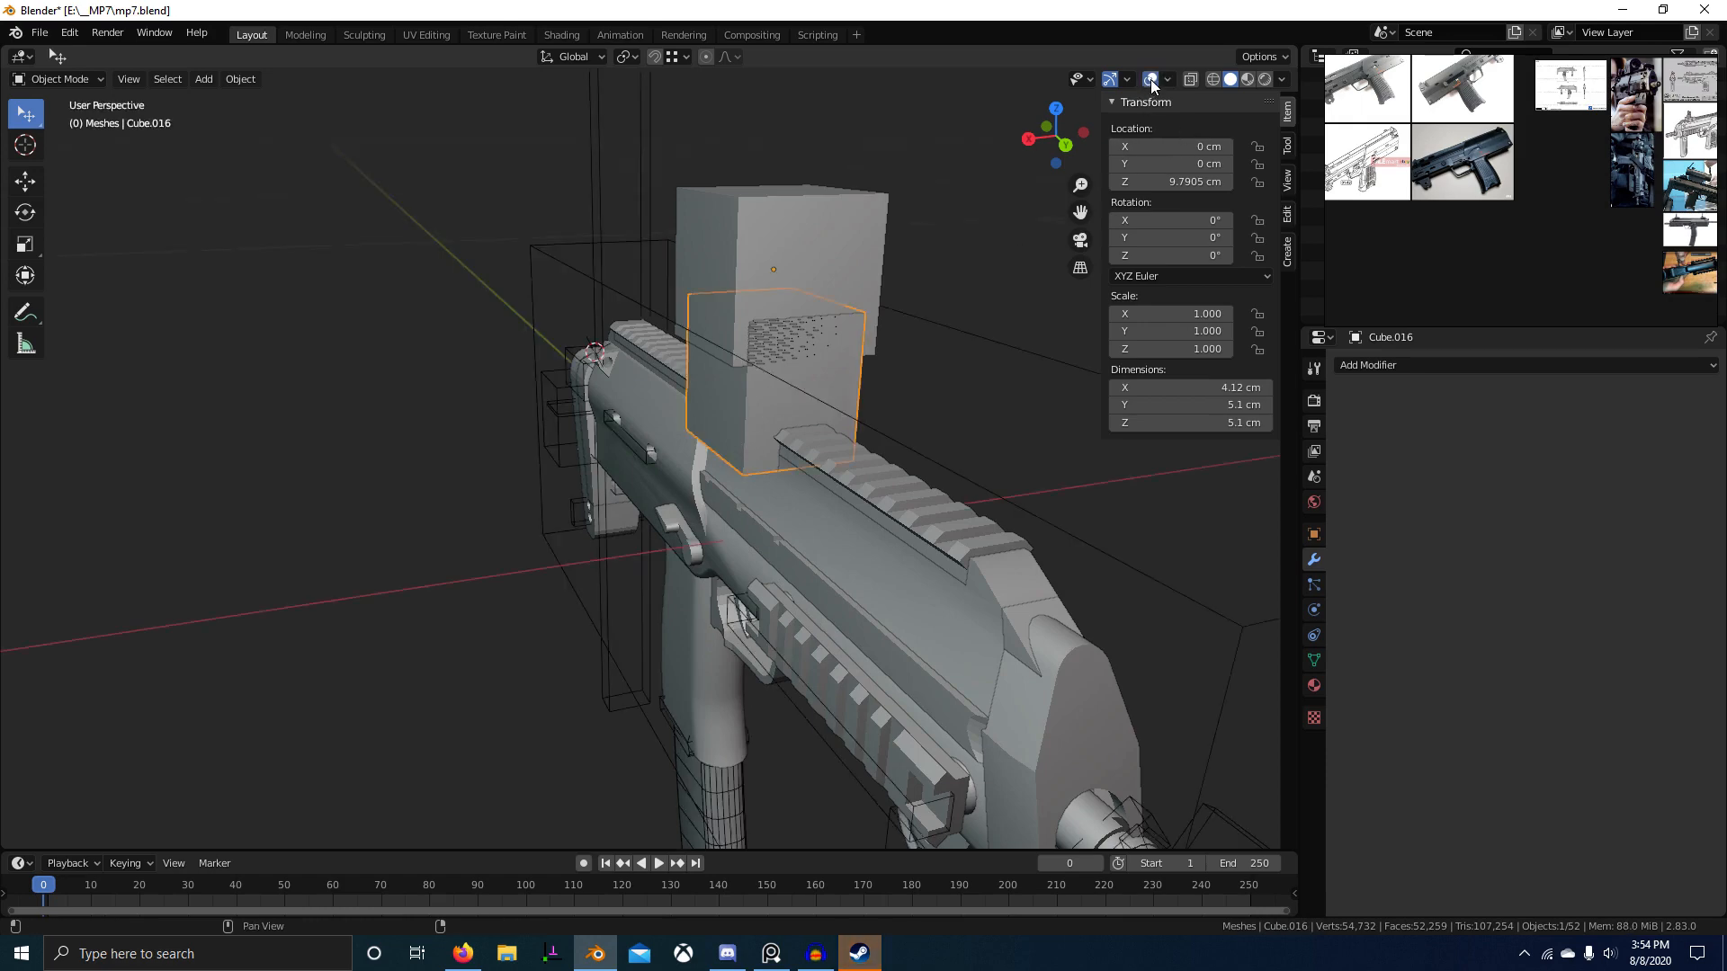
pyautogui.press('x')
pyautogui.click(799, 411)
pyautogui.moveTo(799, 411); pyautogui.dragTo(684, 421, button='middle')
pyautogui.moveTo(882, 496); pyautogui.dragTo(860, 638, button='middle')
pyautogui.hotkey('ctrl', 's')
# Step: Compare the receiver and stock area with the side reference image in the right view, alternating wireframe and solid shading
pyautogui.scroll(-1, 774, 533)
pyautogui.scroll(-3, 843, 521)
pyautogui.scroll(3, 900, 592)
pyautogui.moveTo(710, 631); pyautogui.dragTo(769, 624, button='middle')
pyautogui.press('KP_3')
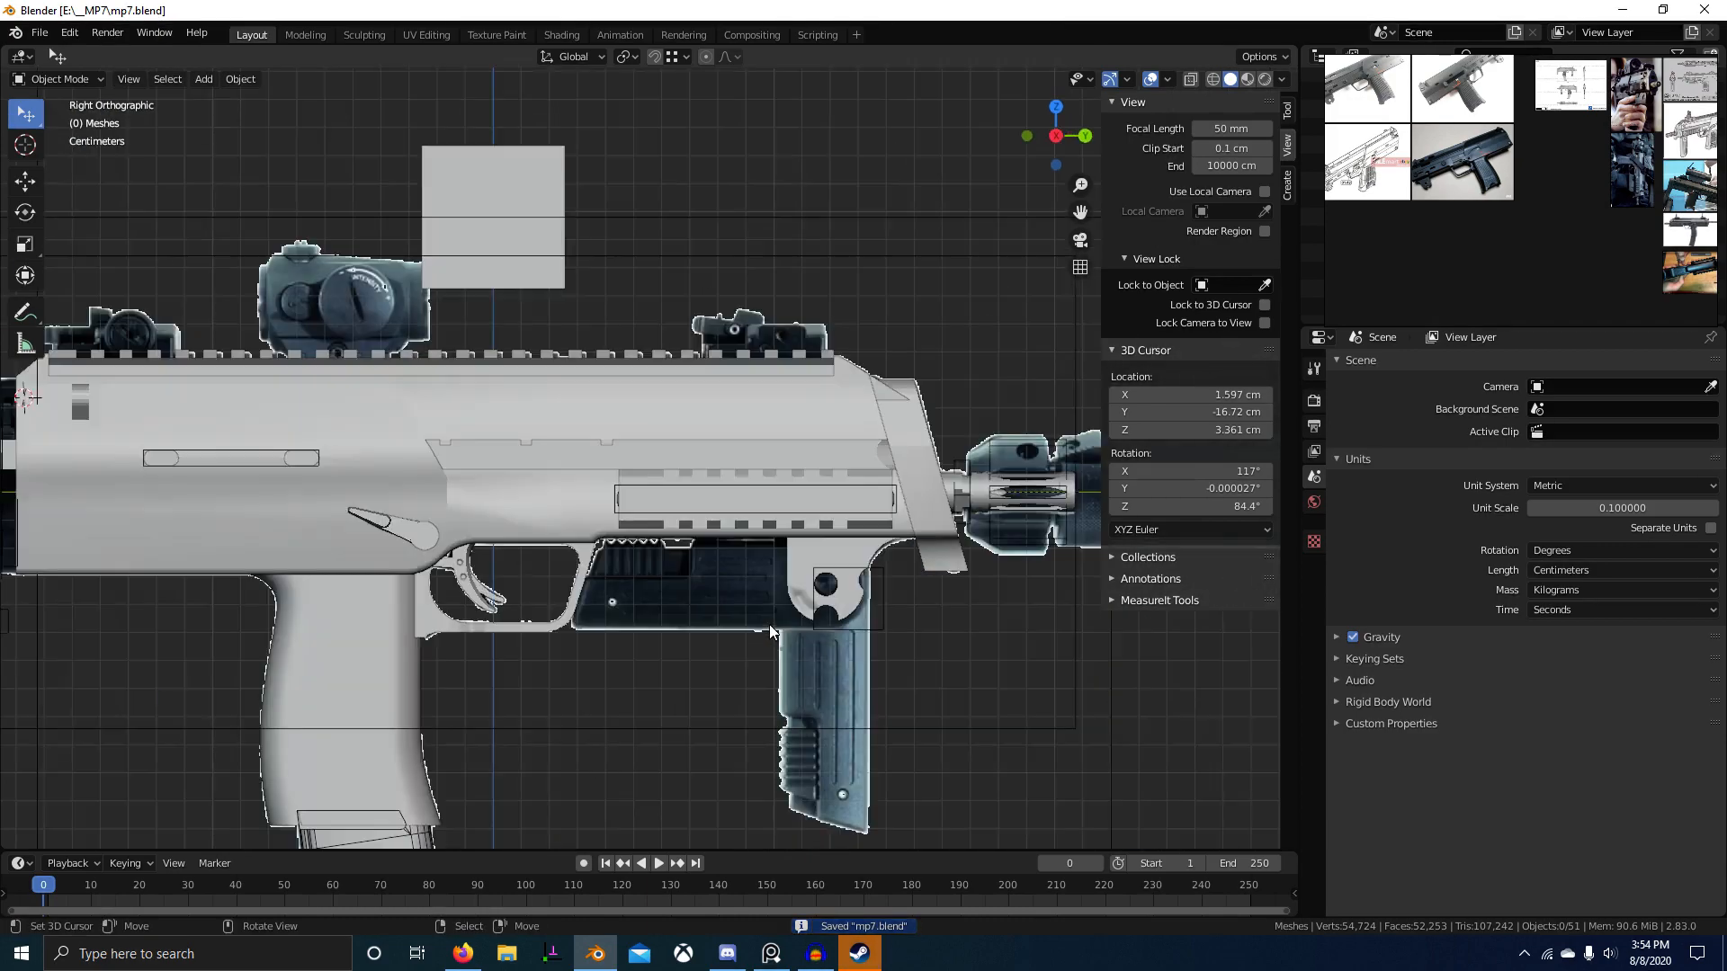
pyautogui.hotkey('shift', 'z')
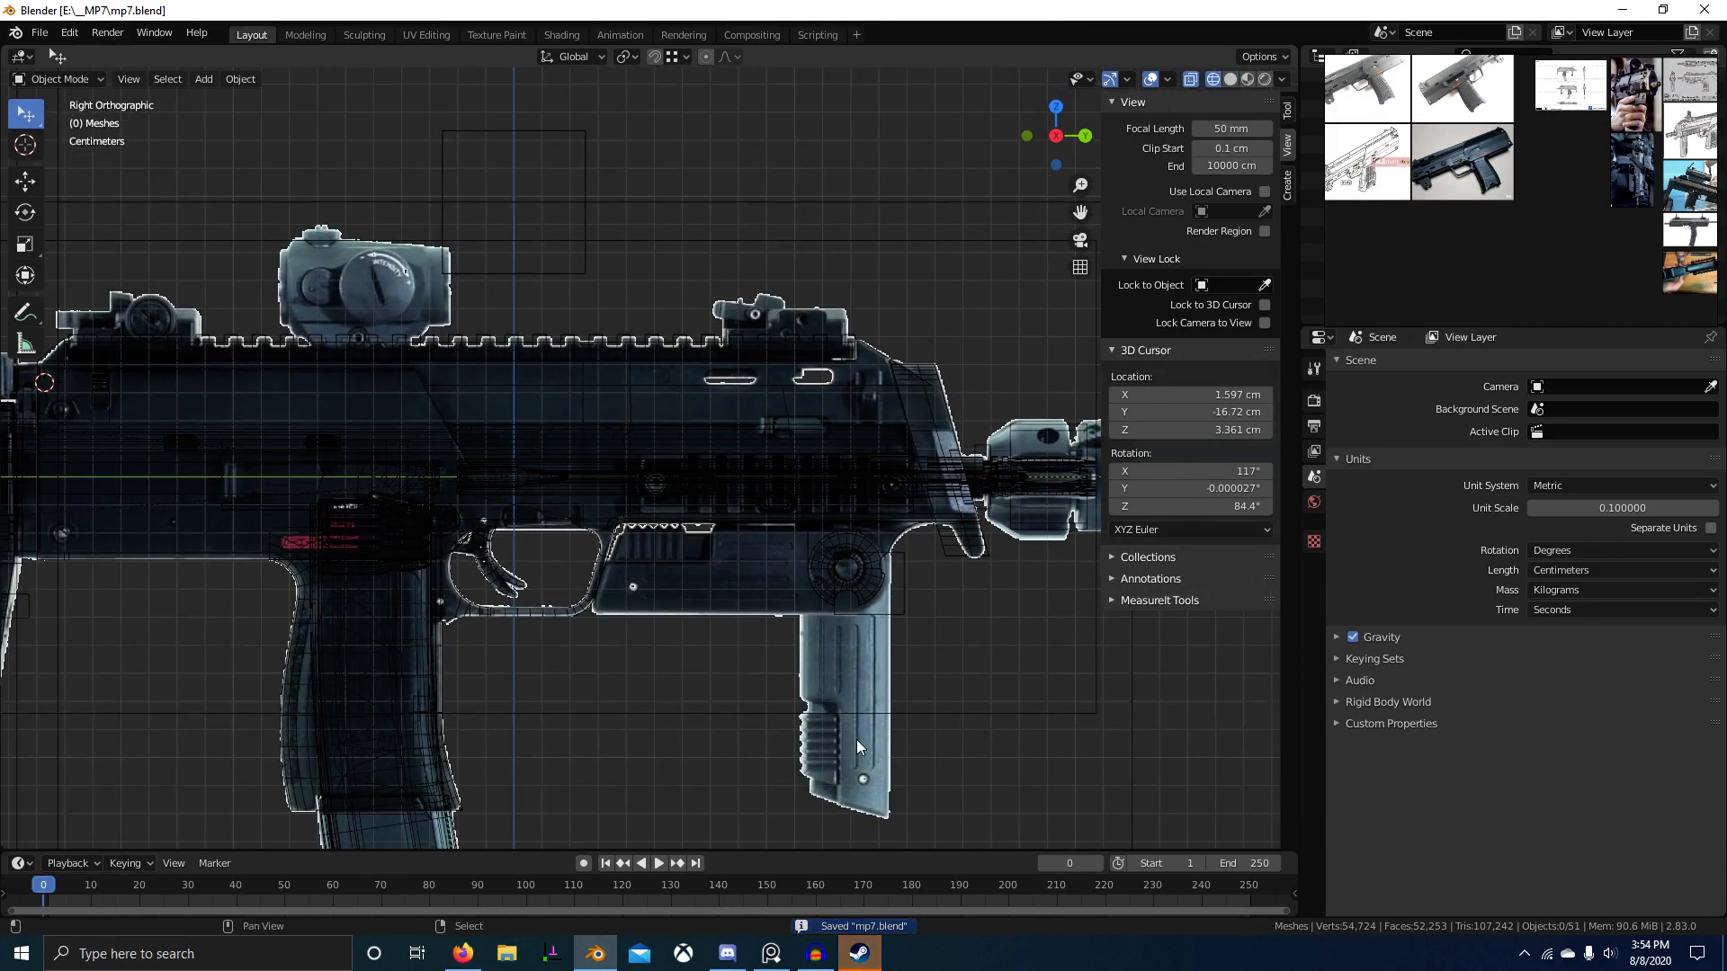
pyautogui.keyDown('shift'); pyautogui.moveTo(856, 739); pyautogui.dragTo(764, 656, button='middle'); pyautogui.keyUp('shift')
pyautogui.moveTo(321, 483)
pyautogui.keyDown('shift'); pyautogui.mouseDown(button='middle')
pyautogui.moveTo(726, 543)
pyautogui.moveTo(715, 520)
pyautogui.mouseUp(button='middle'); pyautogui.keyUp('shift')
pyautogui.press('z')
pyautogui.hotkey('shift', 'z')
pyautogui.keyDown('shift'); pyautogui.moveTo(525, 483); pyautogui.dragTo(509, 542, button='middle'); pyautogui.keyUp('shift')
pyautogui.keyDown('shift'); pyautogui.moveTo(309, 519); pyautogui.dragTo(534, 527, button='middle'); pyautogui.keyUp('shift')
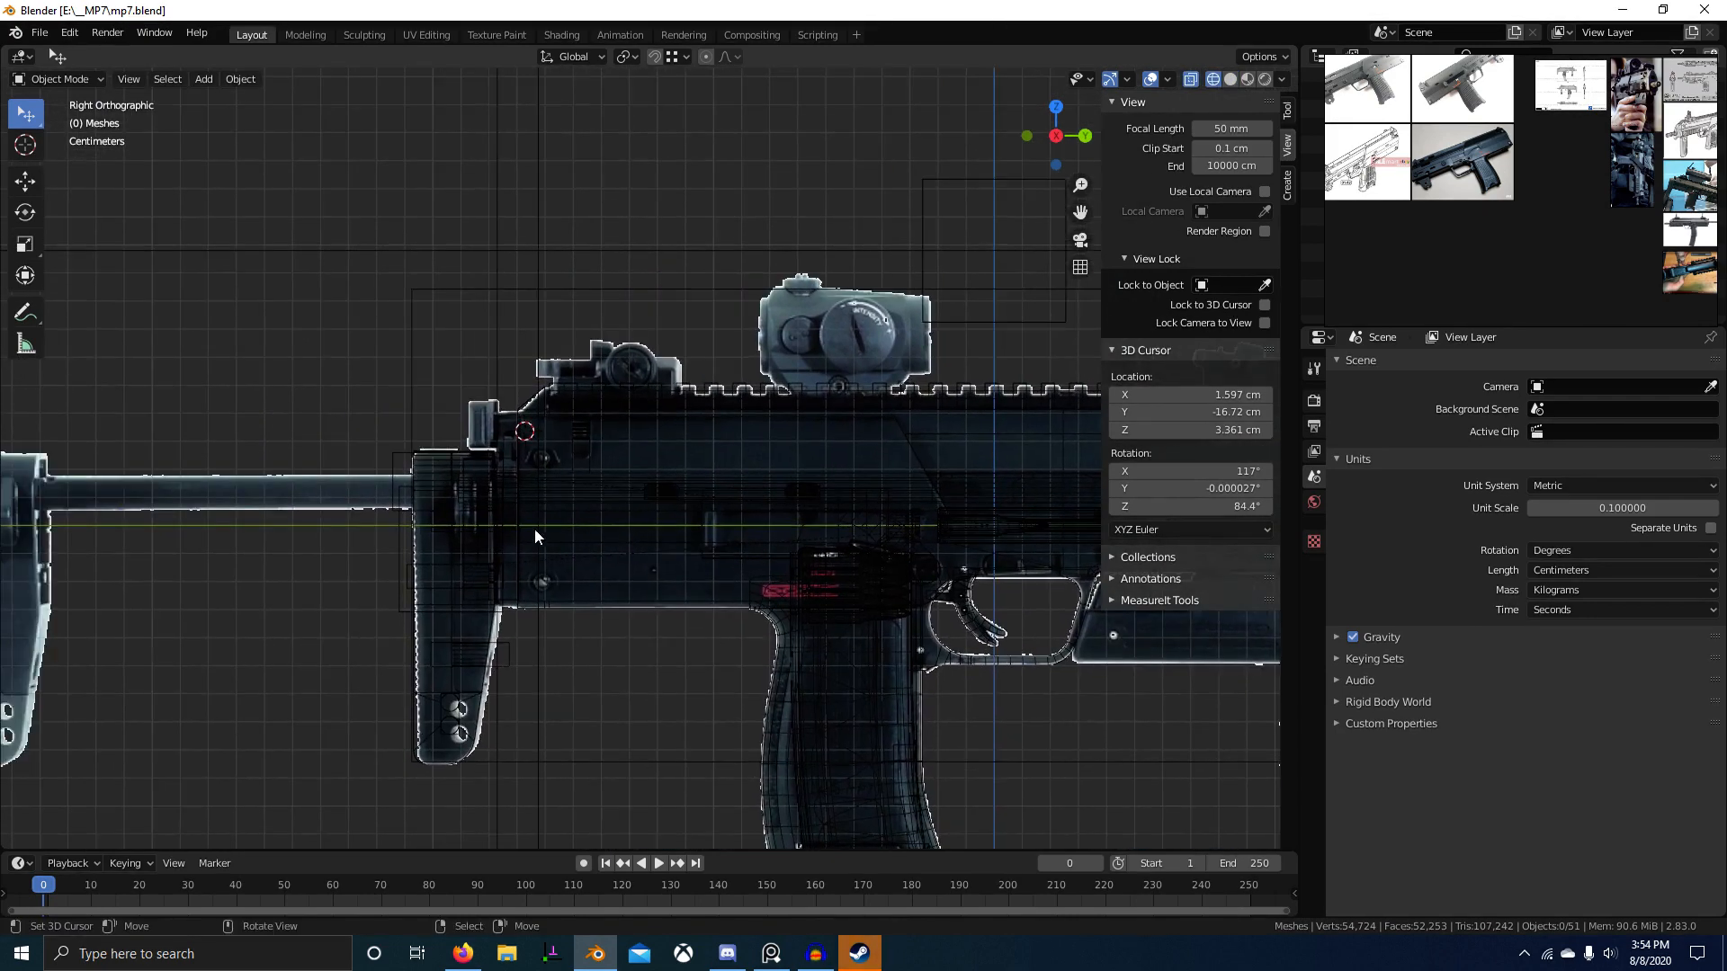
pyautogui.hotkey('shift', 'z')
pyautogui.scroll(2, 558, 504)
pyautogui.hotkey('shift', 'z')
pyautogui.scroll(2, 512, 471)
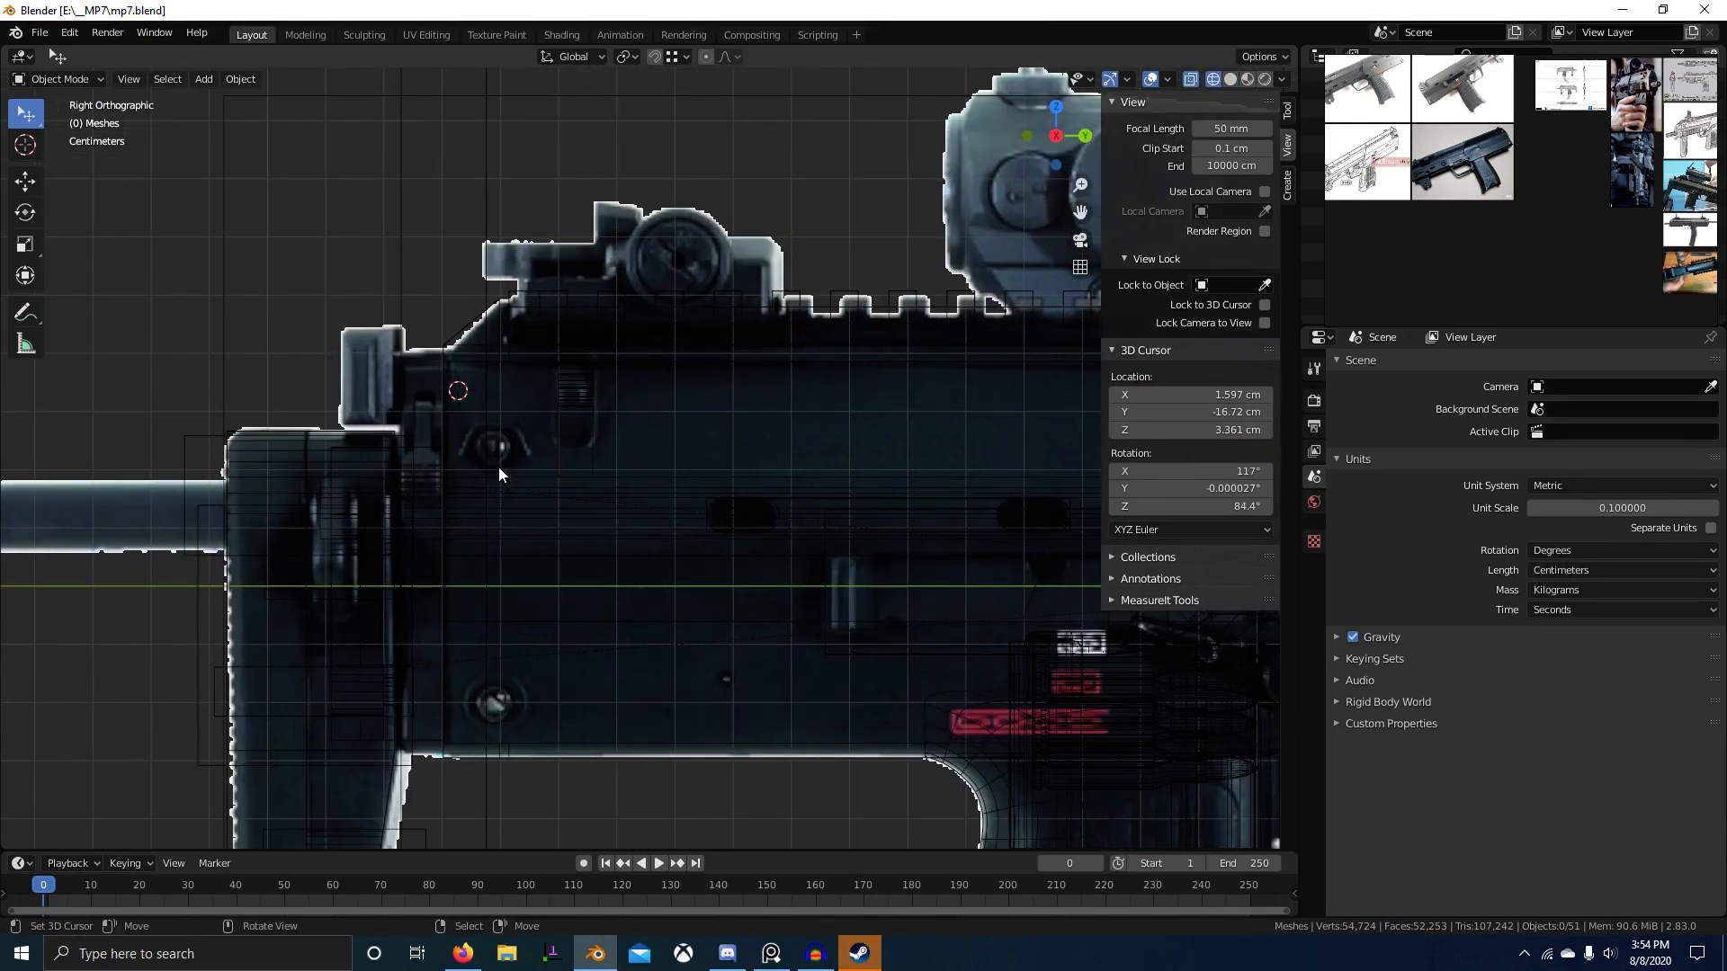
# Step: Open the receiver mesh for editing and select the vertex path down its rear edge
pyautogui.click(490, 470)
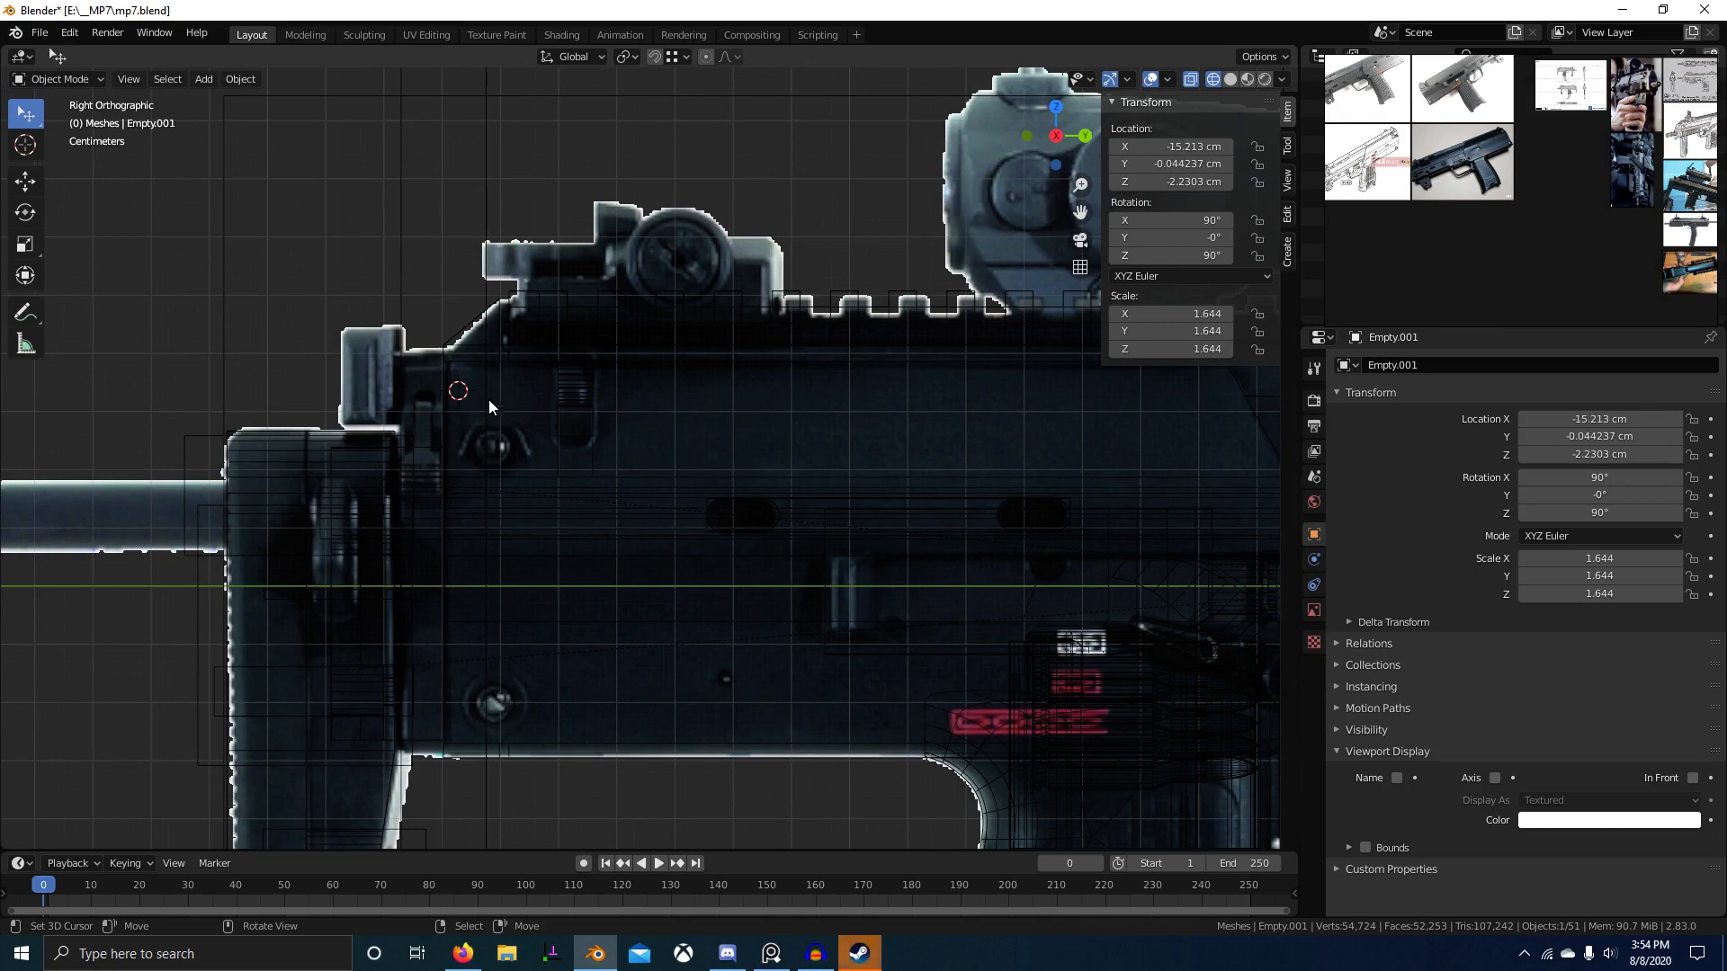
pyautogui.hotkey('shift', 'z')
pyautogui.moveTo(489, 399); pyautogui.dragTo(688, 450, button='middle')
pyautogui.click(548, 456)
pyautogui.press('Tab')
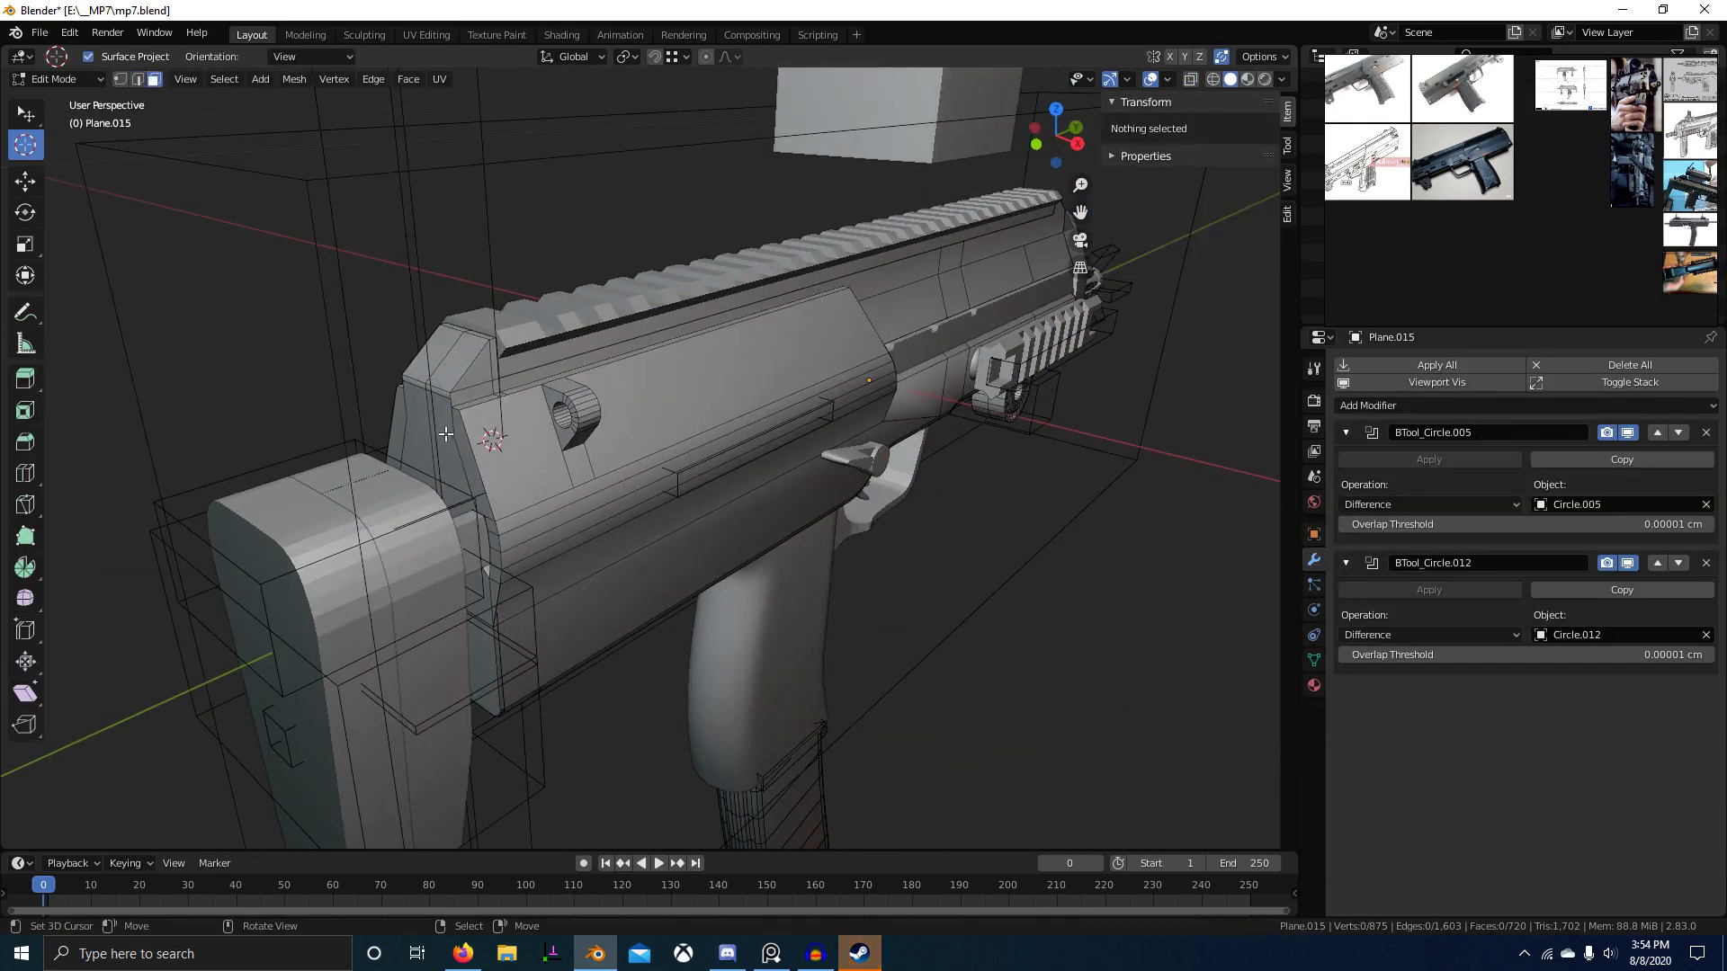
pyautogui.click(445, 434)
pyautogui.scroll(2, 467, 430)
pyautogui.click(489, 408)
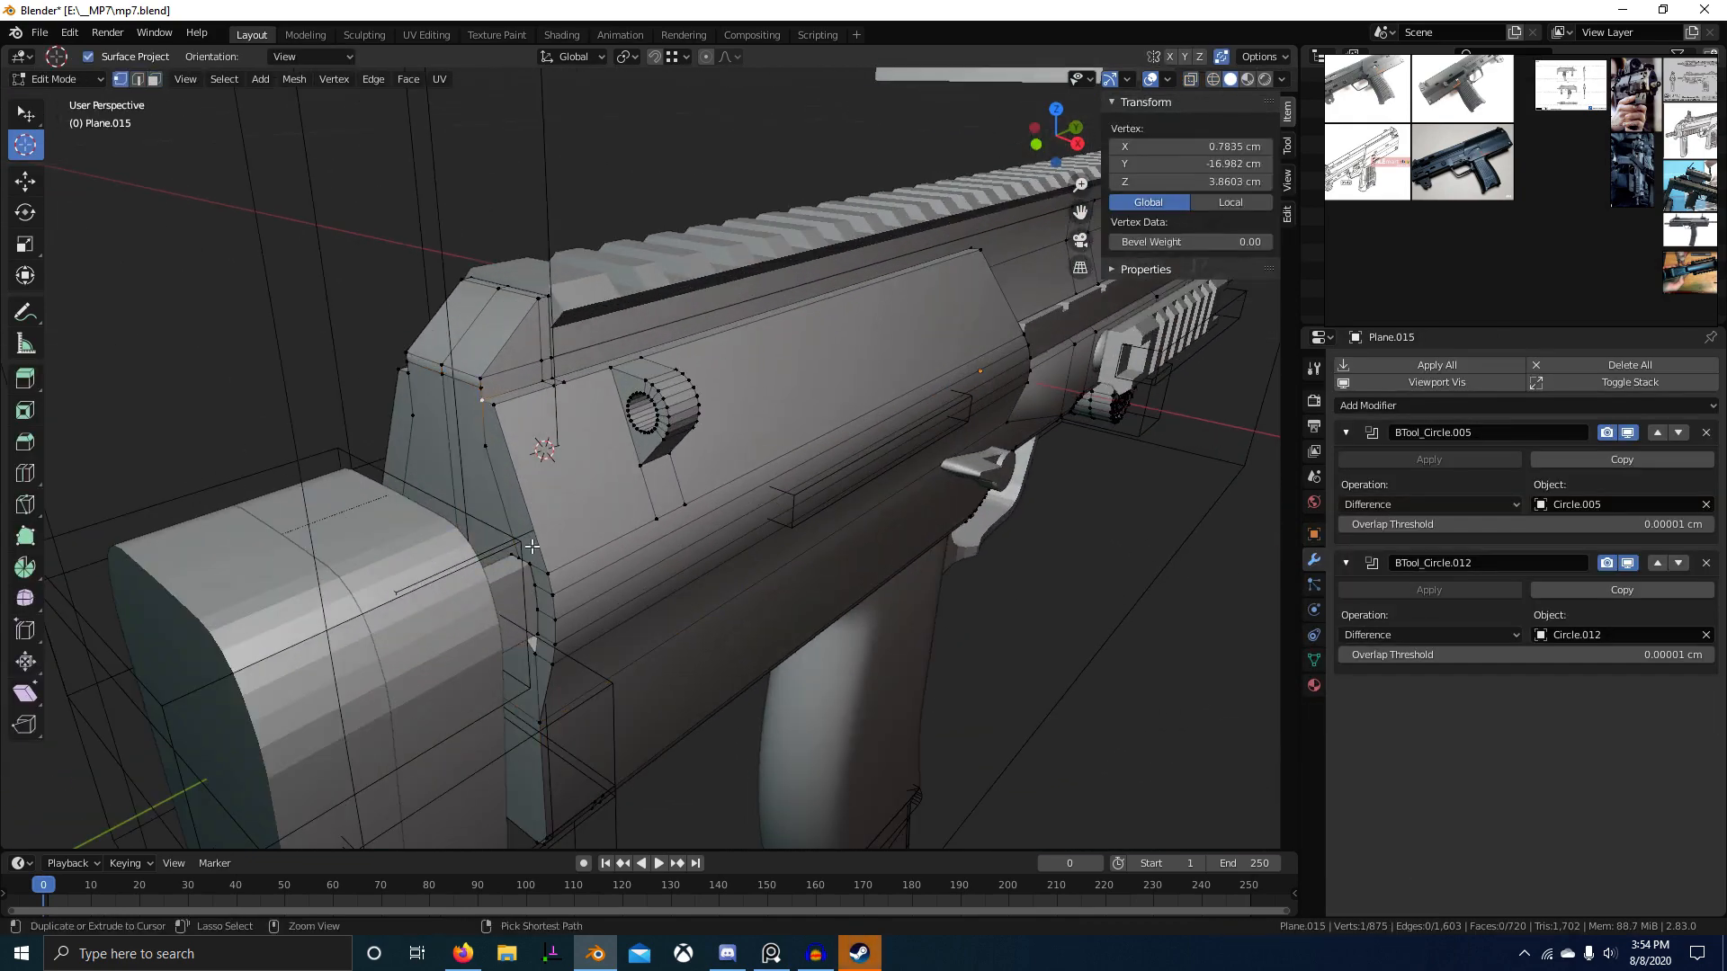
pyautogui.keyDown('ctrl'); pyautogui.click(534, 595); pyautogui.keyUp('ctrl')
pyautogui.moveTo(534, 595); pyautogui.dragTo(617, 581, button='middle')
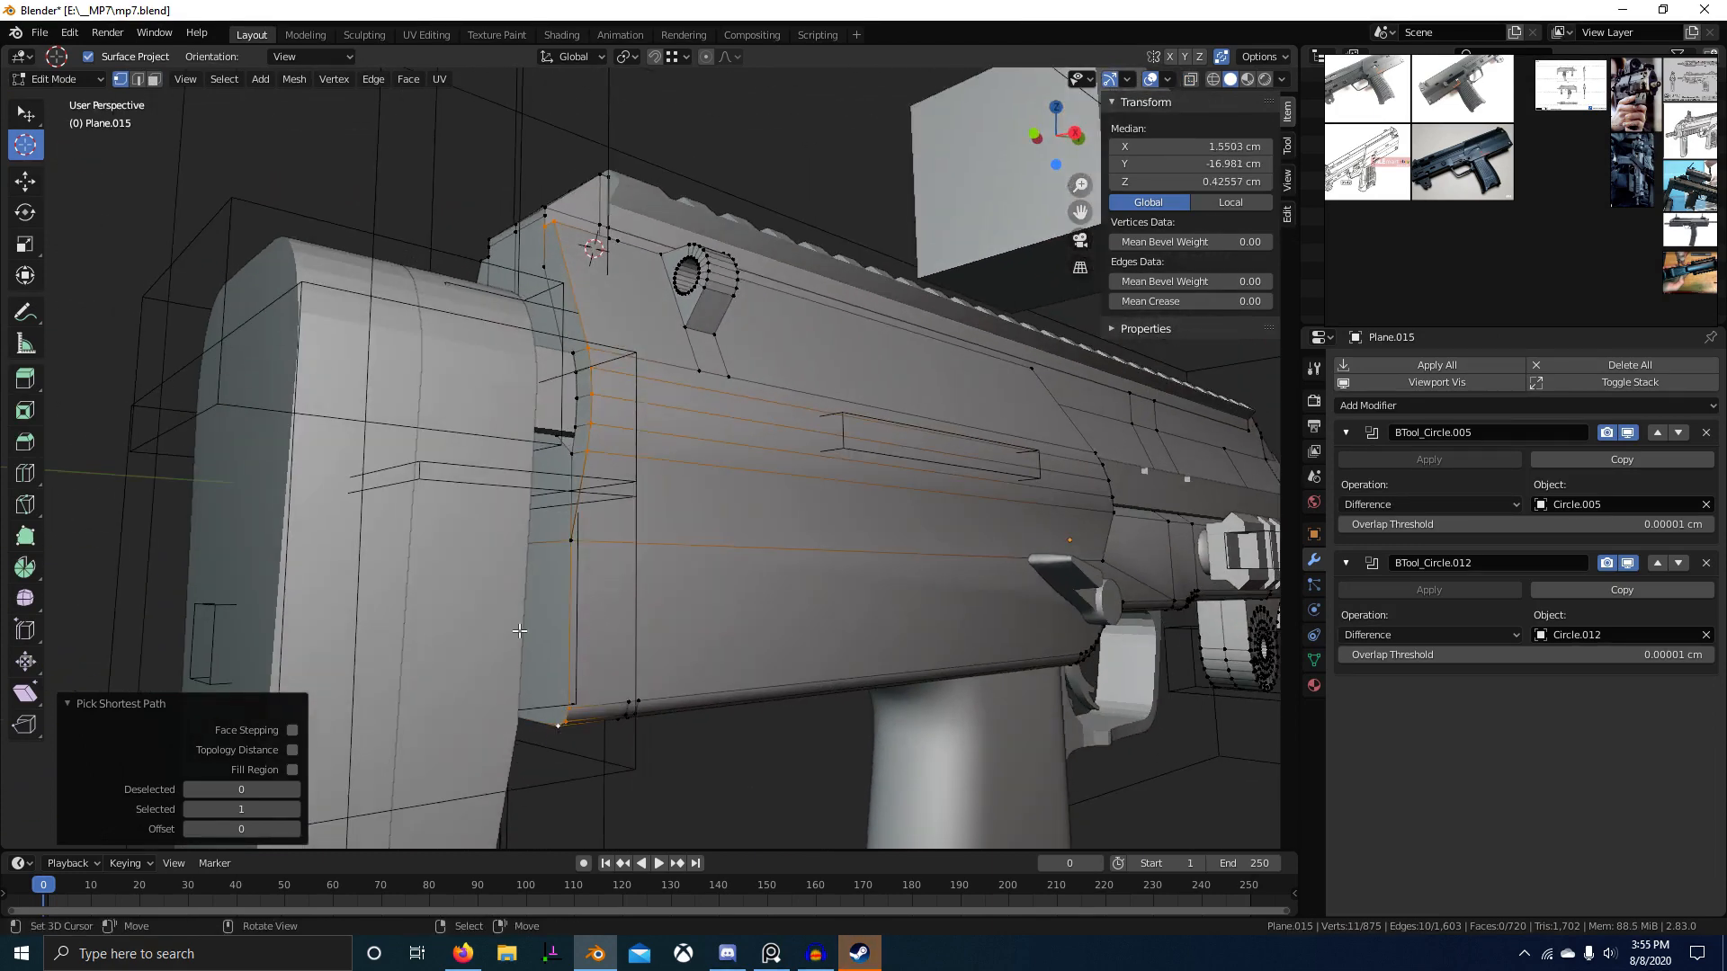
# Step: Select all coplanar faces of the receiver's rear end, duplicate them in place and separate the copy into its own object
pyautogui.press('3')
pyautogui.rightClick(580, 358)
pyautogui.hotkey('shift', 'g')
pyautogui.press('c')
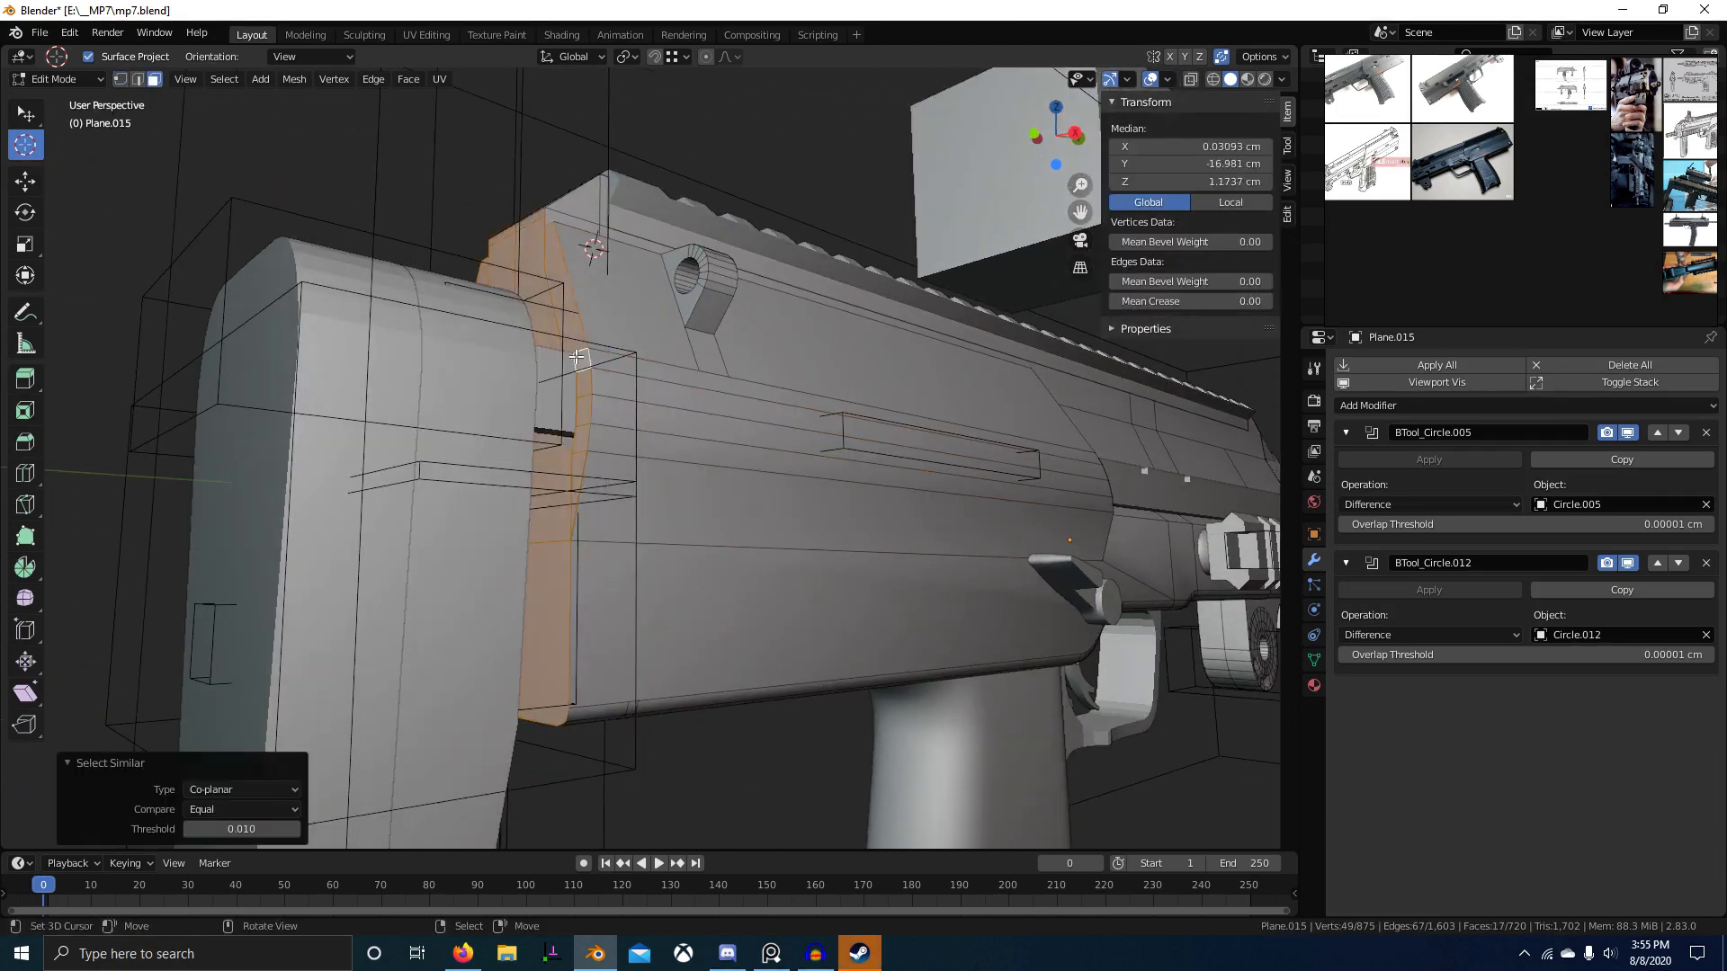
pyautogui.moveTo(620, 464); pyautogui.dragTo(645, 380, button='middle')
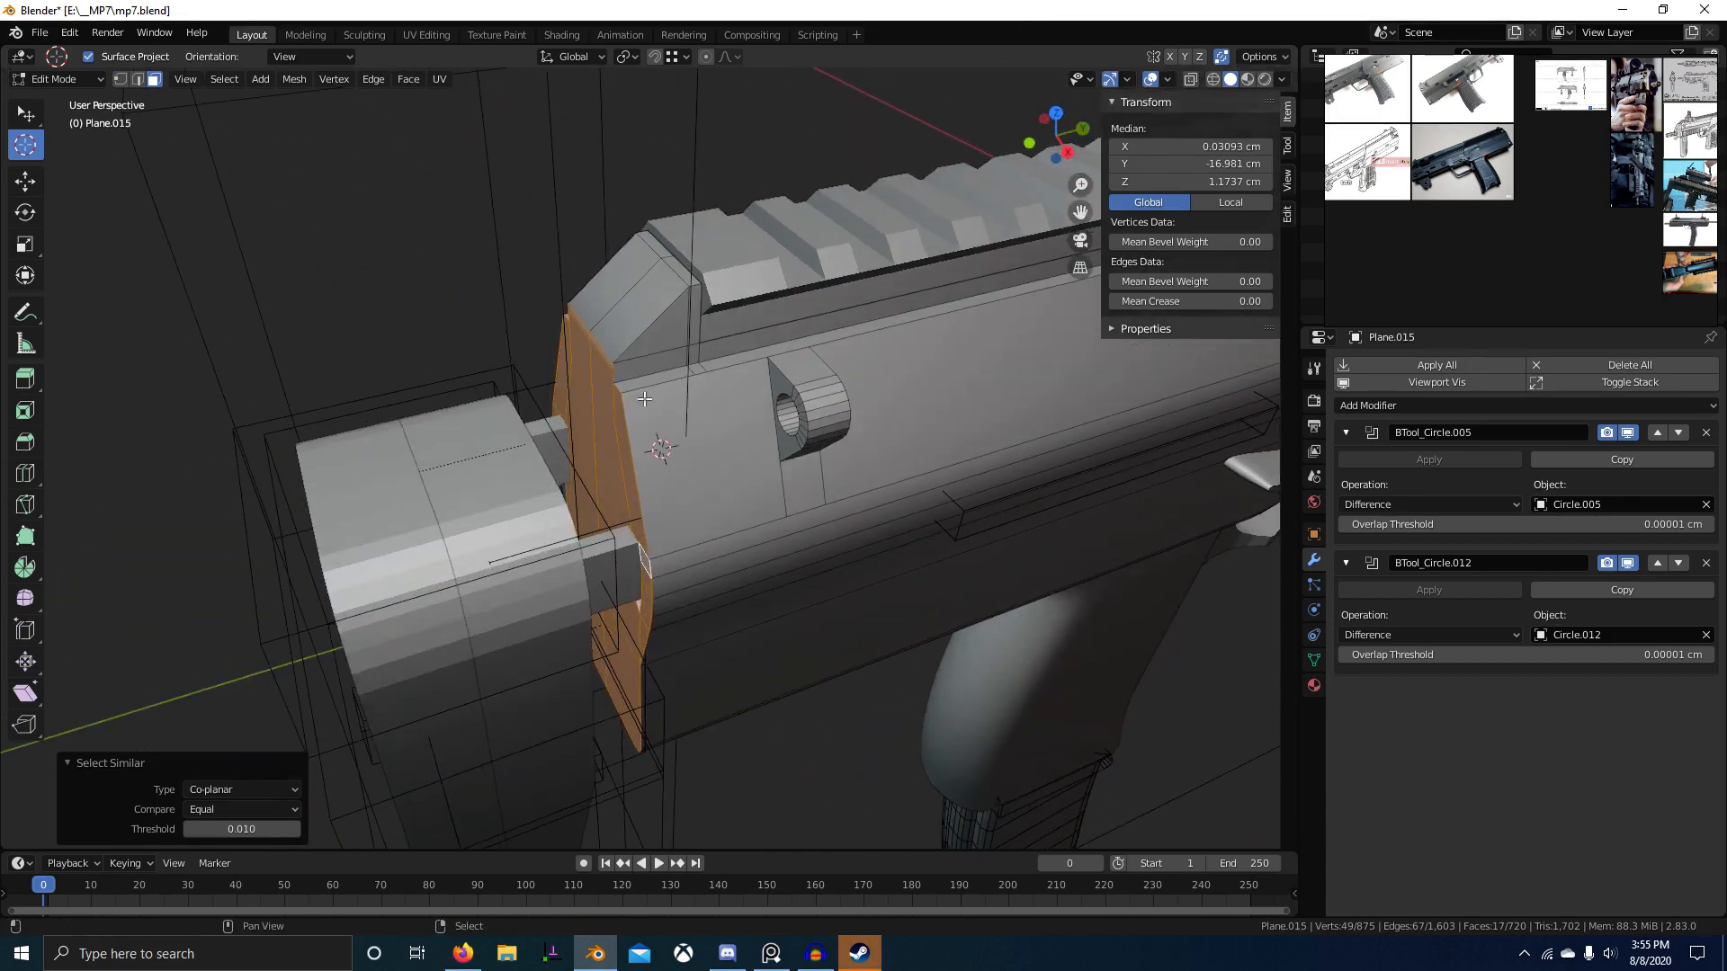
pyautogui.hotkey('shift', 'd')
pyautogui.rightClick(645, 381)
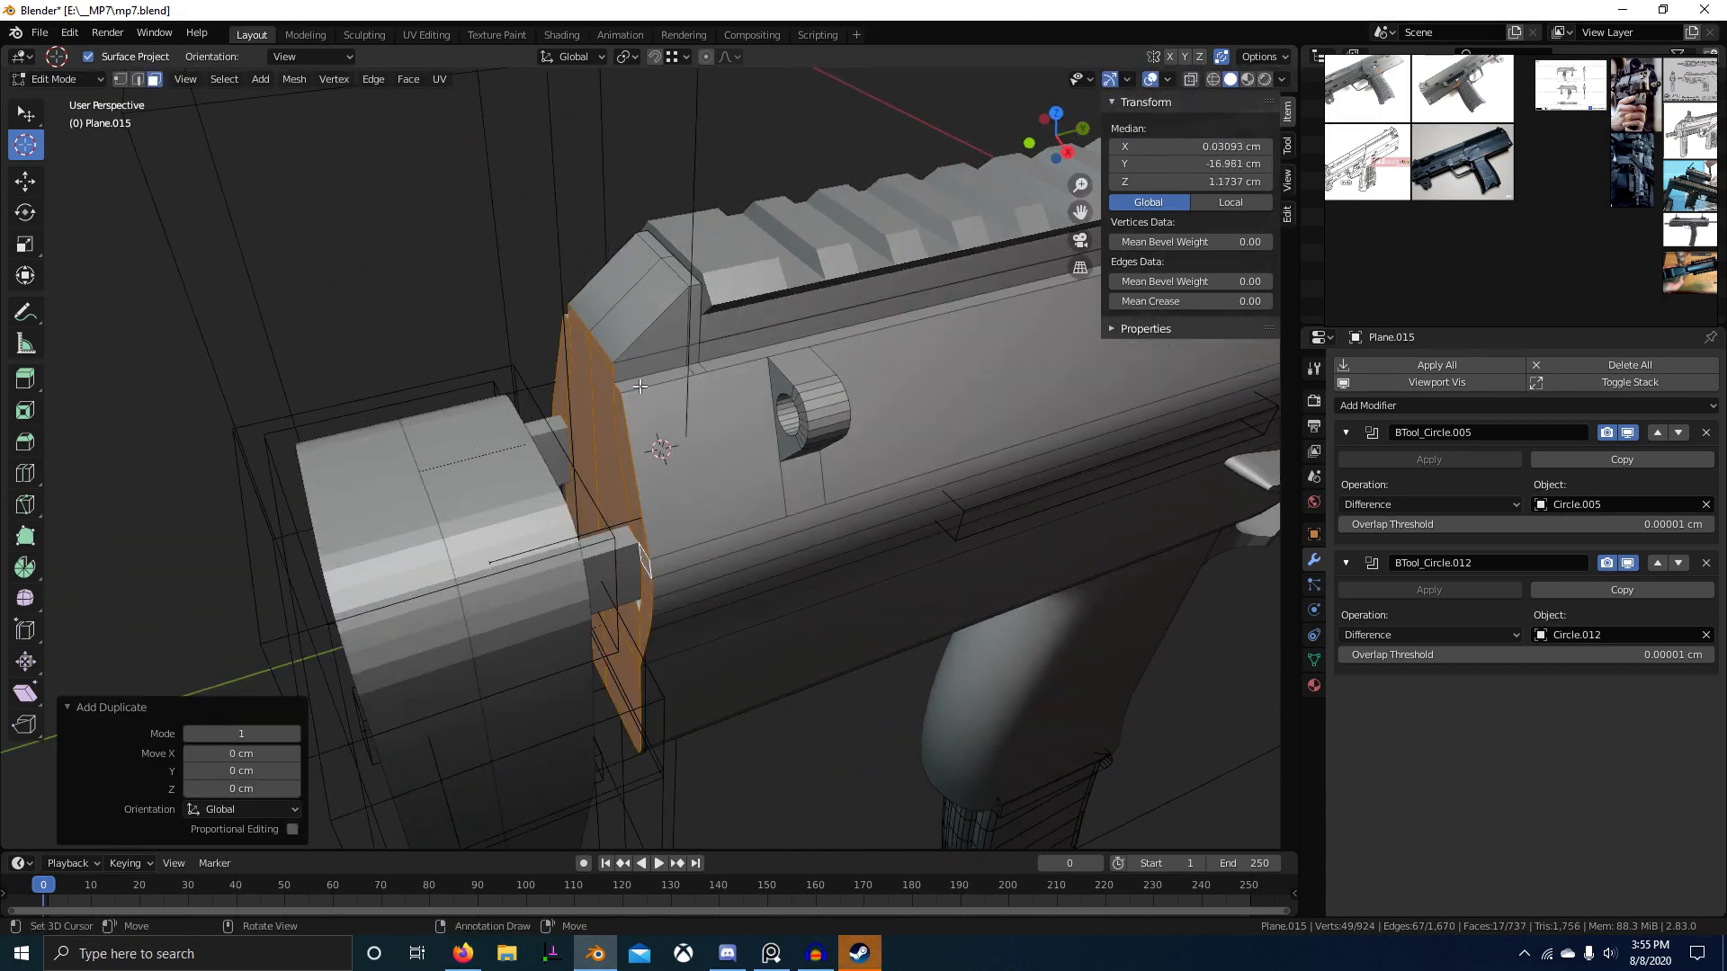
pyautogui.click(639, 387)
pyautogui.press('Tab')
pyautogui.rightClick(601, 390)
pyautogui.press('Tab')
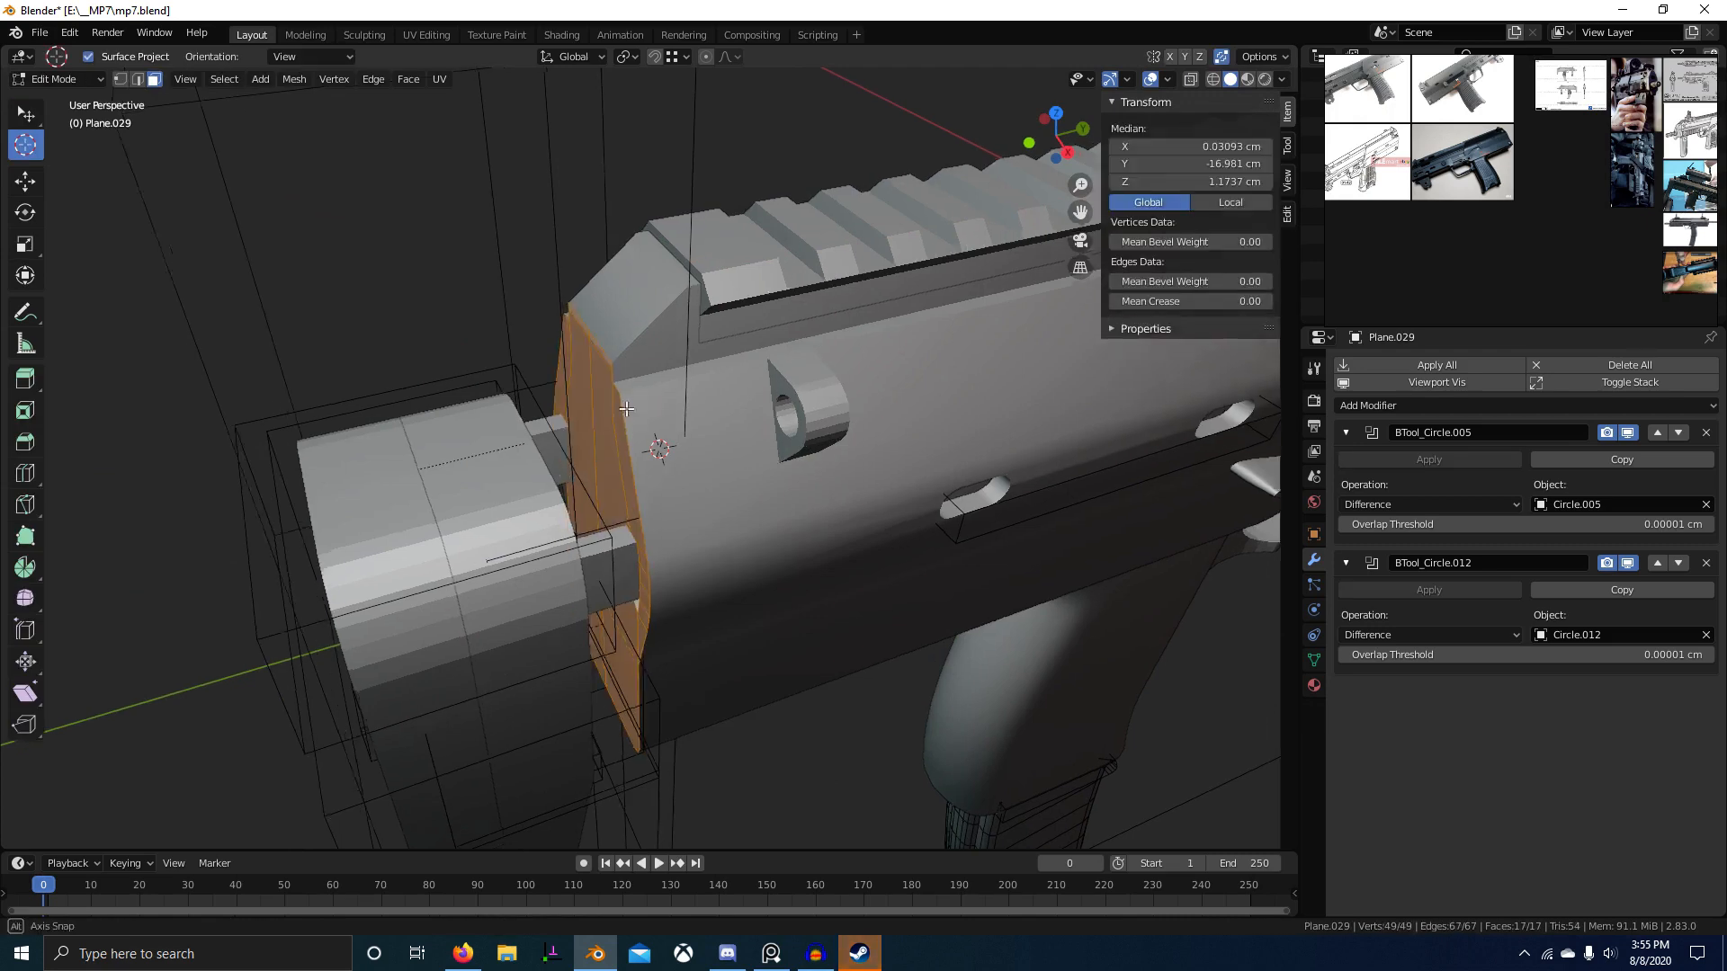
# Step: Extrude the separated rear end faces about 0.835 cm backward along Y
pyautogui.moveTo(640, 401); pyautogui.dragTo(587, 408, button='middle')
pyautogui.press('y')
pyautogui.click(497, 486)
pyautogui.scroll(-3, 540, 506)
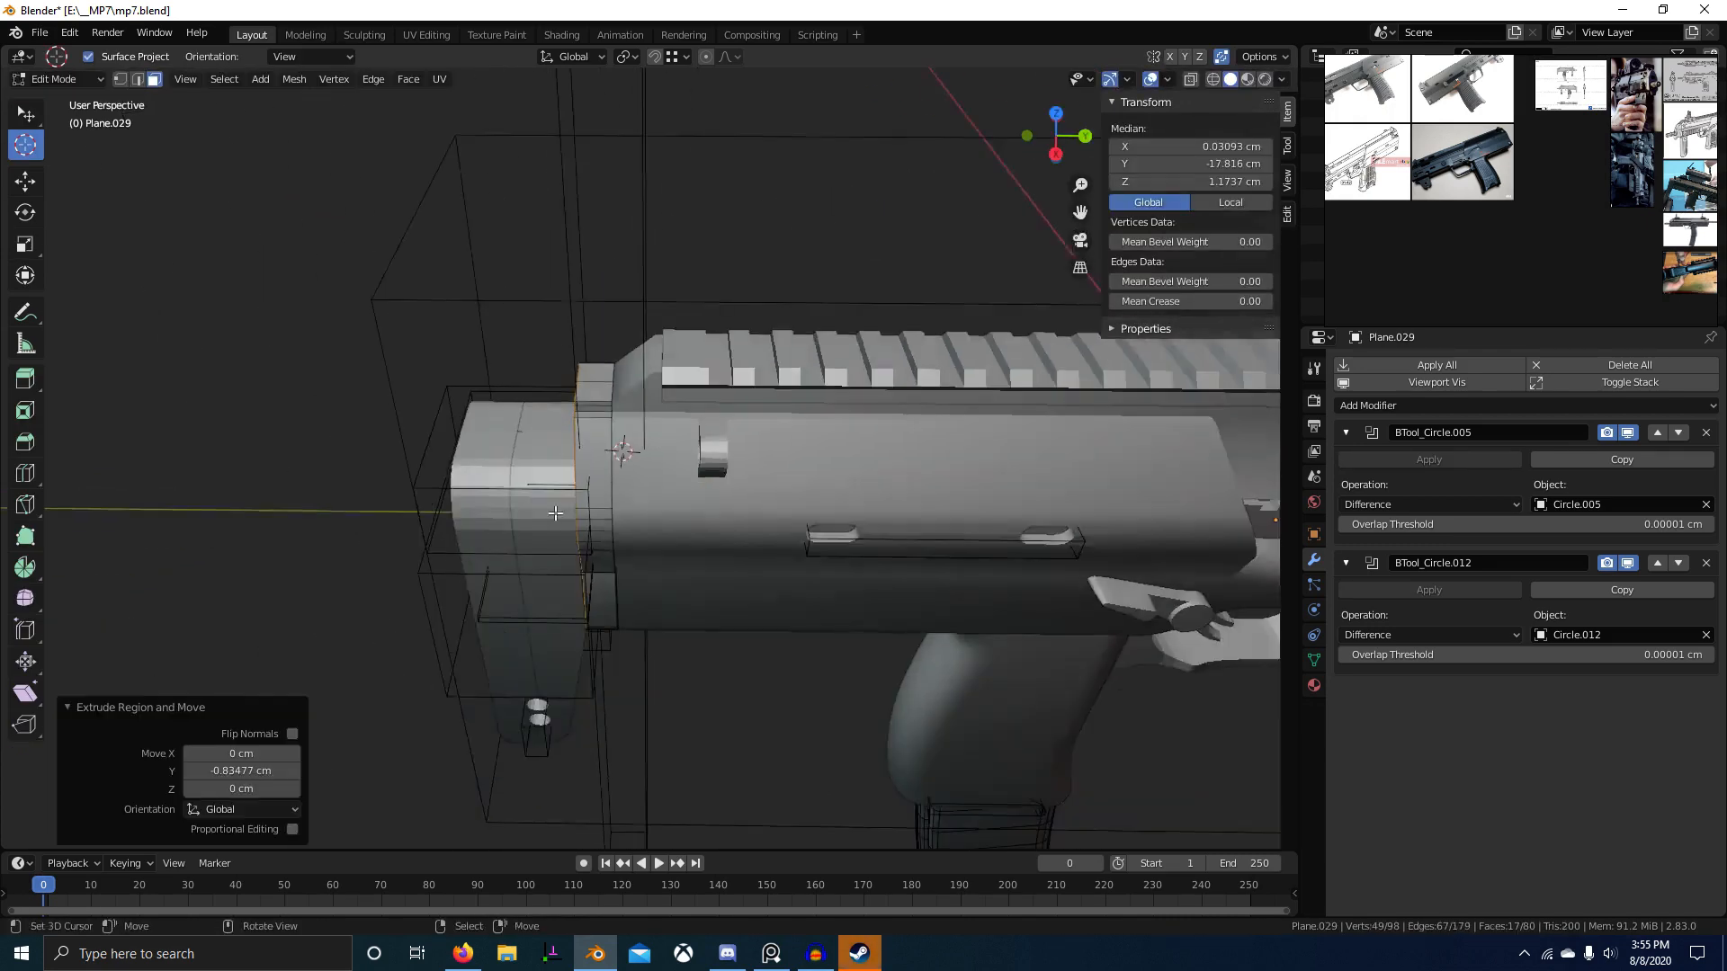
# Step: Check the extruded end piece against the side reference image in the right wireframe view
pyautogui.moveTo(558, 512); pyautogui.dragTo(629, 539, button='middle')
pyautogui.press('KP_3')
pyautogui.press('z')
pyautogui.click(543, 469)
pyautogui.keyDown('shift'); pyautogui.moveTo(636, 446); pyautogui.dragTo(666, 513, button='middle'); pyautogui.keyUp('shift')
pyautogui.scroll(7, 666, 511)
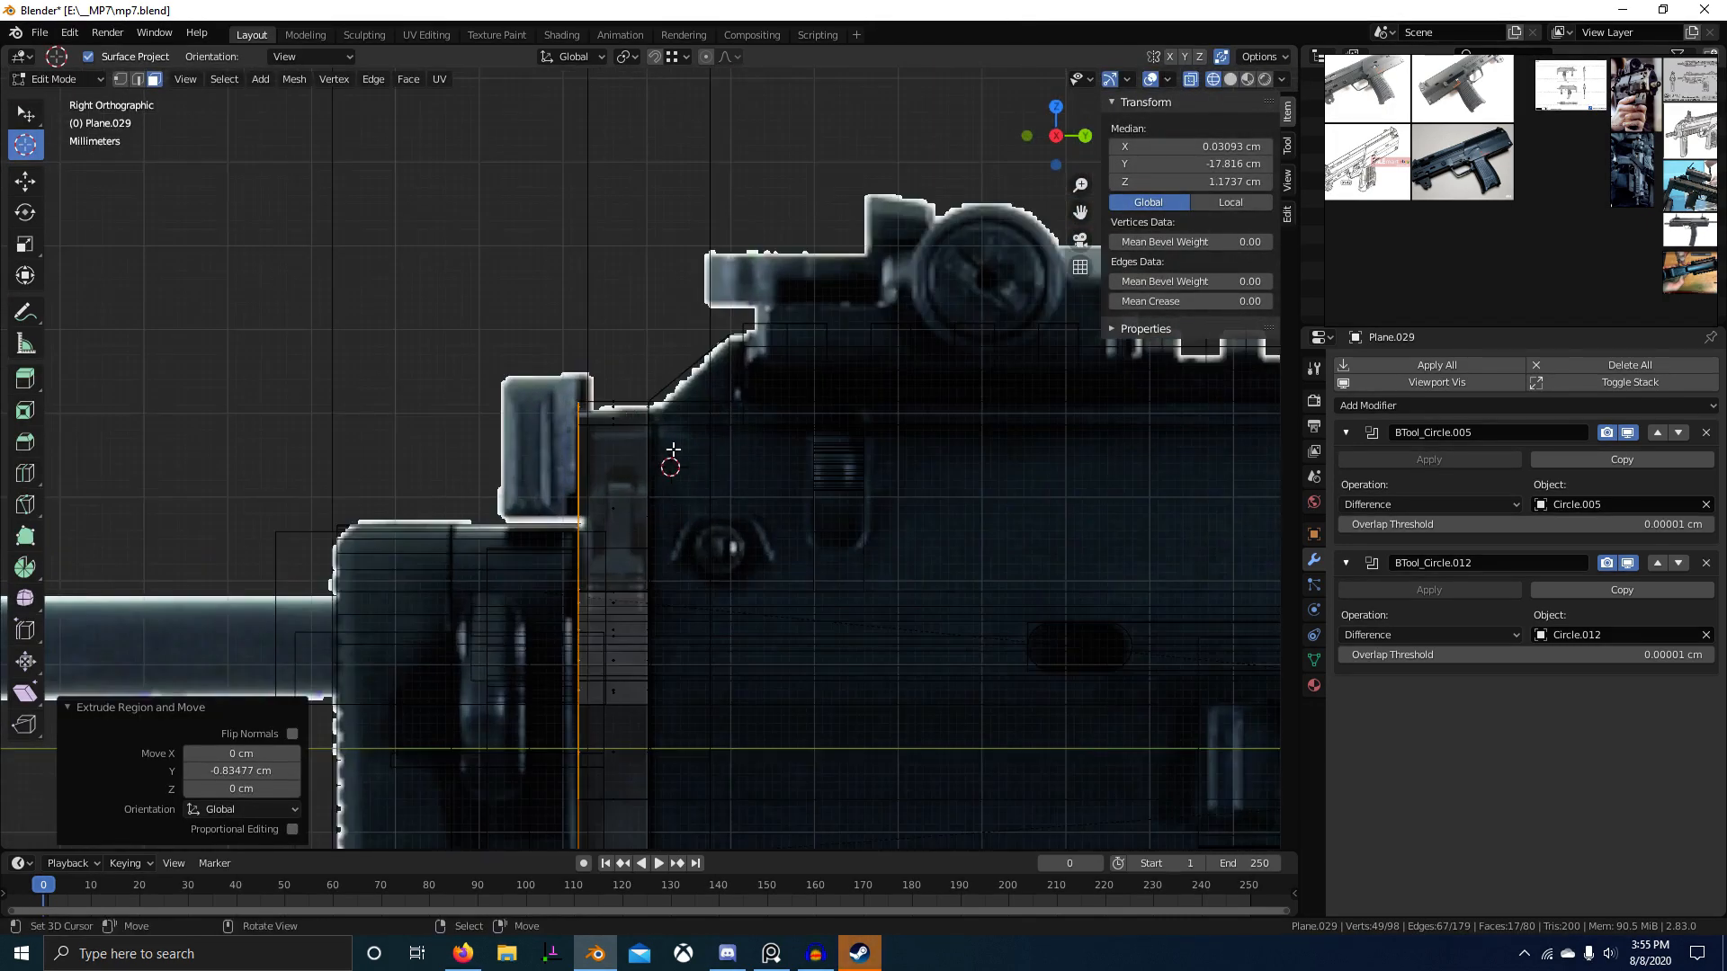
pyautogui.scroll(-1, 634, 398)
# Step: Select the raised top strip's side and upper faces on the rear end piece and delete them in solid view
pyautogui.press('z')
pyautogui.click(752, 408)
pyautogui.moveTo(621, 394); pyautogui.dragTo(702, 443, button='middle')
pyautogui.rightClick(689, 426)
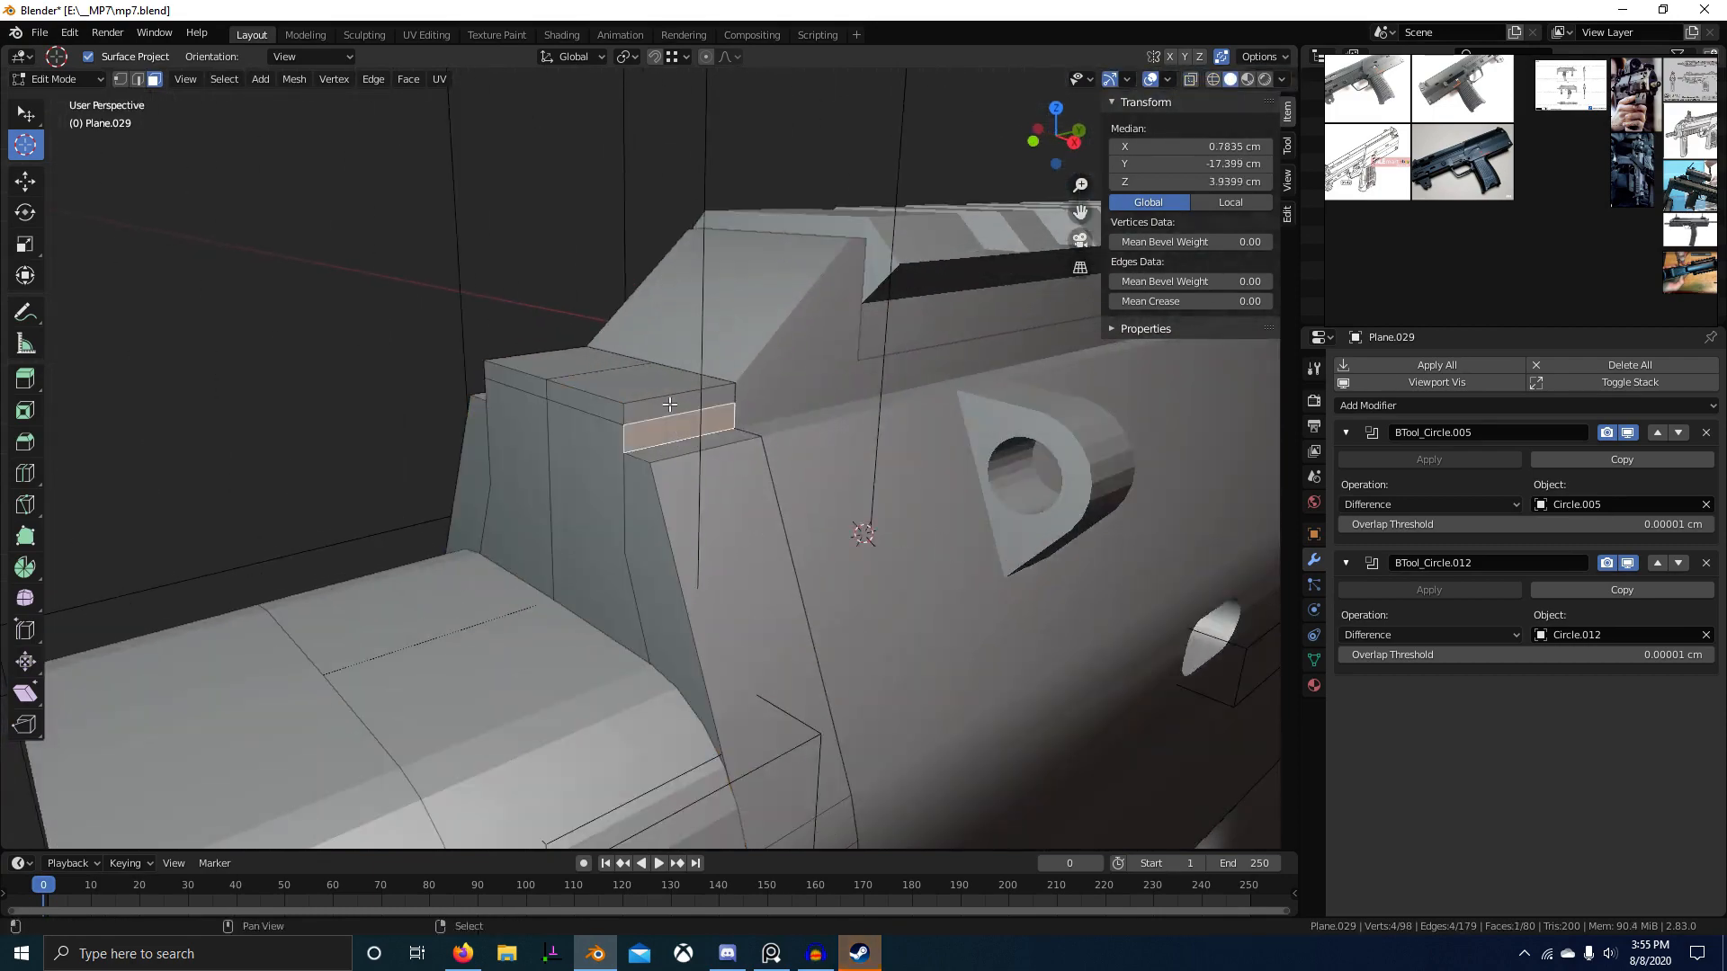
pyautogui.keyDown('shift'); pyautogui.rightClick(681, 400); pyautogui.keyUp('shift')
pyautogui.moveTo(522, 401); pyautogui.dragTo(703, 425, button='middle')
pyautogui.keyDown('ctrl'); pyautogui.rightClick(602, 432); pyautogui.keyUp('ctrl')
pyautogui.press('x')
pyautogui.click(601, 433)
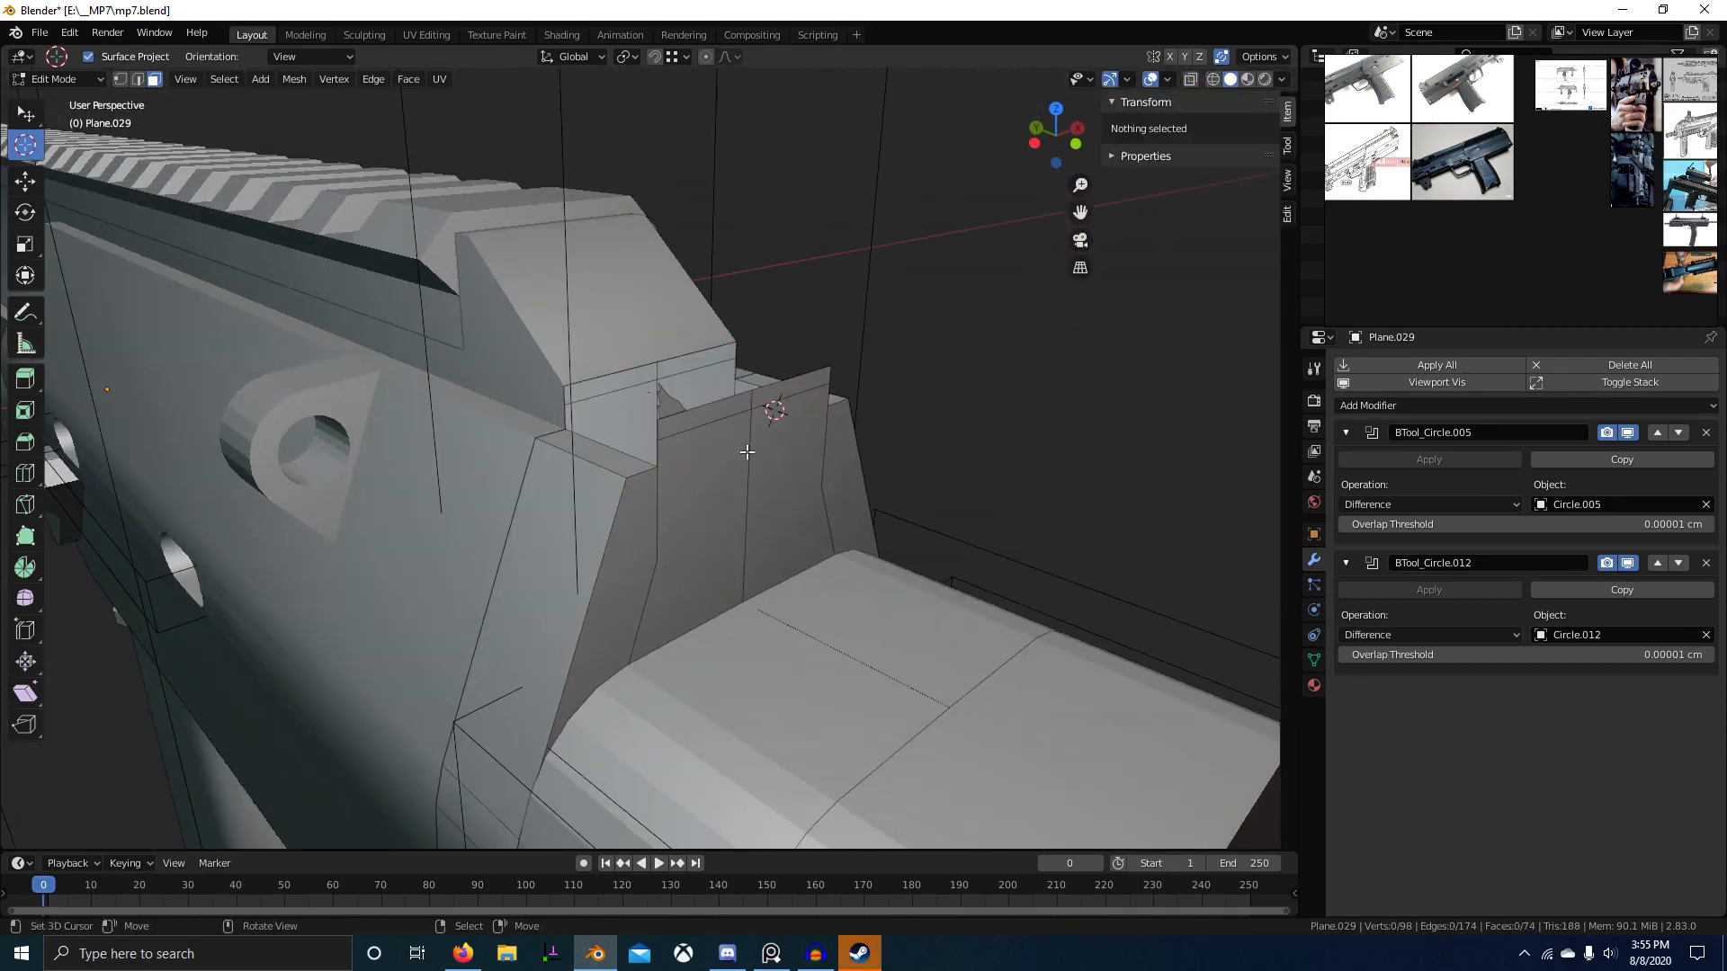
# Step: Delete the leftover upper strip on the end piece's back side and lower the top back edges about 0.159 cm along Z
pyautogui.scroll(1, 746, 449)
pyautogui.rightClick(699, 412)
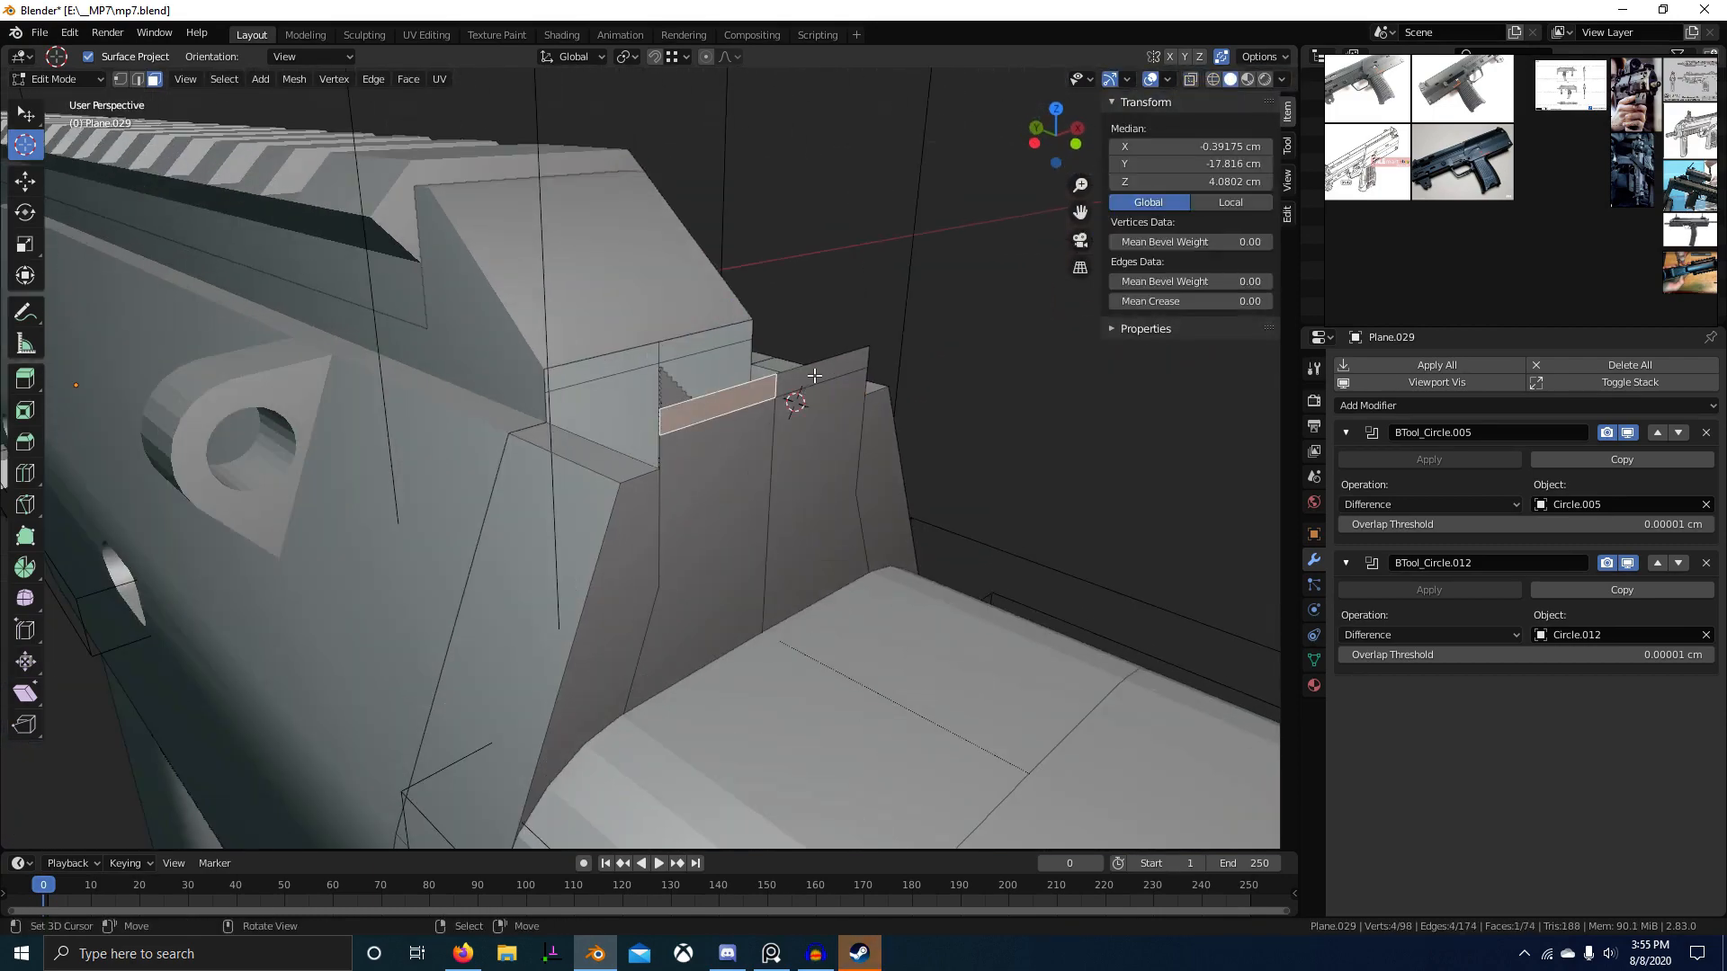
pyautogui.click(831, 701)
pyautogui.press('g')
pyautogui.press('z')
pyautogui.click(659, 466)
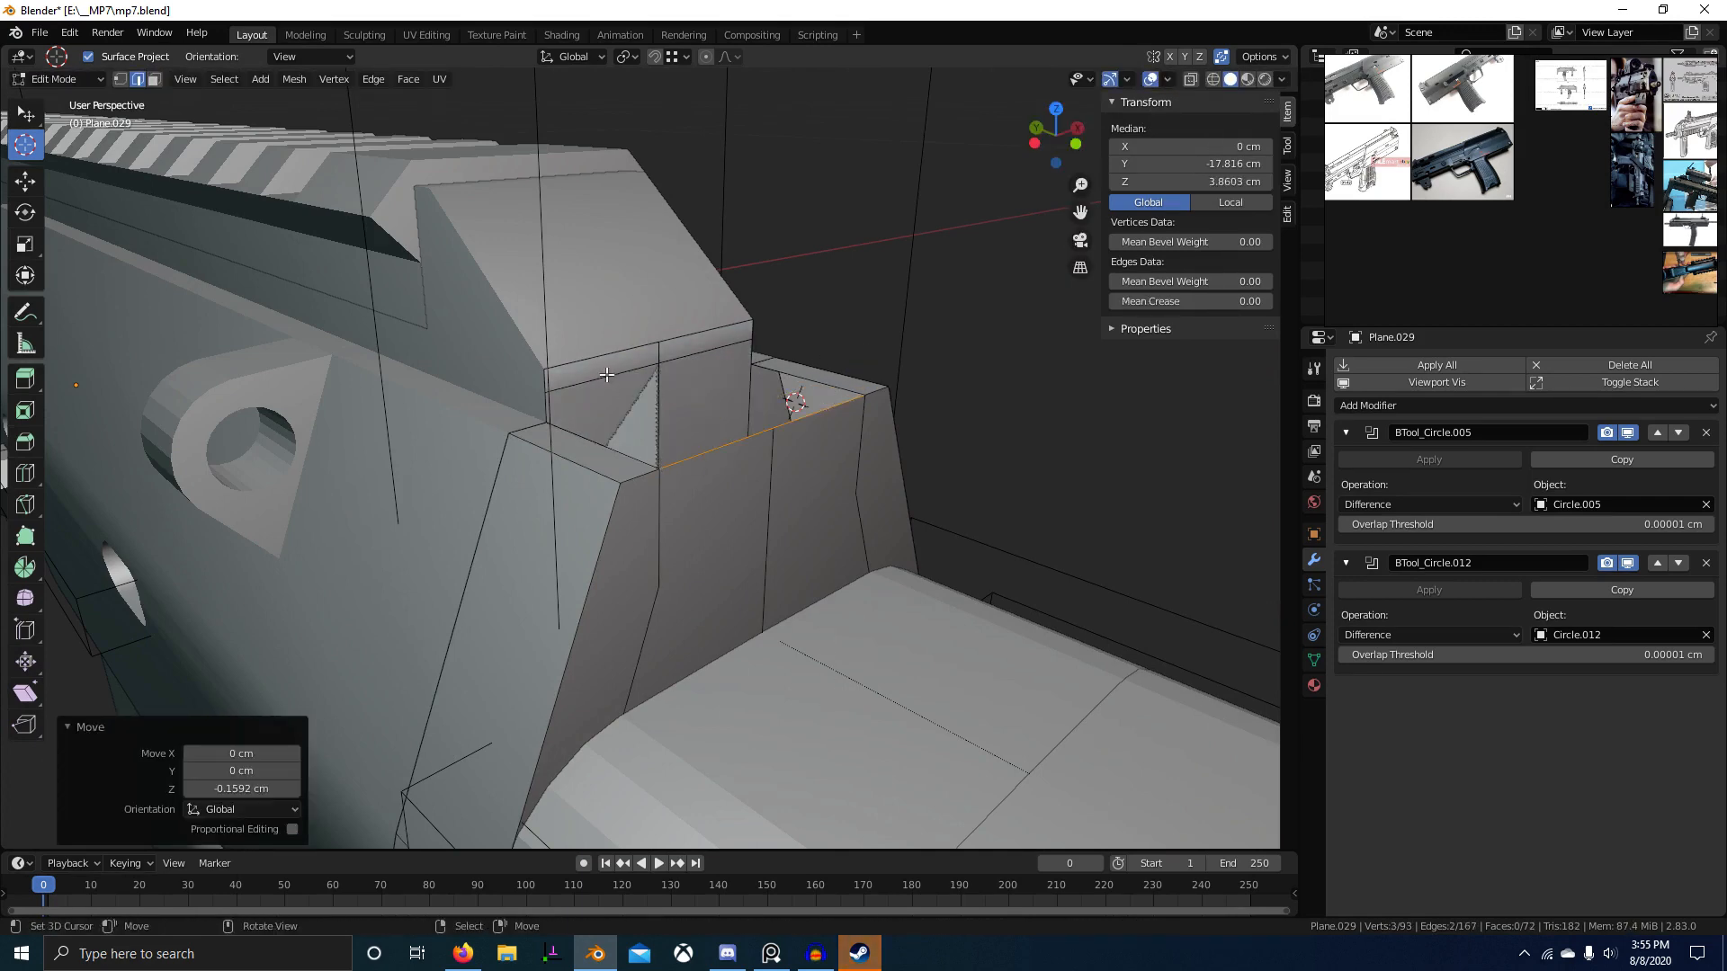
# Step: Lower the end piece's front top edges along Z to the level of the back edges and close the open top with faces
pyautogui.moveTo(607, 374); pyautogui.dragTo(695, 331, button='middle')
pyautogui.click(695, 331)
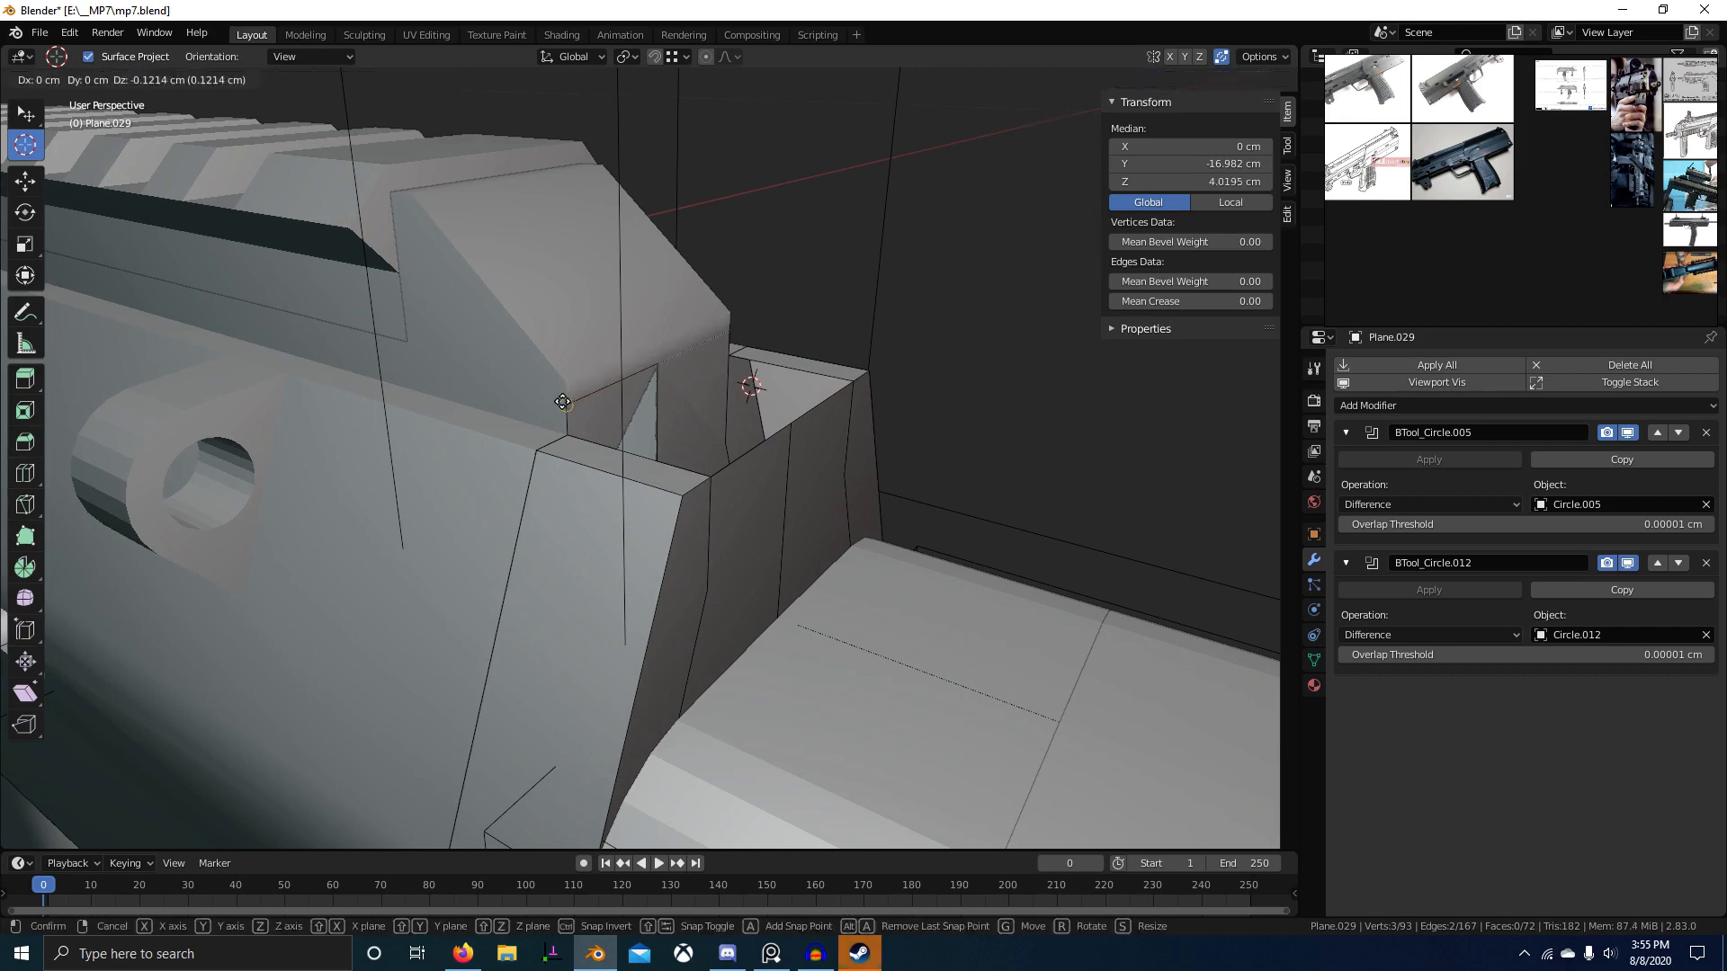
pyautogui.click(562, 402)
pyautogui.click(635, 459)
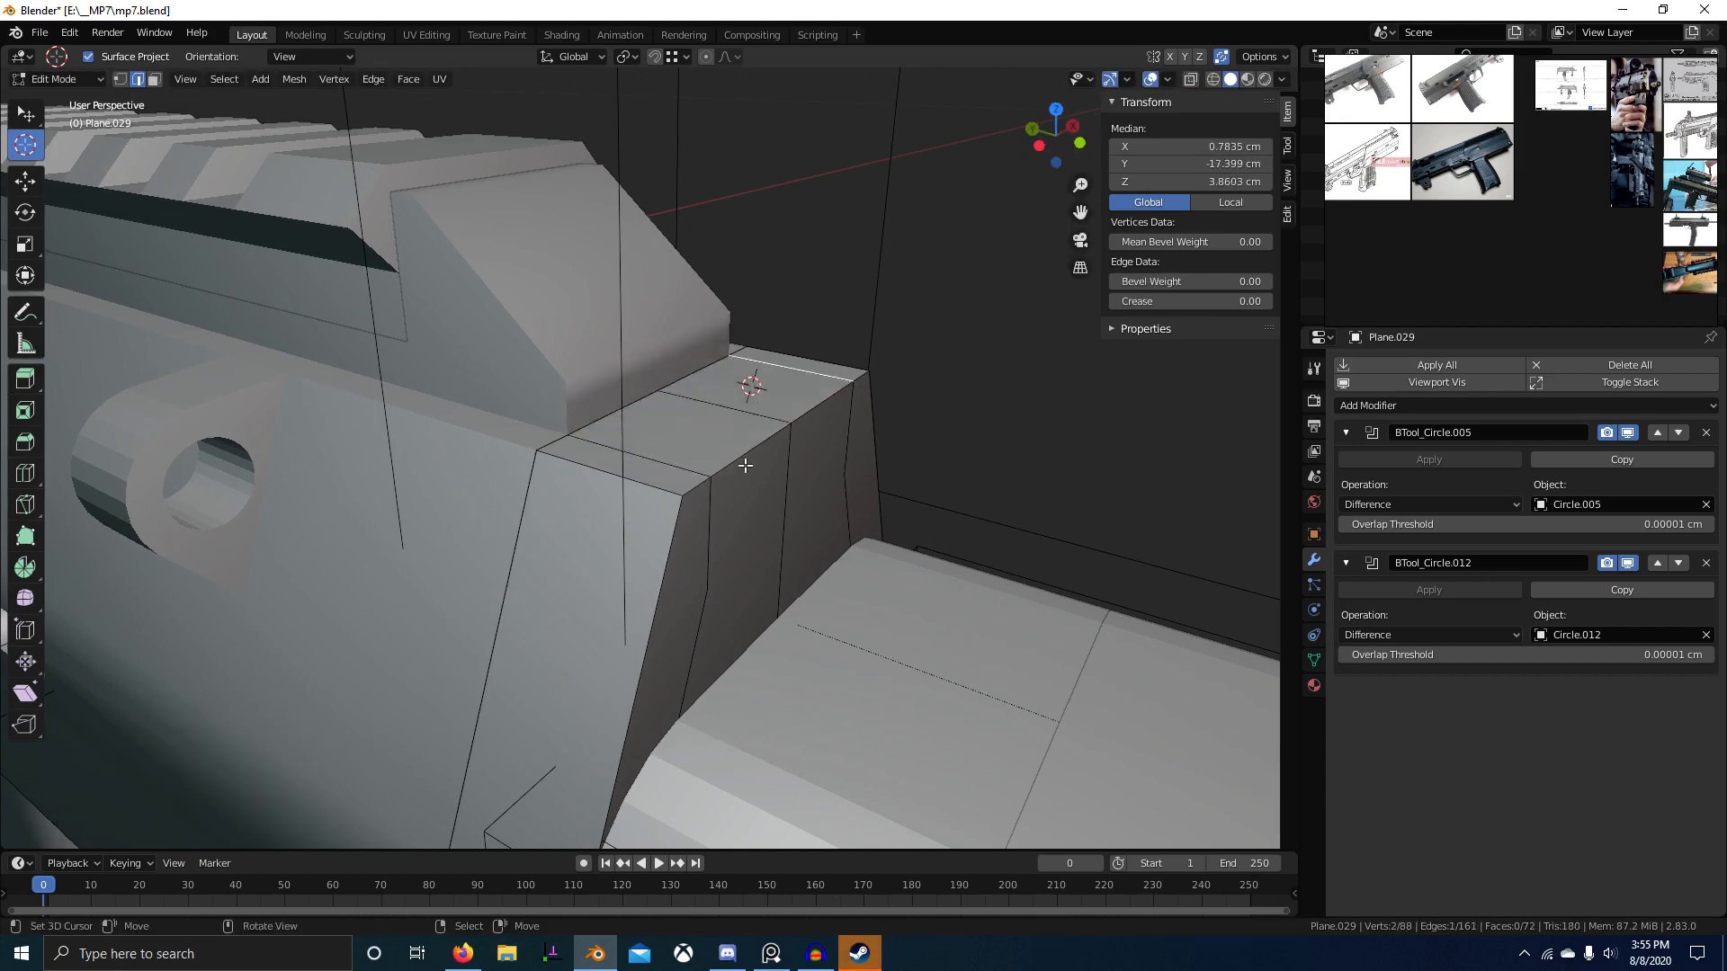
# Step: Recalculate the normals of the whole end piece, leave mesh editing, clear the selection and save the file
pyautogui.scroll(-3, 746, 465)
pyautogui.moveTo(745, 466); pyautogui.dragTo(630, 481, button='middle')
pyautogui.press('a')
pyautogui.moveTo(720, 531); pyautogui.dragTo(781, 582, button='middle')
pyautogui.hotkey('shift', 'n')
pyautogui.scroll(-3, 630, 575)
pyautogui.press('Tab')
pyautogui.hotkey('alt', 'a')
pyautogui.scroll(6, 723, 467)
pyautogui.hotkey('ctrl', 's')
pyautogui.scroll(-6, 797, 493)
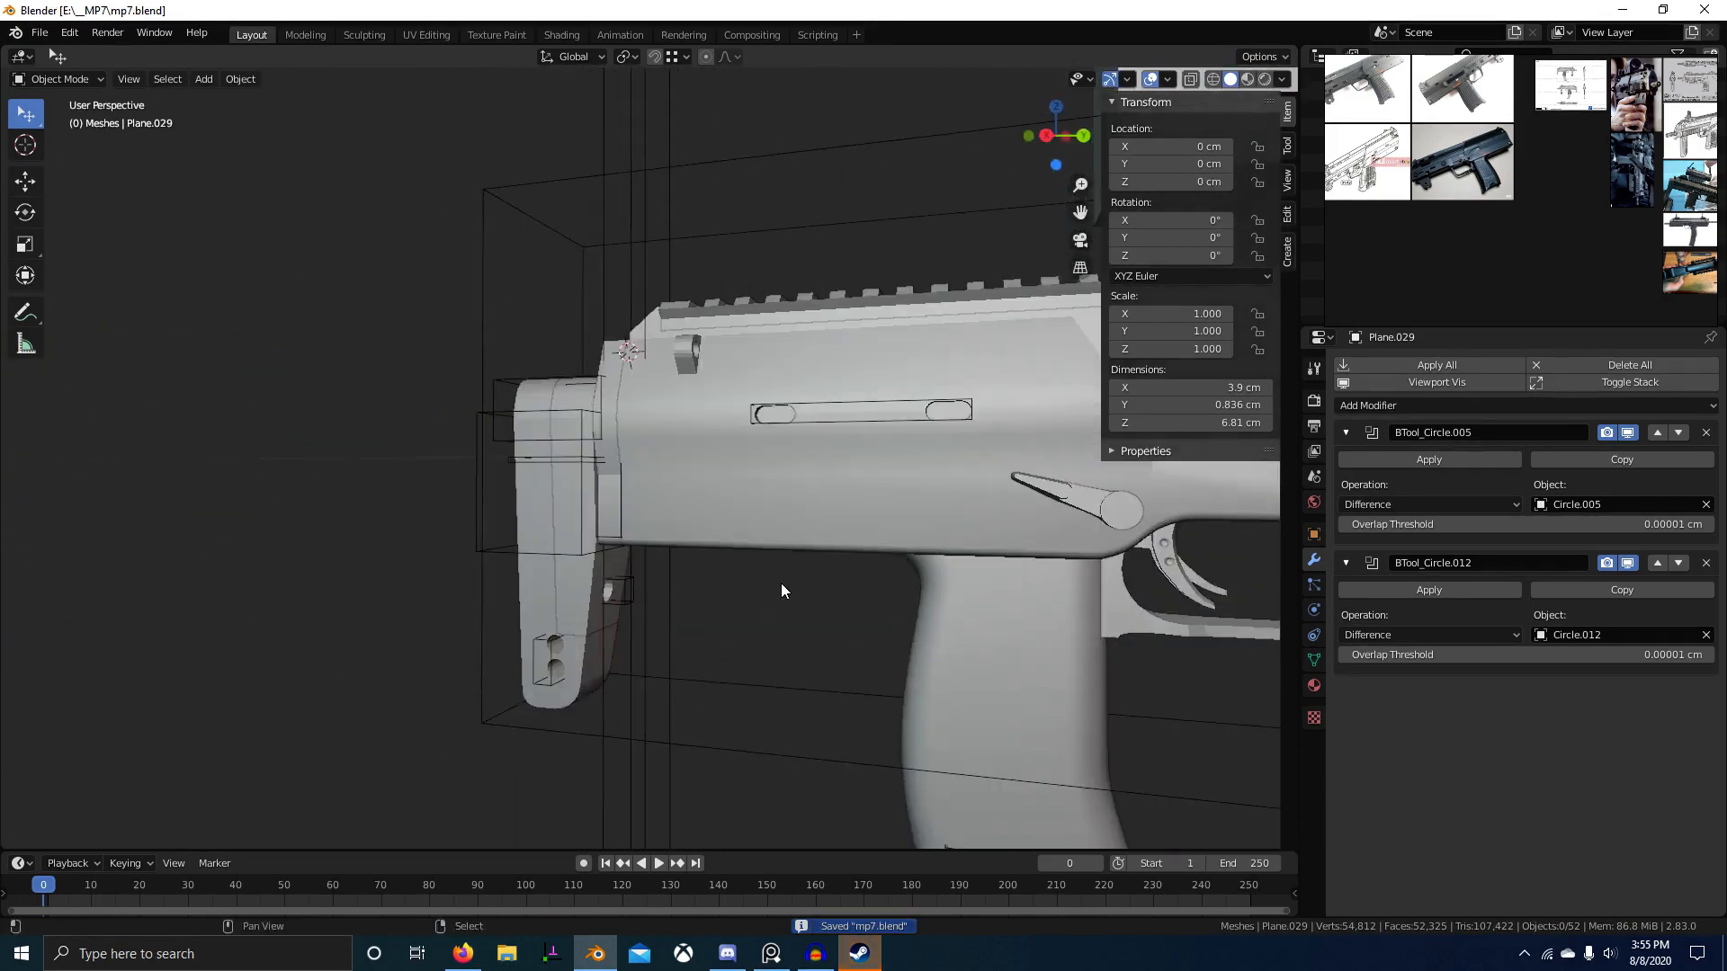
# Step: Examine the whole gun from stock to muzzle against the side reference image in the right wireframe view
pyautogui.scroll(-6, 780, 583)
pyautogui.moveTo(637, 524); pyautogui.dragTo(478, 634, button='middle')
pyautogui.scroll(2, 715, 537)
pyautogui.scroll(5, 522, 462)
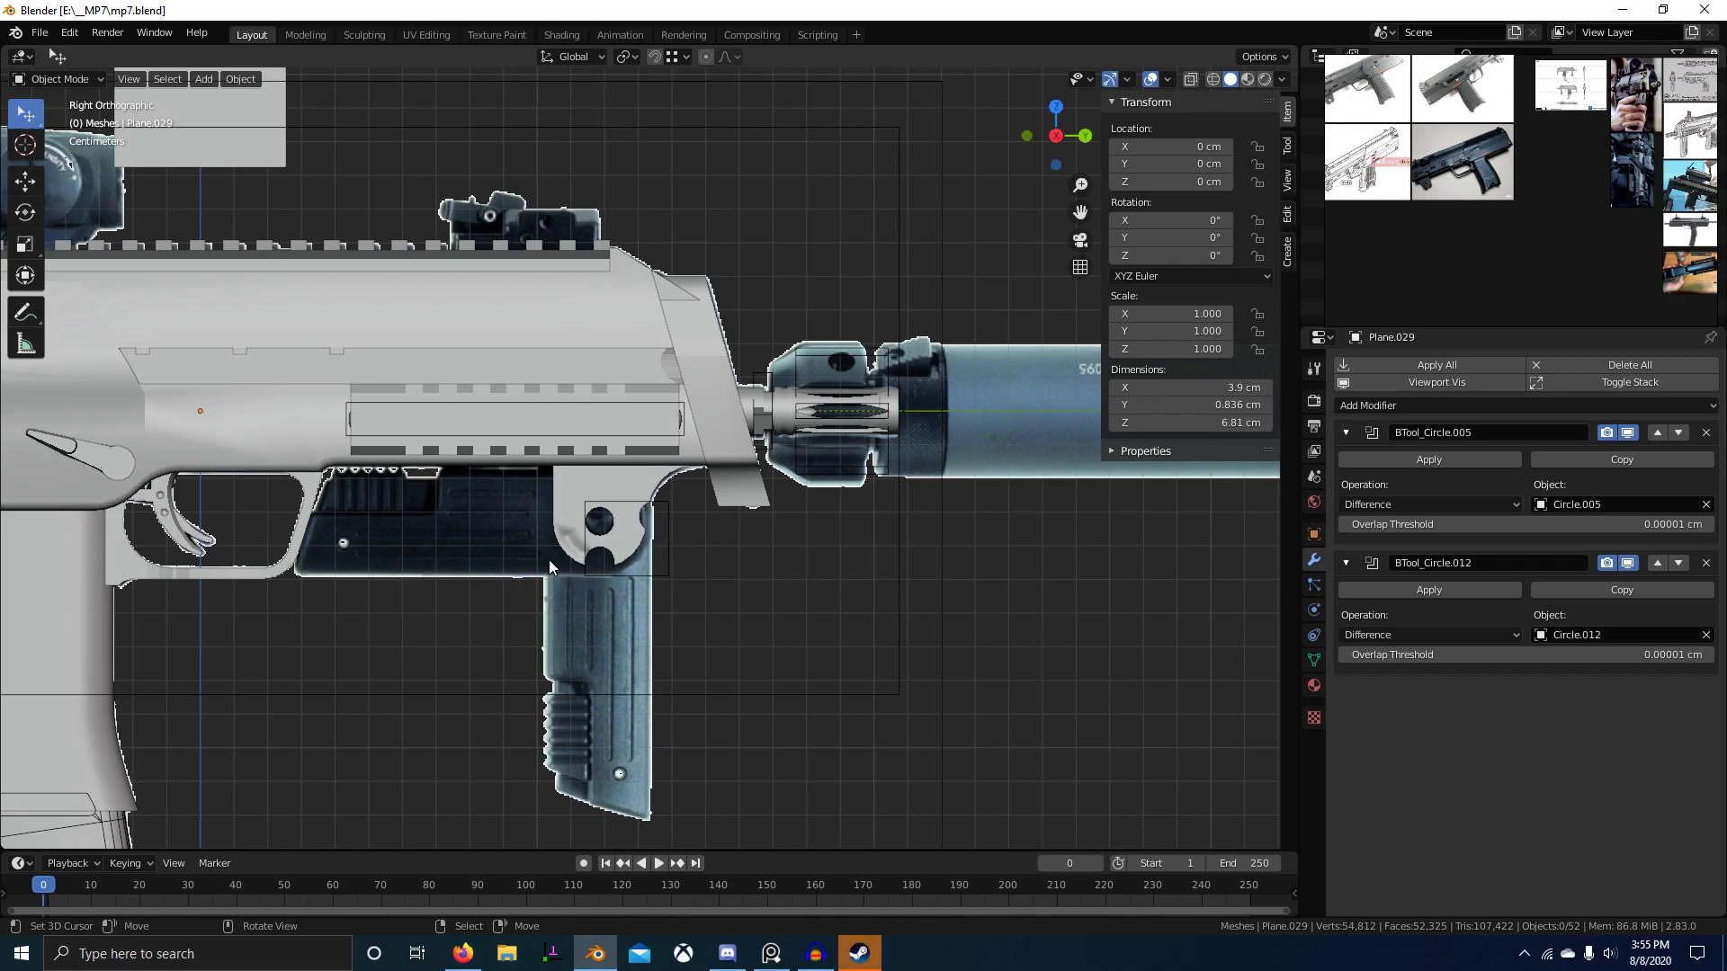
pyautogui.scroll(-3, 477, 547)
pyautogui.keyDown('shift'); pyautogui.moveTo(393, 509); pyautogui.dragTo(548, 619, button='middle'); pyautogui.keyUp('shift')
pyautogui.press('z')
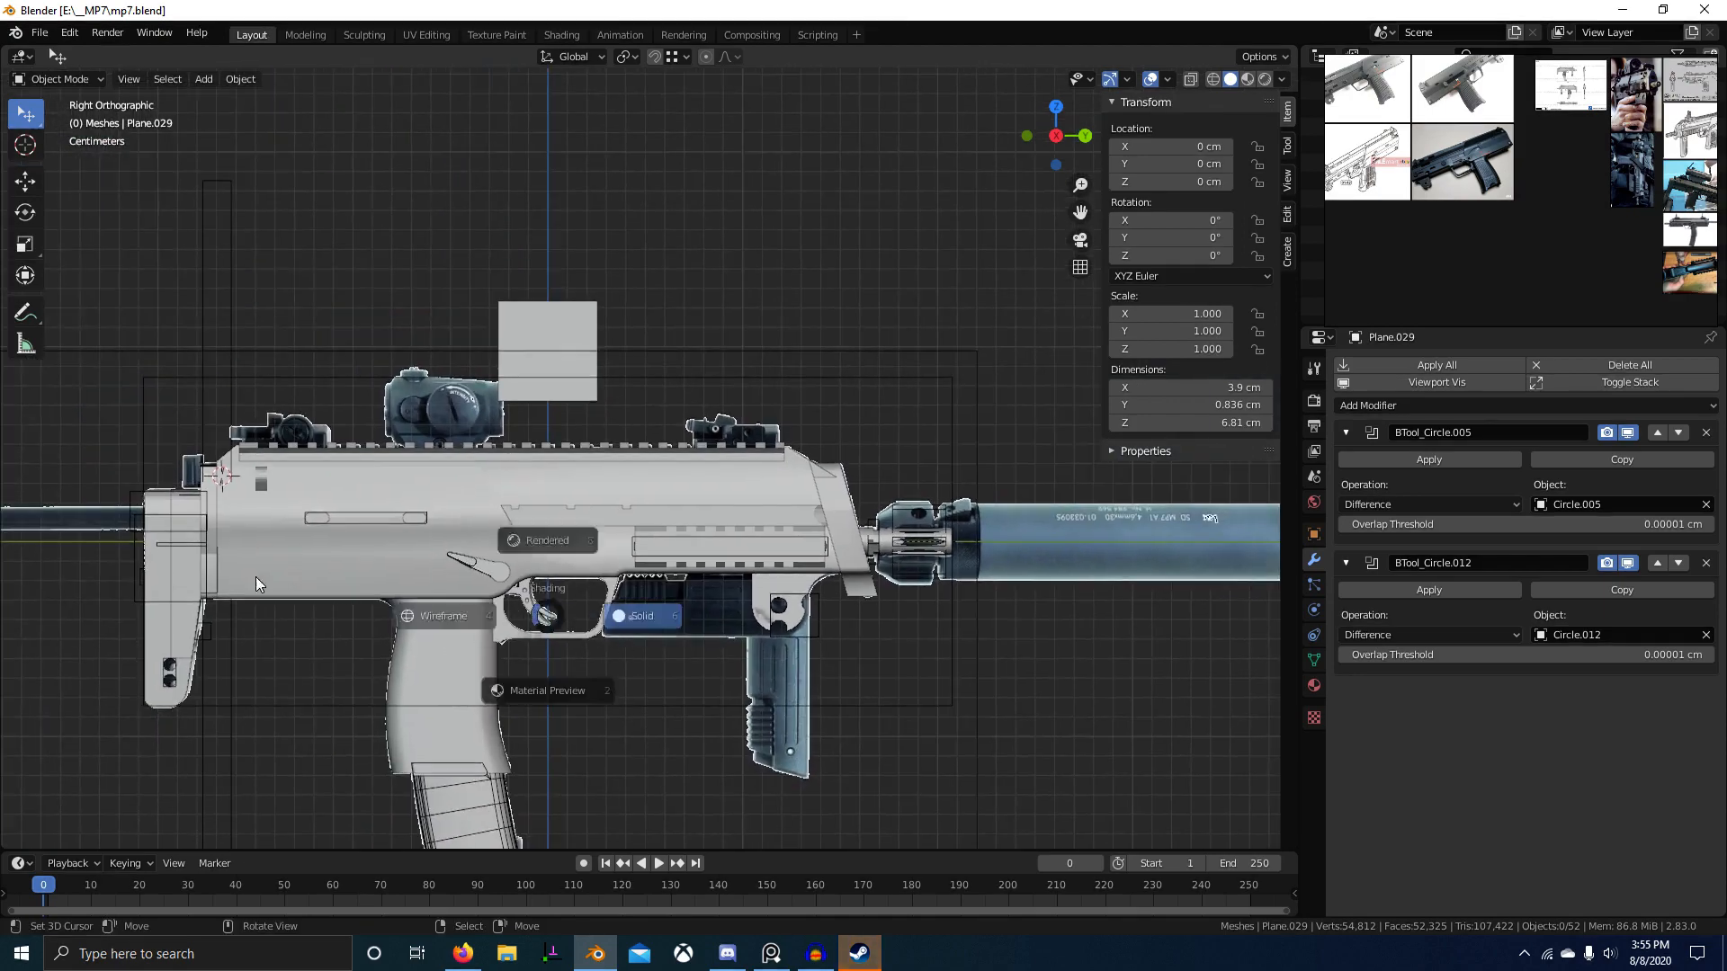
pyautogui.click(444, 613)
pyautogui.keyDown('shift'); pyautogui.moveTo(407, 547); pyautogui.dragTo(627, 512, button='middle'); pyautogui.keyUp('shift')
pyautogui.scroll(3, 612, 511)
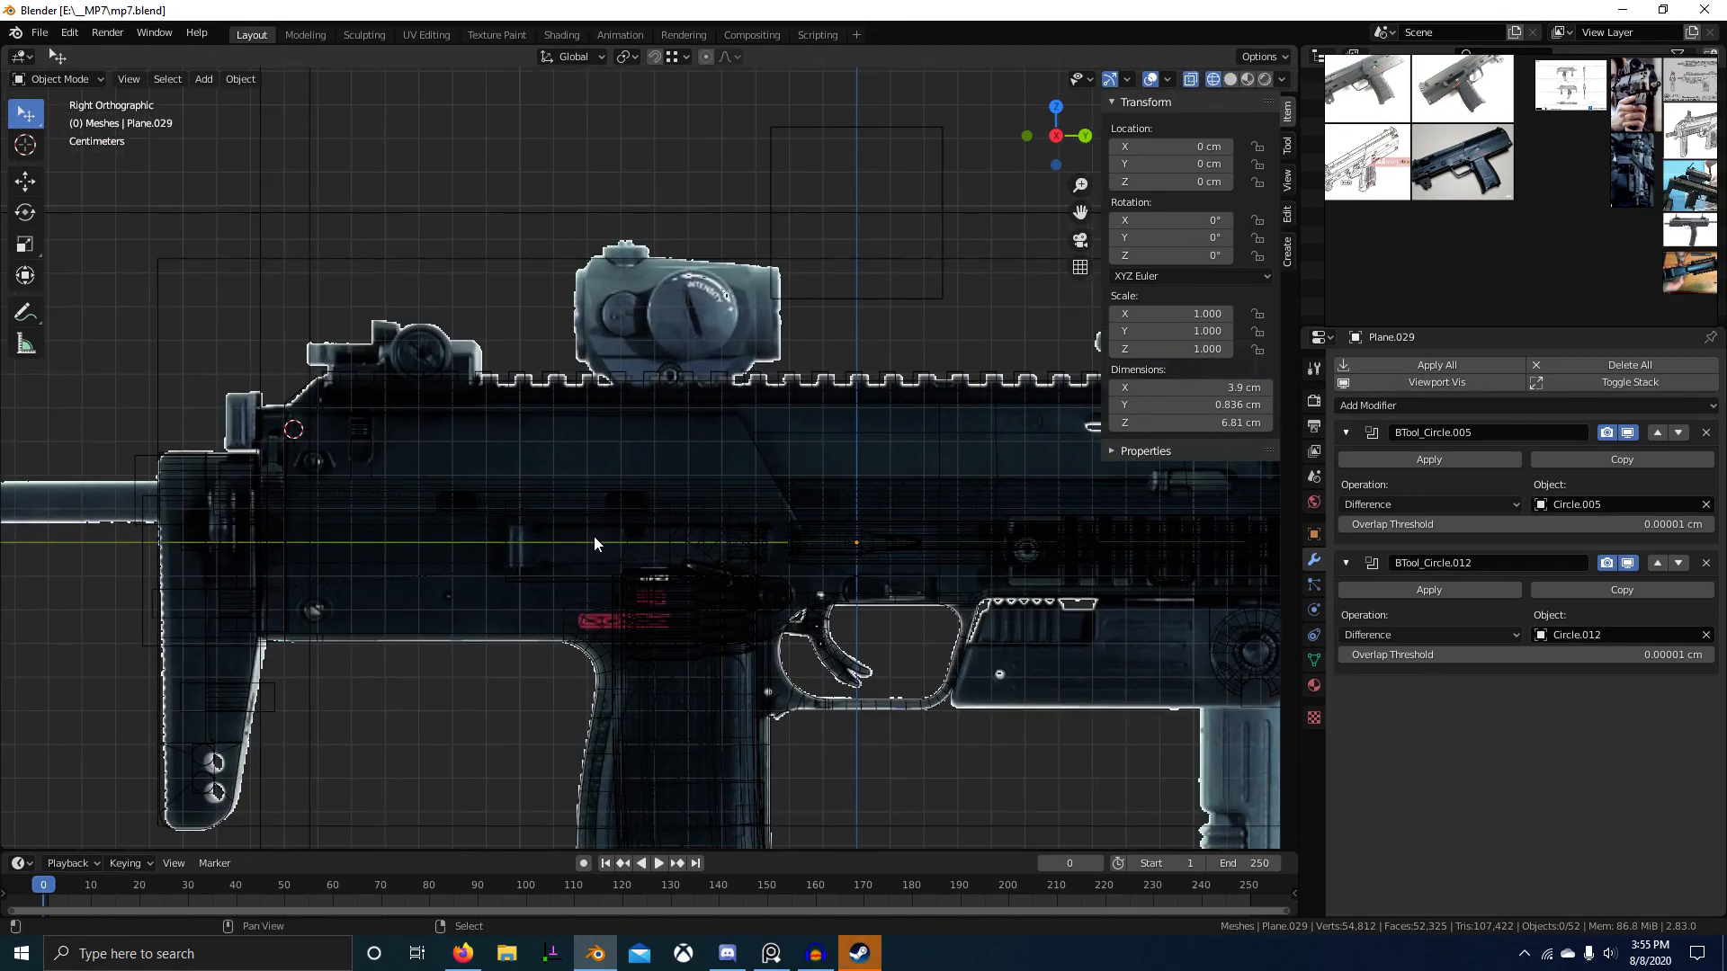
pyautogui.keyDown('shift'); pyautogui.moveTo(810, 590); pyautogui.dragTo(527, 513, button='middle'); pyautogui.keyUp('shift')
pyautogui.scroll(3, 628, 507)
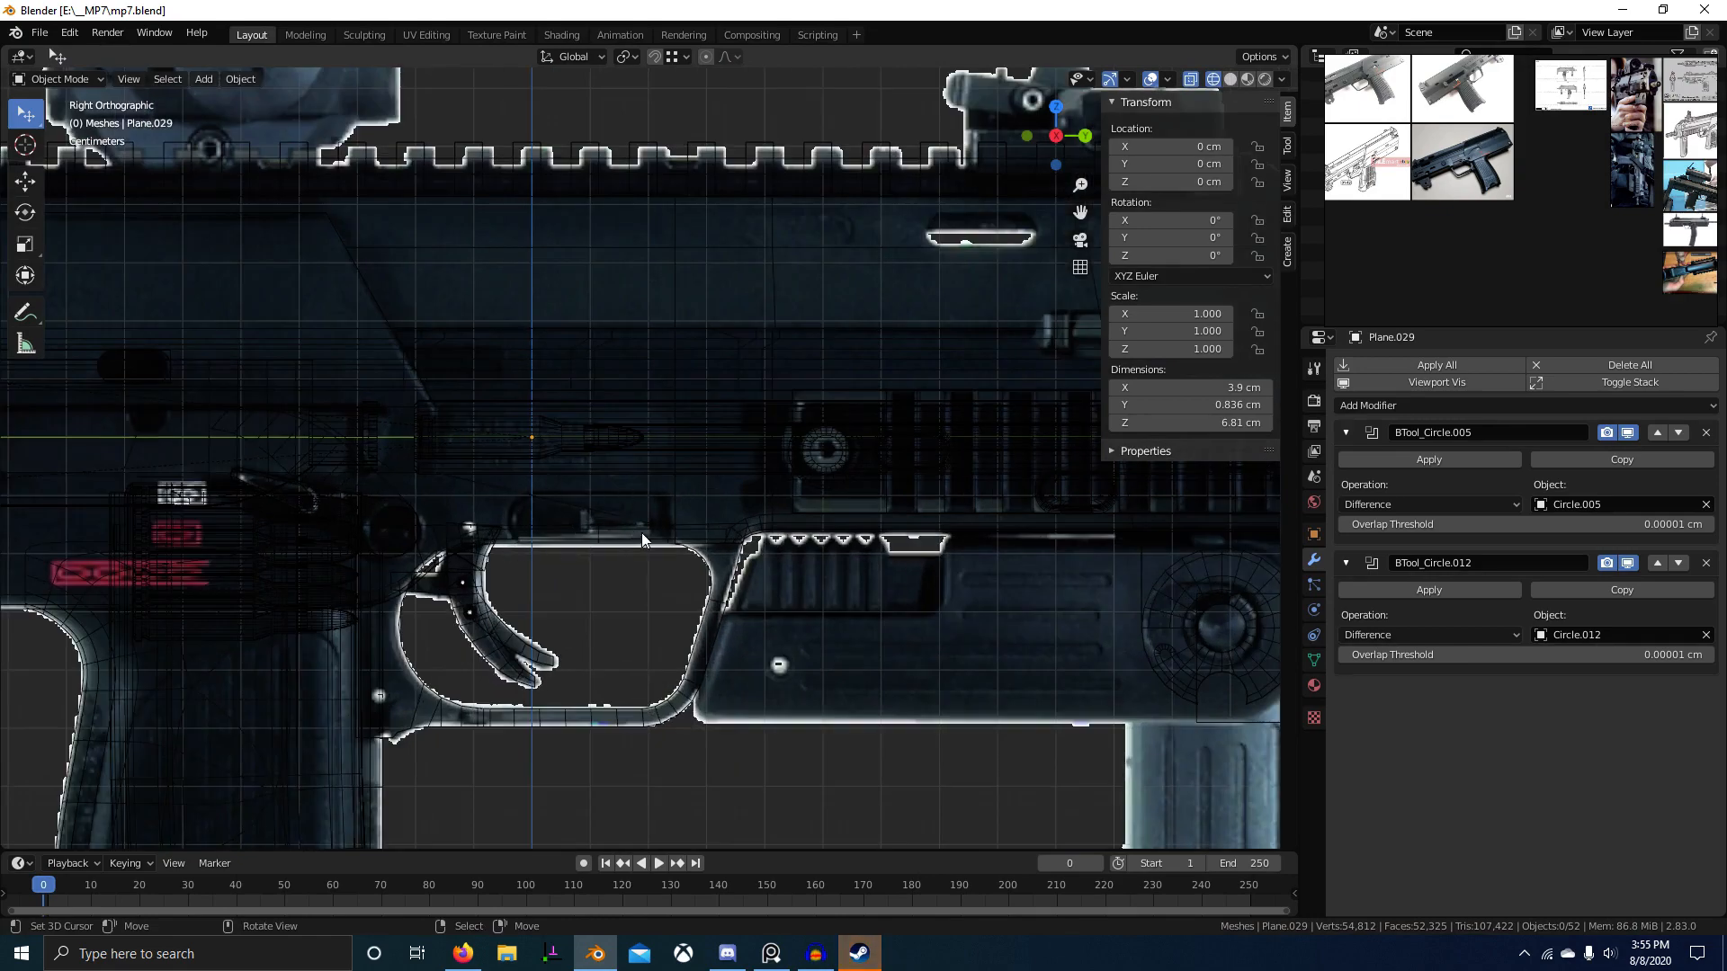
pyautogui.keyDown('shift'); pyautogui.moveTo(537, 689); pyautogui.dragTo(661, 605, button='middle'); pyautogui.keyUp('shift')
pyautogui.scroll(-3, 627, 667)
pyautogui.keyDown('shift'); pyautogui.moveTo(410, 613); pyautogui.dragTo(671, 666, button='middle'); pyautogui.keyUp('shift')
pyautogui.scroll(2, 500, 622)
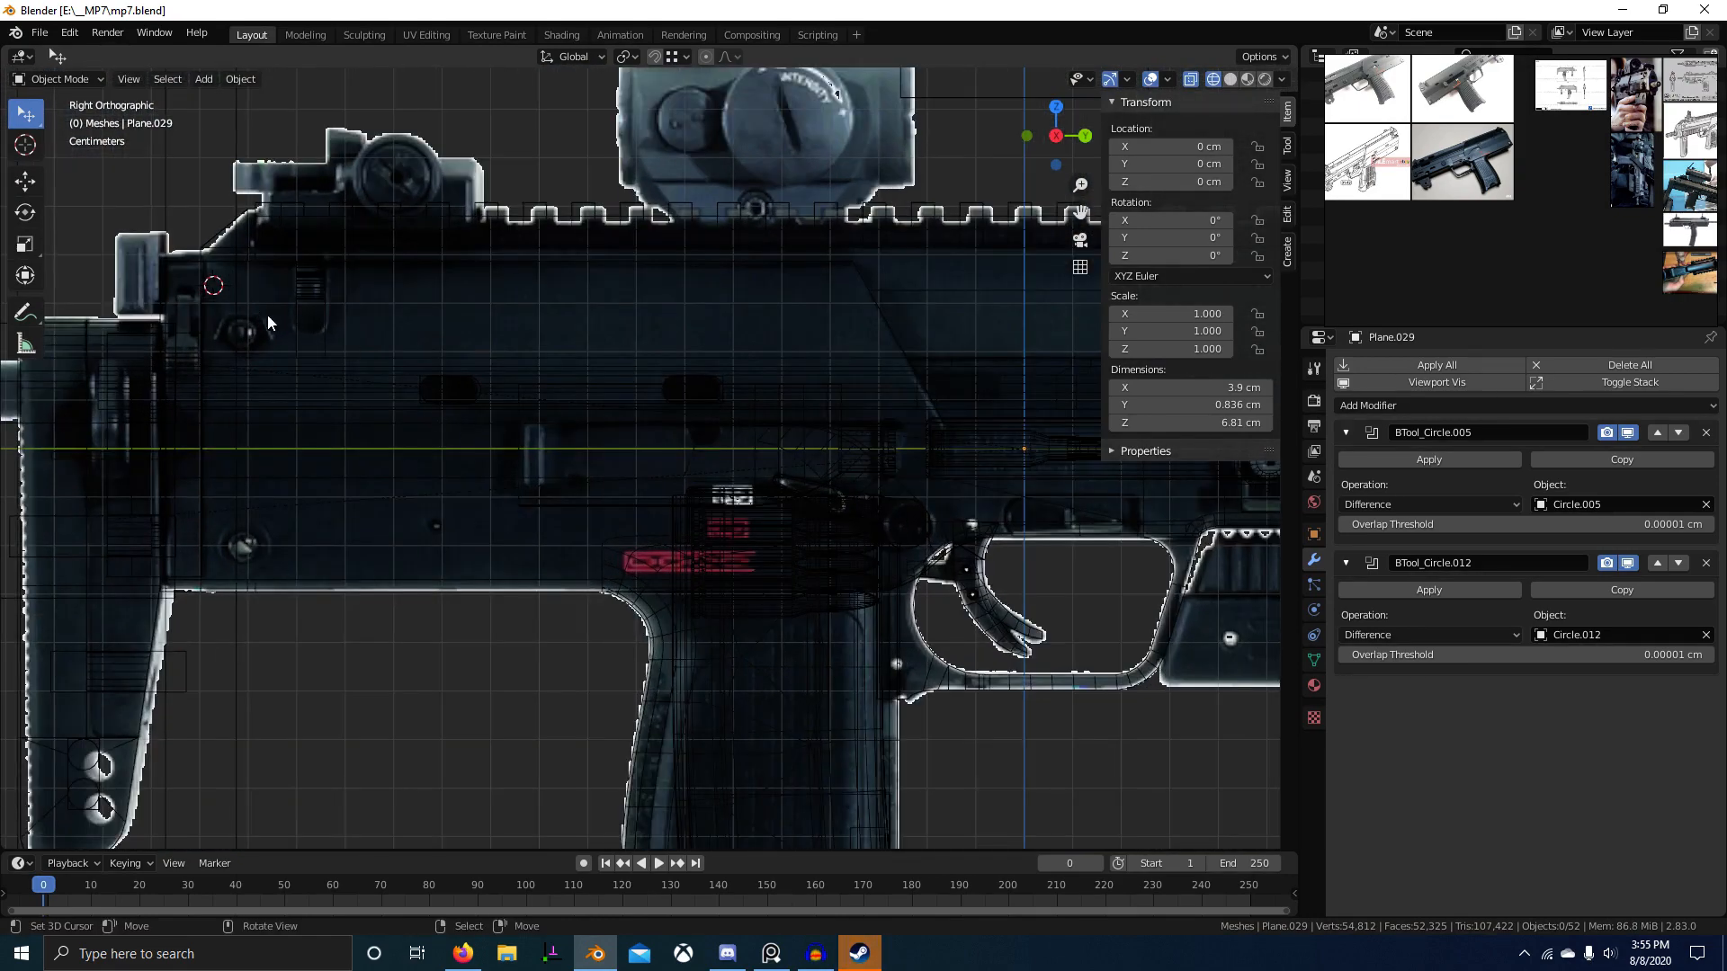
pyautogui.keyDown('shift'); pyautogui.moveTo(525, 450); pyautogui.dragTo(715, 608, button='middle'); pyautogui.keyUp('shift')
pyautogui.keyDown('shift'); pyautogui.moveTo(537, 568); pyautogui.dragTo(526, 606, button='middle'); pyautogui.keyUp('shift')
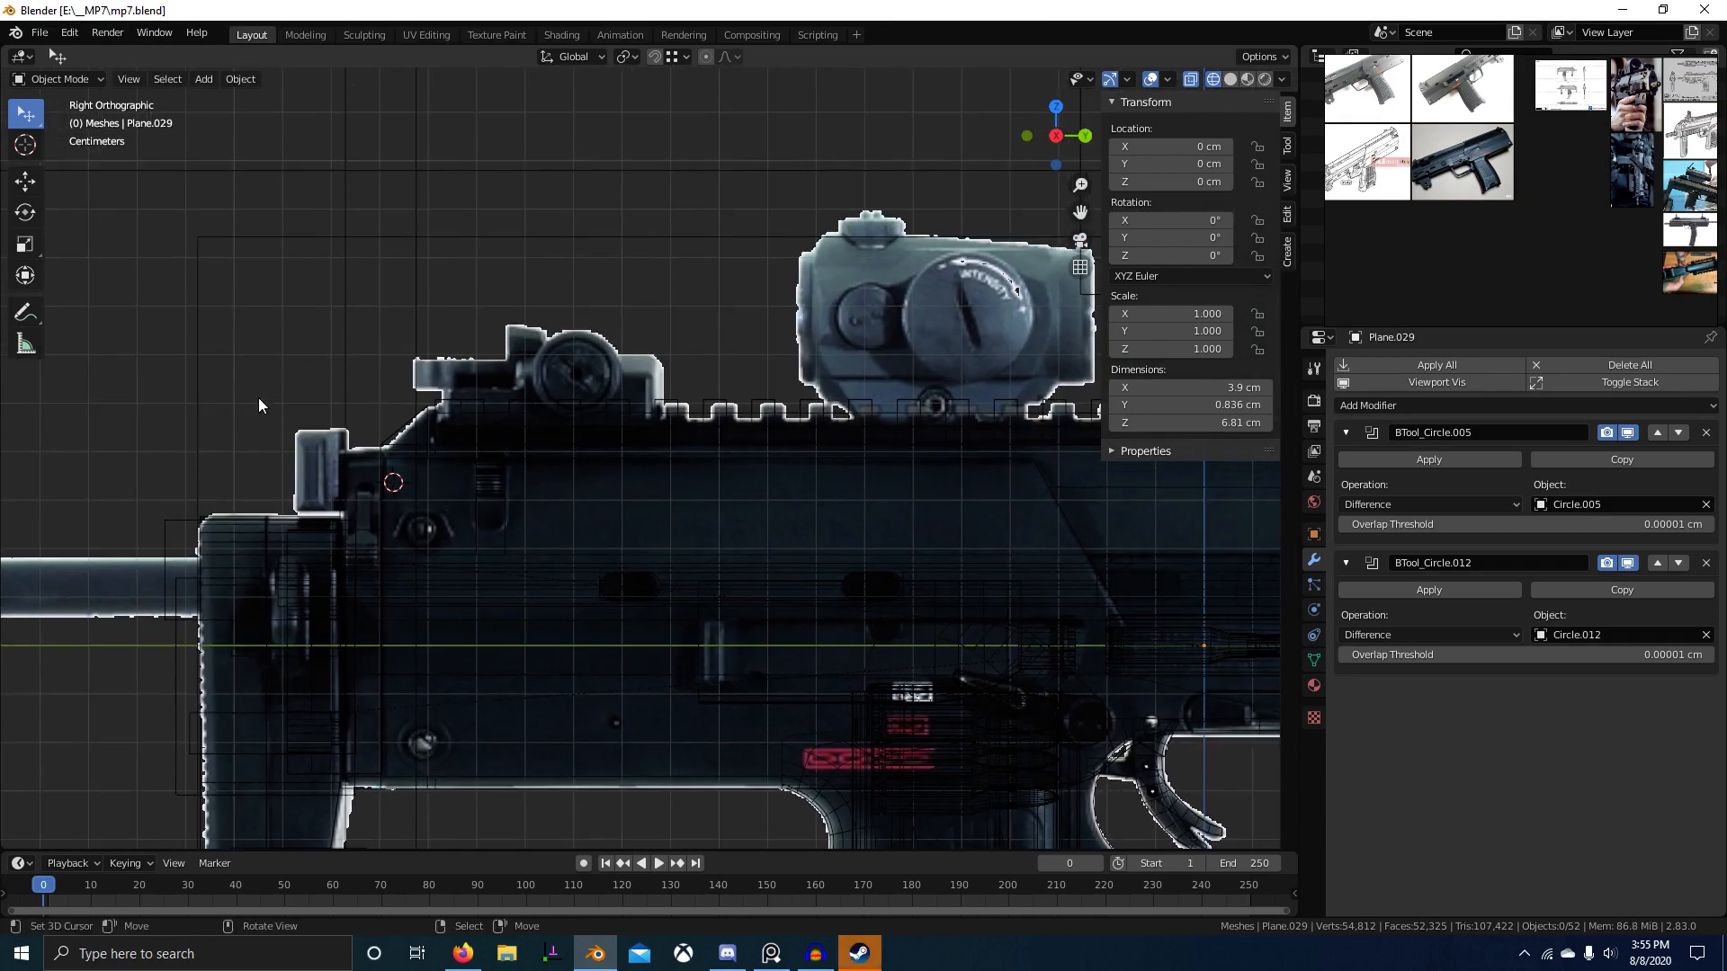
pyautogui.keyDown('shift'); pyautogui.moveTo(664, 493); pyautogui.dragTo(290, 605, button='middle'); pyautogui.keyUp('shift')
pyautogui.scroll(-2, 946, 493)
pyautogui.keyDown('shift'); pyautogui.moveTo(1045, 515); pyautogui.dragTo(578, 421, button='middle'); pyautogui.keyUp('shift')
pyautogui.scroll(-1, 801, 509)
pyautogui.scroll(2, 696, 478)
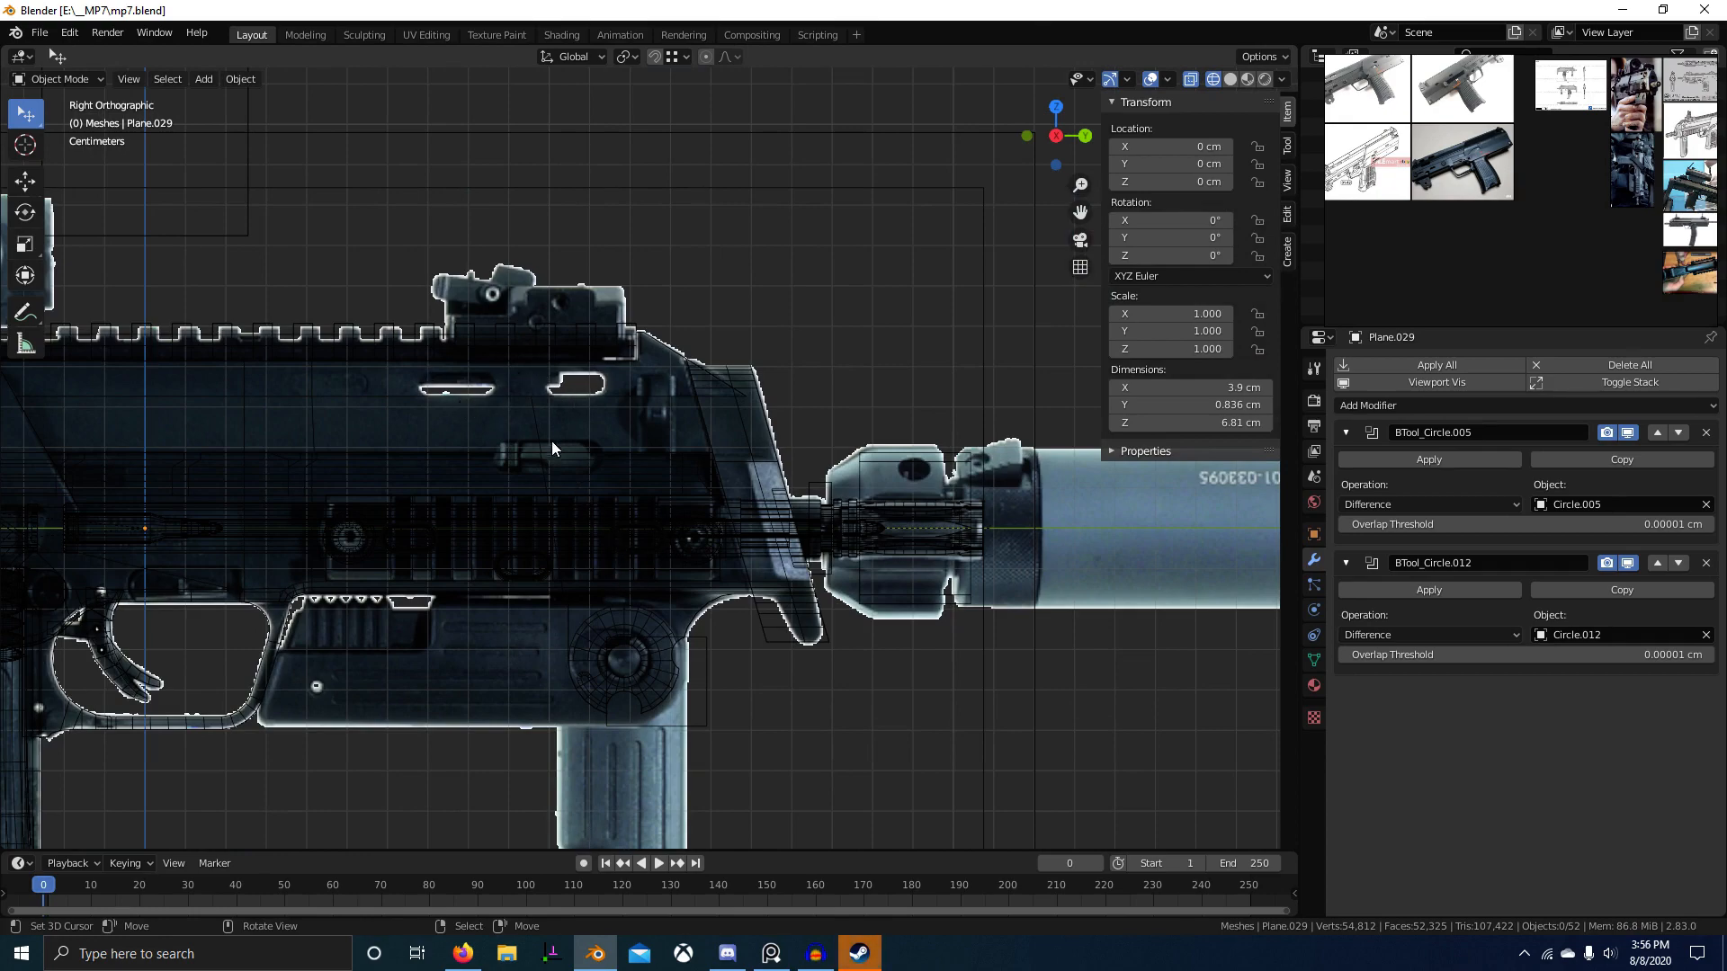
pyautogui.moveTo(552, 447); pyautogui.dragTo(690, 470, button='middle')
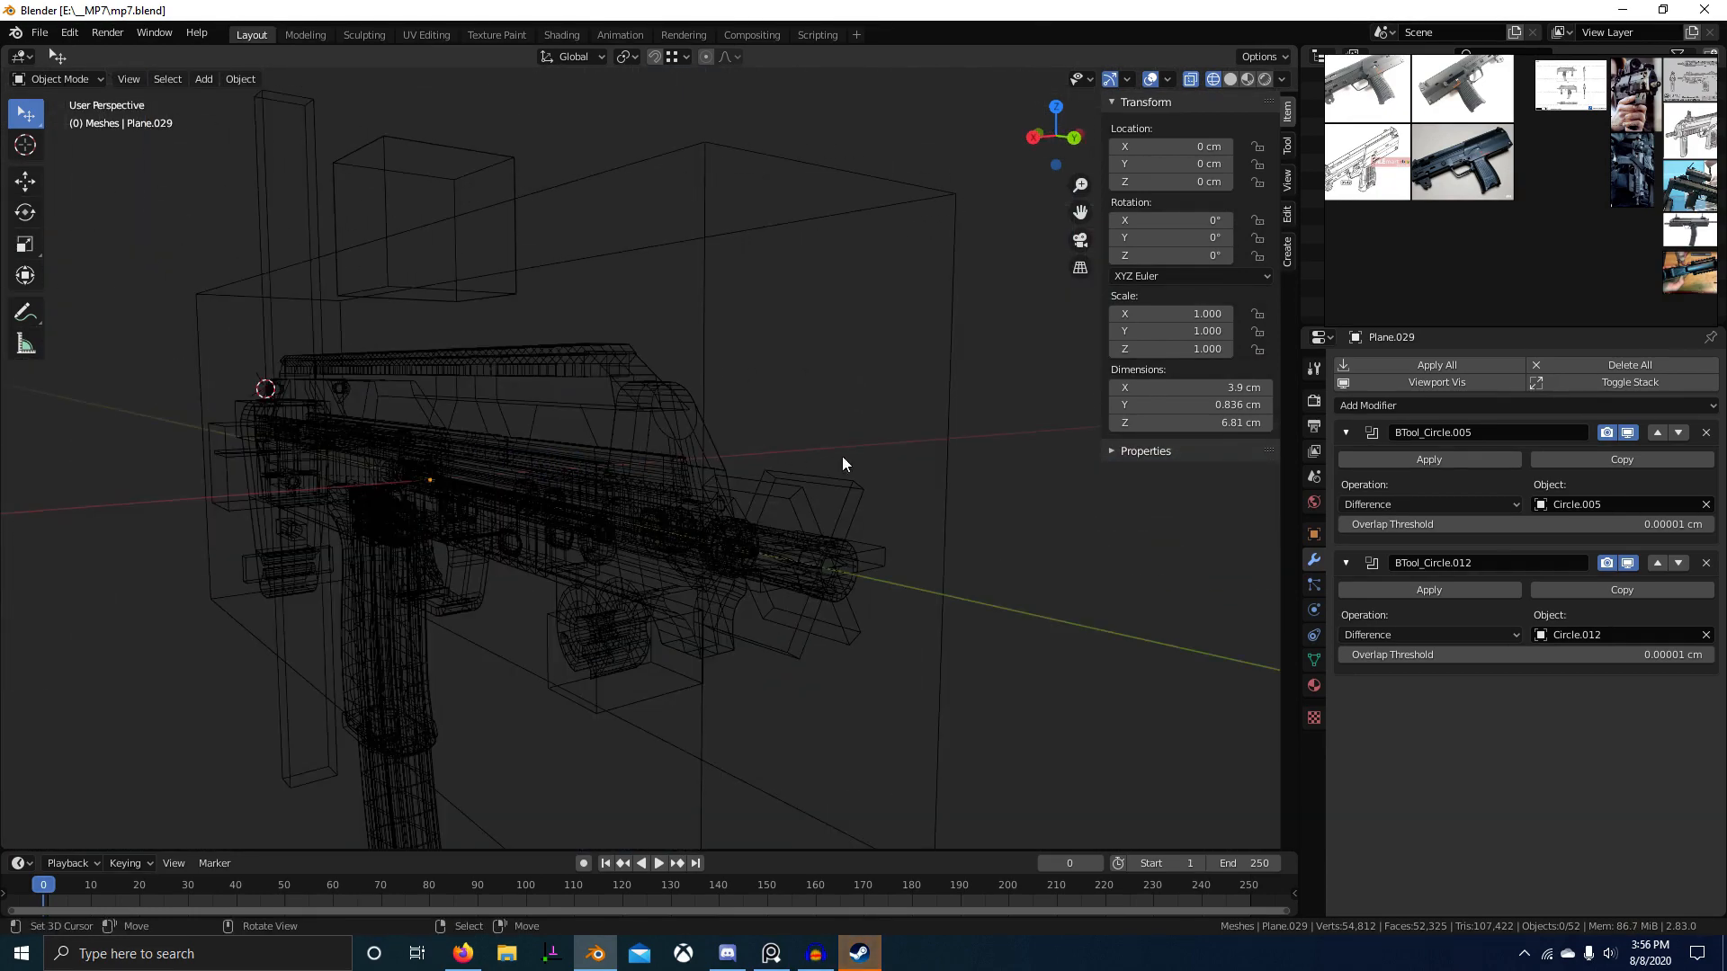
# Step: Examine the model's front end in solid view alongside the close-up muzzle photo on the reference board
pyautogui.hotkey('shift', 'z')
pyautogui.scroll(1, 657, 466)
pyautogui.scroll(-2, 1583, 198)
pyautogui.moveTo(1654, 243); pyautogui.dragTo(1535, 223, button='middle')
pyautogui.scroll(2, 1534, 223)
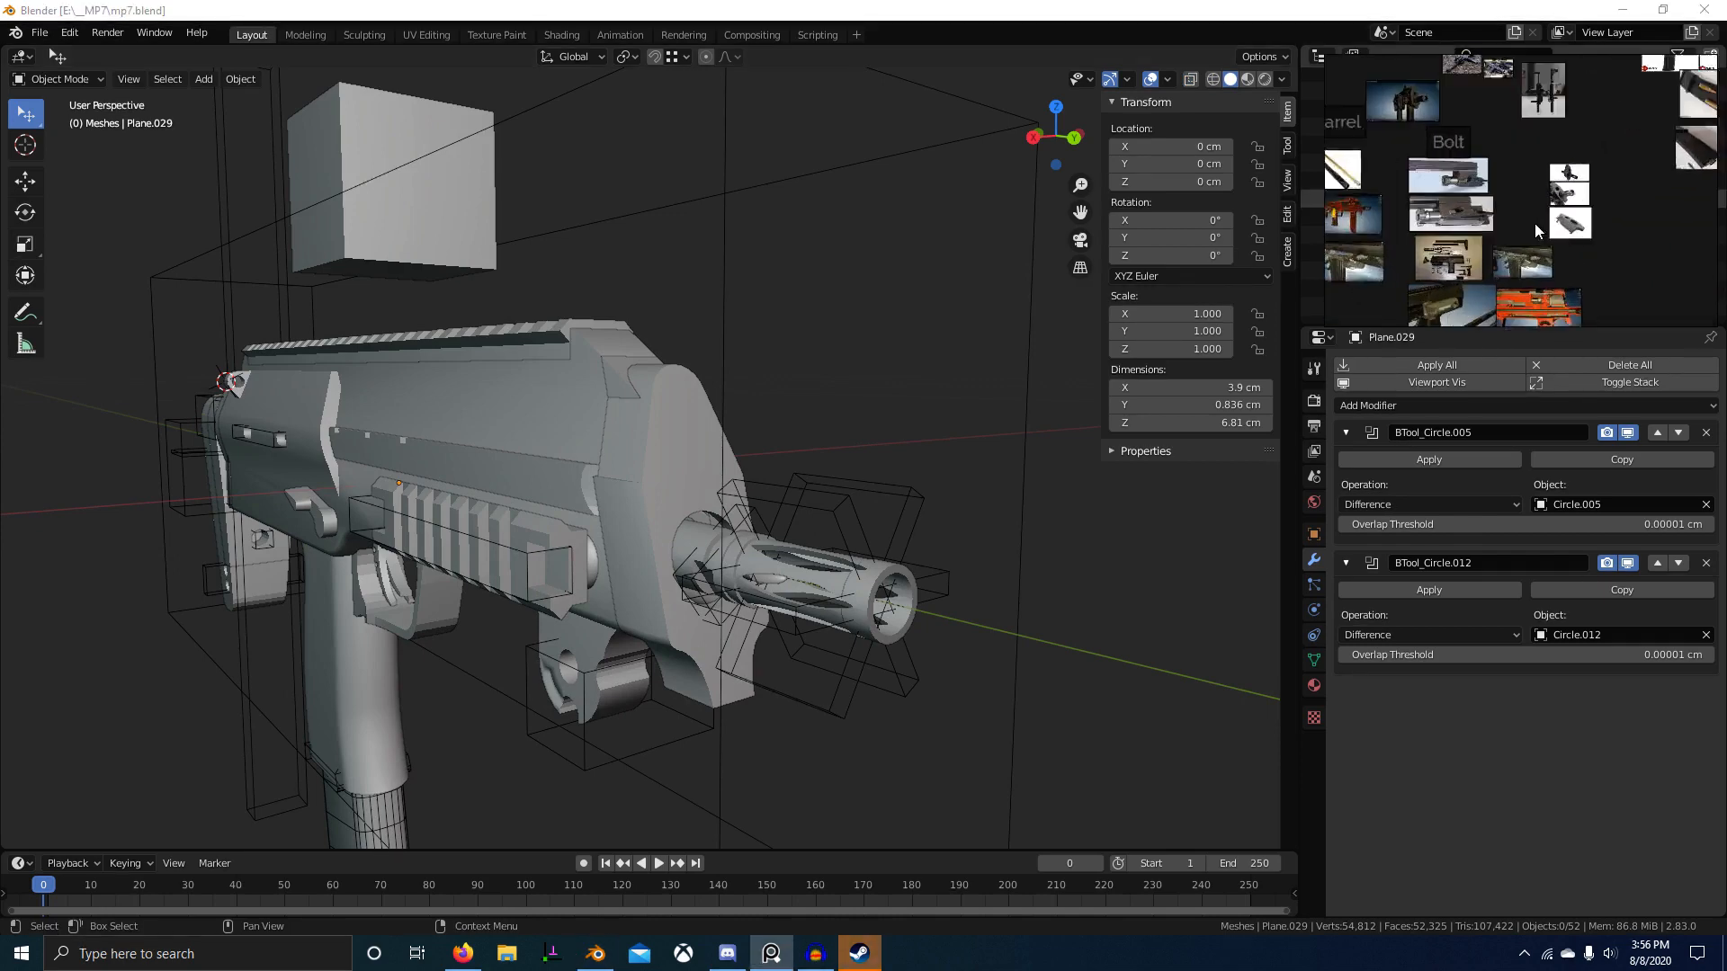
pyautogui.scroll(4, 1534, 223)
pyautogui.scroll(5, 1592, 121)
pyautogui.moveTo(784, 444); pyautogui.dragTo(893, 442, button='middle')
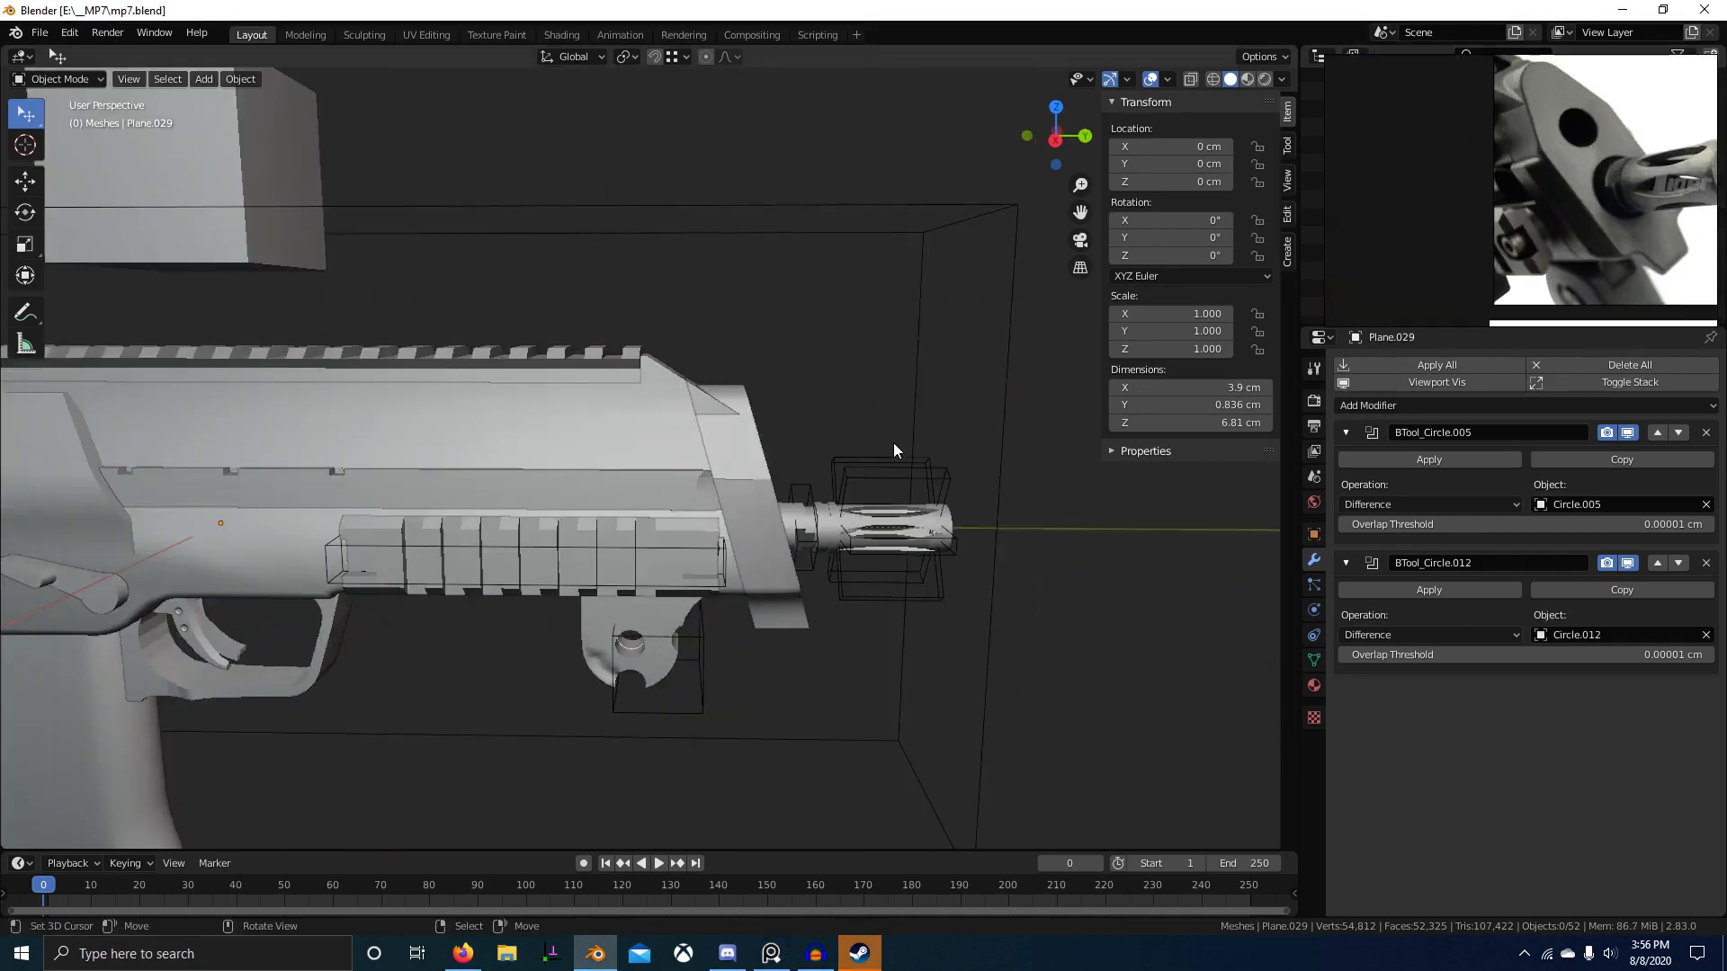
# Step: Compare the front plate and handguard with the side reference image in the right wireframe view
pyautogui.scroll(1, 886, 443)
pyautogui.hotkey('shift', 'z')
pyautogui.keyDown('shift'); pyautogui.moveTo(568, 459); pyautogui.dragTo(607, 473, button='middle'); pyautogui.keyUp('shift')
pyautogui.press('KP_3')
pyautogui.scroll(3, 606, 473)
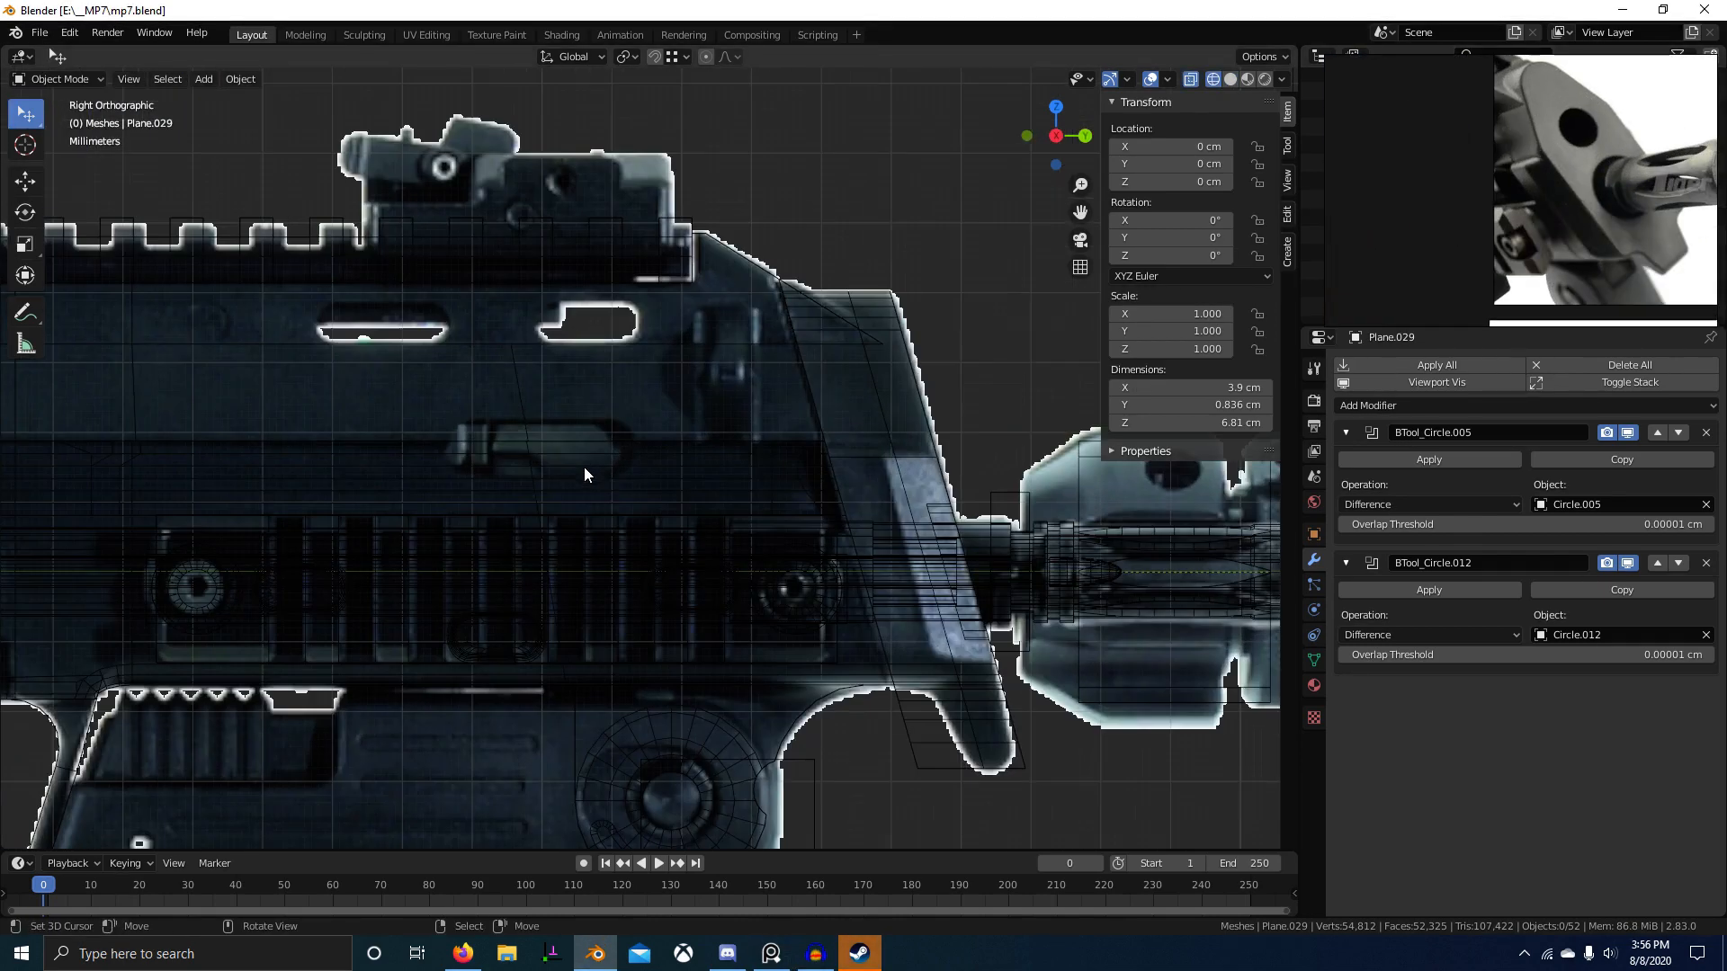
pyautogui.scroll(-3, 687, 463)
pyautogui.keyDown('shift'); pyautogui.moveTo(629, 468); pyautogui.dragTo(920, 469, button='middle'); pyautogui.keyUp('shift')
pyautogui.hotkey('alt', 'z')
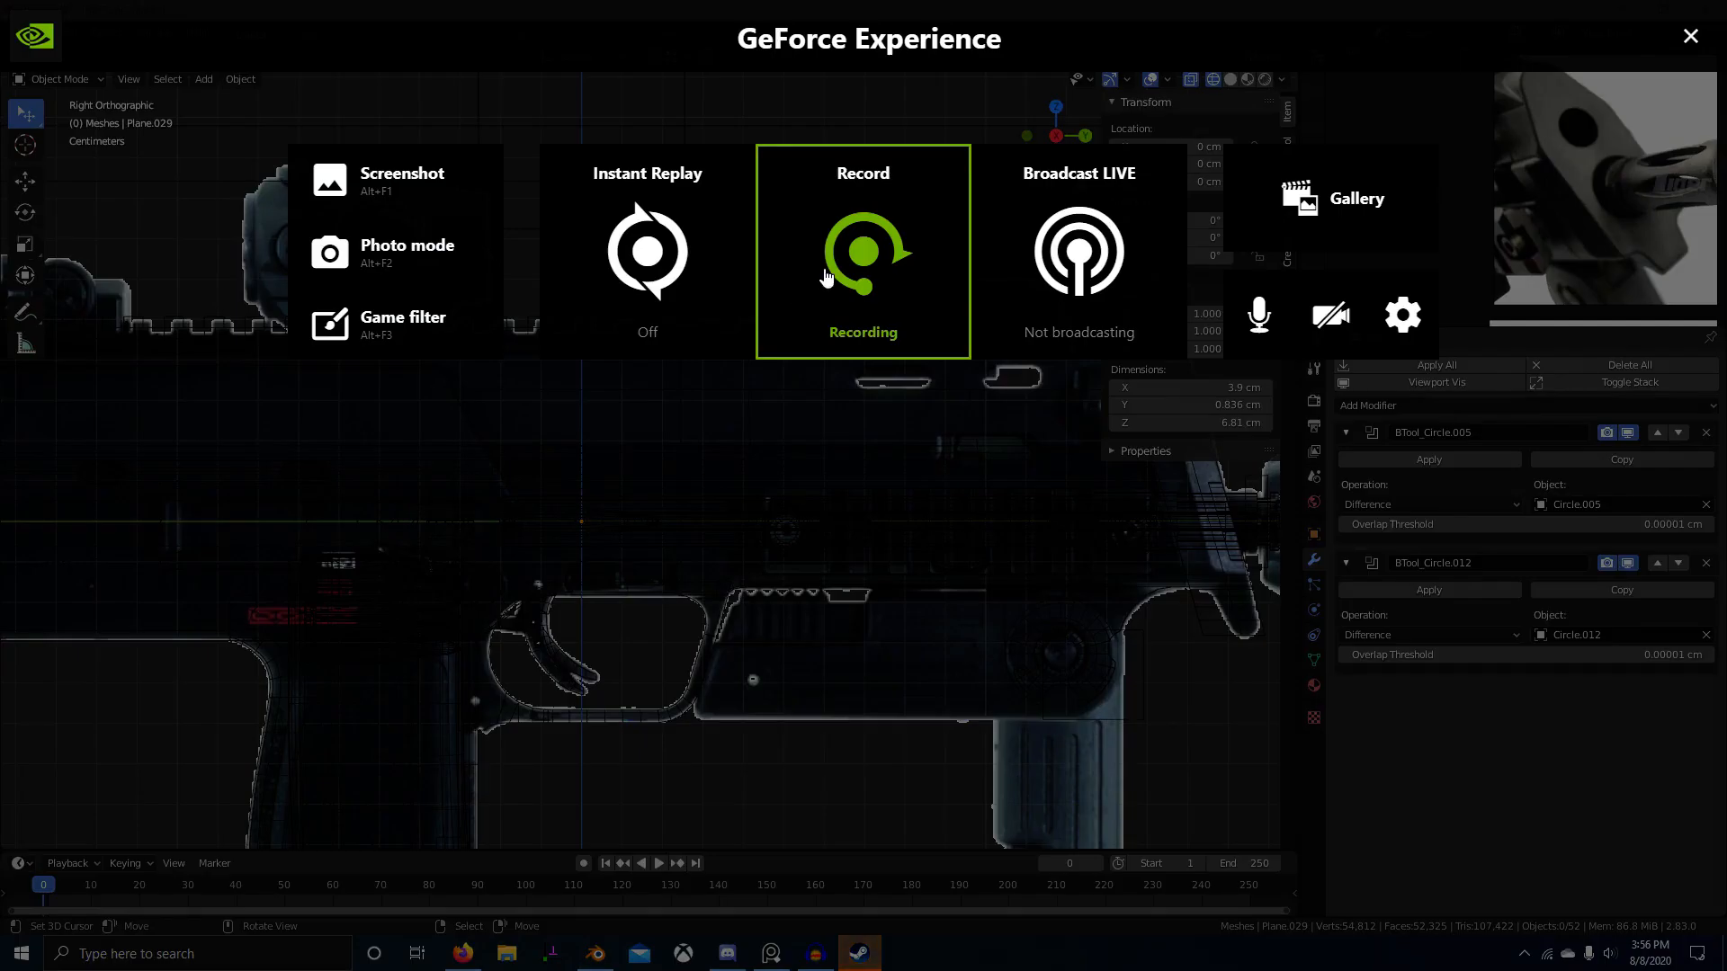